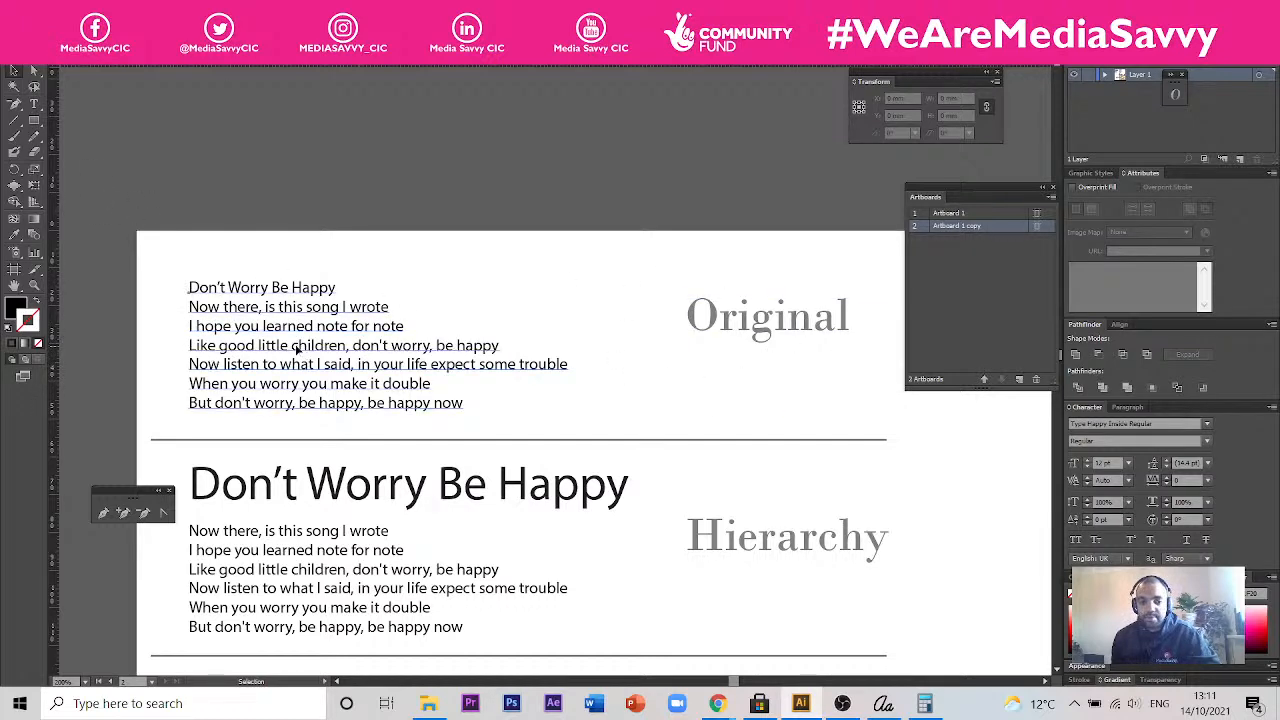
- Review the Original, Hierarchy and Font Pairing versions of the "Don't Worry Be Happy" lyrics on the second artboard
click(268, 323)
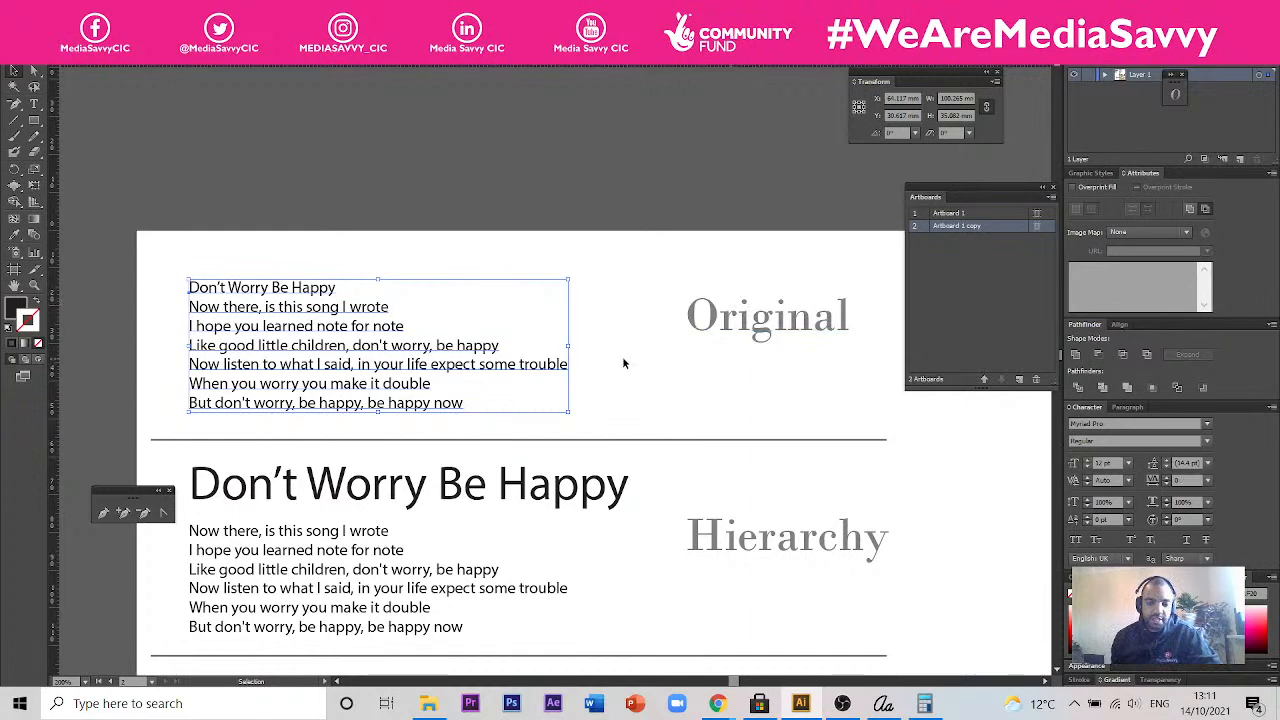
drag(620, 345, 643, 231)
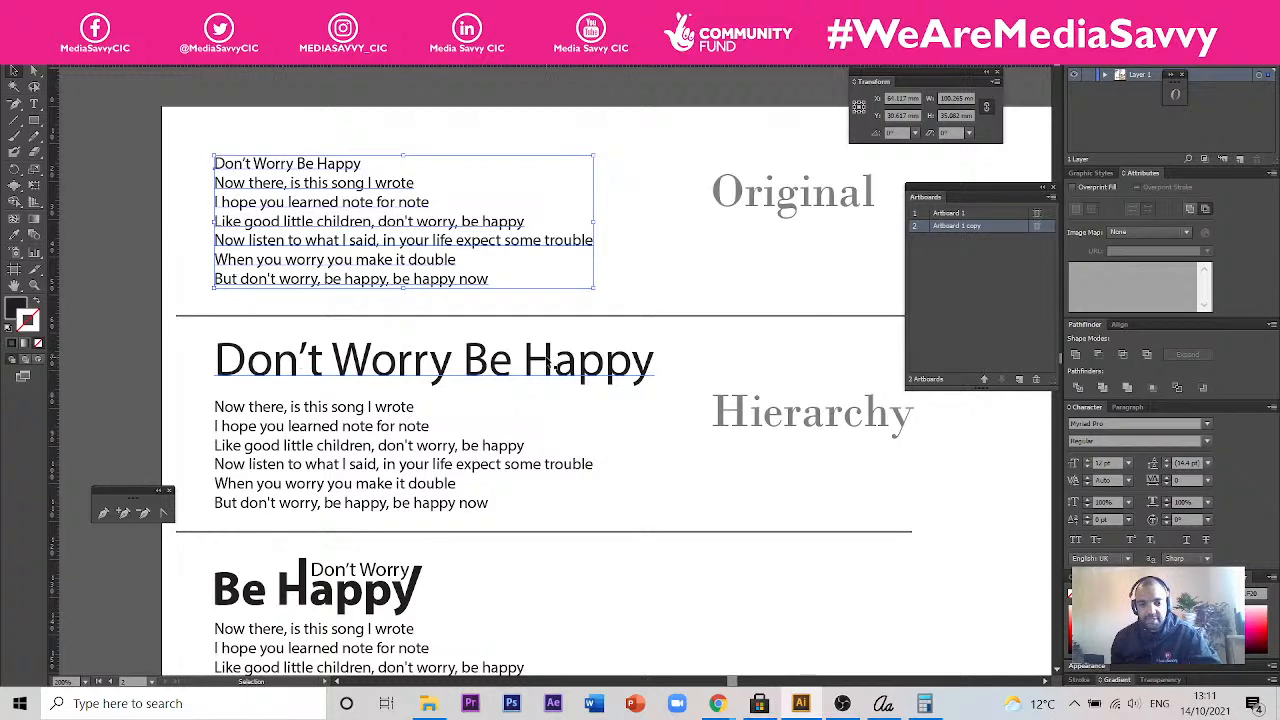
click(543, 594)
drag(543, 594, 549, 330)
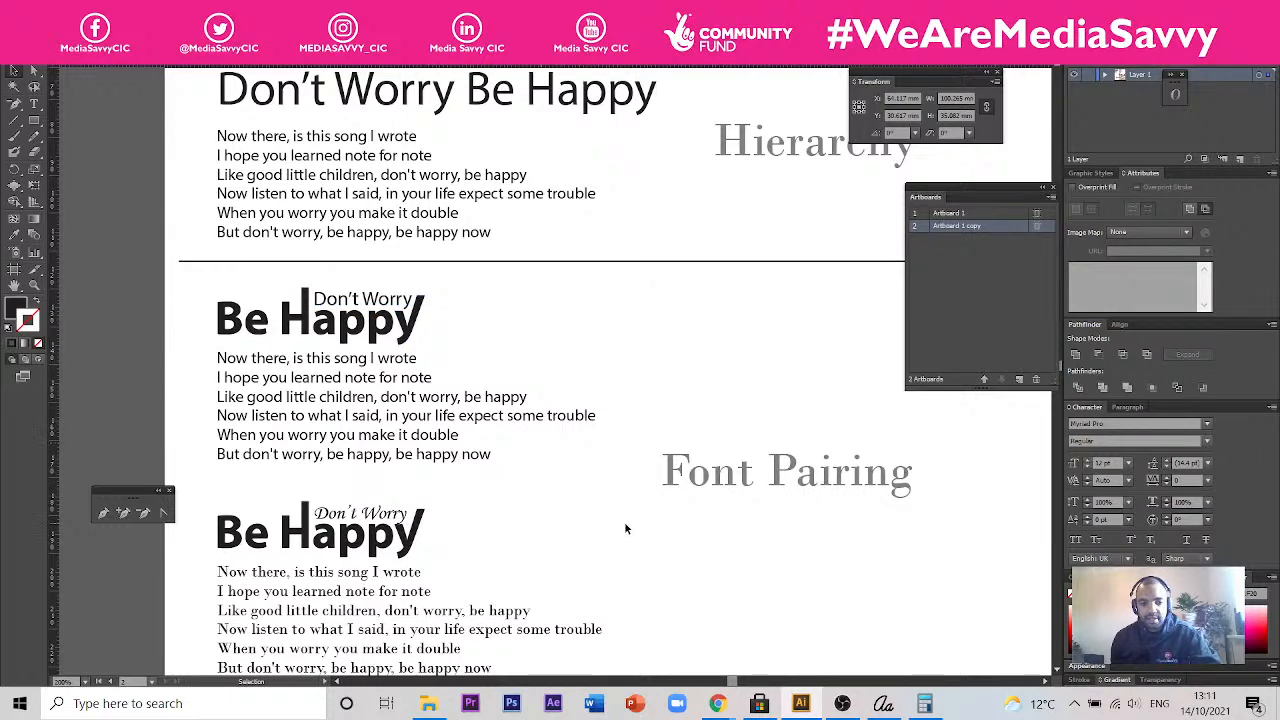
scroll(389, 412, down, 2)
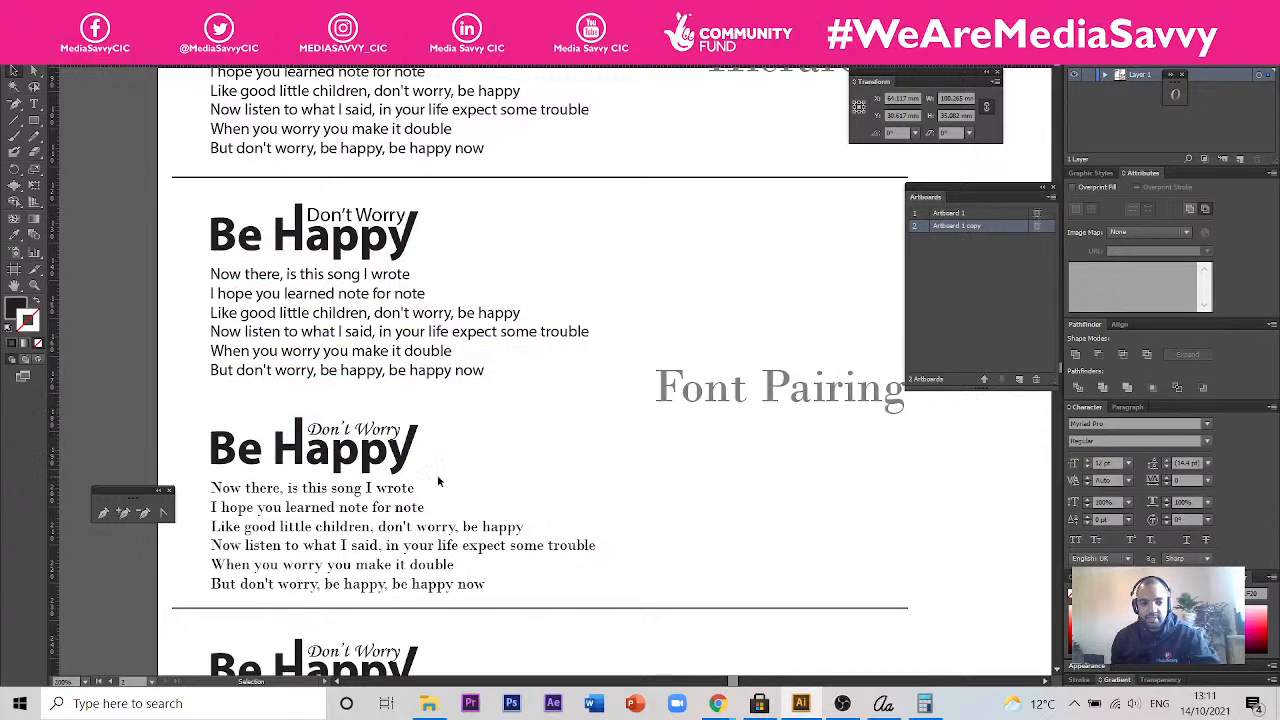
key(space)
drag(443, 414, 463, 209)
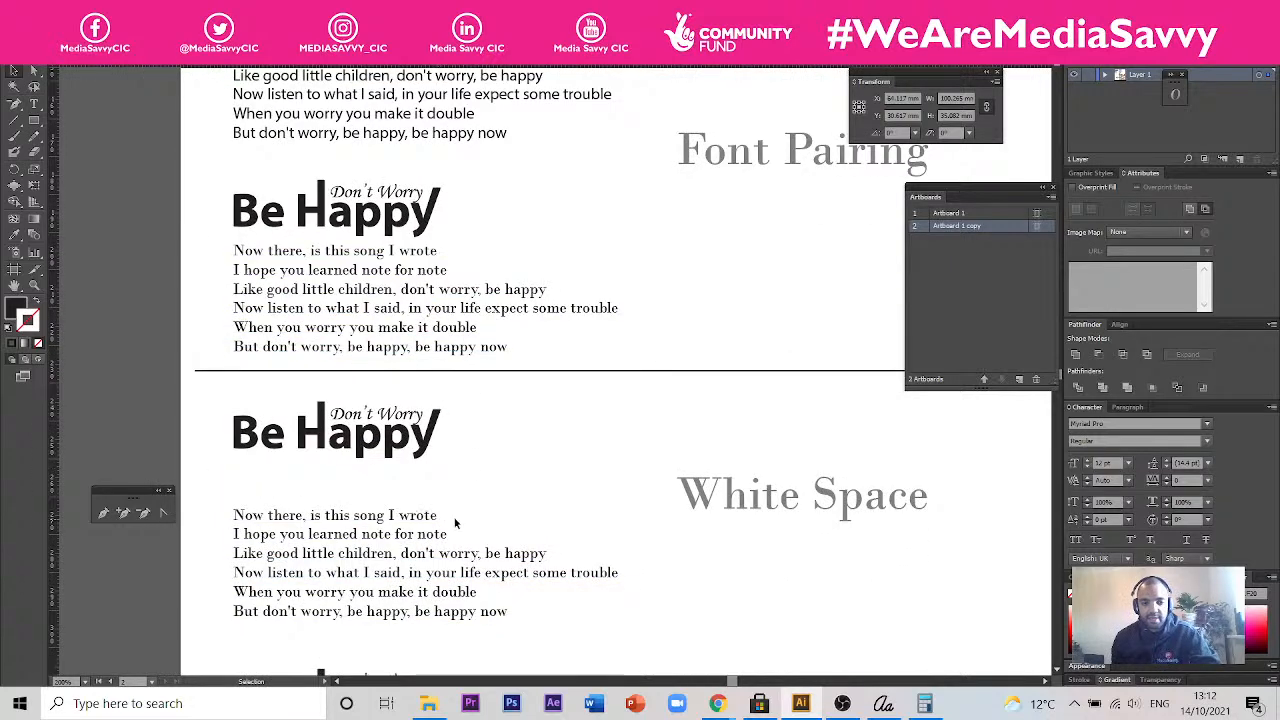
- Examine the White Space layouts, comparing how the lyrics are placed relative to the "Be Happy" title
scroll(768, 503, down, 3)
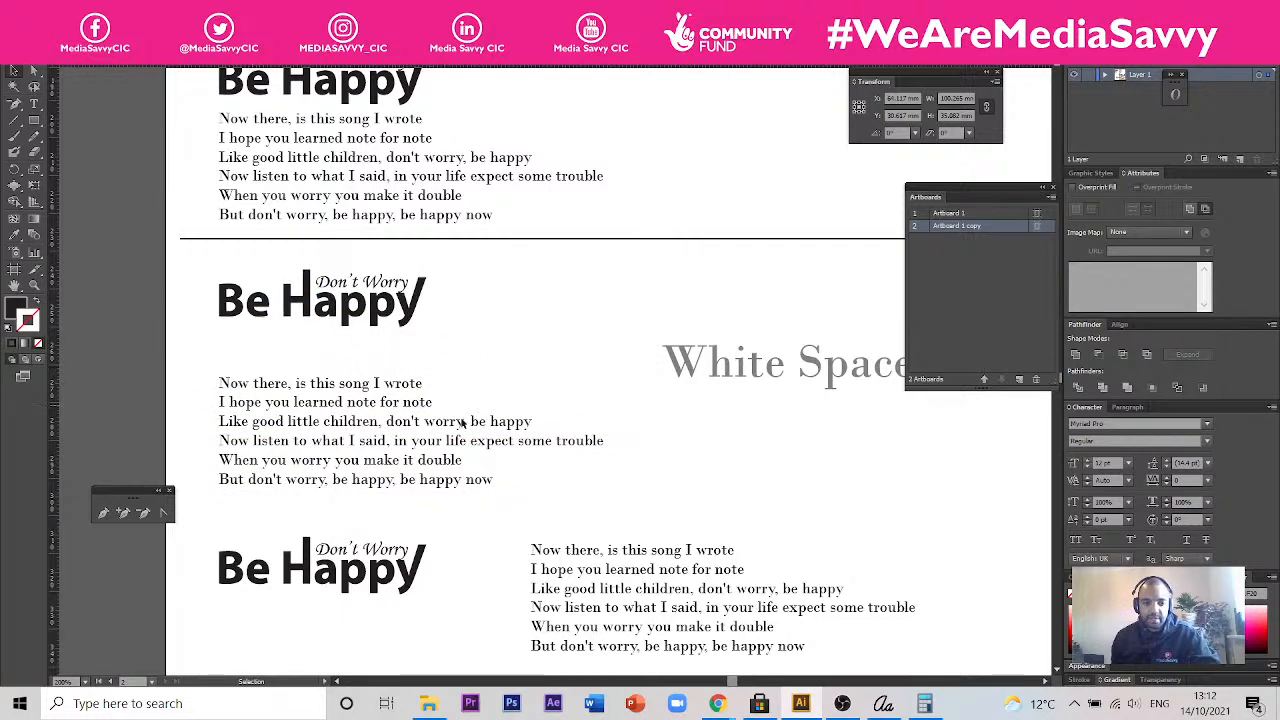
scroll(462, 423, down, 3)
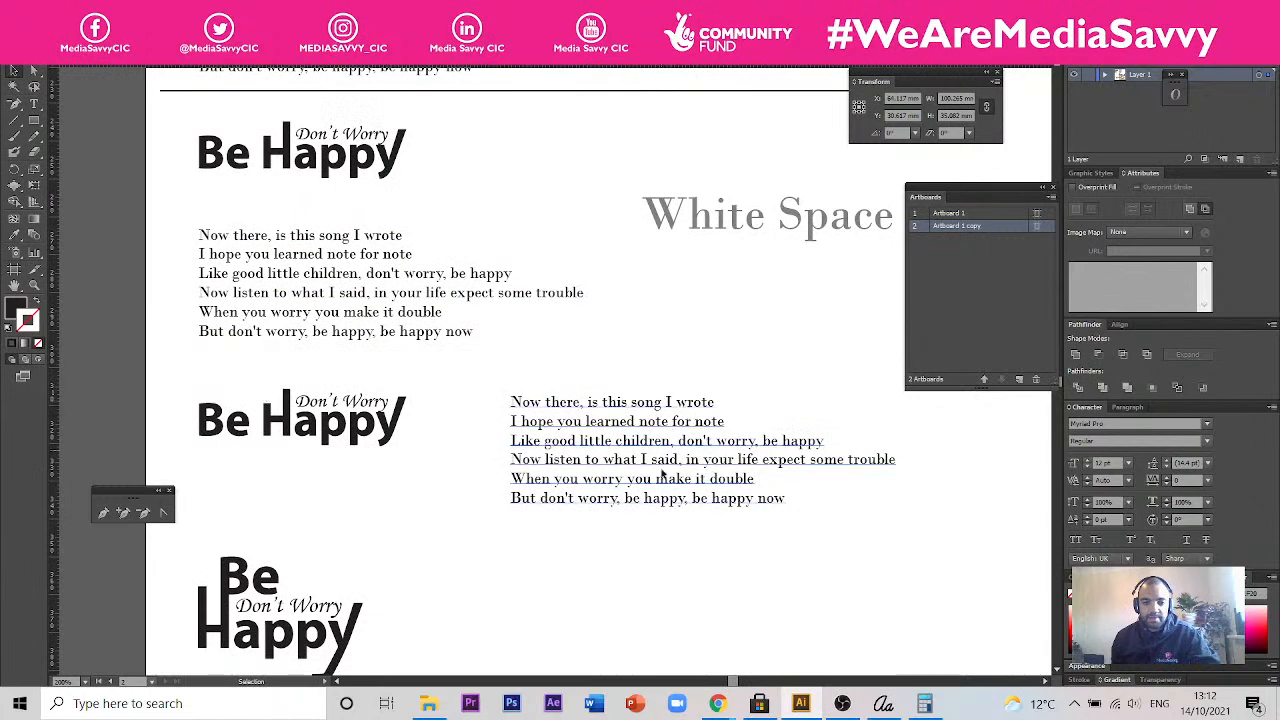
drag(660, 522, 666, 309)
drag(474, 409, 509, 341)
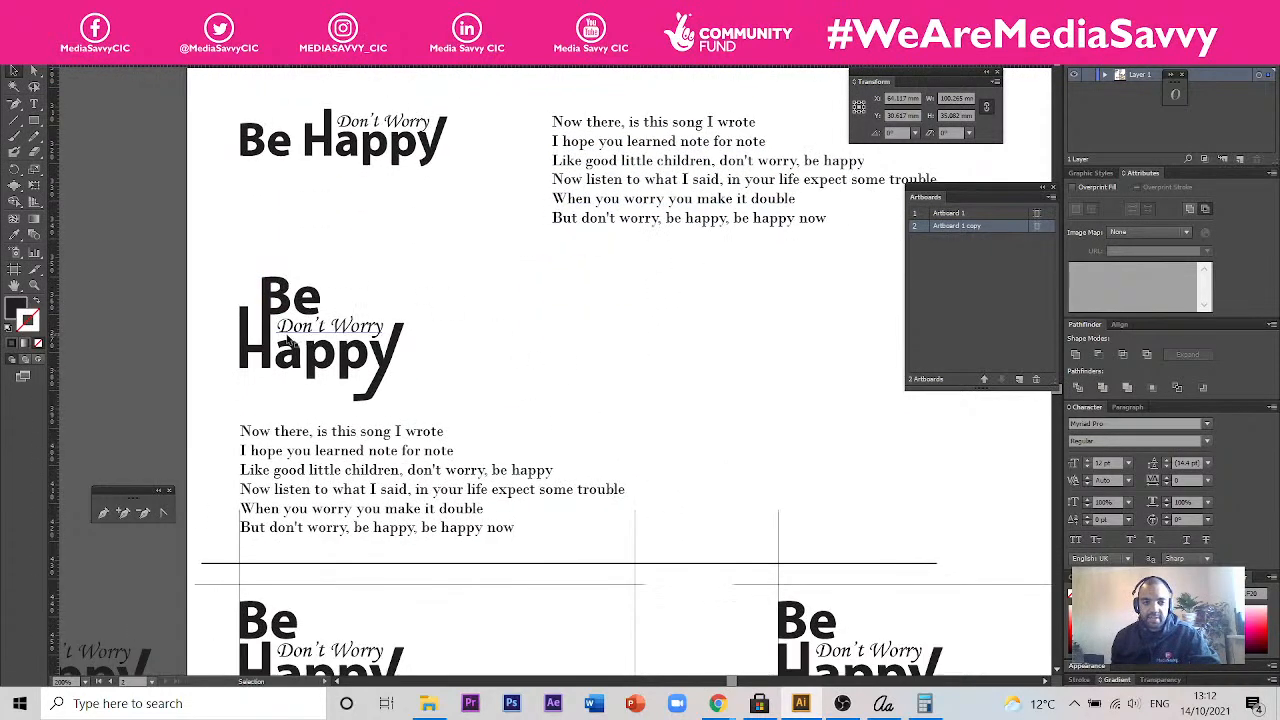
scroll(380, 450, down, 2)
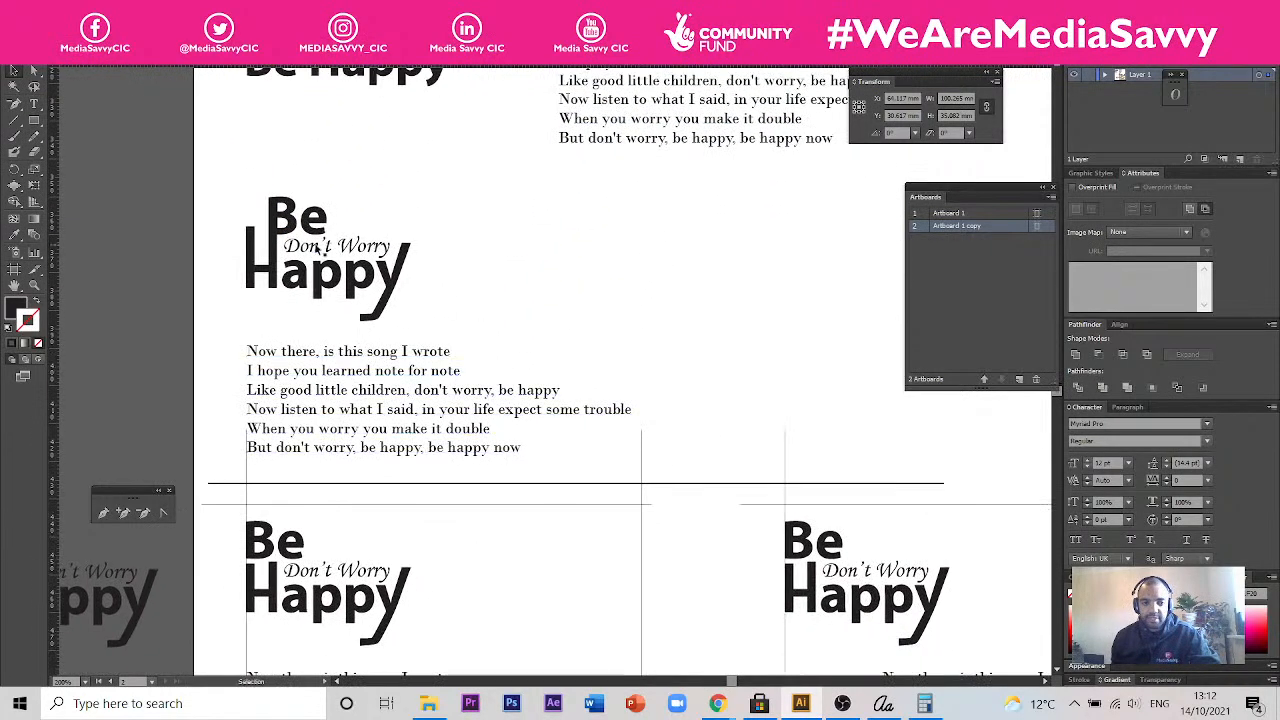
- Compare the Alignment layouts with their guide lines, including the centred, indented and right-aligned lyrics and the green spacing blocks
drag(640, 530, 508, 350)
drag(428, 451, 305, 362)
scroll(507, 438, down, 1)
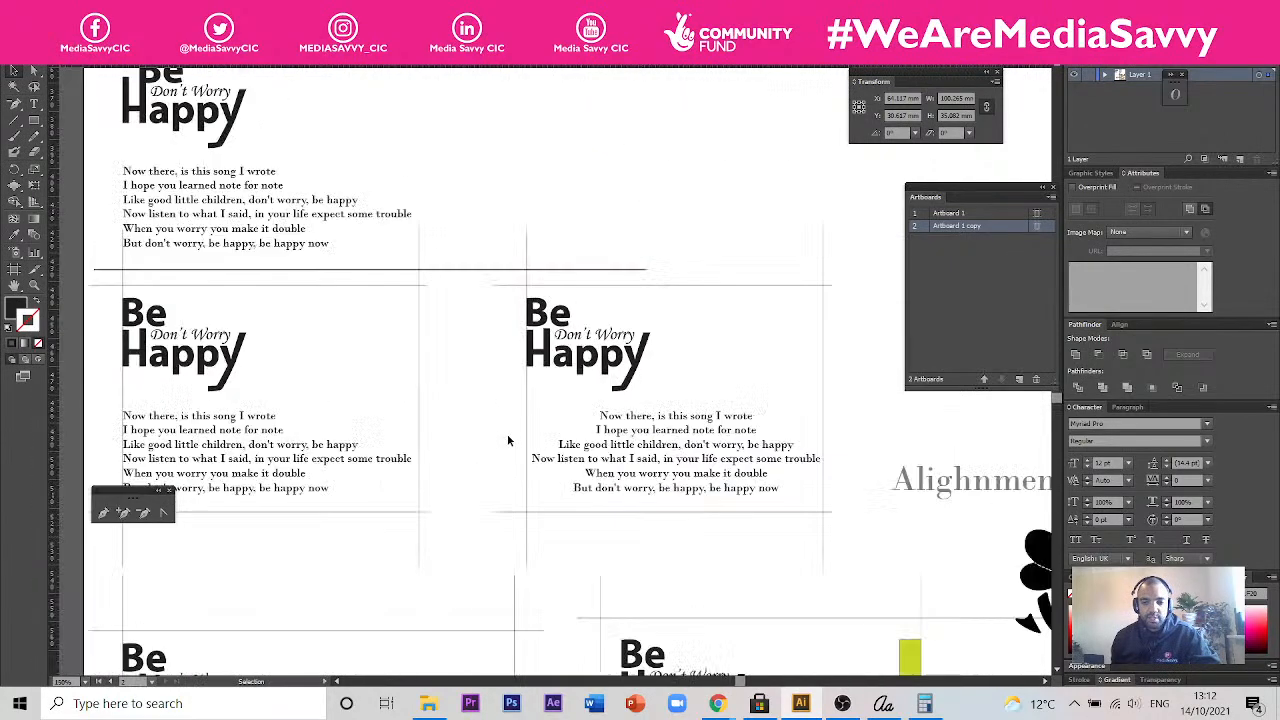
drag(660, 449, 518, 408)
drag(524, 359, 728, 373)
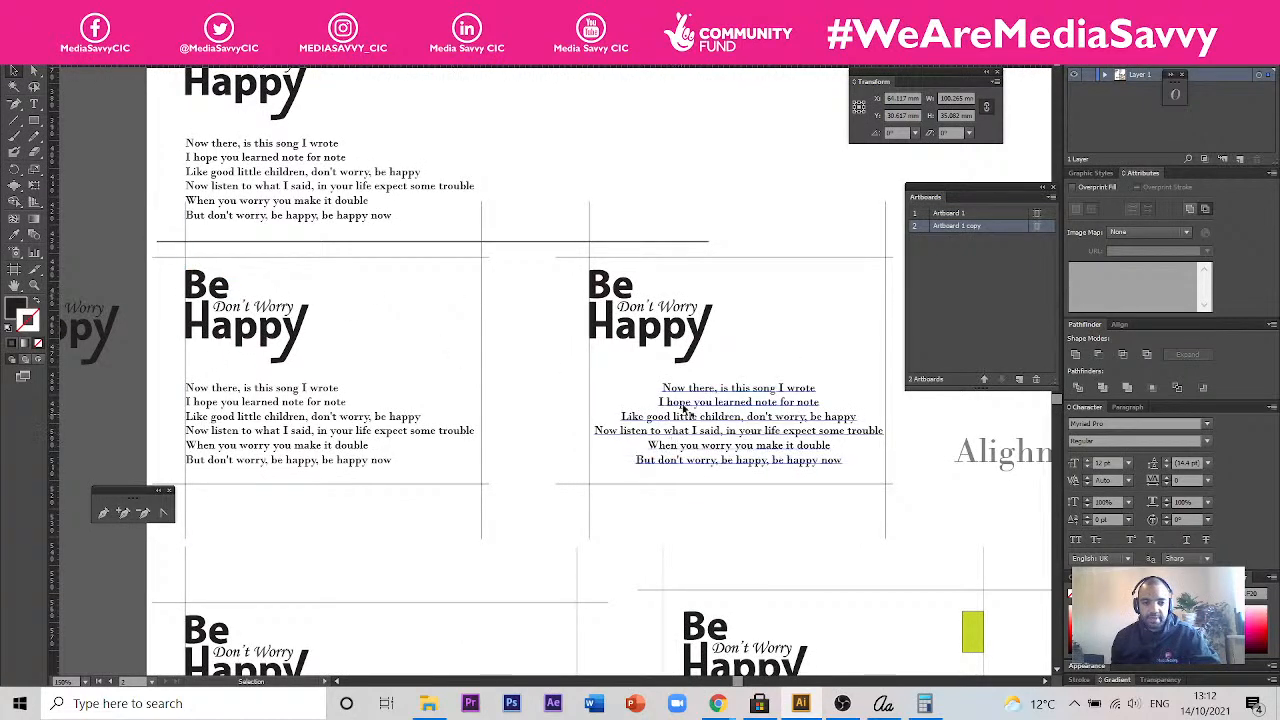
scroll(723, 449, down, 3)
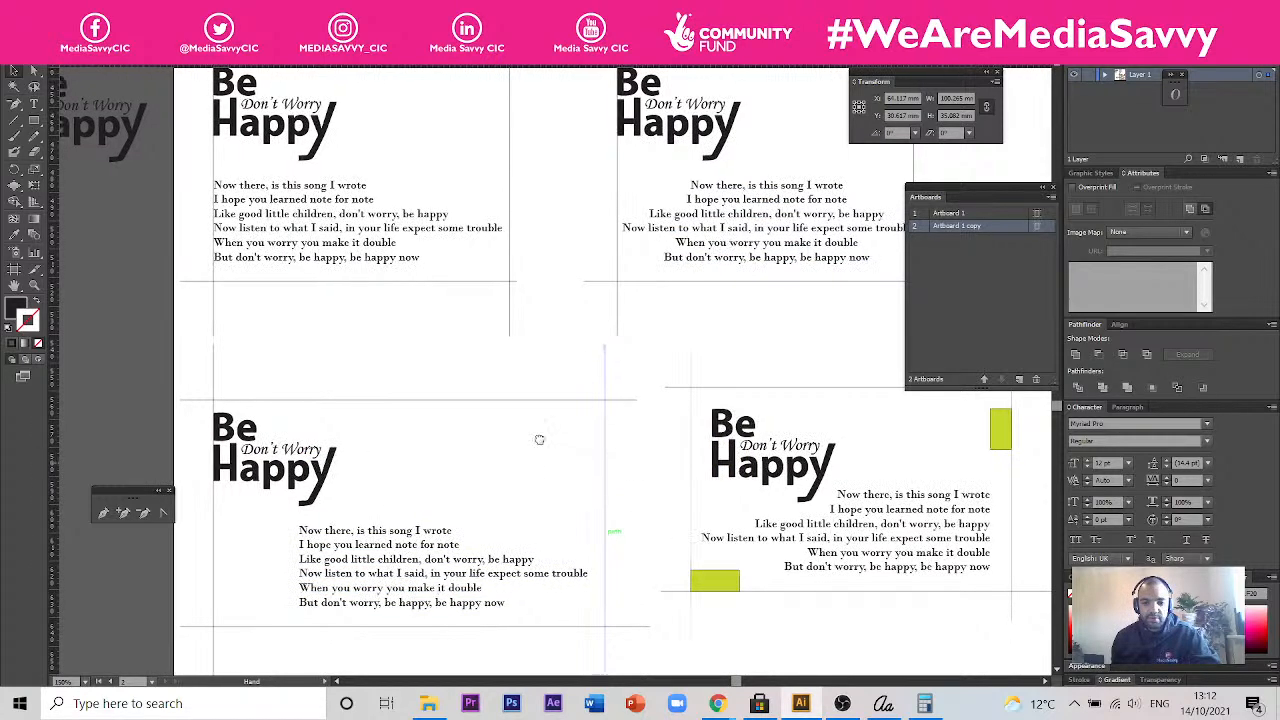
scroll(537, 437, right, 3)
scroll(537, 437, down, 1)
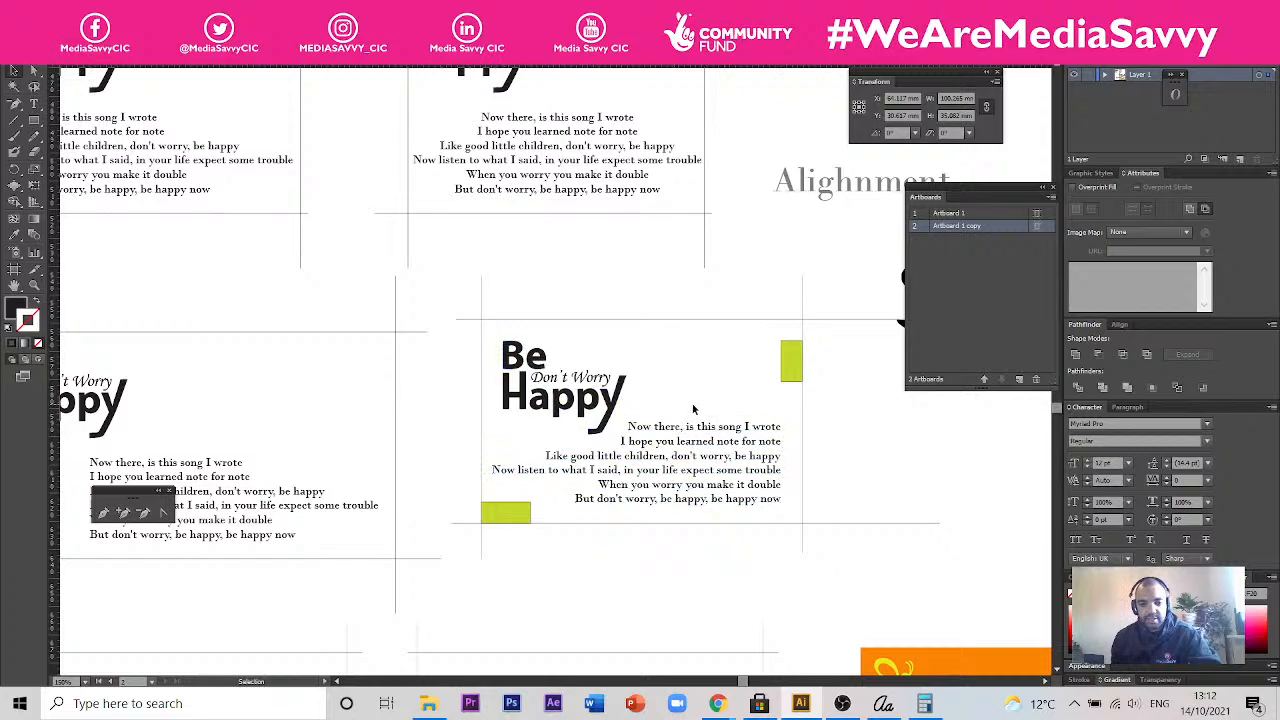
scroll(693, 408, down, 3)
drag(790, 343, 644, 388)
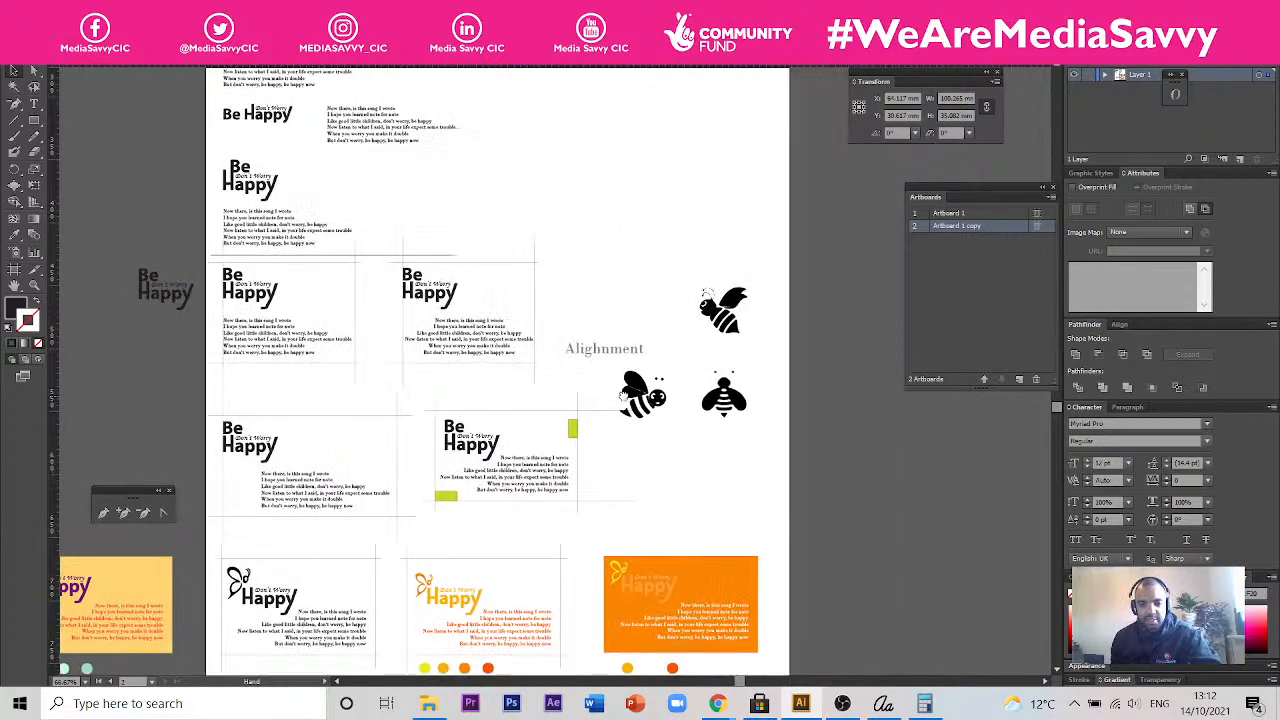
scroll(633, 391, up, 1)
scroll(634, 393, up, 2)
scroll(670, 410, down, 3)
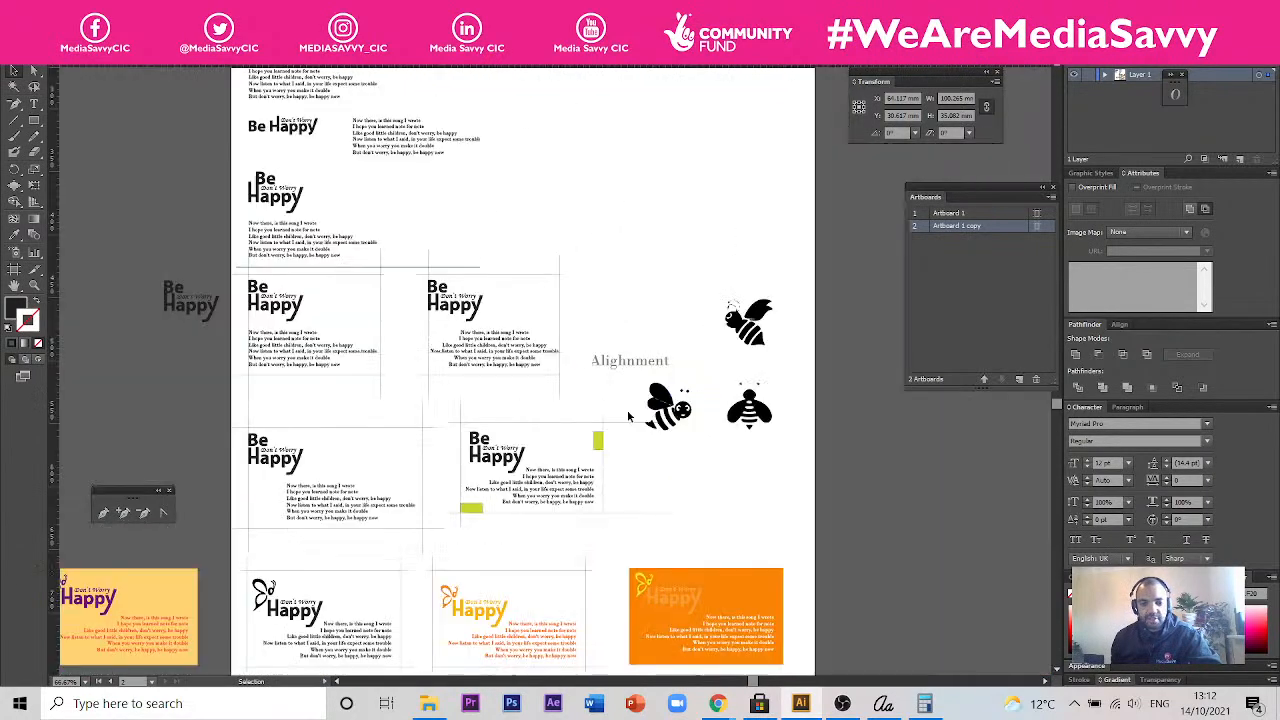
- Examine the butterfly-logo card in its black, orange-on-white and solid orange background versions with their colour swatches
drag(236, 476, 372, 342)
scroll(374, 461, up, 2)
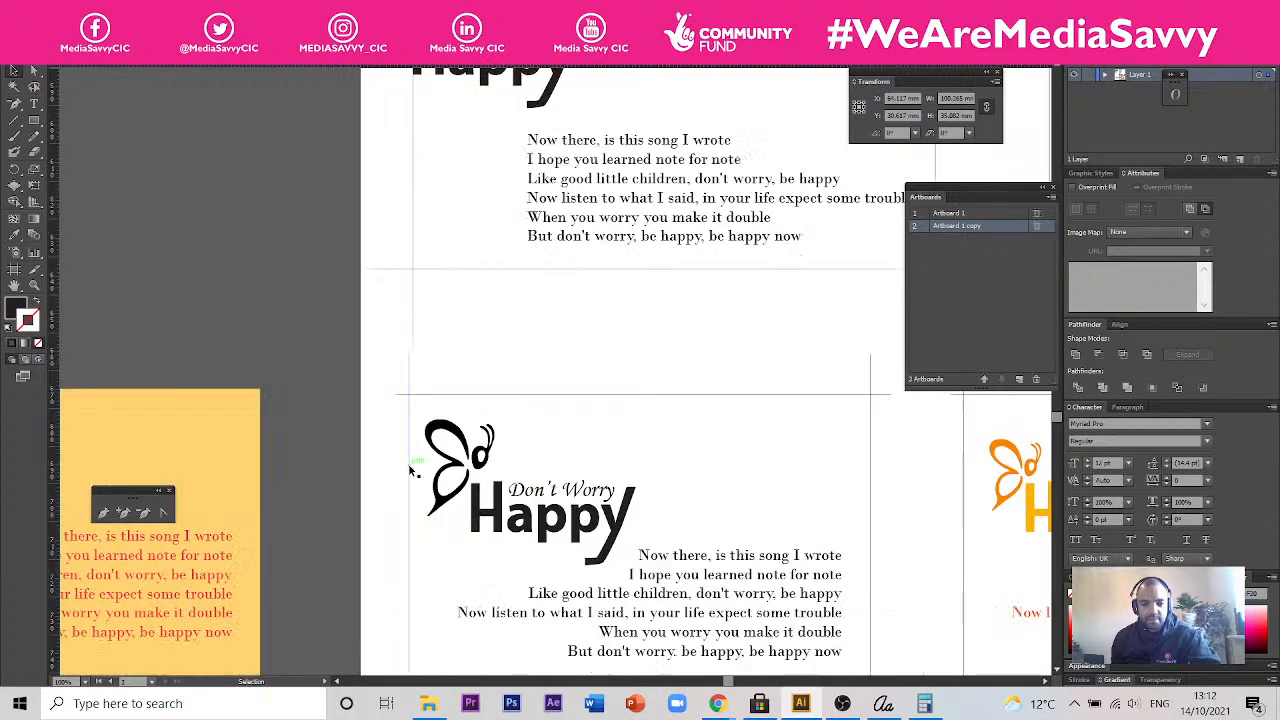
drag(729, 532, 486, 357)
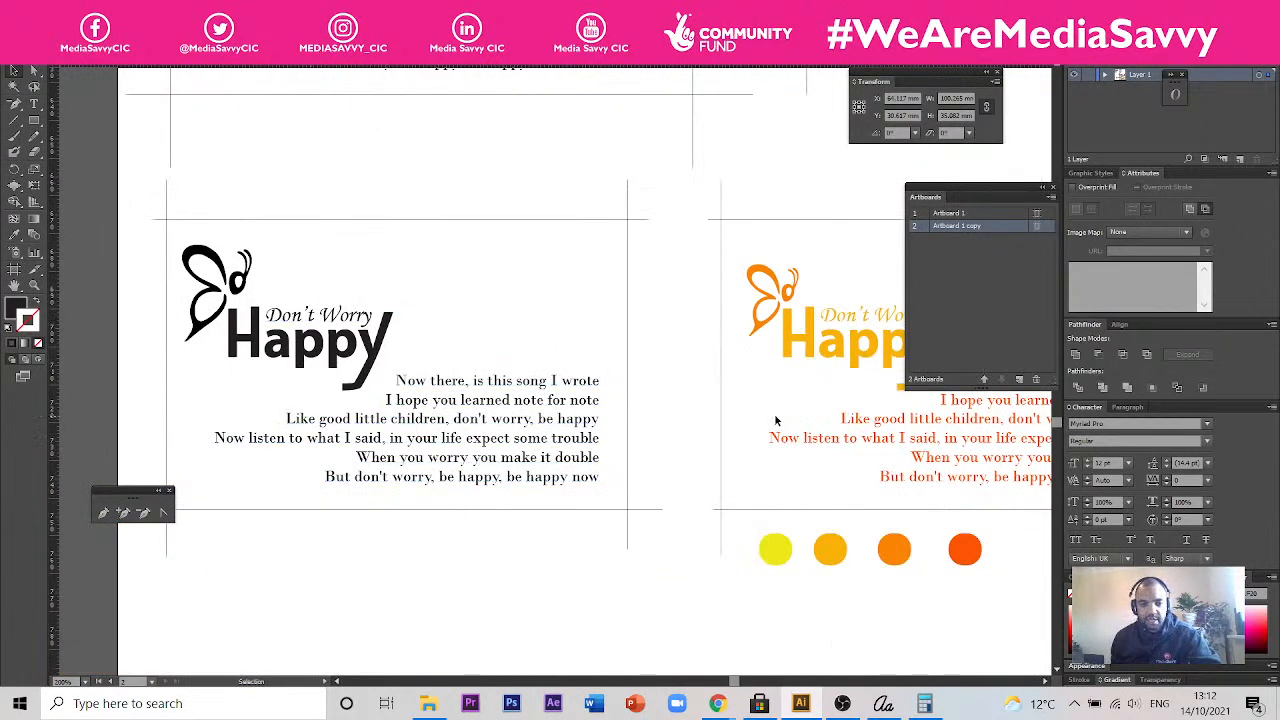
drag(696, 395, 404, 387)
drag(803, 370, 578, 381)
drag(698, 383, 488, 390)
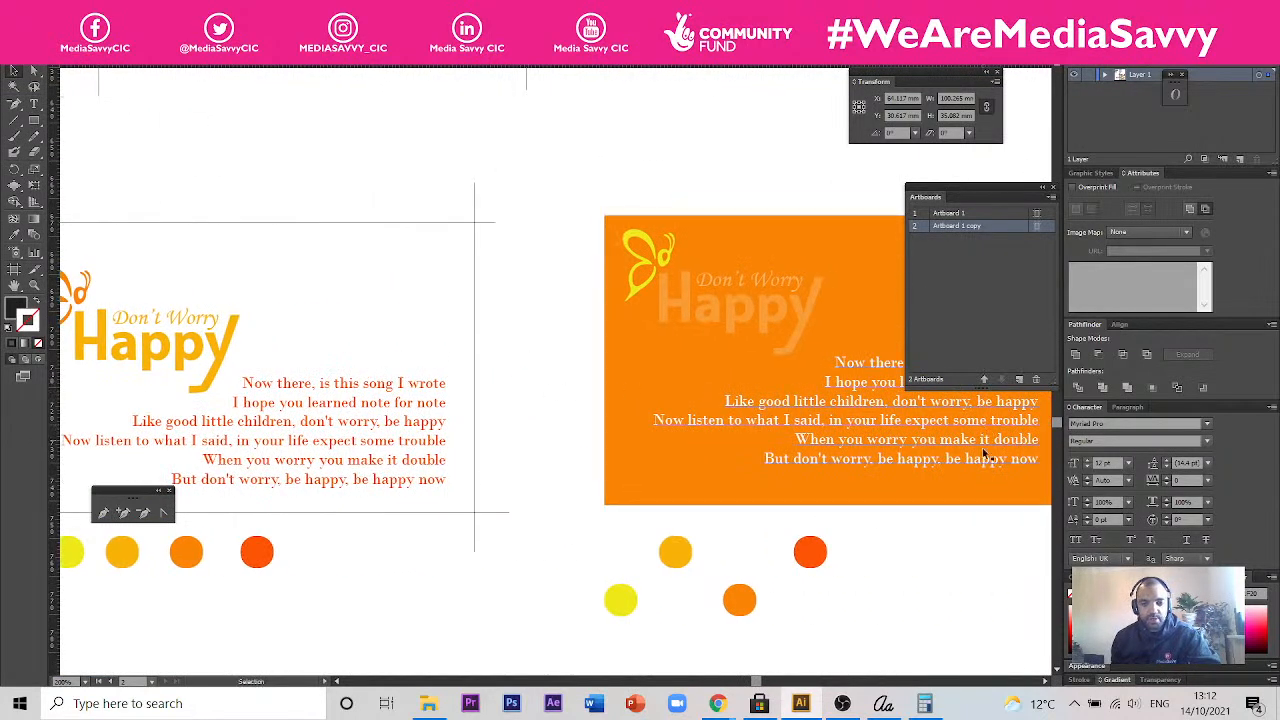
drag(1003, 538, 706, 503)
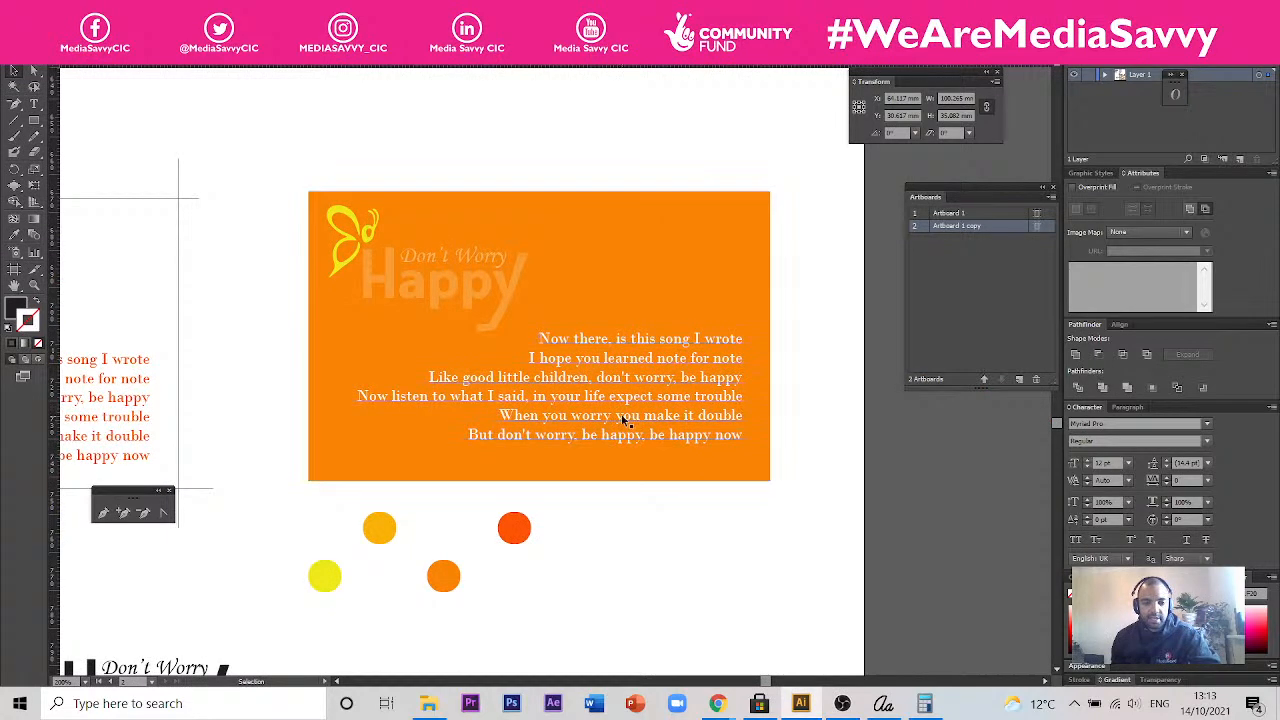
drag(300, 360, 668, 374)
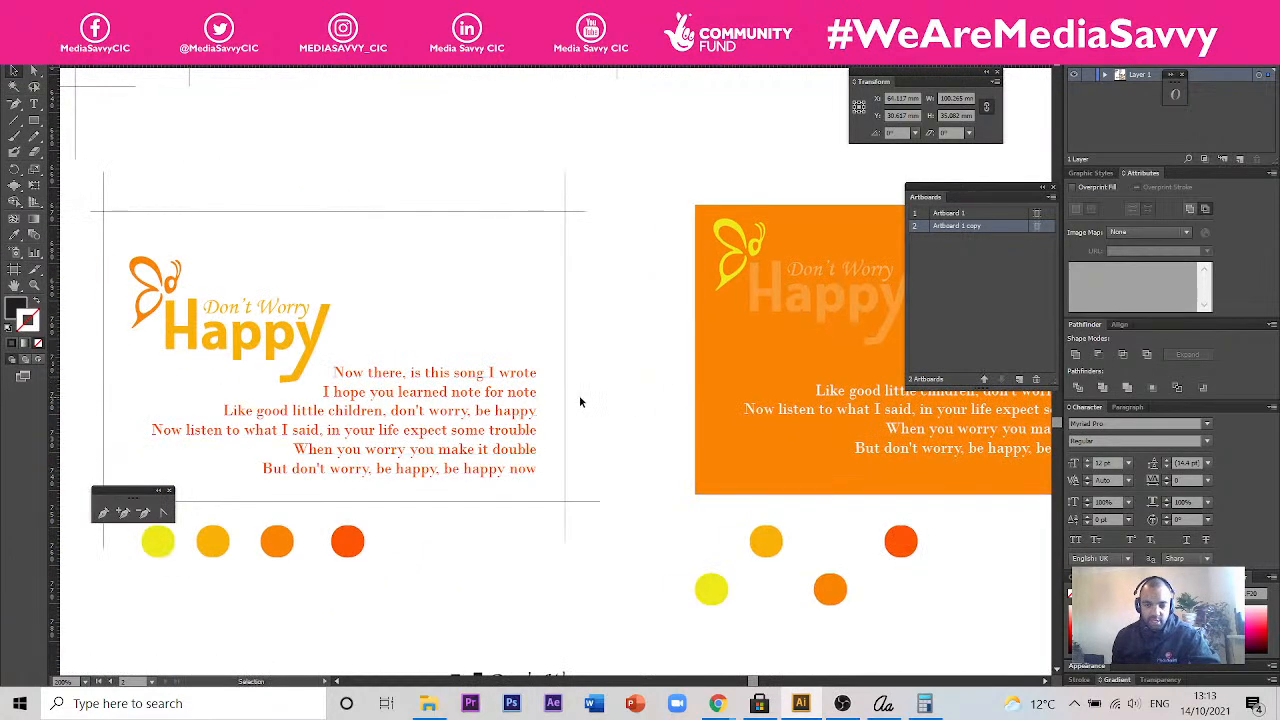
drag(596, 528, 504, 465)
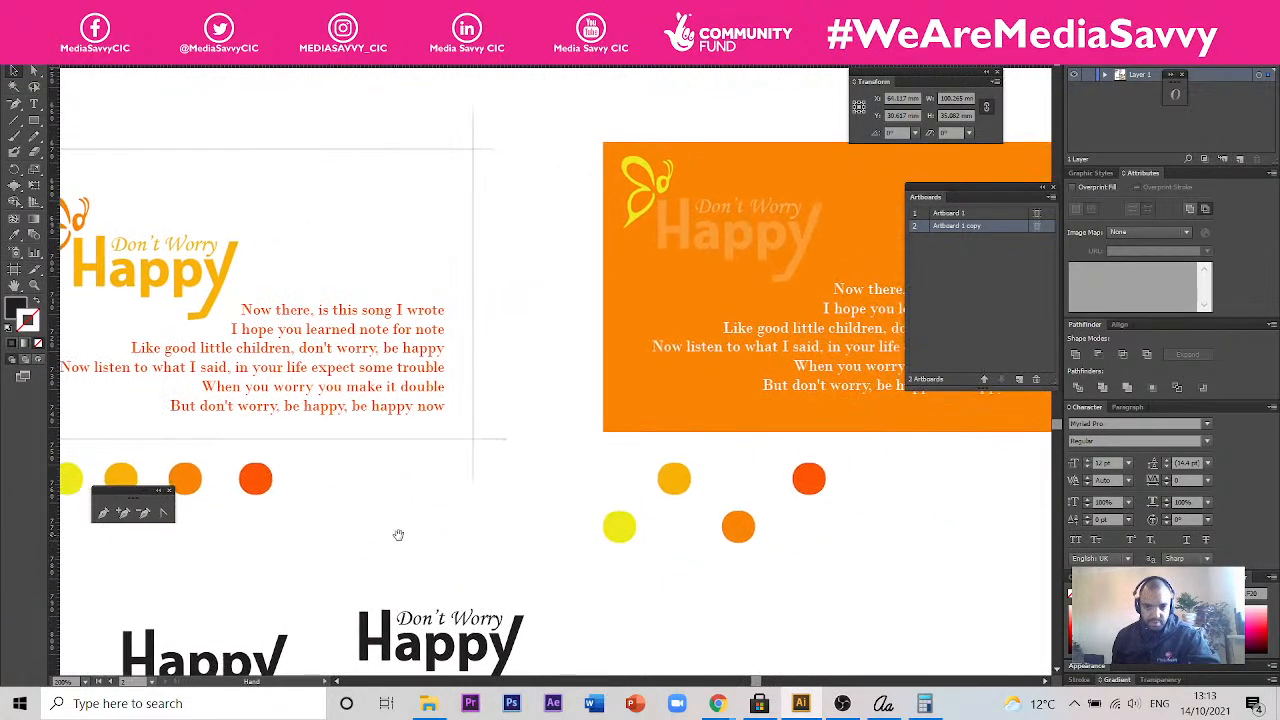
drag(398, 534, 618, 479)
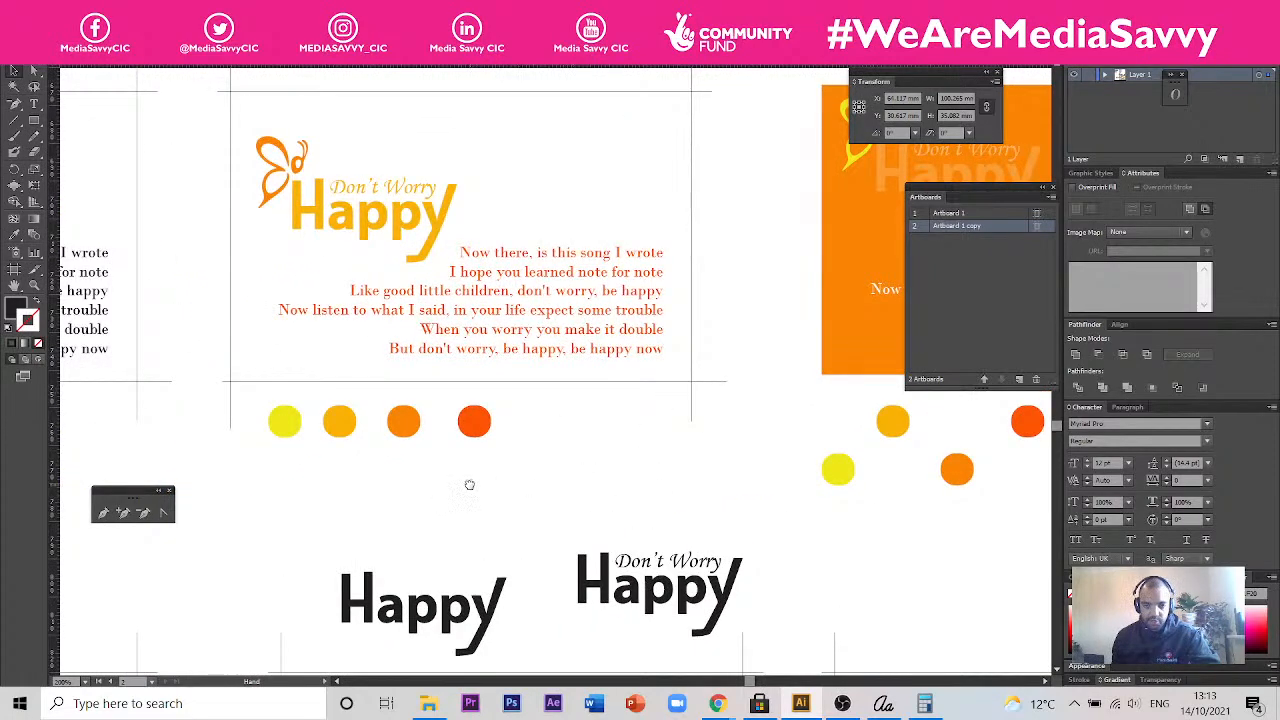
- Compare the coloured butterfly cards with the standalone "Happy" wordmarks and the playful-font cards below them
drag(470, 485, 619, 404)
drag(639, 446, 523, 474)
scroll(523, 476, down, 1)
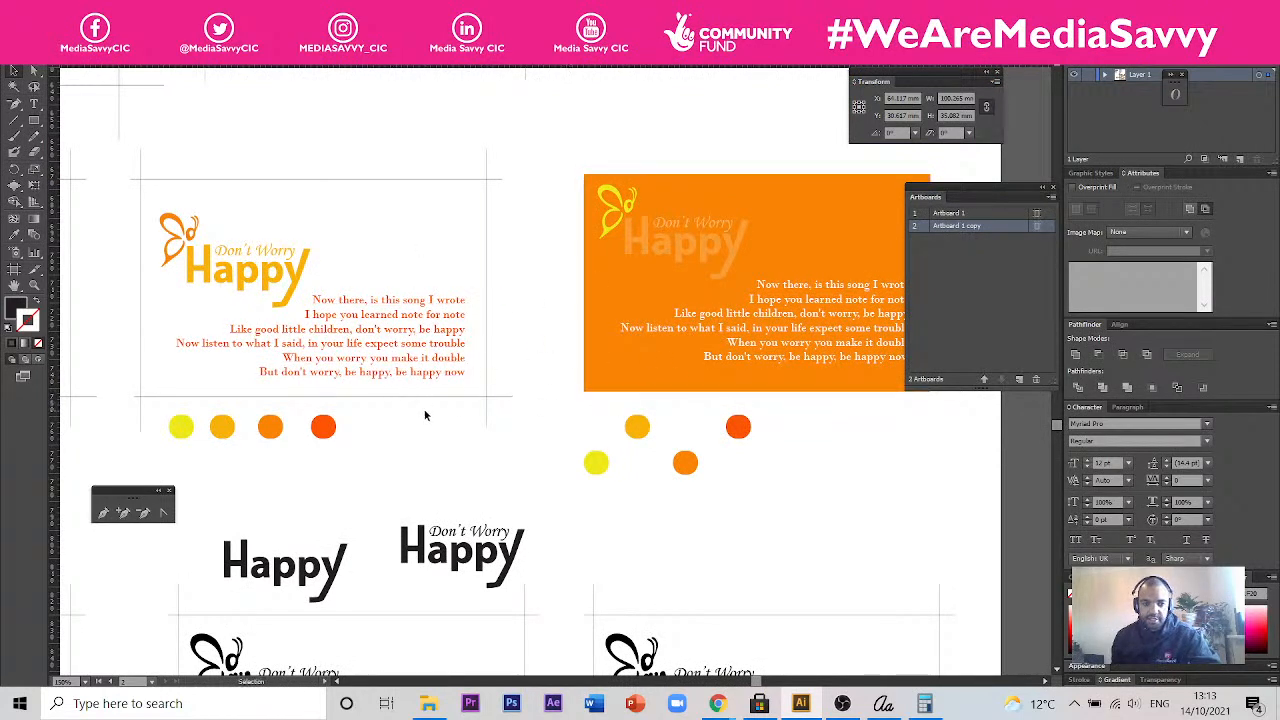
drag(398, 438, 331, 391)
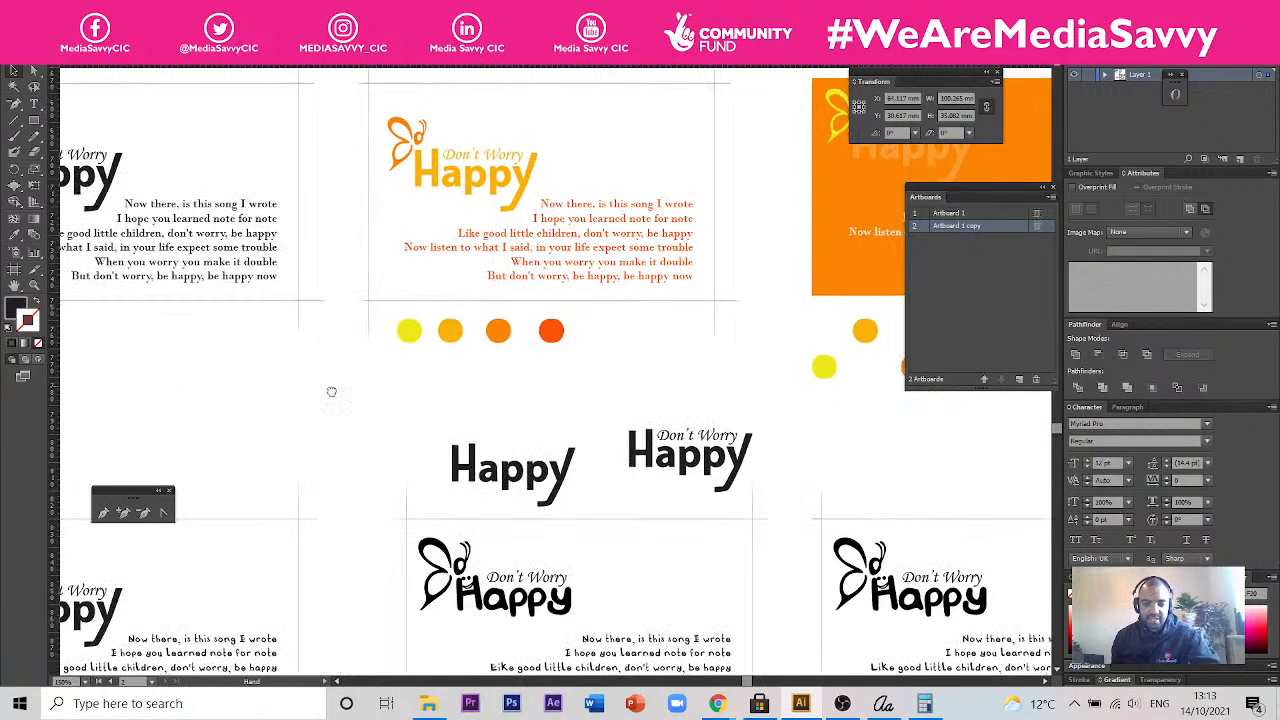
drag(403, 350, 598, 397)
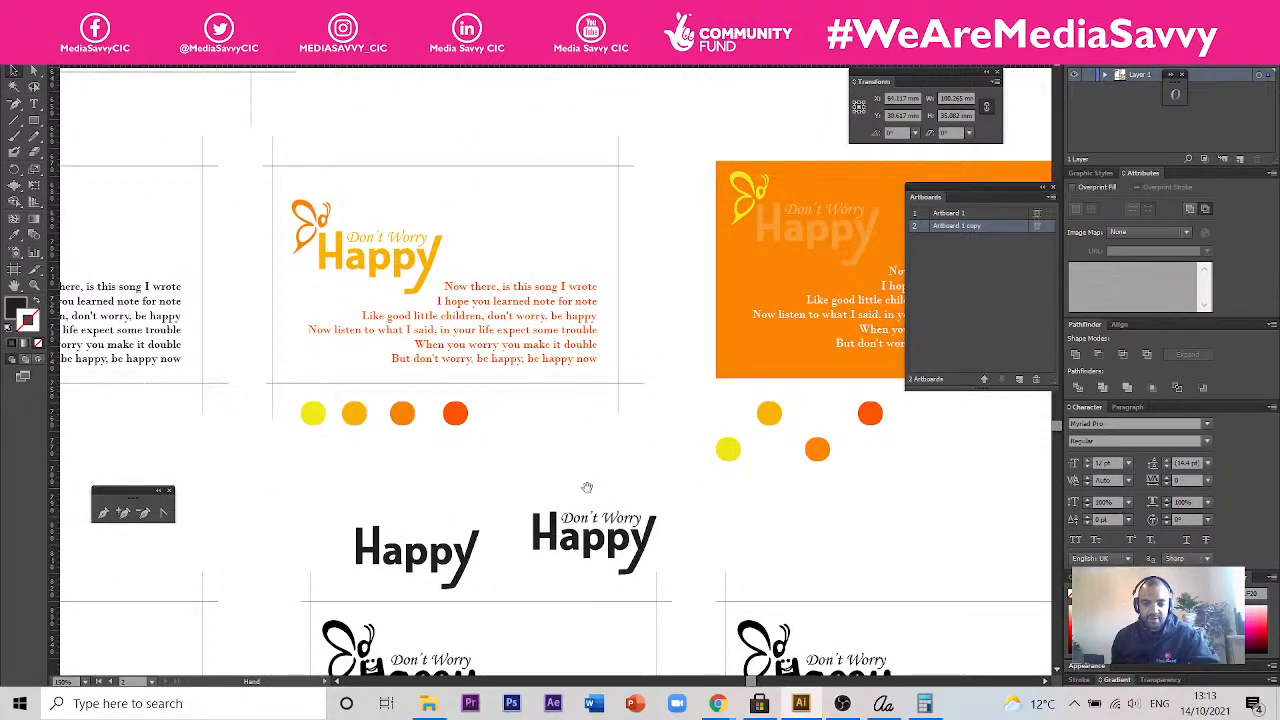
drag(411, 456, 649, 338)
drag(371, 425, 423, 328)
drag(858, 488, 761, 479)
drag(795, 431, 571, 343)
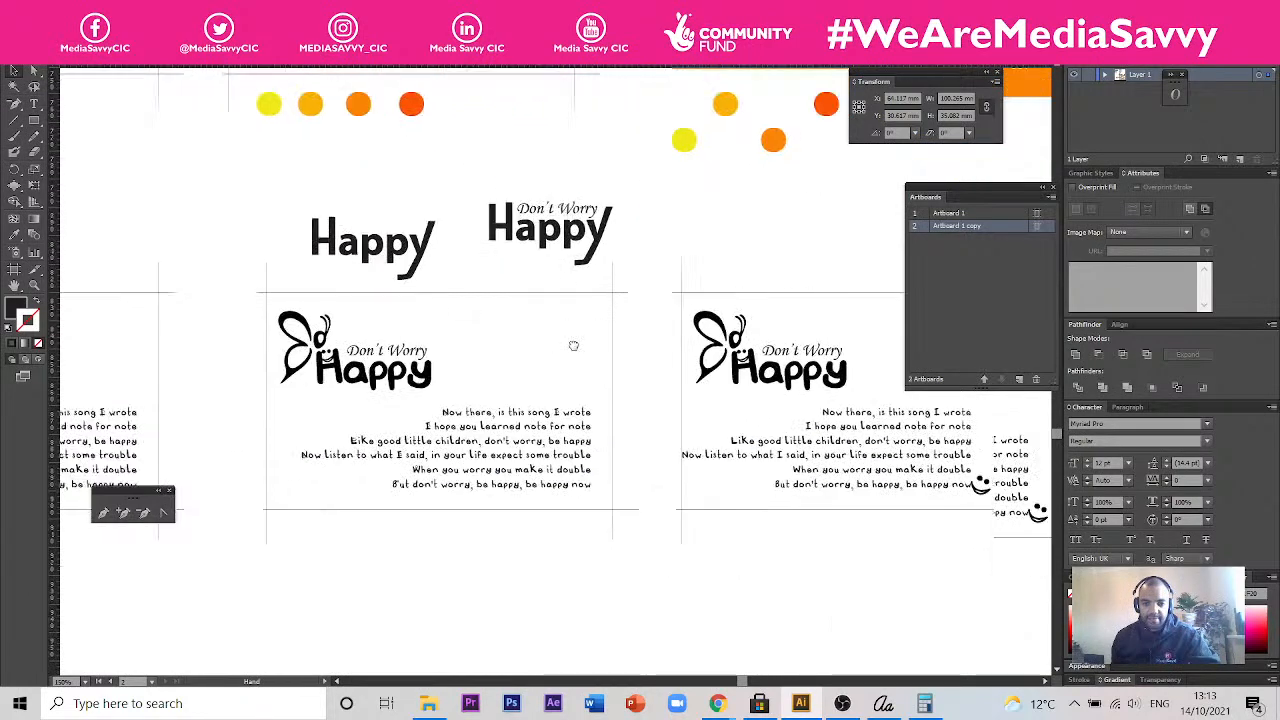
drag(481, 351, 802, 422)
drag(723, 396, 780, 426)
drag(673, 362, 594, 423)
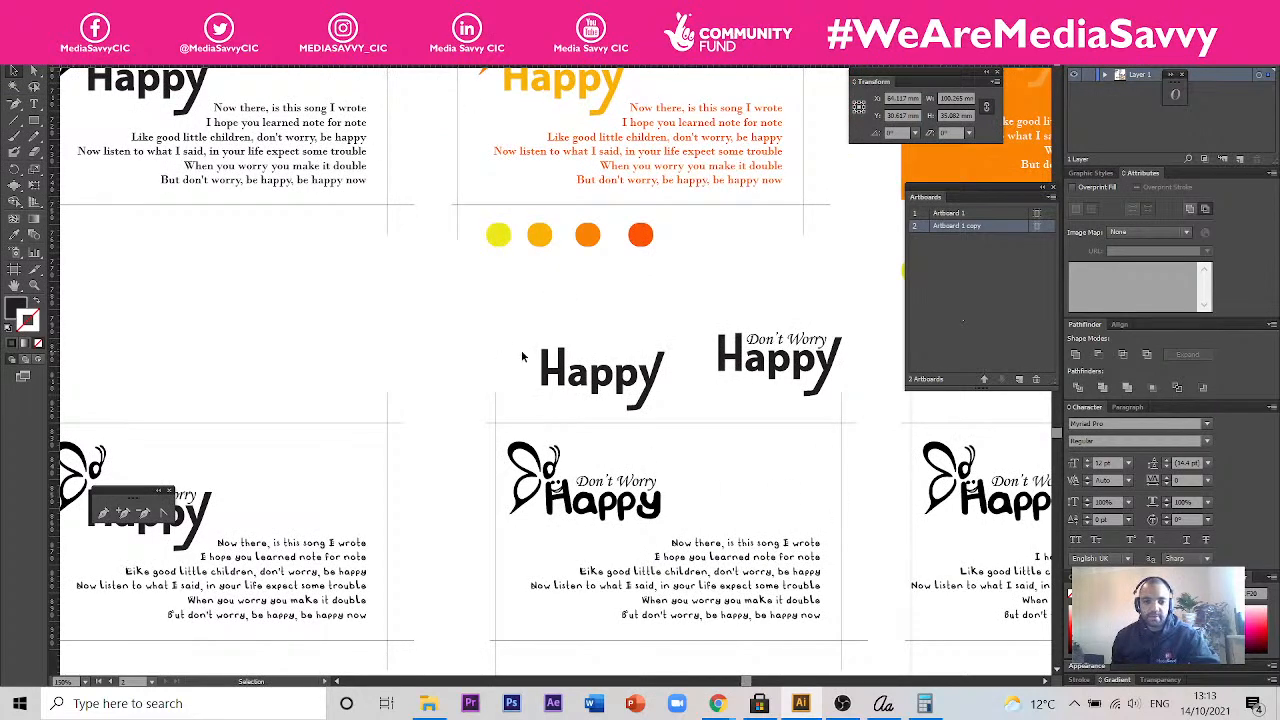
- Inspect the two yellow cards beside the artboard, comparing their white and red lyrics and the palette swatches
scroll(522, 357, down, 3)
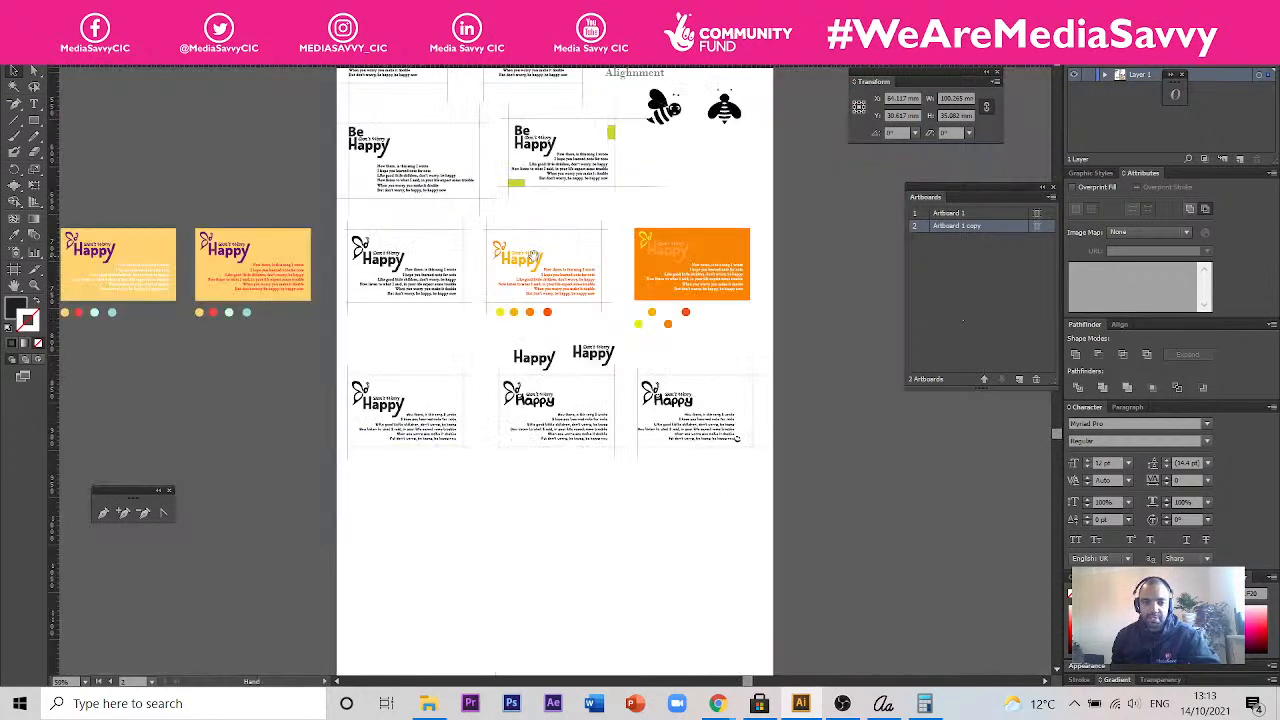
drag(499, 161, 587, 390)
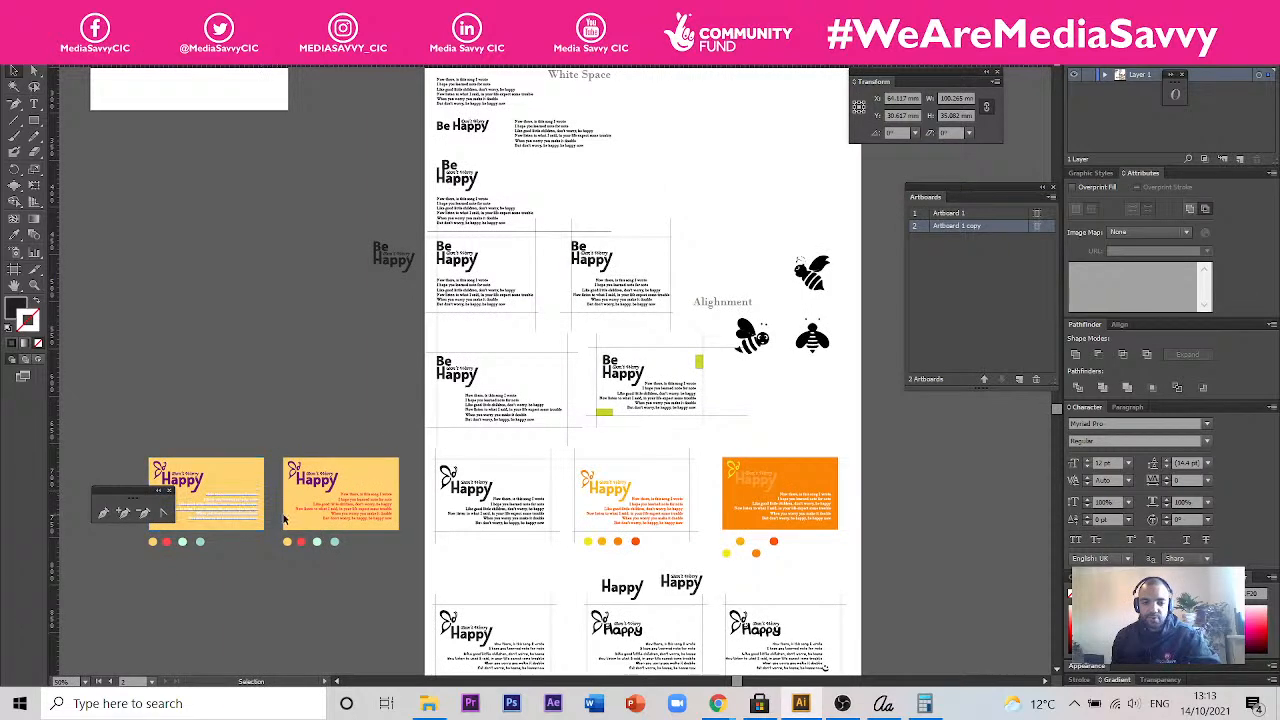
drag(360, 427, 550, 376)
scroll(447, 449, up, 3)
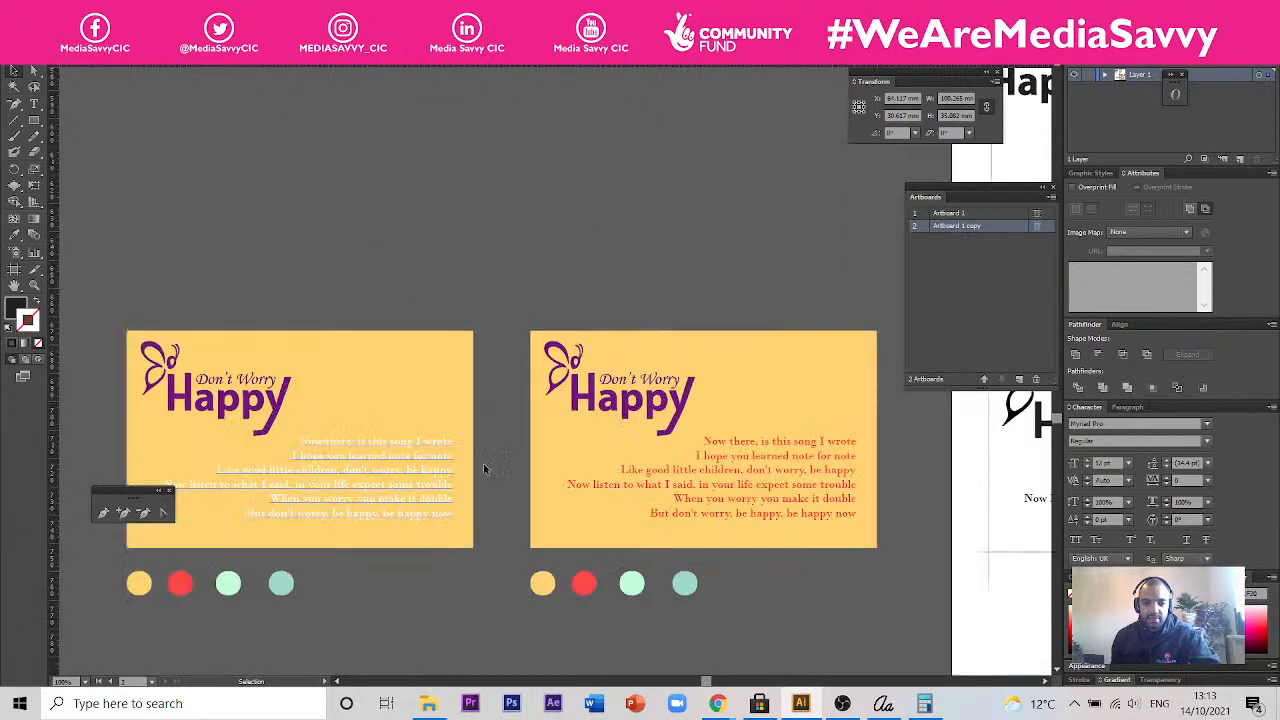
scroll(606, 526, up, 1)
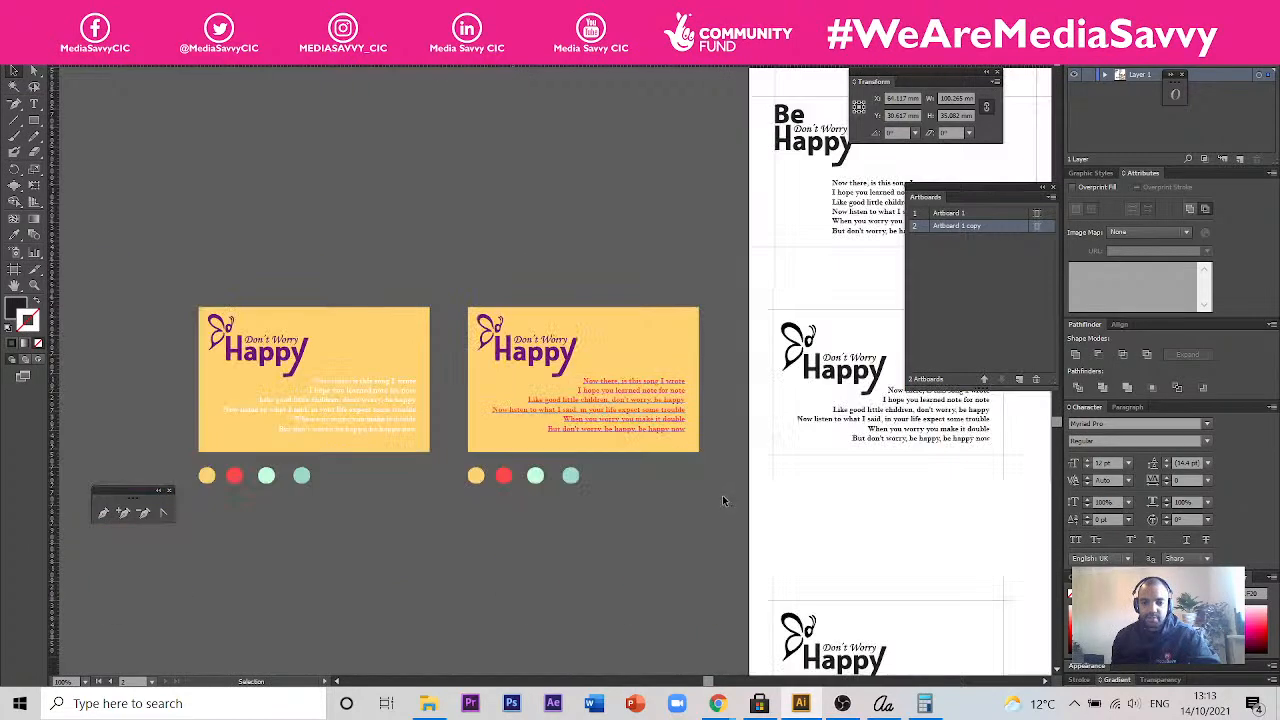
scroll(435, 347, down, 2)
- Return to the butterfly card variations on the artboard and review the bottom row of font versions
drag(864, 472, 271, 250)
drag(535, 365, 392, 306)
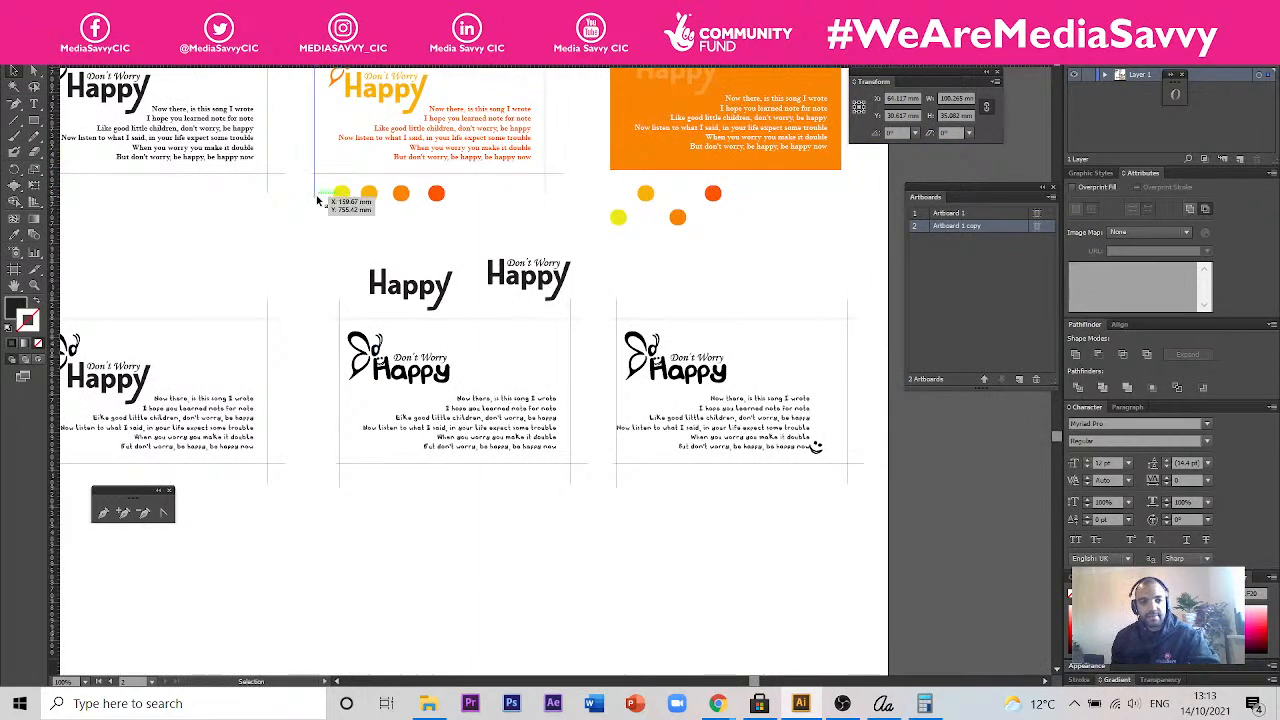
drag(194, 234, 443, 312)
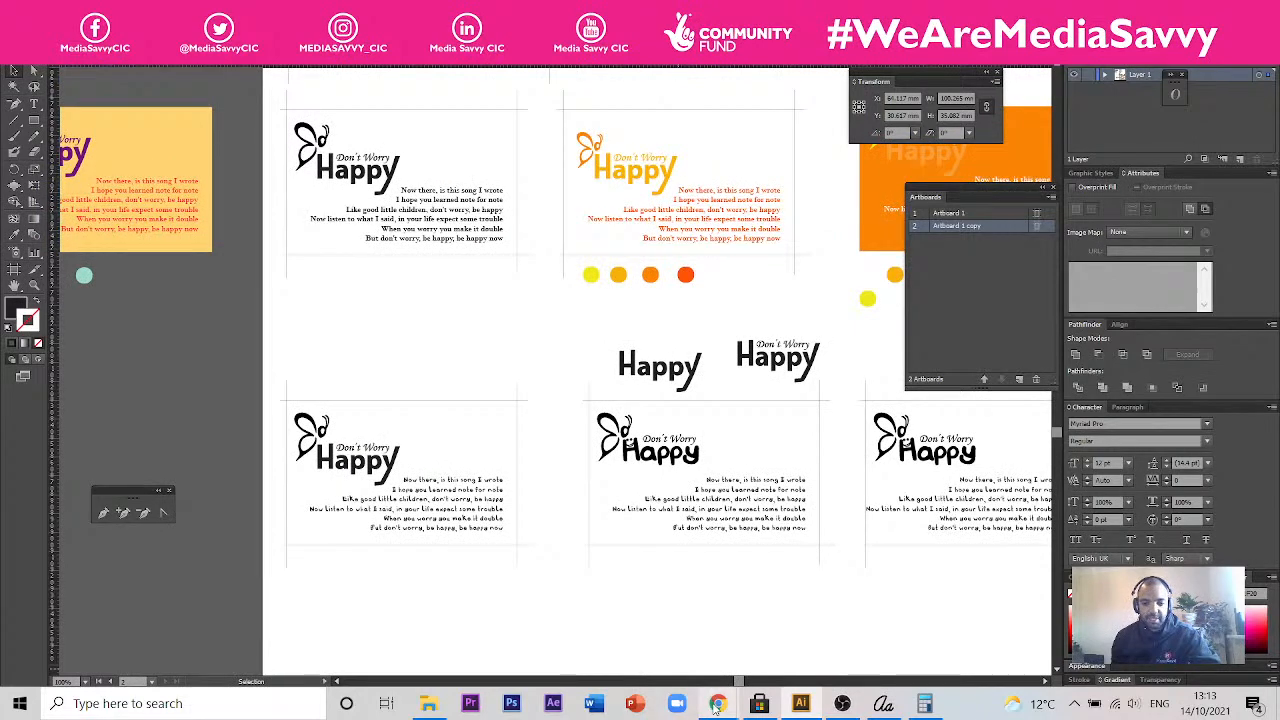
- Switch to the "Crafty Type | Session 4" presentation in Chrome and show the "Applying Principles of Typography" slide
mouse_move(716, 705)
click(800, 625)
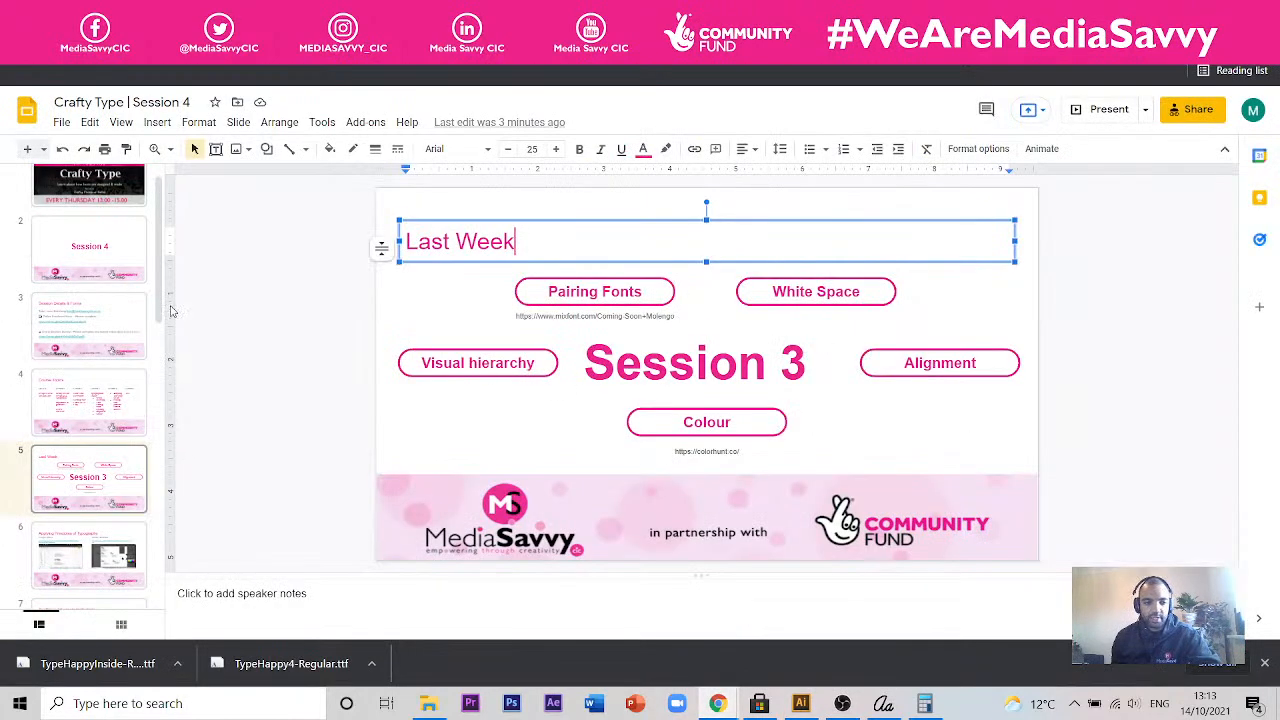
click(100, 537)
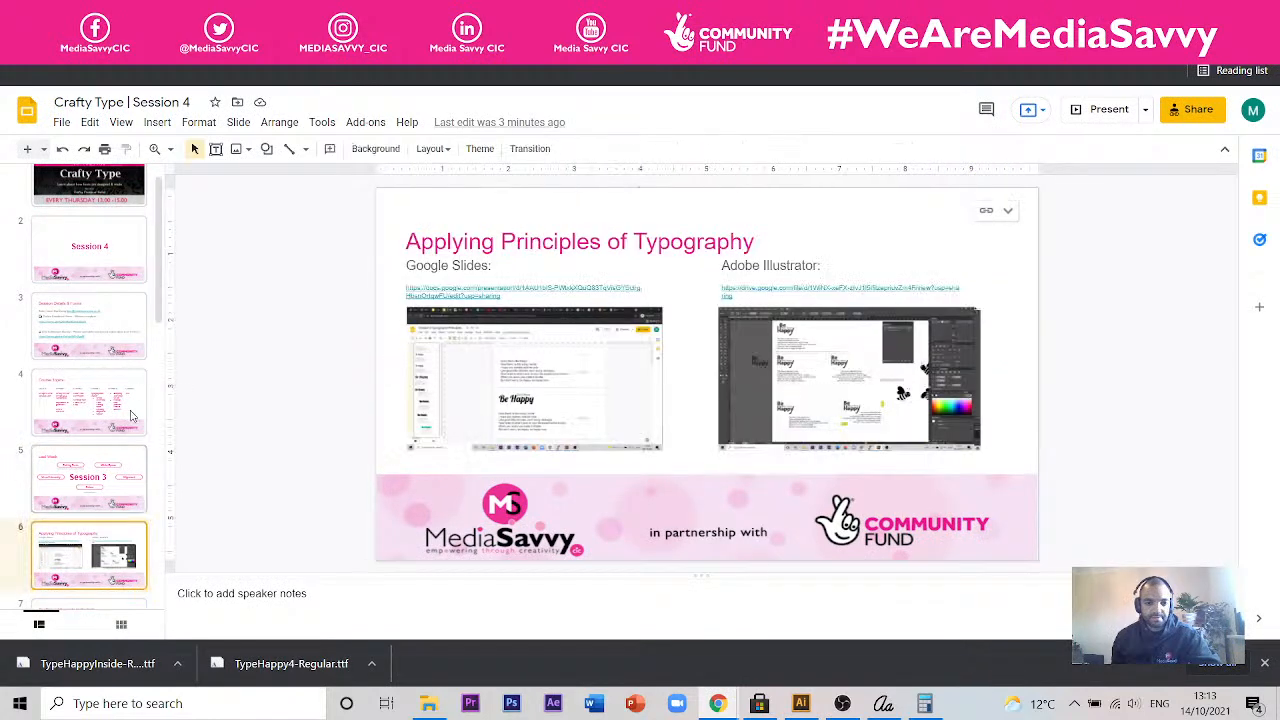
- Switch to Illustrator and review the white space, alignment and colour versions of the "Don't Worry Be Happy" layout
scroll(115, 420, down, 2)
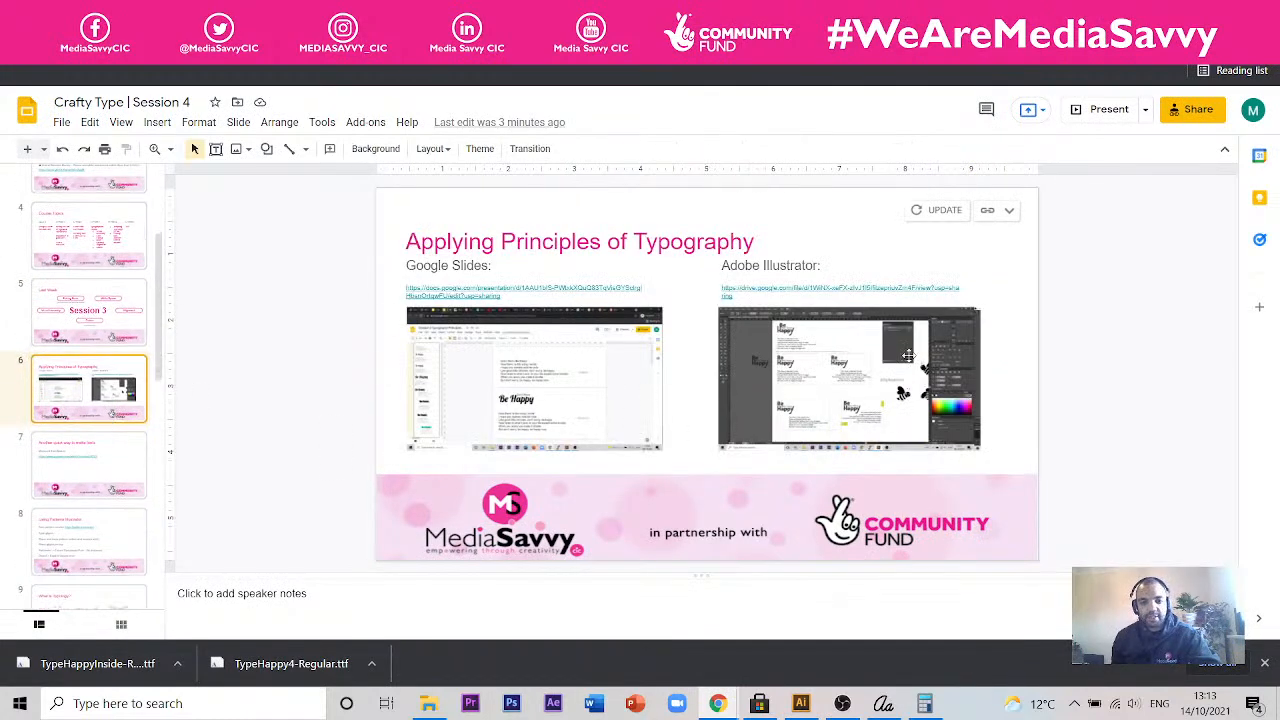
click(801, 704)
scroll(457, 357, up, 2)
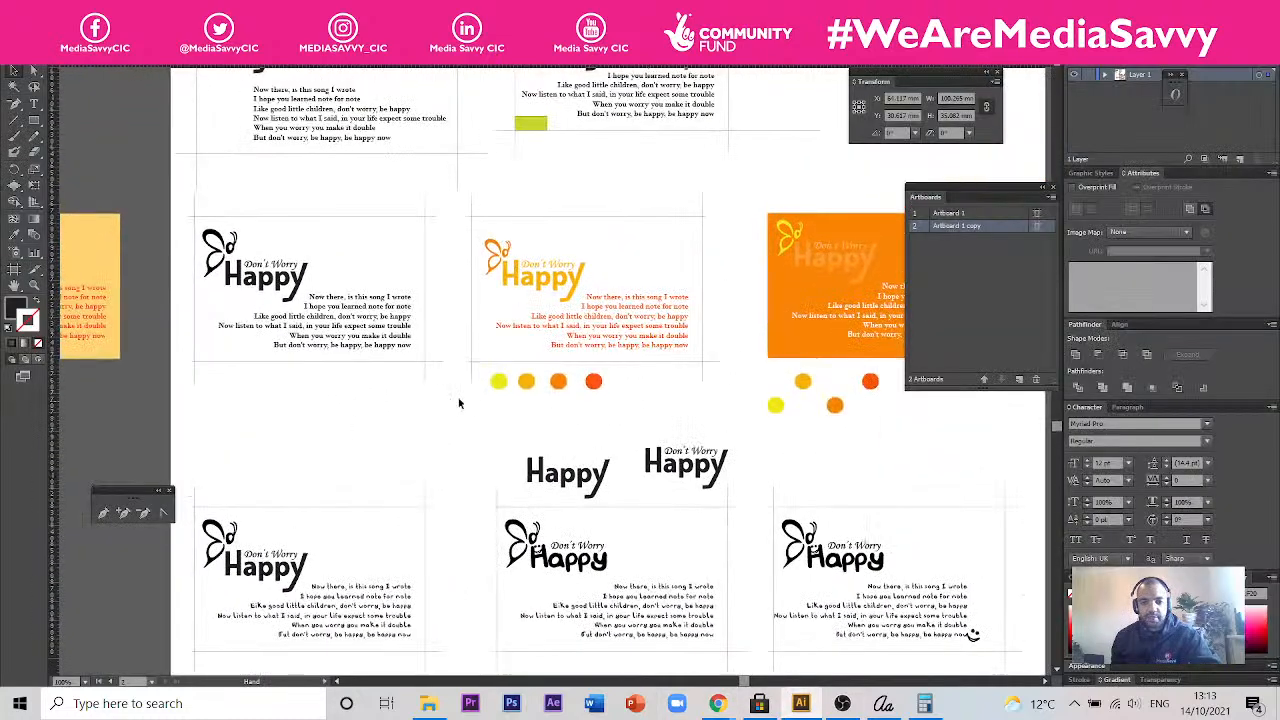
scroll(410, 411, down, 2)
scroll(634, 334, up, 3)
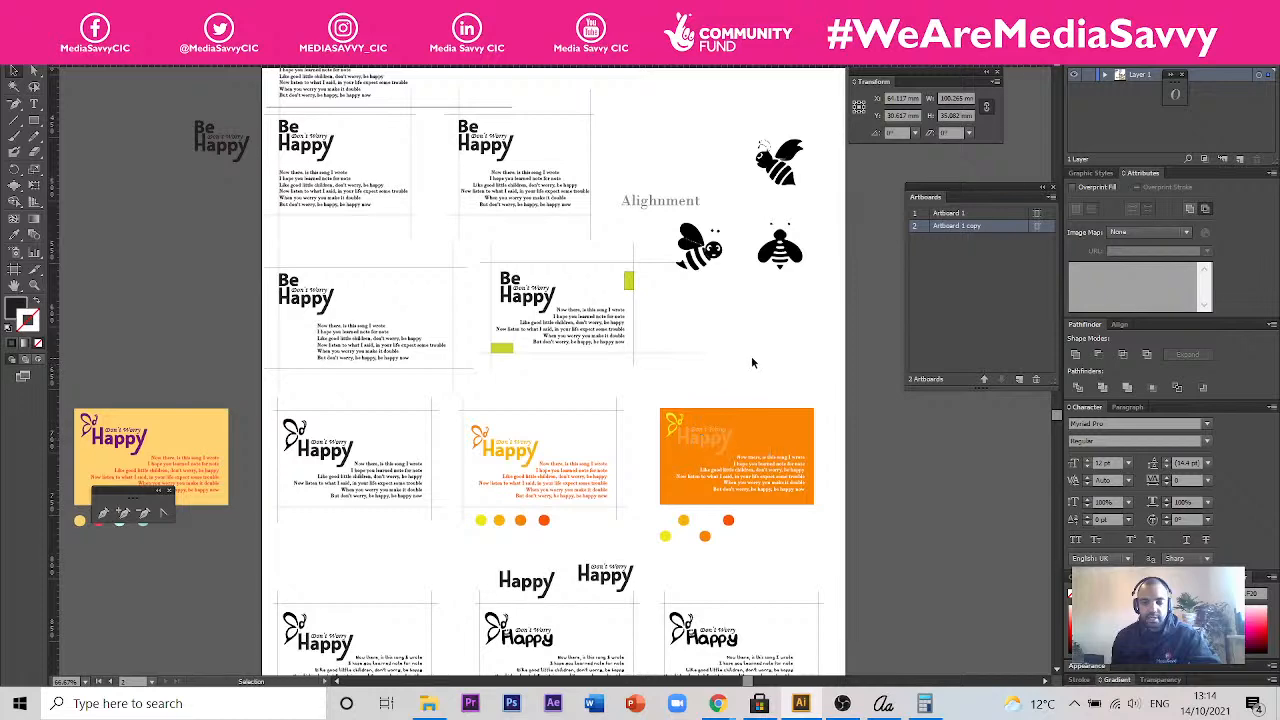
drag(769, 323, 733, 460)
scroll(799, 399, down, 1)
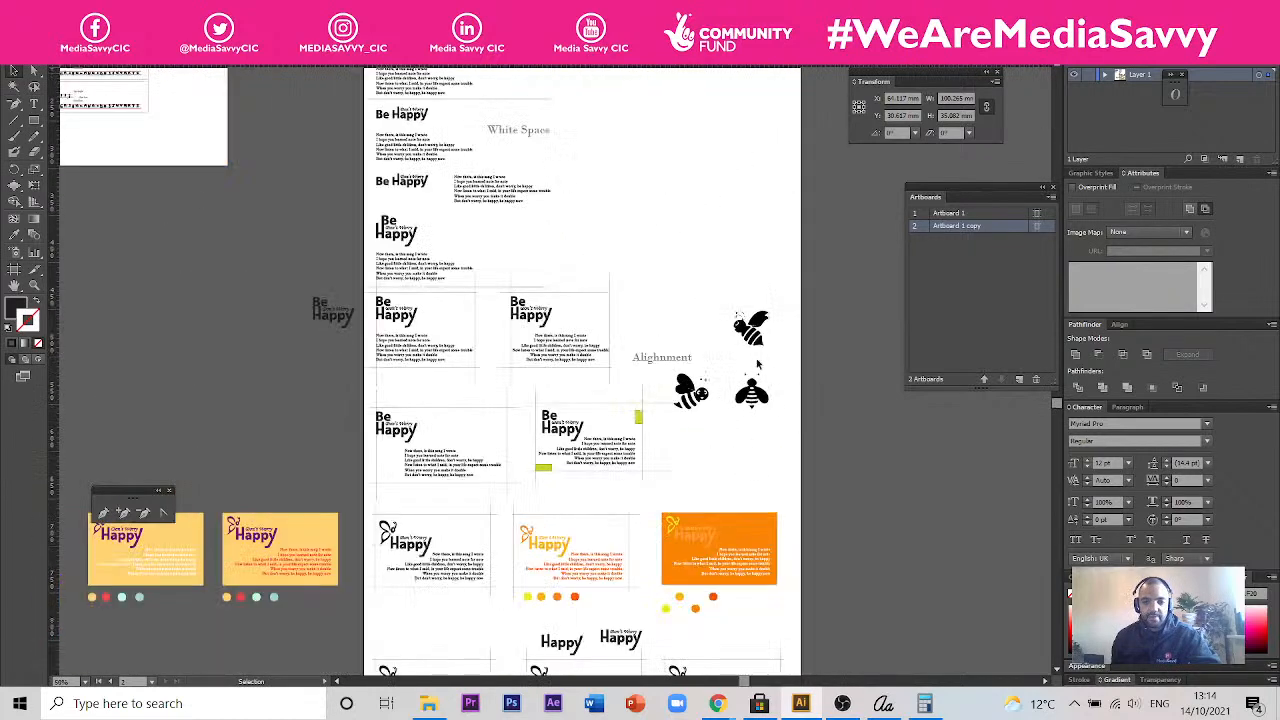
drag(713, 193, 703, 274)
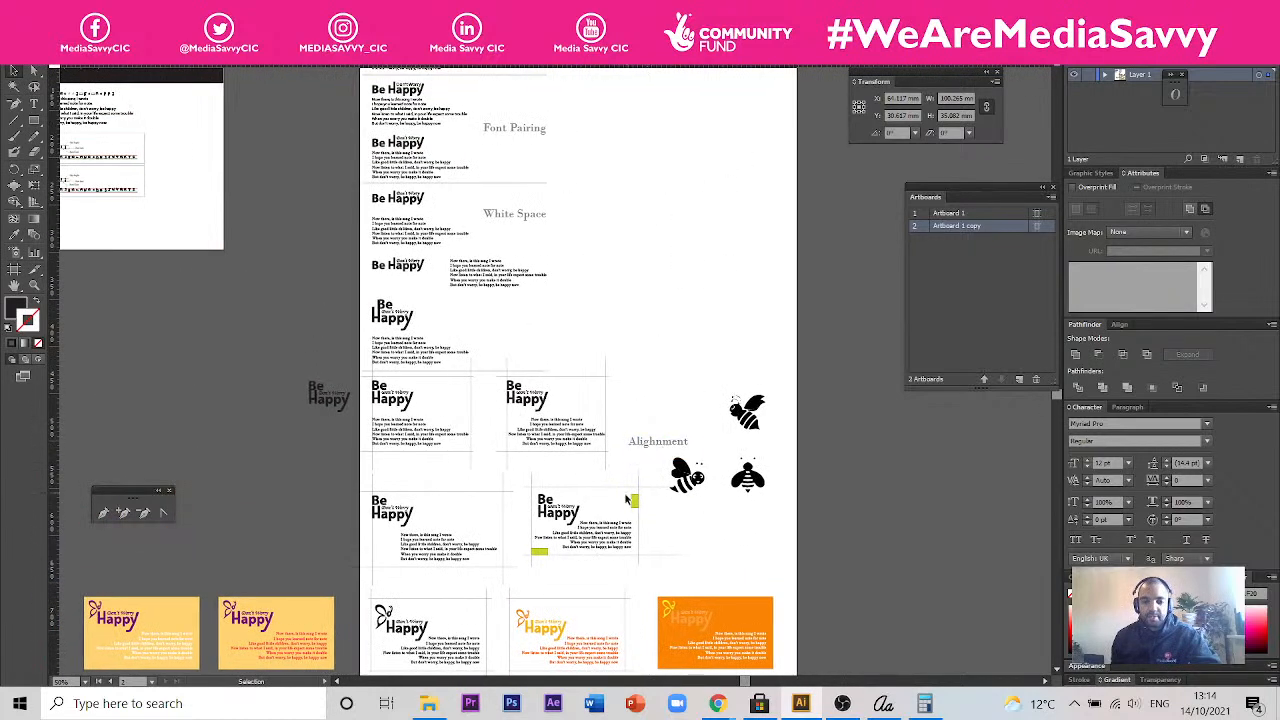
drag(775, 483, 763, 327)
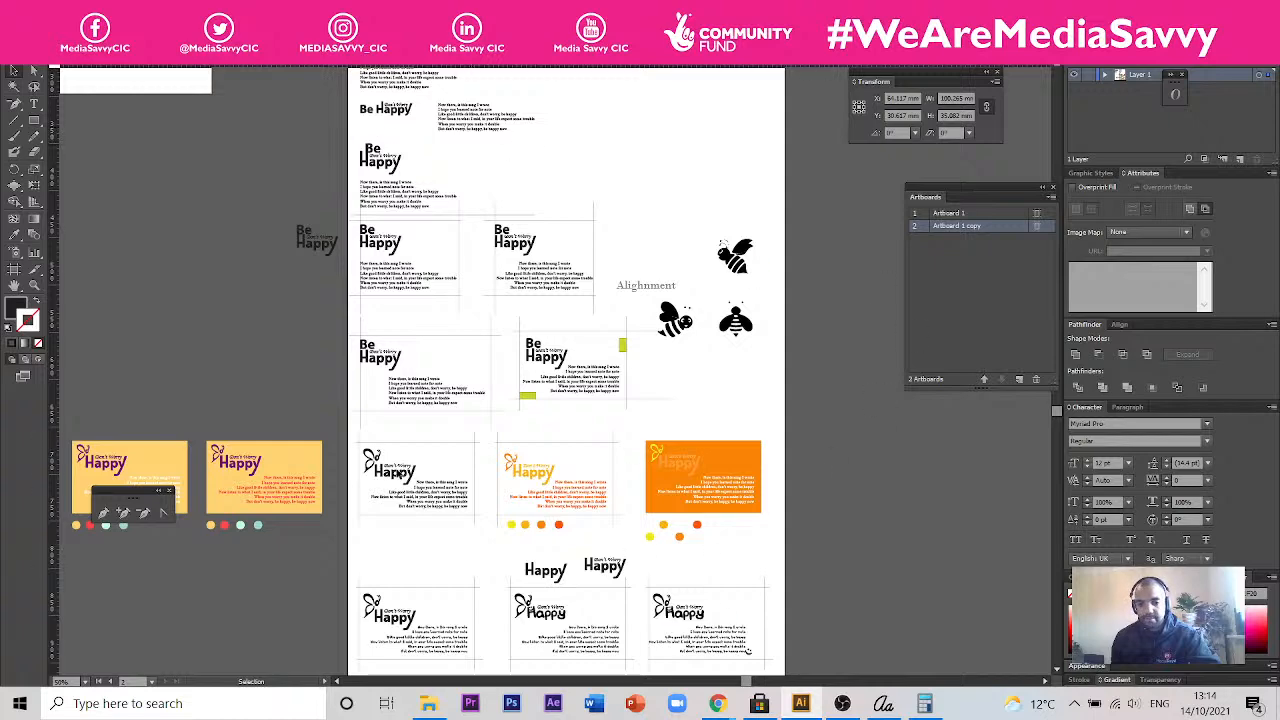
- Compare the coloured butterfly cards with the bottom row of playful-font cards on the artboard
scroll(740, 600, down, 3)
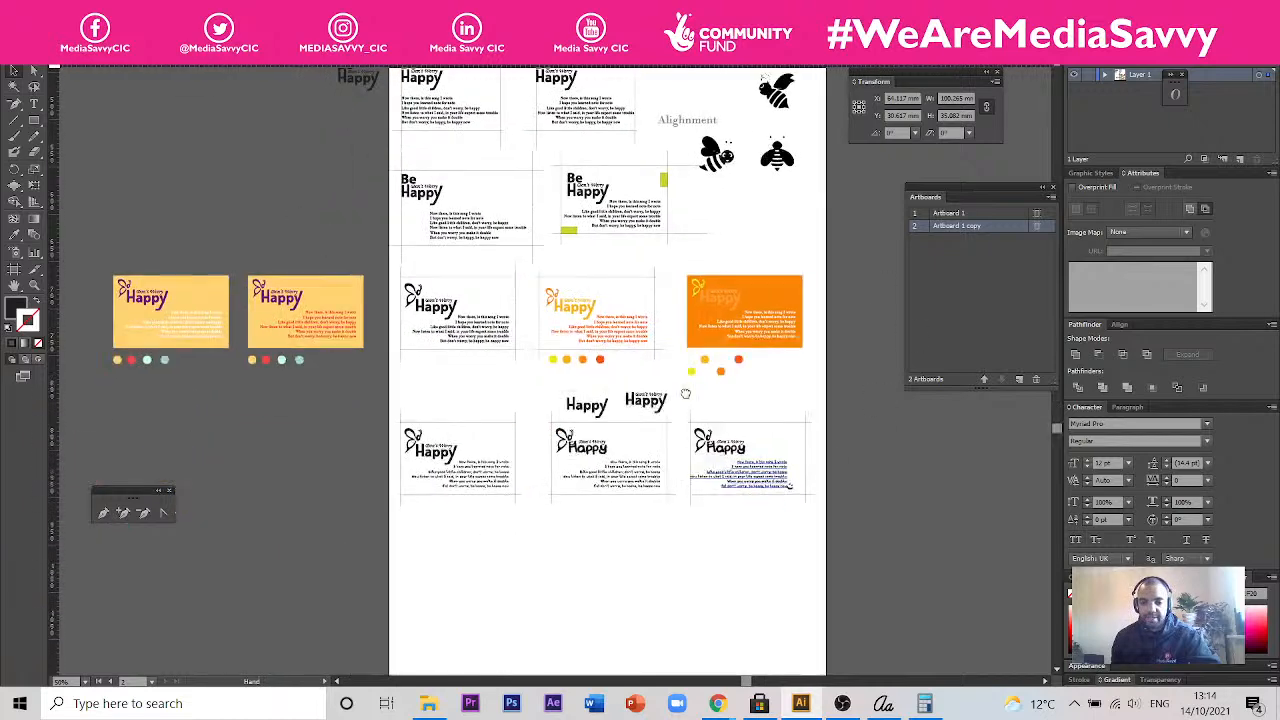
scroll(620, 400, up, 4)
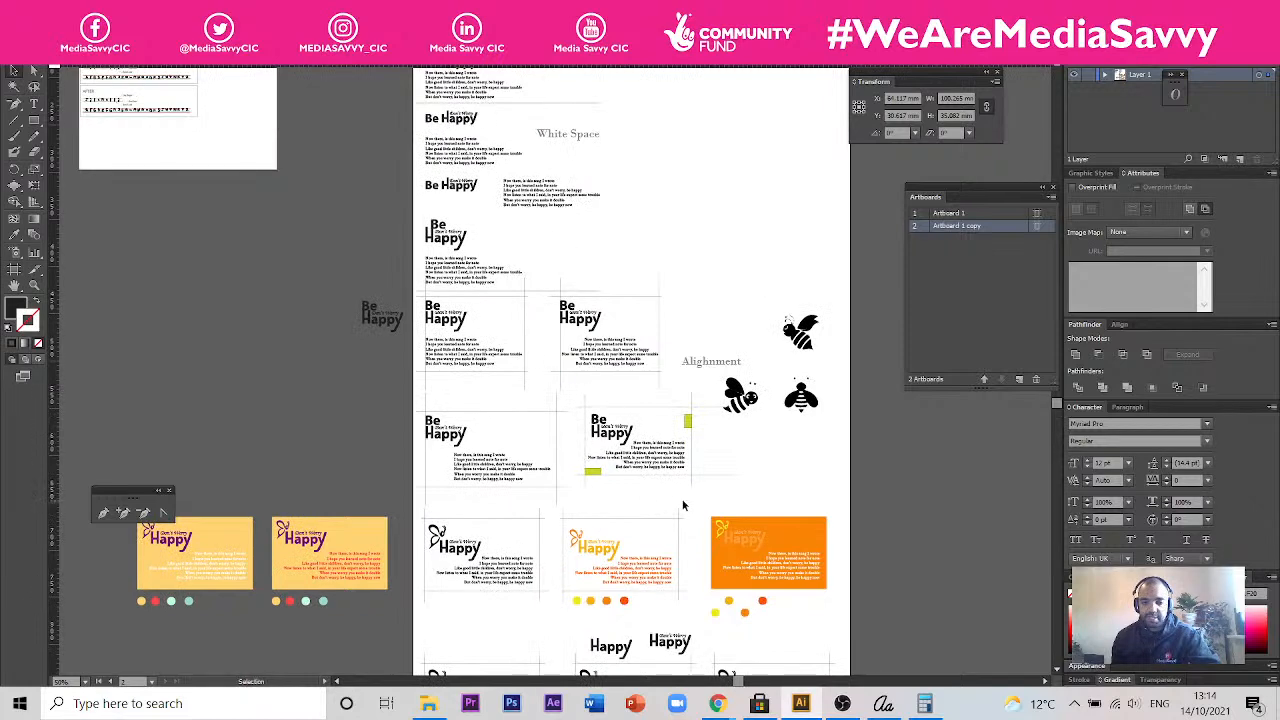
drag(759, 611, 694, 319)
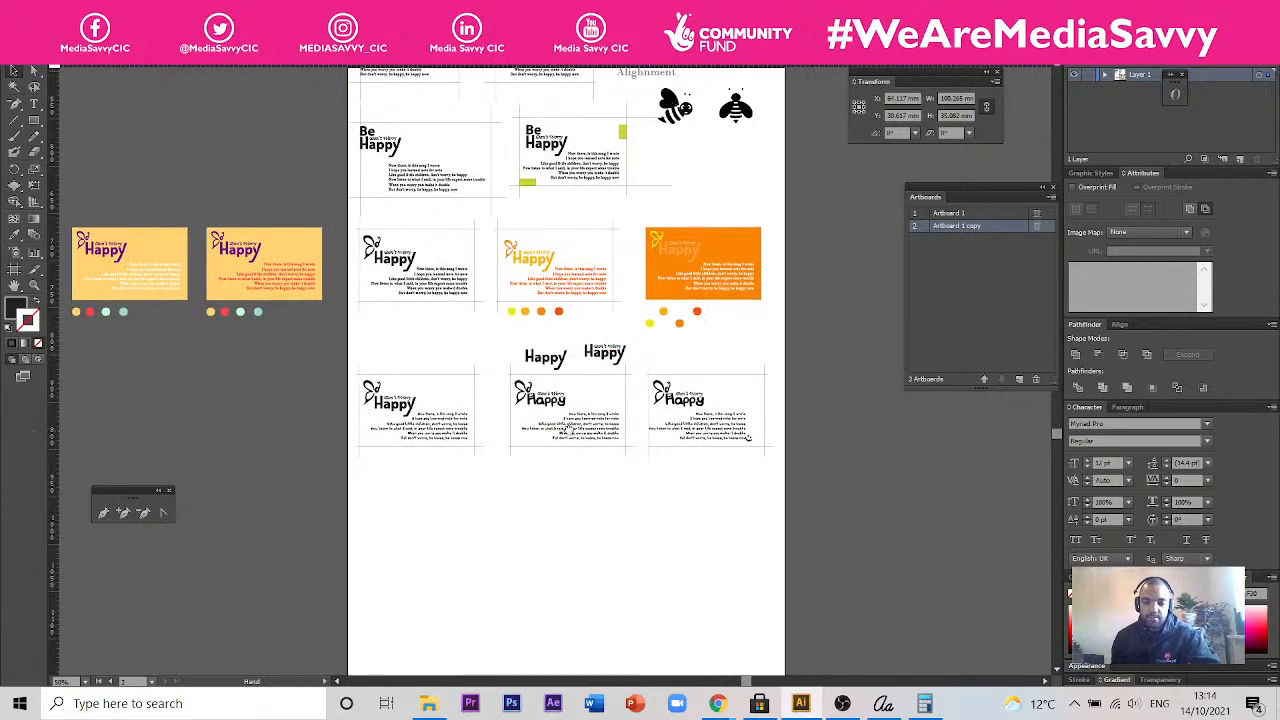
drag(570, 431, 642, 391)
click(637, 392)
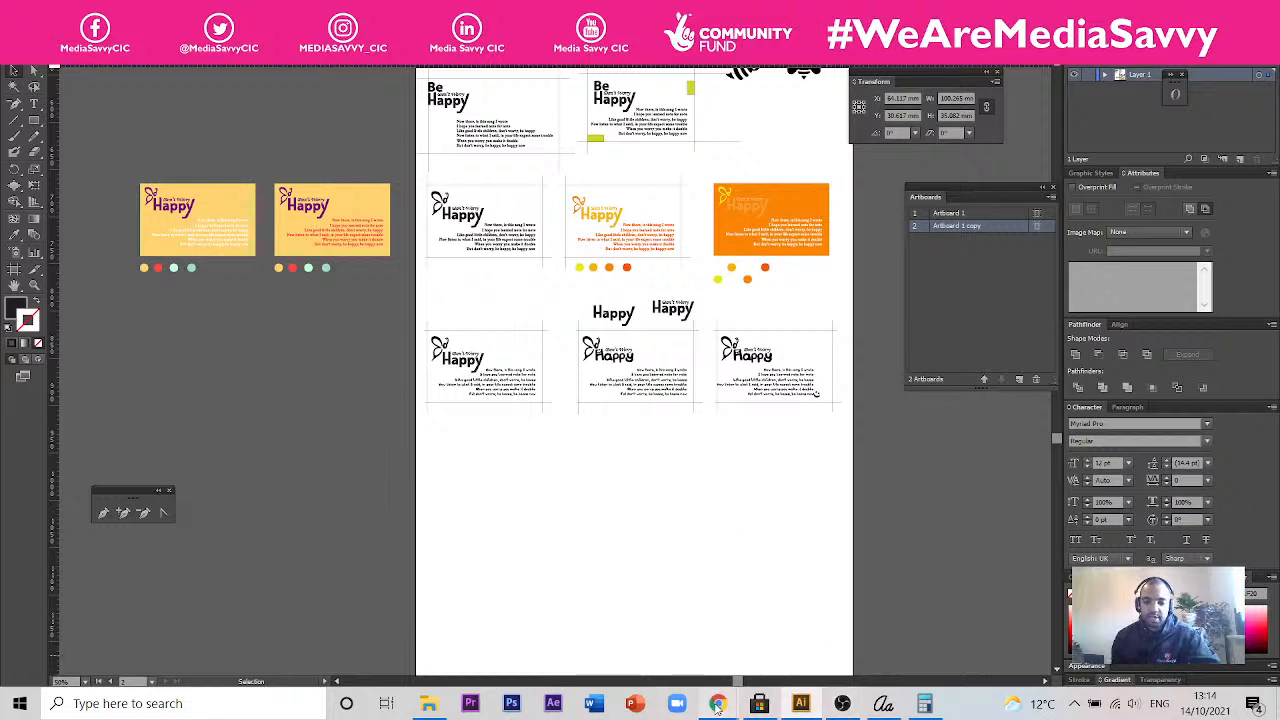
- Switch to the "Crafty Type | Session 4" presentation in Chrome and open its linked "Session 3 Typography Principles" presentation
mouse_move(717, 703)
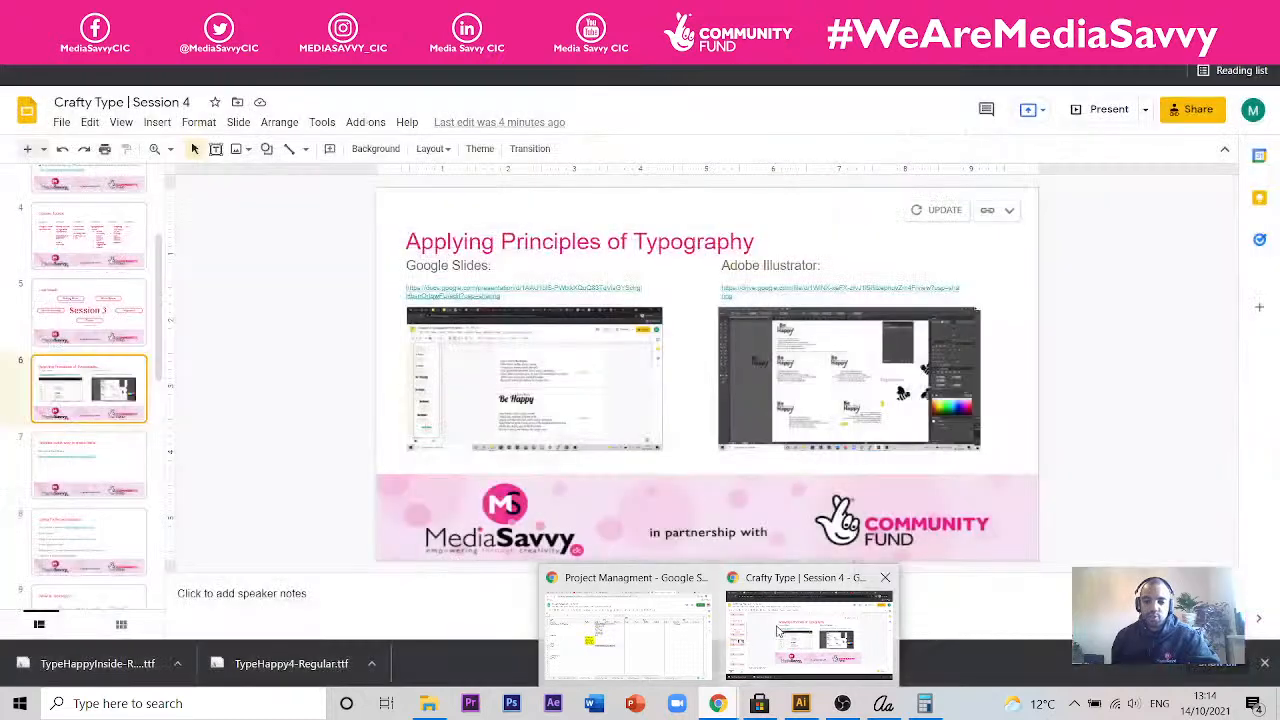
click(780, 630)
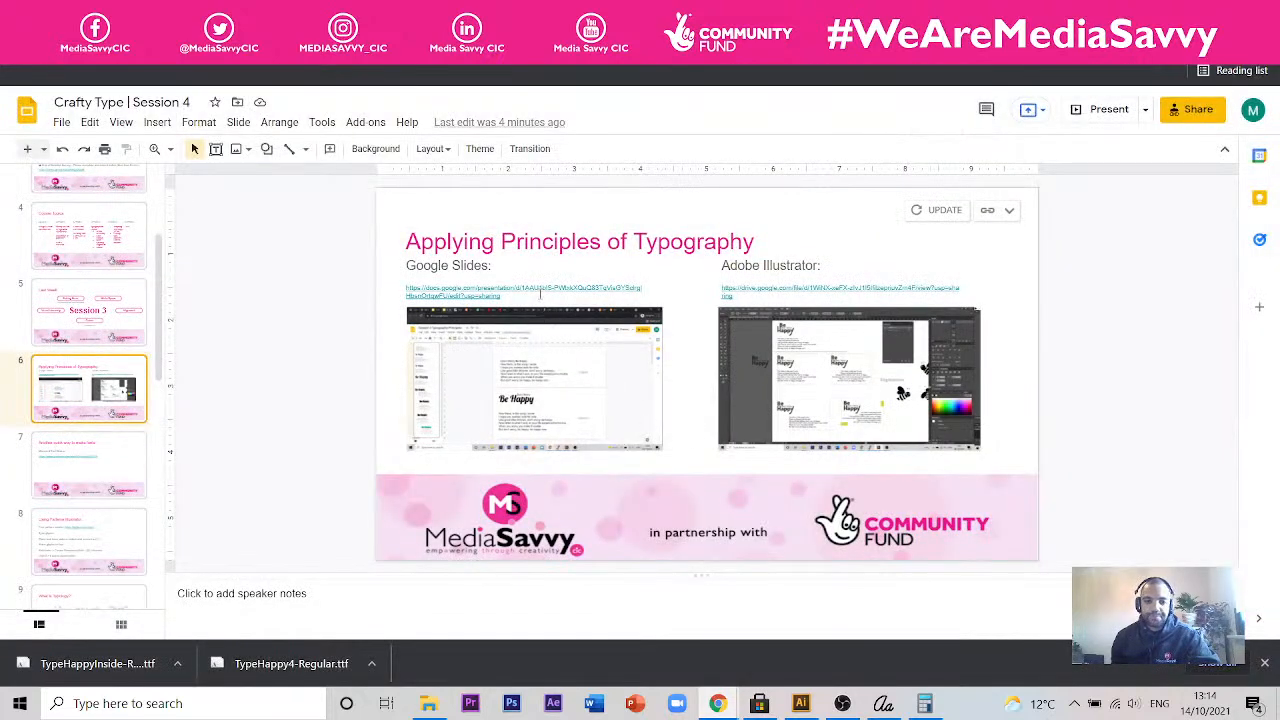
click(490, 289)
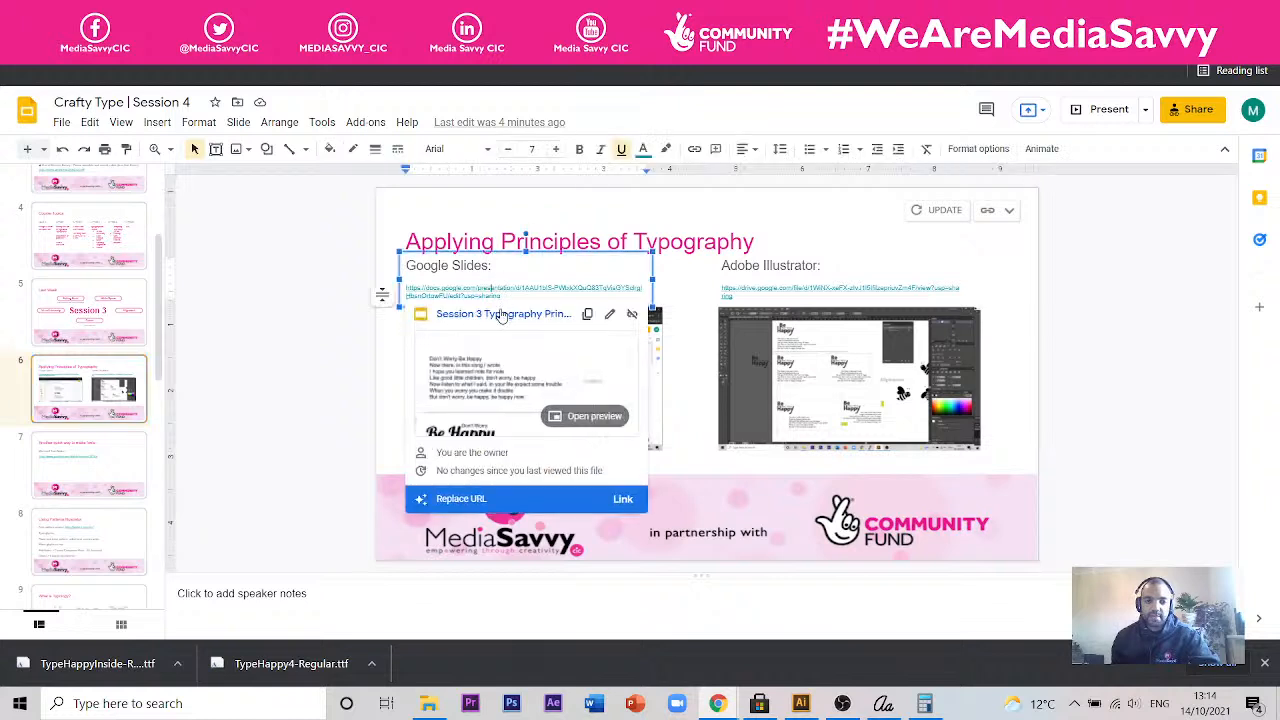
click(501, 315)
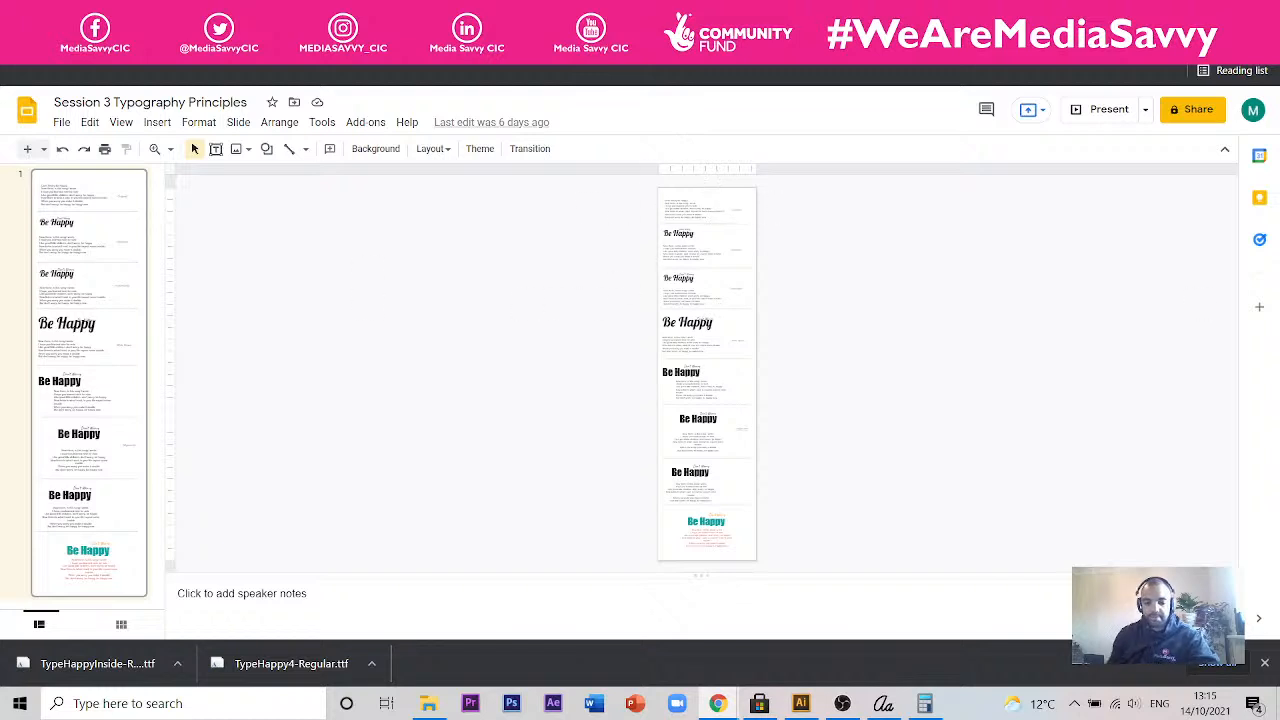
- Enlarge the typography slide and examine its Original, Hierarchy and Font Pairing versions
scroll(694, 348, up, 2)
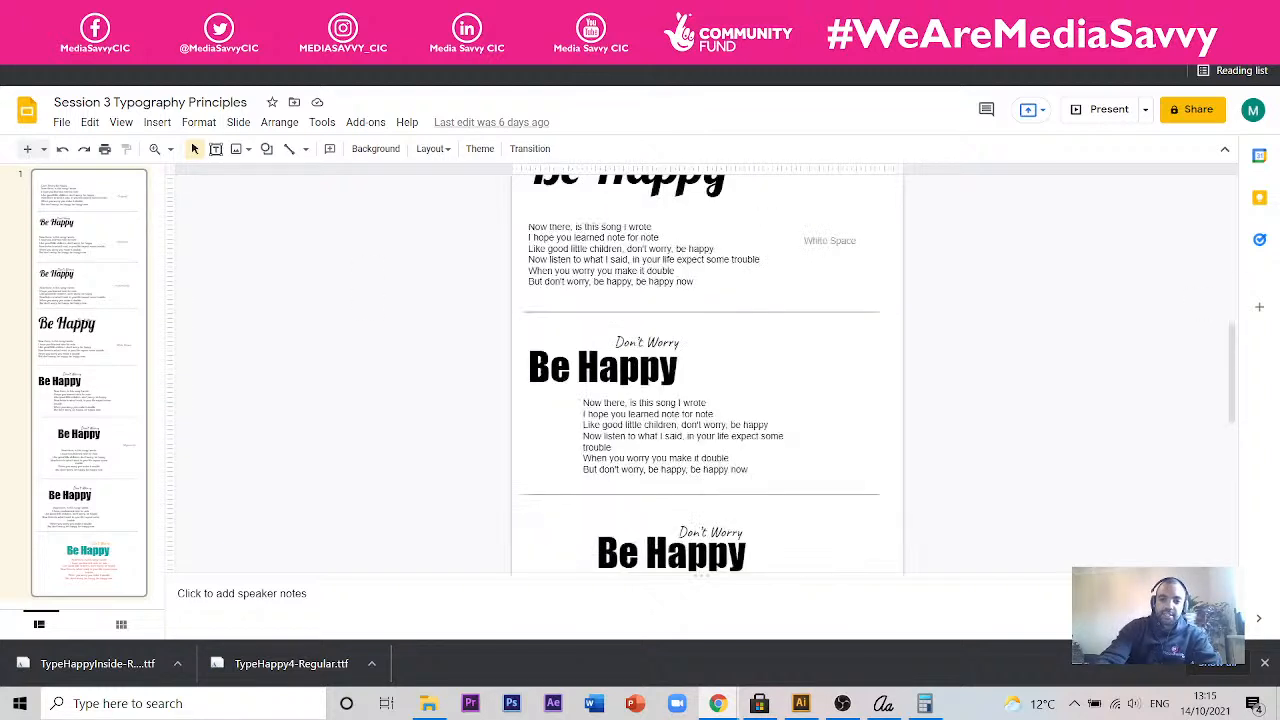
scroll(706, 370, up, 2)
scroll(694, 300, up, 5)
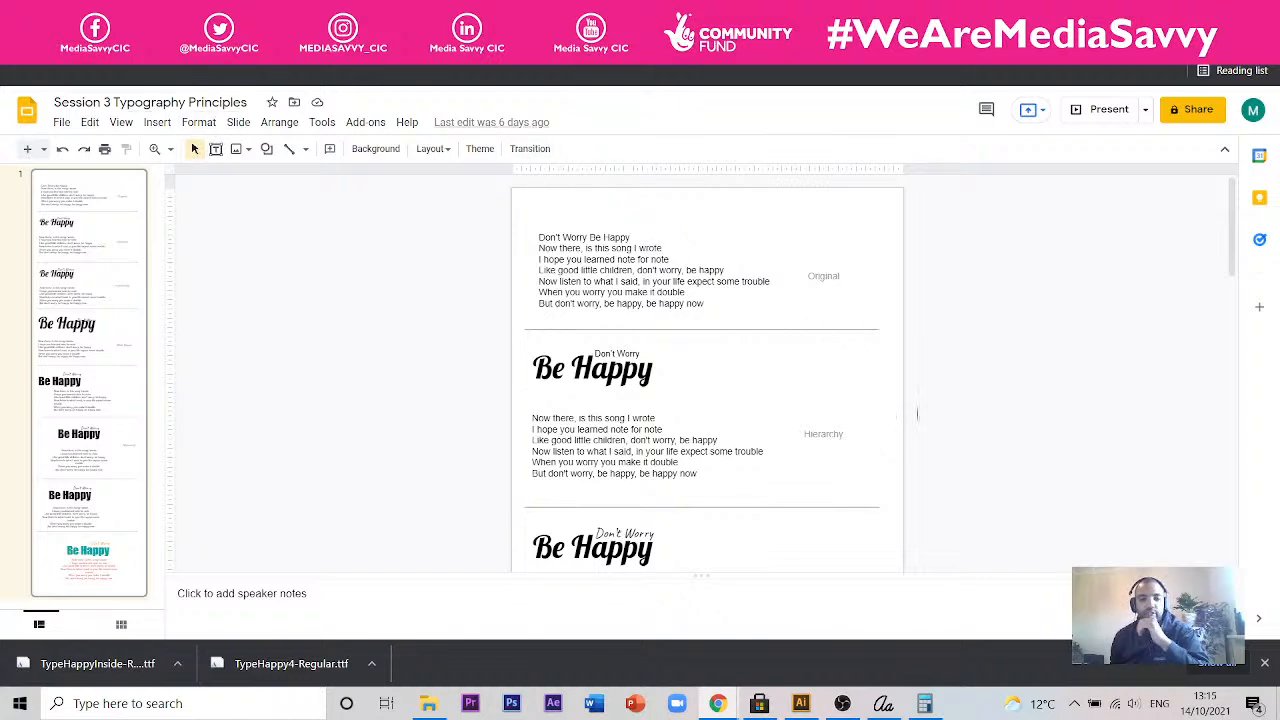
scroll(877, 440, down, 1)
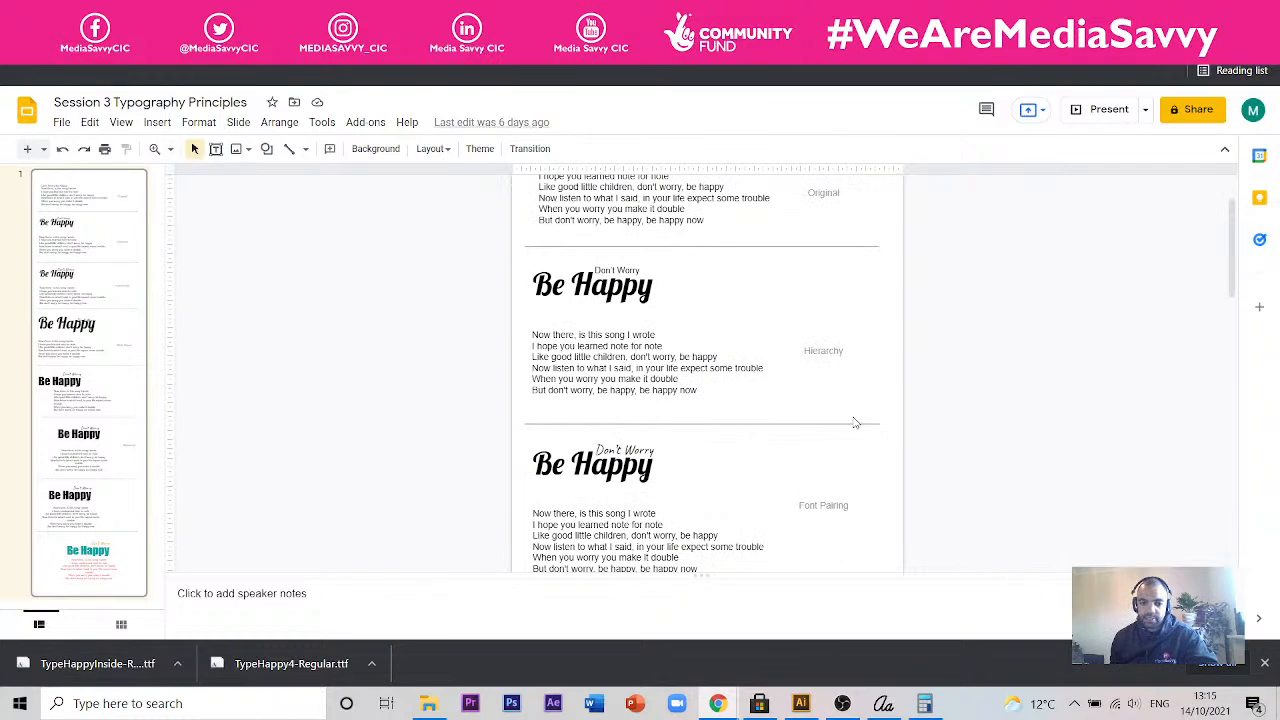
scroll(914, 478, down, 2)
scroll(810, 410, up, 3)
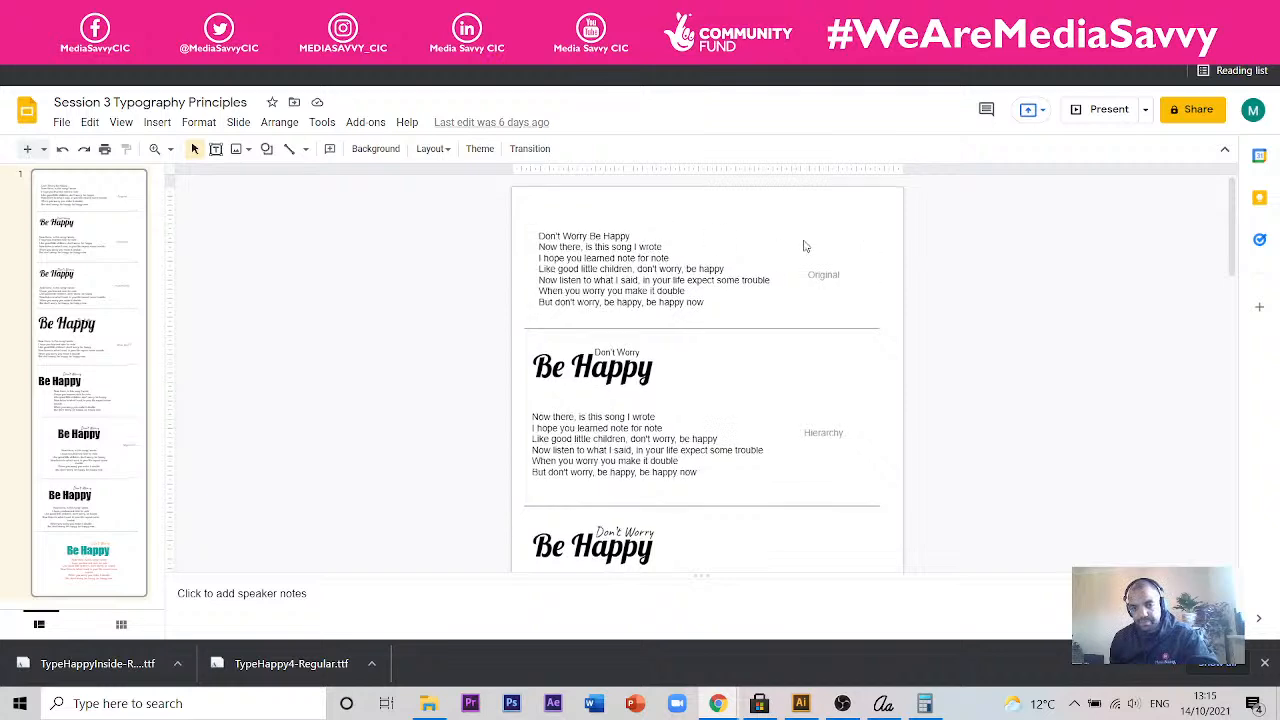
- Review the slide's versions from Hierarchy through Font Pairing and White Space to Alignment
scroll(803, 246, down, 2)
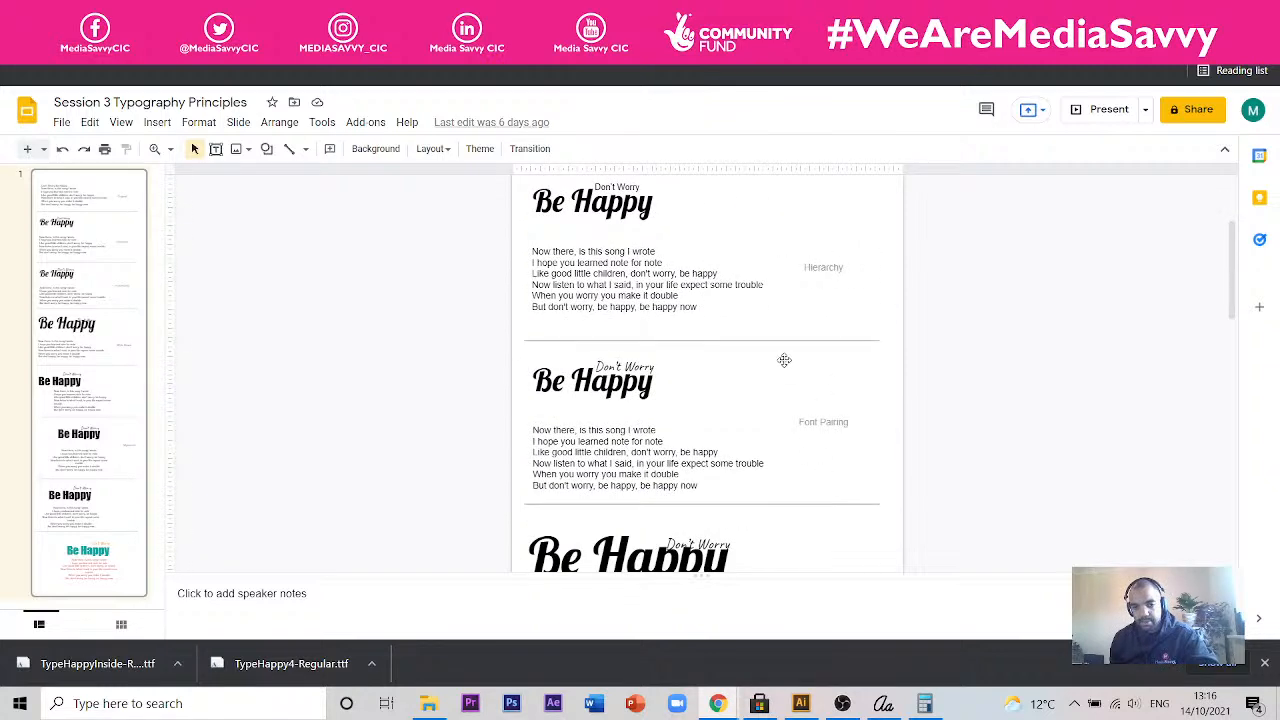
scroll(783, 357, down, 3)
scroll(840, 388, down, 8)
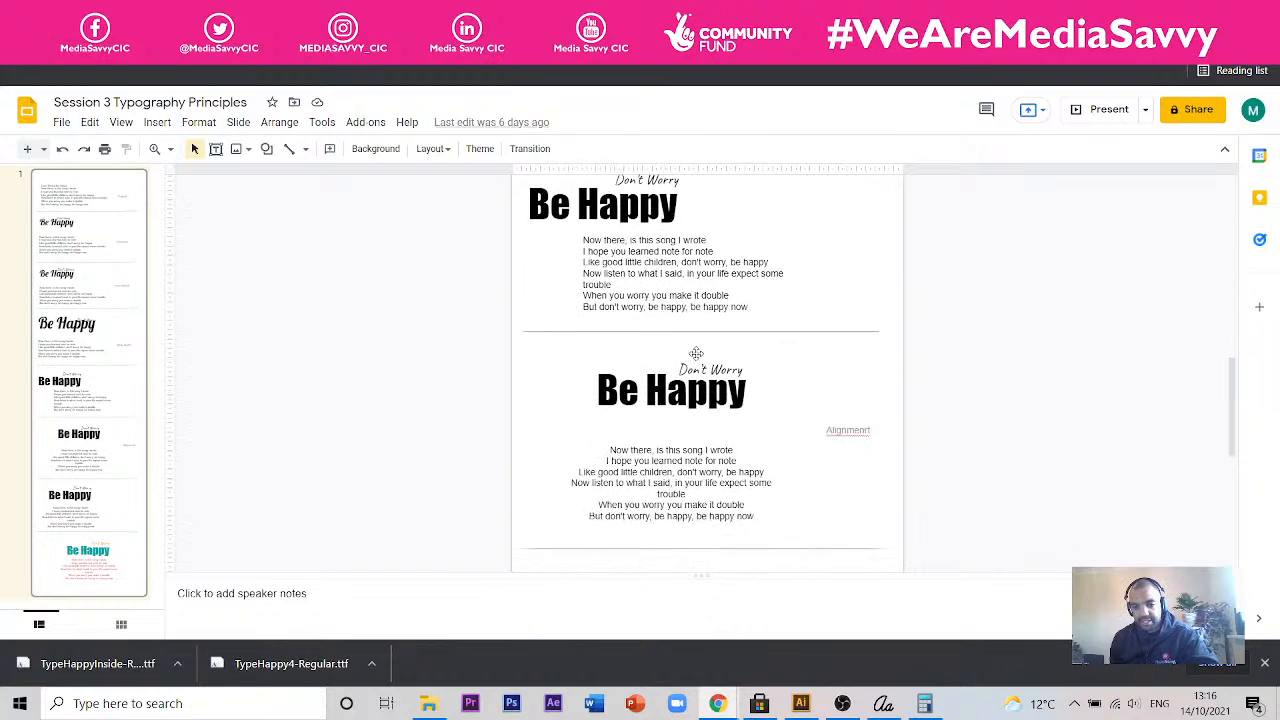
scroll(759, 361, up, 3)
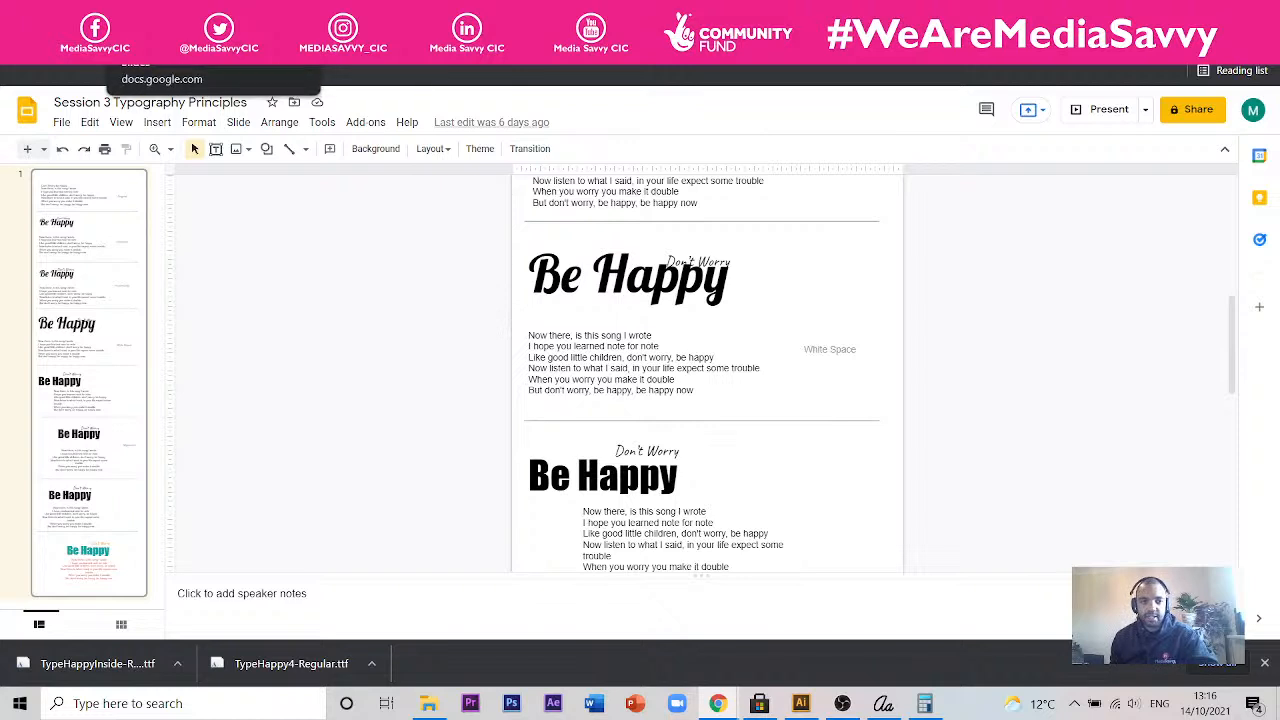
- Return to the Session 4 presentation and view the "Another quick way to make fonts", "Using Patterns Illustrator" and "Applying Principles of Typography" slides
click(130, 12)
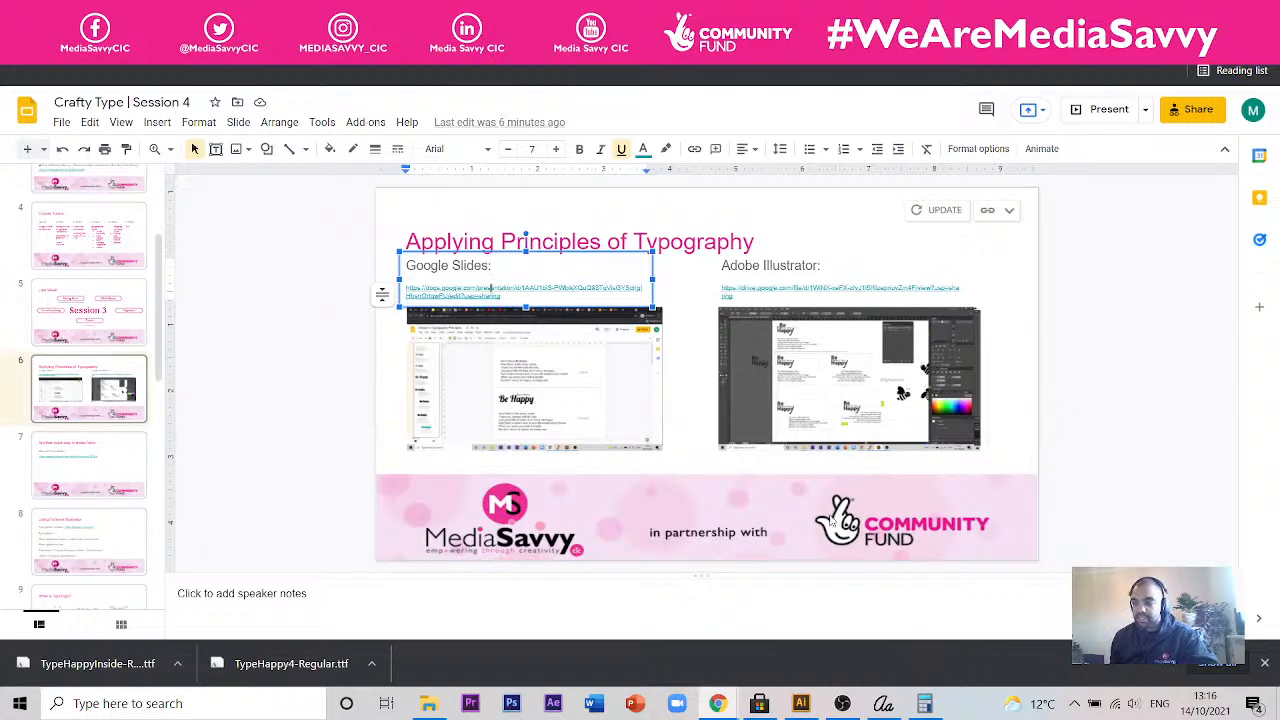
click(115, 446)
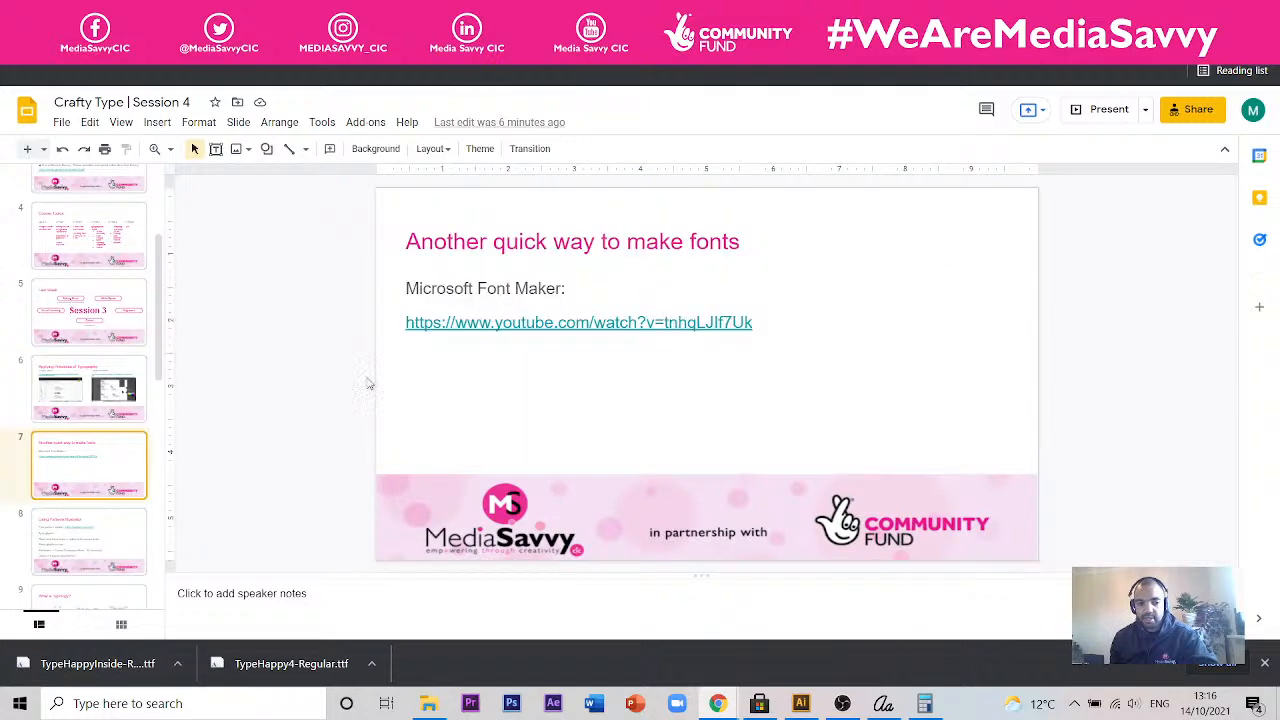
key(Down)
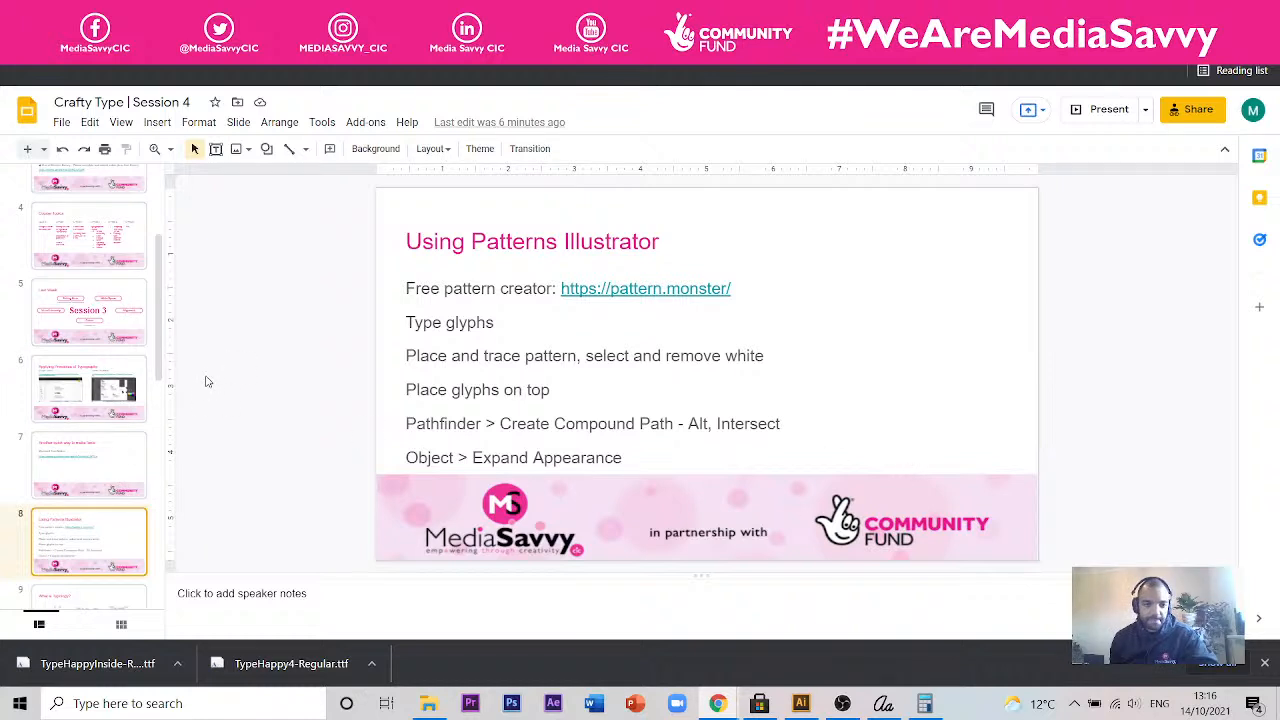
click(118, 474)
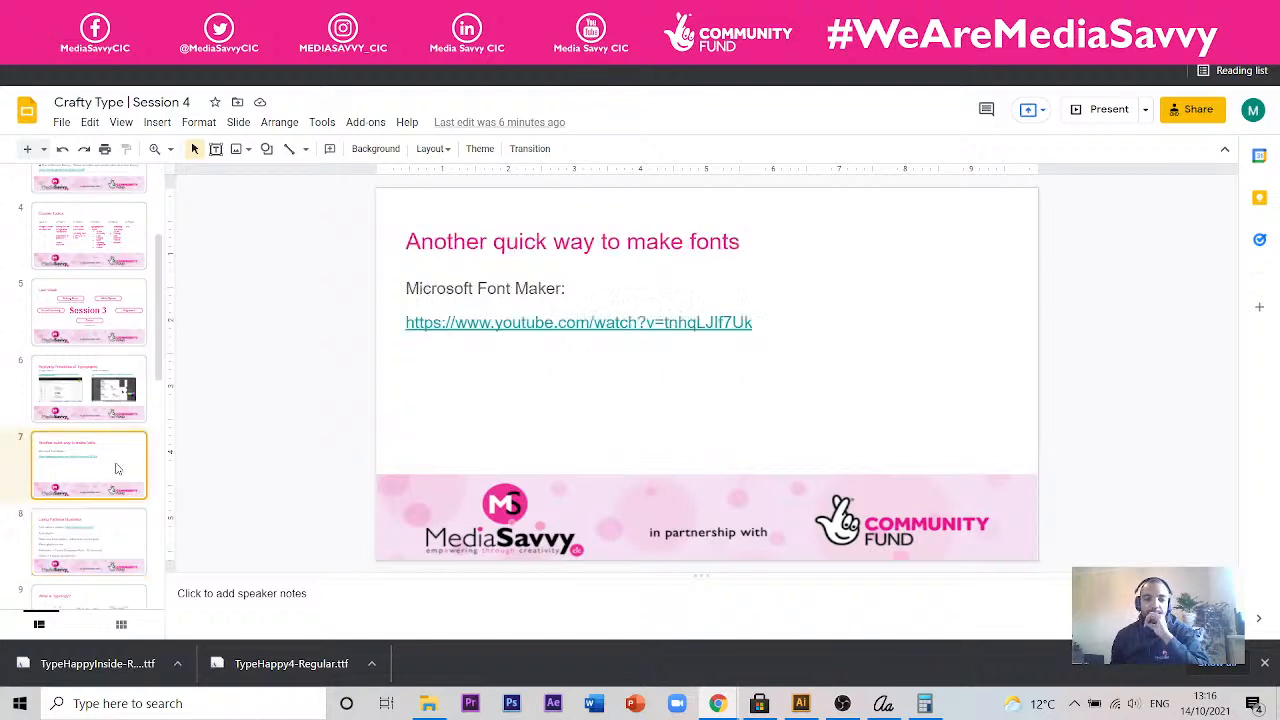
click(128, 395)
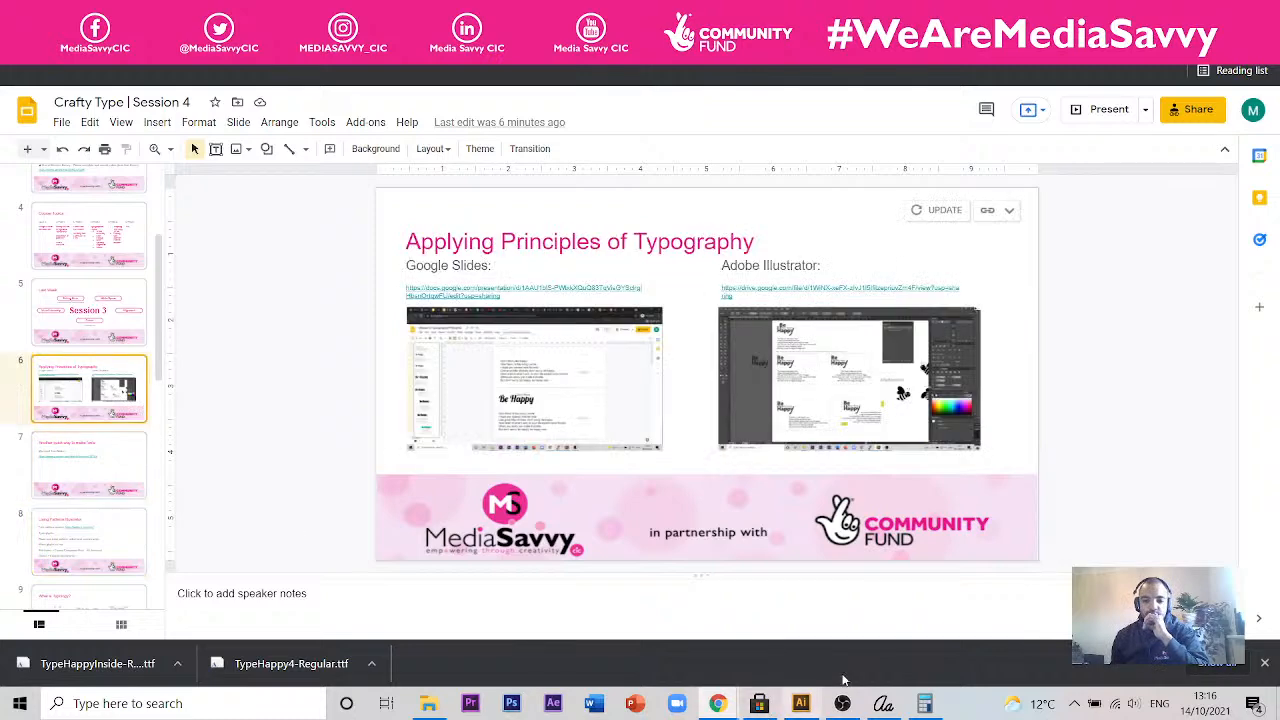
- Switch to Illustrator and inspect the handwritten-font lyrics on the first butterfly card of the bottom row up close
click(801, 703)
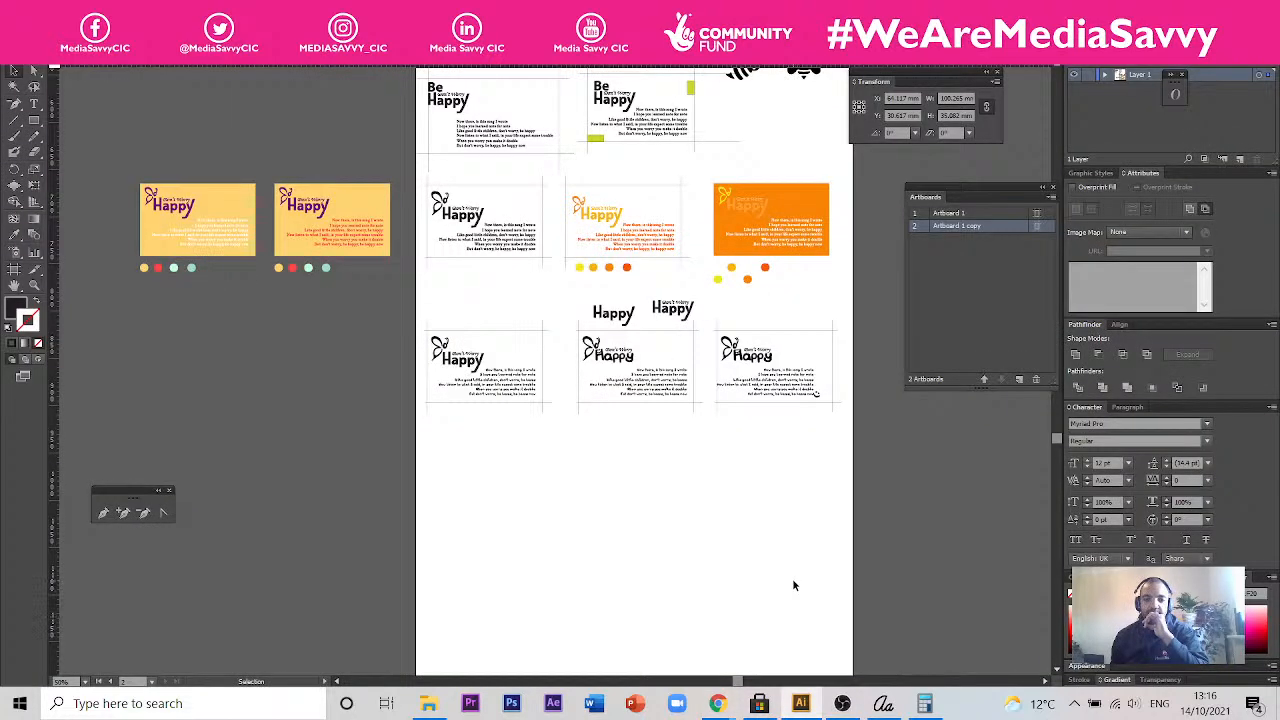
scroll(434, 360, up, 3)
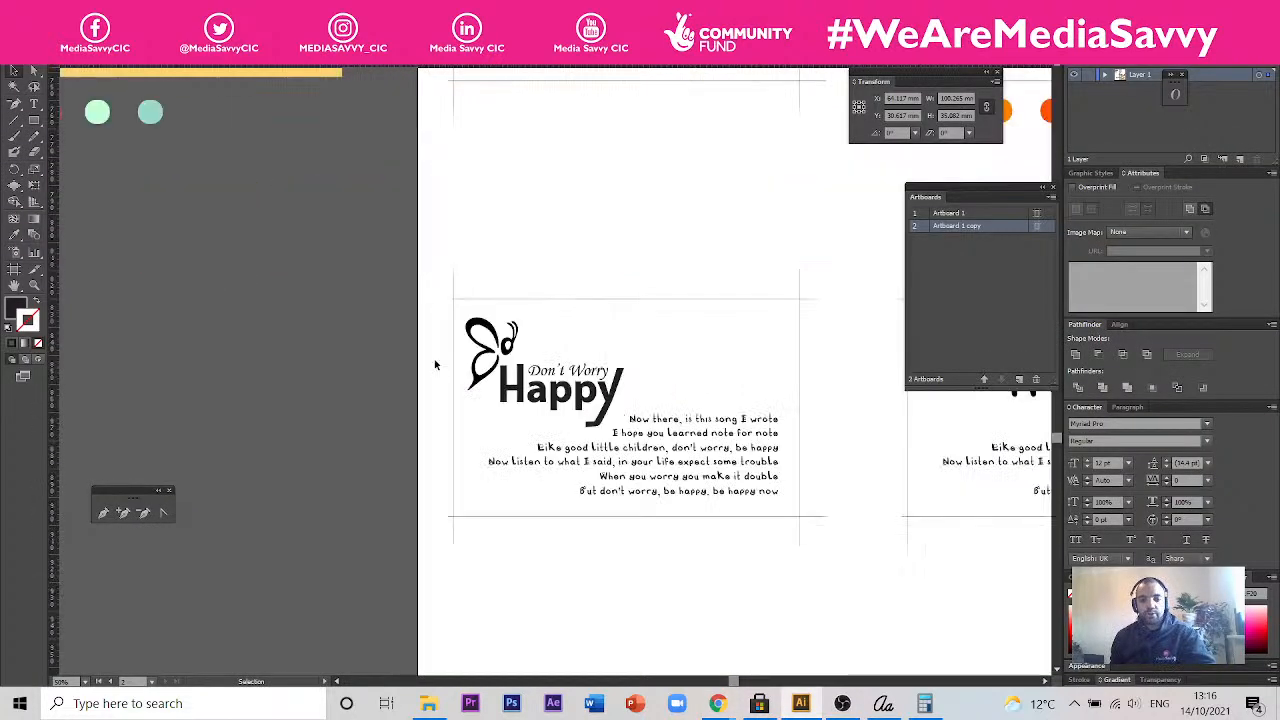
drag(808, 452, 673, 385)
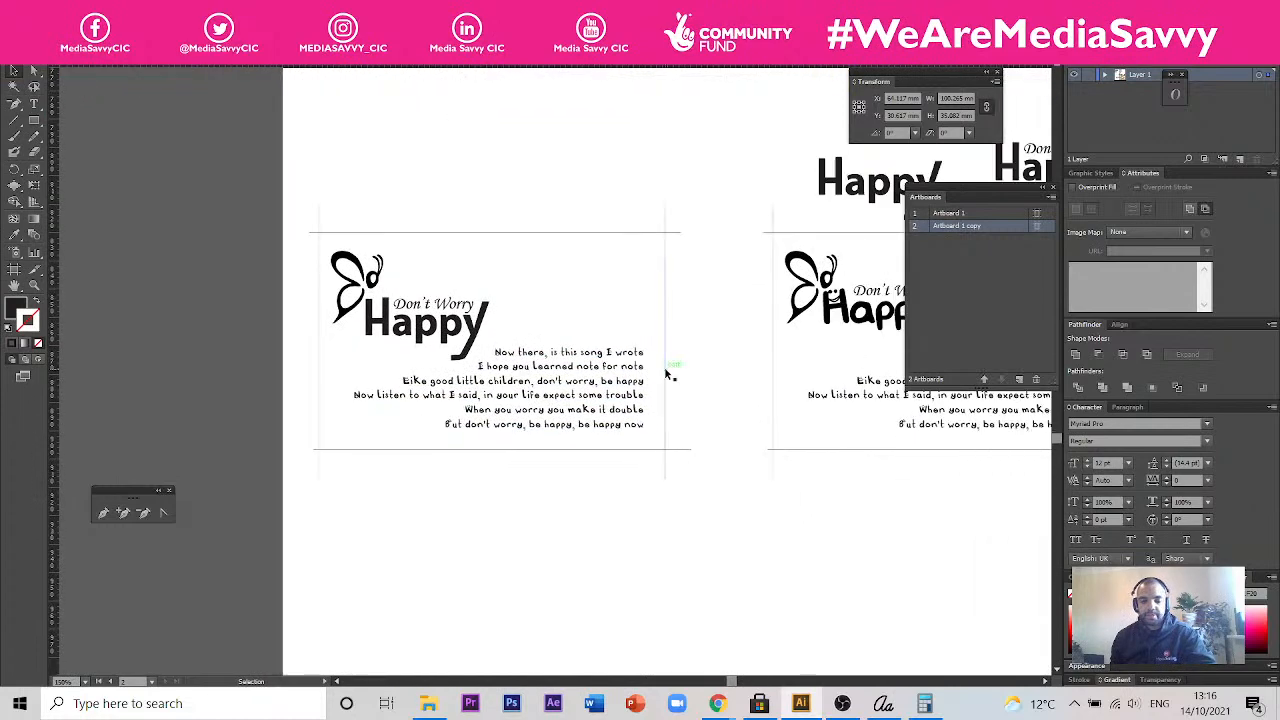
scroll(540, 366, up, 2)
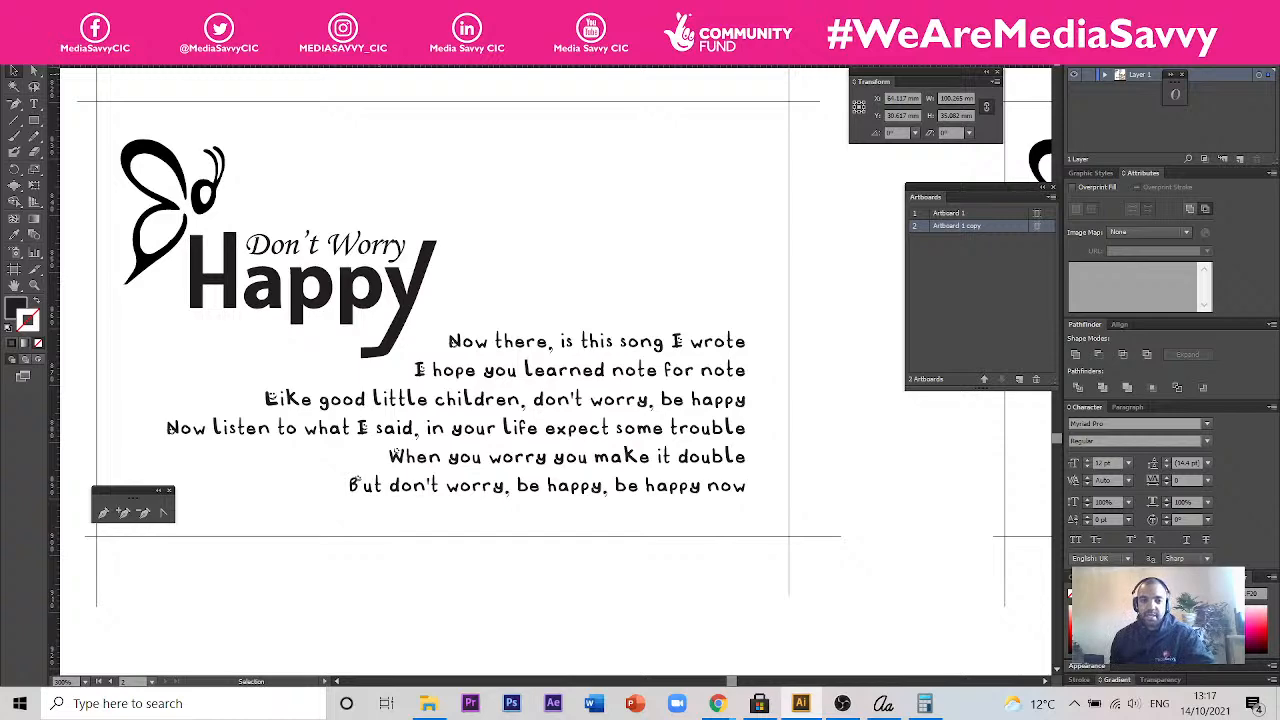
- Show the Calligraphr template document, deselect the artwork and compare the smiley-face letters with the plain alphabet
click(562, 57)
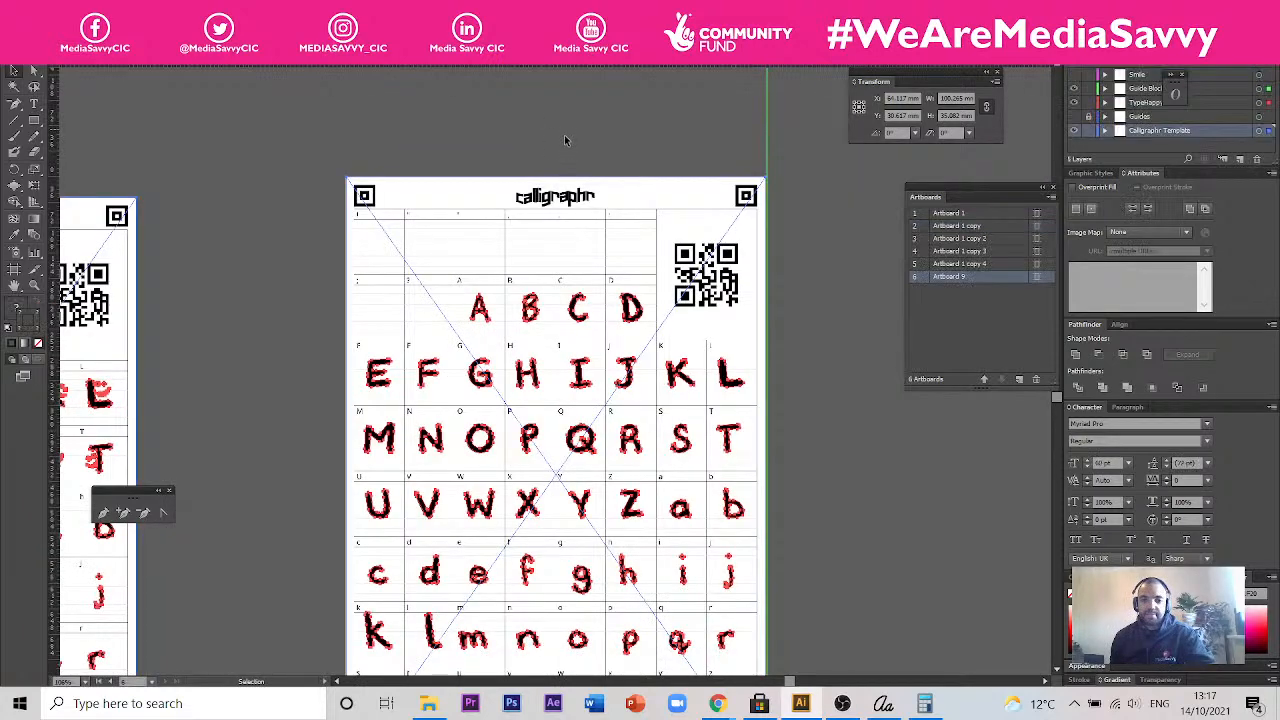
click(565, 140)
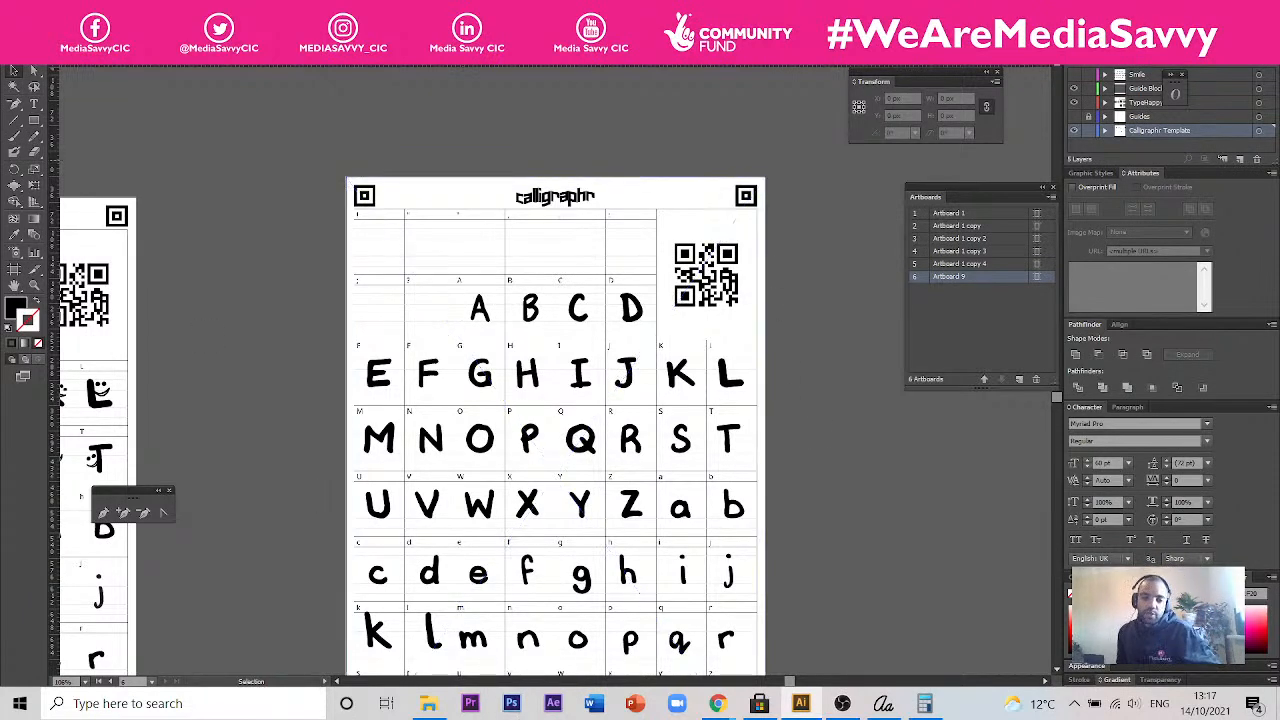
drag(226, 358, 511, 254)
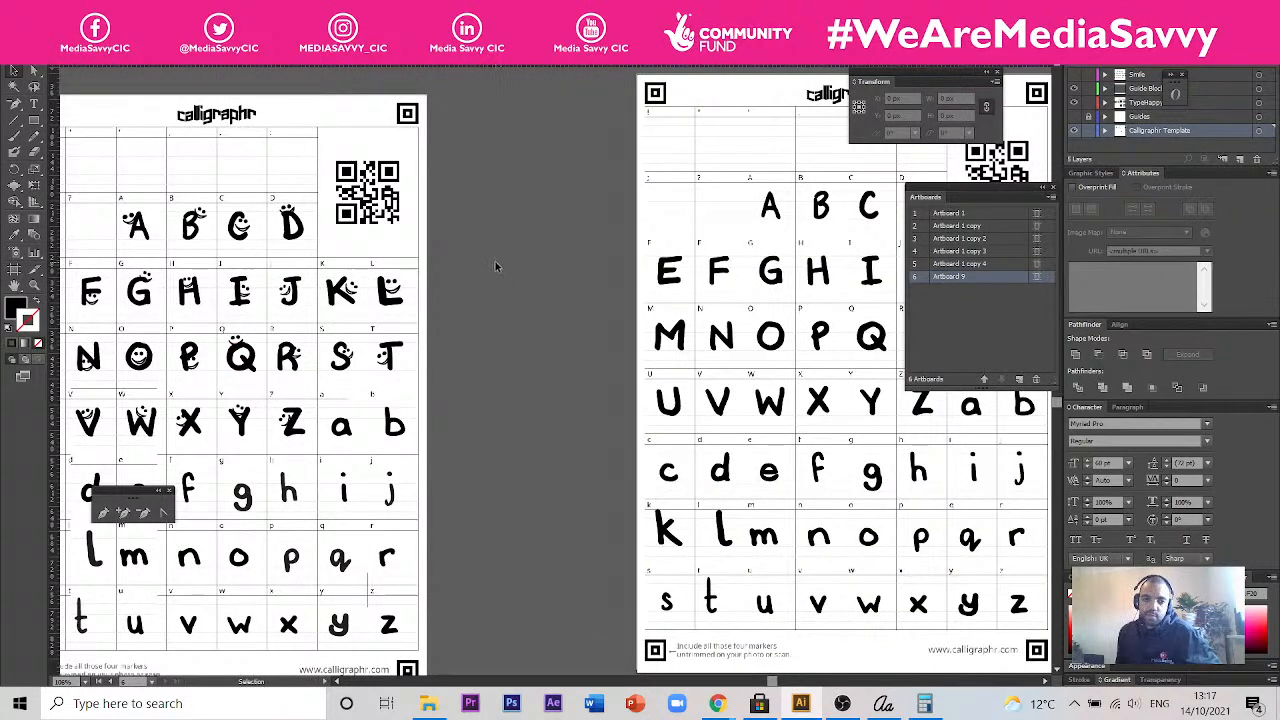
drag(477, 208, 659, 176)
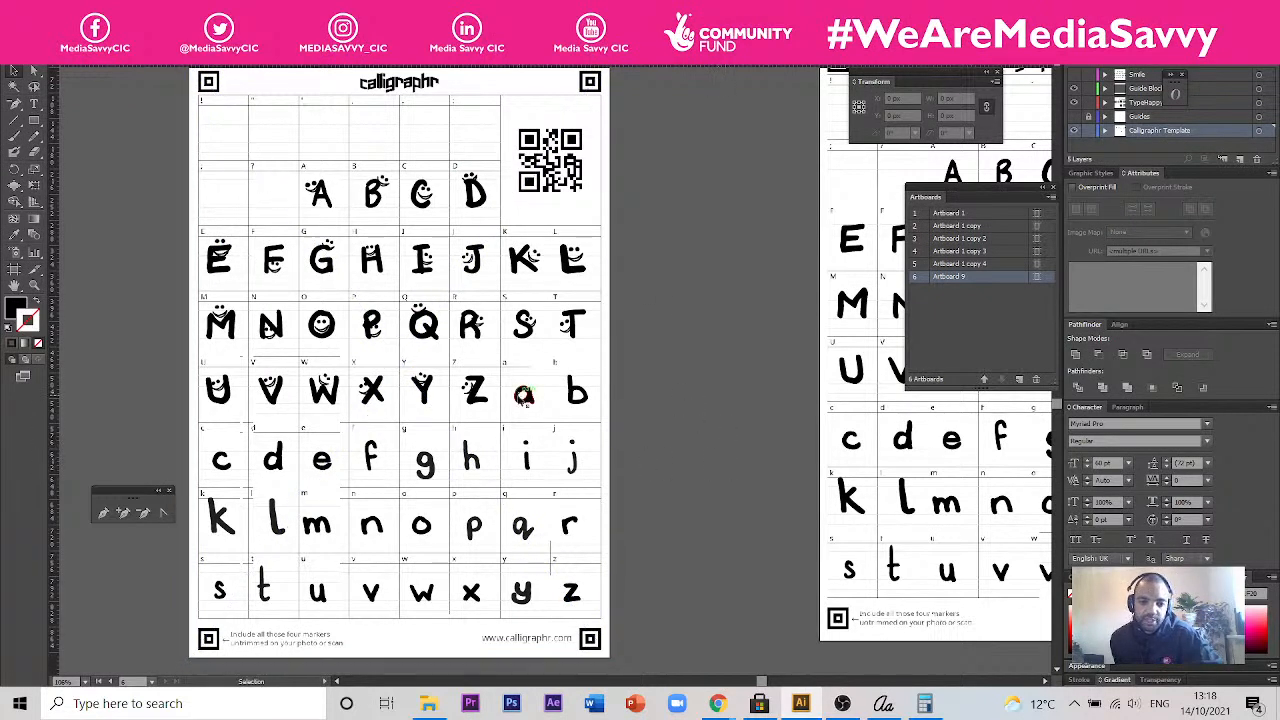
scroll(490, 401, up, 2)
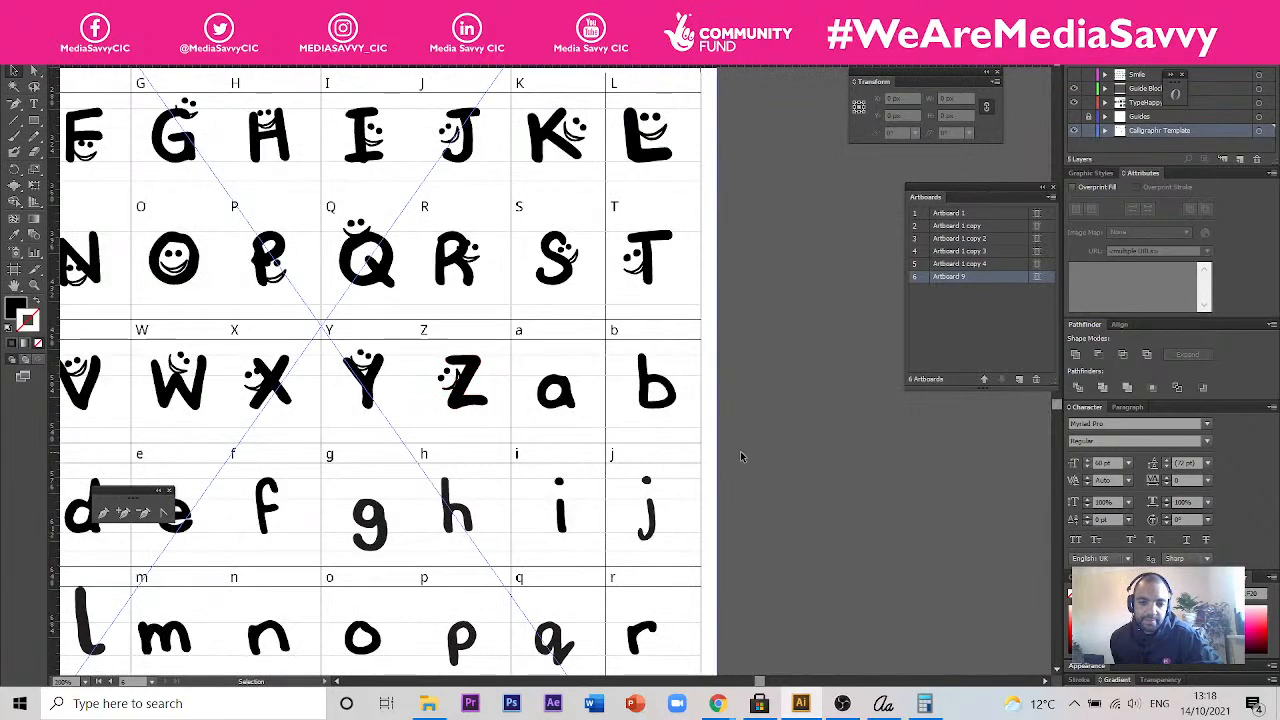
- Look over the Calligraphr template artboards and examine the green lowercase letters on the smiley alphabet with the blue square
scroll(739, 451, down, 2)
scroll(766, 306, down, 5)
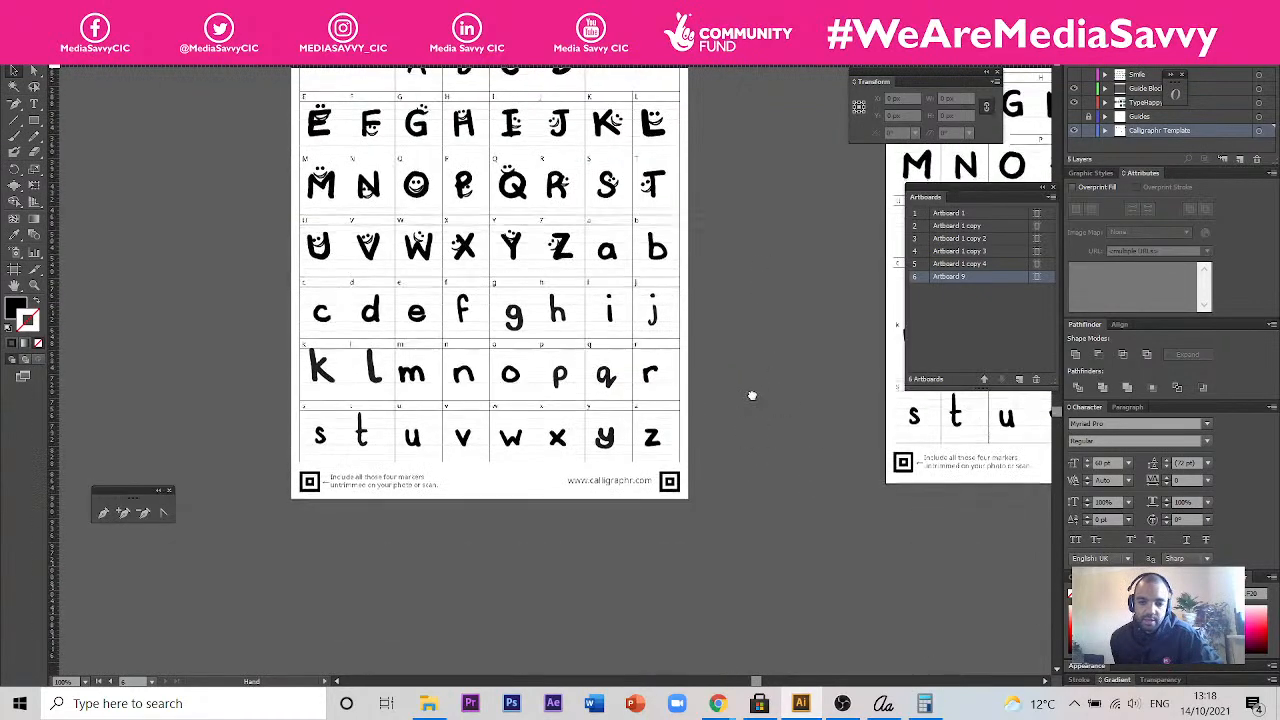
scroll(746, 410, down, 2)
scroll(741, 393, down, 2)
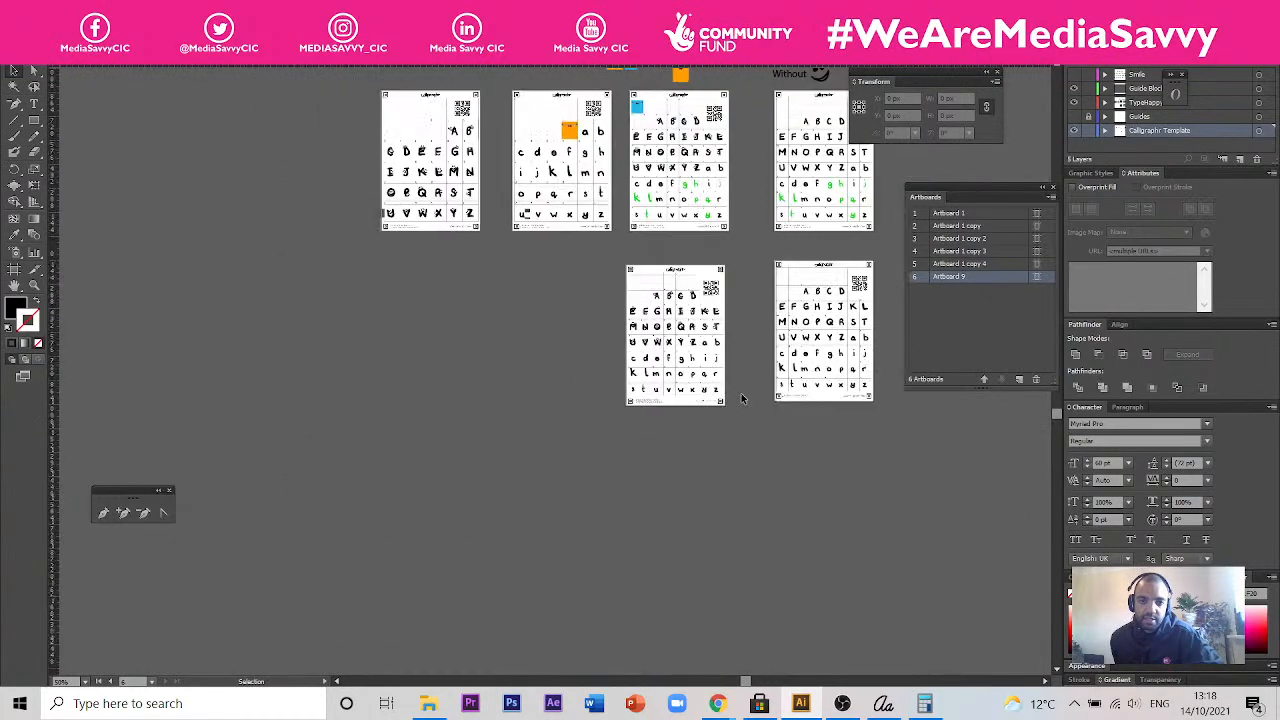
drag(734, 187, 716, 262)
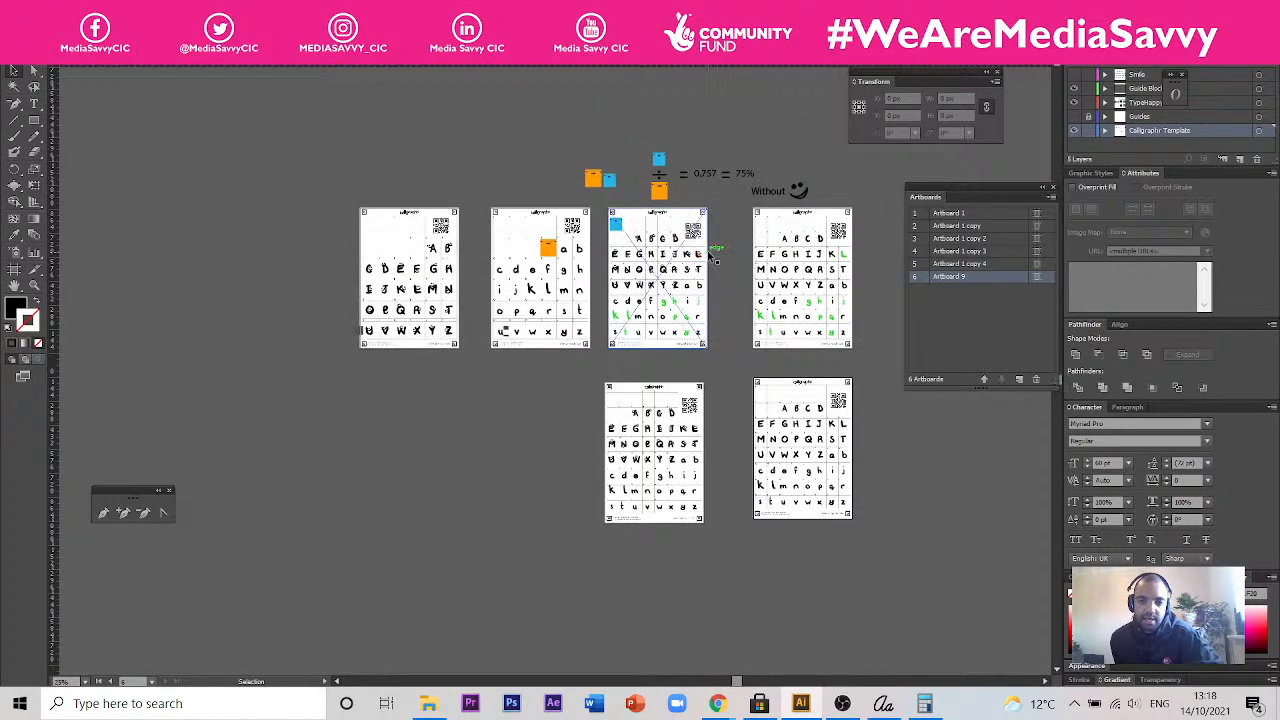
scroll(714, 258, up, 2)
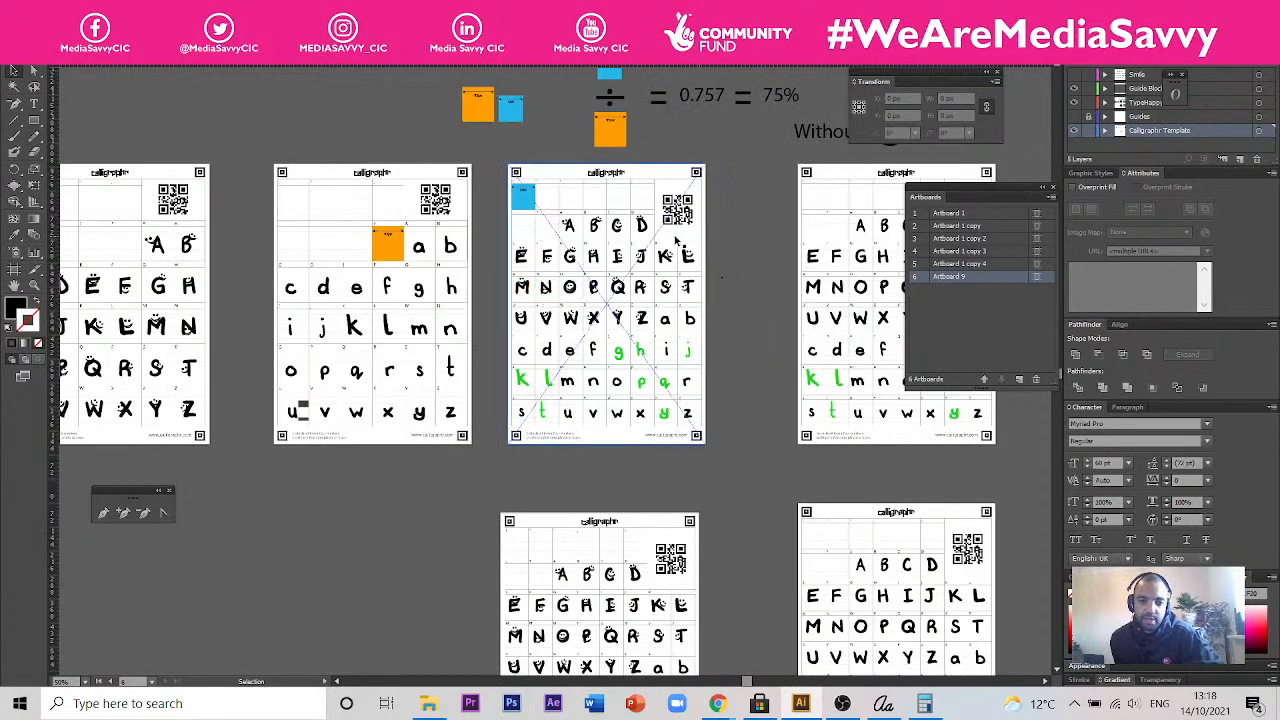
scroll(681, 350, up, 1)
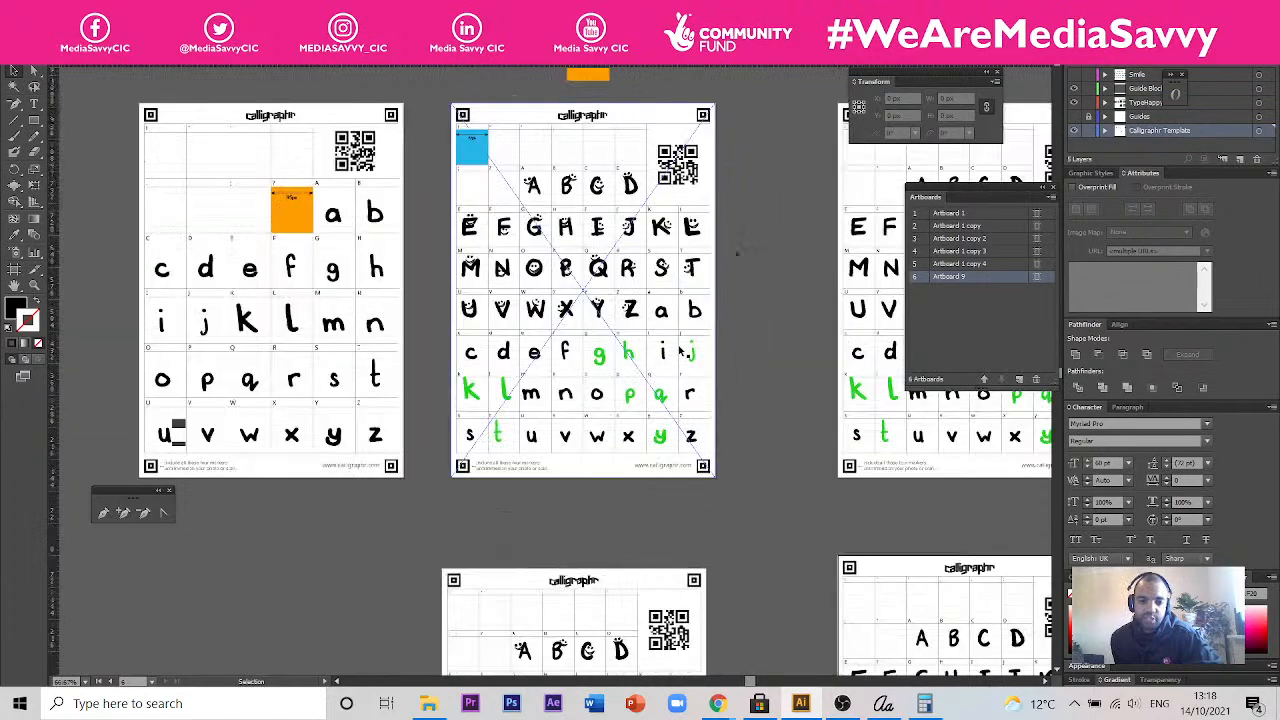
scroll(681, 350, up, 2)
scroll(680, 345, up, 1)
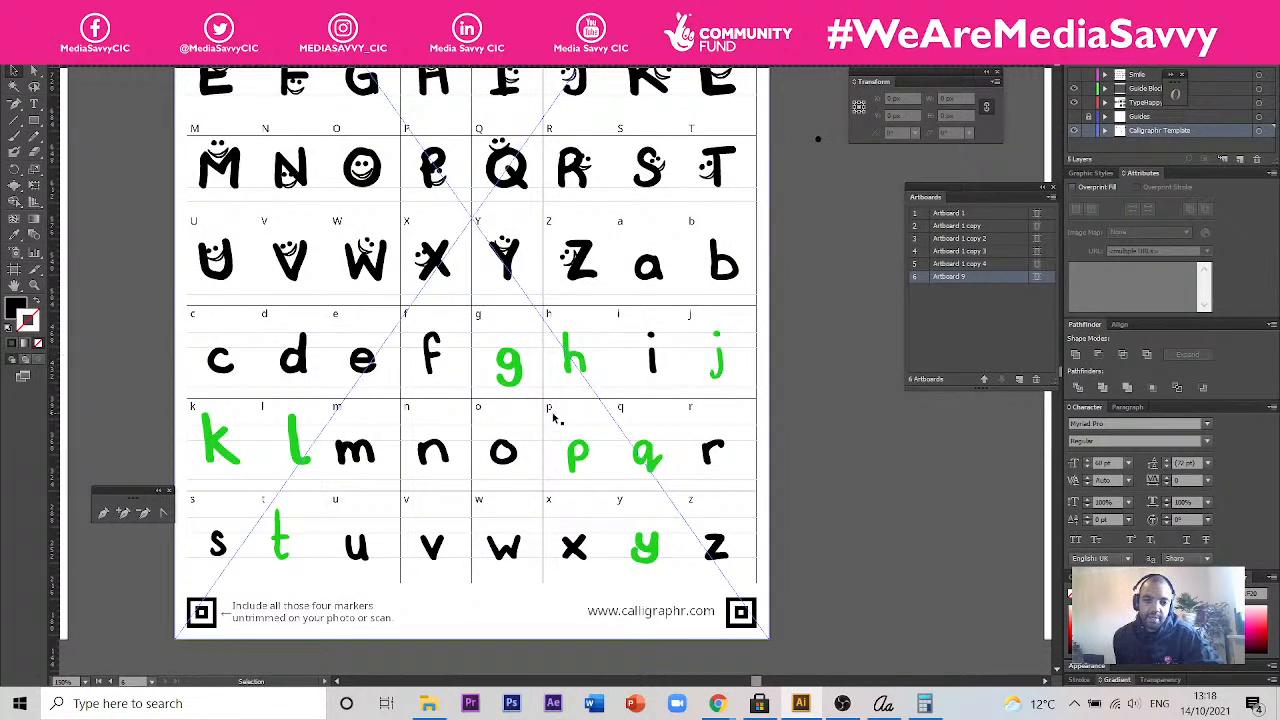
key(ctrl+minus)
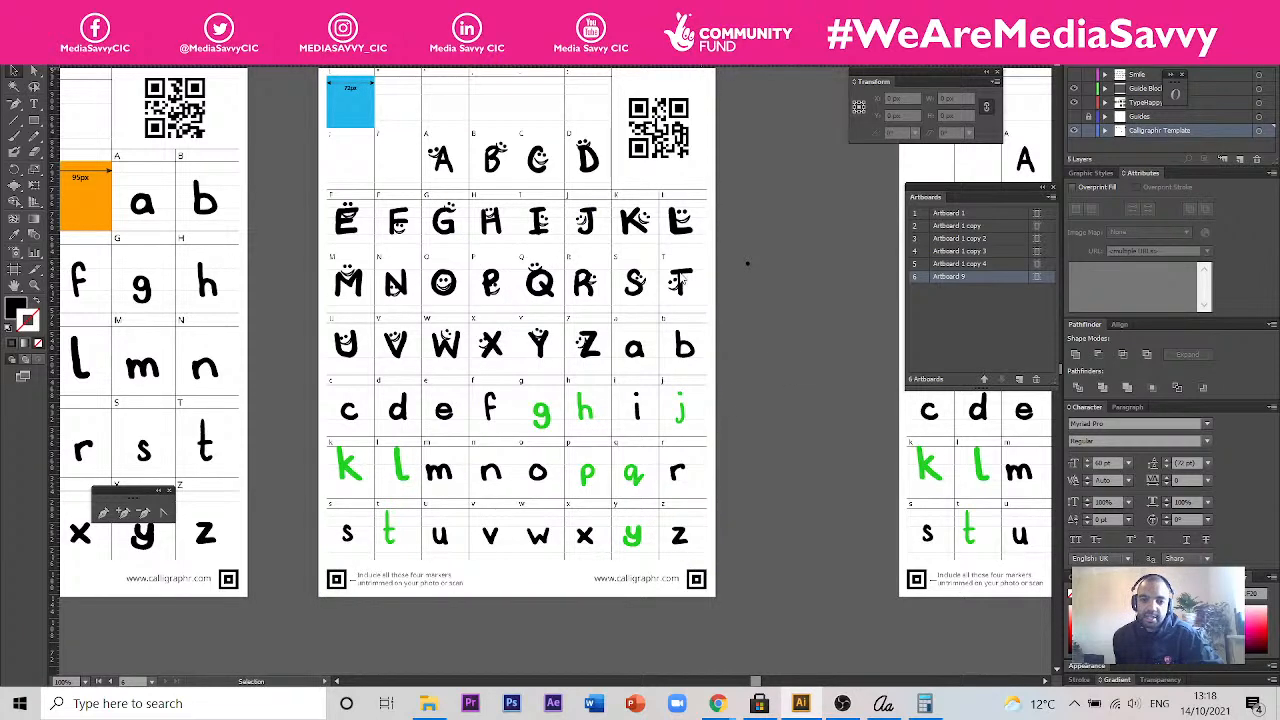
- Return to the butterfly card document and inspect the lyrics set in the handmade smiley font
key(ctrl+Tab)
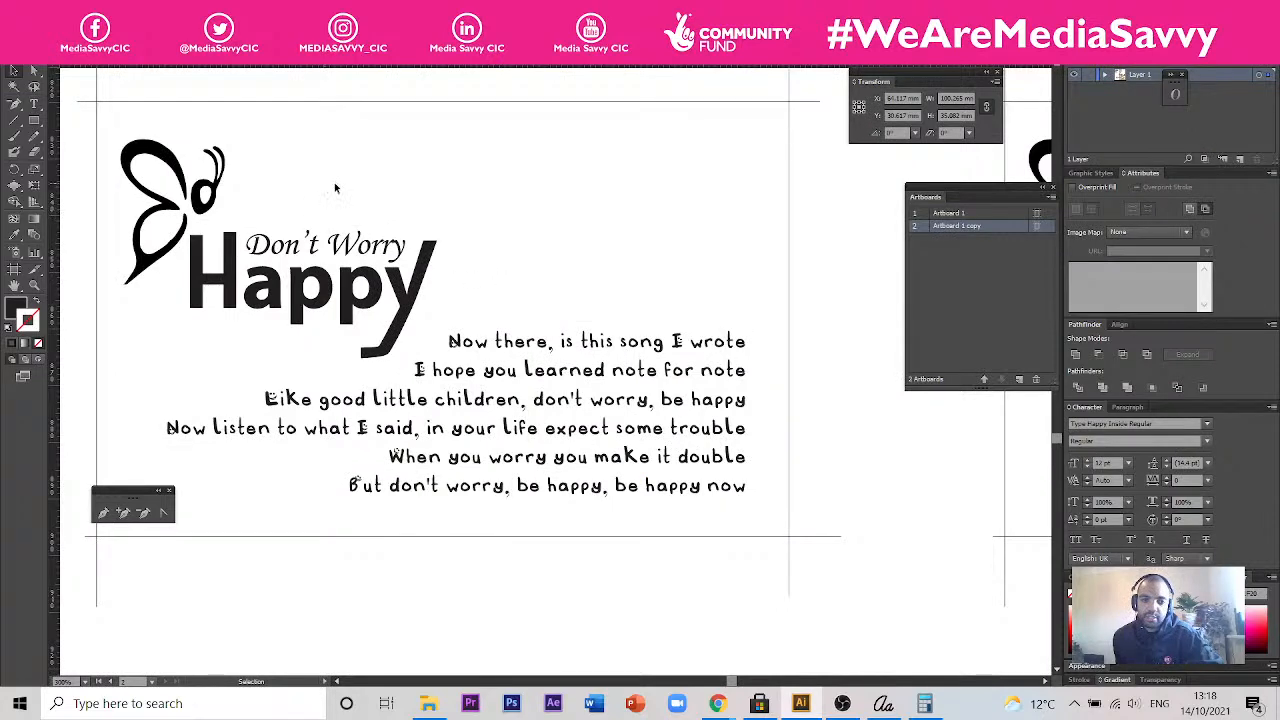
scroll(803, 397, down, 2)
scroll(757, 387, up, 1)
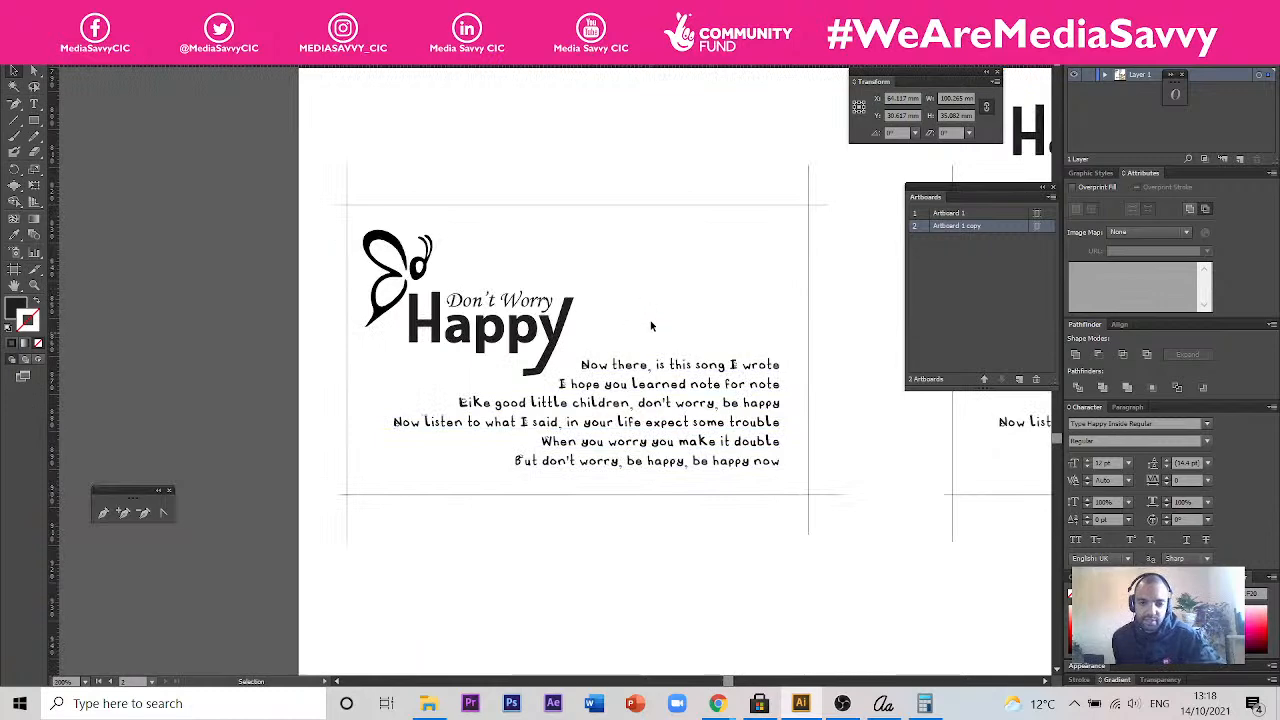
scroll(703, 438, up, 1)
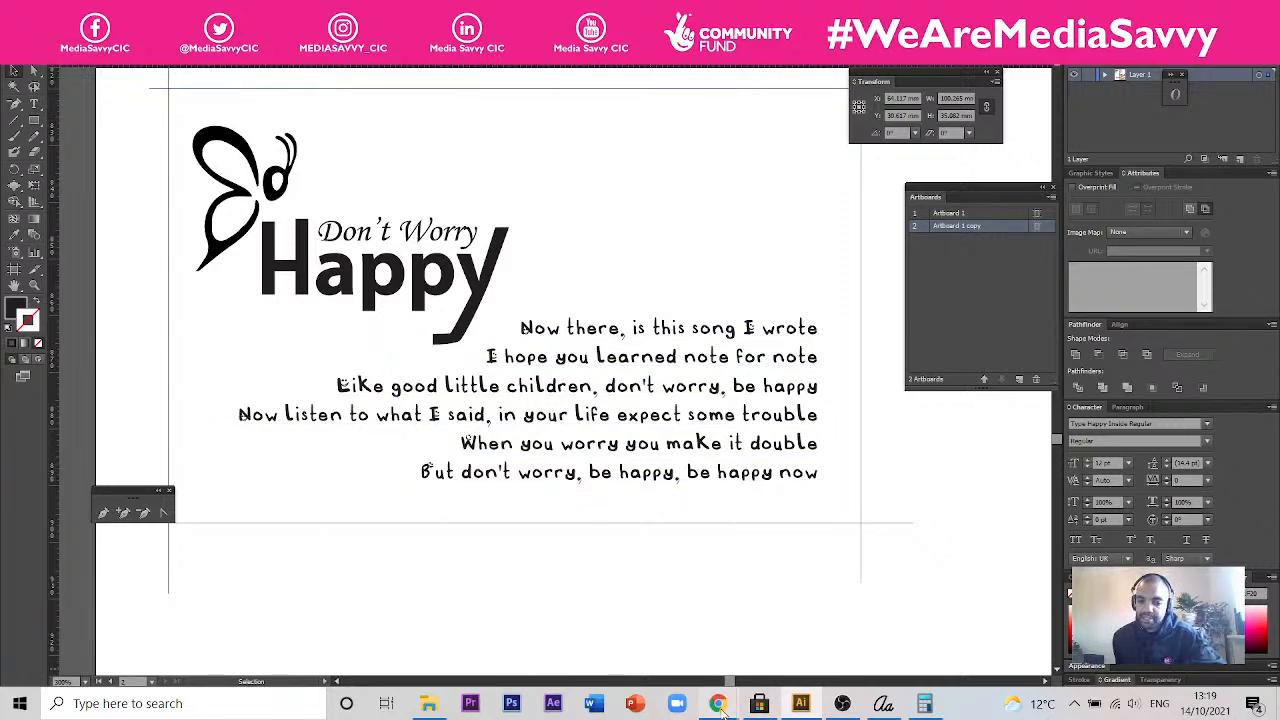
- Switch to the browser, bring up the Calligraphr home page and start creating a template
mouse_move(720, 705)
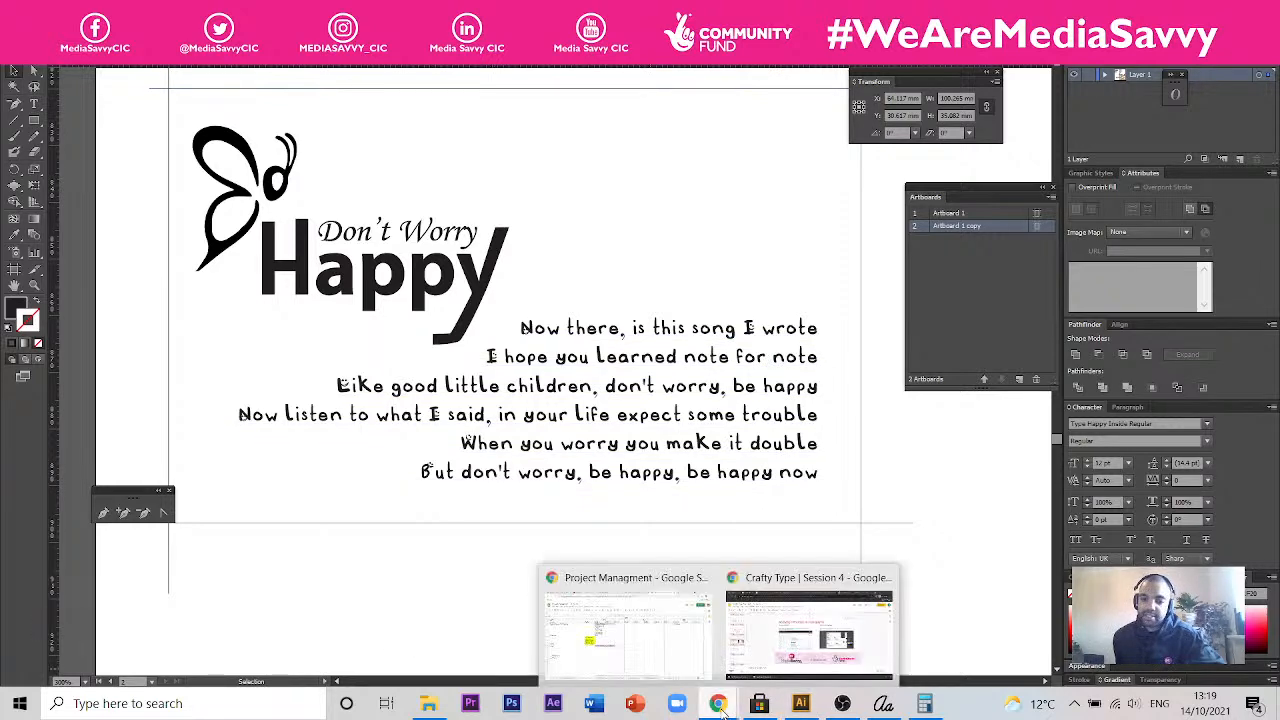
click(762, 631)
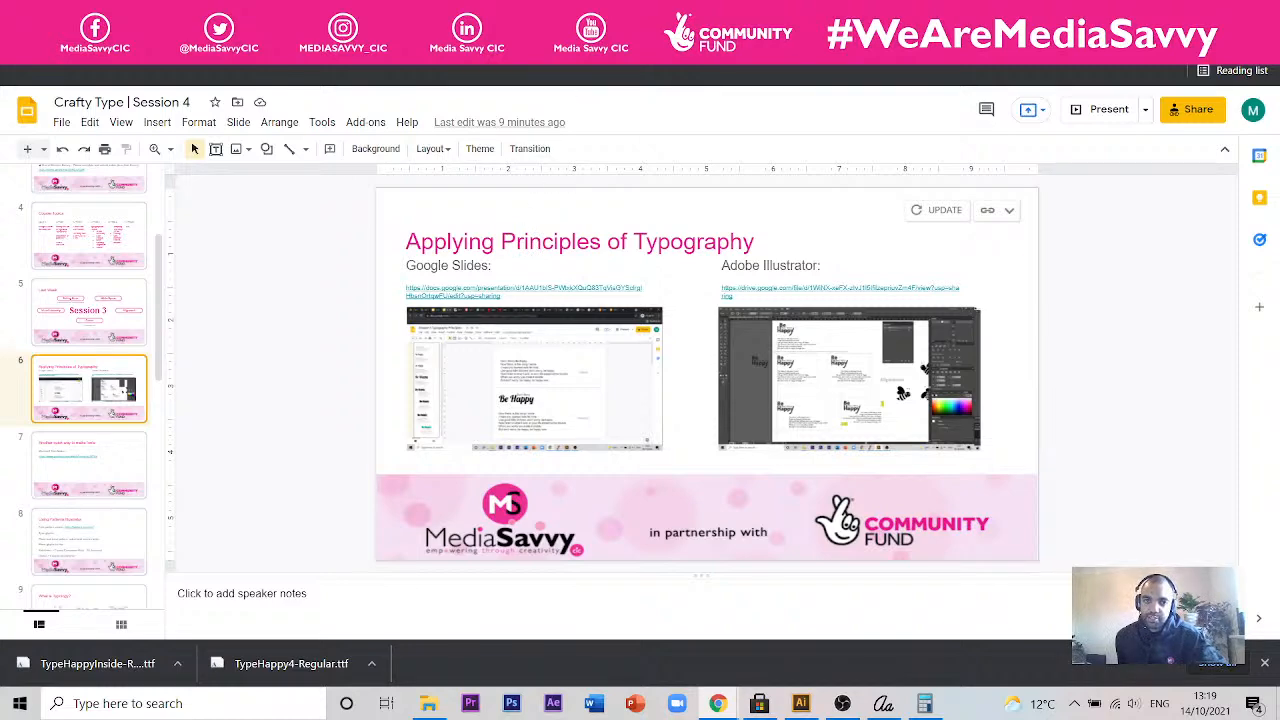
click(552, 14)
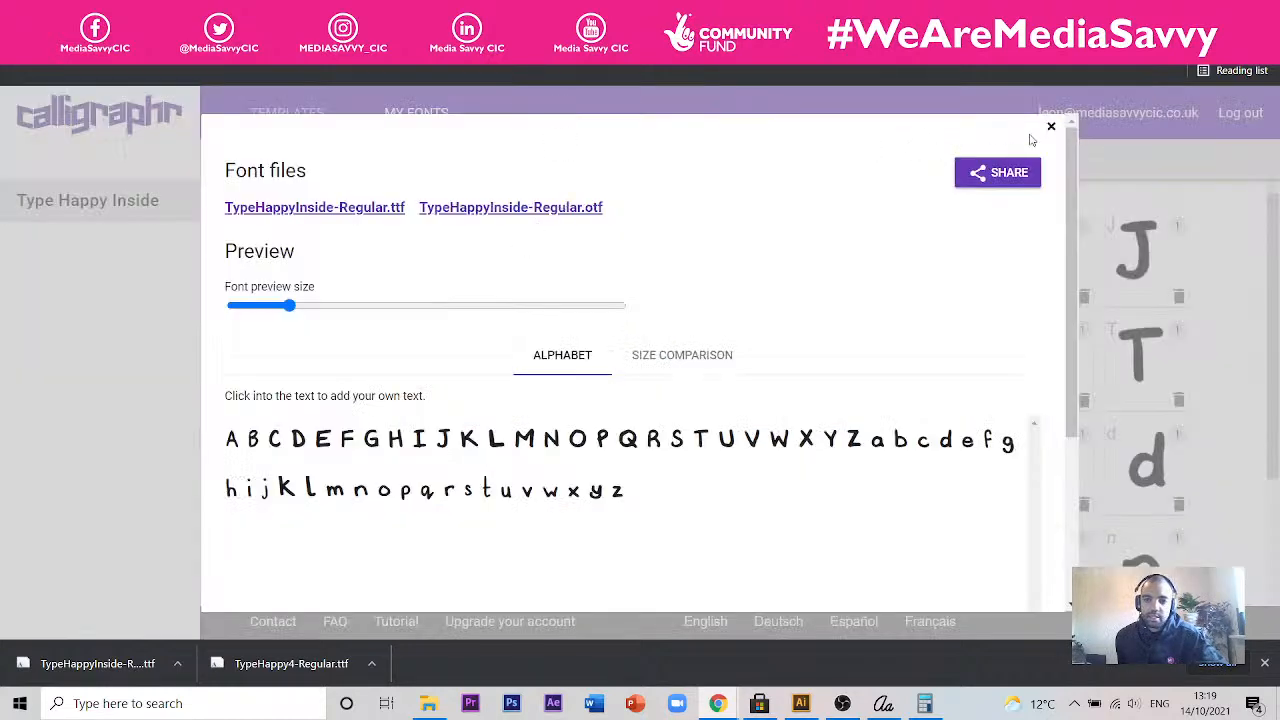
click(560, 14)
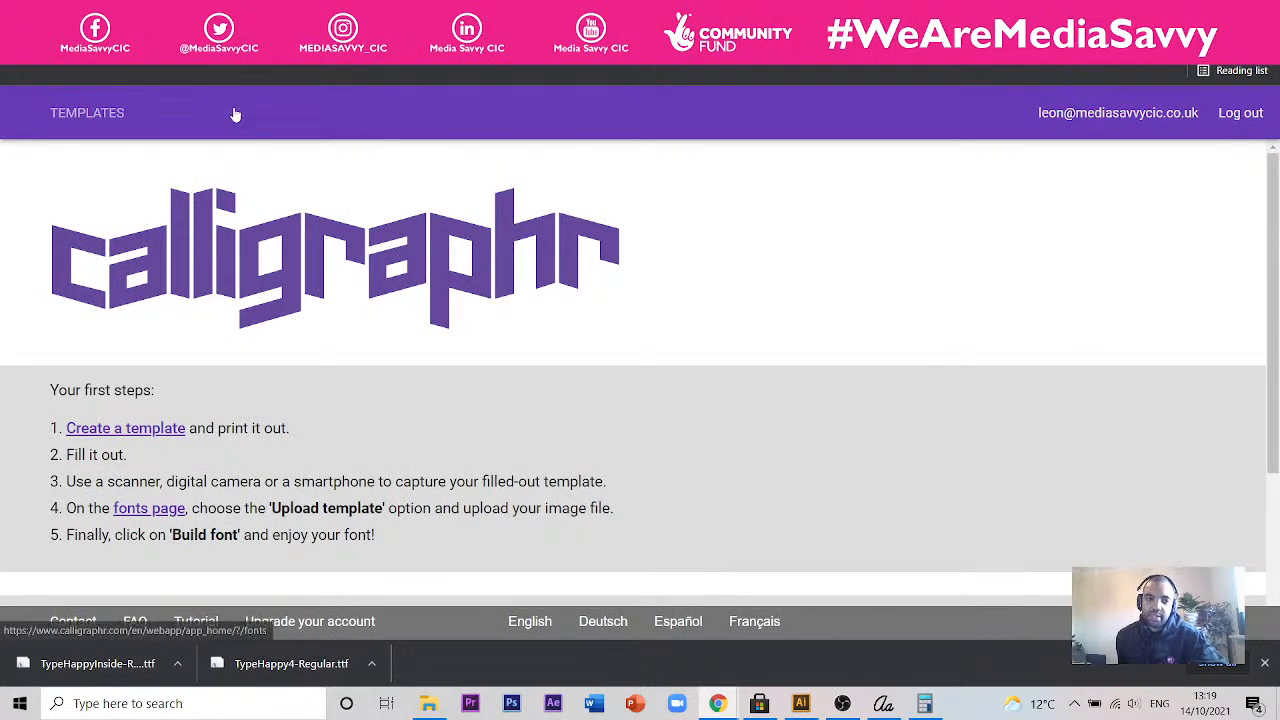
click(143, 430)
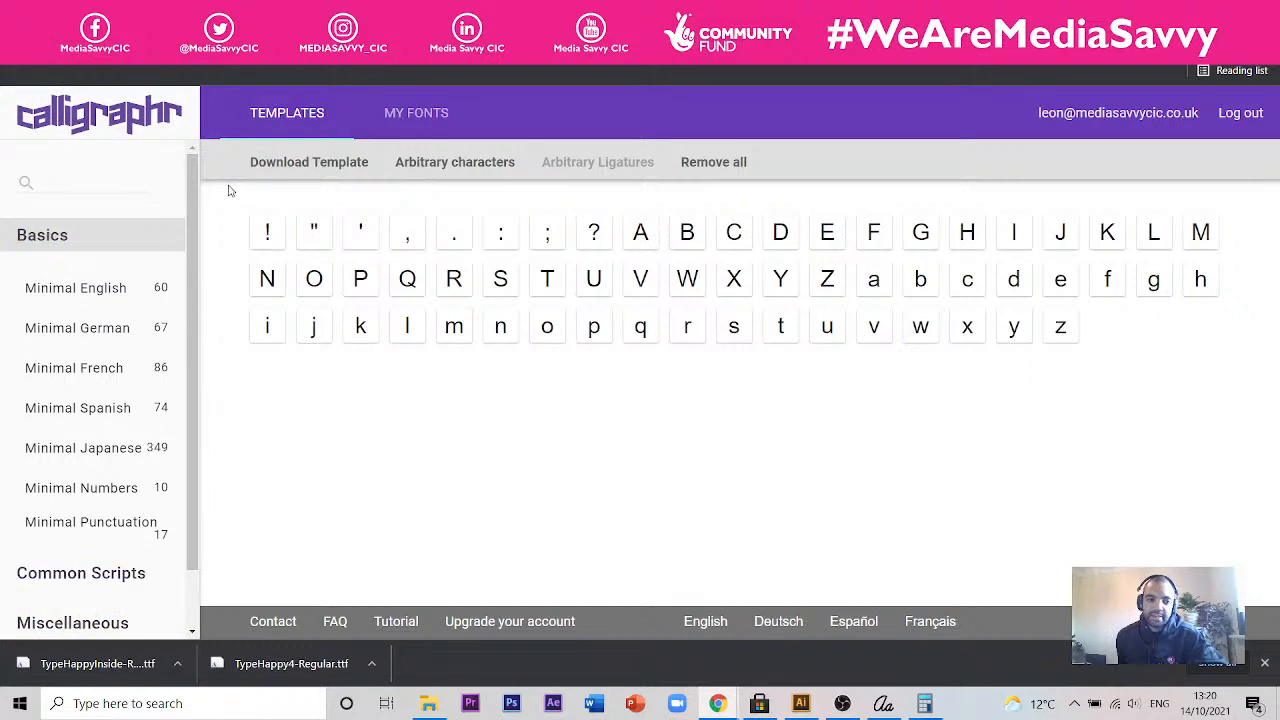
- Choose the Minimal English character set, generate its template as a PNG with helplines and open Calligraphr-Template.png
click(111, 295)
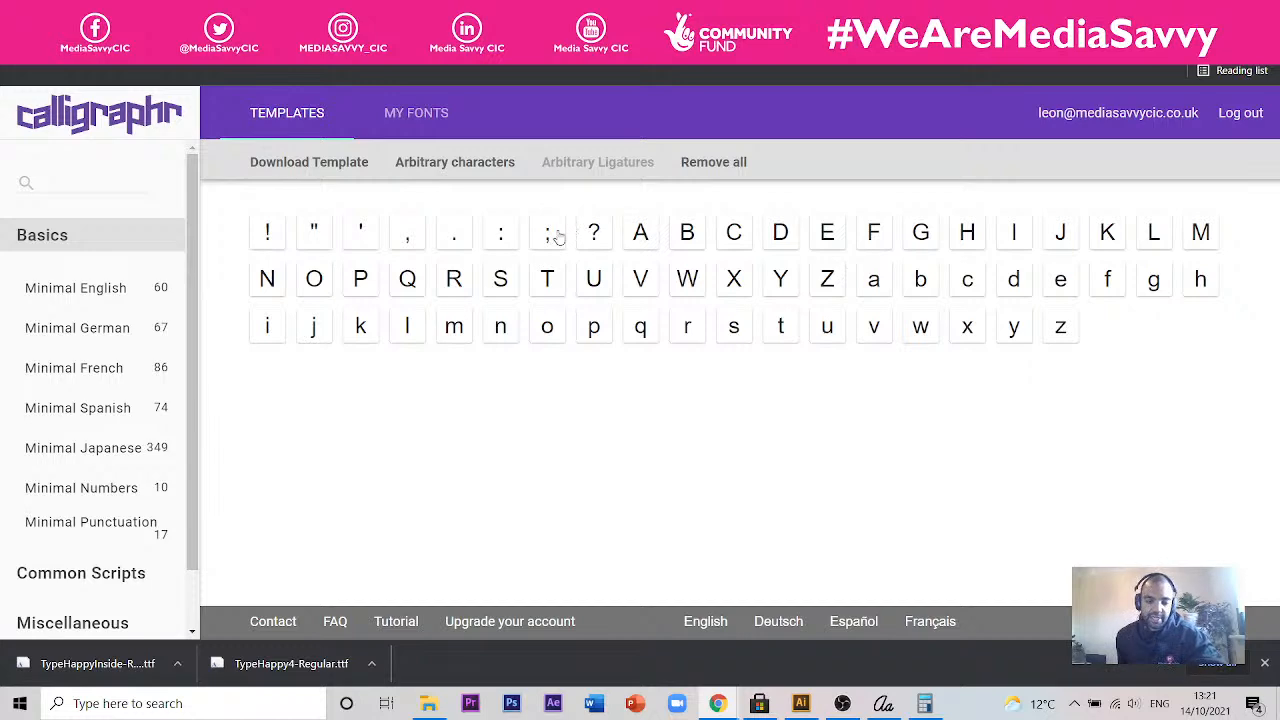
click(358, 165)
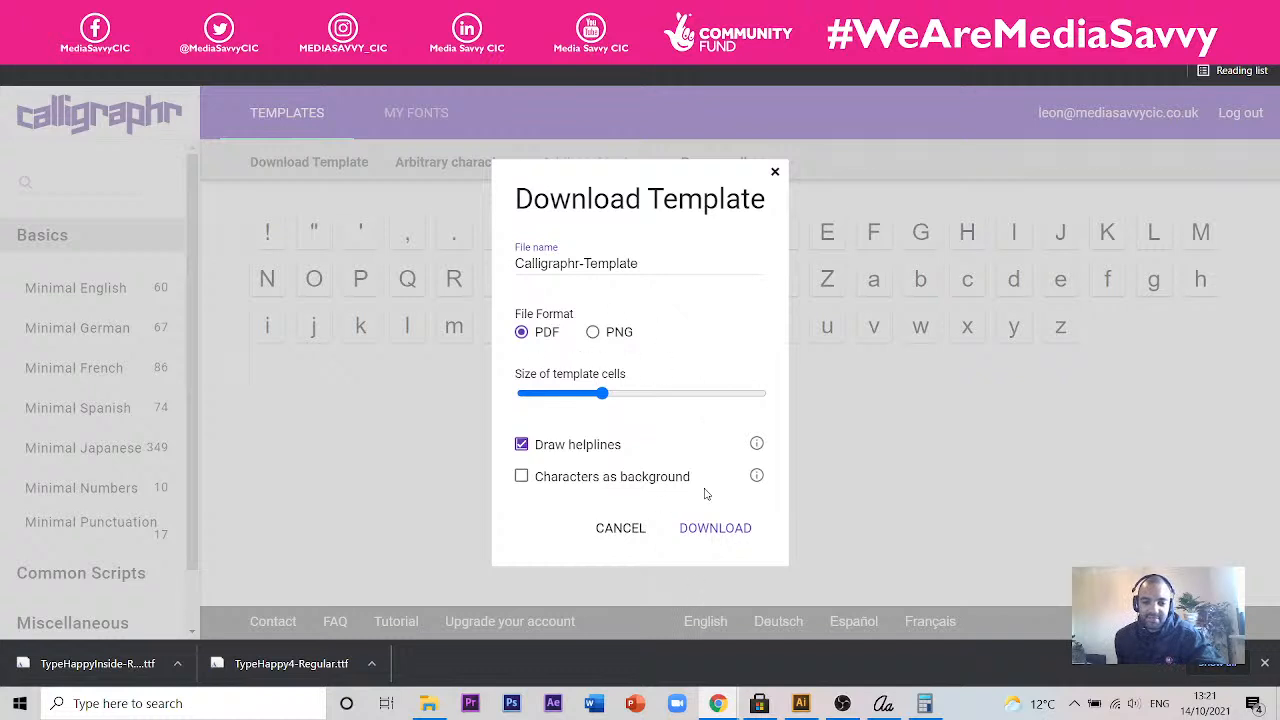
click(619, 337)
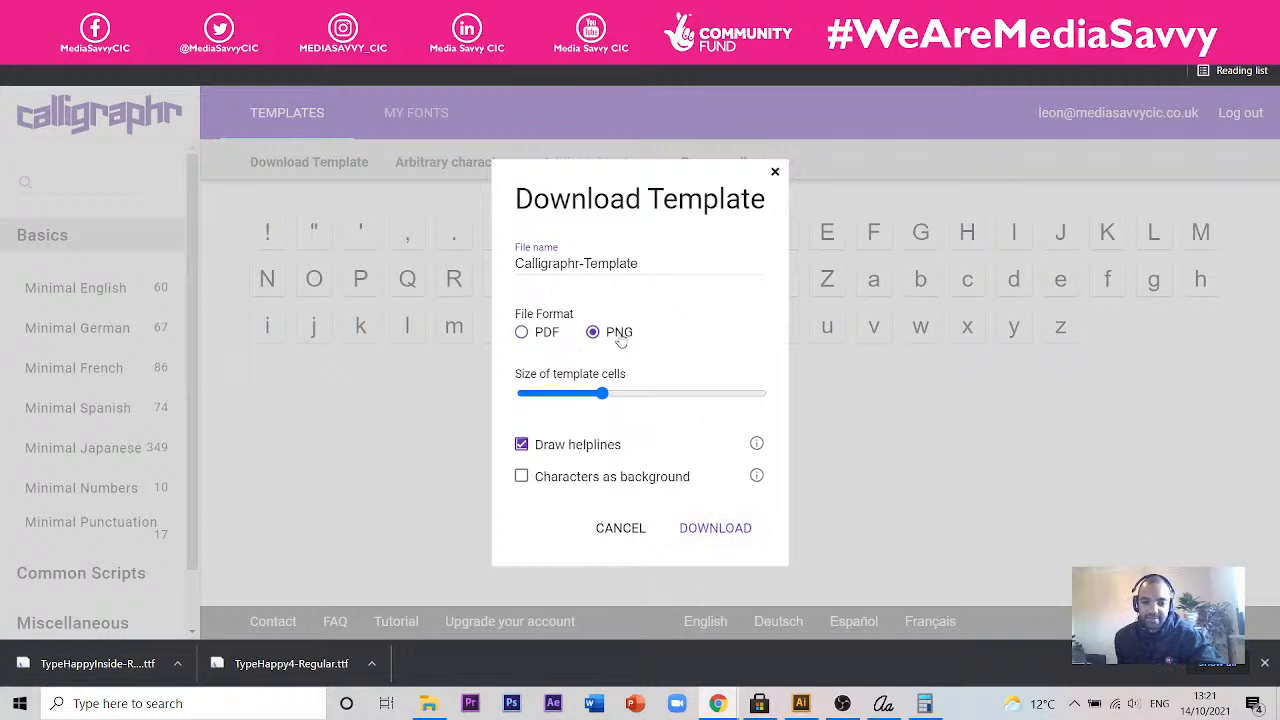
click(716, 530)
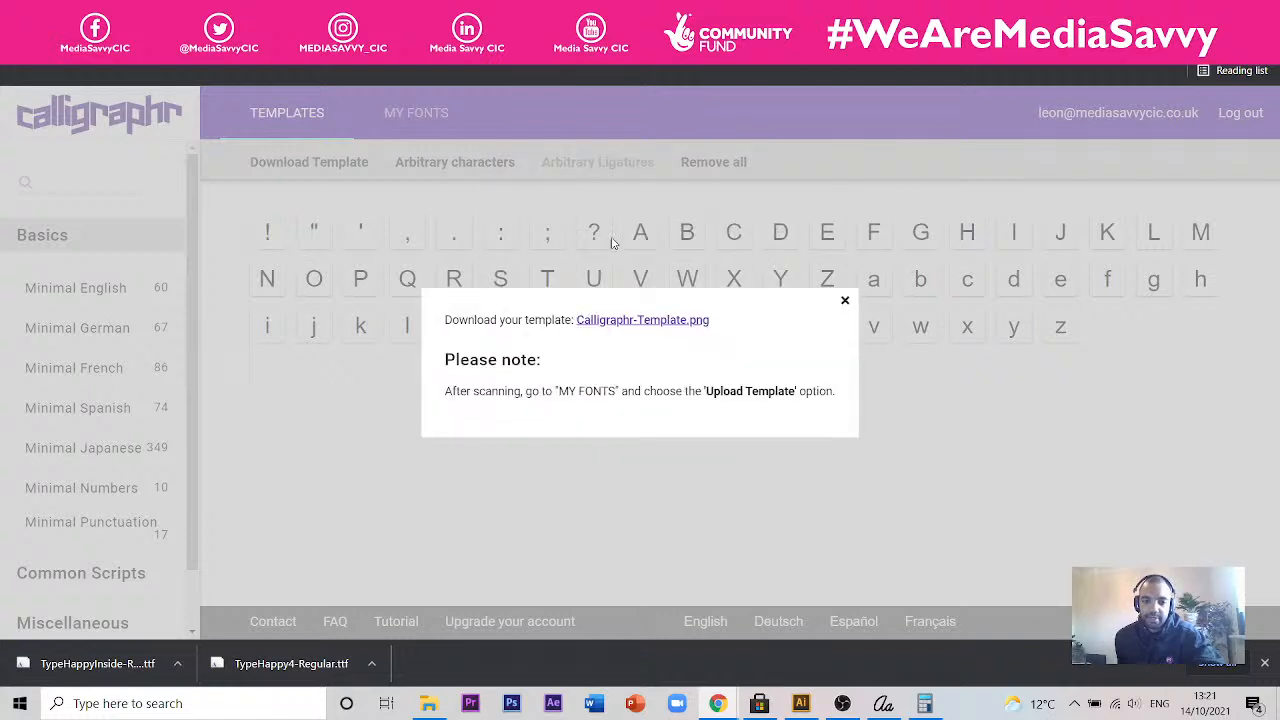
click(678, 320)
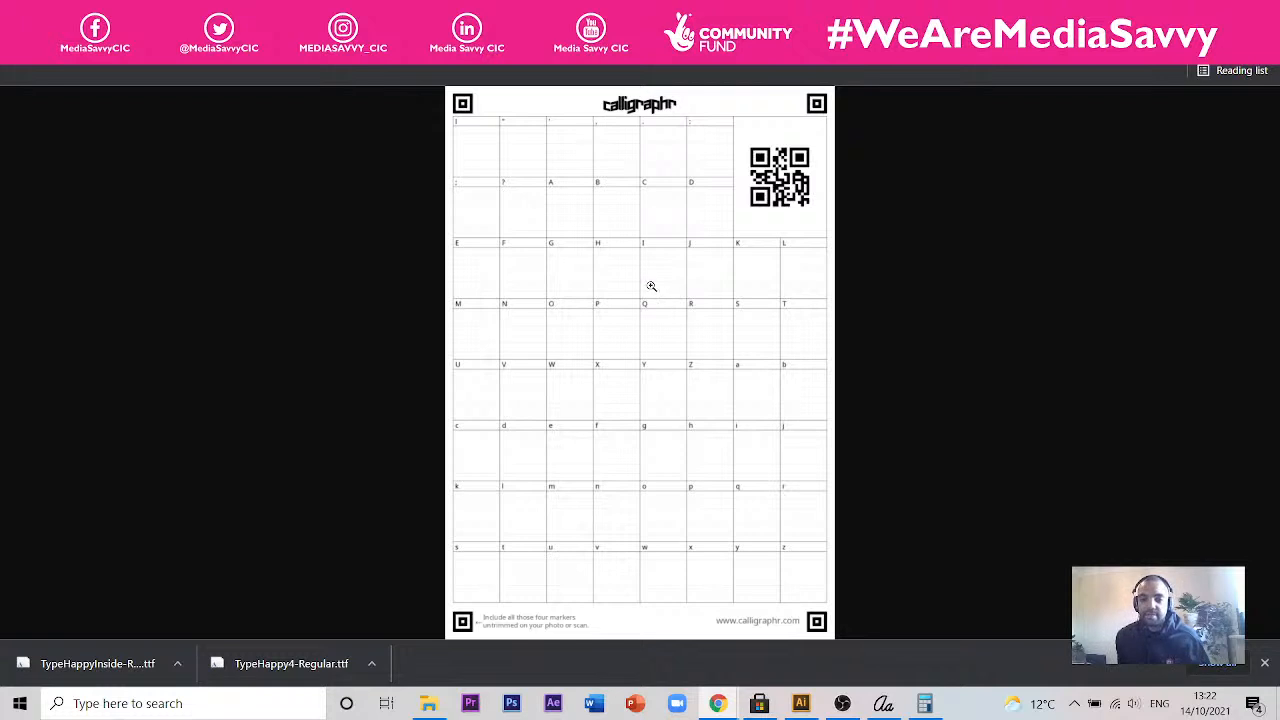
- Check the Downloads folder for the template file, close it and show the save option for the template image
click(427, 705)
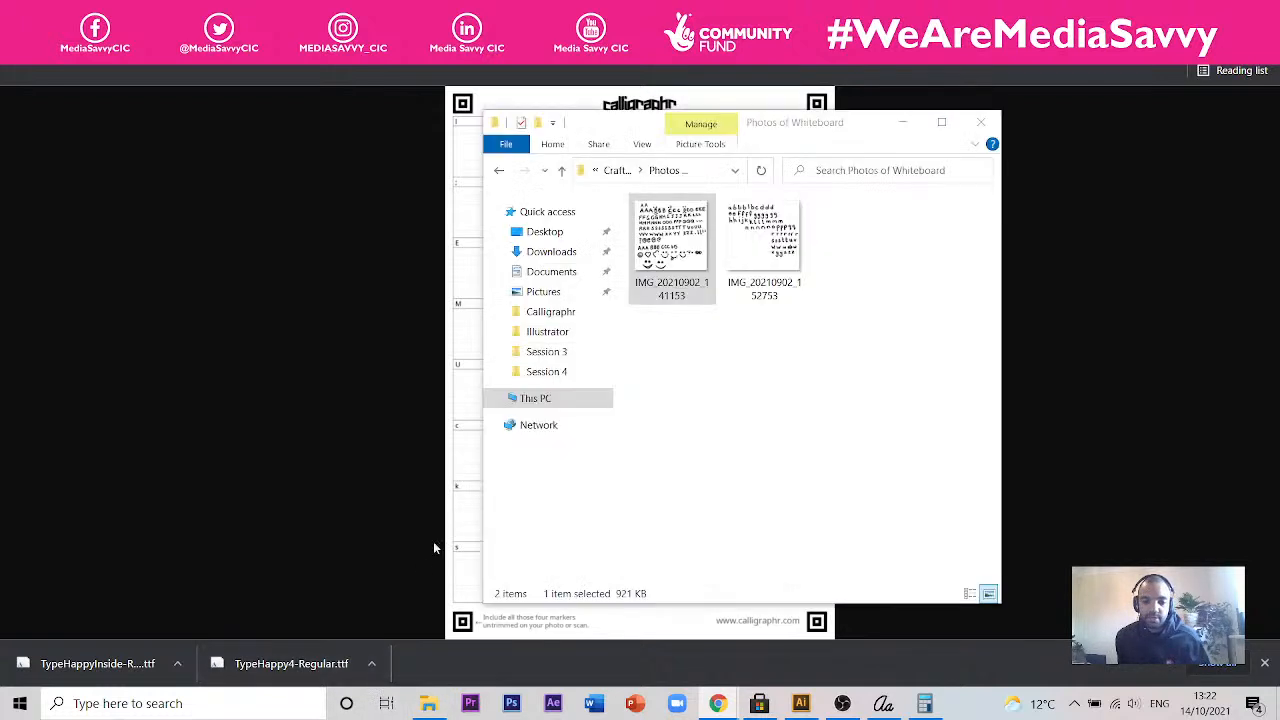
click(574, 249)
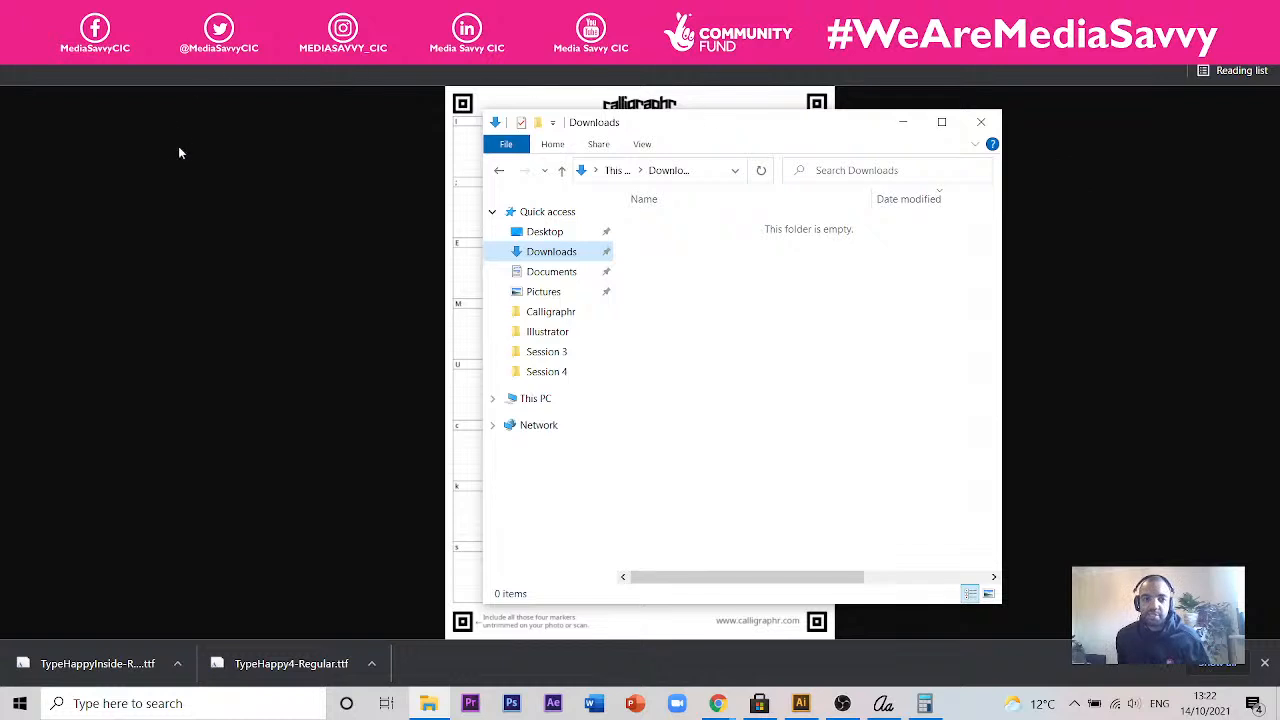
click(1062, 74)
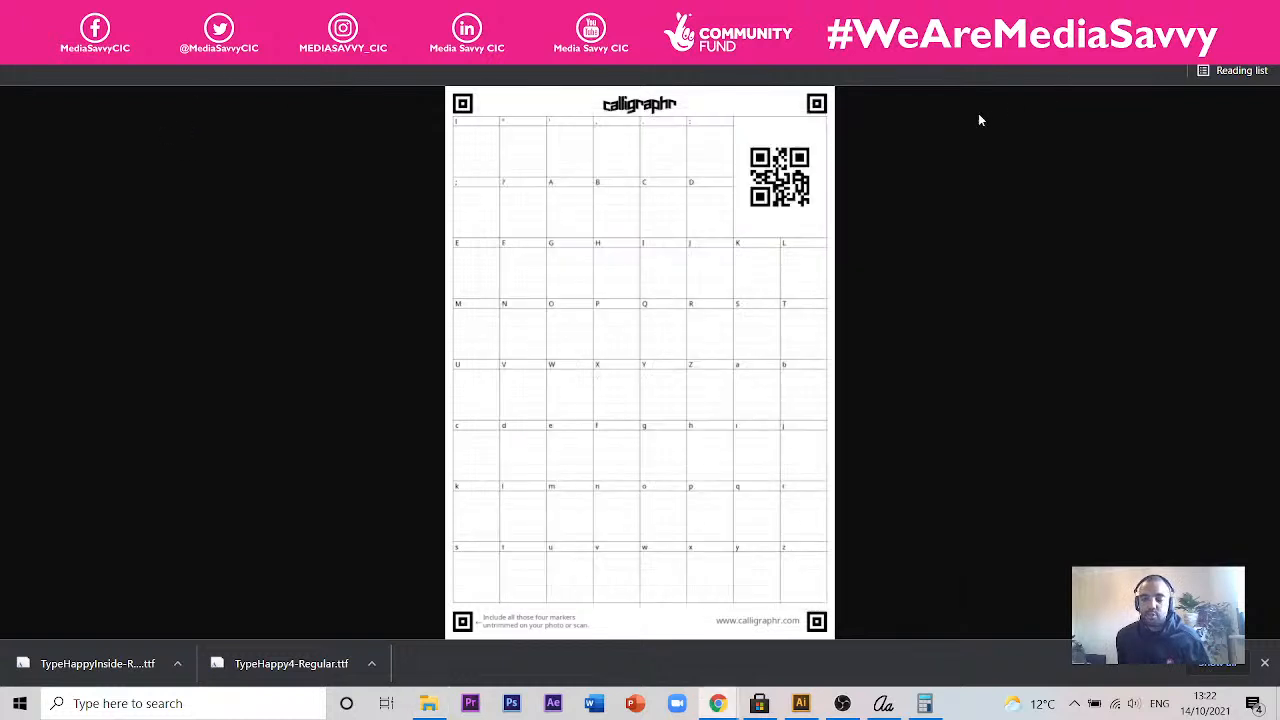
right_click(626, 151)
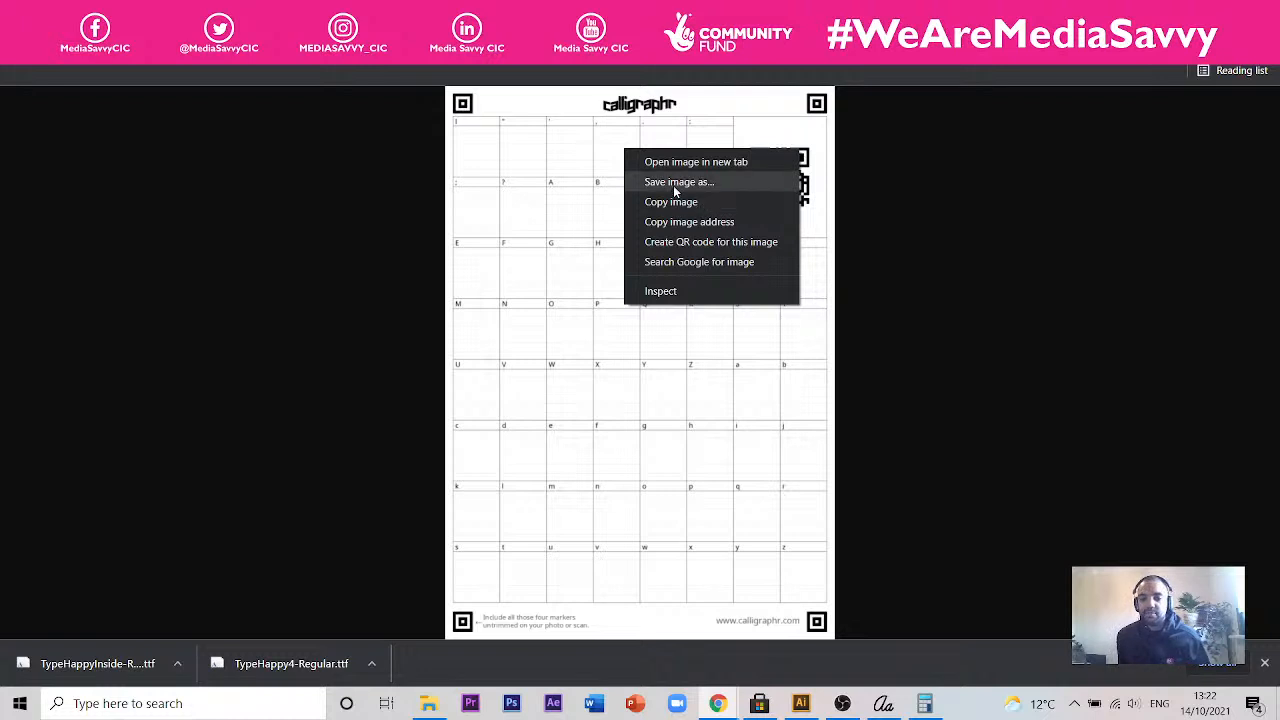
click(940, 383)
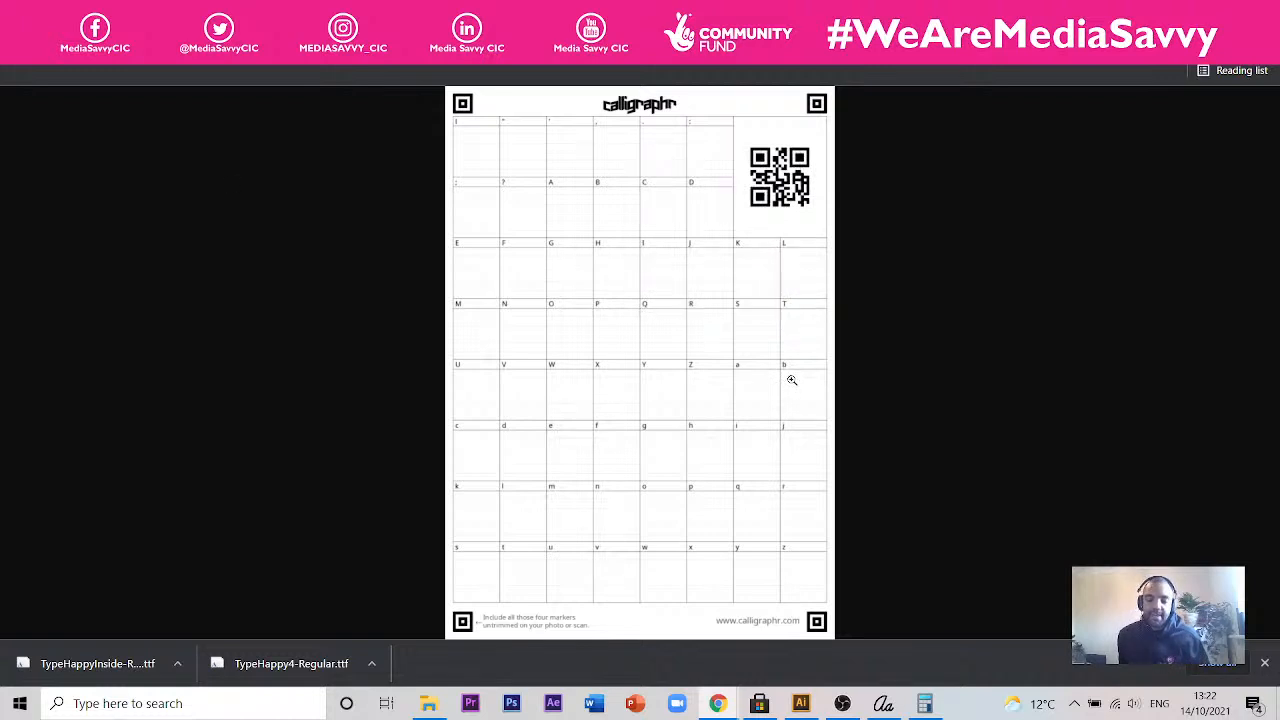
- Switch to Illustrator and view the two documents holding the traced handwritten letters and smiley faces
click(802, 704)
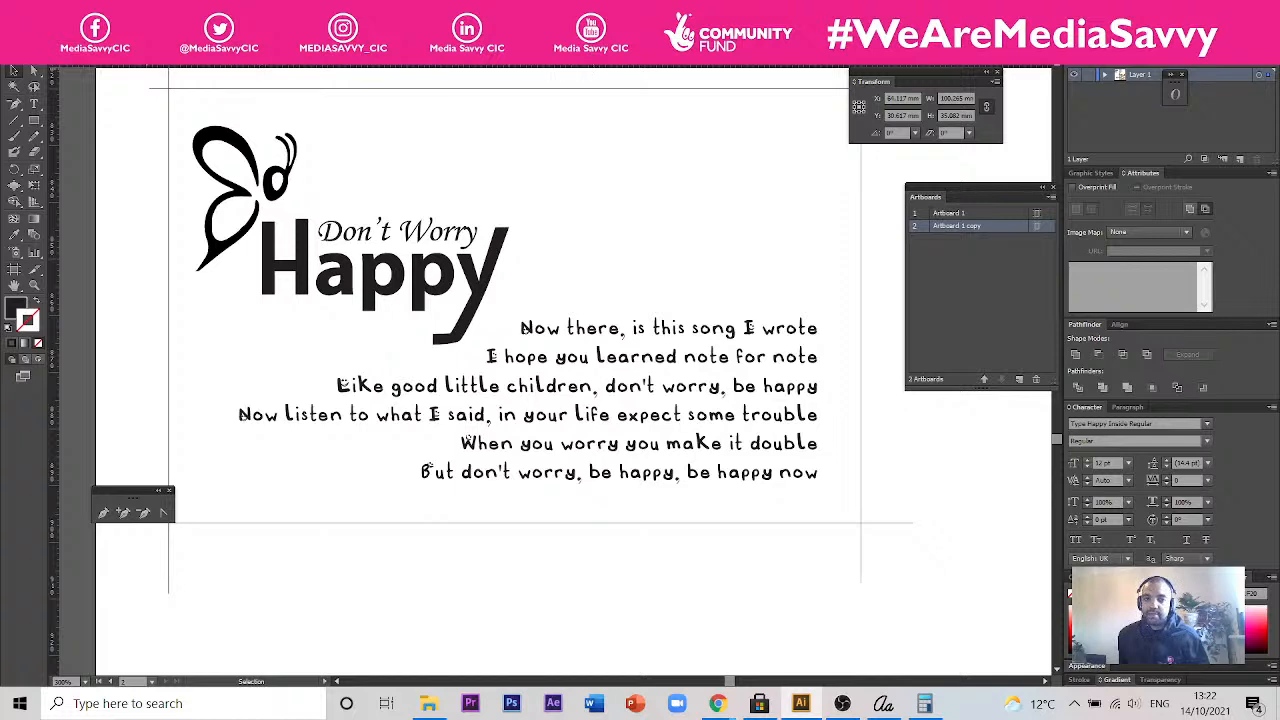
click(730, 56)
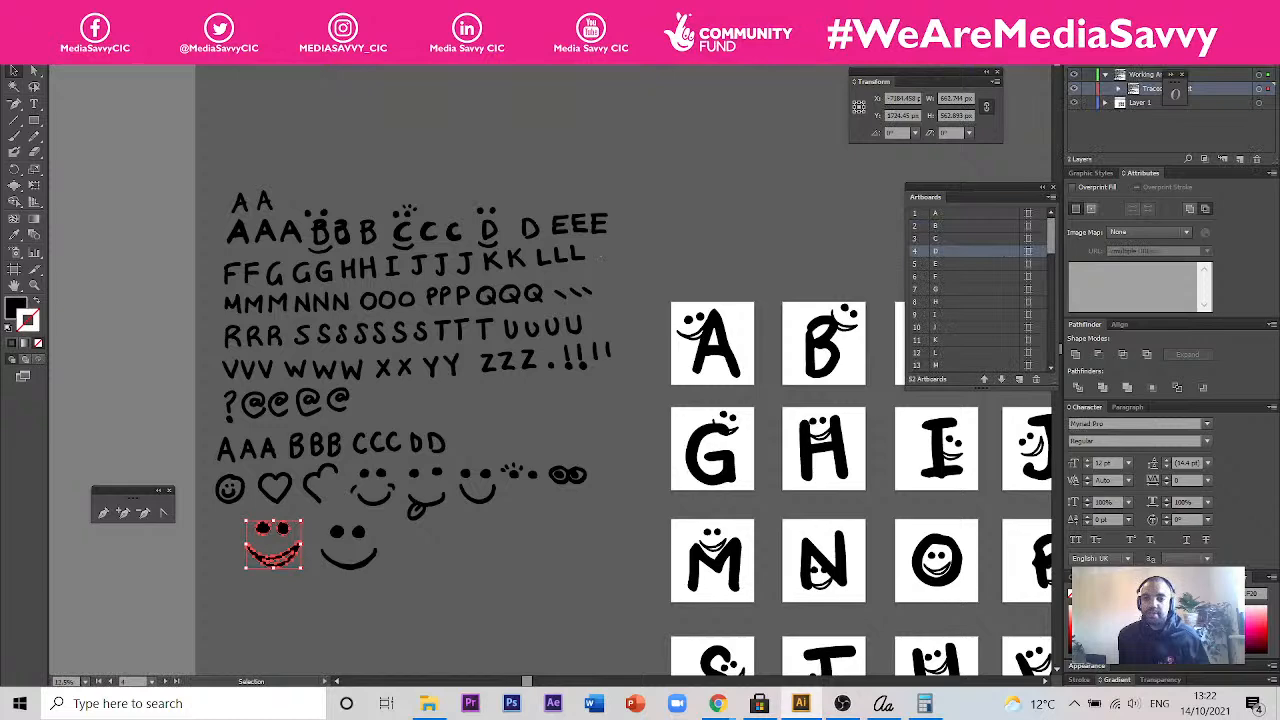
click(860, 56)
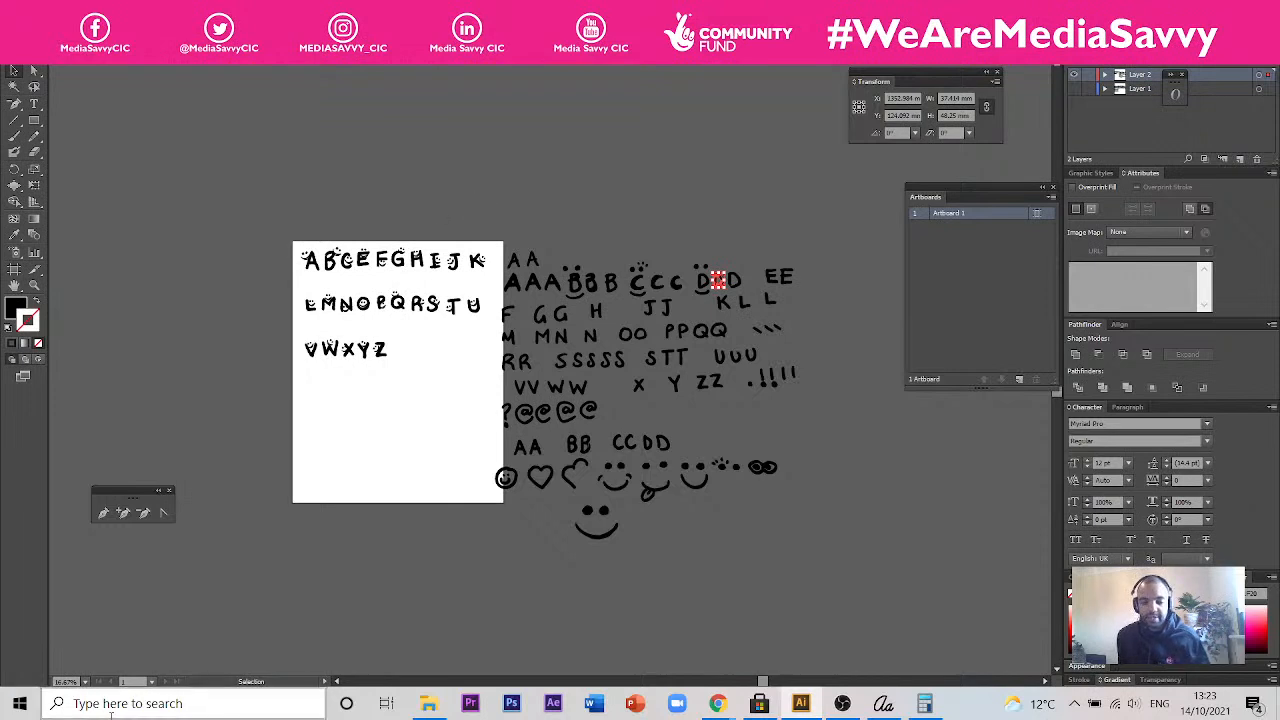
- Find and launch Inkscape, create a new document from its welcome screen and view the blank A4 page
click(142, 705)
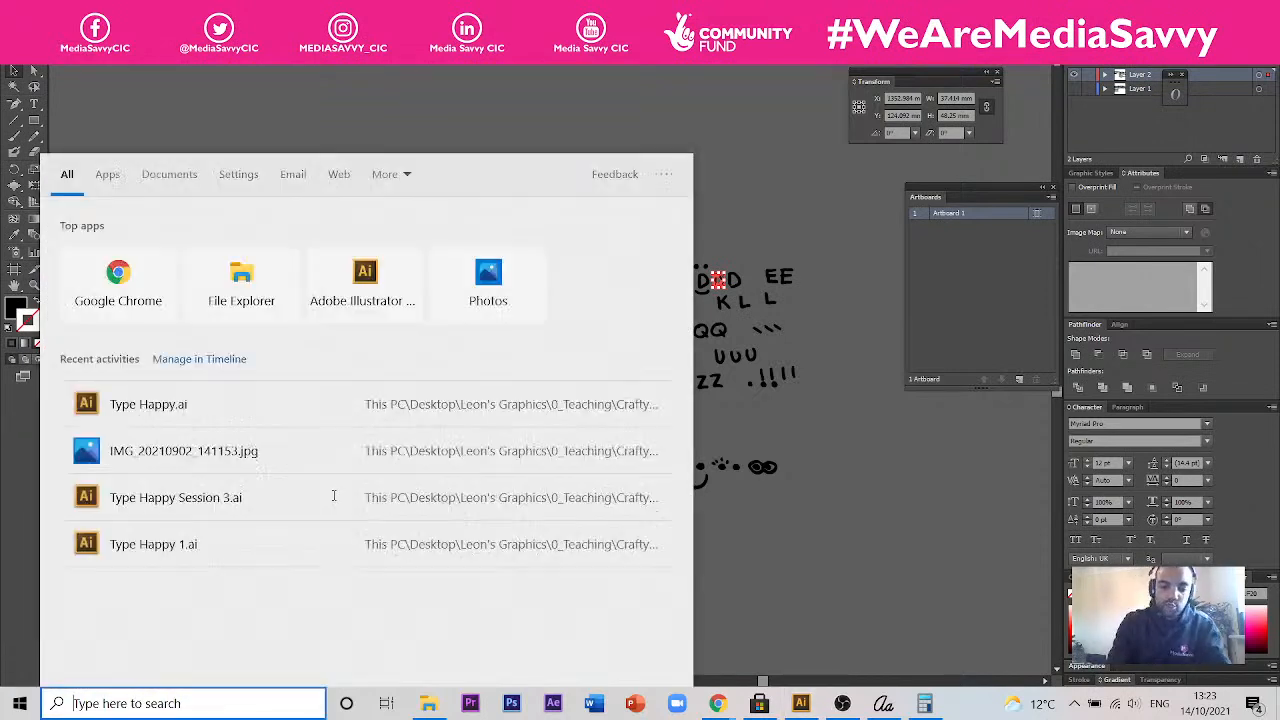
text(In)
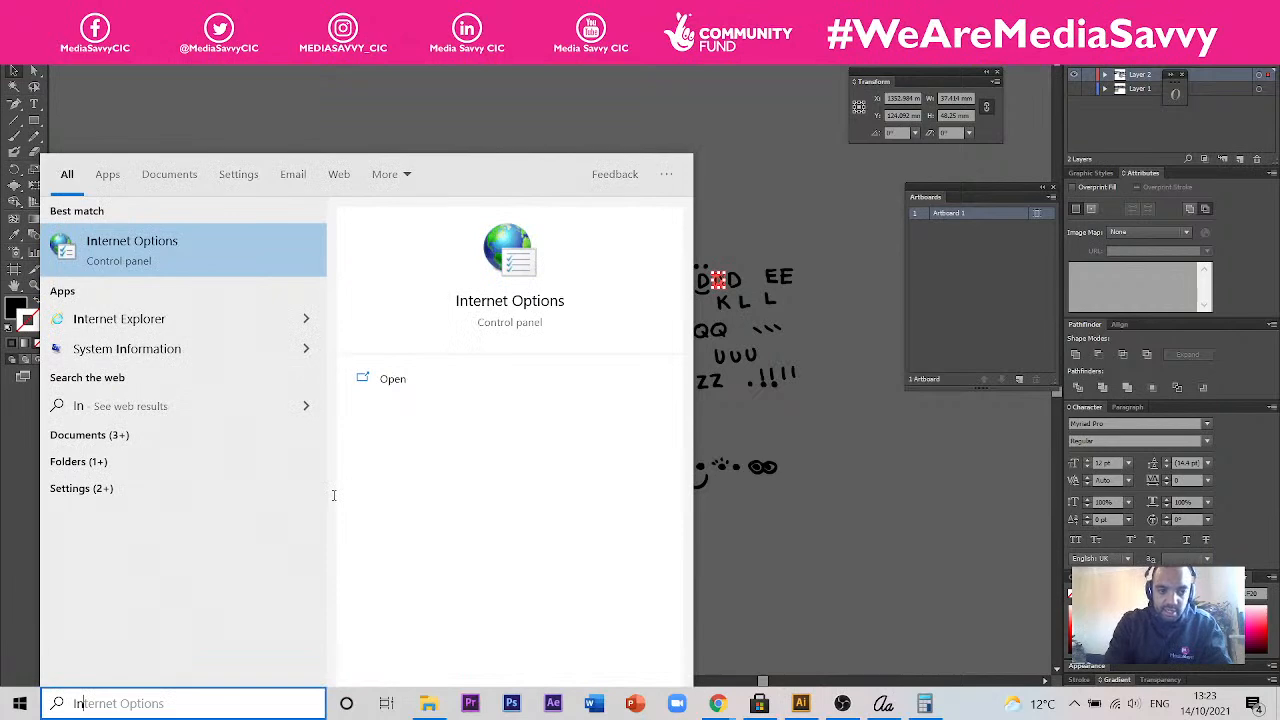
text(kscape)
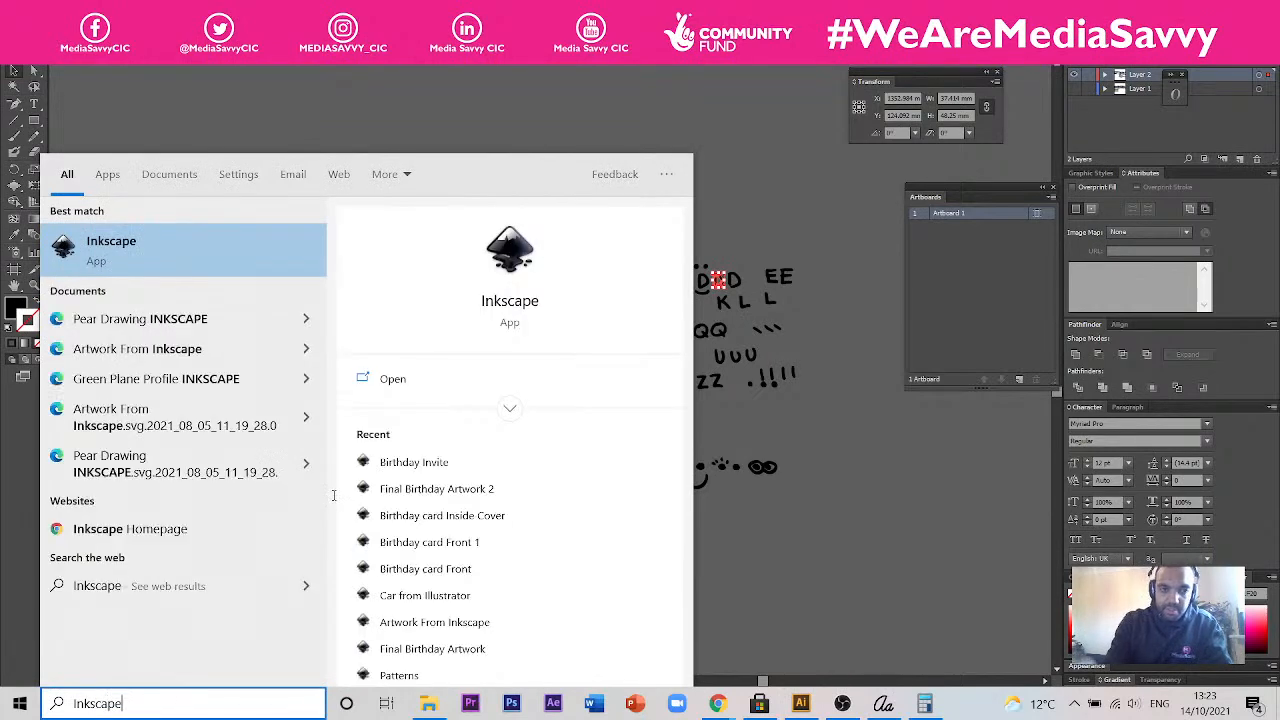
key(Escape)
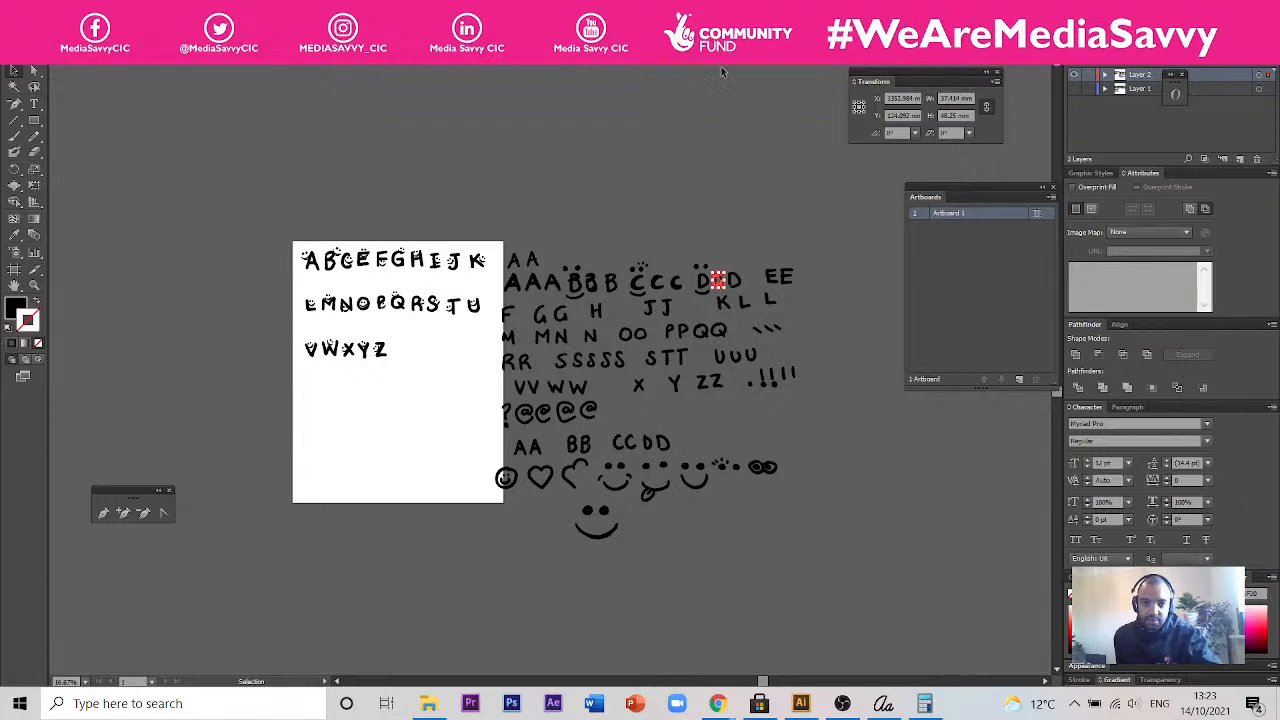
mouse_move(709, 142)
mouse_down()
mouse_move(839, 468)
mouse_move(855, 607)
mouse_move(728, 174)
mouse_up()
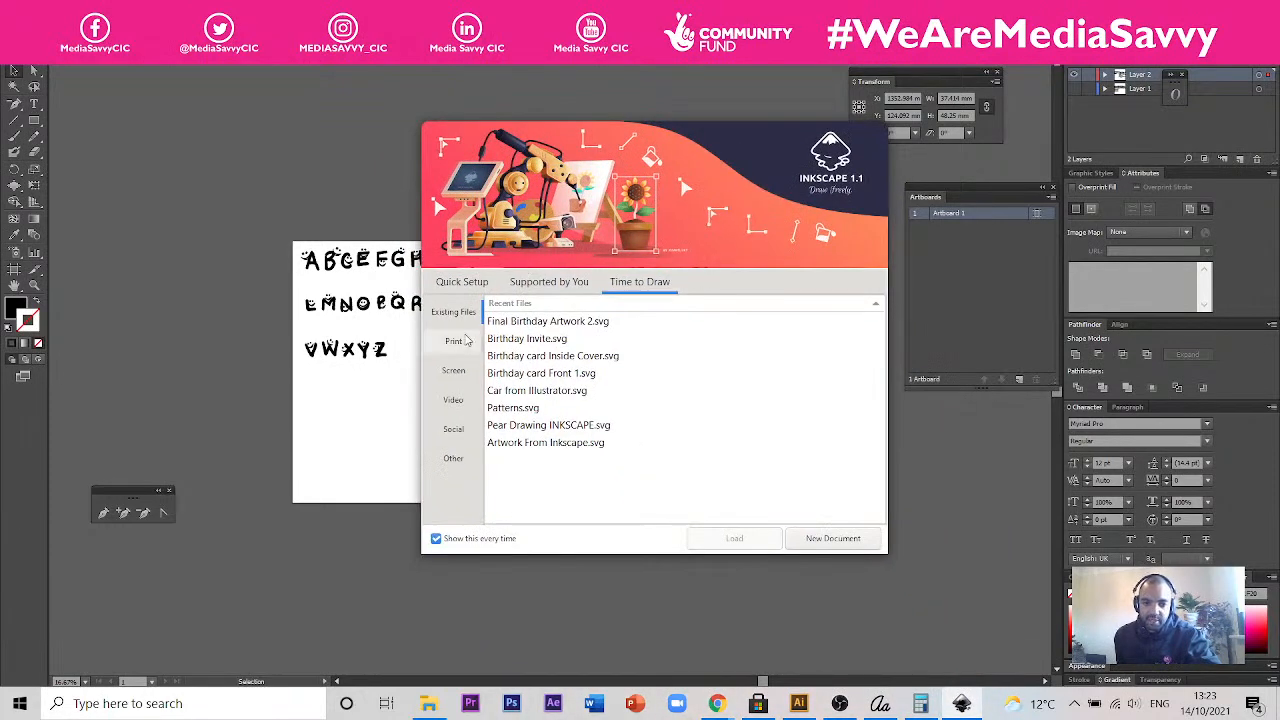
click(820, 538)
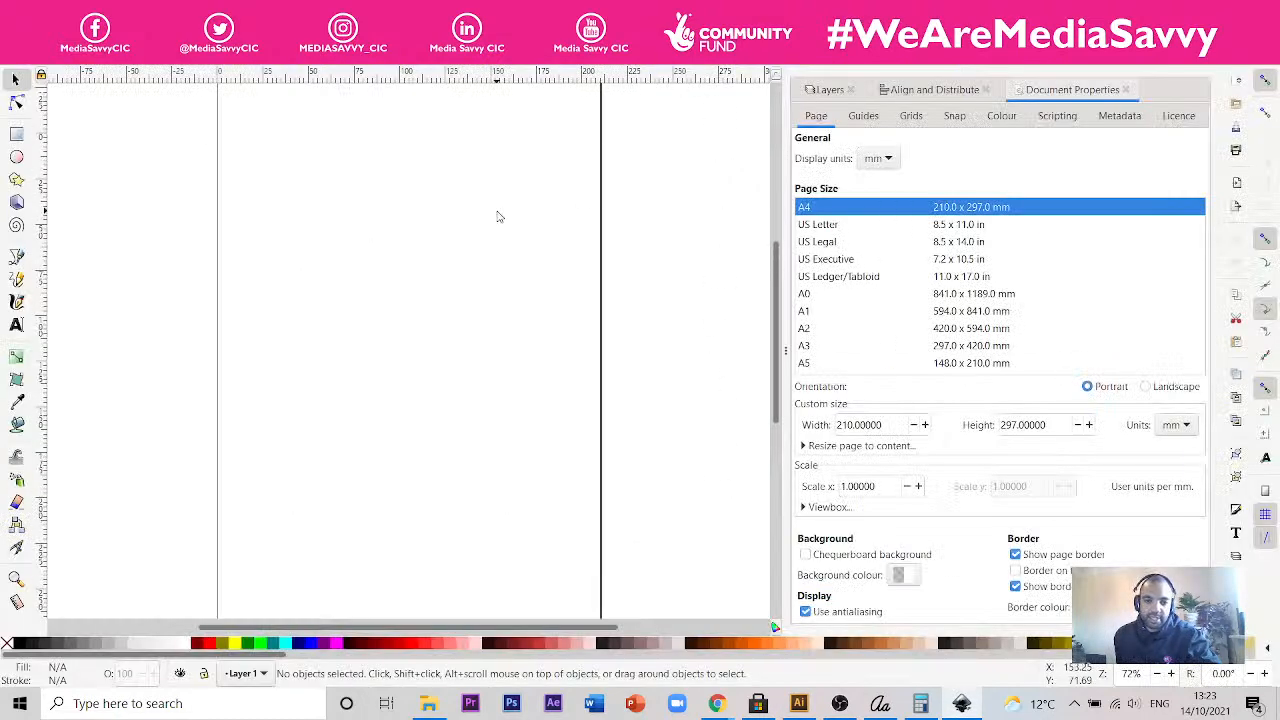
scroll(497, 212, up, 2)
scroll(502, 212, down, 1)
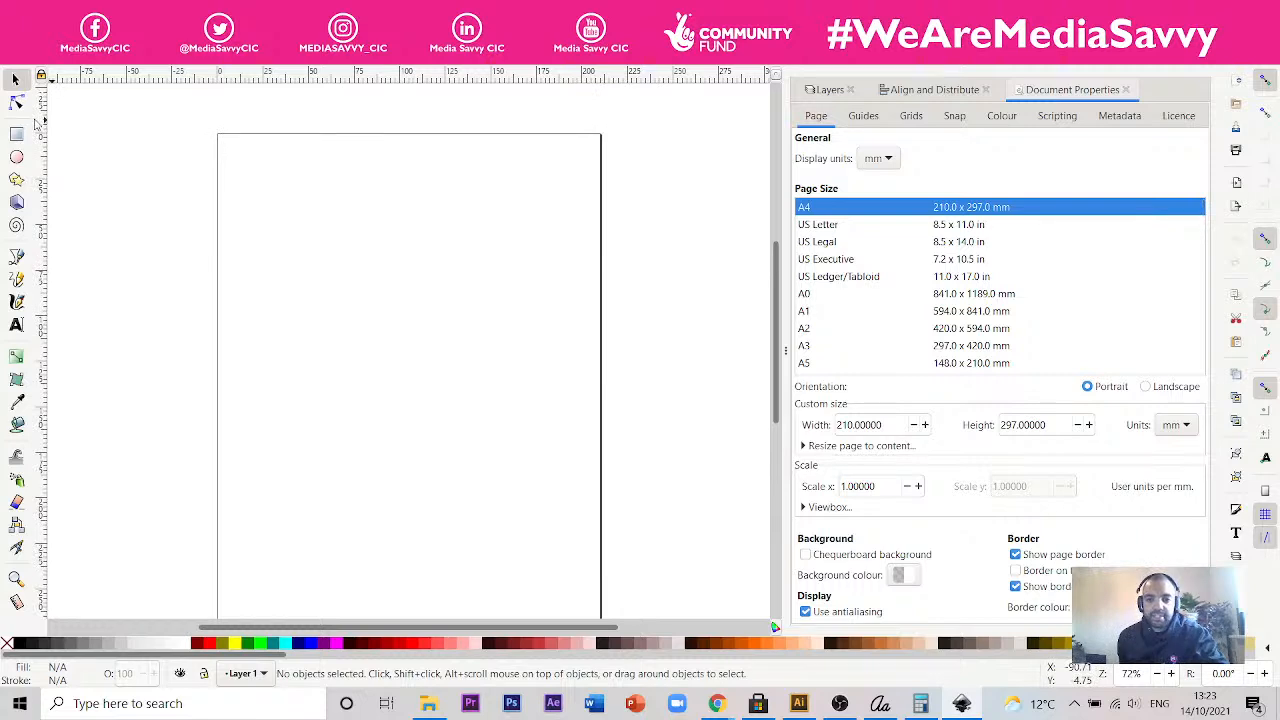
- Start importing an image and browse from the Session 4 folder up to Crafty Creatives and into the Craft Type folder
scroll(172, 160, down, 1)
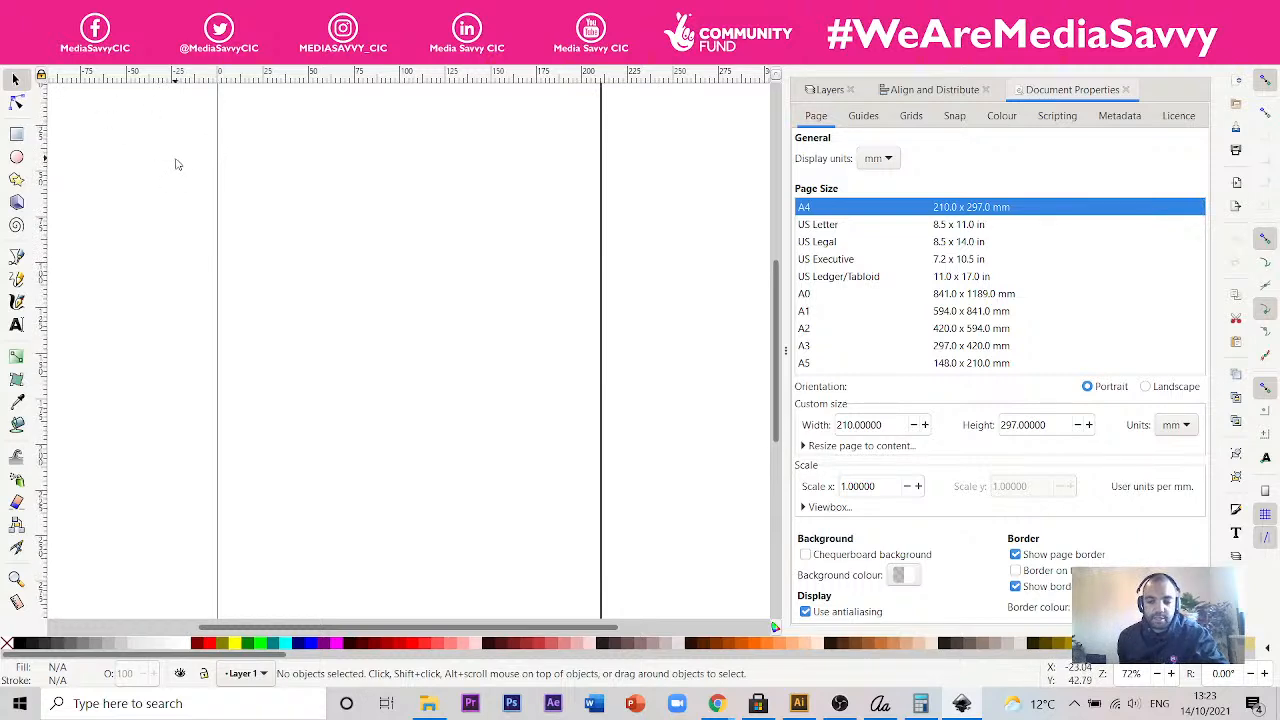
scroll(232, 208, up, 1)
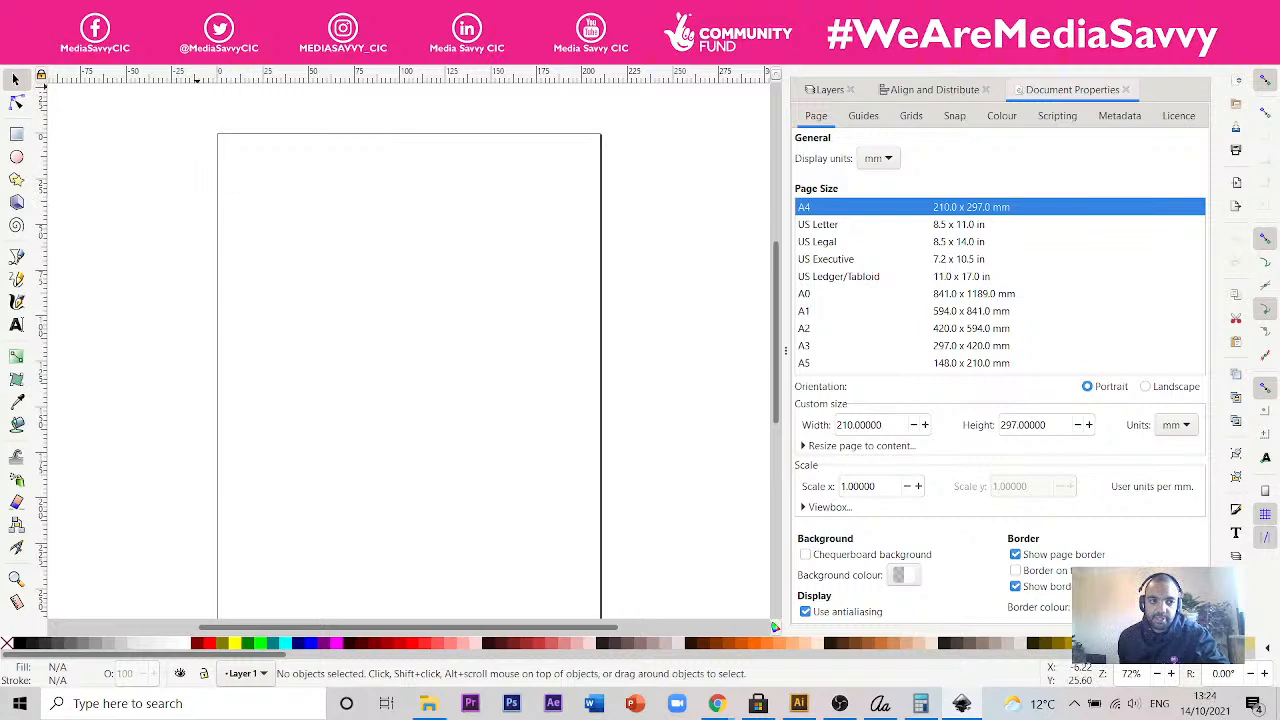
click(16, 55)
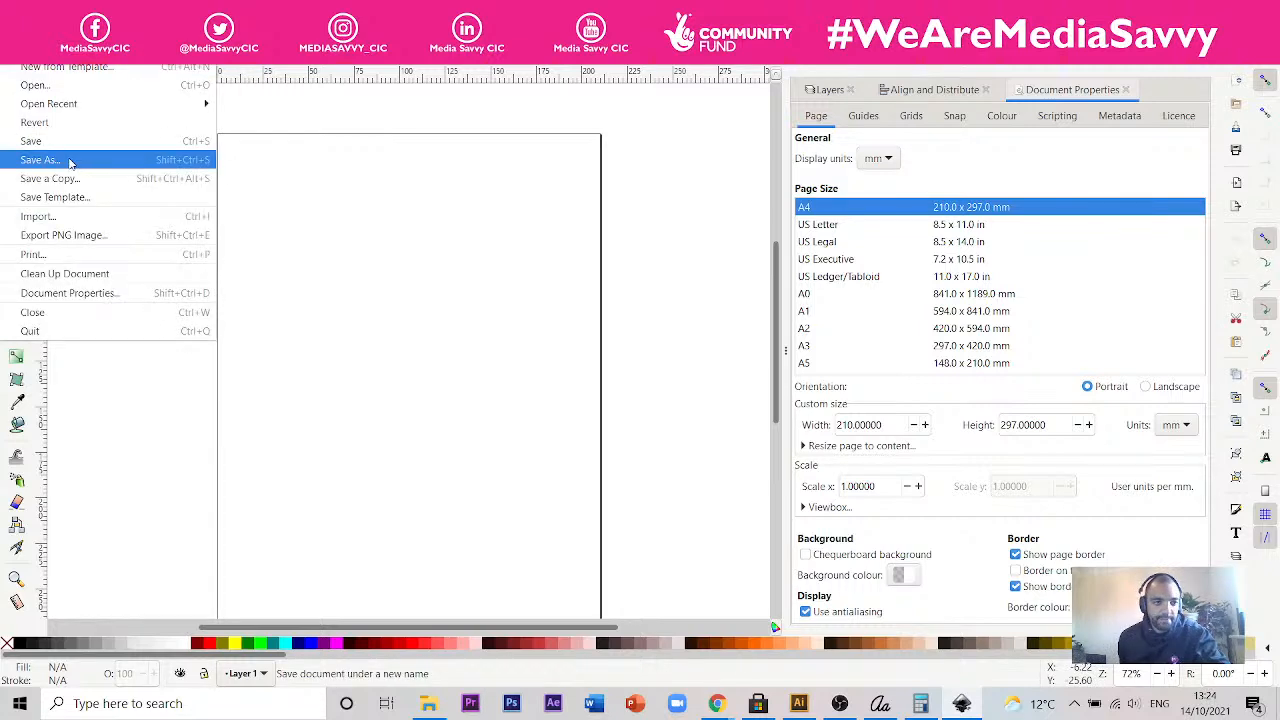
click(84, 228)
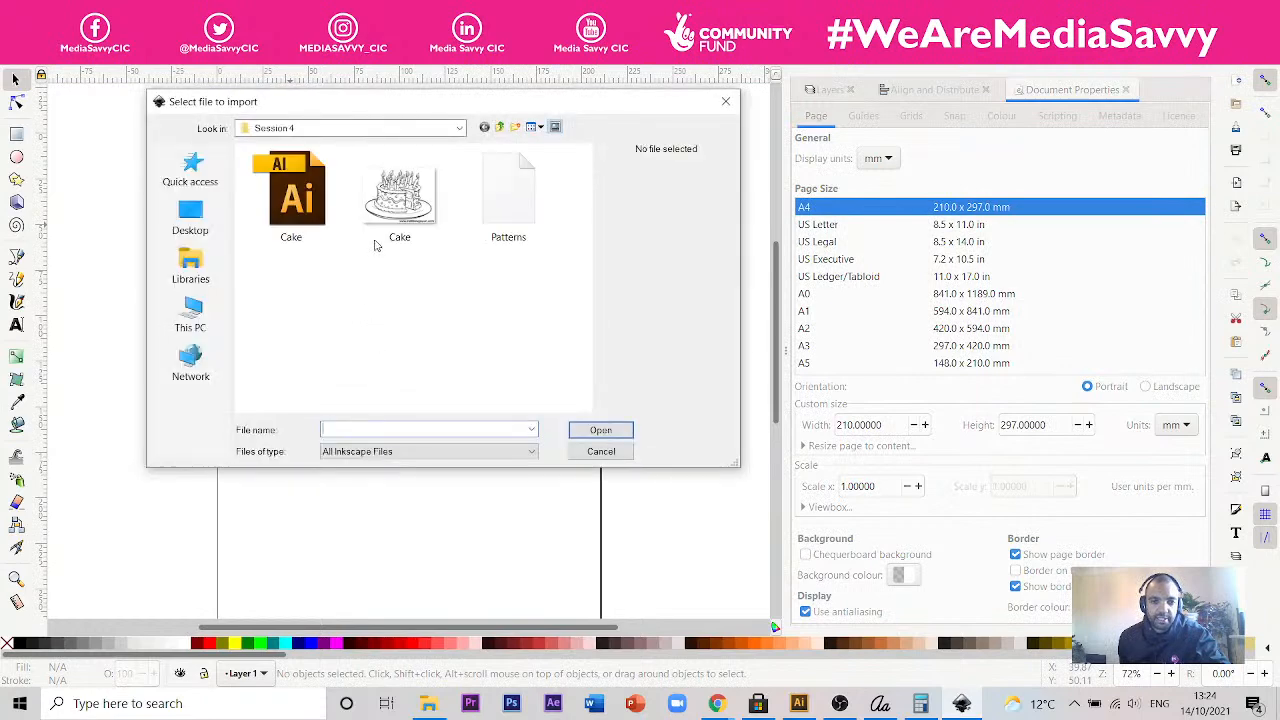
click(499, 127)
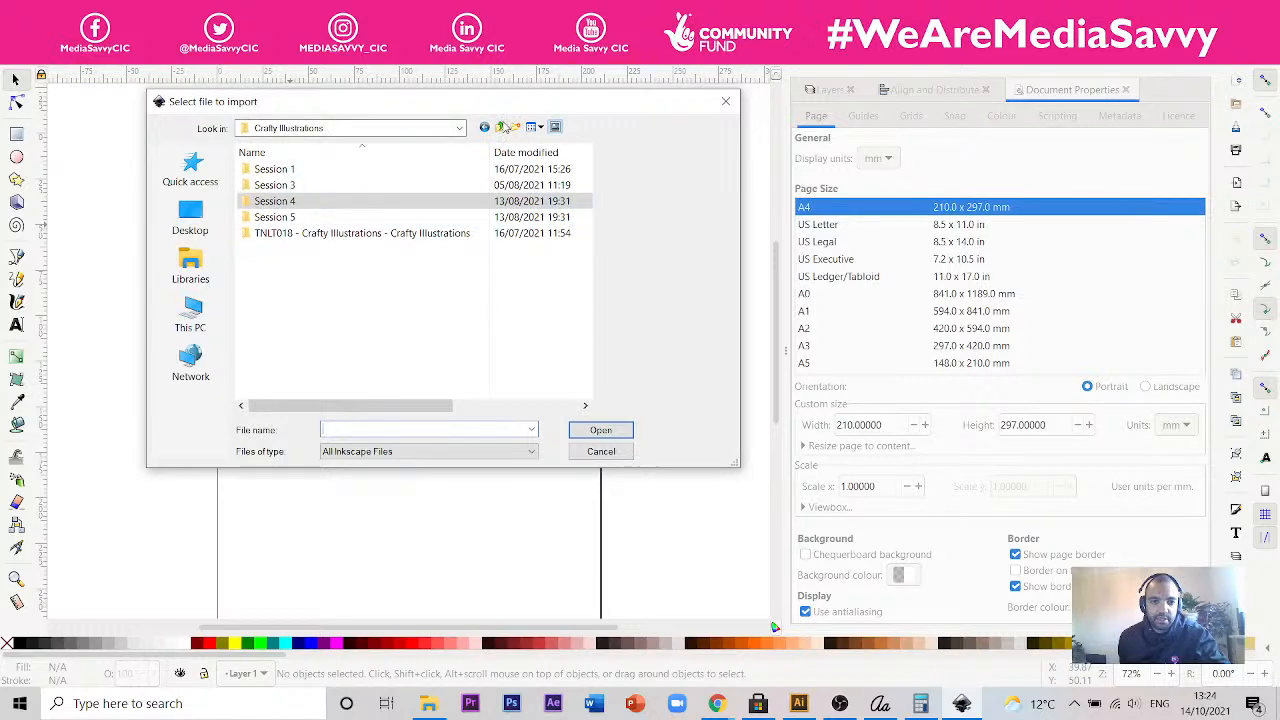
click(499, 127)
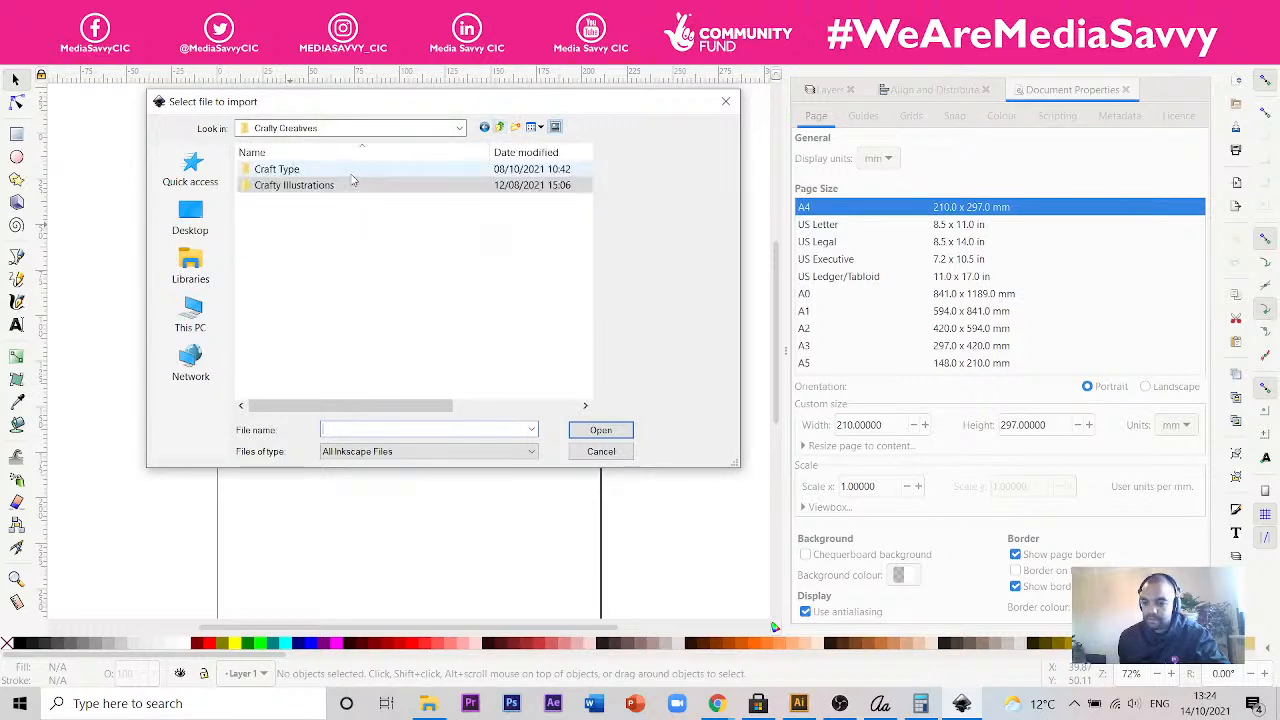
double_click(328, 172)
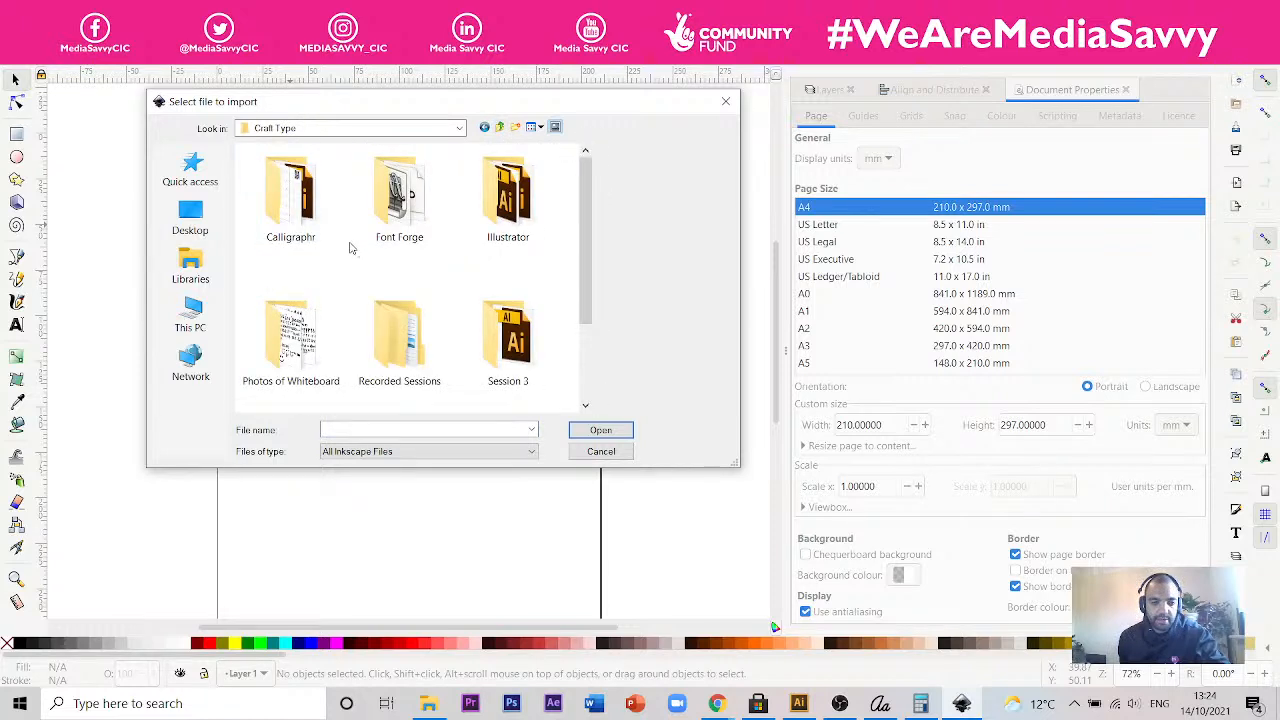
- Find Session3_Calligraphr-Template in the Calligraphr folder and import it as an embedded image with DPI from file
scroll(408, 260, down, 2)
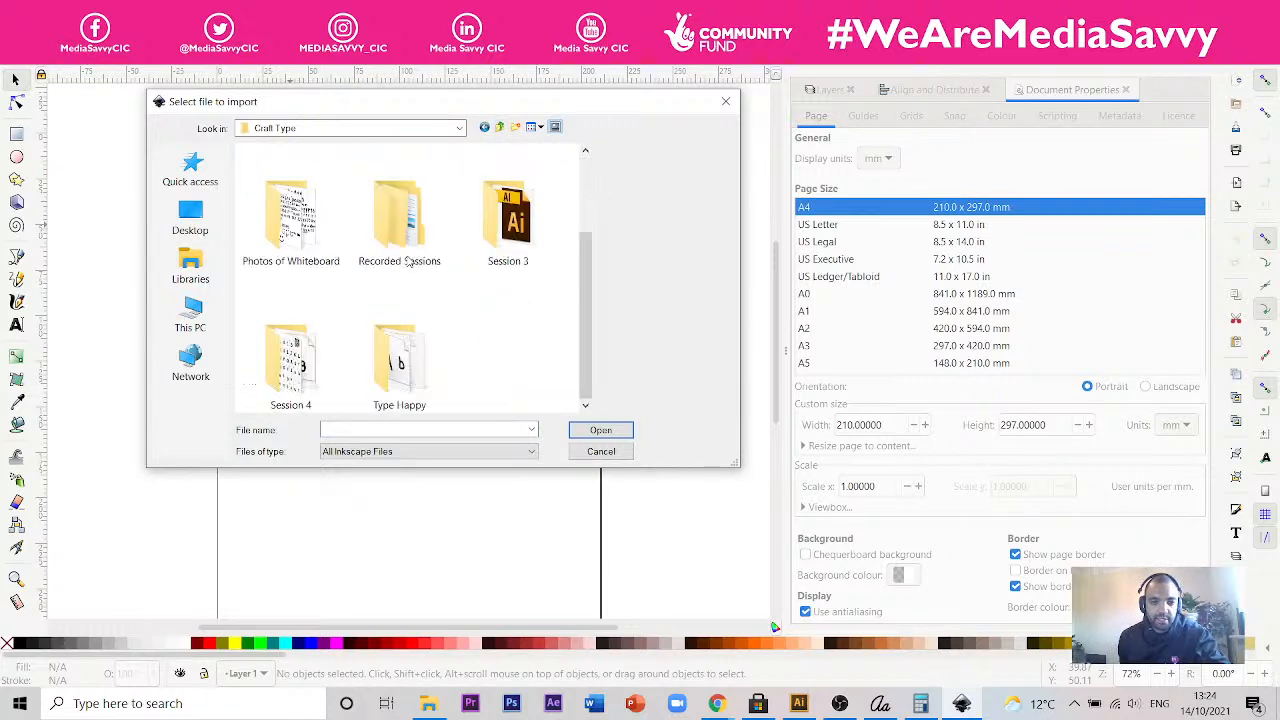
double_click(300, 365)
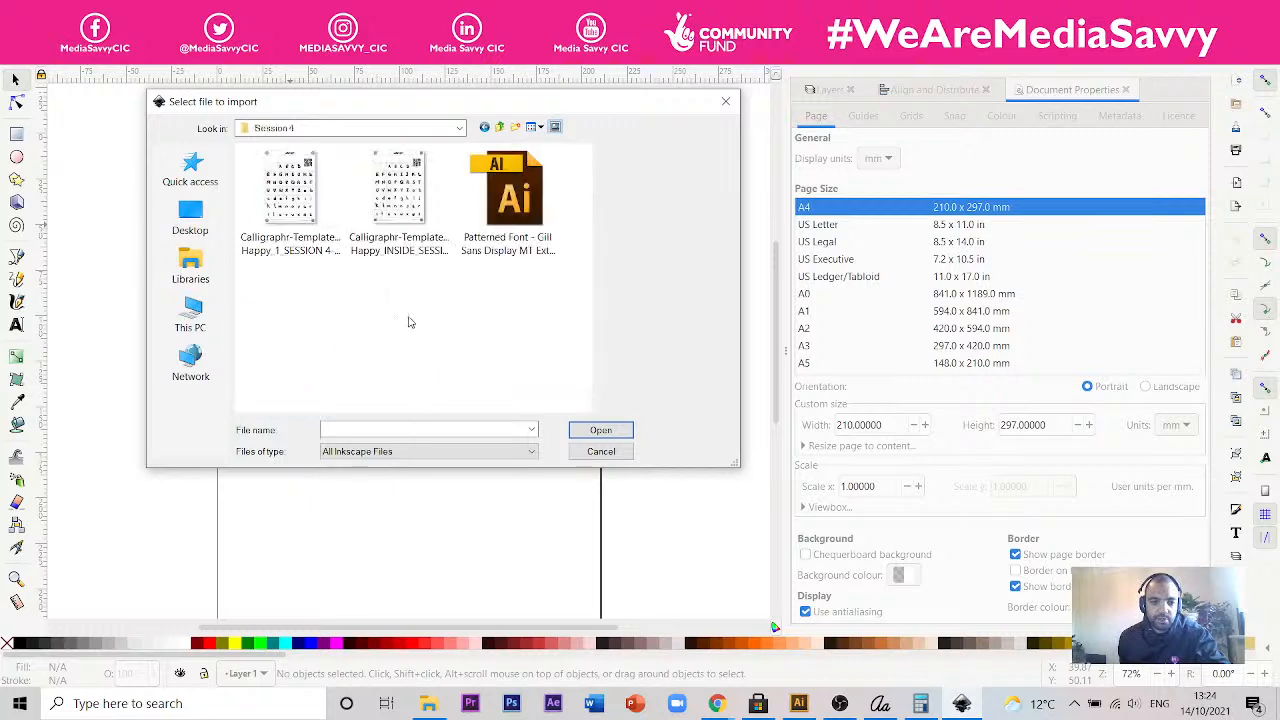
click(499, 129)
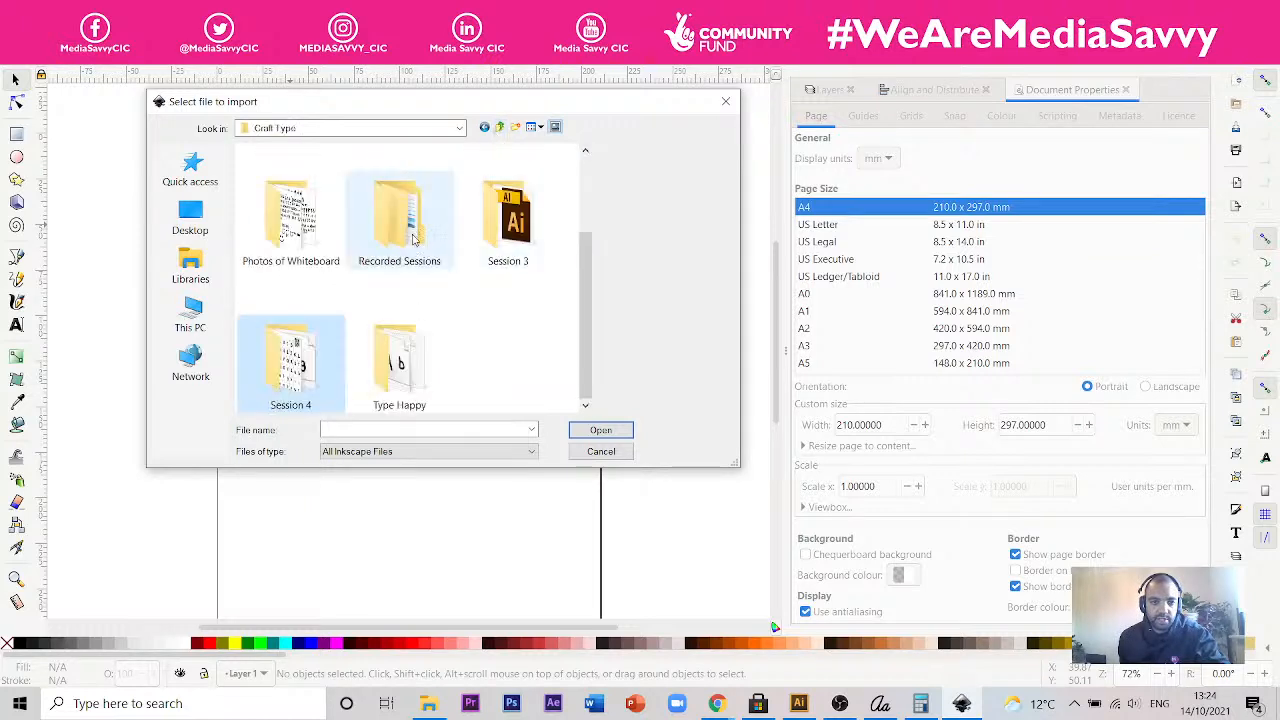
scroll(408, 262, up, 2)
click(306, 226)
double_click(305, 228)
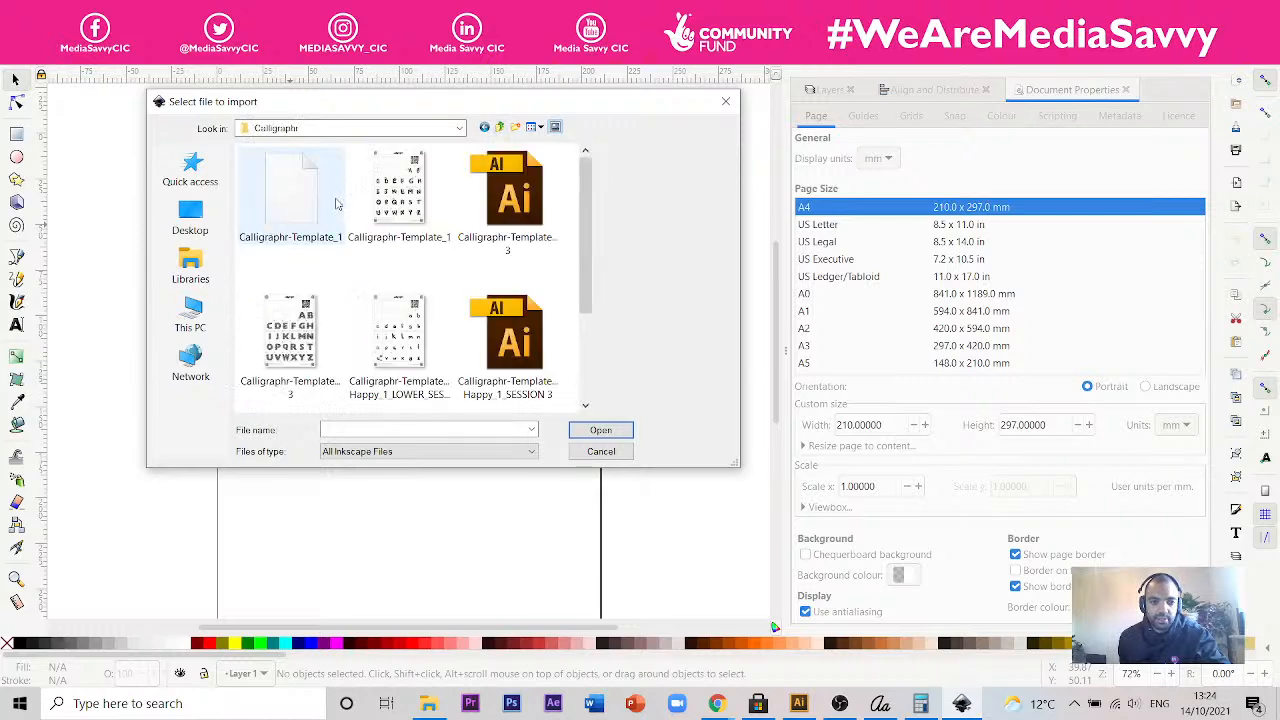
scroll(591, 273, down, 3)
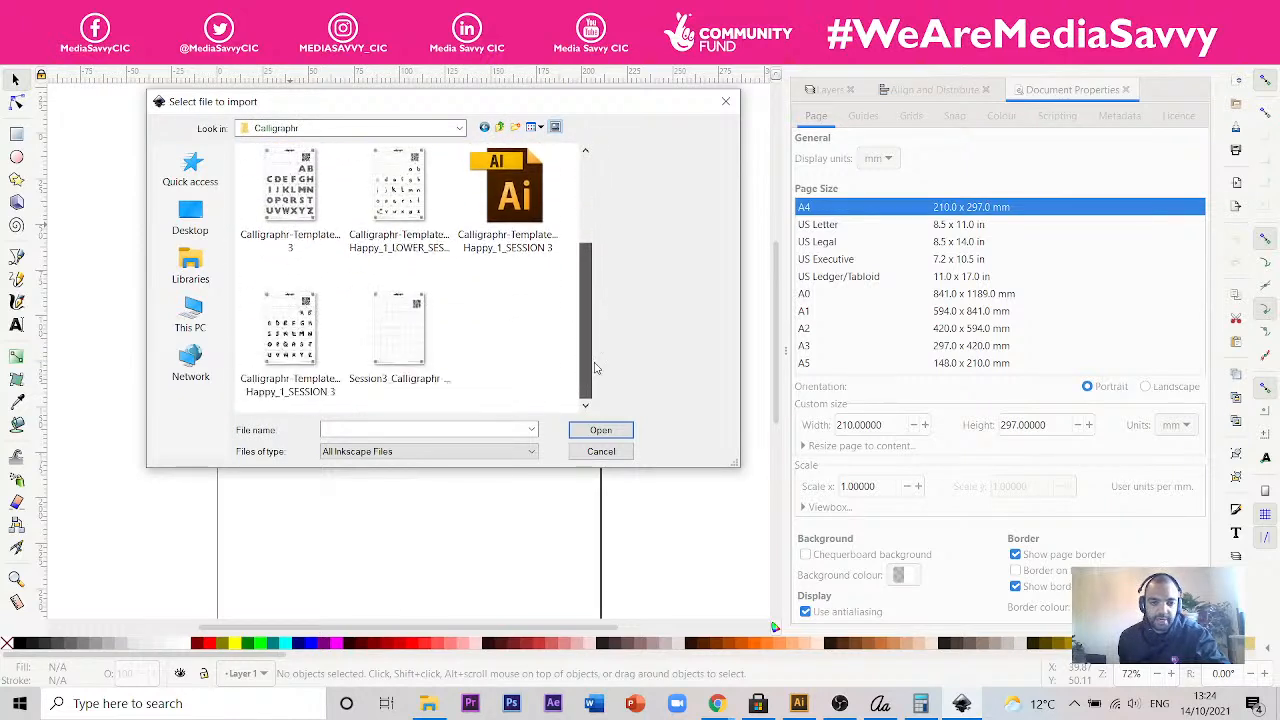
click(408, 334)
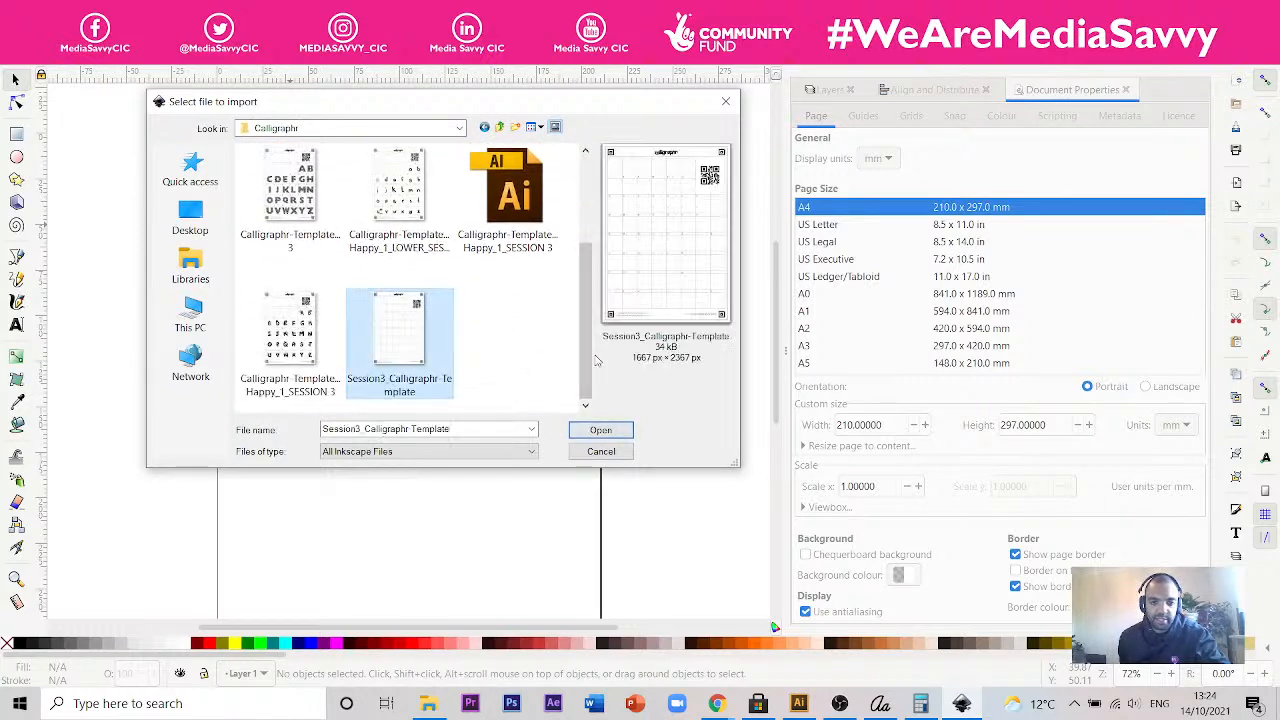
click(600, 430)
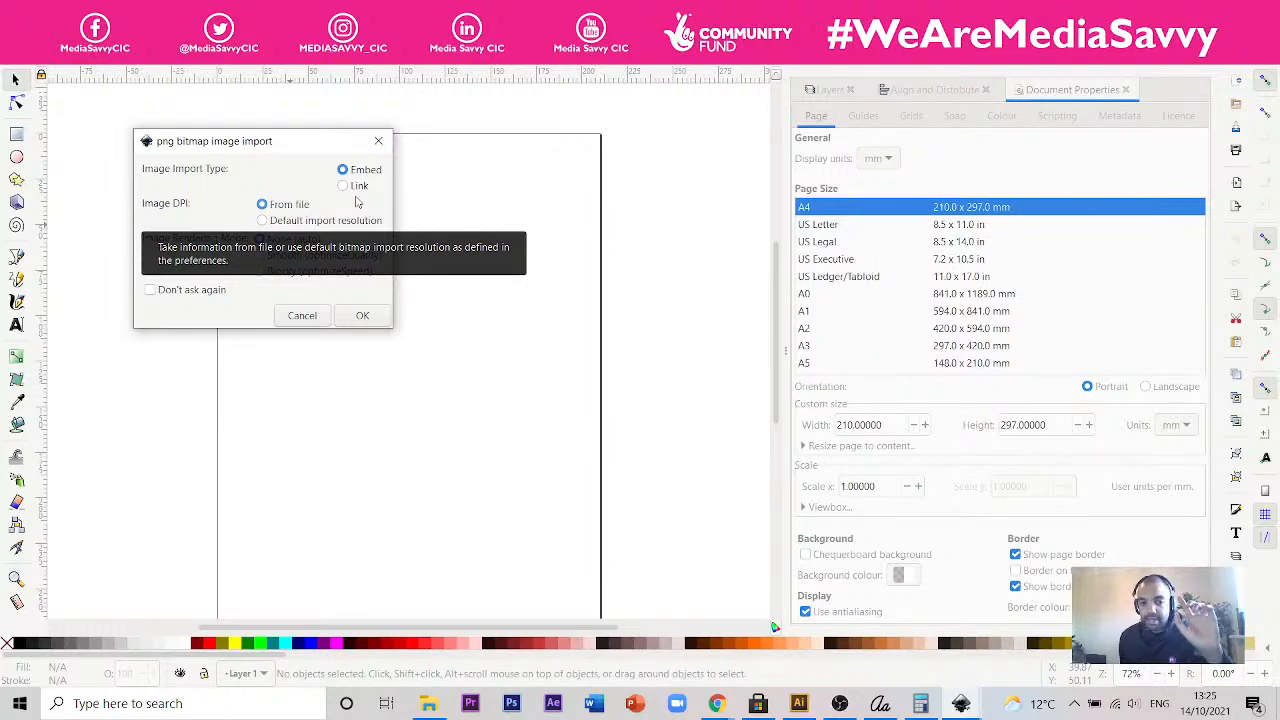
click(375, 321)
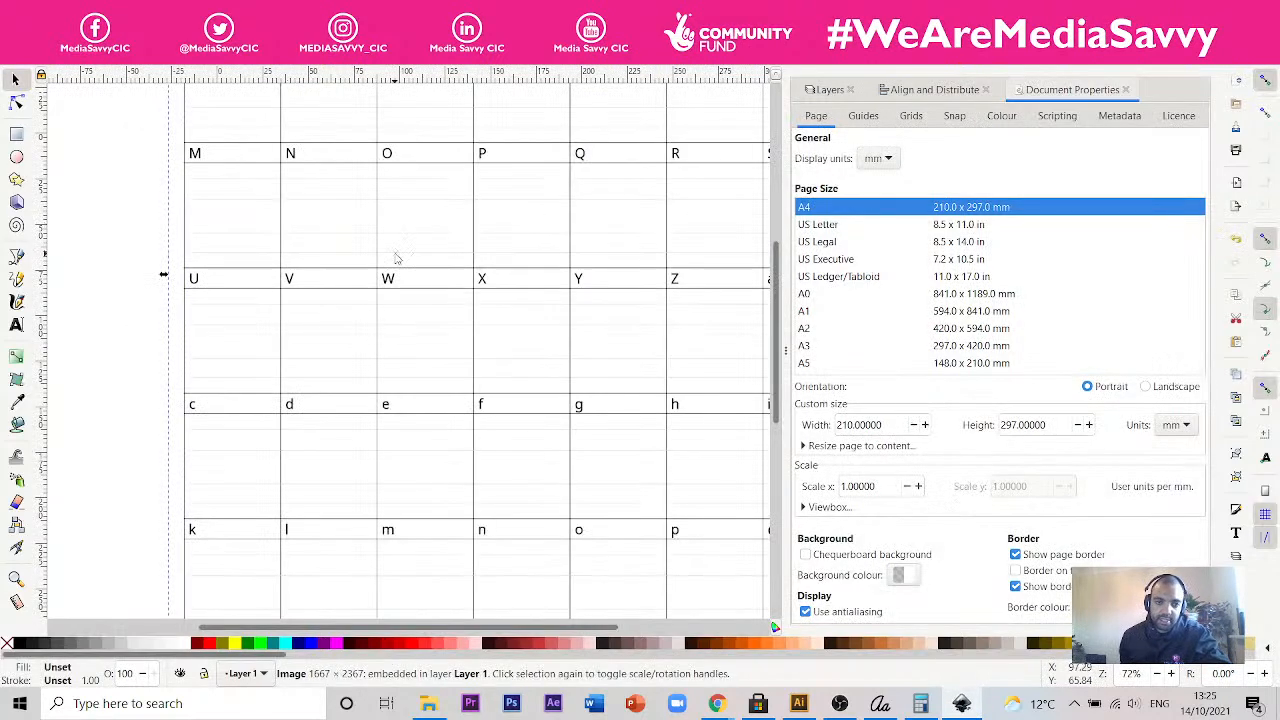
- Reposition the imported Calligraphr template on the canvas and deselect it
click(67, 149)
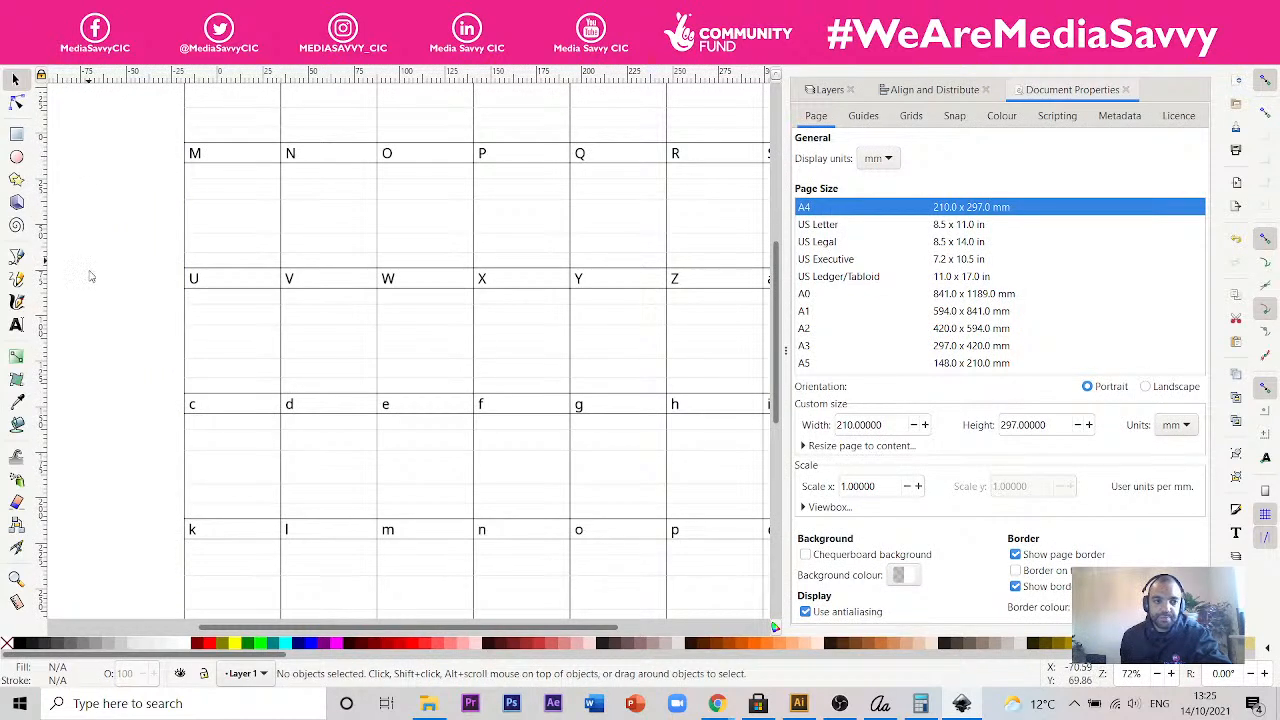
key(space)
scroll(206, 377, down, 6)
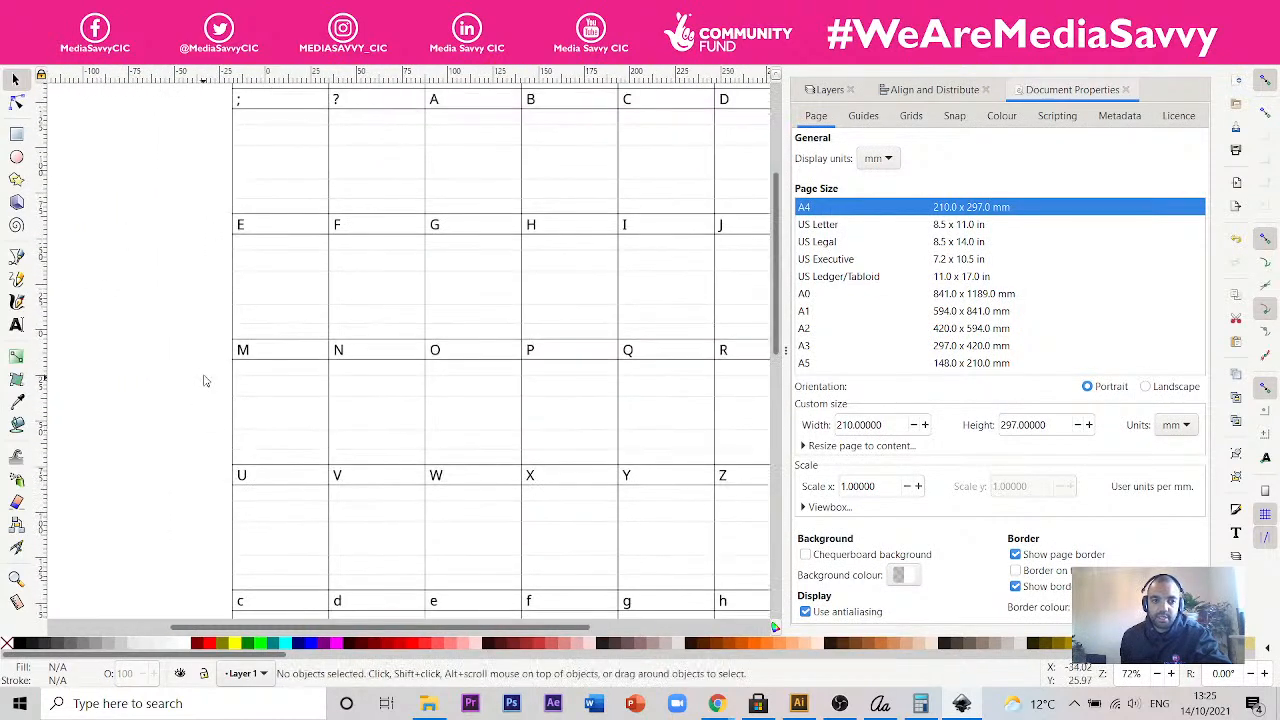
scroll(196, 374, down, 6)
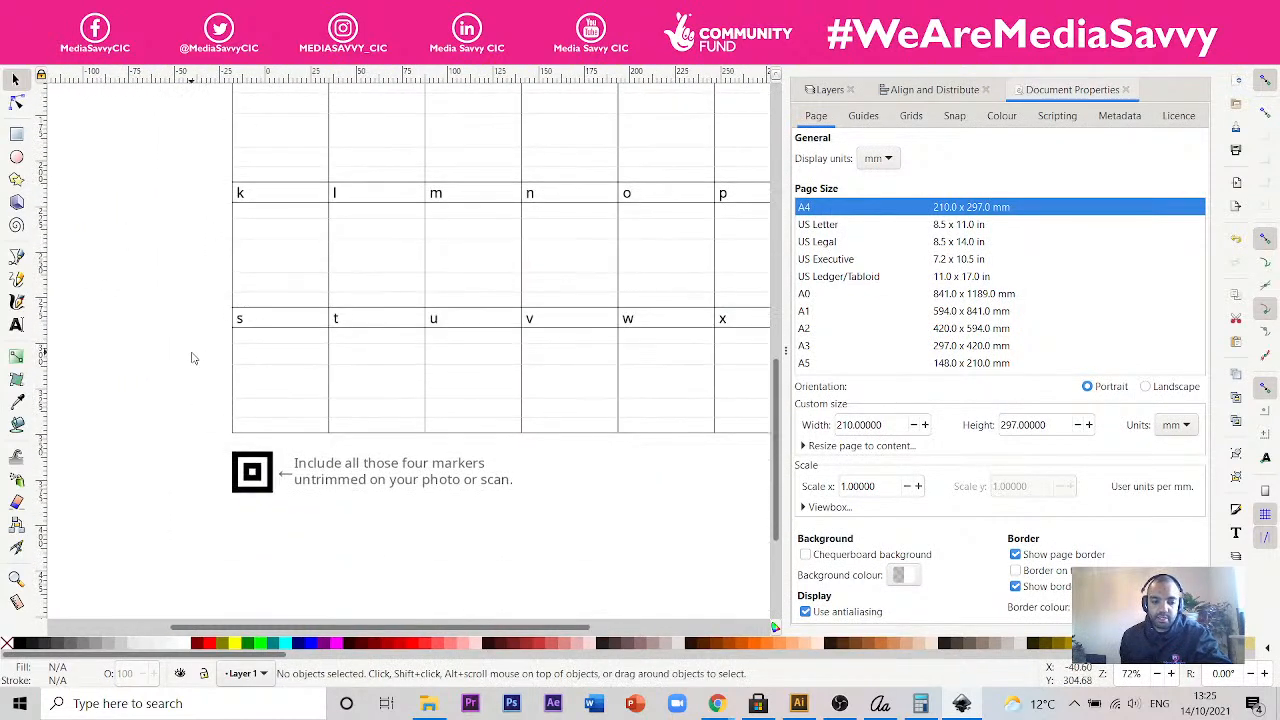
key(alt)
scroll(189, 354, down, 6)
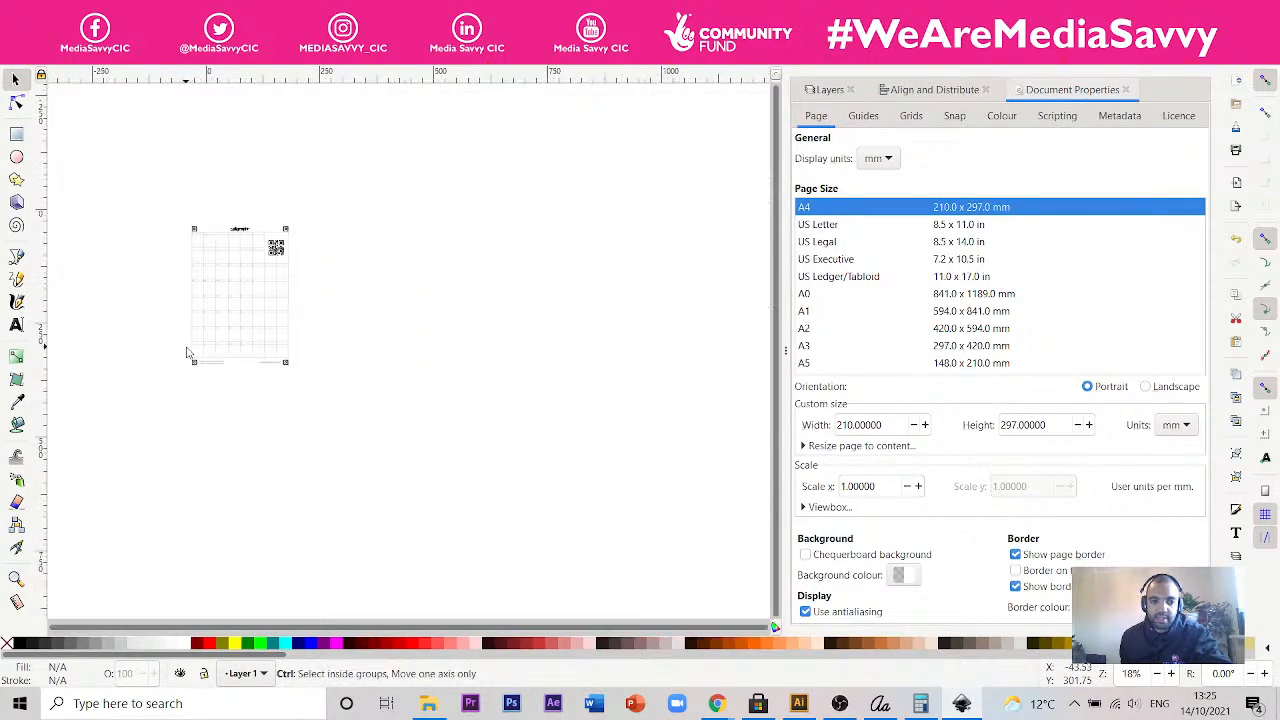
scroll(189, 350, up, 4)
drag(318, 338, 333, 422)
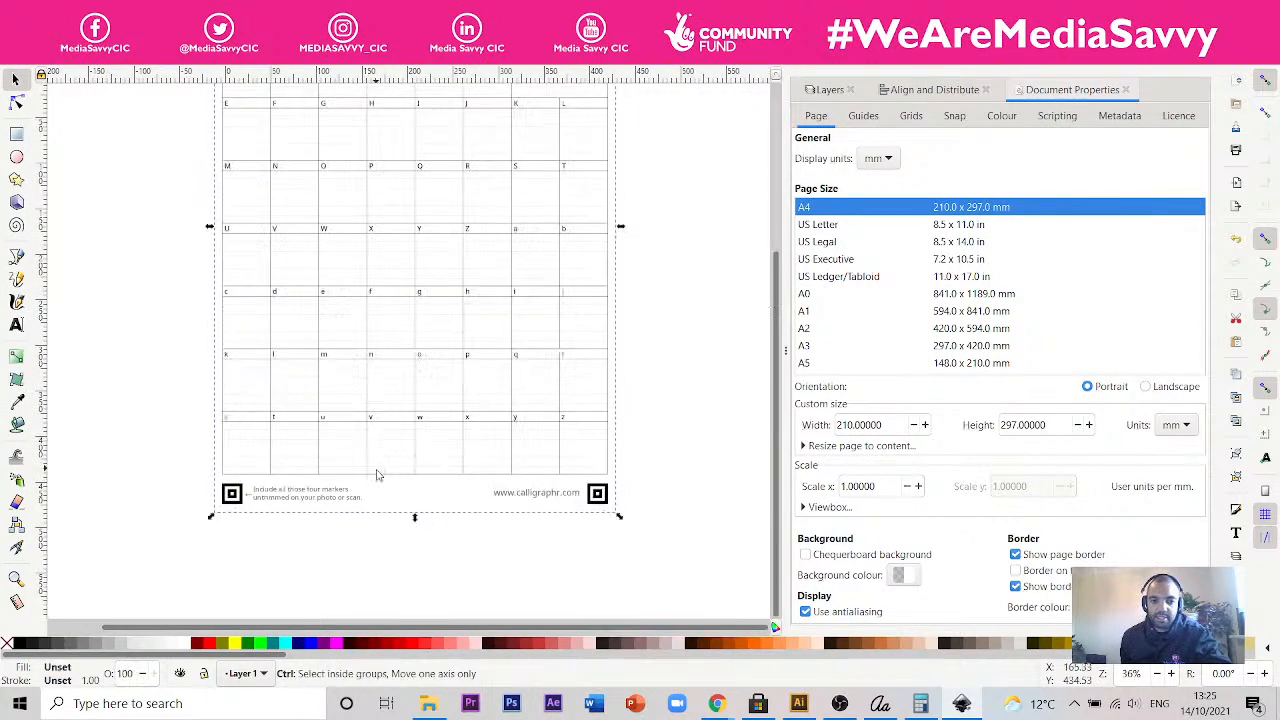
scroll(376, 480, down, 1)
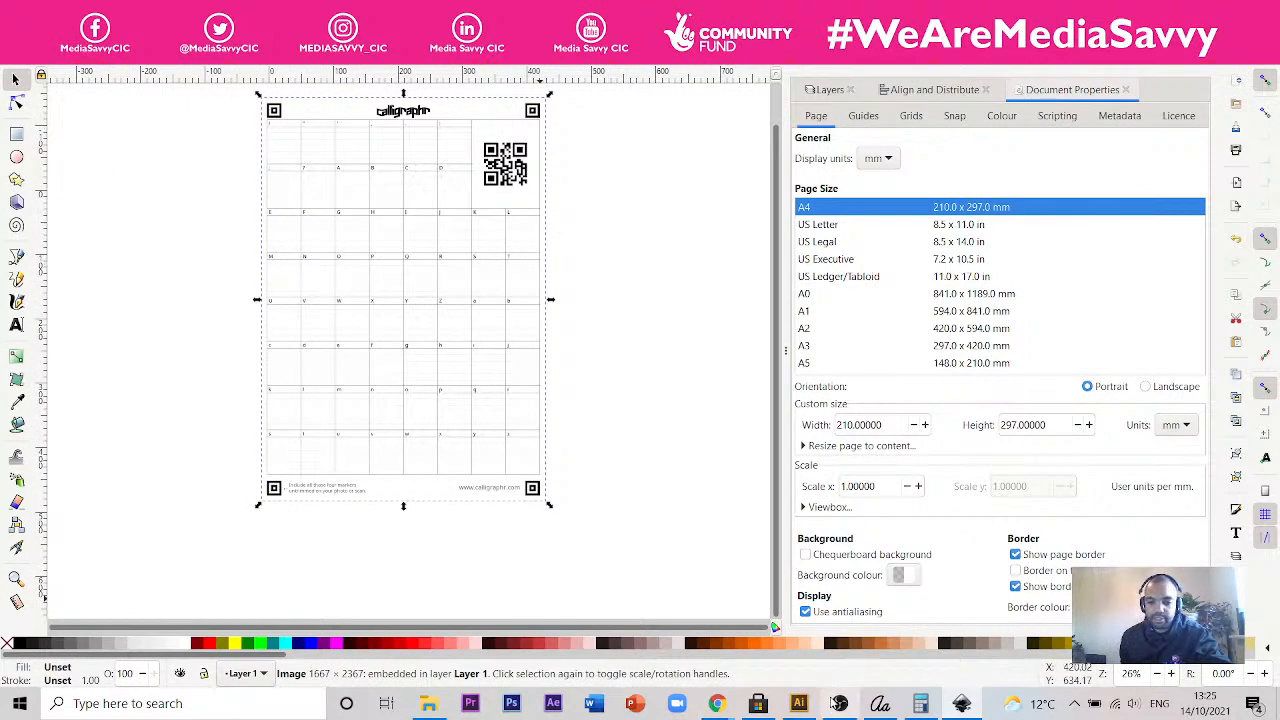
mouse_move(802, 704)
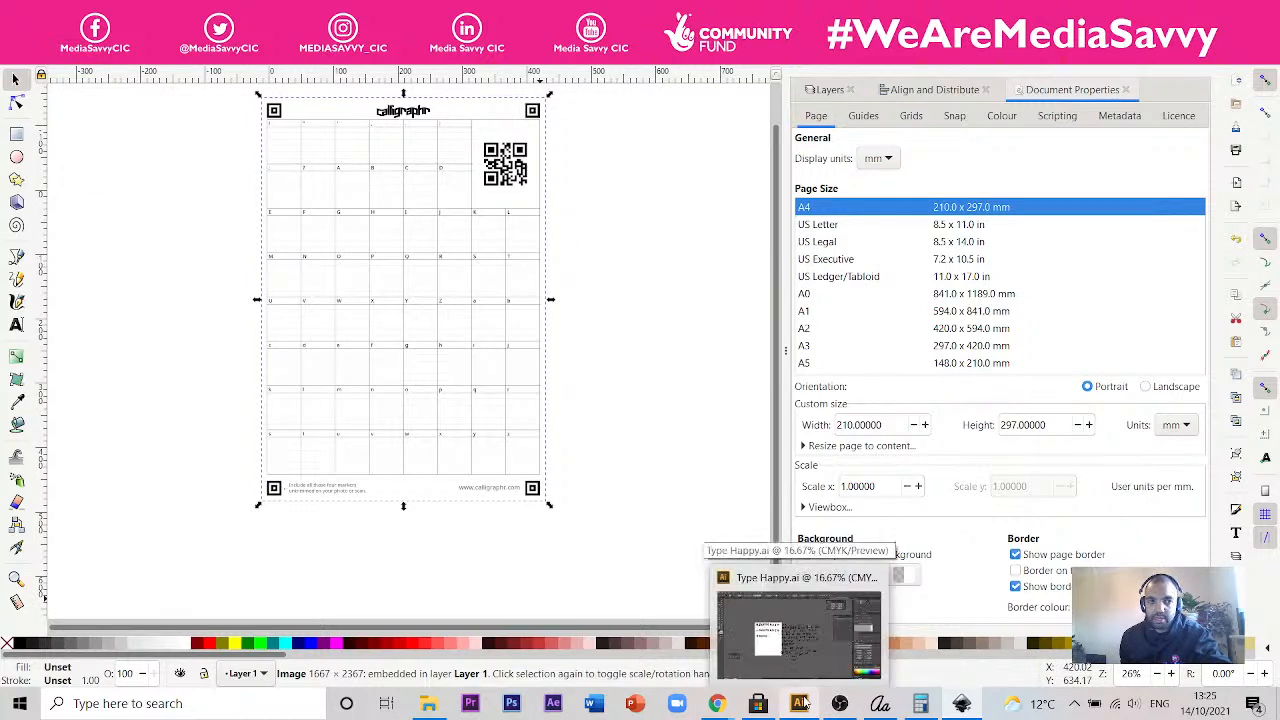
click(640, 321)
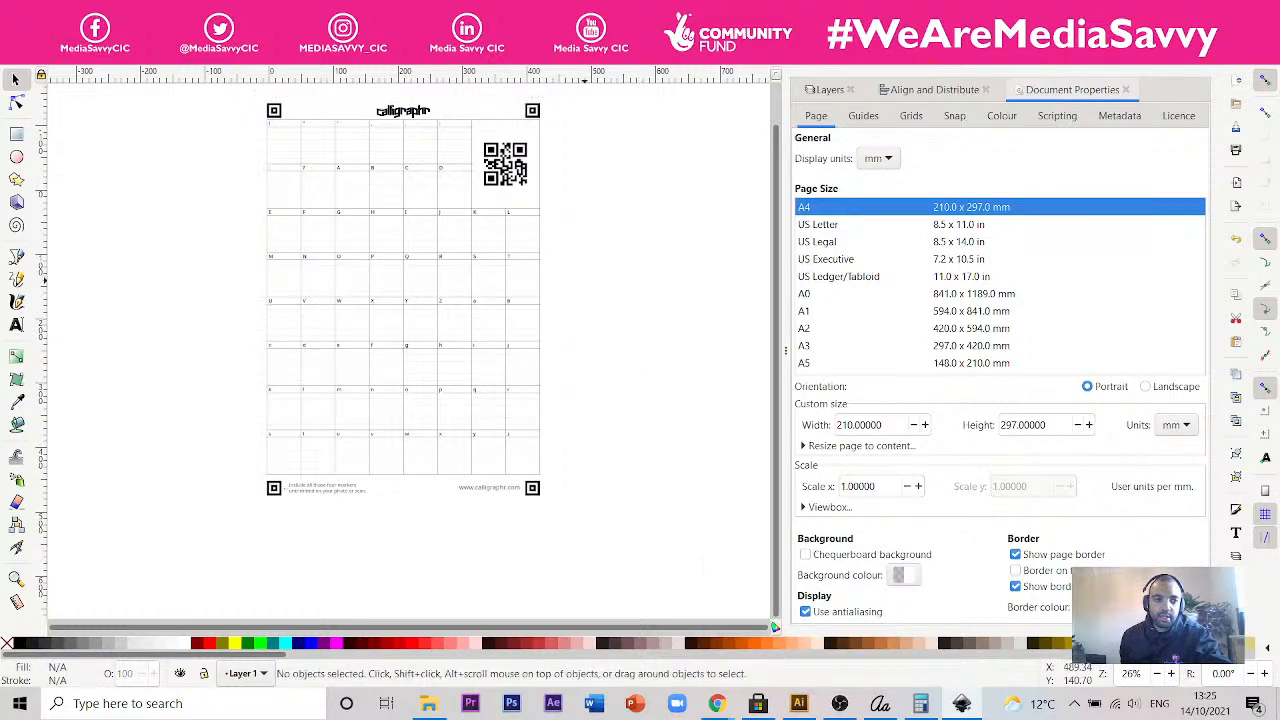
- Import IMG_20210902_141153 from the Photos of Whiteboard folder as an embedded image with DPI from file
click(13, 28)
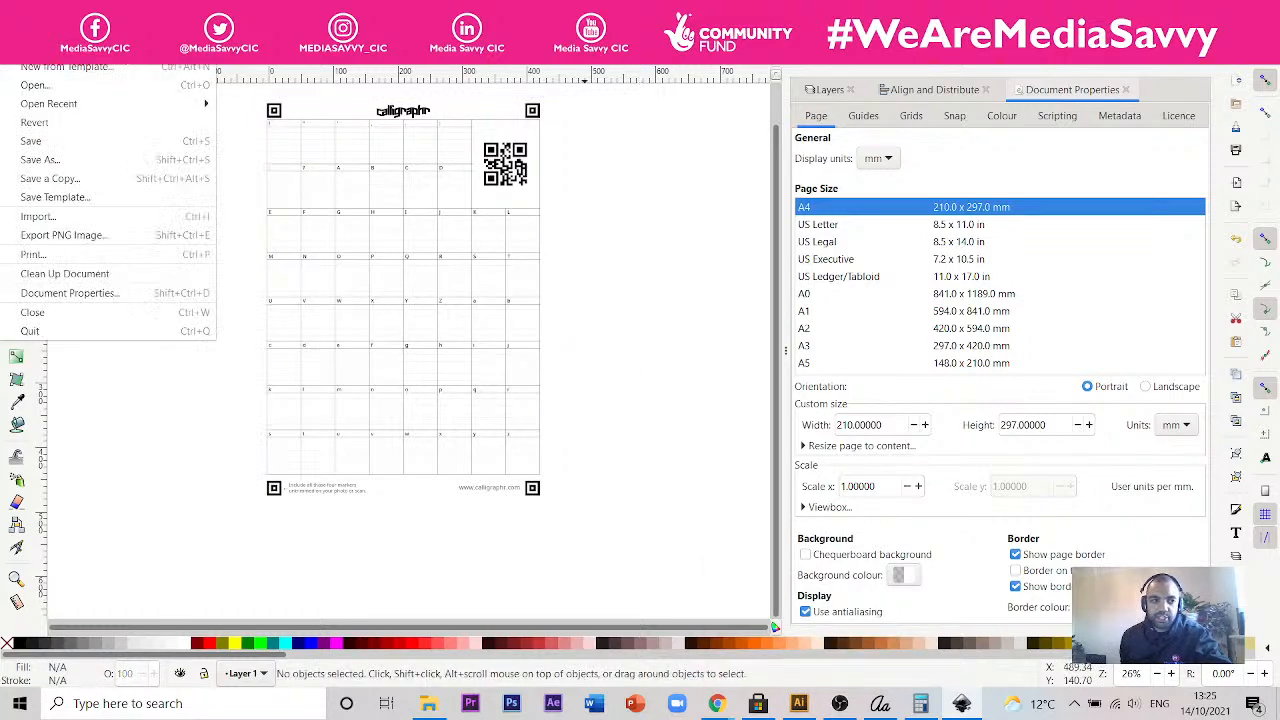
key(Escape)
click(13, 28)
click(94, 216)
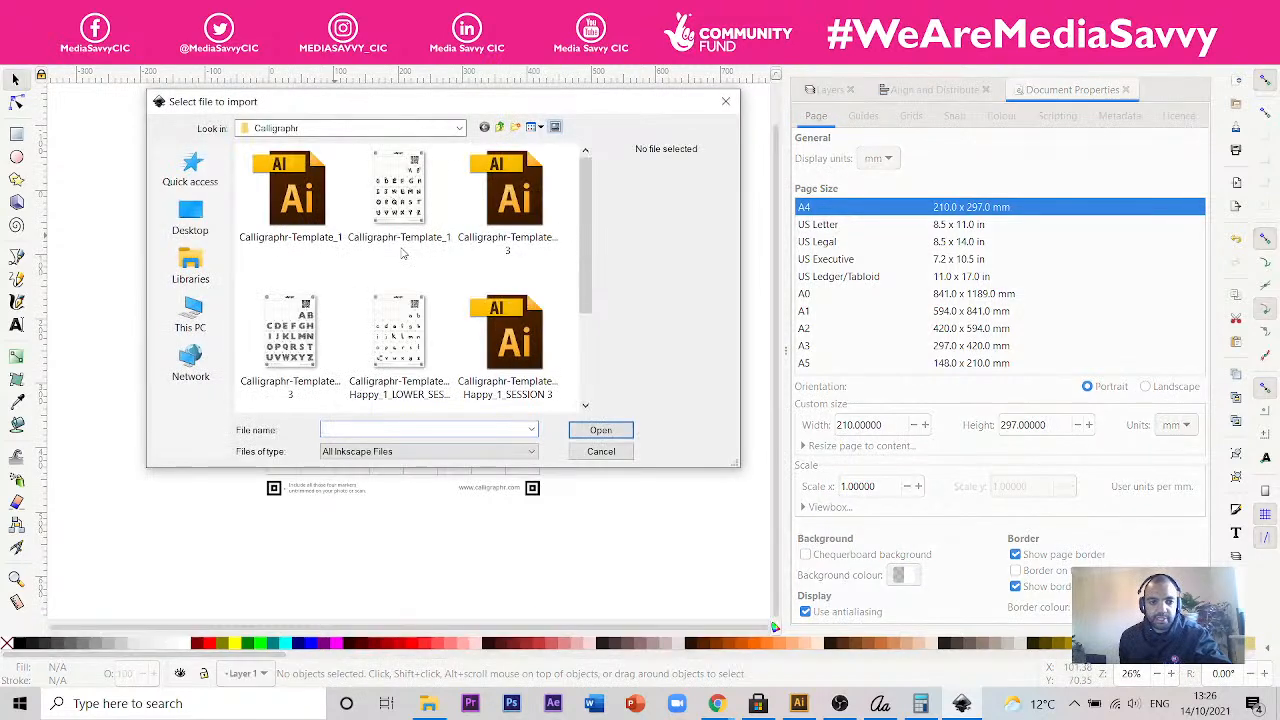
click(500, 128)
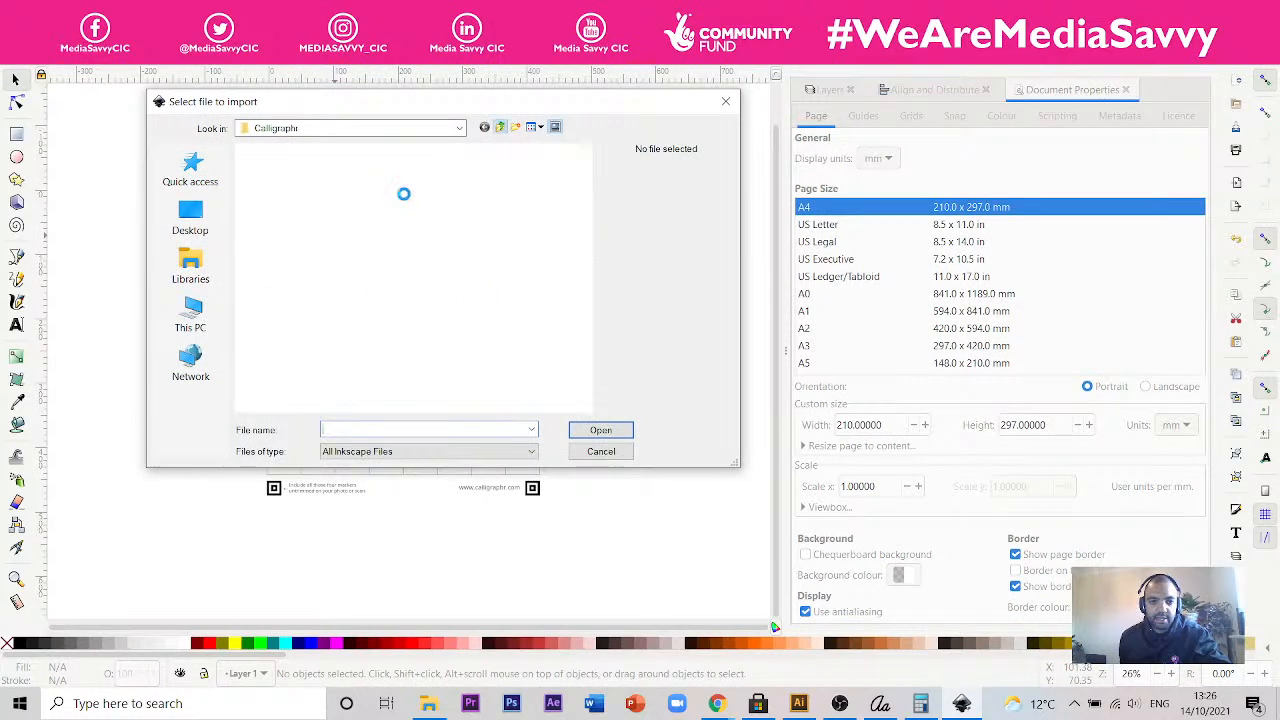
double_click(296, 348)
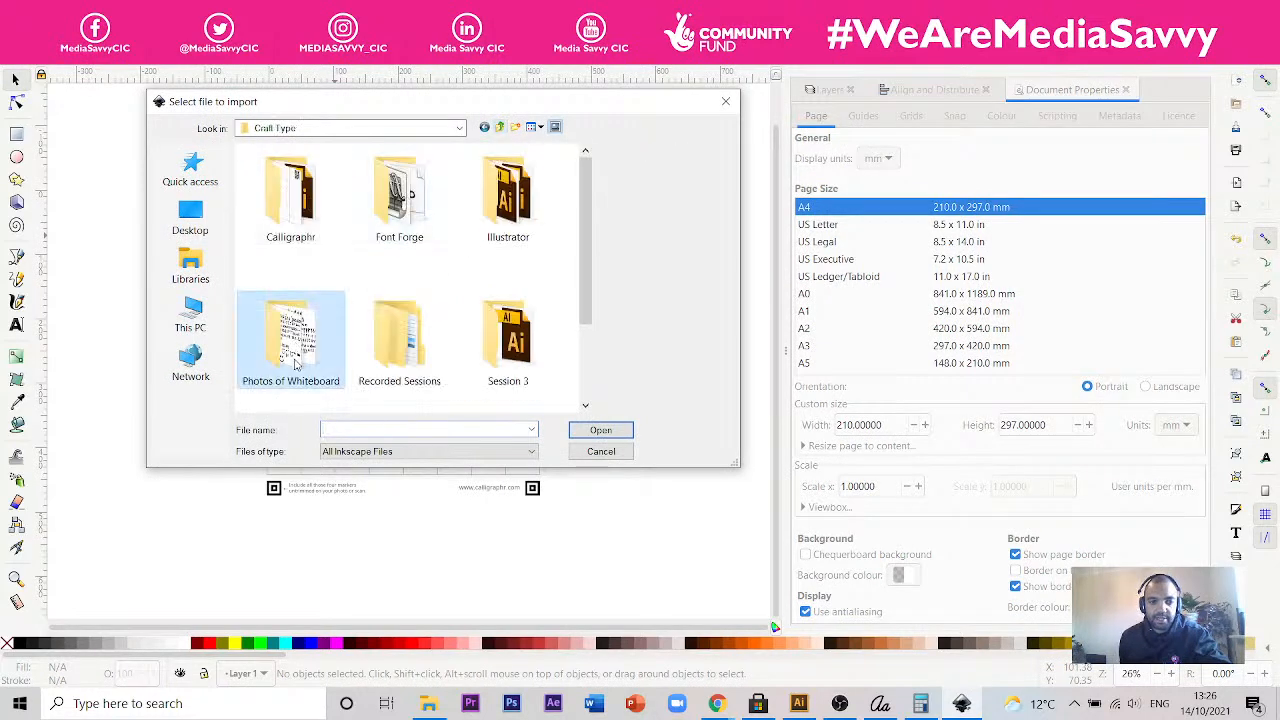
click(312, 192)
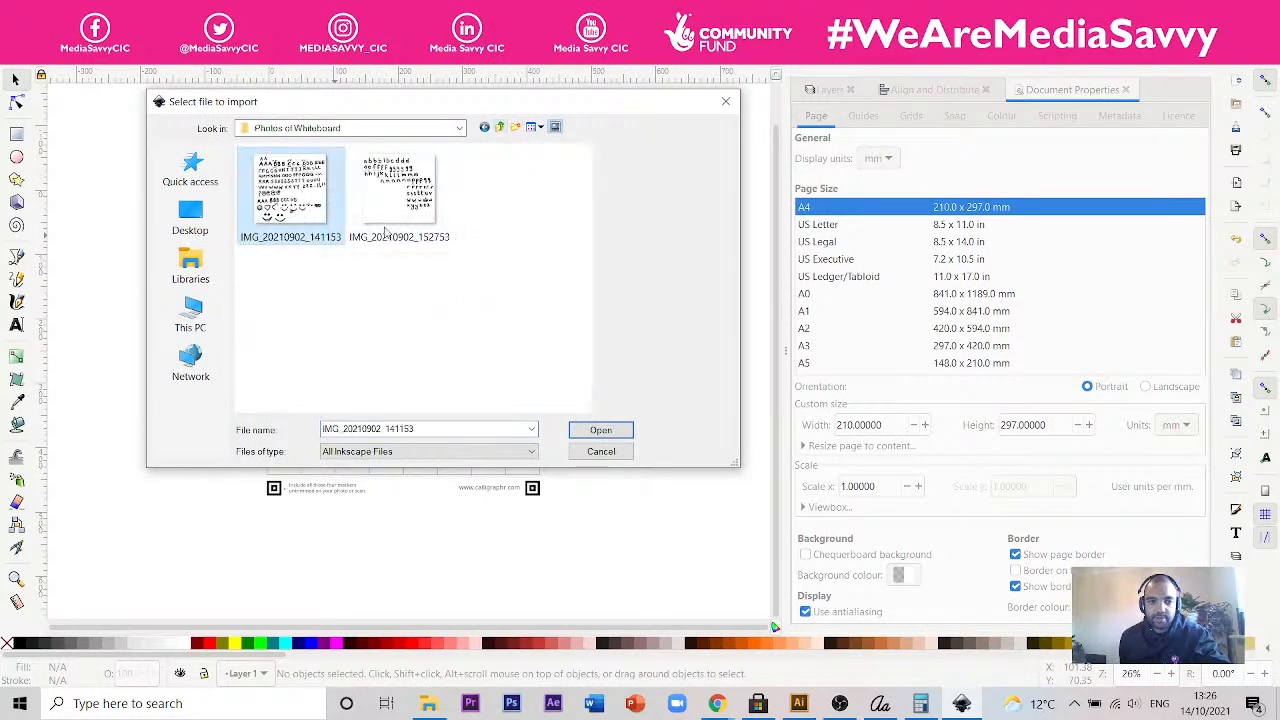
click(598, 431)
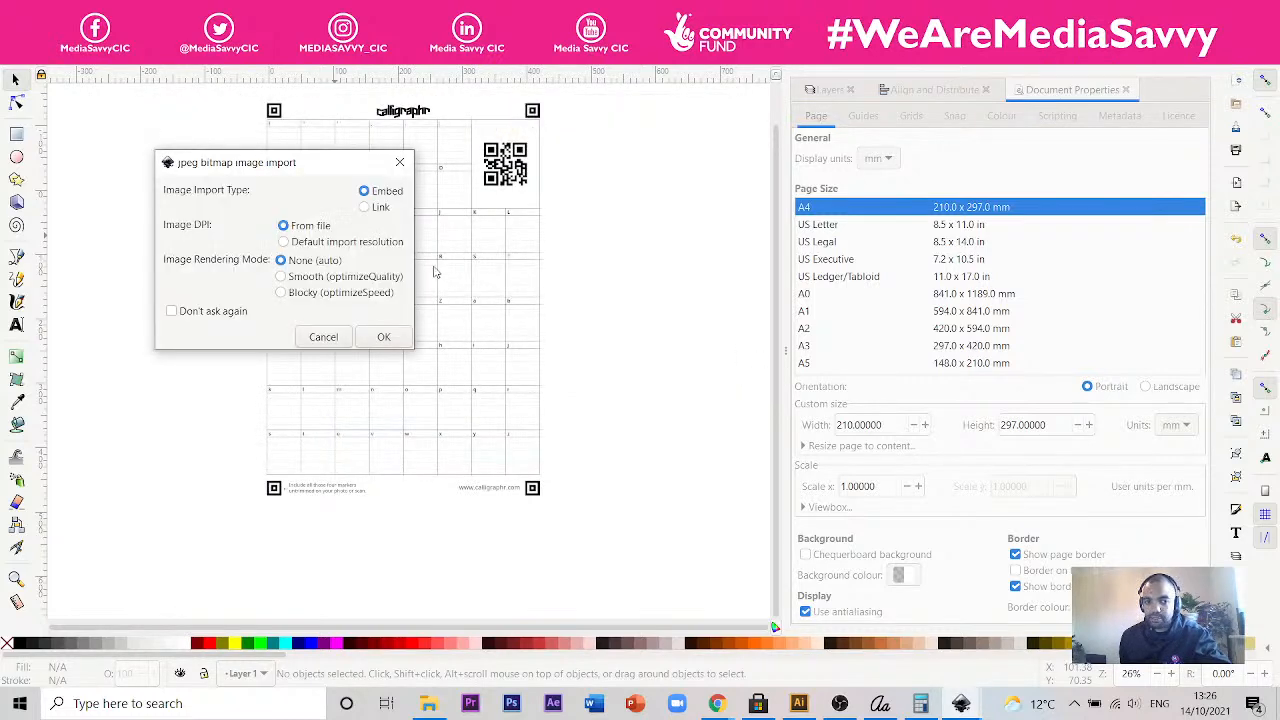
click(415, 338)
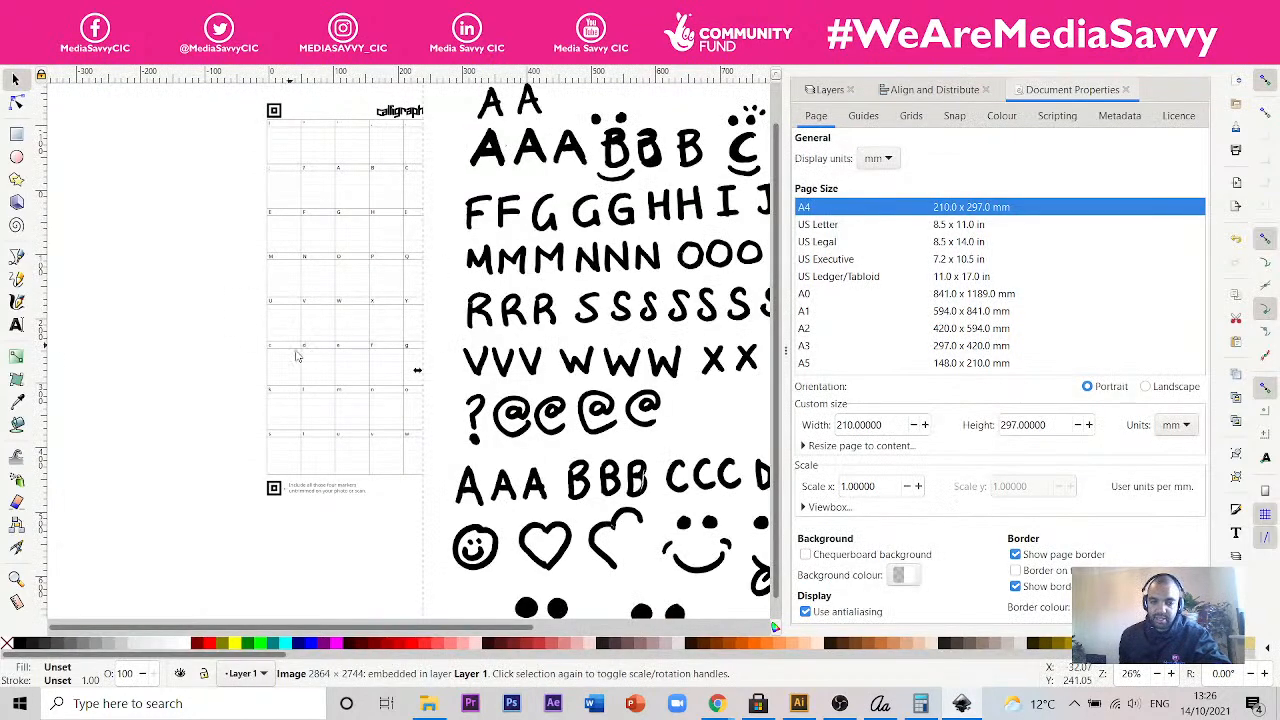
- Move the whiteboard letters photo to the right of the Calligraphr template so the two images no longer overlap
scroll(300, 368, down, 4)
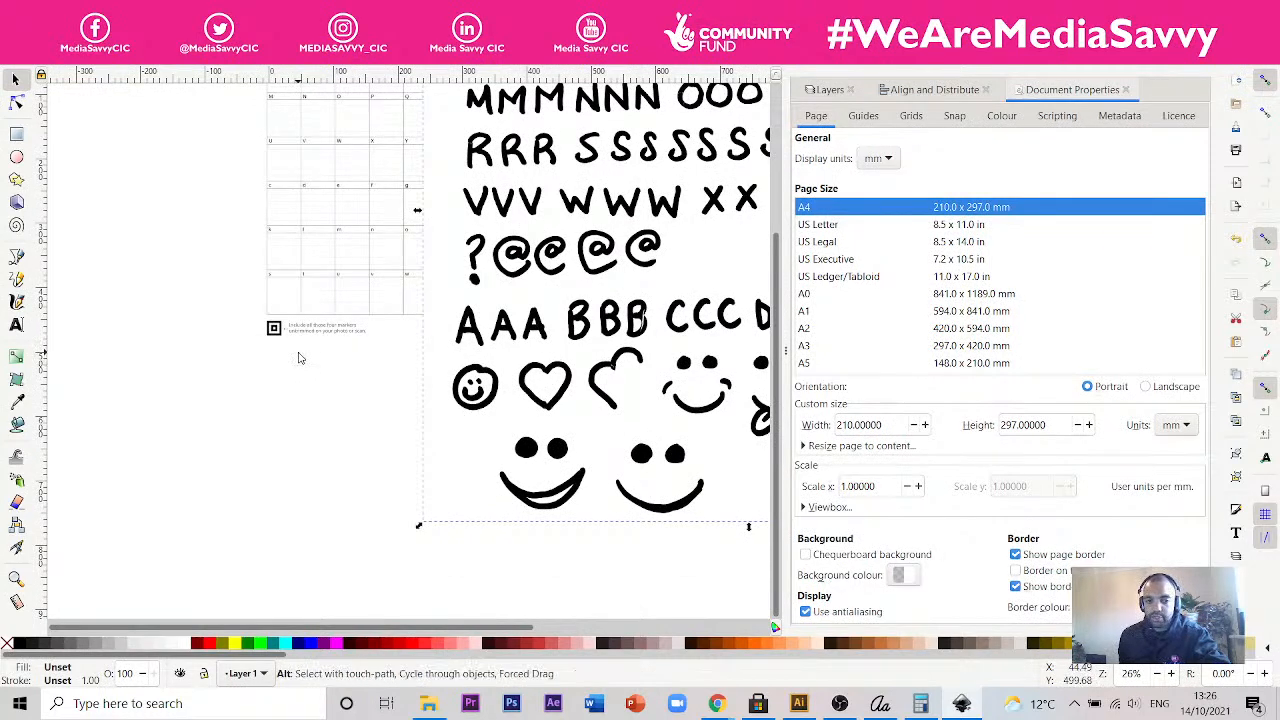
scroll(300, 350, down, 3)
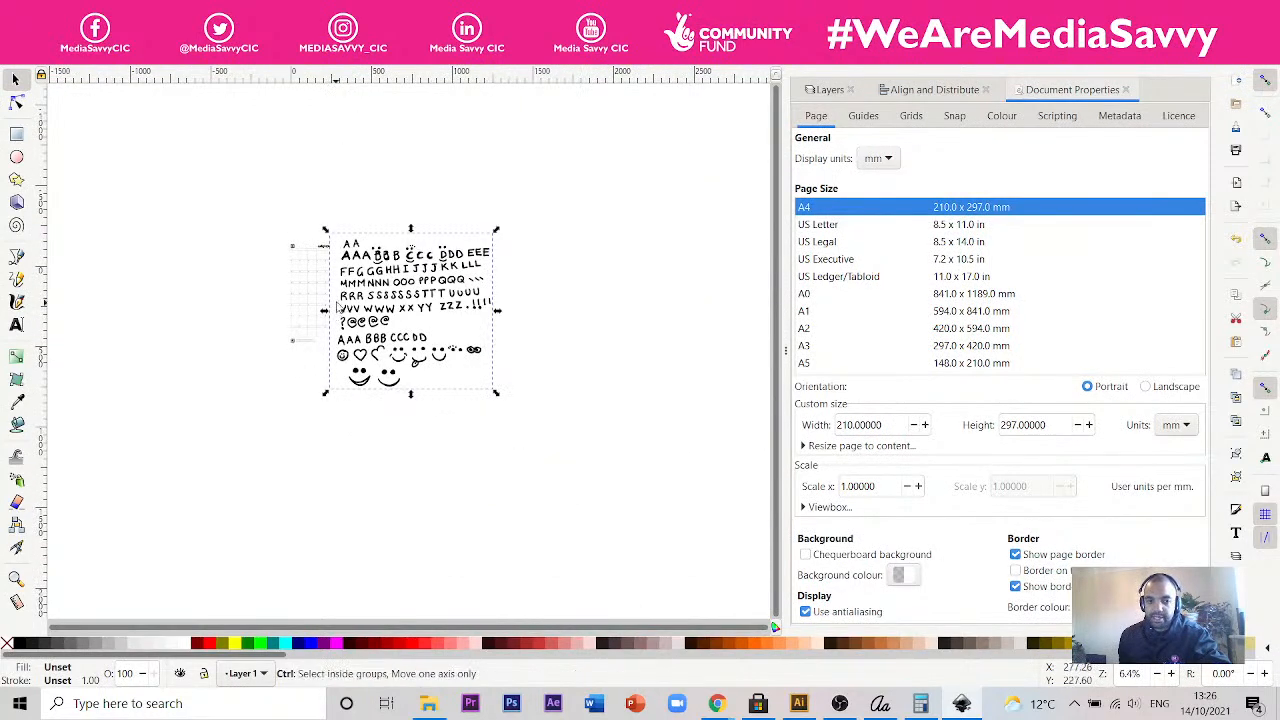
scroll(402, 295, up, 1)
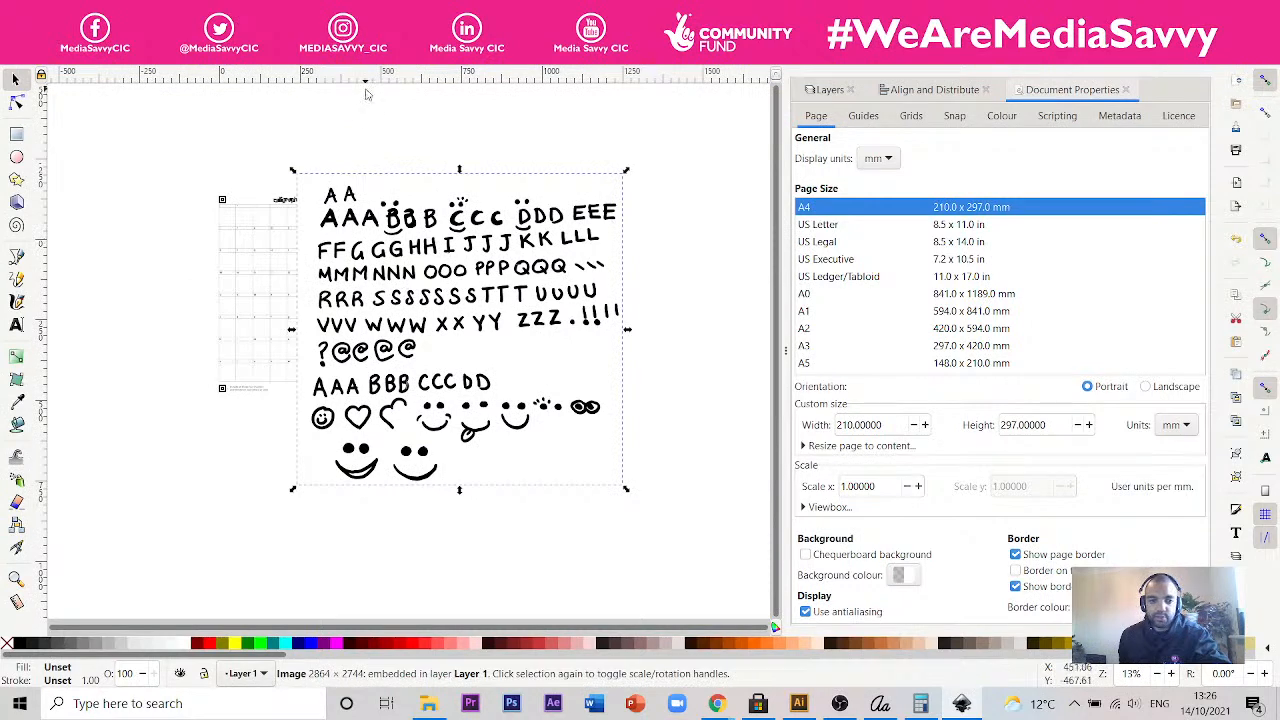
click(466, 252)
drag(466, 252, 554, 266)
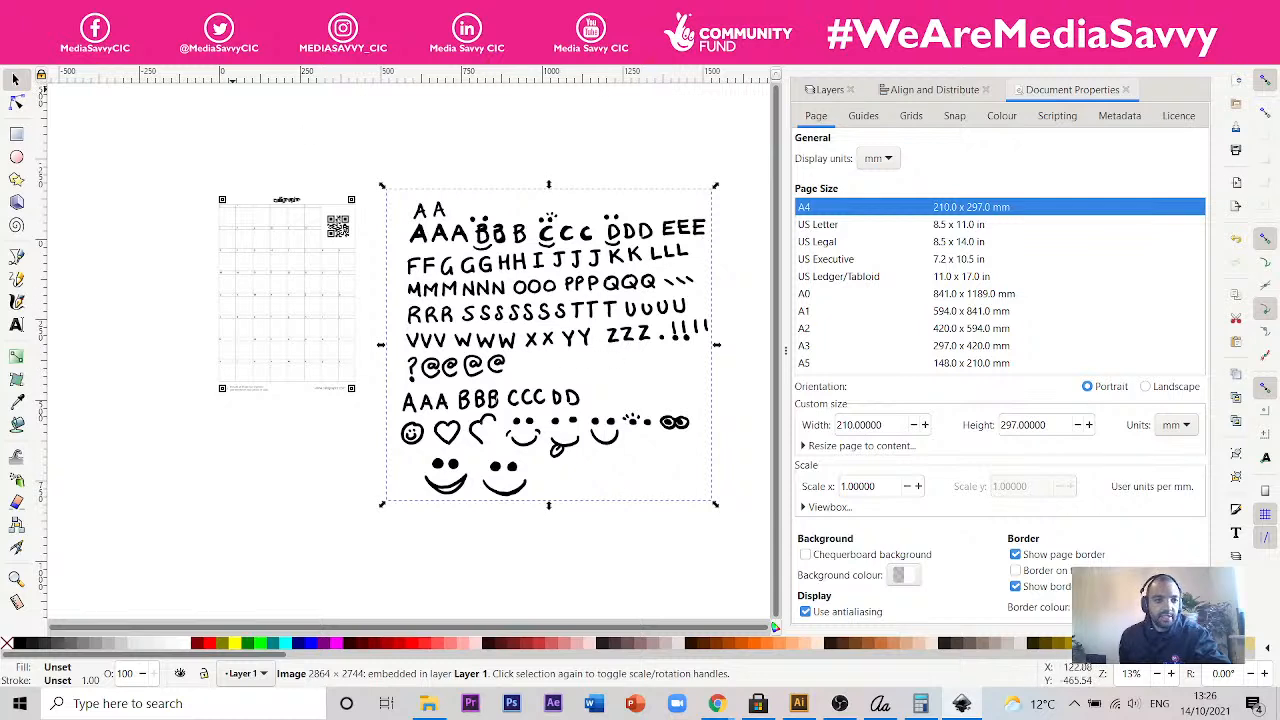
- Search the available object and path commands for the image tracing function
click(140, 48)
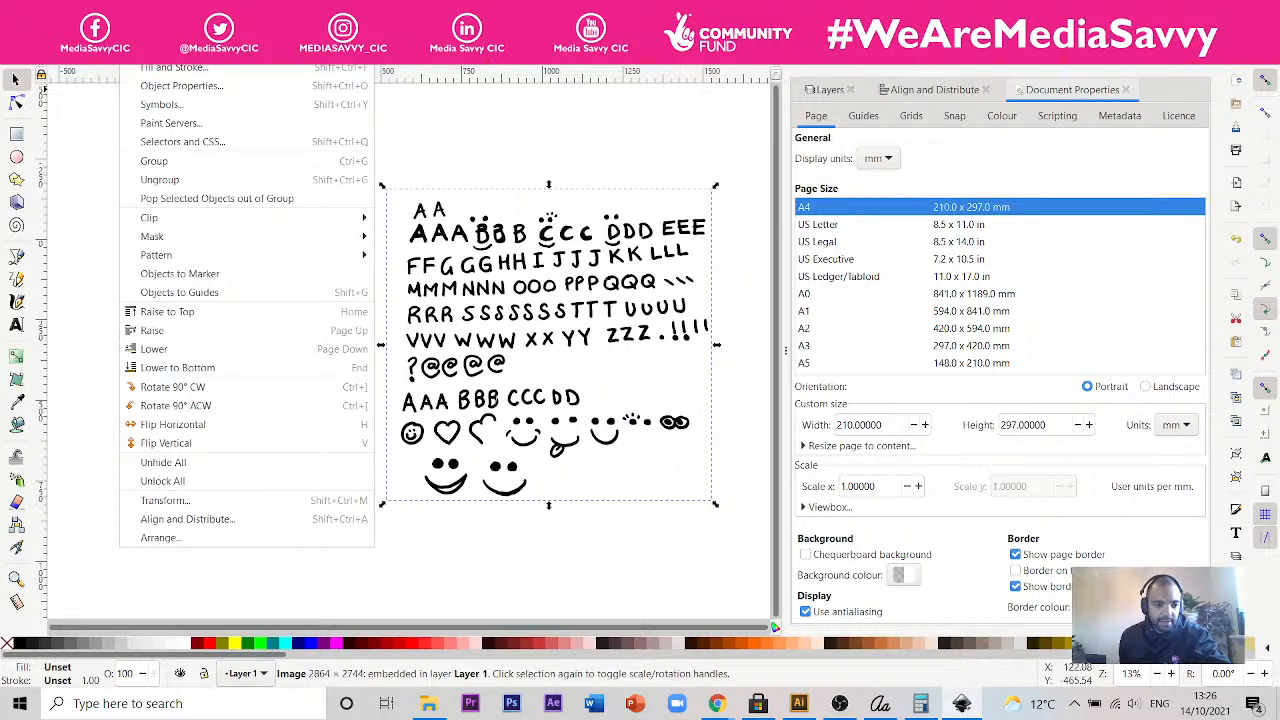
click(137, 32)
click(61, 32)
click(61, 32)
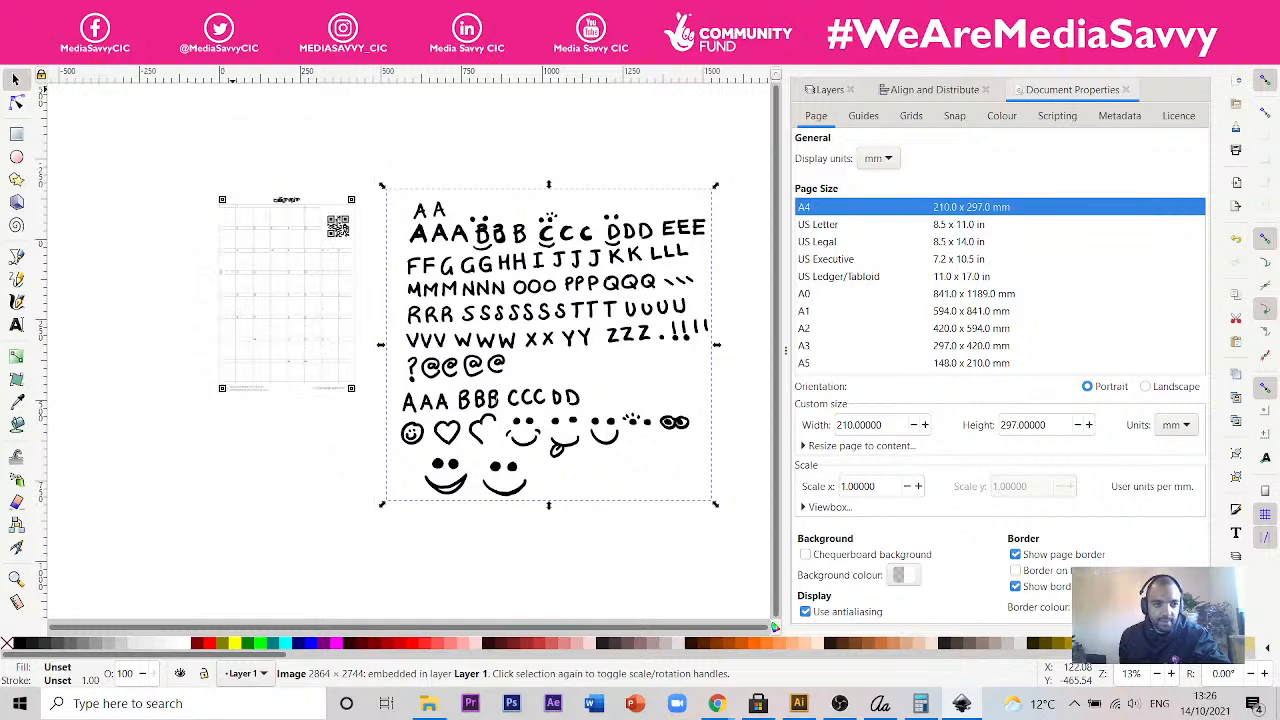
click(138, 32)
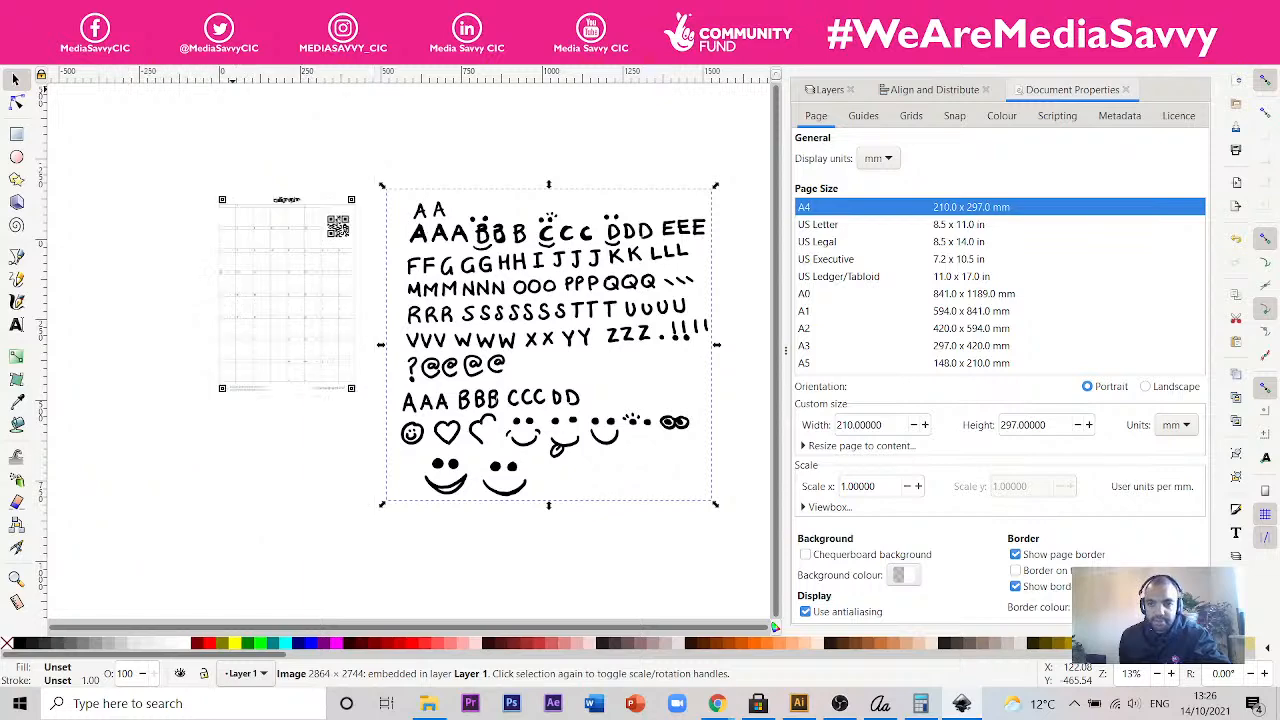
mouse_move(176, 32)
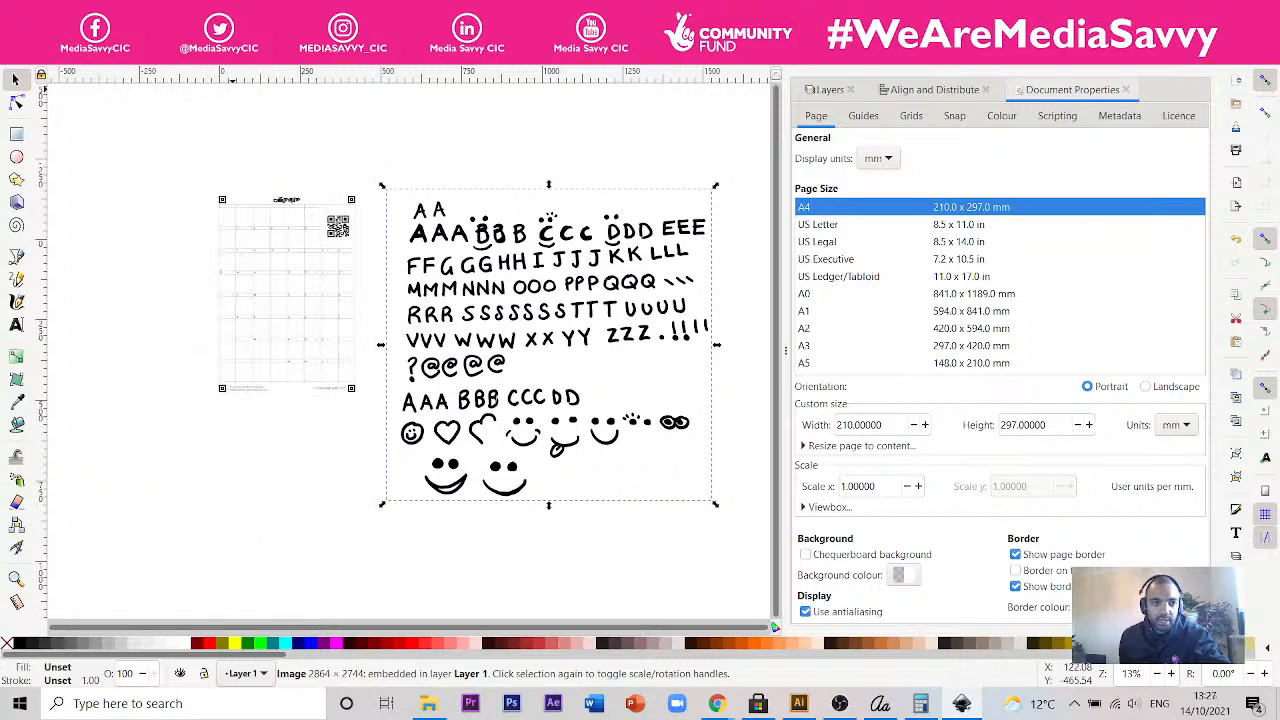
mouse_move(279, 32)
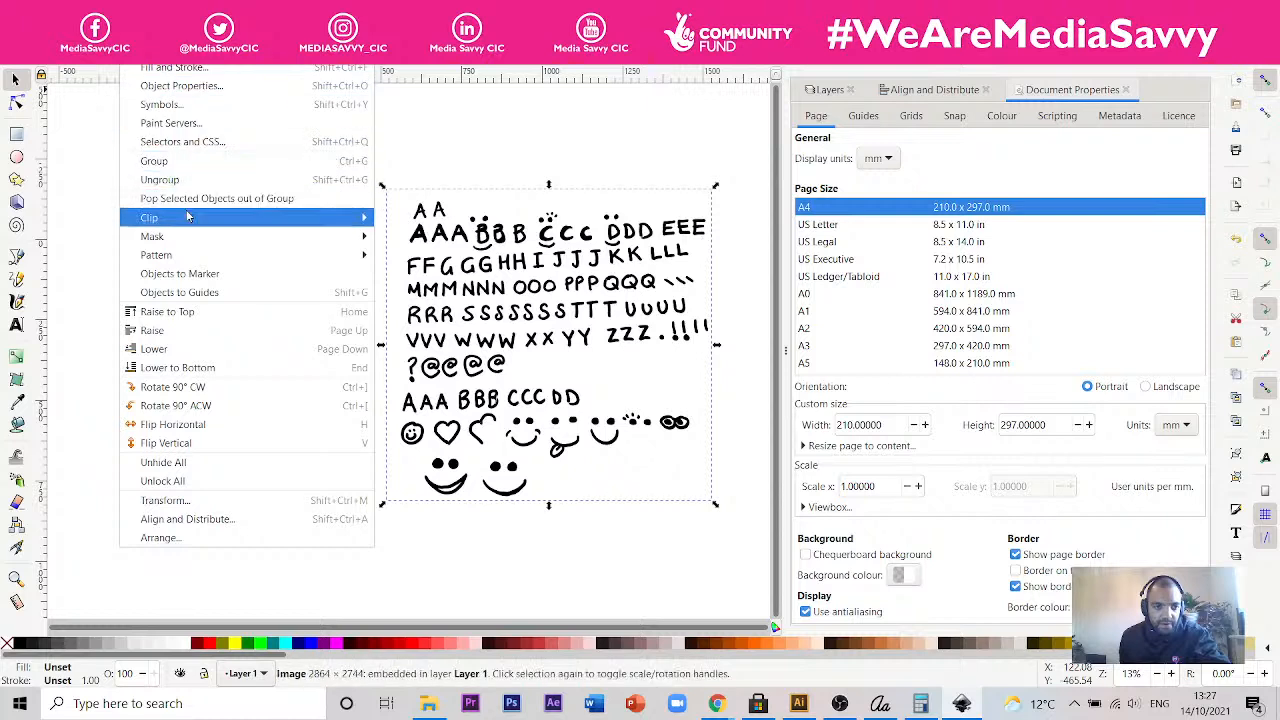
mouse_move(187, 217)
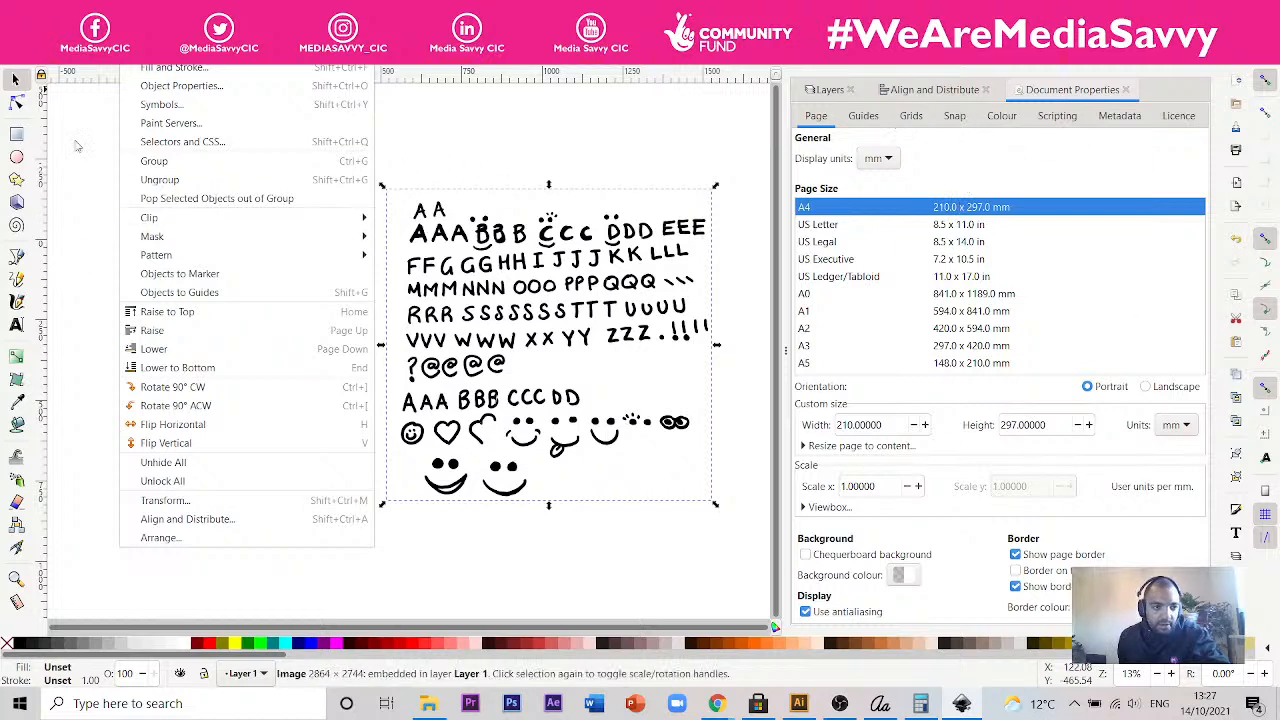
- Switch to Chrome and search Google for "inkscape trace function" in a new incognito page
click(731, 712)
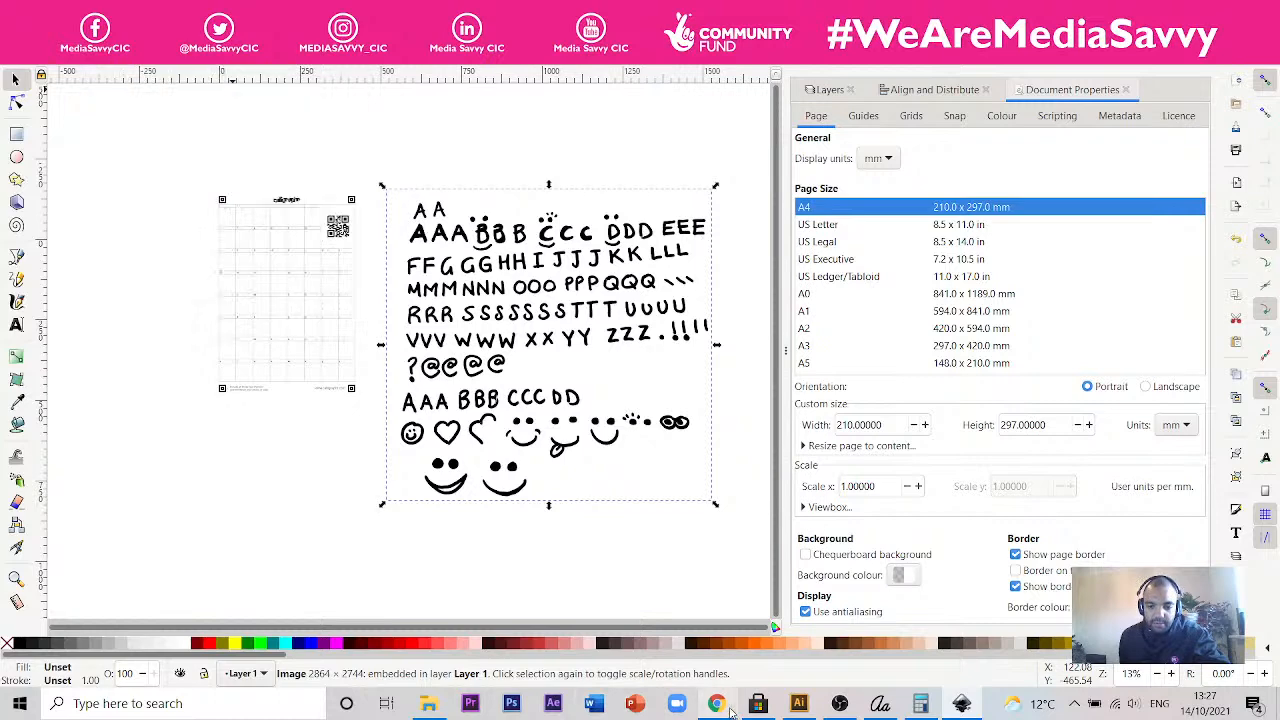
click(800, 628)
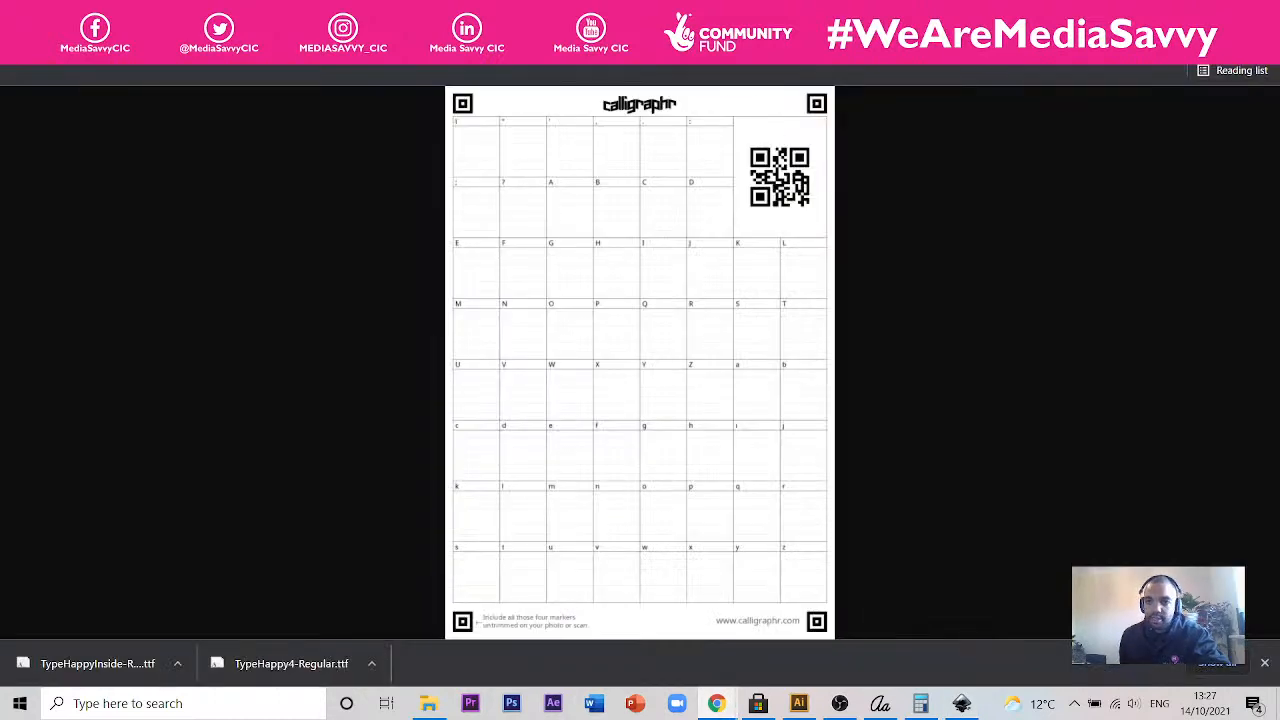
key(ctrl+shift+n)
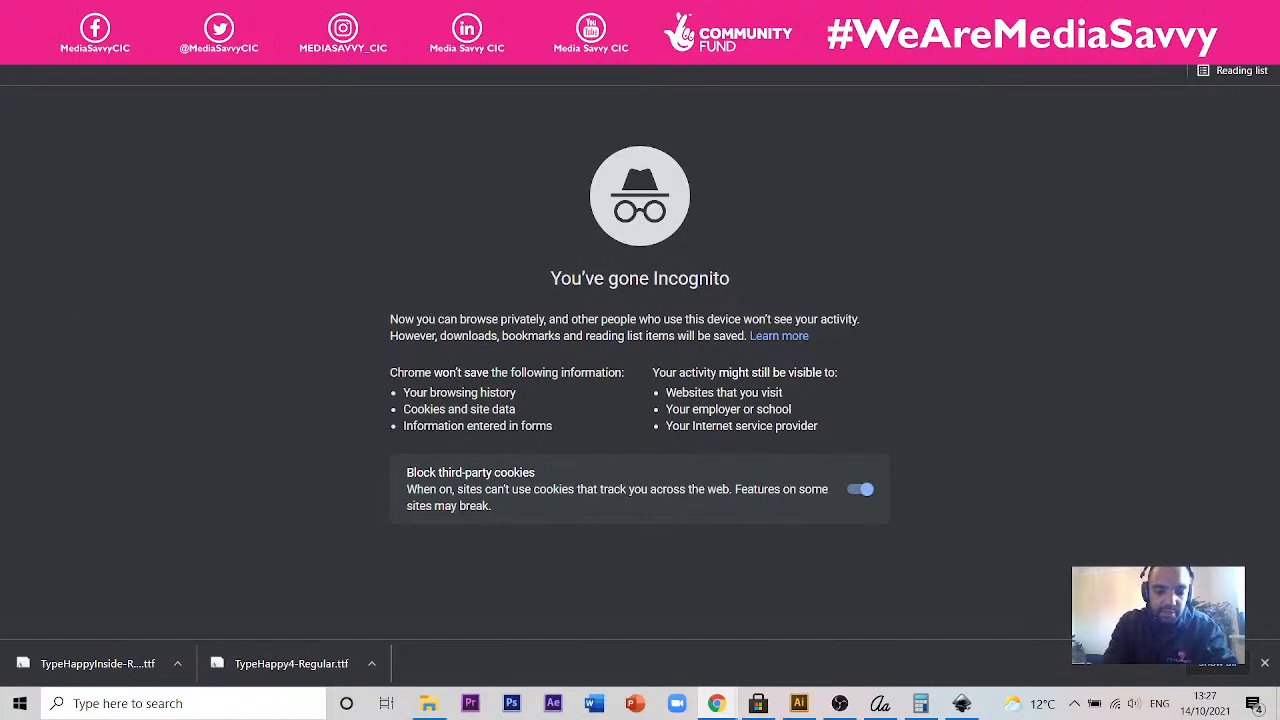
text(inkscape tr)
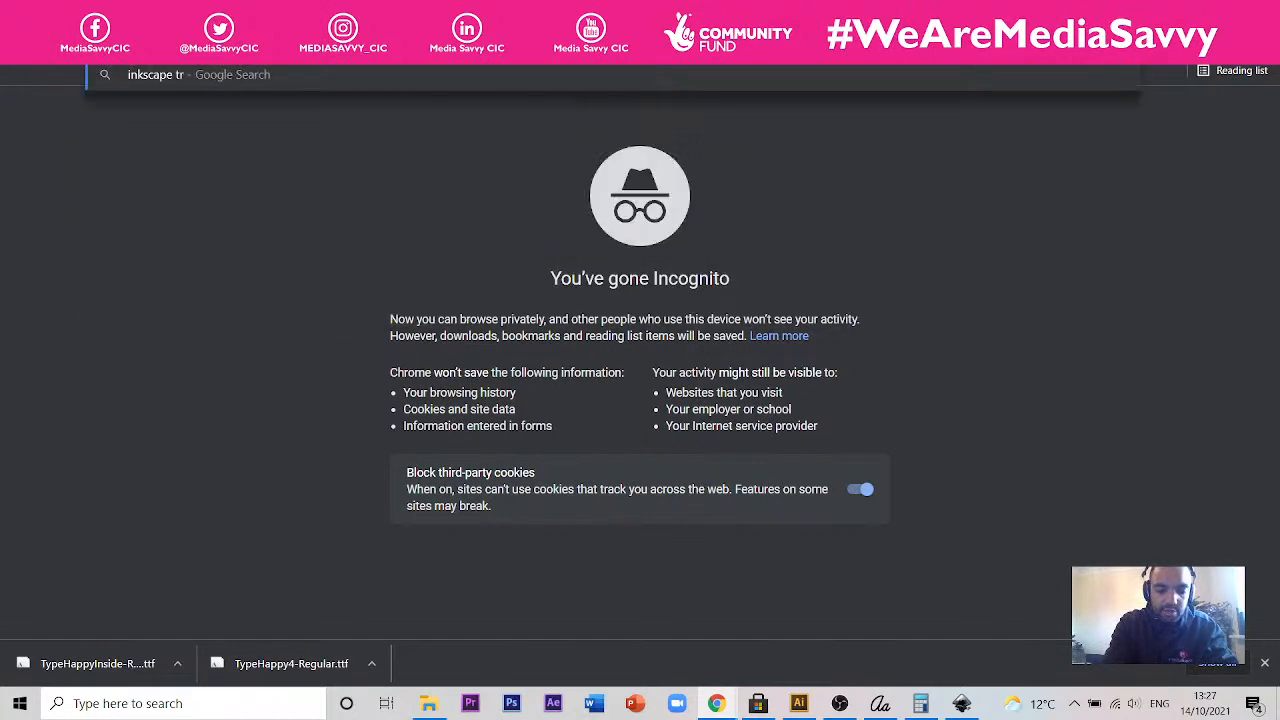
text(ace function)
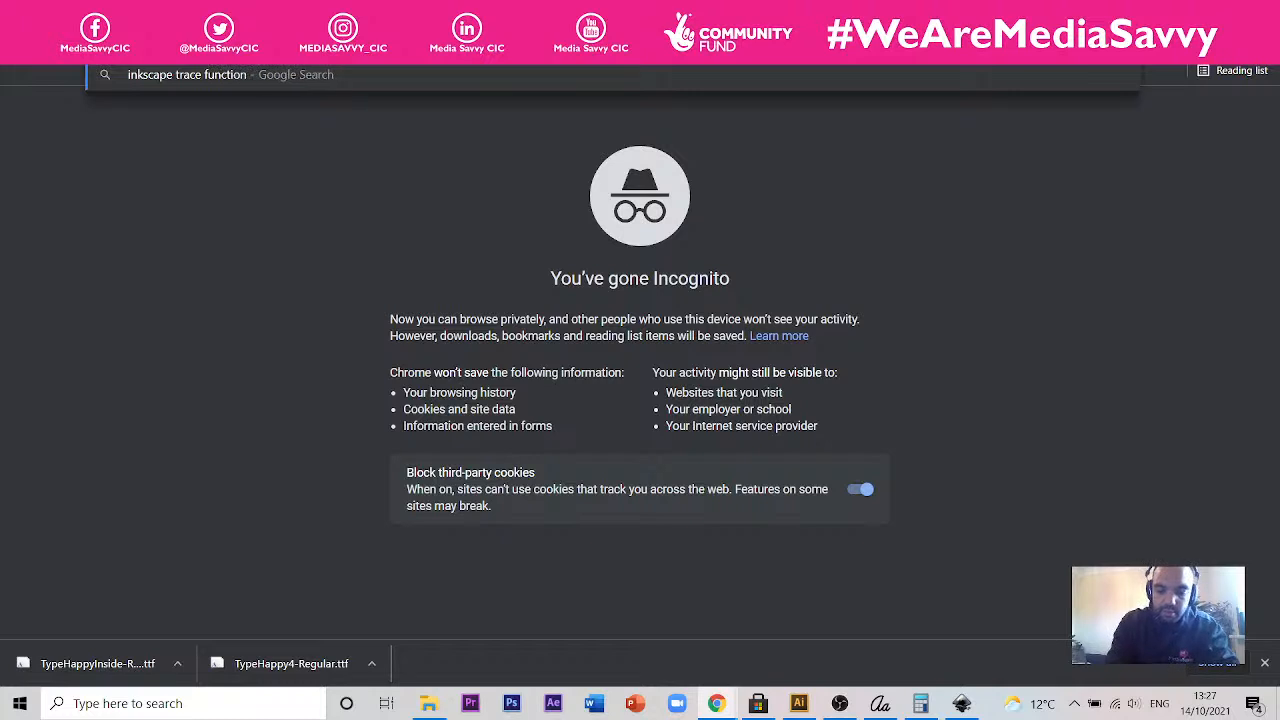
key(Return)
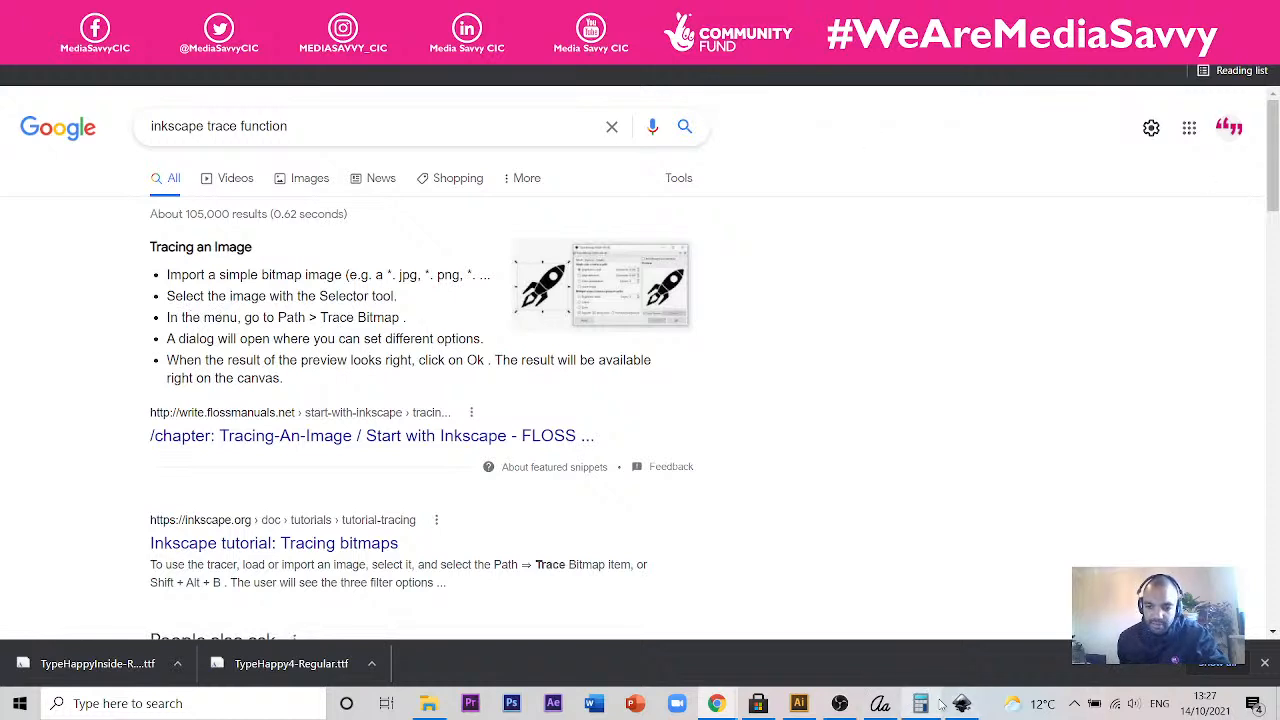
- Switch back to Inkscape and click into the whiteboard letters photo so it is ready for tracing
mouse_move(961, 705)
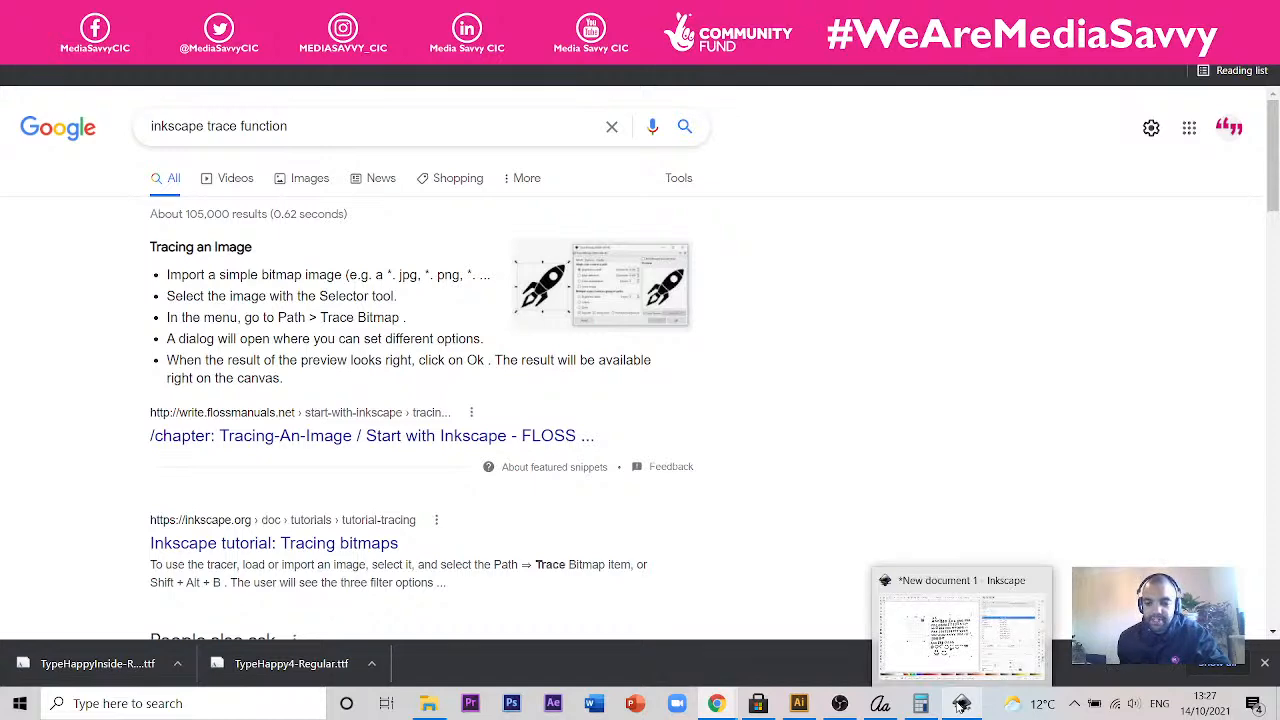
click(961, 703)
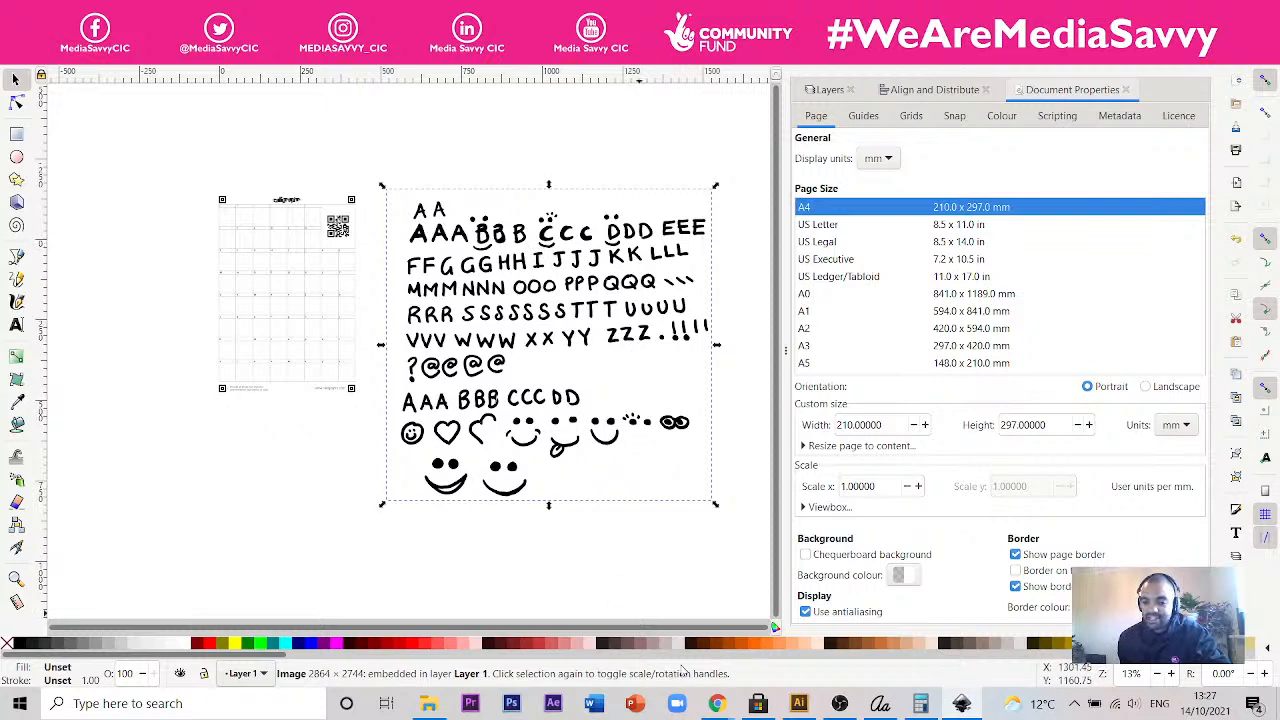
mouse_move(707, 705)
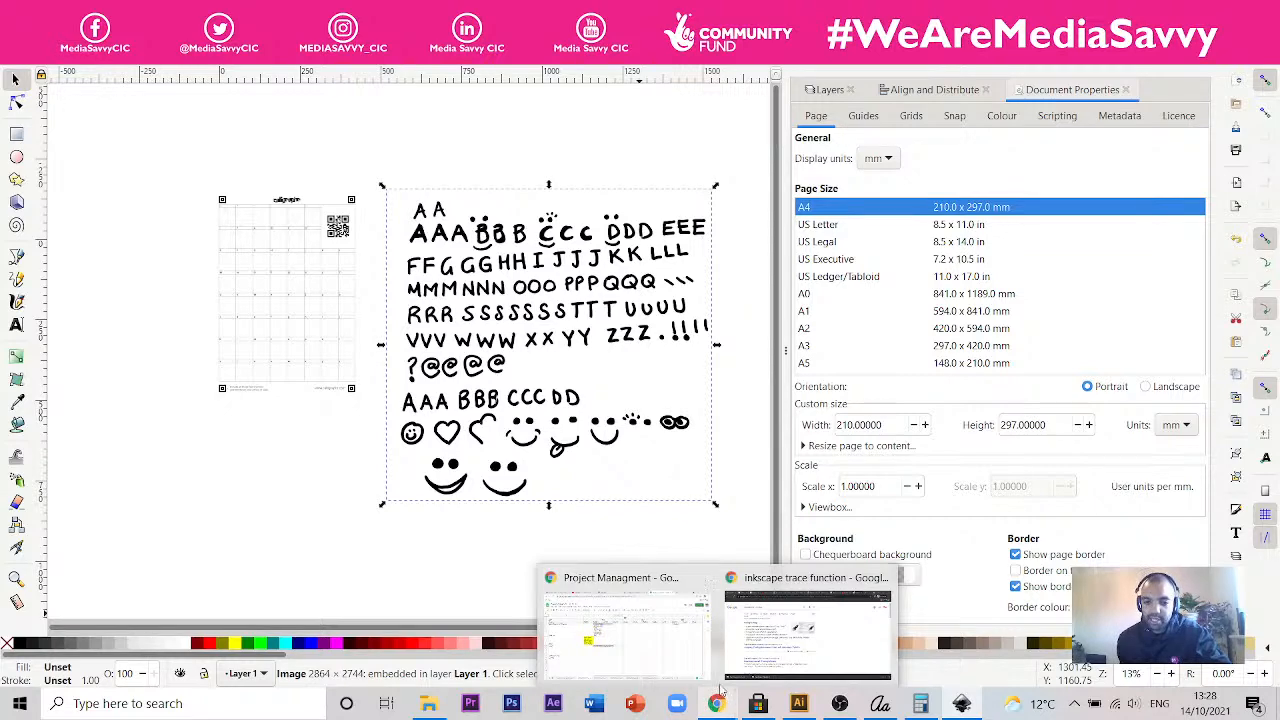
click(709, 677)
click(709, 677)
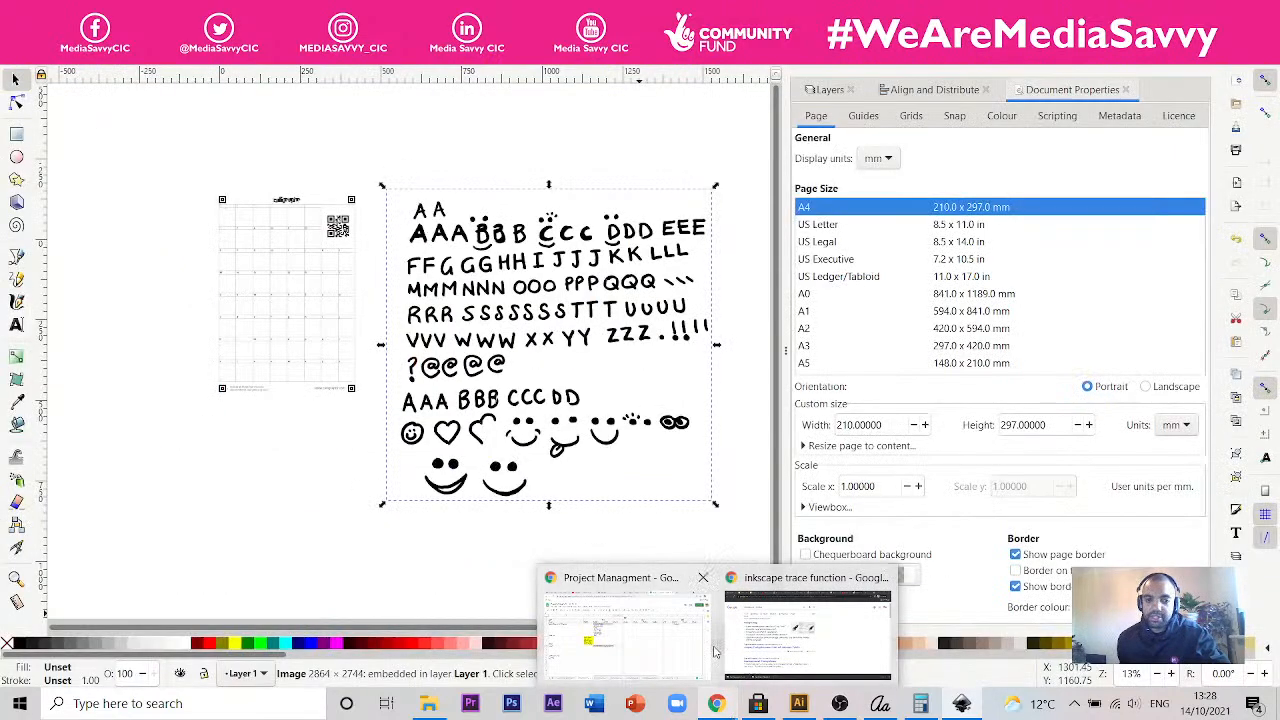
click(690, 668)
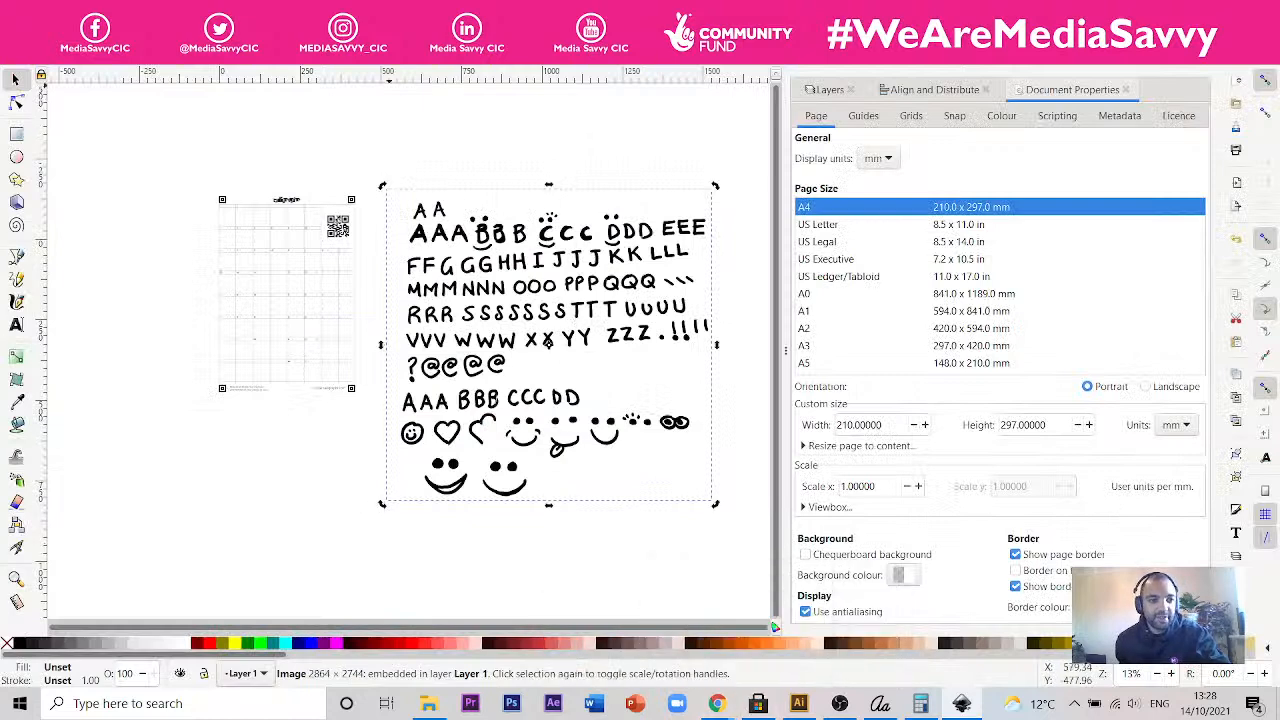
- Trace the whiteboard letters photo with Trace Bitmap as a single scan, using Brightness cutoff with a threshold of 0.450
key(alt+p)
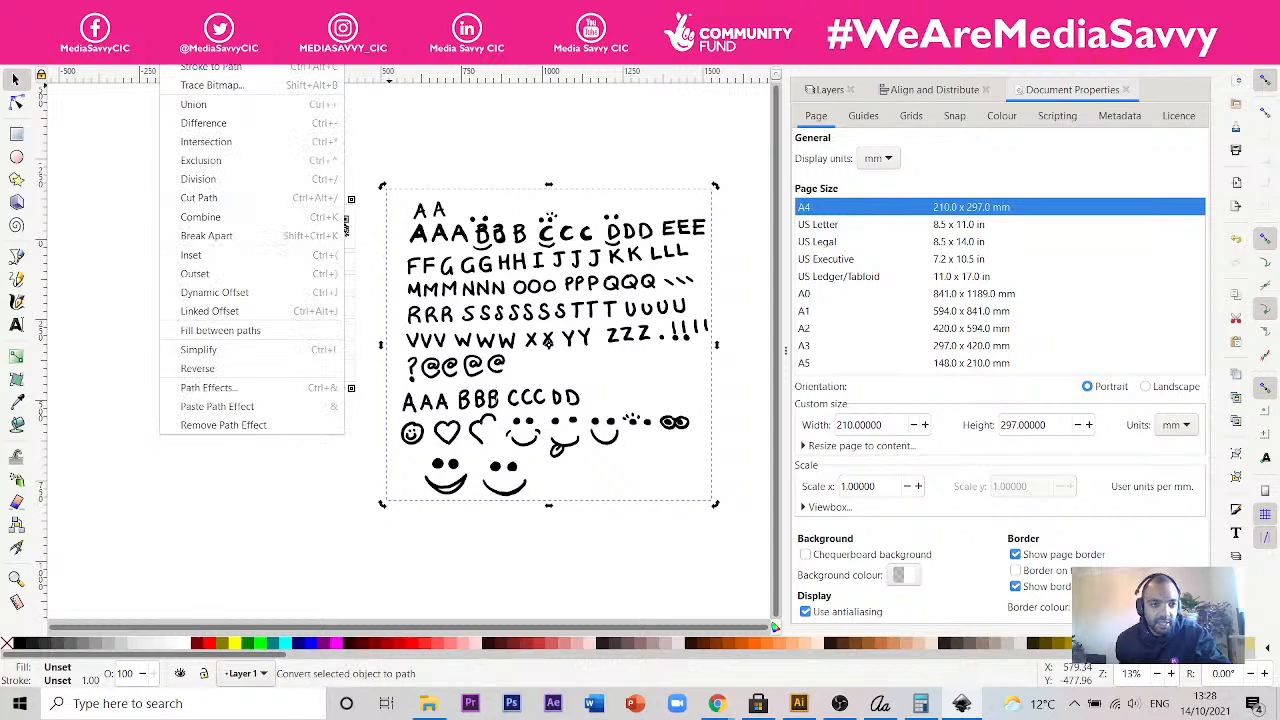
key(Down)
key(Down)
key(Return)
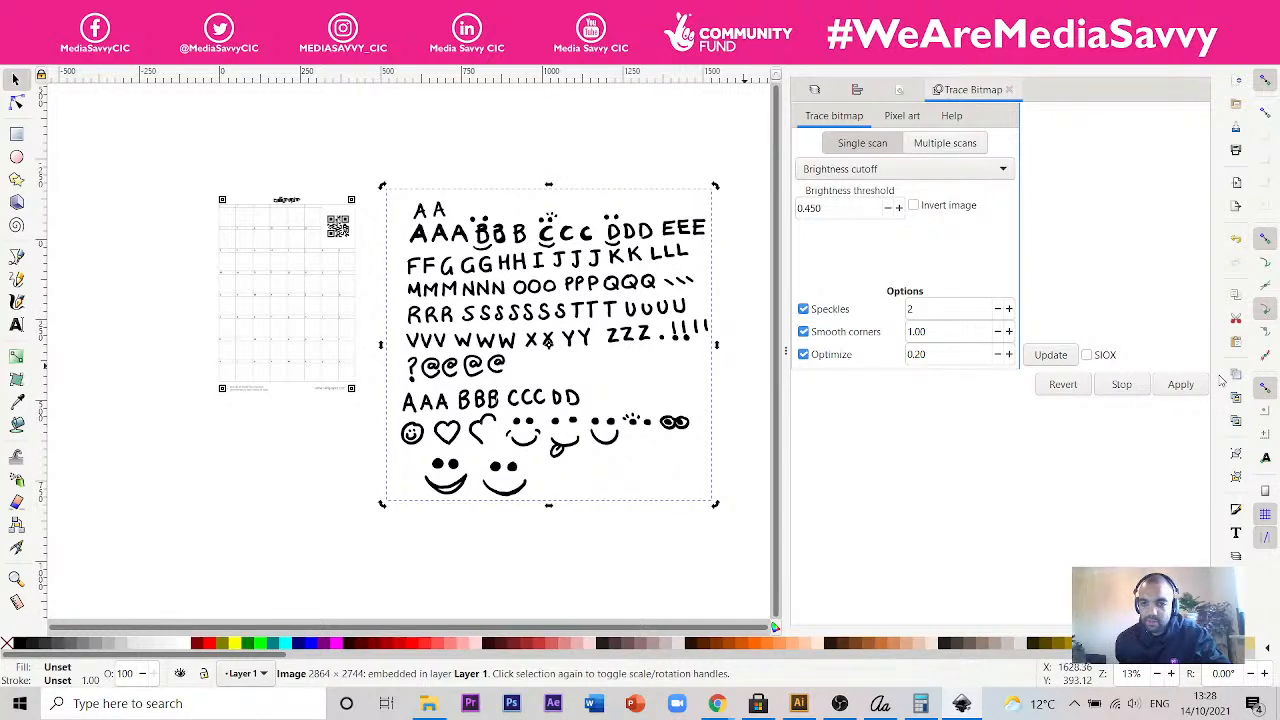
click(1187, 389)
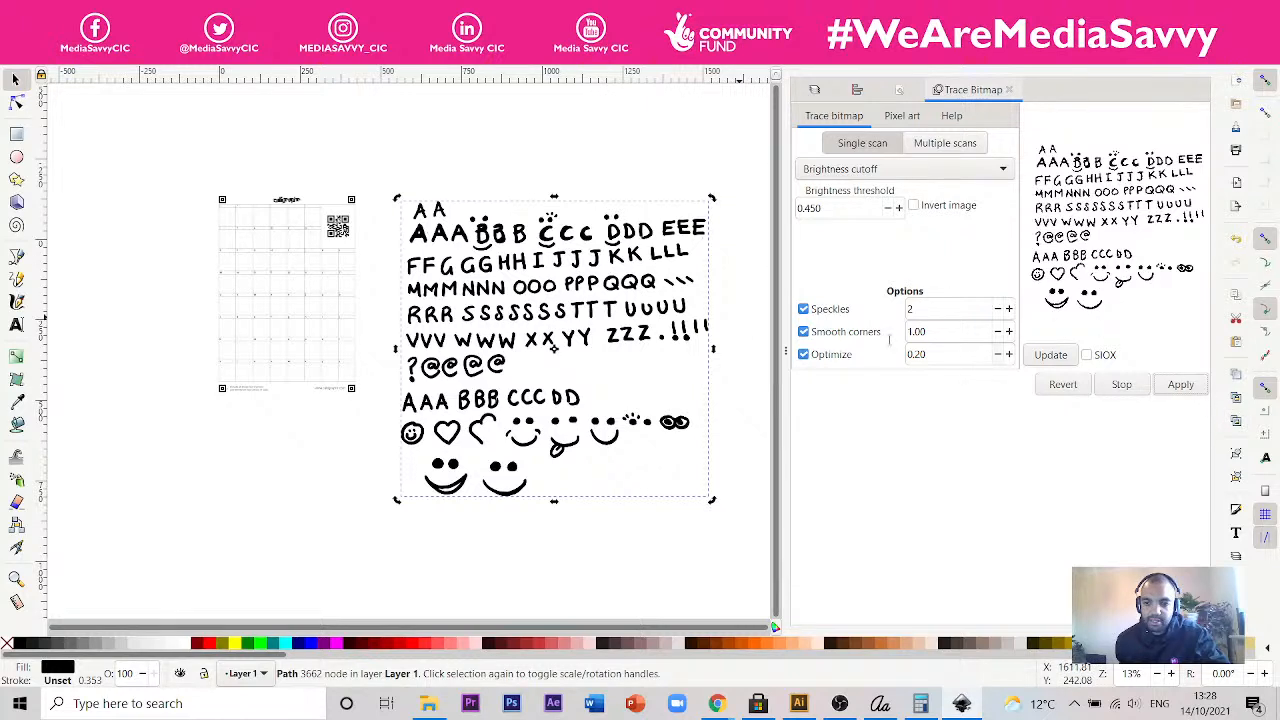
- Move the traced letters over the lower part of the template and the original photo over the template's right side
mouse_move(439, 209)
mouse_down()
mouse_move(451, 214)
mouse_move(209, 380)
mouse_move(185, 338)
mouse_up()
alt+click(268, 340)
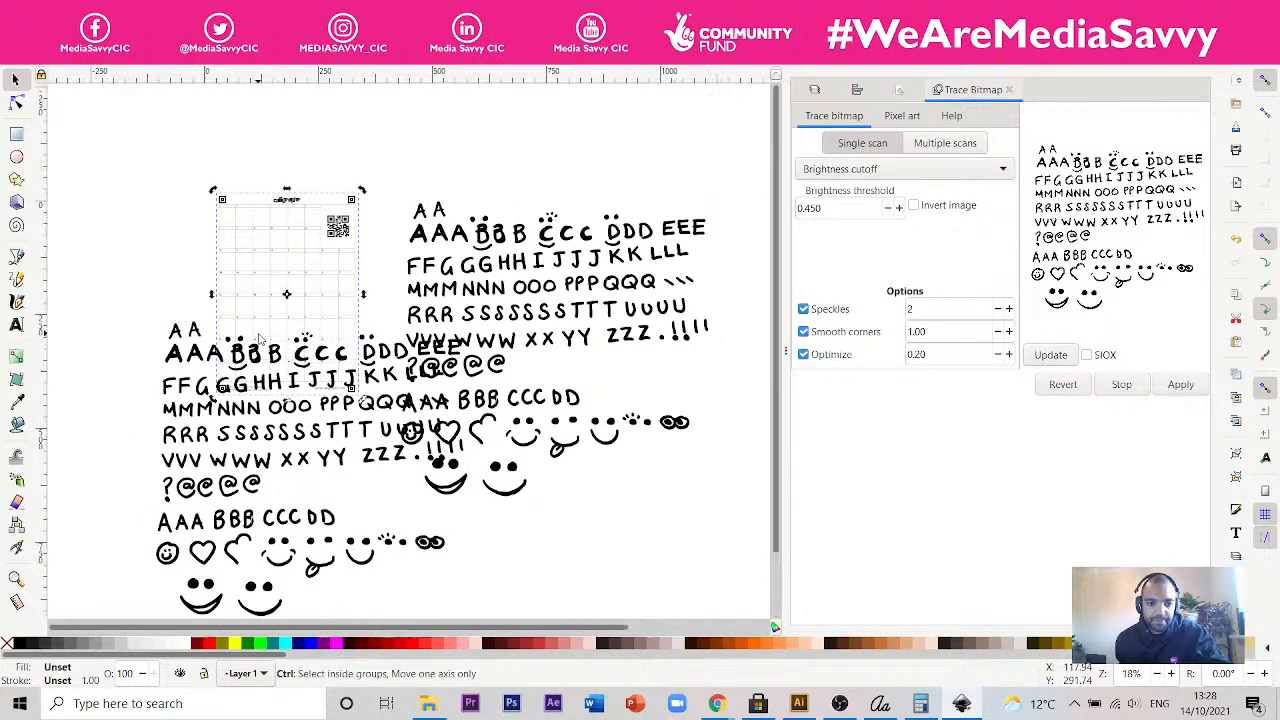
ctrl+scroll(262, 340, up, 2)
click(607, 212)
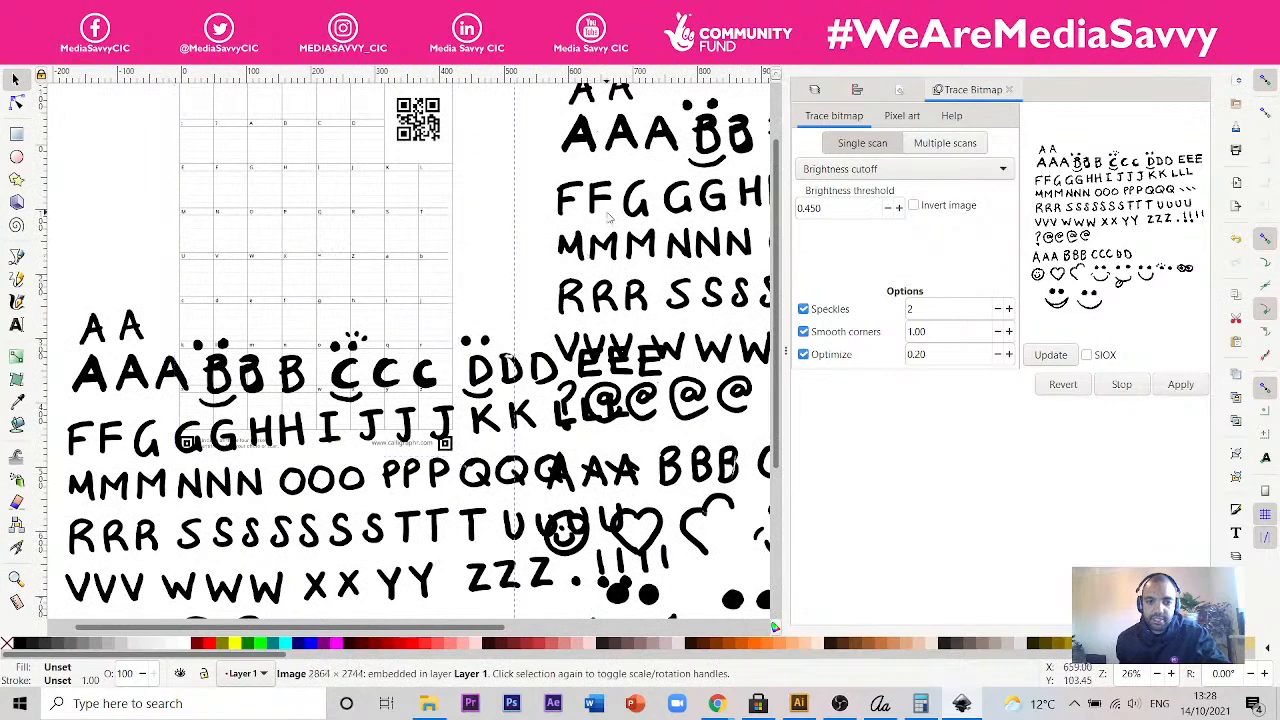
drag(636, 197, 455, 205)
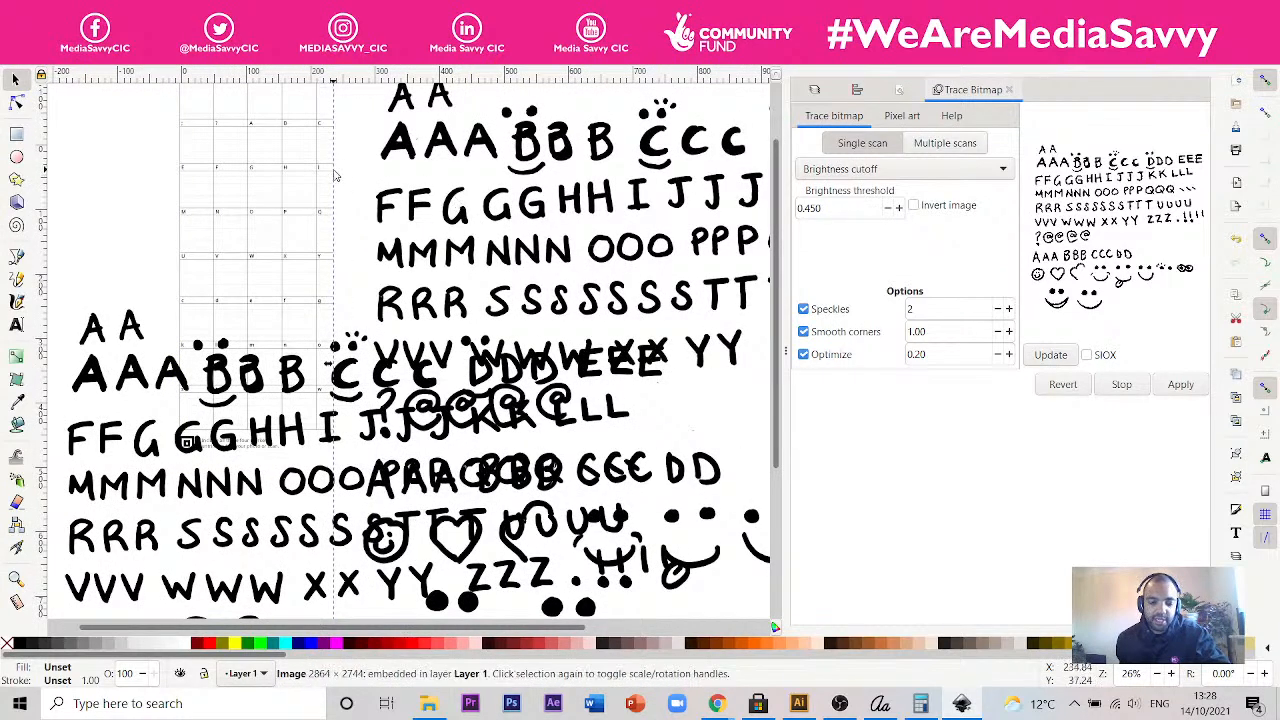
ctrl+scroll(295, 177, up, 1)
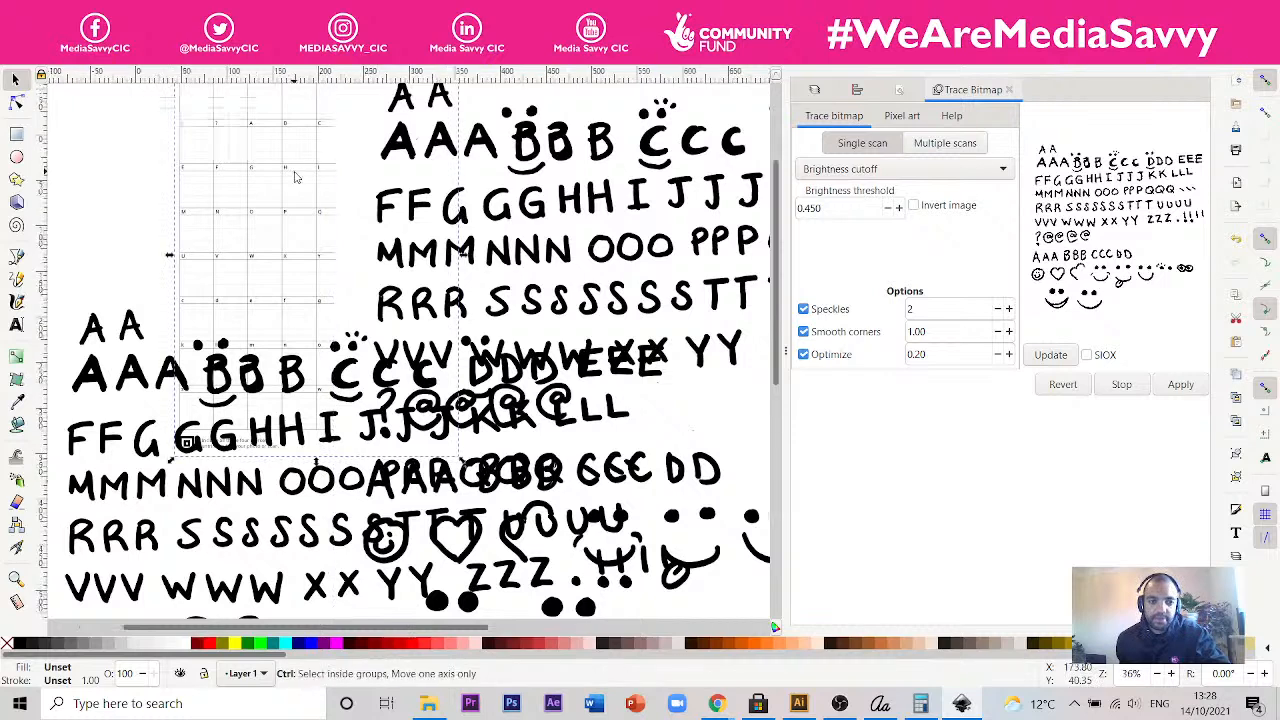
ctrl+scroll(295, 177, up, 1)
click(404, 252)
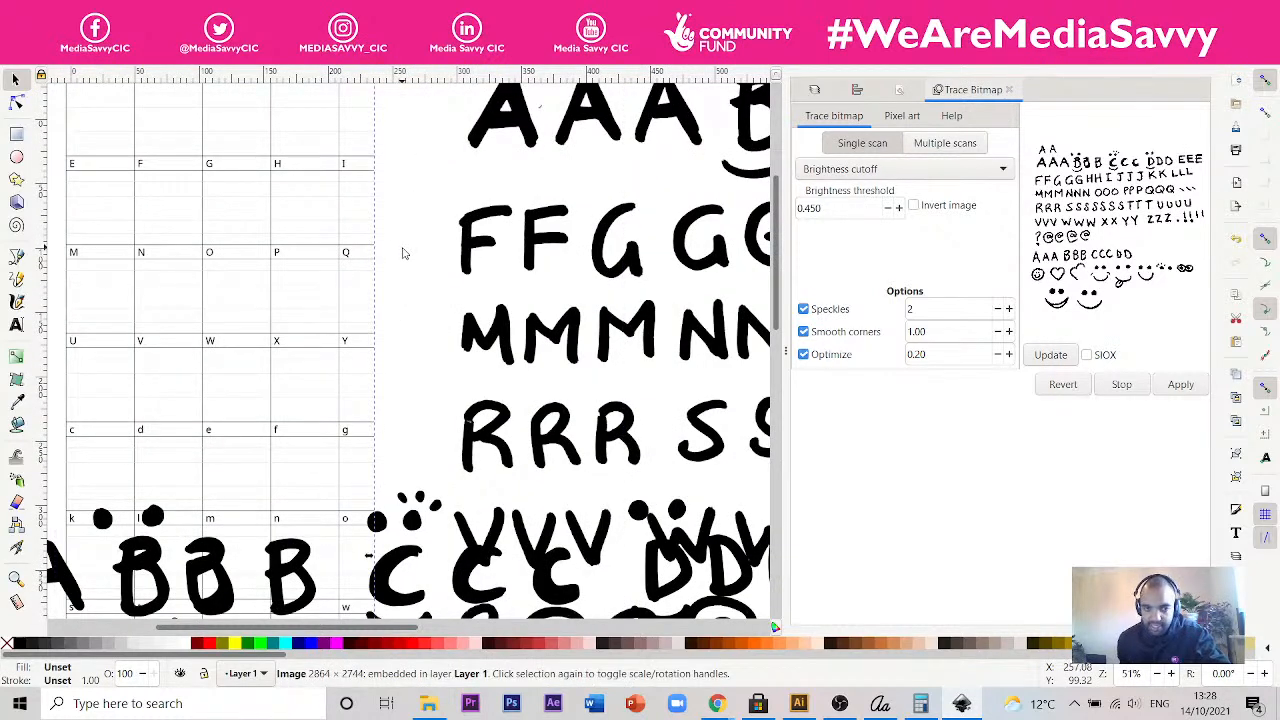
- Draw a cyan rectangle across the middle cells of the template and reselect the whiteboard photo
click(16, 133)
drag(162, 134, 428, 364)
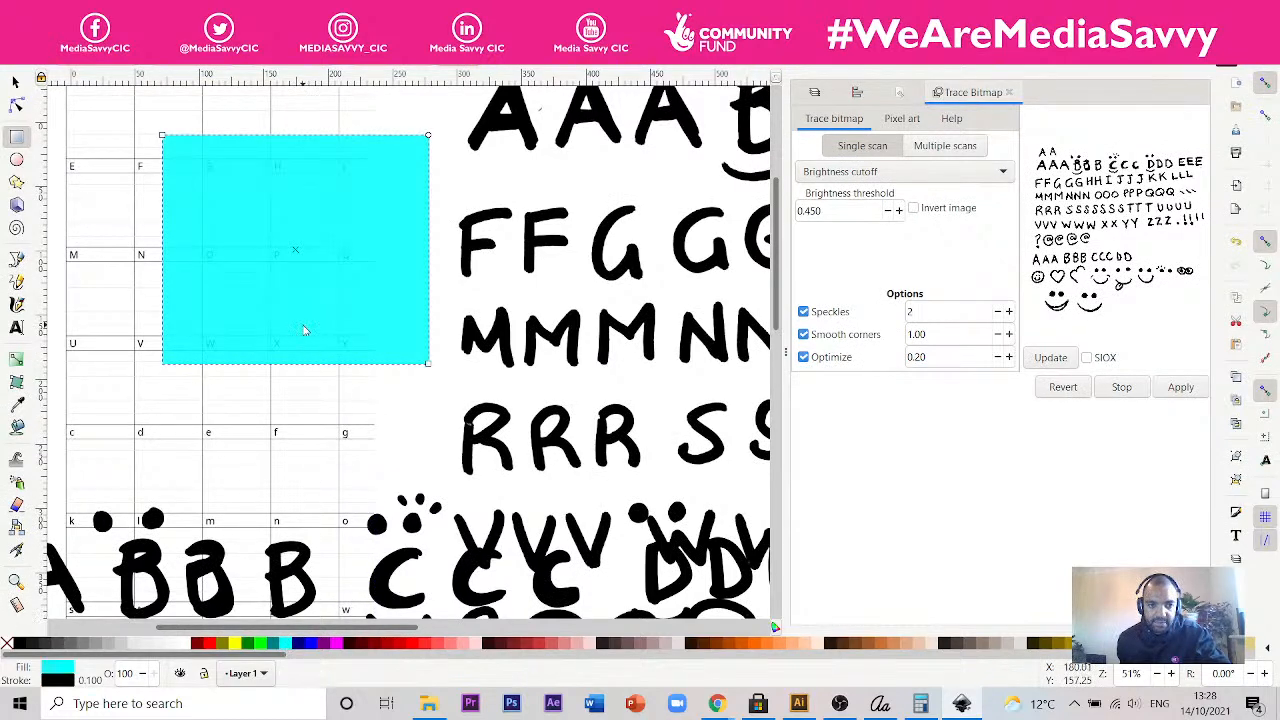
click(590, 350)
click(15, 80)
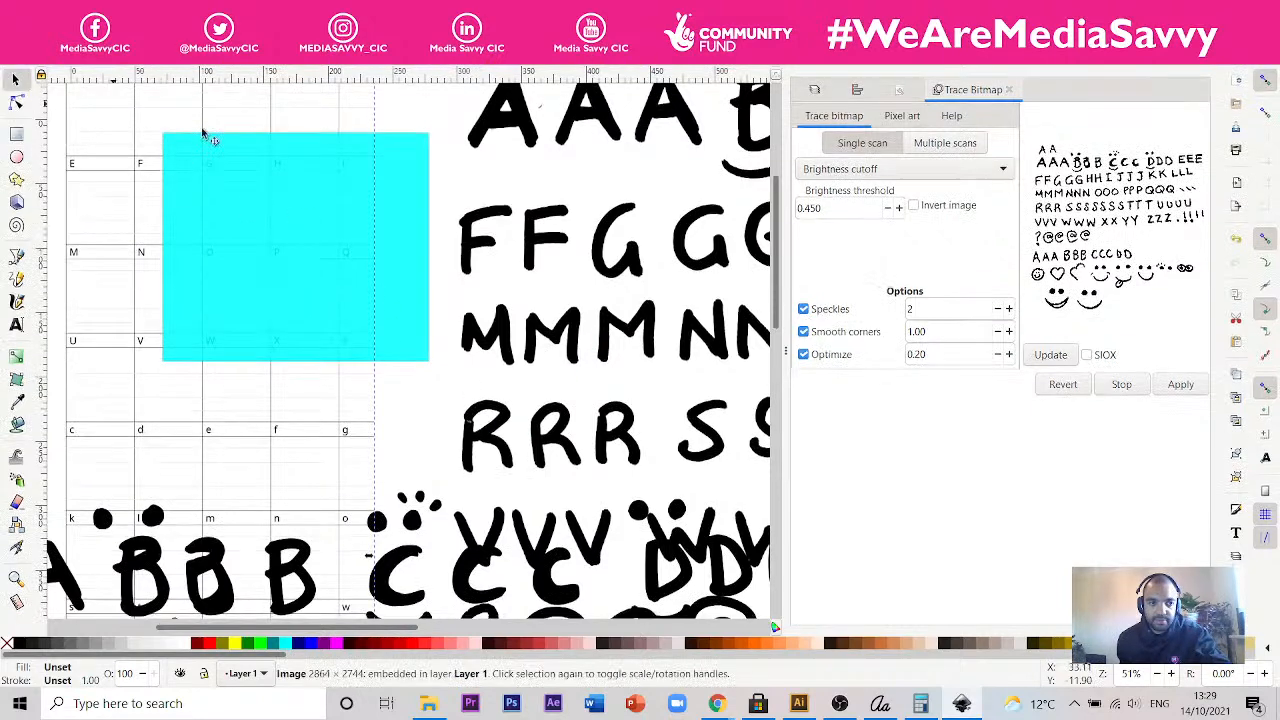
- Display the document's layers and try to move the whiteboard photo to the layer above
click(857, 89)
click(814, 92)
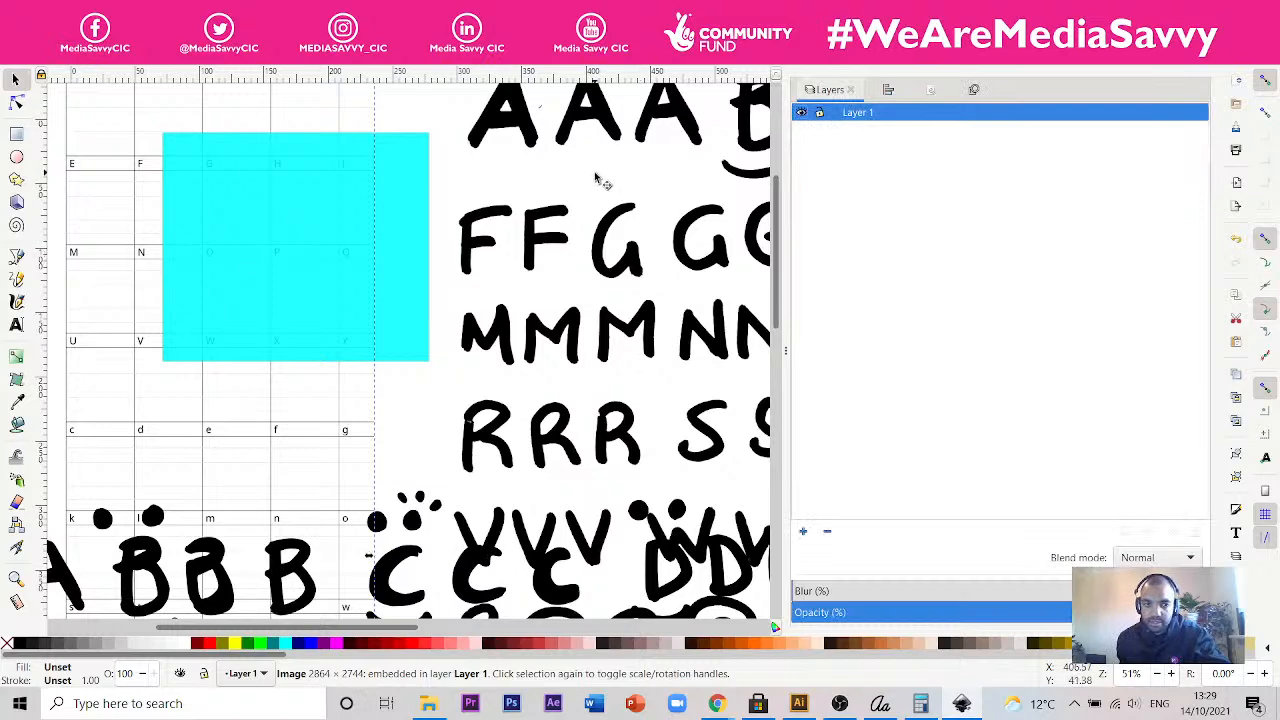
scroll(600, 294, down, 3)
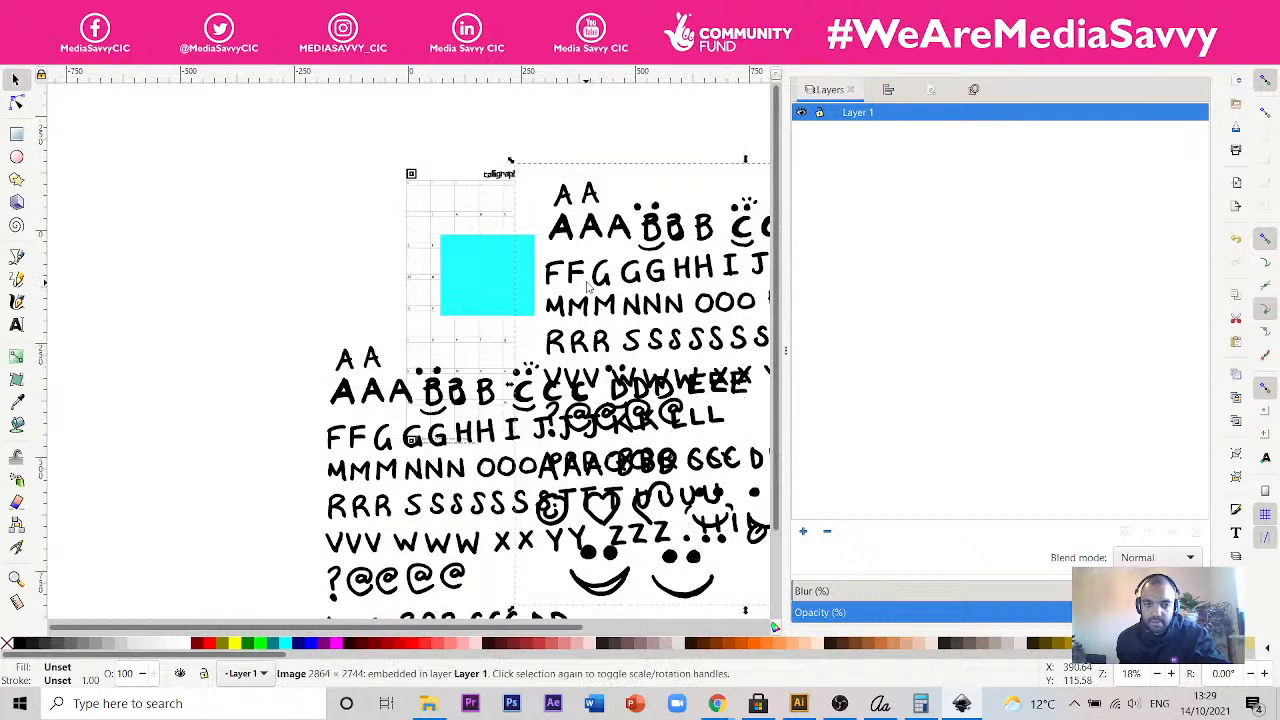
click(126, 60)
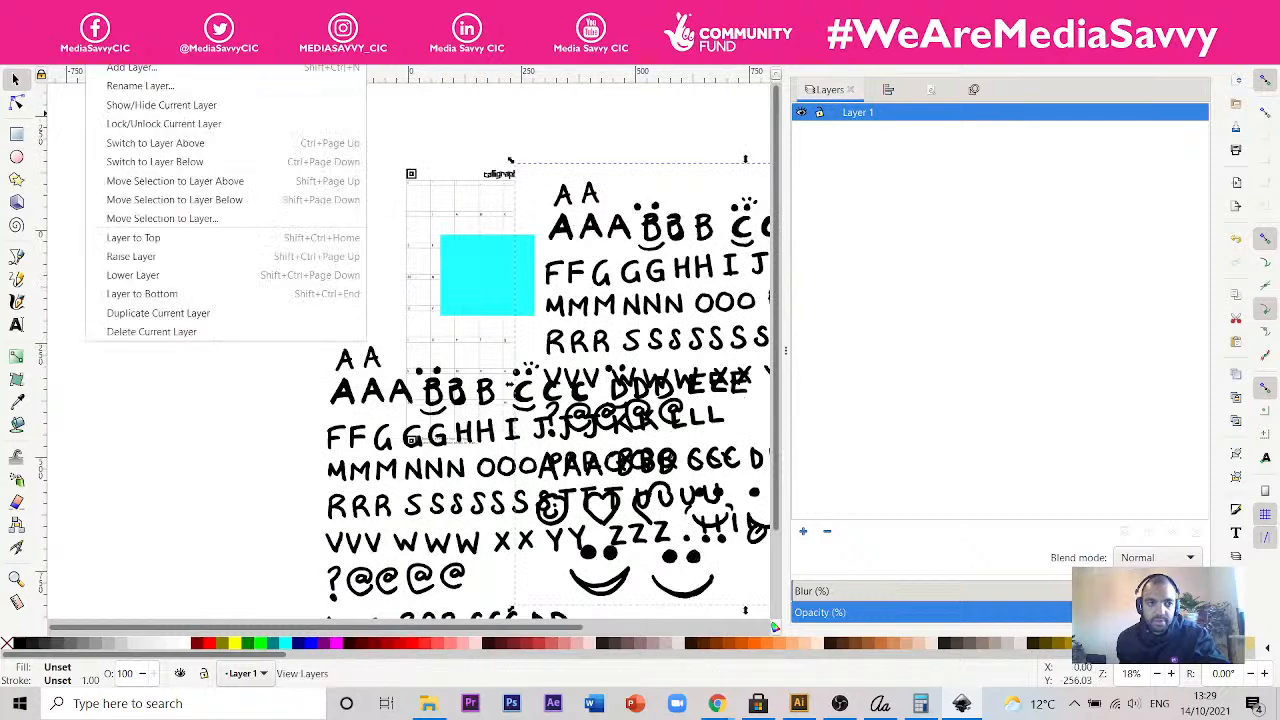
click(189, 186)
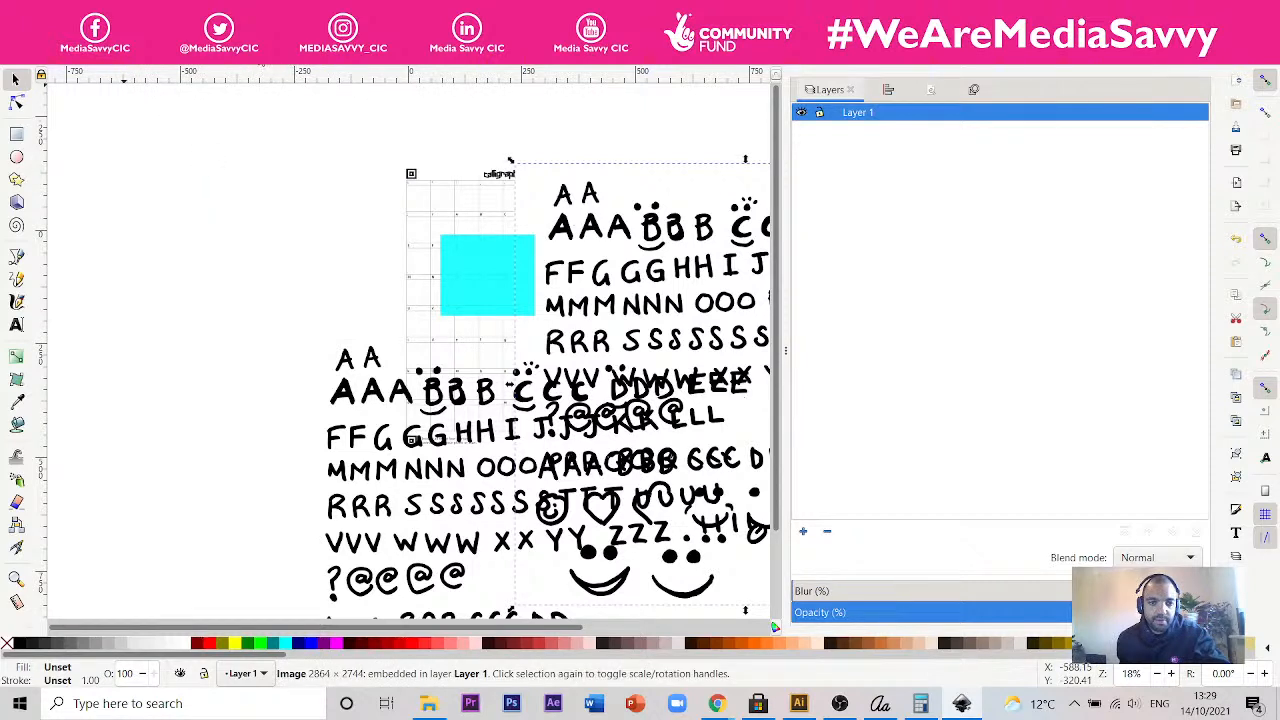
- Raise the whiteboard photo above the other objects and move the cyan rectangle so it lies partly behind the photo
click(258, 52)
click(258, 52)
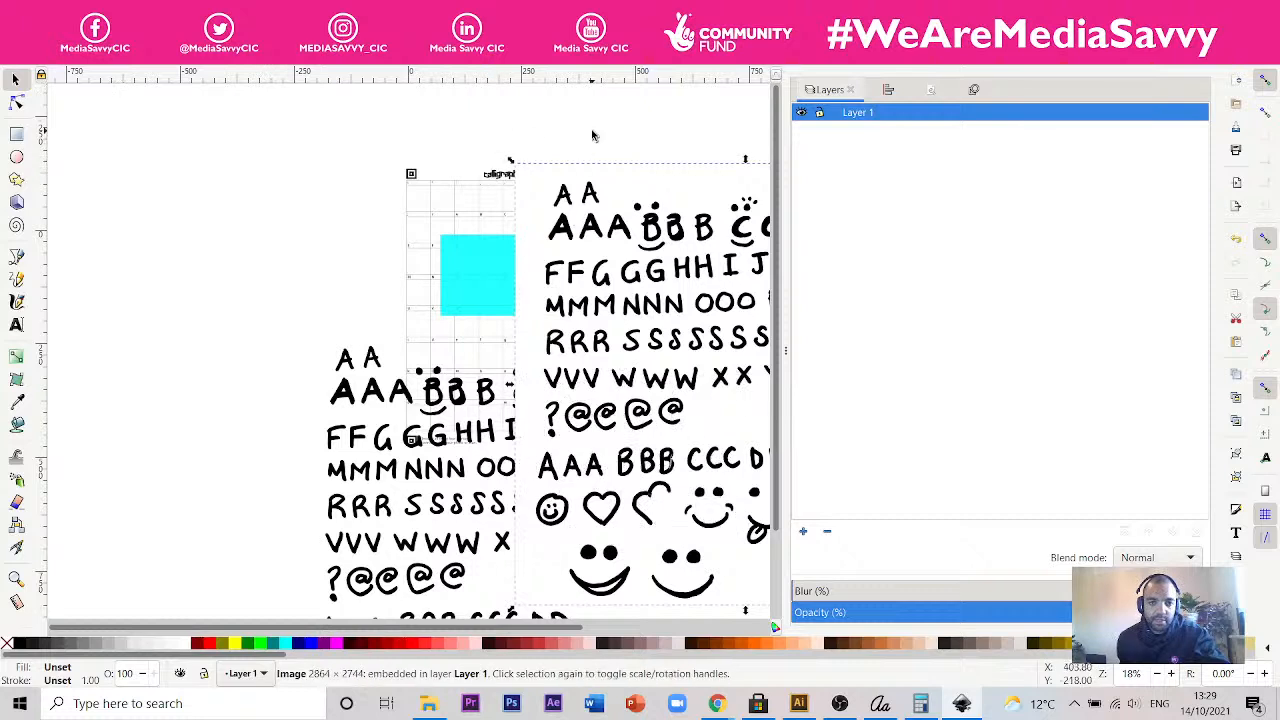
click(491, 268)
drag(491, 271, 525, 247)
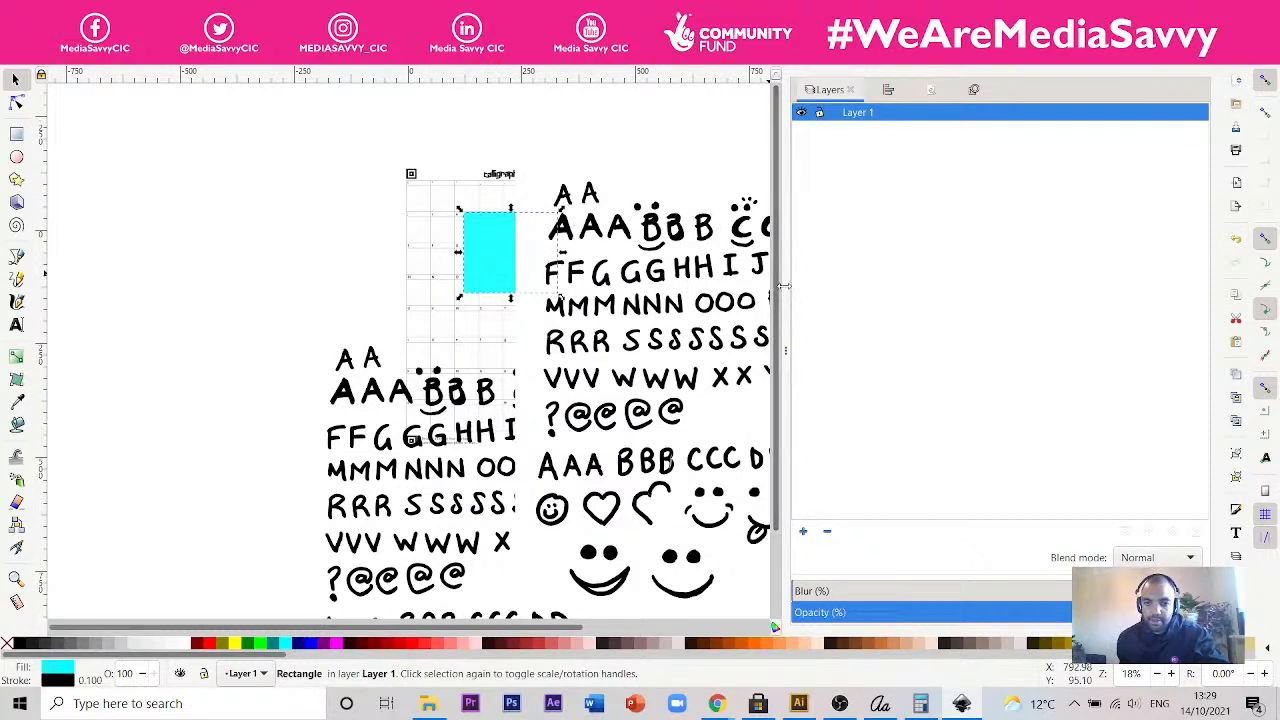
drag(786, 293, 926, 307)
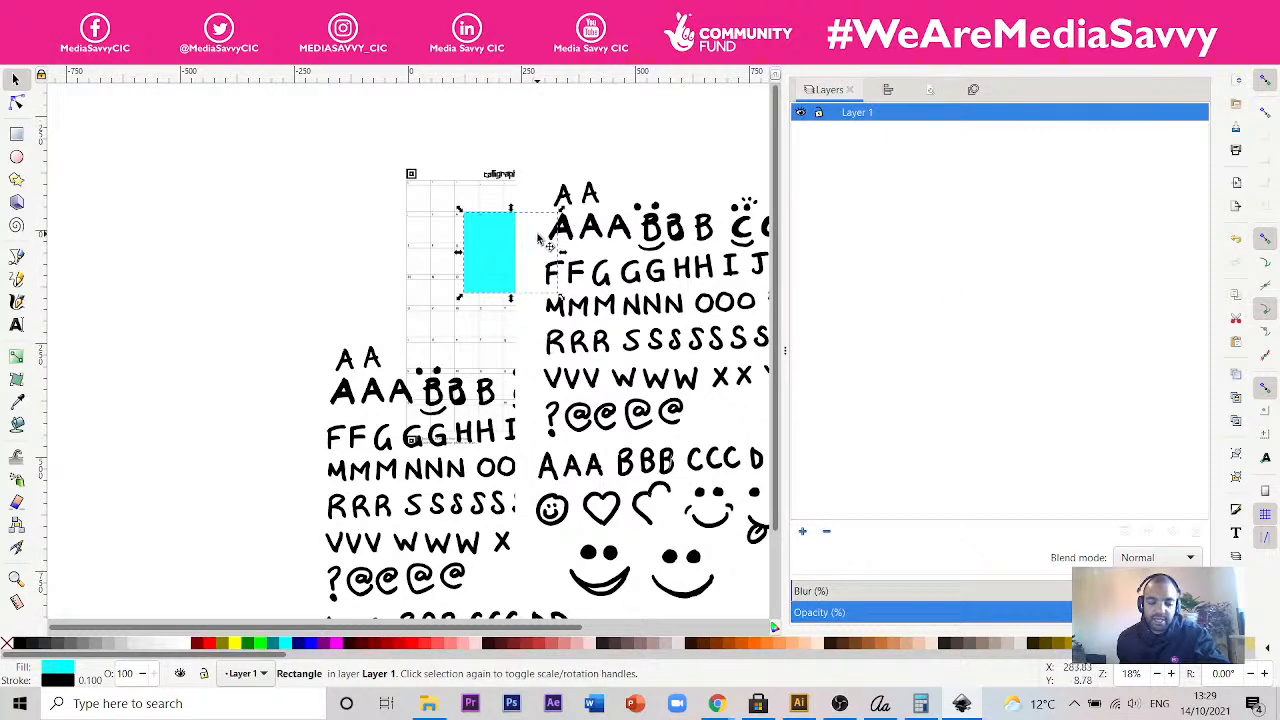
scroll(543, 240, up, 3)
scroll(543, 240, up, 1)
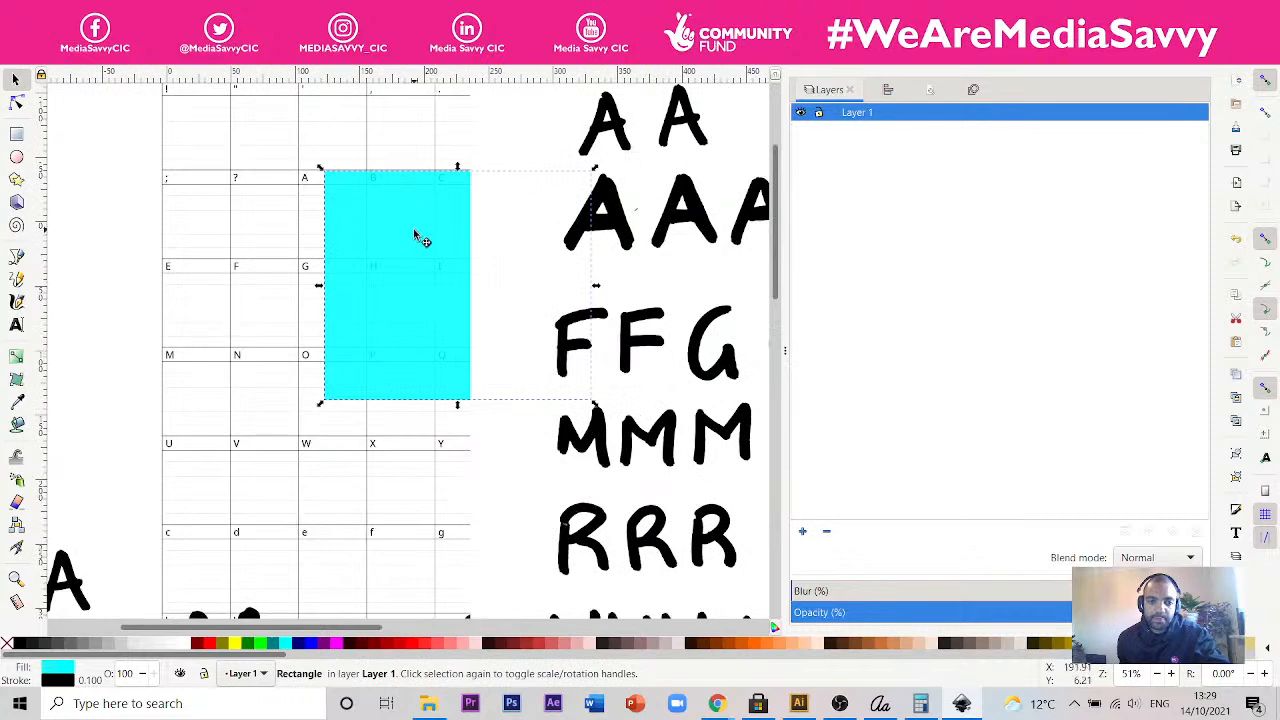
- Move the cyan rectangle further behind the whiteboard photo and delete both objects
drag(415, 235, 563, 222)
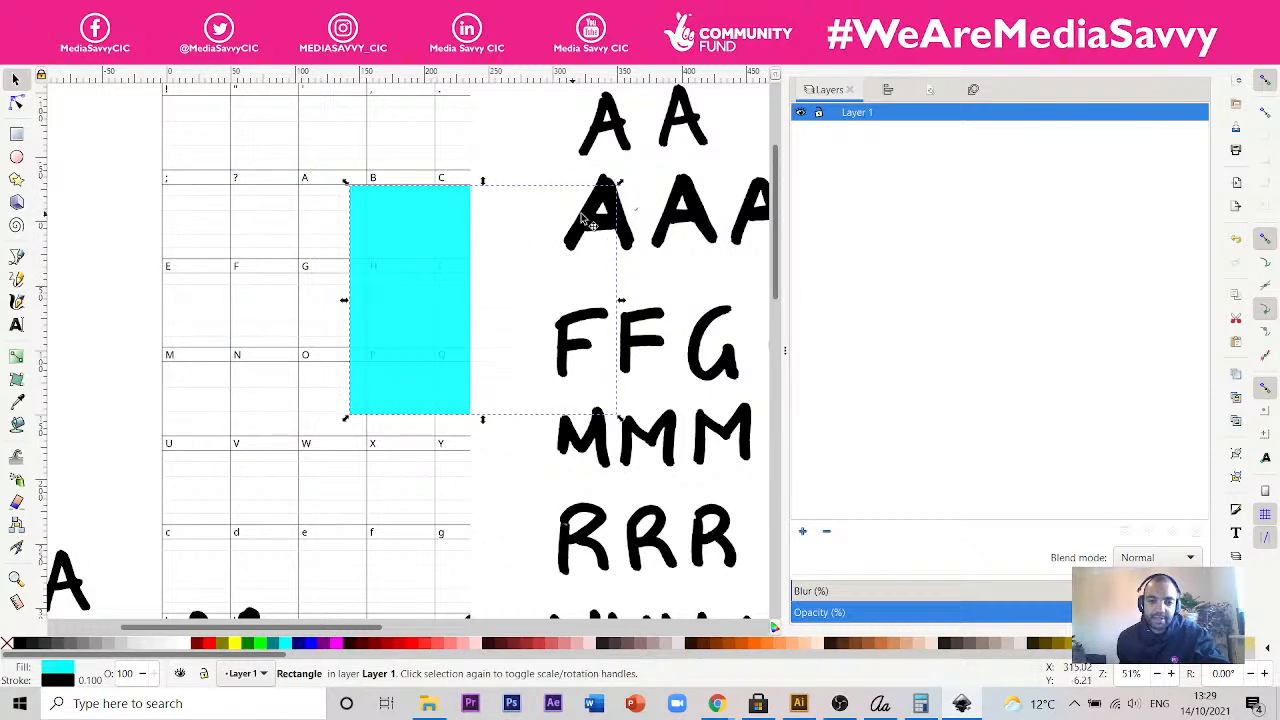
key(shift)
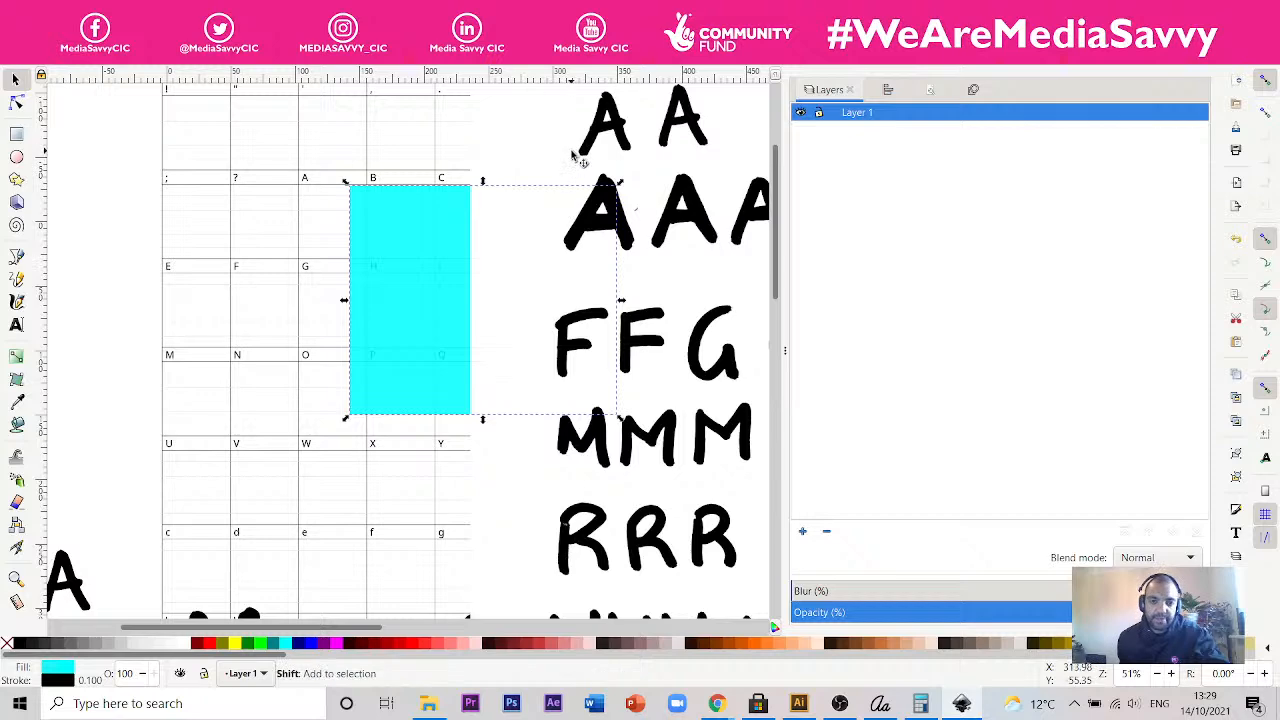
shift+click(573, 153)
key(Delete)
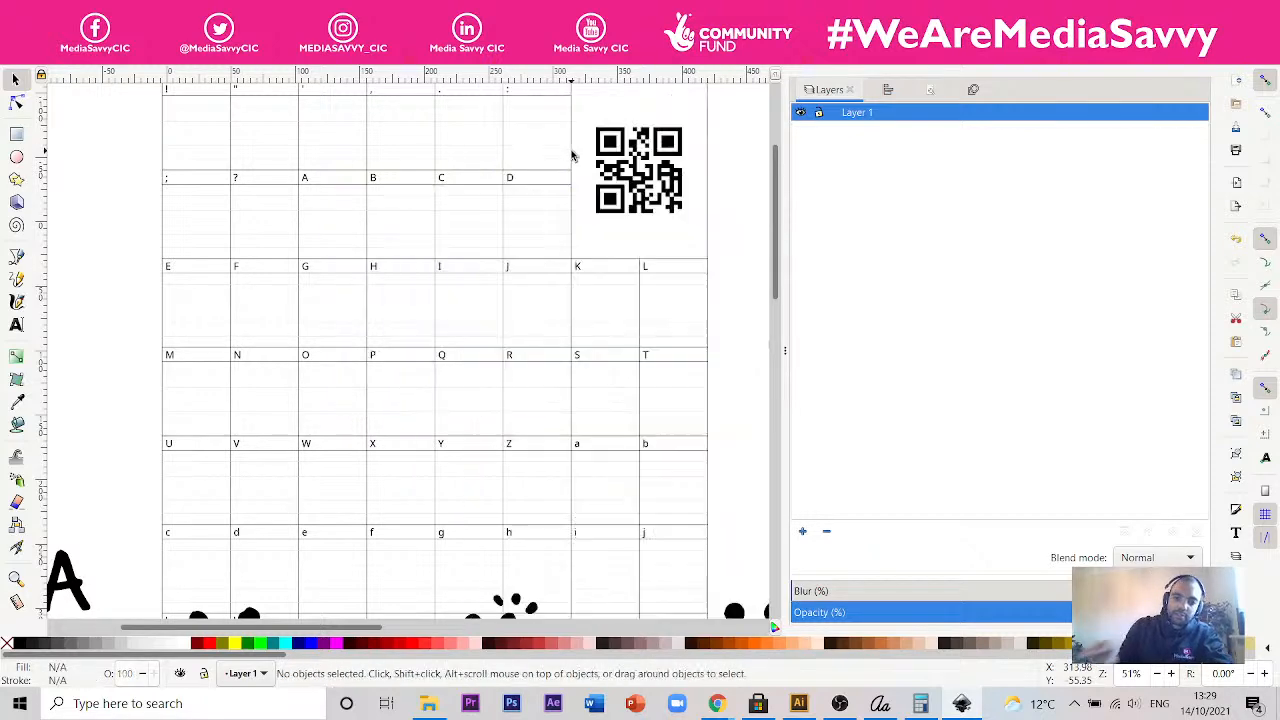
- Undo the deletion of the photo and cyan rectangle, and delete only the whiteboard photo
scroll(529, 234, down, 5)
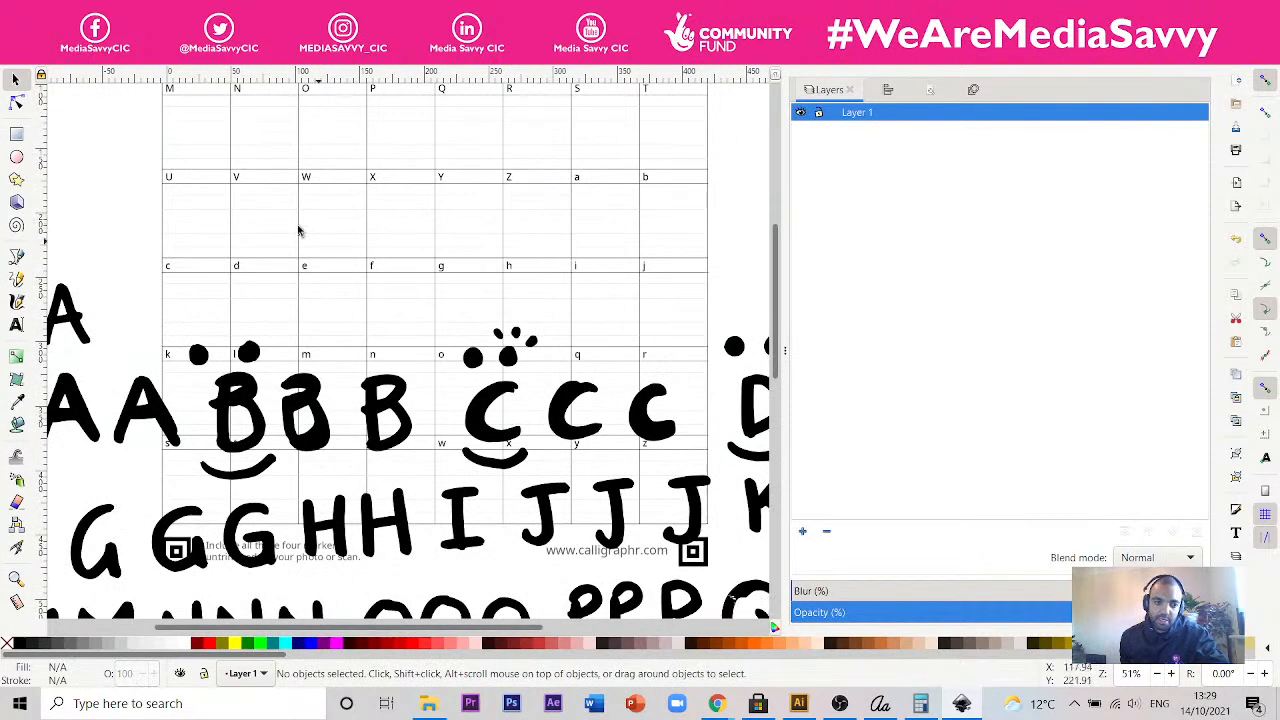
key(ctrl)
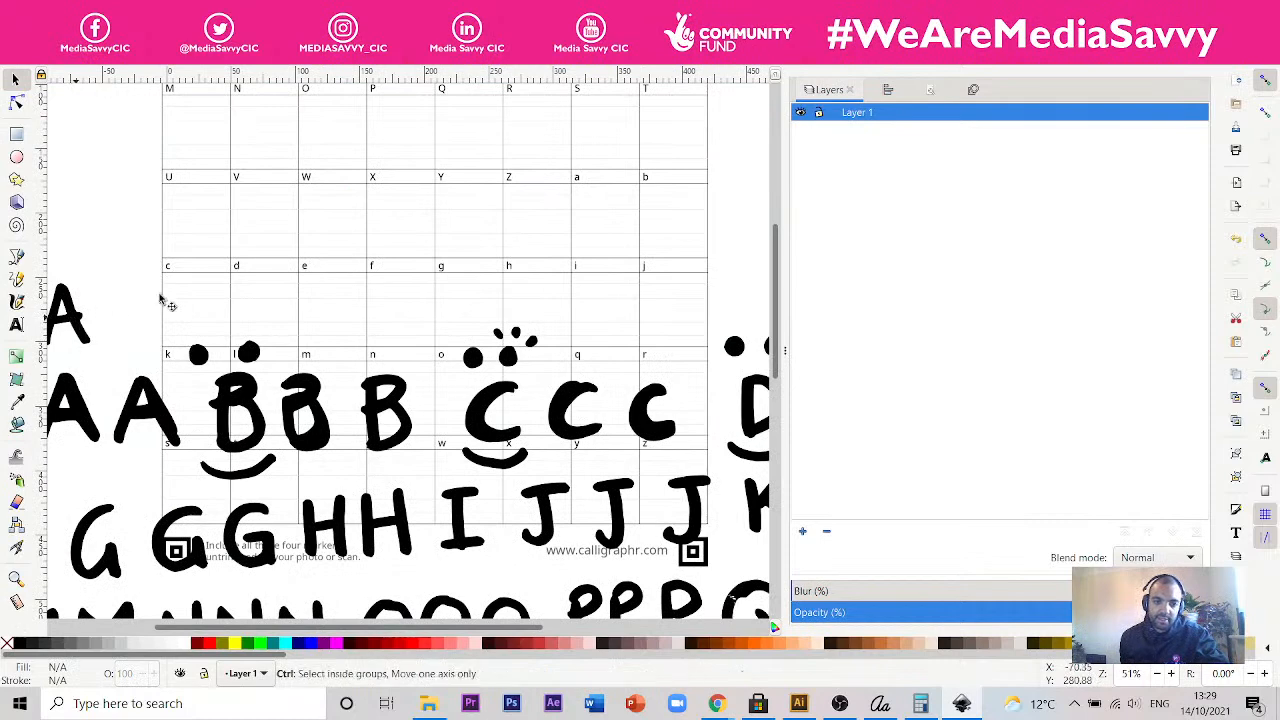
key(ctrl+z)
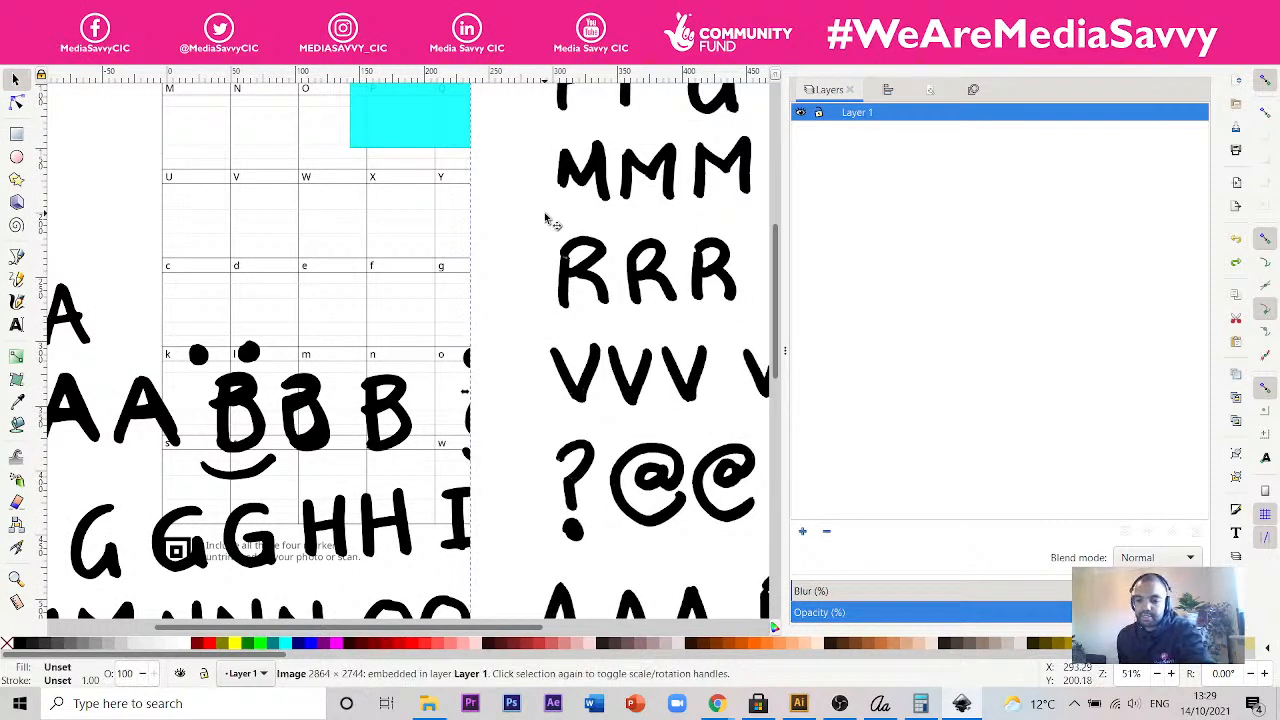
key(Delete)
- Place the cyan rectangle behind the traced B letters to check their transparency, and delete the rectangle
drag(500, 140, 316, 424)
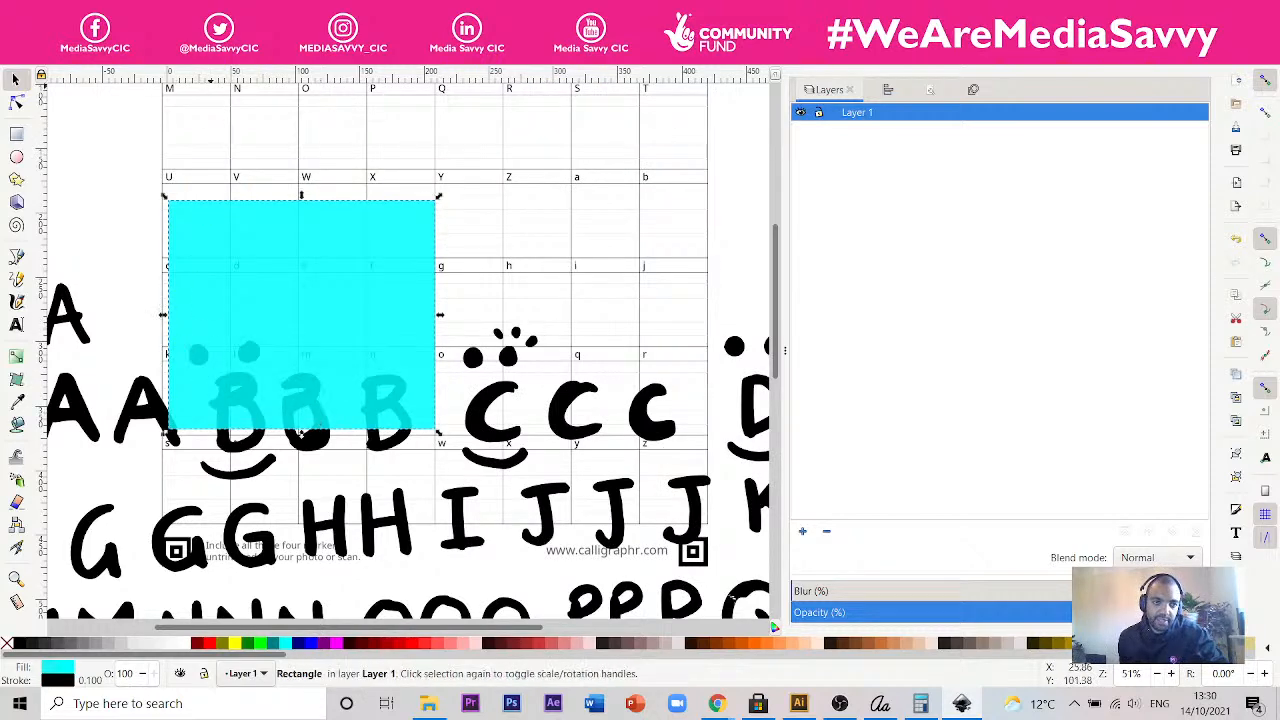
key(End)
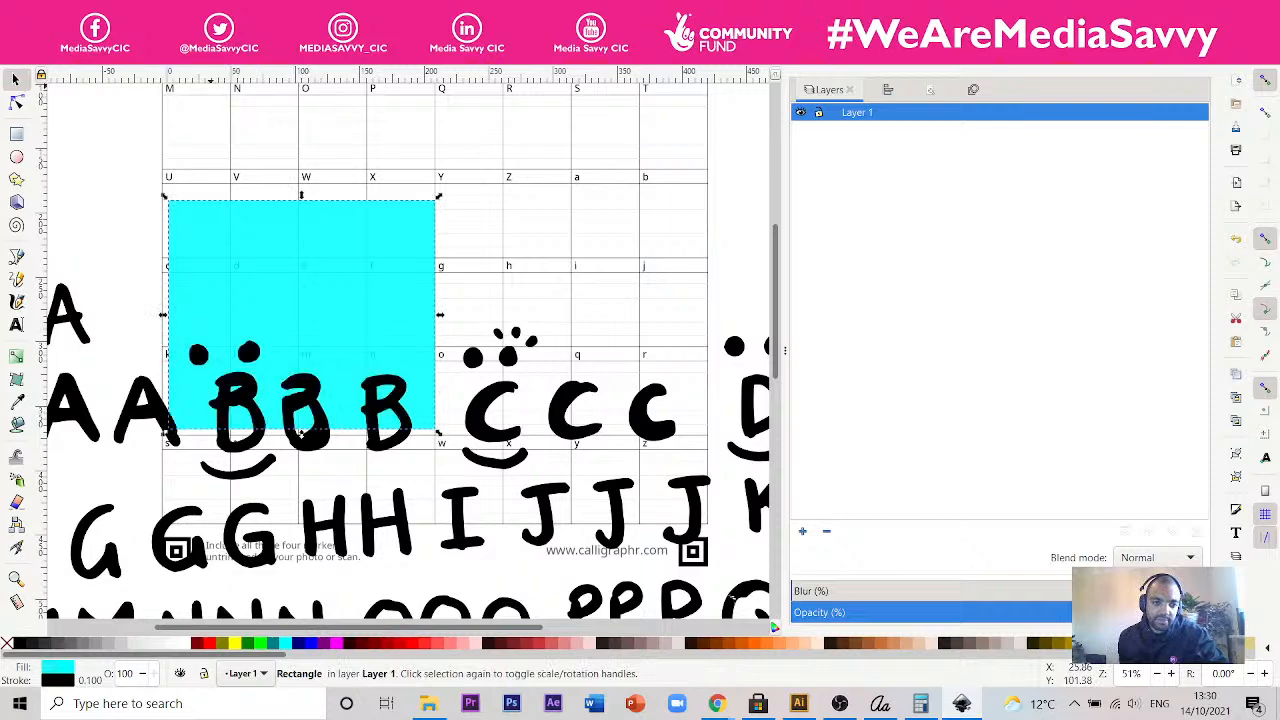
drag(337, 326, 332, 370)
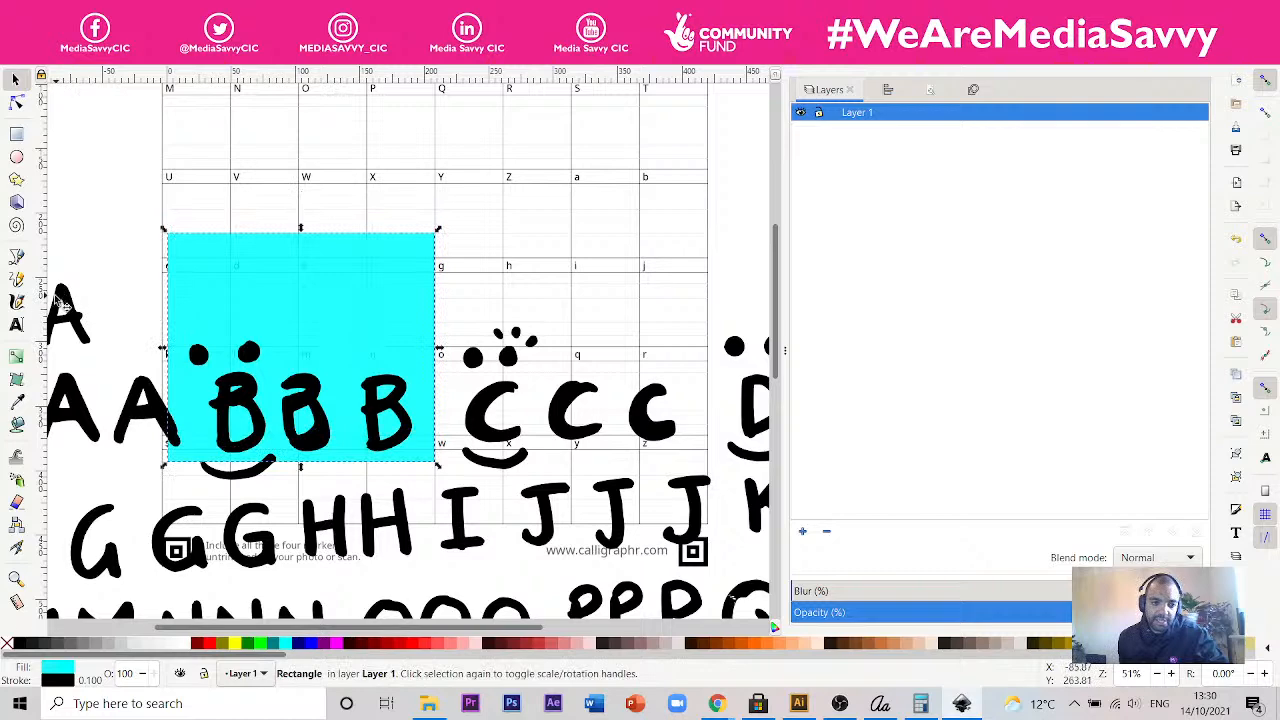
key(Delete)
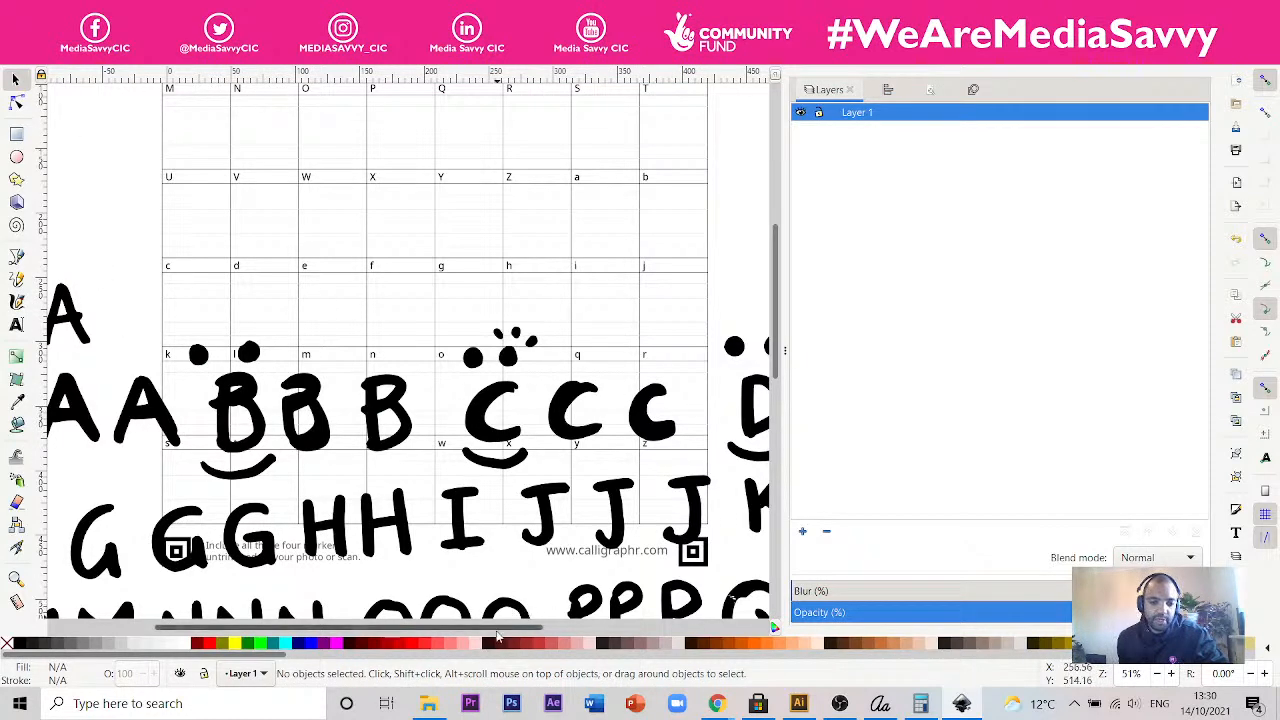
drag(497, 630, 394, 630)
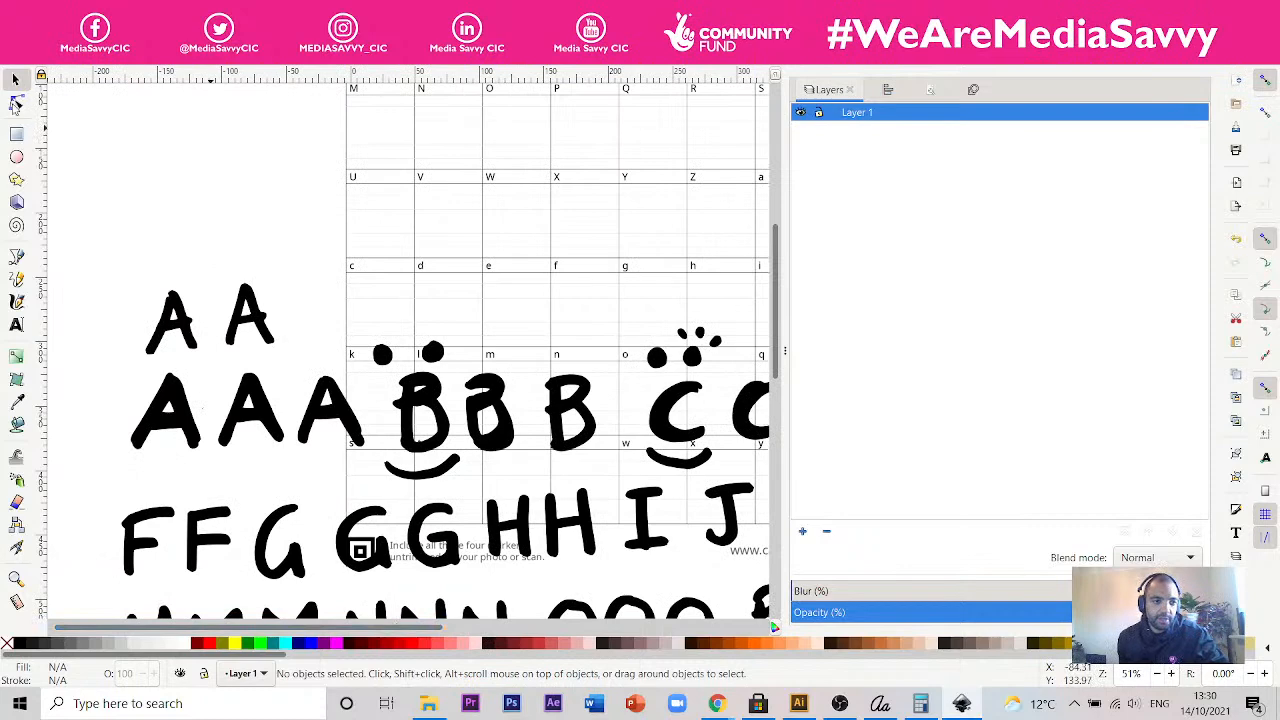
click(16, 103)
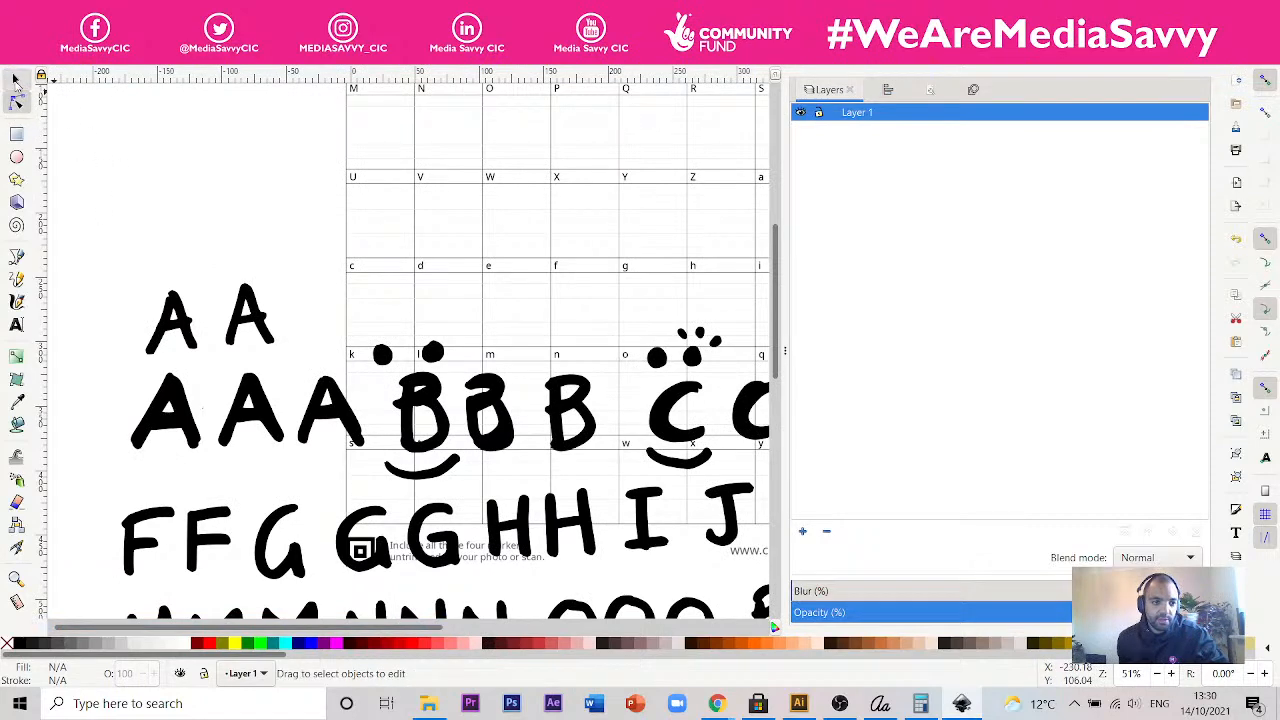
click(15, 78)
click(262, 330)
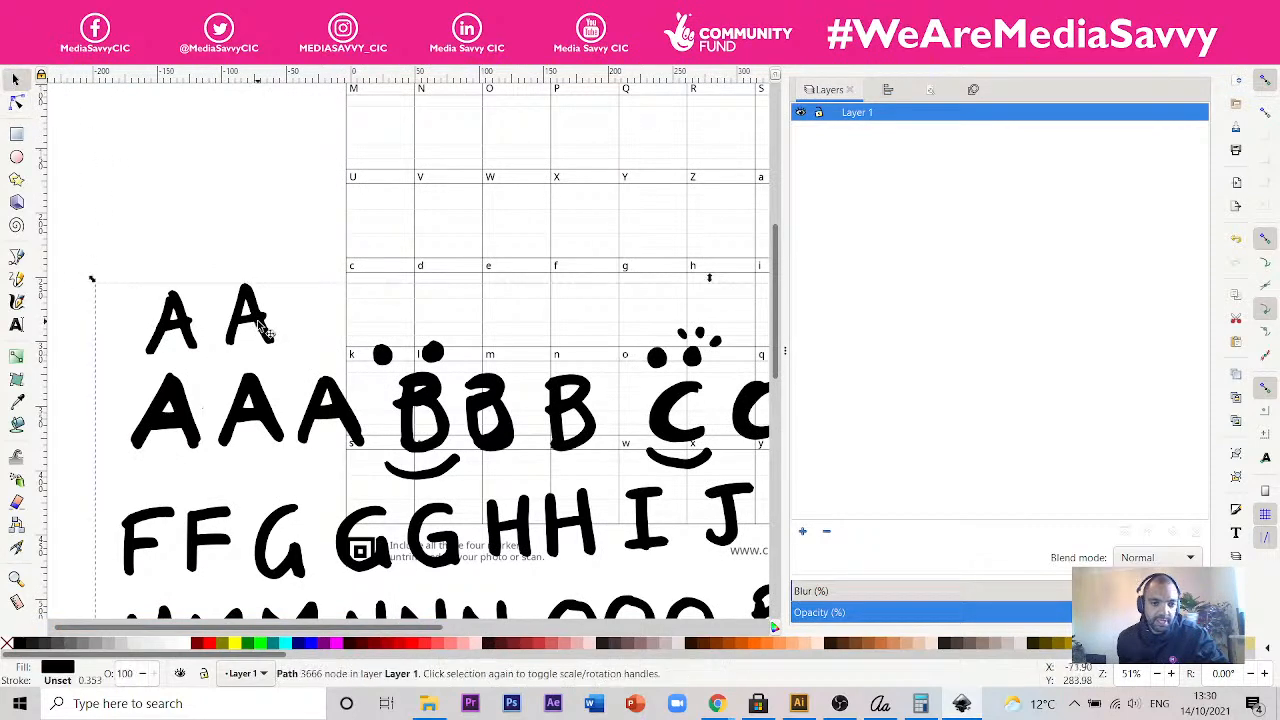
right_click(258, 328)
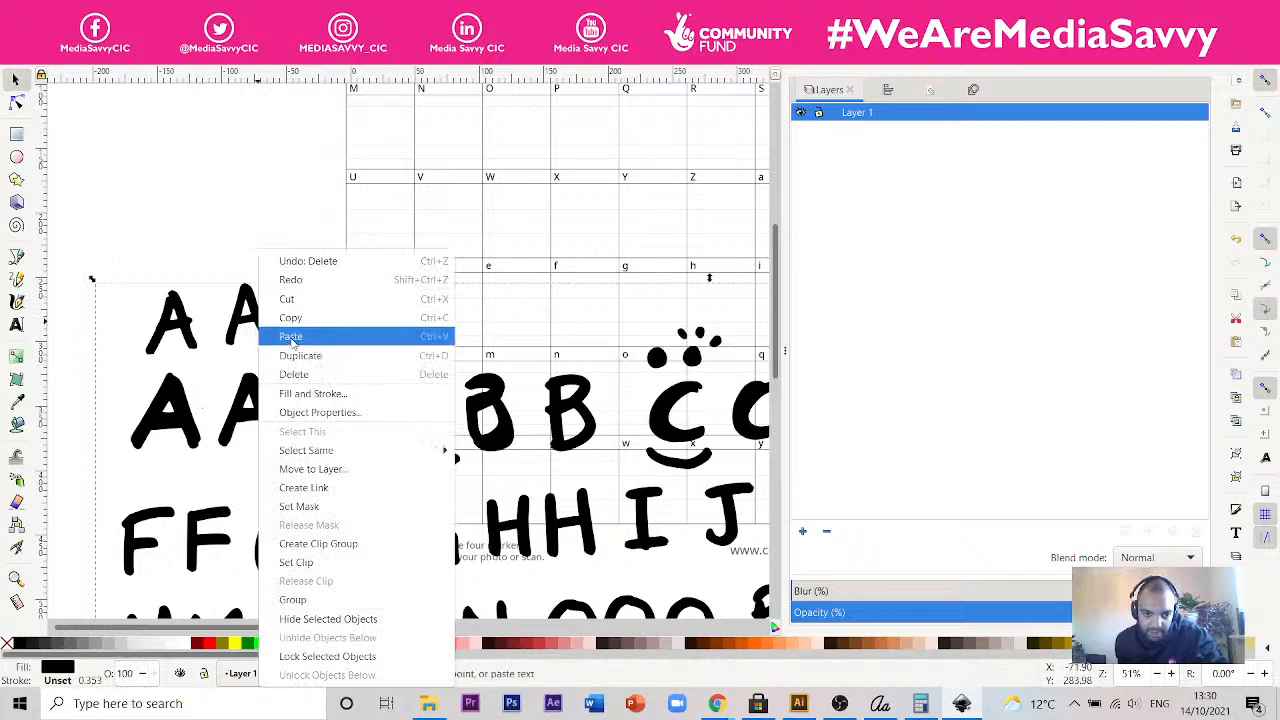
mouse_move(348, 453)
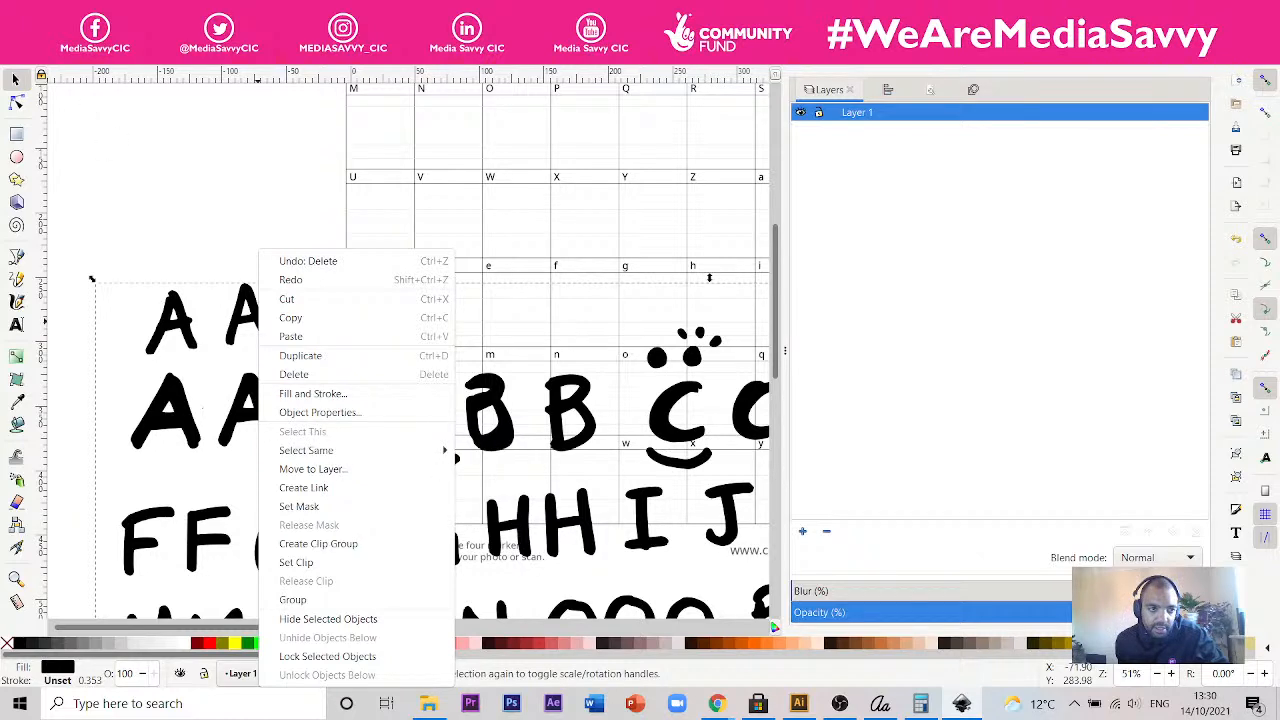
key(Escape)
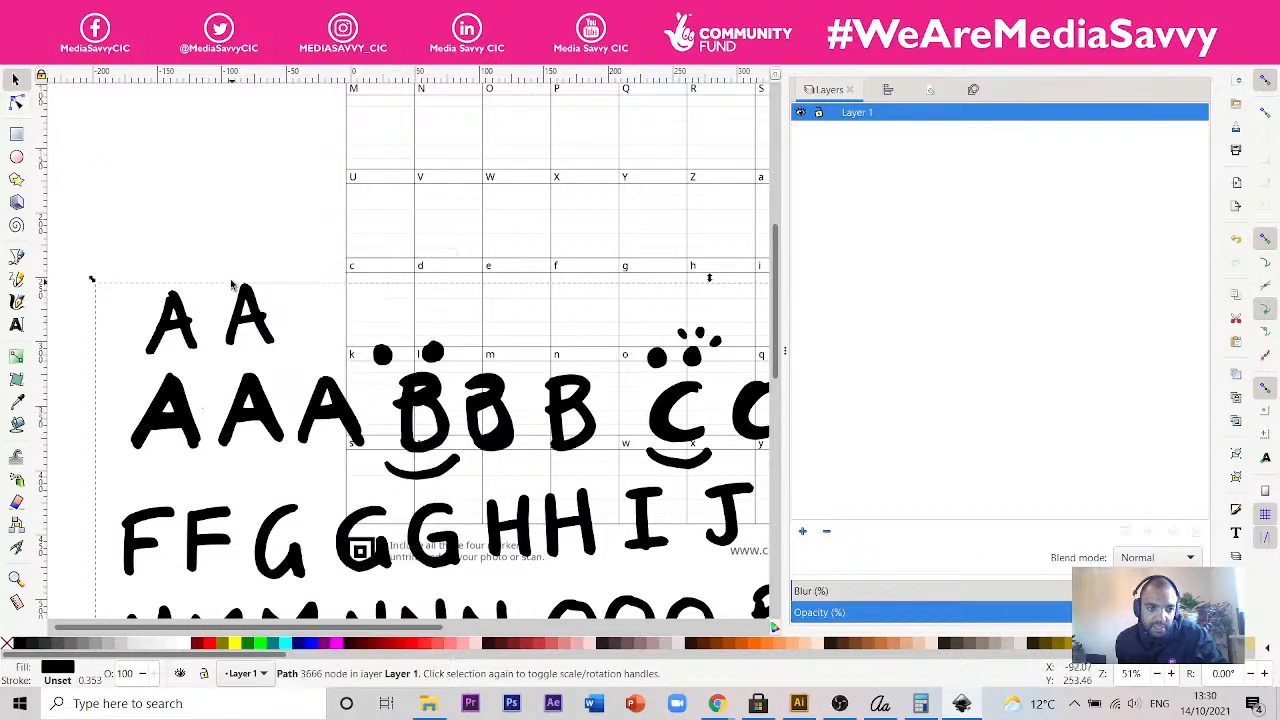
key(Escape)
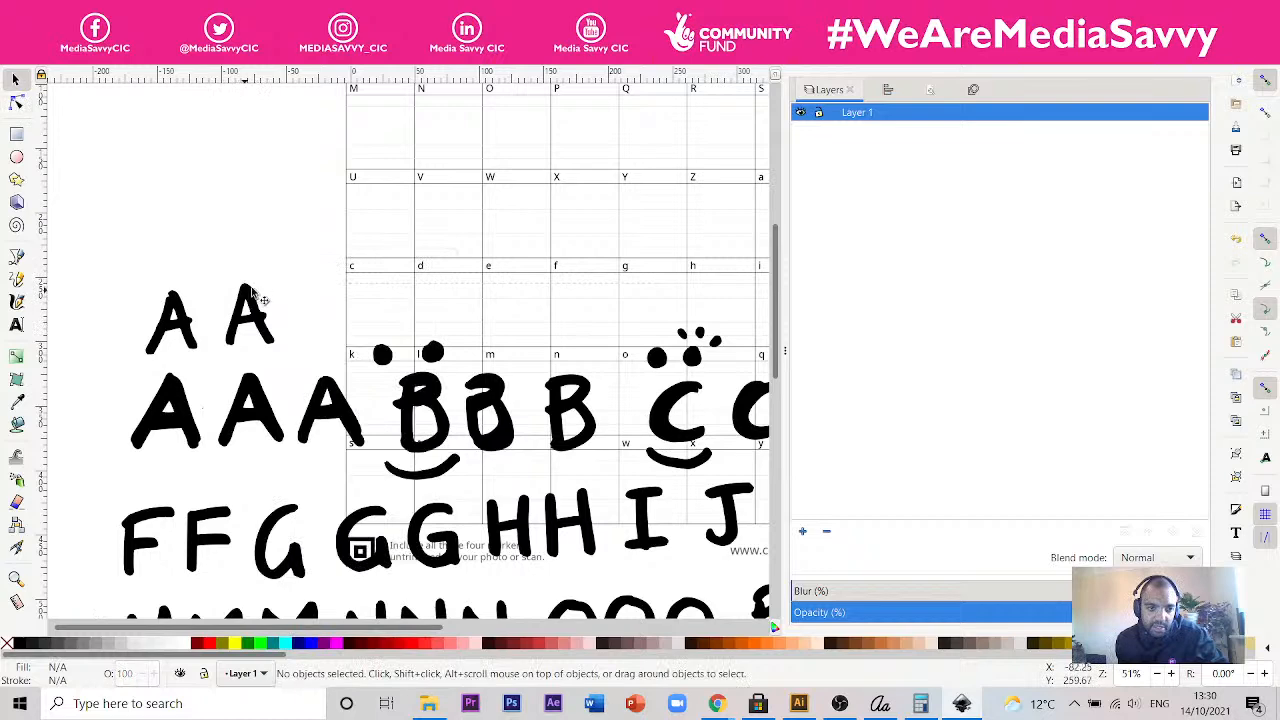
- Select the traced letters and try to ungroup them into separate objects
click(250, 296)
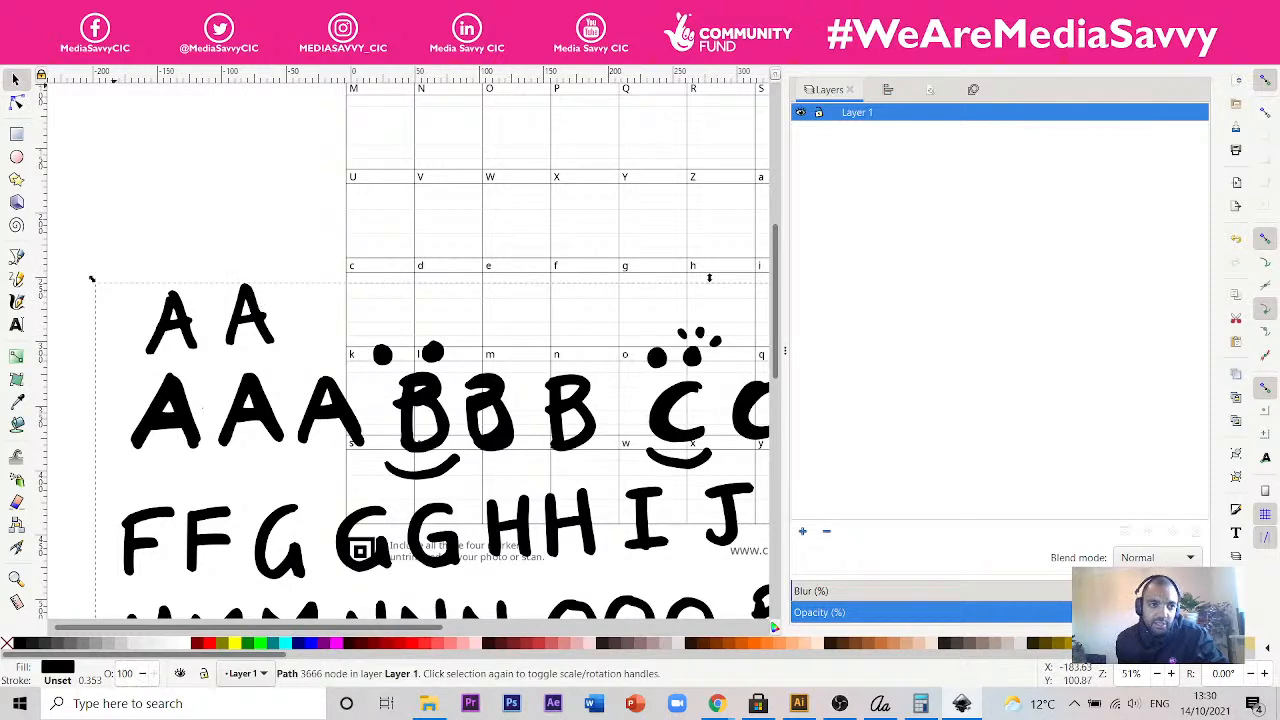
click(137, 28)
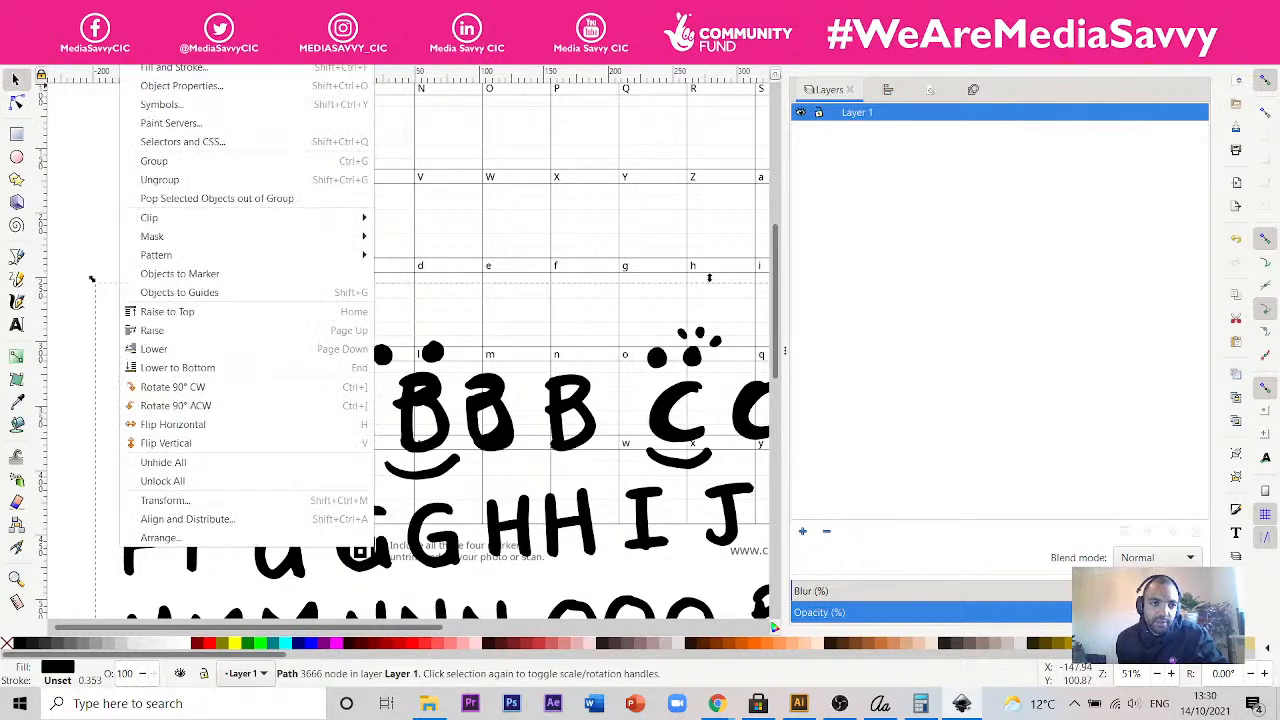
click(155, 181)
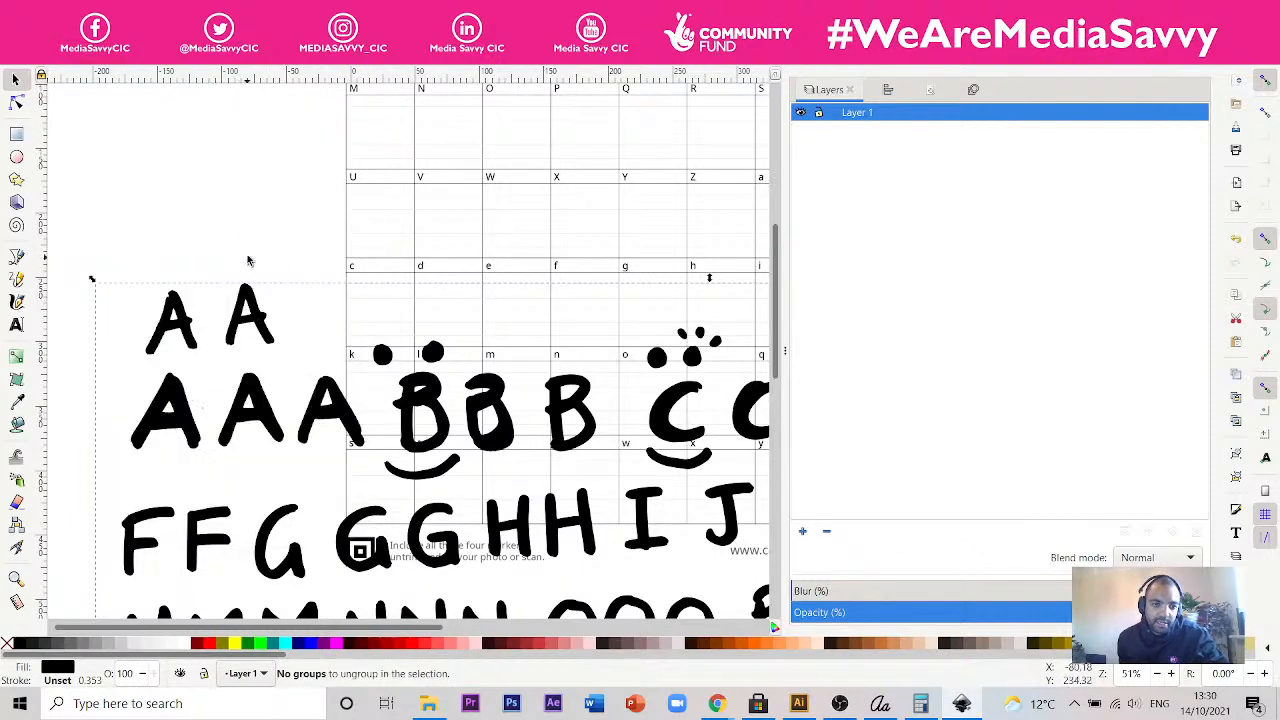
key(Escape)
- Try to convert the traced letters' stroke to a path and open the Trace Bitmap settings
click(262, 316)
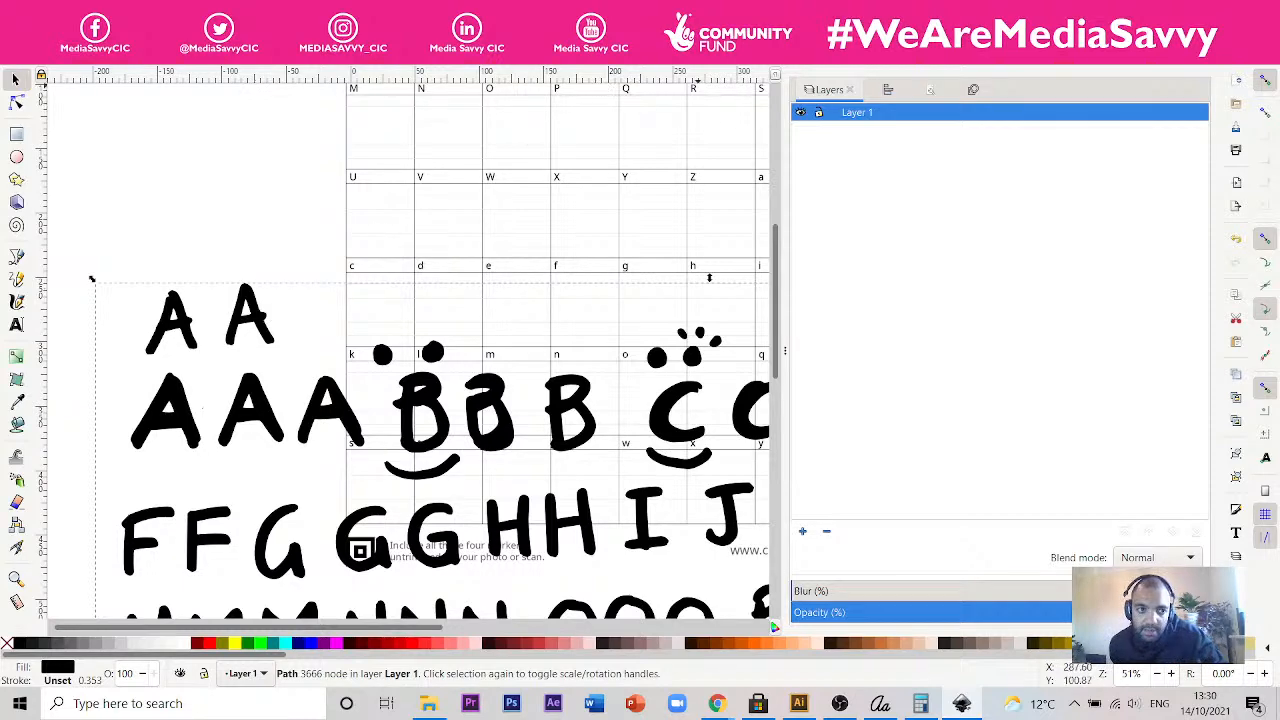
click(138, 30)
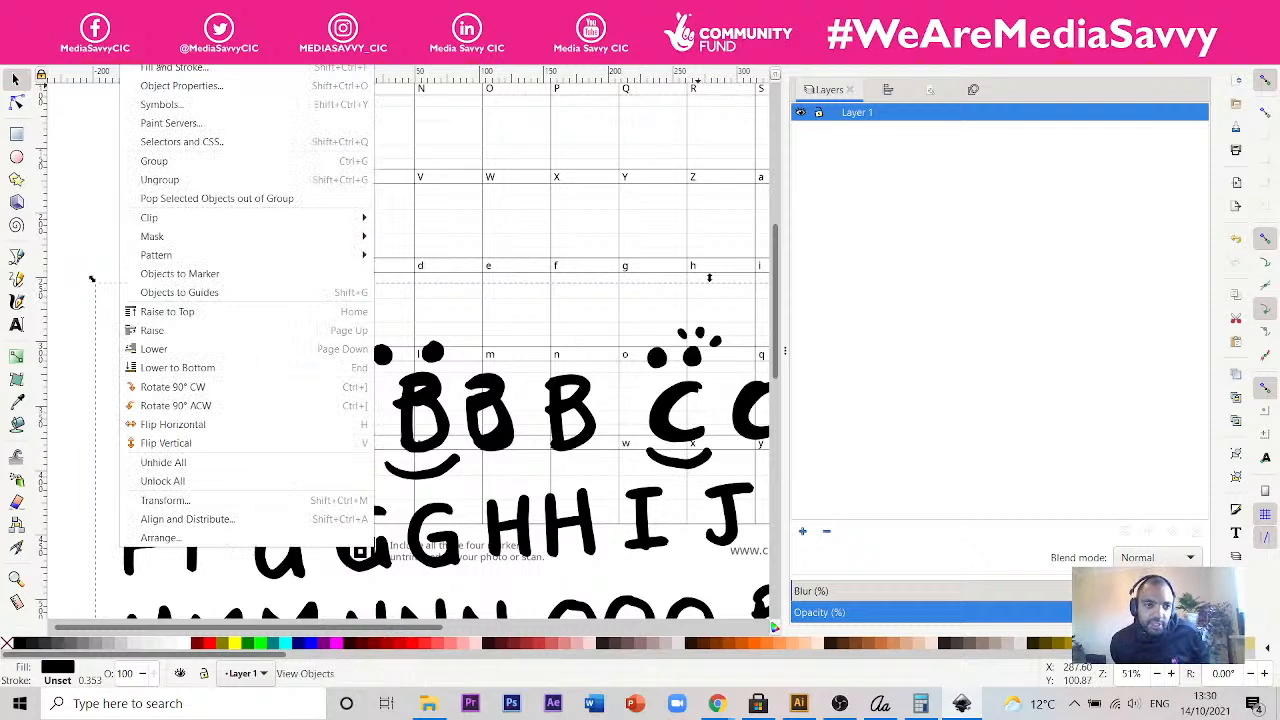
mouse_move(178, 30)
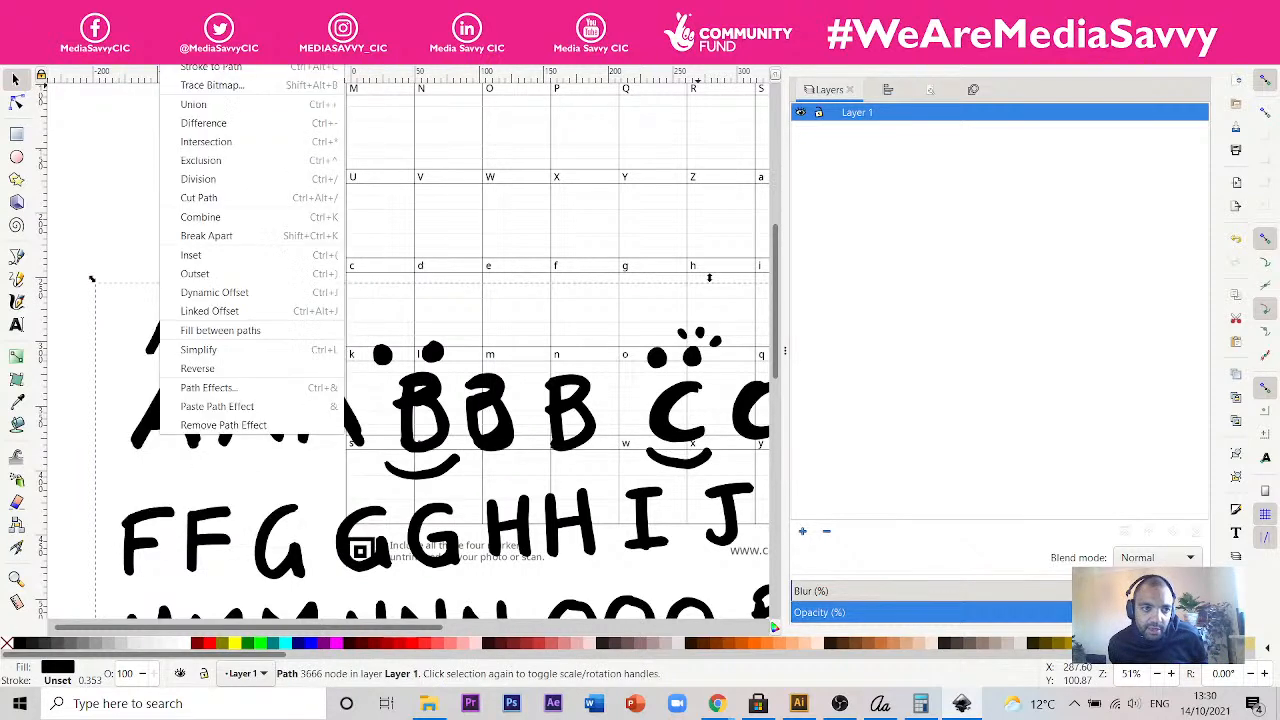
click(218, 72)
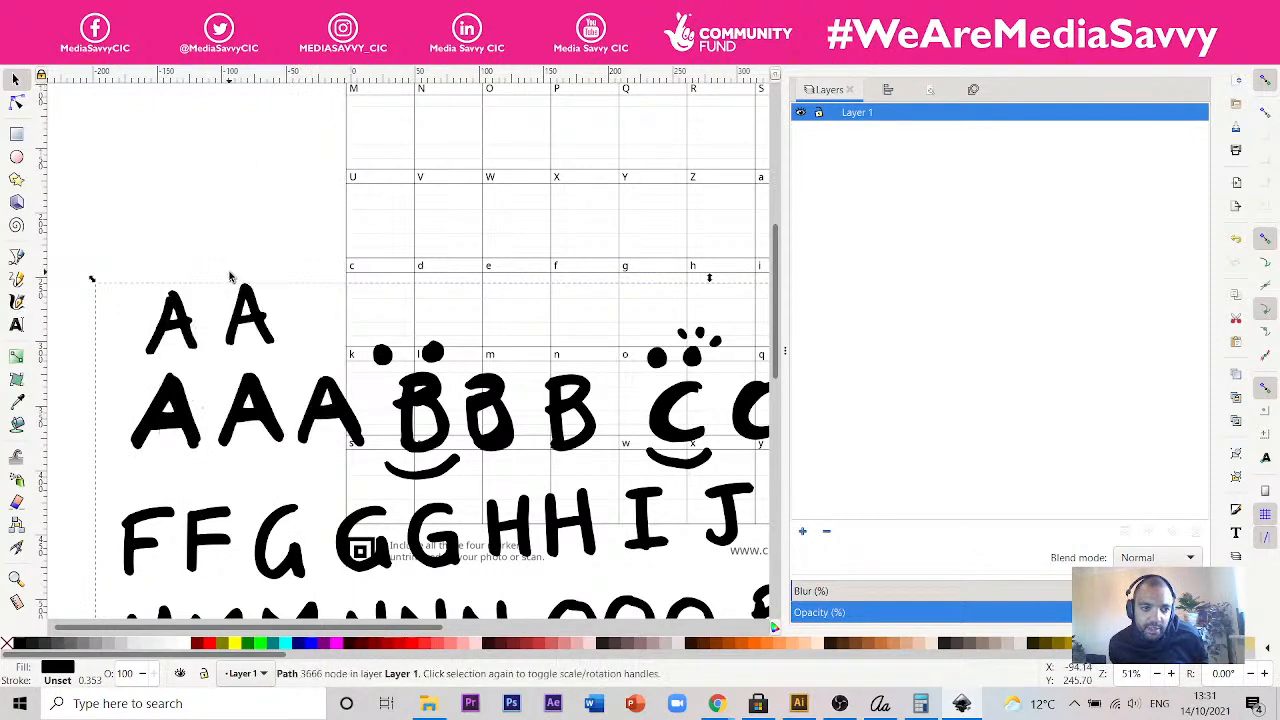
click(175, 28)
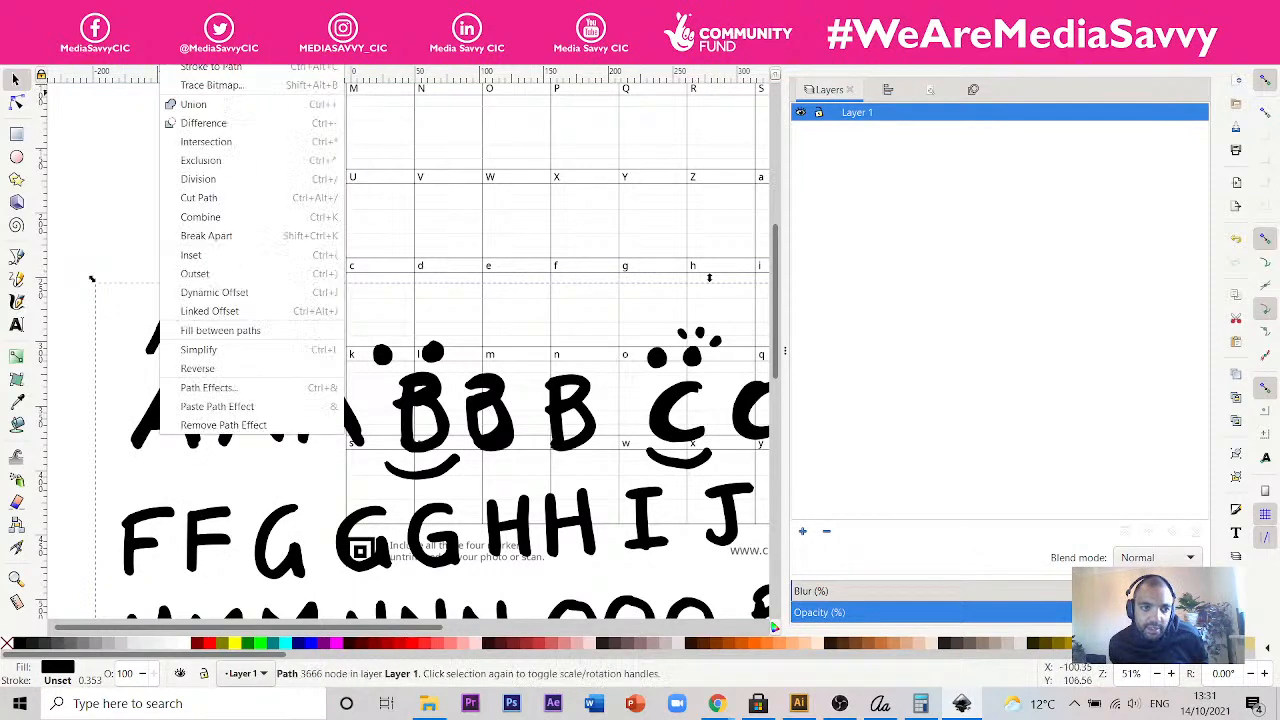
click(205, 85)
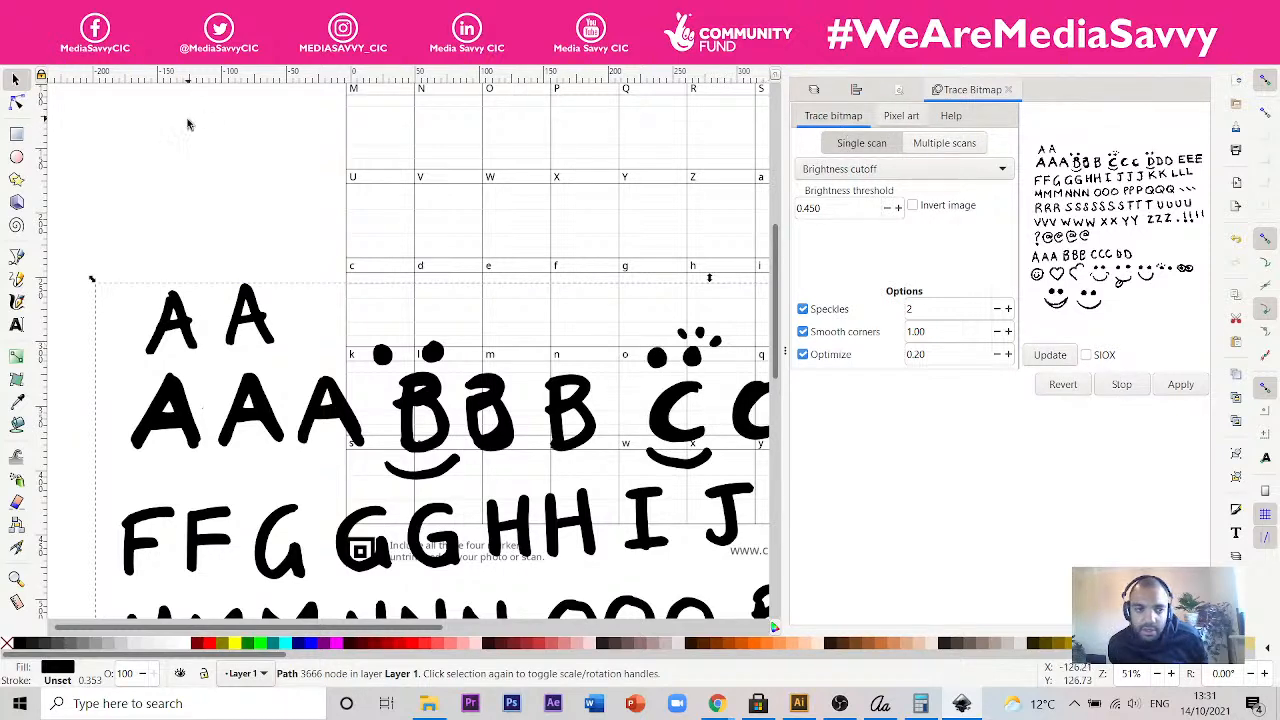
- Switch the traced letters to node editing so that their path nodes can be selected
double_click(177, 318)
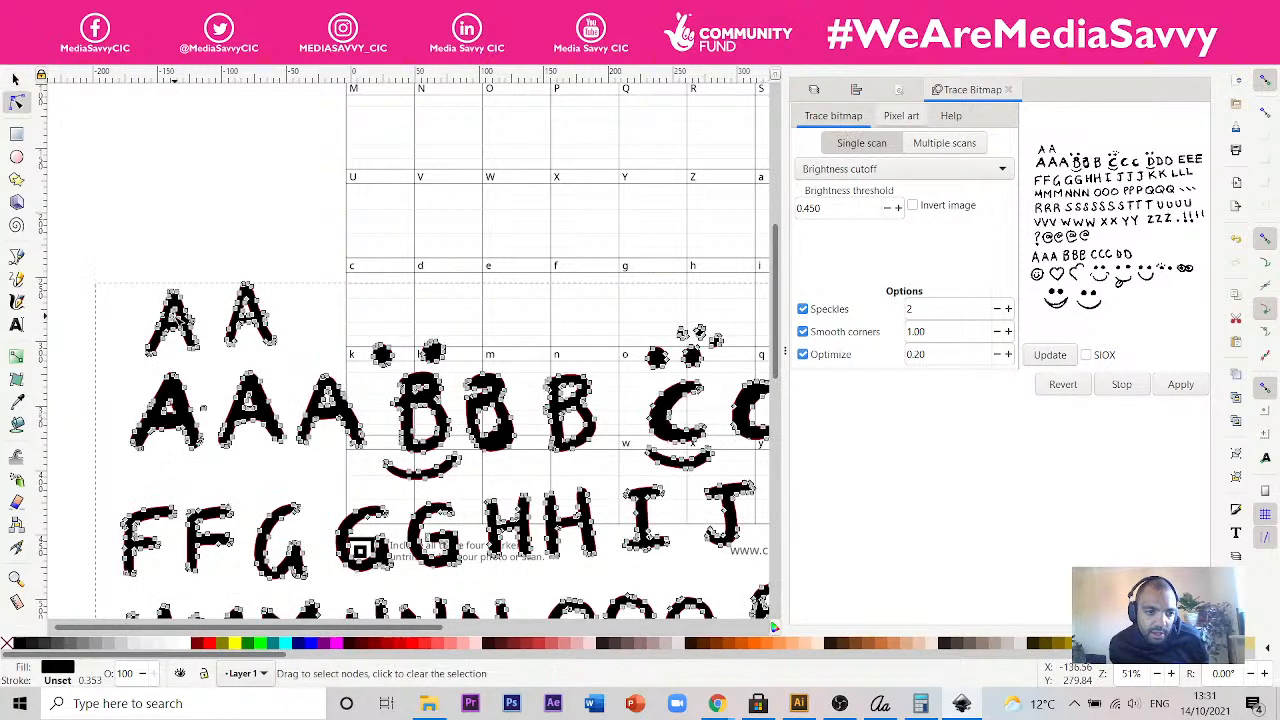
click(160, 213)
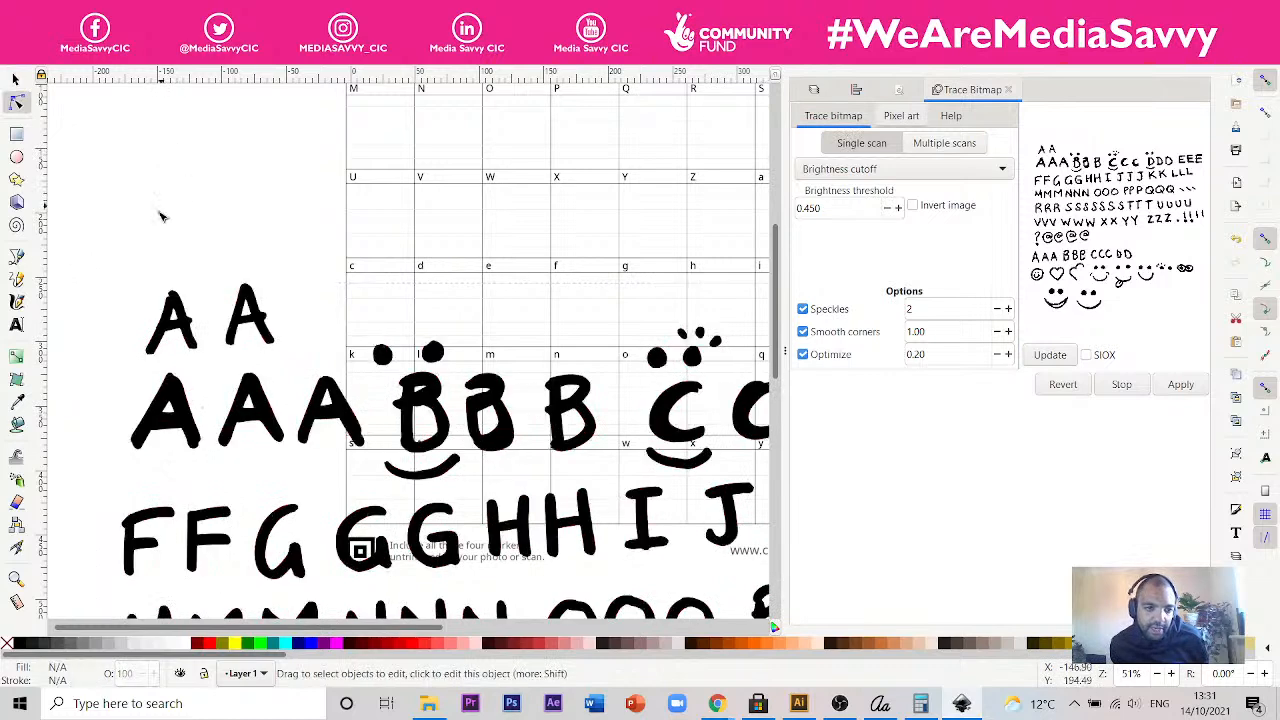
click(195, 343)
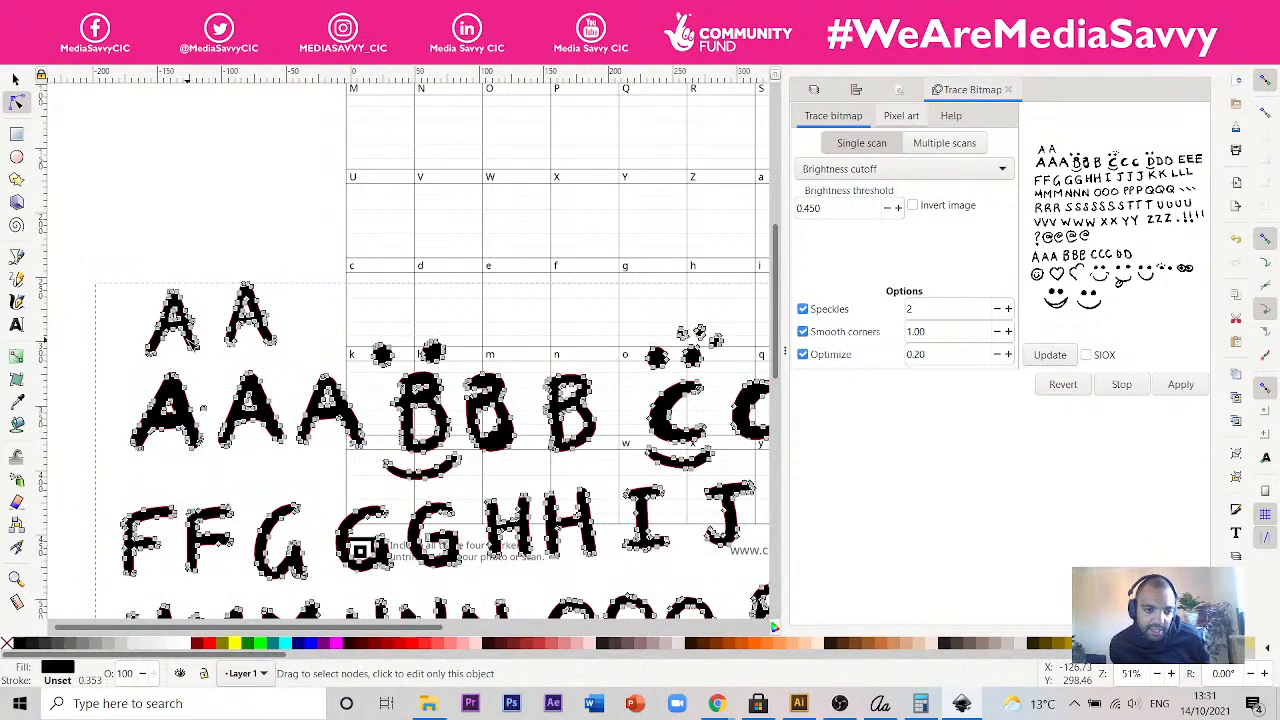
scroll(177, 329, up, 2)
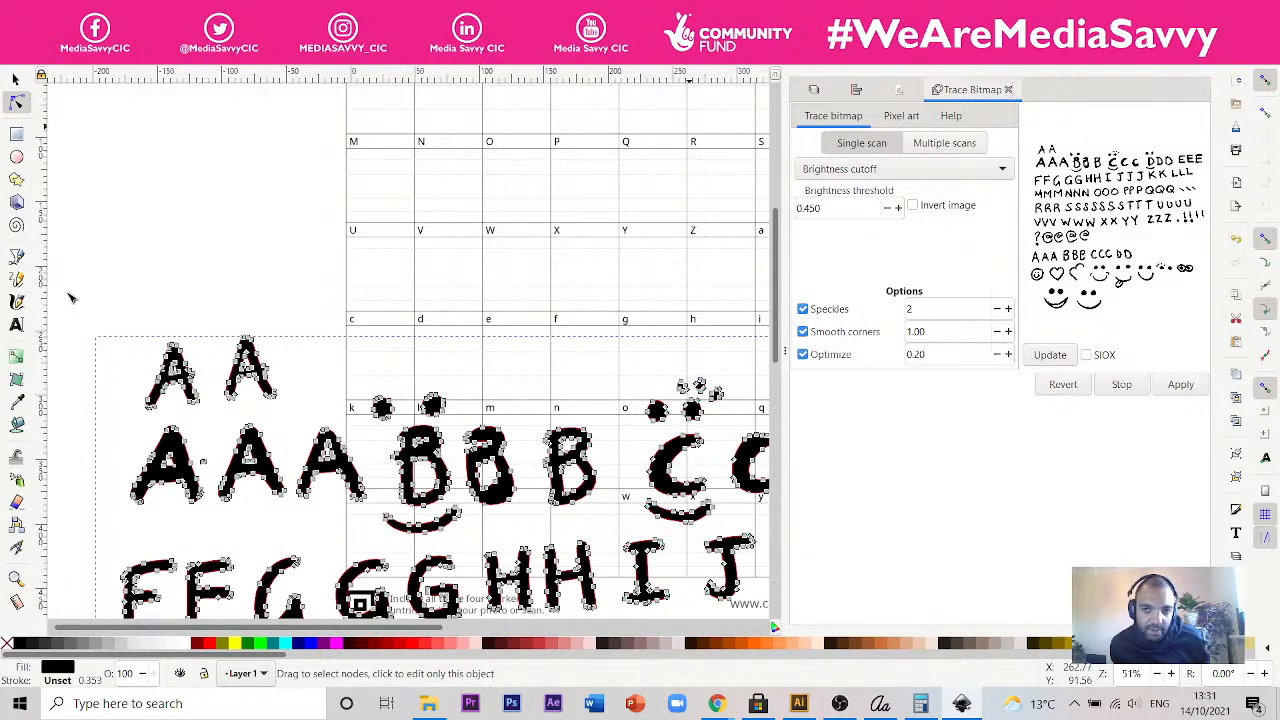
- Open the document properties and select all path nodes of the second small A in the traced letters' first row
key(ctrl+shift+d)
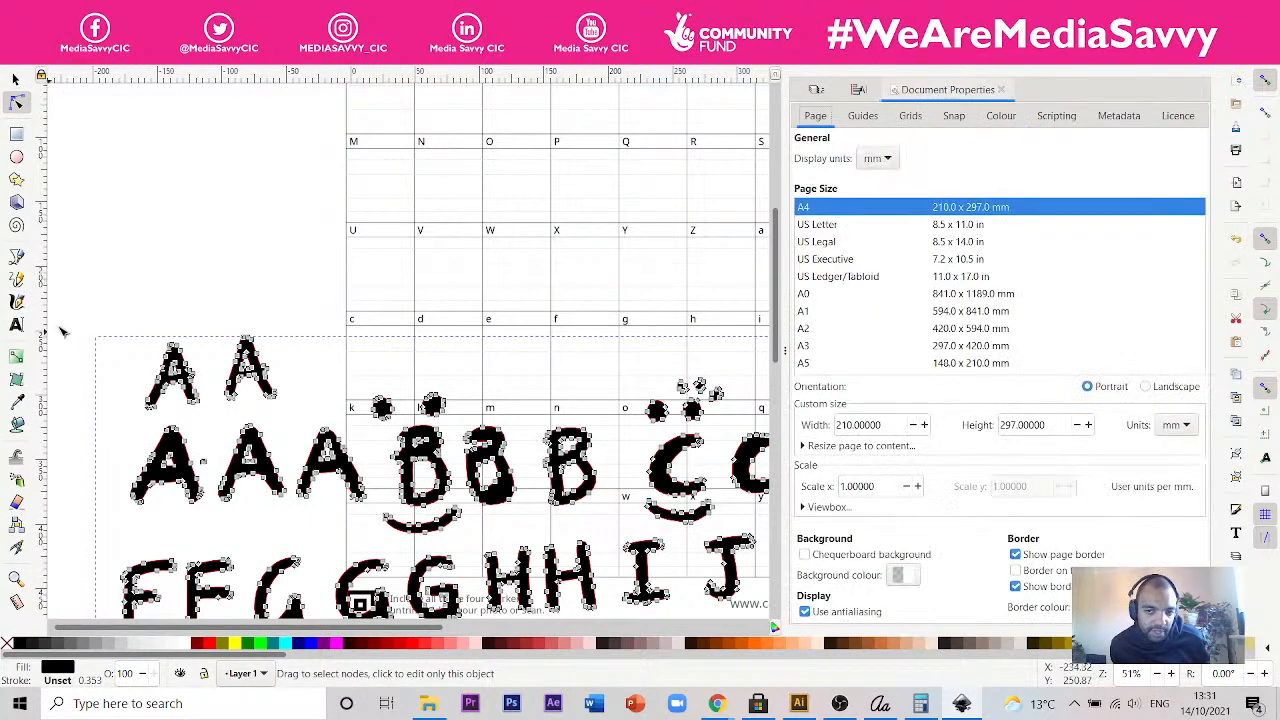
click(16, 101)
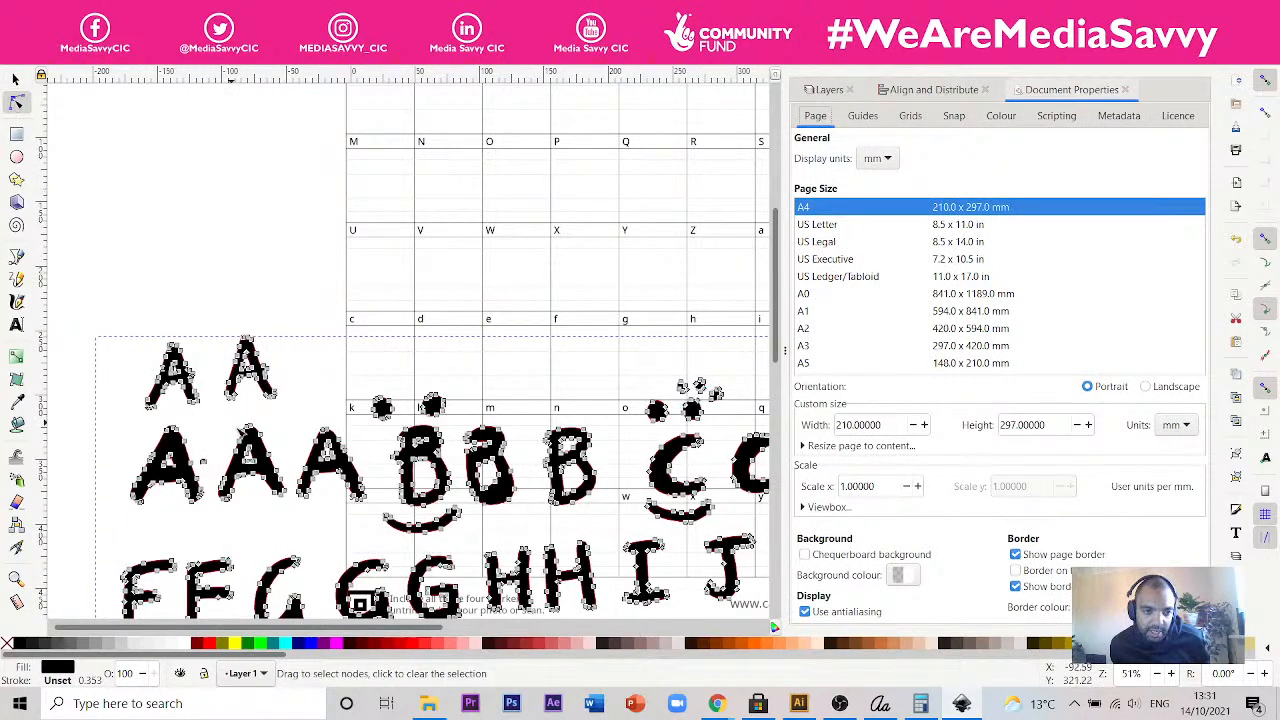
click(295, 418)
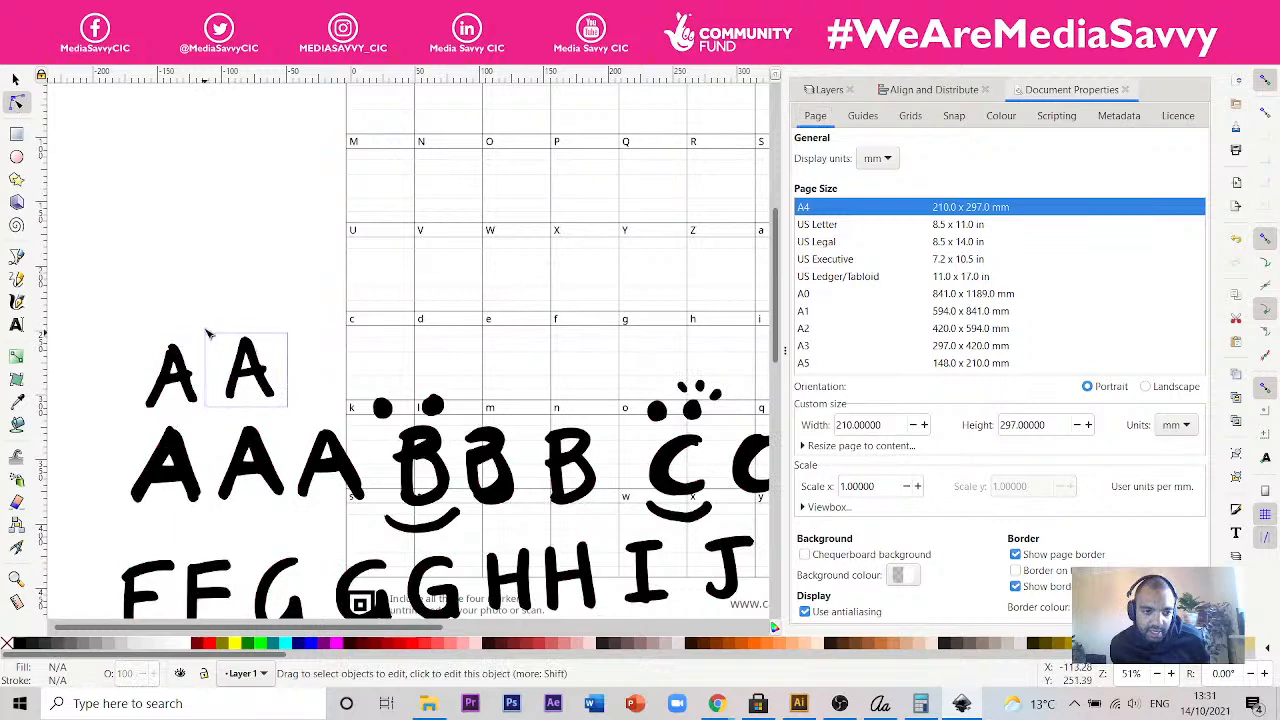
click(245, 352)
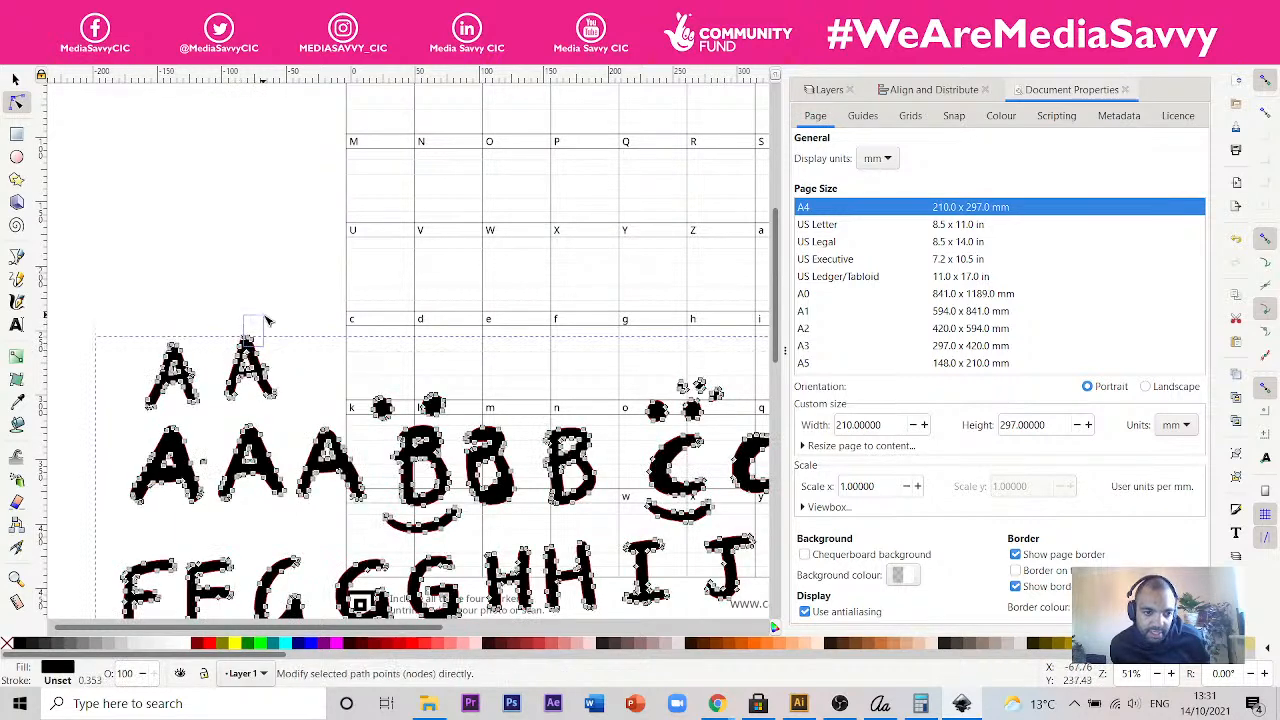
drag(286, 418, 190, 320)
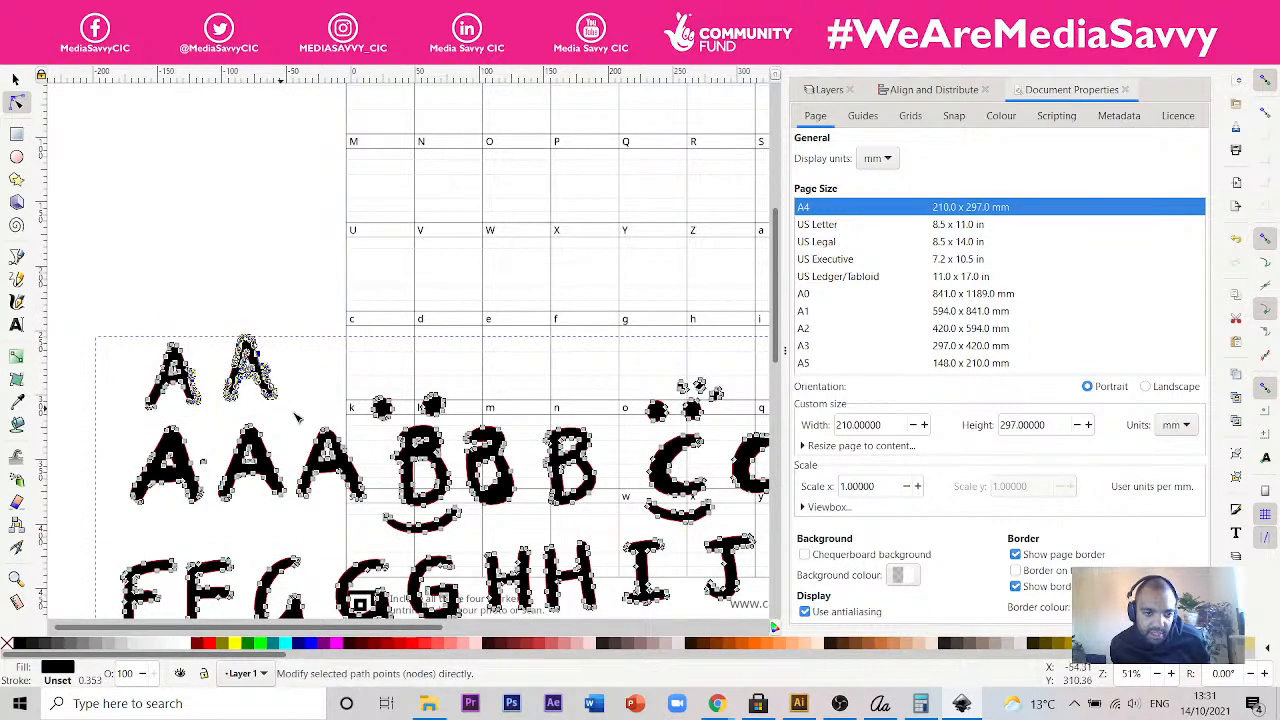
- Copy all path nodes of the second small A and paste a duplicate of the letter above the traced letters
drag(297, 410, 214, 329)
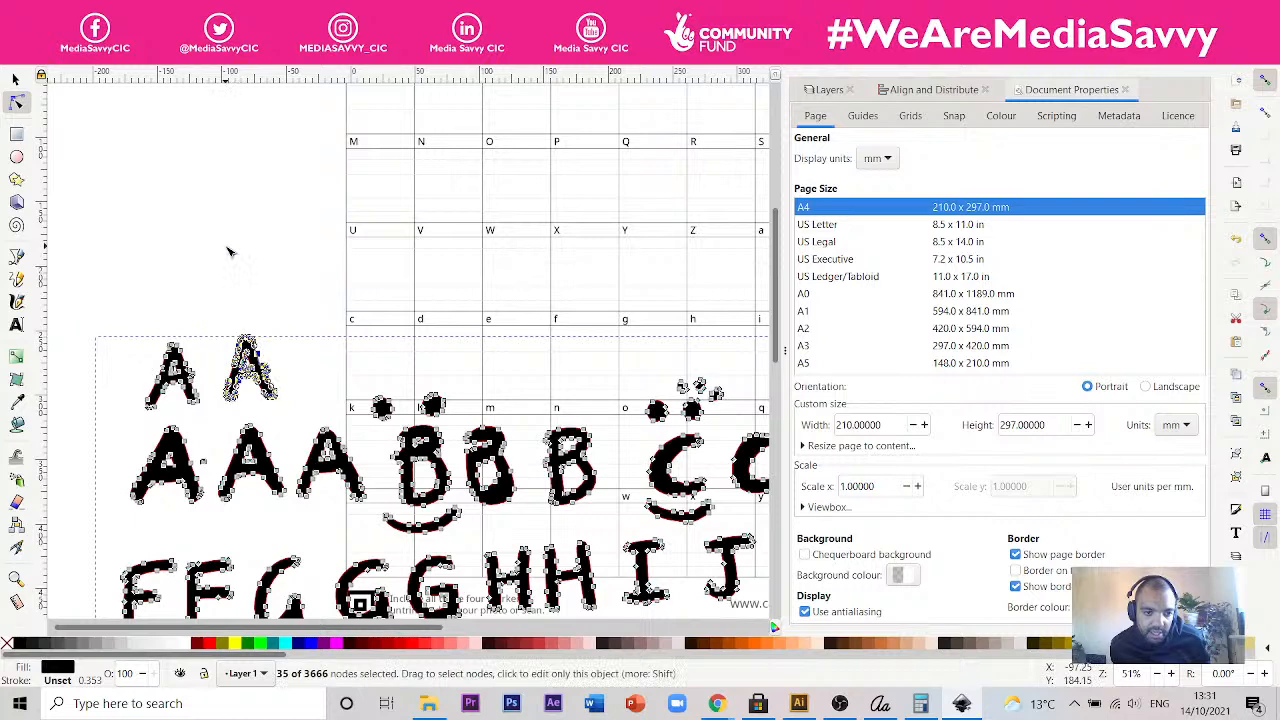
click(38, 29)
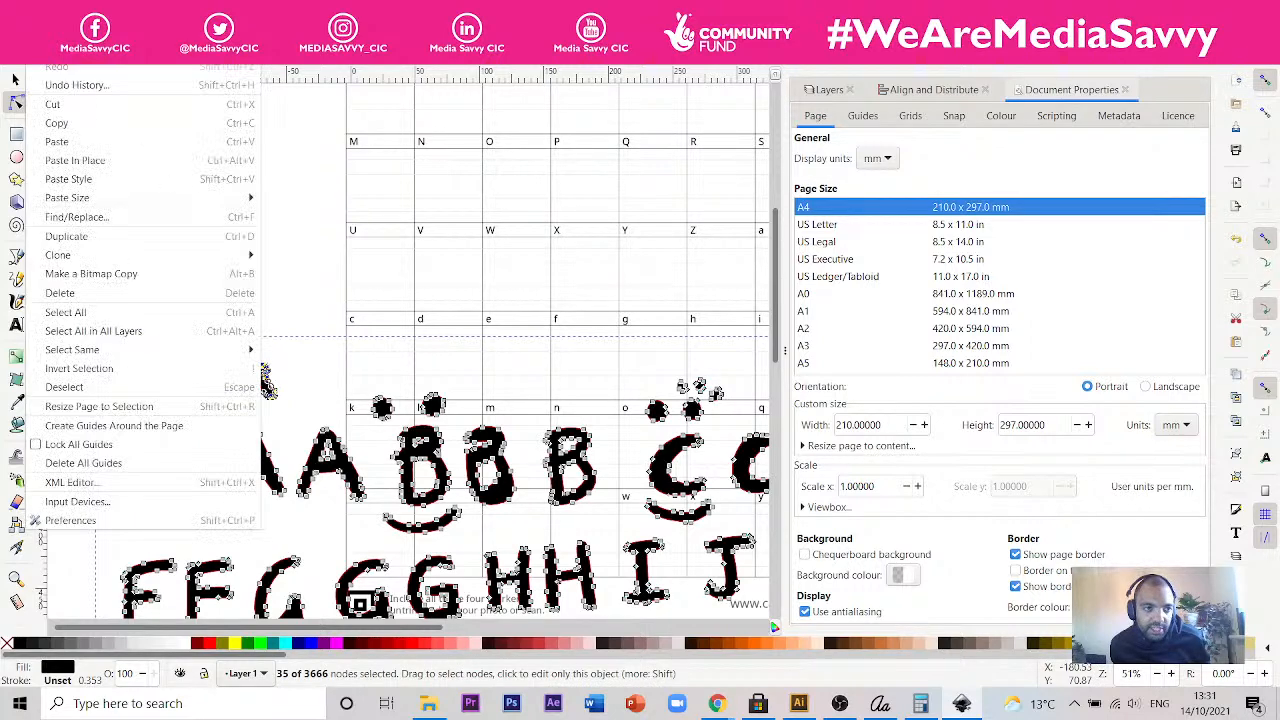
click(86, 128)
click(217, 225)
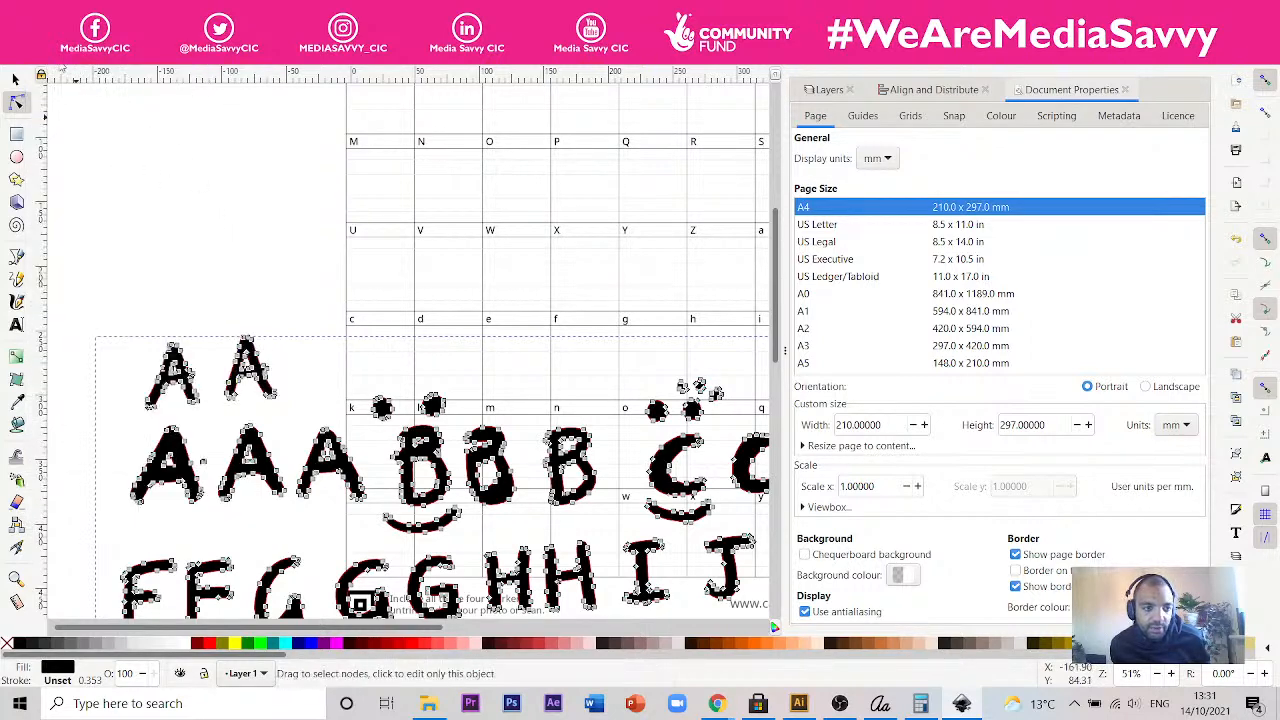
click(38, 29)
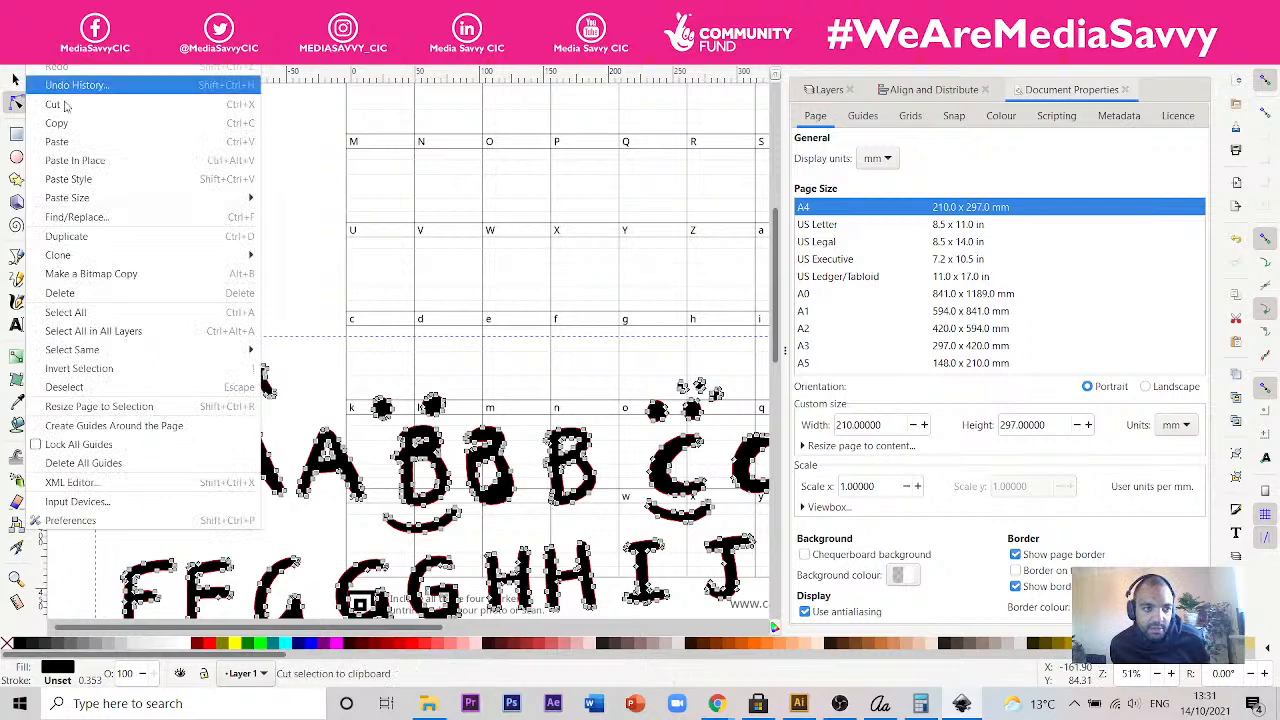
click(91, 147)
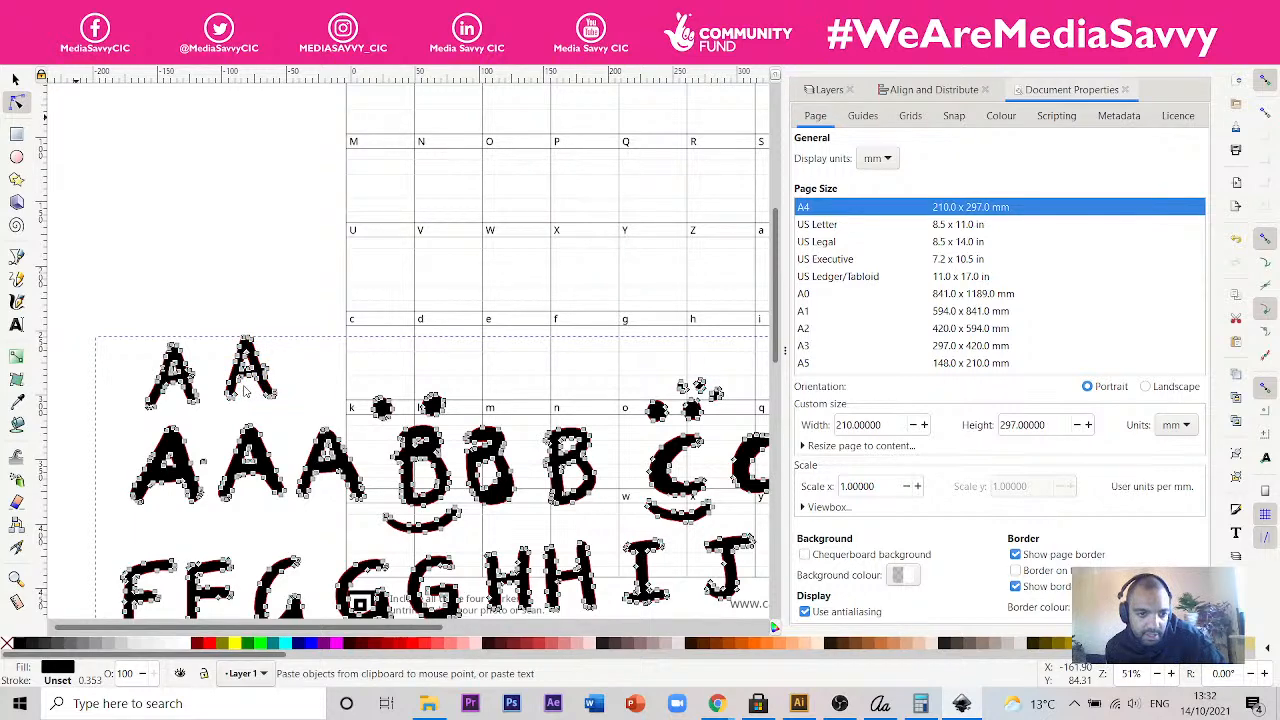
scroll(244, 385, up, 4)
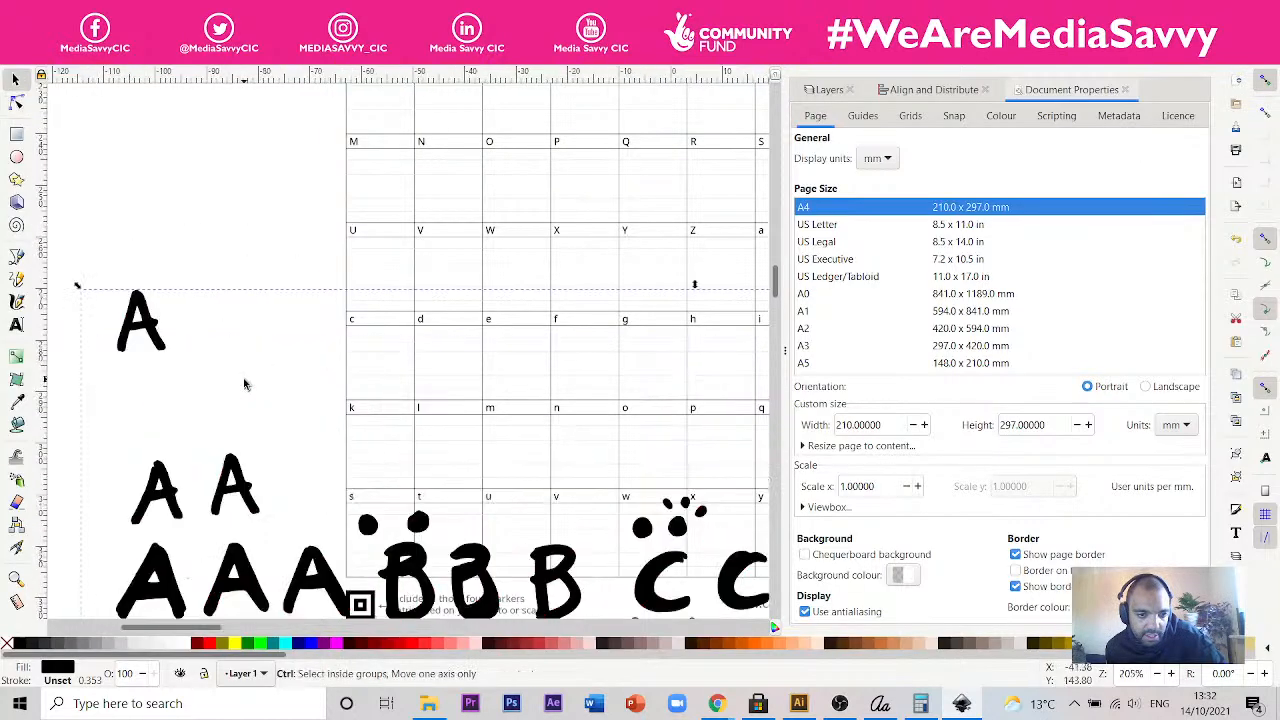
scroll(244, 385, down, 4)
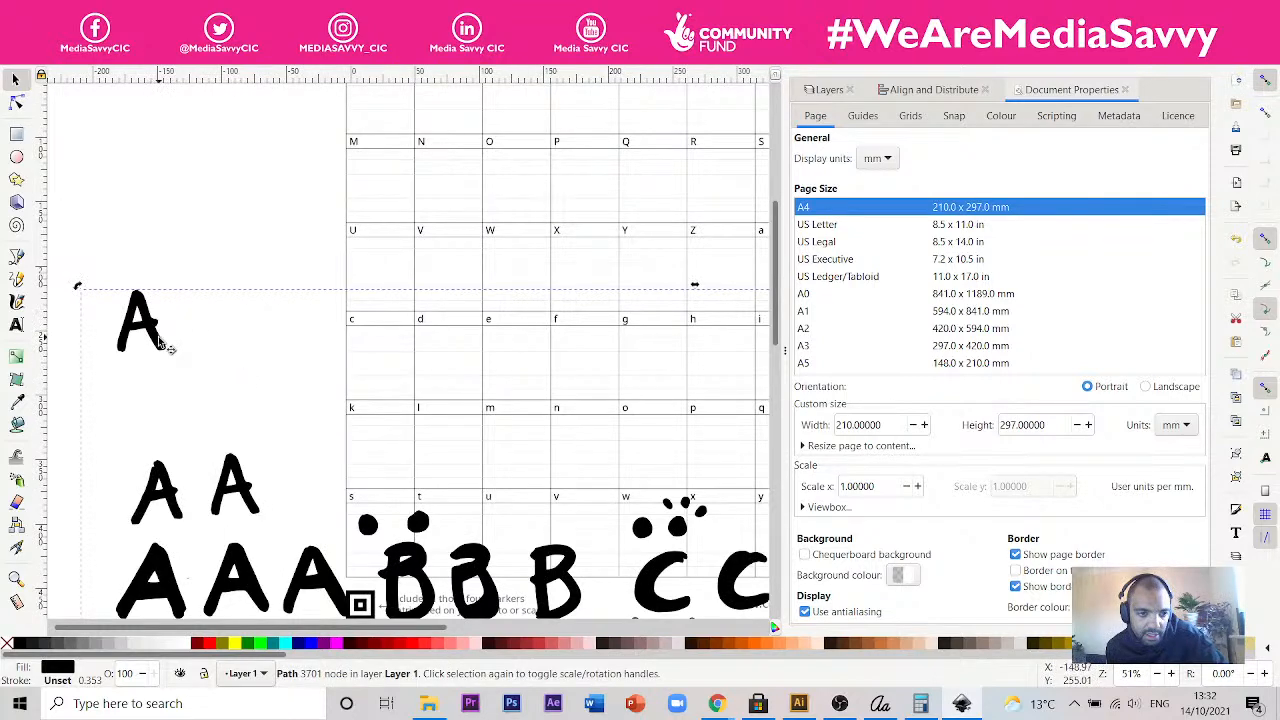
- Select all path nodes of the pasted A and delete them from the traced letters' path
key(n)
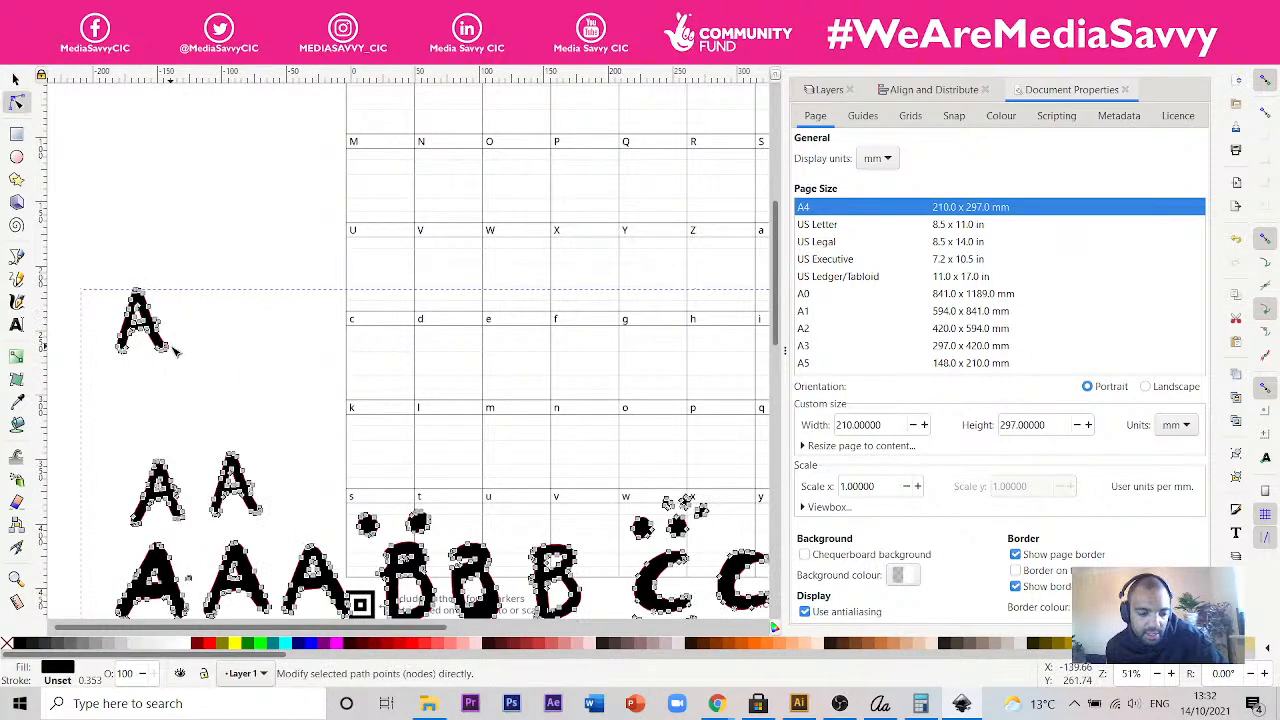
drag(189, 371, 93, 278)
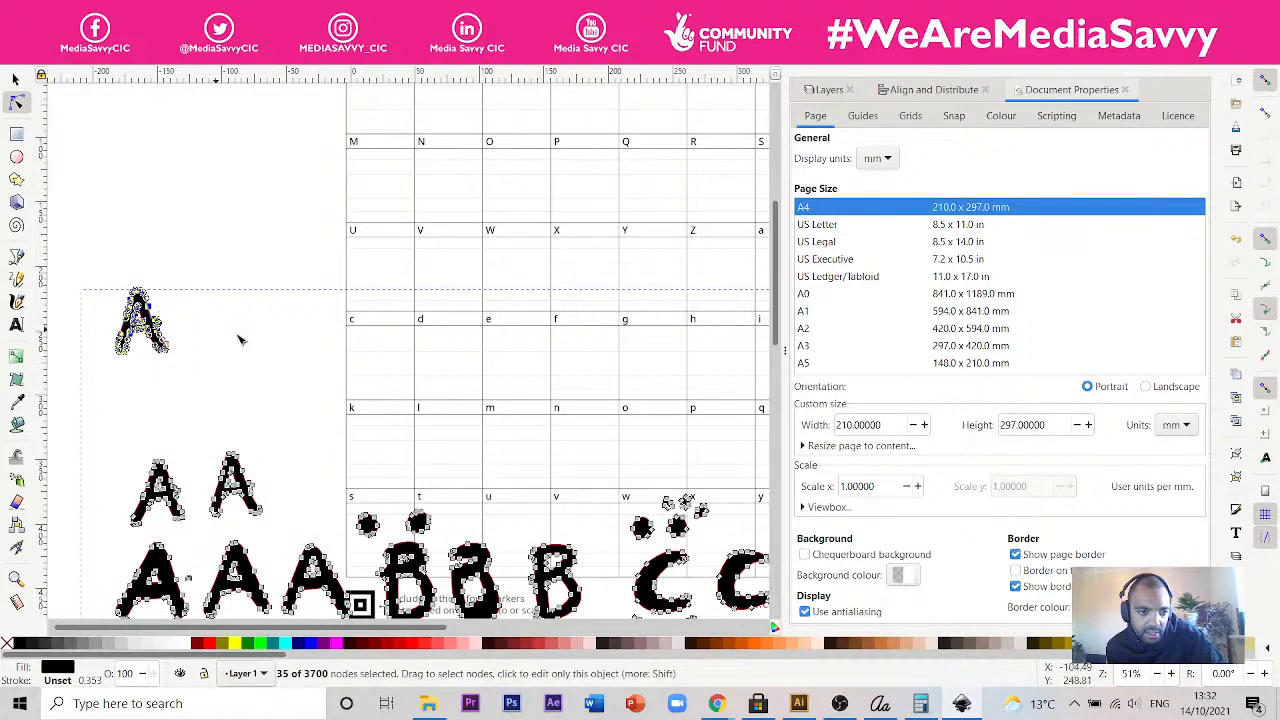
key(Delete)
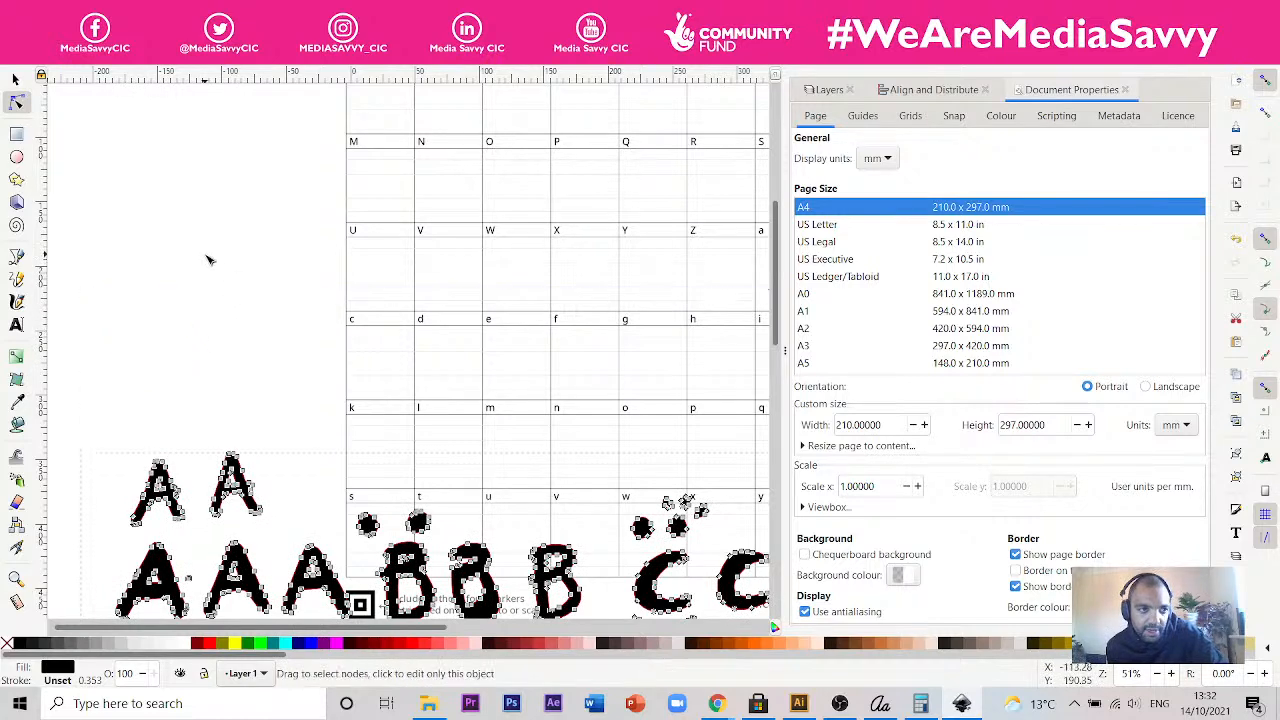
click(206, 257)
- Paste the copied A as a separate object above the traced letters, try to ungroup it, and shift it slightly
click(15, 79)
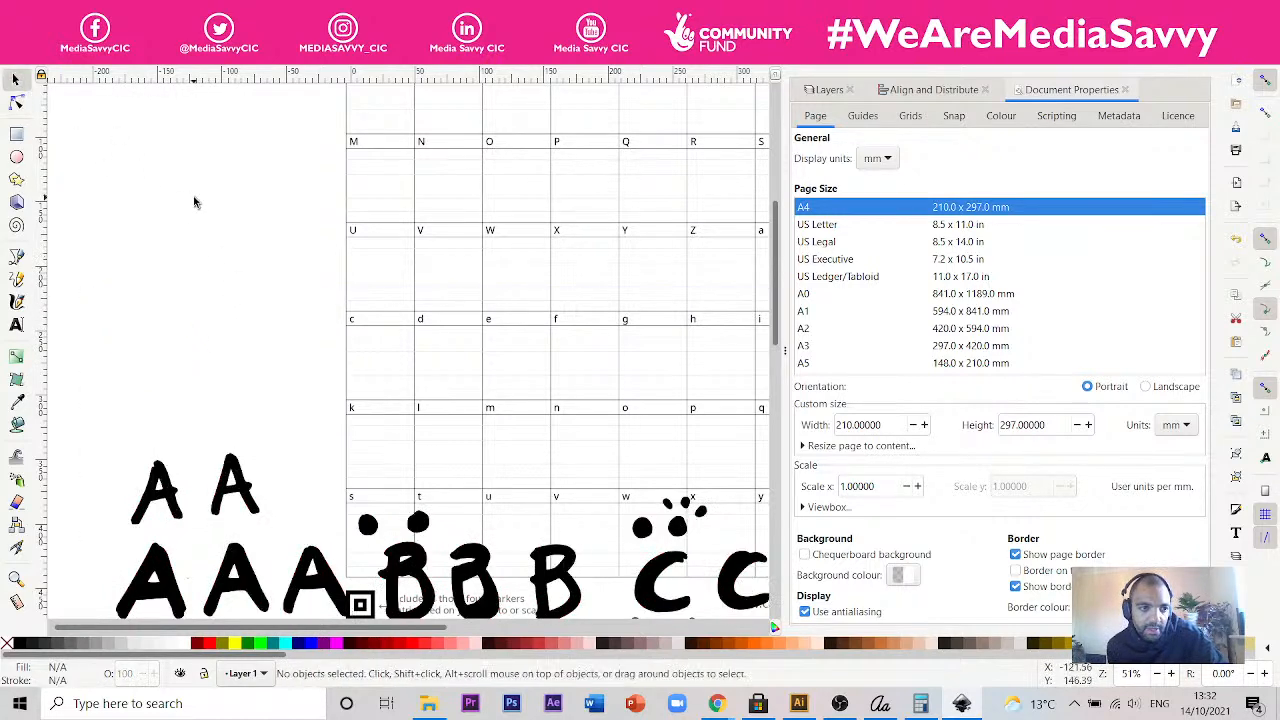
key(ctrl+v)
key(ctrl+shift+g)
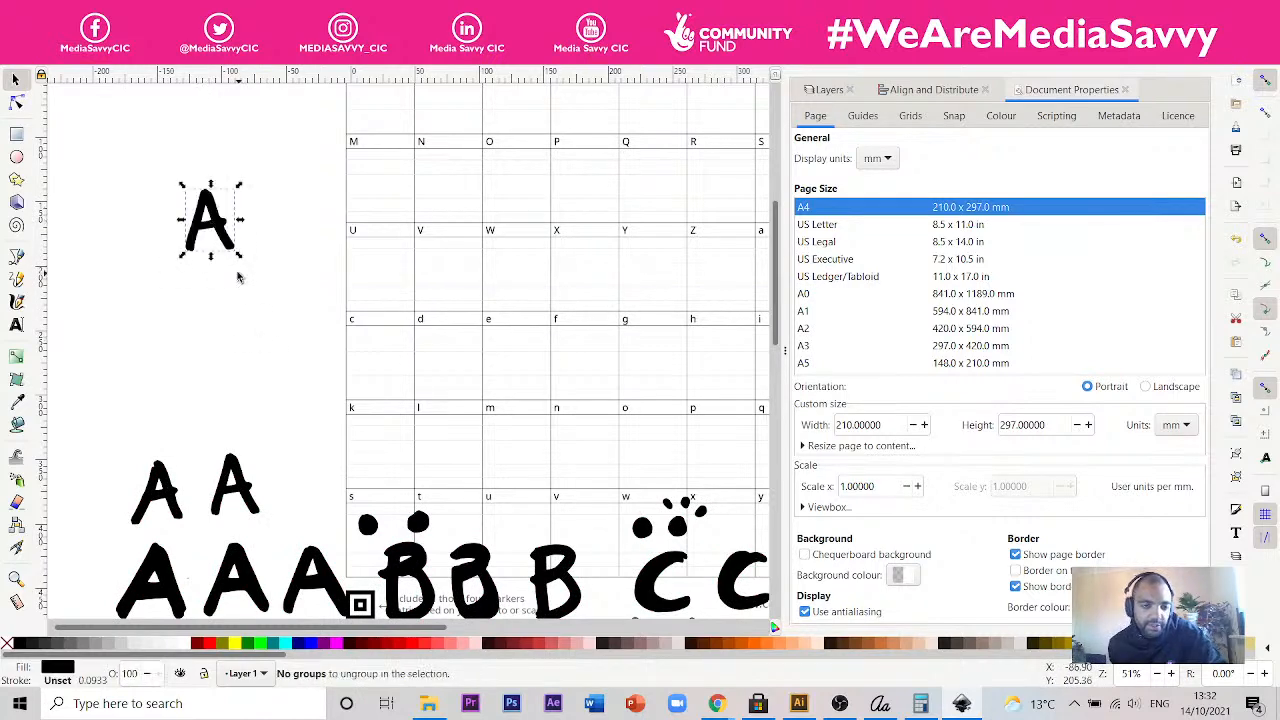
drag(225, 233, 250, 237)
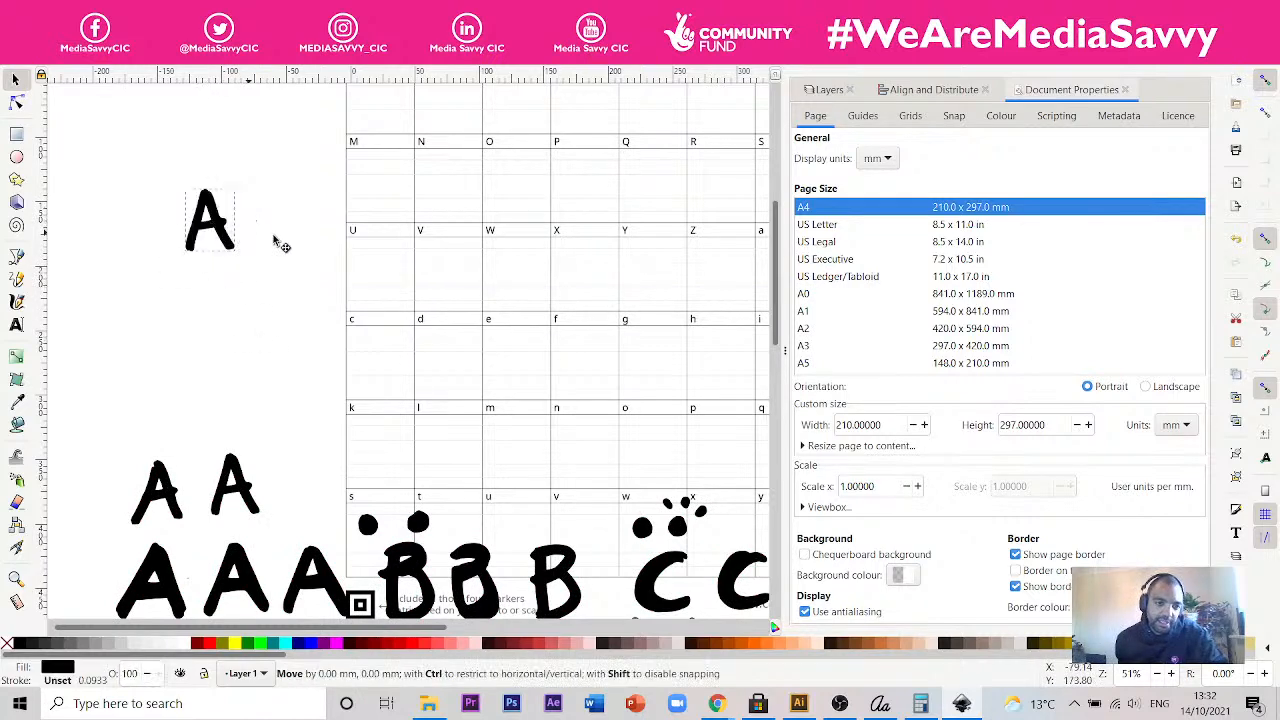
- Switch the traced letters to node editing and select all path nodes of the first small A
click(17, 104)
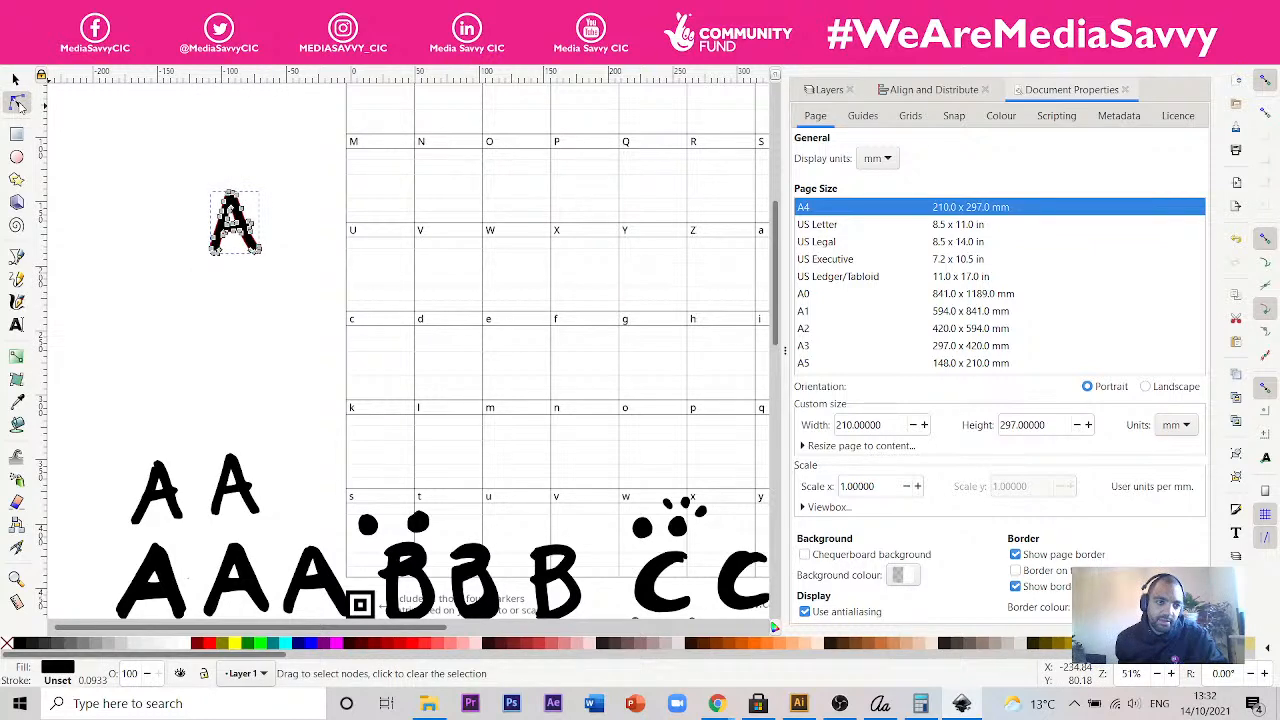
click(180, 512)
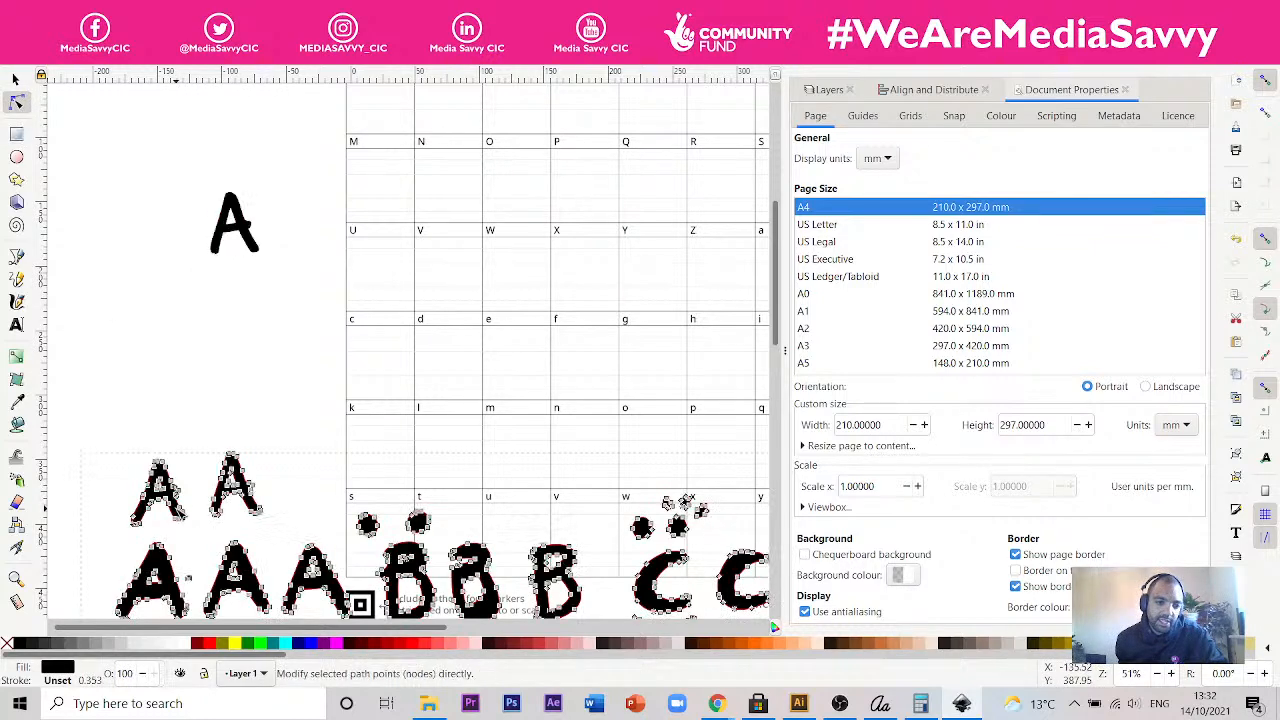
drag(197, 529, 107, 460)
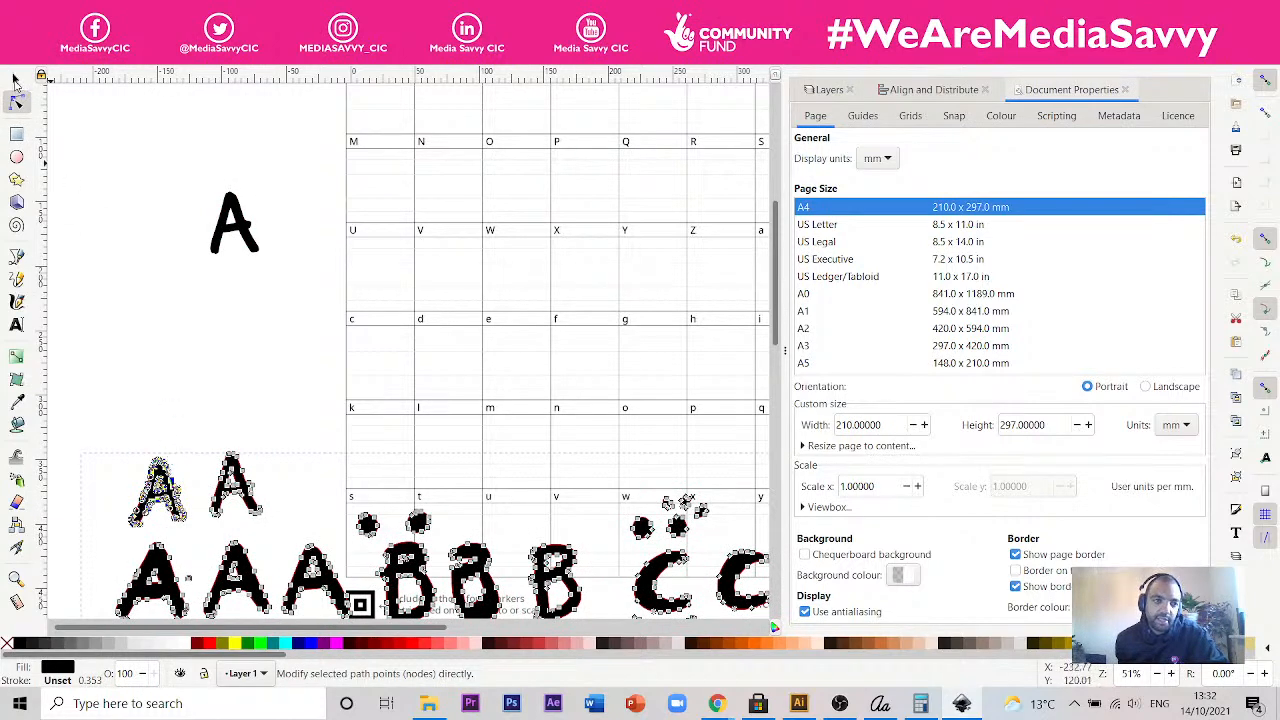
- Move the separate A onto the Calligraphr template, into the cell labelled B
click(15, 79)
click(253, 242)
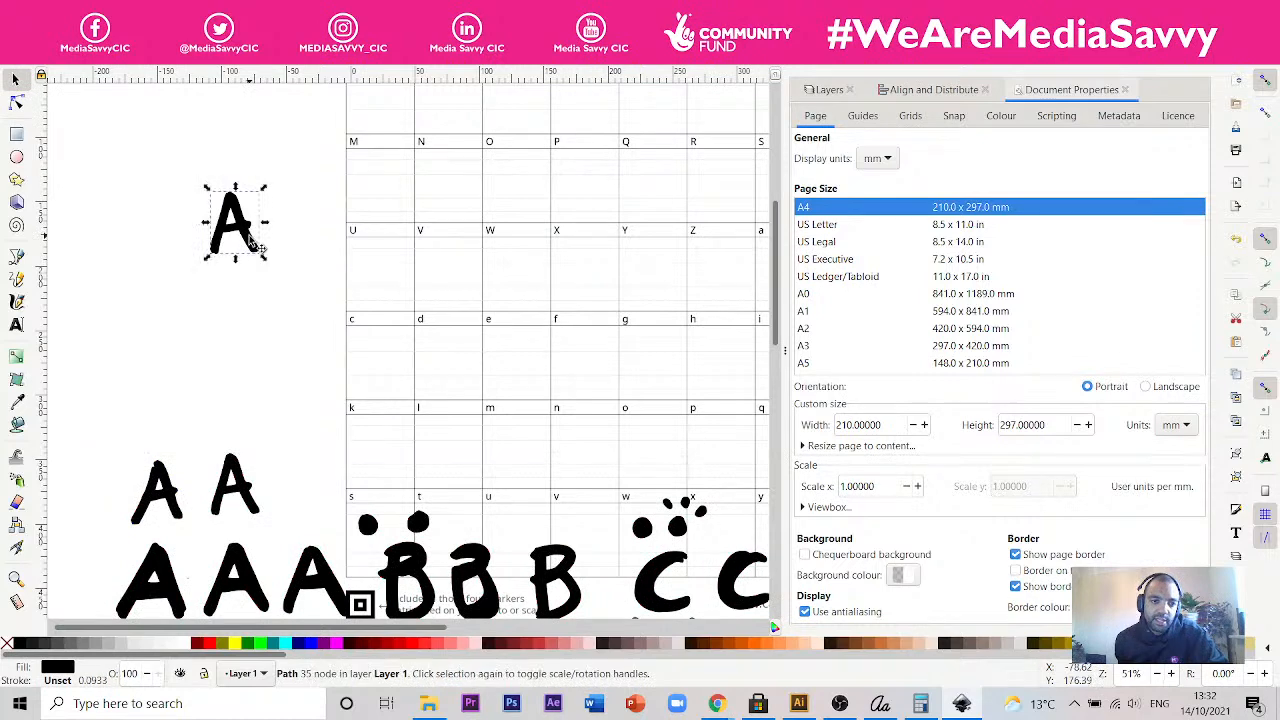
drag(253, 242, 472, 209)
key(space)
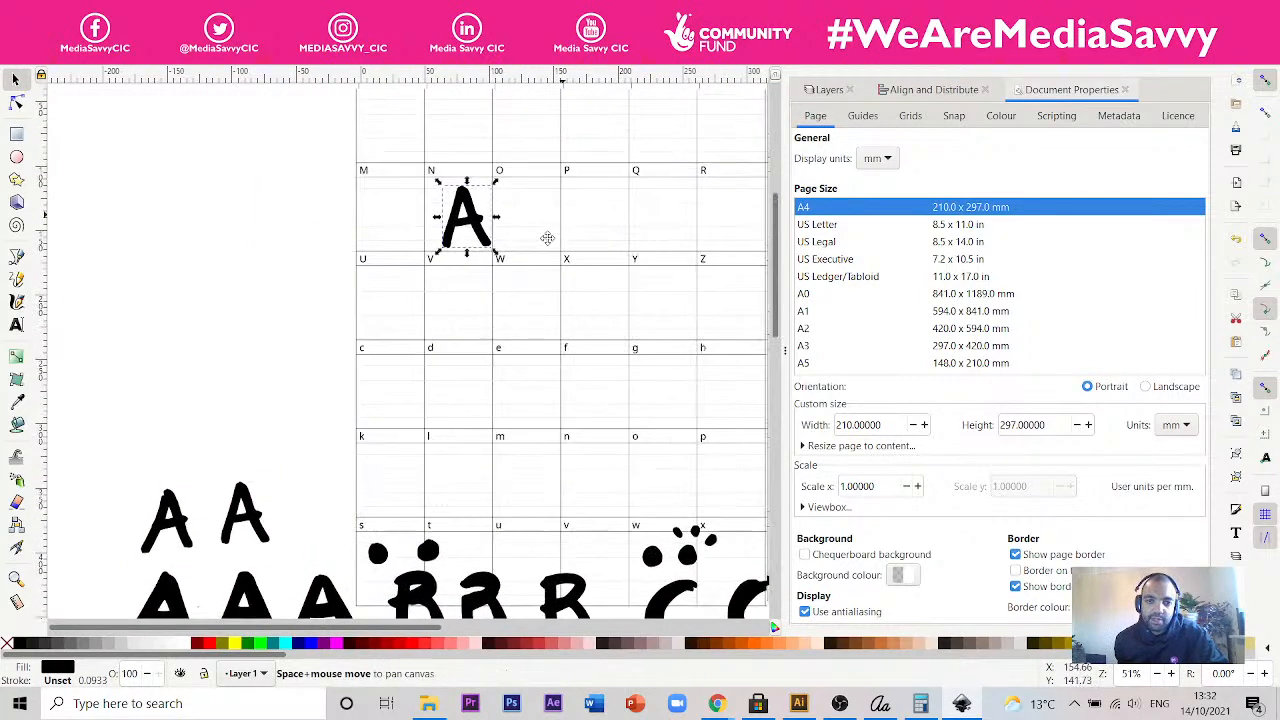
drag(547, 238, 474, 423)
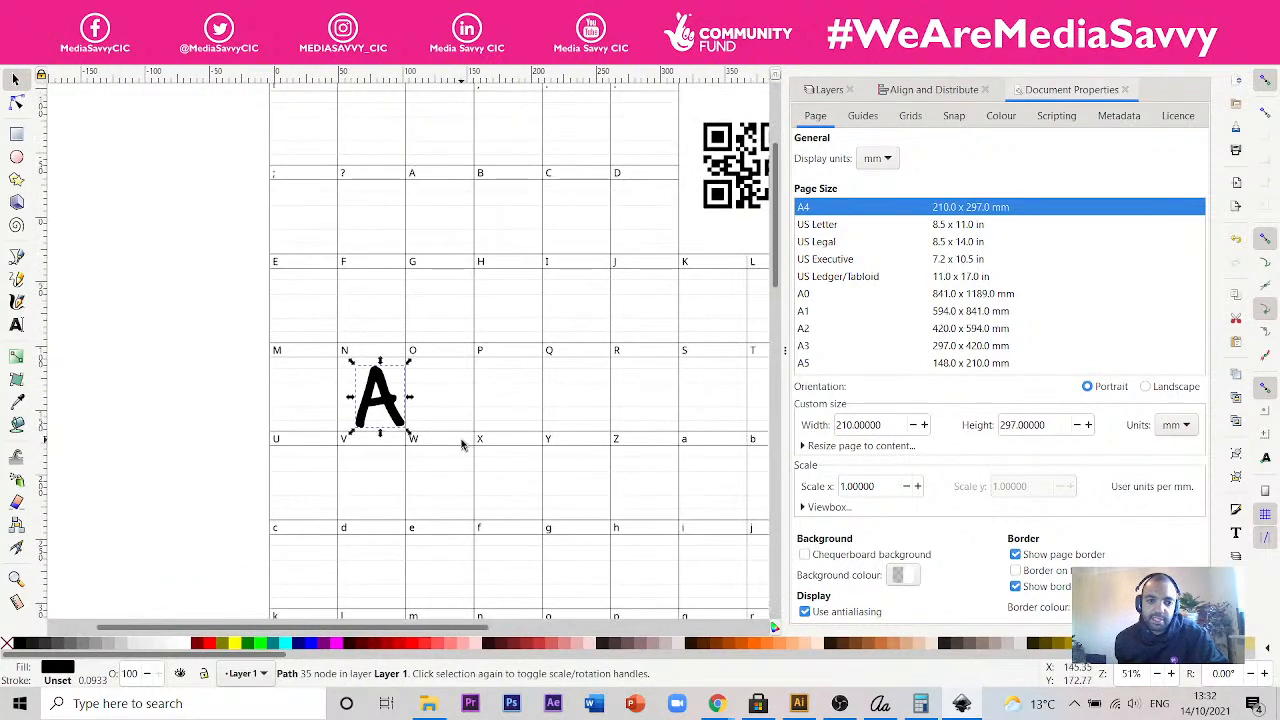
drag(396, 415, 558, 232)
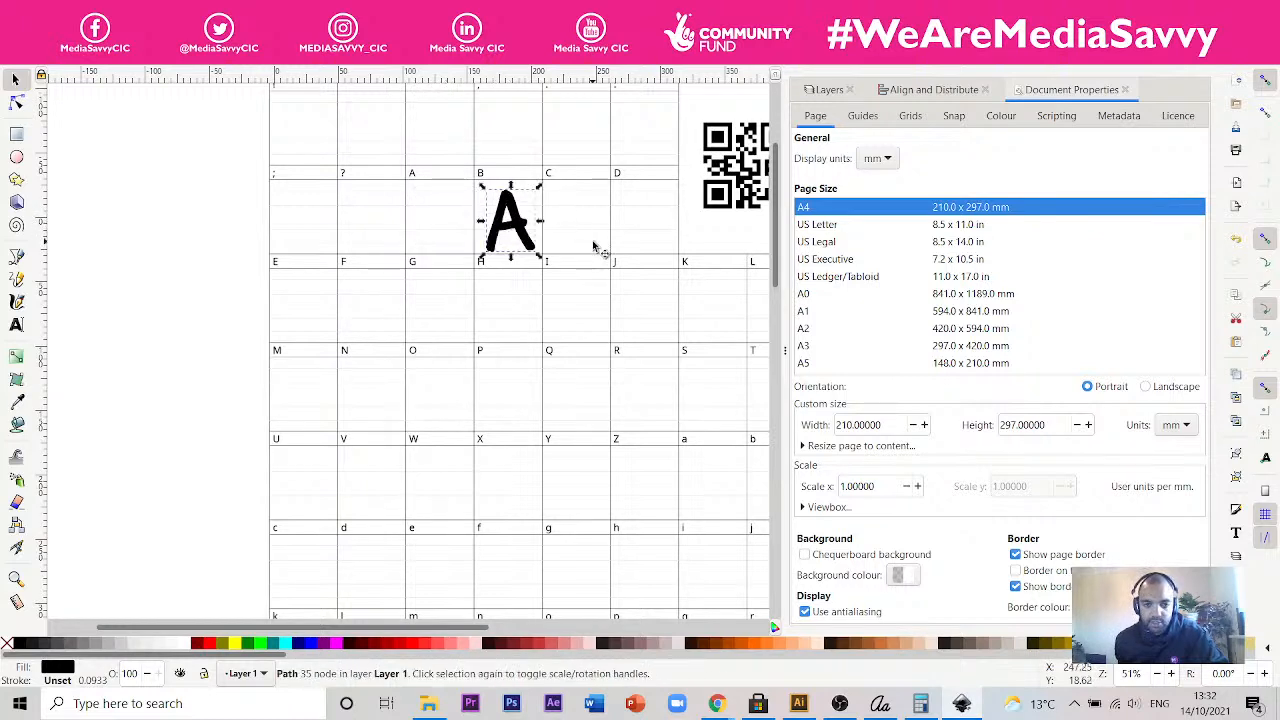
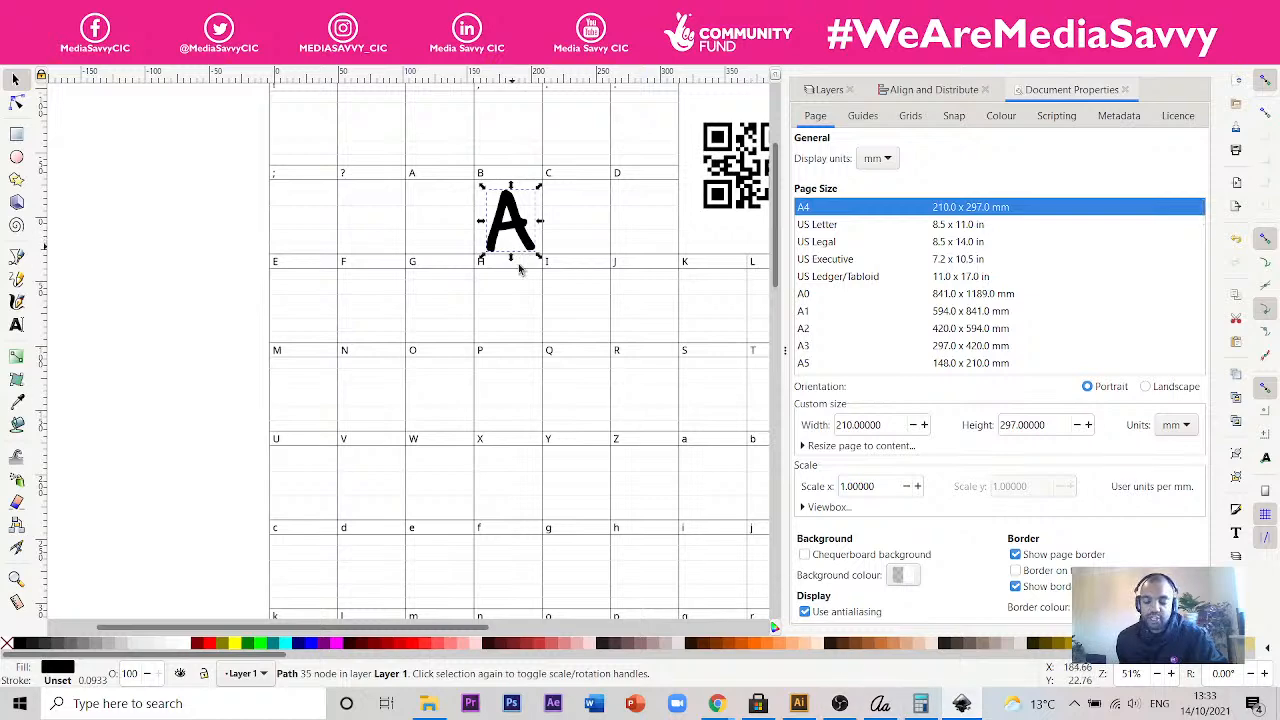
- Close the Inkscape document with the A on the Calligraphr template without saving its changes
click(798, 703)
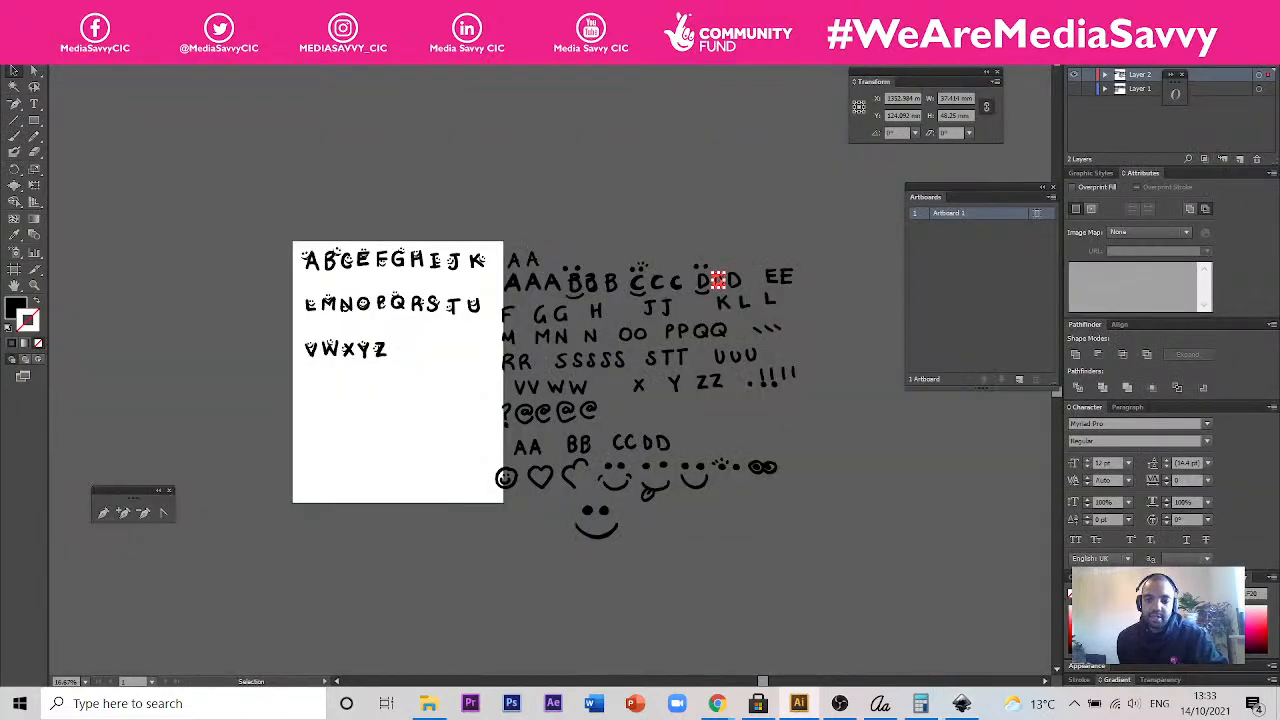
click(961, 703)
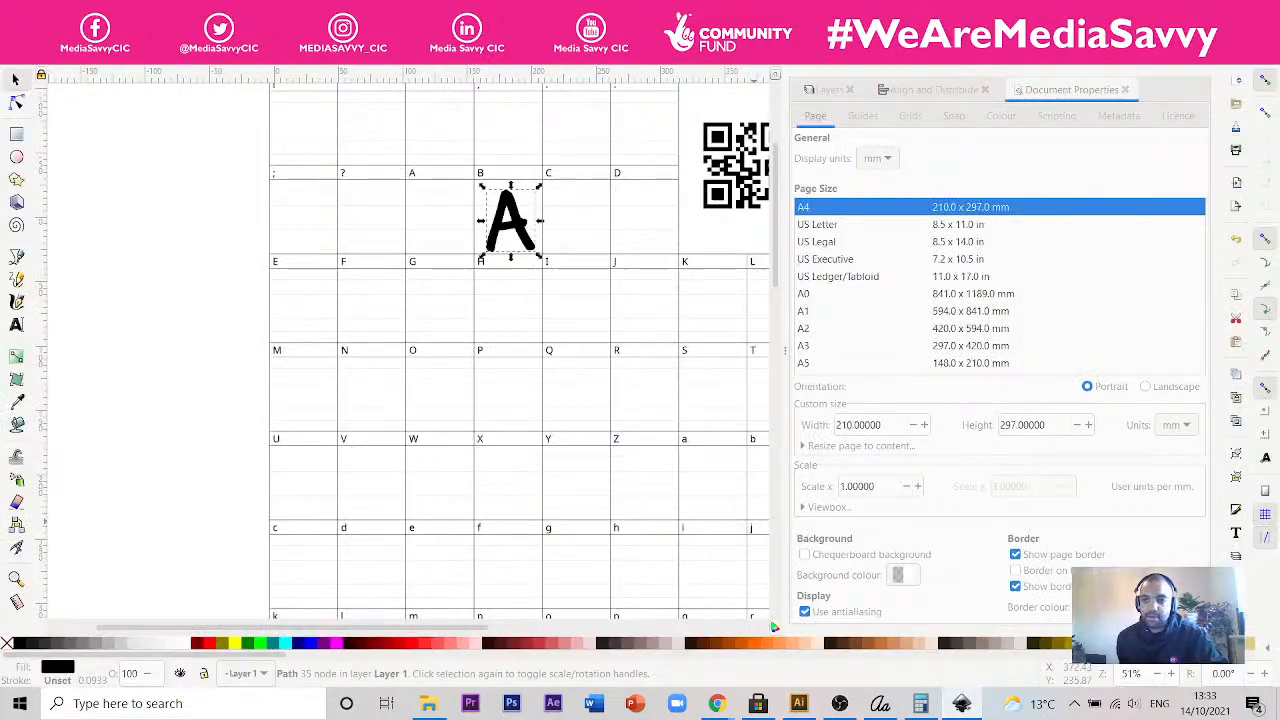
click(1257, 9)
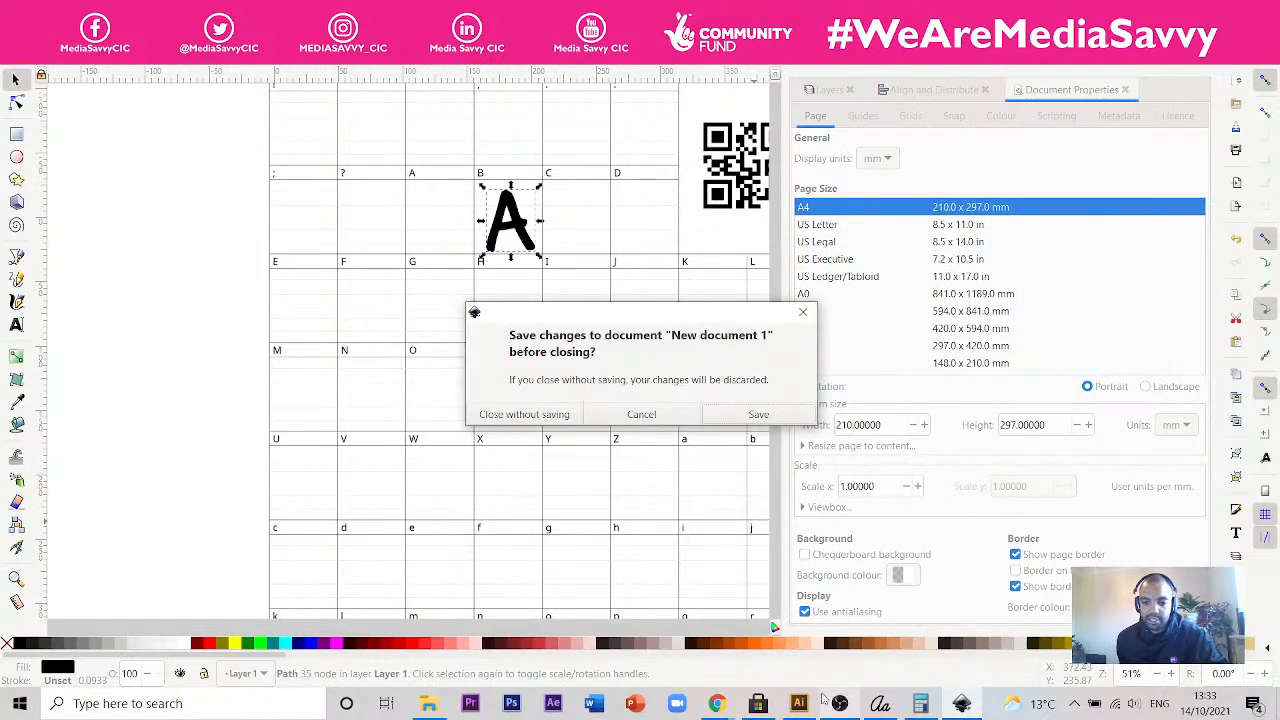
click(566, 414)
key(alt+Tab)
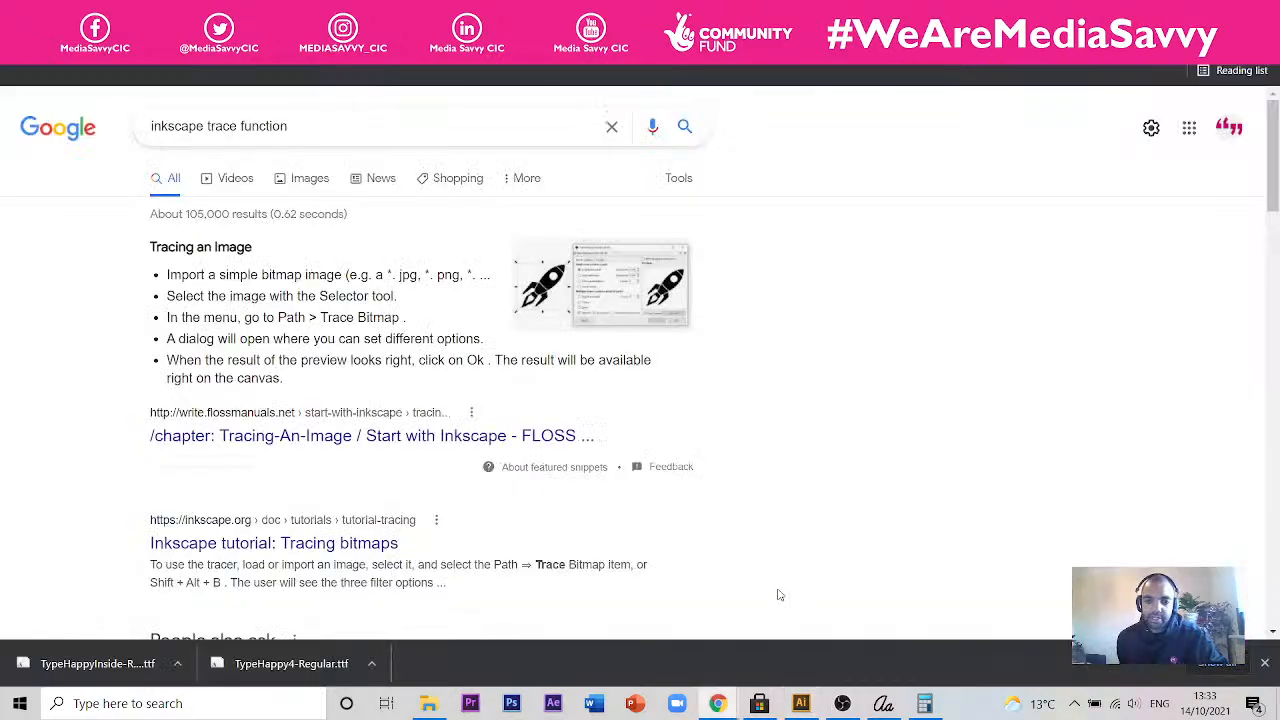
- Switch to Illustrator and bring up the document holding the filled Calligraphr template pages
click(801, 703)
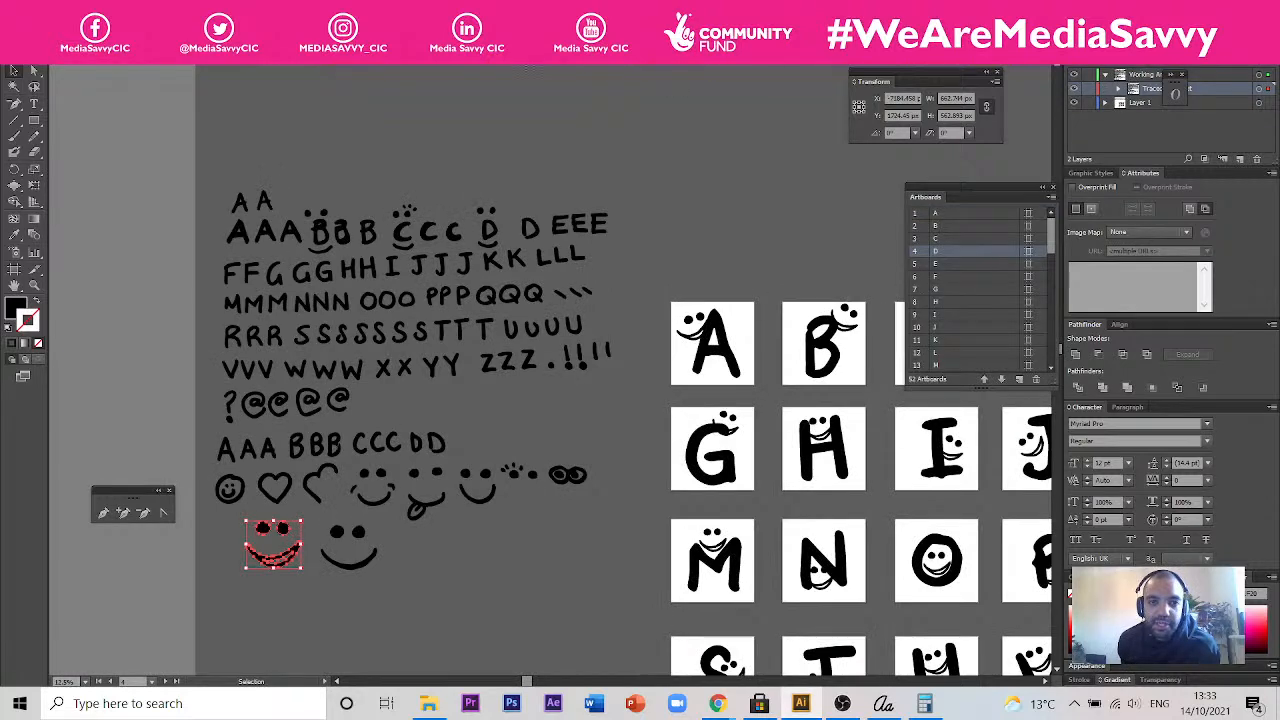
click(524, 59)
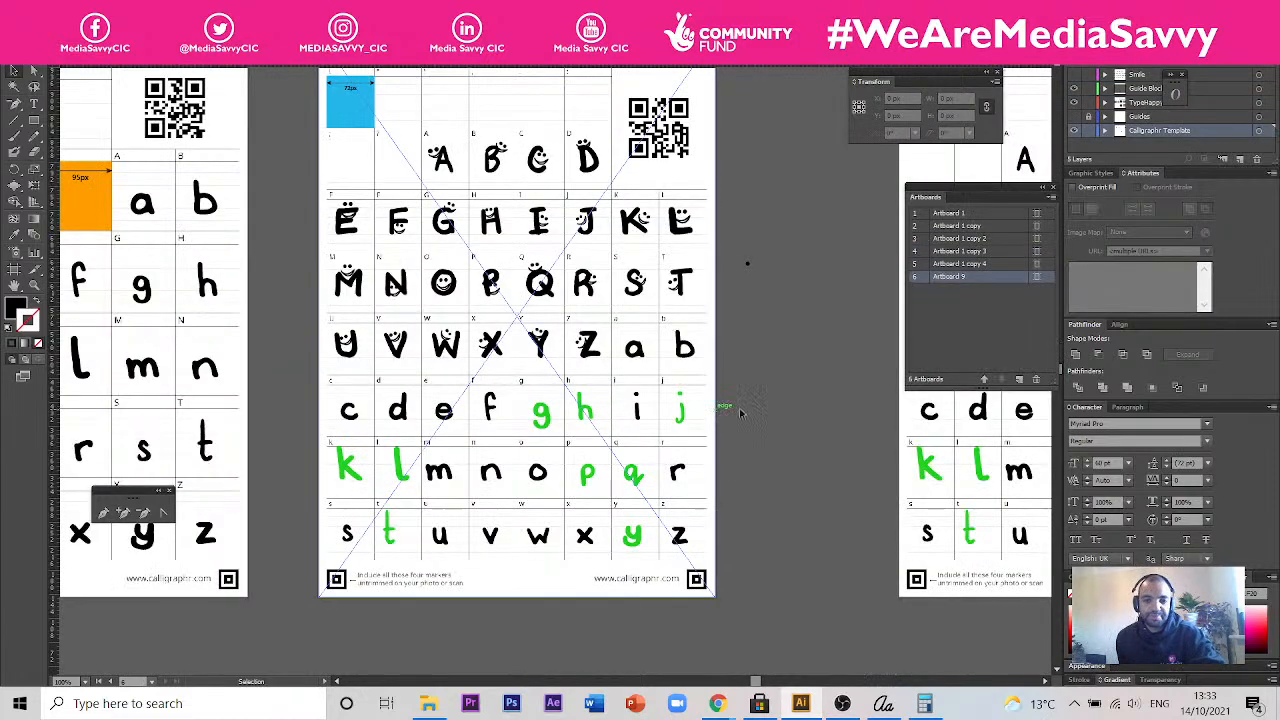
drag(634, 420, 551, 450)
key(ctrl+minus)
key(ctrl+minus)
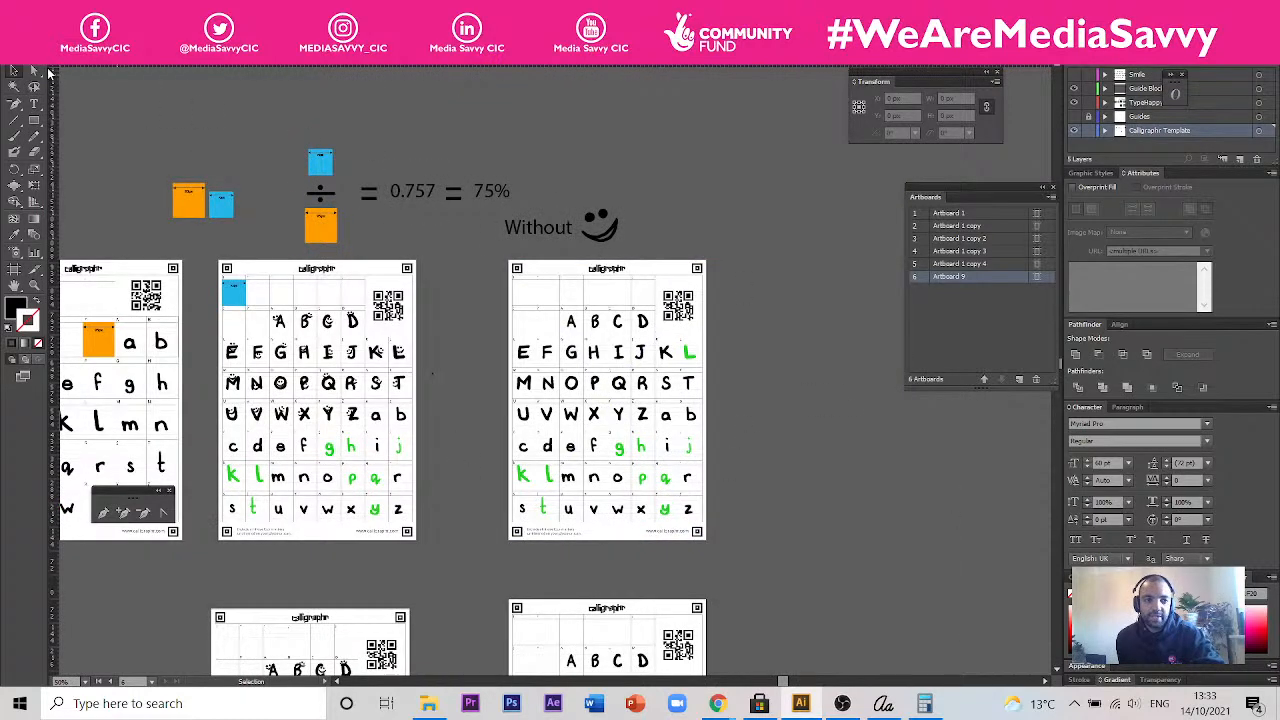
- Place the blank Session3 Calligraphr template file over the artwork, and delete the placed copy
click(30, 56)
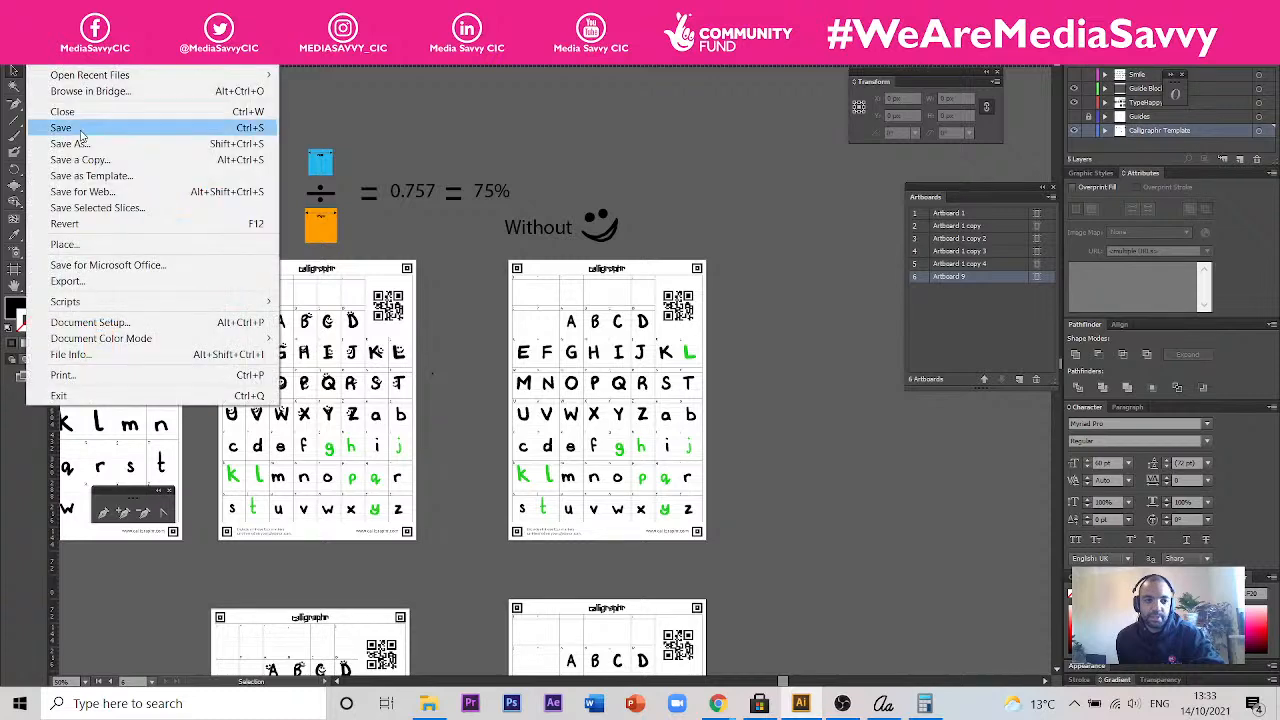
click(108, 256)
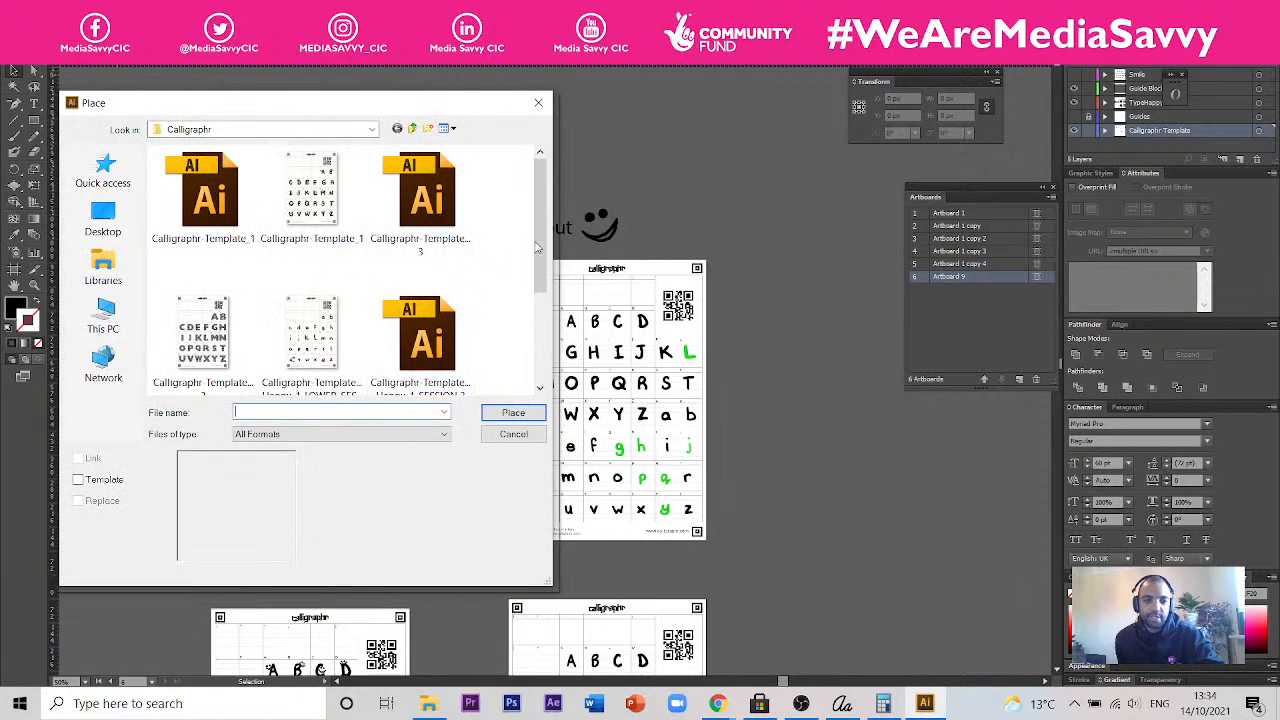
scroll(537, 247, down, 3)
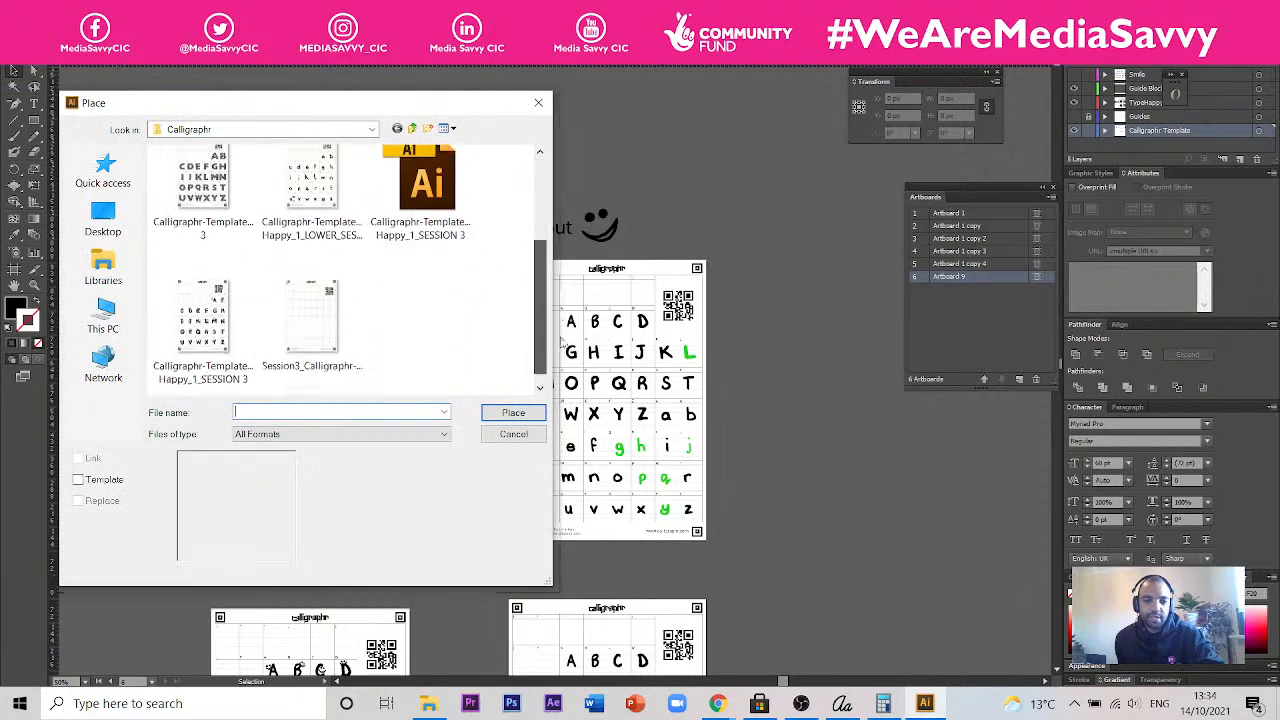
click(311, 318)
click(530, 413)
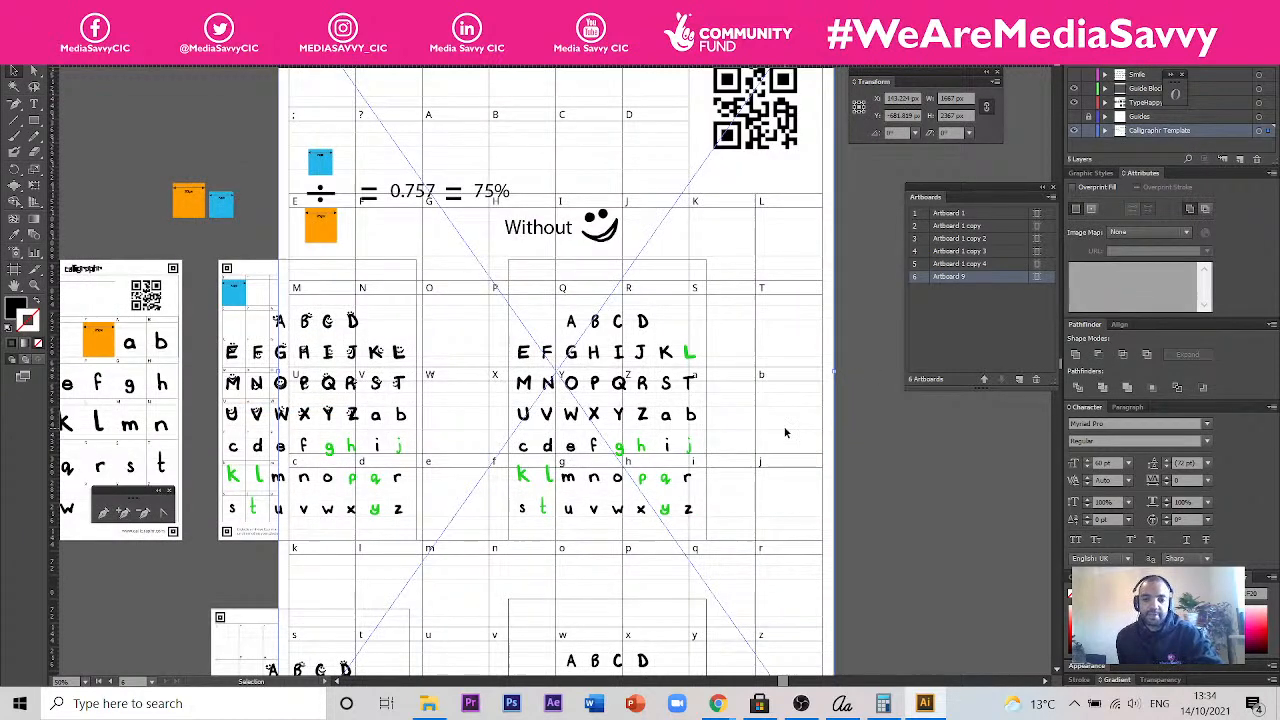
drag(786, 432, 863, 436)
key(Delete)
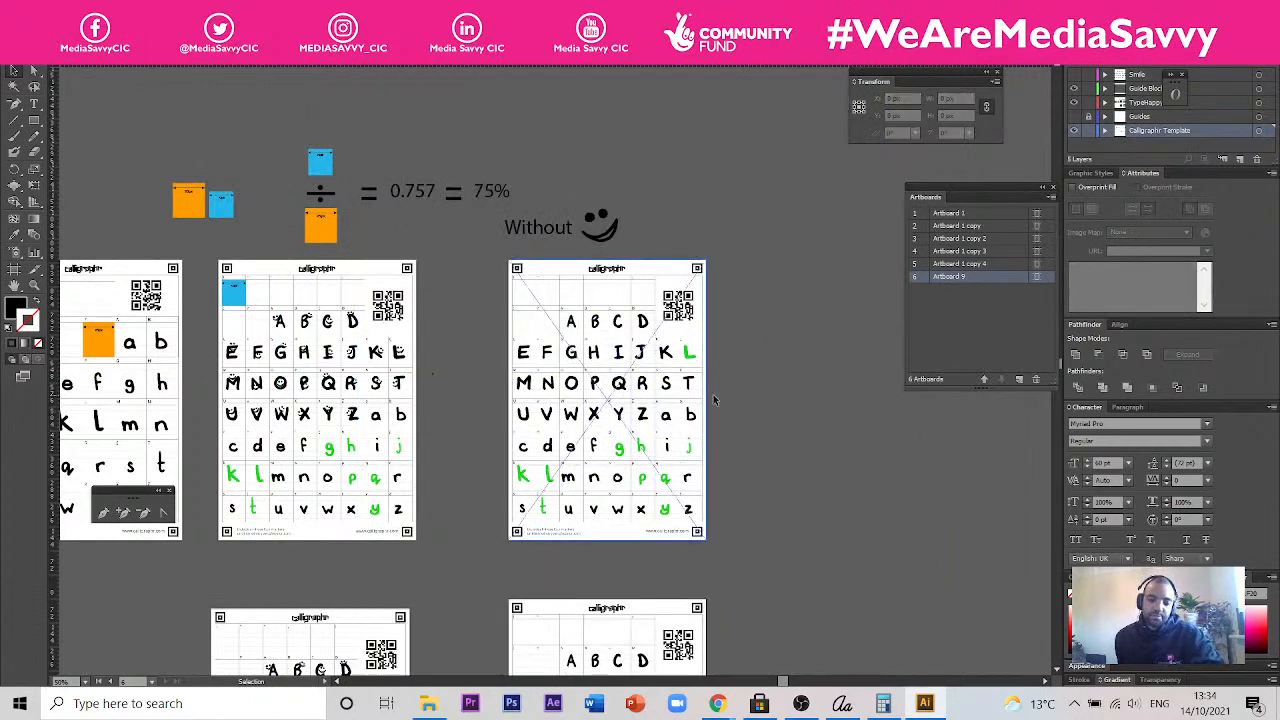
- Move the template image out from behind the letters on the page without smileys, and undo the move
scroll(714, 400, down, 2)
scroll(618, 591, up, 1)
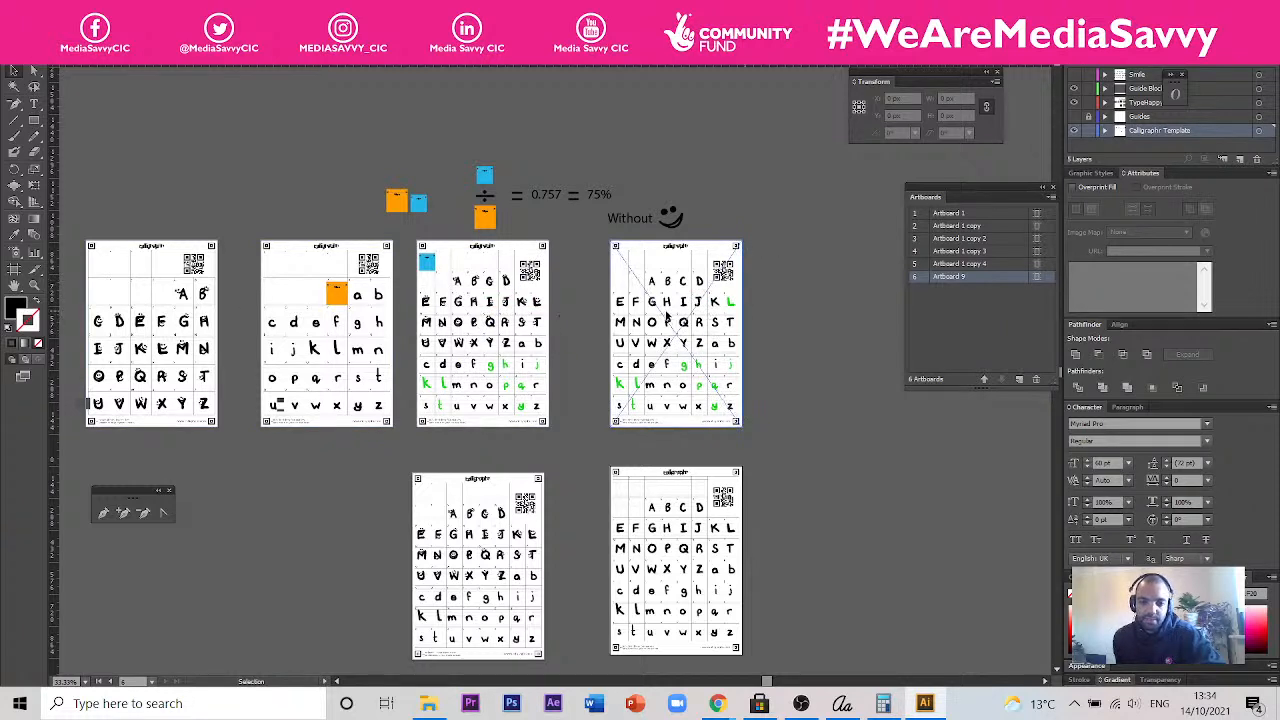
drag(666, 317, 732, 342)
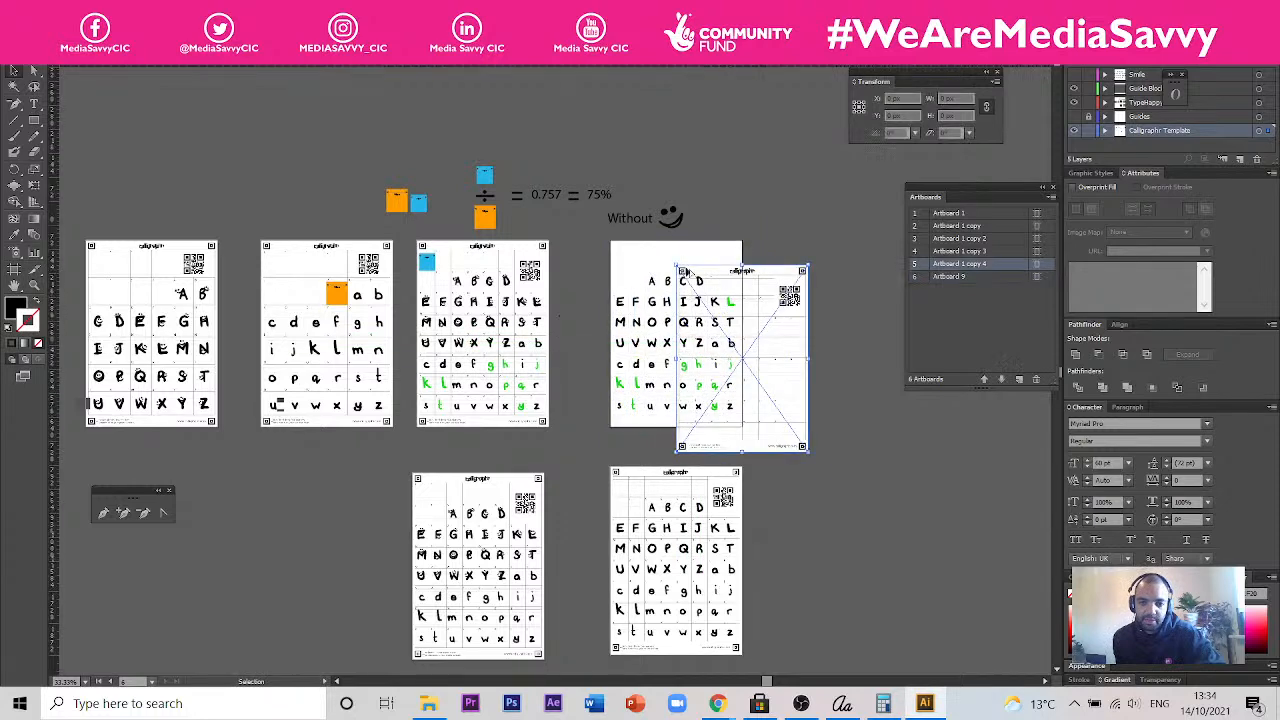
scroll(686, 270, up, 3)
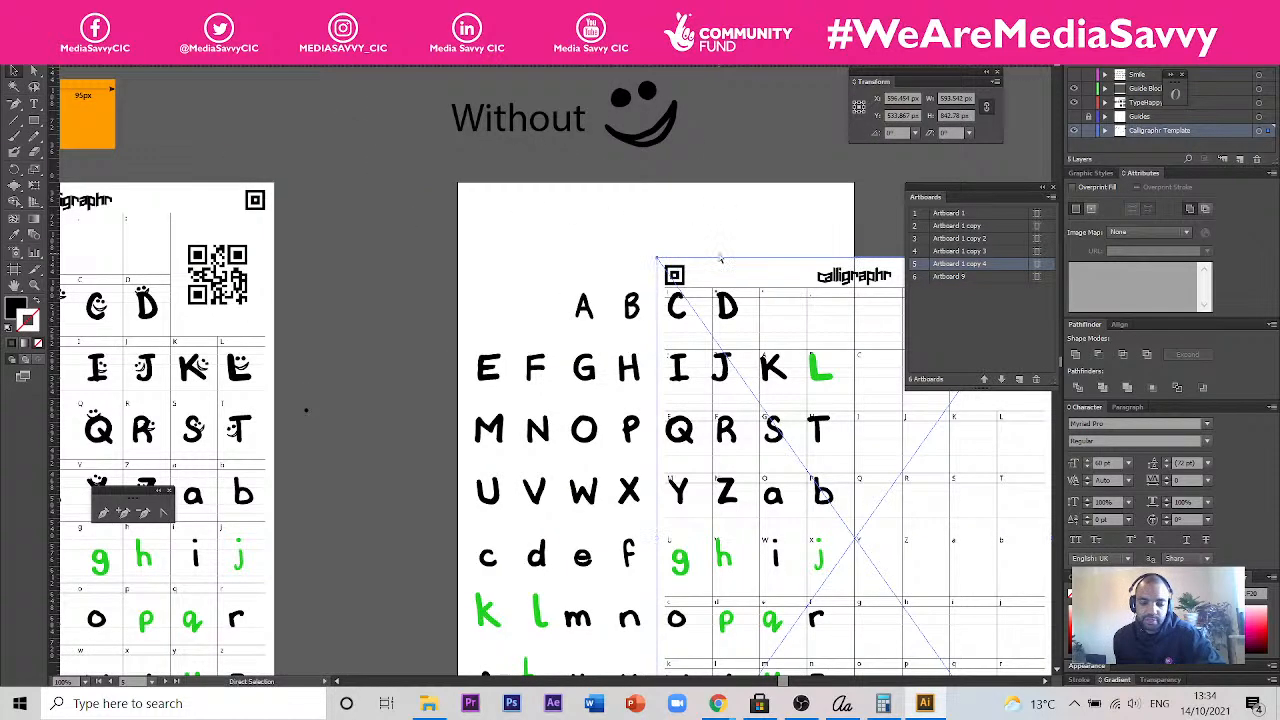
key(ctrl+z)
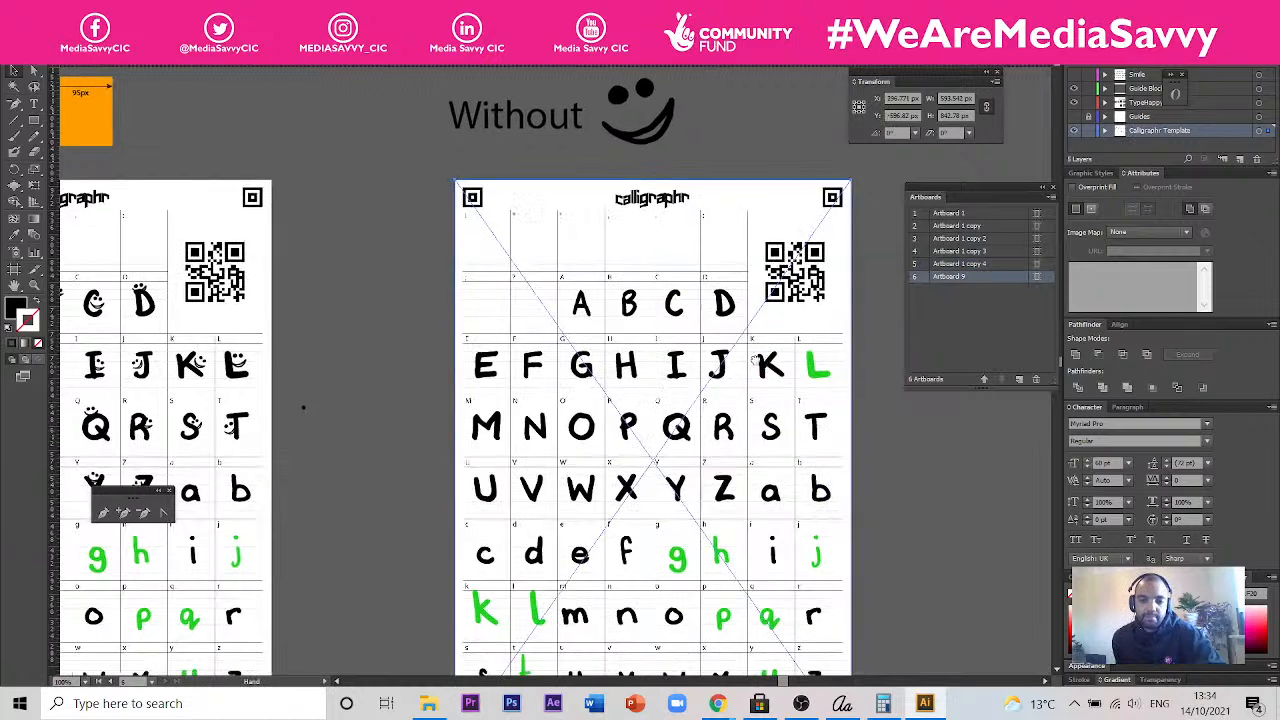
- Examine the template page without smileys, and look at the Don't Worry Happy artwork and the individual letter artboards in the other documents
drag(856, 413, 730, 350)
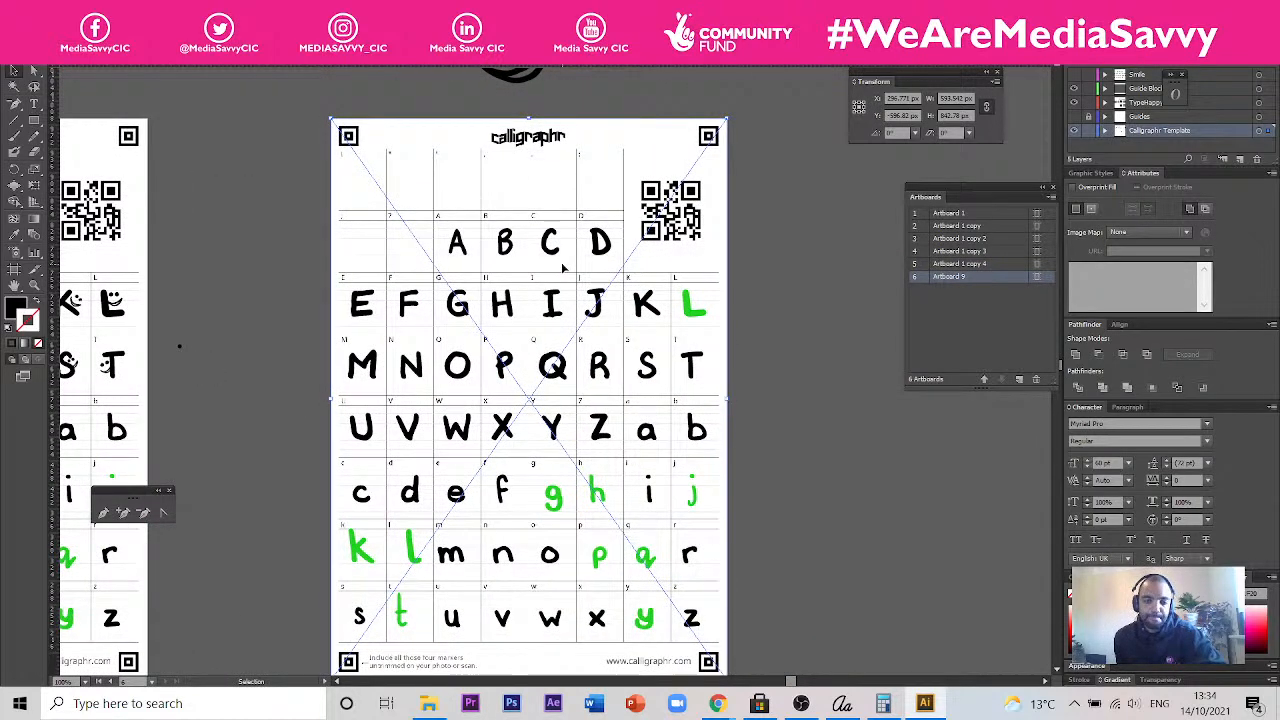
drag(346, 200, 638, 231)
drag(492, 304, 175, 303)
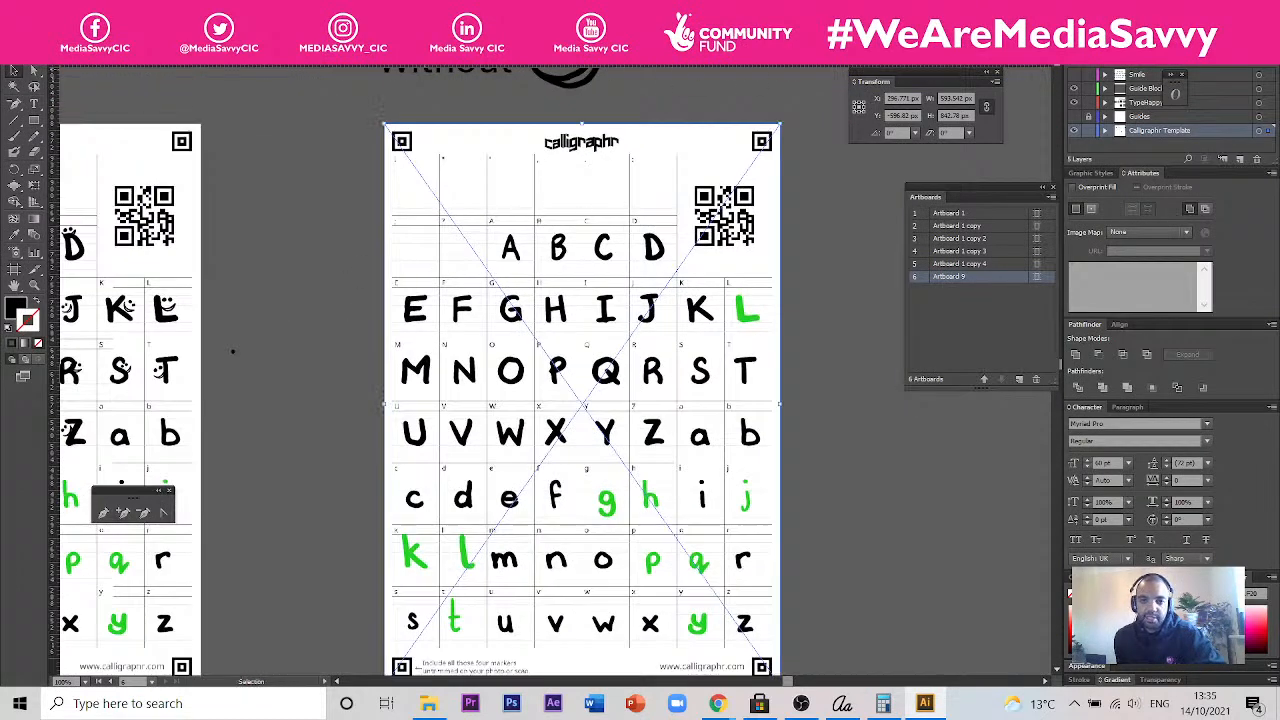
click(780, 57)
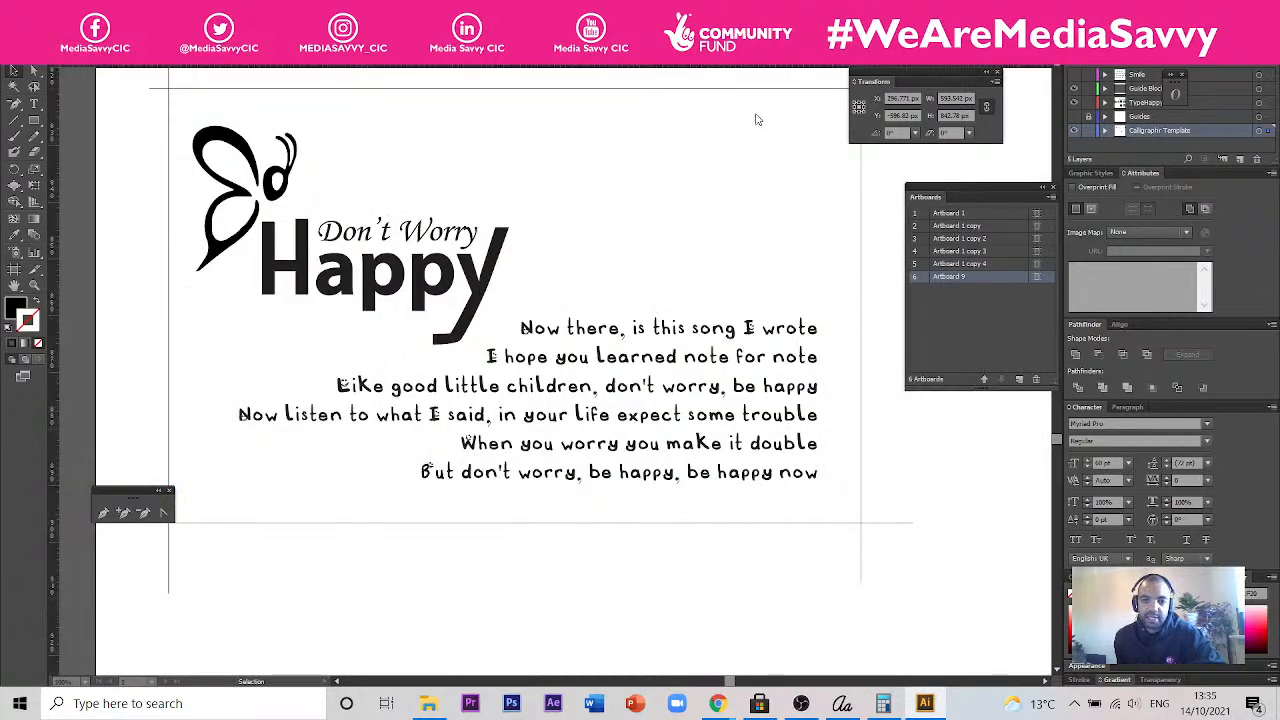
click(756, 58)
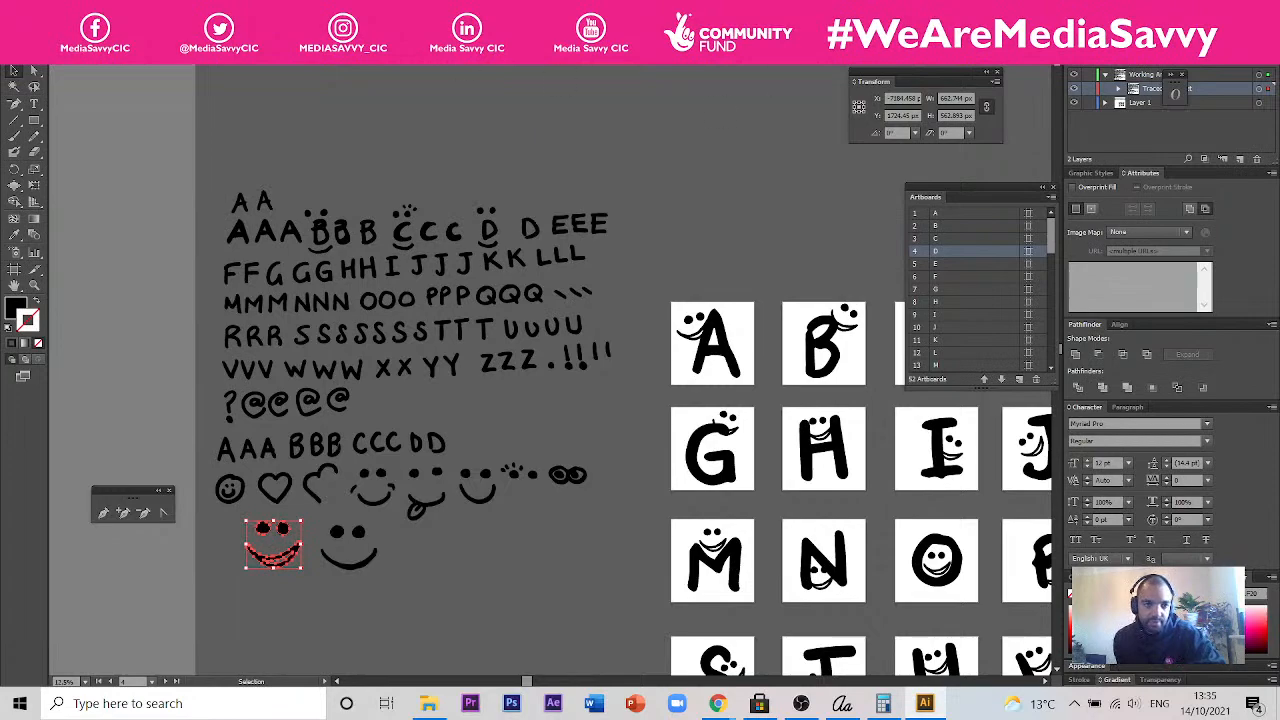
click(488, 57)
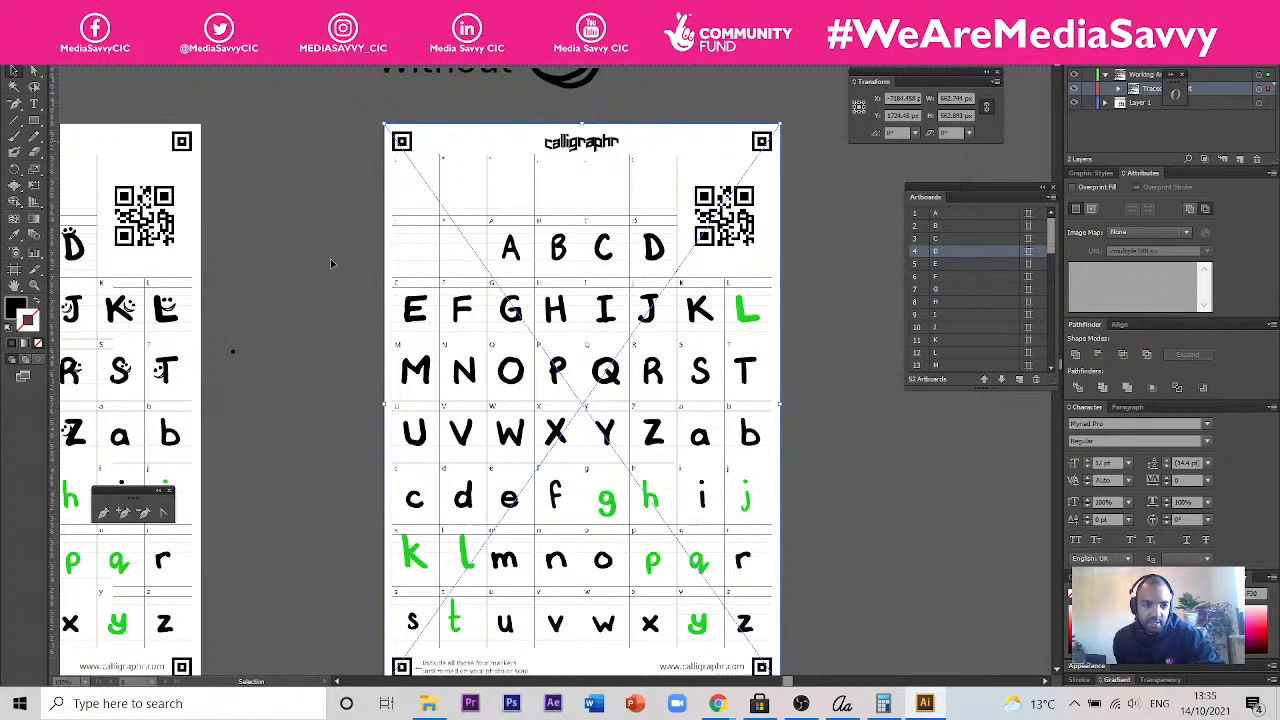
- Examine the template page filled with uppercase smiley letters
drag(331, 261, 776, 271)
mouse_move(457, 240)
mouse_down()
mouse_move(849, 260)
mouse_move(723, 260)
mouse_up()
drag(329, 232, 566, 229)
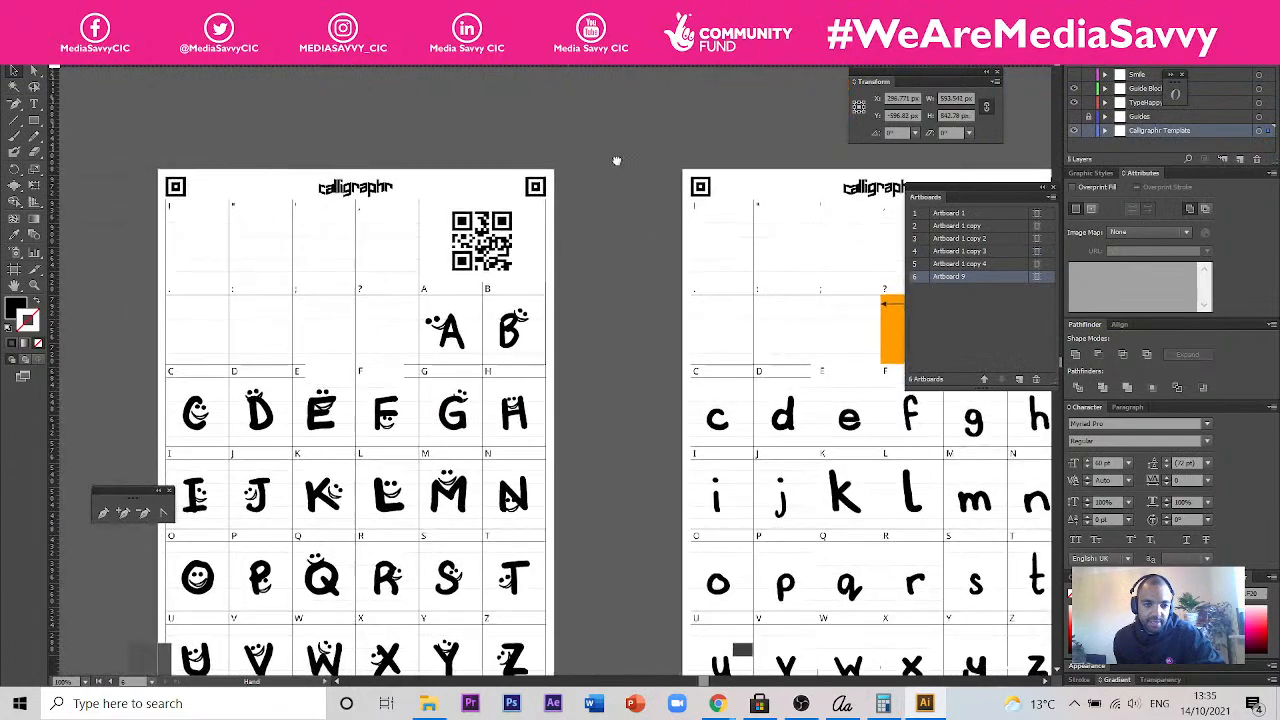
mouse_move(557, 290)
mouse_down()
mouse_move(614, 200)
mouse_move(704, 213)
mouse_up()
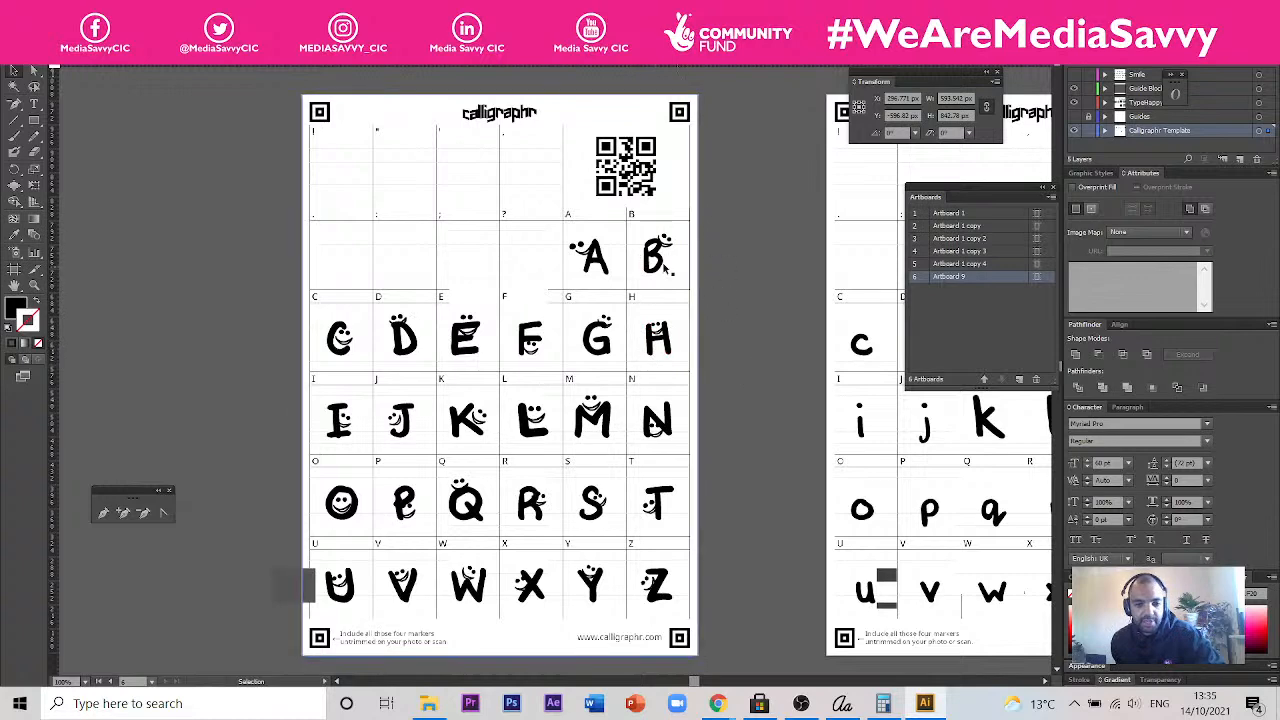
key(space)
drag(758, 286, 678, 287)
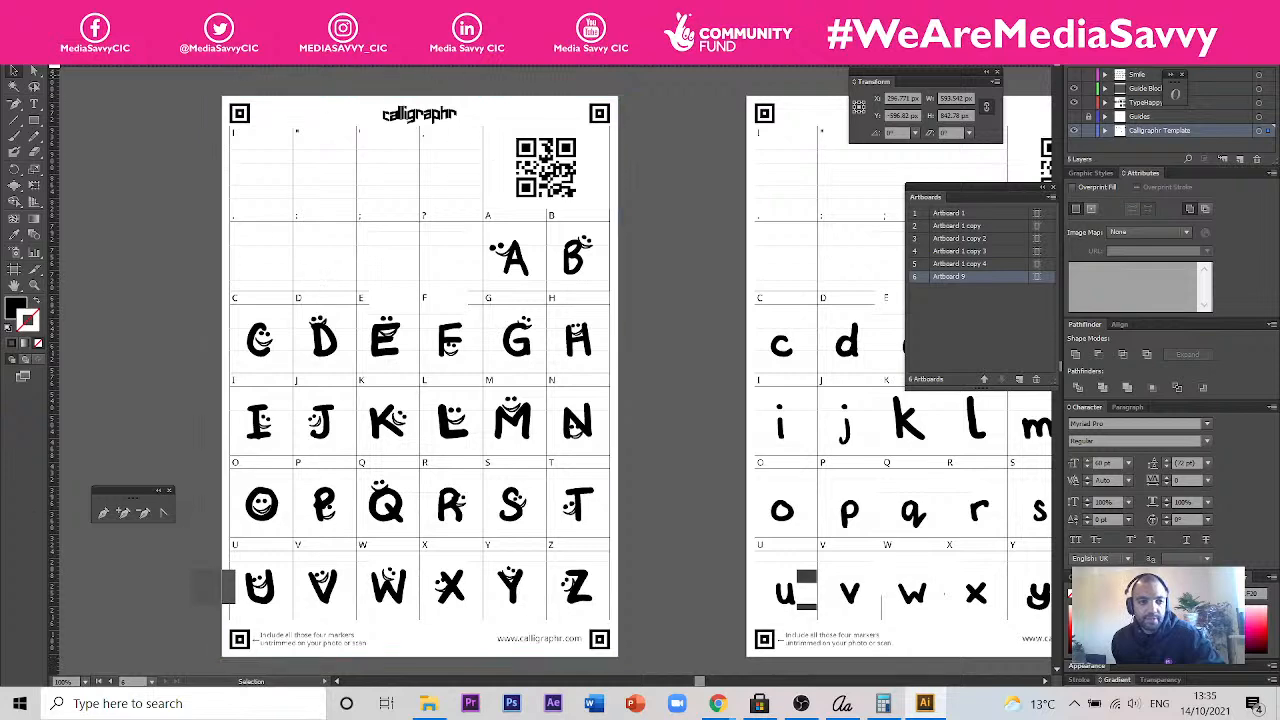
- Set up a JPEG export using artboards with range 6, and cancel the export
click(37, 10)
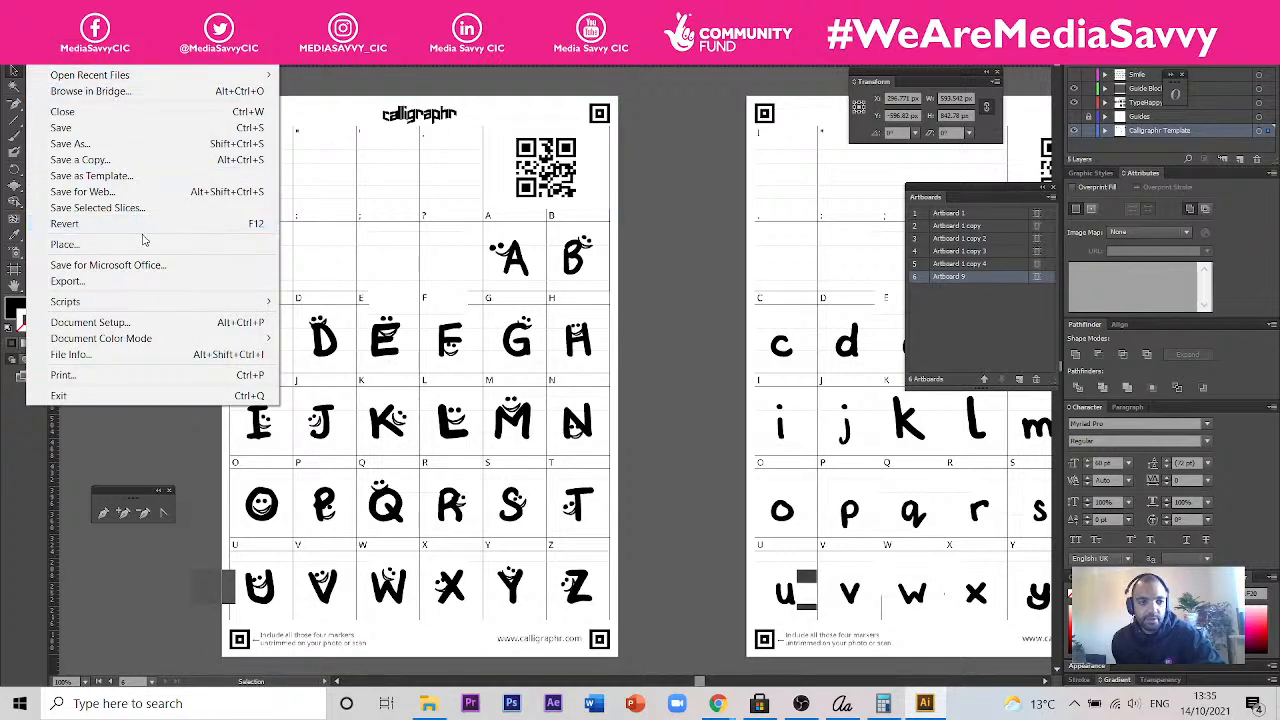
click(165, 281)
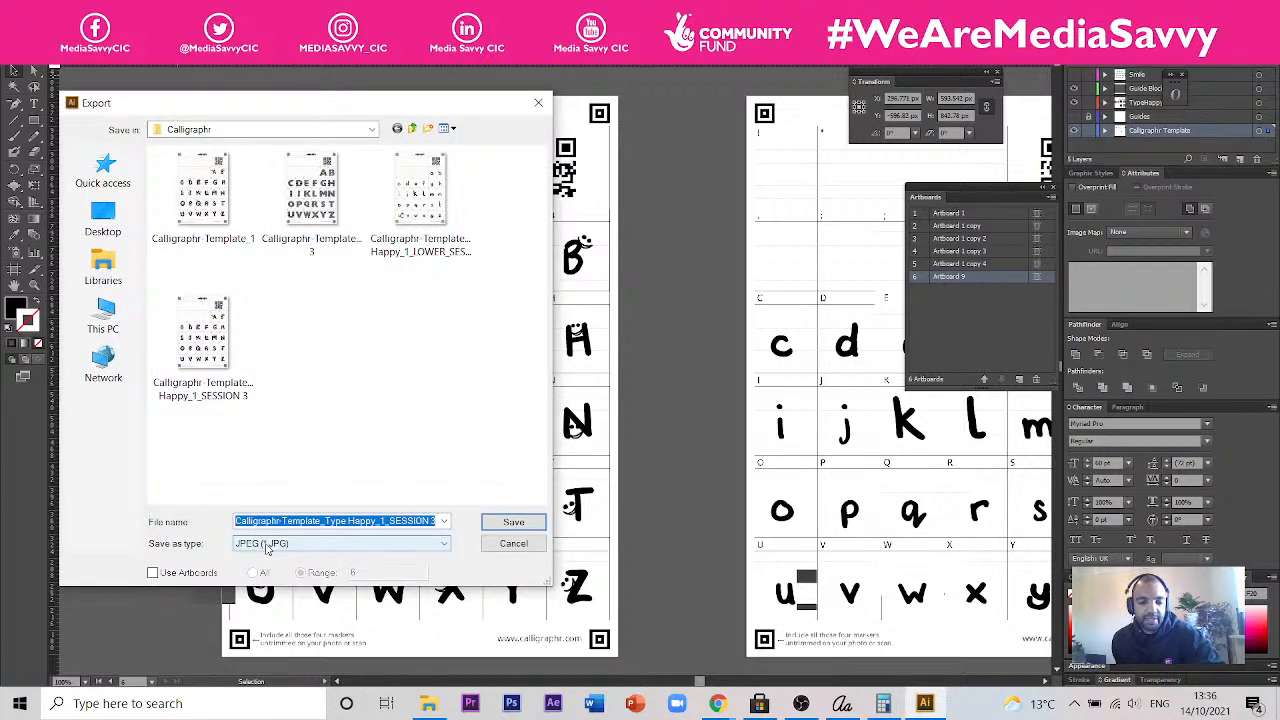
click(154, 575)
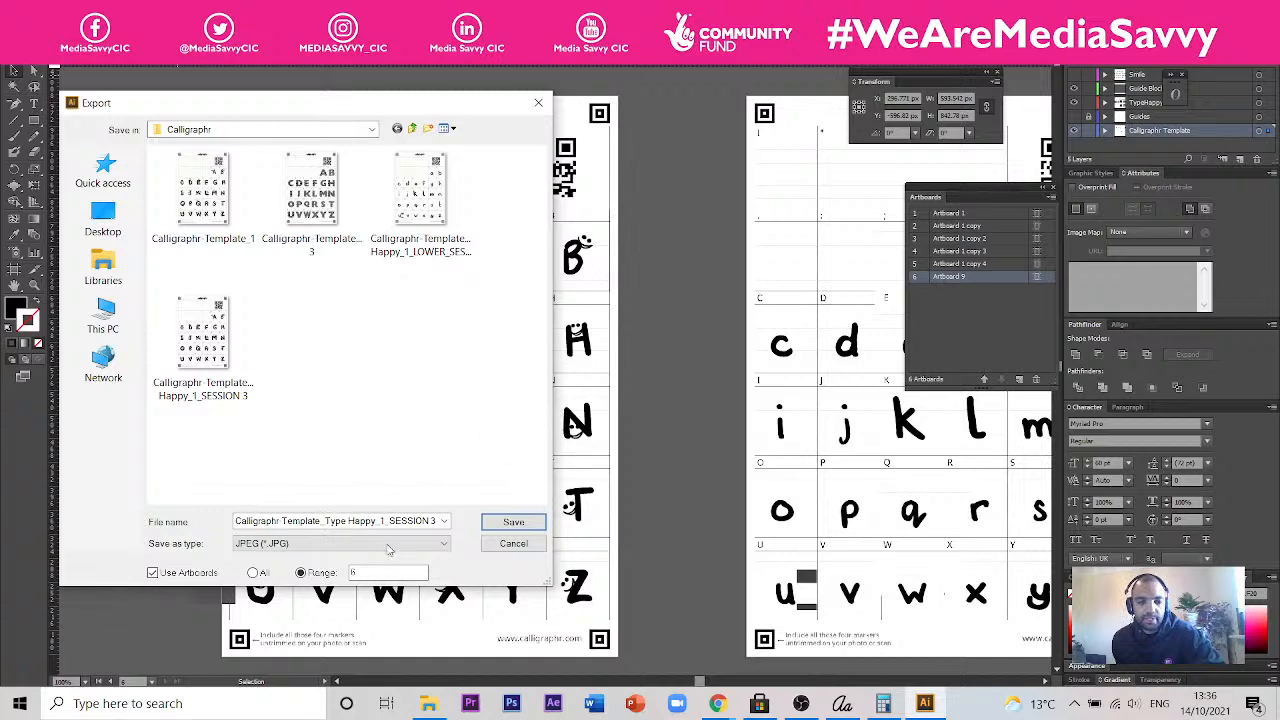
click(512, 545)
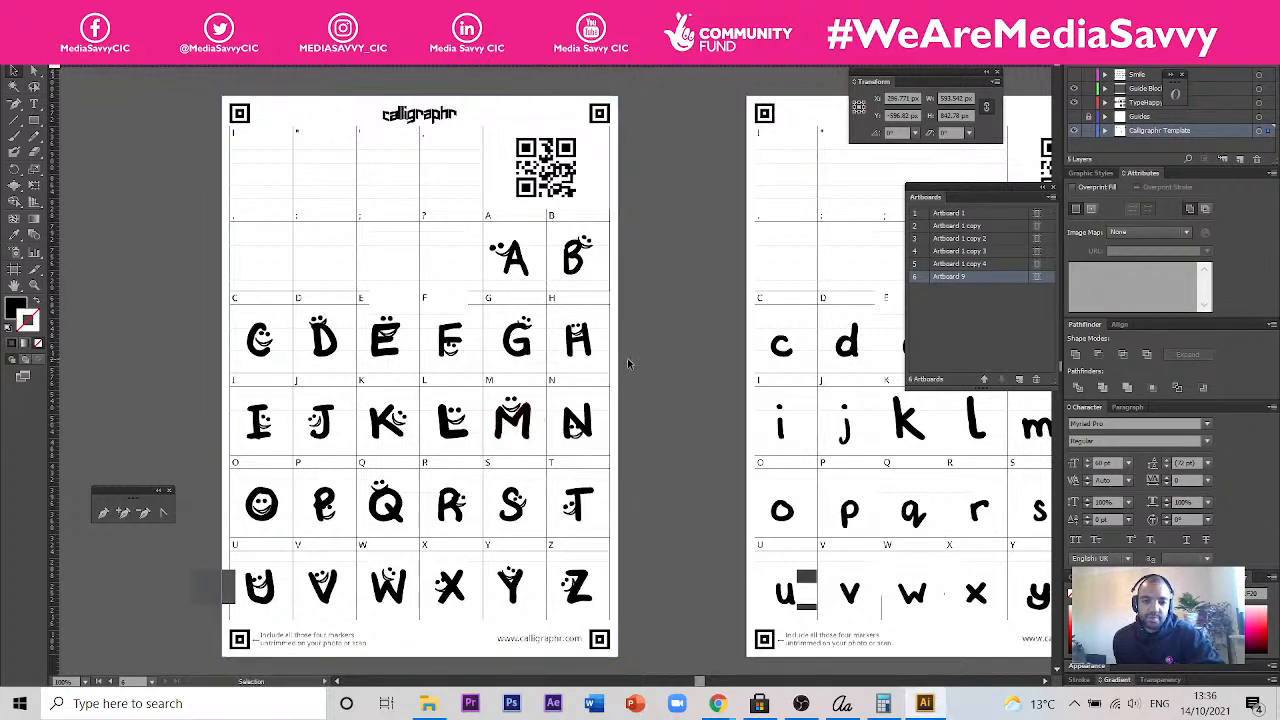
- Compare the template page of lowercase letters with the page of uppercase smiley letters
drag(686, 351, 350, 304)
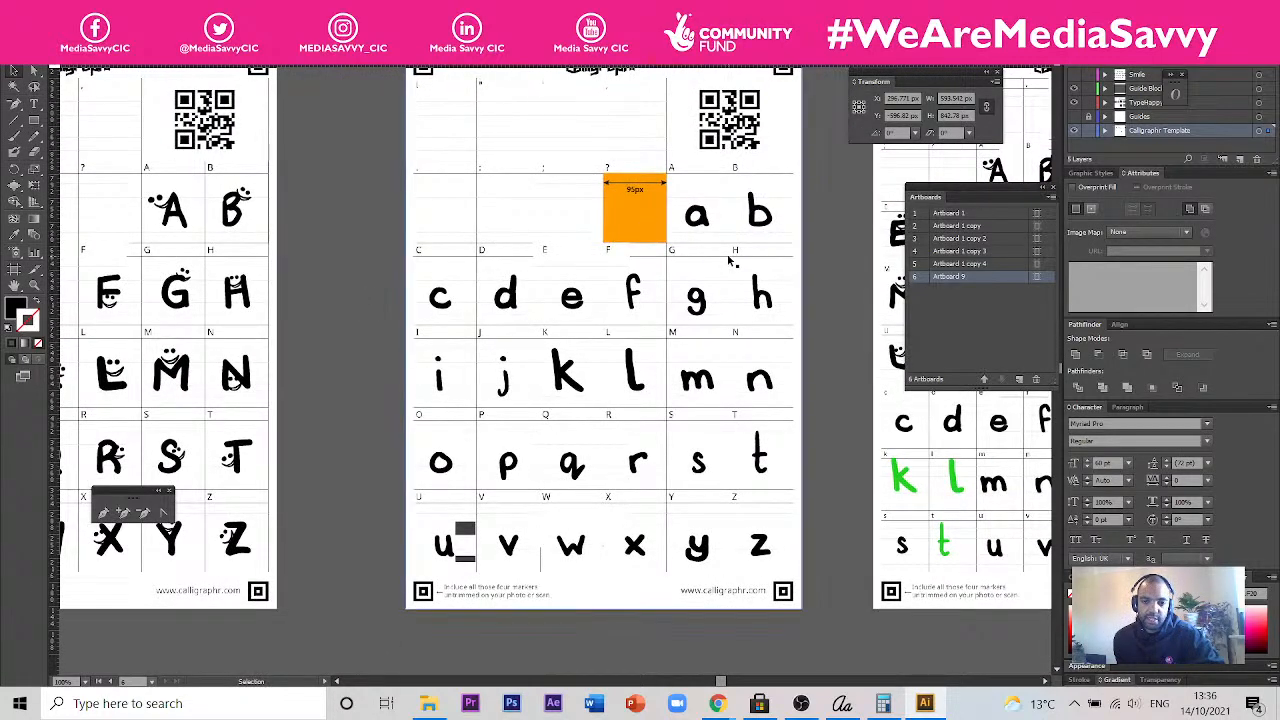
drag(855, 514, 819, 520)
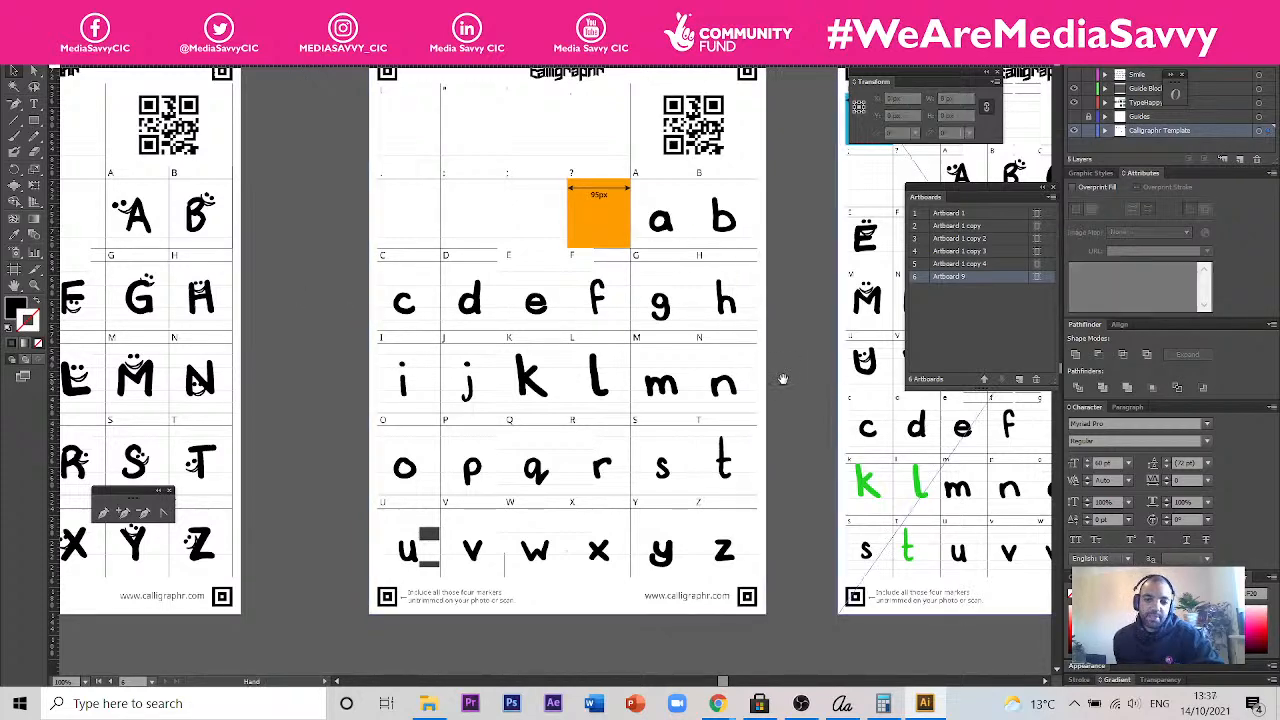
drag(816, 376, 913, 386)
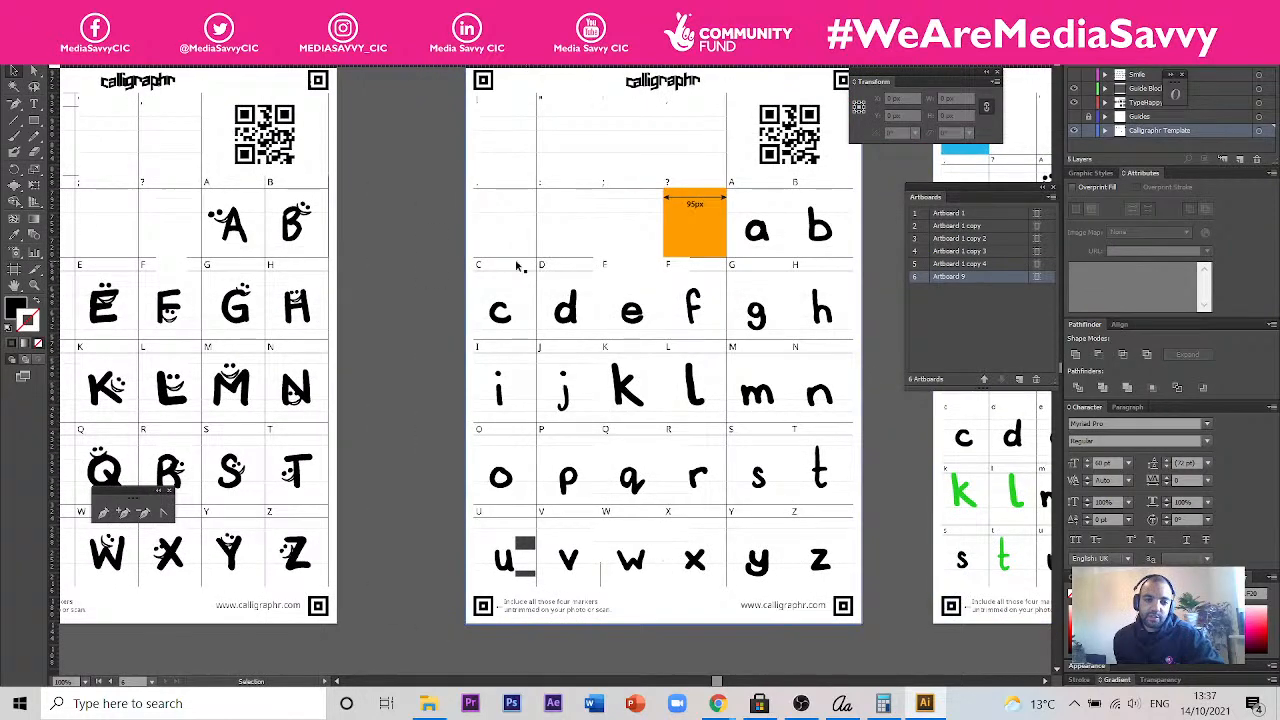
drag(384, 250, 572, 237)
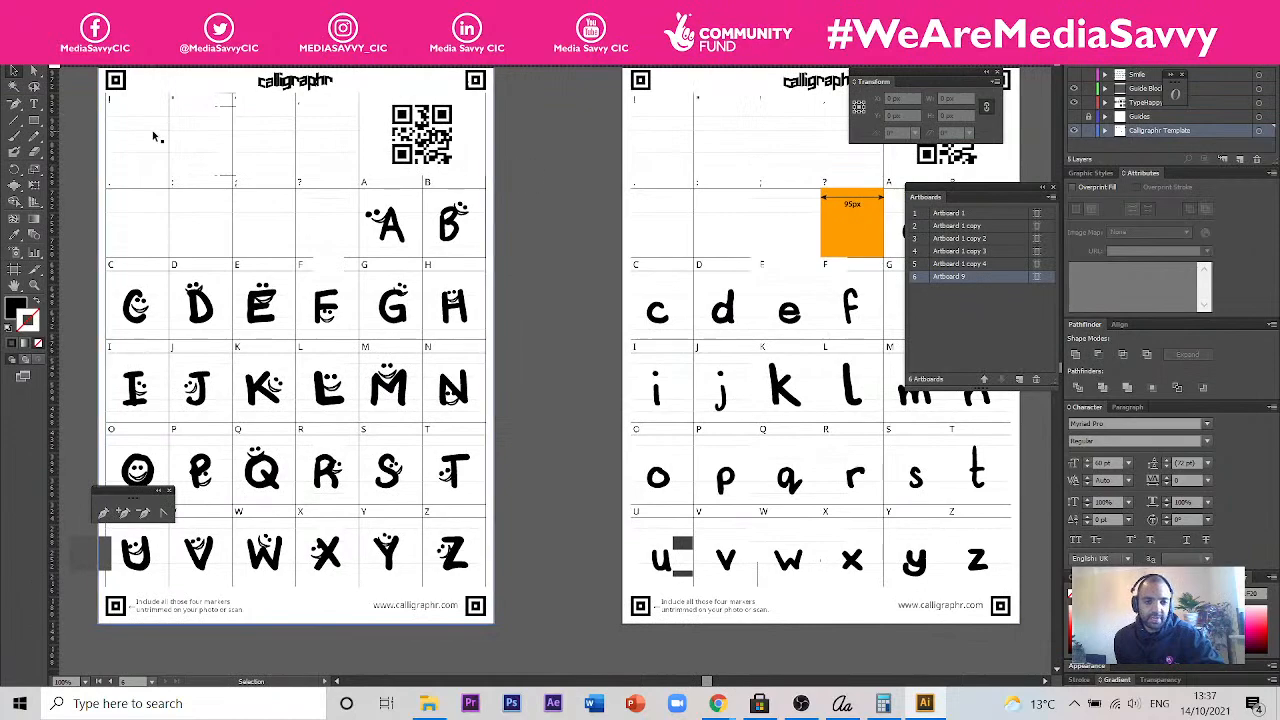
drag(597, 417, 355, 425)
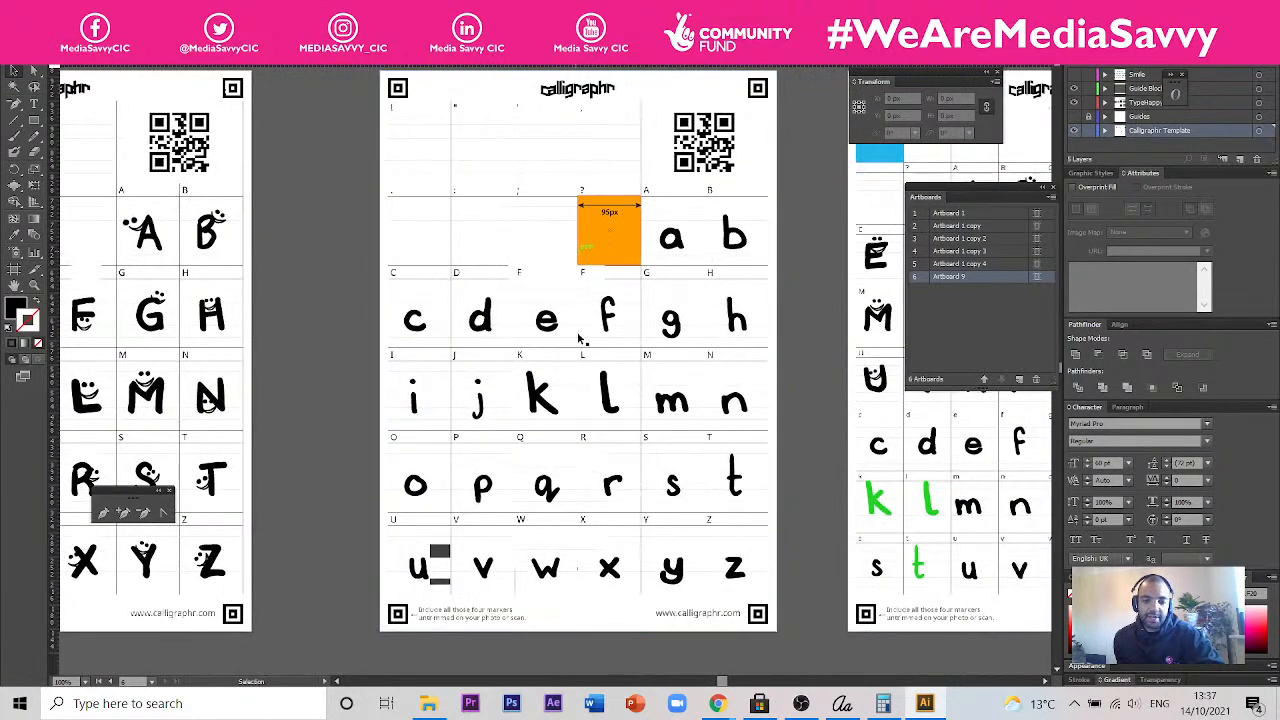
drag(250, 370, 450, 400)
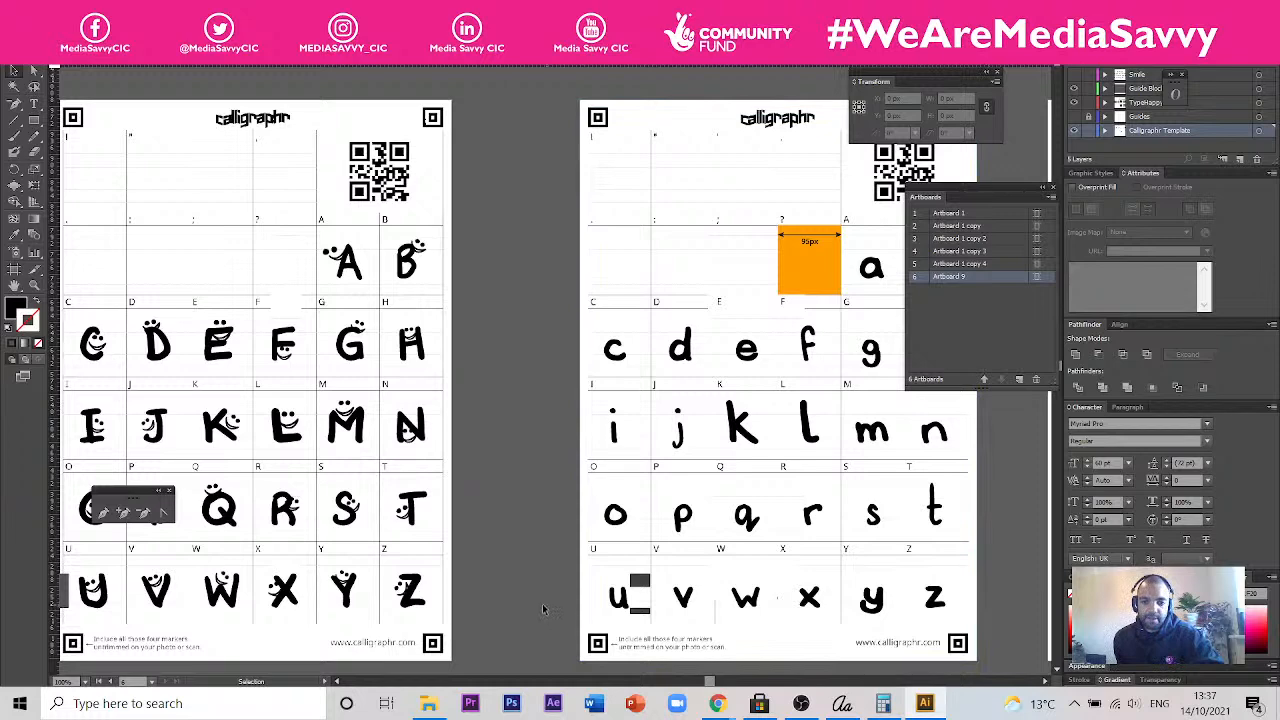
drag(268, 297, 472, 291)
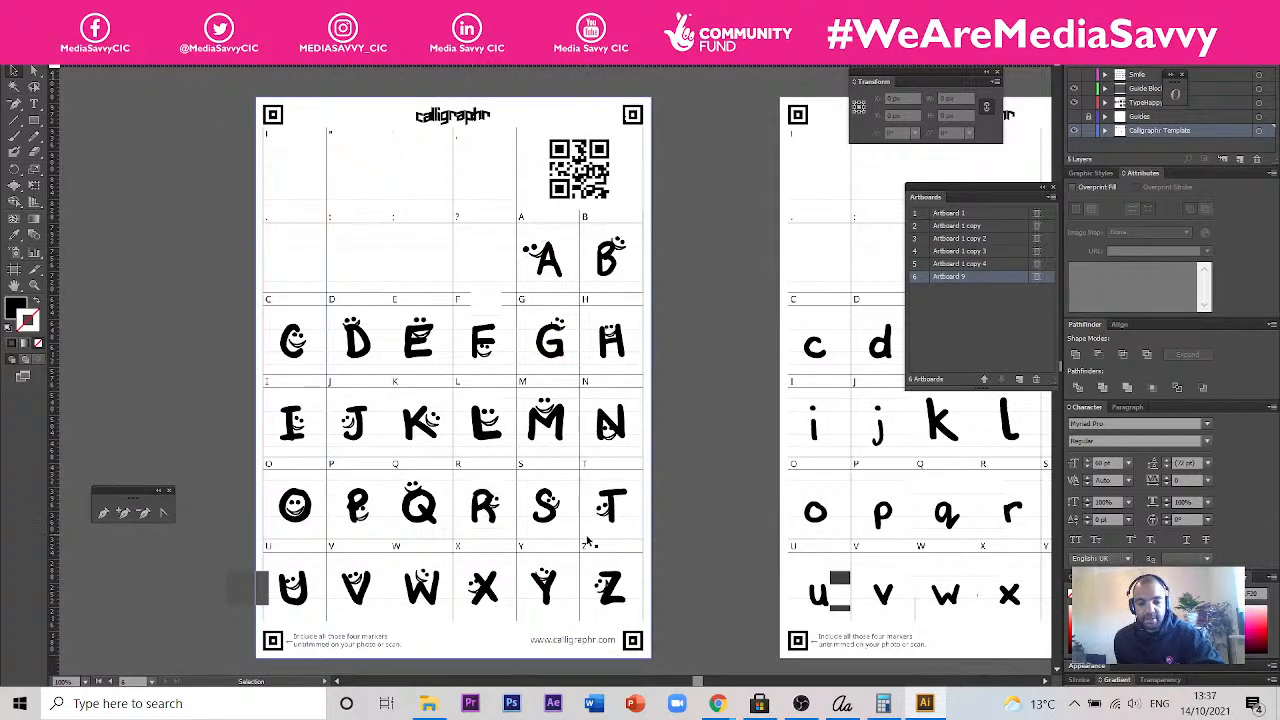
- Compare the lowercase template page with the page combining uppercase smiley letters and lowercase letters
key(space)
drag(750, 535, 352, 484)
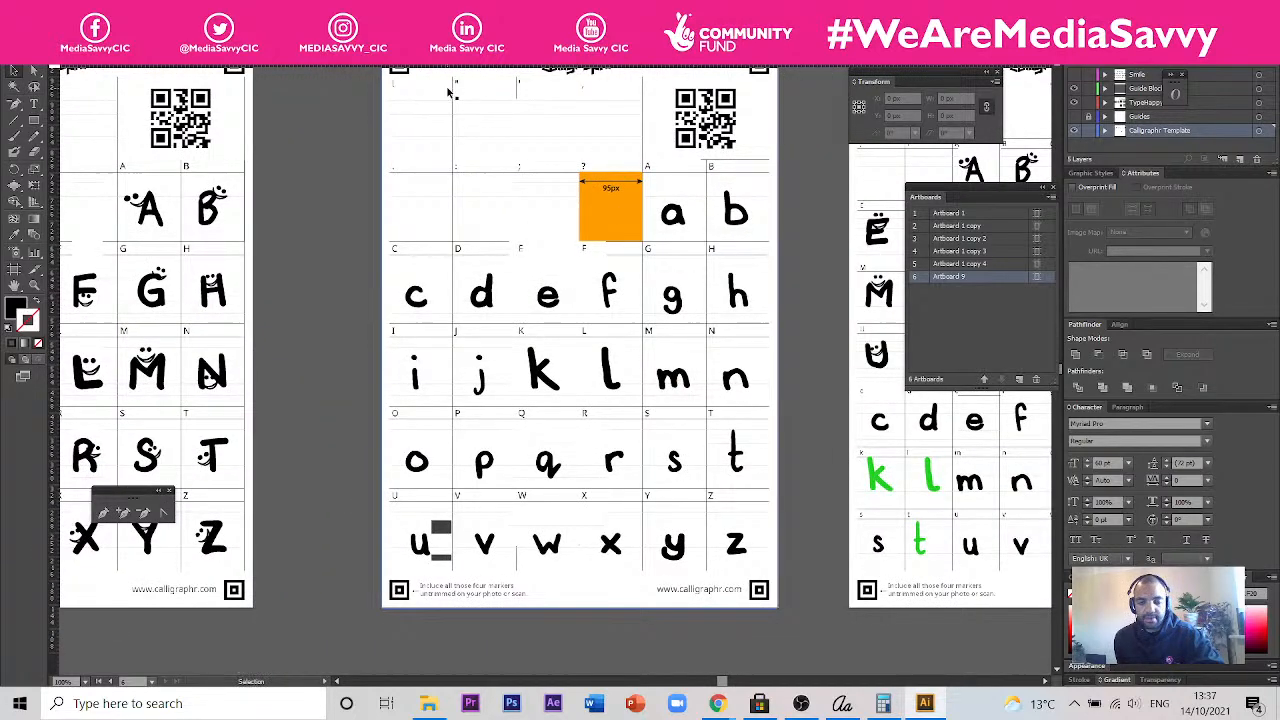
drag(698, 484, 252, 489)
drag(245, 222, 428, 238)
click(802, 440)
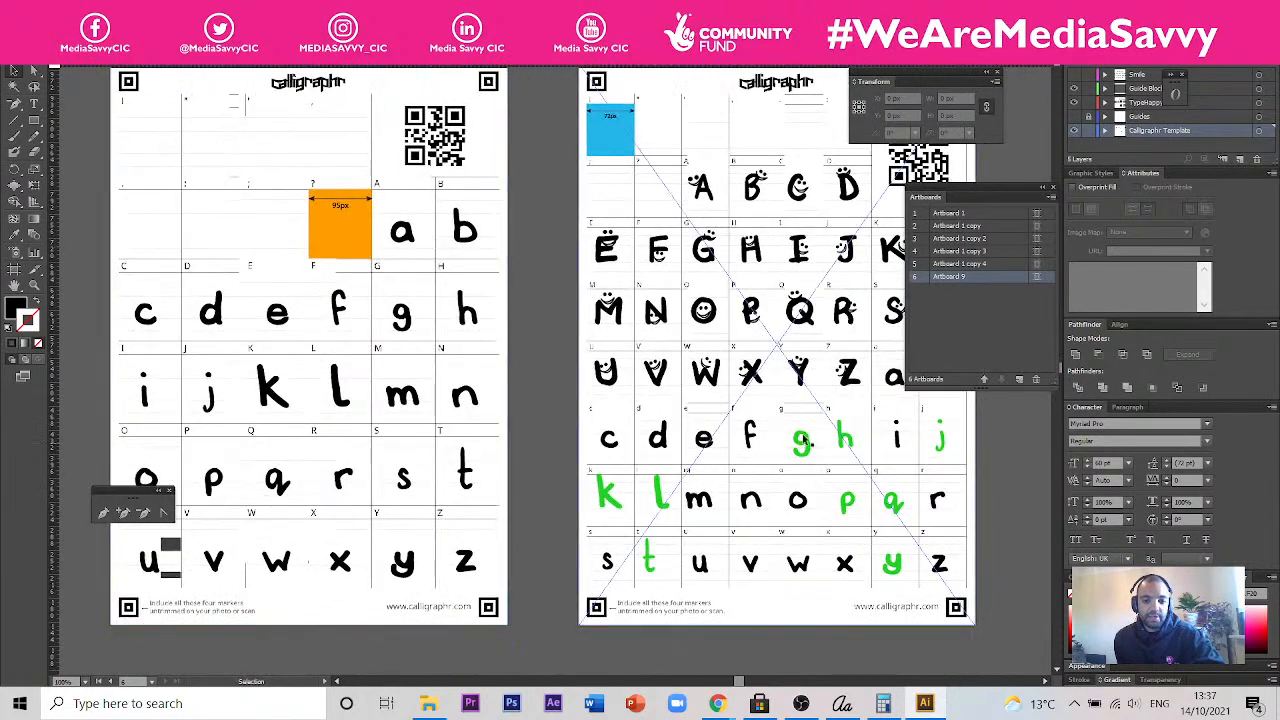
drag(953, 502, 828, 498)
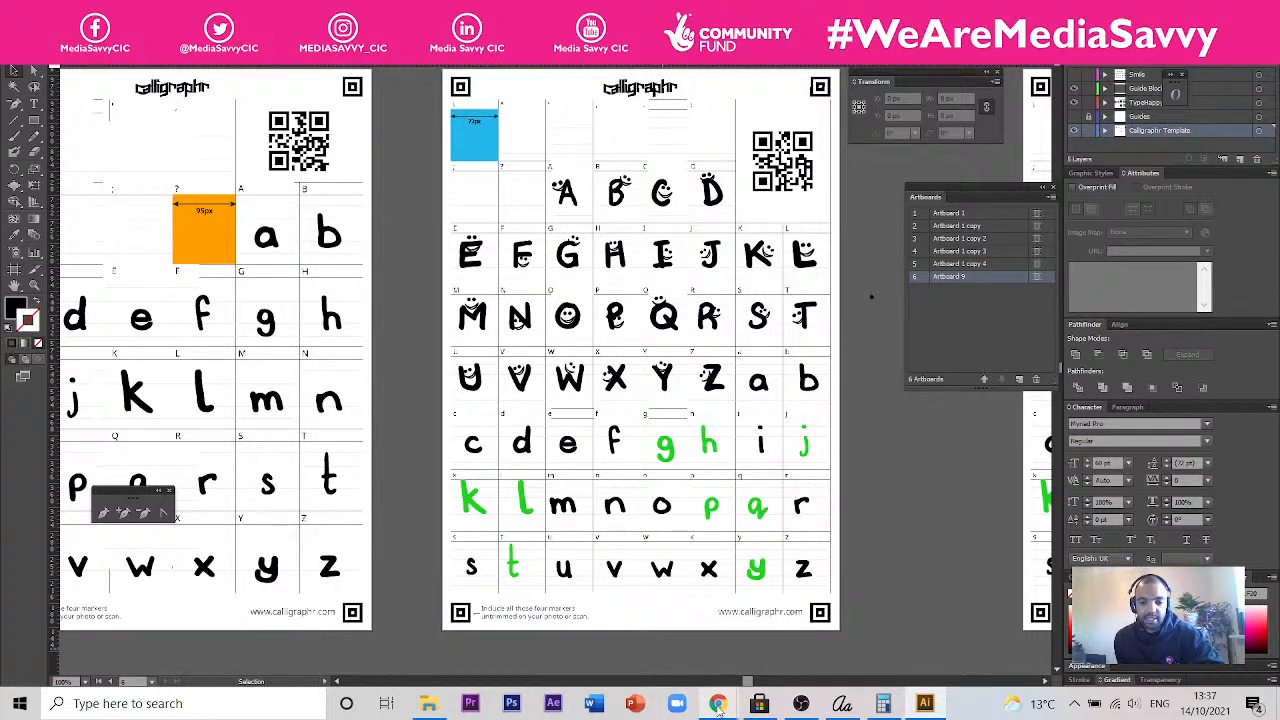
- Switch to Chrome and examine the blank Calligraphr template that holds uppercase and lowercase cells on one page
mouse_move(718, 706)
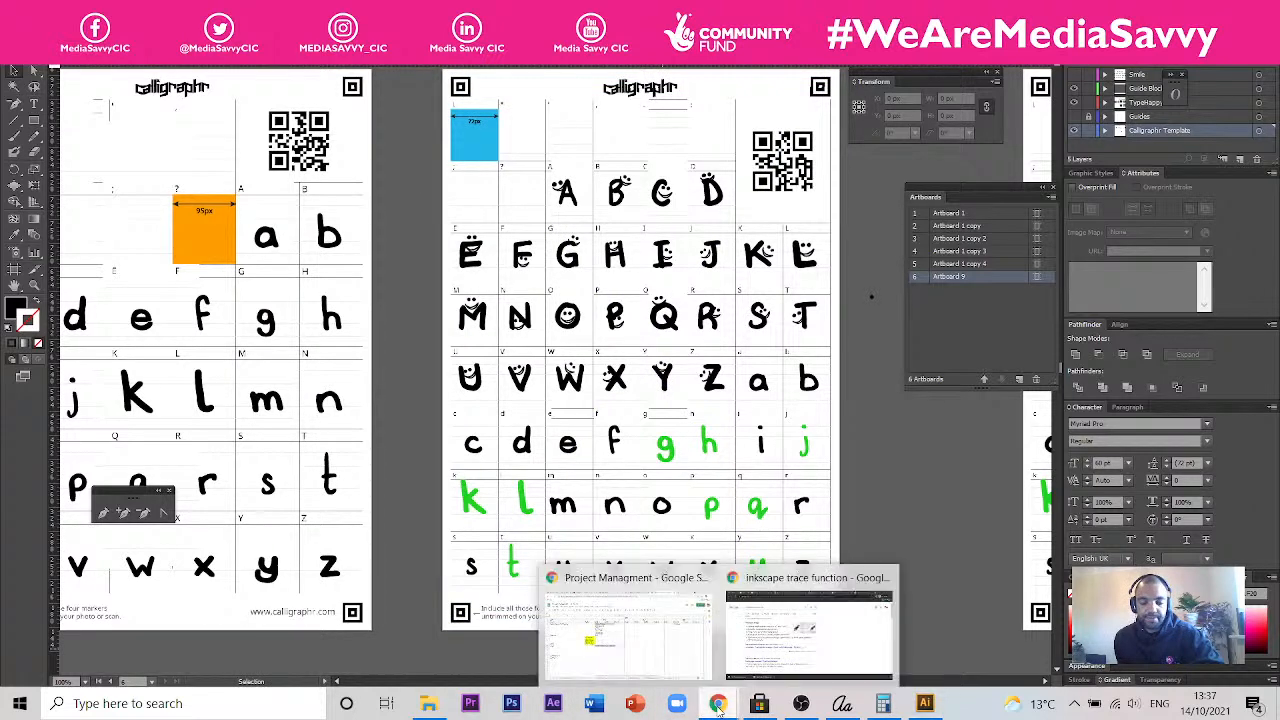
click(800, 620)
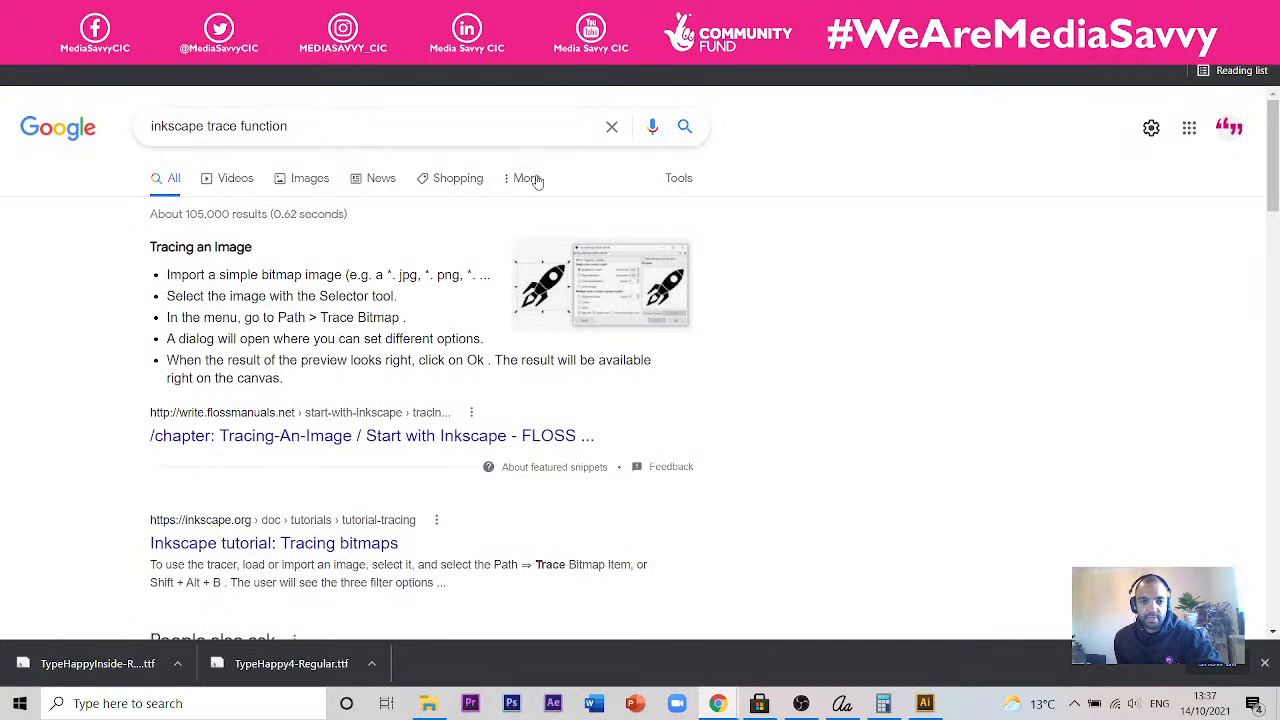
click(700, 14)
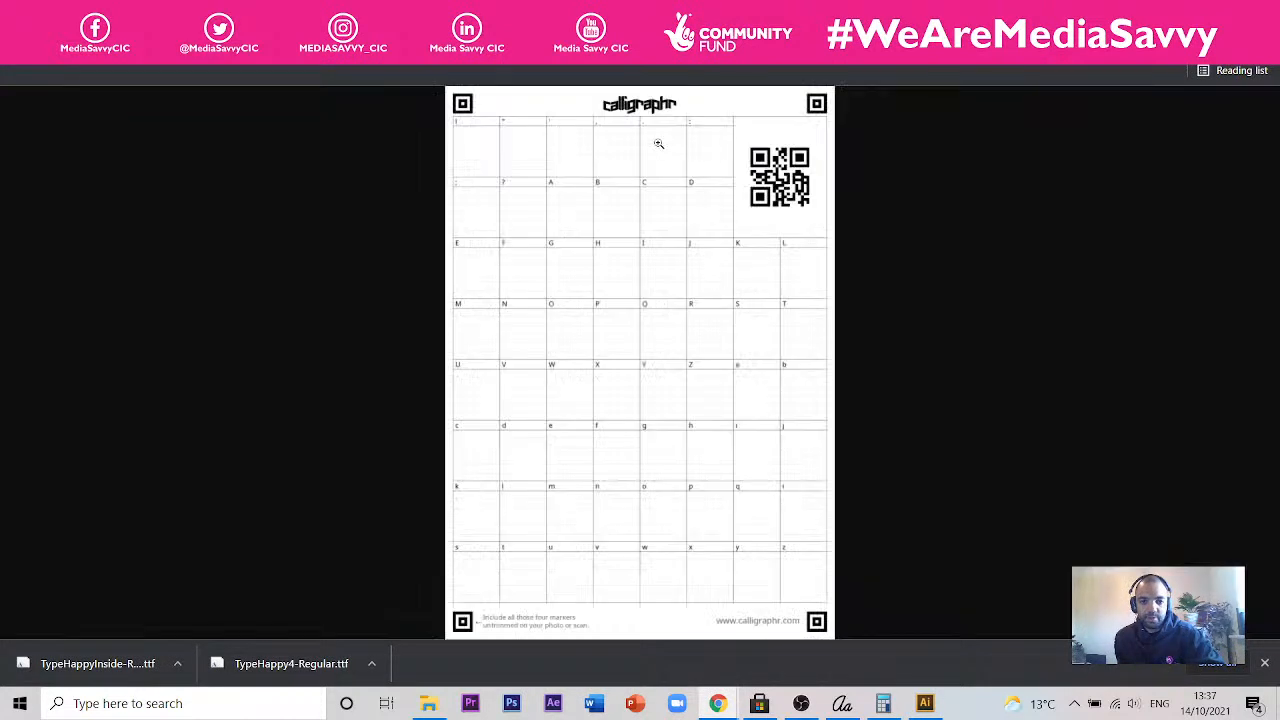
click(559, 197)
scroll(555, 220, down, 6)
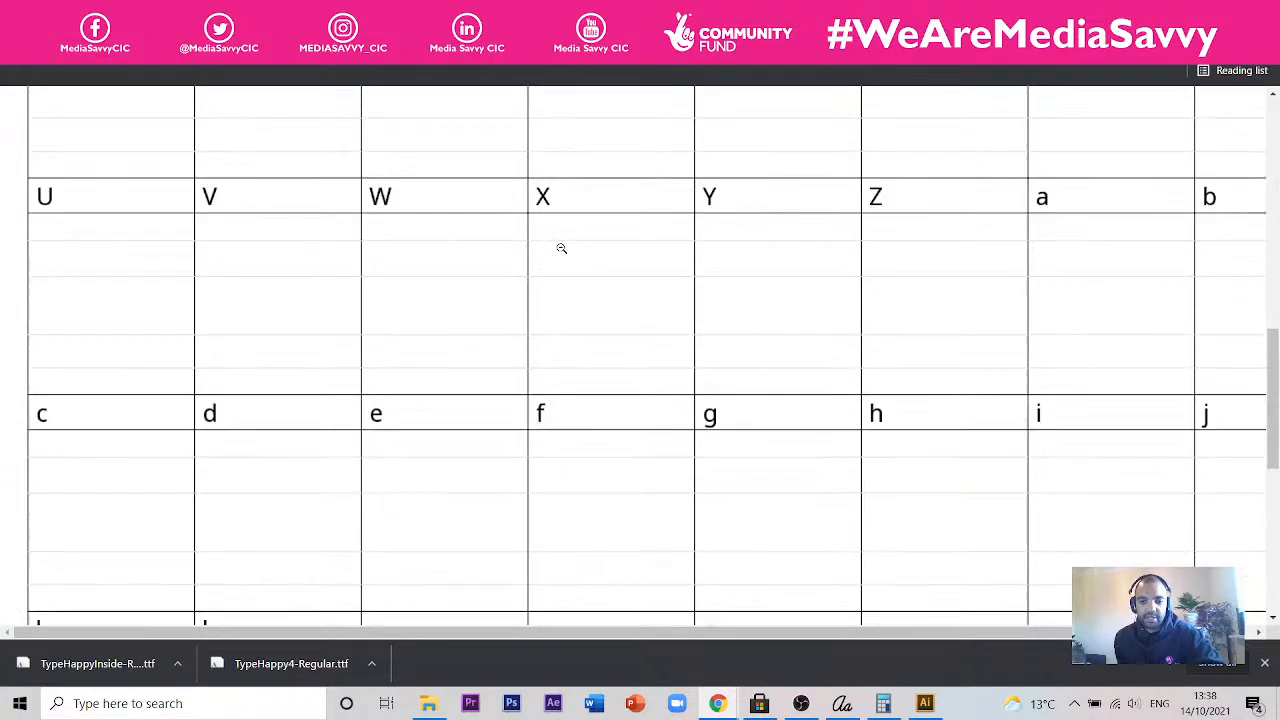
scroll(561, 248, down, 3)
scroll(568, 249, up, 3)
scroll(568, 249, down, 5)
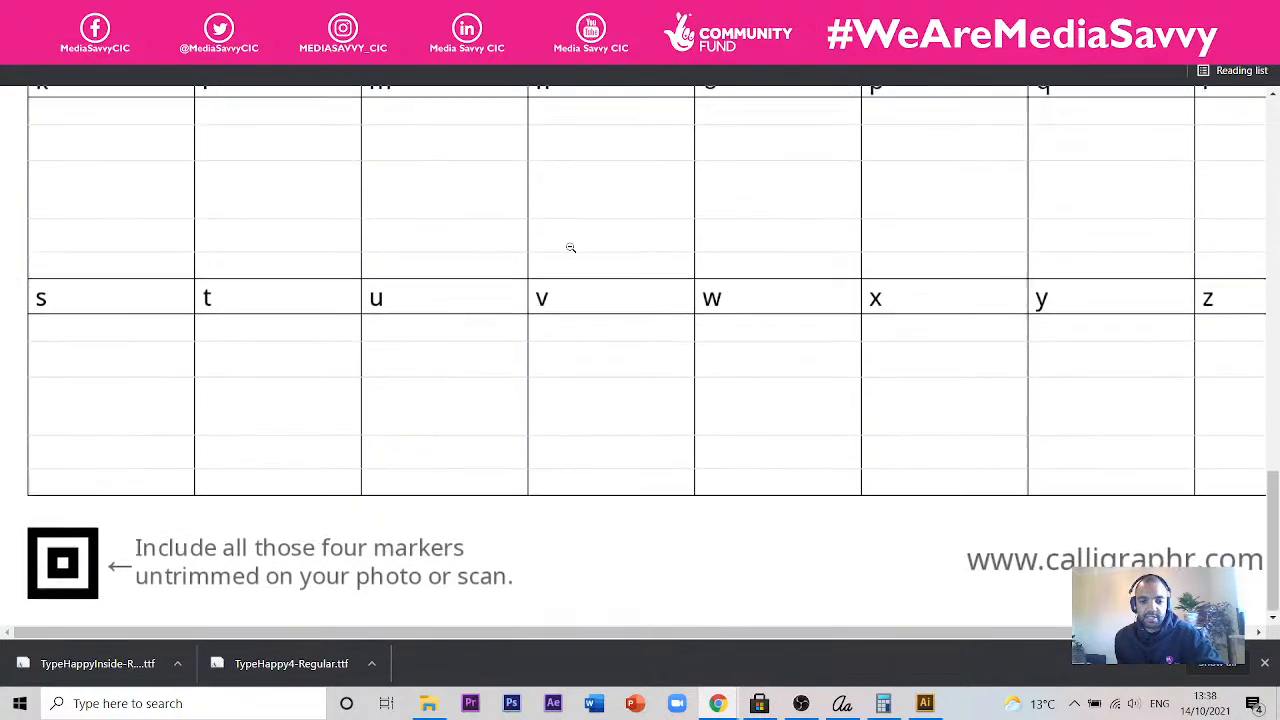
scroll(571, 246, up, 15)
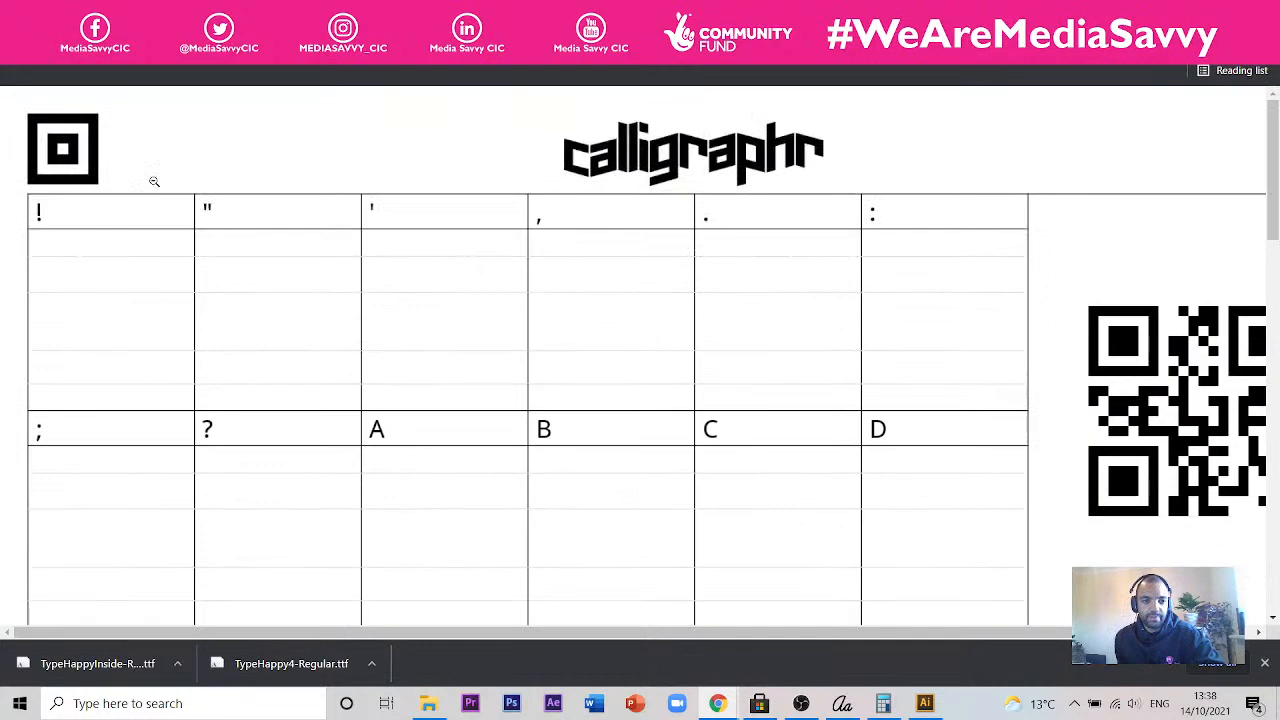
- Switch back to Illustrator and compare the cell sizes of the separate uppercase and lowercase pages with the combined template page
click(925, 703)
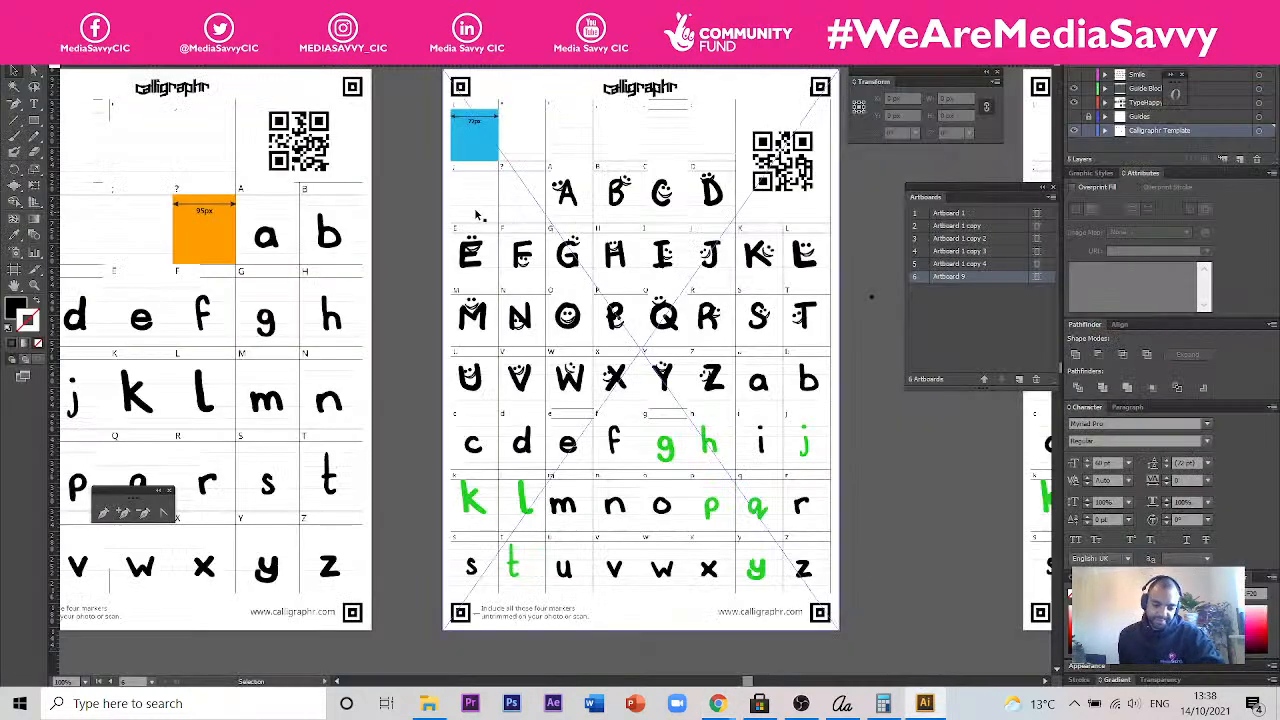
key(space)
drag(420, 193, 533, 304)
drag(533, 361, 516, 425)
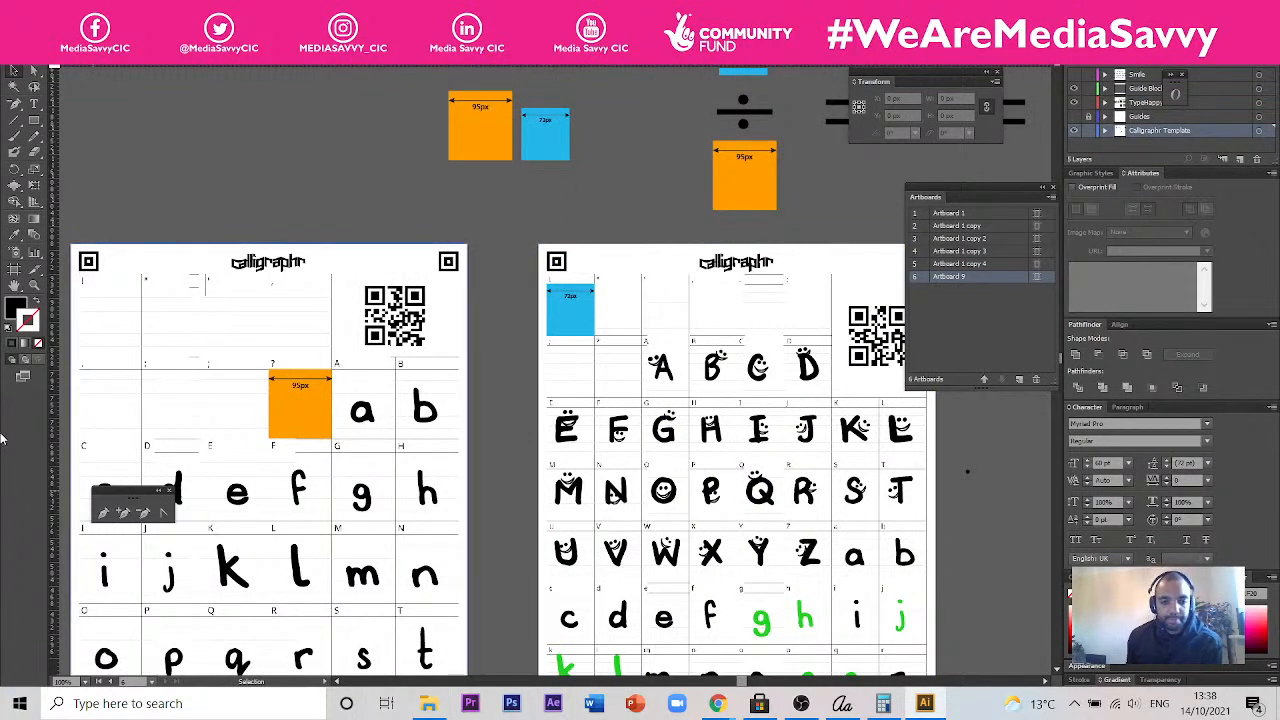
drag(351, 321, 774, 300)
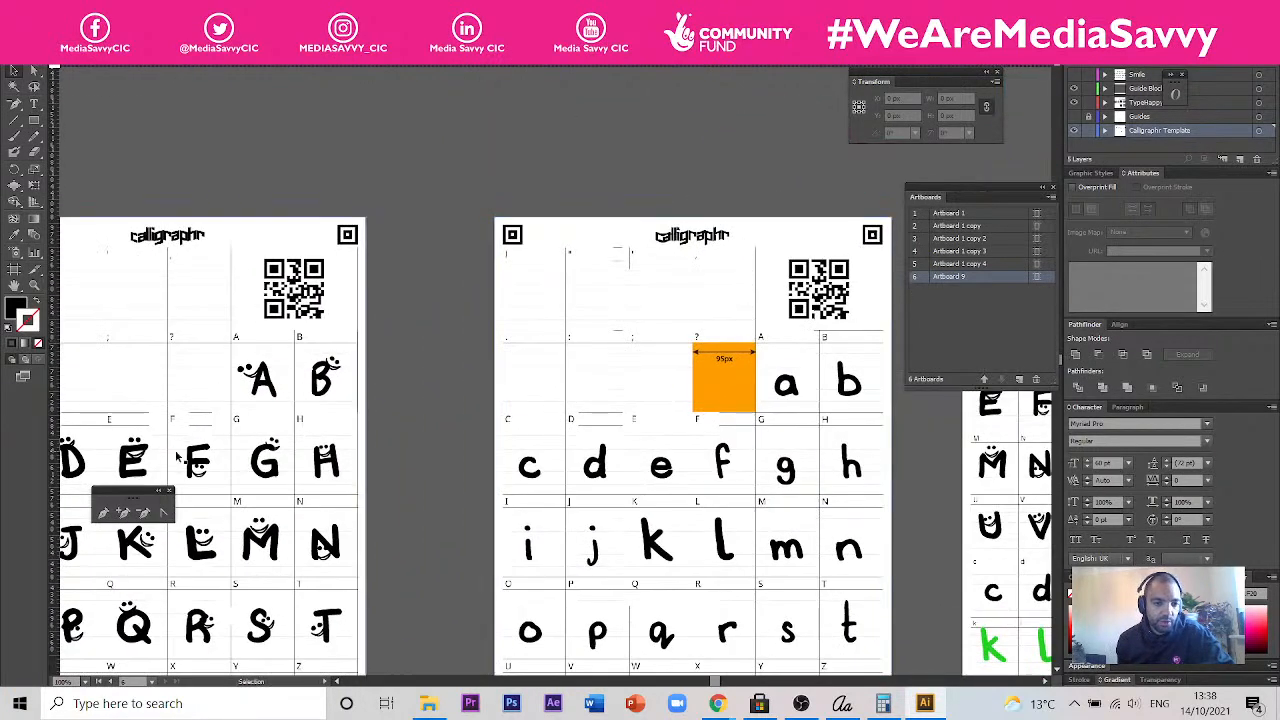
drag(518, 449, 626, 439)
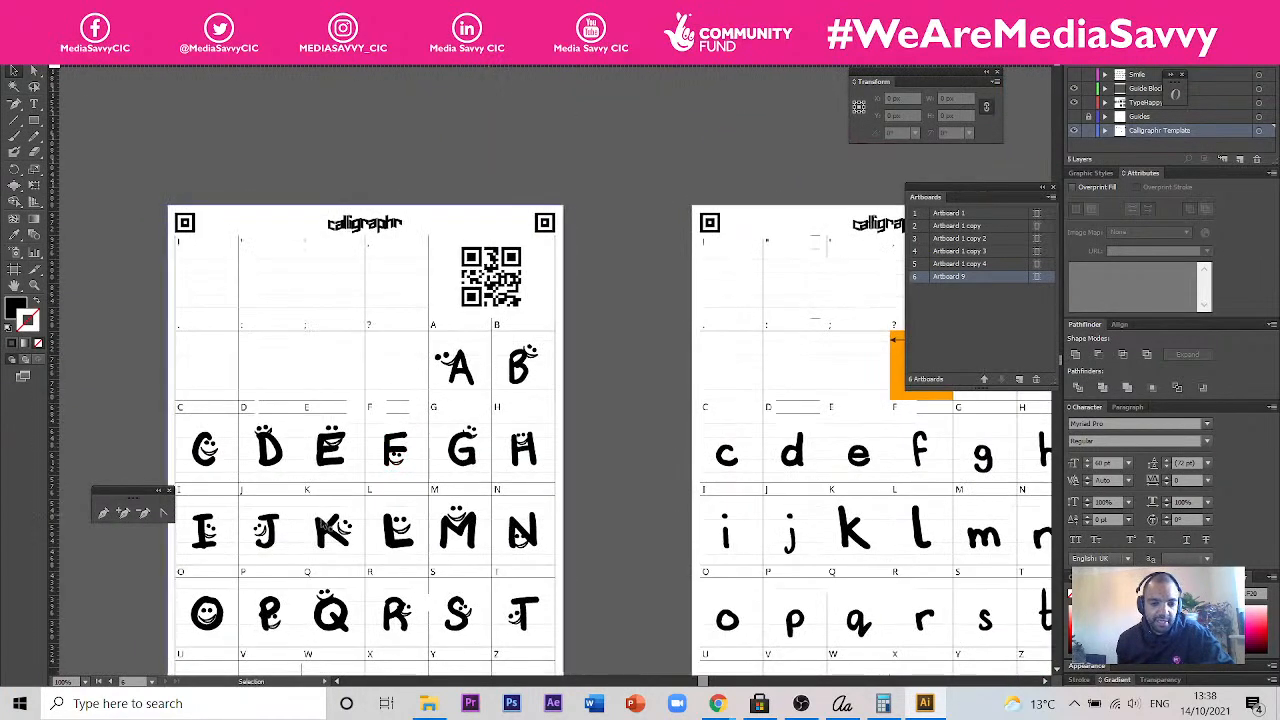
drag(594, 557, 524, 442)
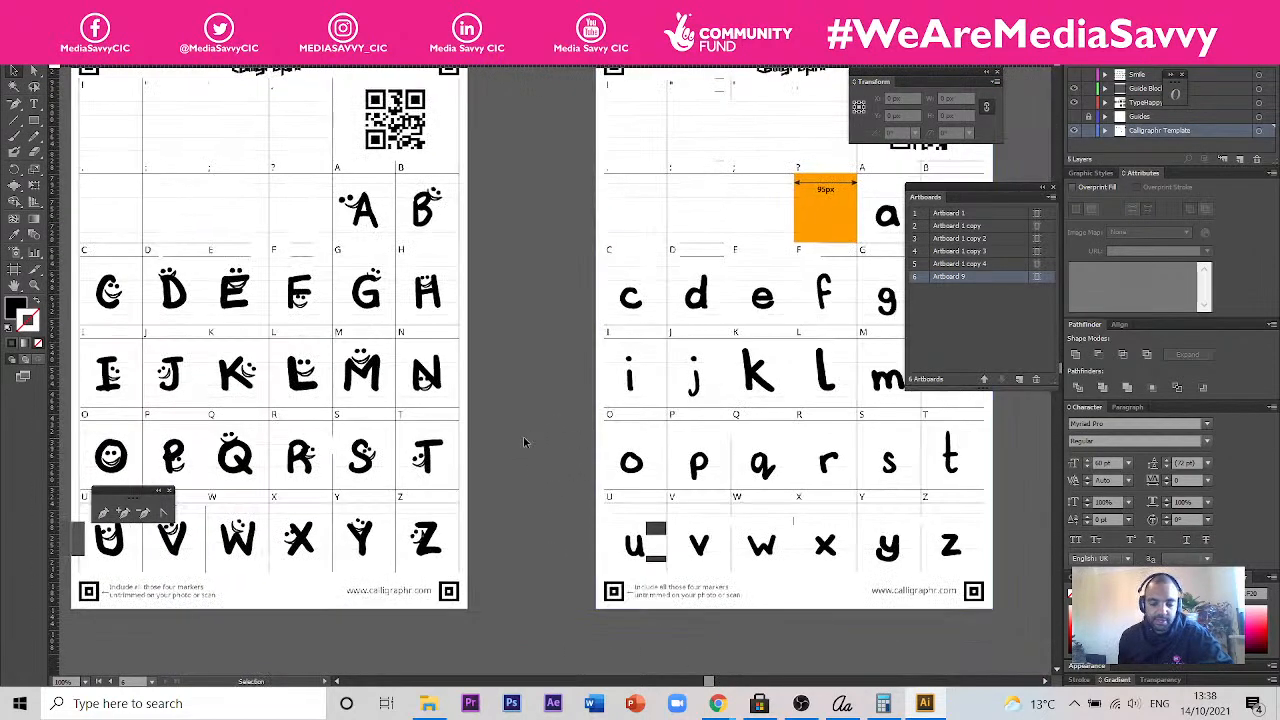
drag(850, 442, 708, 457)
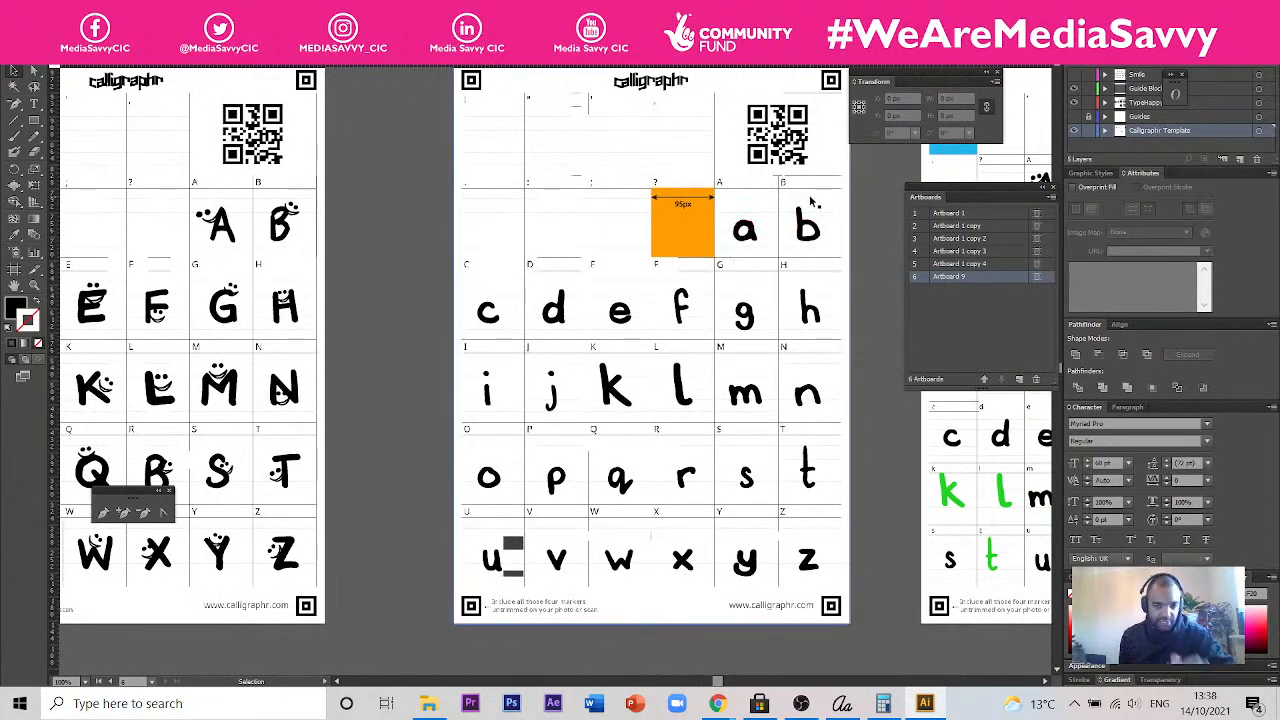
drag(866, 440, 476, 445)
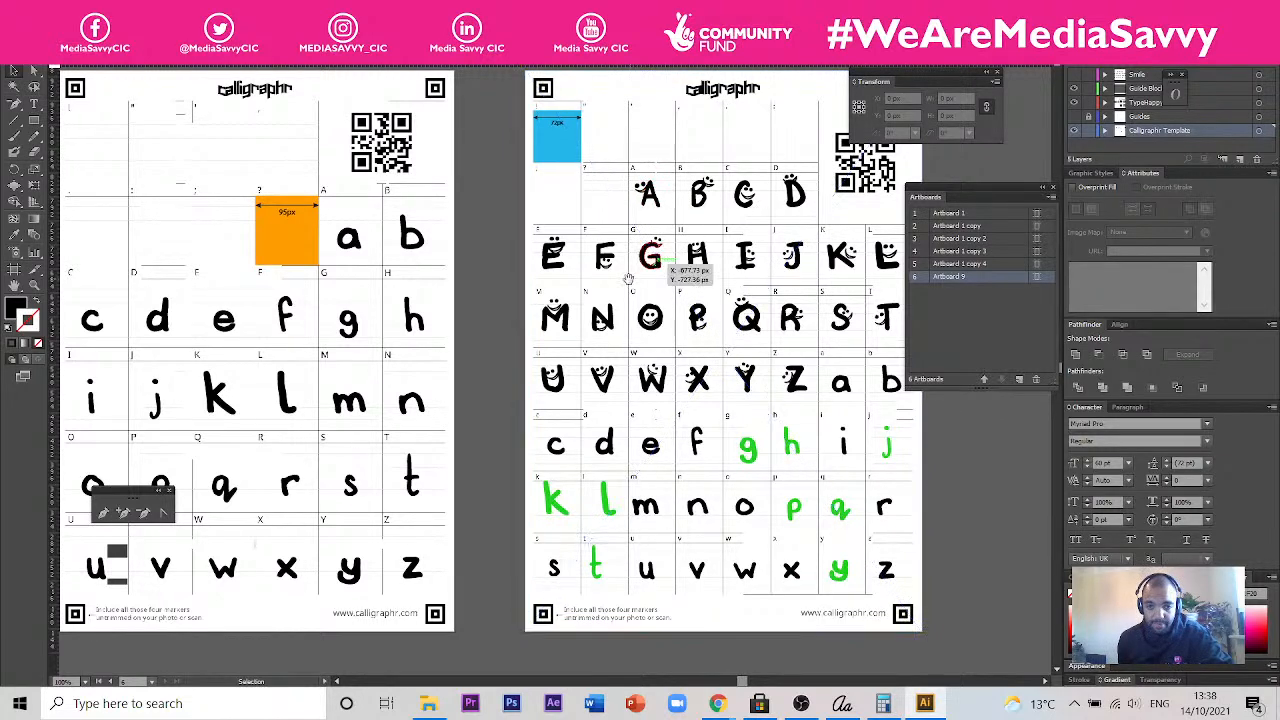
drag(494, 213, 487, 274)
click(575, 287)
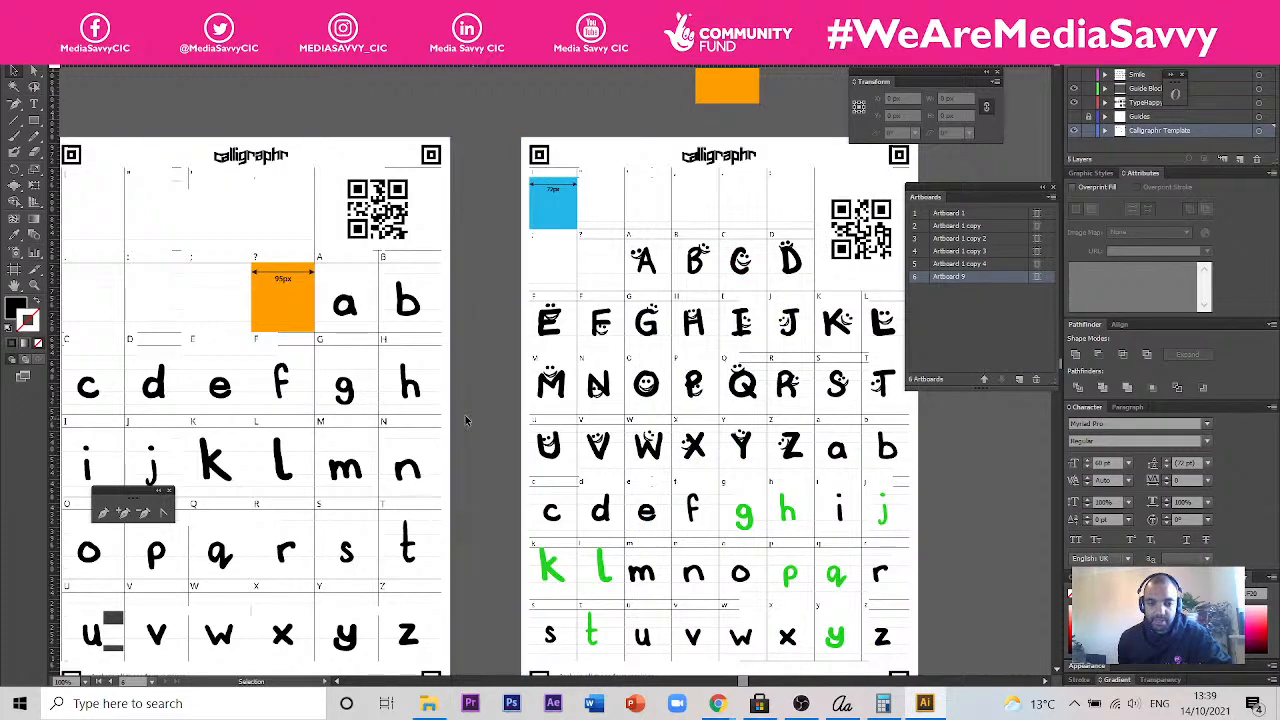
drag(473, 367, 543, 370)
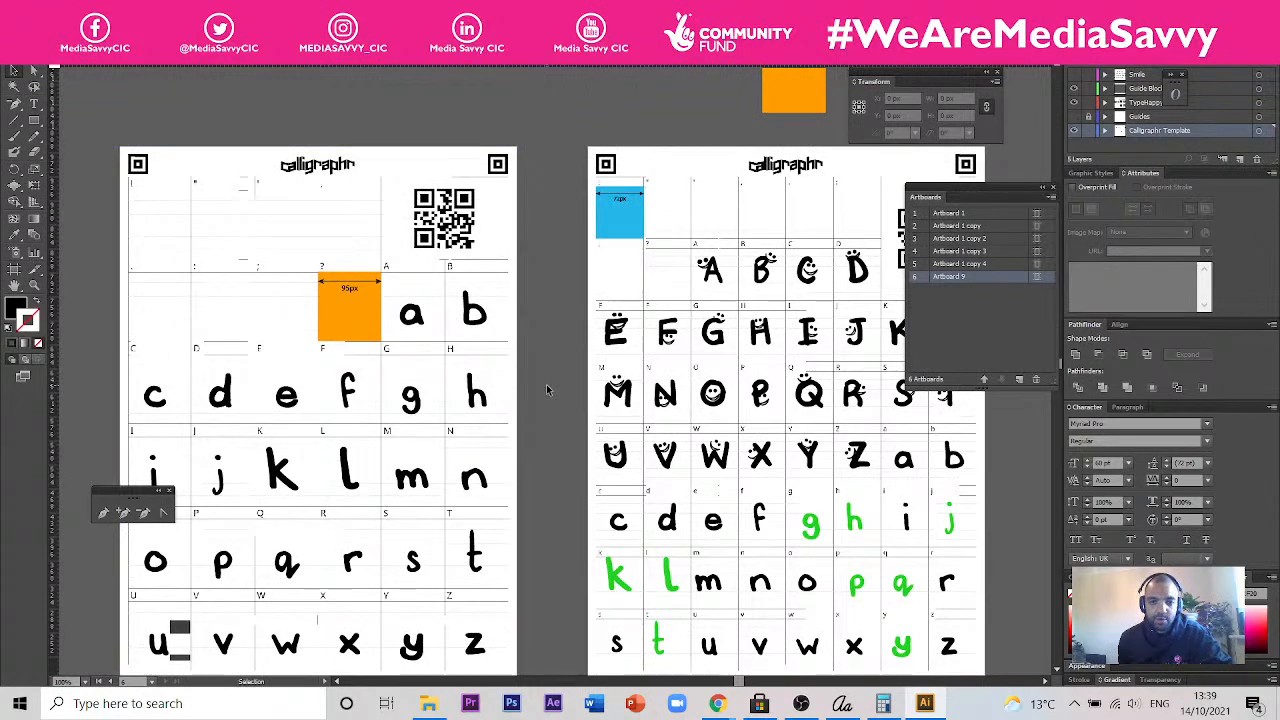
- Draw a black rectangle about 105 px high over the comma cell of the lowercase page to demonstrate measuring it, and delete it
drag(549, 302, 737, 320)
scroll(390, 320, up, 2)
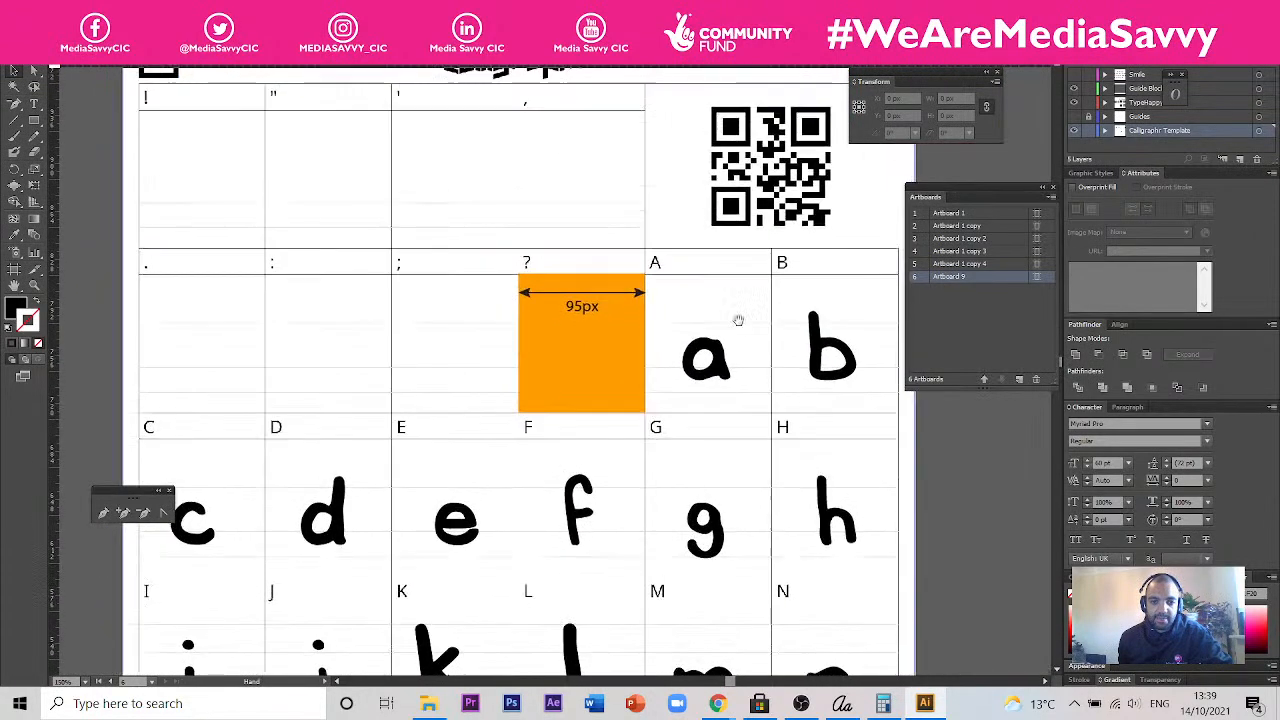
click(608, 342)
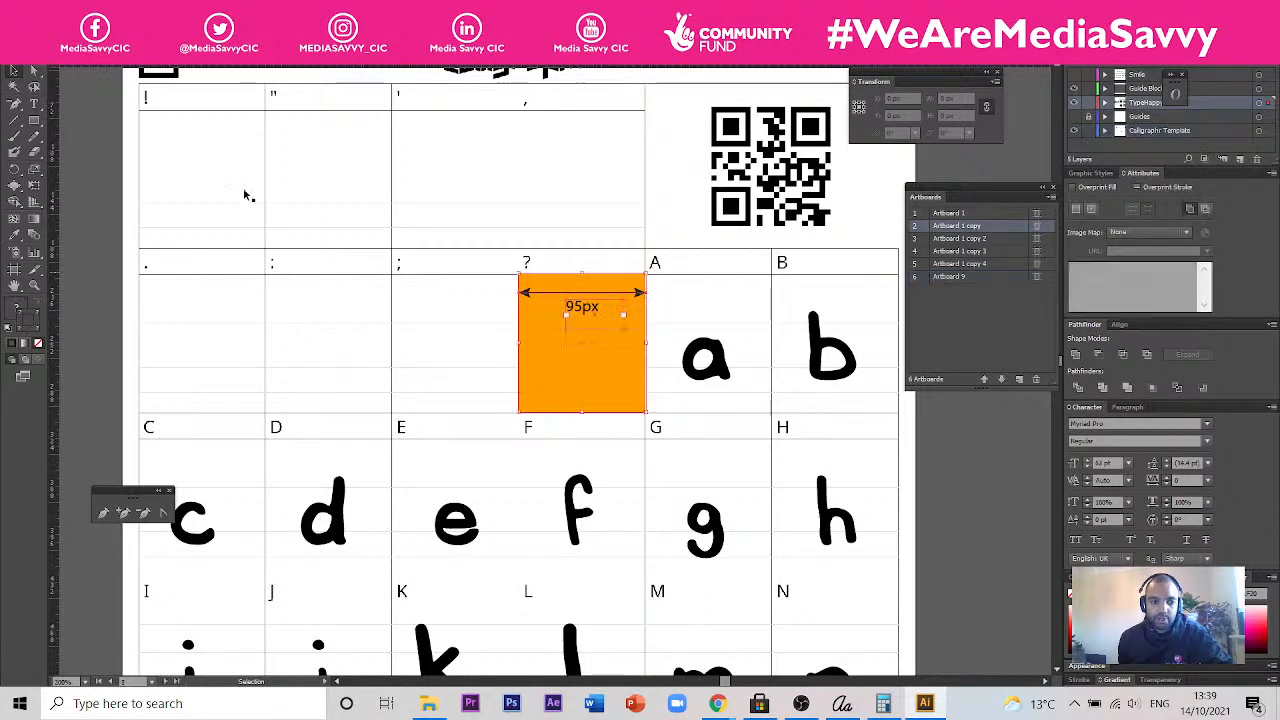
click(34, 120)
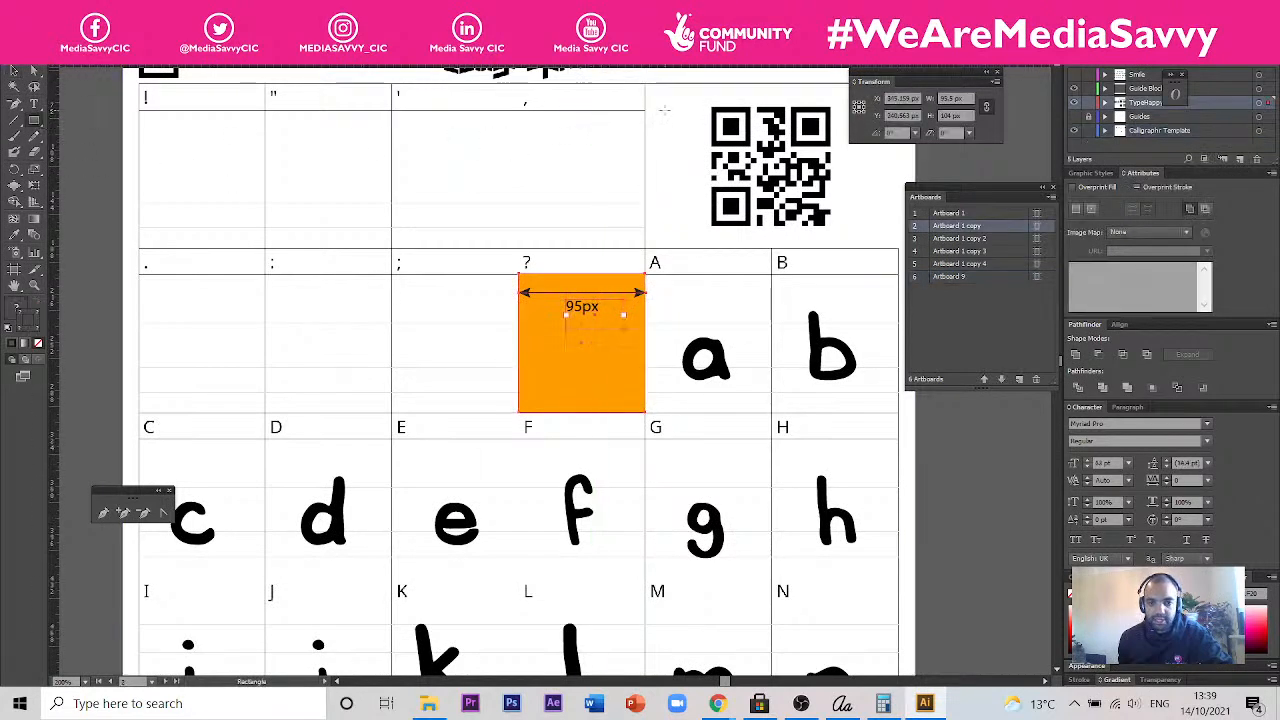
mouse_move(645, 108)
mouse_down()
mouse_move(551, 245)
mouse_move(527, 247)
mouse_up()
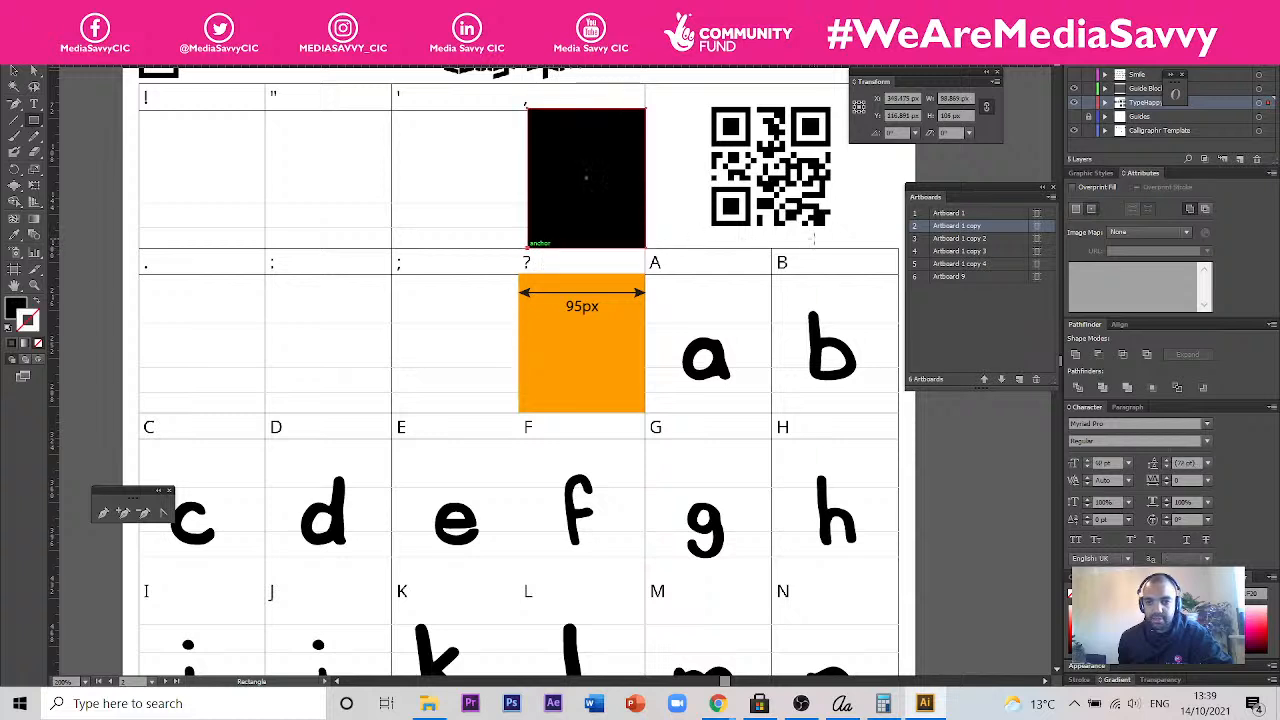
key(v)
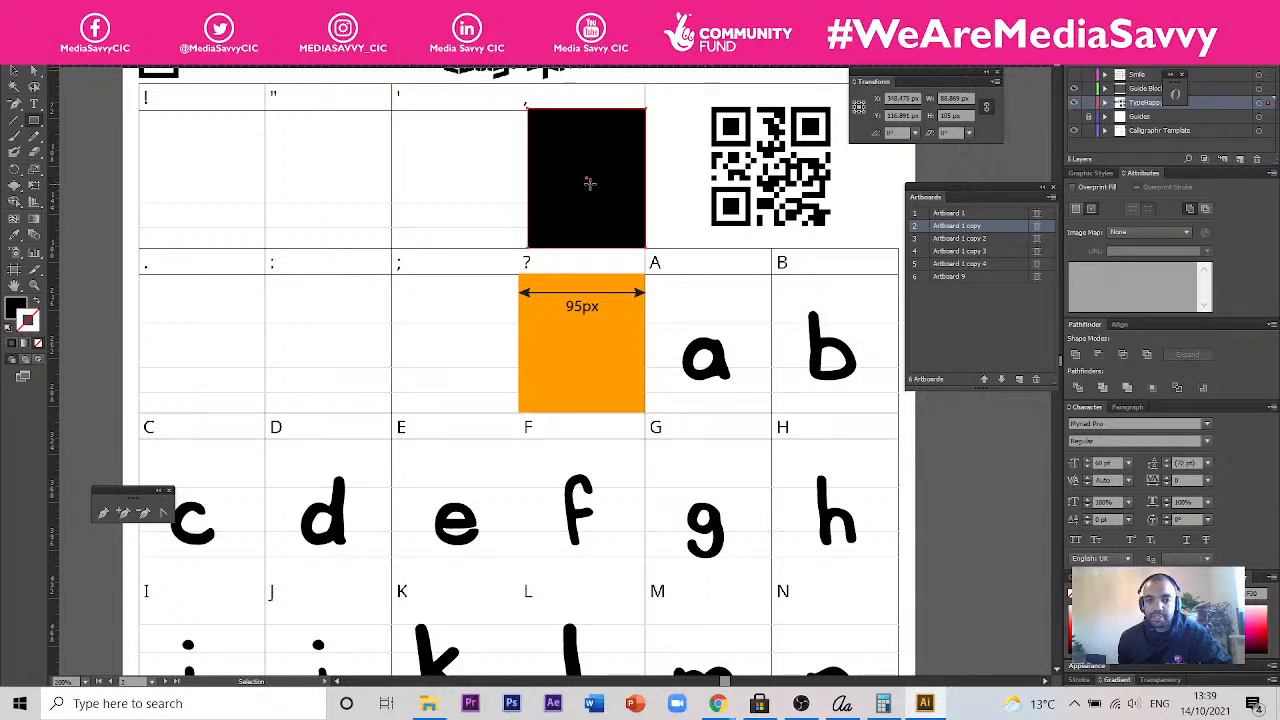
key(m)
key(v)
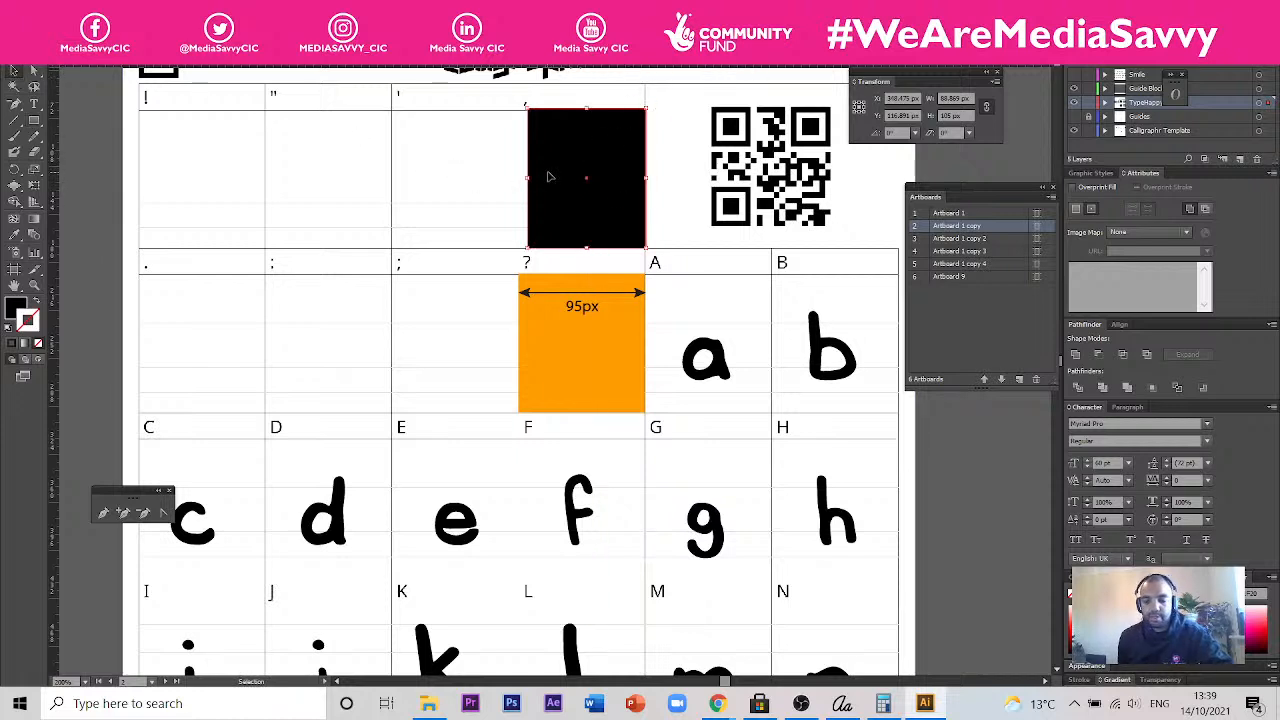
key(Delete)
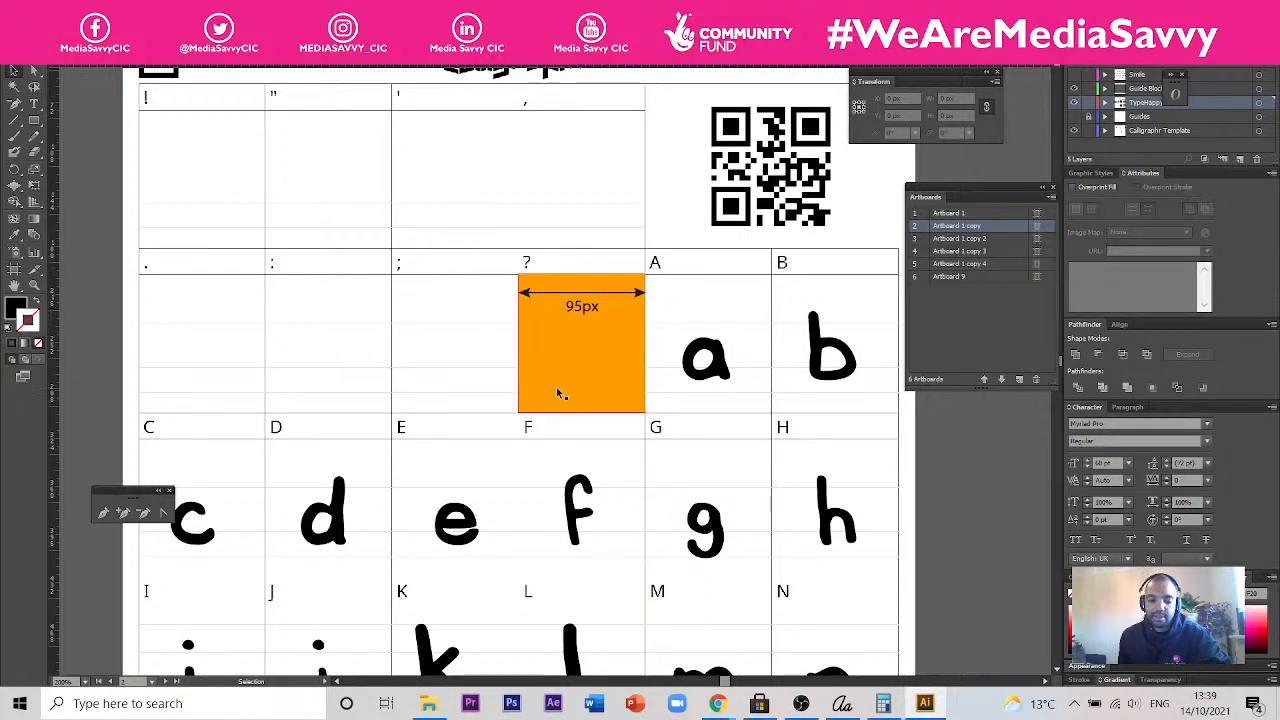
- Delete the stray dot on the canvas beside the combined template page
scroll(554, 387, down, 1)
drag(614, 480, 592, 364)
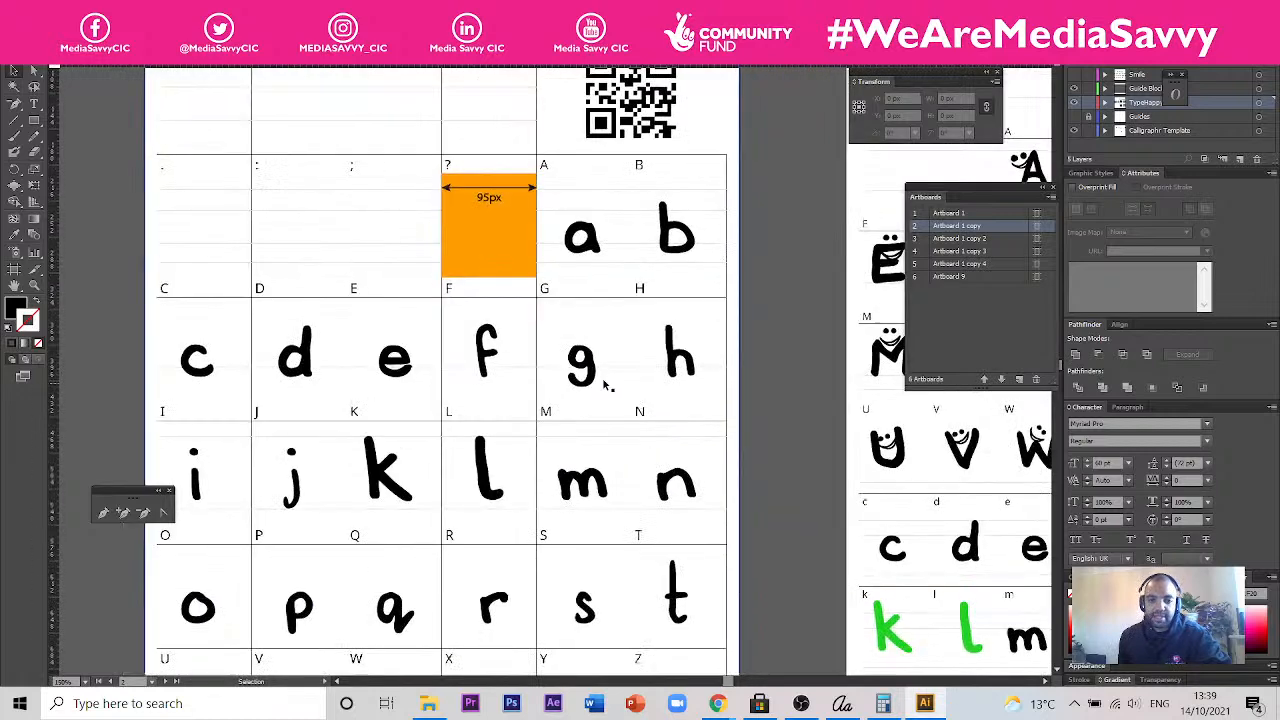
scroll(594, 368, down, 1)
drag(699, 231, 551, 291)
drag(716, 462, 578, 408)
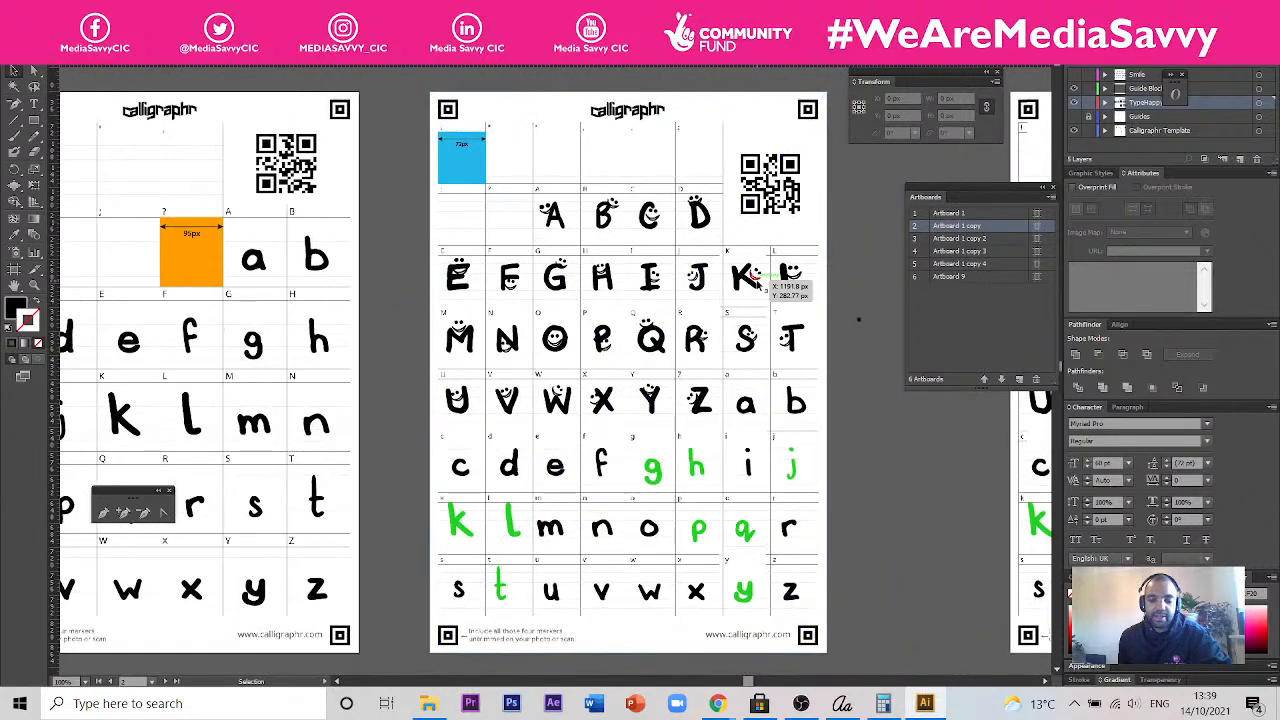
drag(873, 302, 840, 341)
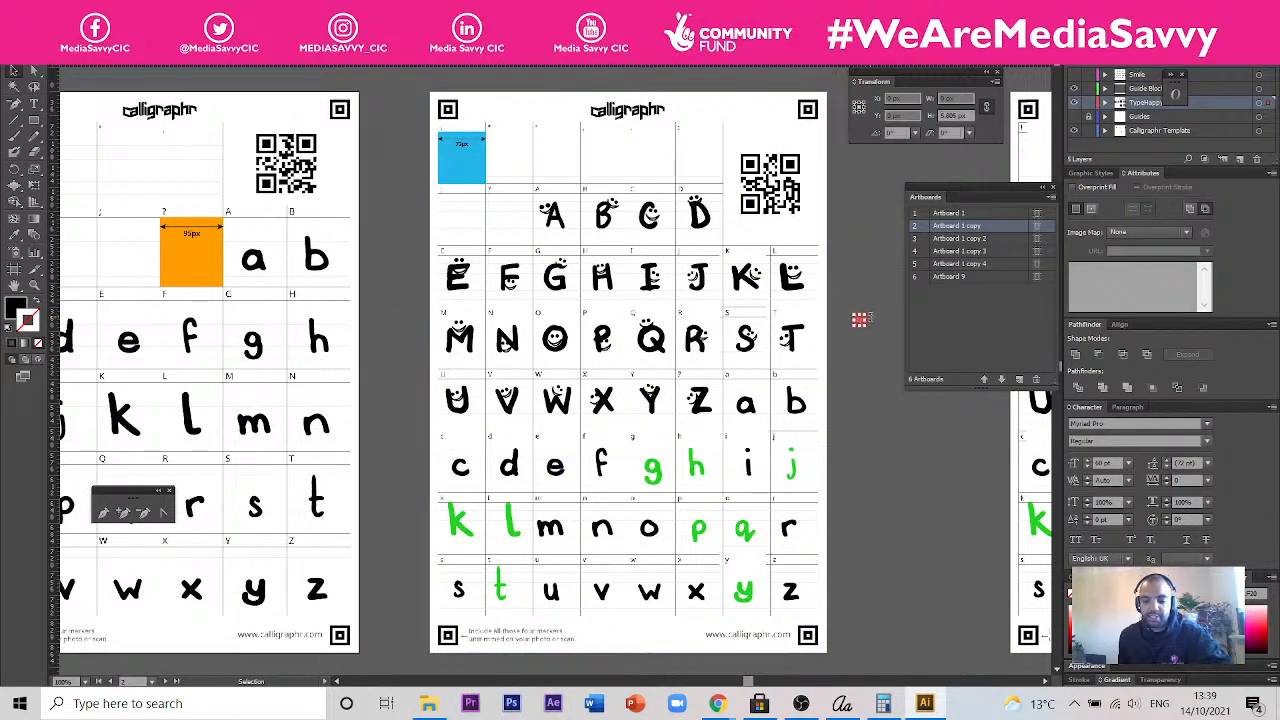
key(Delete)
- Compare the 72px blue cell with the 95px orange cell, and examine the division of the two widths above the templates
click(680, 222)
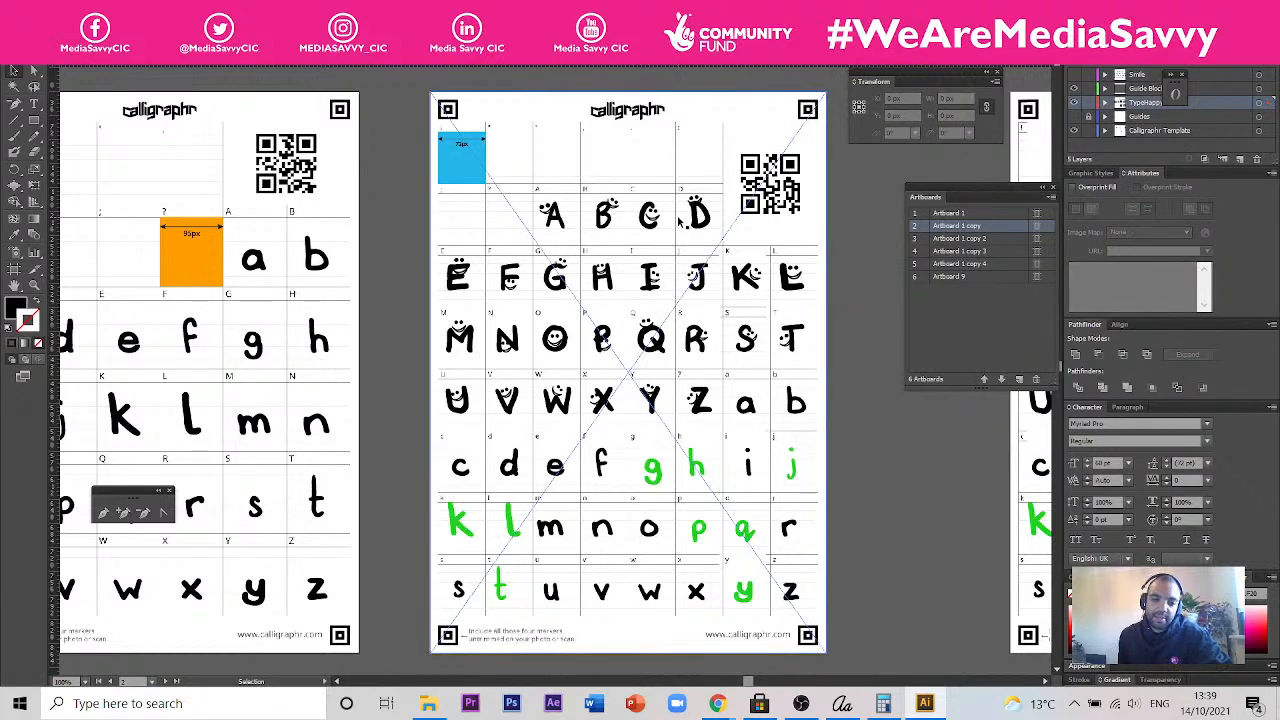
scroll(558, 147, up, 1)
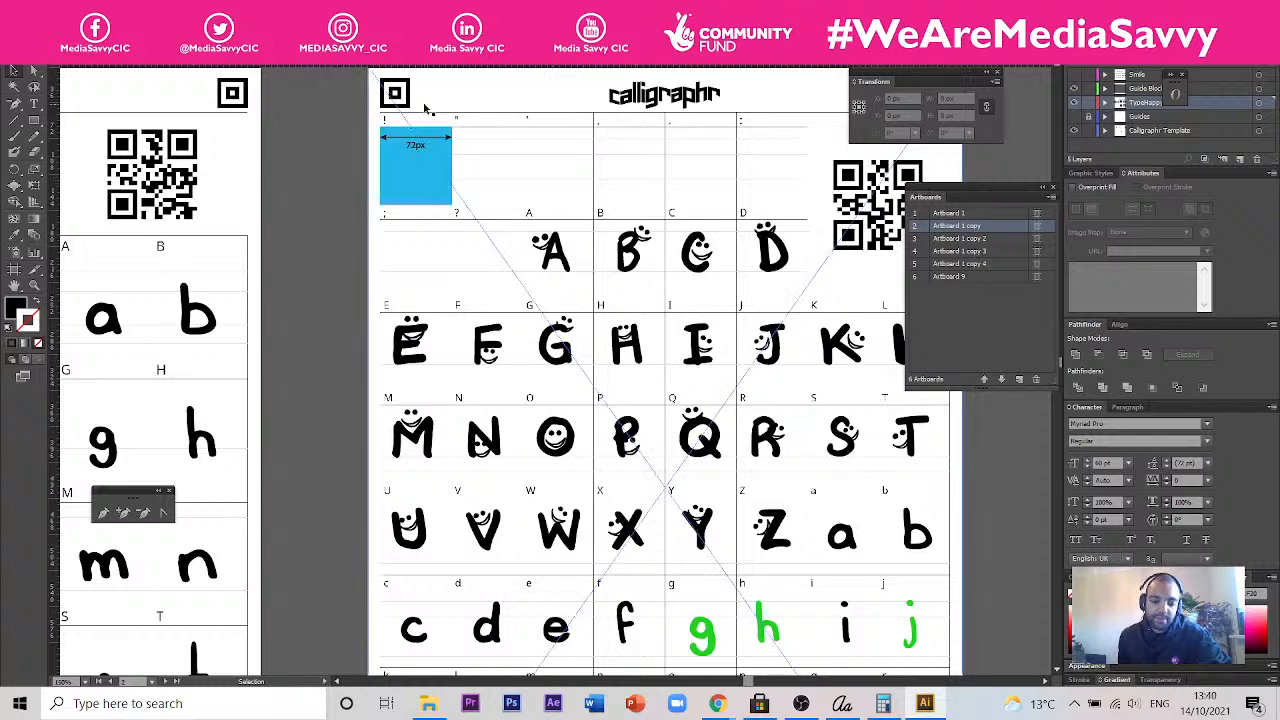
scroll(402, 118, up, 1)
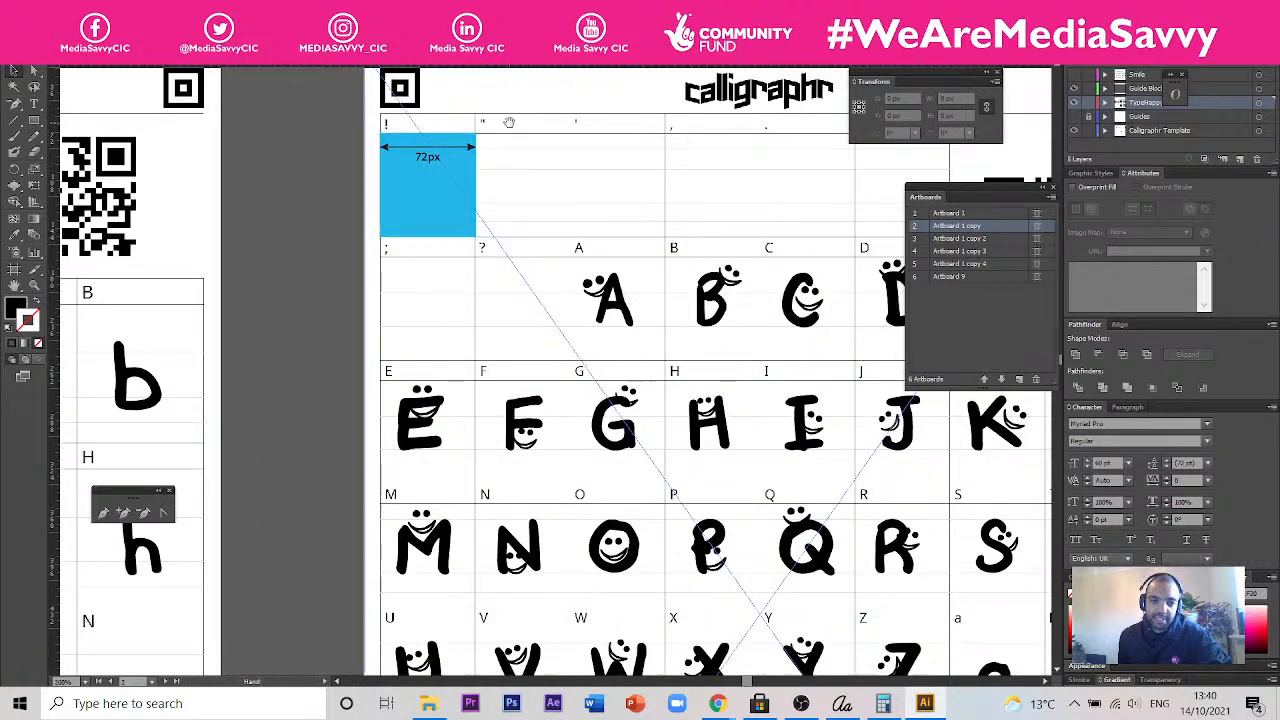
drag(512, 132, 576, 178)
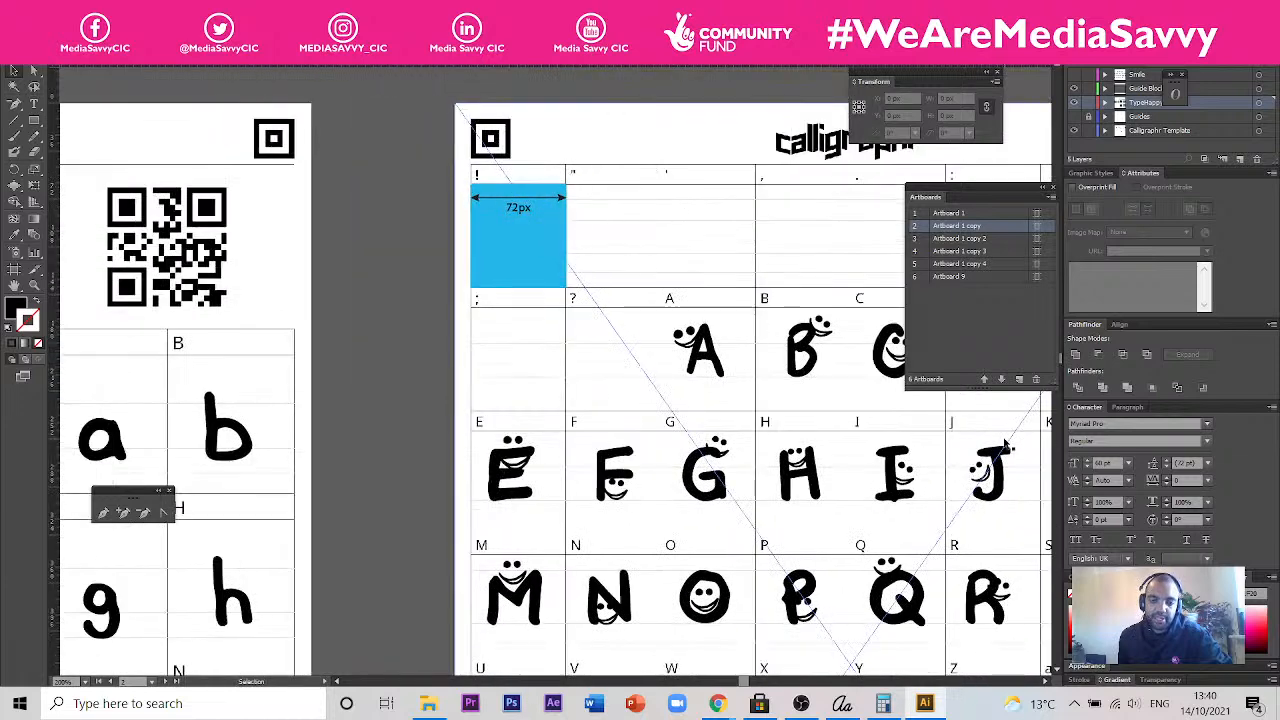
drag(606, 401, 748, 387)
drag(531, 369, 665, 362)
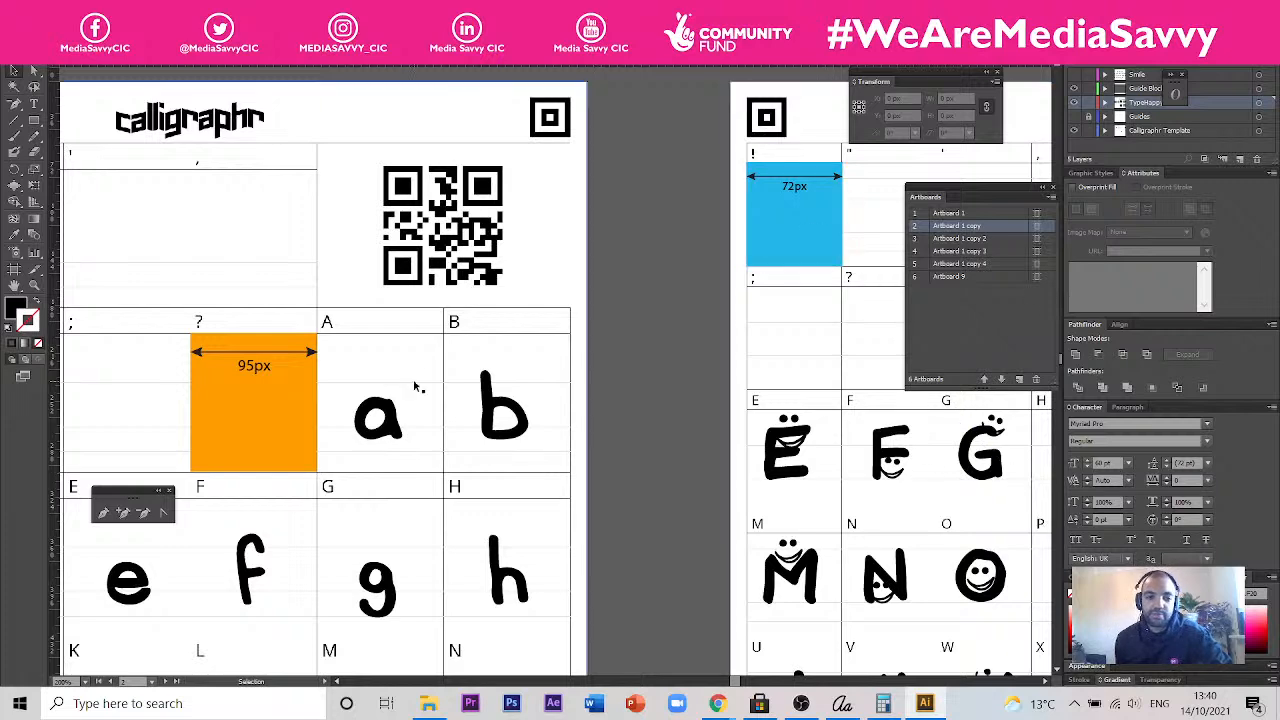
drag(742, 78, 539, 602)
drag(574, 329, 606, 326)
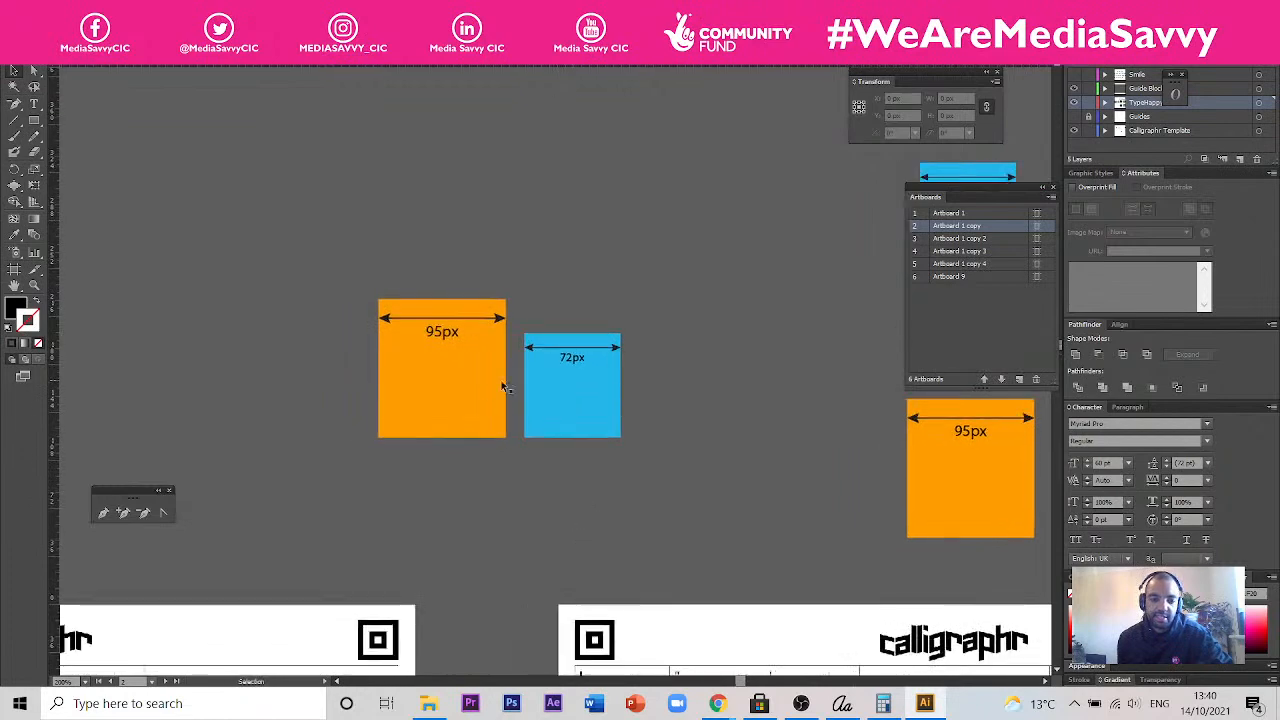
drag(583, 383, 446, 509)
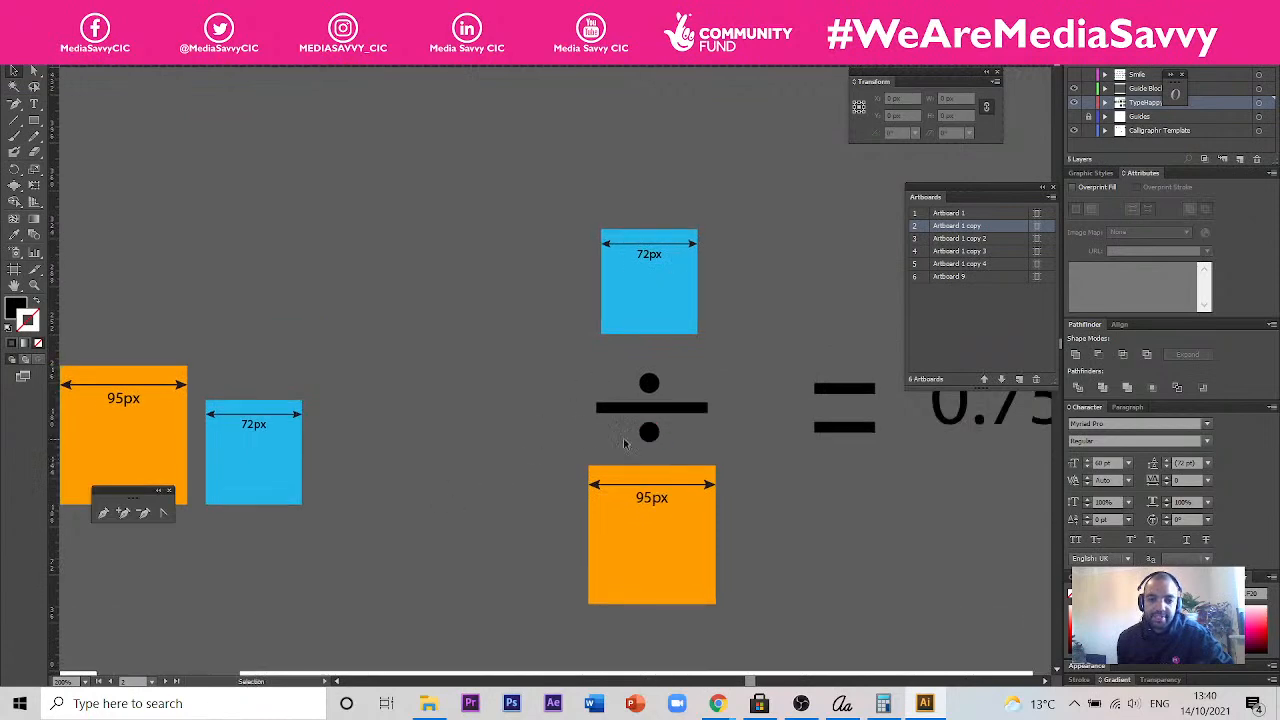
- Follow the division of the 72px cell width by the 95px cell width through to its percentage result above the templates
drag(803, 563, 569, 493)
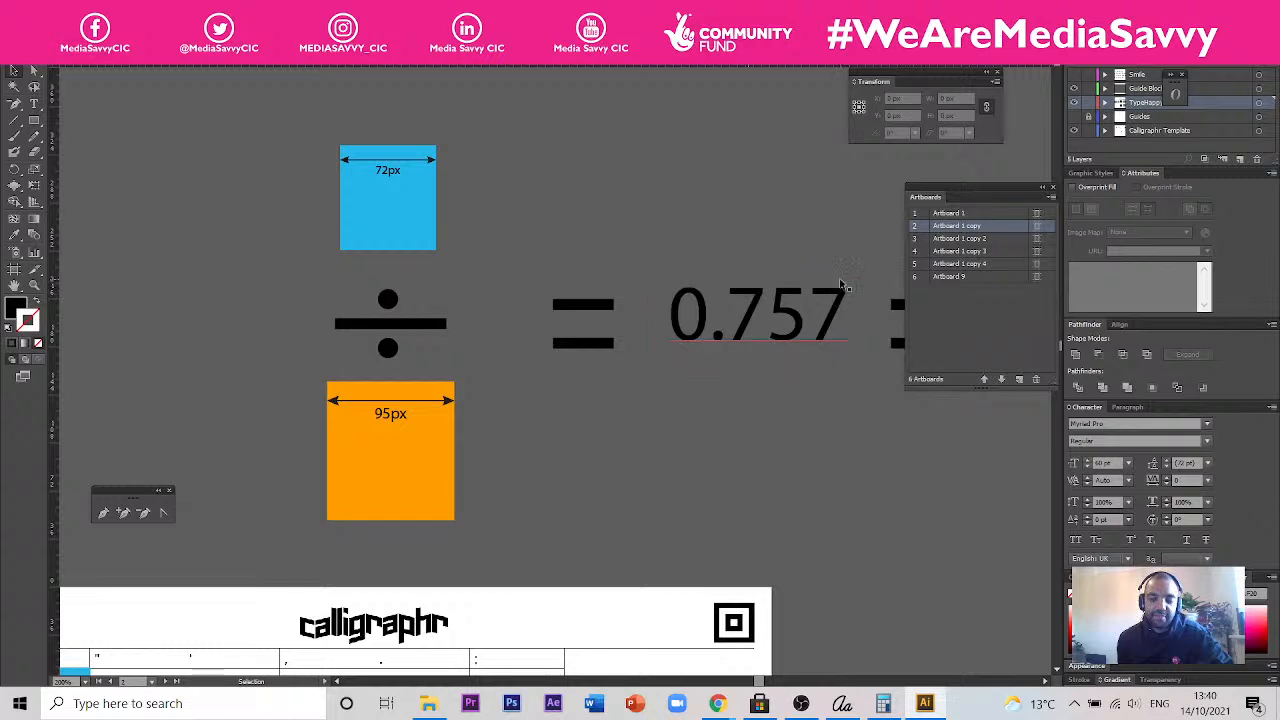
drag(604, 312, 814, 304)
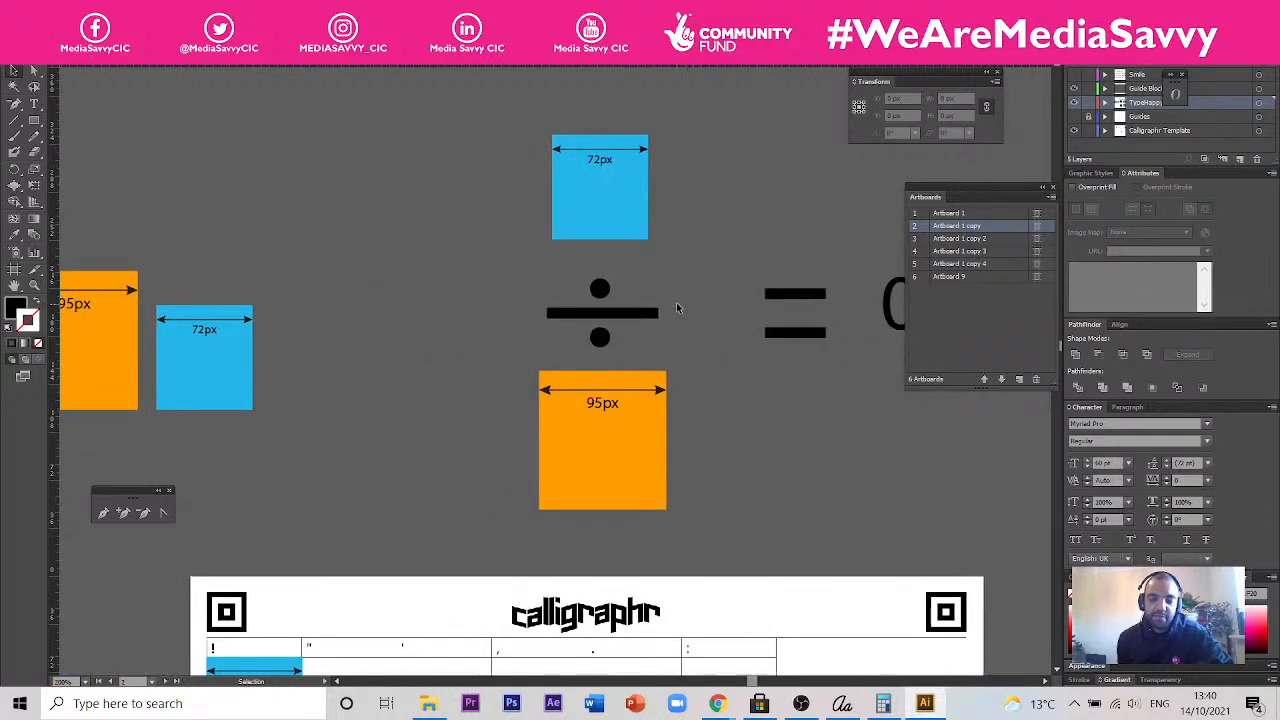
scroll(674, 243, right, 3)
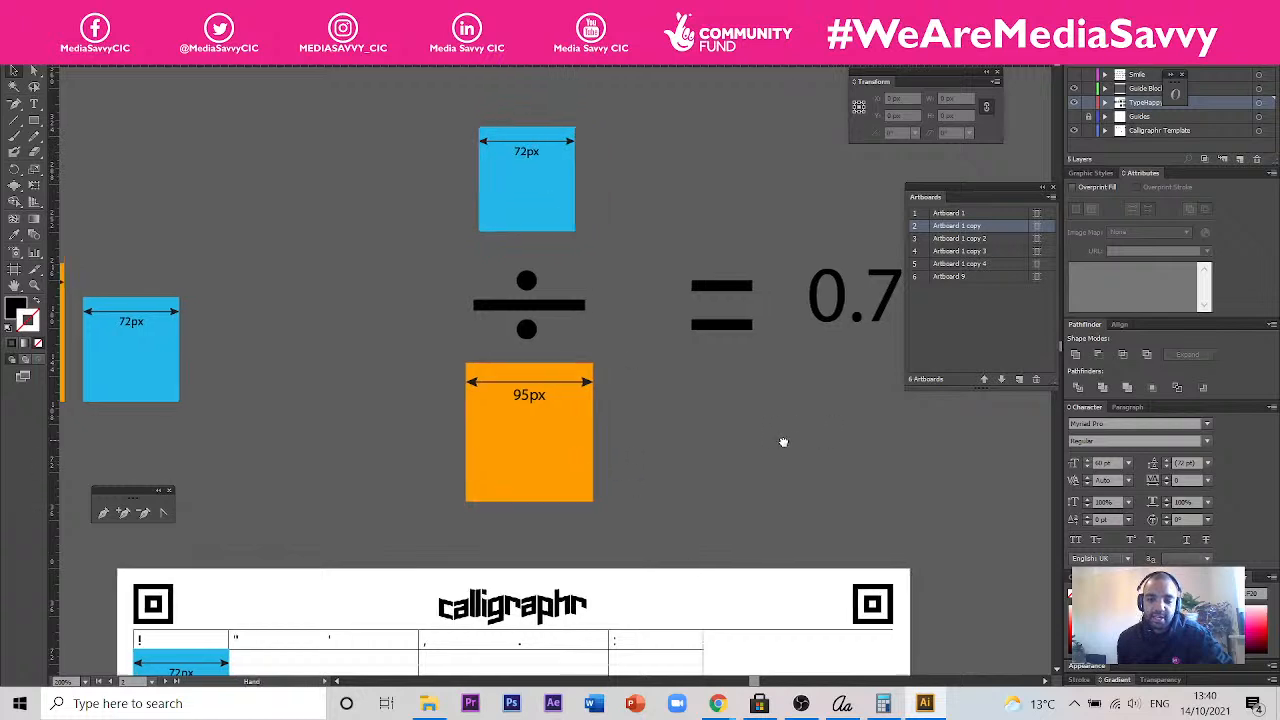
scroll(783, 440, right, 3)
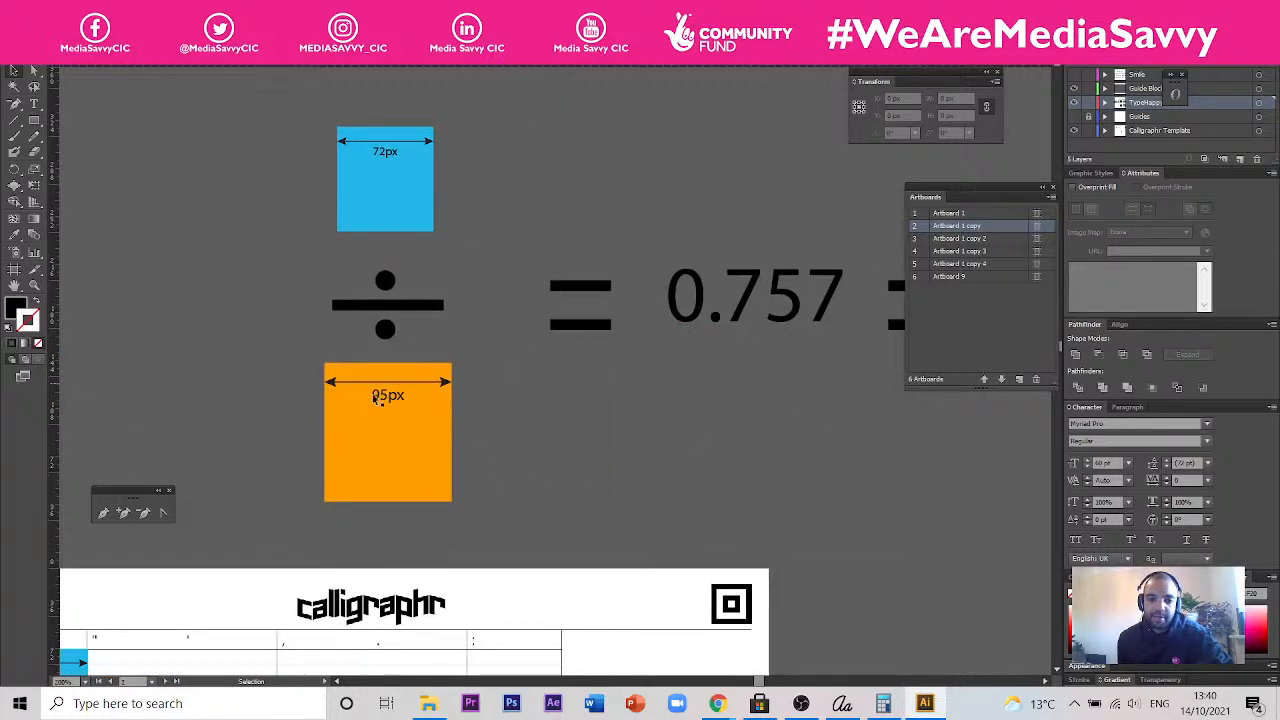
drag(825, 353, 394, 351)
drag(493, 338, 469, 347)
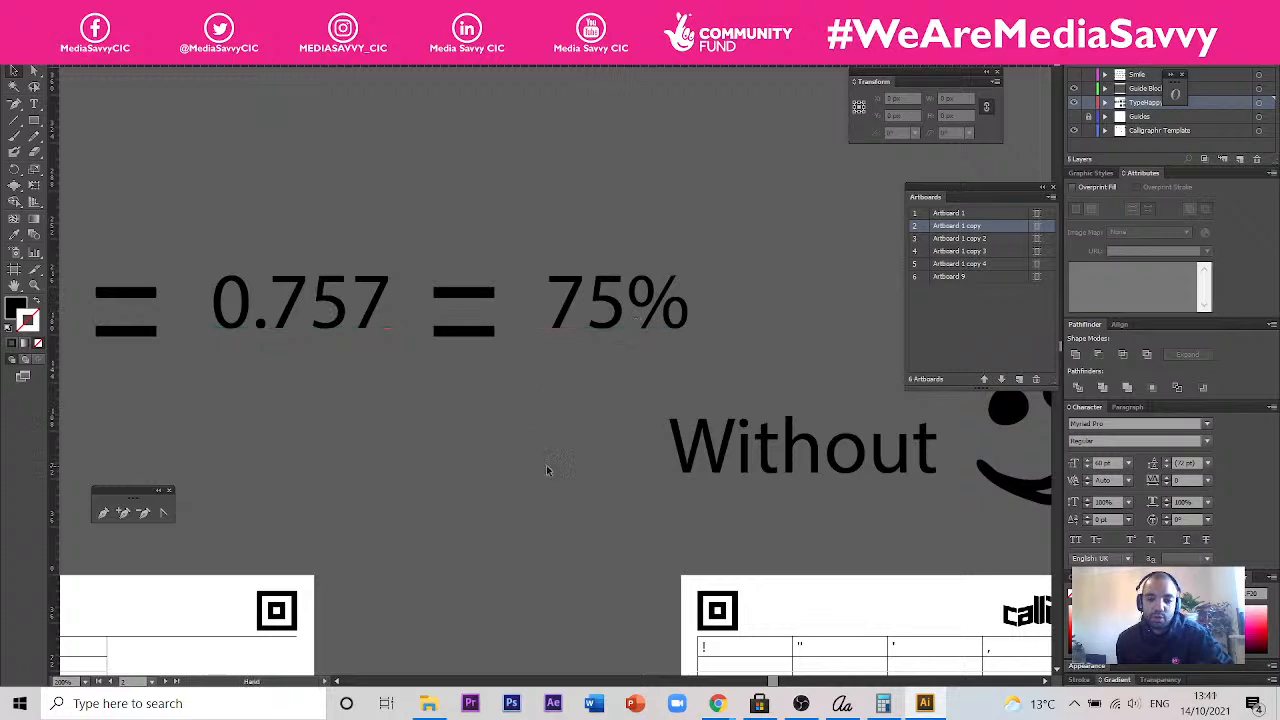
scroll(540, 450, down, 2)
drag(586, 466, 563, 304)
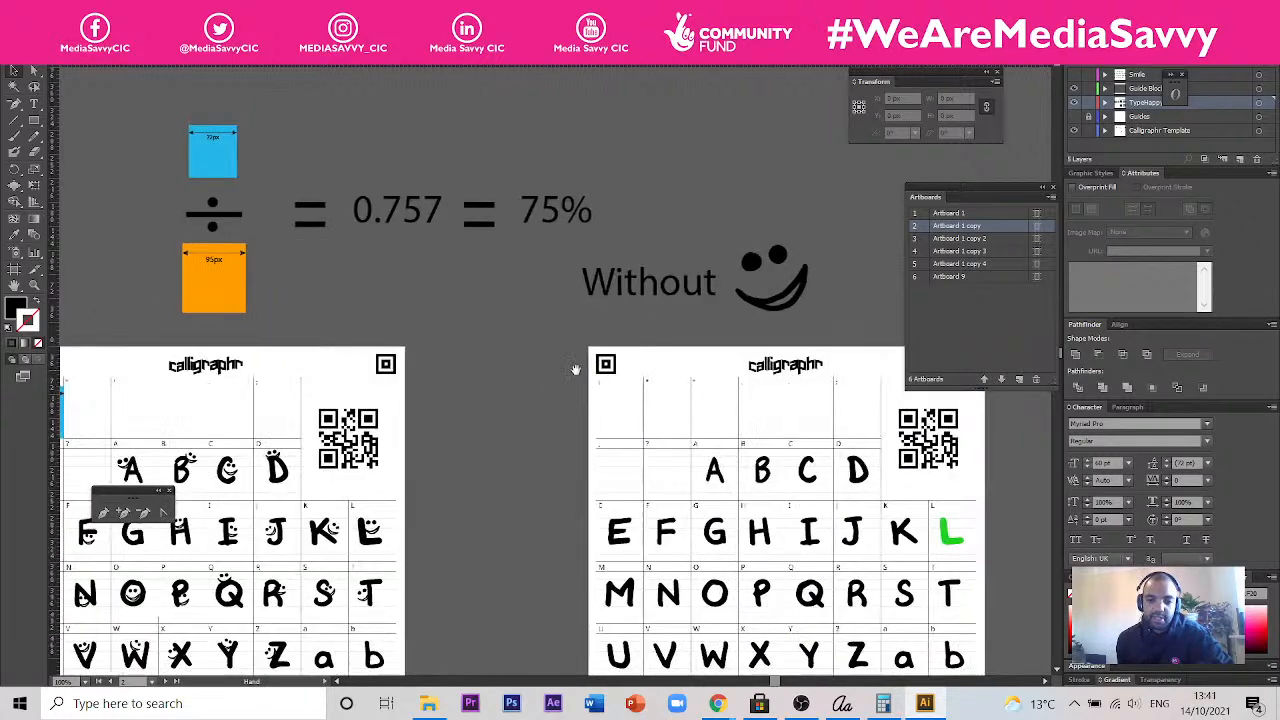
- Compare the A and neighbouring letters on the combined smiley template page with those on the page labelled Without smiley
click(716, 472)
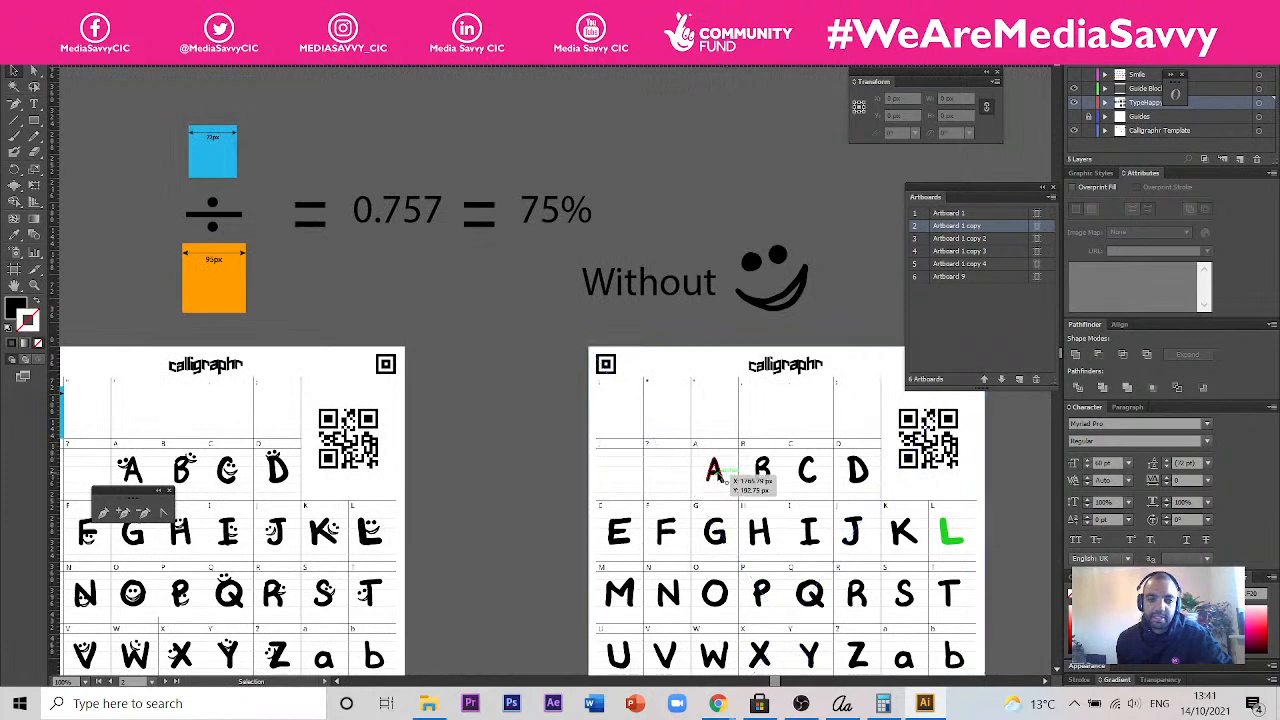
click(700, 460)
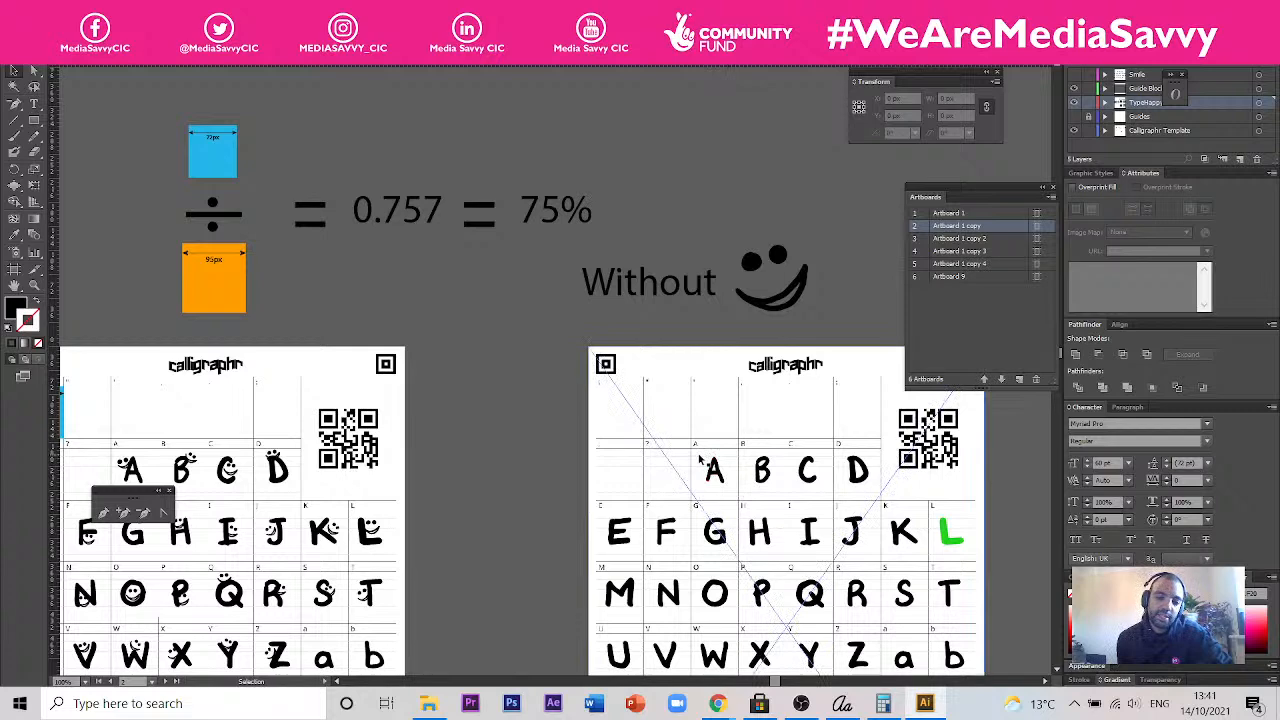
key(space)
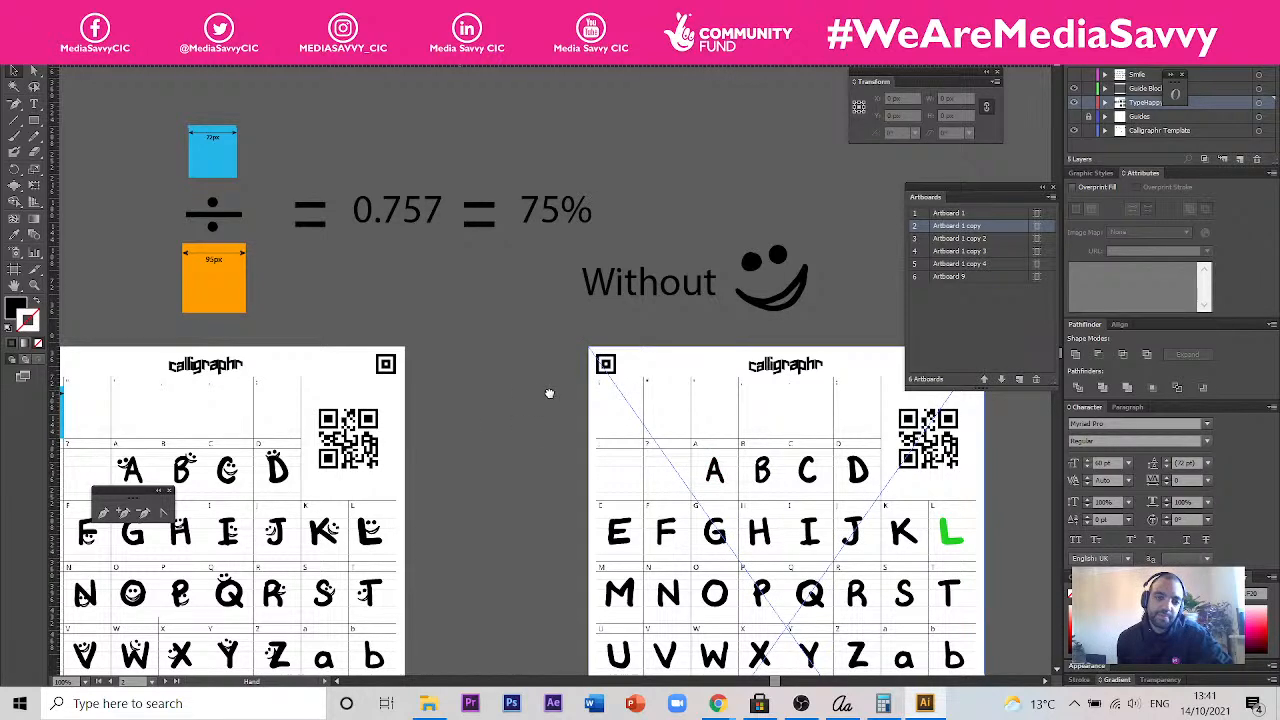
drag(549, 393, 660, 360)
click(826, 437)
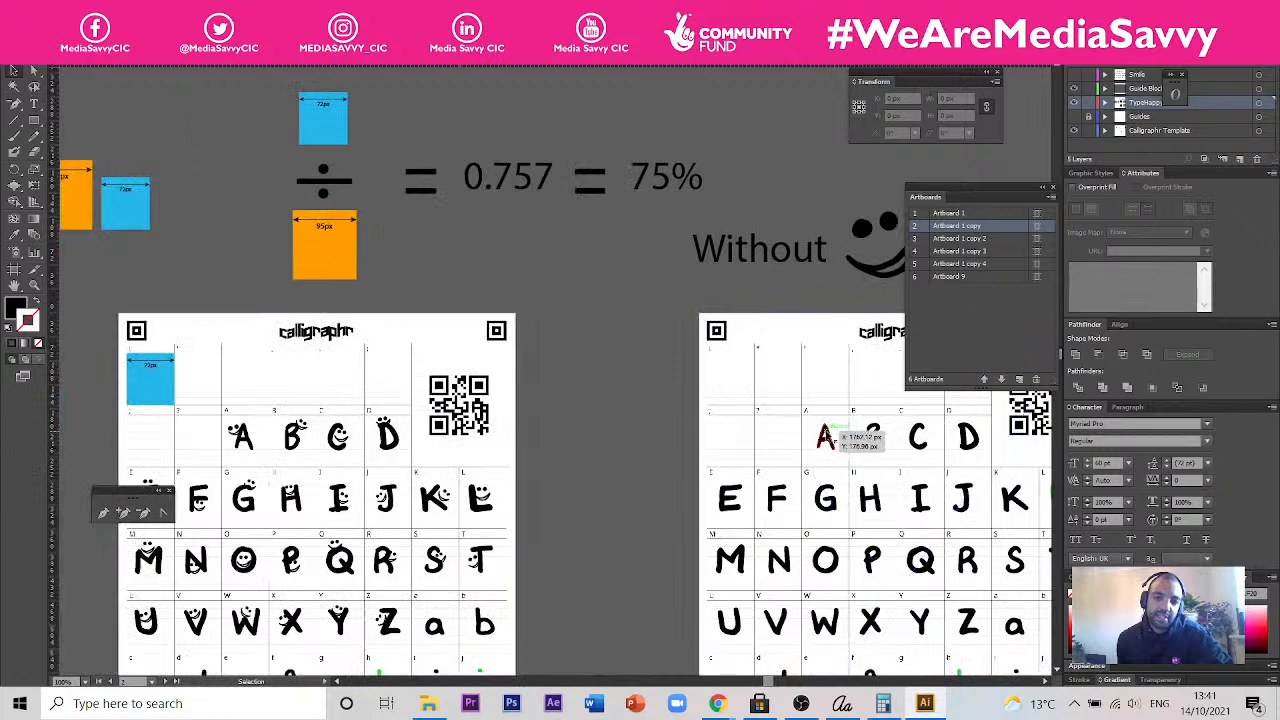
click(367, 449)
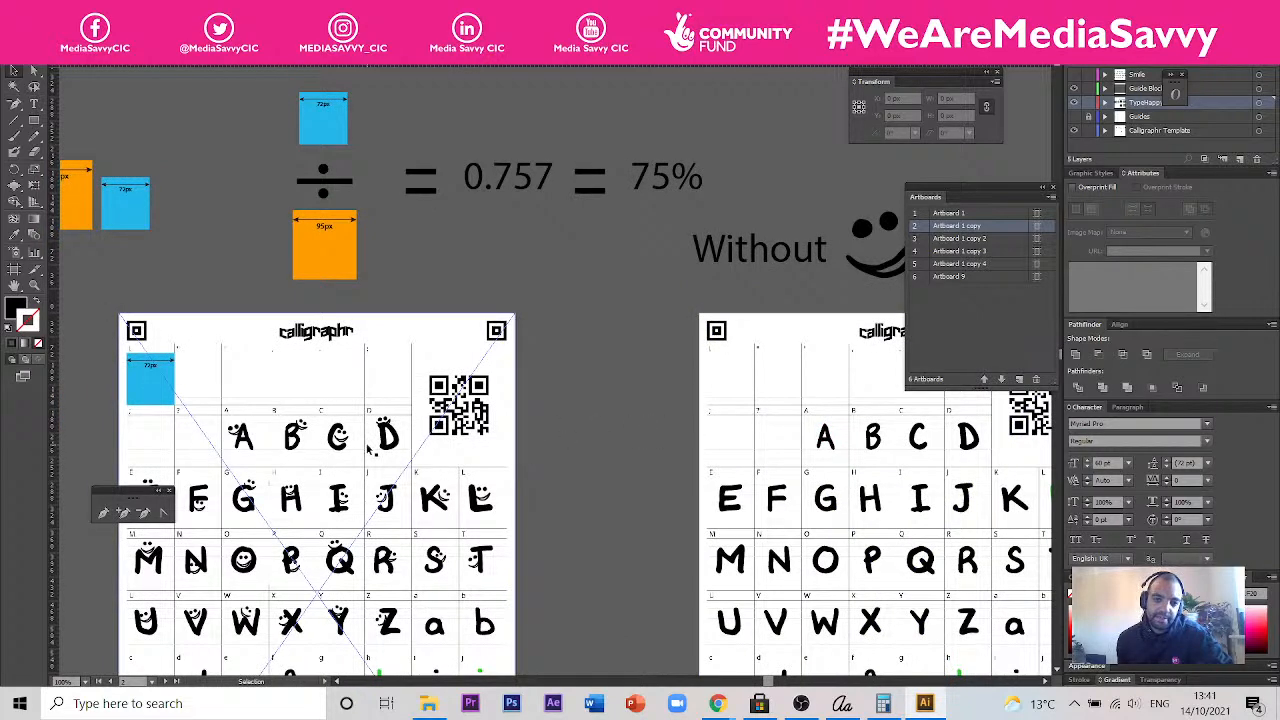
click(709, 428)
key(space)
drag(709, 428, 562, 413)
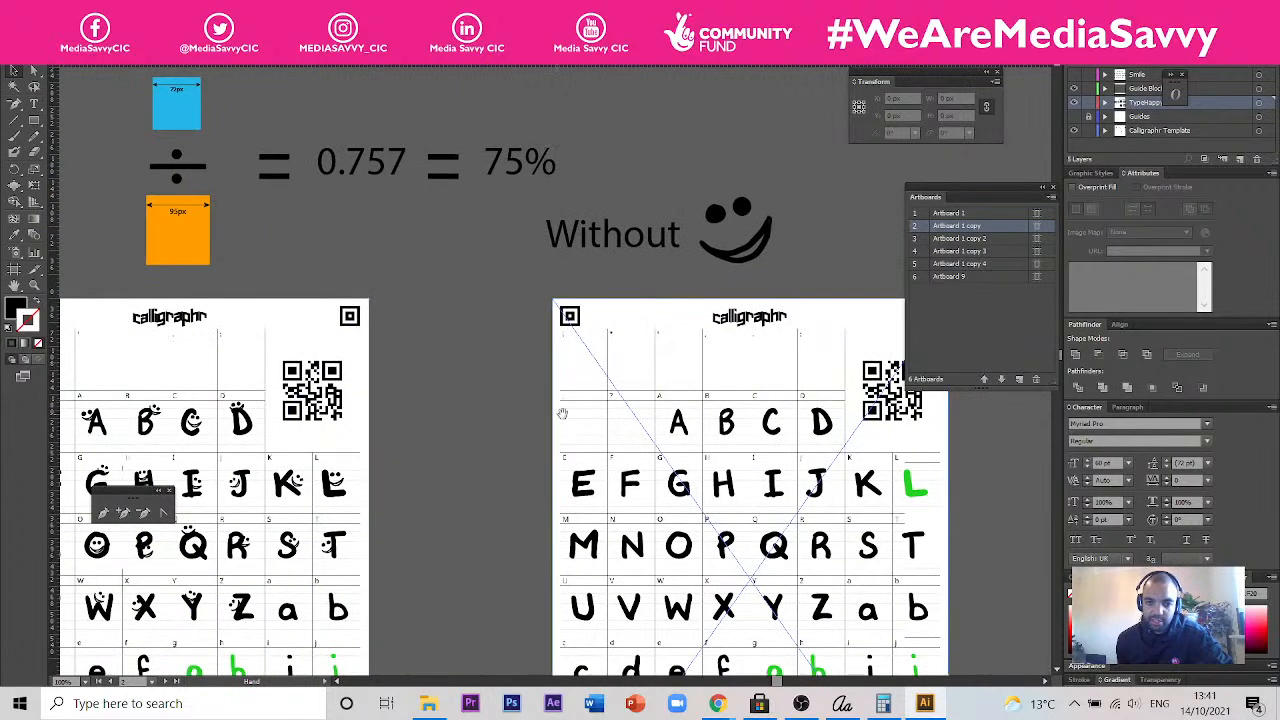
click(498, 413)
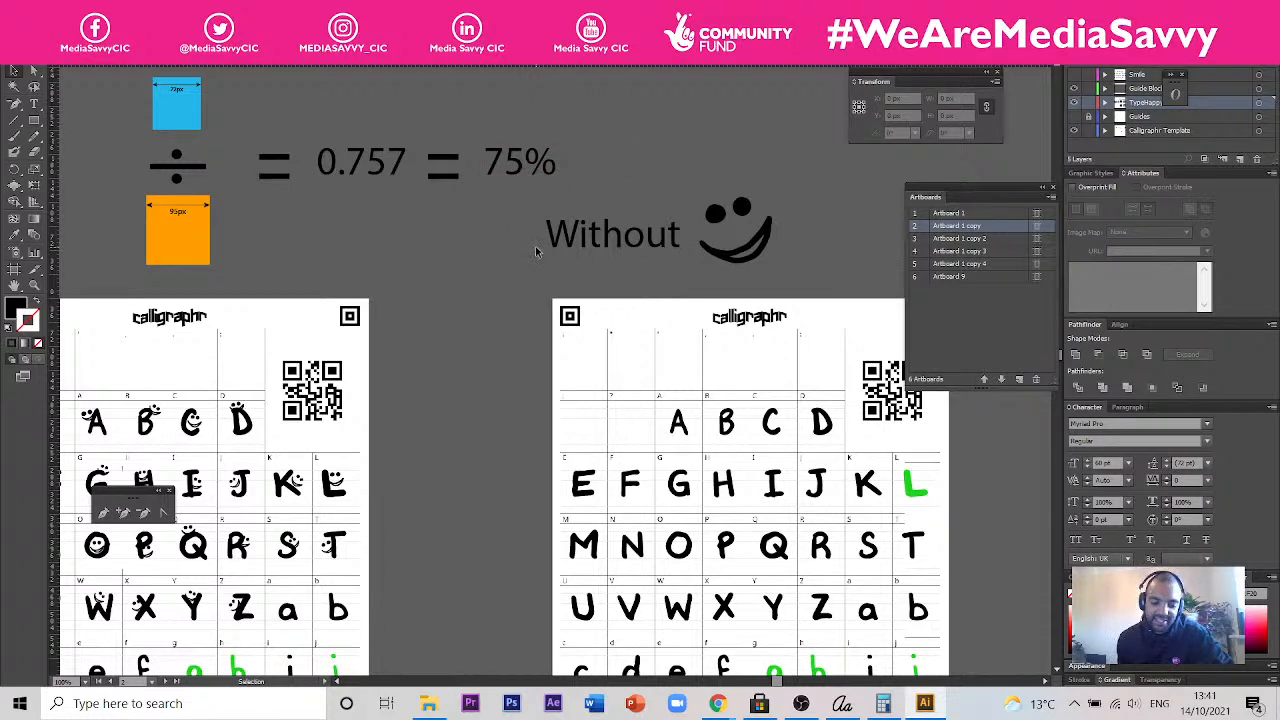
- Move the blue 72px square from above the division sign to the empty space beside the orange 95px square
scroll(545, 155, up, 1)
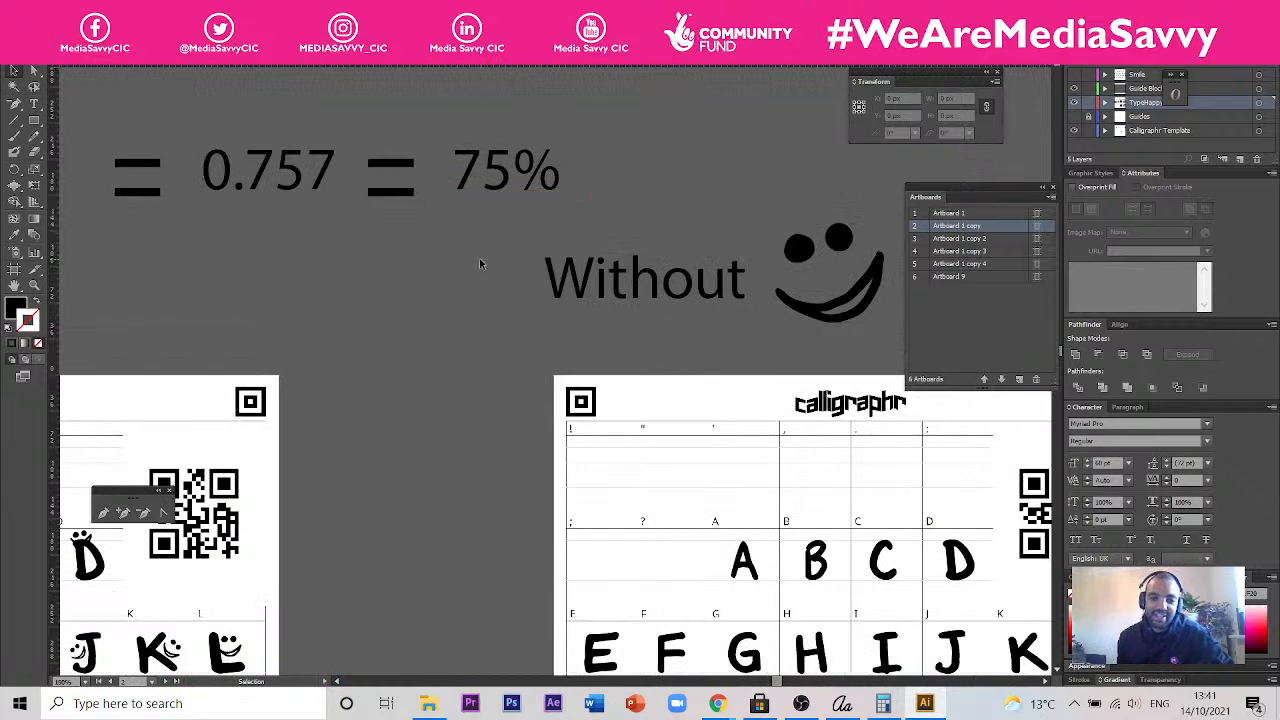
drag(430, 225, 587, 253)
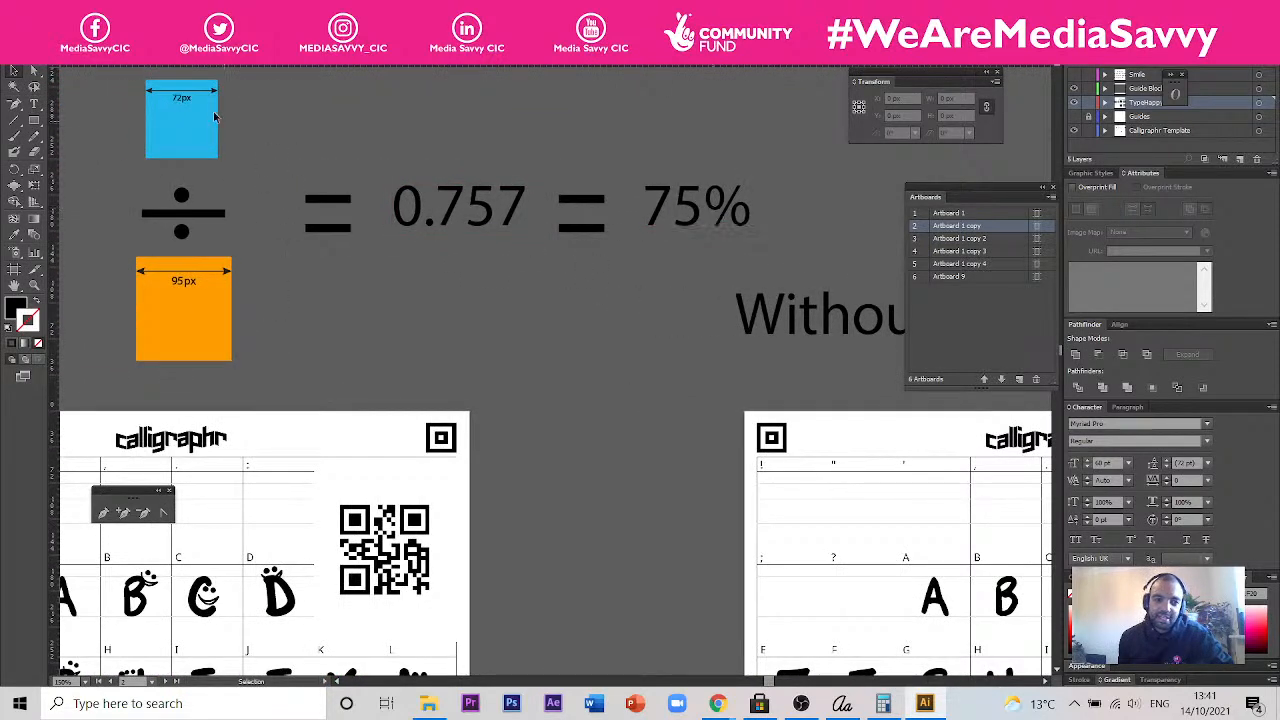
drag(200, 112, 355, 325)
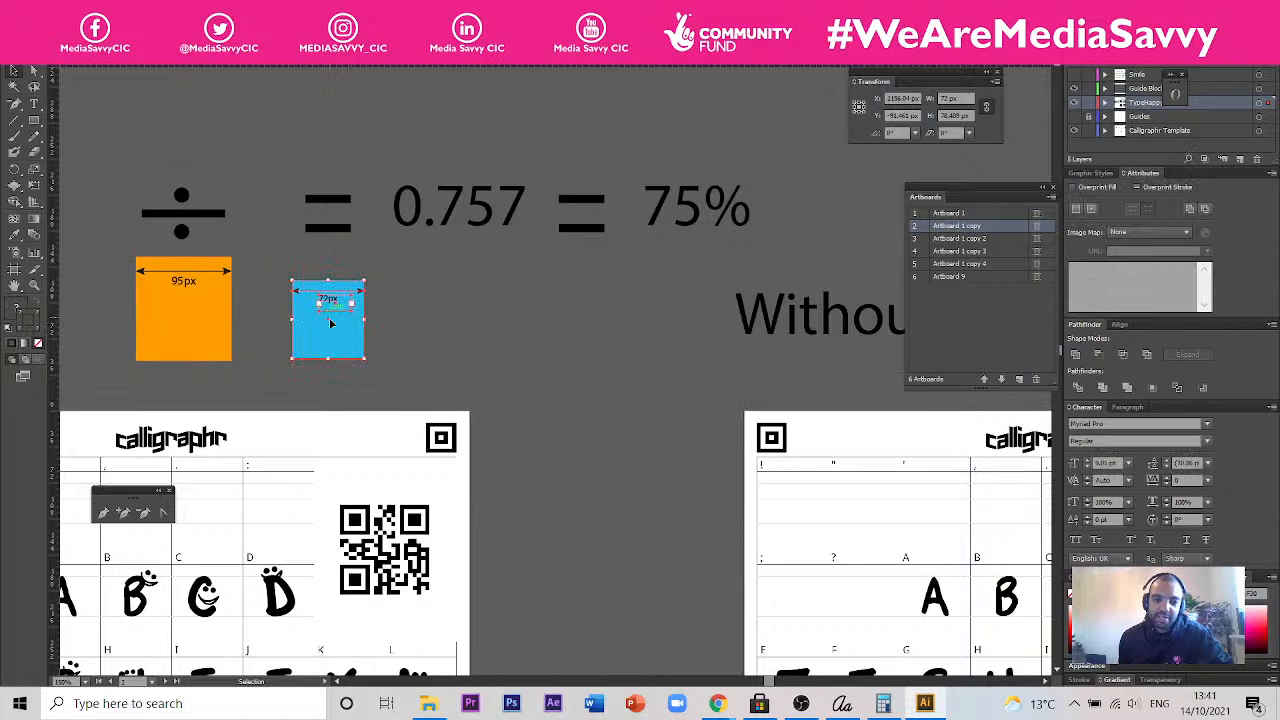
key(space)
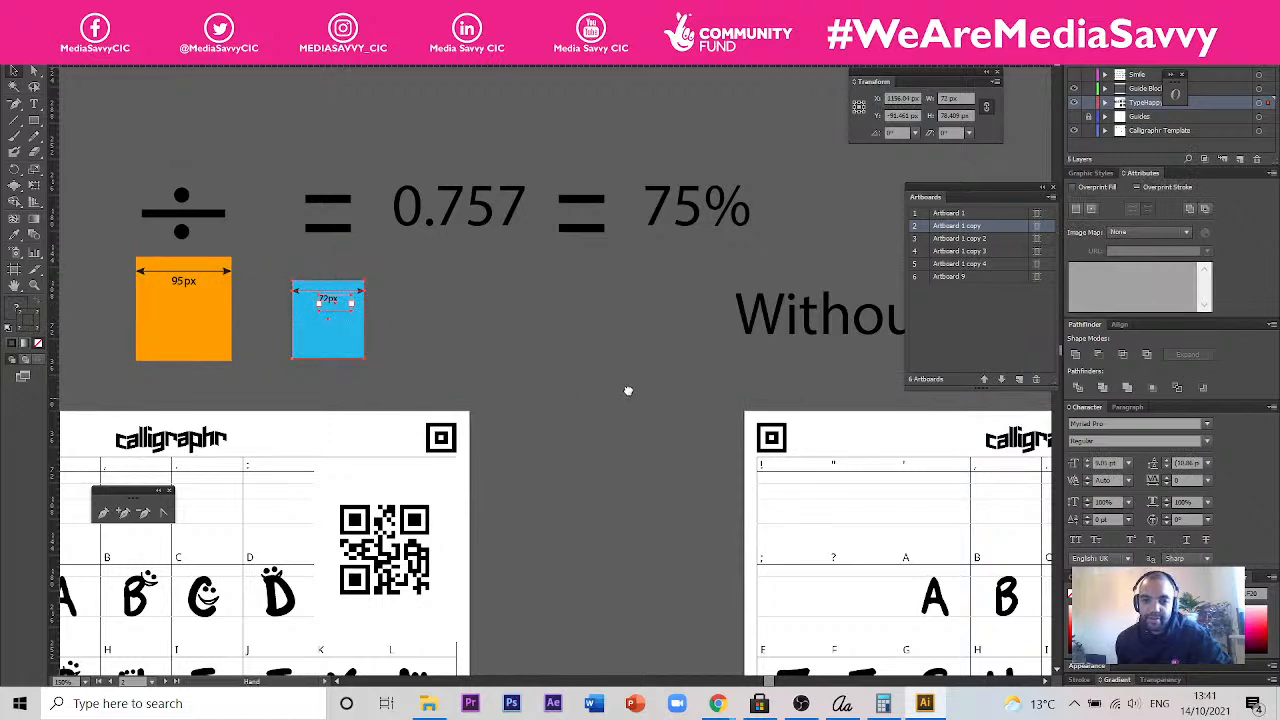
- Examine the letters on the template pages without smileys in relation to the scaling percentage worked out above them
drag(629, 391, 443, 286)
drag(538, 342, 452, 192)
drag(616, 483, 578, 424)
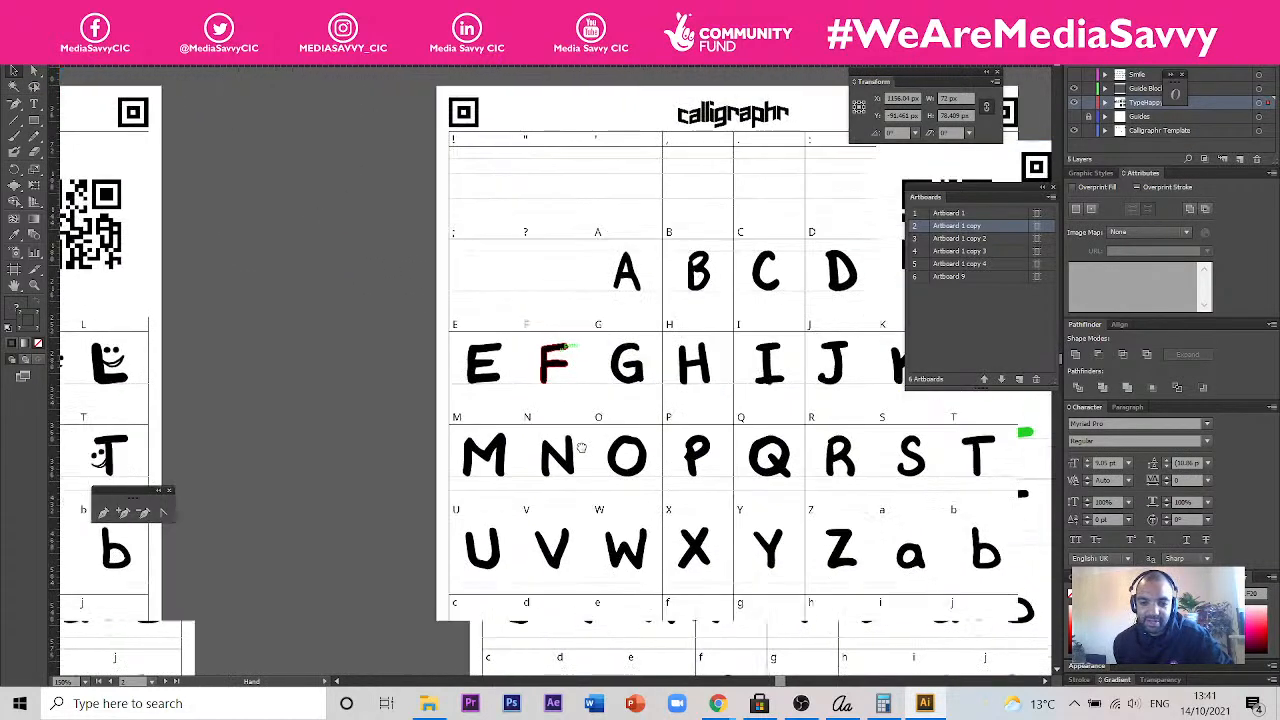
drag(405, 412, 526, 589)
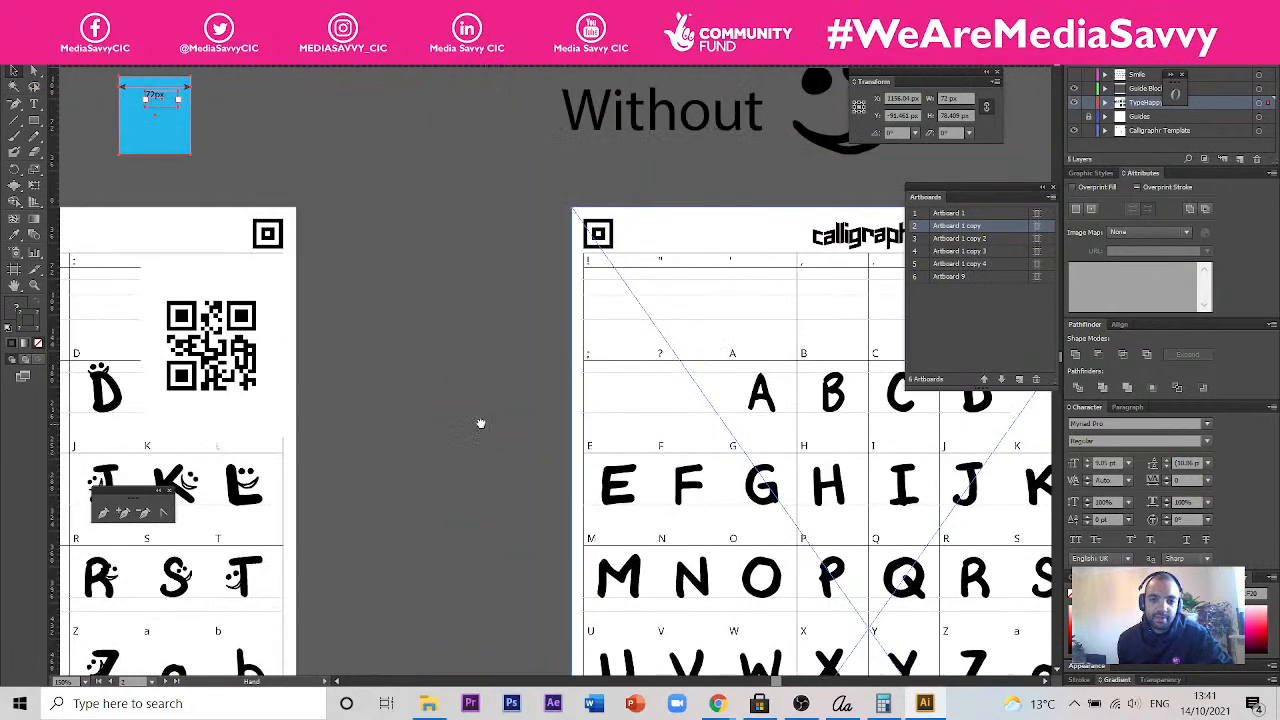
drag(483, 427, 478, 311)
drag(458, 470, 426, 637)
drag(426, 469, 394, 606)
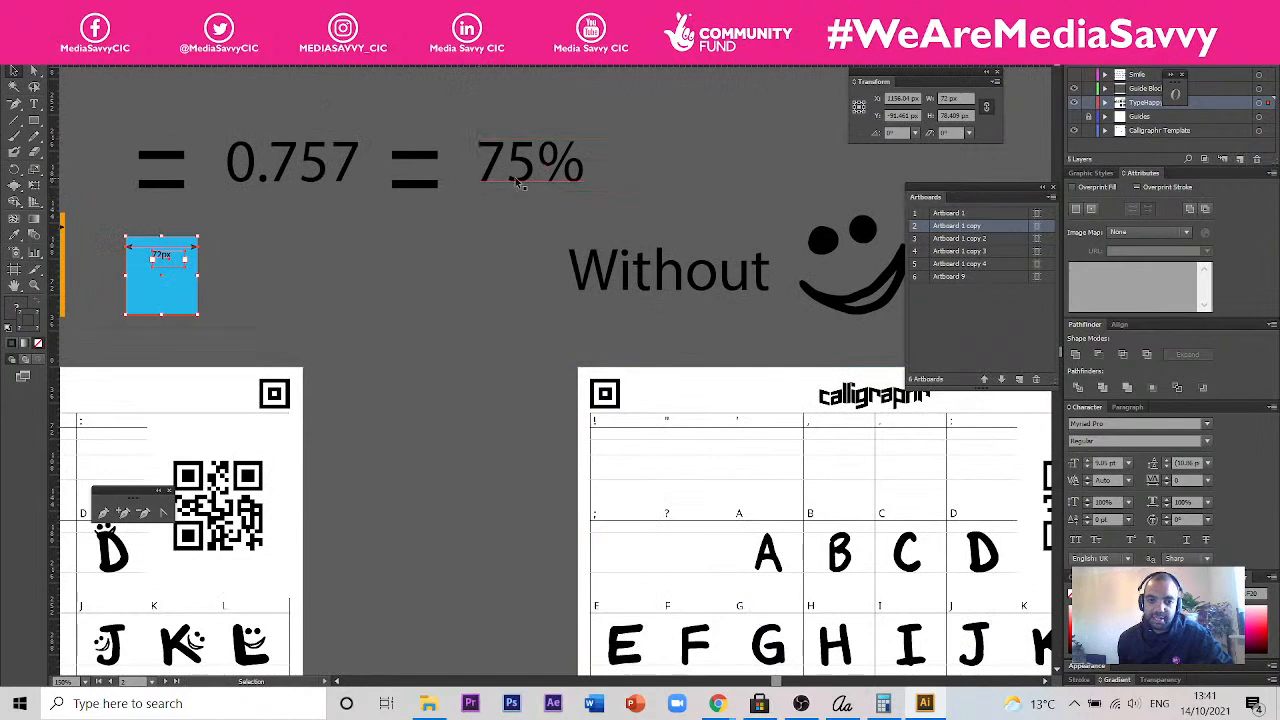
scroll(500, 374, down, 3)
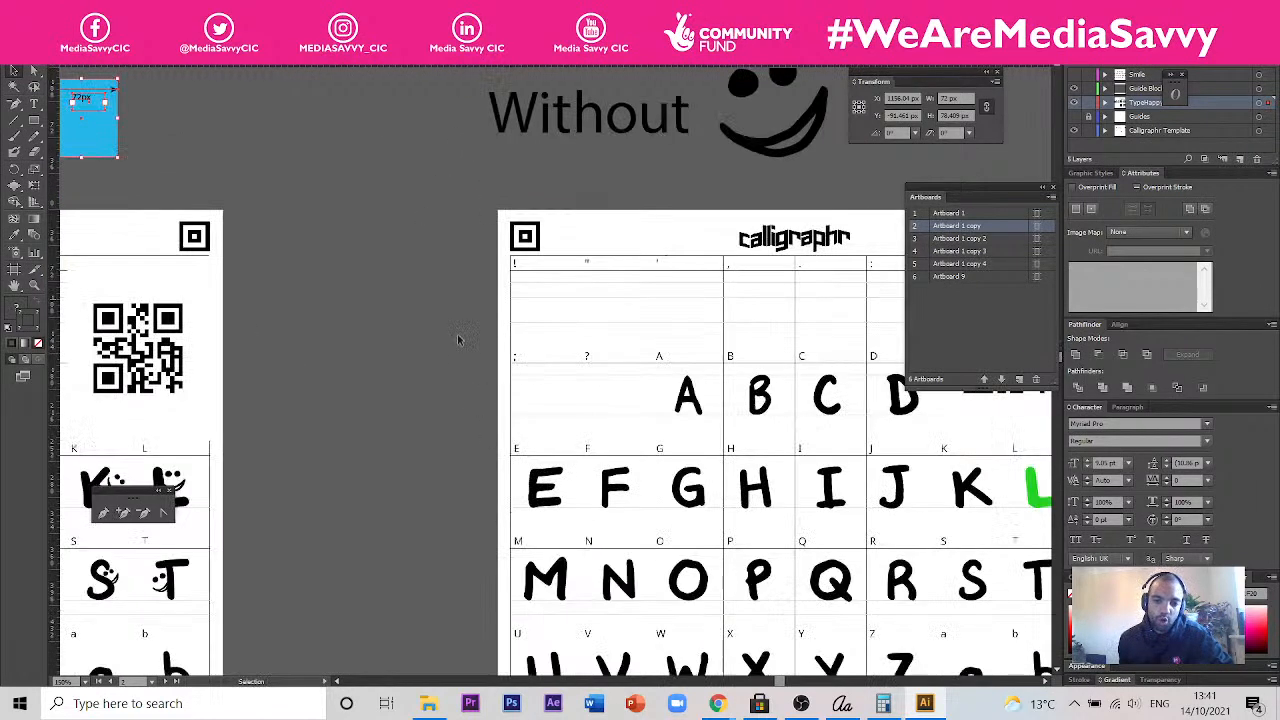
scroll(470, 358, down, 3)
scroll(477, 357, down, 3)
scroll(500, 250, right, 3)
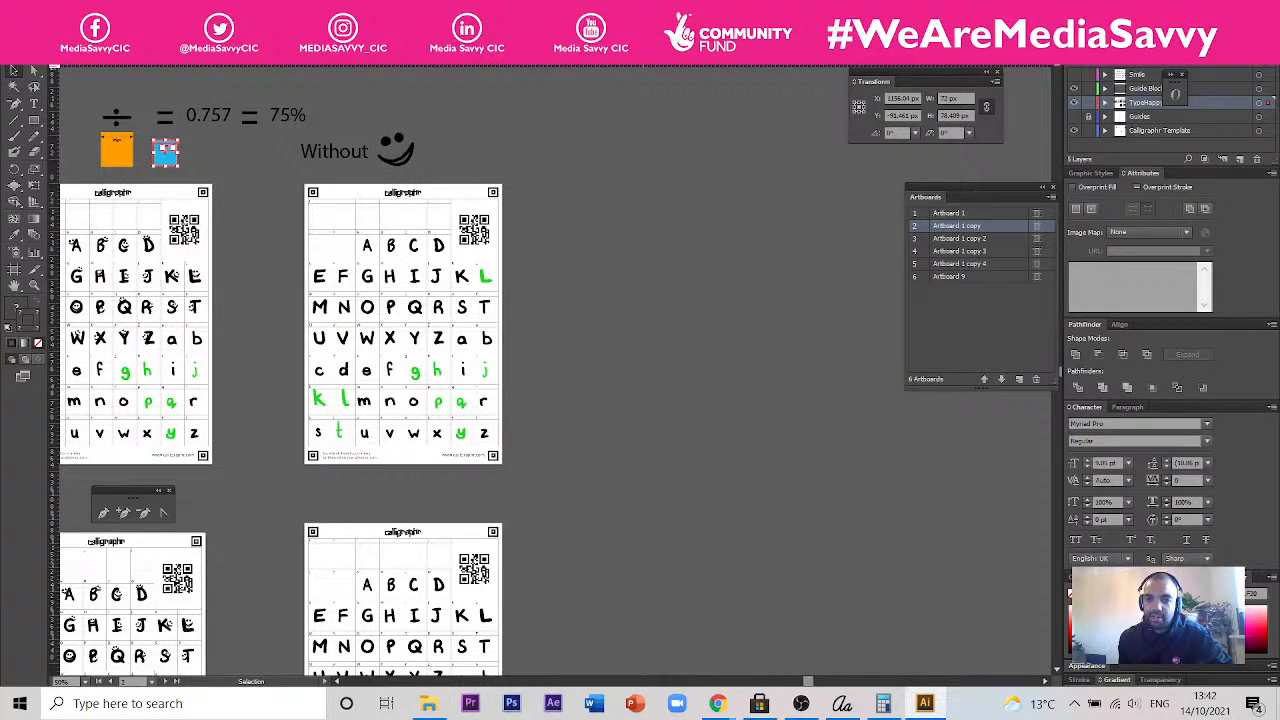
- Look through the other open documents with the traced letters, letter artboards and lyrics layout, and return to the Calligraphr template document
click(888, 56)
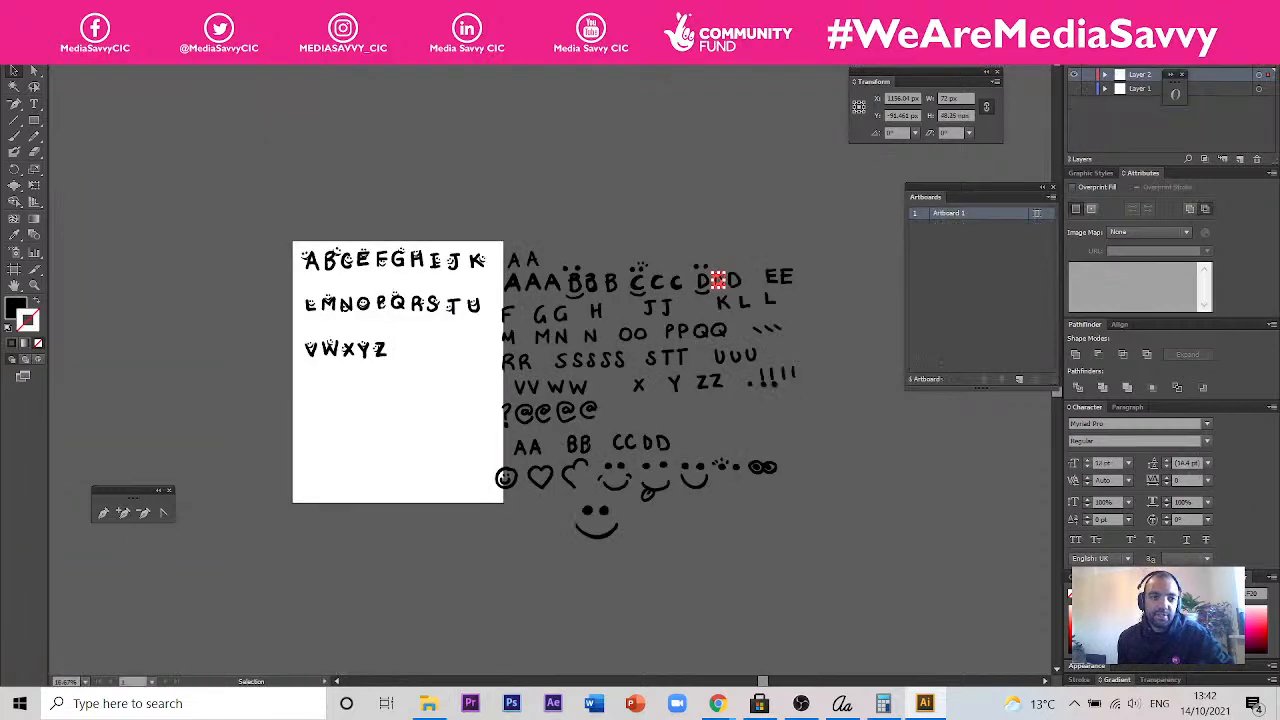
click(480, 56)
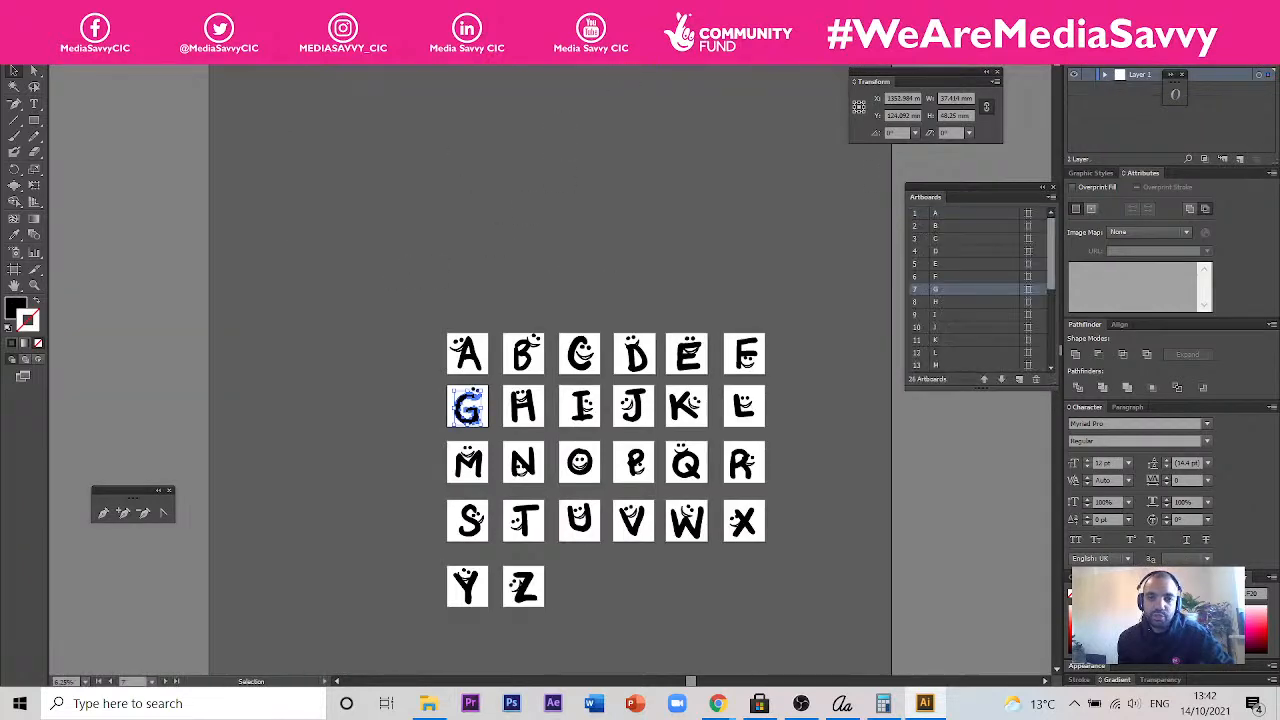
click(728, 56)
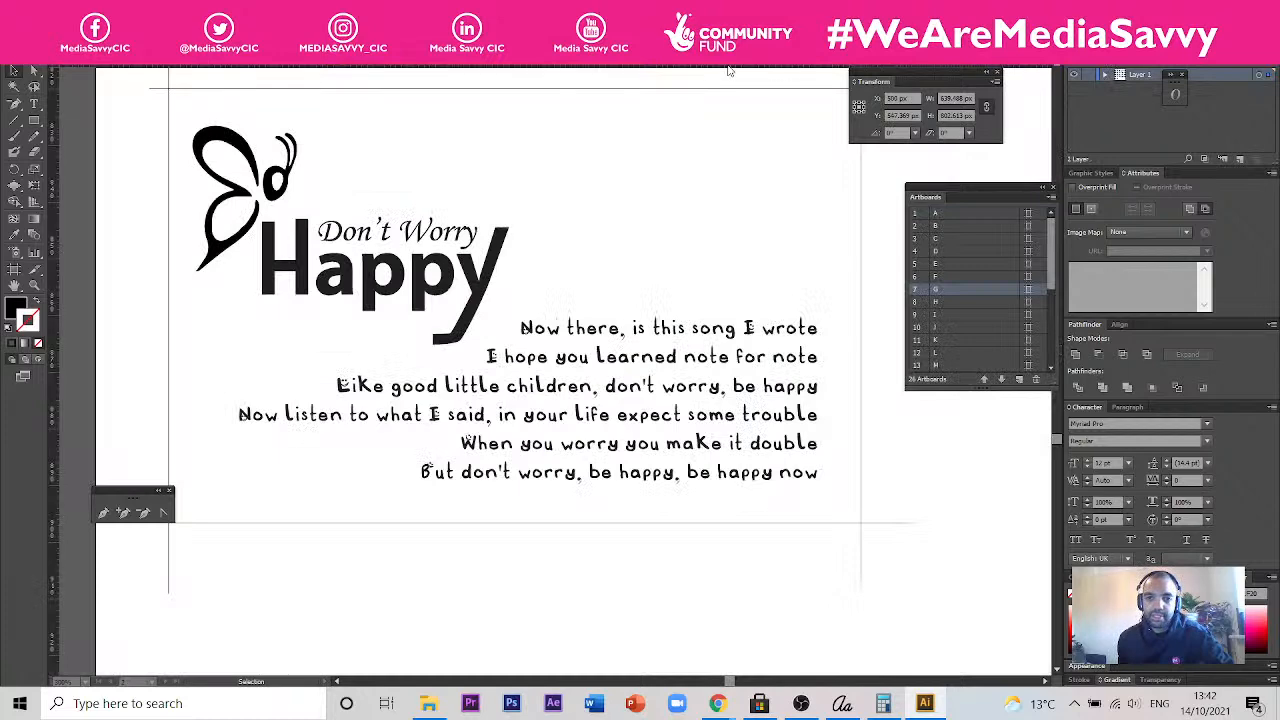
click(480, 56)
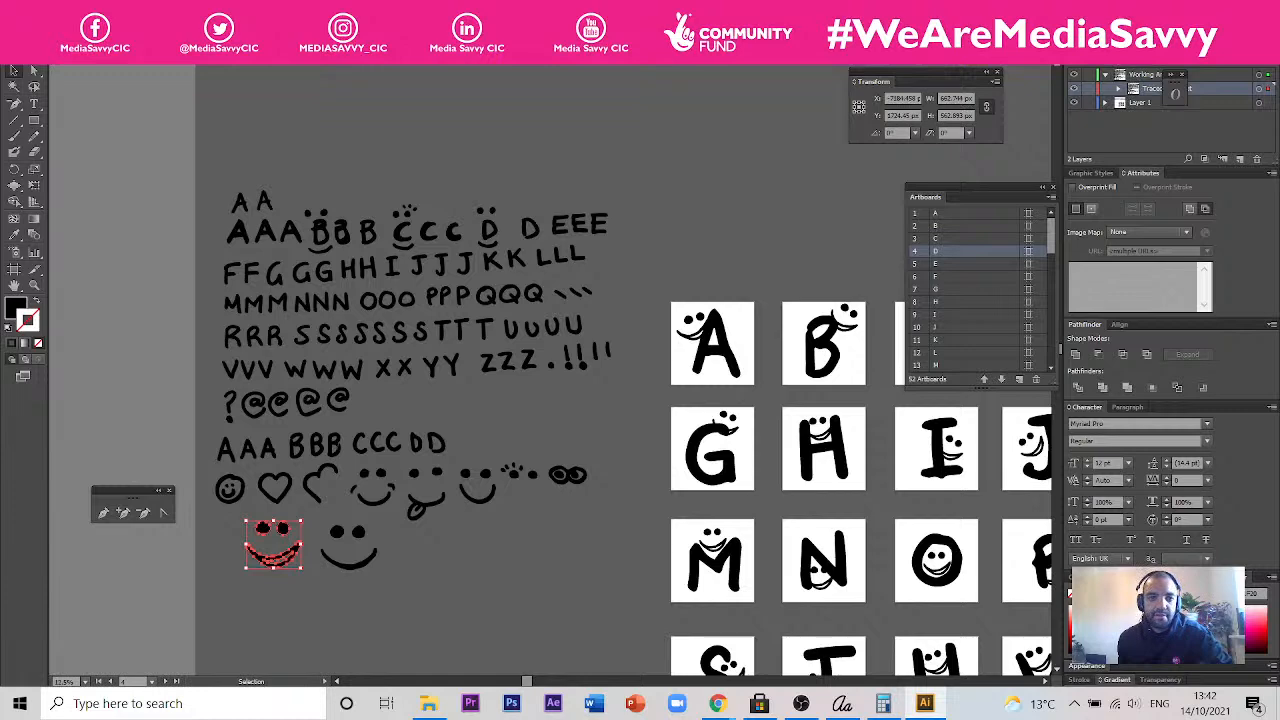
click(250, 56)
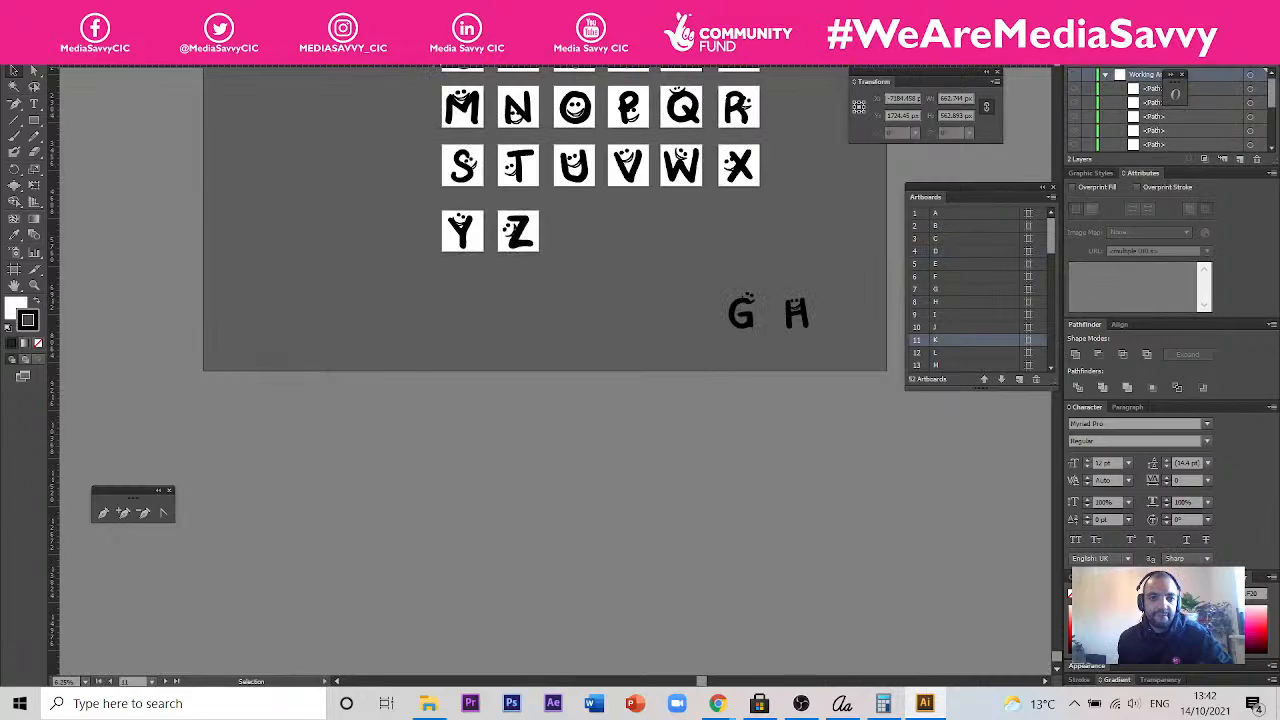
click(430, 57)
- Undo the accidental move of the uppercase page's template background, and lock the Calligraphr Template layer
drag(666, 264, 1079, 288)
drag(306, 248, 518, 266)
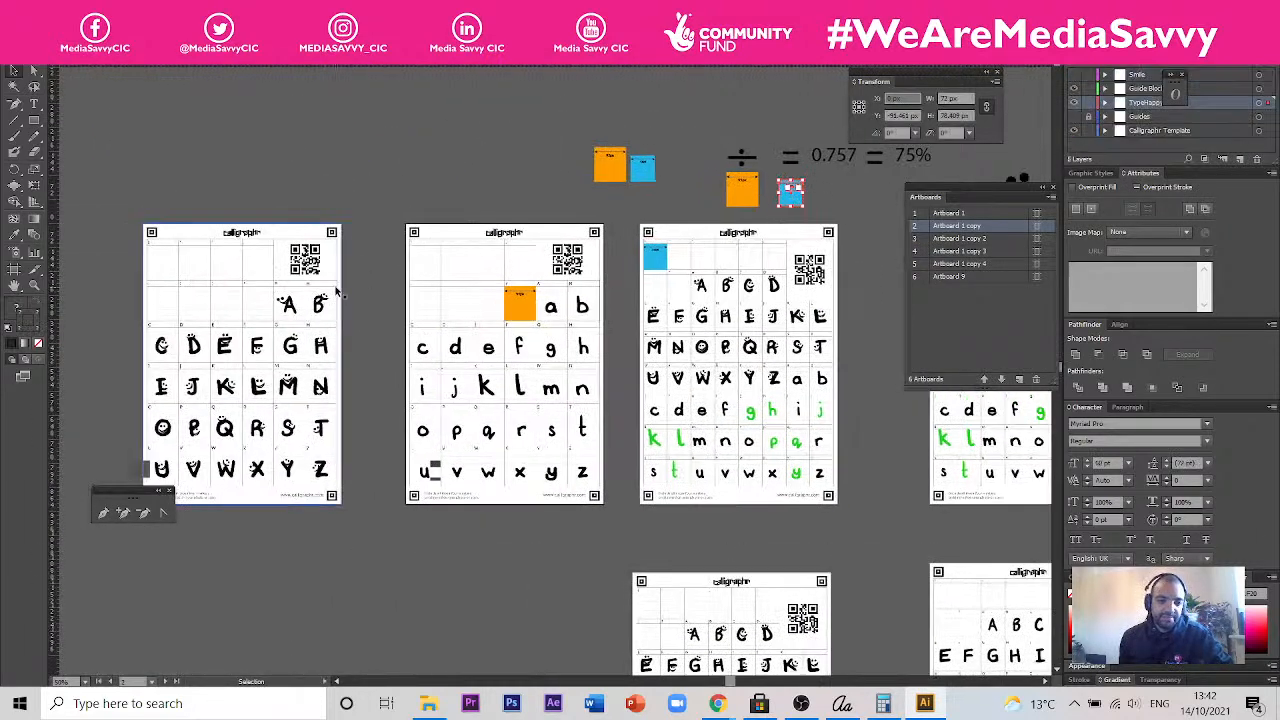
drag(336, 290, 180, 436)
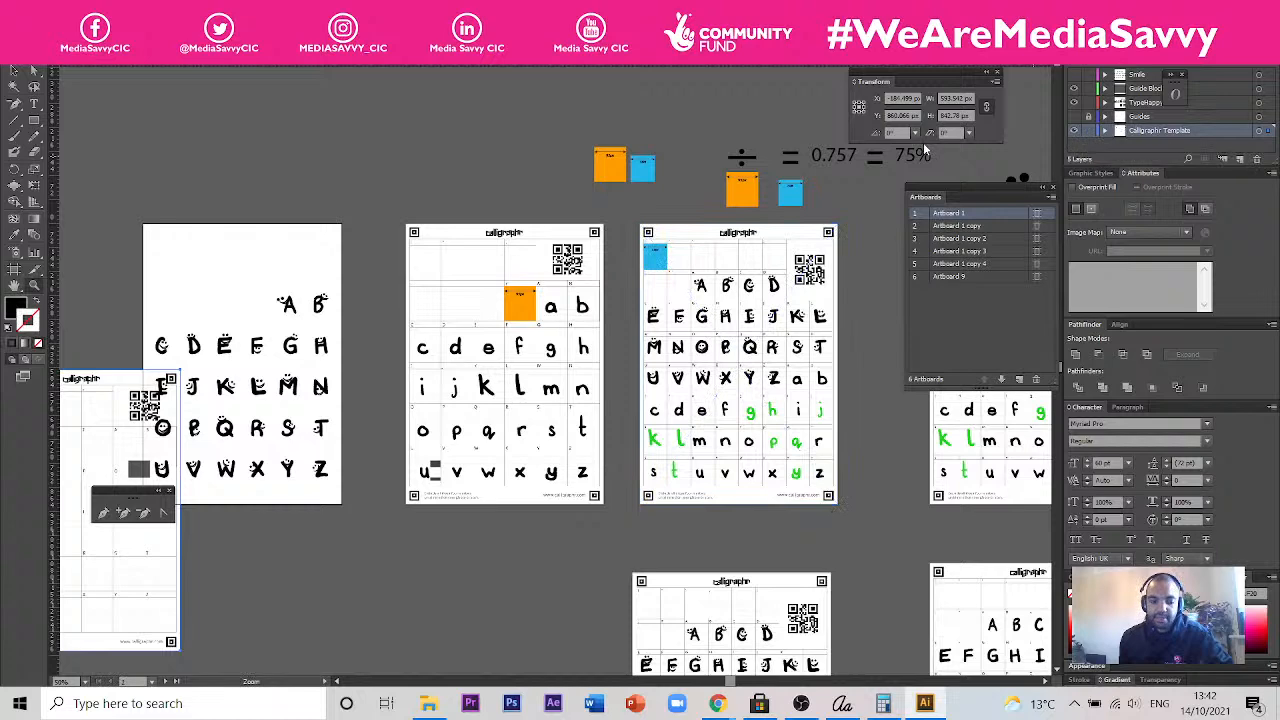
key(ctrl+z)
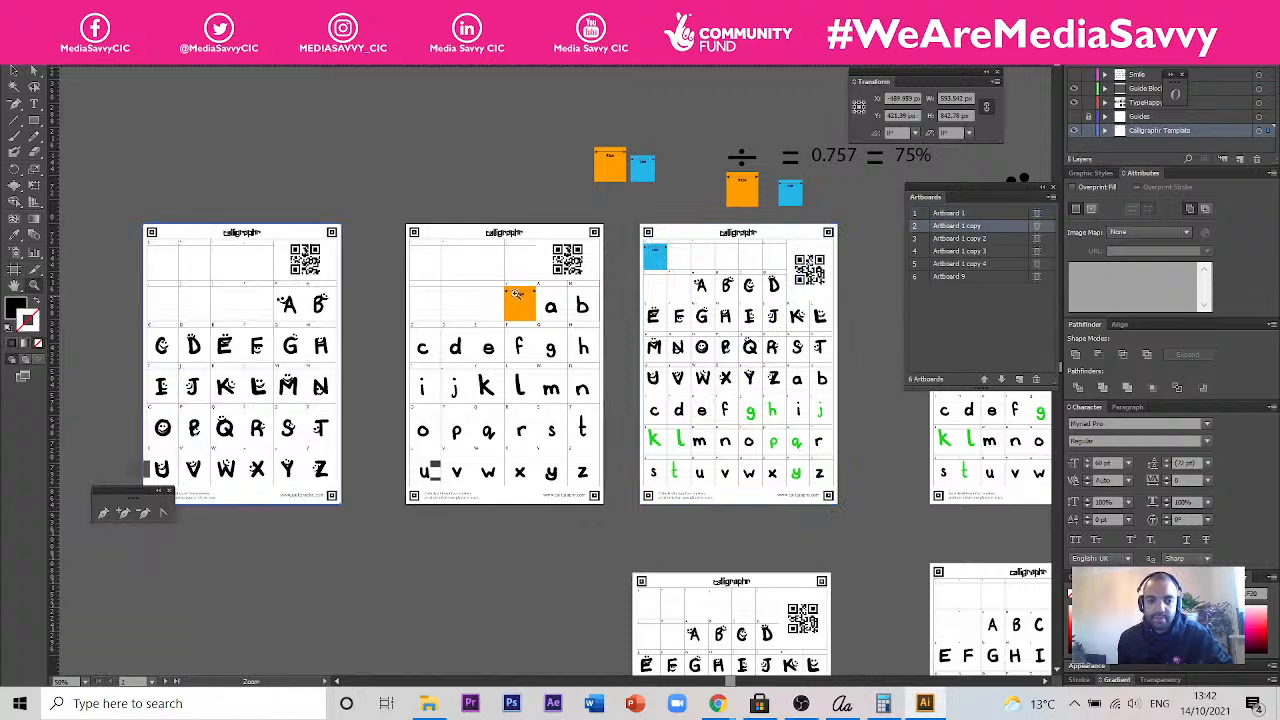
click(1089, 131)
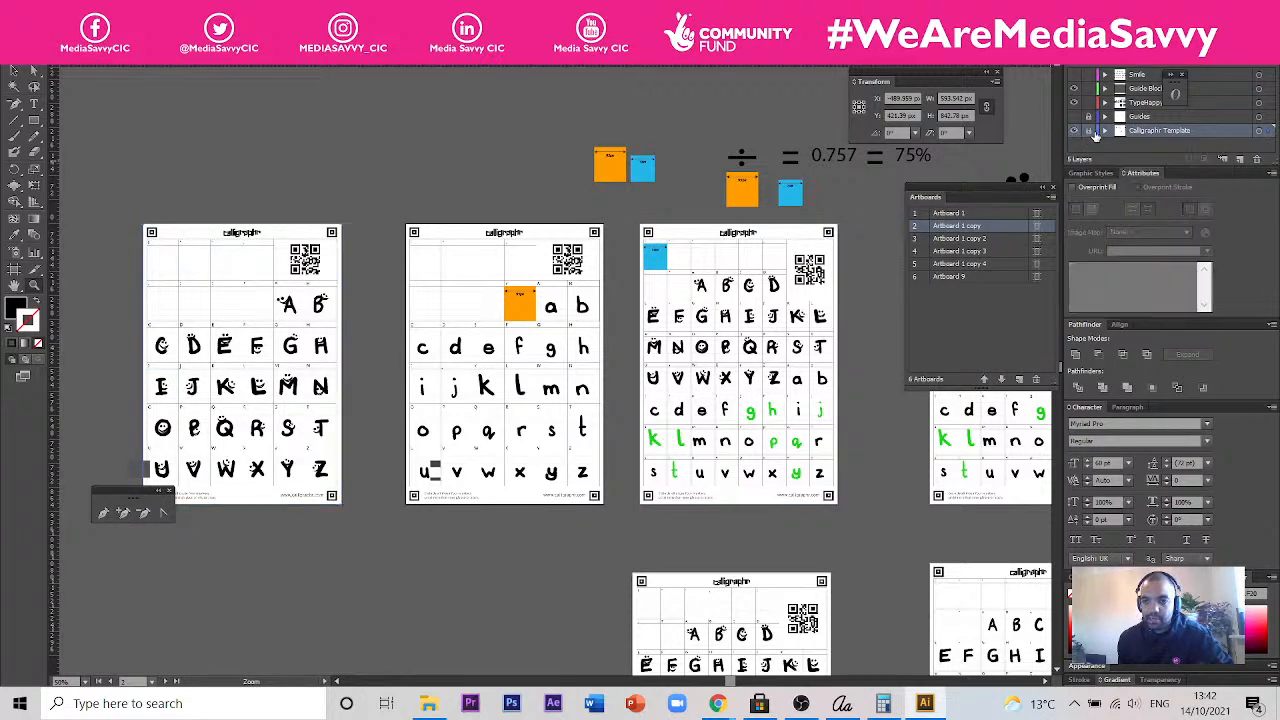
- Delete the stray grey guide block beside the letter U on the uppercase smiley template page
drag(87, 195, 14, 73)
click(14, 72)
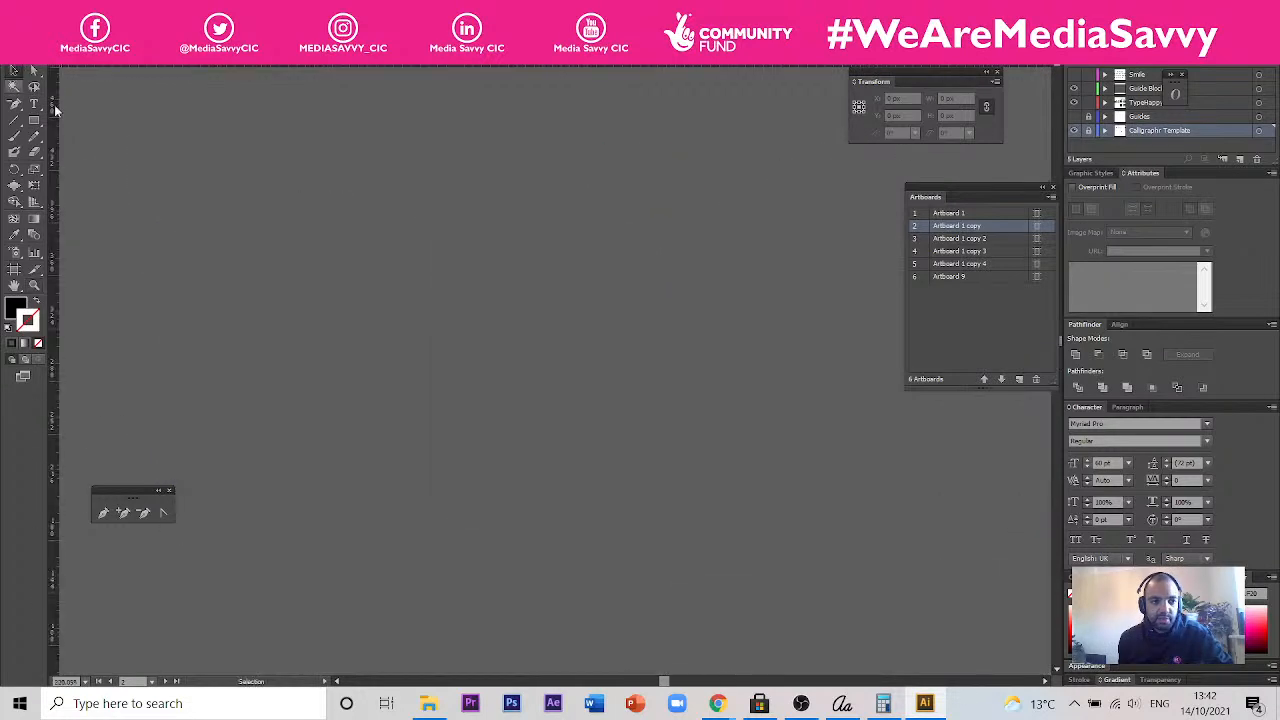
scroll(297, 277, down, 4)
drag(631, 526, 538, 289)
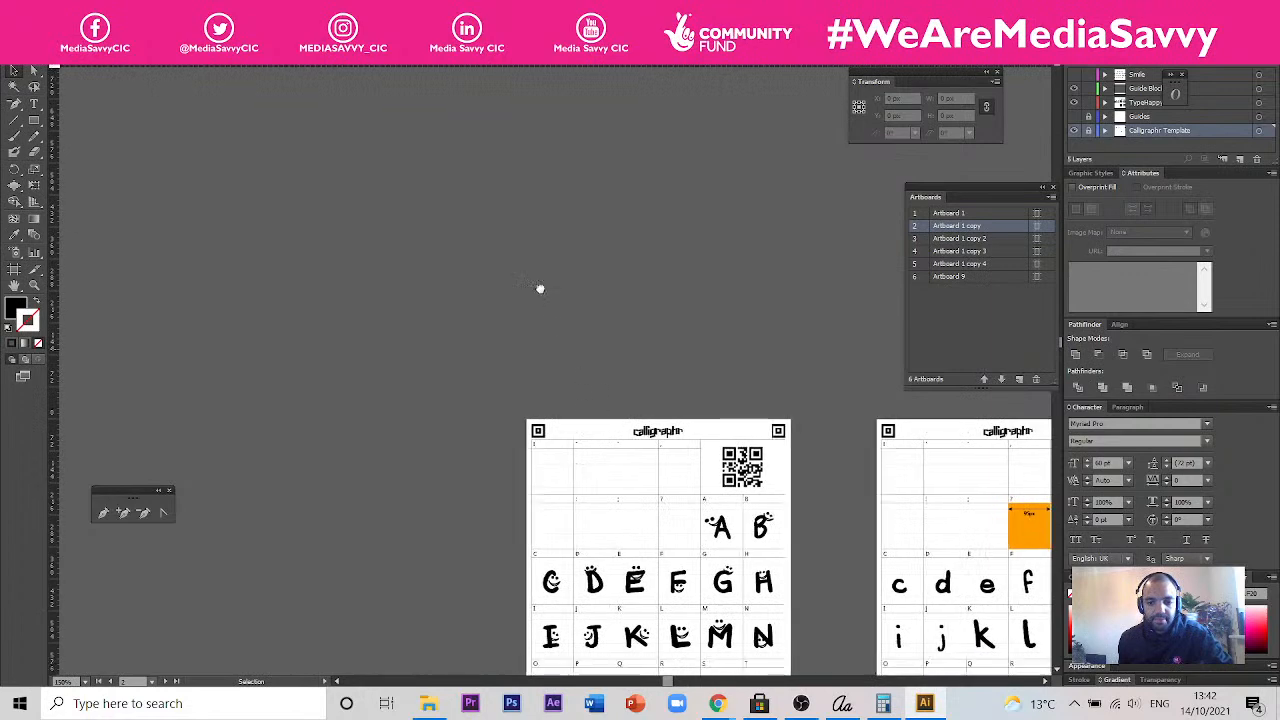
drag(386, 214, 765, 588)
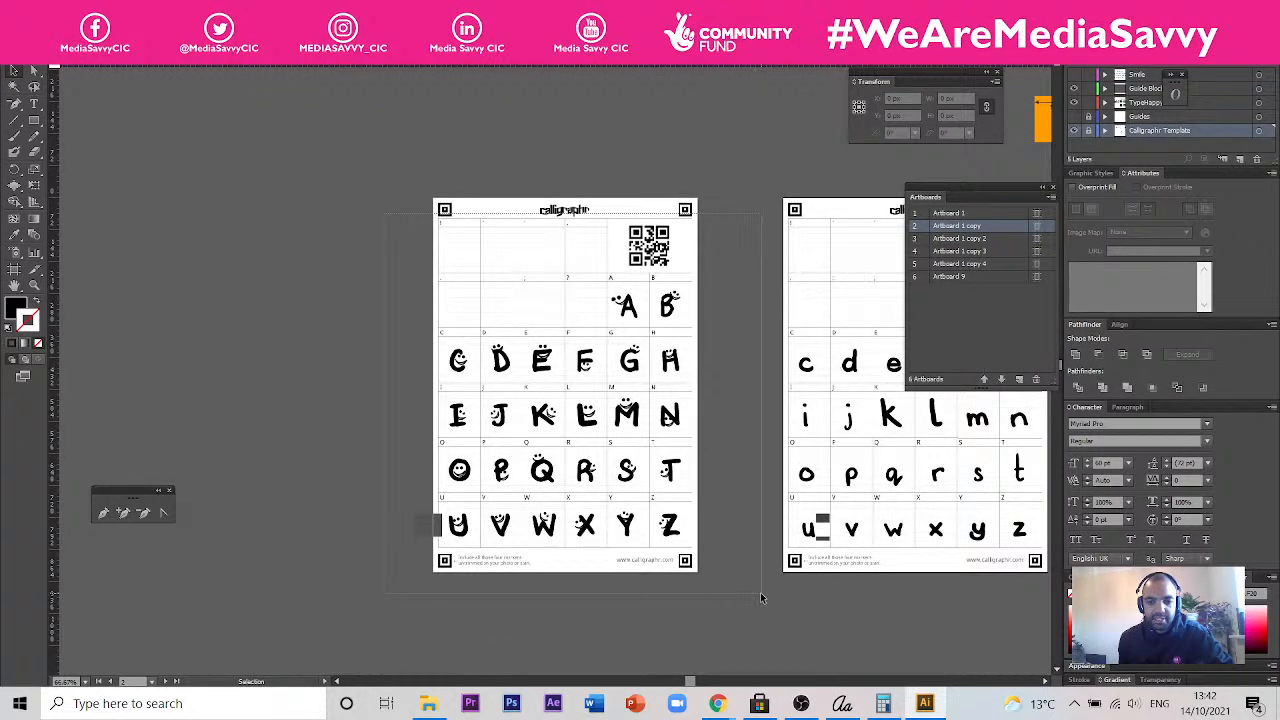
click(392, 484)
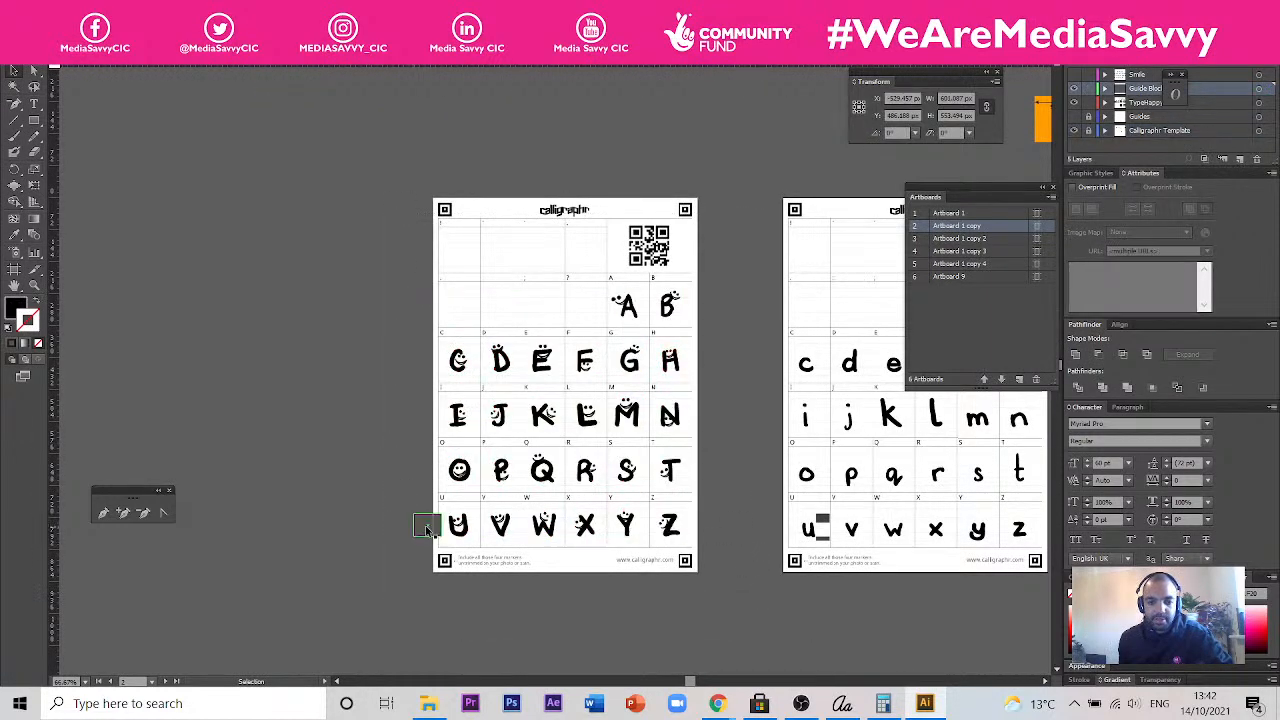
click(430, 528)
key(Delete)
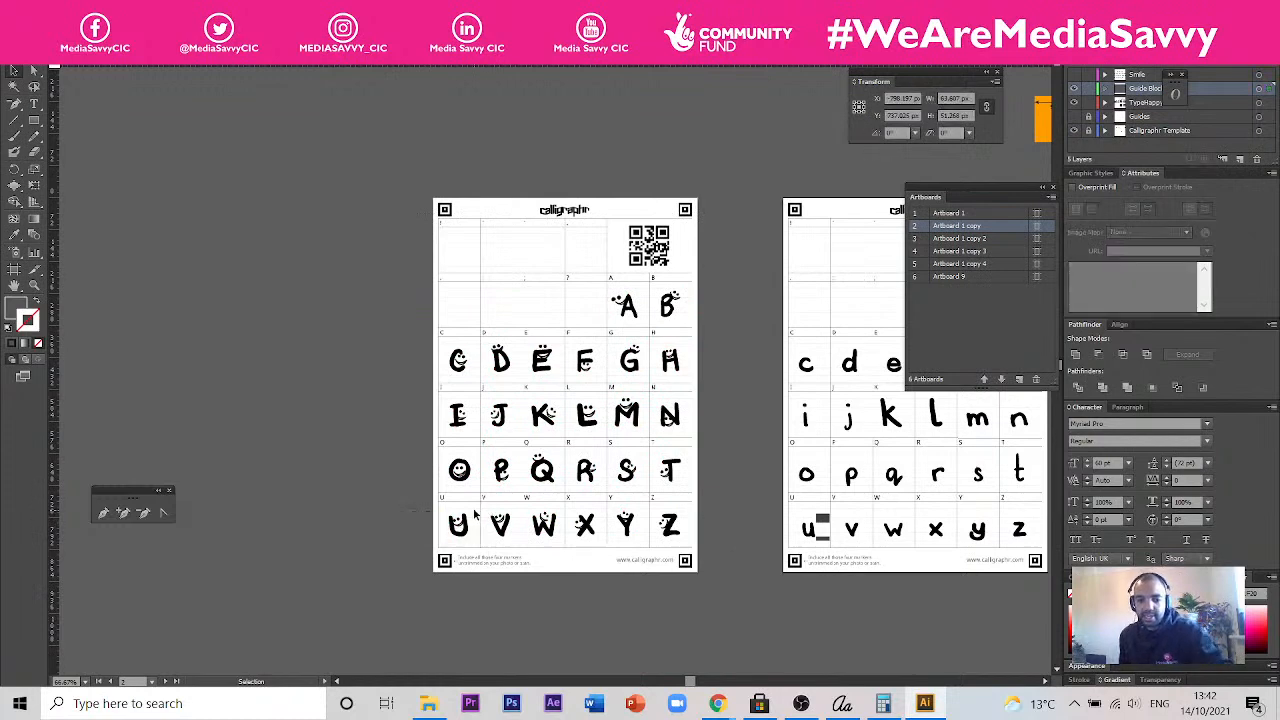
- Copy all uppercase smiley letters from the first template page into the empty space beside the page without smileys
drag(706, 264, 430, 560)
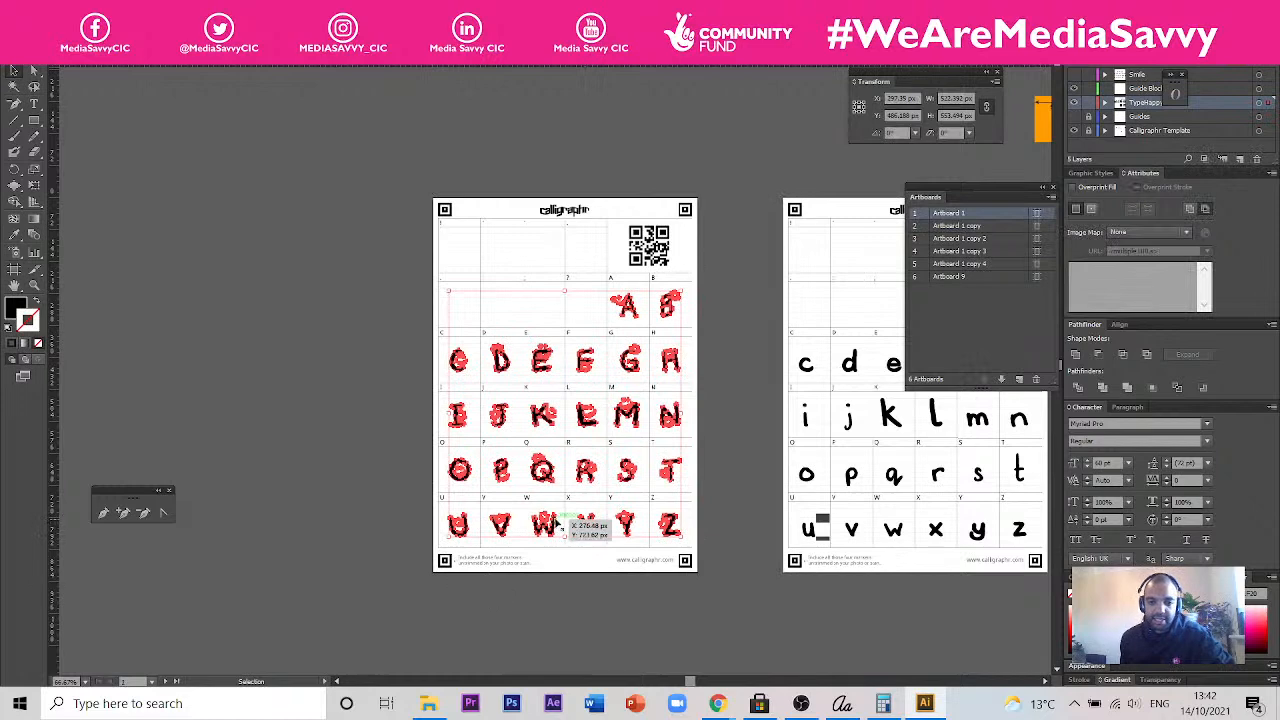
drag(636, 558, 246, 457)
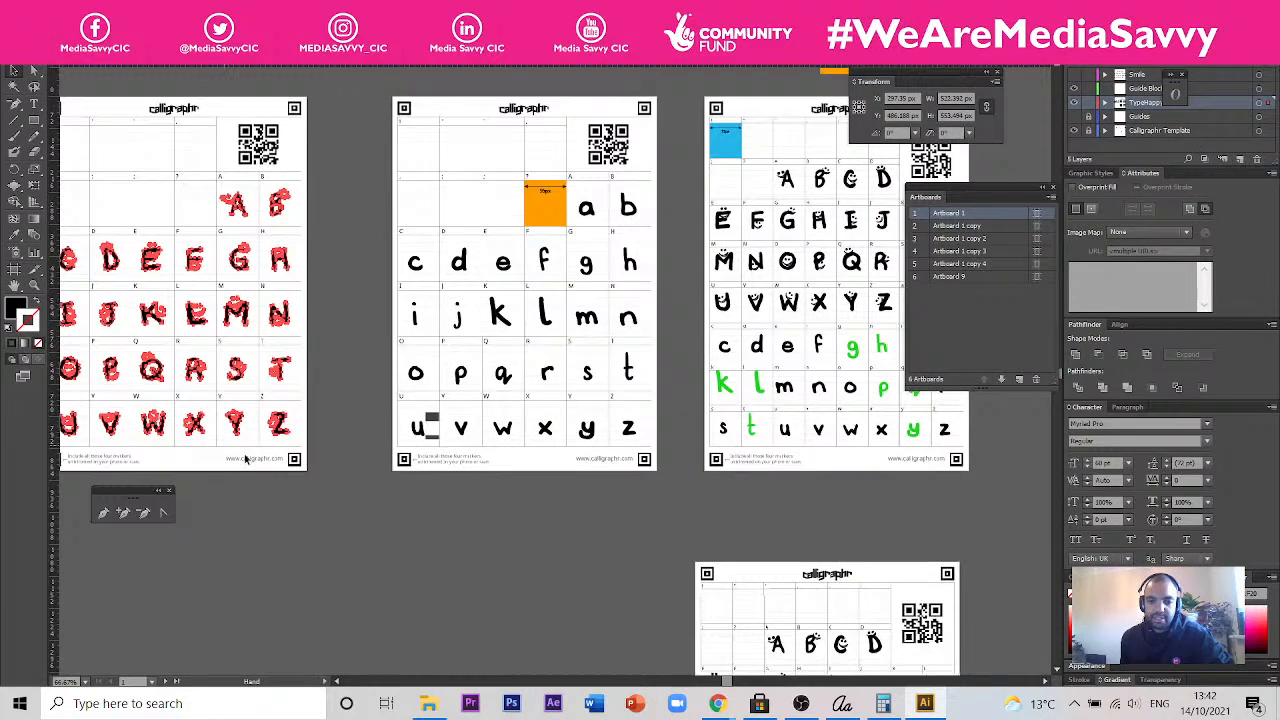
scroll(271, 484, down, 2)
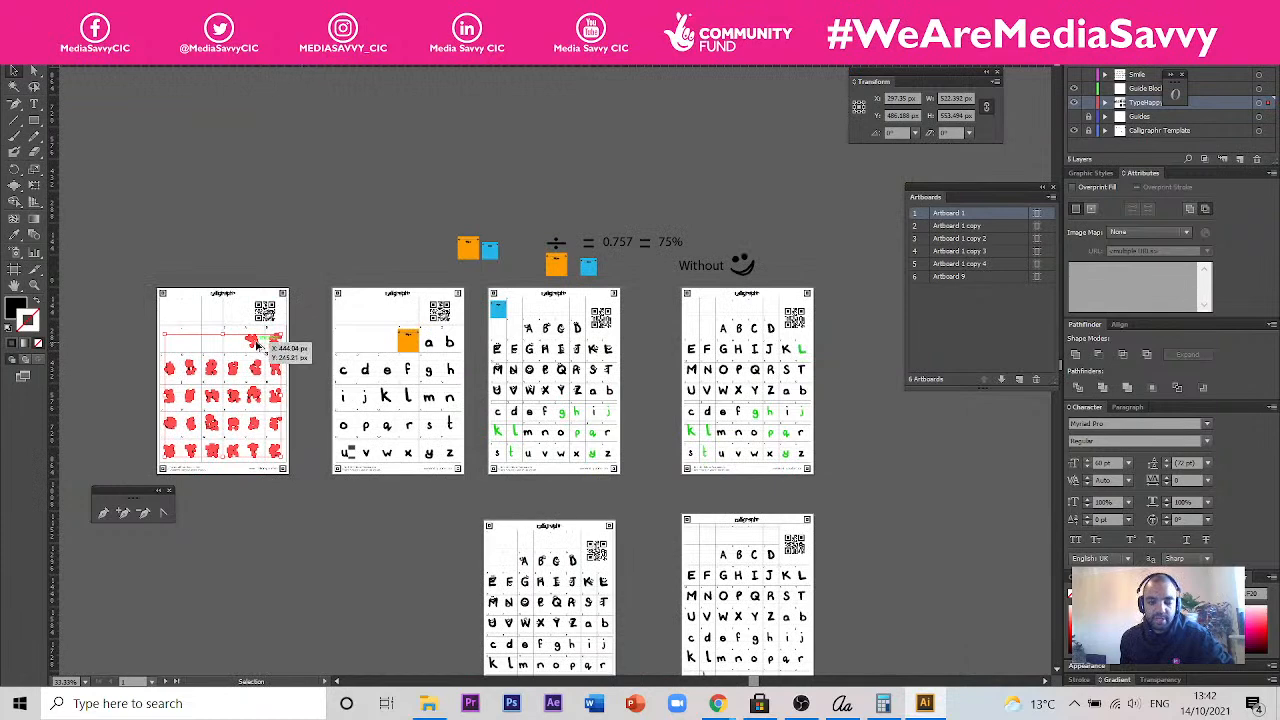
drag(276, 345, 578, 467)
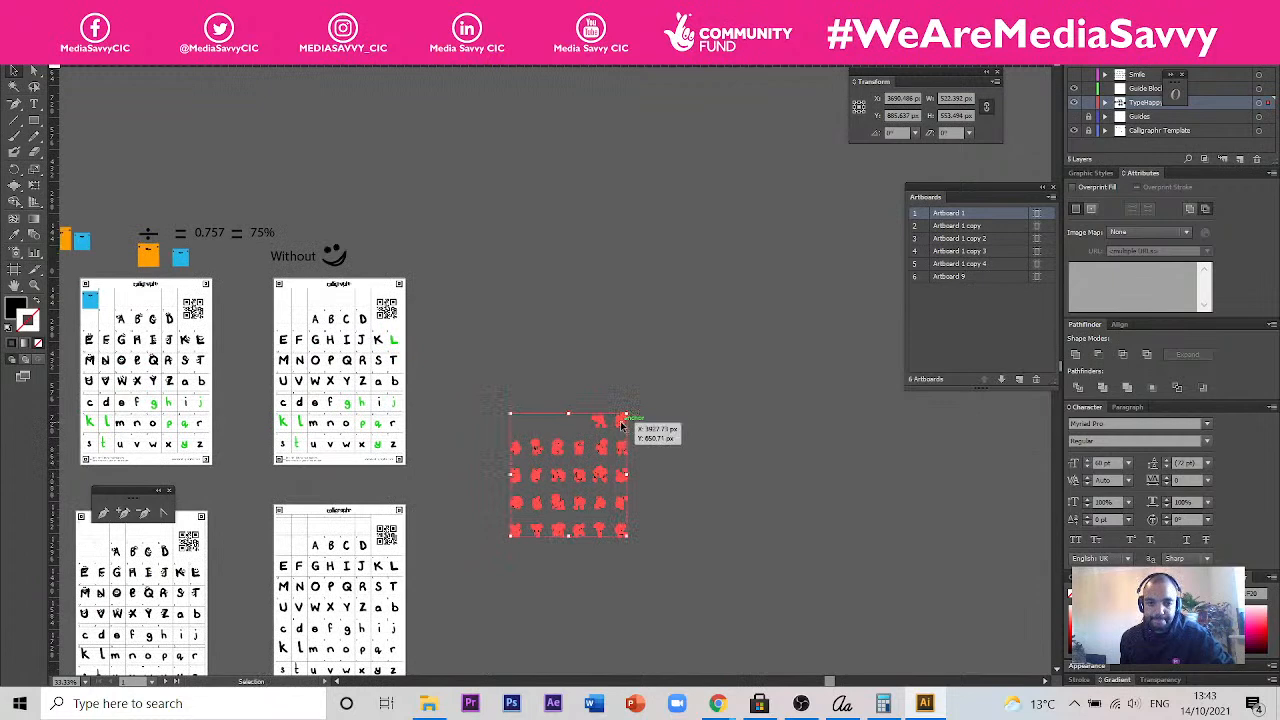
drag(621, 421, 572, 328)
drag(407, 236, 489, 234)
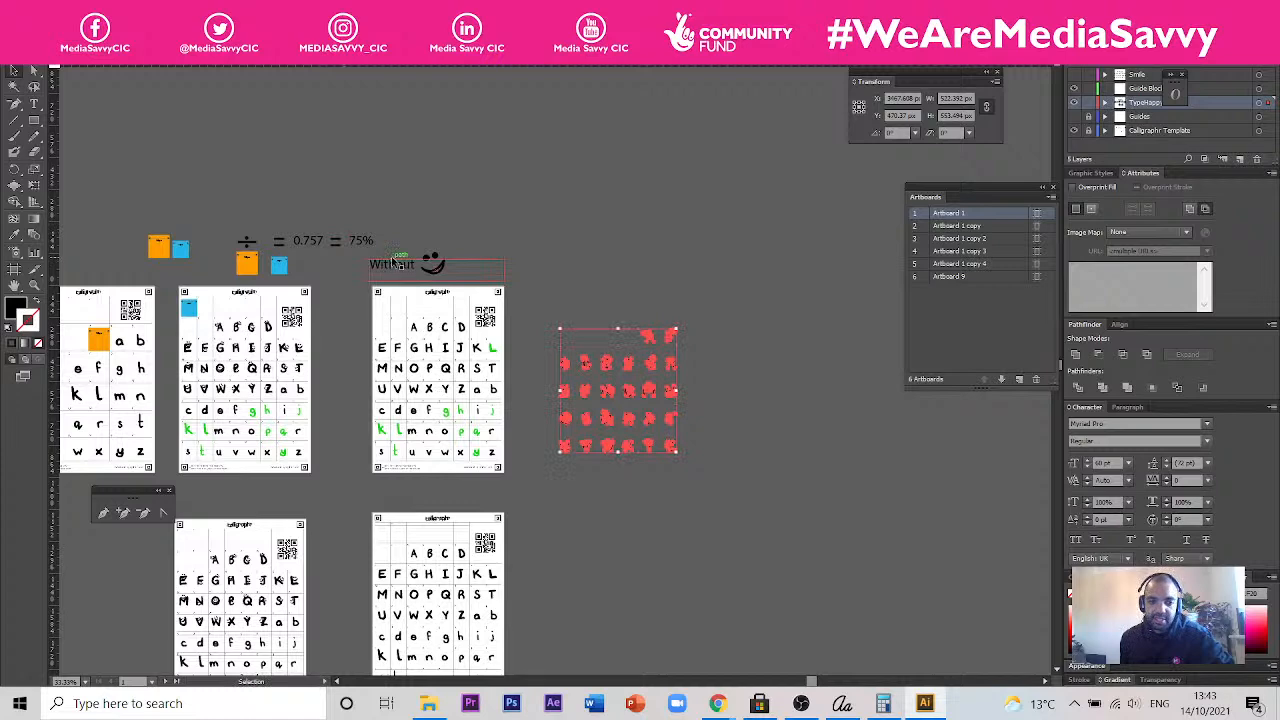
scroll(366, 245, up, 1)
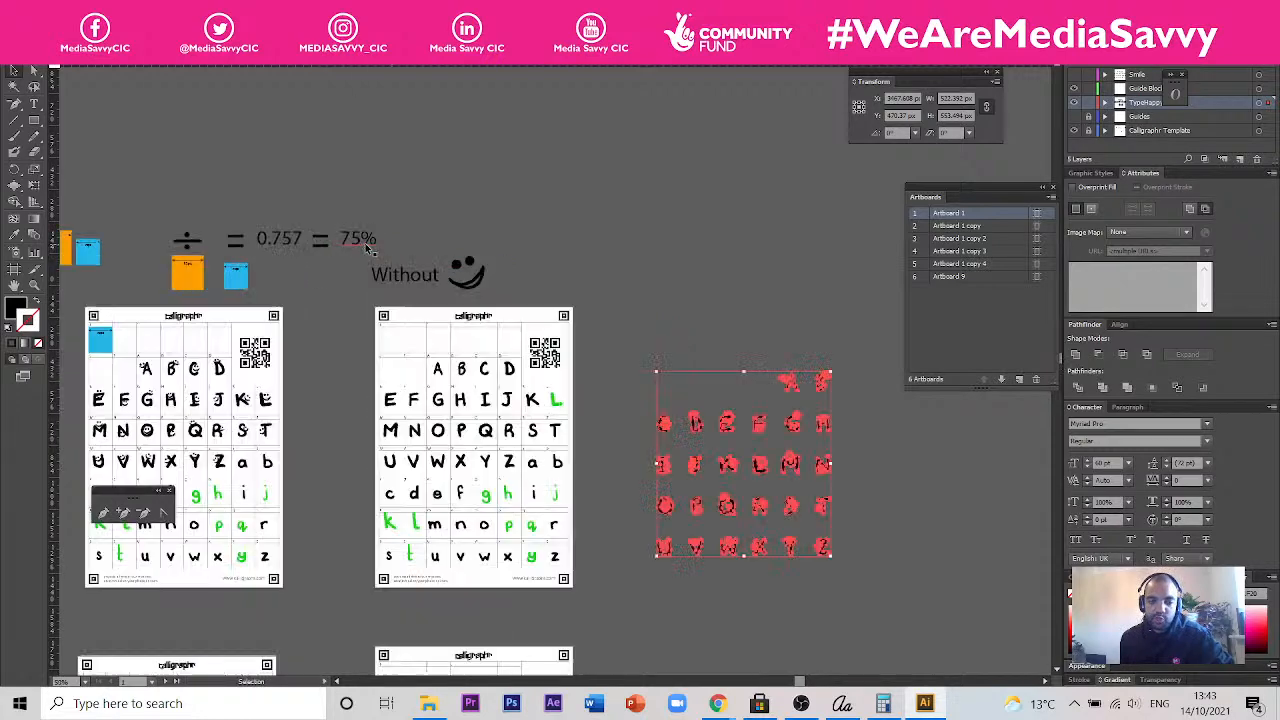
scroll(366, 245, up, 1)
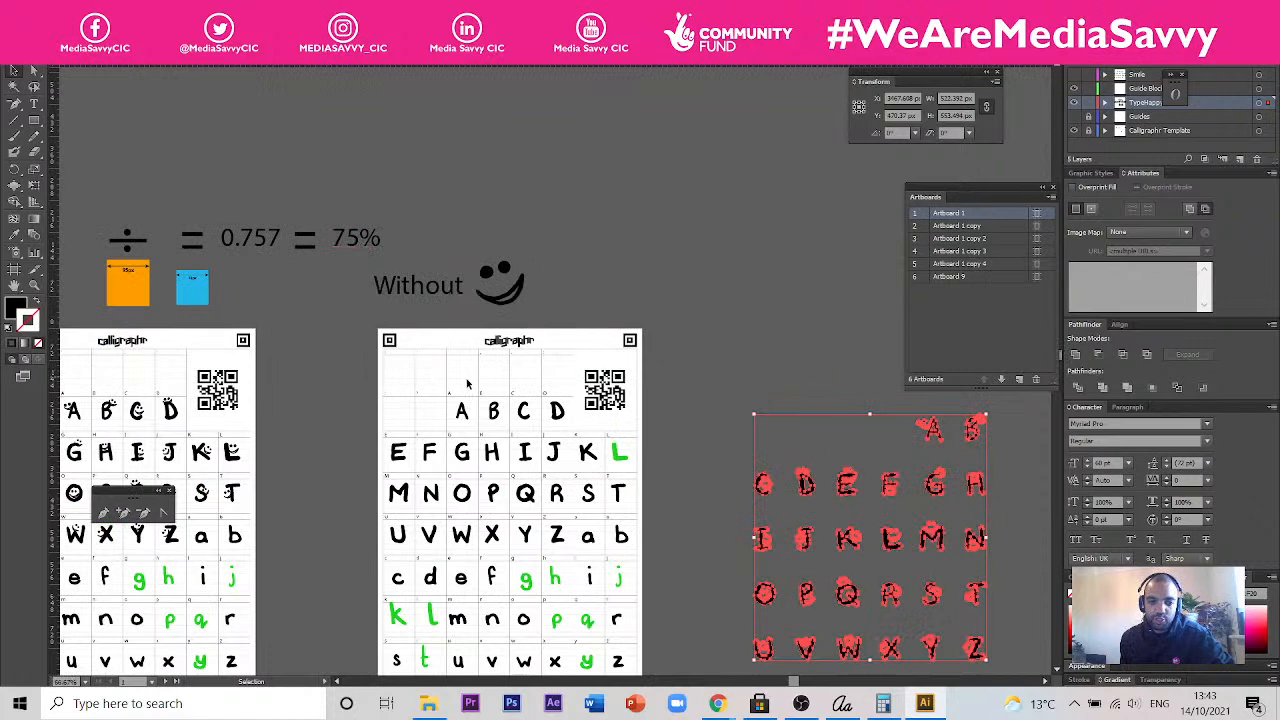
drag(687, 392, 659, 388)
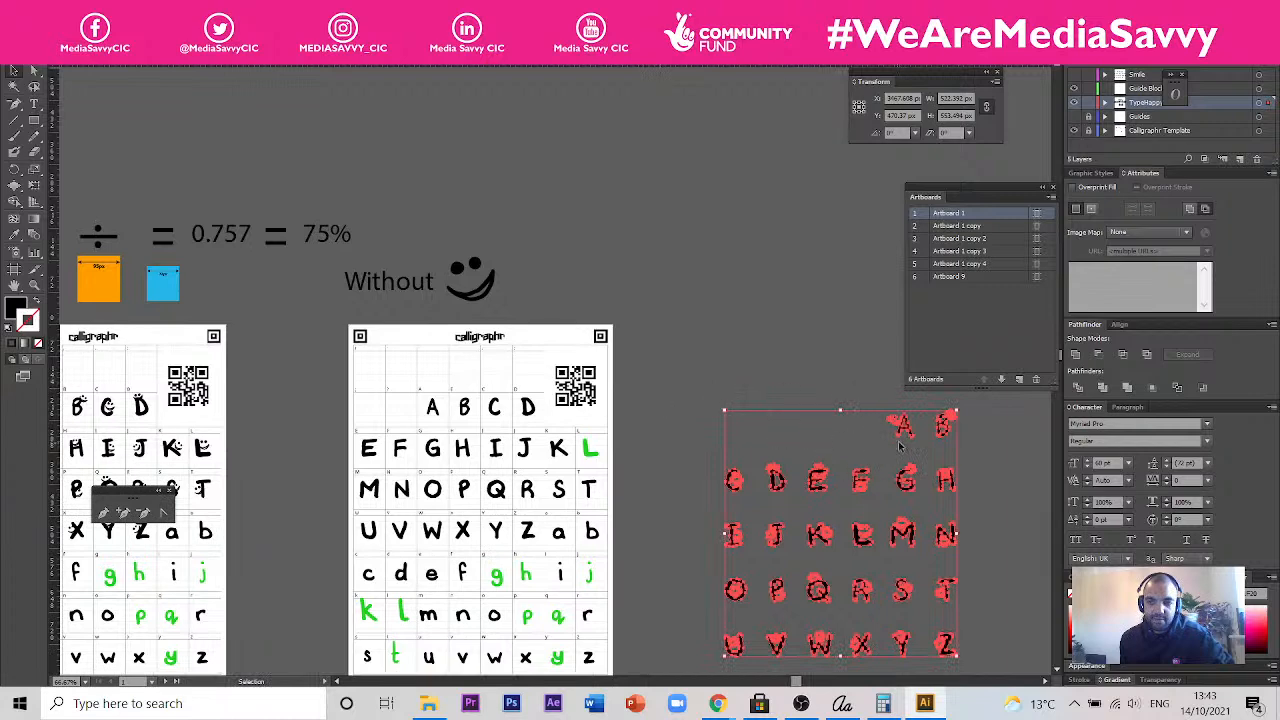
drag(921, 416, 843, 362)
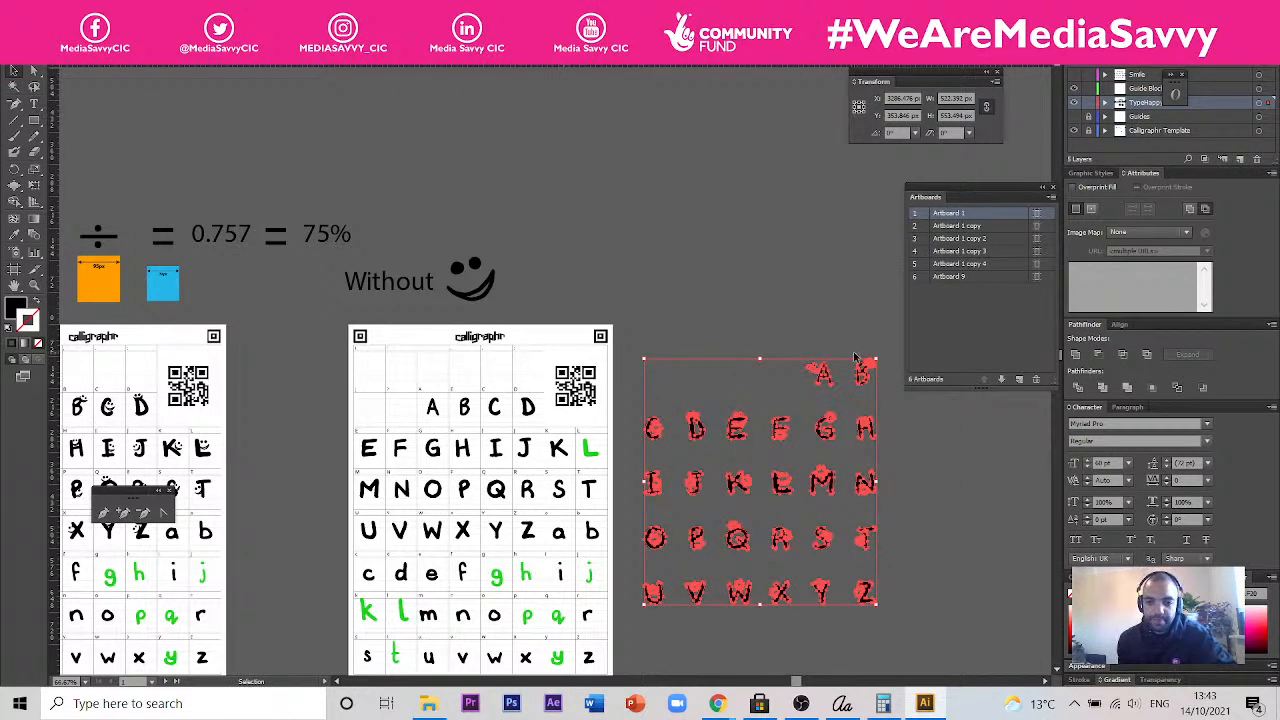
- Scale the copied set of uppercase smiley letters proportionally to 75% of its width
click(753, 279)
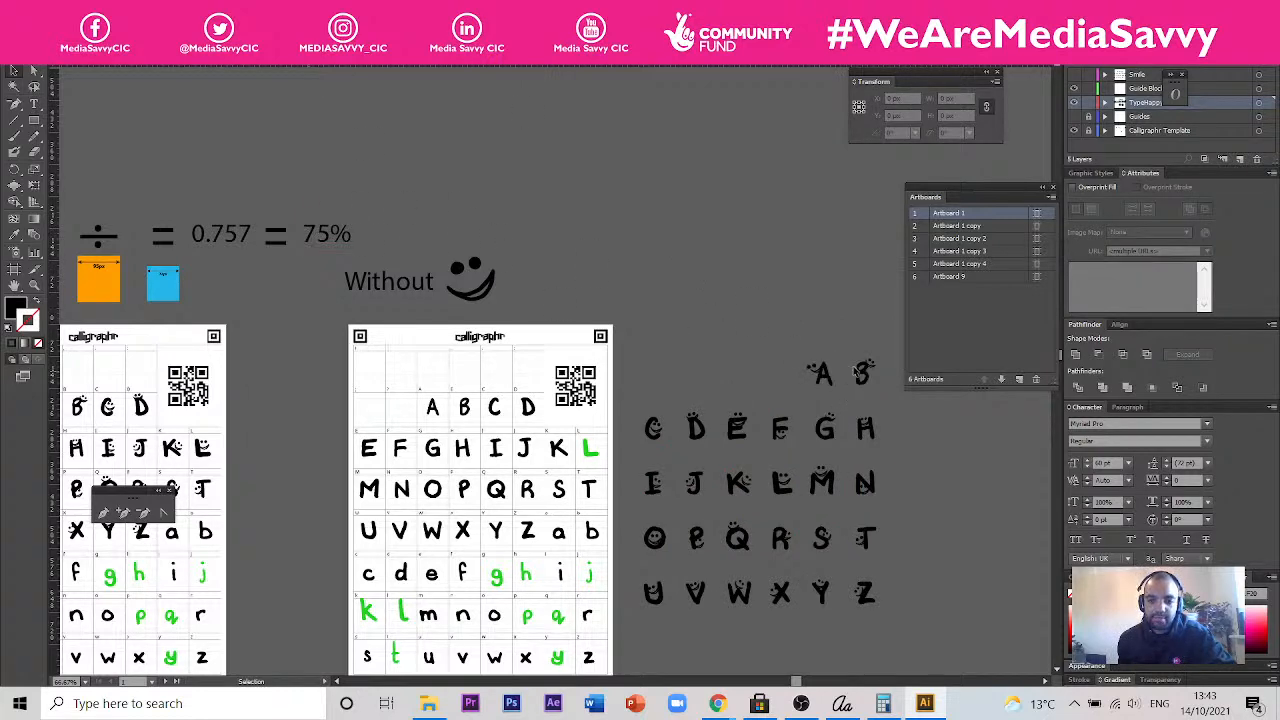
click(864, 372)
drag(647, 352, 902, 630)
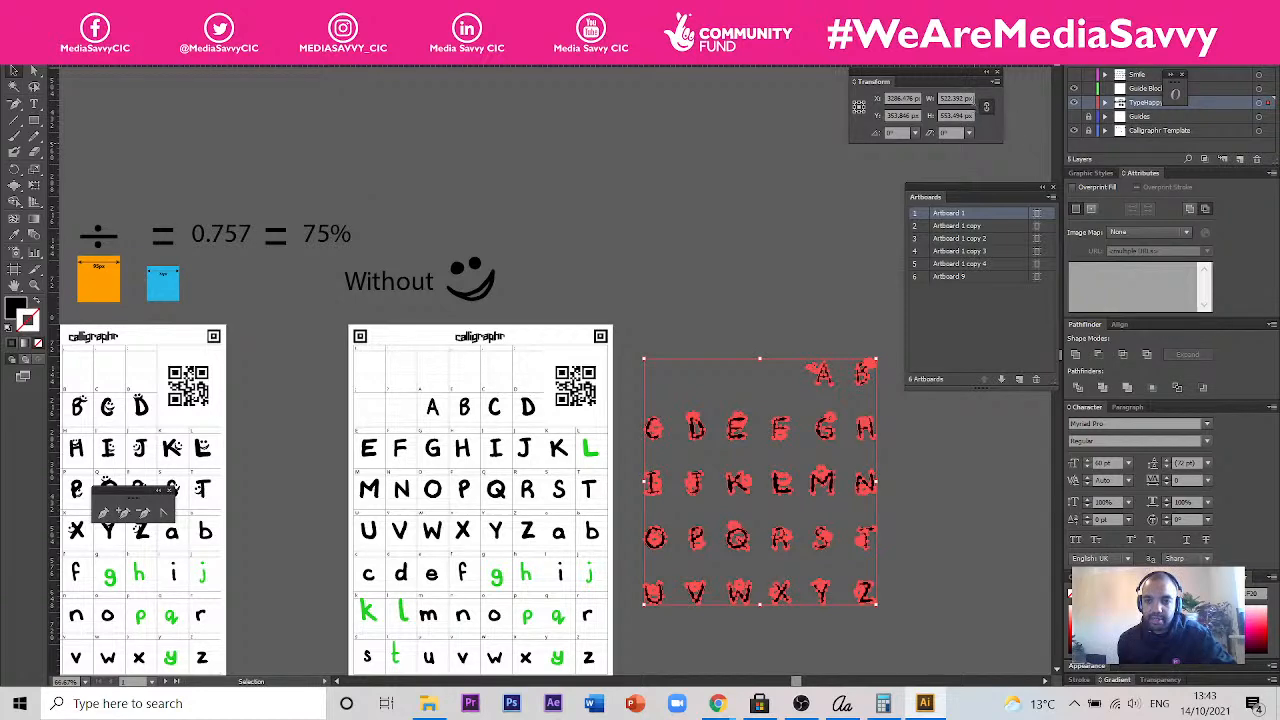
click(931, 99)
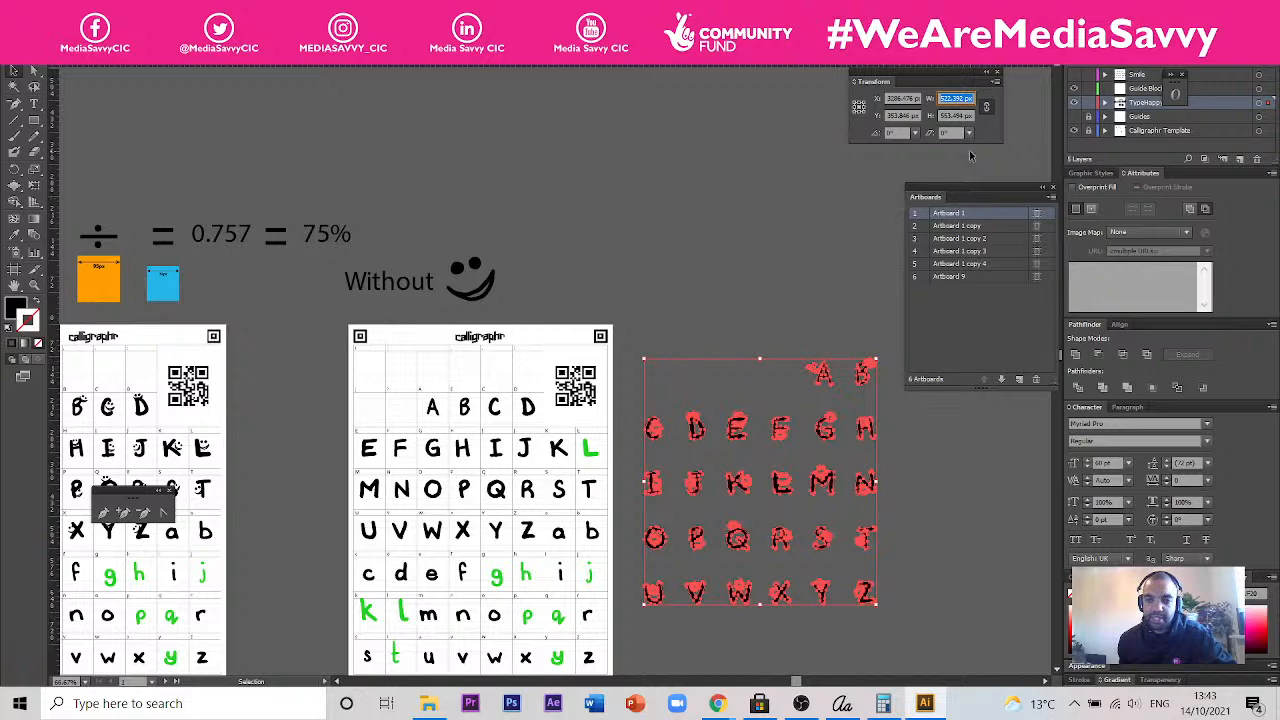
key(BackSpace)
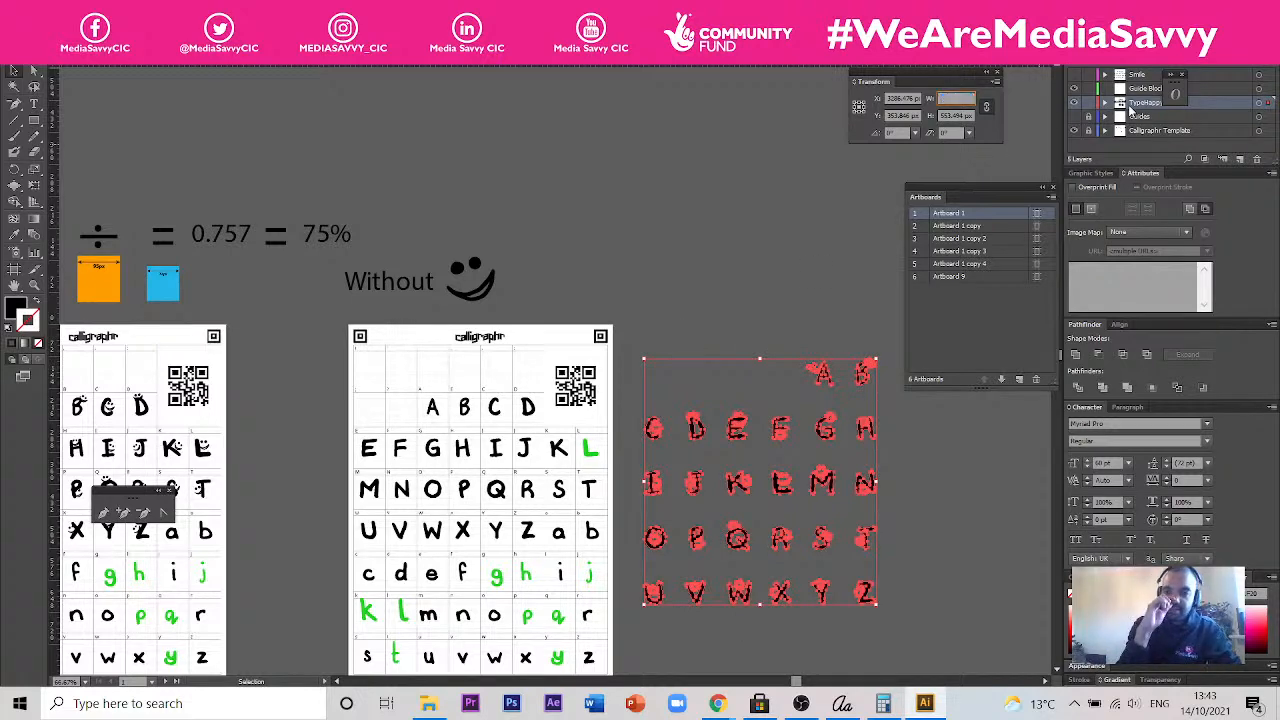
text(75)
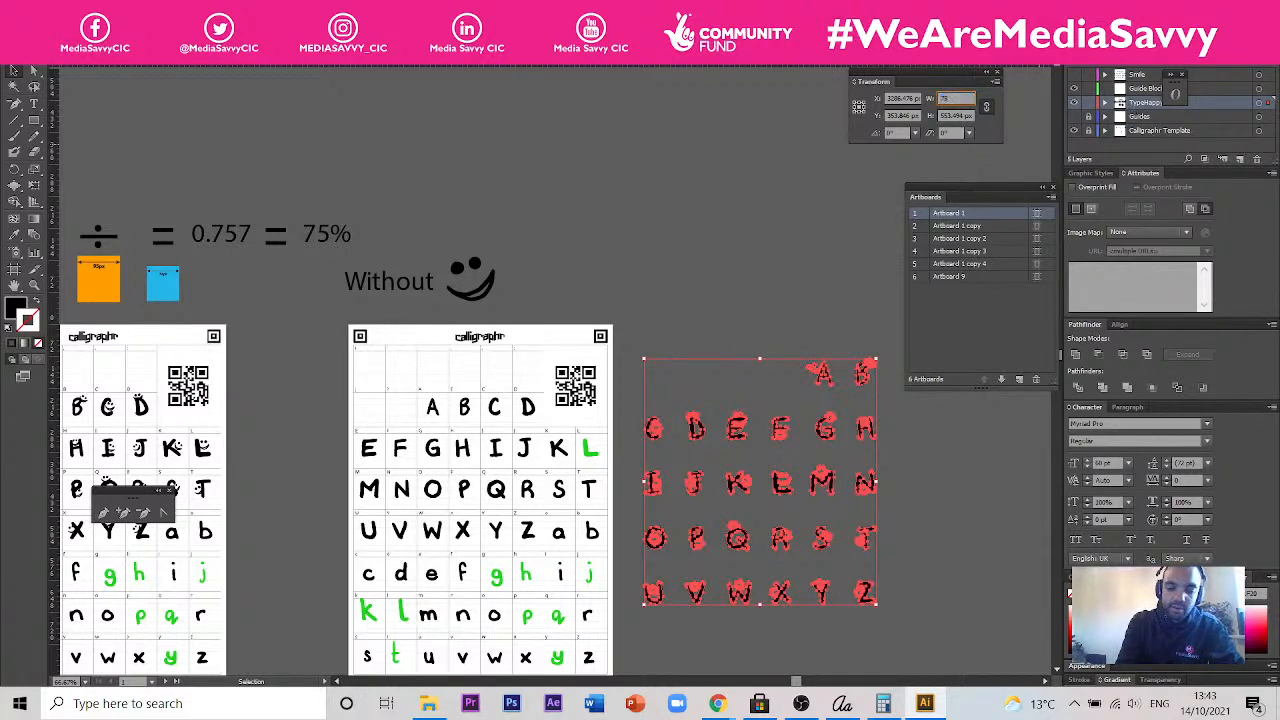
text(%)
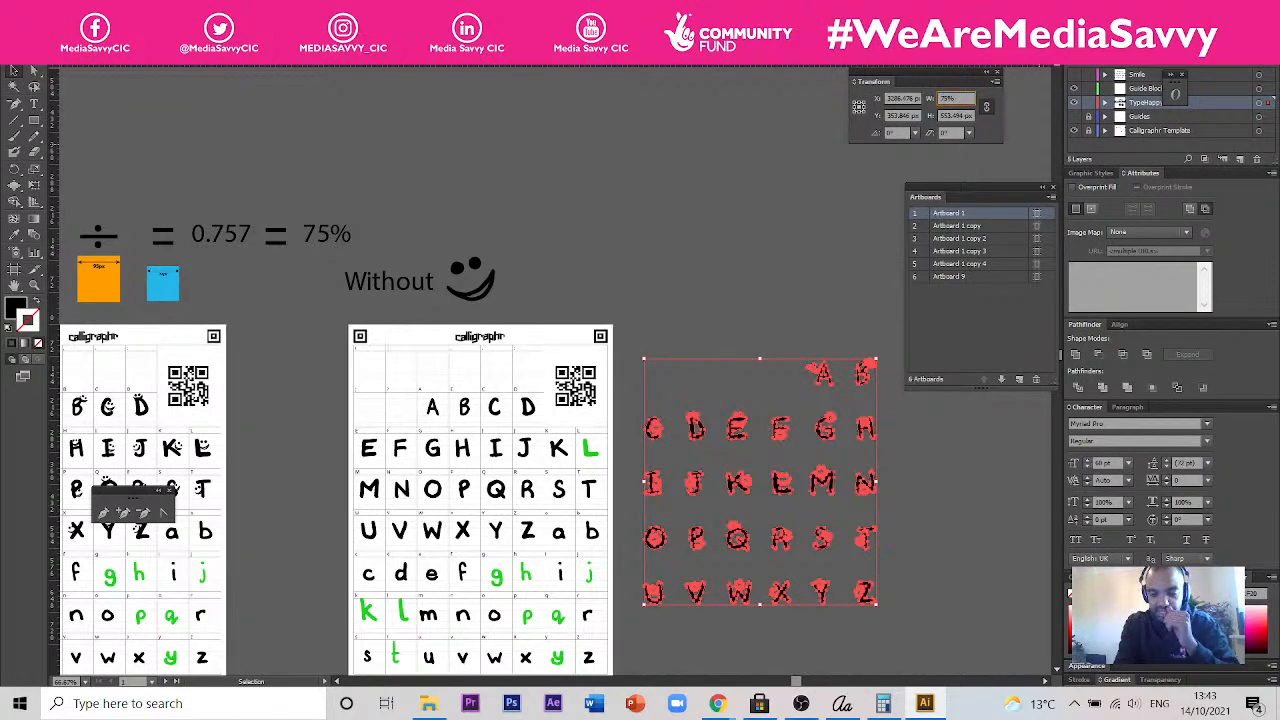
key(Return)
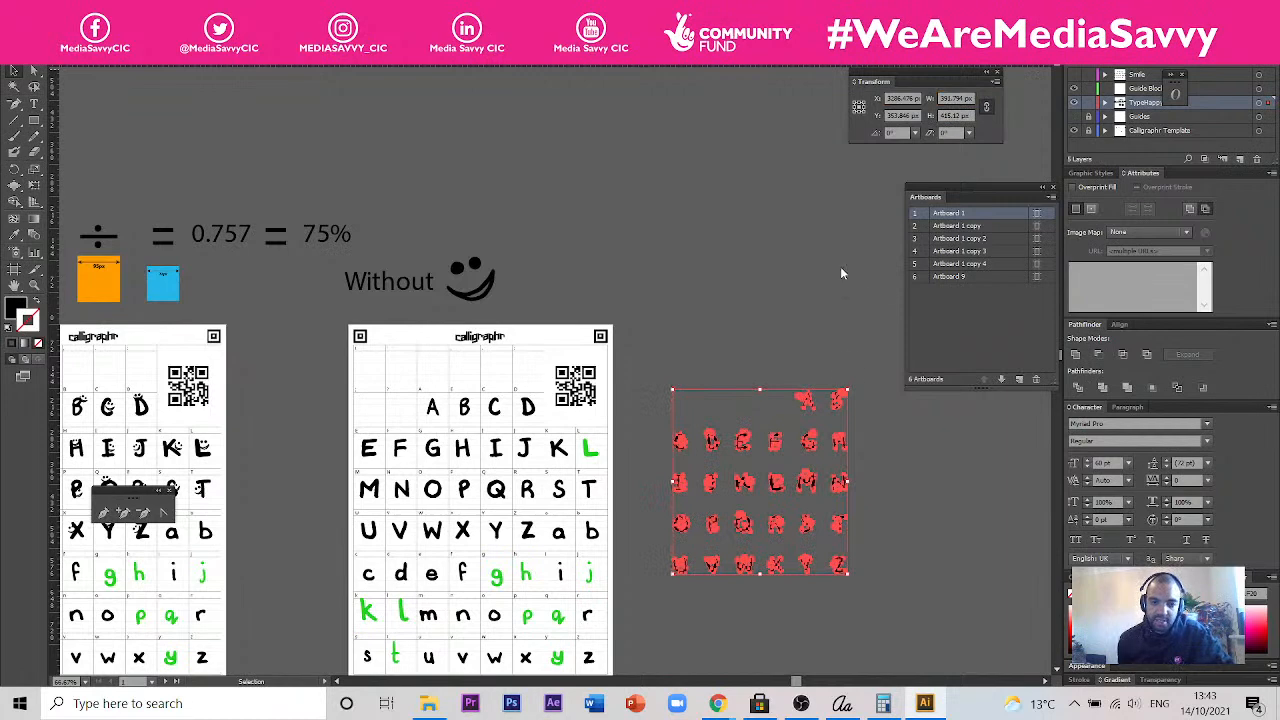
click(791, 374)
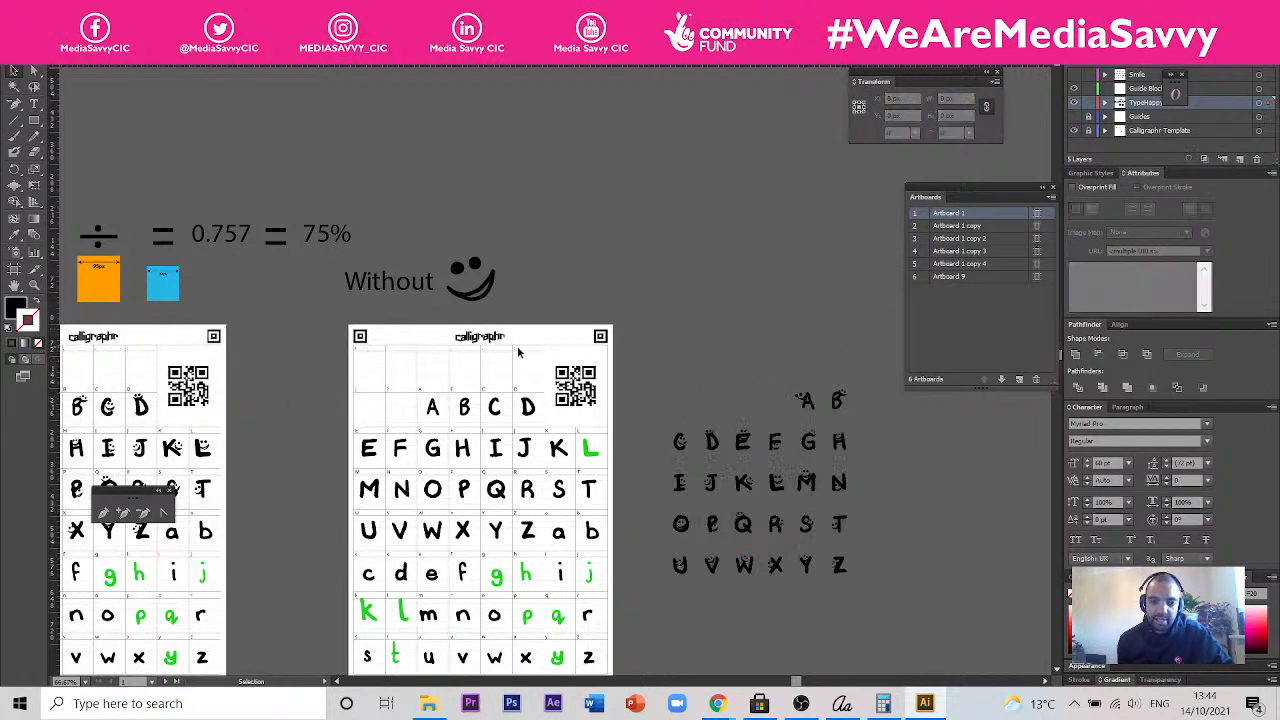
- Move the blue 72px square from beside the orange 95px square to above the division sign
drag(320, 332, 690, 330)
drag(492, 316, 726, 345)
drag(259, 435, 768, 451)
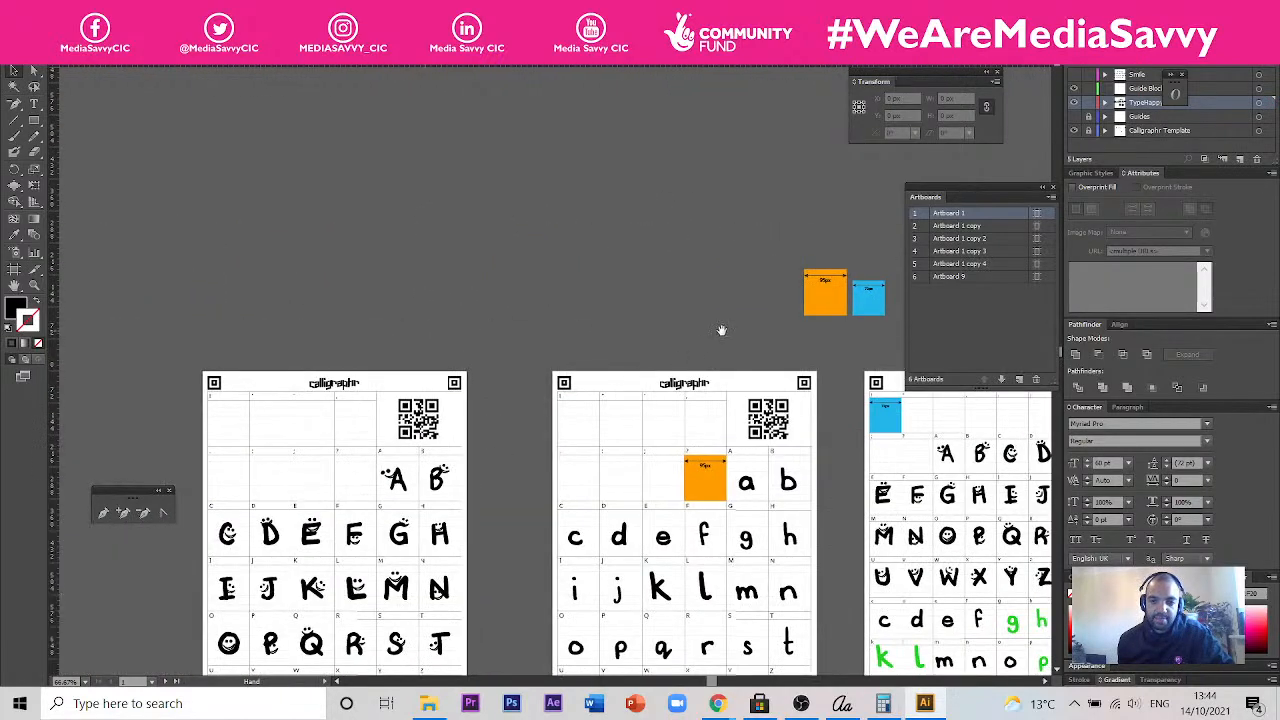
drag(724, 330, 499, 312)
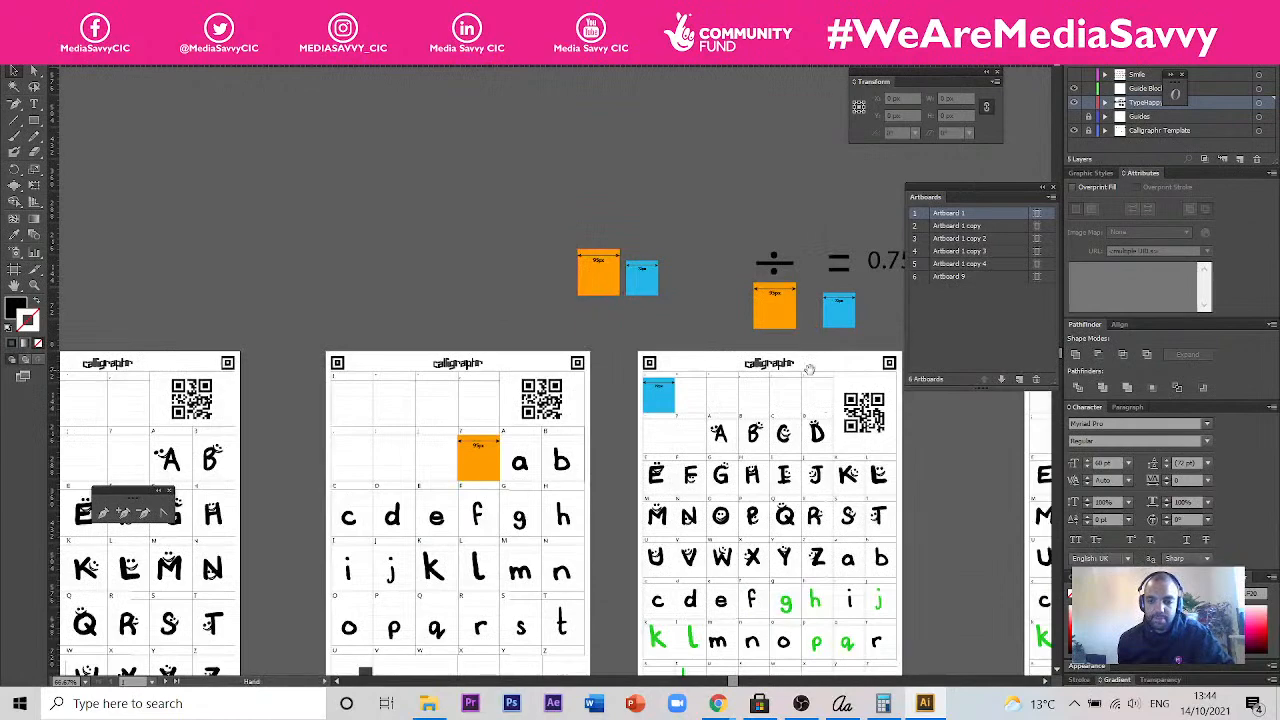
drag(809, 368, 405, 246)
drag(689, 367, 336, 284)
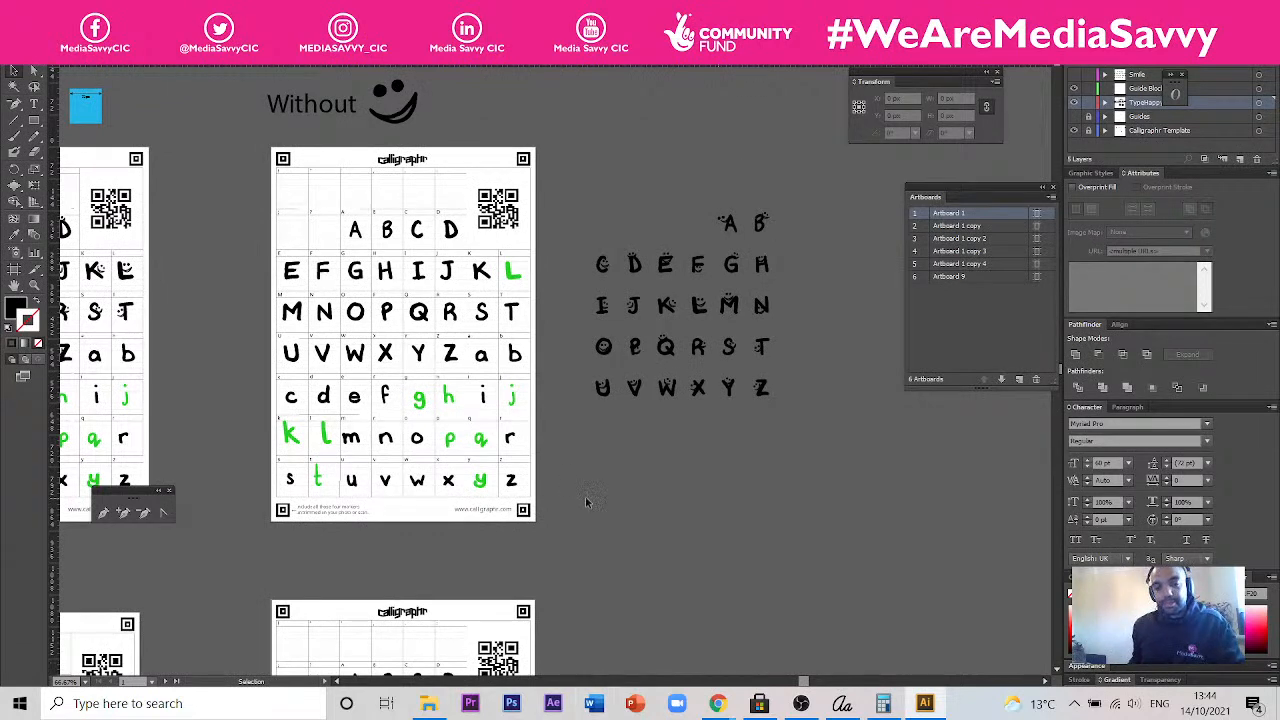
drag(589, 259, 720, 346)
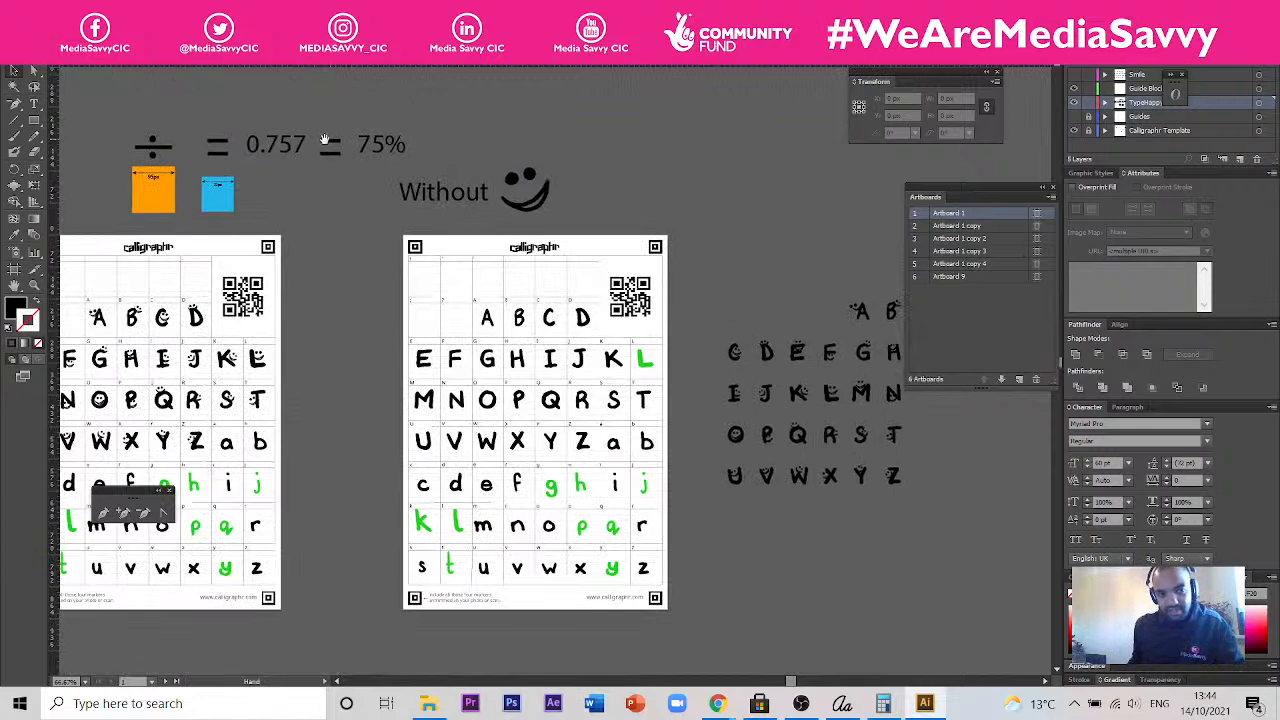
drag(325, 139, 391, 197)
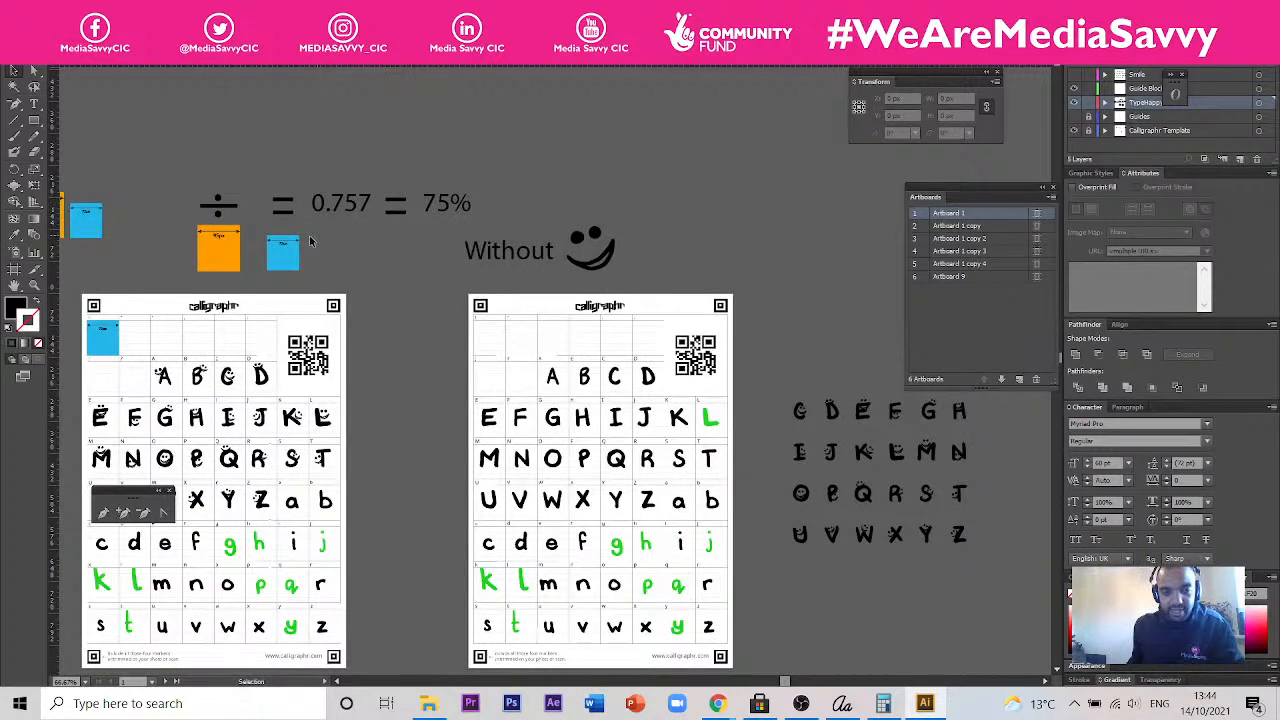
drag(283, 247, 218, 155)
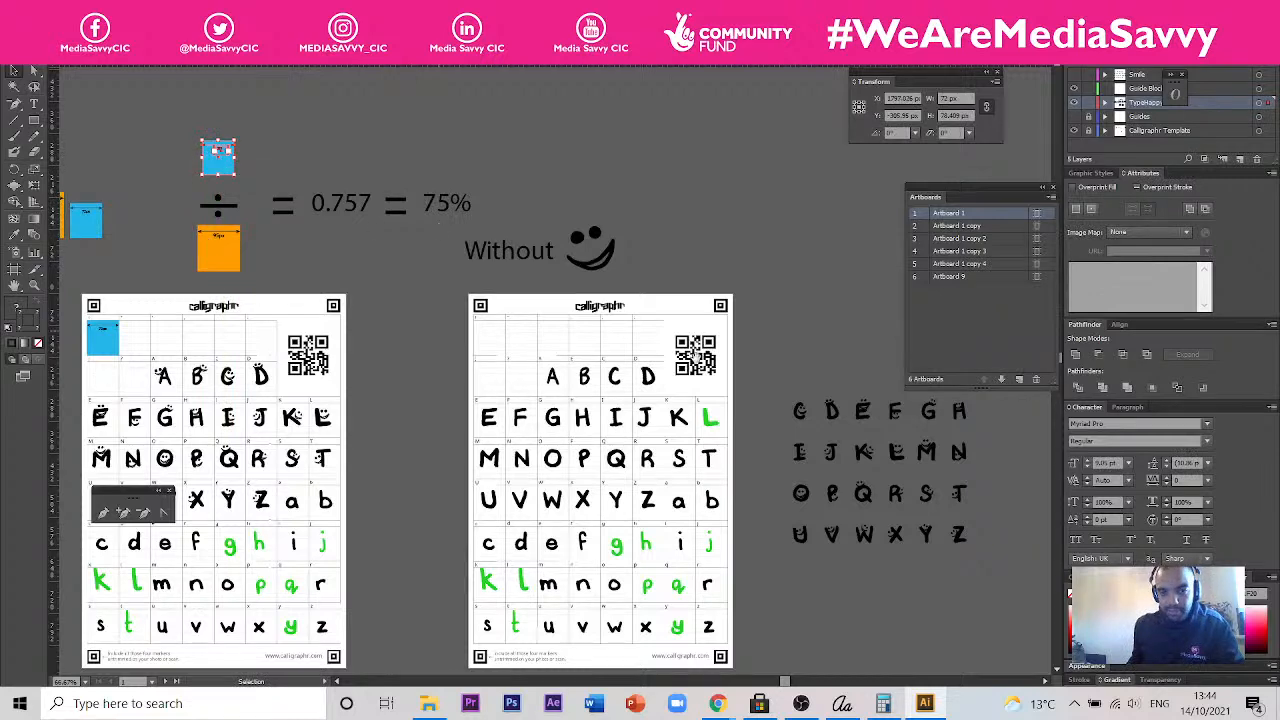
- Try placing the scaled smiley letter A beside the plain A on the template page without smileys
drag(744, 430, 629, 317)
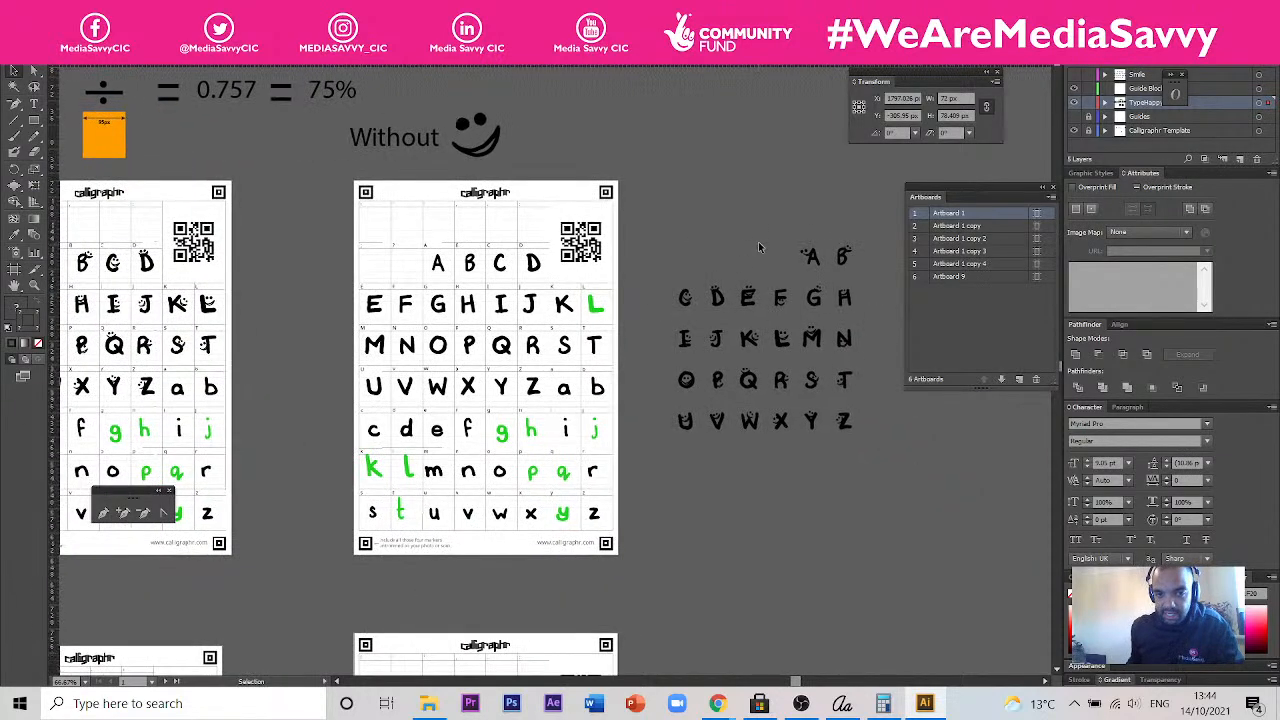
scroll(759, 247, up, 1)
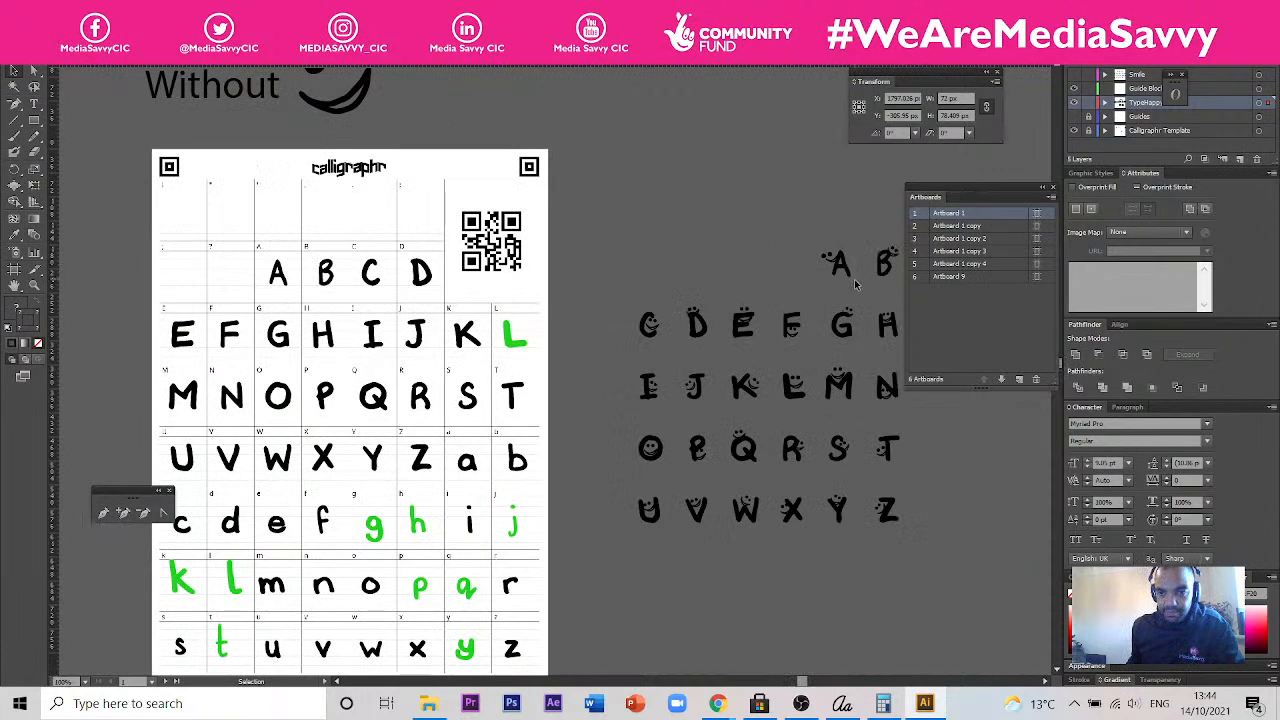
drag(845, 272, 304, 276)
scroll(301, 279, up, 3)
scroll(368, 250, down, 6)
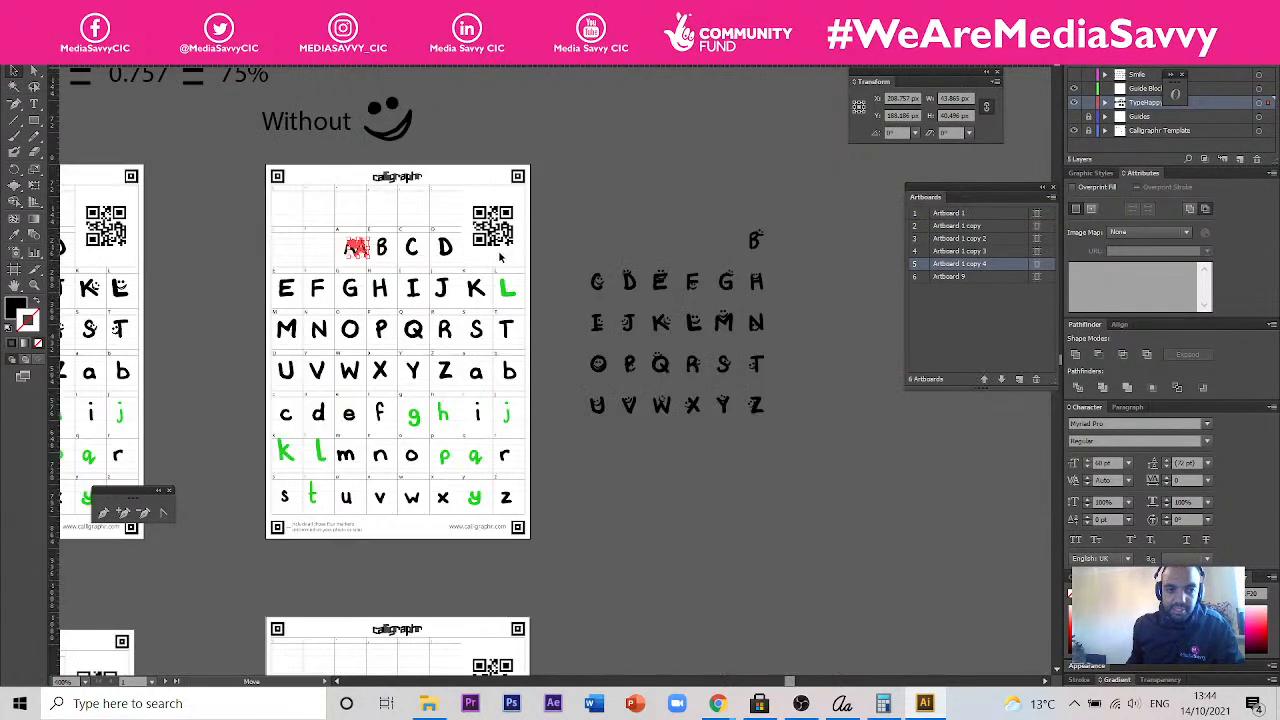
scroll(216, 260, down, 3)
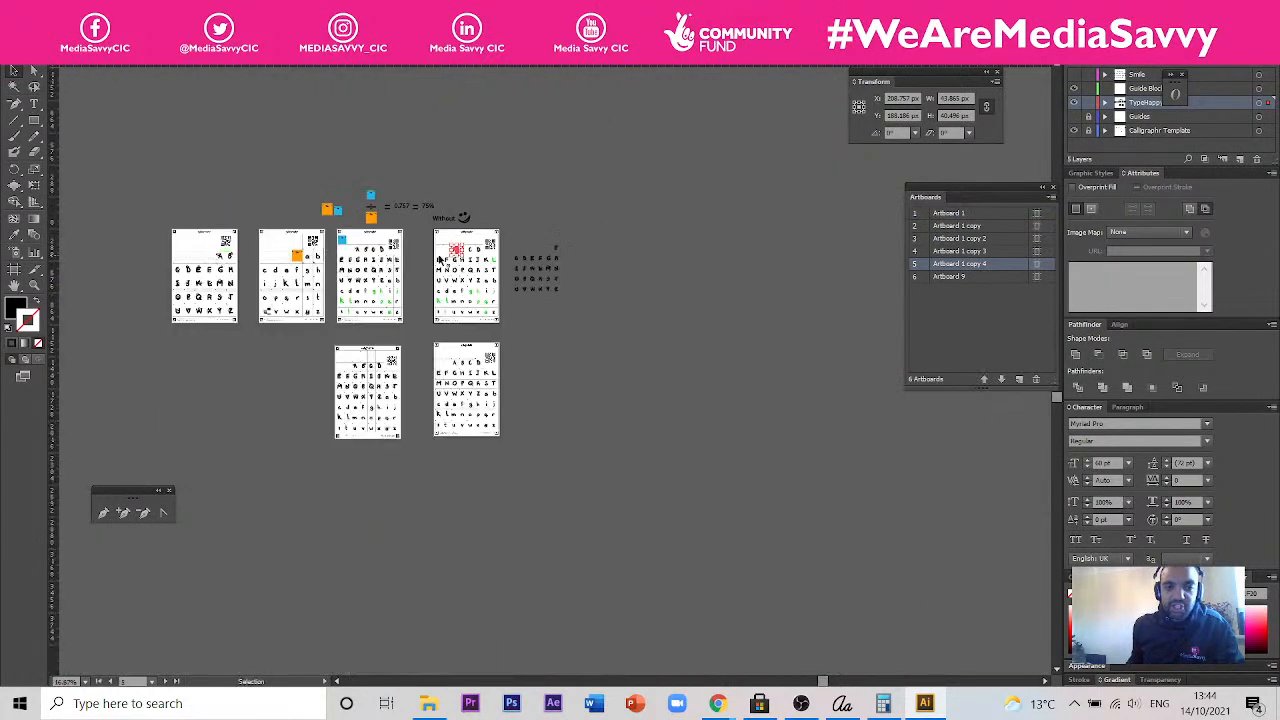
click(580, 242)
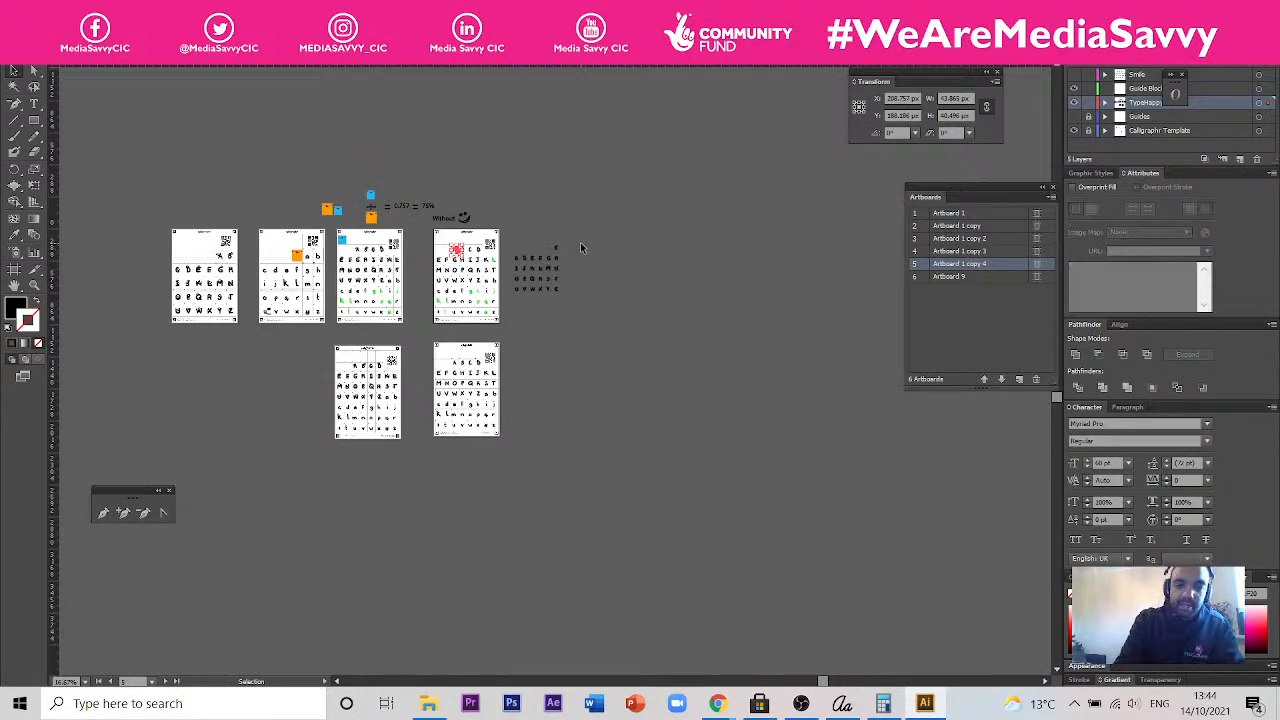
scroll(467, 253, up, 2)
scroll(467, 254, up, 4)
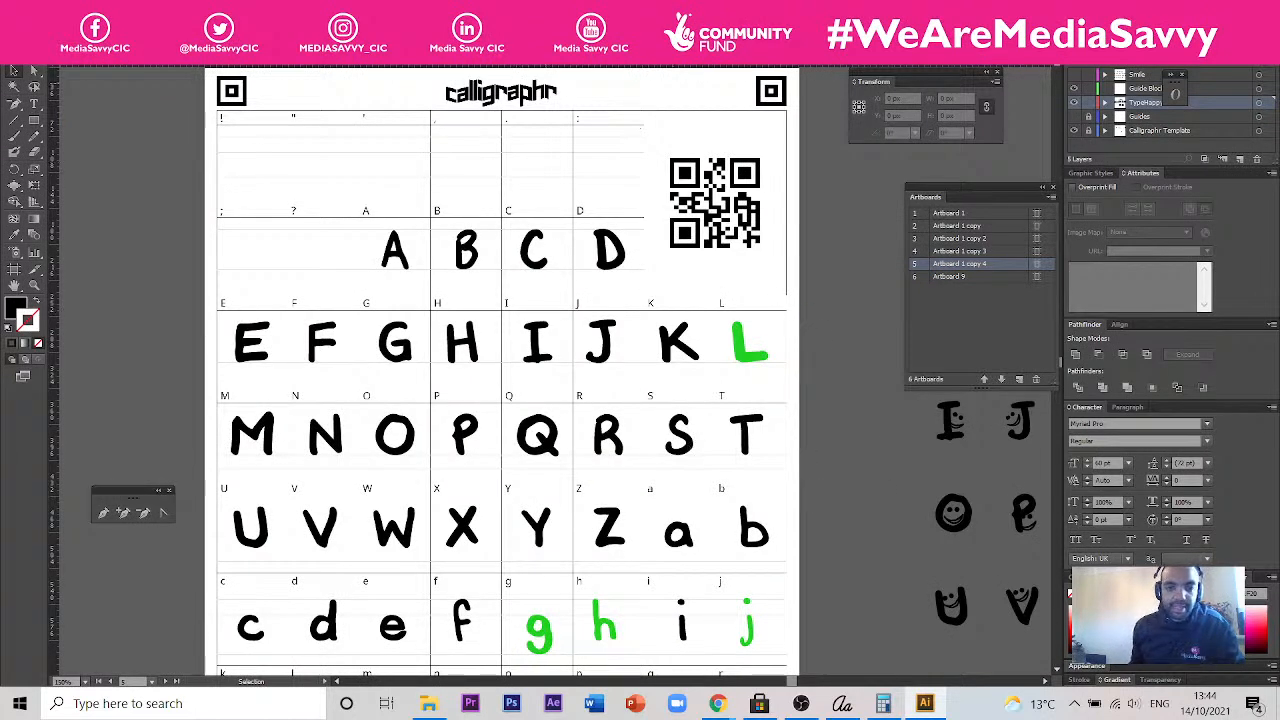
scroll(340, 308, down, 2)
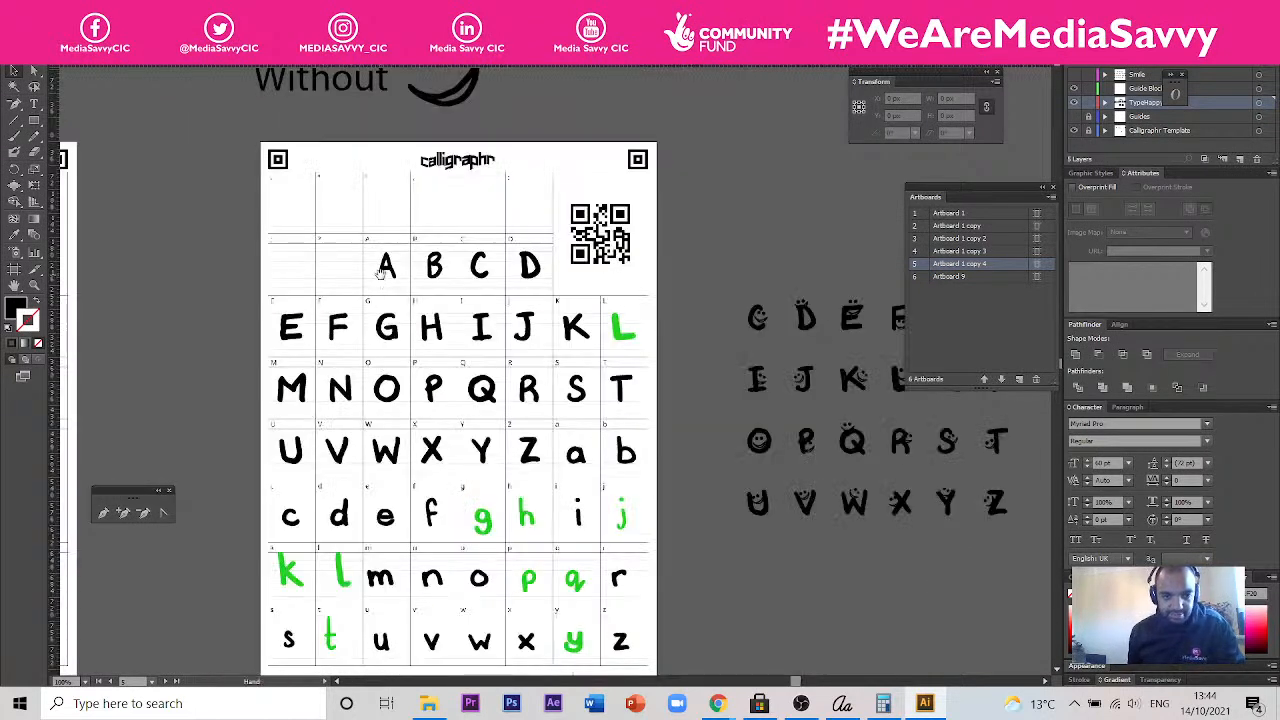
- Examine the uppercase and lowercase letters on the template page without smileys, including the green g, against the cell guide lines
drag(374, 300, 490, 232)
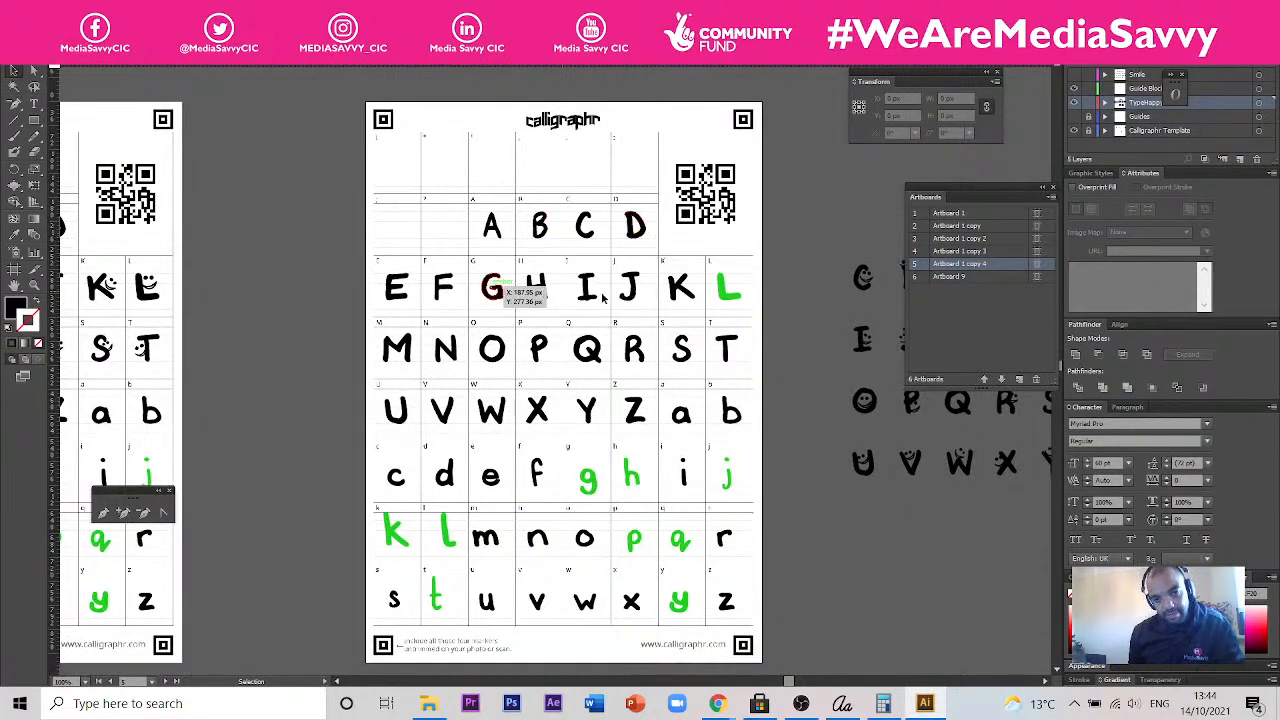
drag(299, 325, 400, 291)
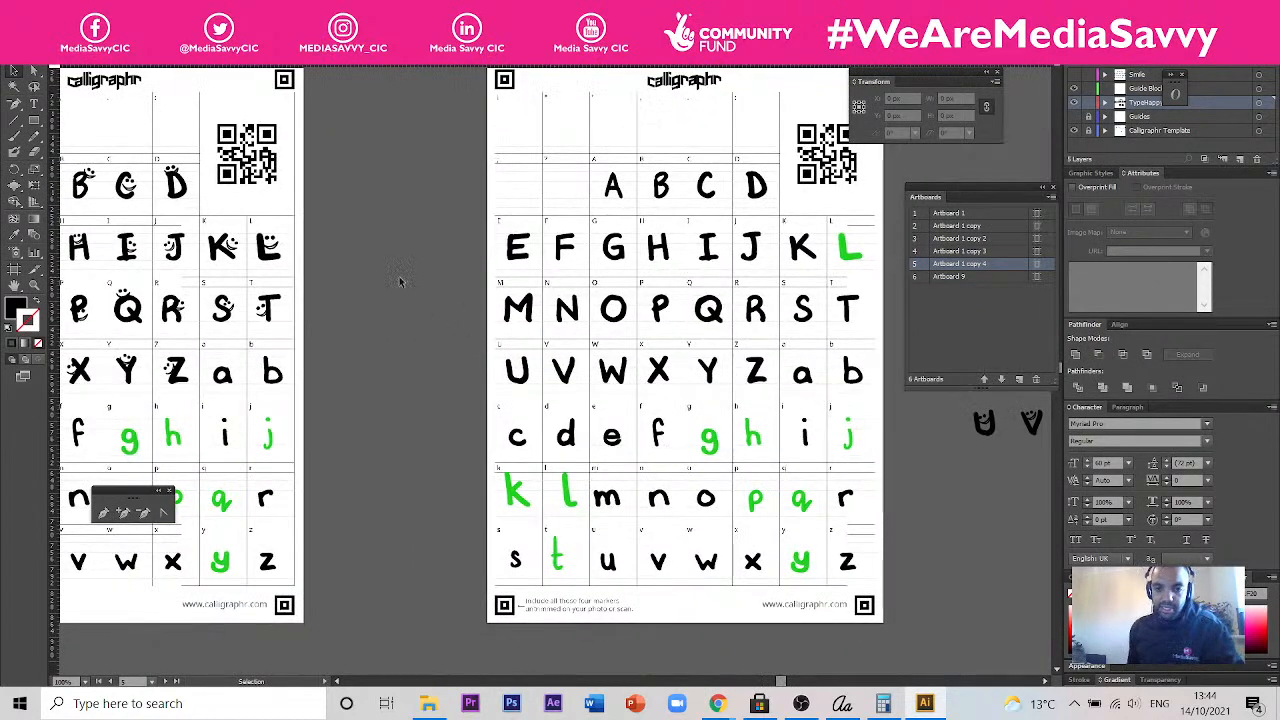
drag(577, 357, 467, 446)
scroll(650, 322, up, 3)
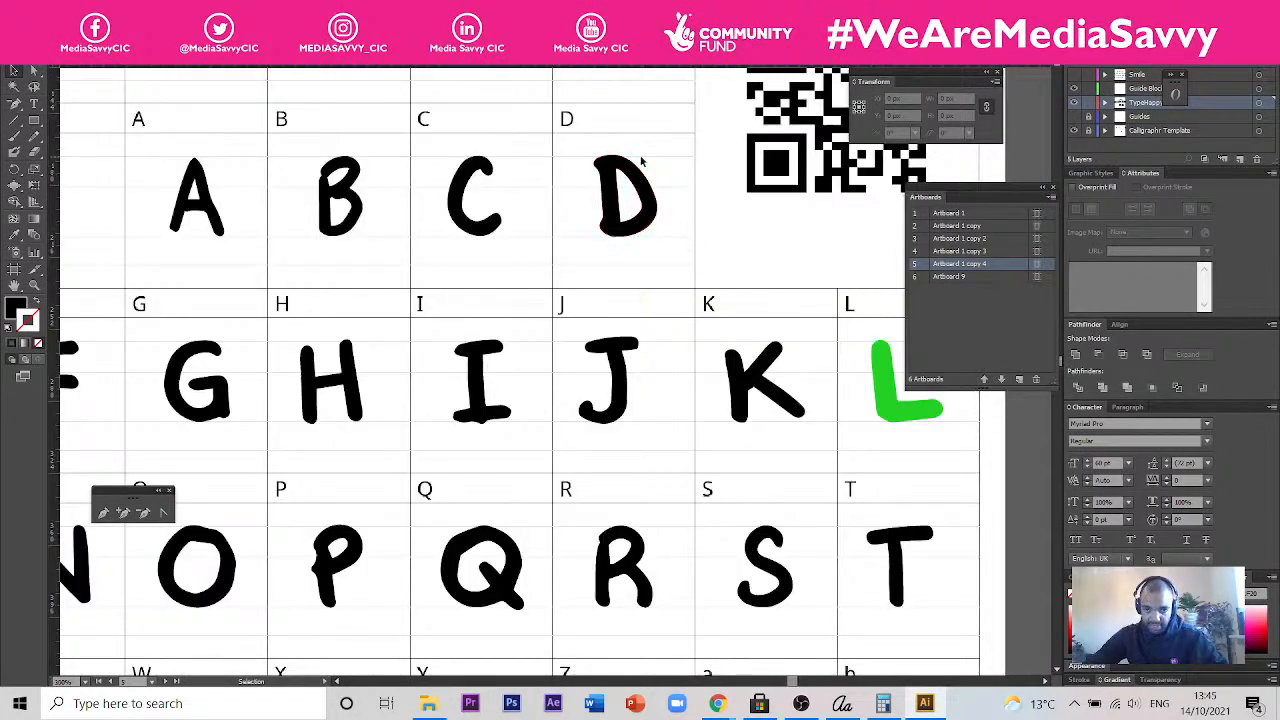
scroll(642, 160, up, 4)
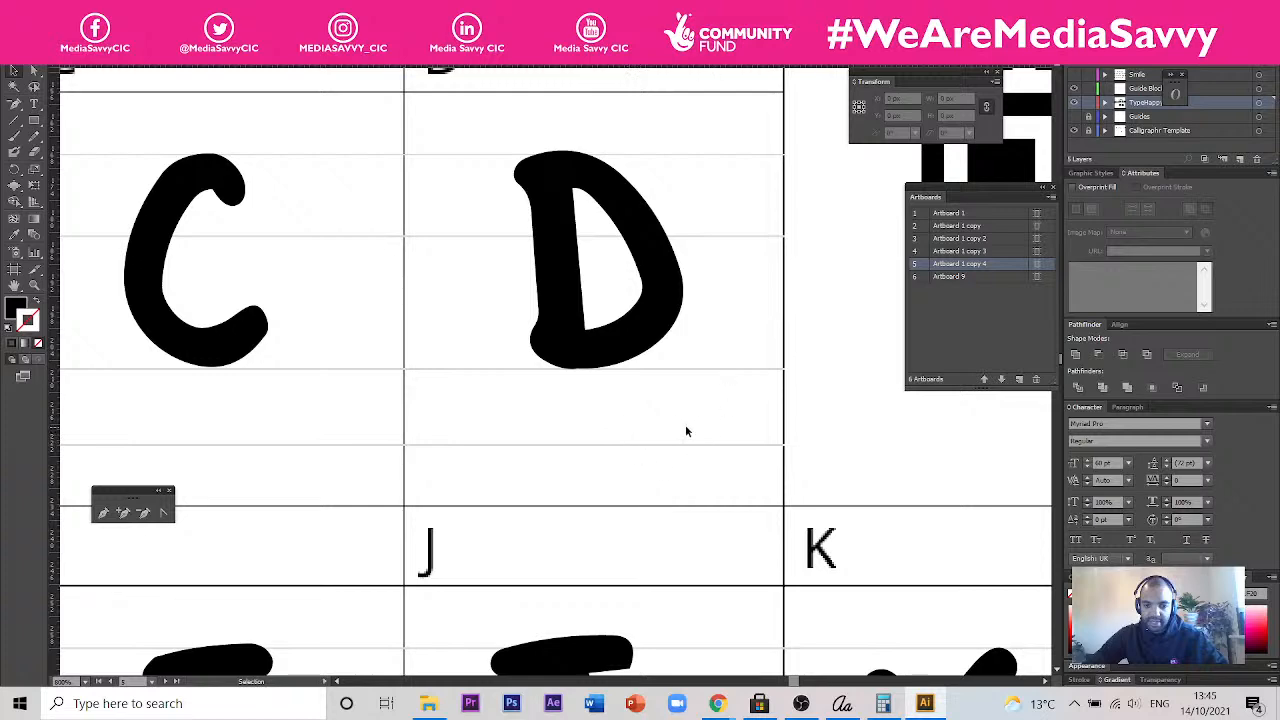
scroll(686, 431, down, 10)
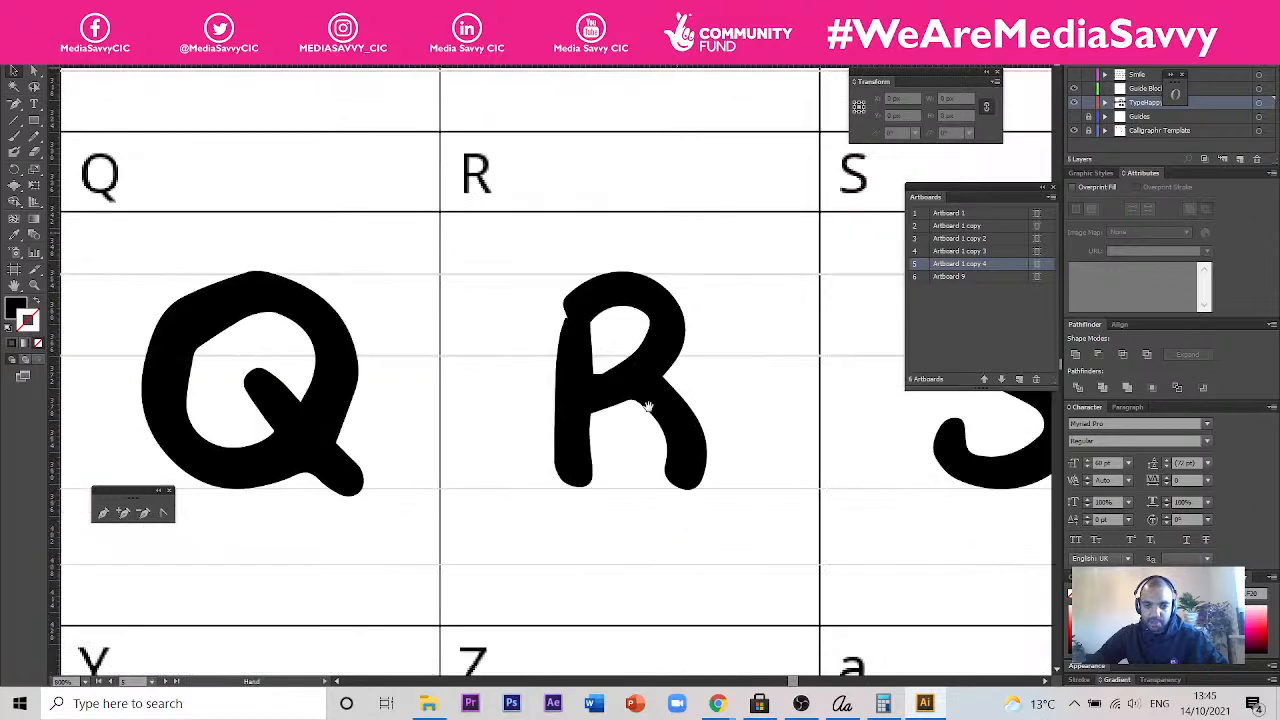
scroll(648, 406, down, 8)
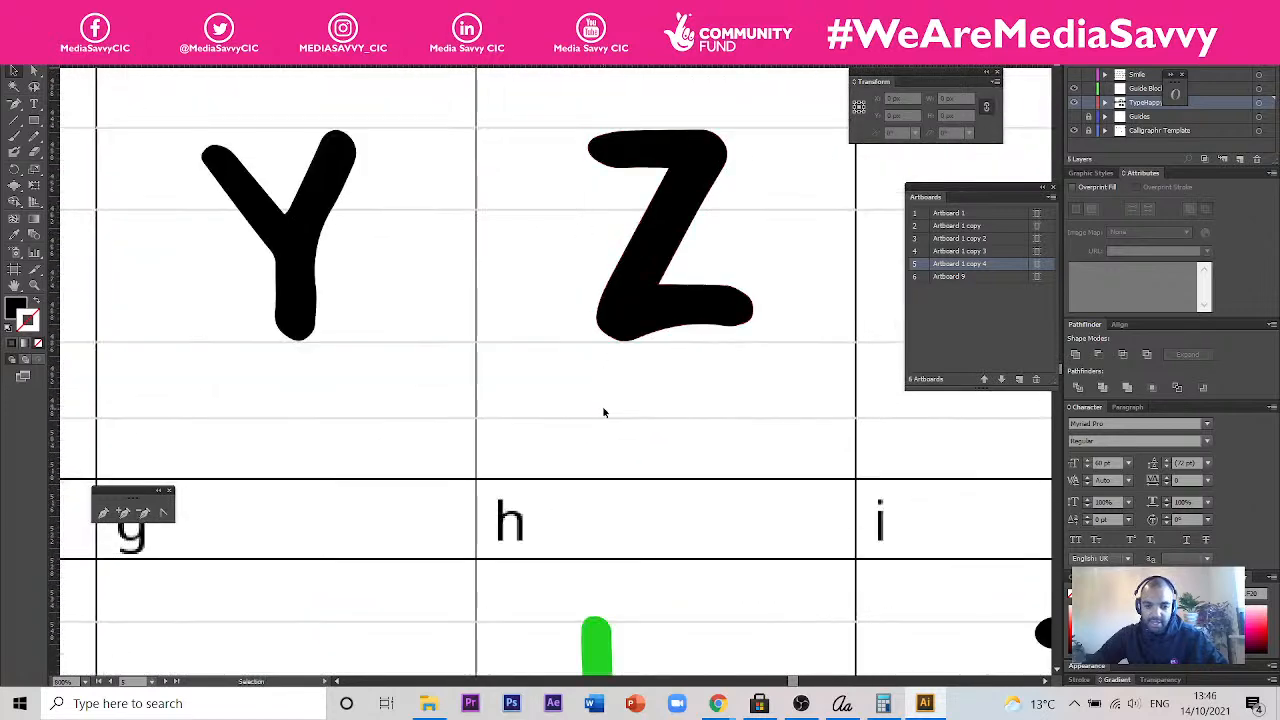
scroll(603, 410, down, 2)
drag(628, 562, 728, 429)
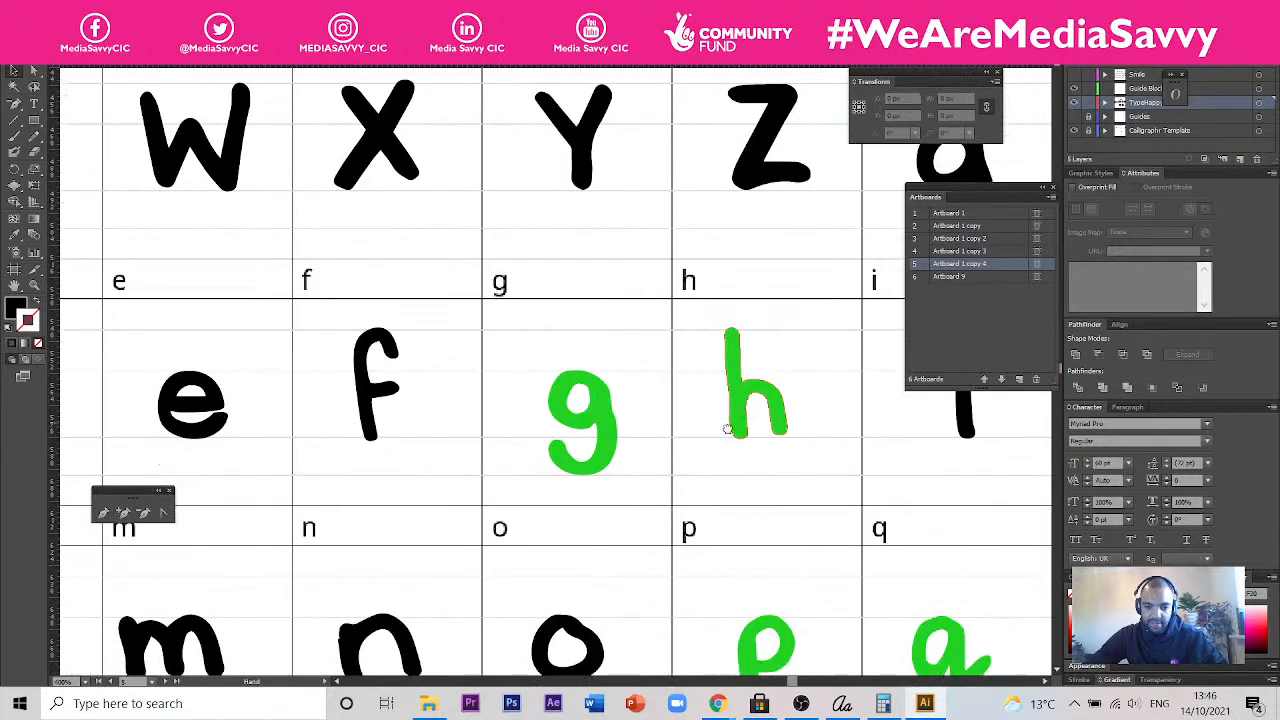
scroll(603, 436, up, 3)
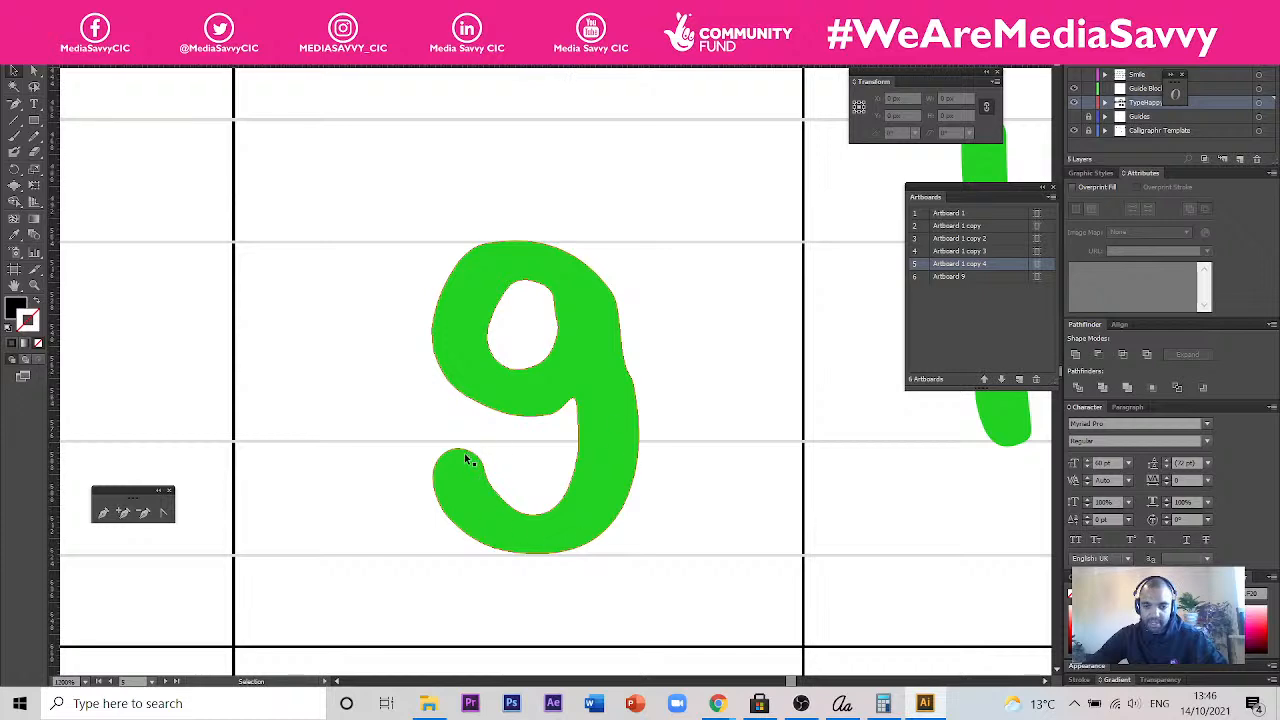
scroll(469, 452, down, 3)
drag(732, 324, 566, 486)
scroll(597, 335, down, 2)
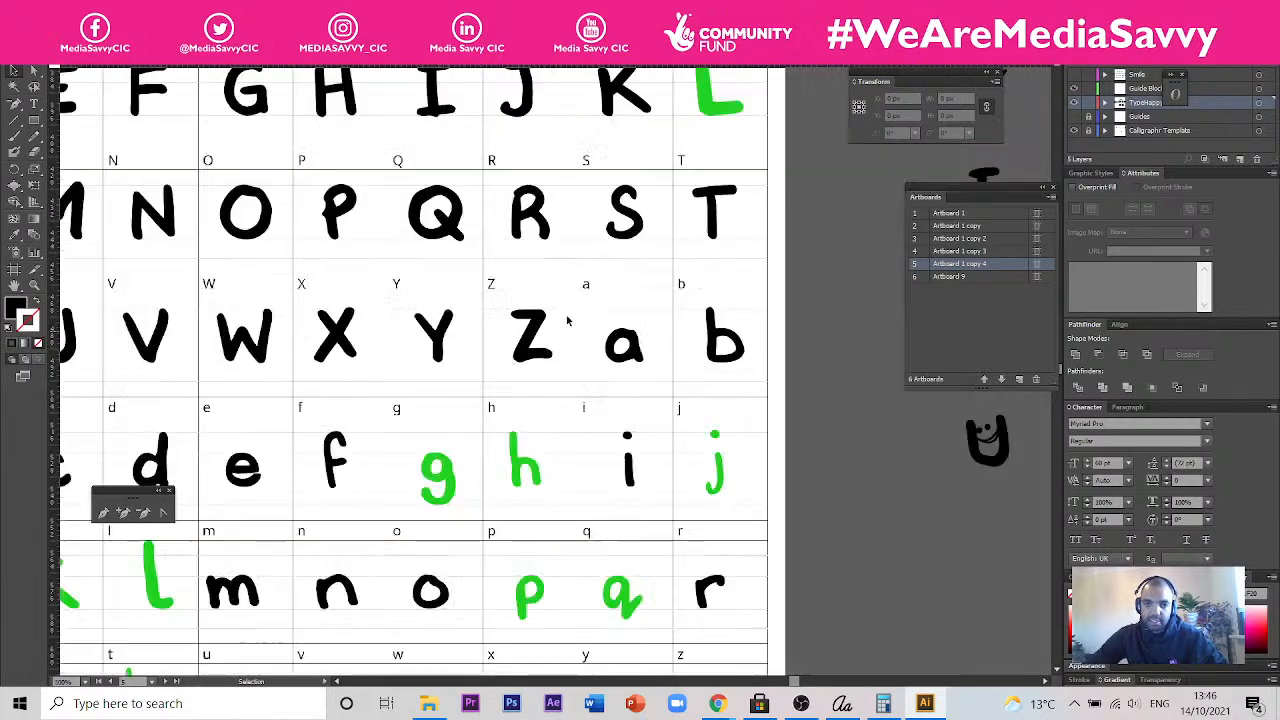
- Select the green uppercase L and look through the object and effect commands for a way to contract its shape
scroll(695, 252, up, 4)
scroll(695, 252, up, 3)
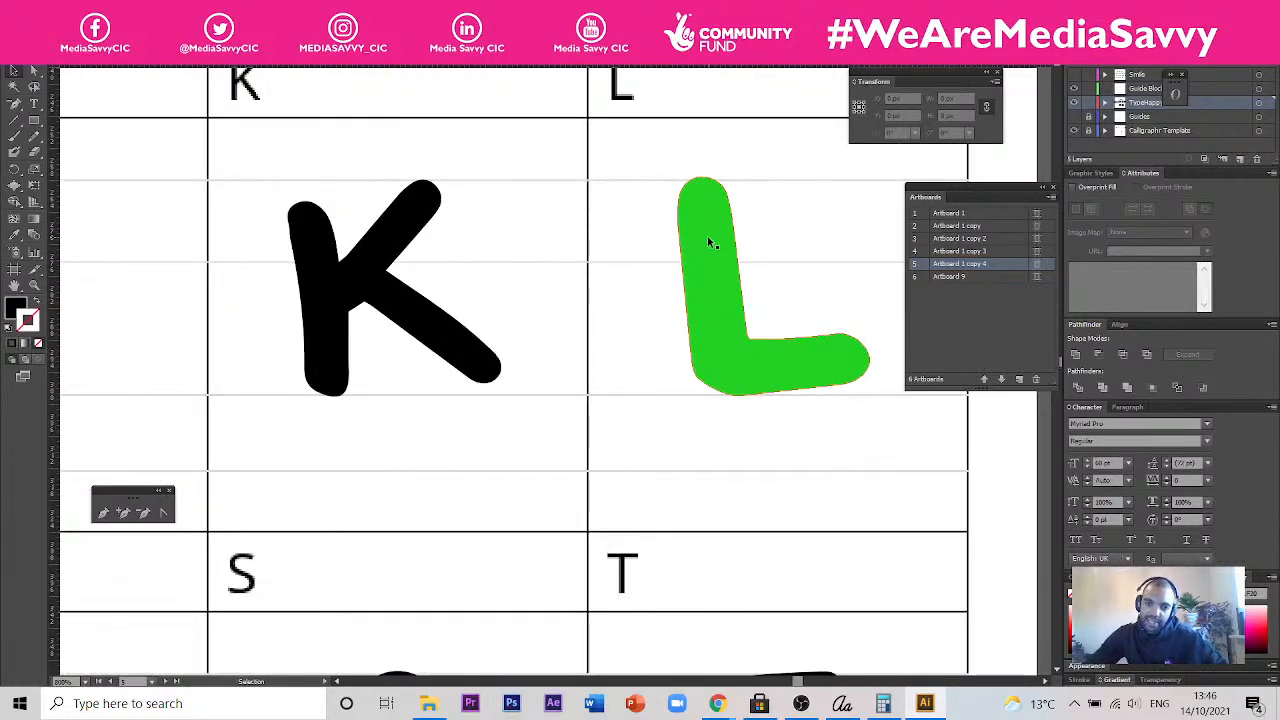
click(707, 235)
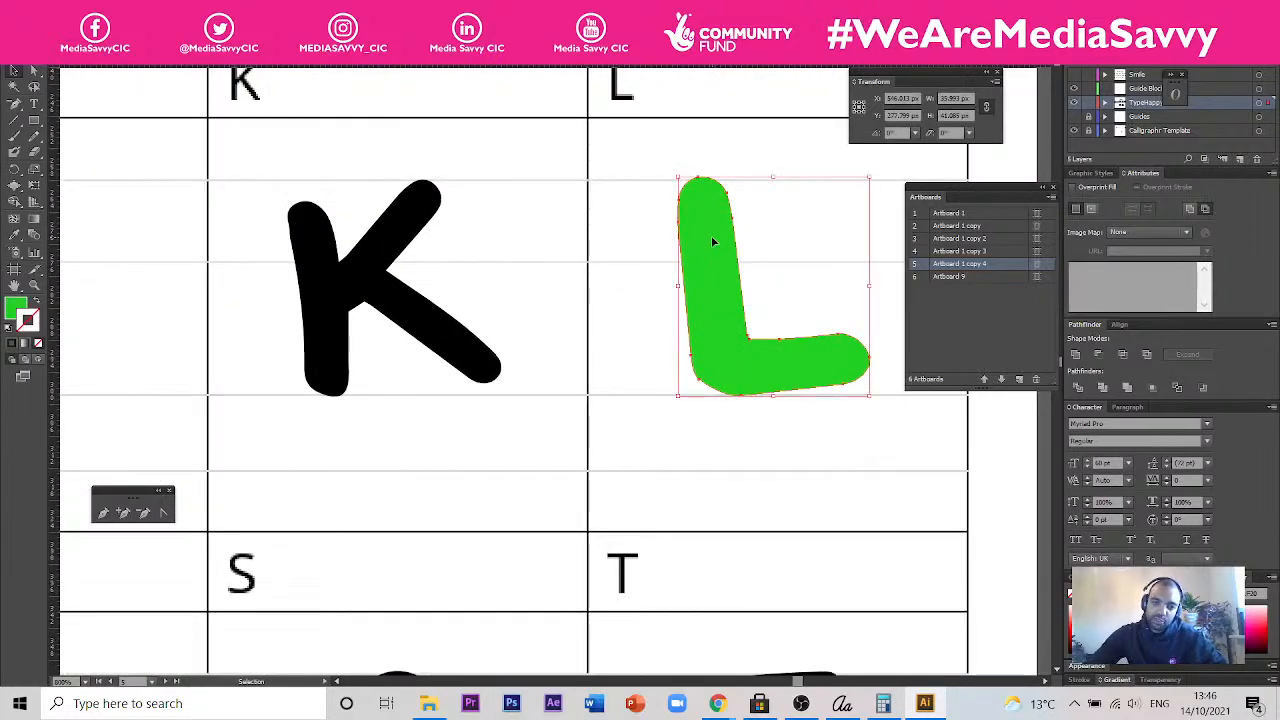
mouse_move(711, 235)
mouse_down()
mouse_move(318, 253)
mouse_move(517, 245)
mouse_move(748, 263)
mouse_move(714, 243)
mouse_up()
scroll(714, 243, down, 3)
scroll(740, 240, up, 2)
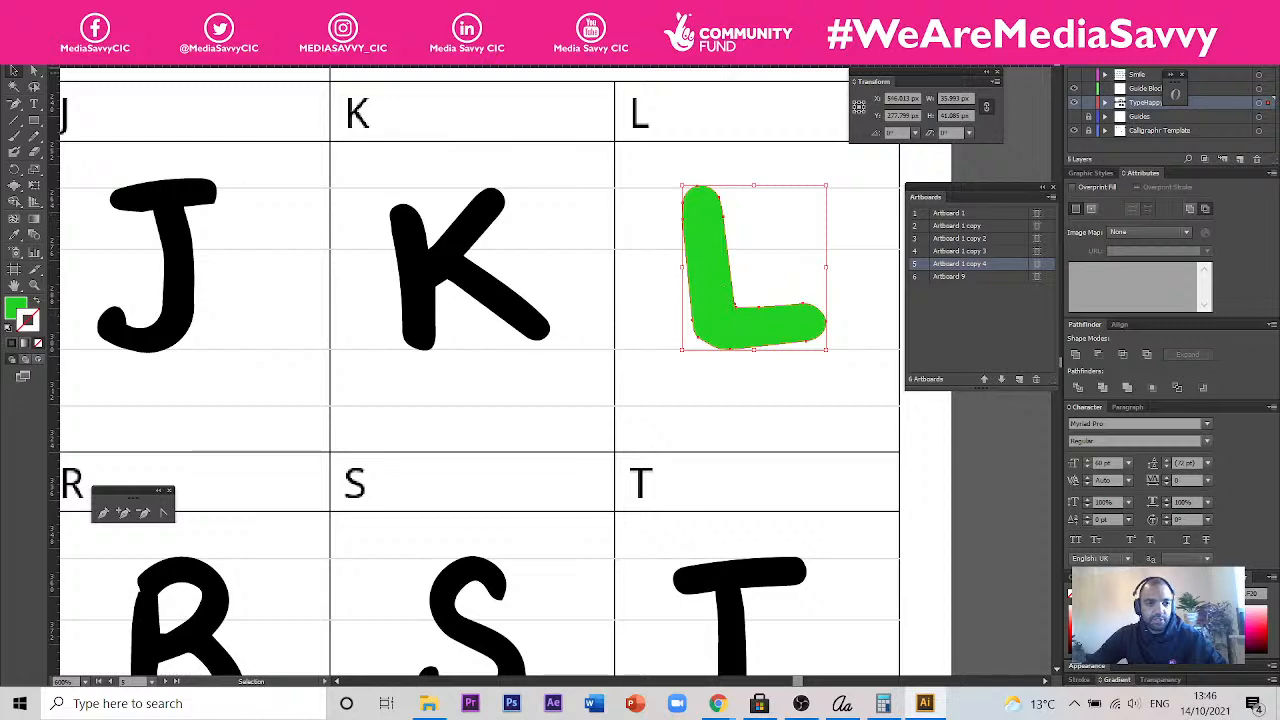
click(91, 9)
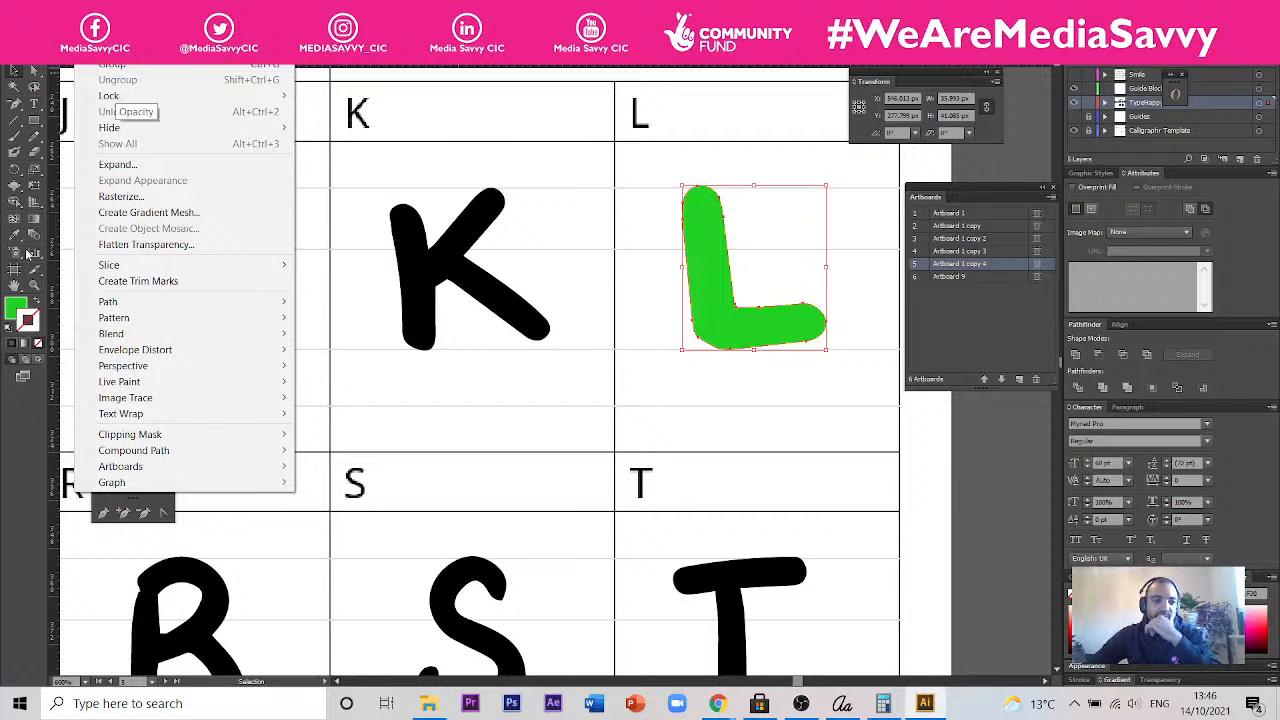
click(140, 167)
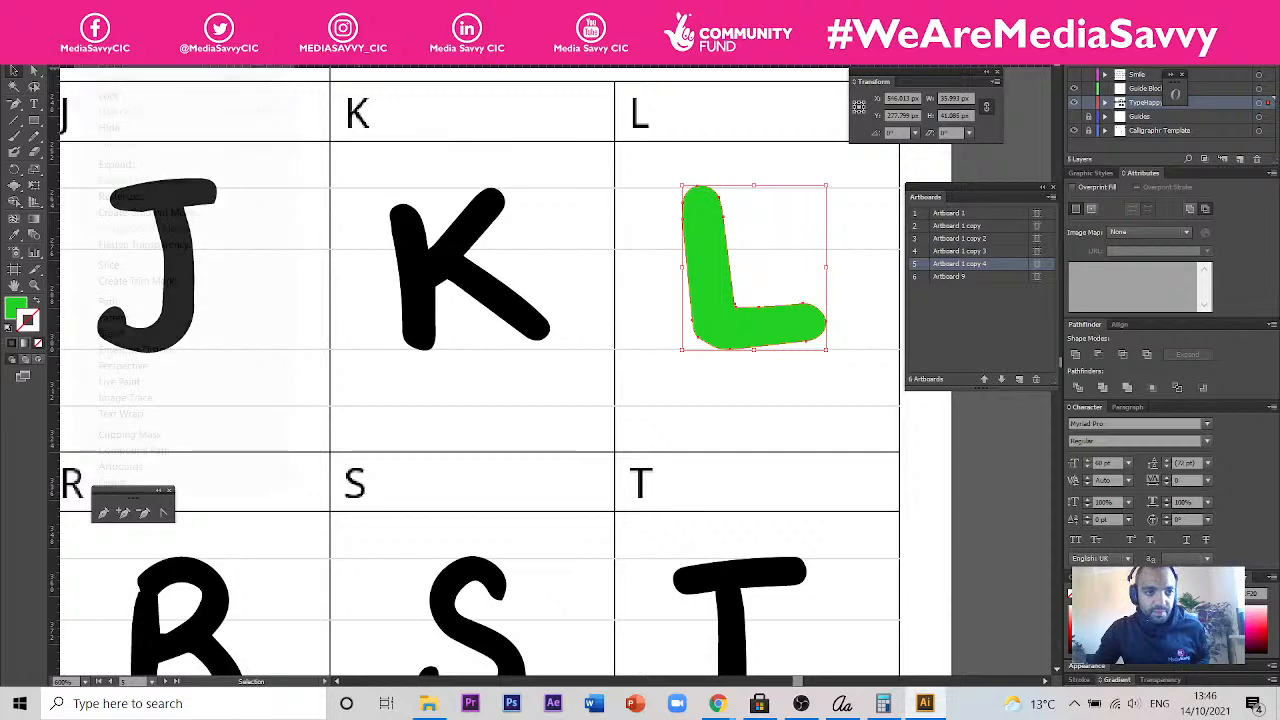
right_click(78, 90)
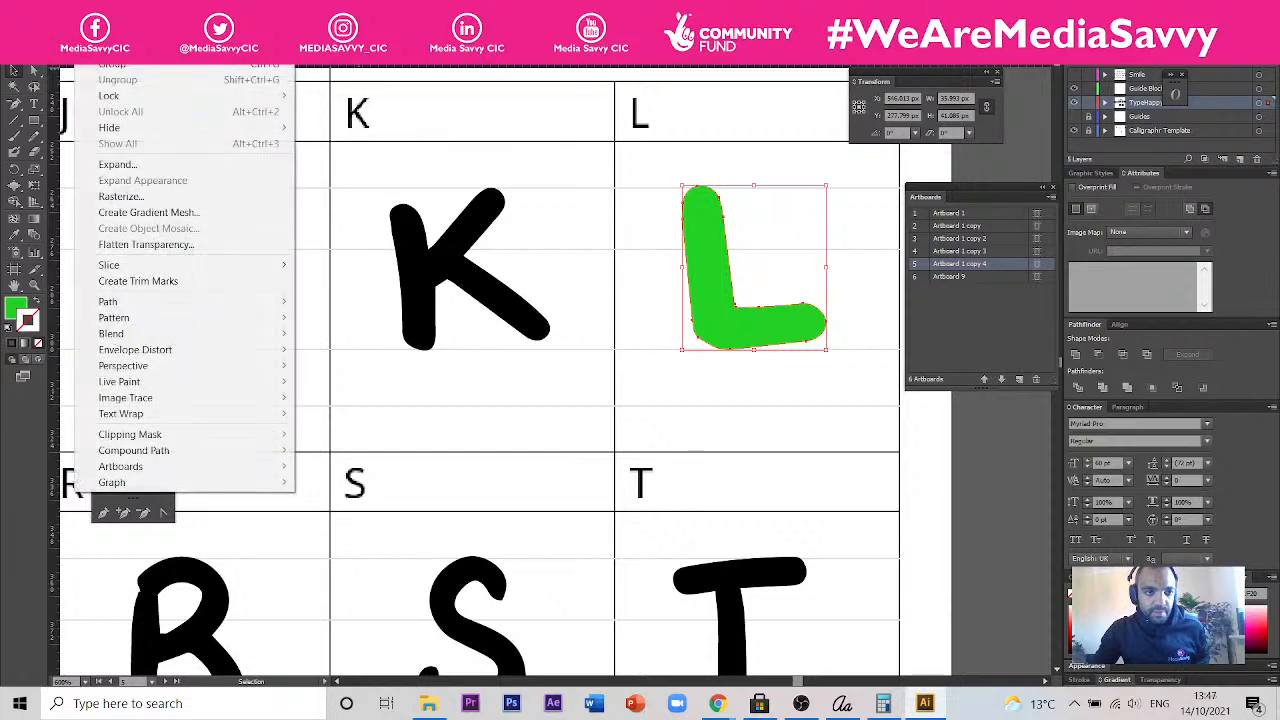
click(138, 167)
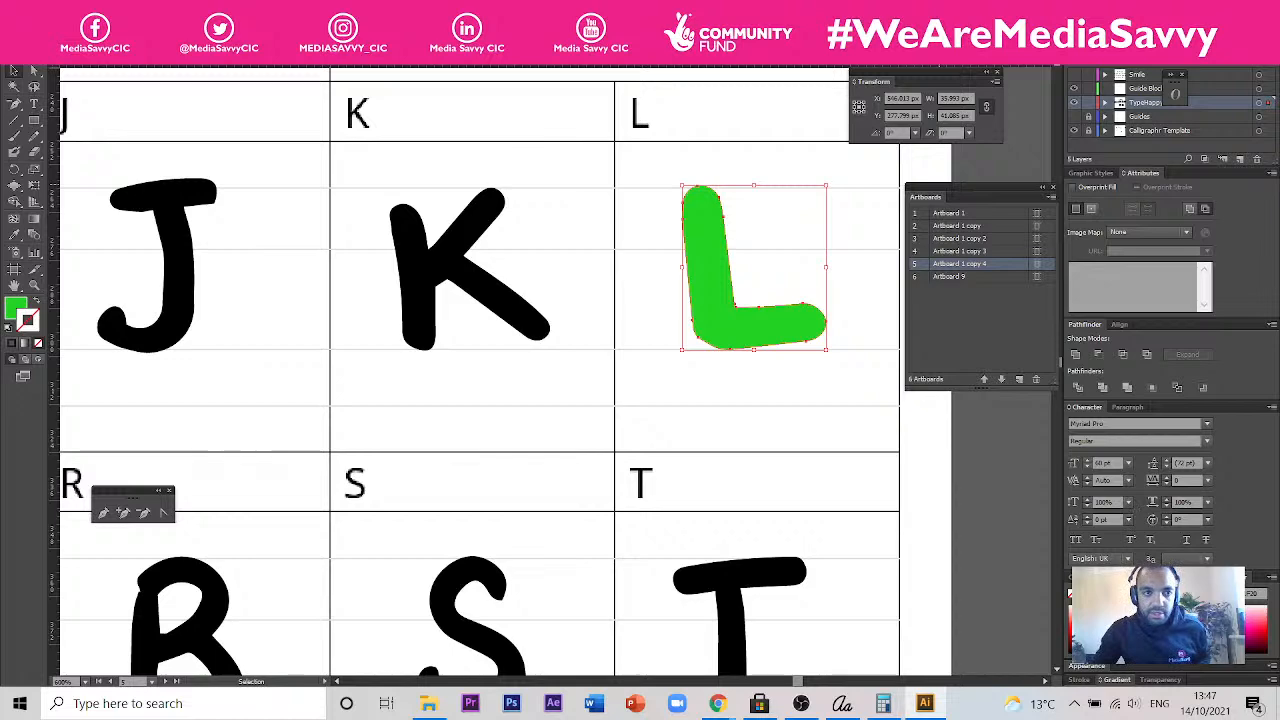
click(290, 10)
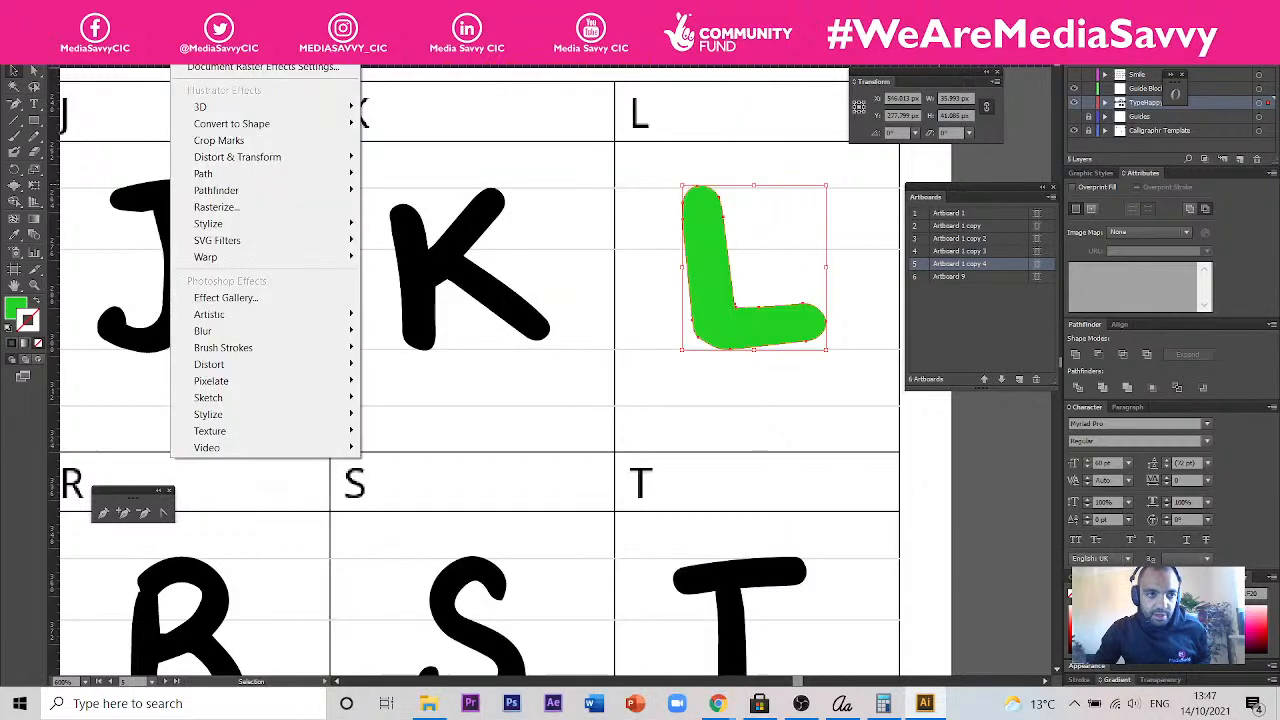
mouse_move(92, 10)
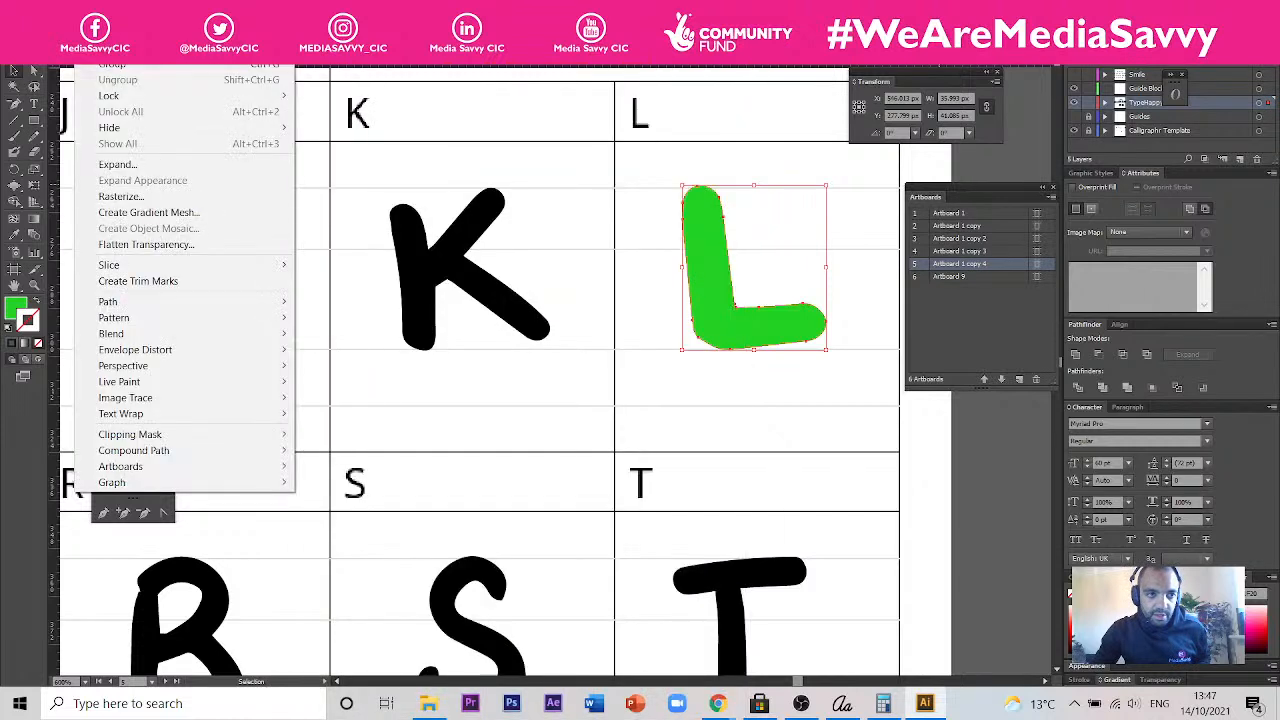
click(166, 162)
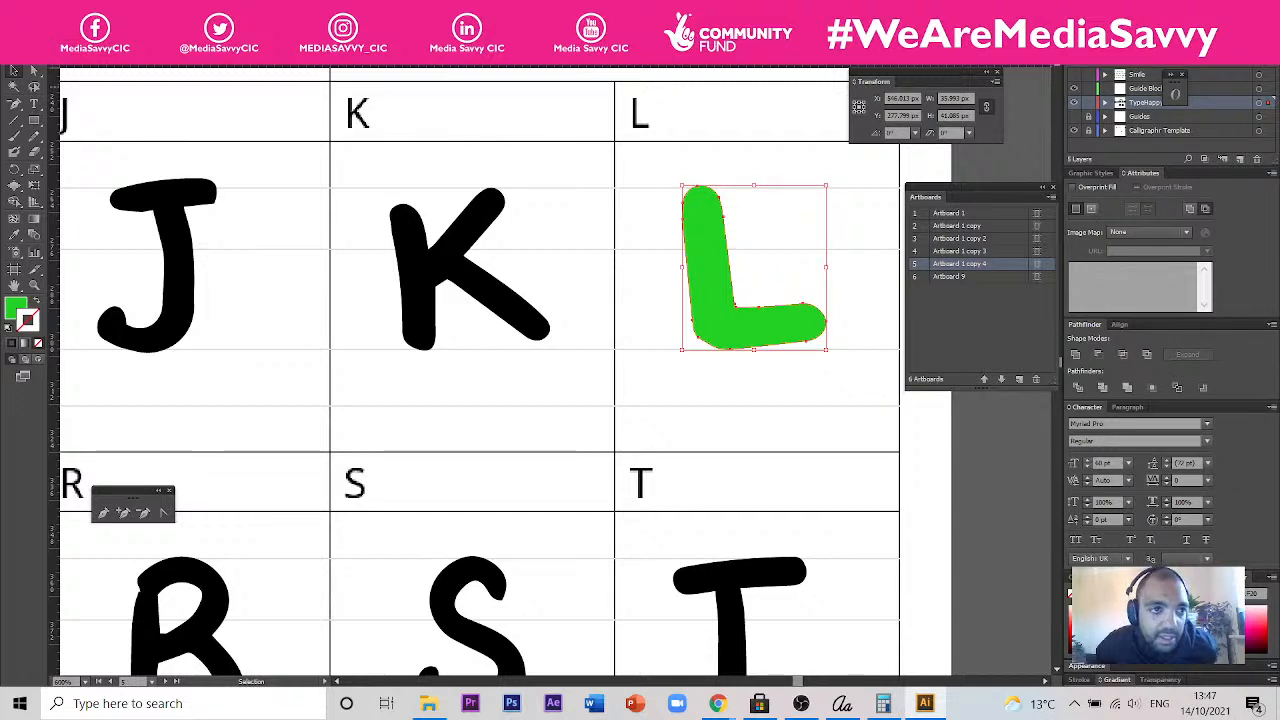
click(92, 9)
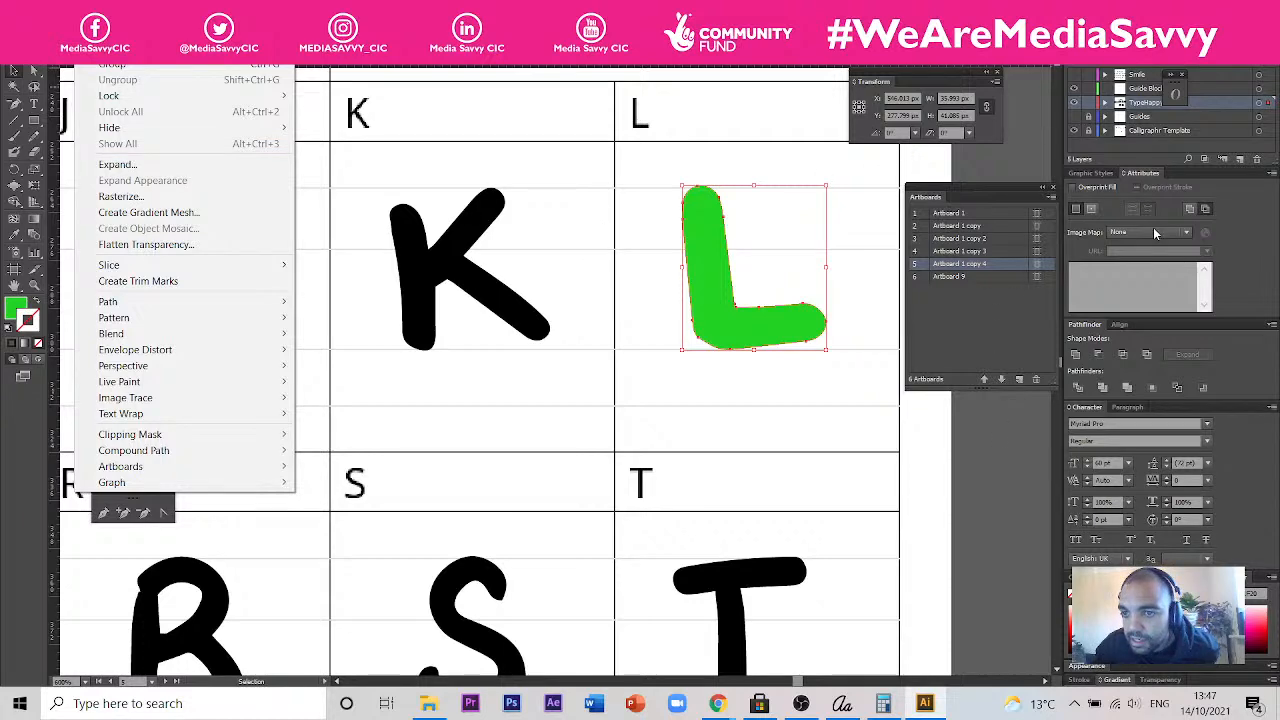
- Check the green L's graphic styles, attributes, appearance and available path operations for a contract option, leaving the letter deselected
click(1096, 180)
click(1093, 176)
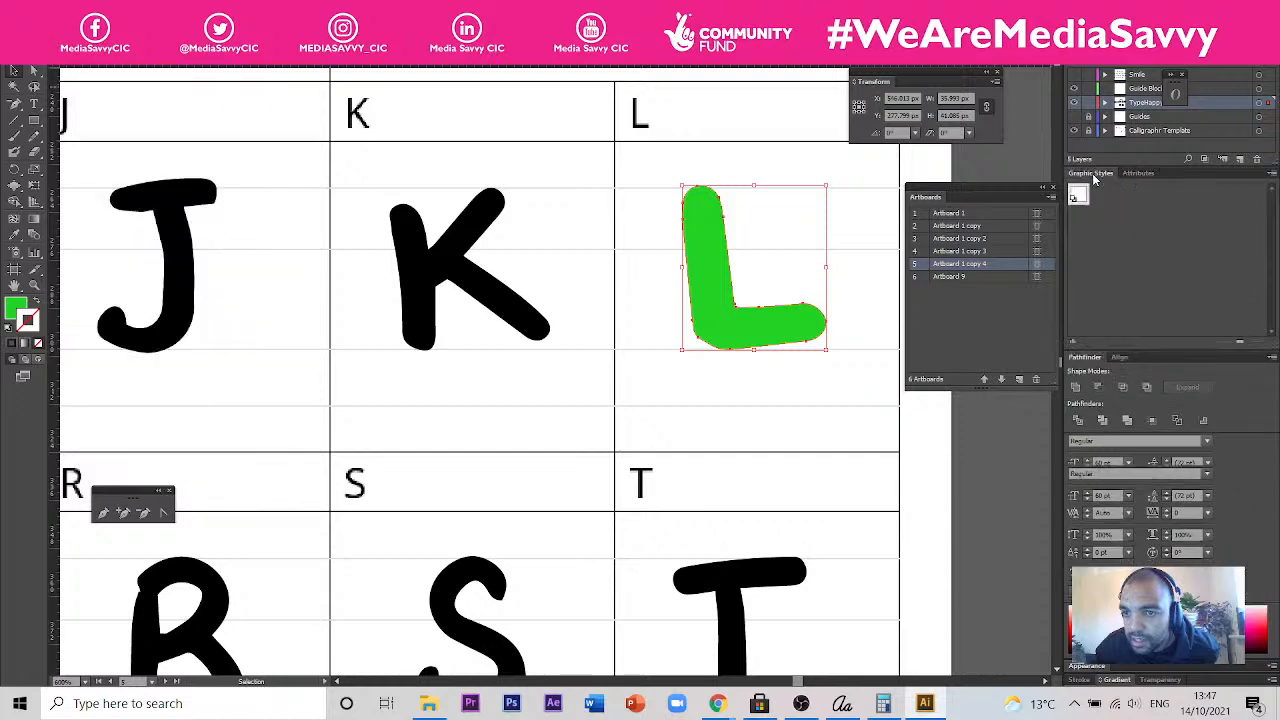
click(1130, 174)
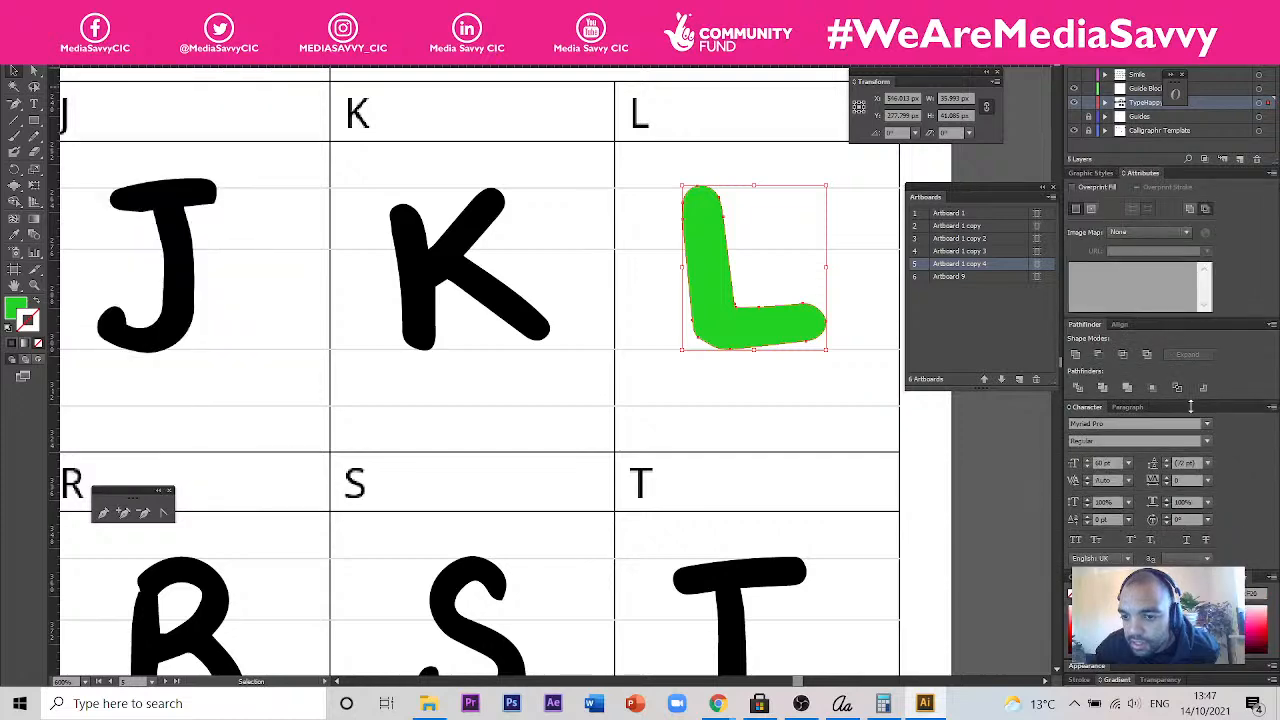
click(1115, 678)
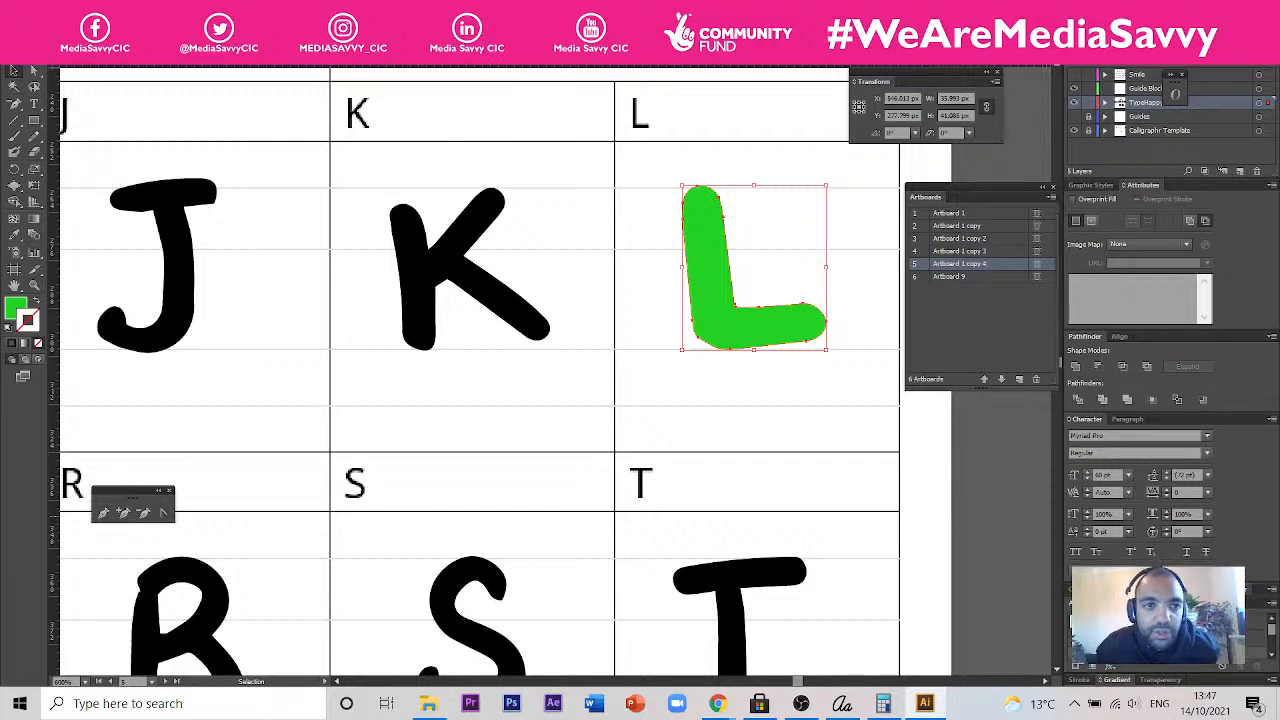
click(290, 10)
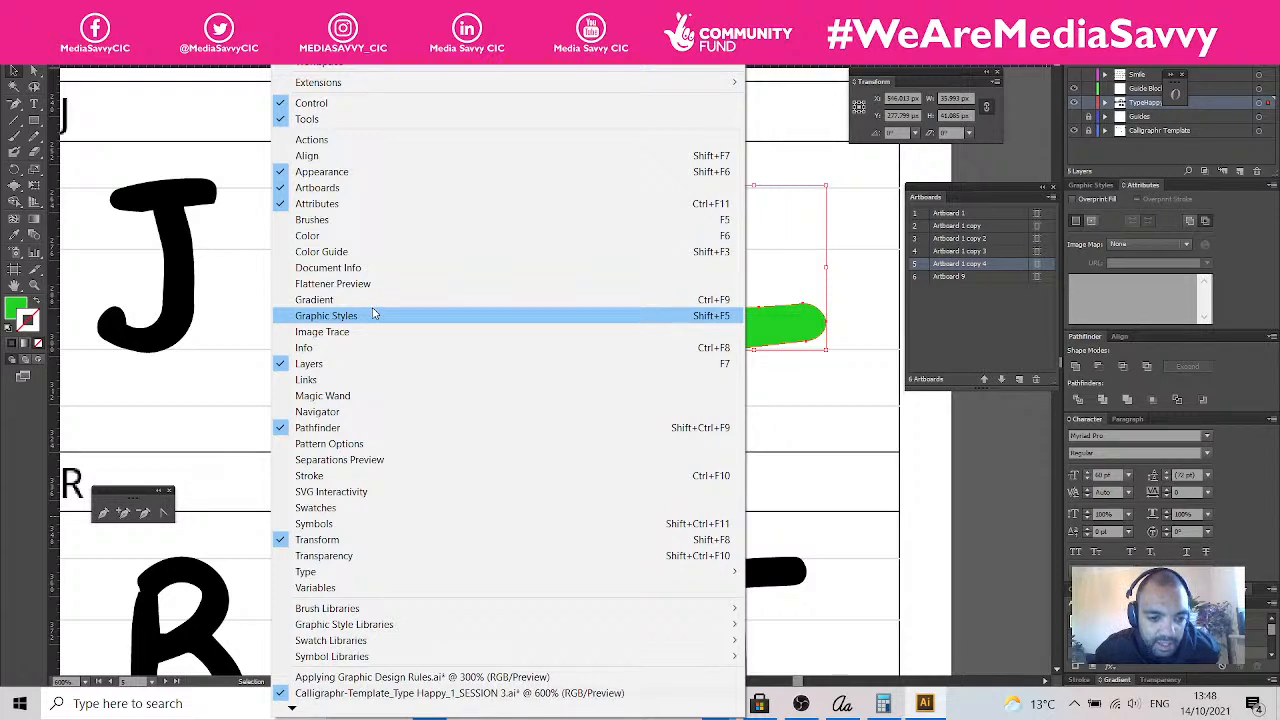
click(826, 394)
click(828, 391)
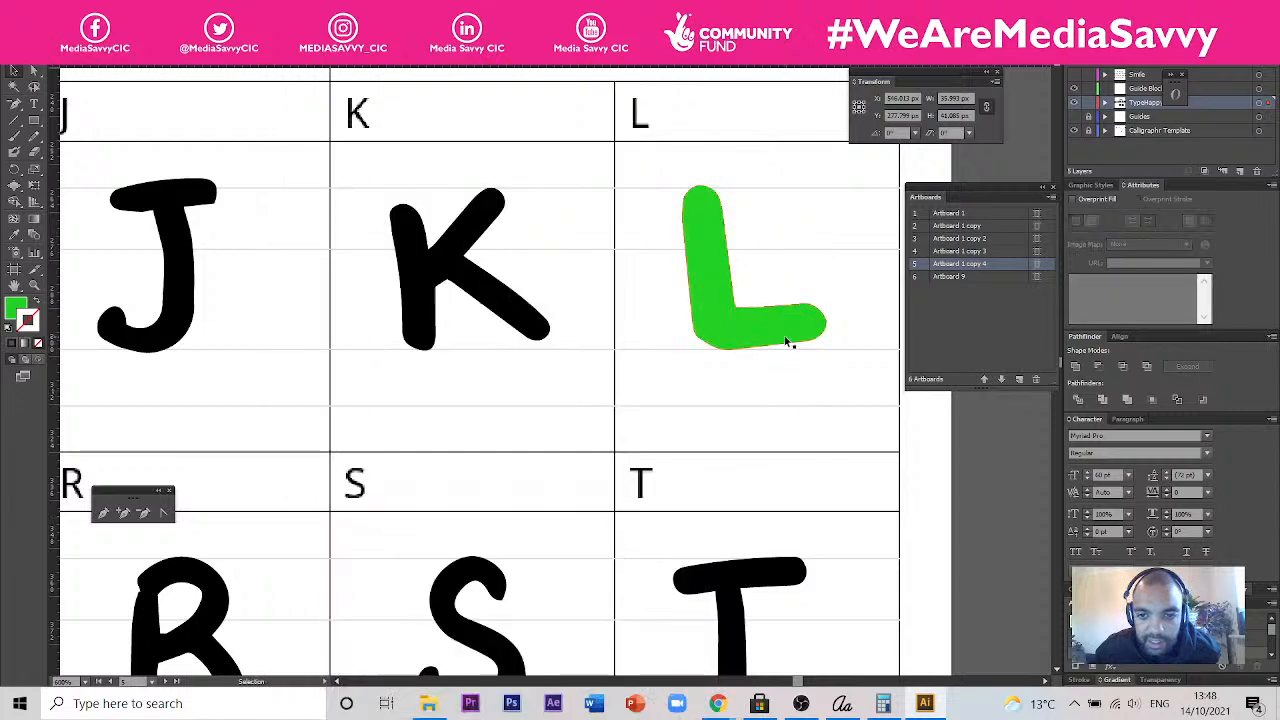
click(786, 341)
right_click(786, 341)
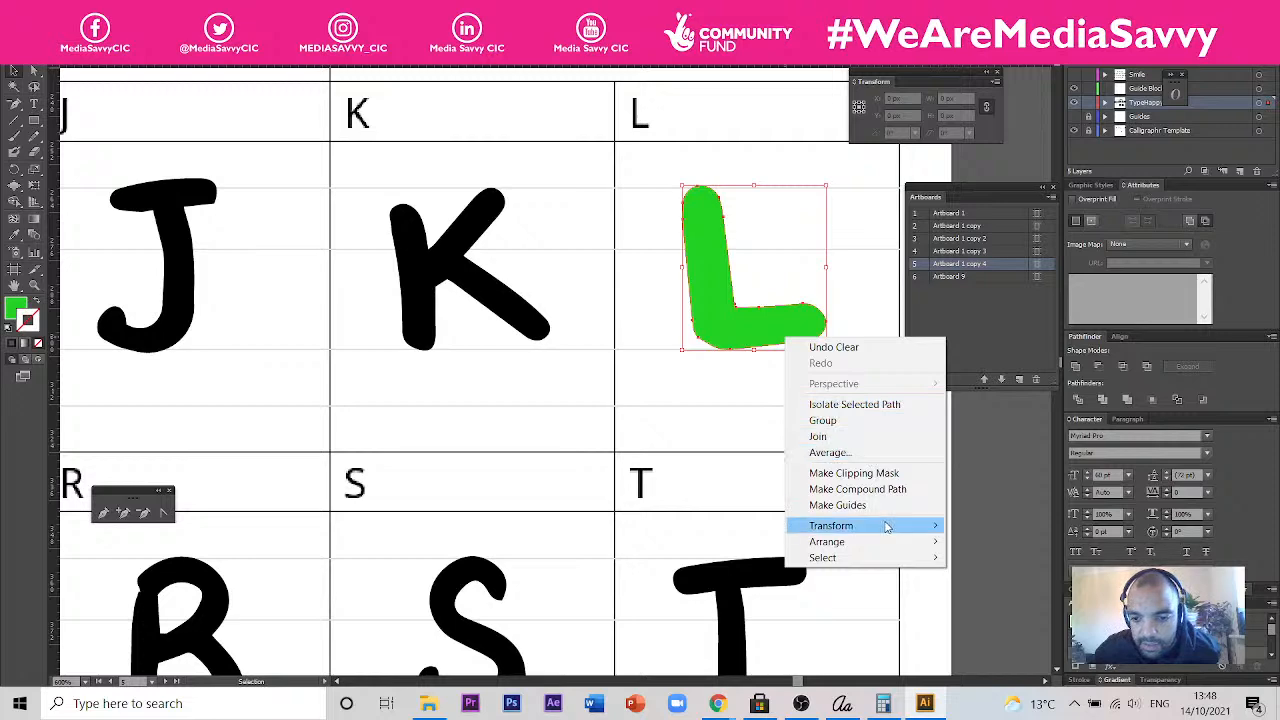
mouse_move(886, 527)
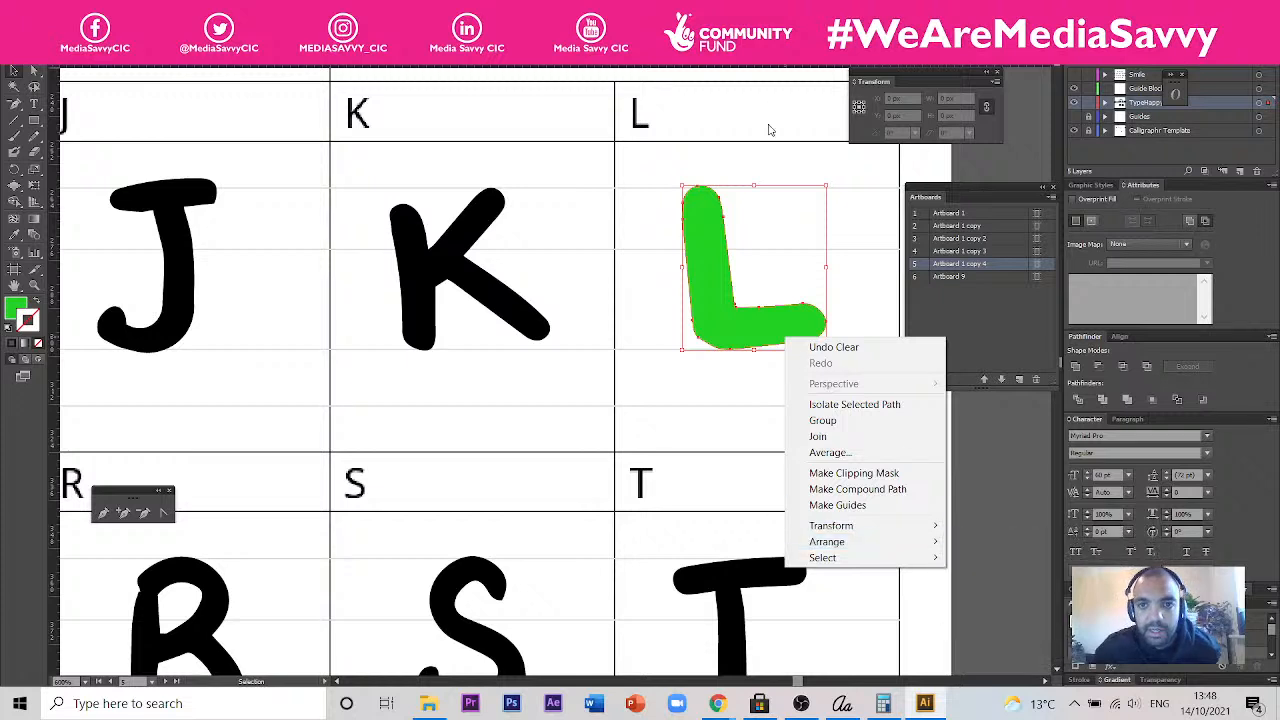
click(760, 160)
click(756, 168)
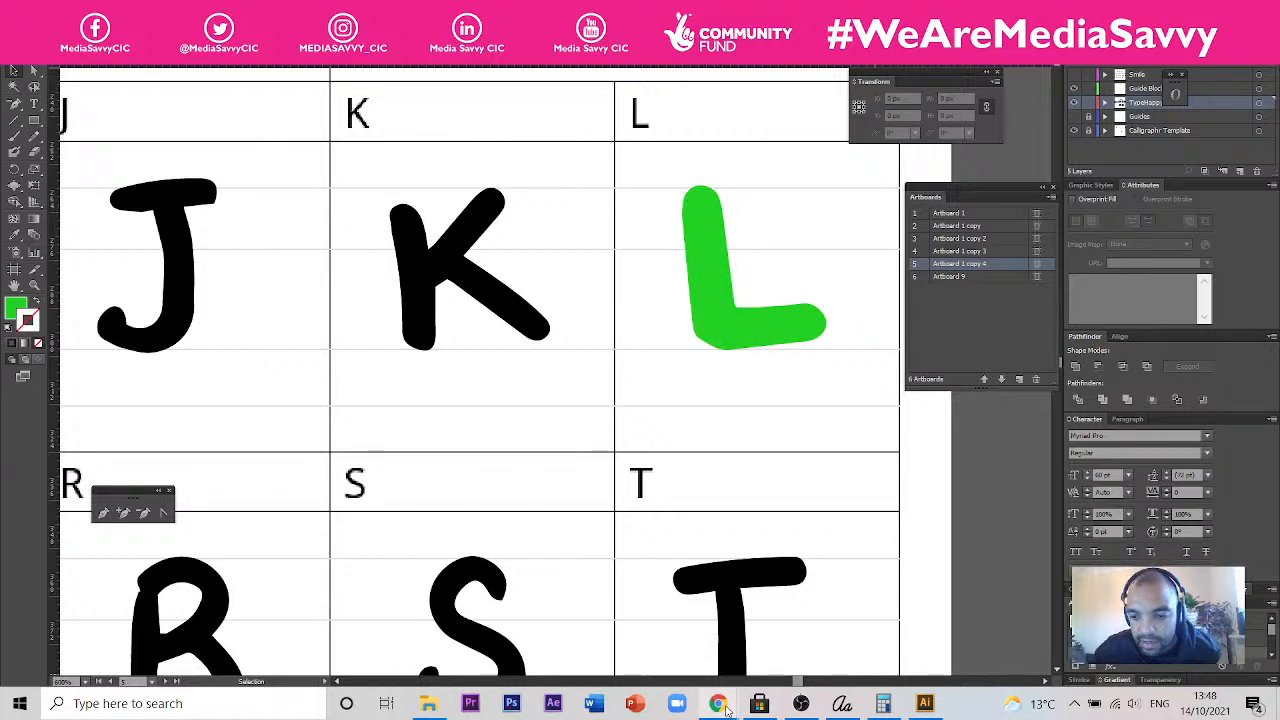
- Switch to Chrome and search Google for "illustrator contracting an object"
mouse_move(727, 707)
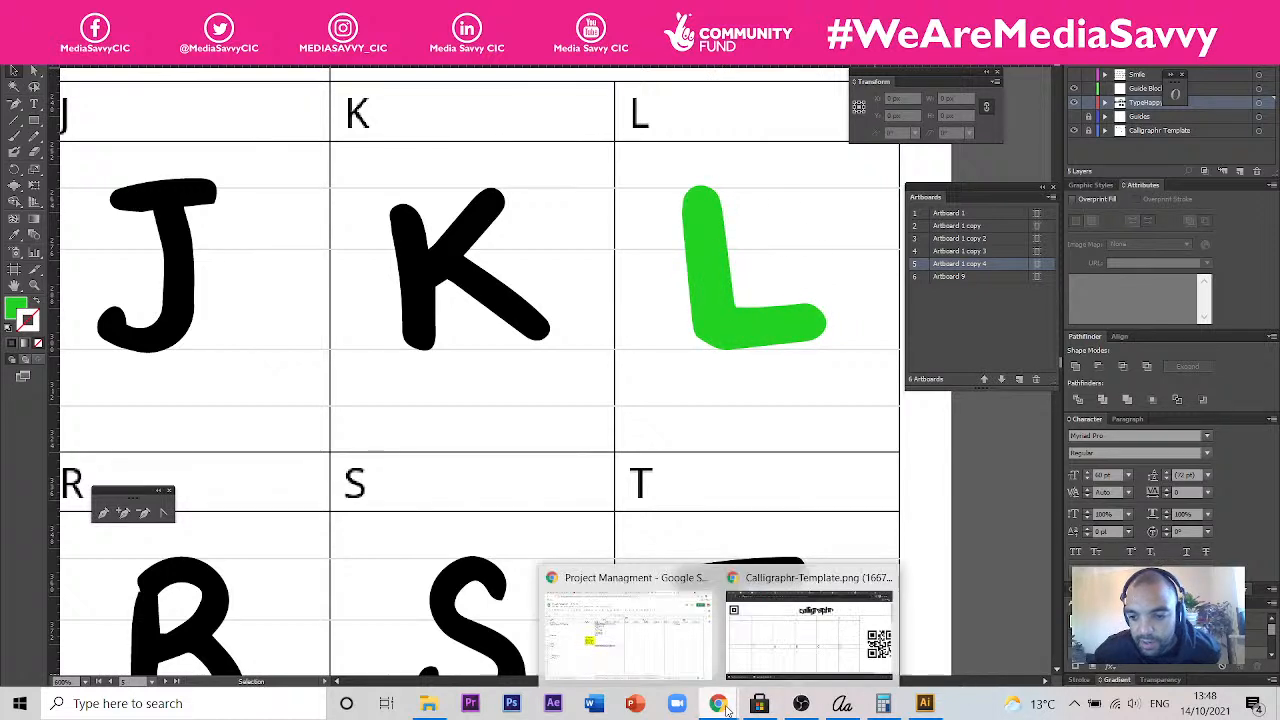
click(800, 620)
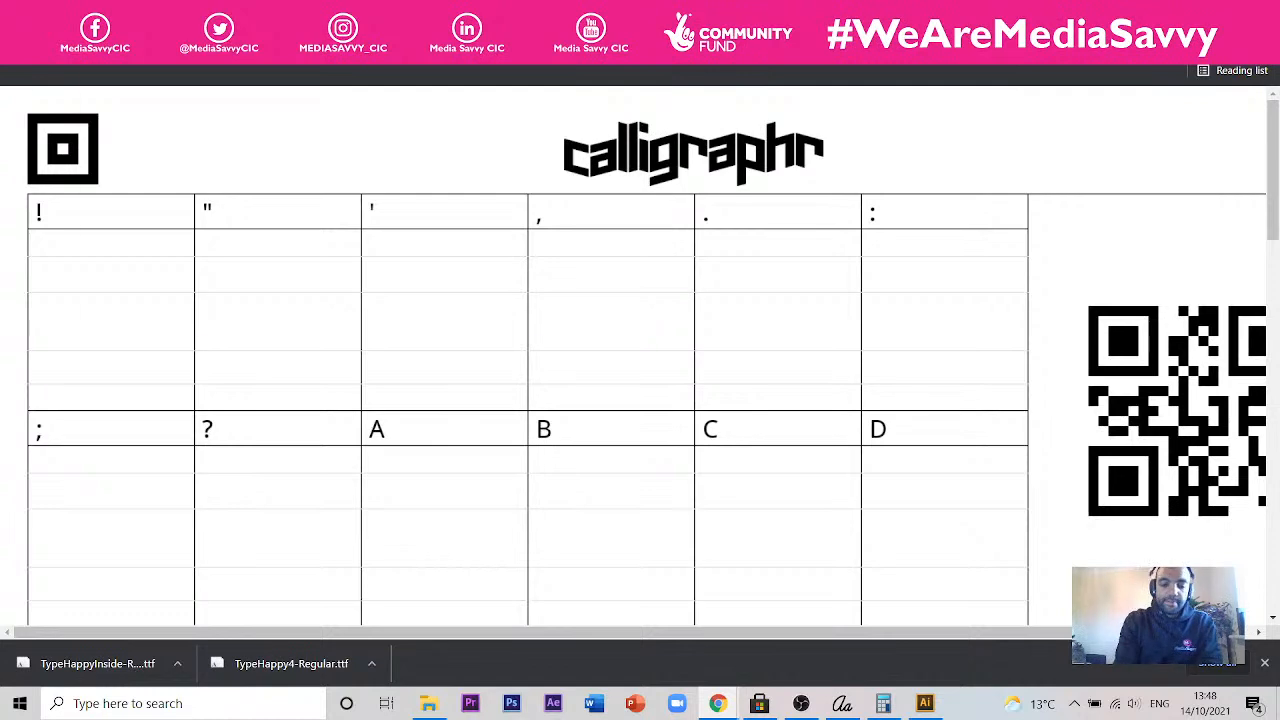
key(ctrl+l)
text(illustra)
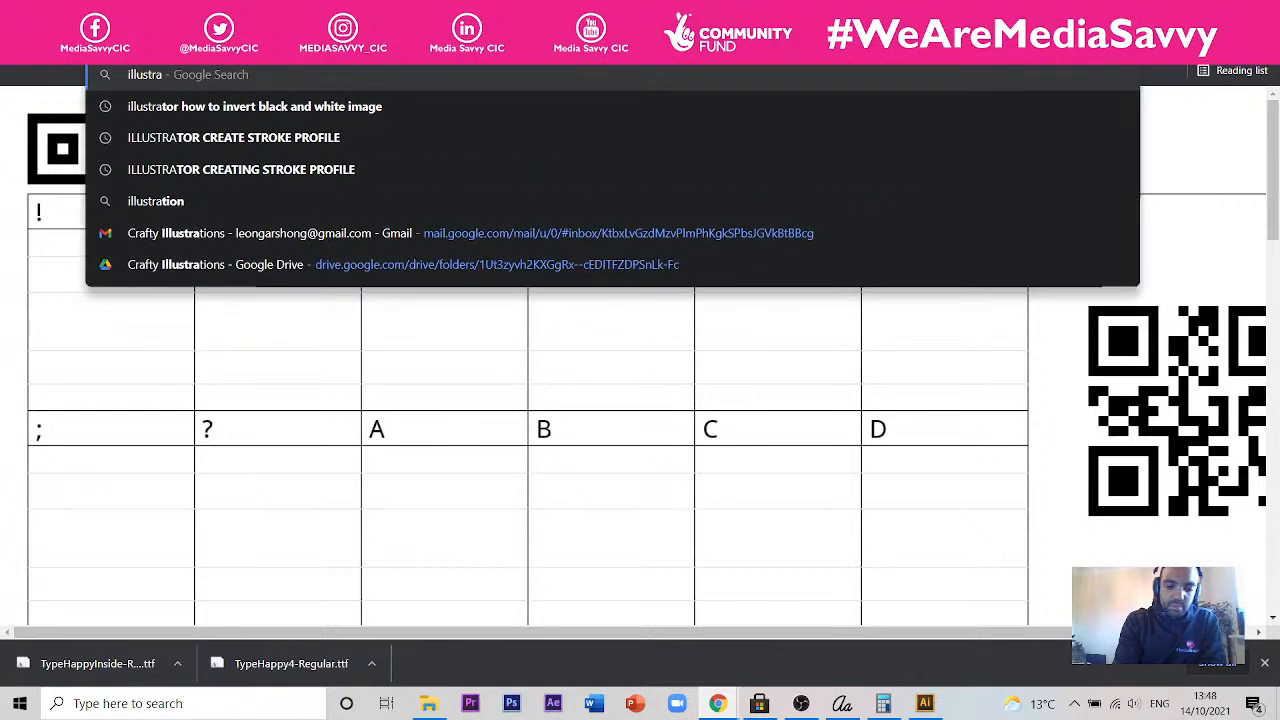
text(tor contra)
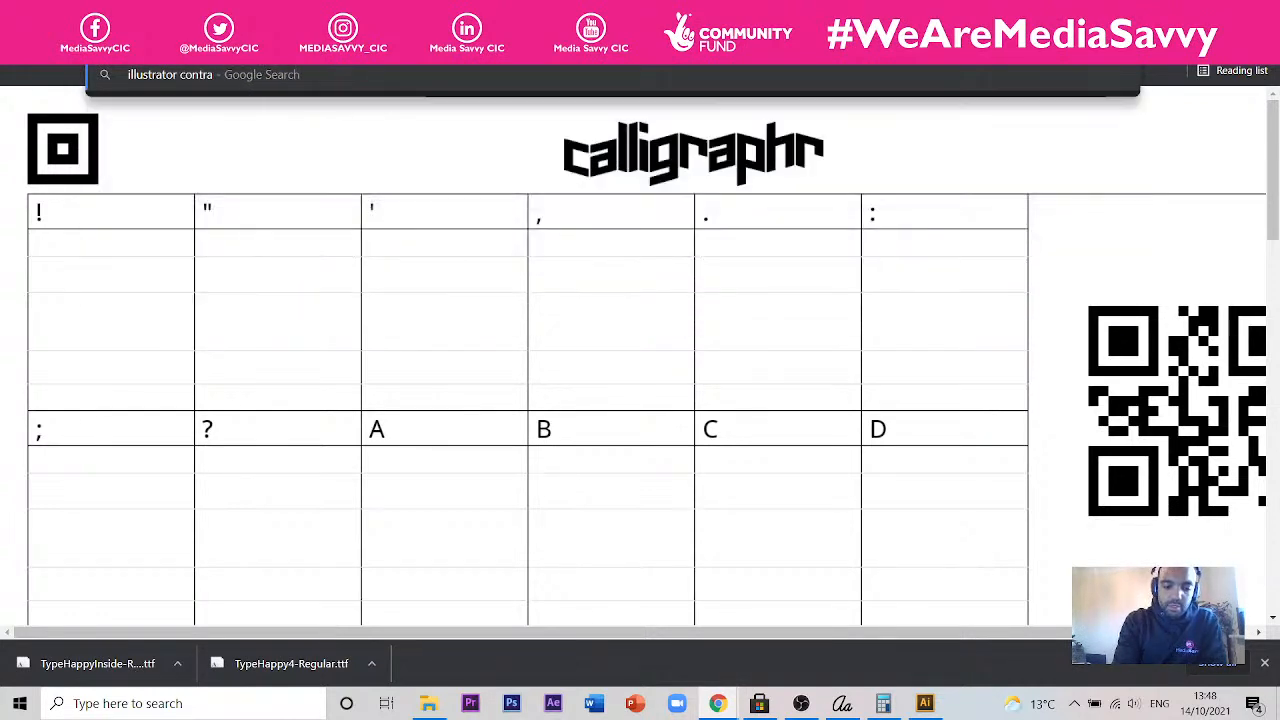
text(cting an)
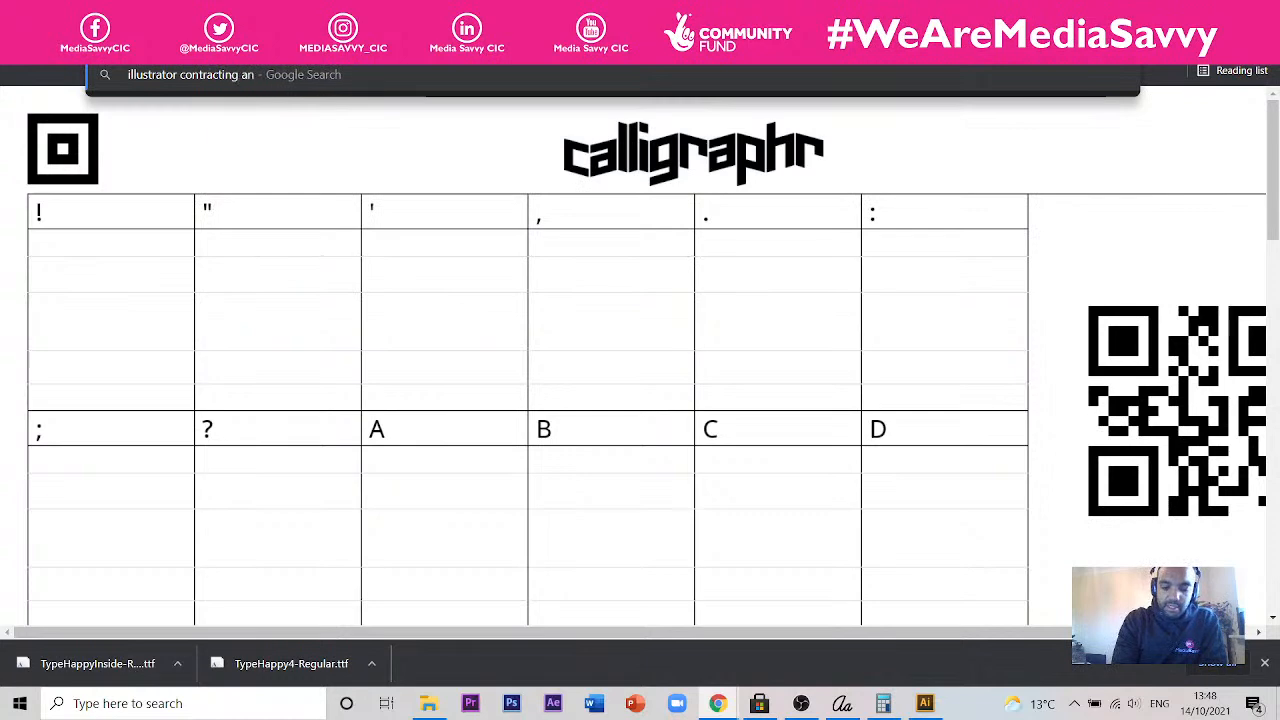
text( ob)
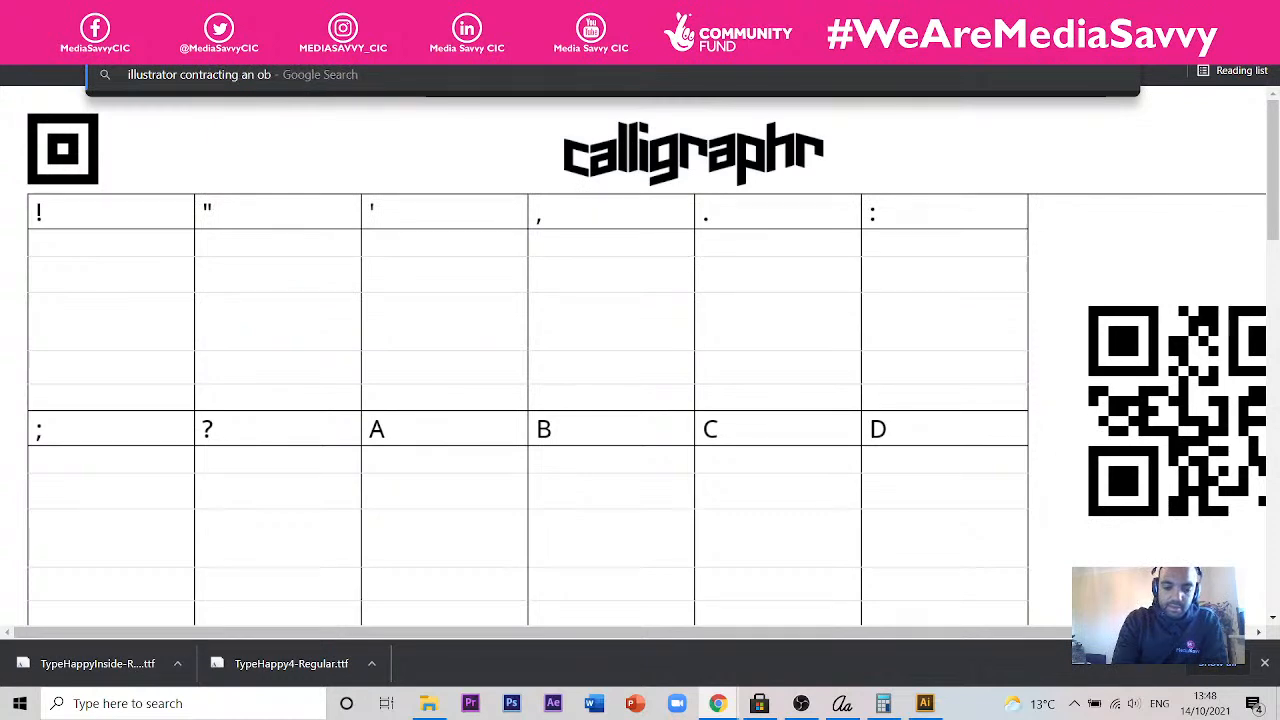
text(ject)
key(Return)
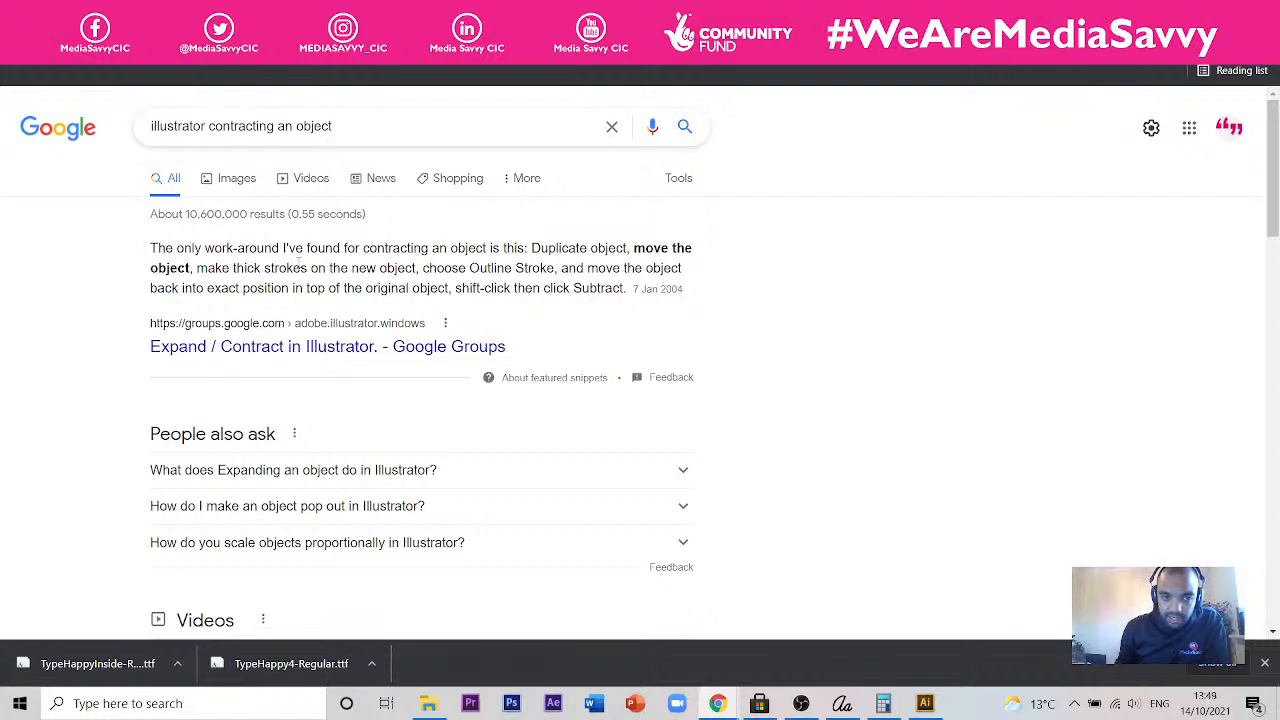
- Read the answer on what expanding an object does in Illustrator and look over the related questions and video results
click(379, 472)
scroll(378, 474, down, 1)
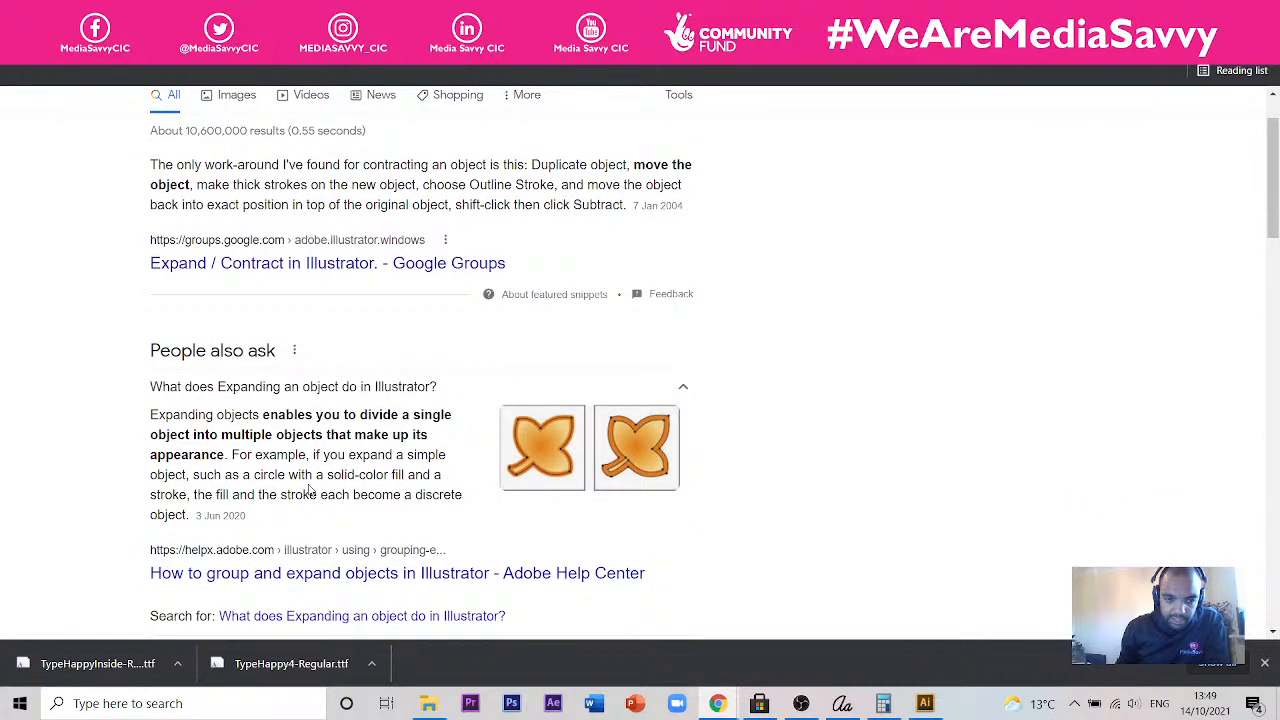
scroll(271, 474, down, 3)
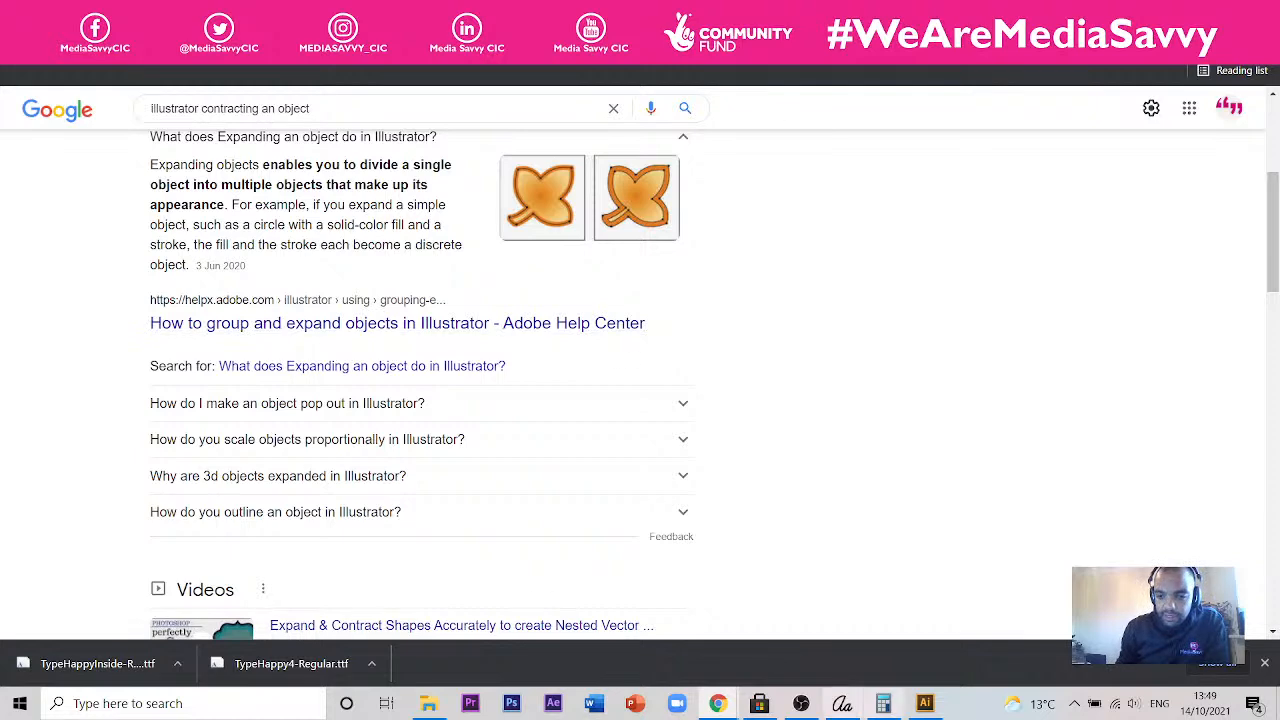
- Switch to Illustrator and try an Offset Path effect of -8 px with miter joins, with nothing selected
click(924, 703)
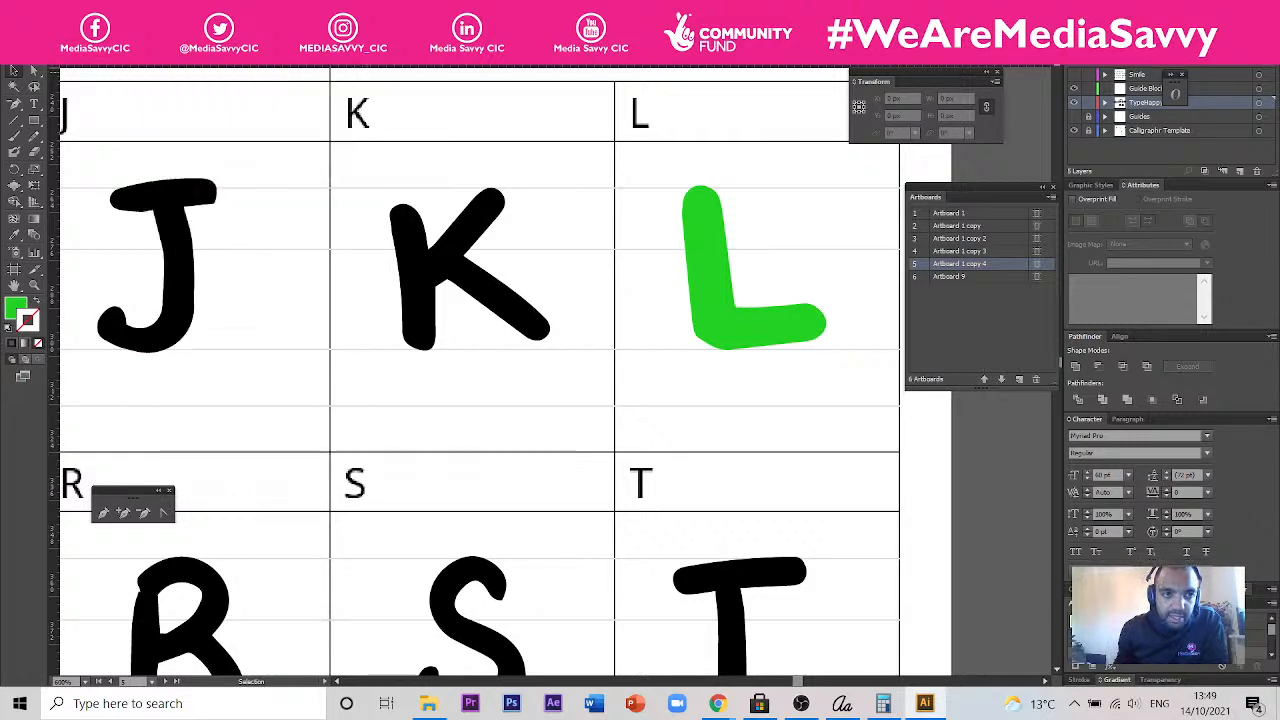
click(185, 10)
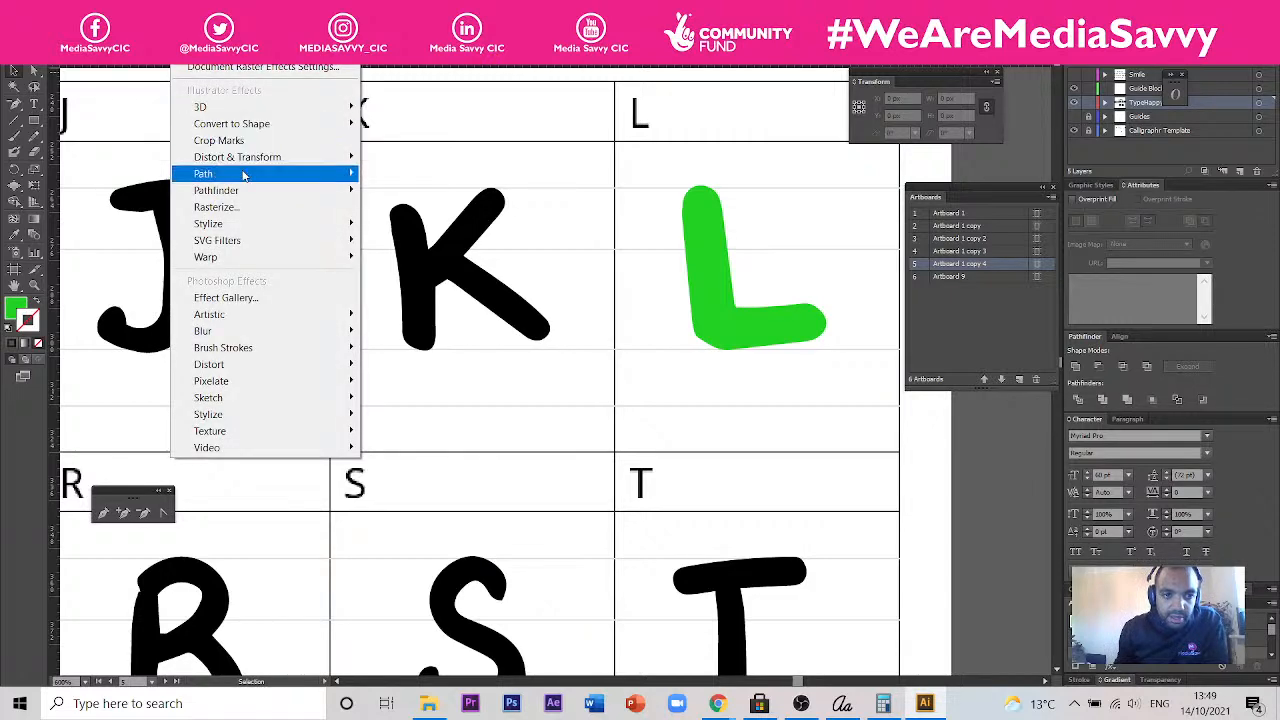
mouse_move(243, 176)
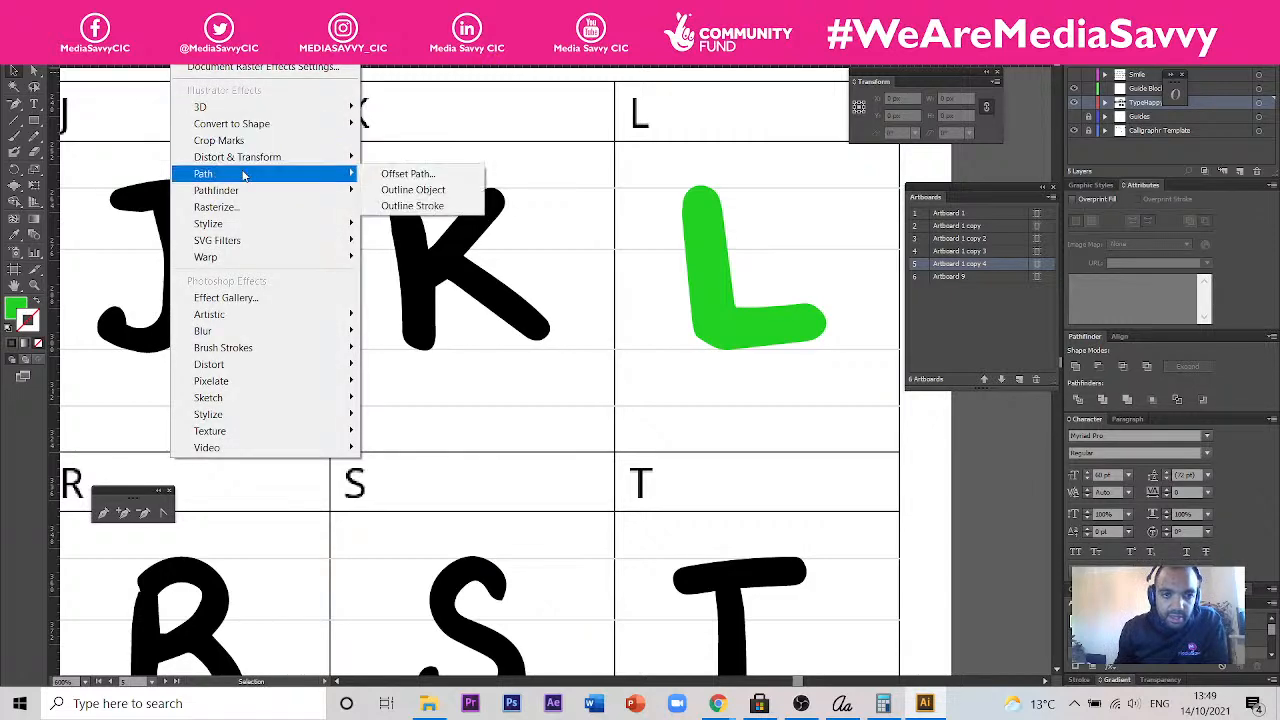
click(376, 181)
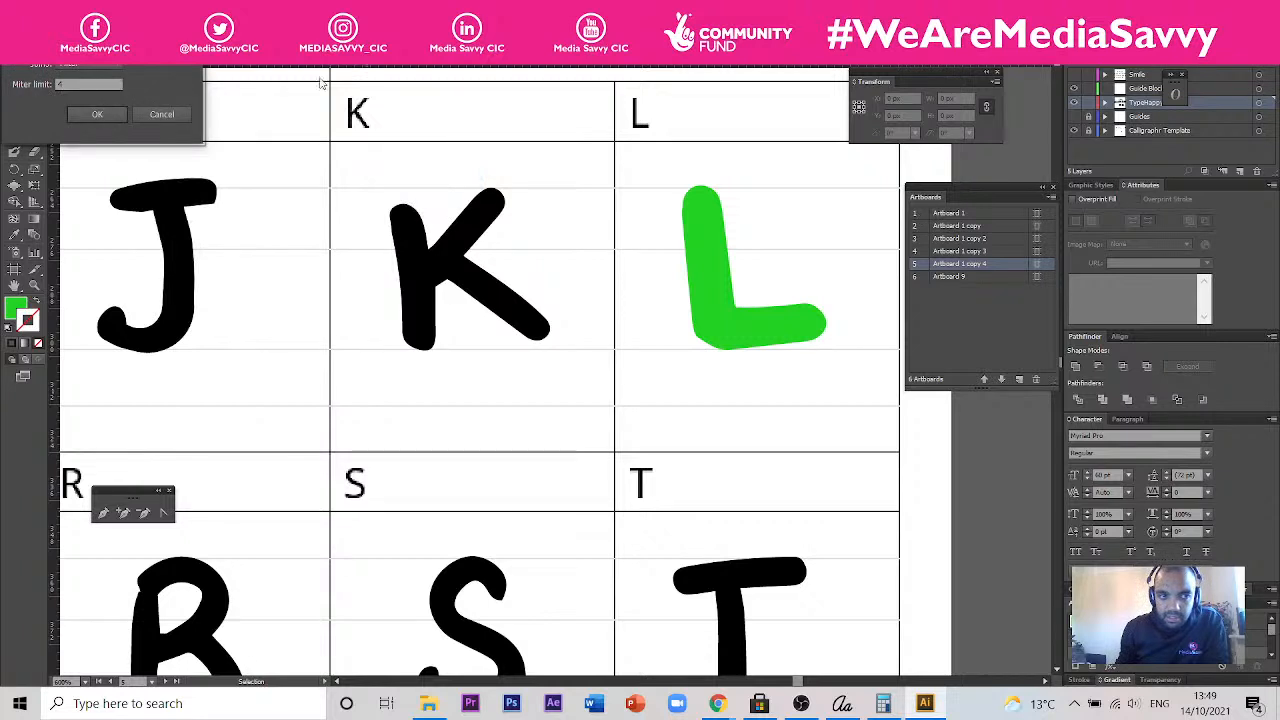
drag(62, 10, 485, 223)
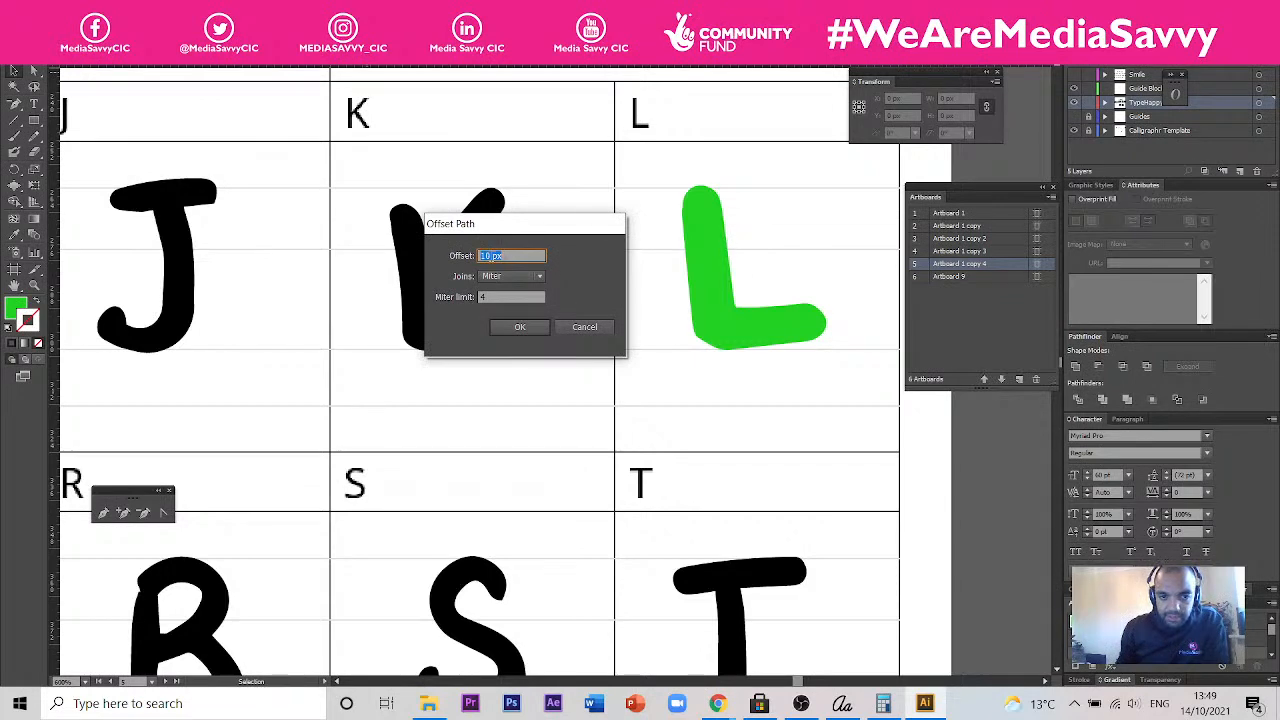
drag(491, 256, 478, 255)
text(-)
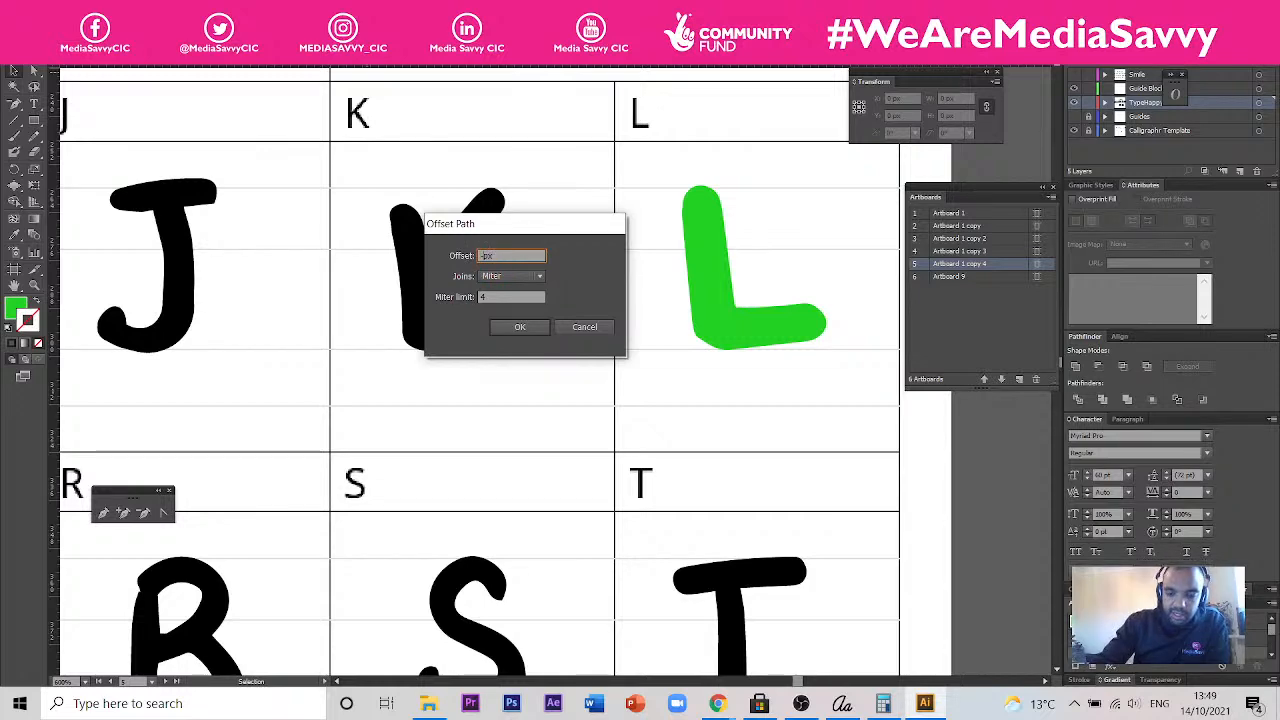
text(8)
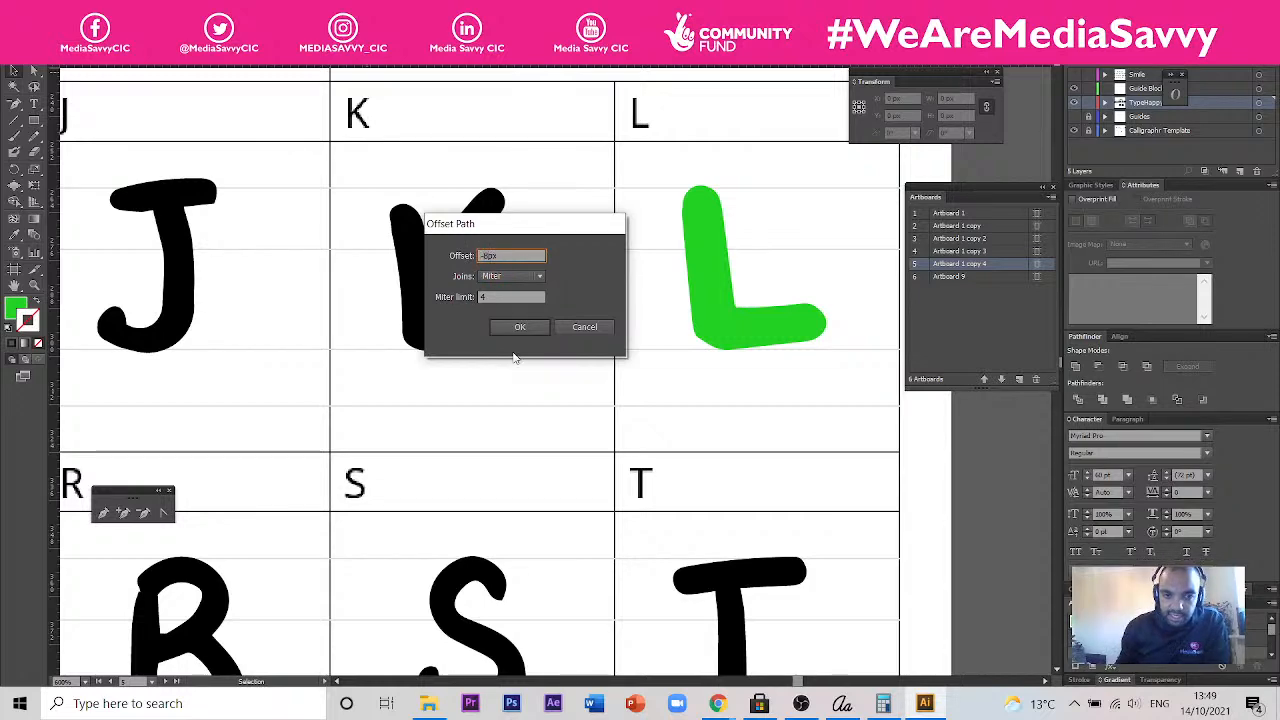
click(538, 332)
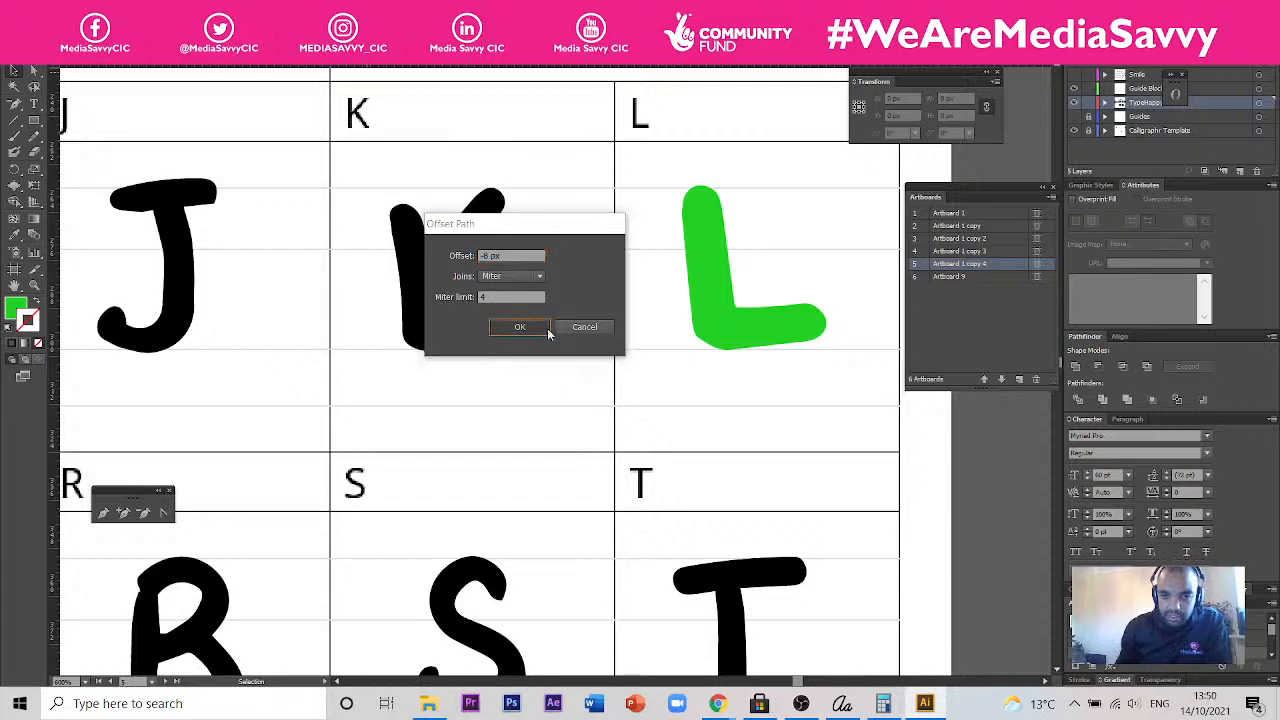
- Select the green L and preview an Offset Path effect of -8 px with a miter limit of 4
click(716, 308)
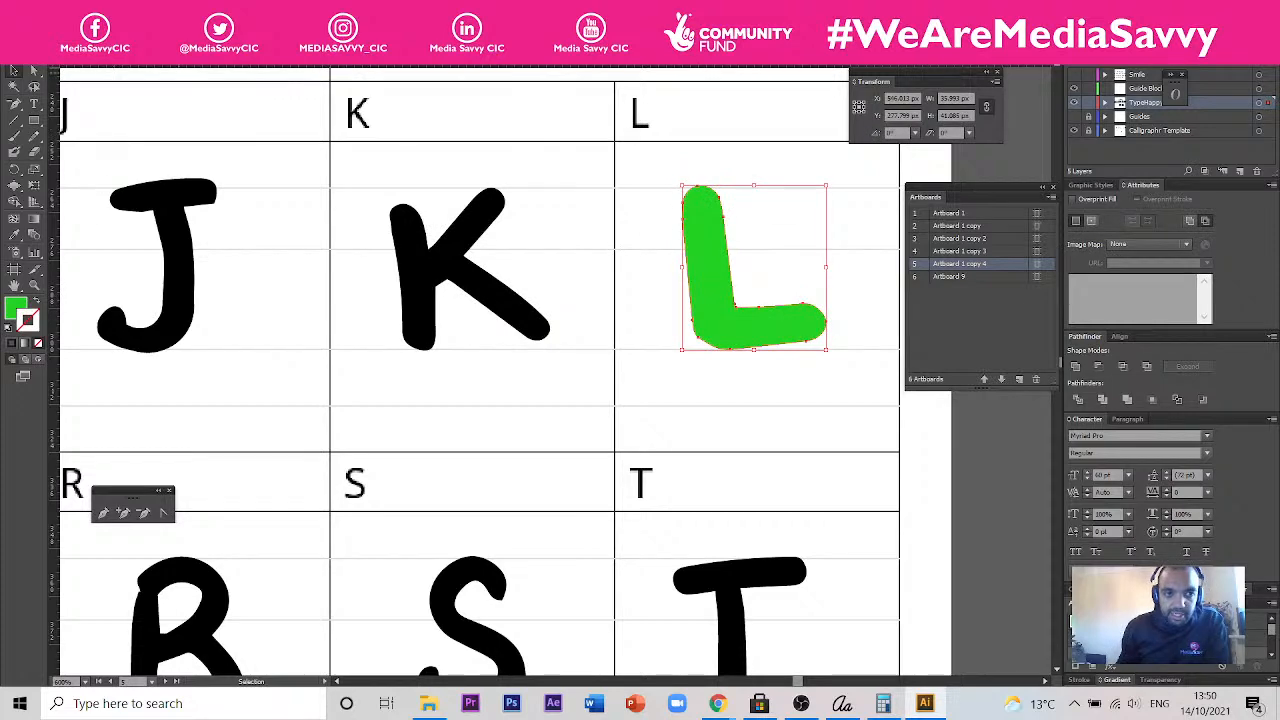
click(187, 10)
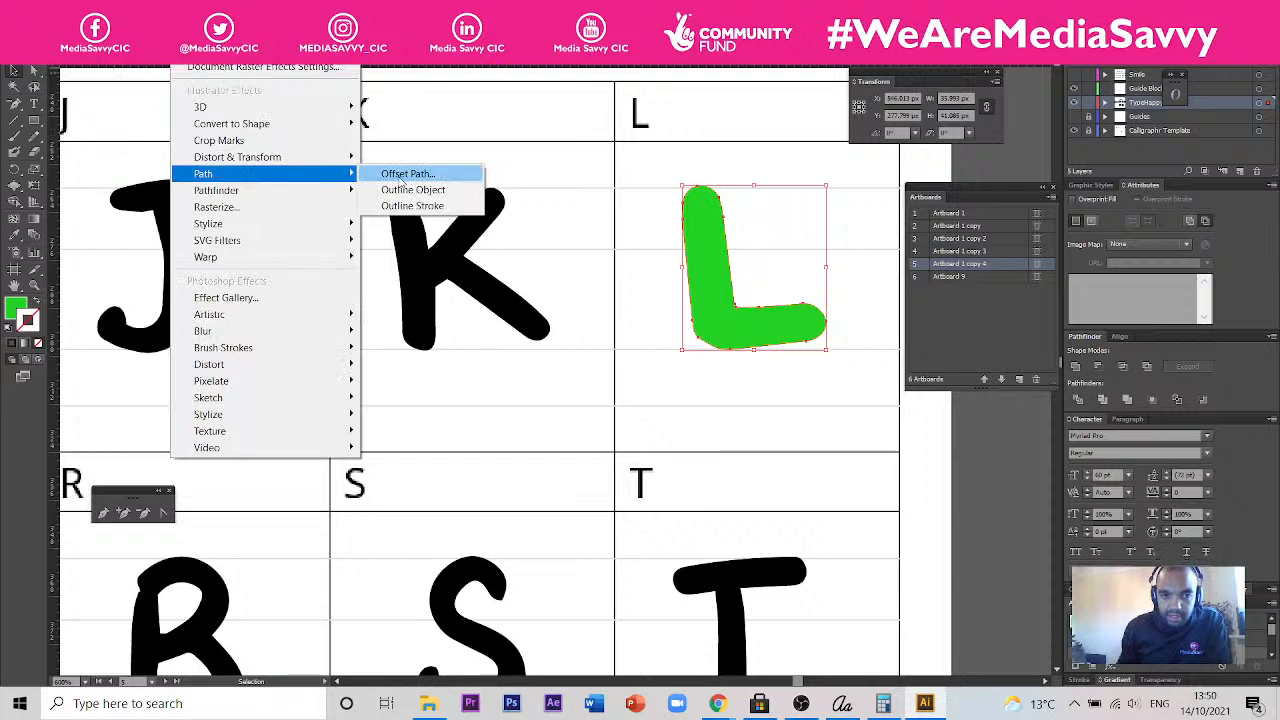
click(403, 177)
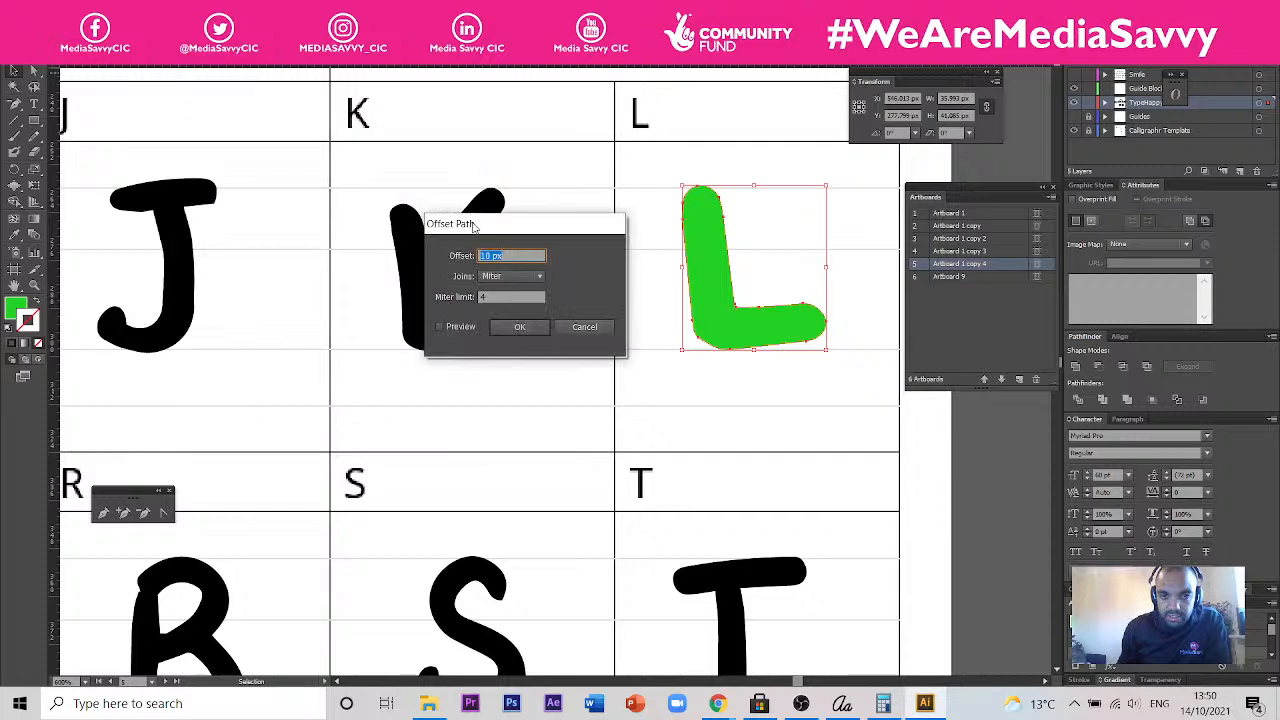
click(497, 255)
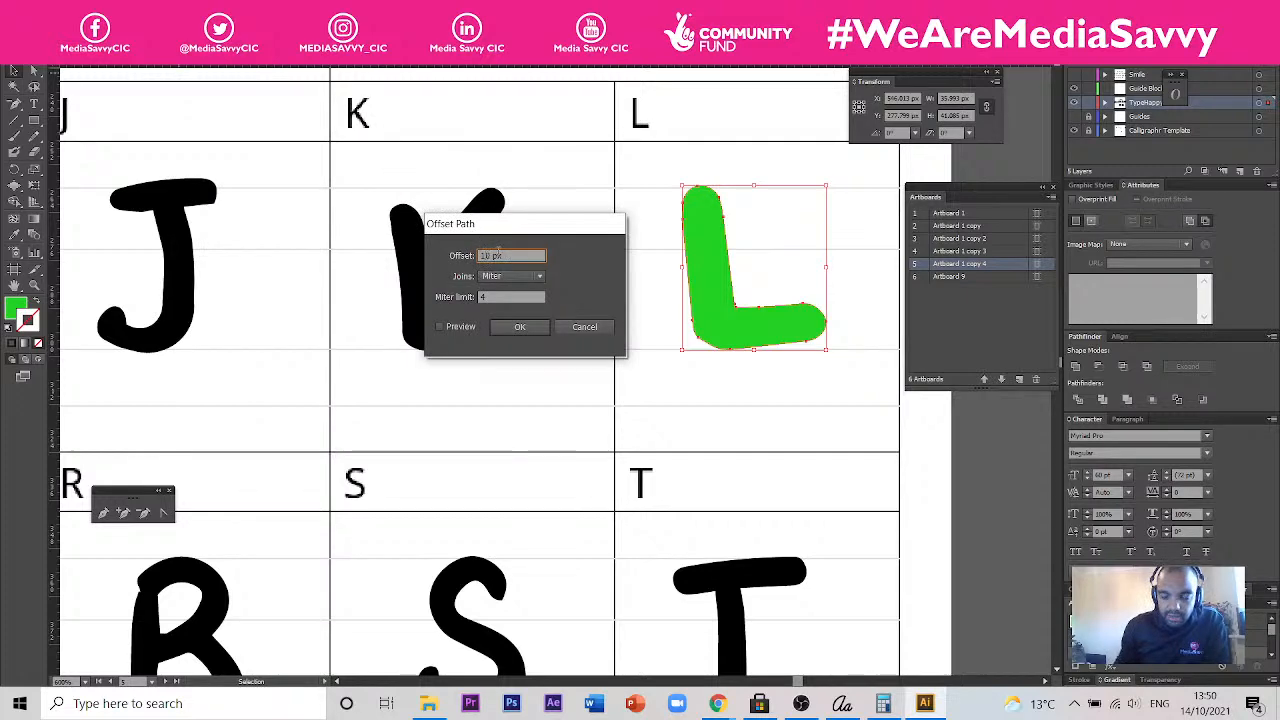
key(BackSpace)
key(BackSpace)
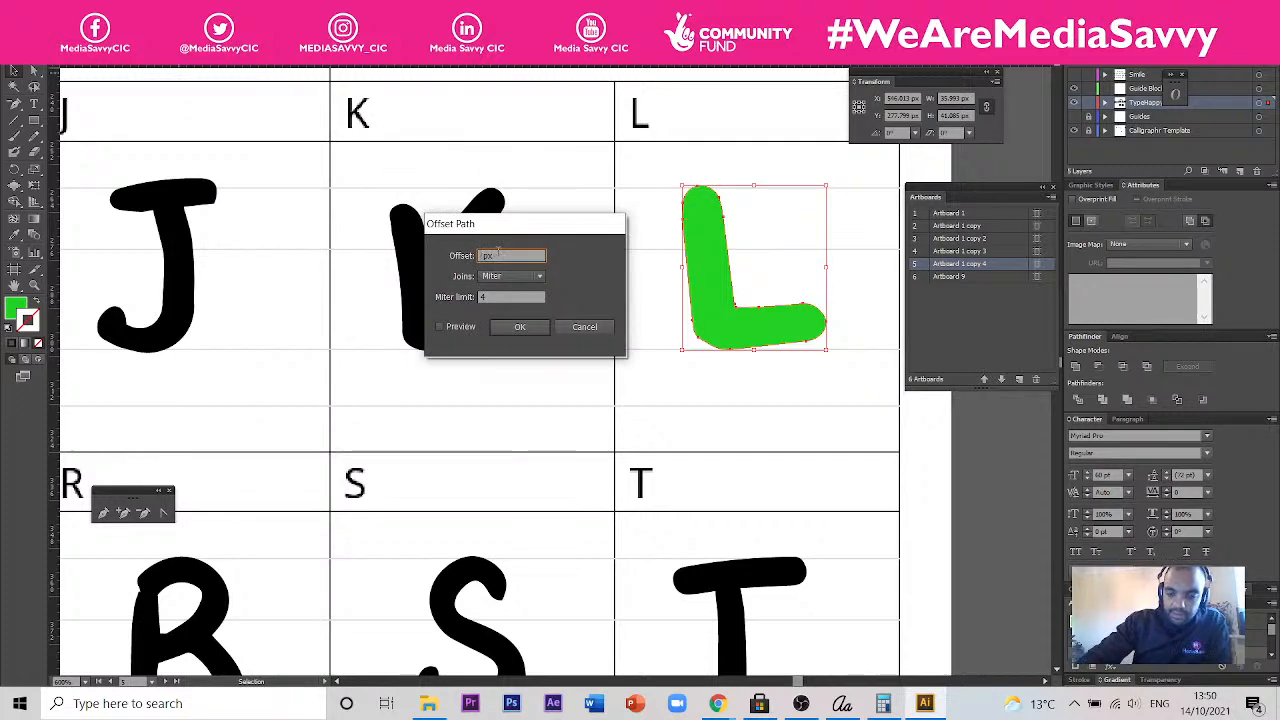
text(-6)
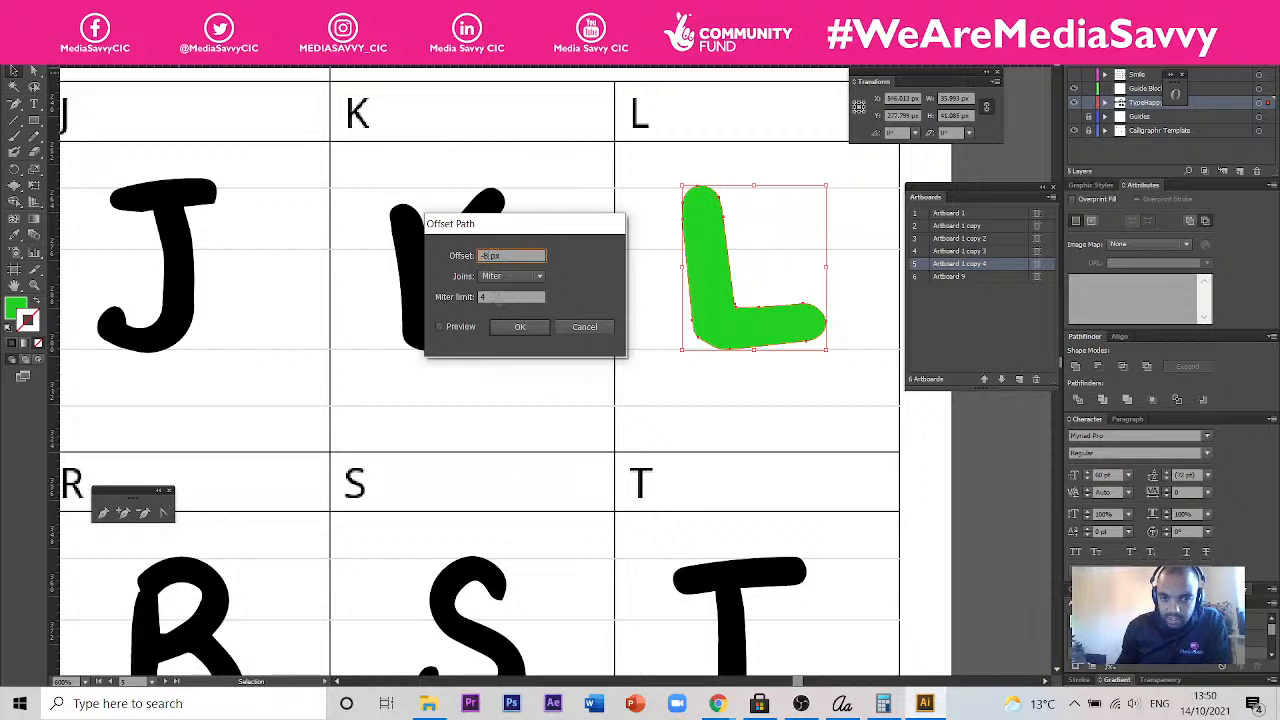
click(499, 298)
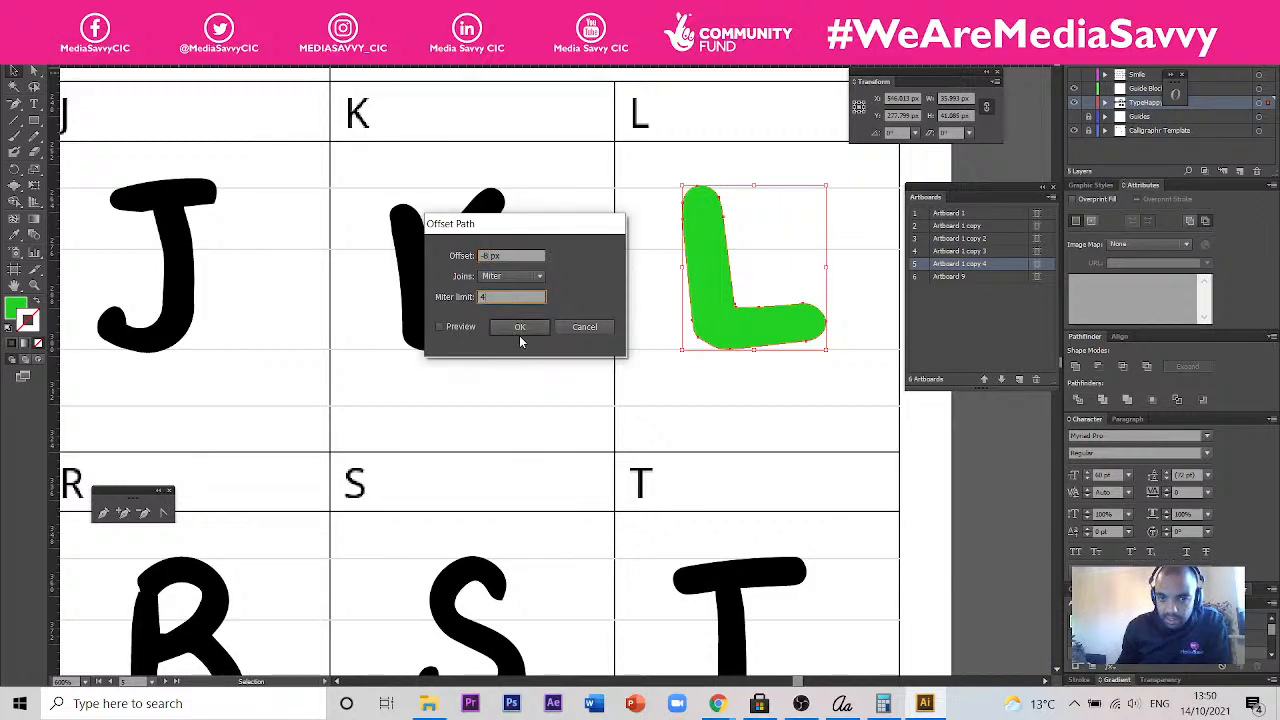
click(473, 329)
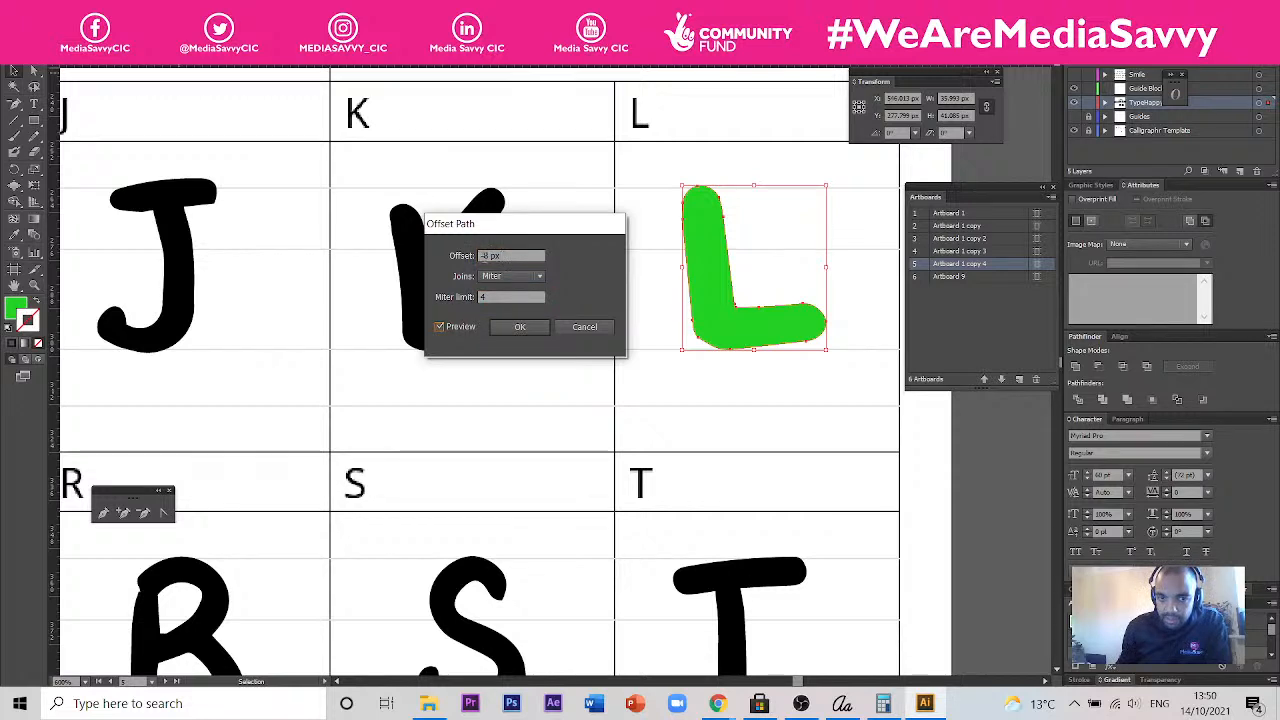
- Try a -10 px offset on the green L in the live preview, keeping miter joins
click(487, 256)
key(Down)
key(Down)
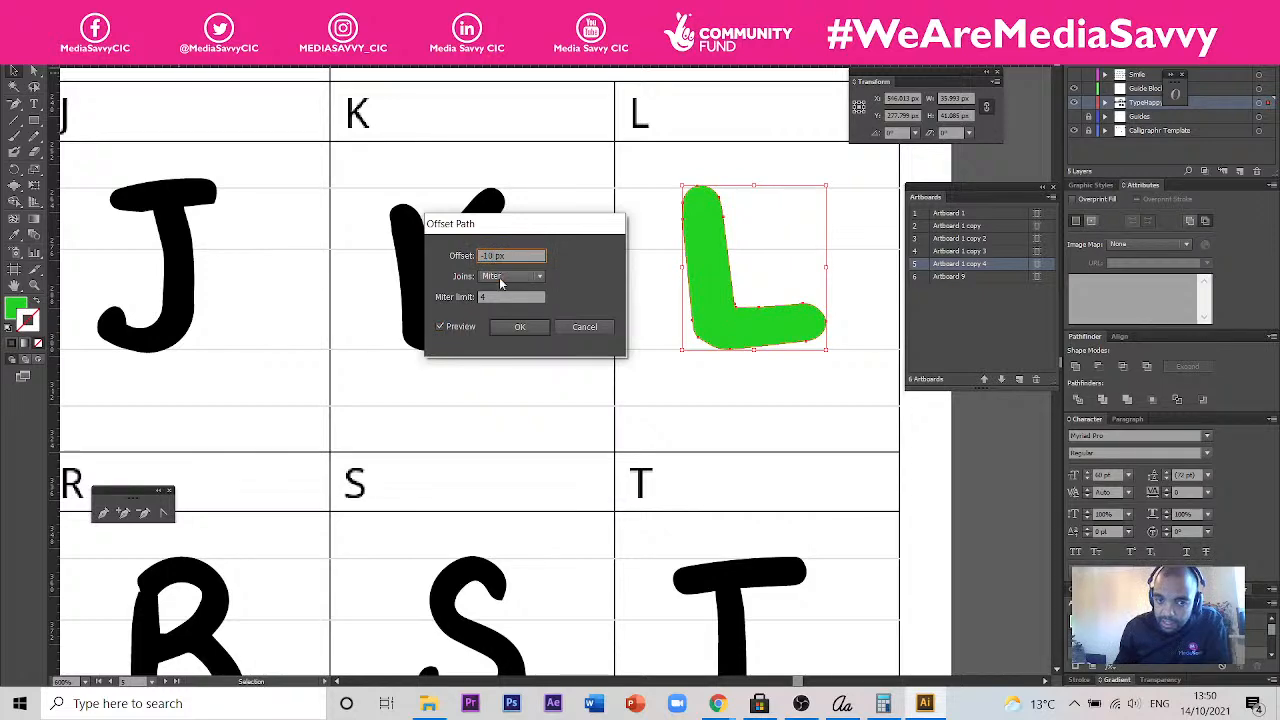
click(501, 276)
click(484, 255)
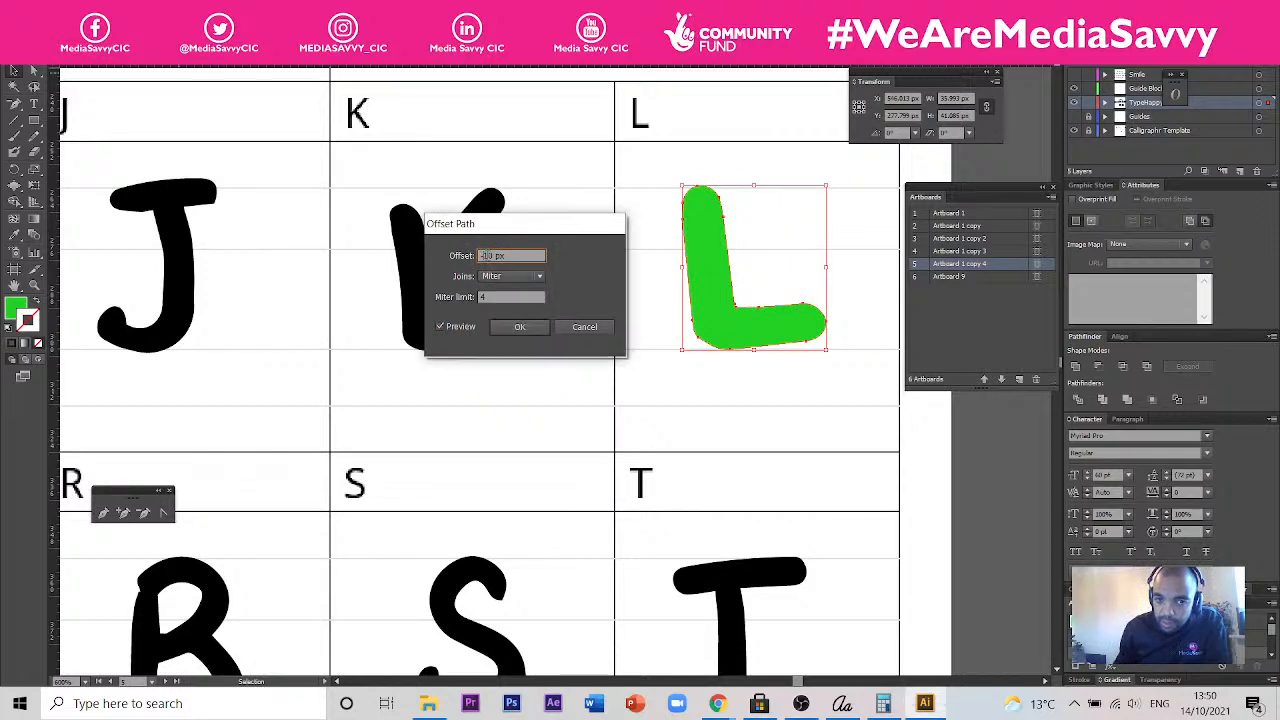
key(BackSpace)
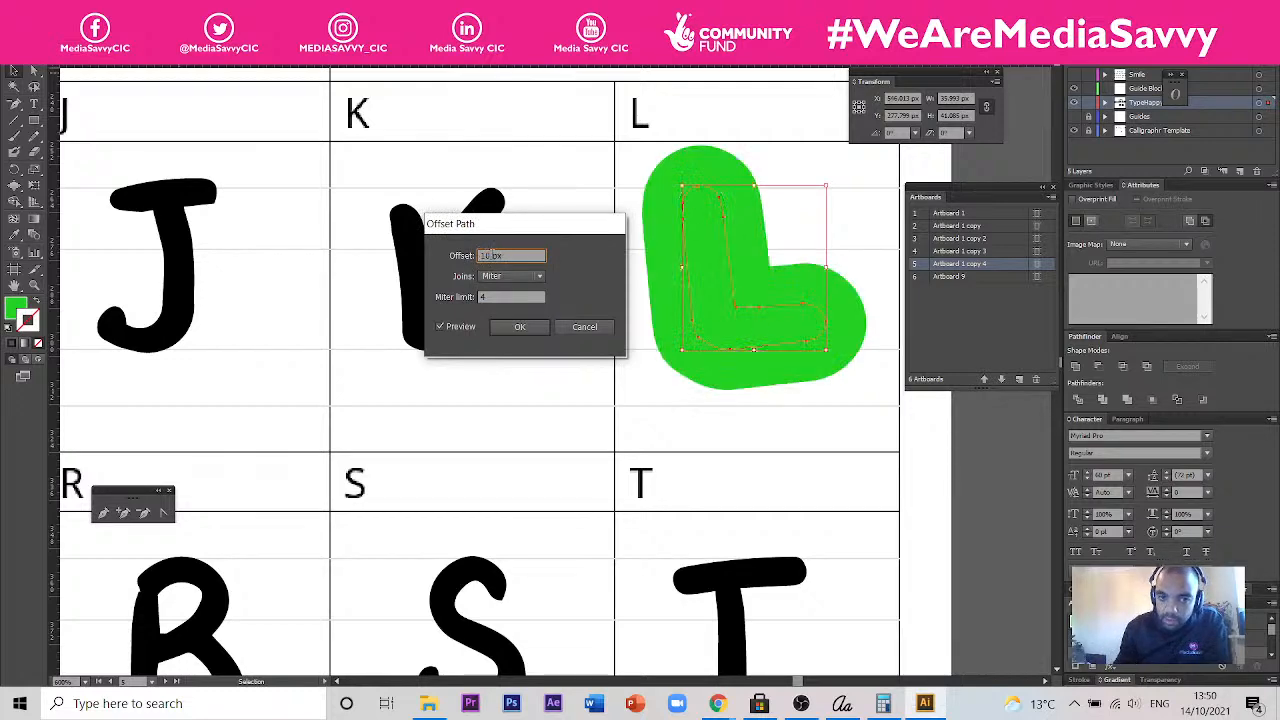
drag(494, 256, 472, 256)
text(-)
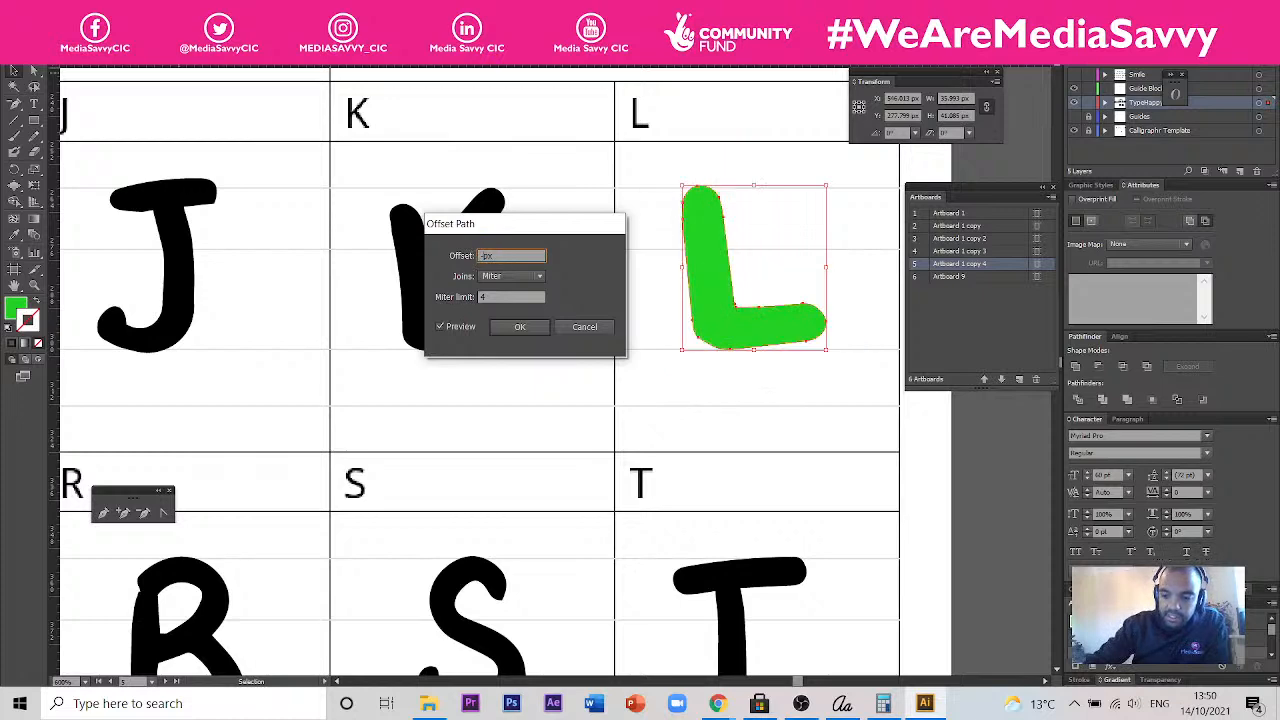
text(10)
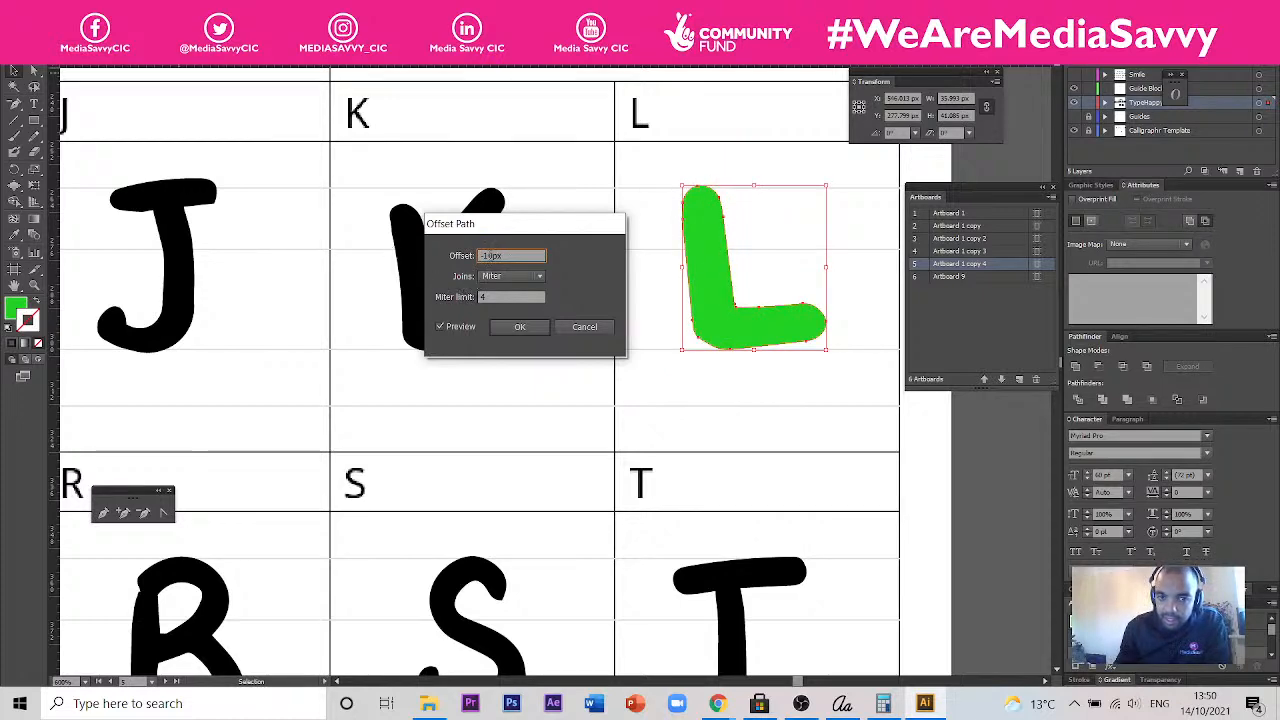
- Preview a 2 px offset on the green L and cancel the Offset Path effect
drag(487, 256, 474, 256)
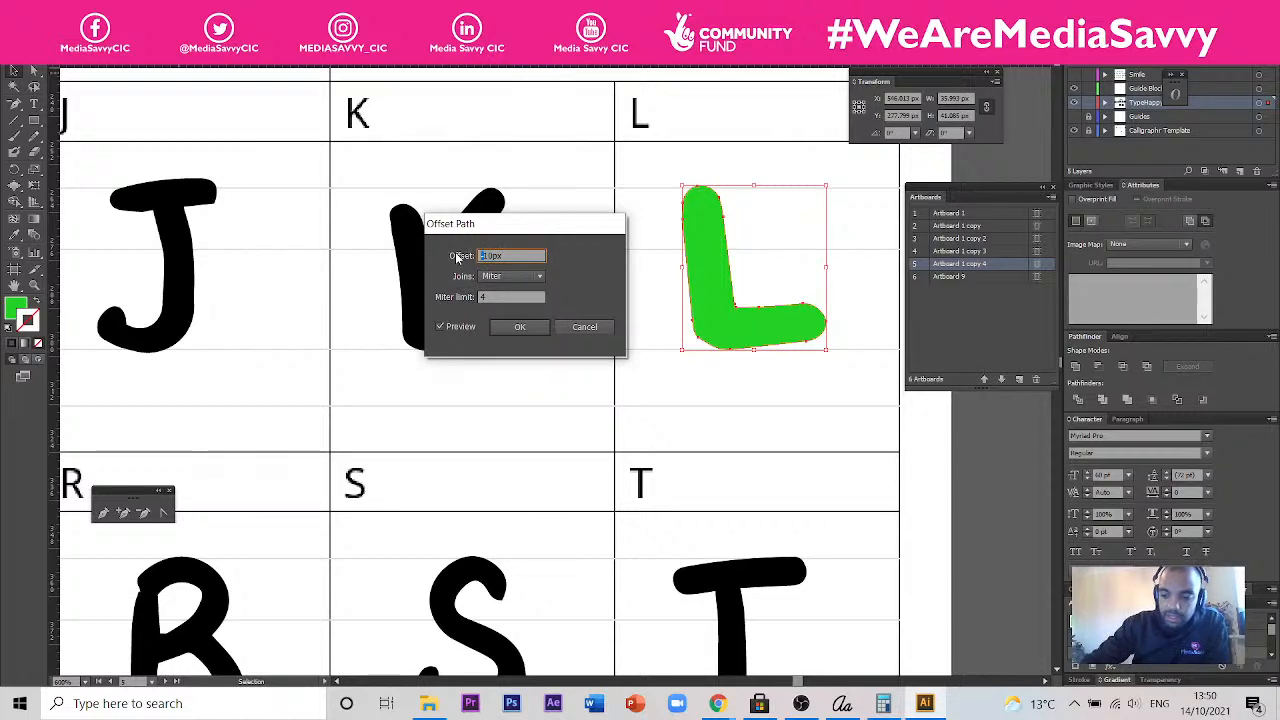
key(BackSpace)
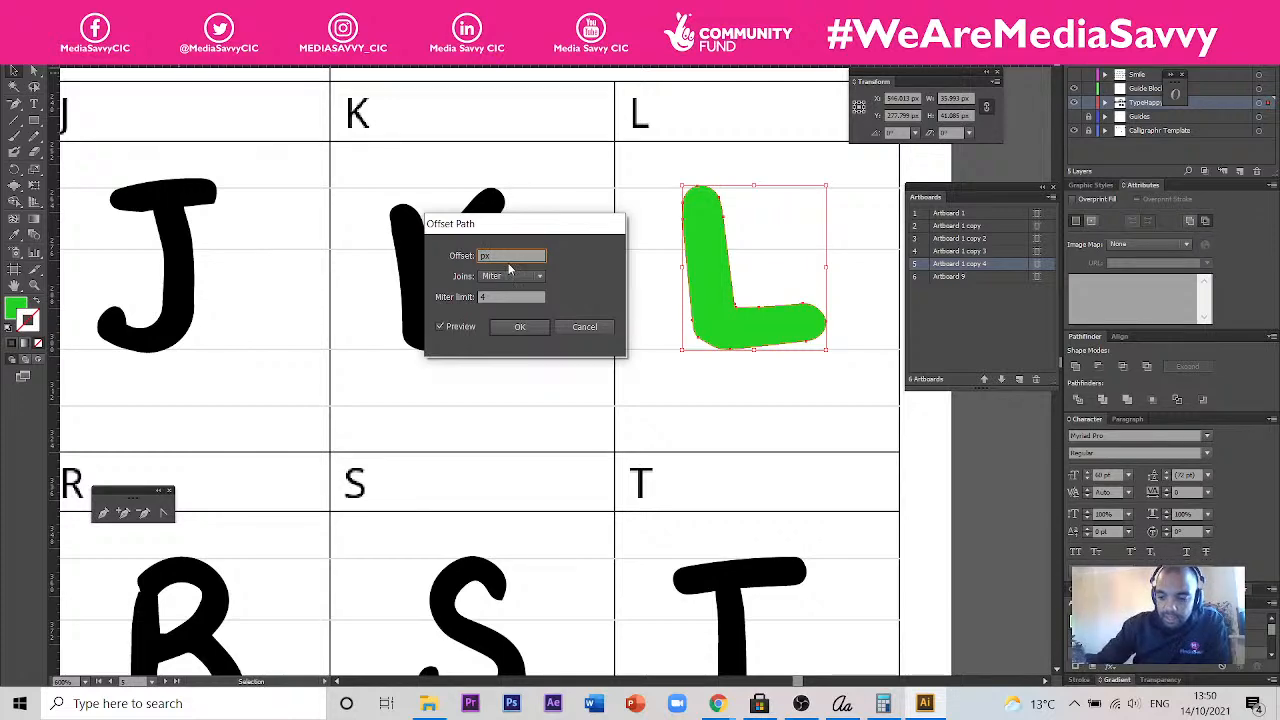
text(2)
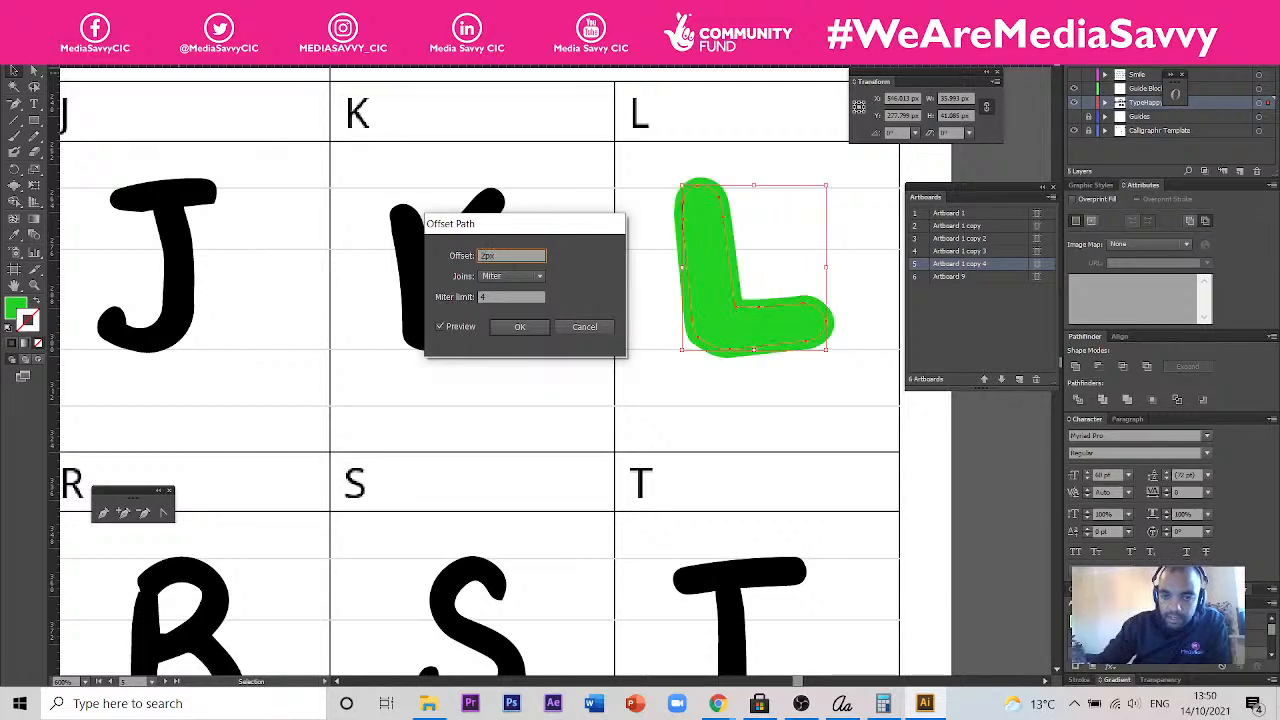
click(588, 331)
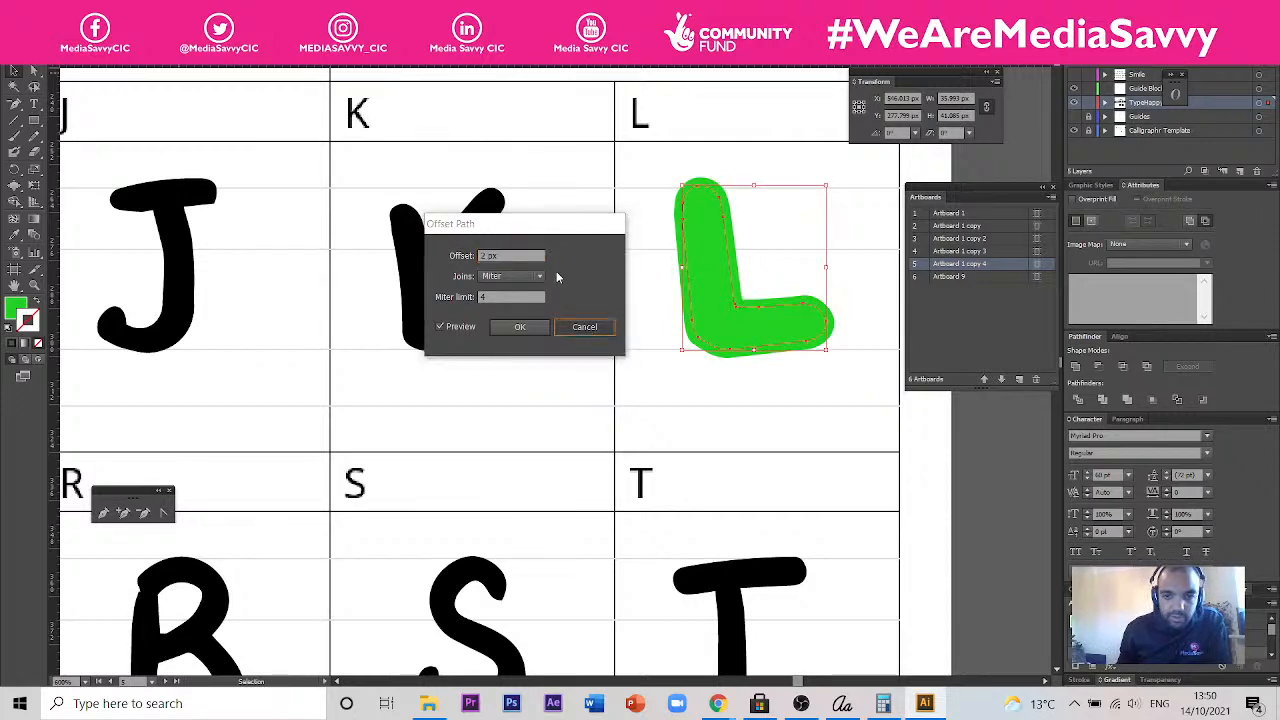
- Duplicate the green L about 34 px below the original and swap the copy's fill and stroke to make it an outline
click(710, 317)
drag(712, 309, 671, 453)
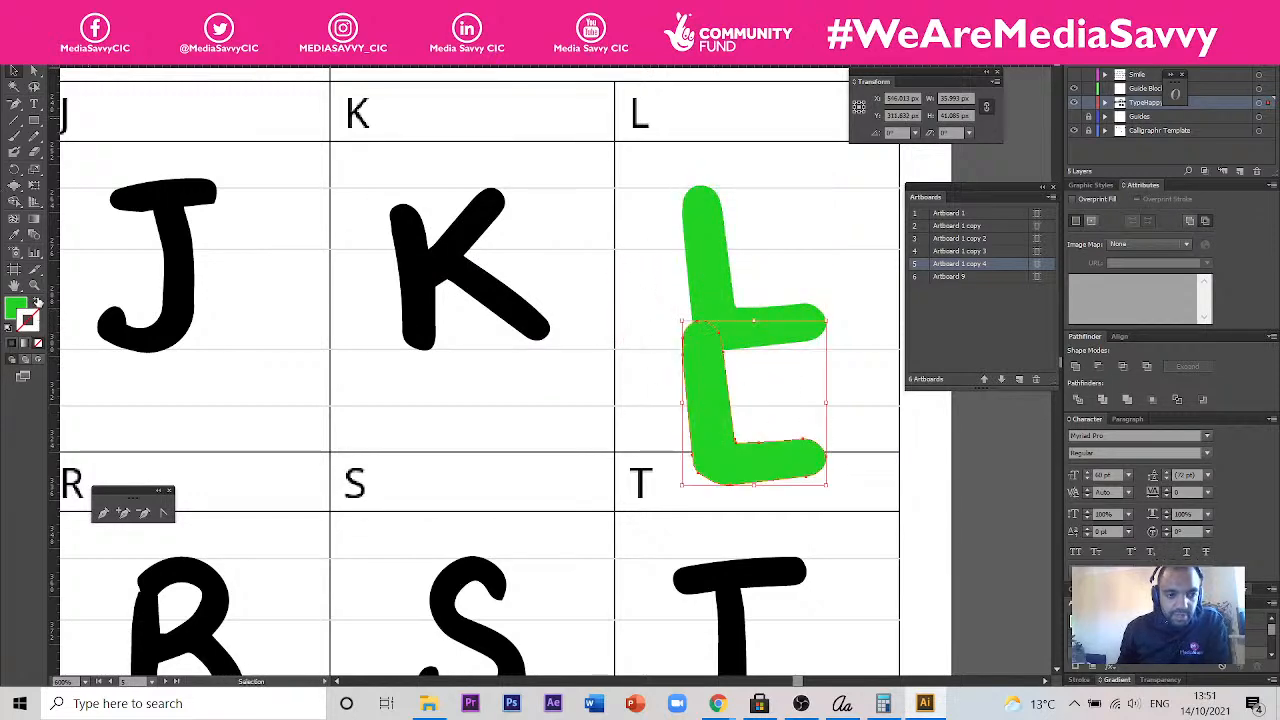
key(x)
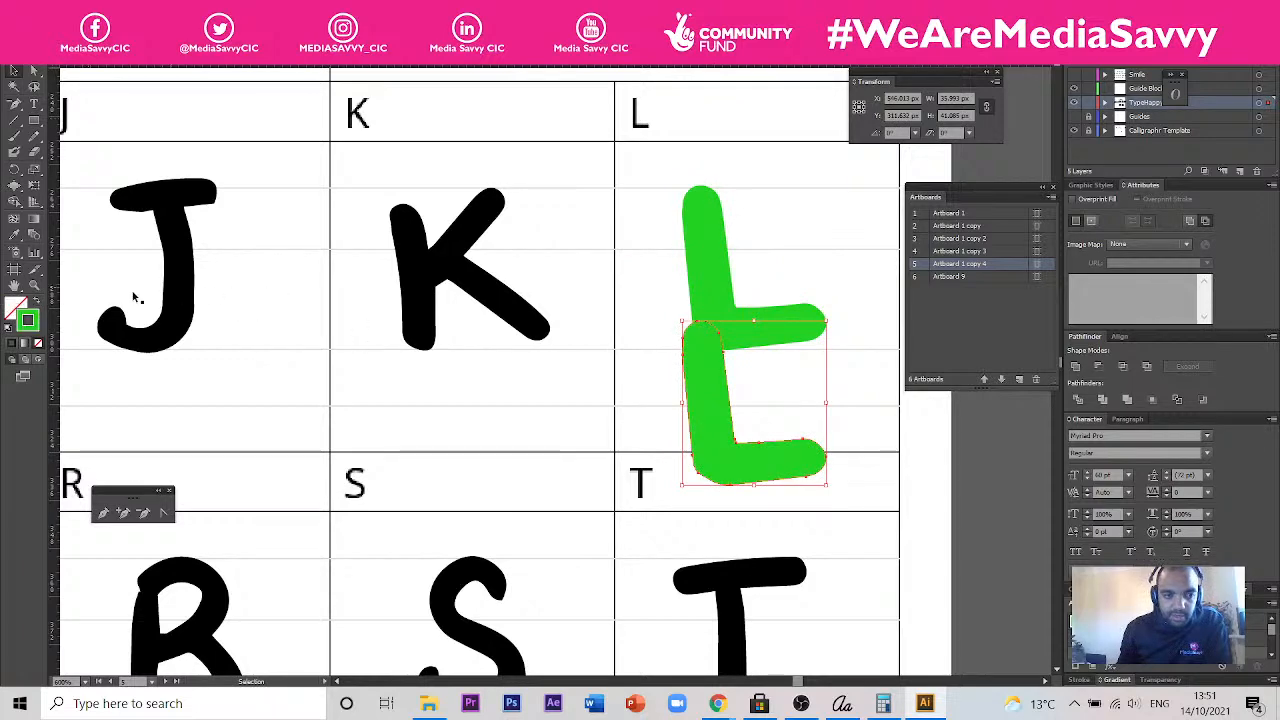
key(shift+x)
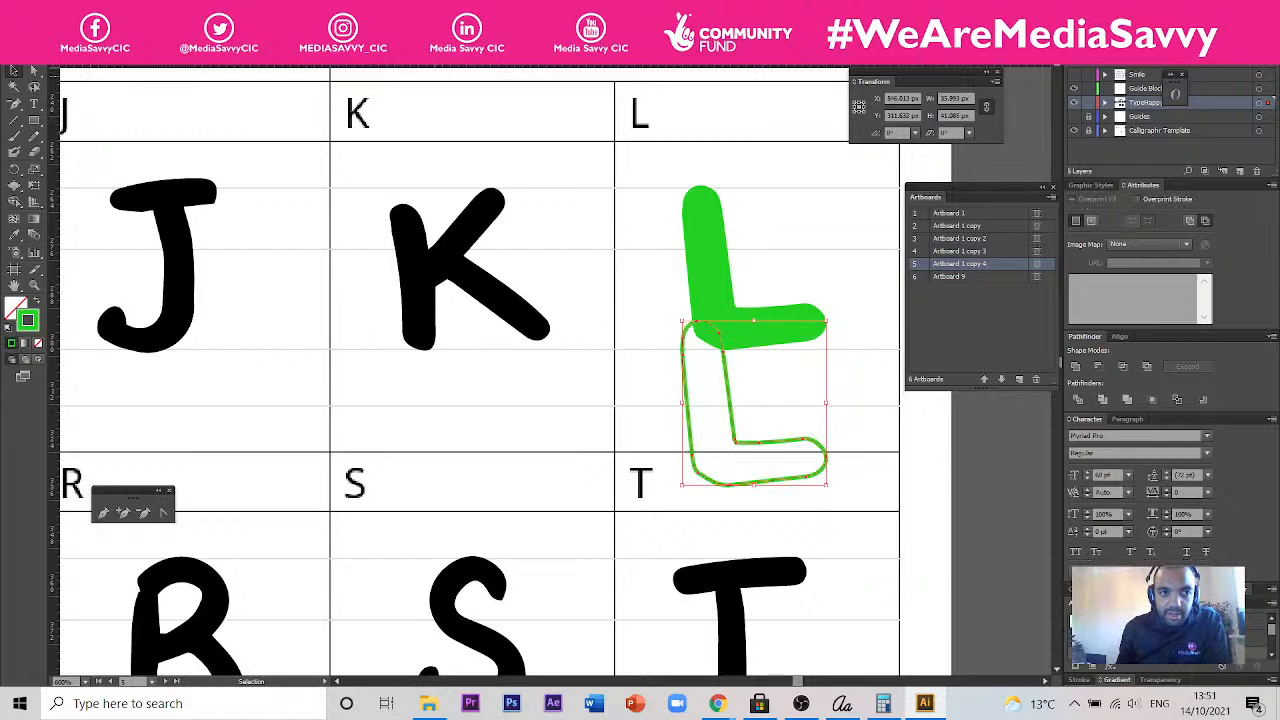
- Try the outlined L copy's stroke outside its path, set it to align inside, and make the stroke colour active
key(ctrl+F10)
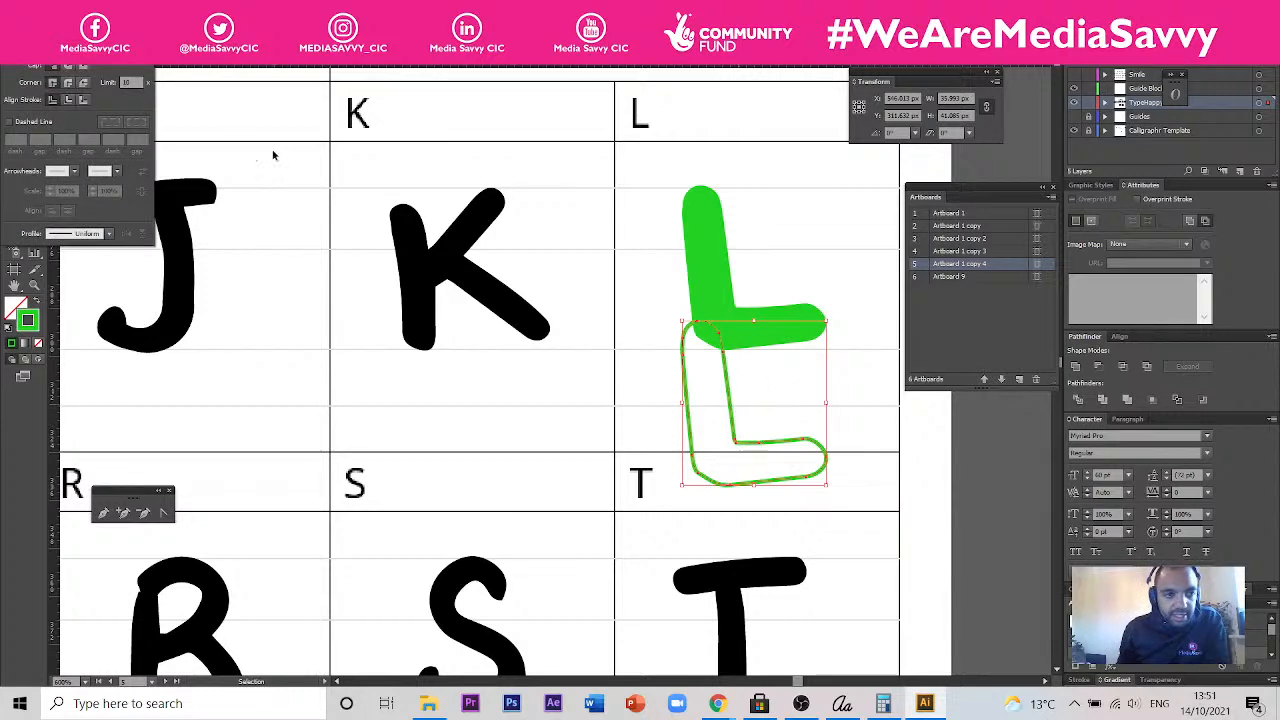
click(83, 101)
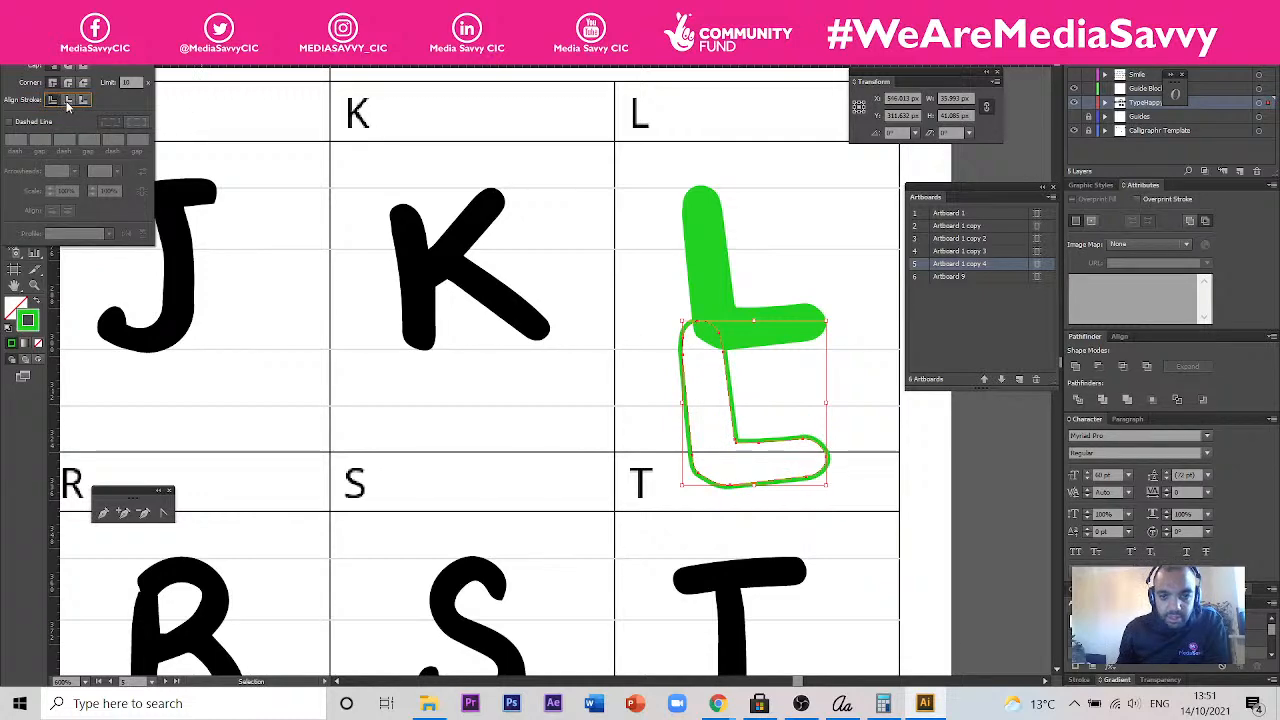
click(67, 101)
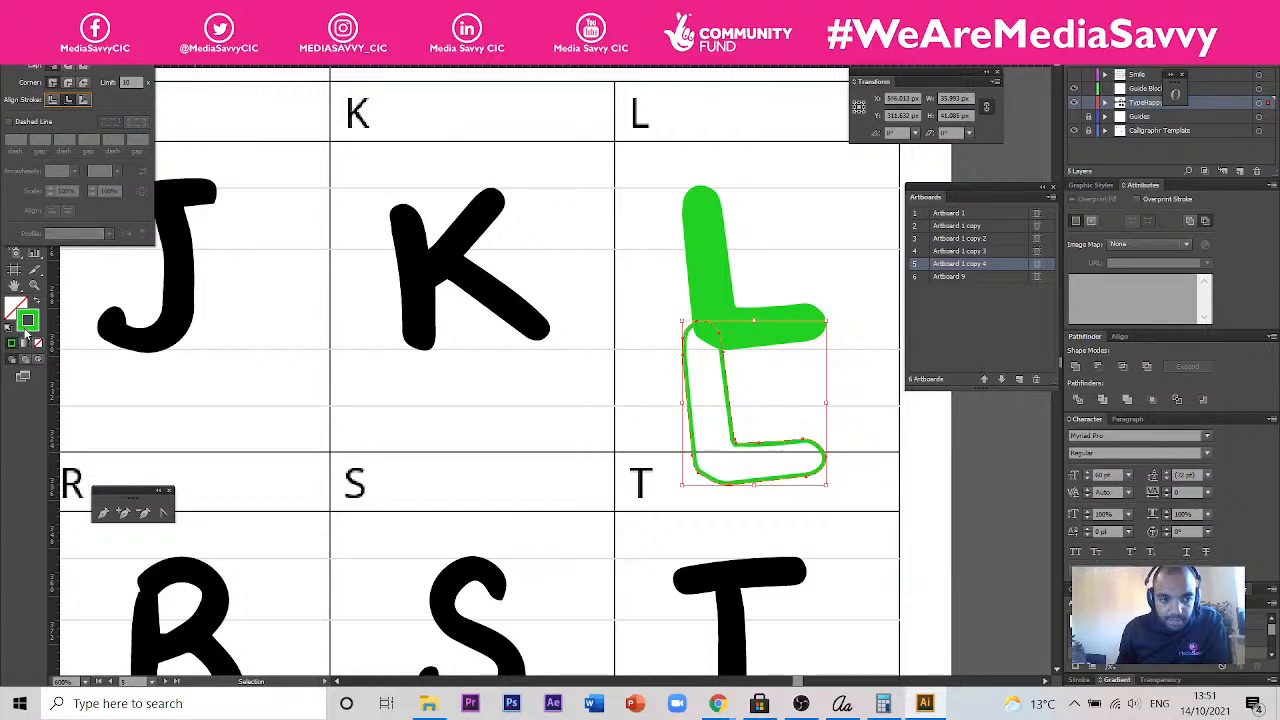
click(29, 334)
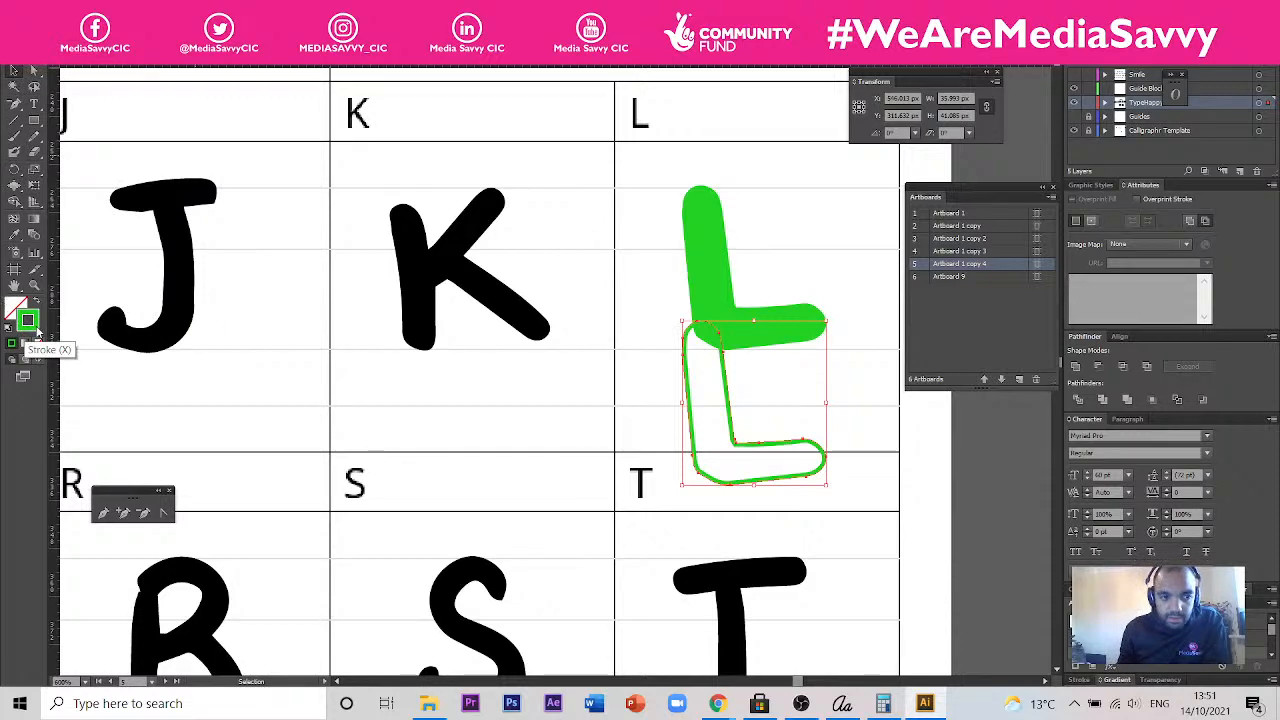
double_click(36, 328)
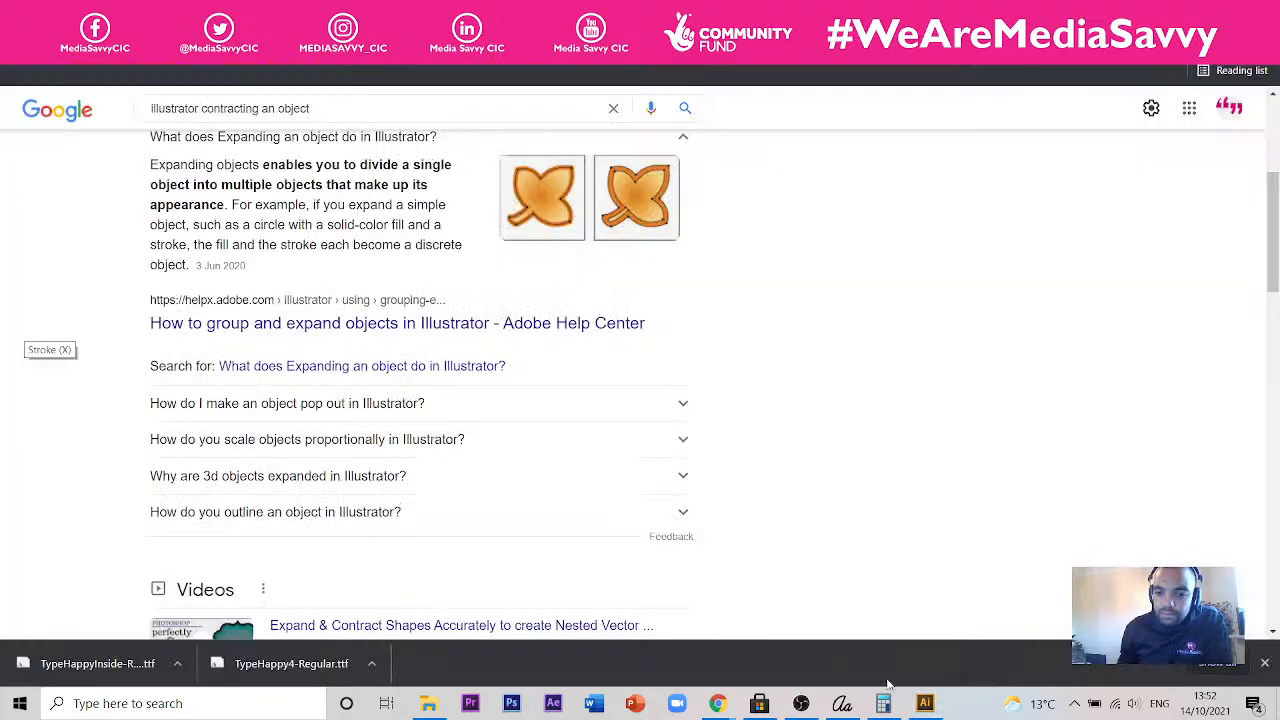
- Switch back to Illustrator and bring the letter template in front of the Downloads folder window
click(925, 703)
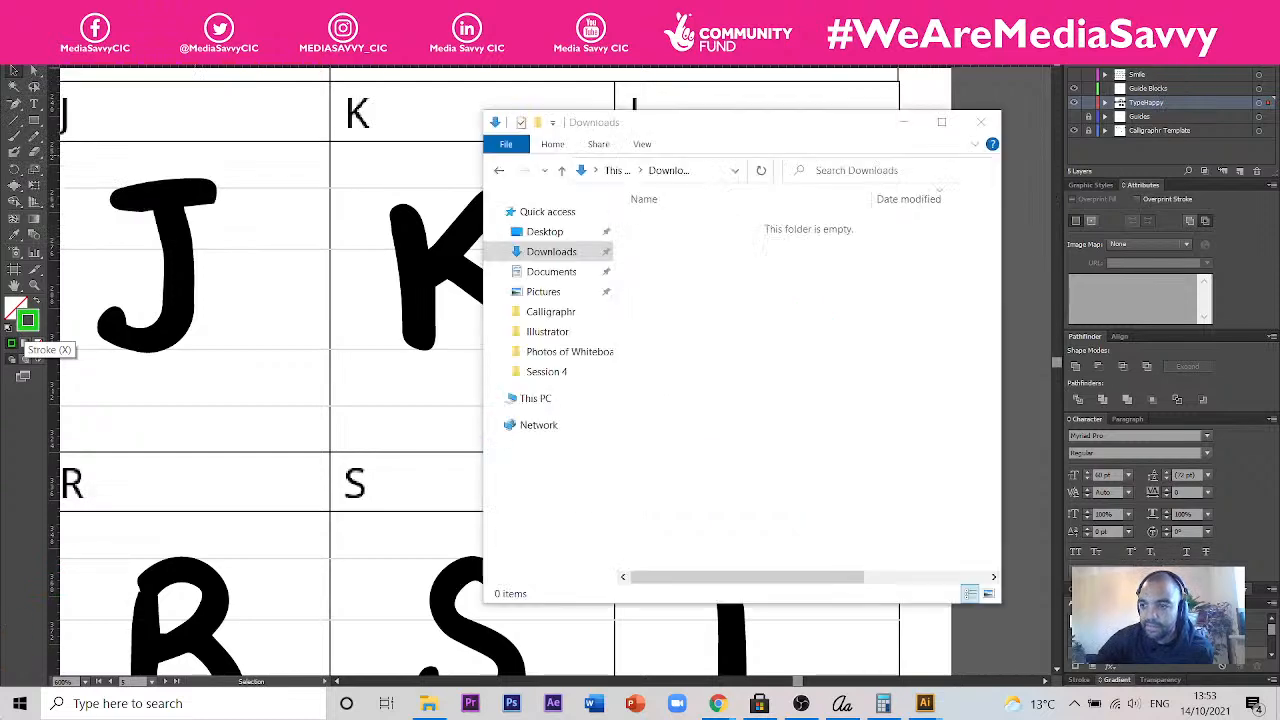
click(200, 514)
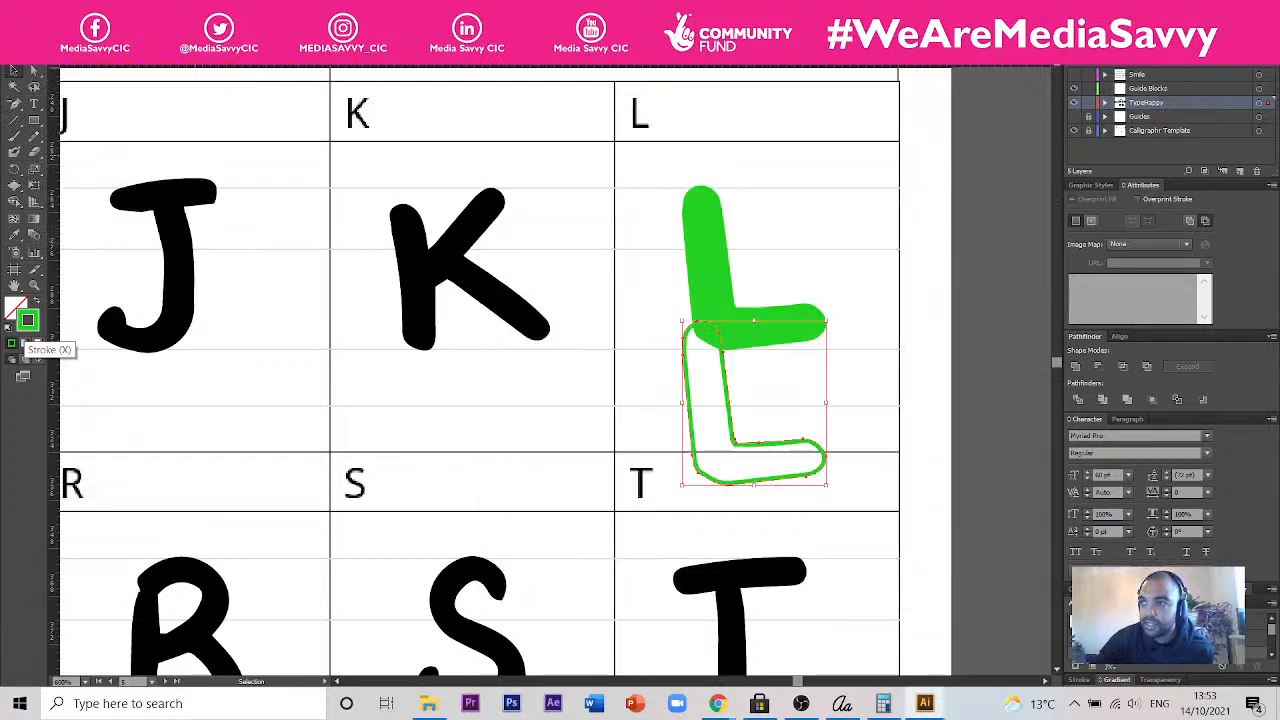
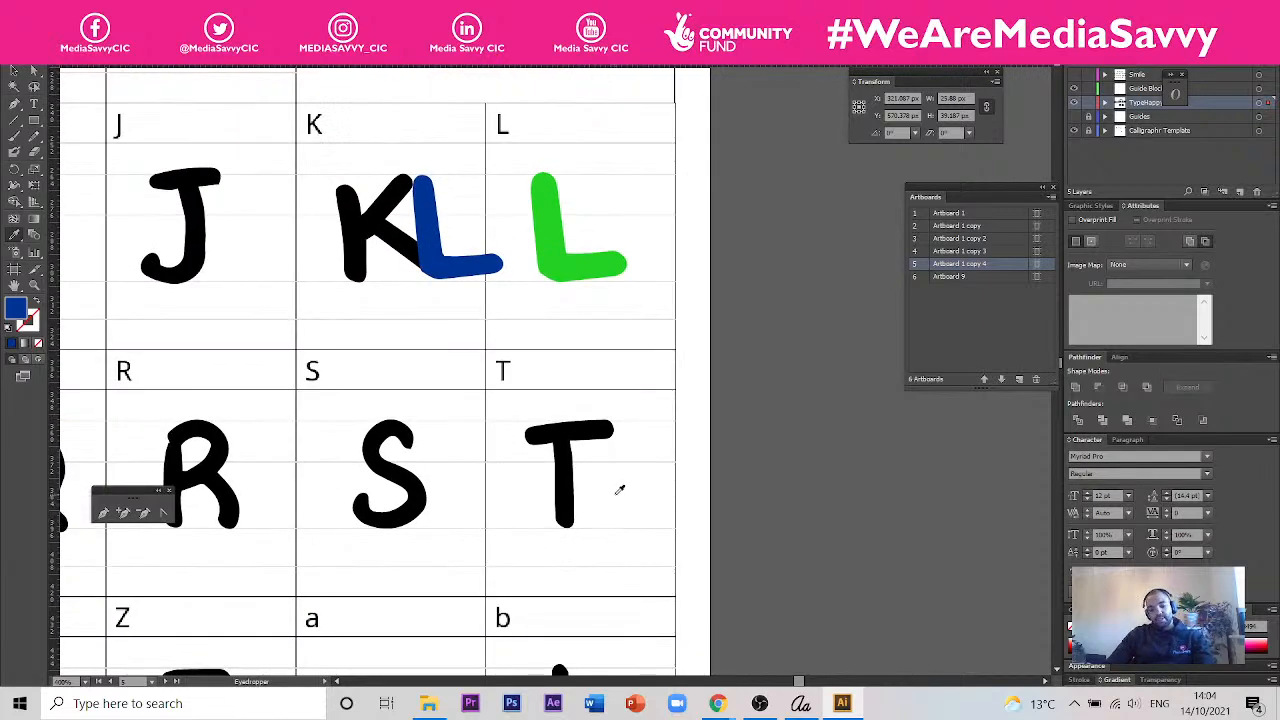
- Move the blue L off the template page onto the empty canvas beside the L cell
scroll(575, 224, up, 1)
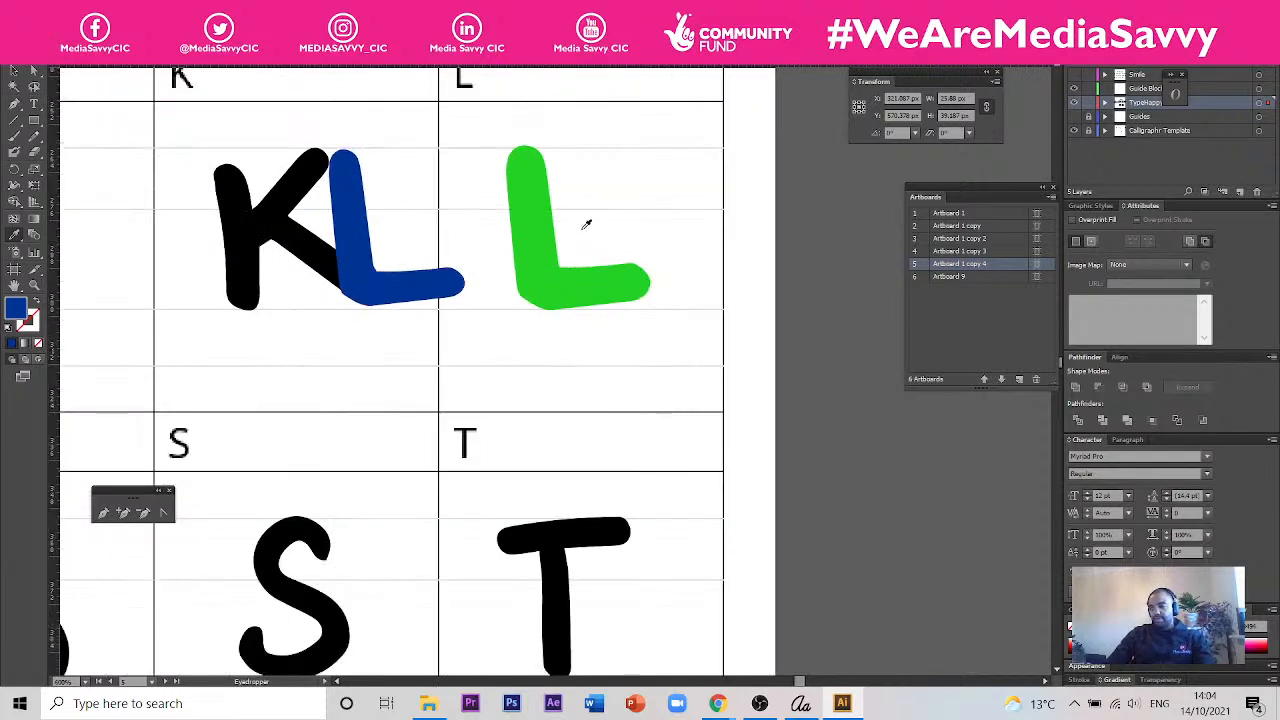
drag(515, 222, 526, 312)
key(i)
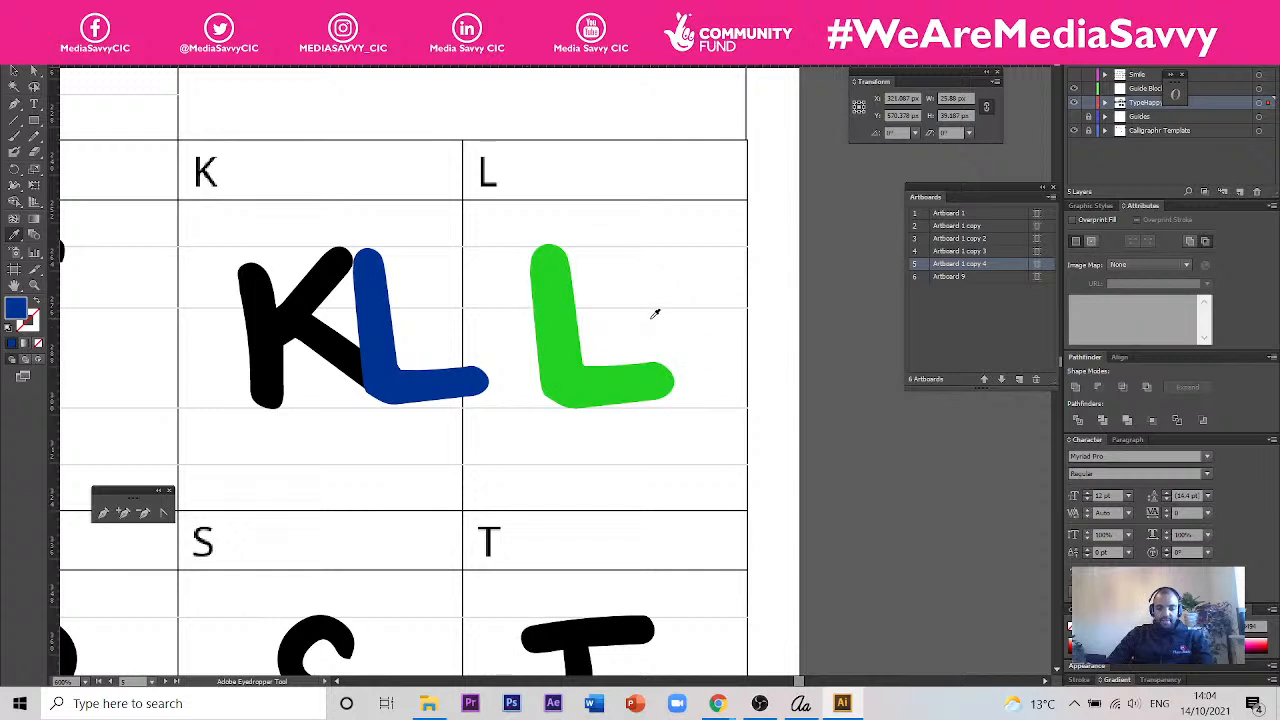
scroll(628, 285, up, 2)
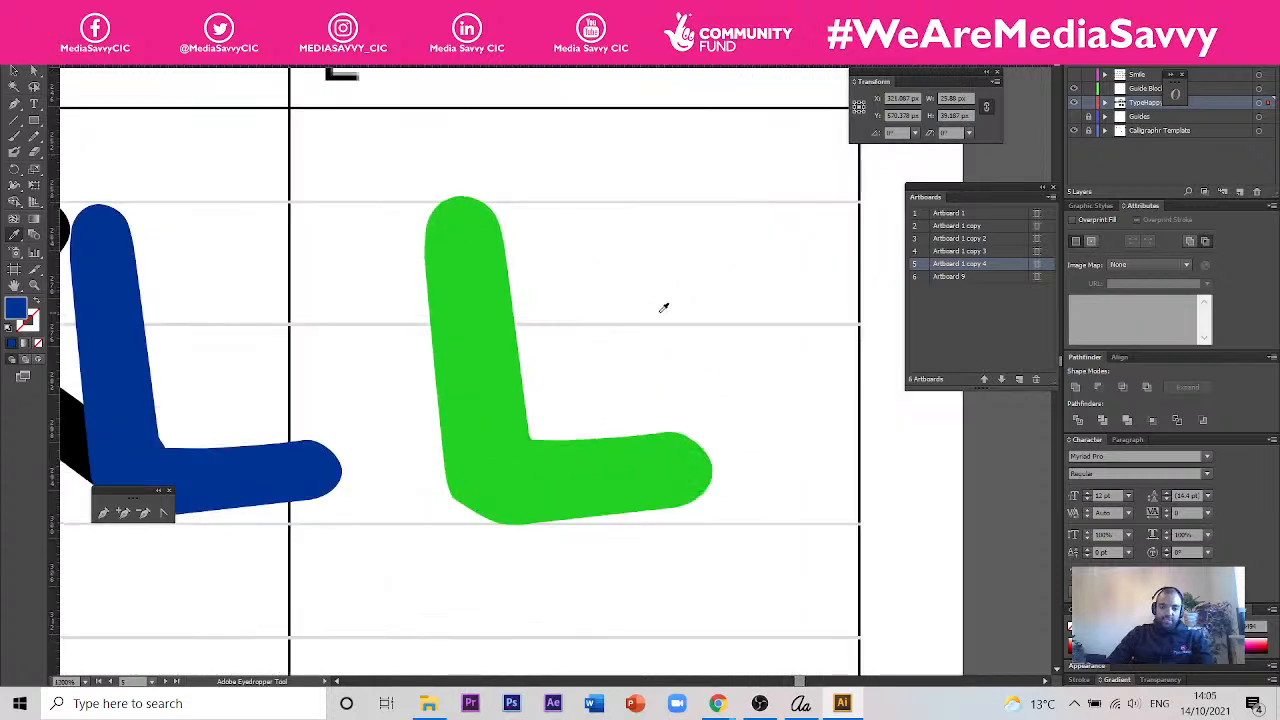
key(v)
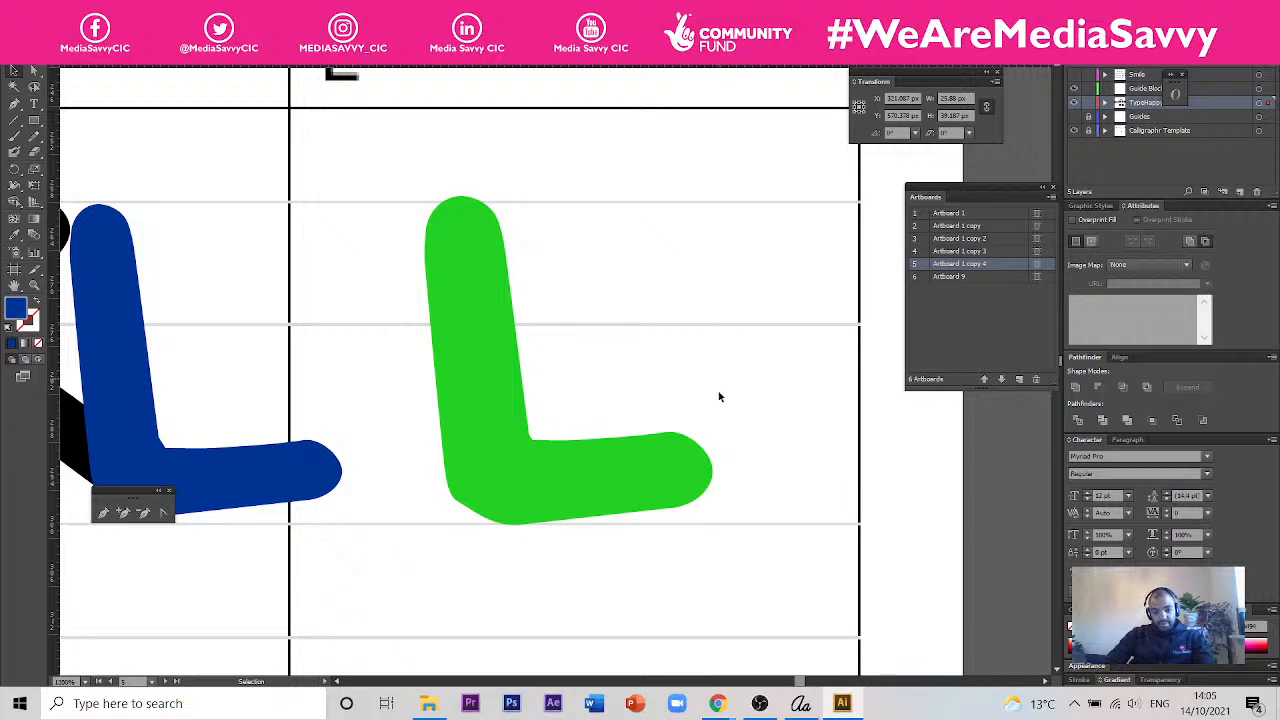
scroll(657, 632, down, 1)
drag(402, 529, 1001, 597)
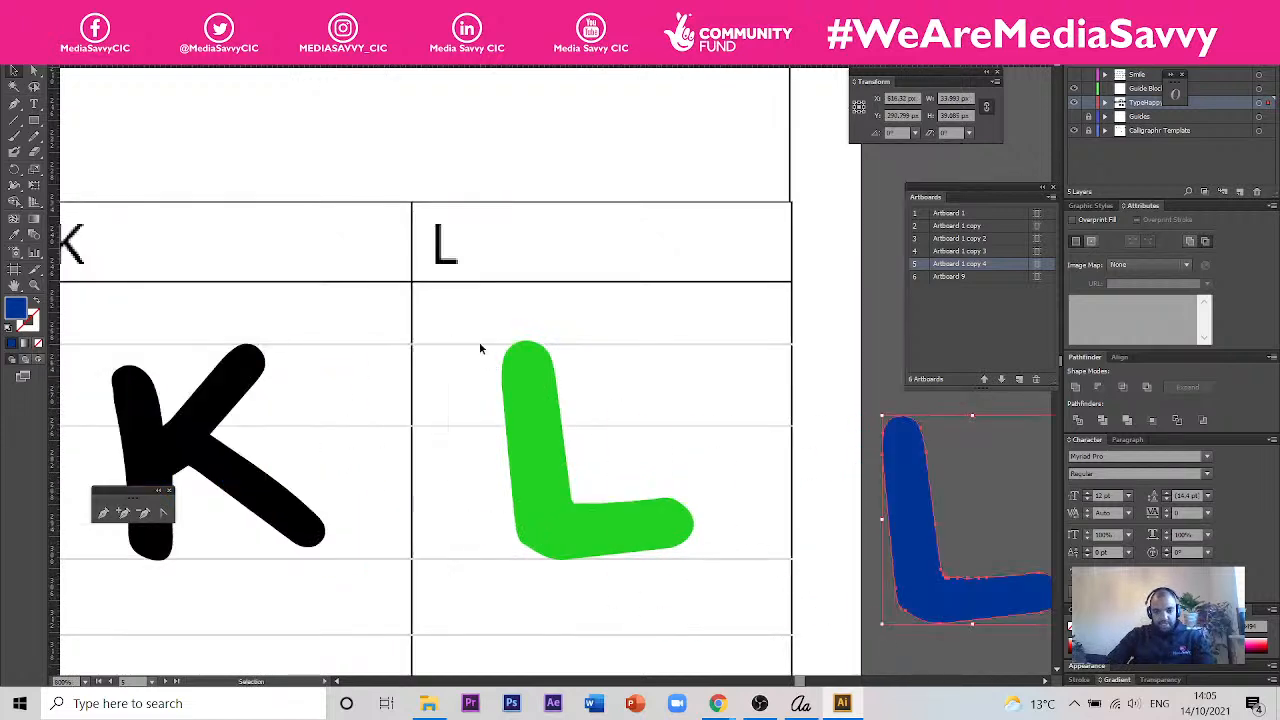
click(673, 555)
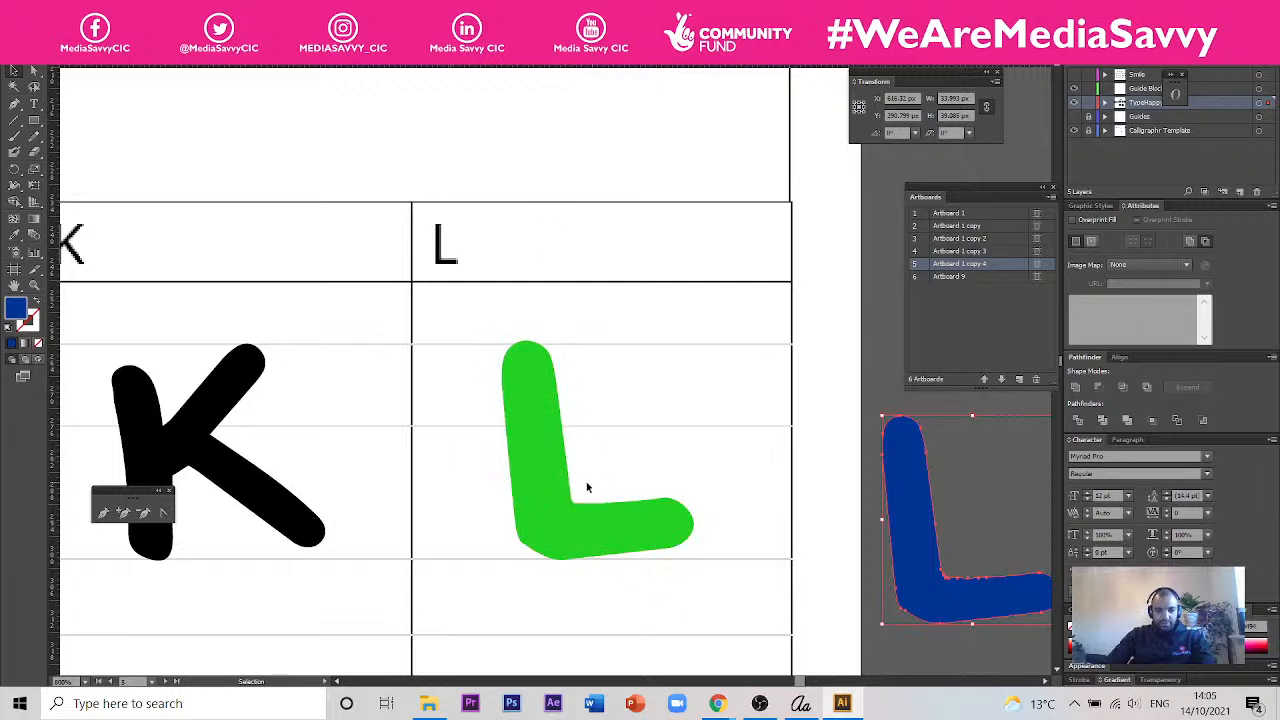
- Offset the green L's path by -1 px with the preview turned on
scroll(430, 514, down, 1)
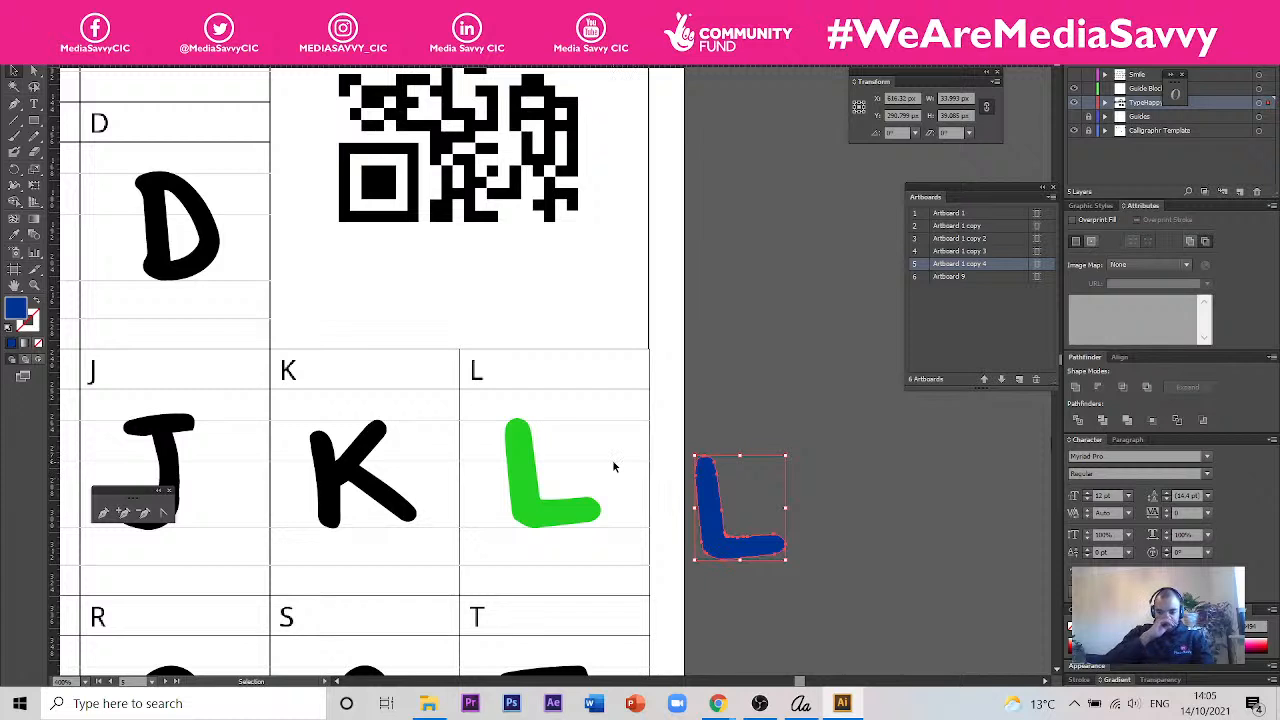
scroll(570, 481, up, 2)
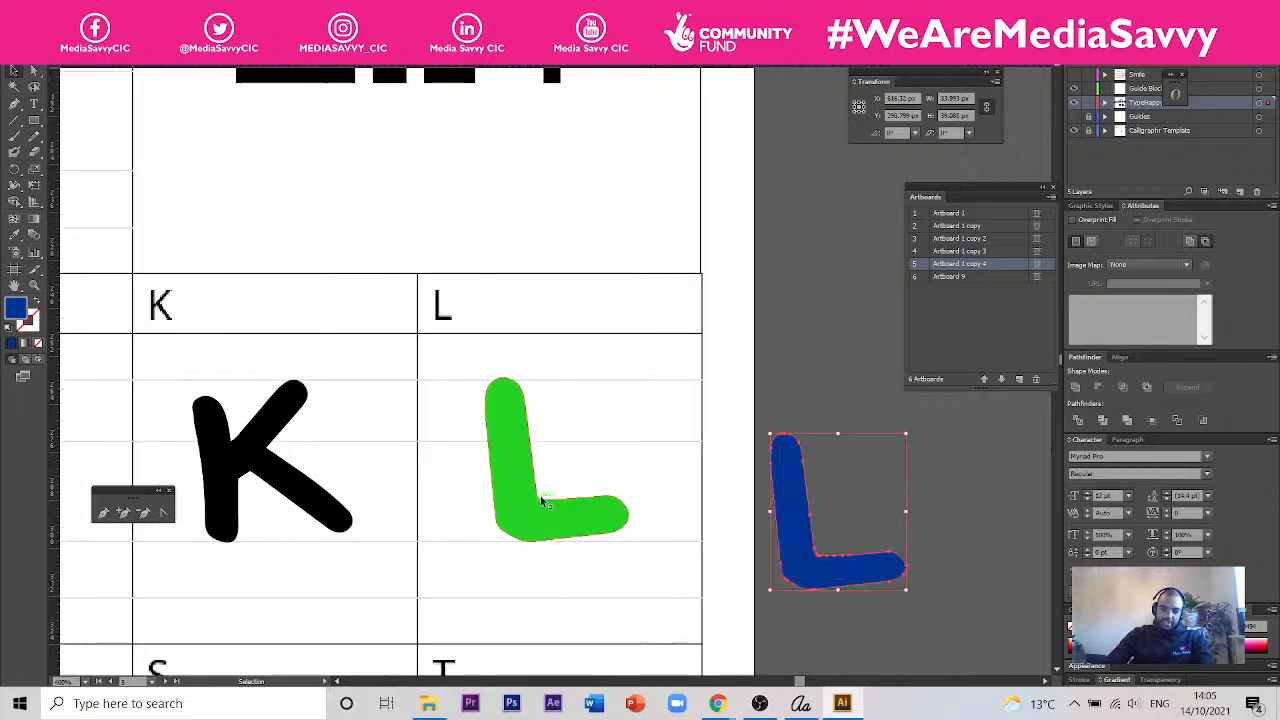
click(620, 520)
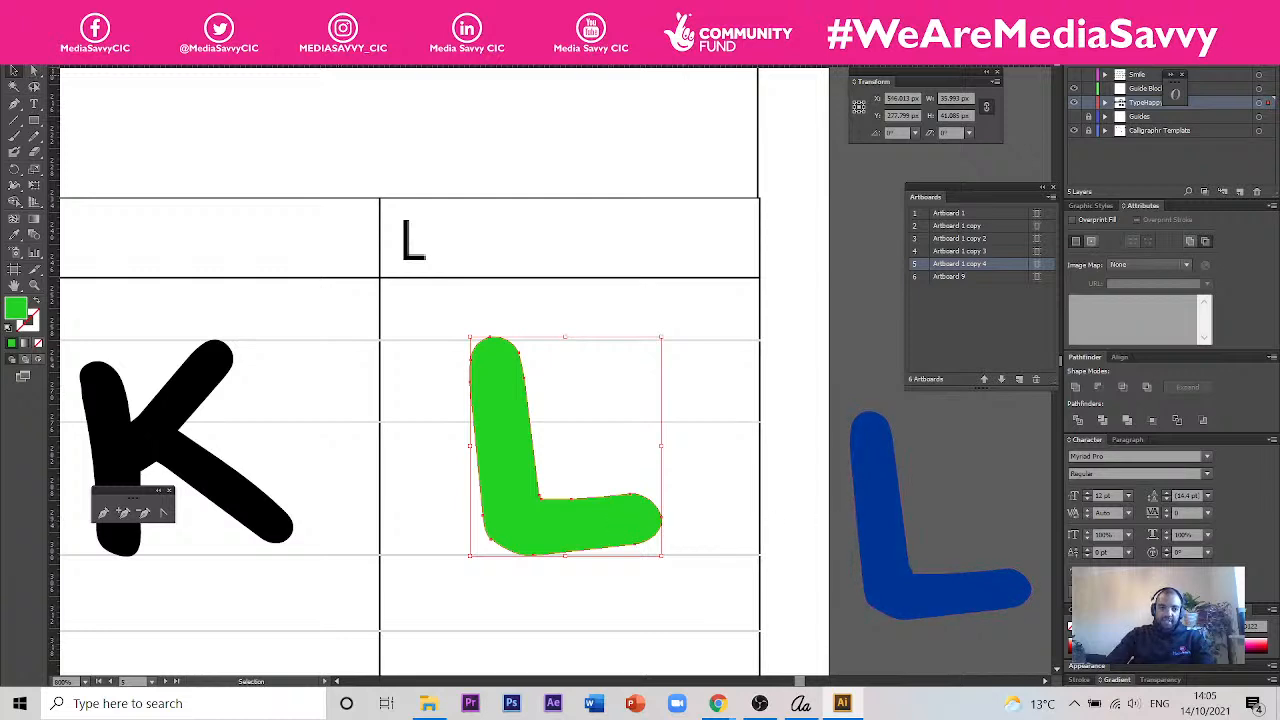
click(92, 9)
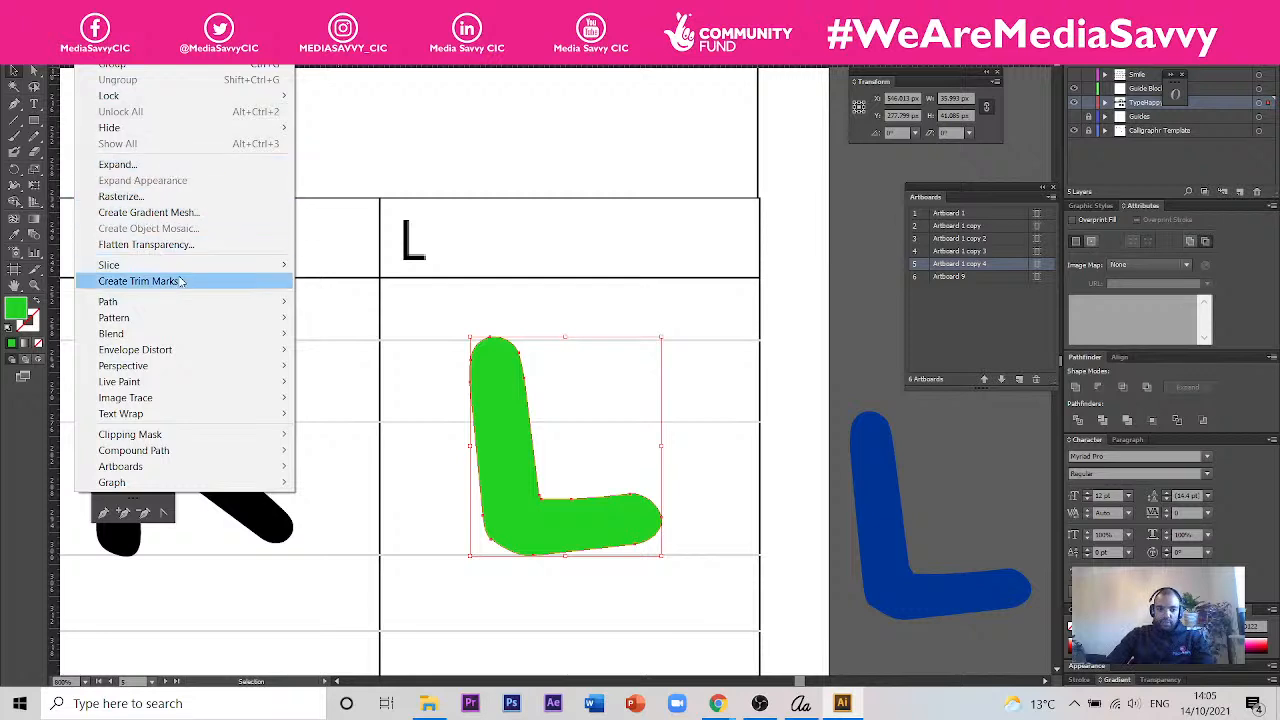
mouse_move(244, 306)
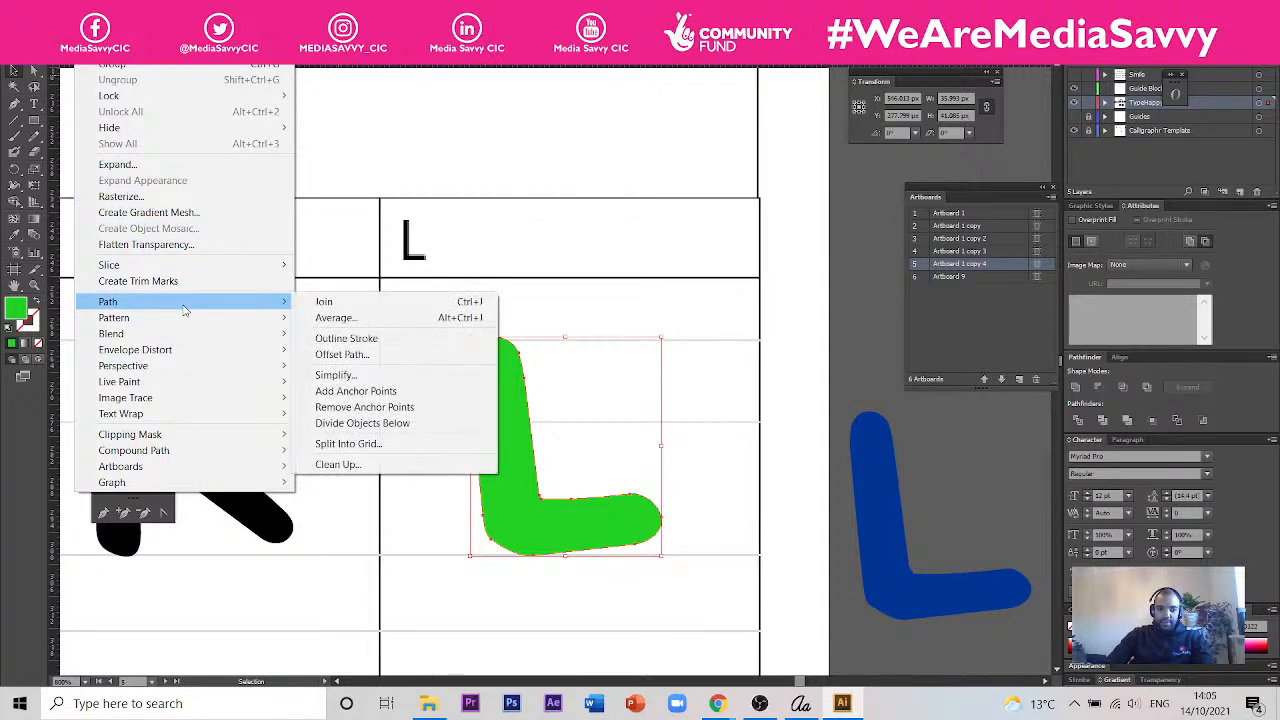
click(401, 355)
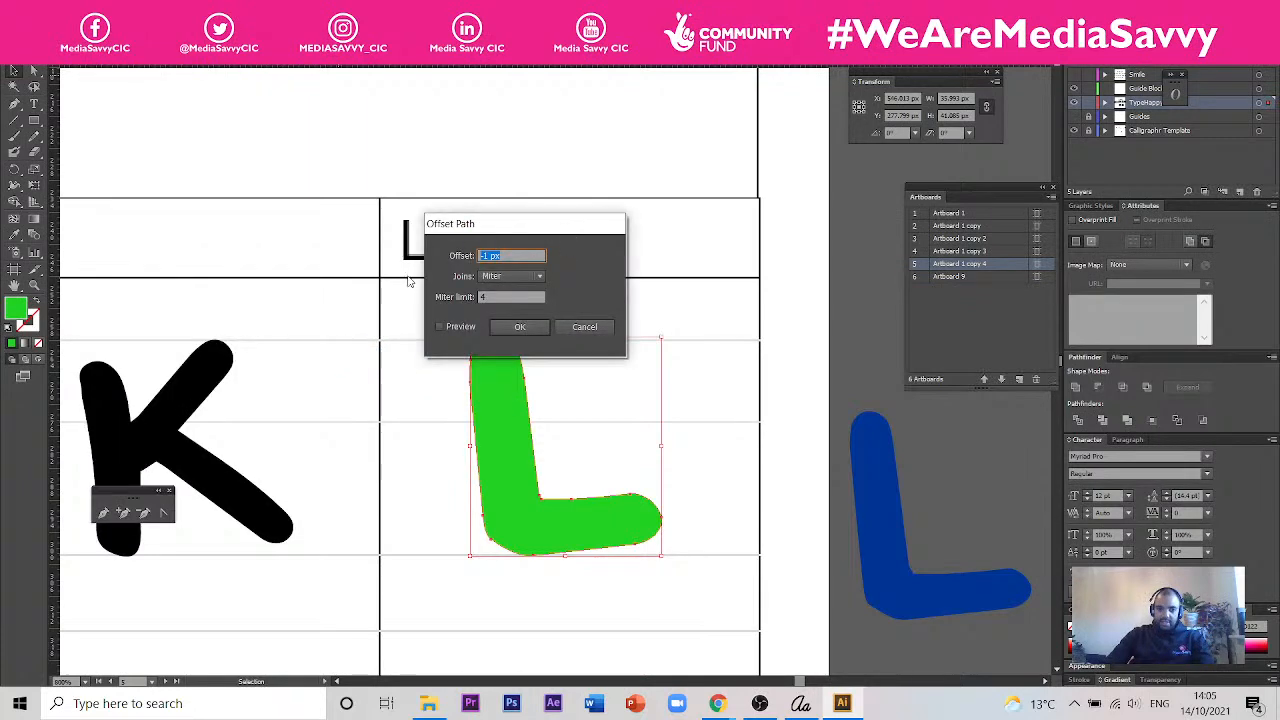
drag(491, 233, 321, 310)
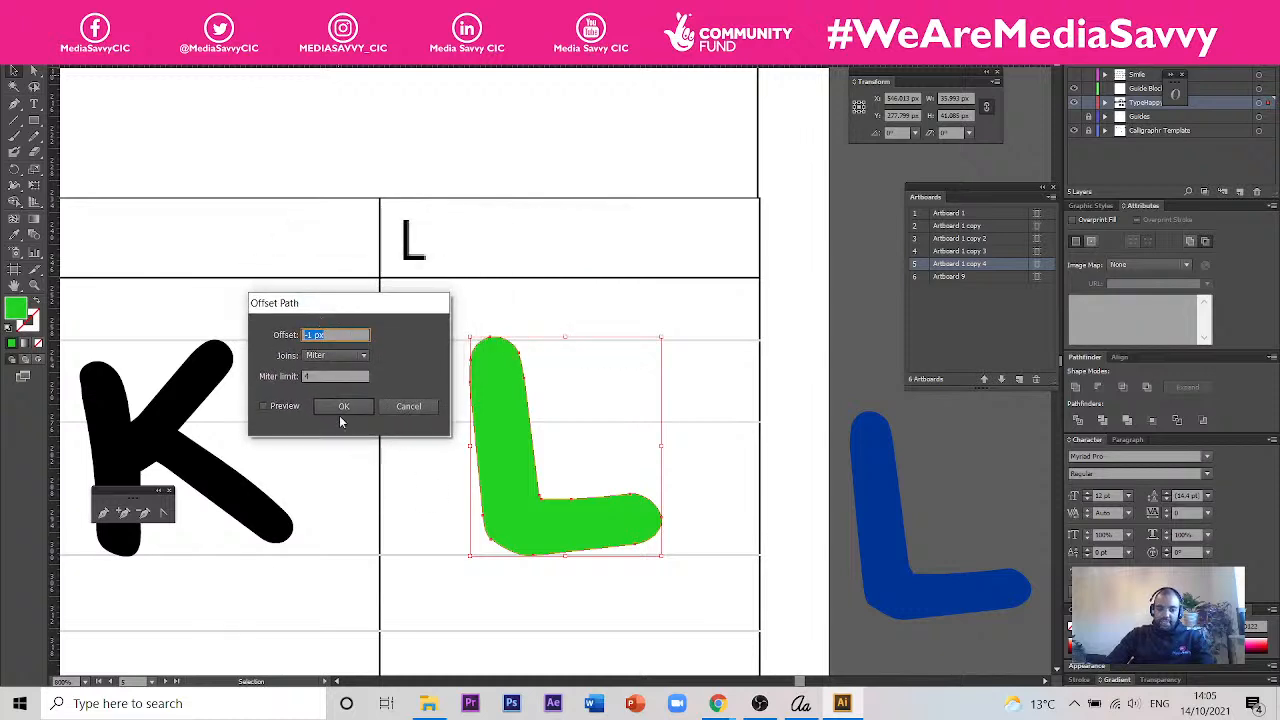
click(293, 407)
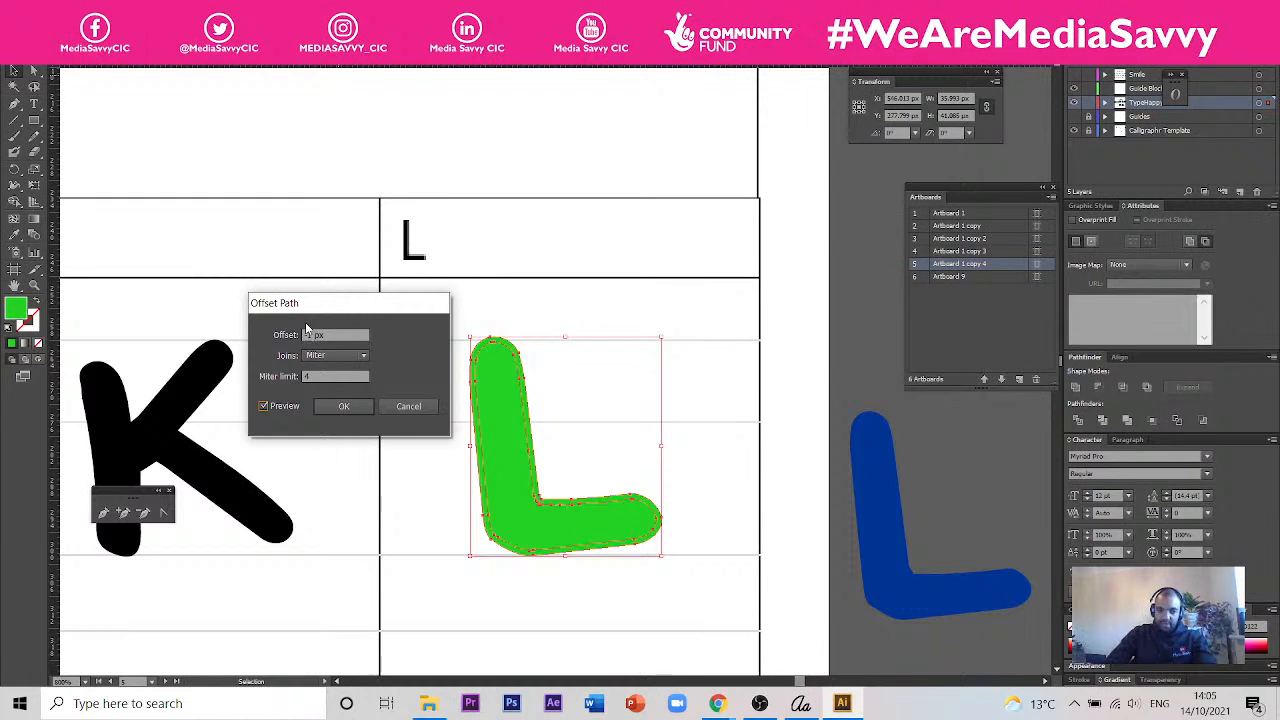
click(390, 408)
- Pull the contracted L out of the green original, and undo both the move and the offset
drag(524, 416, 622, 330)
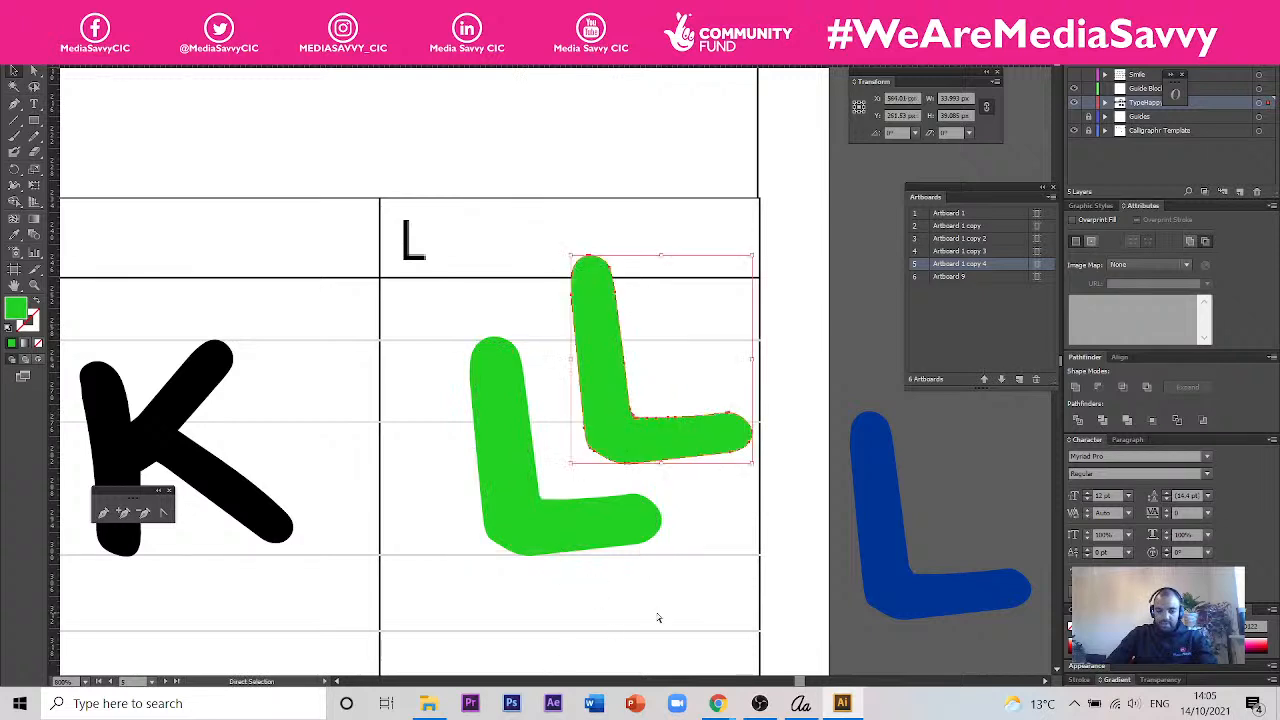
key(ctrl+z)
key(v)
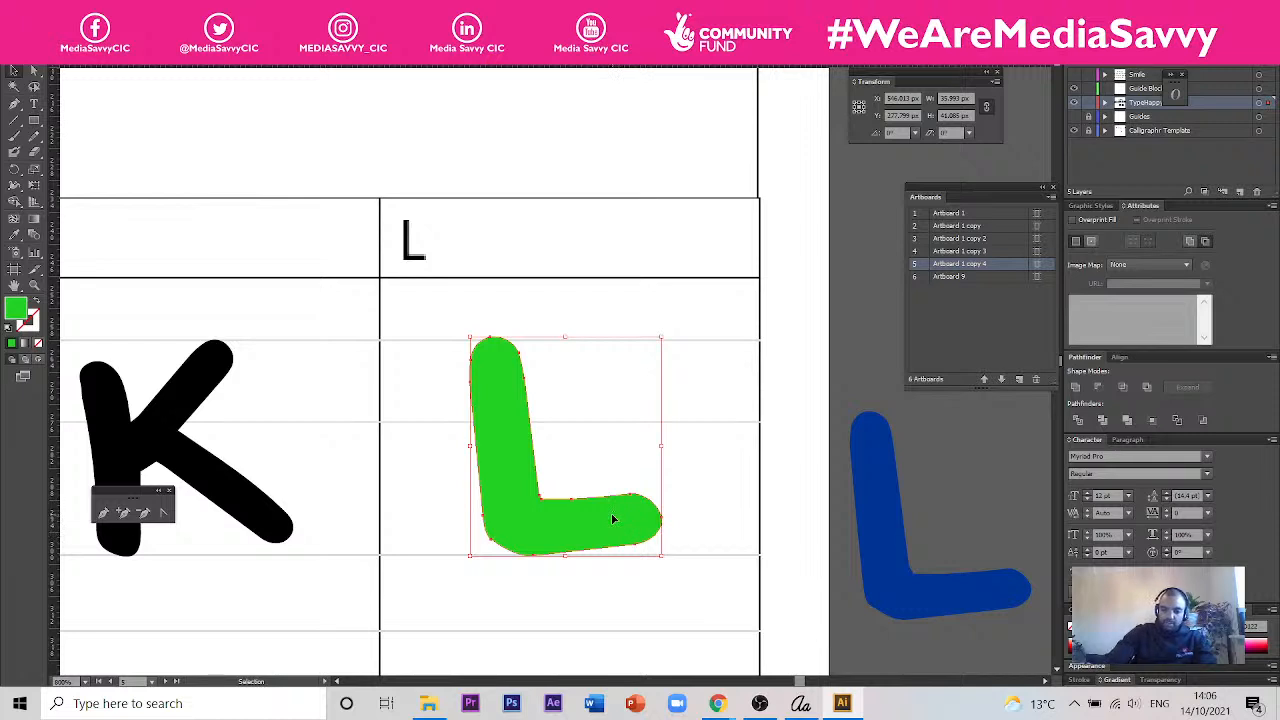
- Replace the green L with the blue L in its cell and give it the K's black colour
key(Delete)
drag(958, 606, 596, 543)
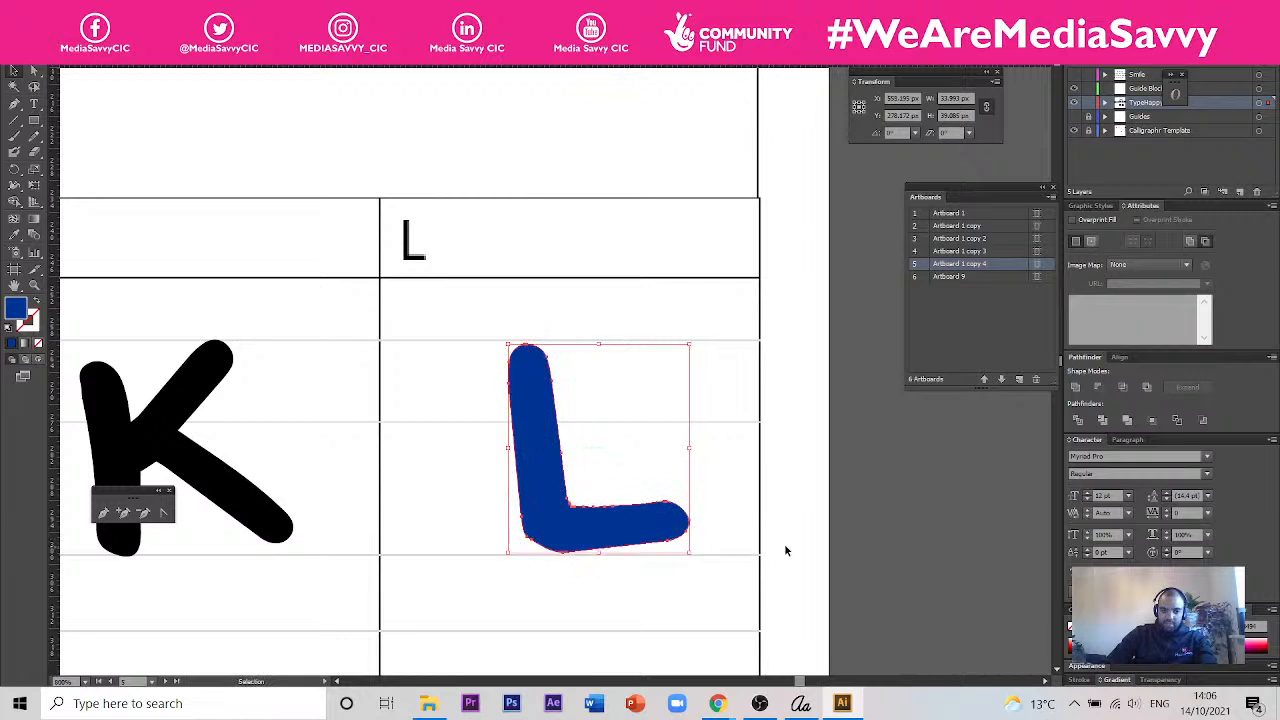
scroll(971, 545, down, 2)
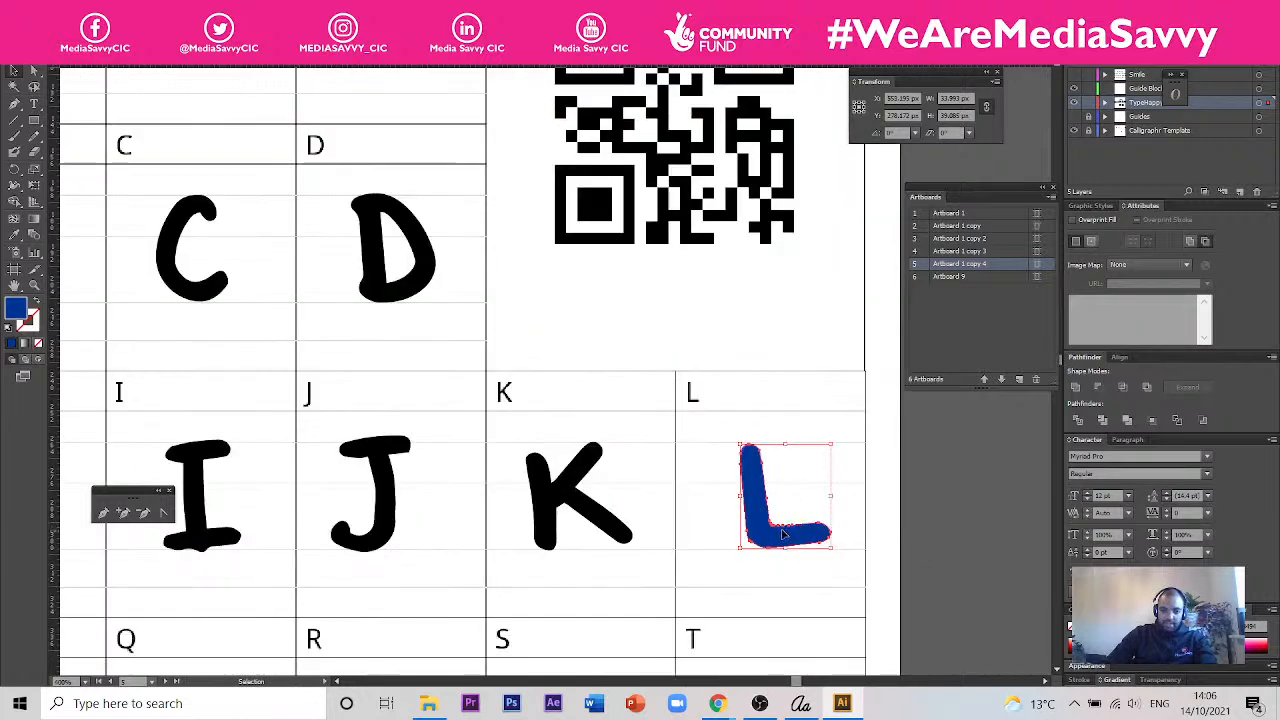
drag(782, 540, 776, 540)
click(14, 235)
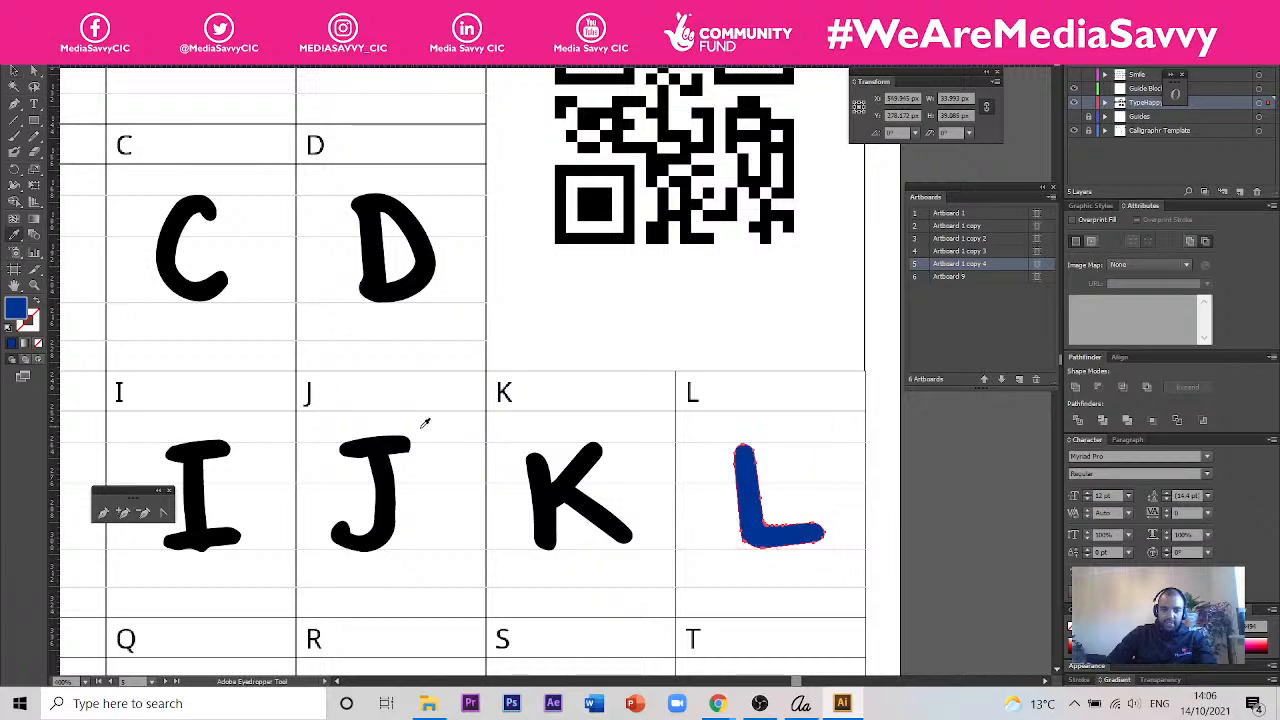
click(553, 478)
- Delete the green g and move the blue g to the middle of the g cell
scroll(553, 478, down, 3)
drag(728, 495, 742, 345)
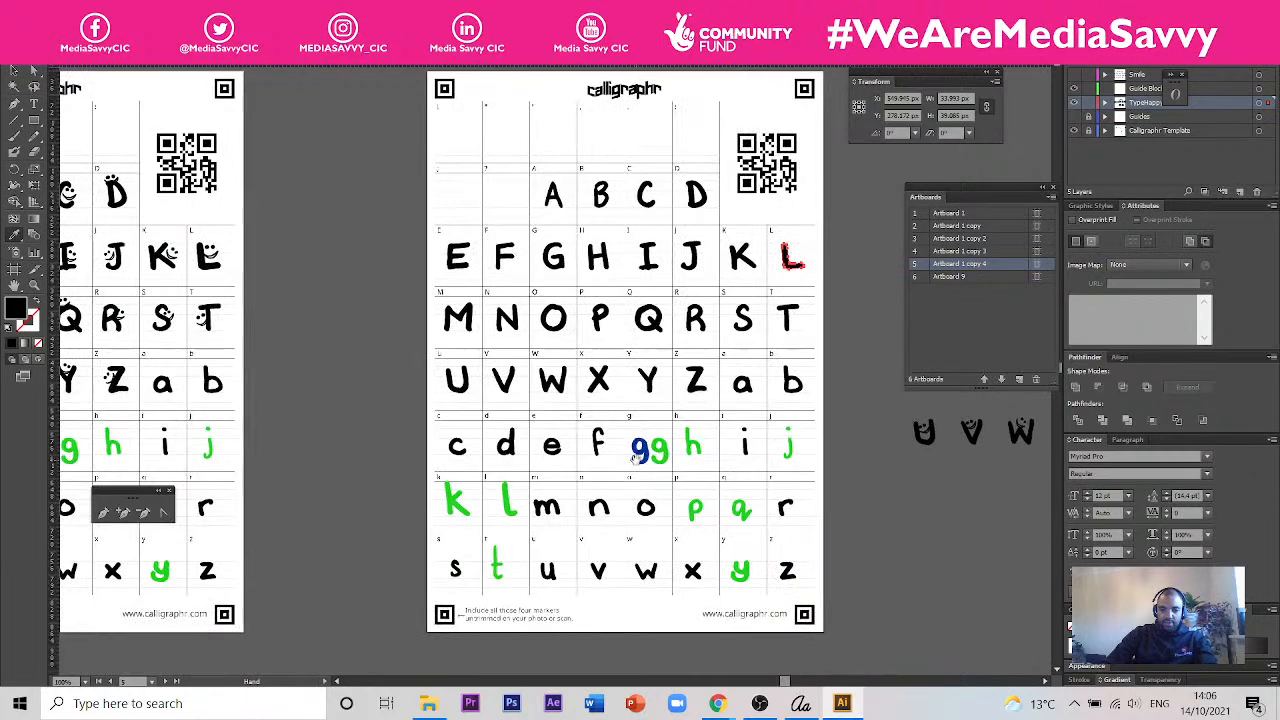
scroll(672, 472, up, 2)
scroll(672, 465, down, 1)
scroll(672, 462, up, 3)
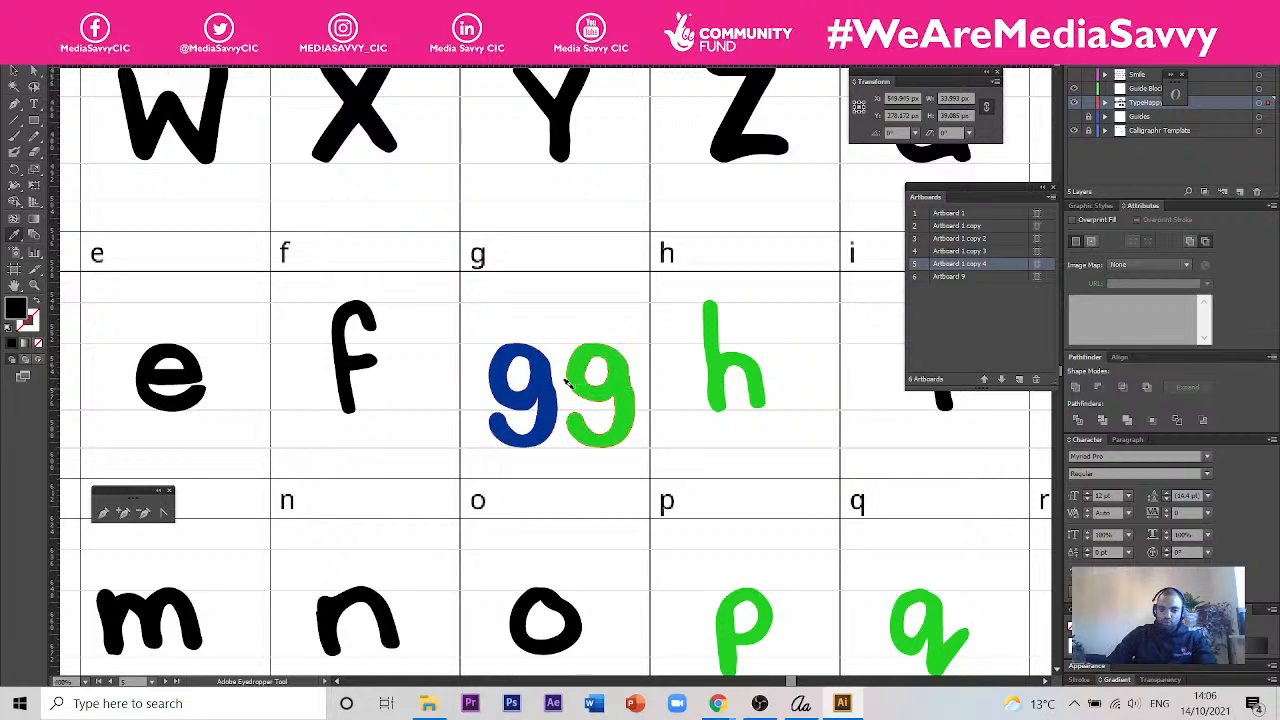
scroll(566, 382, up, 2)
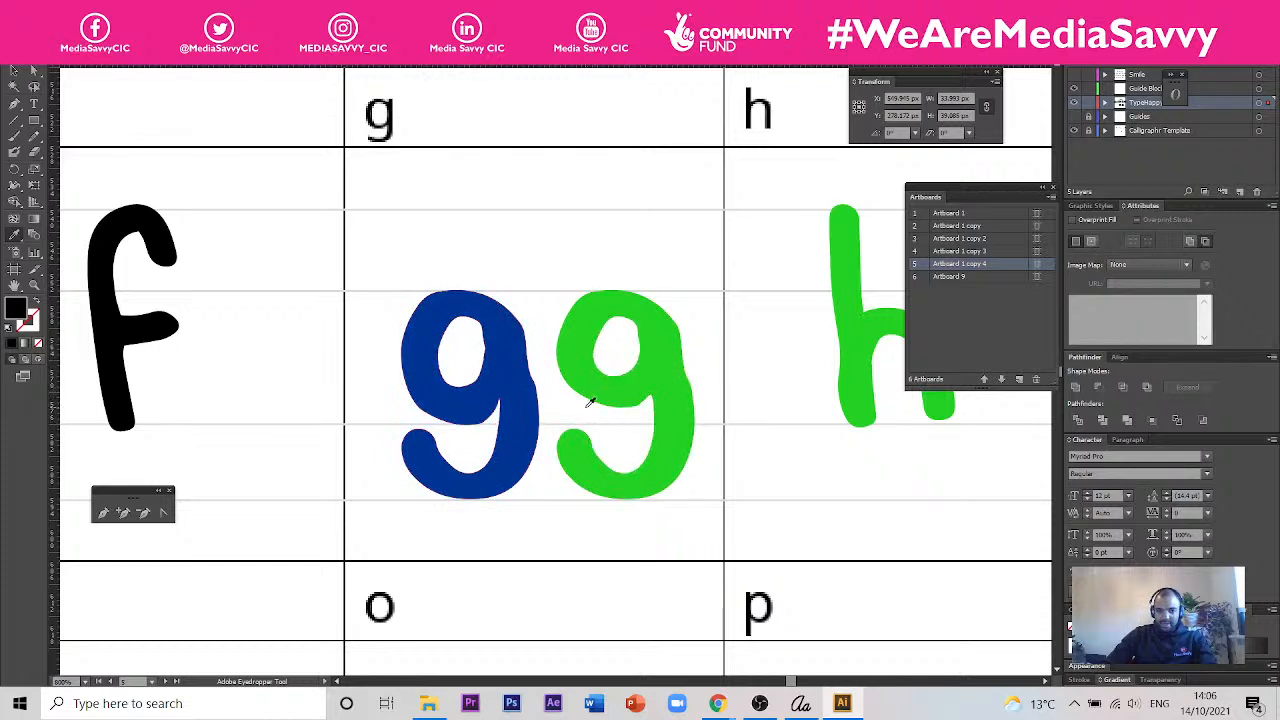
click(16, 72)
click(629, 391)
scroll(664, 410, up, 2)
key(Delete)
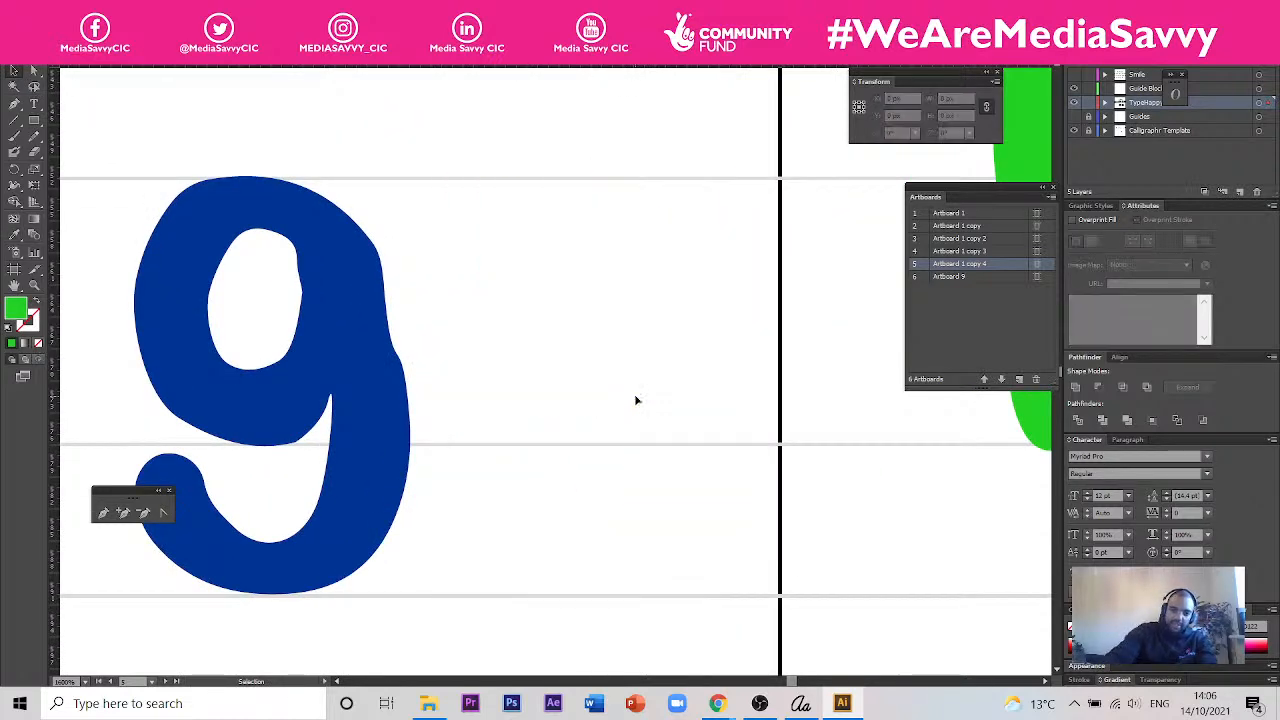
drag(394, 428, 525, 450)
- Select the anchor points of the green h's arch and raise the arch so it meets the stem at the x-height guide line
scroll(525, 450, down, 2)
scroll(689, 446, right, 3)
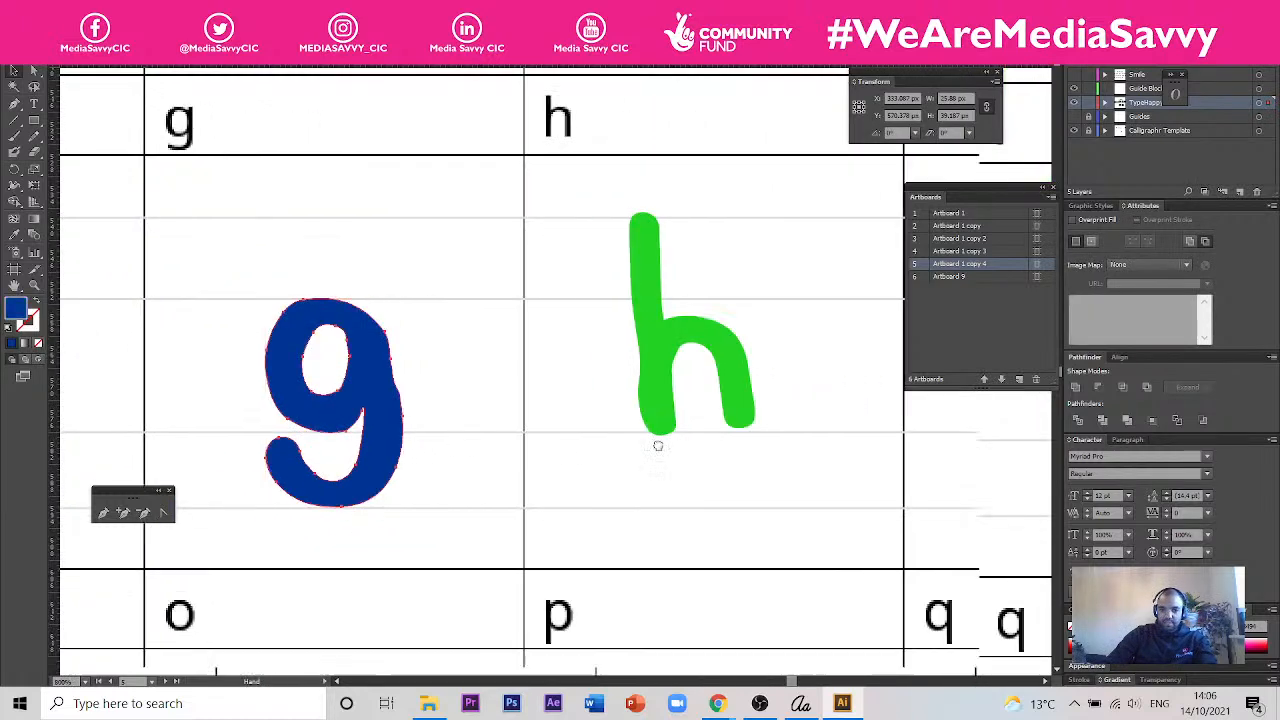
scroll(698, 367, up, 2)
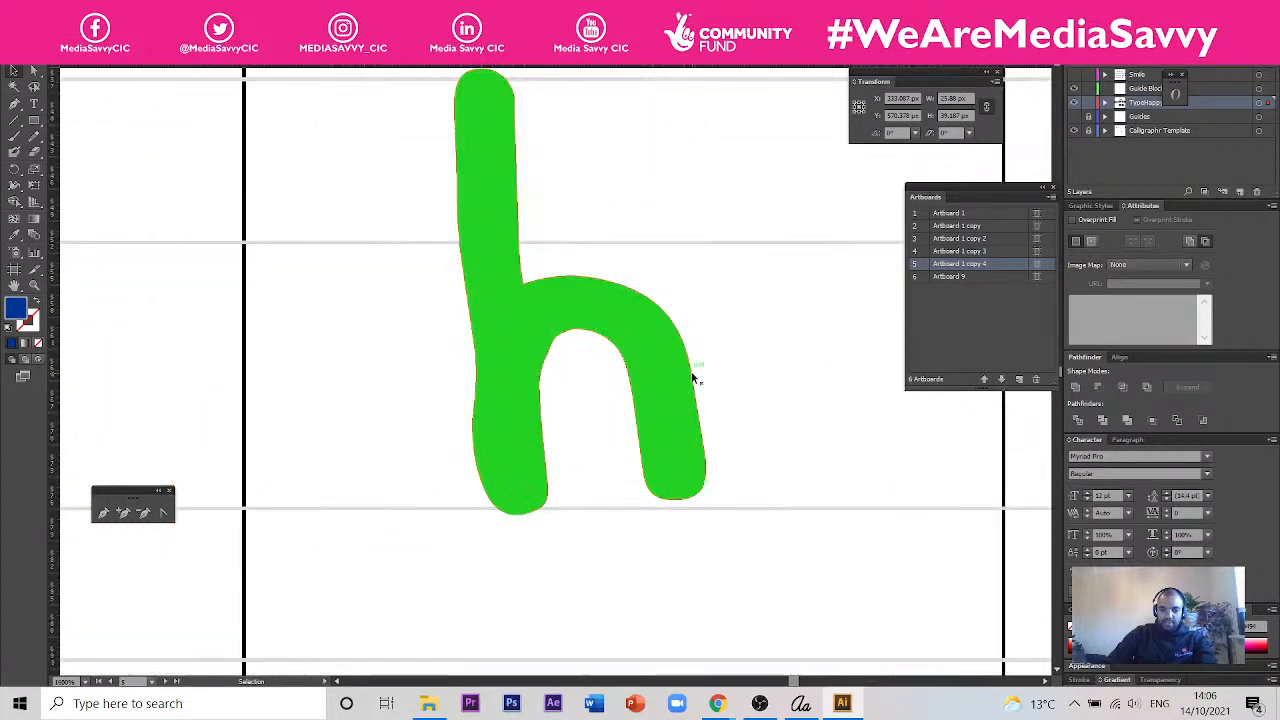
click(34, 71)
drag(635, 259, 524, 297)
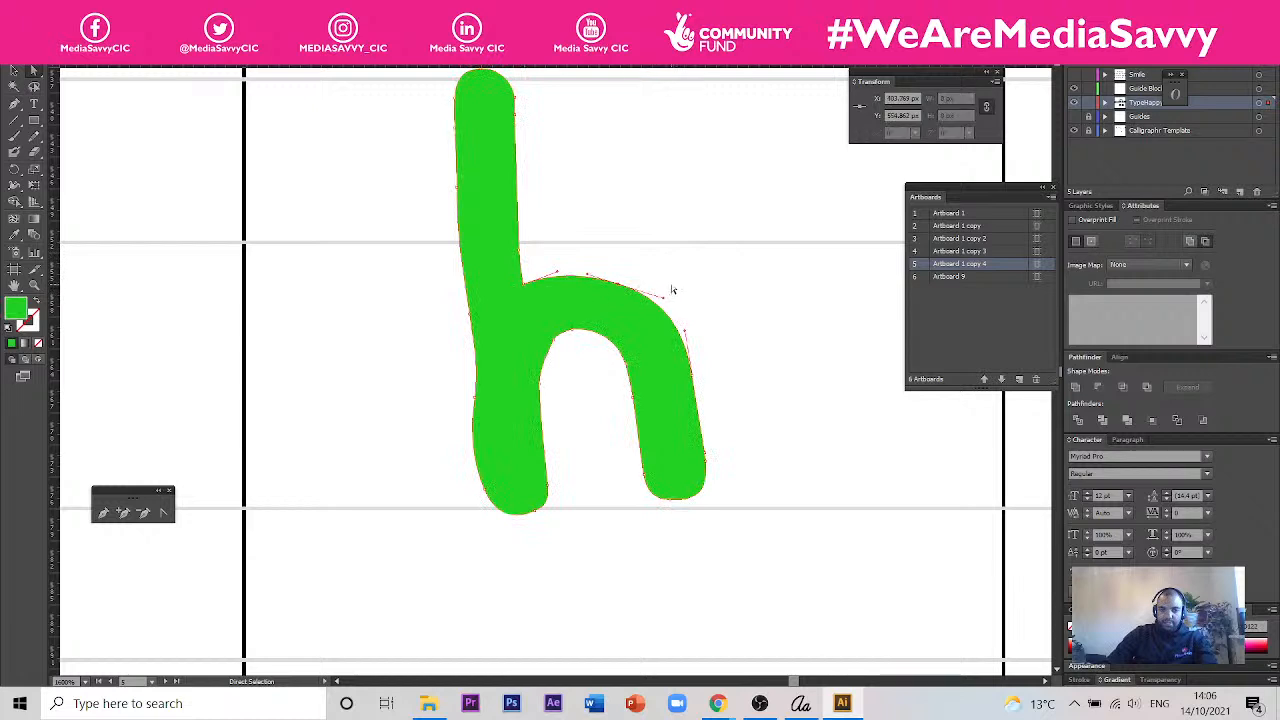
click(563, 343)
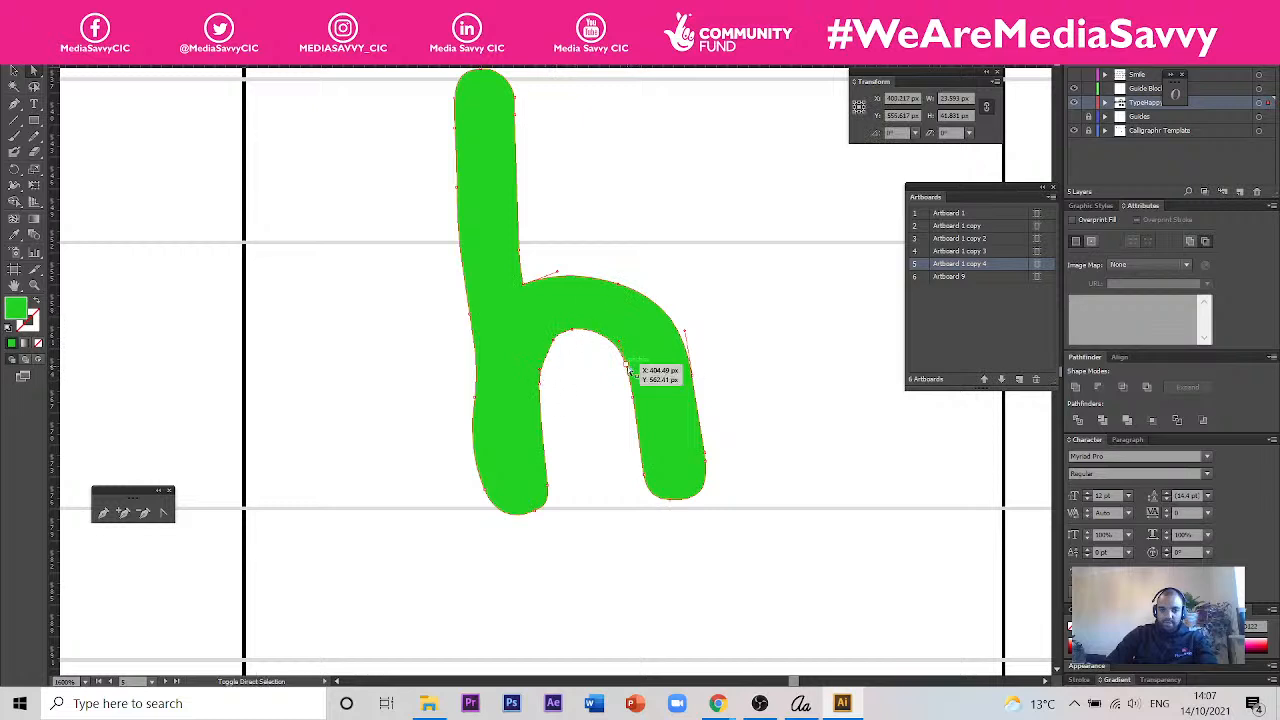
click(530, 273)
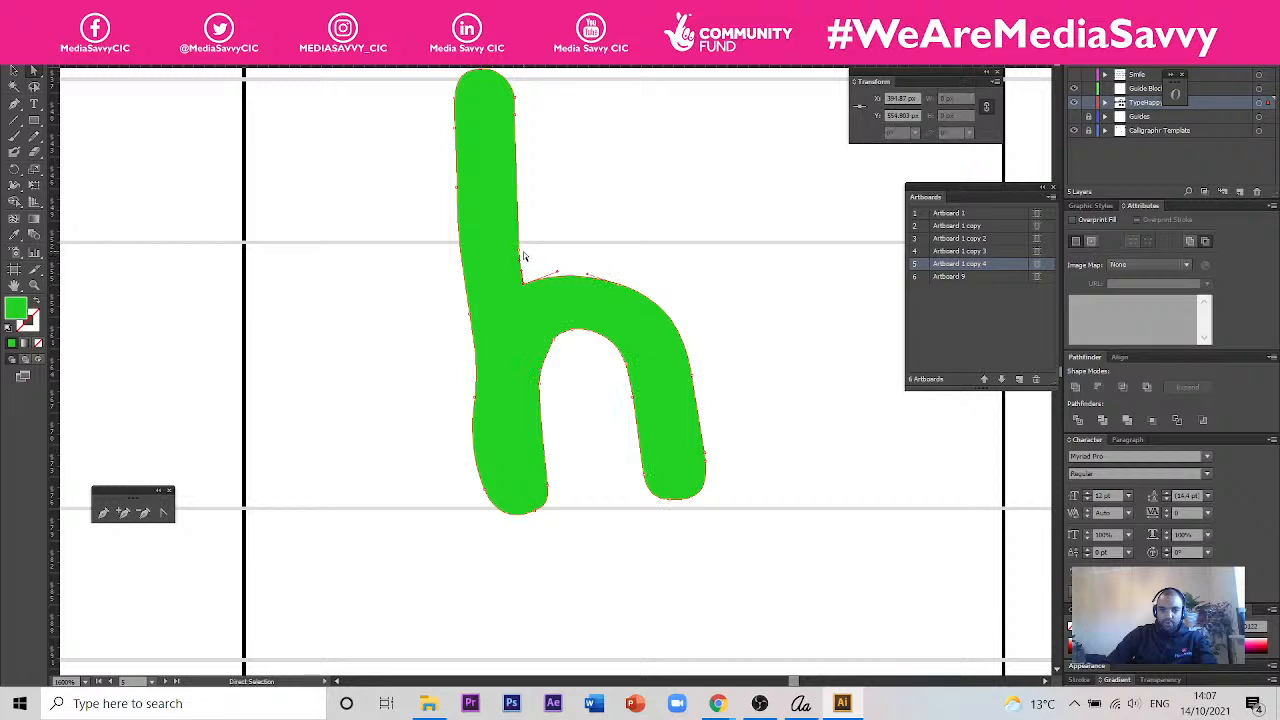
drag(750, 246, 500, 288)
drag(598, 370, 548, 326)
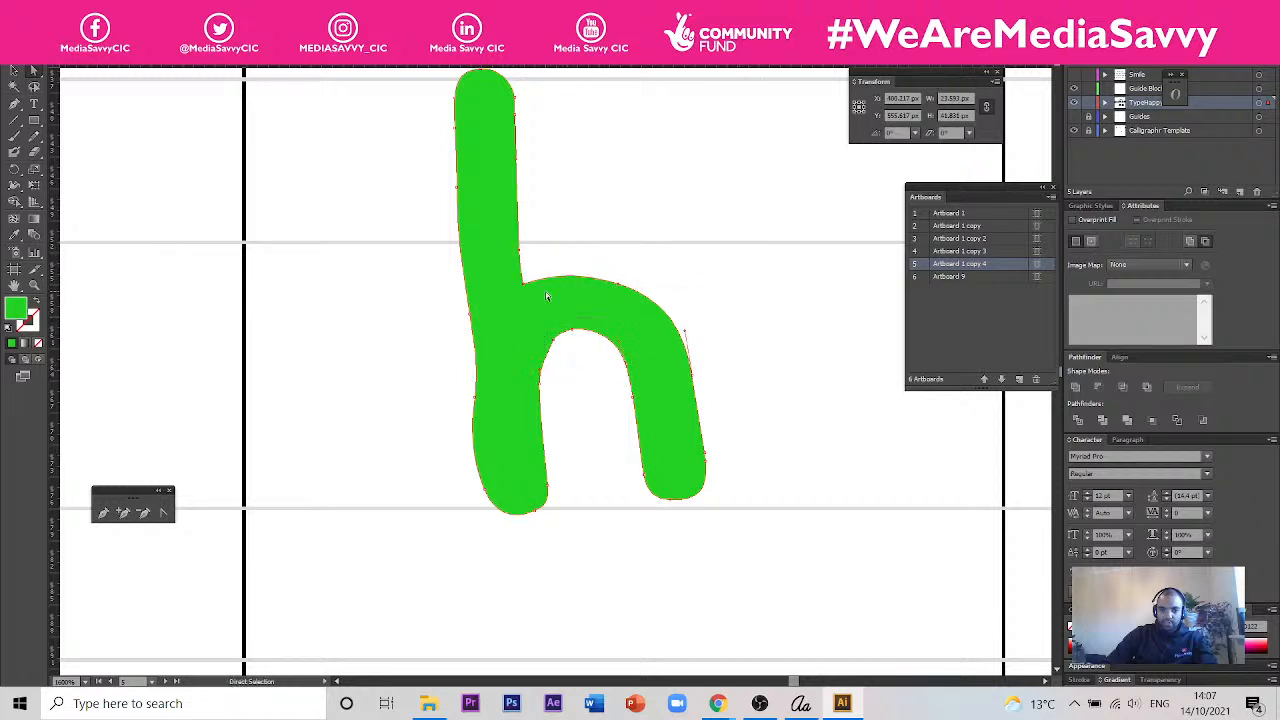
scroll(550, 264, up, 2)
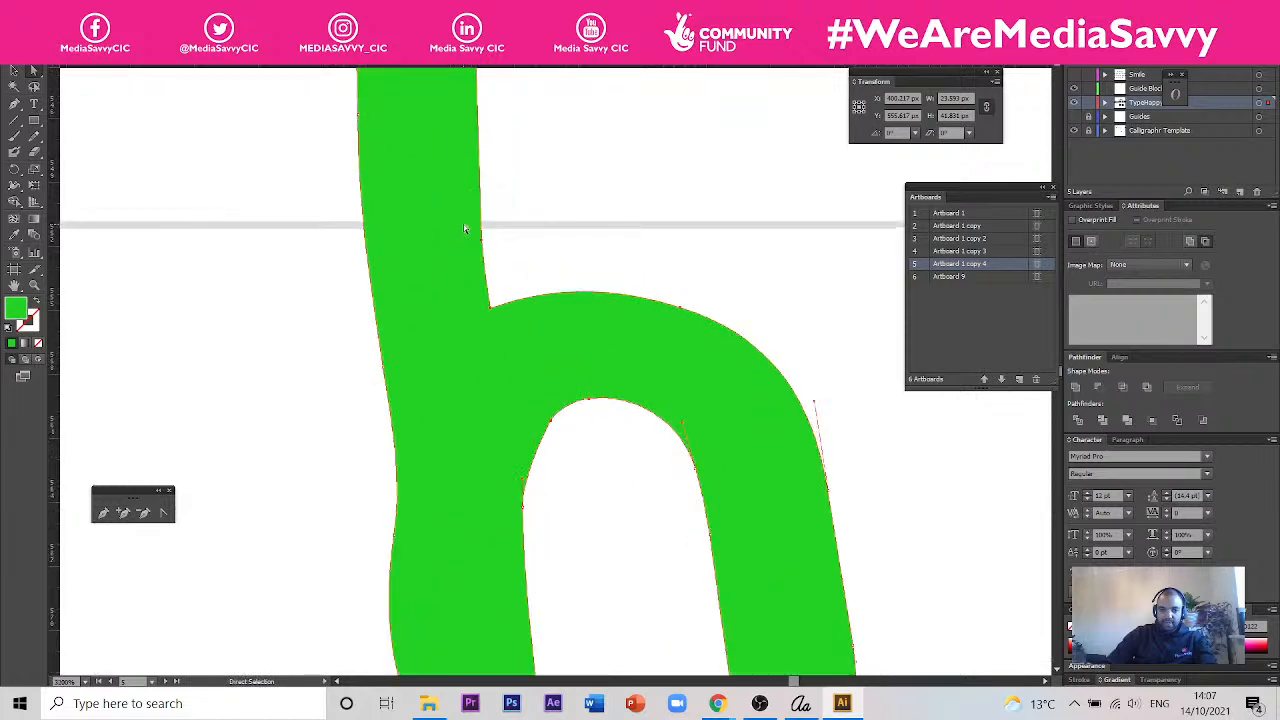
drag(500, 316, 490, 234)
- Fine-tune the anchor point at the upper left of the h's inner arch
scroll(490, 234, down, 2)
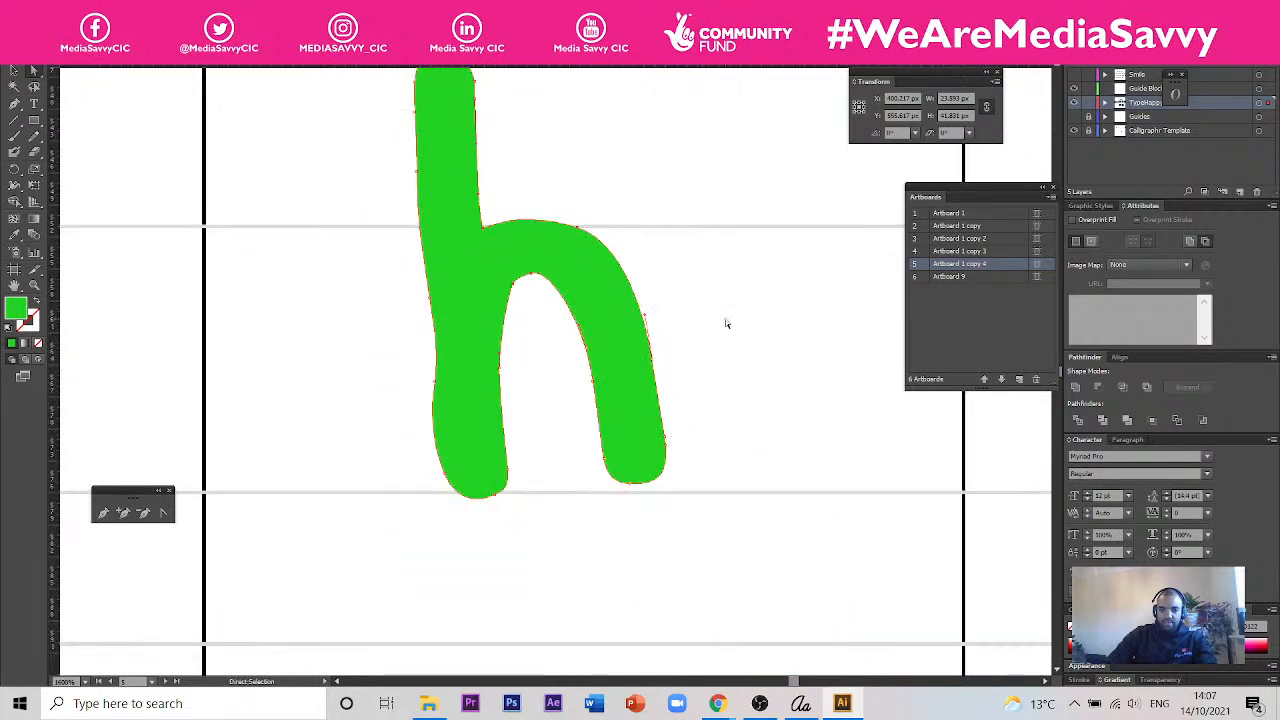
click(543, 303)
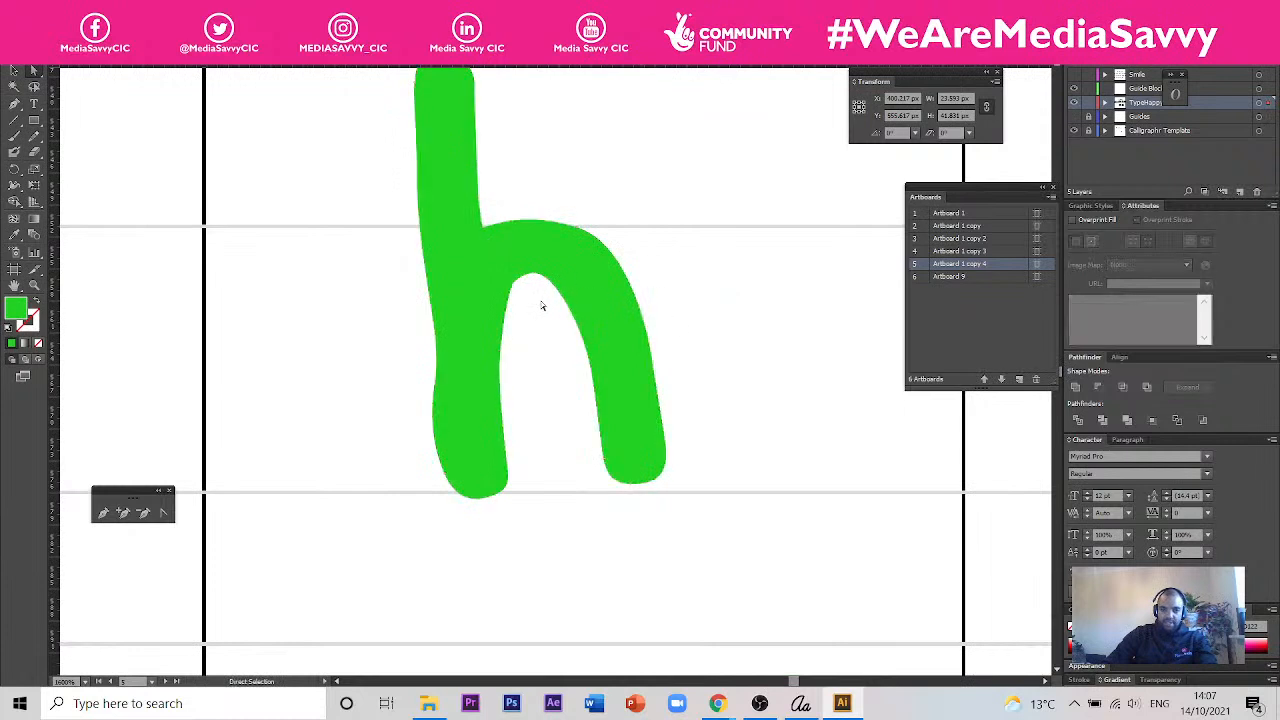
scroll(540, 294, up, 1)
scroll(540, 294, up, 1)
drag(549, 308, 522, 270)
scroll(557, 354, down, 1)
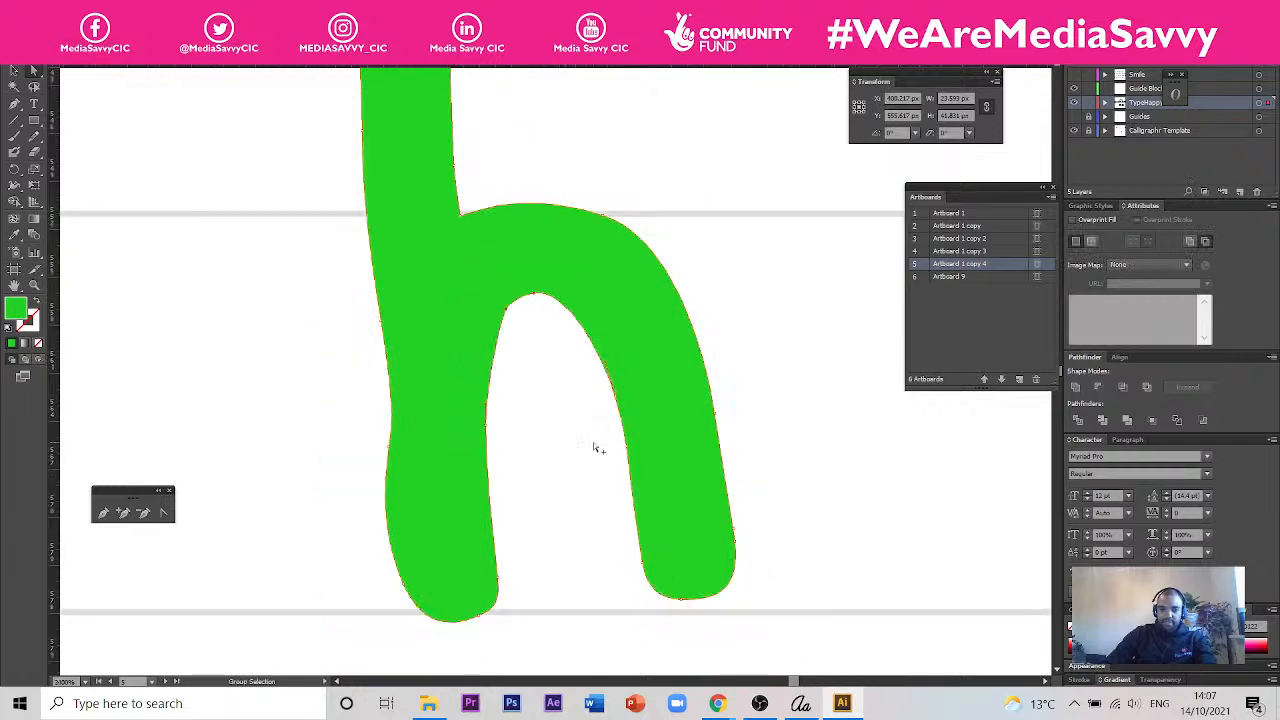
scroll(594, 442, down, 1)
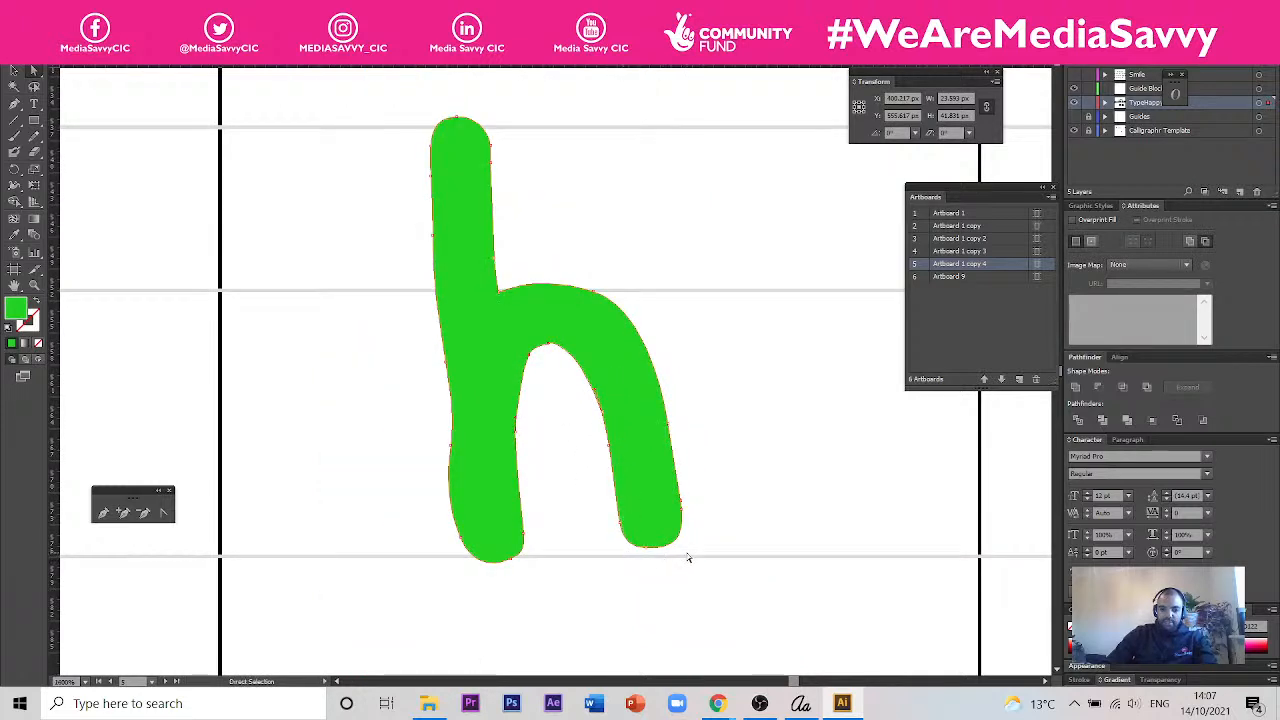
scroll(716, 507, down, 2)
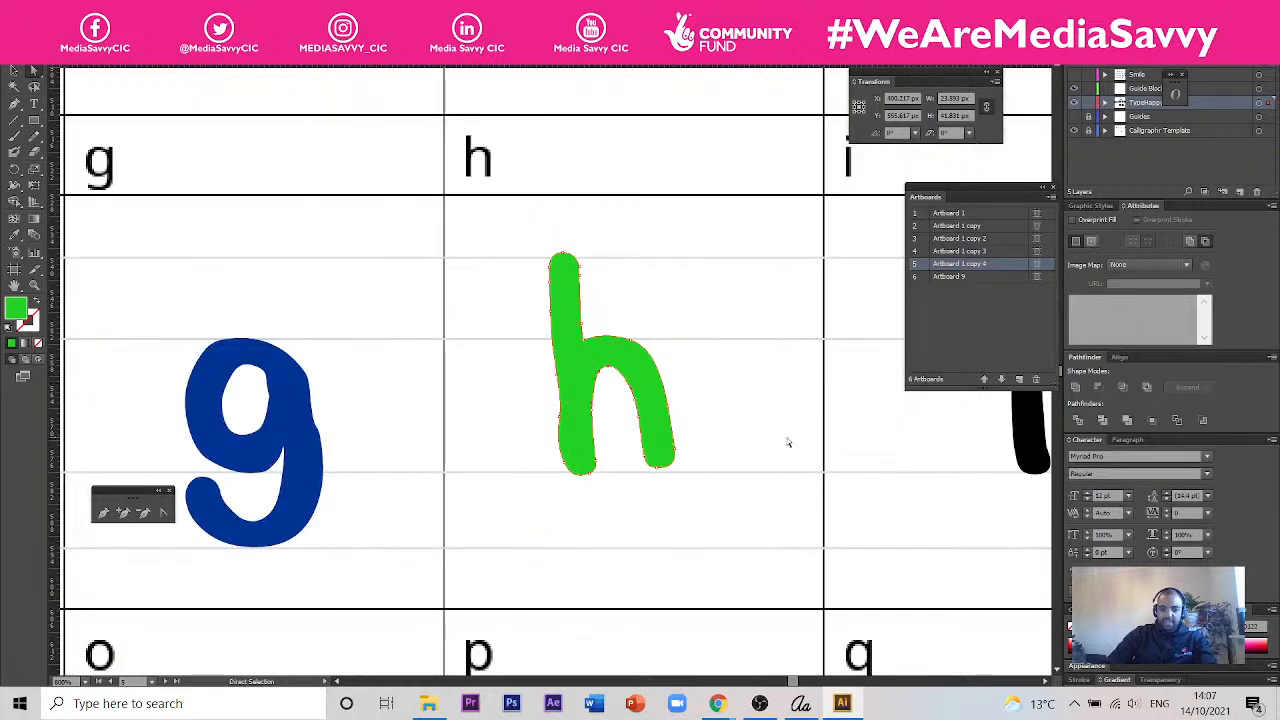
- Recolour the green h black by sampling the fill of the neighbouring i
drag(769, 397, 543, 382)
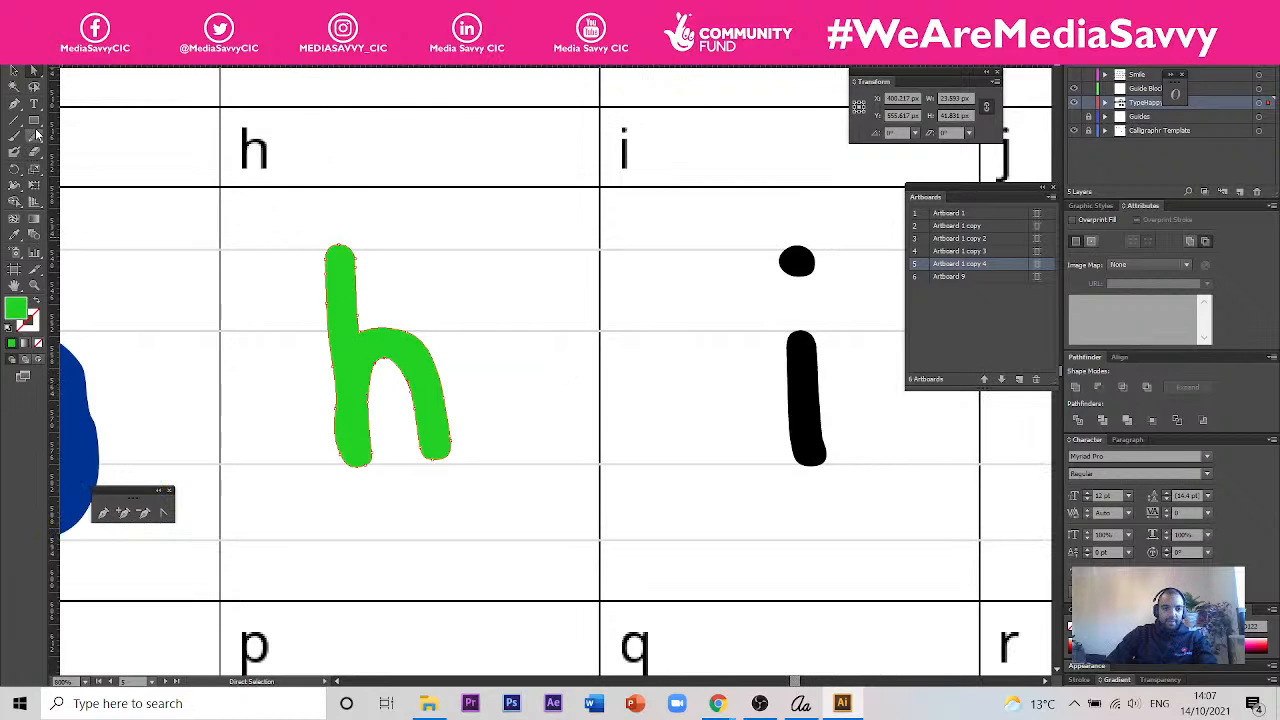
click(14, 236)
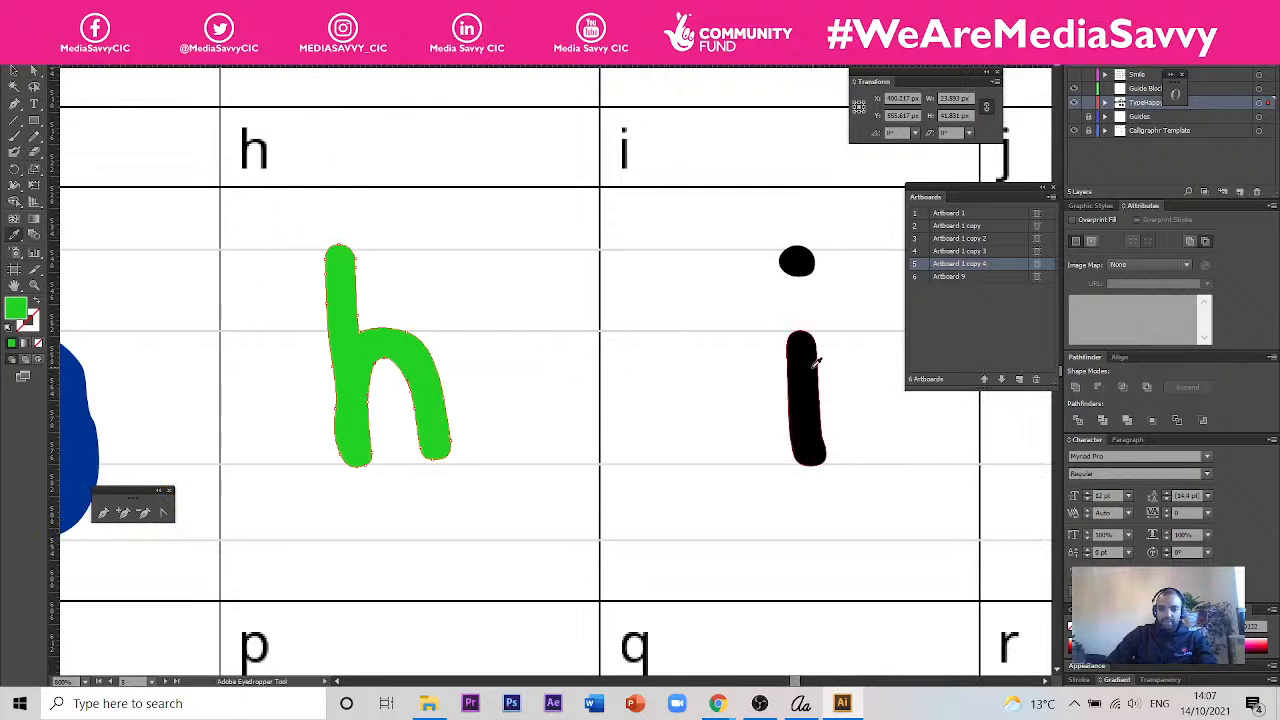
click(812, 366)
click(15, 70)
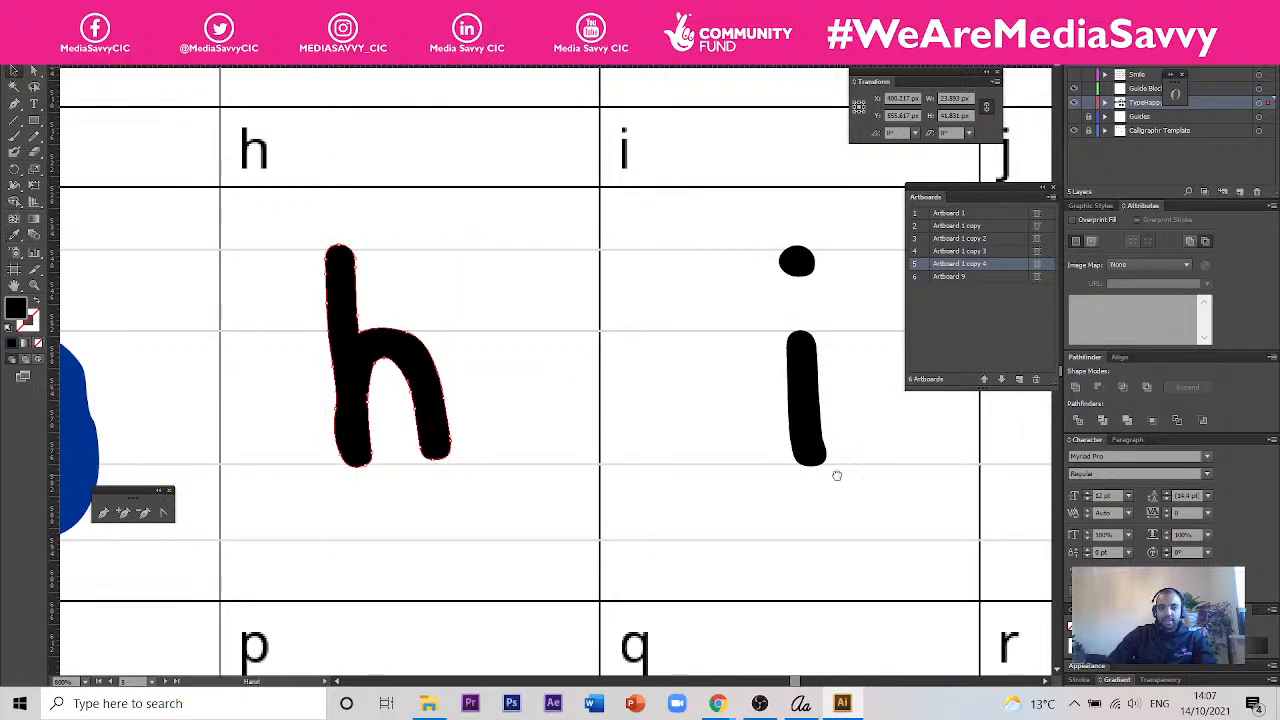
- Select the i with its dot and offset its path by 0.3 px with mitre joins, previewing the result
drag(837, 474, 509, 394)
drag(717, 377, 828, 426)
scroll(768, 418, down, 1)
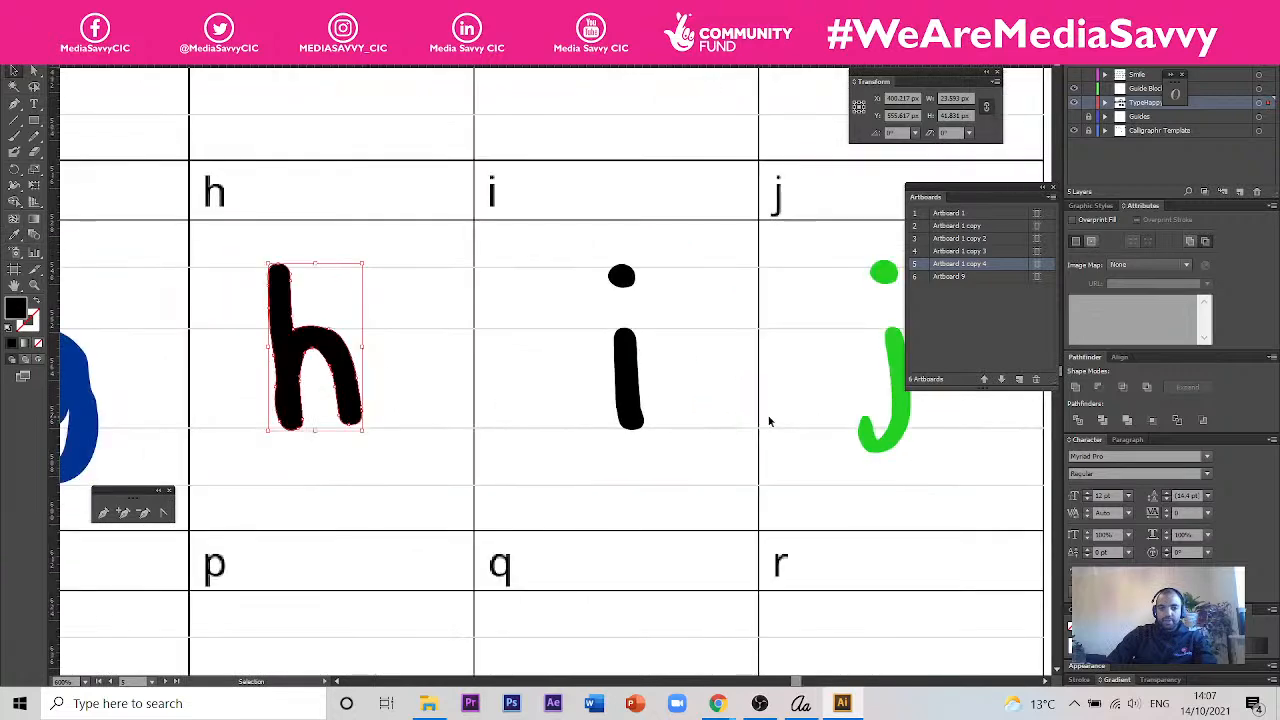
scroll(421, 323, down, 1)
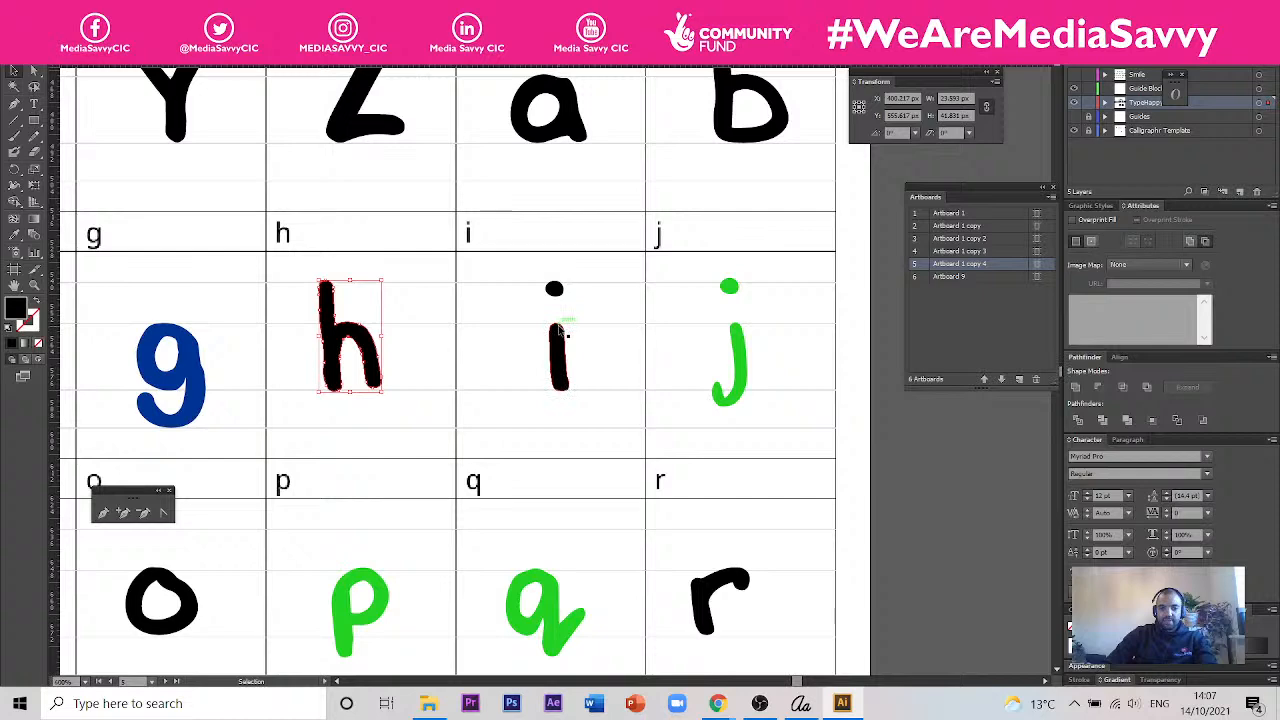
scroll(583, 326, up, 1)
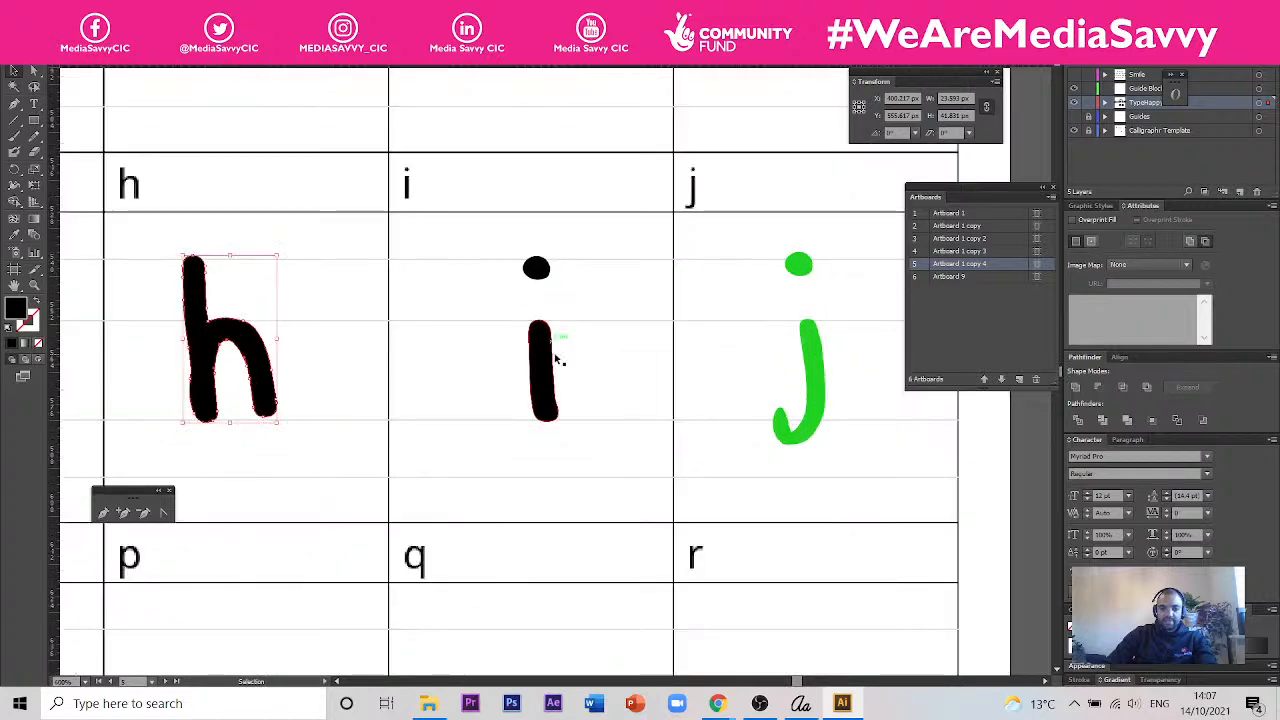
drag(545, 297, 500, 249)
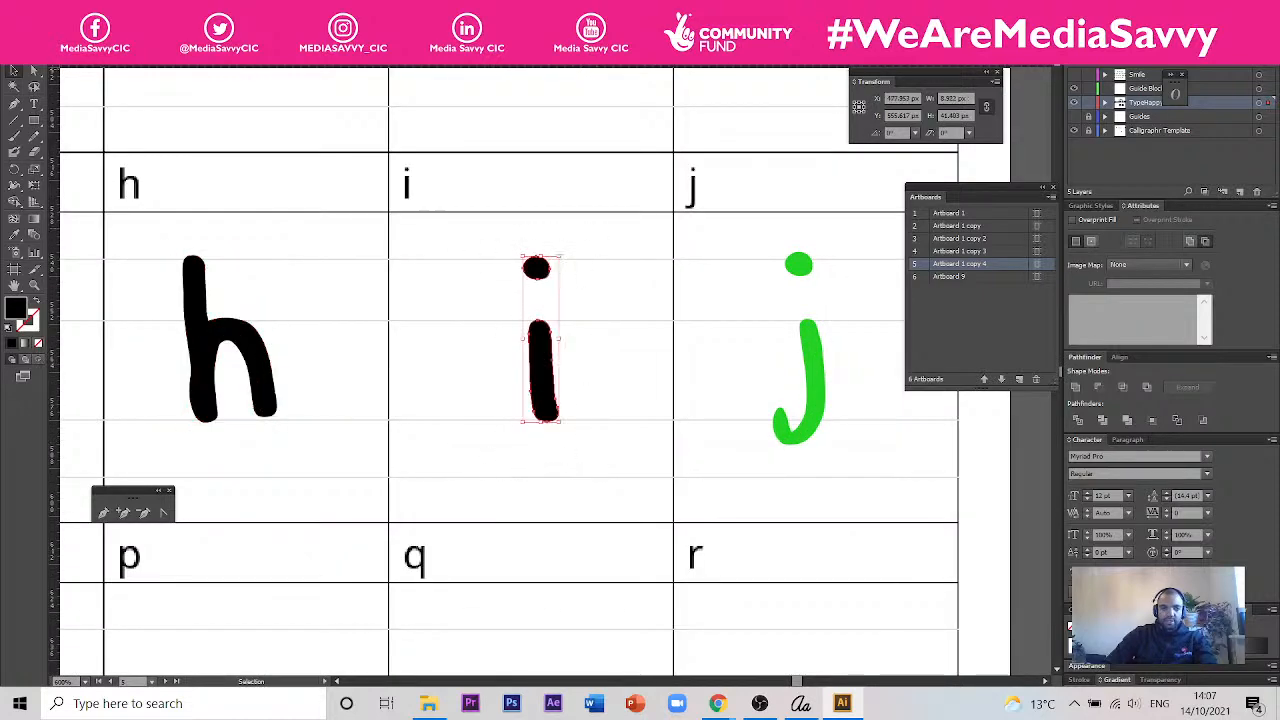
click(92, 11)
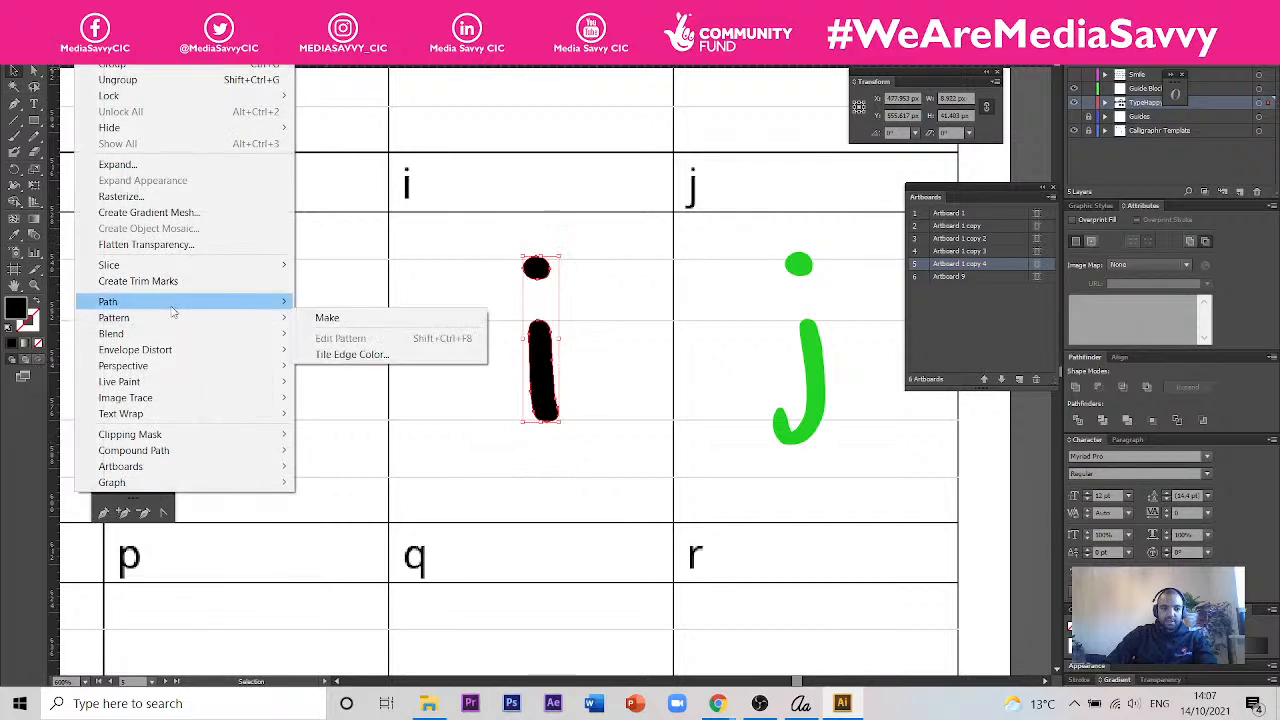
mouse_move(172, 304)
click(340, 354)
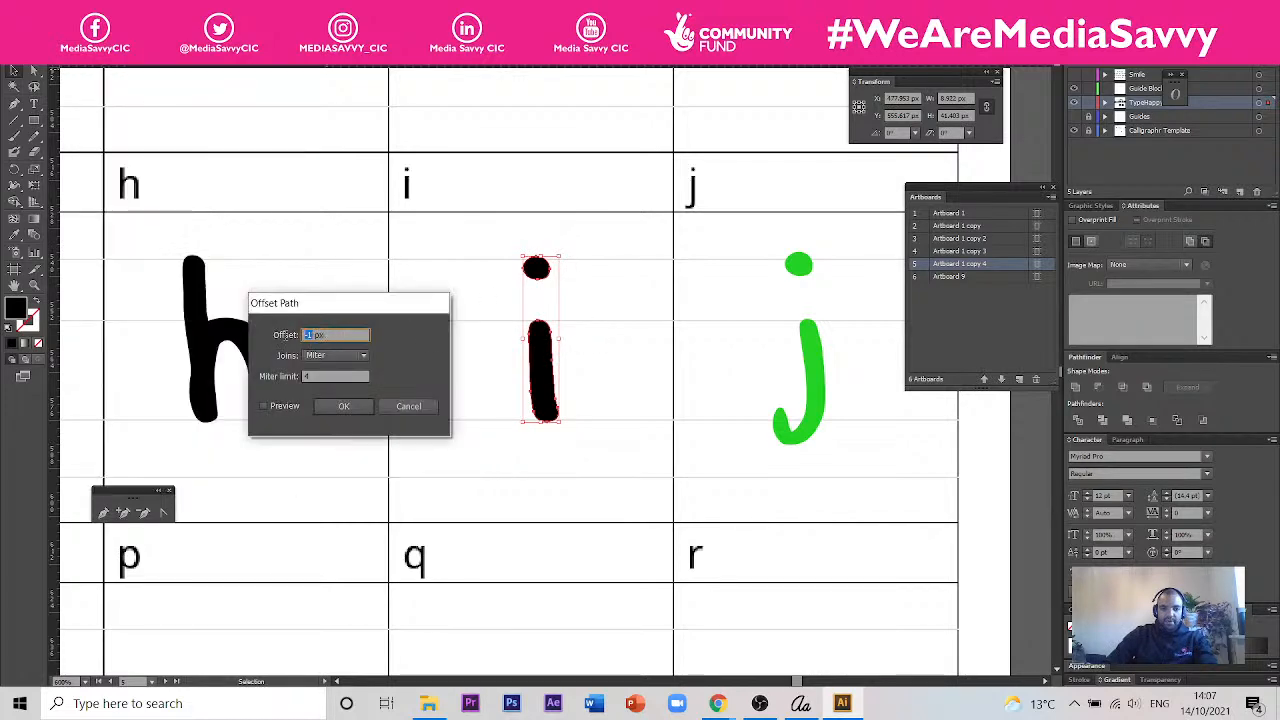
text(0.5)
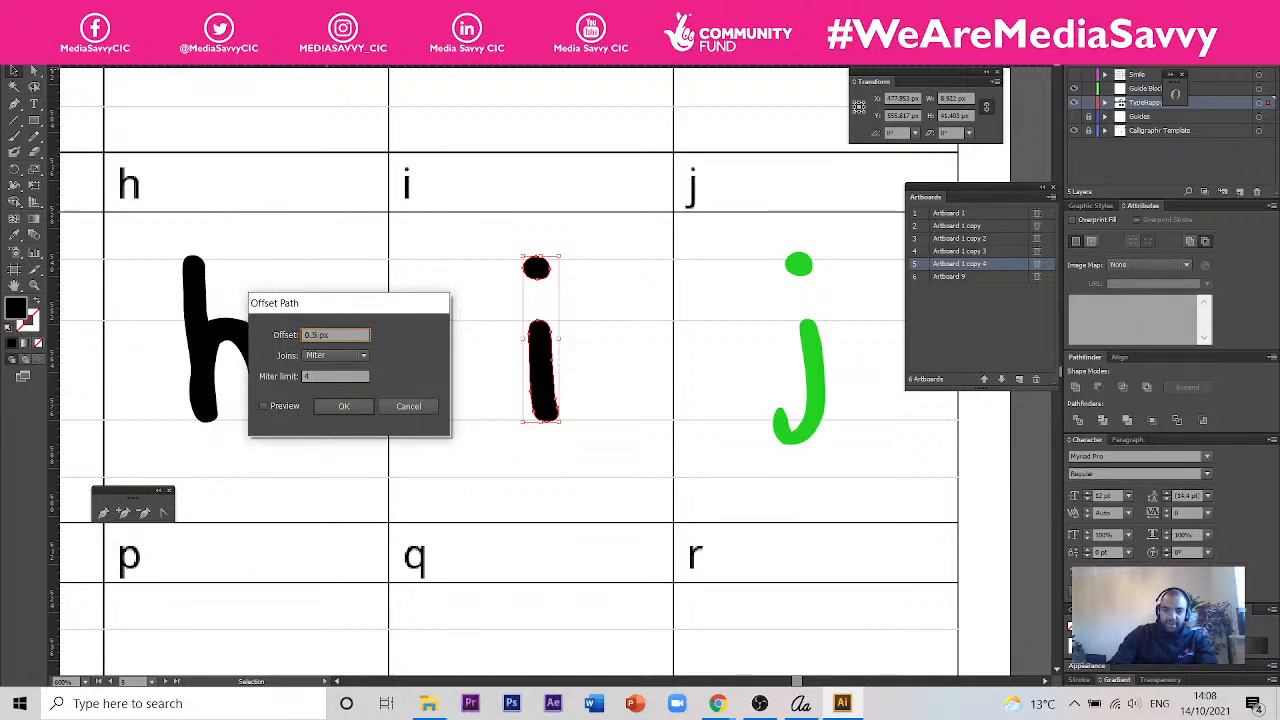
click(286, 409)
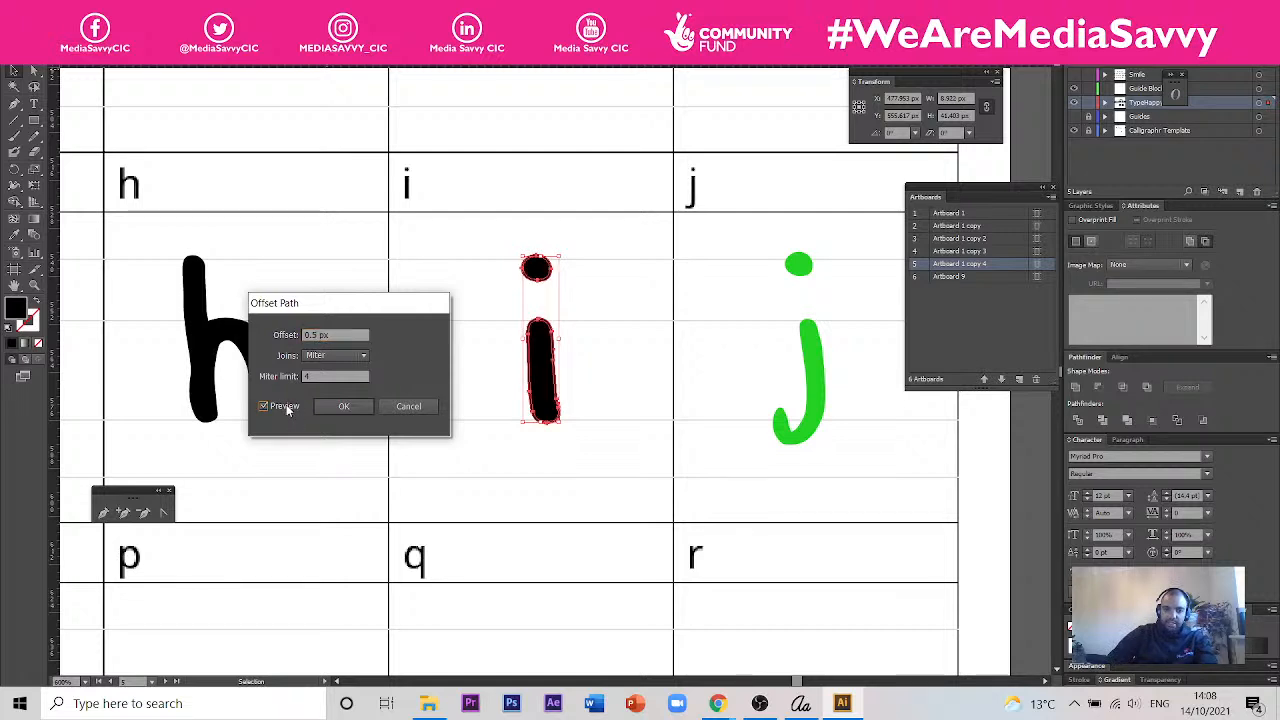
click(313, 334)
text(3)
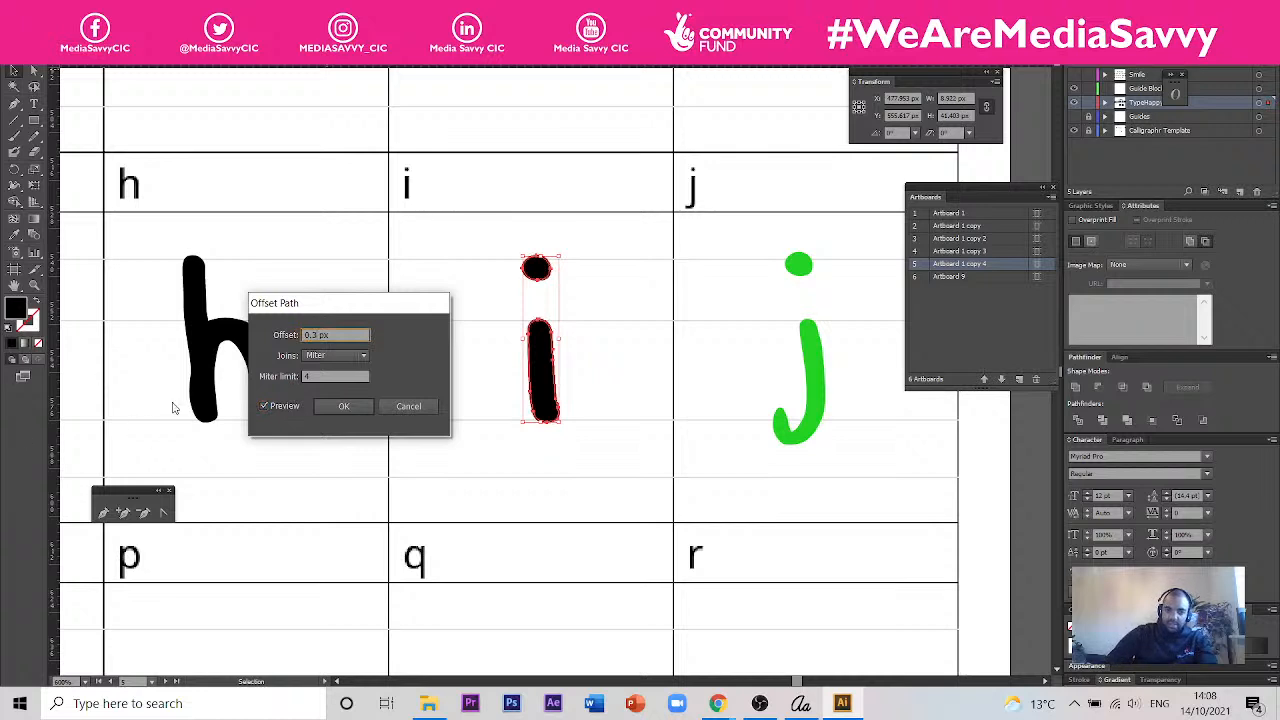
key(Tab)
click(343, 405)
- Try to delete the redundant i shape and undo the deletion
key(a)
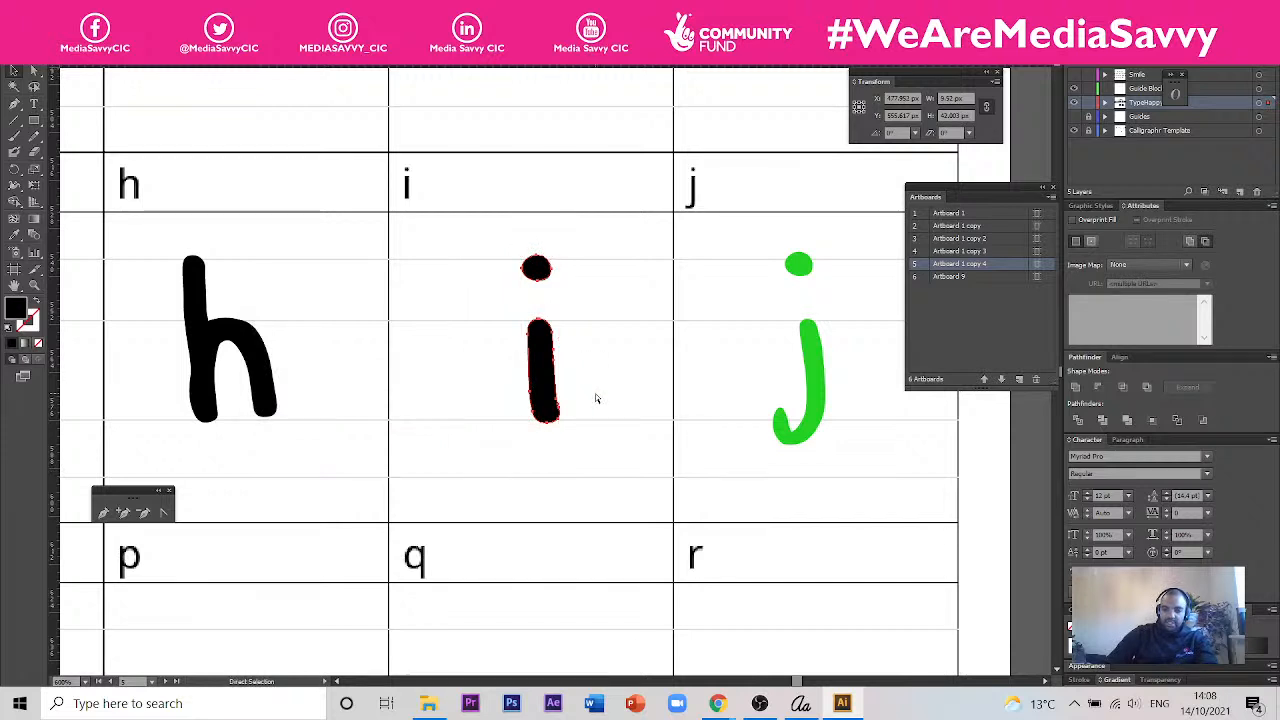
click(595, 398)
key(v)
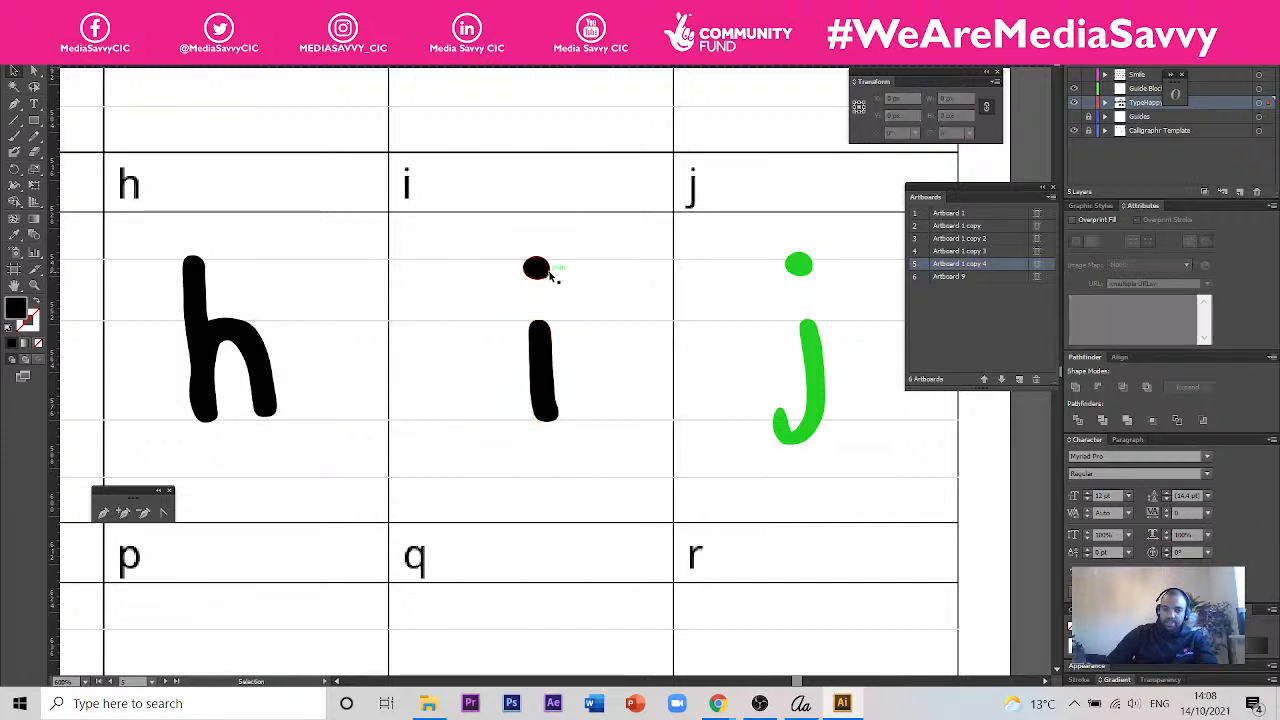
click(542, 270)
key(Delete)
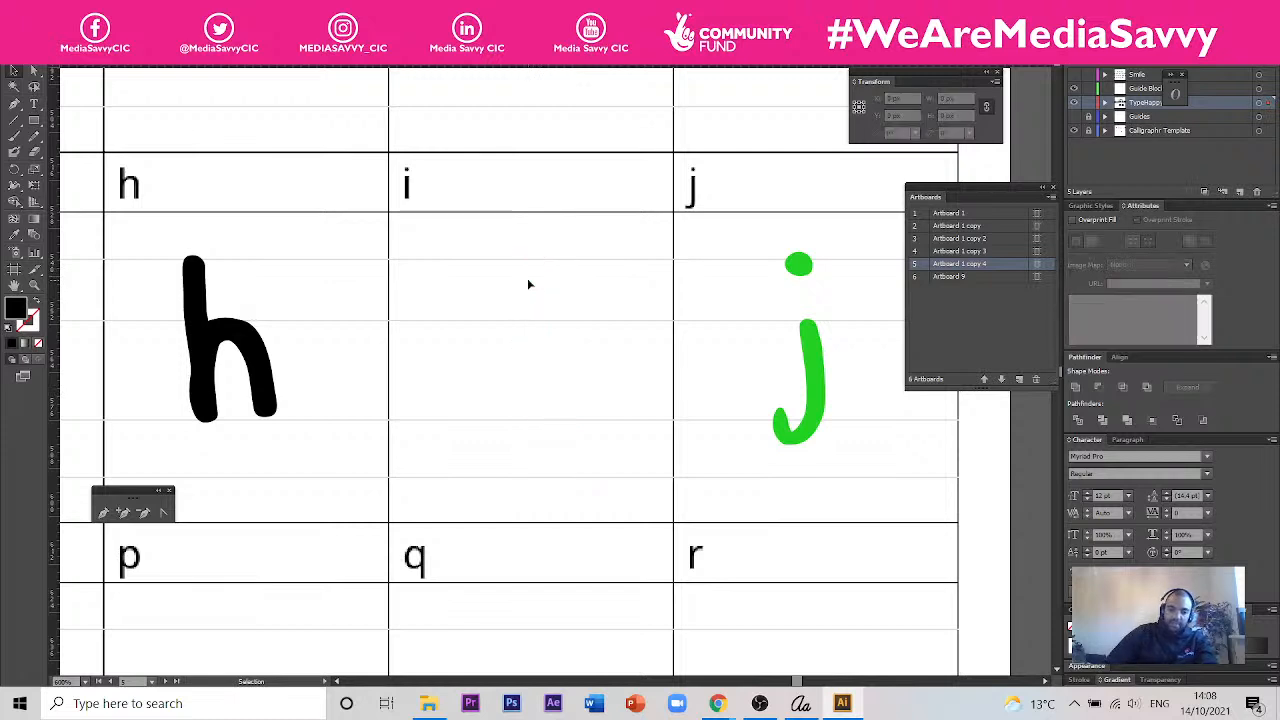
key(ctrl+z)
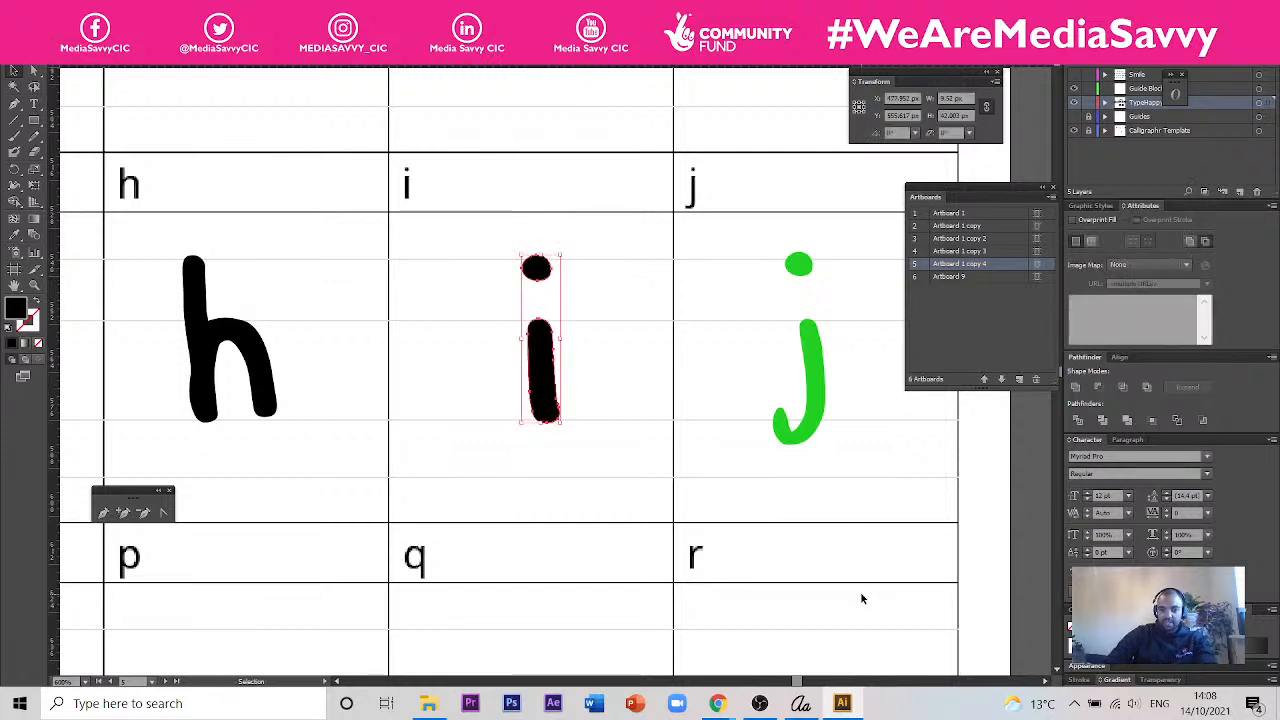
- Select the green j with its dot and offset its path by 0.3 px
drag(884, 445, 737, 443)
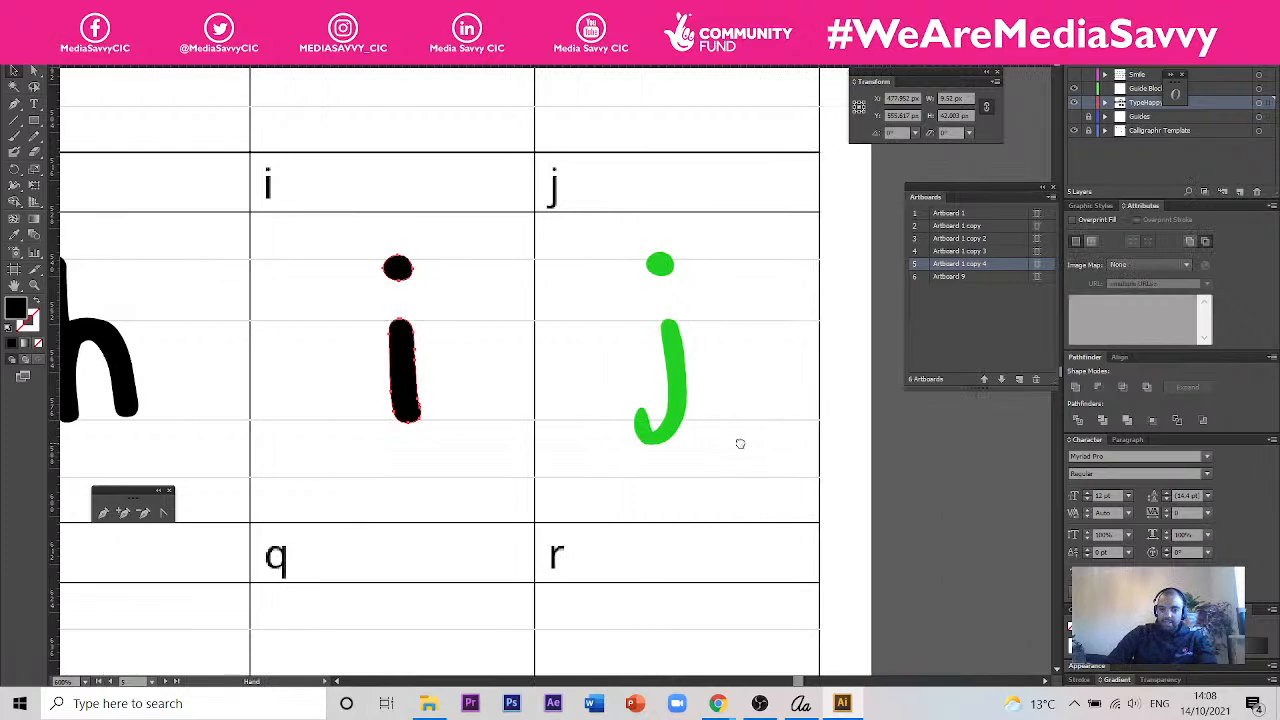
click(682, 352)
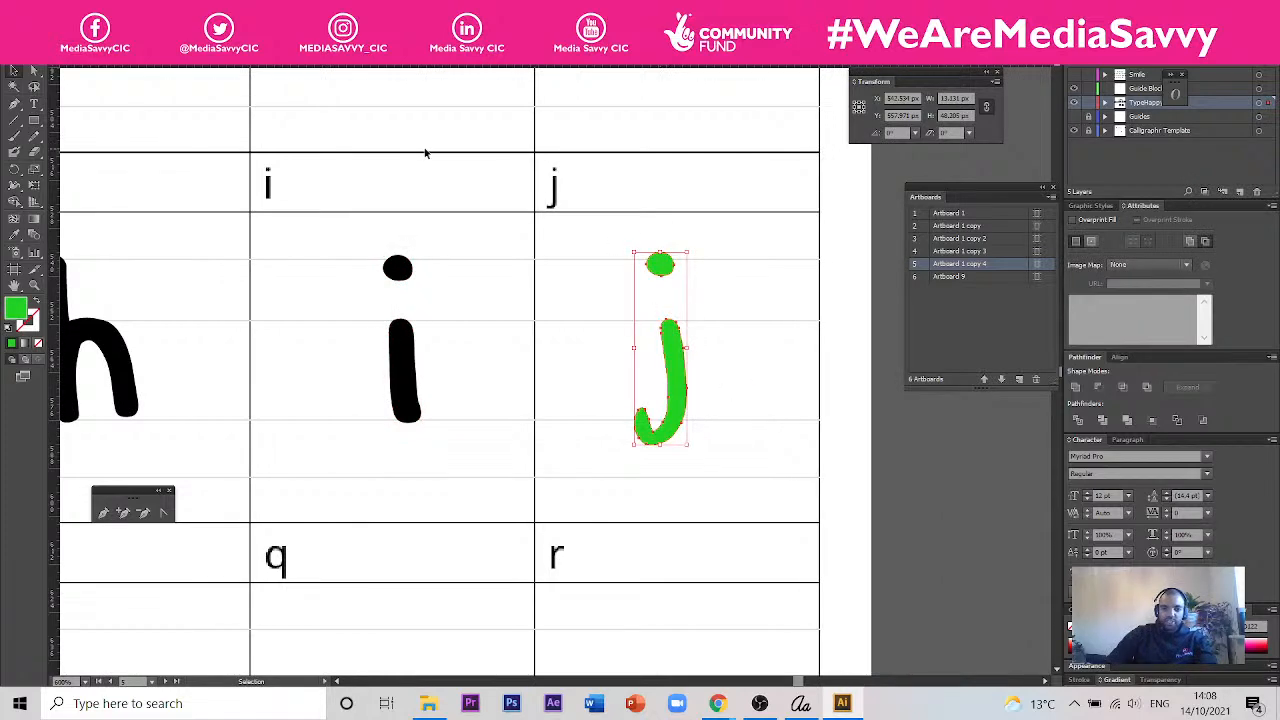
click(119, 9)
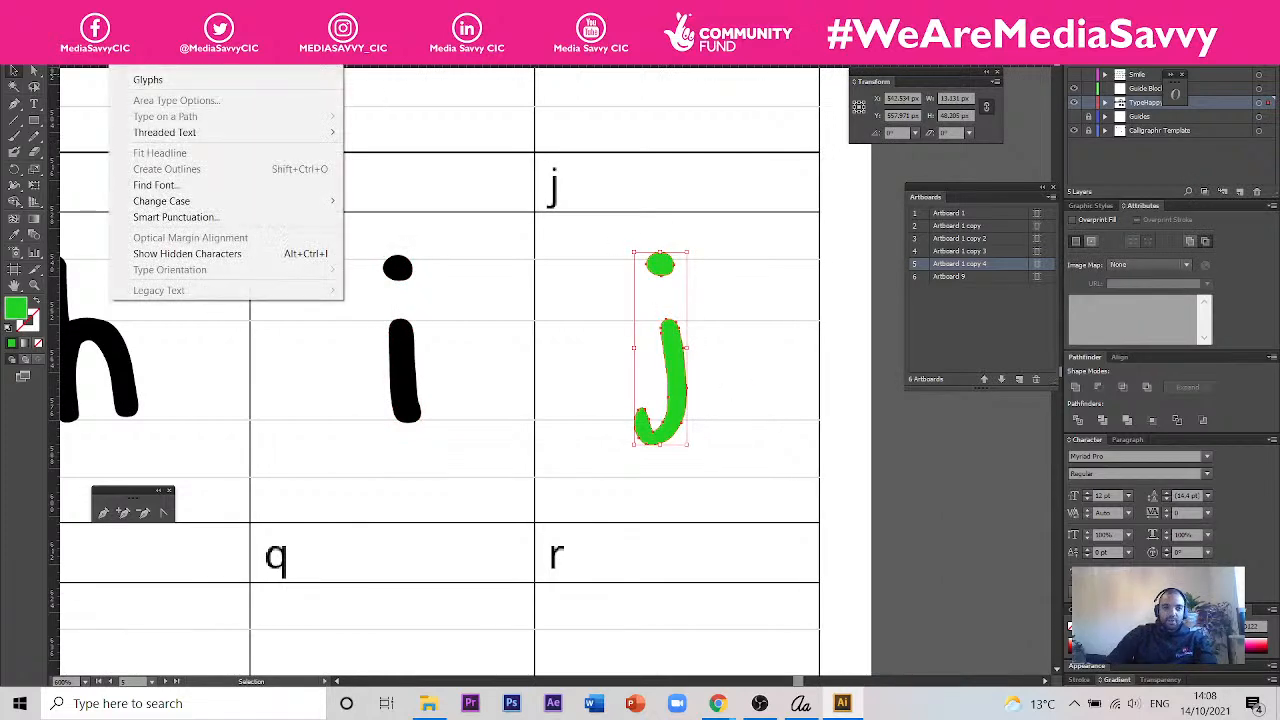
mouse_move(90, 9)
mouse_move(213, 309)
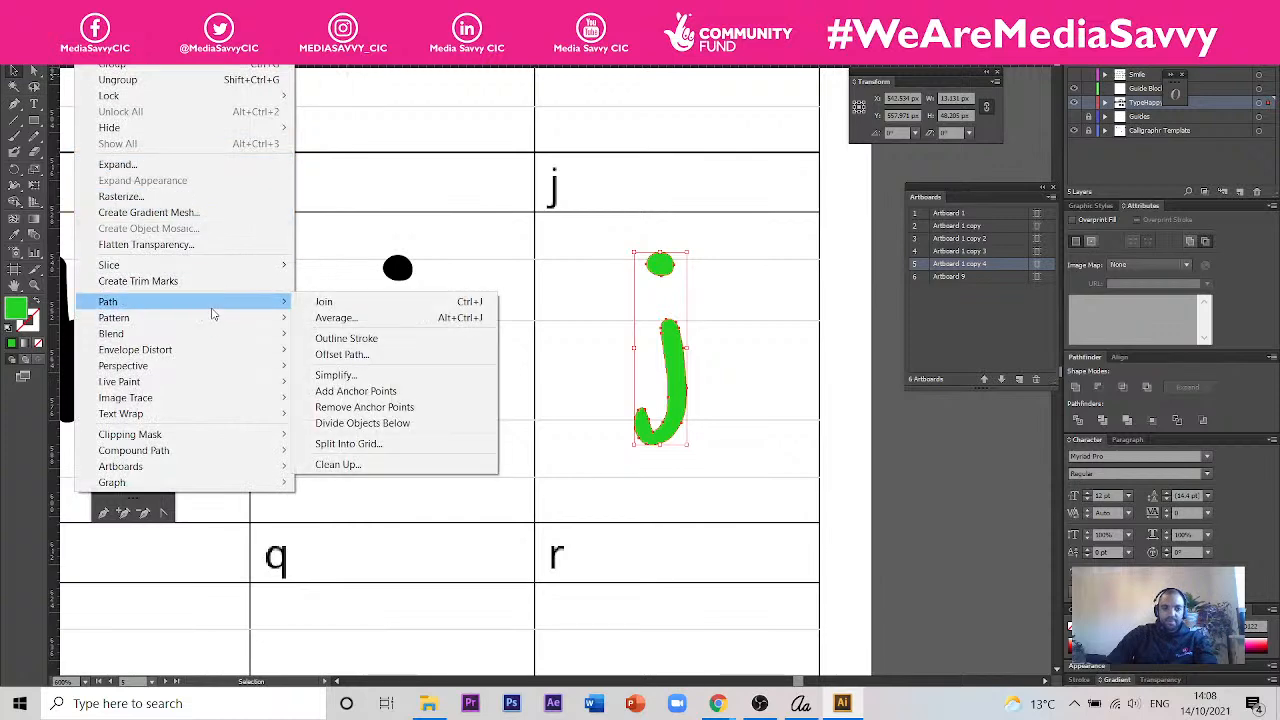
click(400, 355)
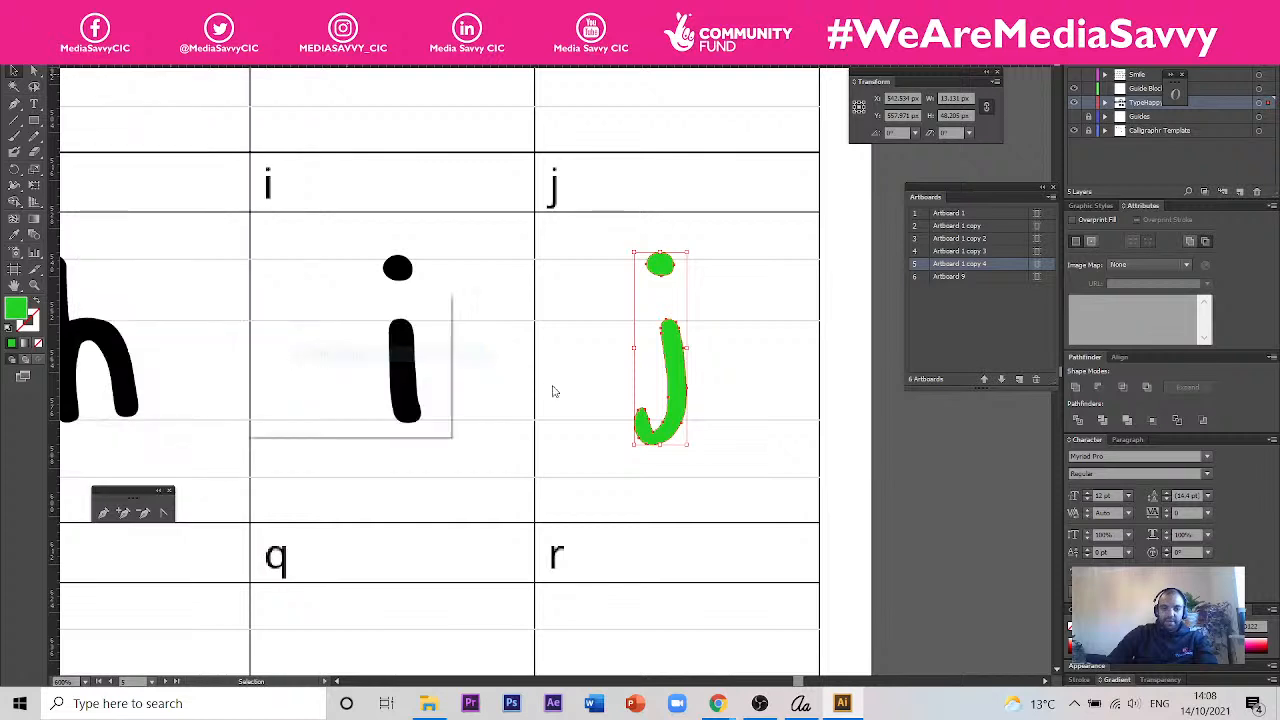
click(292, 407)
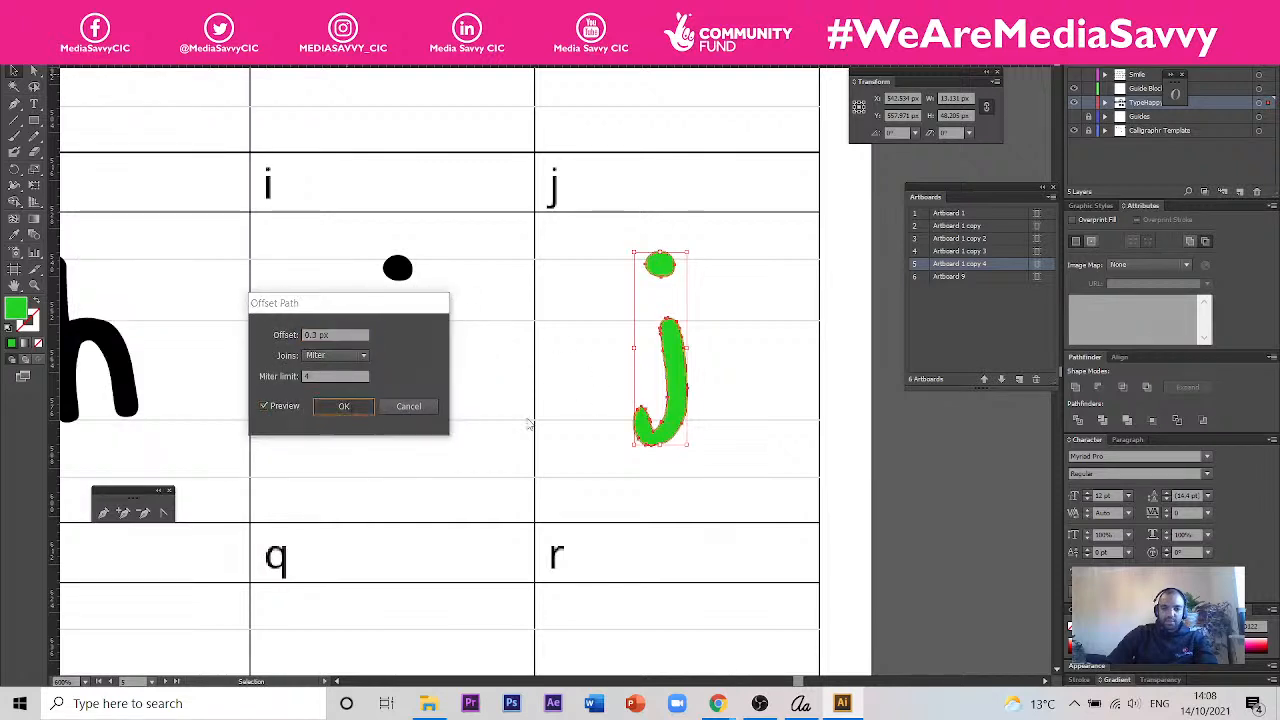
key(Return)
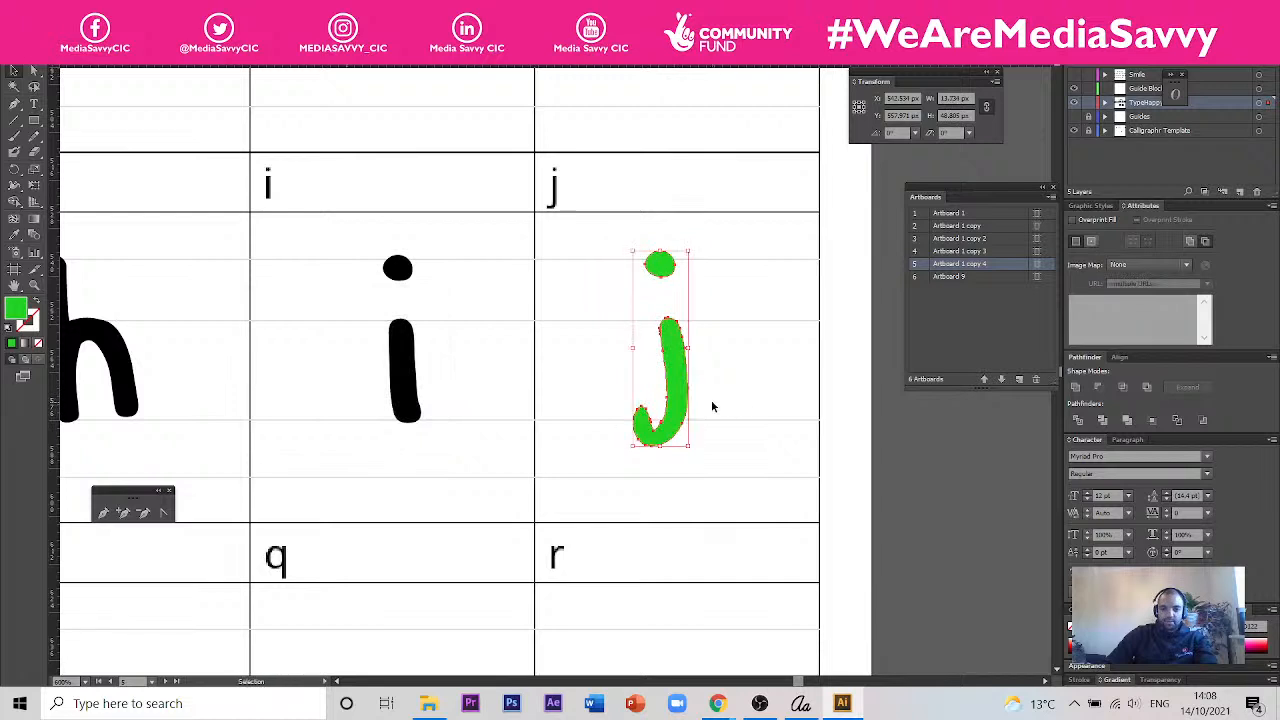
- Try to delete the original green j shape and undo the deletion
click(711, 407)
click(666, 266)
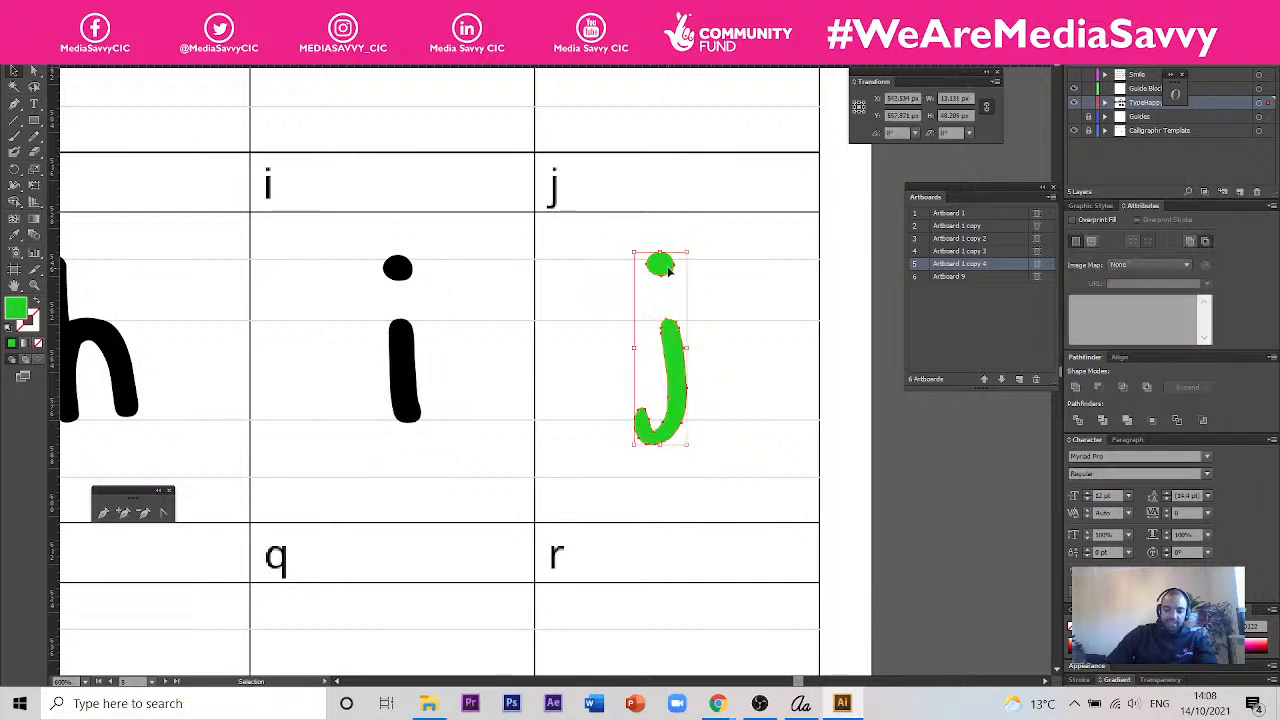
key(Delete)
key(a)
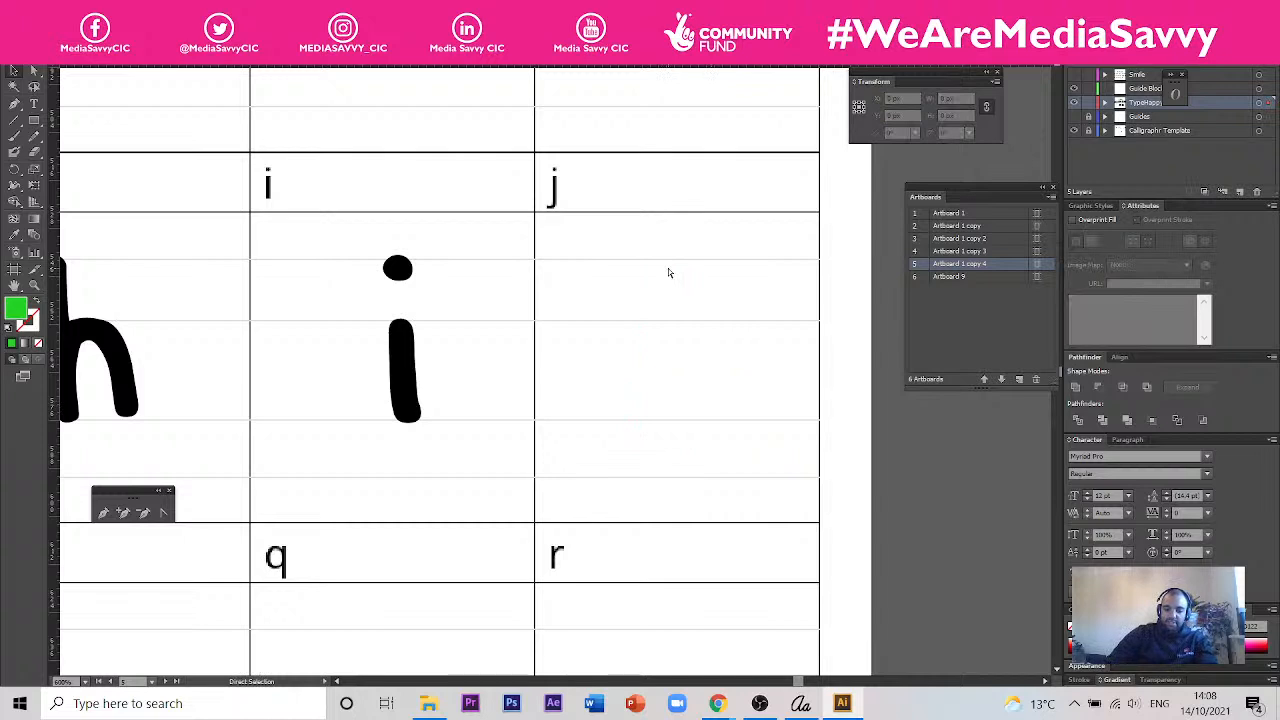
key(ctrl+z)
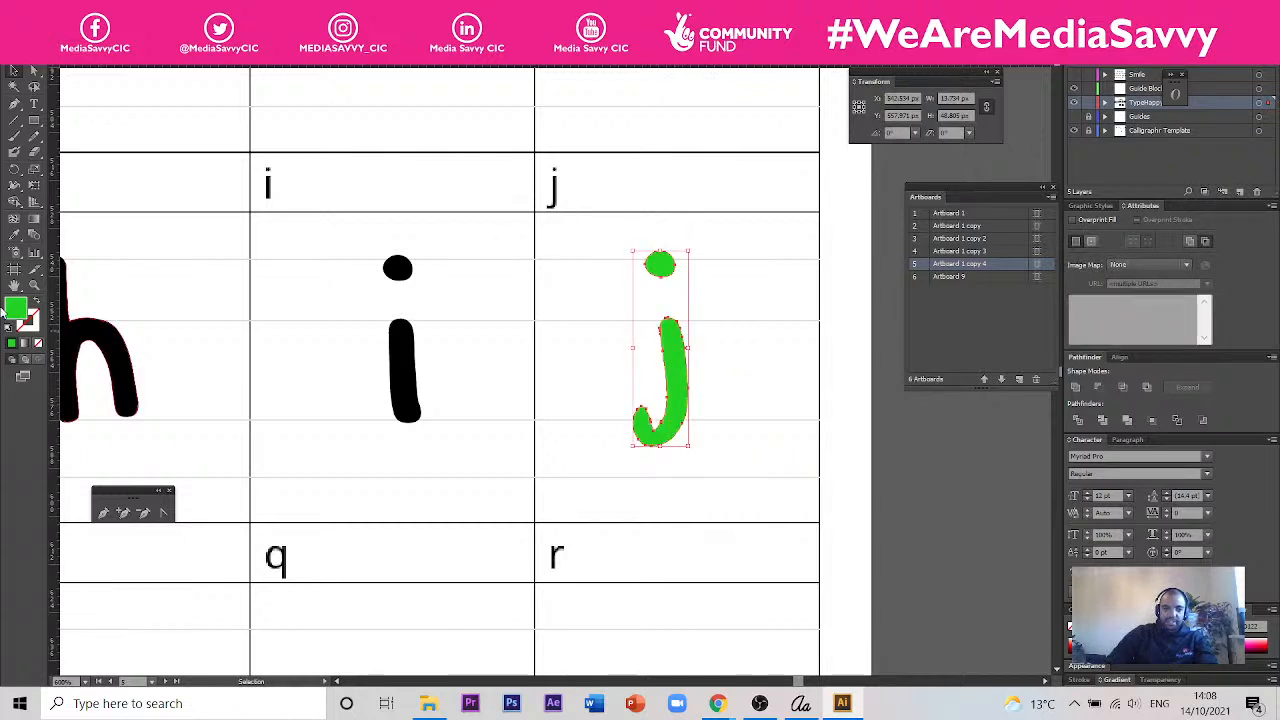
- Recolour the green j and its dot black by sampling the fill of the i
click(15, 236)
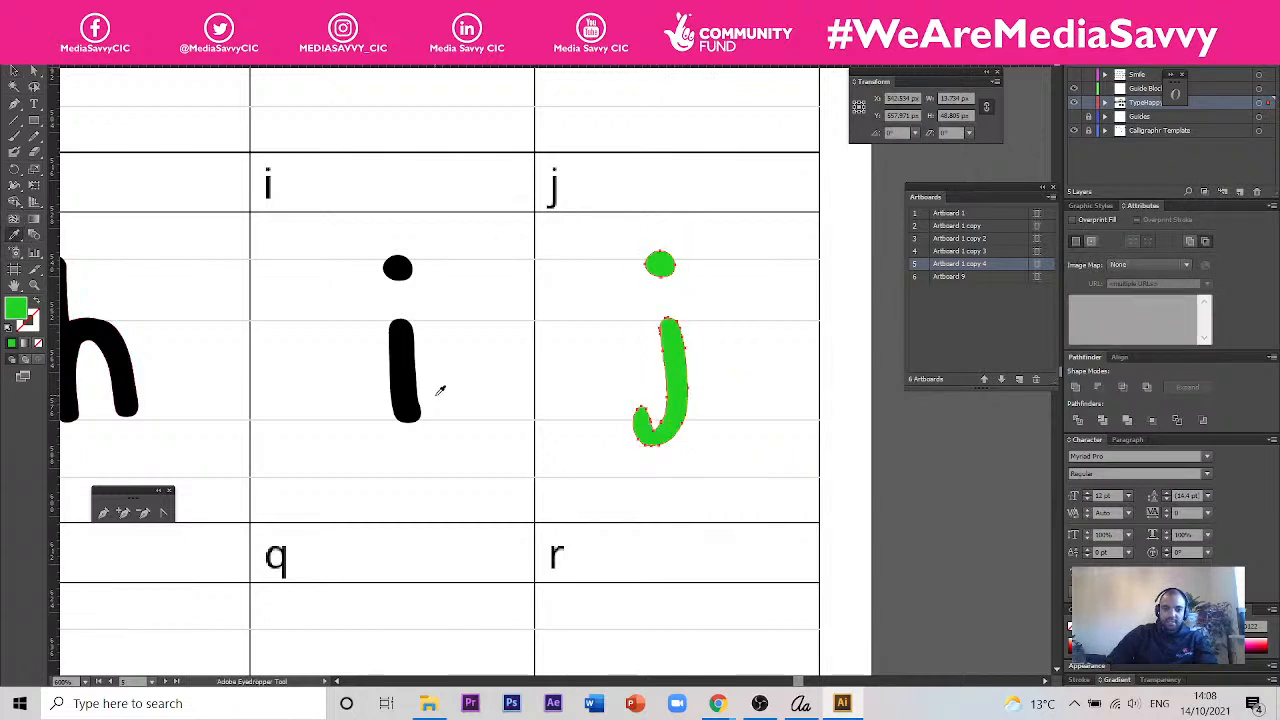
click(407, 394)
scroll(686, 434, up, 2)
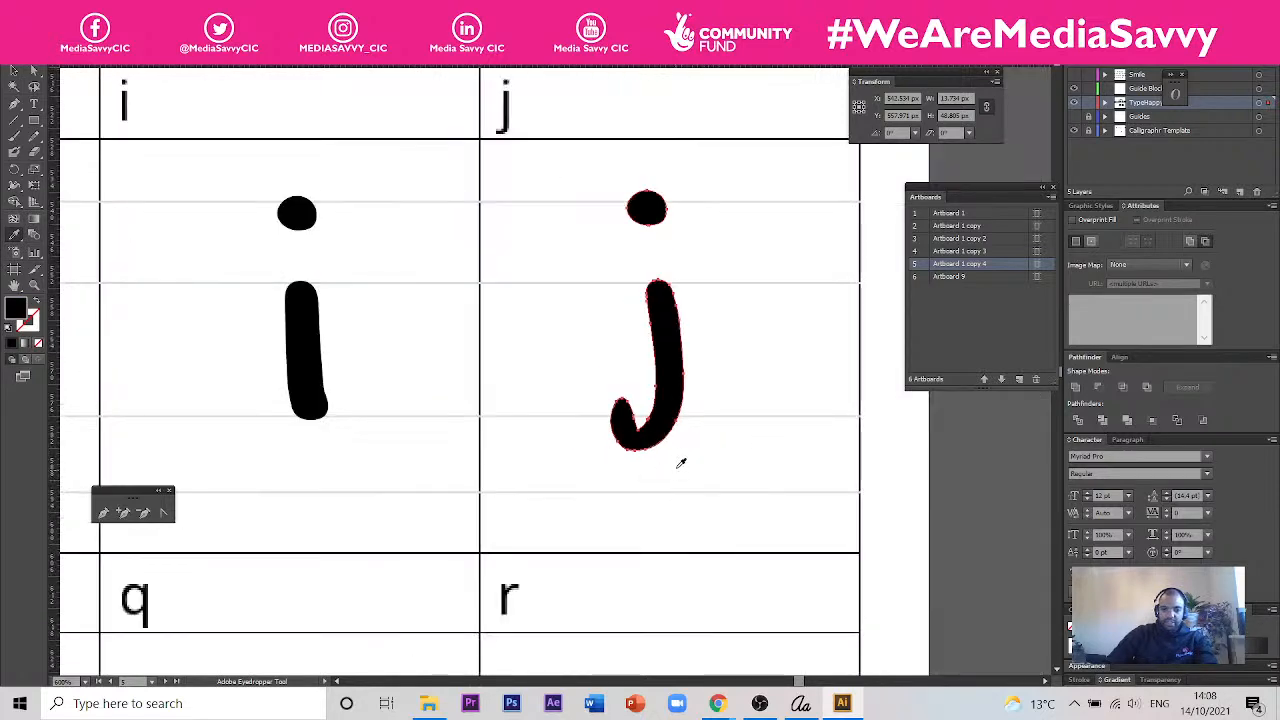
- Select the anchor points of the j's hook and pull them down until the hook rests on the descender guide line
click(35, 71)
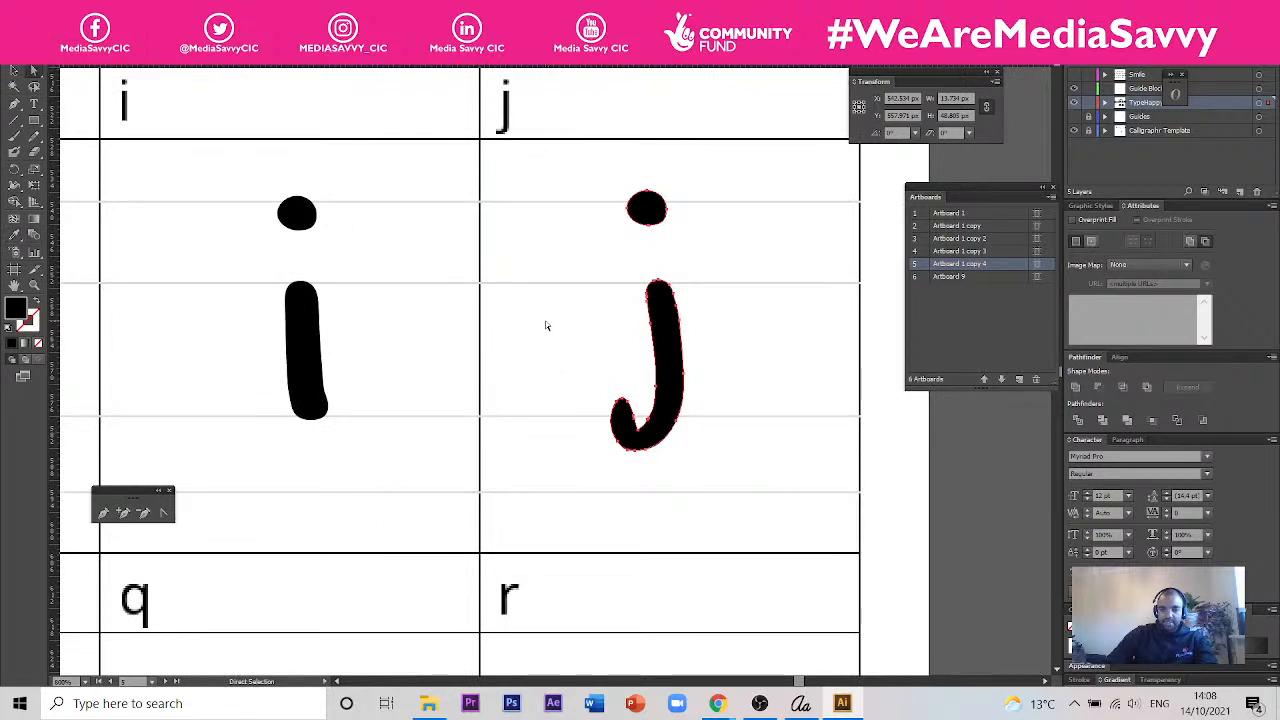
drag(609, 457, 643, 498)
scroll(659, 424, up, 2)
scroll(658, 425, down, 1)
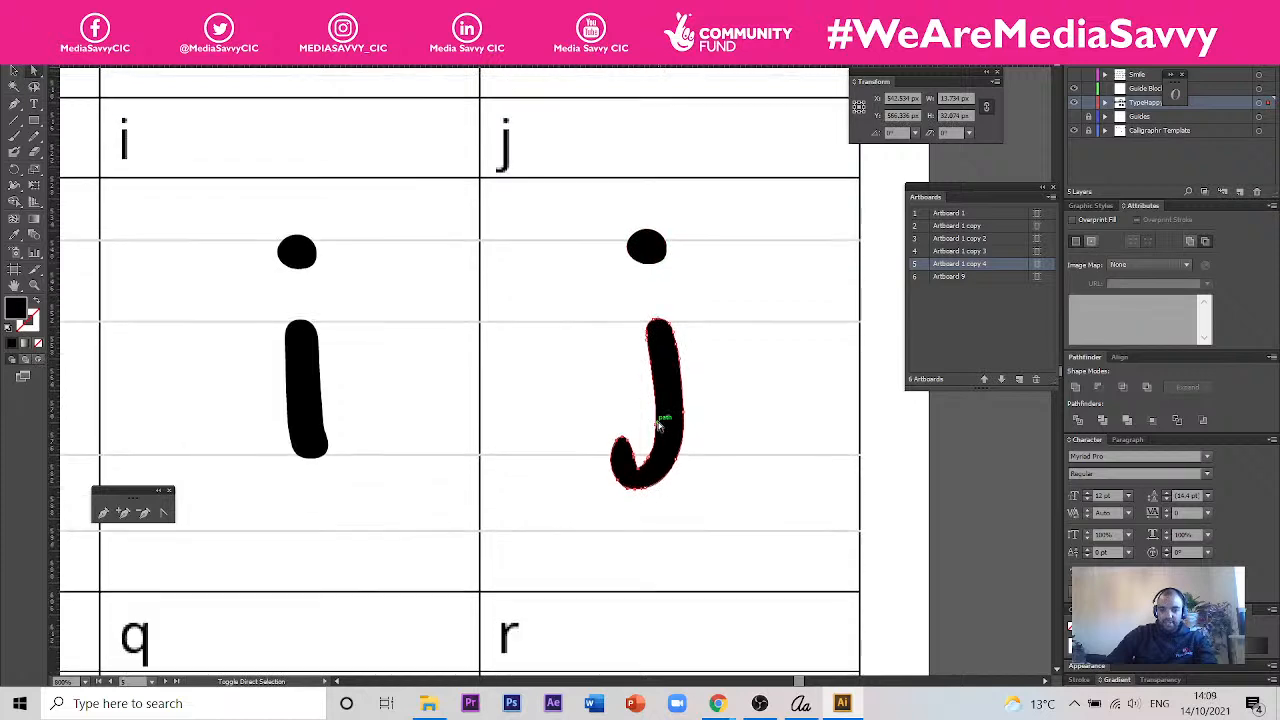
scroll(657, 430, up, 5)
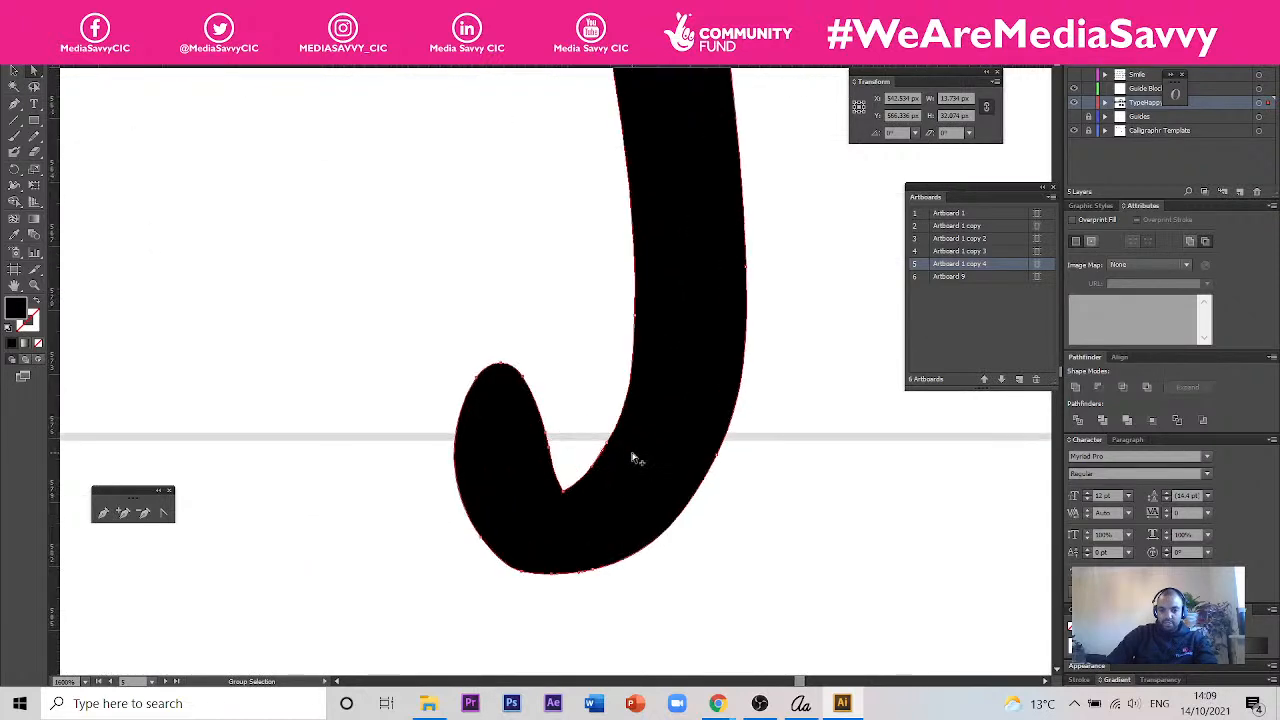
drag(589, 405, 617, 454)
scroll(654, 348, down, 5)
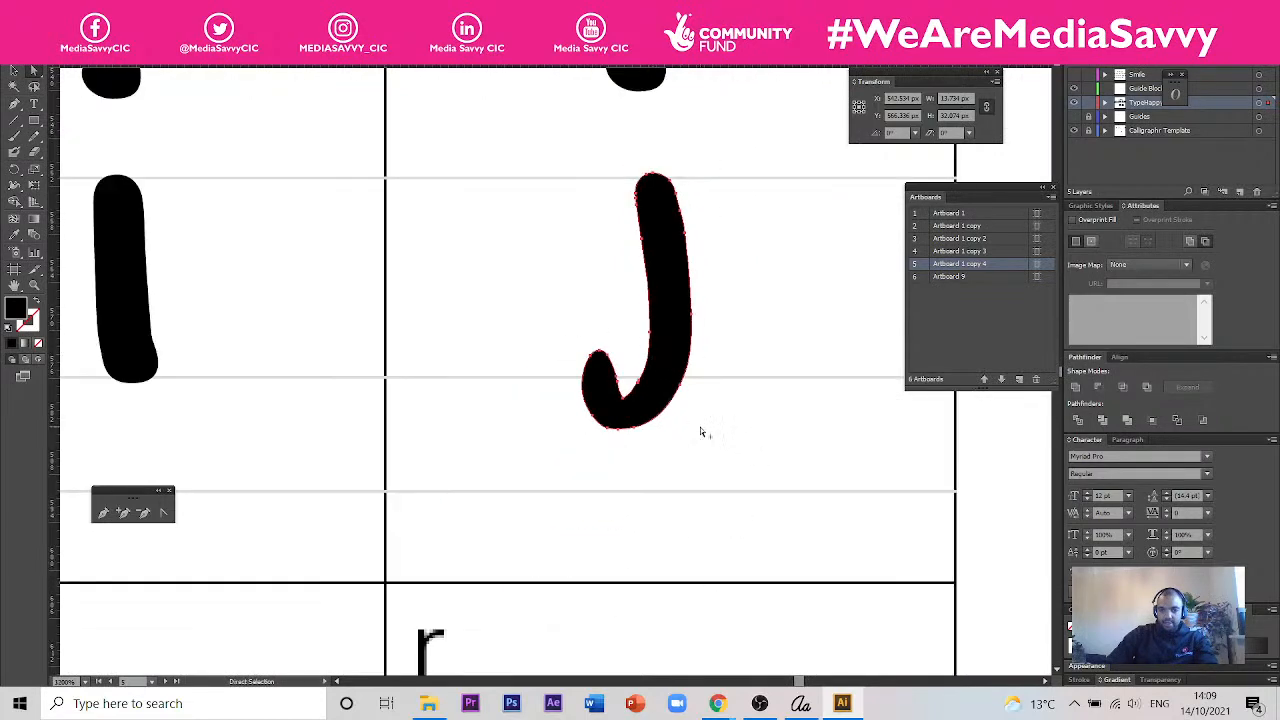
click(662, 439)
drag(706, 455, 528, 335)
drag(689, 391, 681, 454)
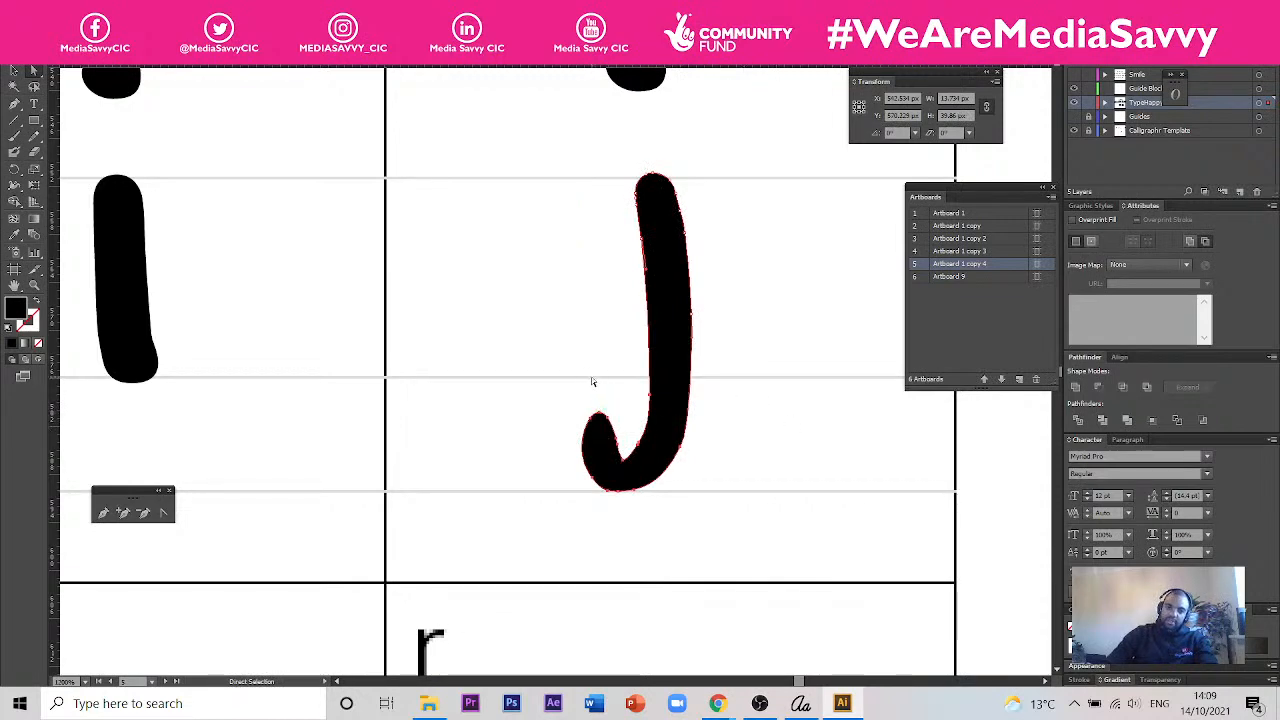
click(795, 455)
scroll(796, 447, down, 2)
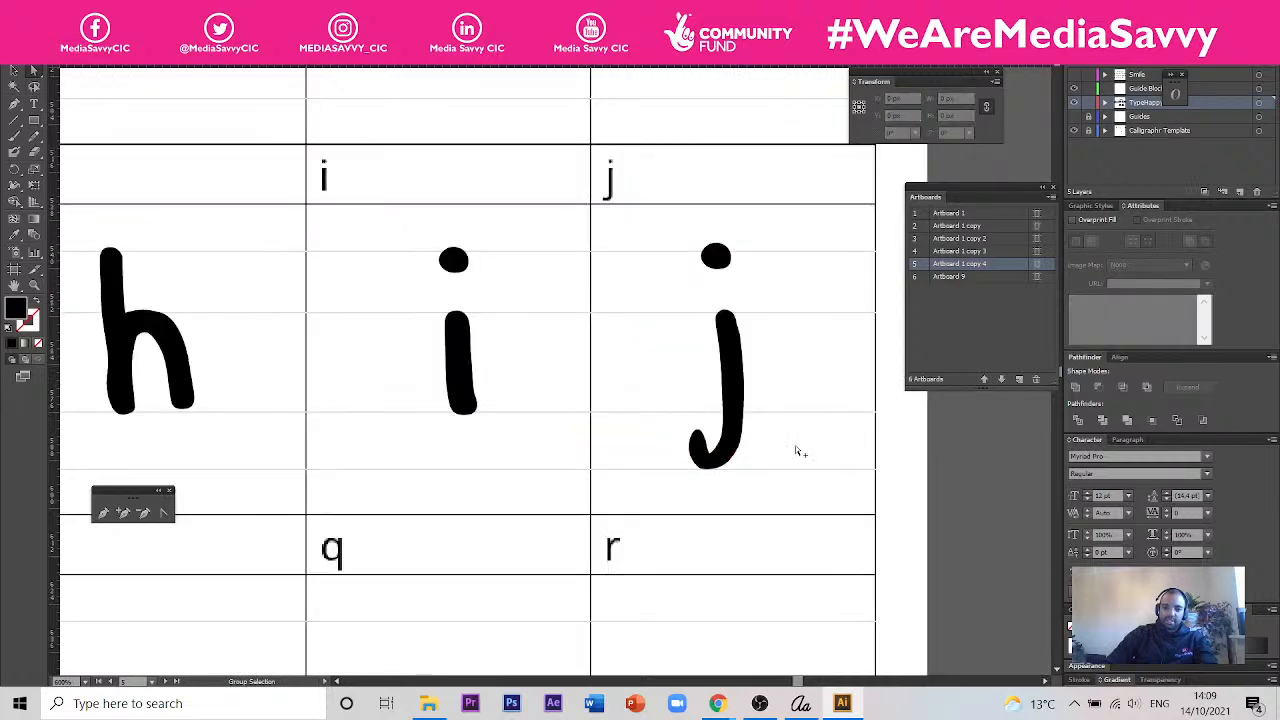
scroll(795, 445, down, 2)
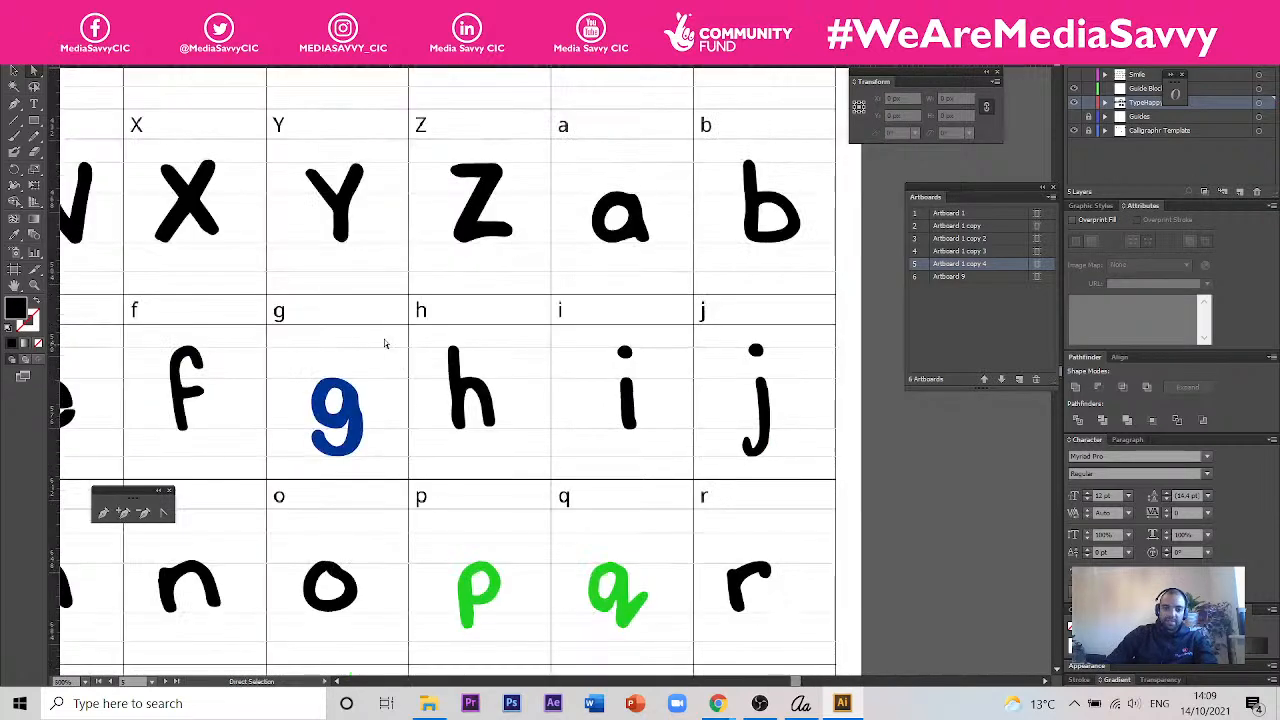
- Recolour the blue g black by sampling the fill of the X
click(14, 70)
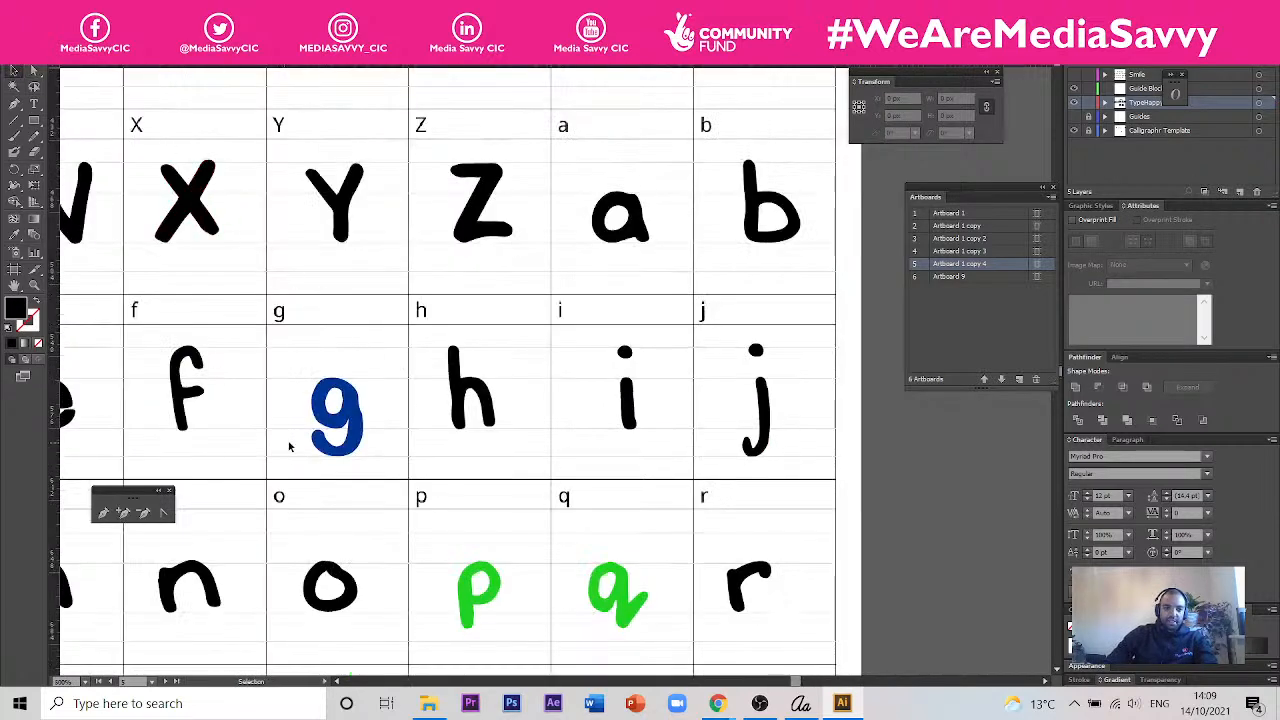
click(327, 433)
click(14, 234)
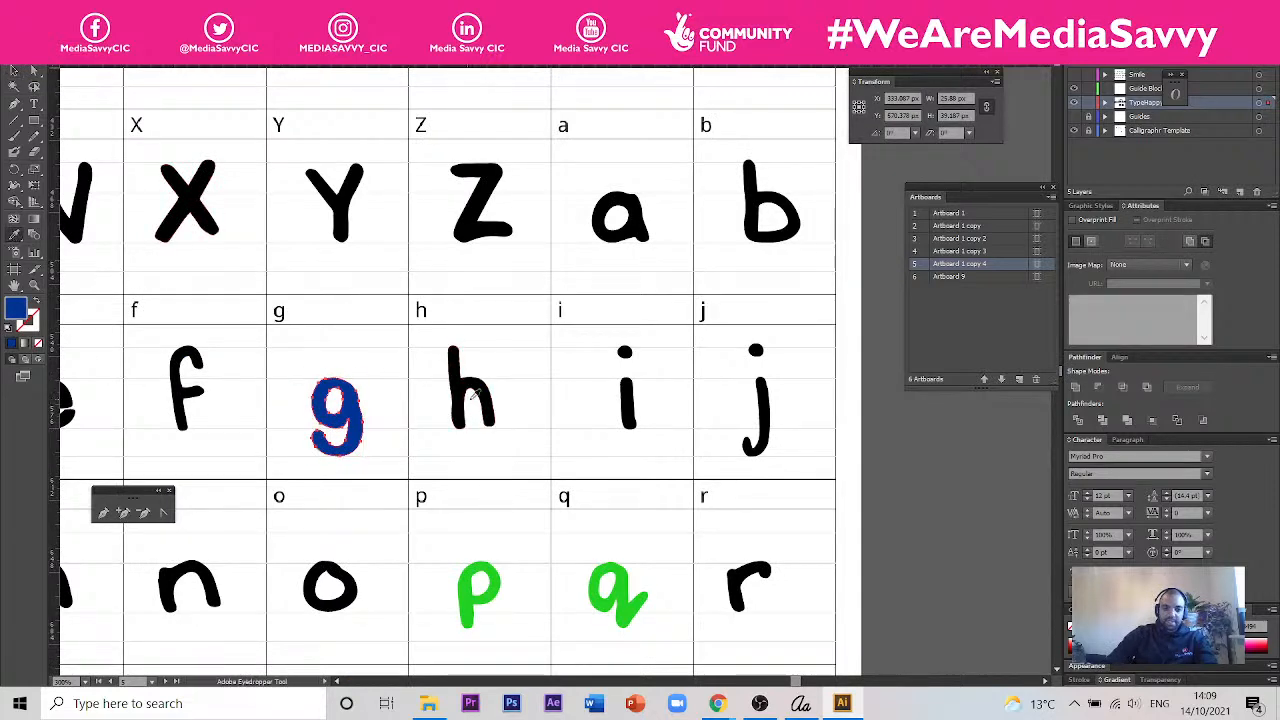
click(178, 214)
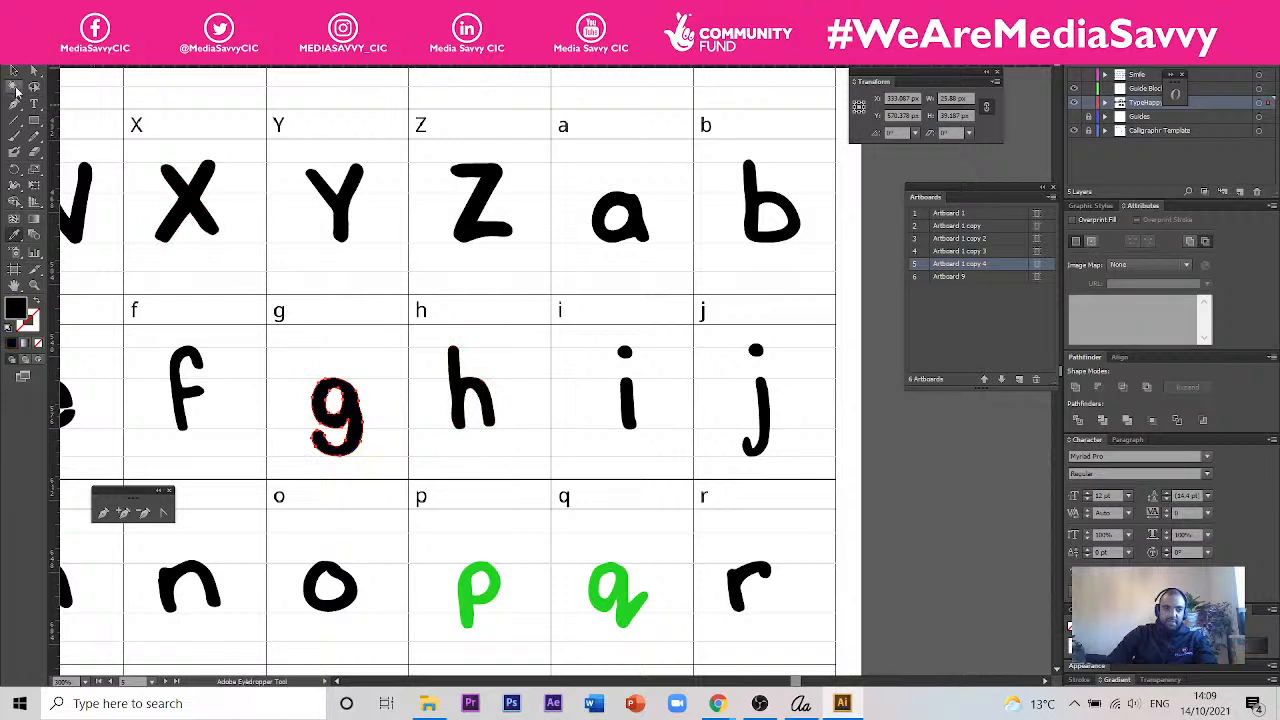
- Select the green k in the row below
drag(493, 517, 831, 343)
drag(614, 383, 785, 409)
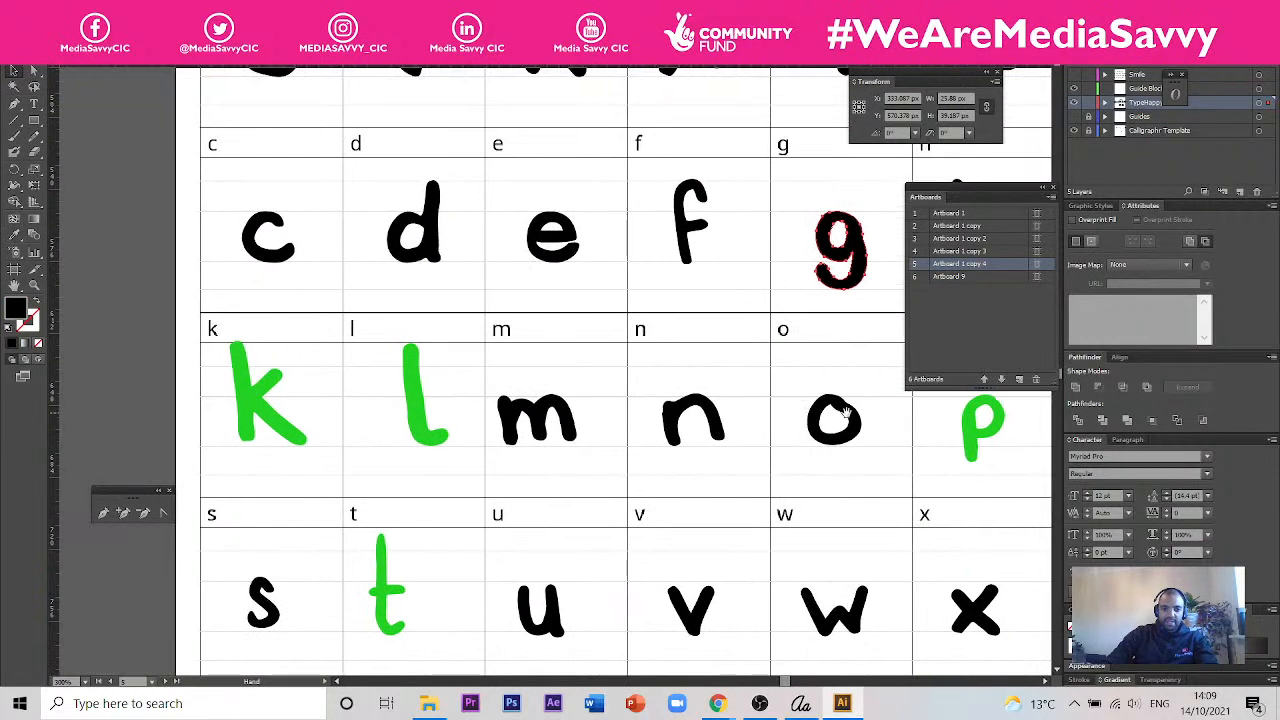
scroll(357, 369, up, 2)
click(245, 470)
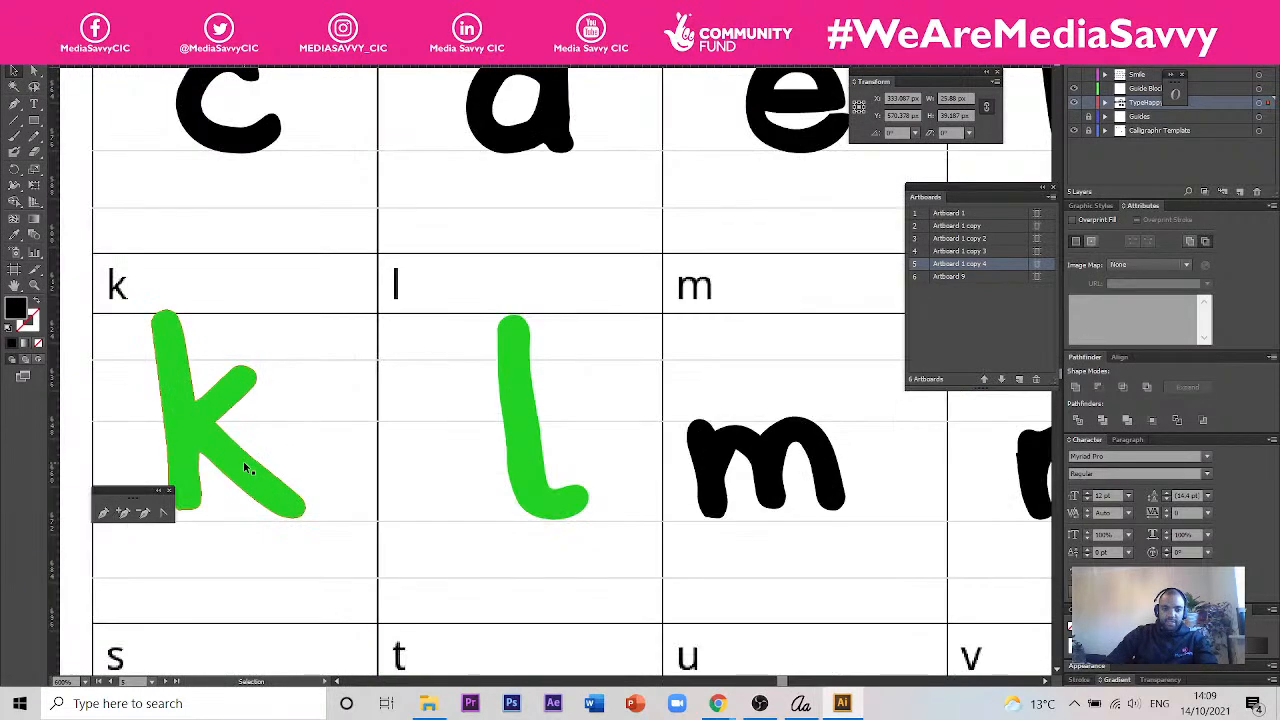
drag(286, 443, 409, 443)
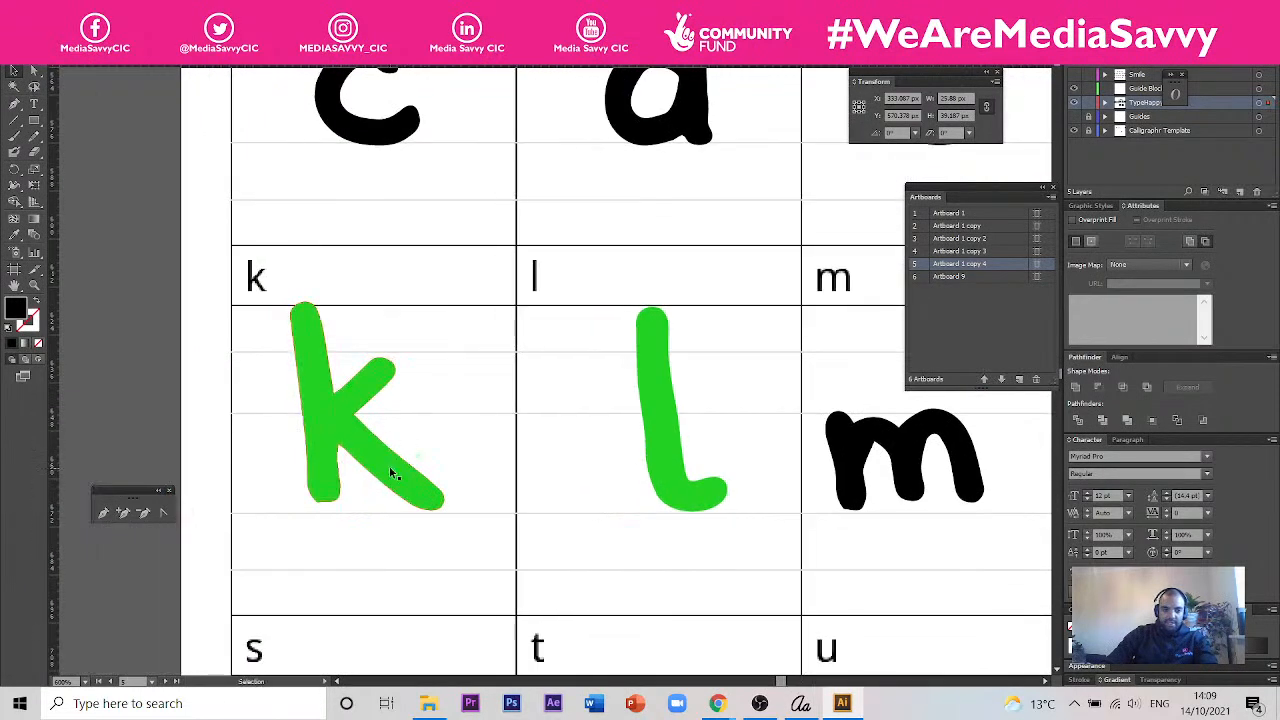
click(395, 477)
scroll(395, 477, up, 1)
scroll(392, 520, up, 1)
scroll(395, 530, down, 1)
drag(398, 527, 417, 515)
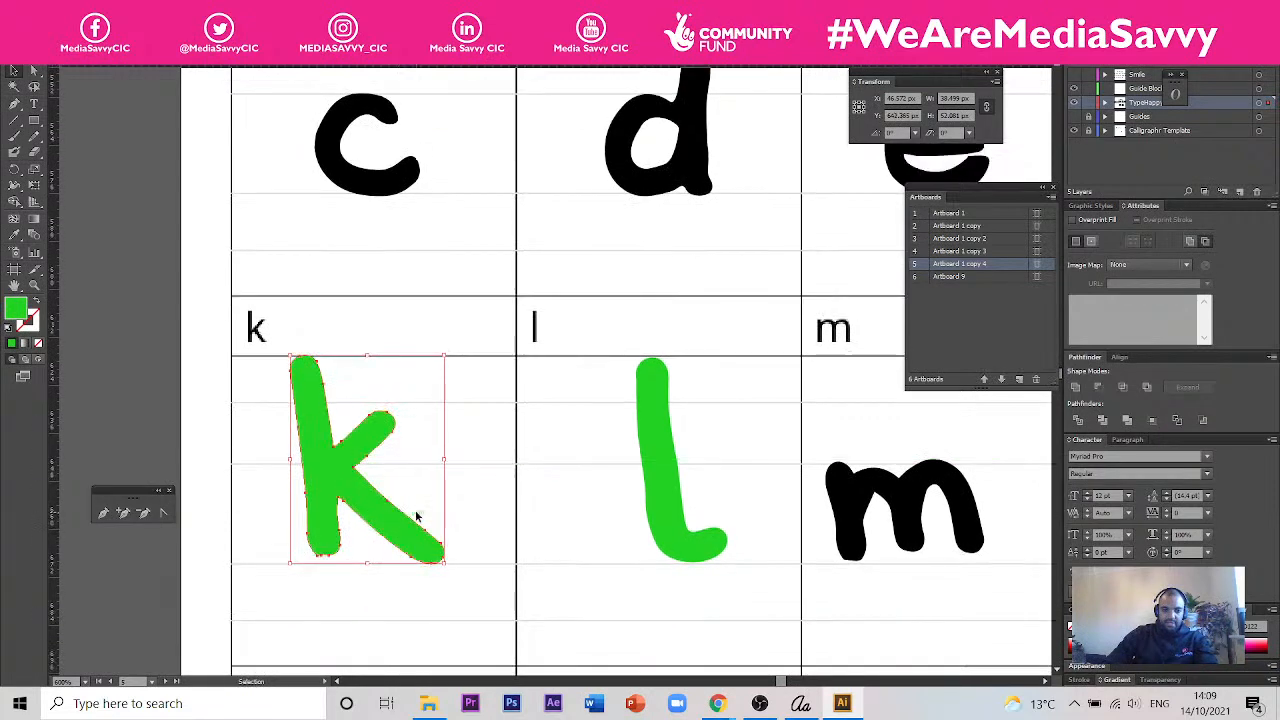
- Try to shorten the k's stem by pulling its top anchor points down, and undo the moves
click(420, 445)
key(a)
drag(241, 344, 400, 418)
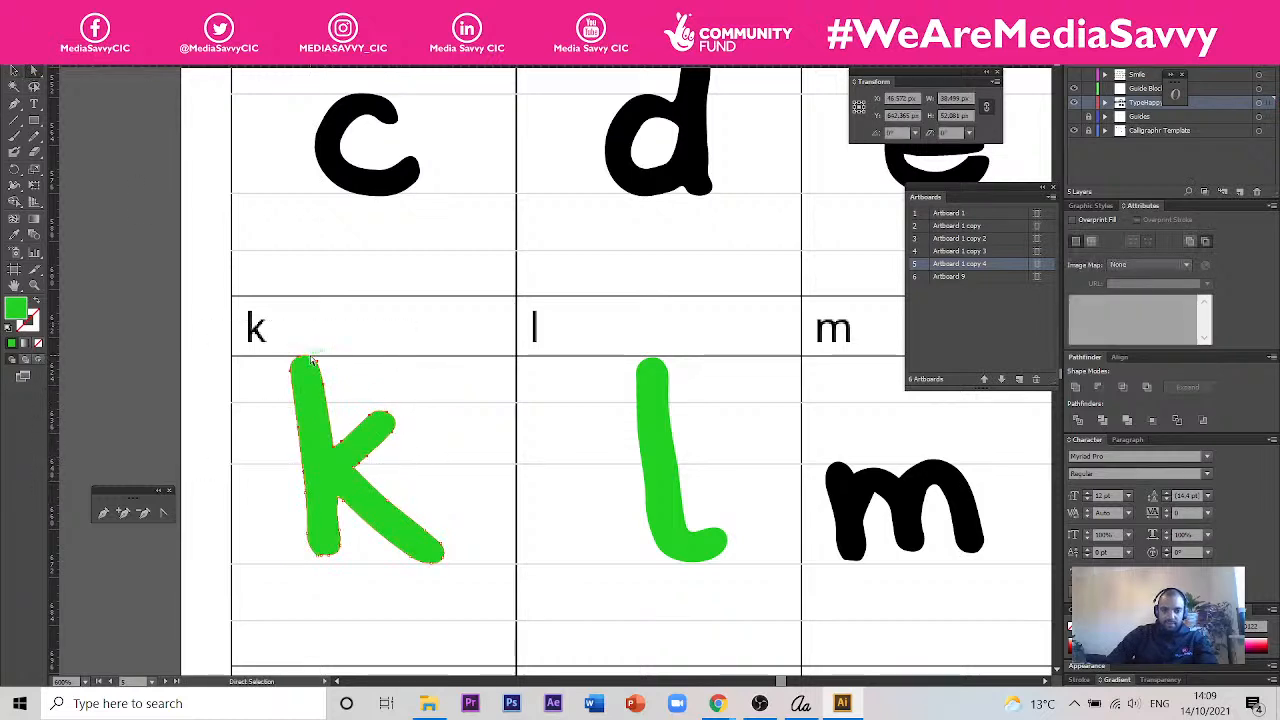
drag(311, 360, 320, 404)
key(v)
key(ctrl+z)
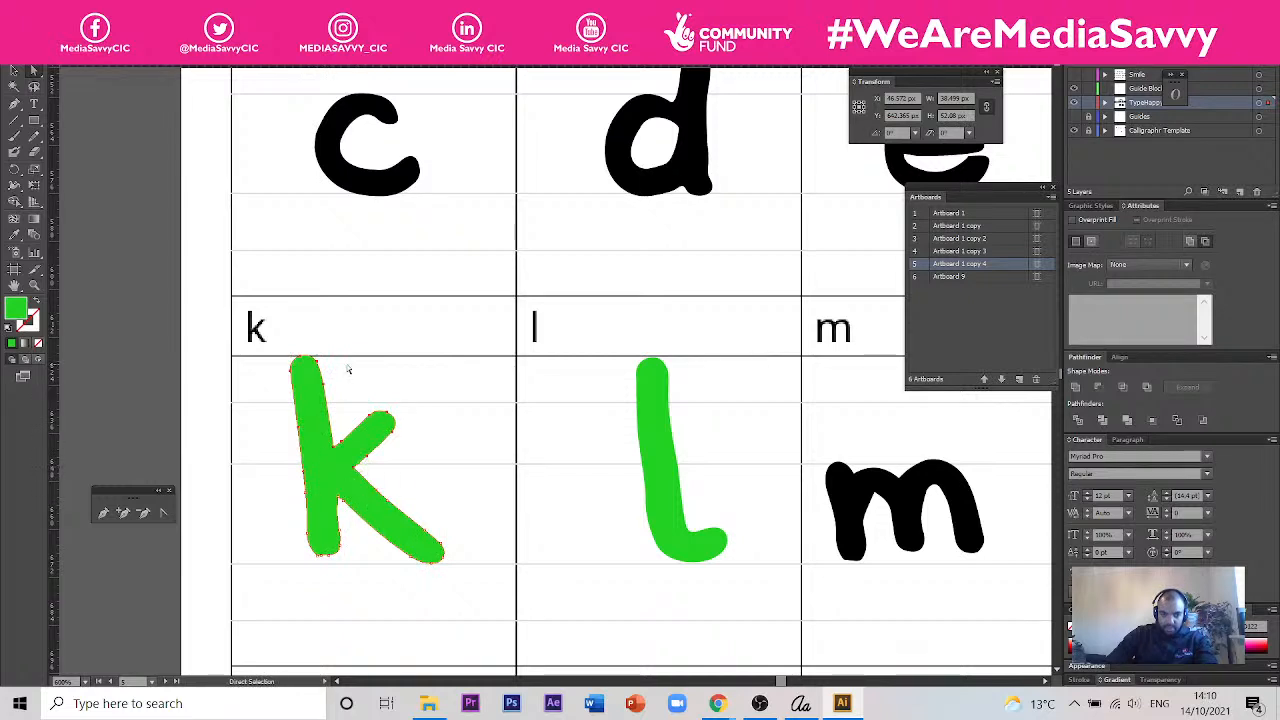
drag(297, 358, 303, 372)
key(ctrl+z)
key(ctrl+z)
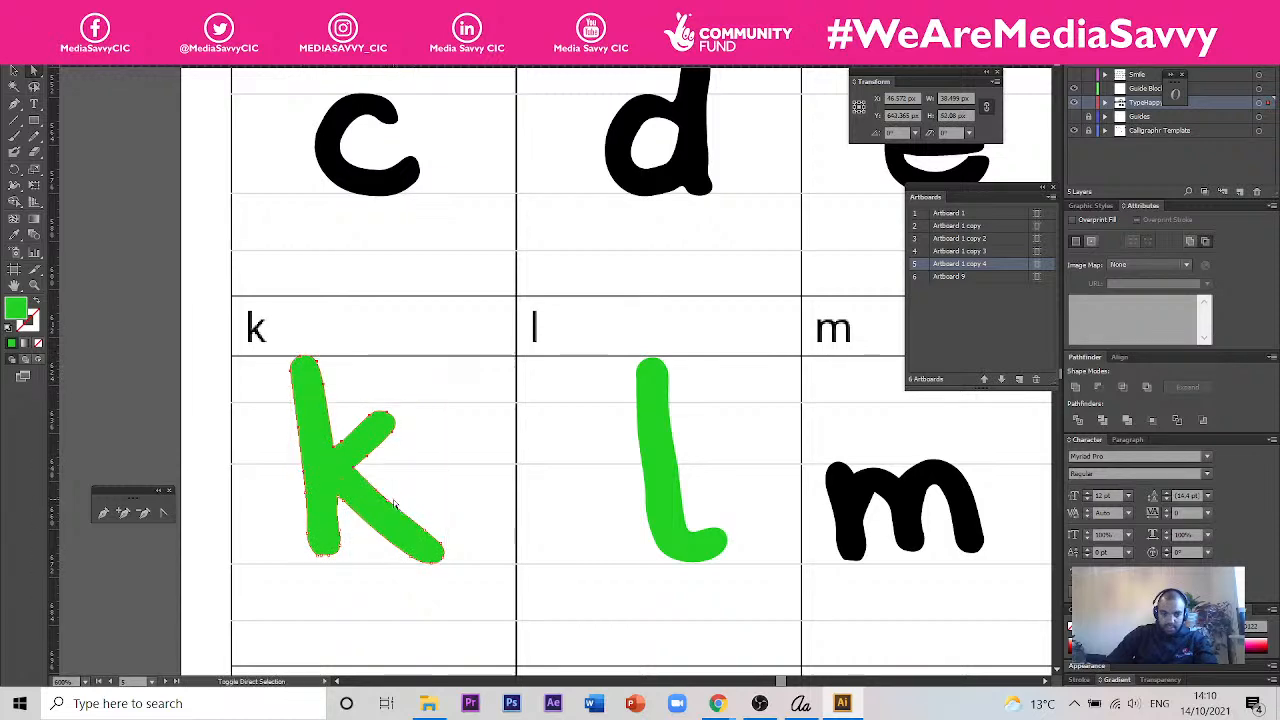
- Lower the k's stem and upper arm slightly, and pull the stem's top anchor points down to the ascender guide line
drag(389, 421, 391, 429)
scroll(371, 563, up, 2)
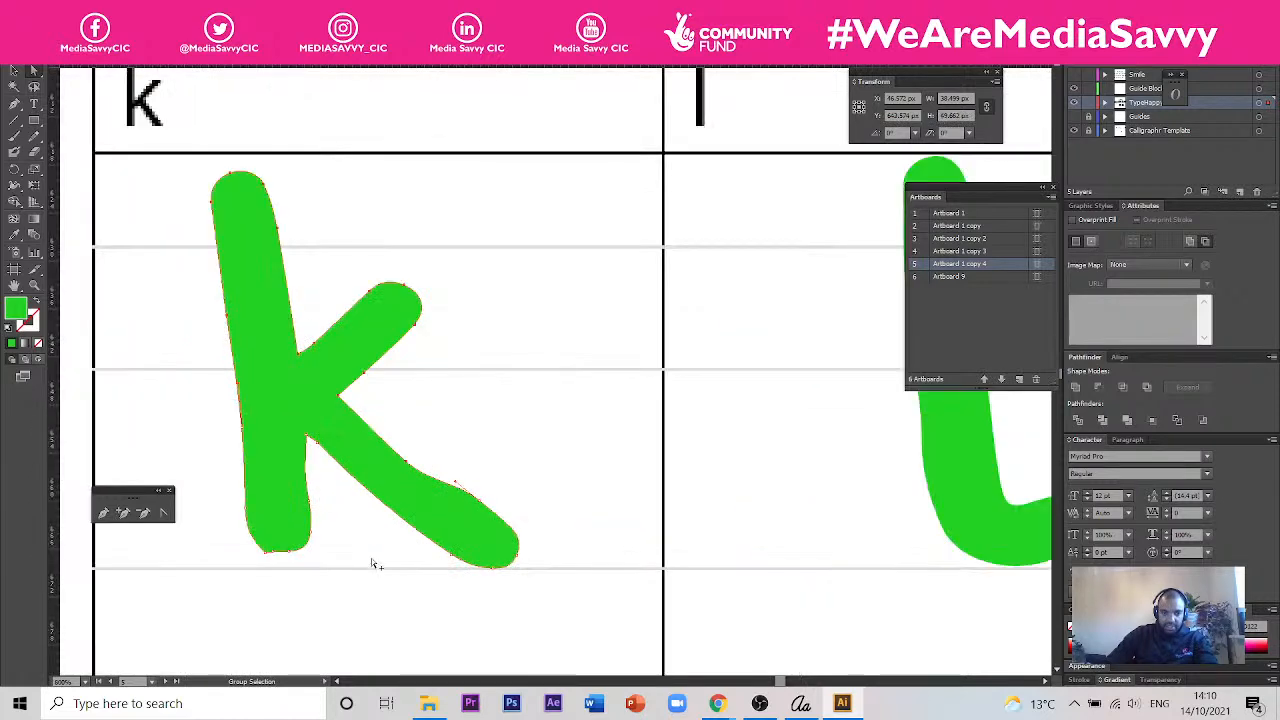
drag(208, 170, 292, 234)
drag(265, 185, 270, 242)
key(ctrl+z)
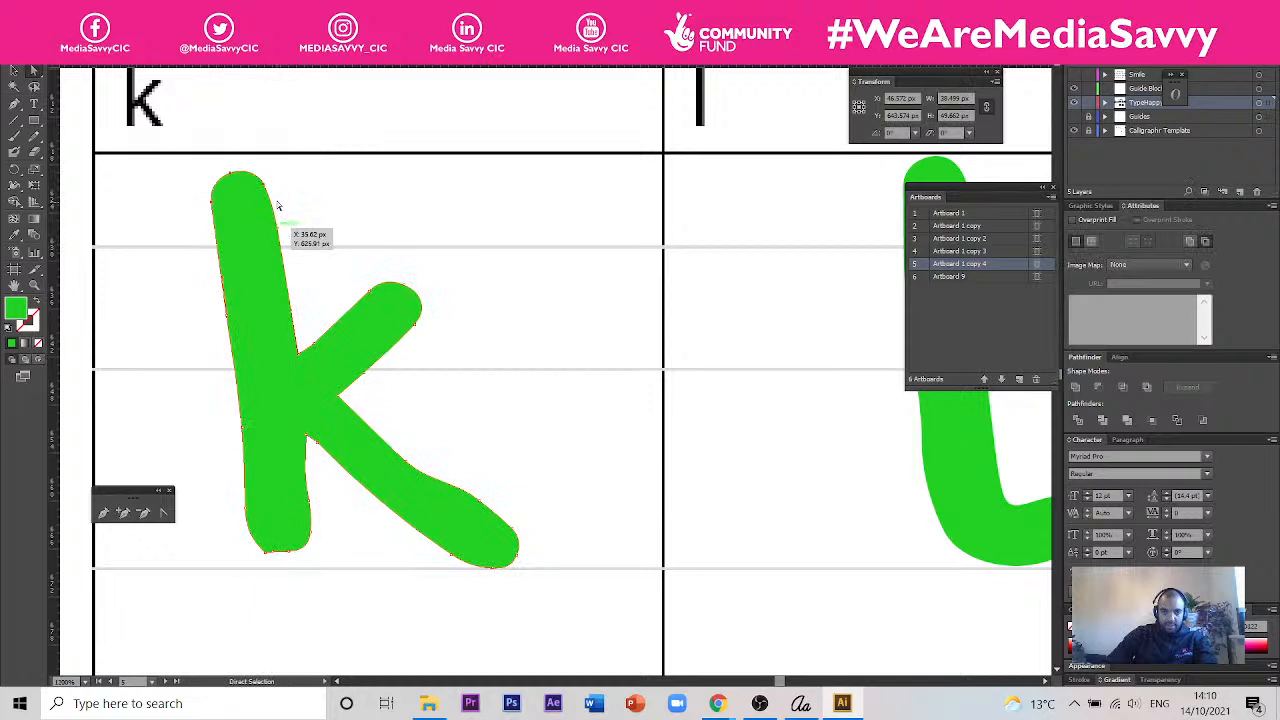
drag(264, 186, 246, 235)
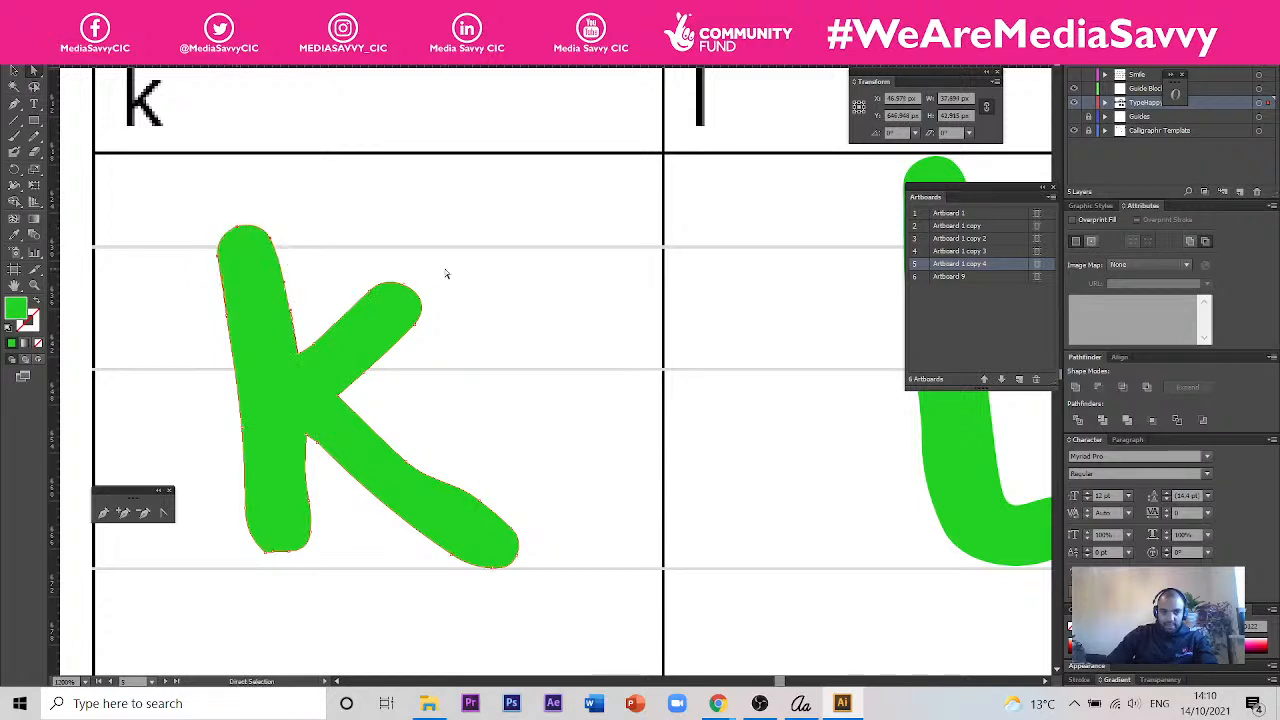
- Pull the tip of the k's upper arm inward and adjust the curve on the upper edge of its leg
drag(402, 292, 393, 300)
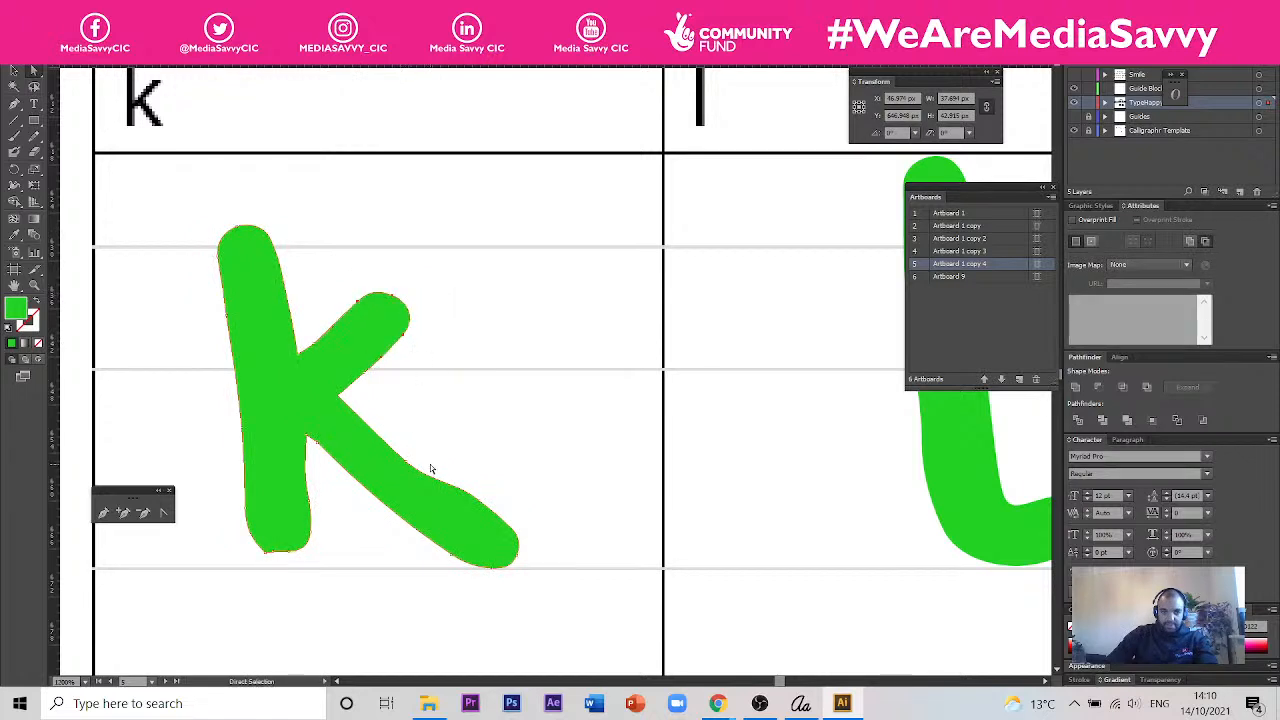
drag(401, 460, 412, 458)
click(503, 461)
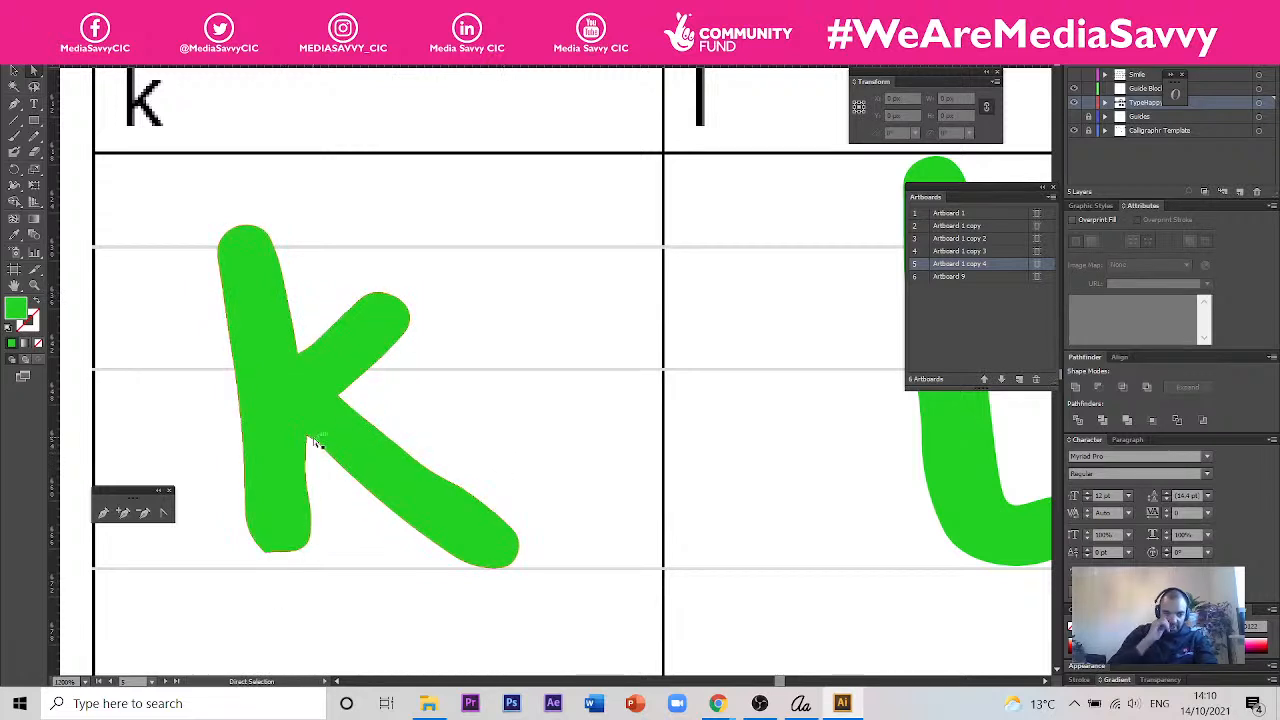
- Delete the two surplus anchor points at the lower-left corner of the k's stem
scroll(280, 575, up, 2)
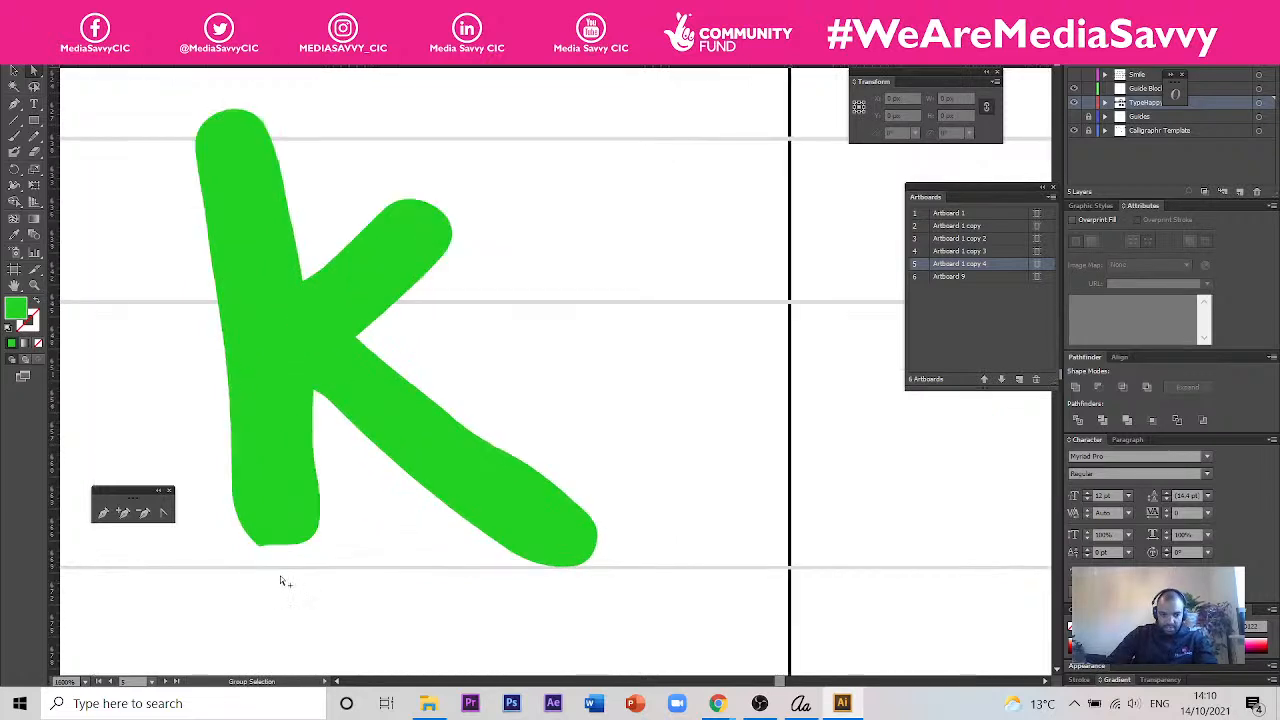
click(238, 515)
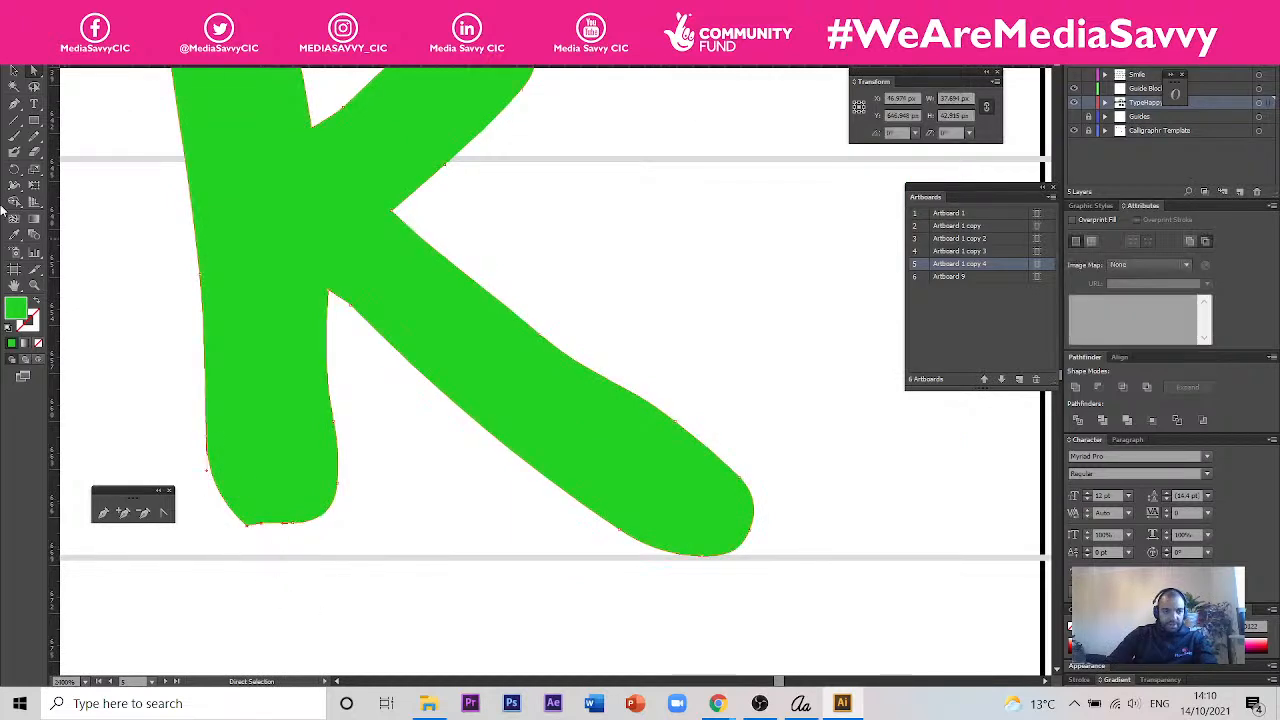
click(15, 106)
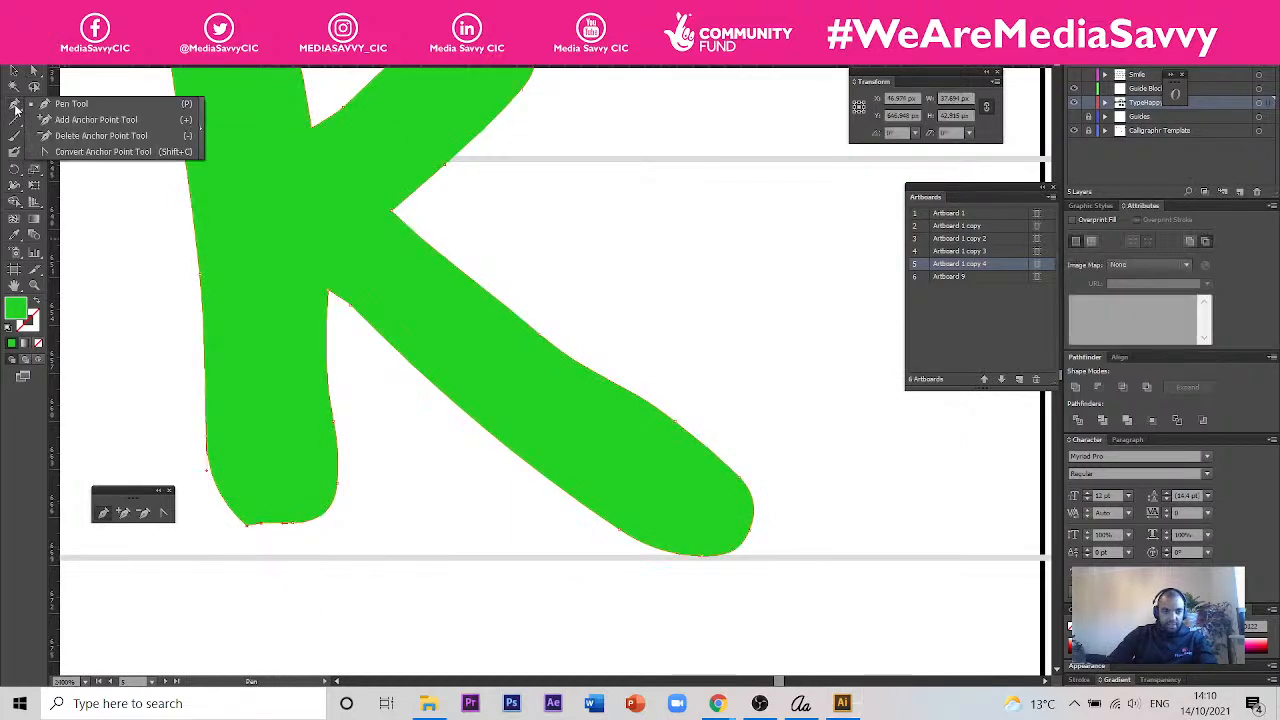
click(100, 135)
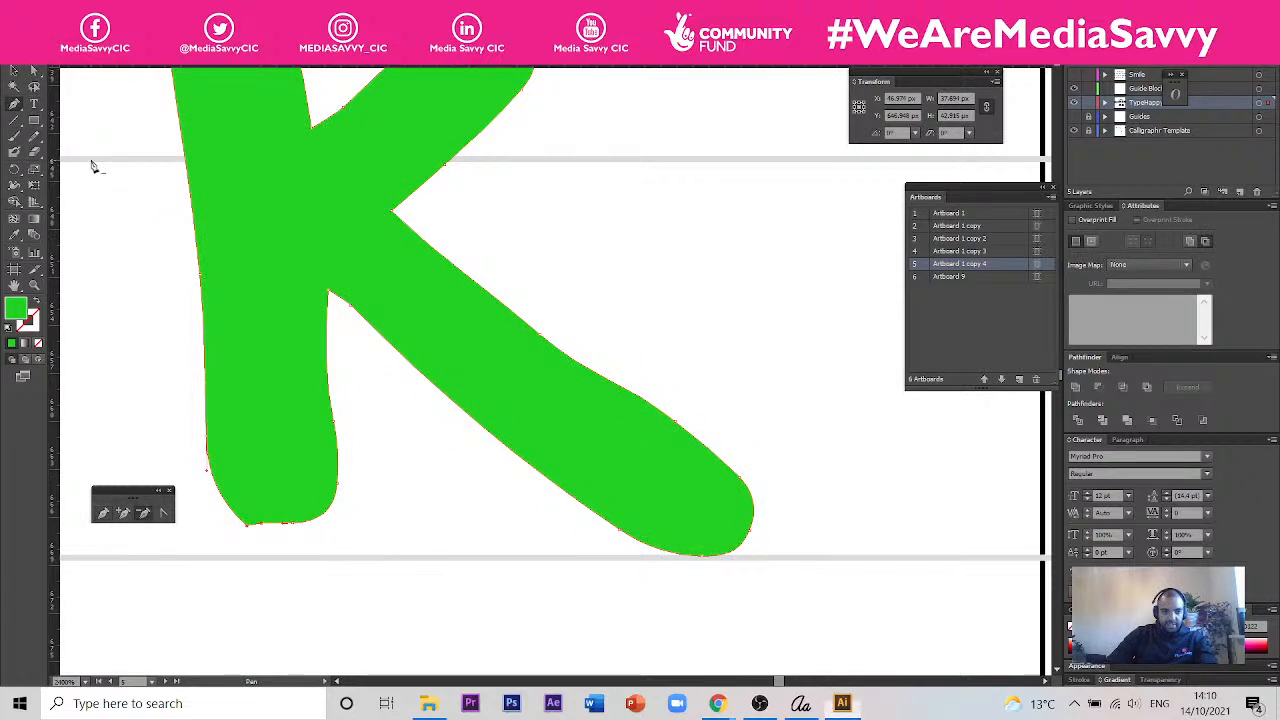
click(247, 530)
click(258, 532)
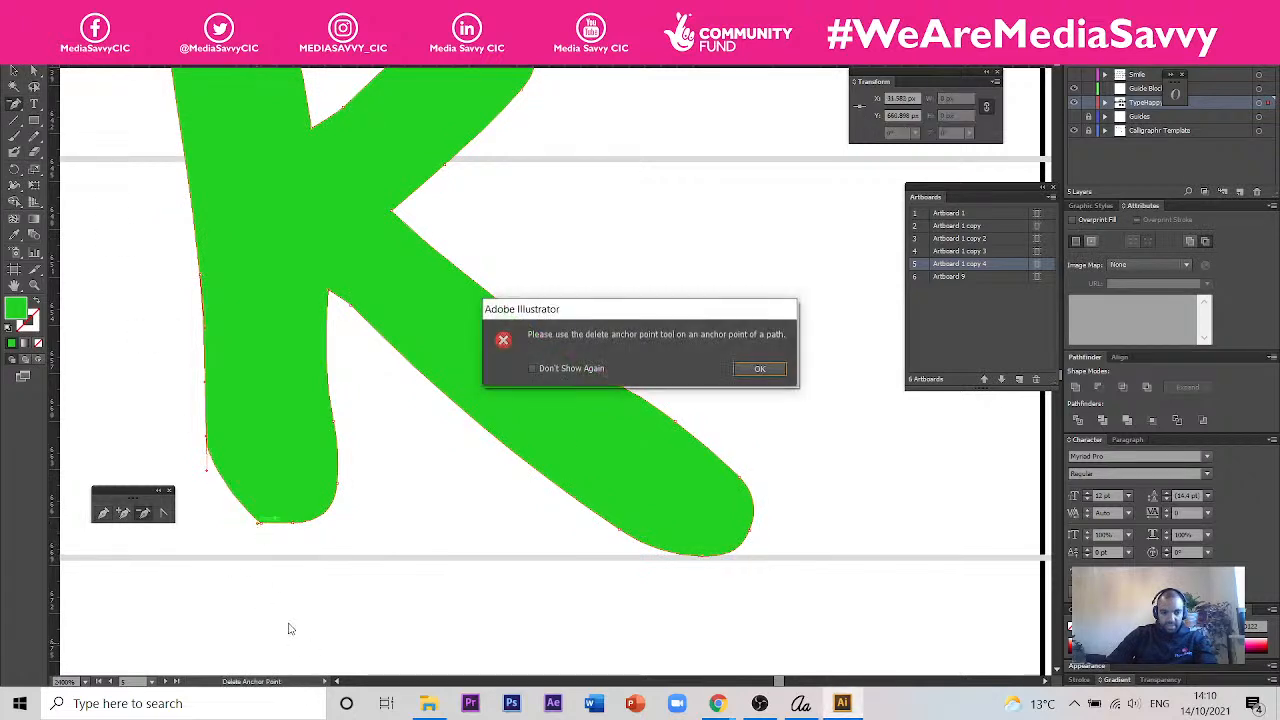
click(757, 370)
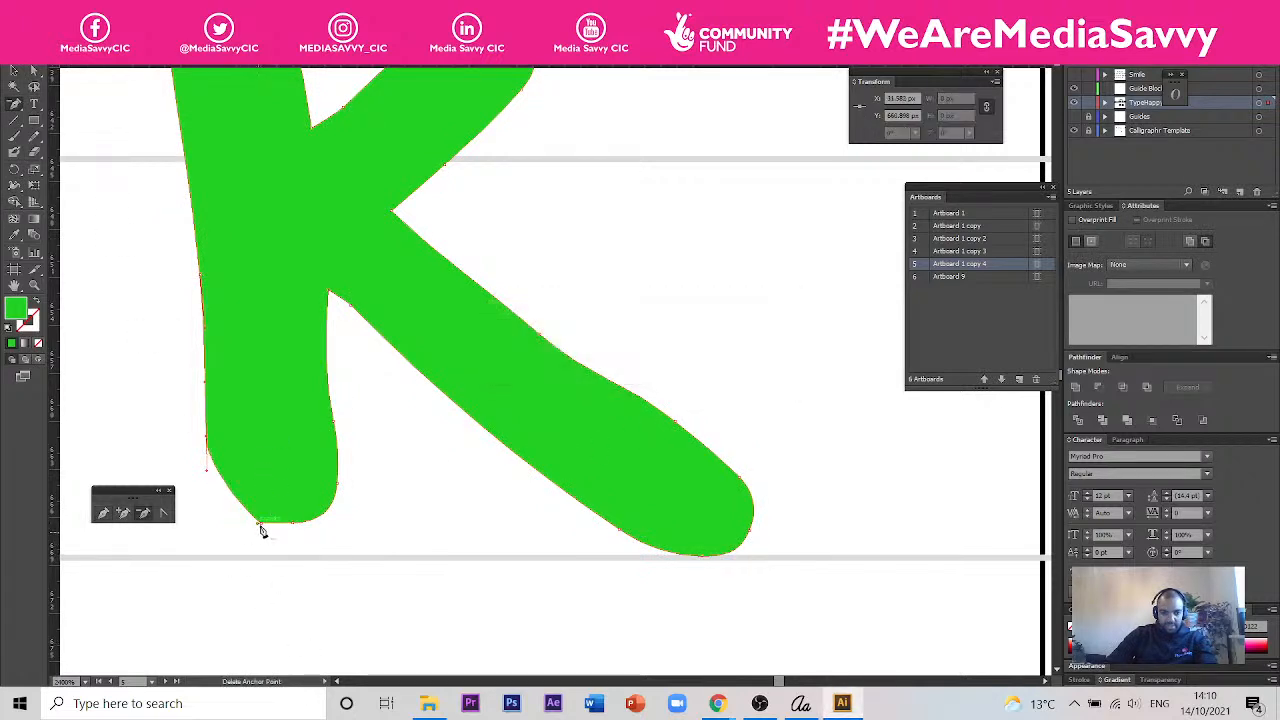
click(260, 526)
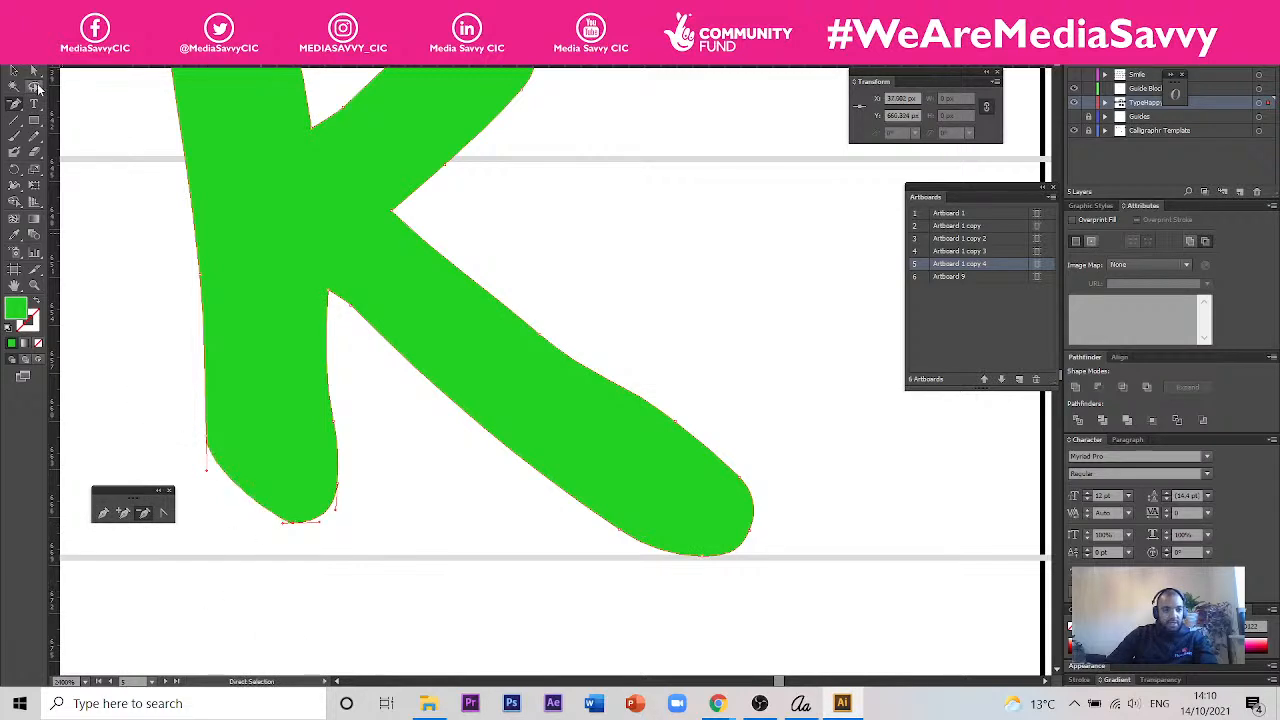
- Reshape the bottom of the k's stem into an even rounded end by adjusting its anchor points and handles
click(36, 72)
drag(283, 531, 228, 524)
drag(360, 536, 182, 433)
drag(293, 523, 293, 544)
scroll(328, 524, down, 2)
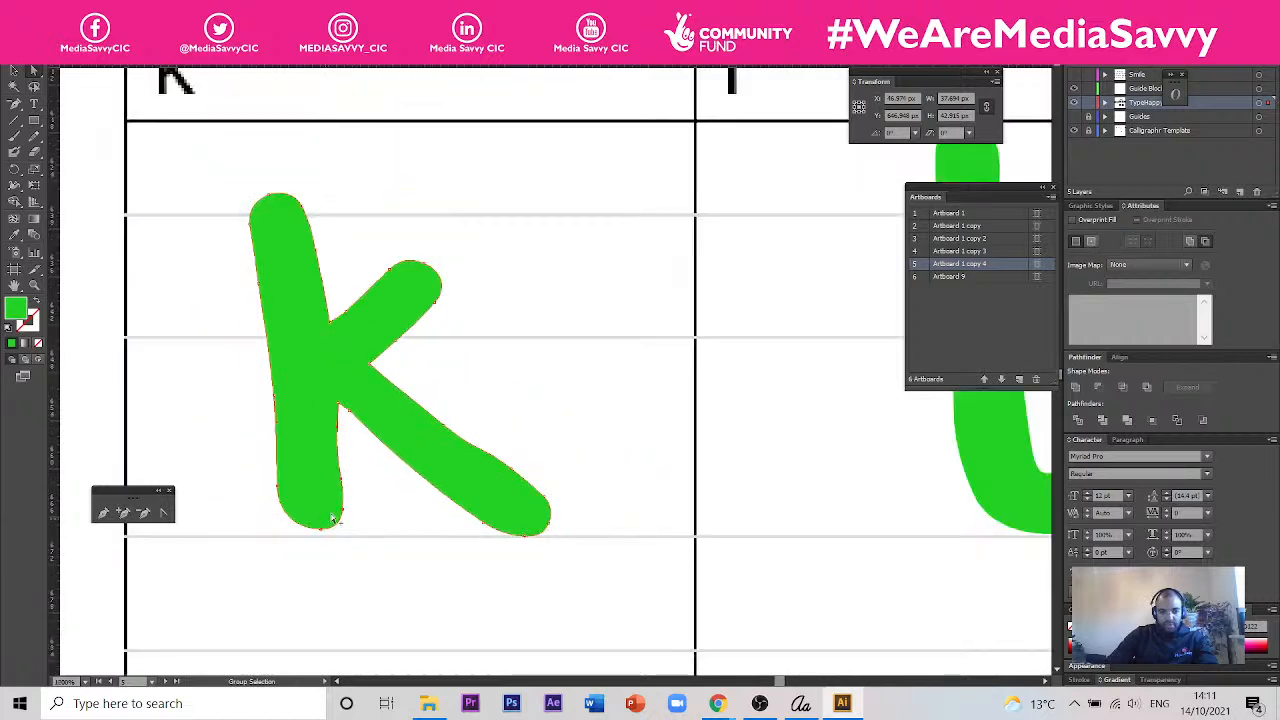
click(596, 426)
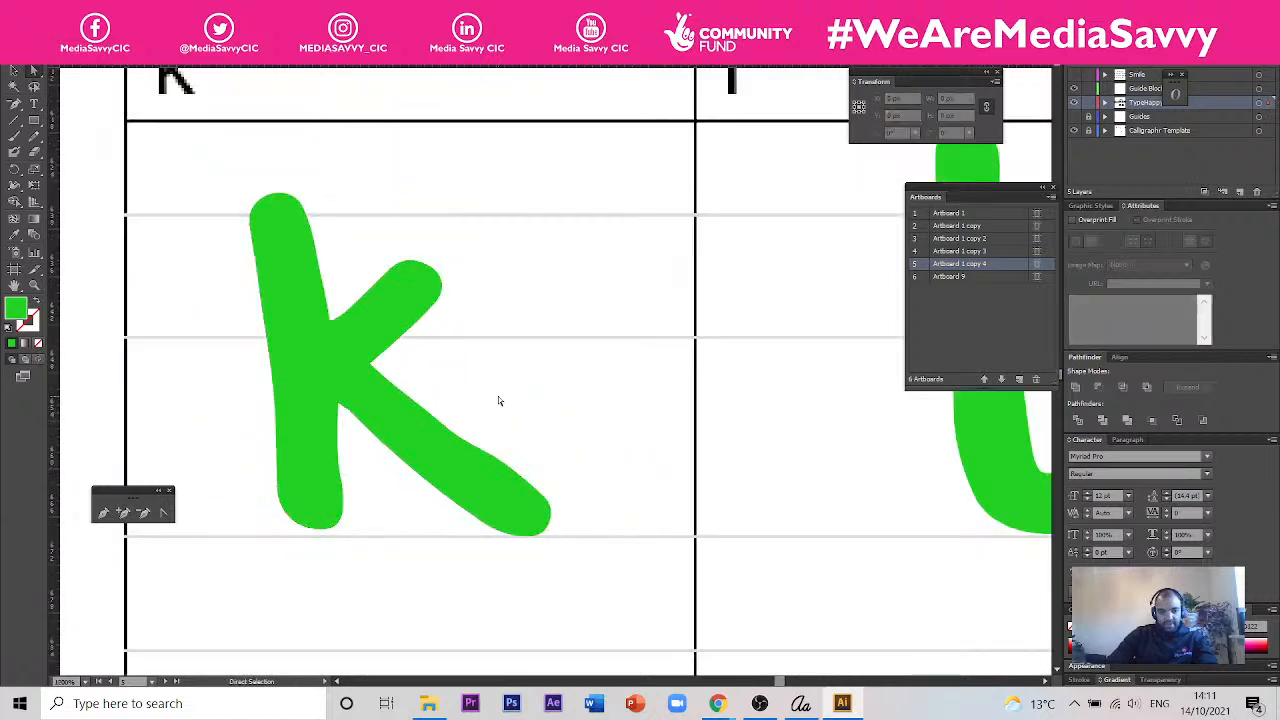
- Smooth the upper edge of the k's diagonal leg by adjusting its curve and deleting two surplus anchor points
scroll(462, 432, up, 2)
click(466, 430)
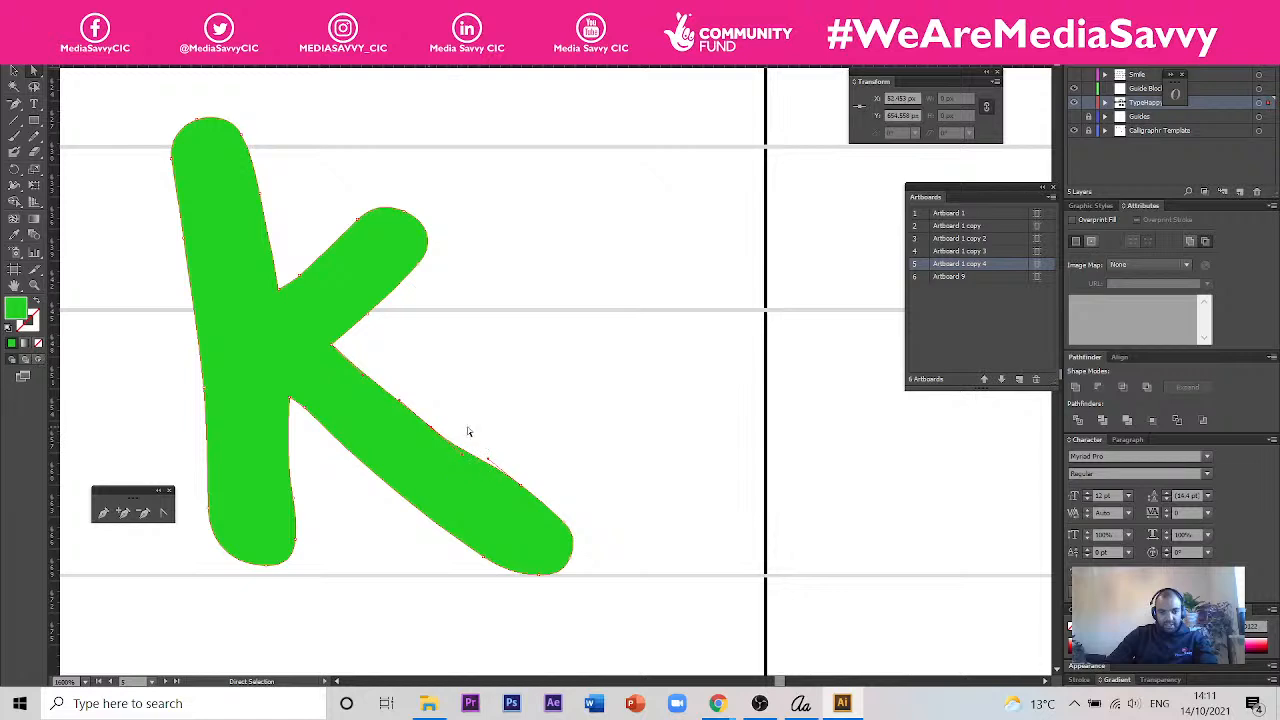
drag(431, 427, 437, 422)
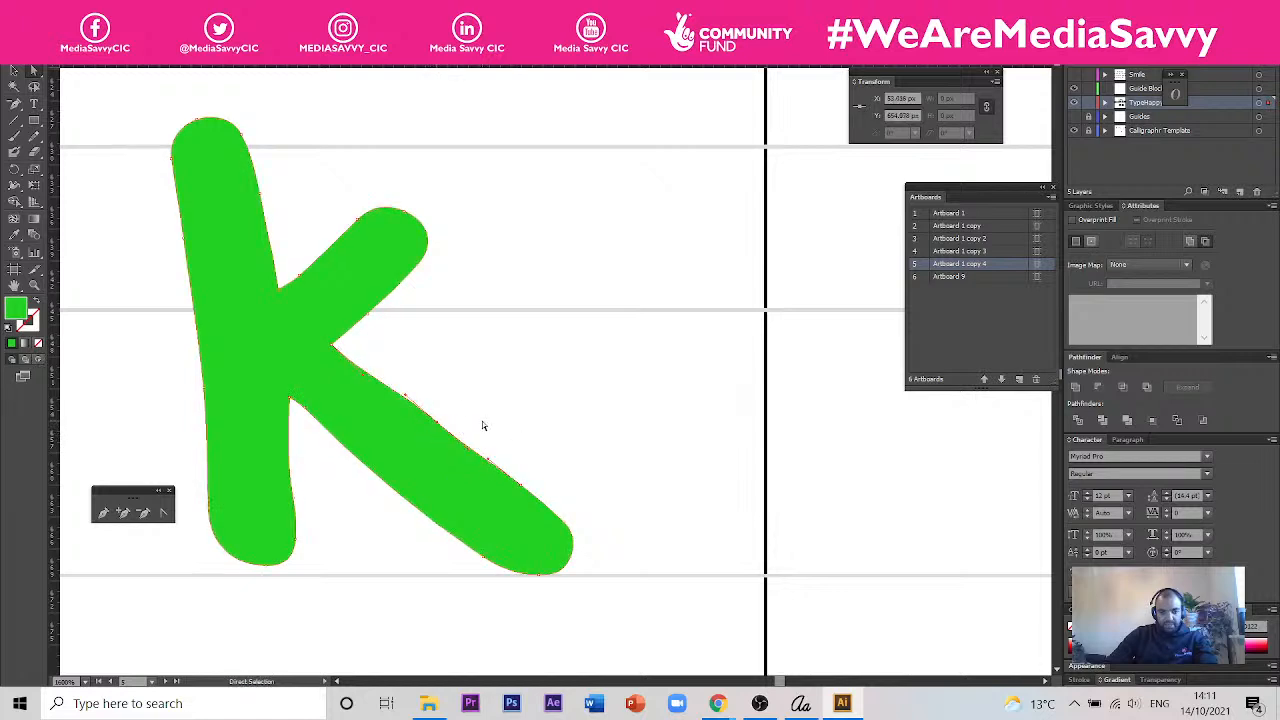
click(14, 104)
click(439, 422)
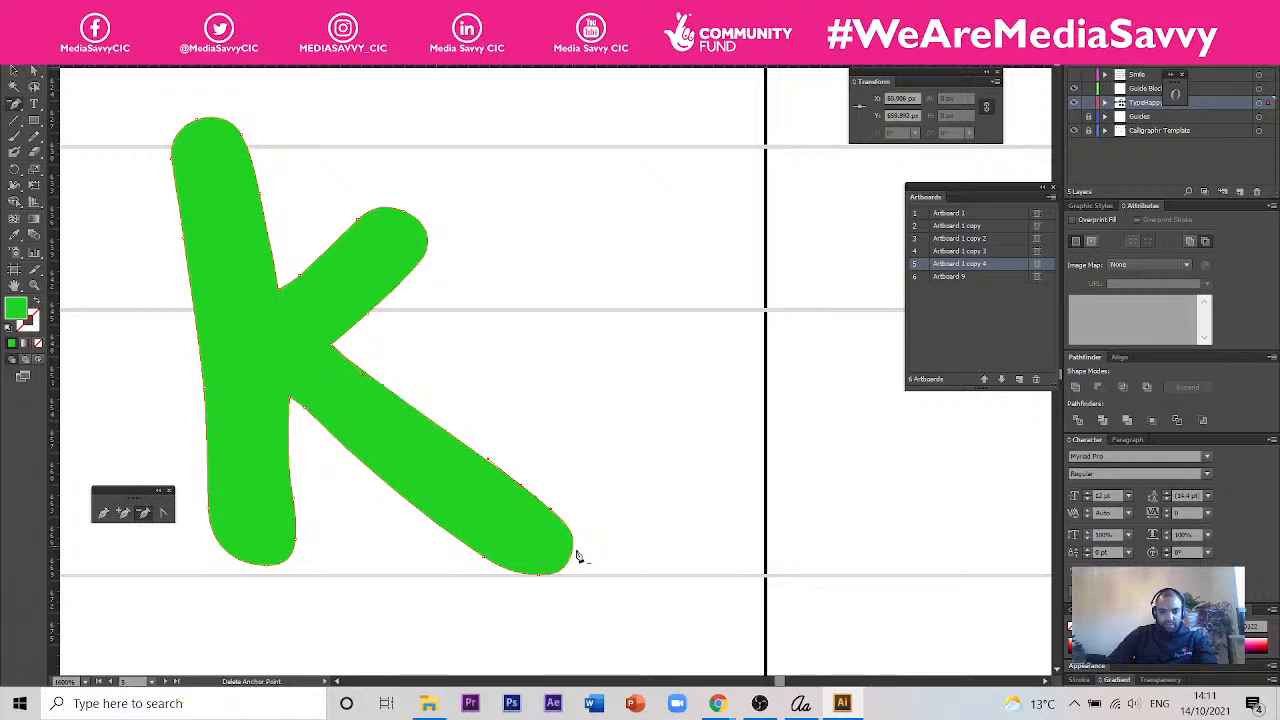
click(523, 490)
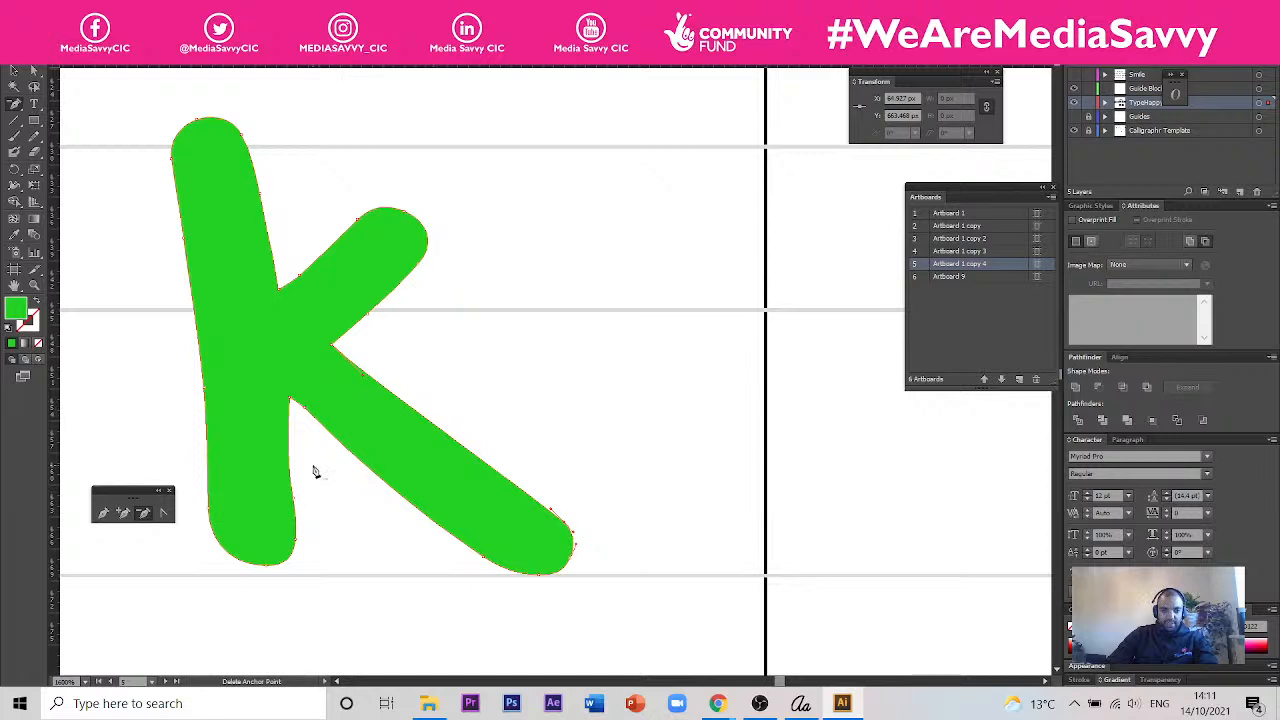
key(v)
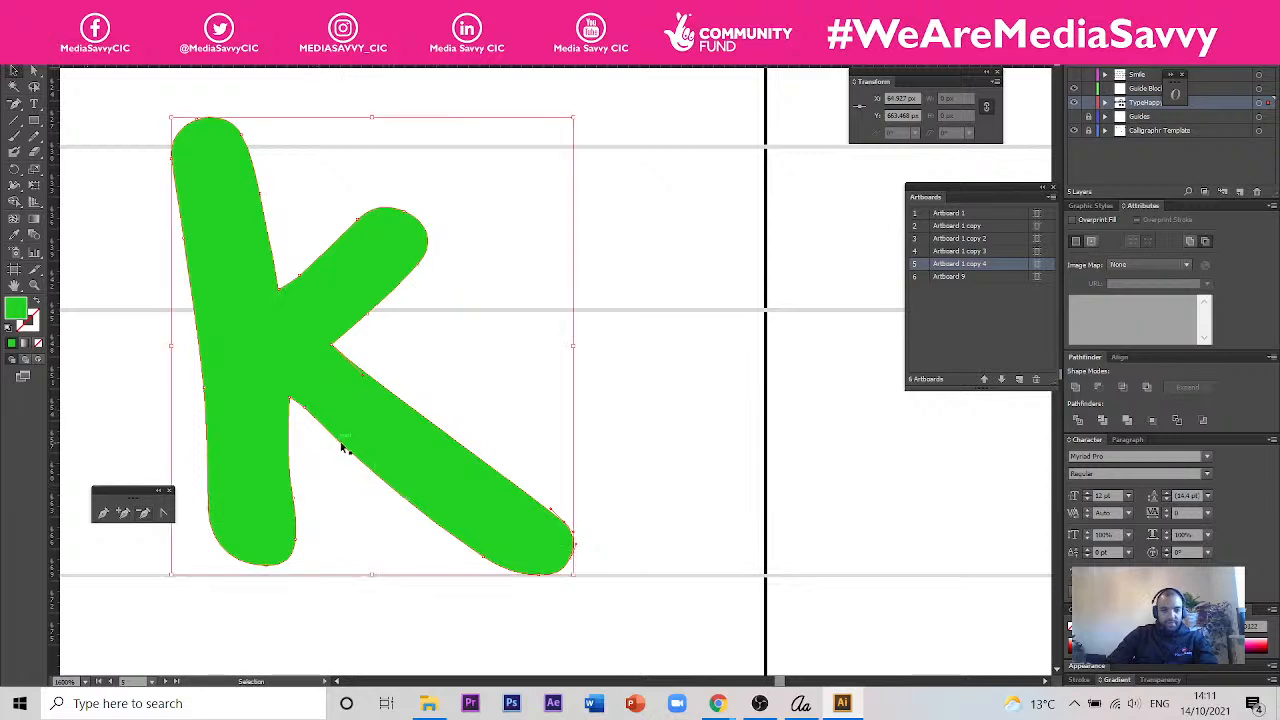
click(34, 71)
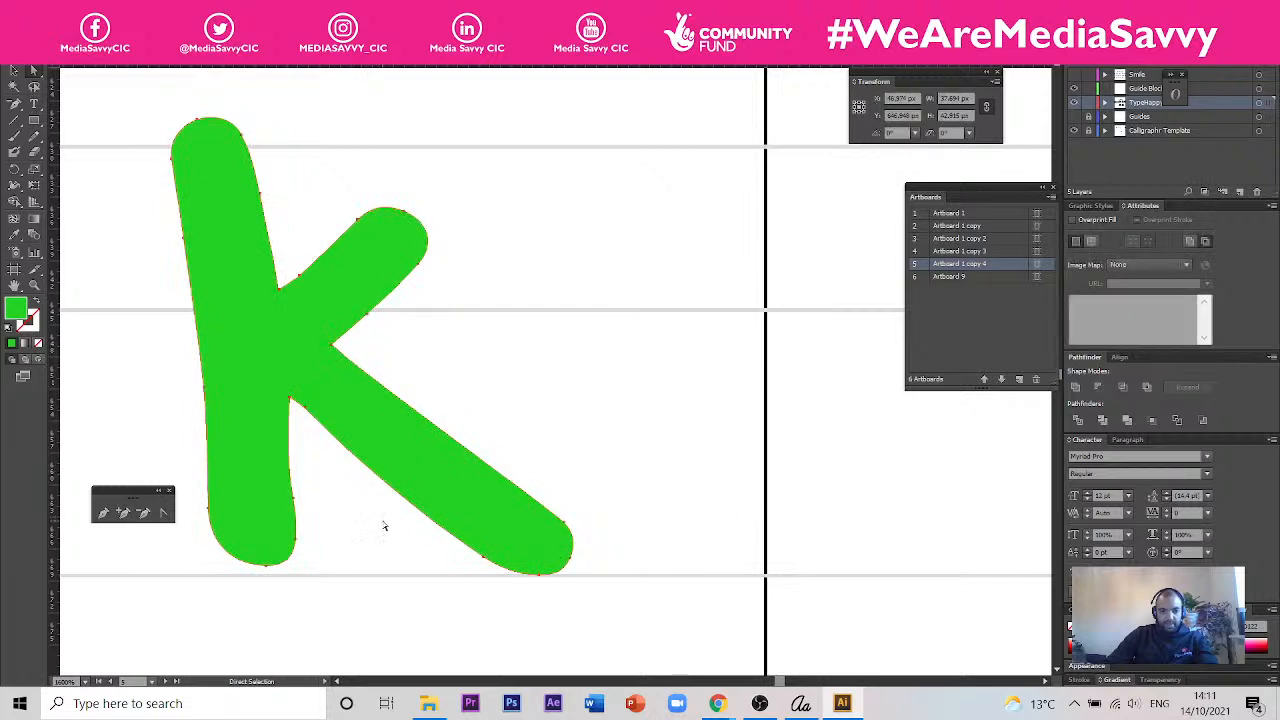
- Select the upper anchor points of the green l and pull them down to the ascender guide line
scroll(263, 434, down, 3)
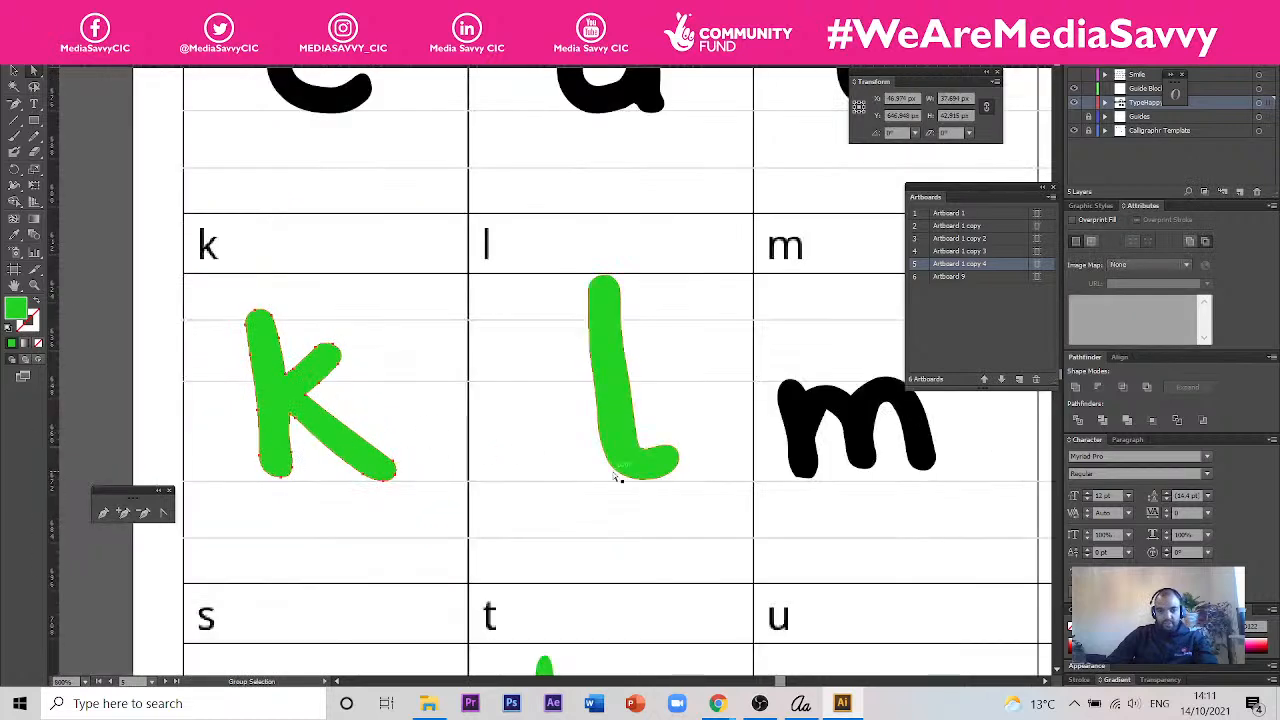
drag(707, 494, 547, 478)
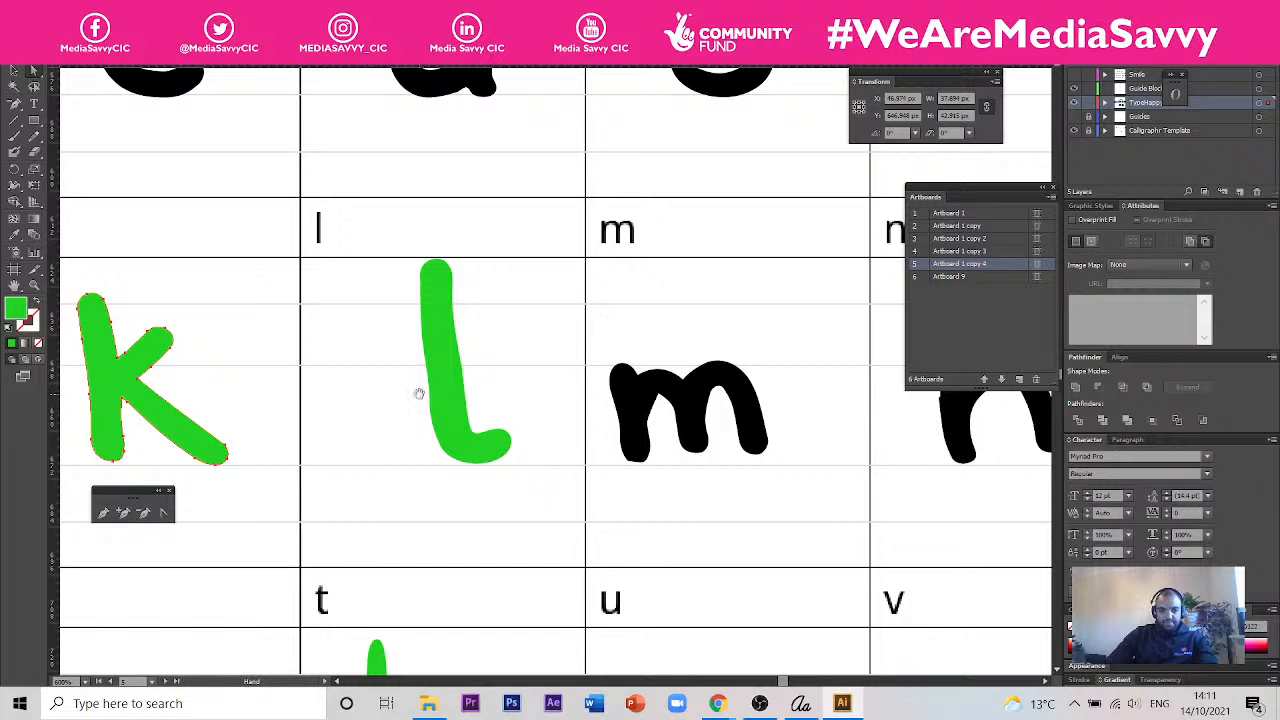
click(479, 463)
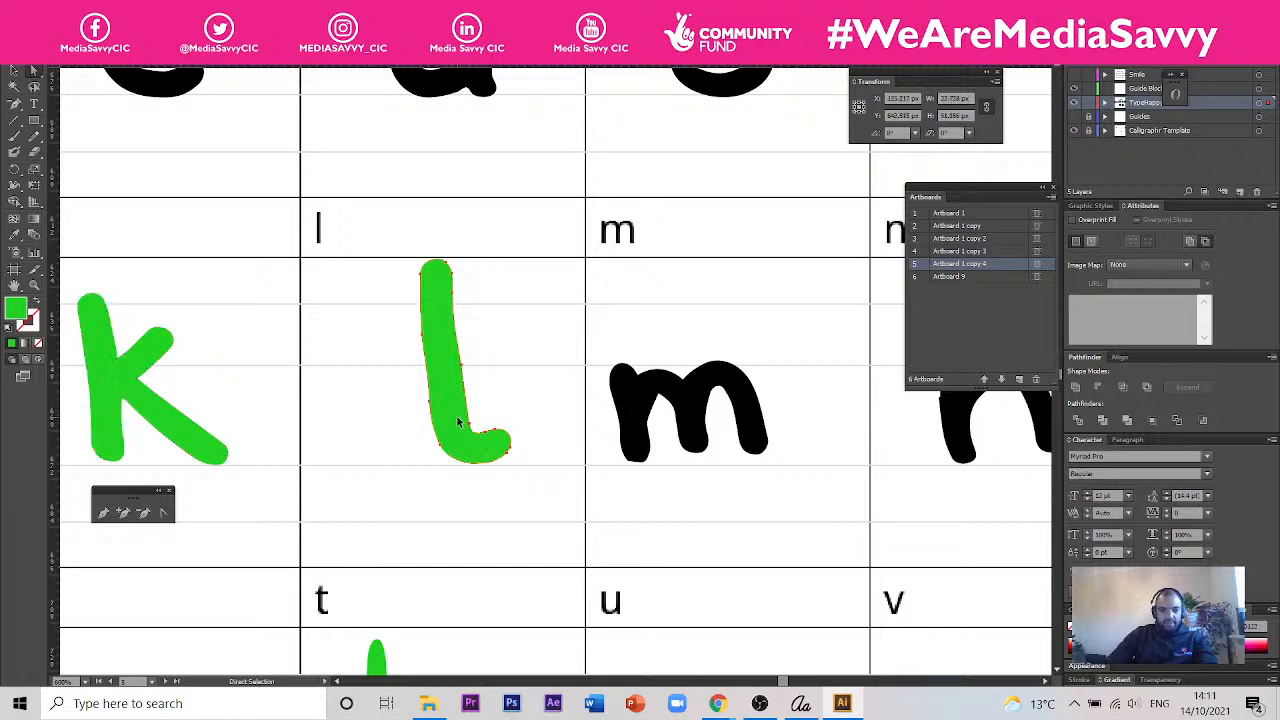
scroll(441, 258, up, 1)
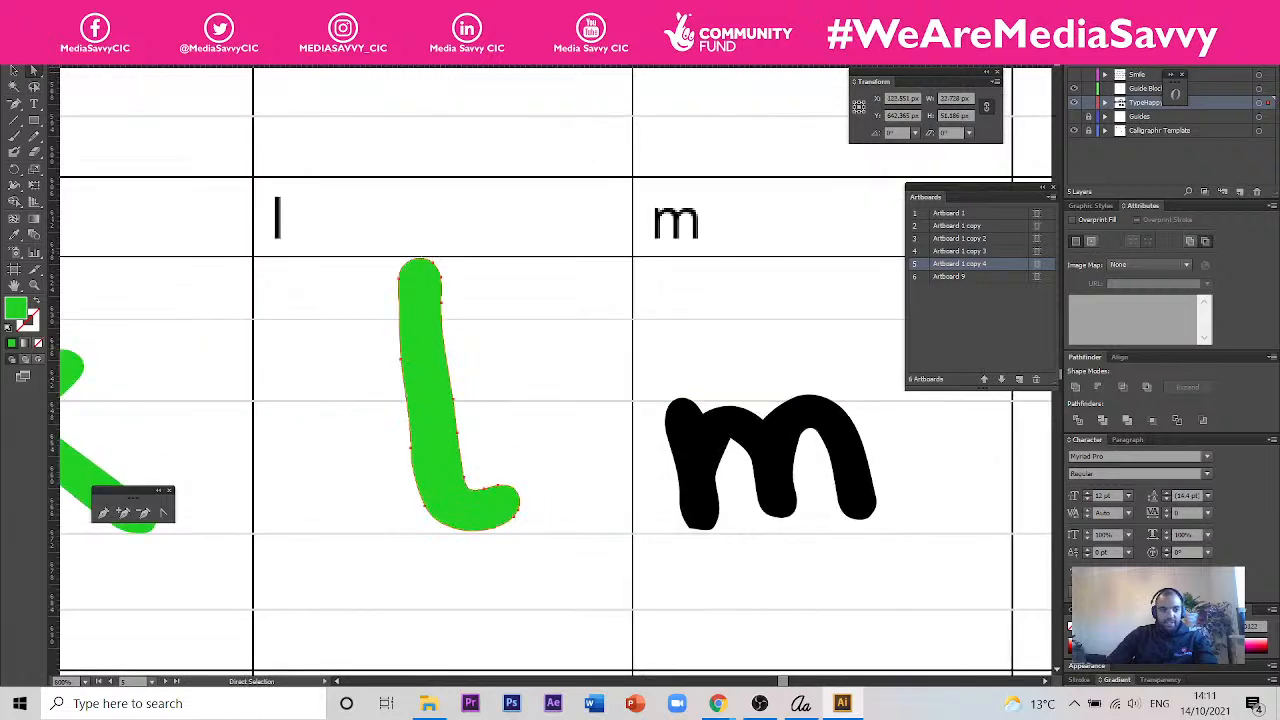
drag(346, 251, 480, 386)
drag(428, 265, 430, 327)
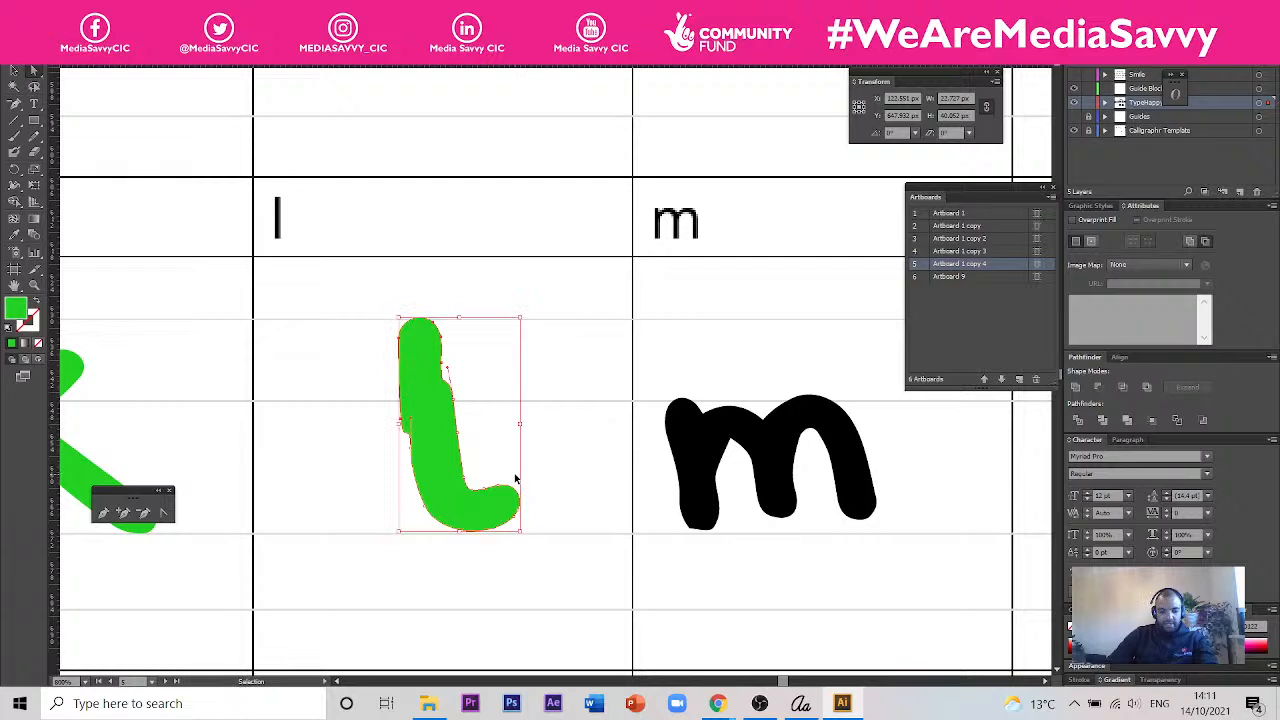
- Undo the lowering of the l's top and delete the surplus anchor points along both sides of its stem
key(ctrl+z)
click(14, 104)
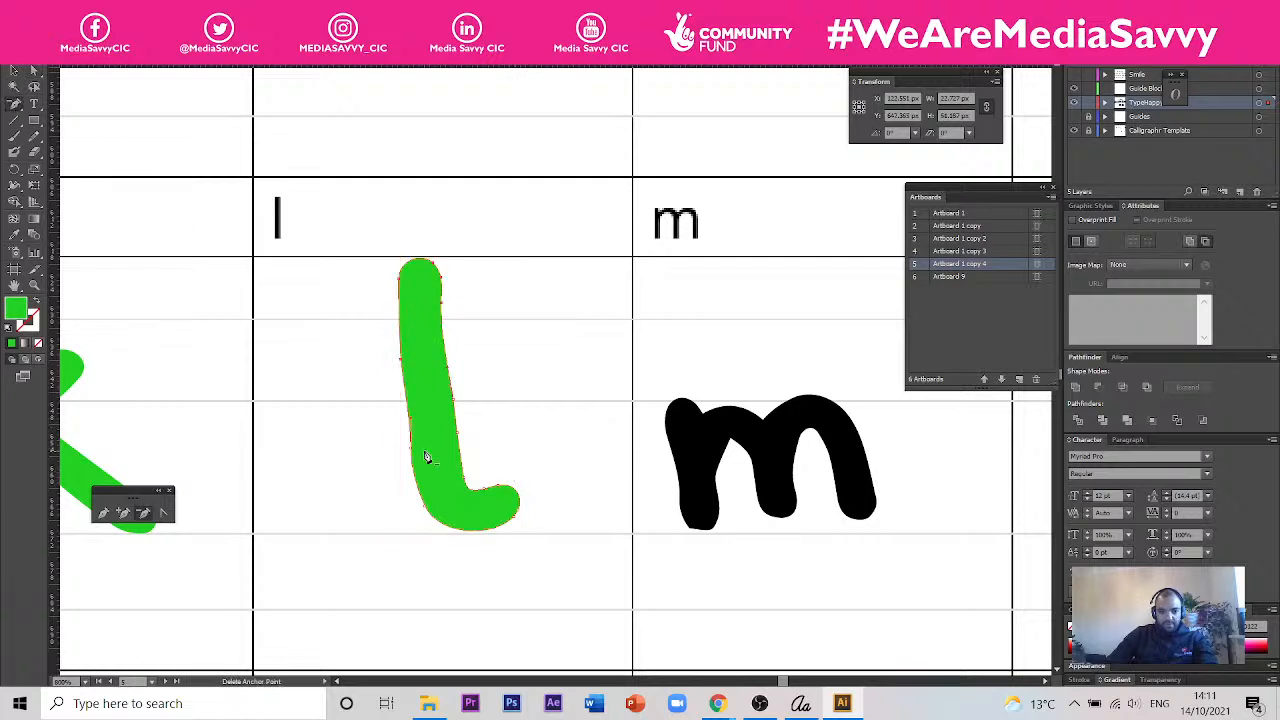
click(460, 444)
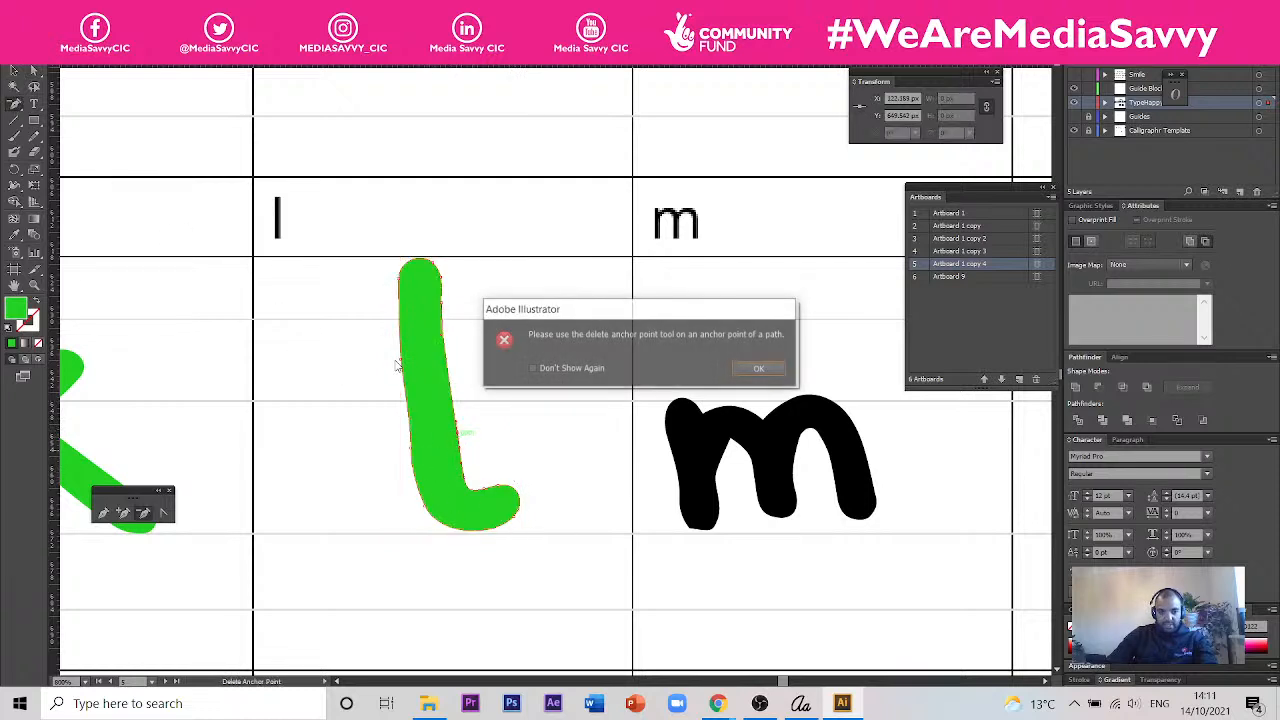
click(760, 368)
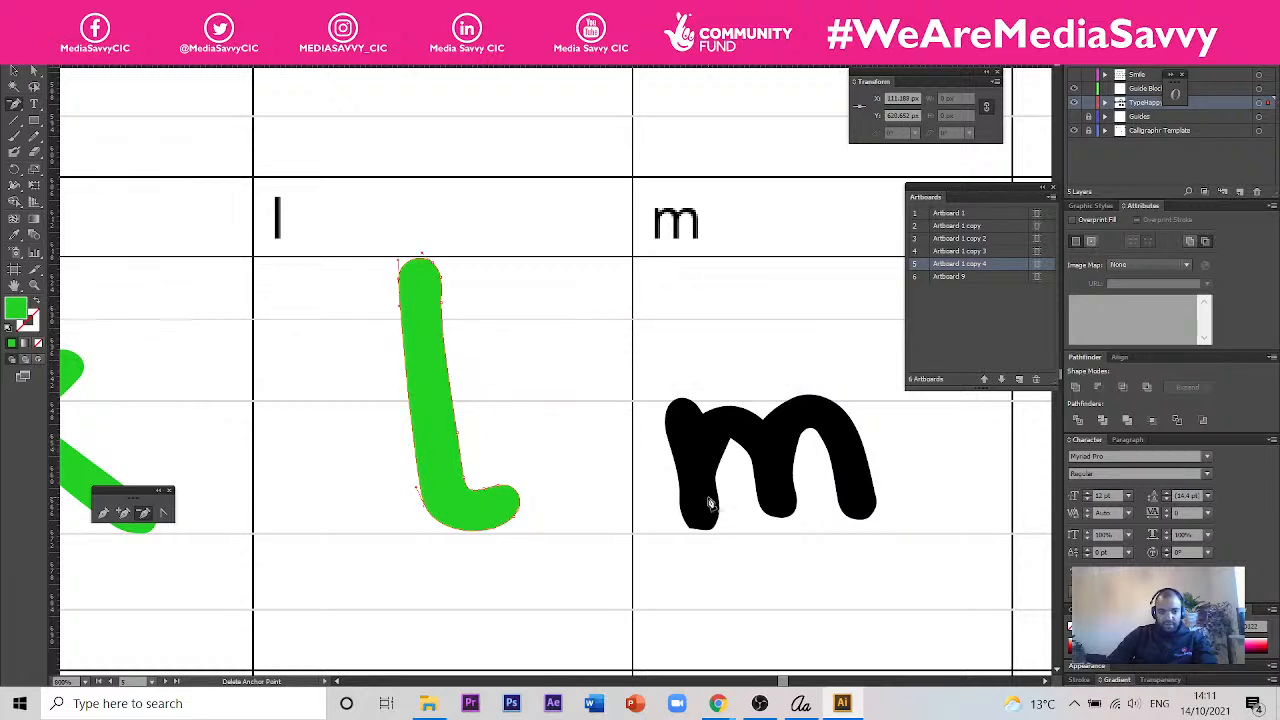
key(a)
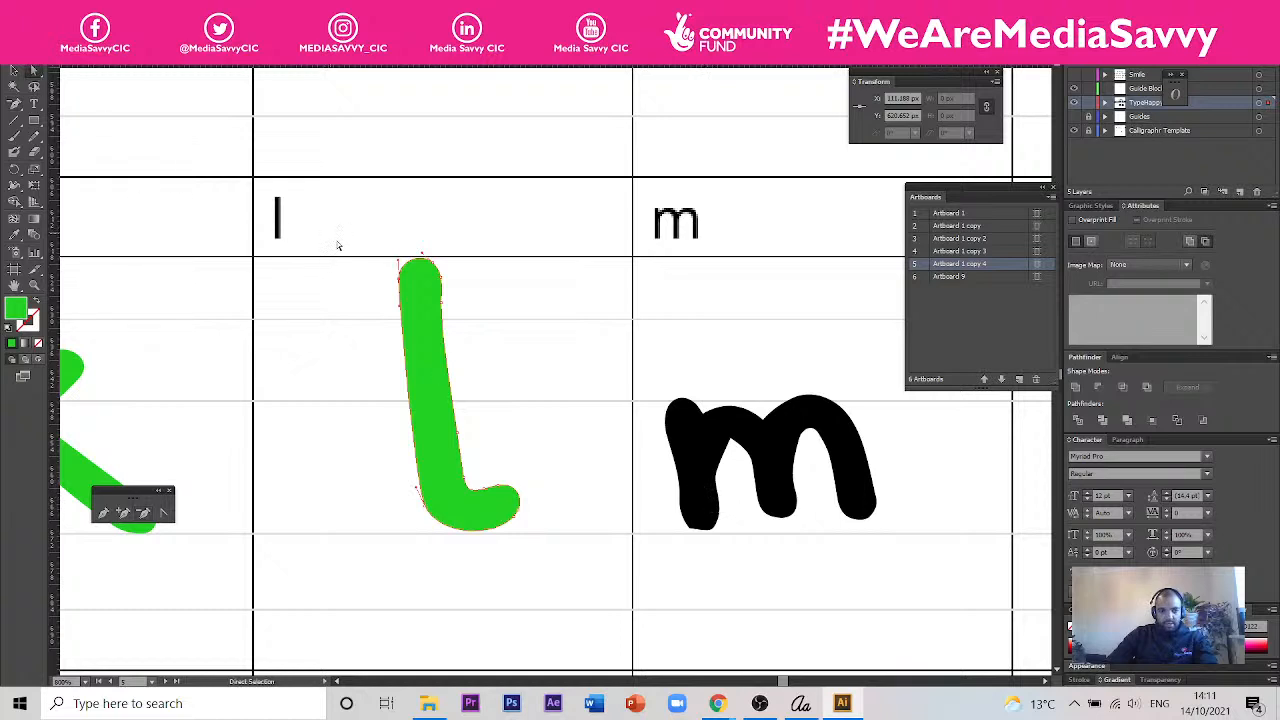
click(450, 305)
drag(450, 305, 445, 340)
key(ctrl+z)
- Select all anchor points at the top of the l and pull them down together to the ascender guide line
drag(488, 198, 370, 340)
drag(441, 310, 441, 364)
click(520, 374)
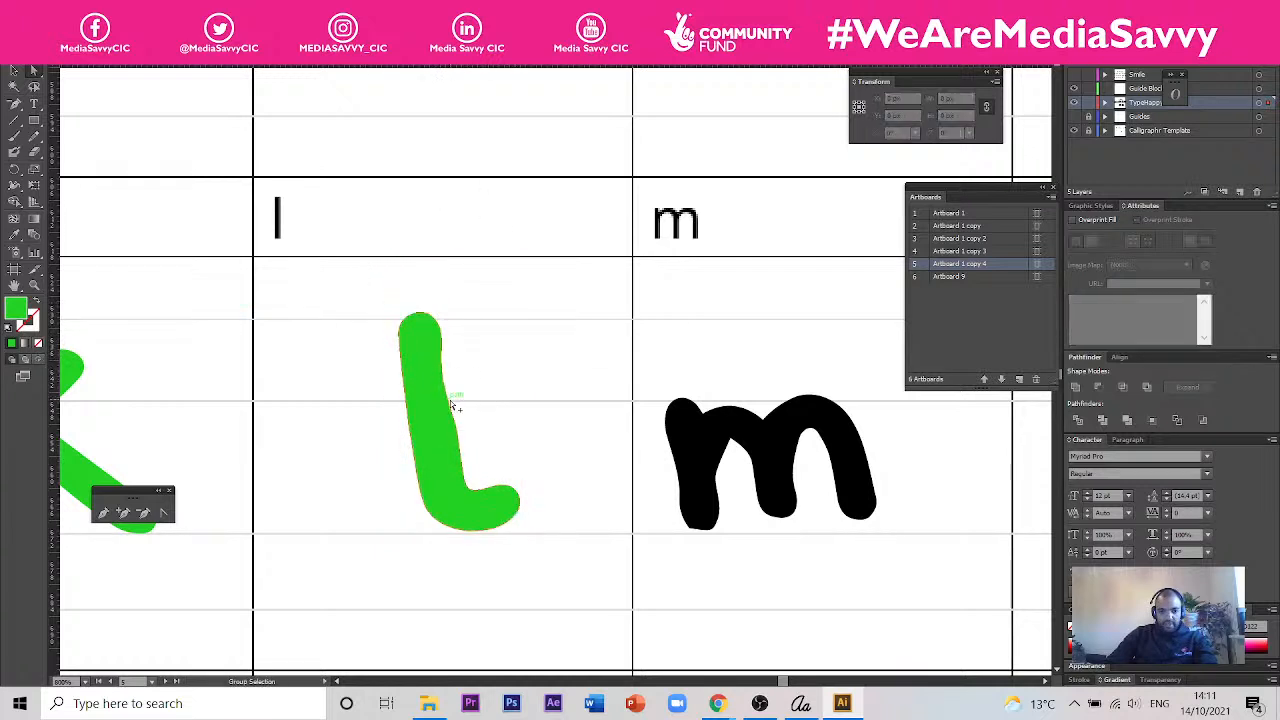
- Delete the surplus anchor point causing the bulge halfway down the inner edge of the l's stem
key(minus)
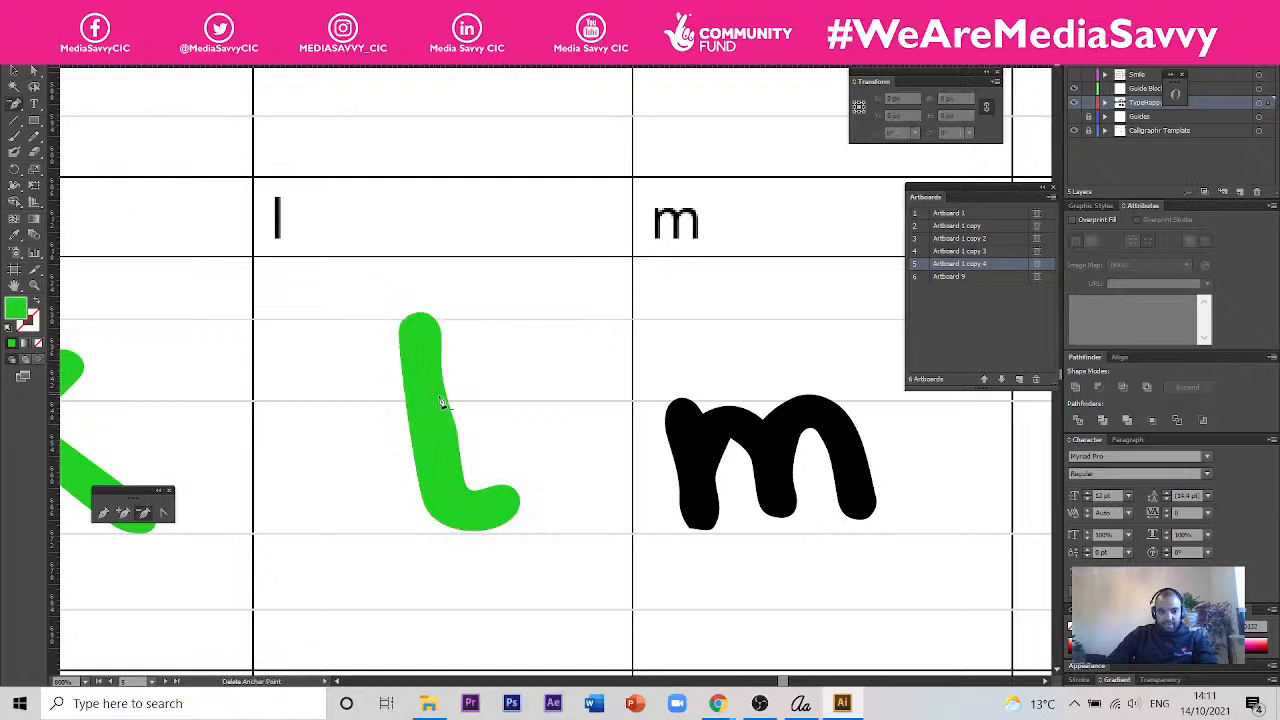
click(455, 433)
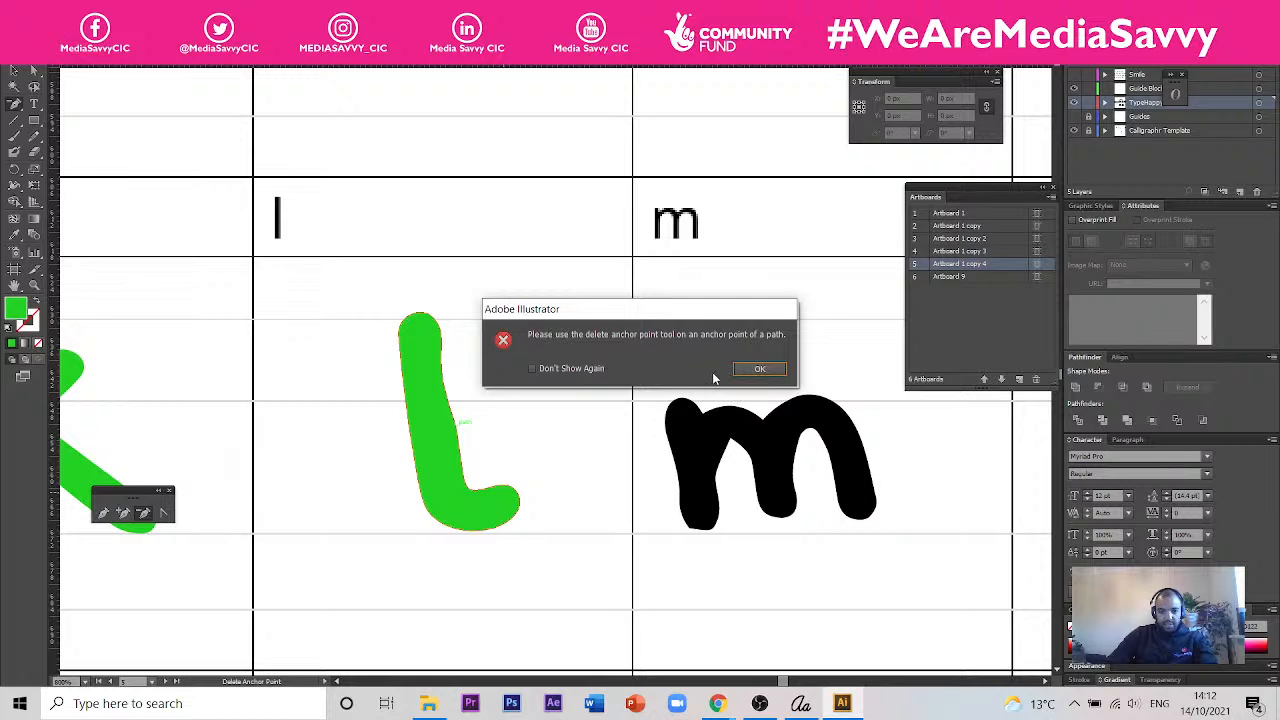
click(758, 368)
key(a)
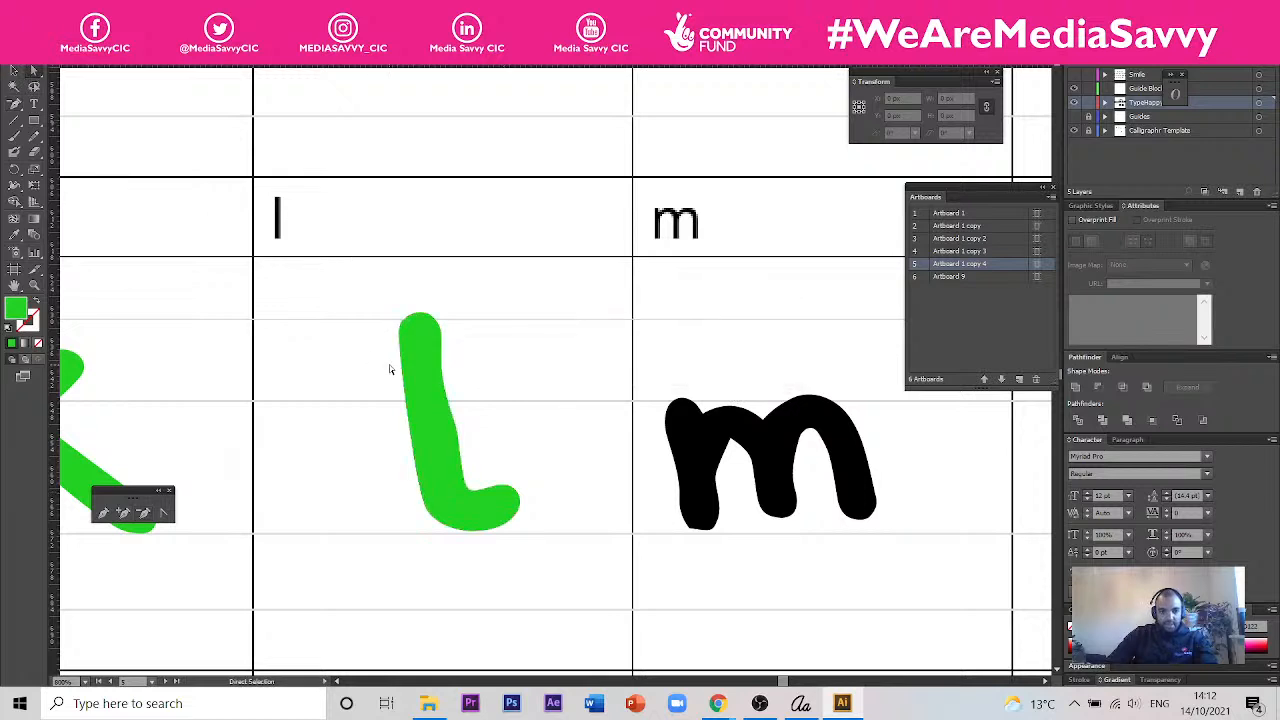
alt+click(473, 440)
scroll(474, 440, up, 2)
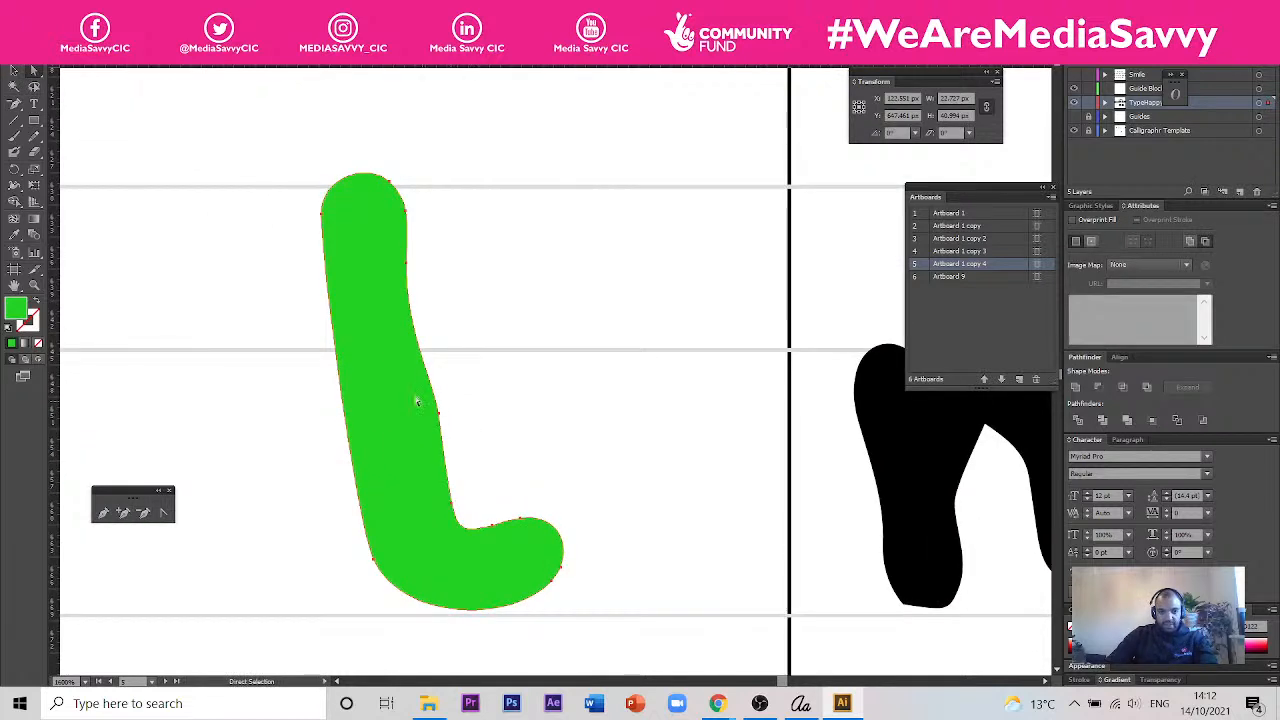
key(minus)
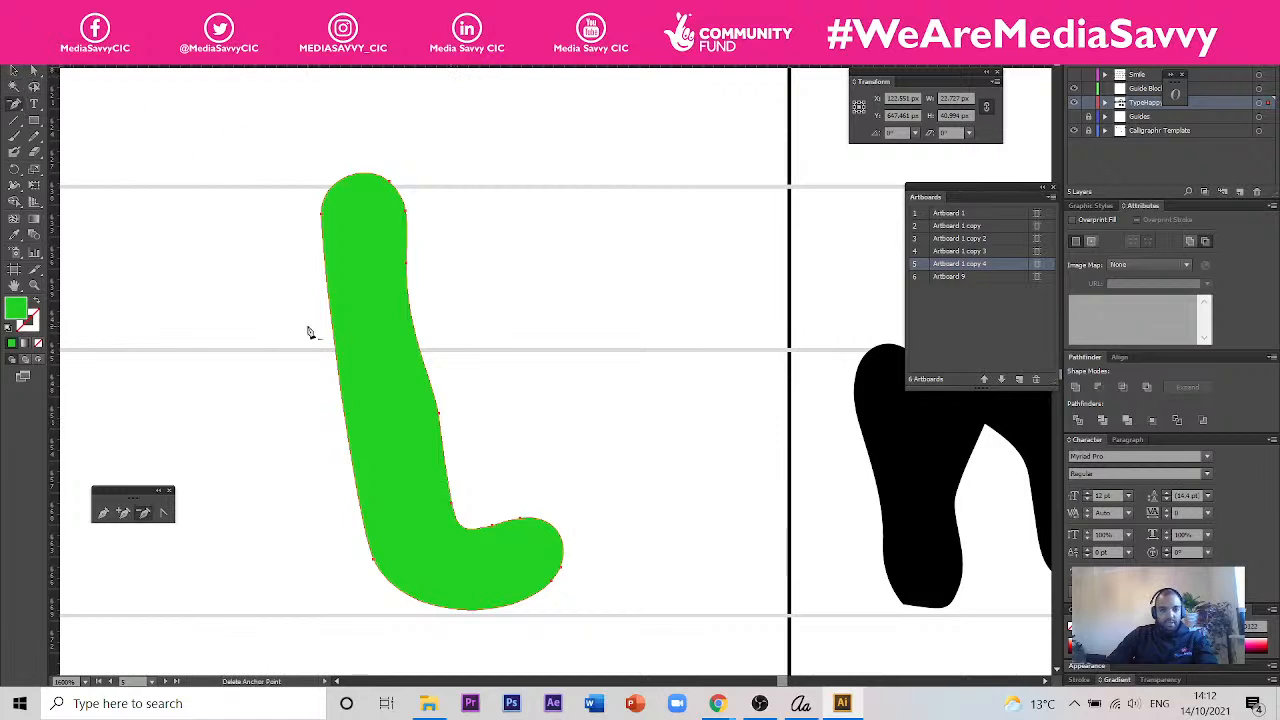
click(441, 416)
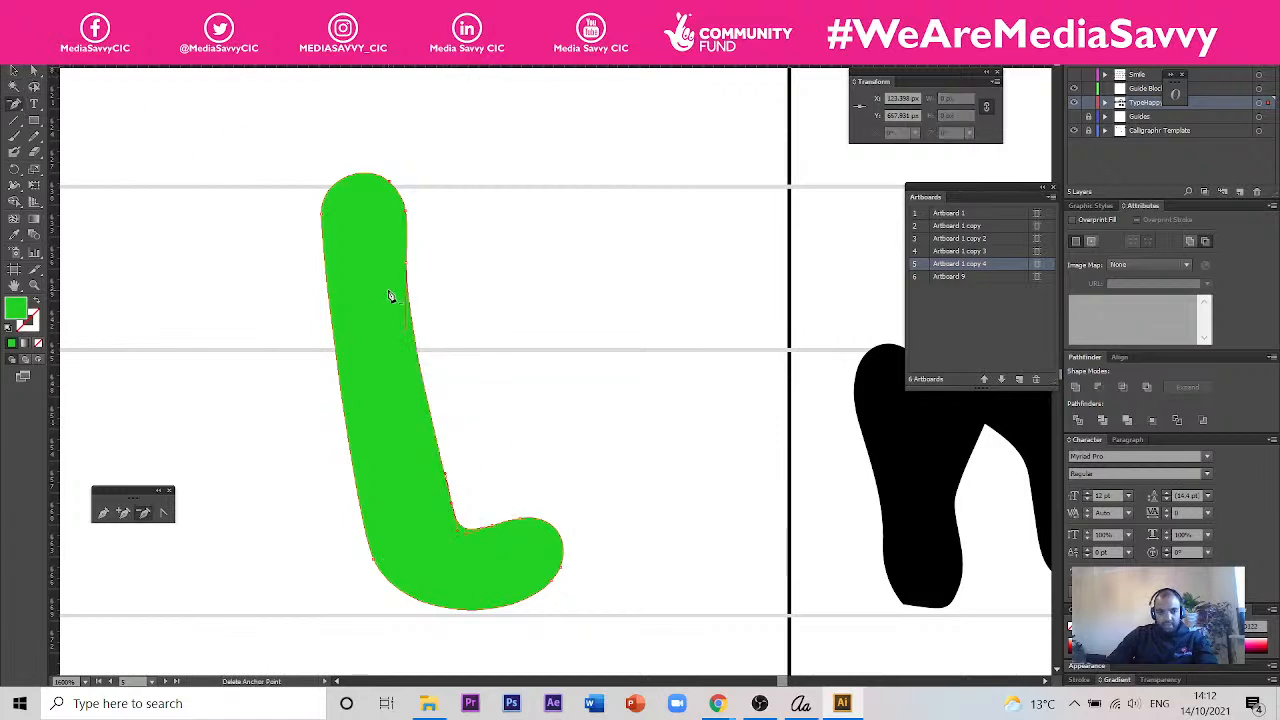
- Straighten the inner edge of the l's stem by adjusting its curve handle and deleting surplus anchor points near the top
key(a)
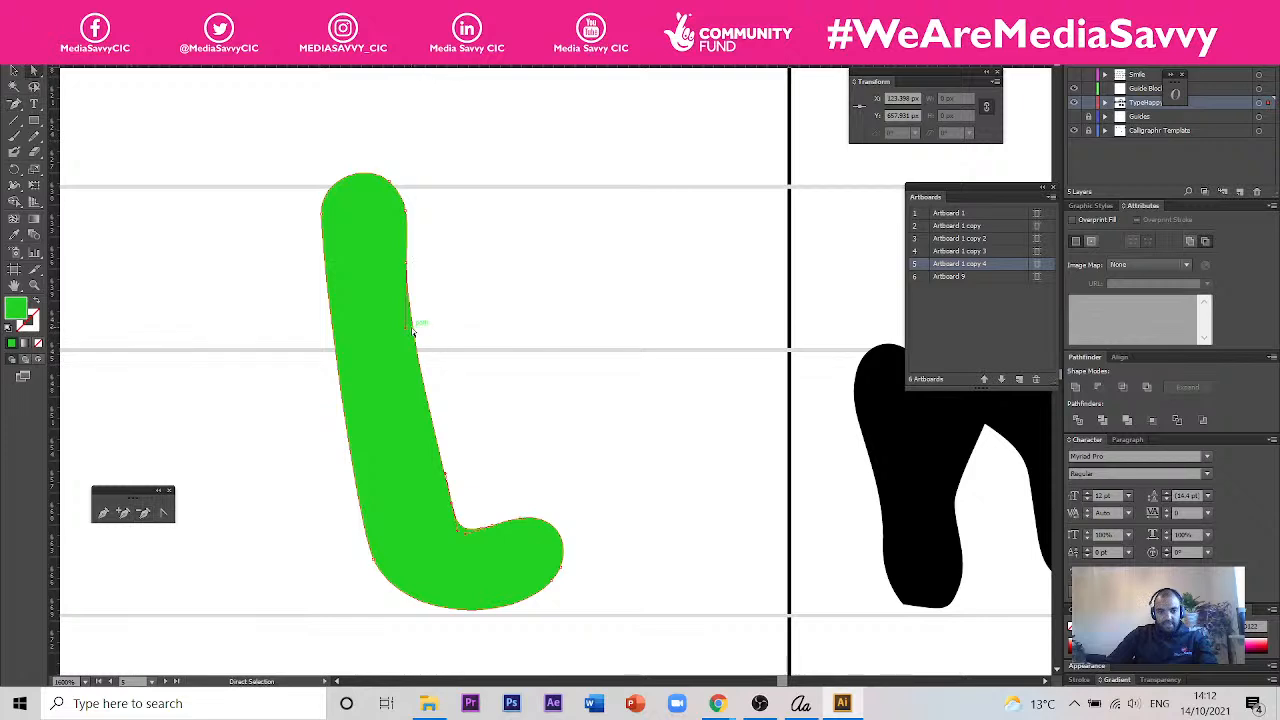
drag(408, 329, 423, 331)
click(458, 314)
click(412, 270)
key(minus)
click(415, 265)
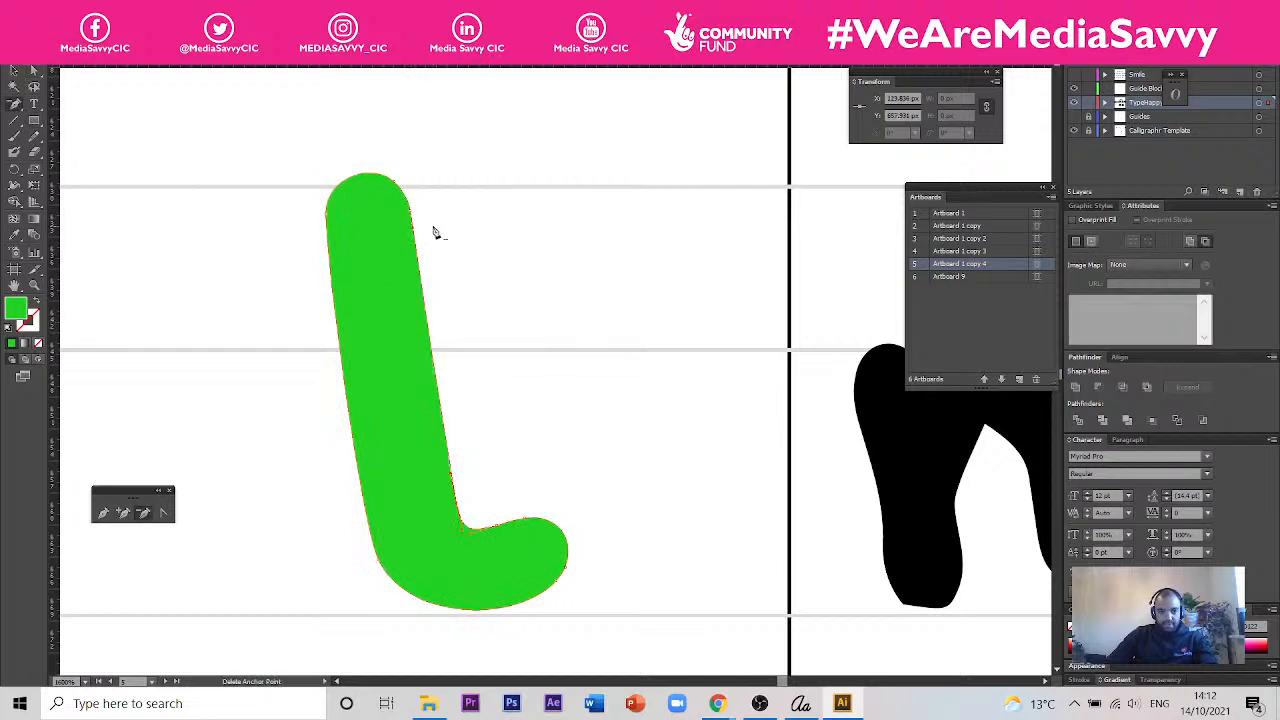
click(413, 215)
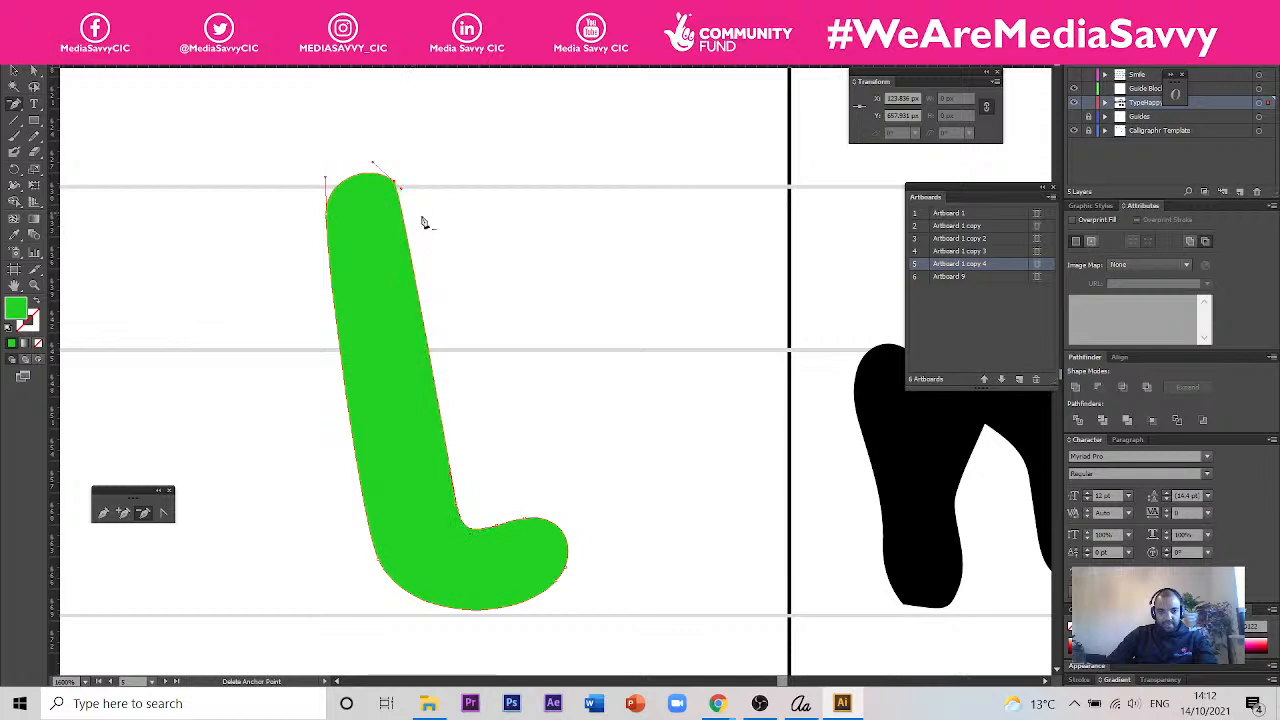
- Select the green k and l and recolour them black by sampling the c with the Eyedropper
scroll(492, 282, down, 2)
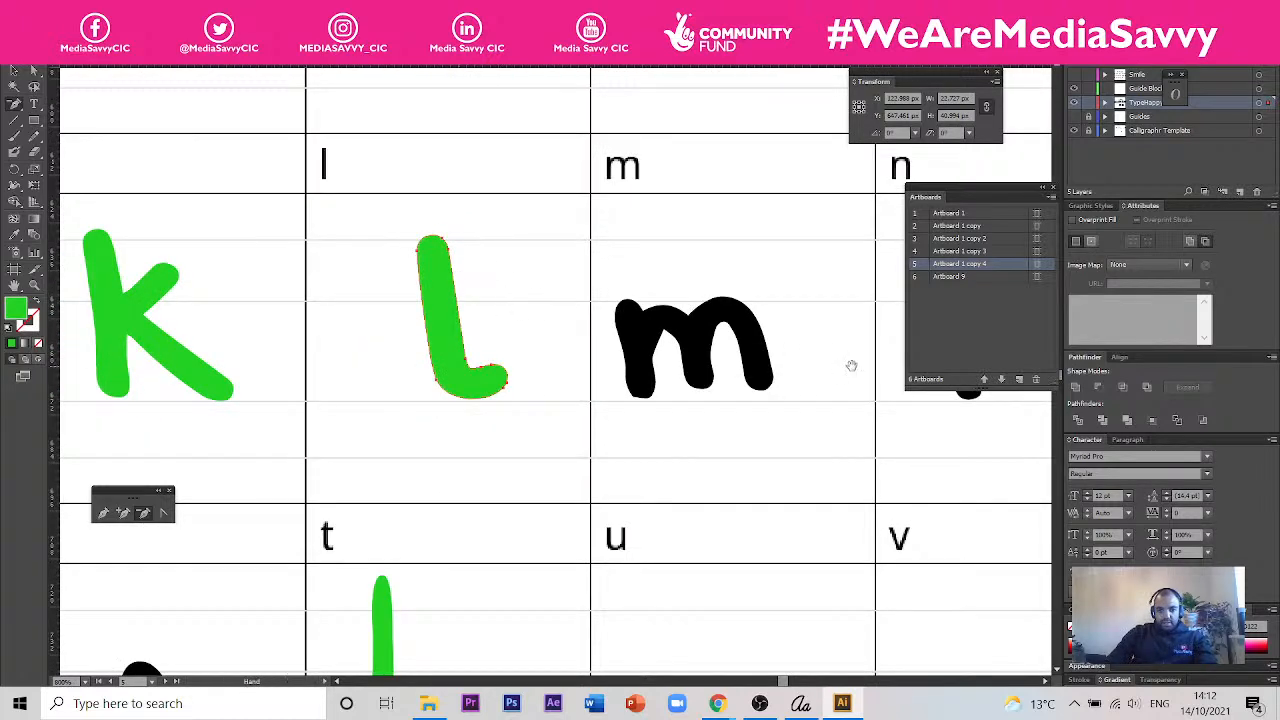
drag(846, 363, 726, 337)
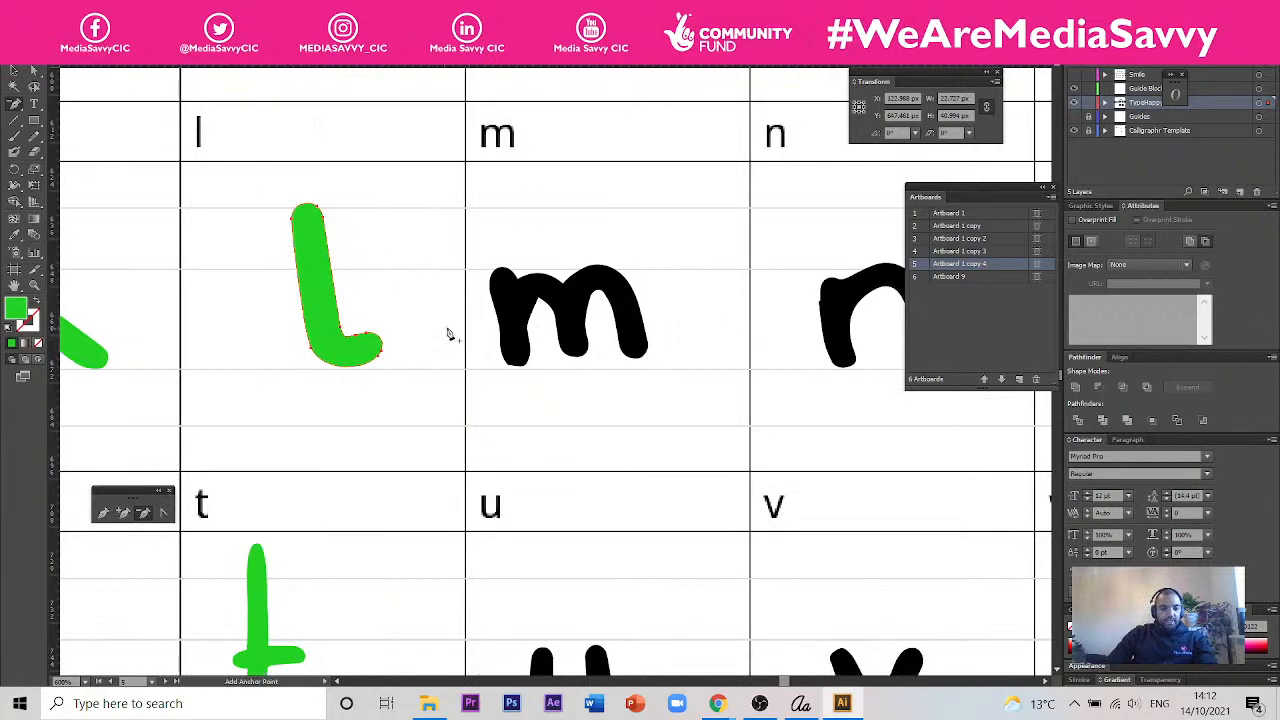
scroll(445, 335, down, 2)
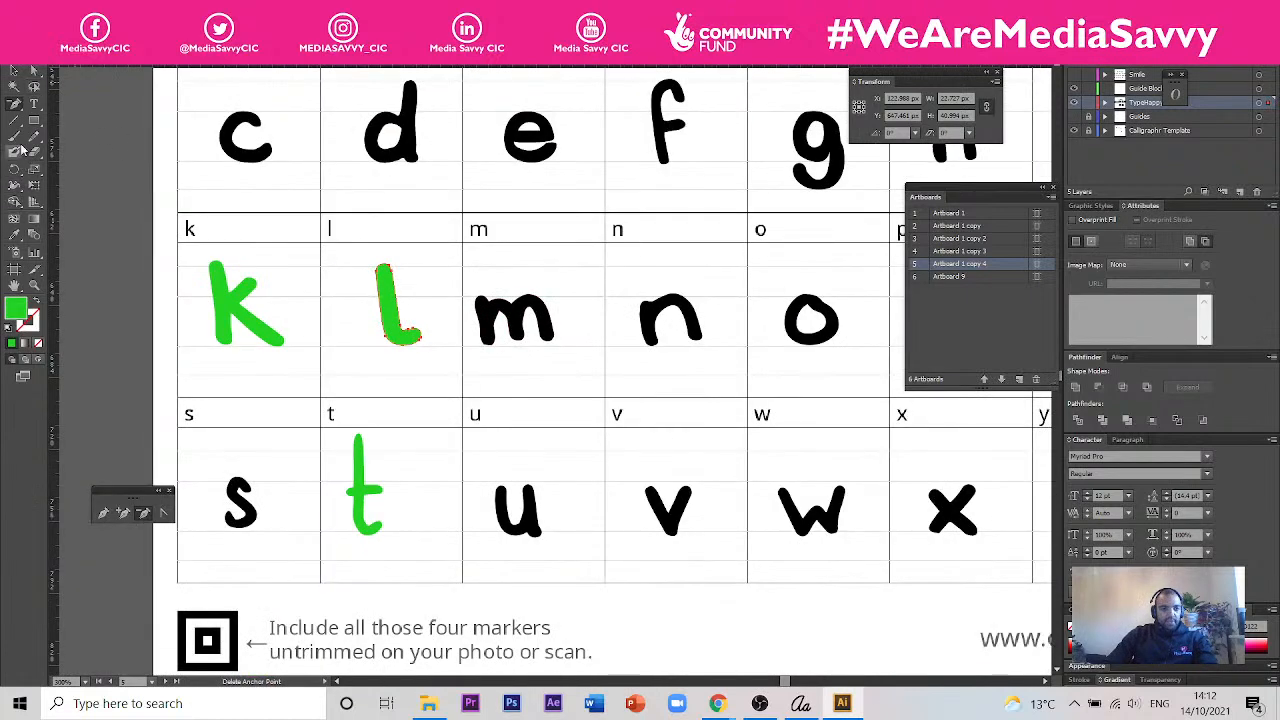
click(14, 72)
click(258, 337)
shift+click(396, 320)
click(14, 235)
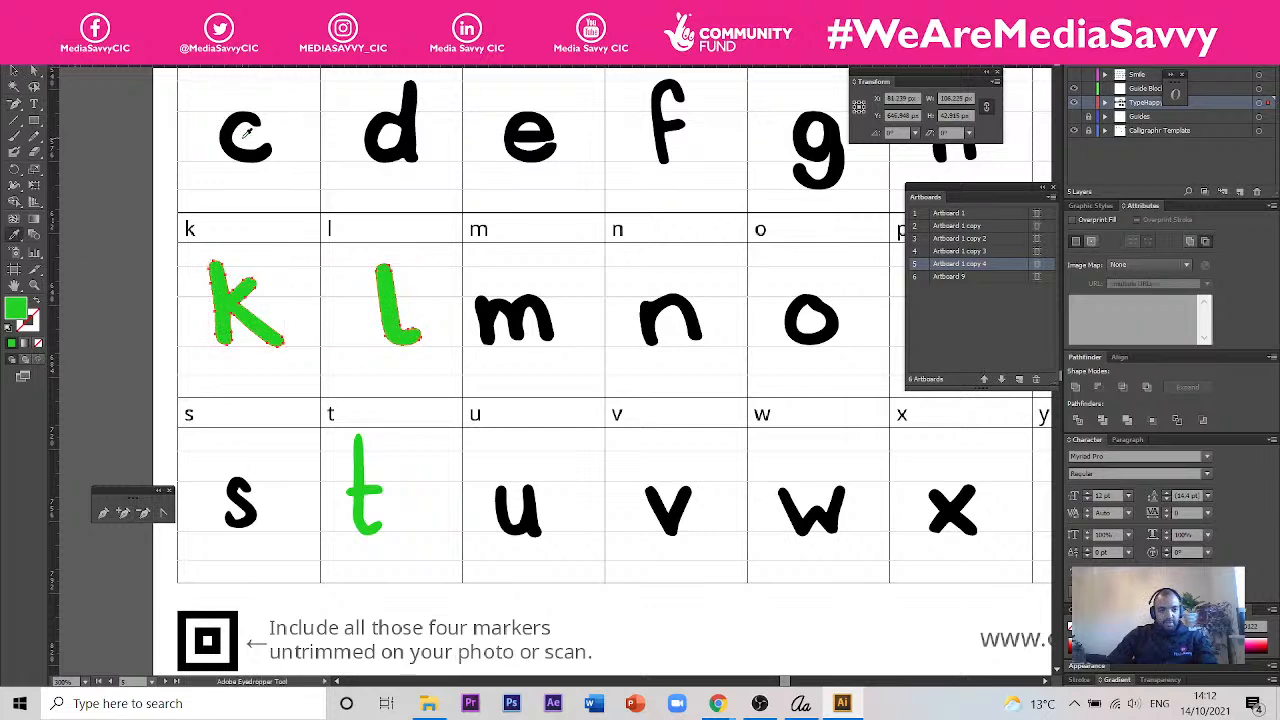
click(225, 138)
- Select the green p and round off the bottom end of its stem with the Smooth tool
key(space)
drag(678, 520, 486, 517)
drag(627, 484, 413, 481)
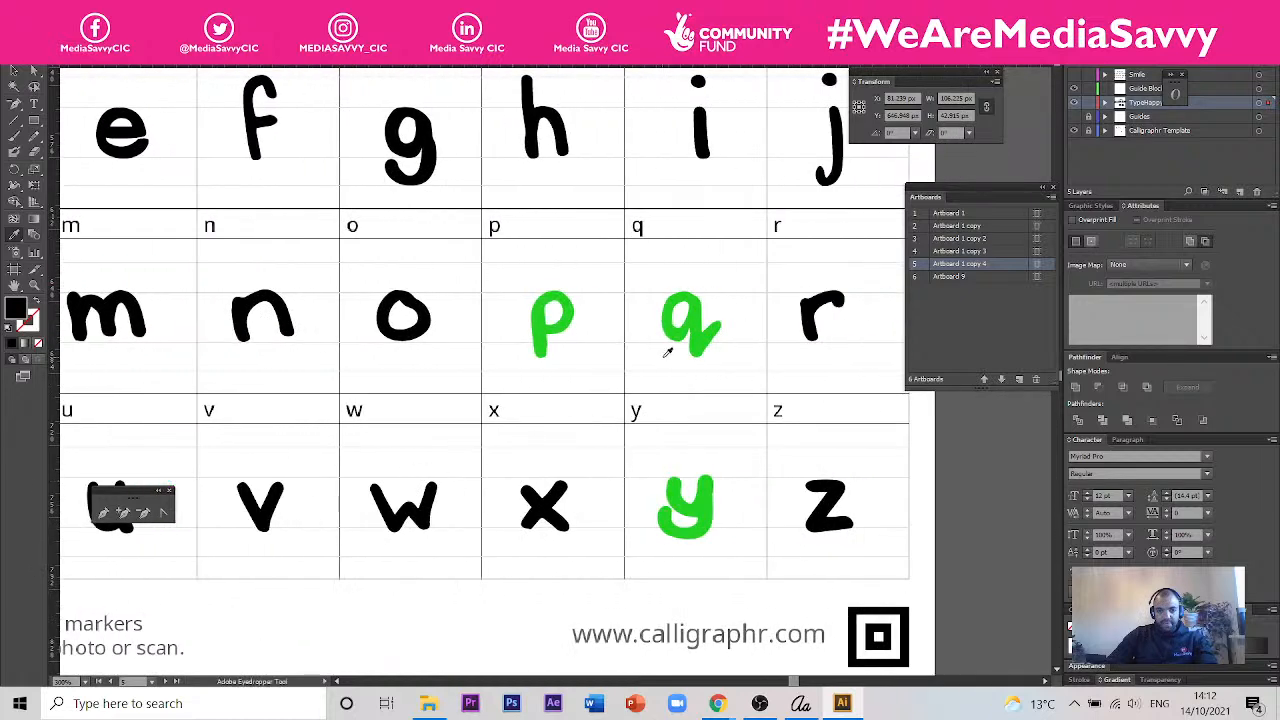
scroll(657, 349, up, 3)
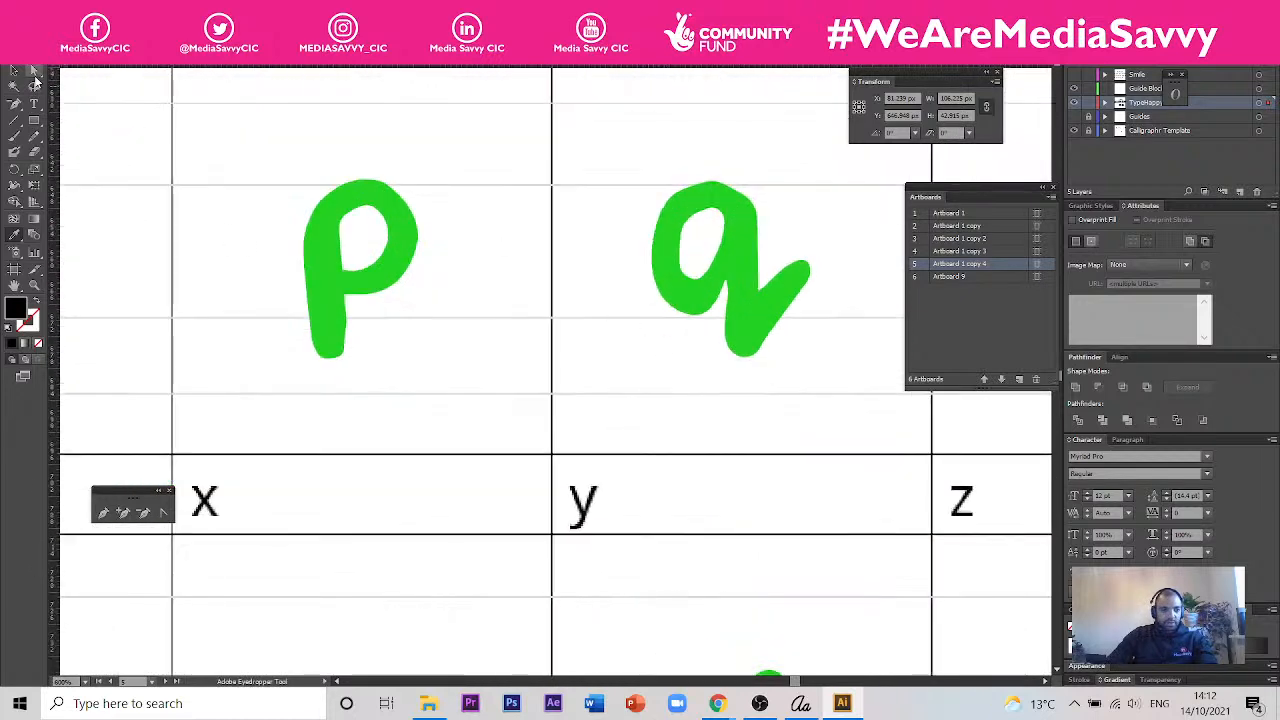
click(33, 72)
scroll(358, 327, up, 2)
drag(380, 434, 226, 282)
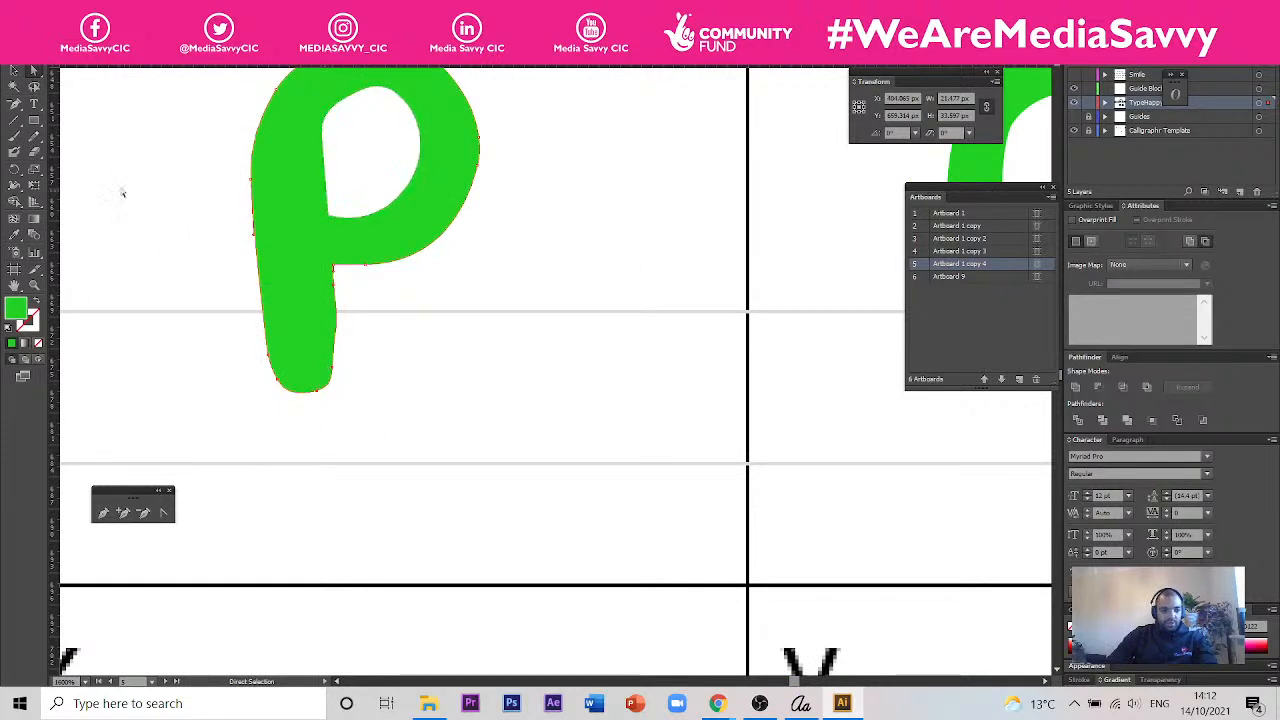
drag(36, 140, 85, 151)
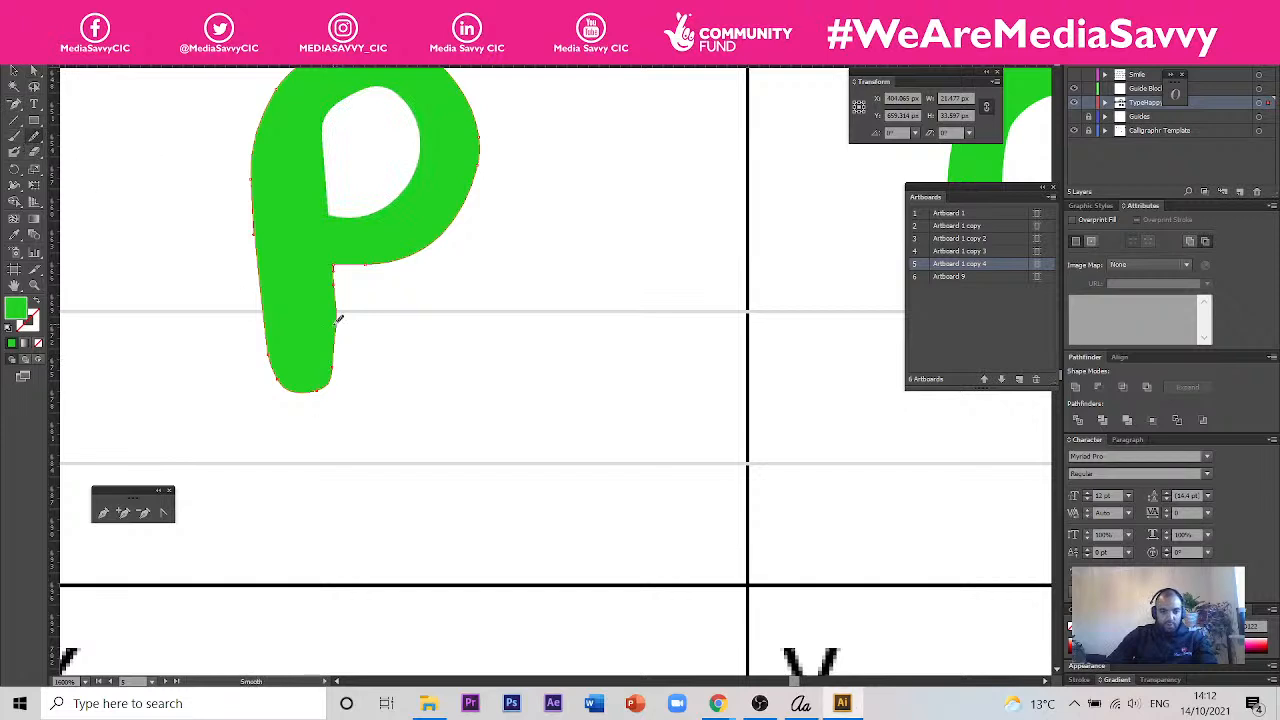
drag(320, 383, 345, 323)
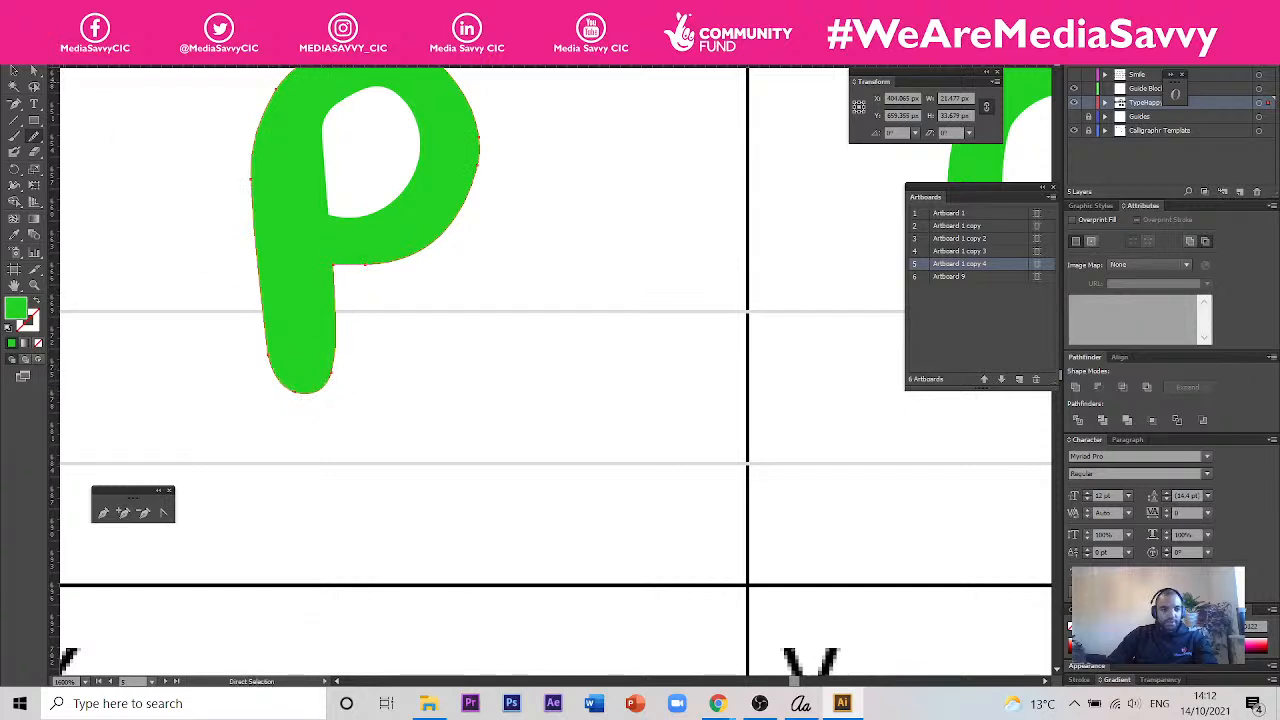
- Select the anchor points at the bottom of the p's stem and pull them down to the descender guide line
click(34, 72)
drag(365, 420, 266, 357)
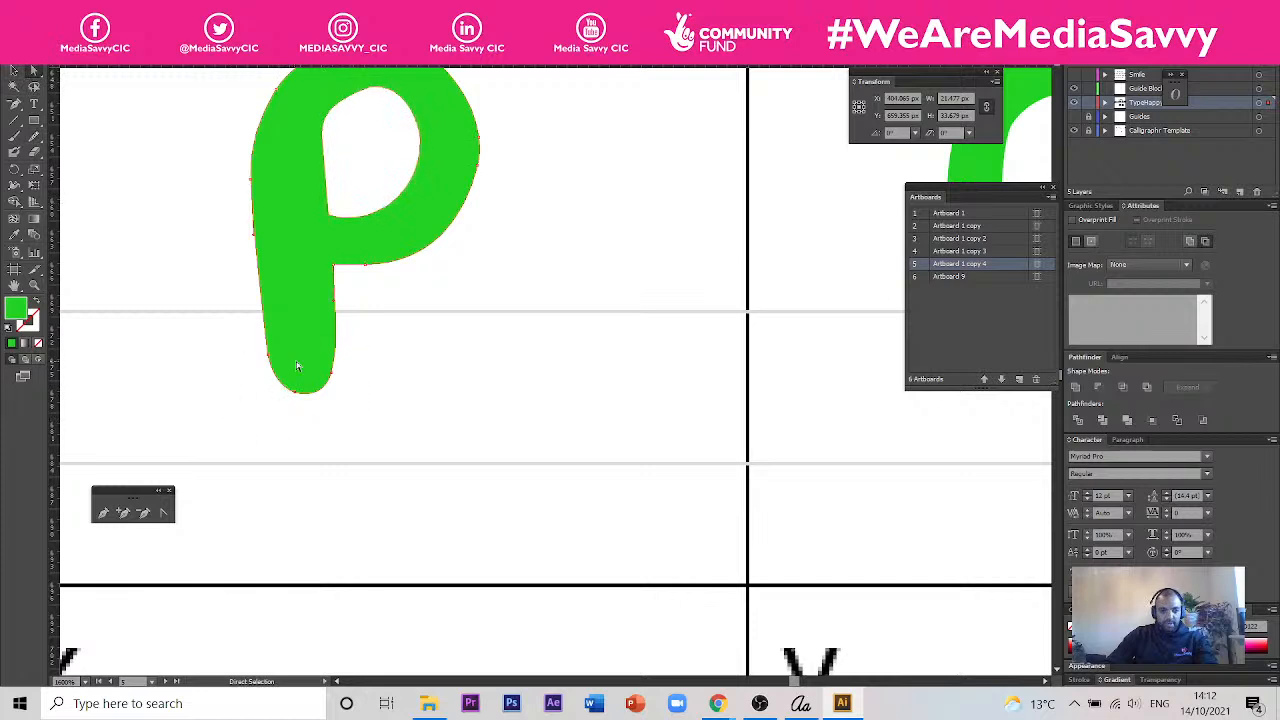
drag(343, 374, 337, 448)
- Smooth the lower outer edge of the p's bowl with the Smooth tool
drag(424, 279, 358, 252)
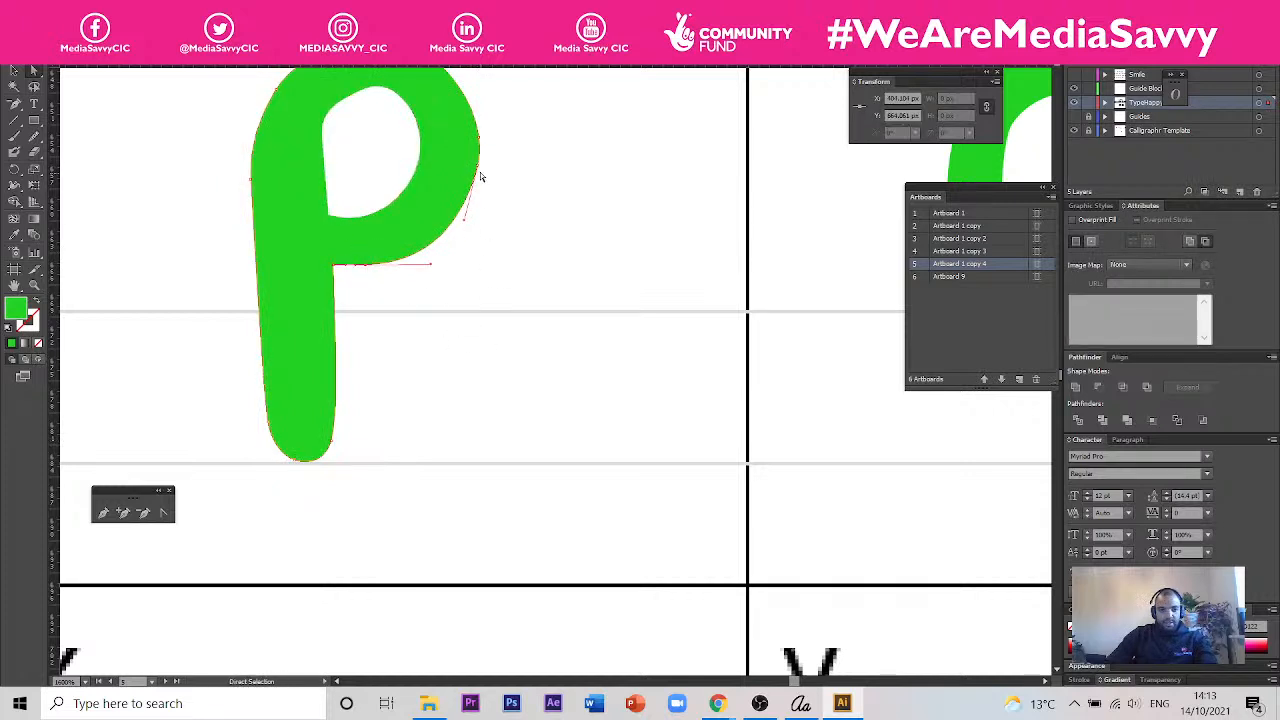
click(491, 214)
click(33, 141)
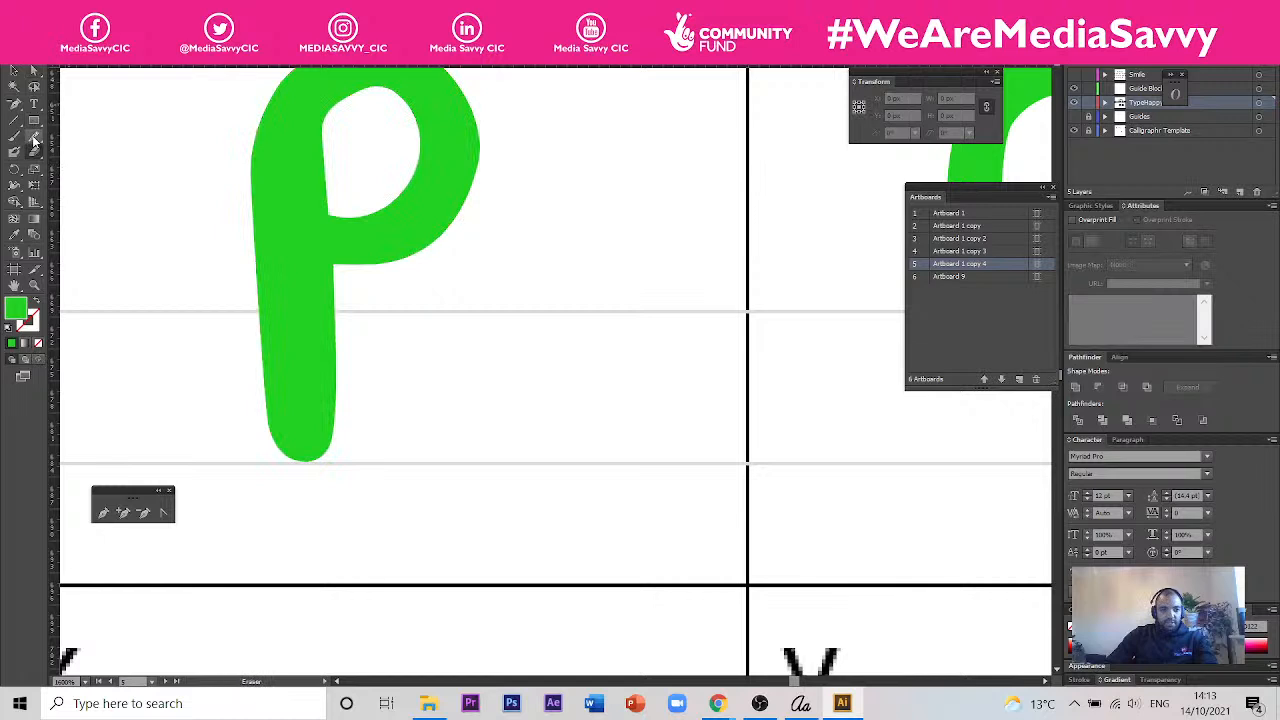
click(33, 141)
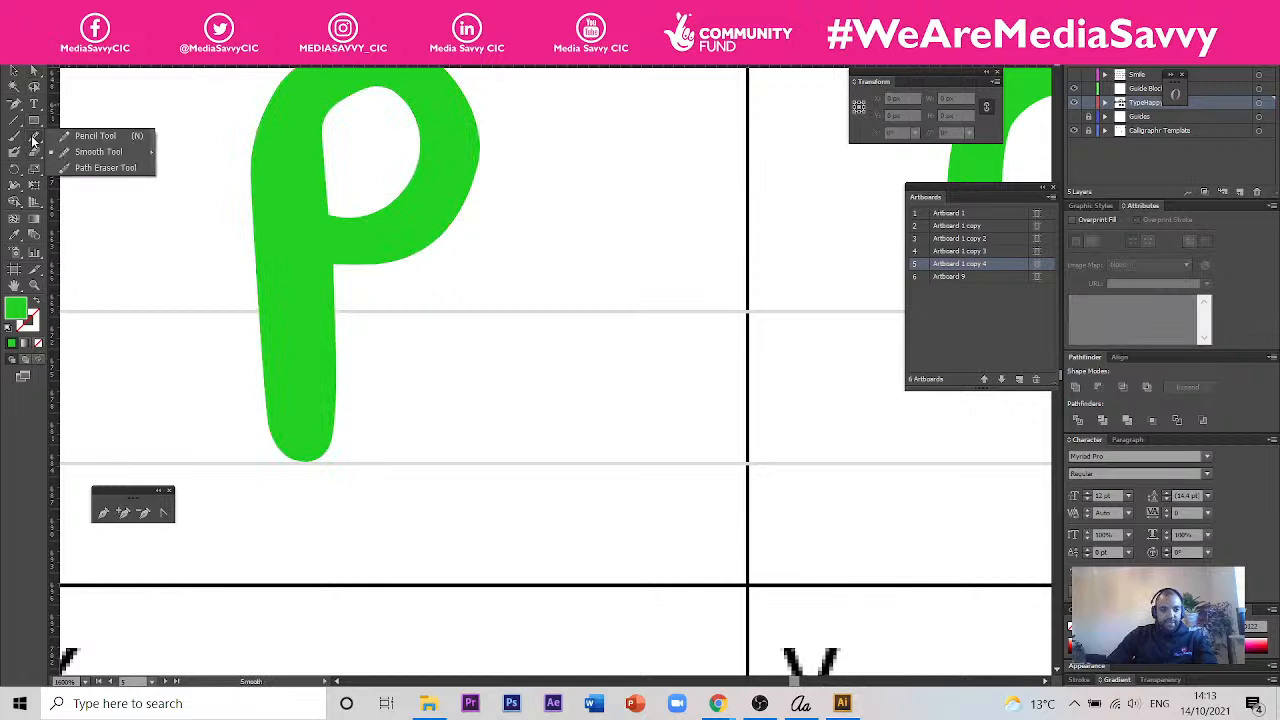
click(98, 151)
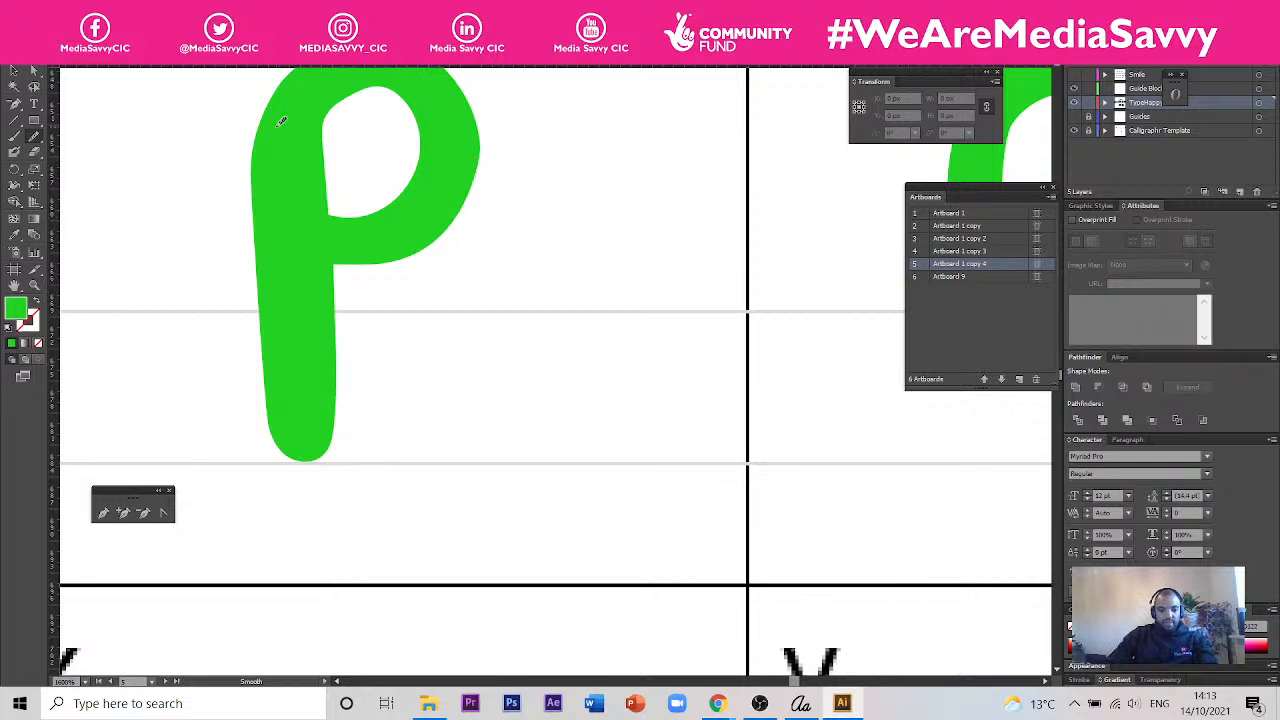
click(35, 71)
click(287, 262)
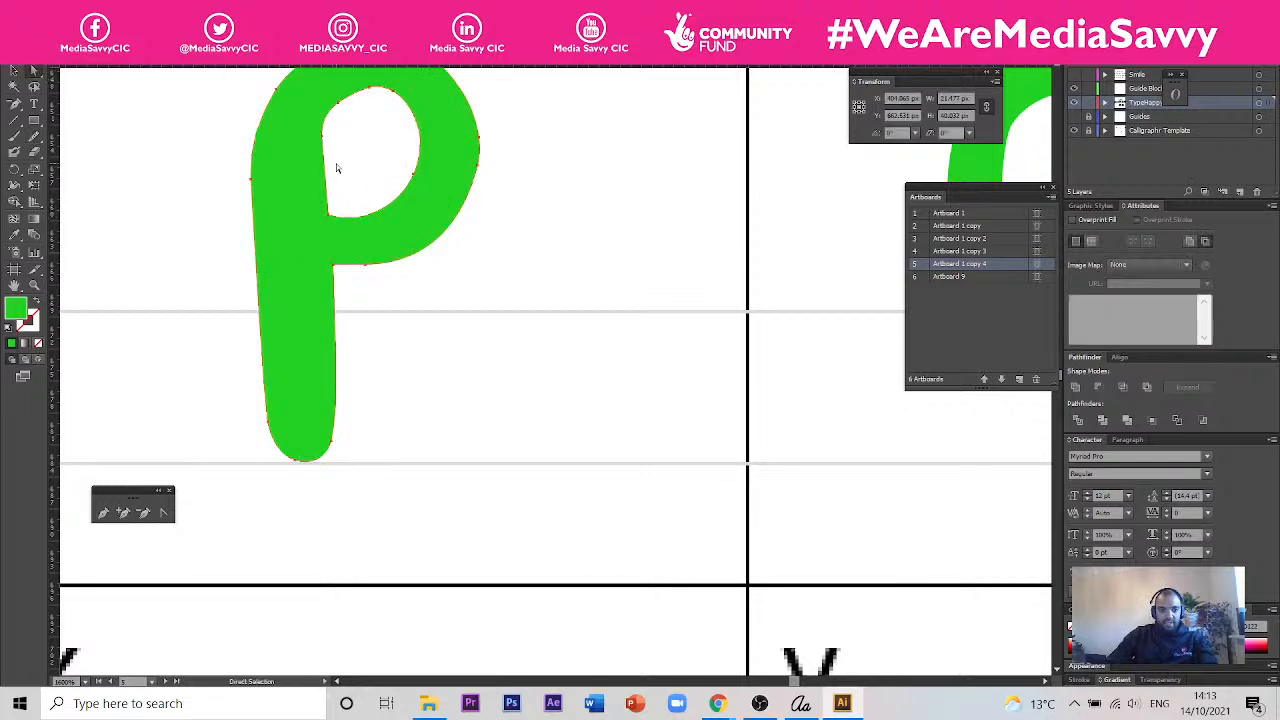
click(35, 138)
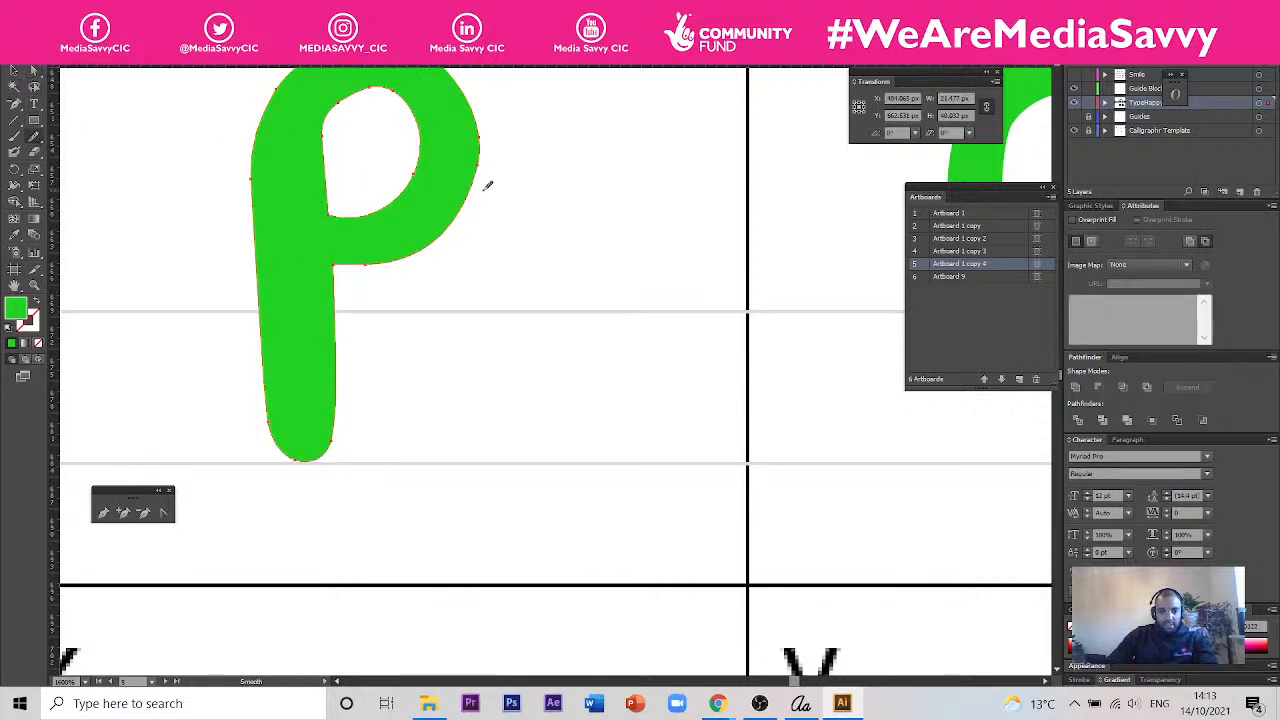
drag(373, 258, 381, 257)
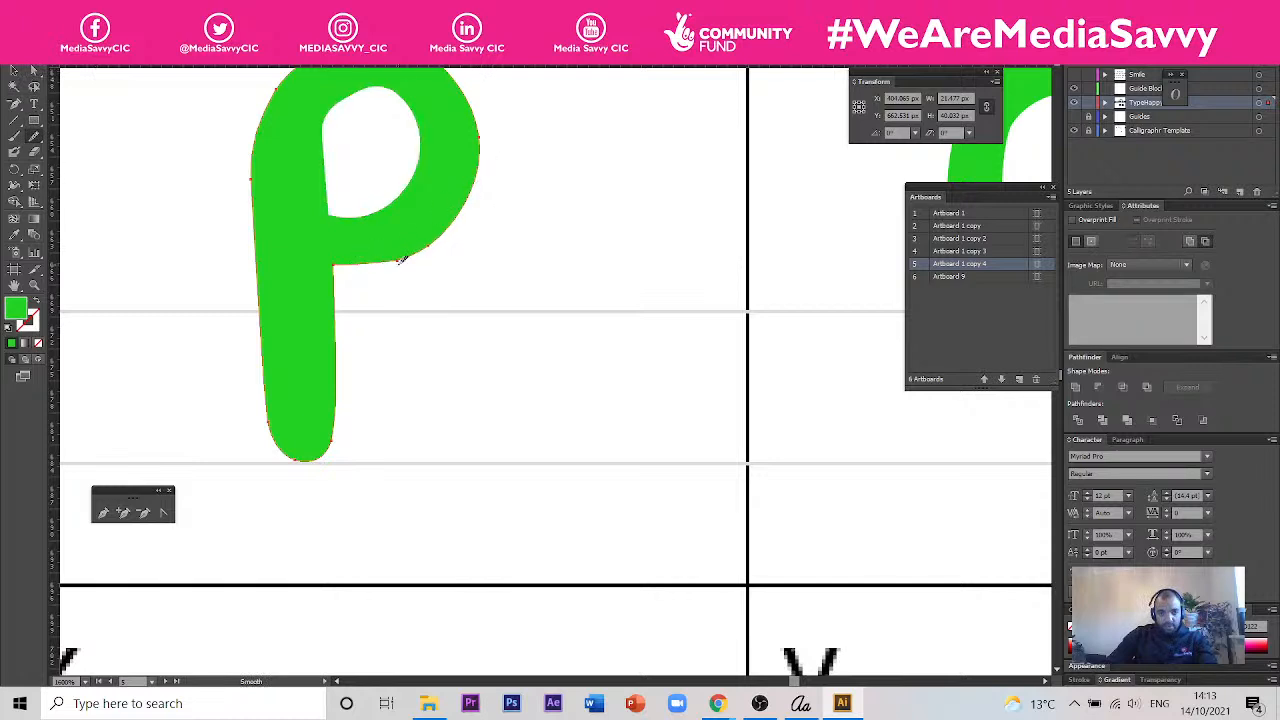
- Select the inner and outer anchor points at the bottom of the p's bowl and pull them down to the baseline guide
click(34, 72)
click(418, 271)
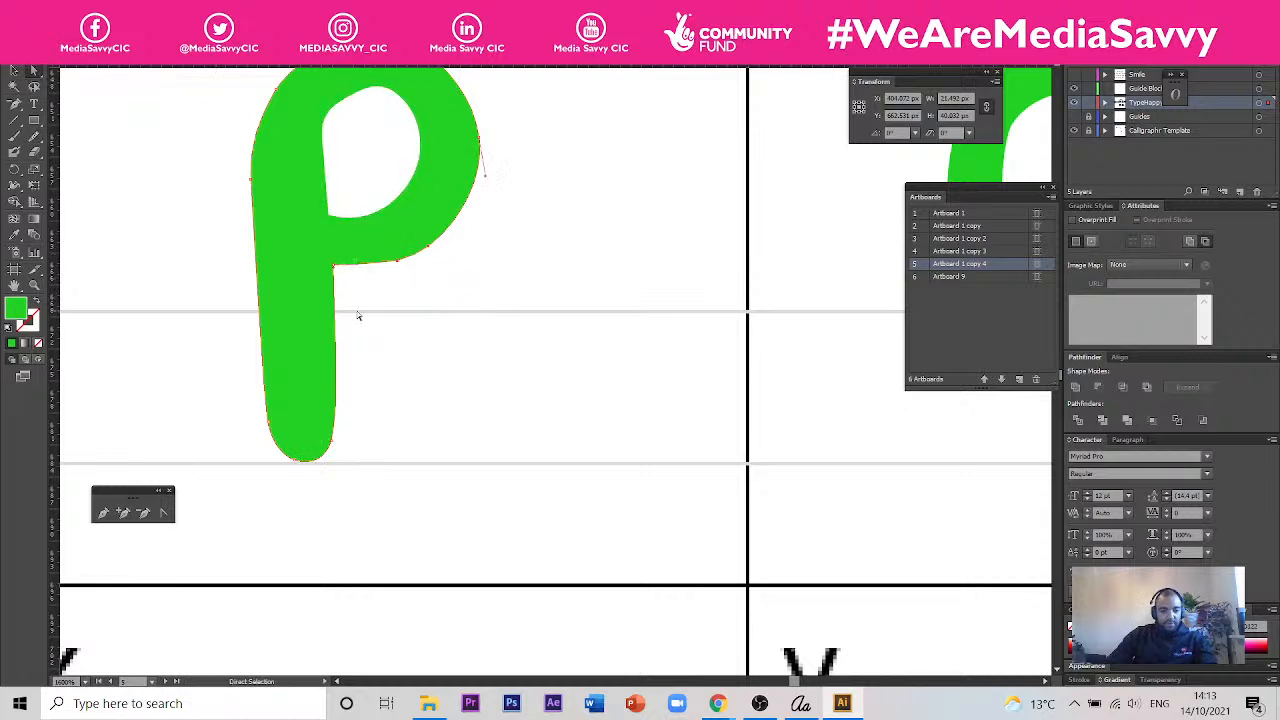
click(326, 262)
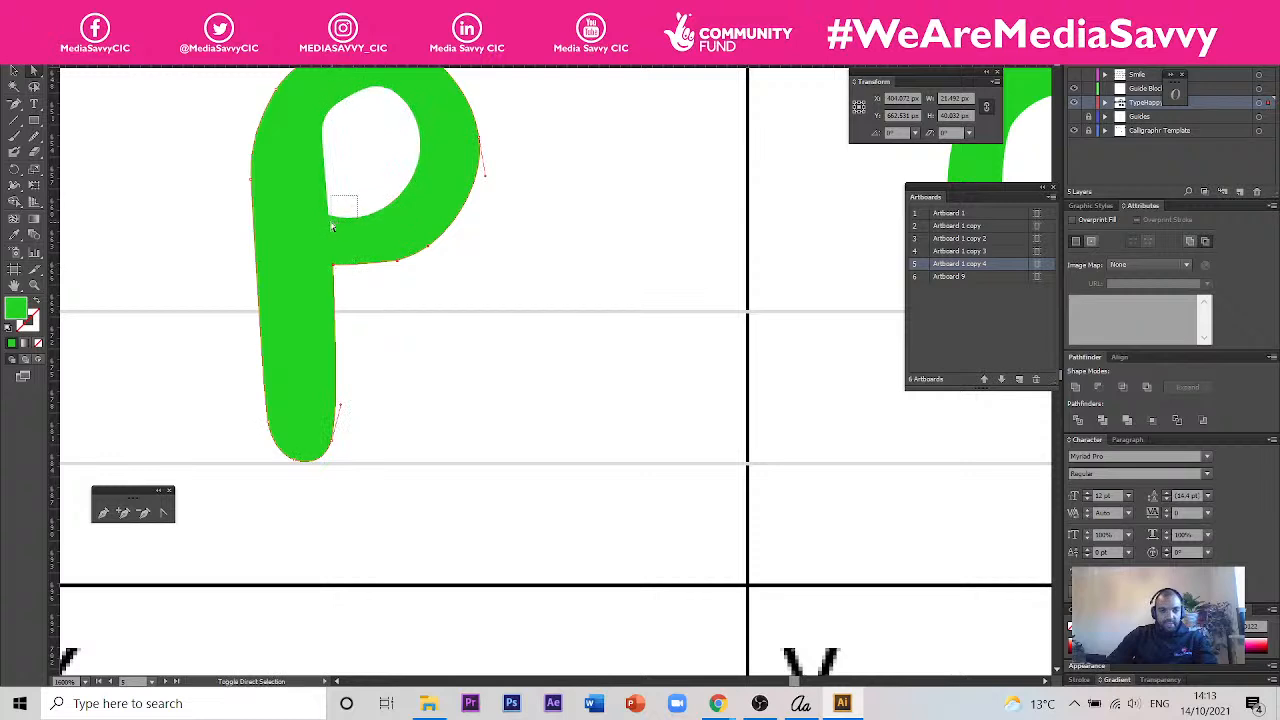
drag(325, 224, 326, 224)
drag(438, 190, 439, 191)
drag(325, 217, 335, 268)
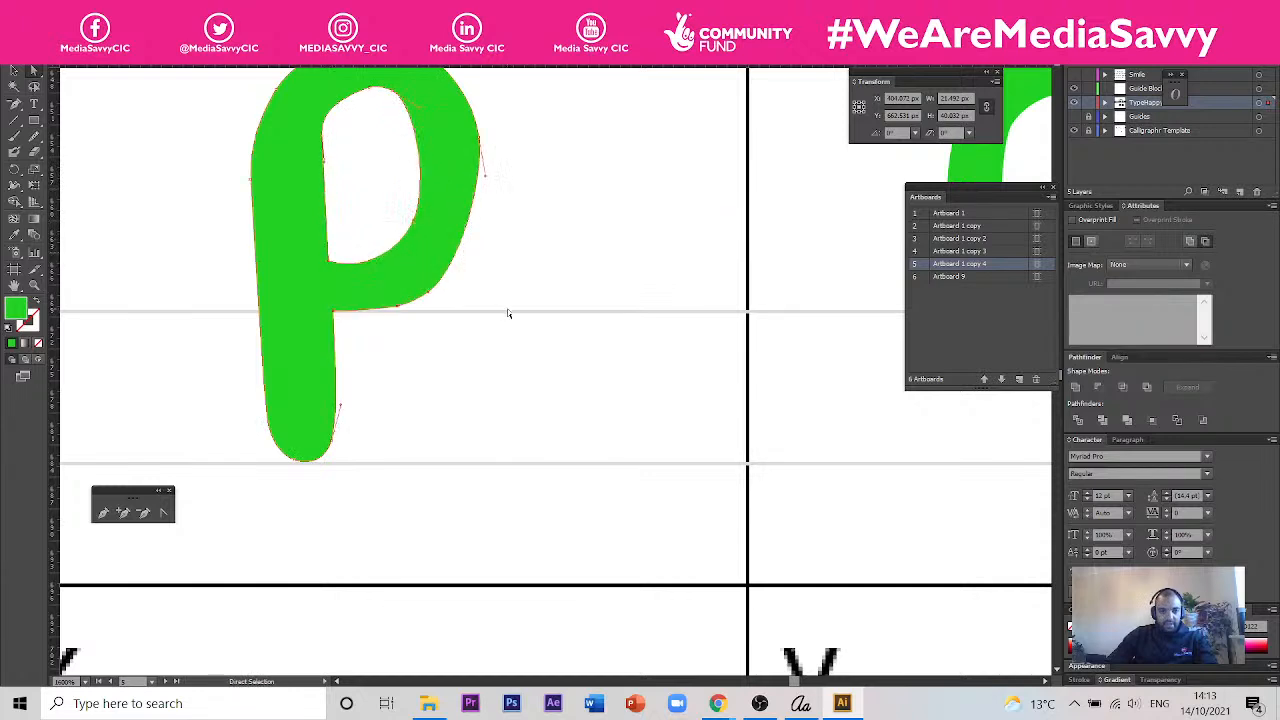
click(495, 231)
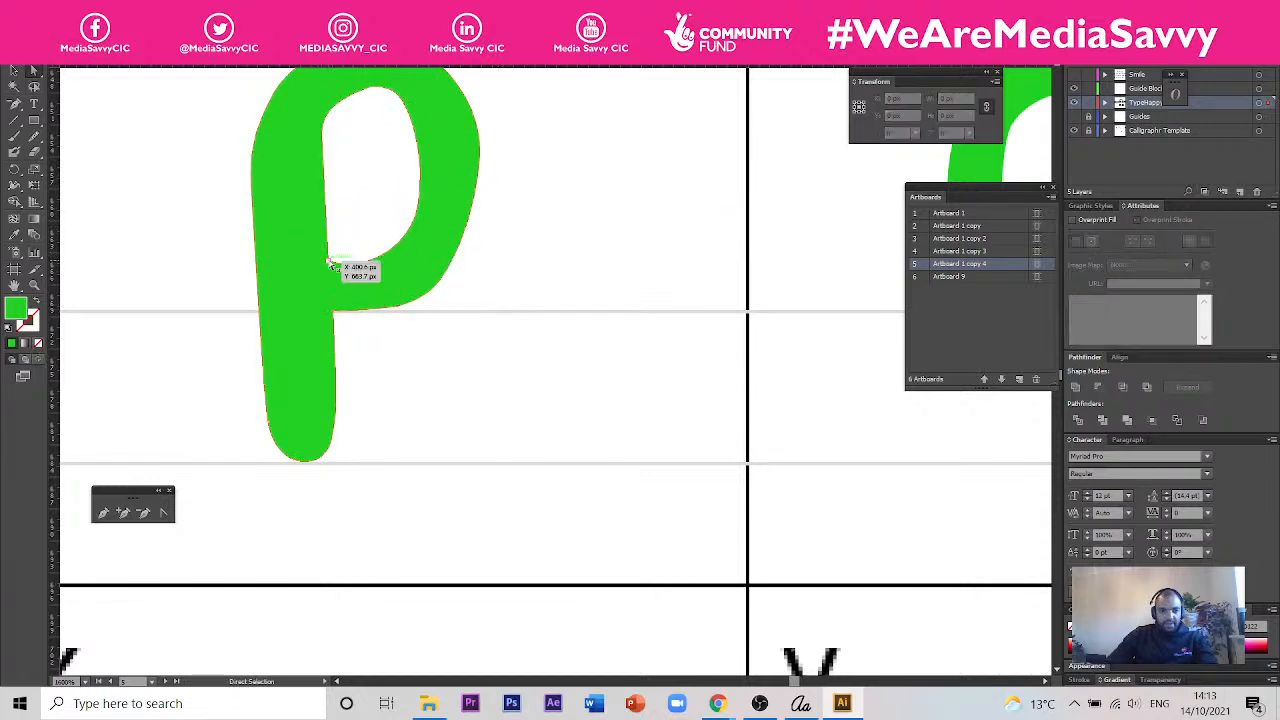
- Move the anchor point at the lower stem-side corner of the p's counter slightly upwards
click(329, 263)
drag(363, 271, 331, 252)
click(562, 305)
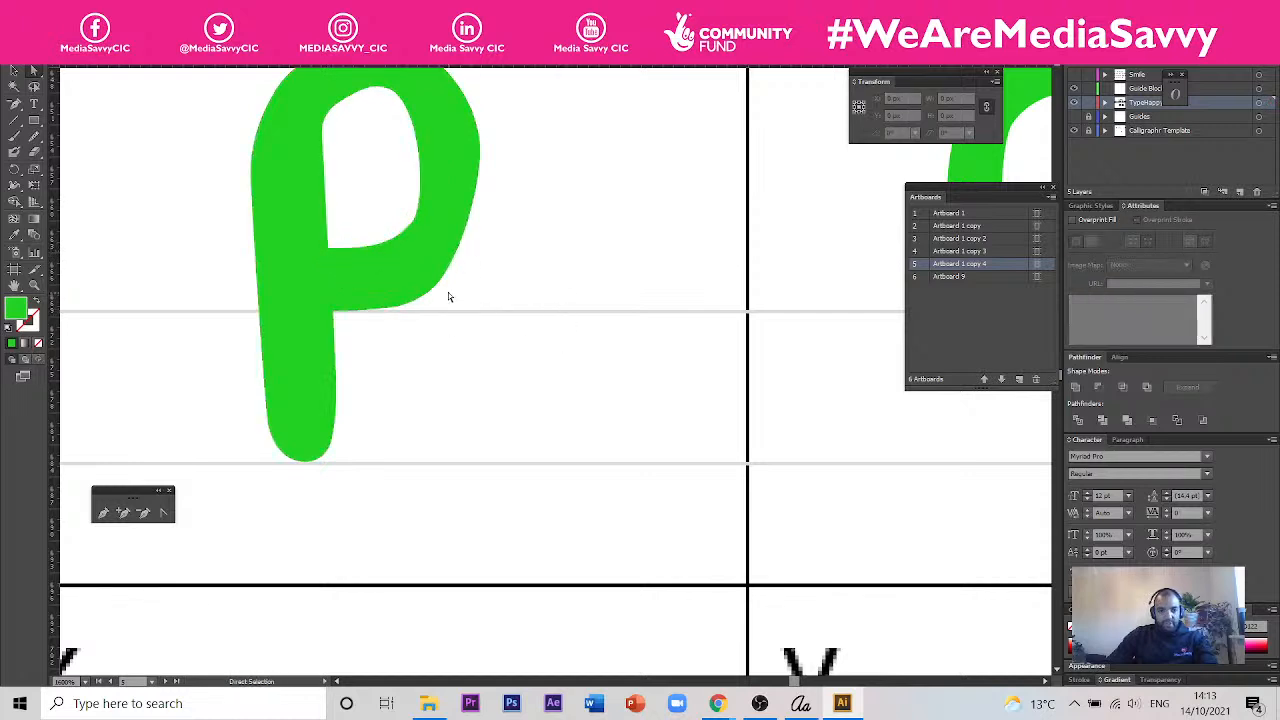
- Delete the anchor point on the lower bowl side of the p's counter and reshape the remaining curve with its upper direction handle
click(422, 221)
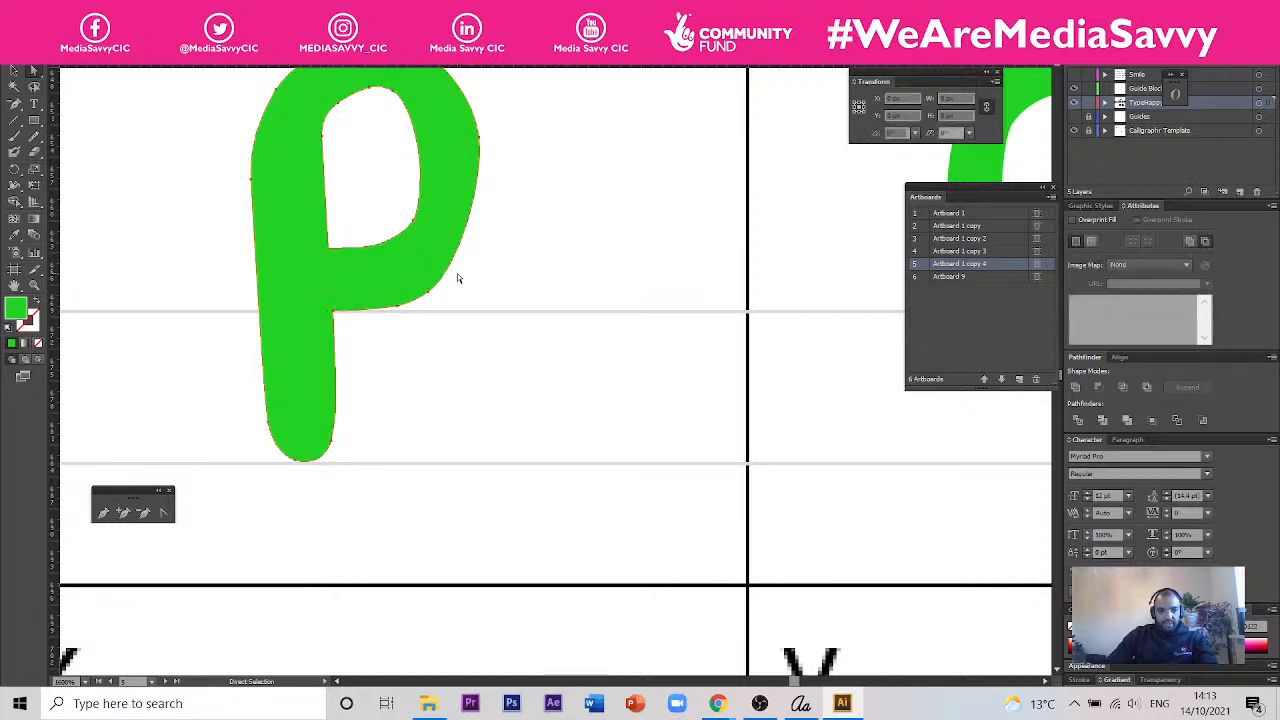
click(14, 103)
click(414, 227)
click(34, 71)
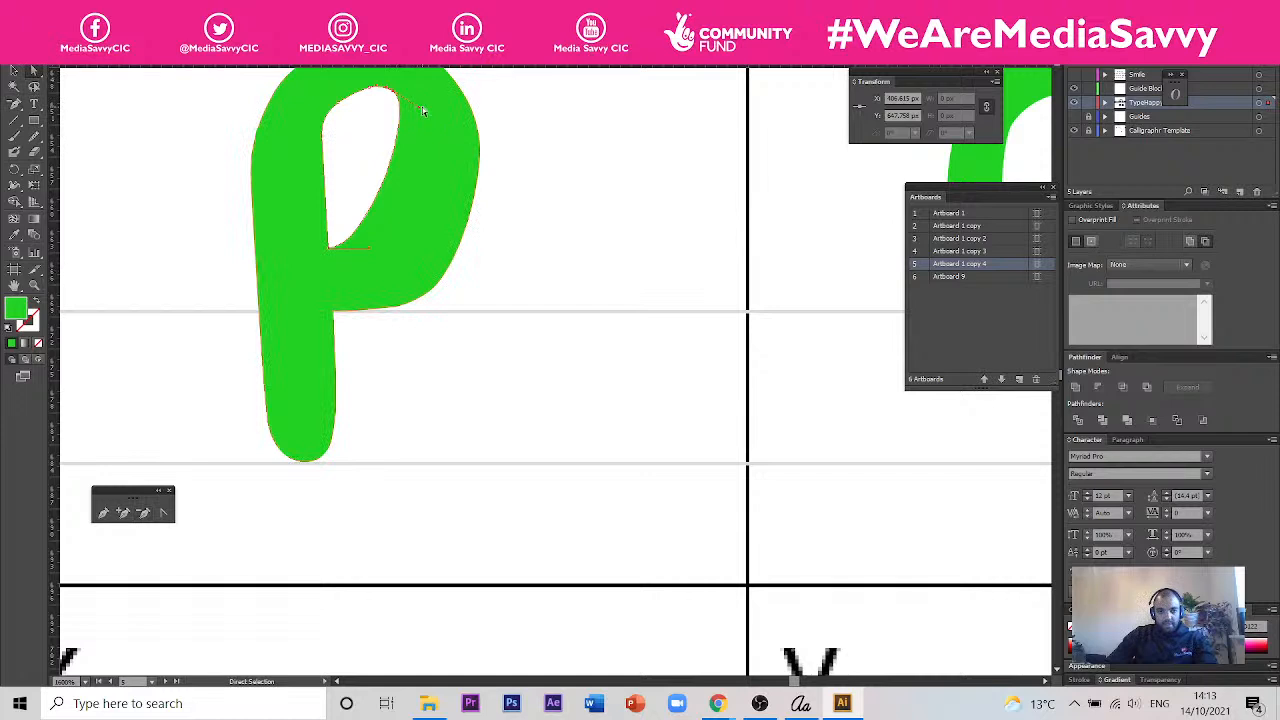
drag(419, 107, 464, 196)
scroll(366, 306, down, 2)
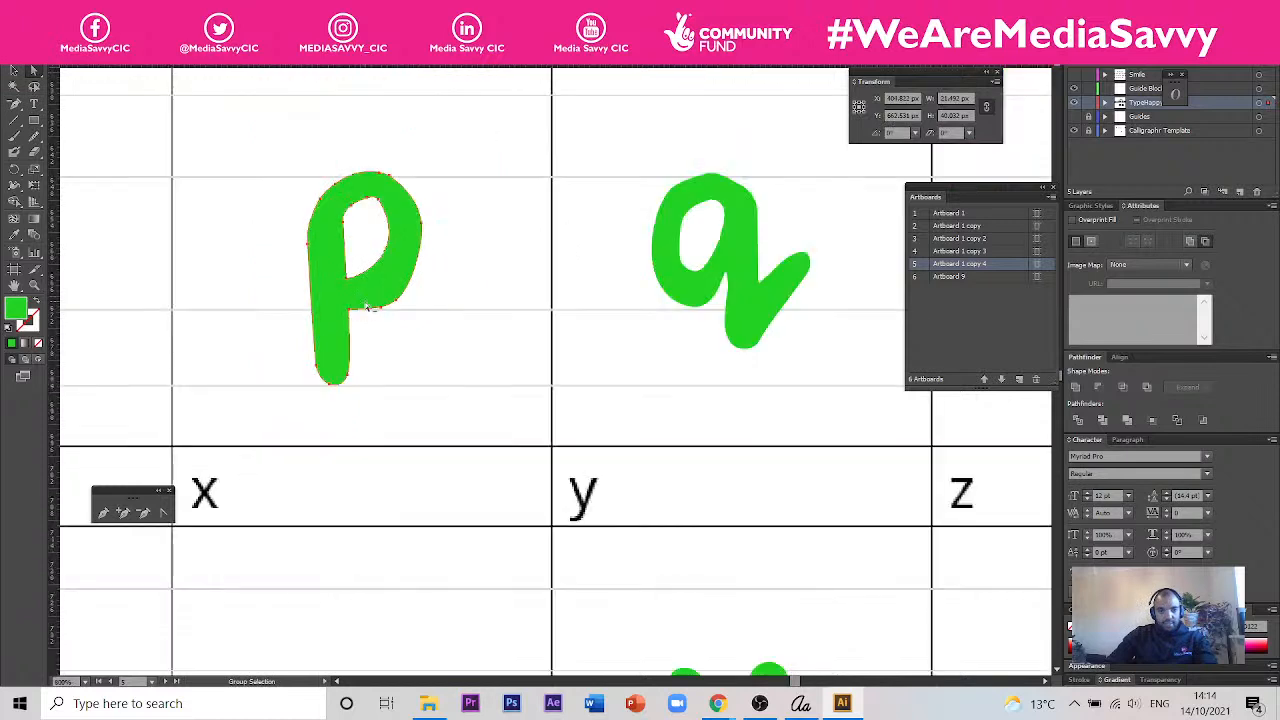
- Try to remove the anchor point at the upper bowl side of the p's counter and reshape the curve, and undo it
scroll(372, 186, up, 2)
click(17, 107)
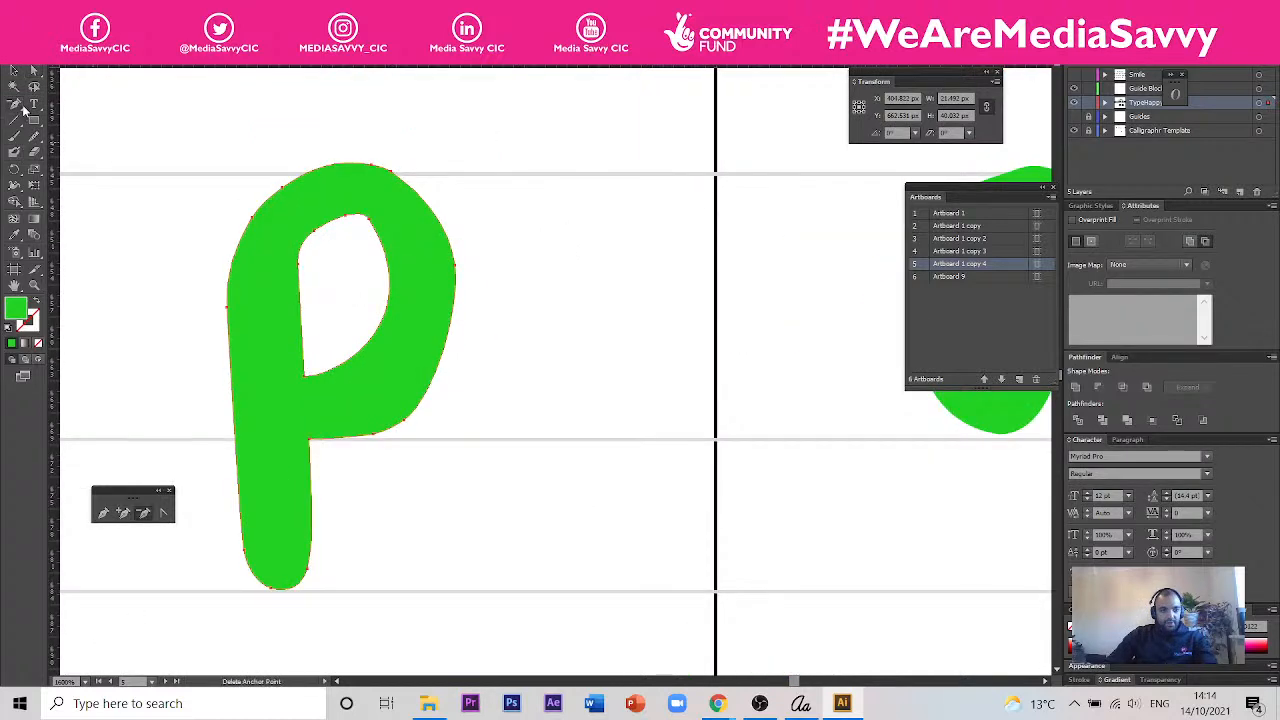
click(368, 225)
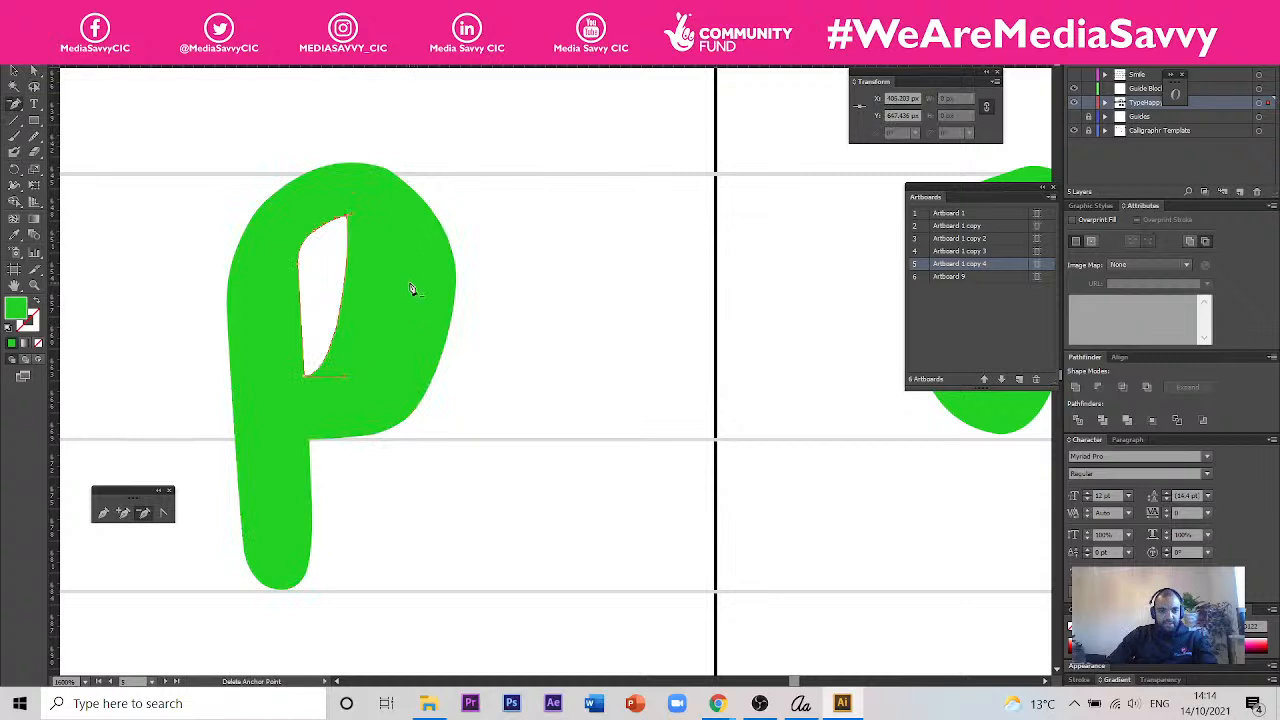
click(34, 71)
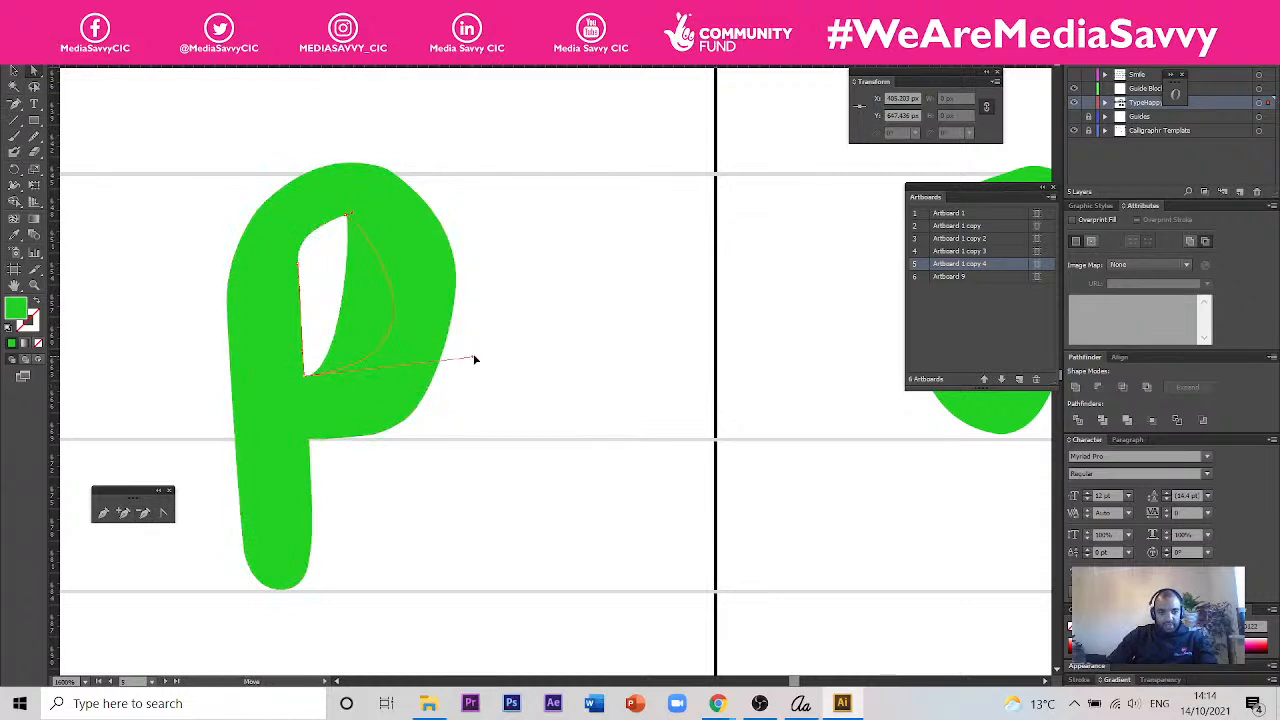
key(v)
key(ctrl+z)
key(a)
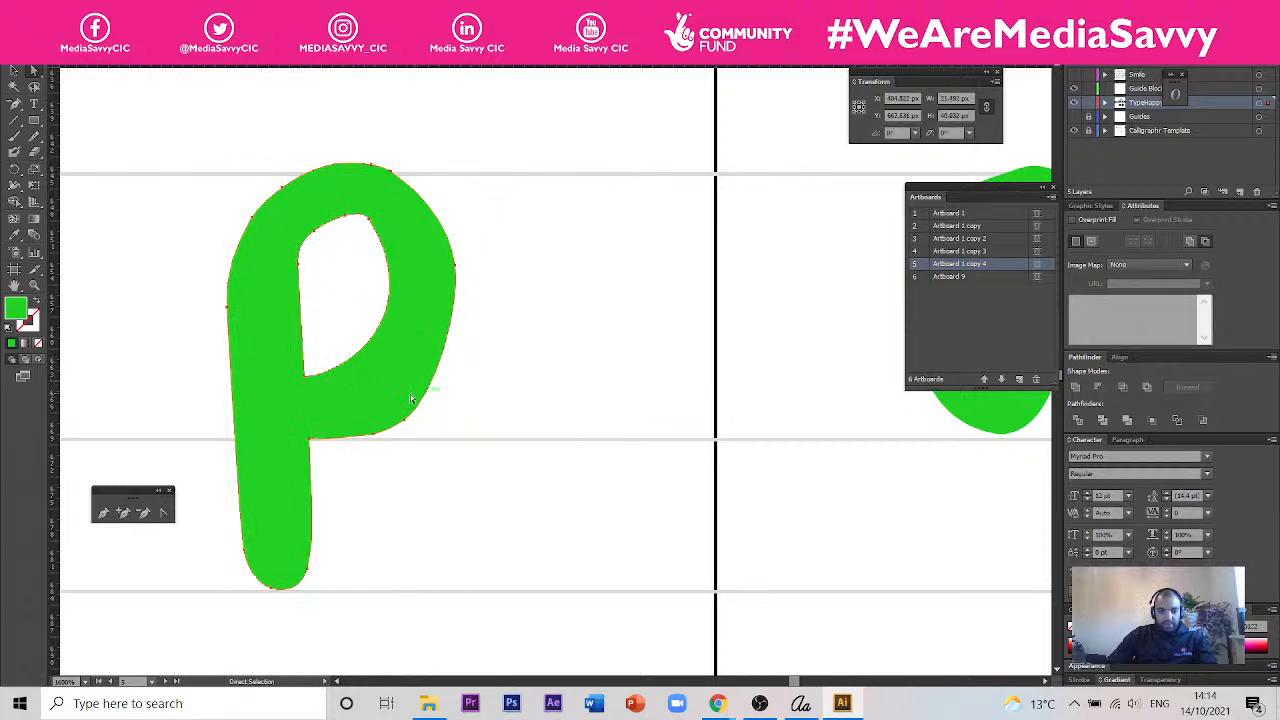
- Delete the anchor point on the lower outer edge of the p's bowl and curve that edge with the neighbouring direction handle
click(14, 106)
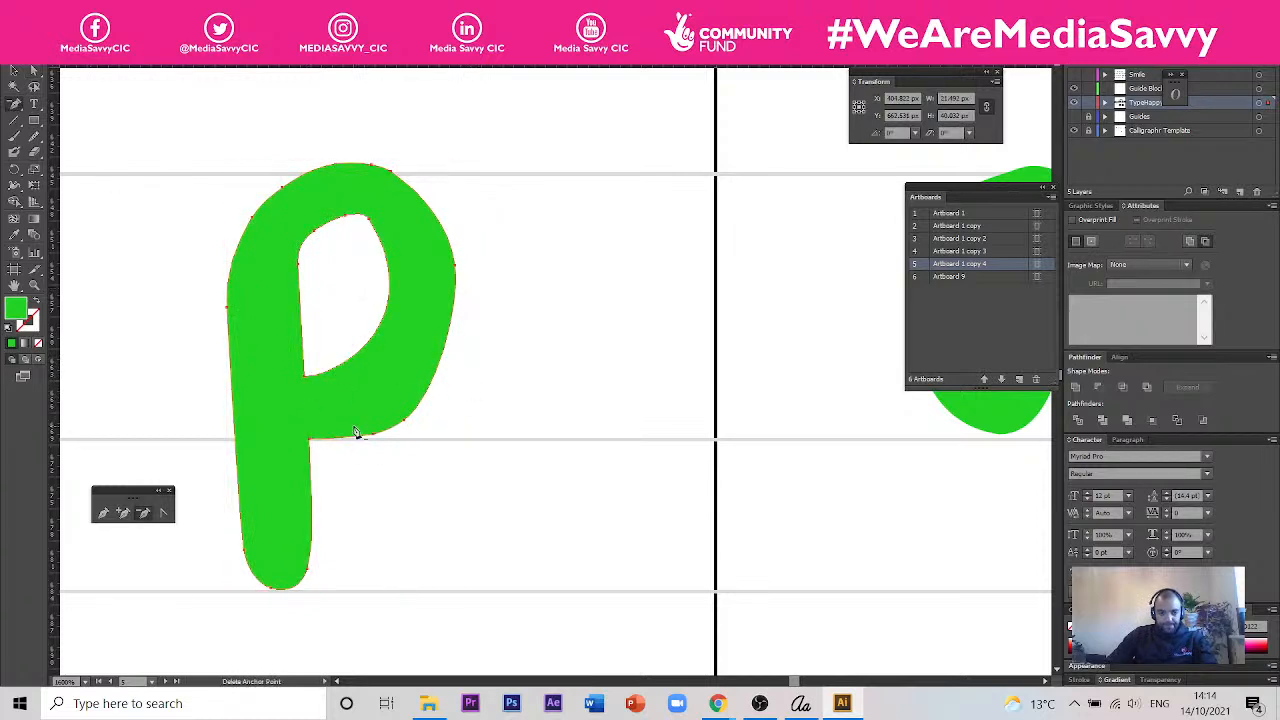
click(375, 440)
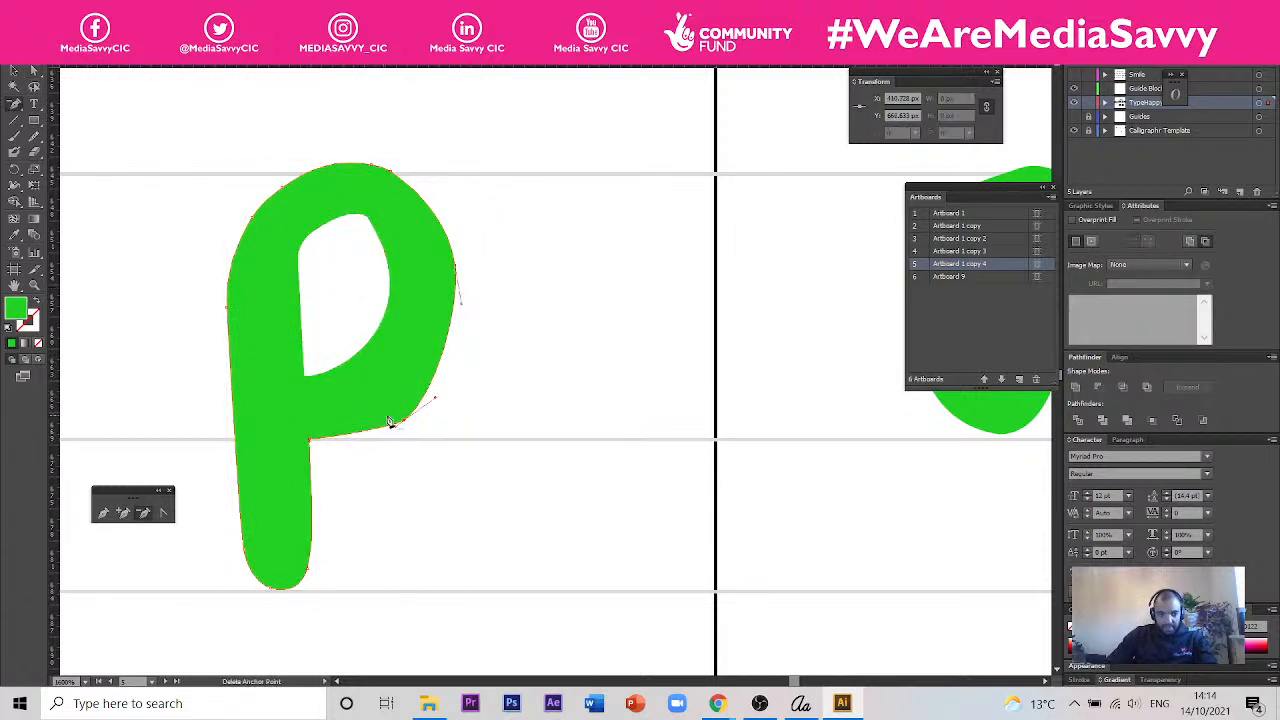
key(a)
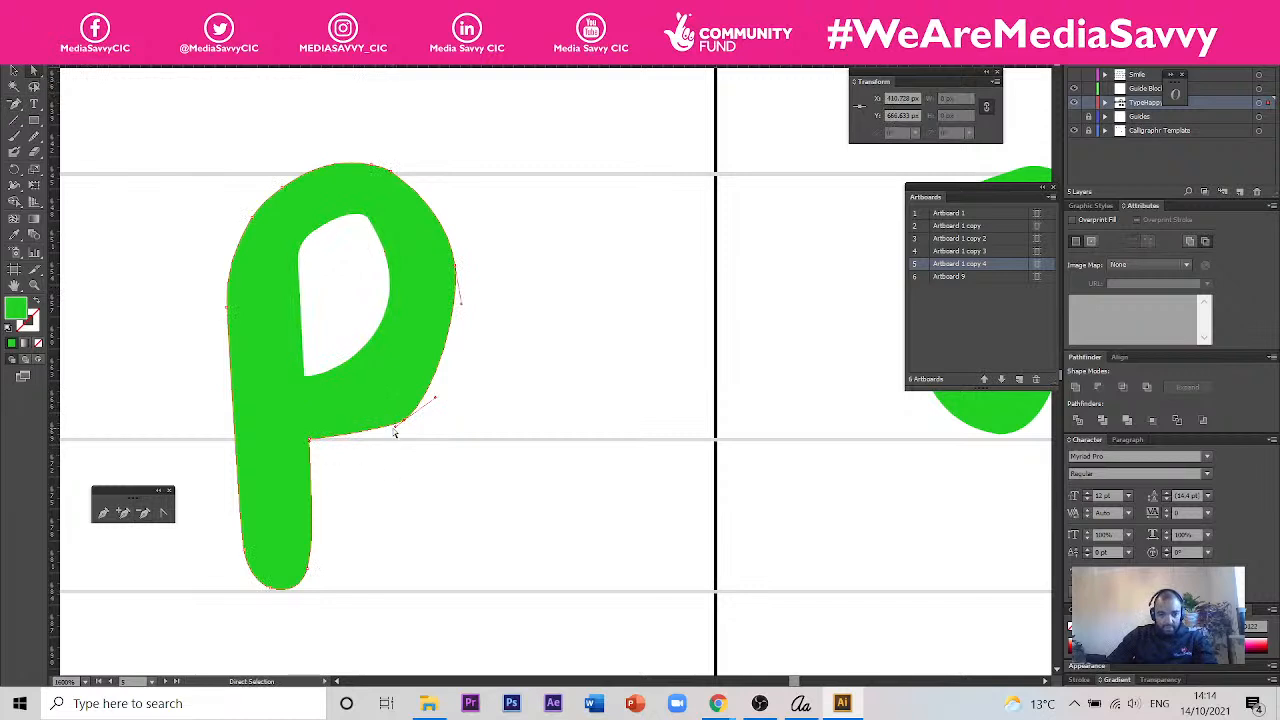
drag(391, 428, 351, 449)
click(499, 405)
scroll(271, 477, down, 2)
scroll(291, 413, up, 3)
- Add an anchor point on the lower bowl side of the p's counter and pull it slightly outwards for a rounder curve
key(a)
click(321, 409)
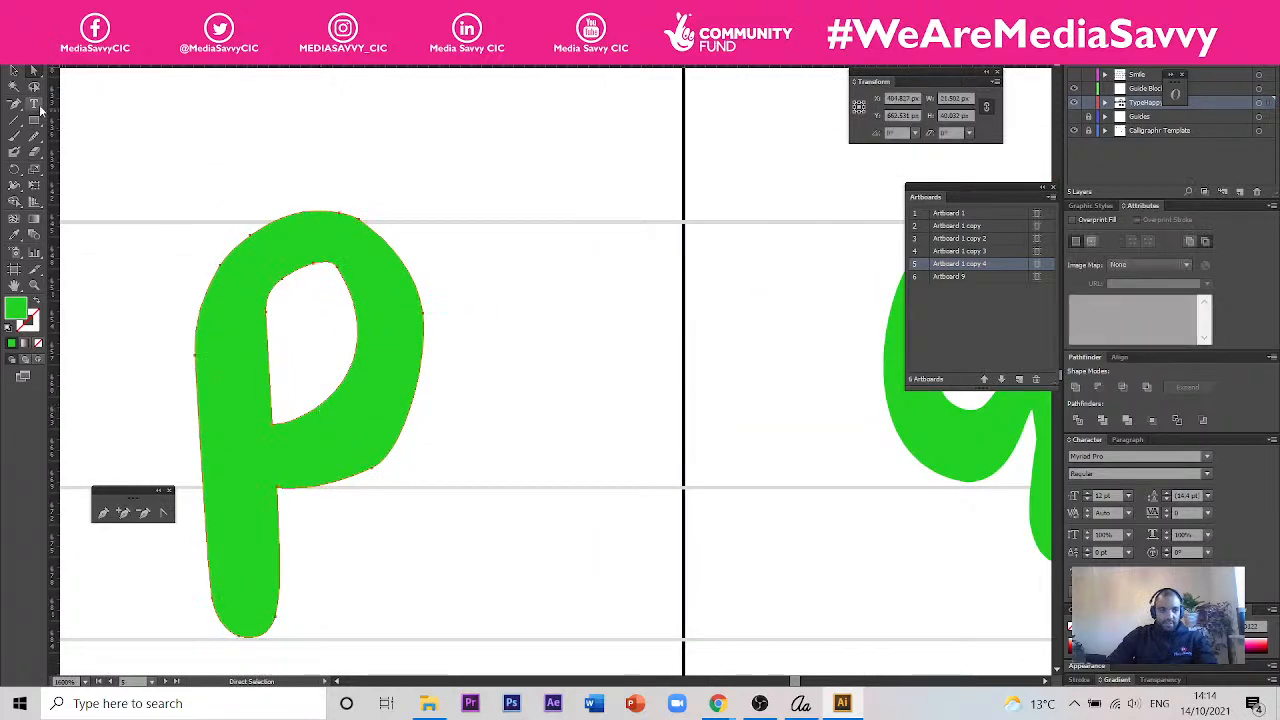
click(14, 103)
click(67, 123)
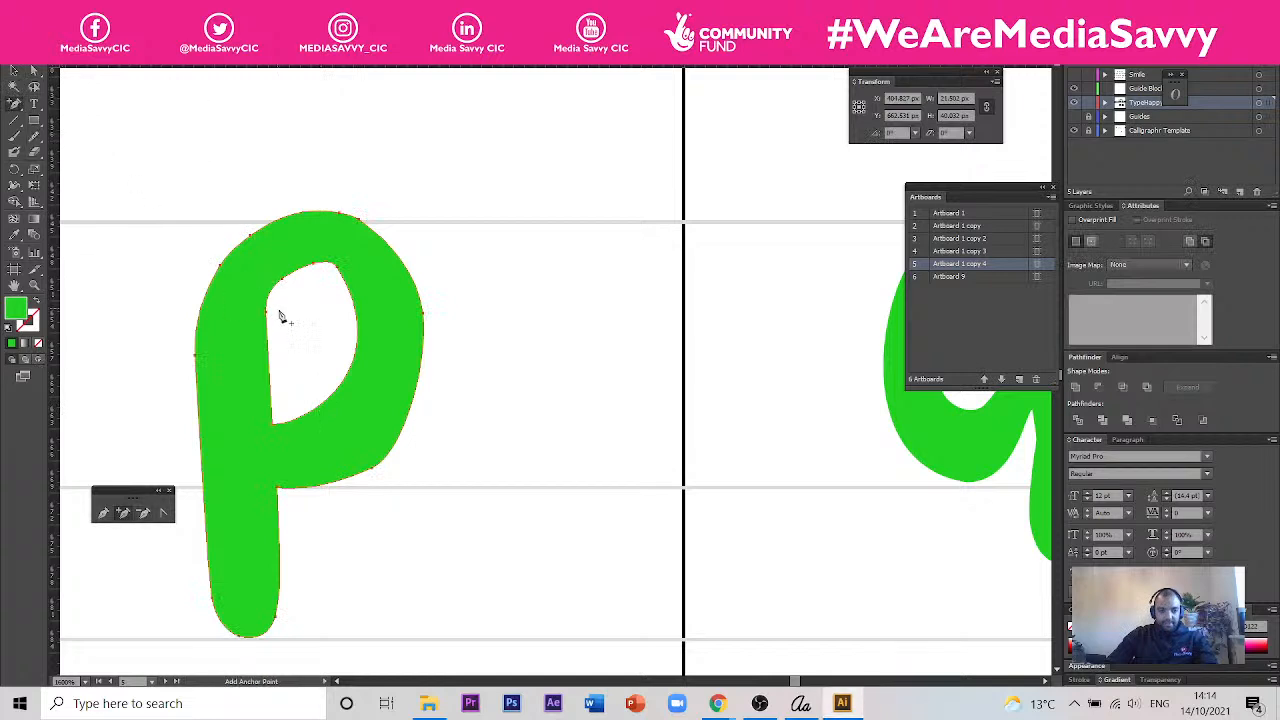
click(345, 381)
click(34, 70)
drag(347, 381, 353, 387)
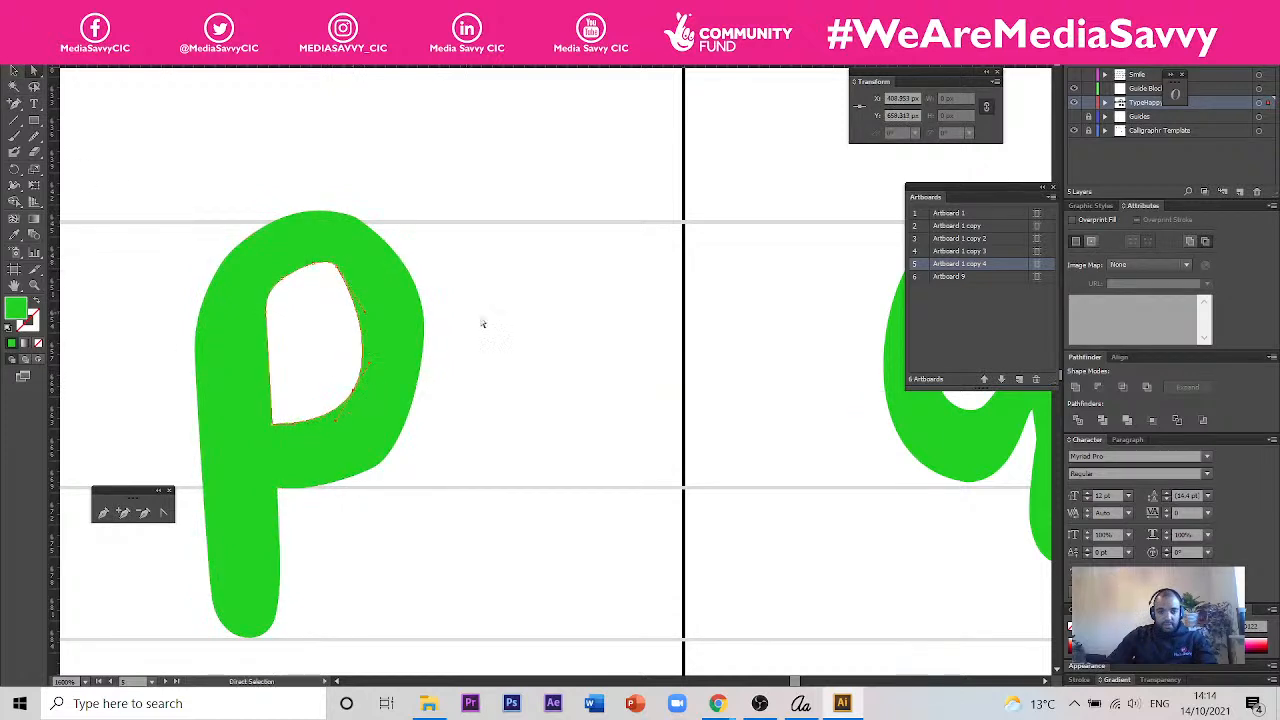
click(608, 380)
- Select the anchor points of the green q's stem and tail and pull them down to the descender guide line
scroll(405, 380, down, 3)
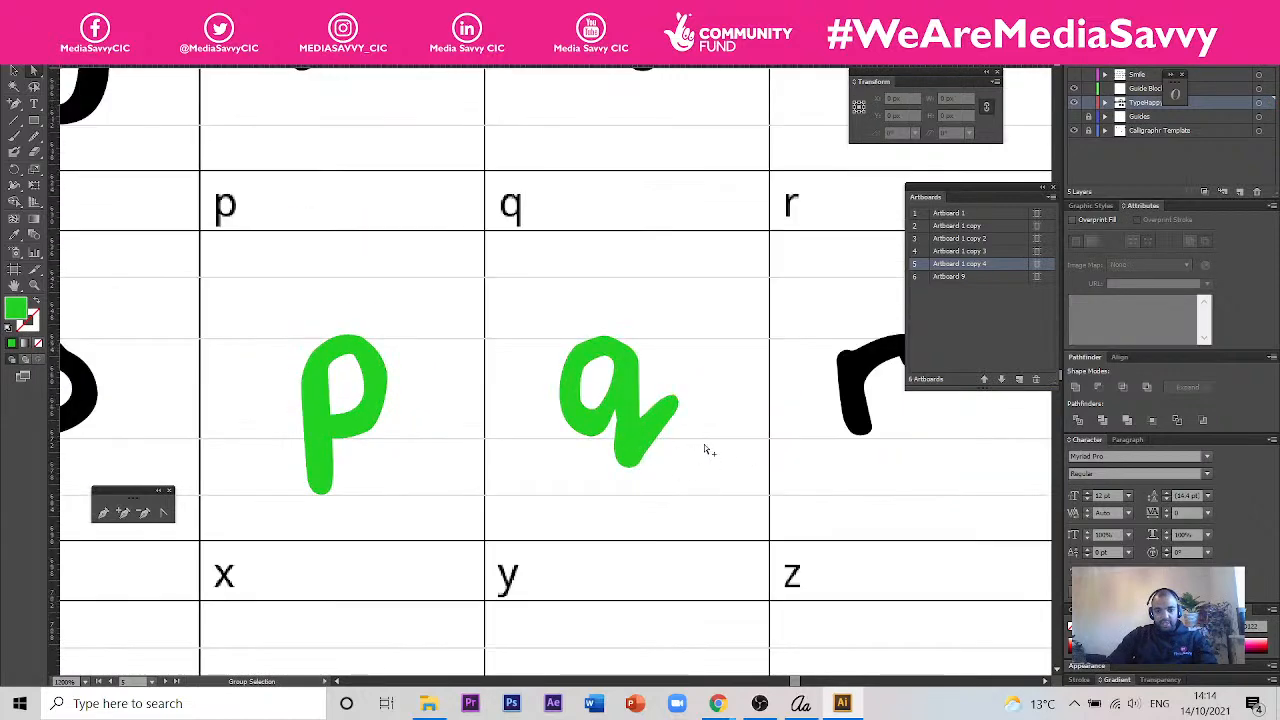
scroll(698, 452, up, 3)
drag(675, 343, 538, 508)
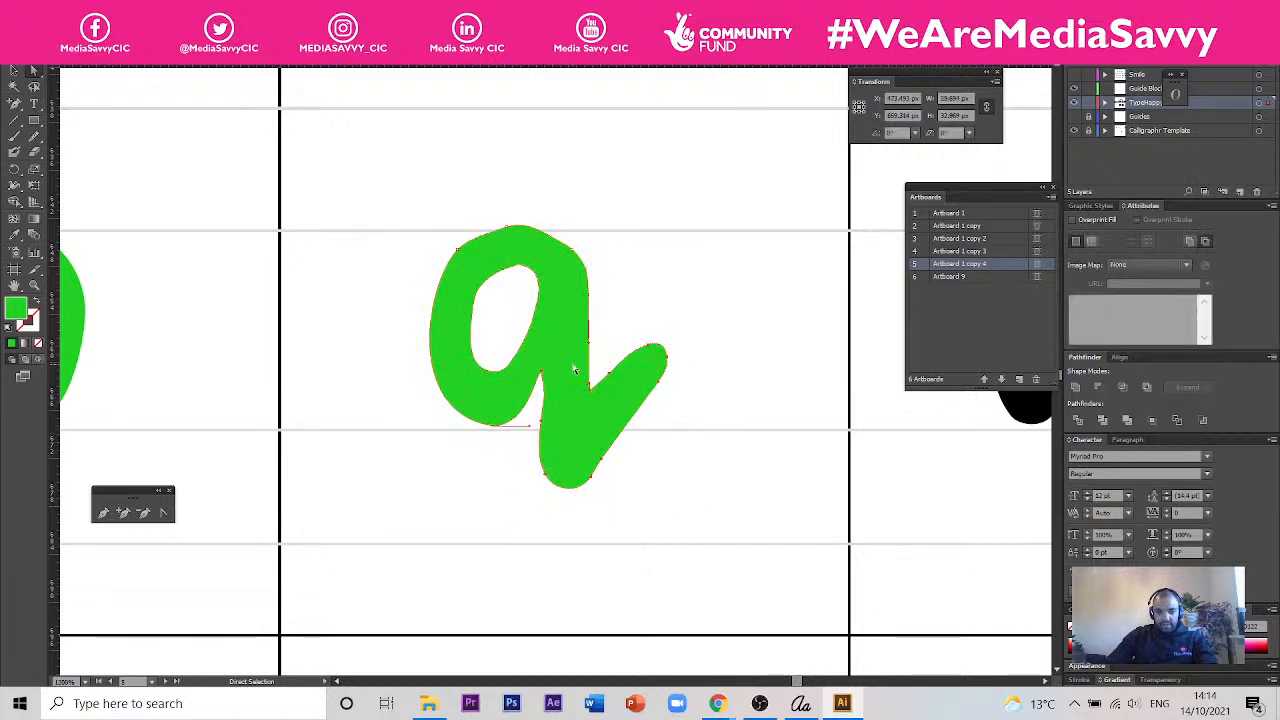
drag(540, 430, 543, 486)
click(706, 380)
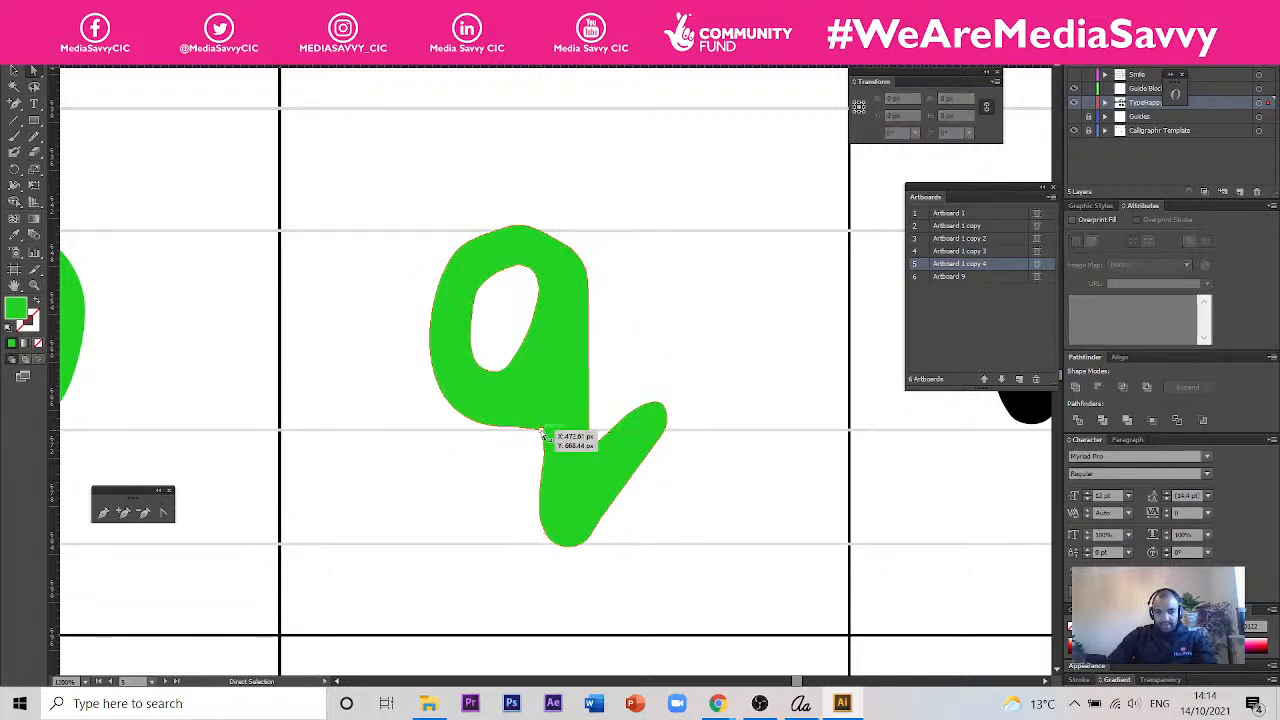
- Pull the anchor point where the q's bowl meets its stem up above the baseline guide
click(541, 434)
drag(544, 433, 545, 411)
click(694, 509)
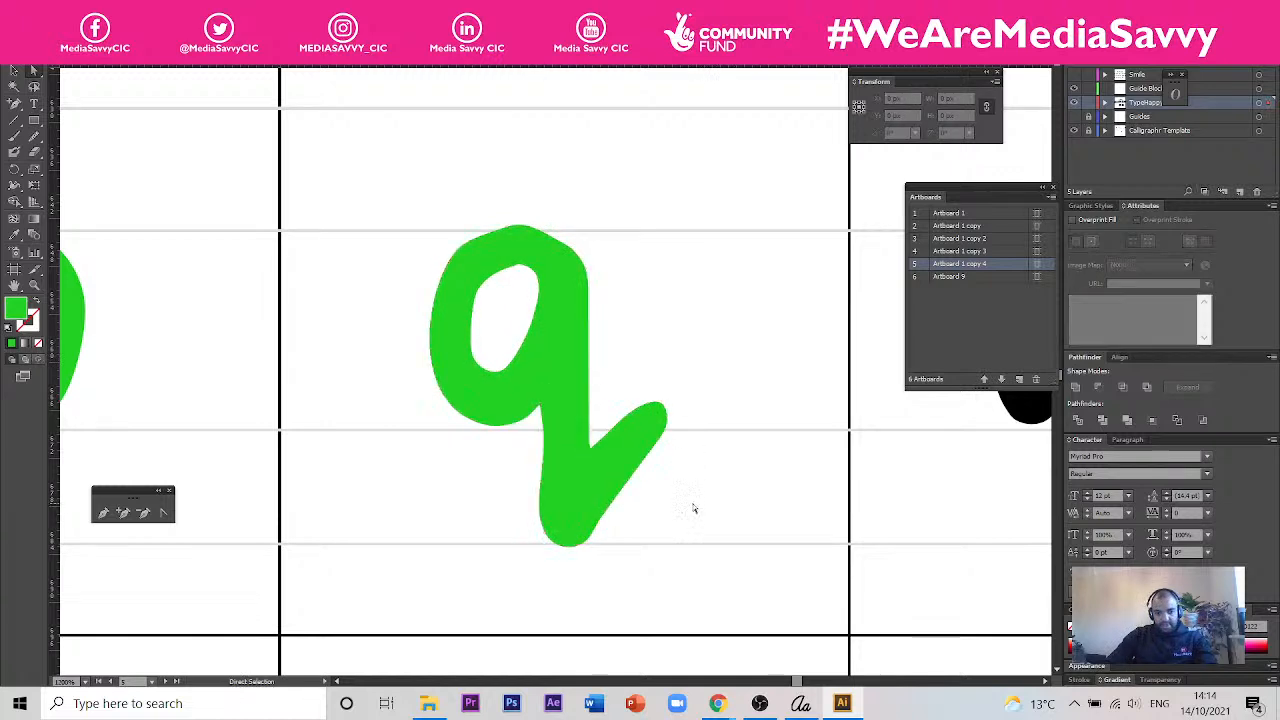
- Try to adjust the anchor points of the green y's lower hook, and undo the change
scroll(397, 351, down, 3)
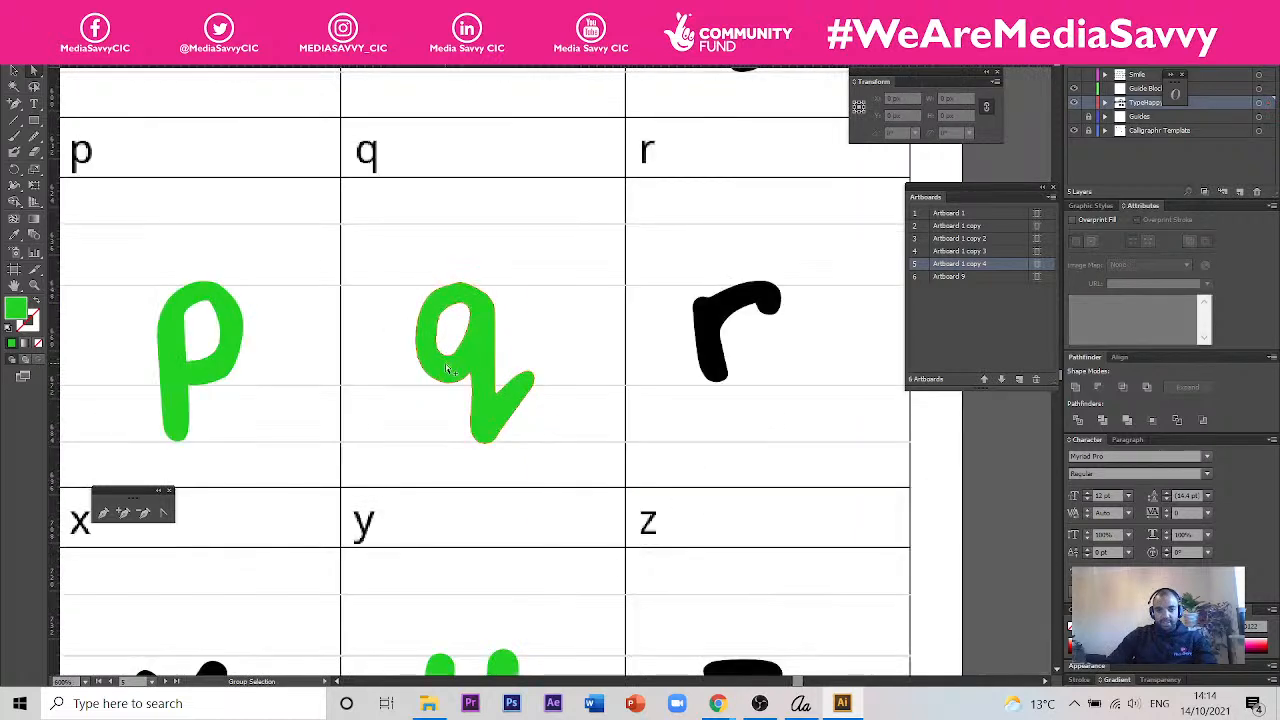
scroll(605, 357, up, 2)
scroll(620, 357, down, 3)
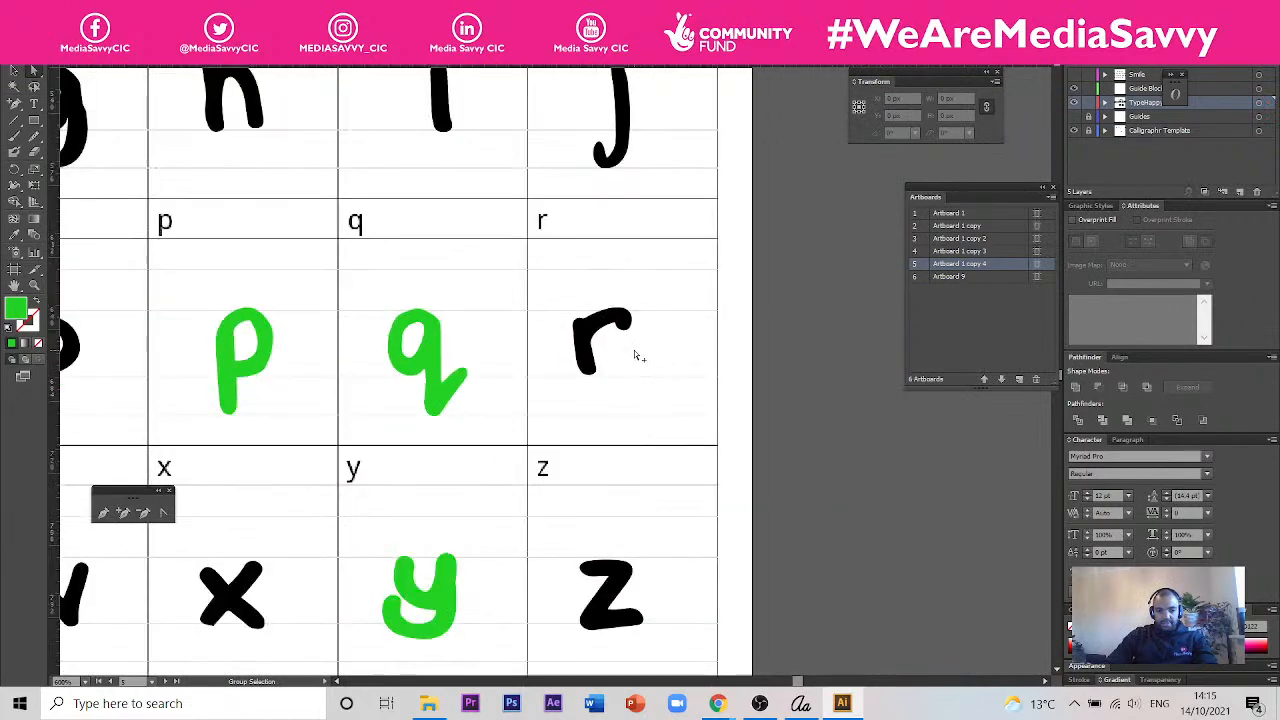
scroll(533, 489, up, 3)
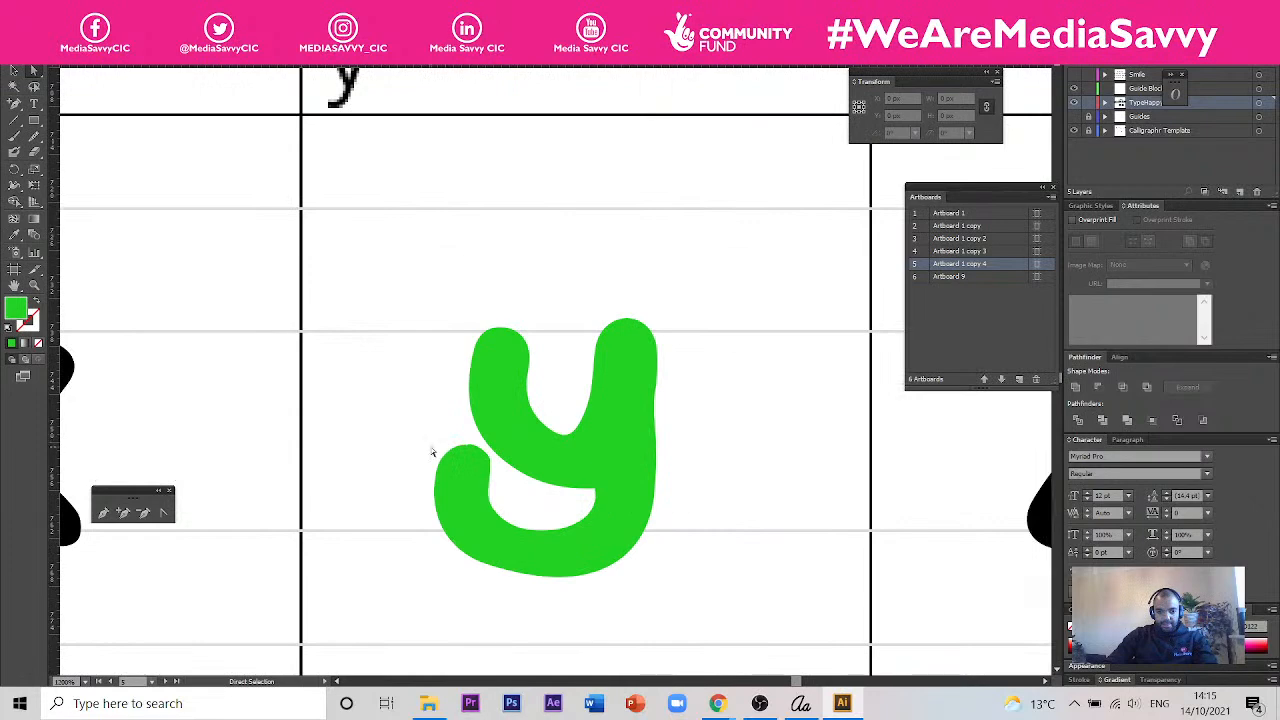
click(496, 511)
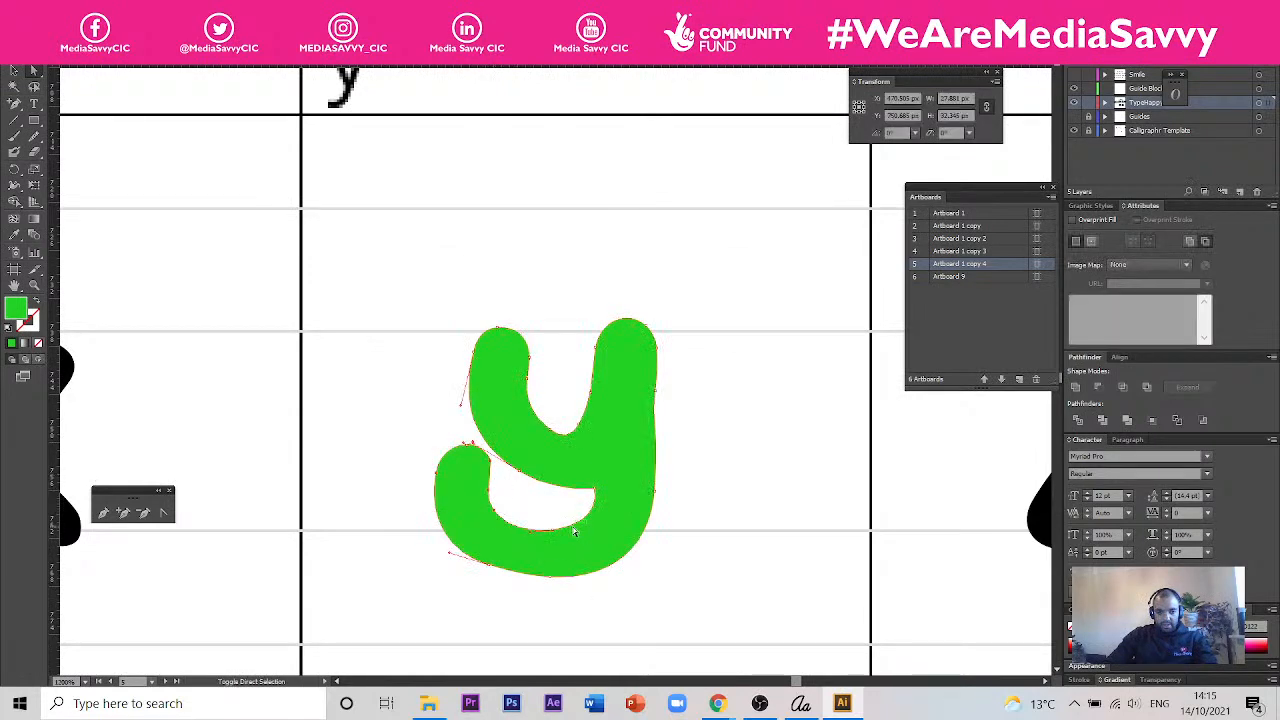
drag(530, 597, 476, 563)
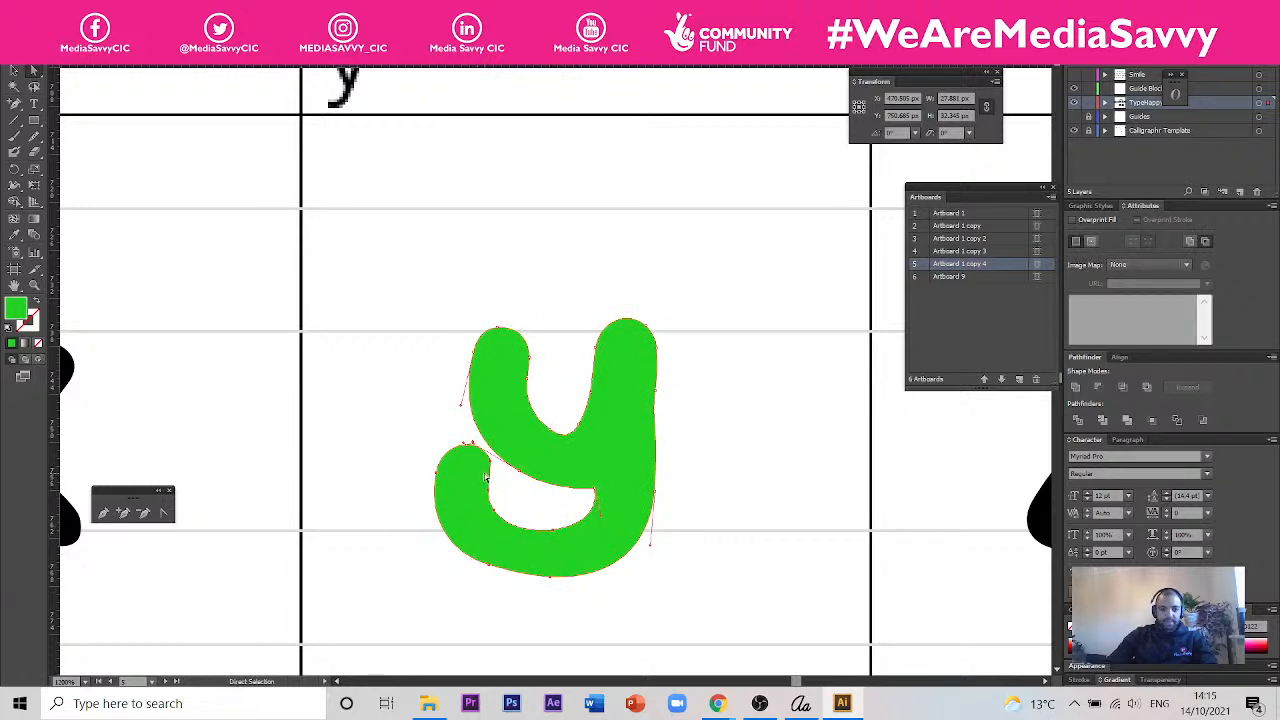
drag(434, 470, 457, 538)
key(ctrl+z)
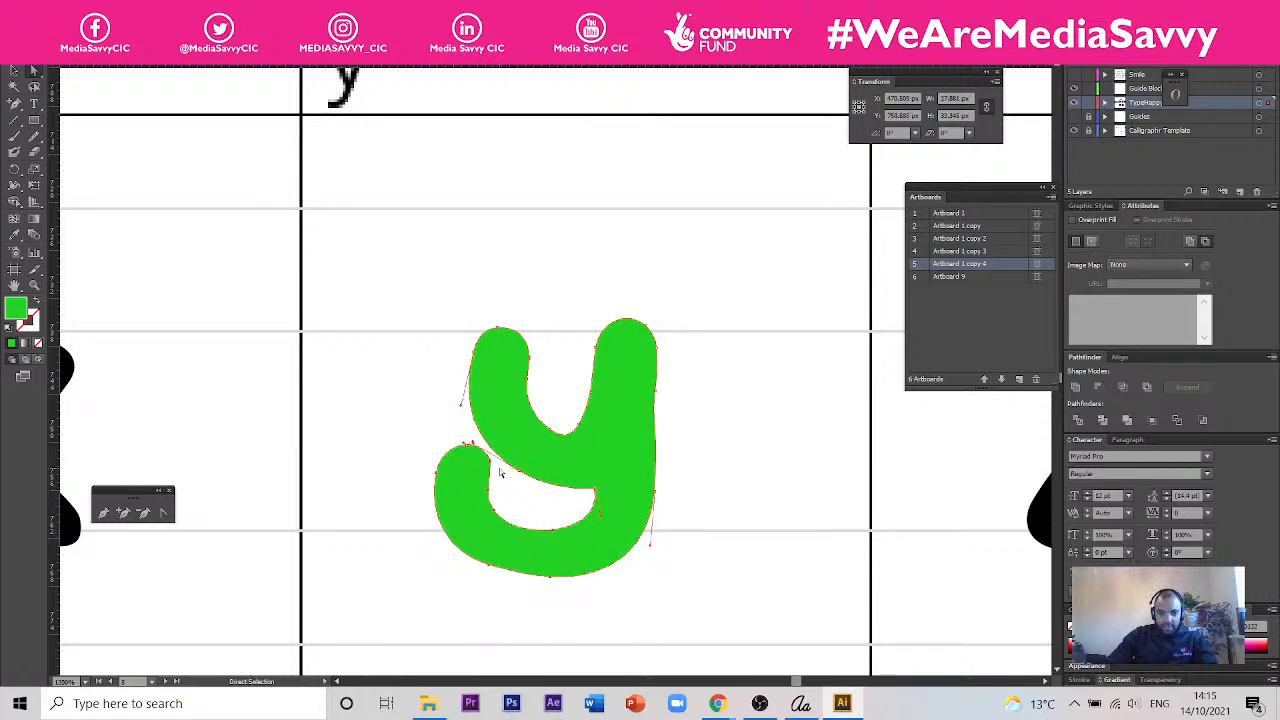
- Delete the notch anchor point at the top of the y's hook end
scroll(505, 469, up, 4)
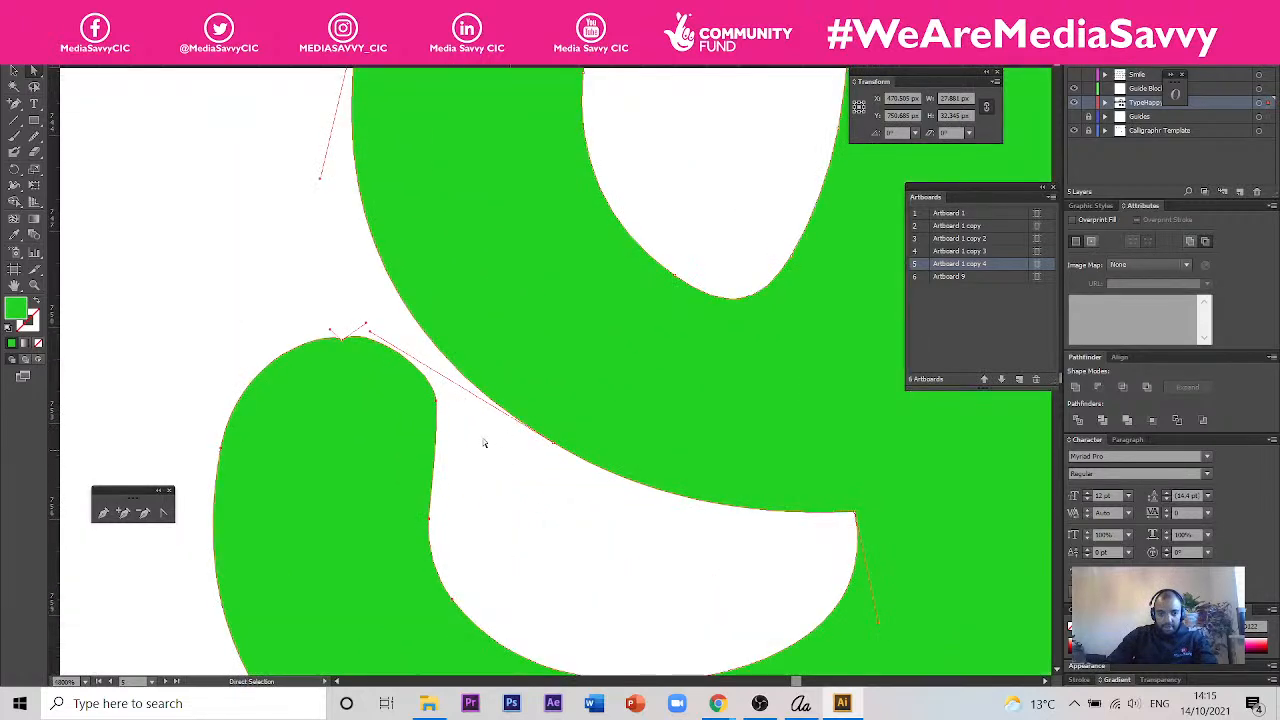
click(500, 453)
drag(14, 103, 70, 119)
key(minus)
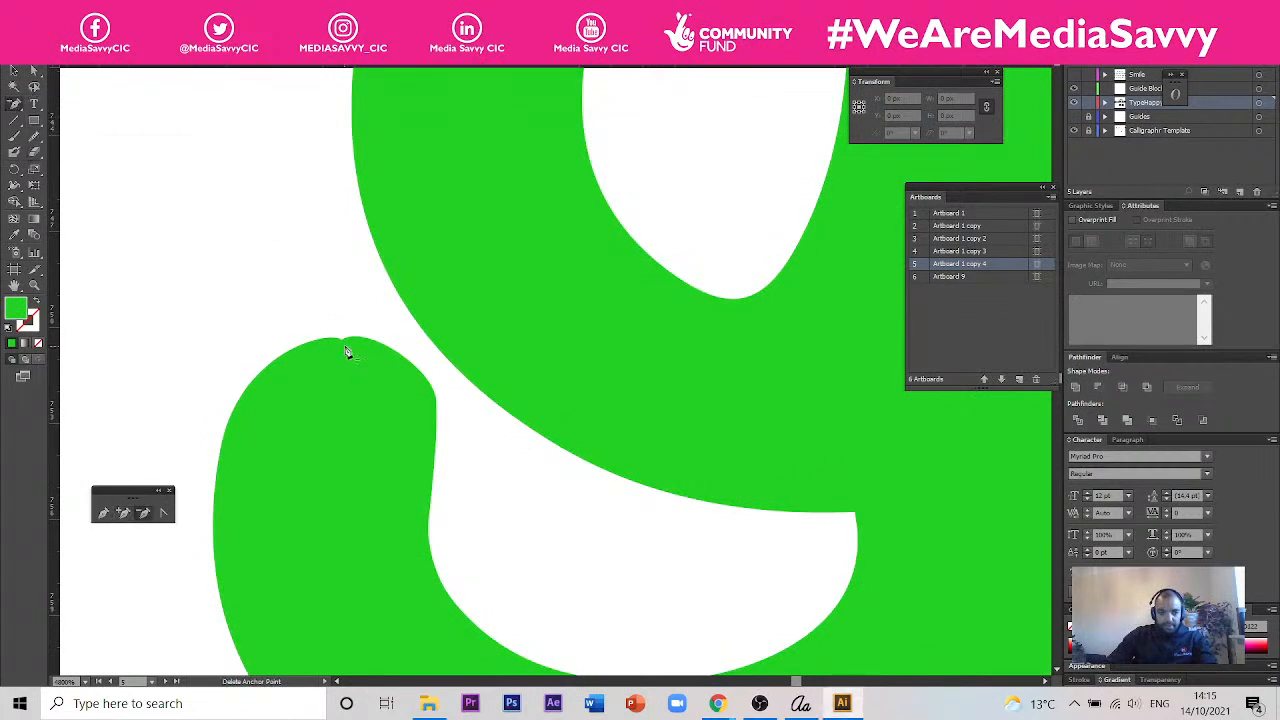
click(342, 341)
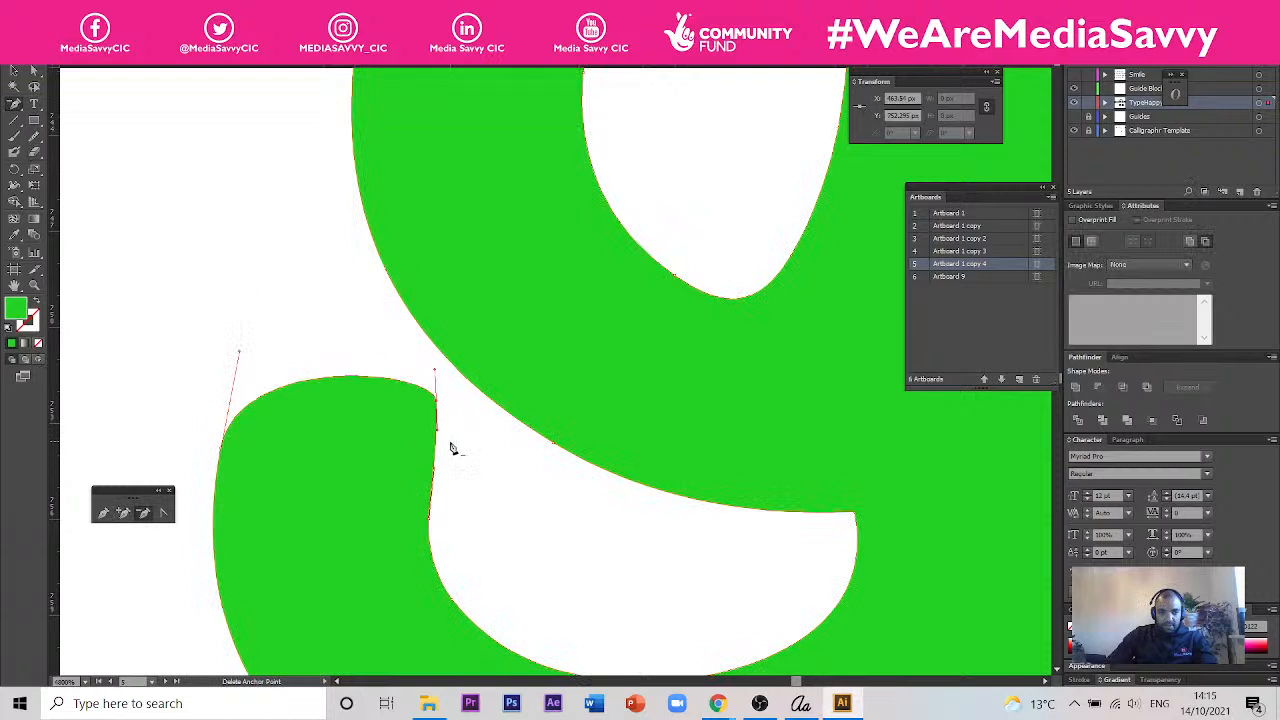
- Select the anchor points of the y's lower hook, including those at its end, and pull them down to the descender guide line
key(ctrl+minus)
key(ctrl+minus)
click(34, 72)
drag(537, 600, 347, 474)
key(ctrl+plus)
key(ctrl+plus)
key(ctrl+plus)
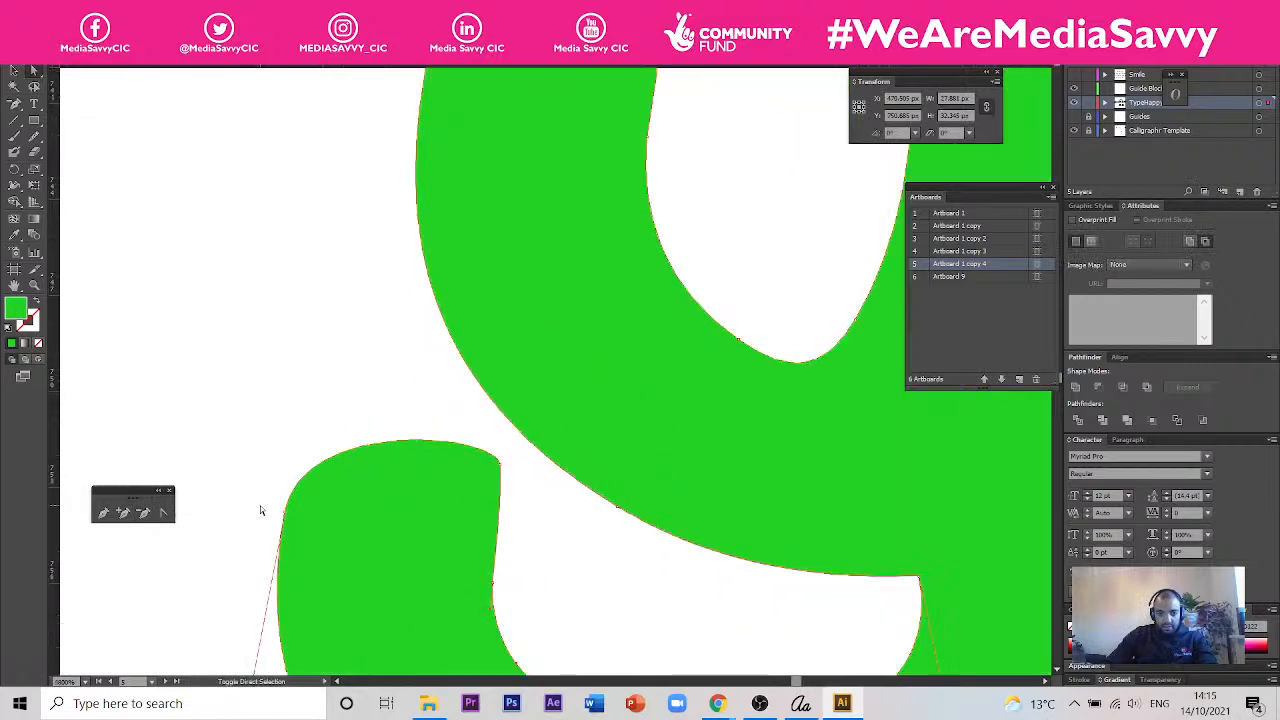
shift+click(285, 513)
shift+click(500, 465)
key(ctrl+minus)
key(ctrl+minus)
key(ctrl+minus)
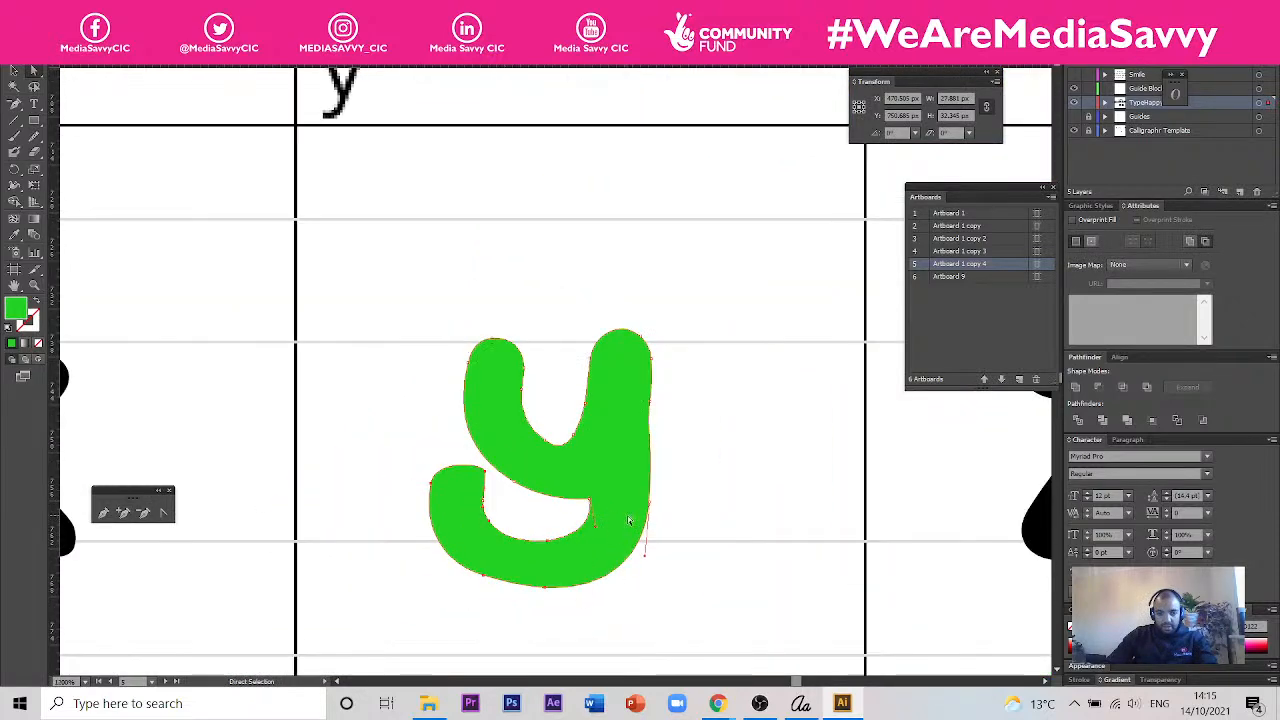
drag(550, 597, 542, 647)
- Delete the stray anchor points forming a thin spike above the inner edge of the y's hook end
key(ctrl+plus)
key(ctrl+plus)
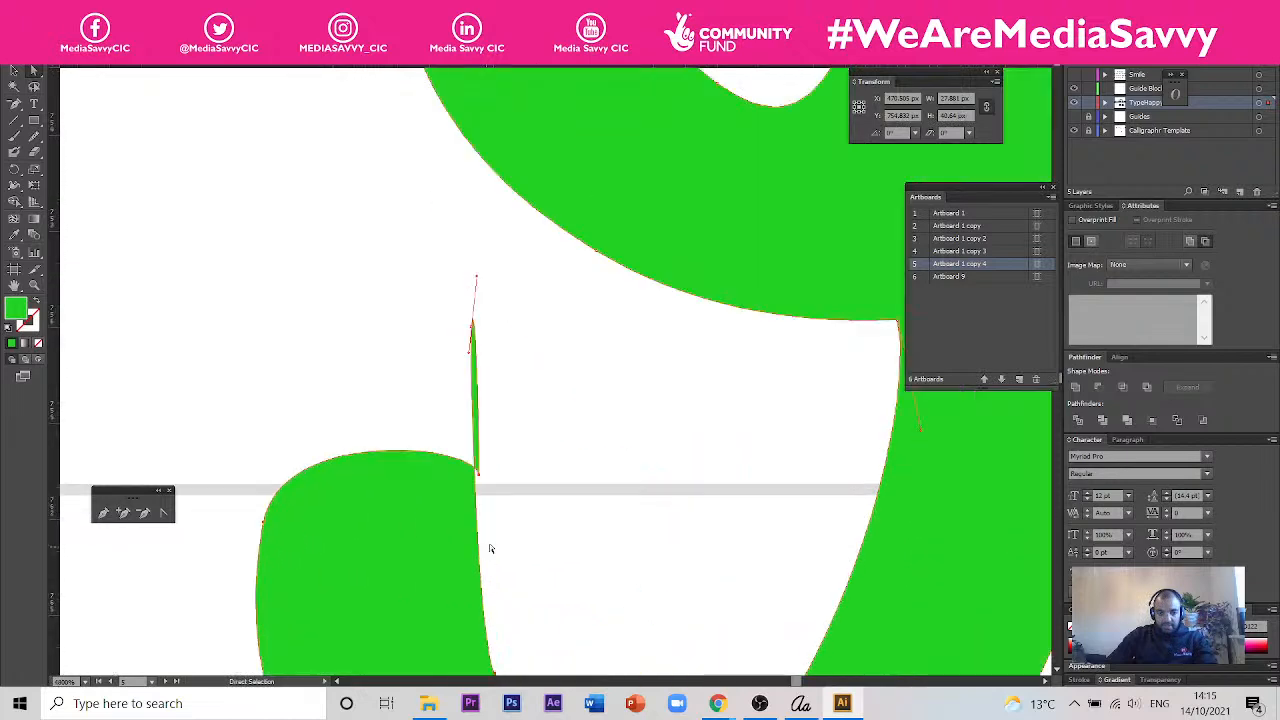
scroll(517, 366, down, 3)
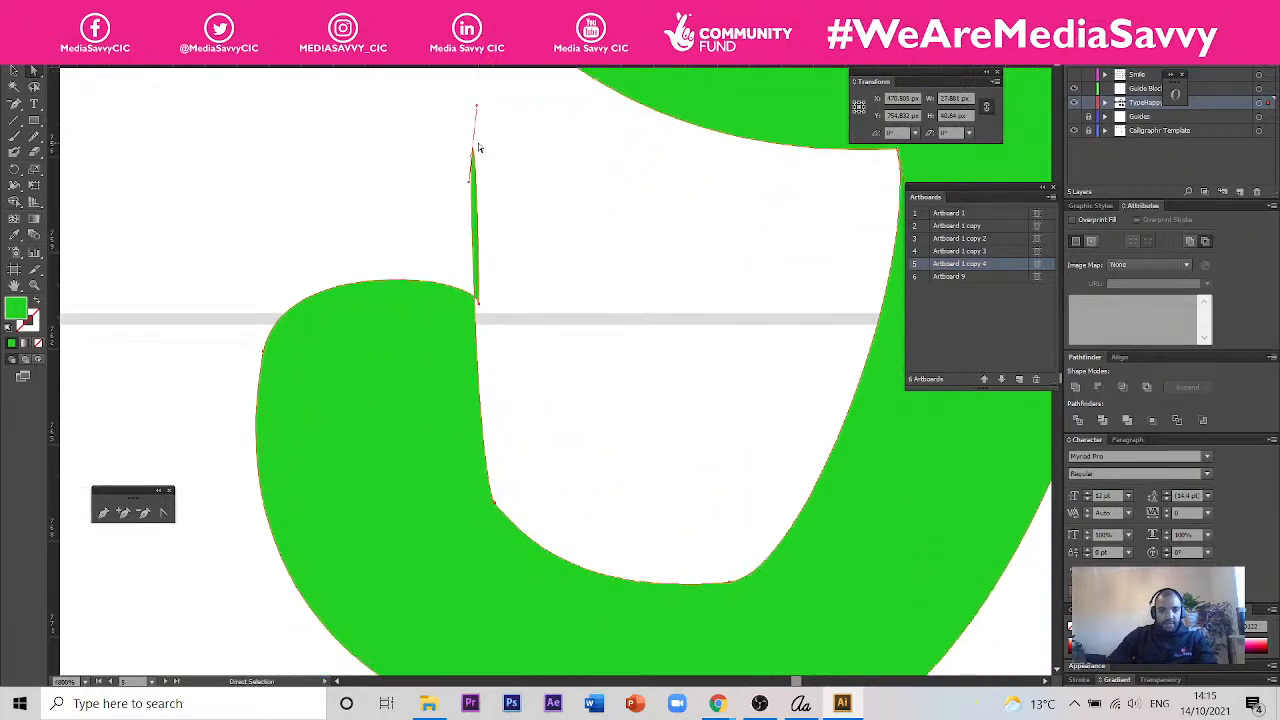
click(12, 107)
click(470, 160)
click(471, 150)
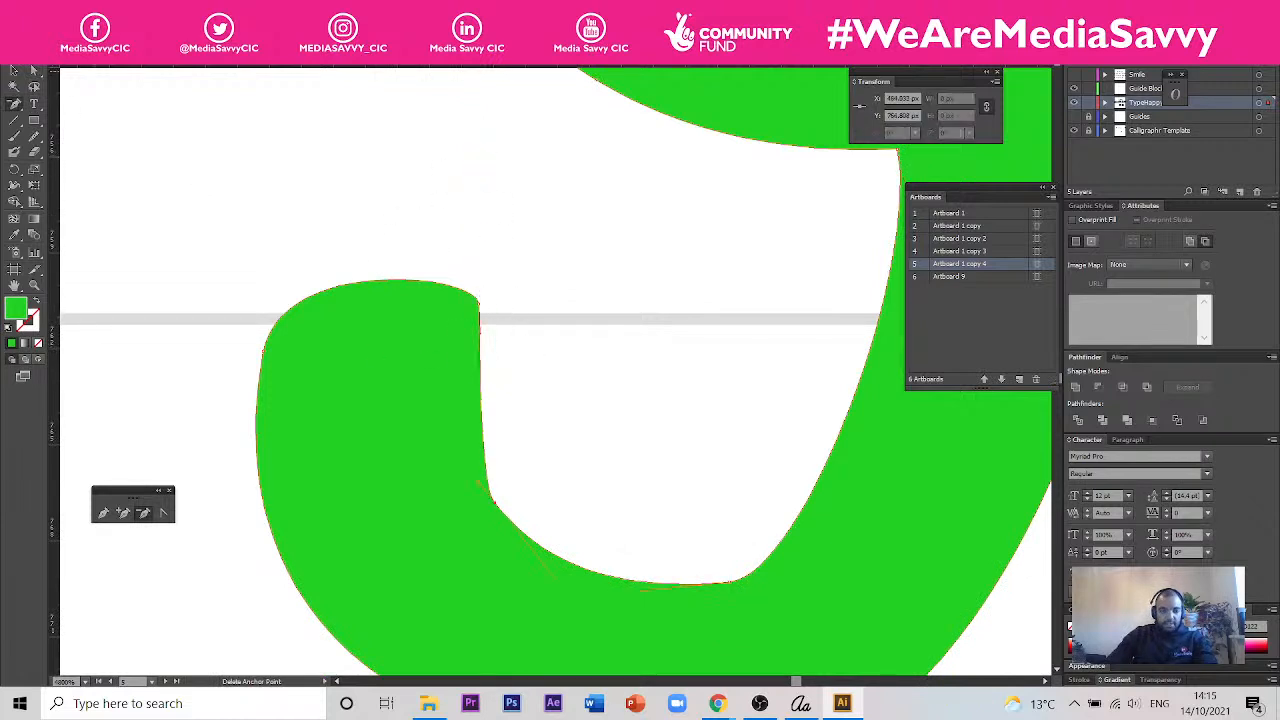
- Lower the top anchor points of the y's hook end to the baseline guide and smooth the hook's inner corner with its anchor point and handle
click(34, 71)
drag(223, 215, 592, 366)
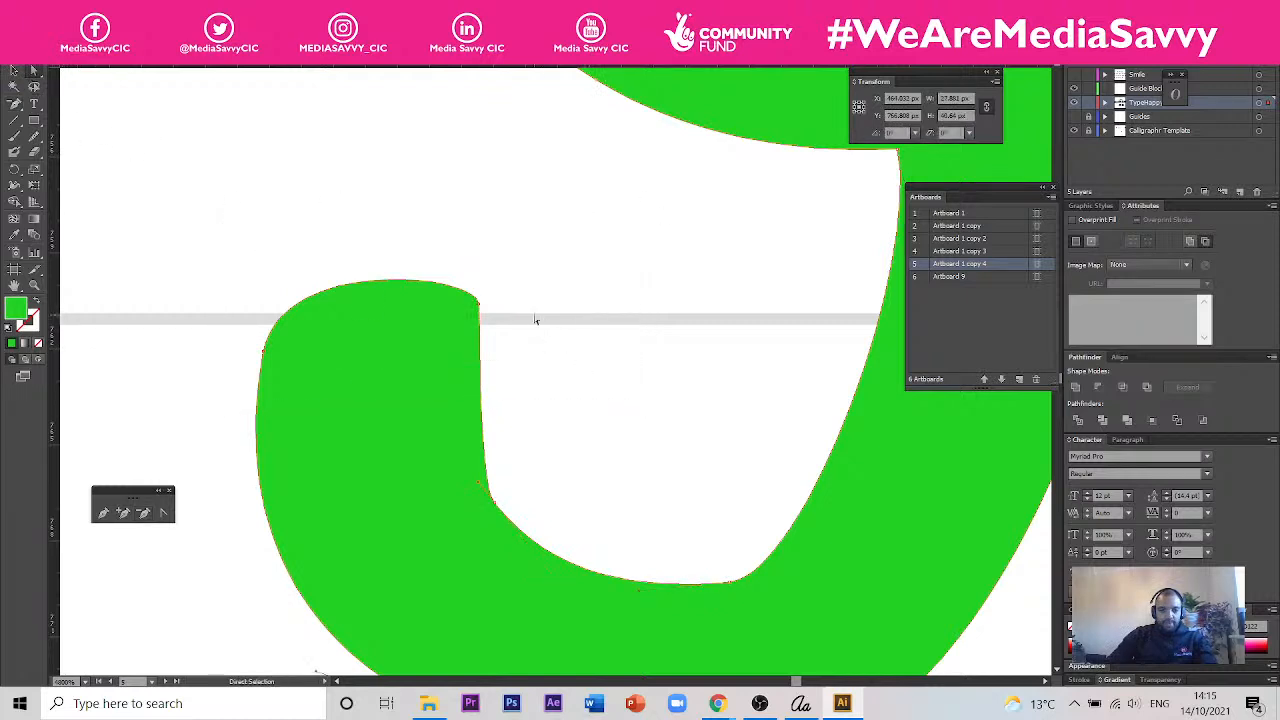
drag(480, 312, 478, 340)
click(514, 386)
drag(500, 512, 524, 528)
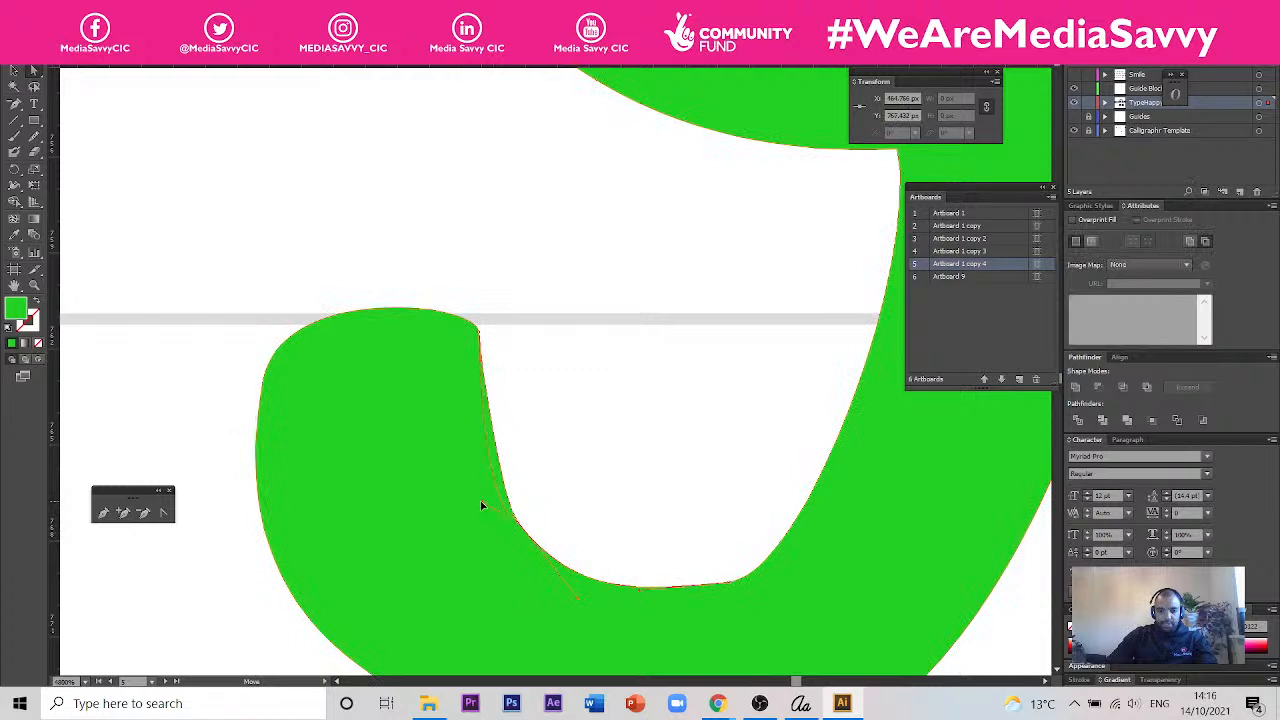
drag(471, 500, 503, 512)
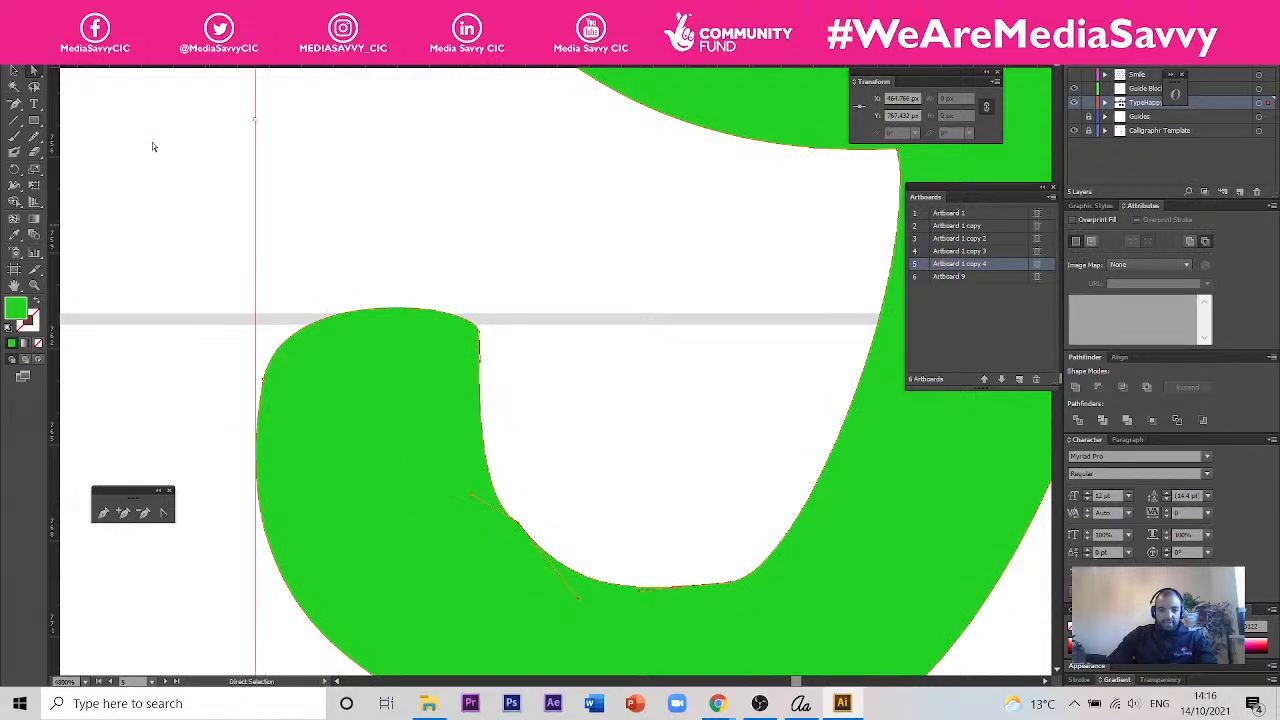
- Delete the extra anchor point on the inner curve of the y's hook and reshape its end with longer handles into a smooth round
click(15, 106)
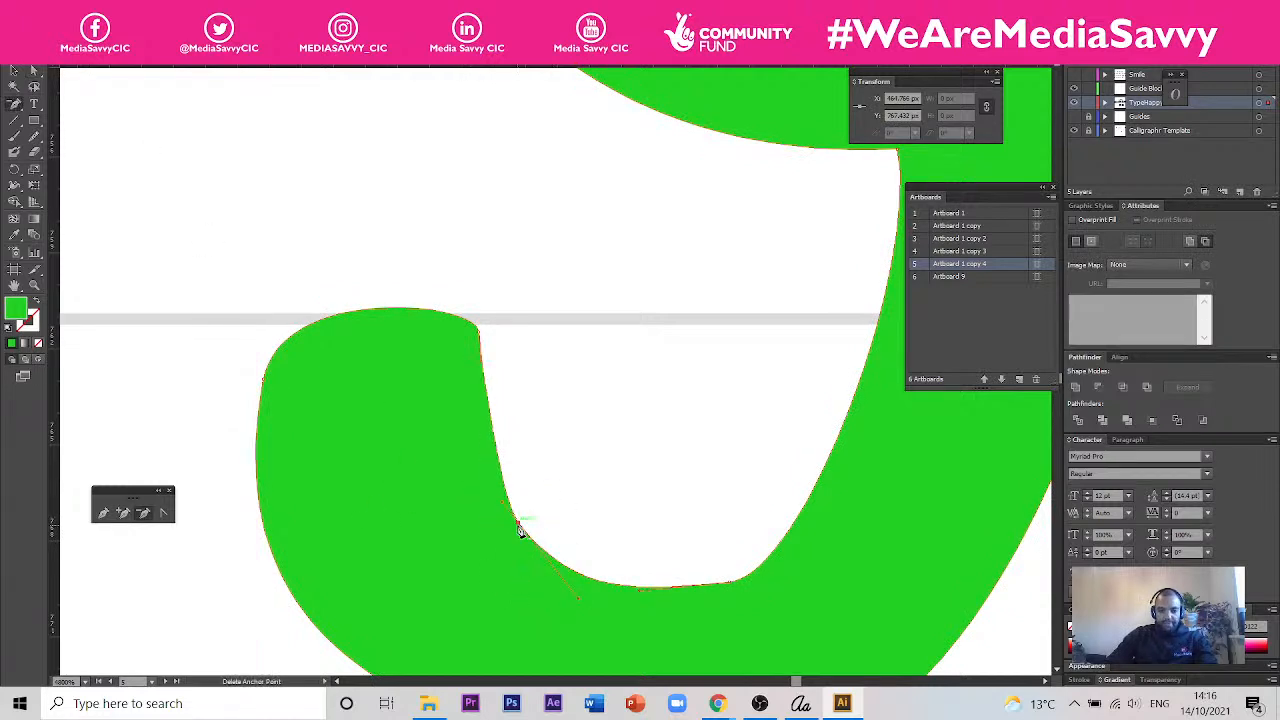
click(519, 530)
key(a)
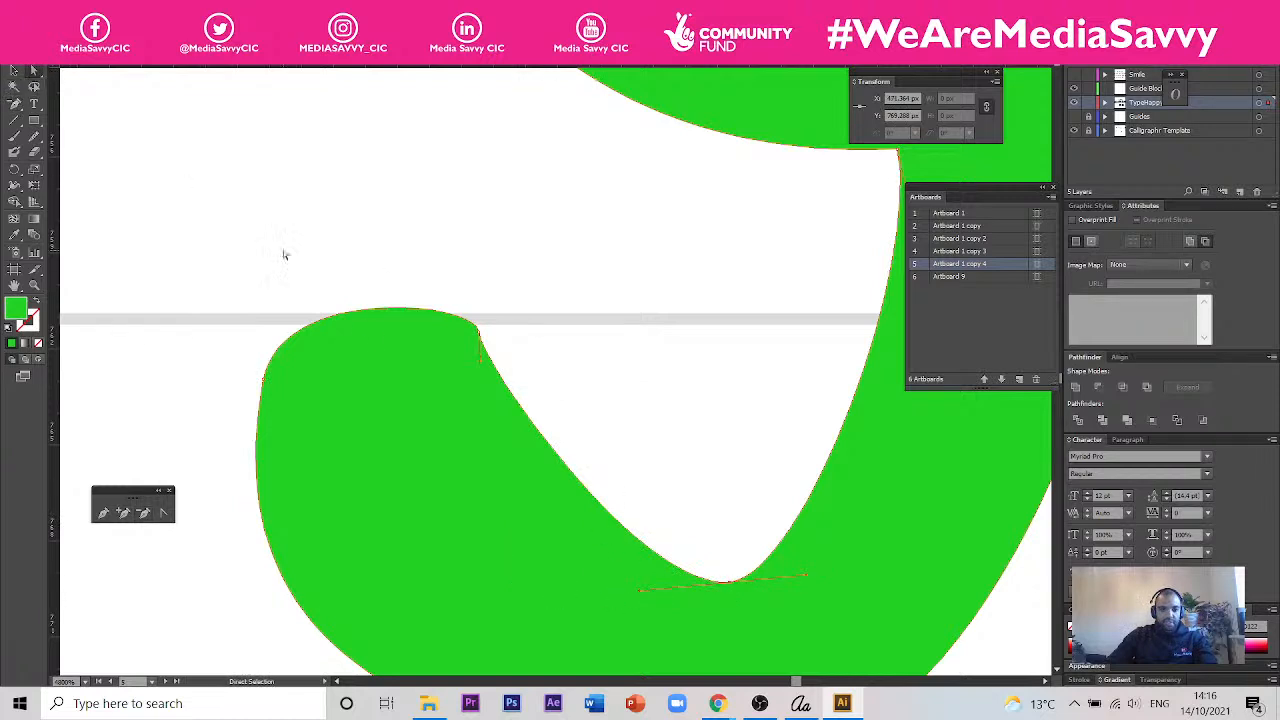
drag(480, 365, 474, 430)
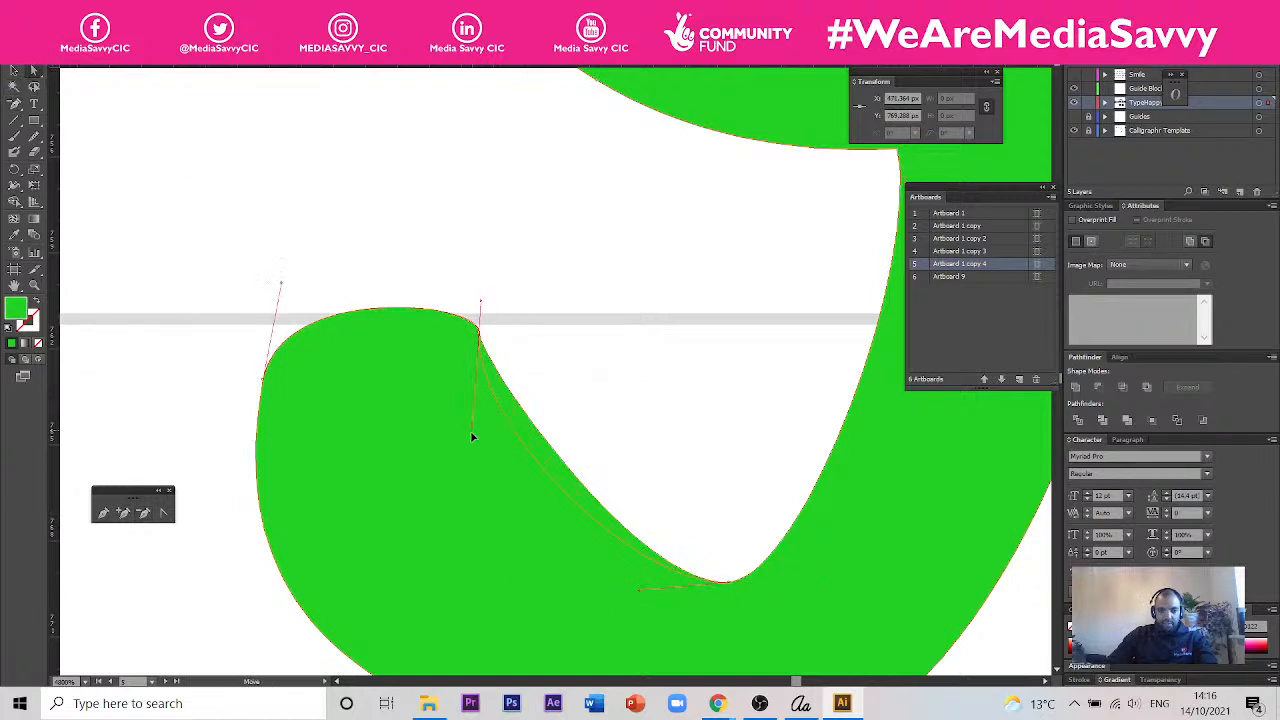
drag(484, 573, 447, 566)
drag(481, 333, 475, 290)
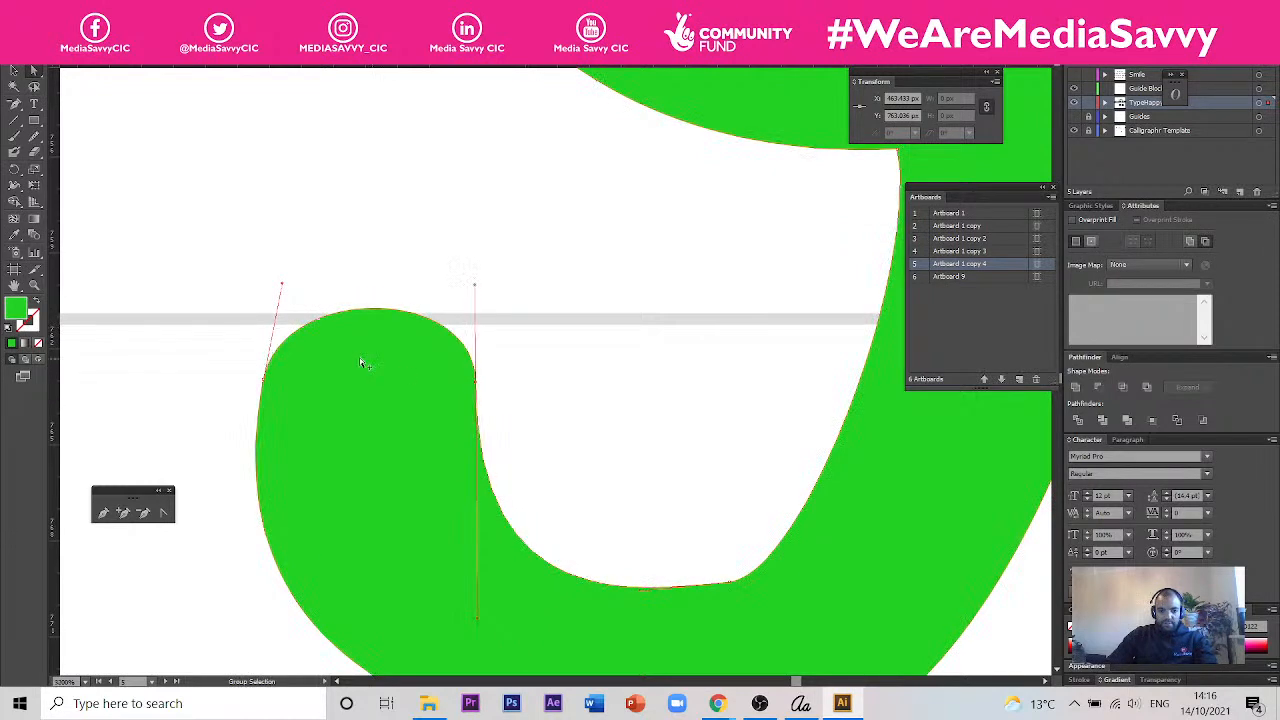
scroll(375, 365, down, 3)
scroll(470, 483, up, 1)
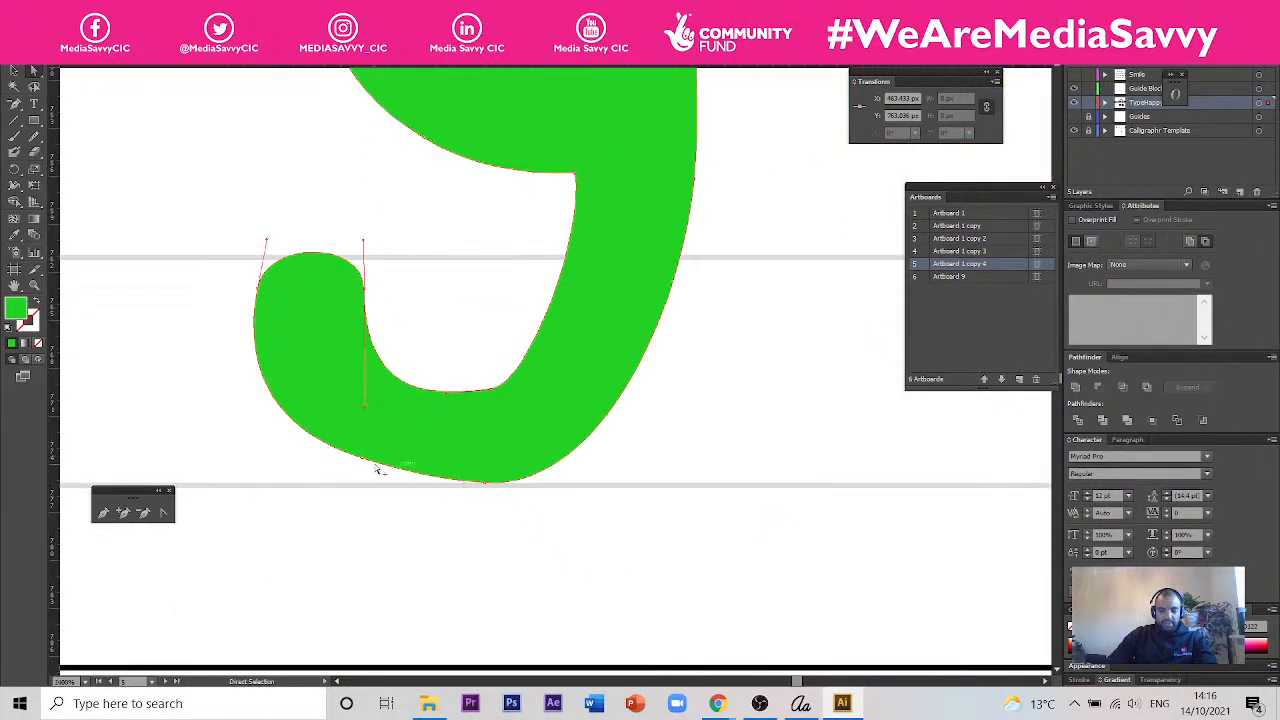
- Smooth the y's hook by adjusting the anchor points on its lower outer curve and at its inner bend
scroll(390, 469, up, 1)
drag(352, 460, 351, 461)
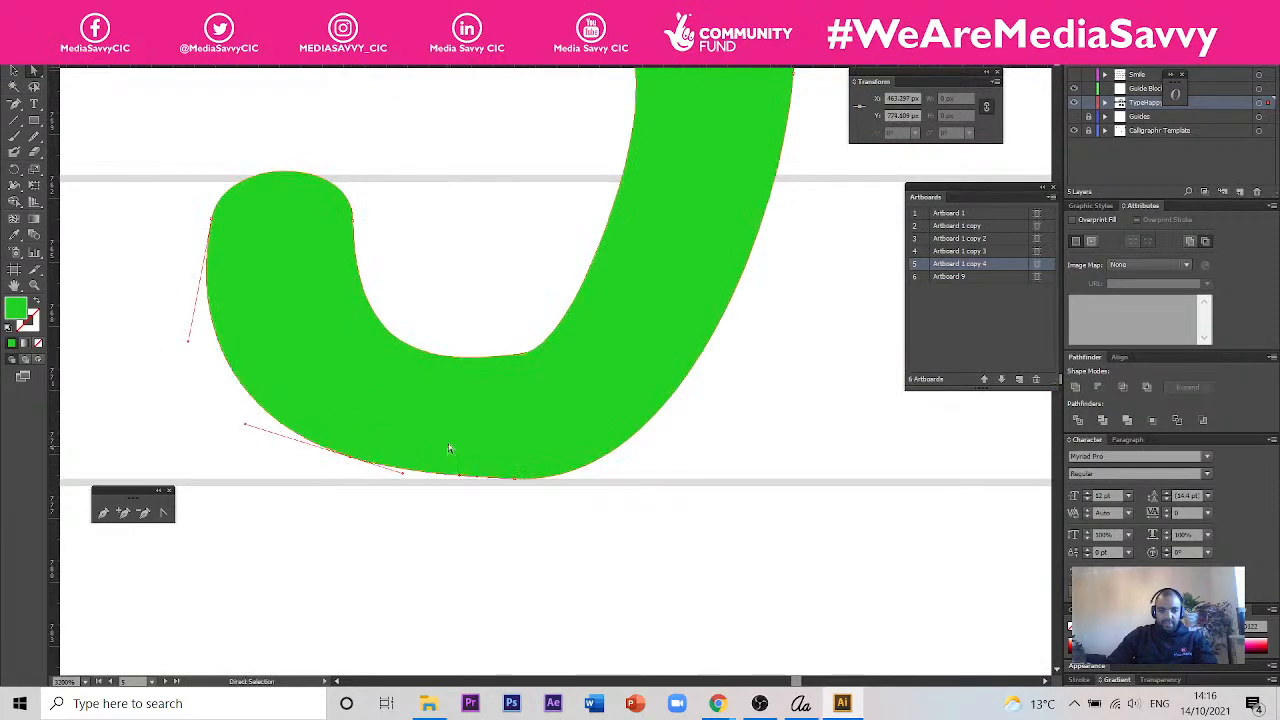
click(488, 528)
scroll(440, 445, down, 2)
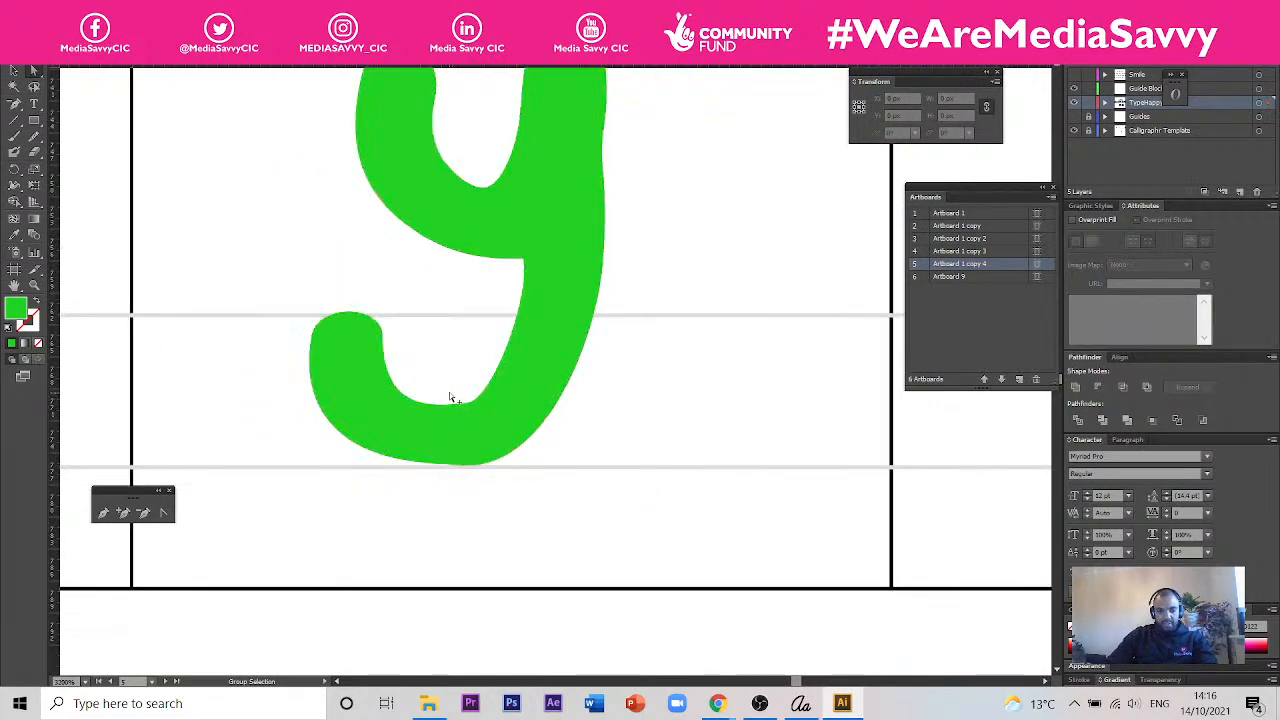
scroll(457, 395, up, 2)
click(472, 425)
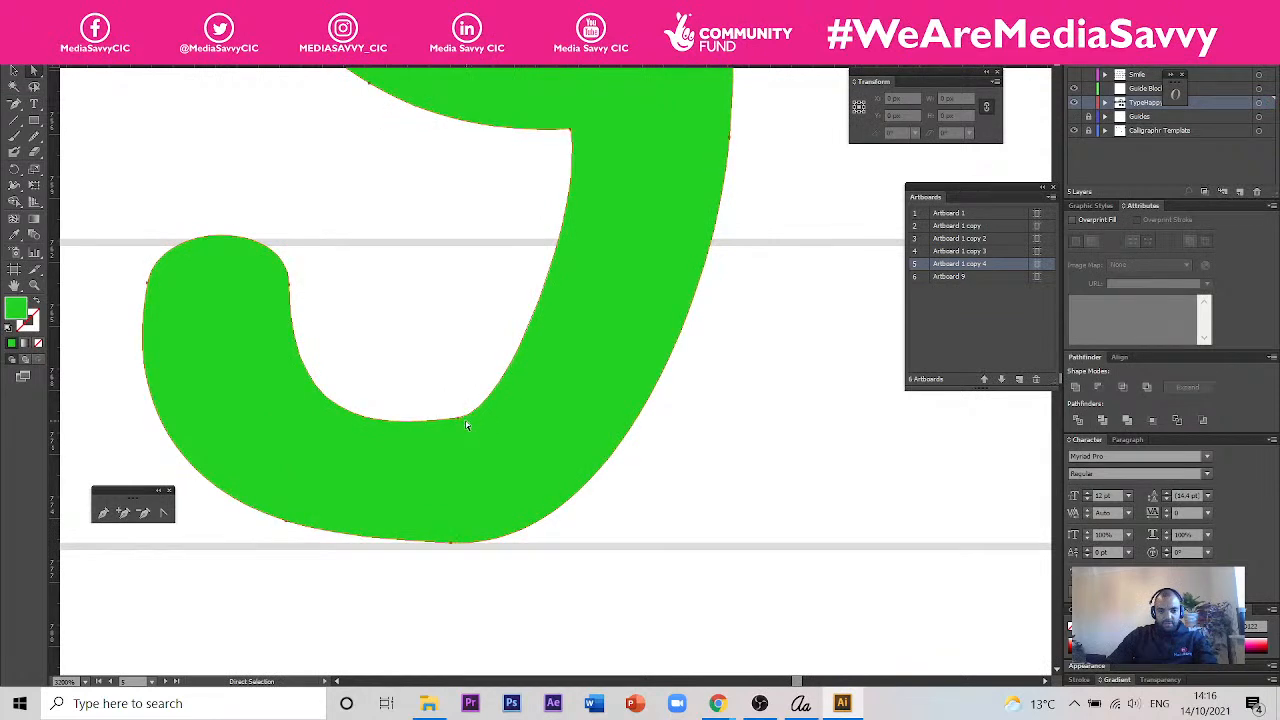
drag(462, 418, 458, 411)
scroll(524, 422, down, 4)
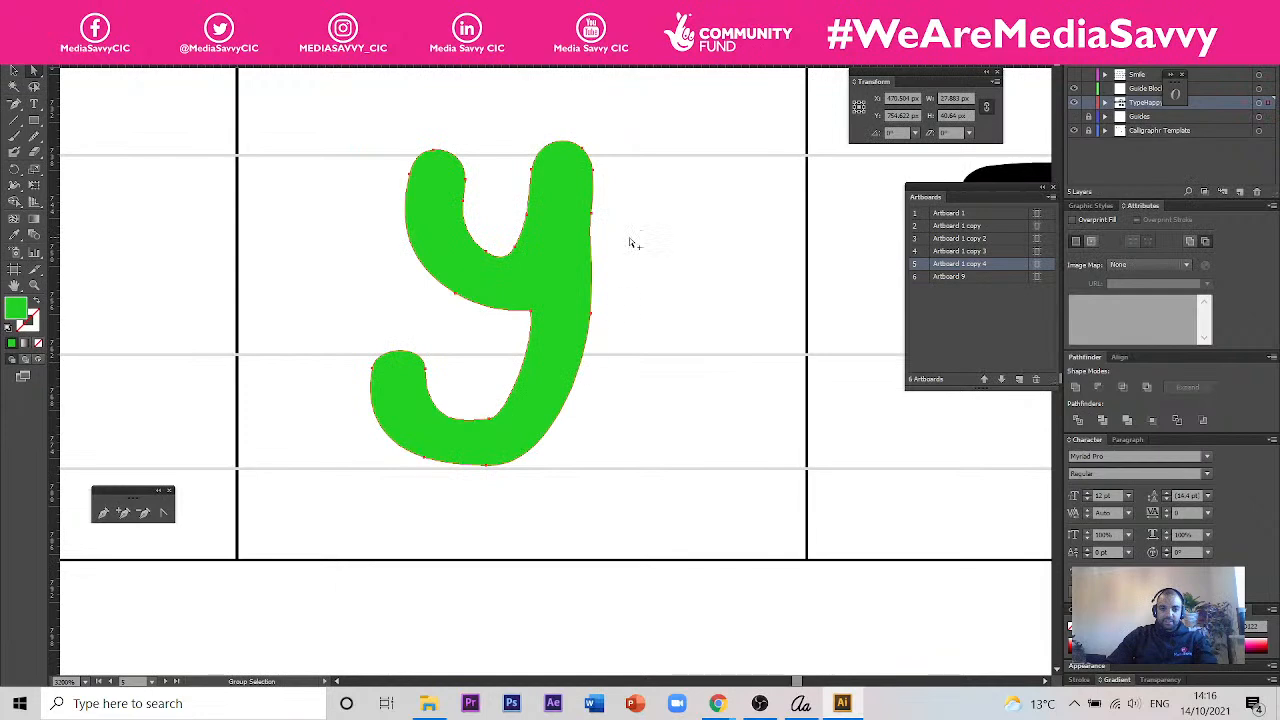
click(440, 334)
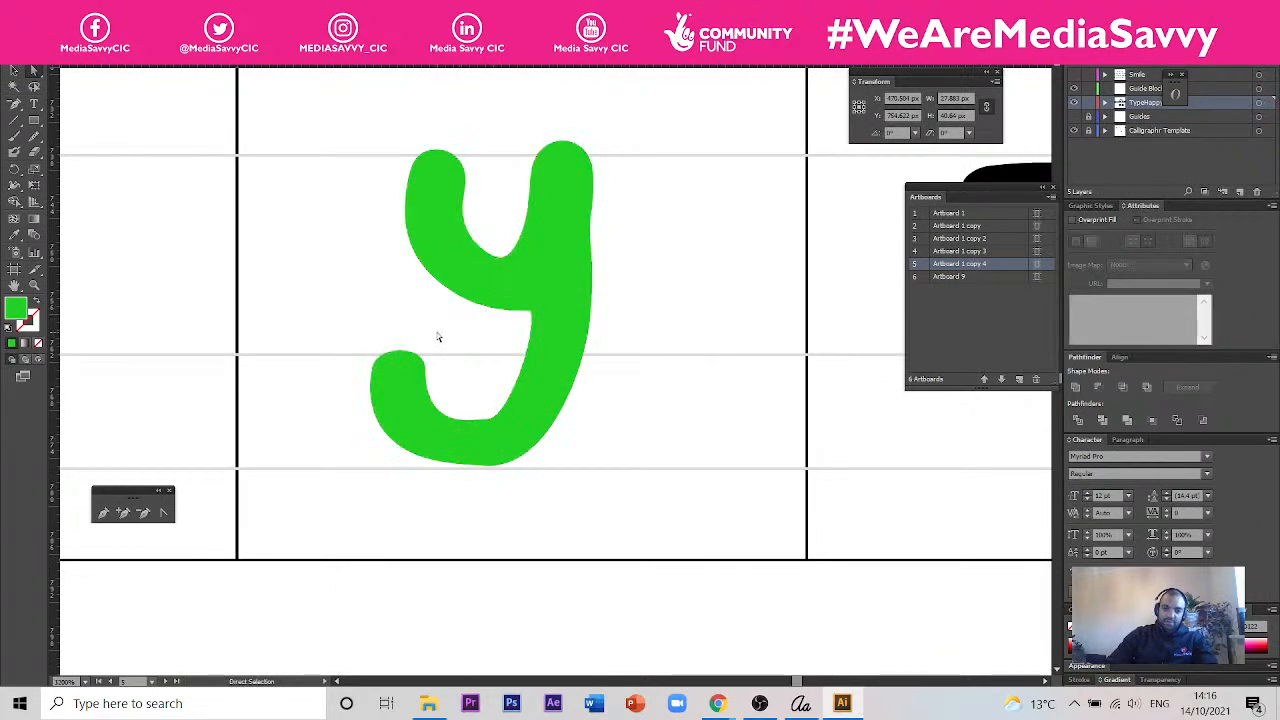
- Adjust the anchor points on the inner edge where the y's arm meets its stem
scroll(512, 377, down, 3)
scroll(518, 310, up, 2)
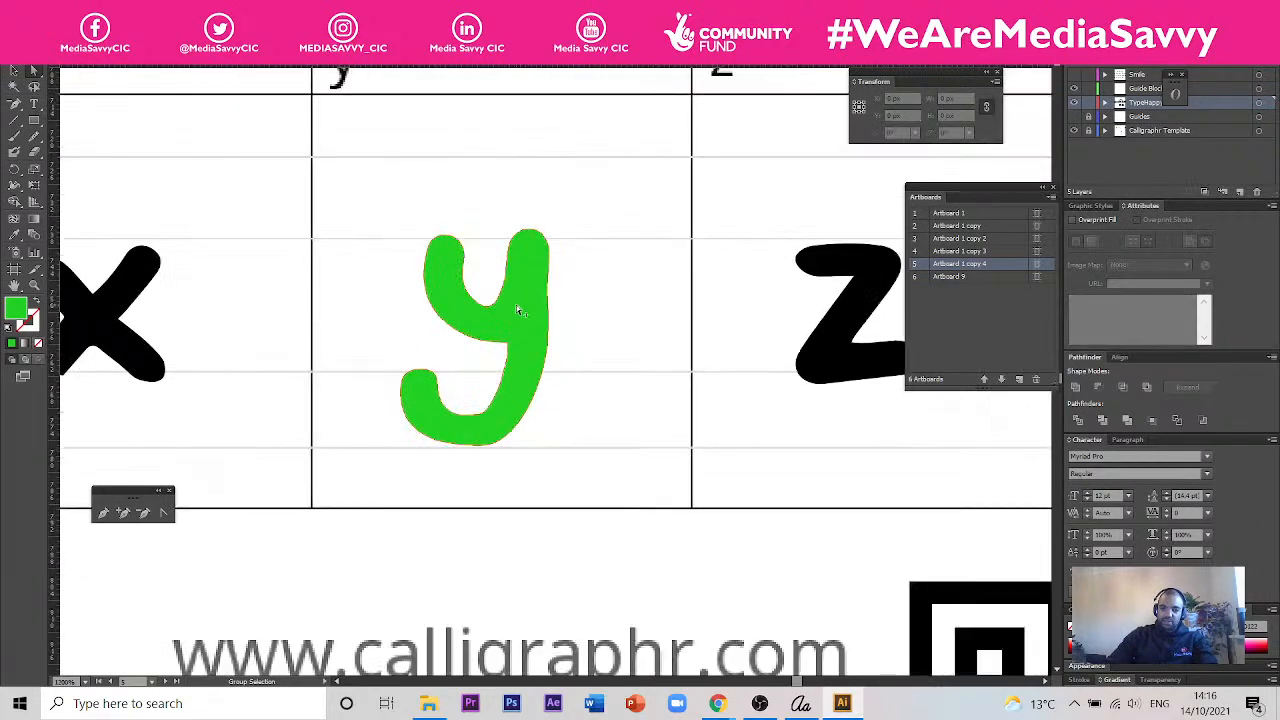
scroll(507, 294, up, 3)
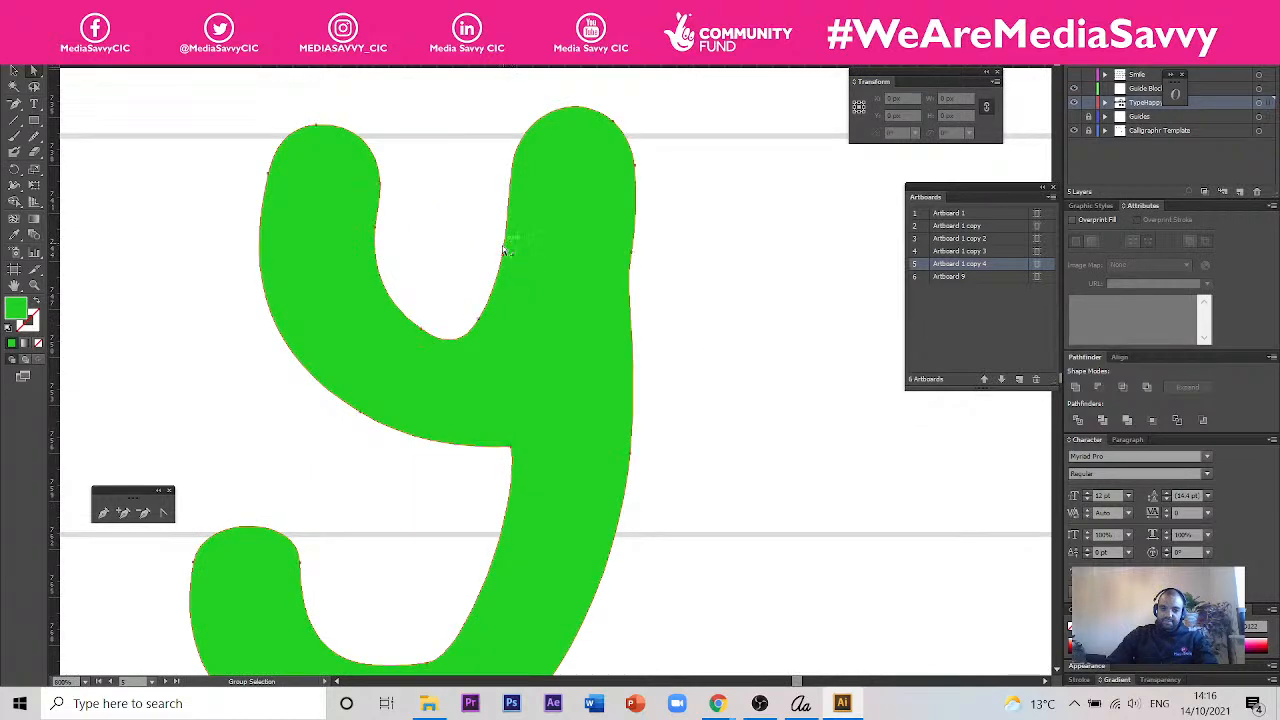
alt+click(504, 247)
drag(478, 318, 513, 325)
scroll(611, 323, down, 4)
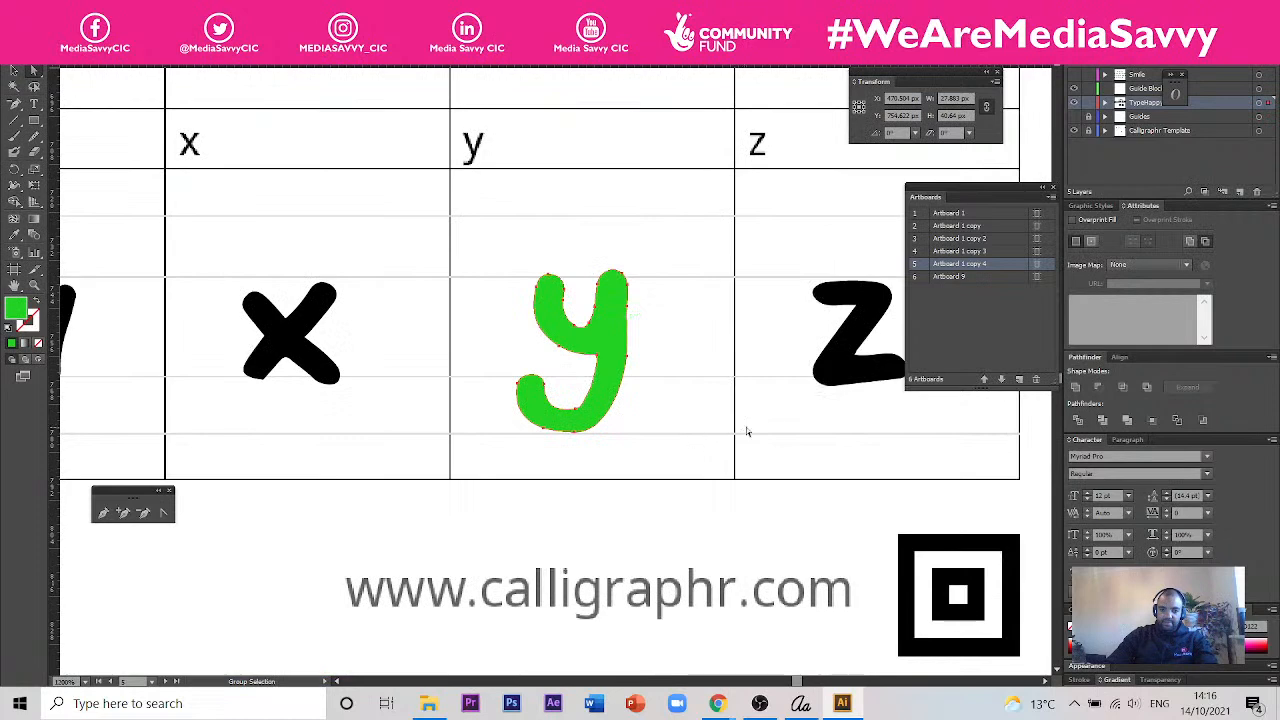
scroll(606, 324, up, 3)
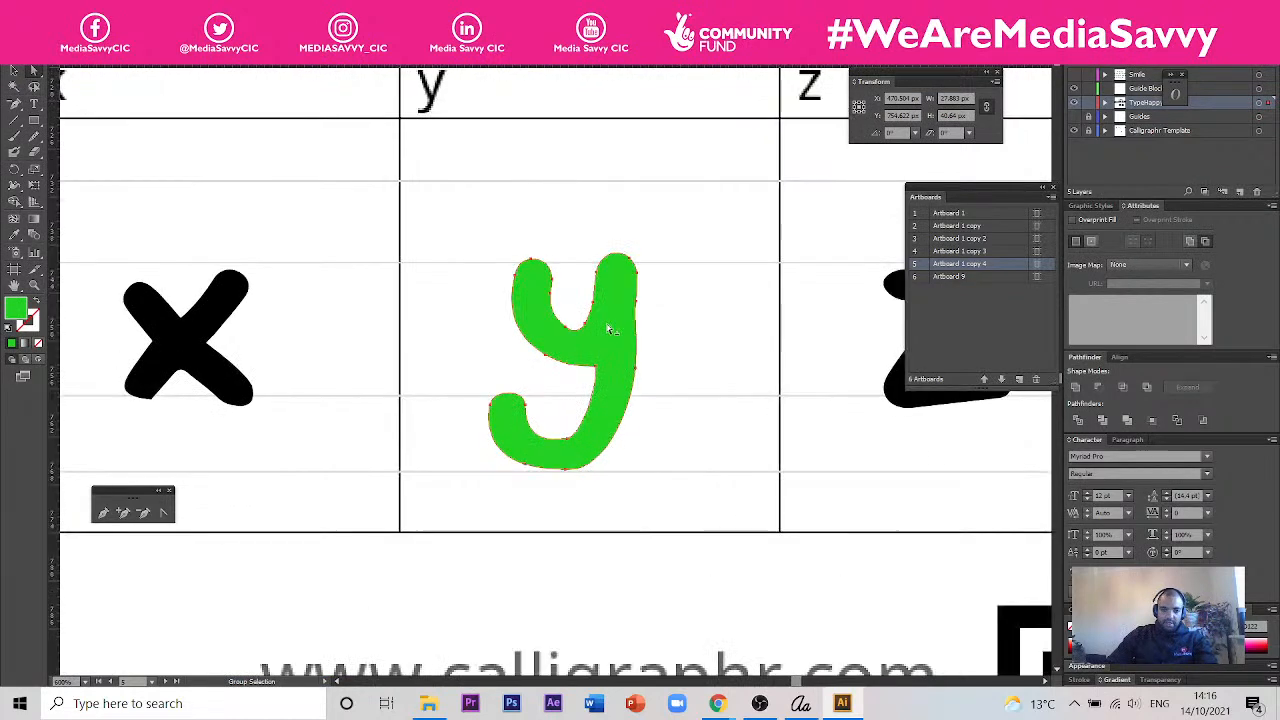
drag(555, 192, 596, 289)
click(734, 419)
- Select the green p, q and y together and recolour them black by sampling the n with the Eyedropper
scroll(733, 421, down, 5)
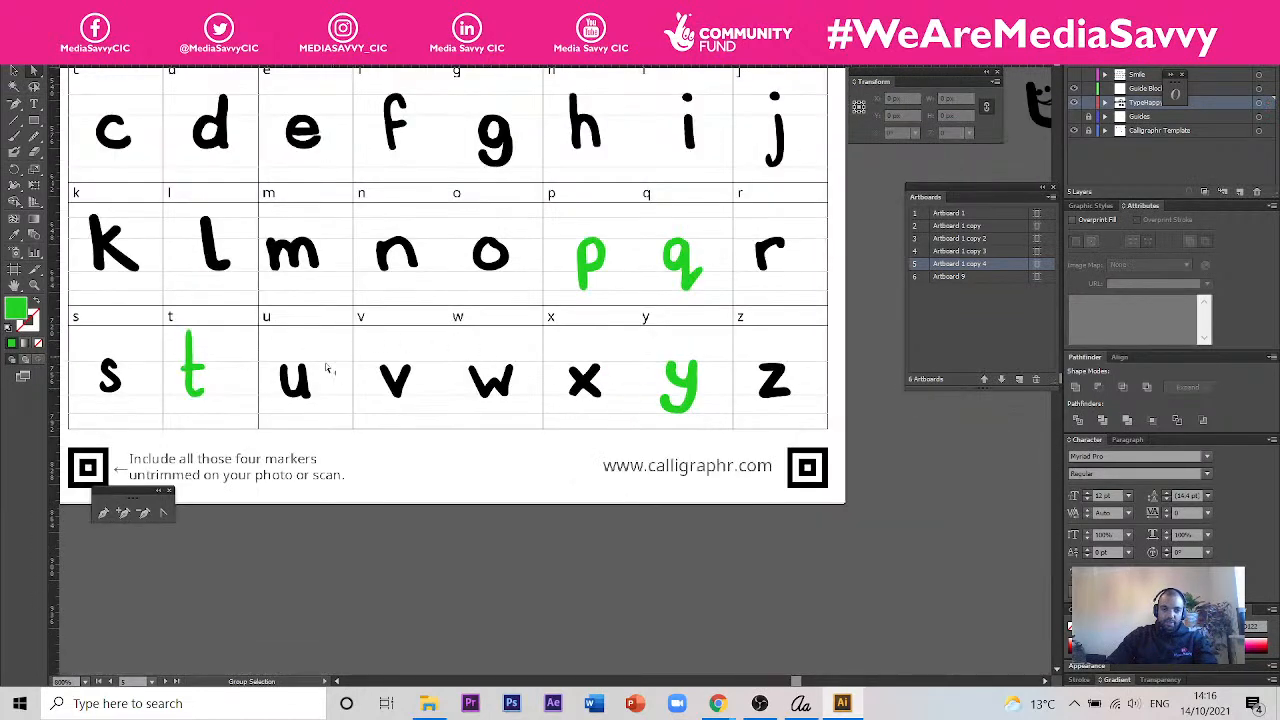
click(13, 71)
click(582, 278)
shift+click(673, 270)
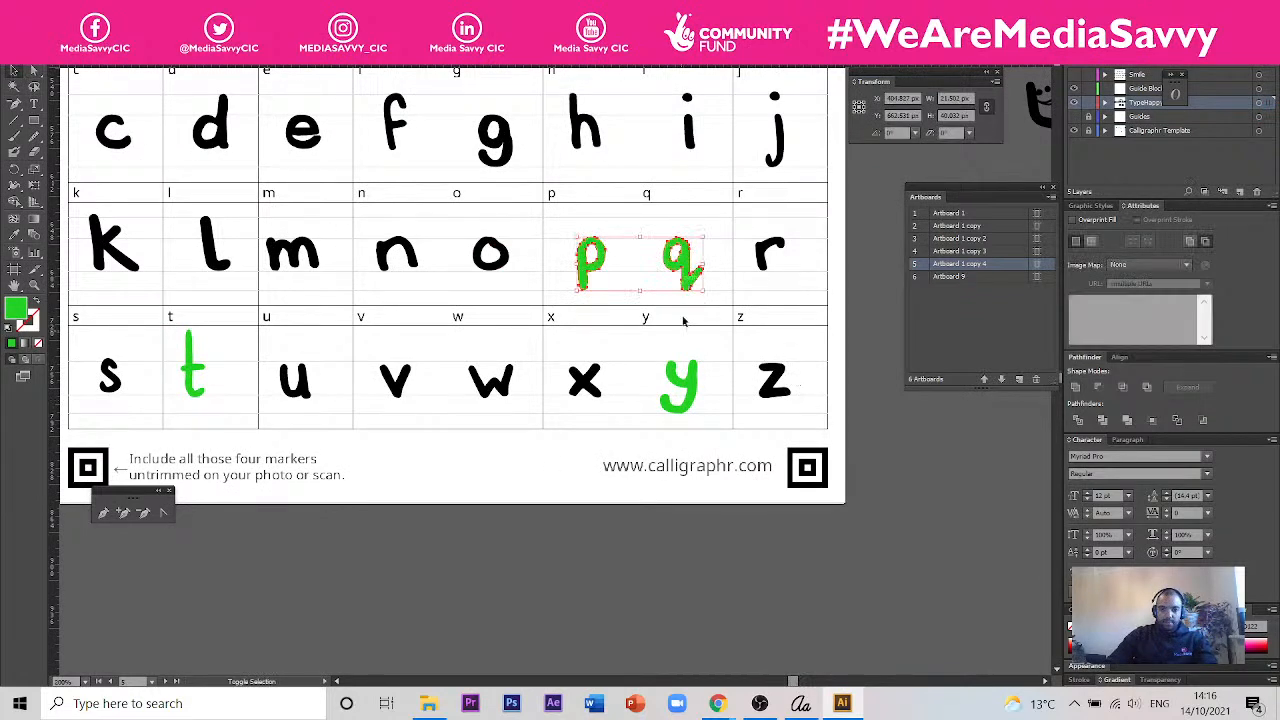
shift+click(680, 385)
click(13, 234)
click(378, 246)
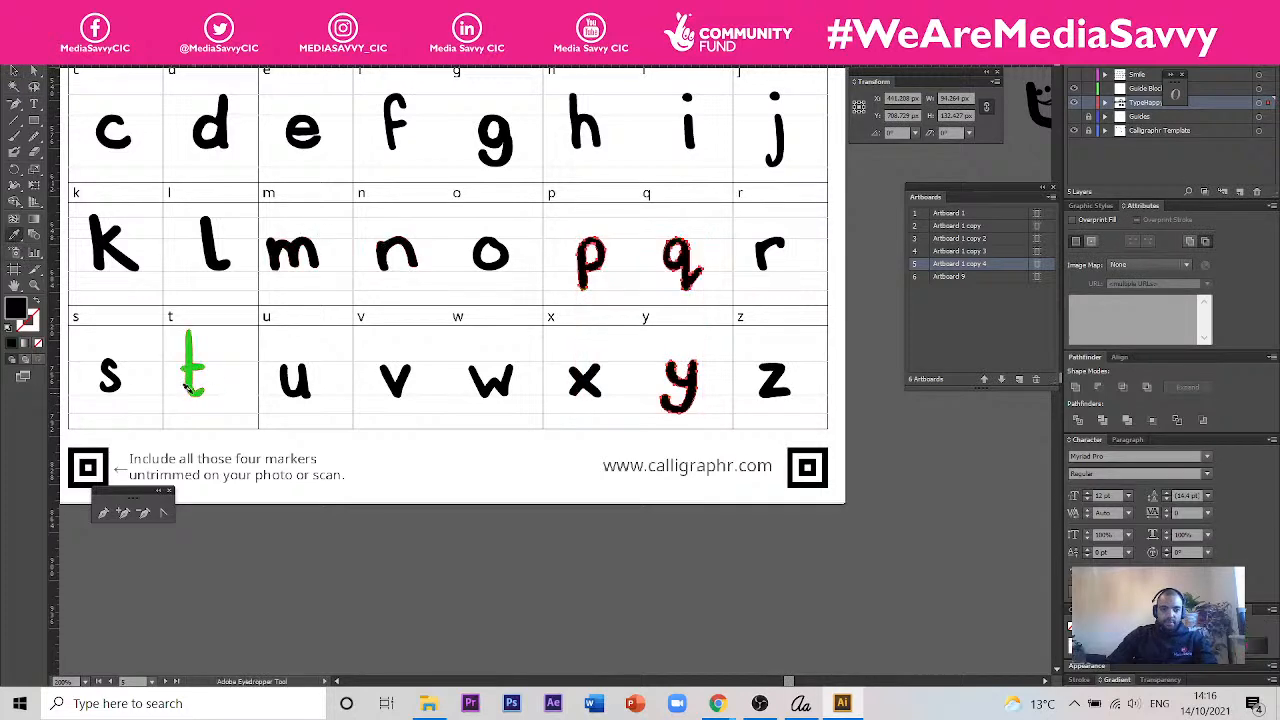
- Move the green t sideways to the middle of its template cell
scroll(194, 394, up, 4)
click(14, 71)
click(14, 72)
drag(217, 306, 489, 323)
click(423, 323)
click(569, 201)
- Lower the top anchor points of the t's stem to the ascender guide line
click(34, 71)
drag(504, 184, 532, 201)
drag(522, 154, 488, 203)
click(606, 385)
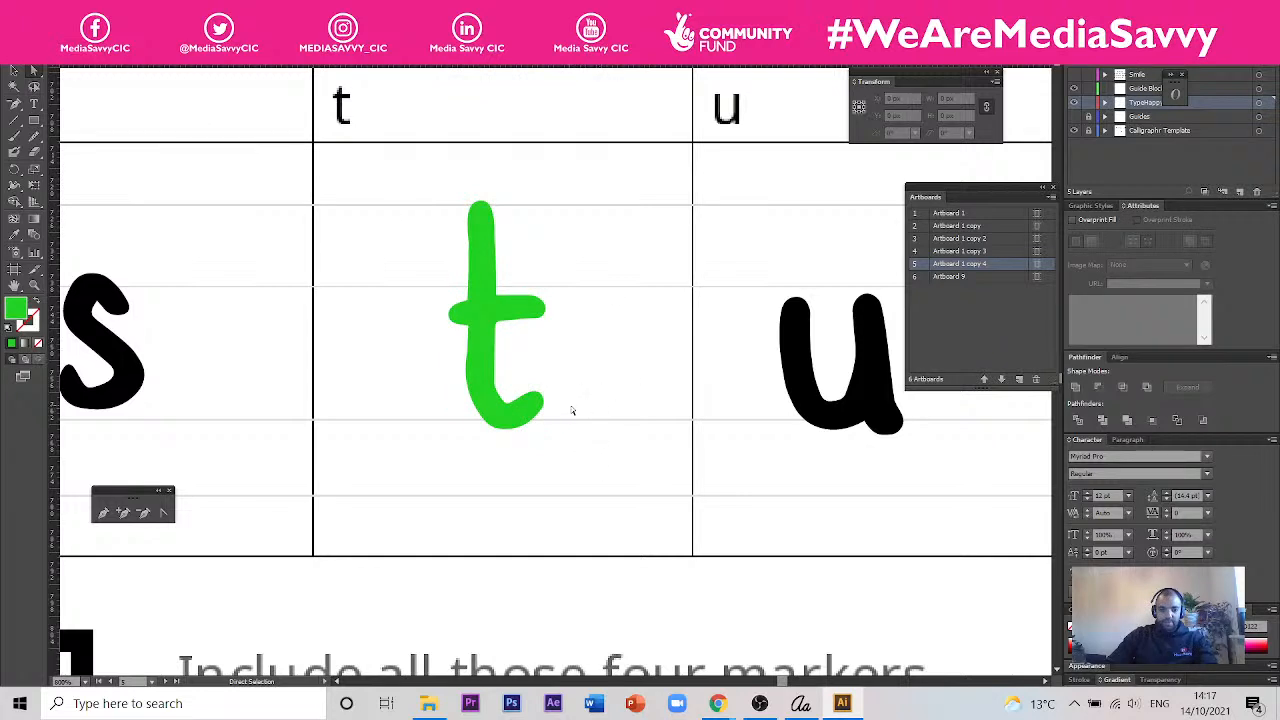
- Select the whole green t and recolour it black by sampling the u with the Eyedropper
drag(630, 485, 434, 177)
click(15, 238)
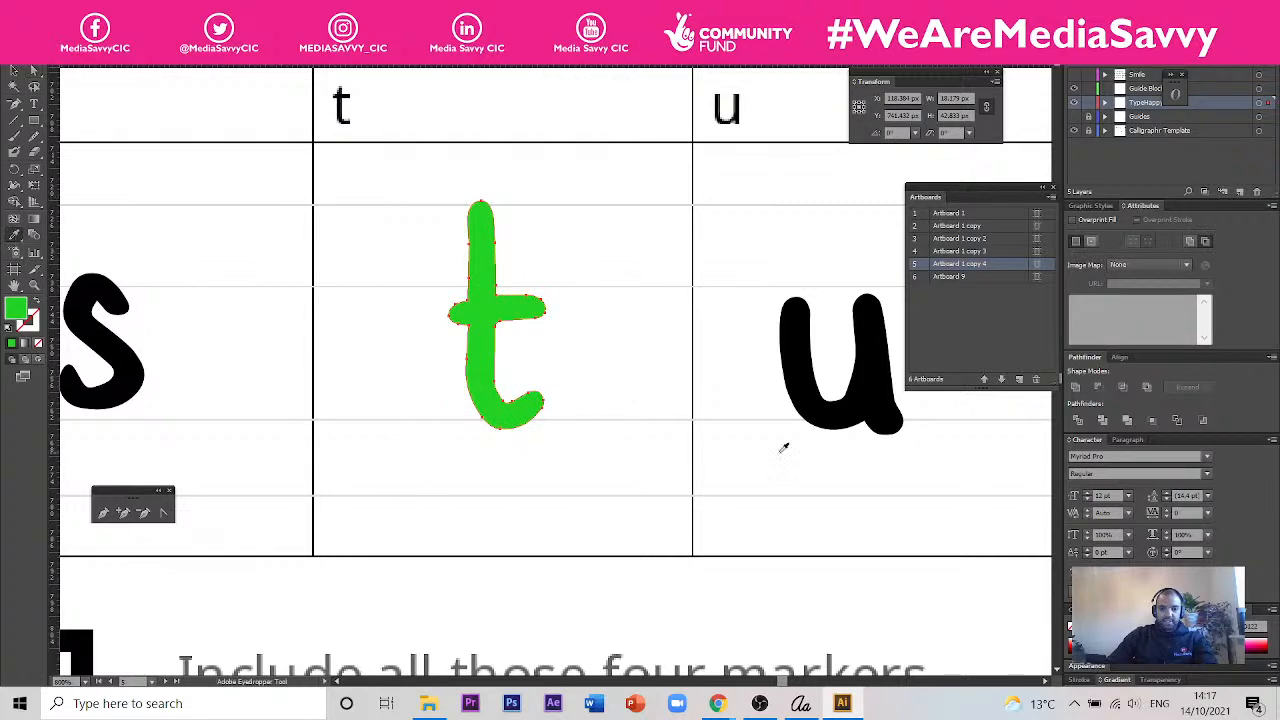
click(826, 410)
- Review all uppercase and lowercase letters across the template for consistent colour and alignment
scroll(640, 397, down, 4)
scroll(548, 370, down, 1)
drag(732, 376, 449, 410)
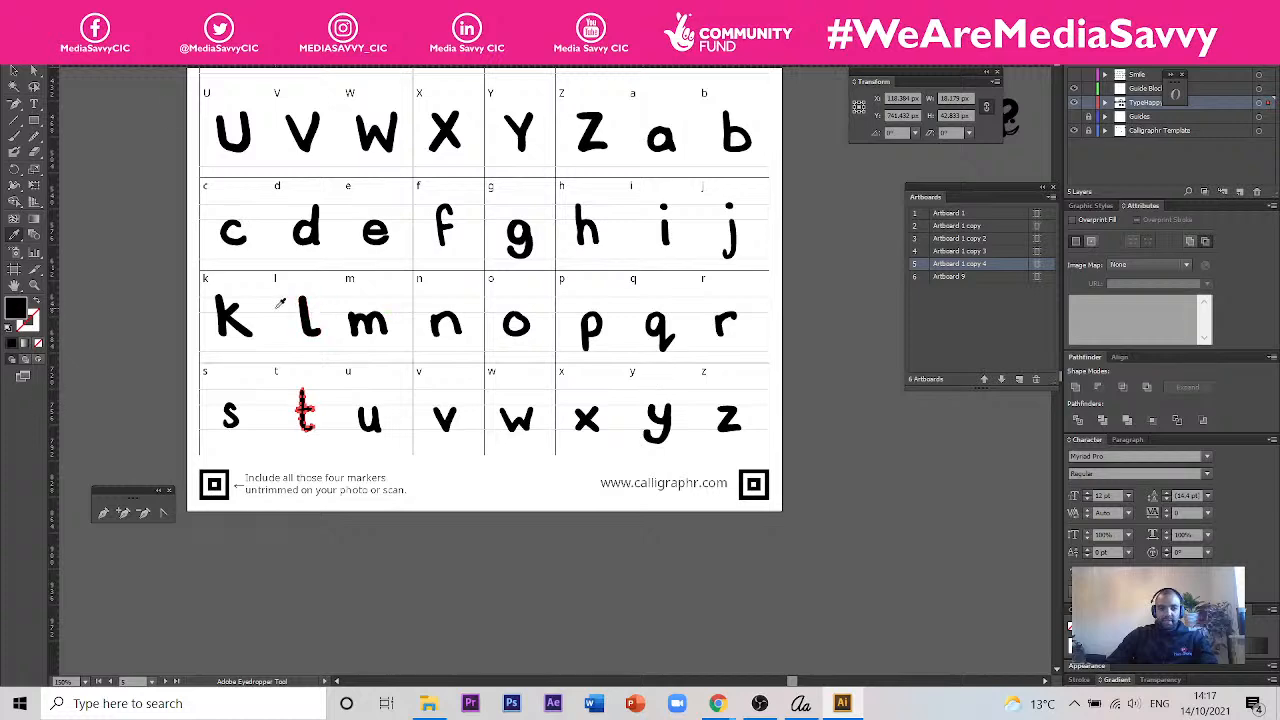
scroll(442, 354, down, 1)
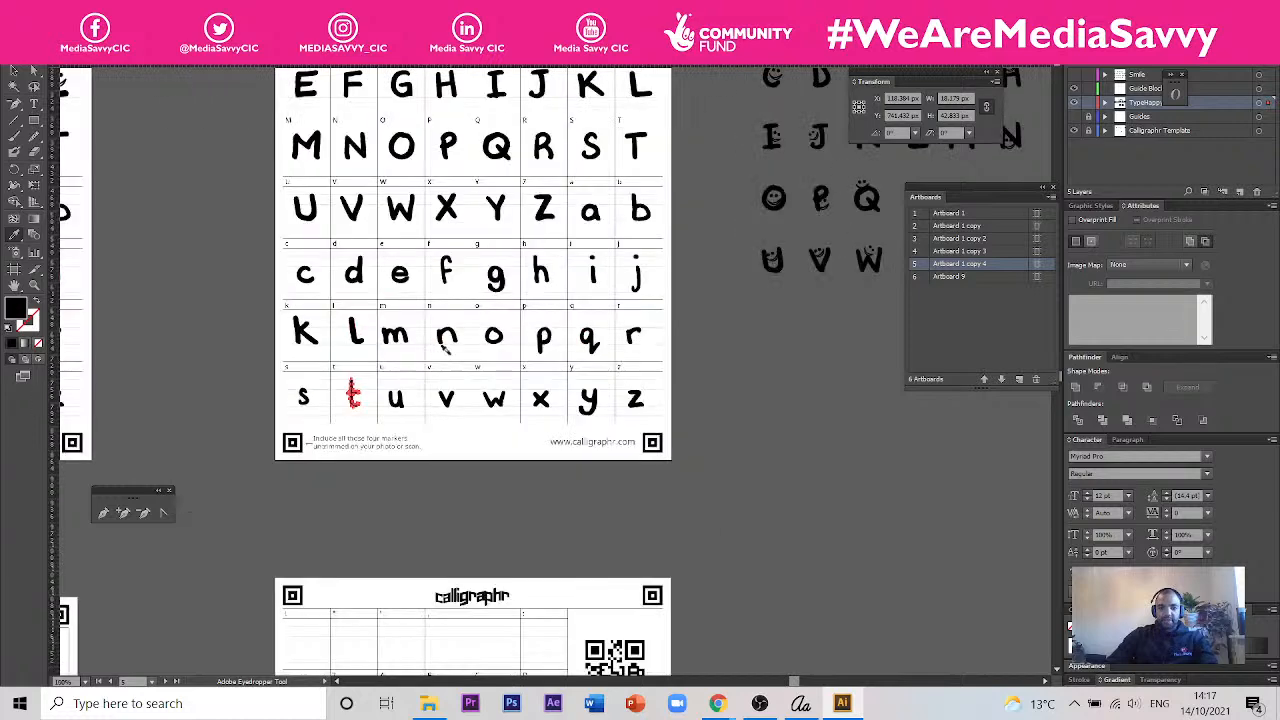
scroll(476, 316, down, 1)
scroll(530, 84, up, 2)
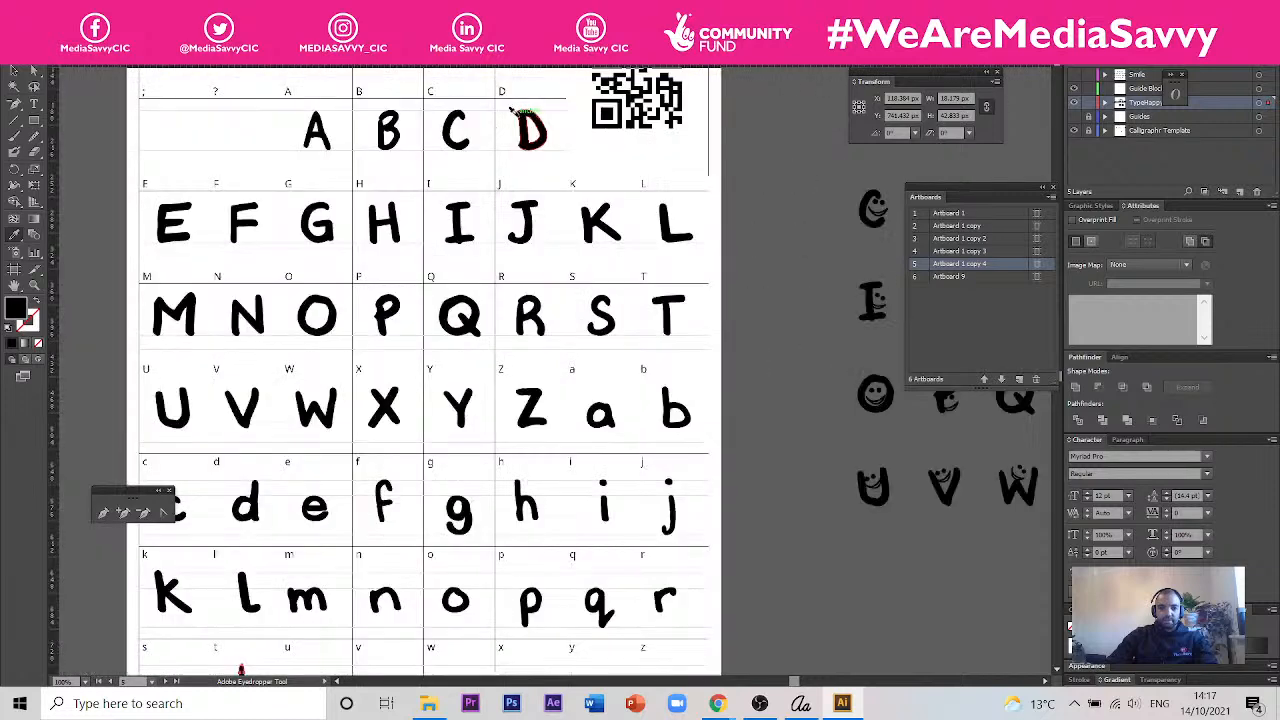
scroll(530, 118, down, 1)
scroll(688, 370, down, 1)
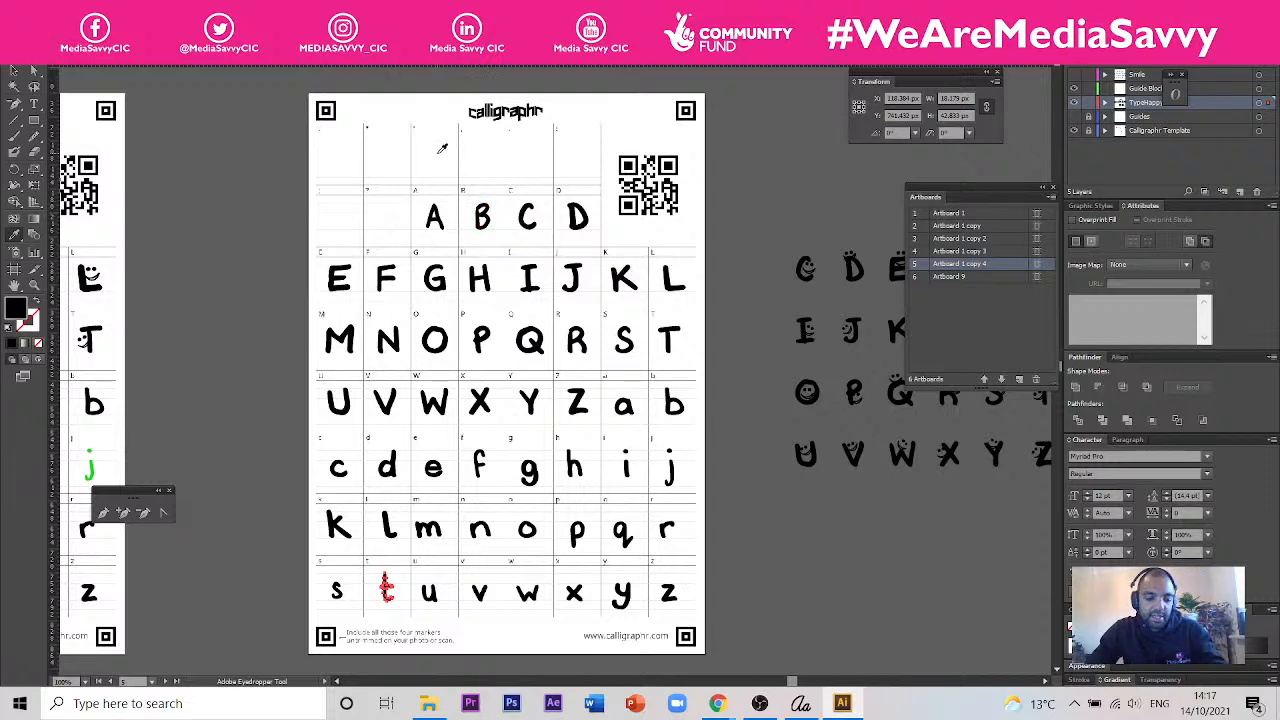
- Select the letters A and B and apply an Offset Path of 0.3 px with miter joins, limit 4 and preview on
scroll(433, 170, up, 2)
key(v)
drag(355, 232, 564, 328)
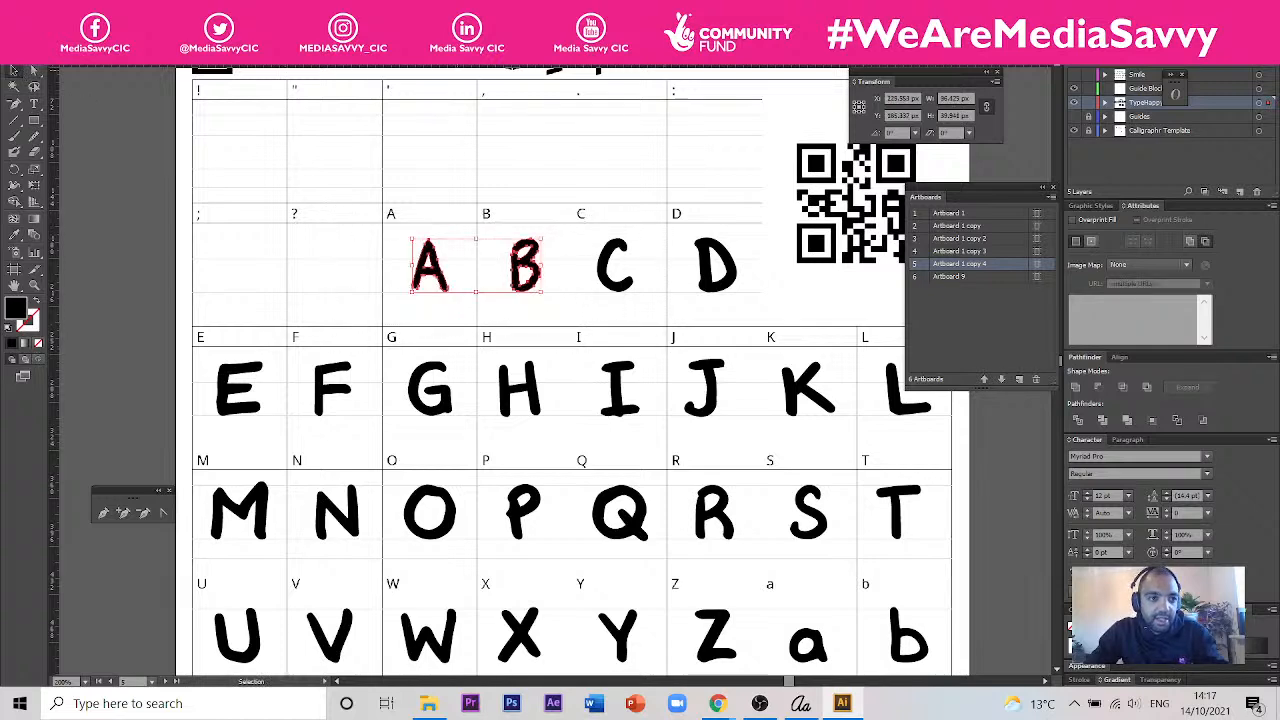
click(90, 9)
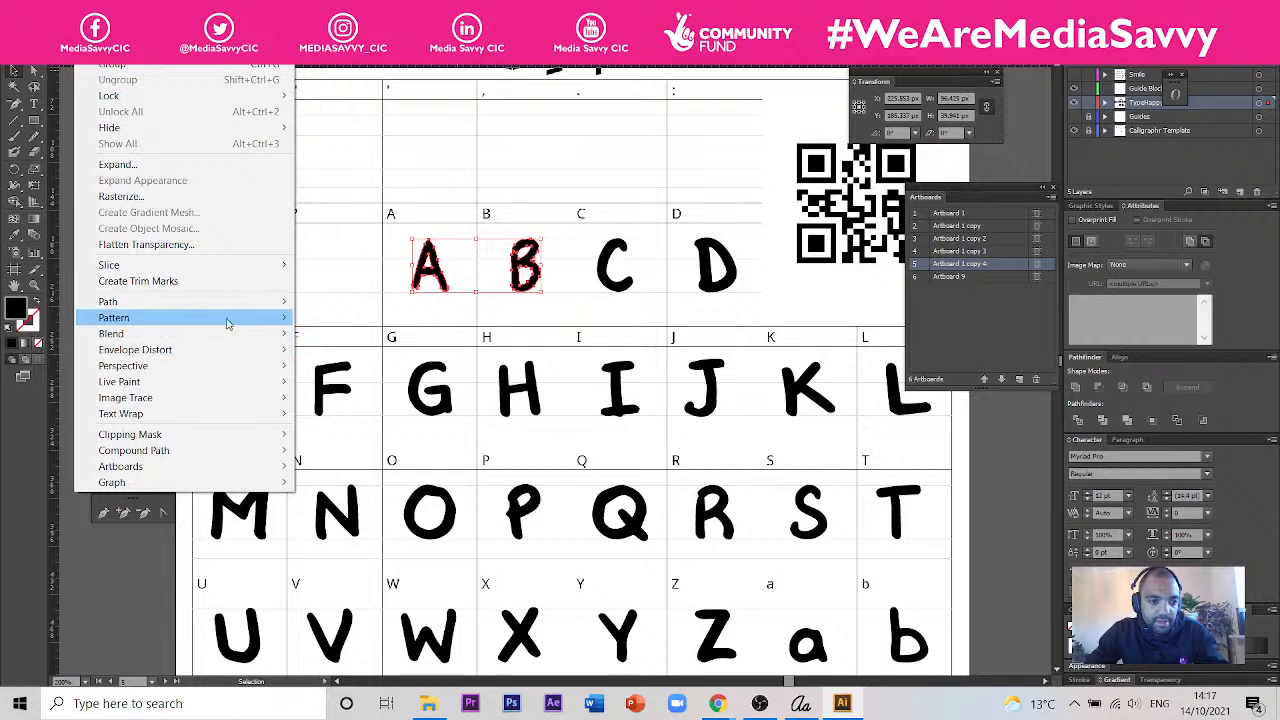
mouse_move(236, 303)
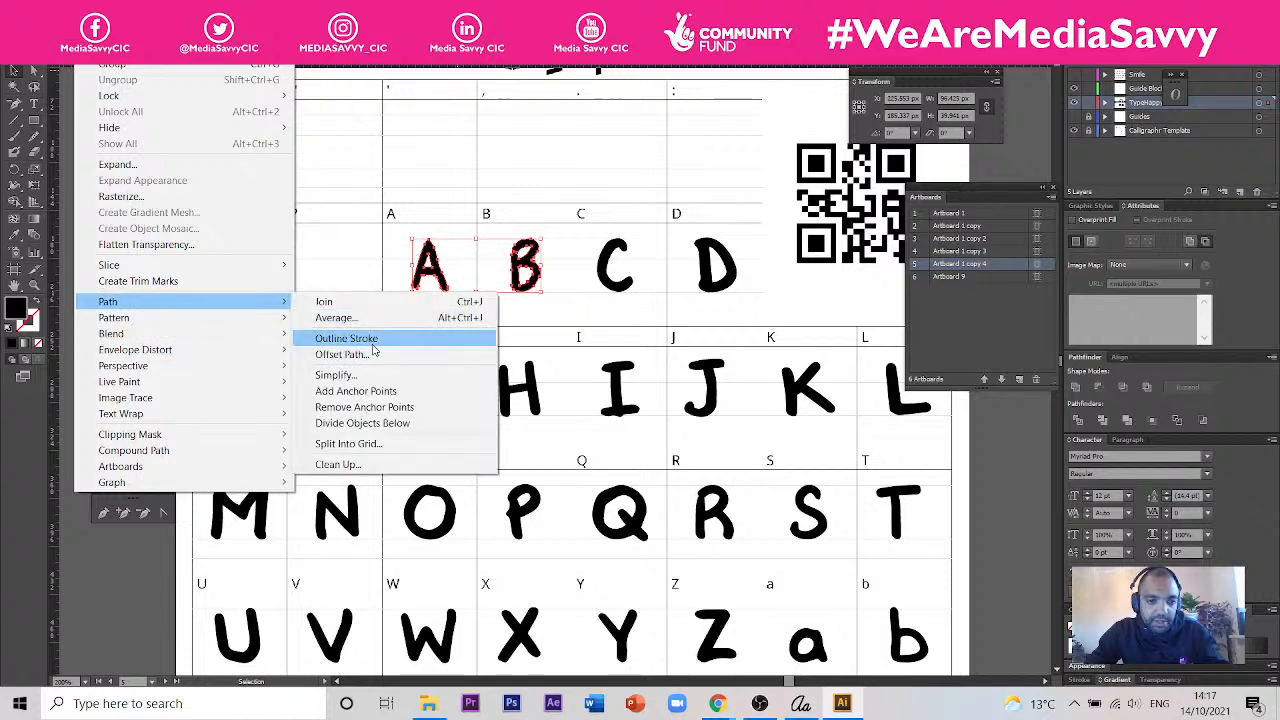
click(345, 354)
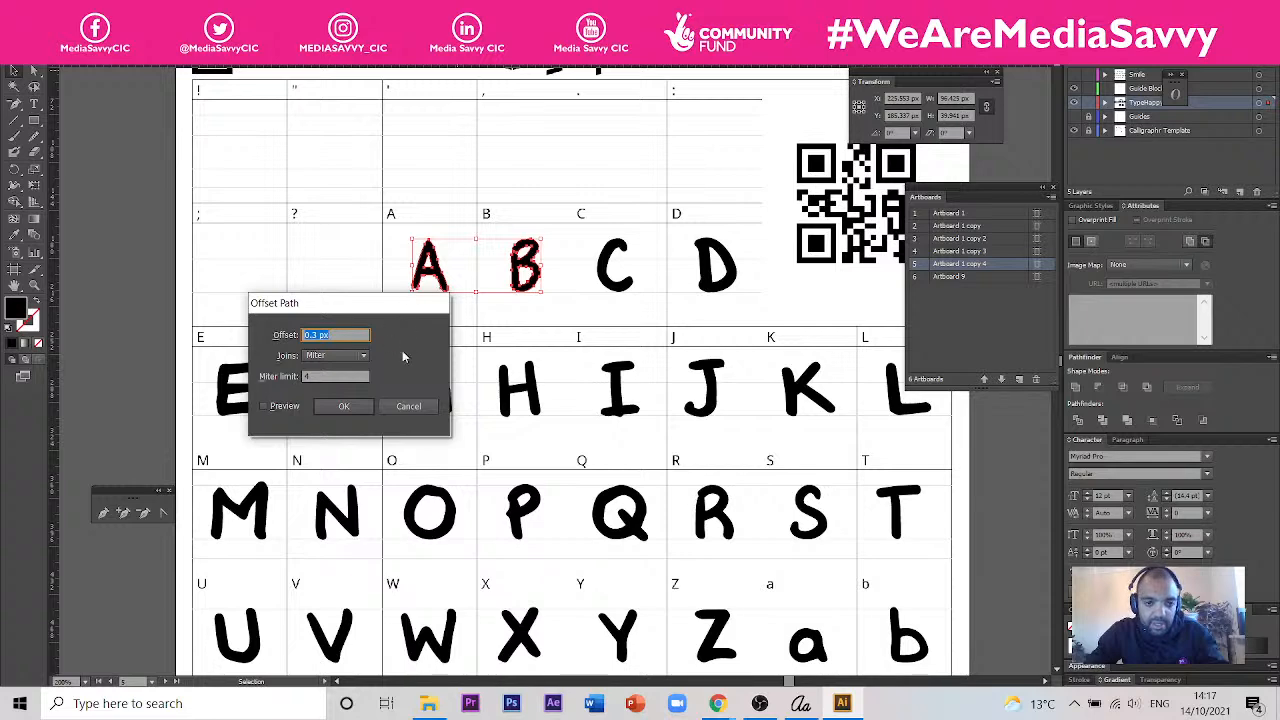
click(290, 408)
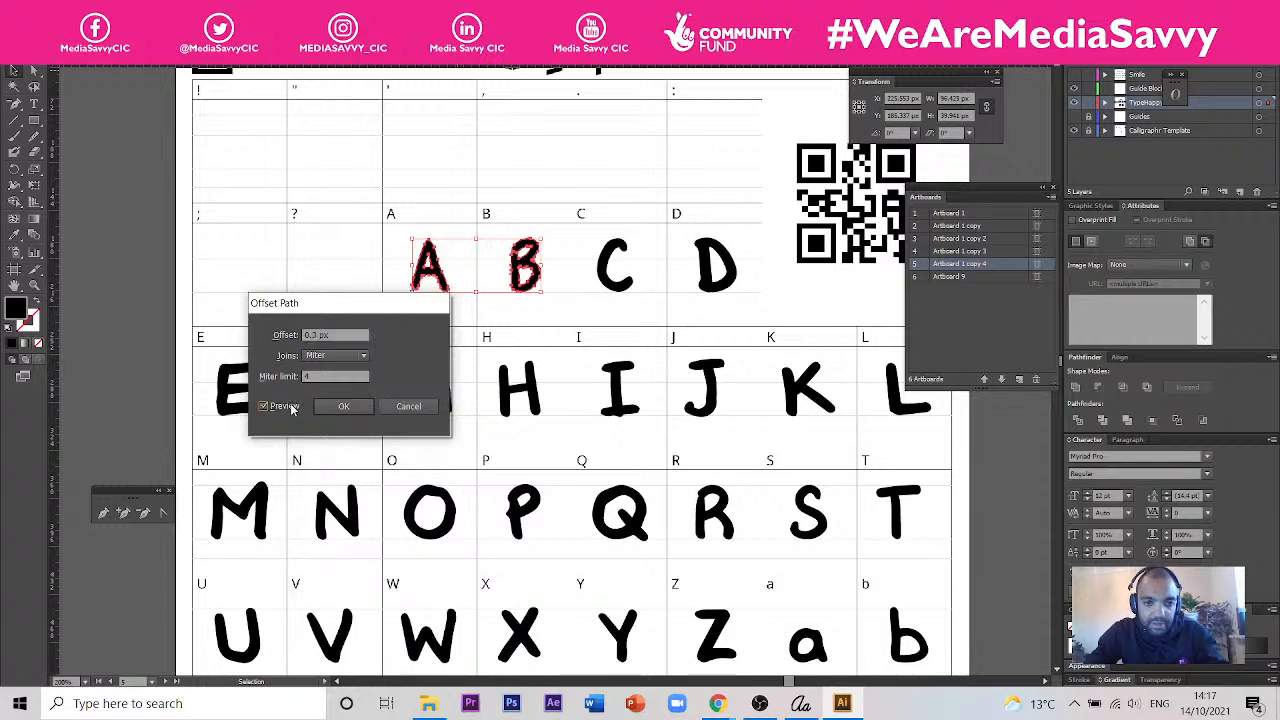
click(343, 406)
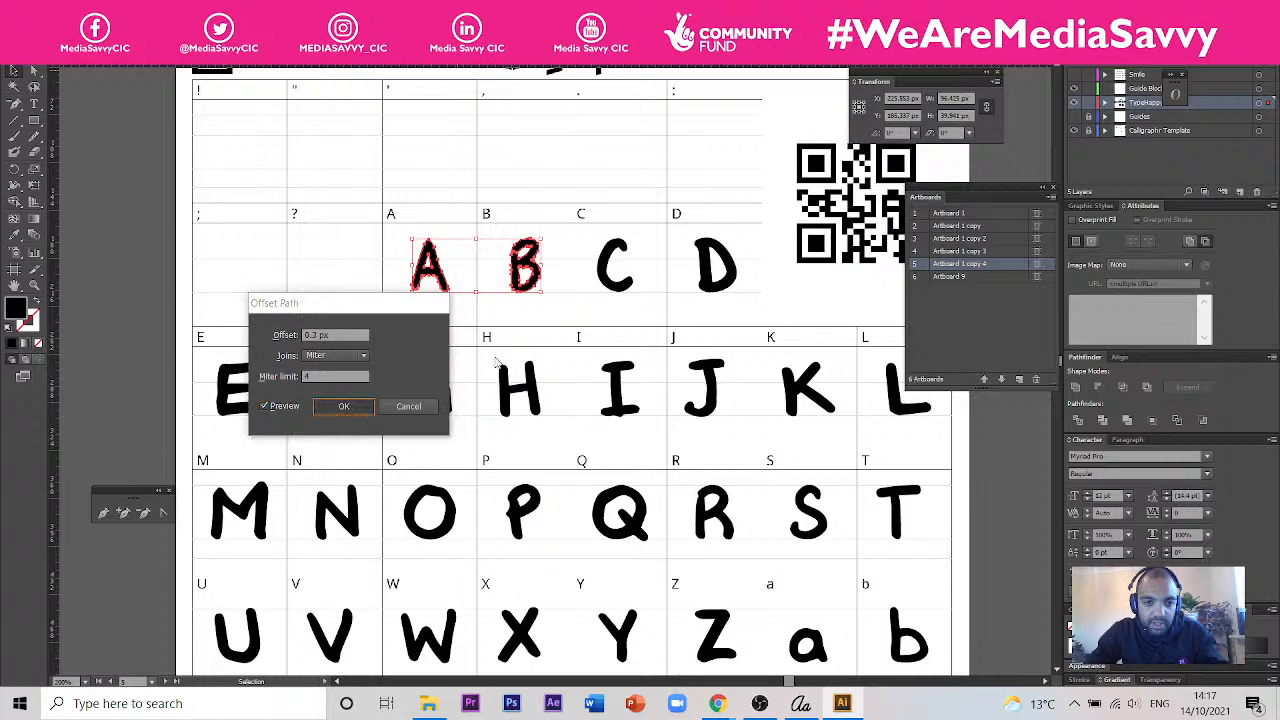
- Reselect the offset A and B, remove them and paste them back in front at the same place
key(a)
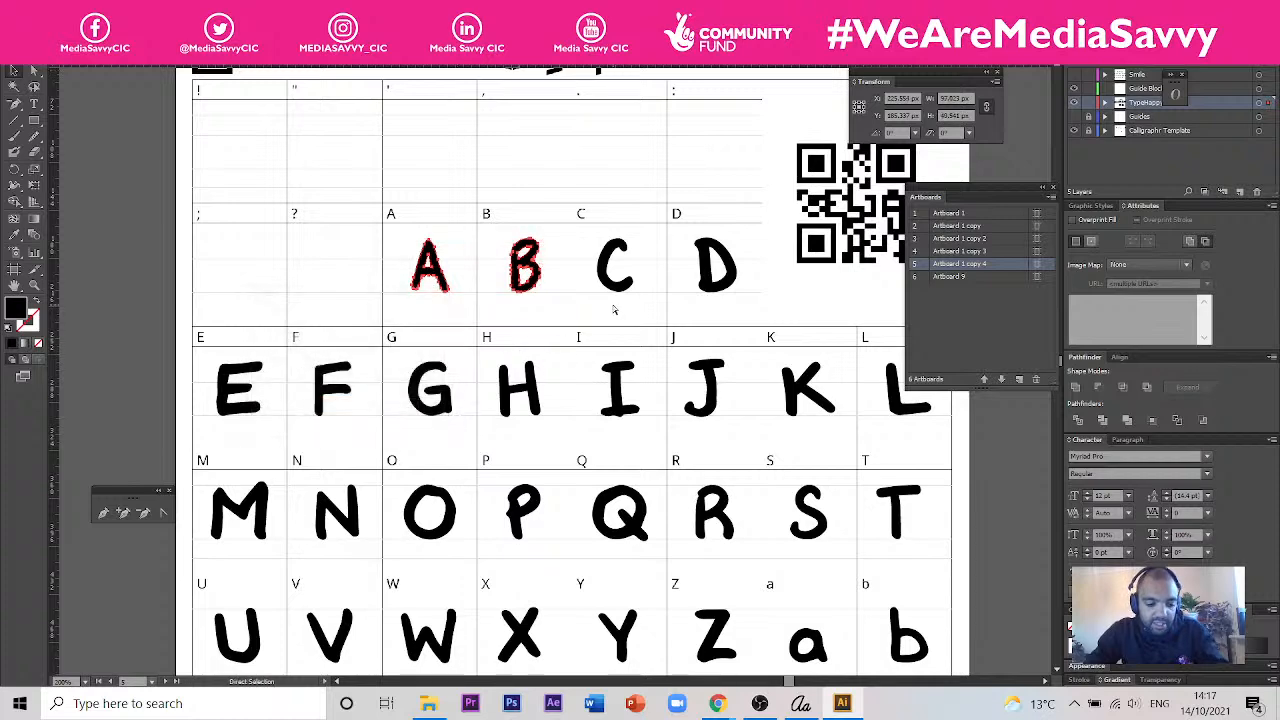
click(614, 310)
key(v)
drag(393, 231, 567, 318)
key(Delete)
key(ctrl+f)
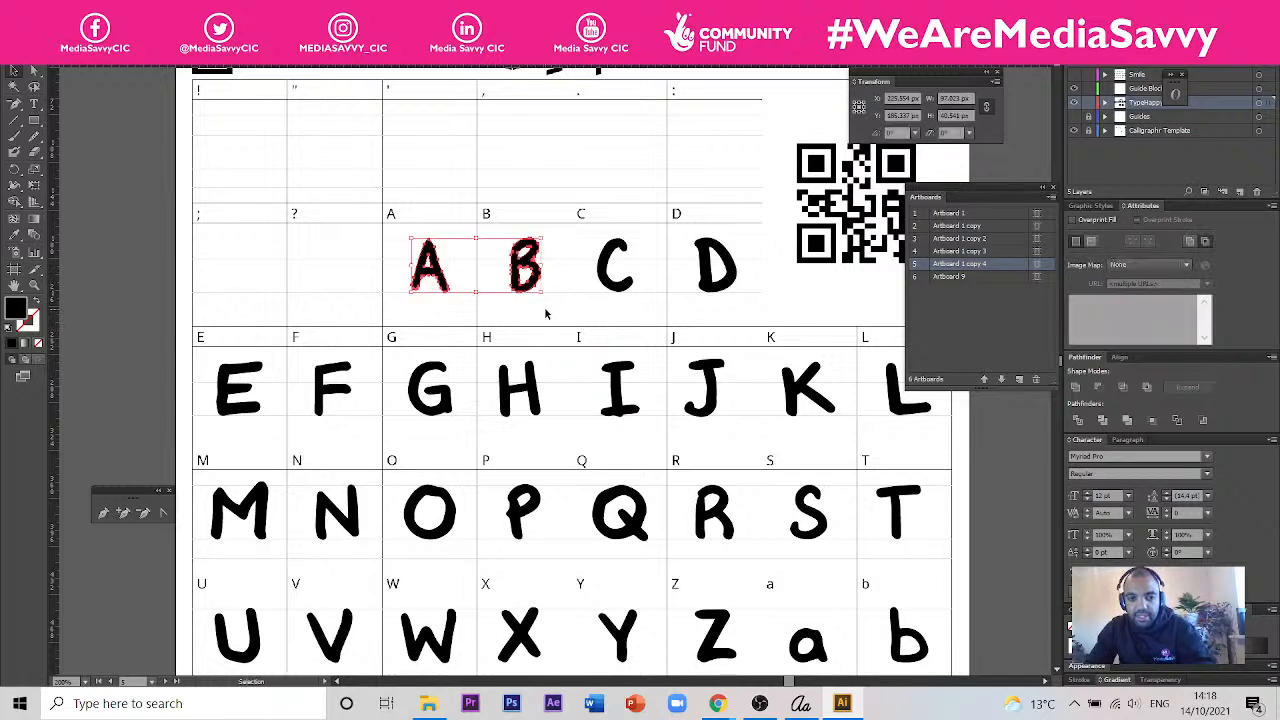
click(563, 313)
- Compare the offset A and B with the other letters on the alphabet template
scroll(508, 262, down, 2)
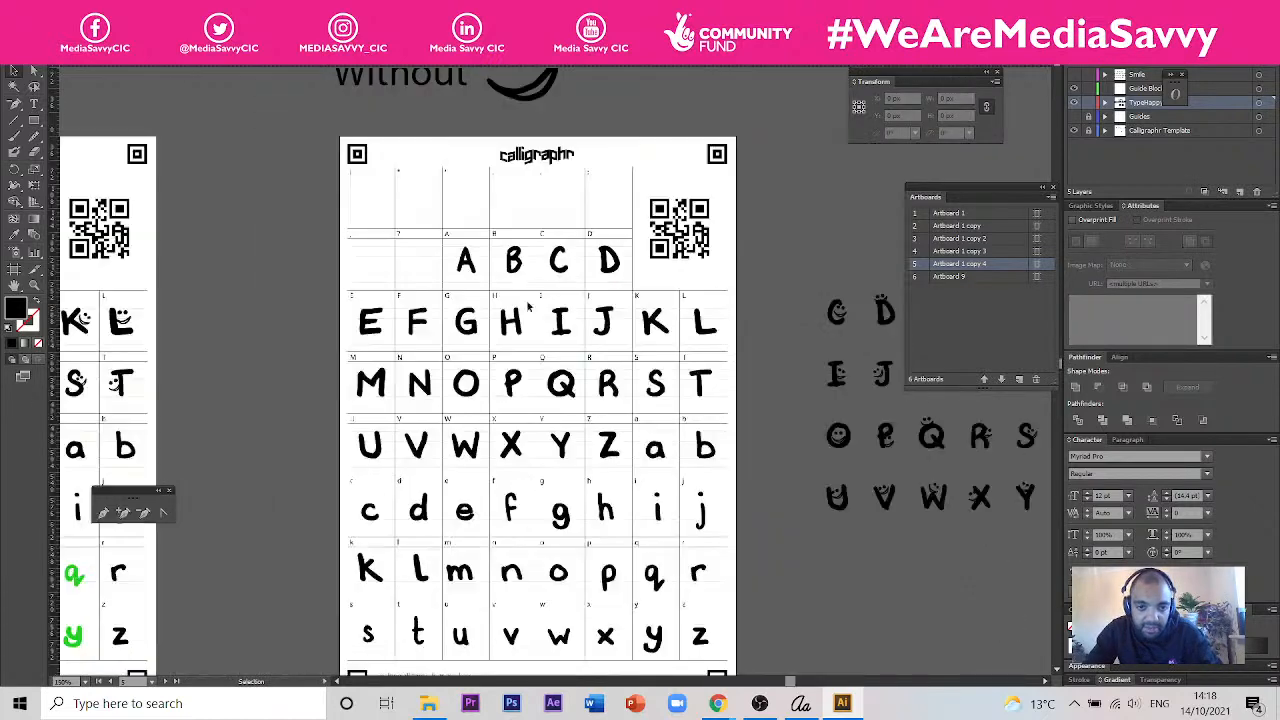
scroll(424, 240, up, 3)
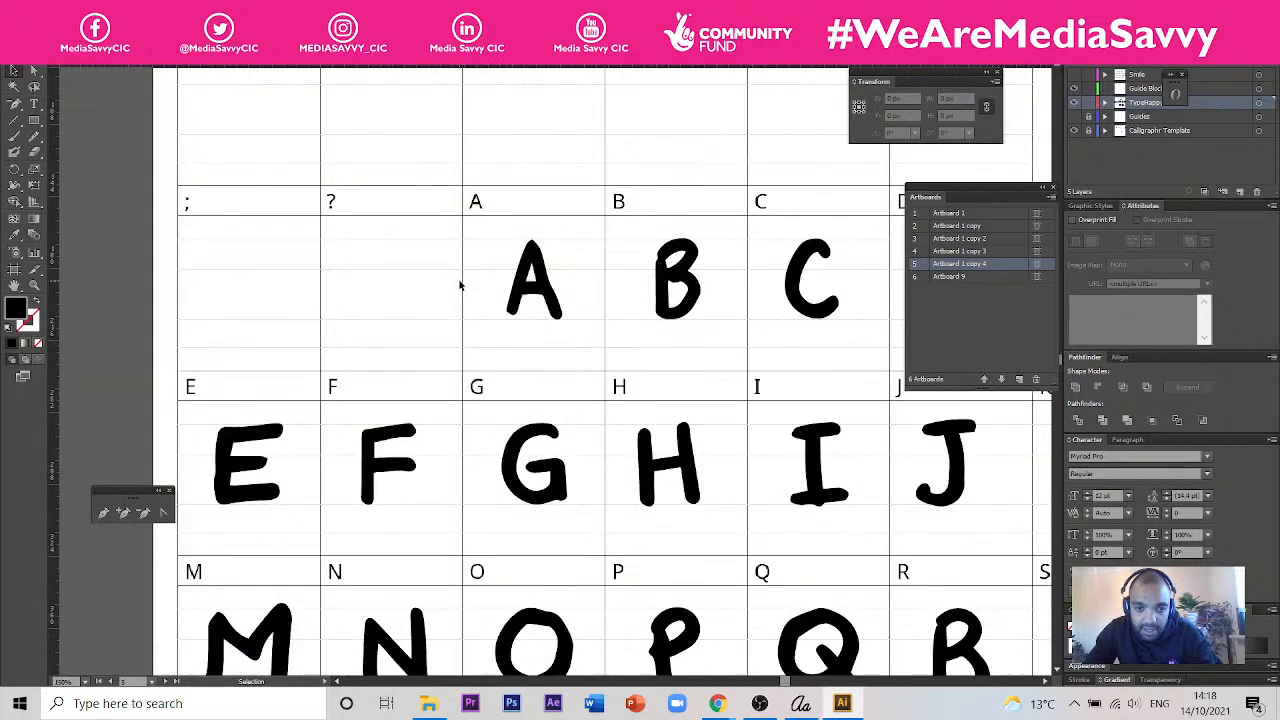
scroll(459, 286, down, 4)
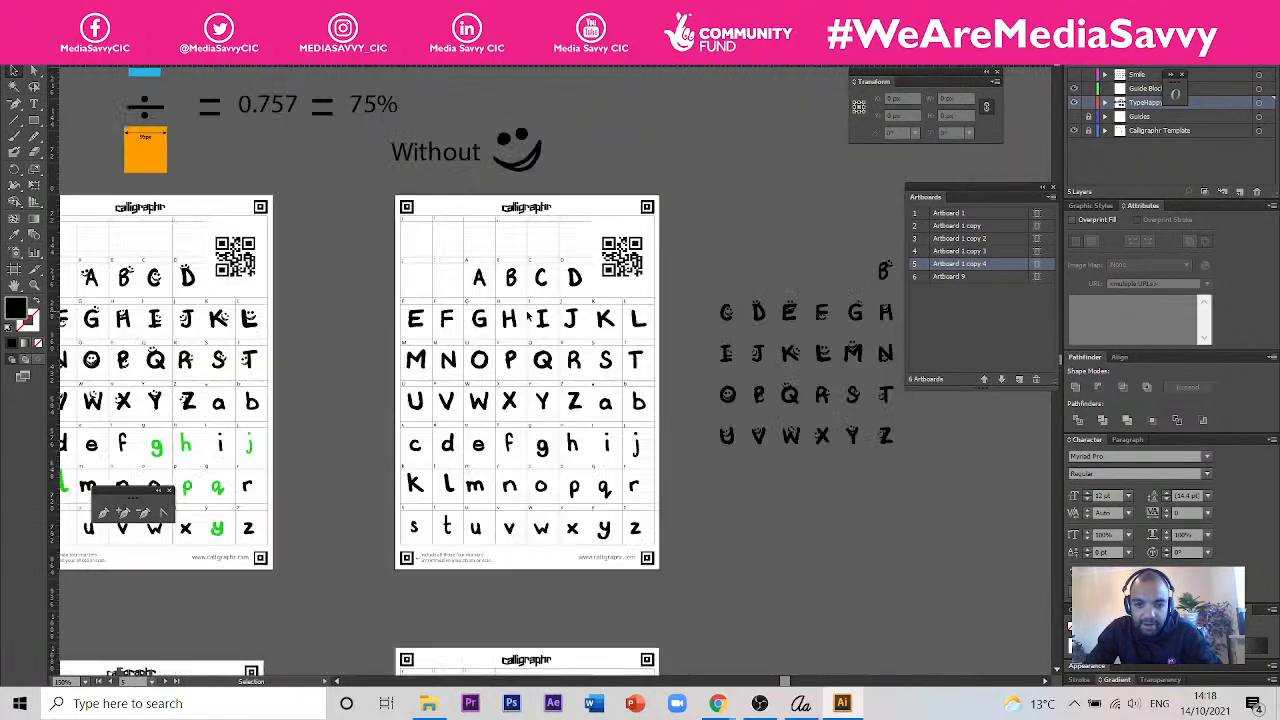
scroll(648, 395, up, 2)
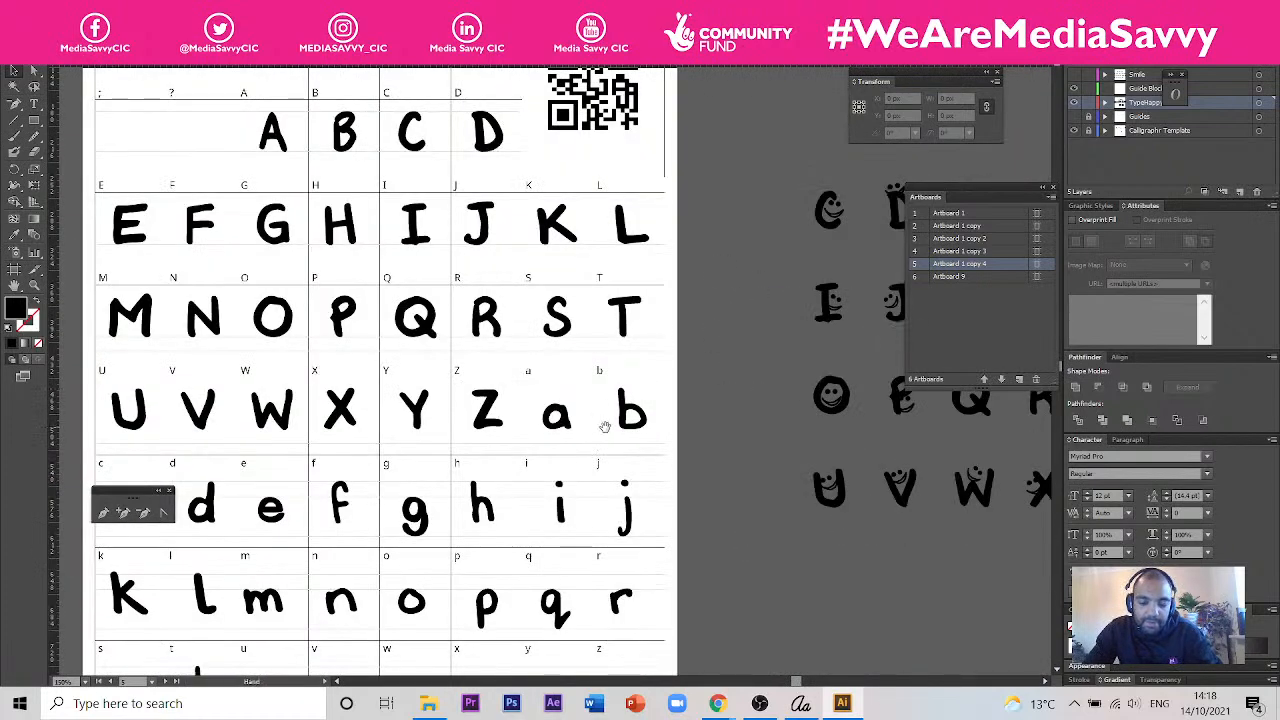
- Compare the plain alphabet template with the neighbouring template whose uppercase letters carry smiley faces
scroll(700, 415, down, 2)
scroll(690, 284, up, 1)
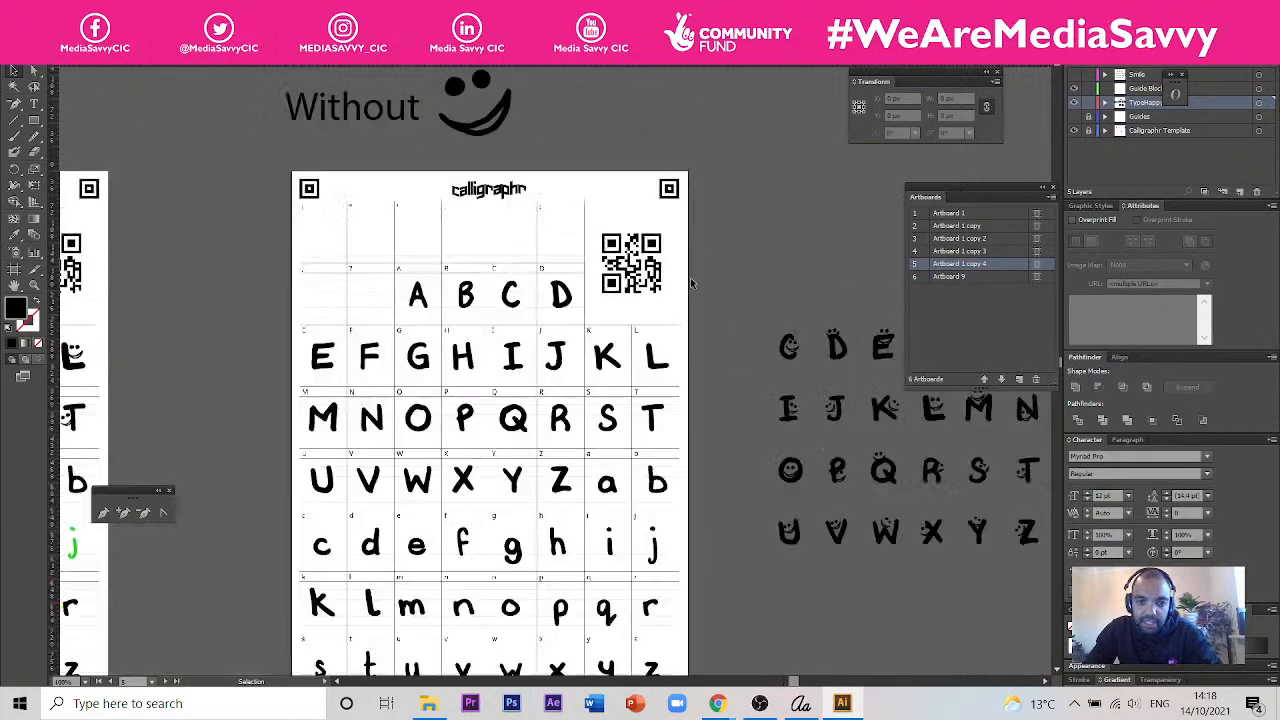
scroll(686, 200, down, 1)
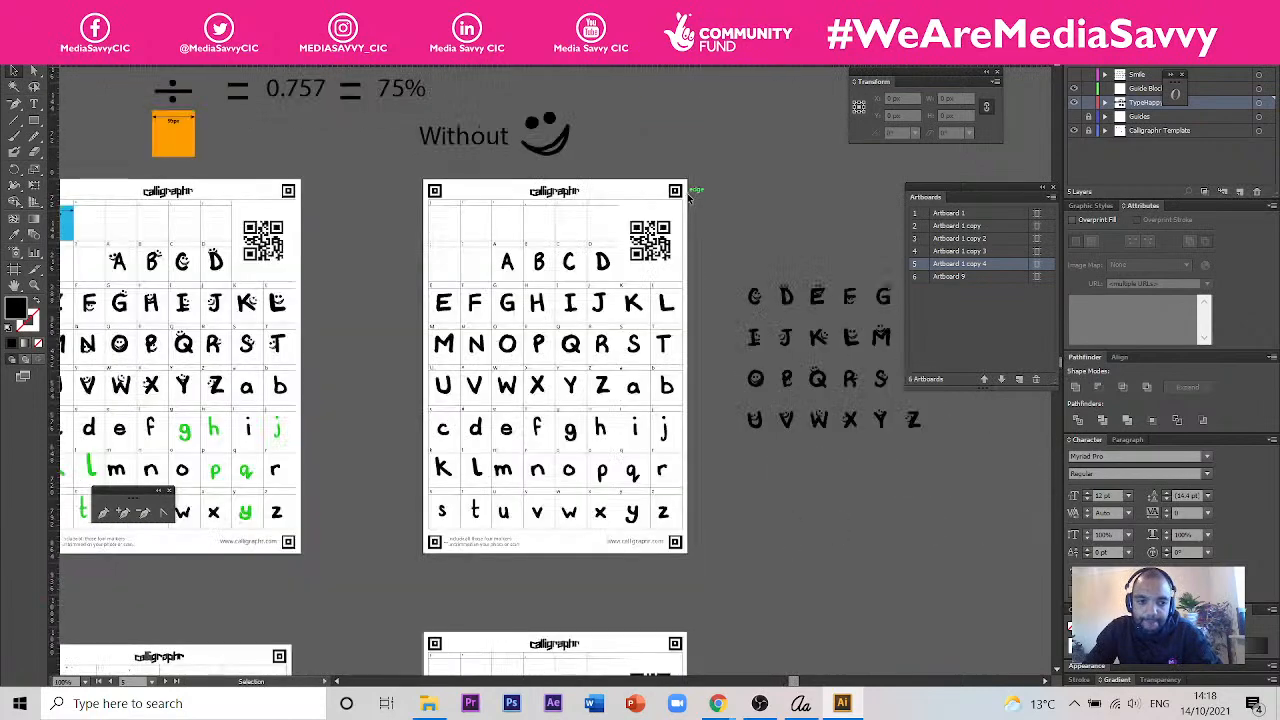
drag(466, 243, 722, 222)
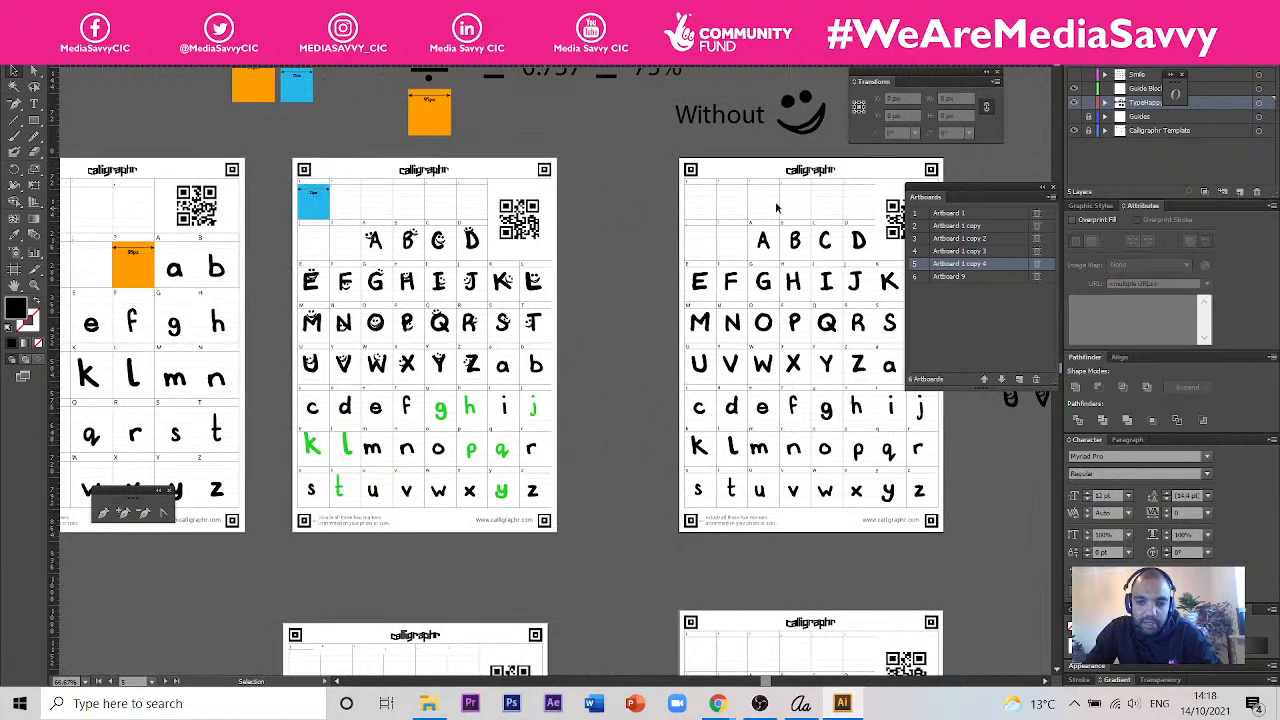
drag(634, 181, 685, 174)
scroll(538, 245, up, 1)
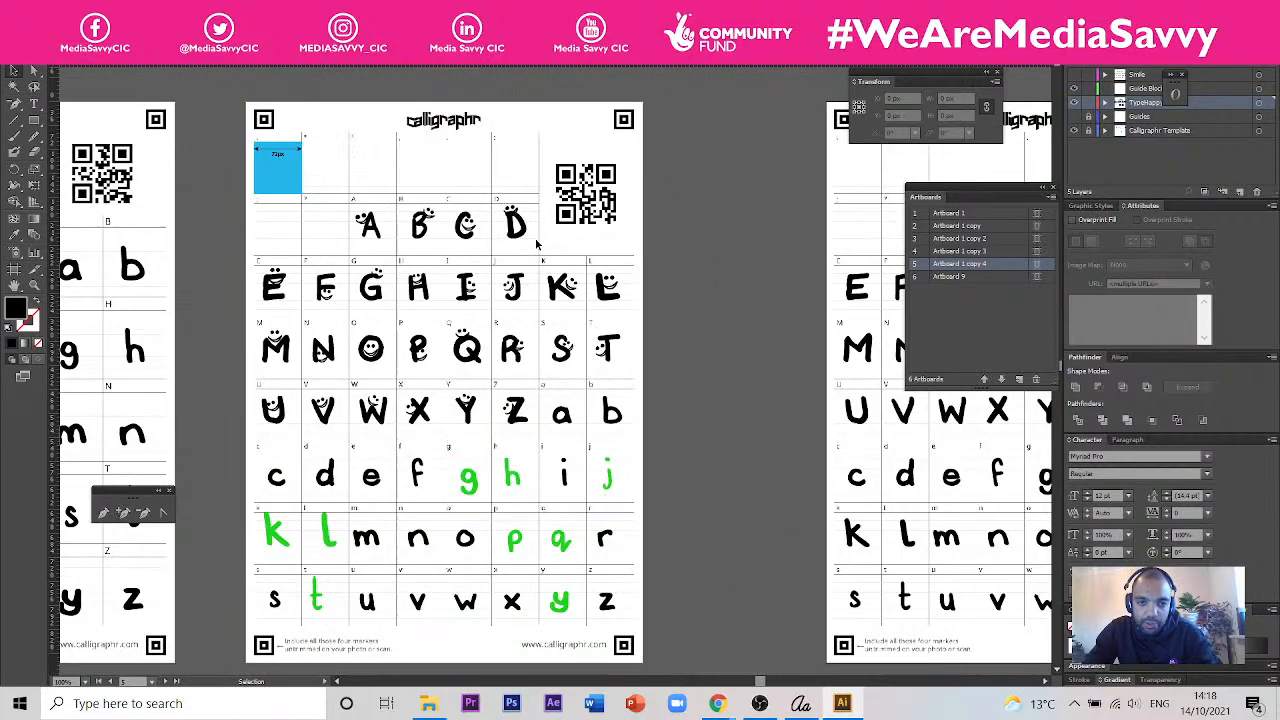
drag(469, 326, 598, 268)
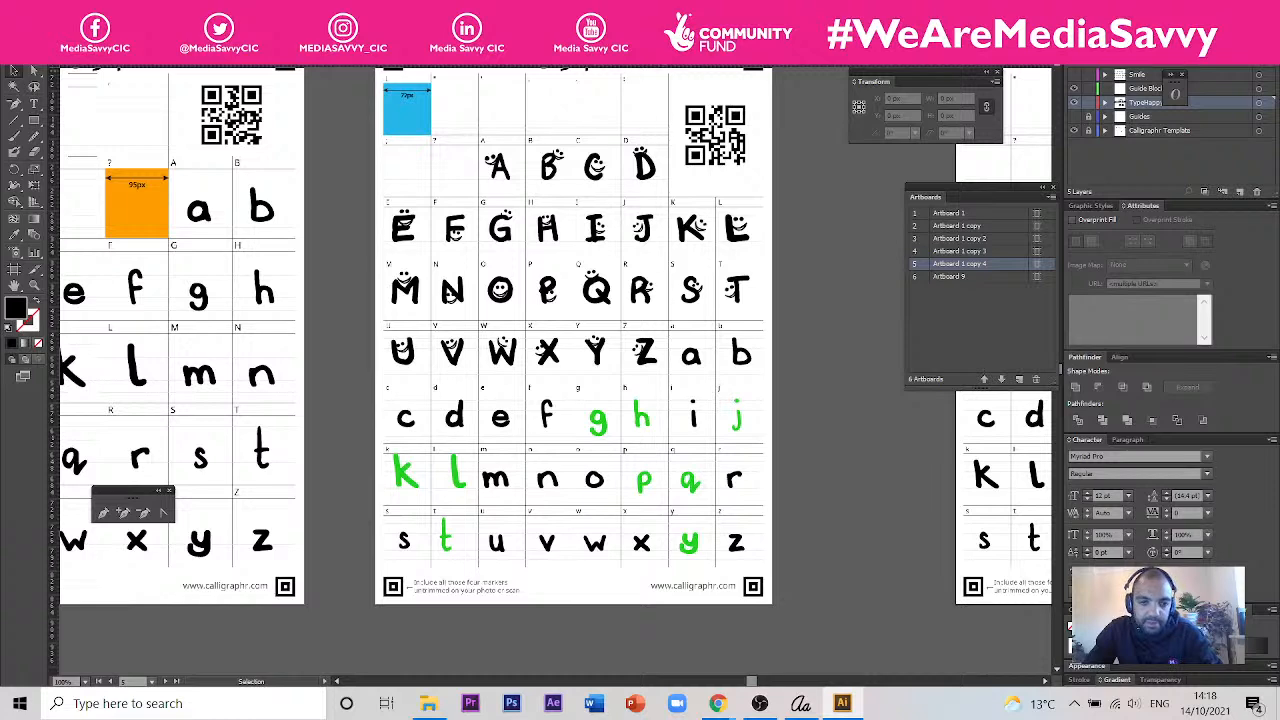
drag(614, 214, 590, 277)
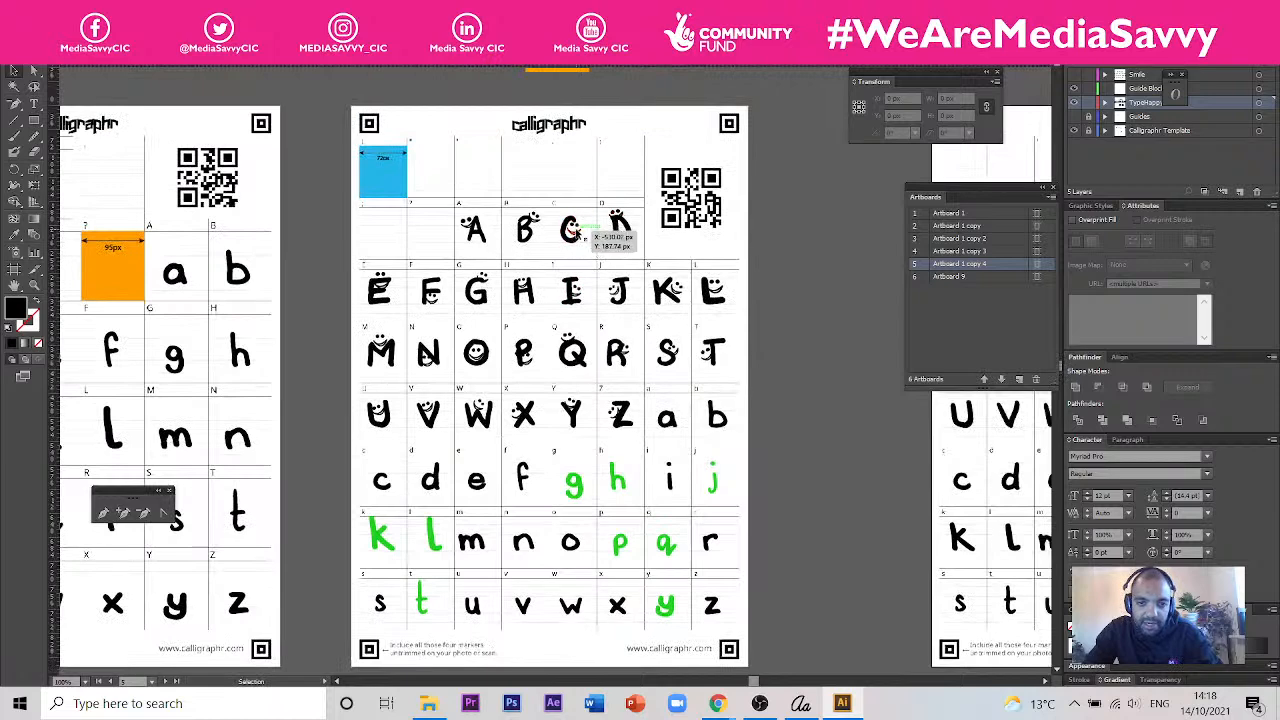
scroll(566, 245, up, 3)
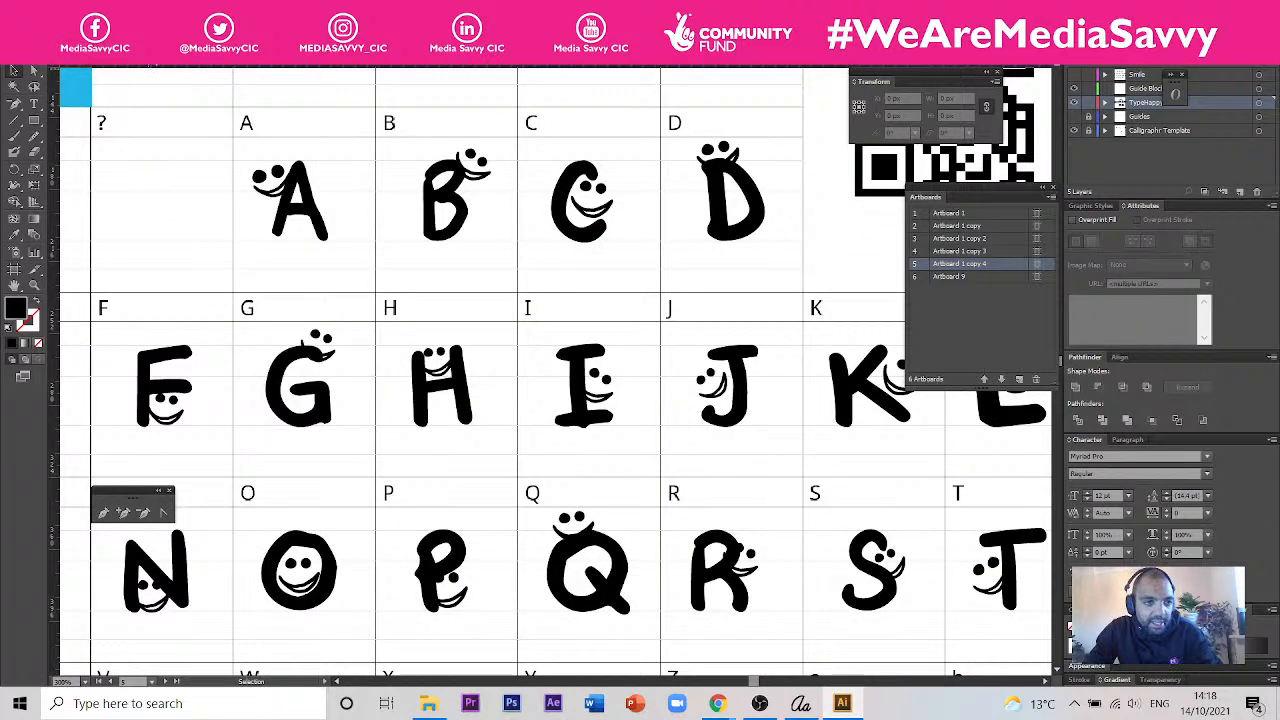
- Switch to the Don't Worry Happy card document and examine its two card layouts
click(147, 60)
scroll(705, 375, down, 2)
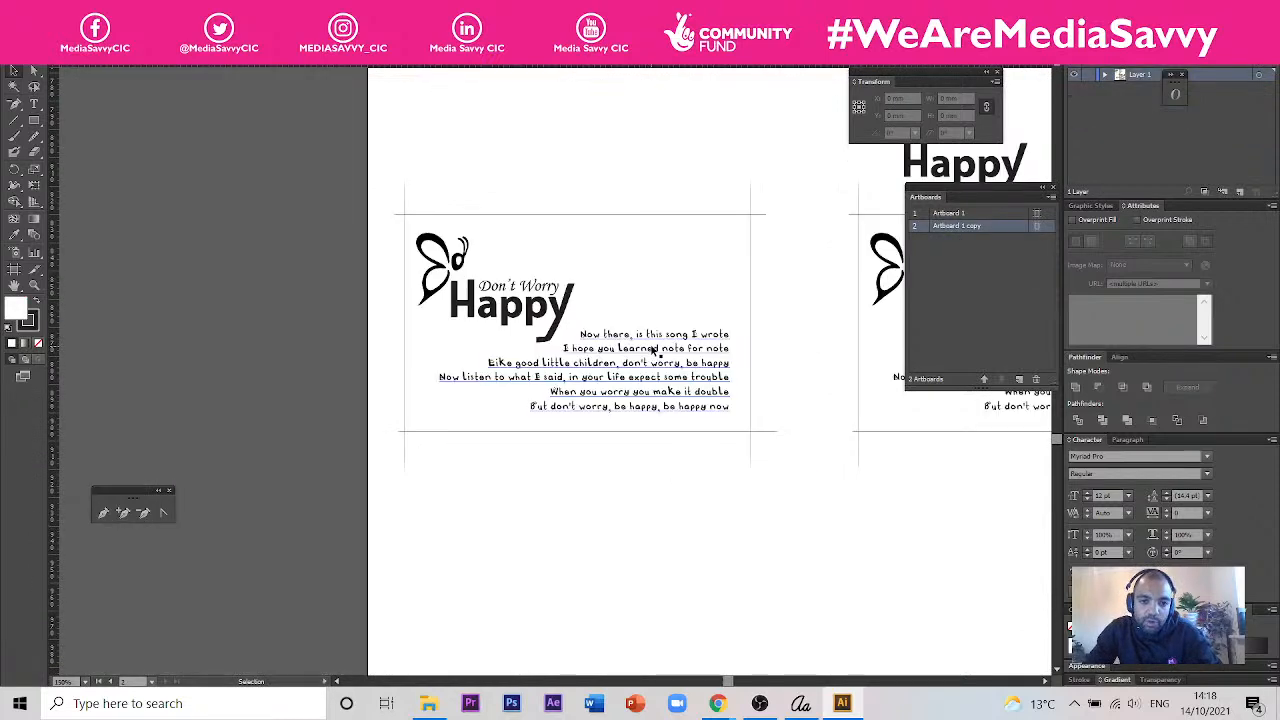
drag(757, 291, 624, 282)
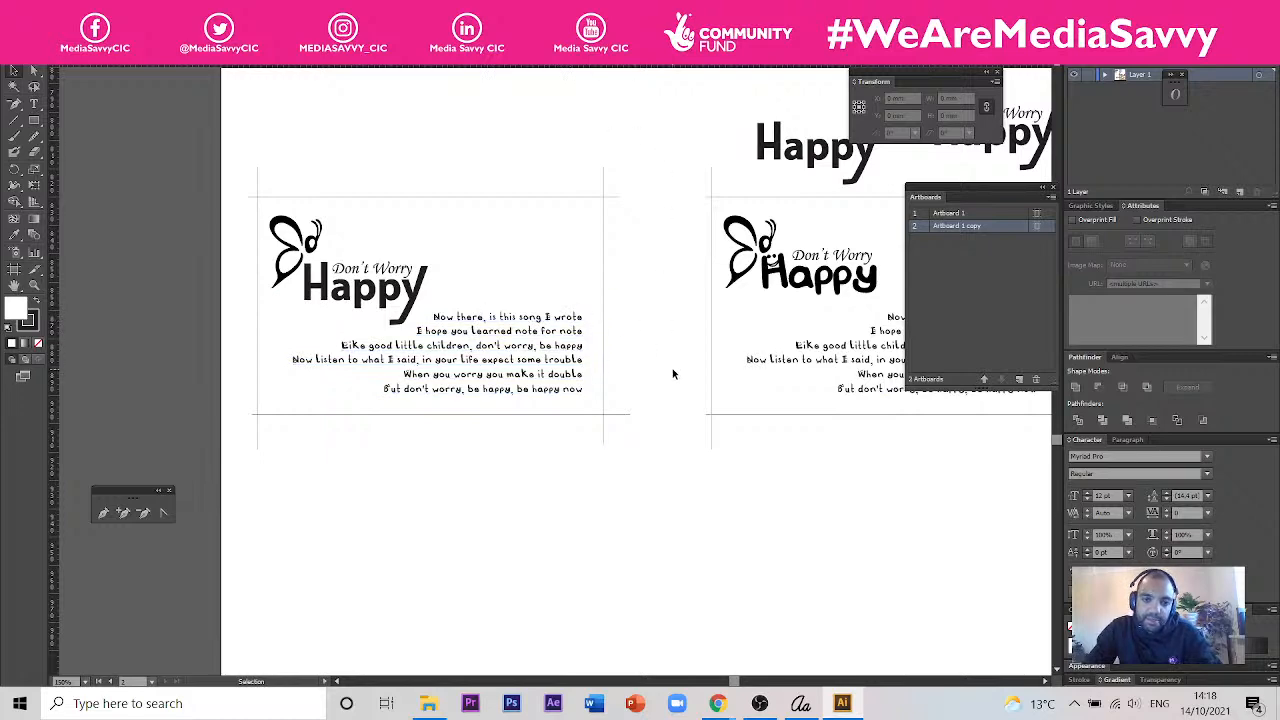
drag(682, 325, 686, 194)
- Examine the song lyrics set in the handwritten font on the first card, both up close and at full-card size
scroll(558, 220, up, 3)
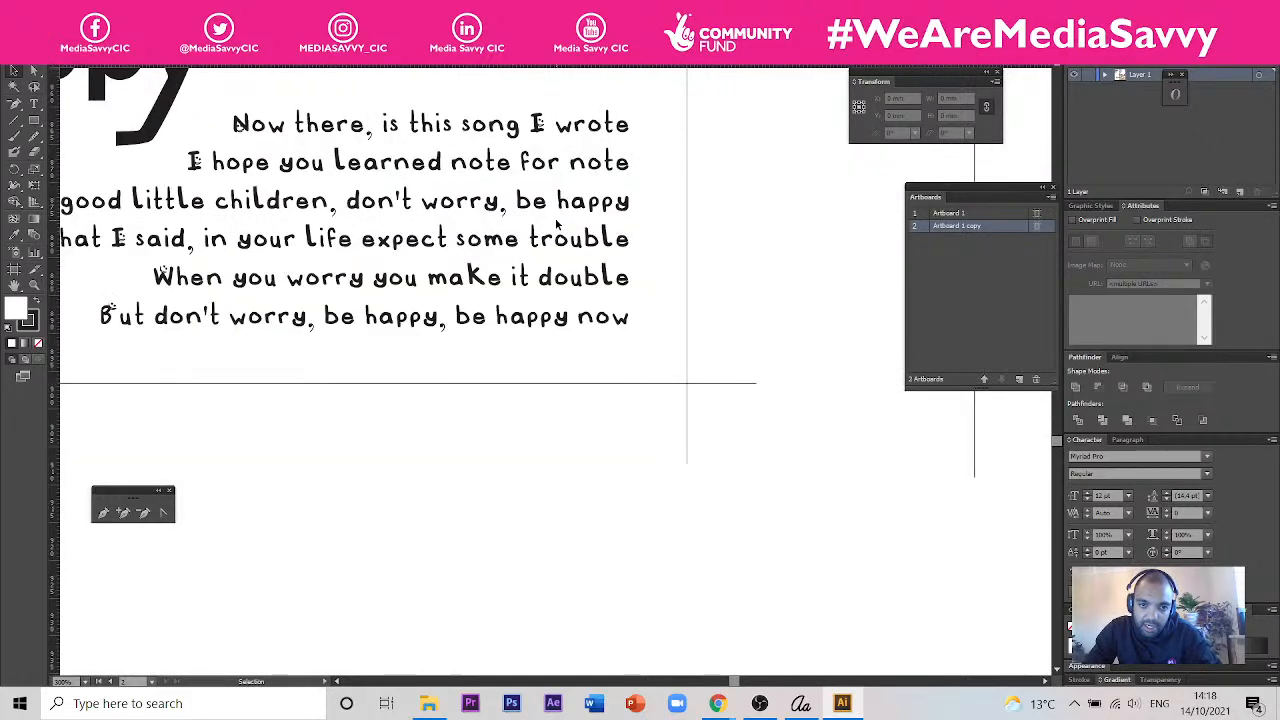
scroll(579, 219, down, 3)
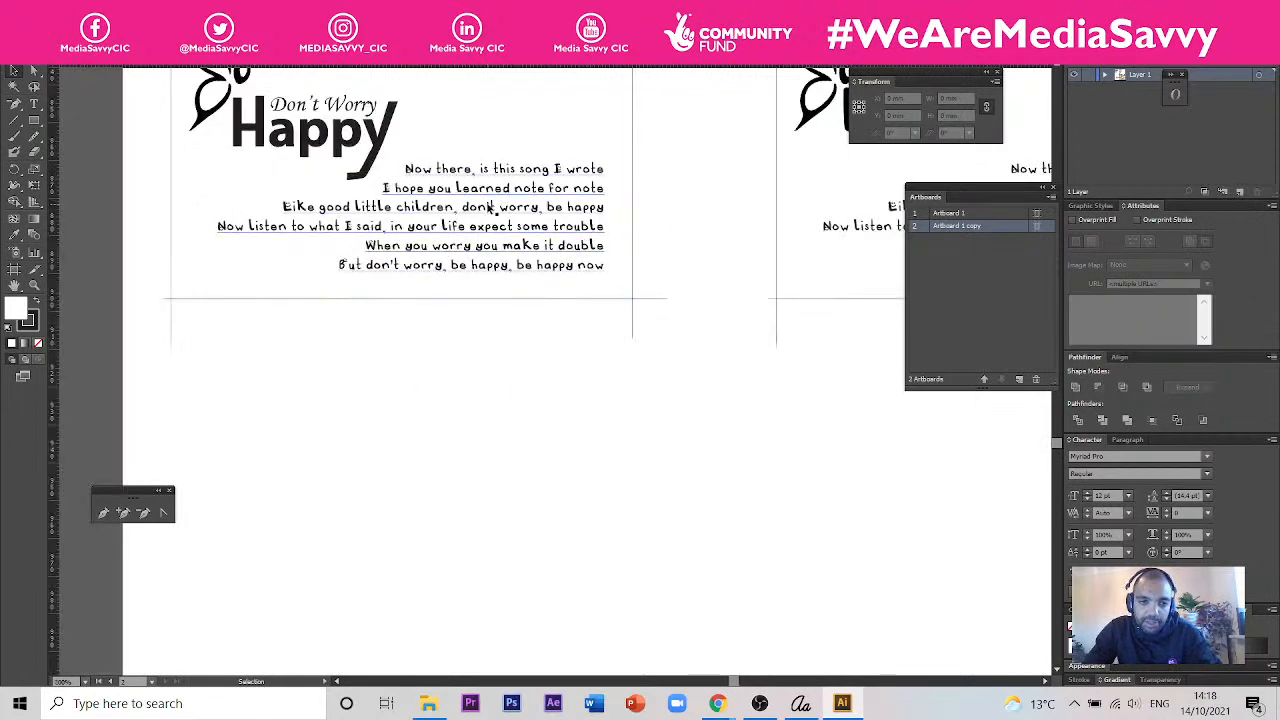
scroll(340, 130, up, 2)
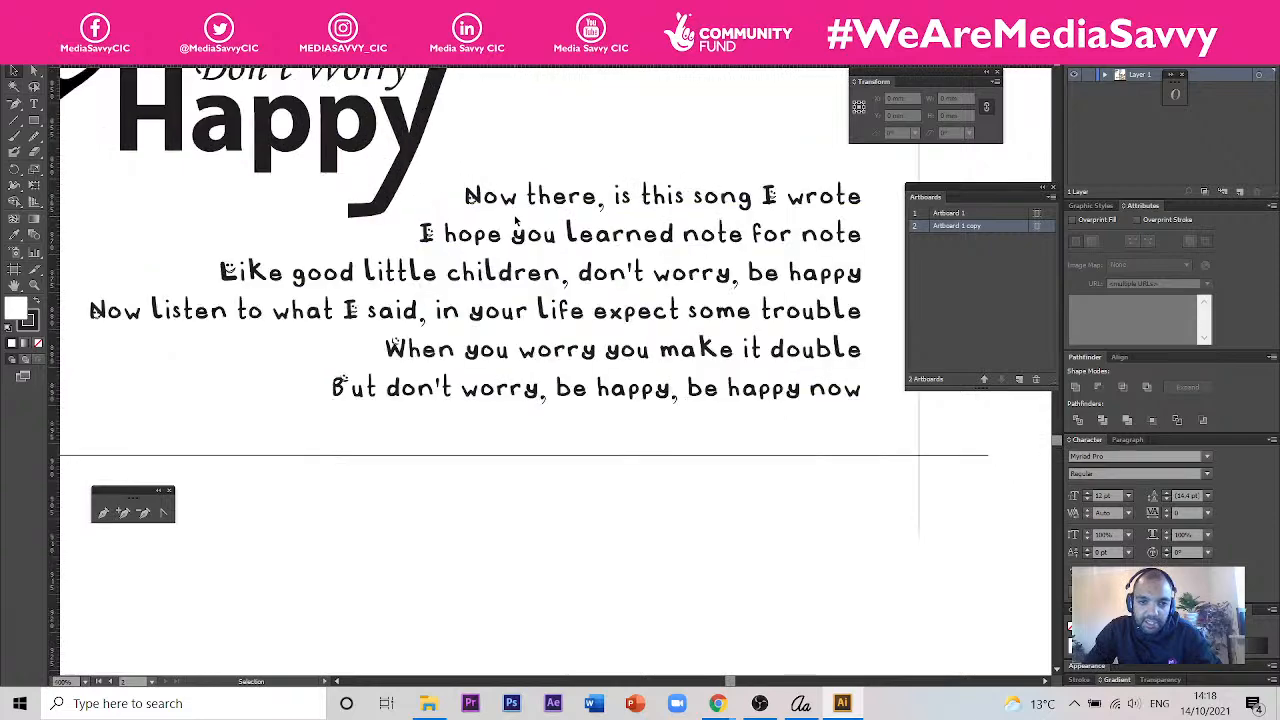
scroll(436, 374, down, 2)
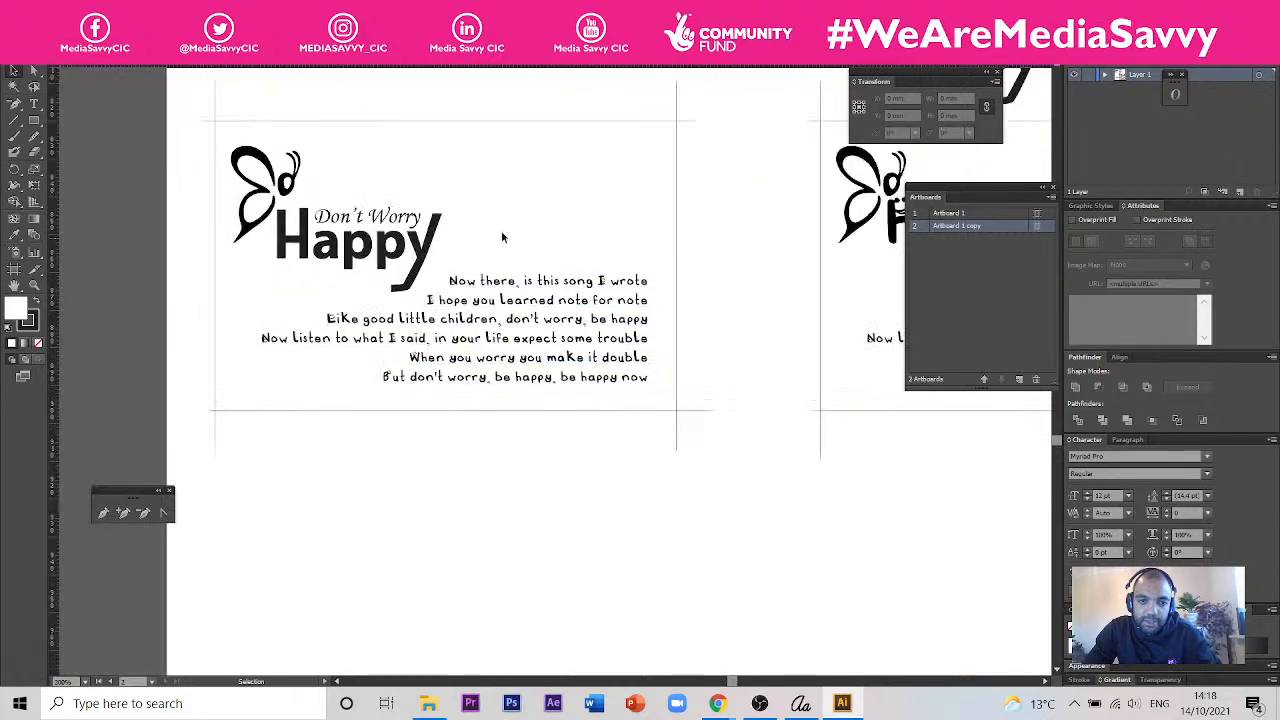
drag(502, 204, 529, 508)
drag(532, 260, 556, 428)
drag(527, 587, 537, 191)
drag(521, 428, 527, 306)
scroll(561, 199, up, 2)
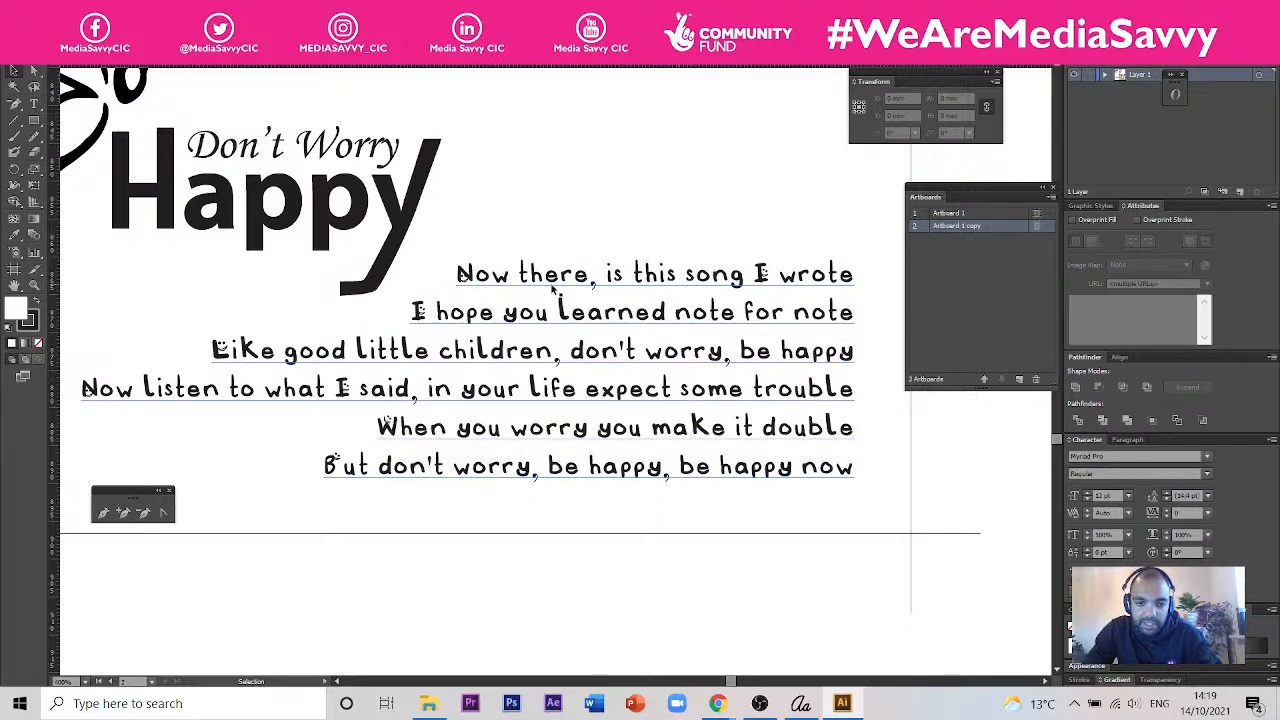
scroll(586, 289, up, 1)
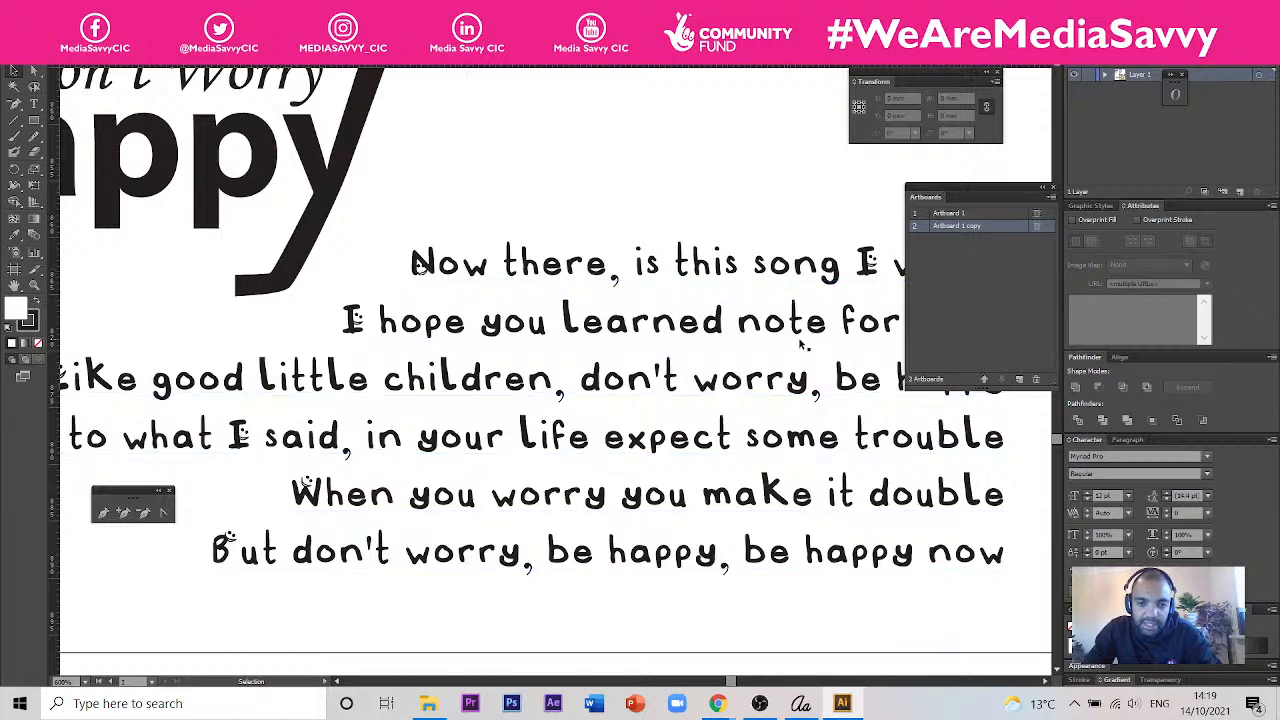
scroll(540, 339, down, 2)
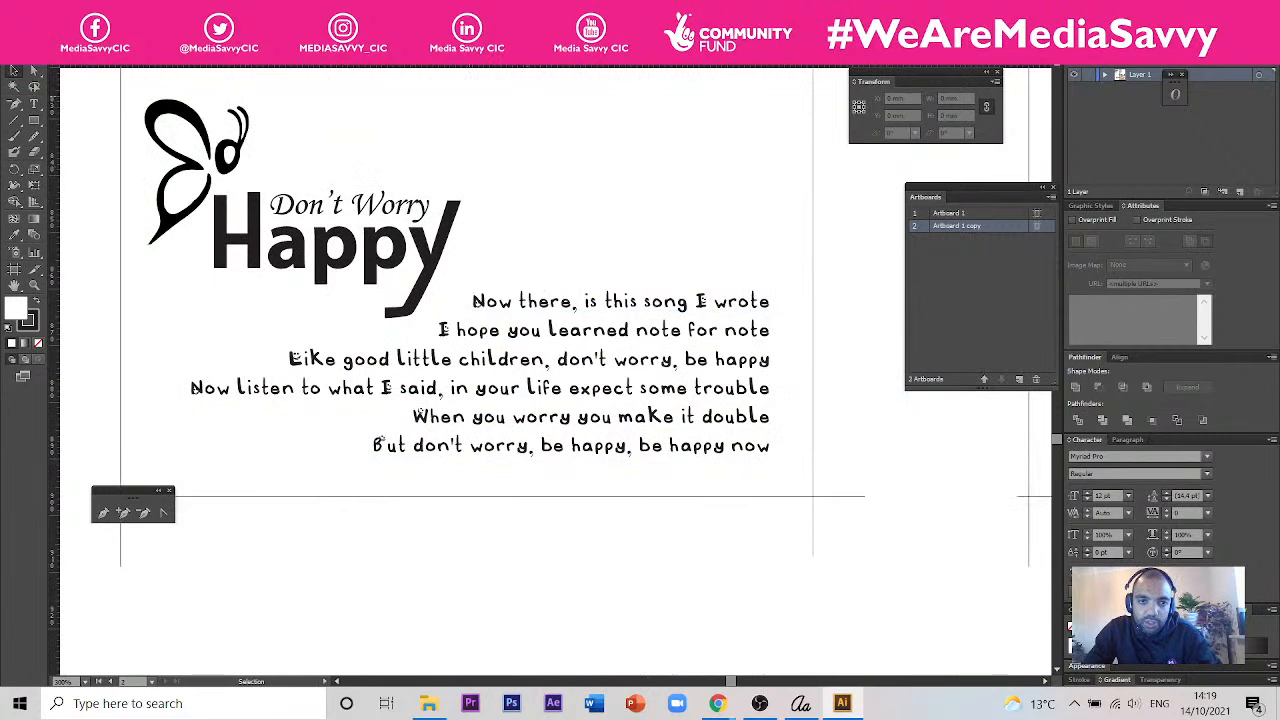
- Compare the smiley uppercase letters in the Calligraphr template with the lyrics text in the card document
click(440, 57)
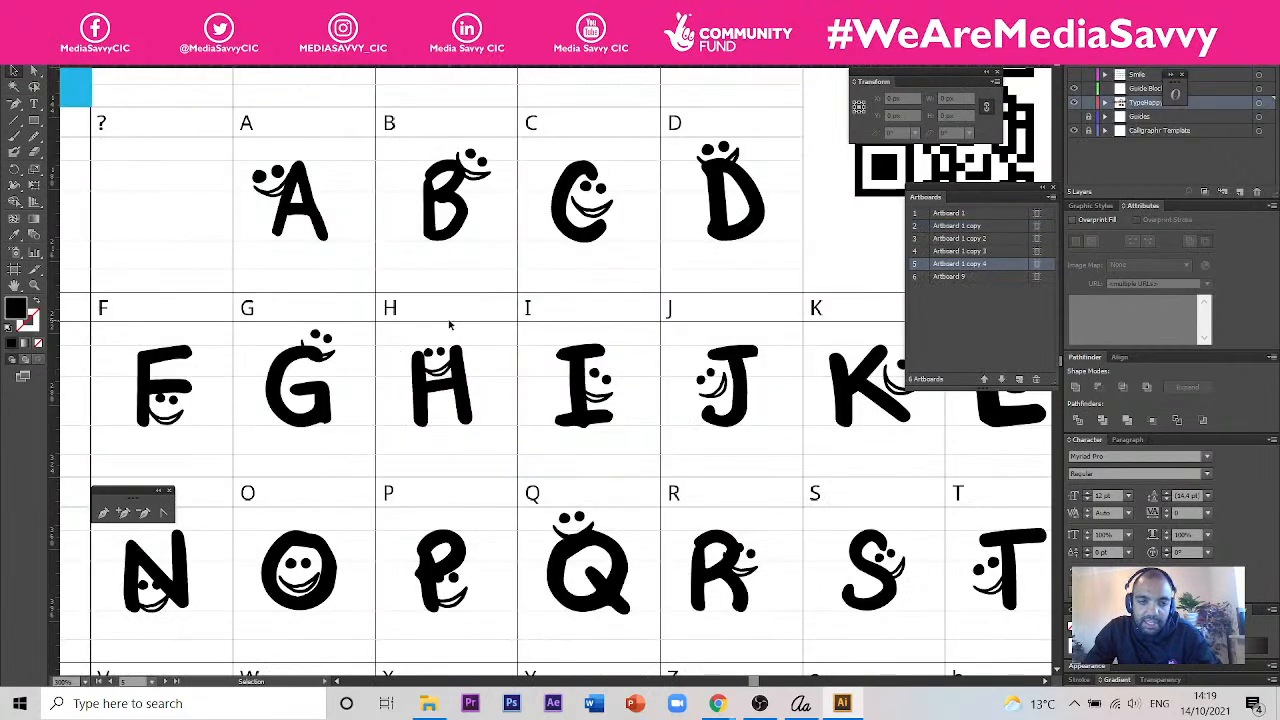
click(283, 58)
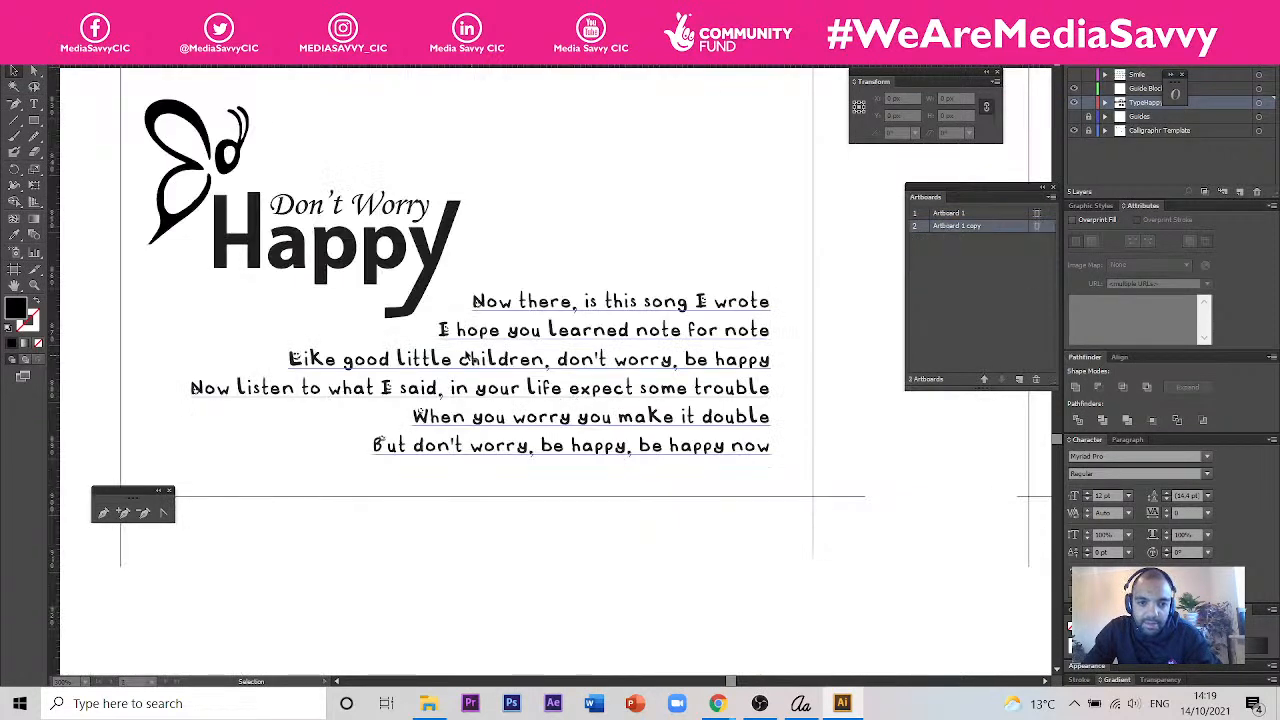
scroll(490, 315, up, 1)
scroll(541, 315, down, 1)
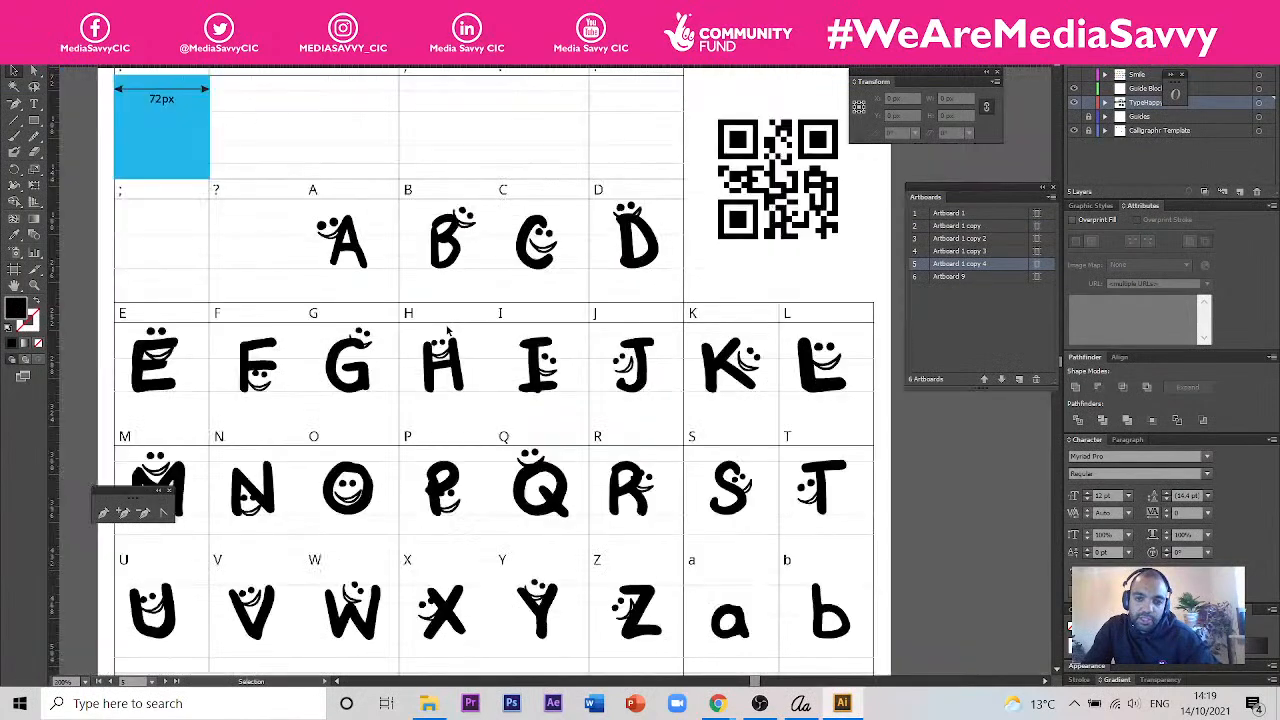
- Toggle the Smile layer on and off to compare the plain alphabet with and without smiles, leaving the layer hidden
scroll(448, 330, down, 1)
drag(714, 396, 238, 224)
drag(647, 356, 320, 226)
drag(417, 320, 406, 369)
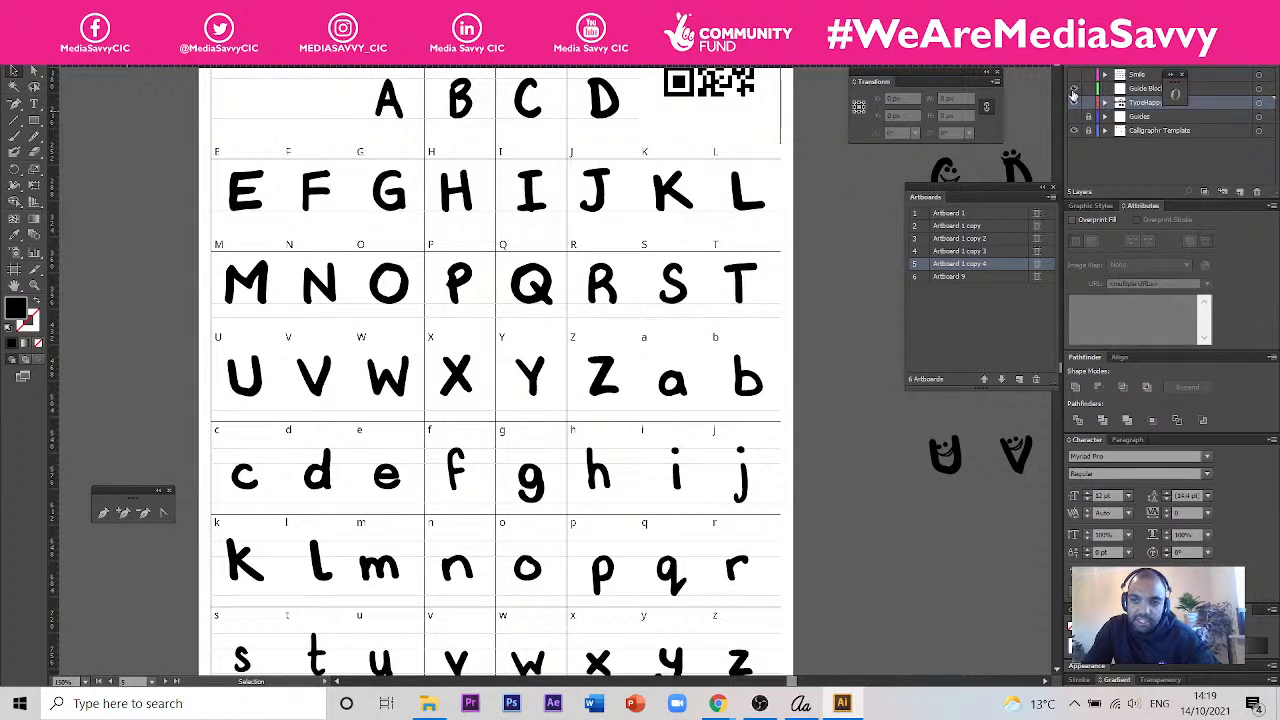
click(1074, 76)
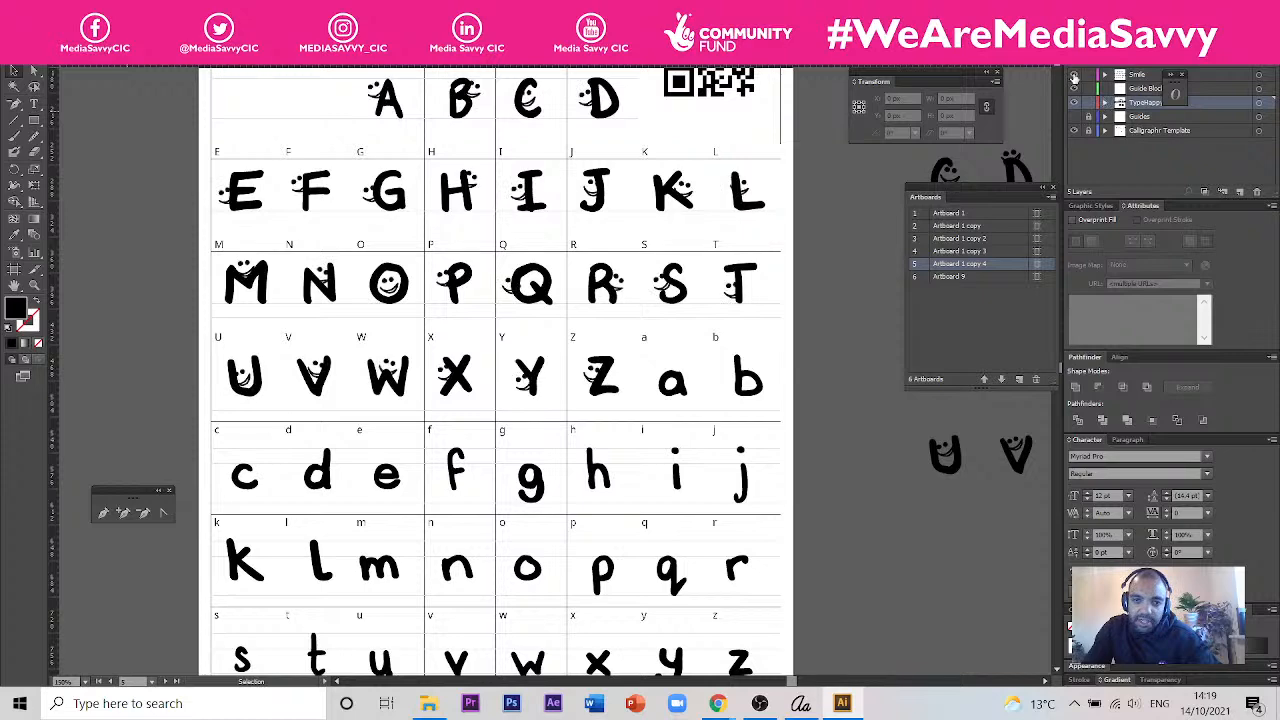
click(1075, 77)
click(1075, 77)
click(1075, 77)
click(1075, 77)
click(1075, 77)
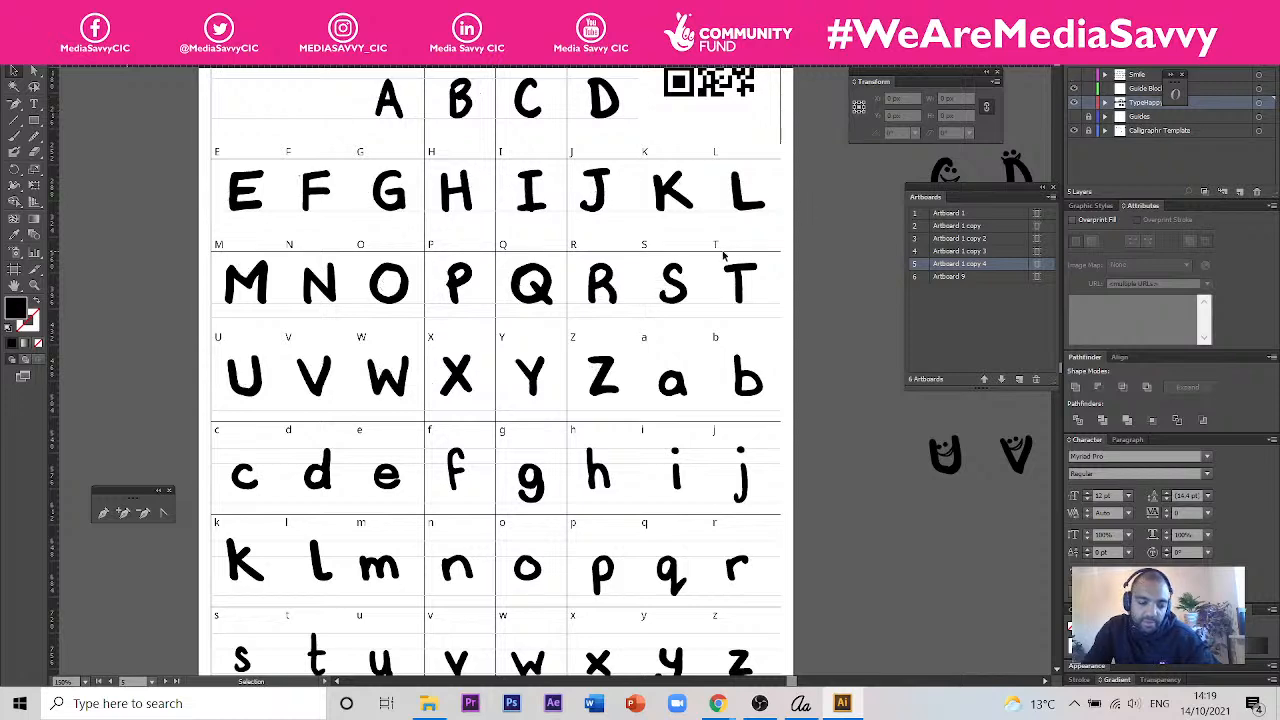
scroll(724, 255, down, 1)
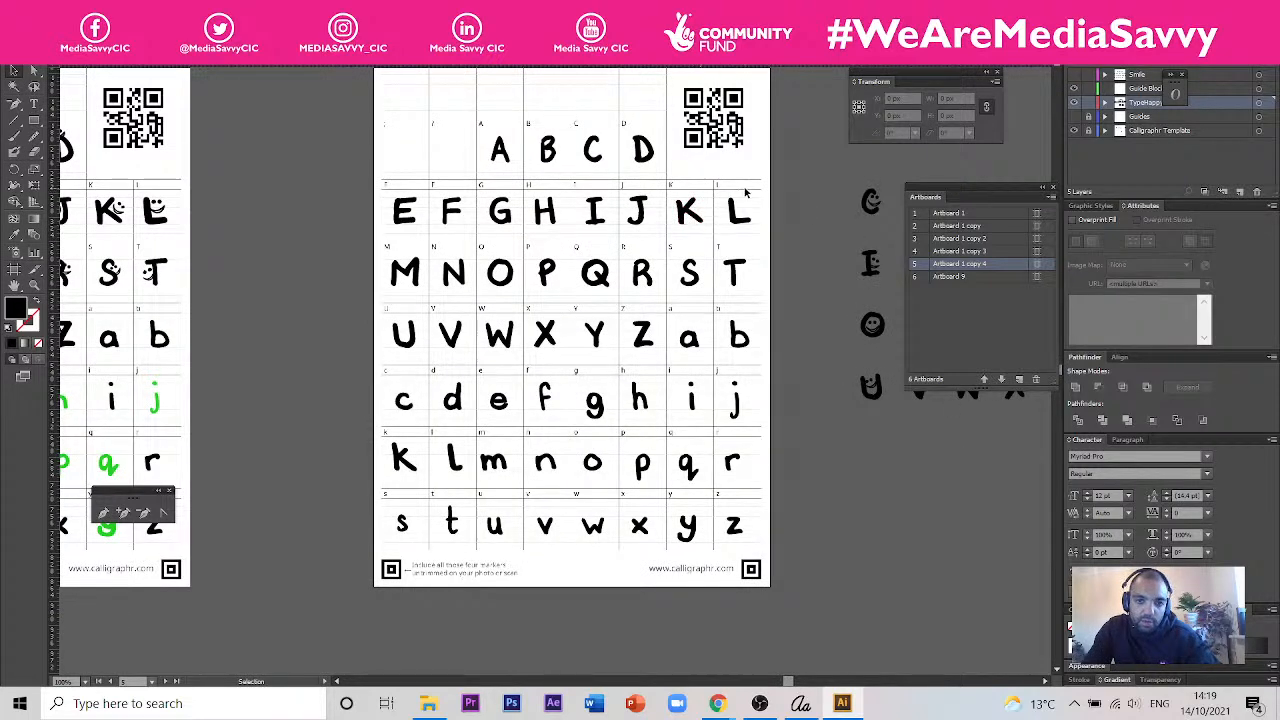
drag(790, 167, 762, 214)
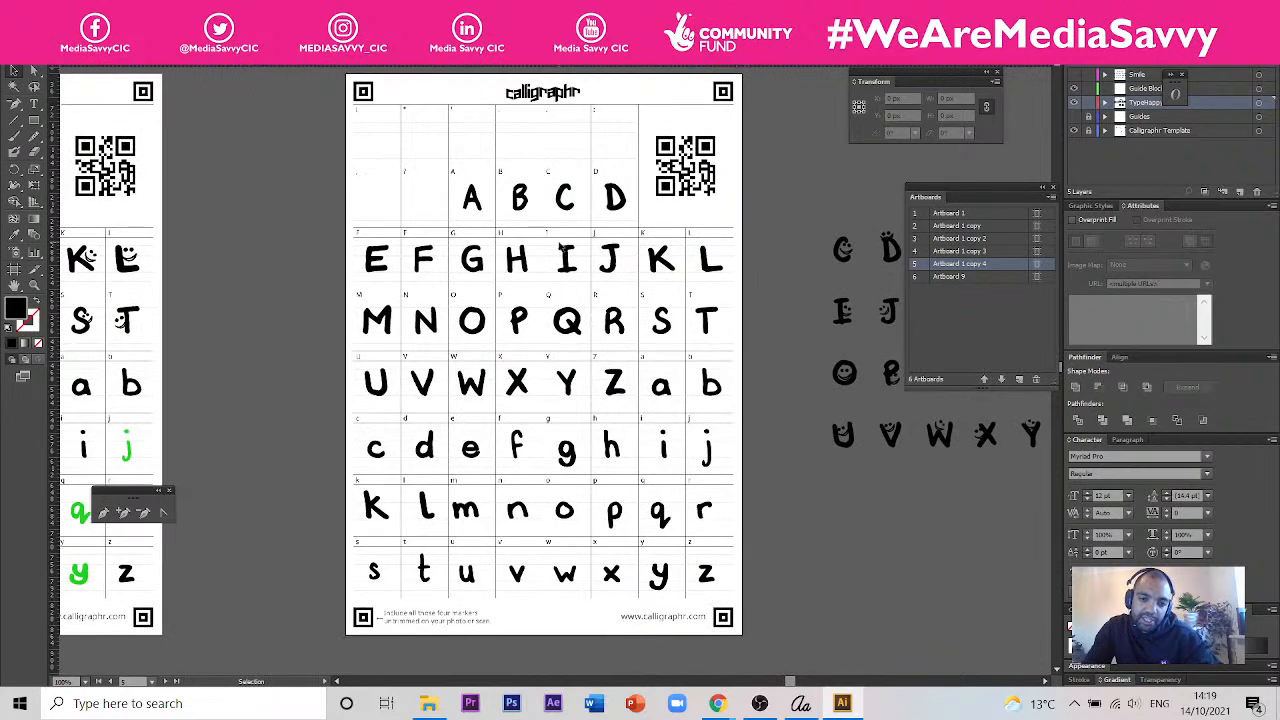
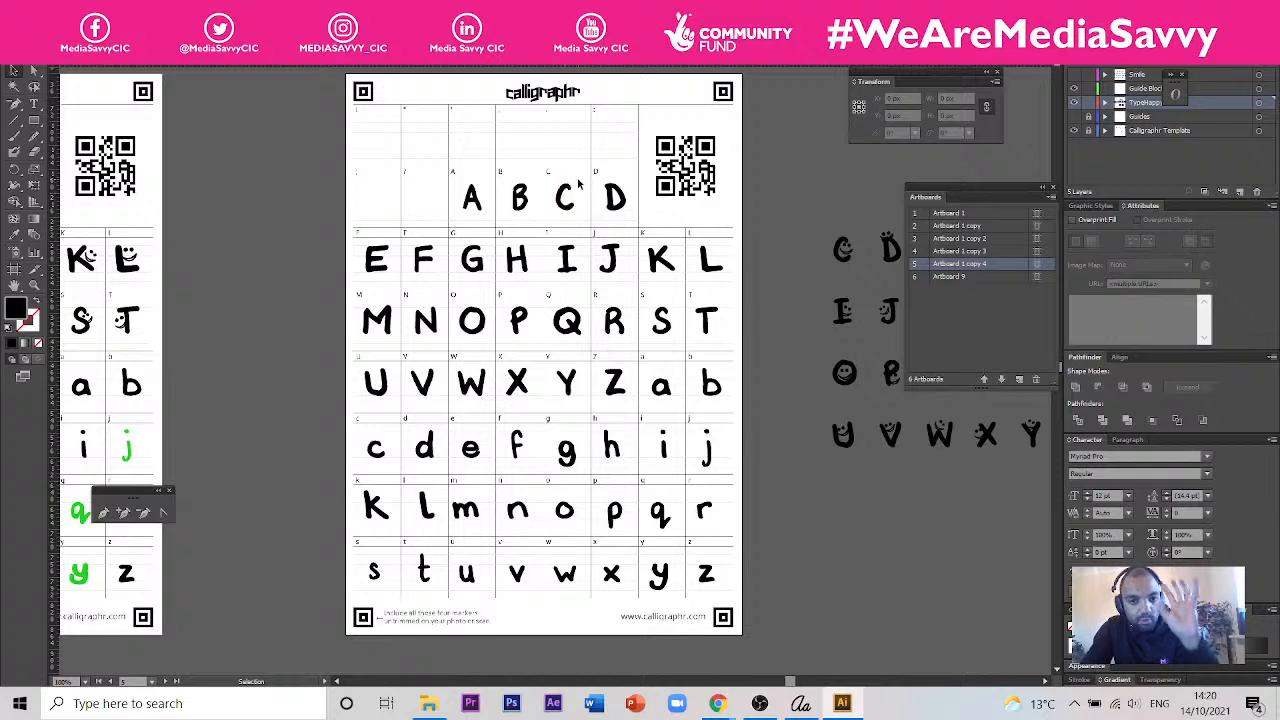
- Move the plain-alphabet artboard beneath the "Without" smiley heading down to empty canvas beside the lower row of artboards
scroll(605, 202, down, 1)
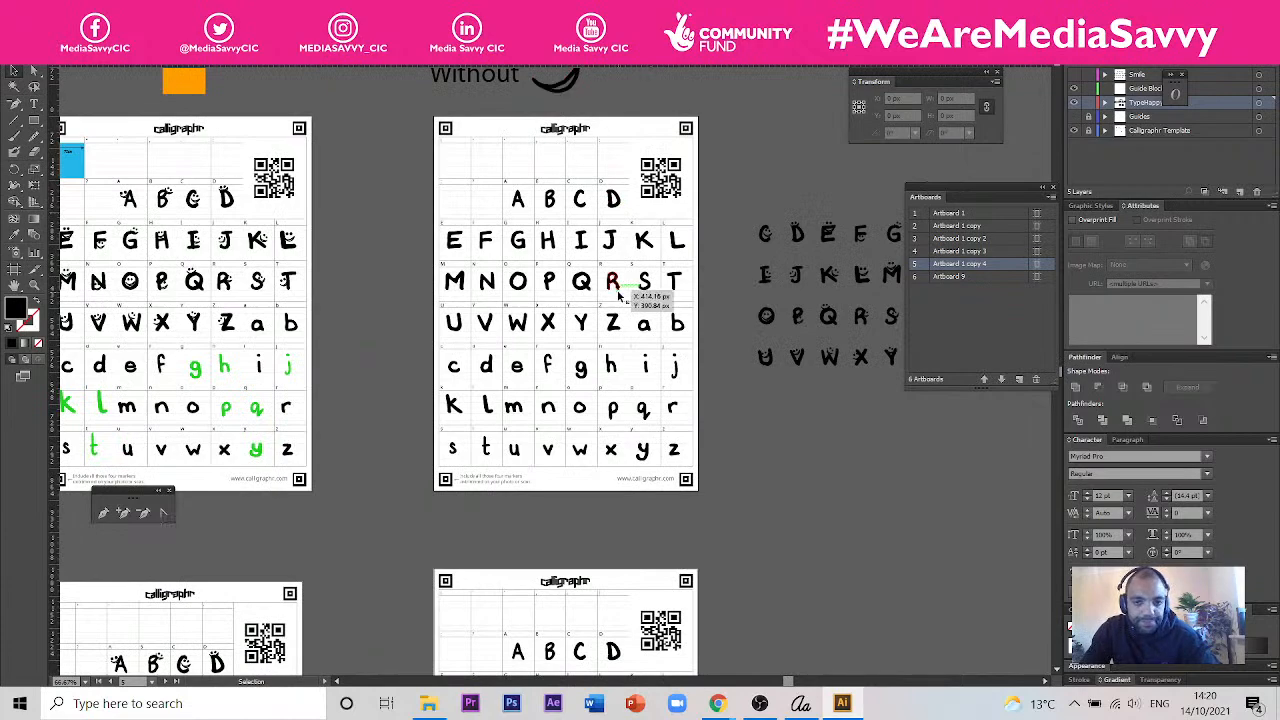
scroll(637, 257, down, 2)
scroll(637, 257, up, 1)
scroll(651, 251, down, 1)
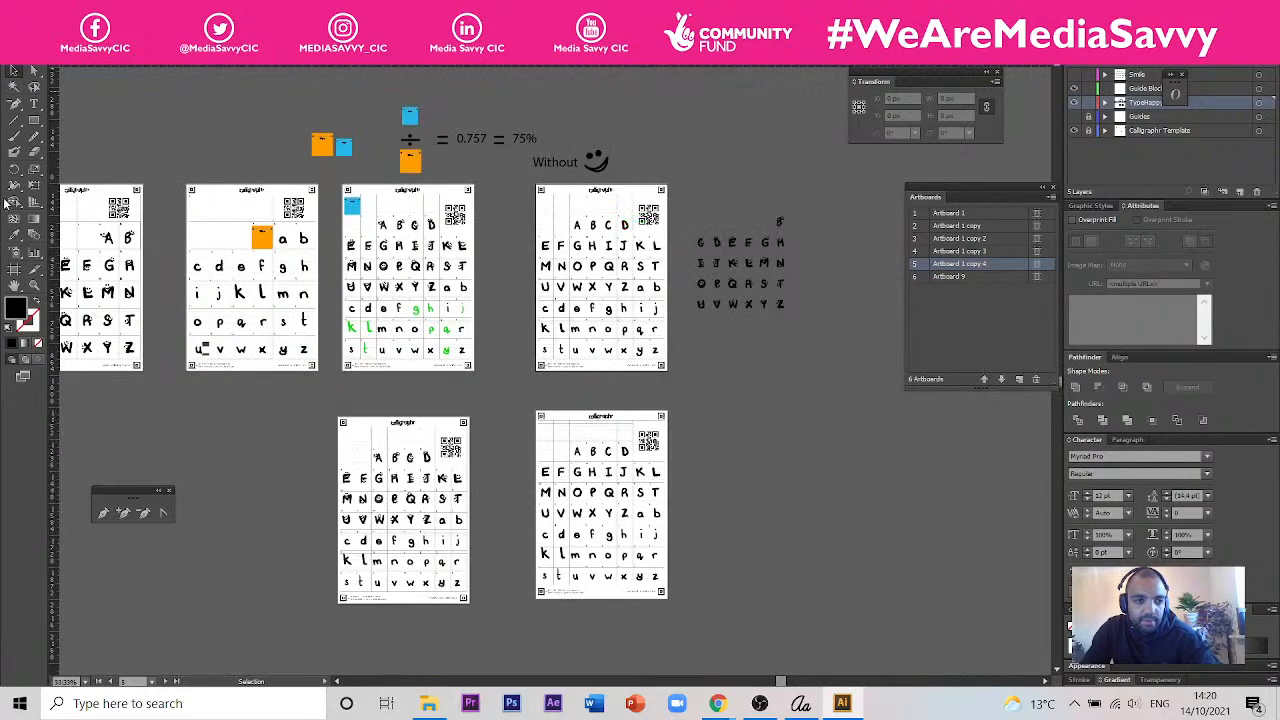
click(14, 269)
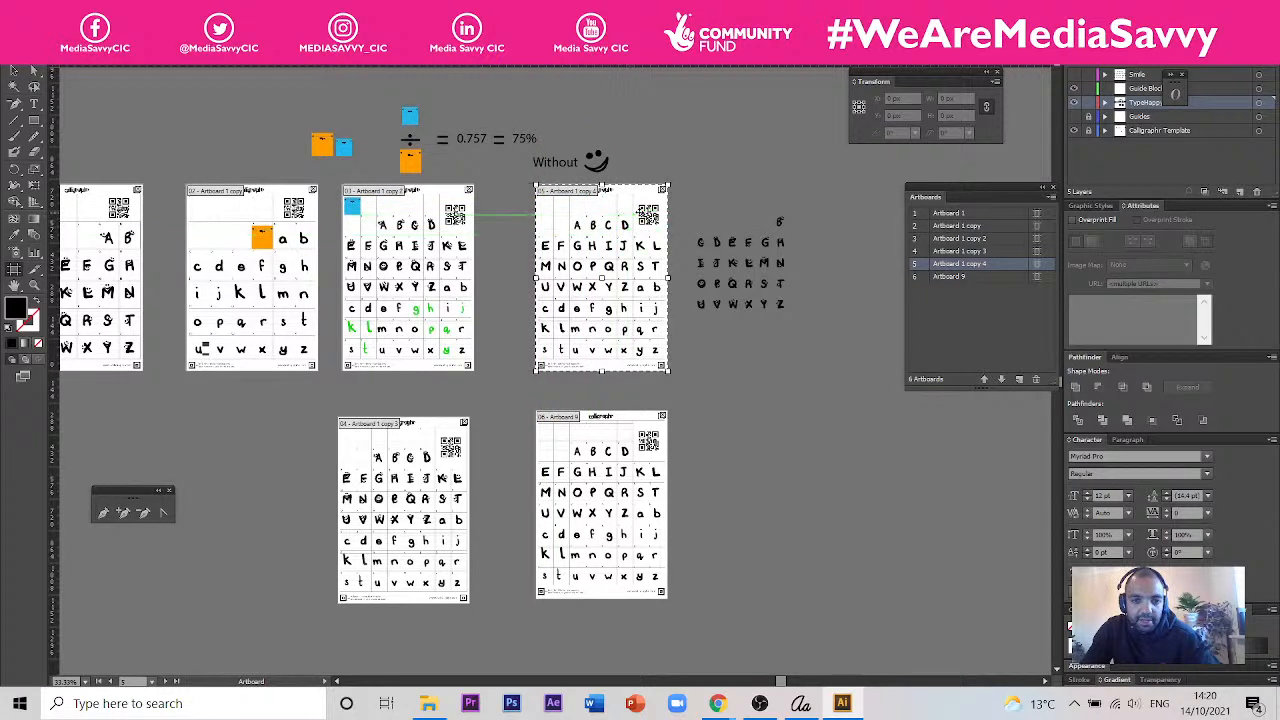
drag(608, 204, 894, 415)
key(ctrl+z)
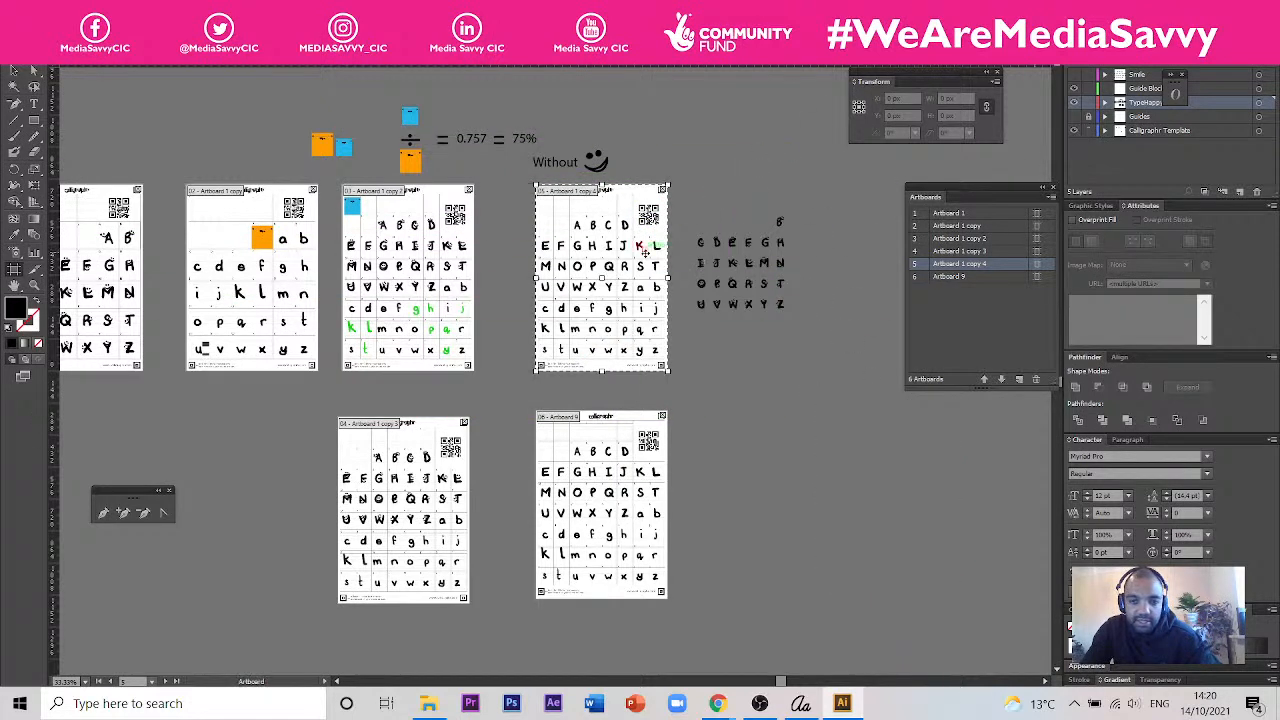
drag(591, 242, 912, 463)
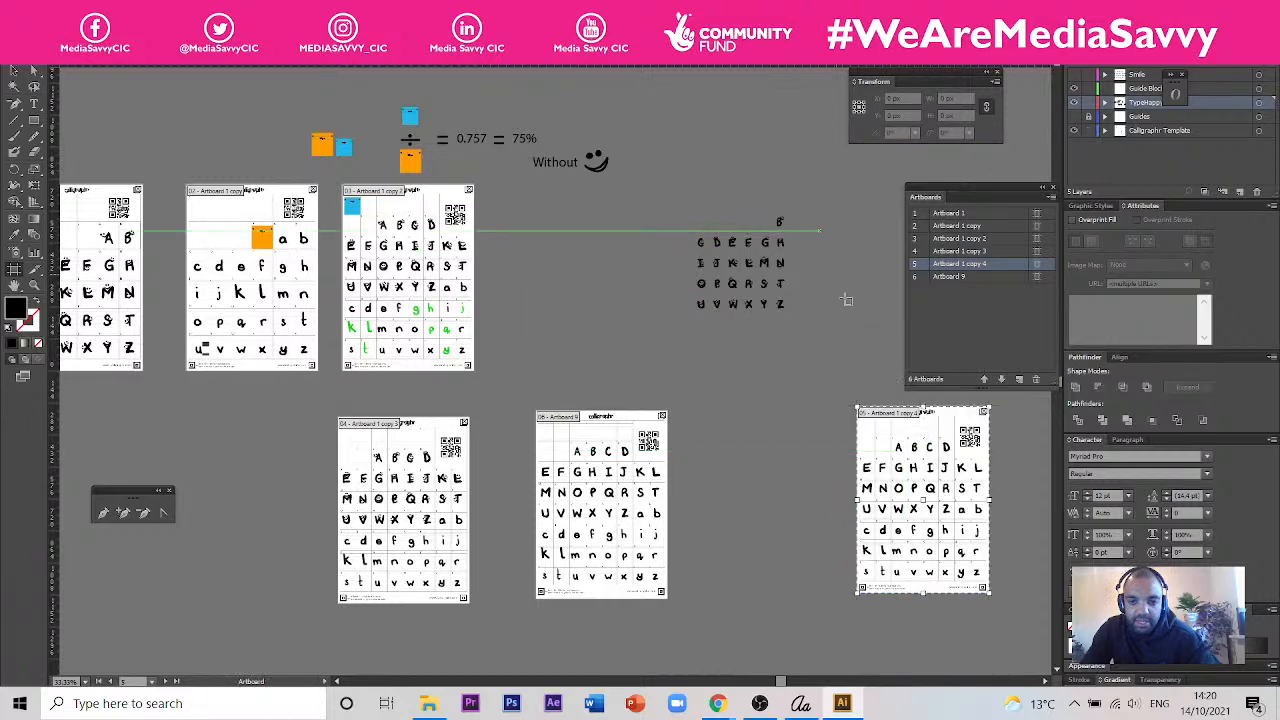
key(v)
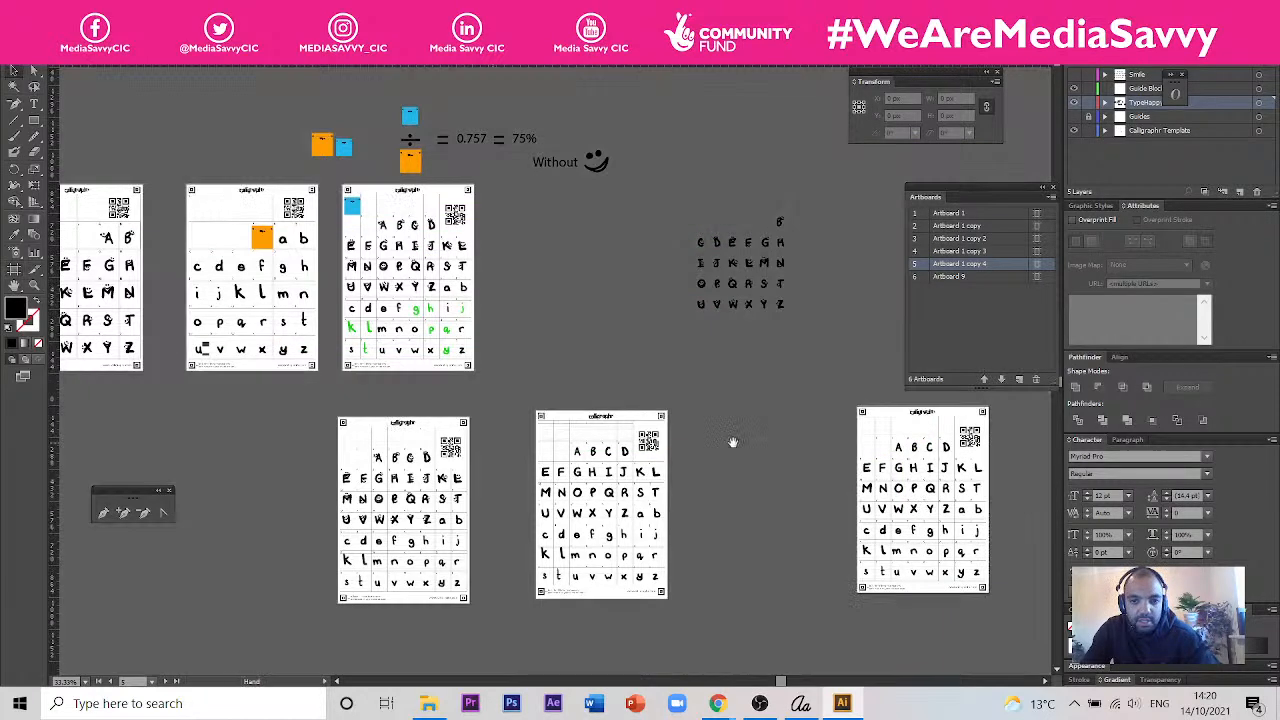
- Examine the moved plain-alphabet template against the other artboards, both in the full canvas overview and up close
drag(732, 443, 397, 266)
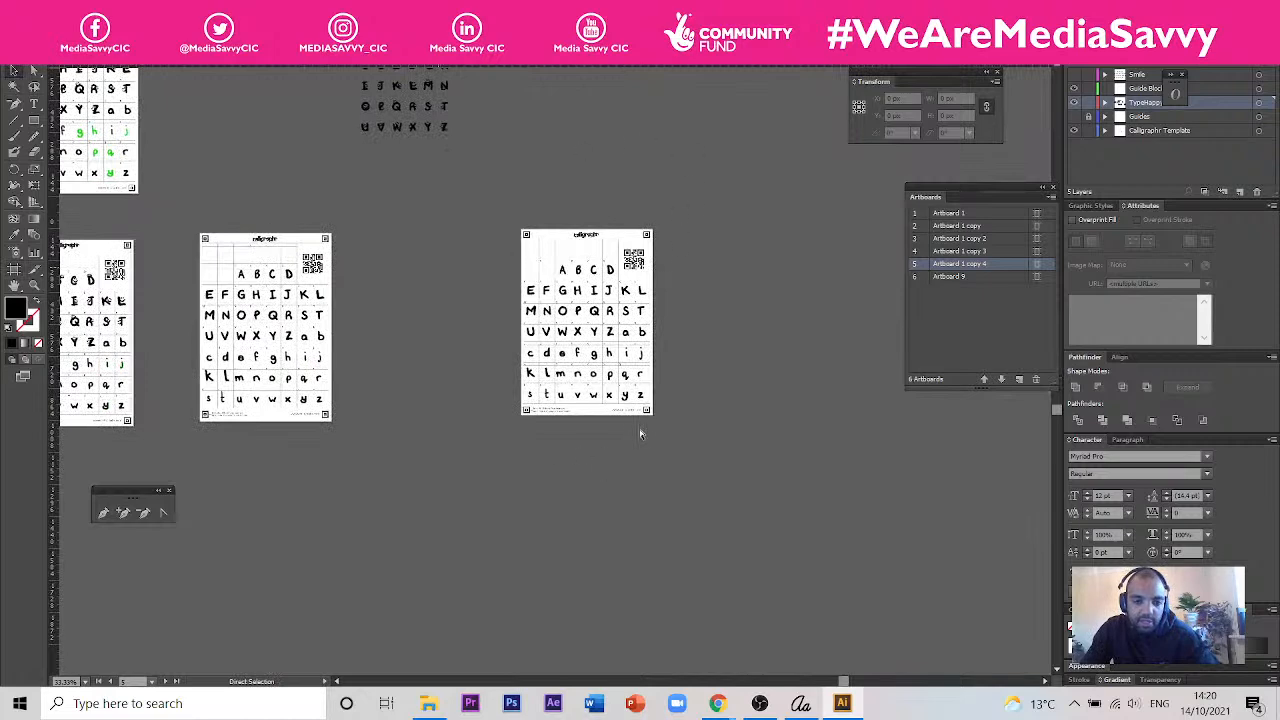
scroll(666, 384, down, 7)
key(z)
alt+click(678, 366)
alt+click(677, 364)
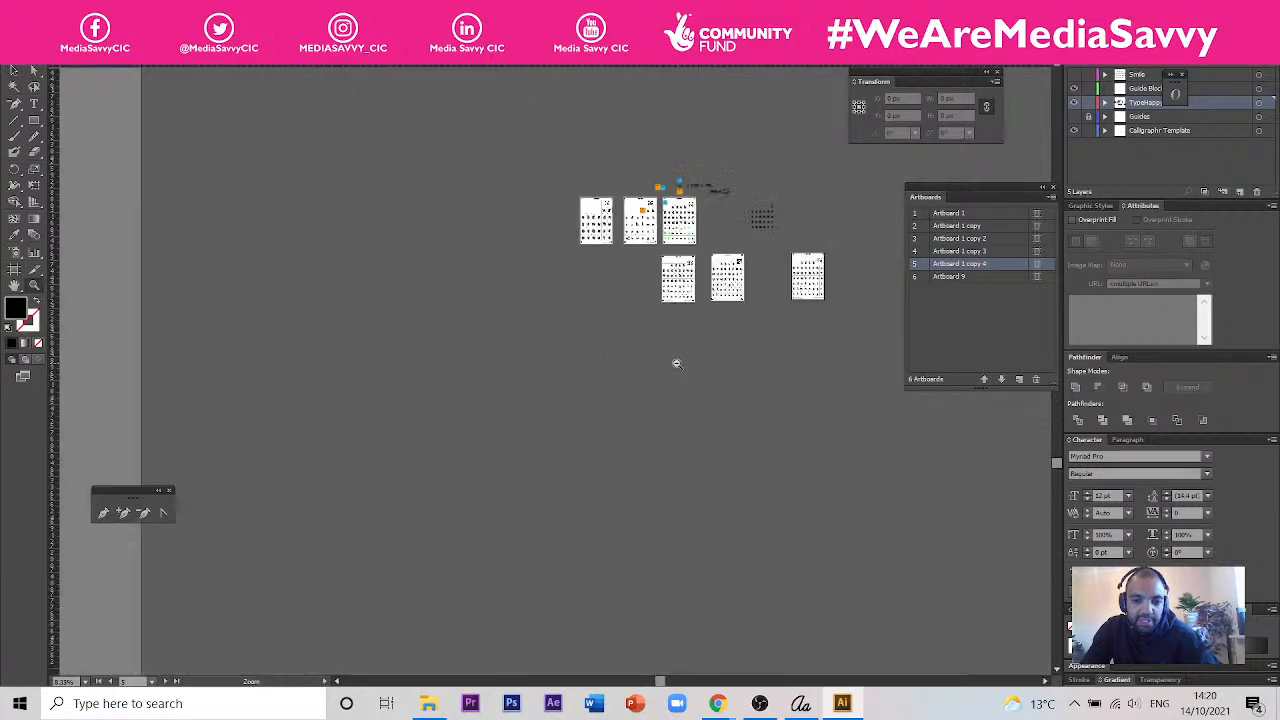
click(700, 338)
click(600, 326)
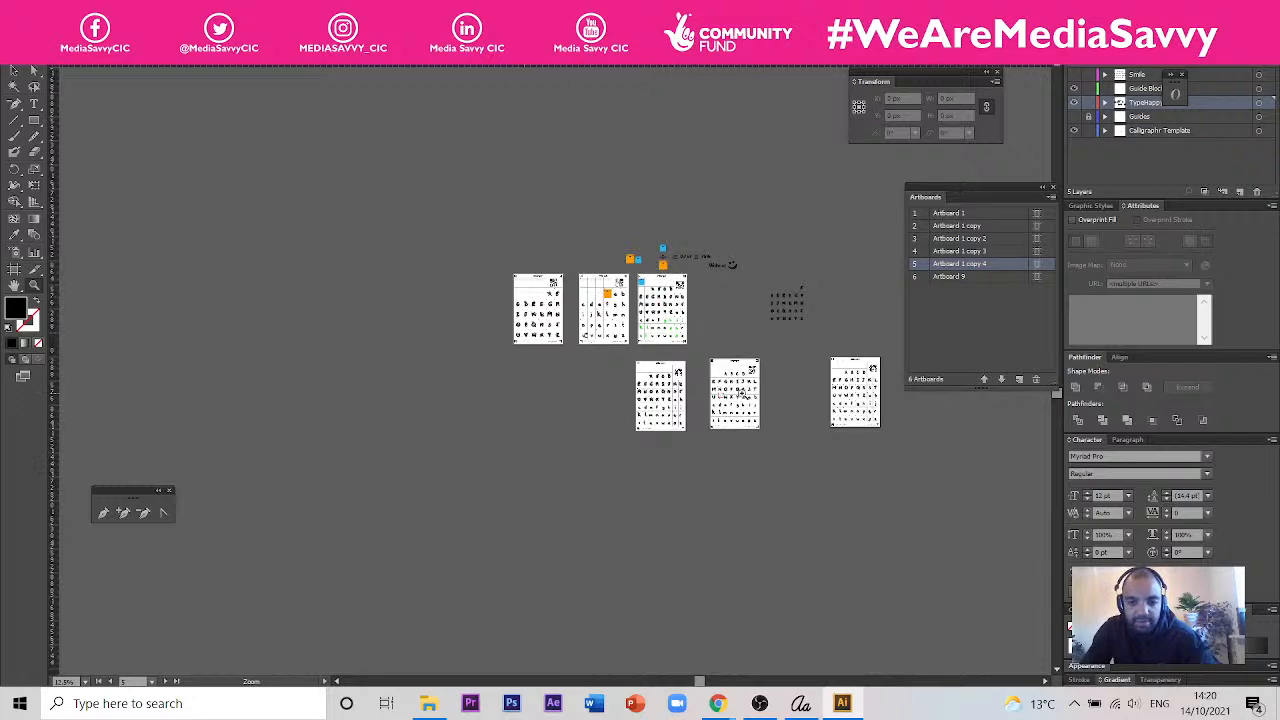
drag(907, 429, 791, 417)
scroll(771, 397, up, 5)
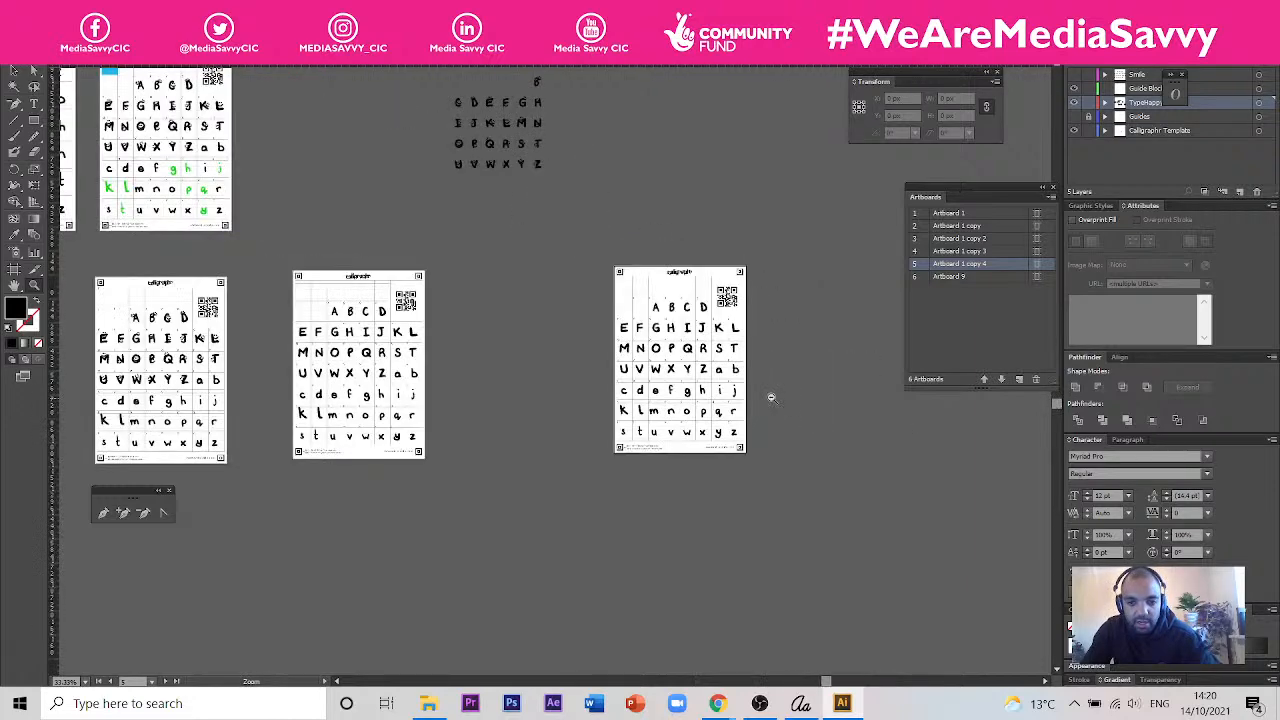
click(678, 275)
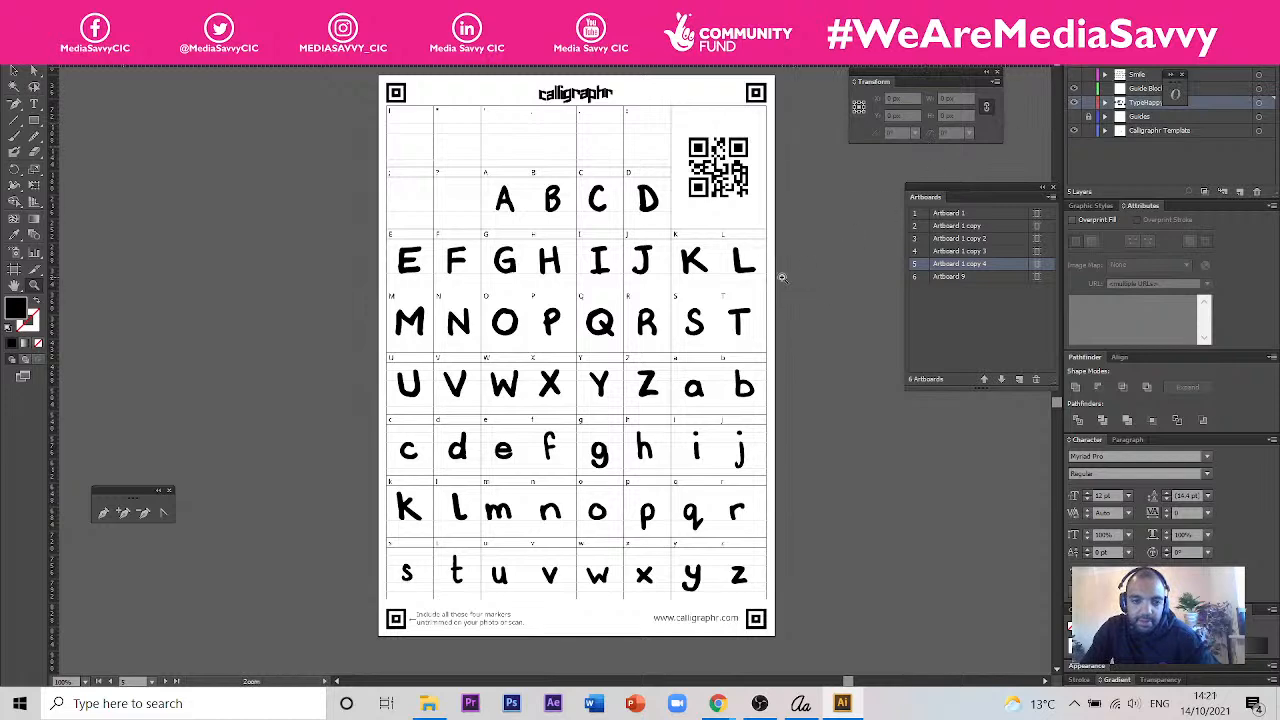
- Undo the artboard move and the hiding of the Smile layer, and move Artboard 1 copy 4 beside the lower row of templates
scroll(726, 272, down, 3)
key(ctrl+z)
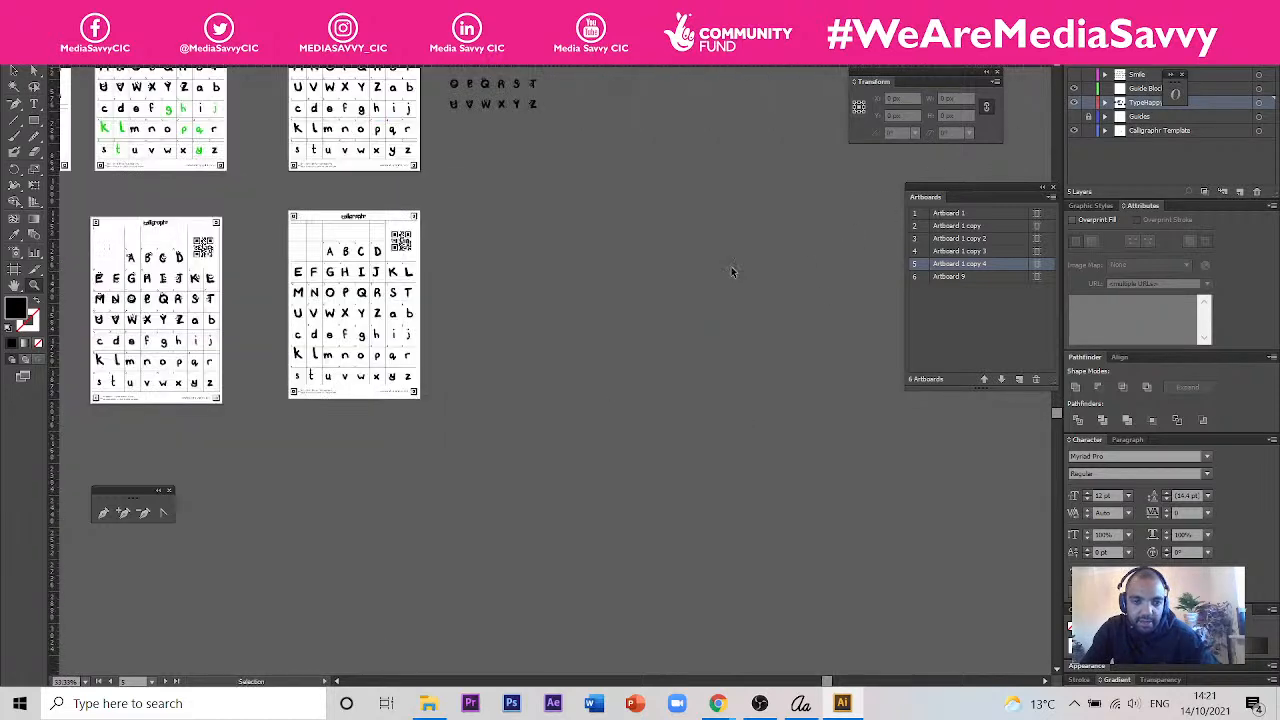
drag(482, 204, 591, 377)
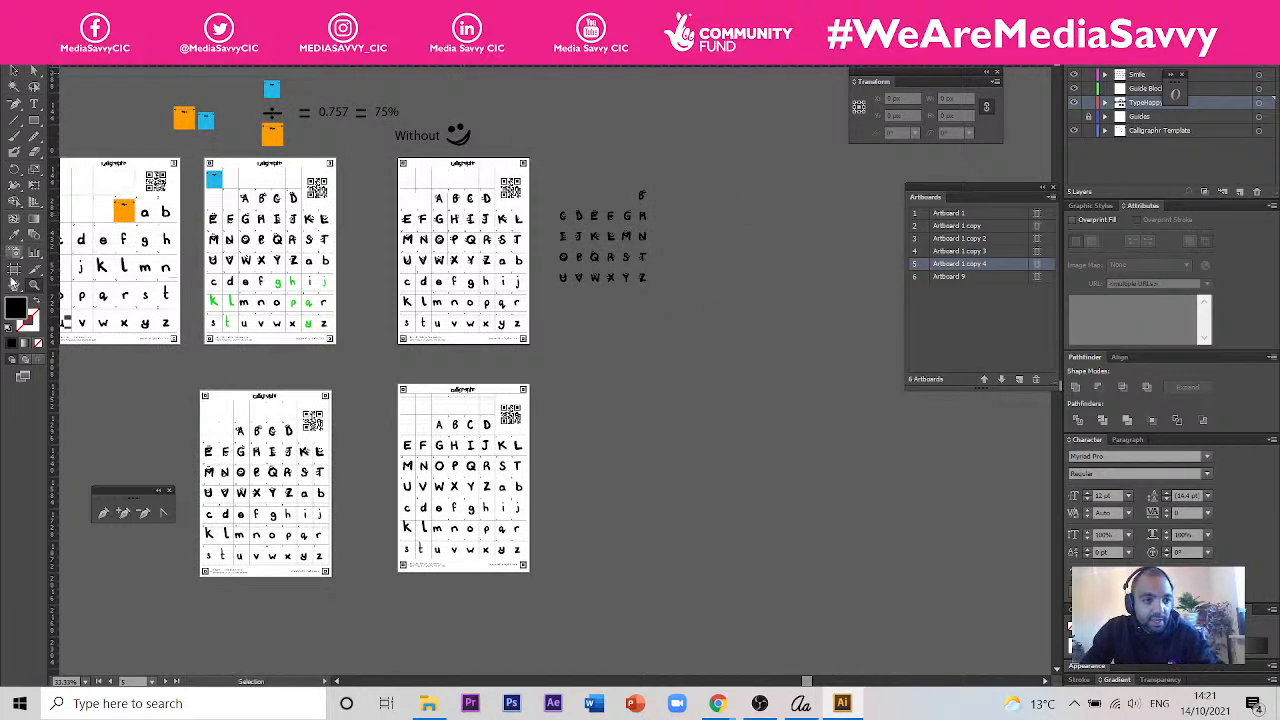
click(14, 270)
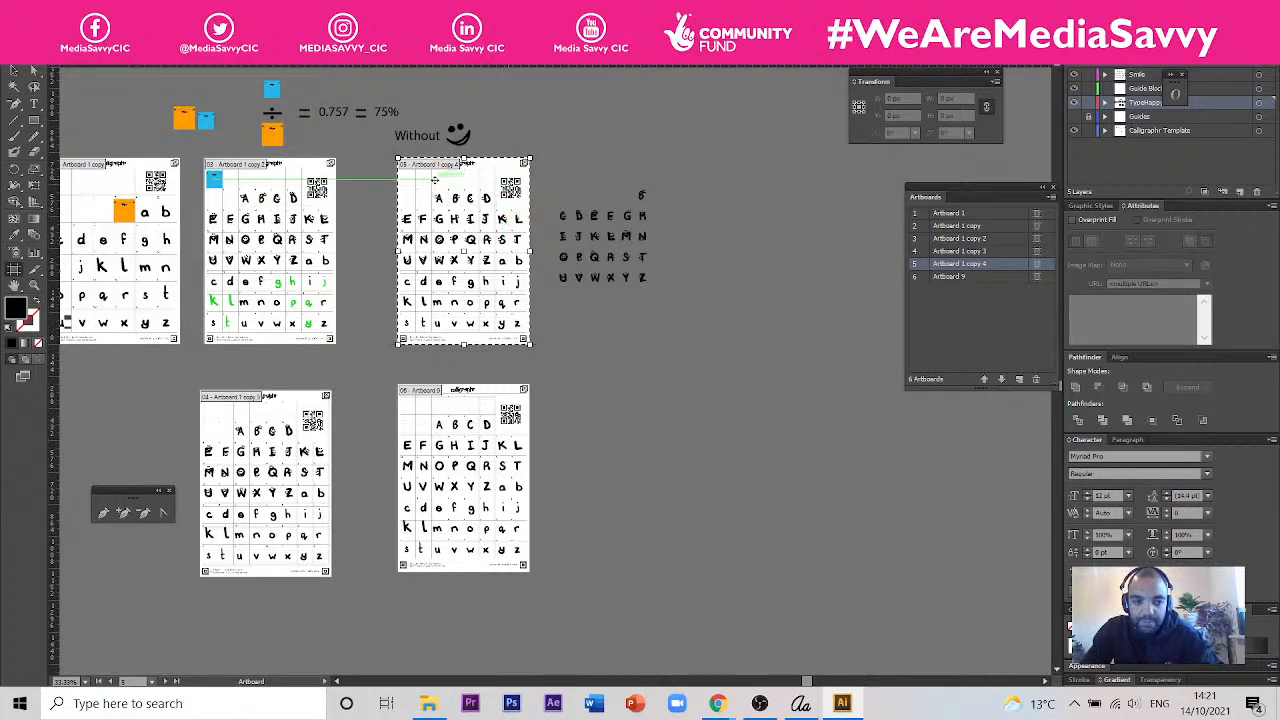
drag(435, 179, 697, 395)
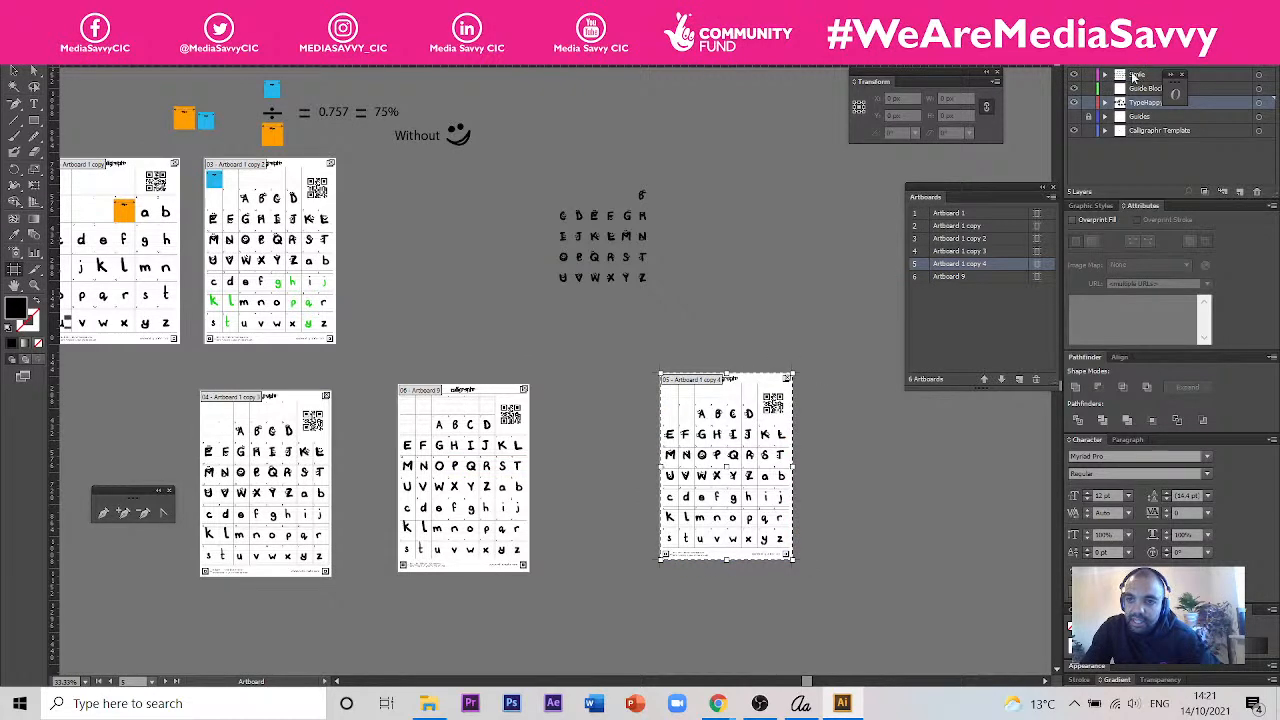
- Examine the smiley uppercase letters on the moved artboard, toggling the Smile layer off and on to compare both versions
scroll(752, 462, up, 4)
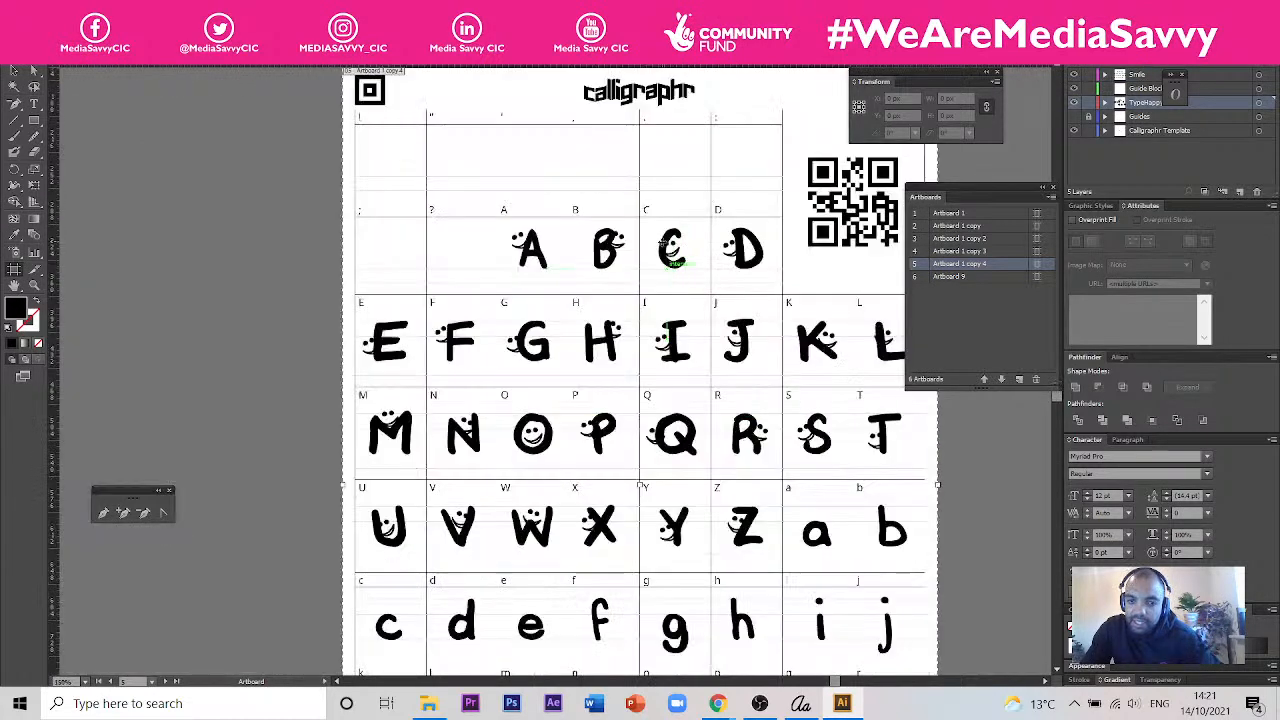
key(ctrl+0)
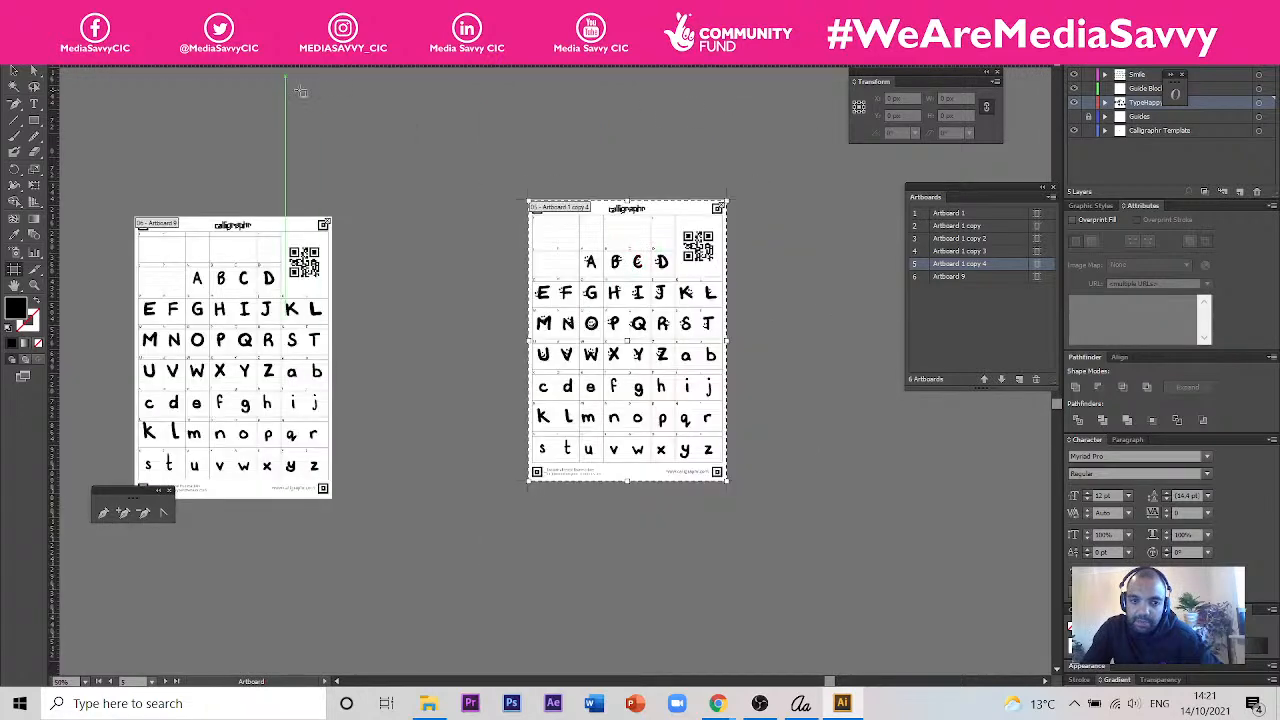
drag(397, 129, 451, 320)
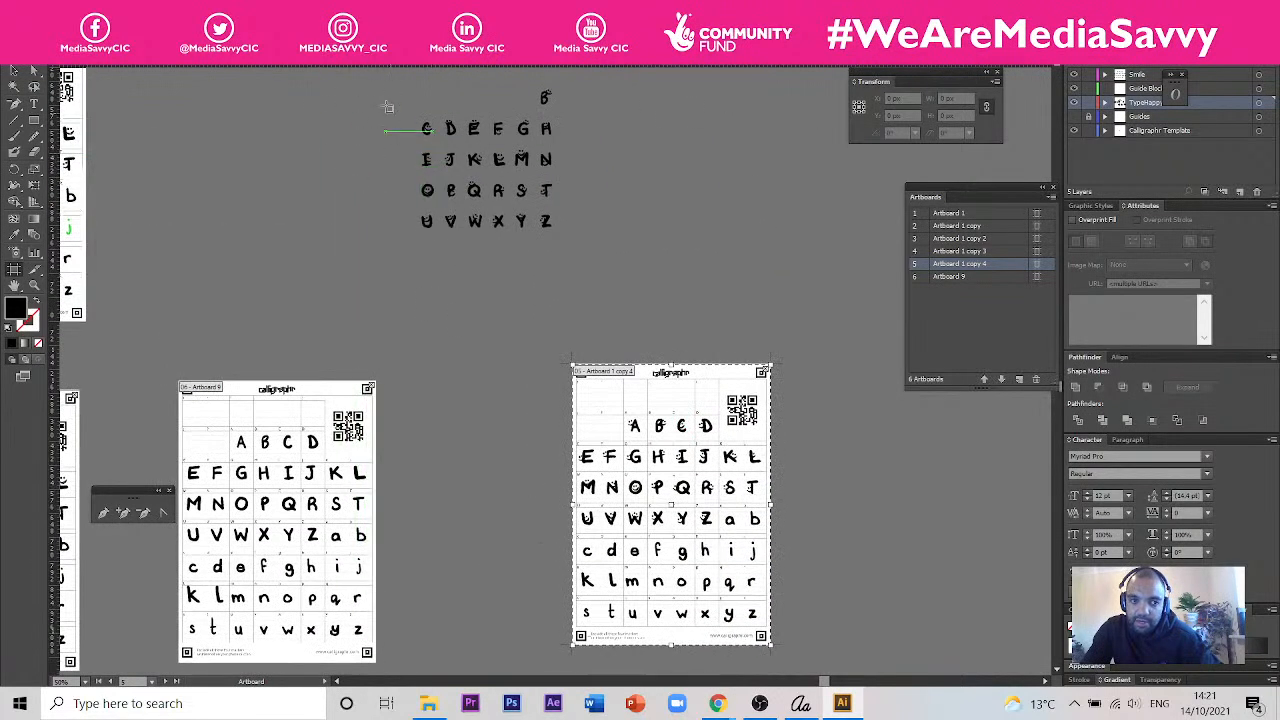
scroll(665, 350, down, 3)
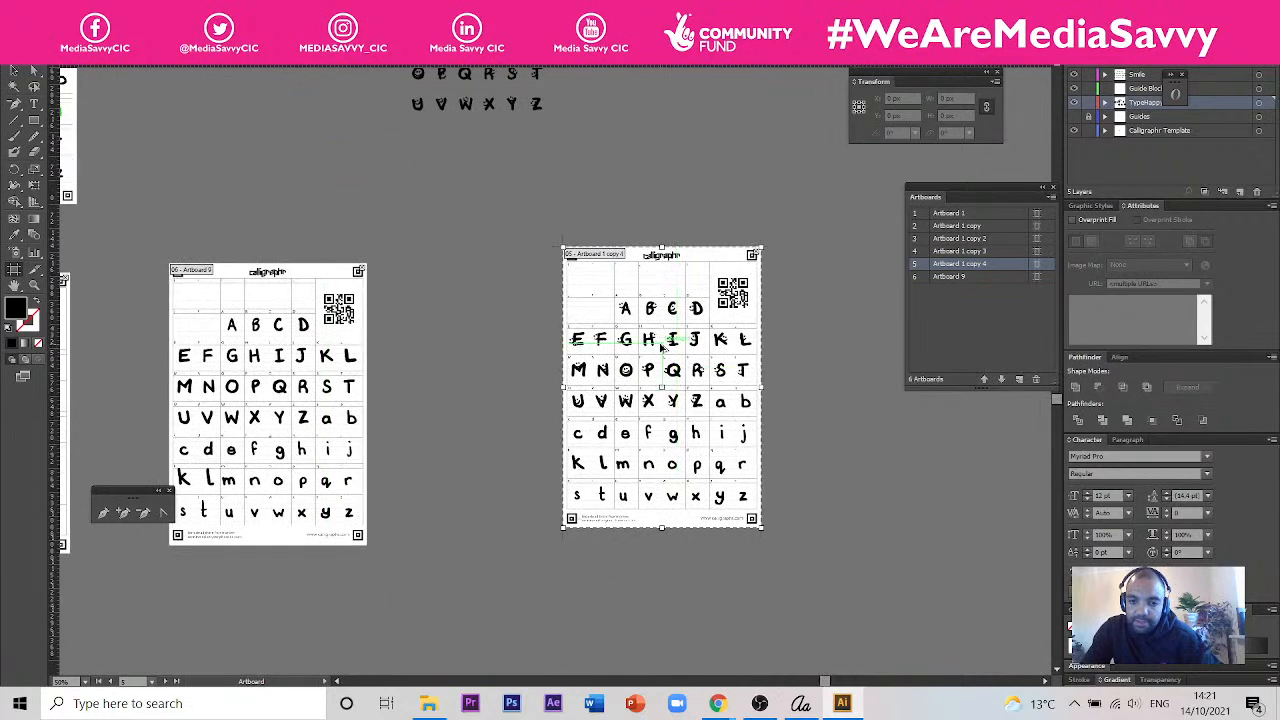
scroll(661, 346, up, 1)
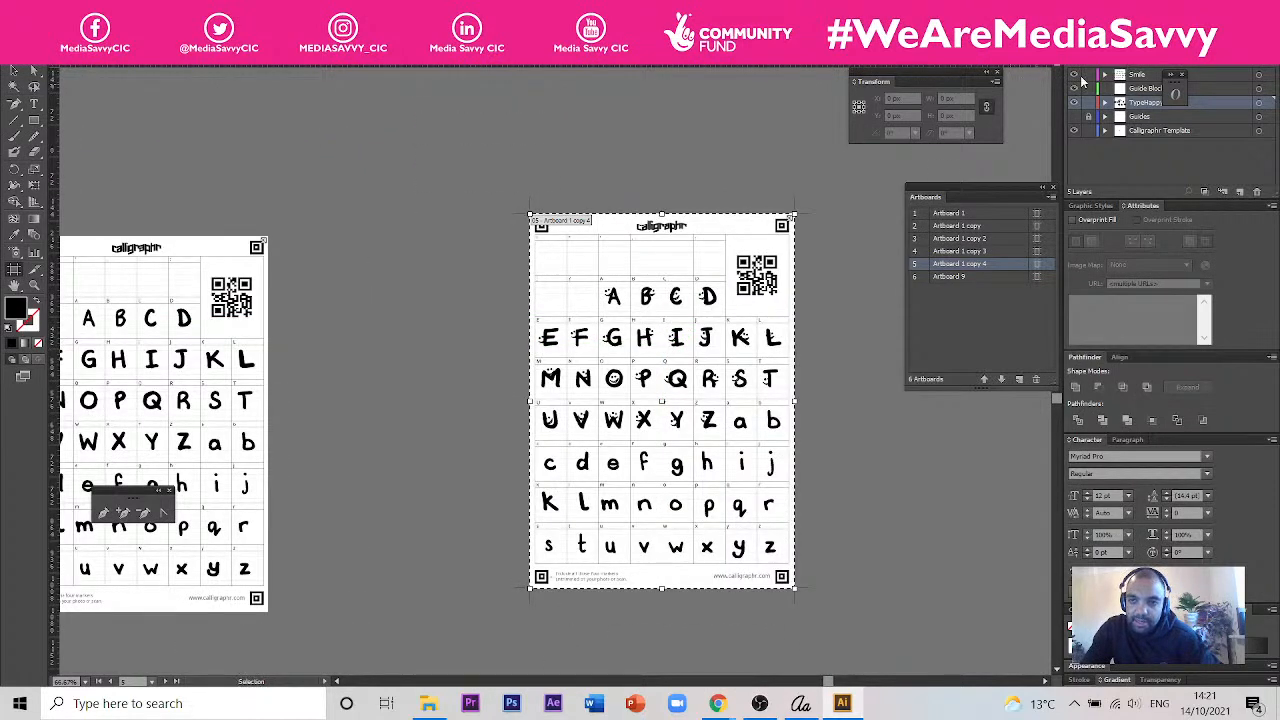
scroll(770, 327, up, 2)
click(1075, 76)
click(1075, 76)
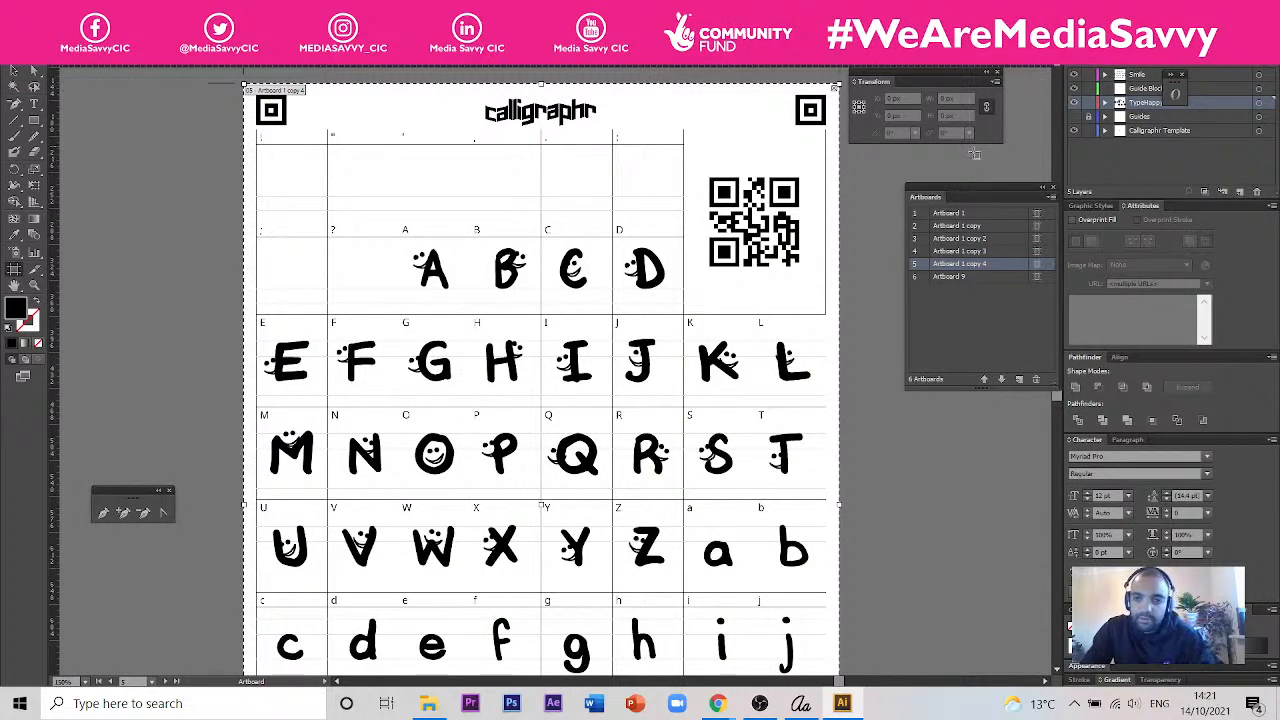
drag(712, 311, 723, 277)
key(ctrl+0)
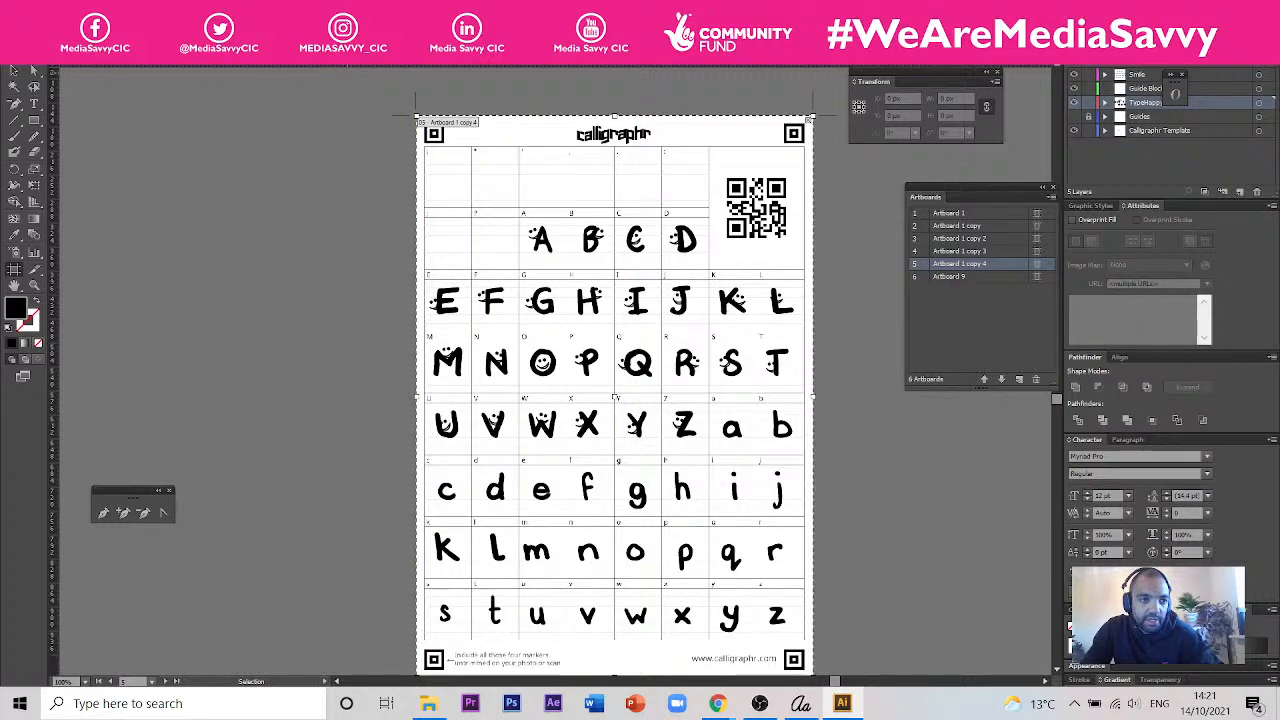
- Start exporting the template and choose the Session 4 folder inside Craft Type as the destination
click(37, 10)
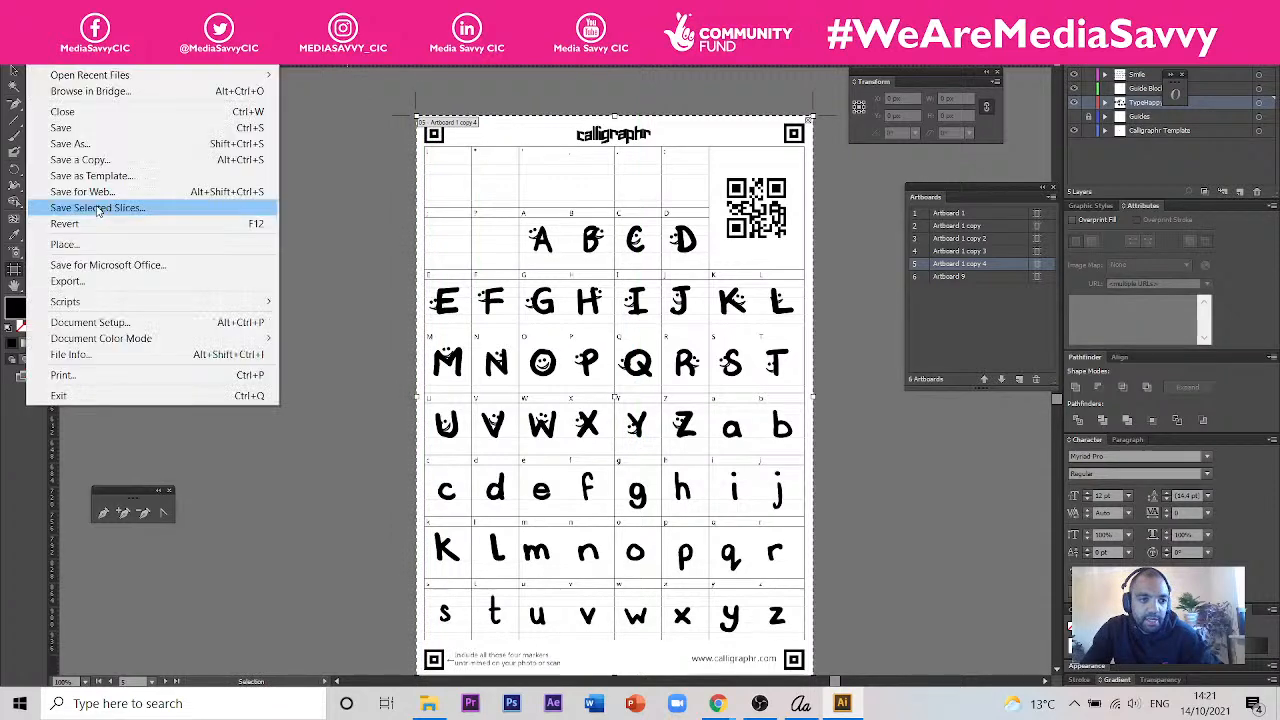
click(453, 135)
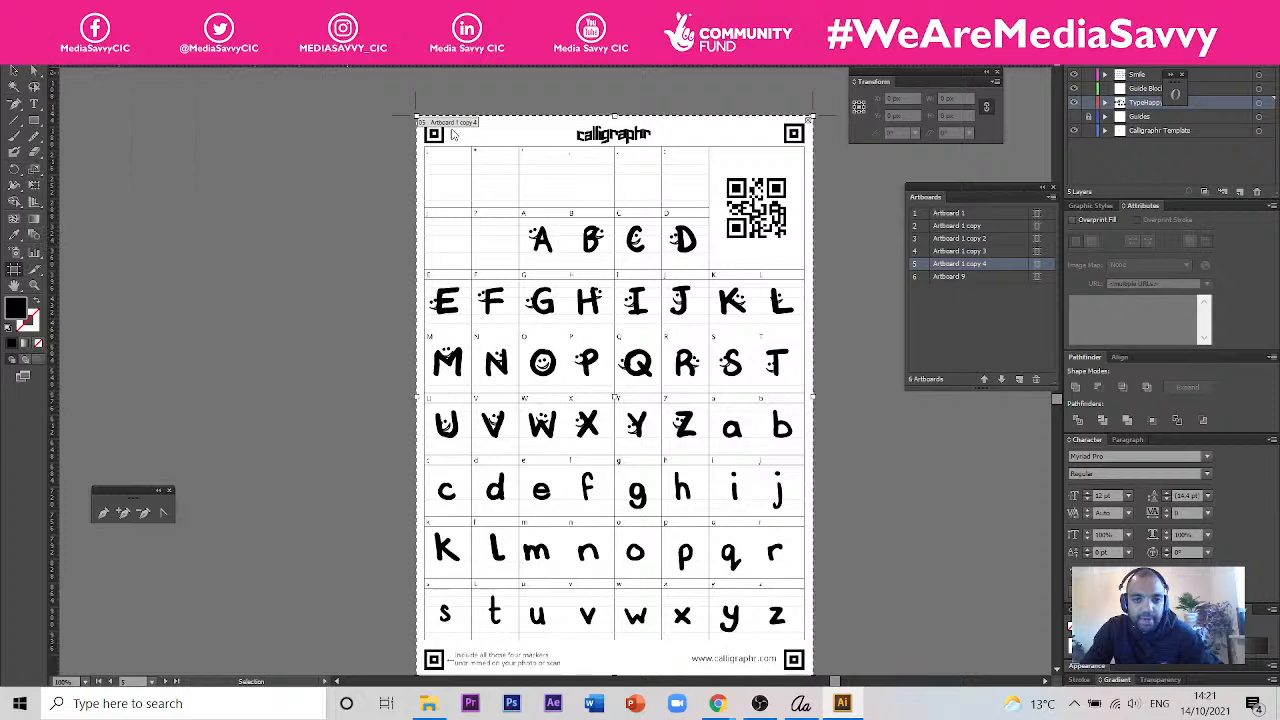
click(414, 130)
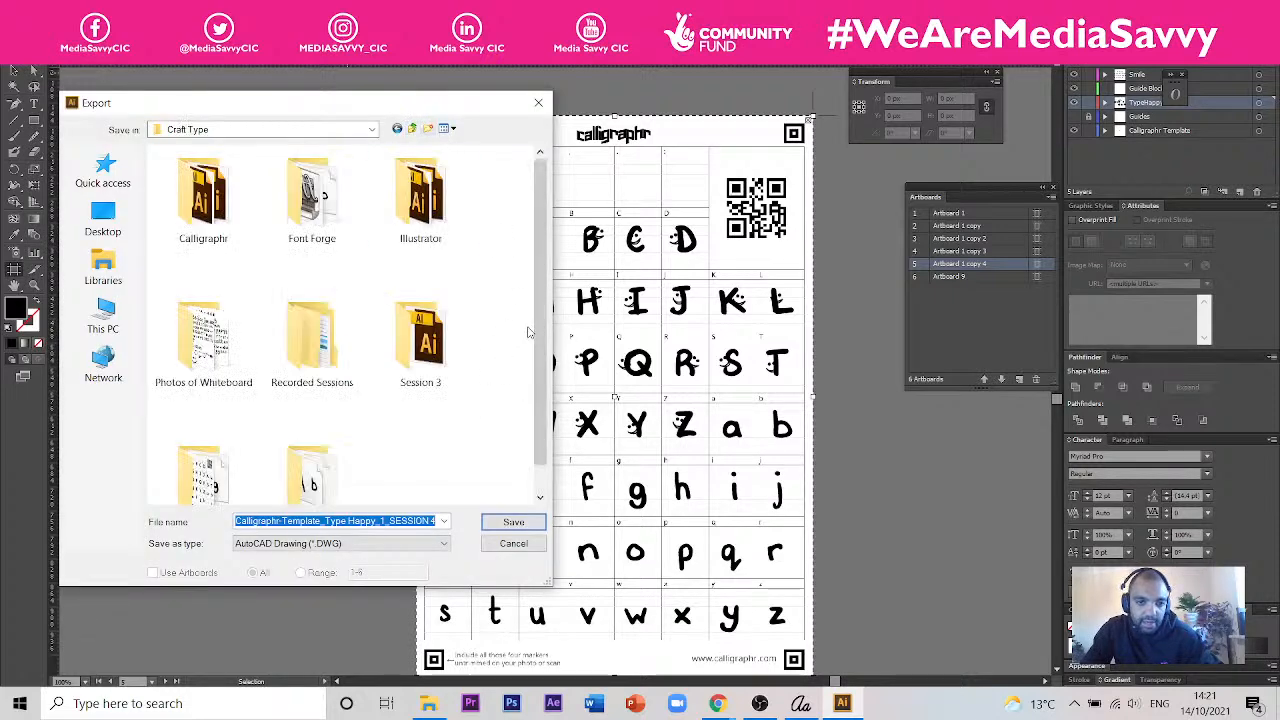
scroll(527, 331, down, 1)
double_click(208, 476)
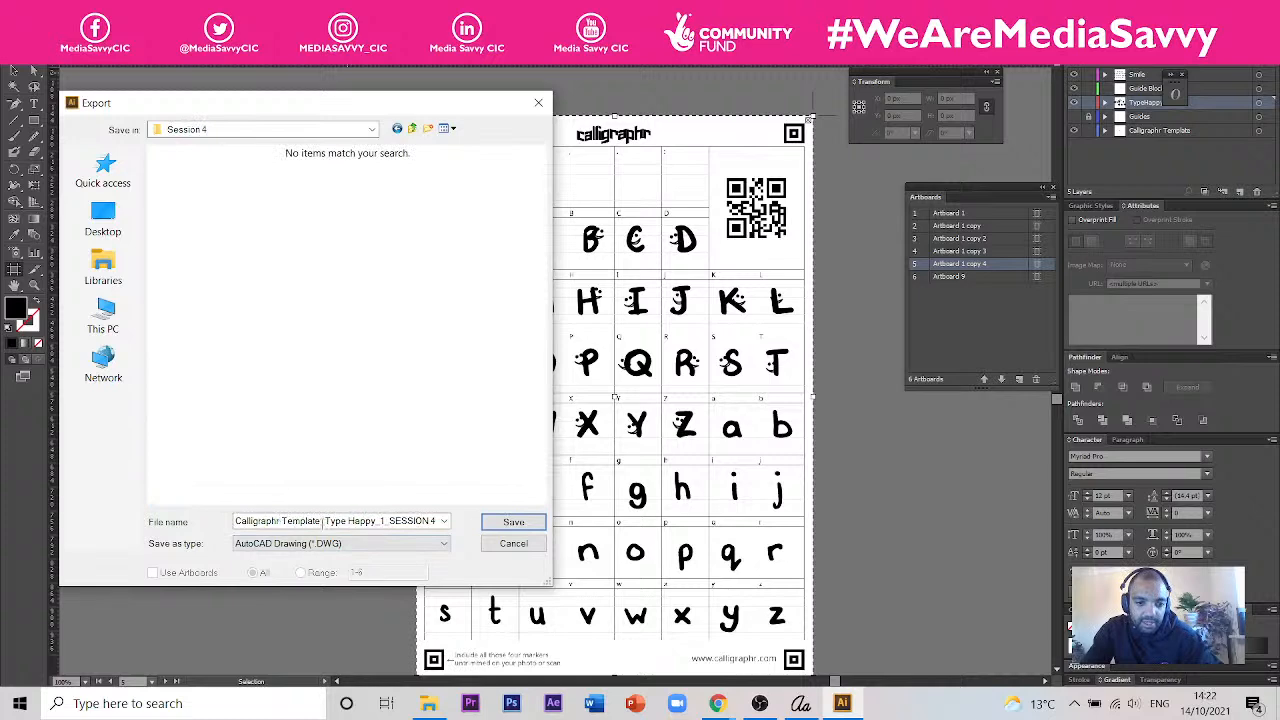
- Replace the "1" in the export file name with "Bare", giving Calligraphr-Template_Type Happy_Bare_SESSION 4
click(383, 522)
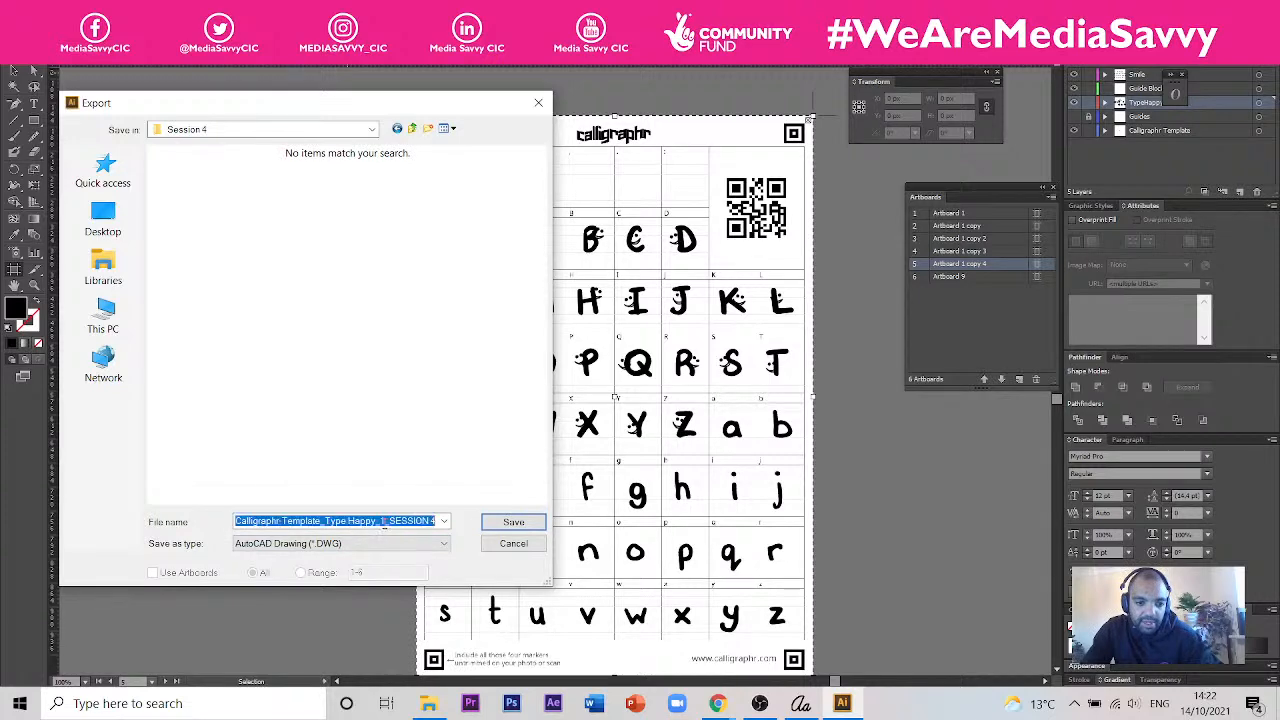
click(383, 521)
drag(379, 521, 372, 522)
key(BackSpace)
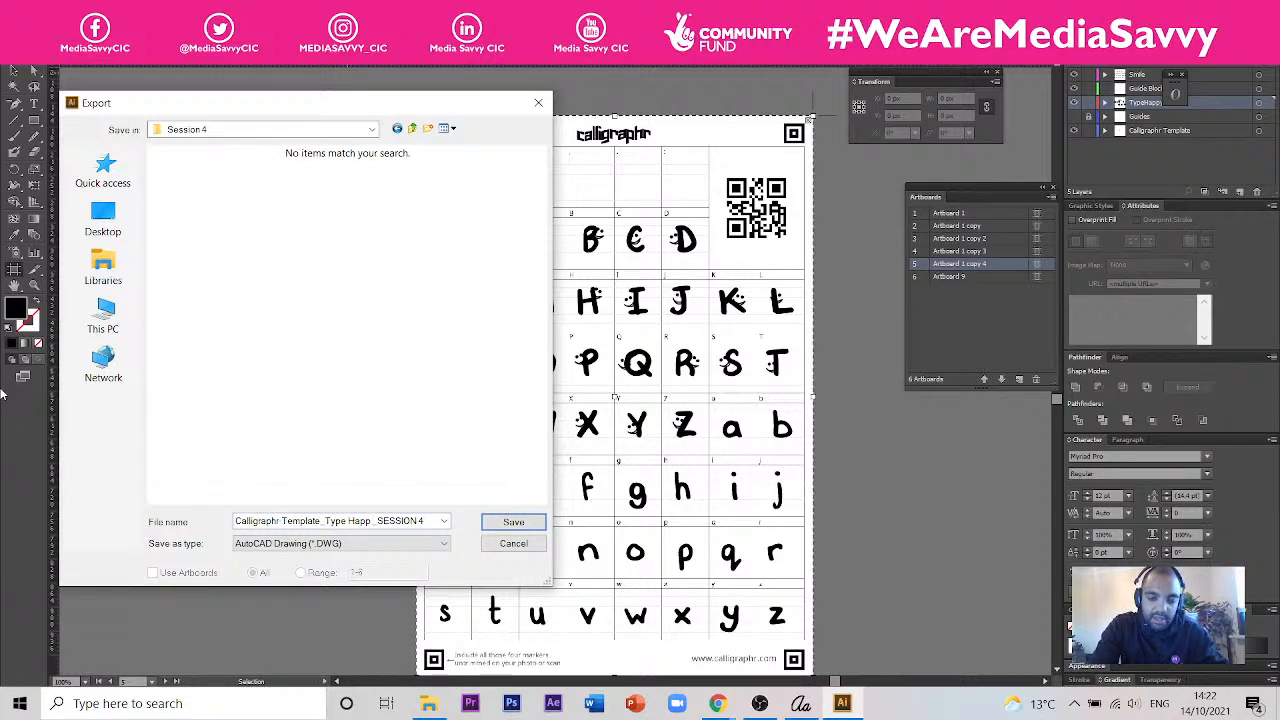
text(y_)
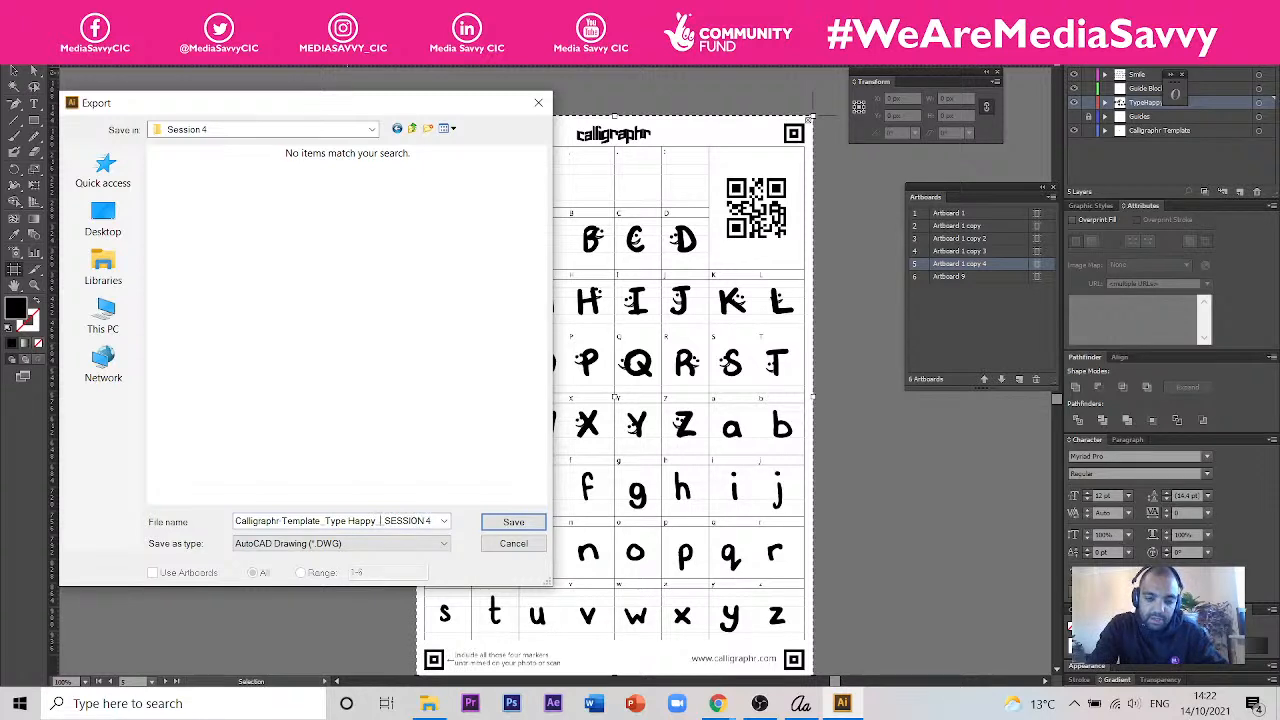
text(Bare_)
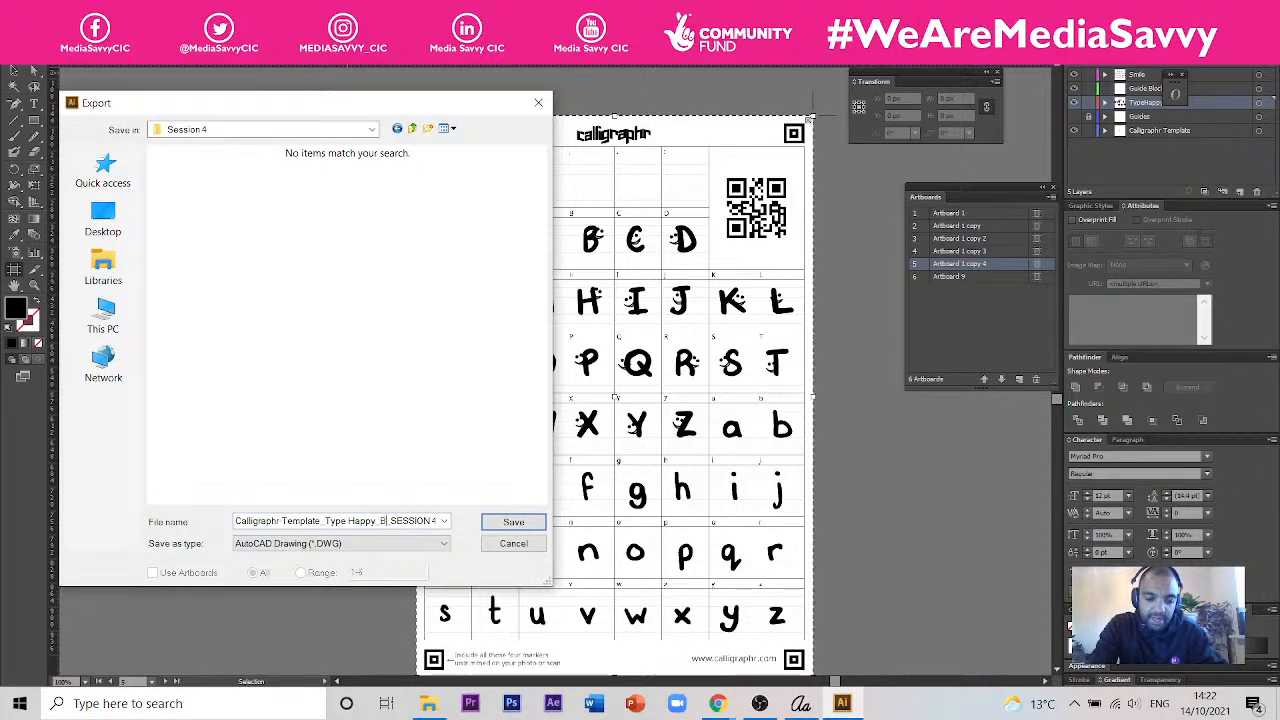
- Set the export format to JPEG, limit it to artboard range 5, and proceed to the JPEG options
click(380, 543)
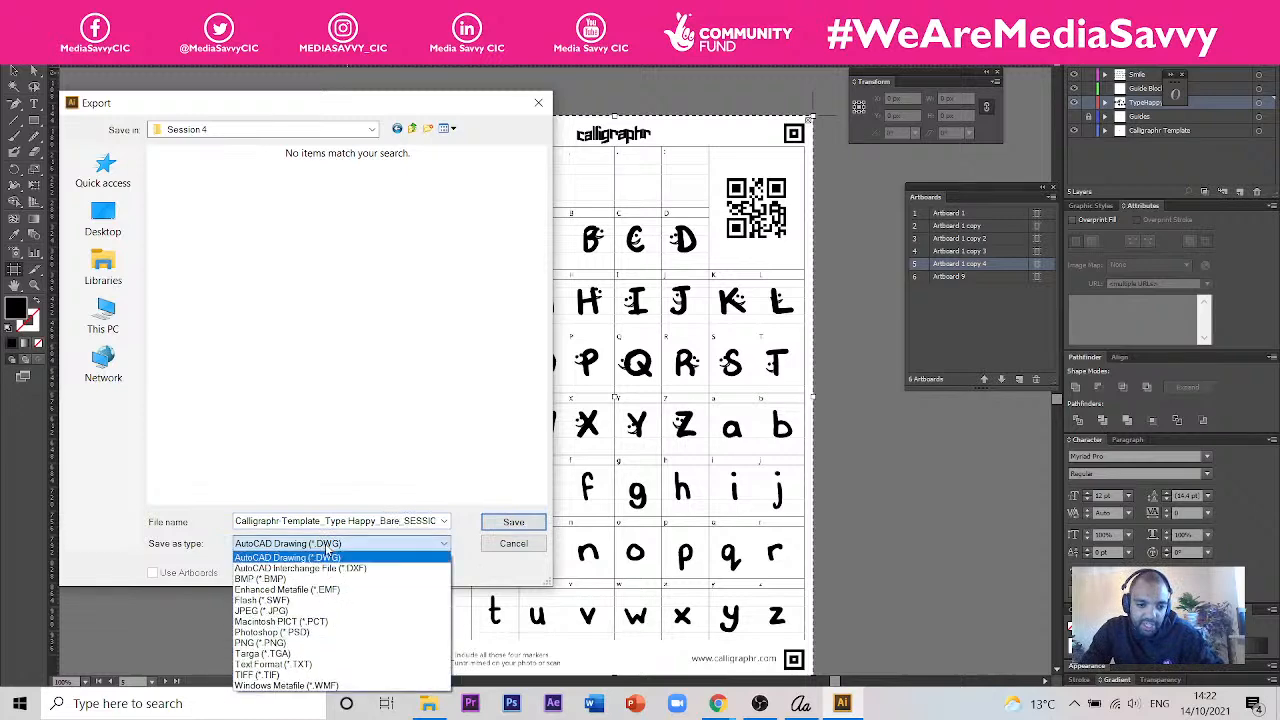
click(318, 611)
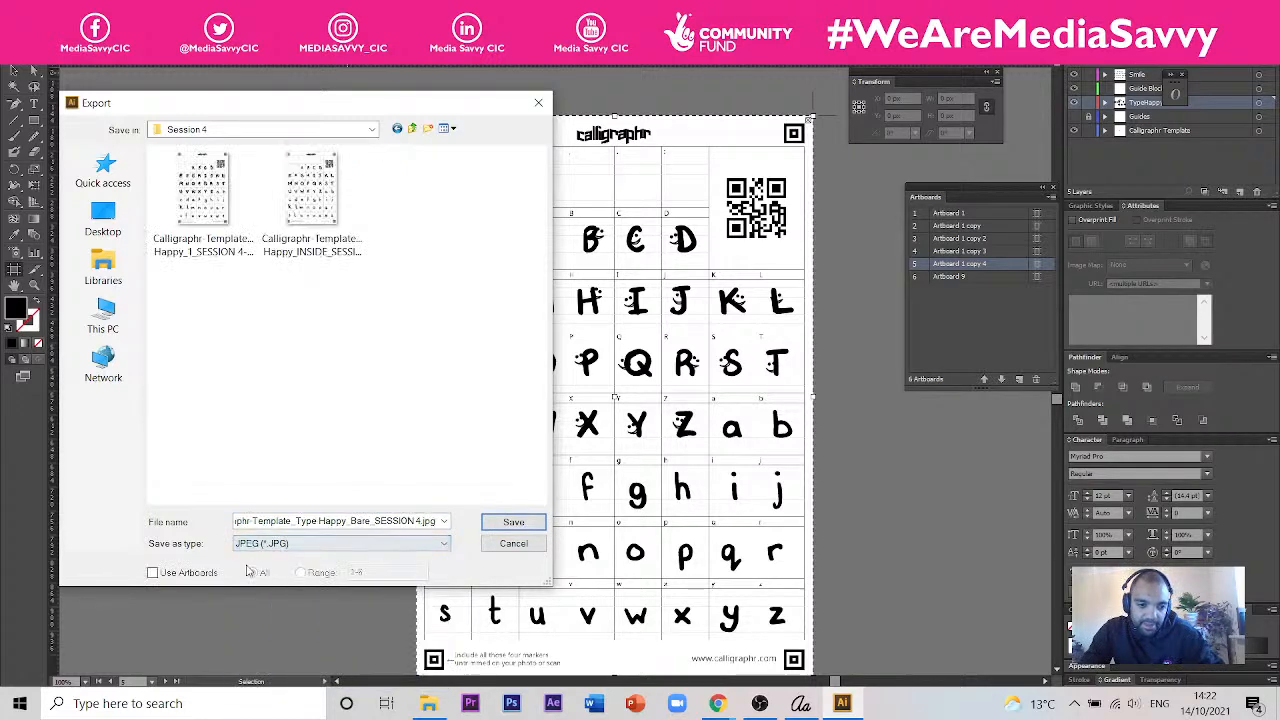
click(197, 573)
click(300, 572)
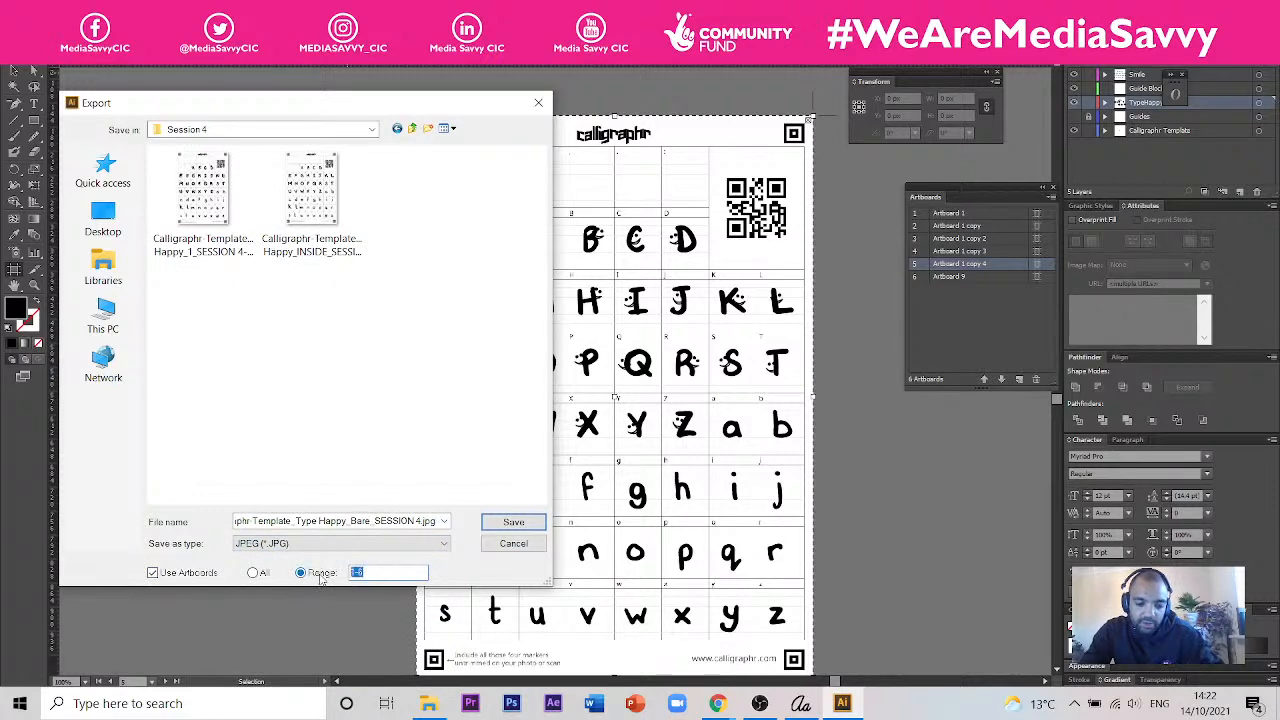
text(5)
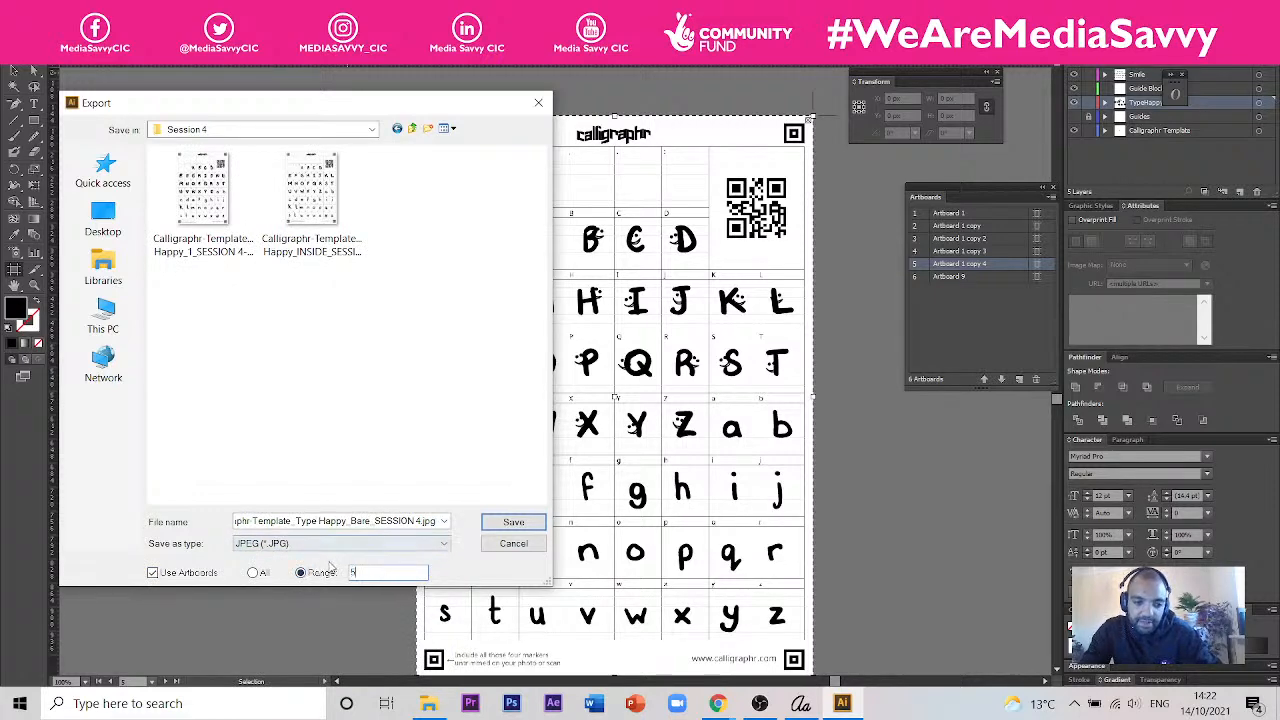
click(513, 524)
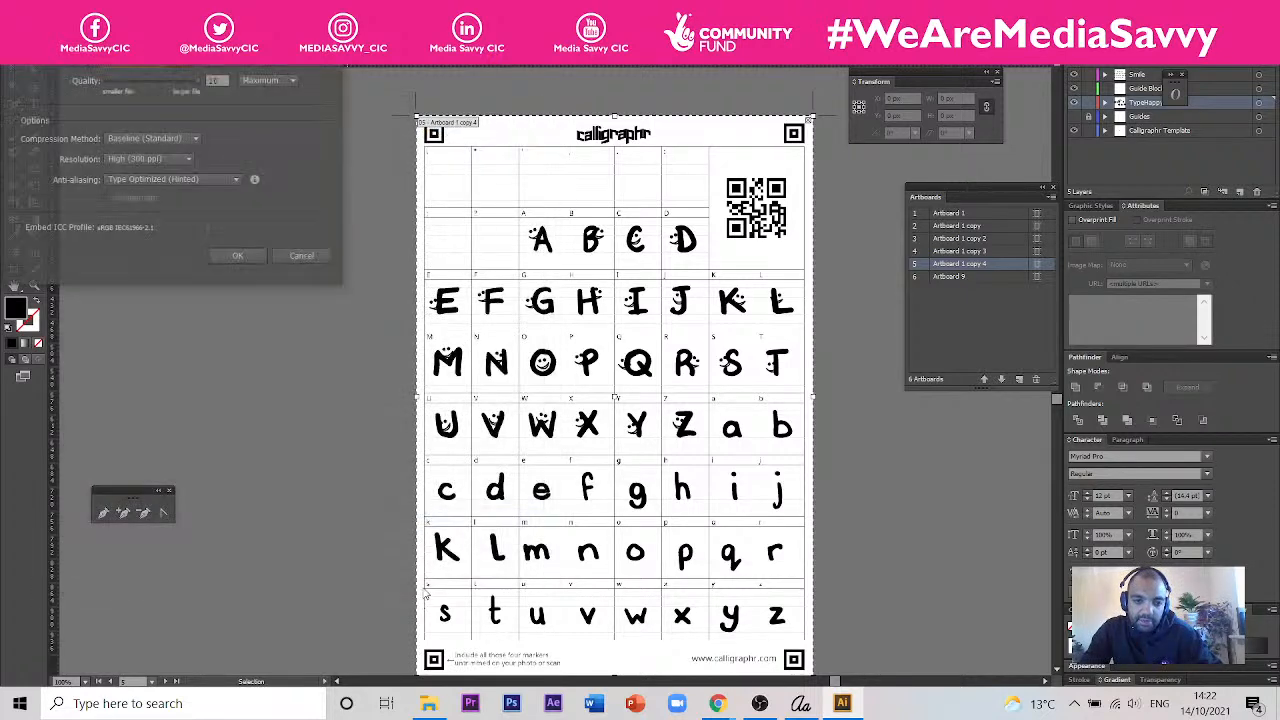
- Confirm the JPEG export at Maximum quality and High (300 ppi) resolution, and switch to the Calligraphr fonts page in Chrome
click(238, 258)
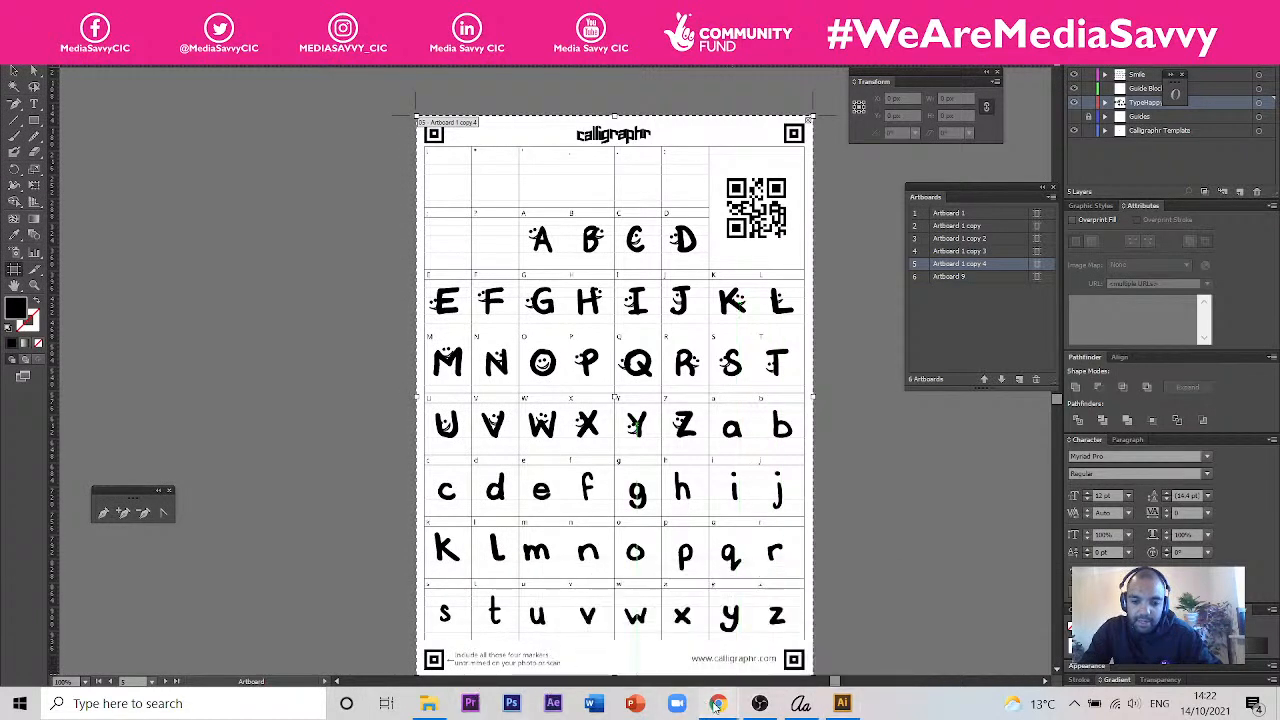
mouse_move(717, 705)
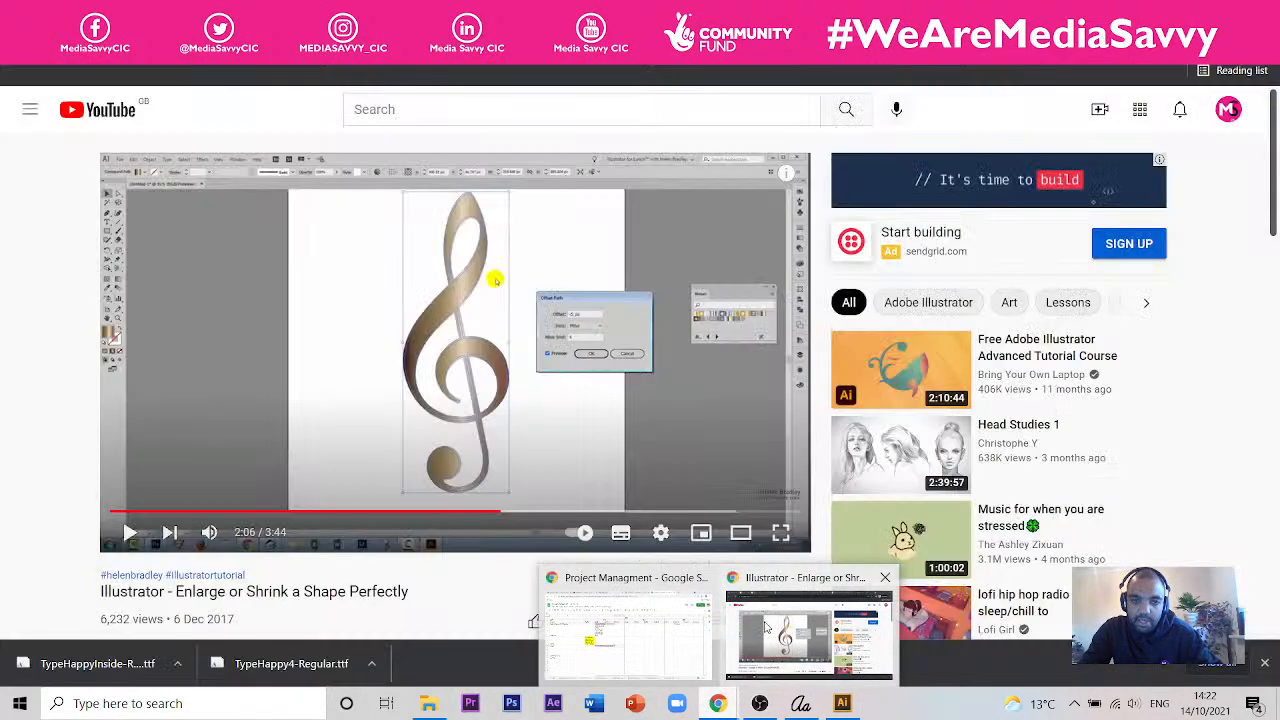
click(768, 628)
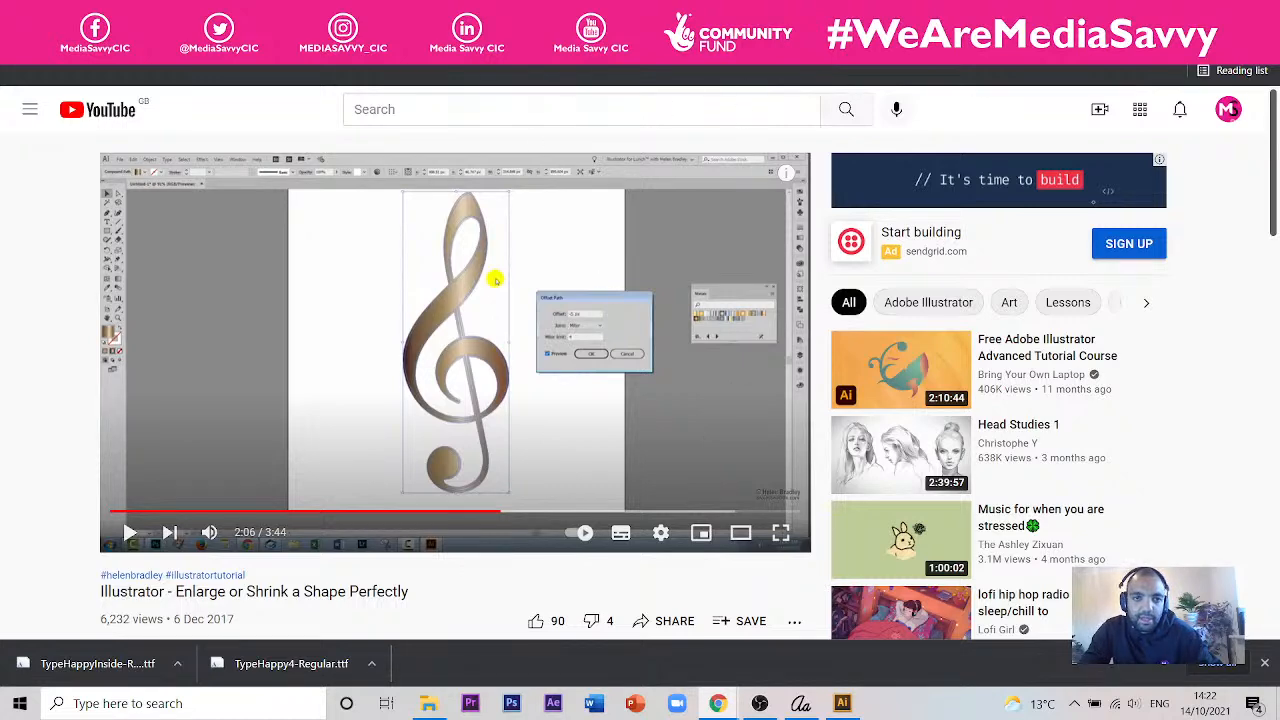
click(505, 15)
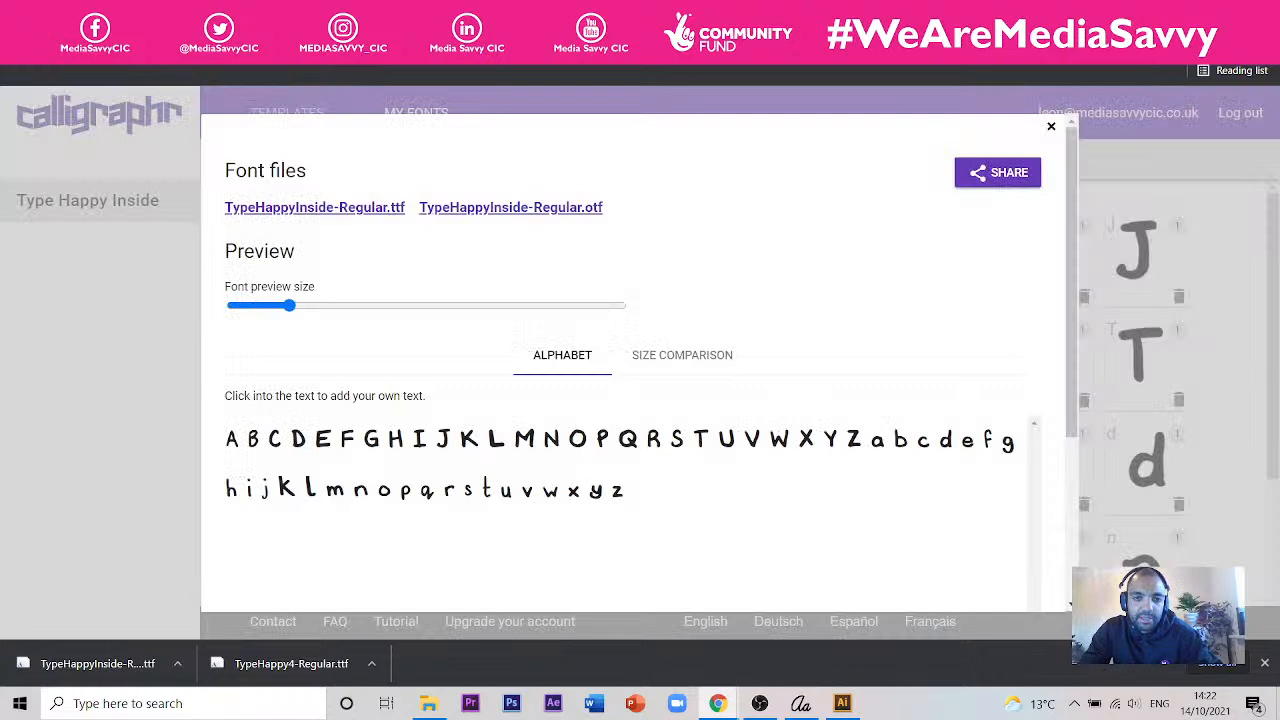
click(1050, 128)
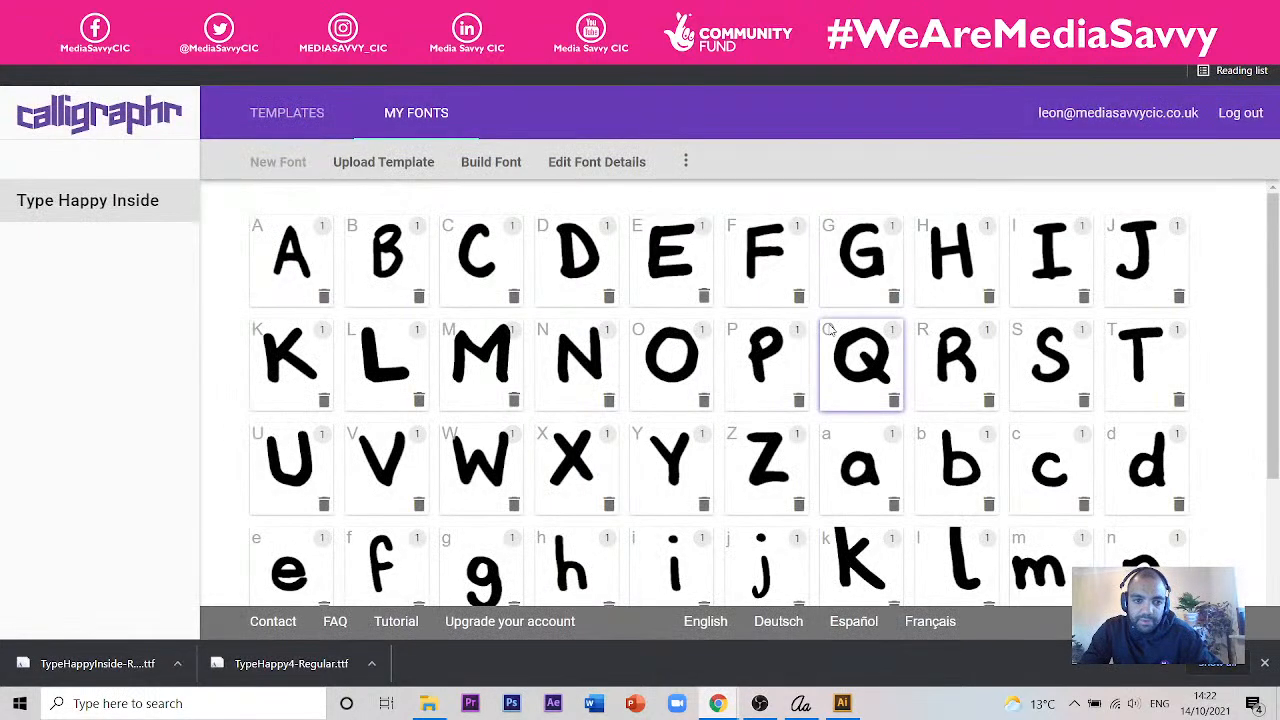
- Delete the existing Type Happy Inside font from the account
click(685, 161)
click(673, 249)
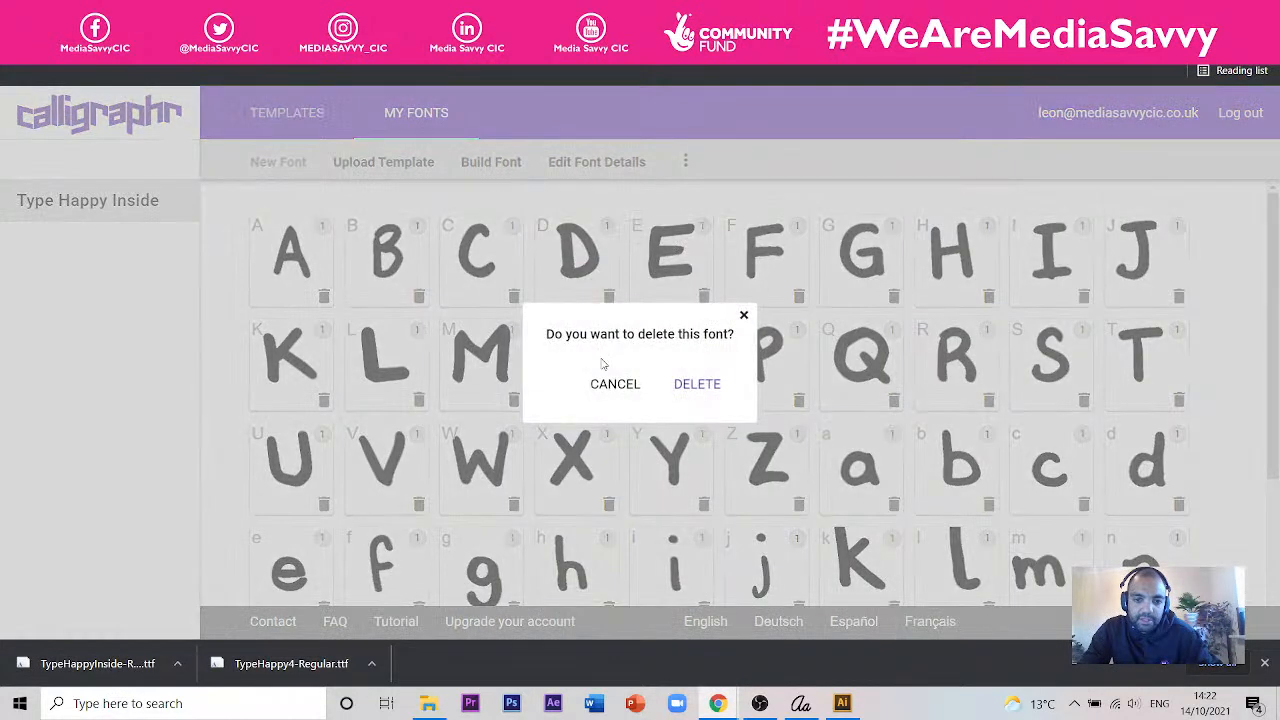
click(697, 384)
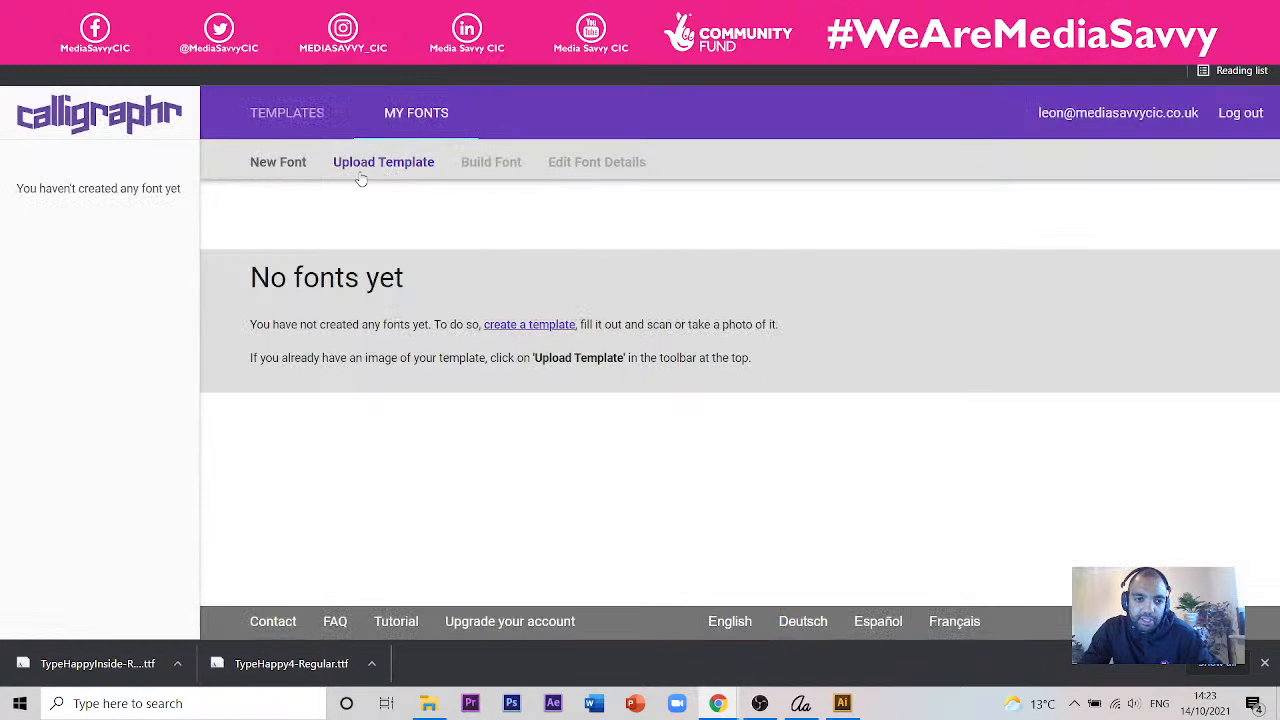
- Create a new font named "Type Happy Bare" with the default letter spacing, font size and word spacing
click(300, 168)
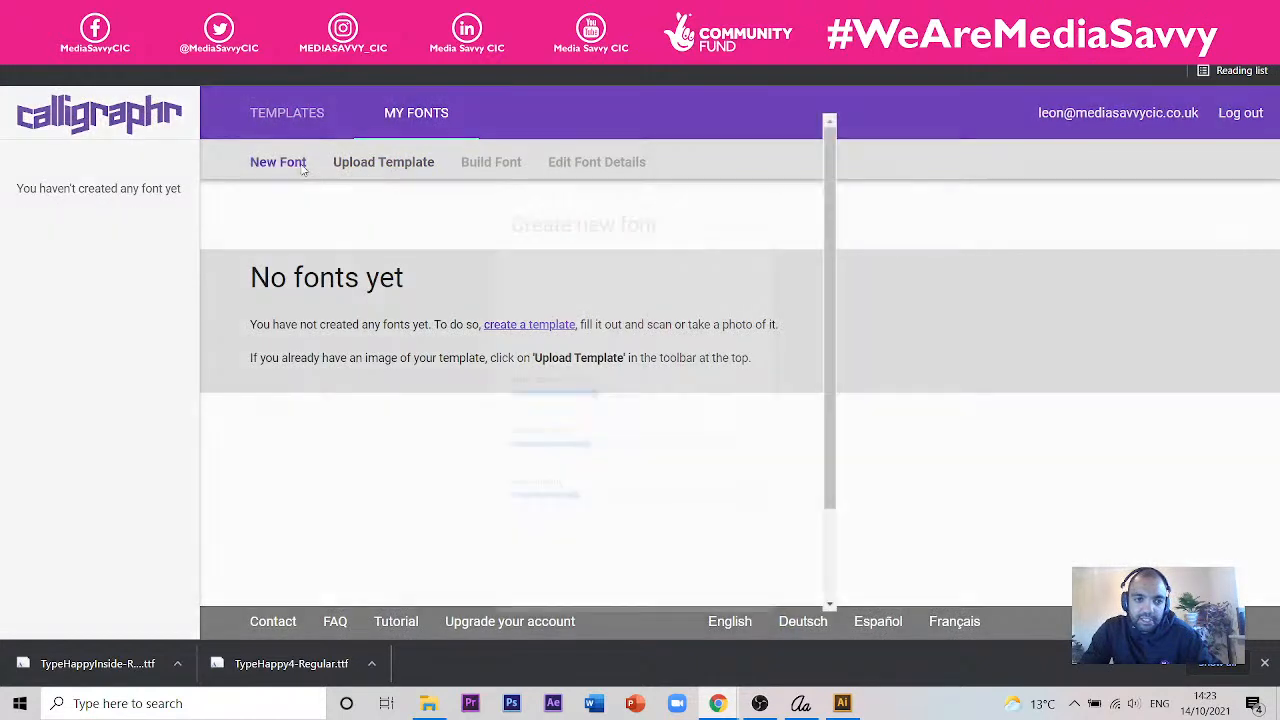
click(810, 130)
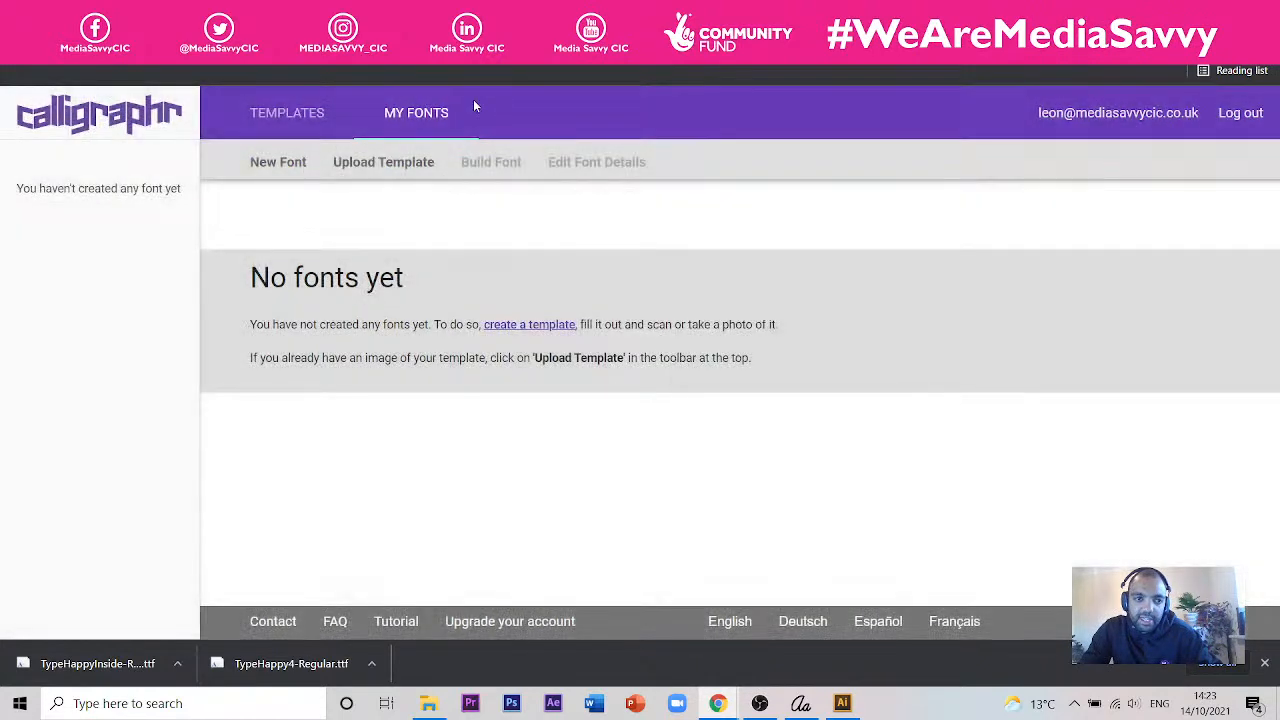
click(280, 170)
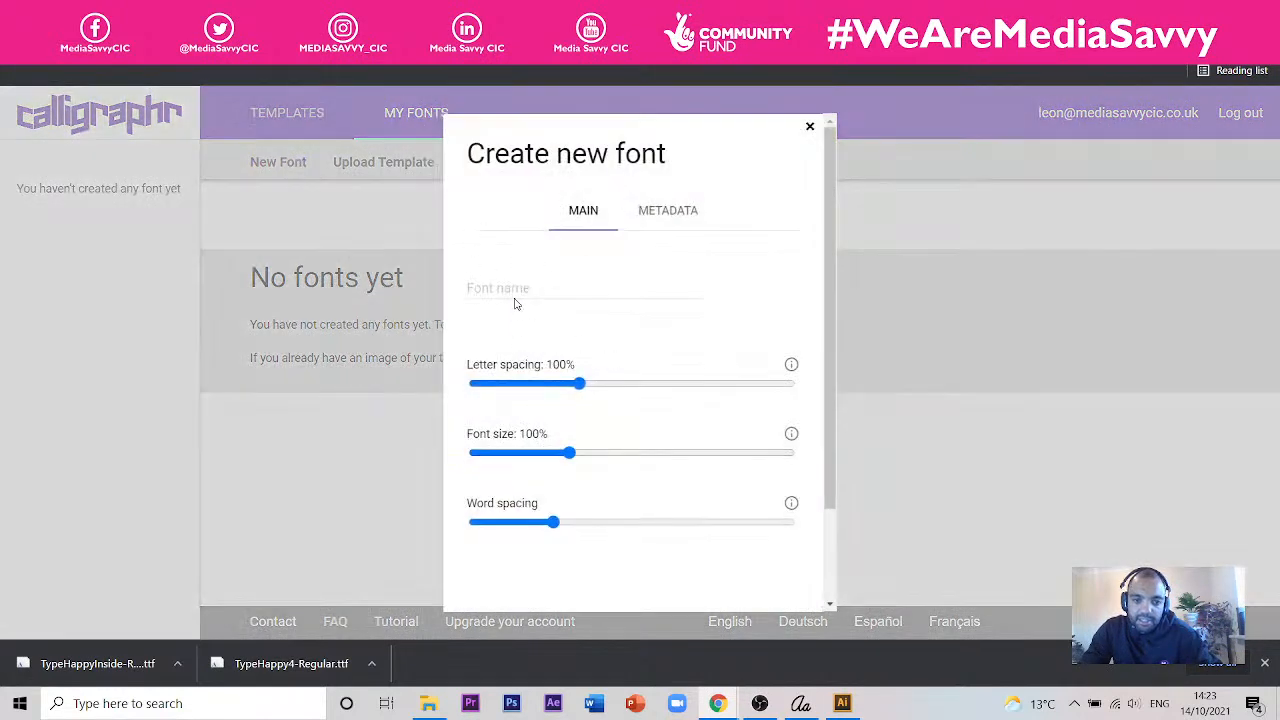
scroll(830, 257, down, 2)
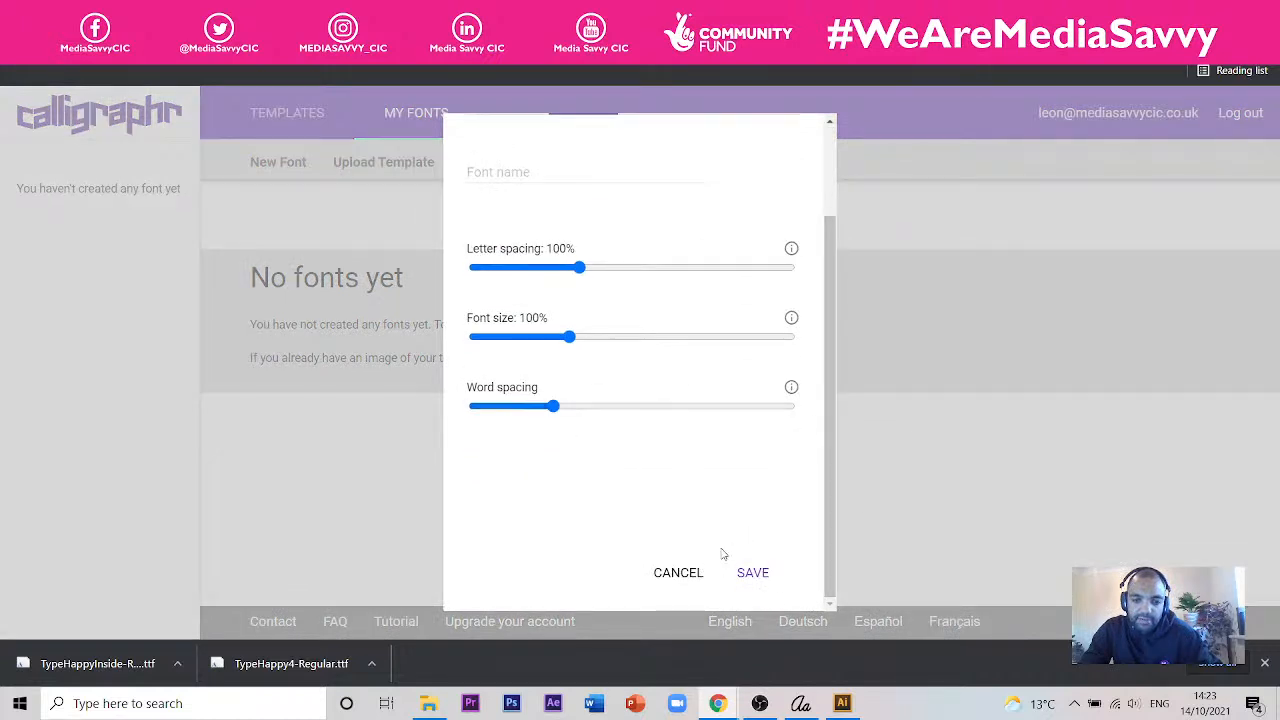
click(750, 570)
click(476, 172)
text(Type Ha)
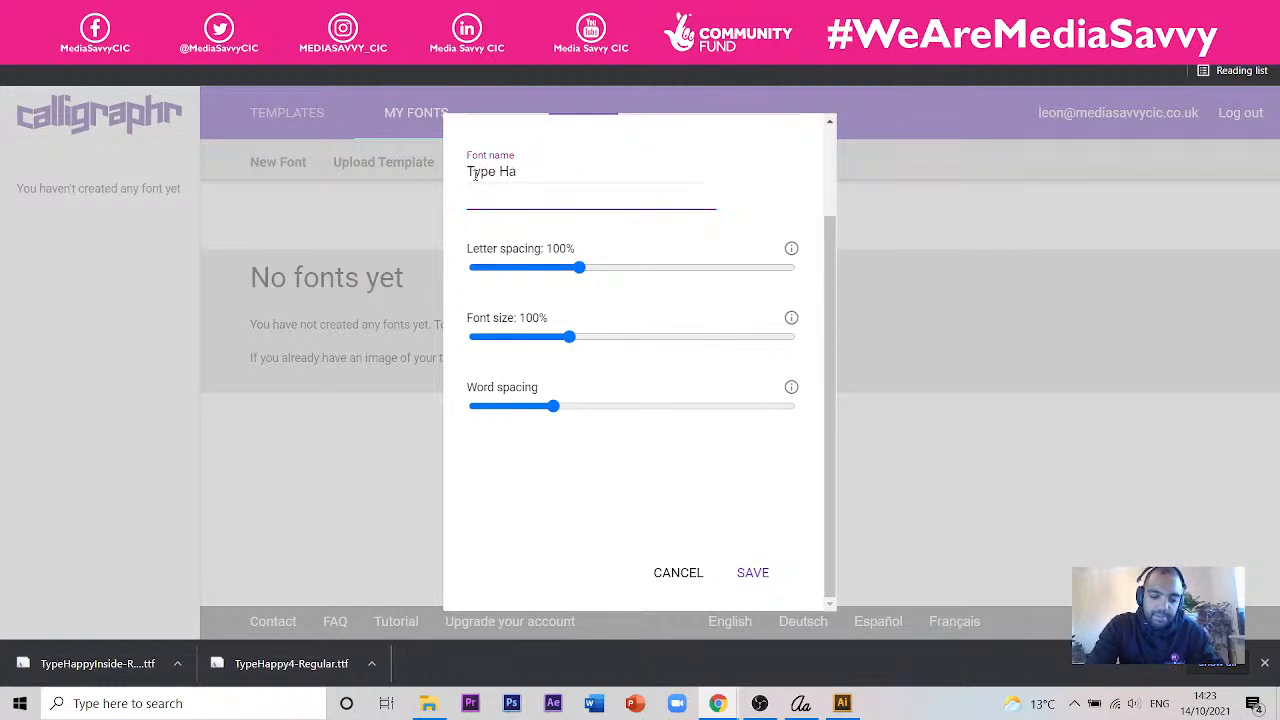
text(ppy Bare)
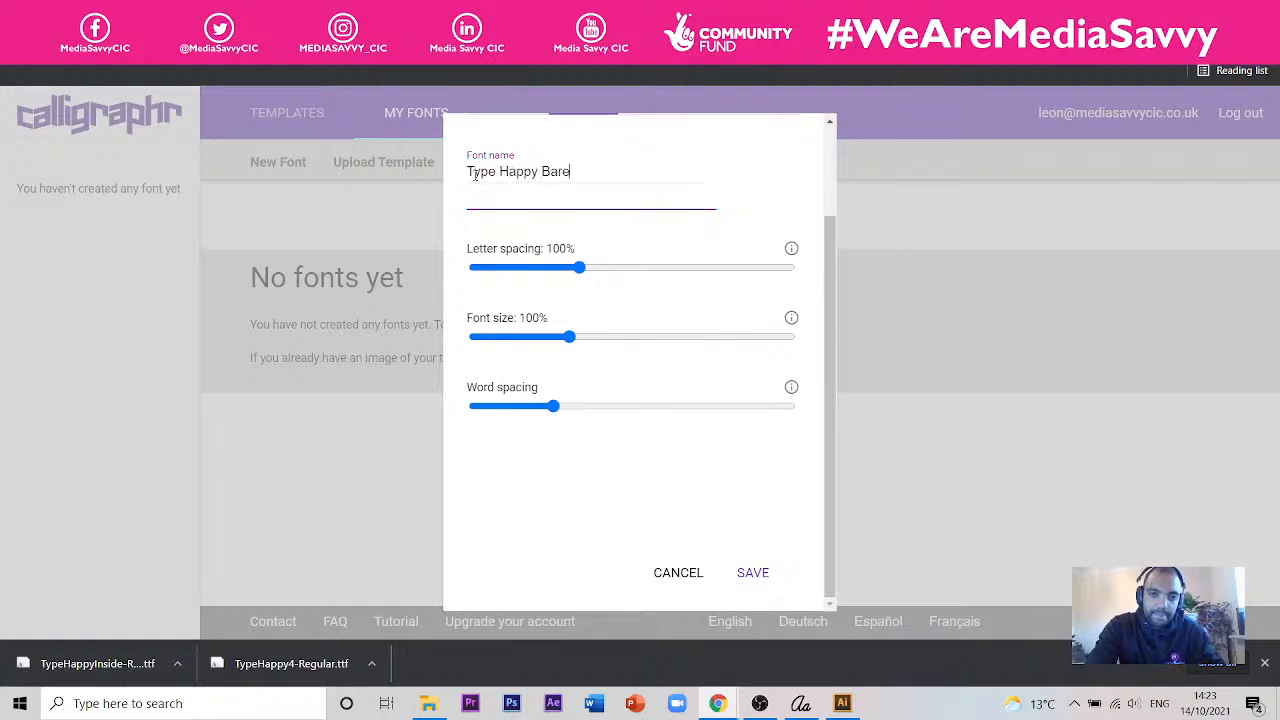
click(755, 574)
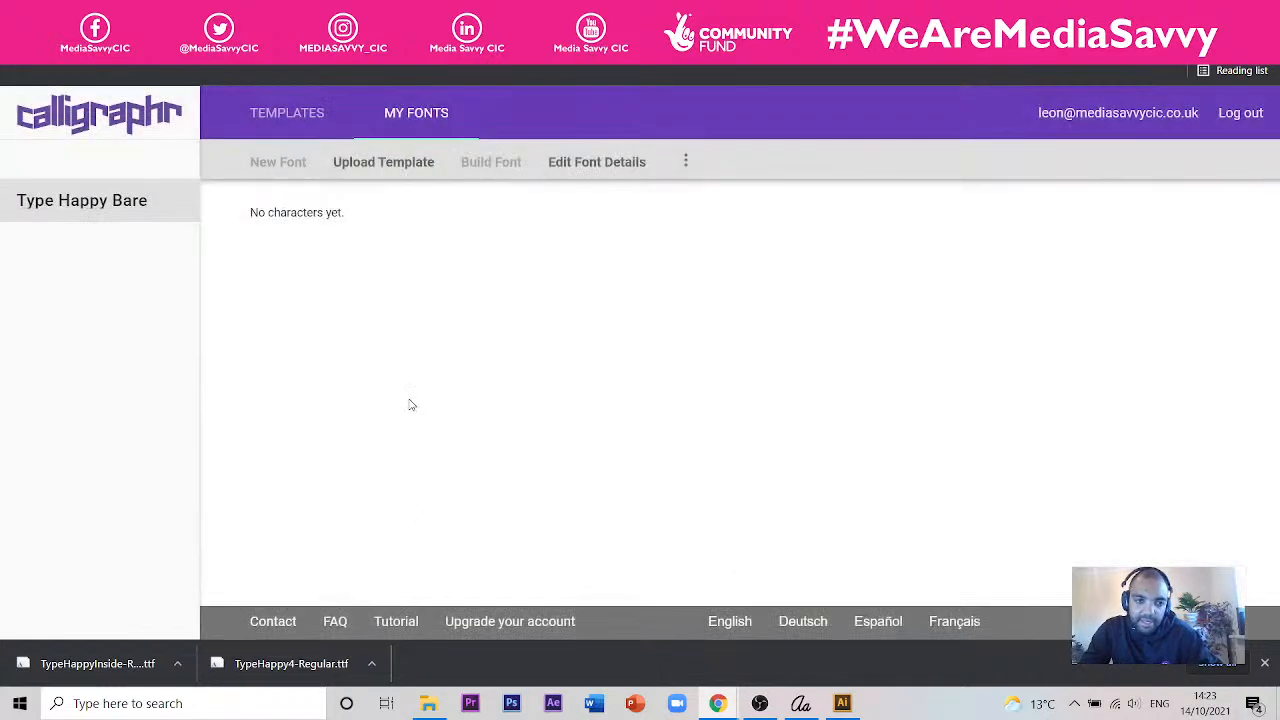
- Upload Calligraphr-Template_Type Happy_Bare_SESSION 4-05.jpg with automatic cleaning and add its characters to the Type Happy Bare font
click(391, 163)
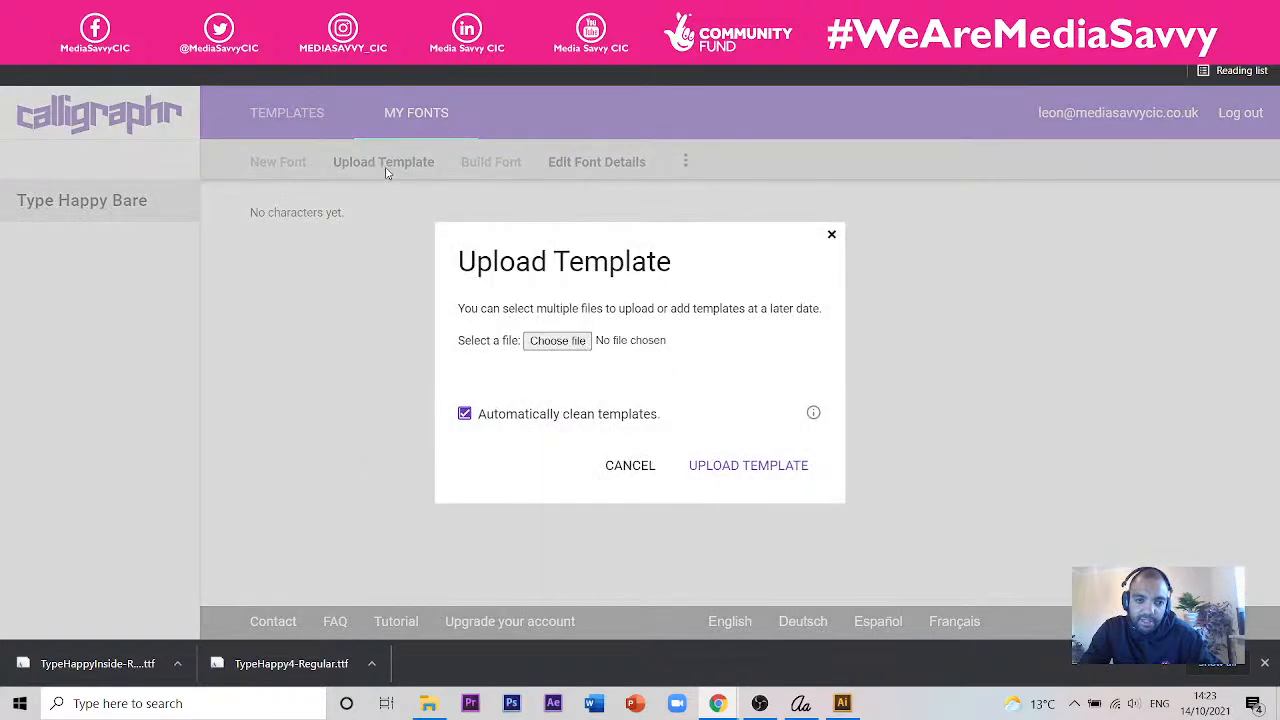
click(549, 350)
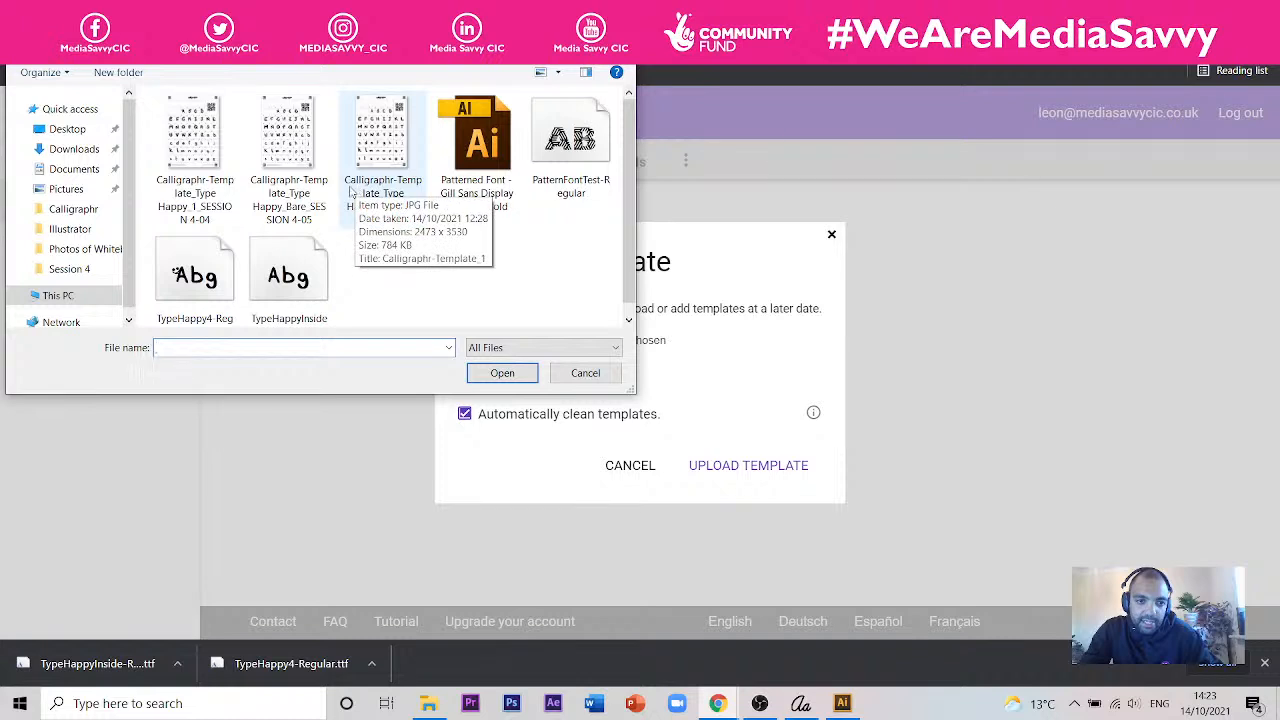
click(297, 147)
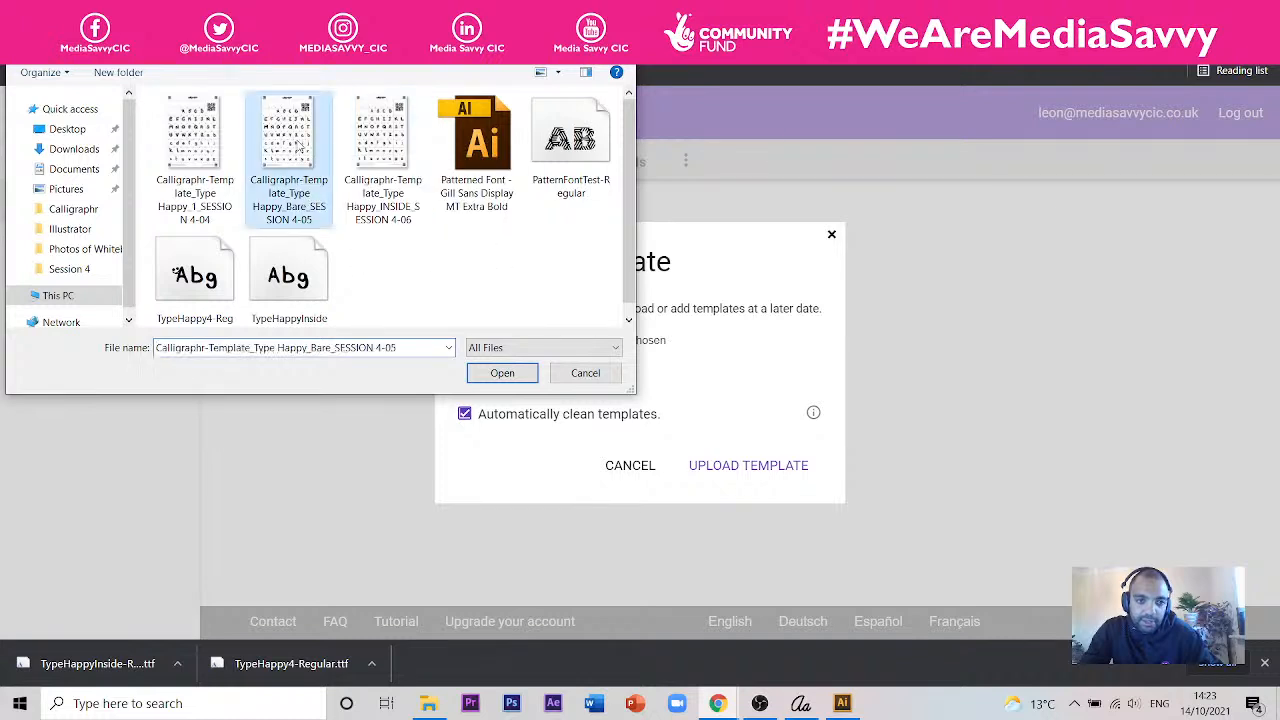
click(502, 372)
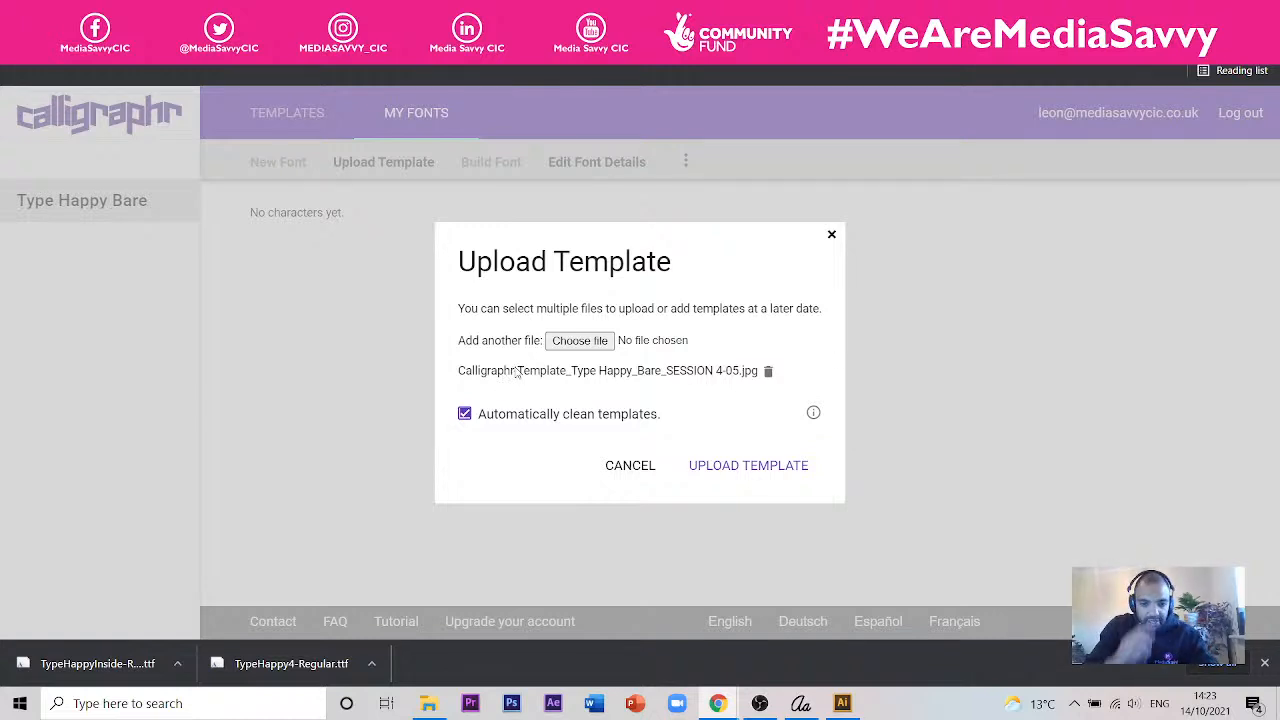
click(790, 465)
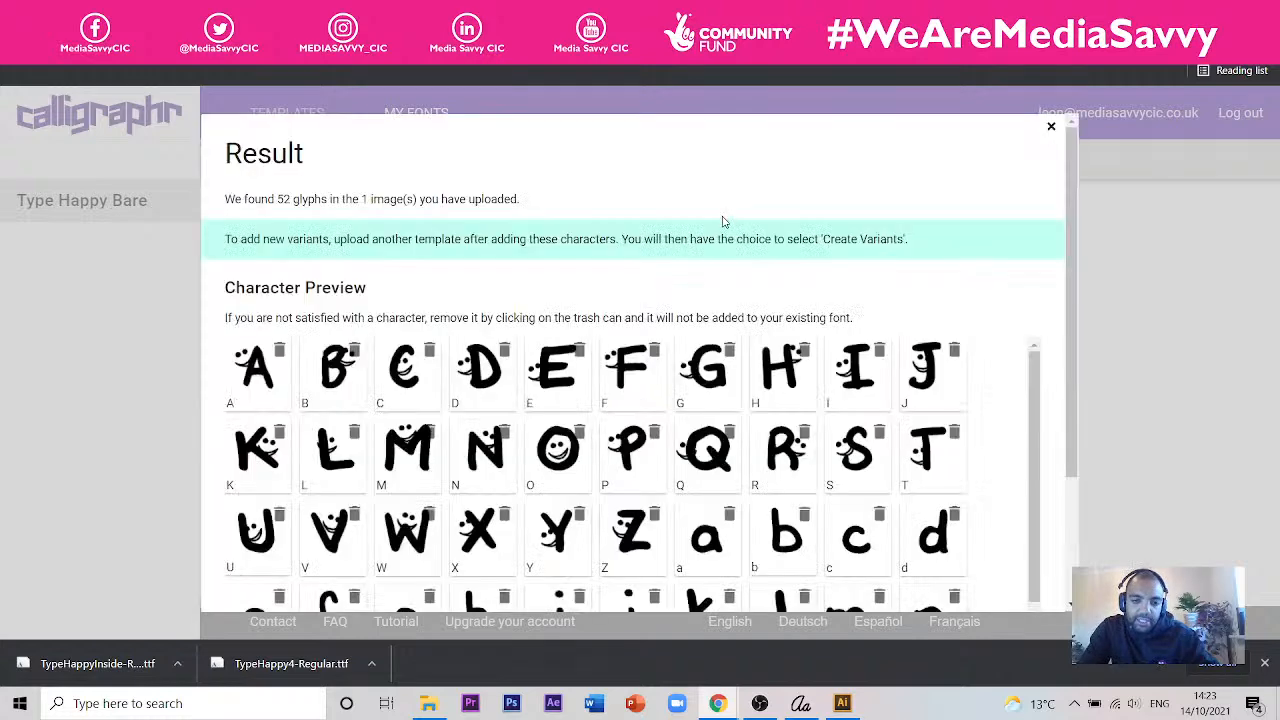
scroll(544, 292, down, 5)
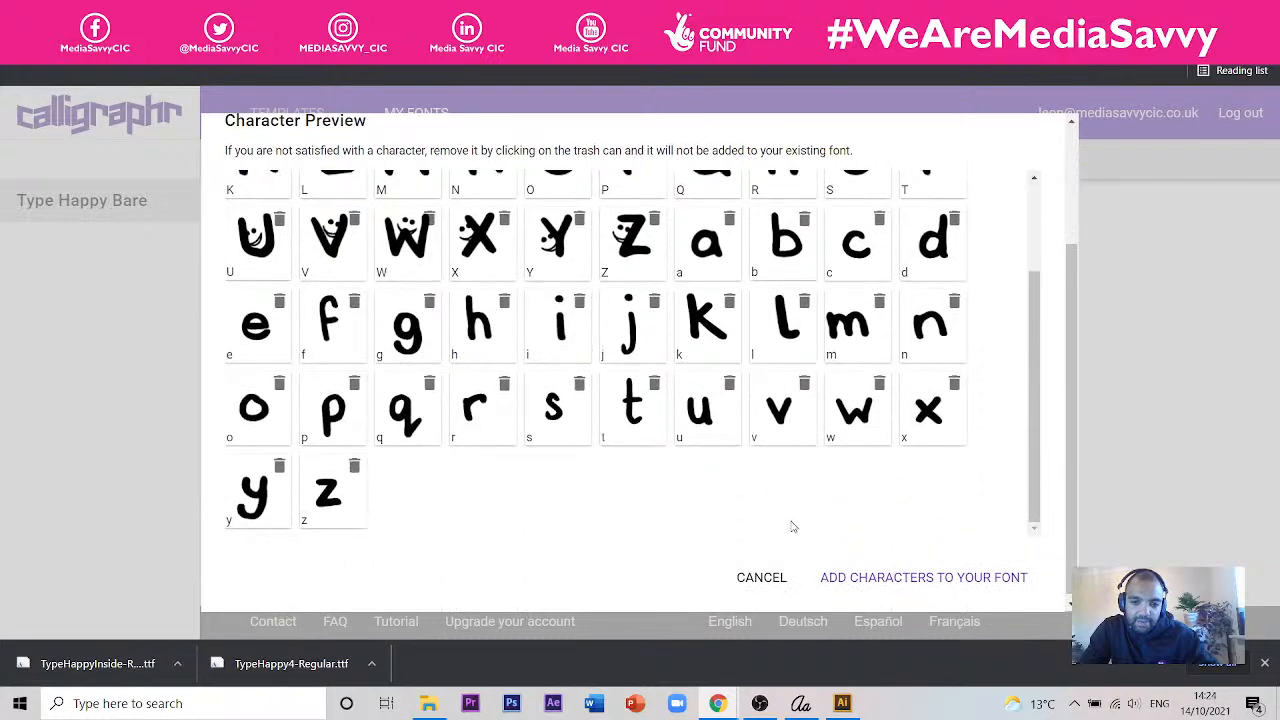
click(892, 588)
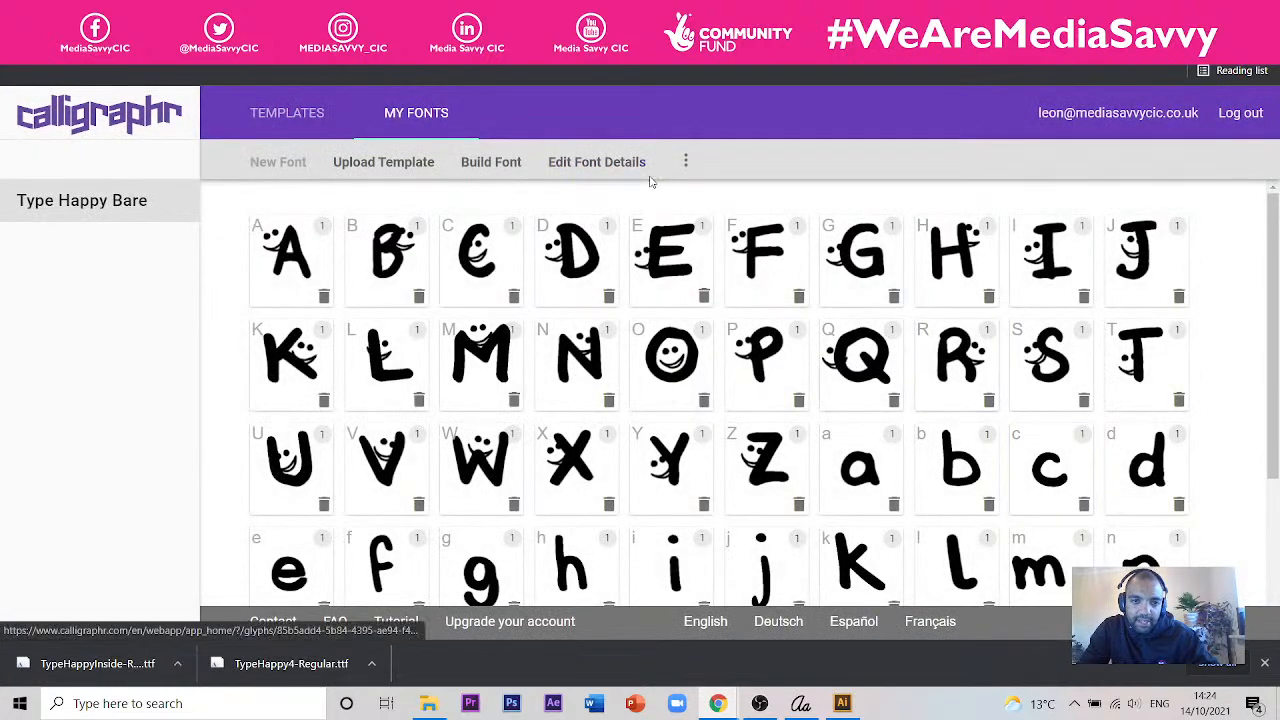
- Build the Type Happy Bare font and close its font files preview
click(491, 163)
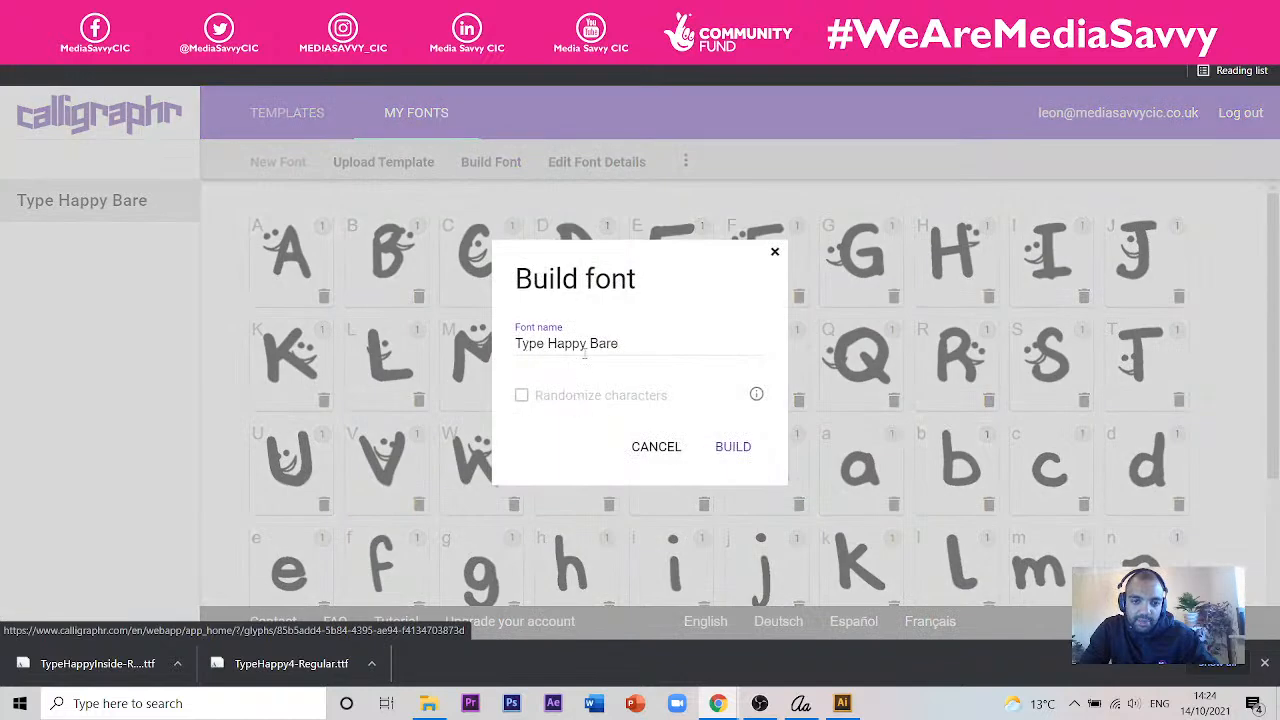
click(743, 447)
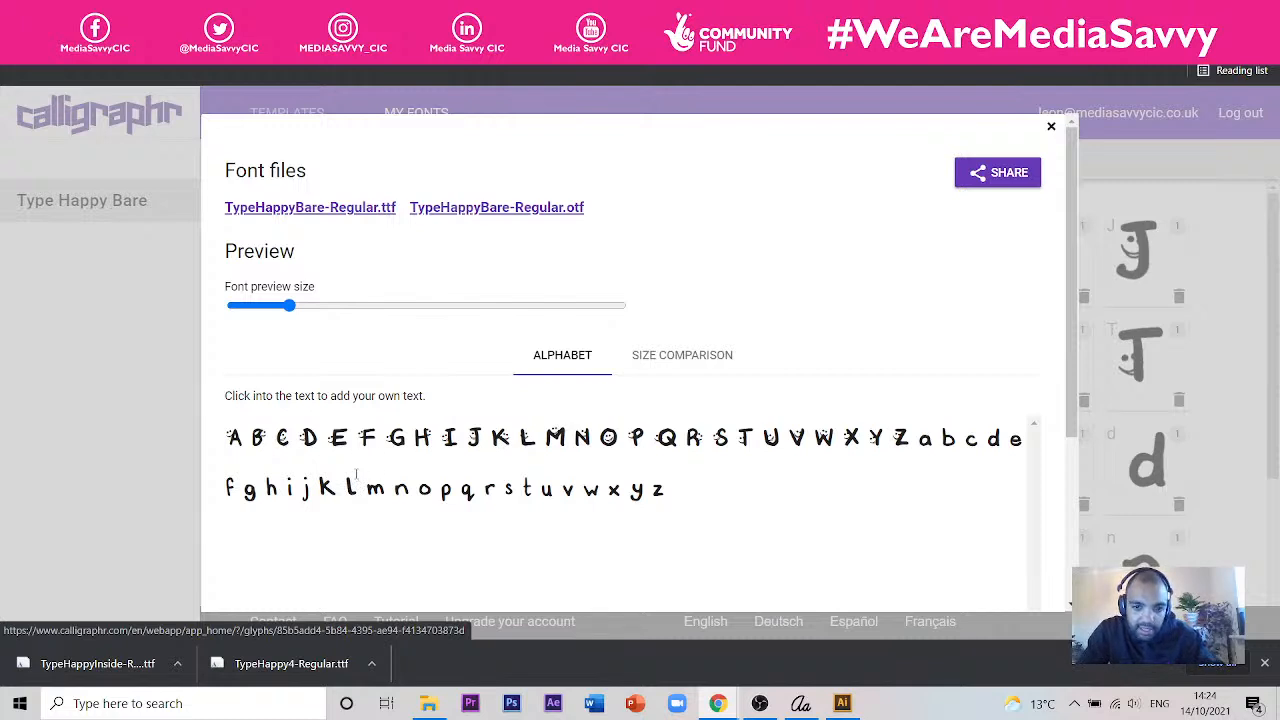
click(1050, 128)
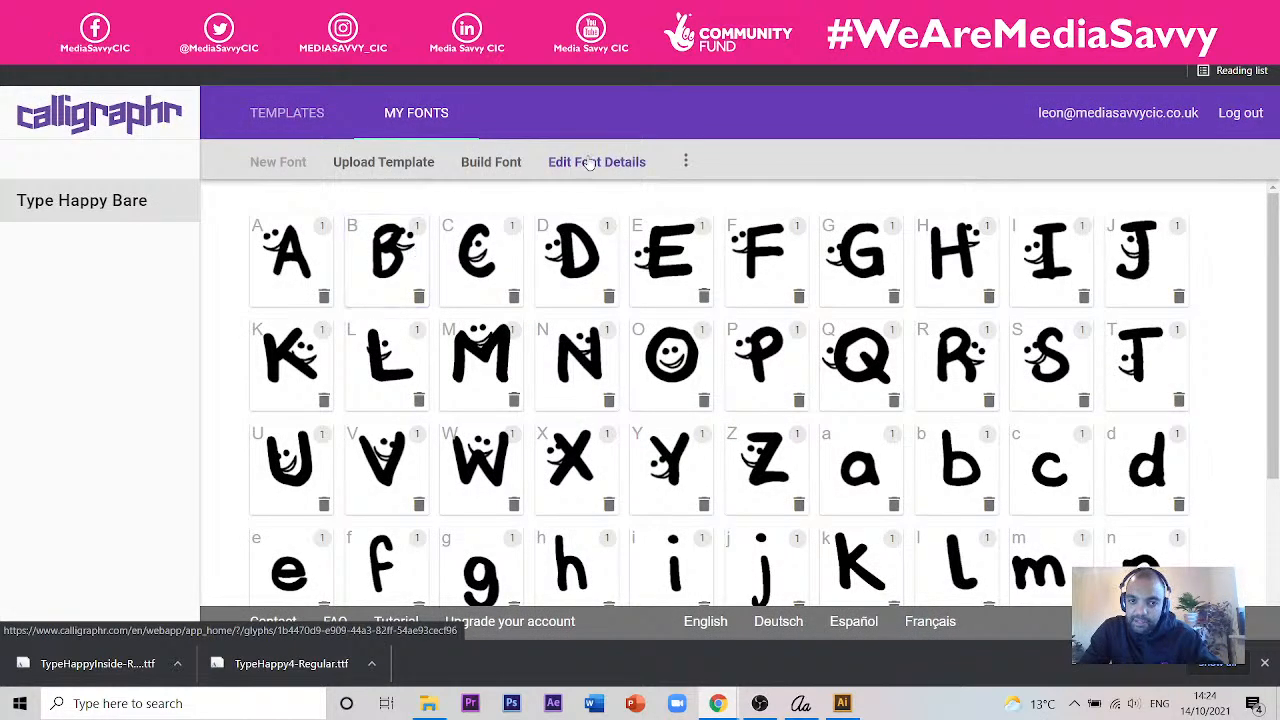
- Delete the Type Happy Bare font from the account
click(686, 161)
click(636, 241)
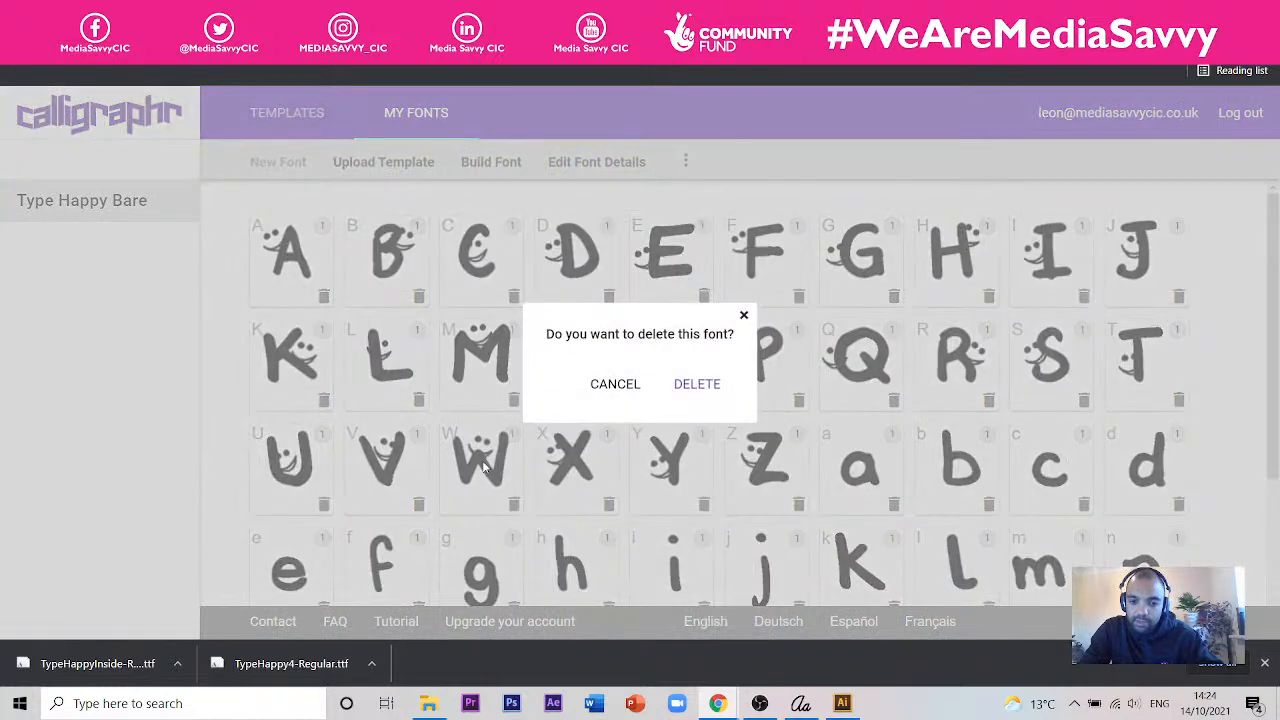
click(697, 383)
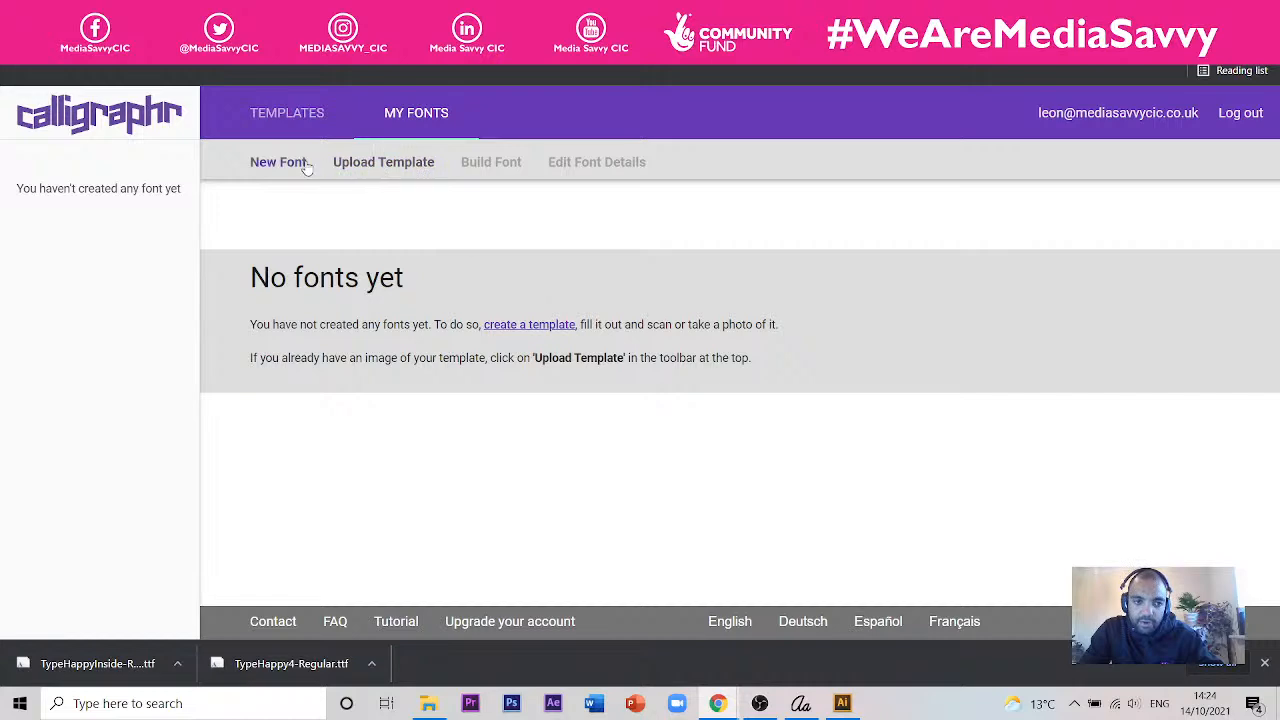
- Start a new template upload and open the file chooser on the exported template images
click(366, 164)
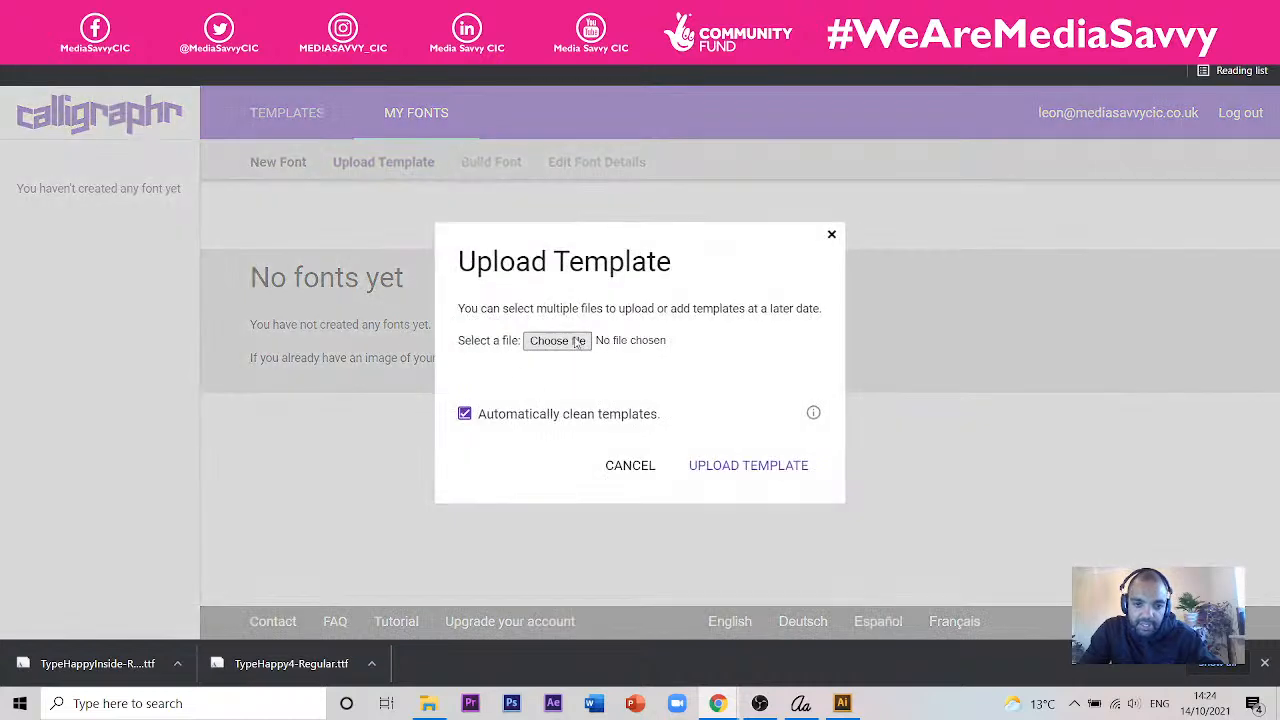
click(530, 341)
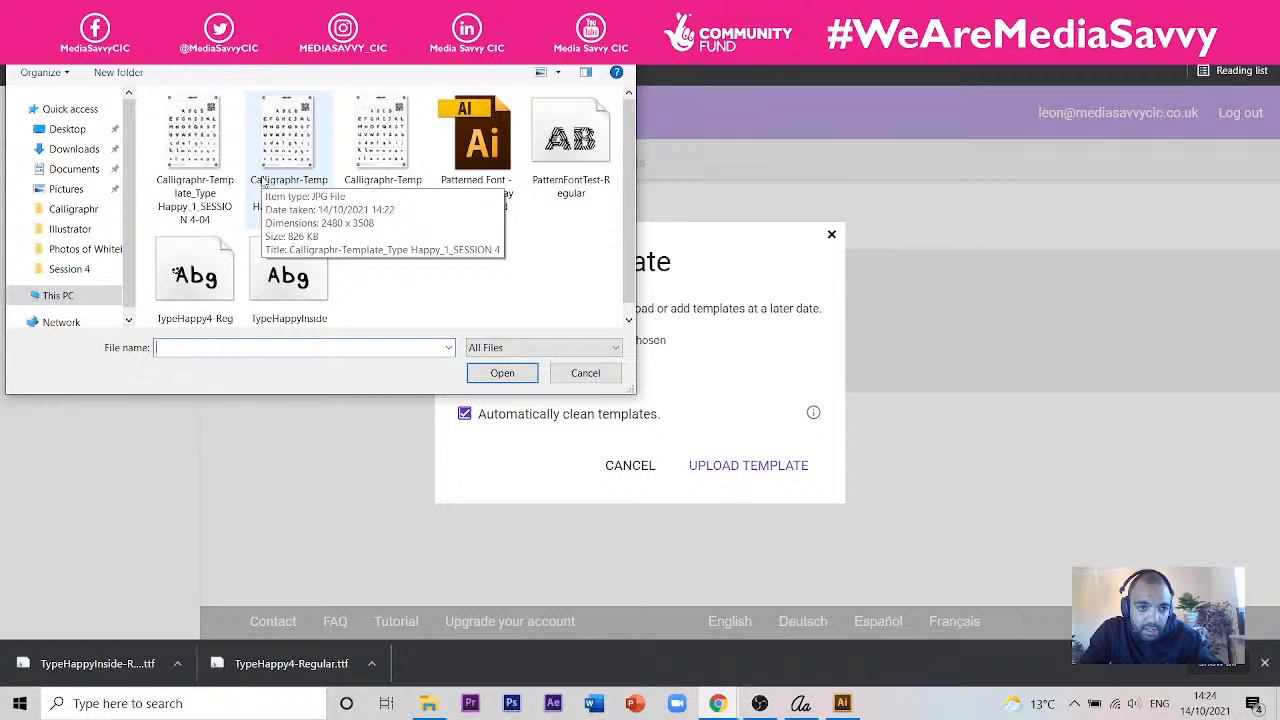
click(842, 703)
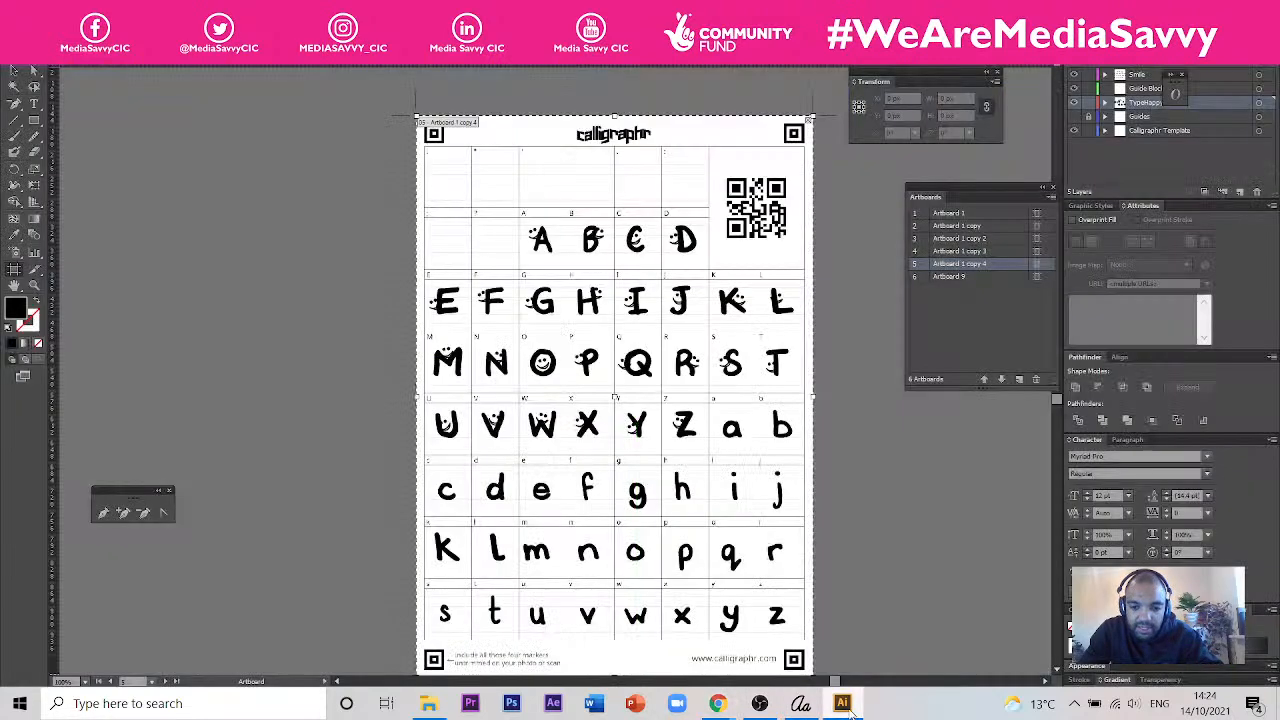
click(1089, 116)
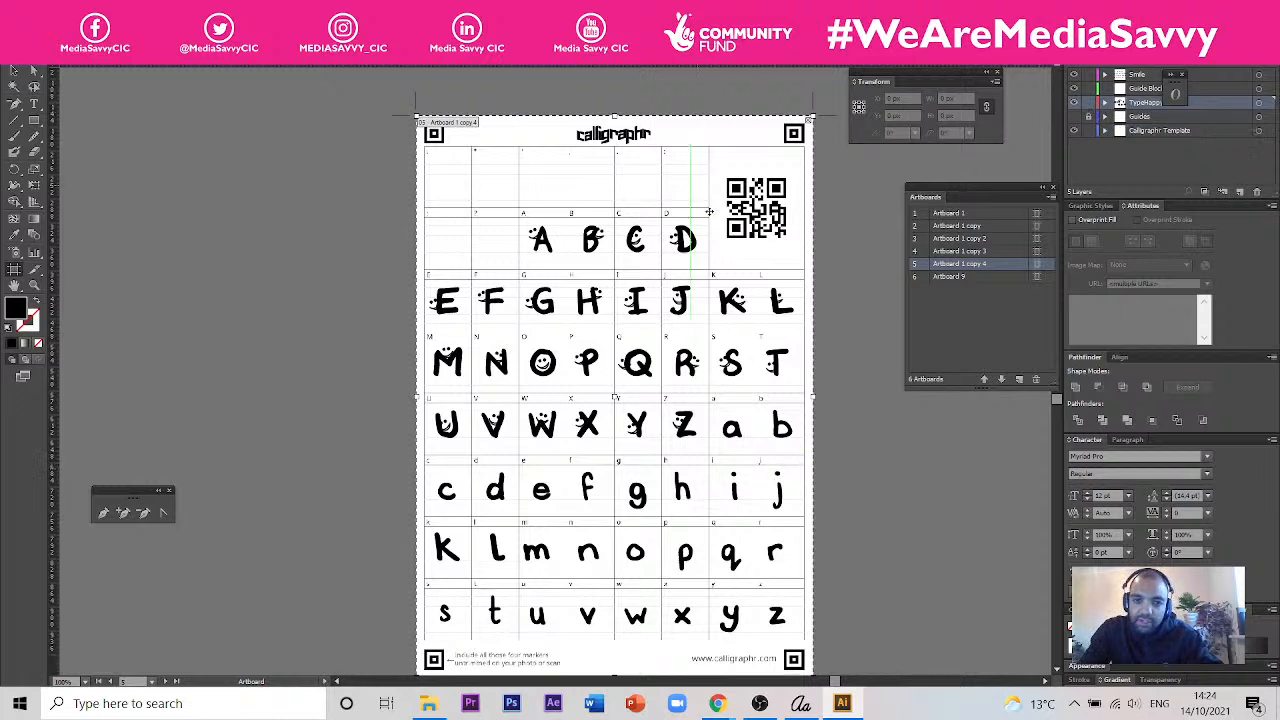
key(v)
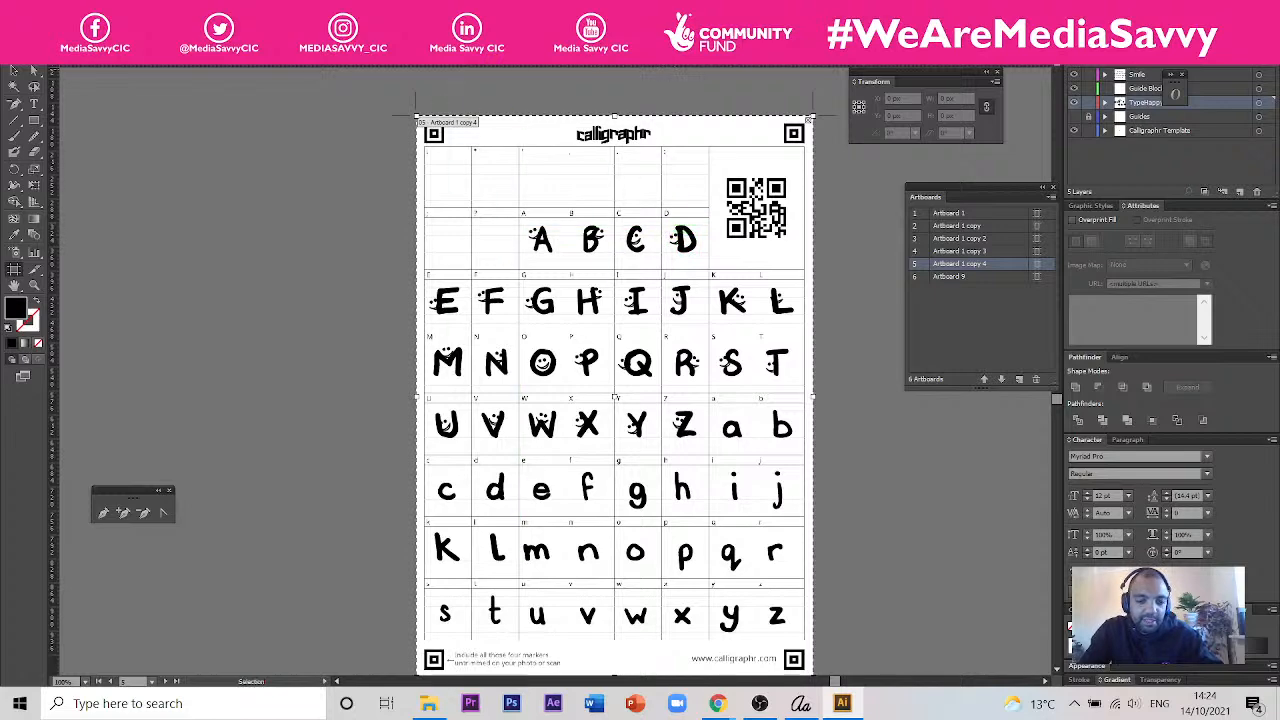
click(427, 703)
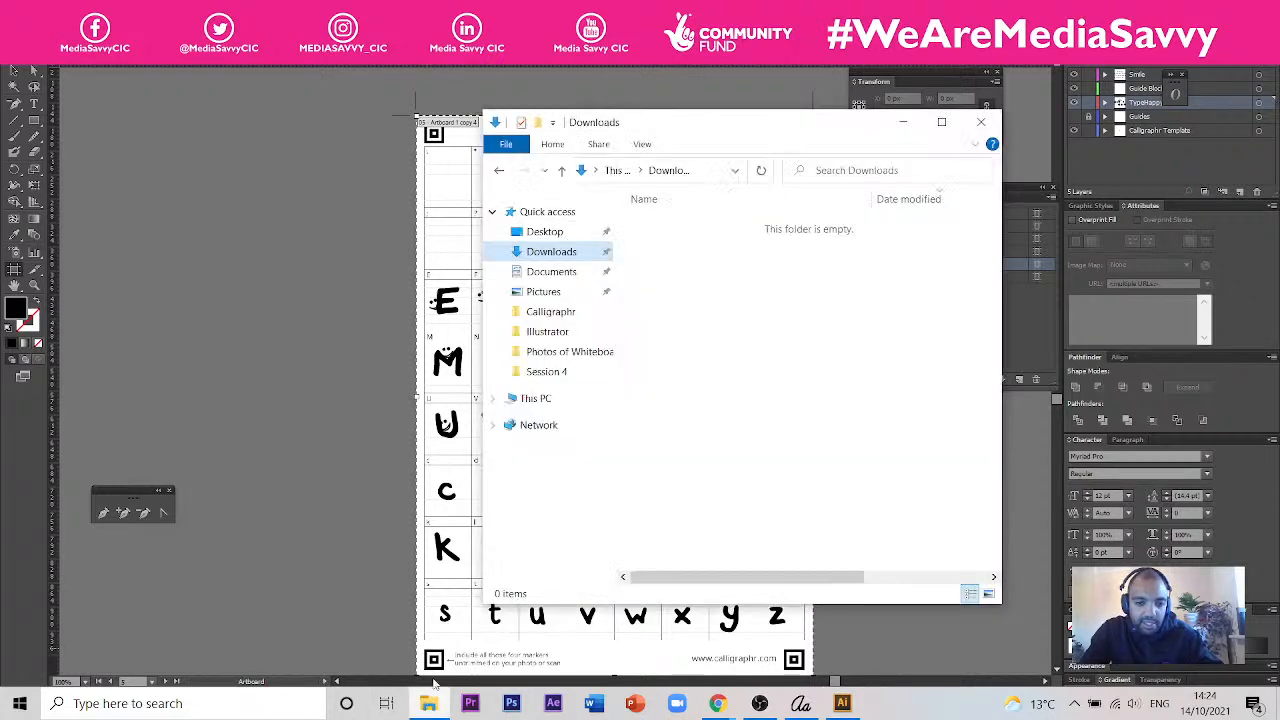
click(545, 233)
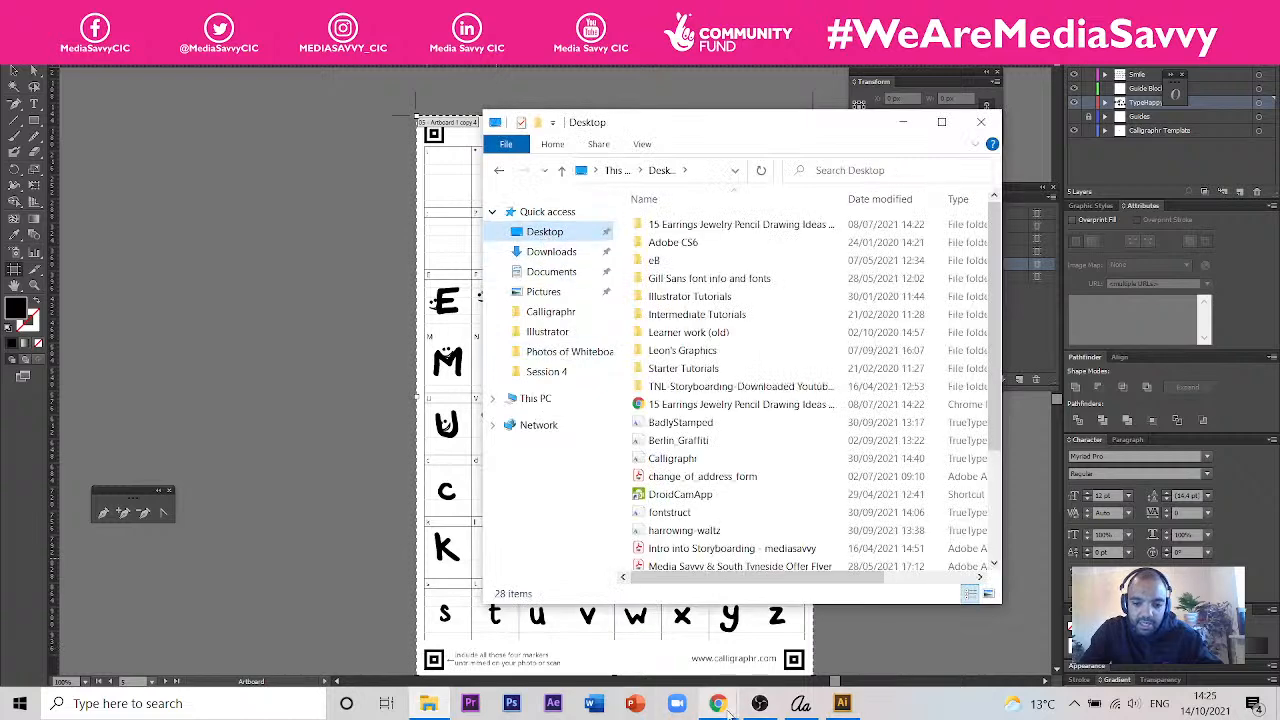
mouse_move(718, 705)
click(808, 630)
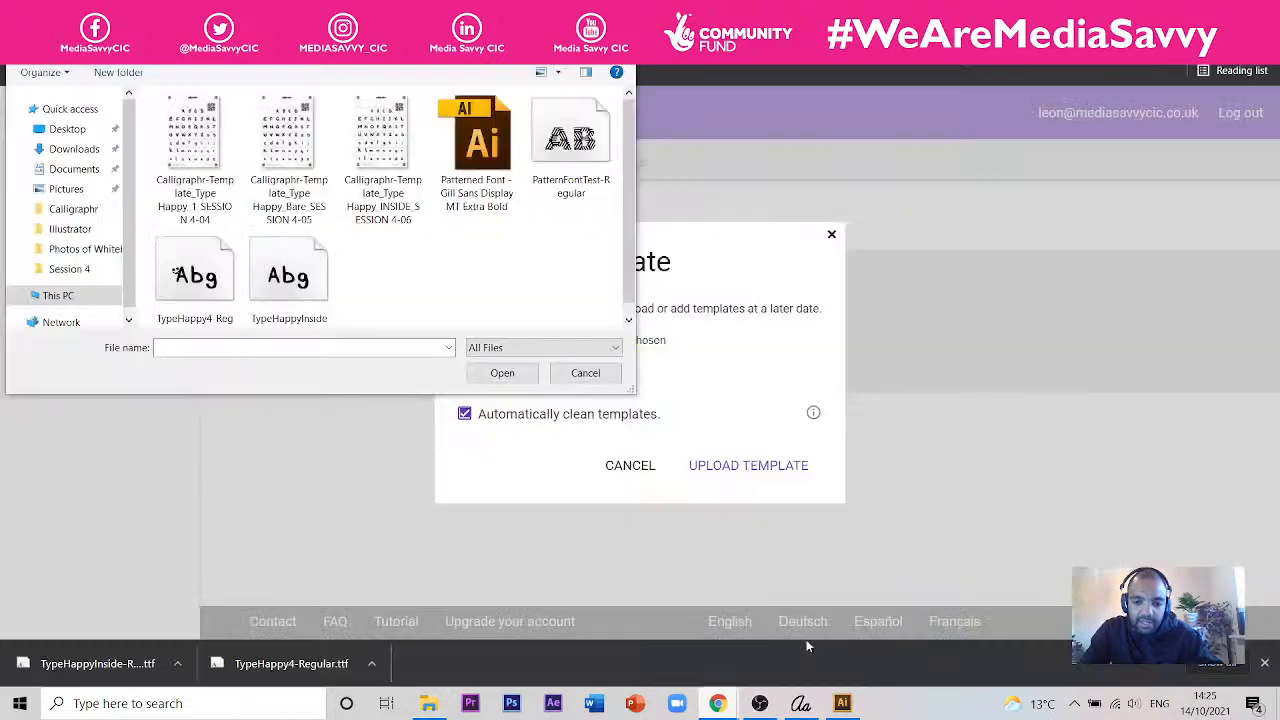
- Rename the Calligraphr-Template_Type Happy_Bare_SESSION 4-05 image to Calligraphr-Template_Type Happy_SESSION 4
click(306, 210)
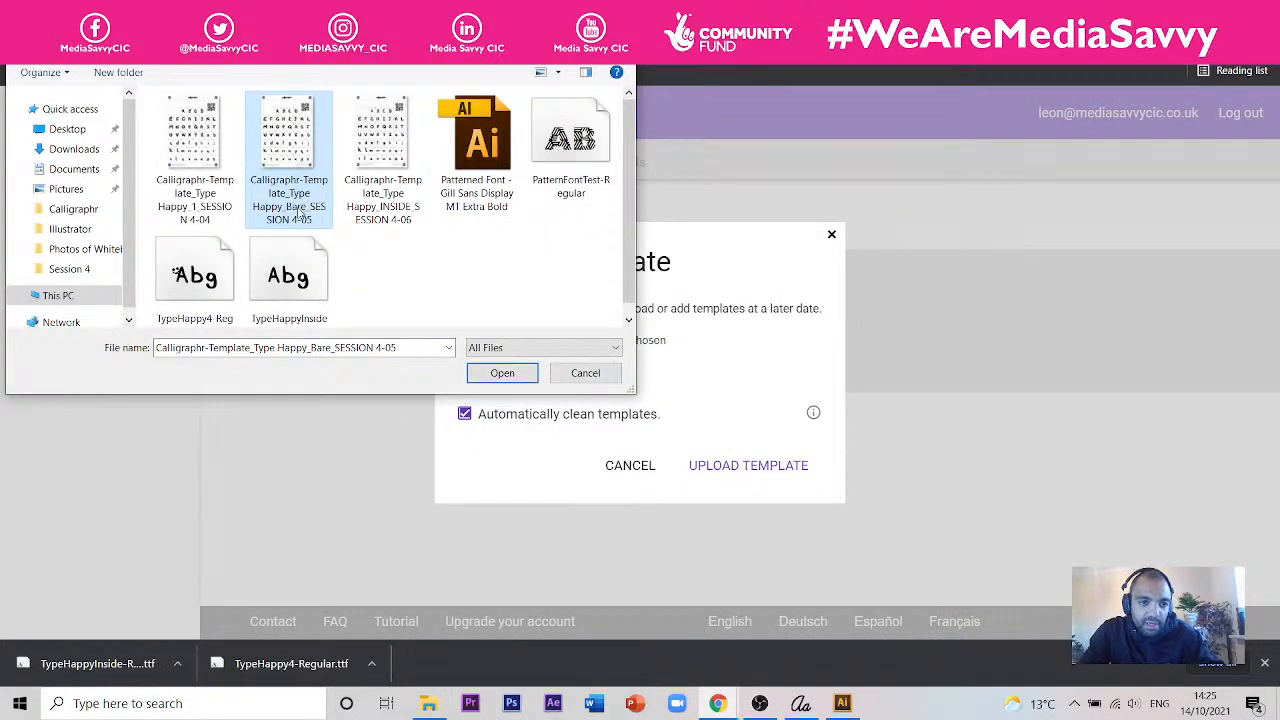
click(300, 215)
click(302, 207)
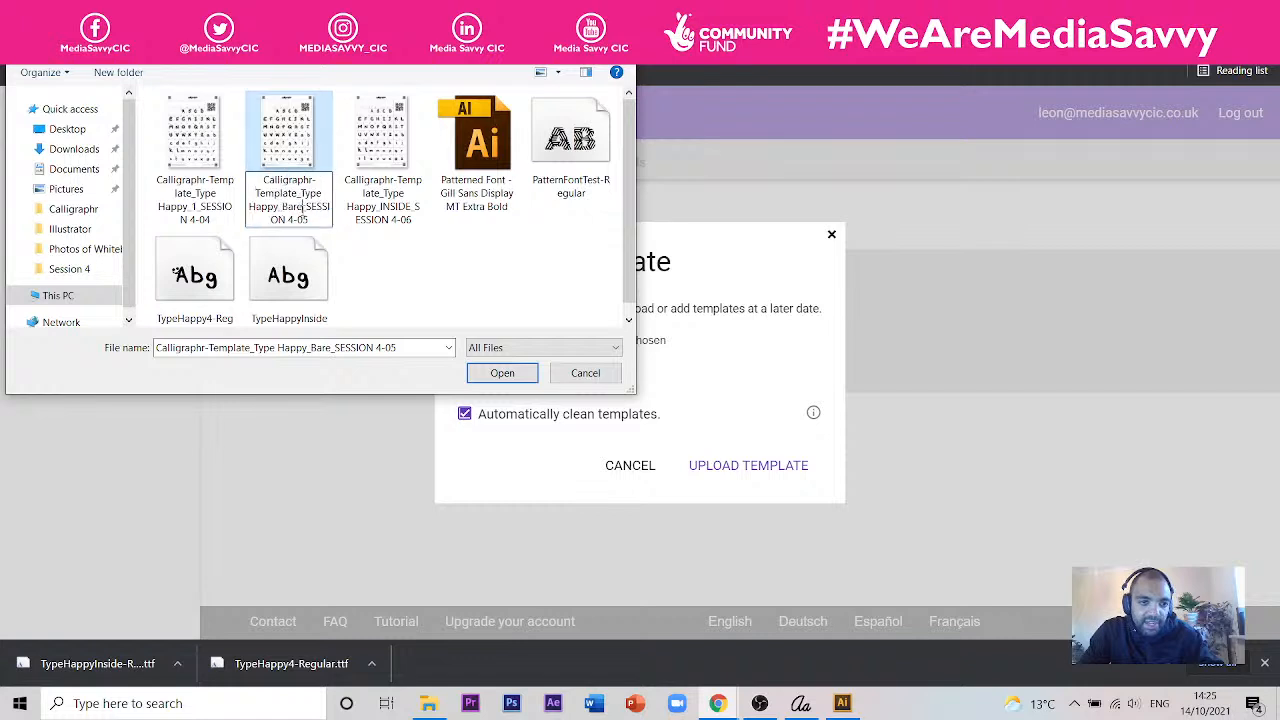
key(BackSpace)
key(BackSpace)
key(BackSpace)
key(BackSpace)
key(BackSpace)
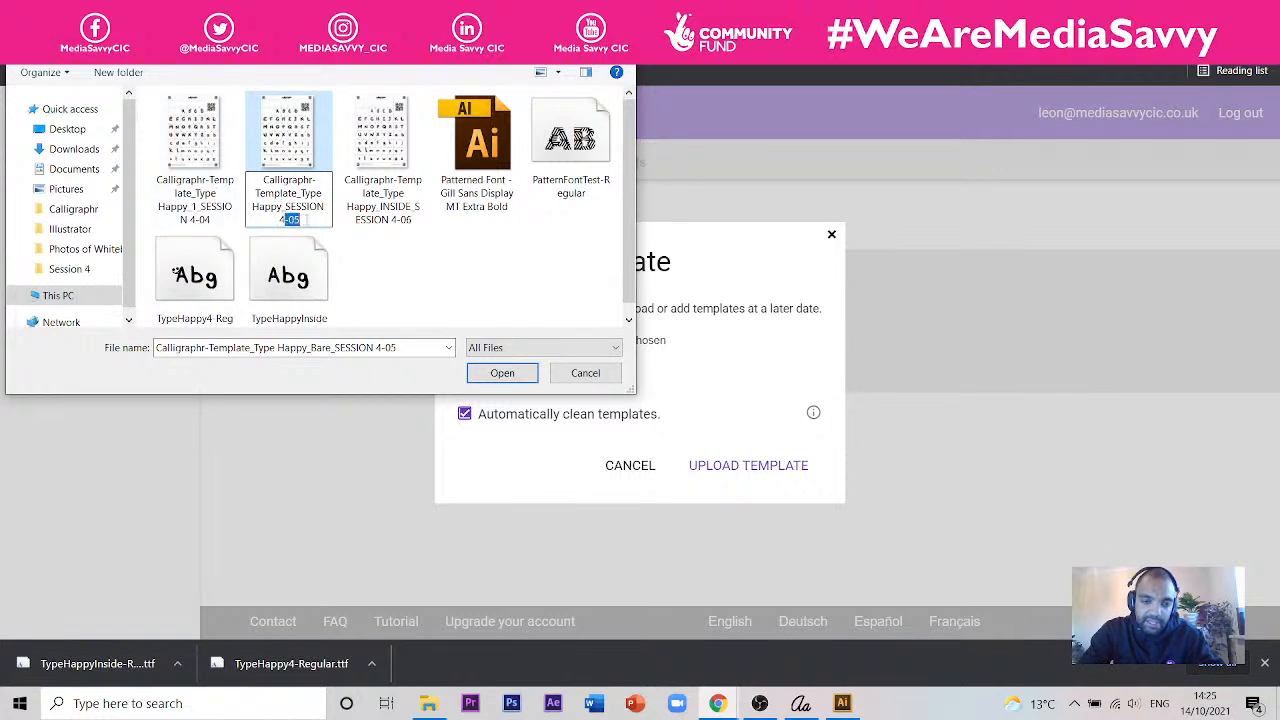
key(Return)
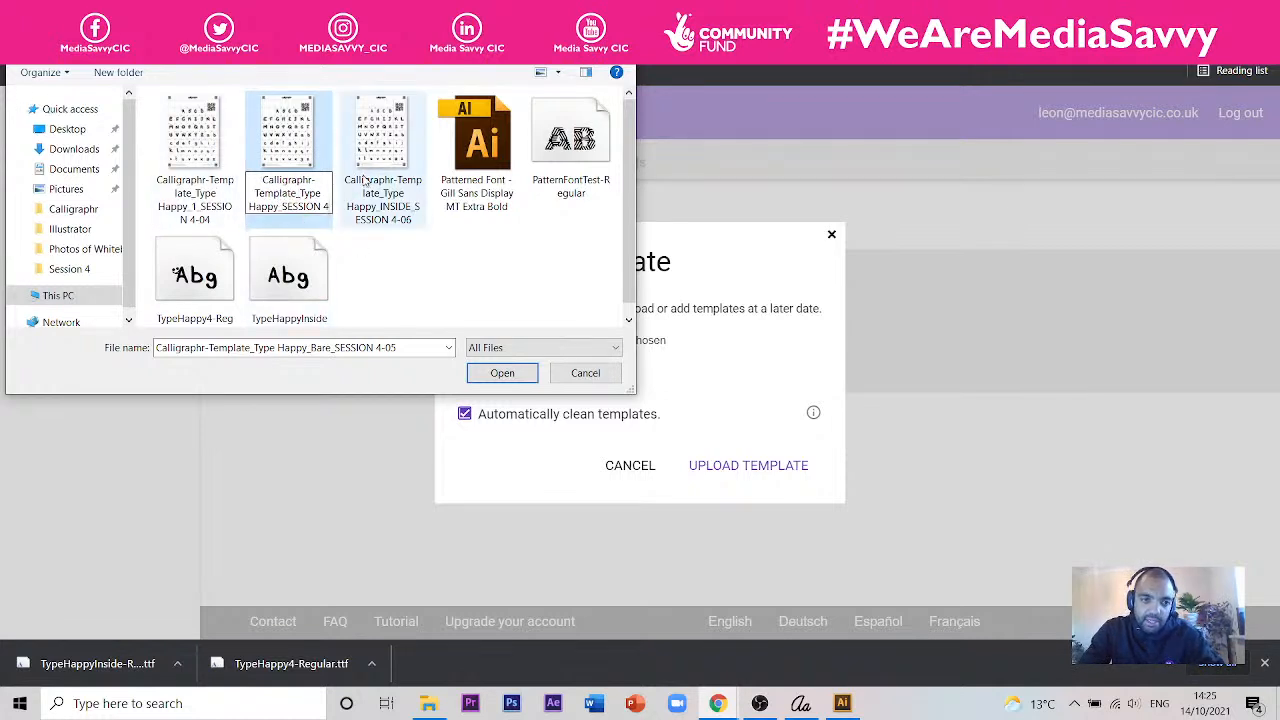
click(298, 164)
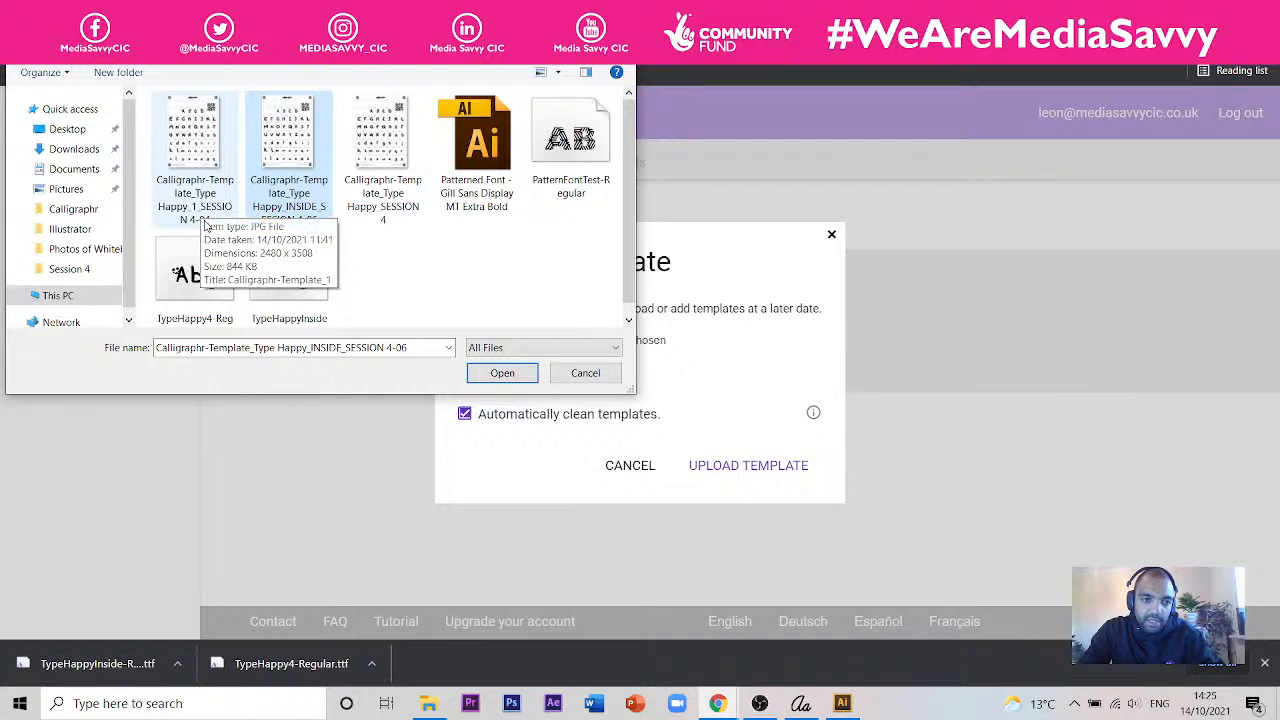
- Upload Calligraphr-Template_Type Happy_SESSION 4.jpg with automatic cleaning and add its characters to a font
click(378, 193)
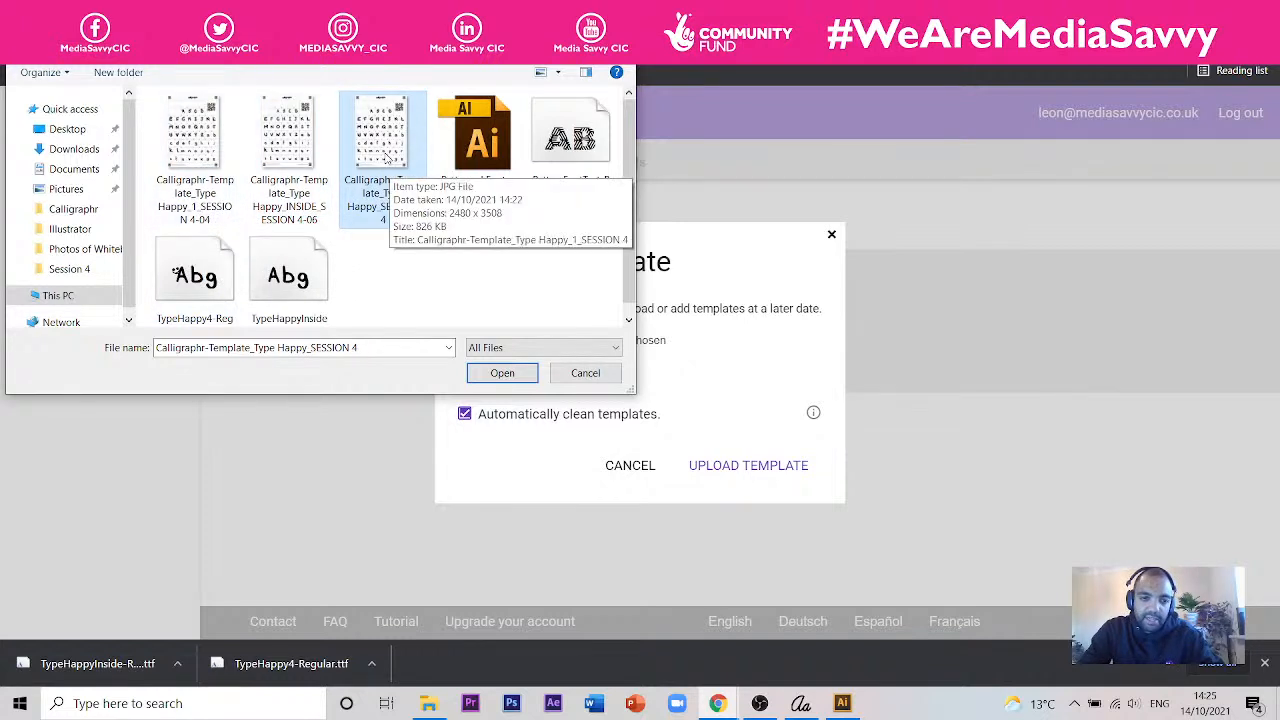
click(500, 384)
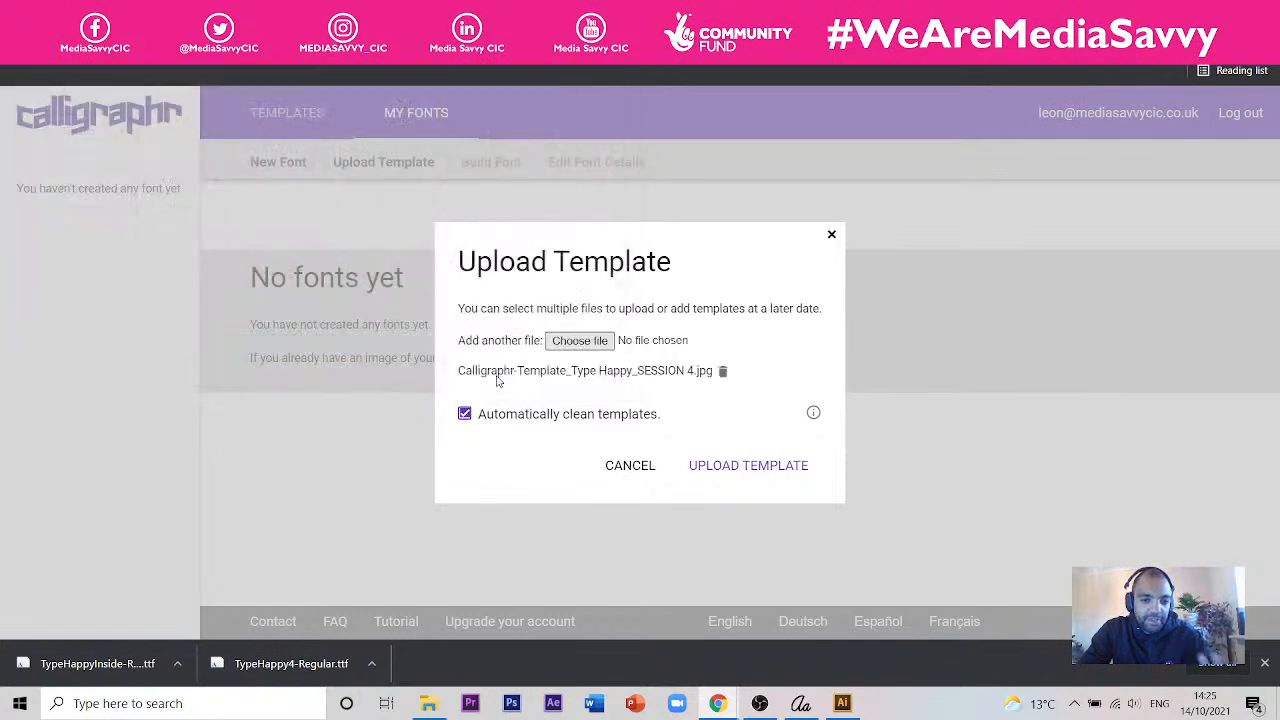
click(736, 478)
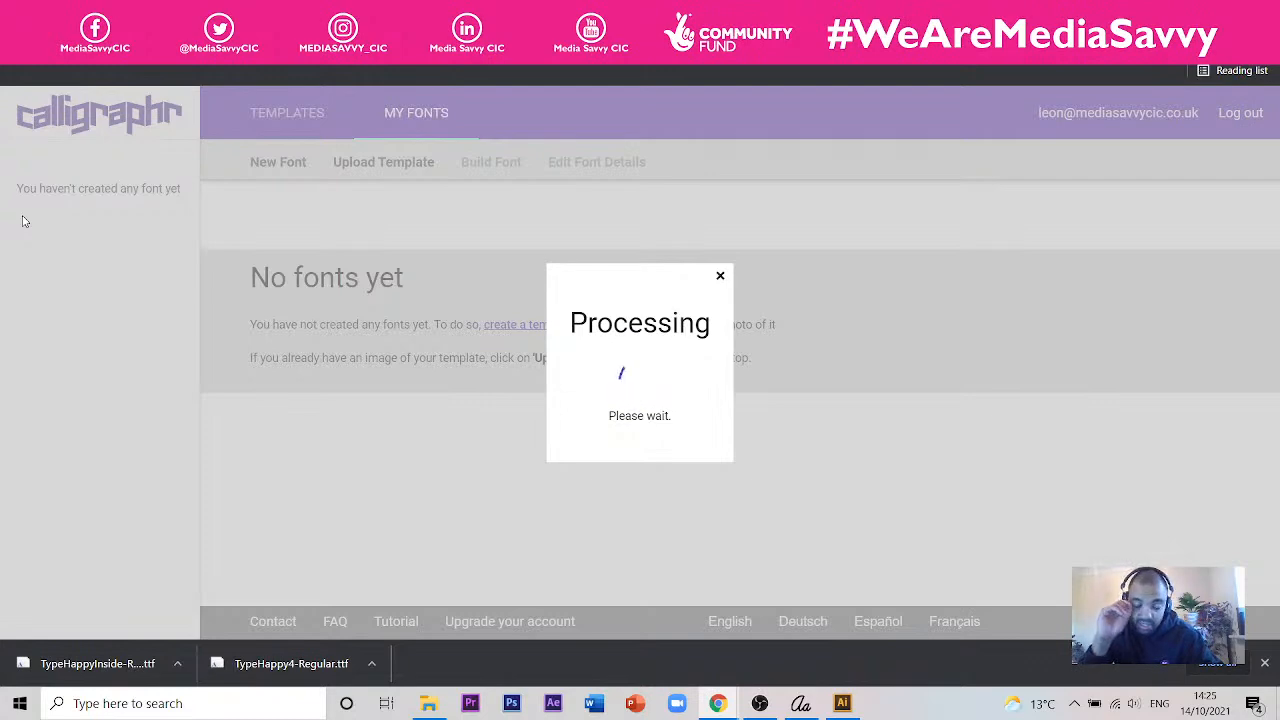
scroll(289, 340, down, 3)
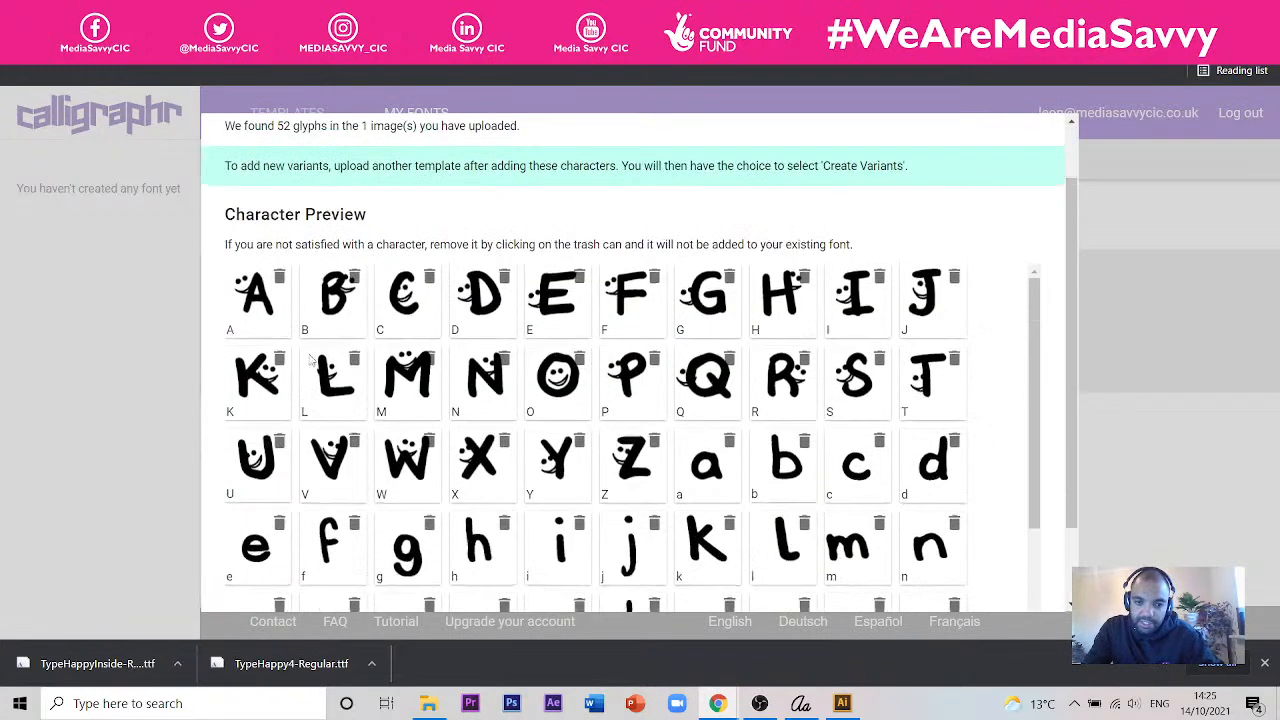
click(906, 578)
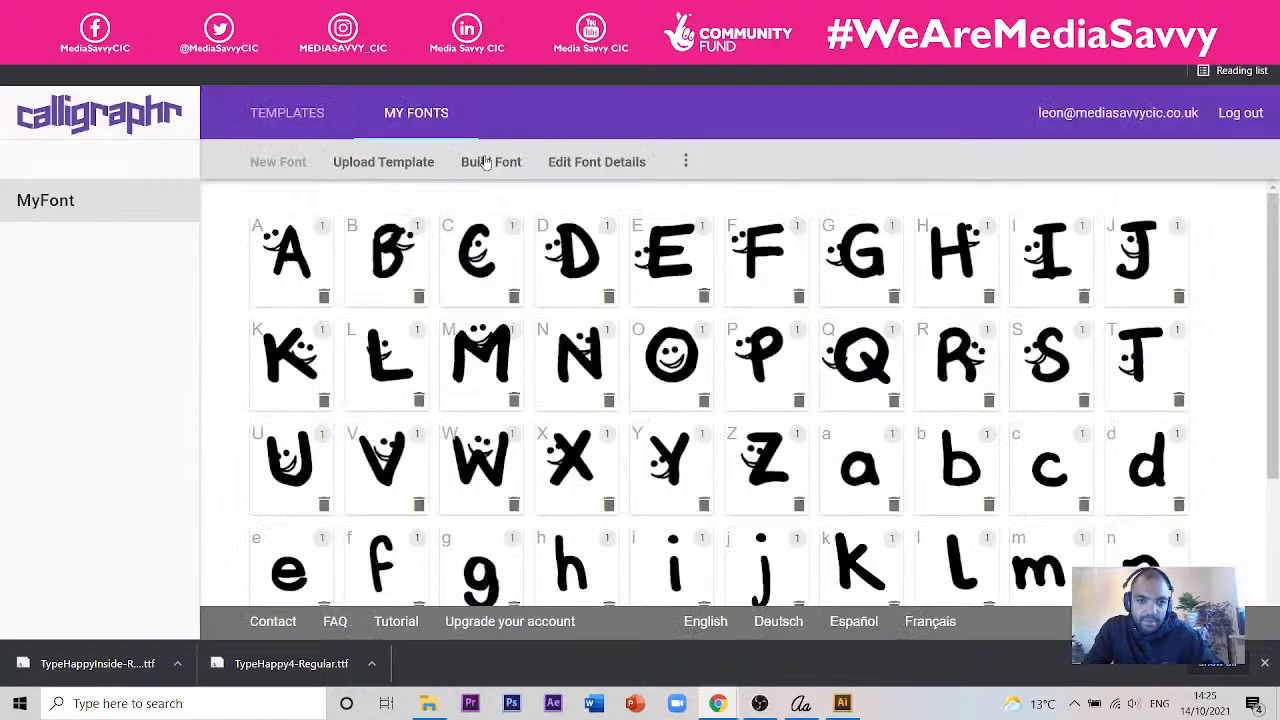
- Build the font under the name MyFont, check its alphabet preview, and close the font files preview
click(486, 163)
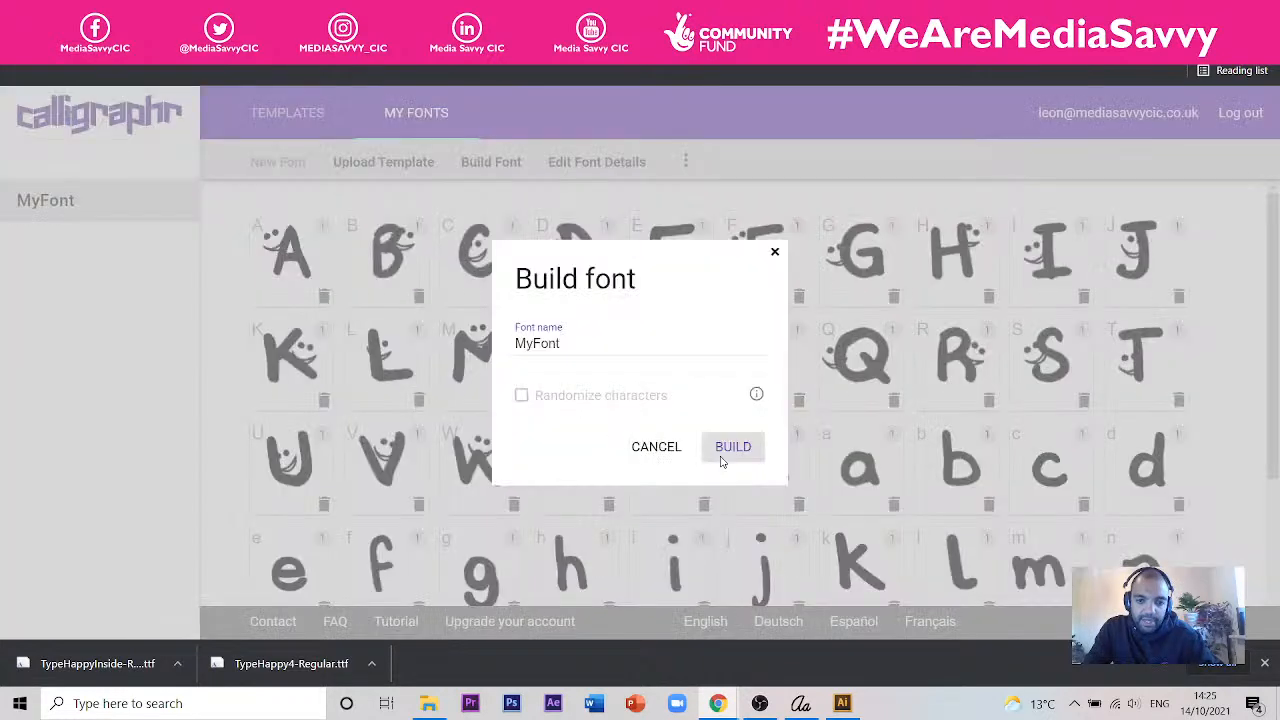
click(732, 447)
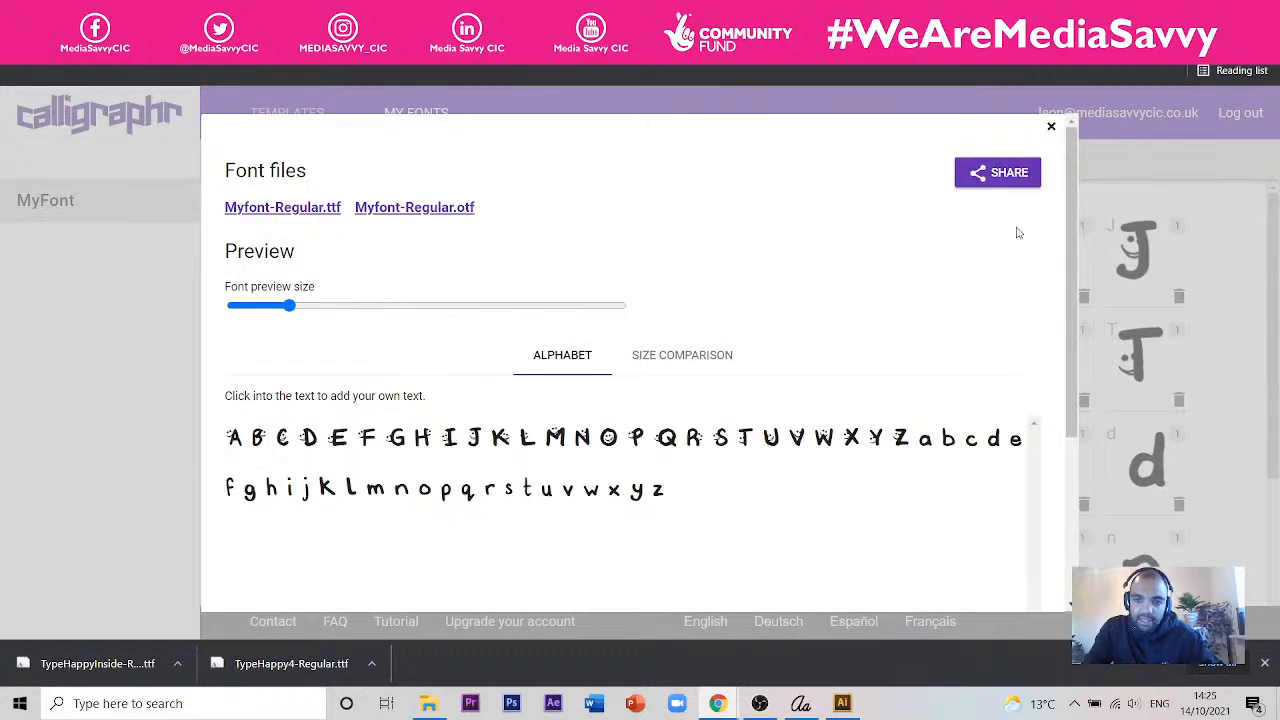
drag(1072, 238, 1088, 470)
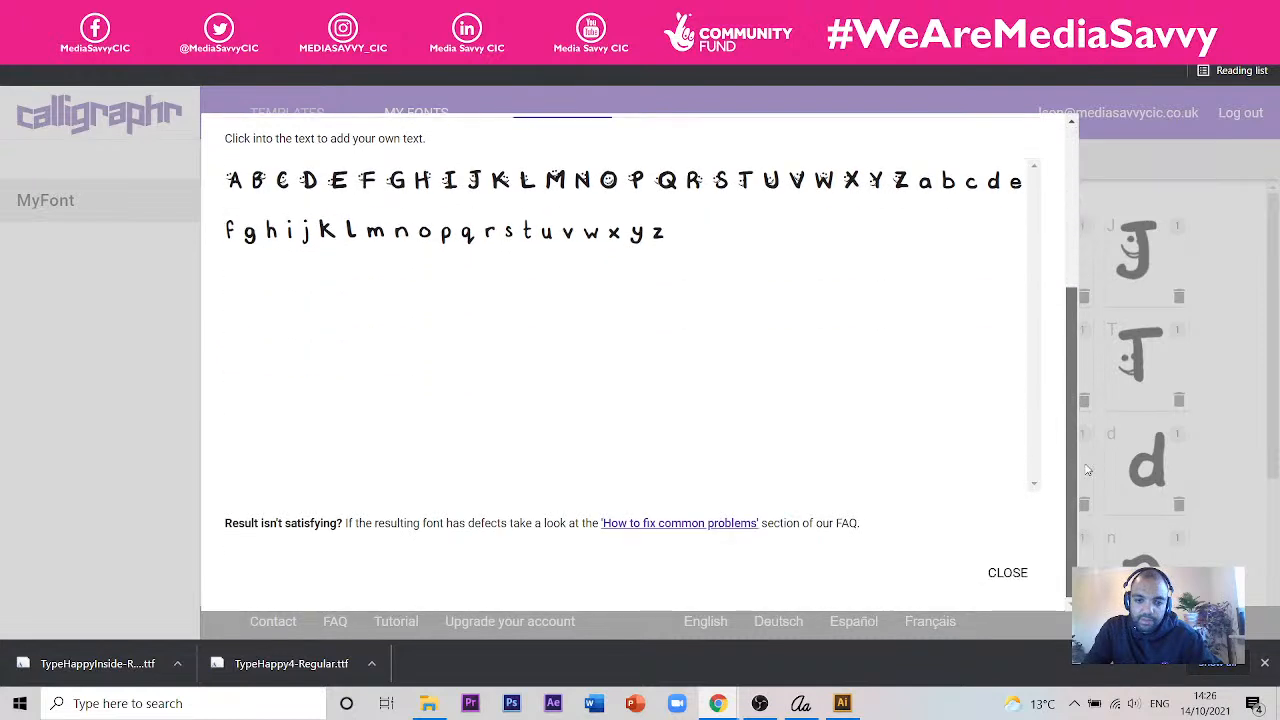
scroll(740, 310, up, 3)
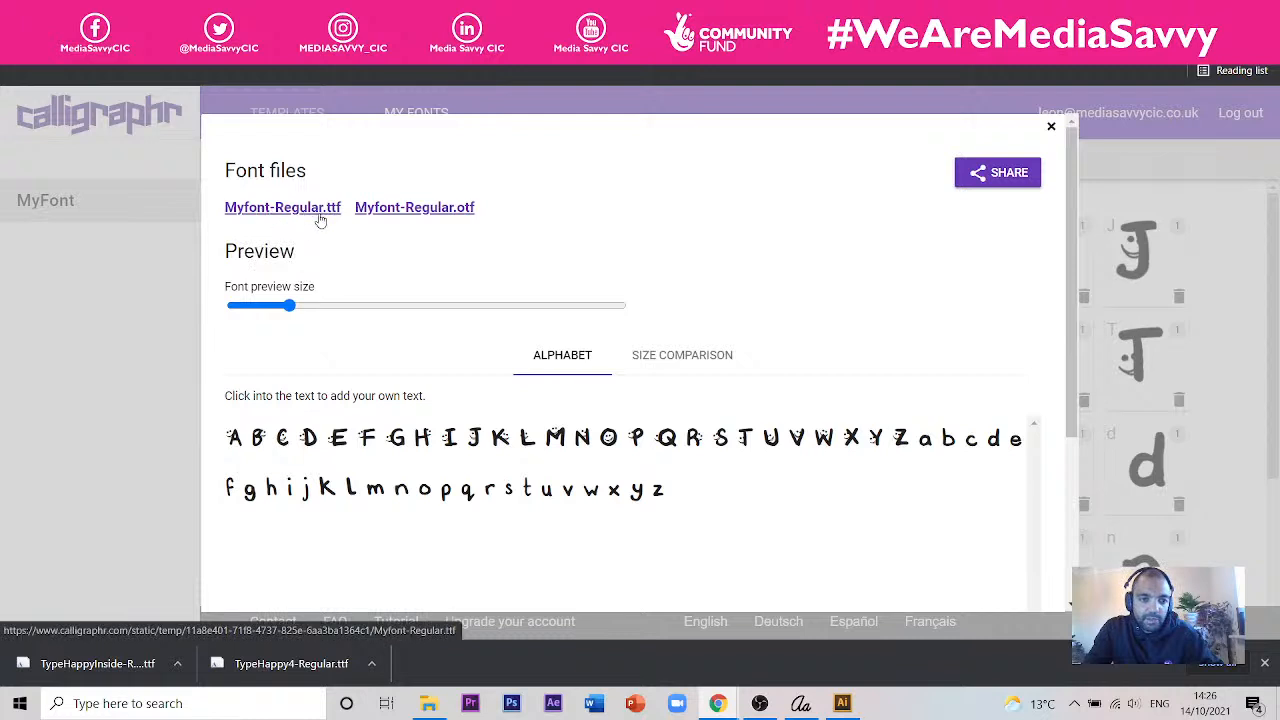
click(1051, 126)
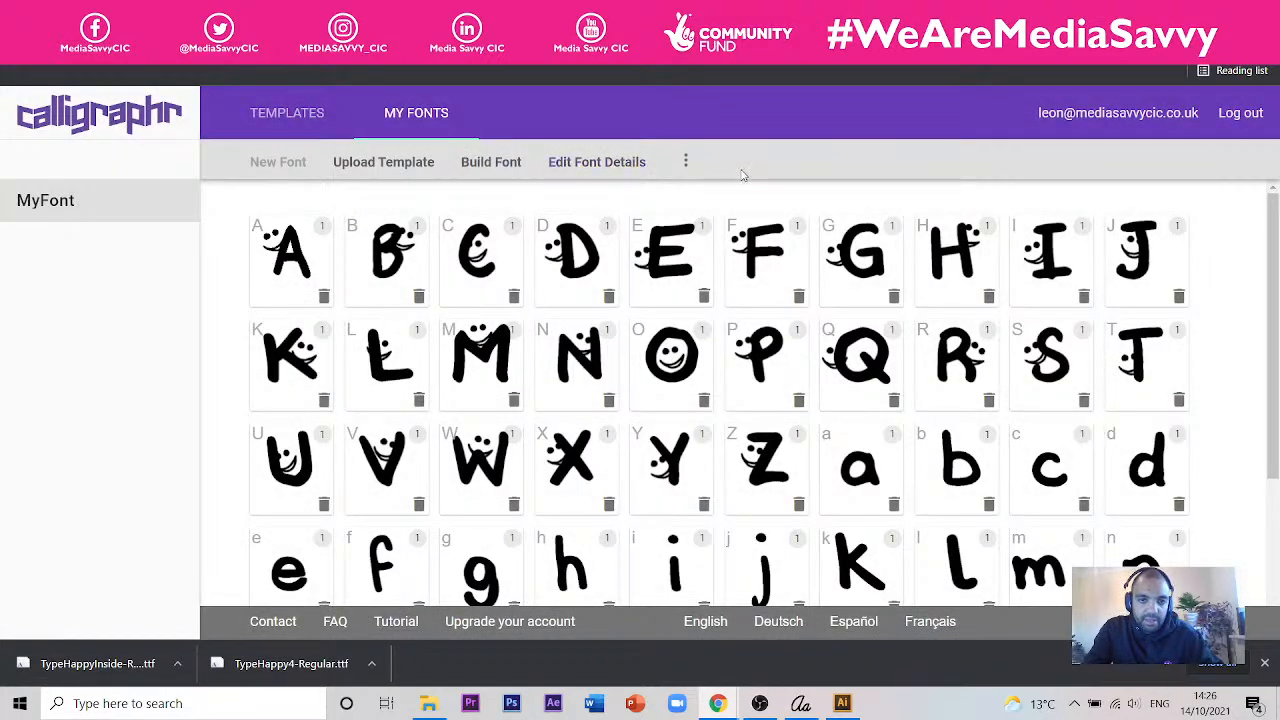
- Delete the MyFont font from the account
click(686, 162)
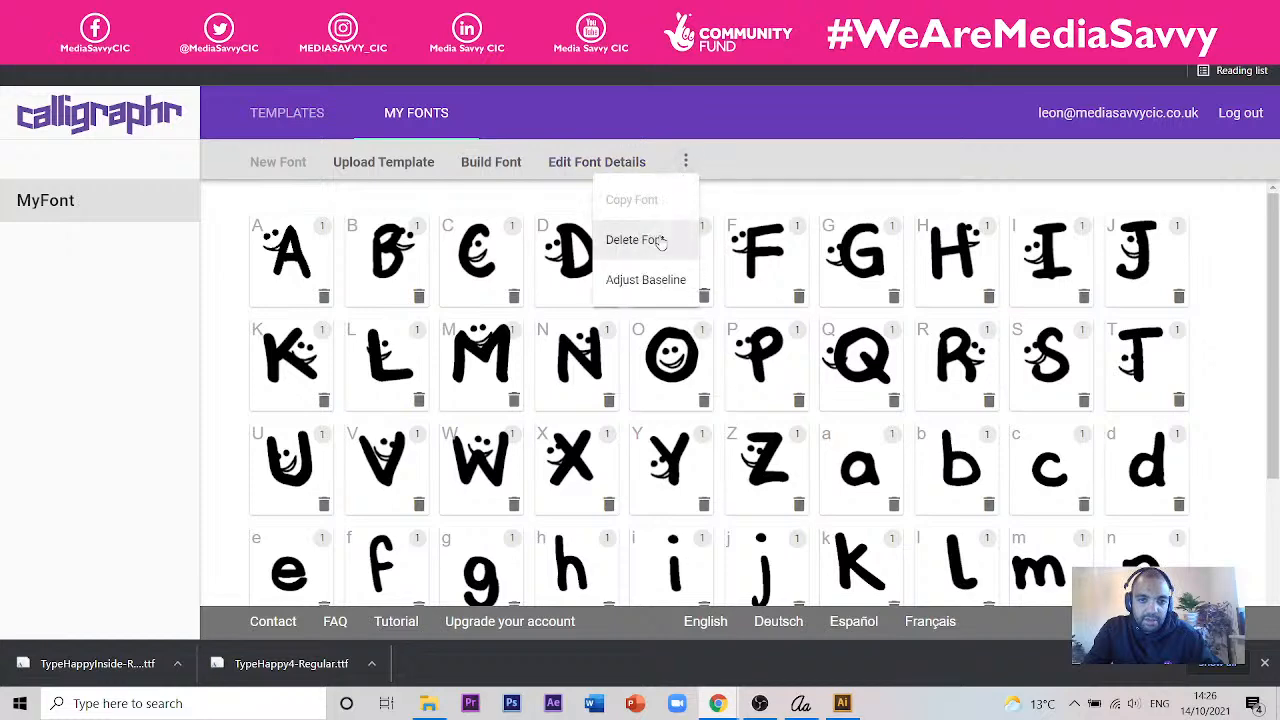
click(655, 240)
click(694, 383)
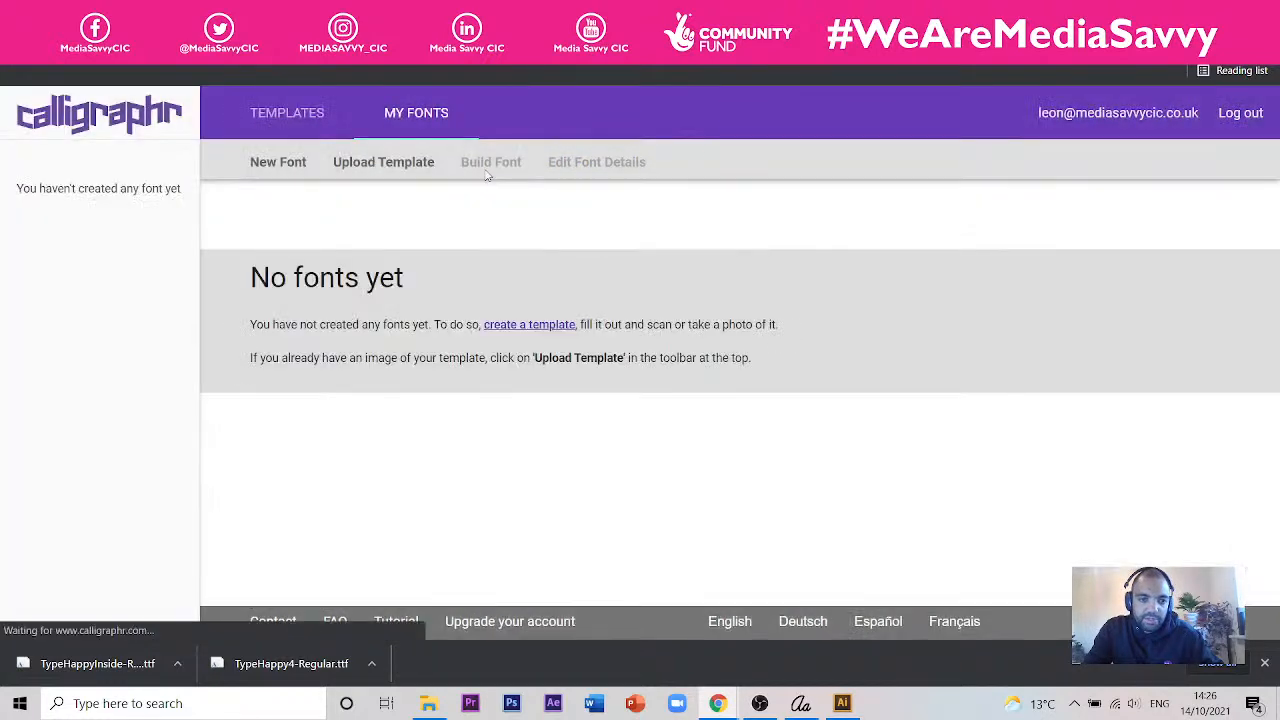
- Create and save a new font named Type Happy Session 4, keeping the default spacing and size
click(298, 166)
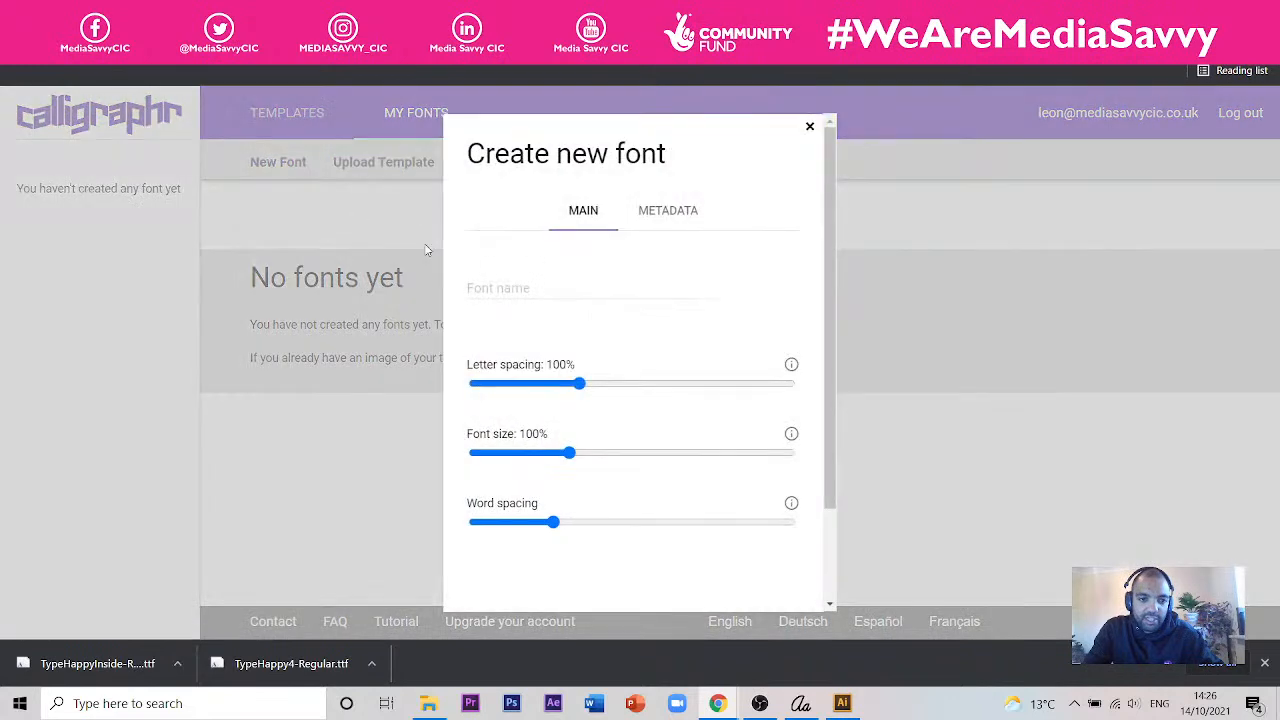
click(507, 292)
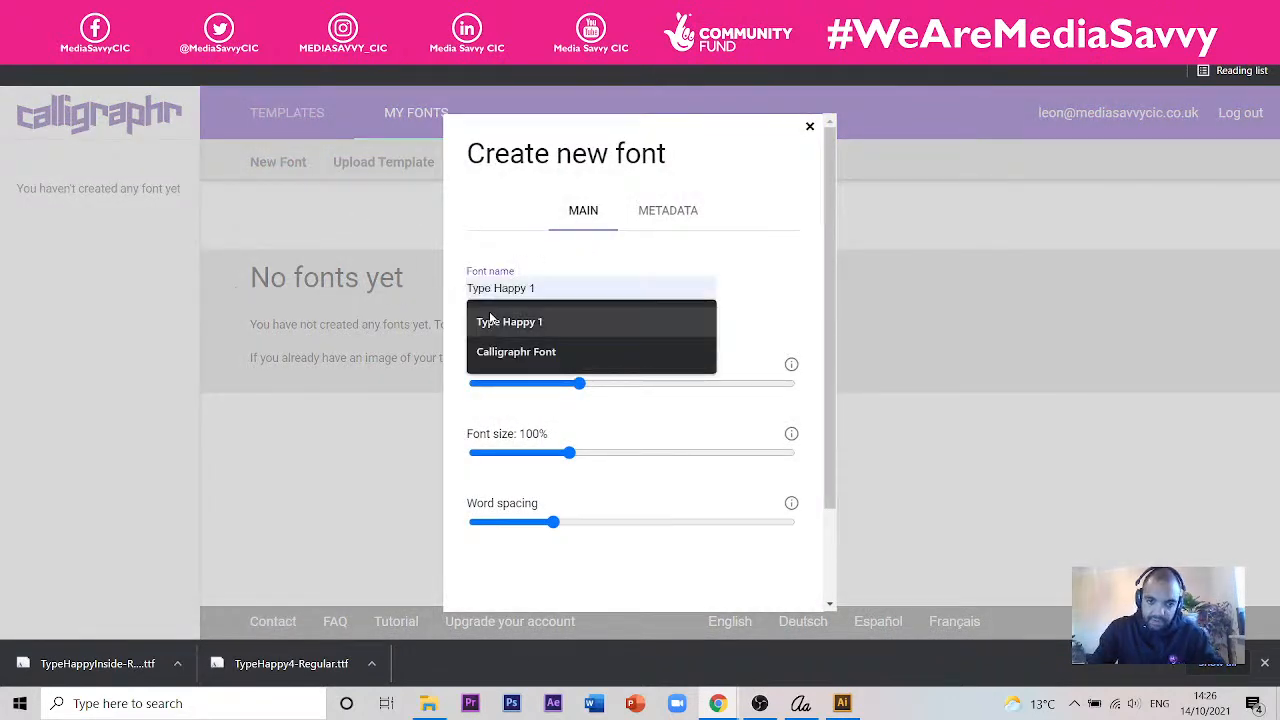
click(664, 325)
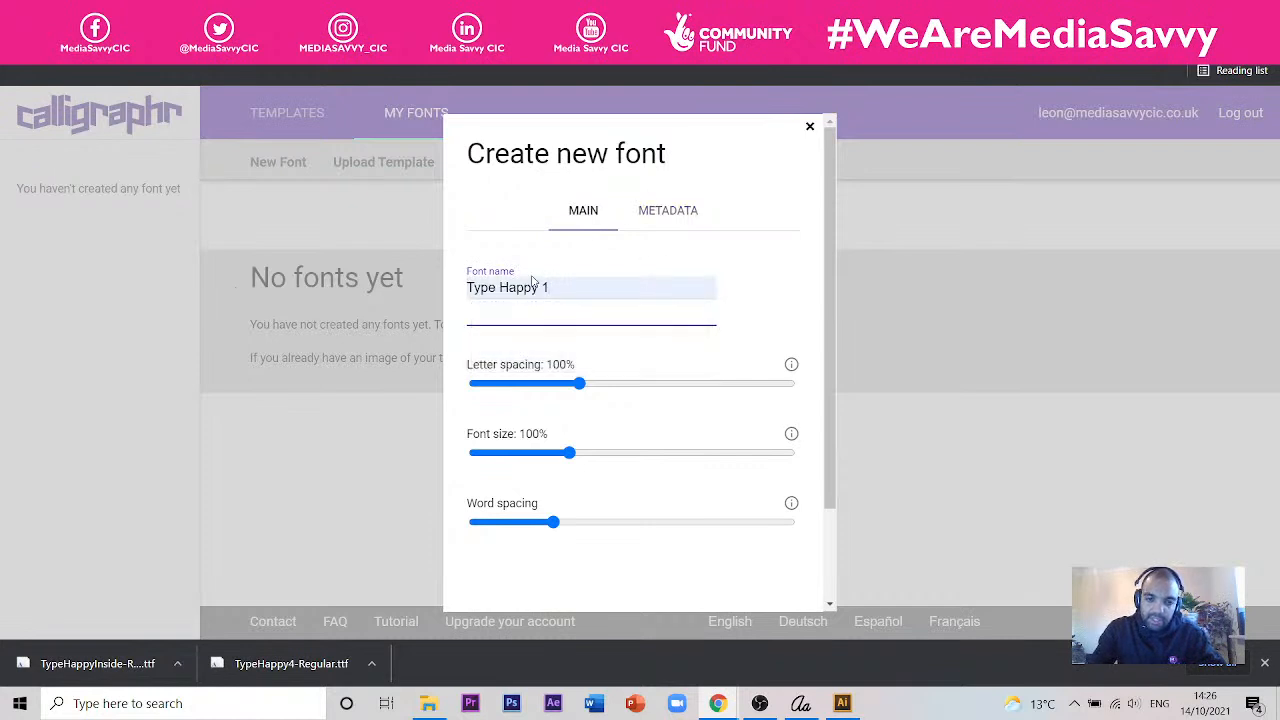
drag(539, 289, 602, 291)
key(BackSpace)
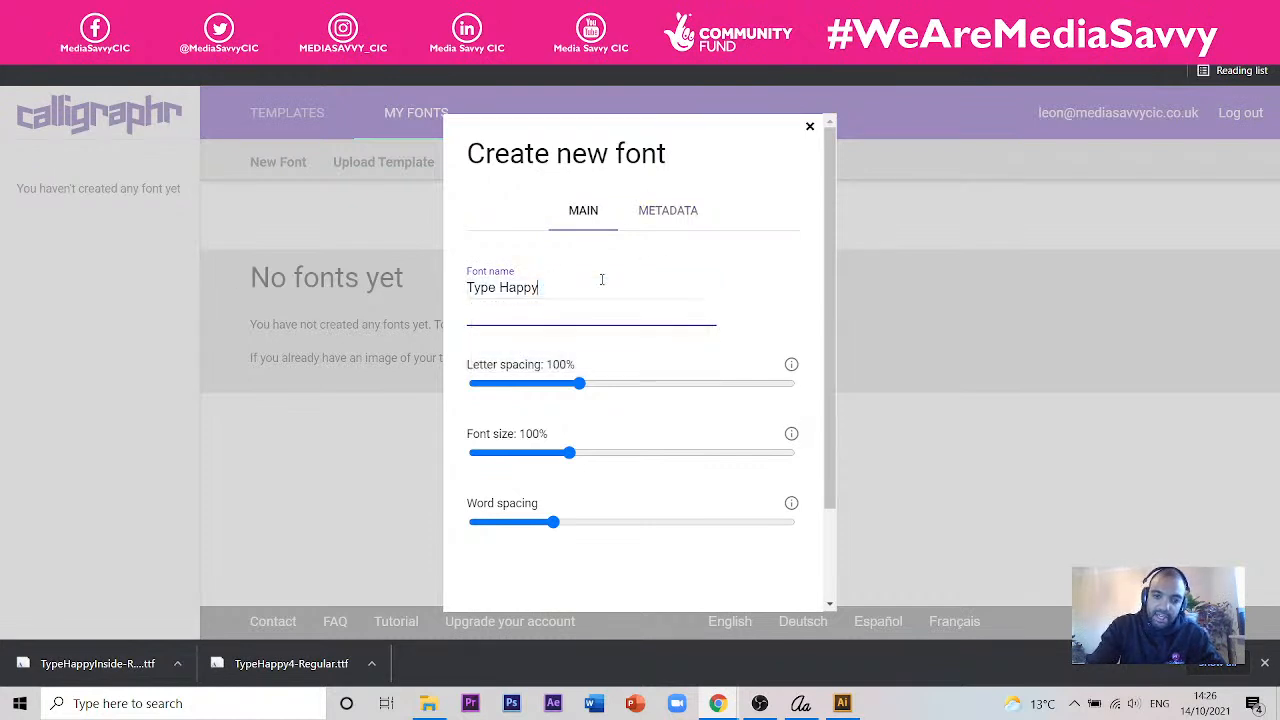
text(Session 4)
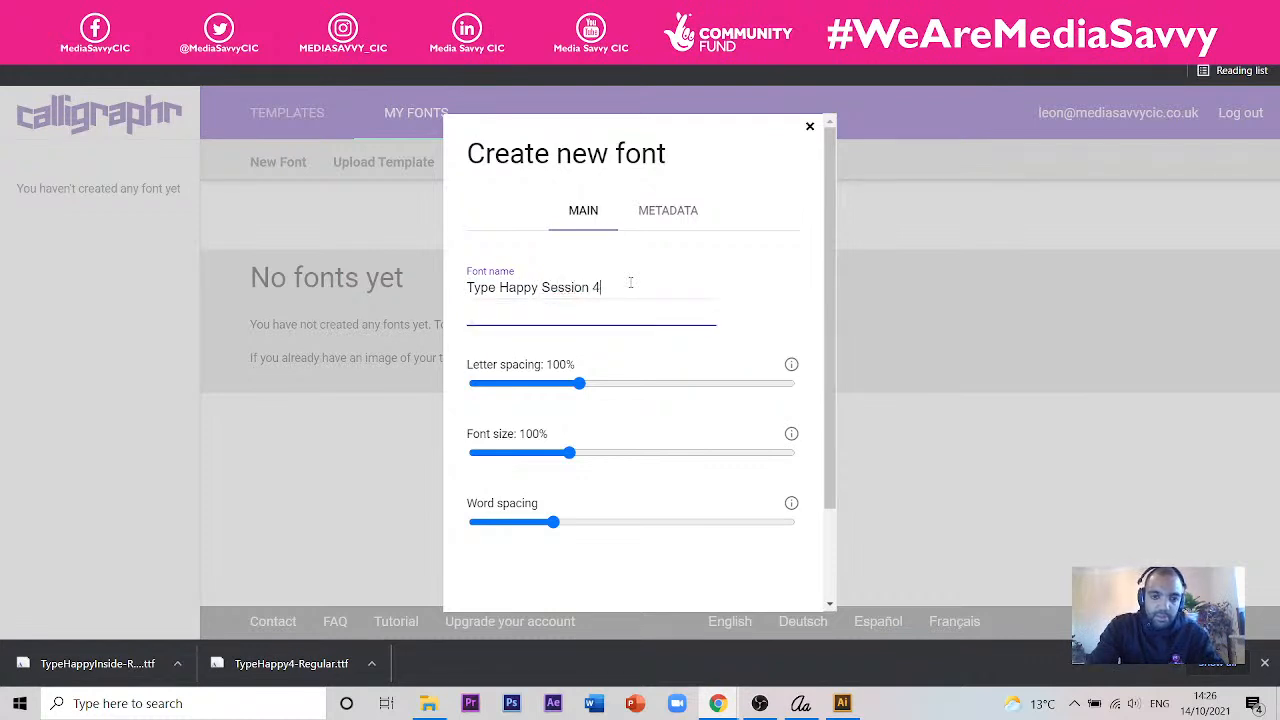
scroll(657, 484, down, 2)
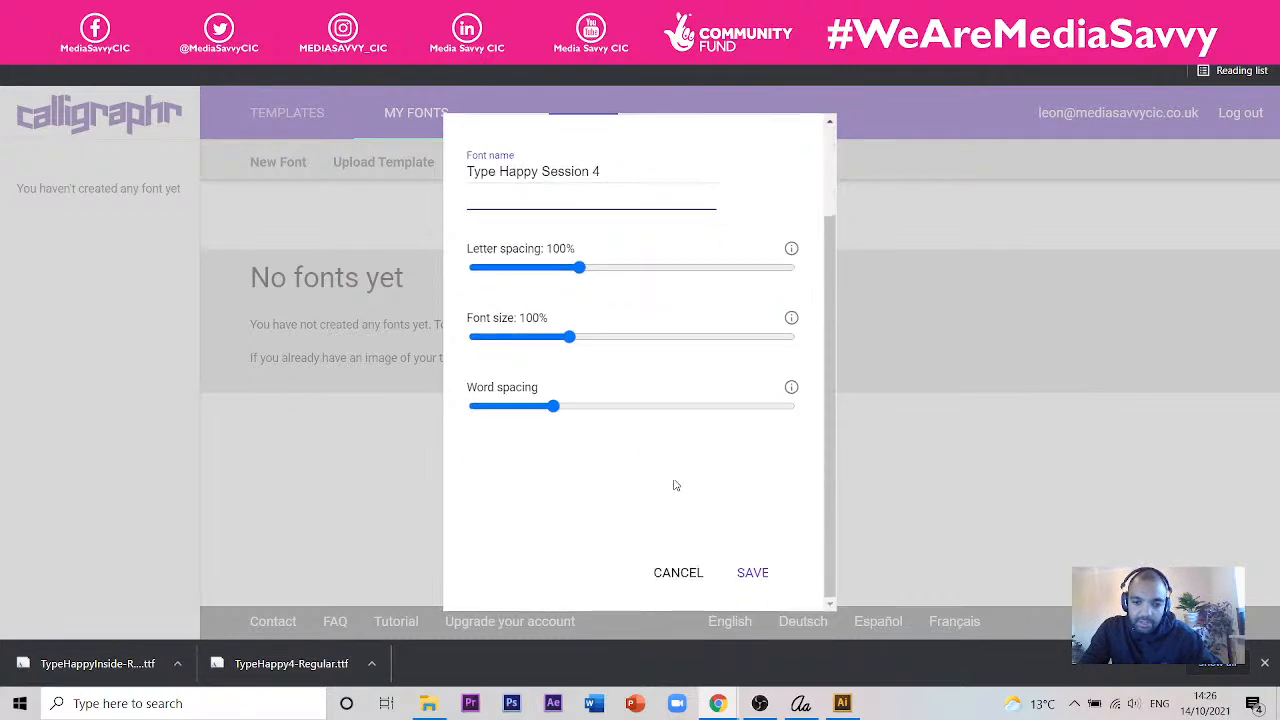
click(784, 575)
- Upload Calligraphr-Template_Type Happy_SESSION 4.jpg with automatic cleaning and add its characters to the Type Happy Session 4 font
click(430, 170)
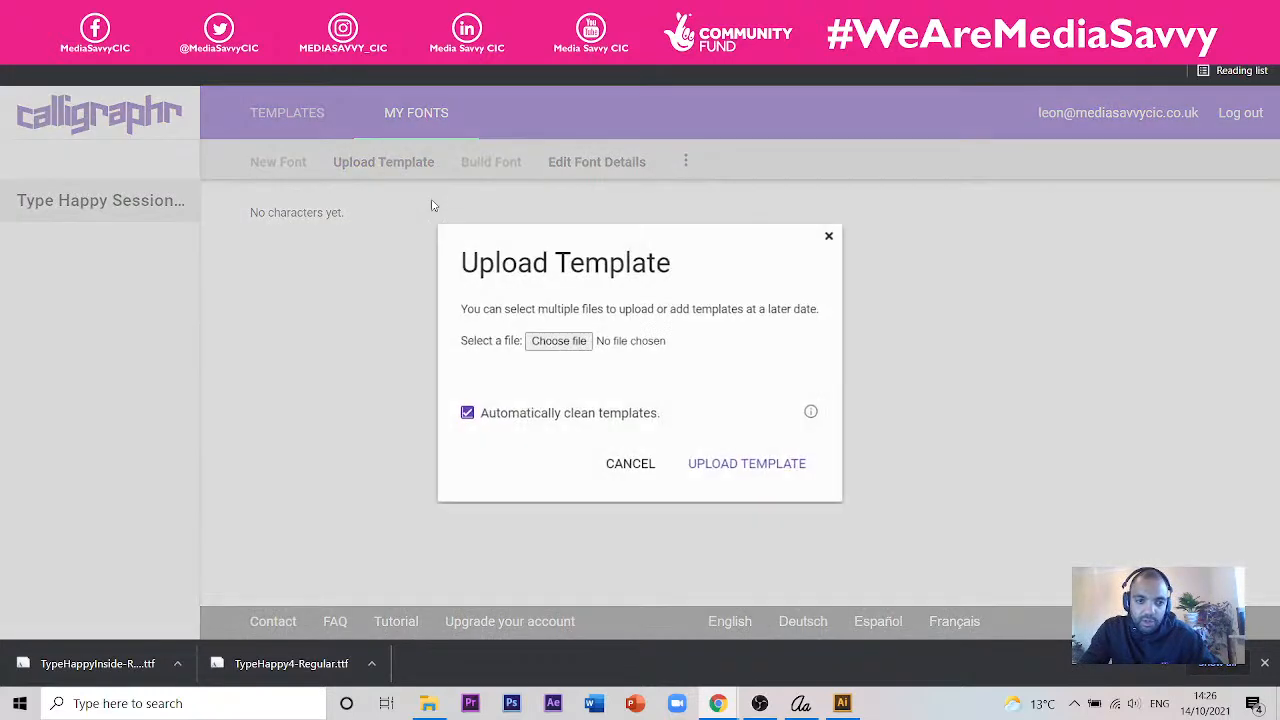
click(577, 342)
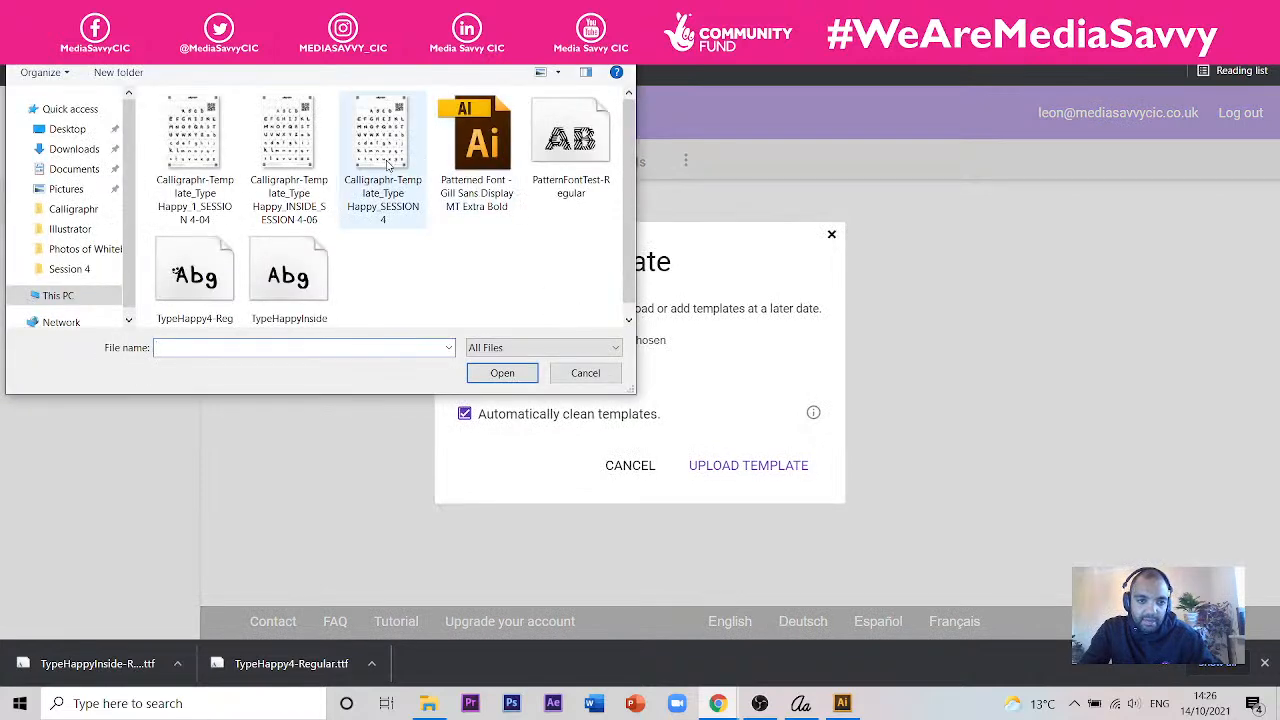
click(388, 165)
click(524, 373)
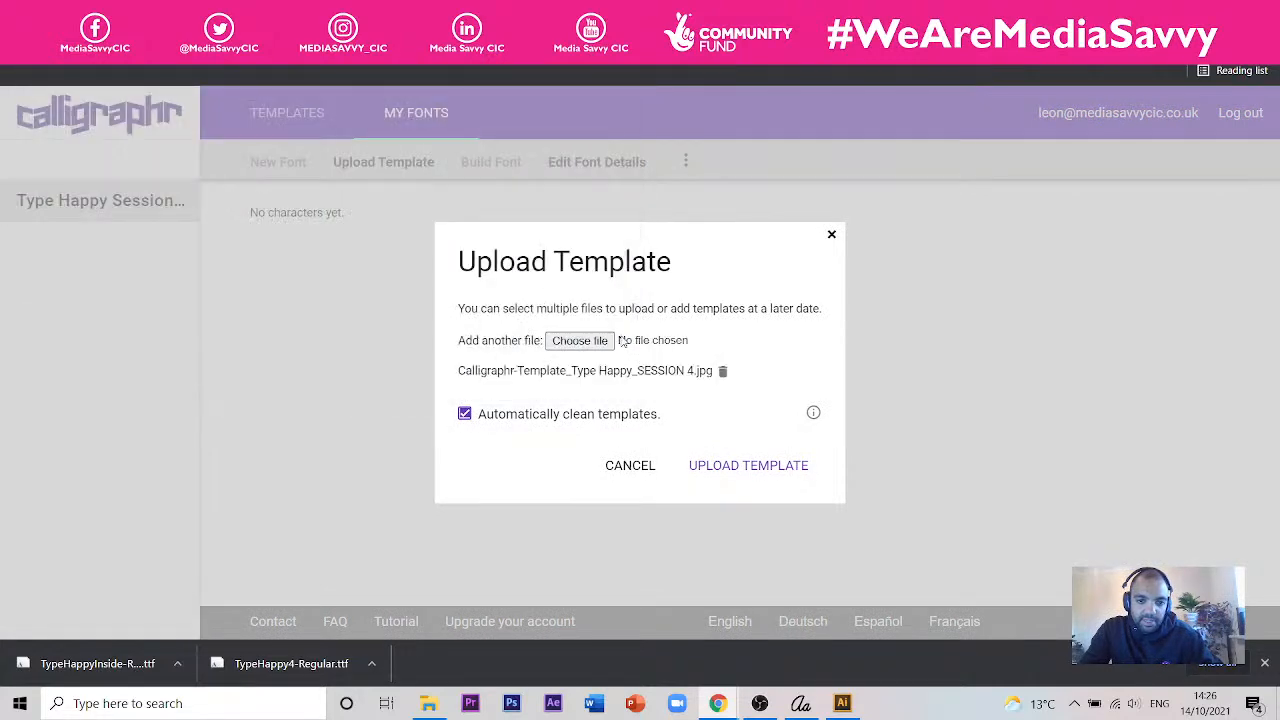
click(729, 471)
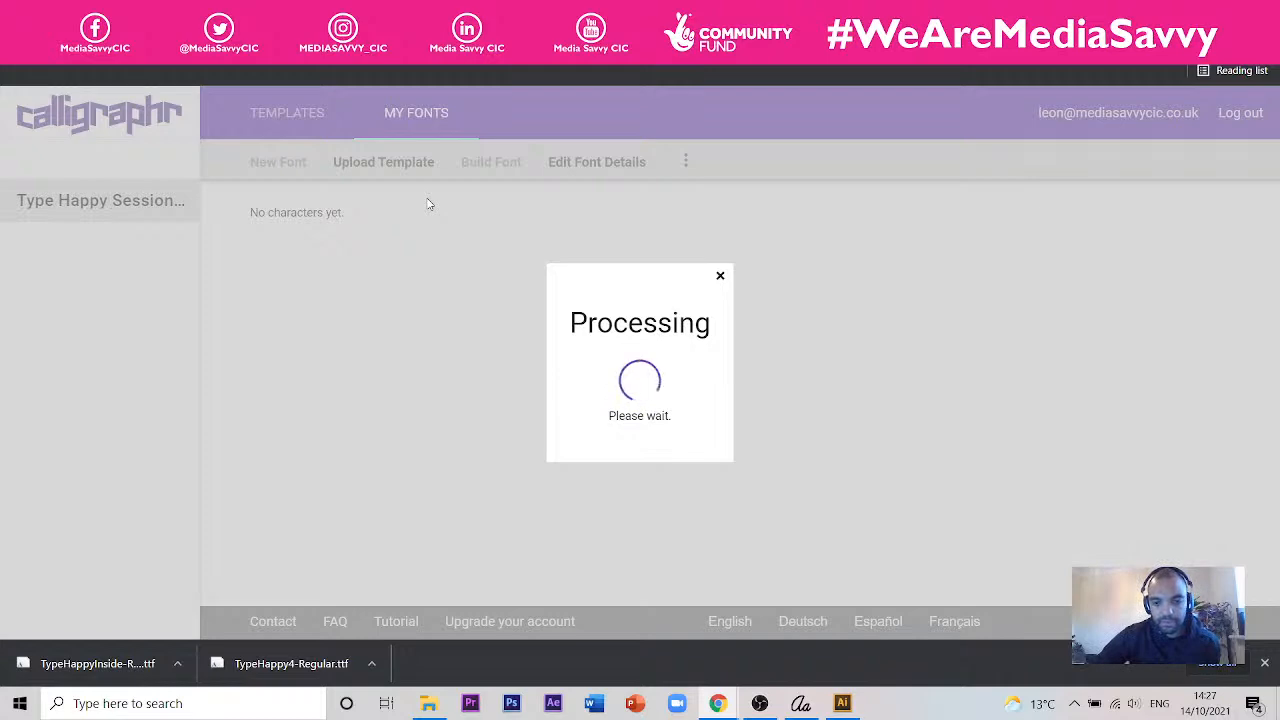
scroll(503, 309, down, 5)
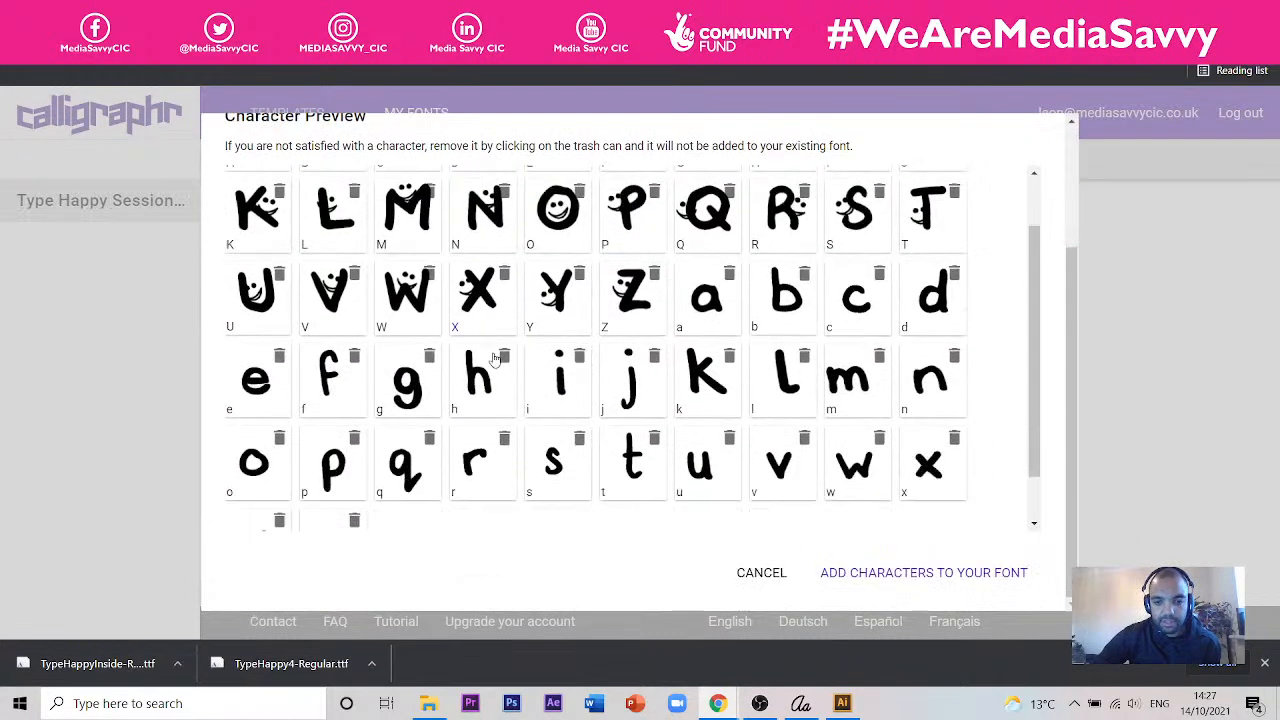
click(858, 576)
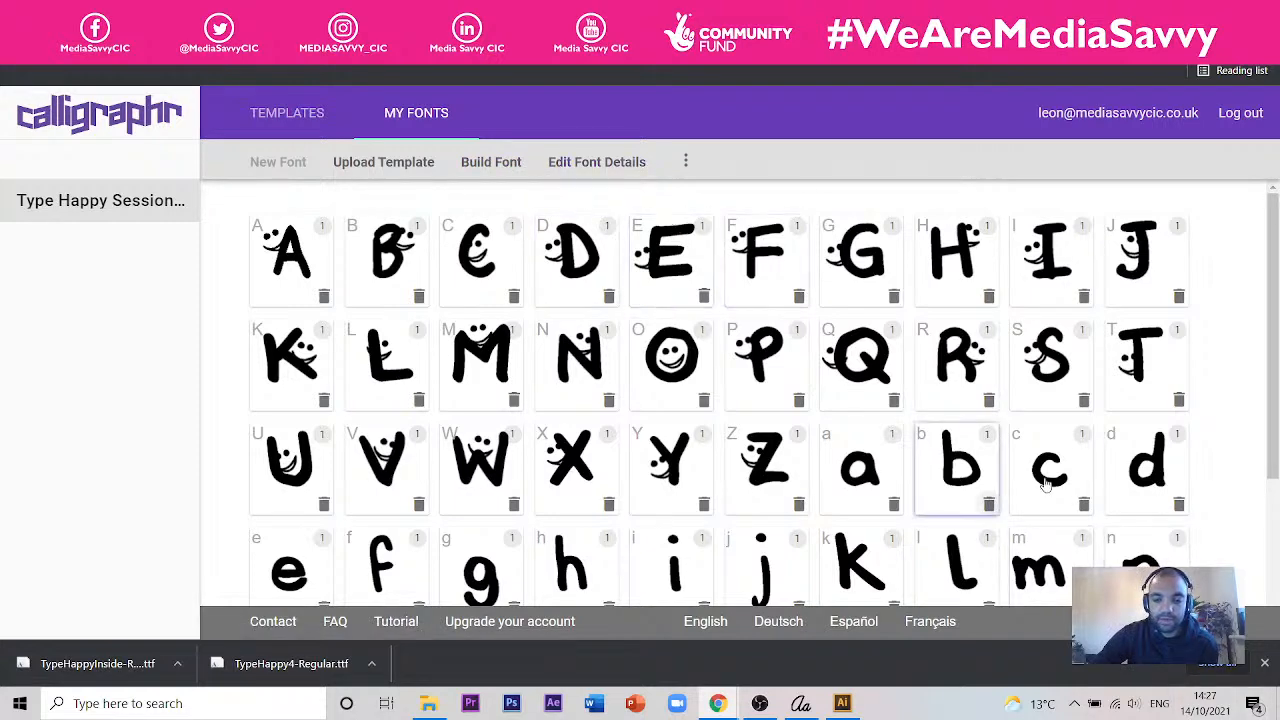
- Build the font with the name Type Happy Session 4
click(487, 164)
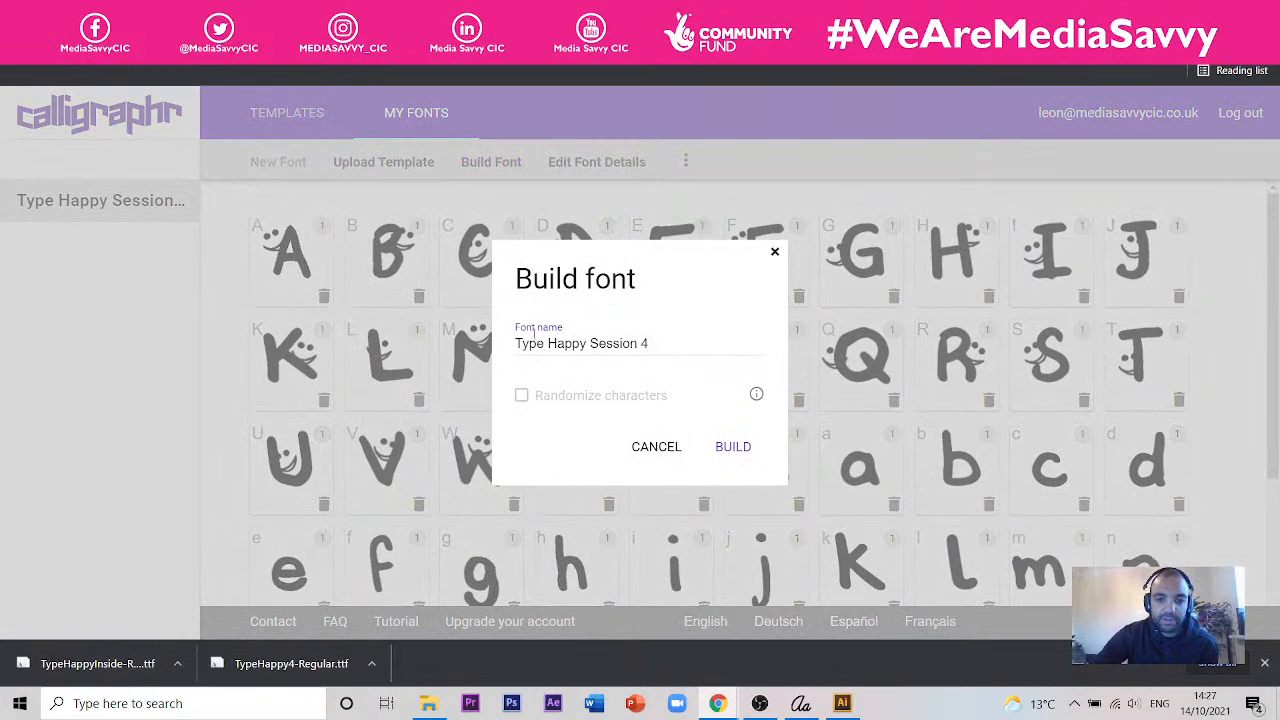
click(641, 344)
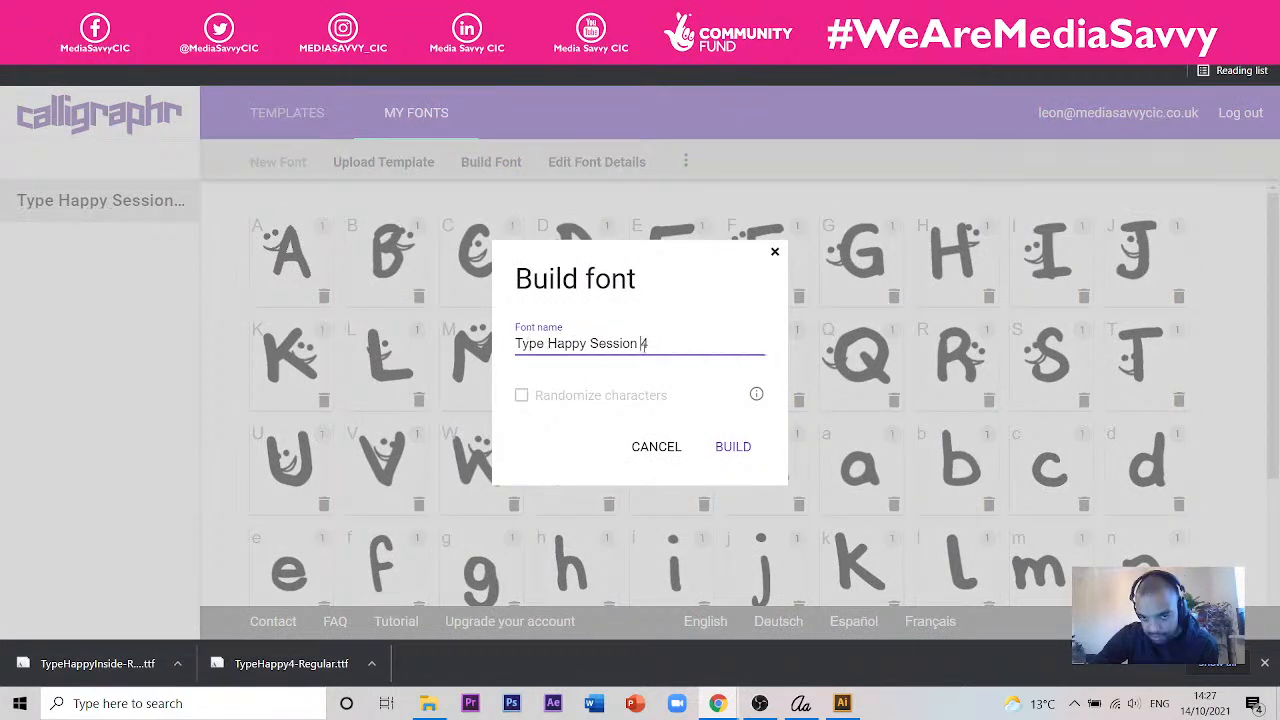
click(721, 452)
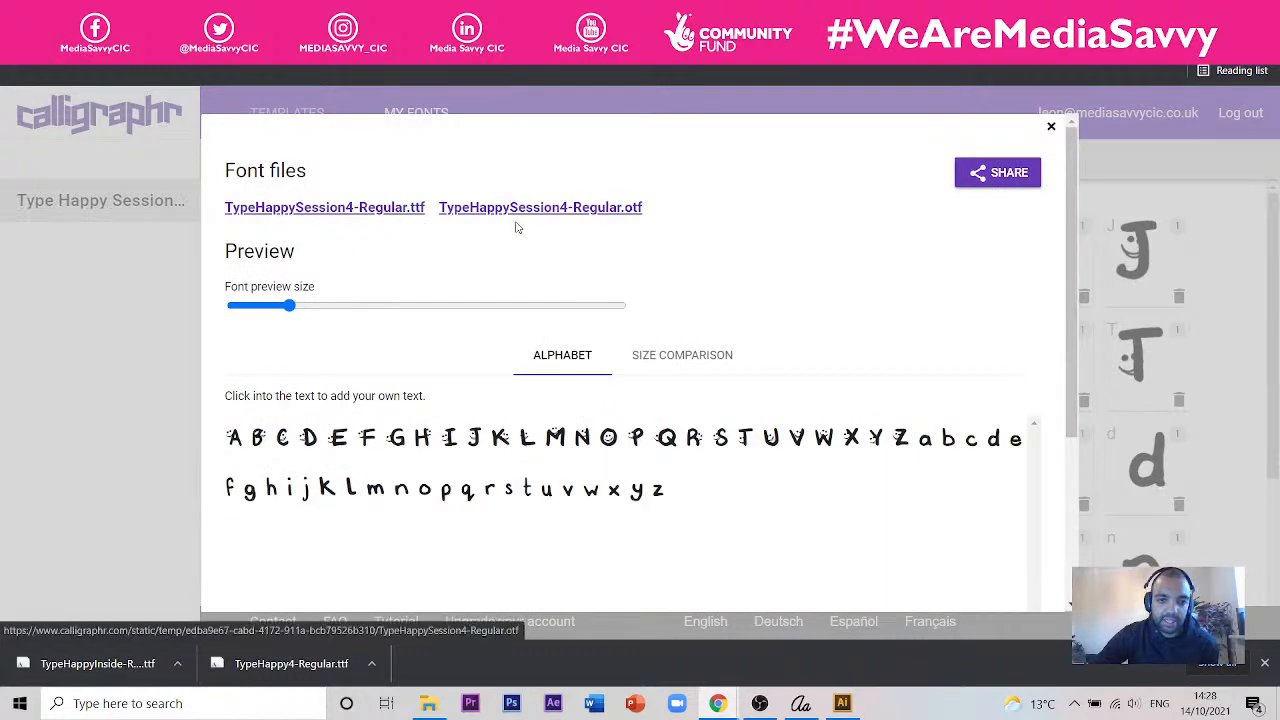
- Download TypeHappySession4-Regular.ttf and show the downloaded file in its folder
click(368, 210)
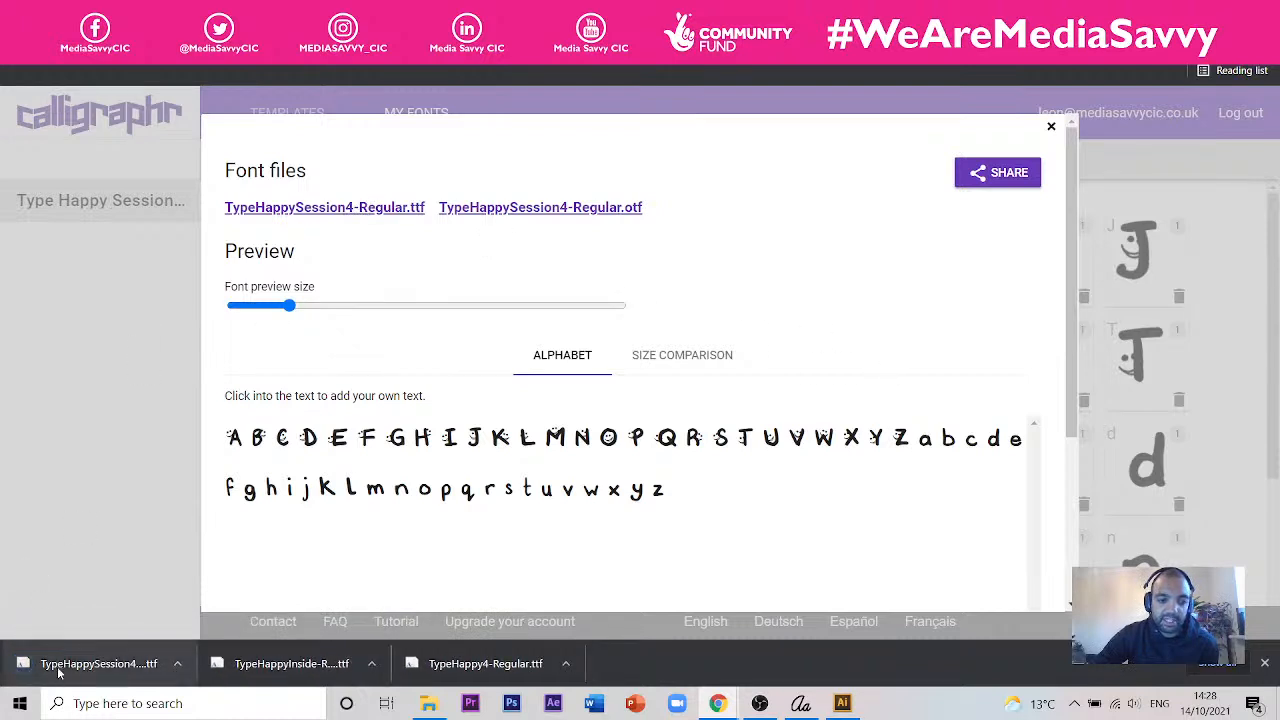
click(178, 664)
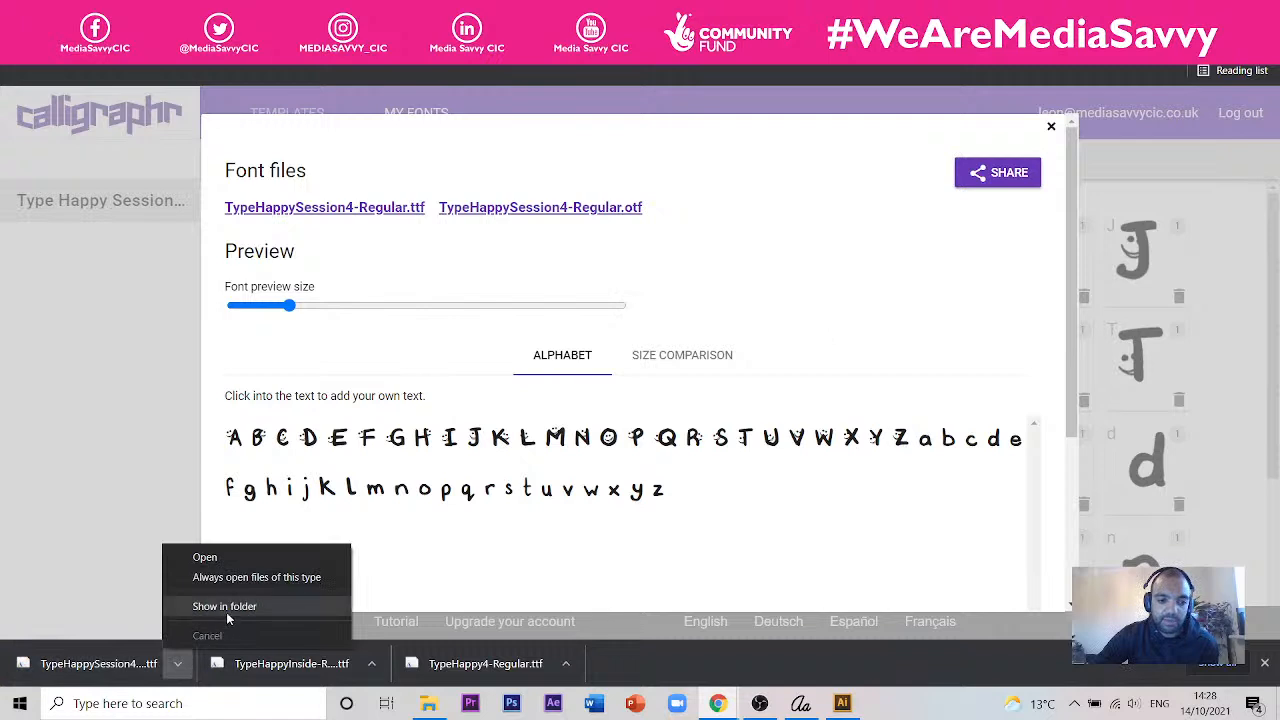
click(226, 612)
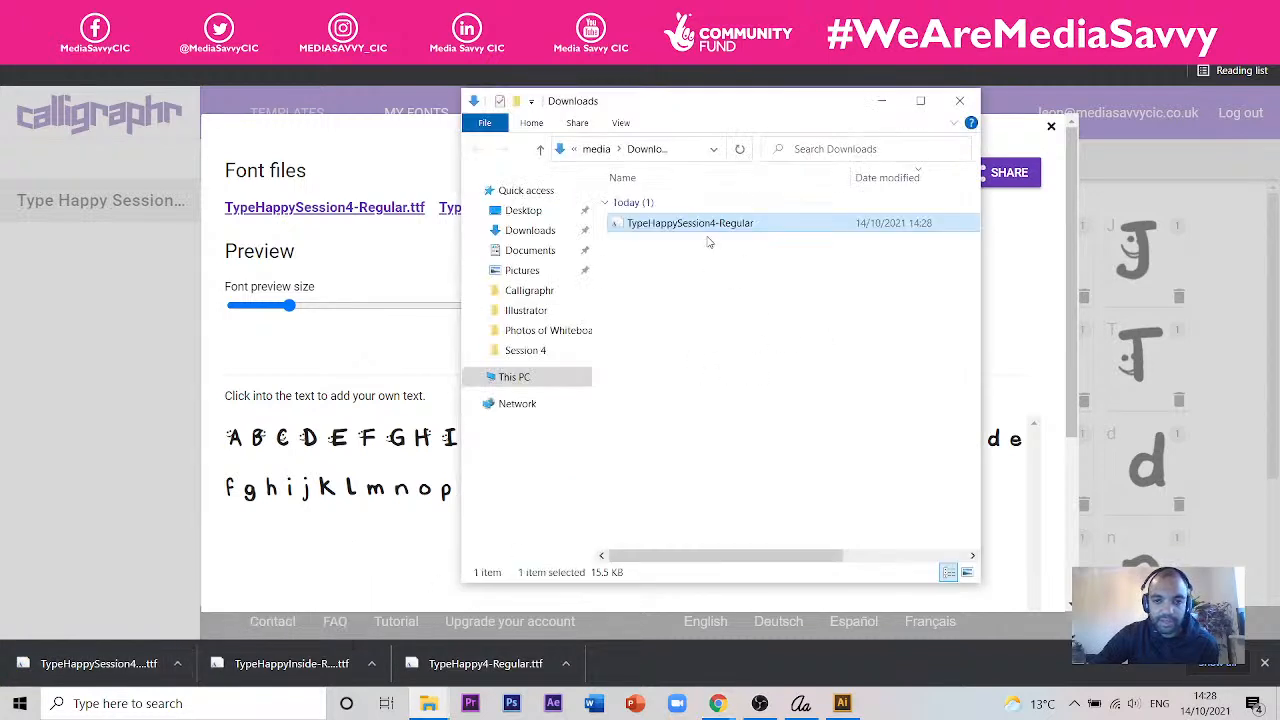
- Move TypeHappySession4-Regular from Downloads into the Session 4 folder and delete the older TypeHappy4-Regular font file there
right_click(705, 229)
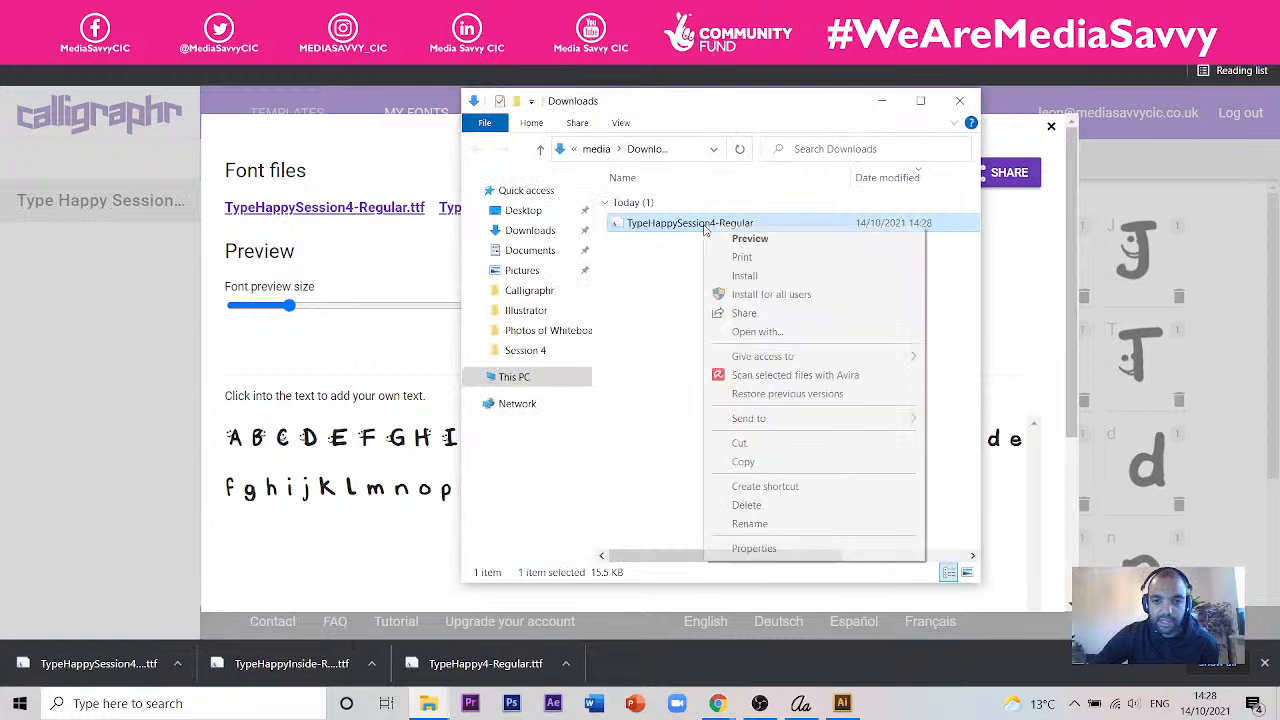
click(826, 444)
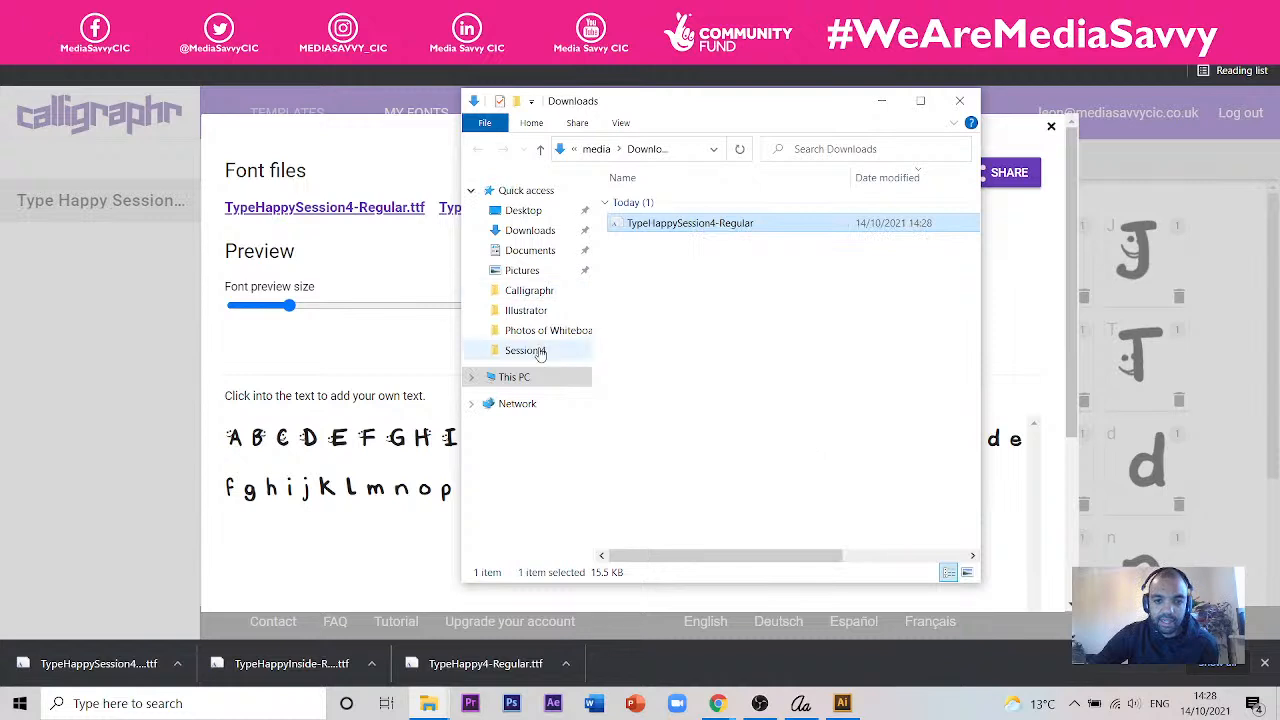
click(525, 351)
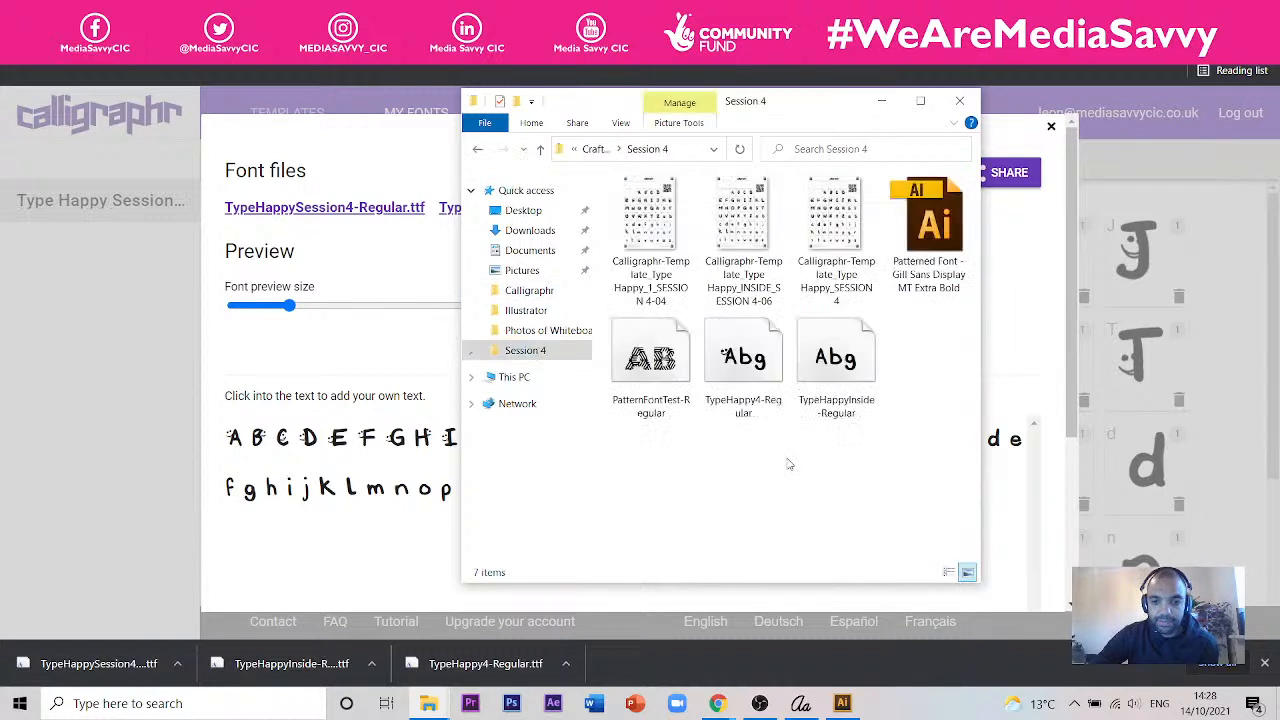
right_click(789, 464)
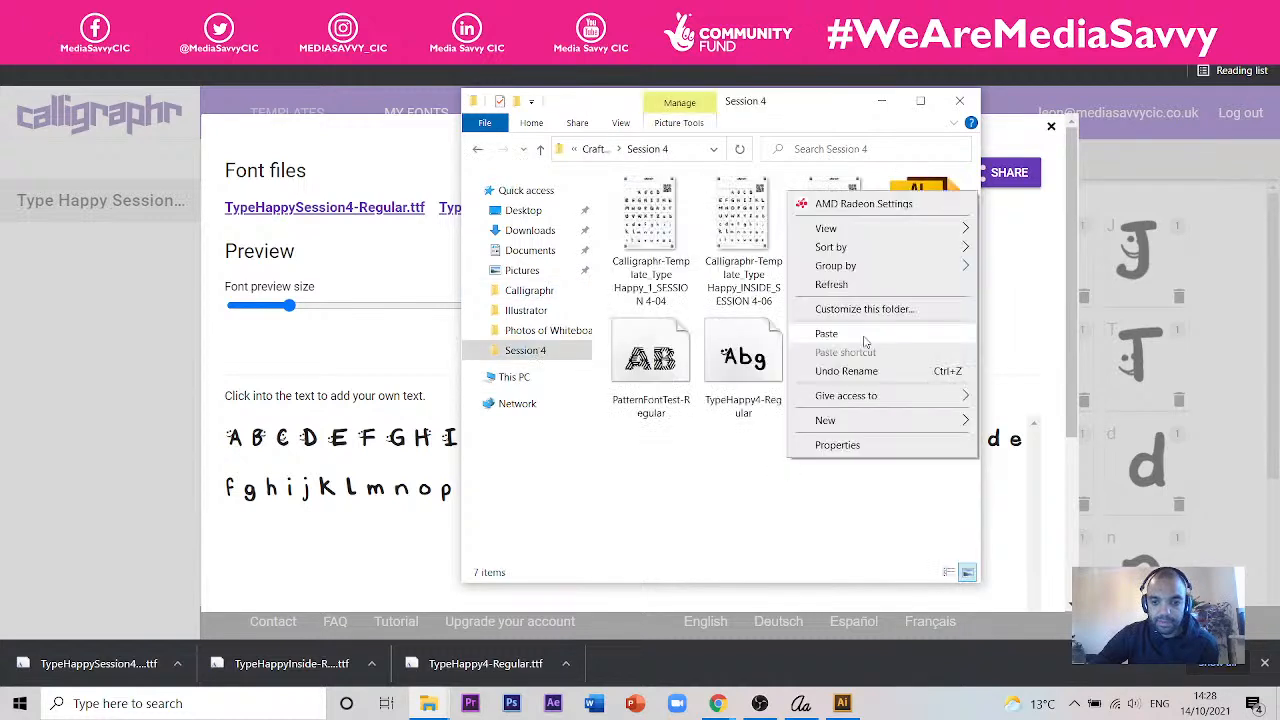
click(866, 340)
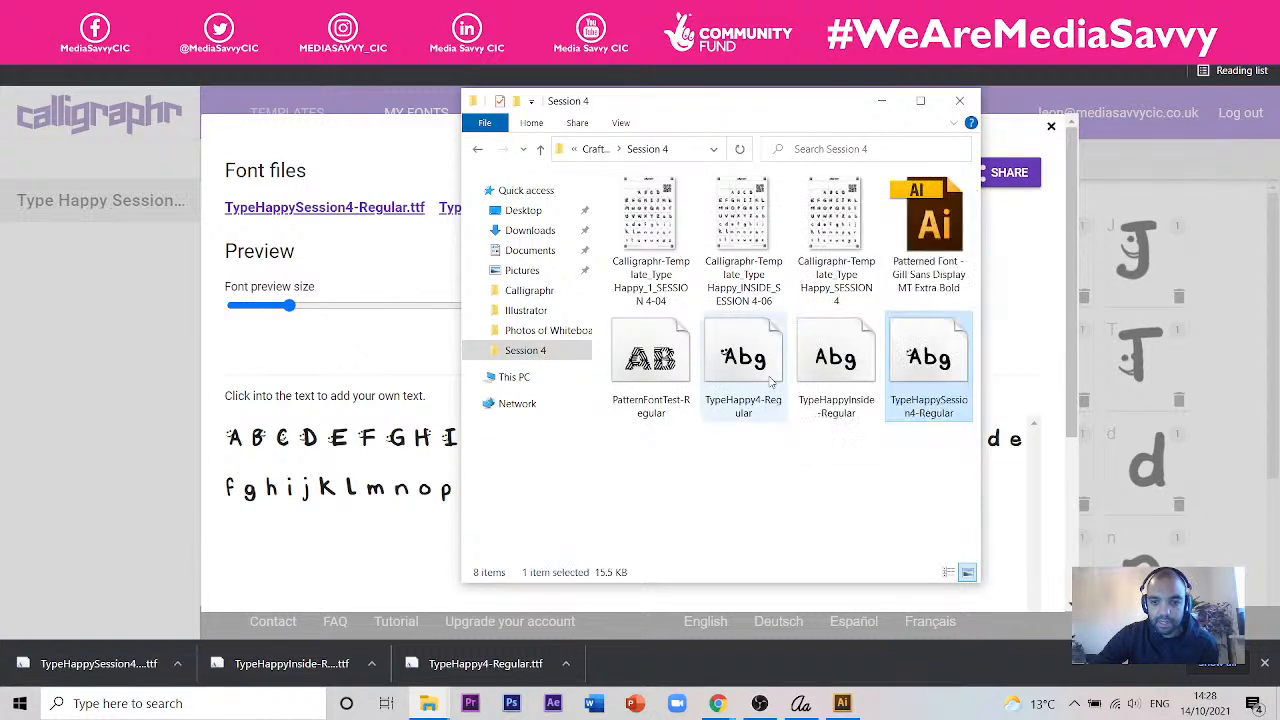
click(770, 381)
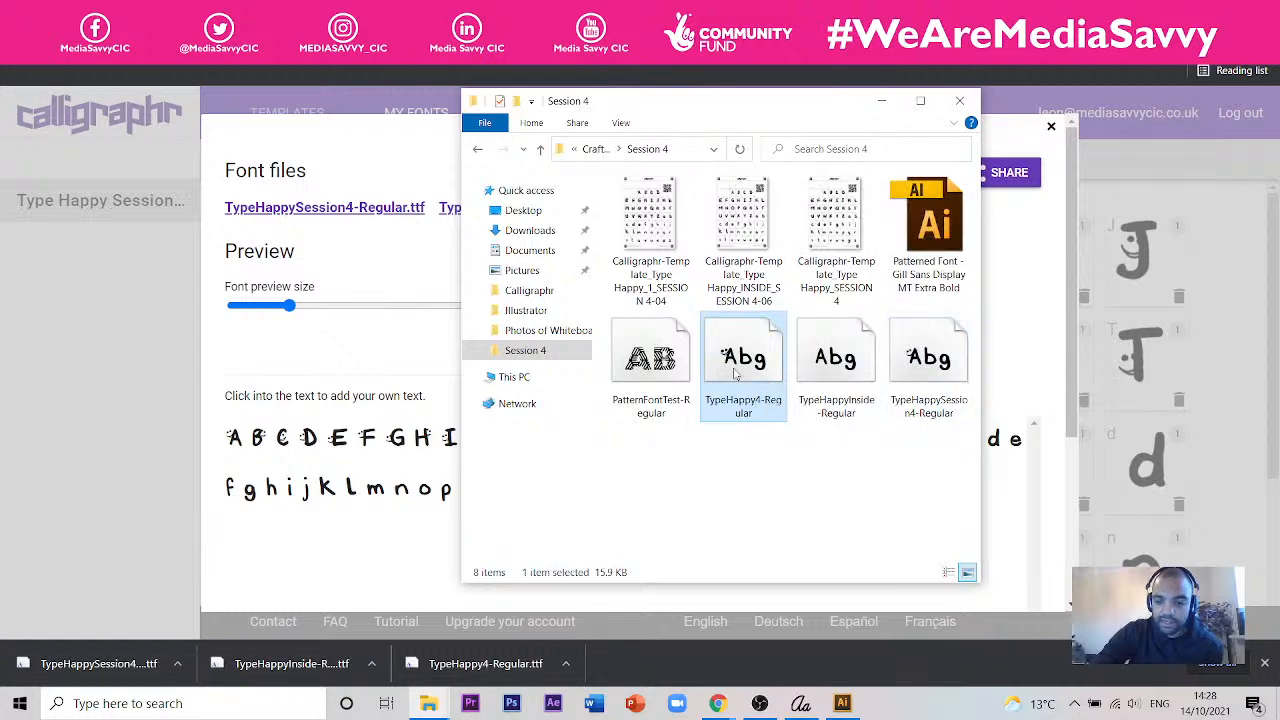
key(Delete)
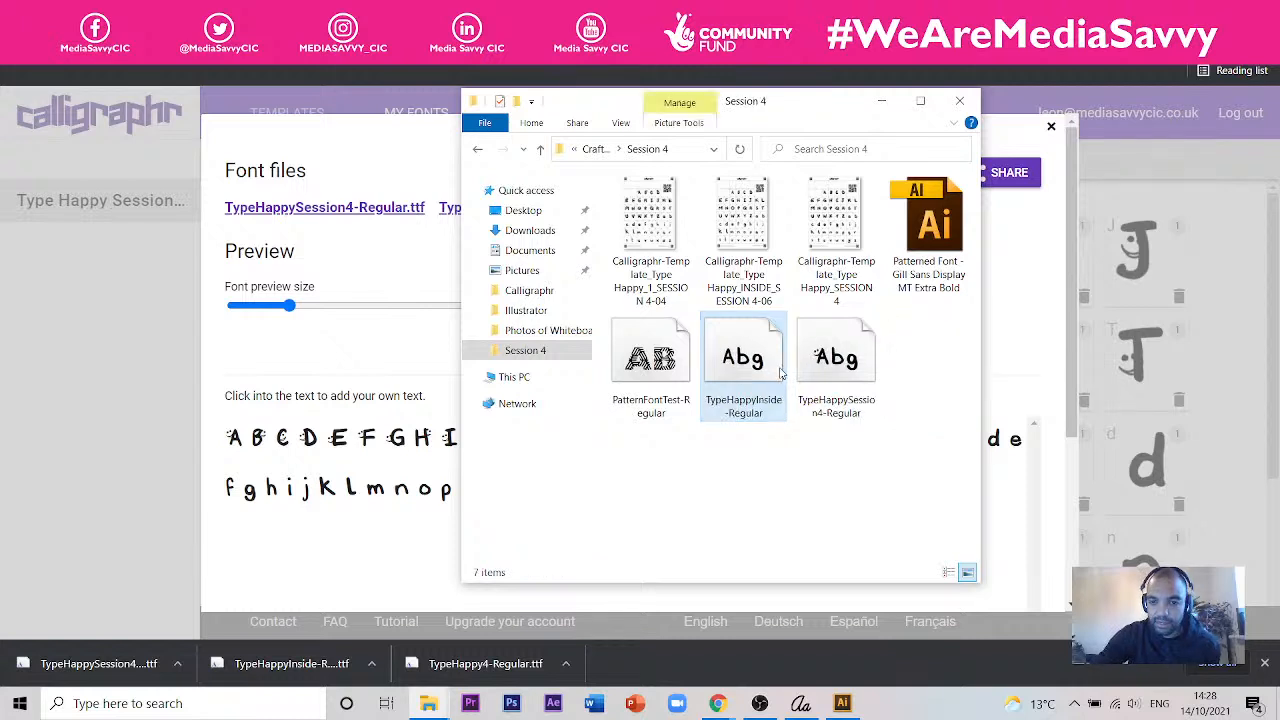
- Install the TypeHappySession4-Regular font from the Session 4 folder
click(858, 420)
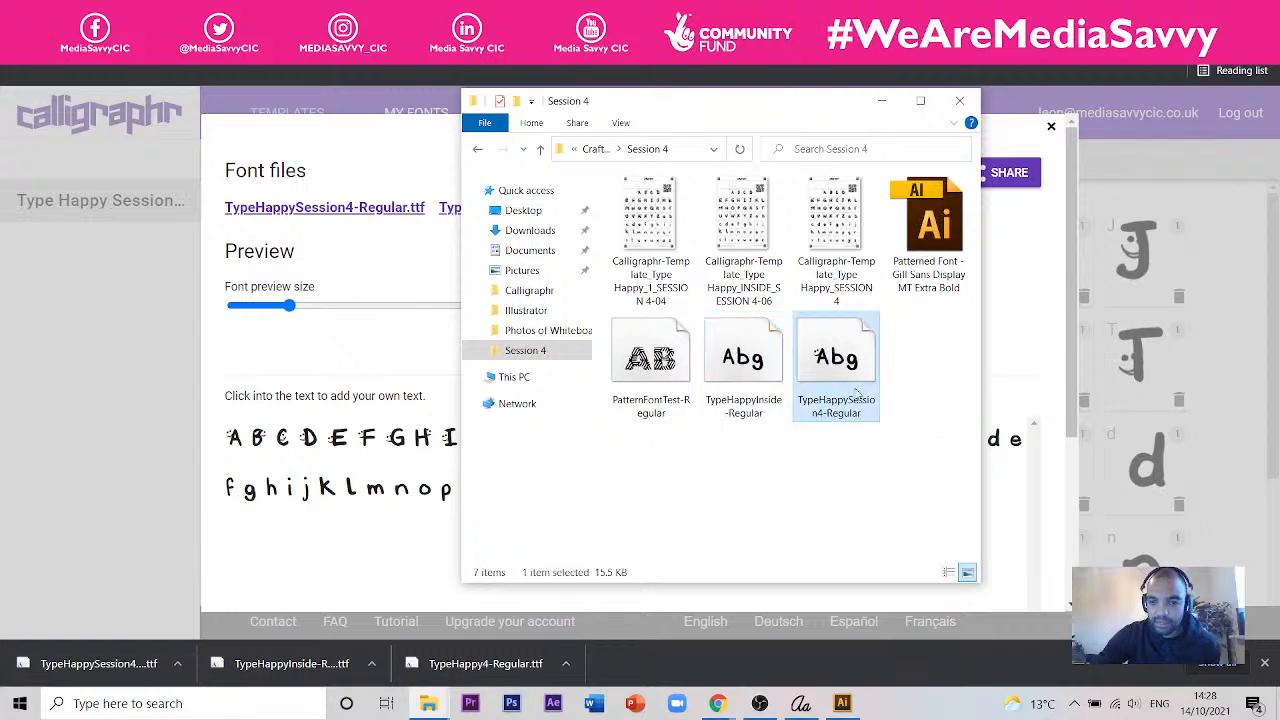
right_click(846, 372)
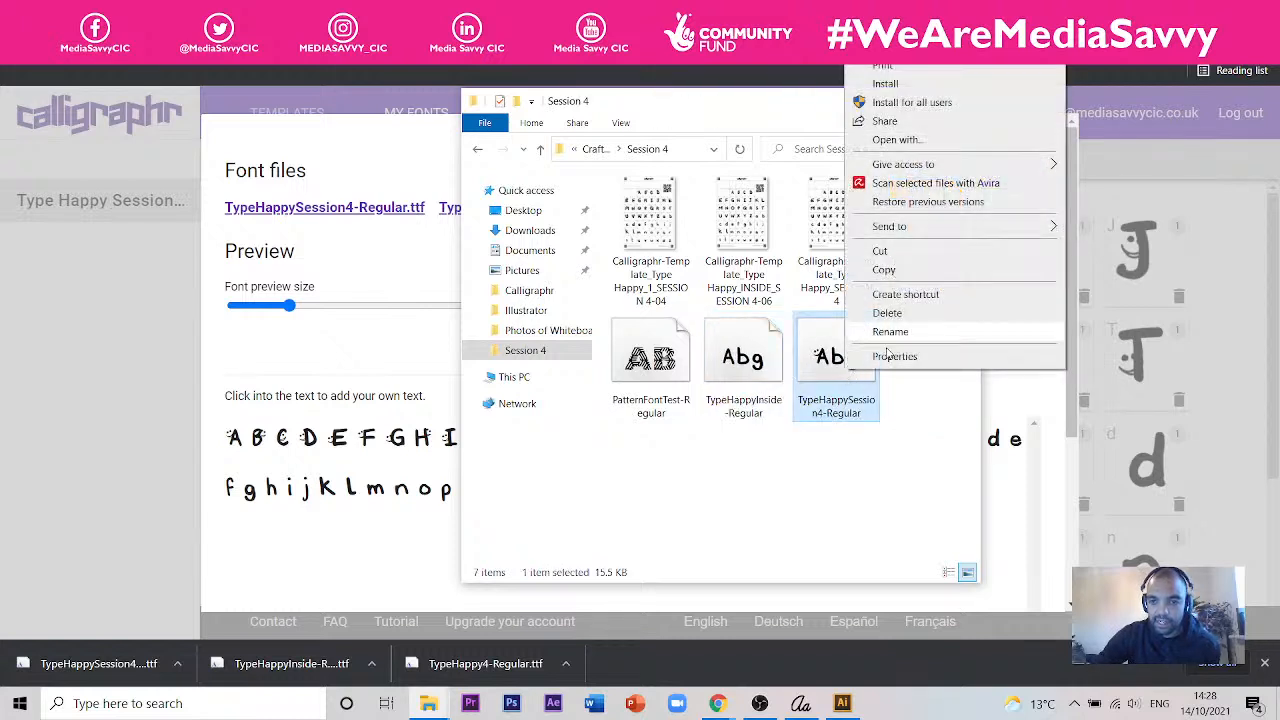
click(886, 83)
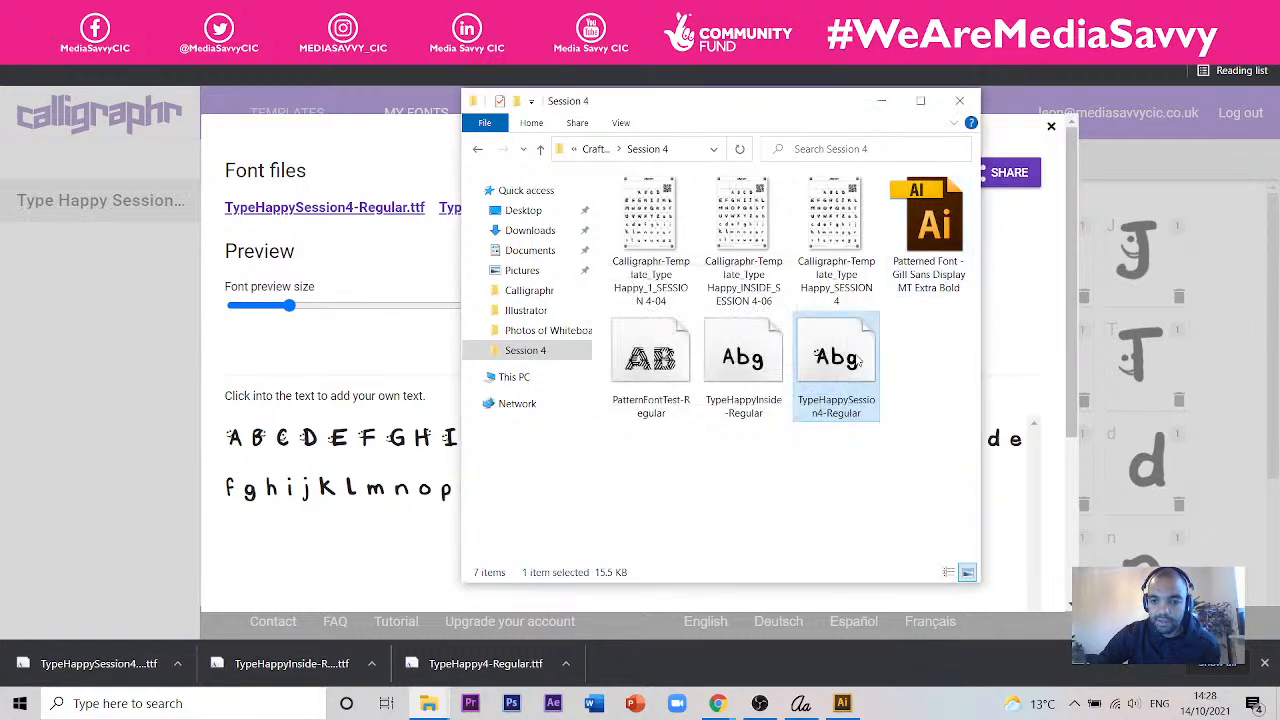
right_click(850, 360)
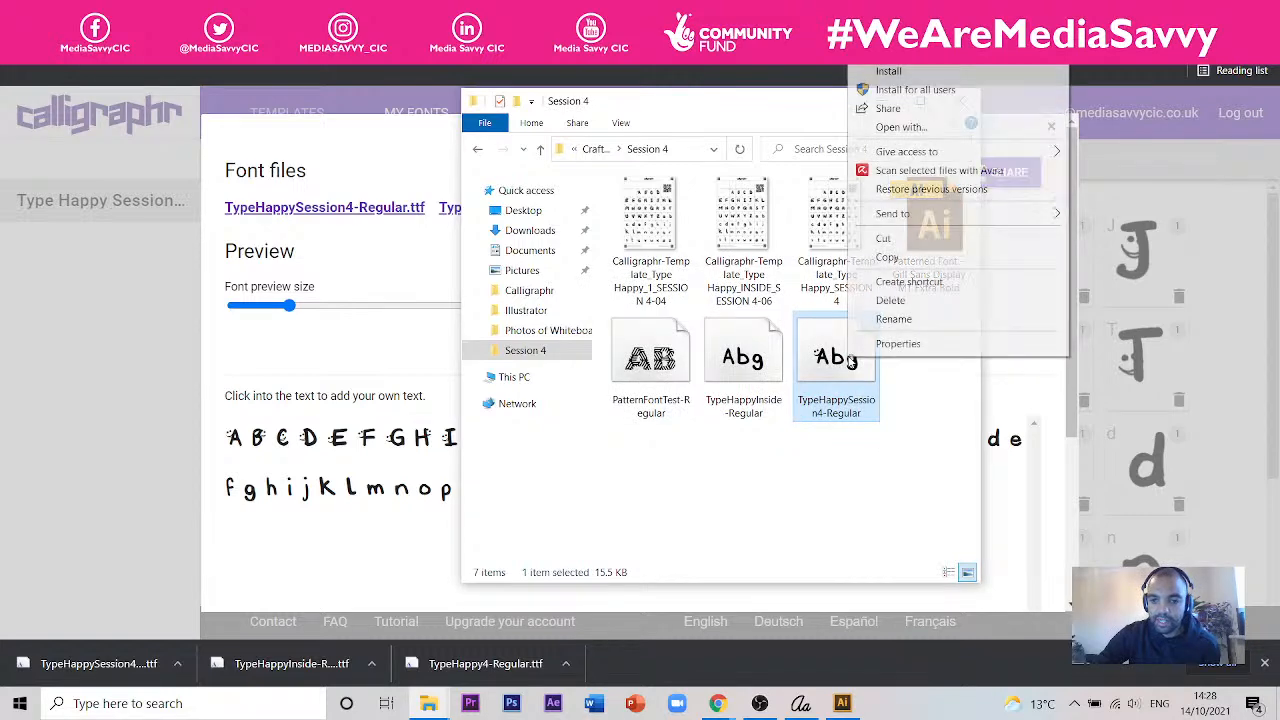
click(847, 503)
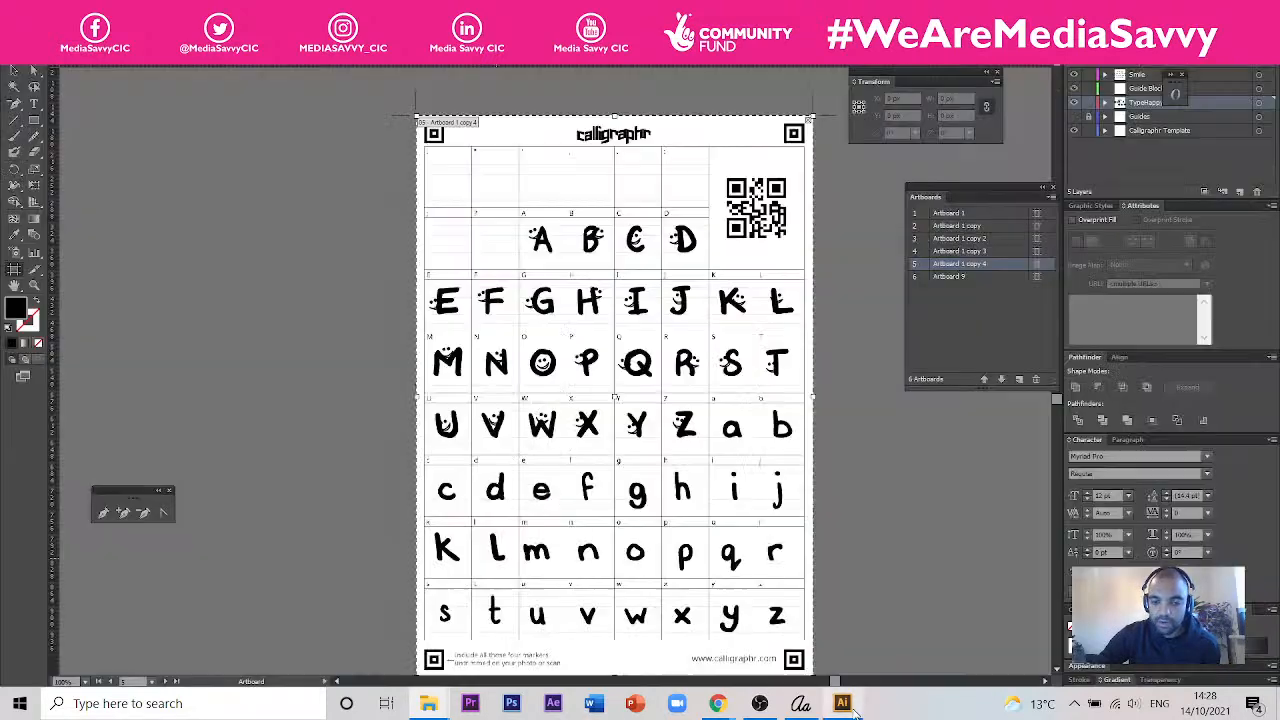
- Switch to Illustrator and bring up the document with the Don't Worry Happy card layouts
click(850, 706)
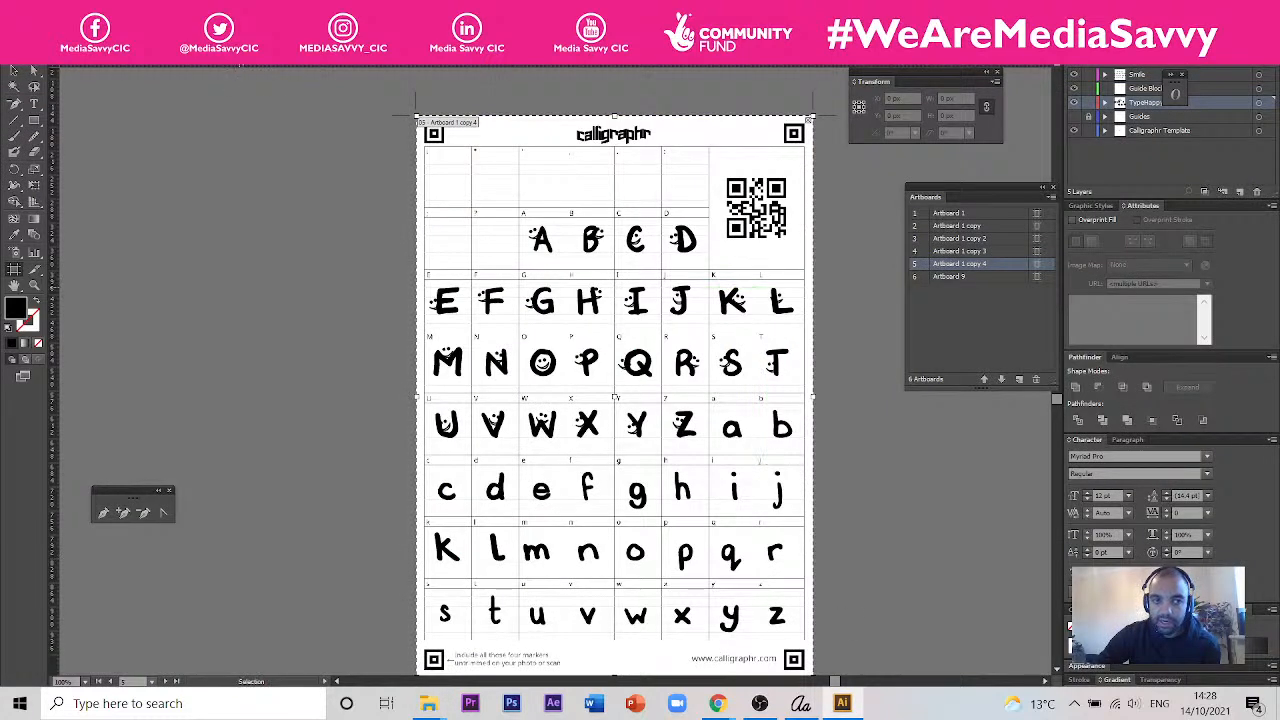
click(242, 58)
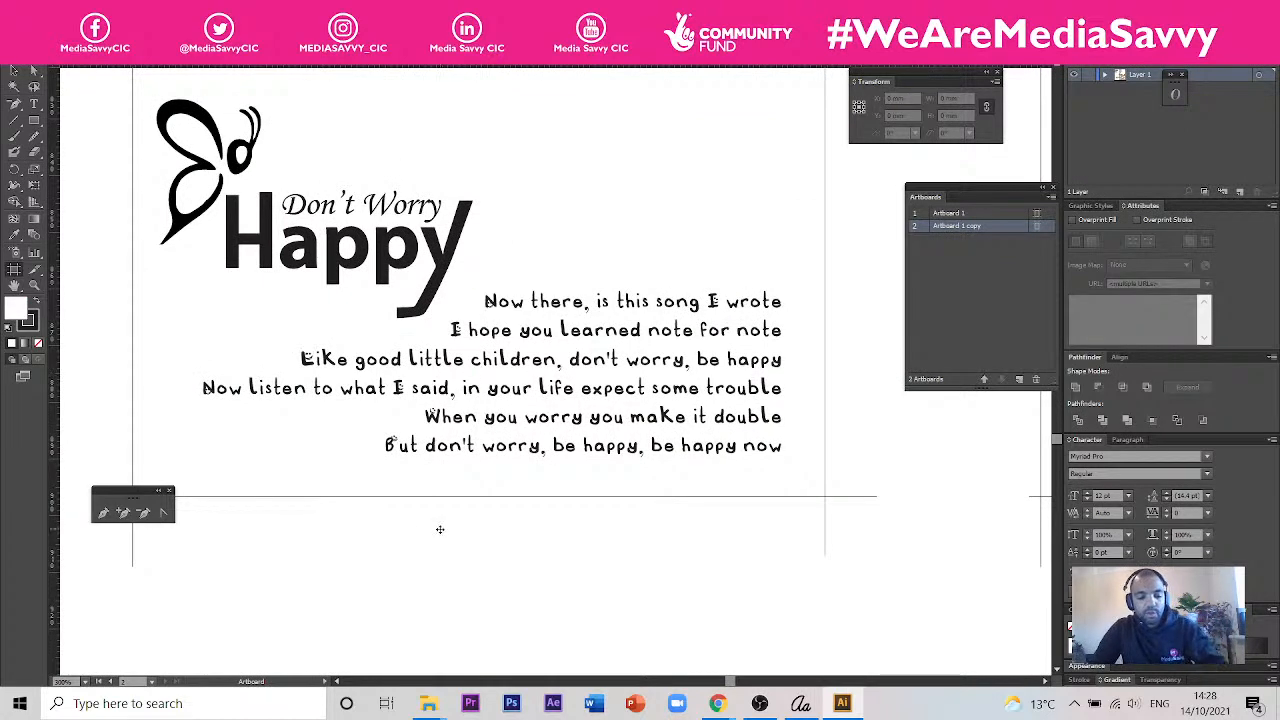
drag(515, 469, 643, 560)
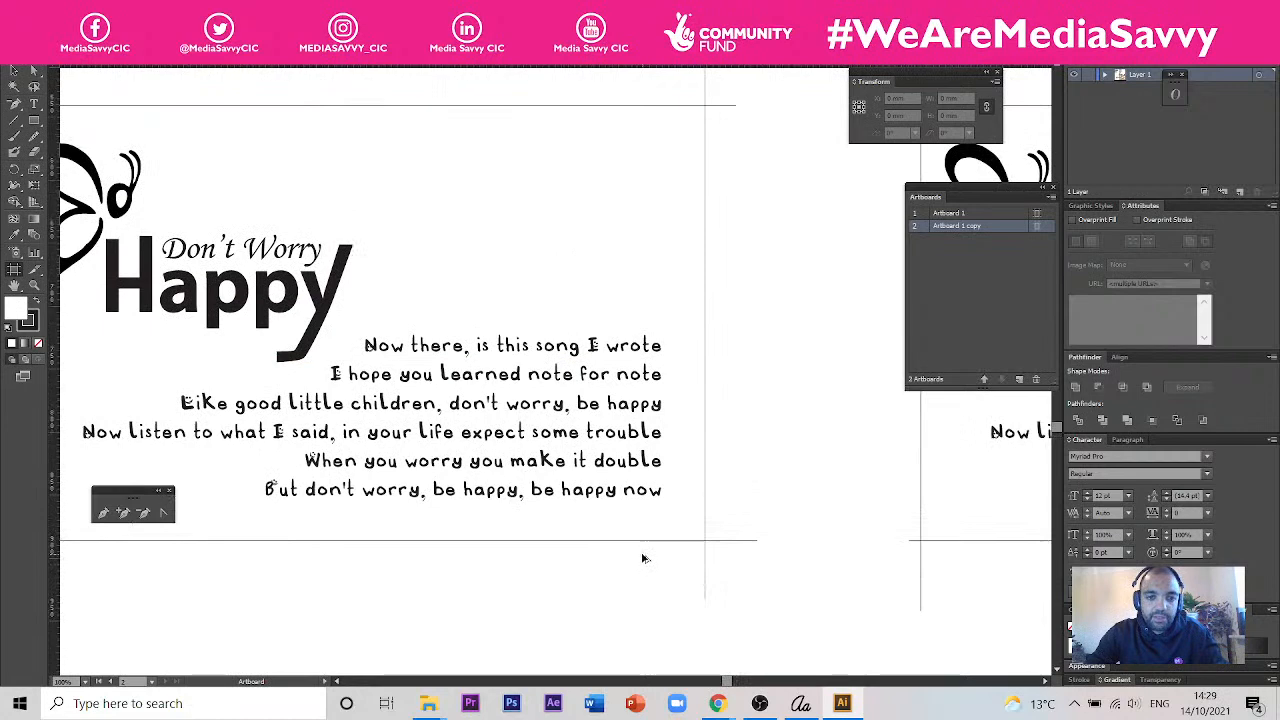
scroll(643, 560, down, 4)
click(609, 331)
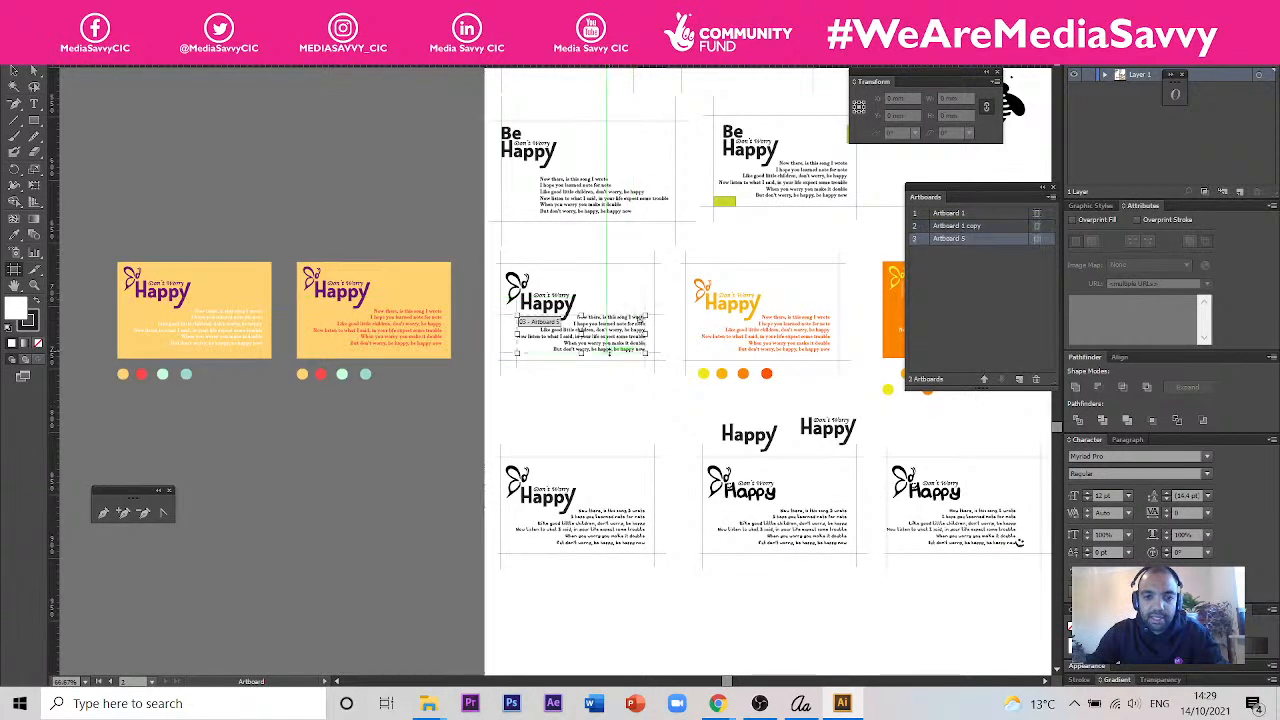
drag(640, 318, 650, 640)
scroll(716, 509, down, 3)
scroll(720, 420, up, 3)
scroll(716, 425, up, 1)
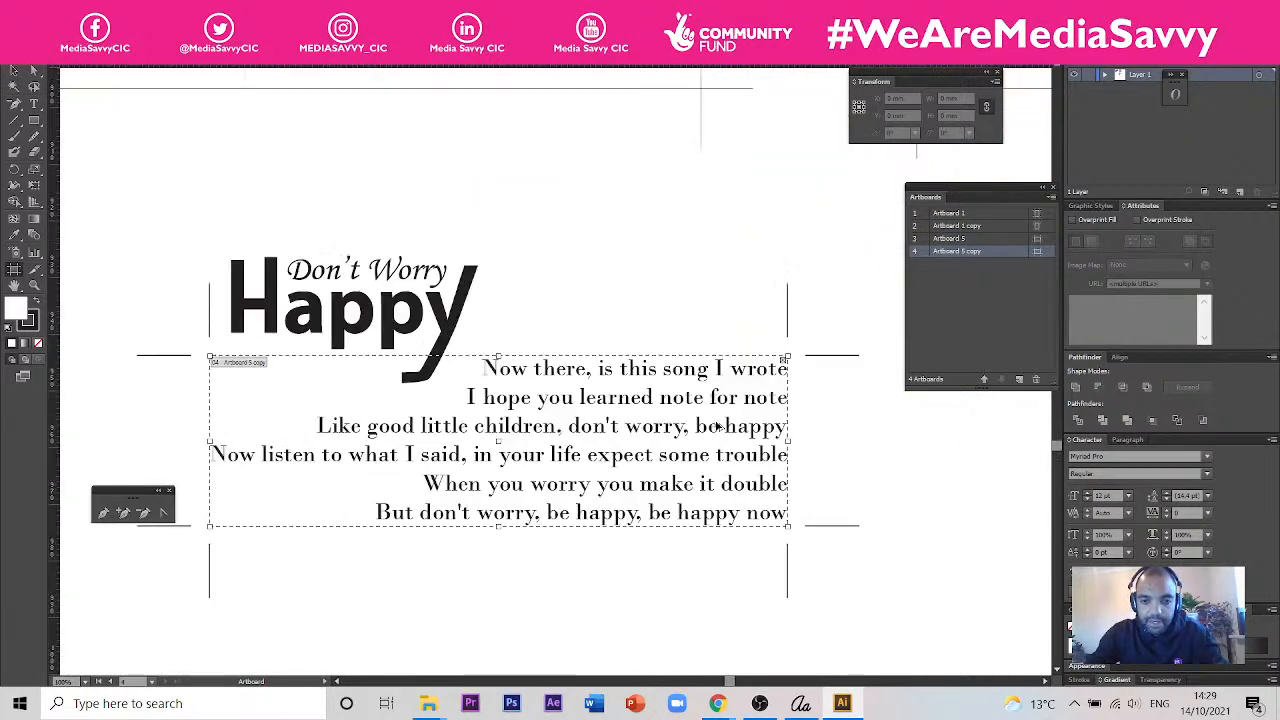
key(ctrl+z)
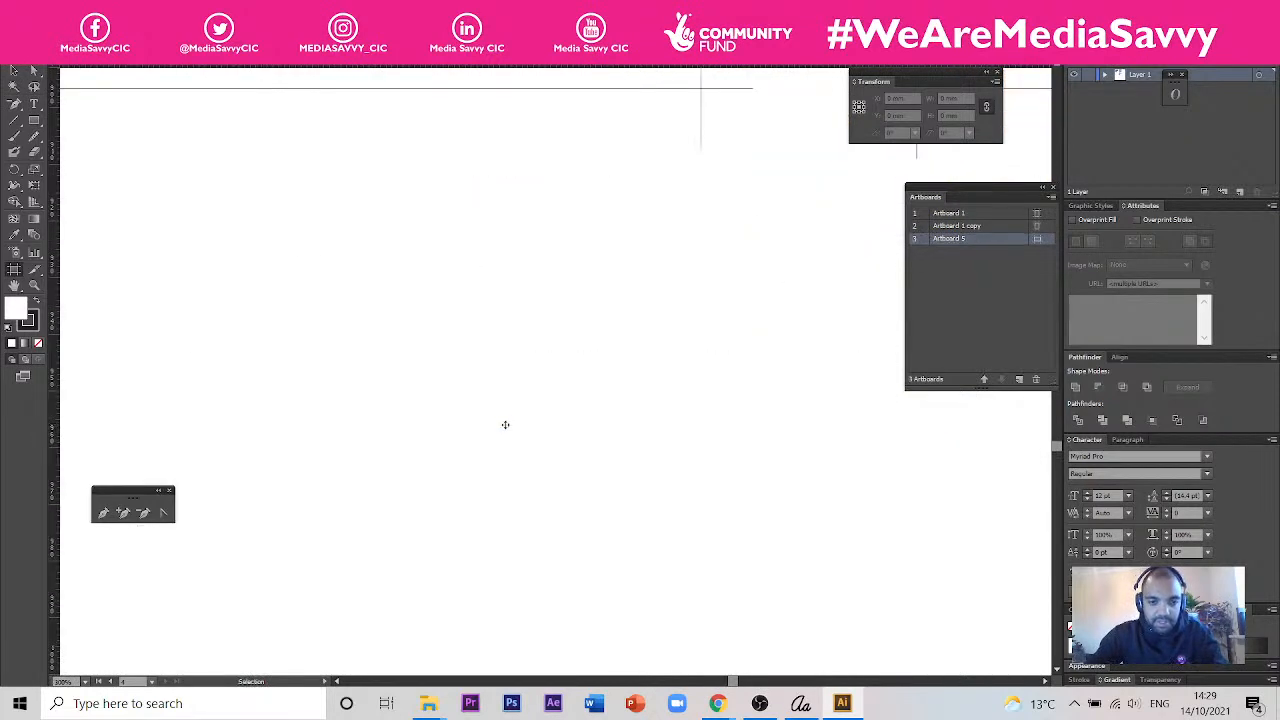
scroll(508, 431, down, 3)
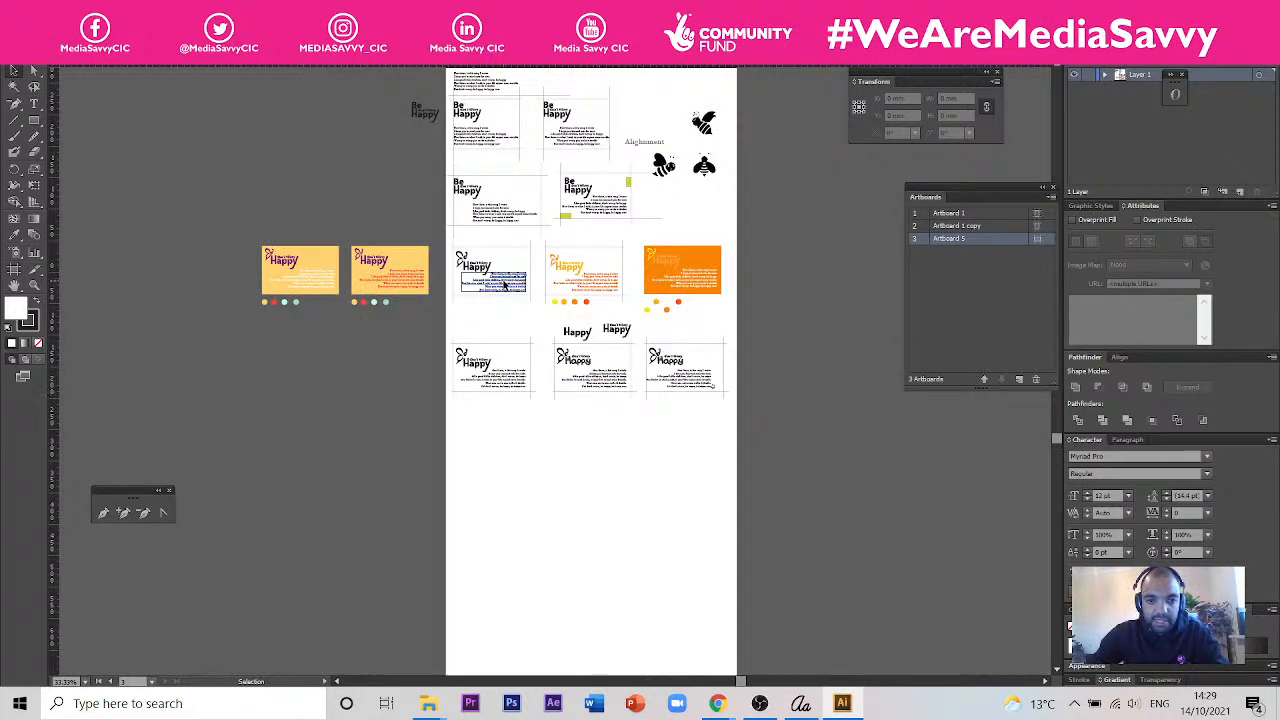
drag(500, 280, 520, 498)
key(ctrl+z)
key(ctrl+z)
- Place a copy of the Bodoni MT lyrics text block in the empty space below the card layouts
click(512, 268)
drag(512, 268, 533, 452)
scroll(511, 463, up, 5)
scroll(461, 388, up, 2)
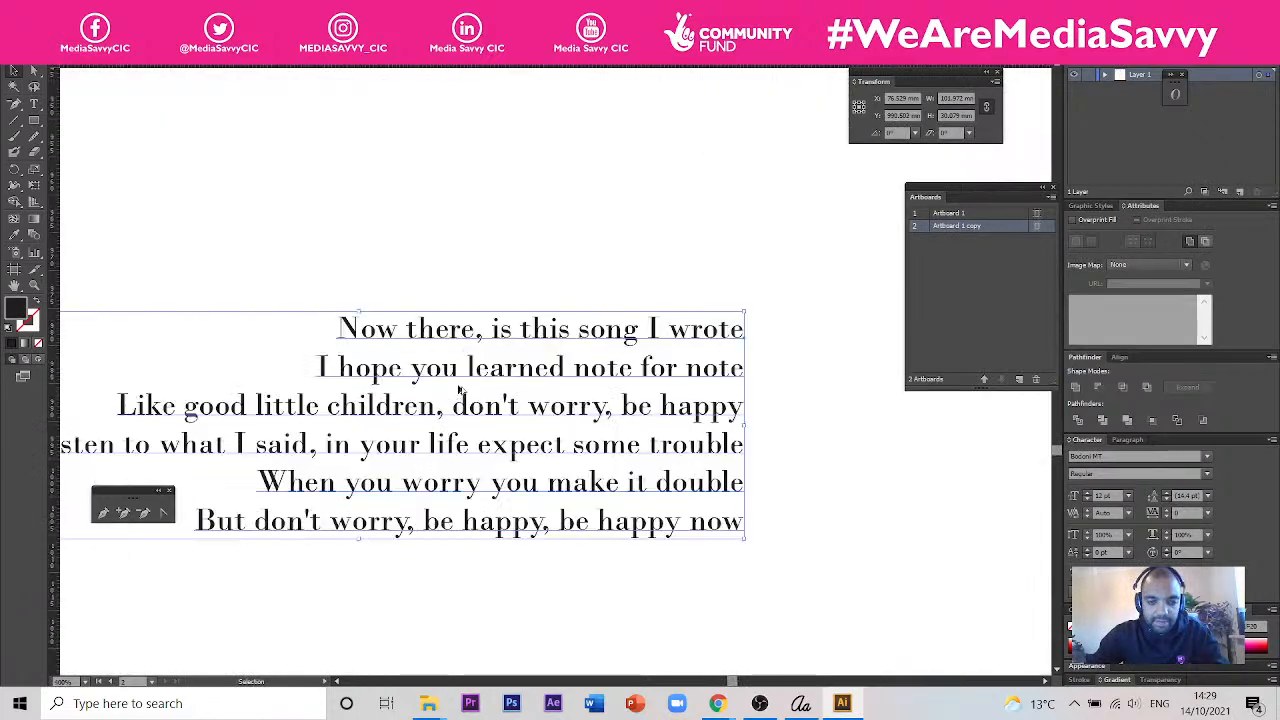
scroll(460, 390, down, 1)
- Set the font of all the copied lyrics text to Type Happy Session 4 Regular
double_click(428, 368)
drag(374, 340, 679, 525)
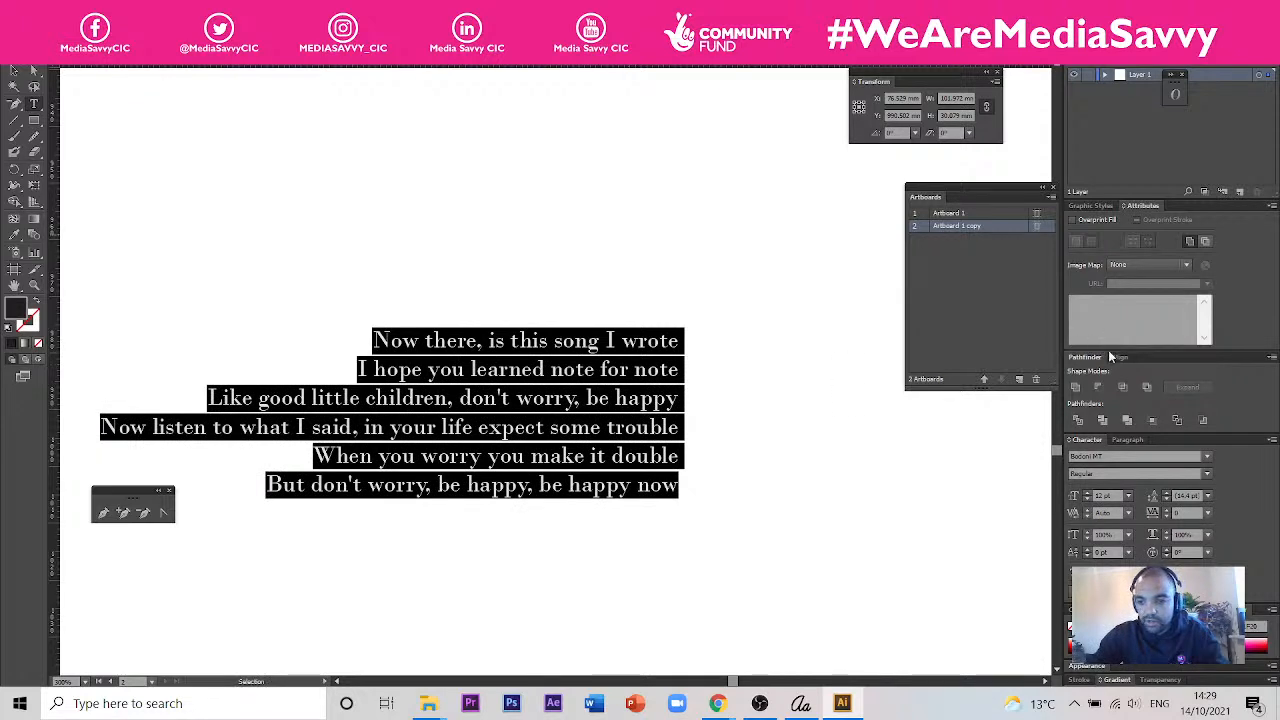
click(1160, 458)
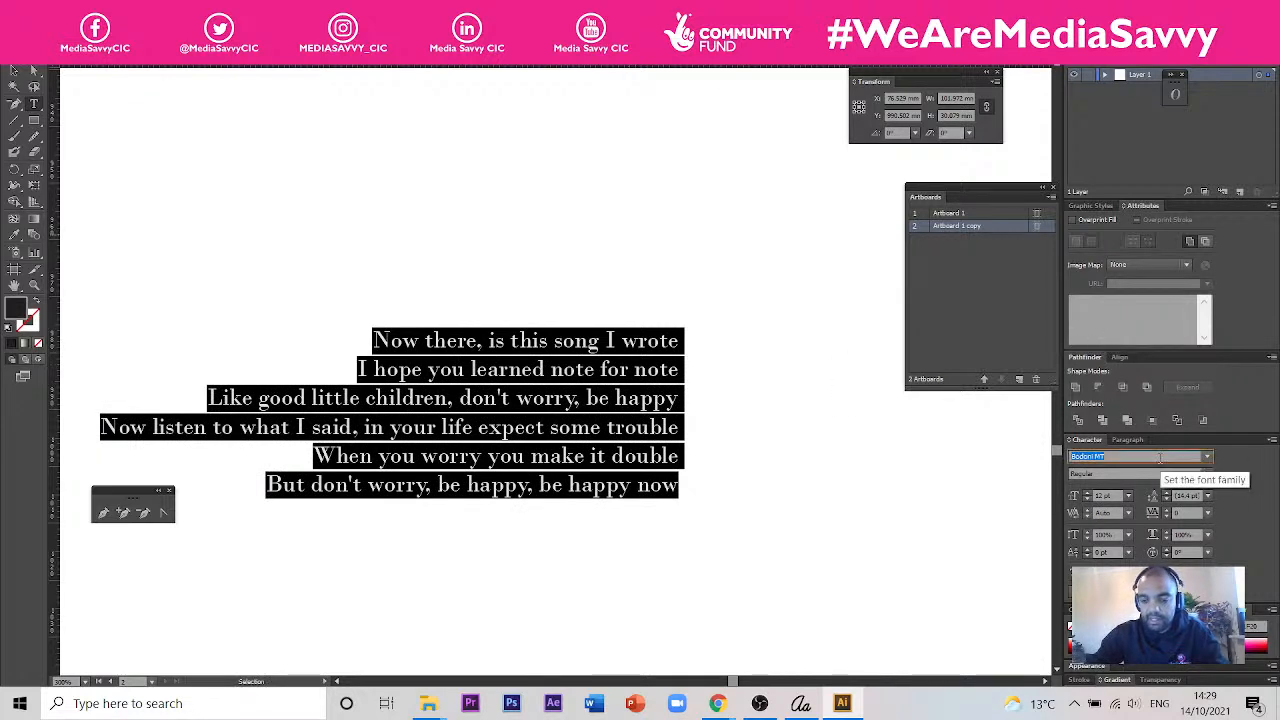
text(Type Happy Session 4 Regular)
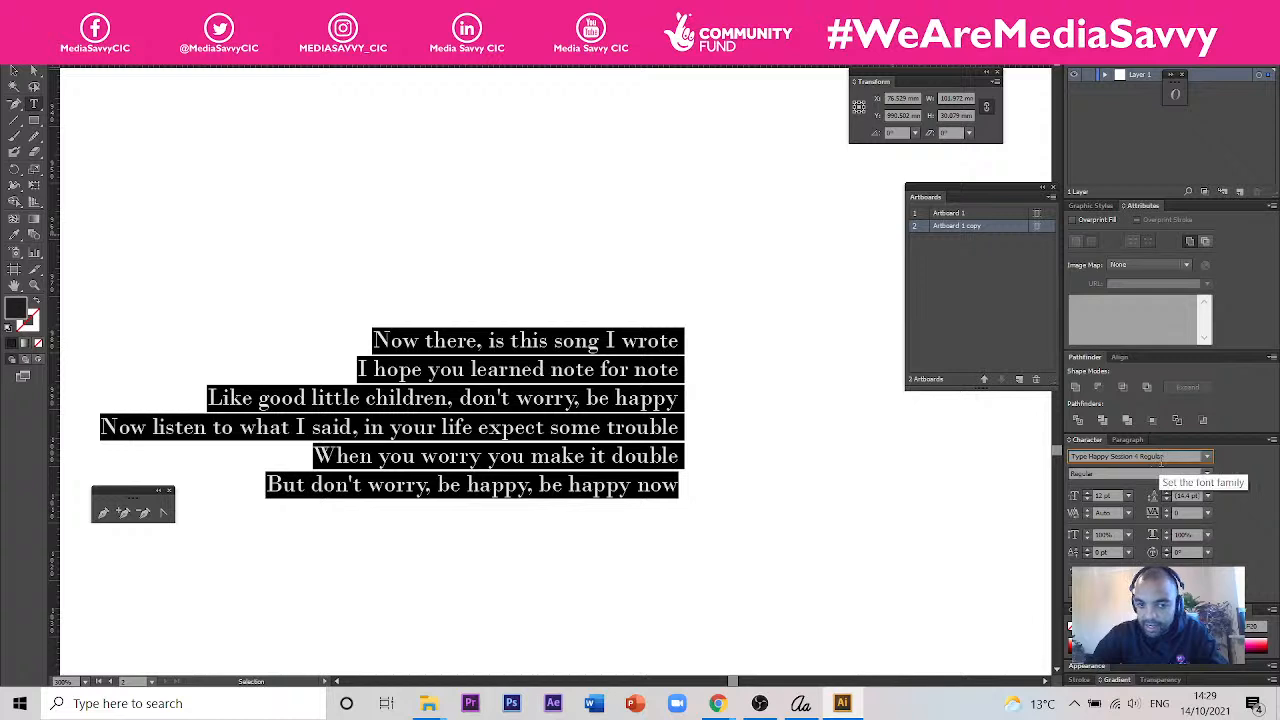
key(Return)
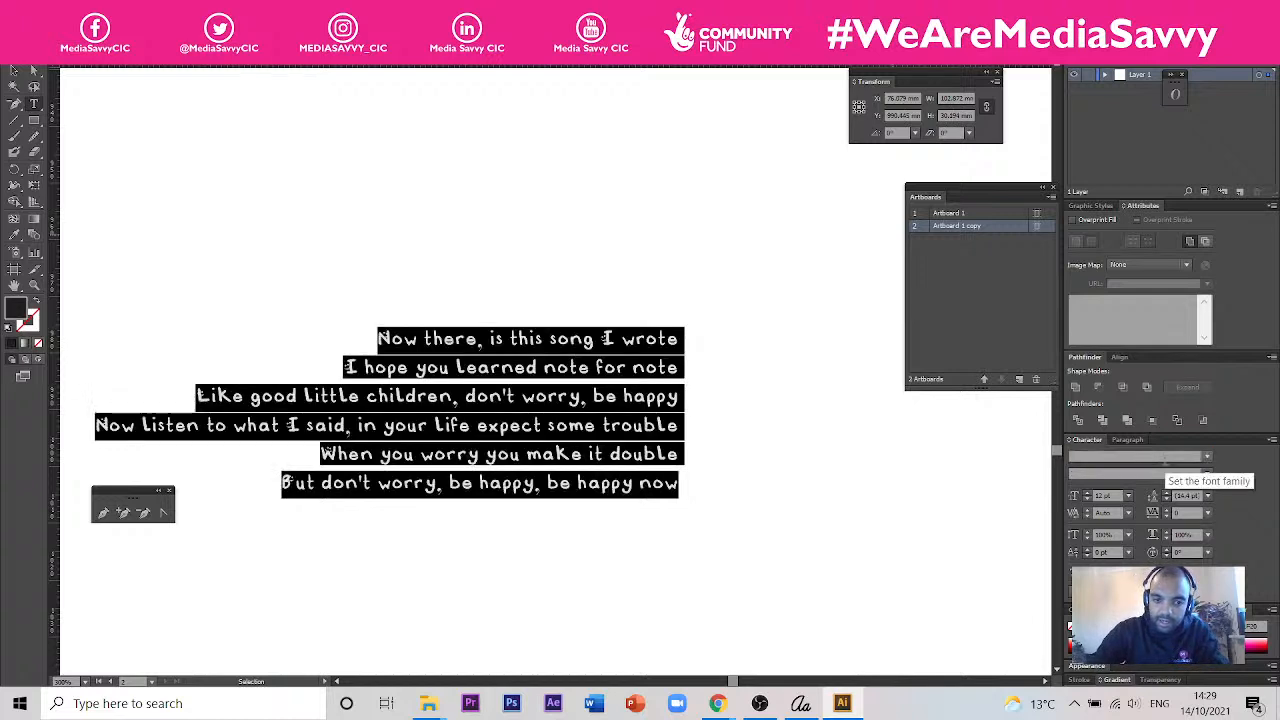
- Examine how the capitals and lowercase letters of the new font look in the copied lyrics
click(415, 366)
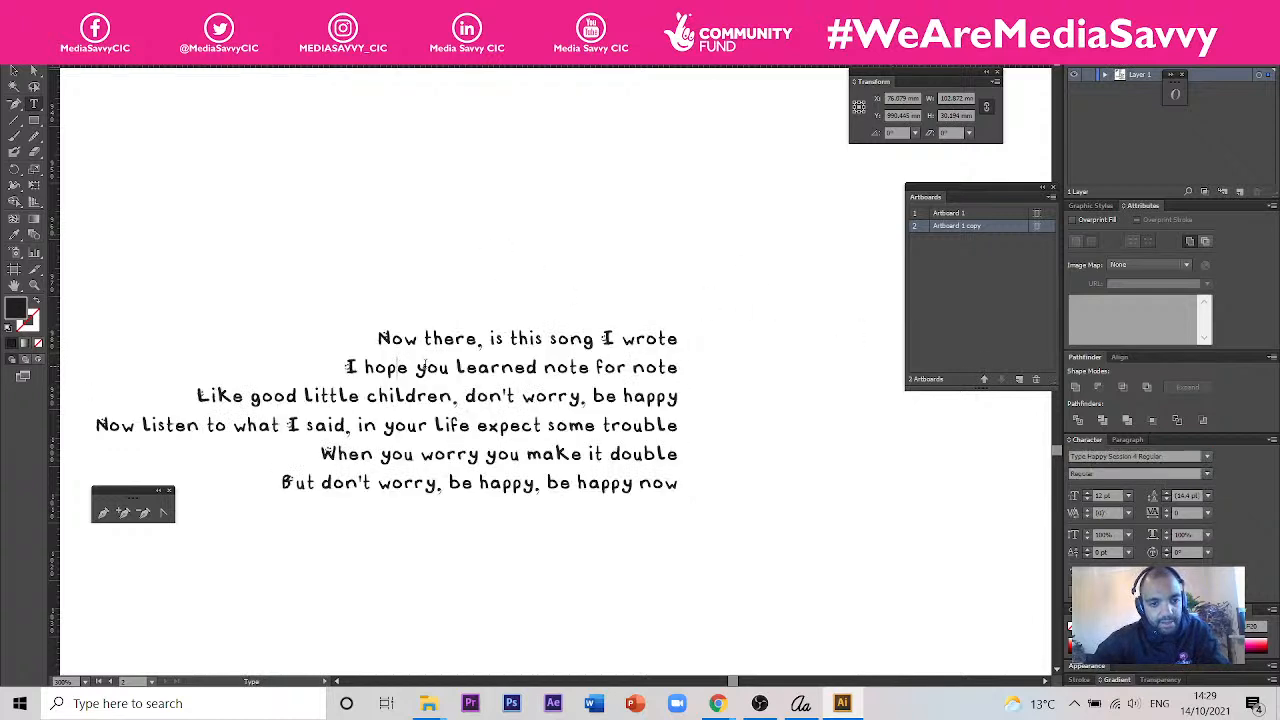
drag(388, 333, 556, 455)
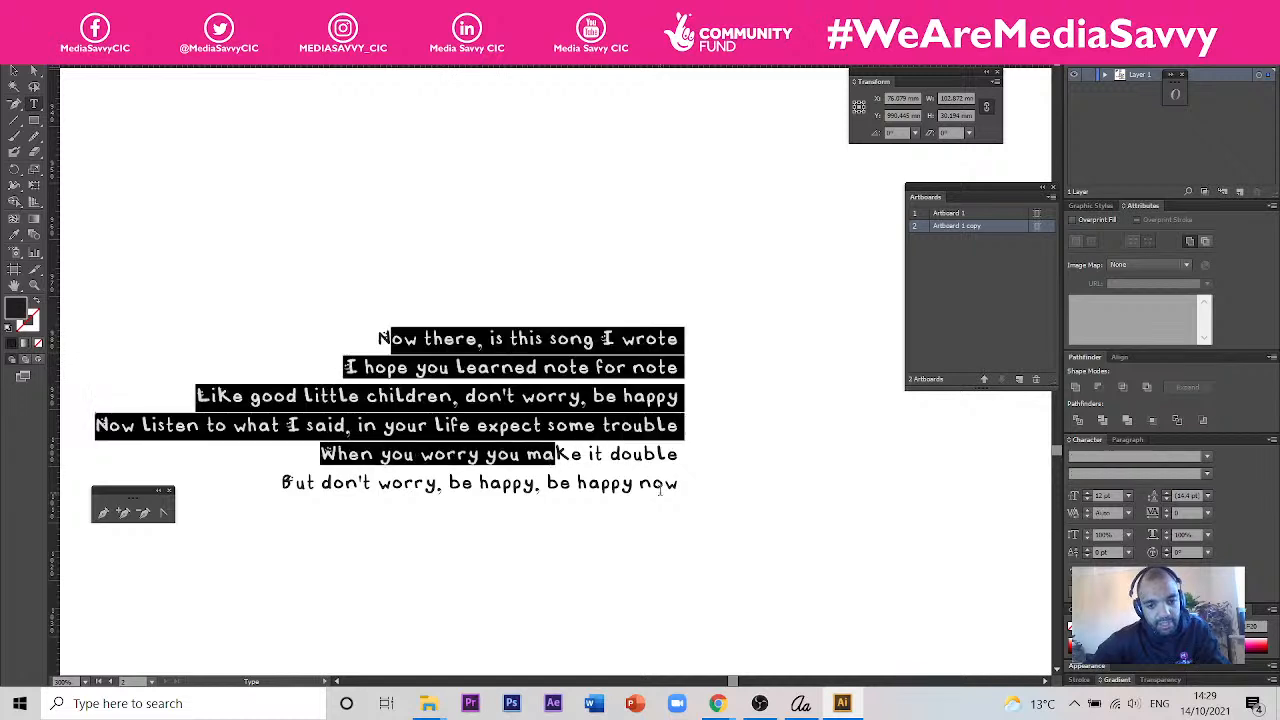
click(678, 484)
drag(386, 340, 377, 340)
click(14, 71)
scroll(446, 393, up, 1)
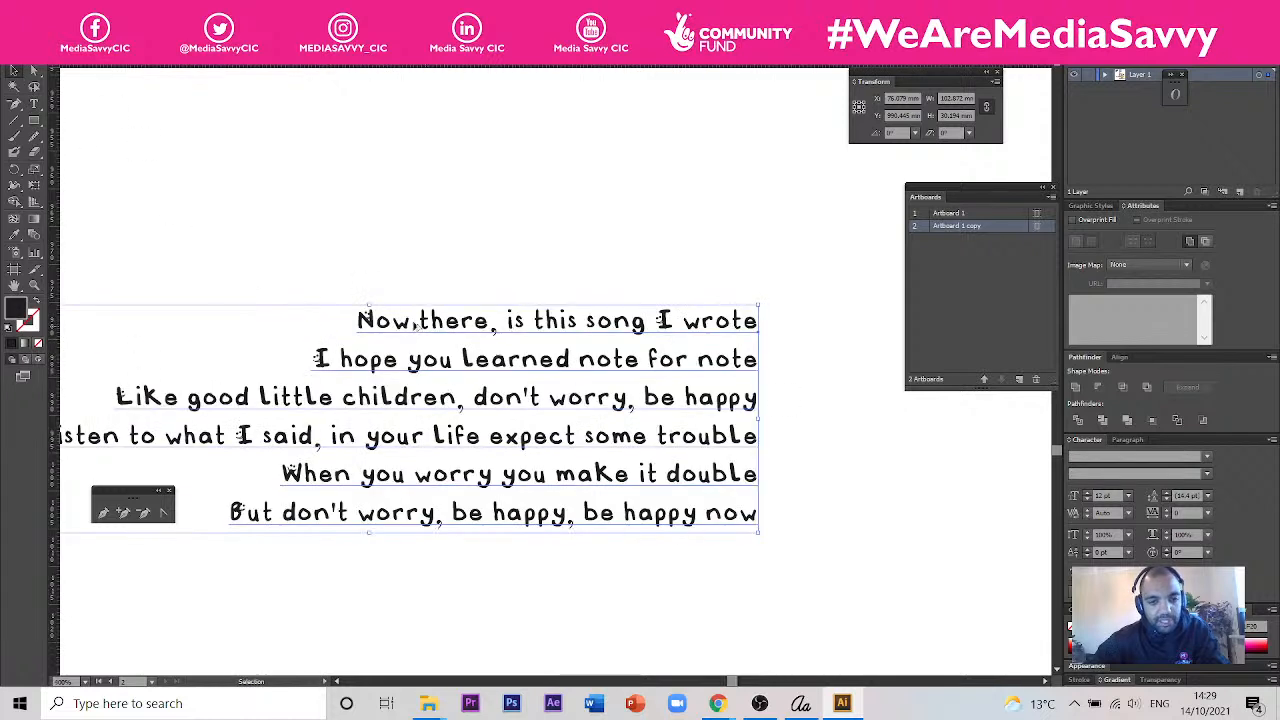
scroll(355, 298, up, 1)
scroll(358, 298, down, 1)
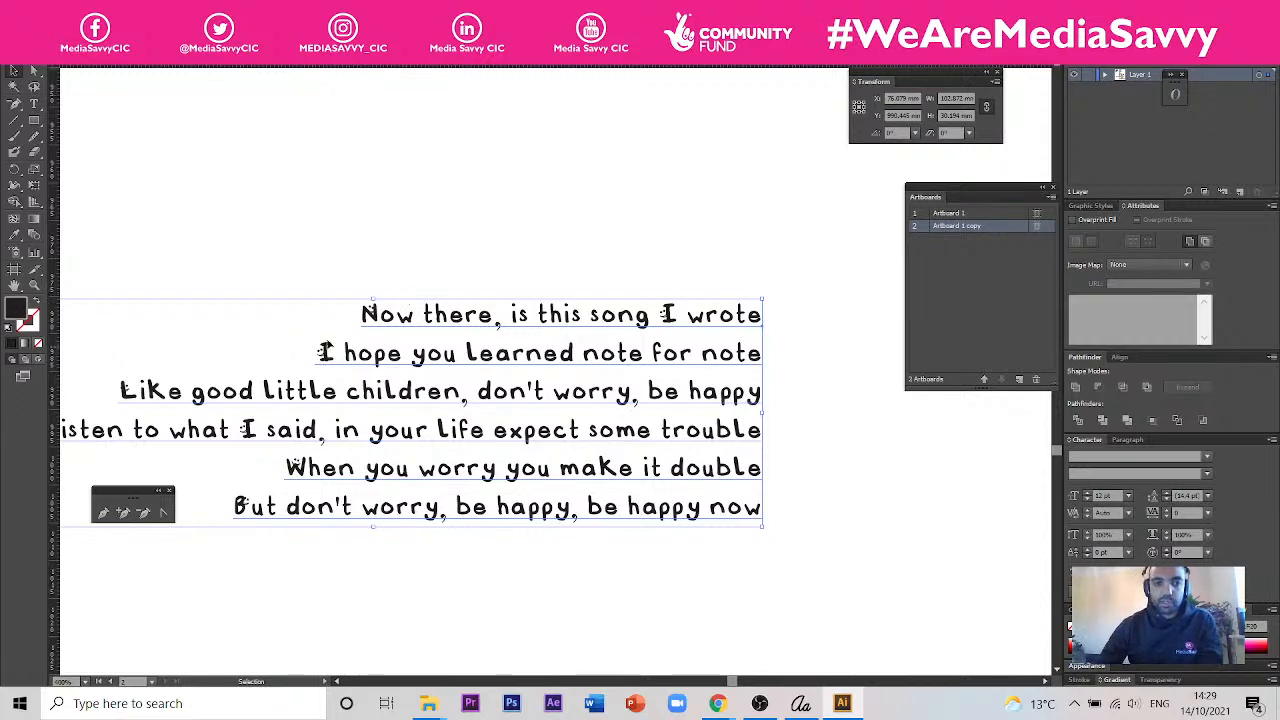
- Return to the Calligraphr template document and hide the Smile layer
click(355, 57)
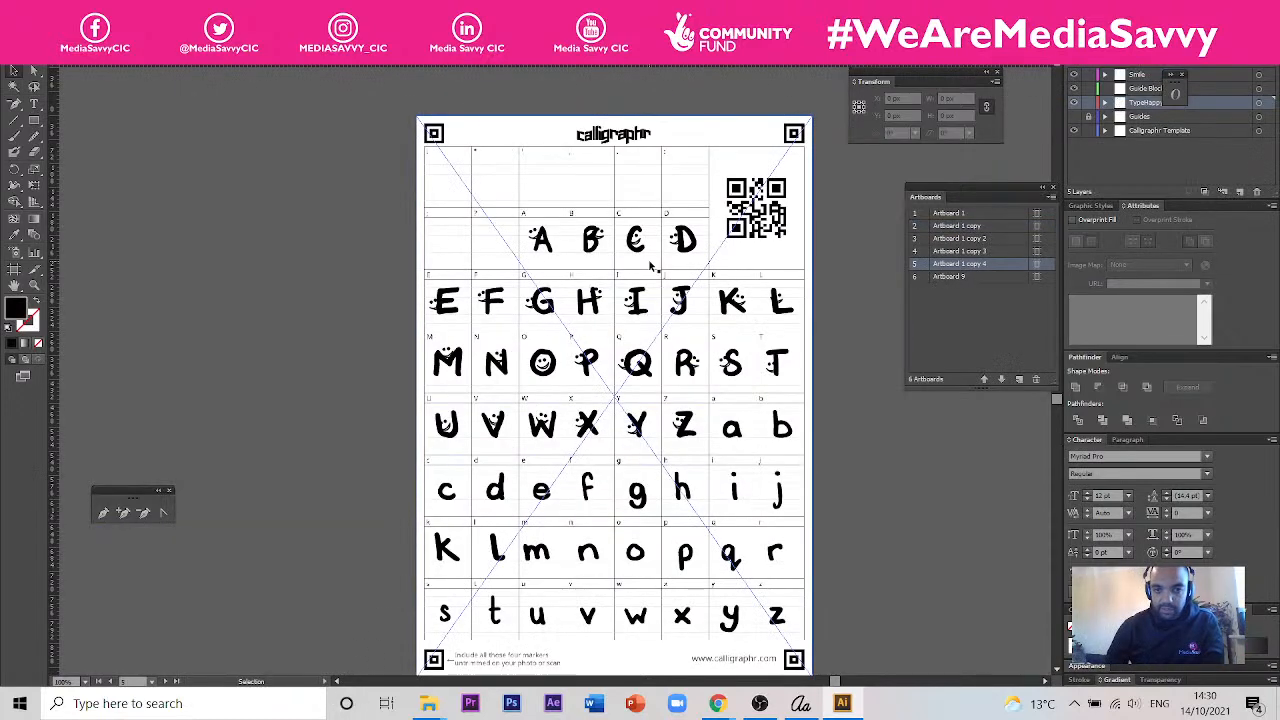
click(528, 131)
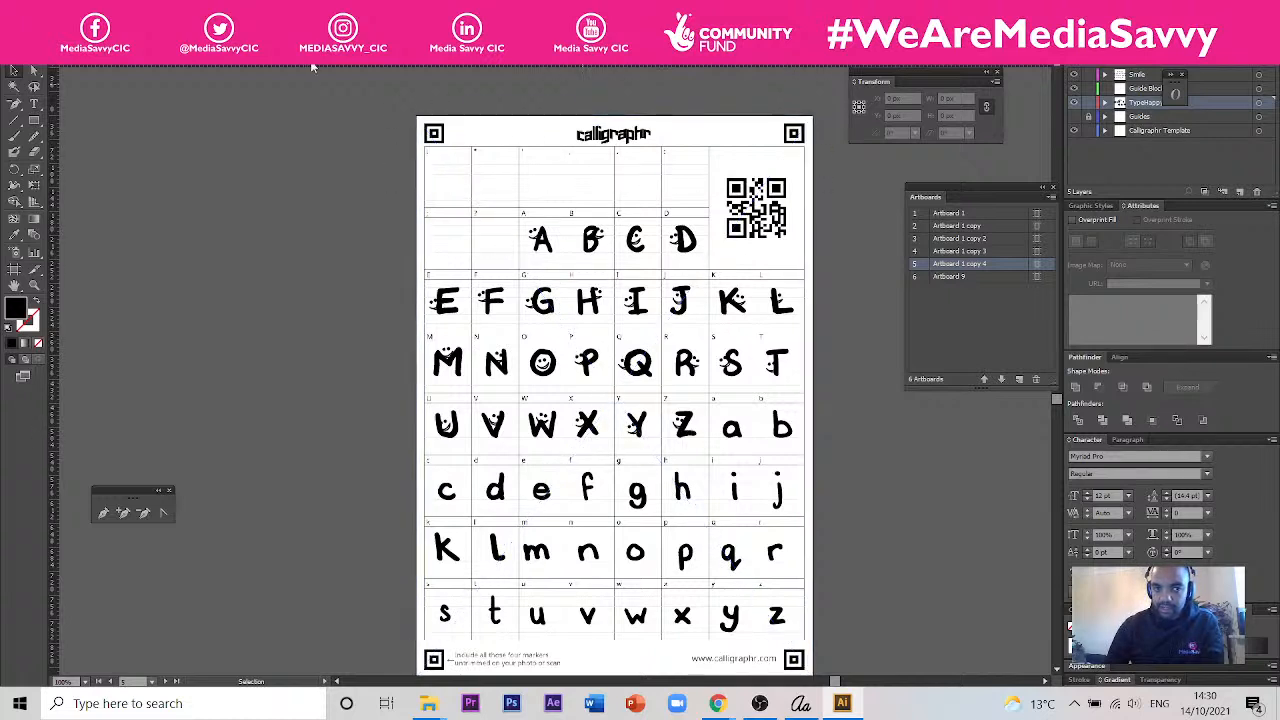
click(1074, 75)
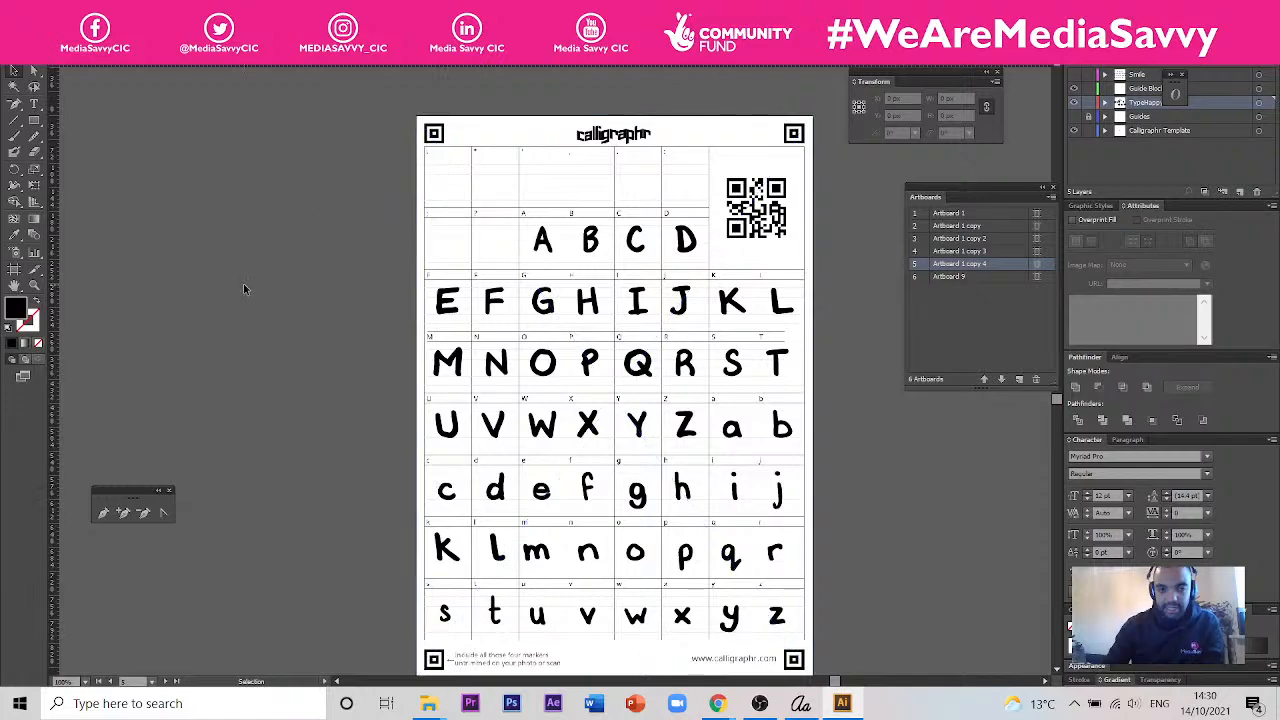
- Set up a JPEG export of the smile-free template in the Session 4 folder, named Calligraphr-Template_Type Happy_Bare_SESSION 4
click(38, 10)
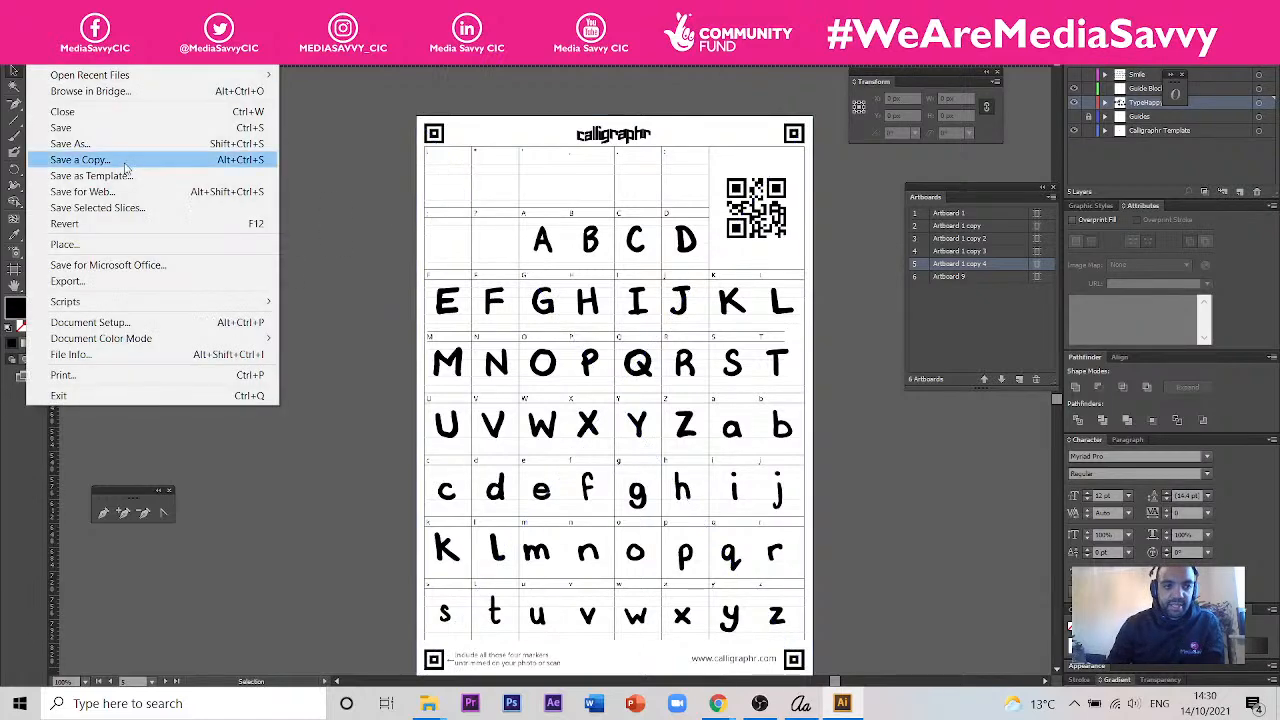
click(141, 284)
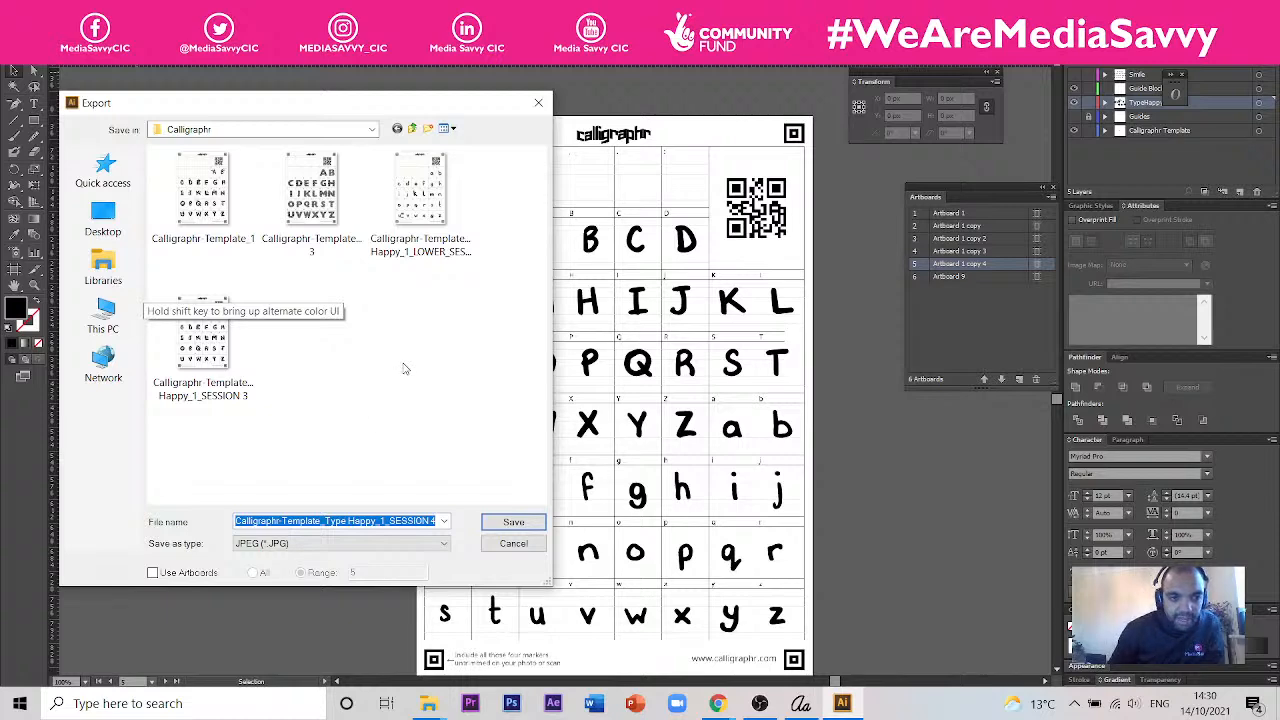
click(411, 129)
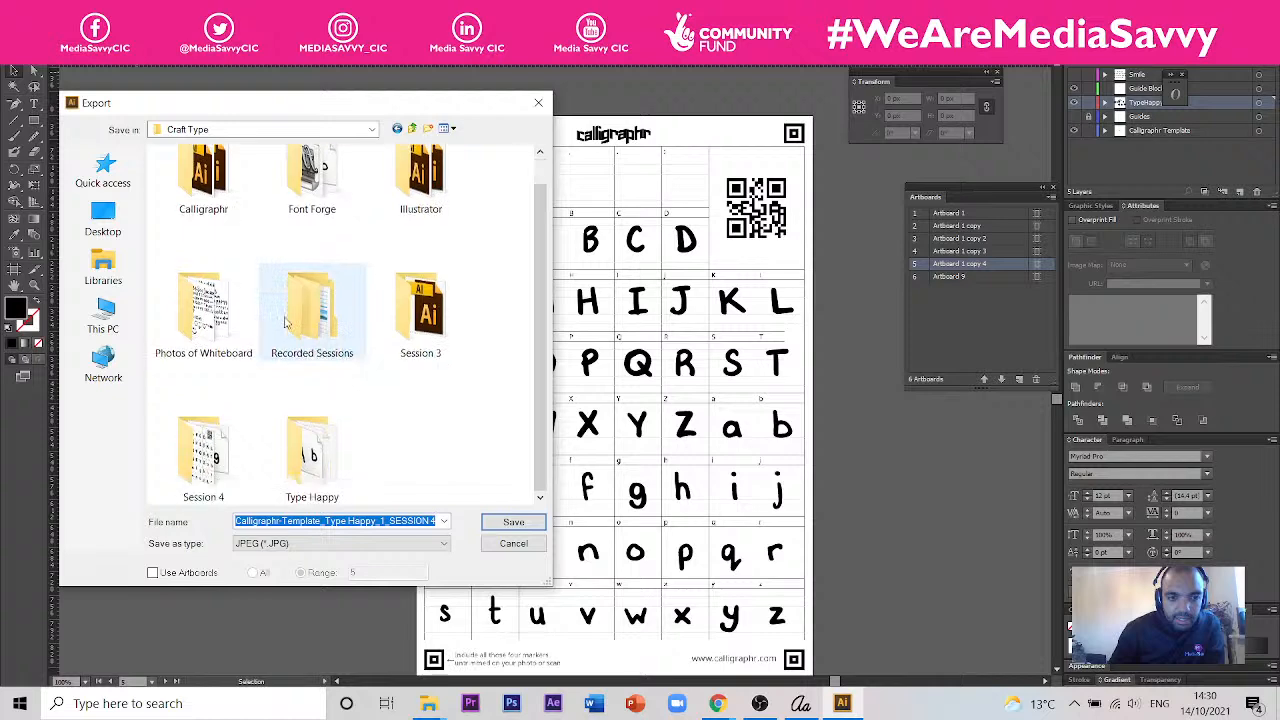
double_click(212, 454)
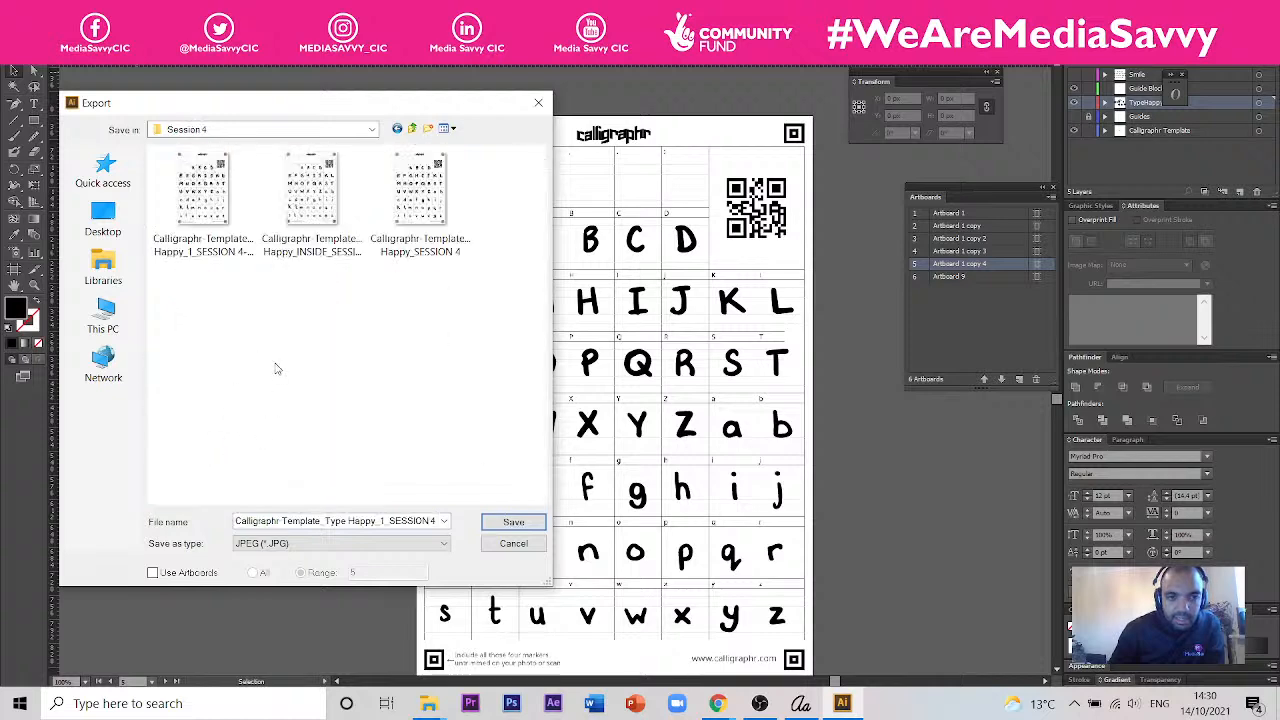
click(428, 255)
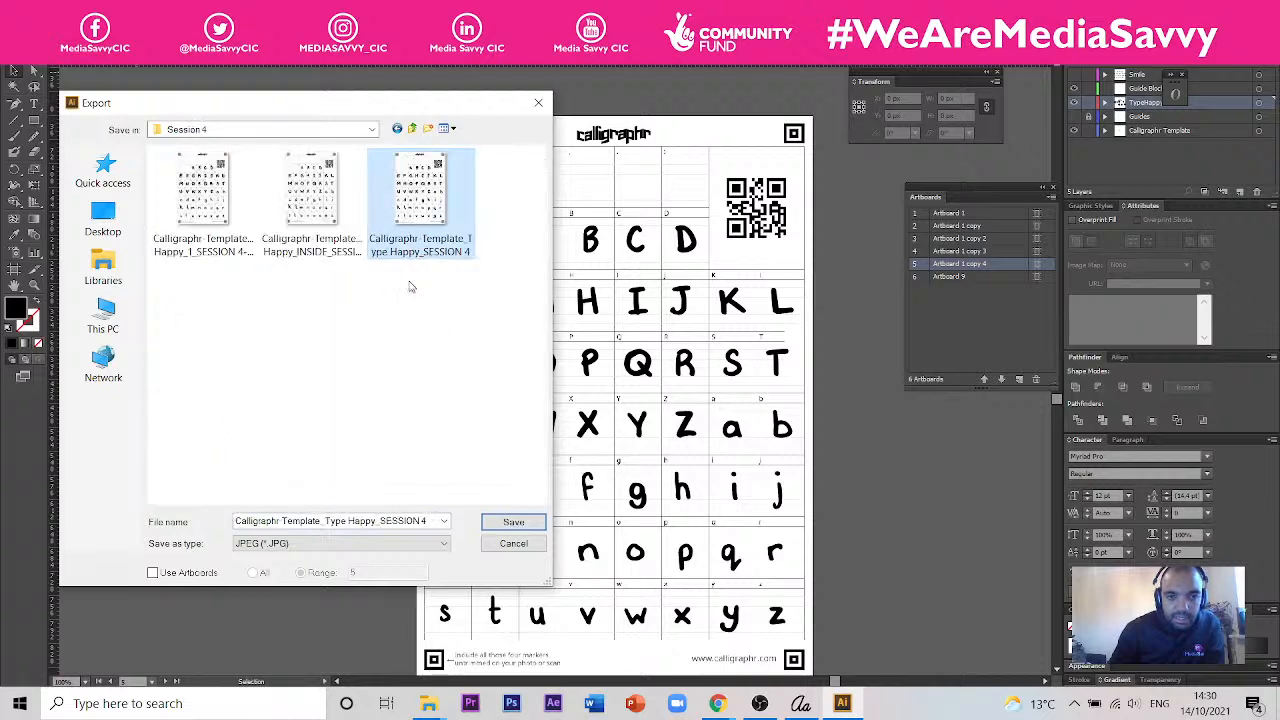
click(309, 521)
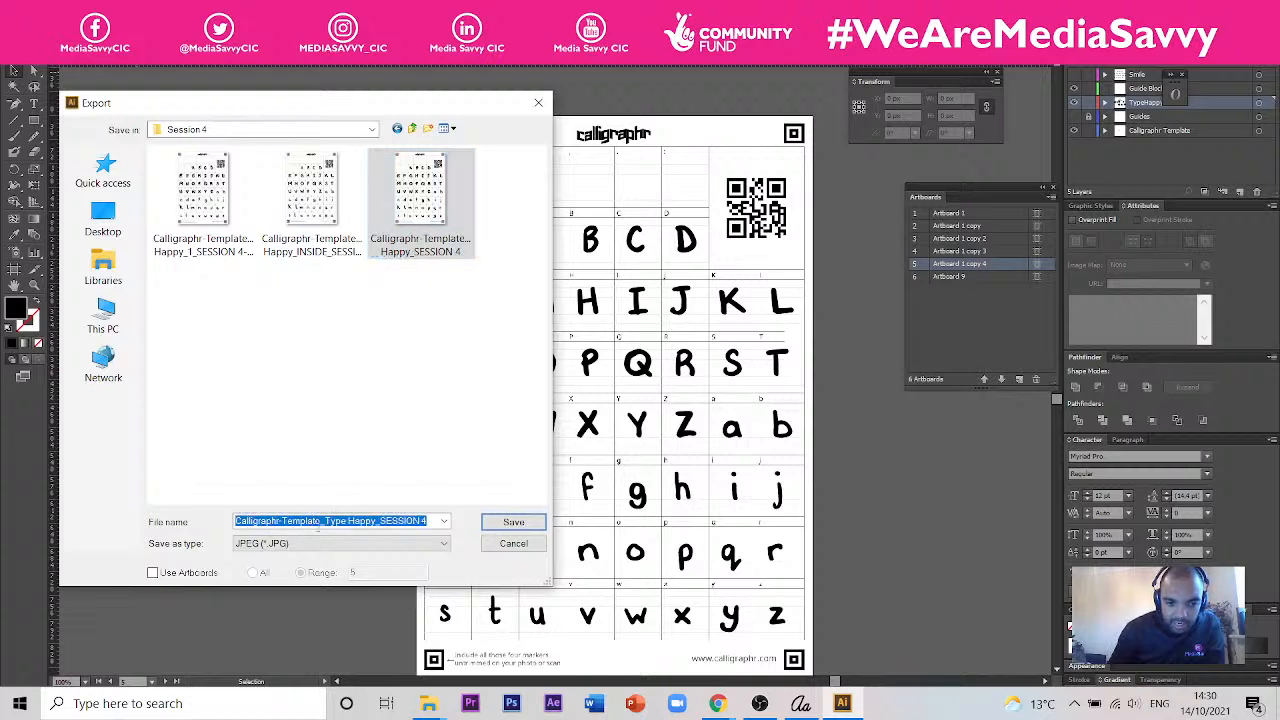
click(376, 521)
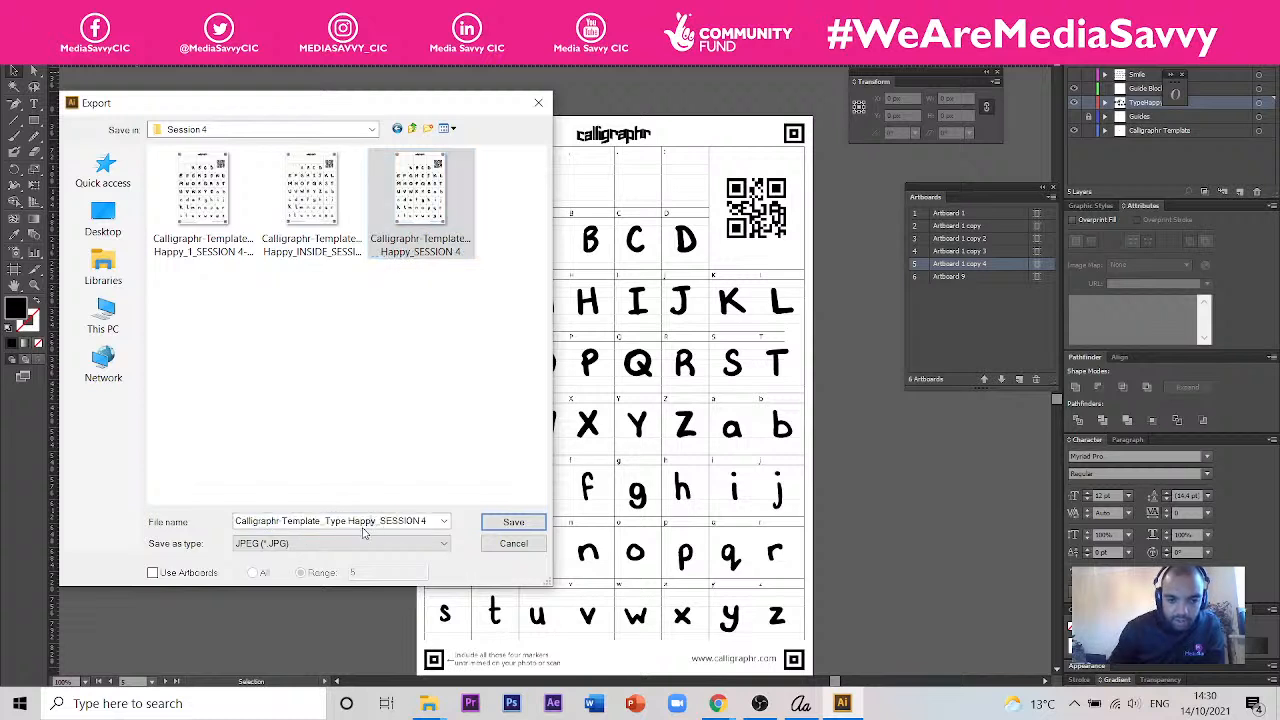
text(_)
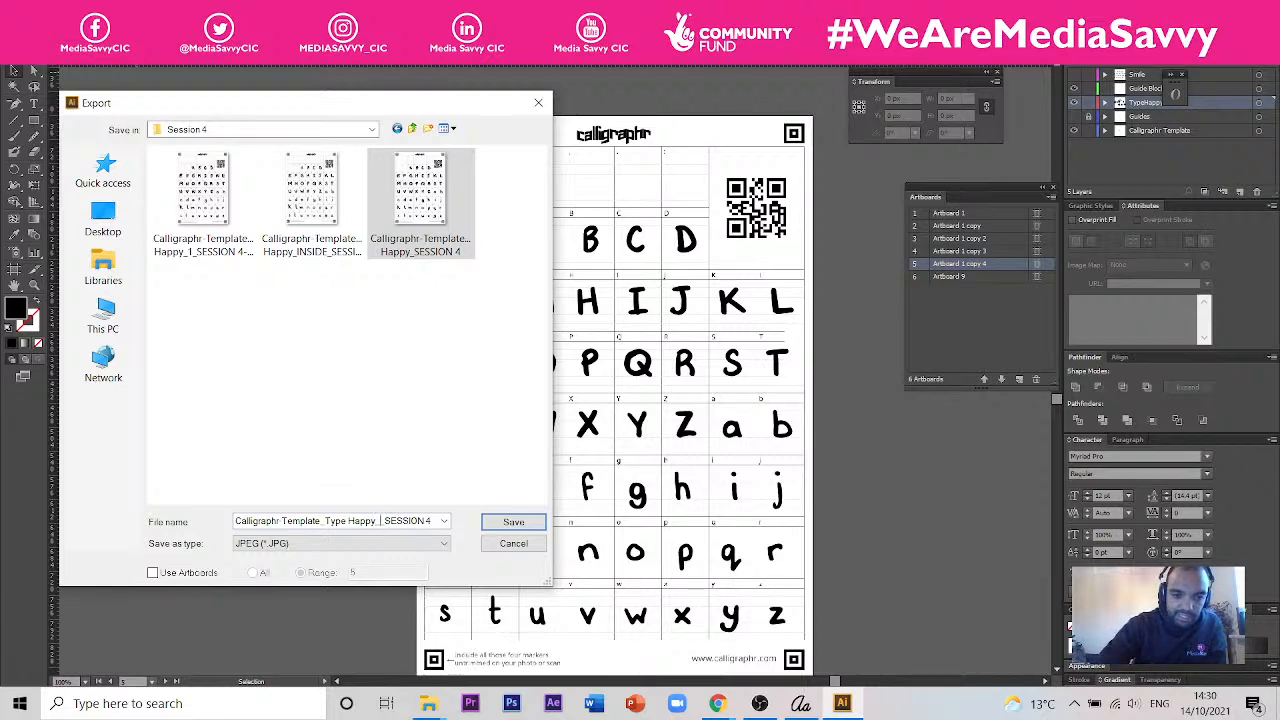
text(Bare)
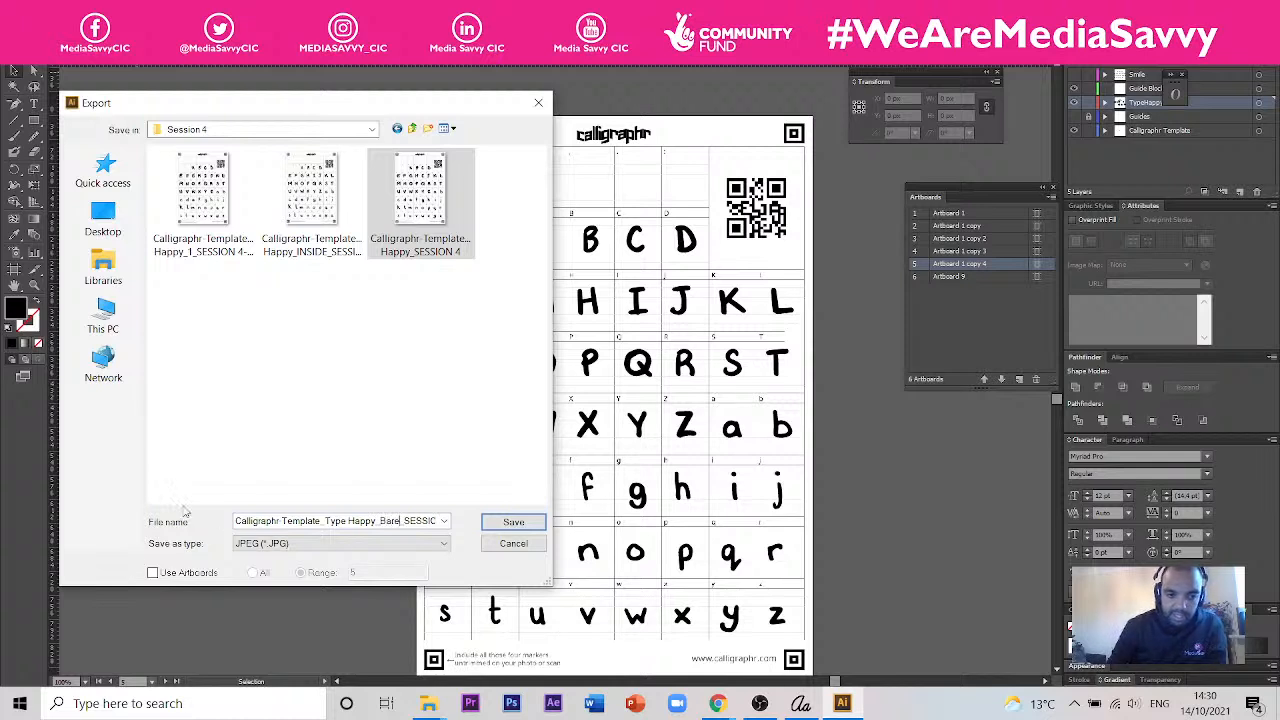
- Limit the export to artboard 5 and save the JPEG at maximum quality and 300 ppi
click(153, 572)
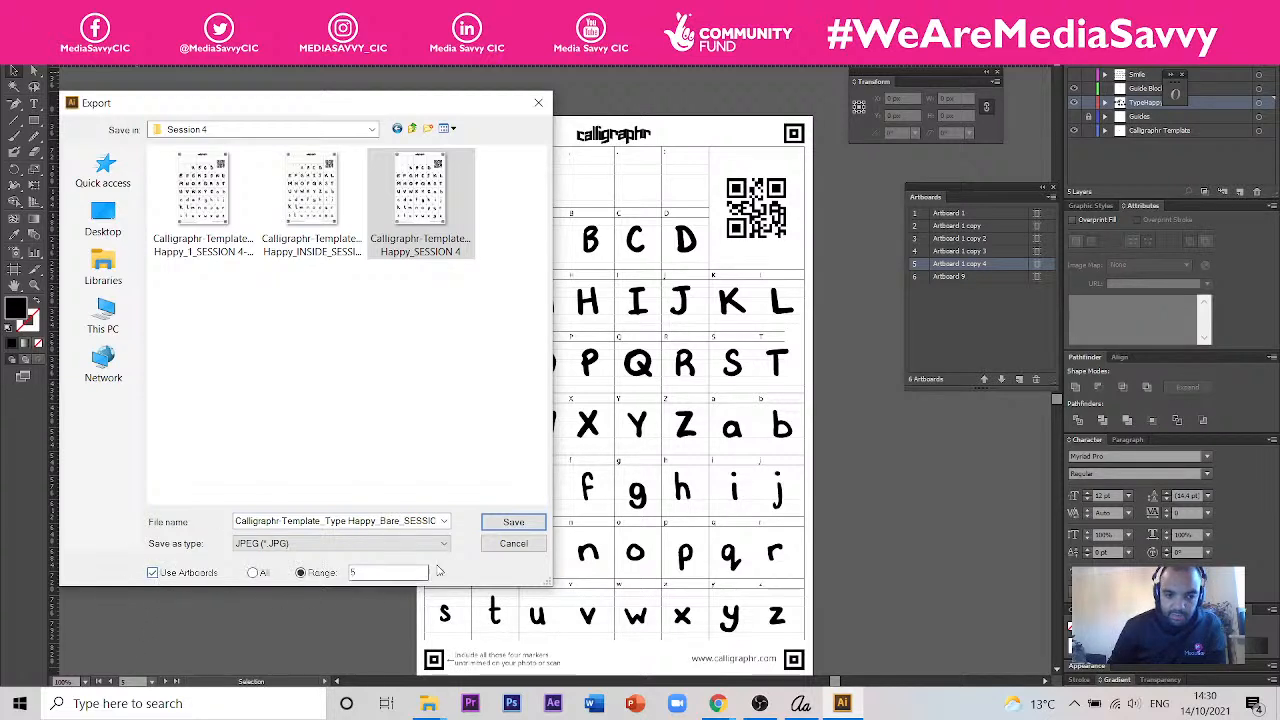
click(503, 525)
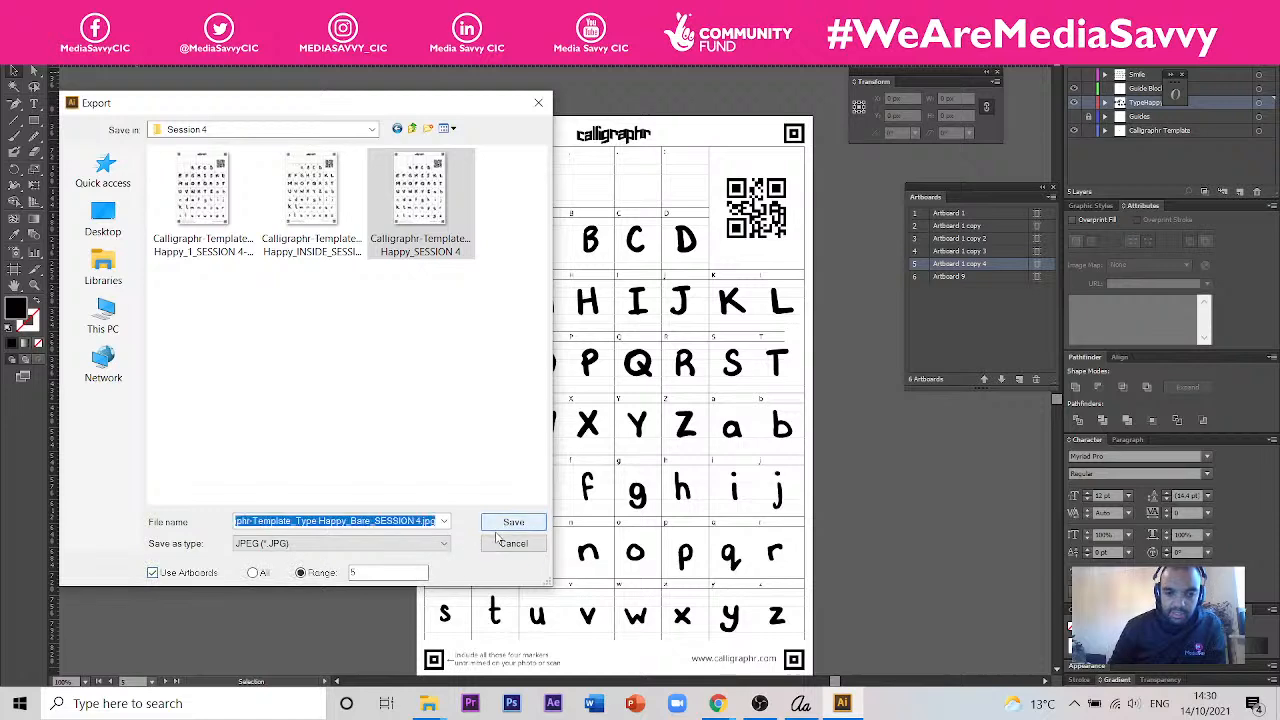
click(508, 523)
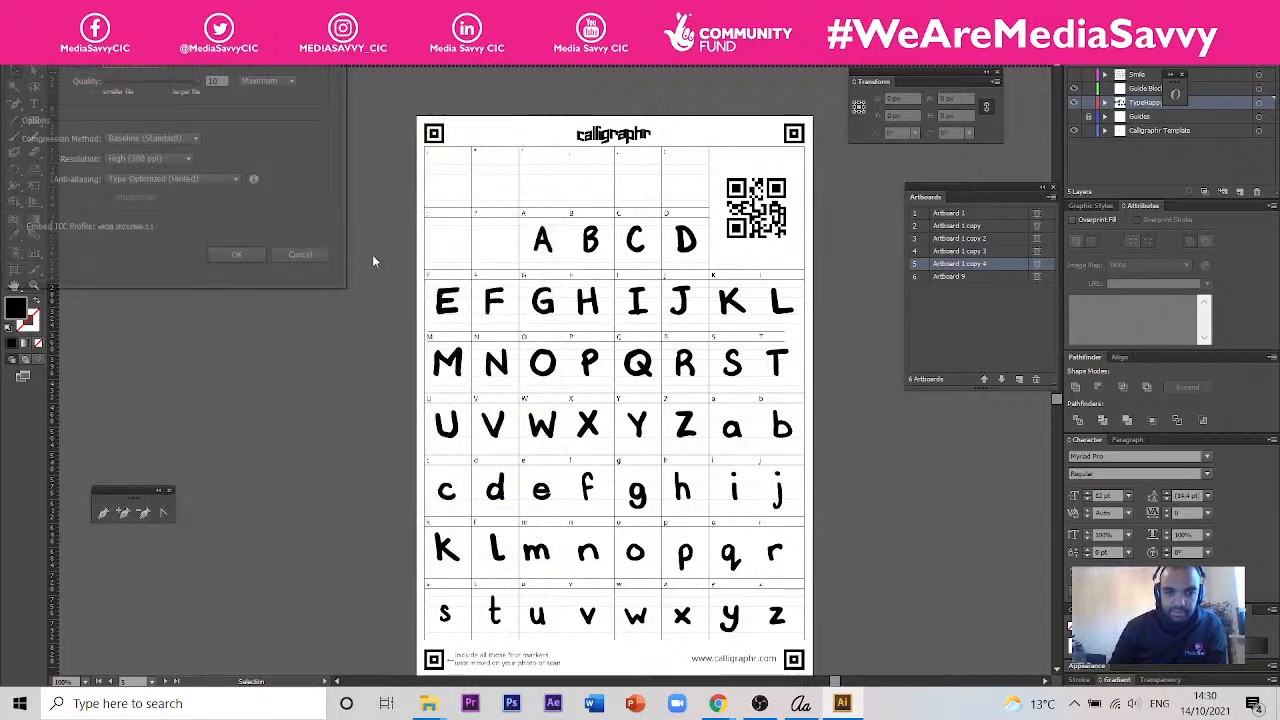
click(240, 257)
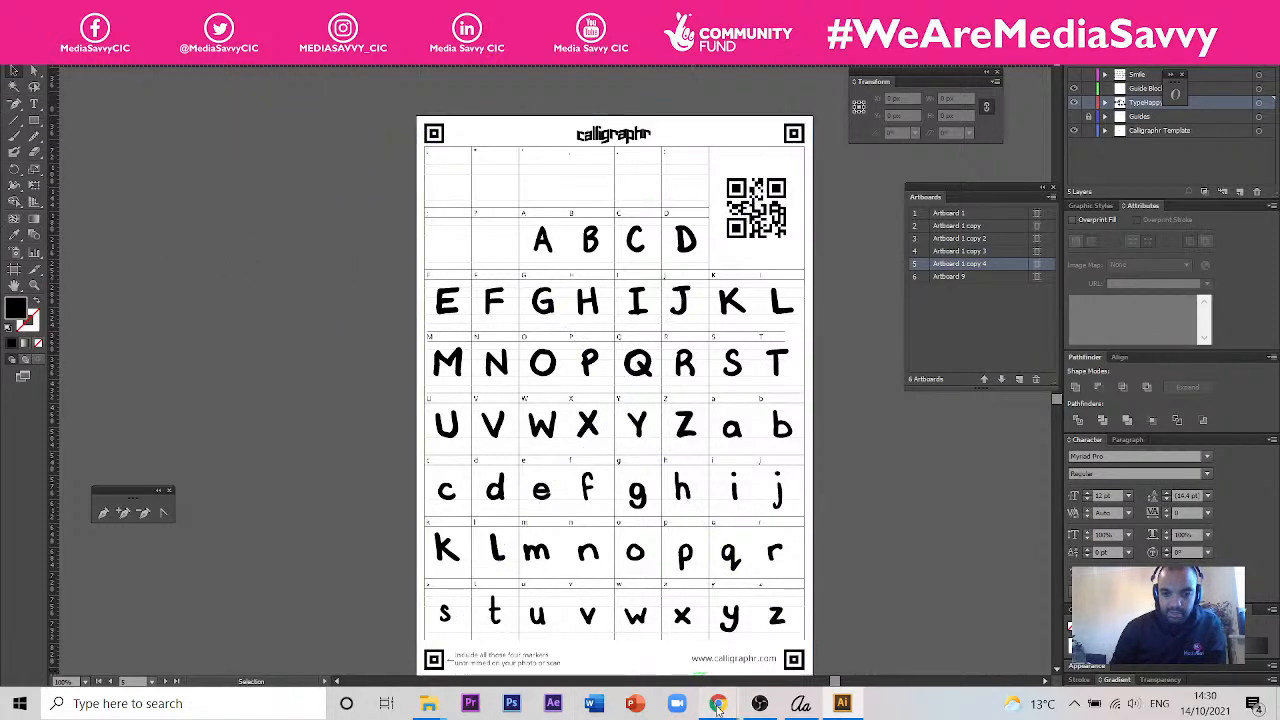
- Switch to Calligraphr in Chrome, dismiss the finished font's download window and delete the Type Happy Session 4 font
mouse_move(716, 708)
click(809, 625)
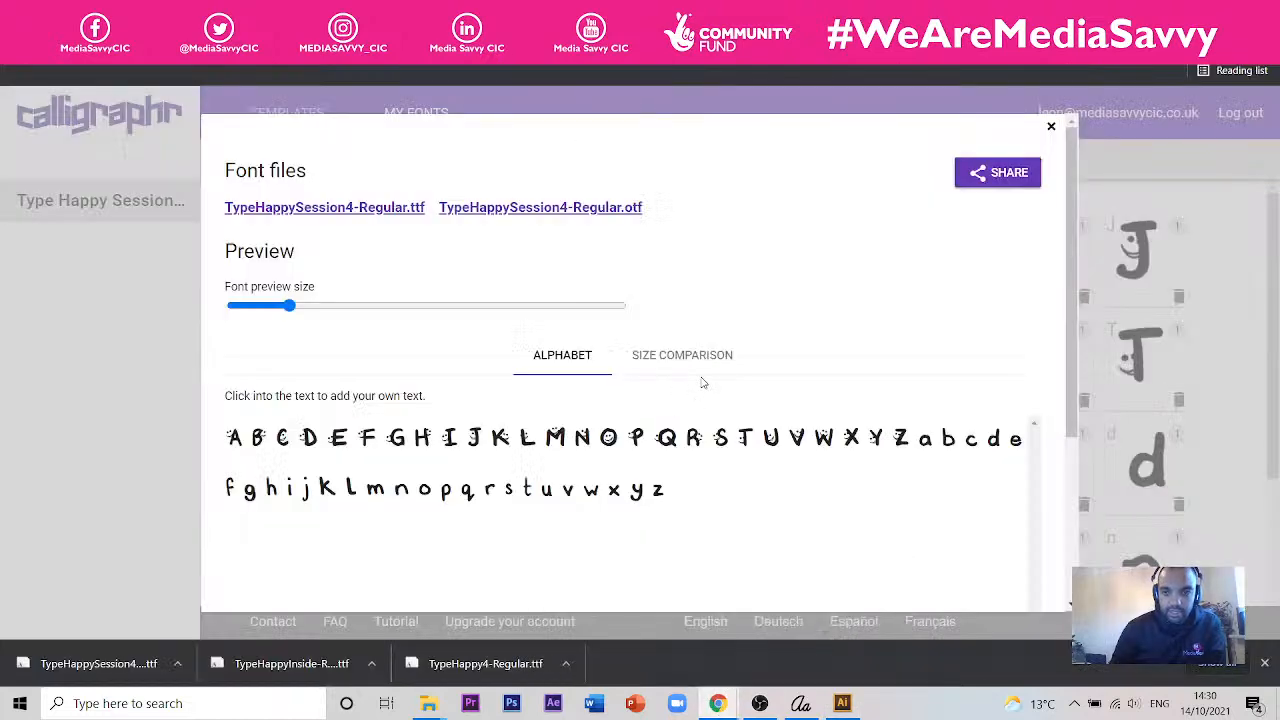
click(1051, 126)
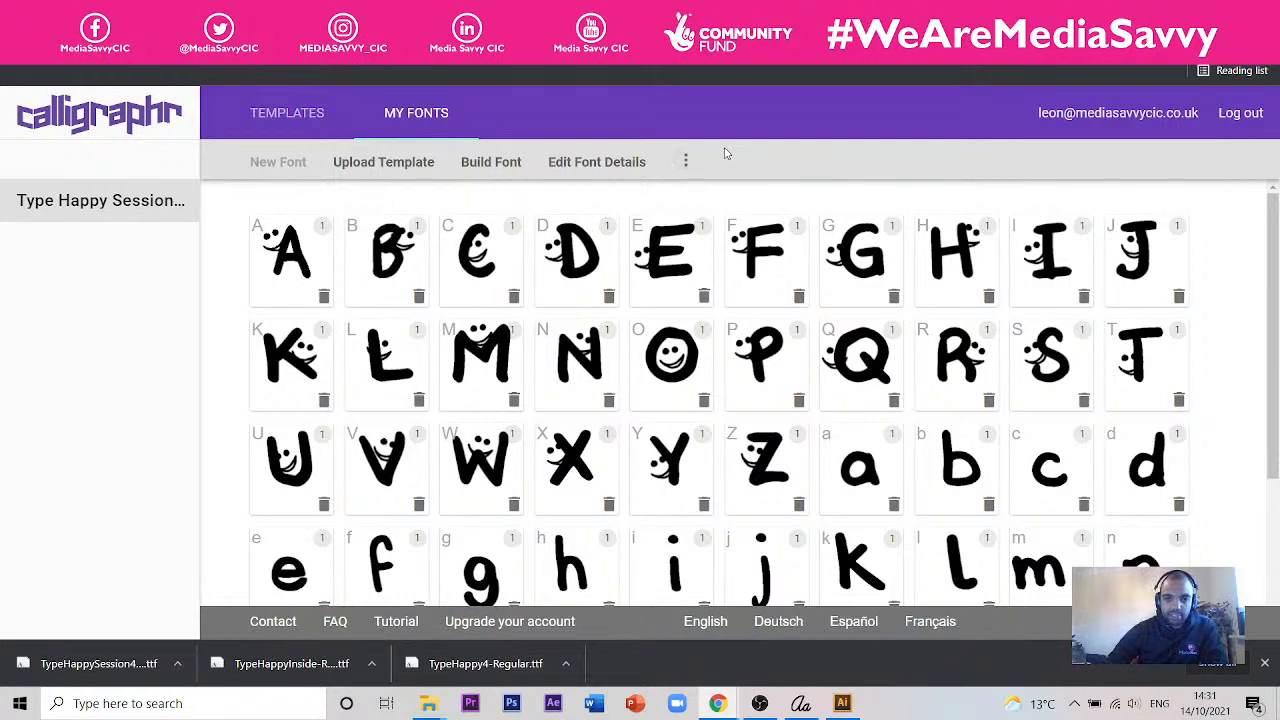
click(686, 161)
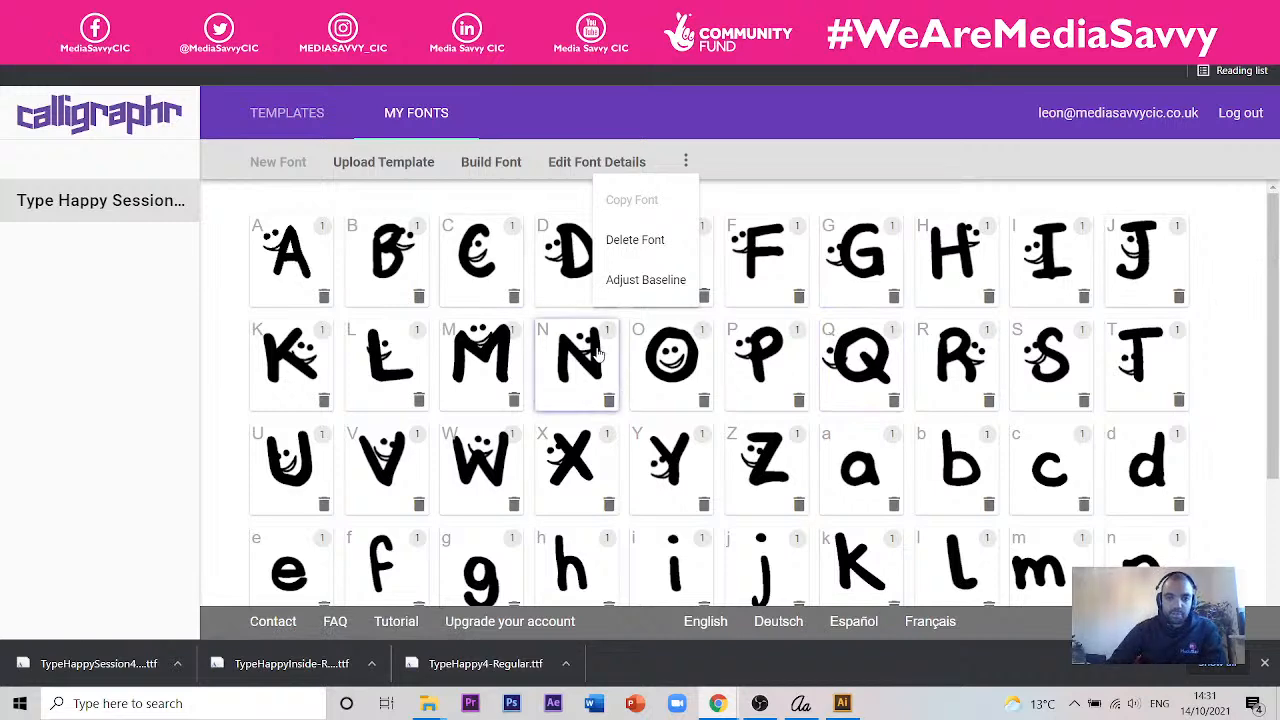
click(682, 248)
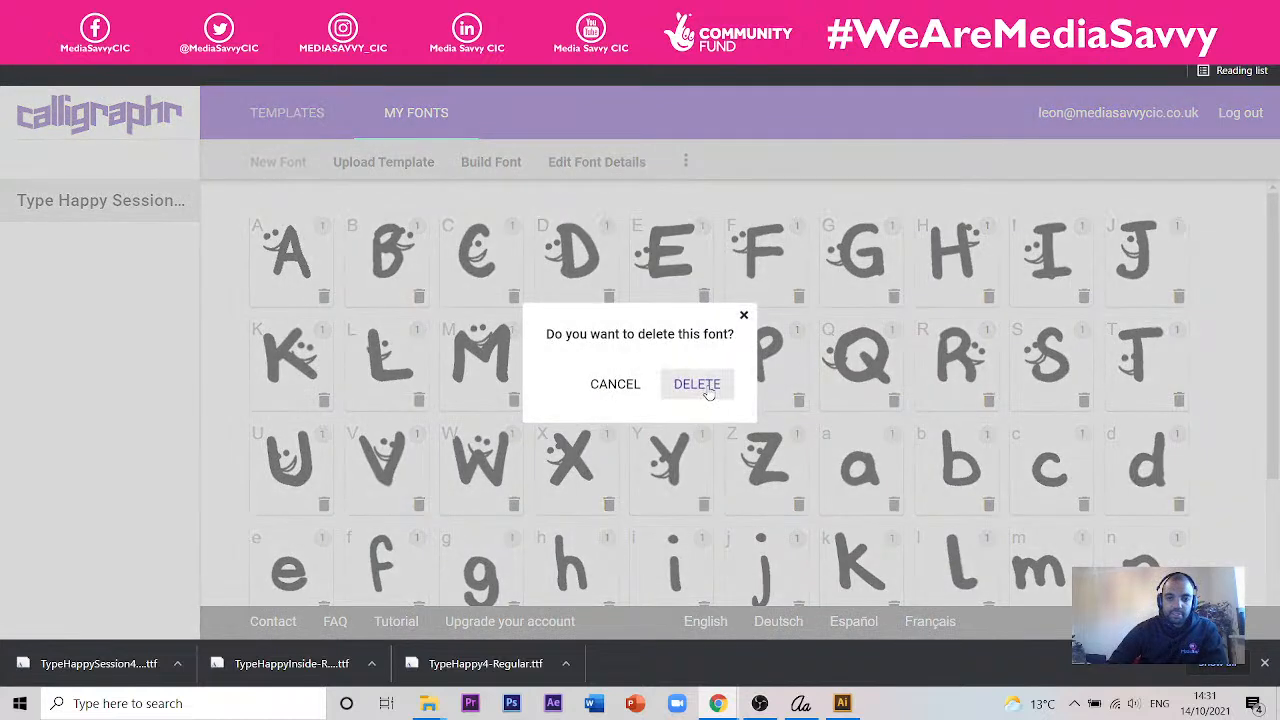
click(707, 388)
click(390, 164)
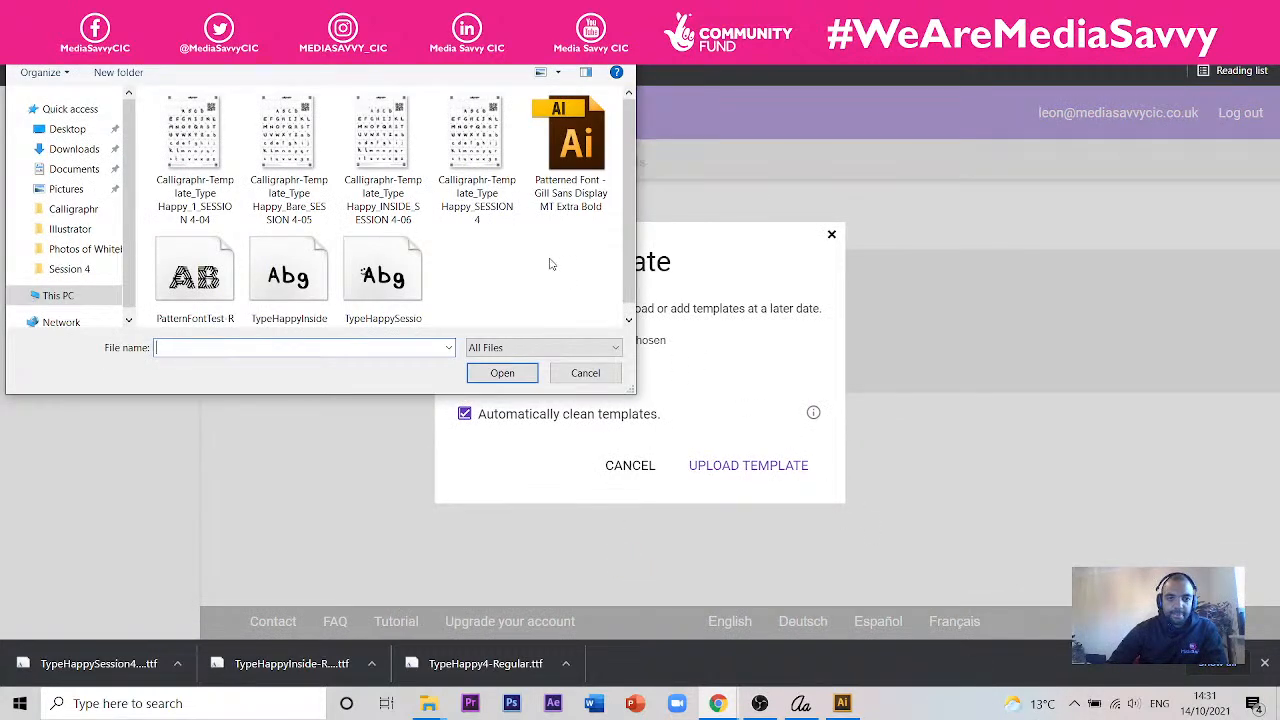
click(310, 210)
click(524, 372)
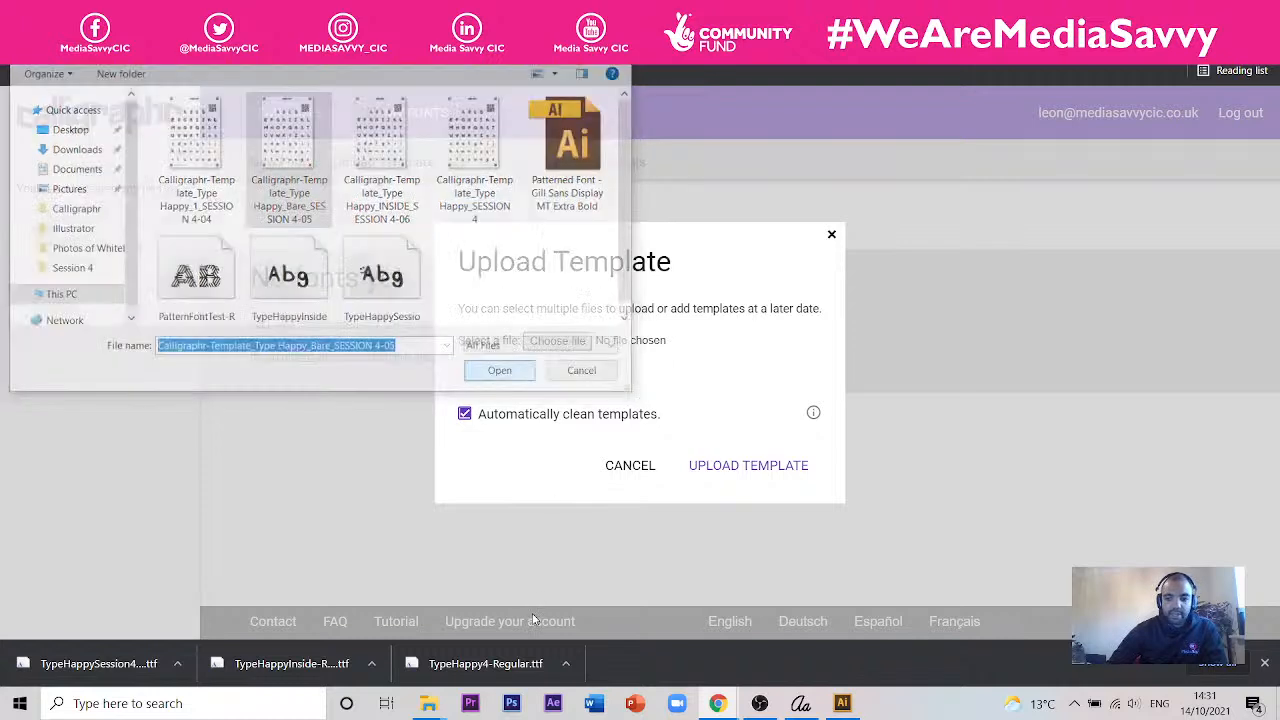
click(629, 465)
- Create a new font named Type Happy Bare, keeping the default letter spacing, font size and word spacing
click(280, 165)
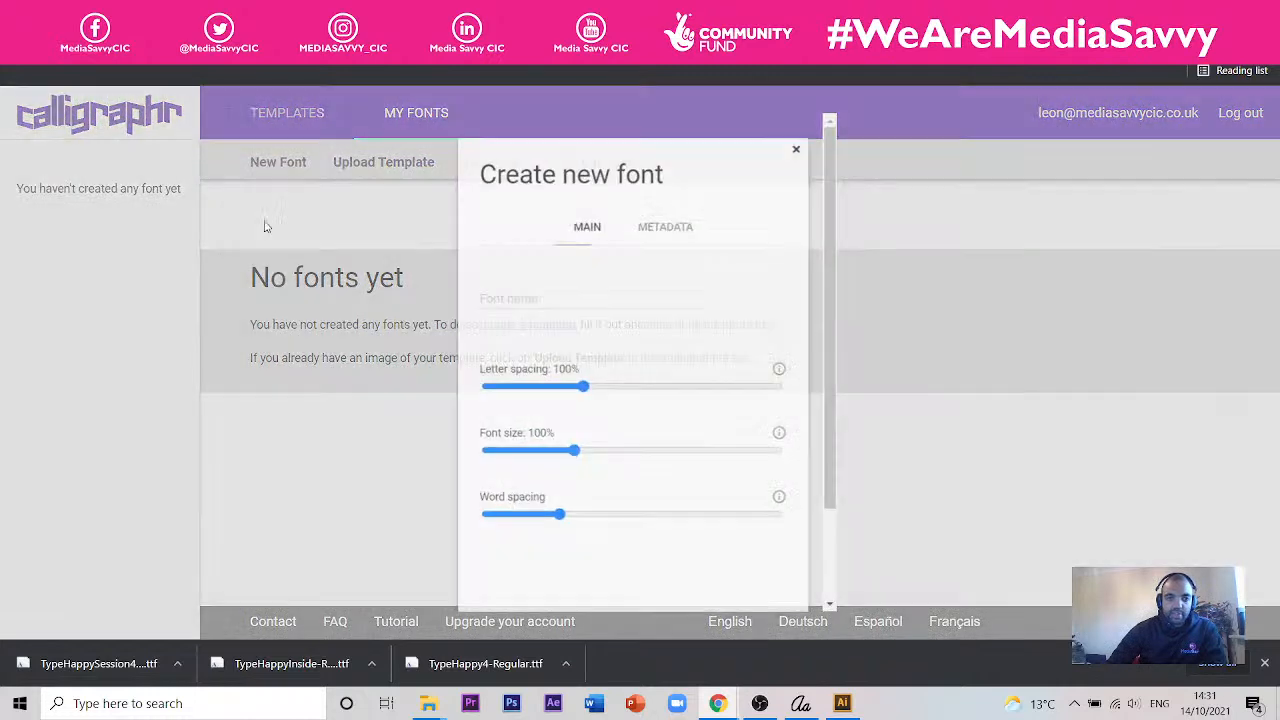
click(468, 289)
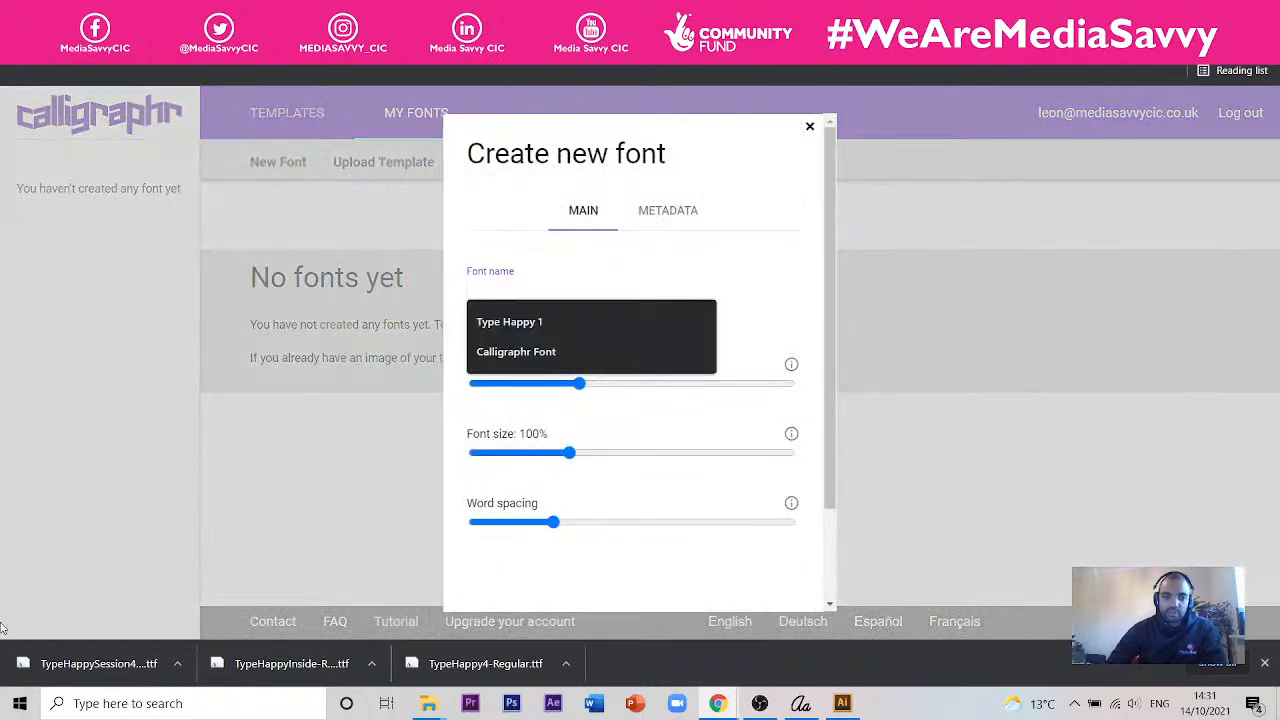
key(Down)
key(Return)
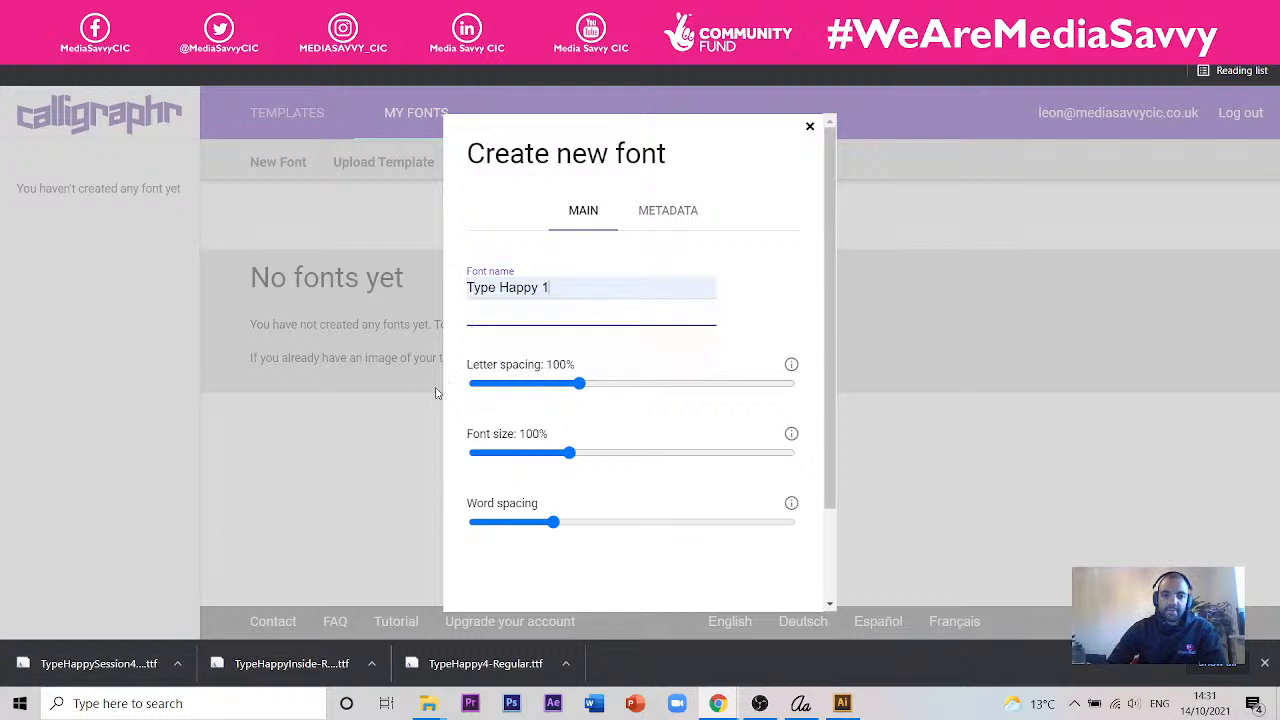
key(BackSpace)
text(Bare)
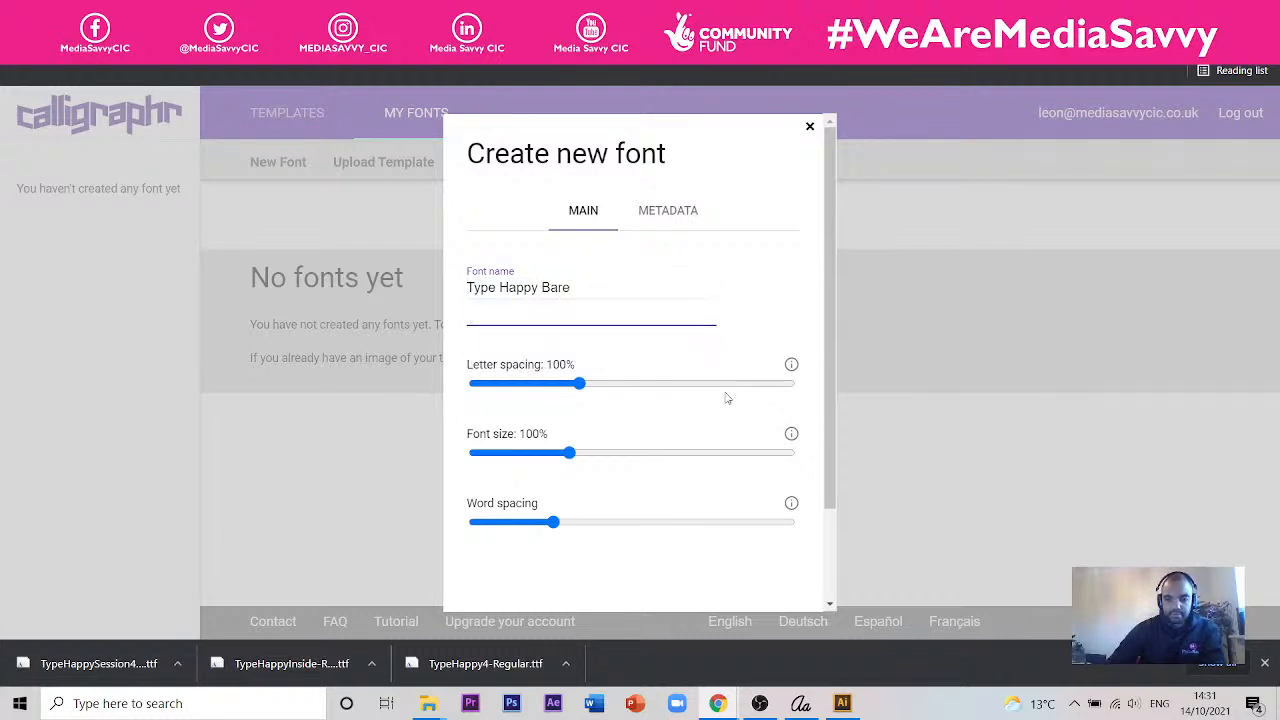
scroll(727, 398, down, 2)
click(754, 491)
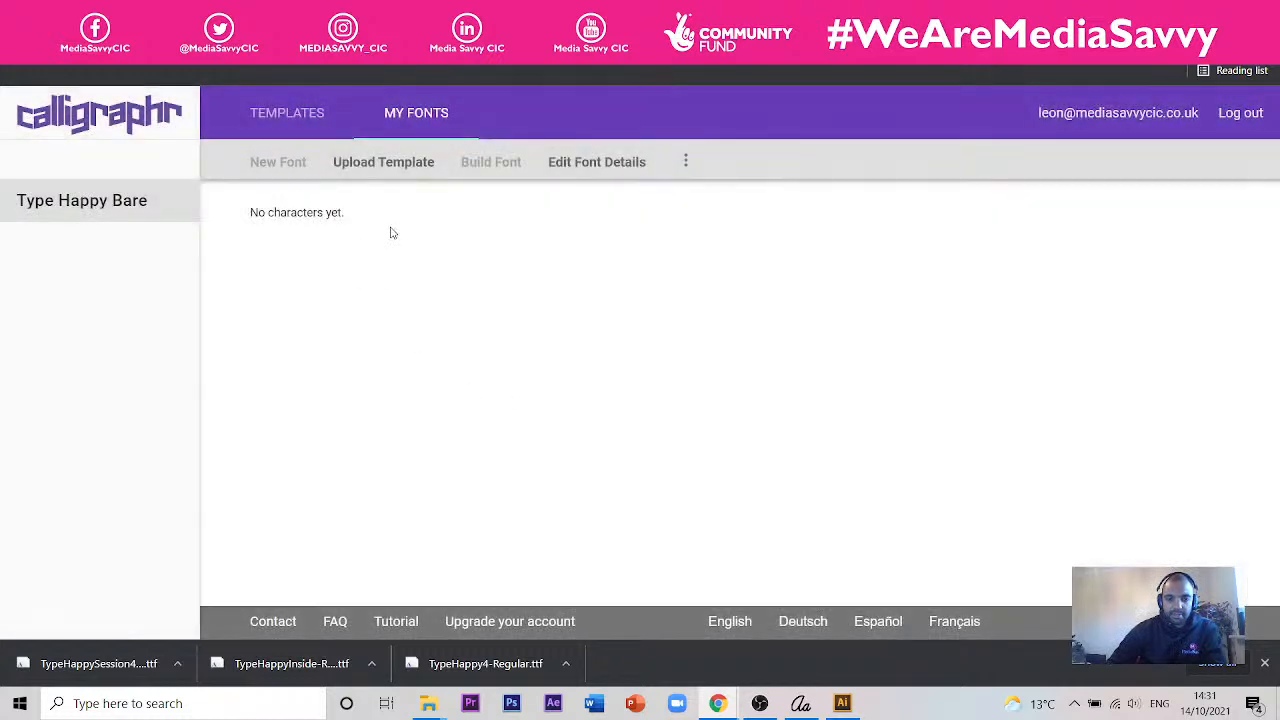
- Upload the template Calligraphr-Template_Type Happy_Bare_SESSION 4-05.jpg to the new font with automatic cleaning on
click(388, 161)
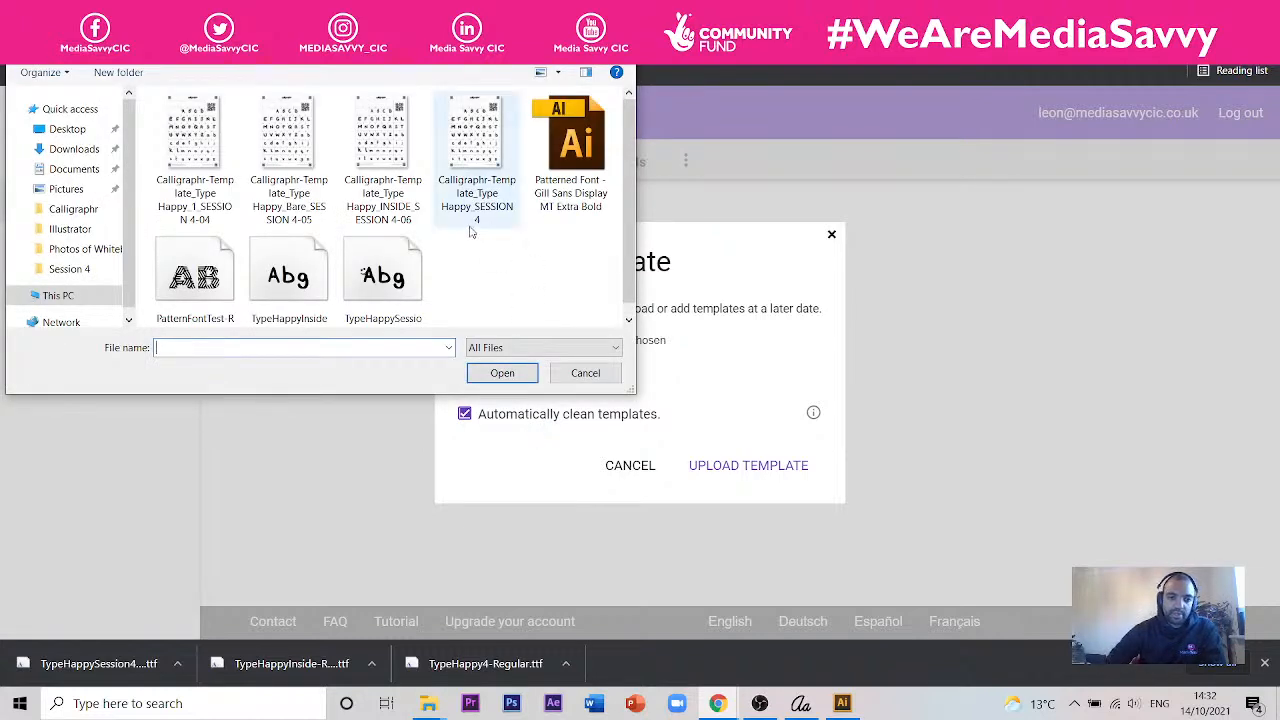
click(308, 176)
click(490, 373)
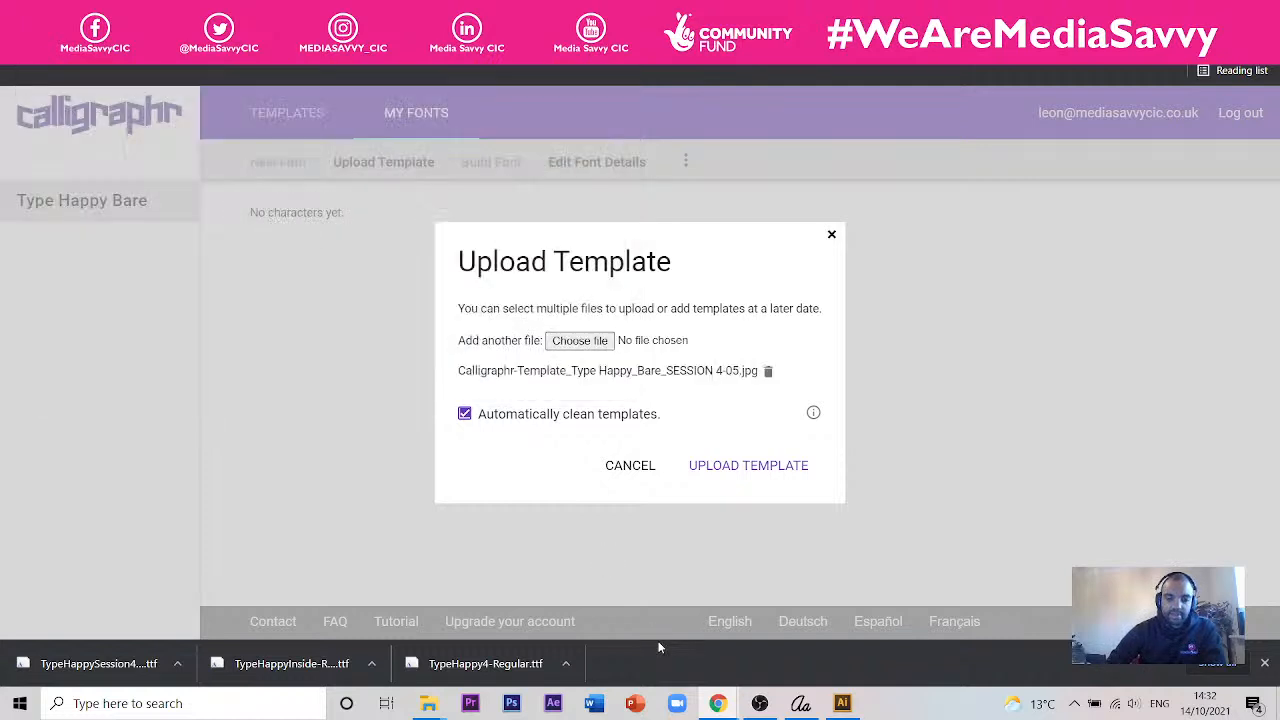
click(731, 484)
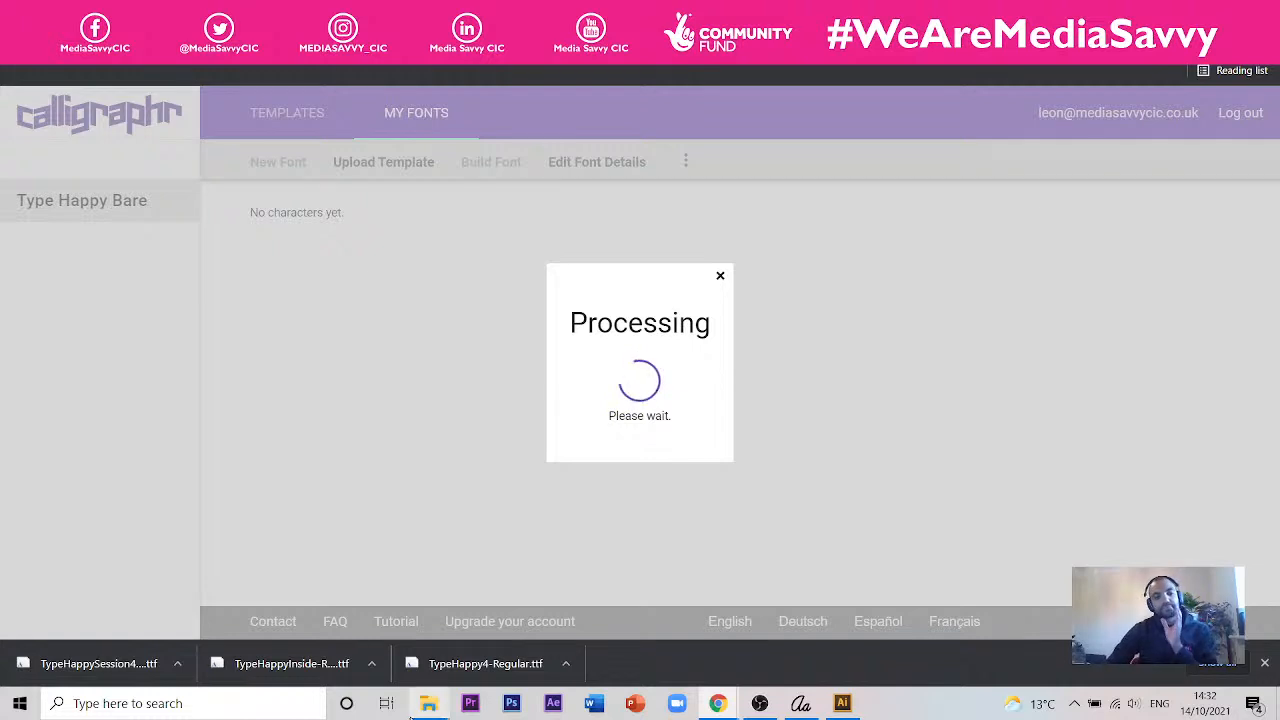
- Review the preview of the recognised uppercase and lowercase letters and add all the characters to the font
mouse_move(410, 717)
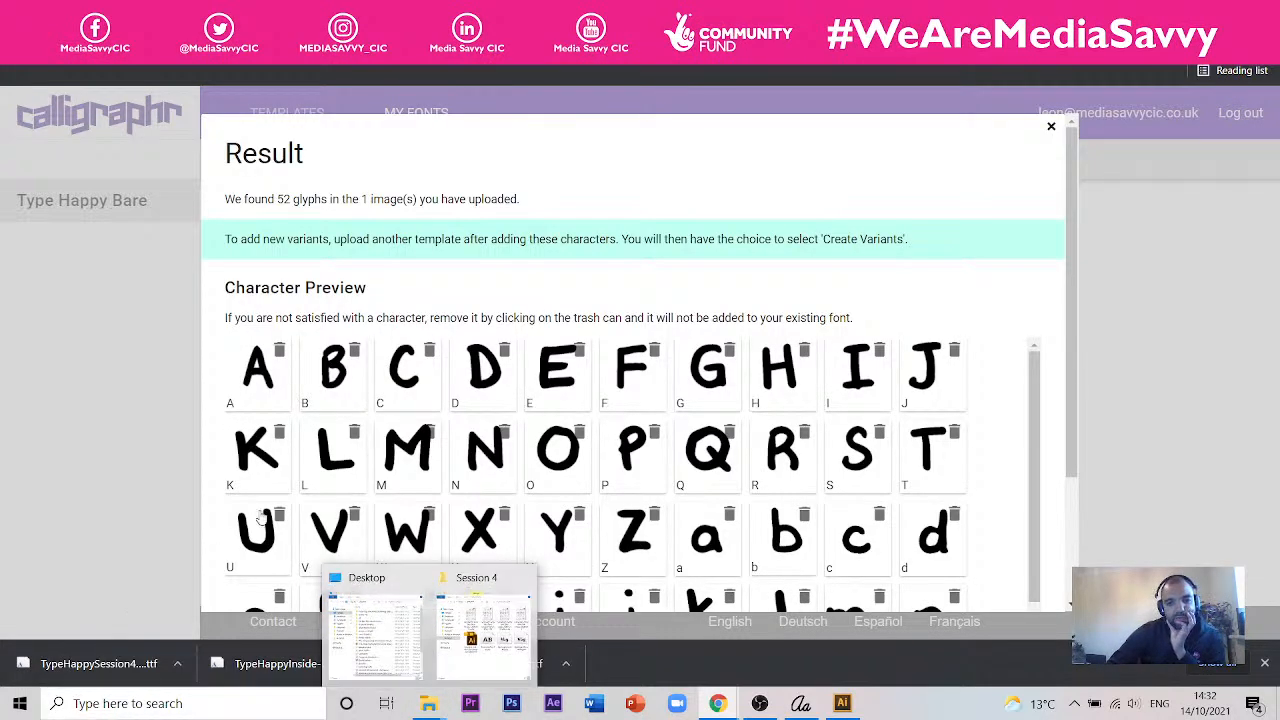
scroll(834, 449, down, 5)
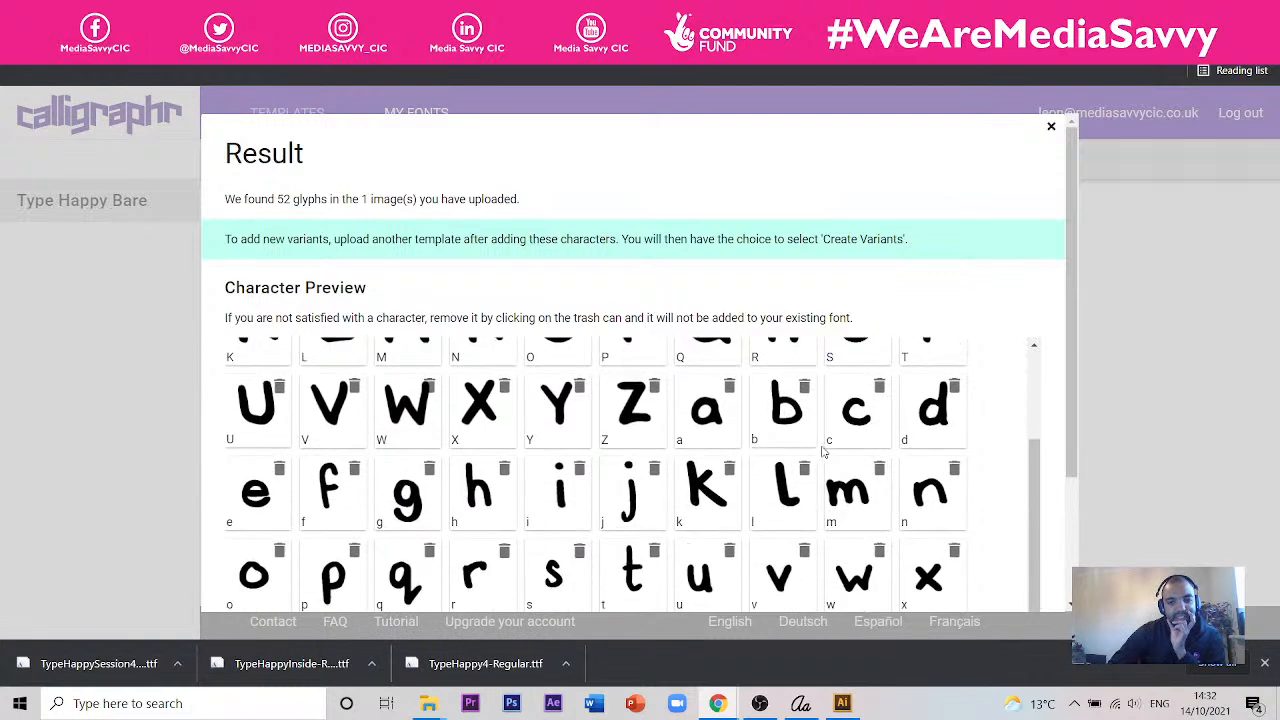
scroll(310, 410, up, 1)
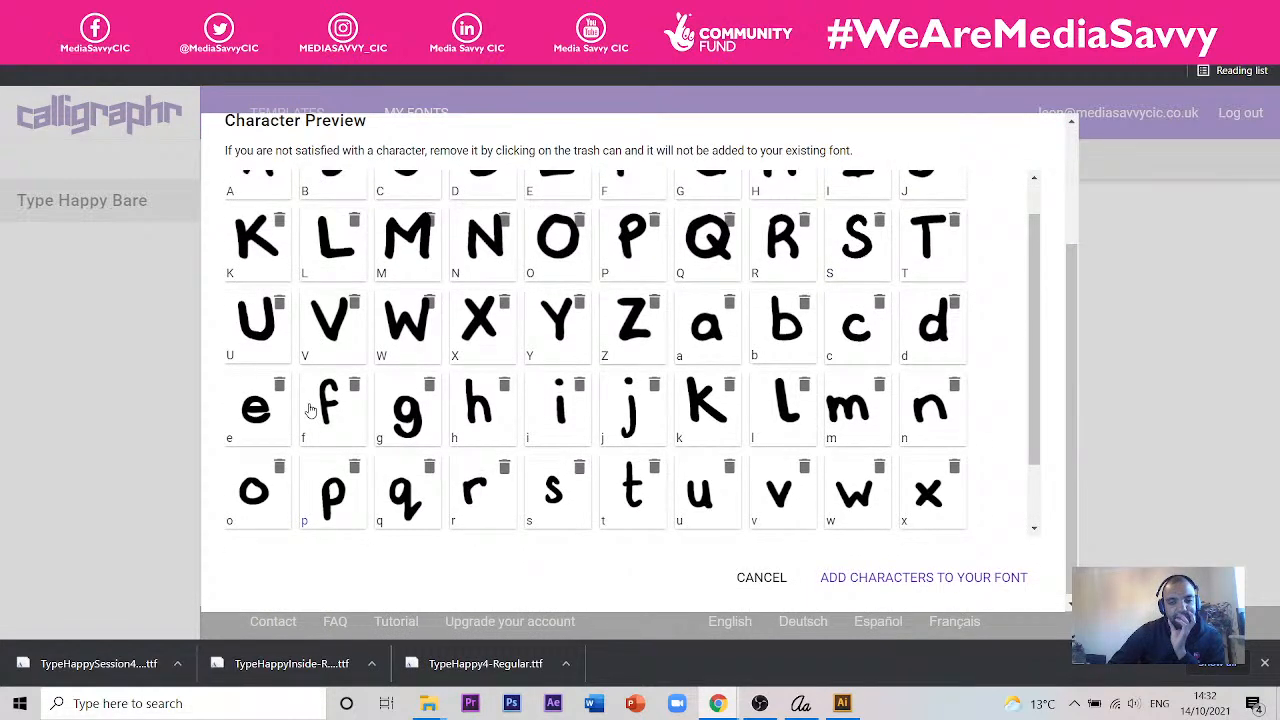
scroll(310, 410, down, 1)
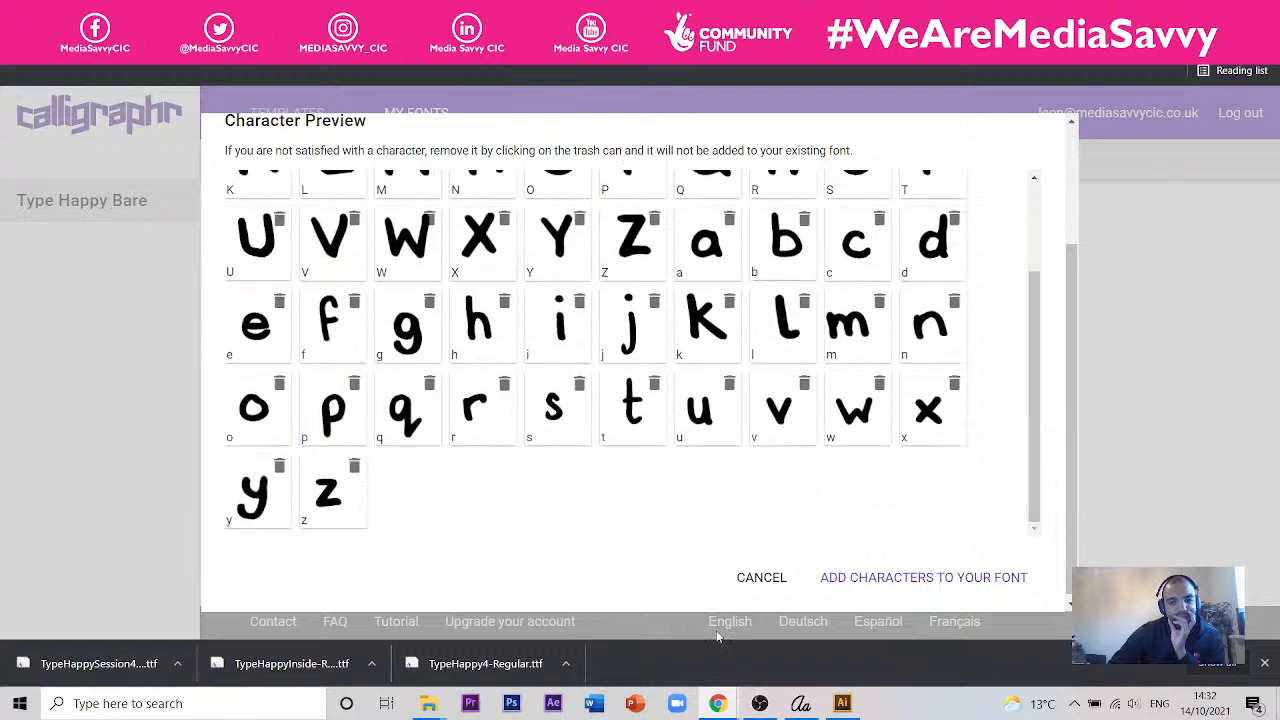
click(886, 585)
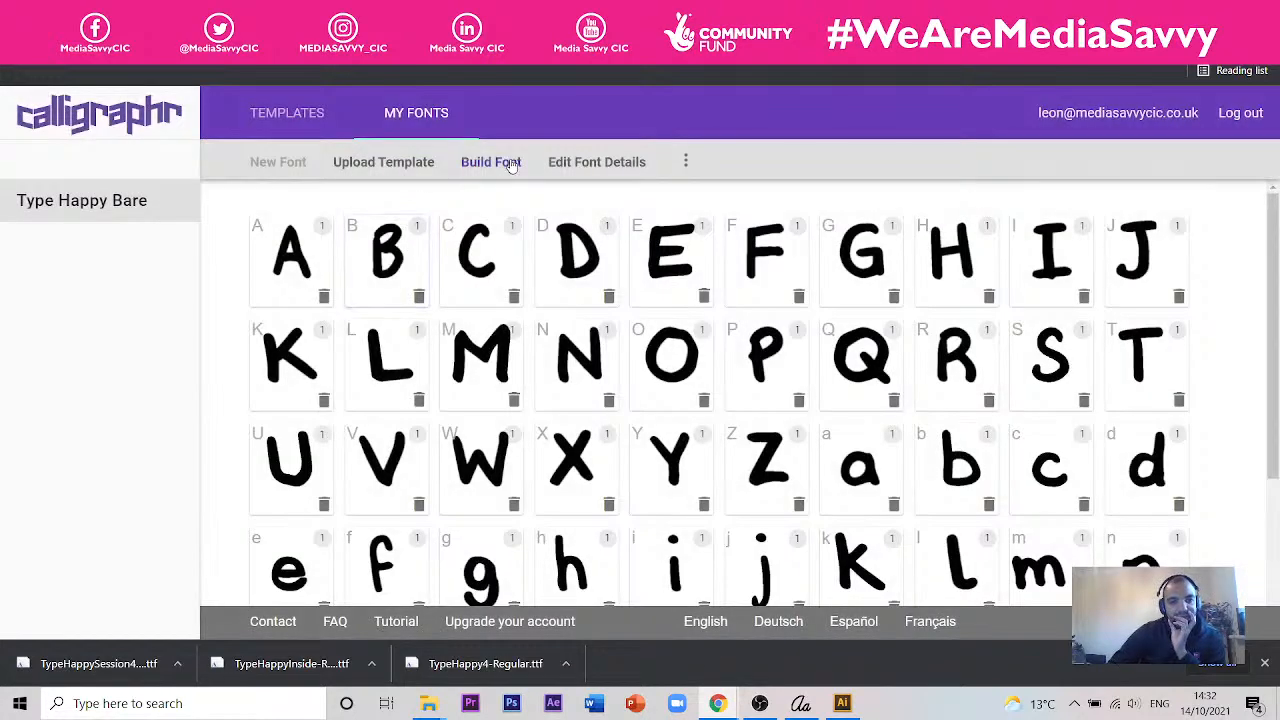
- Build the Type Happy Bare font and download its TTF file
click(495, 162)
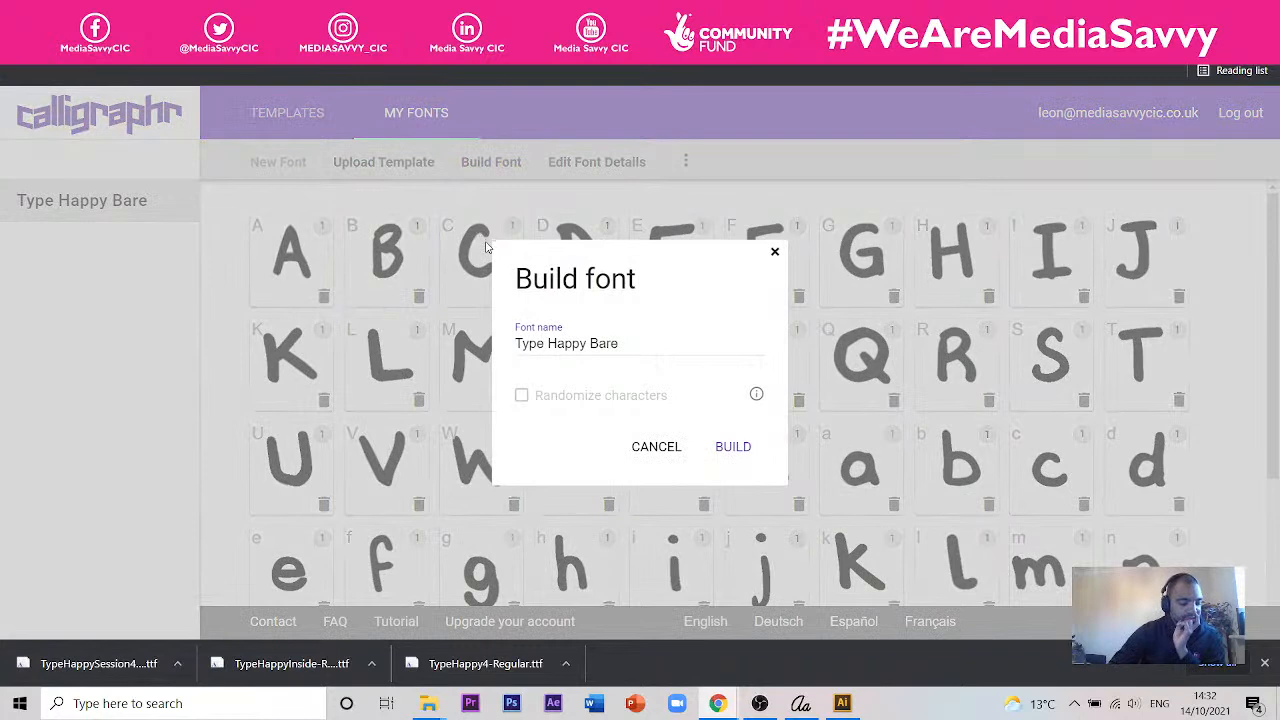
click(731, 450)
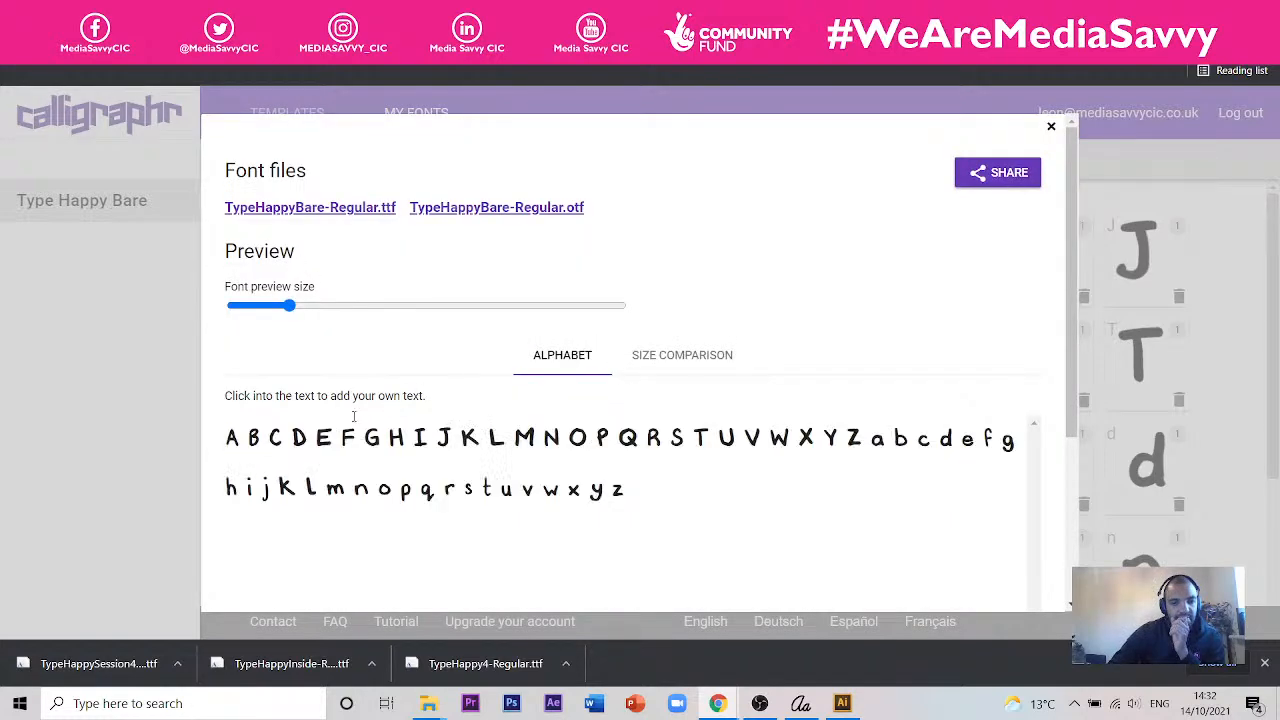
click(313, 208)
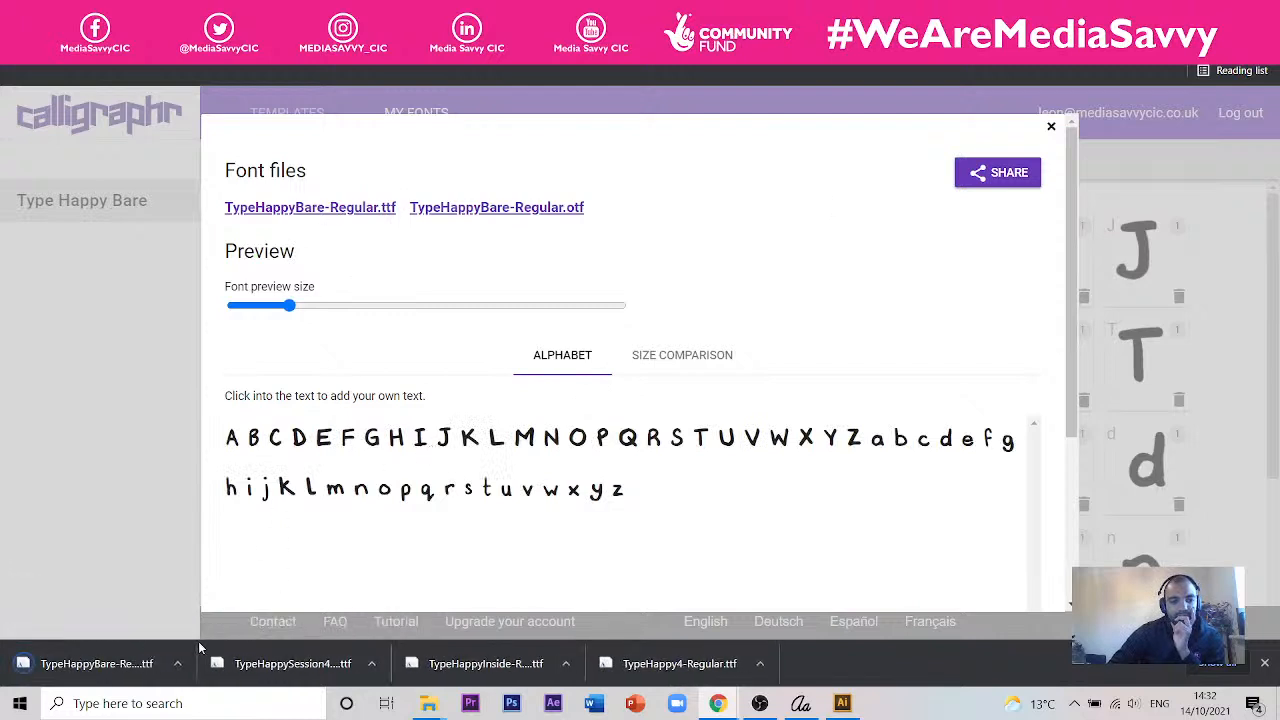
- Move the downloaded TypeHappyBare-Regular font file from the Downloads folder to the Session 4 folder
click(177, 663)
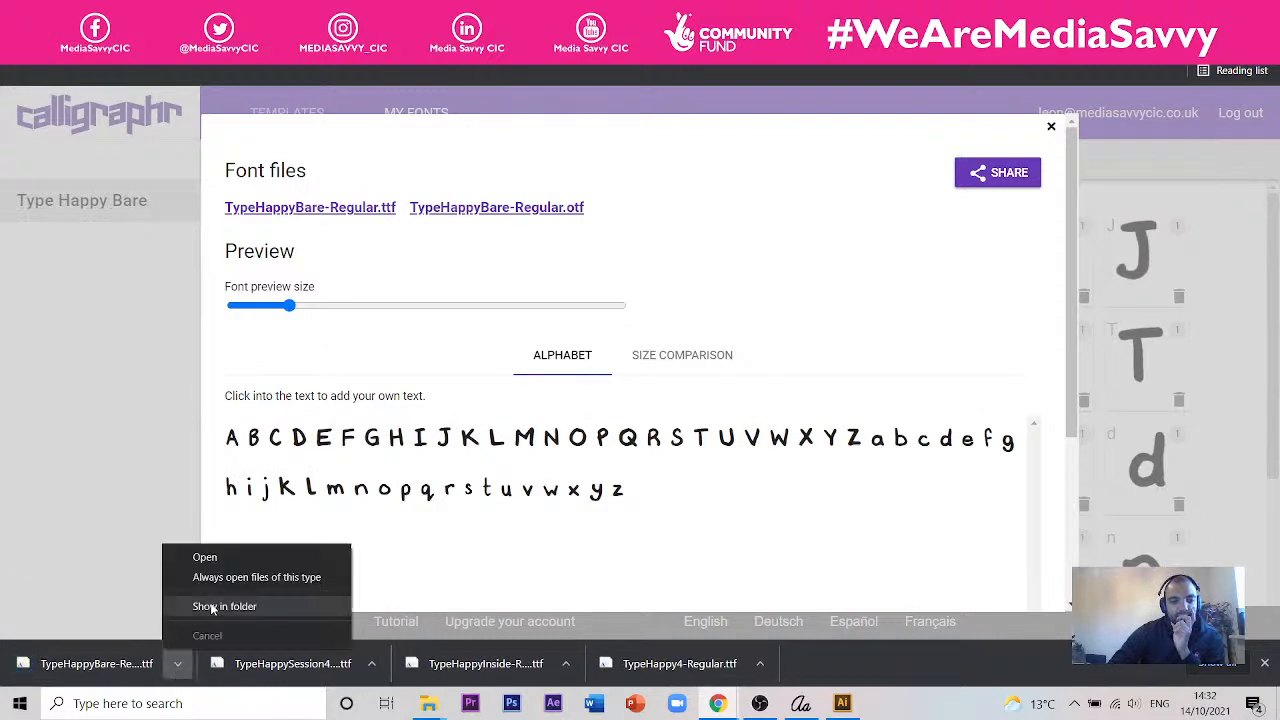
click(212, 607)
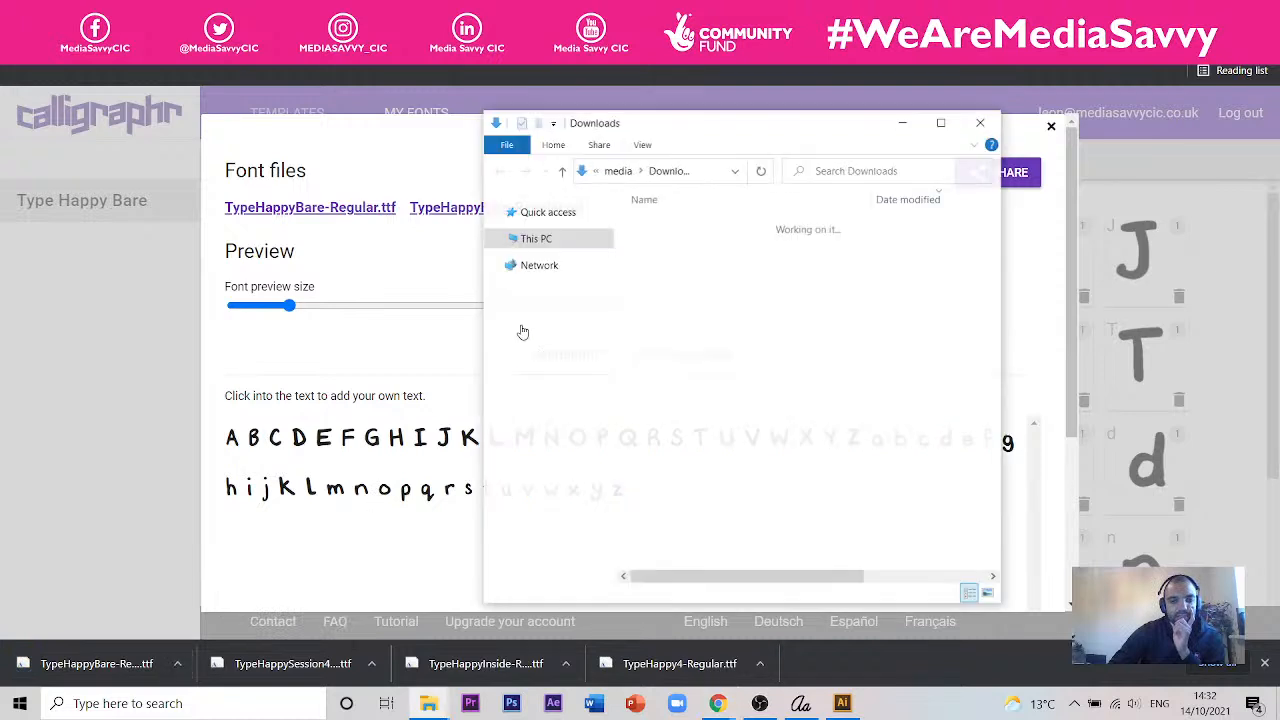
right_click(678, 246)
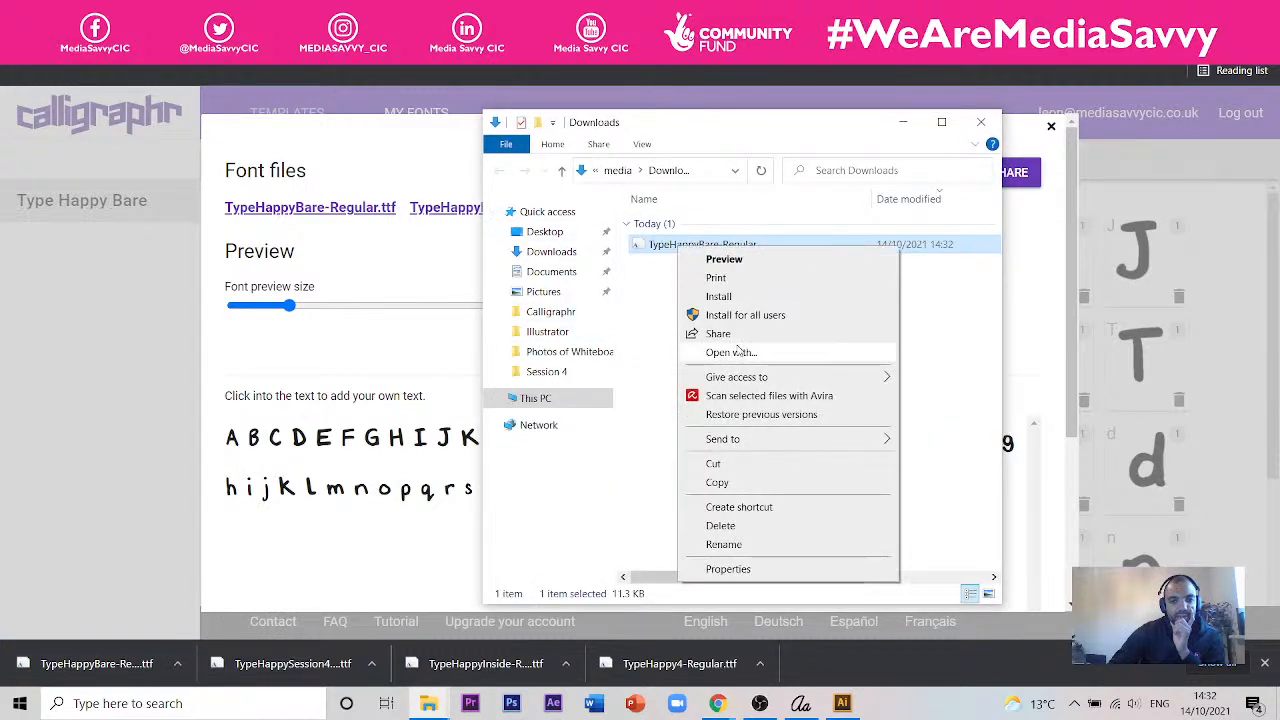
click(754, 465)
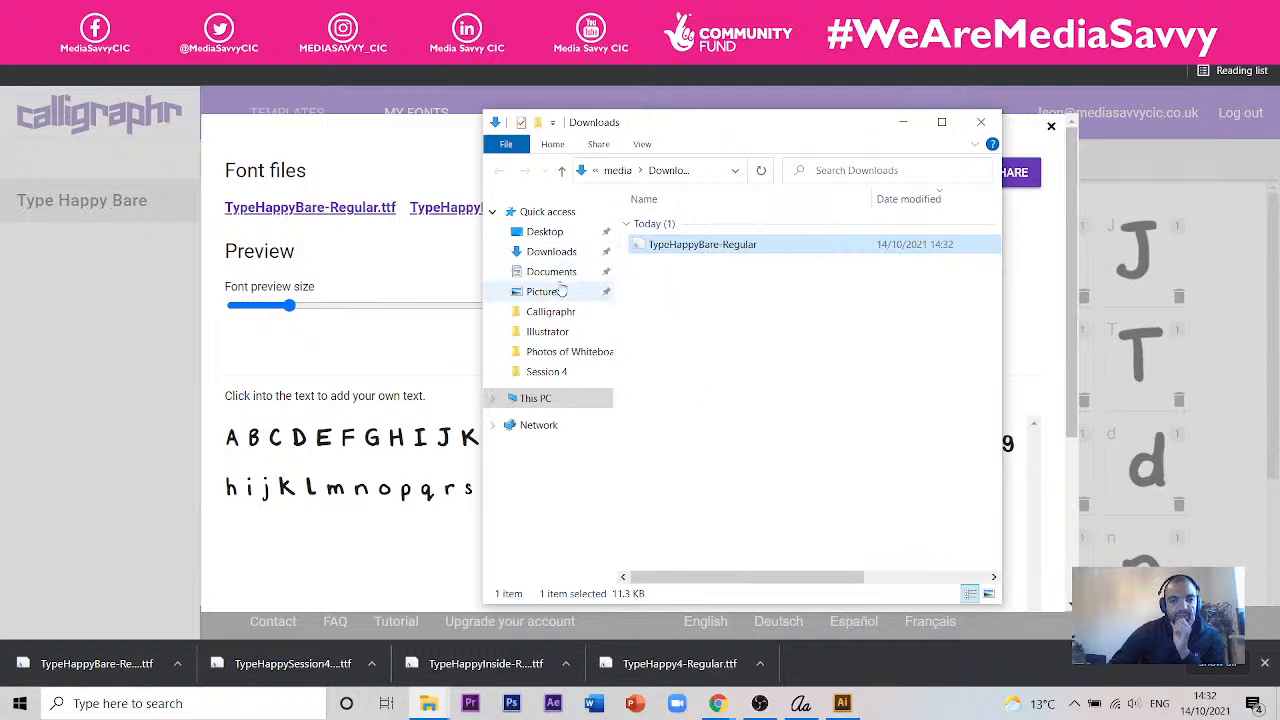
click(558, 372)
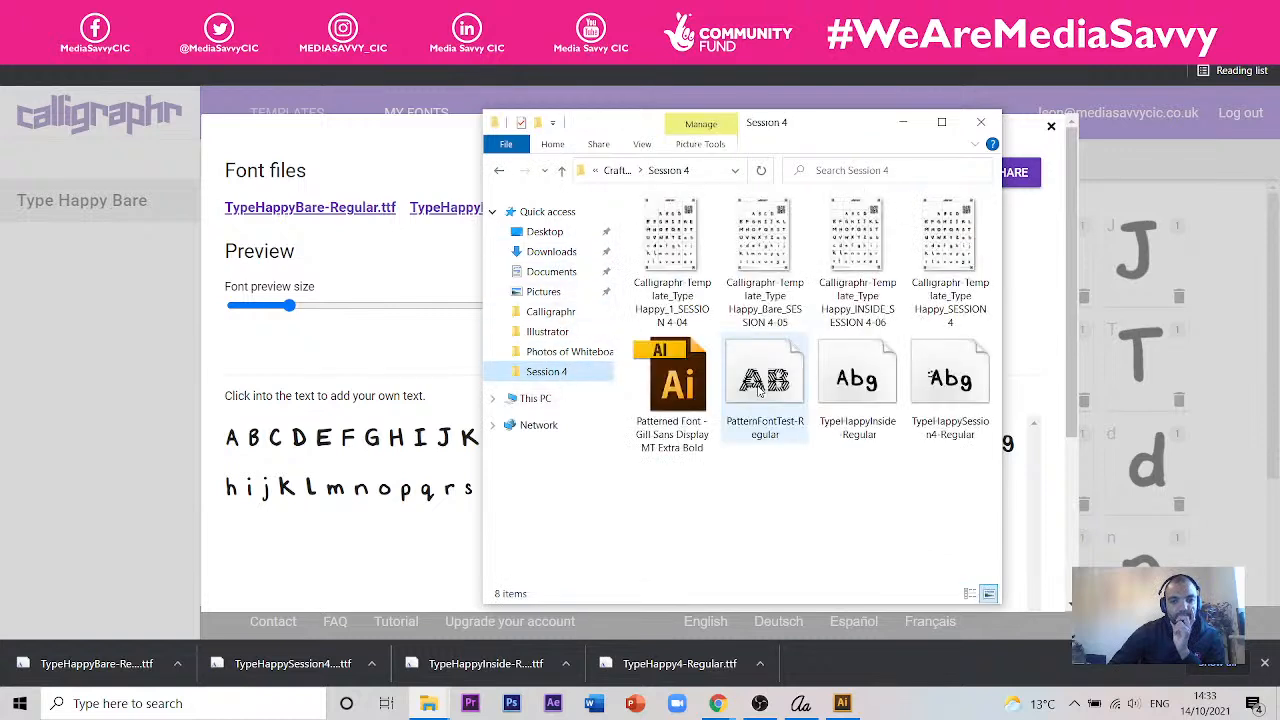
right_click(748, 502)
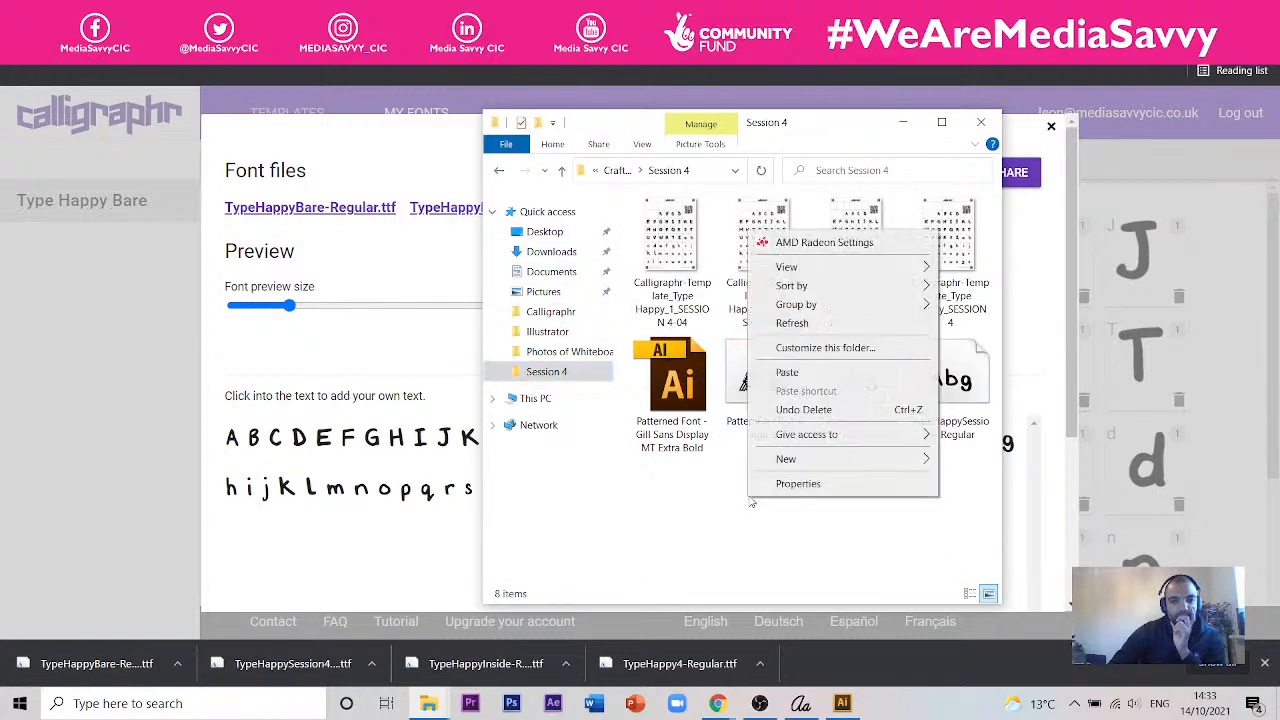
click(800, 375)
click(808, 486)
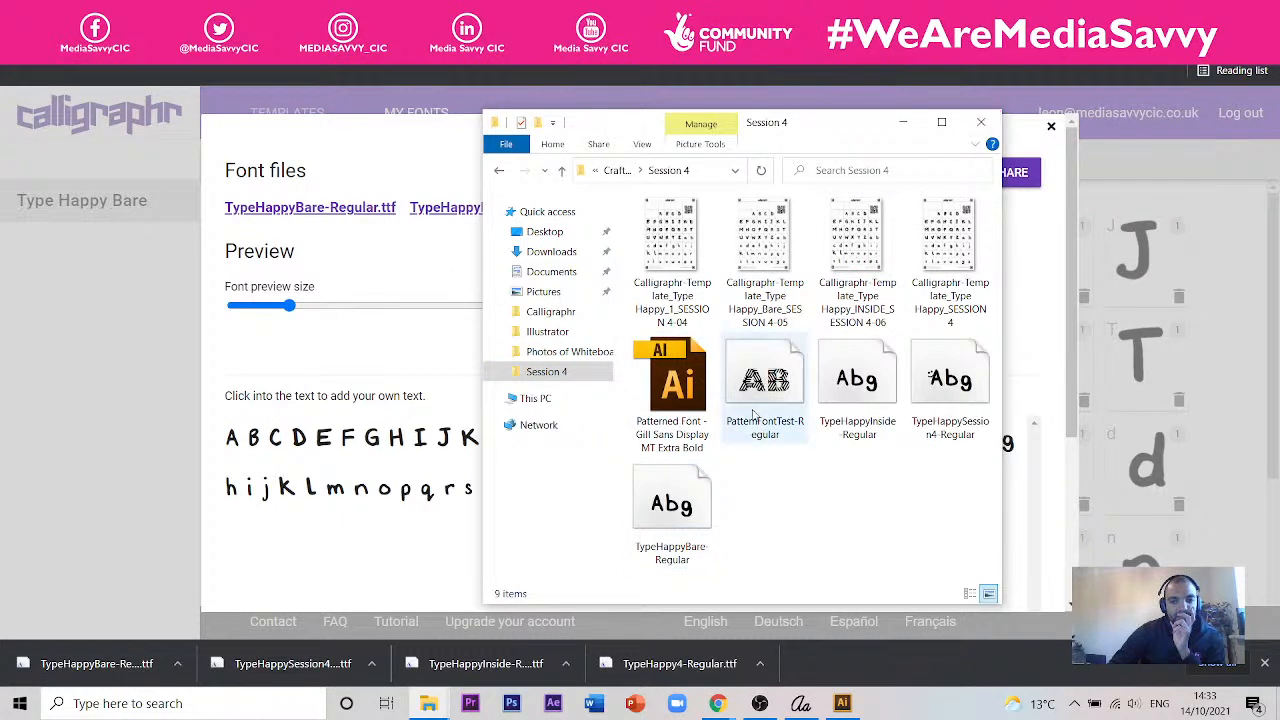
- Install the TypeHappyBare-Regular font from the Session 4 folder and close the folder window
click(690, 505)
right_click(690, 505)
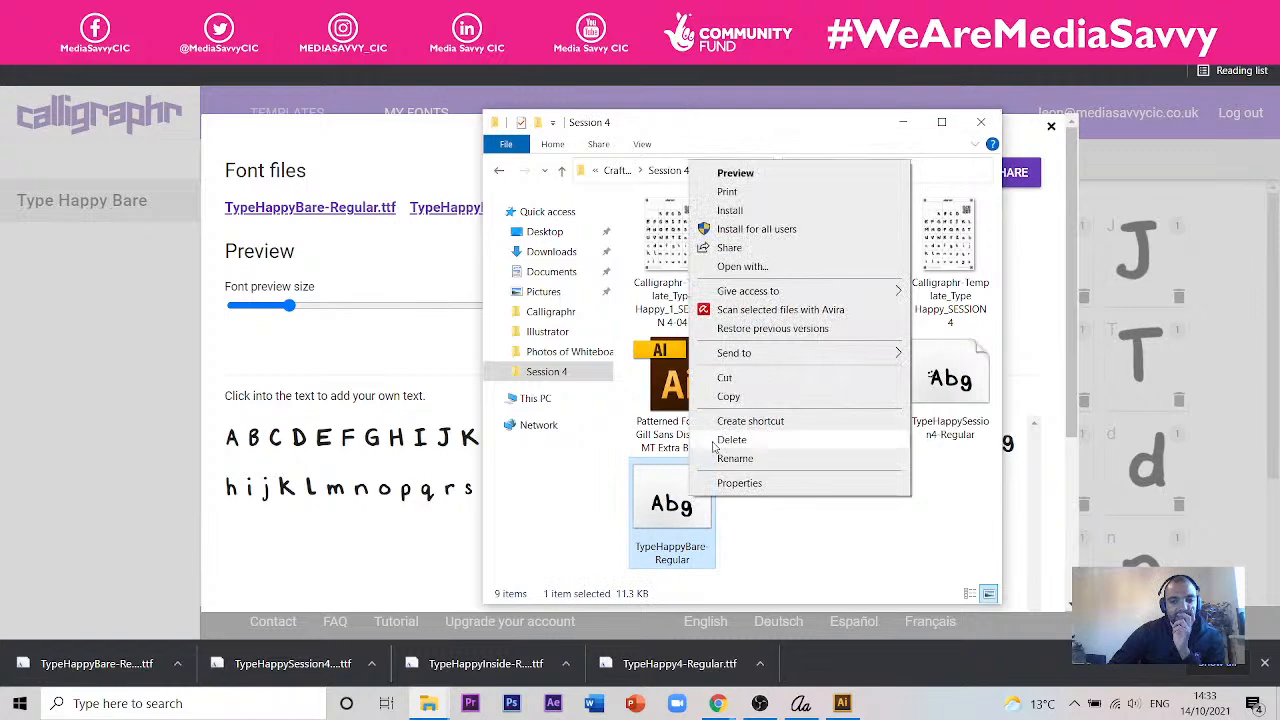
click(748, 212)
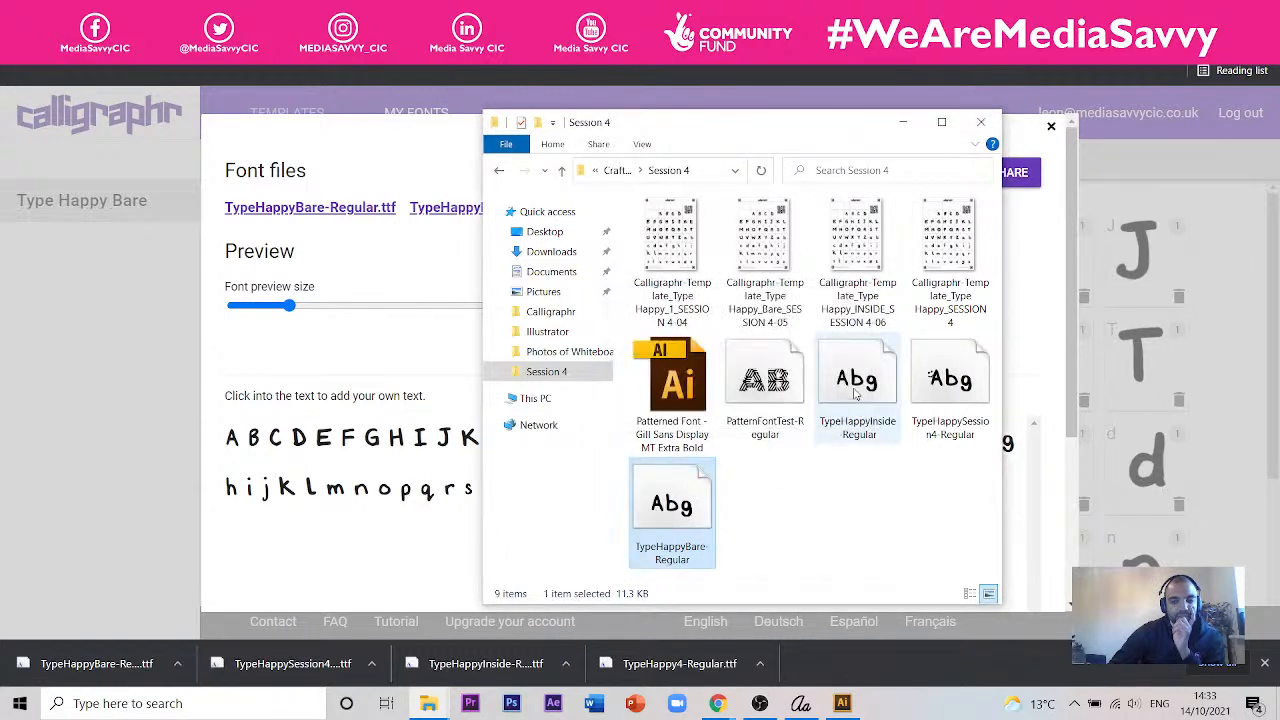
click(980, 123)
- View the options for sharing an image of text in the Type Happy Bare font, and close them without sharing
click(1000, 174)
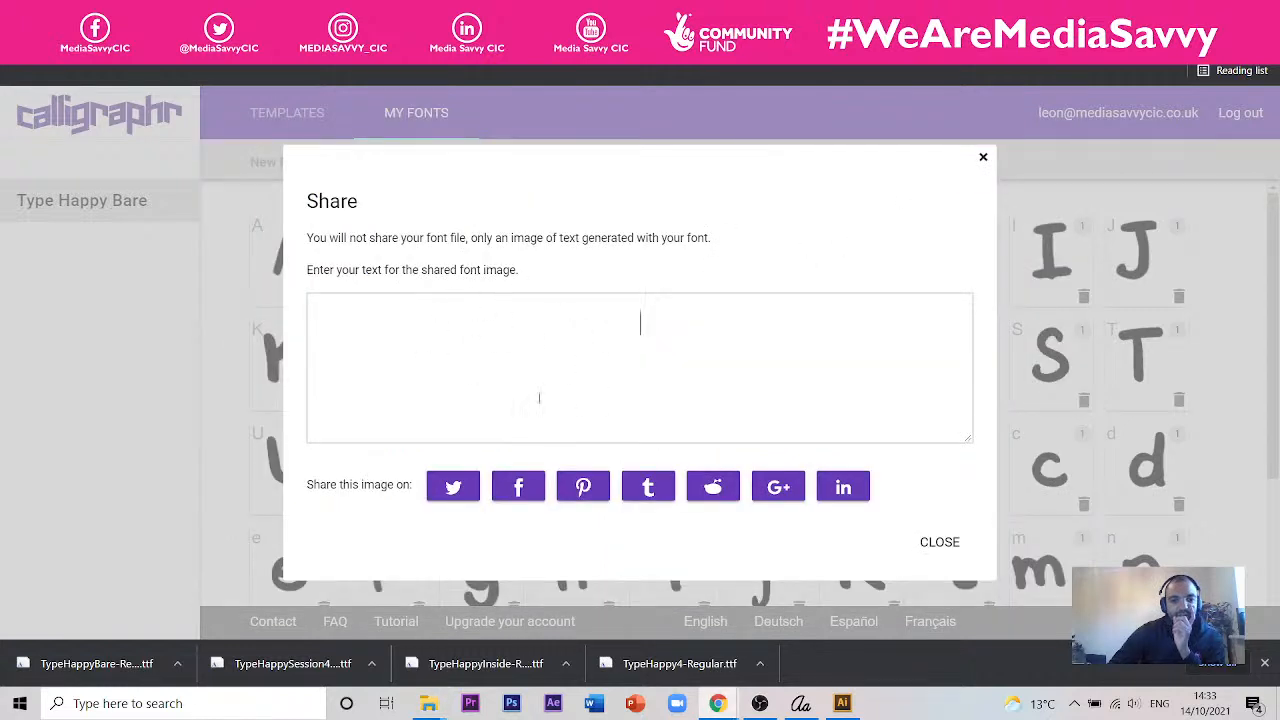
click(359, 384)
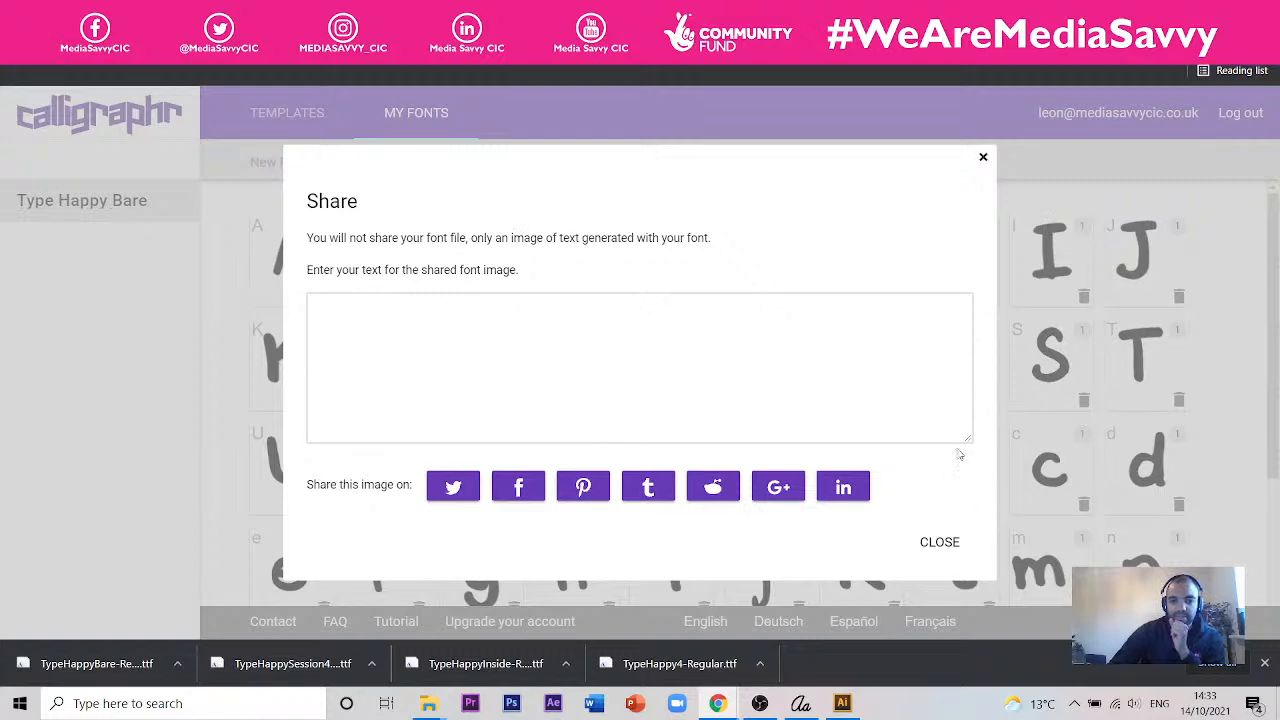
click(983, 161)
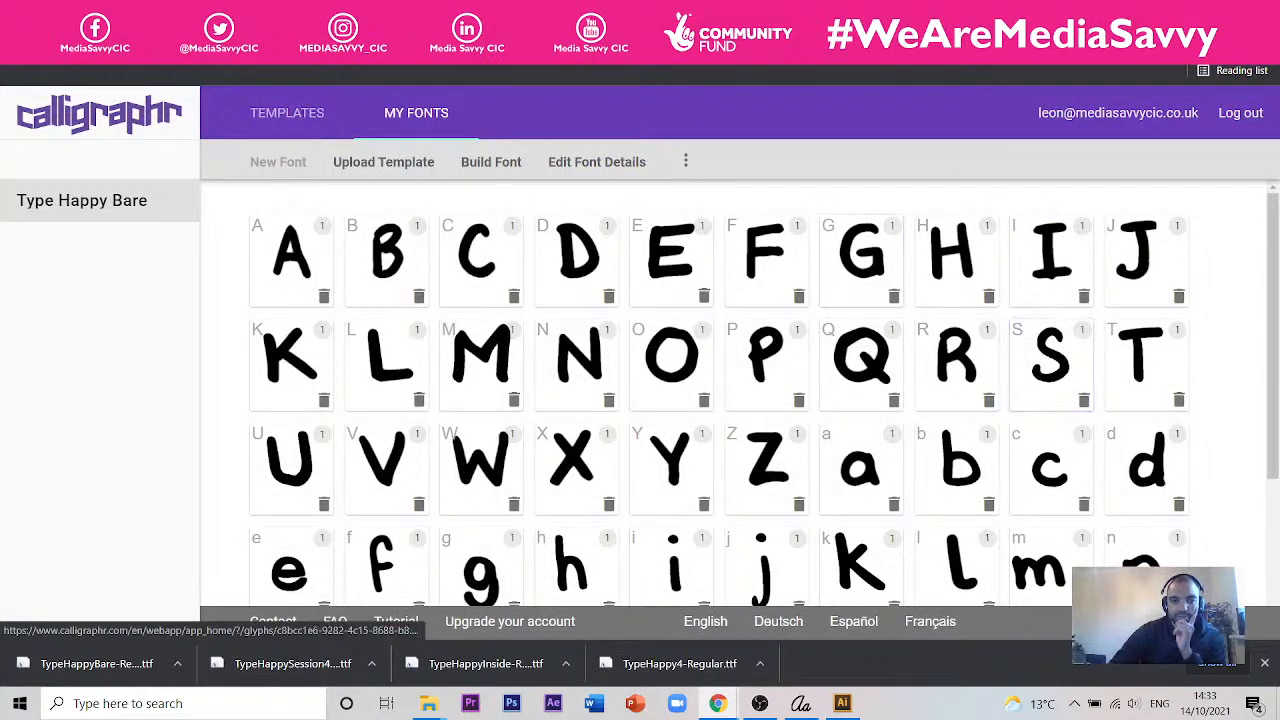
- Switch to Illustrator and set all six lines of the right-aligned song lyrics to the Type Happy Bare Regular font
click(842, 703)
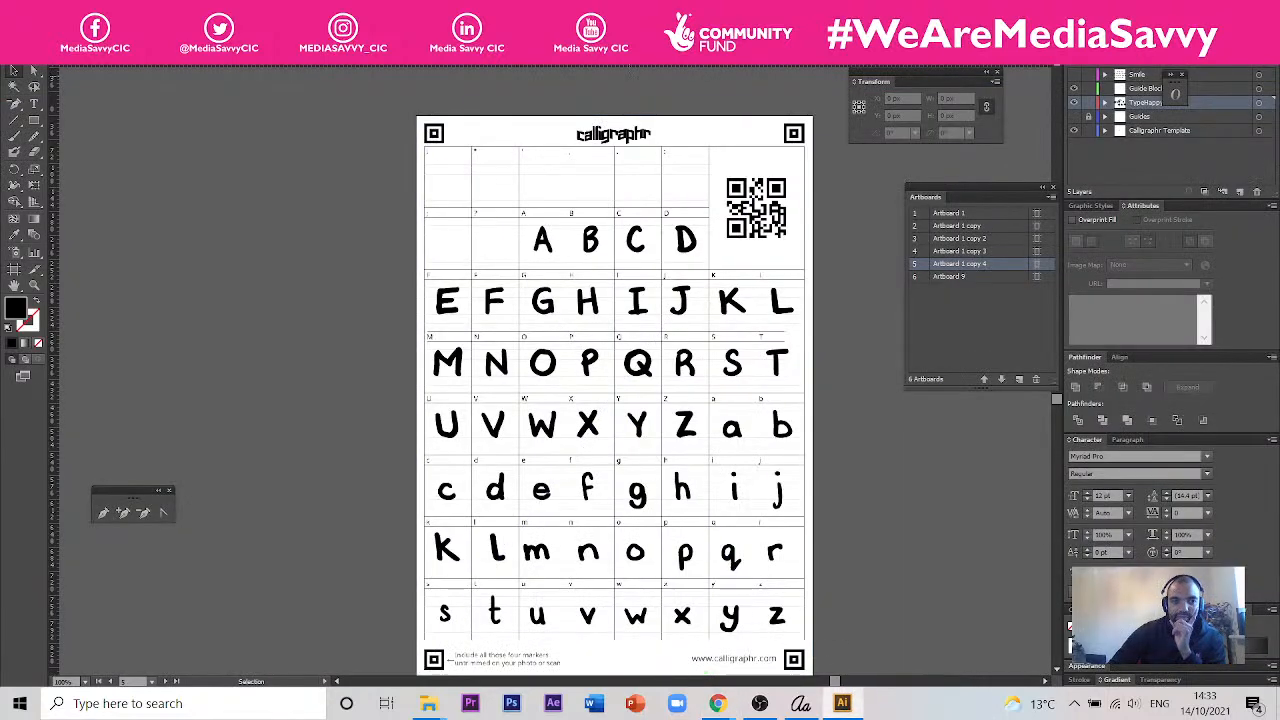
click(344, 57)
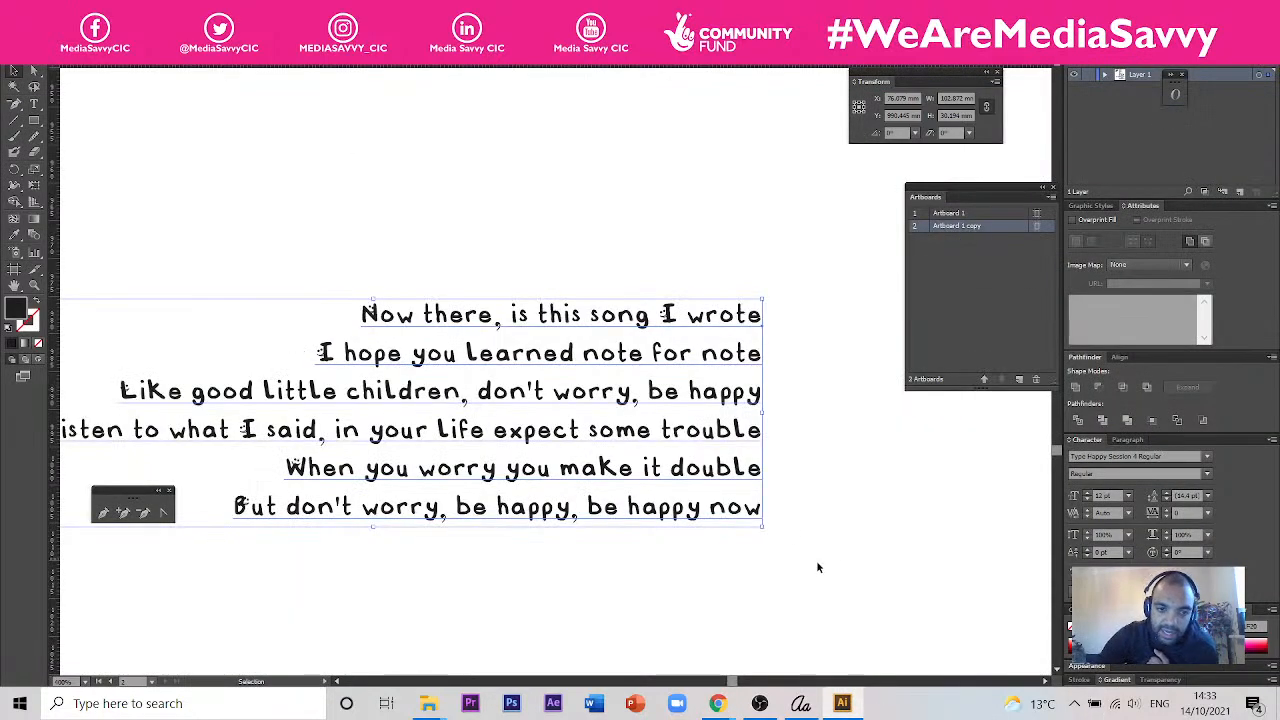
double_click(368, 313)
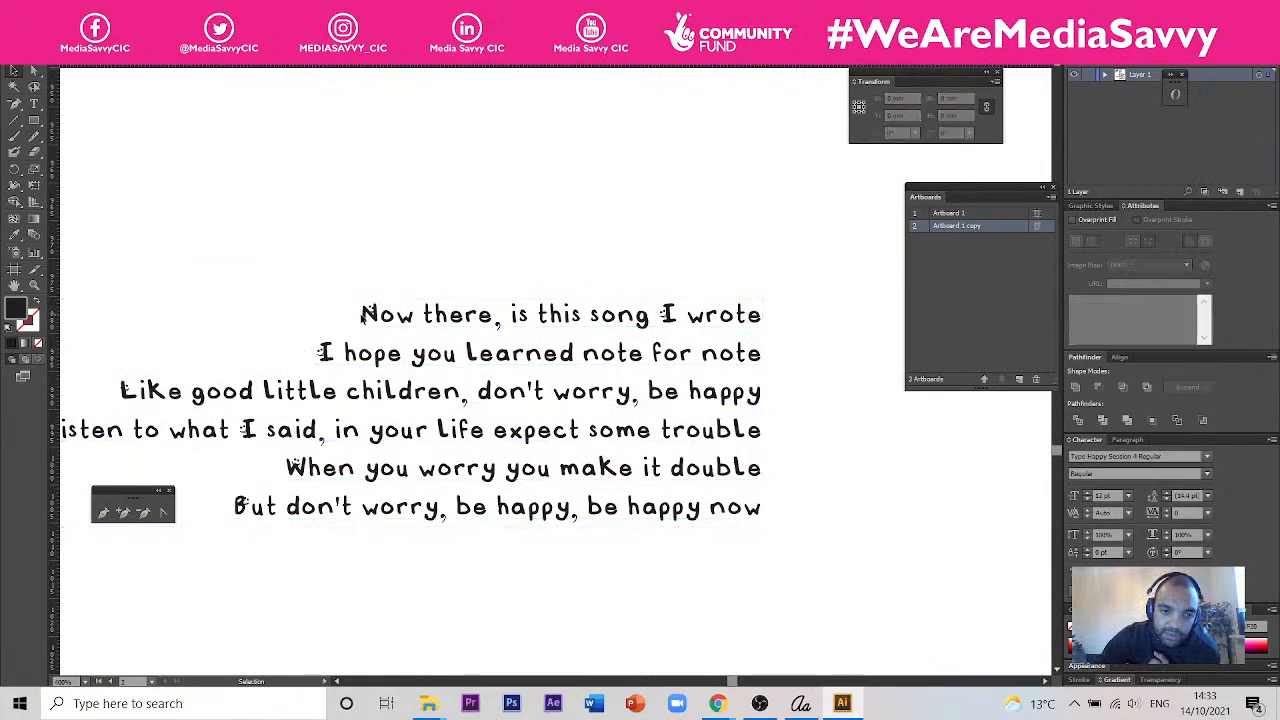
triple_click(368, 313)
drag(368, 313, 763, 563)
click(1132, 456)
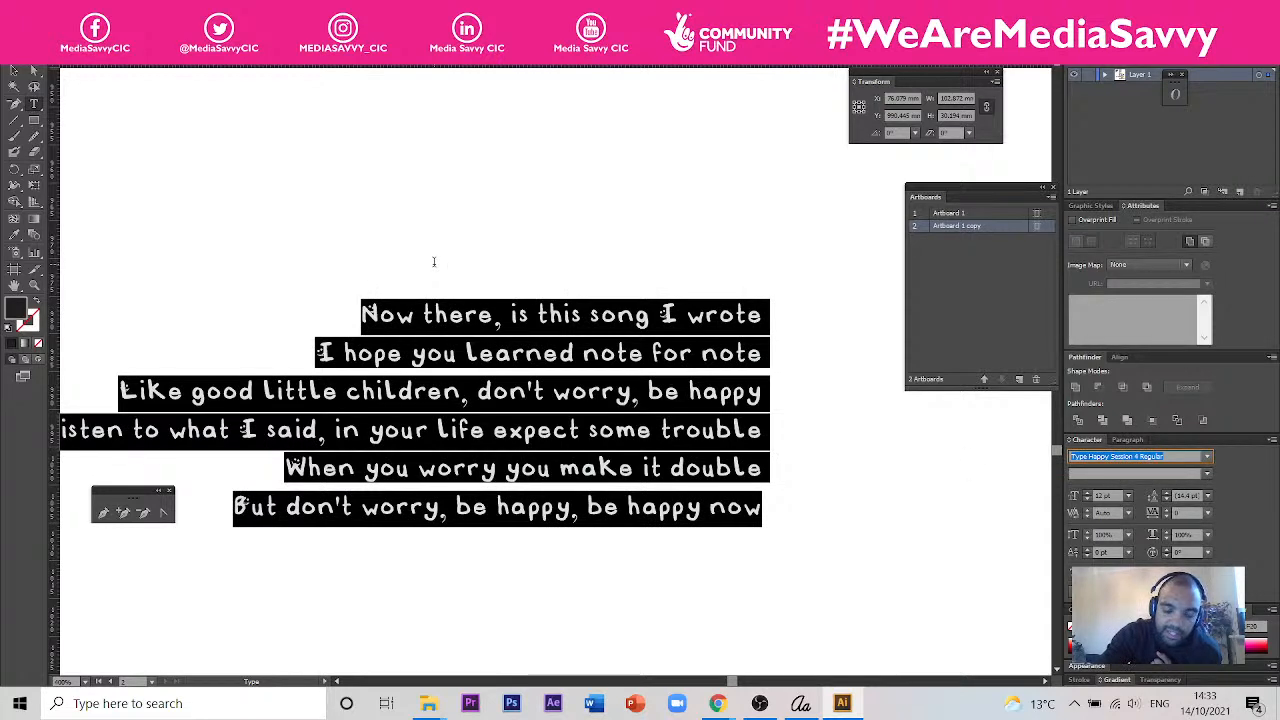
key(Up)
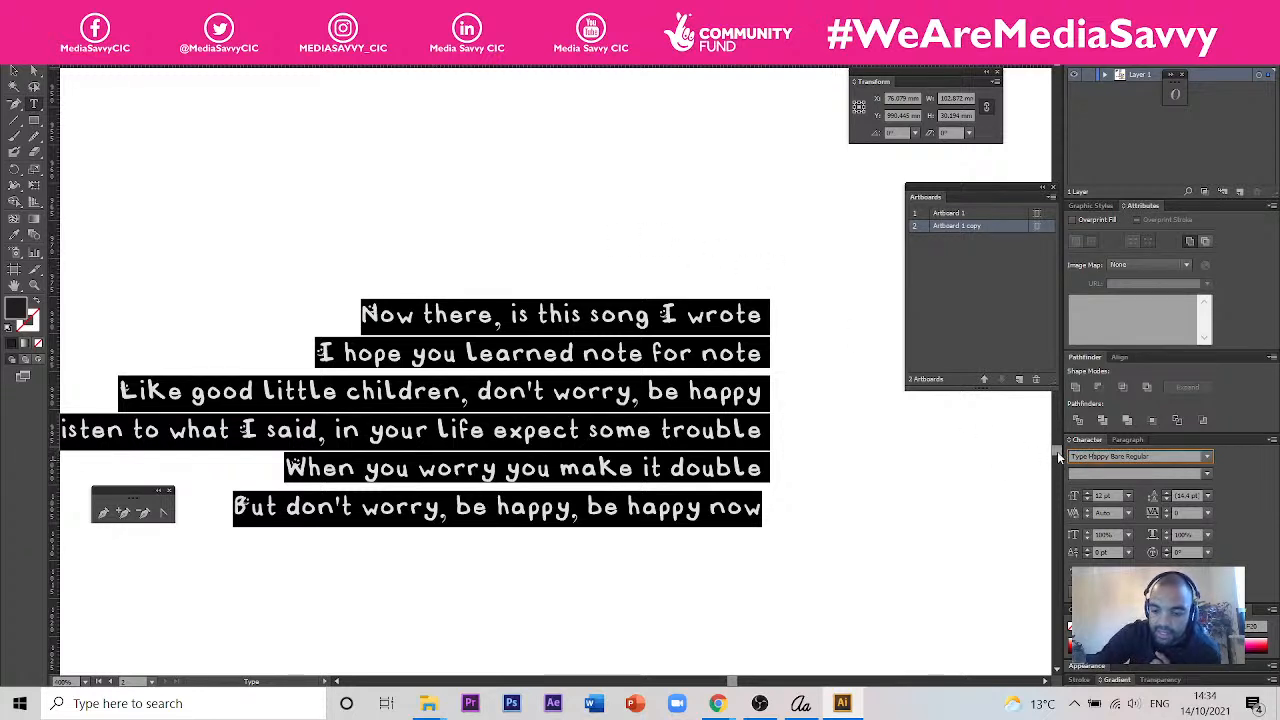
key(Up)
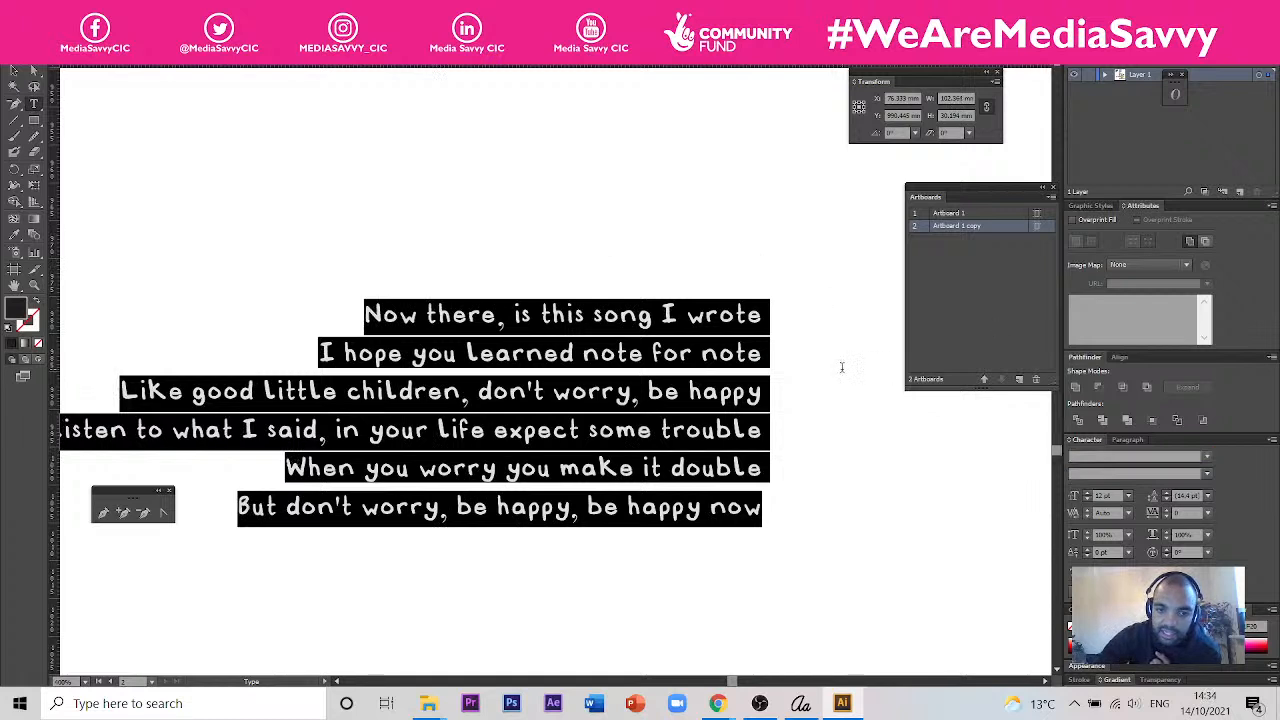
click(682, 354)
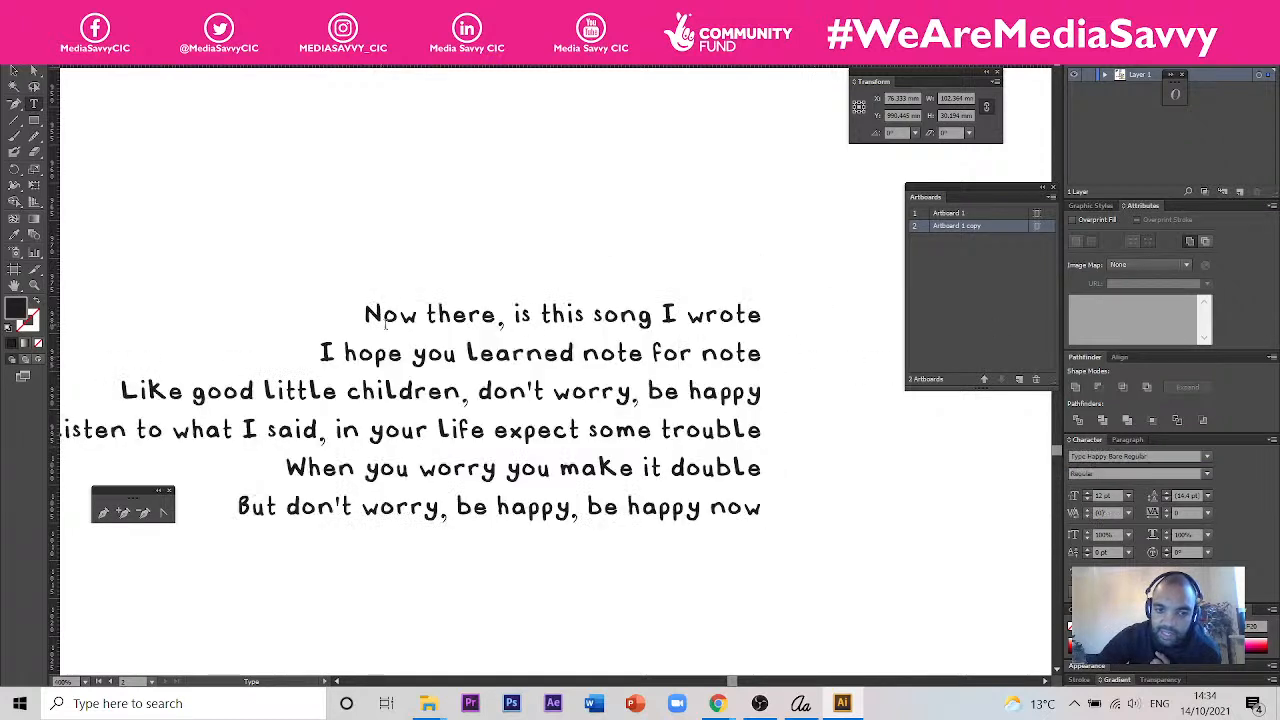
click(14, 70)
click(577, 367)
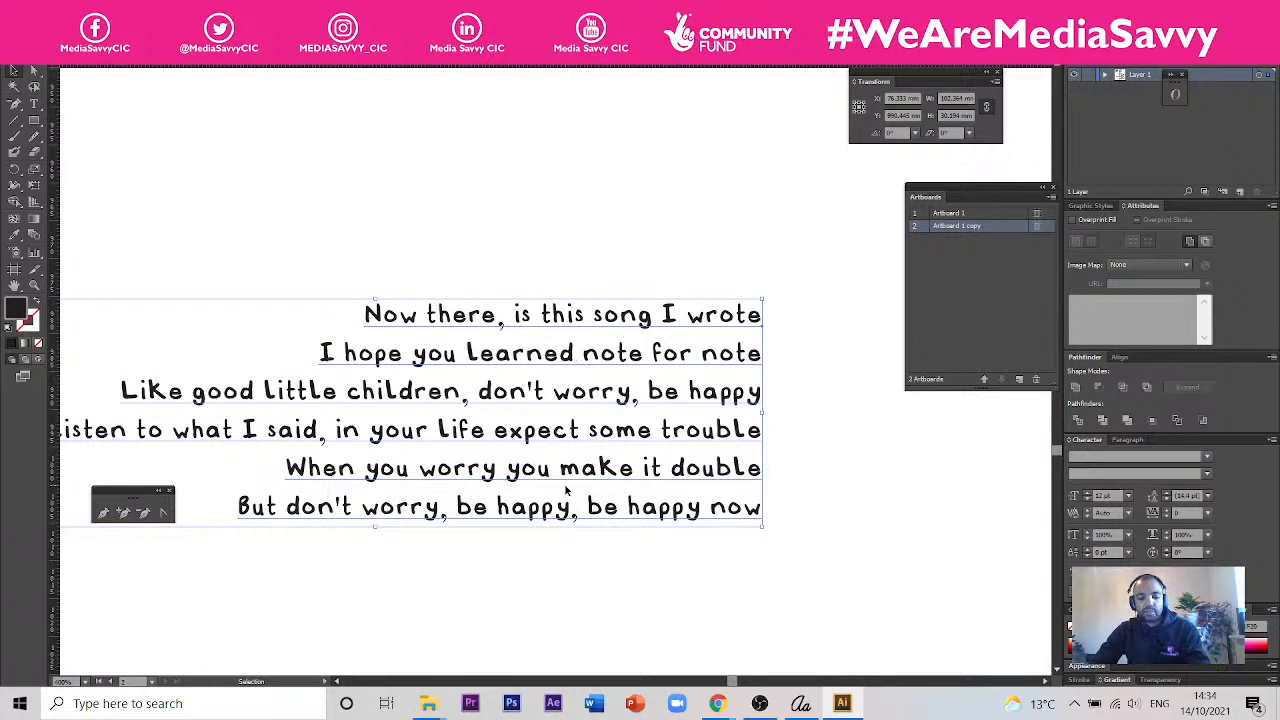
scroll(607, 501, down, 2)
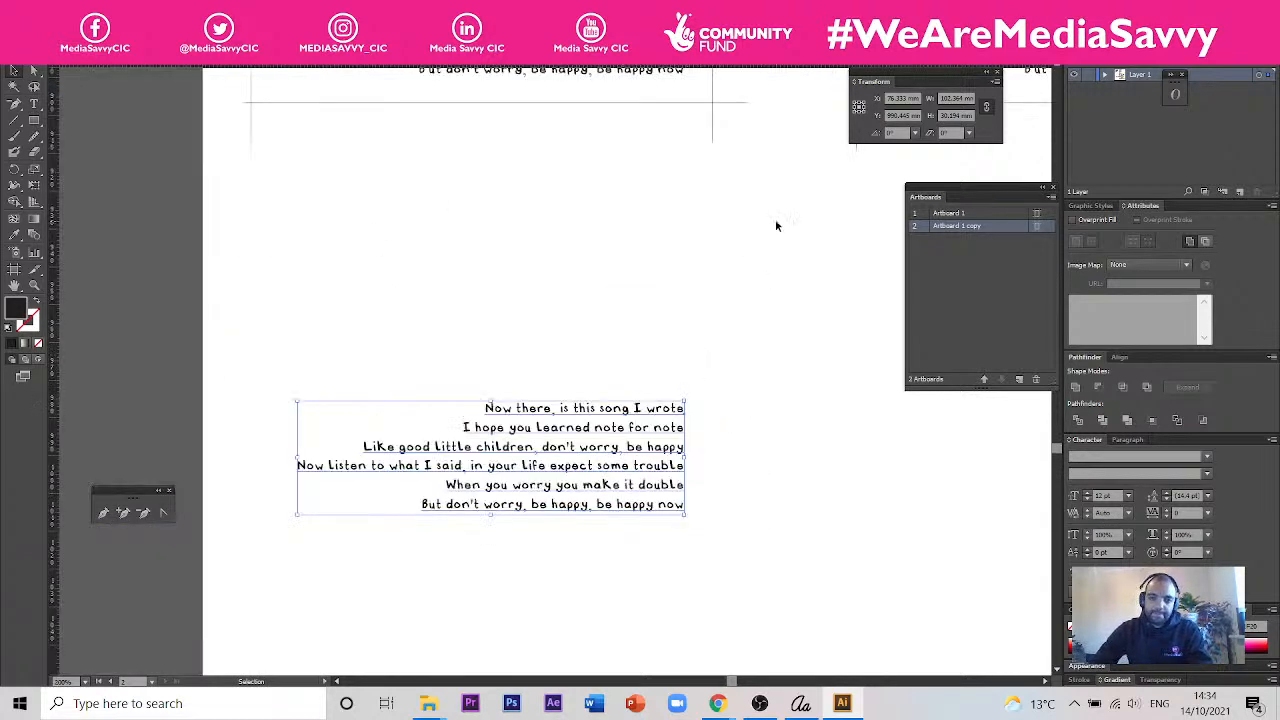
- Return to the alphabet template document and examine how the capital D and C sit against the template's guide lines
click(336, 58)
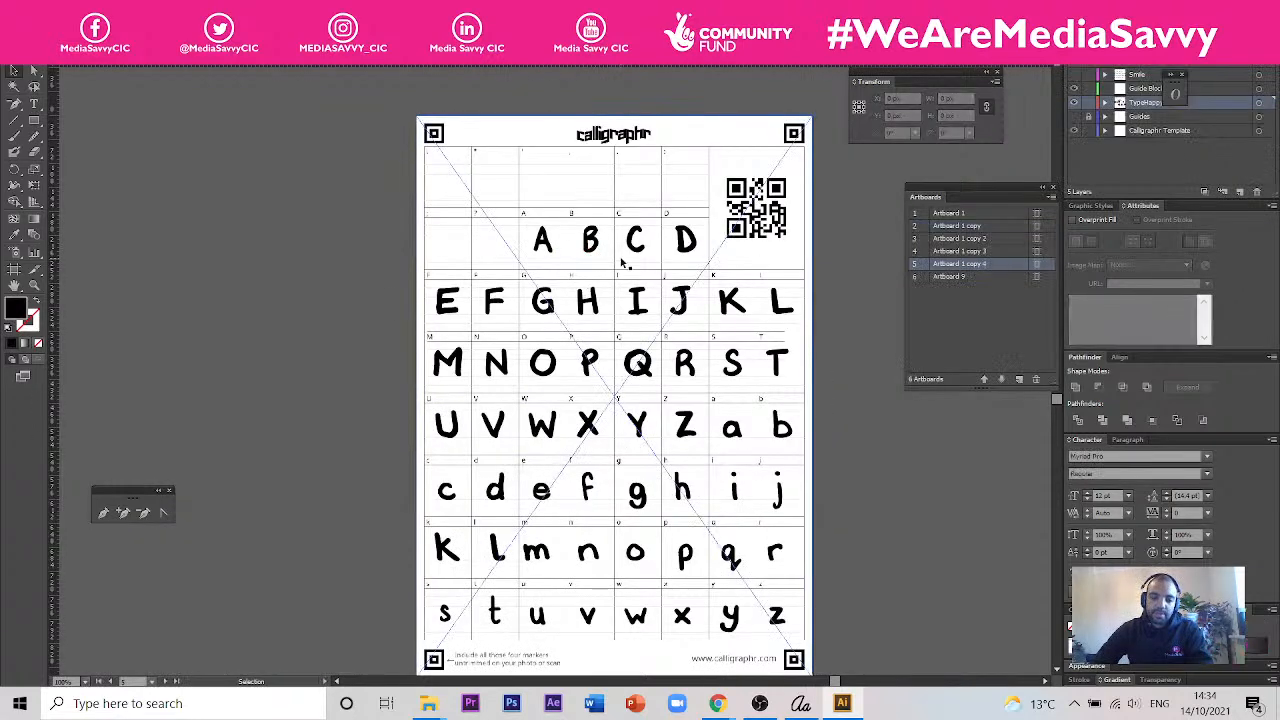
scroll(622, 262, up, 3)
scroll(665, 228, down, 1)
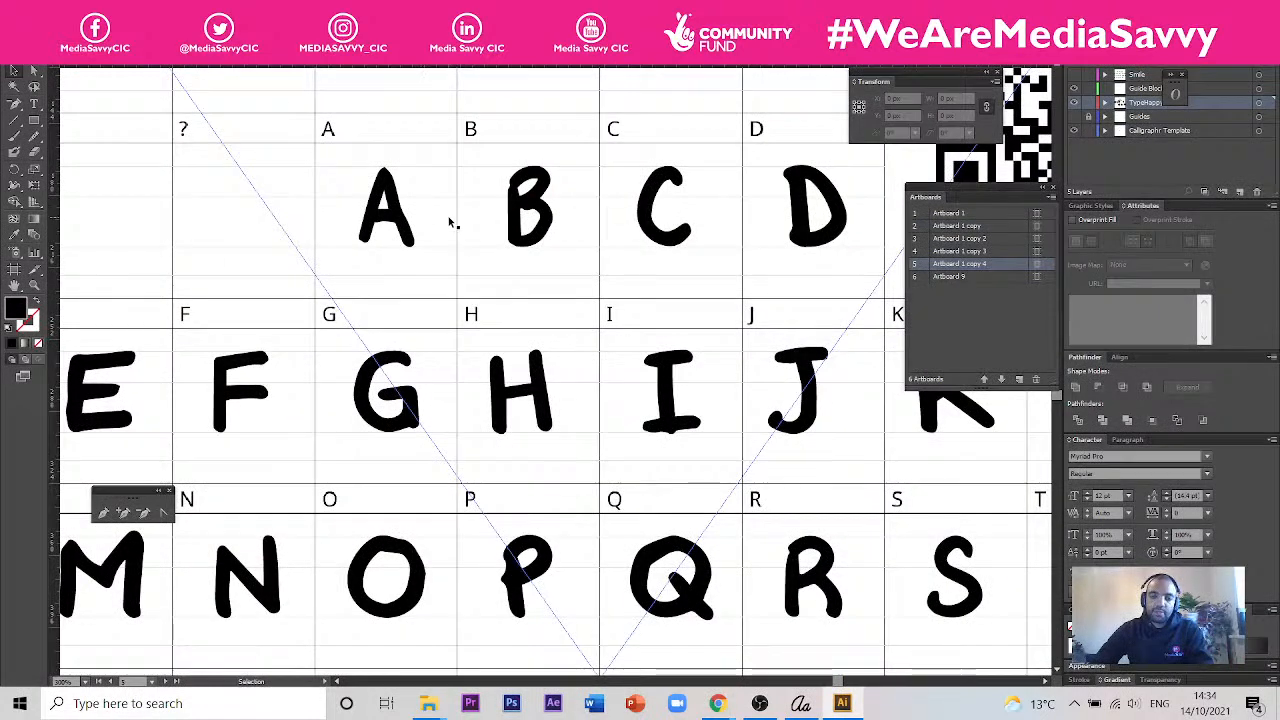
scroll(346, 329, down, 1)
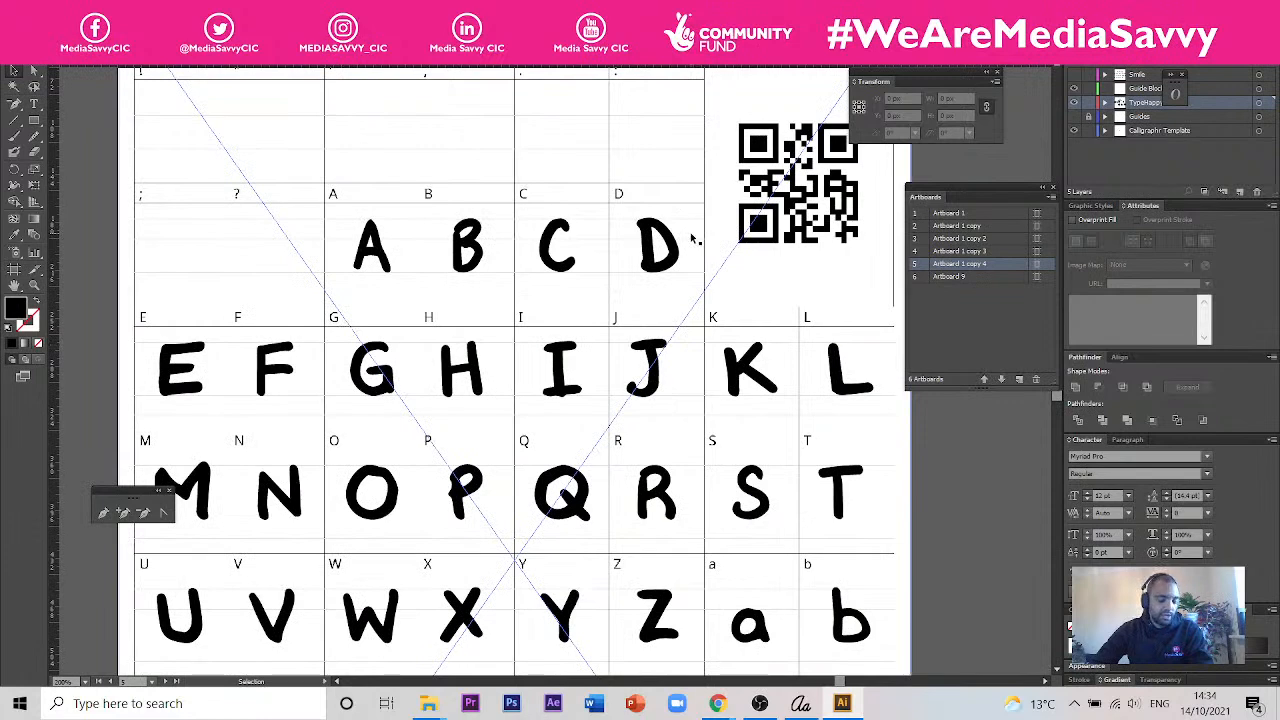
scroll(680, 250, up, 1)
scroll(683, 254, up, 1)
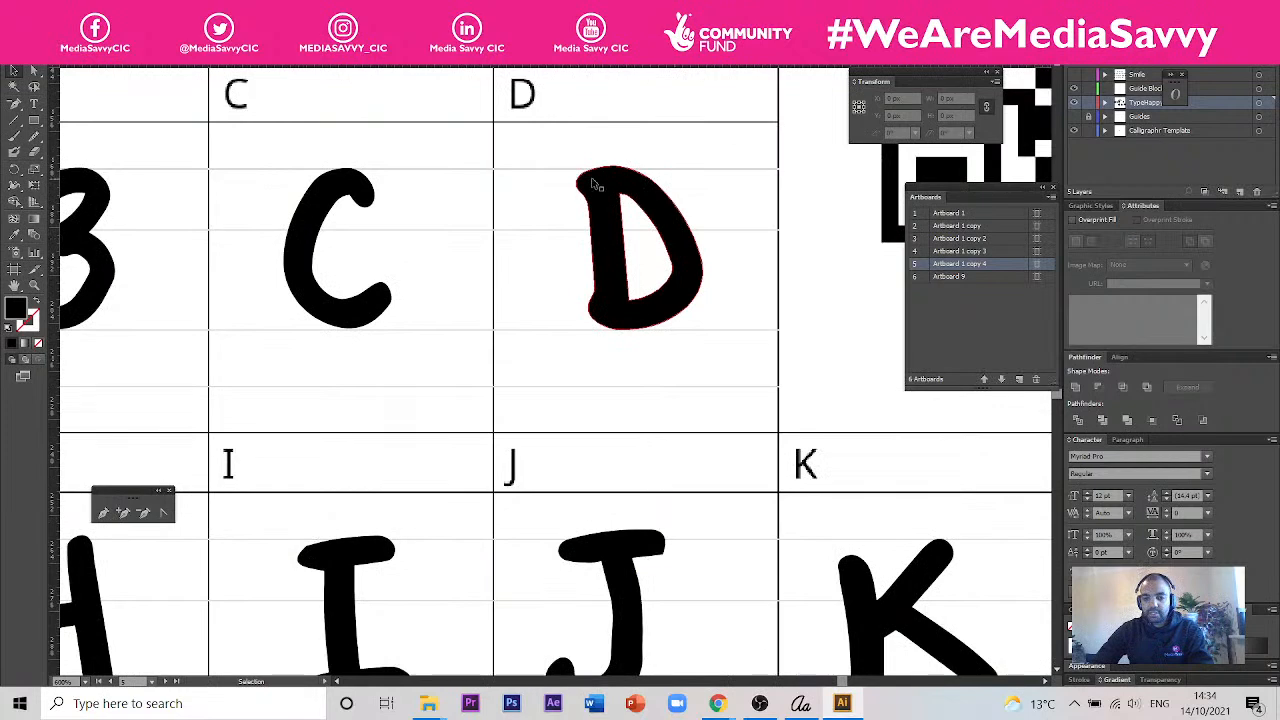
scroll(645, 175, up, 1)
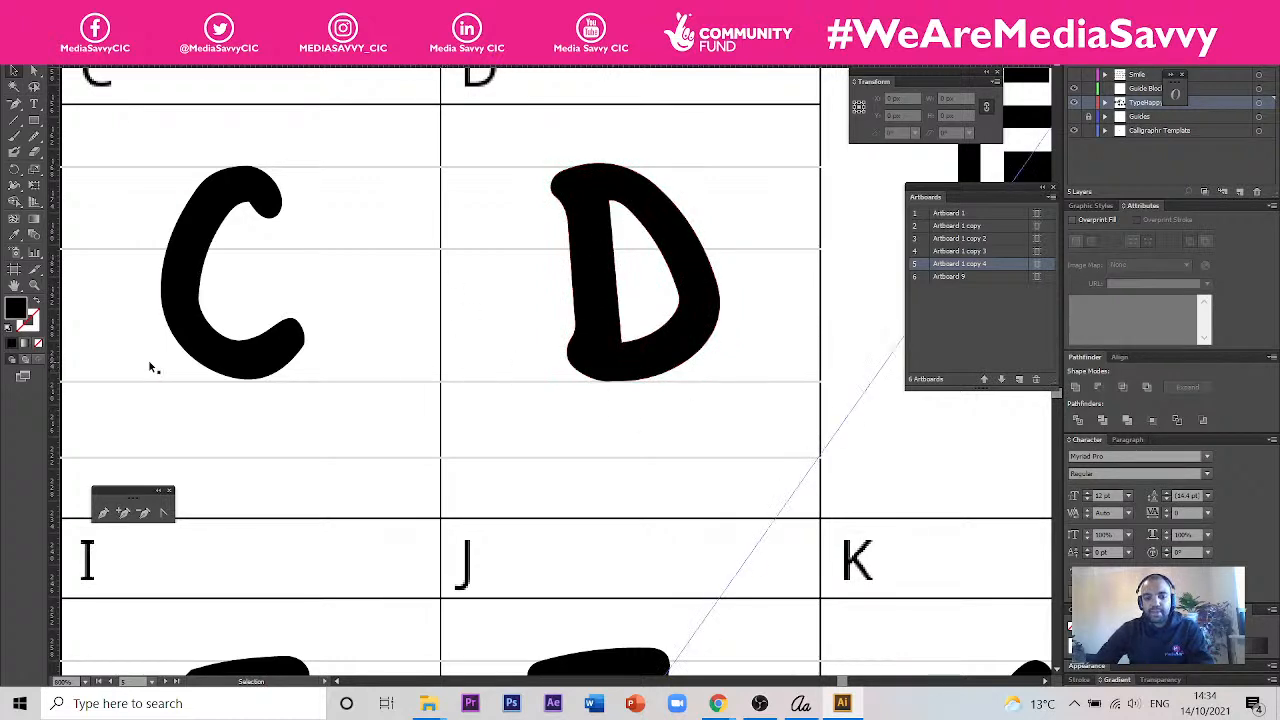
drag(374, 386, 592, 406)
scroll(440, 164, up, 2)
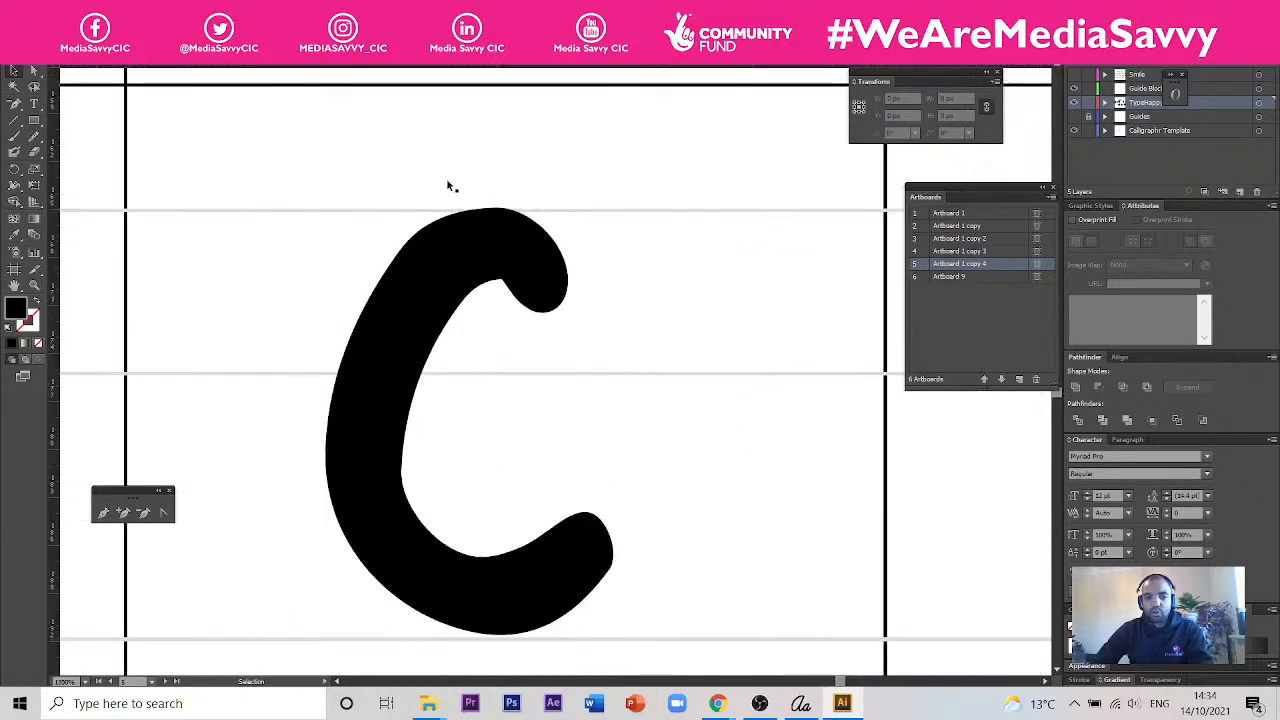
scroll(446, 180, up, 3)
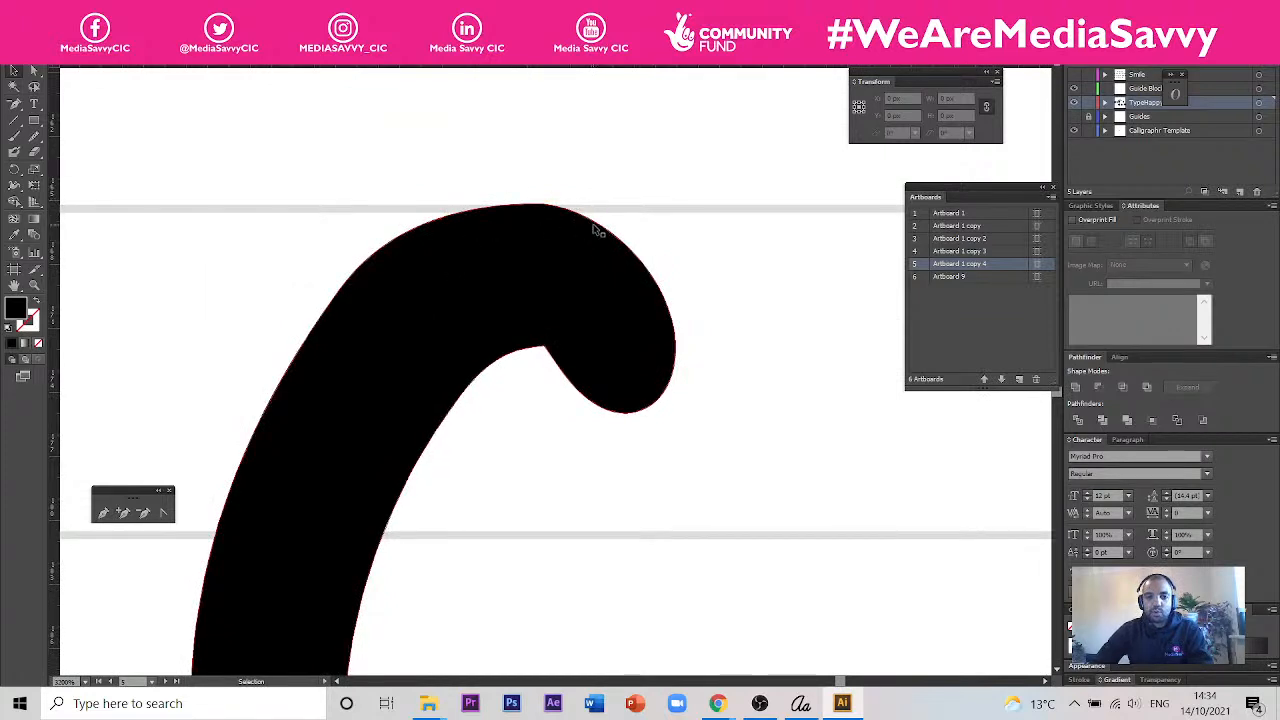
scroll(605, 258, down, 2)
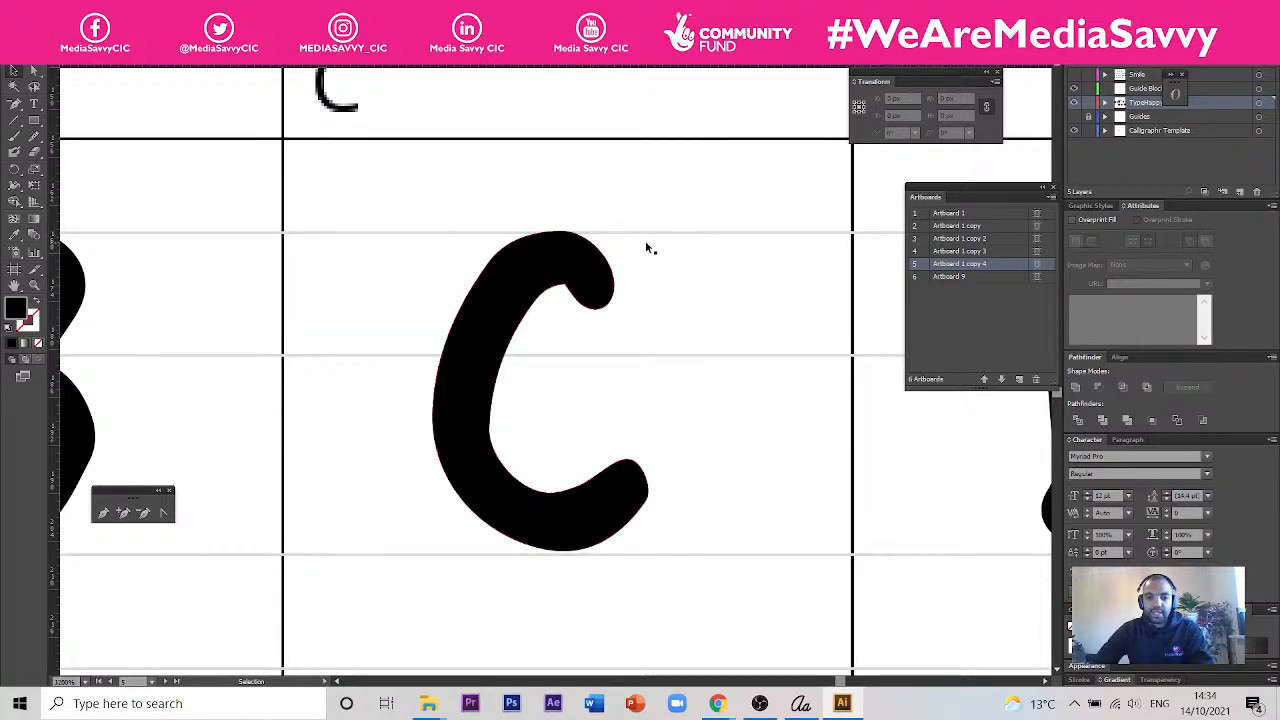
scroll(645, 245, down, 1)
scroll(522, 320, down, 3)
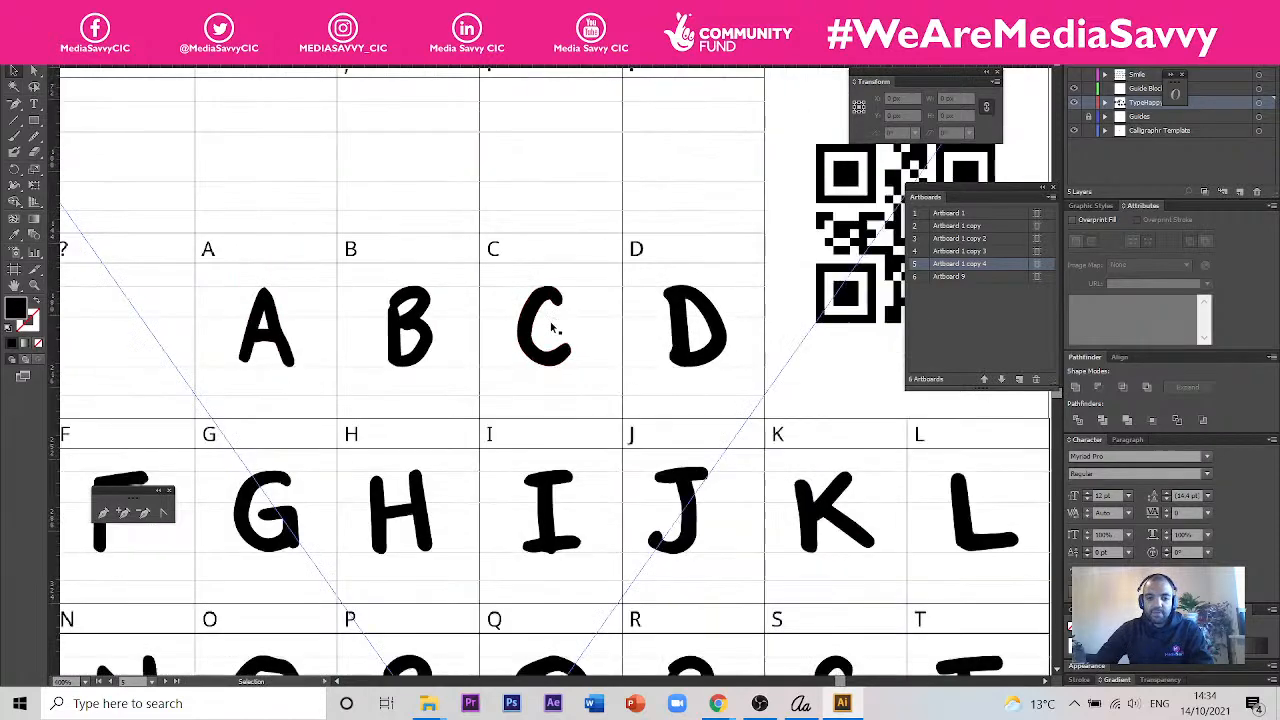
- Examine how the lowercase letters, especially the descenders of g and q, sit against the template's guide lines
drag(780, 574, 715, 278)
drag(516, 355, 580, 209)
drag(629, 440, 652, 136)
scroll(595, 385, up, 3)
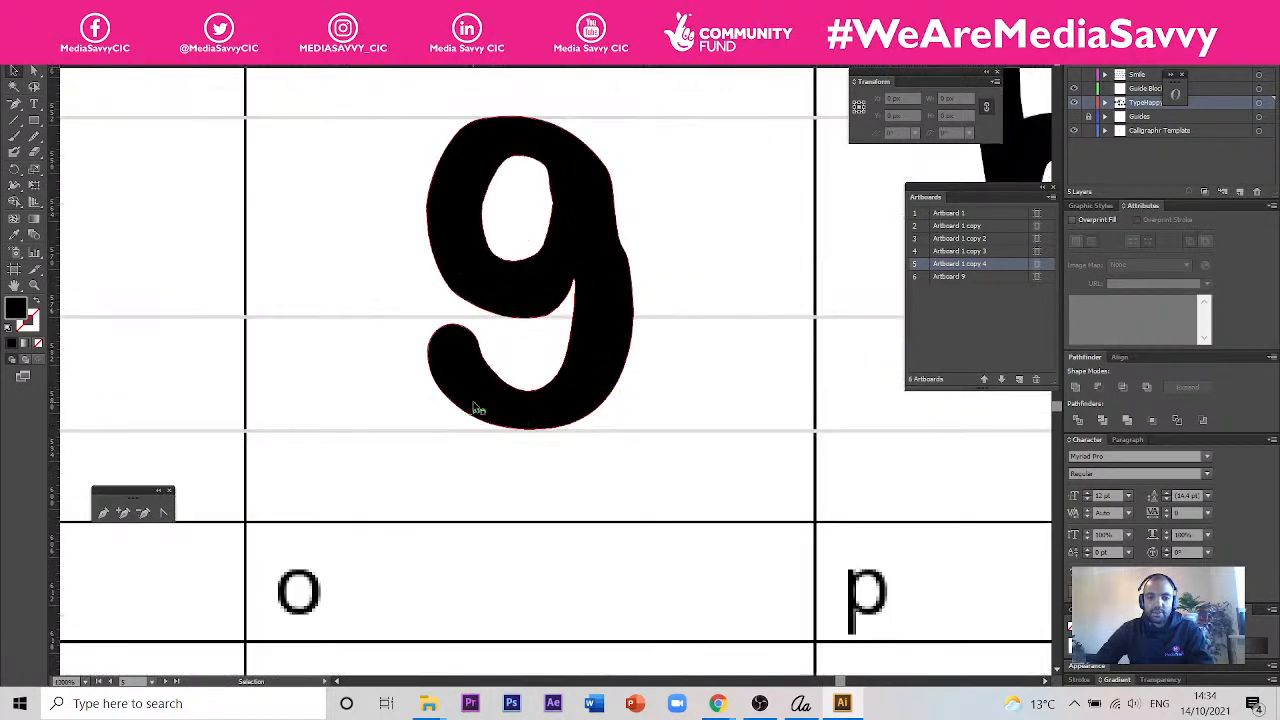
scroll(660, 348, down, 3)
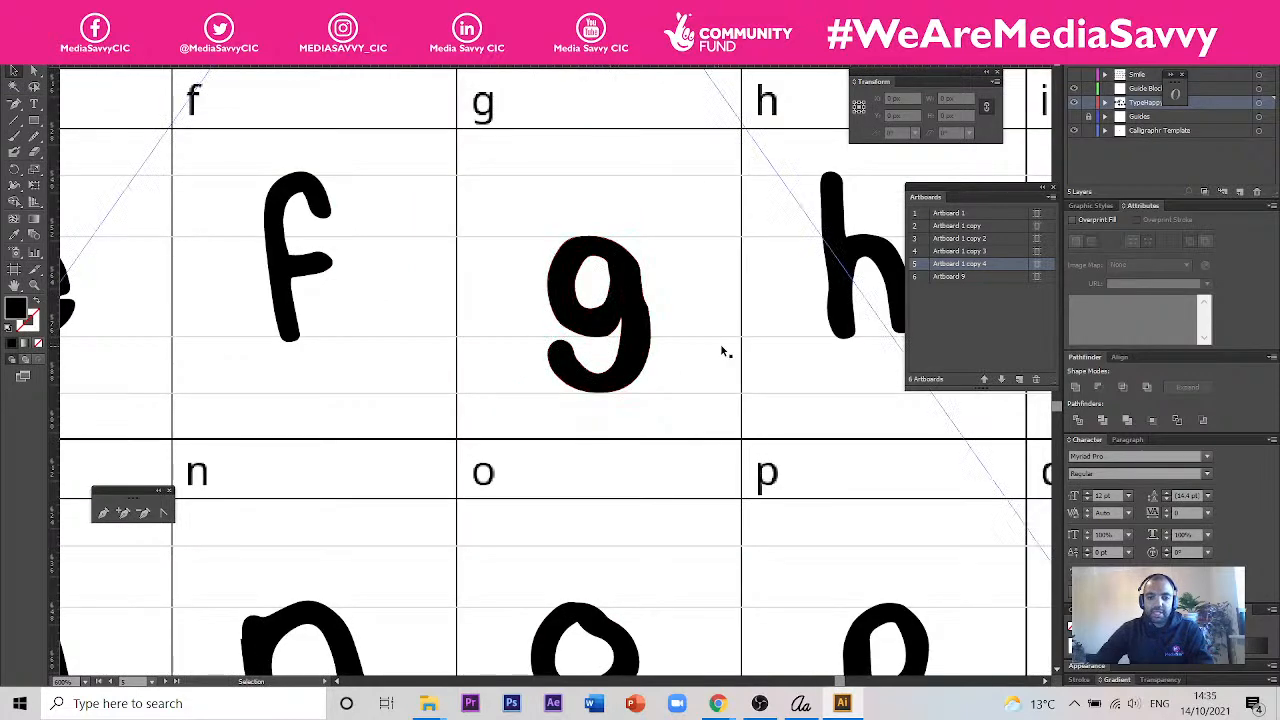
scroll(600, 330, down, 2)
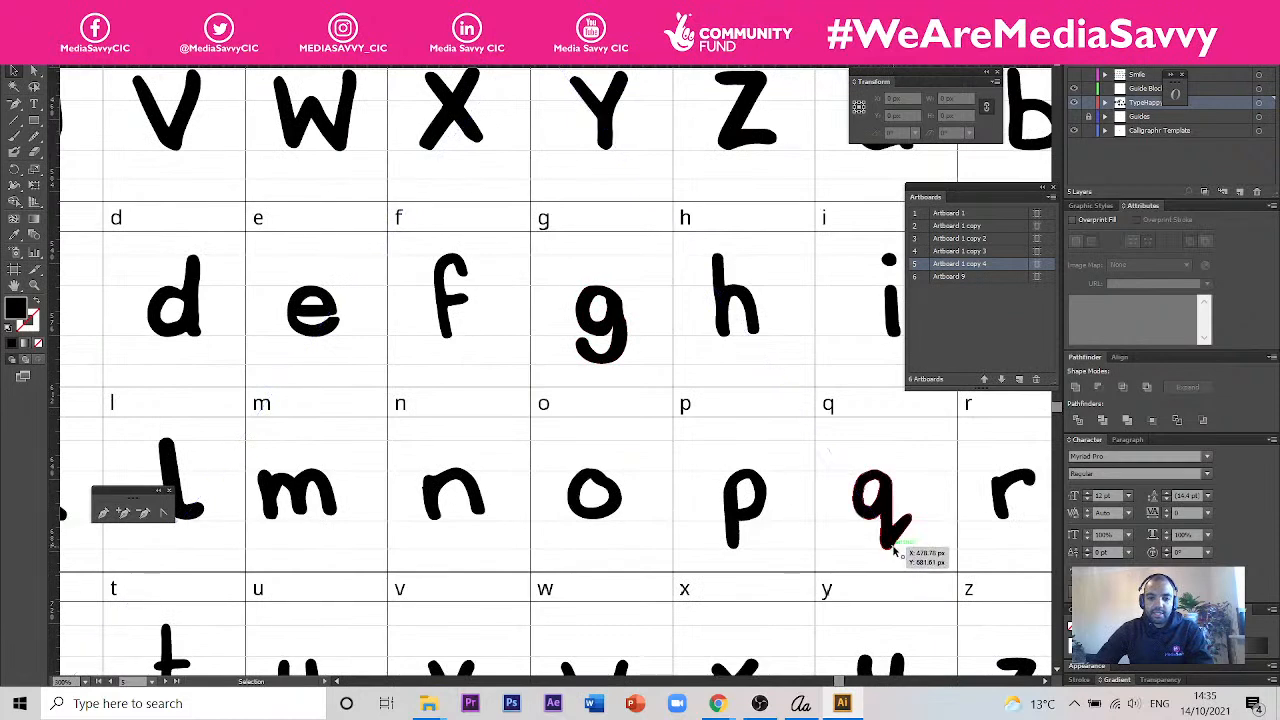
scroll(641, 445, down, 2)
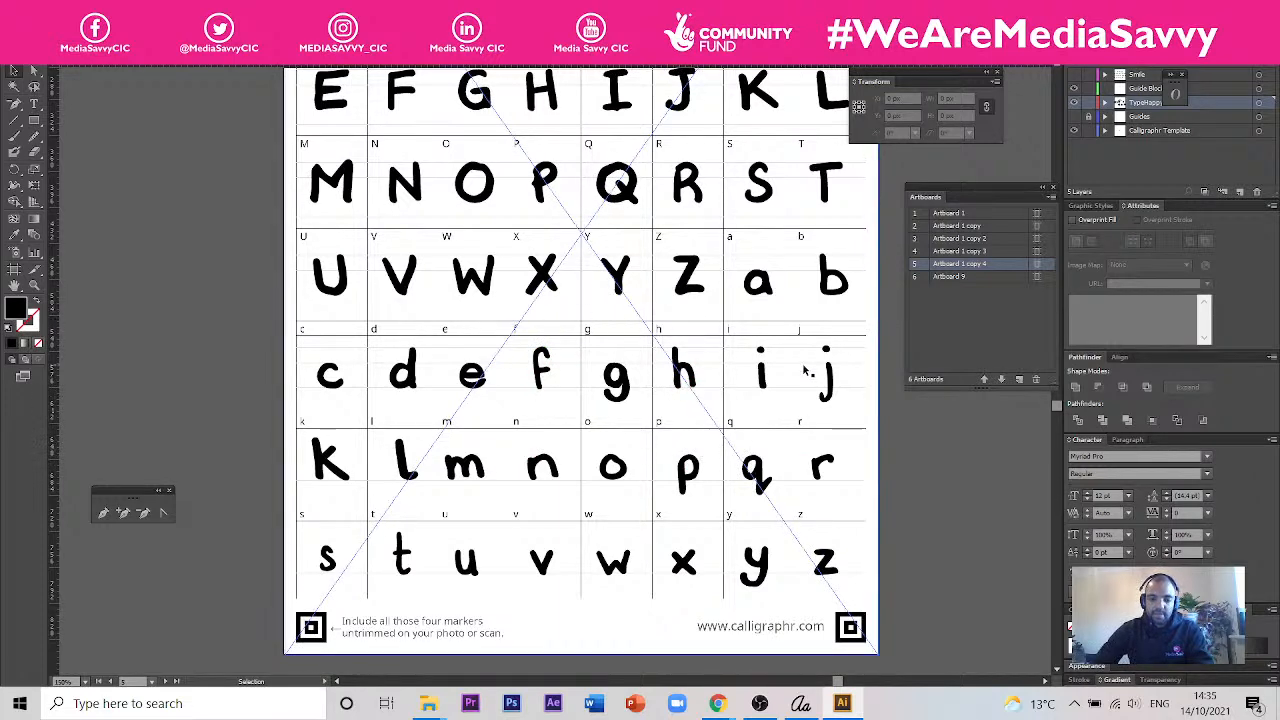
scroll(386, 395, up, 2)
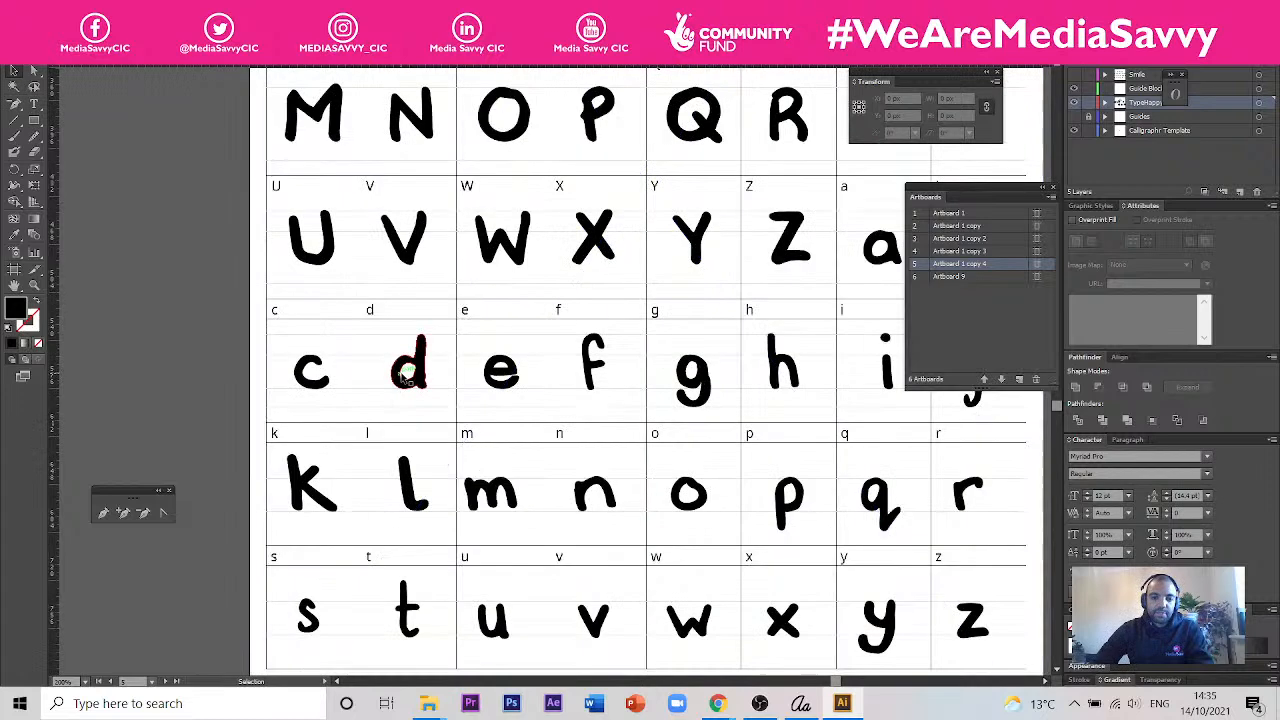
- Review the full uppercase and lowercase alphabet template as a whole, together with the neighbouring template artboard
scroll(420, 371, down, 2)
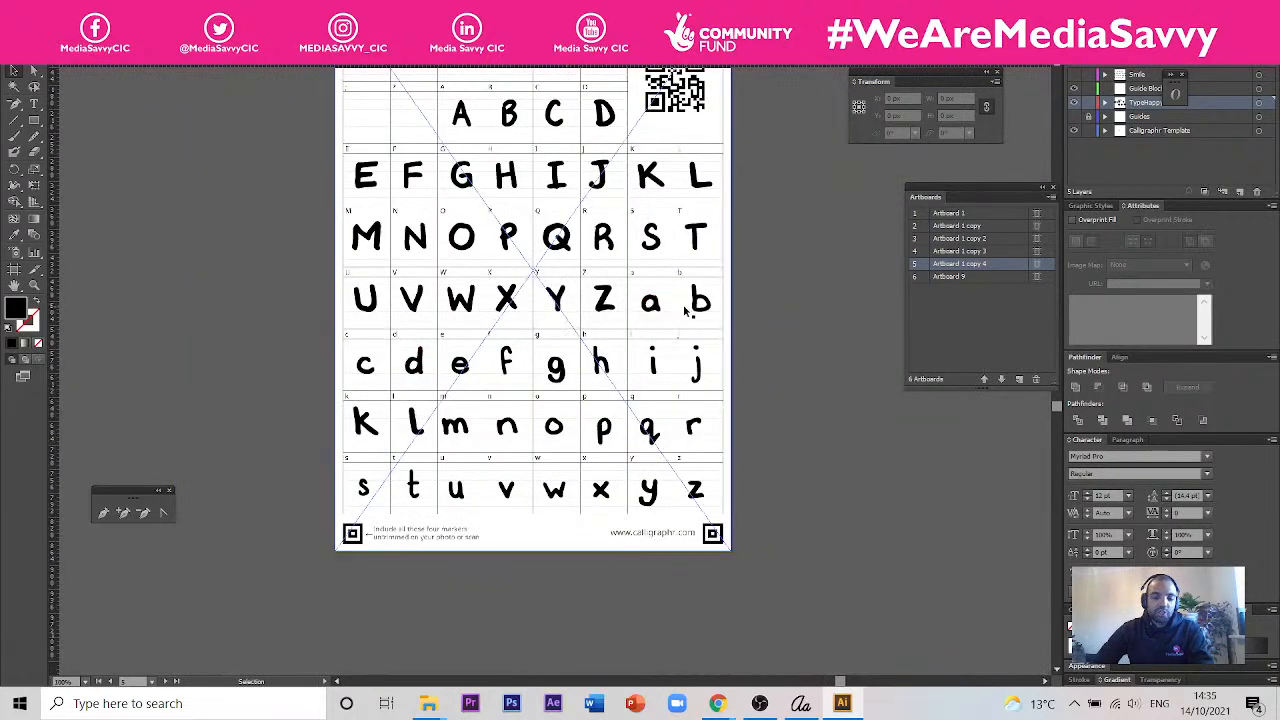
scroll(655, 305, up, 2)
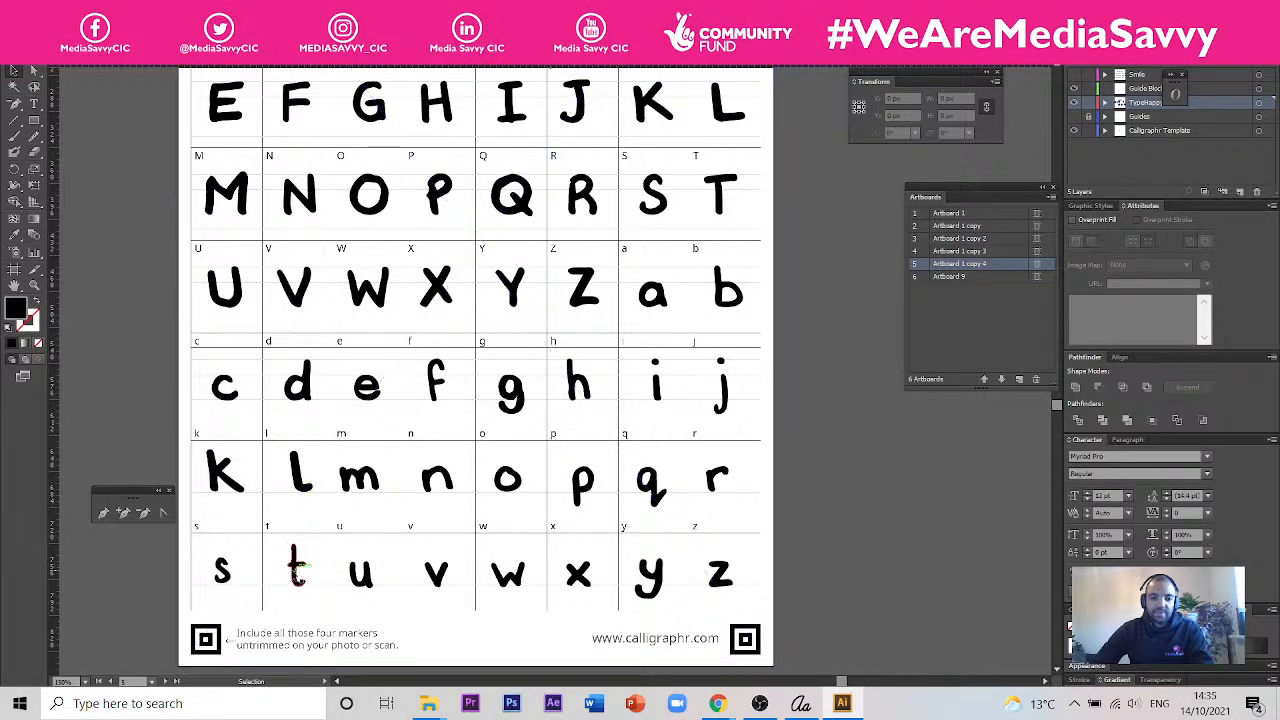
scroll(737, 473, down, 2)
scroll(642, 374, up, 1)
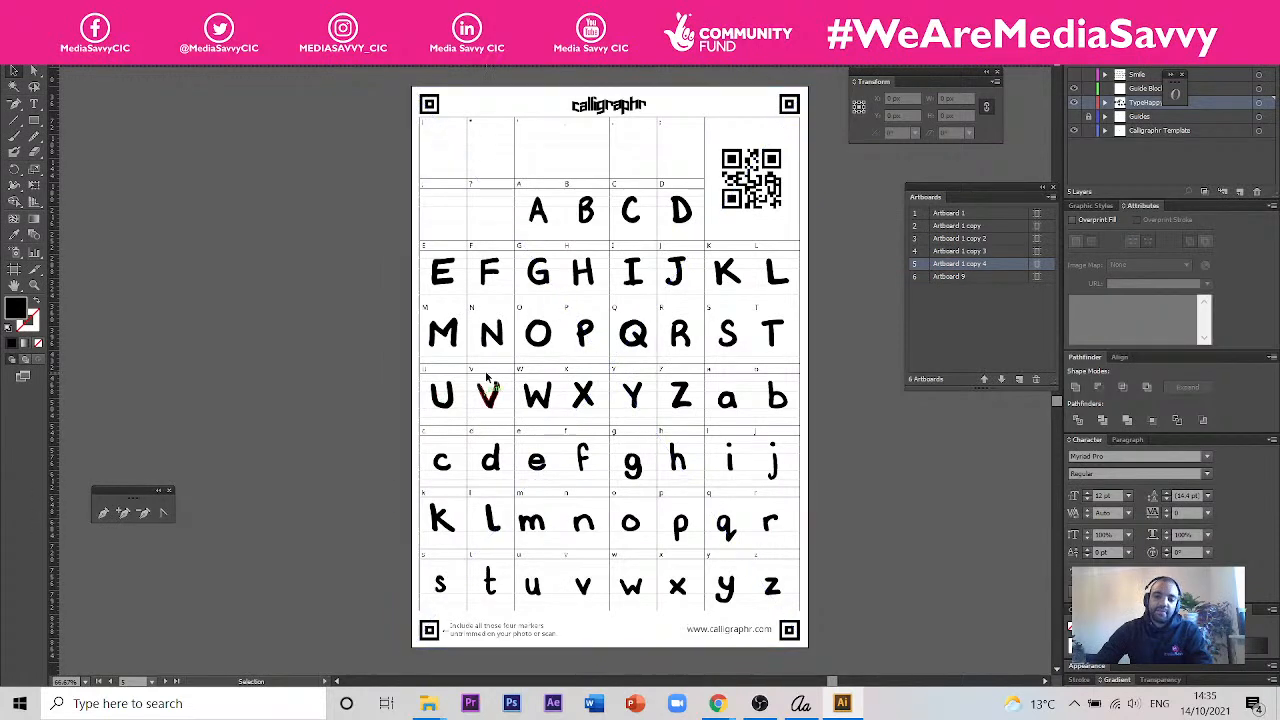
drag(929, 509, 723, 464)
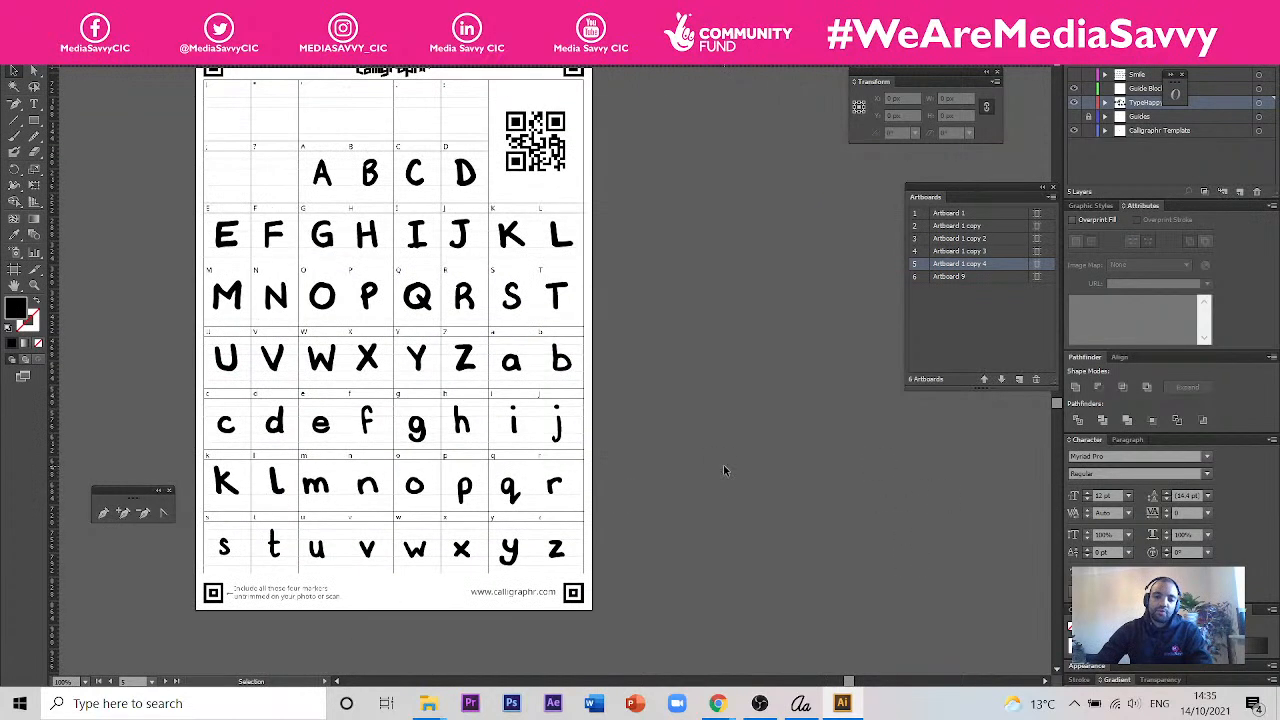
scroll(723, 464, down, 2)
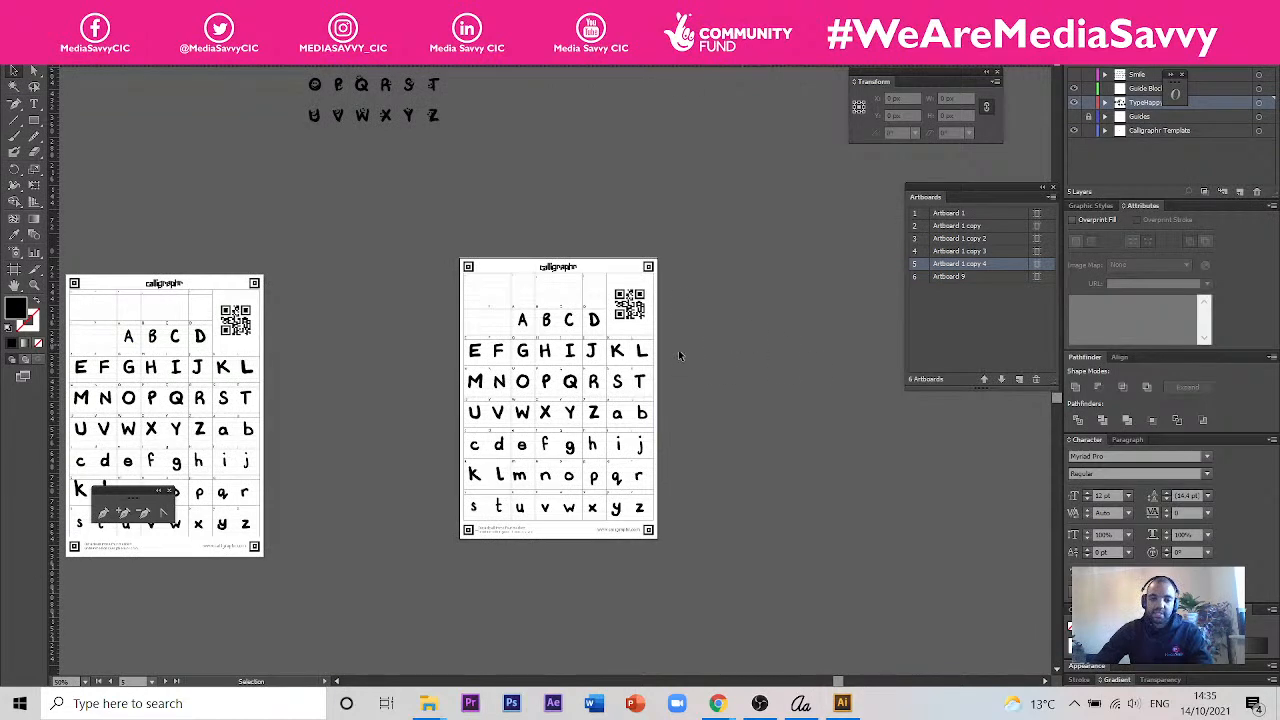
- Return to the Happy card layouts document, deselect the lyrics, and examine the earlier black and orange card versions with serif lyrics
key(super)
key(Escape)
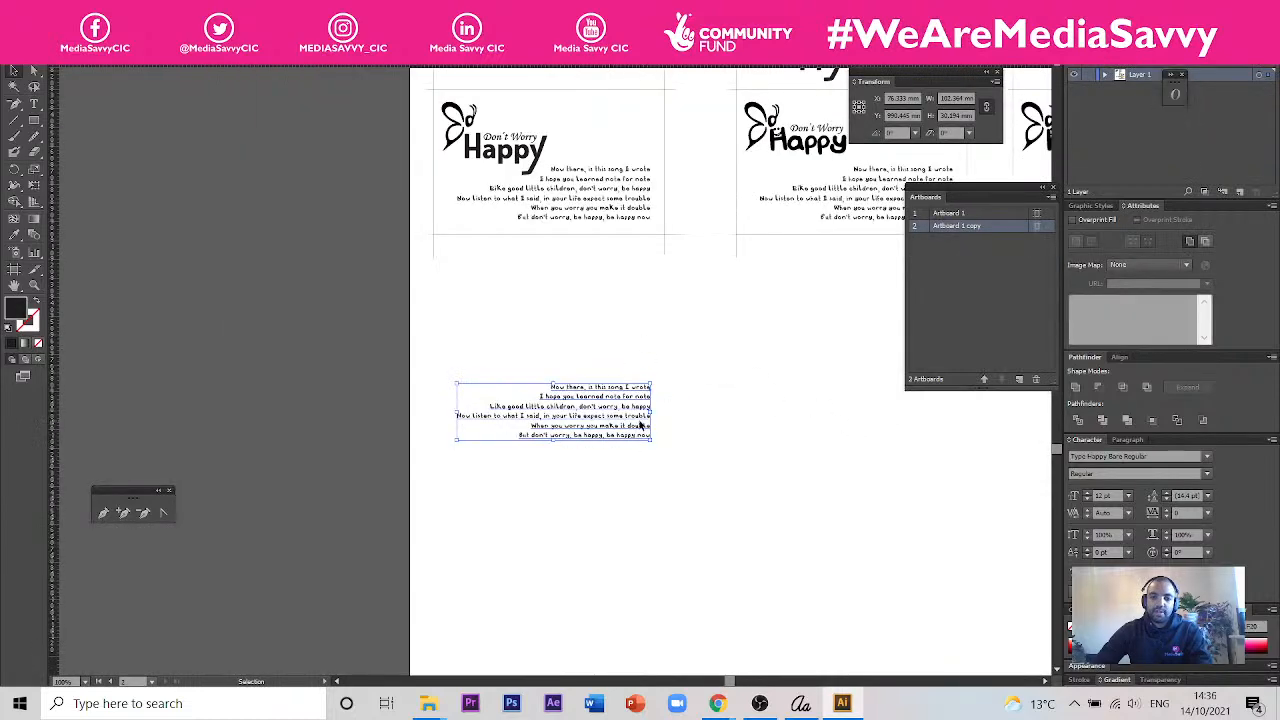
key(ctrl+shift+a)
drag(750, 354, 496, 448)
drag(622, 344, 600, 545)
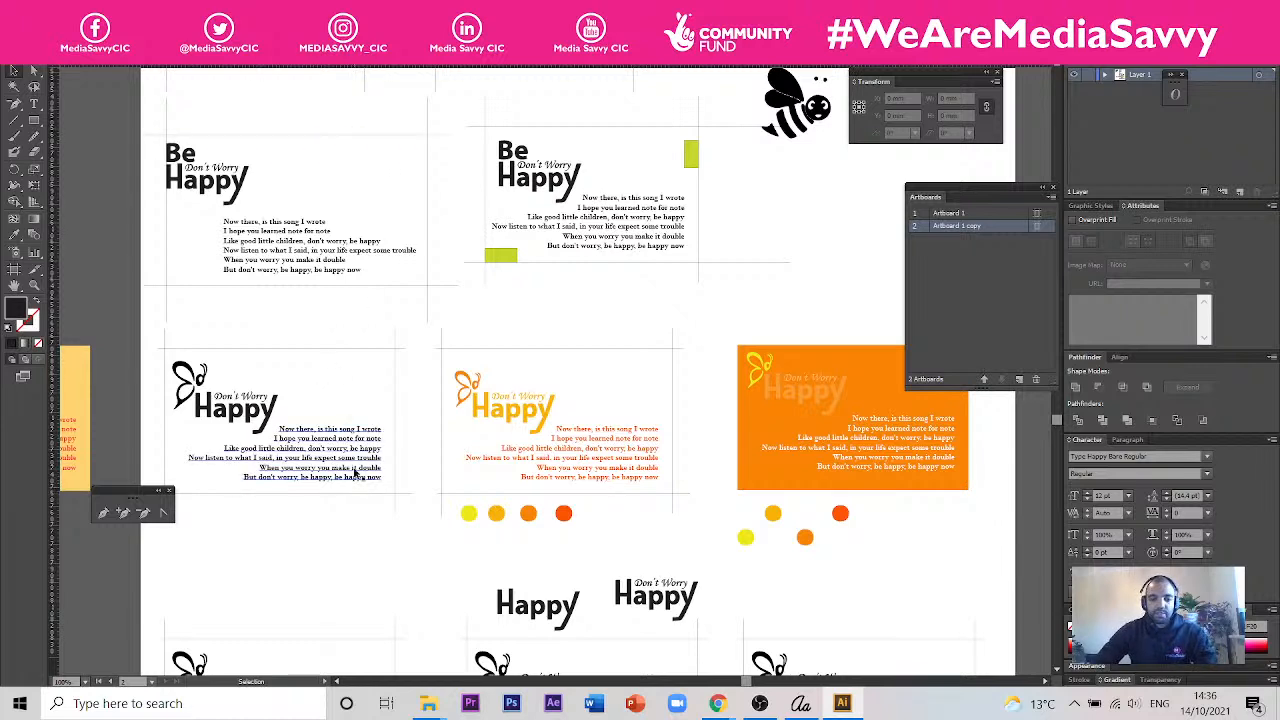
scroll(277, 432, up, 1)
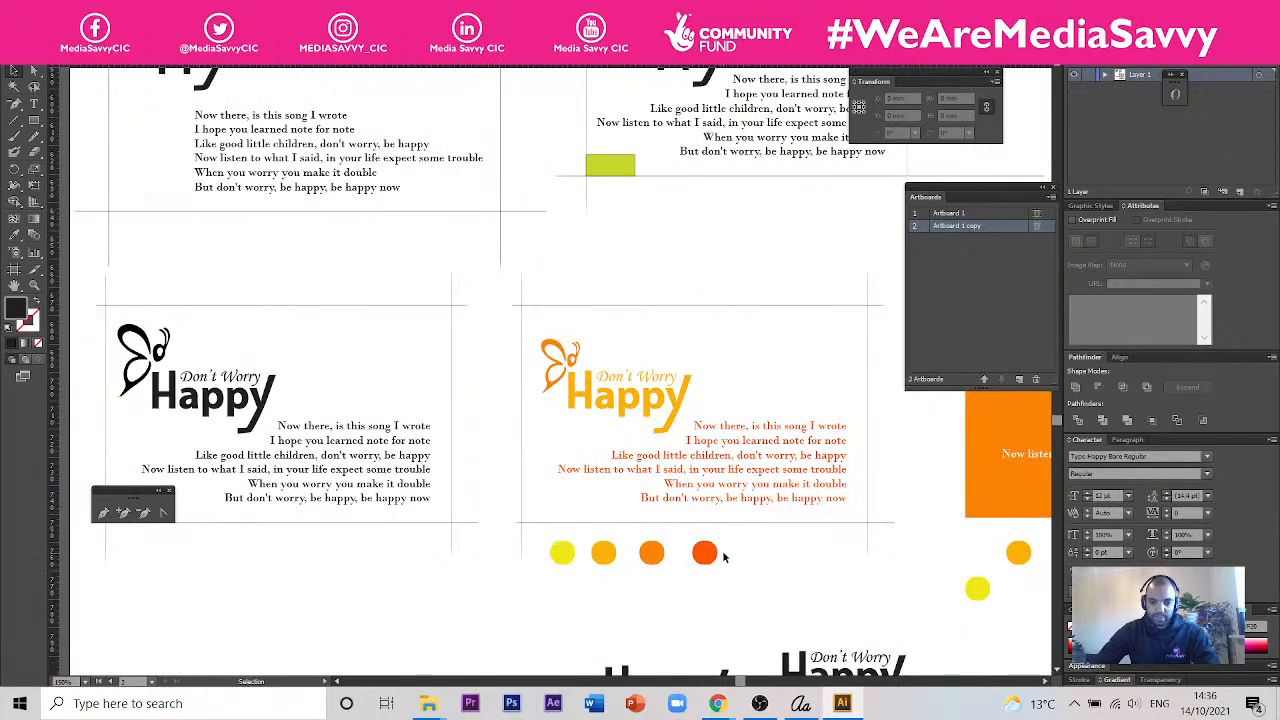
- Examine how the Type Happy lettering looks in the logo and smiley-decorated lyrics across the lower row of cards
drag(711, 554, 676, 291)
drag(671, 645, 666, 341)
drag(560, 590, 605, 571)
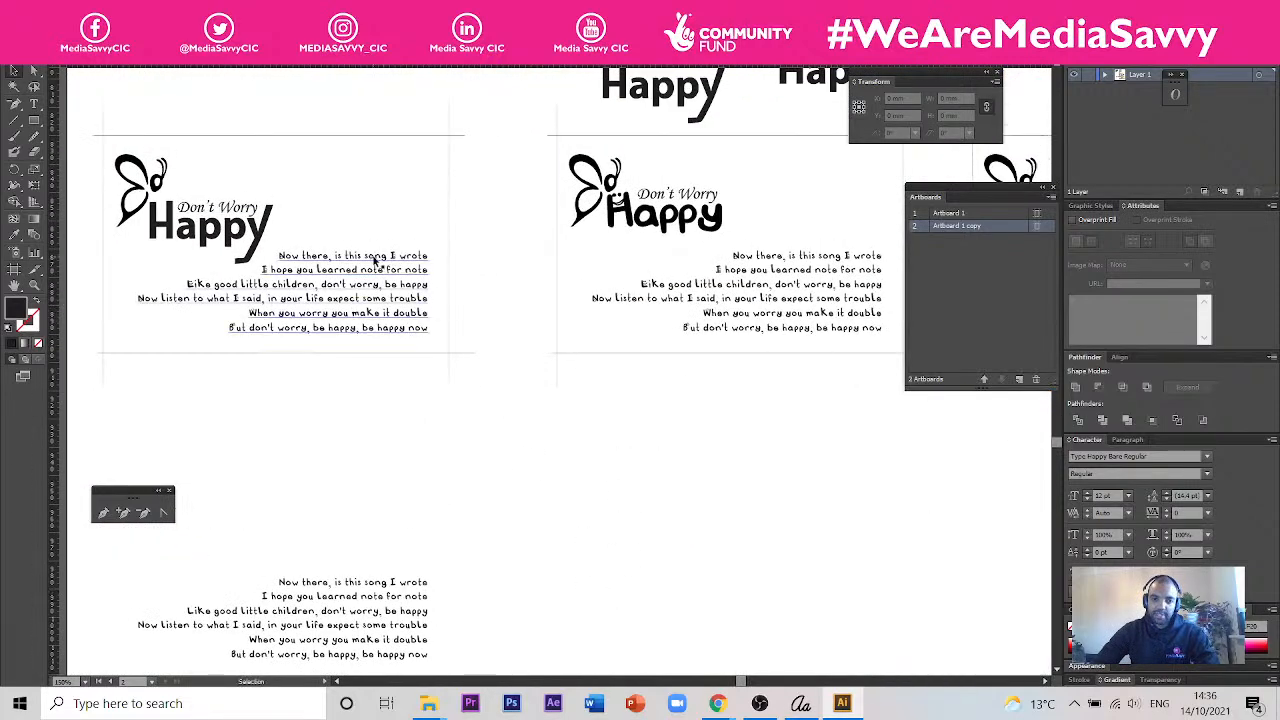
drag(829, 329, 603, 343)
scroll(478, 300, up, 3)
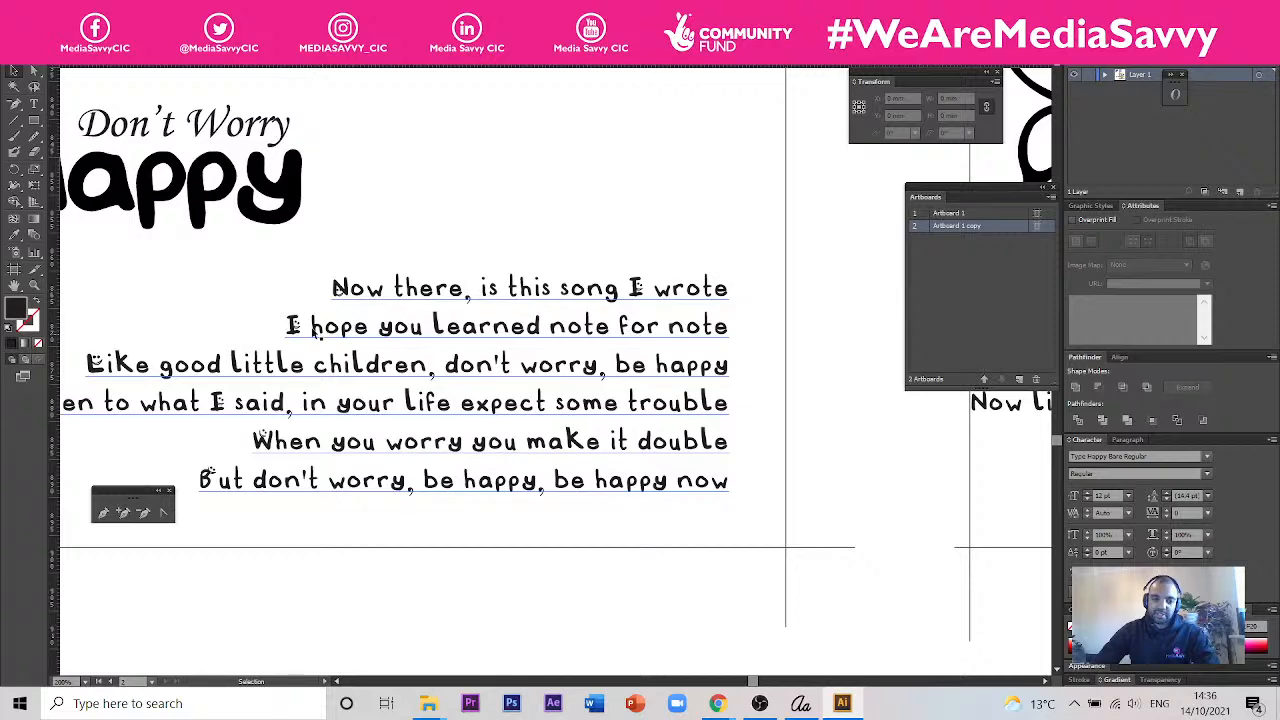
scroll(263, 288, down, 2)
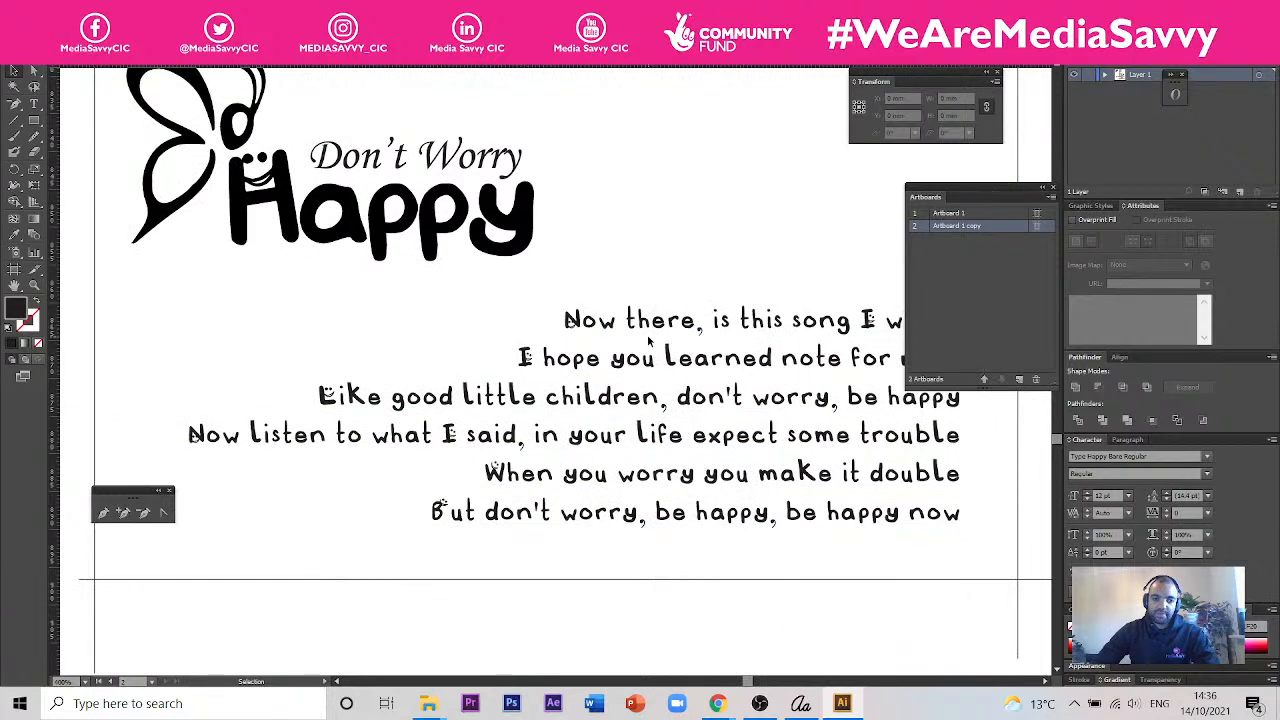
scroll(560, 308, down, 2)
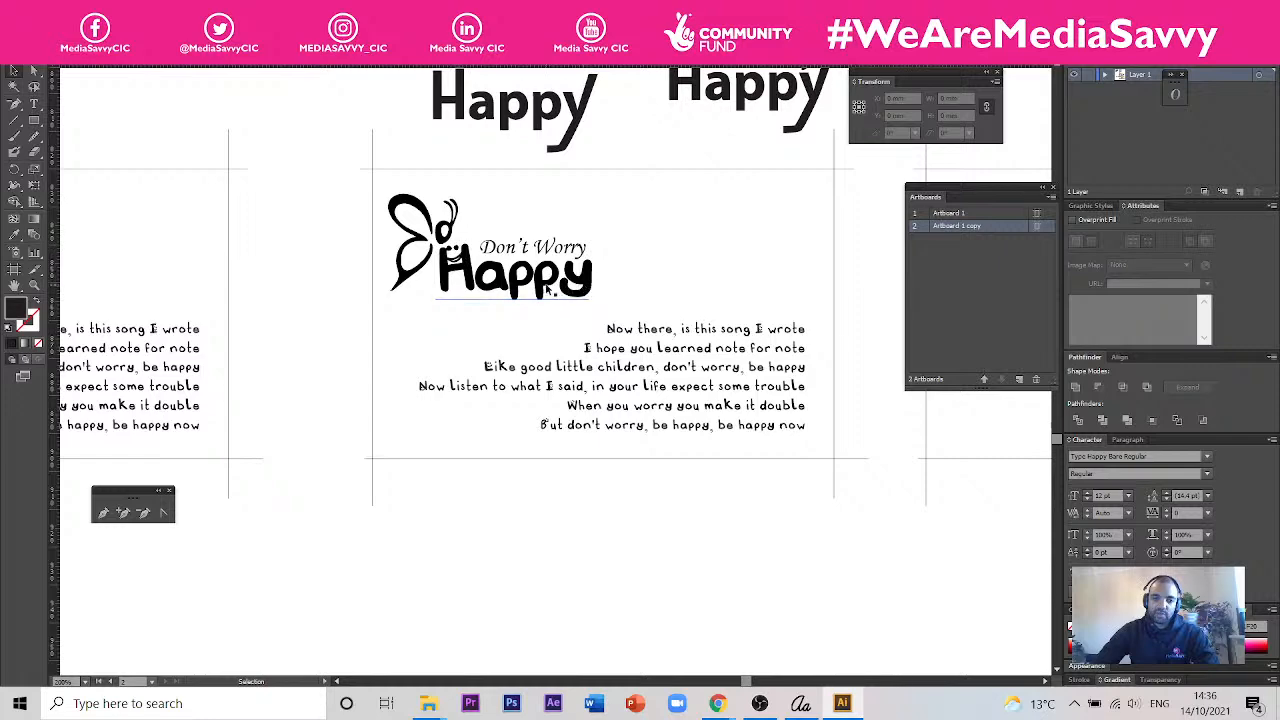
drag(783, 400, 490, 360)
drag(834, 390, 729, 360)
scroll(728, 360, down, 2)
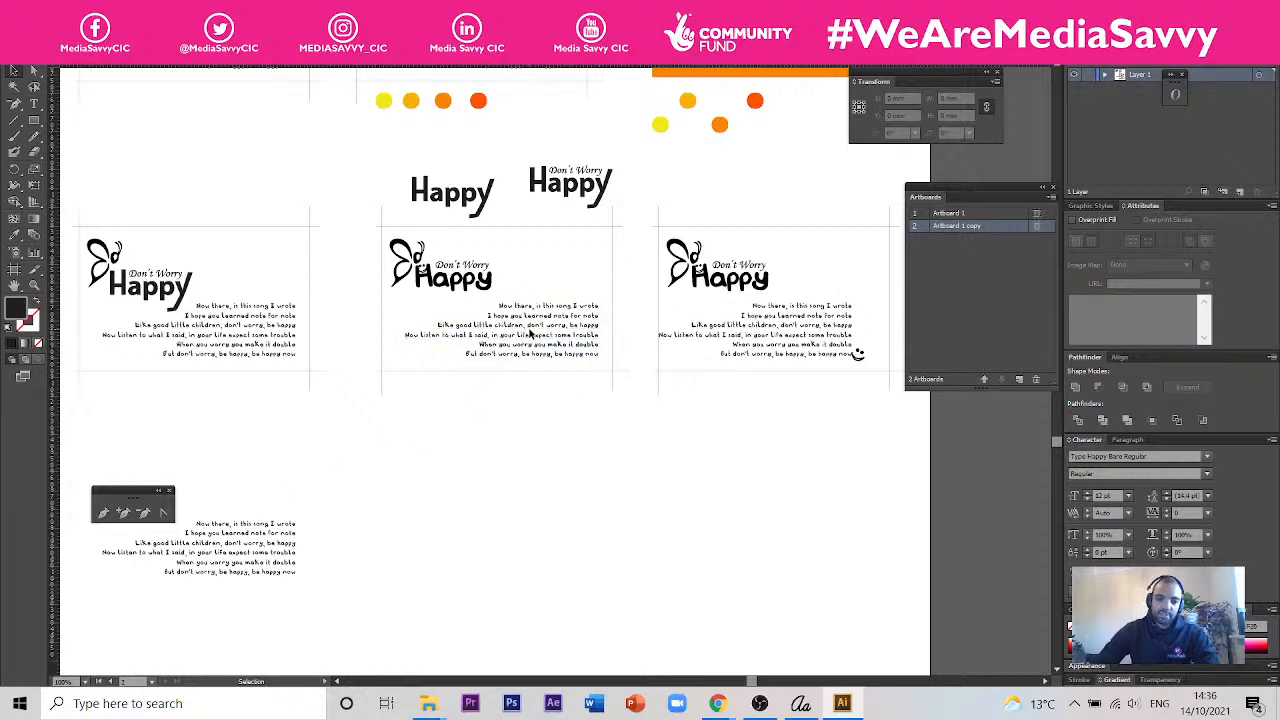
- Delete the smiley-lettered lyrics from the middle card and place the Type Happy Bare lyrics from below inside its guide lines
click(558, 343)
key(Delete)
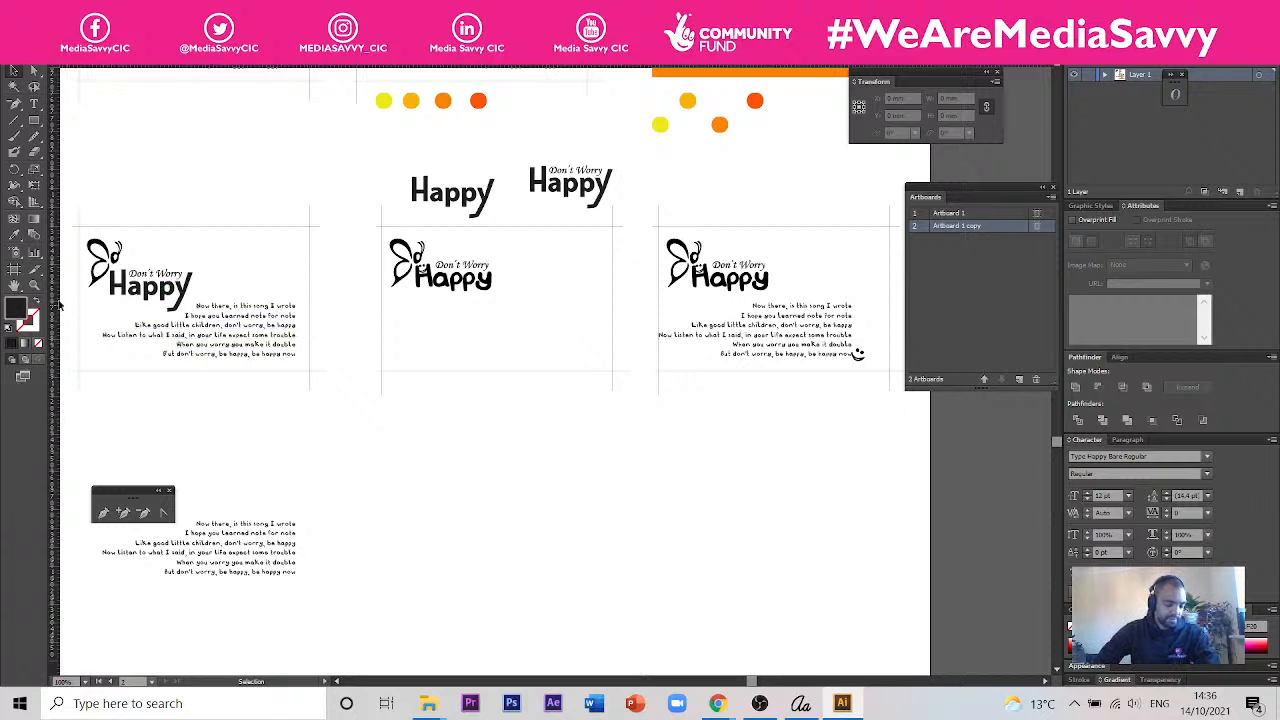
drag(275, 563, 610, 308)
click(309, 670)
click(289, 555)
drag(289, 555, 598, 344)
scroll(598, 344, up, 3)
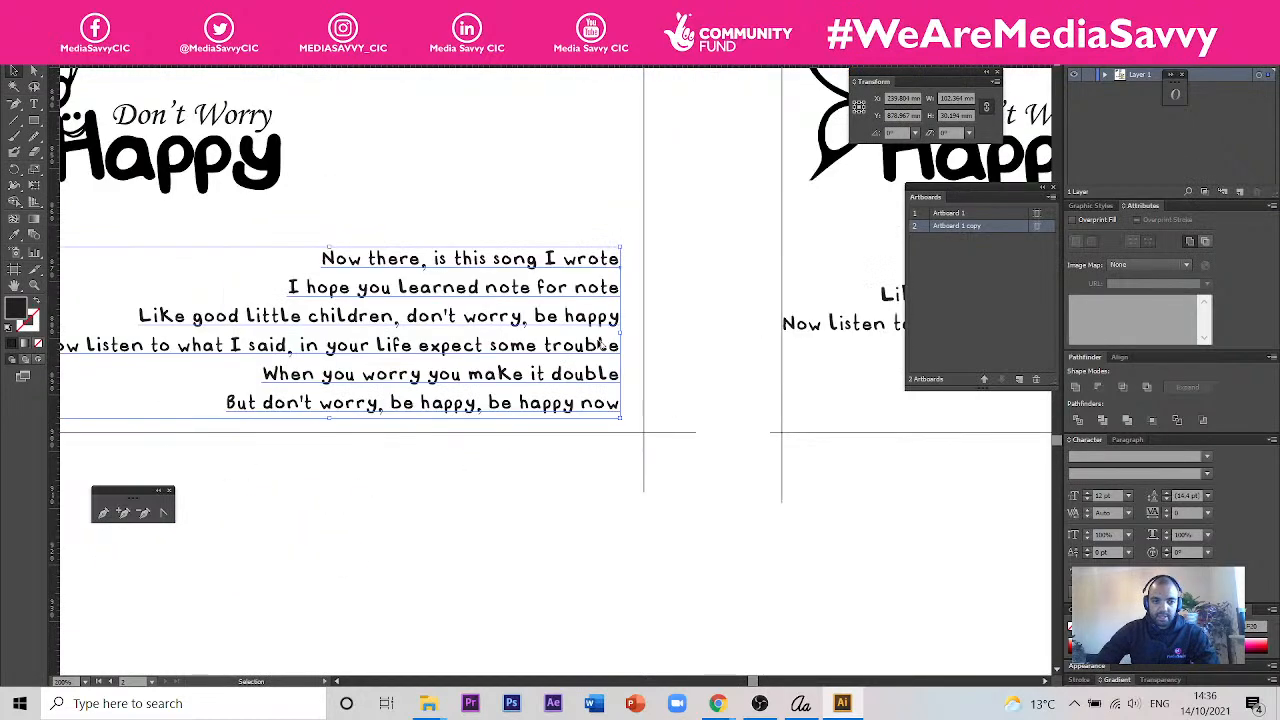
click(549, 508)
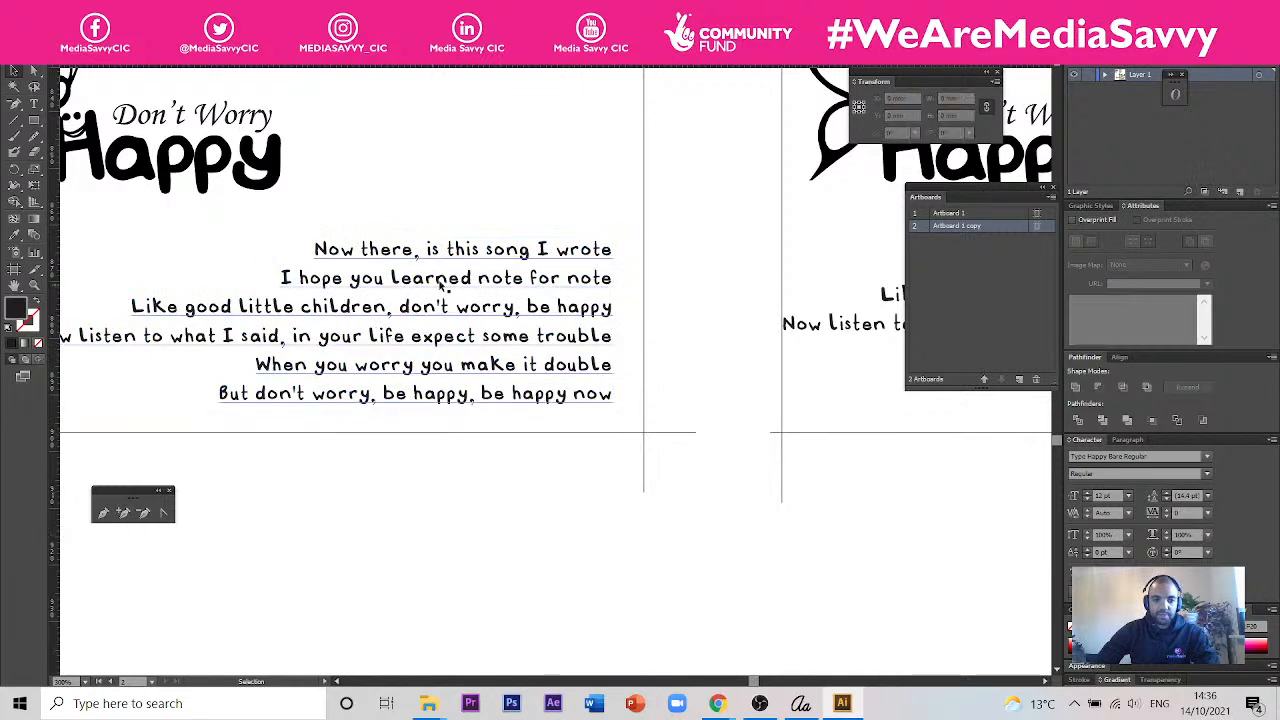
key(space)
drag(496, 510, 413, 529)
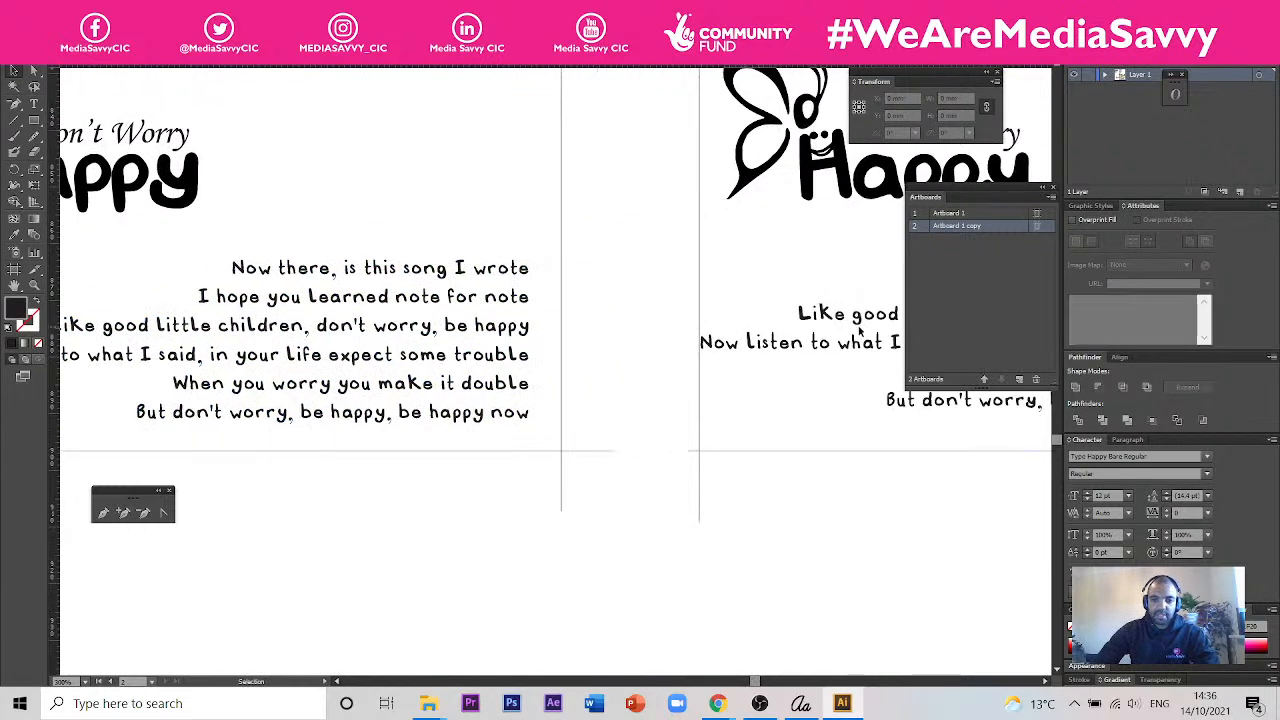
- Try shifting the third card's lyrics toward the middle card and return them to their place between the third card's guides
drag(811, 320, 583, 390)
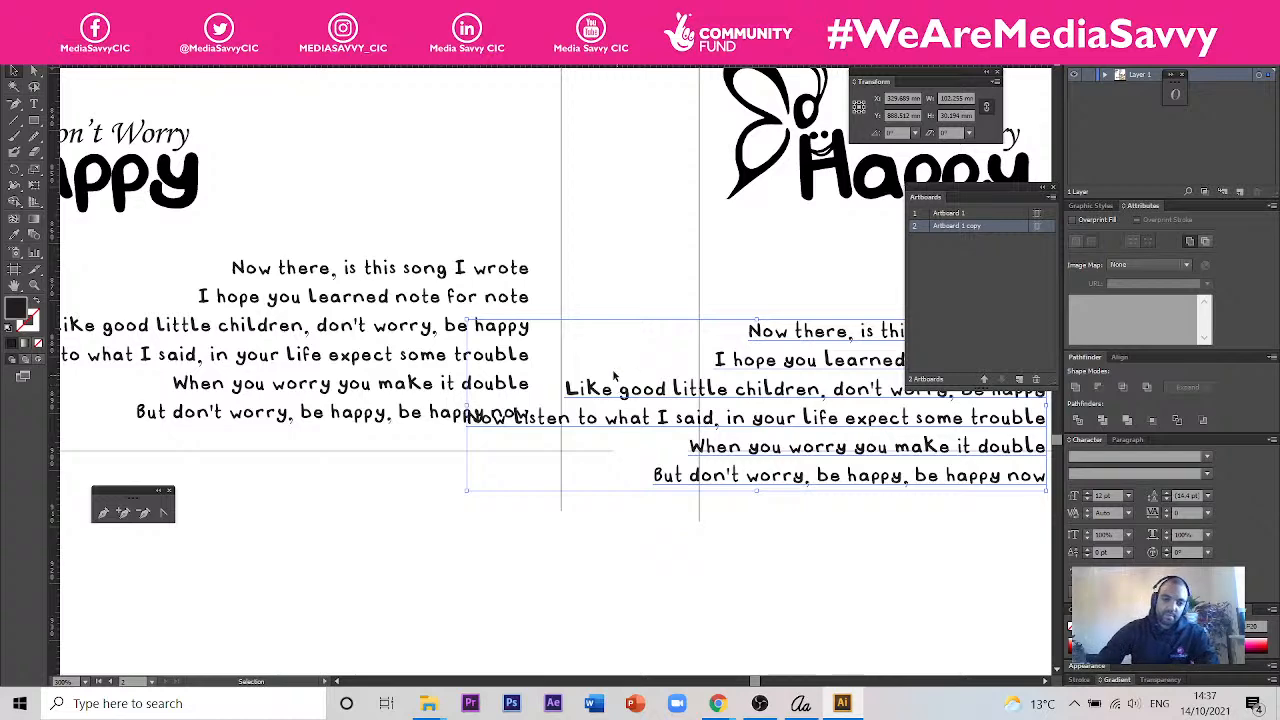
scroll(541, 400, down, 2)
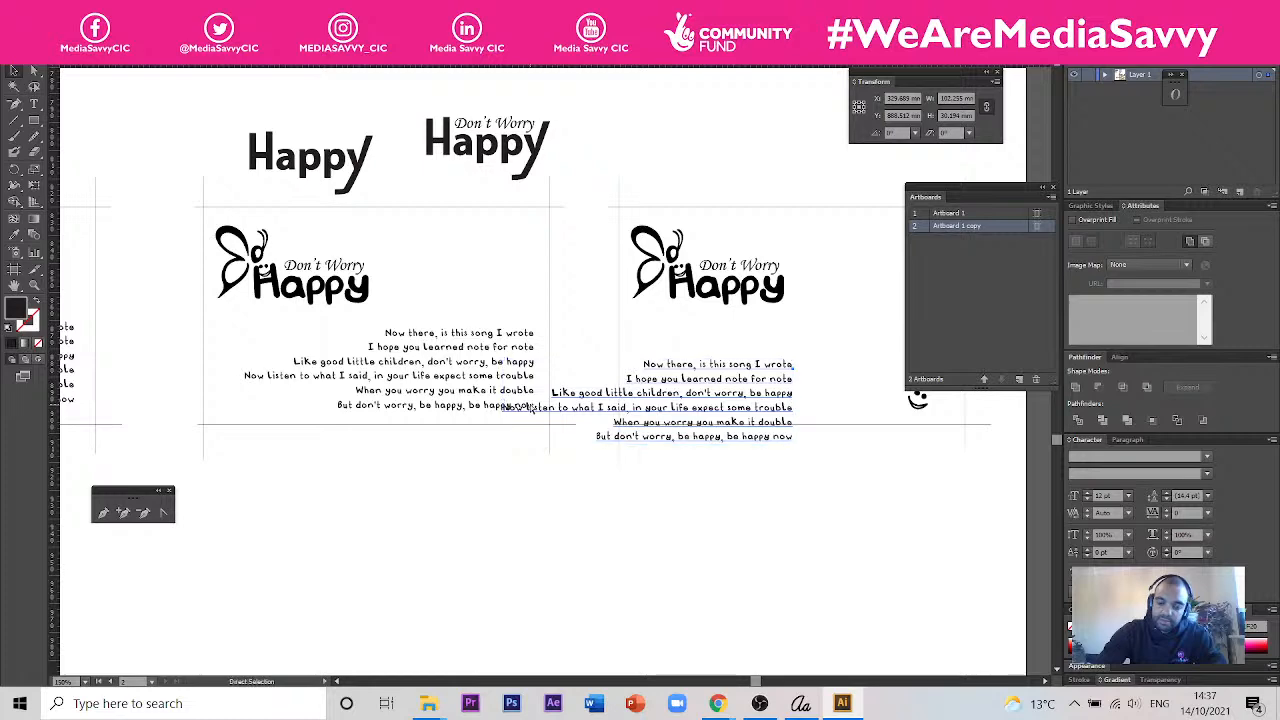
drag(531, 406, 649, 366)
click(605, 643)
- Shrink the tilted smiley to about 5.4 mm wide and place it just after "be happy now" in the third card
drag(567, 516, 295, 464)
scroll(692, 315, up, 1)
click(629, 367)
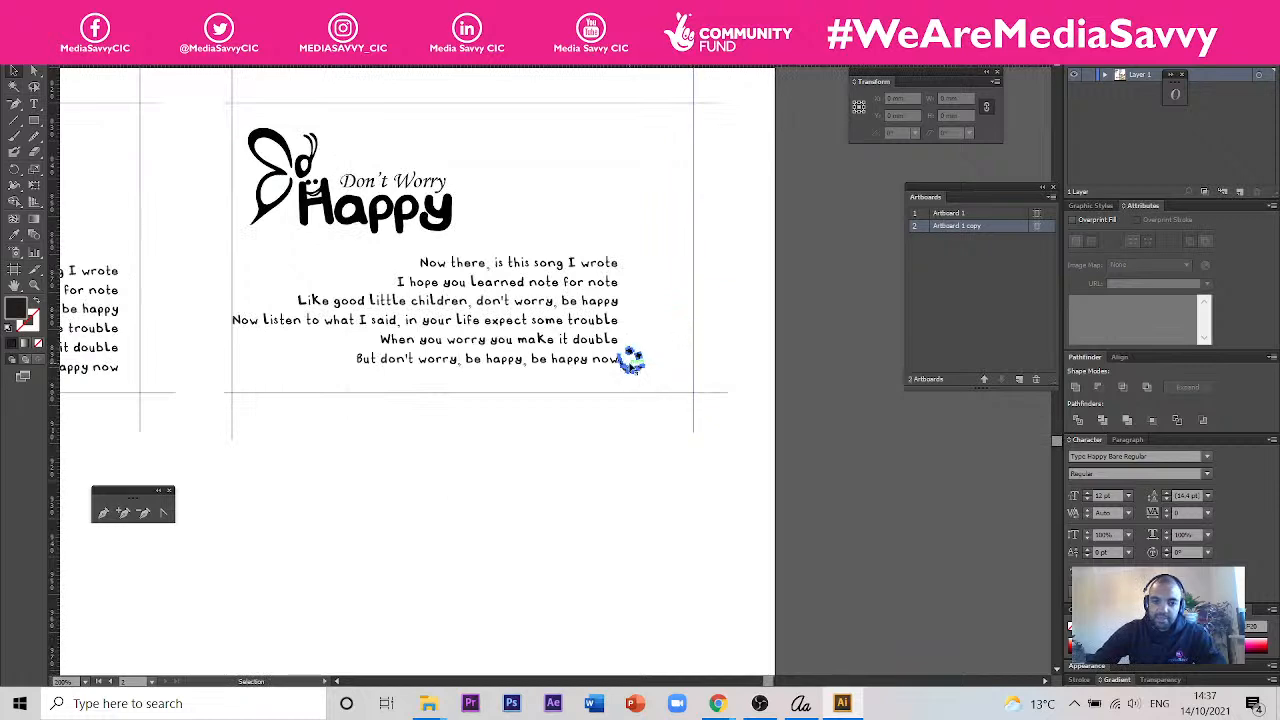
scroll(634, 361, up, 4)
scroll(636, 361, up, 2)
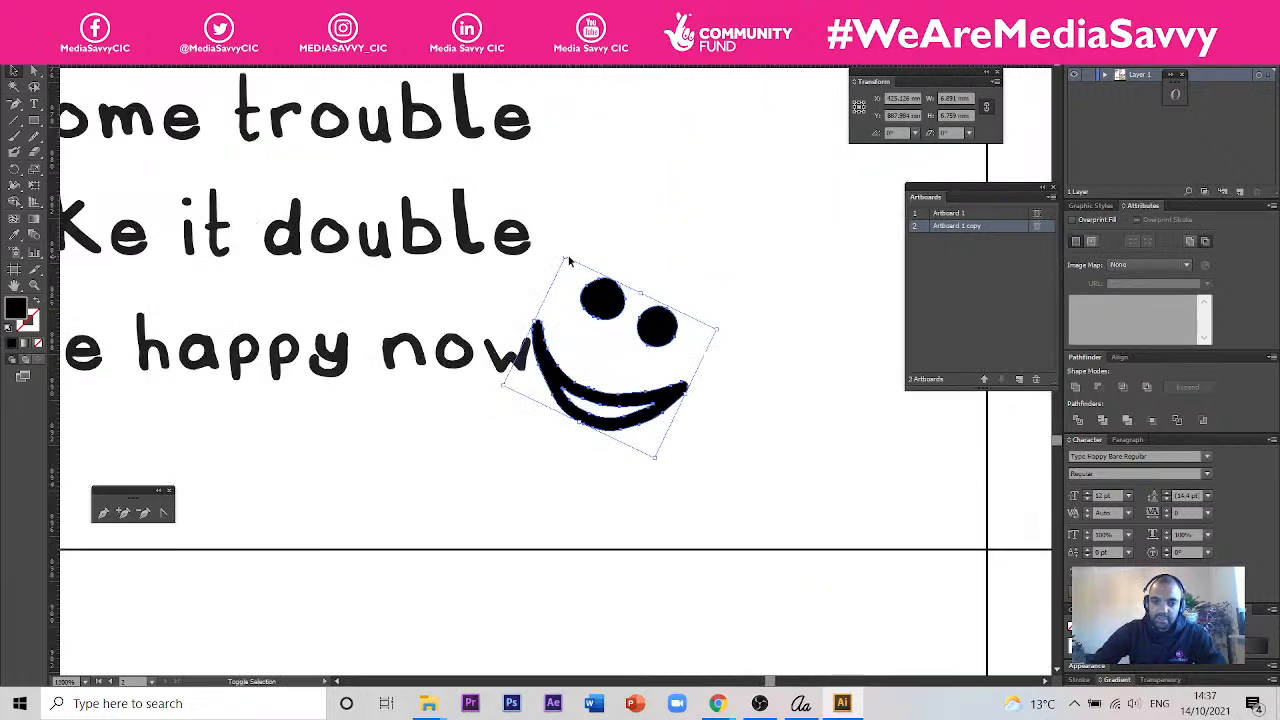
drag(566, 258, 580, 288)
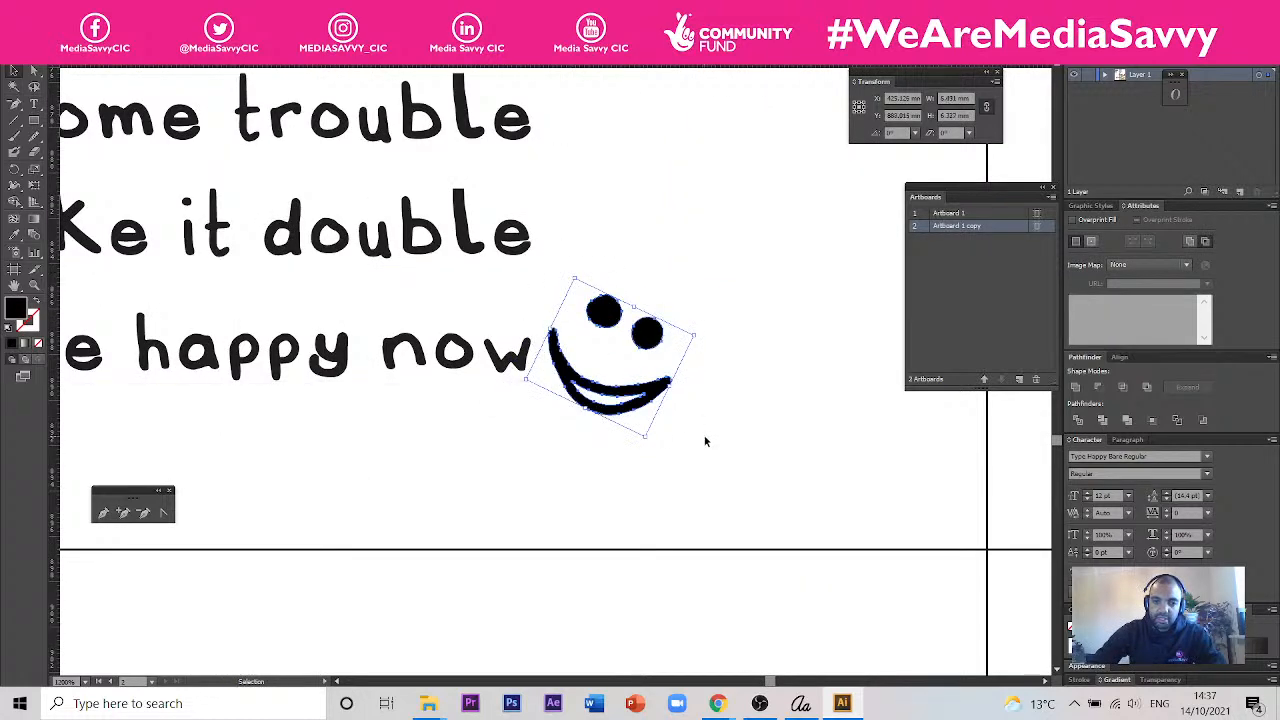
scroll(661, 594, down, 2)
scroll(661, 594, down, 1)
drag(654, 458, 648, 469)
scroll(665, 594, down, 1)
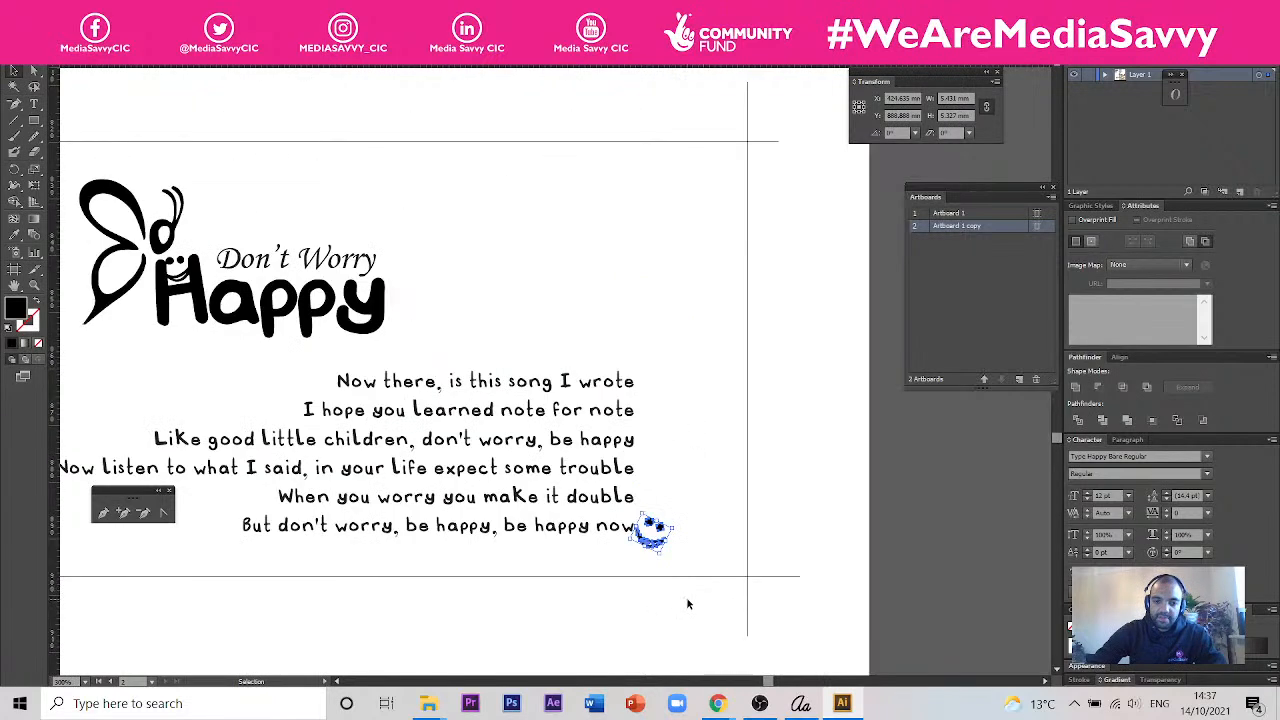
click(799, 528)
- Retype the third card's logo word as HAPPY in capitals and move it down below "Don't Worry"
drag(455, 513, 587, 508)
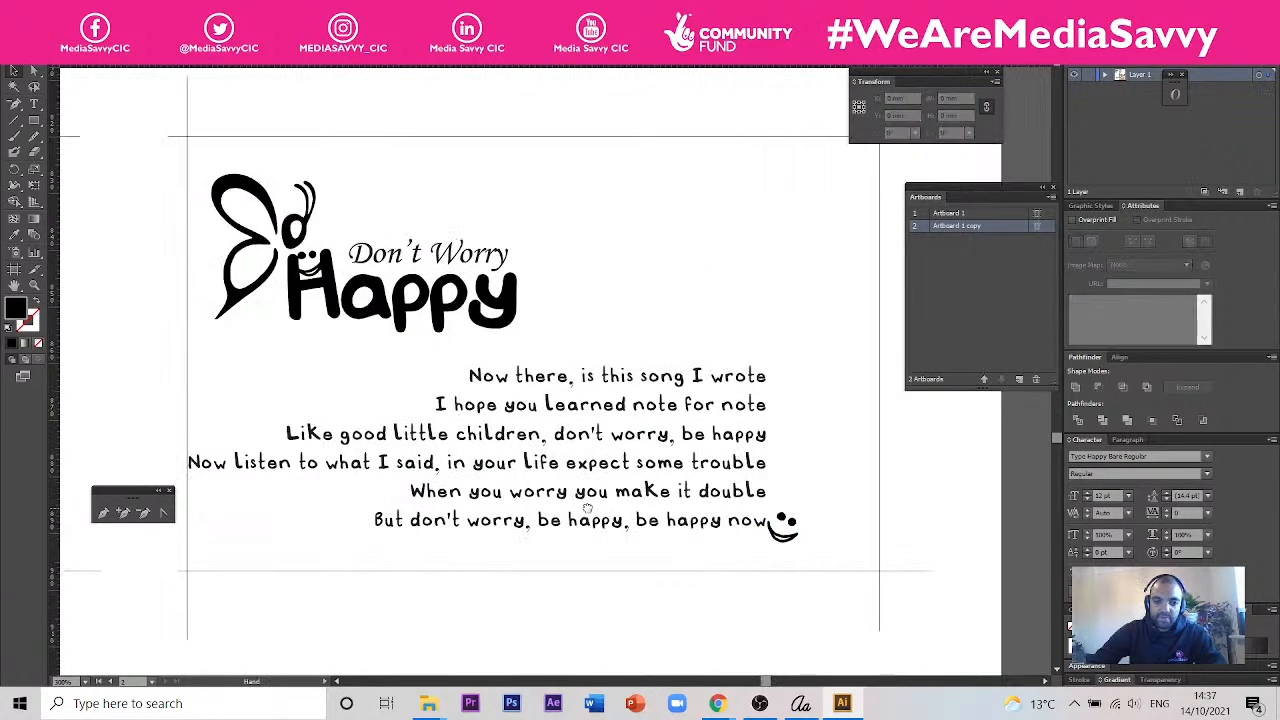
triple_click(508, 303)
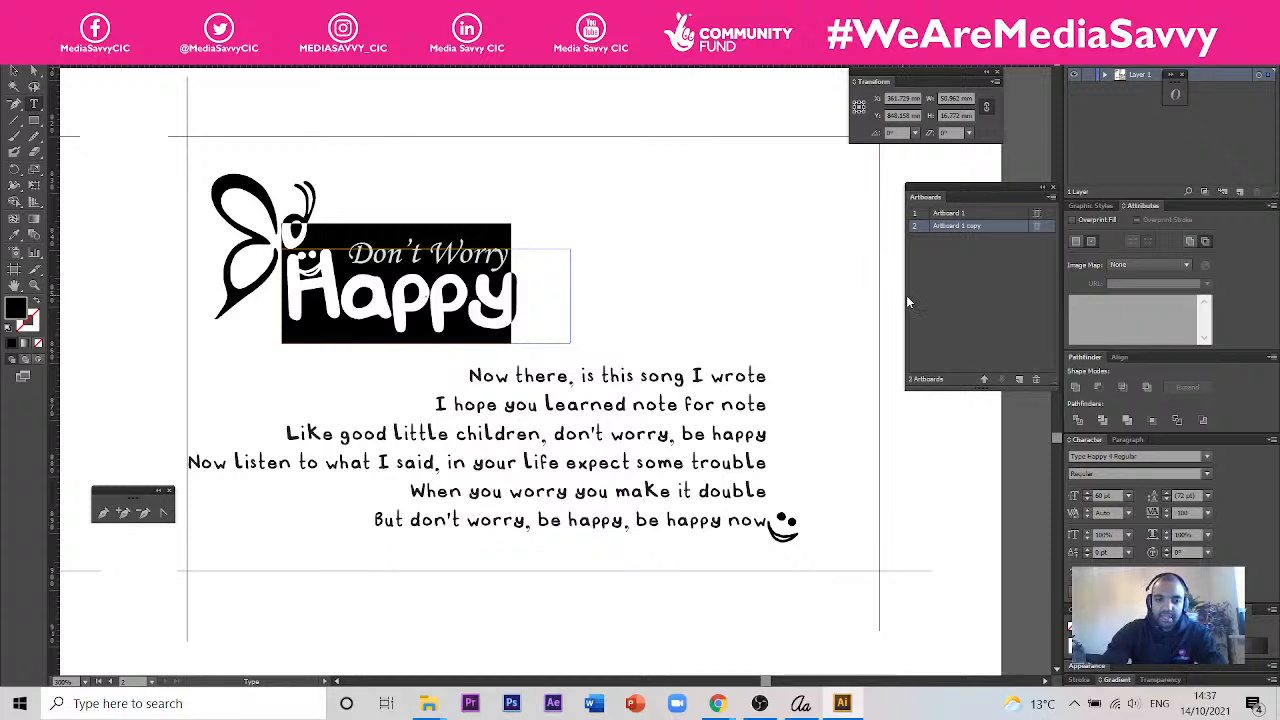
text(Ha)
key(BackSpace)
text(A)
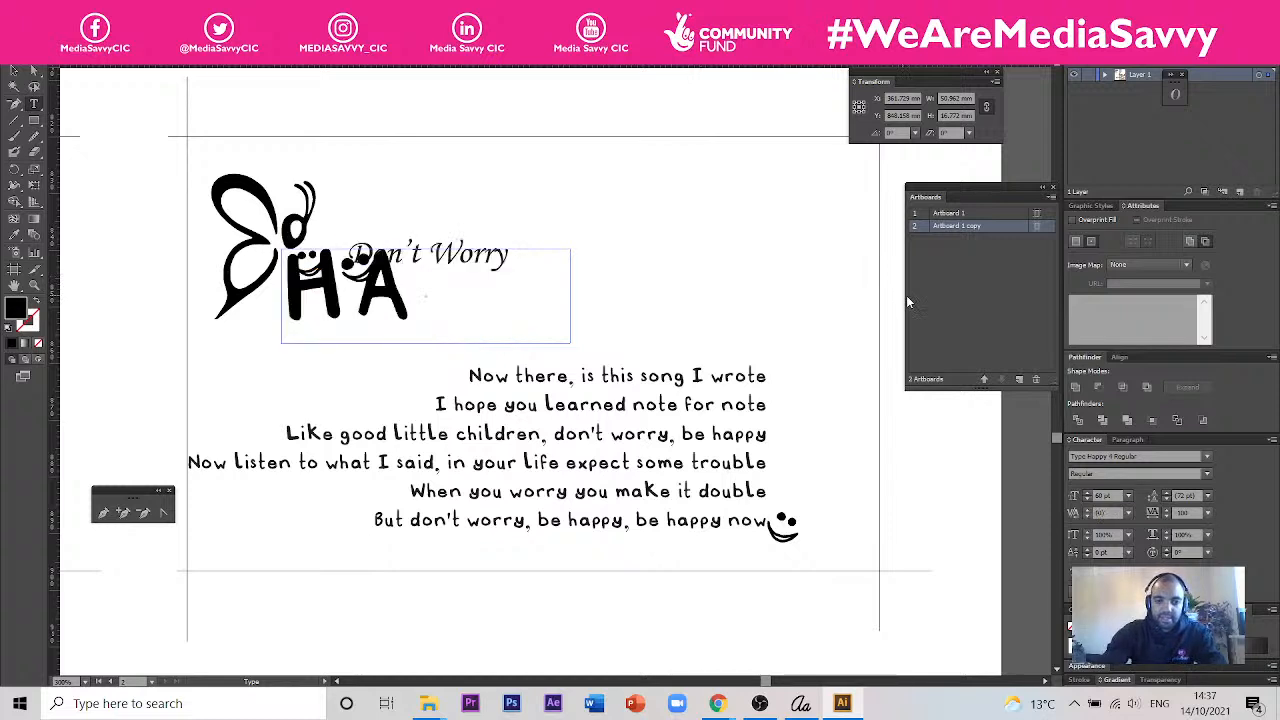
text(PPY)
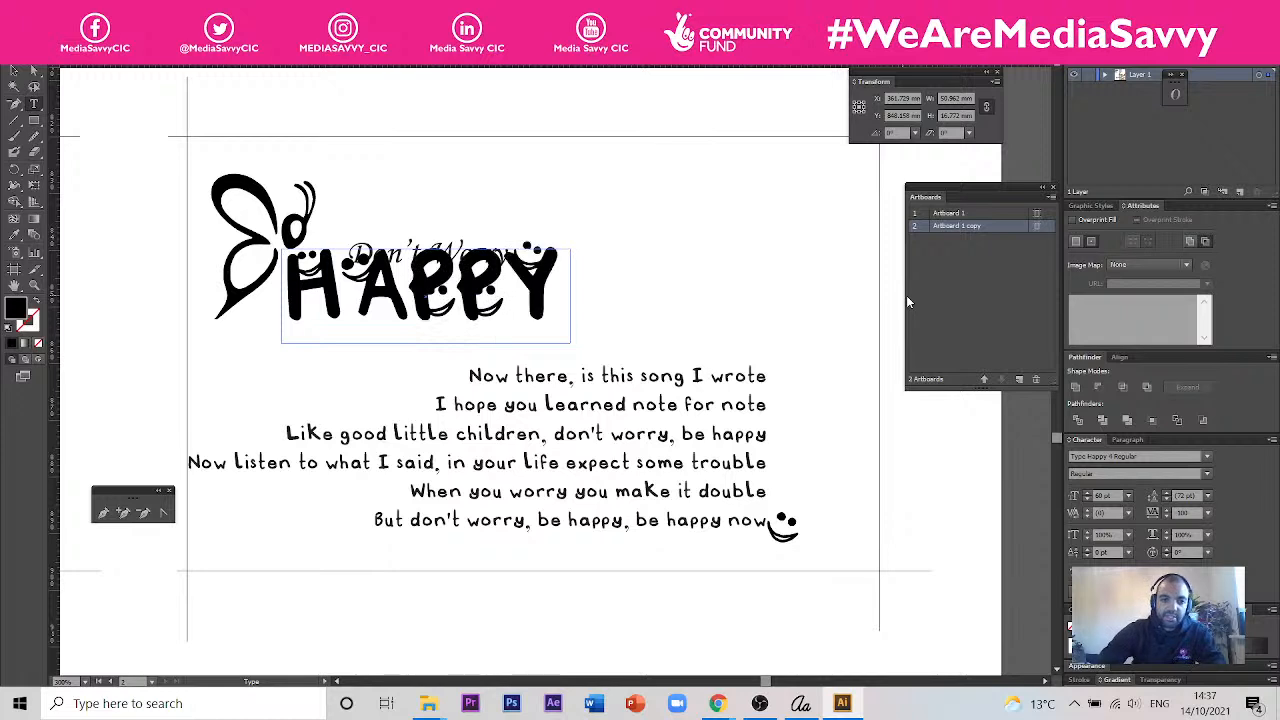
click(14, 71)
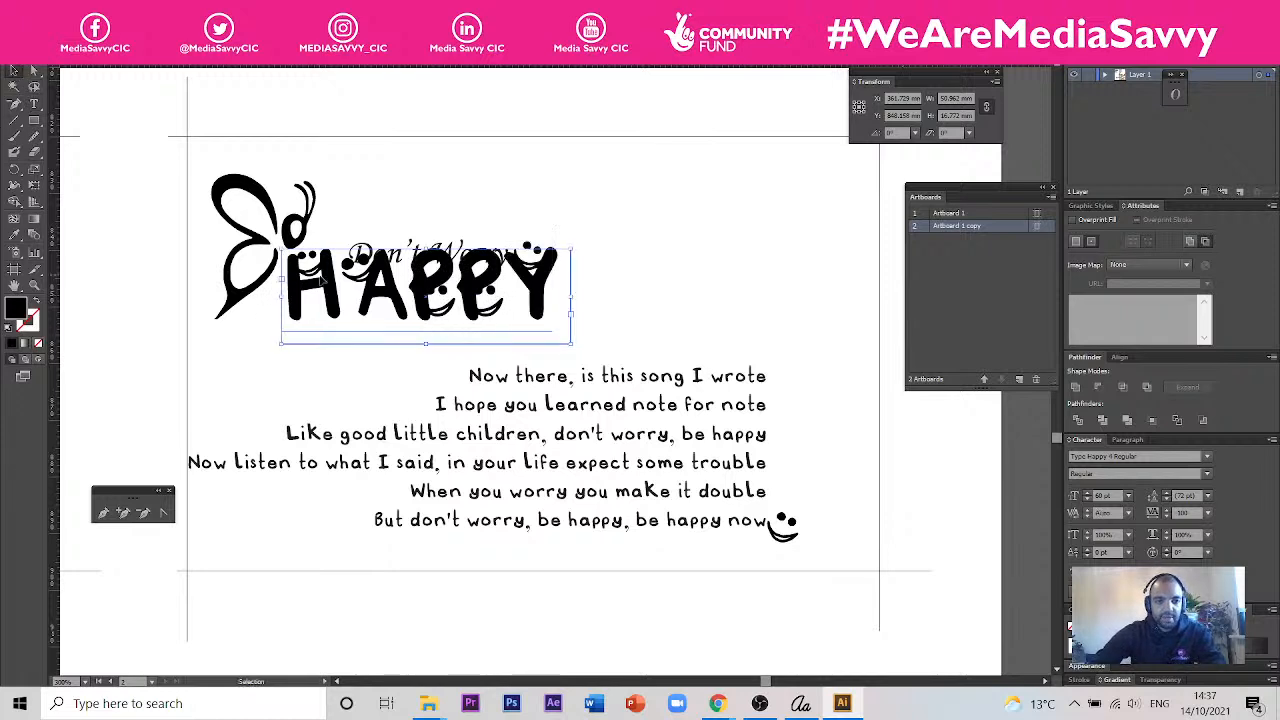
drag(330, 300, 330, 340)
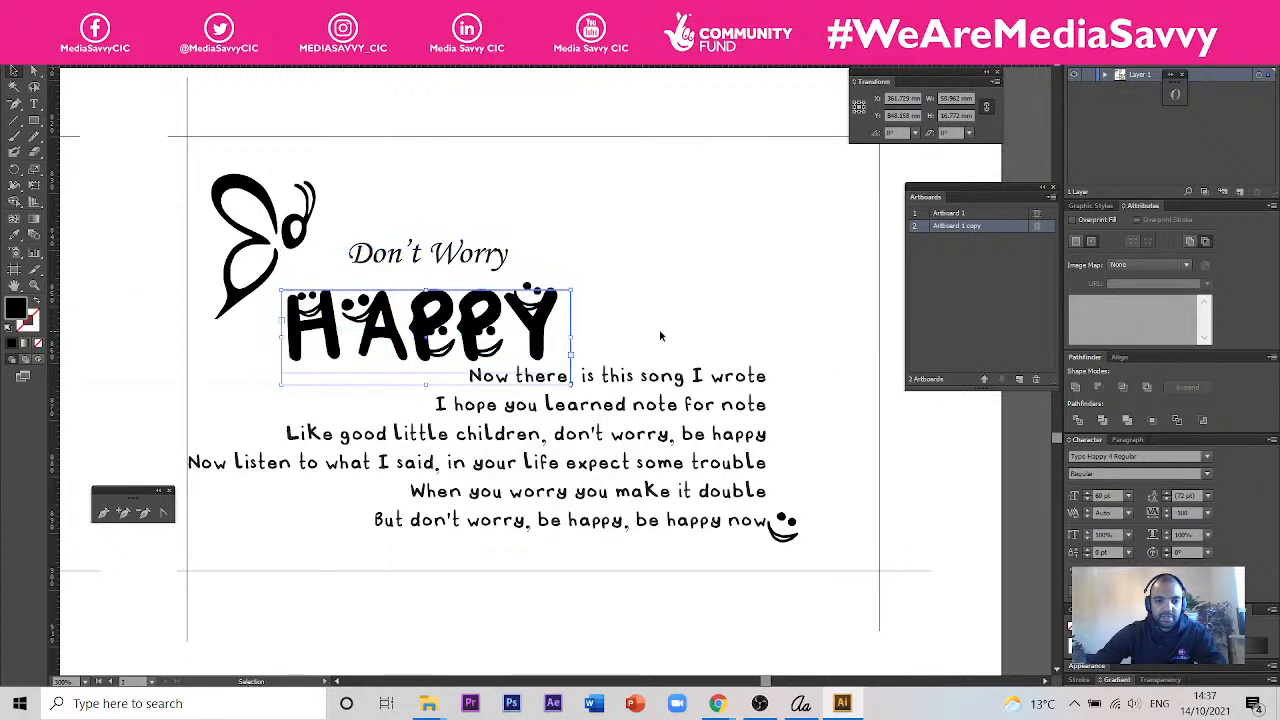
click(729, 330)
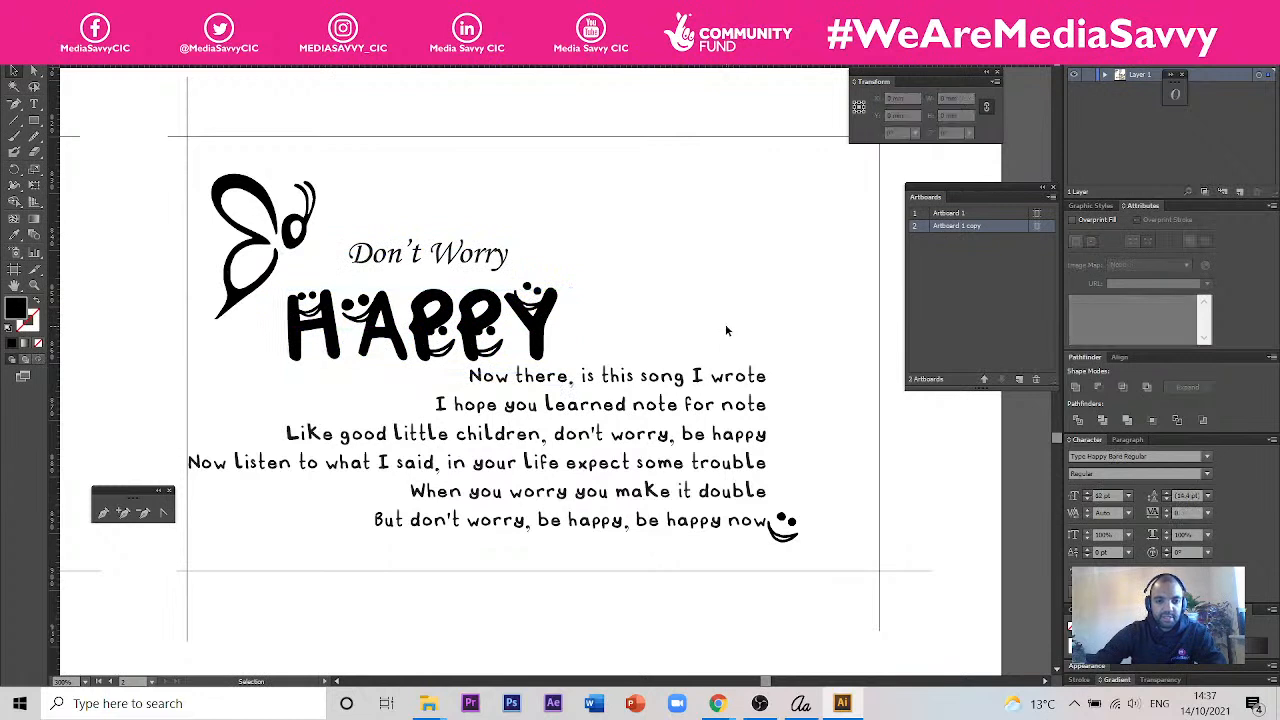
- Undo the move and the capitals retyping of the third card's logo word, and clear the selection
key(ctrl+z)
key(ctrl+z)
key(ctrl+z)
key(ctrl+z)
key(ctrl+z)
key(ctrl+z)
key(ctrl+z)
key(ctrl+z)
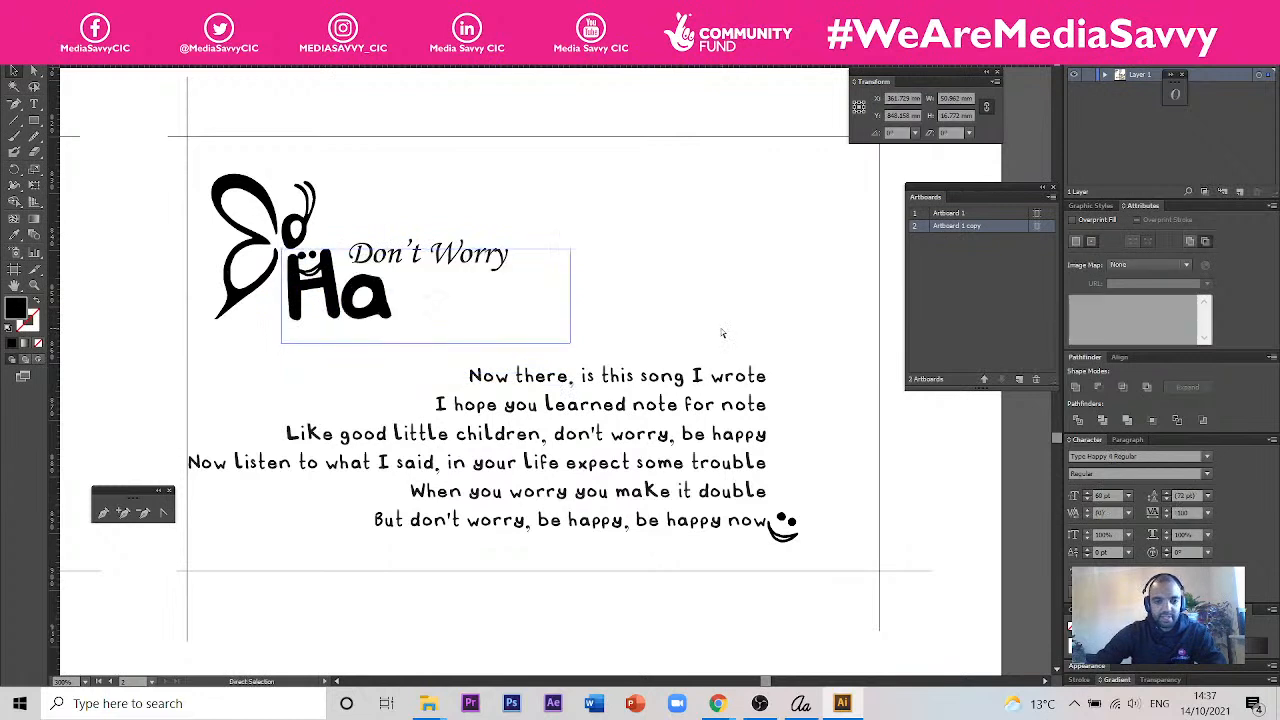
key(ctrl+z)
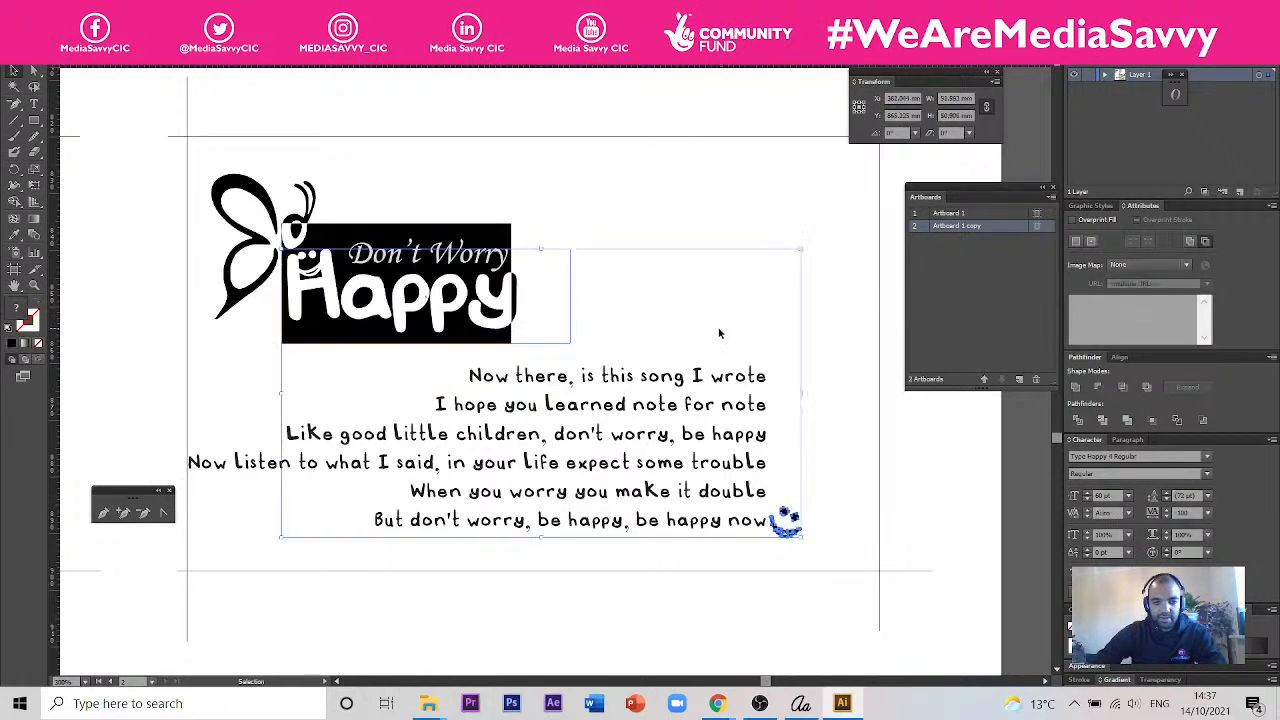
click(137, 129)
- Draw a black rectangle about 73 mm wide and 23.5 mm high above the third card's logo
scroll(718, 381, down, 2)
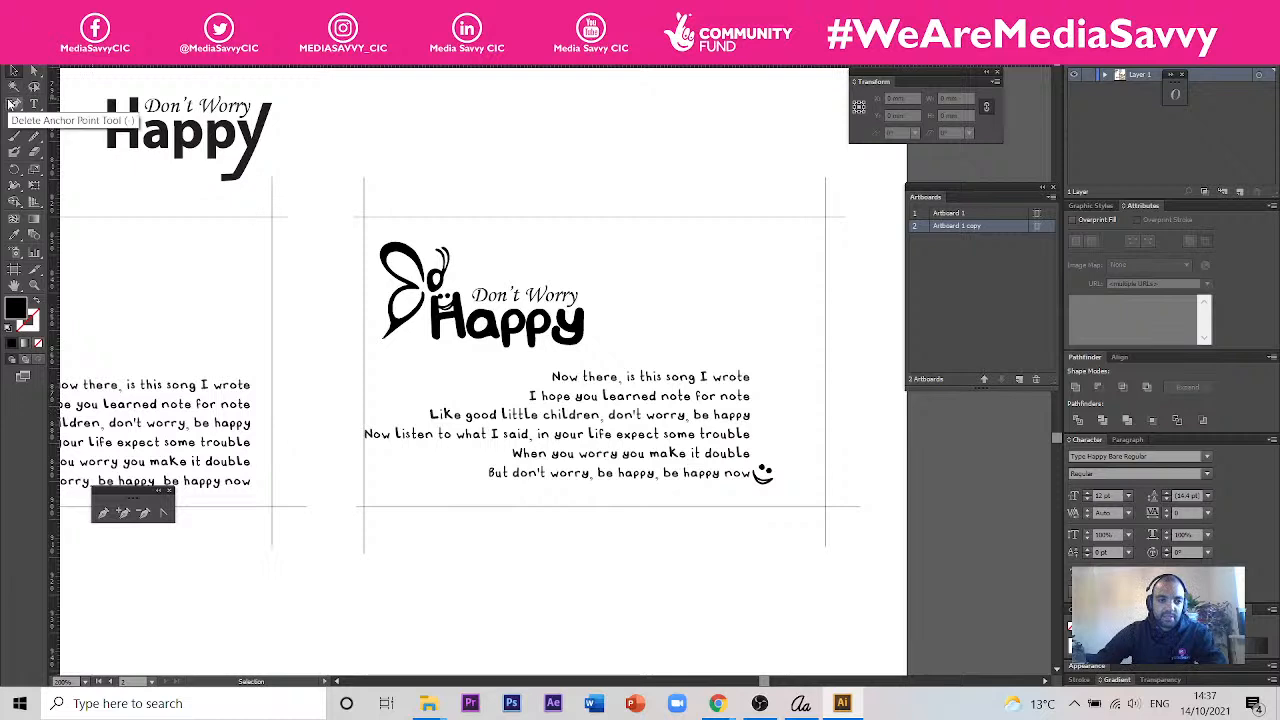
click(34, 120)
drag(398, 115, 674, 204)
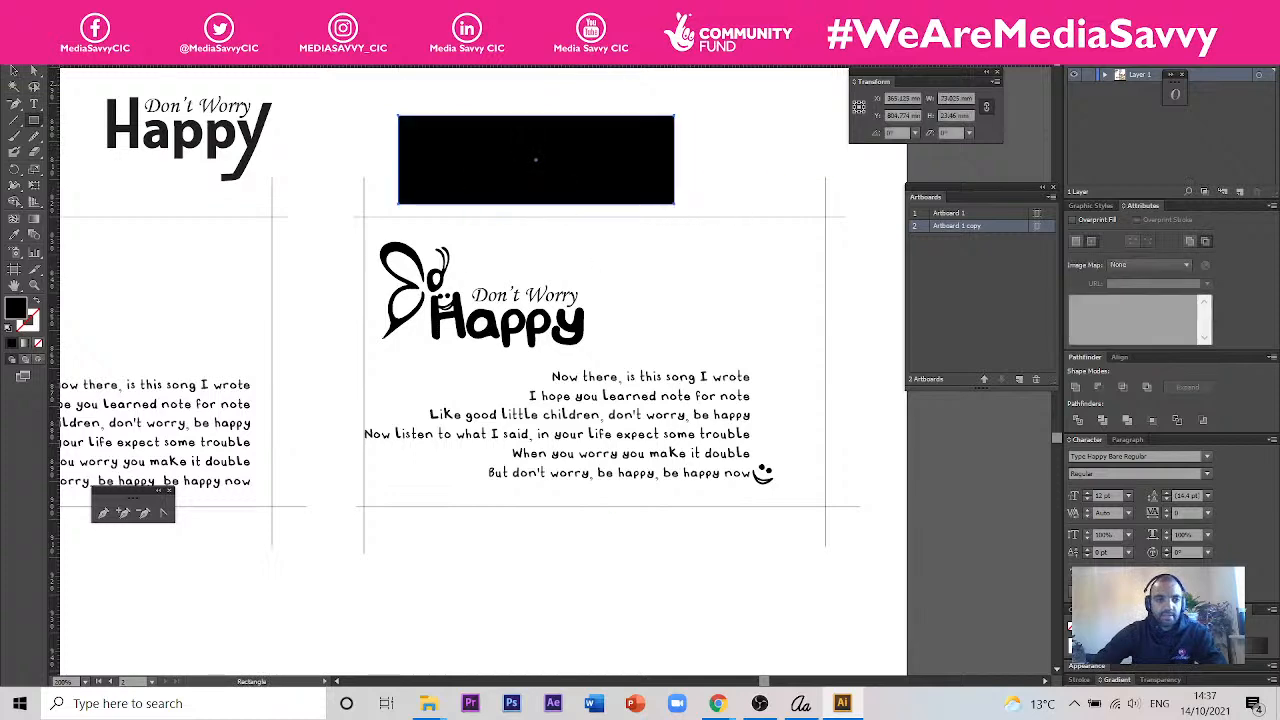
key(space)
drag(654, 264, 661, 684)
drag(568, 480, 528, 336)
scroll(543, 347, up, 1)
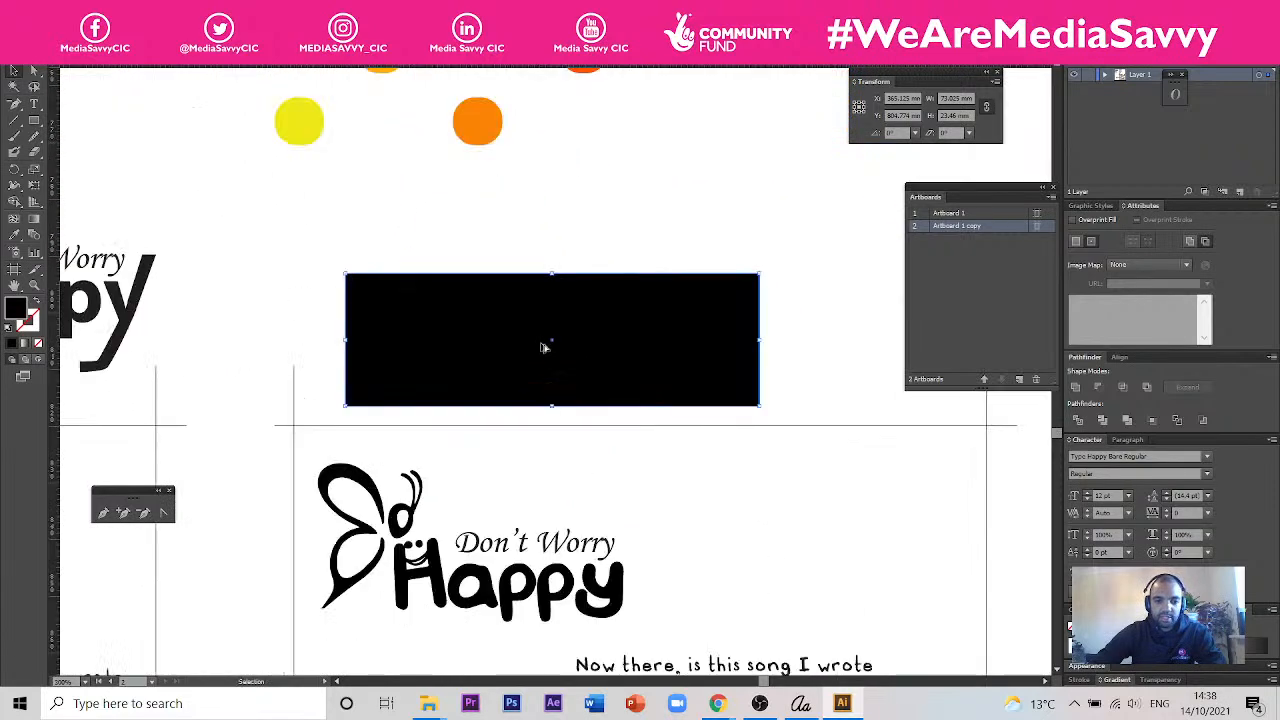
- Fill the black rectangle above the third card's logo with a linear white-to-black gradient at a 90° angle
scroll(576, 352, up, 1)
drag(578, 346, 583, 312)
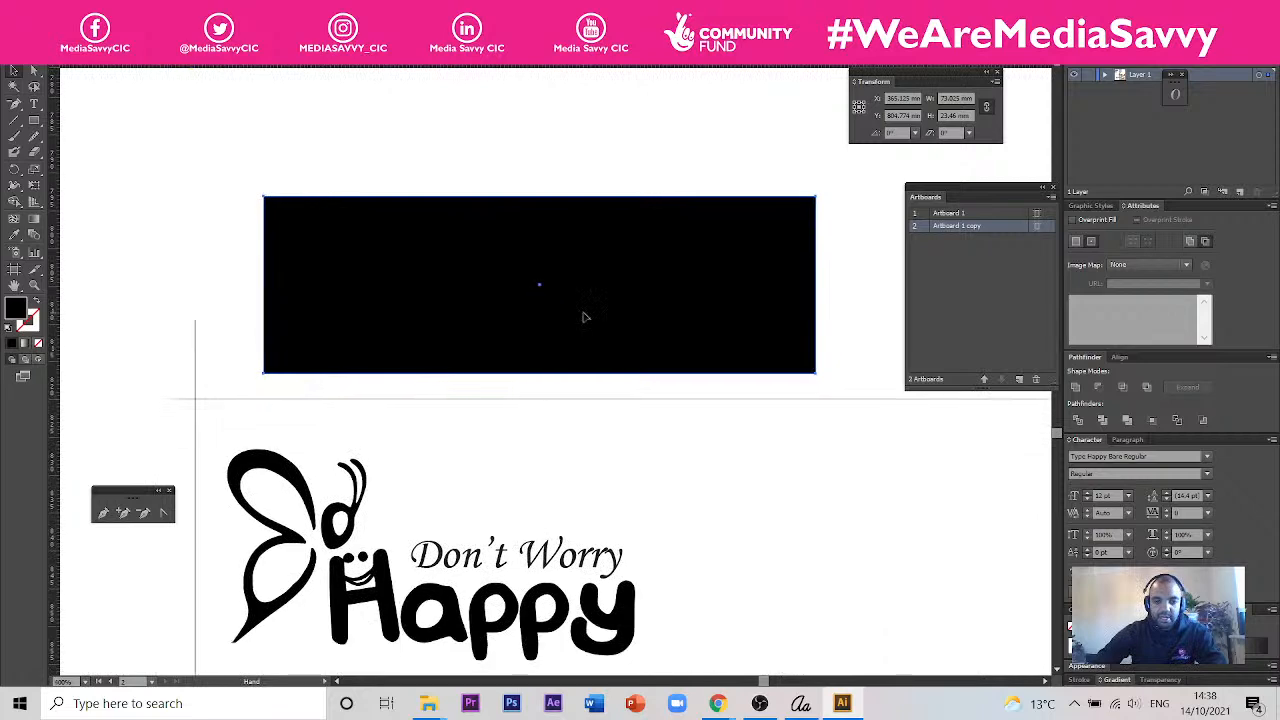
click(34, 218)
drag(568, 336, 568, 346)
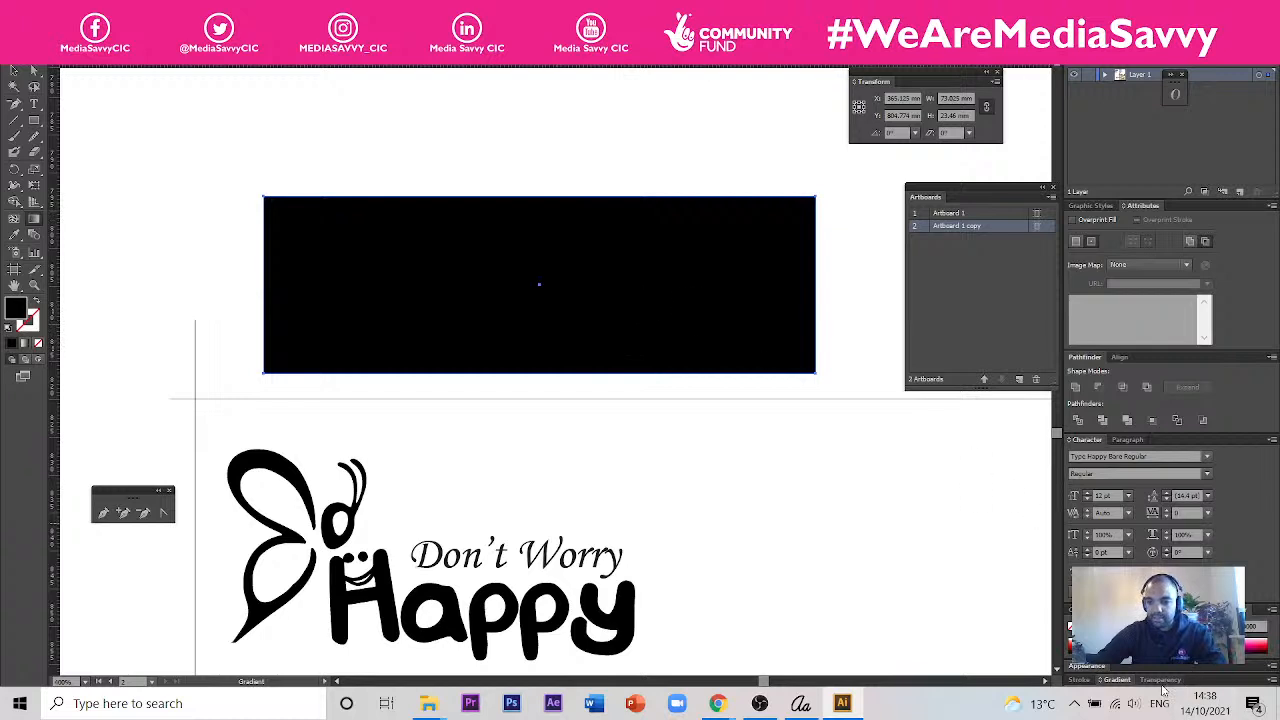
click(1125, 681)
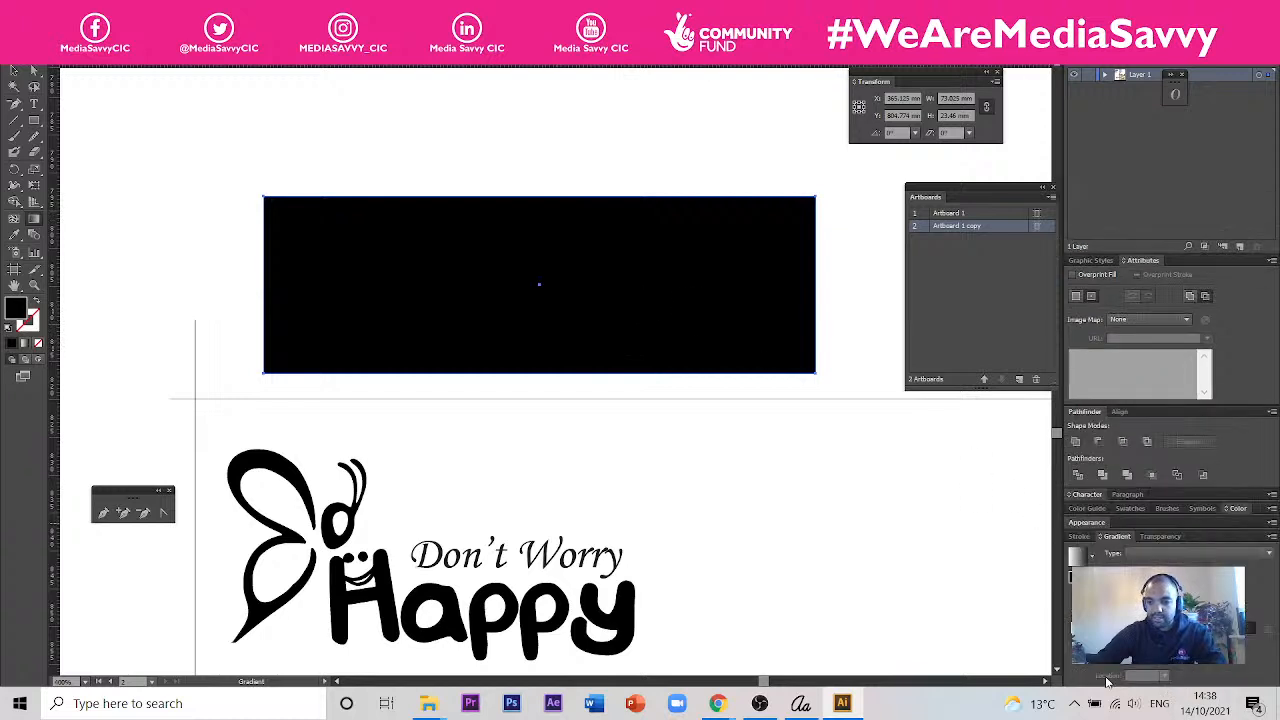
click(1076, 558)
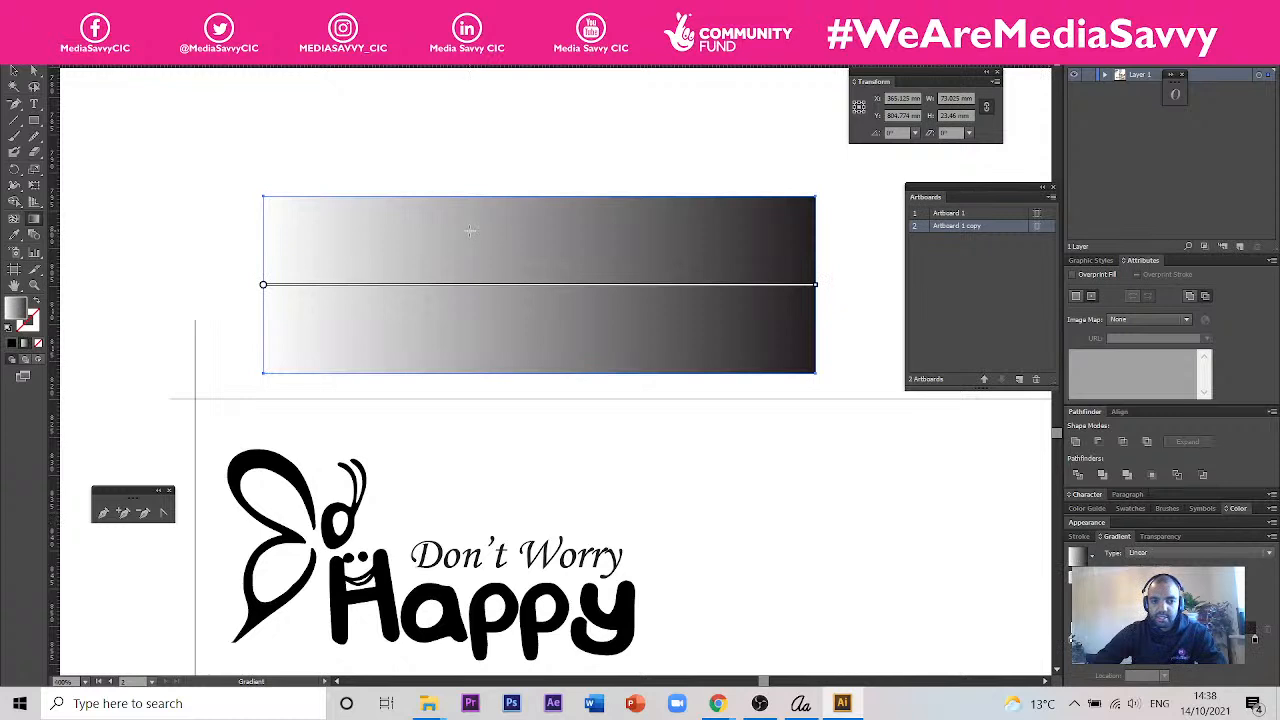
click(1167, 586)
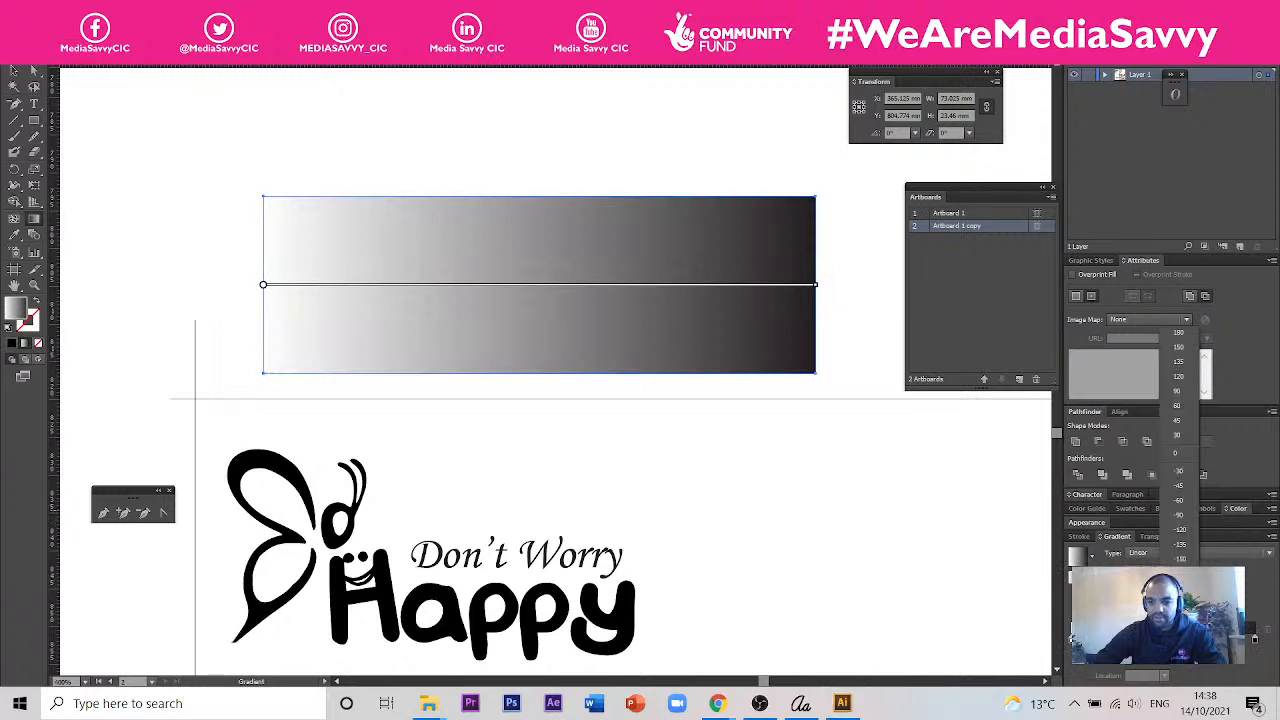
click(1172, 393)
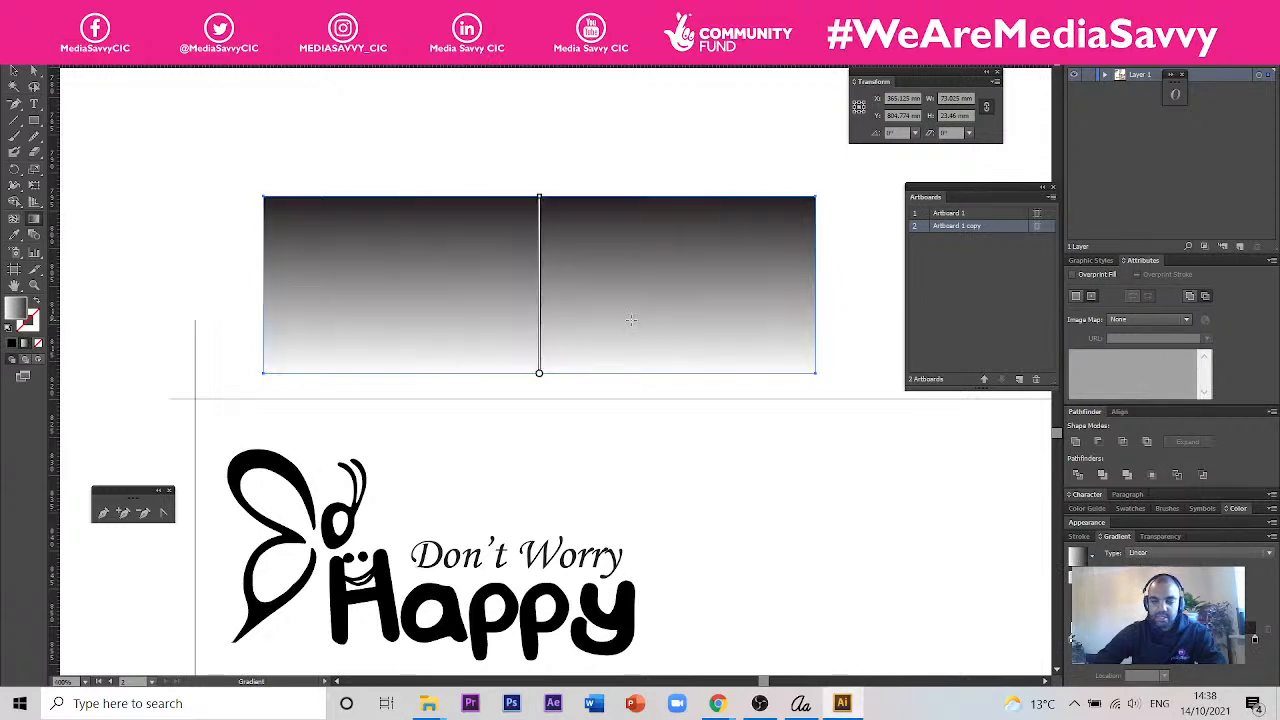
- Try to recolour the black end of the rectangle's gradient by sampling the red-orange circle with the Eyedropper
key(g)
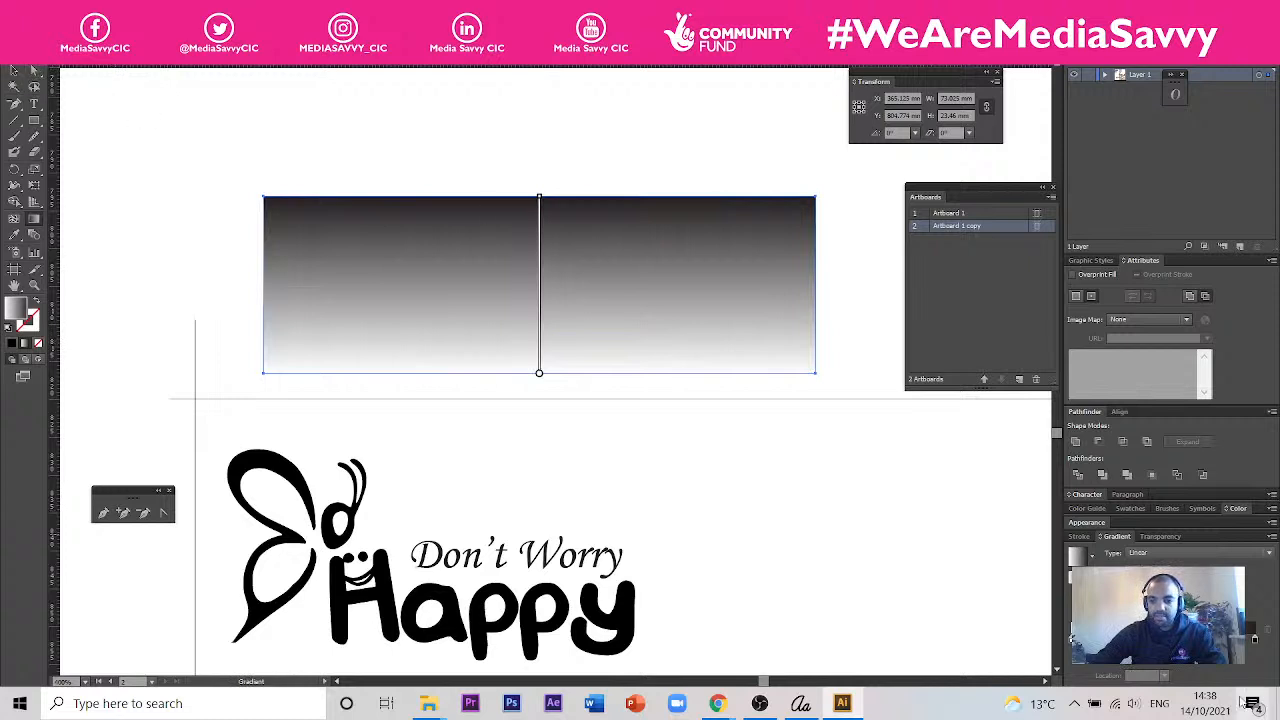
click(1254, 638)
scroll(540, 373, up, 3)
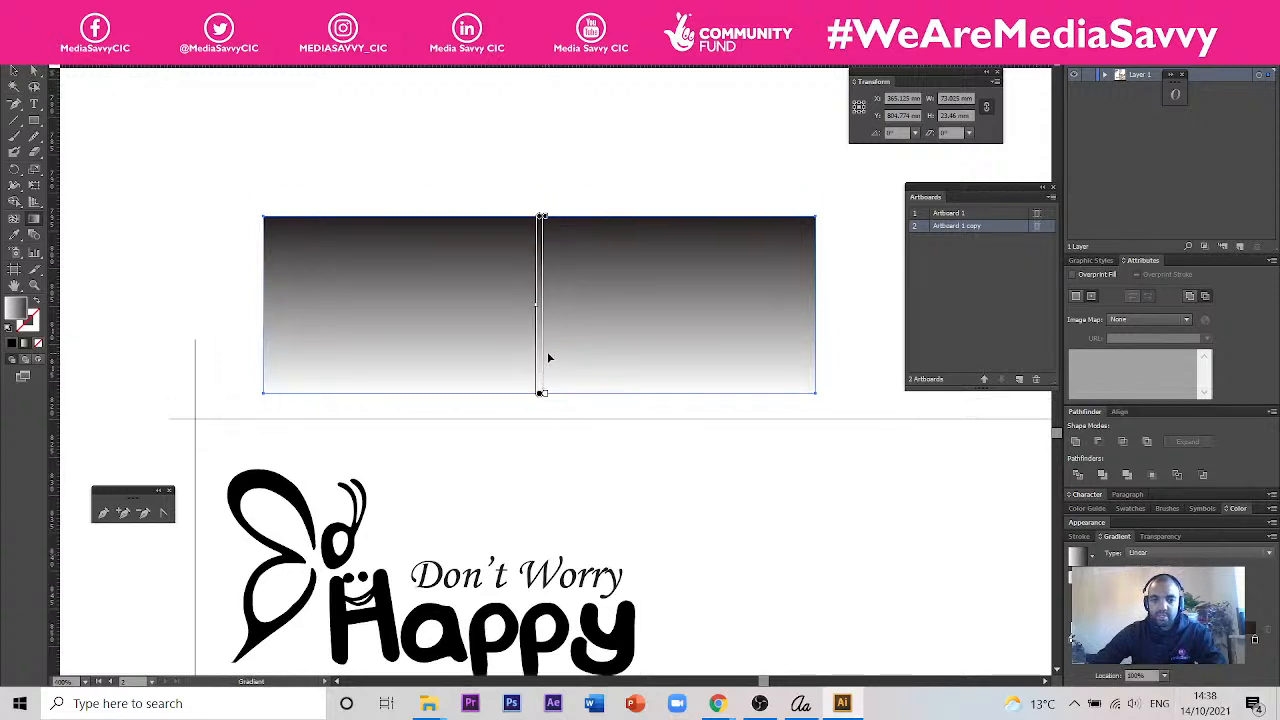
scroll(600, 165, up, 2)
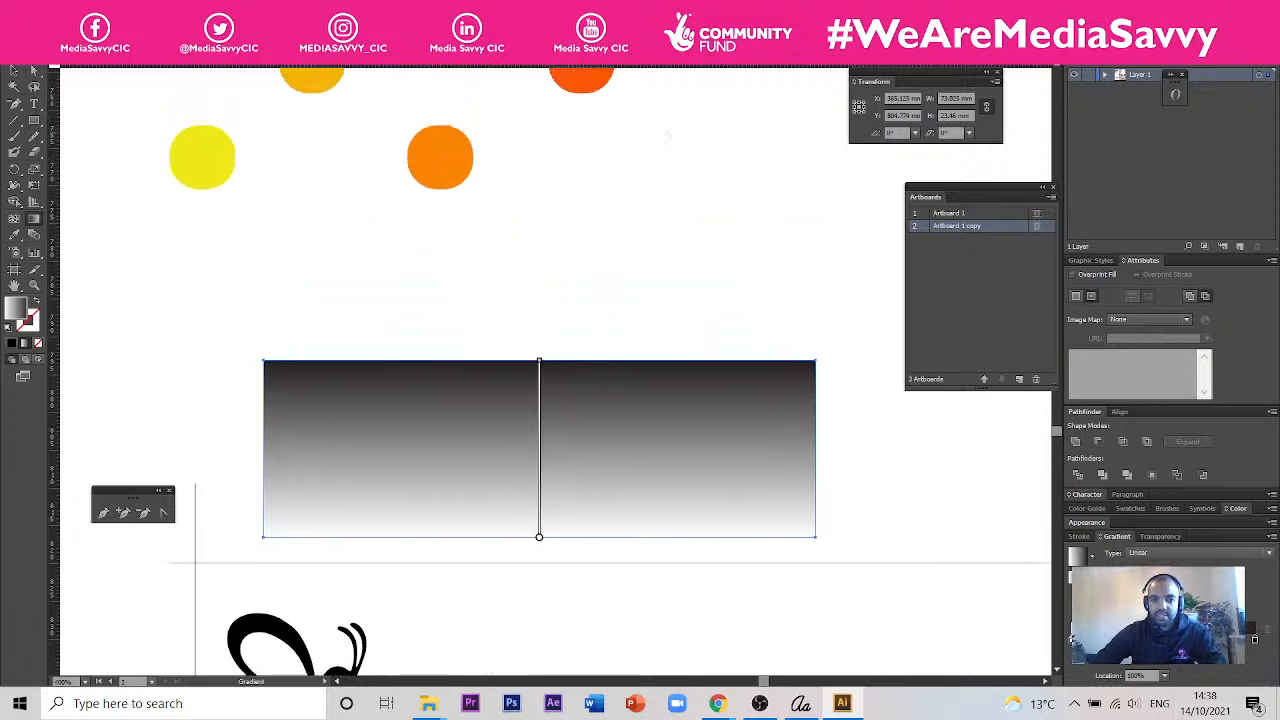
key(v)
click(14, 234)
click(579, 102)
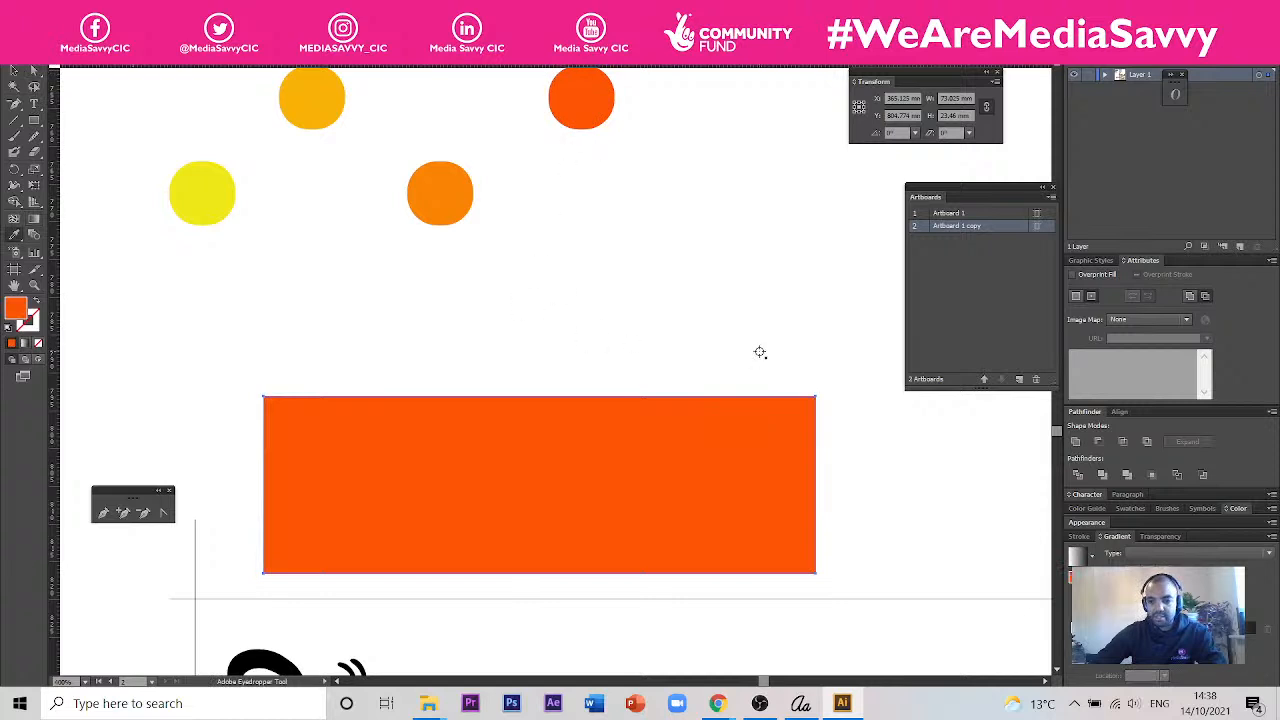
- Reapply the linear white-to-black gradient to the rectangle and select the gradient's black end stop
click(1077, 557)
click(1256, 645)
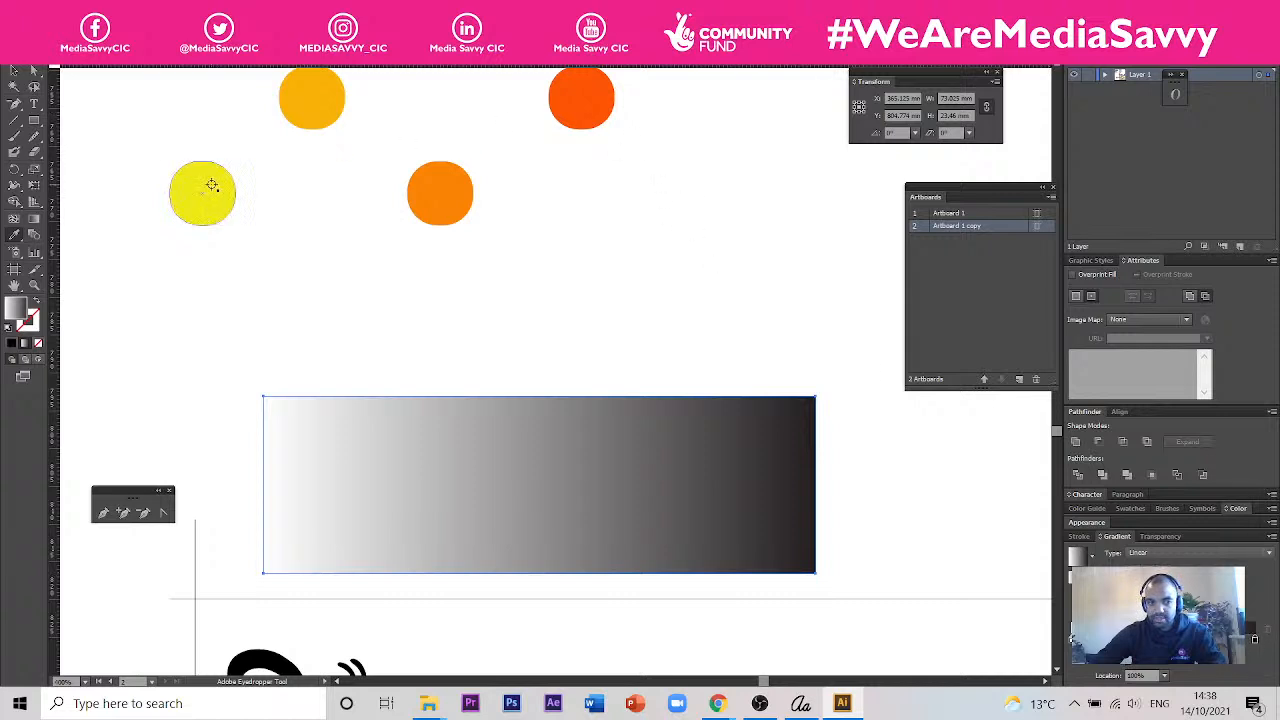
- Detach the swatches and sample the red-orange circle's colour onto the gradient rectangle, saving it as a new swatch
click(581, 116)
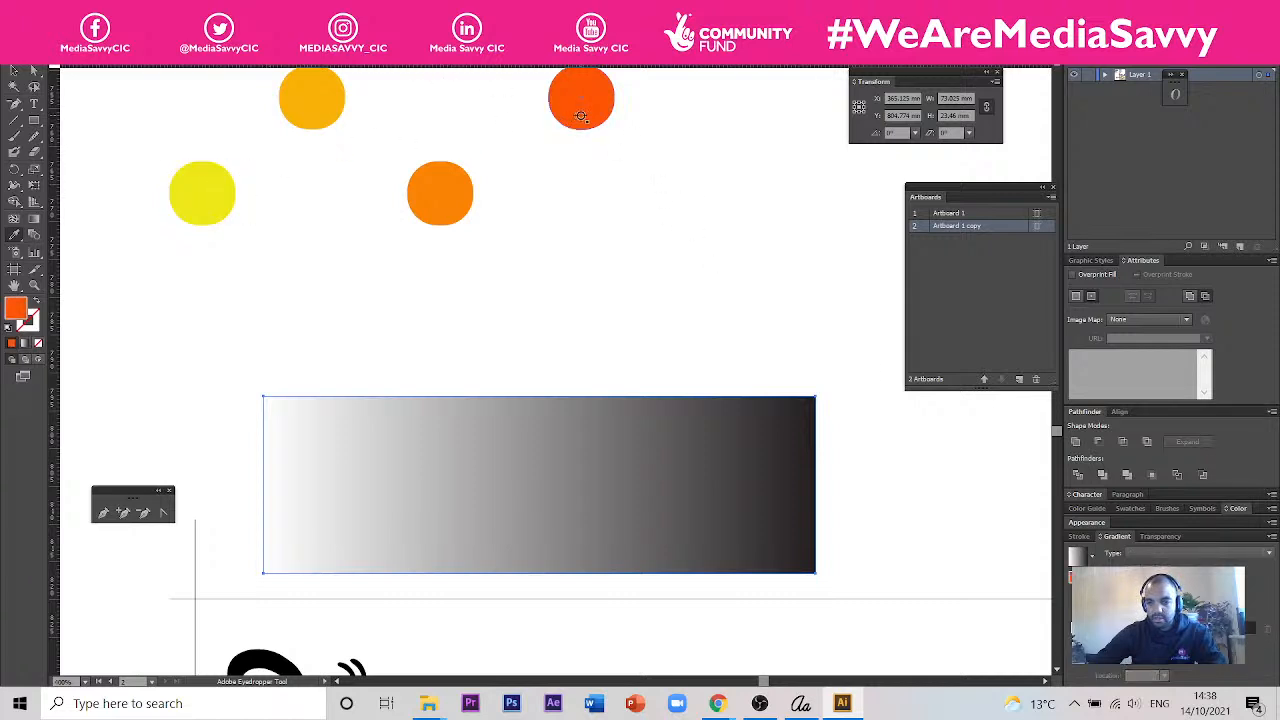
key(ctrl+z)
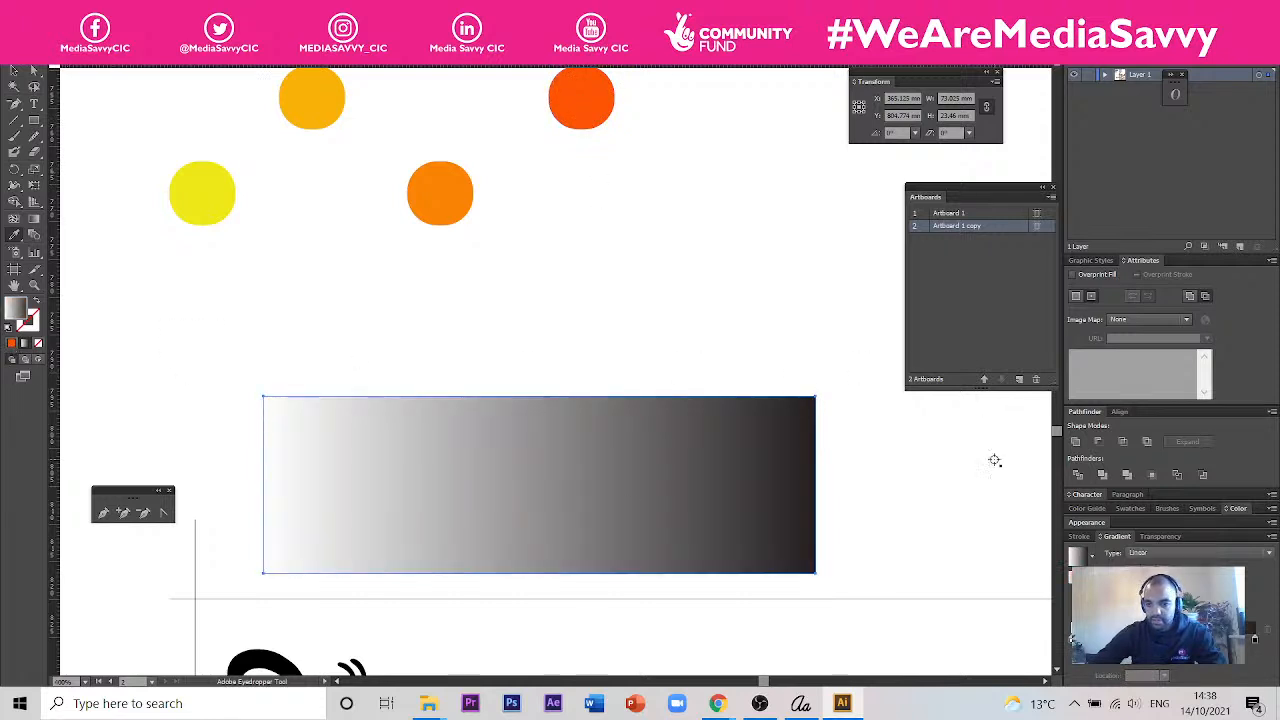
drag(1141, 506, 834, 212)
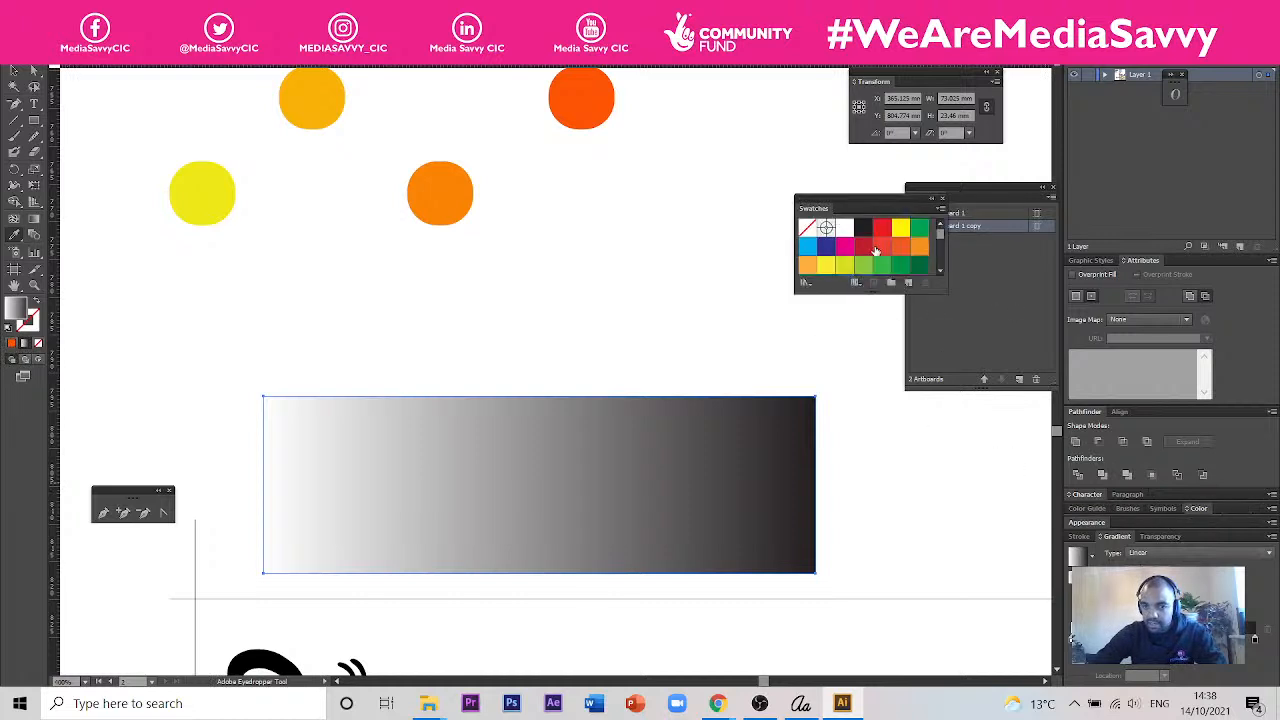
click(583, 106)
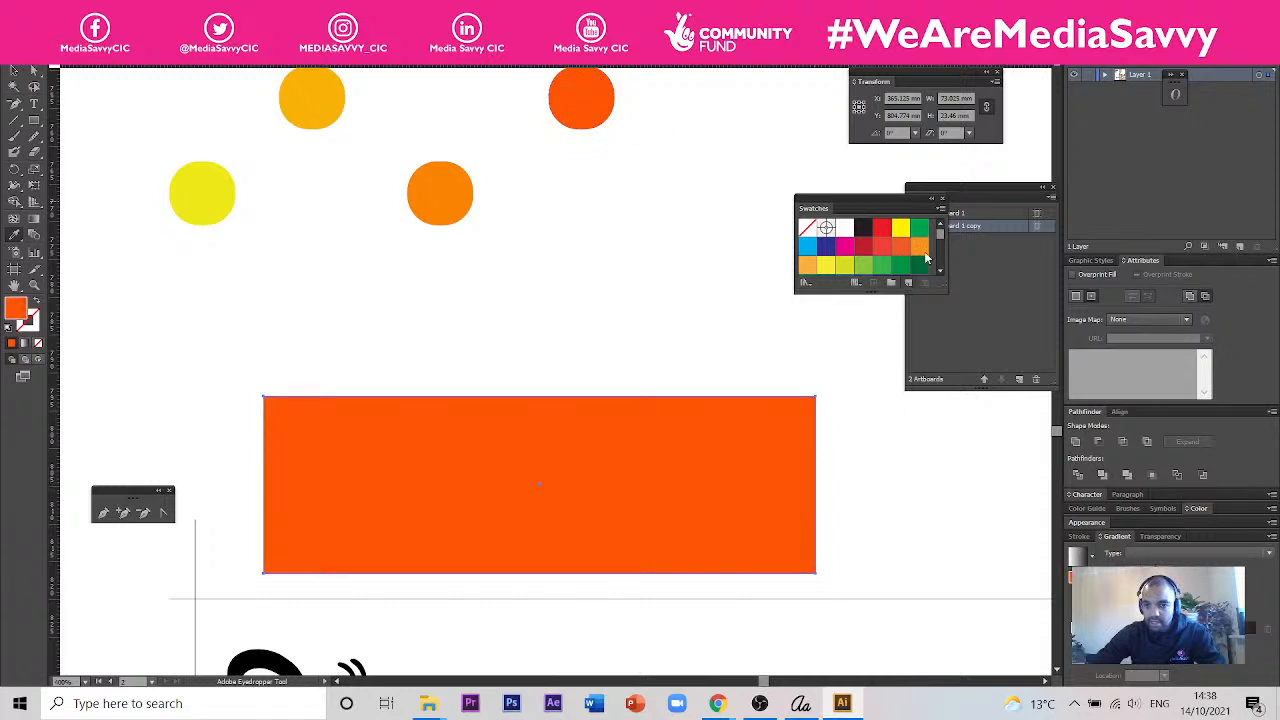
click(908, 282)
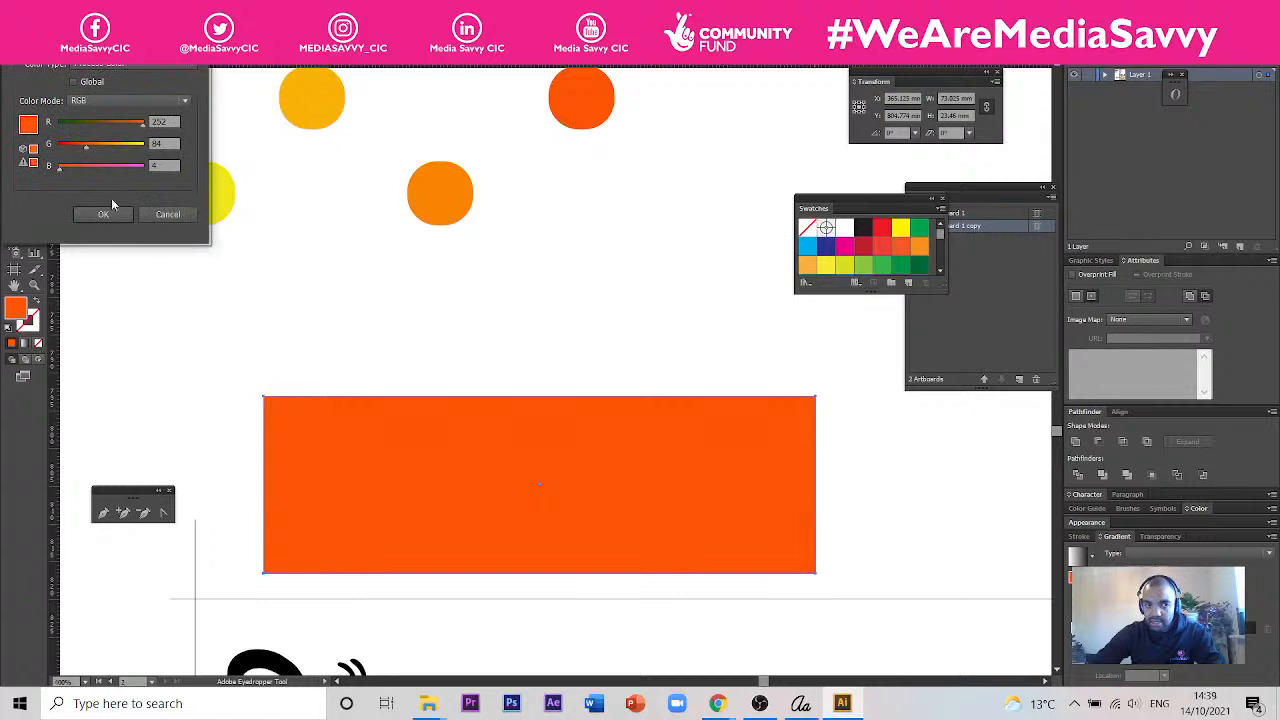
key(Return)
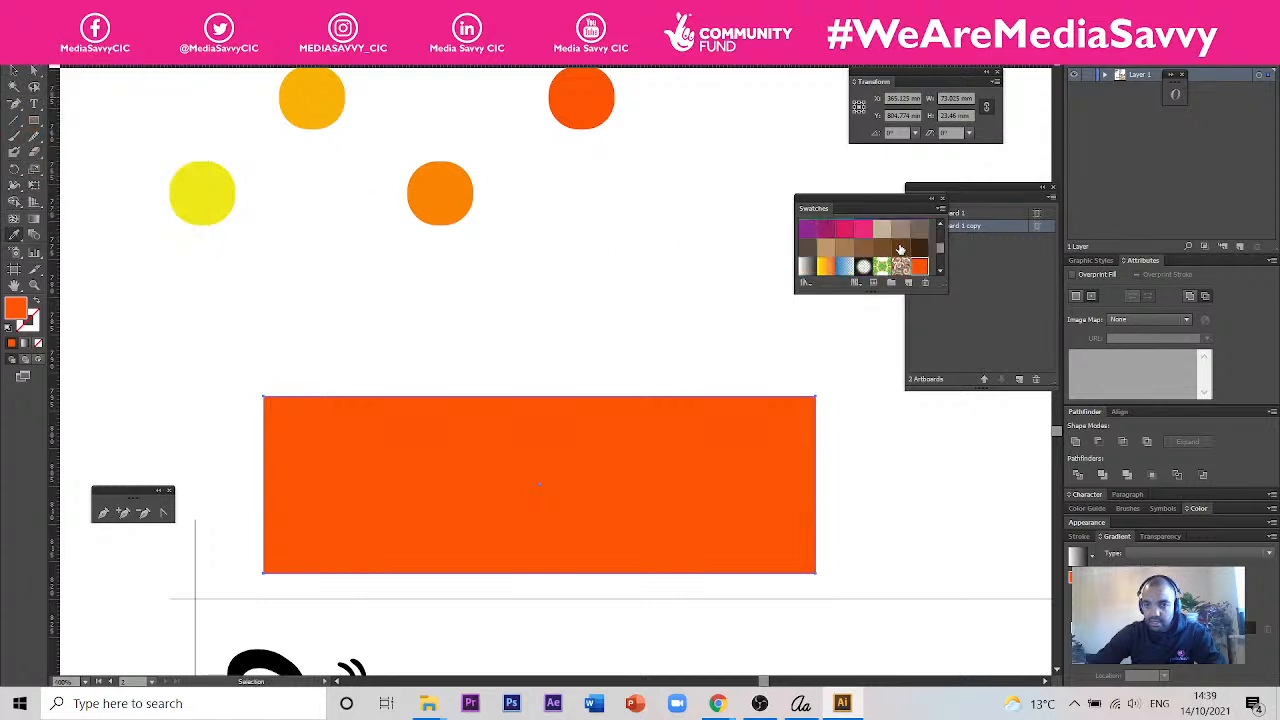
- Reapply the linear gradient to the rectangle and replace its black end colour with the saved red-orange swatch
scroll(942, 249, down, 3)
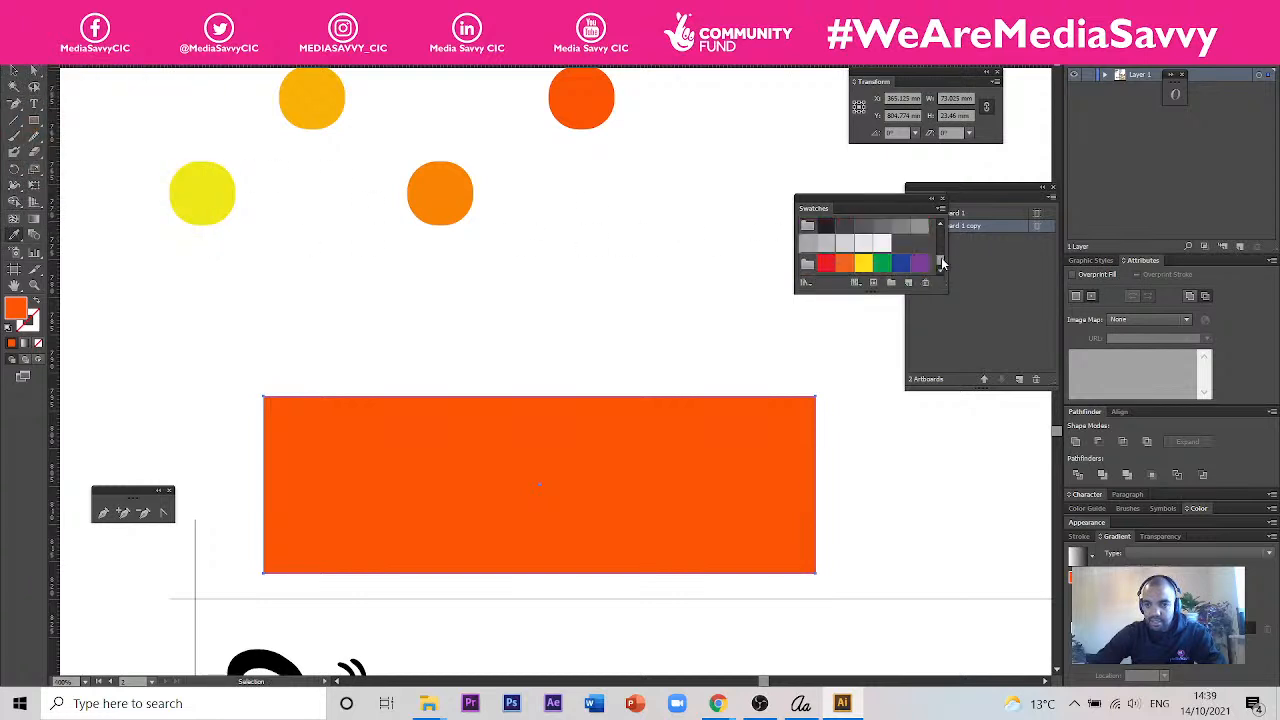
scroll(942, 250, up, 3)
key(i)
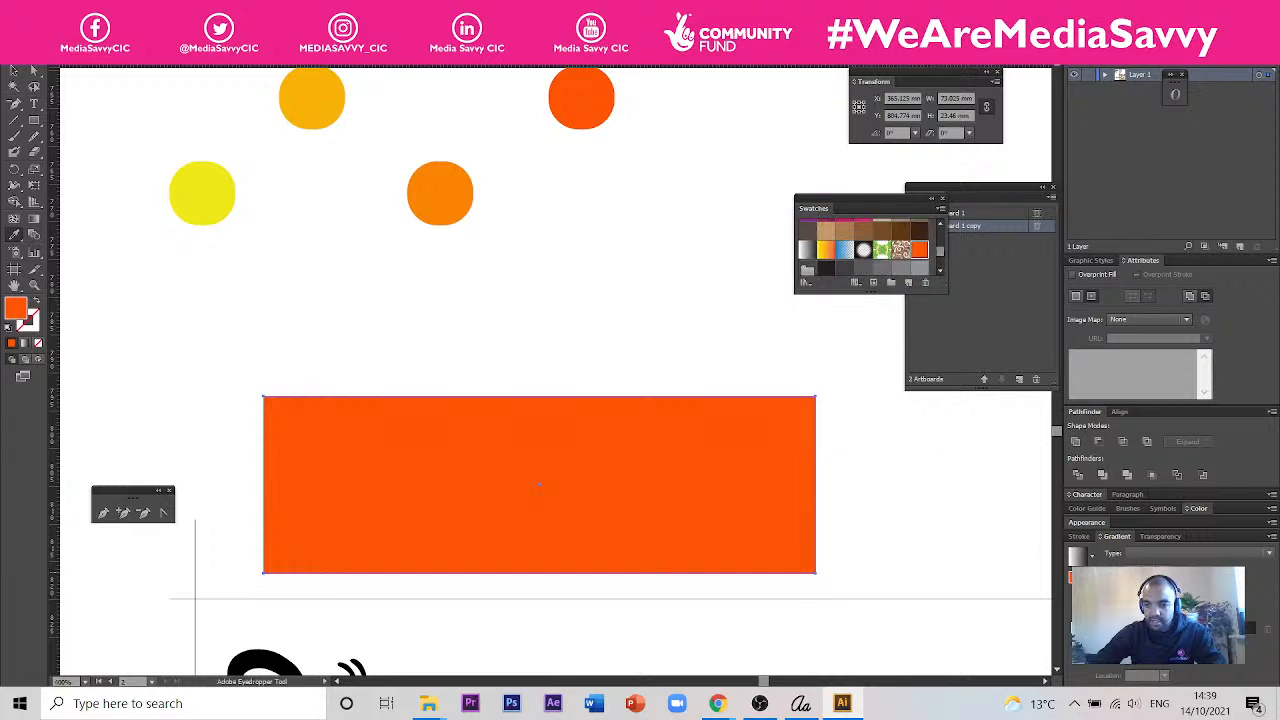
click(1075, 556)
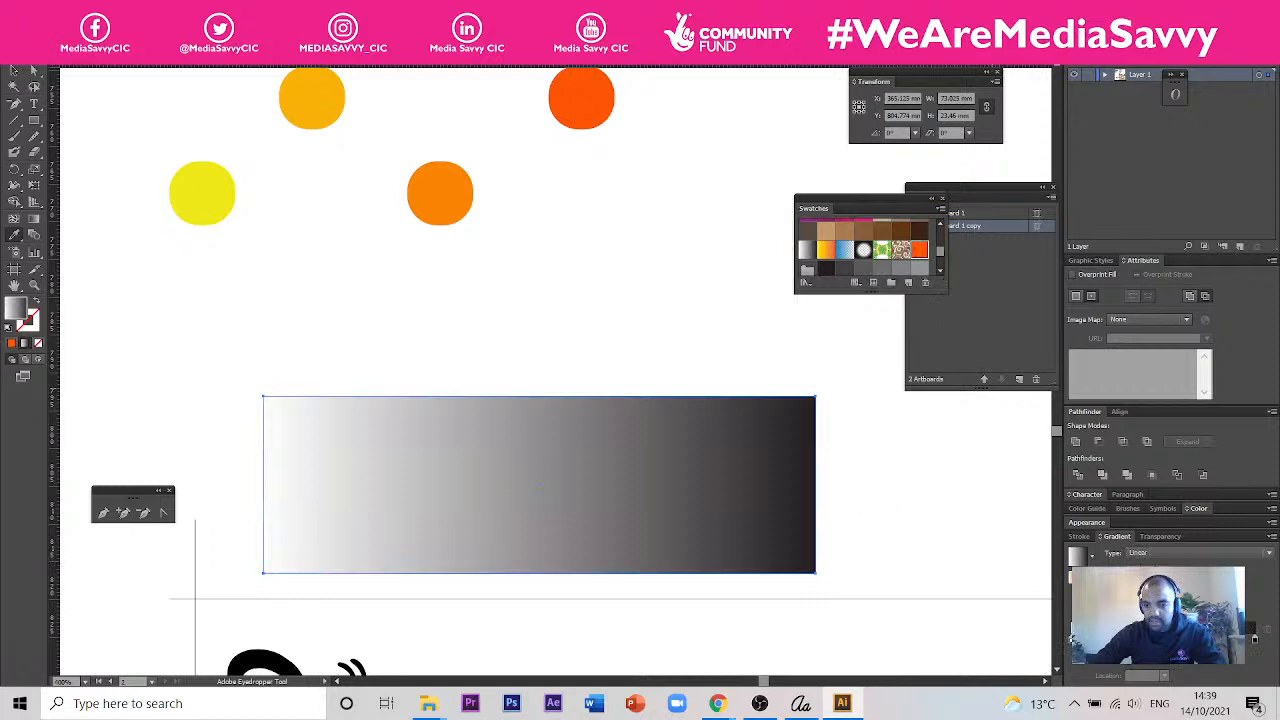
drag(1257, 643, 1255, 639)
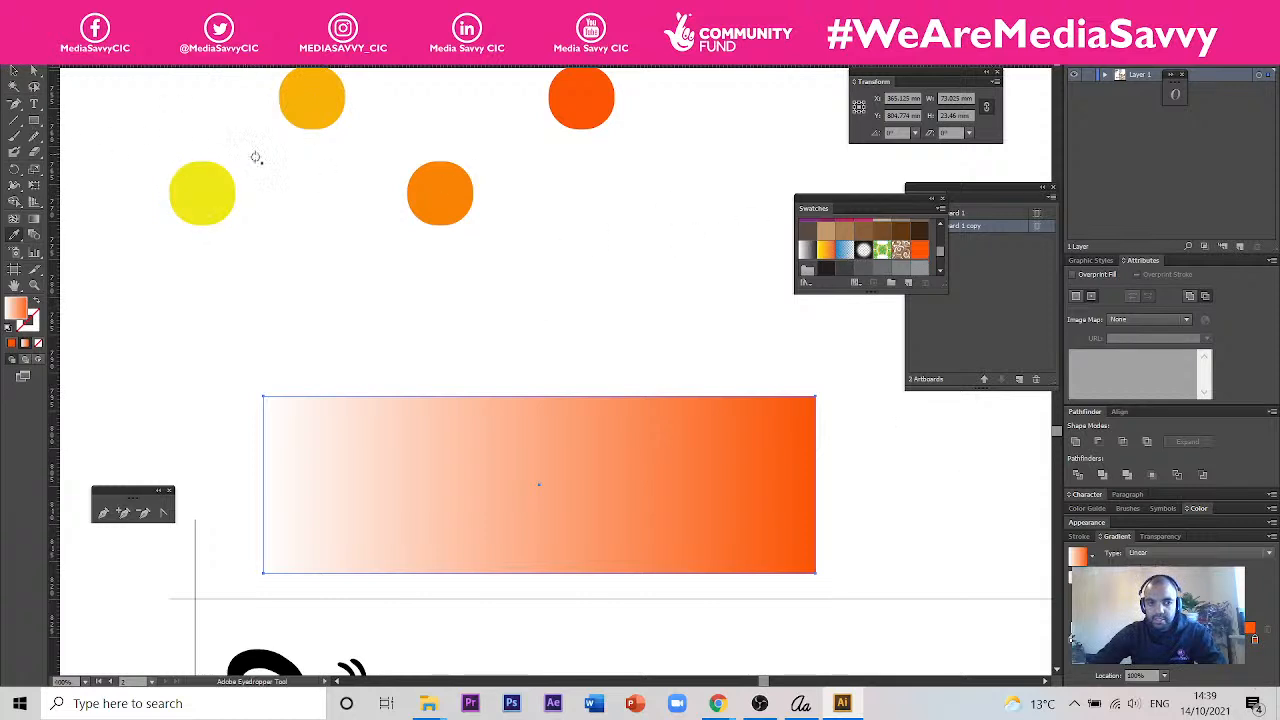
- Sample the yellow circle's colour onto the rectangle and save it as a new swatch
click(215, 188)
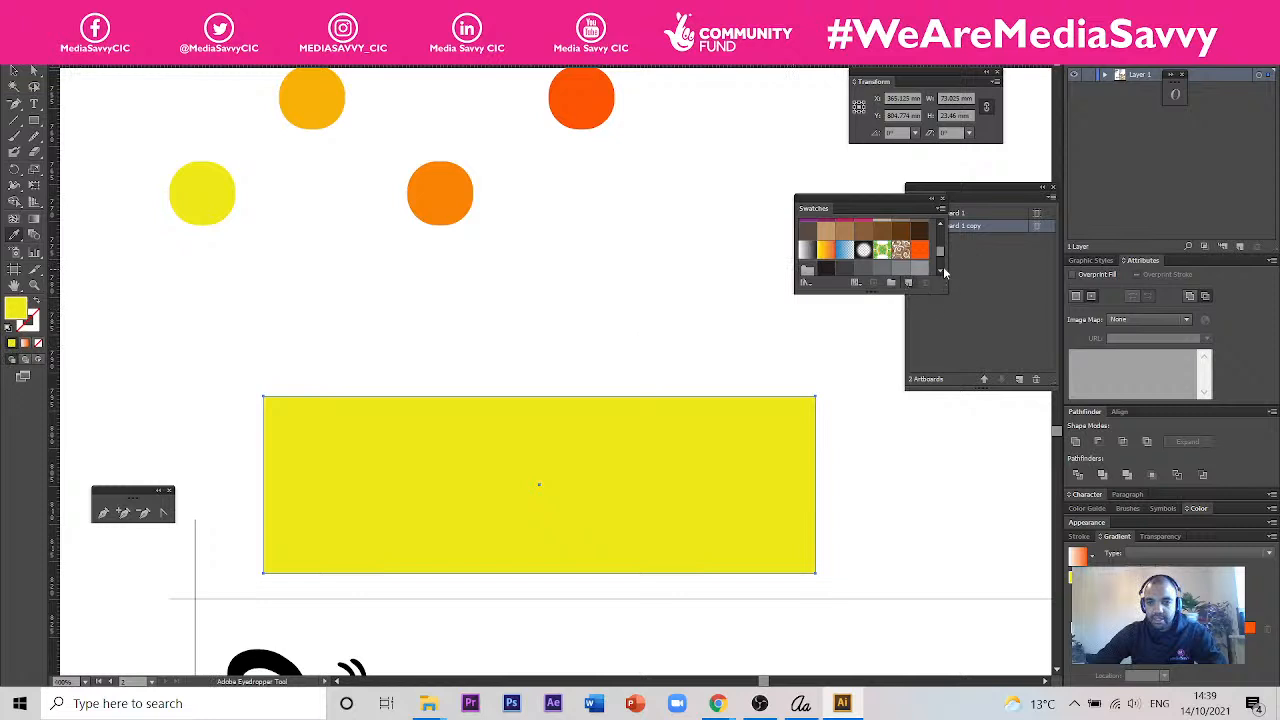
click(922, 284)
click(103, 214)
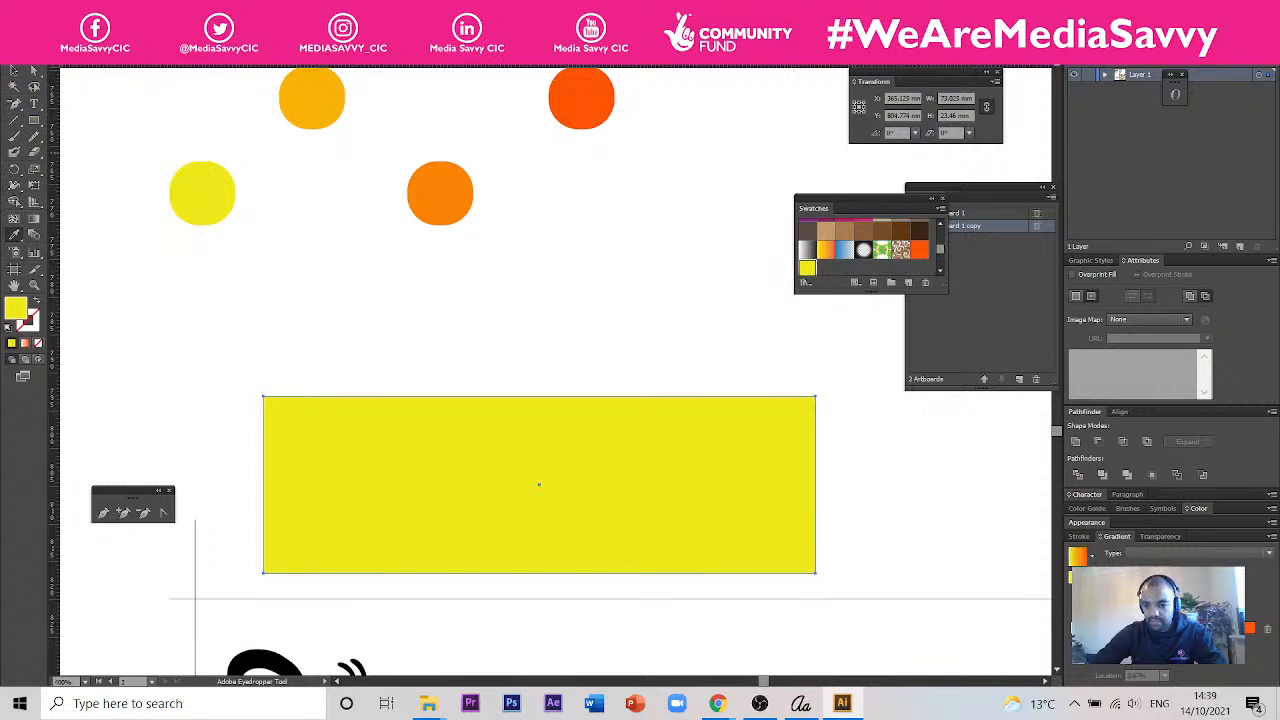
- Reapply the gradient to the rectangle with the yellow swatch as its start colour and set the gradient angle to 90°
click(1077, 556)
drag(1073, 640, 1067, 644)
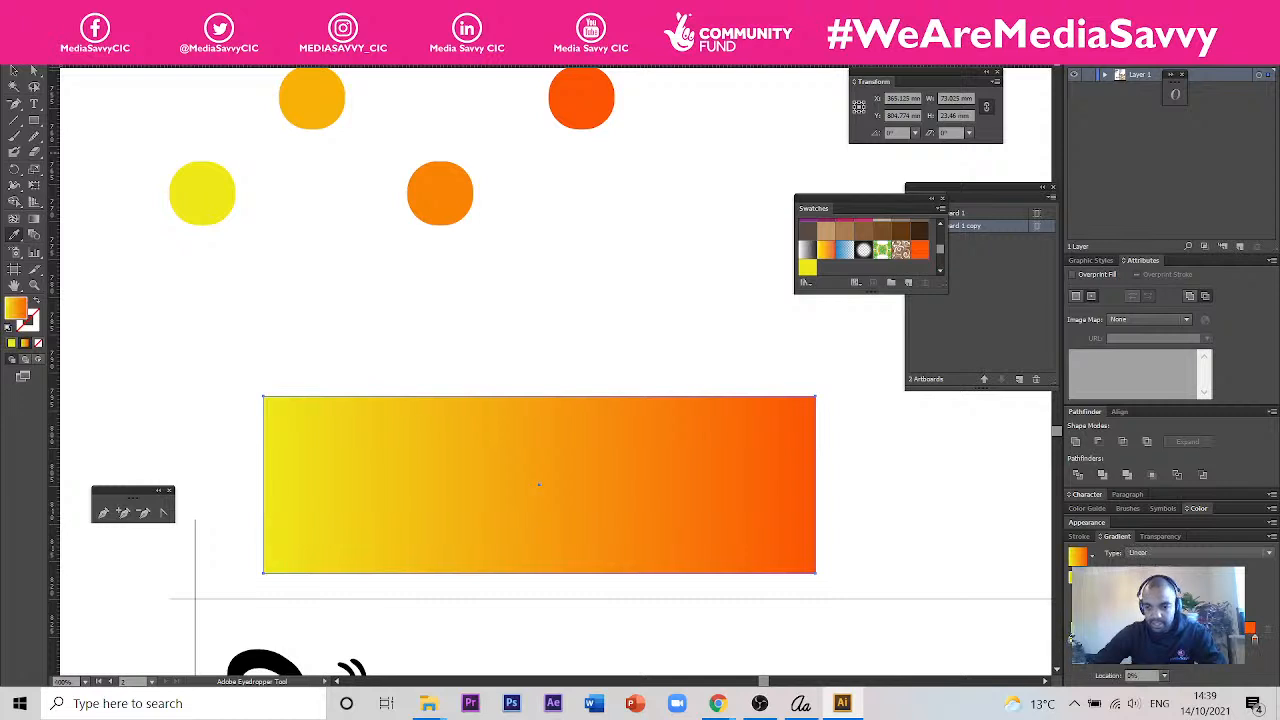
click(1180, 589)
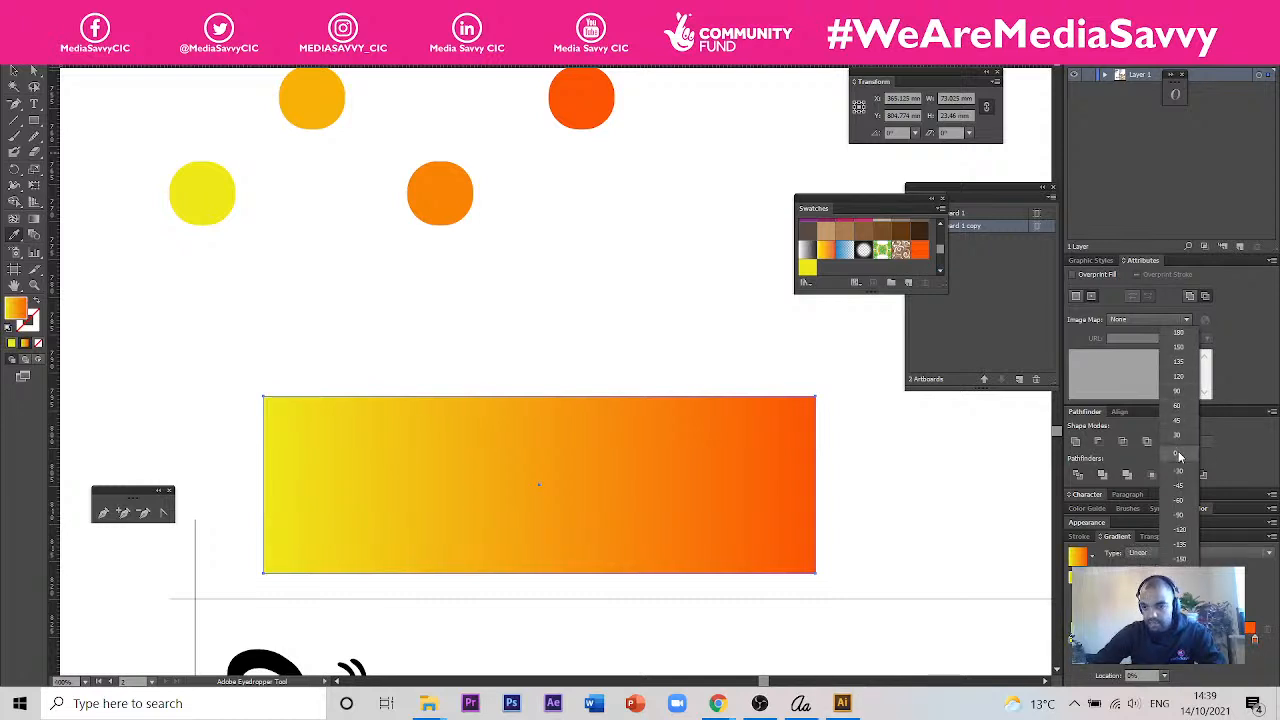
click(1180, 391)
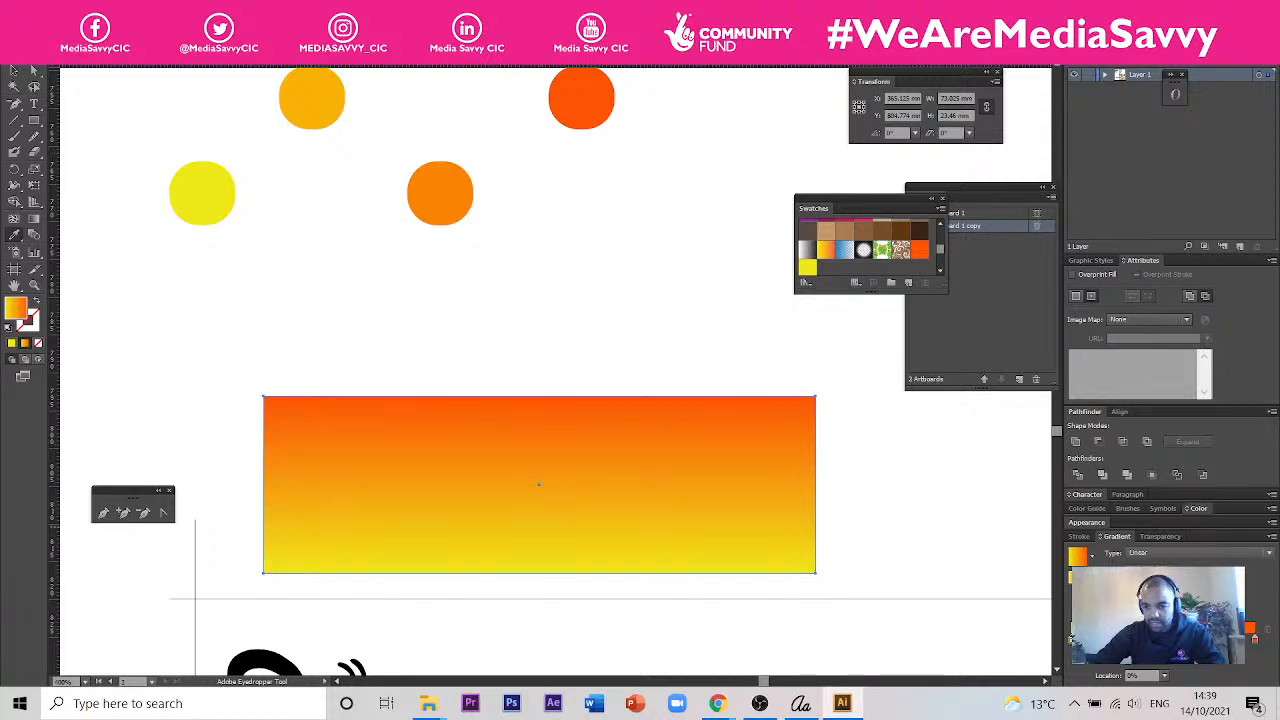
- Copy the butterfly wings and the Happy lettering from the lower design onto the gradient rectangle and bring the copy to the front
click(14, 71)
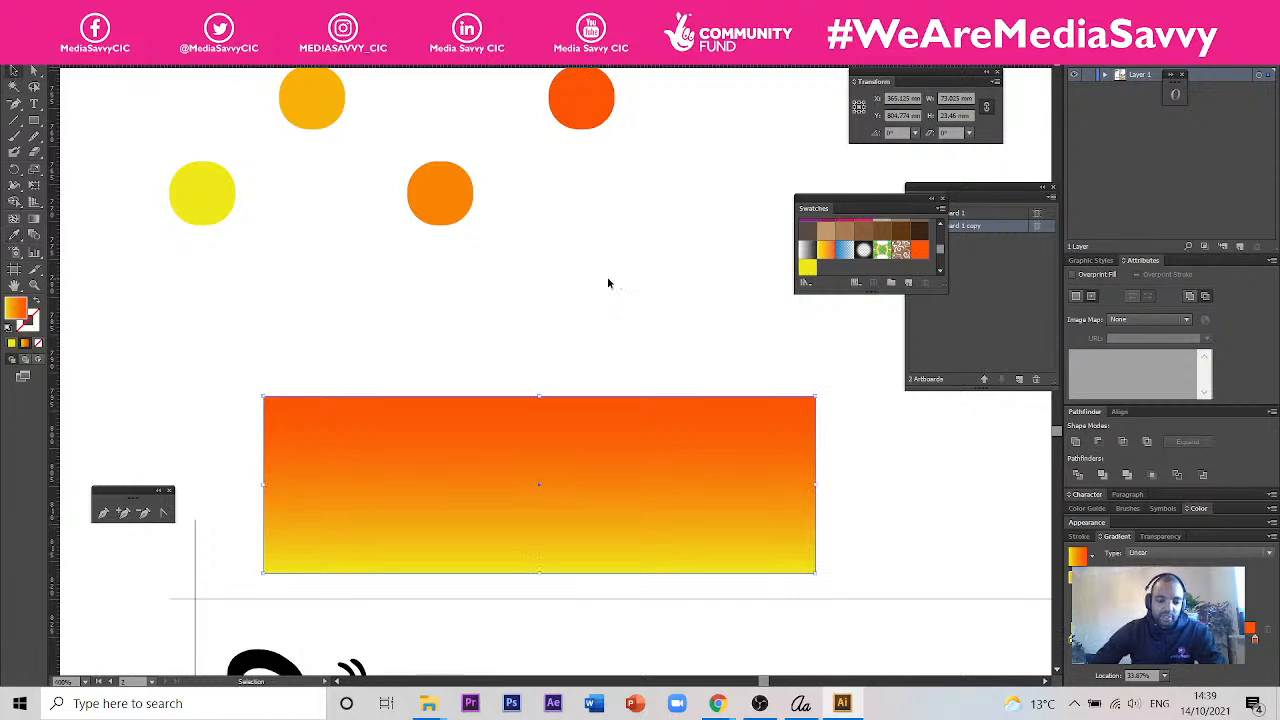
scroll(608, 280, down, 4)
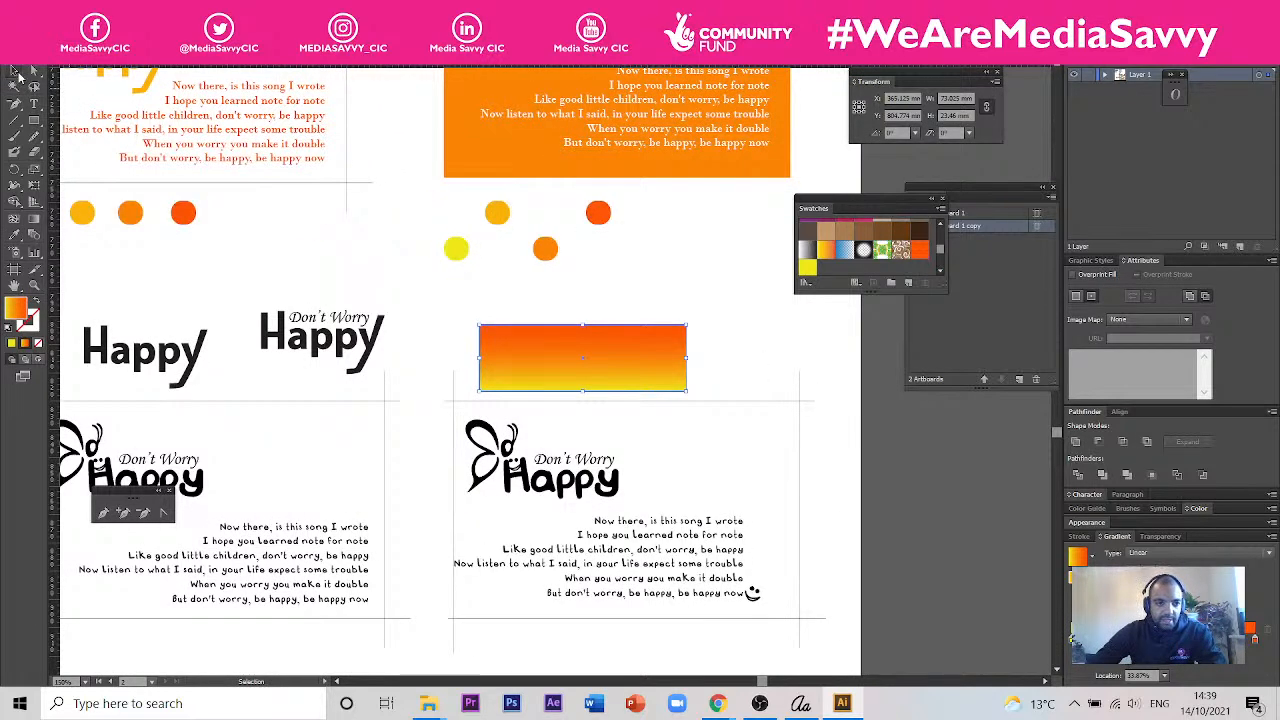
click(535, 490)
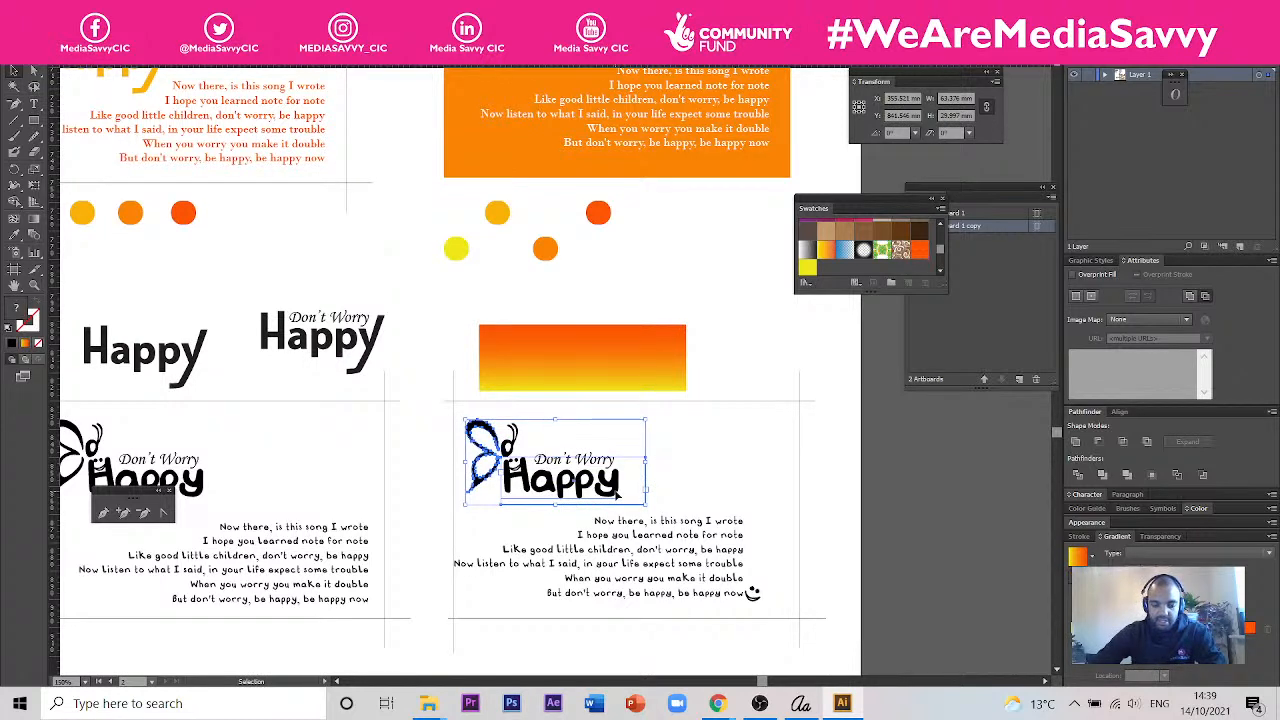
drag(615, 491, 615, 367)
scroll(630, 368, up, 2)
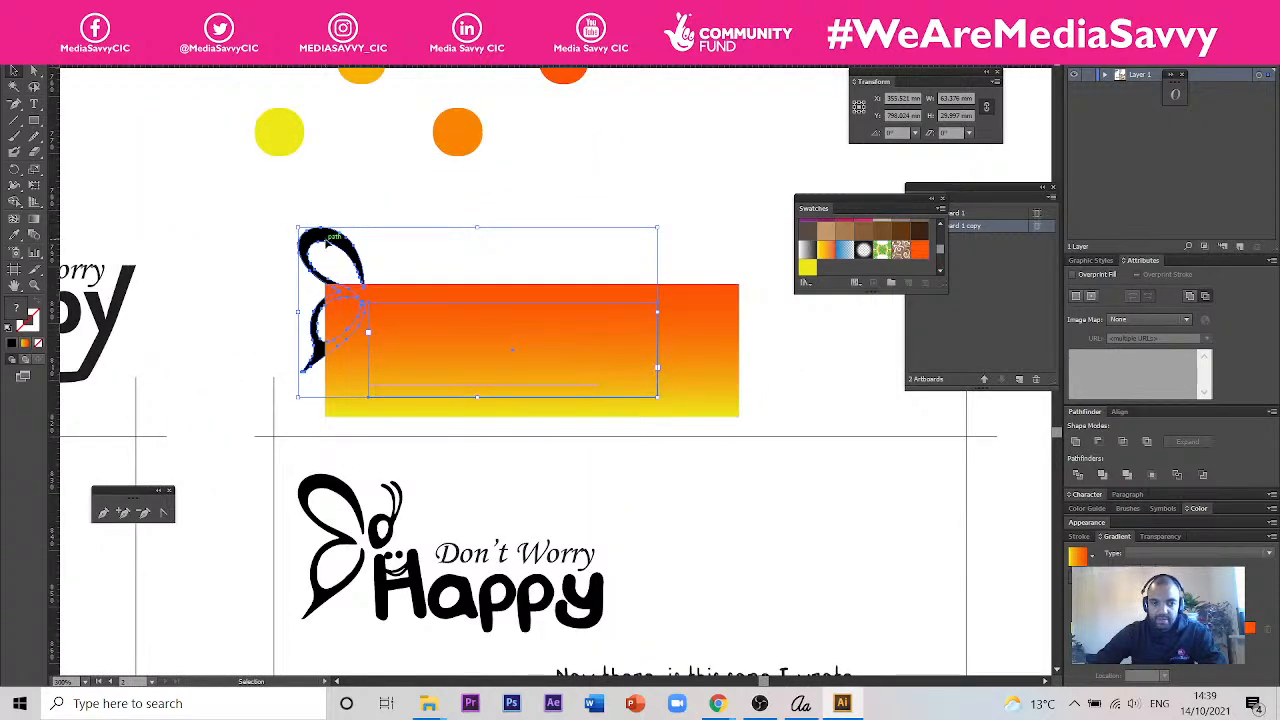
right_click(328, 240)
mouse_move(445, 362)
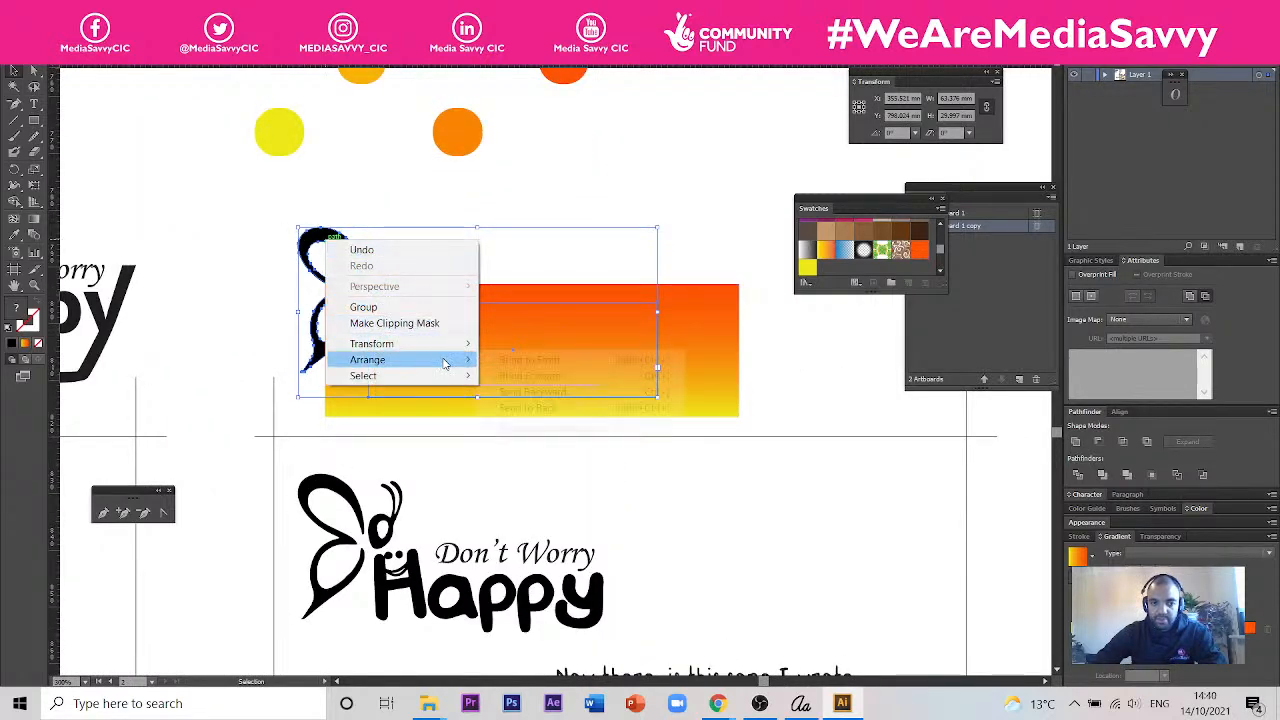
click(528, 359)
- Reposition the copied logo on the gradient rectangle and extend the rectangle's top edge to a height of about 33 mm
drag(490, 355, 551, 374)
click(665, 318)
drag(531, 285, 531, 228)
- Duplicate the gradient rectangle with its logo as a spare to the upper right of the original
click(640, 381)
key(ctrl+minus)
key(ctrl+minus)
drag(667, 296, 673, 253)
click(634, 334)
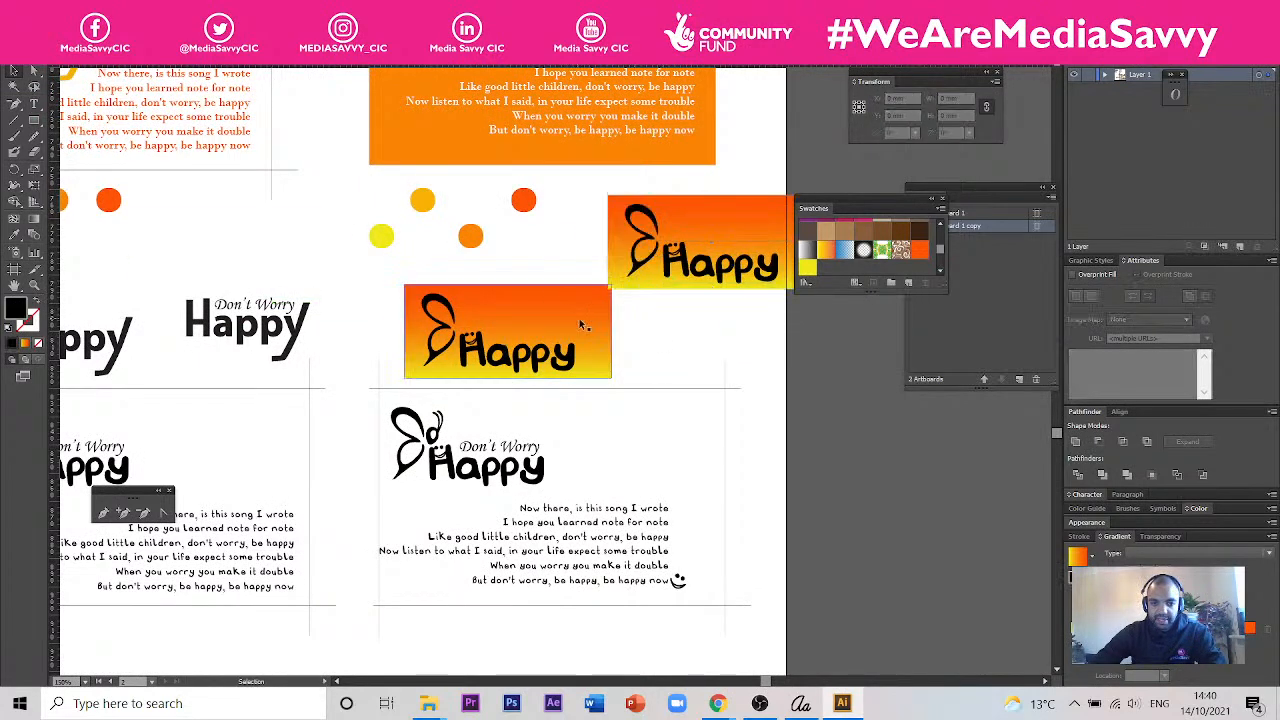
- Convert the Happy text on the original gradient rectangle to outlines
click(566, 358)
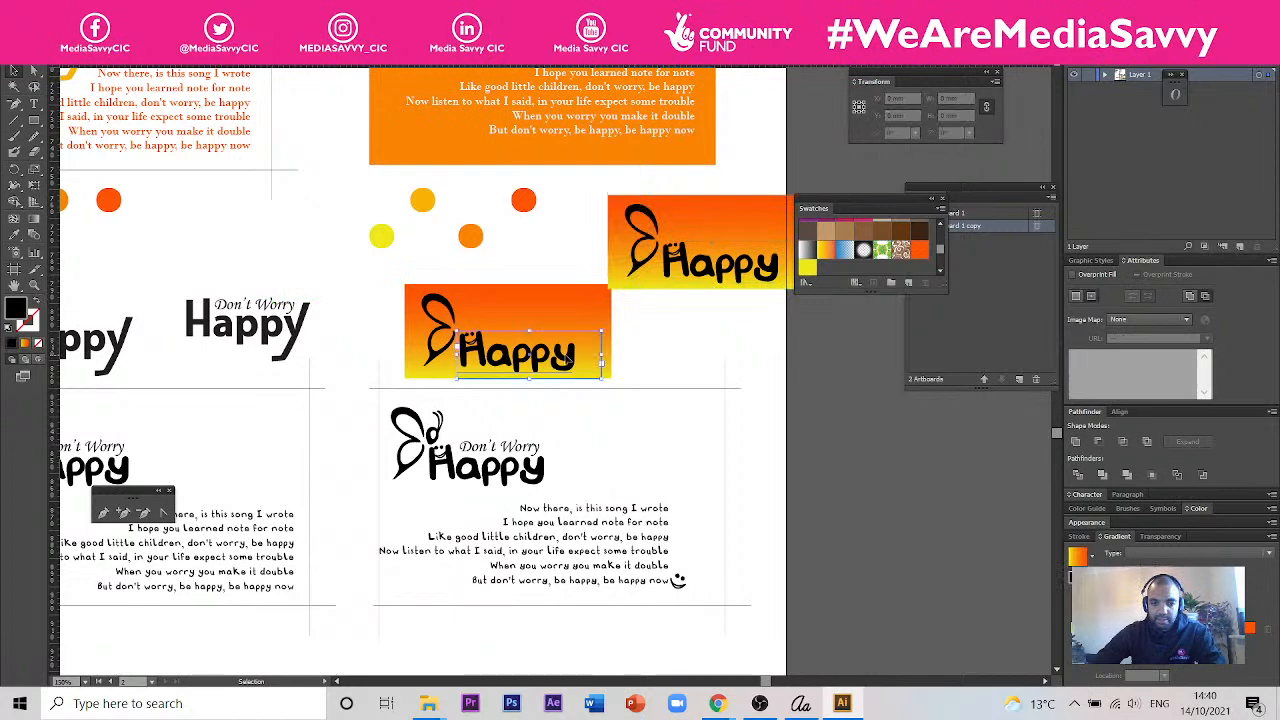
right_click(566, 360)
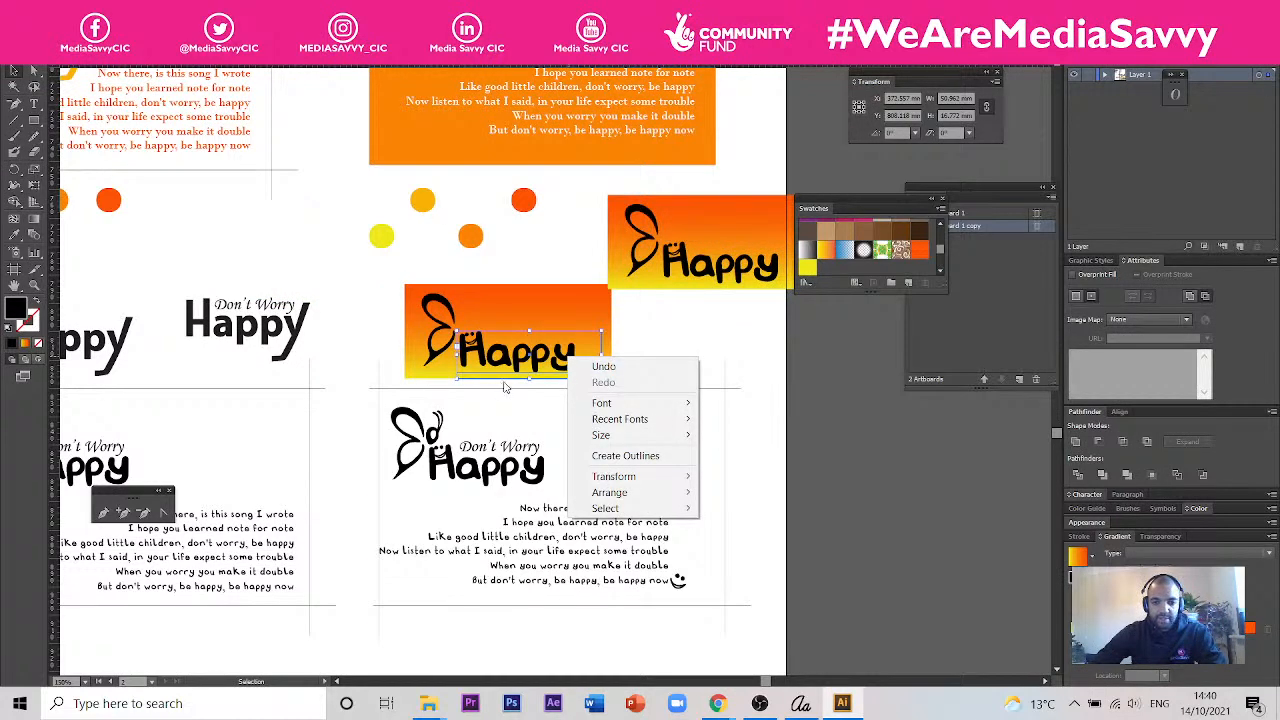
click(625, 455)
click(667, 380)
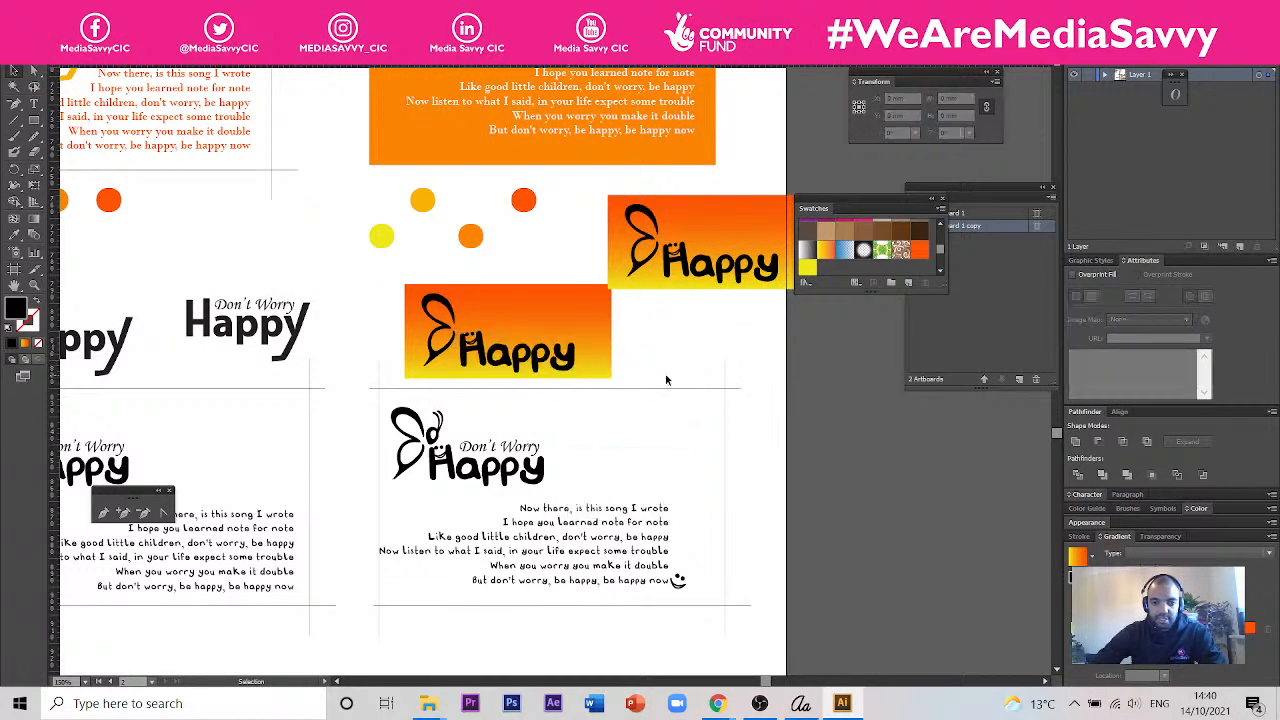
- Try to make a clipping mask from the gradient rectangle and the separate butterfly and Happy outlines
click(490, 330)
right_click(487, 319)
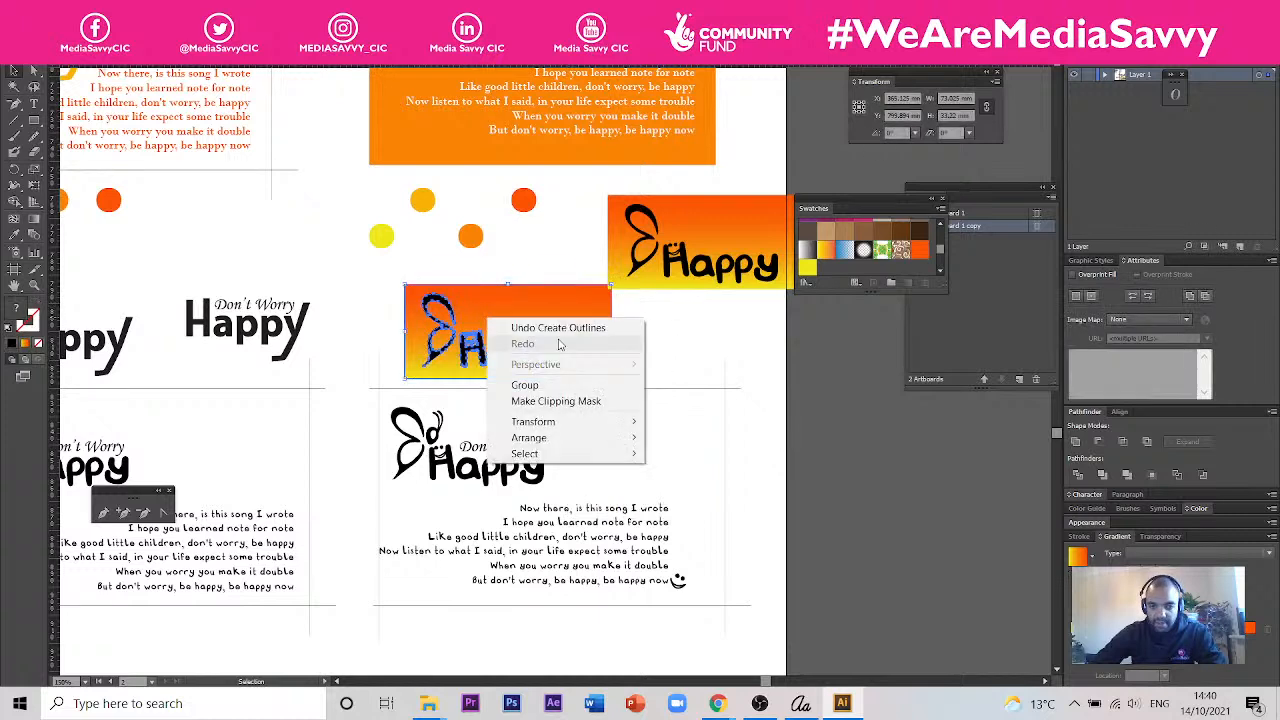
click(556, 401)
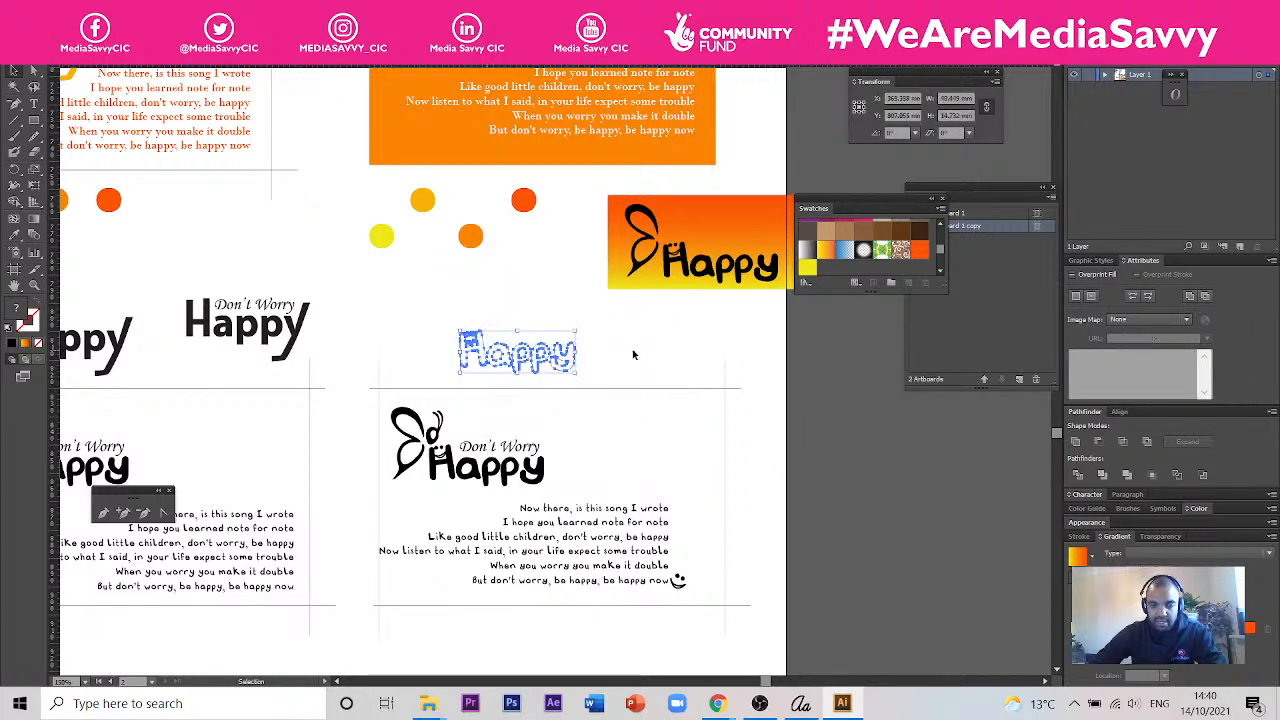
click(633, 355)
key(ctrl+z)
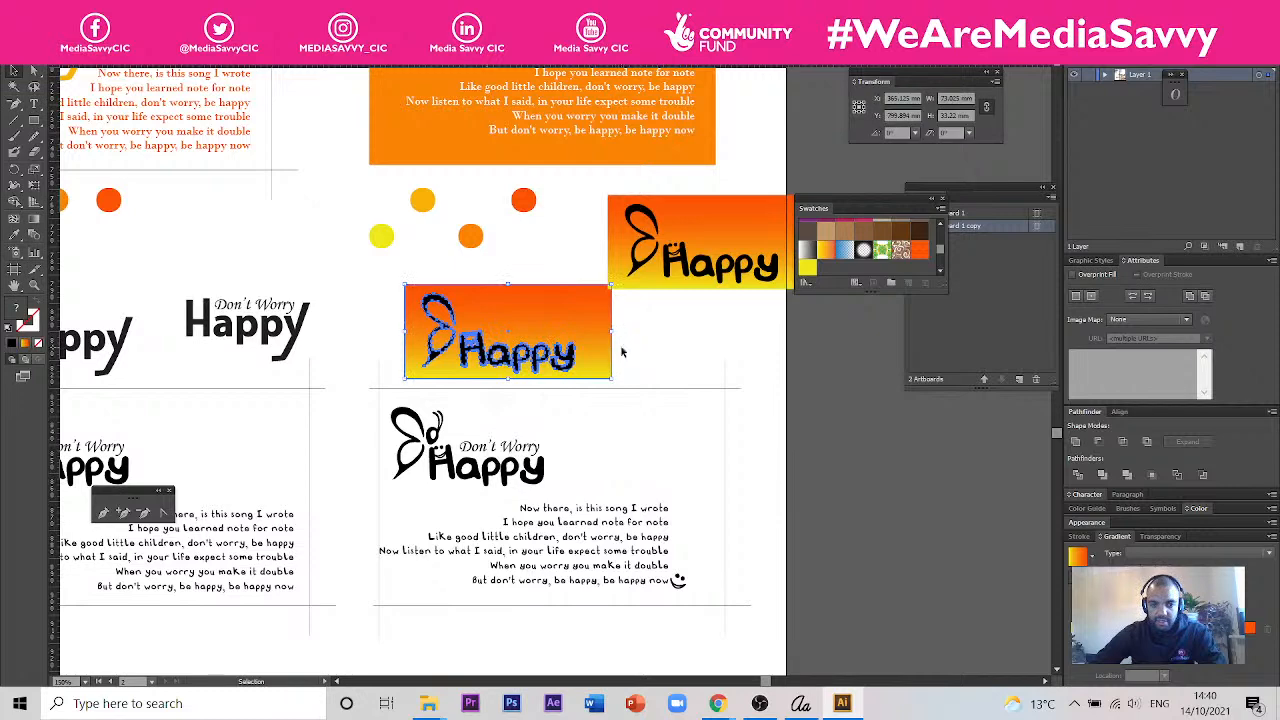
- Group the butterfly wings with the outlined Happy lettering on the original gradient rectangle
click(655, 347)
scroll(547, 352, up, 2)
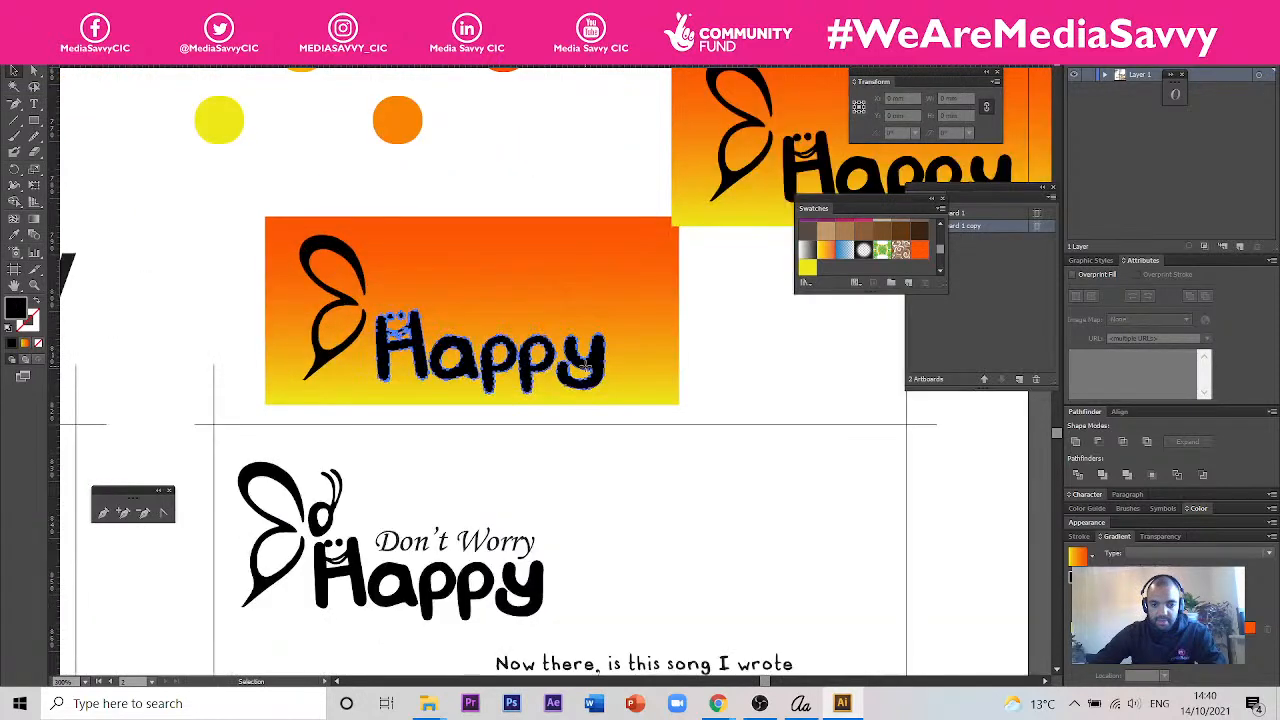
click(588, 372)
shift+click(352, 260)
right_click(352, 262)
mouse_move(450, 367)
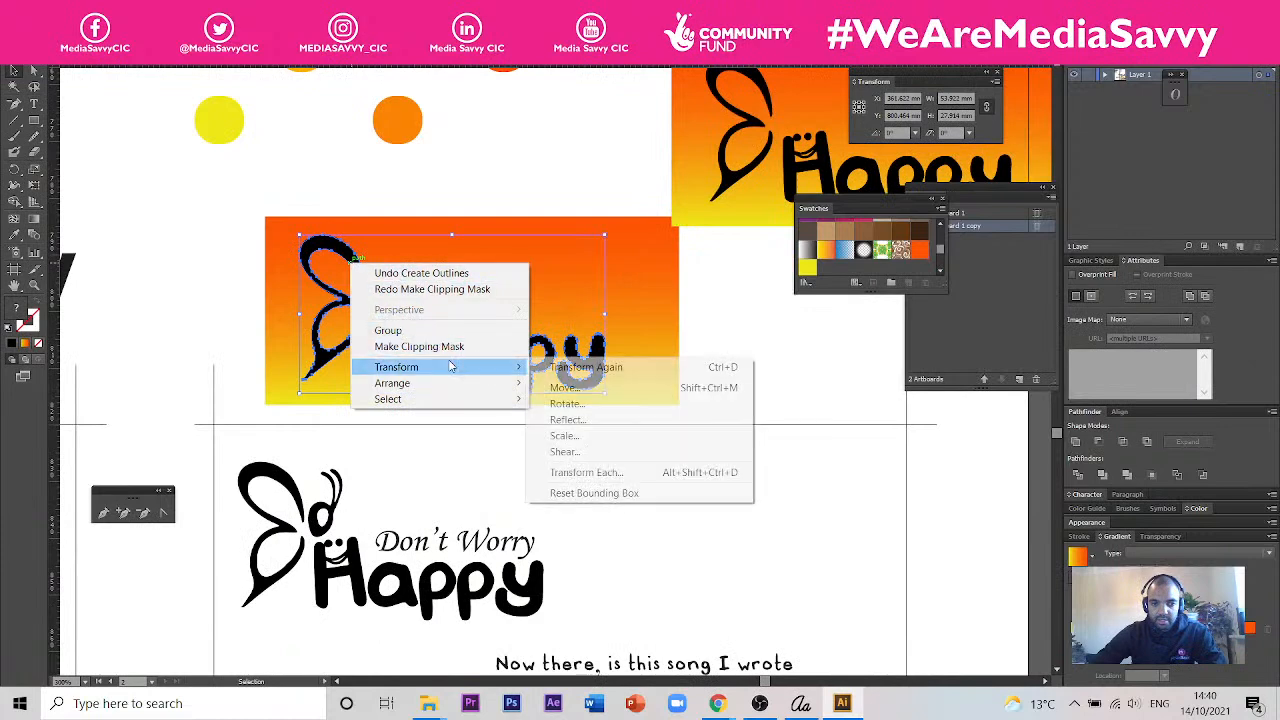
click(388, 330)
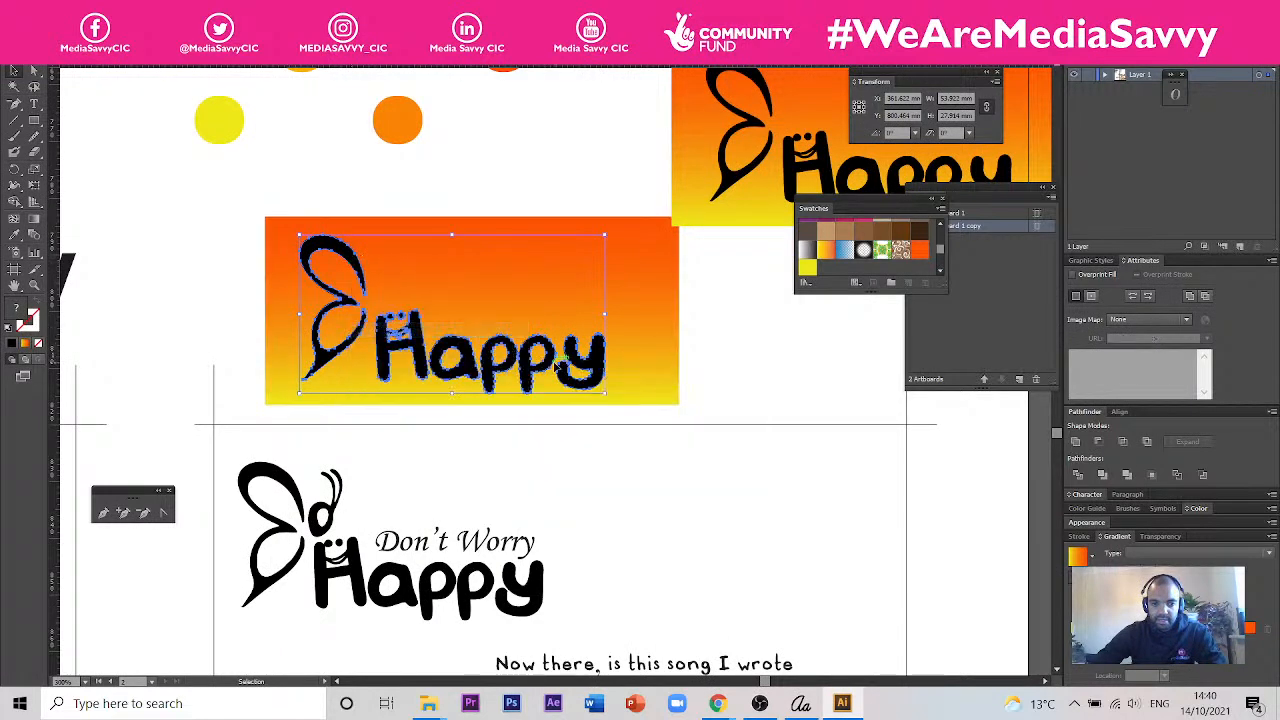
right_click(552, 366)
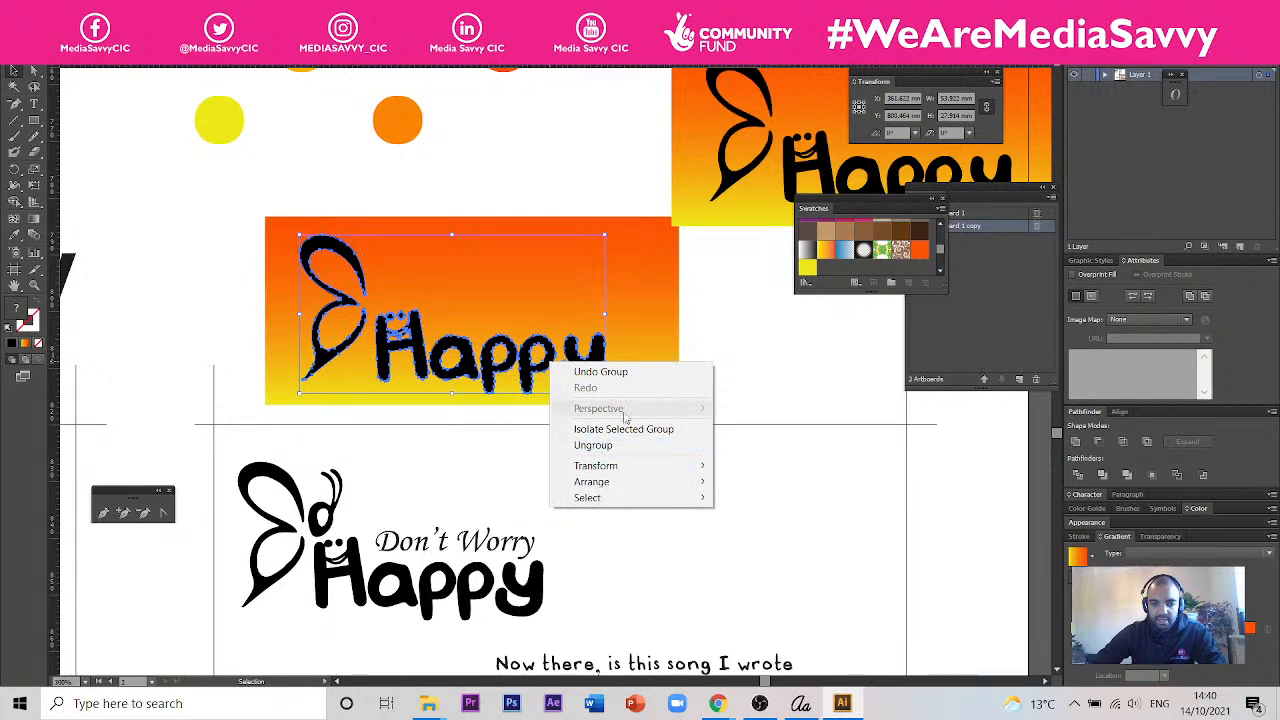
click(701, 360)
- Shift the gradient rectangle slightly down behind the logo group and shorten it to about 30 mm high
click(640, 349)
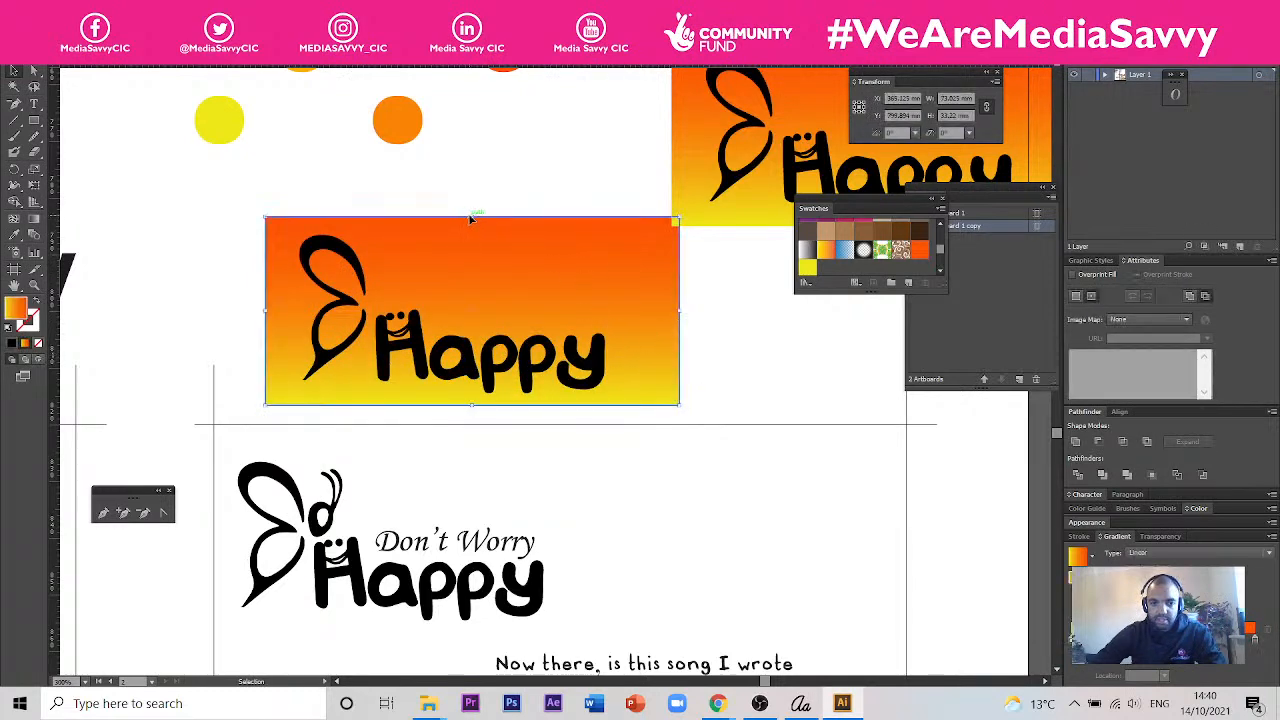
drag(476, 233, 482, 245)
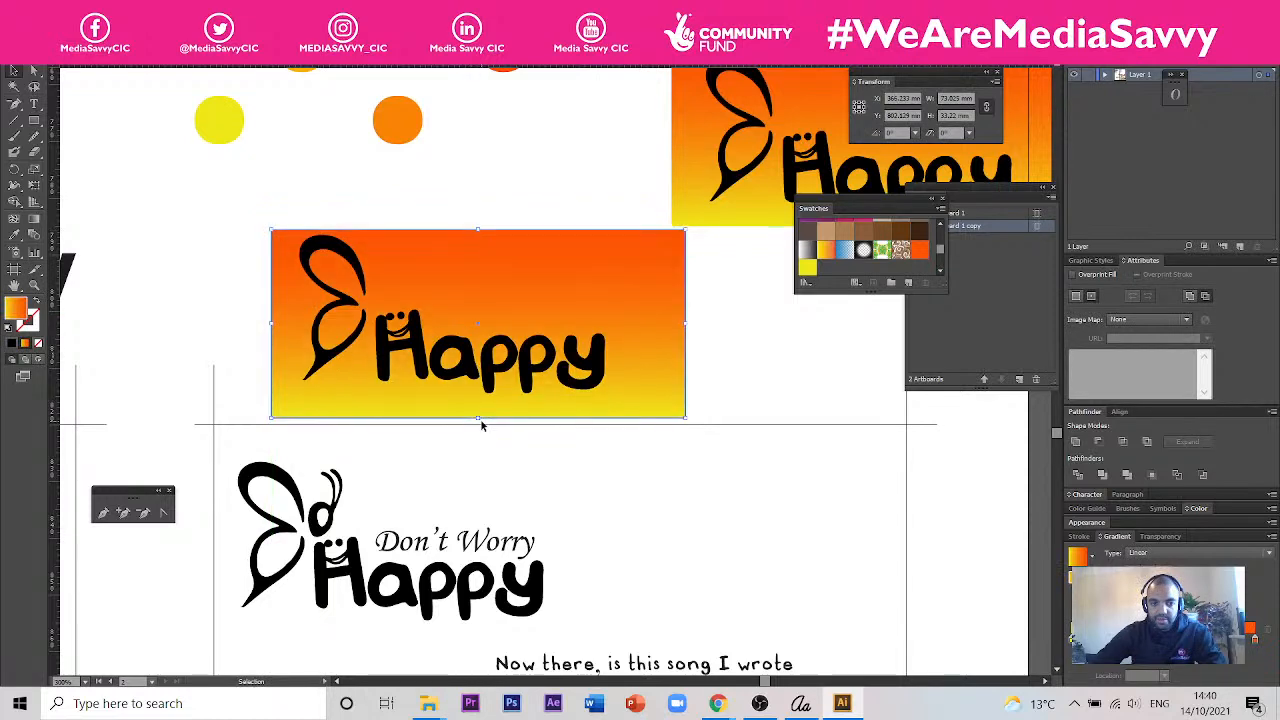
drag(478, 420, 478, 399)
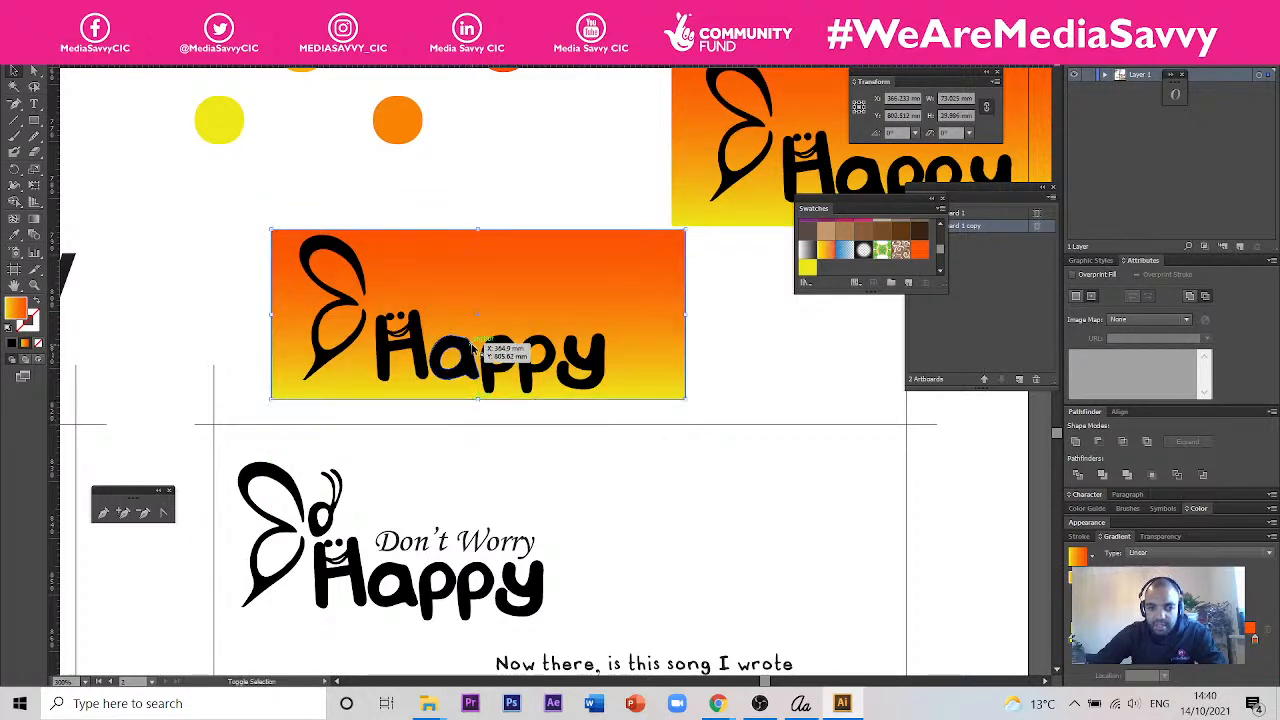
- Try to make a clipping mask from the gradient rectangle and the grouped butterfly Happy logo
shift+click(476, 352)
right_click(476, 352)
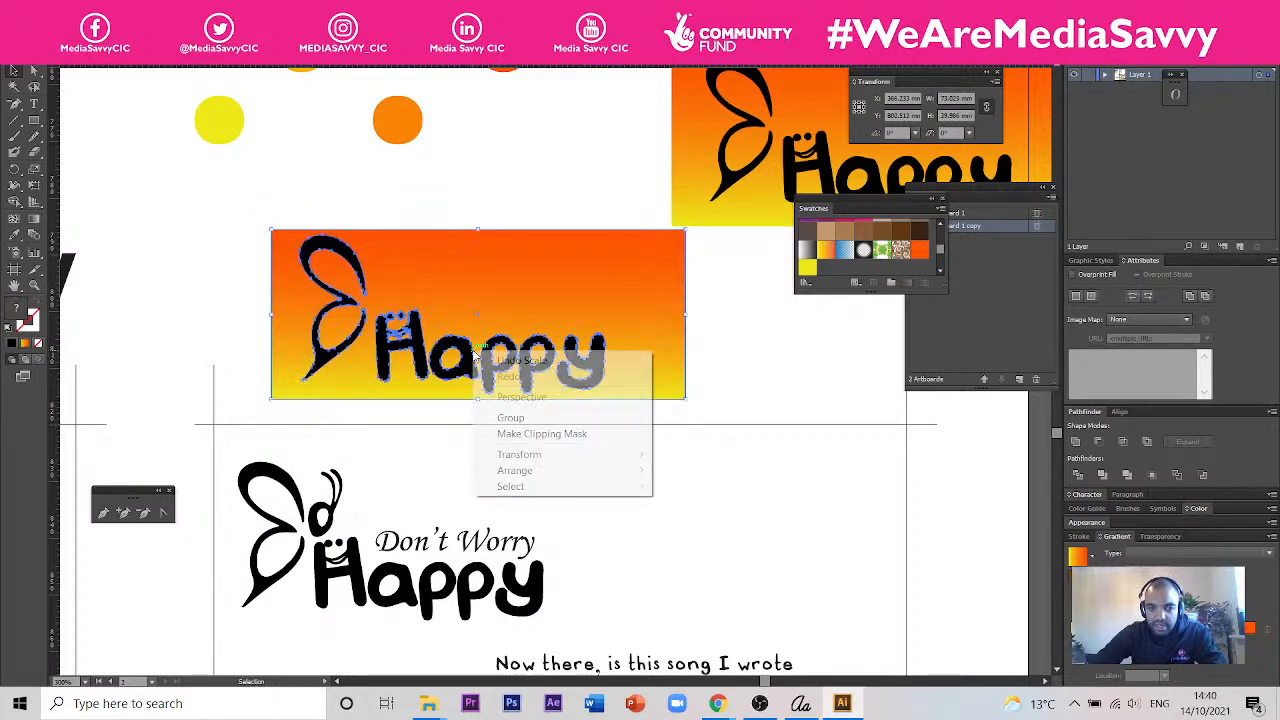
click(569, 435)
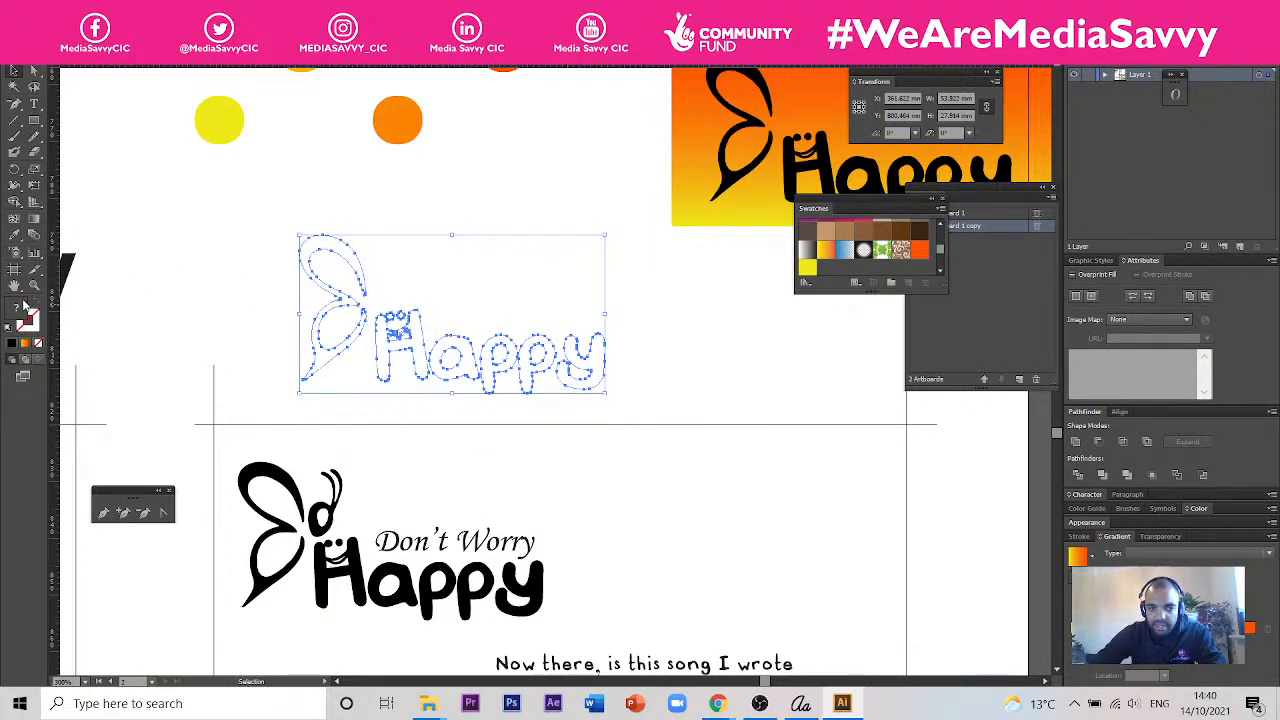
key(ctrl+z)
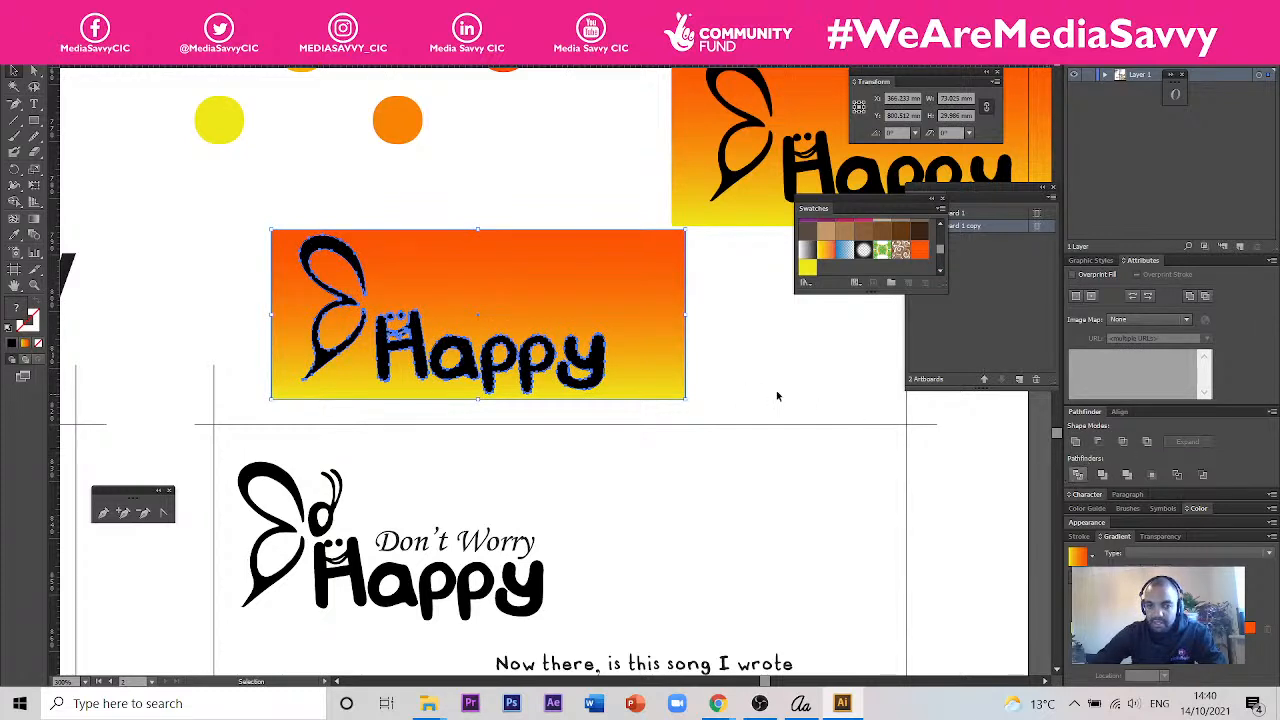
click(724, 346)
click(651, 321)
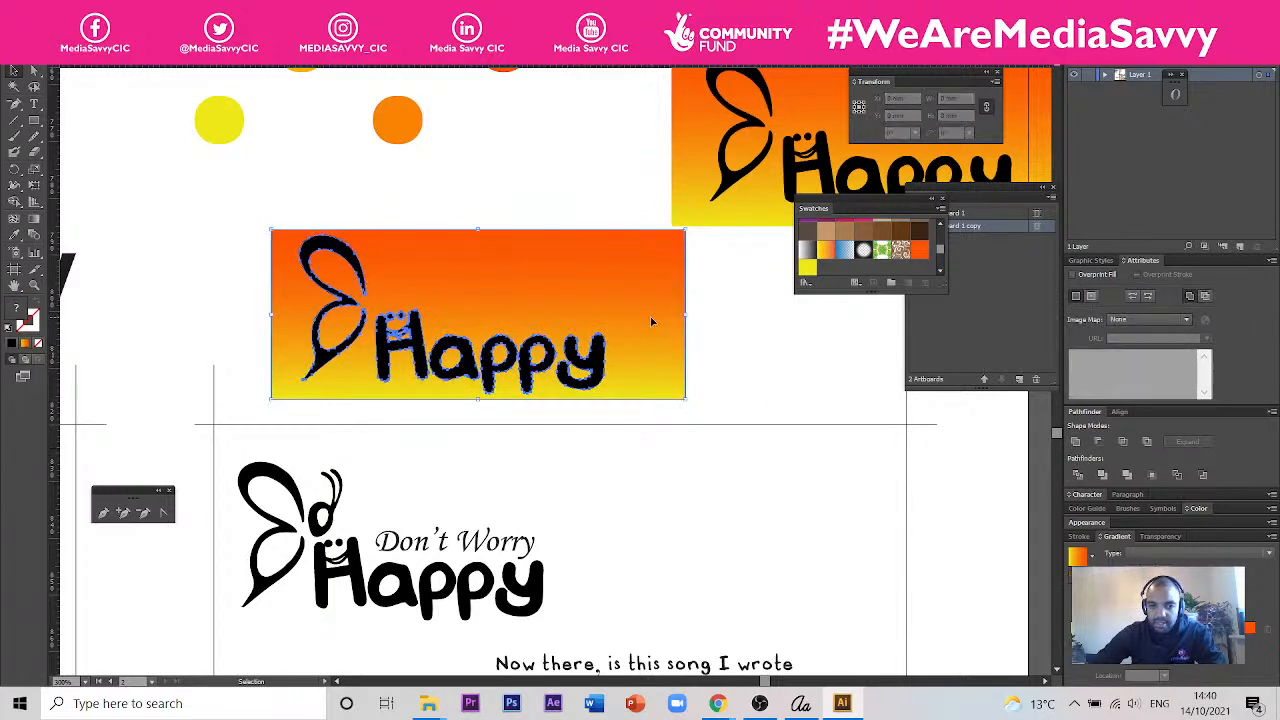
key(Delete)
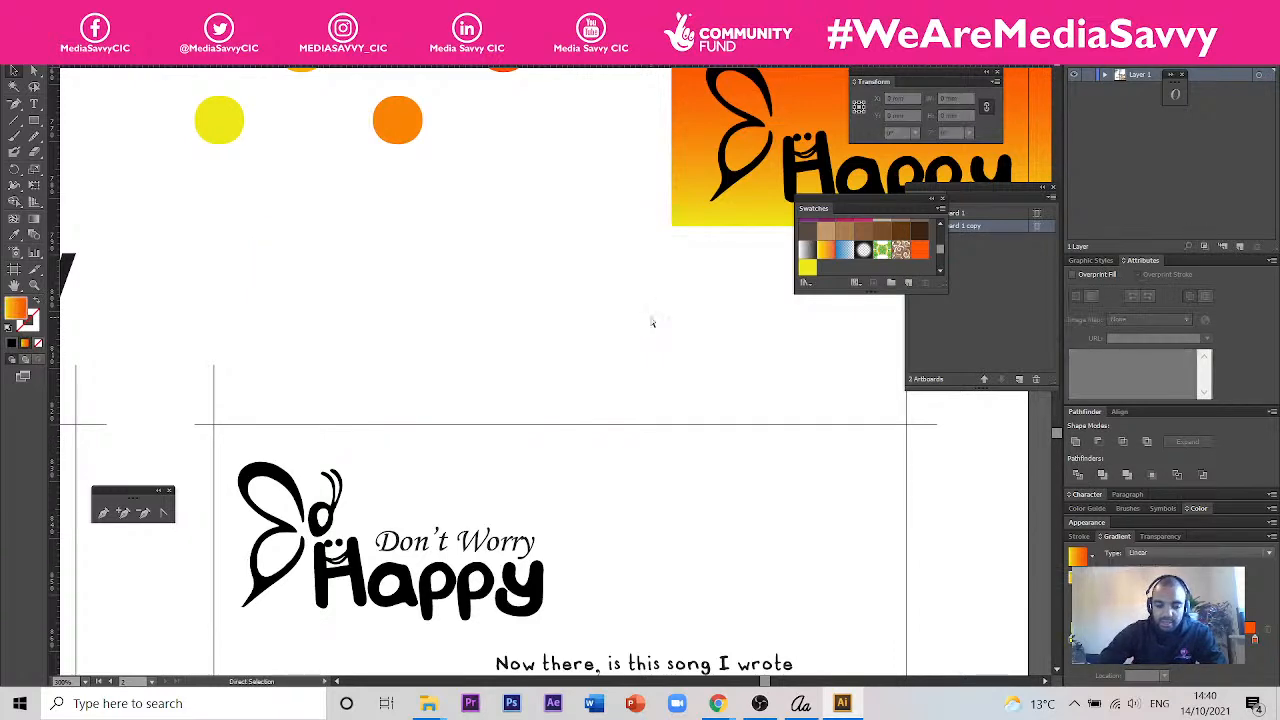
key(ctrl+z)
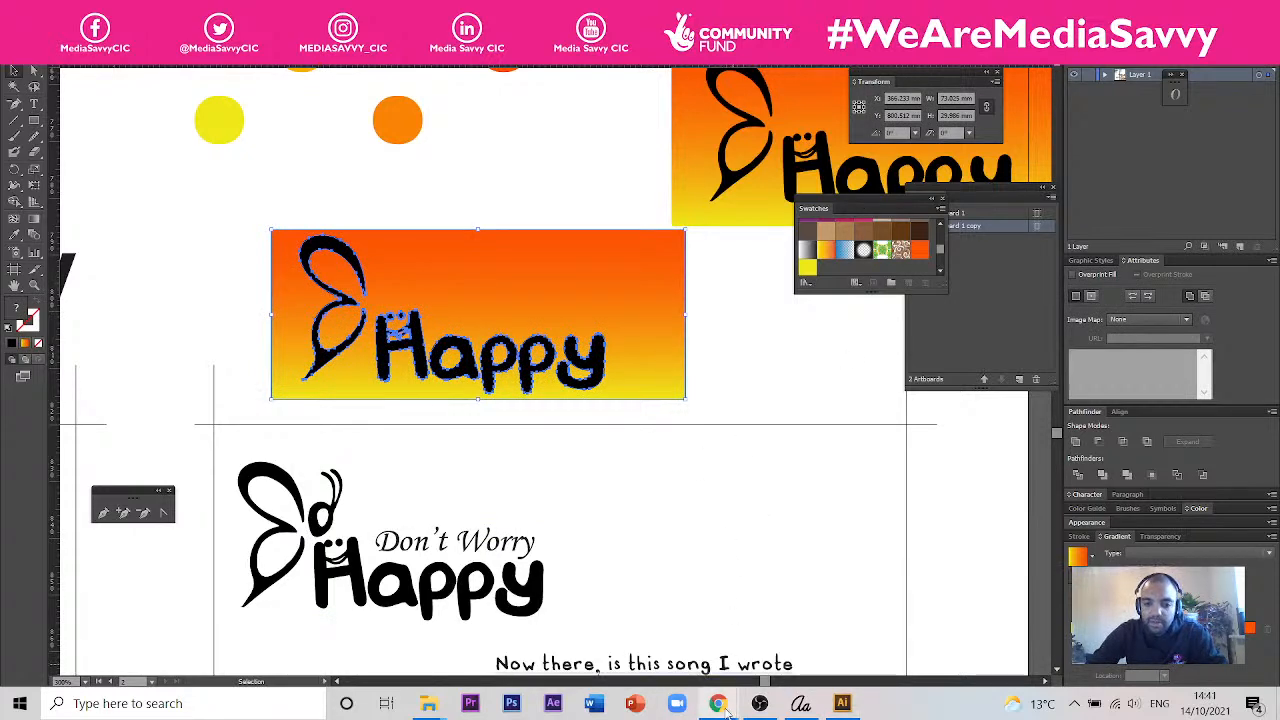
- Switch to Chrome and open a new Incognito window
mouse_move(727, 707)
click(742, 632)
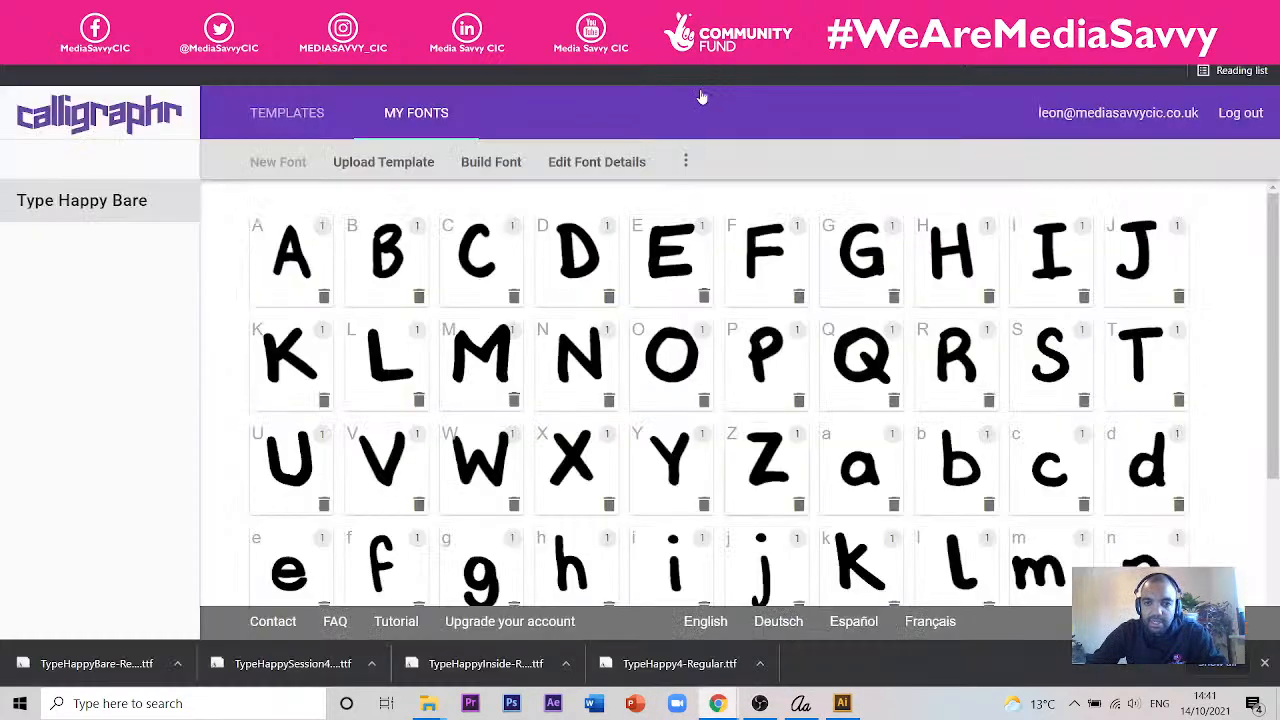
key(ctrl+shift+n)
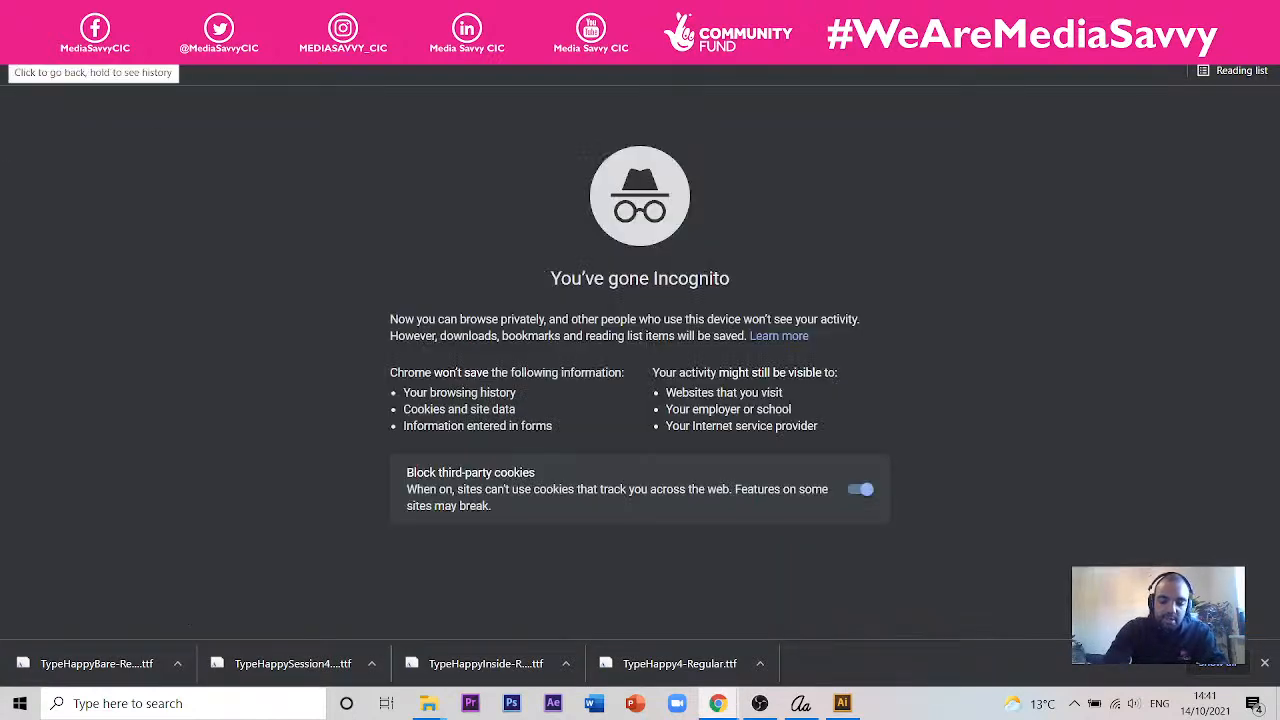
- Search Google for "iLLUSTRATOR HOW TO MAKE OBJECT HAVE A GRADIENT"
text(iLLUSTRAT)
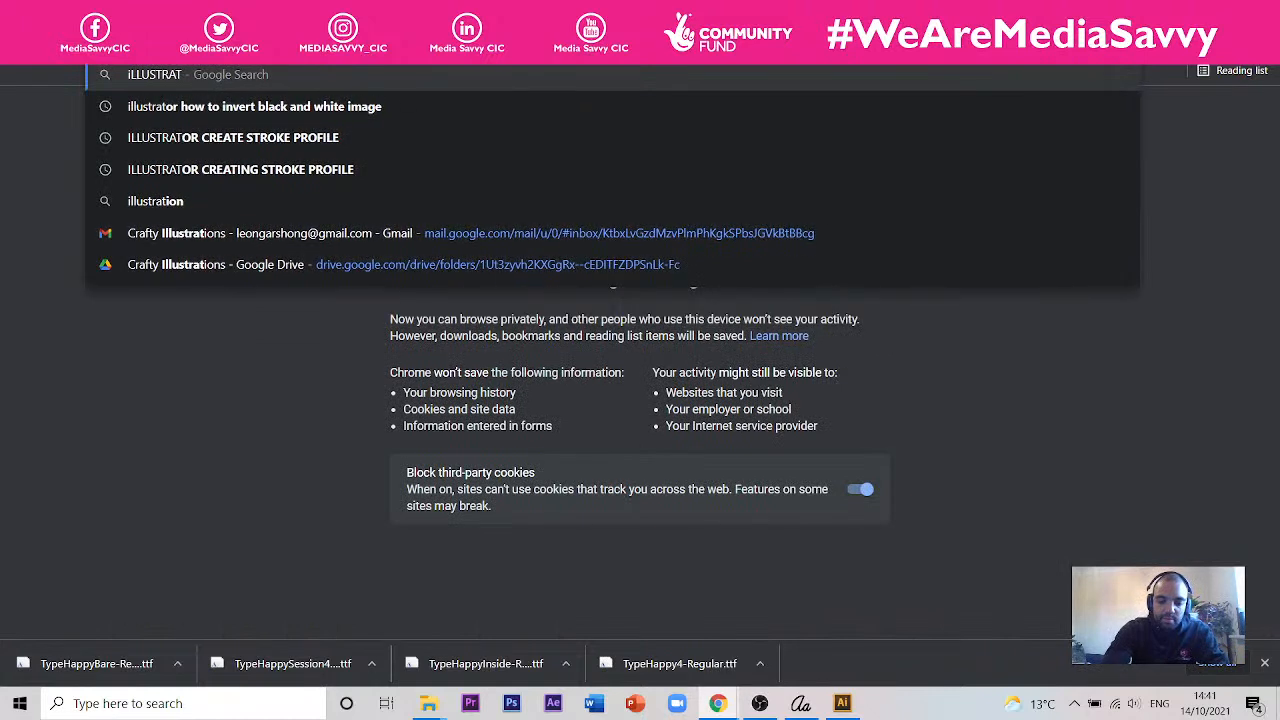
text(OR HOW TO)
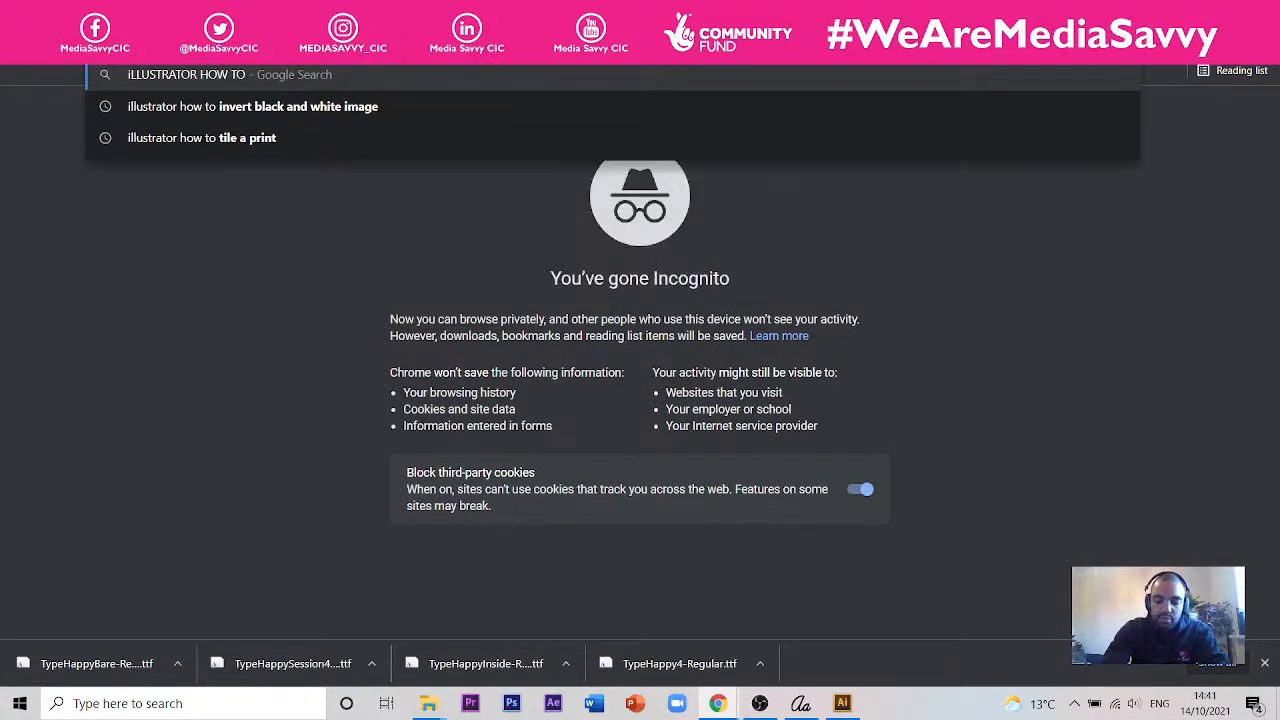
text( MAKE TE)
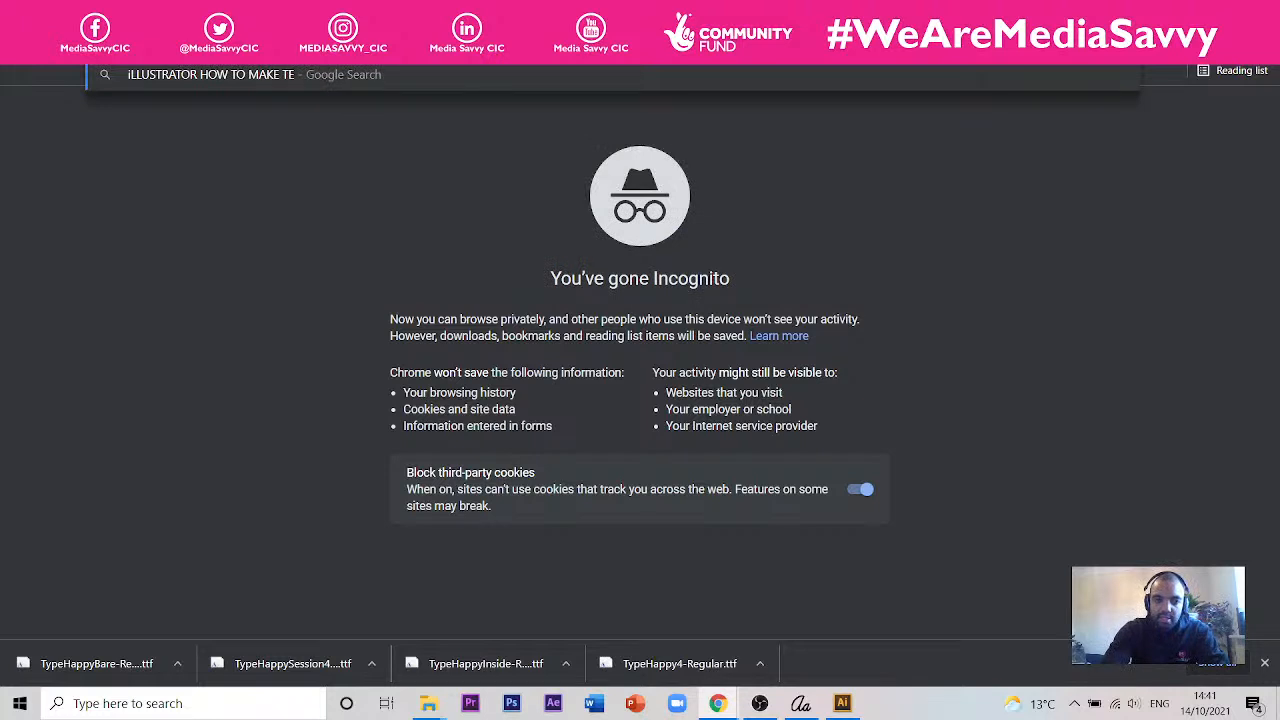
key(BackSpace)
key(BackSpace)
text(O)
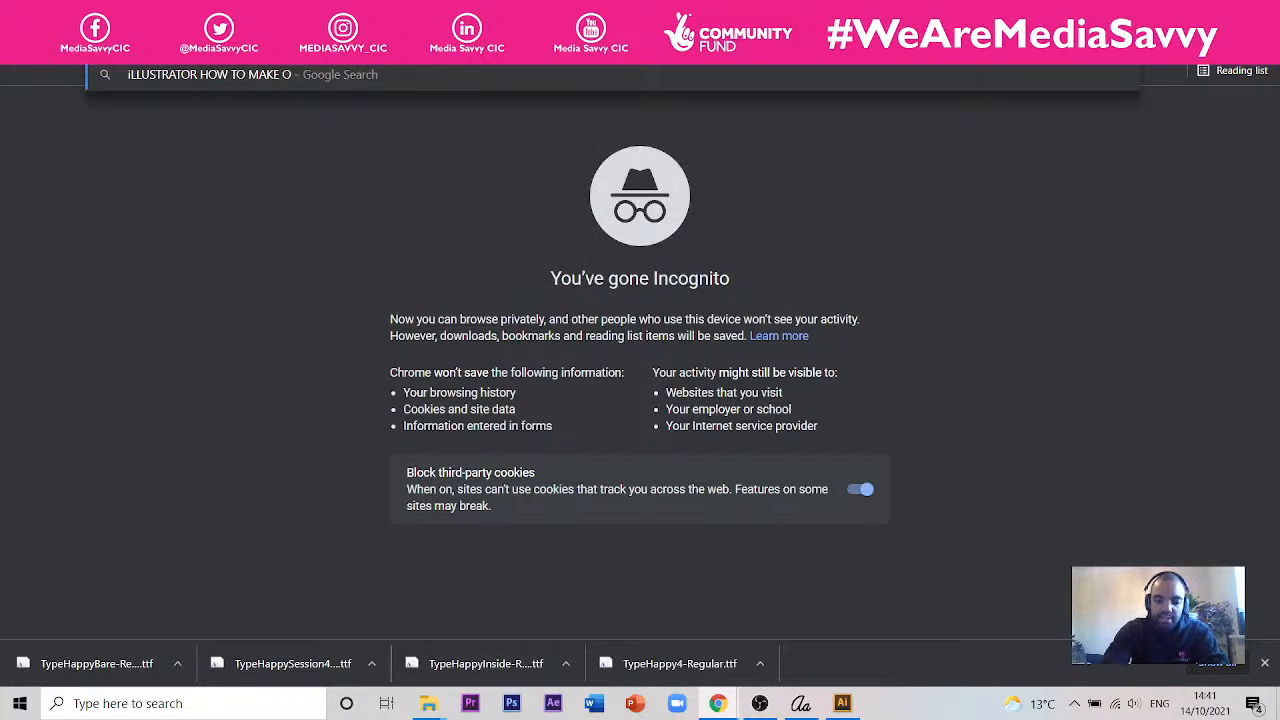
text(BJECT)
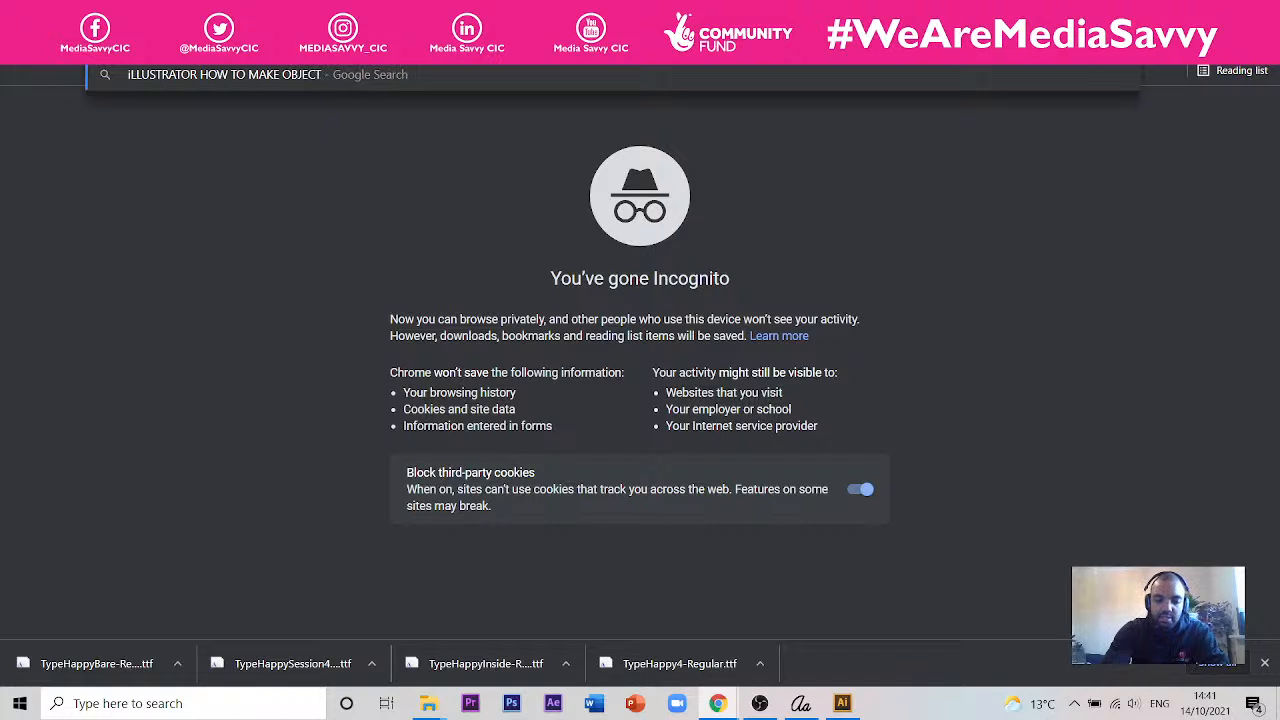
text( HAVE A GRA)
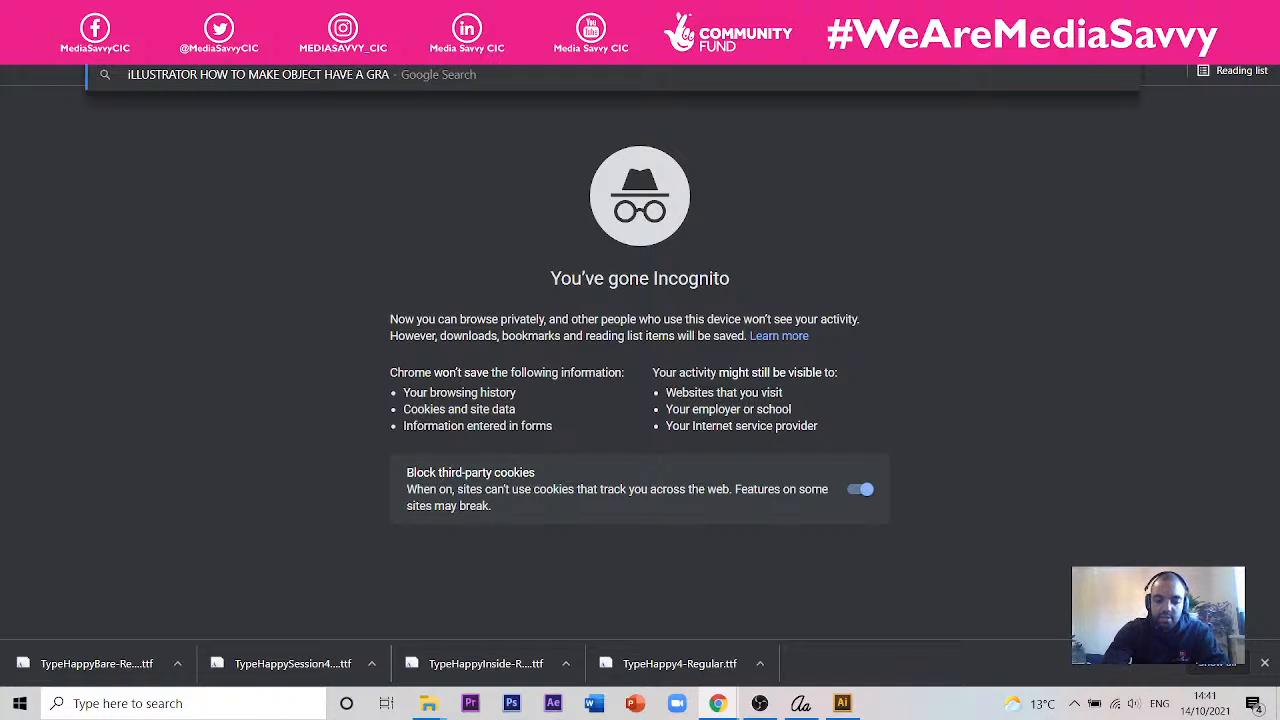
text(DIENT)
key(Return)
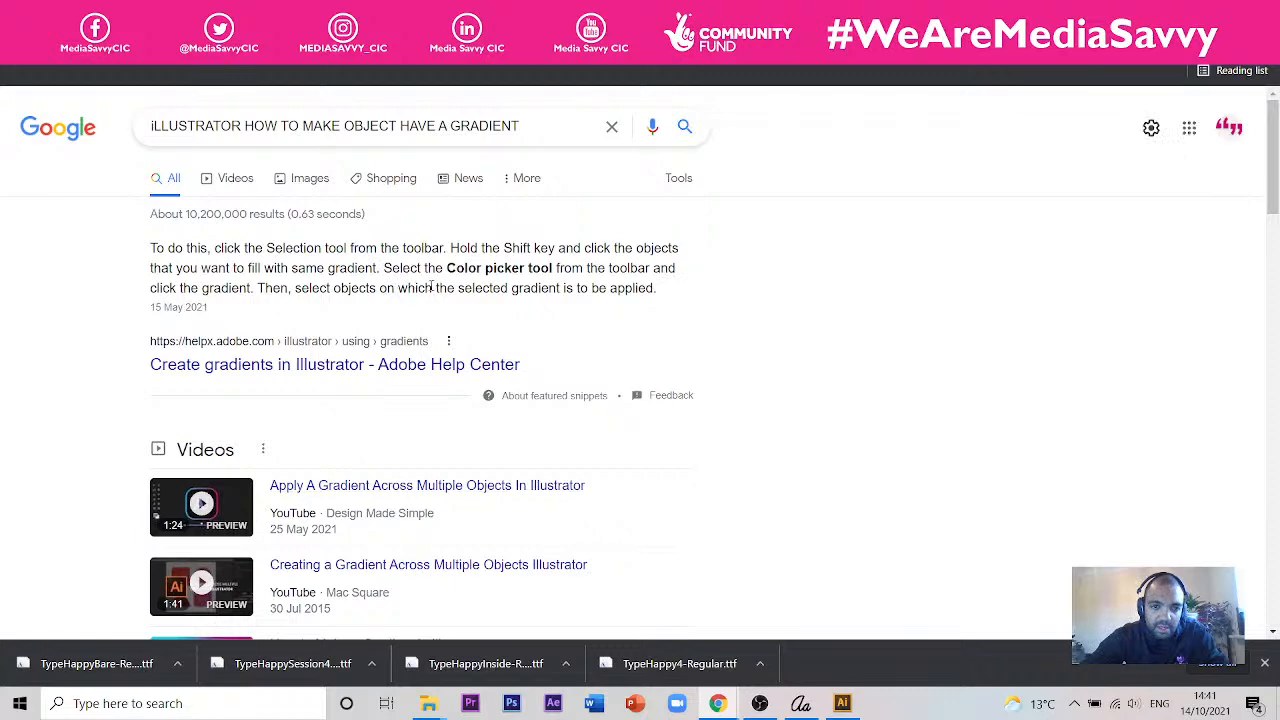
- Switch back to Illustrator and apply the rectangle's gradient to the selected butterfly Happy logo with the Eyedropper
click(842, 703)
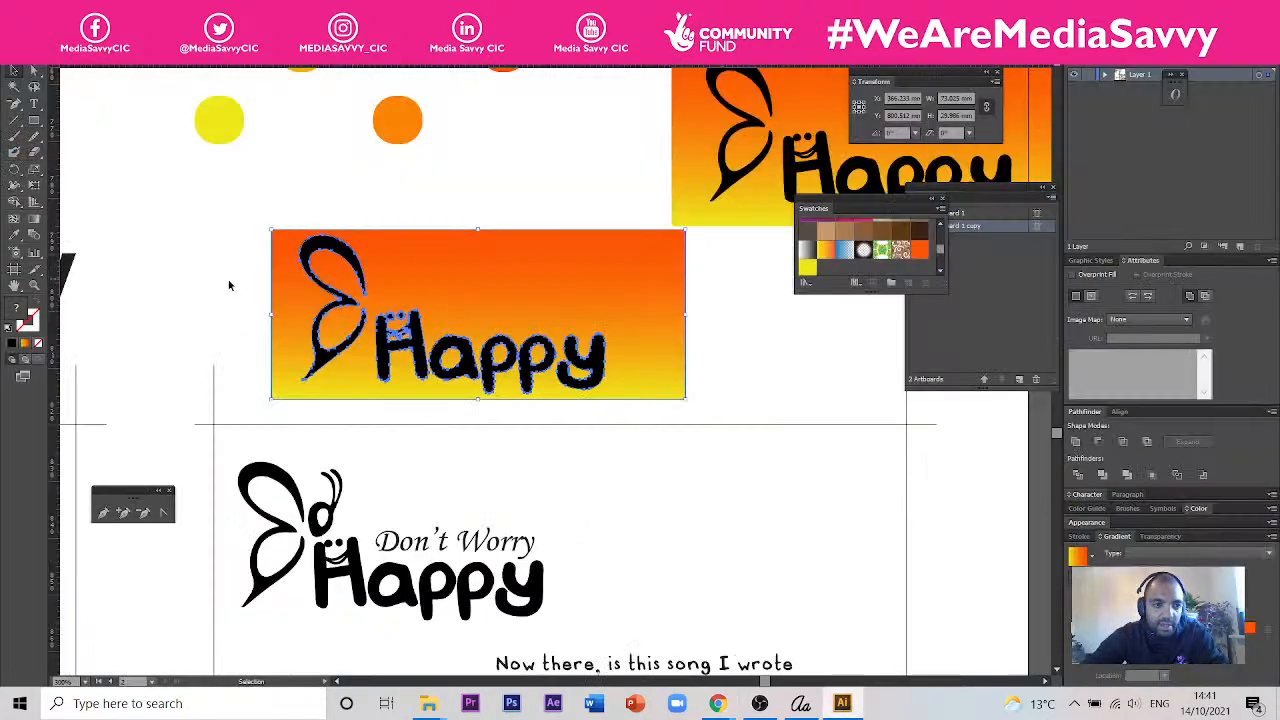
click(14, 234)
click(453, 347)
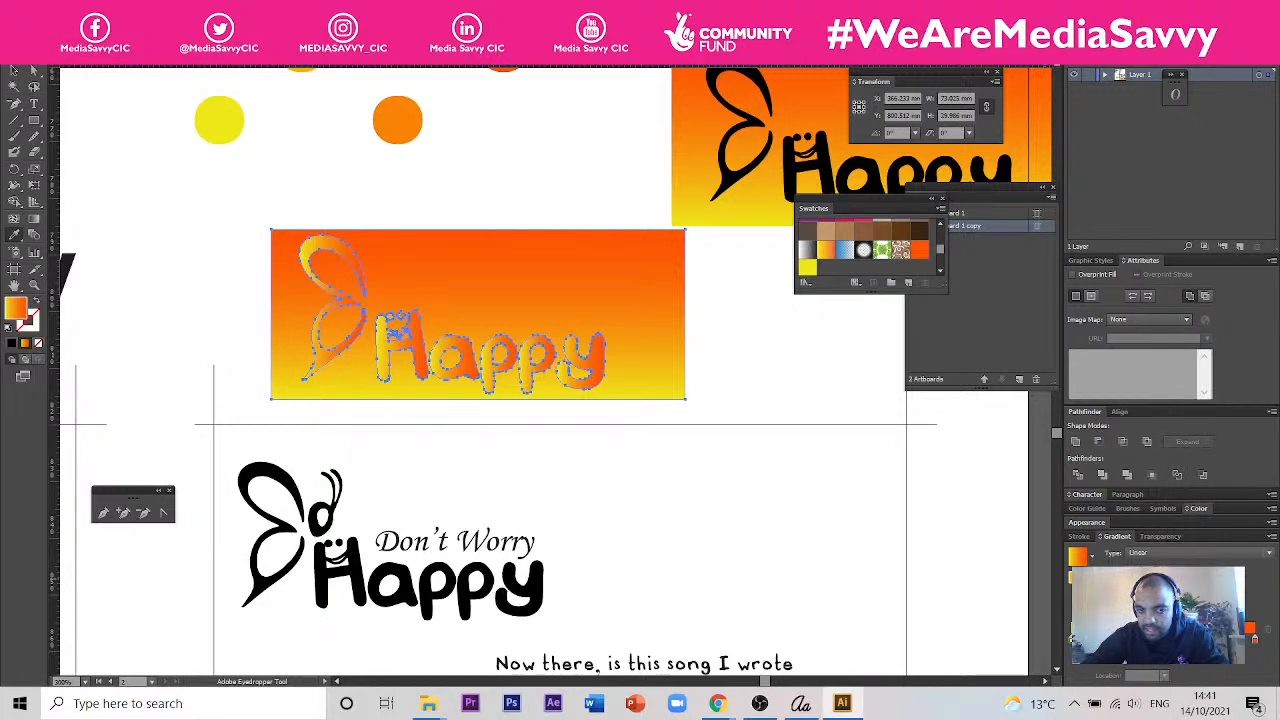
- Try a gradient angle of 0° on the selected rectangle and logo, undo it, and set the angle to 90°
click(1164, 590)
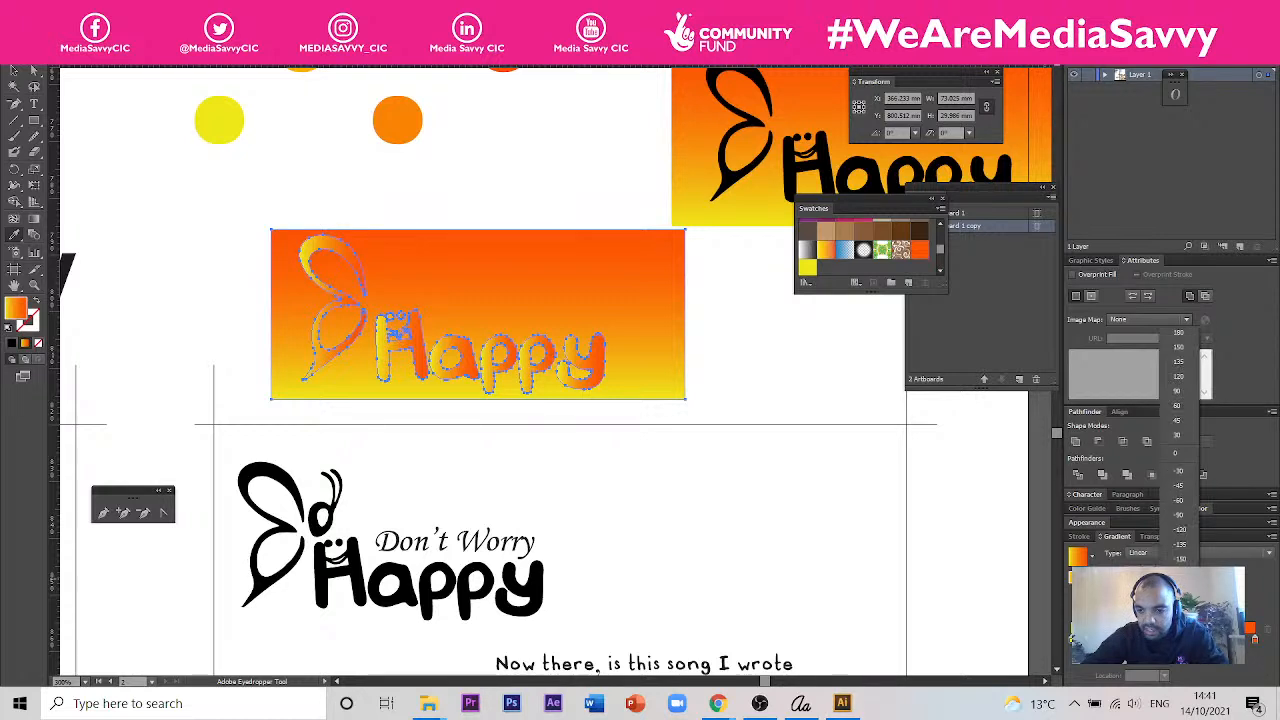
click(1176, 453)
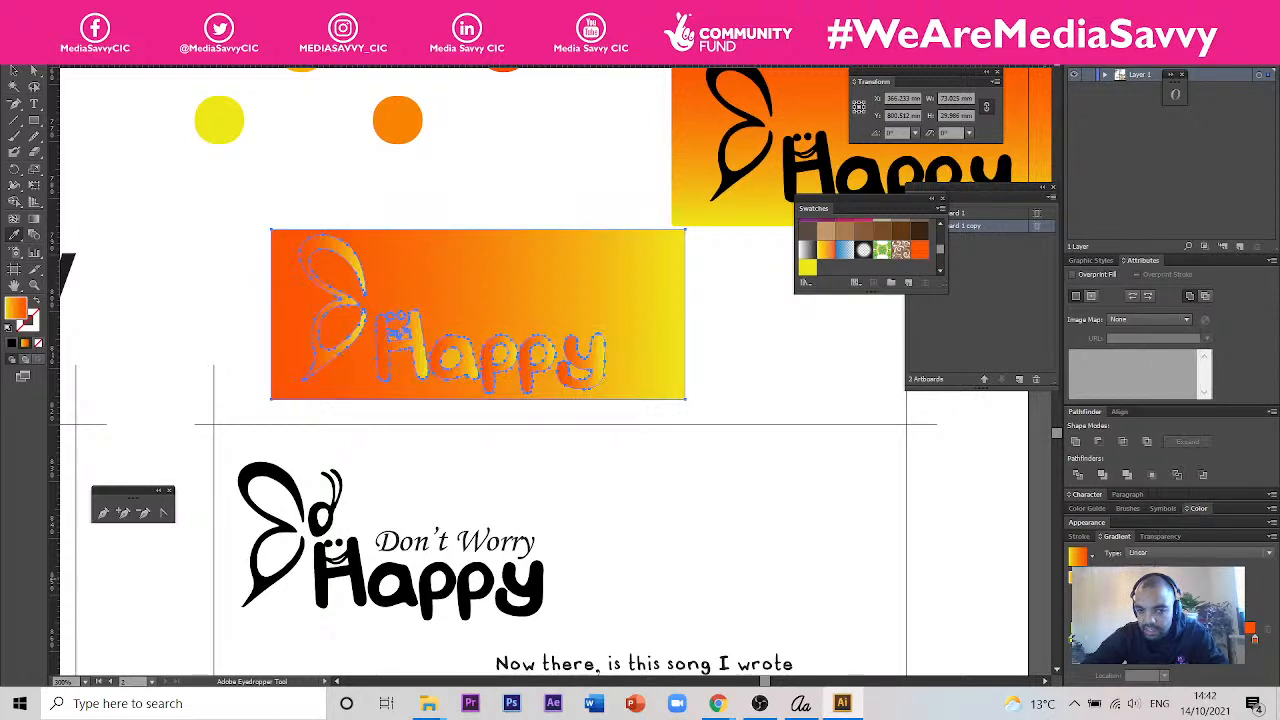
key(ctrl+z)
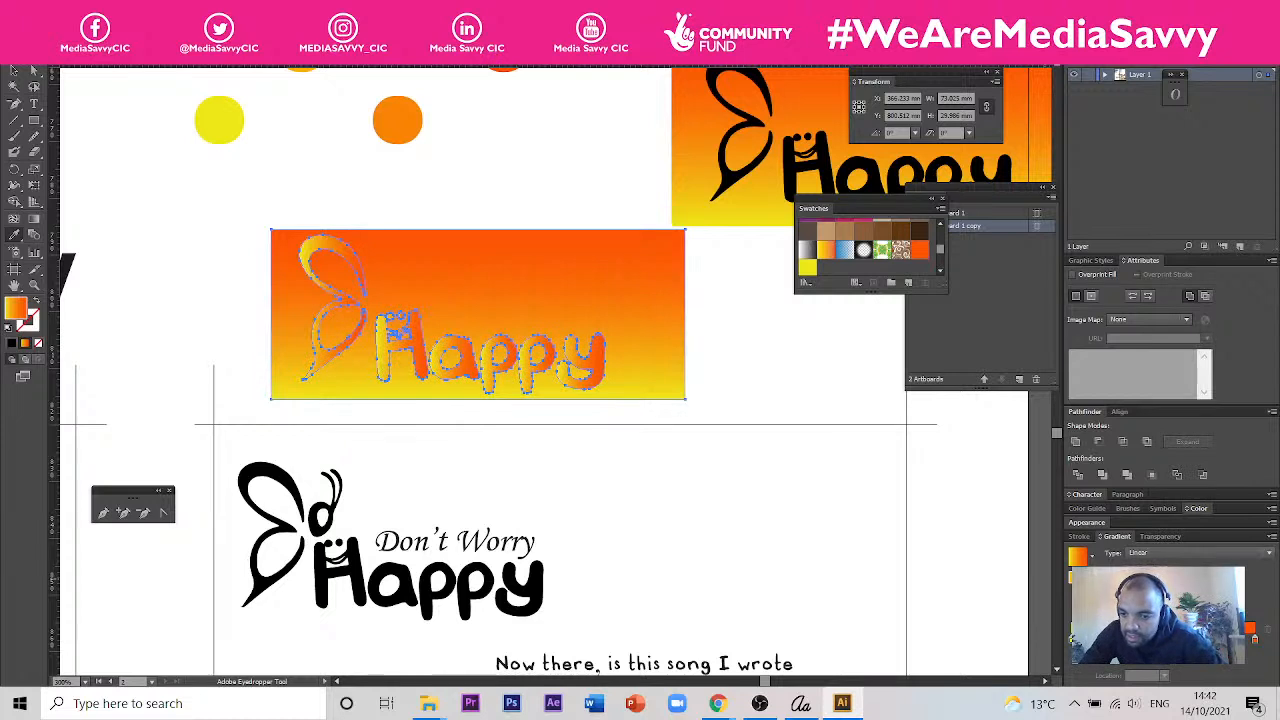
click(1164, 590)
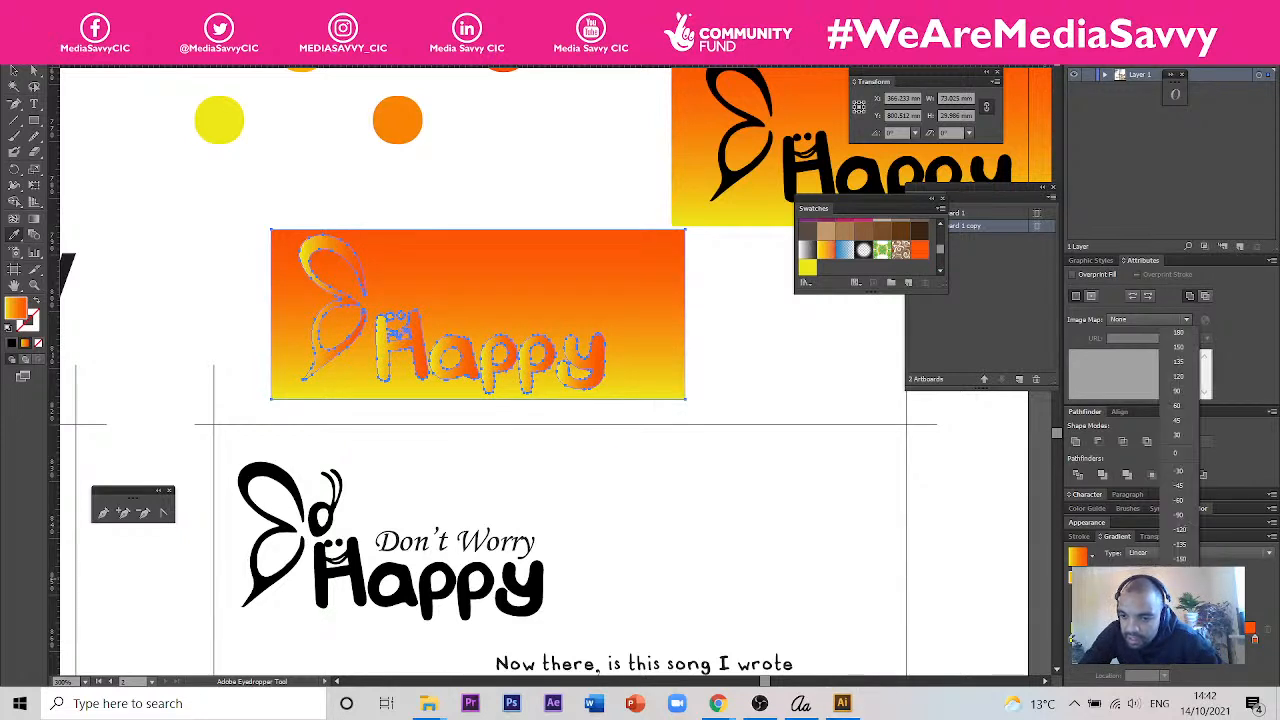
click(1185, 390)
key(v)
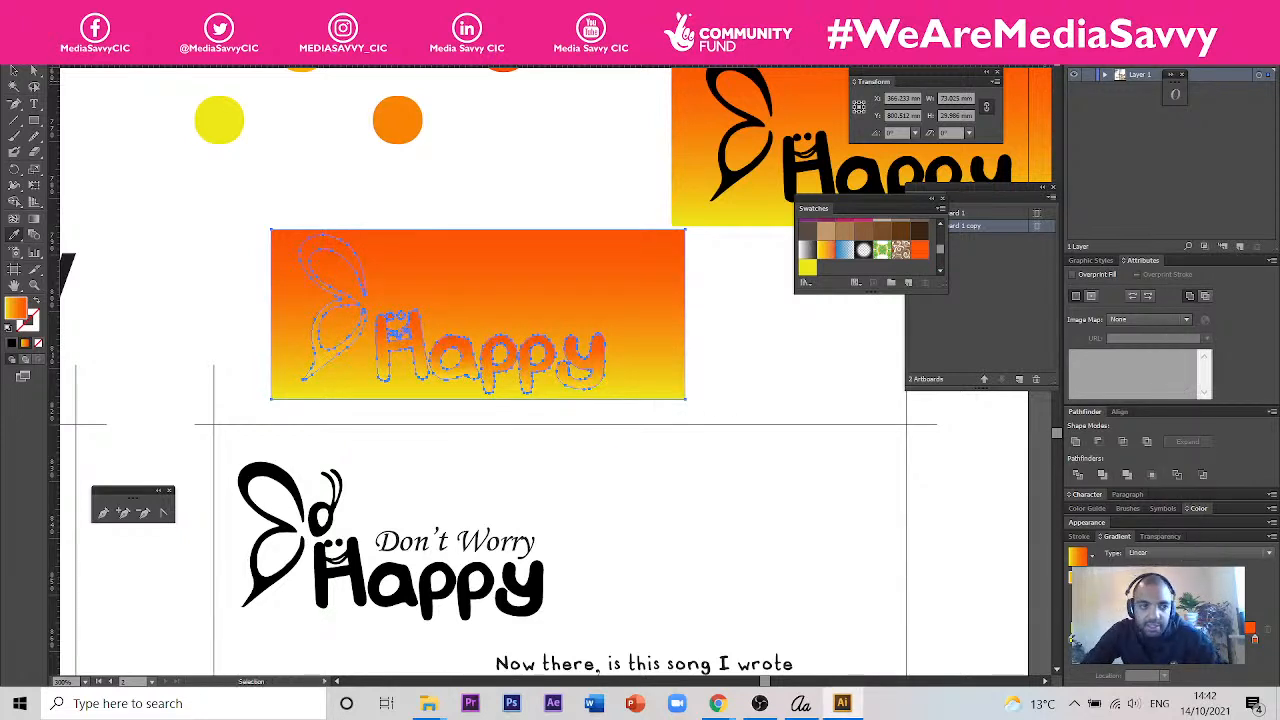
- Move the gradient rectangle and logo down over the card's upper edge, and delete the rectangle behind the gradient-filled logo
click(13, 68)
drag(514, 370, 620, 548)
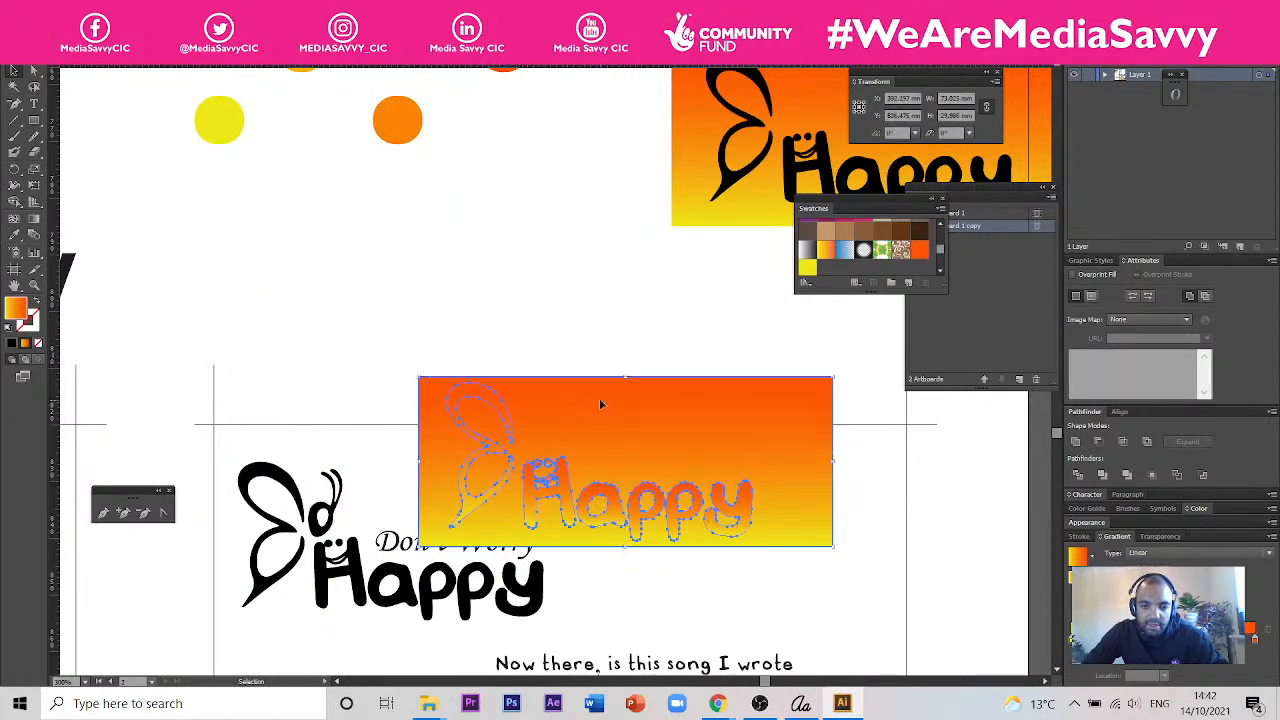
click(34, 70)
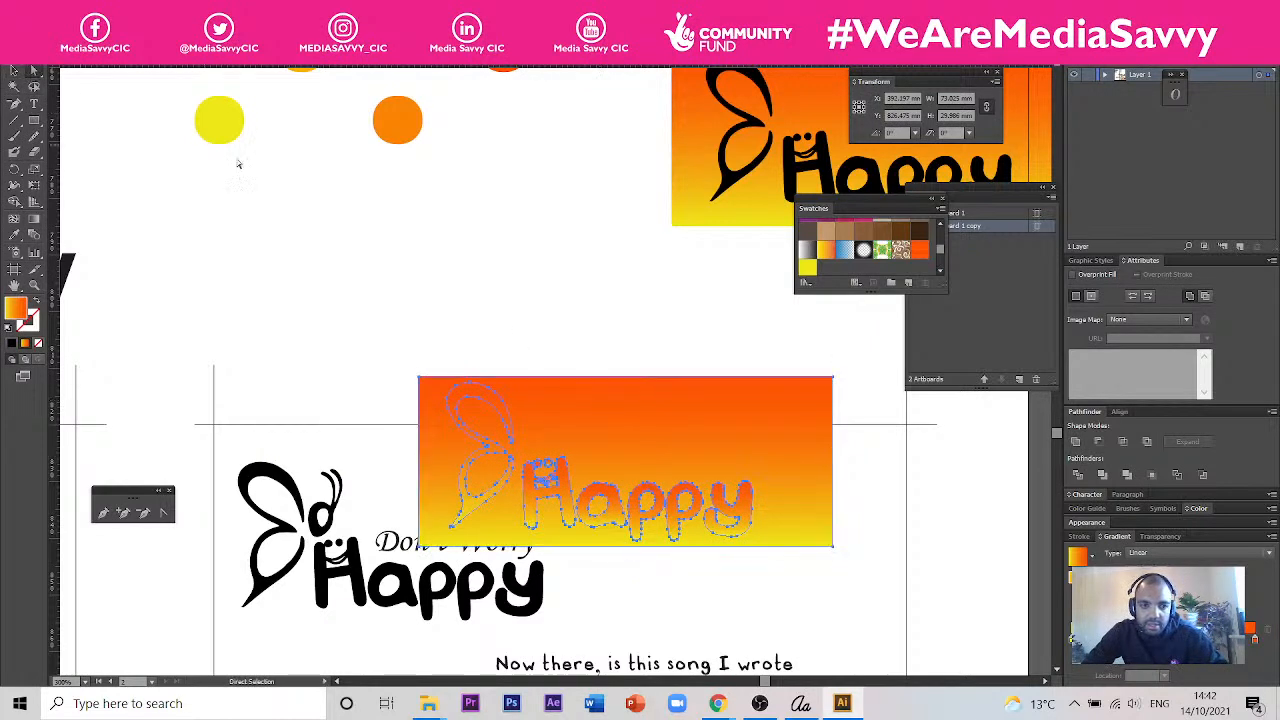
click(523, 360)
click(560, 404)
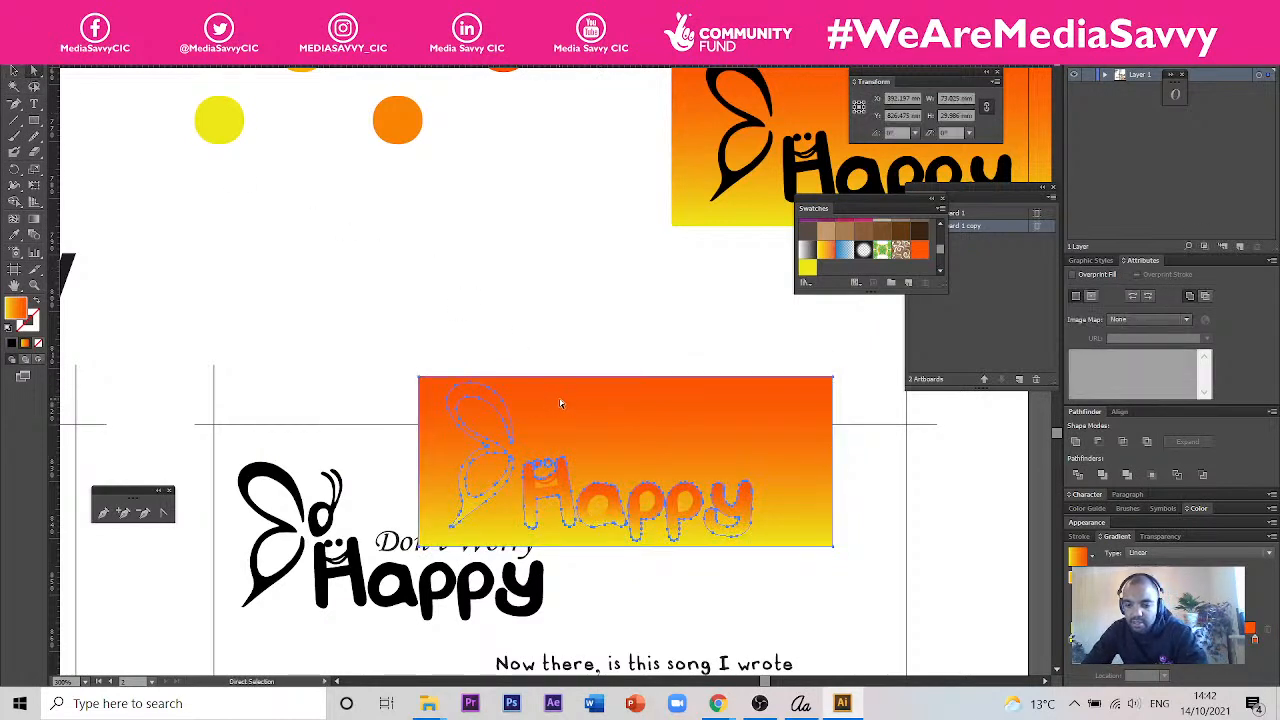
key(ctrl+7)
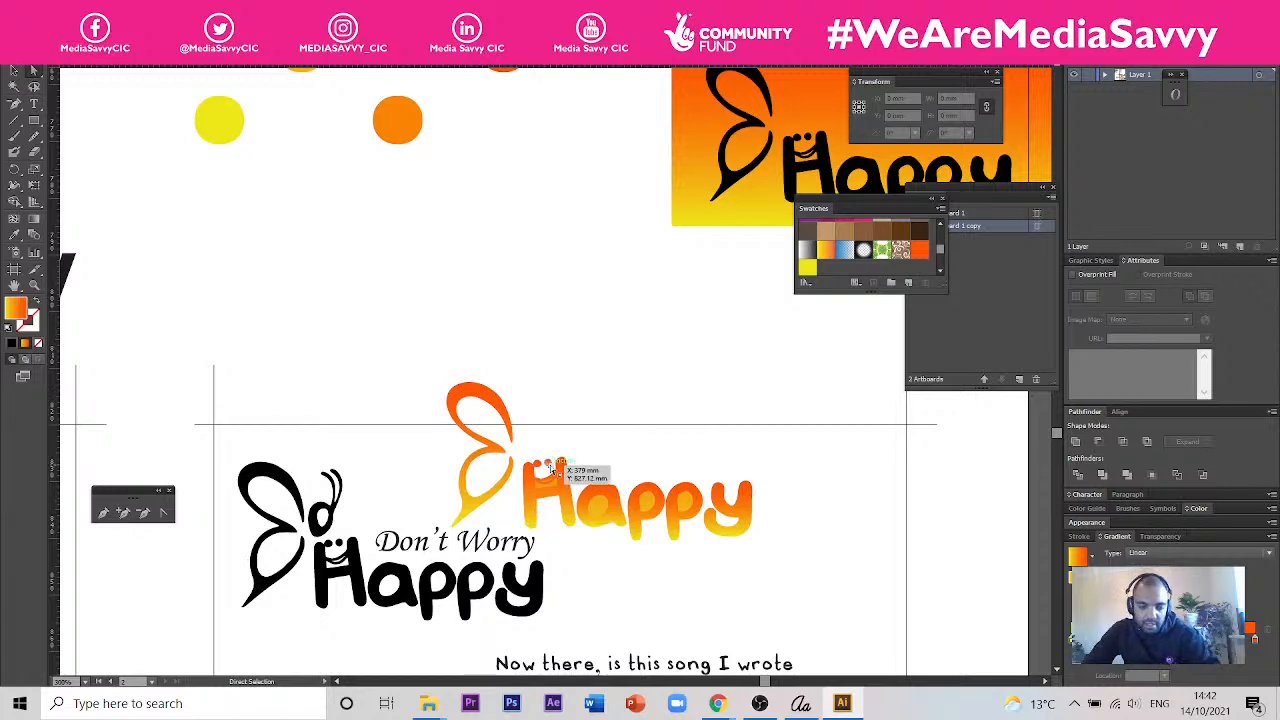
scroll(617, 551, up, 2)
scroll(625, 511, down, 3)
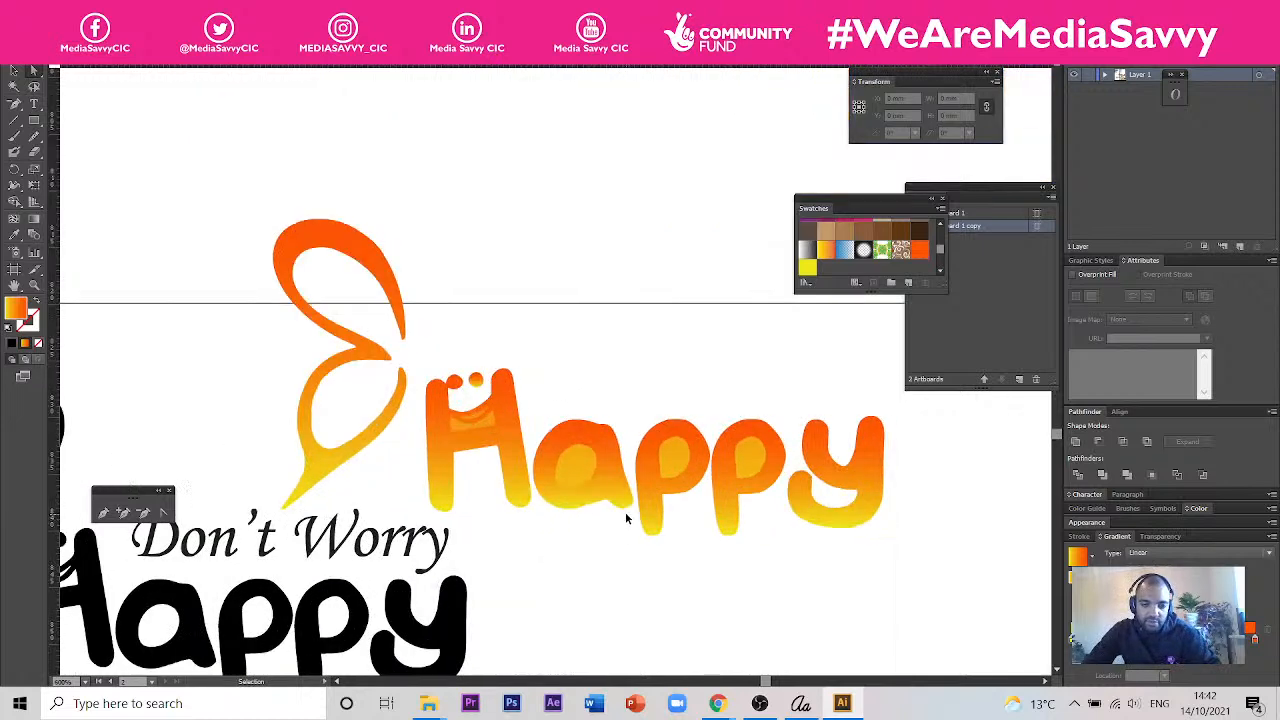
- Duplicate the gradient-filled butterfly Happy logo up and to the right, below the spare gradient rectangle
key(v)
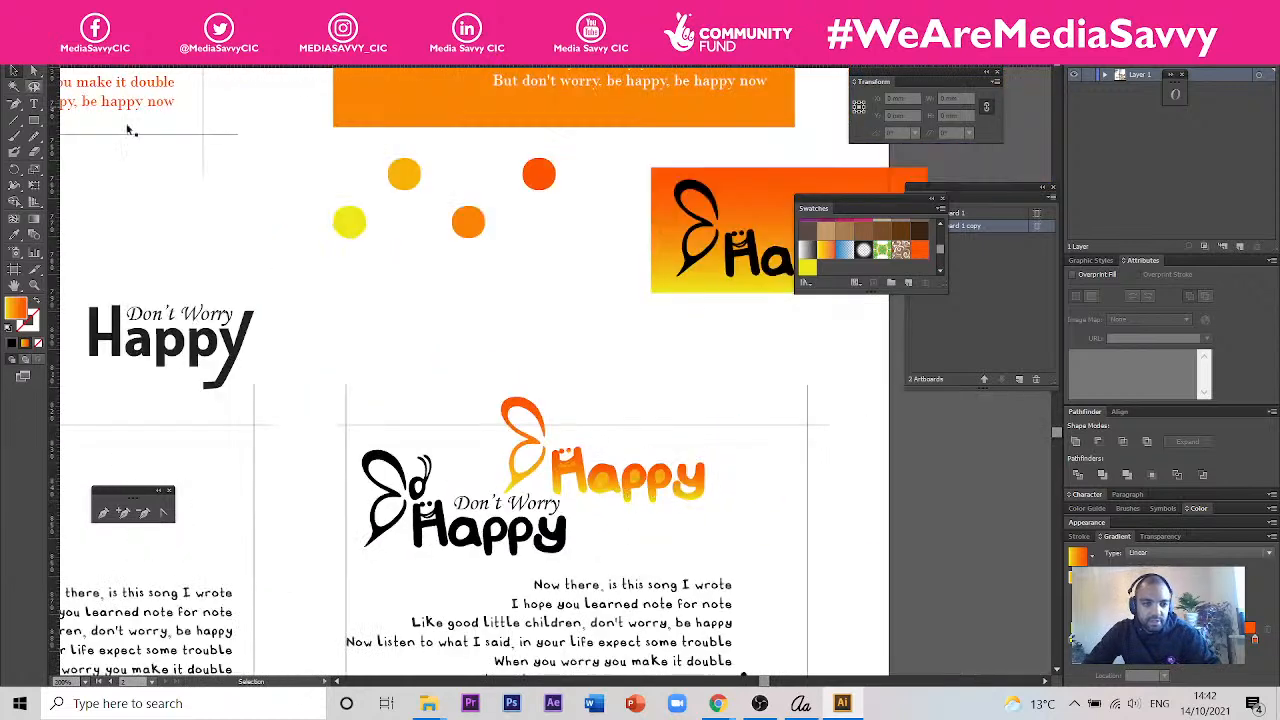
click(665, 487)
key(a)
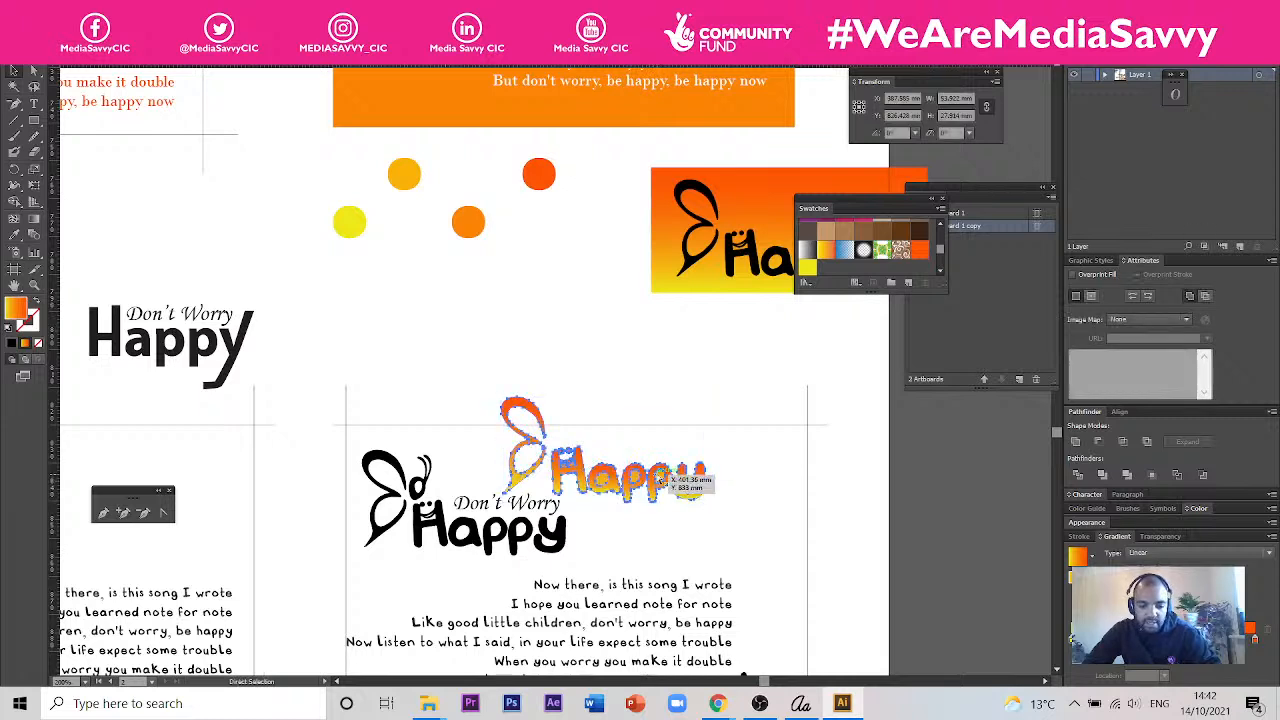
drag(662, 482, 888, 407)
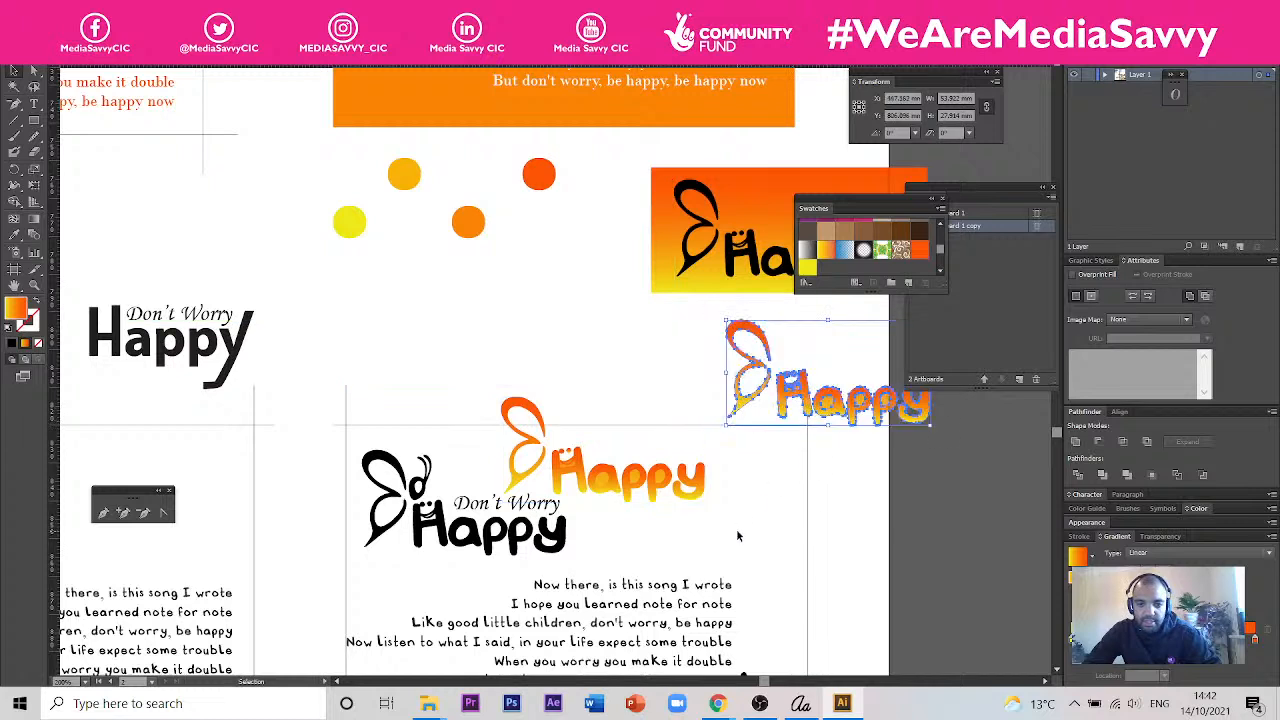
- Undo the logo duplicate, rectangle deletion, move and gradient changes, back to the black logo on the taller gradient rectangle
key(ctrl+z)
key(ctrl+z)
key(ctrl+z)
key(ctrl+z)
key(ctrl+z)
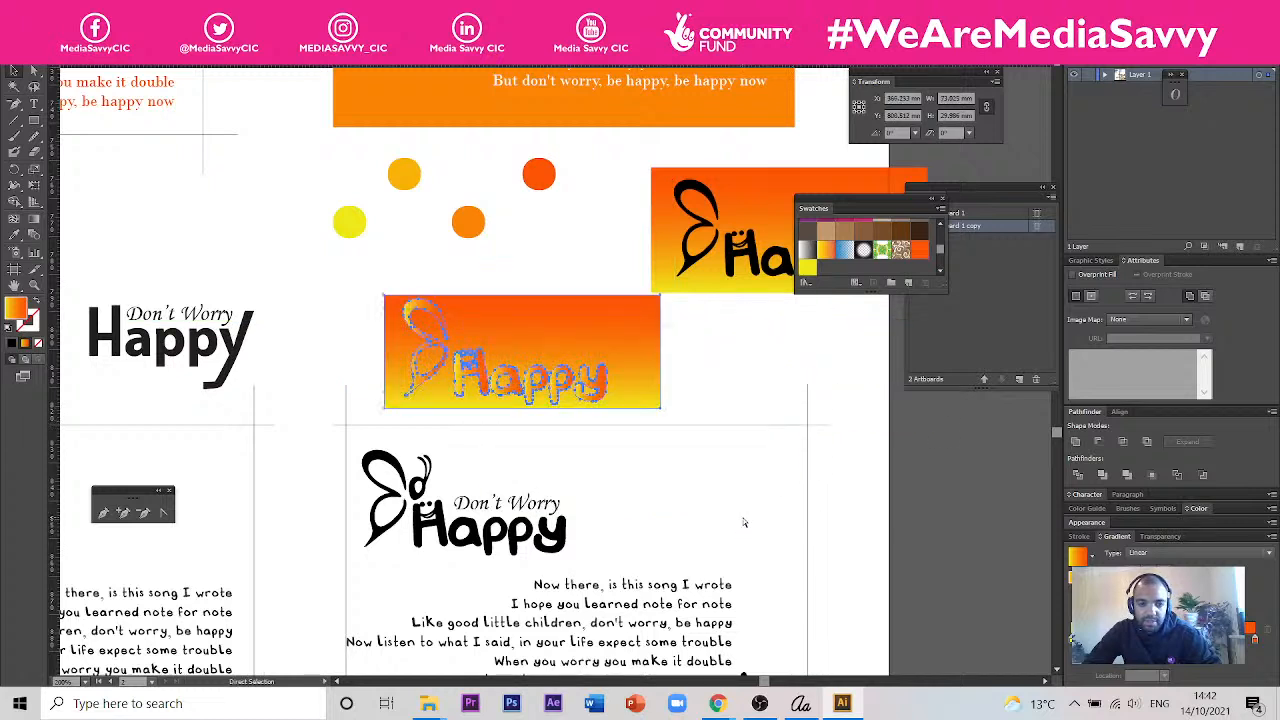
key(v)
click(628, 368)
shift+click(528, 377)
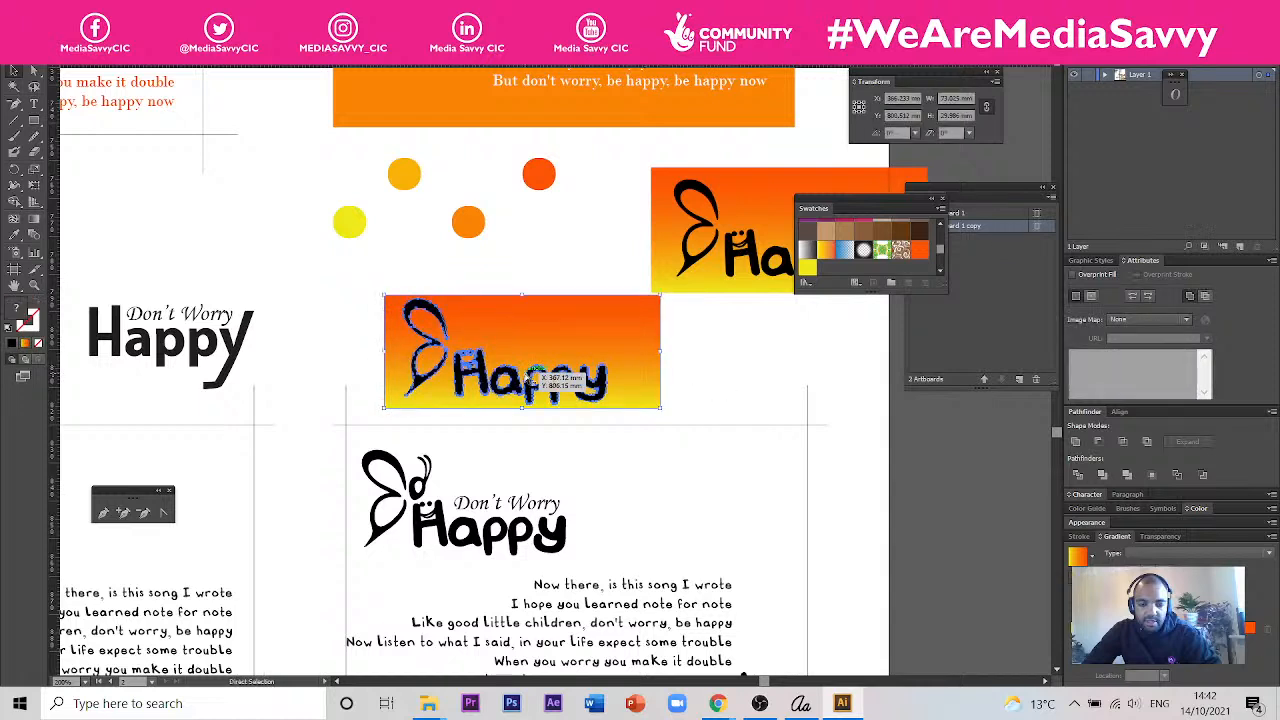
key(ctrl+z)
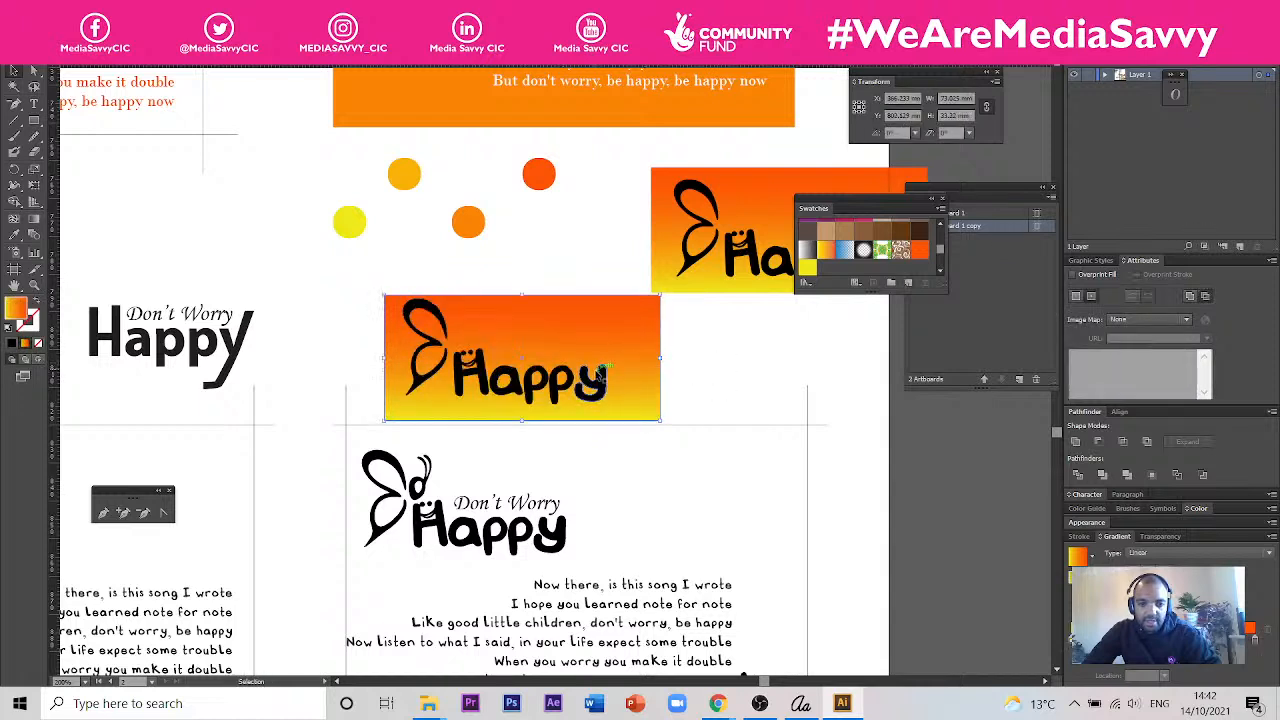
- Undo the last changes to restore the separate gradient-filled Happy logo beside the gradient rectangle
shift+click(597, 374)
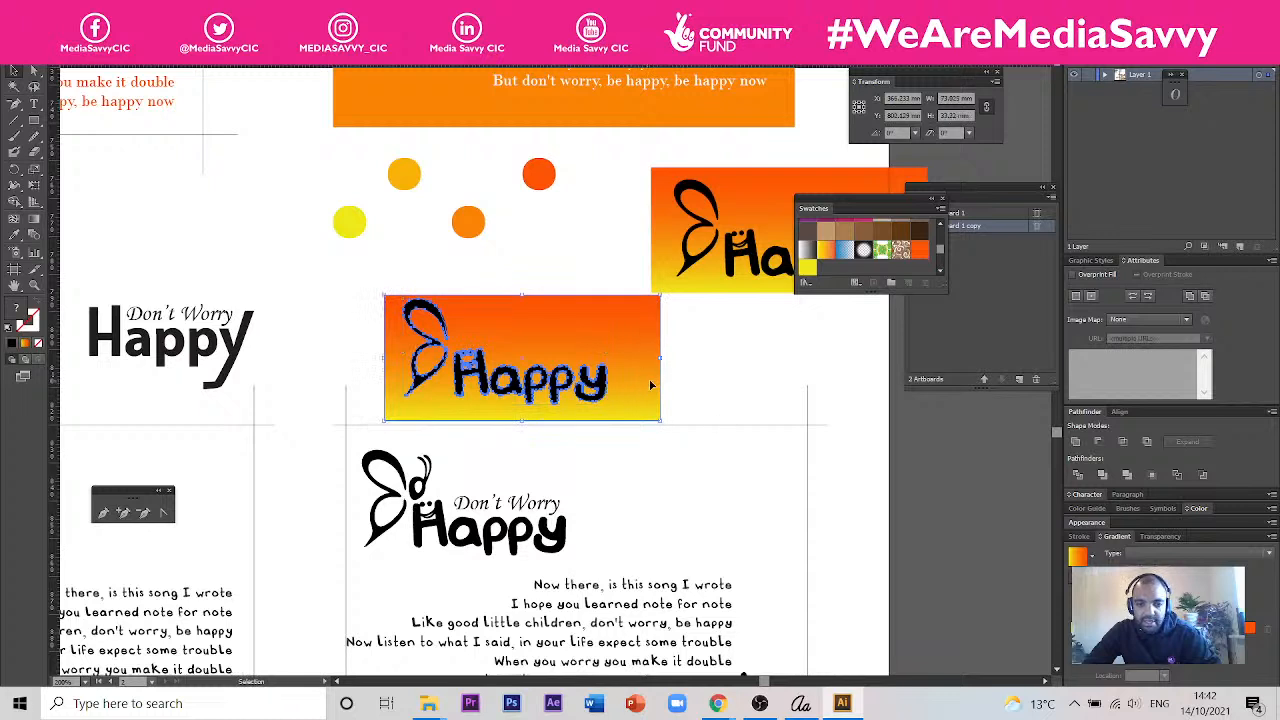
click(432, 338)
click(15, 236)
key(ctrl)
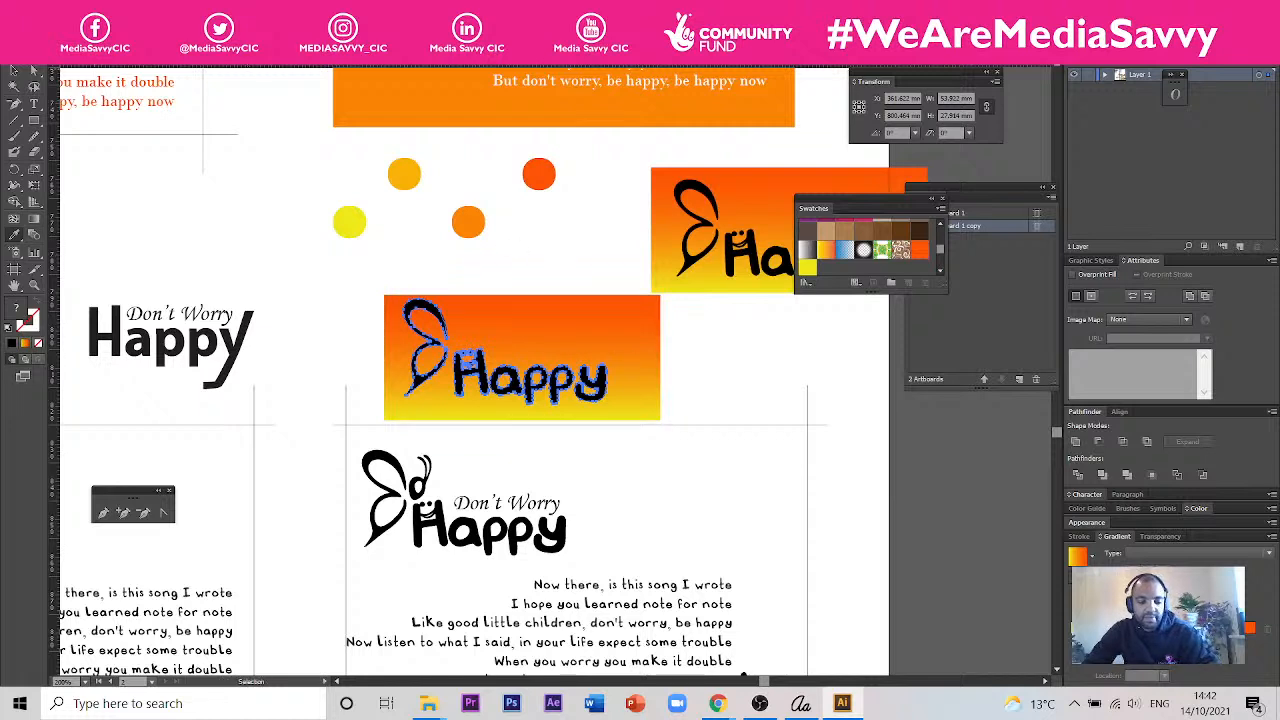
key(ctrl+z)
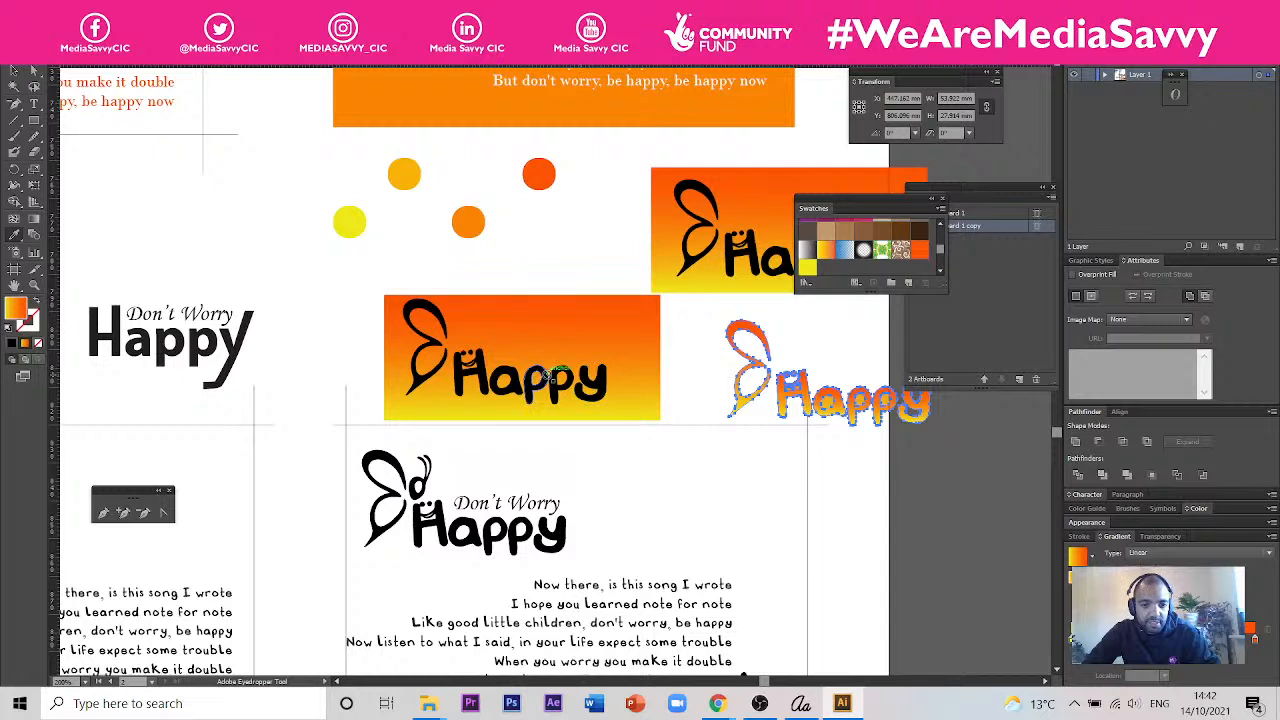
- Fill the black logo on the gradient rectangle with the rectangle's sampled gradient, and set the gradient angle to 90°
click(13, 72)
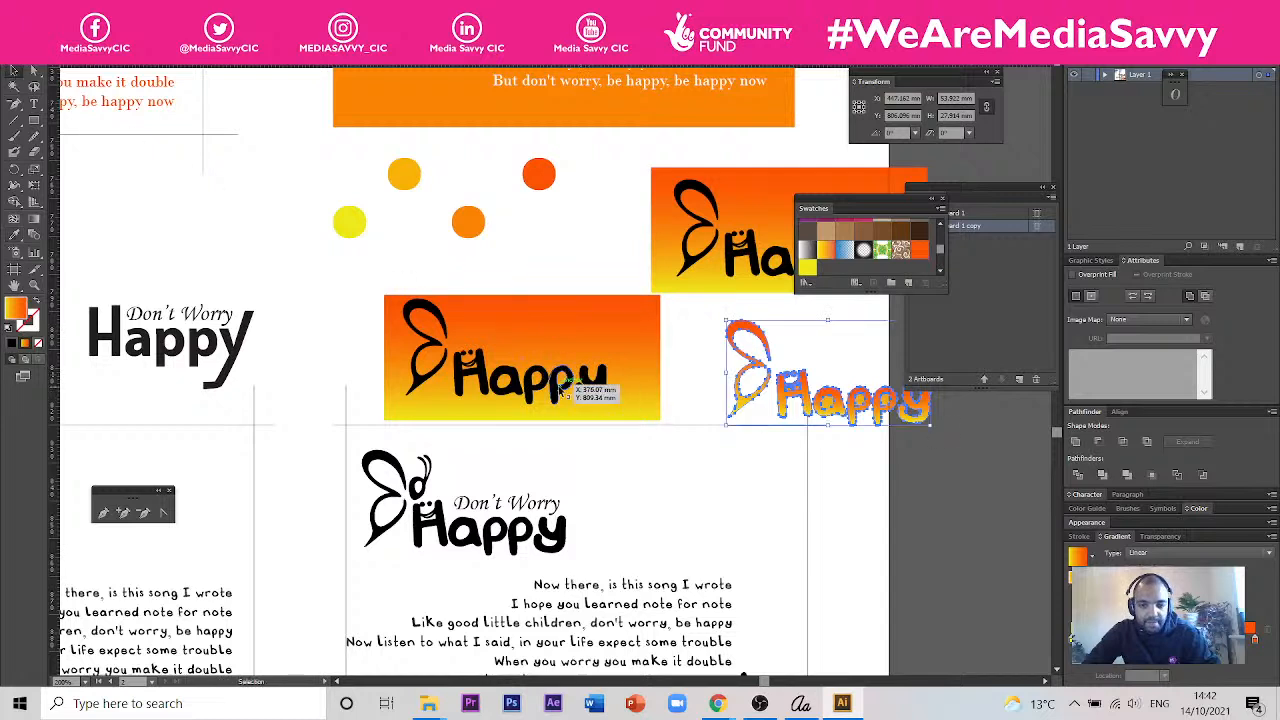
click(526, 372)
click(13, 235)
click(627, 330)
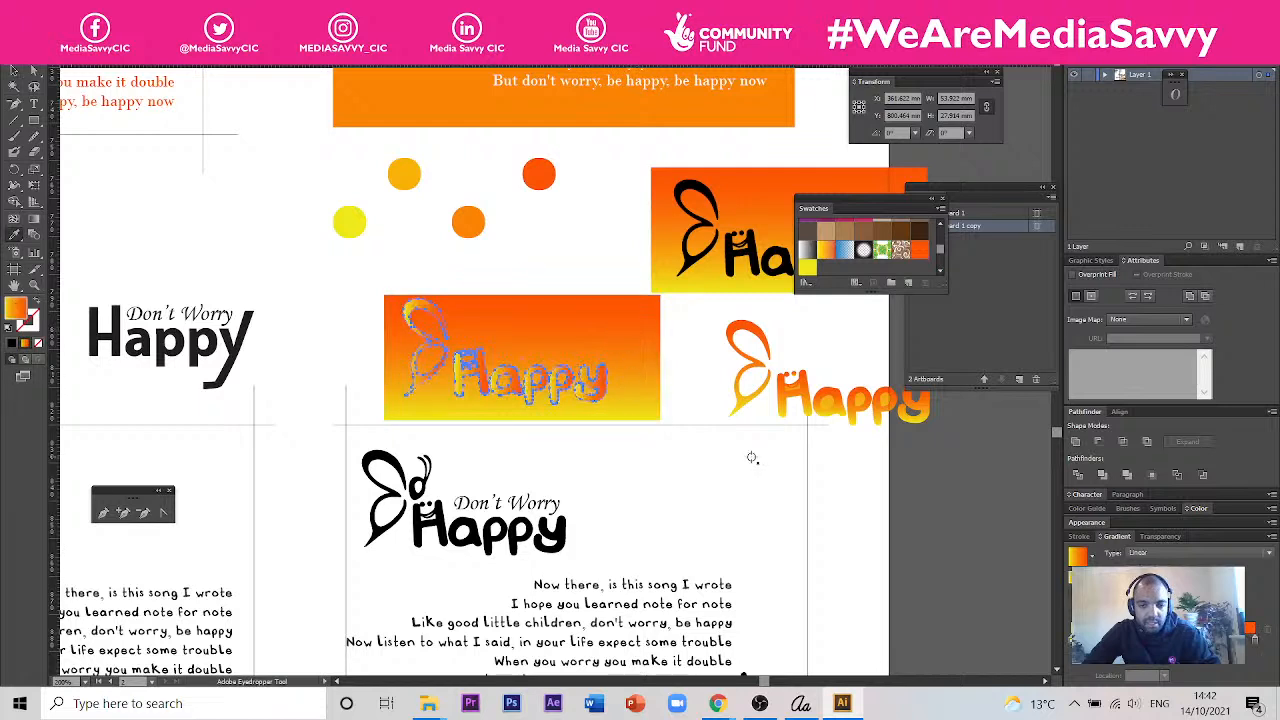
key(v)
click(1194, 588)
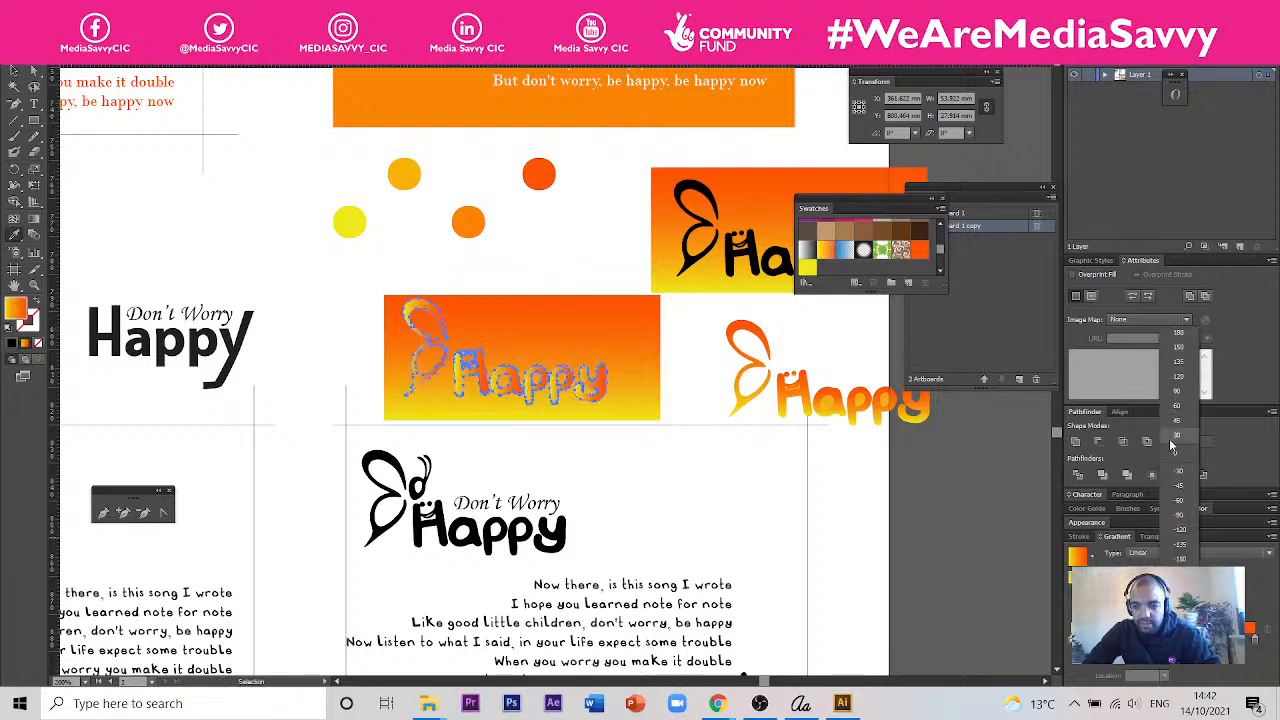
click(1178, 392)
click(13, 70)
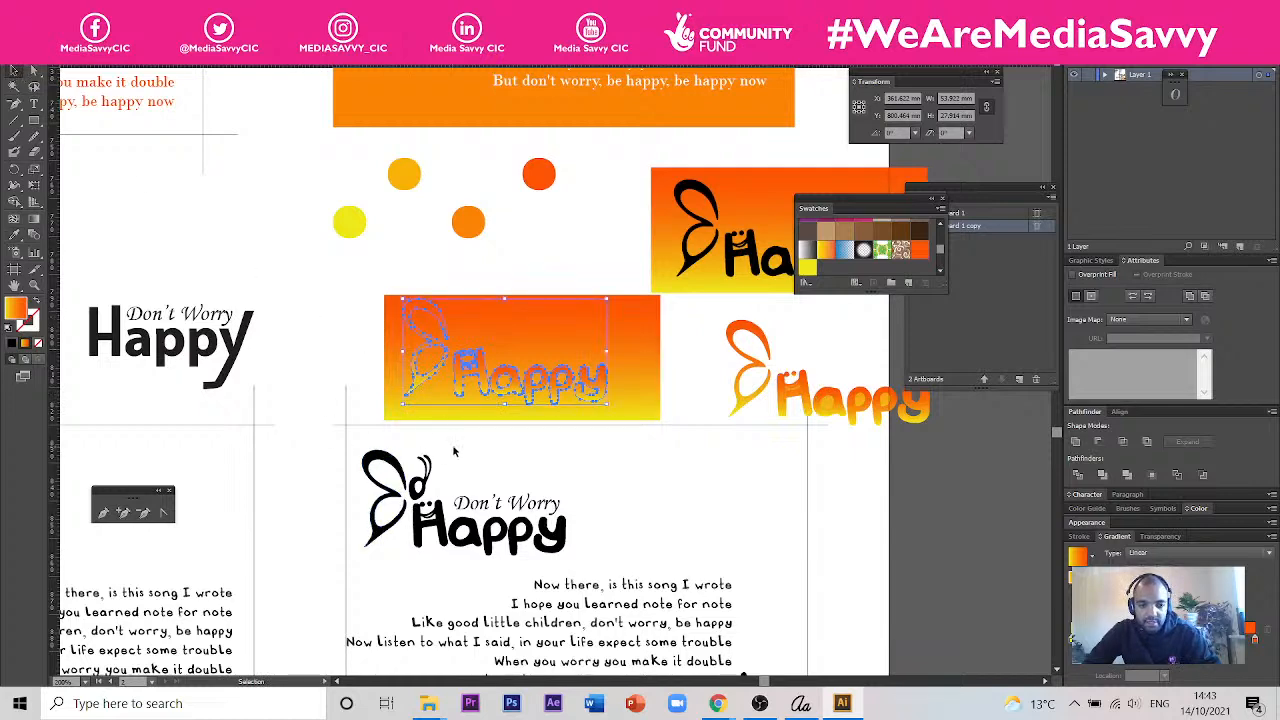
- Remove the black butterfly and Happy lettering from the card below the gradient rectangle, keeping the Don't Worry text
scroll(689, 489, down, 3)
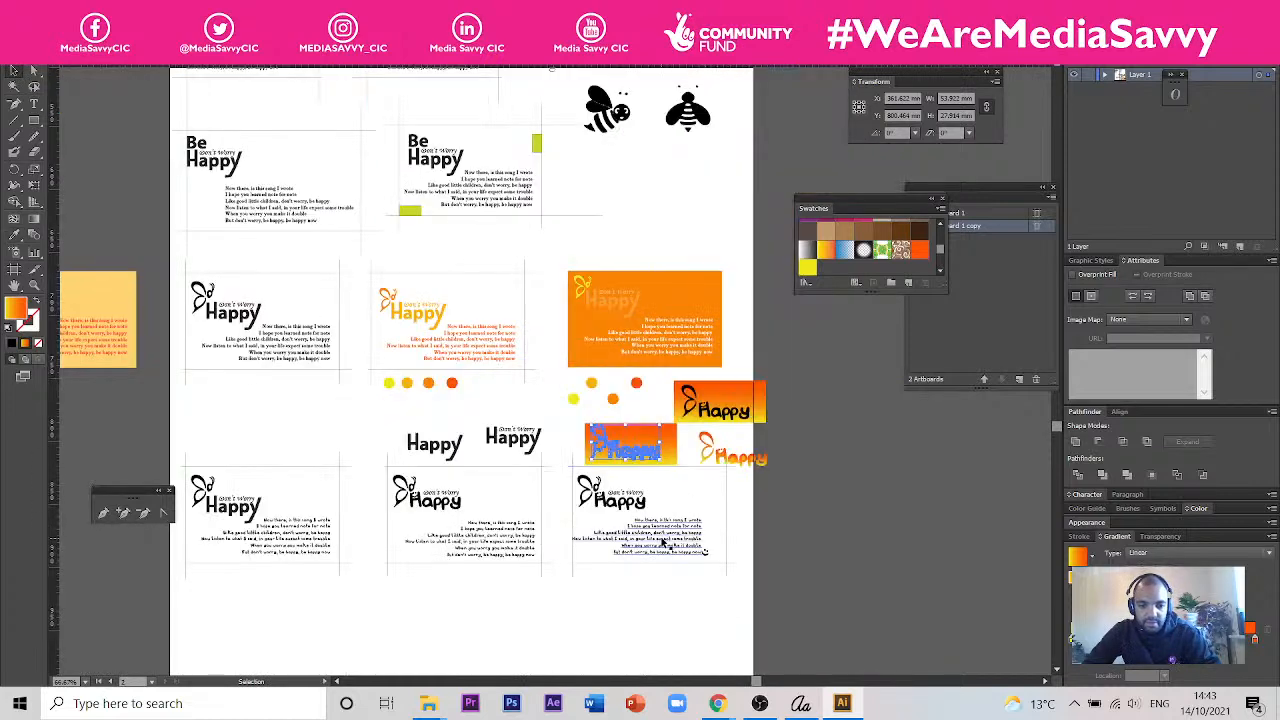
scroll(662, 539, up, 1)
scroll(630, 585, up, 1)
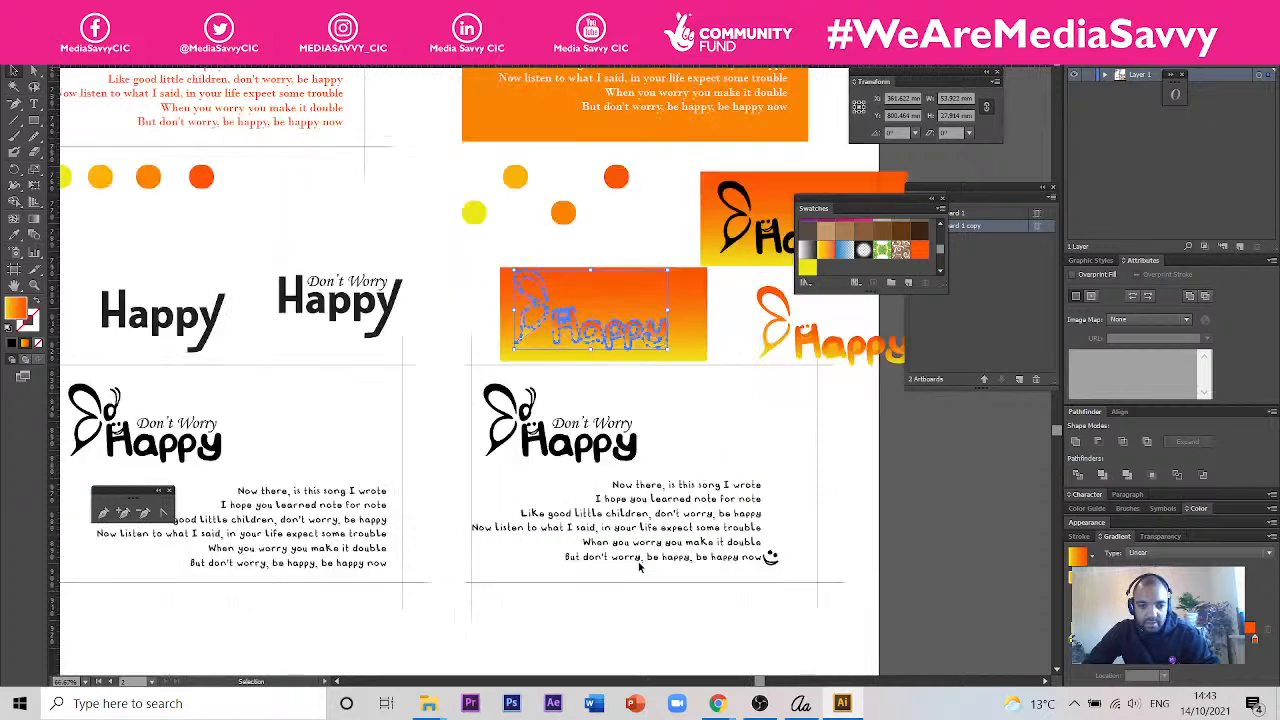
scroll(643, 452, up, 1)
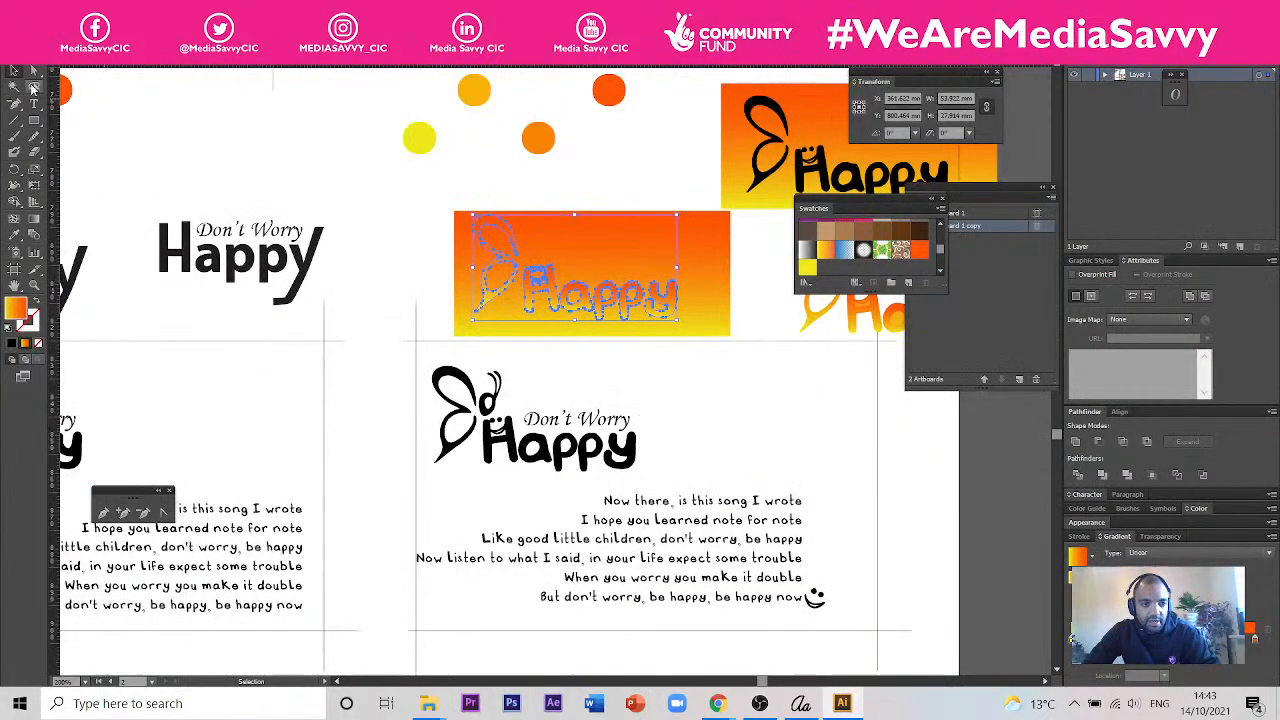
click(487, 408)
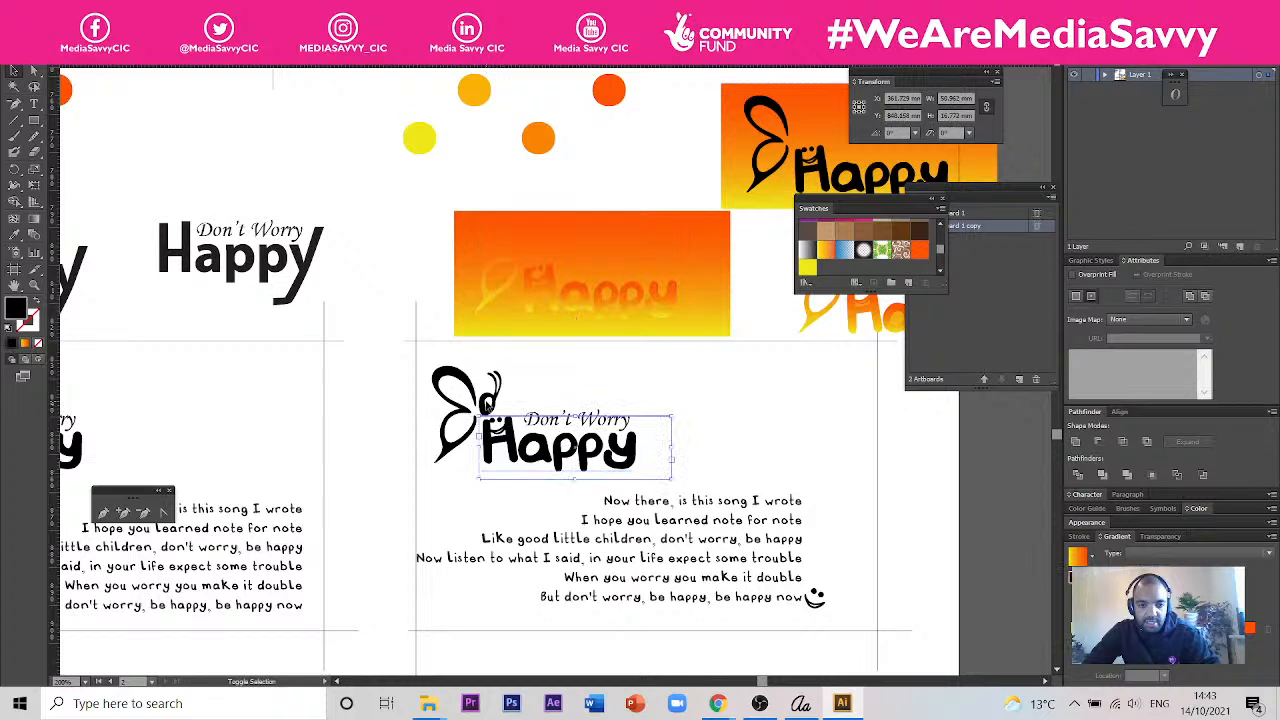
shift+click(482, 396)
shift+click(466, 385)
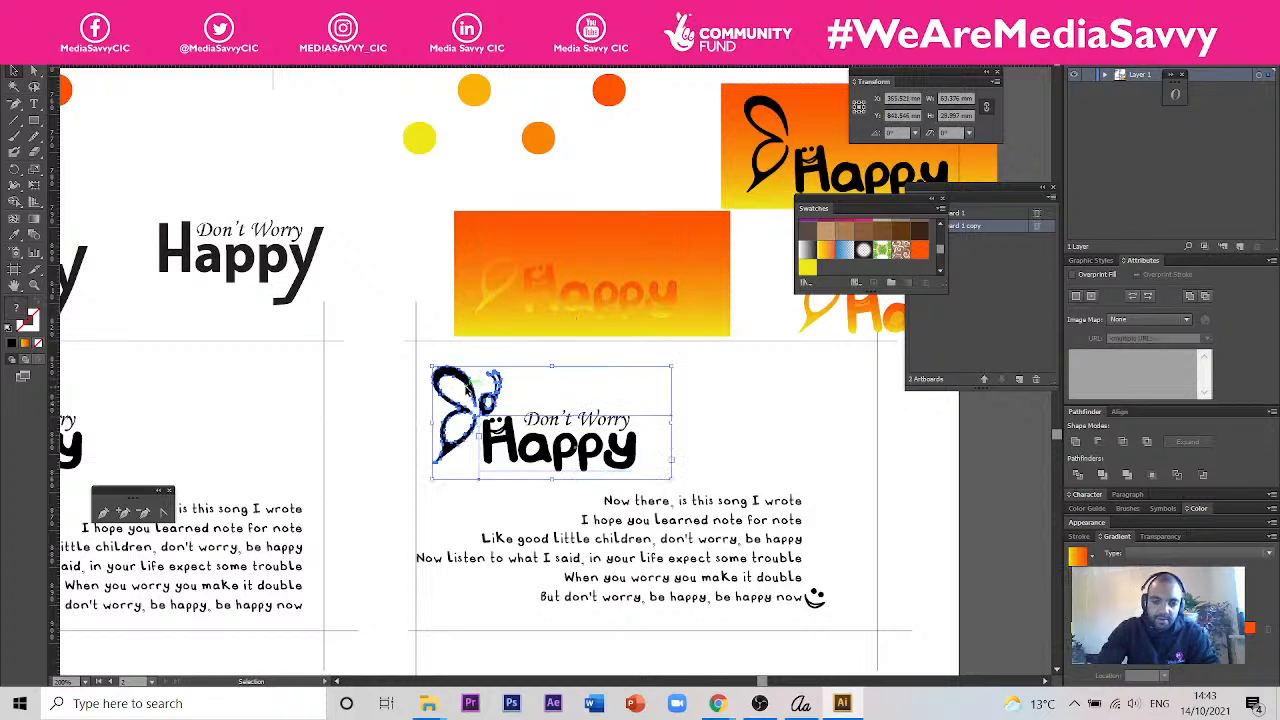
key(ctrl+x)
- Move the gradient-filled logo from the rectangle into the card above the verse, and reposition the Don't Worry text over Happy
drag(543, 293, 532, 461)
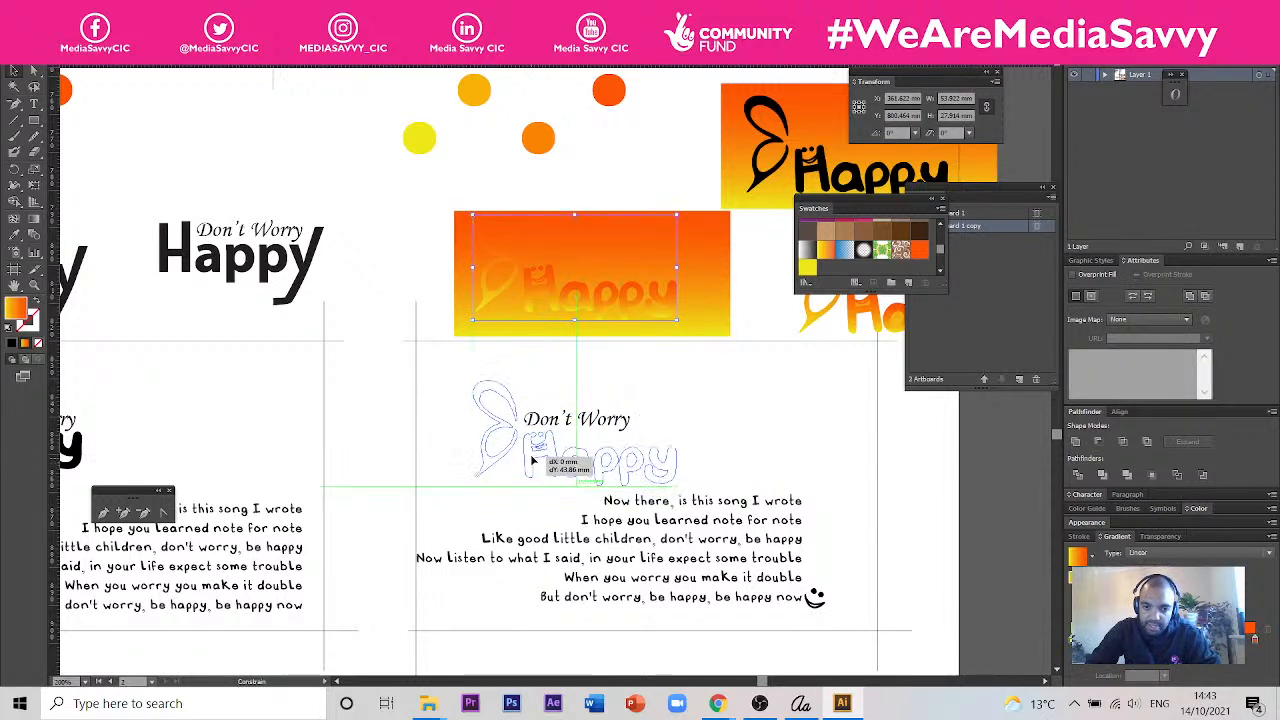
drag(594, 429, 594, 429)
click(775, 420)
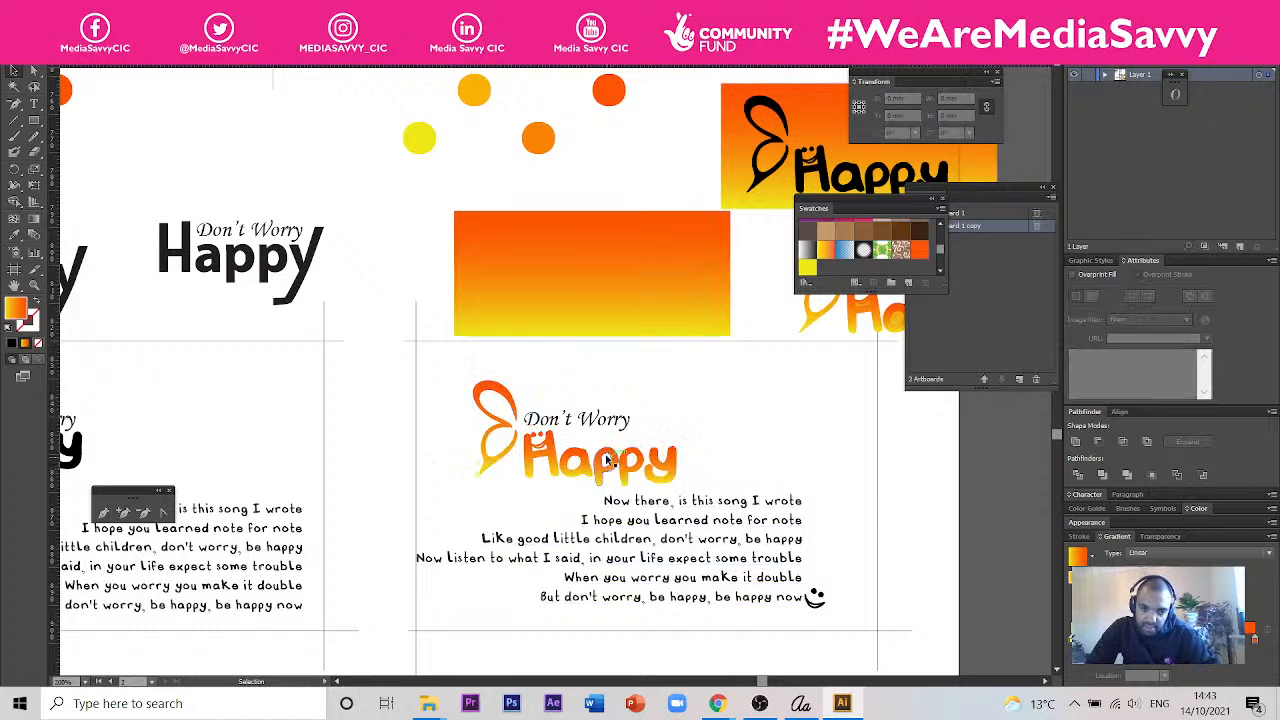
drag(556, 467, 520, 455)
click(666, 400)
drag(626, 424, 621, 413)
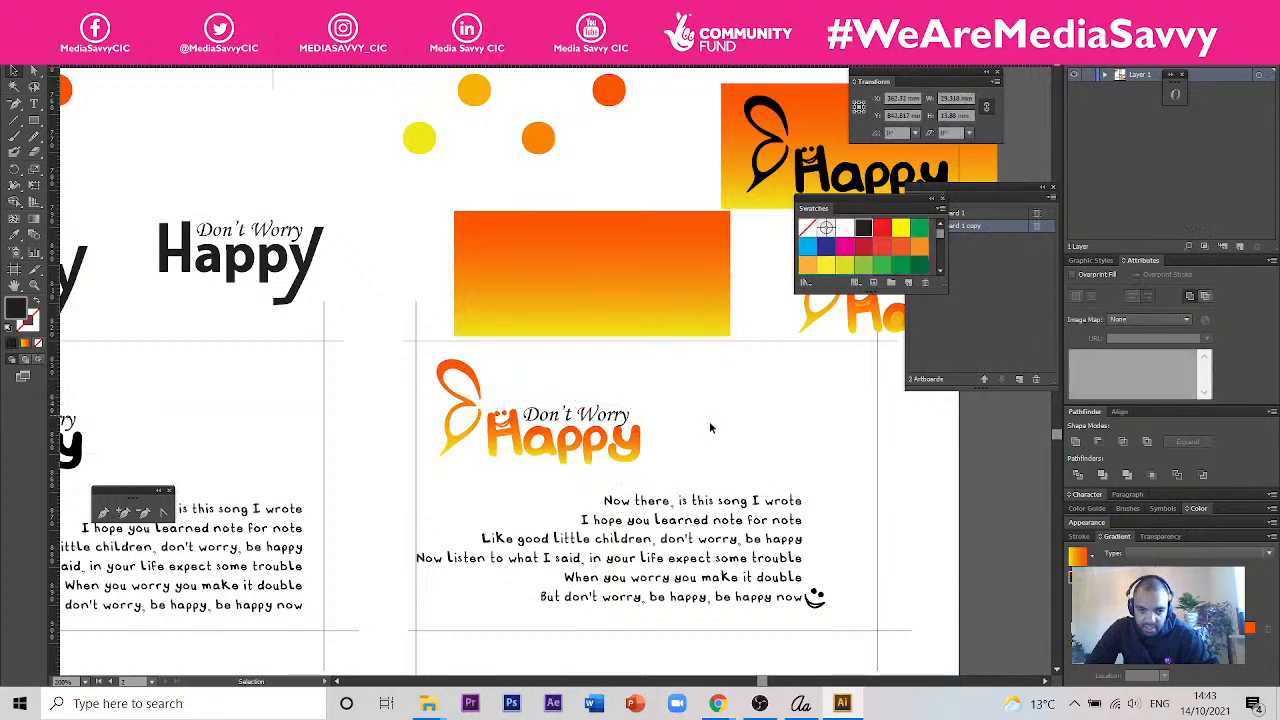
click(710, 424)
scroll(622, 445, up, 2)
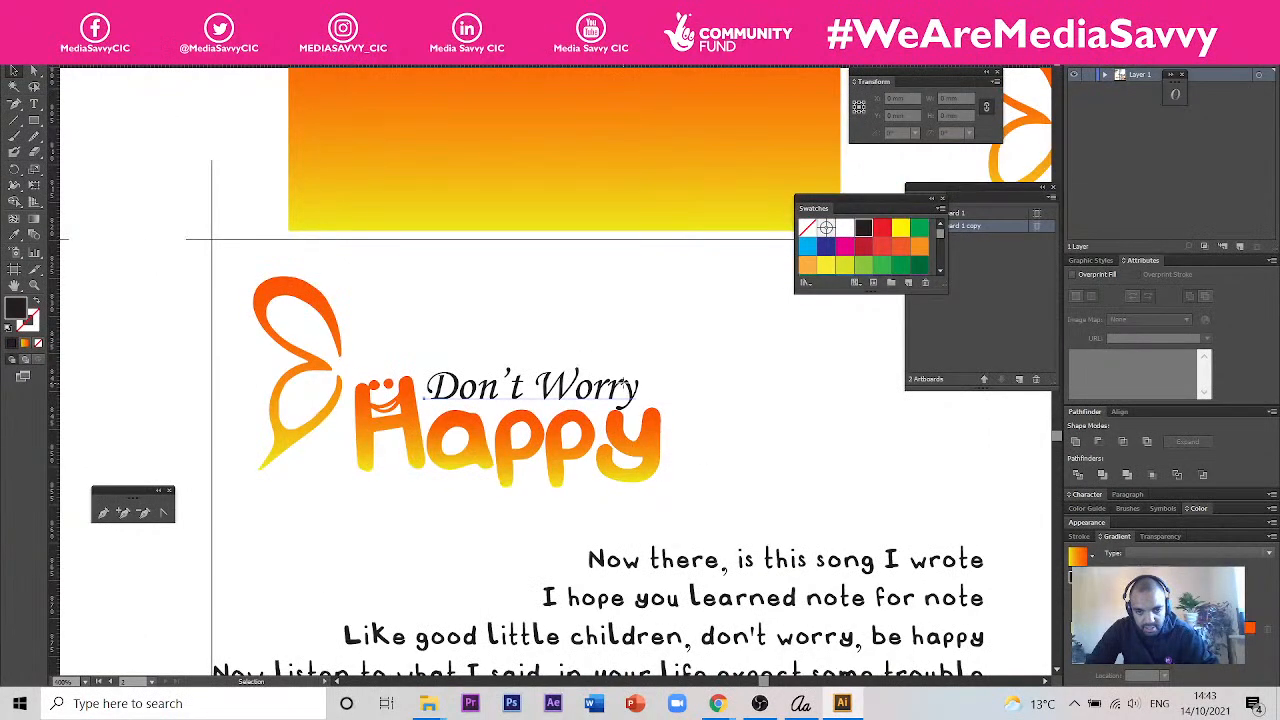
- Examine the gradient logo, Don't Worry text and verse on the card, and compare them with the neighbouring card designs
click(645, 408)
scroll(764, 405, down, 2)
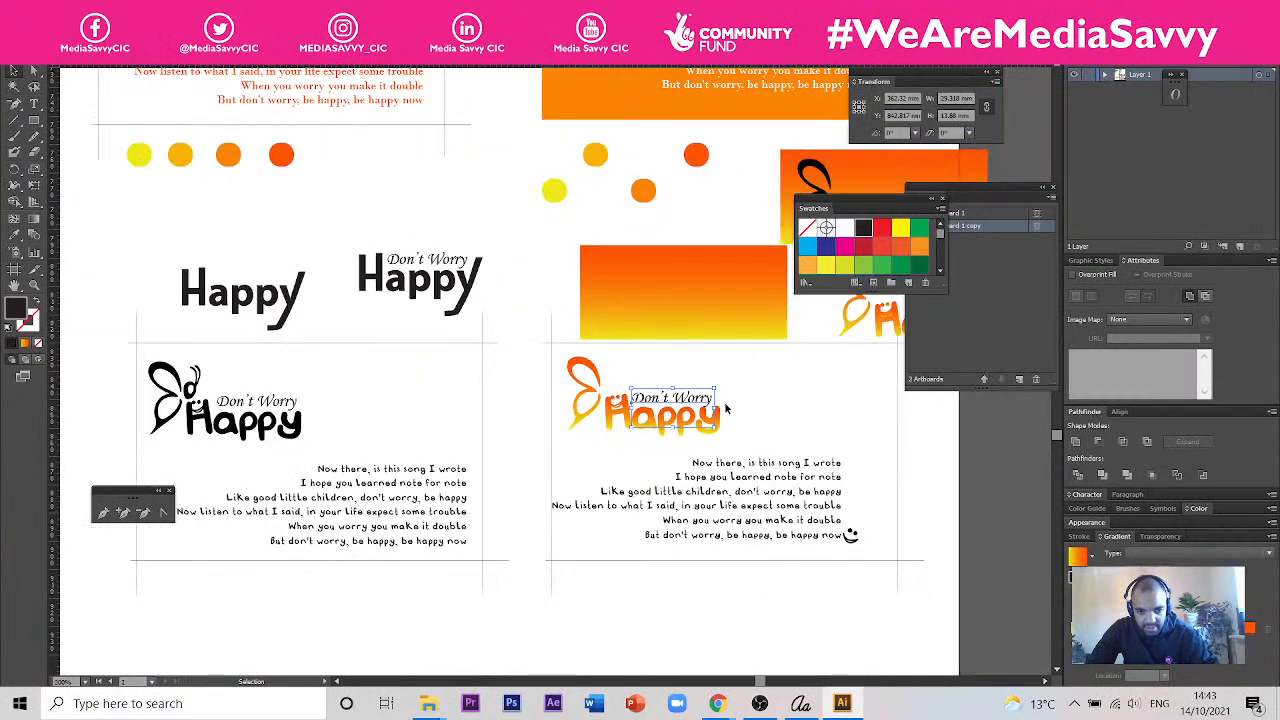
scroll(860, 580, up, 1)
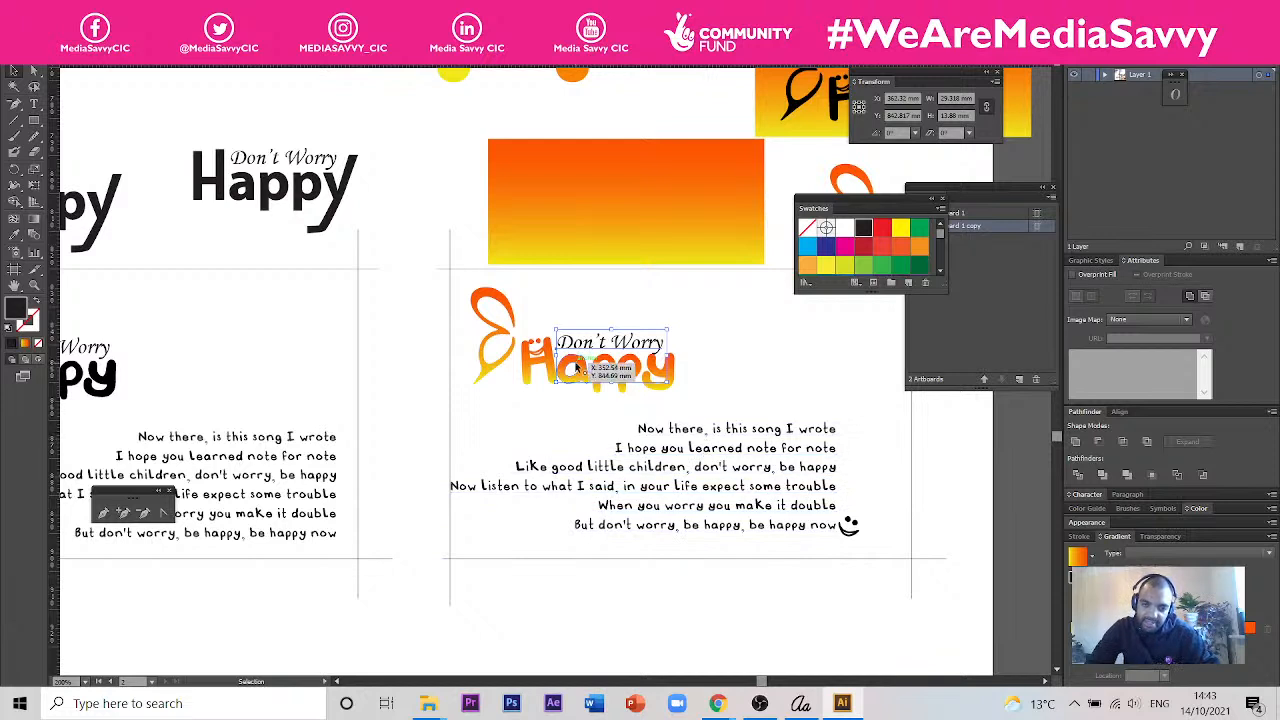
click(515, 298)
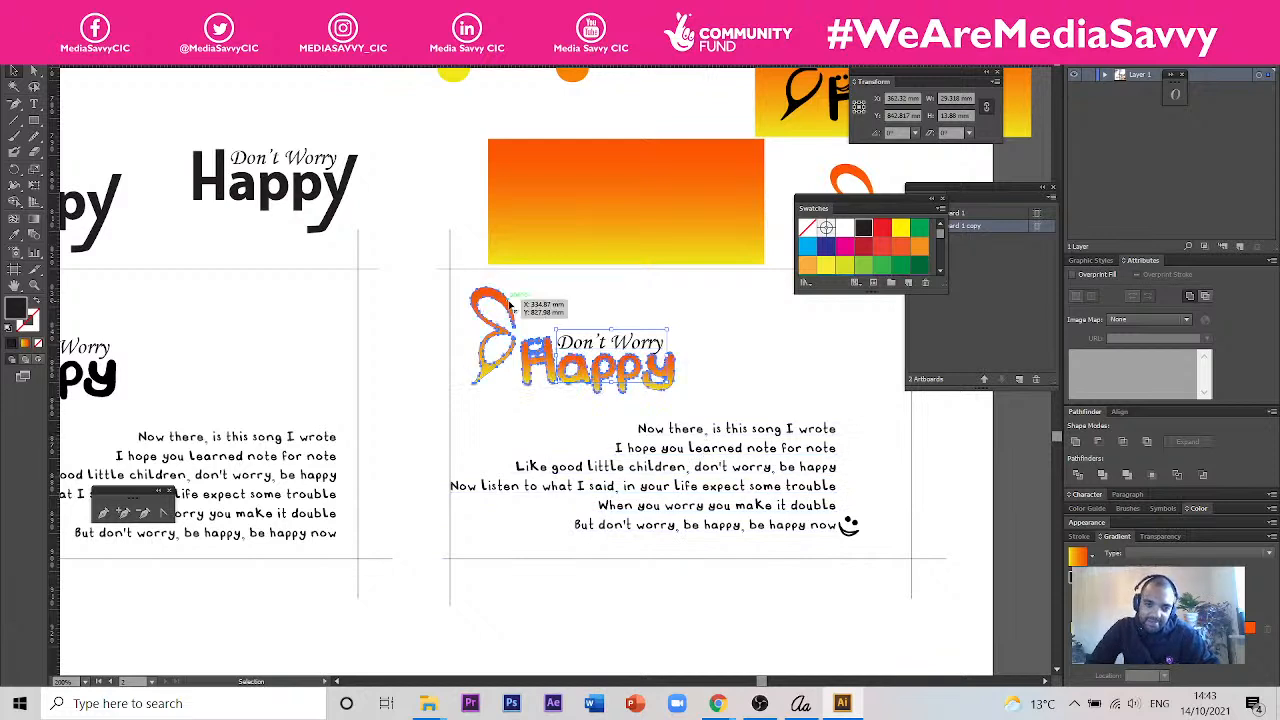
click(34, 73)
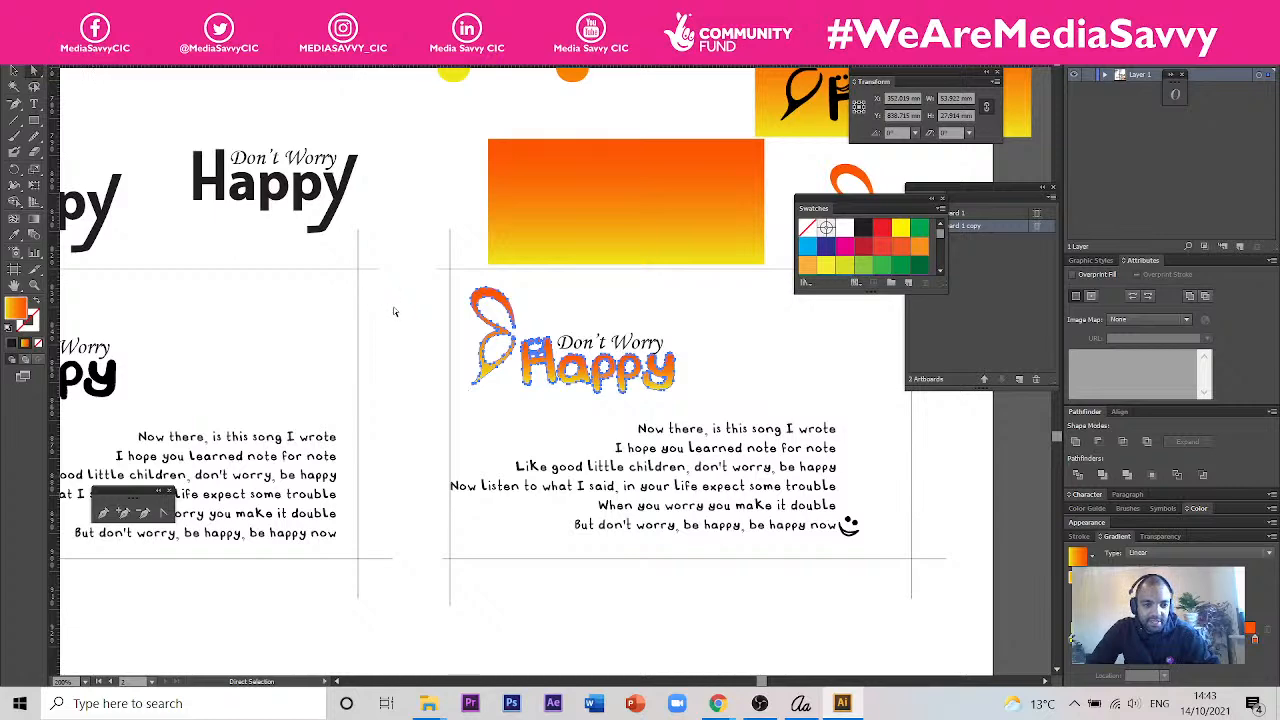
scroll(370, 376, down, 3)
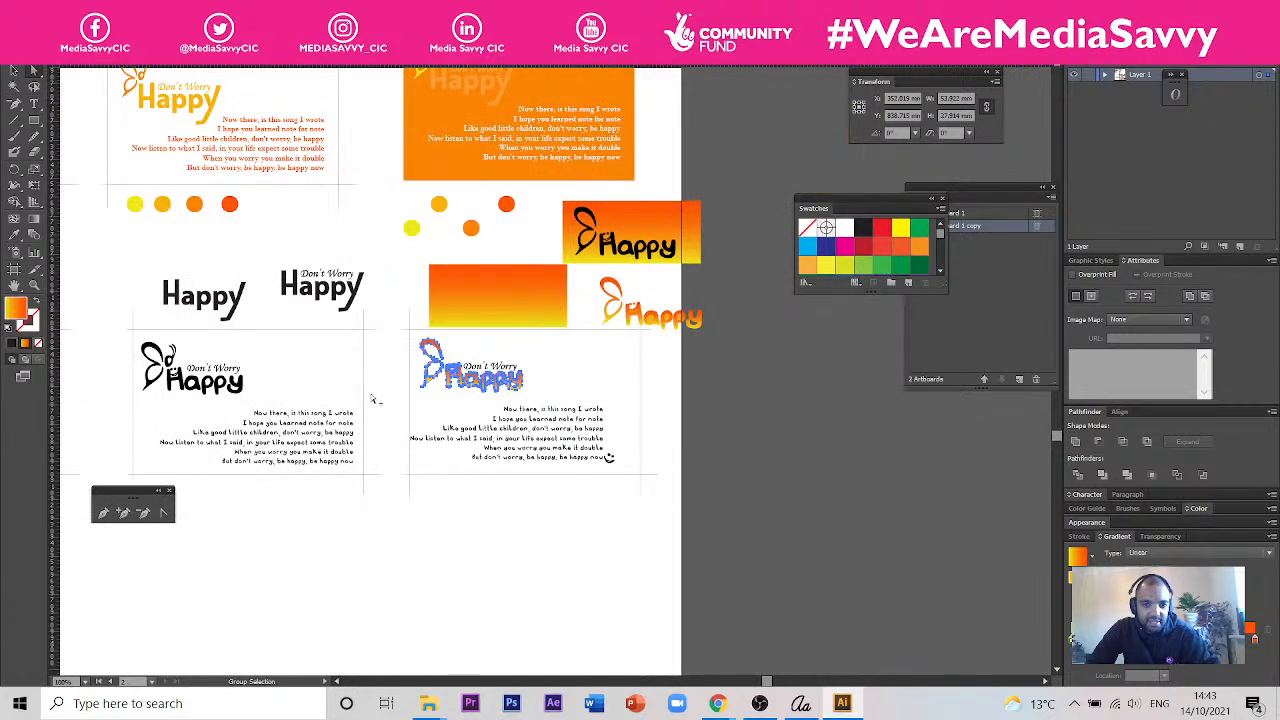
scroll(459, 355, up, 2)
scroll(460, 364, down, 2)
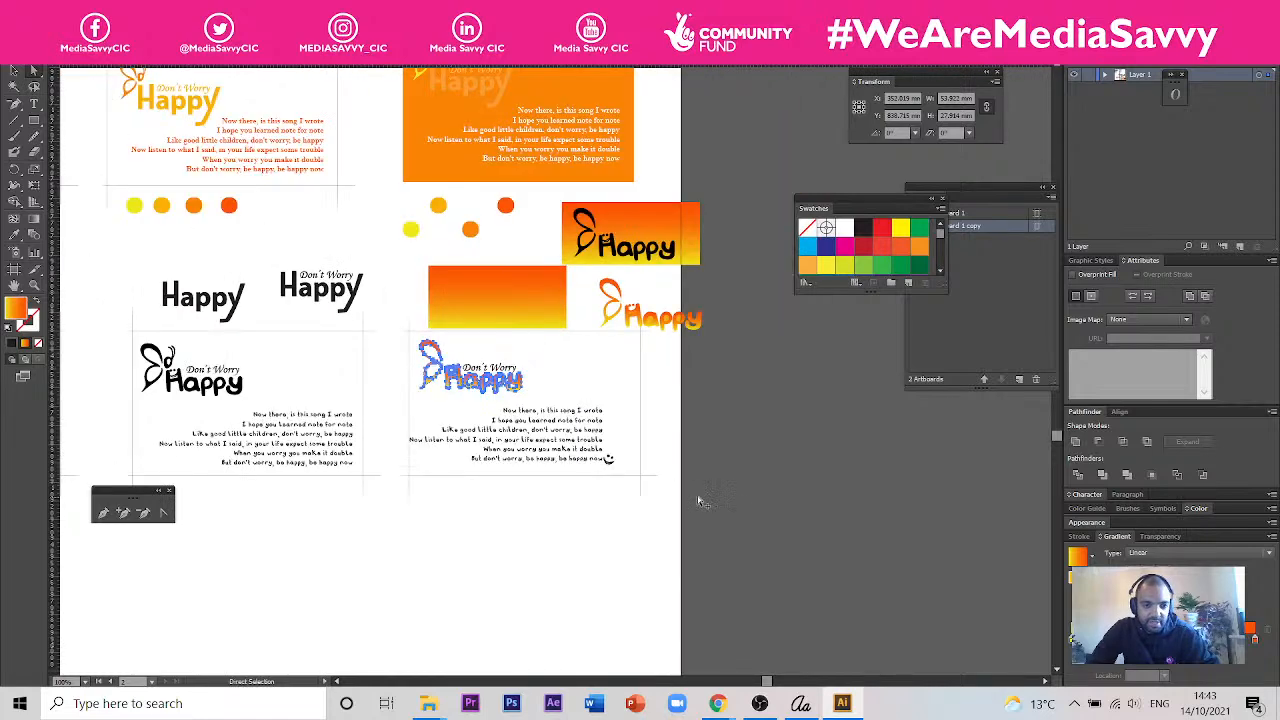
click(629, 409)
scroll(803, 403, down, 2)
scroll(541, 388, up, 8)
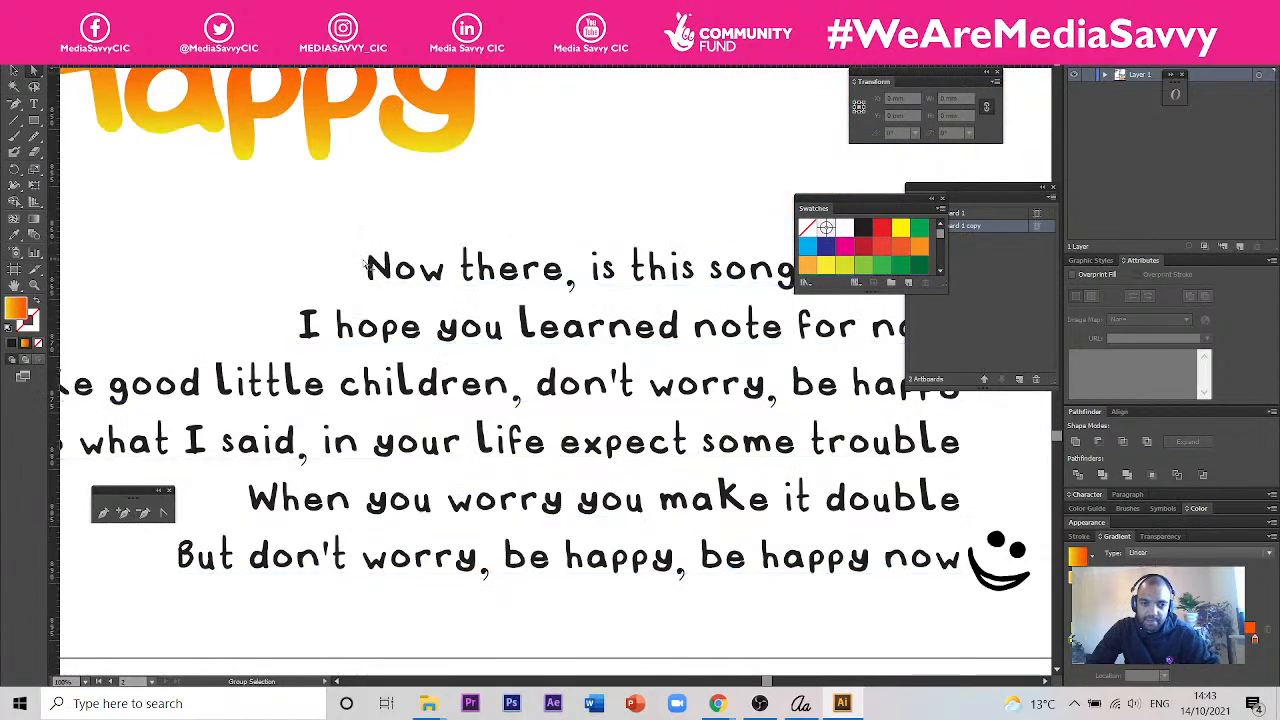
scroll(490, 284, down, 4)
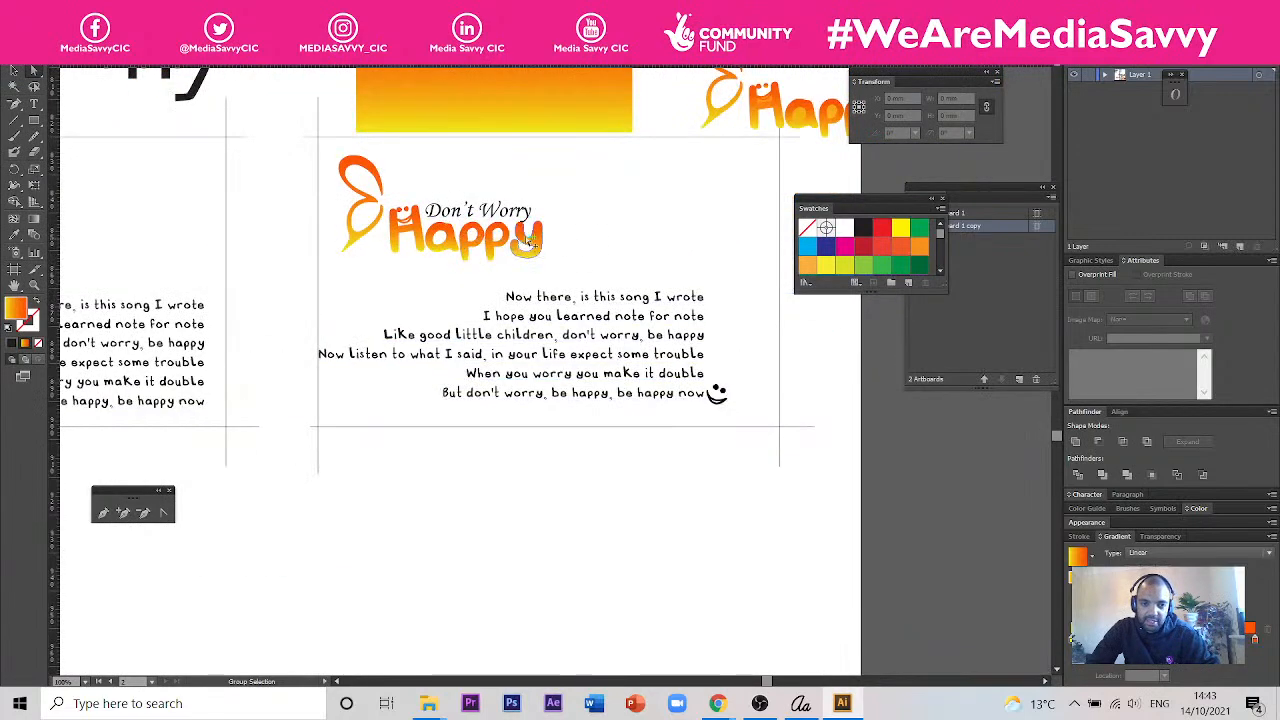
scroll(545, 262, down, 3)
scroll(550, 275, up, 4)
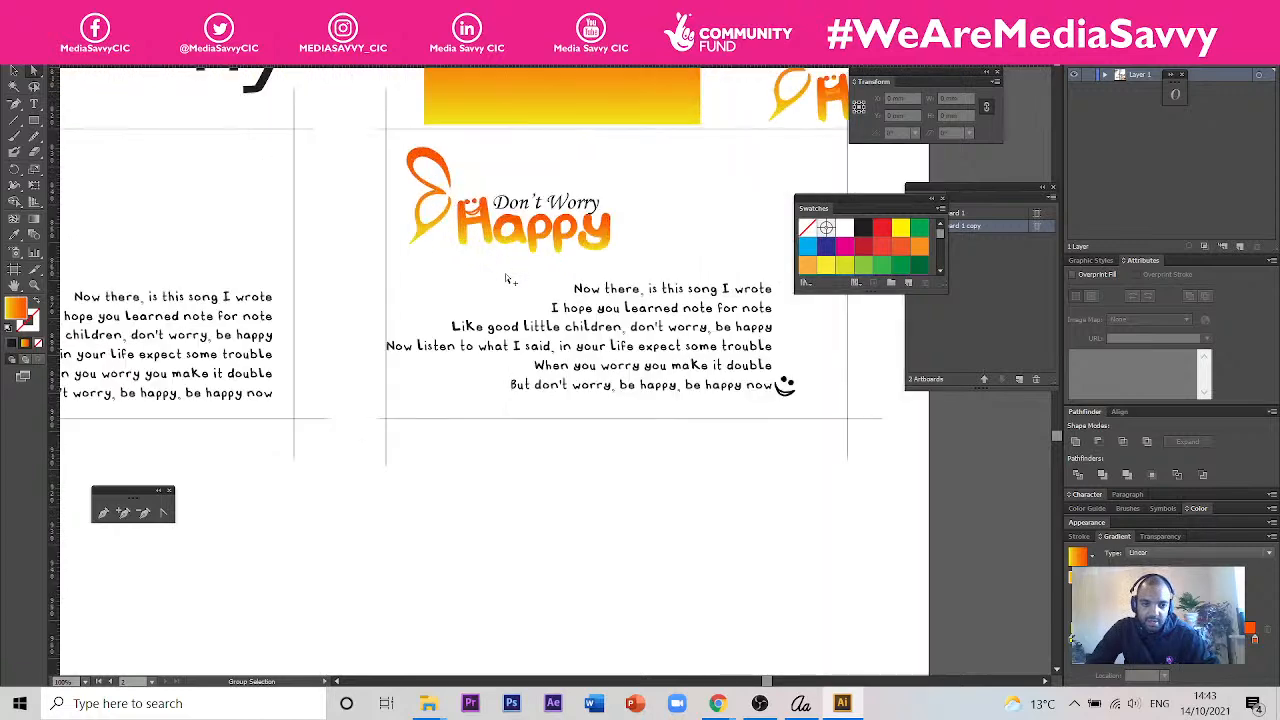
scroll(555, 285, down, 5)
scroll(458, 178, up, 3)
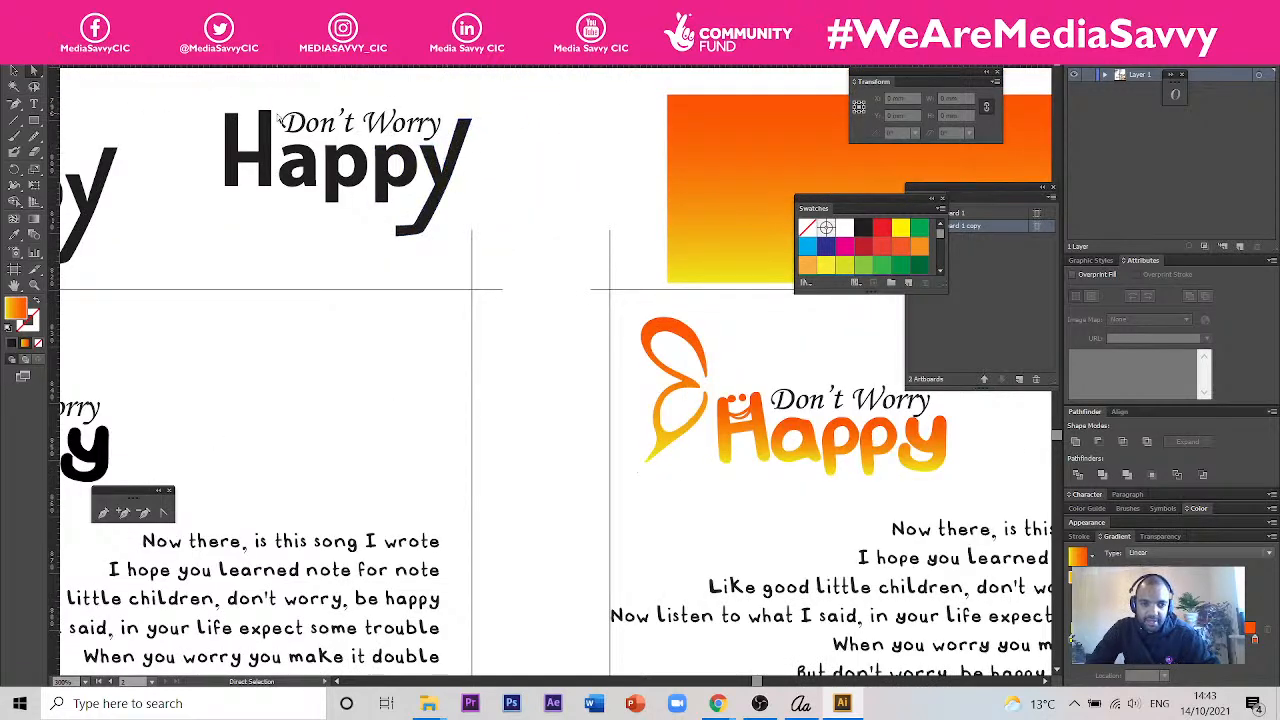
scroll(560, 349, down, 2)
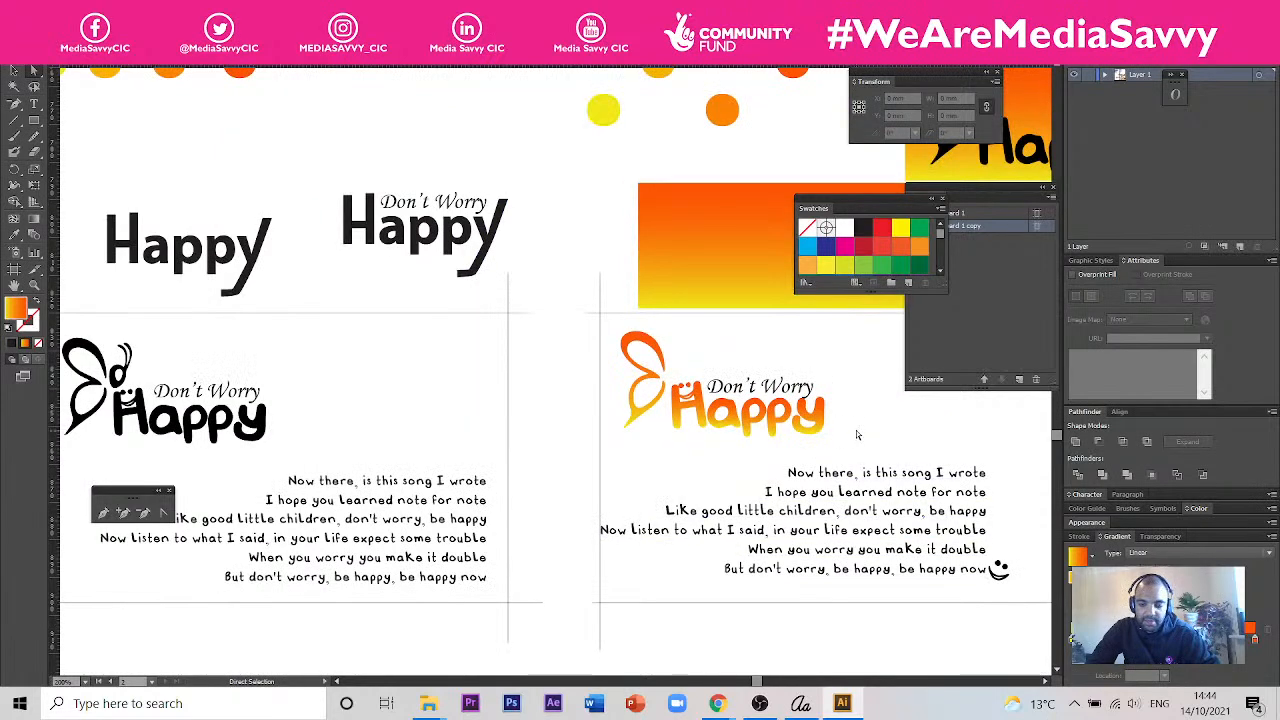
drag(856, 437, 703, 363)
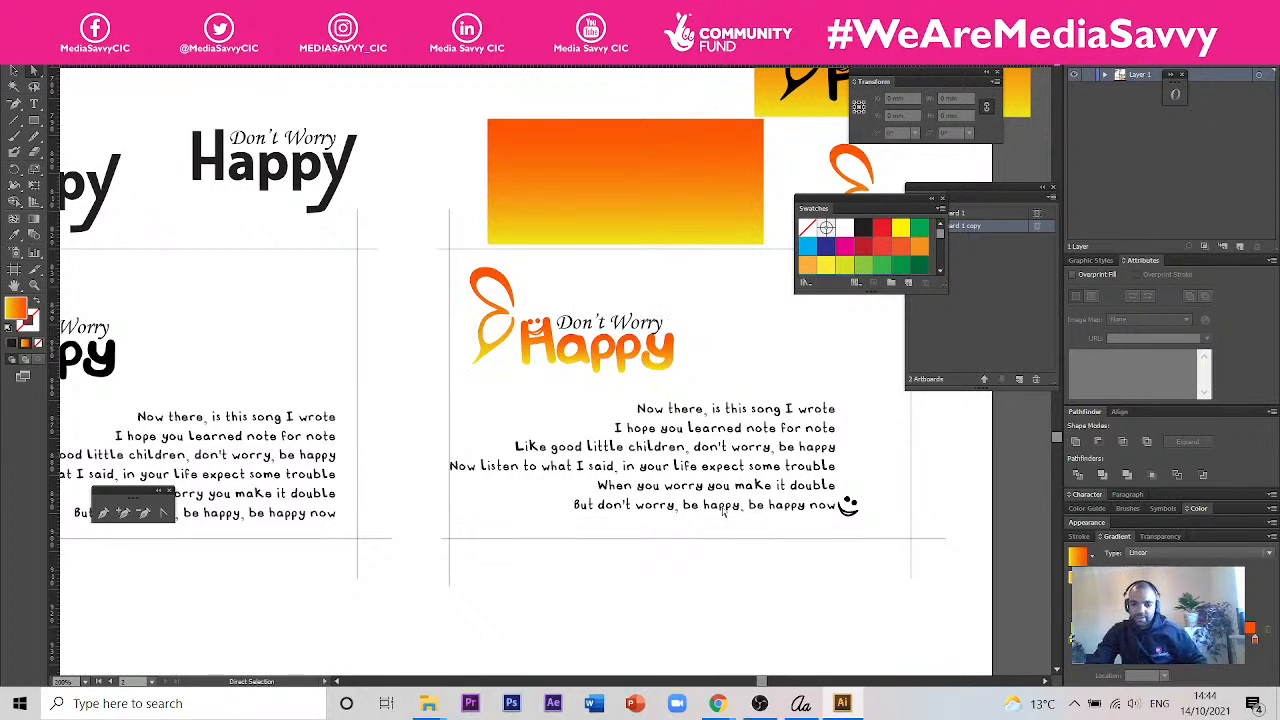
scroll(480, 391, down, 3)
key(space)
click(491, 344)
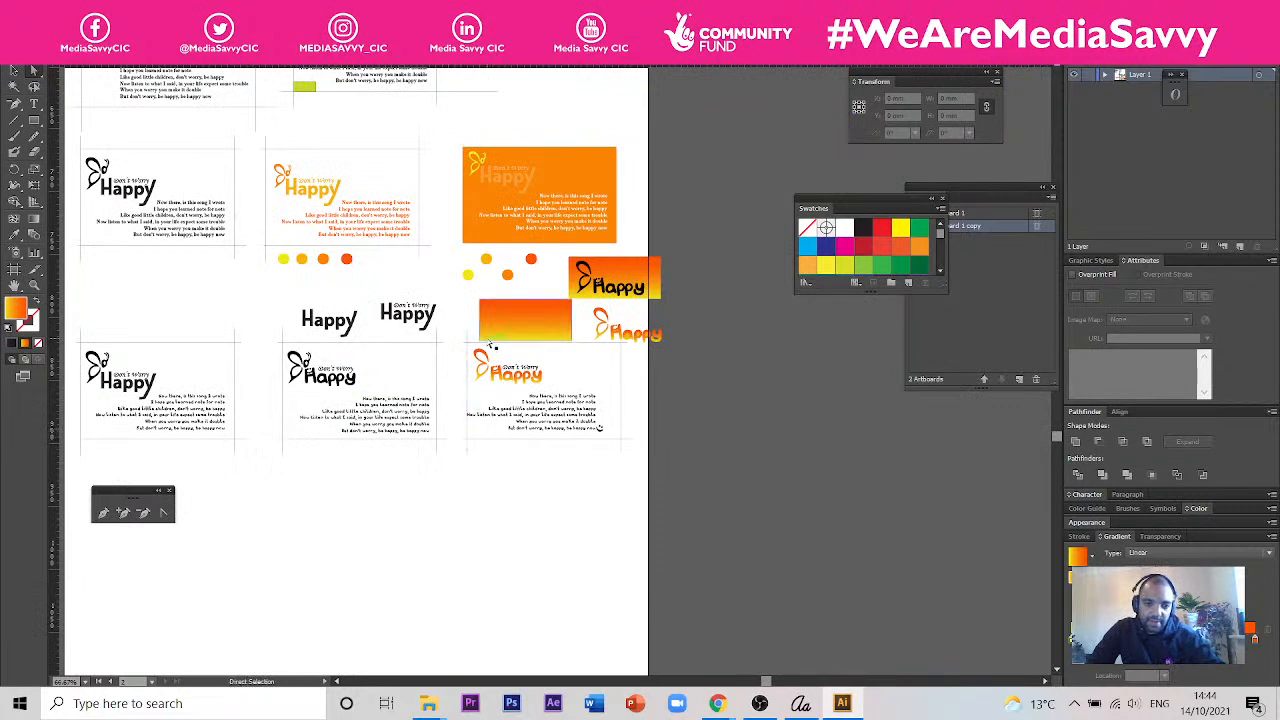
- Undo the gradient logo's placement and the removal of the card's black butterfly and Happy lettering
key(ctrl+z)
key(ctrl+z)
key(ctrl+z)
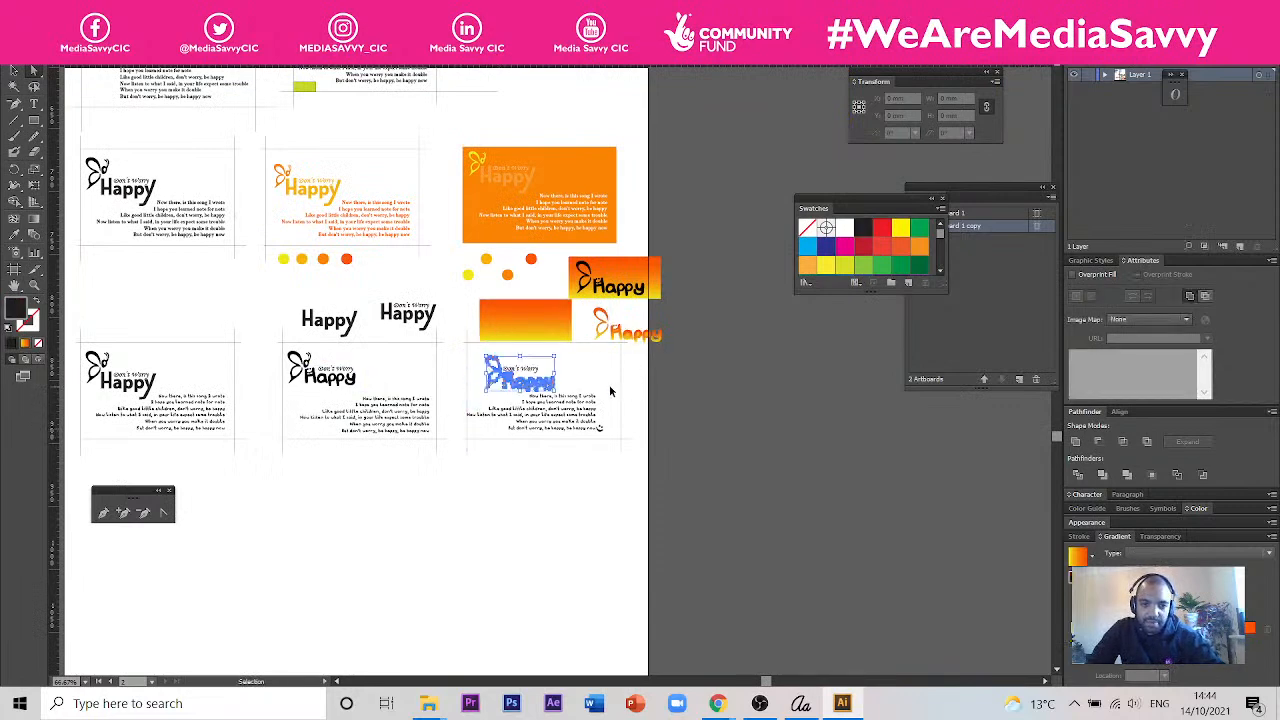
key(ctrl+z)
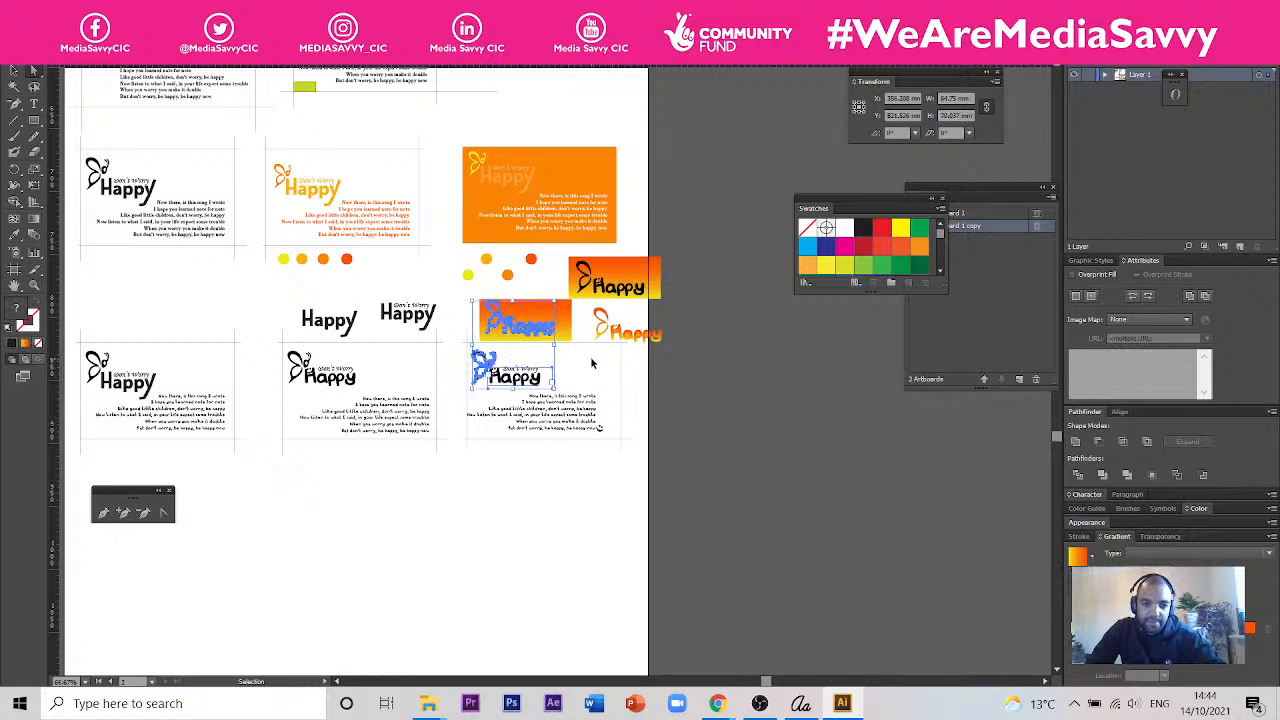
- Fill the card's black butterfly, including its head and antennae, with the gradient sampled from the rectangle above
click(726, 391)
click(491, 356)
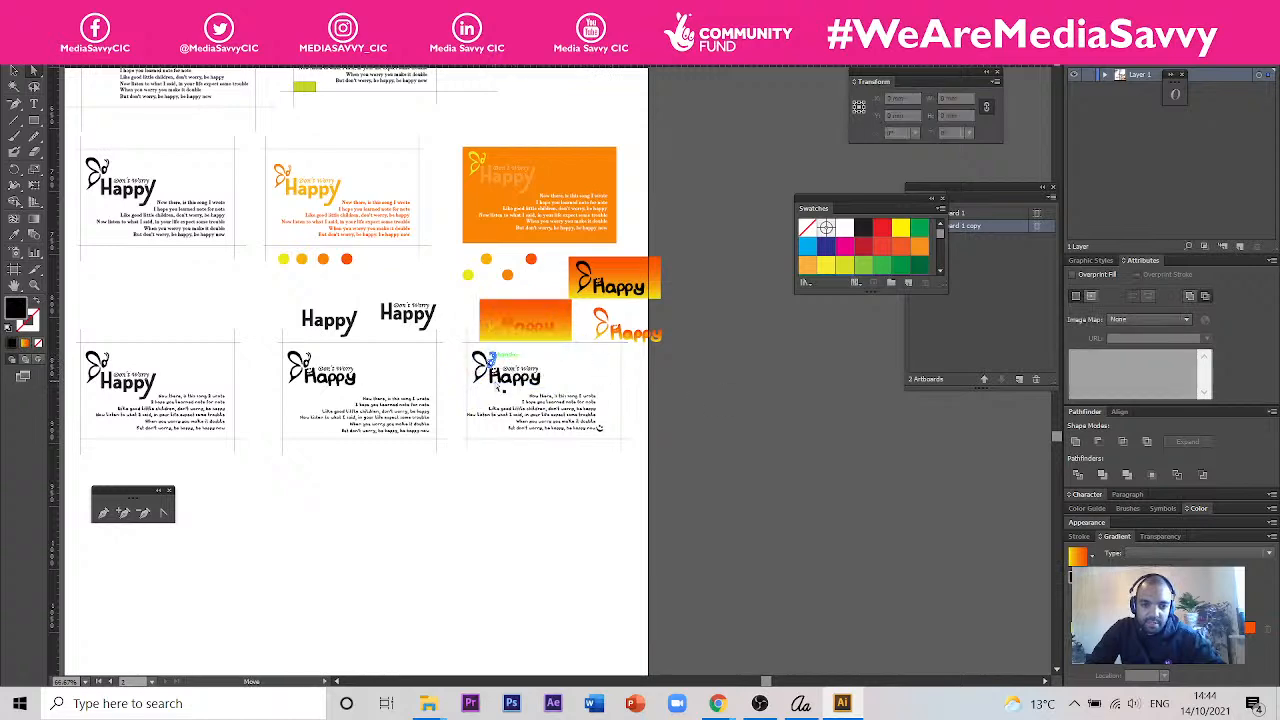
click(15, 76)
scroll(490, 360, up, 5)
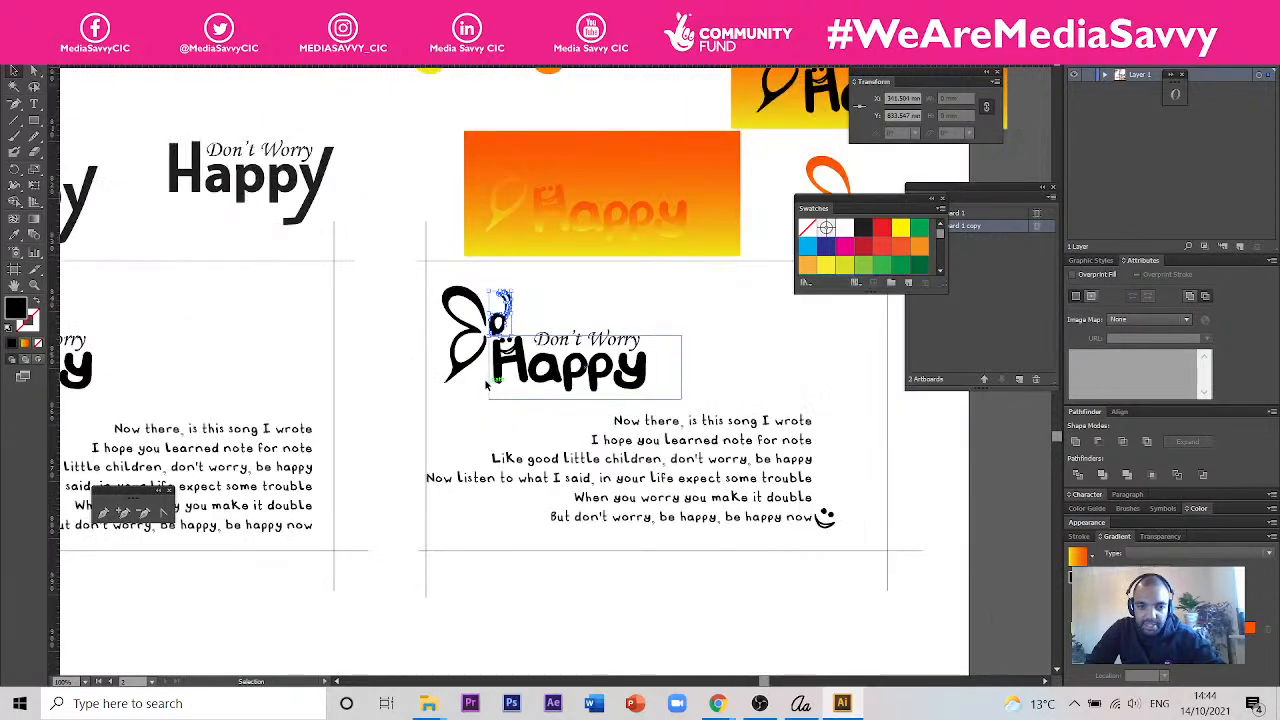
click(510, 362)
shift+click(583, 333)
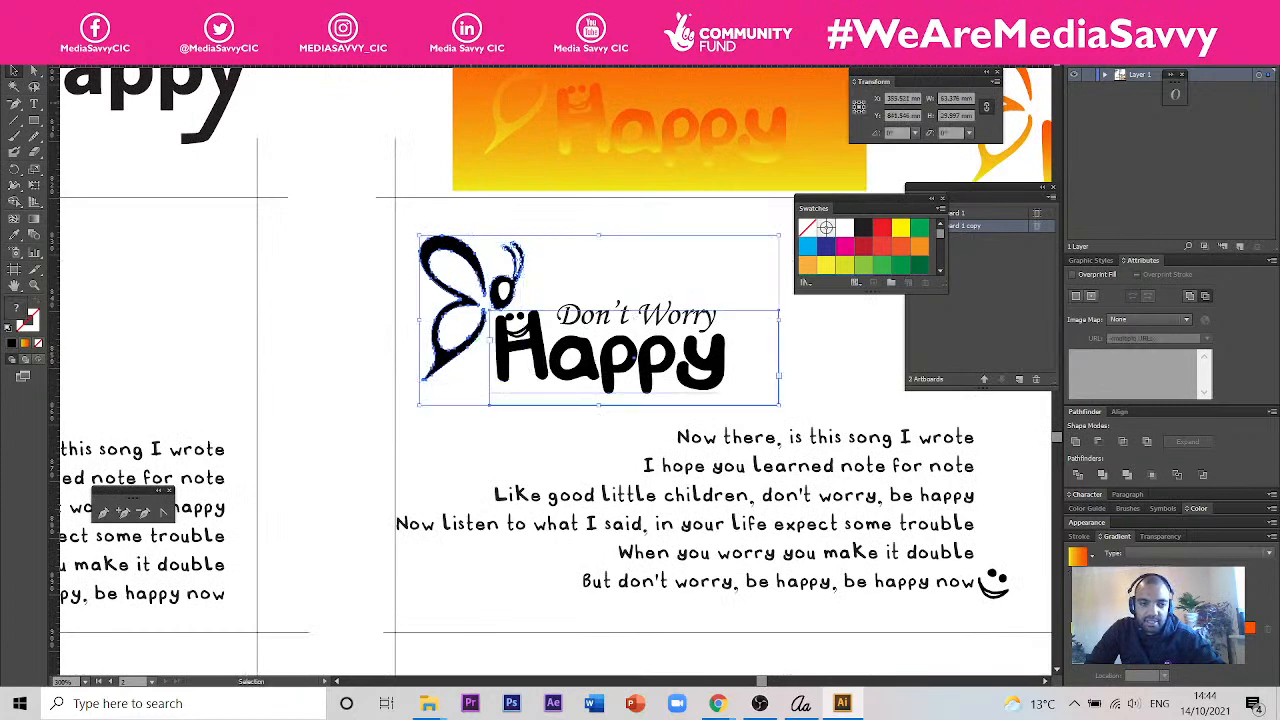
click(14, 235)
click(474, 157)
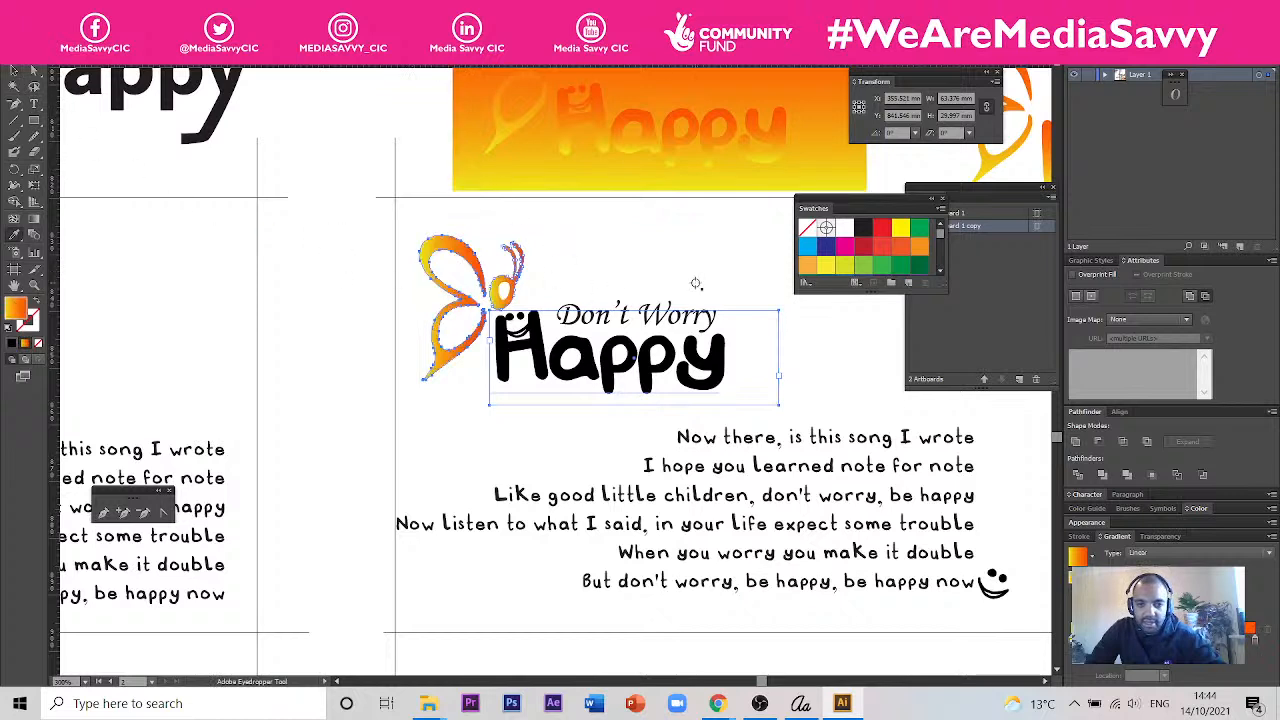
- Set the gradient angle of the card's butterfly to 90 degrees
click(1192, 589)
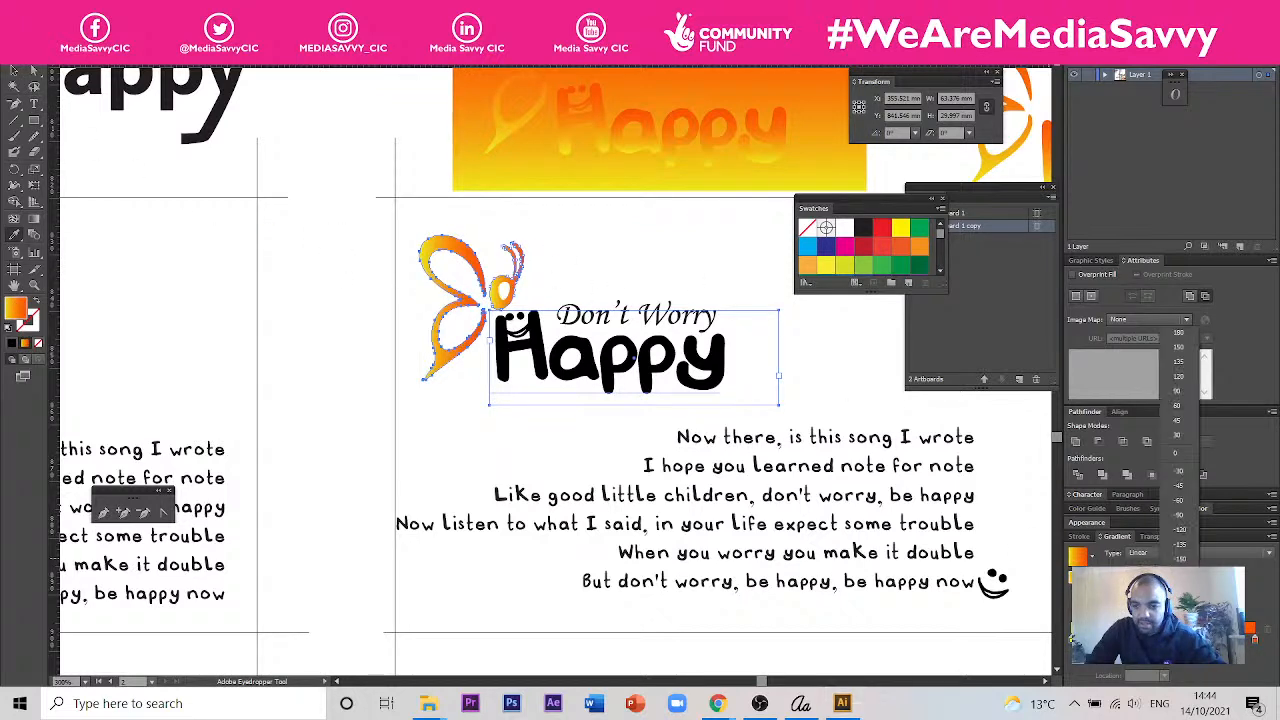
click(1177, 395)
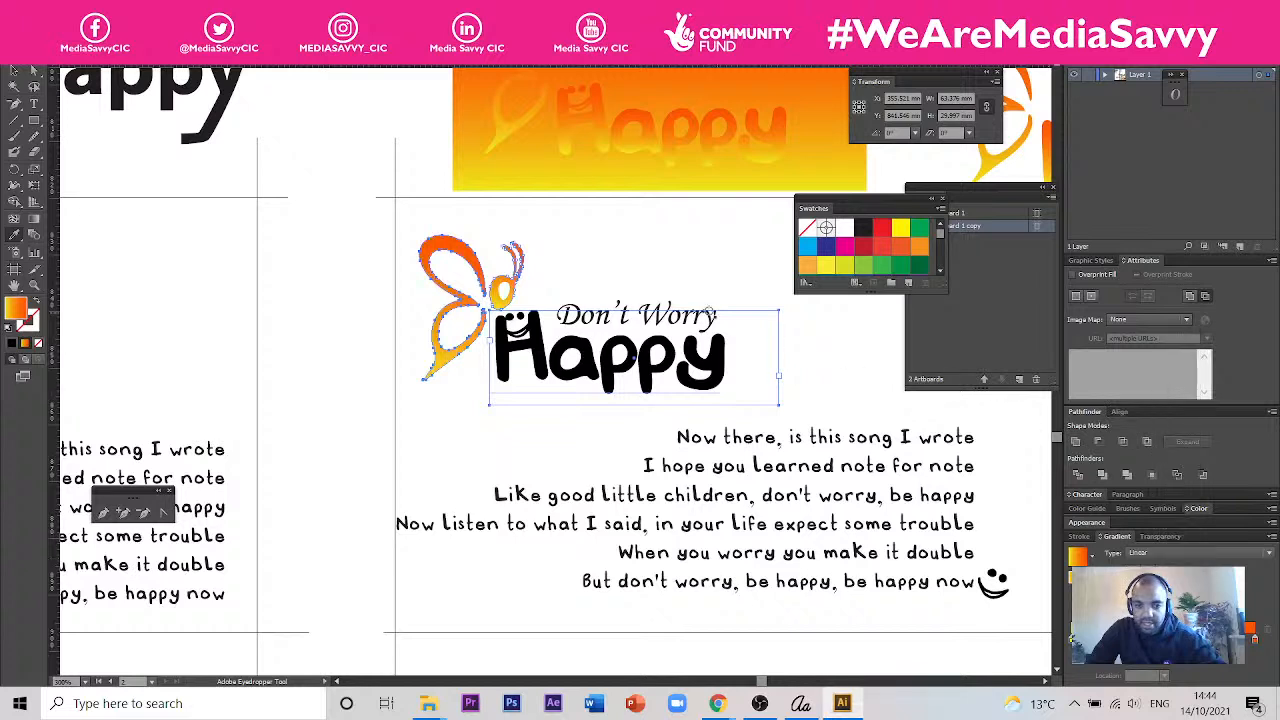
click(15, 73)
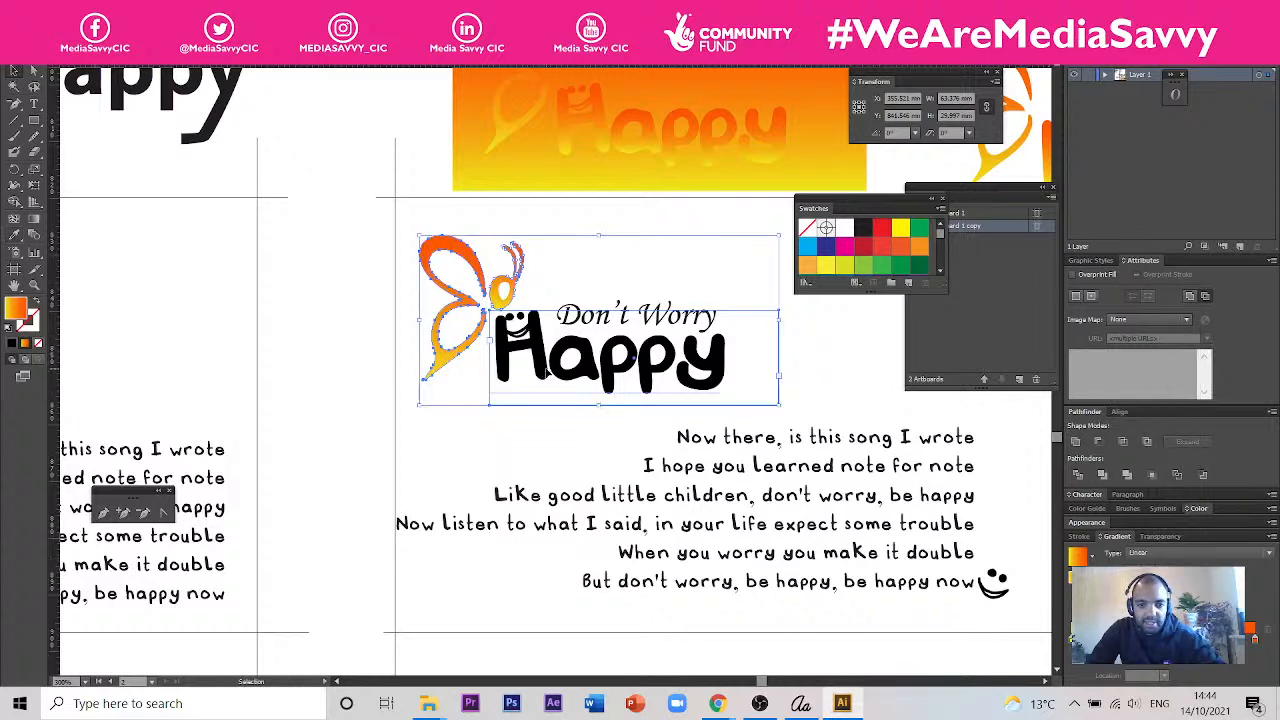
- Convert the card's black Happy lettering to outlines
click(546, 372)
click(15, 236)
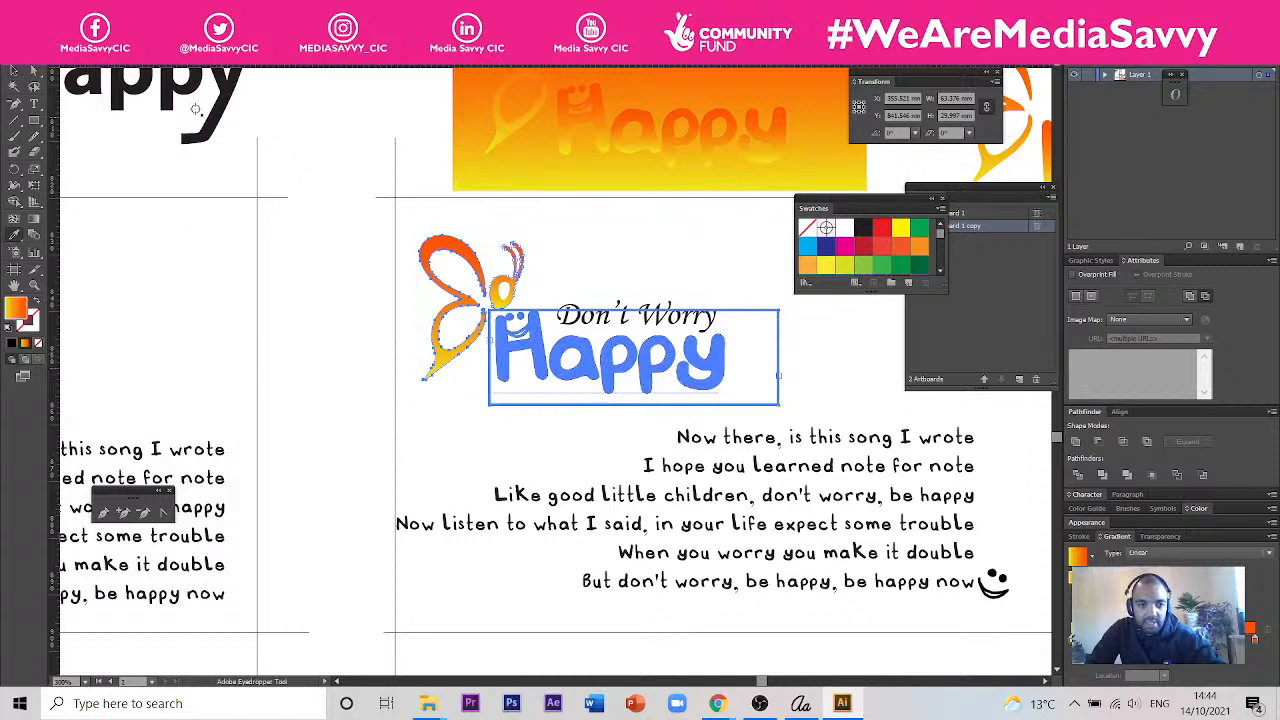
click(15, 73)
click(343, 174)
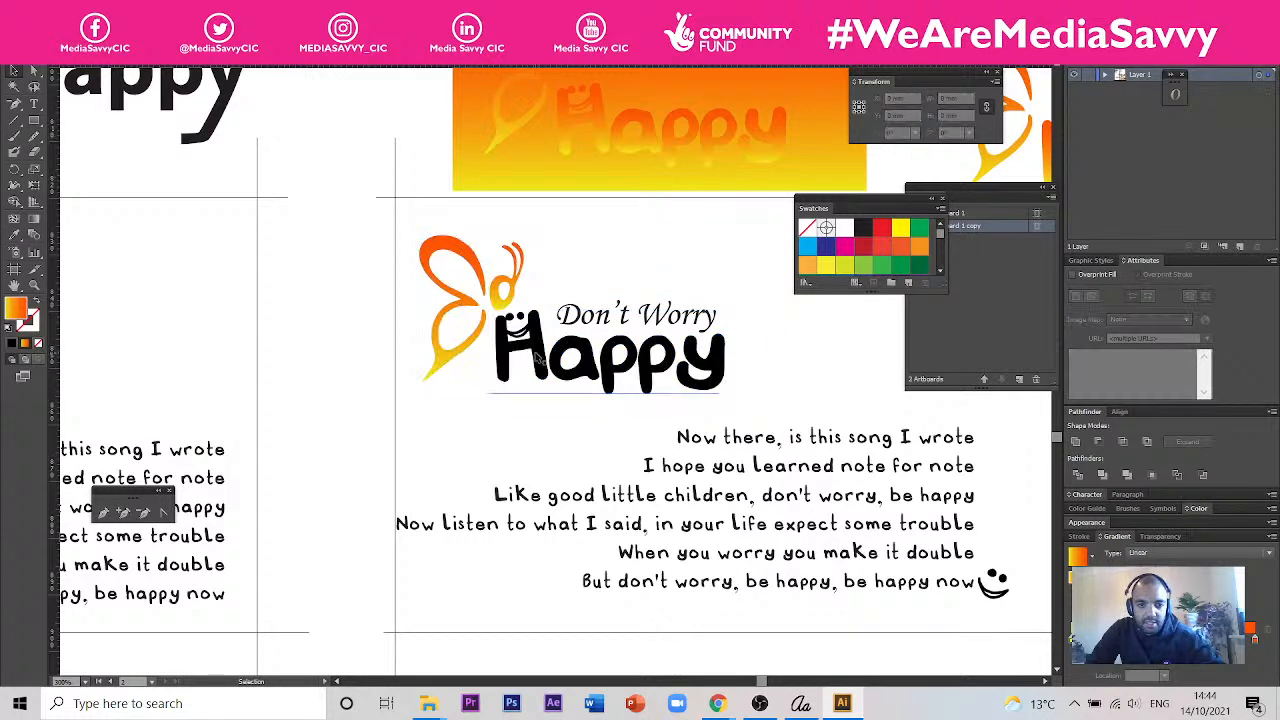
click(538, 355)
click(15, 236)
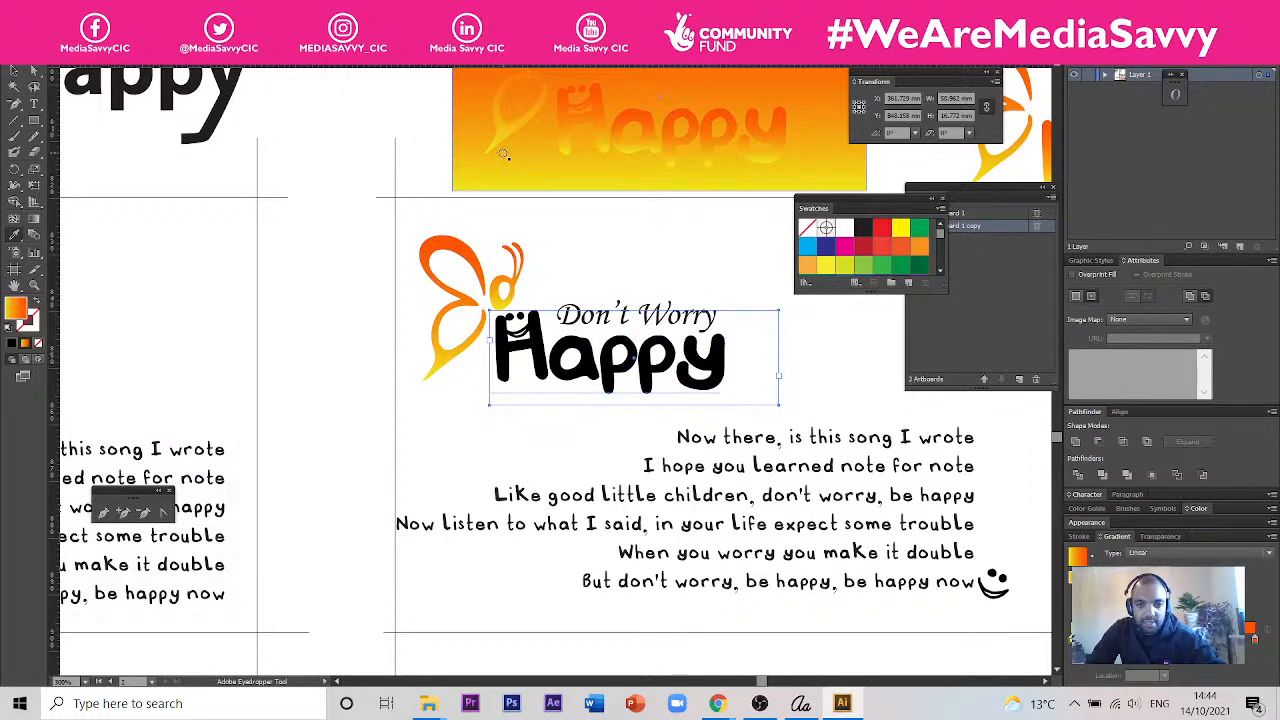
right_click(578, 346)
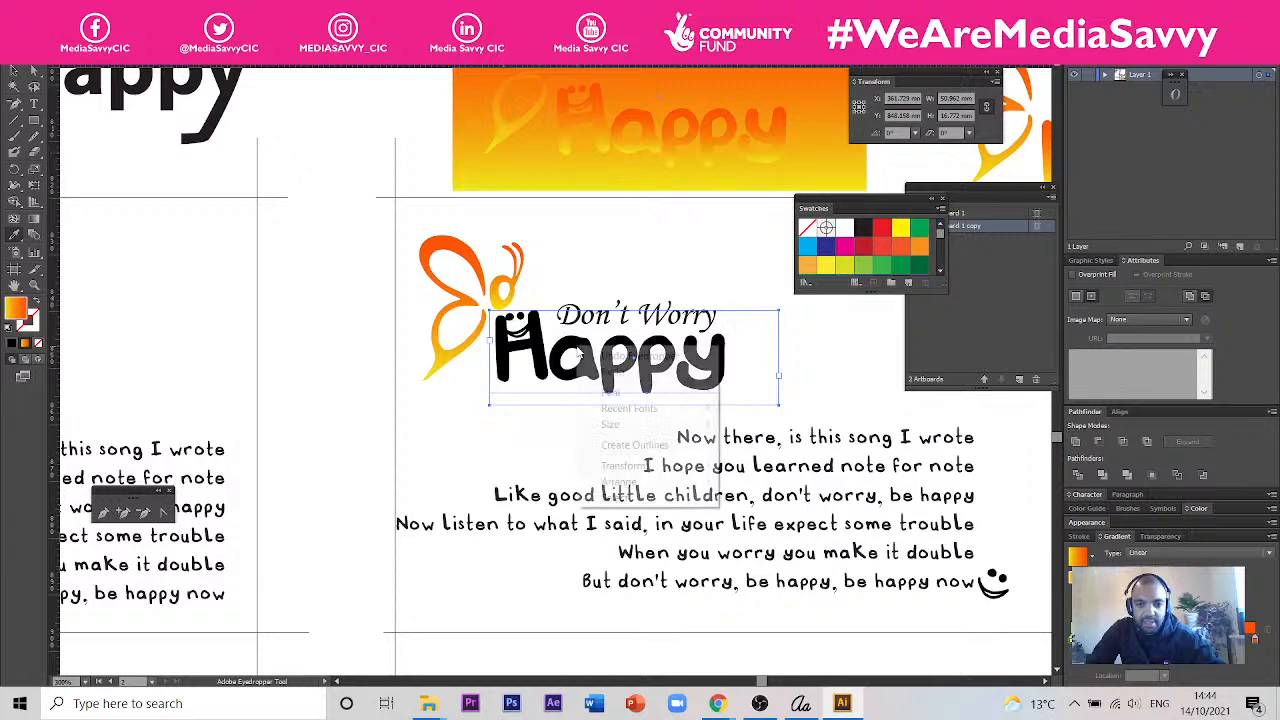
click(651, 445)
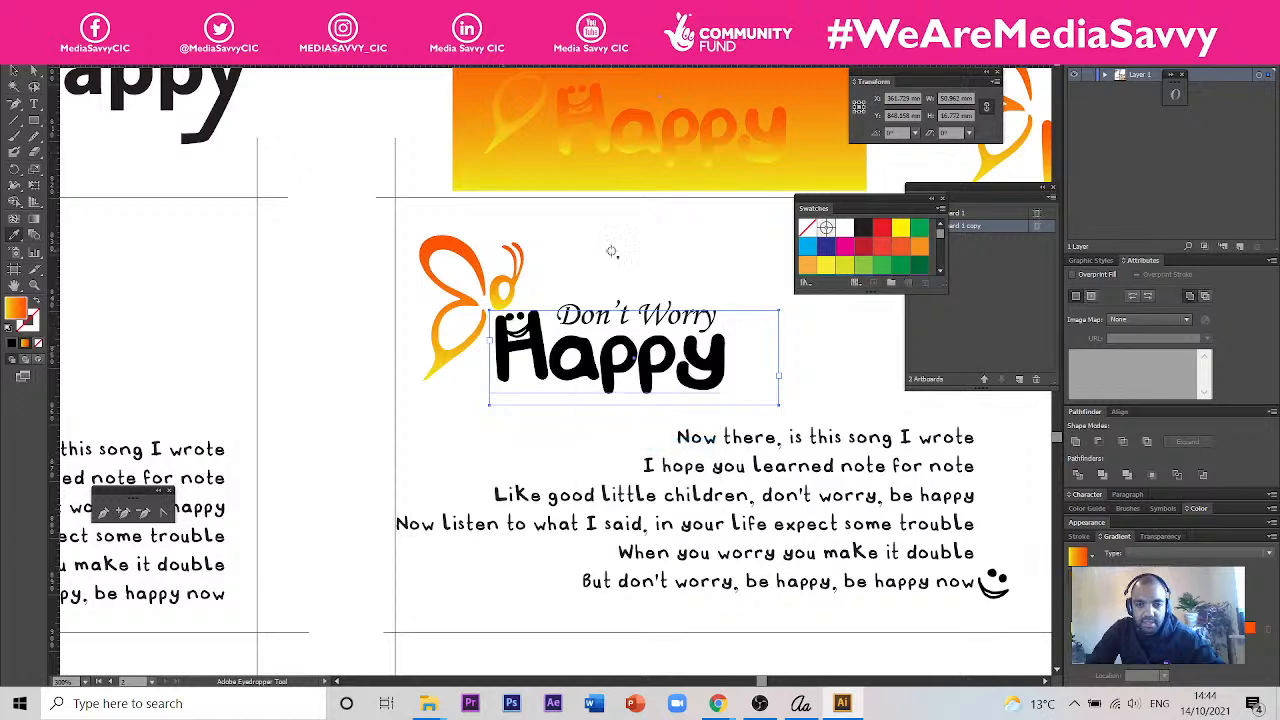
- Fill the outlined Happy lettering with the gradient sampled from the rectangle above and set its angle to 90 degrees
click(541, 152)
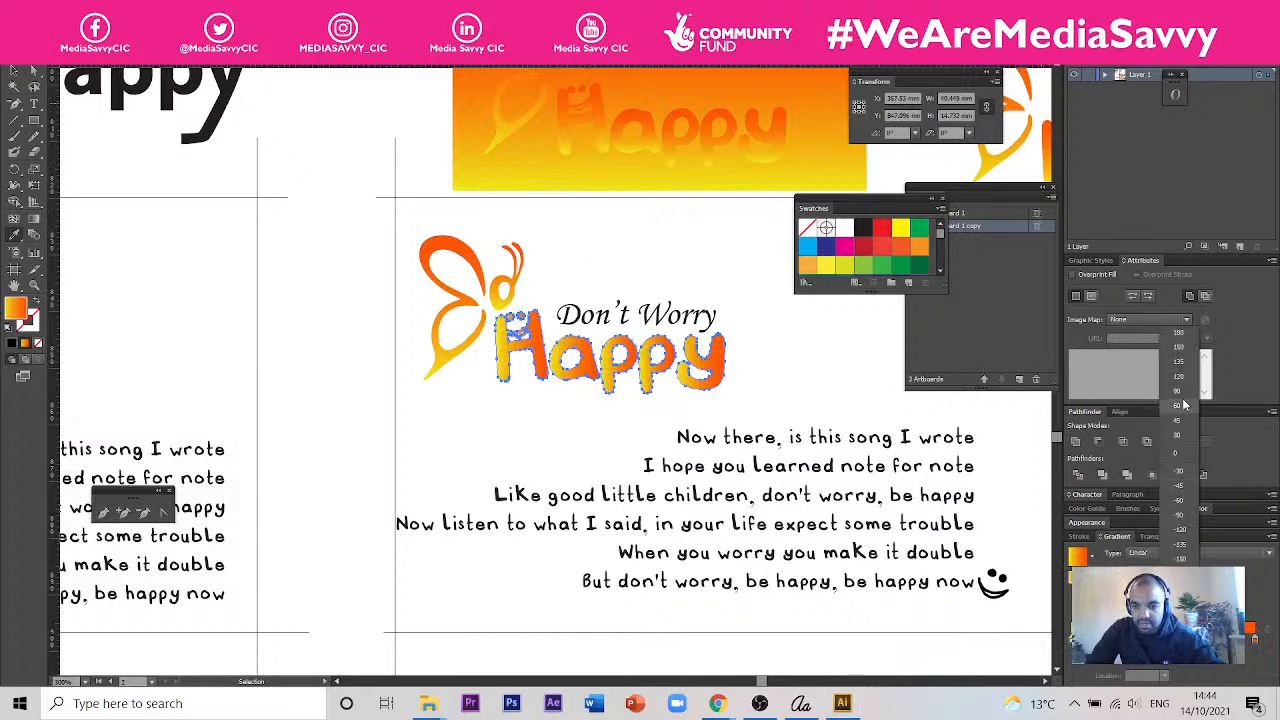
key(v)
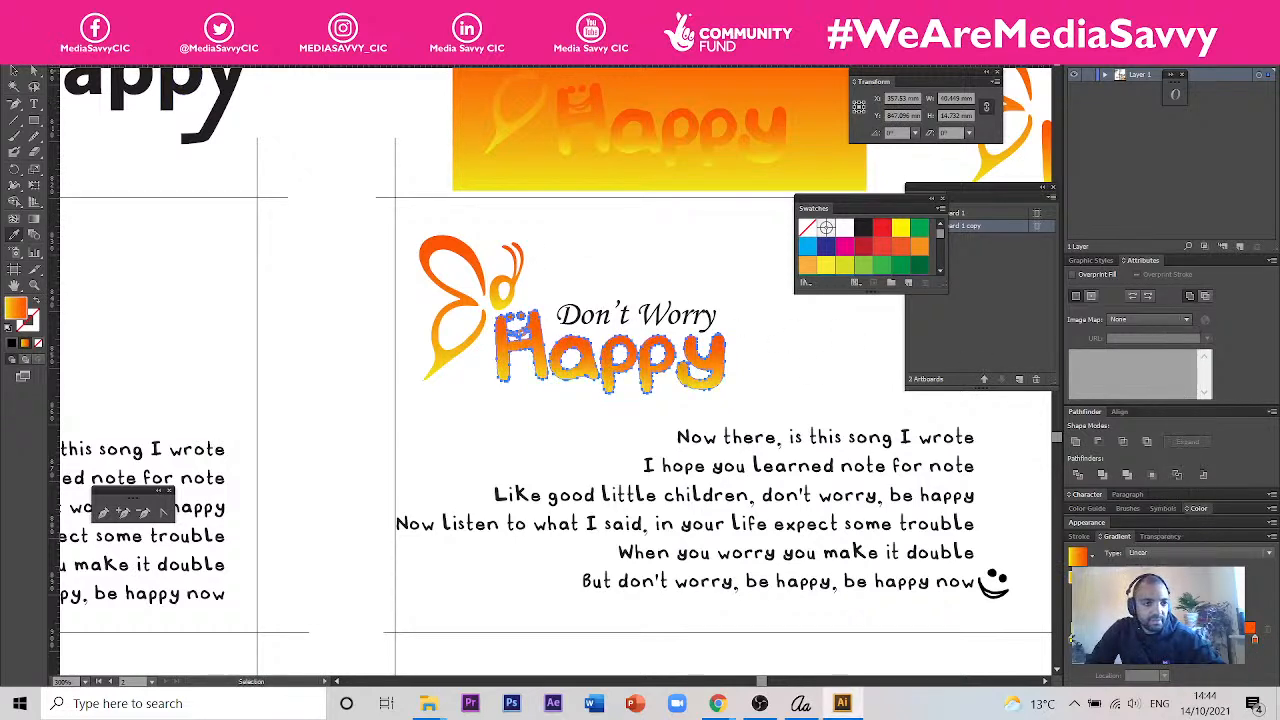
click(316, 144)
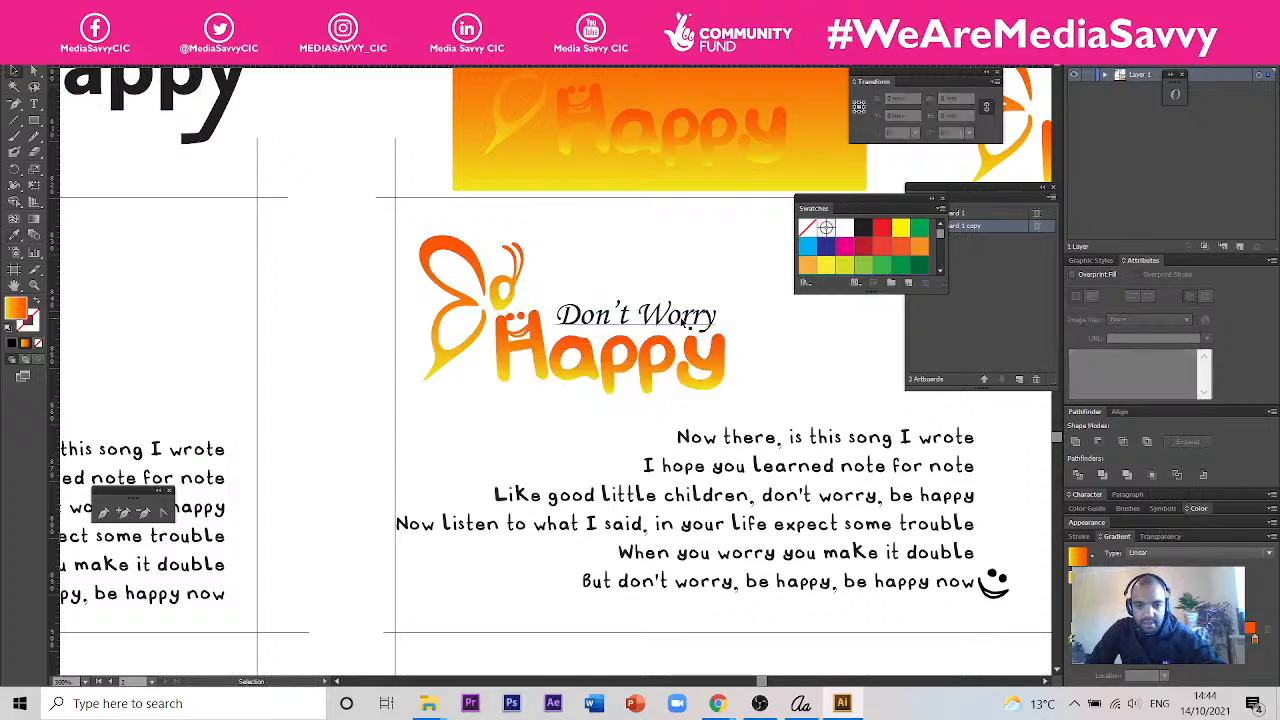
- Examine the gradient logo, Don't Worry text and smiley on the card, and compare them with the neighbouring card designs
click(673, 320)
scroll(702, 328, down, 3)
scroll(754, 420, up, 1)
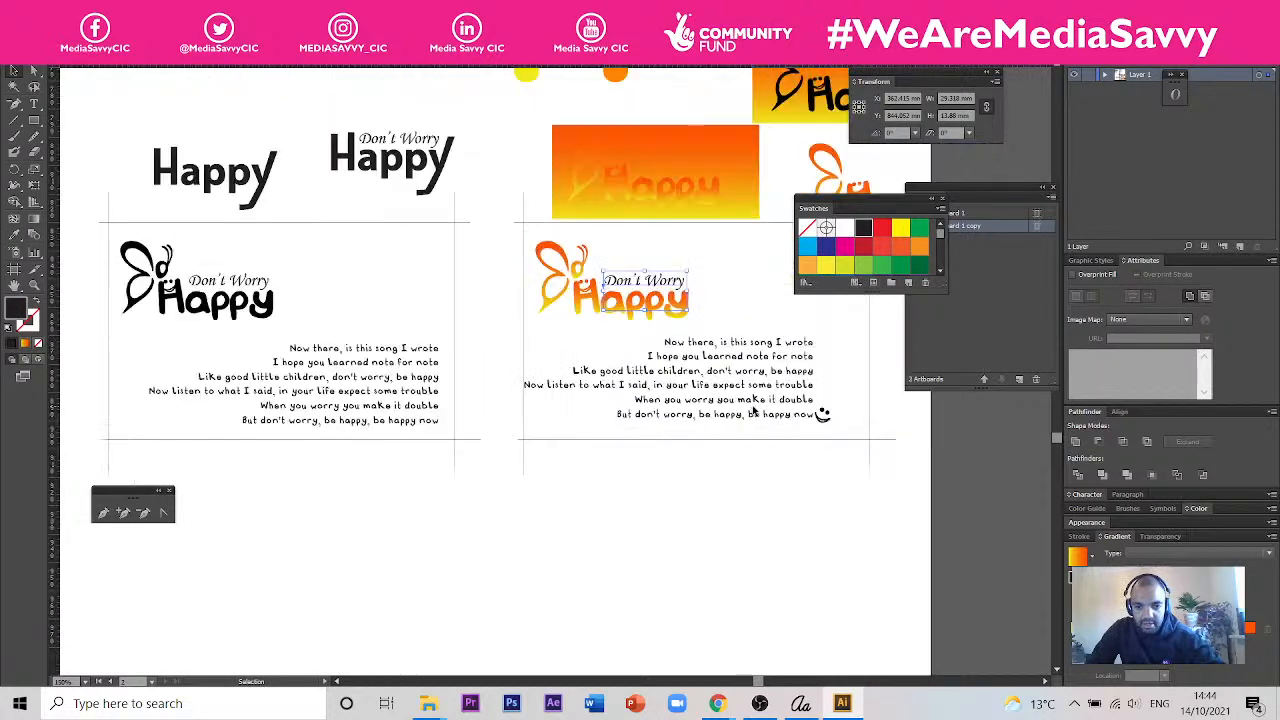
scroll(822, 414, up, 2)
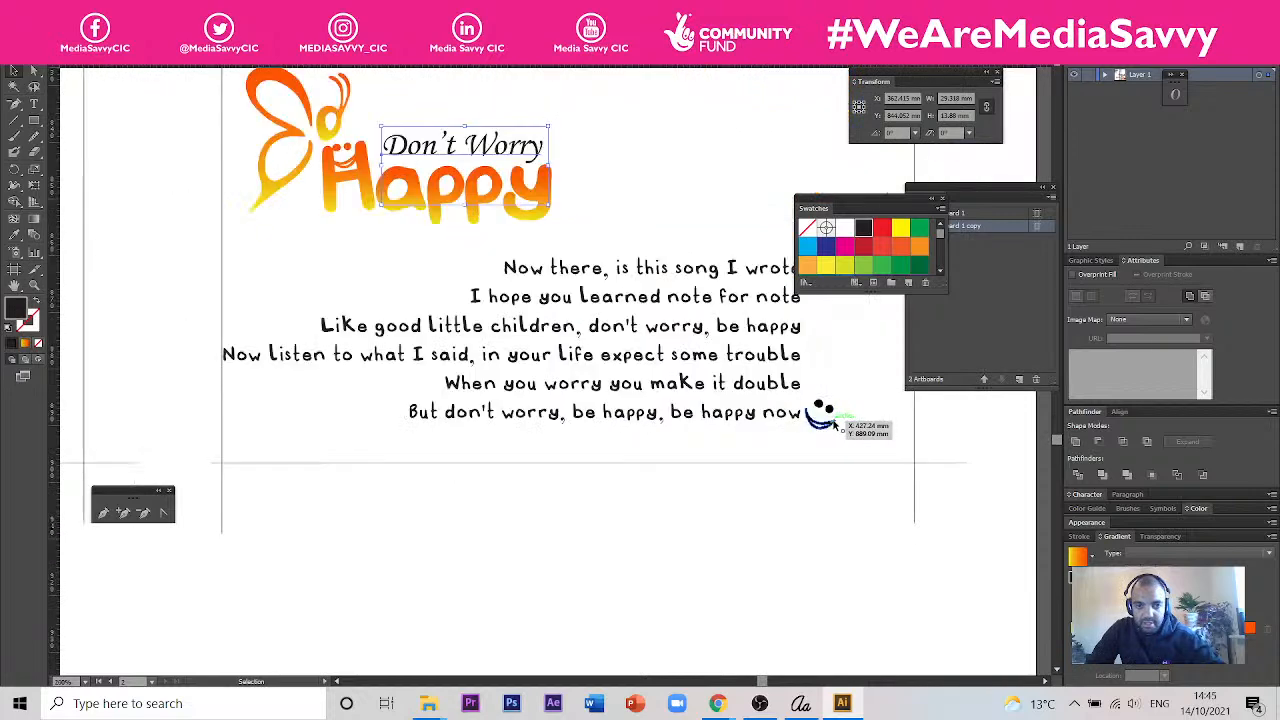
scroll(826, 422, down, 2)
scroll(766, 514, down, 1)
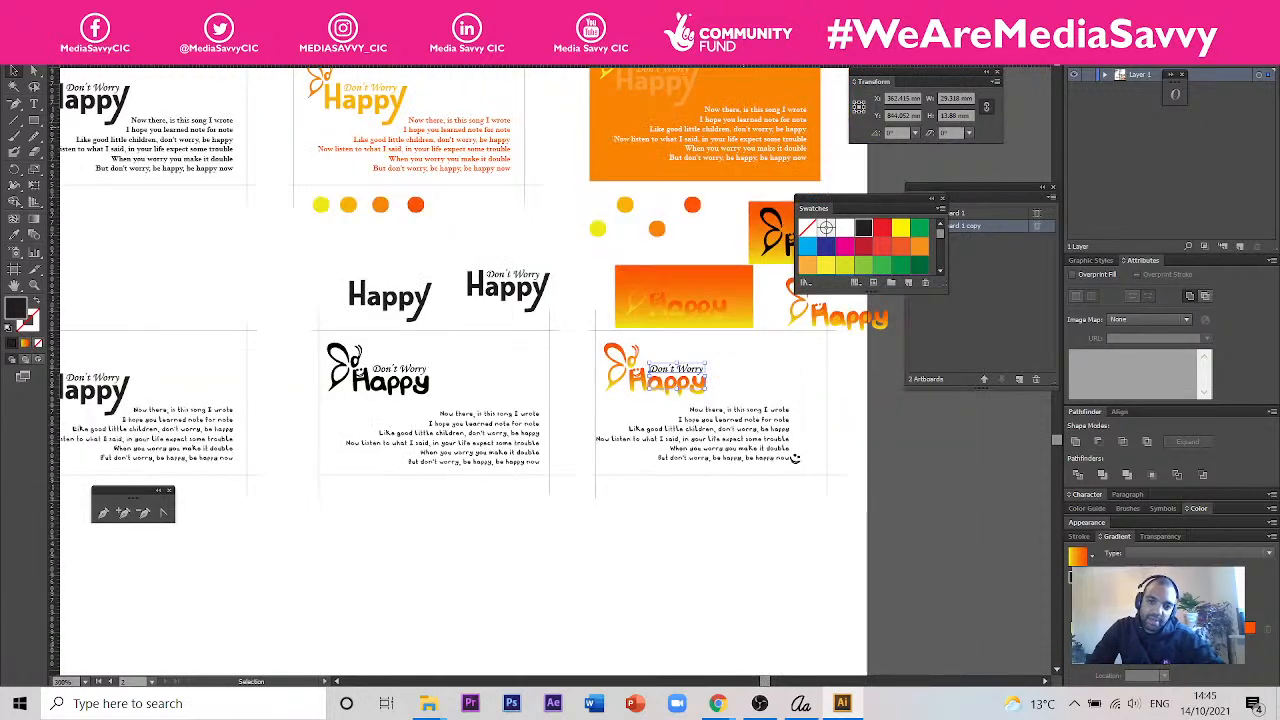
scroll(640, 270, down, 2)
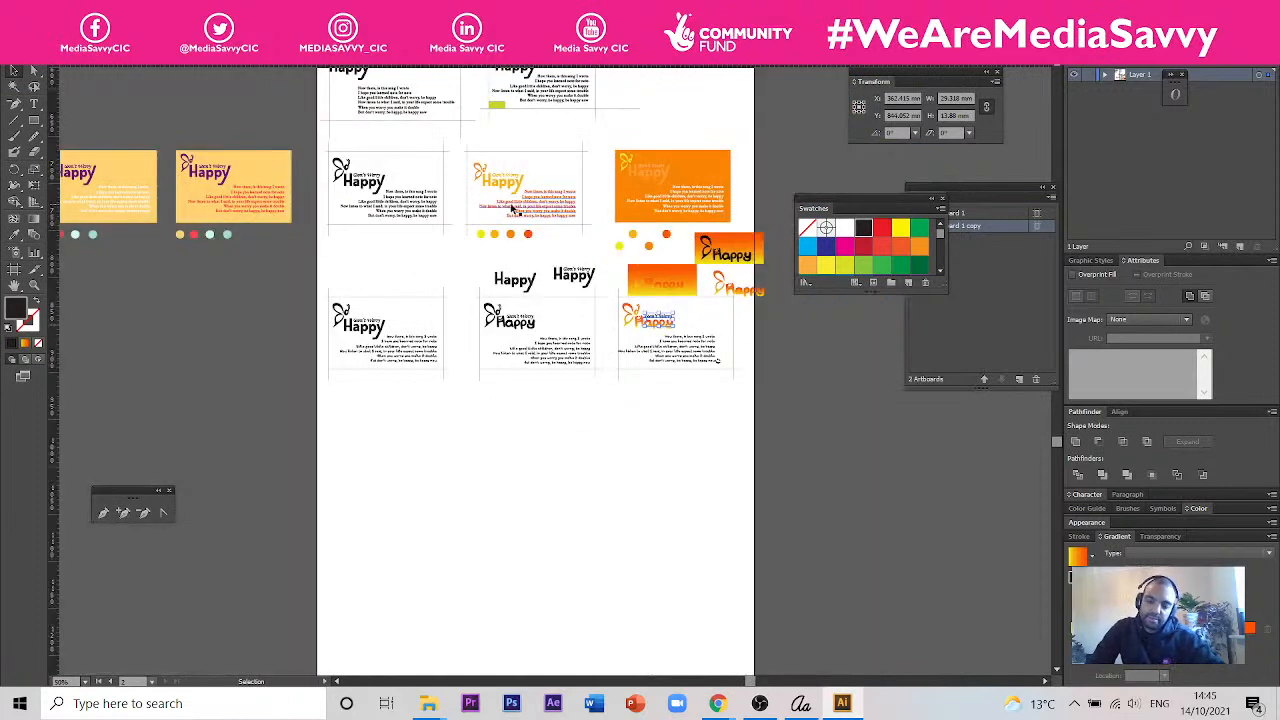
scroll(686, 278, up, 3)
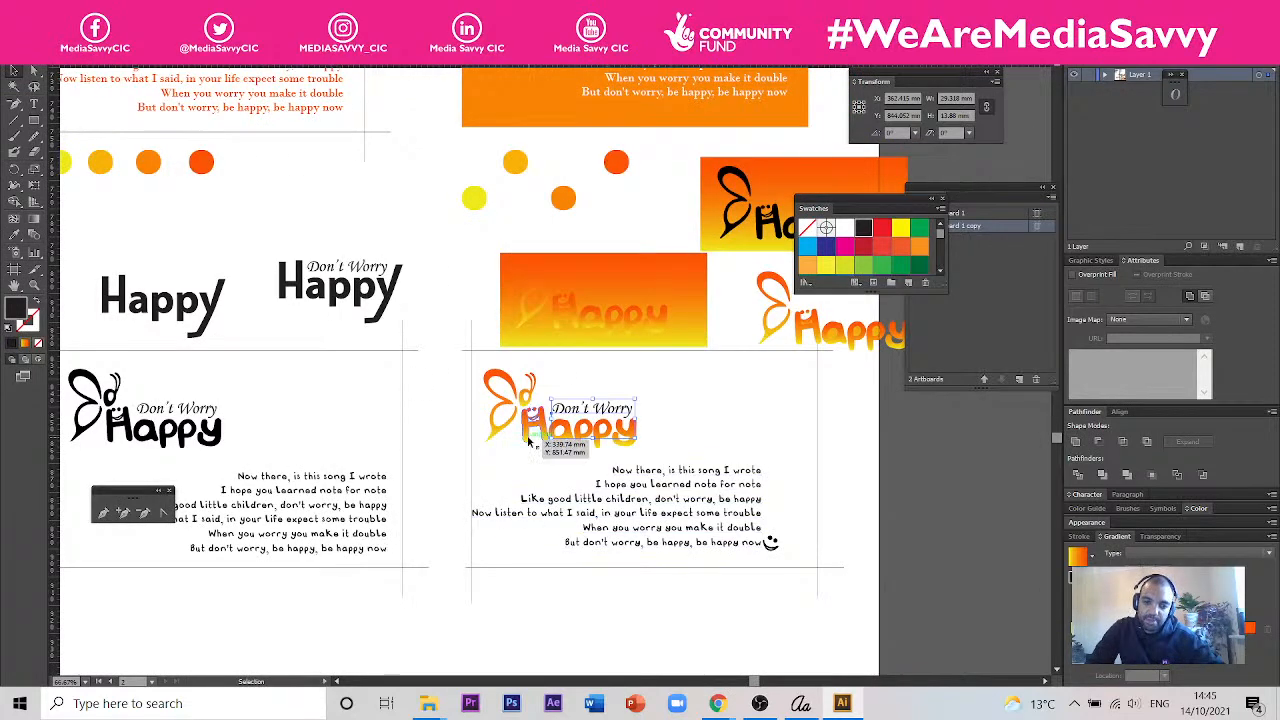
scroll(530, 442, up, 2)
scroll(646, 455, up, 2)
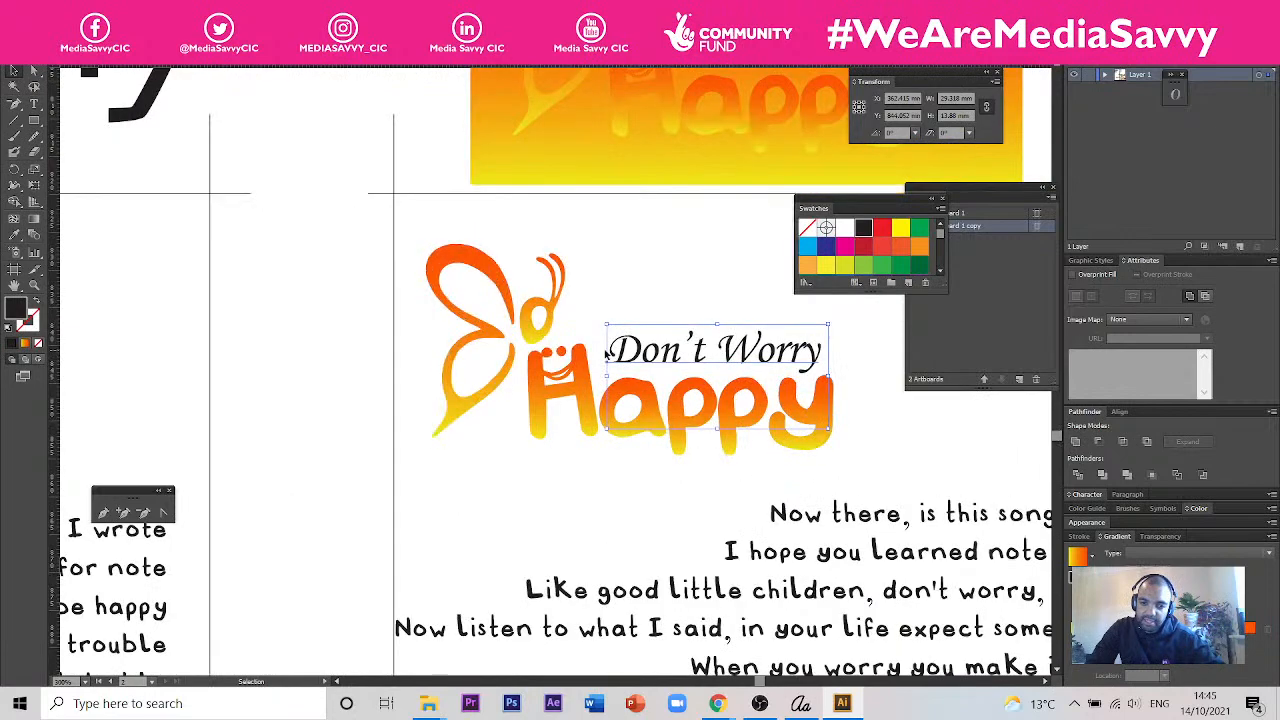
scroll(612, 380, down, 1)
scroll(416, 180, down, 1)
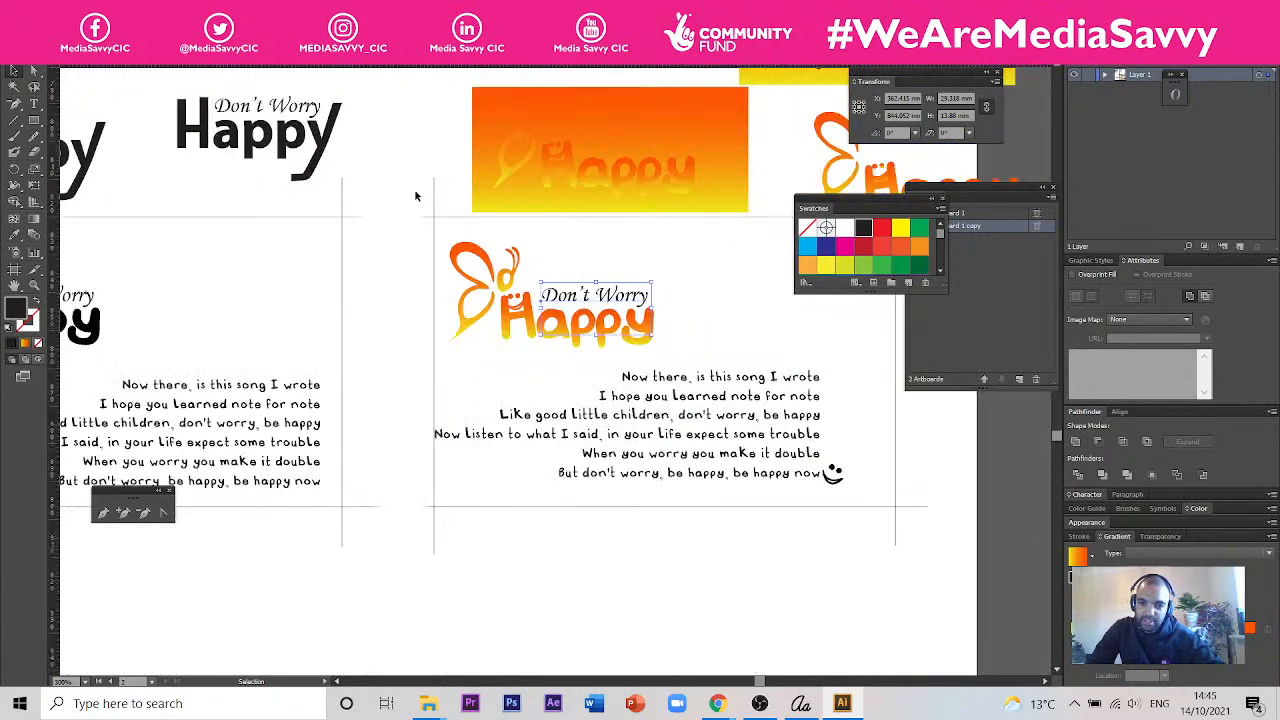
scroll(413, 193, down, 1)
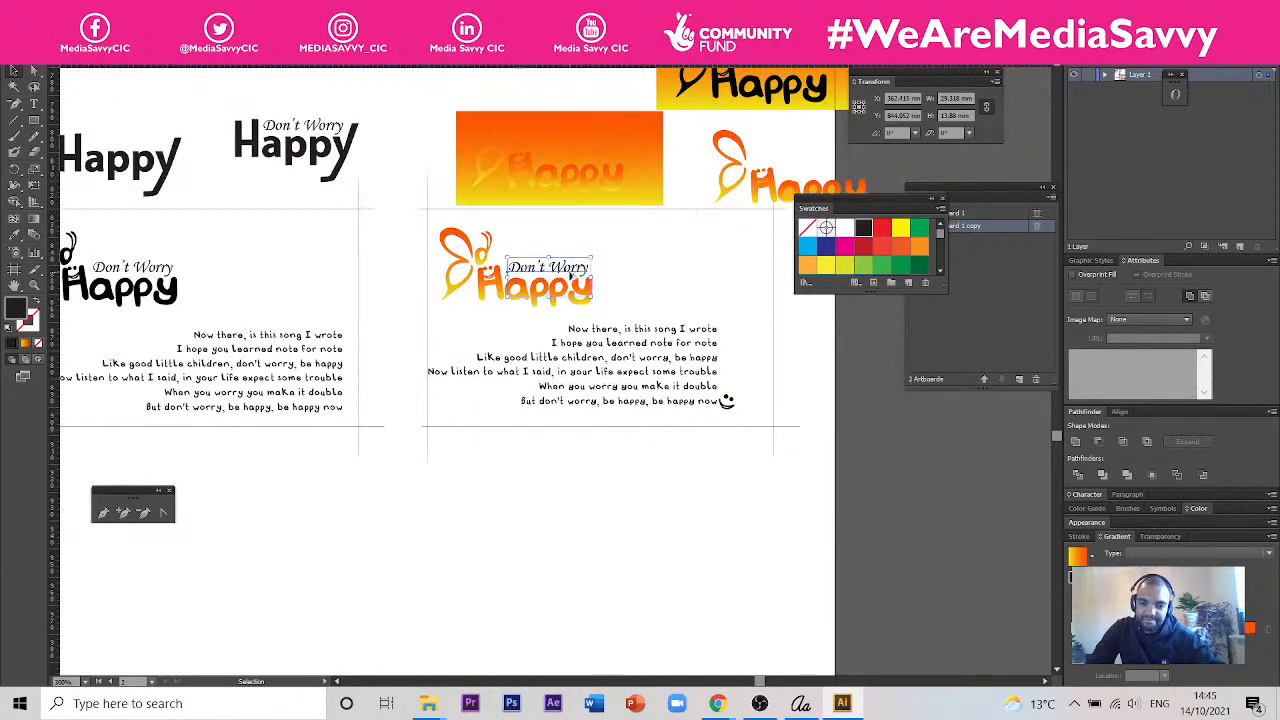
scroll(570, 272, down, 1)
- Duplicate the gradient butterfly, enlarge the copy to about 64 mm tall and place it over the card's lower right corner
scroll(705, 325, up, 2)
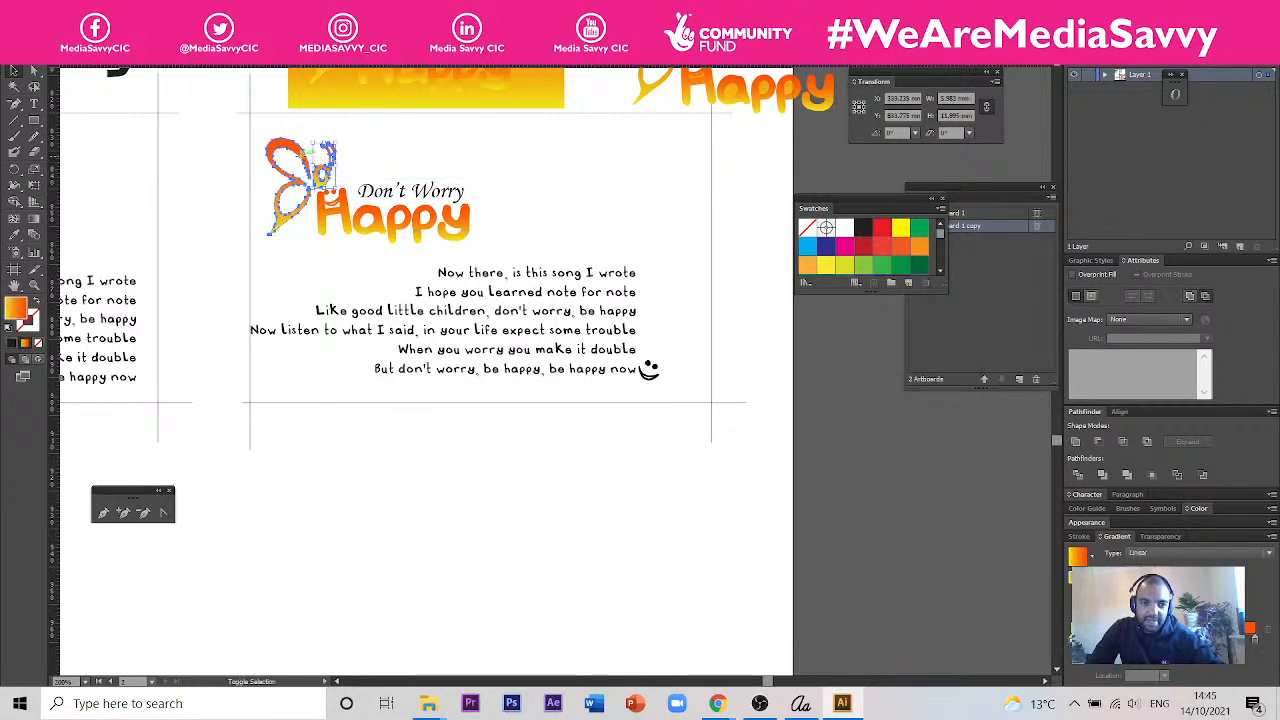
drag(305, 168, 690, 368)
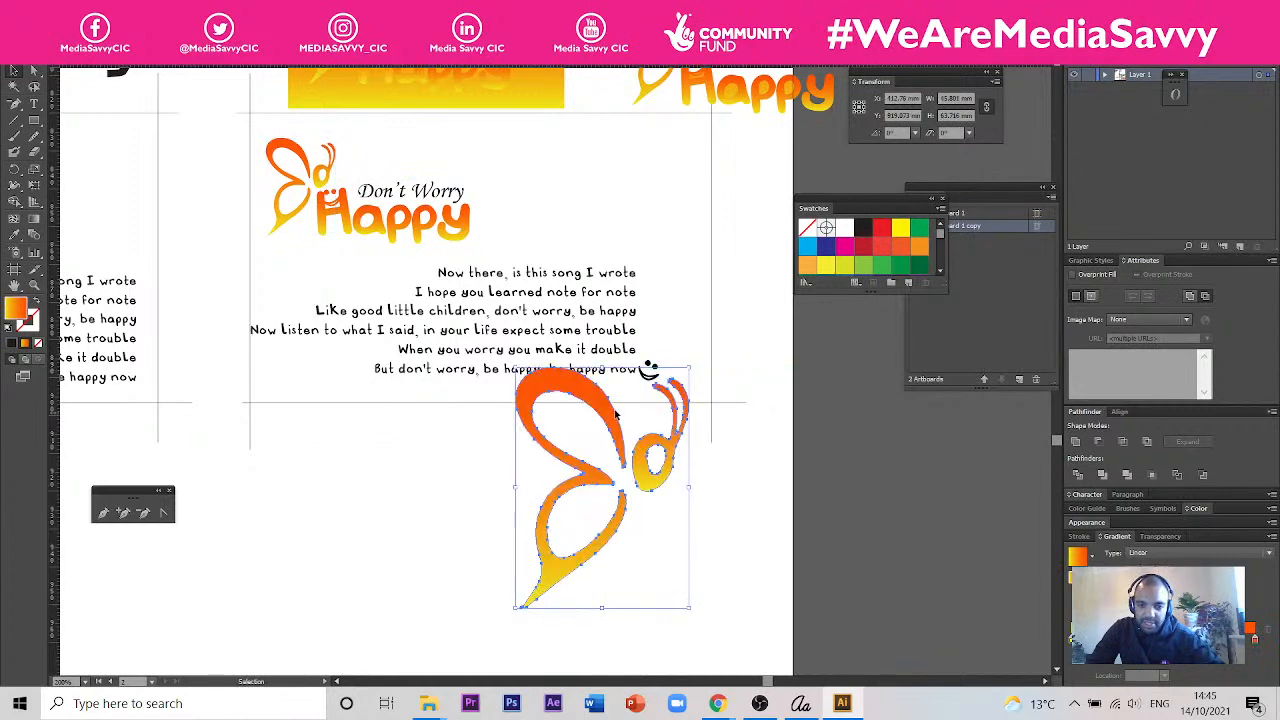
drag(613, 412, 736, 321)
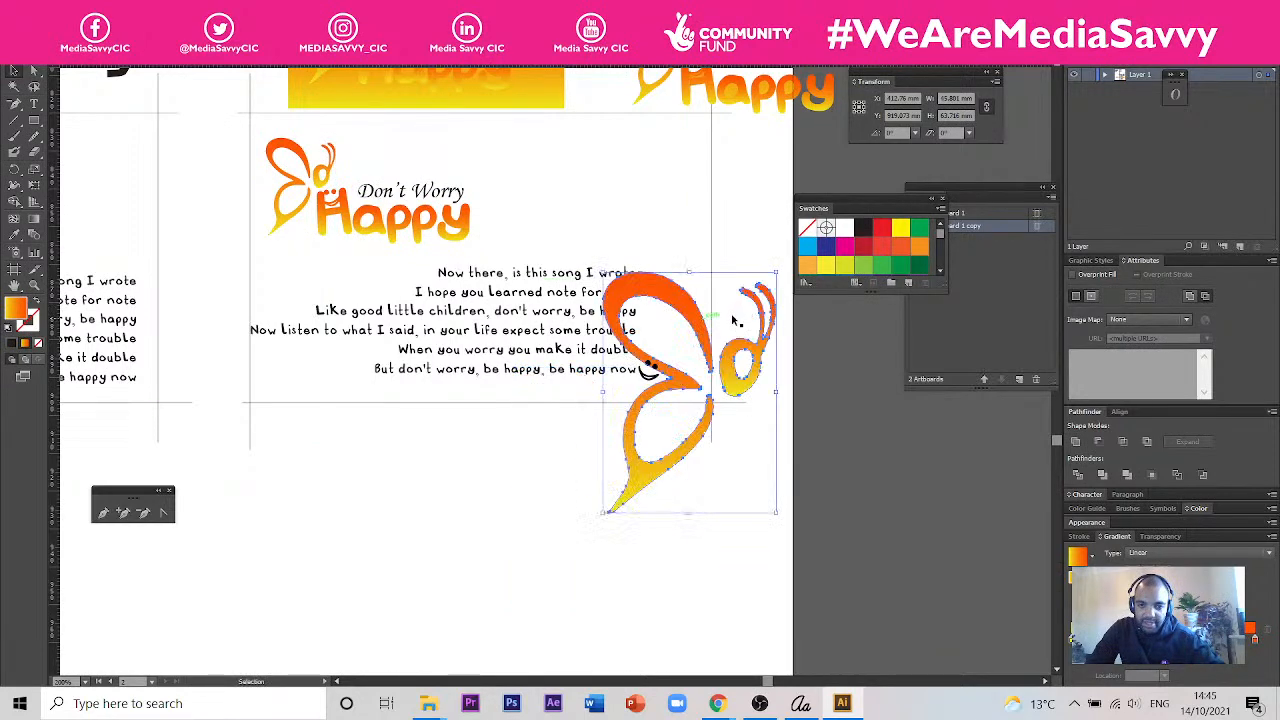
- Delete the smiley at the end of the verse and send the enlarged butterfly's wings behind the verse
click(650, 367)
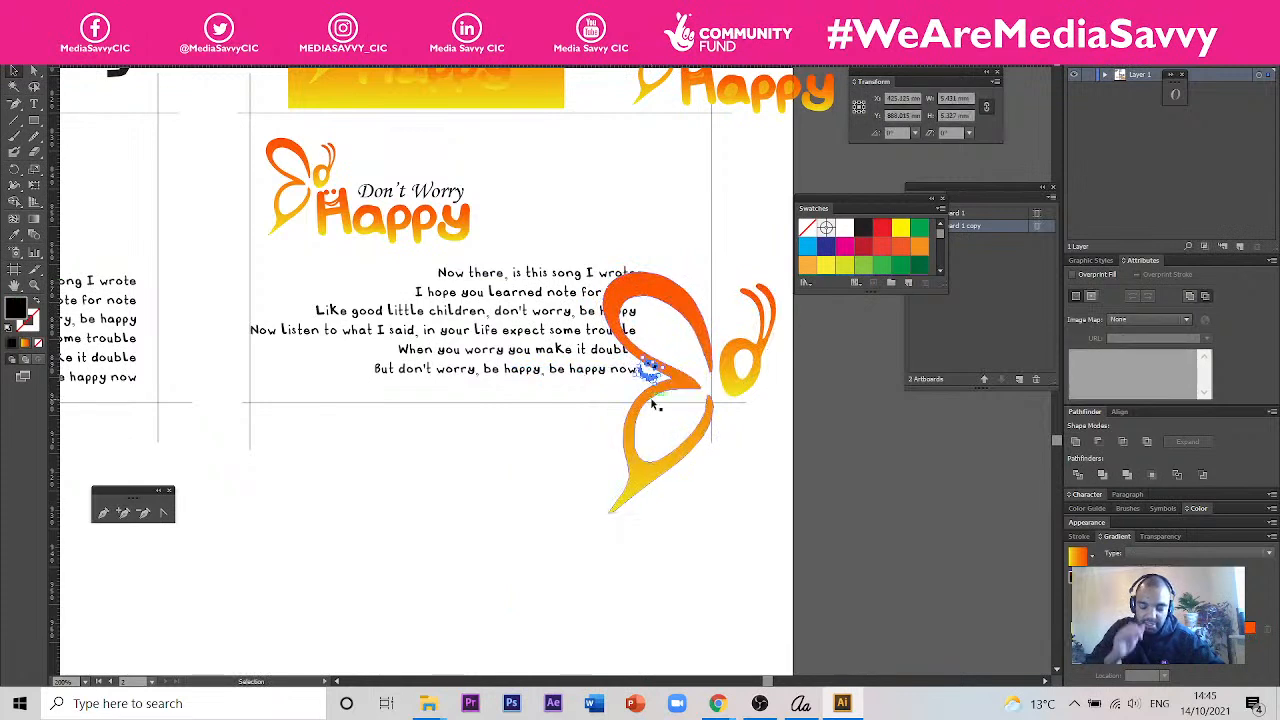
key(Delete)
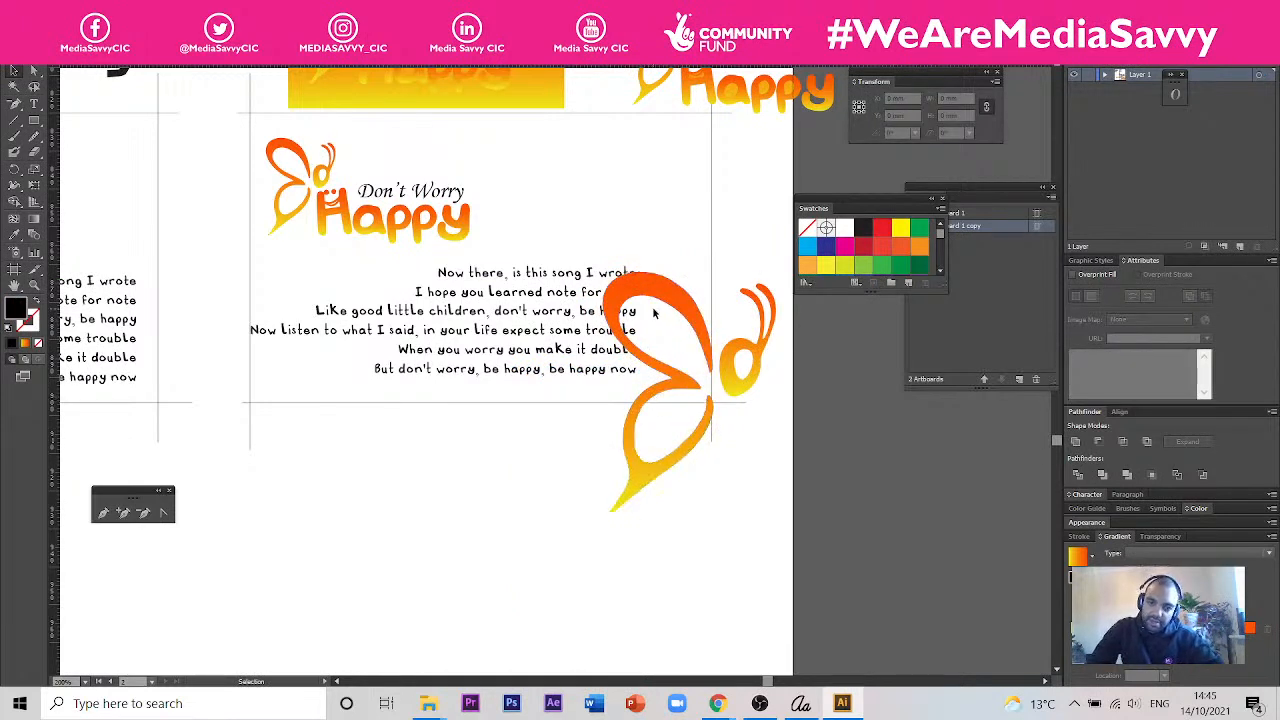
right_click(666, 299)
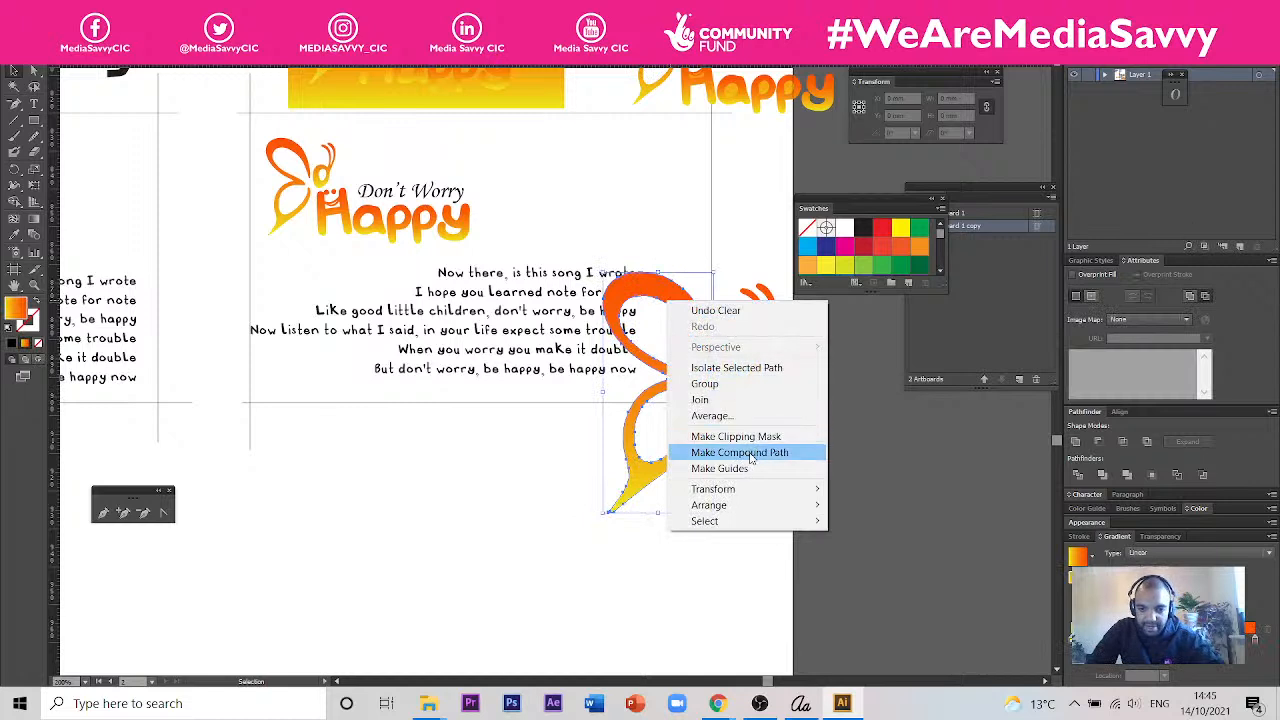
mouse_move(768, 512)
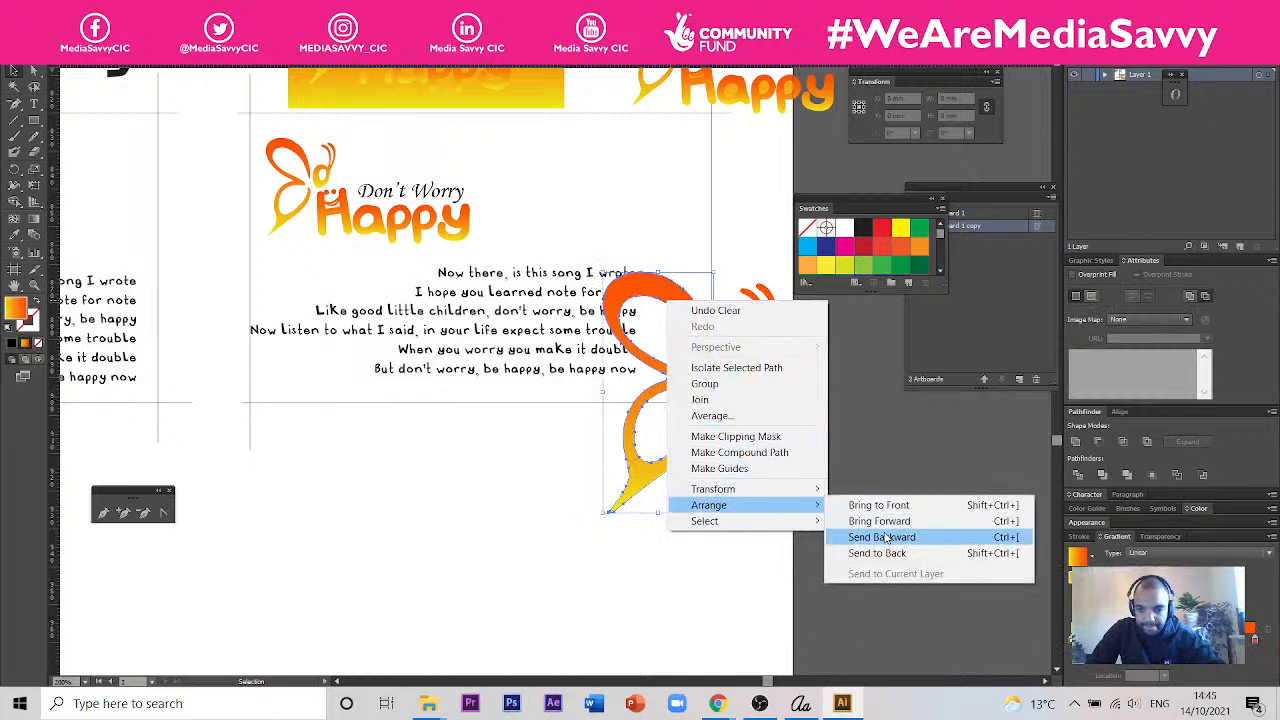
click(888, 542)
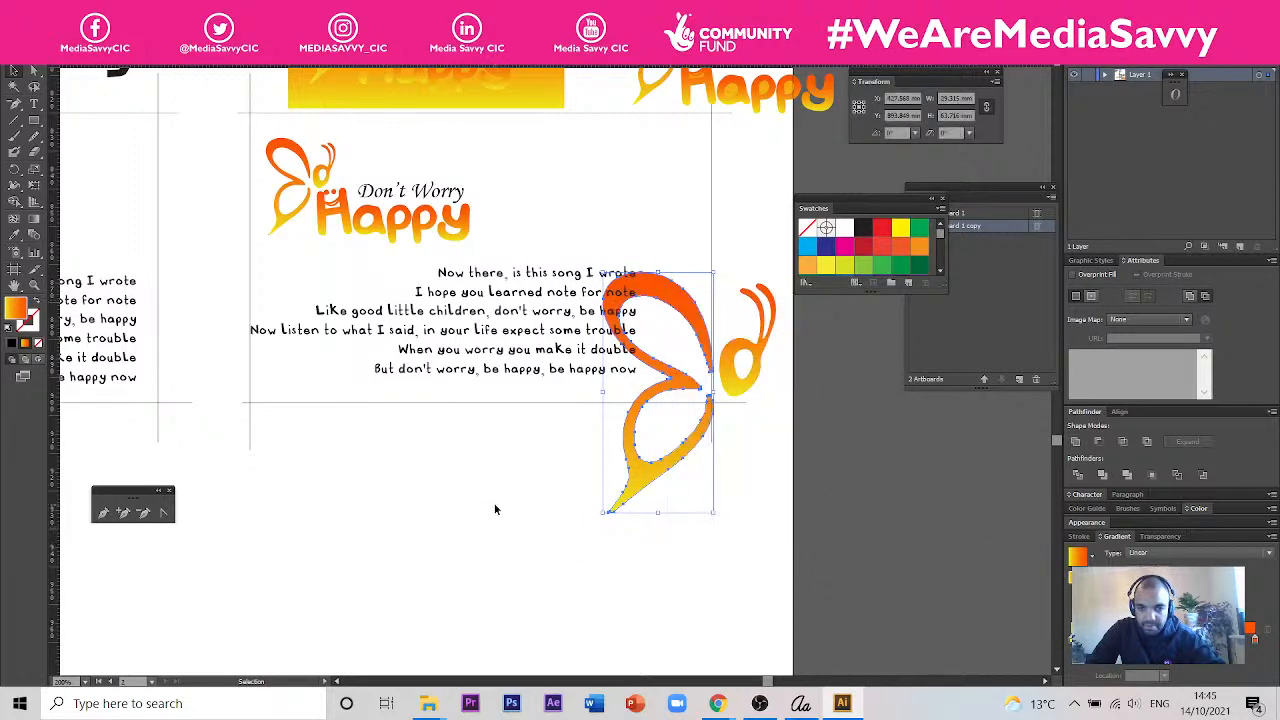
- Delete the enlarged butterfly's head and antennae, and rotate its wings clockwise at the card's lower right corner
click(753, 482)
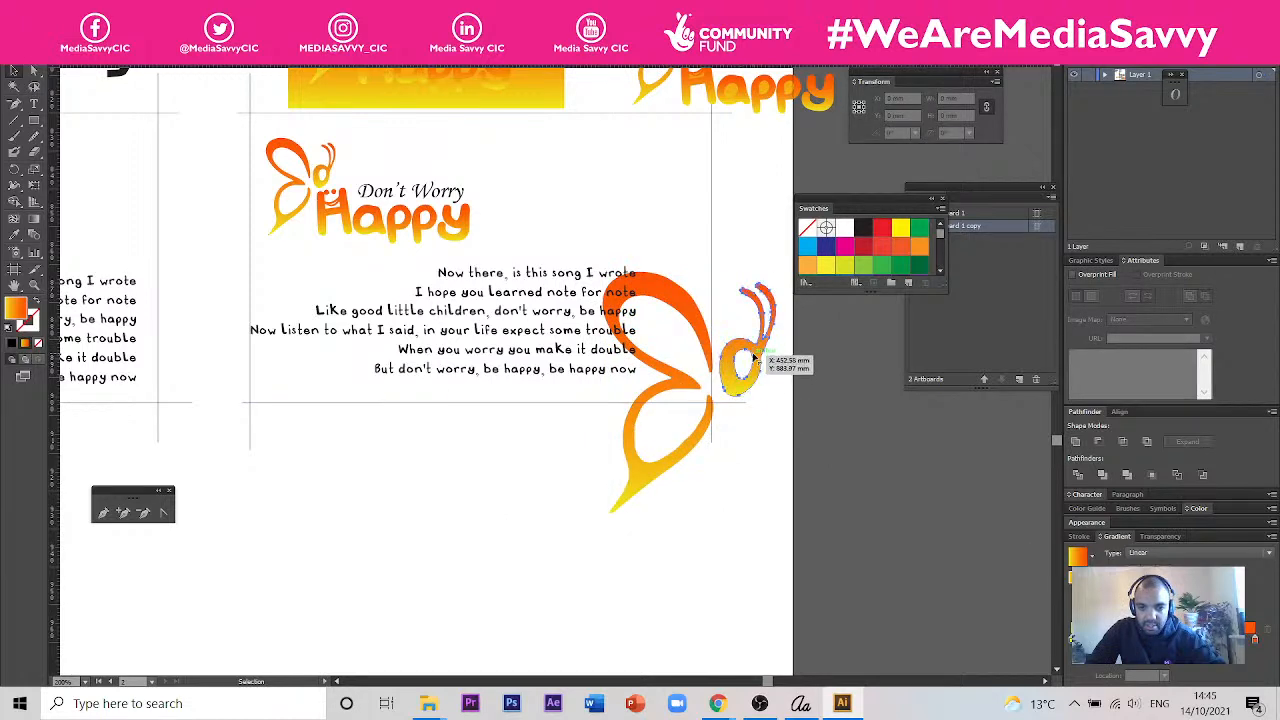
click(755, 362)
key(Delete)
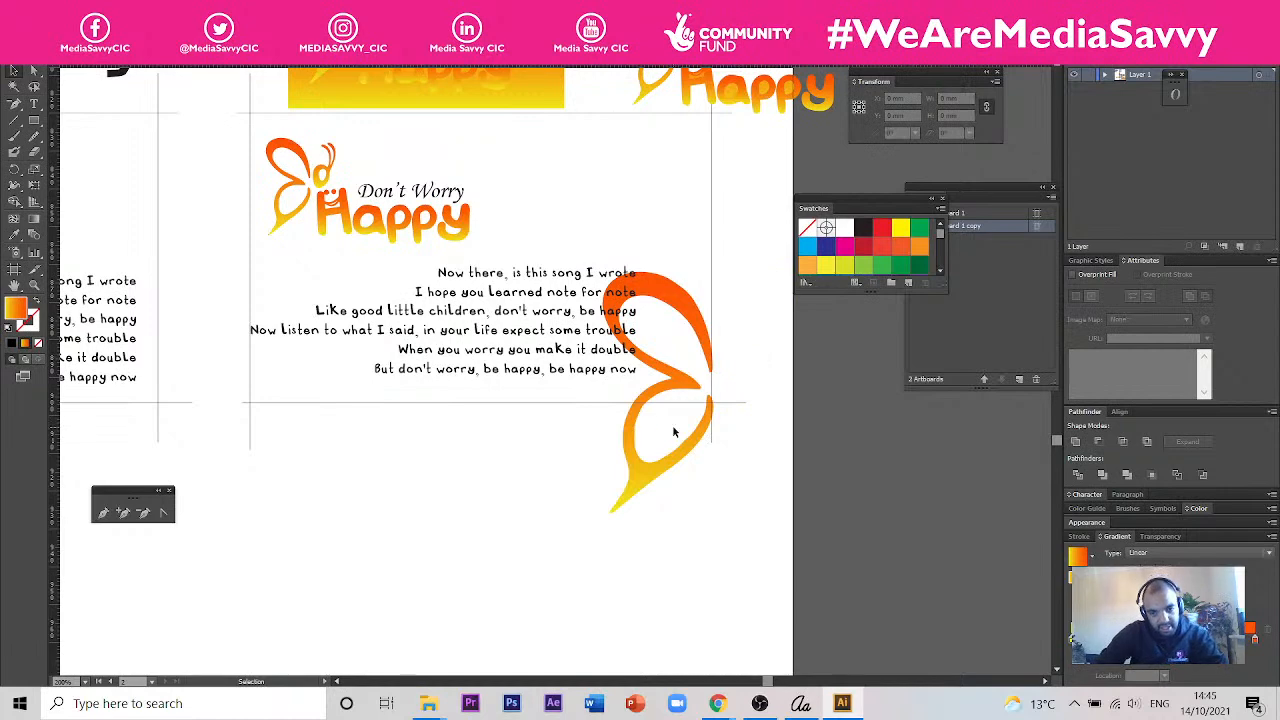
click(693, 327)
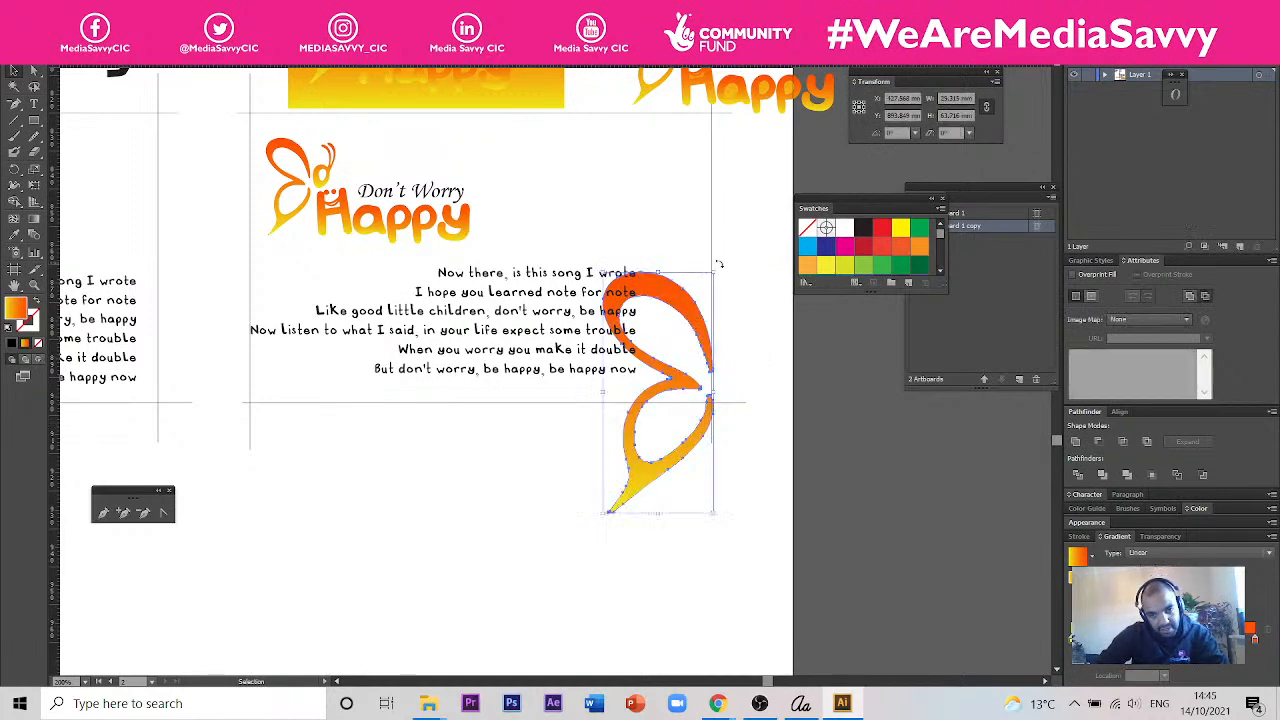
mouse_move(719, 267)
mouse_down()
mouse_move(760, 299)
mouse_move(702, 276)
mouse_up()
click(763, 458)
- Examine the card with the large butterfly wings alongside the neighbouring card designs
scroll(763, 456, down, 2)
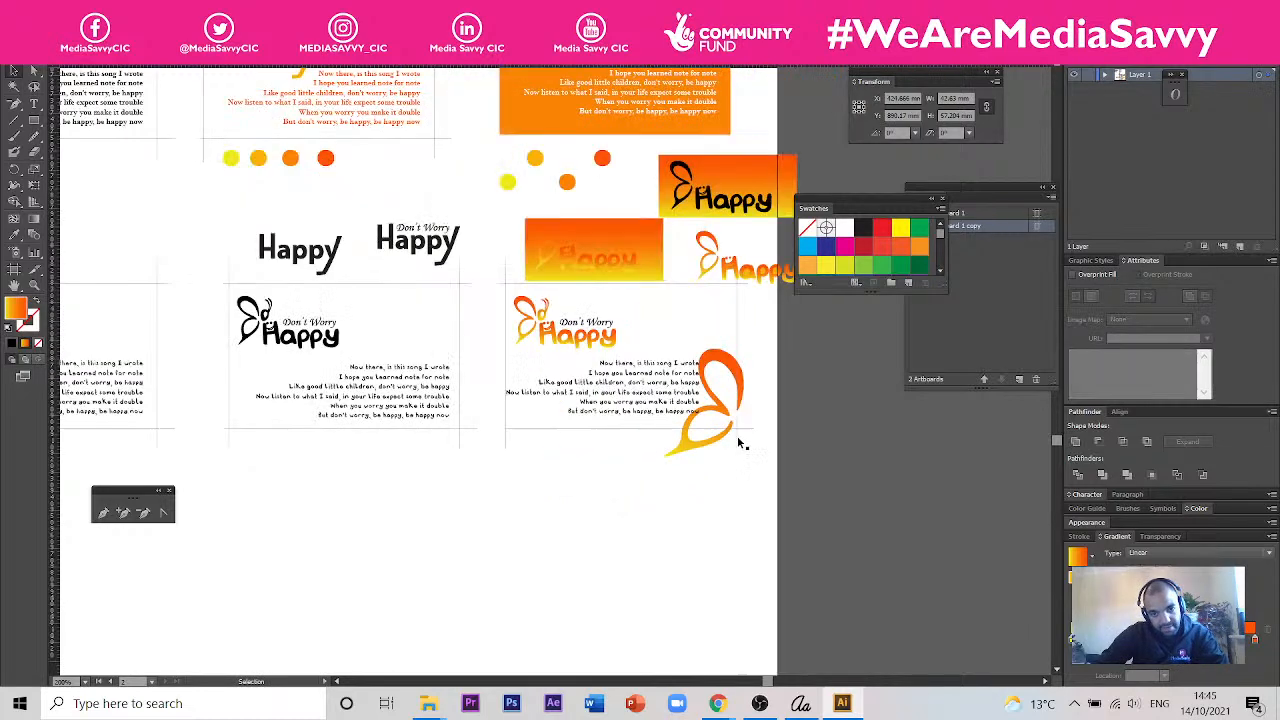
scroll(704, 418, up, 1)
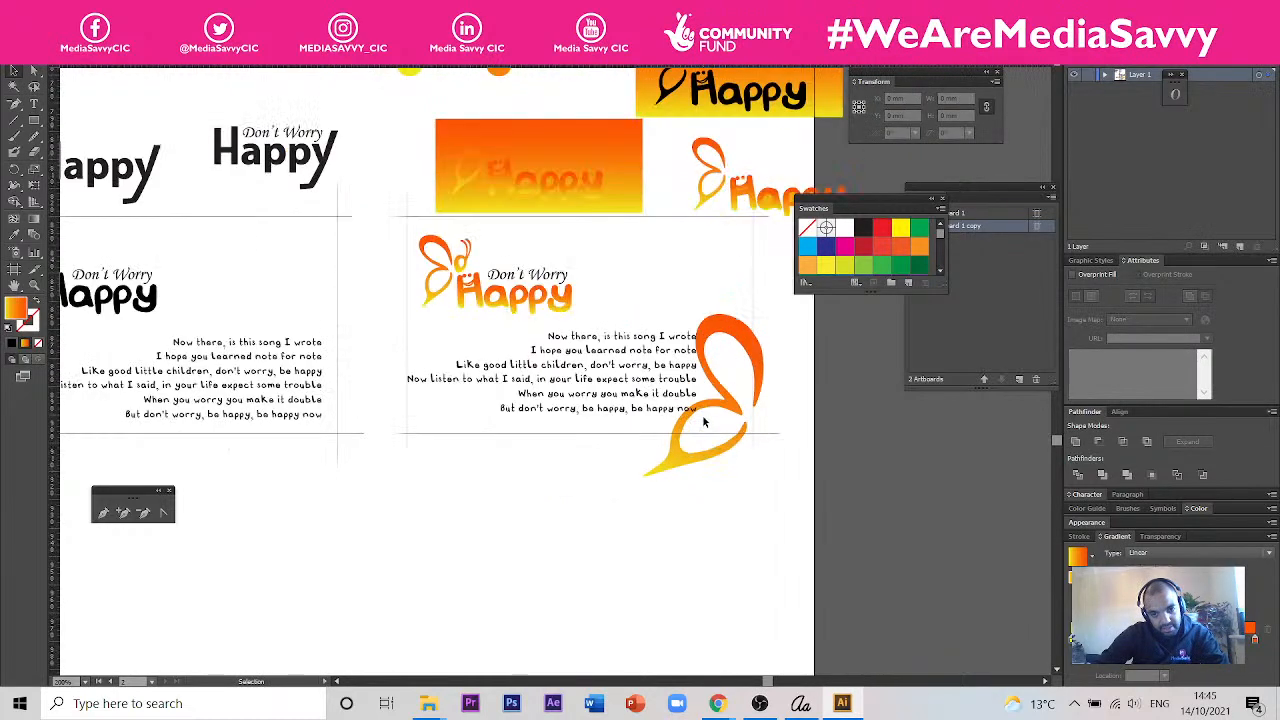
click(763, 360)
click(727, 511)
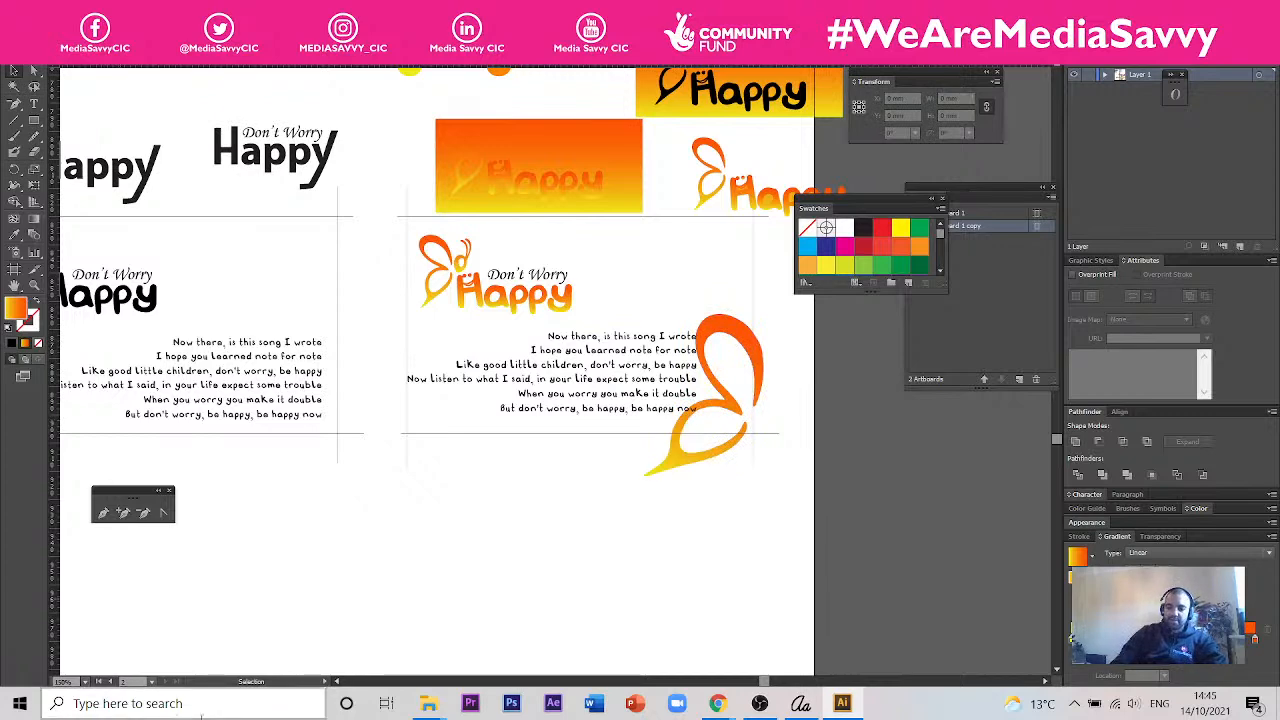
scroll(463, 302, down, 2)
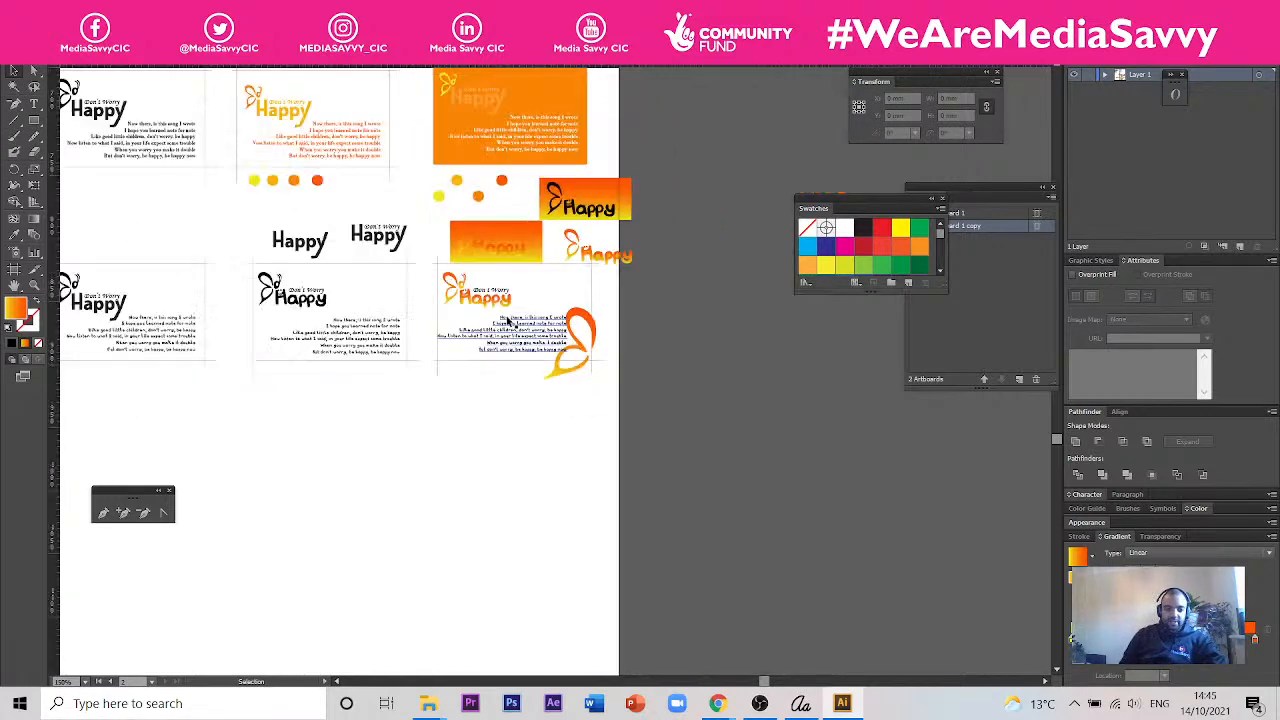
drag(511, 376, 676, 459)
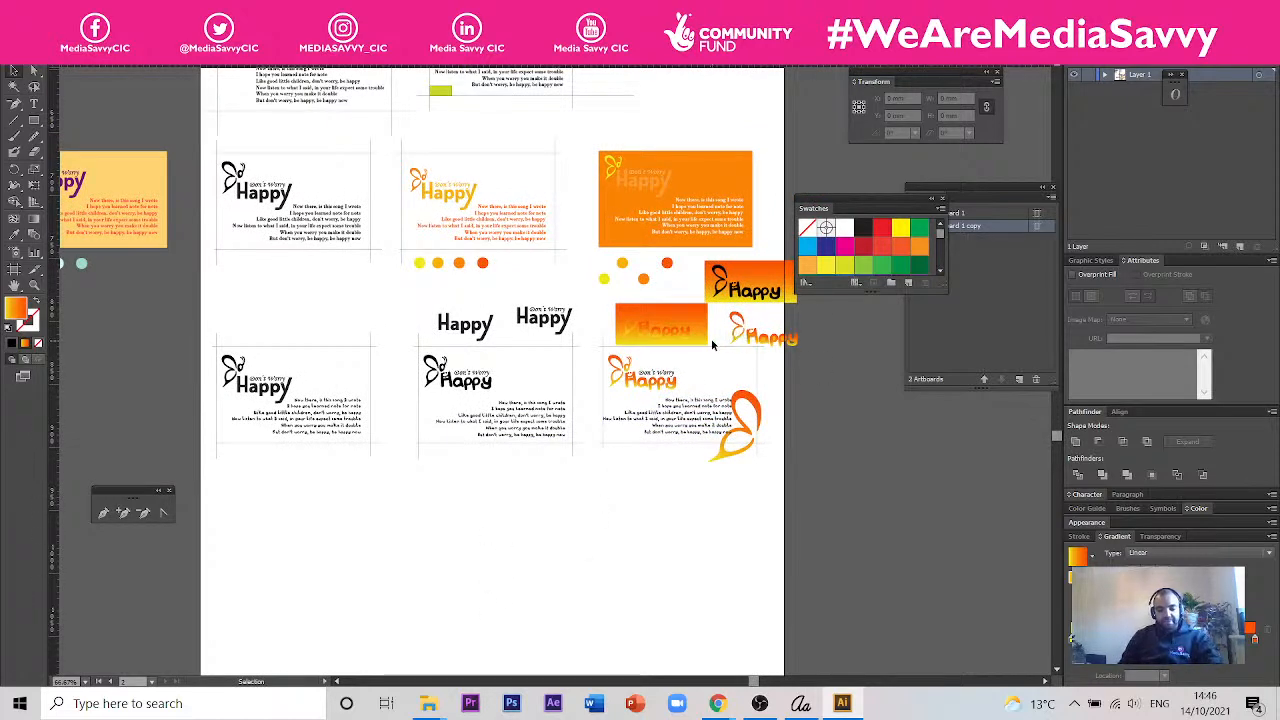
scroll(722, 340, up, 2)
drag(612, 483, 668, 377)
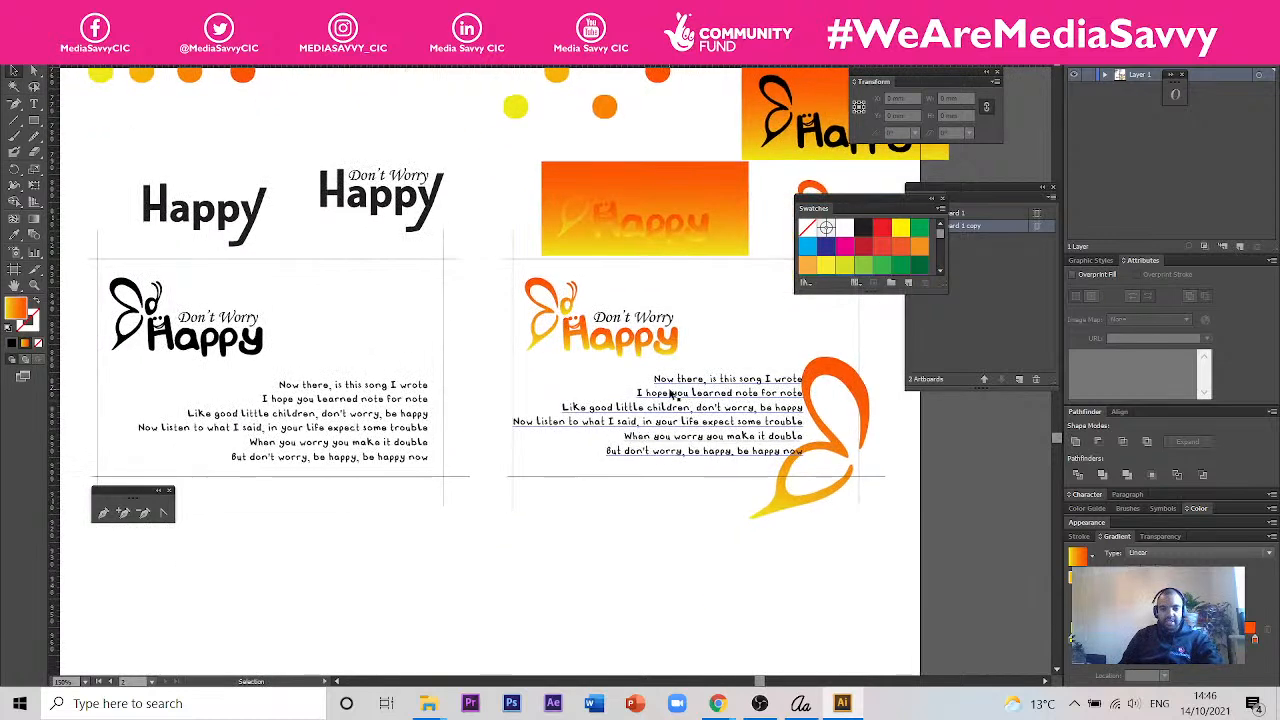
scroll(668, 377, up, 2)
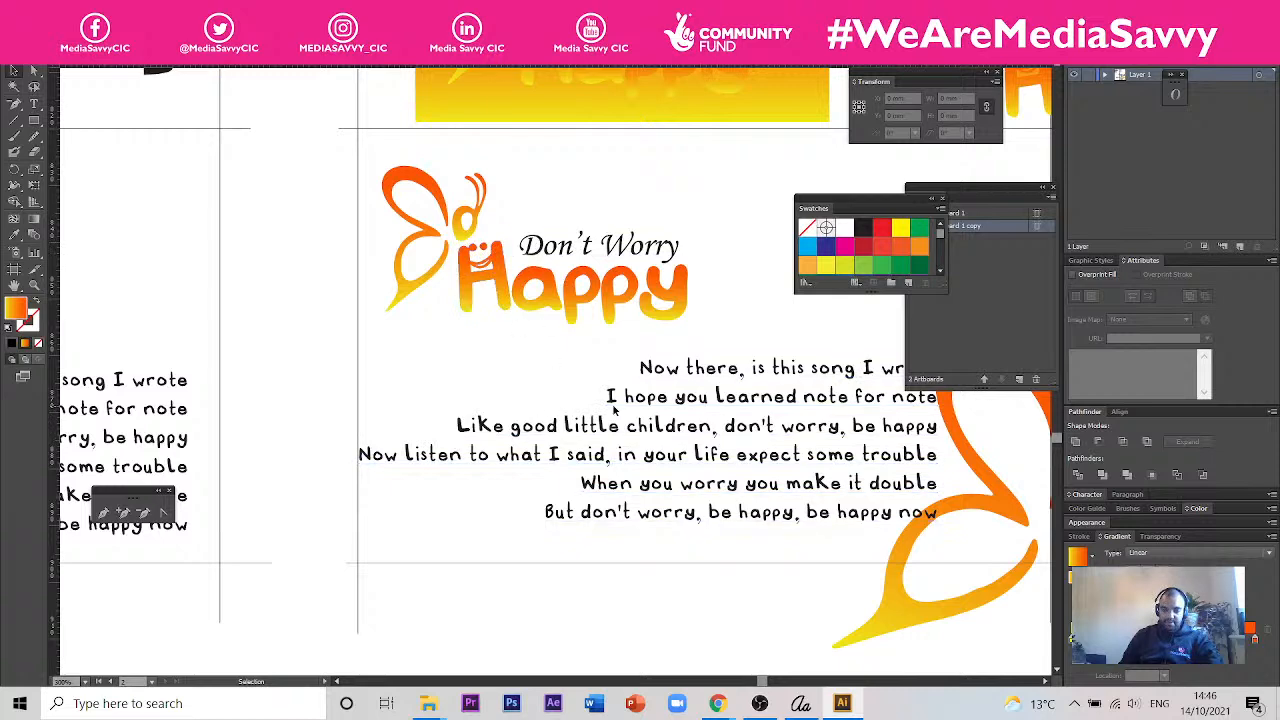
scroll(733, 430, down, 2)
scroll(776, 444, down, 1)
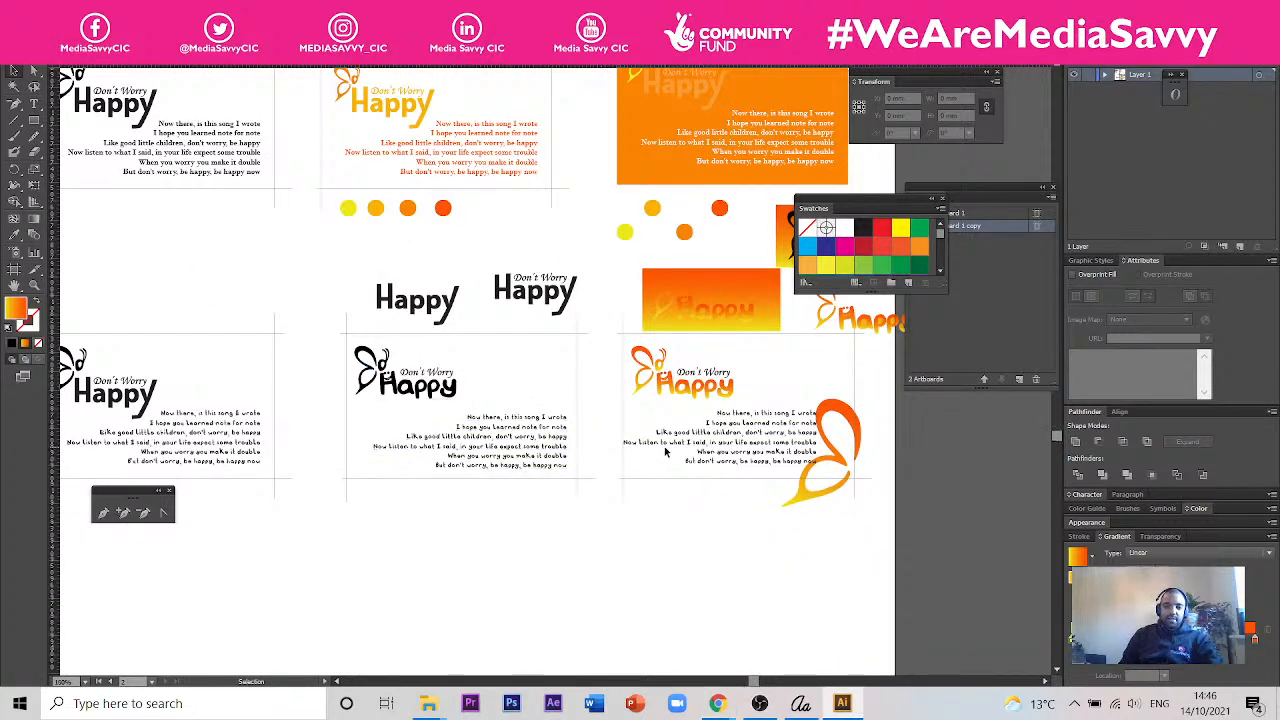
scroll(724, 569, down, 2)
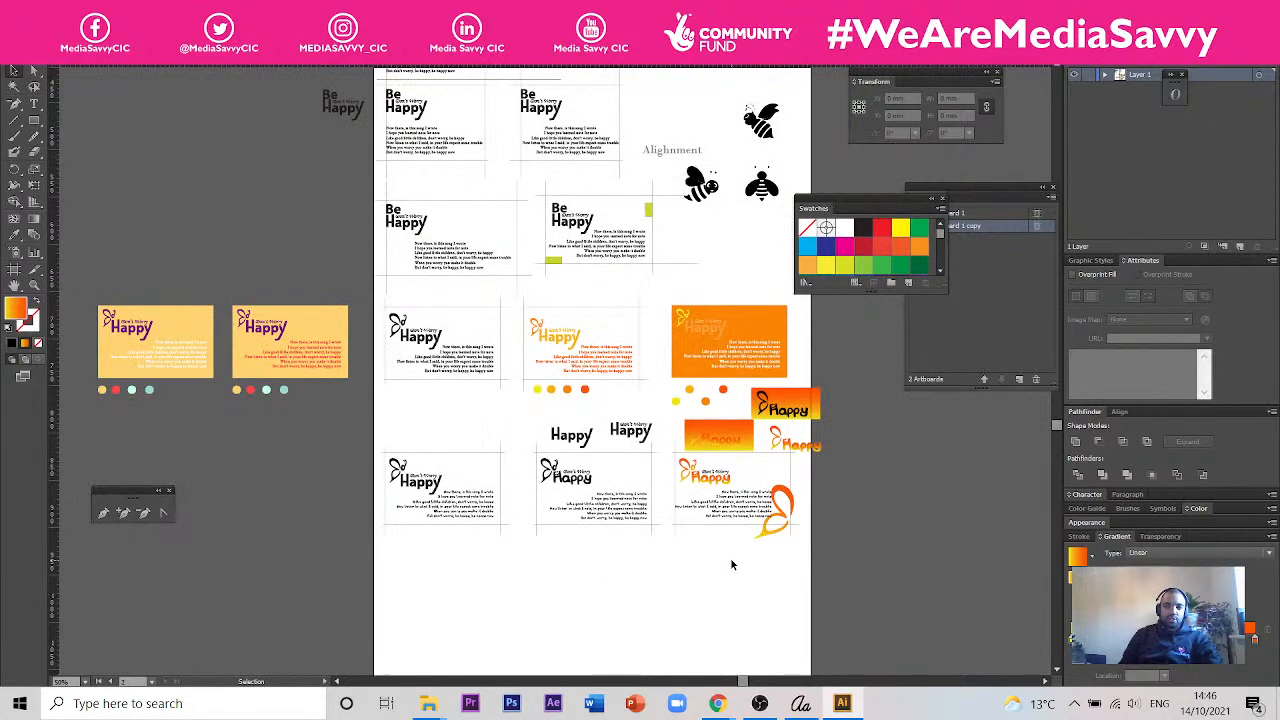
- Switch to Chrome and bring up the Crafty Type | Session 4 presentation in Google Slides
click(716, 704)
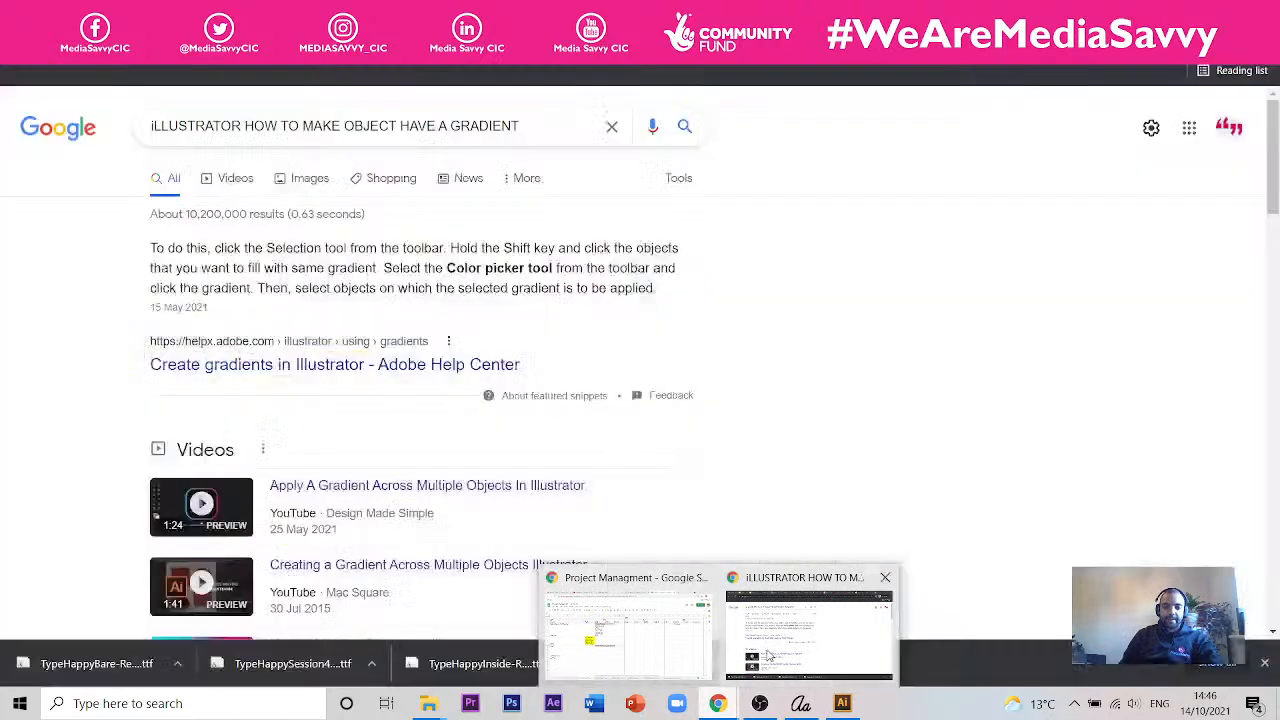
click(768, 655)
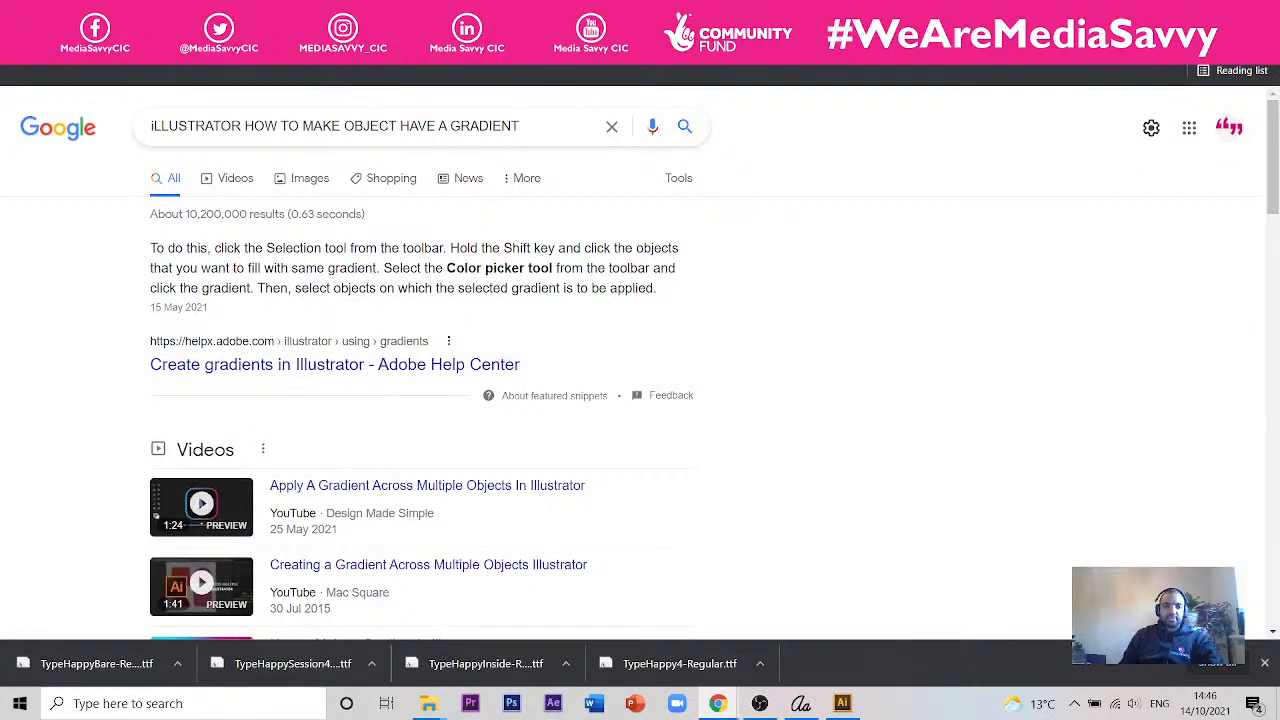
click(140, 18)
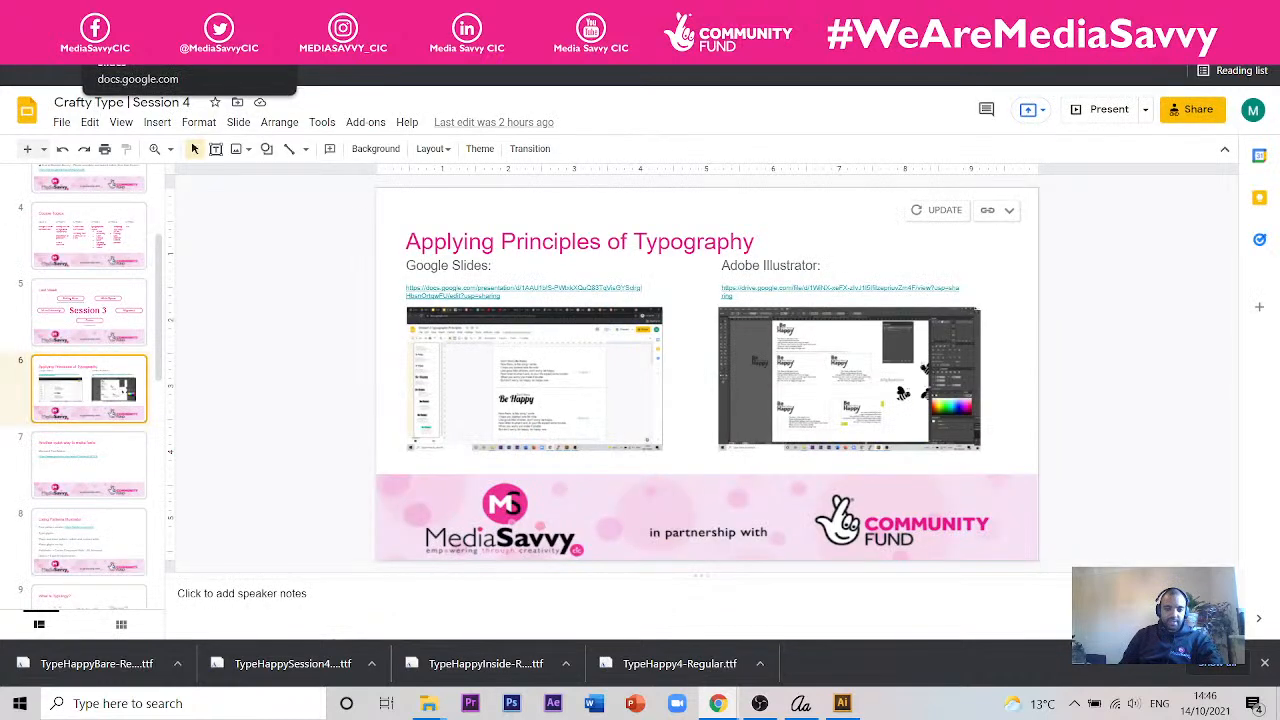
click(89, 461)
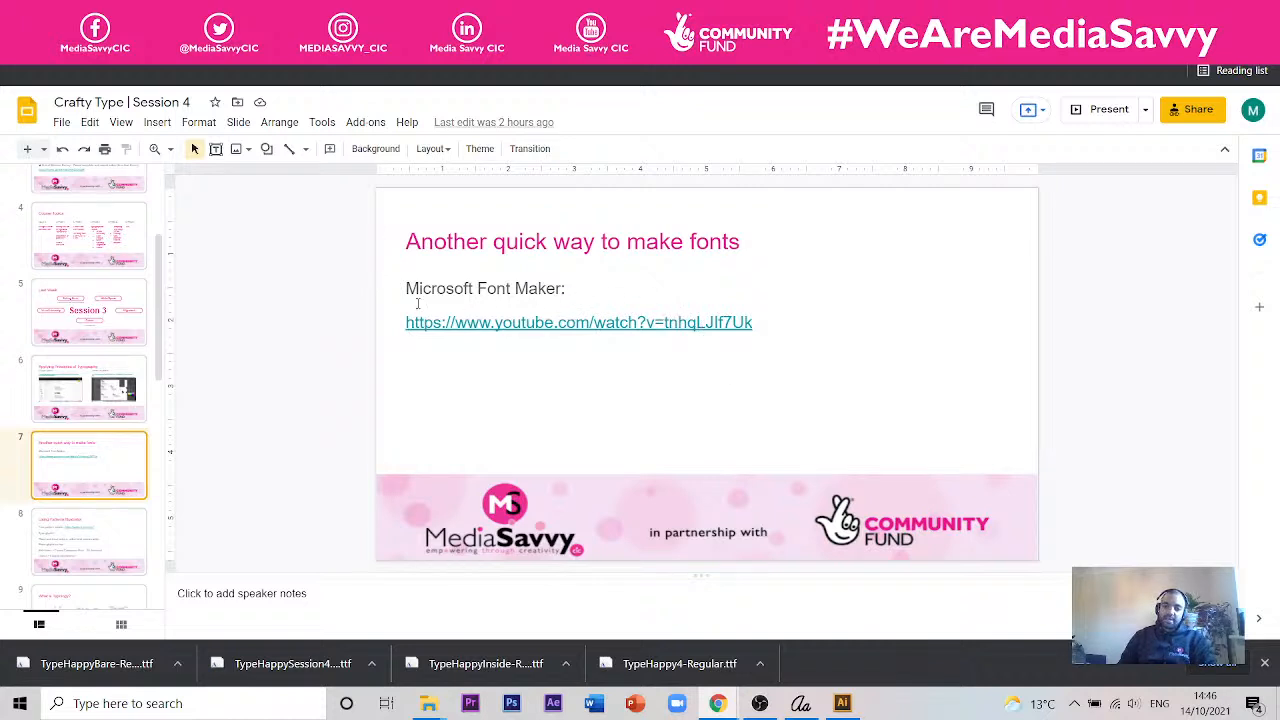
click(125, 518)
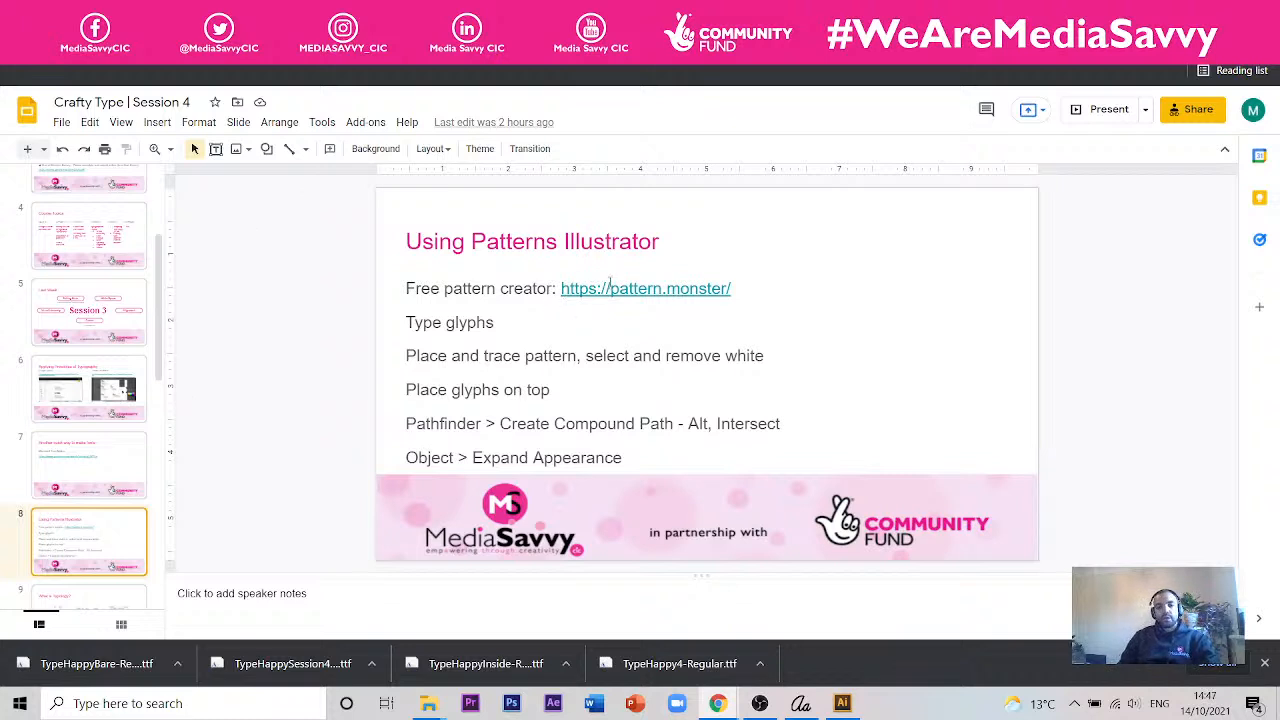
click(613, 289)
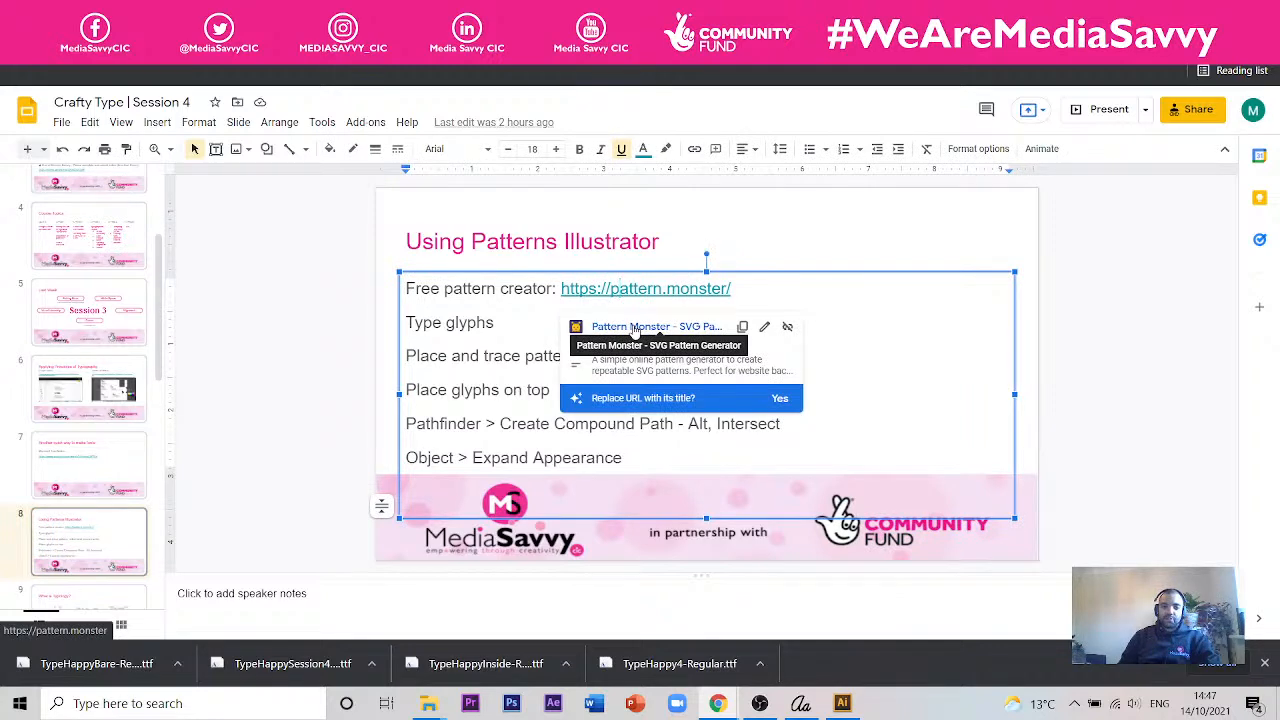
click(634, 328)
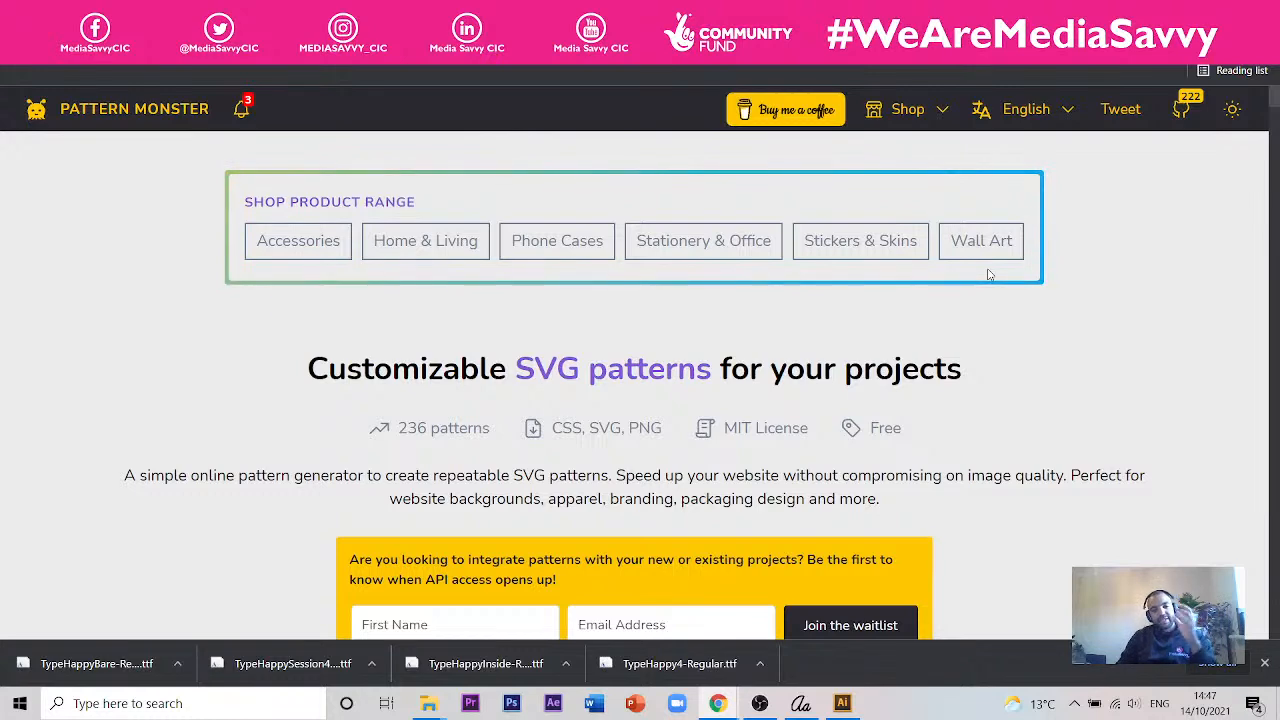
- Browse the Pattern Monster gallery for a suitable geometric pattern, down to the Japanese Pattern designs
scroll(835, 333, down, 3)
scroll(835, 333, up, 3)
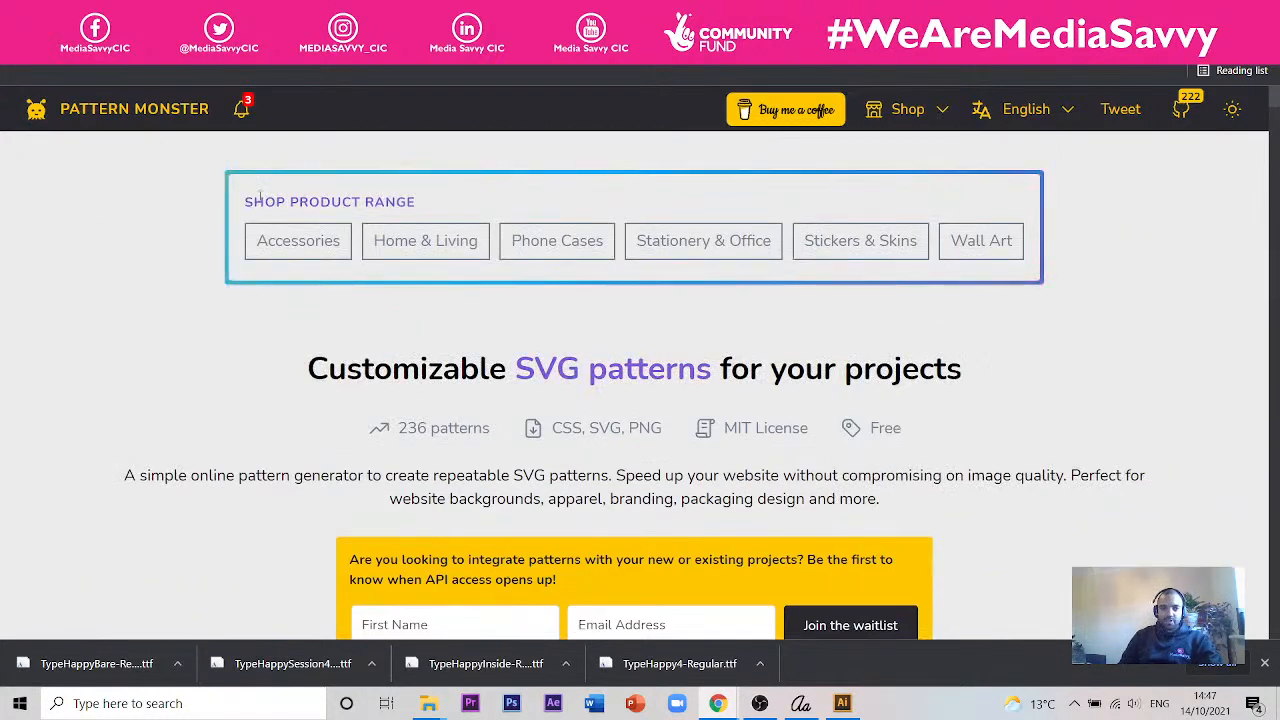
scroll(230, 315, down, 1)
scroll(251, 300, down, 8)
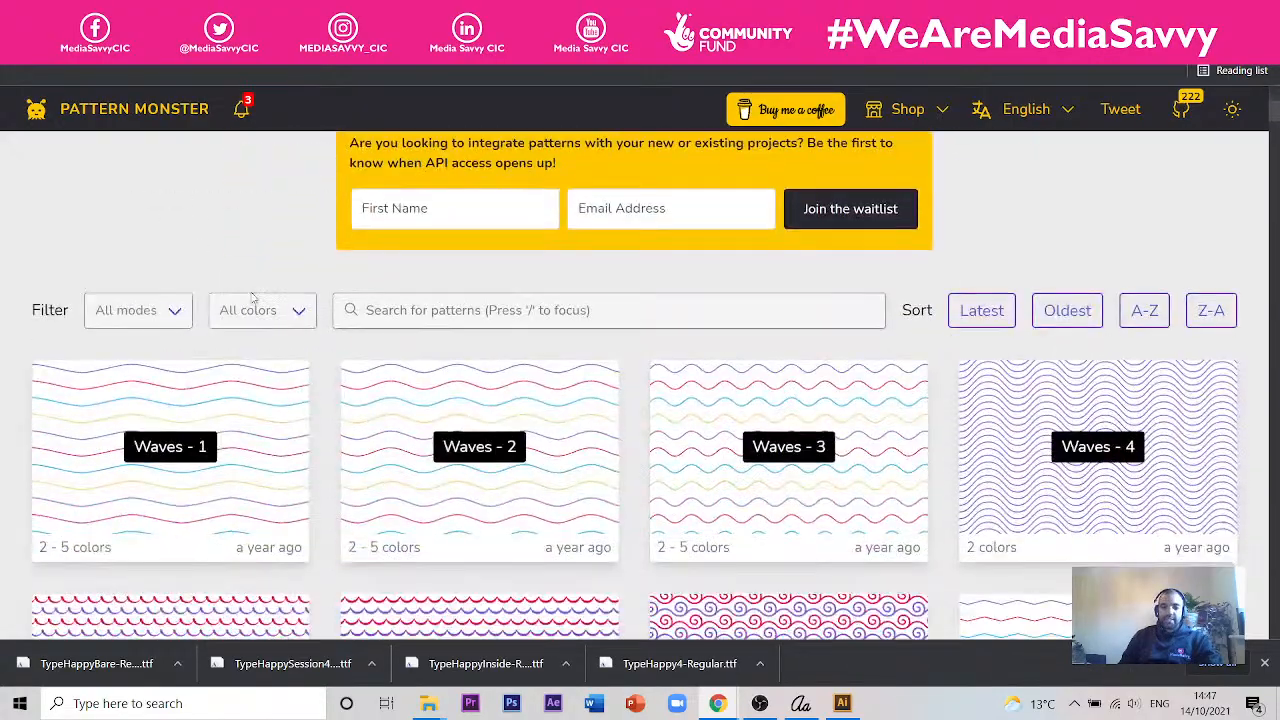
scroll(728, 356, down, 3)
scroll(728, 356, down, 7)
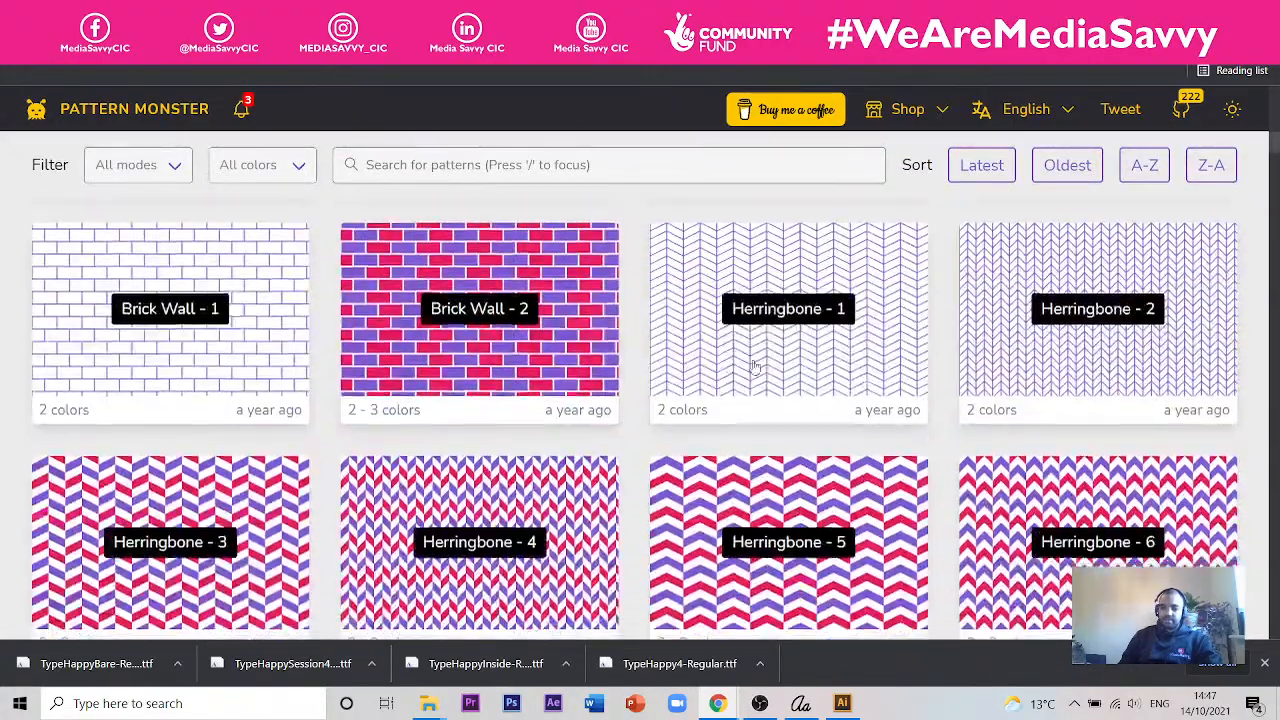
scroll(970, 393, down, 5)
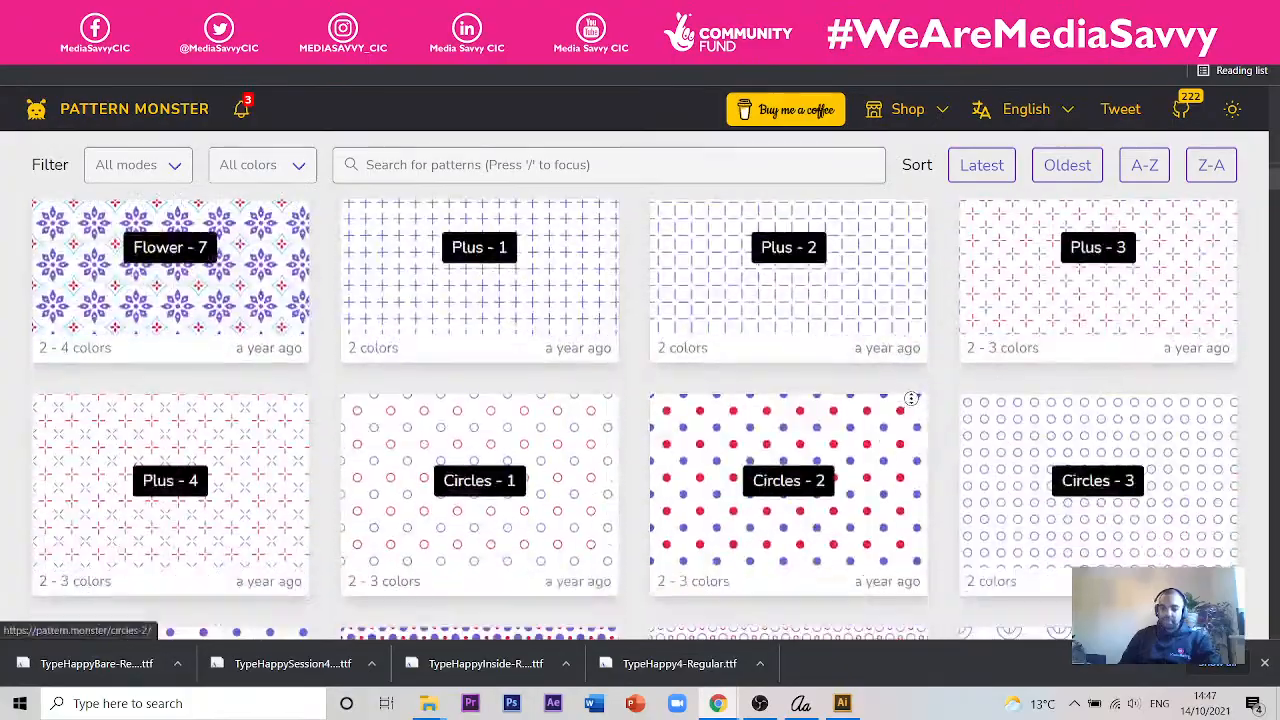
scroll(813, 392, down, 14)
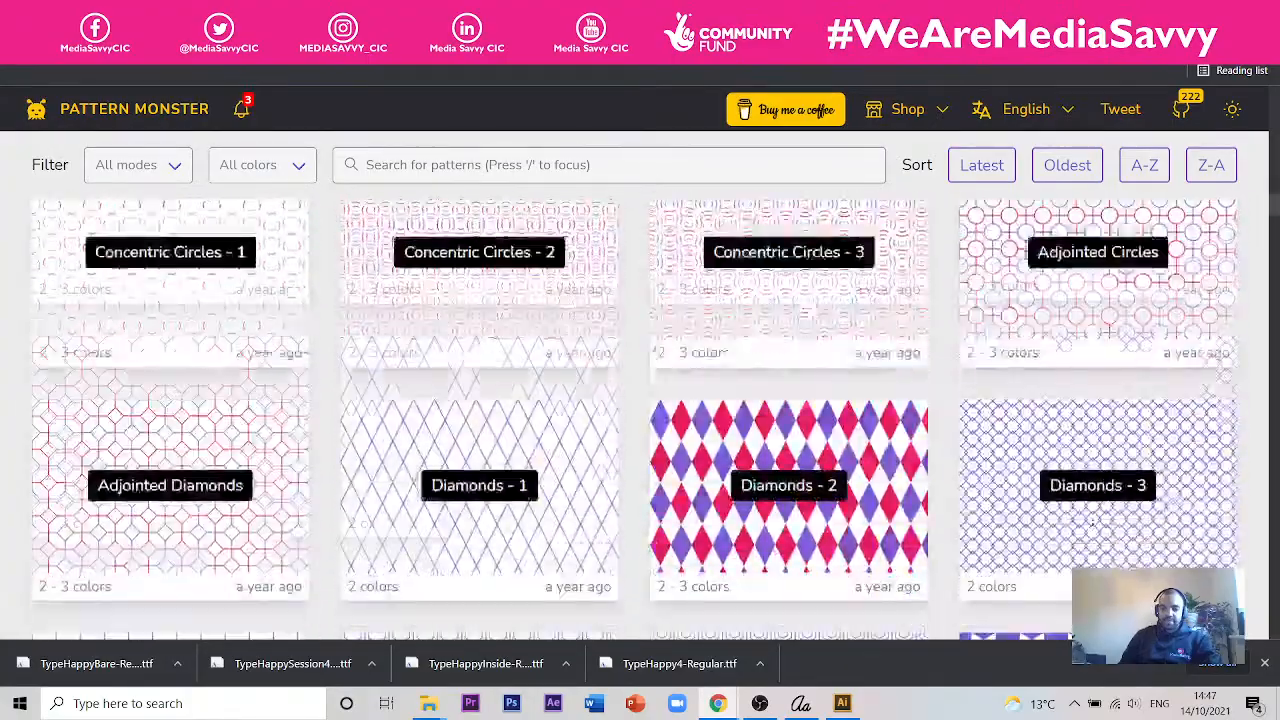
scroll(957, 459, down, 3)
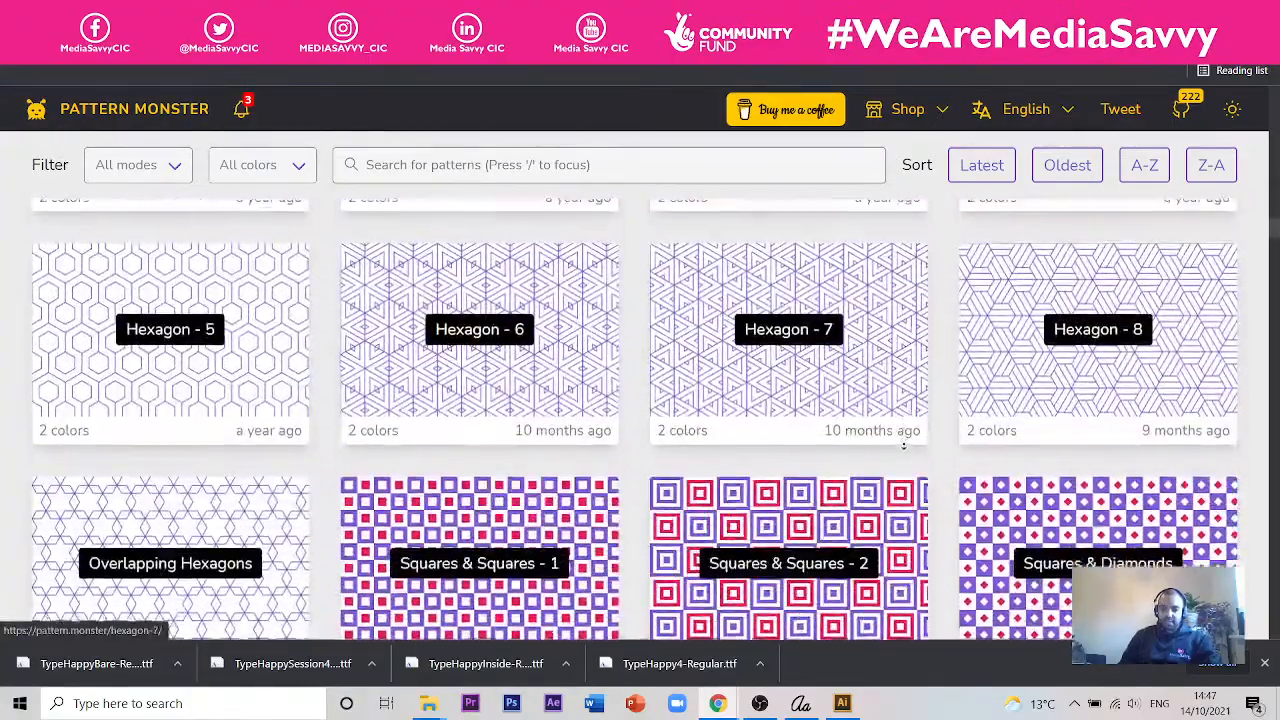
scroll(903, 443, down, 1)
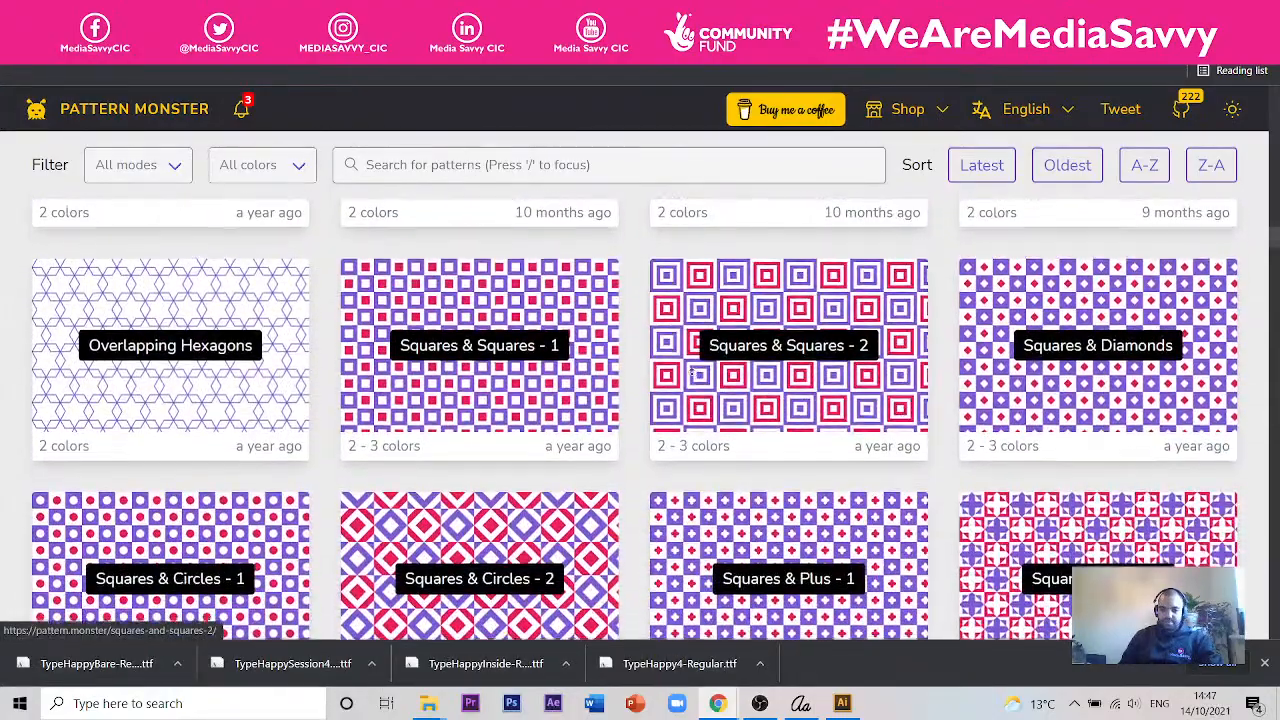
scroll(1143, 420, down, 7)
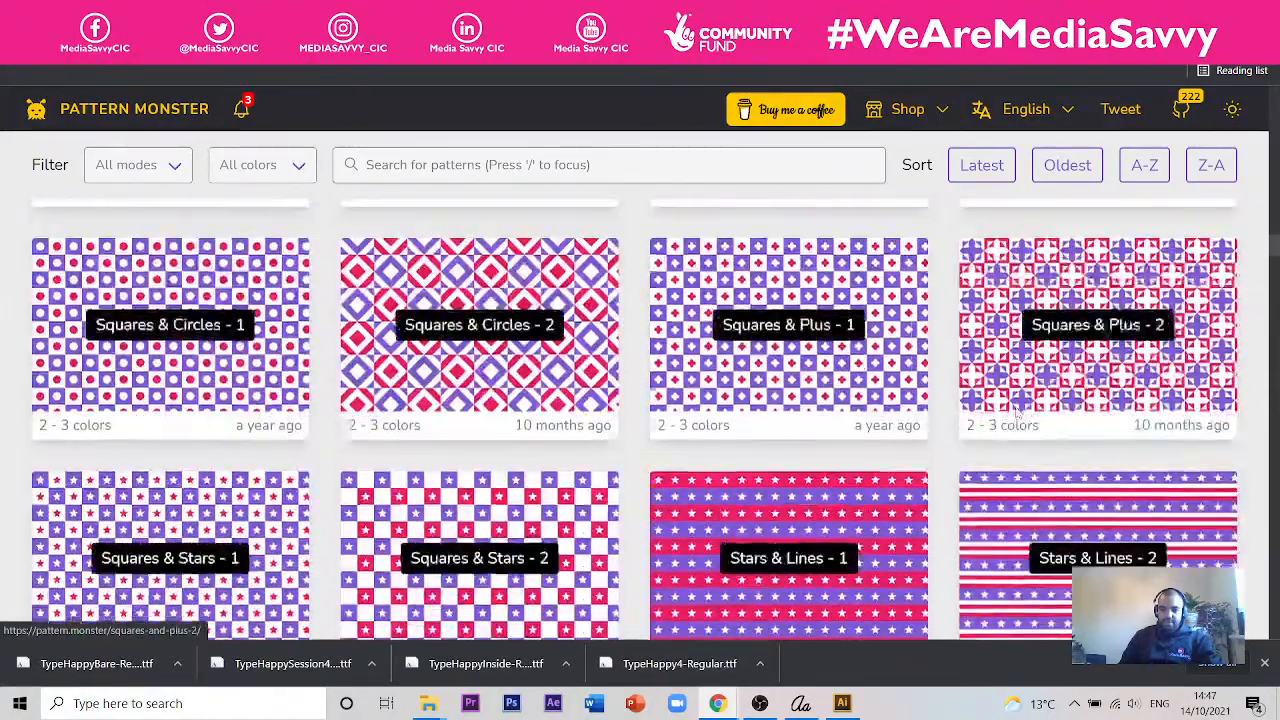
scroll(1010, 405, down, 3)
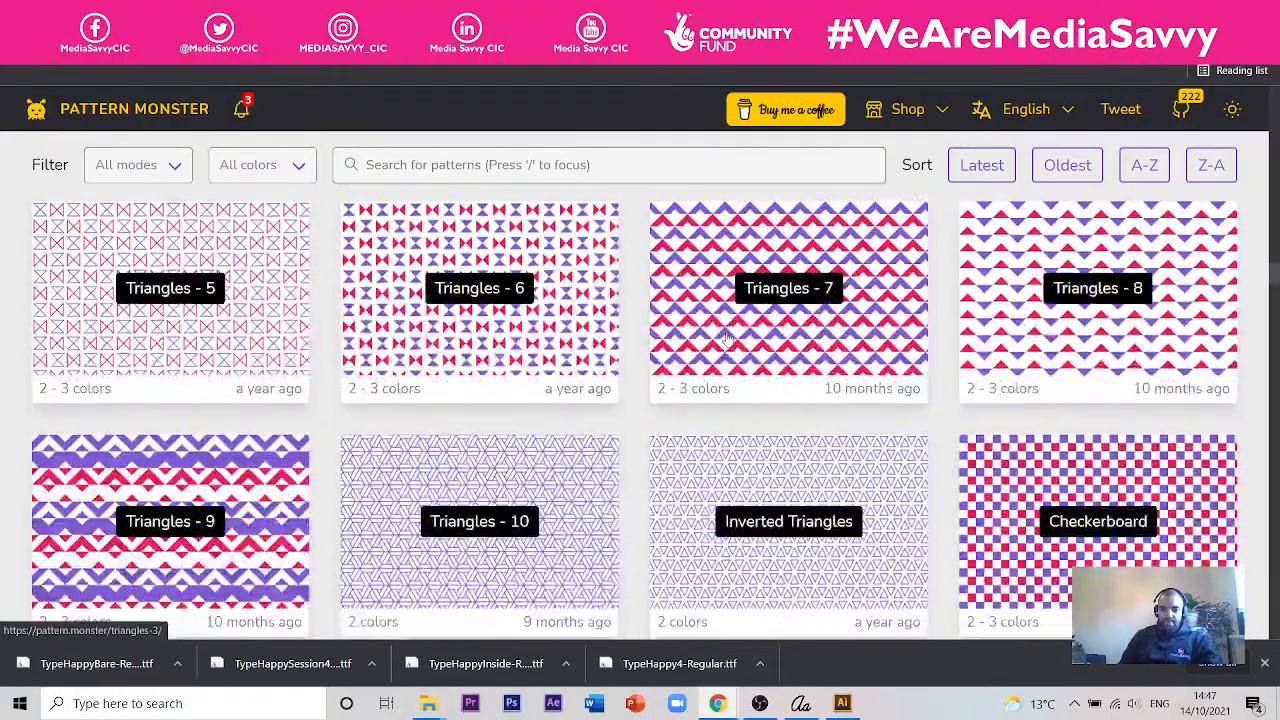
scroll(729, 336, down, 3)
scroll(729, 336, down, 3)
scroll(729, 336, up, 2)
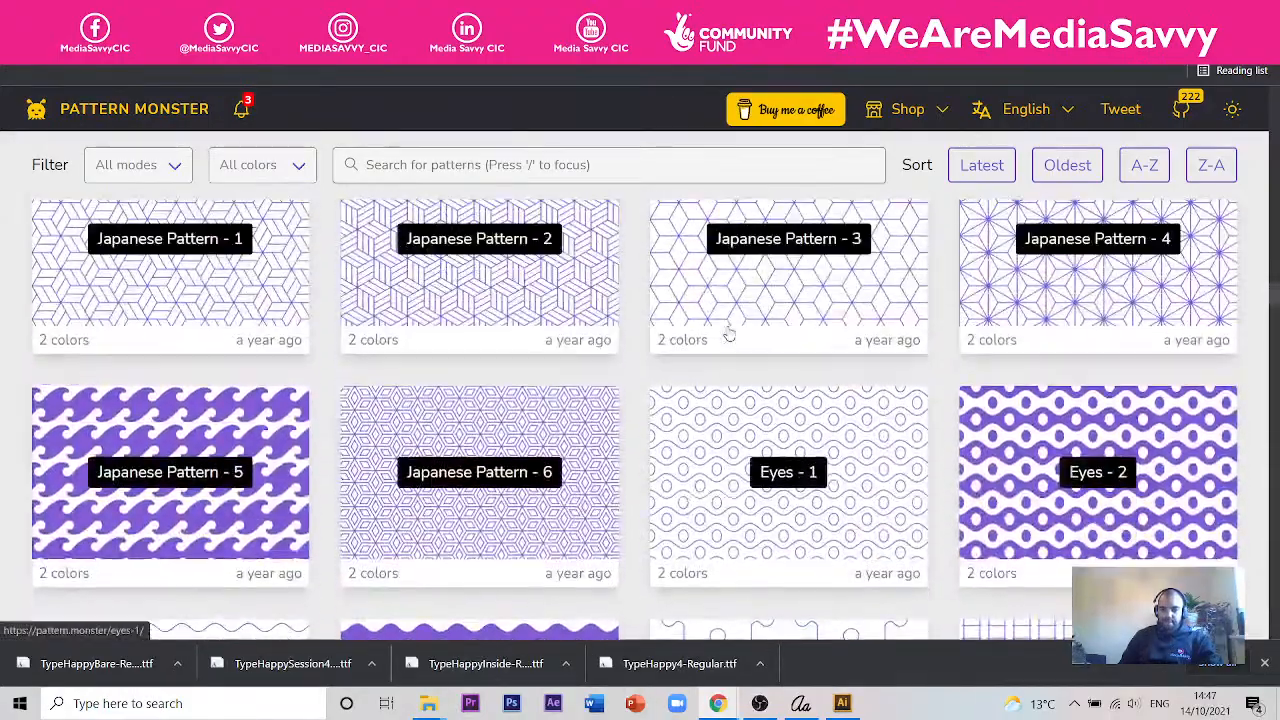
scroll(730, 335, down, 2)
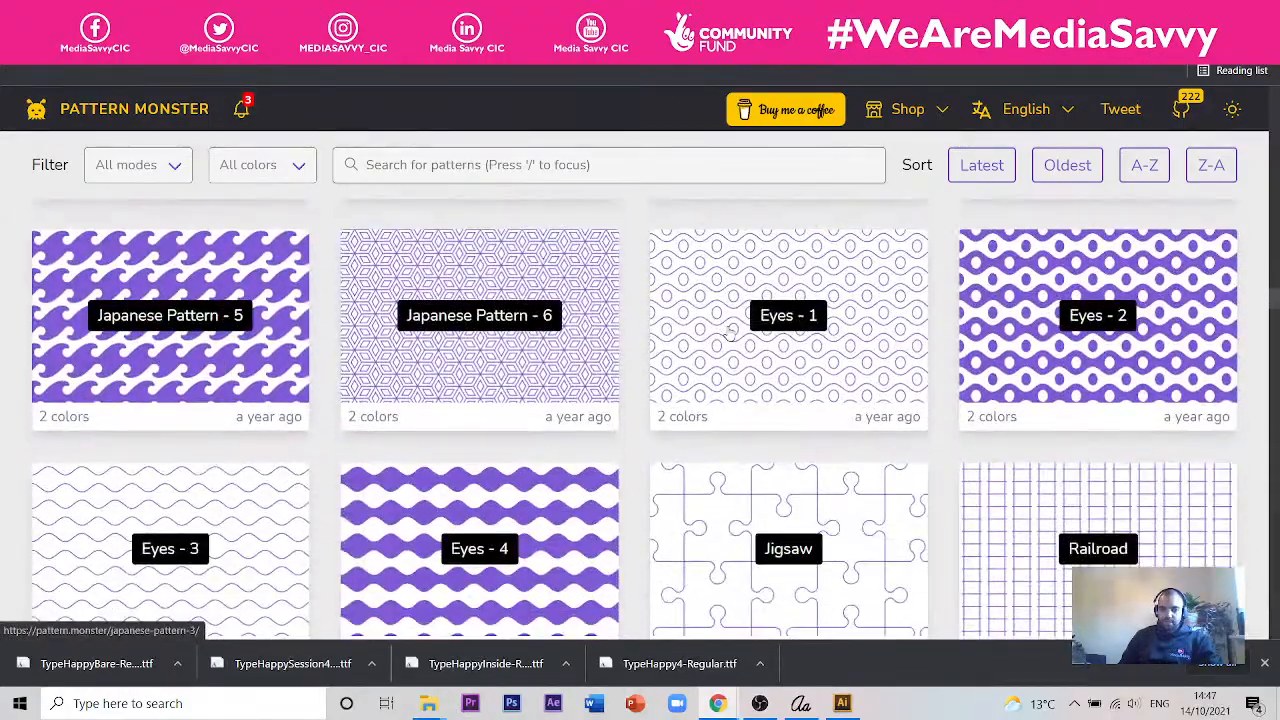
- Open Japanese Pattern - 6, keep the zoom at its minimum, thicken the stroke slightly and set the angle to 20
click(482, 365)
drag(306, 270, 253, 267)
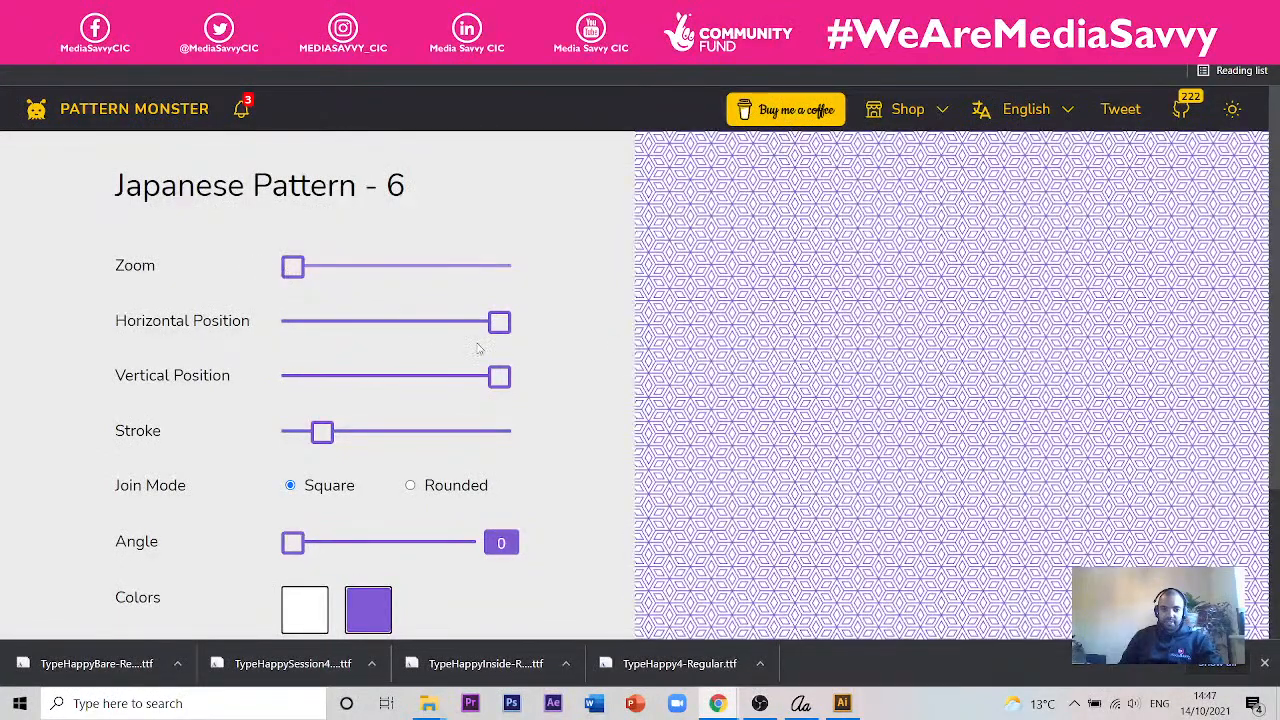
mouse_move(500, 324)
mouse_down()
mouse_move(351, 323)
mouse_move(503, 349)
mouse_up()
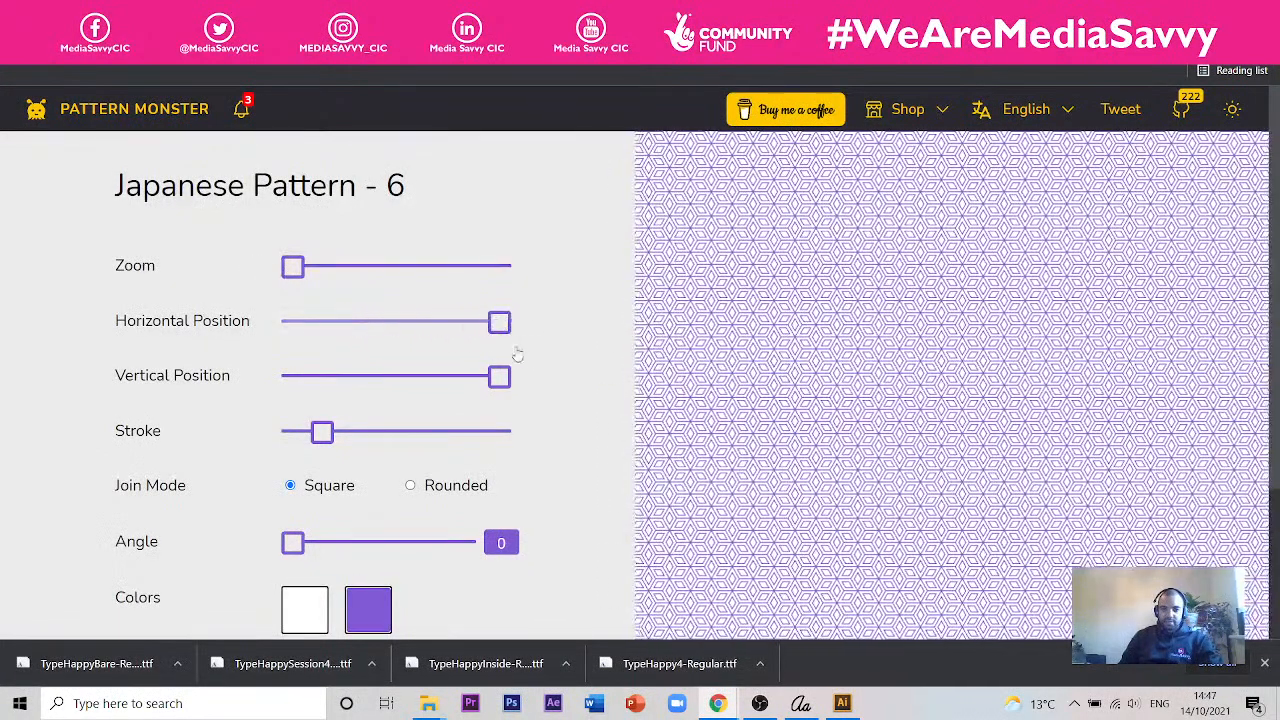
mouse_move(321, 434)
mouse_down()
mouse_move(381, 450)
mouse_move(357, 452)
mouse_up()
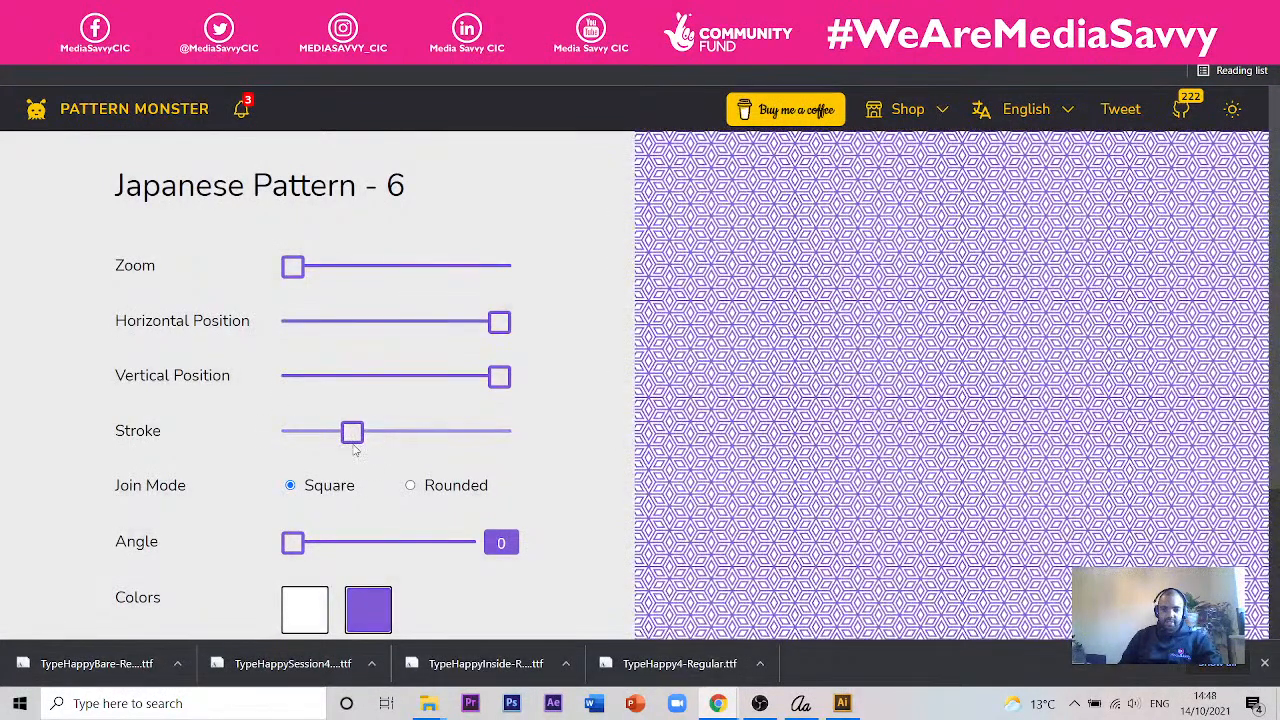
mouse_move(293, 543)
mouse_down()
mouse_move(364, 545)
mouse_move(314, 543)
mouse_move(343, 543)
mouse_move(323, 557)
mouse_move(310, 545)
mouse_up()
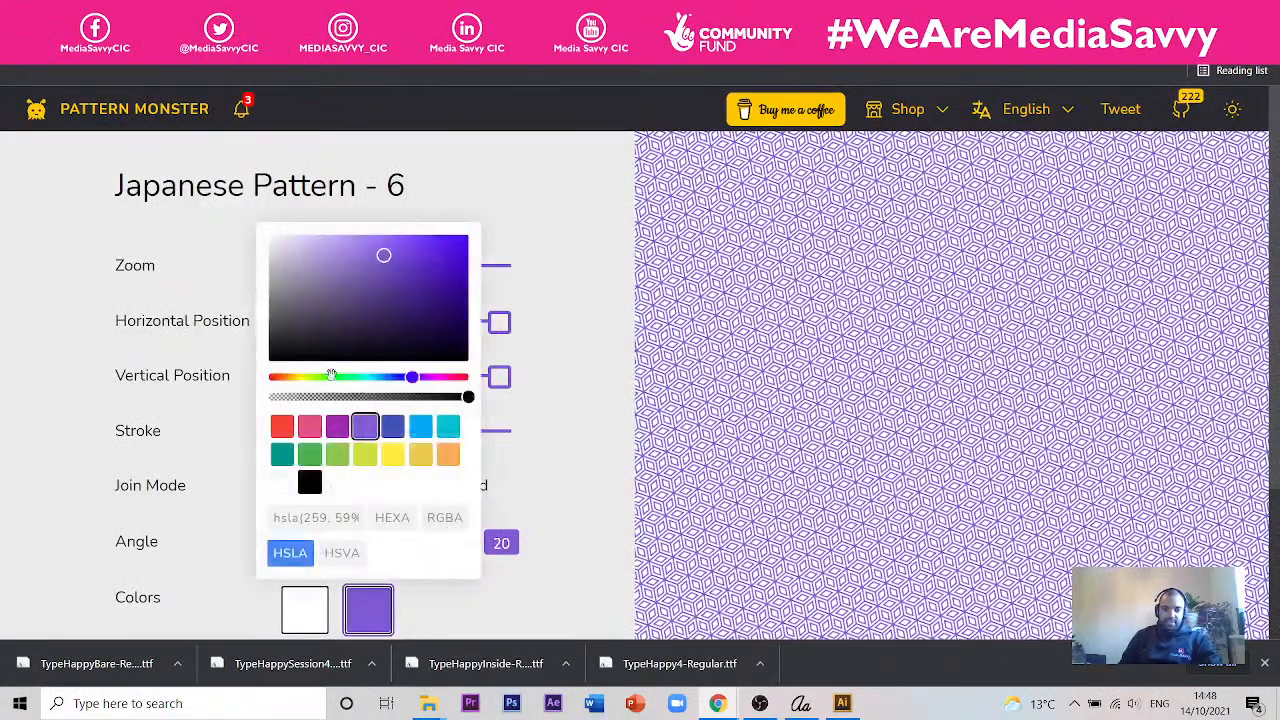
- Change the pattern's purple line colour to black and download the pattern as a PNG
mouse_move(403, 318)
mouse_down()
mouse_move(334, 274)
mouse_move(214, 403)
mouse_up()
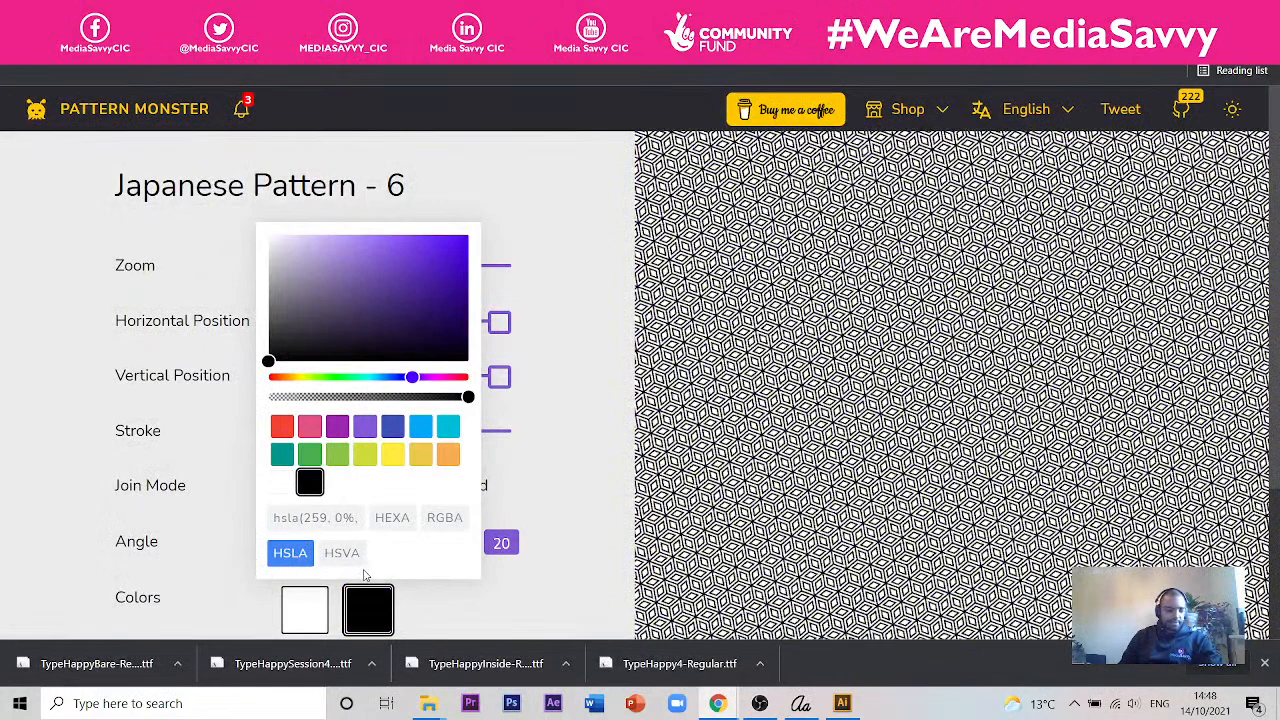
click(577, 374)
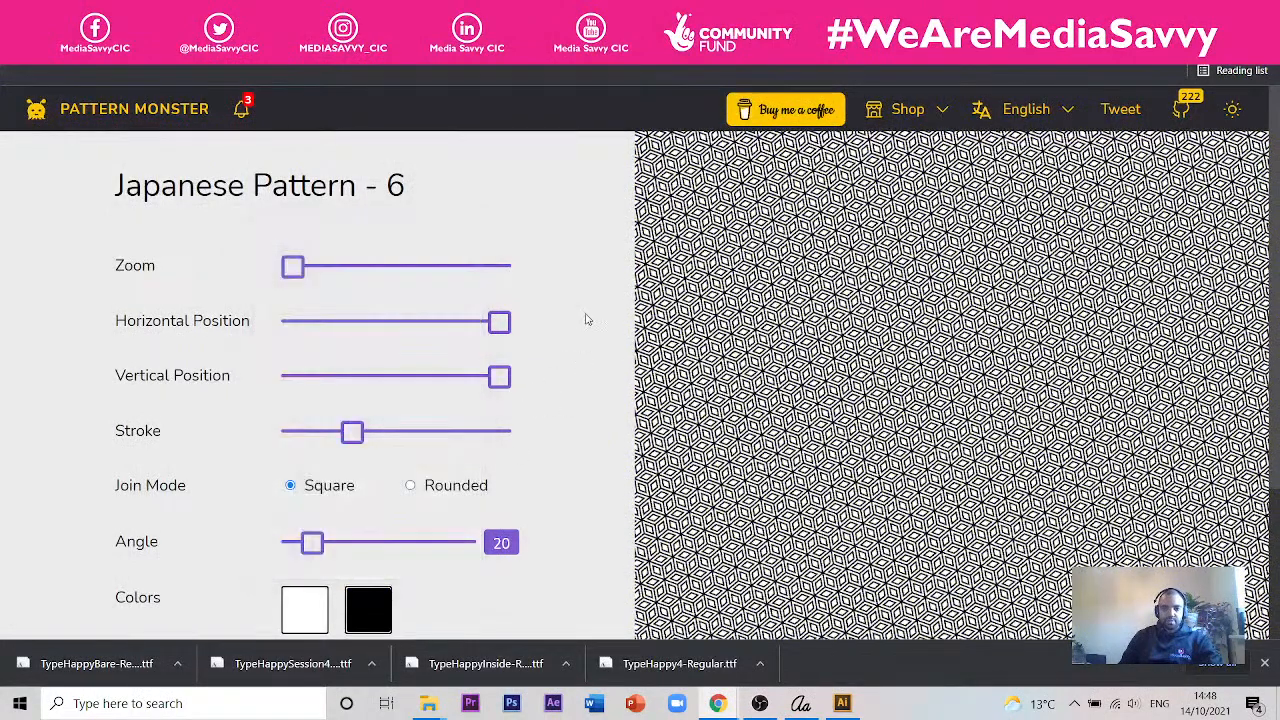
scroll(400, 318, down, 2)
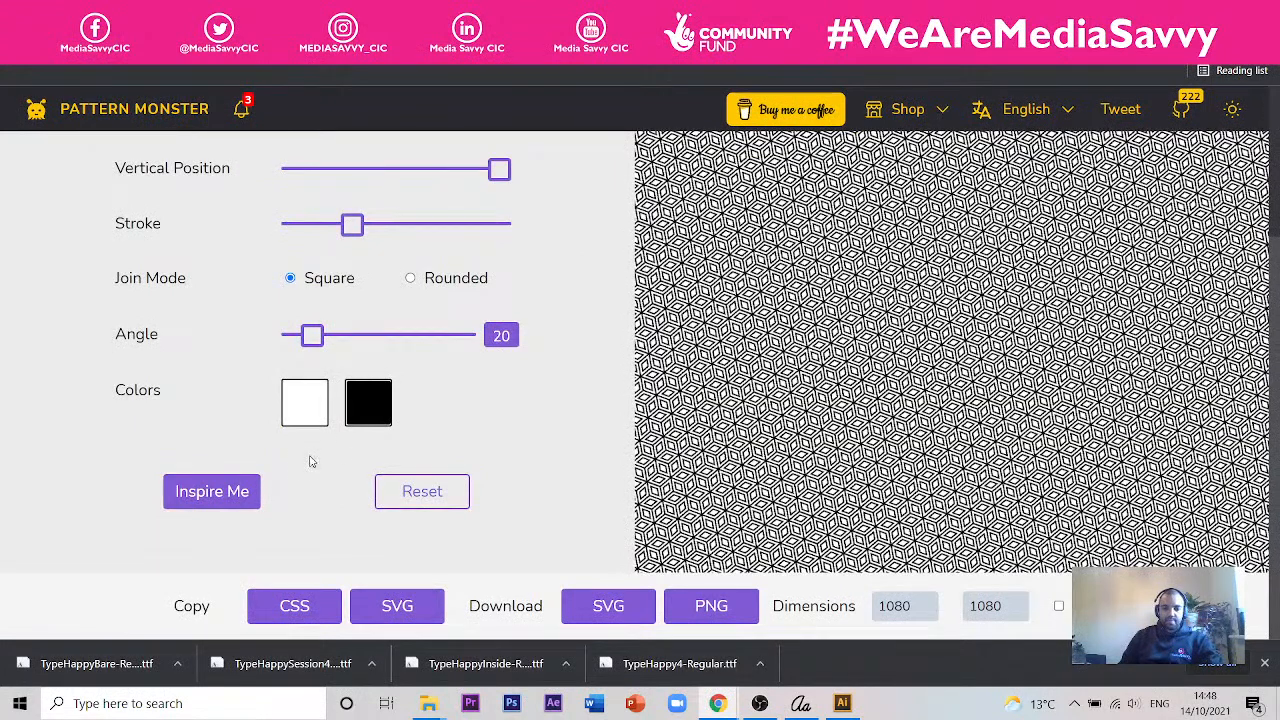
click(708, 616)
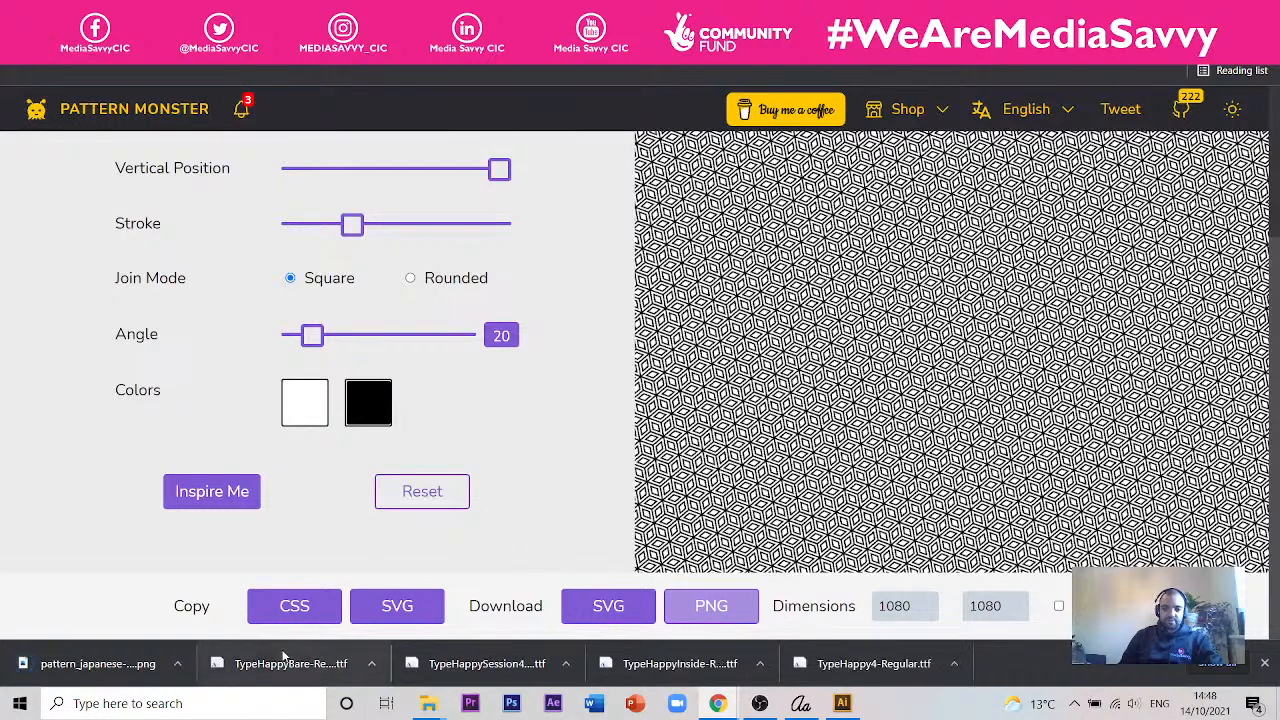
- Show the downloaded pattern PNG in the Downloads folder and paste it into the Session 4 folder
click(178, 664)
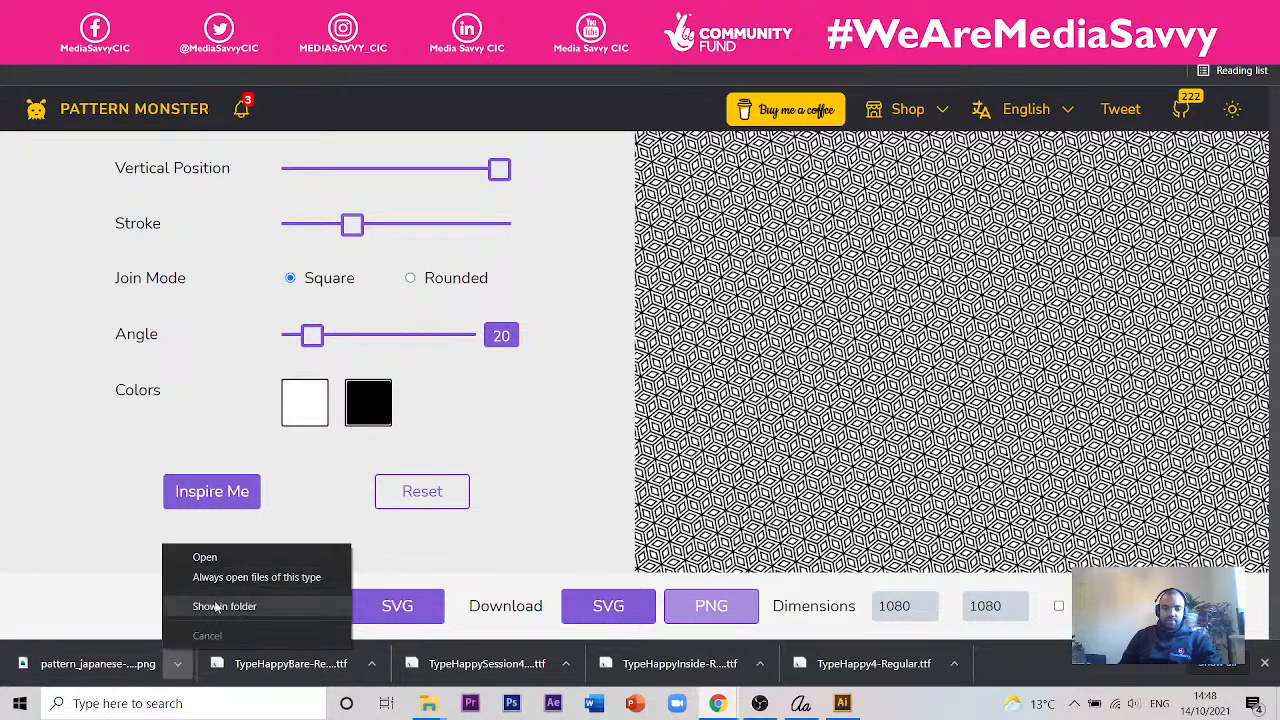
click(214, 607)
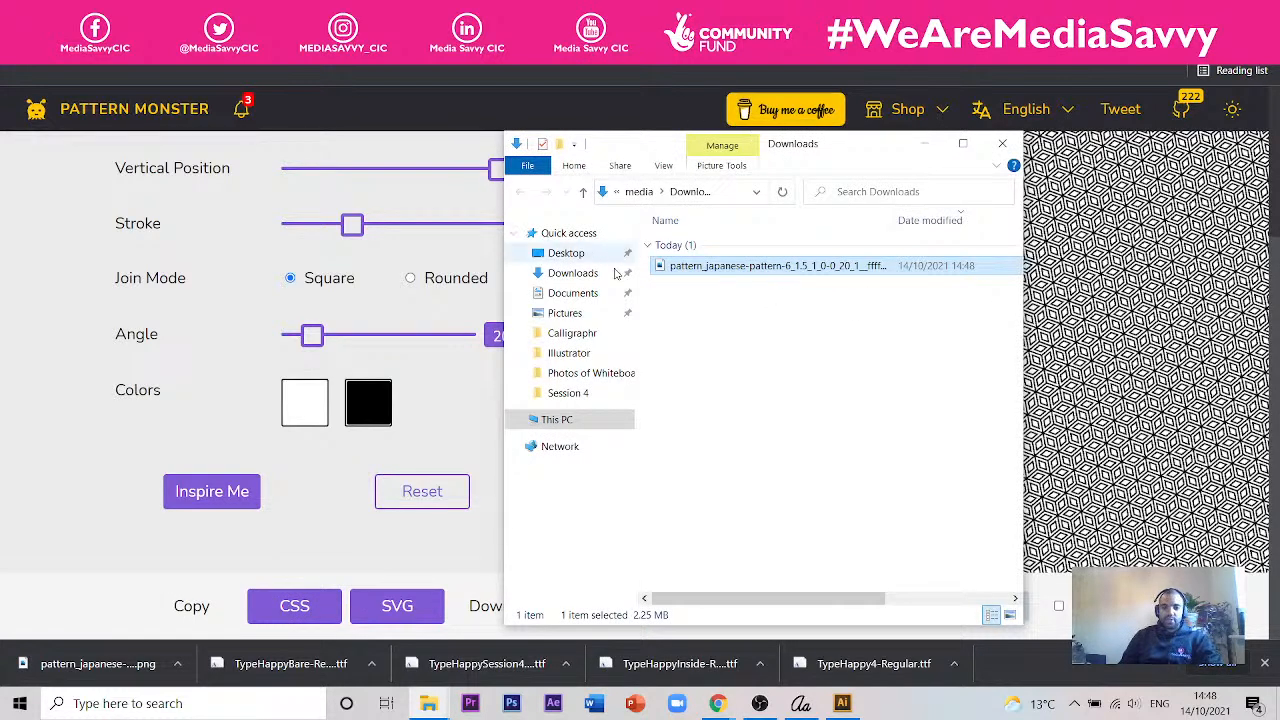
click(568, 393)
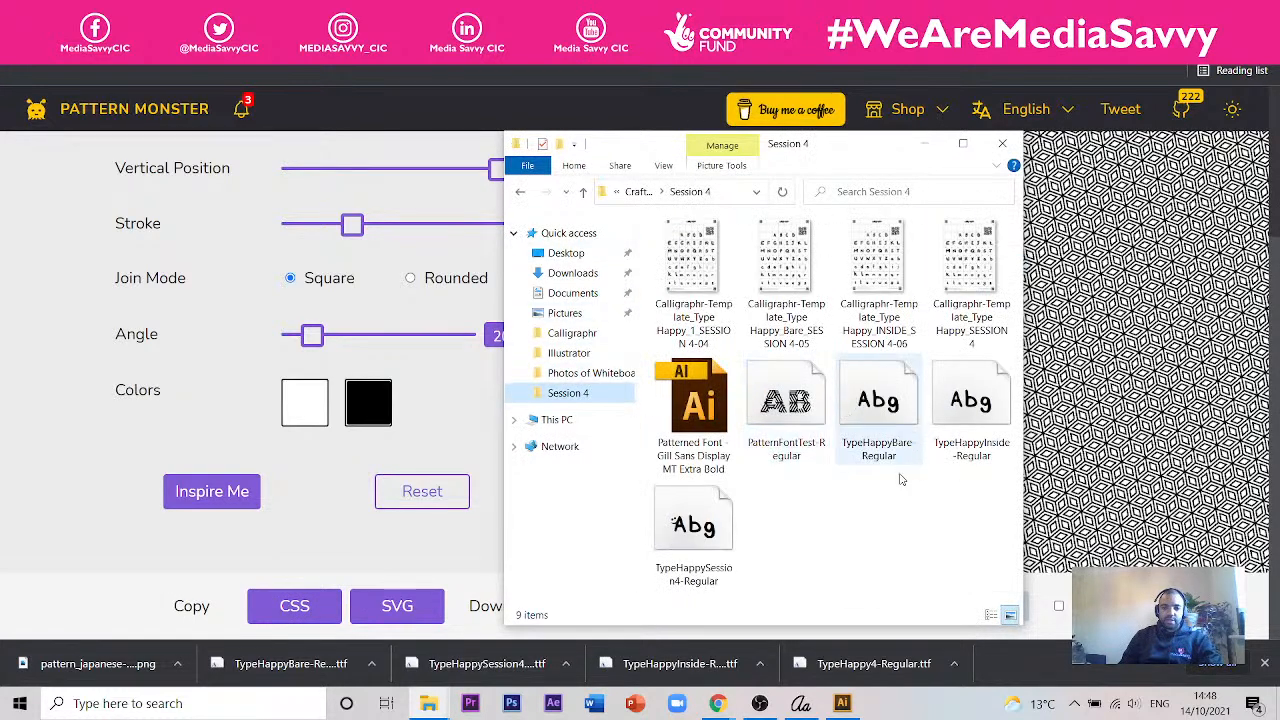
click(908, 495)
key(ctrl+v)
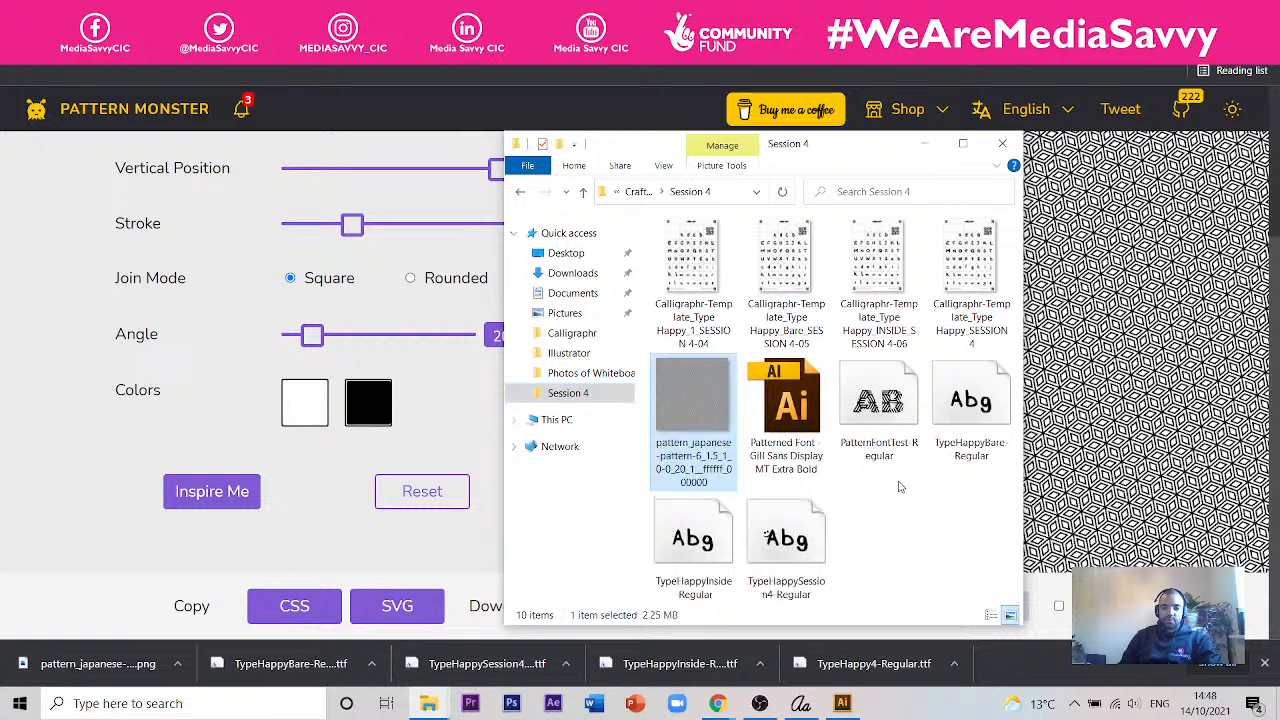
click(903, 490)
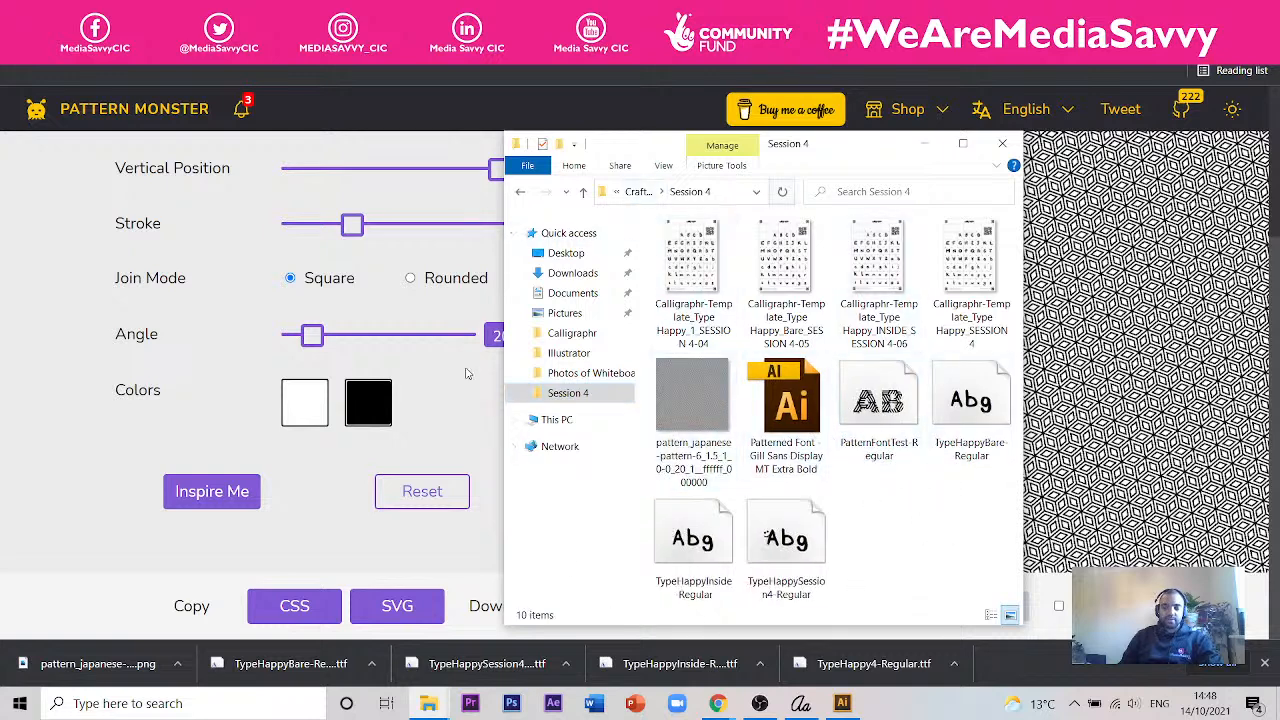
- Switch to Illustrator, bring up the Calligraphr template document and duplicate the last handwritten-alphabet artboard beside the original
click(845, 700)
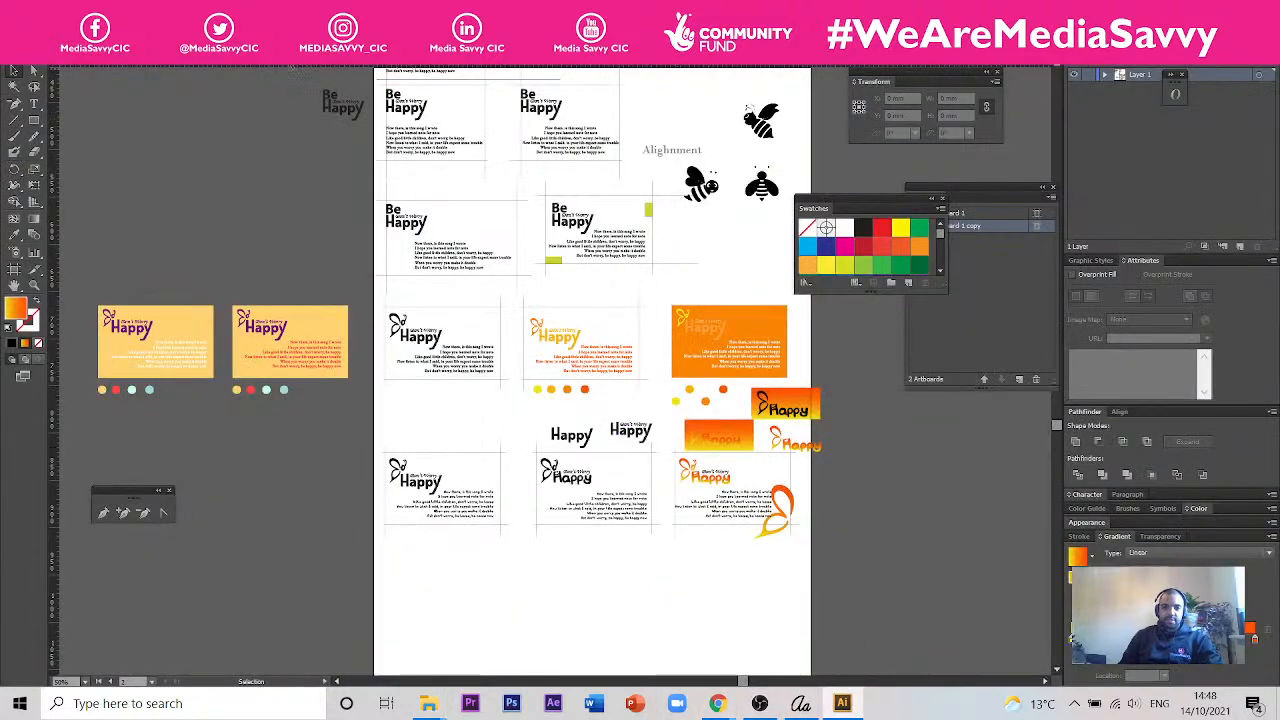
click(400, 60)
drag(794, 408, 558, 356)
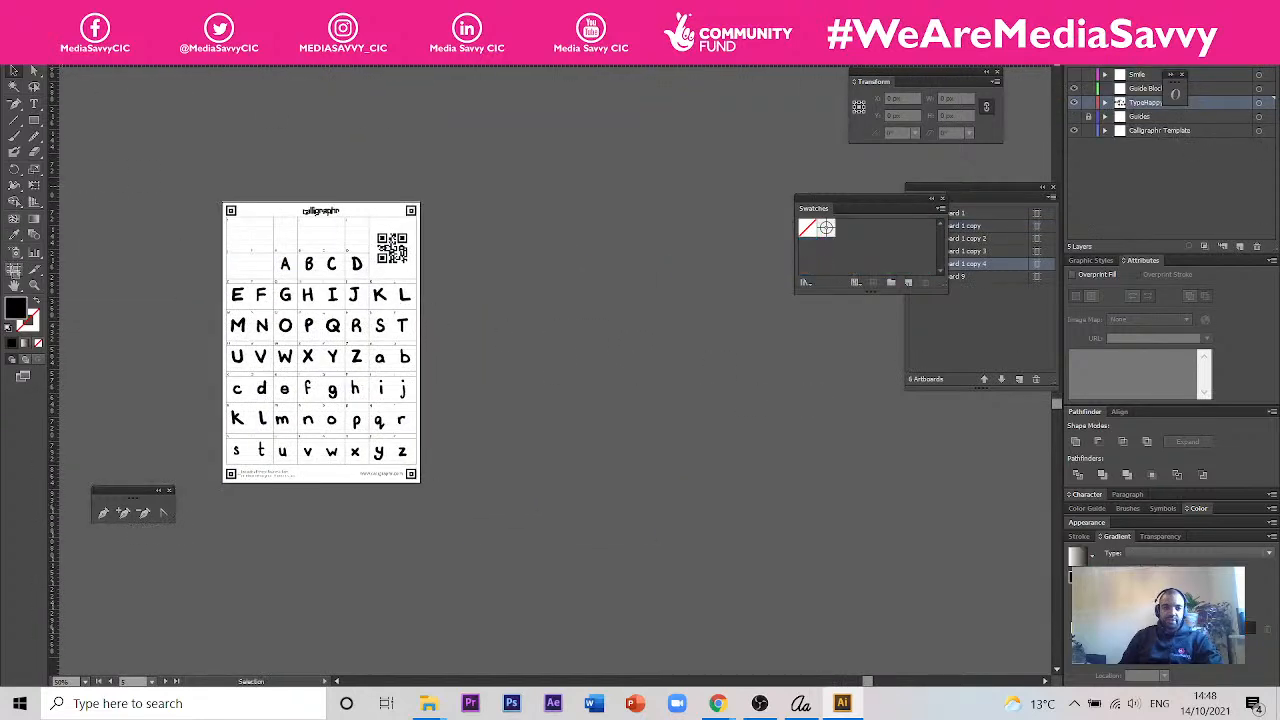
click(14, 268)
drag(286, 337, 549, 343)
scroll(717, 341, up, 1)
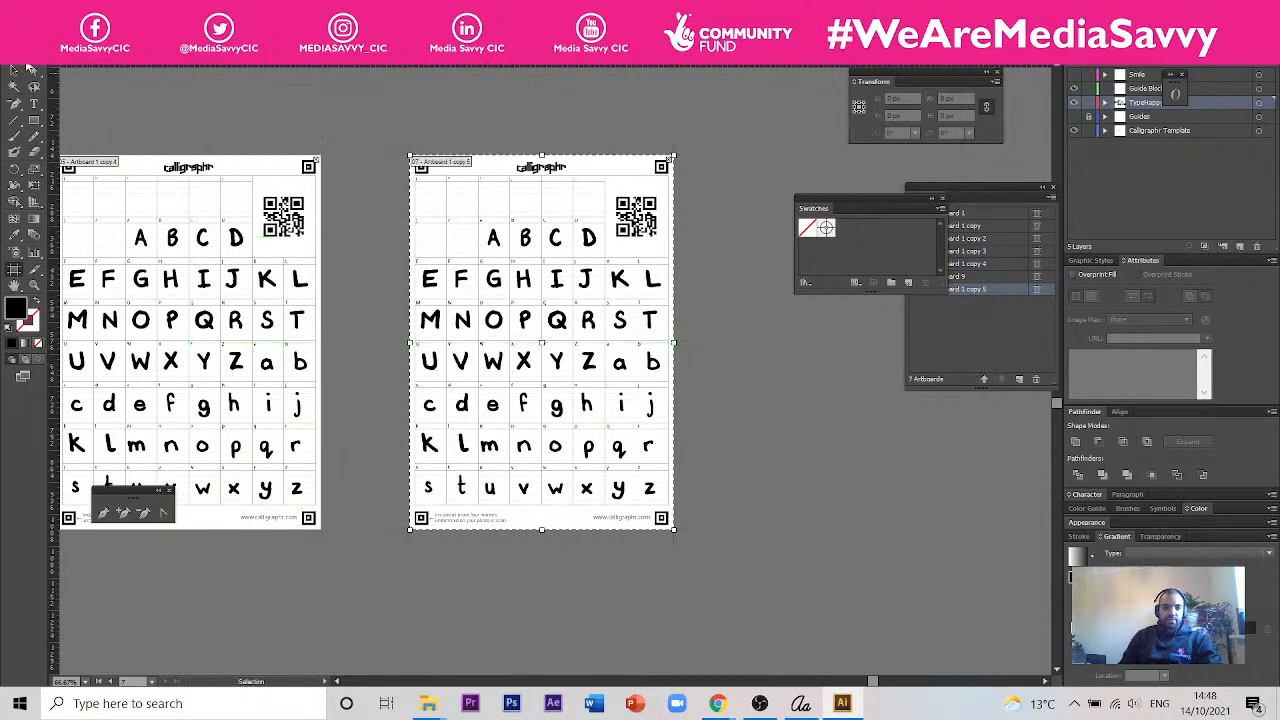
- Lock the Calligraphr Template layer and delete all handwritten letters from the duplicated artboard, keeping its blank grid
click(13, 71)
drag(694, 228, 510, 452)
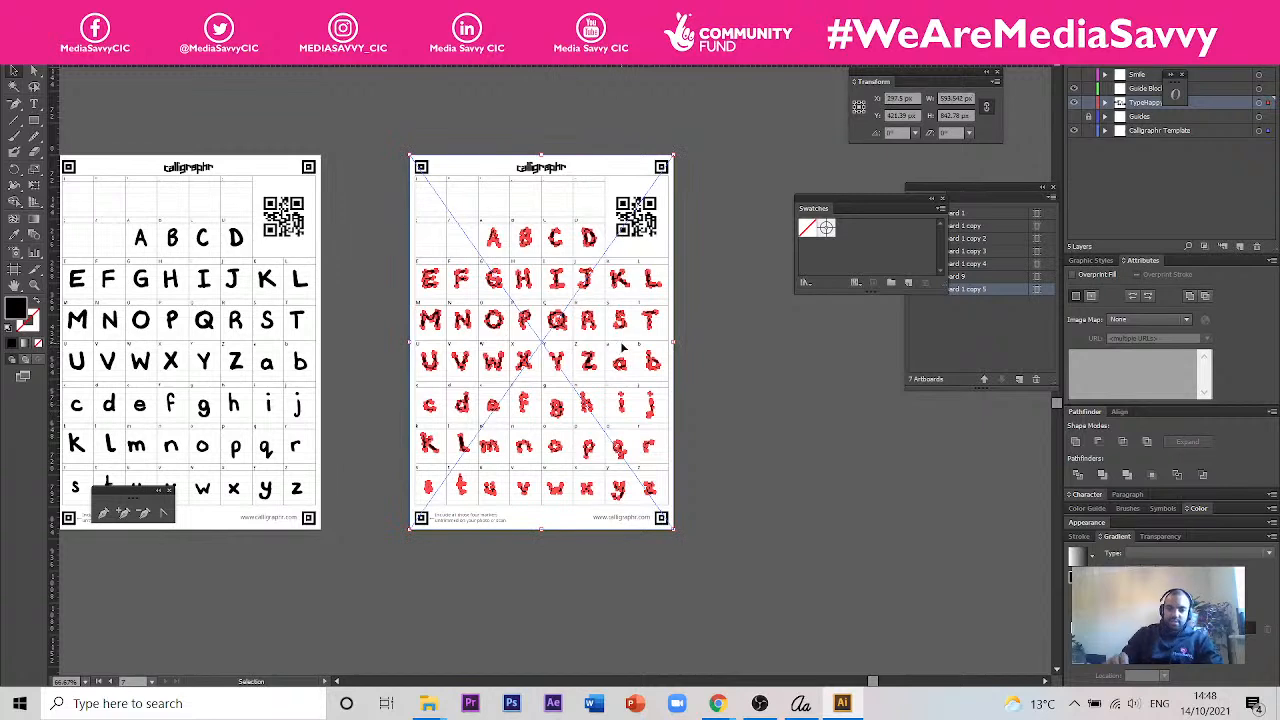
click(1088, 131)
key(Delete)
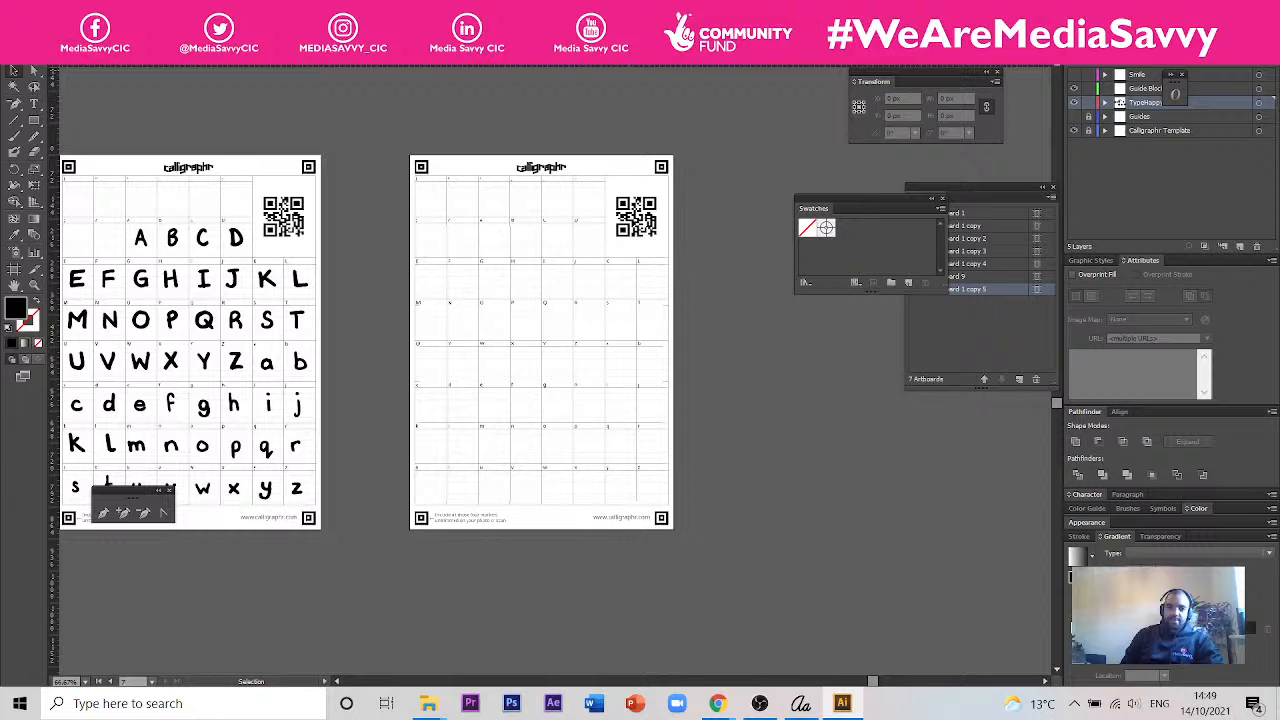
- Draw a text frame about 607 by 511 px on the empty canvas beside the lower part of the blank template
click(37, 9)
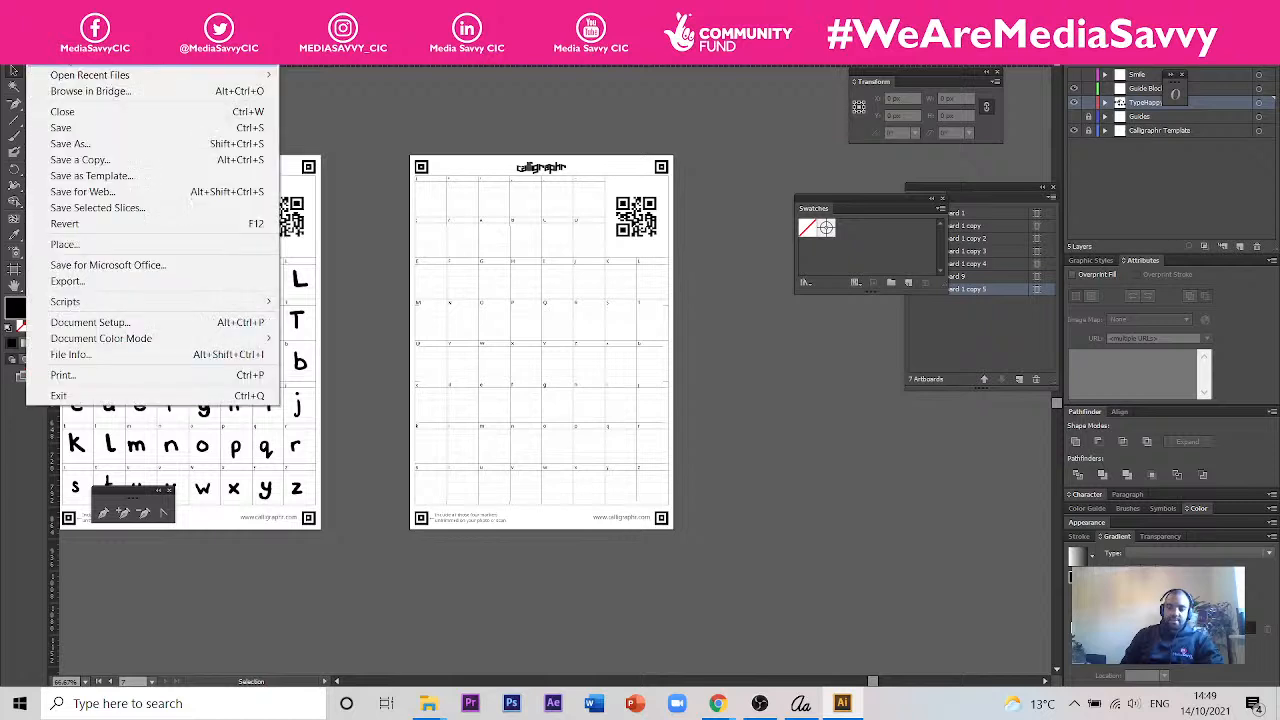
click(440, 118)
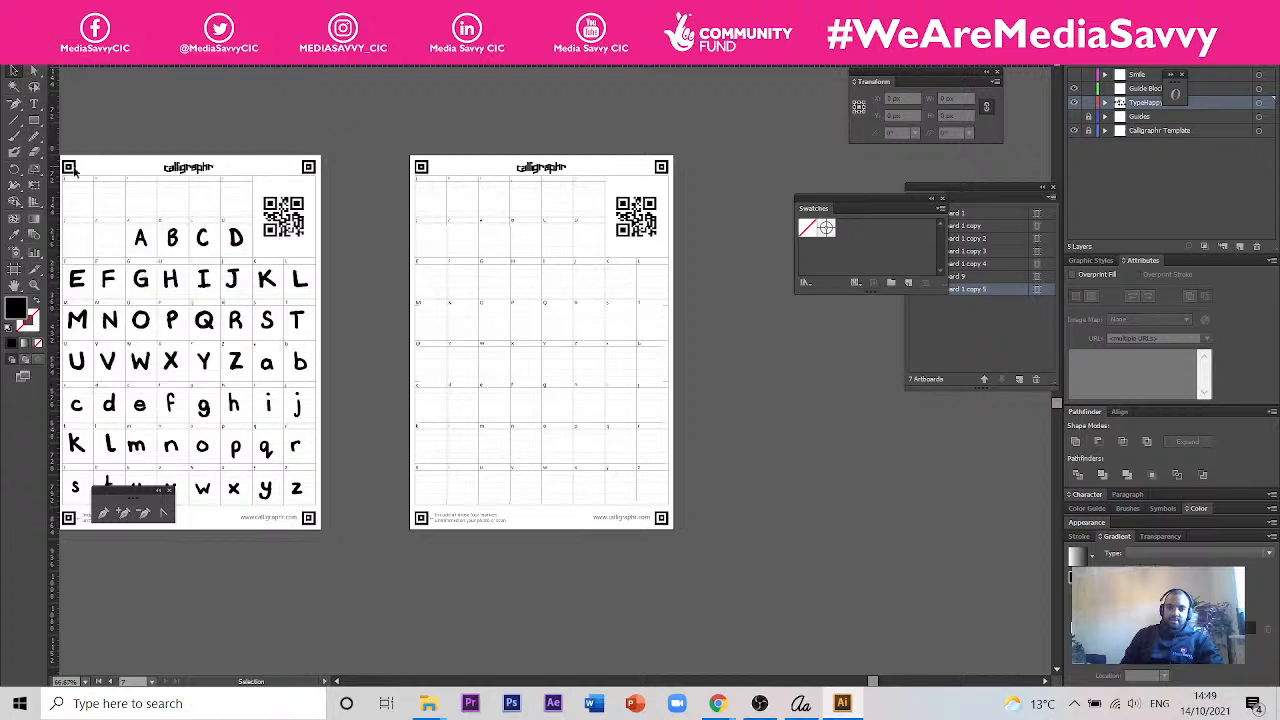
click(33, 103)
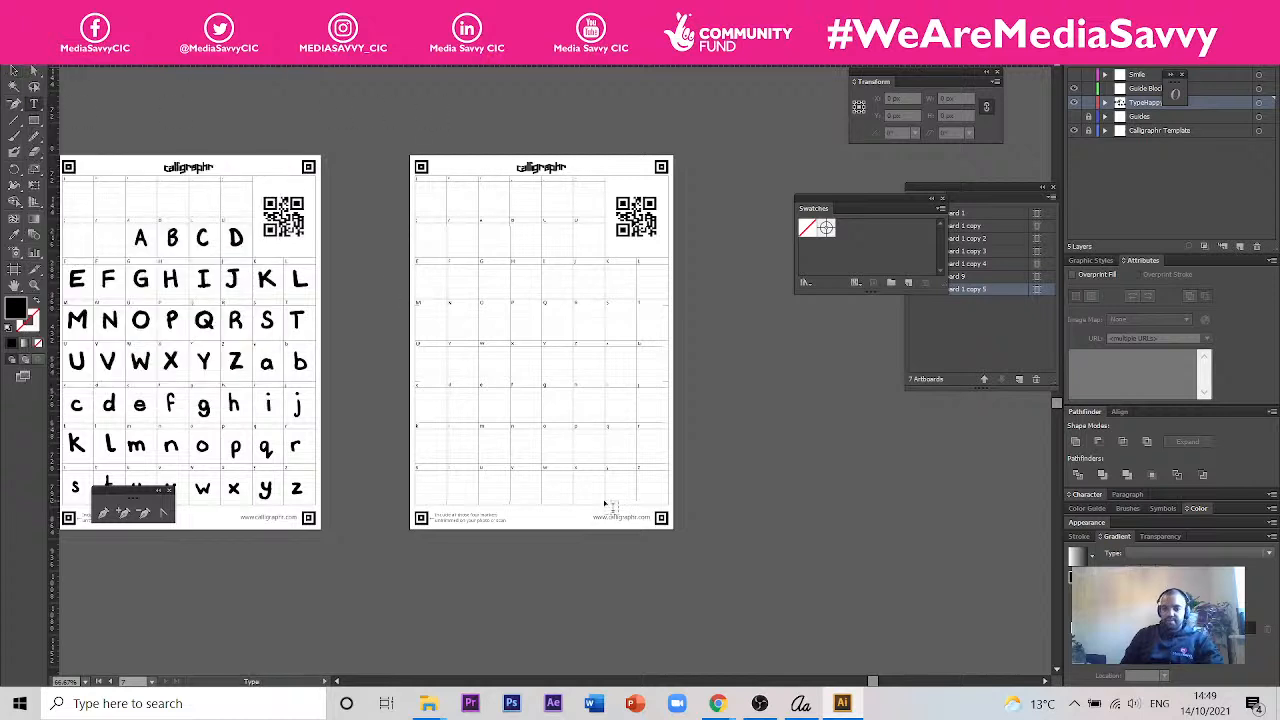
drag(690, 420, 993, 645)
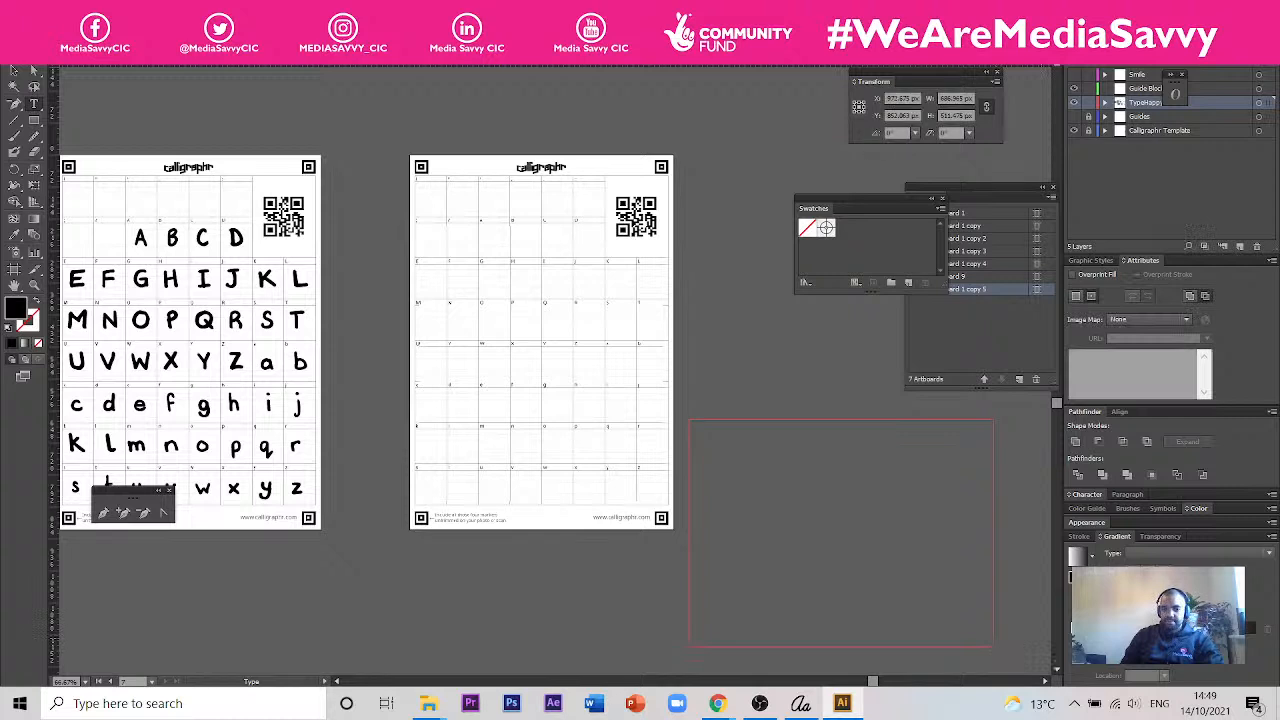
- Set the text frame's font to Arial Black and enter ABCDEFGHIJKLMOPQRSTUVWXYZ
click(1088, 494)
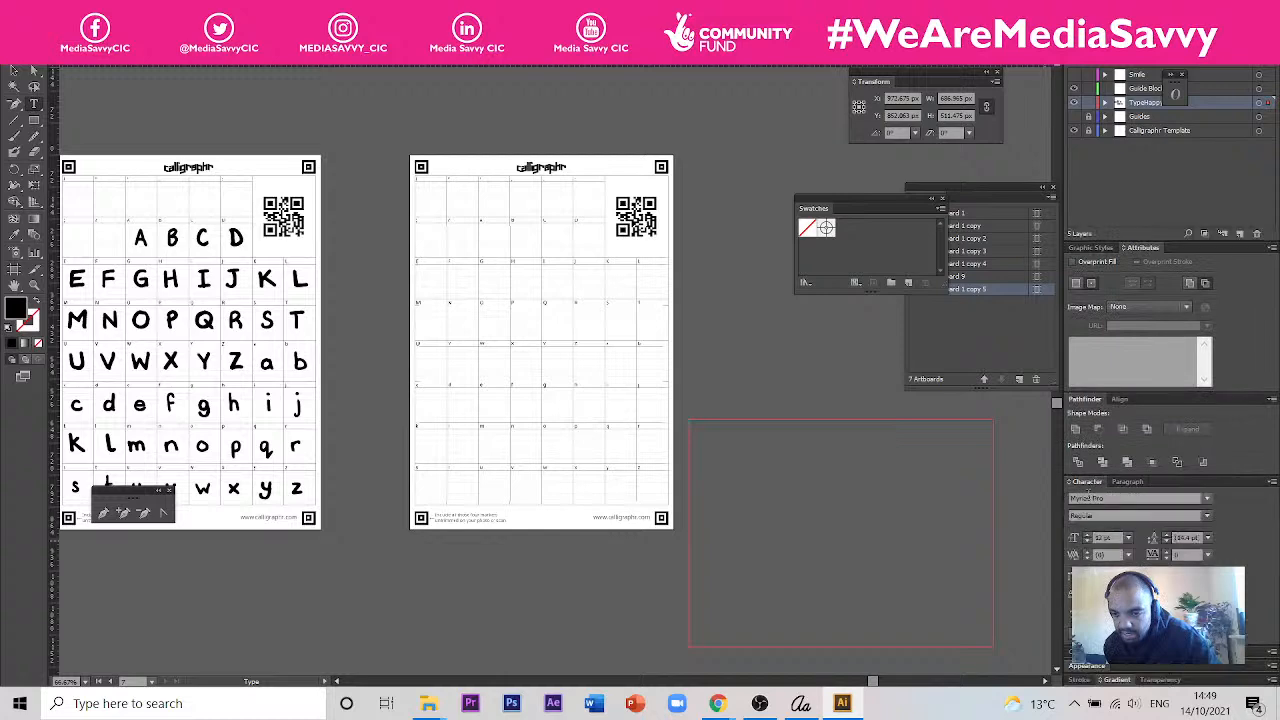
click(1206, 498)
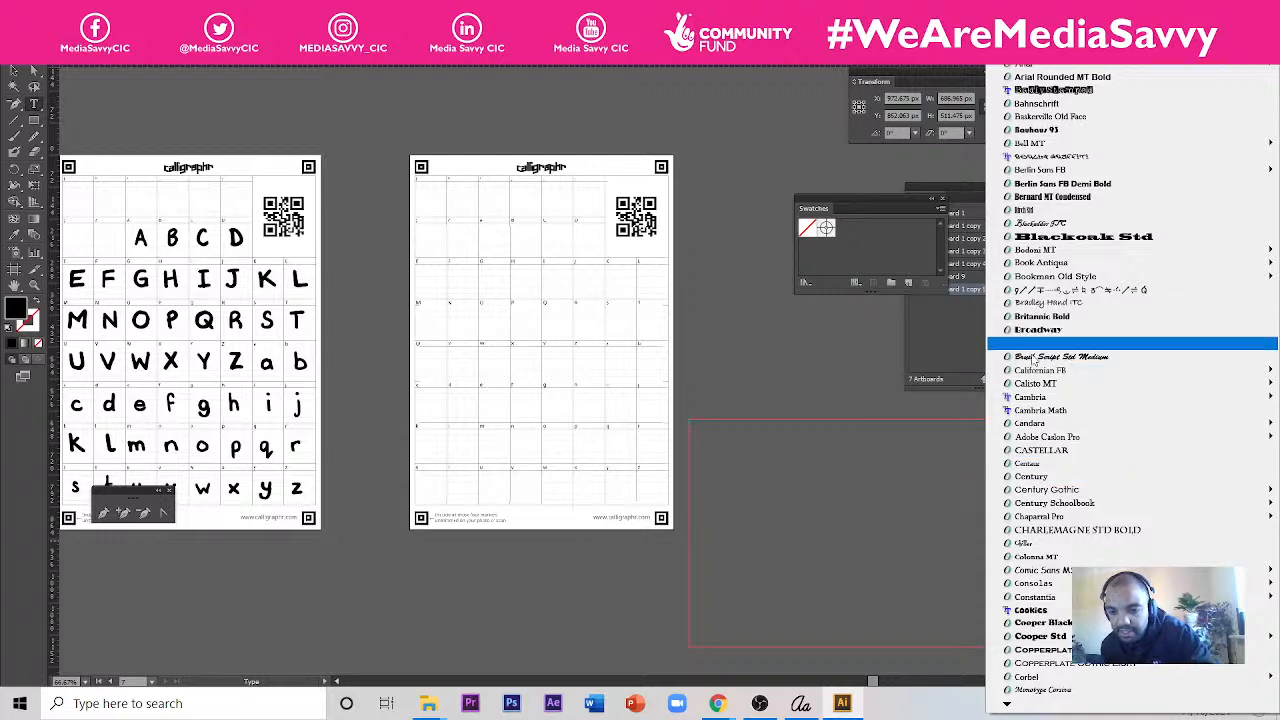
scroll(620, 385, down, 3)
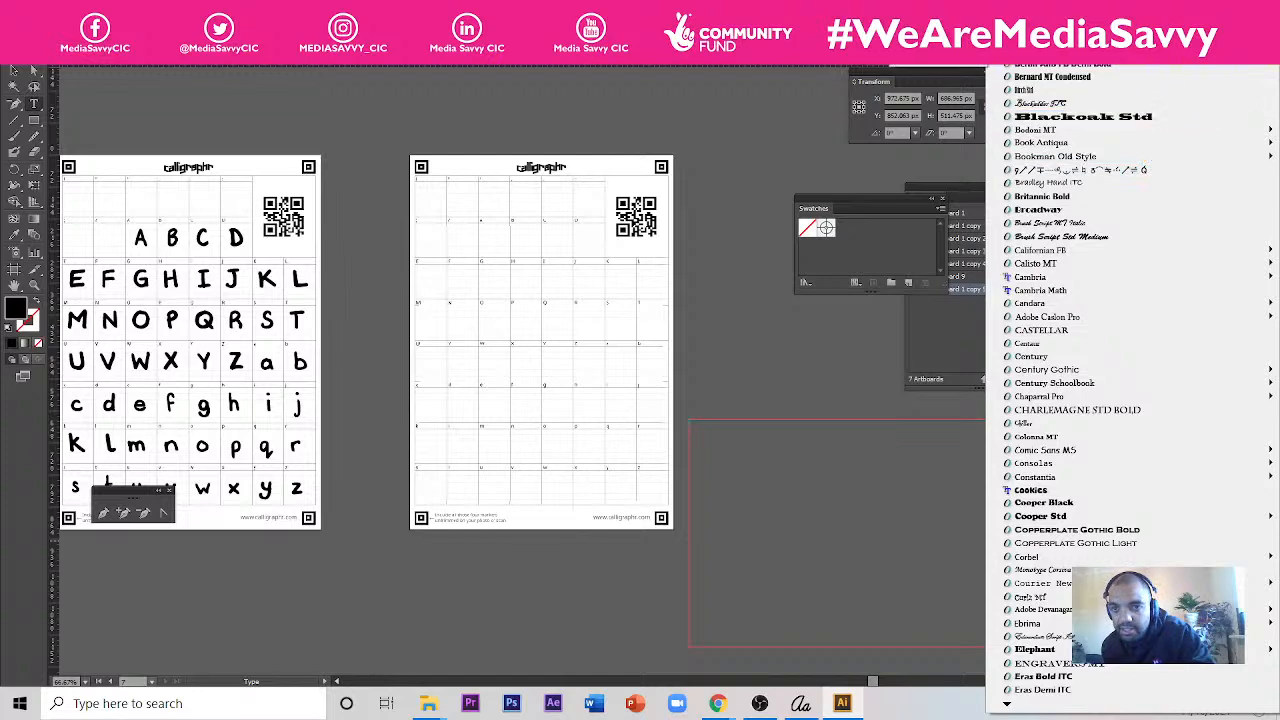
scroll(1078, 380, up, 3)
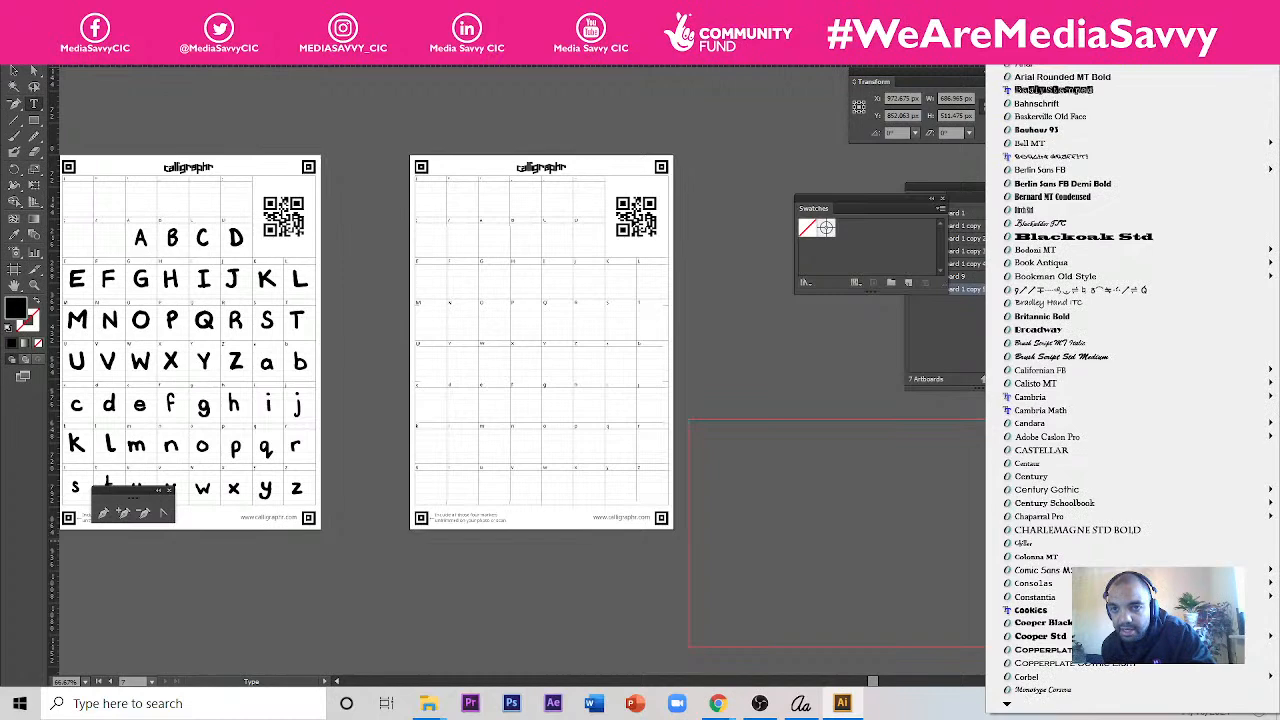
mouse_move(1052, 70)
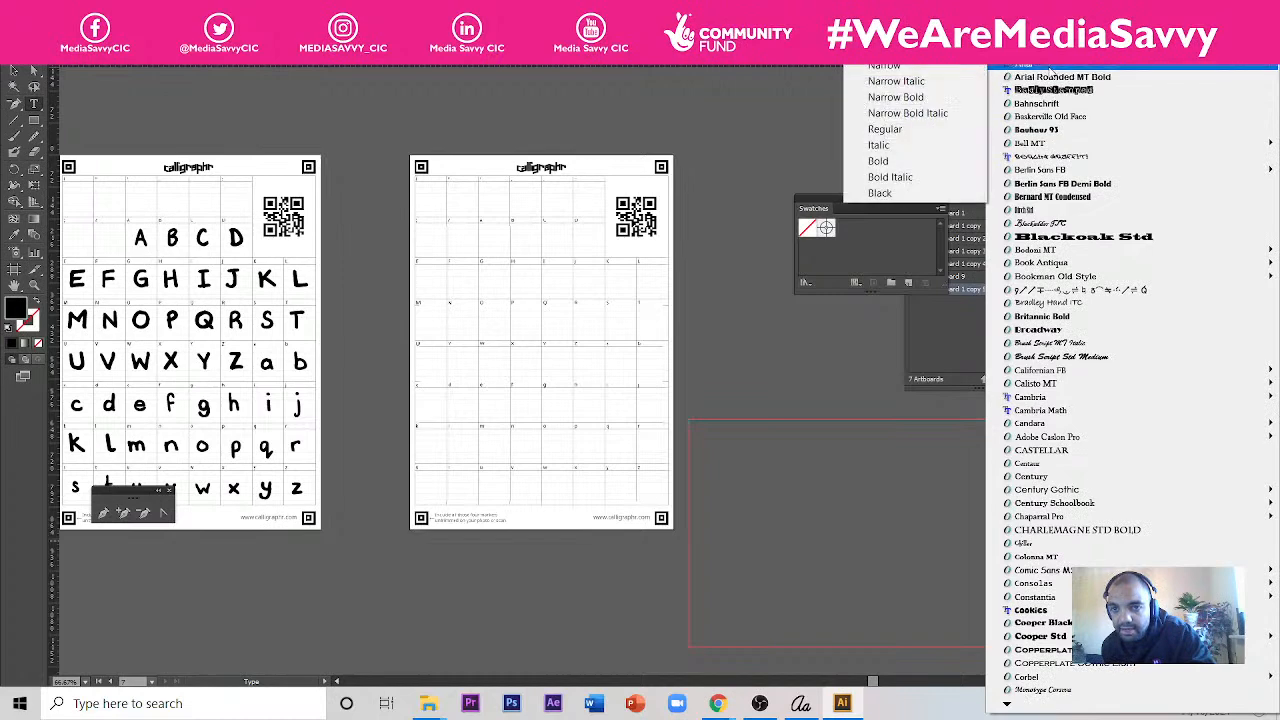
click(919, 193)
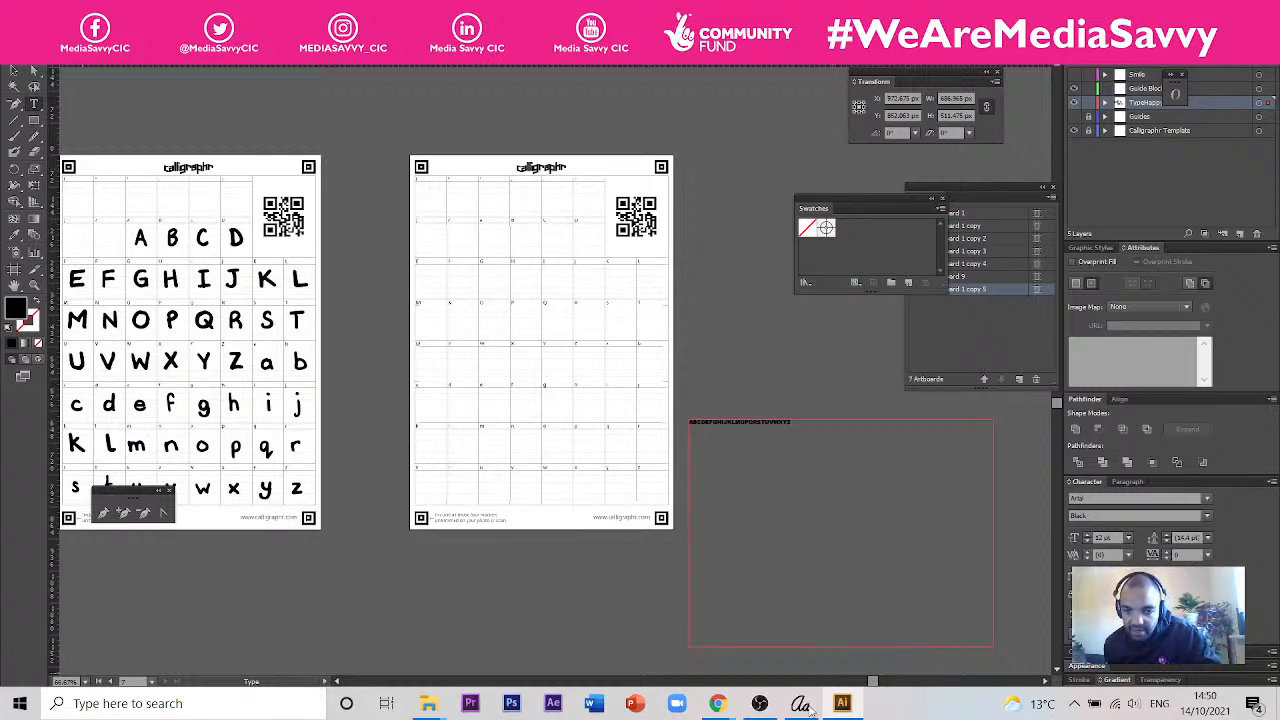
- Set the capital letters to 48 pt and turn off hyphenation for the paragraph
key(ctrl+a)
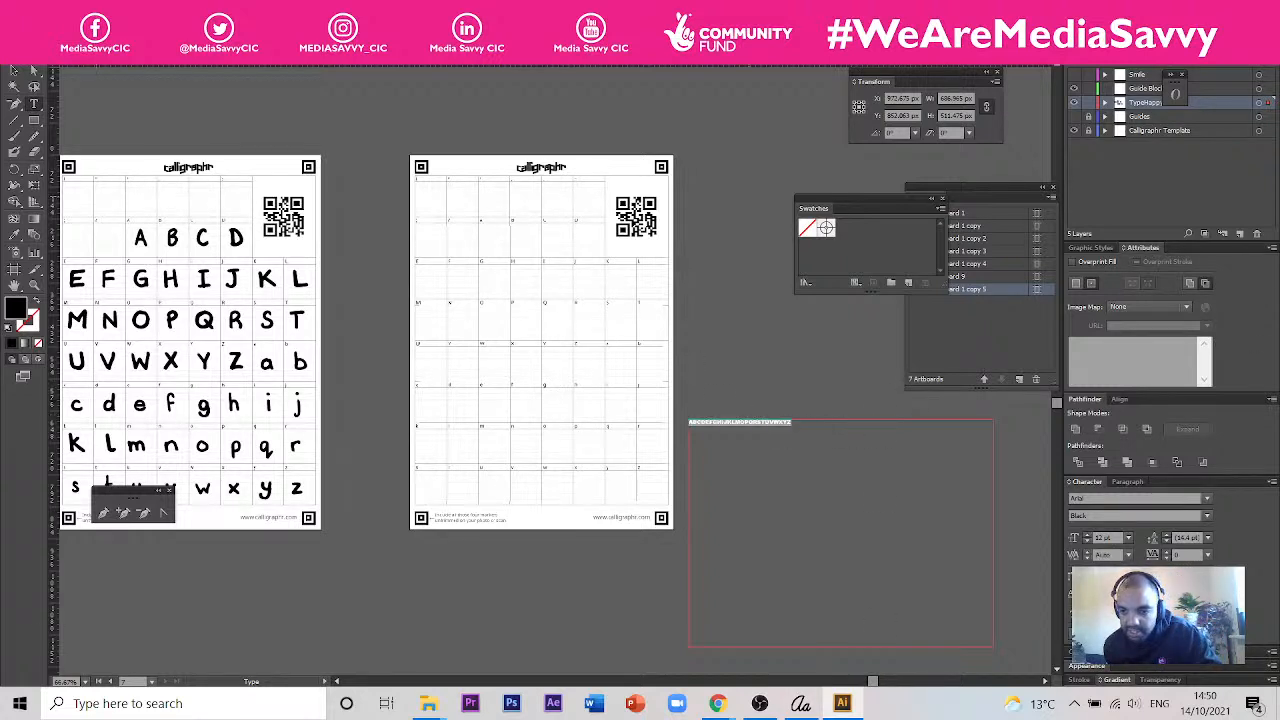
click(1128, 538)
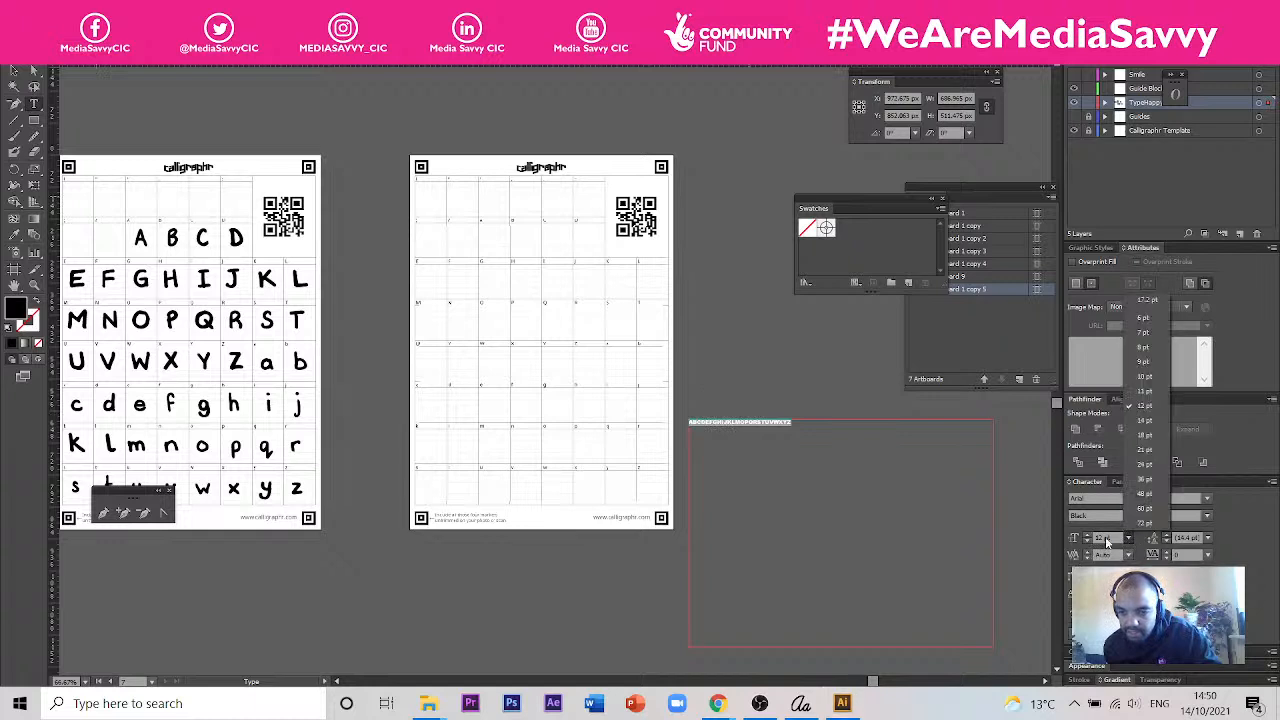
click(1148, 494)
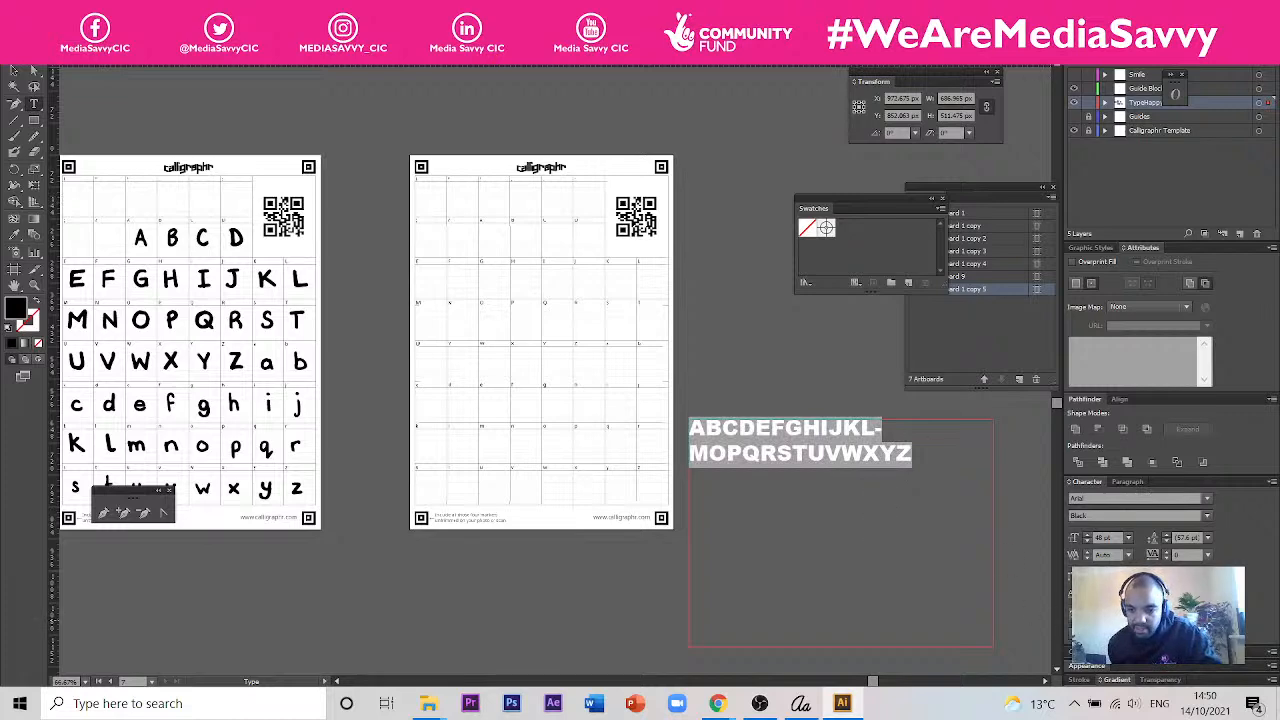
click(1127, 481)
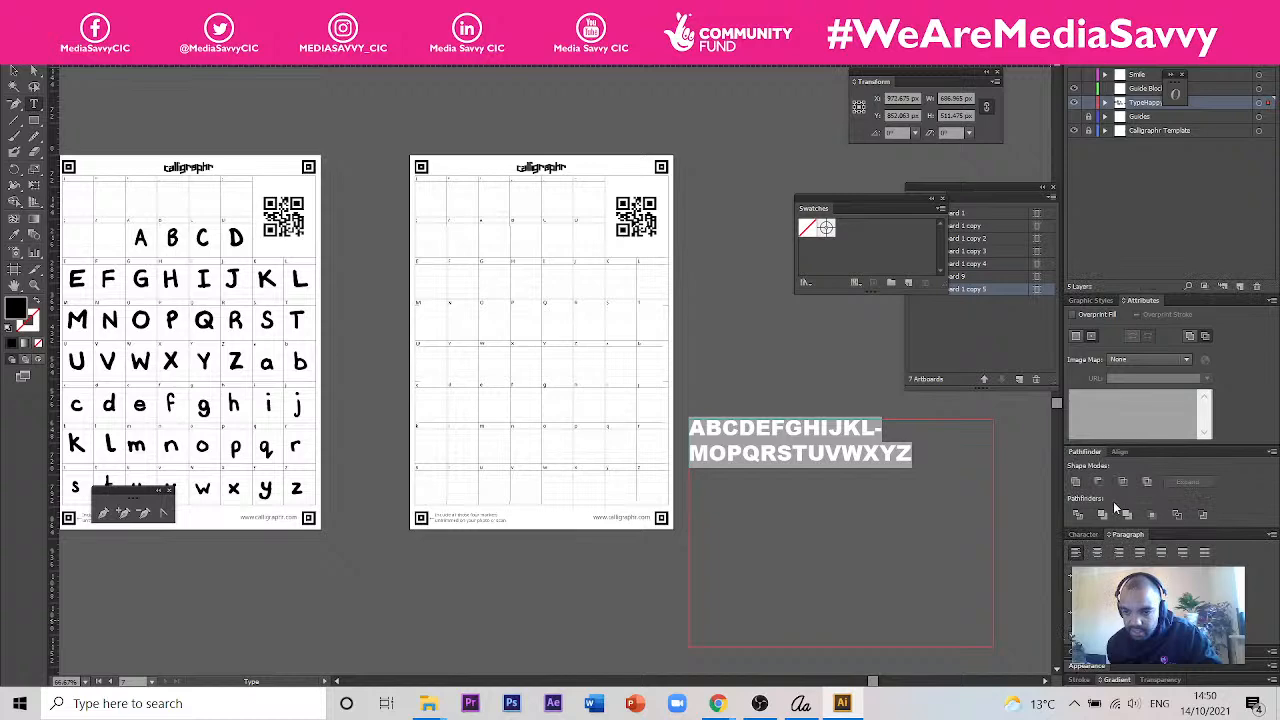
click(1073, 633)
- Insert the missing N between M and O in the capital alphabet
scroll(877, 445, up, 2)
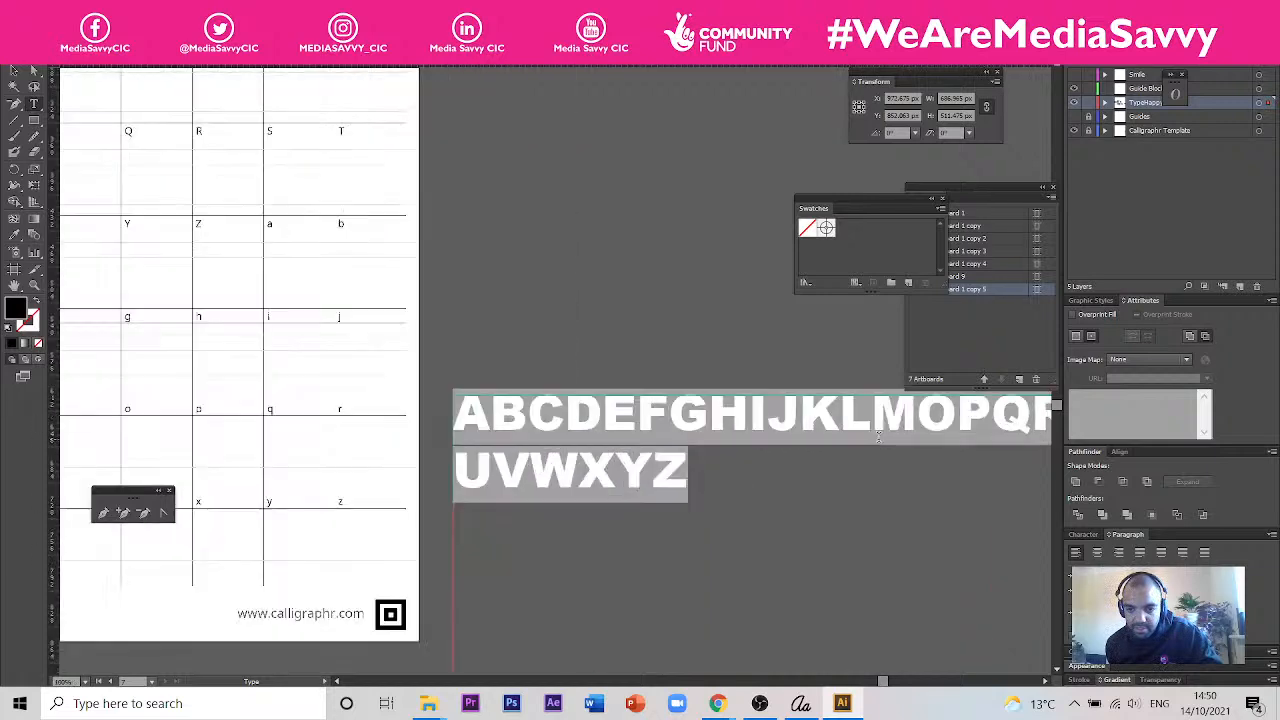
click(14, 74)
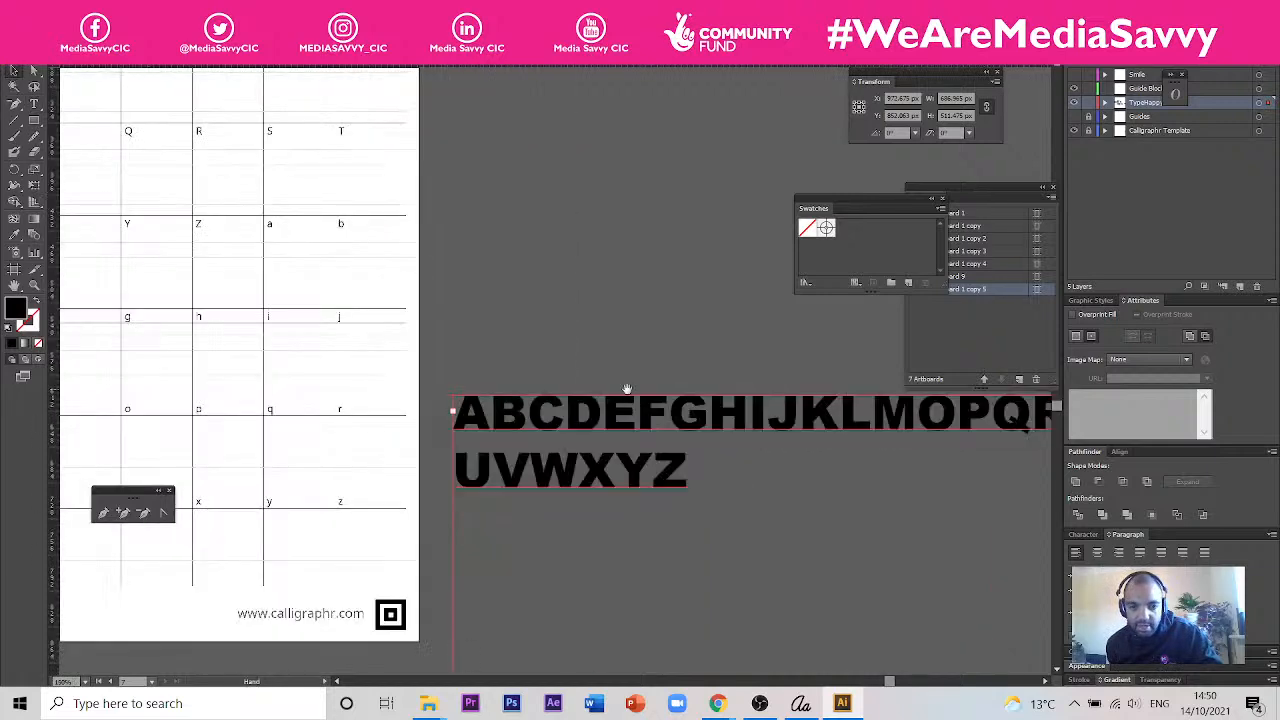
drag(625, 387, 450, 402)
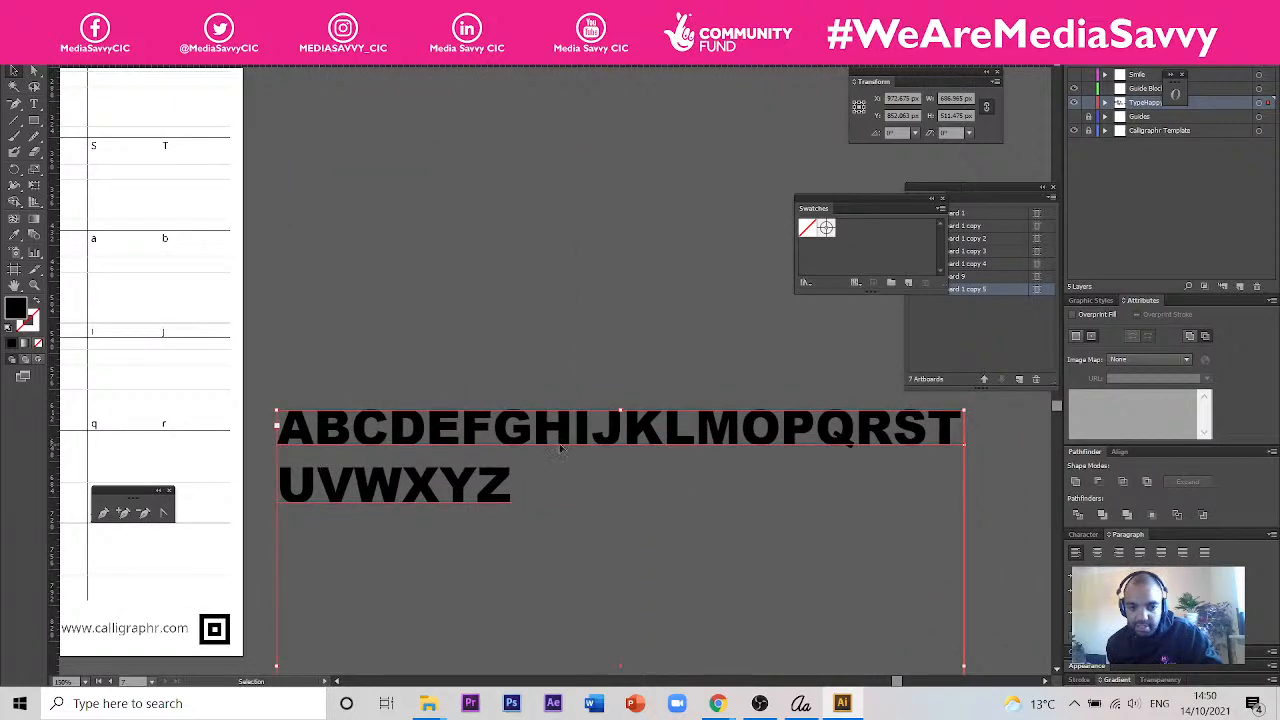
key(t)
click(741, 440)
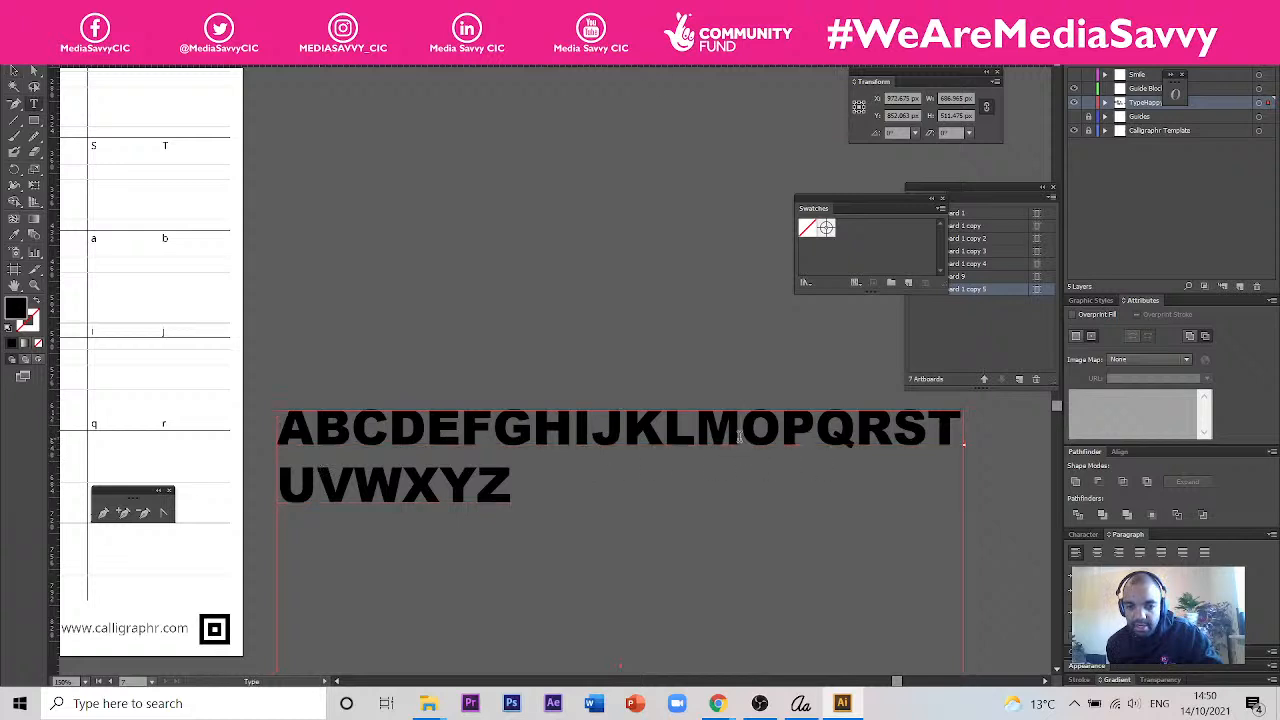
text(N)
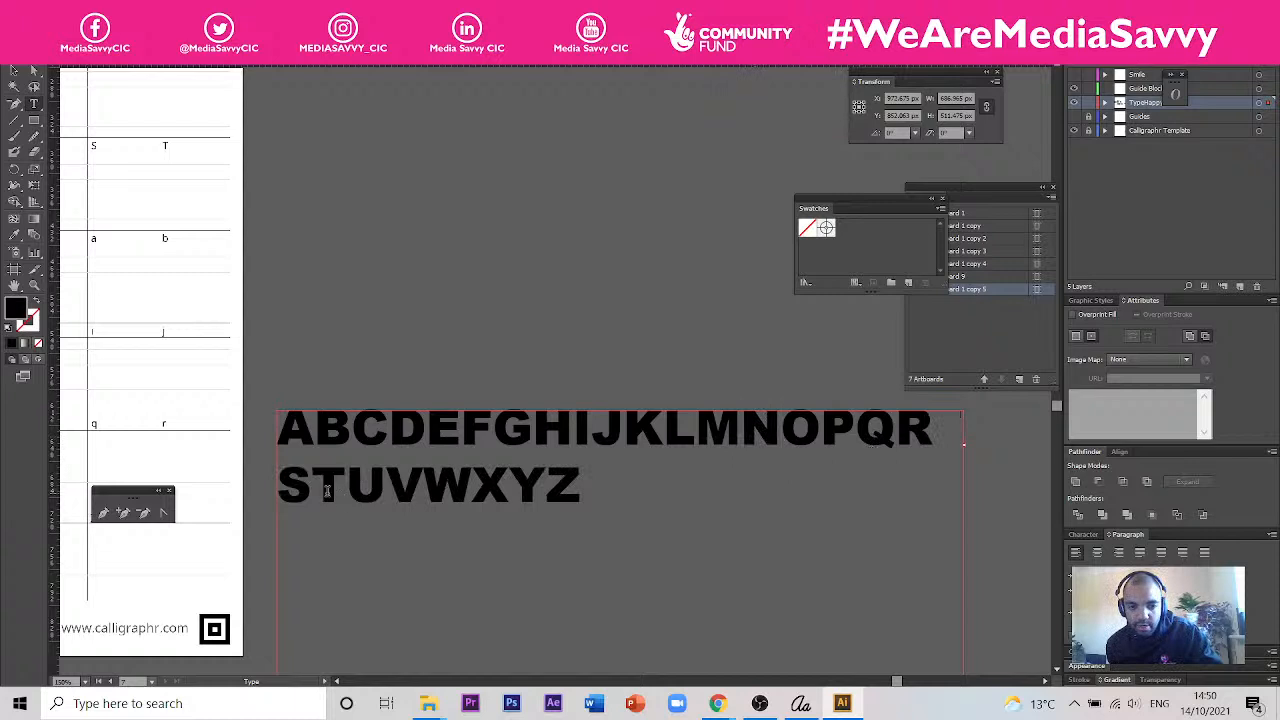
- Append the lowercase alphabet from a to z and the punctuation marks ,.!? after the capital Z
click(585, 487)
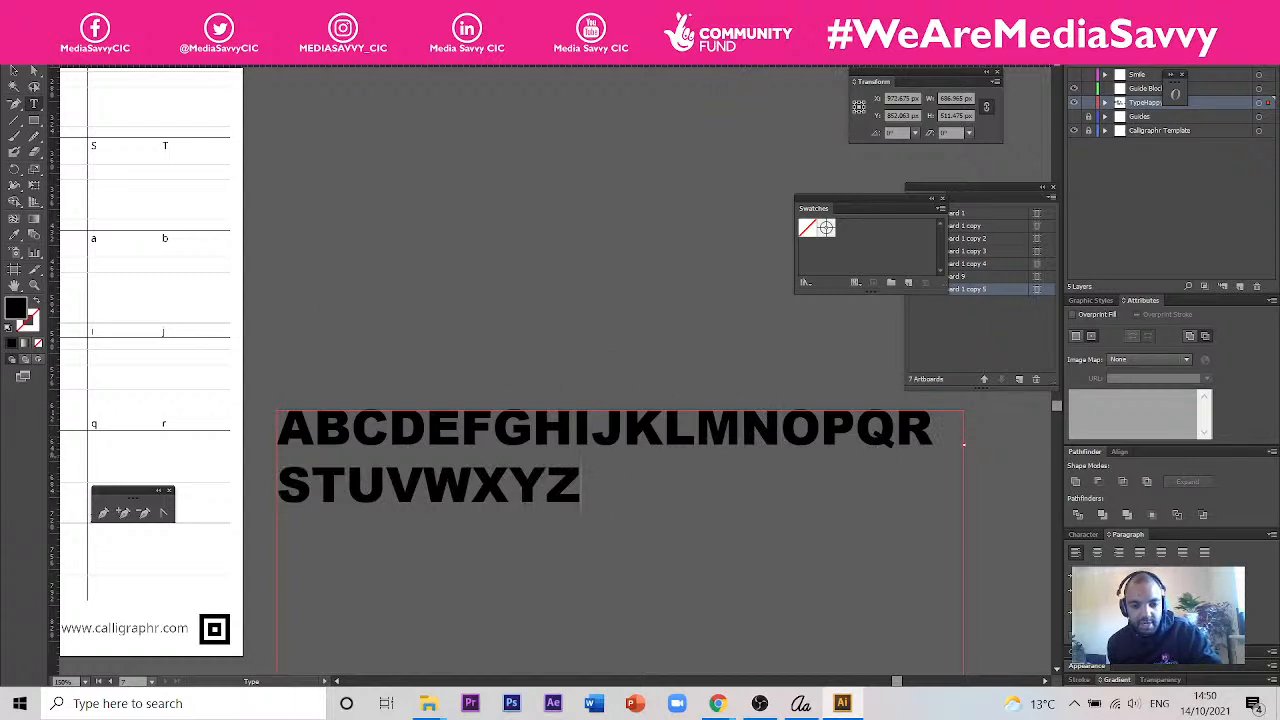
text(abcd)
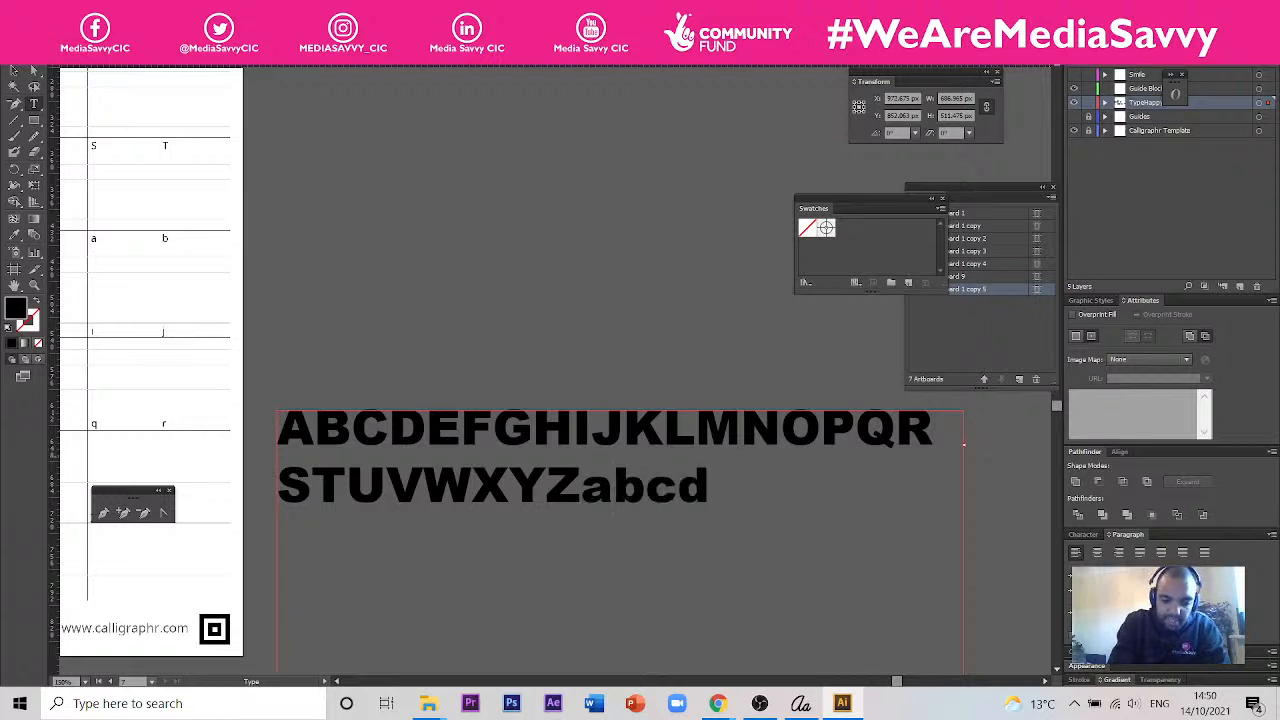
text(efghi)
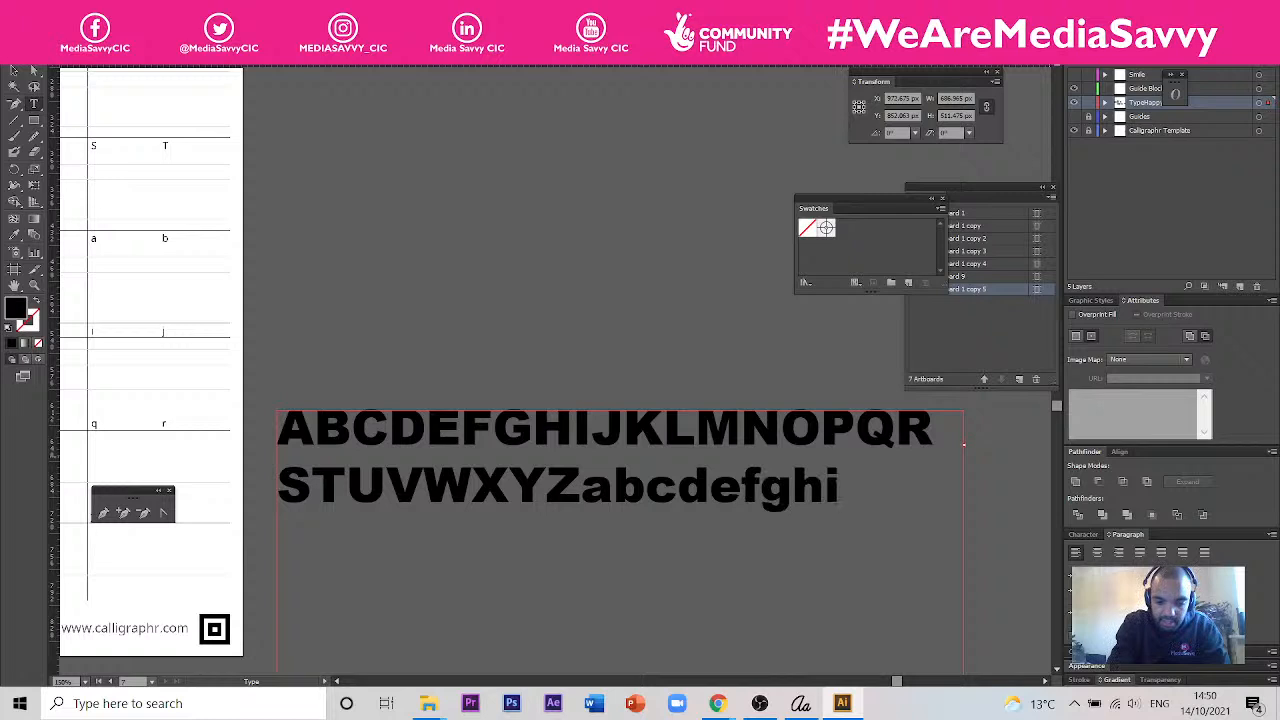
text(jklm)
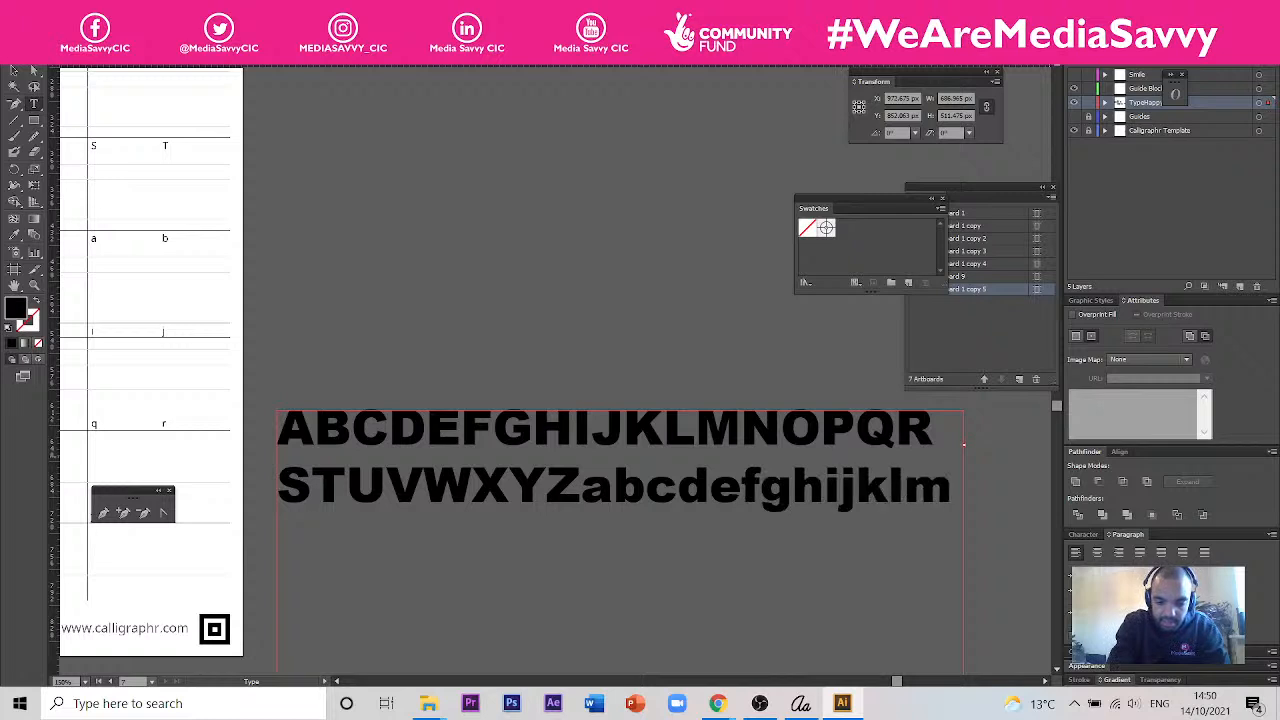
text(nopqr)
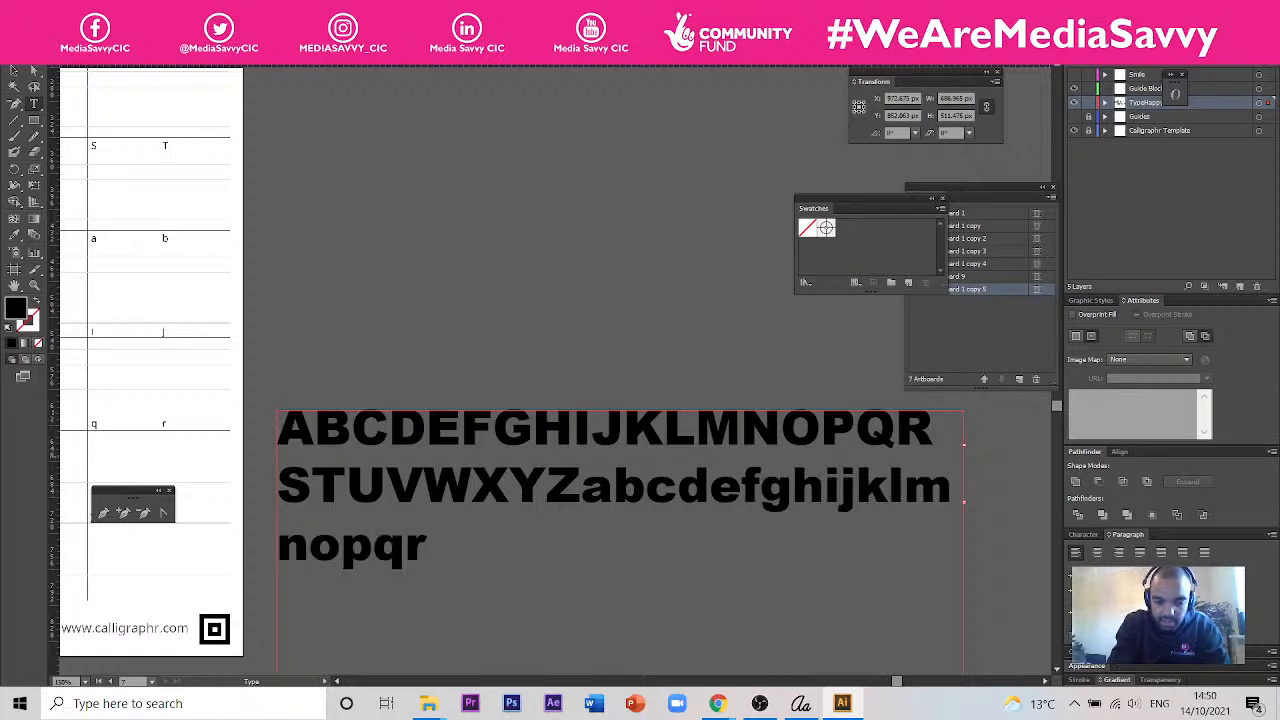
text(stu)
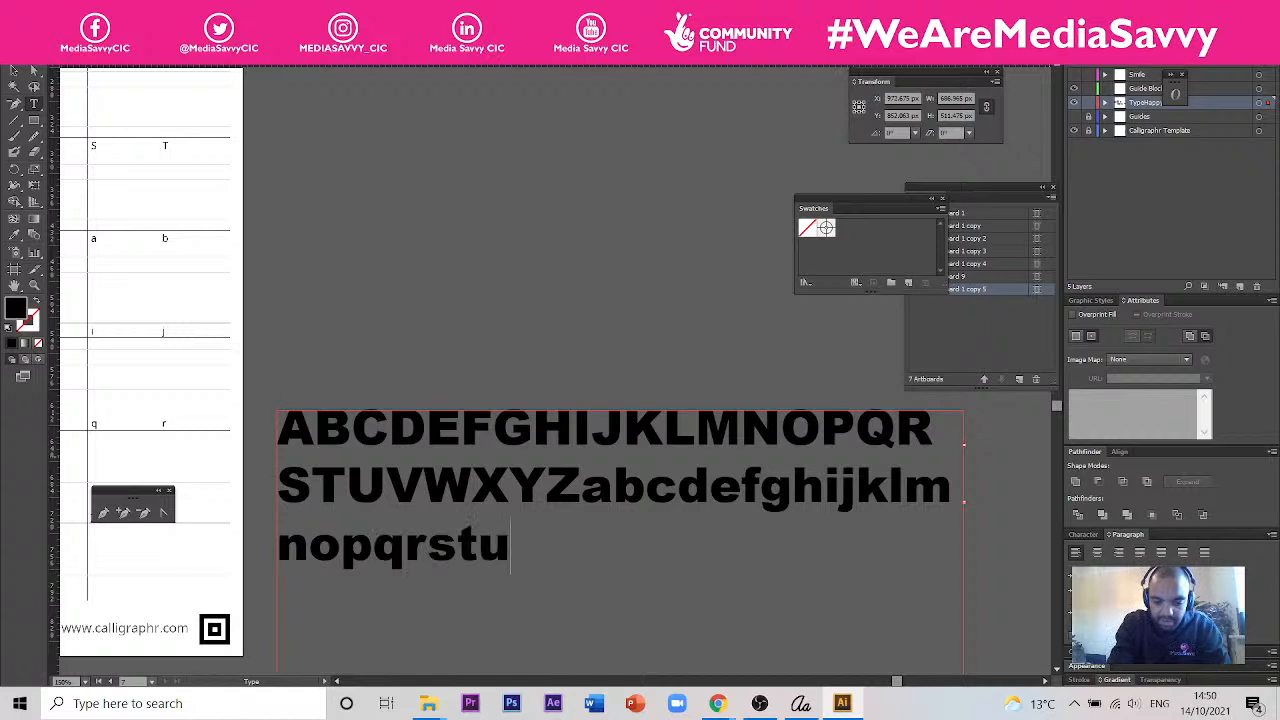
text(vwxyz)
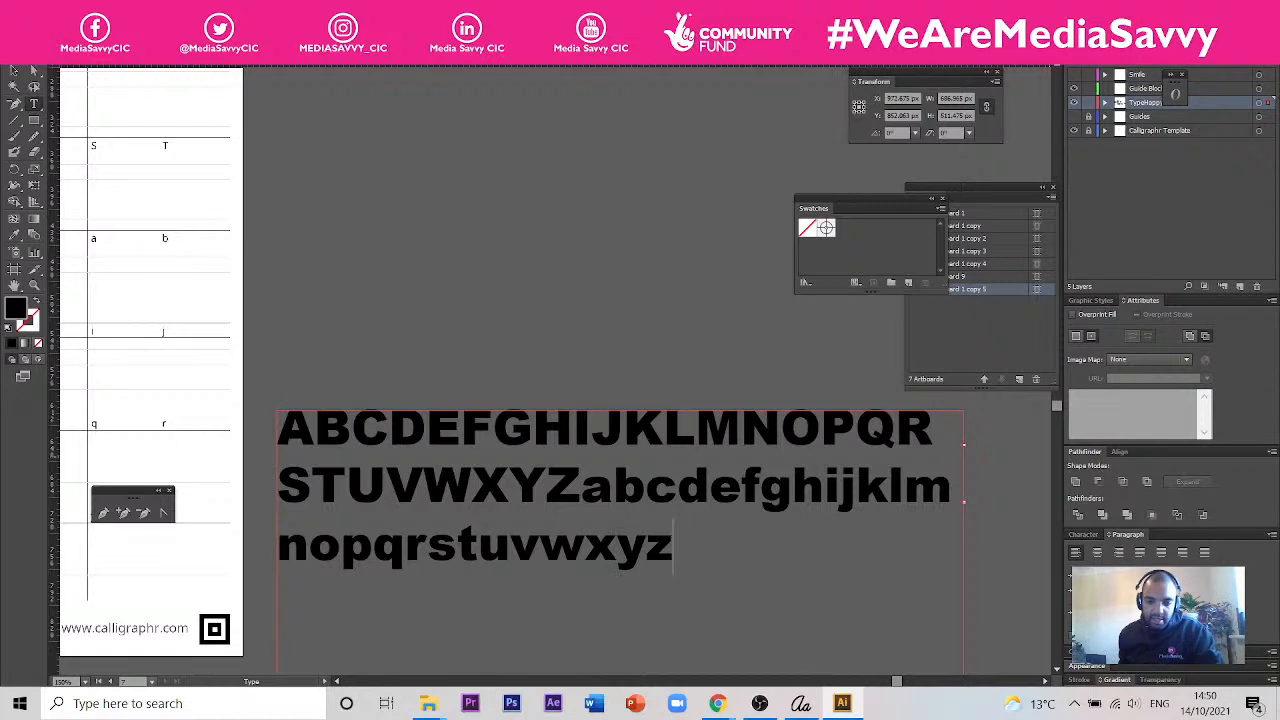
text(,.)
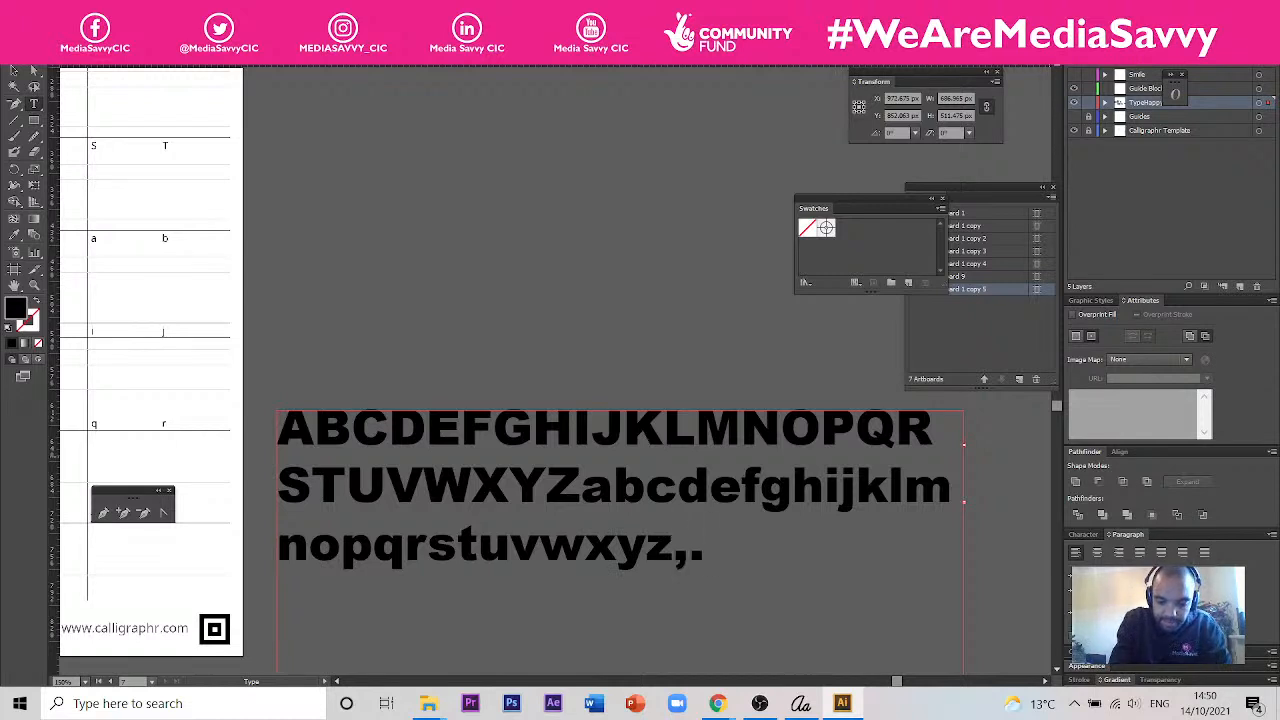
text(!?)
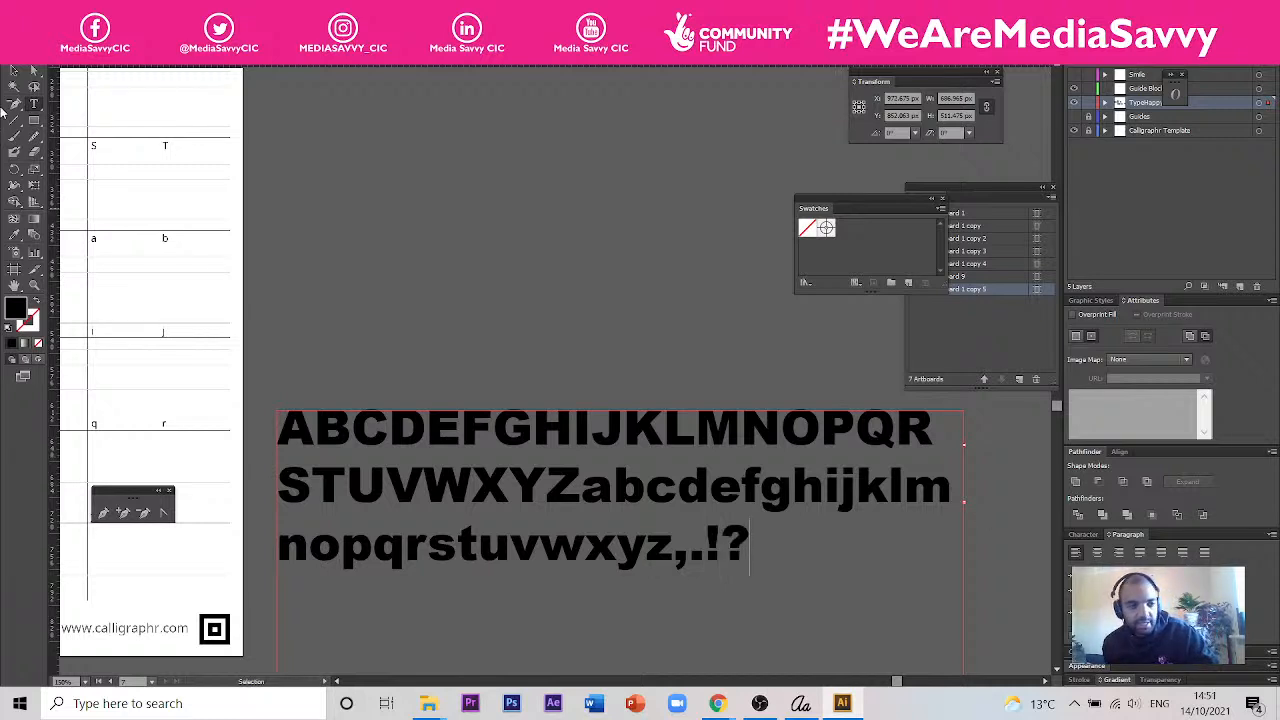
- Move the alphabet text frame up beside the blank template and place a duplicate of it to its lower right
click(14, 71)
scroll(688, 449, down, 2)
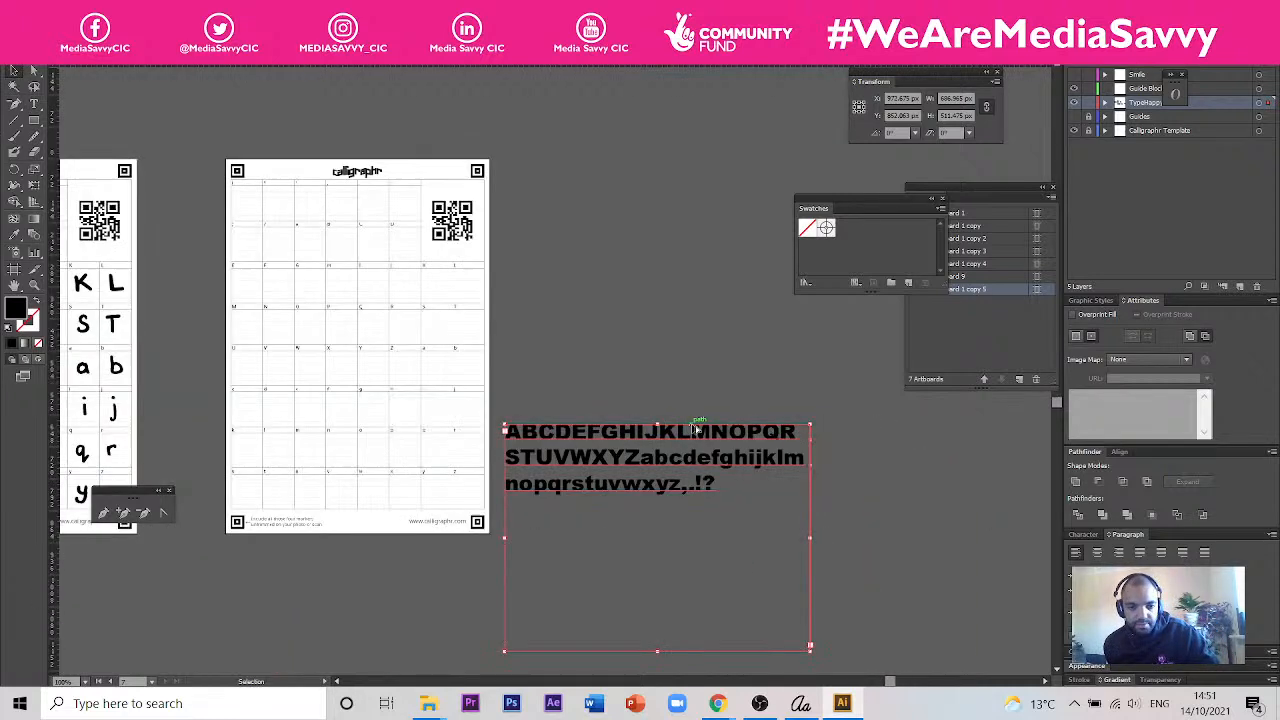
drag(698, 440, 686, 337)
scroll(678, 397, up, 2)
scroll(678, 397, down, 3)
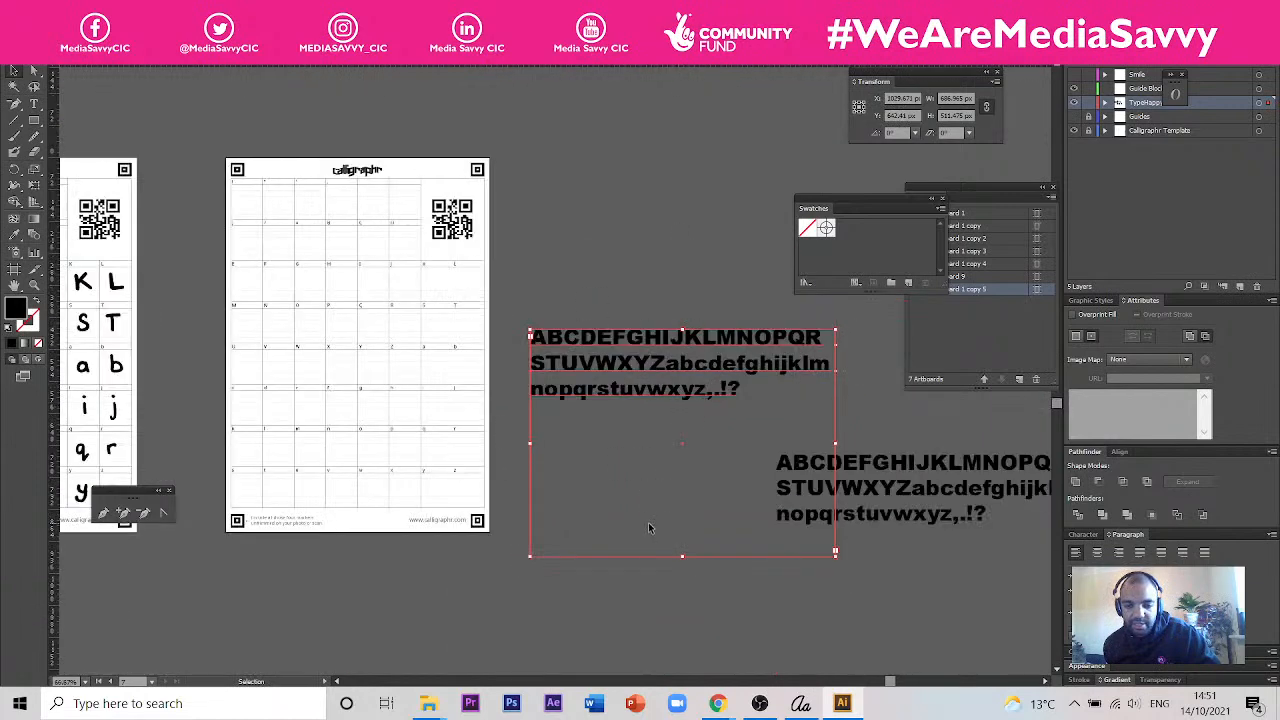
- Shorten the upper alphabet text frame to fit its three lines and convert its letters to outlines
drag(683, 554, 671, 406)
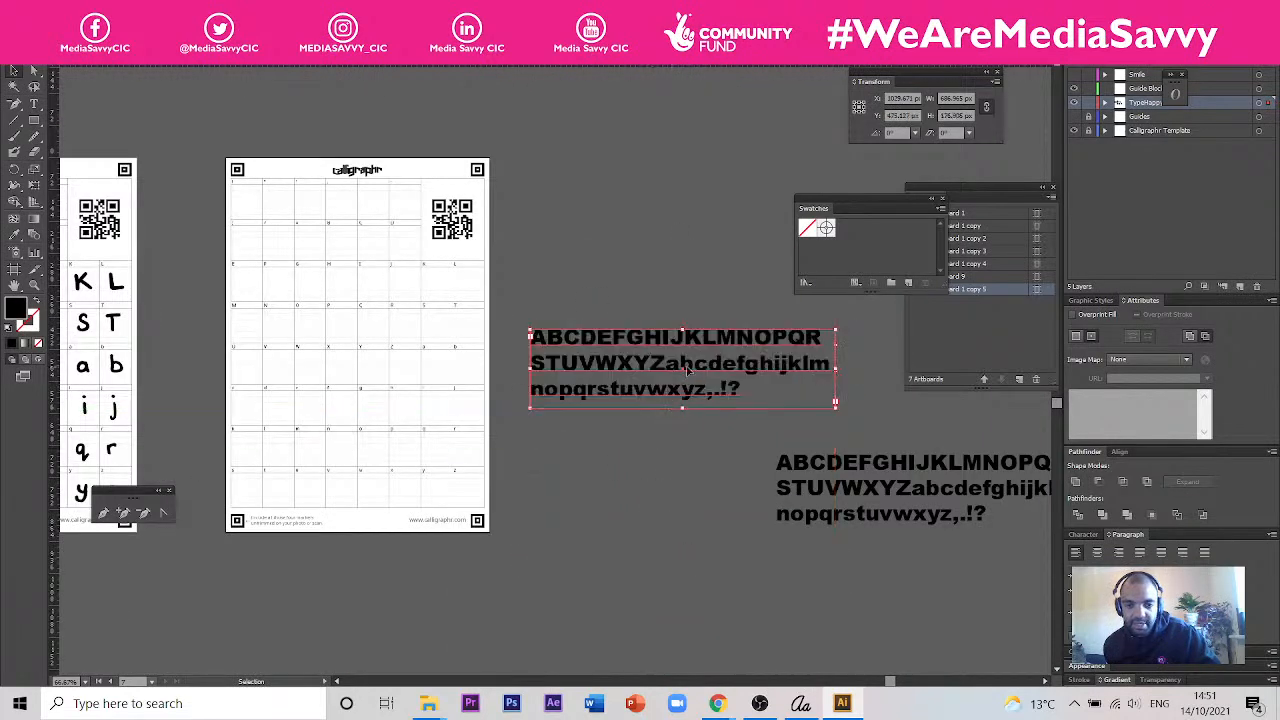
right_click(668, 344)
click(726, 443)
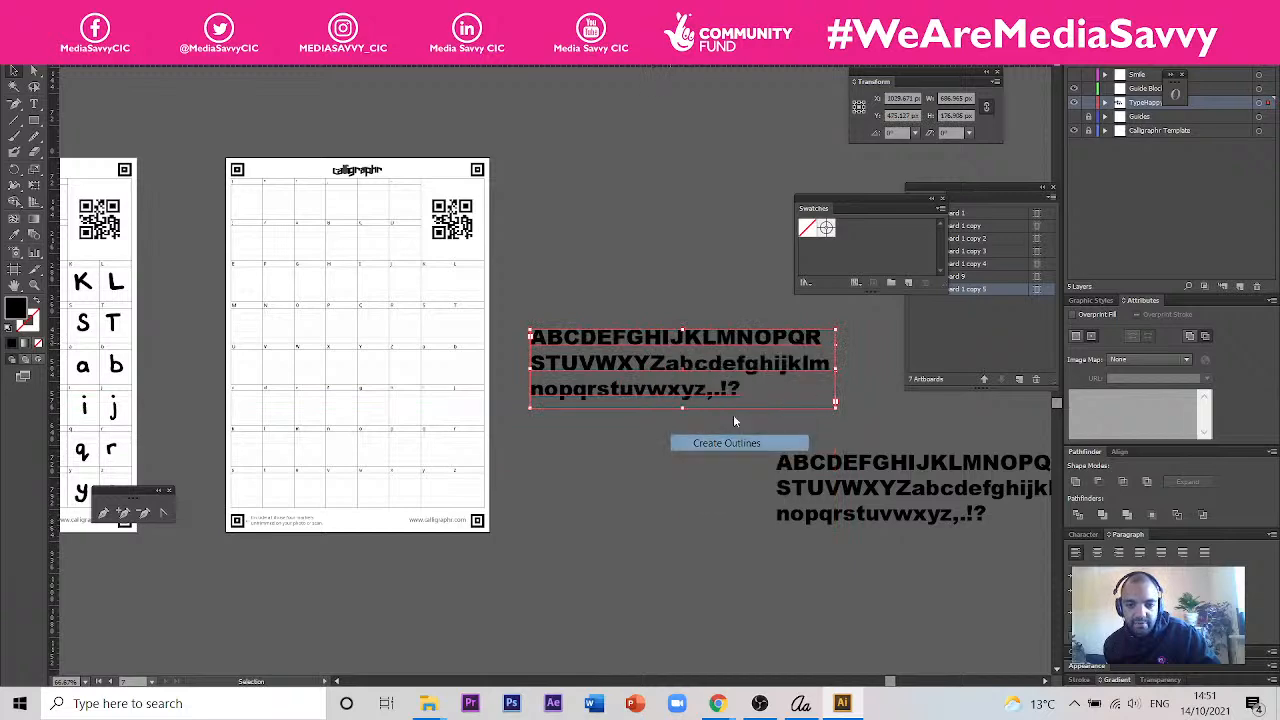
click(621, 221)
- Place the pattern_japanese image from the Session 4 folder and move it below the two alphabet blocks
scroll(674, 362, up, 2)
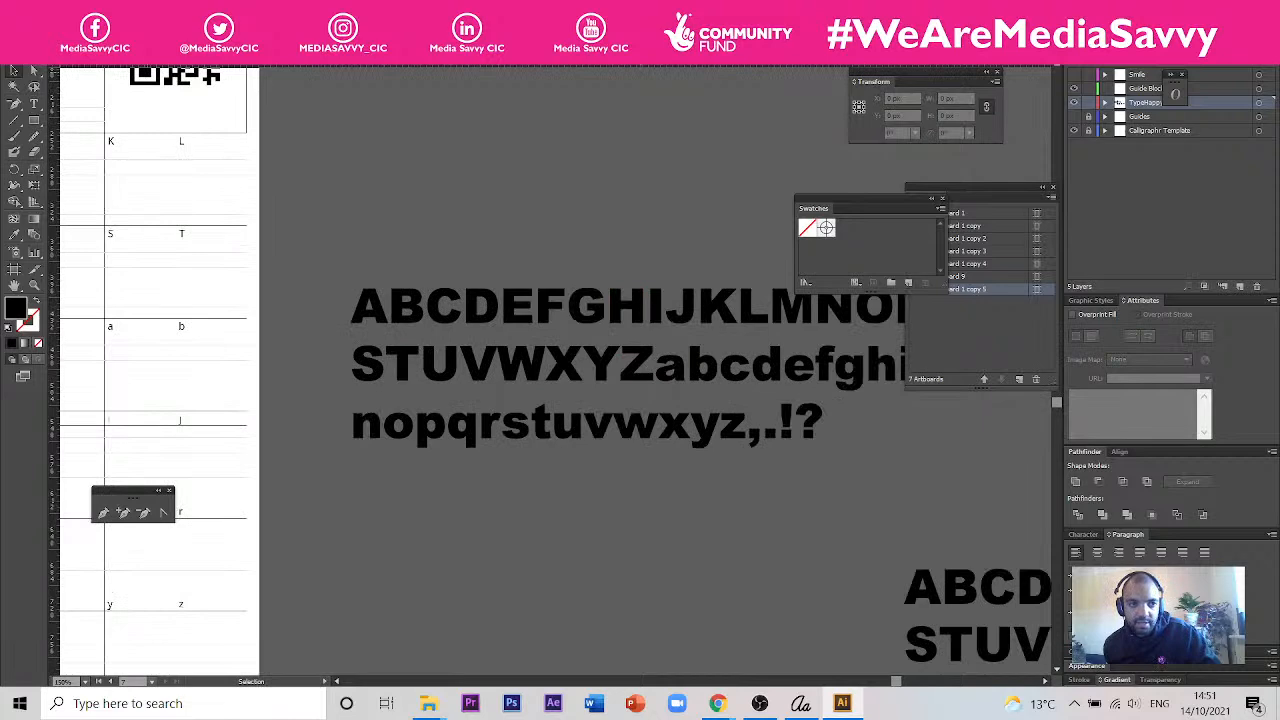
click(36, 8)
click(136, 248)
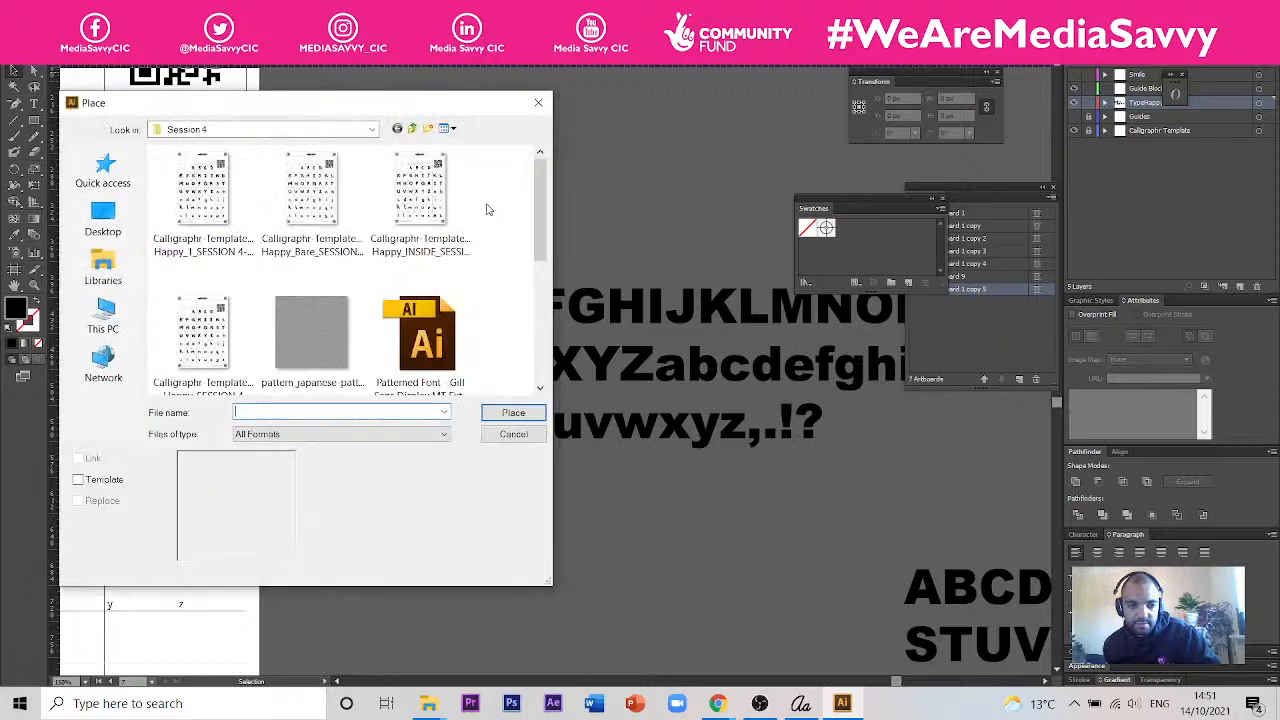
click(320, 330)
click(513, 413)
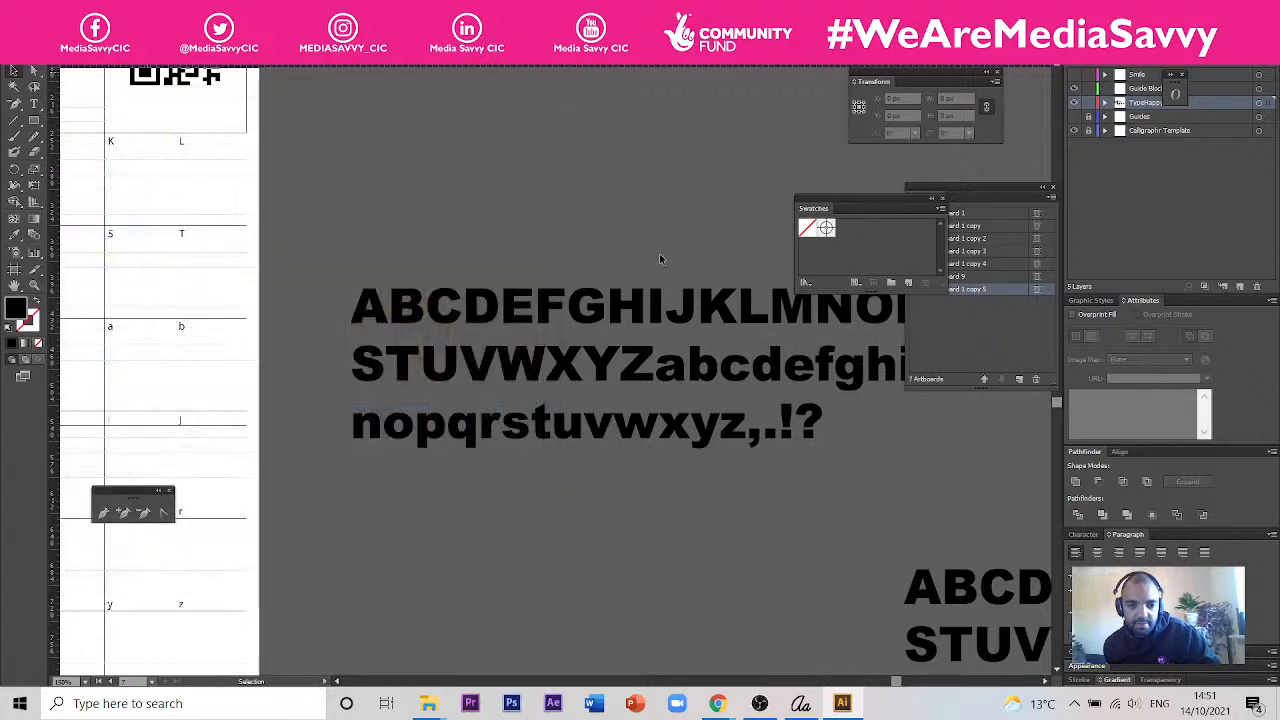
click(660, 260)
key(ctrl+minus)
key(ctrl+minus)
key(ctrl+minus)
key(ctrl+minus)
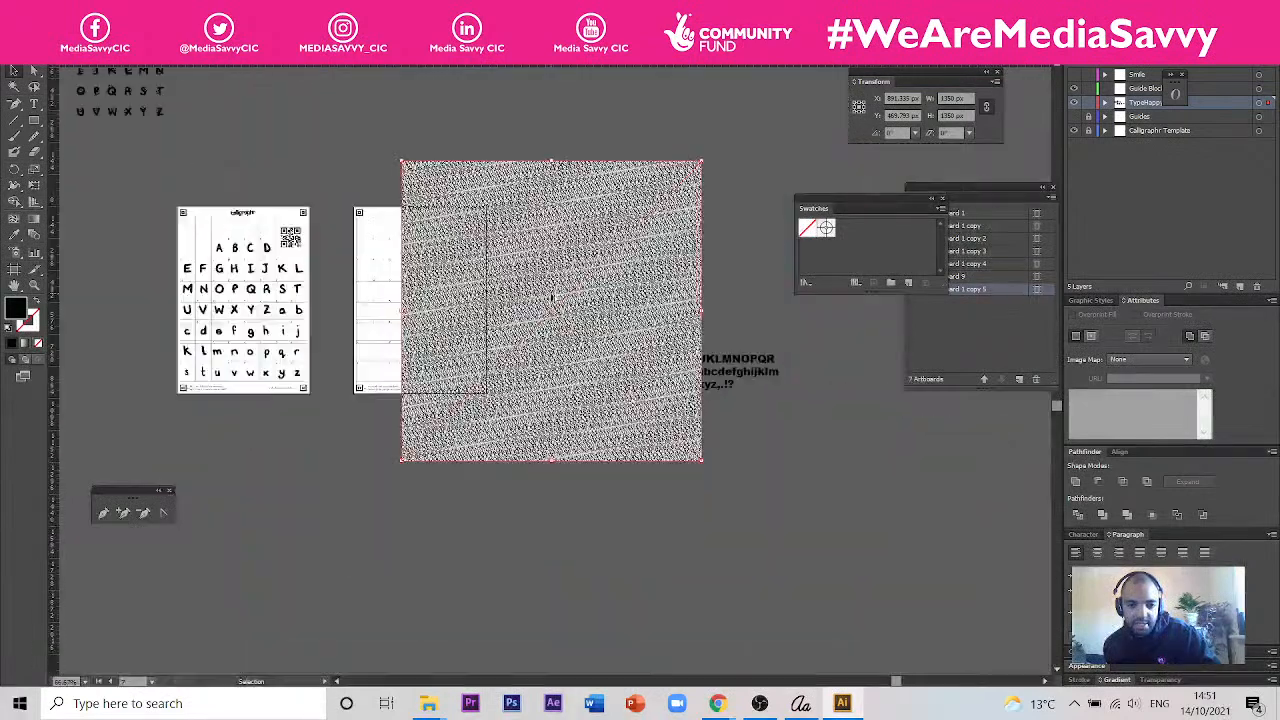
drag(640, 214, 758, 464)
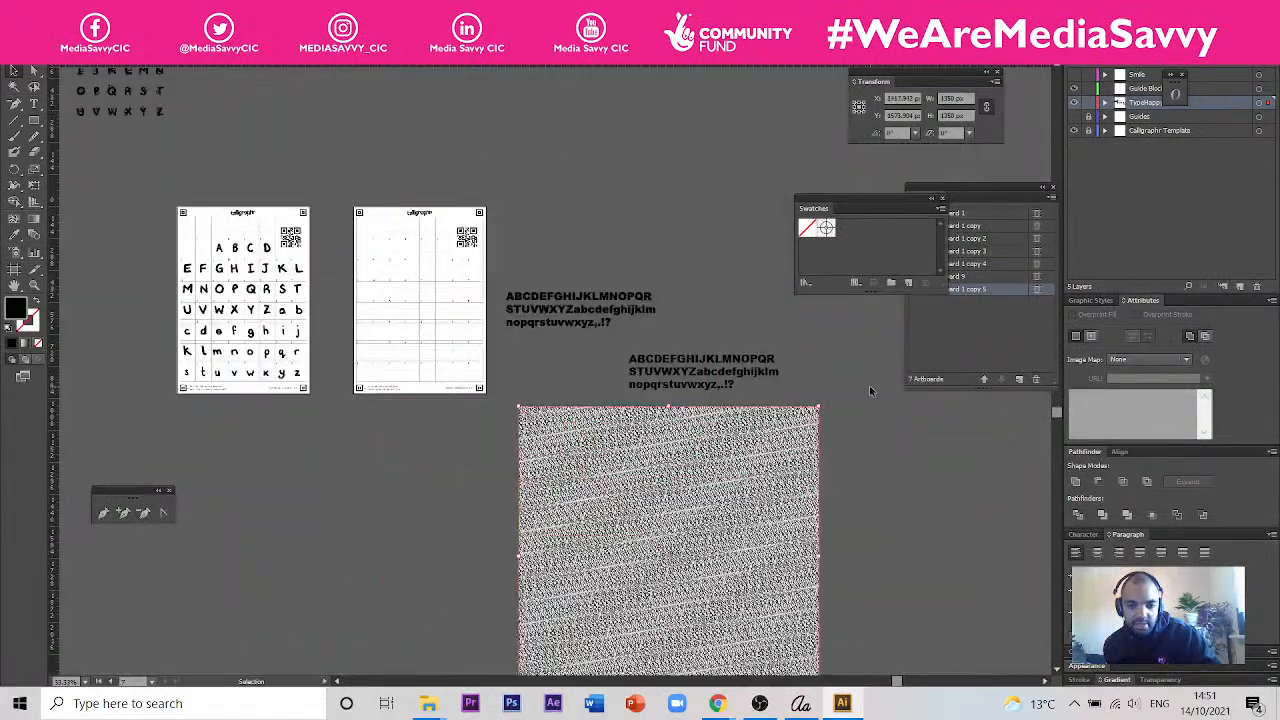
- Convert the placed pattern image to vector paths with Image Trace, using Make and Expand
click(91, 9)
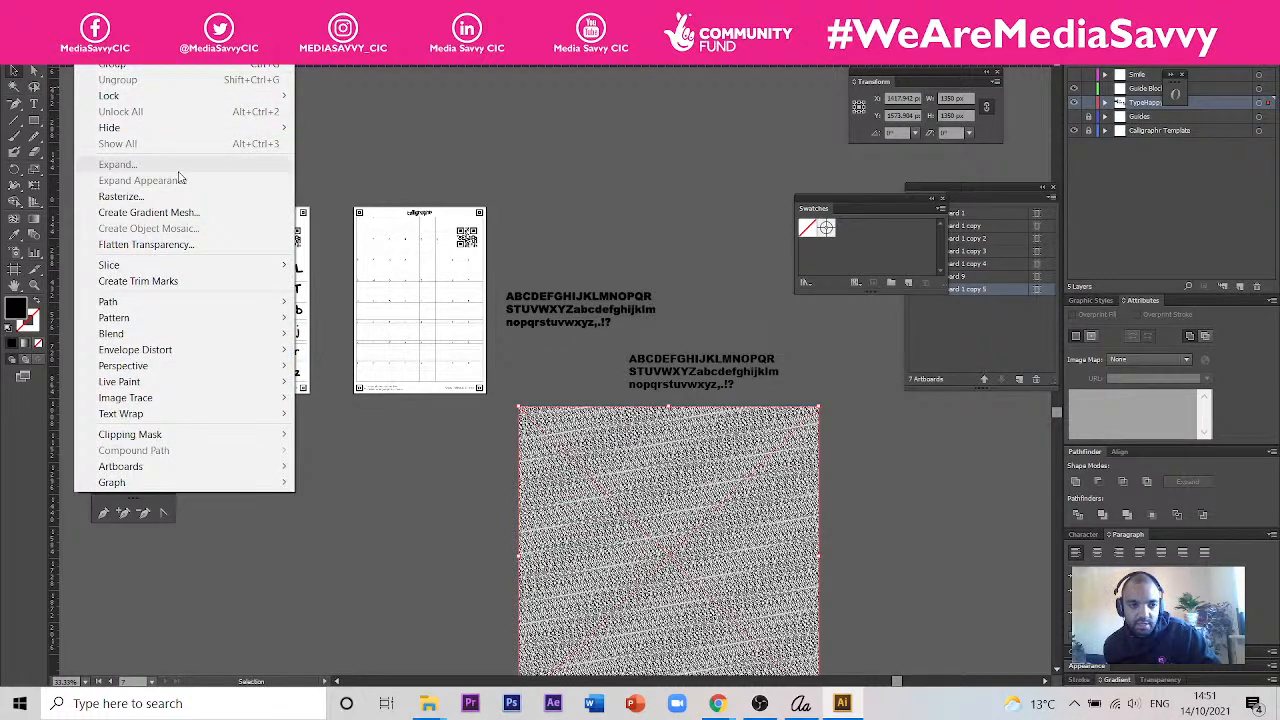
click(91, 9)
click(91, 9)
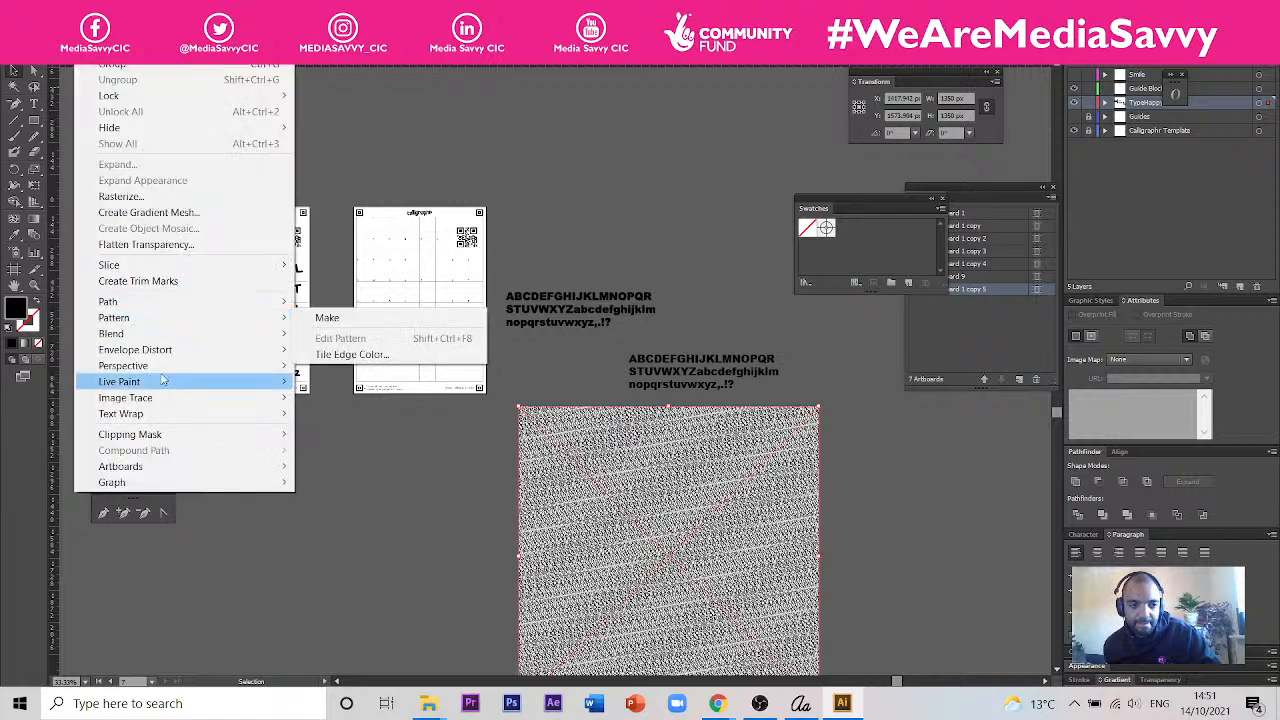
mouse_move(175, 422)
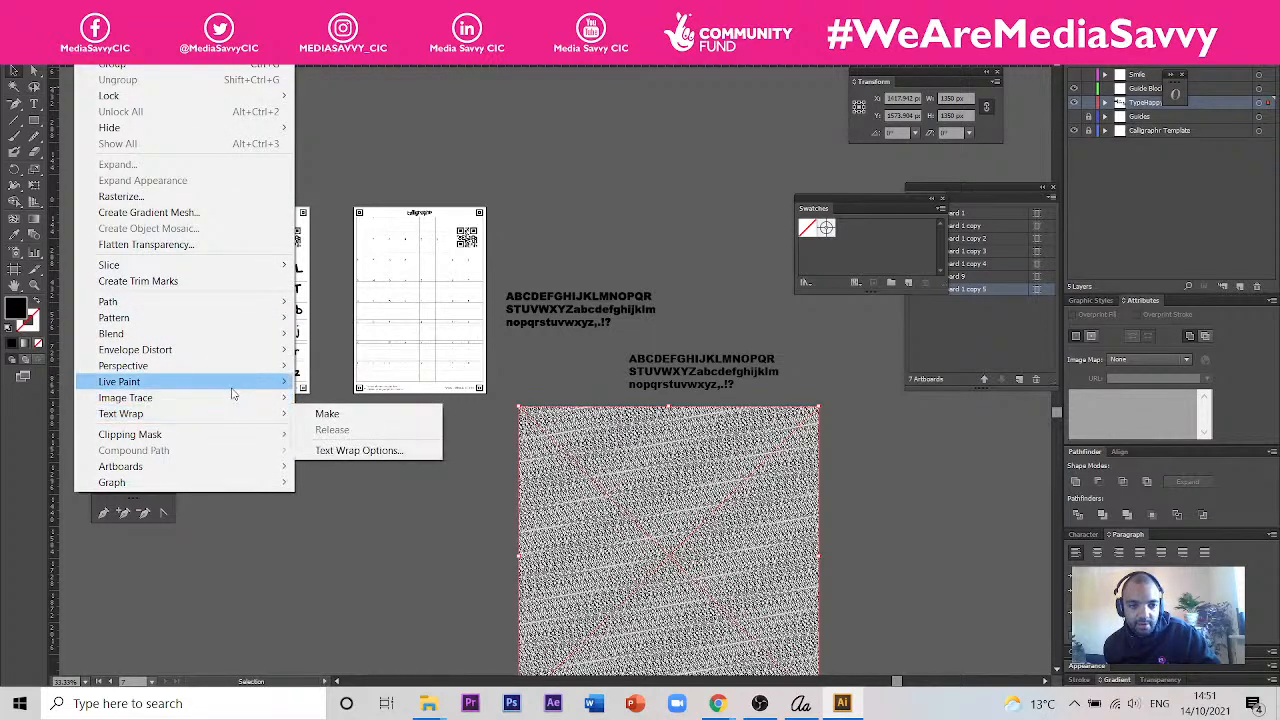
mouse_move(213, 320)
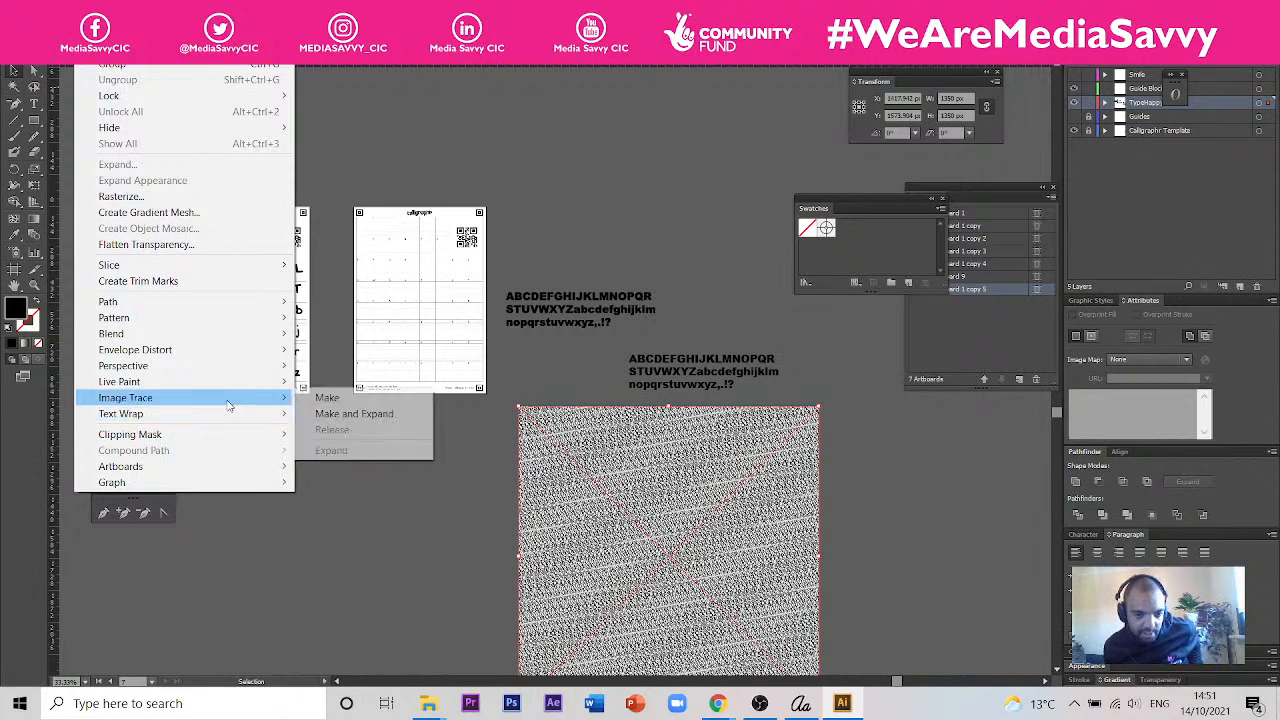
click(326, 418)
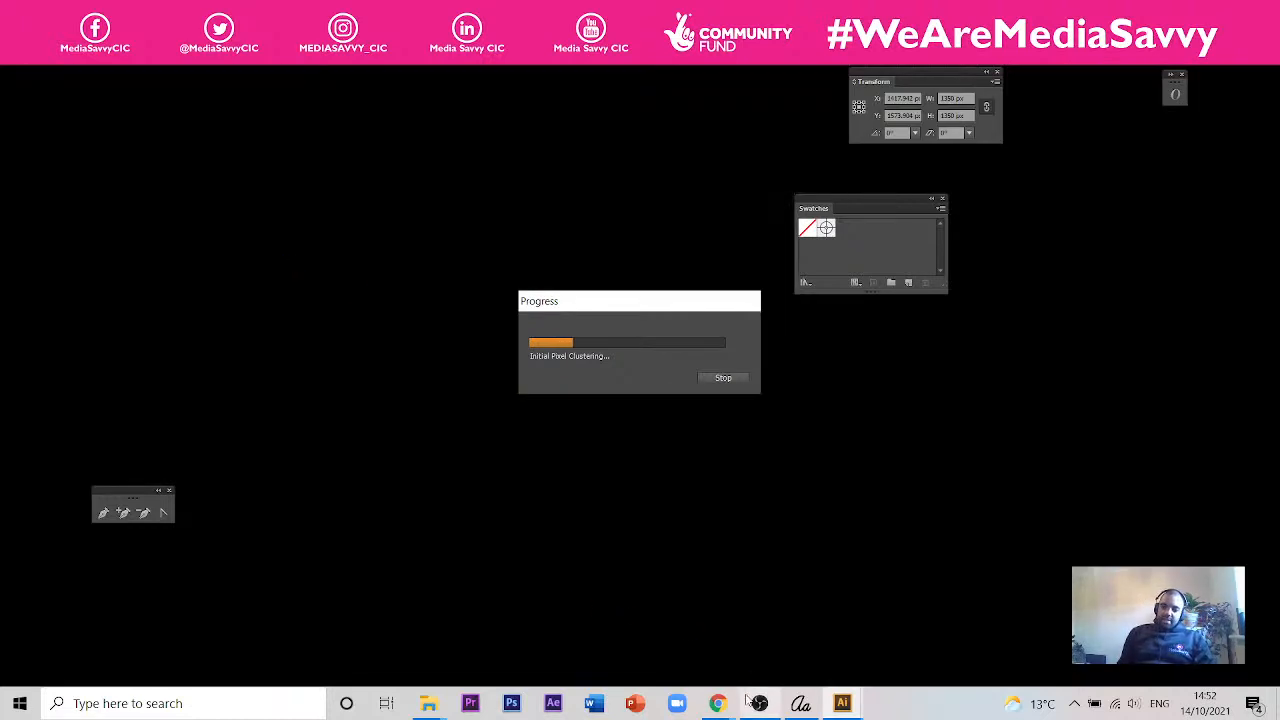
- Switch to Chrome and search YouTube for "illustrator clipping mask"
click(731, 708)
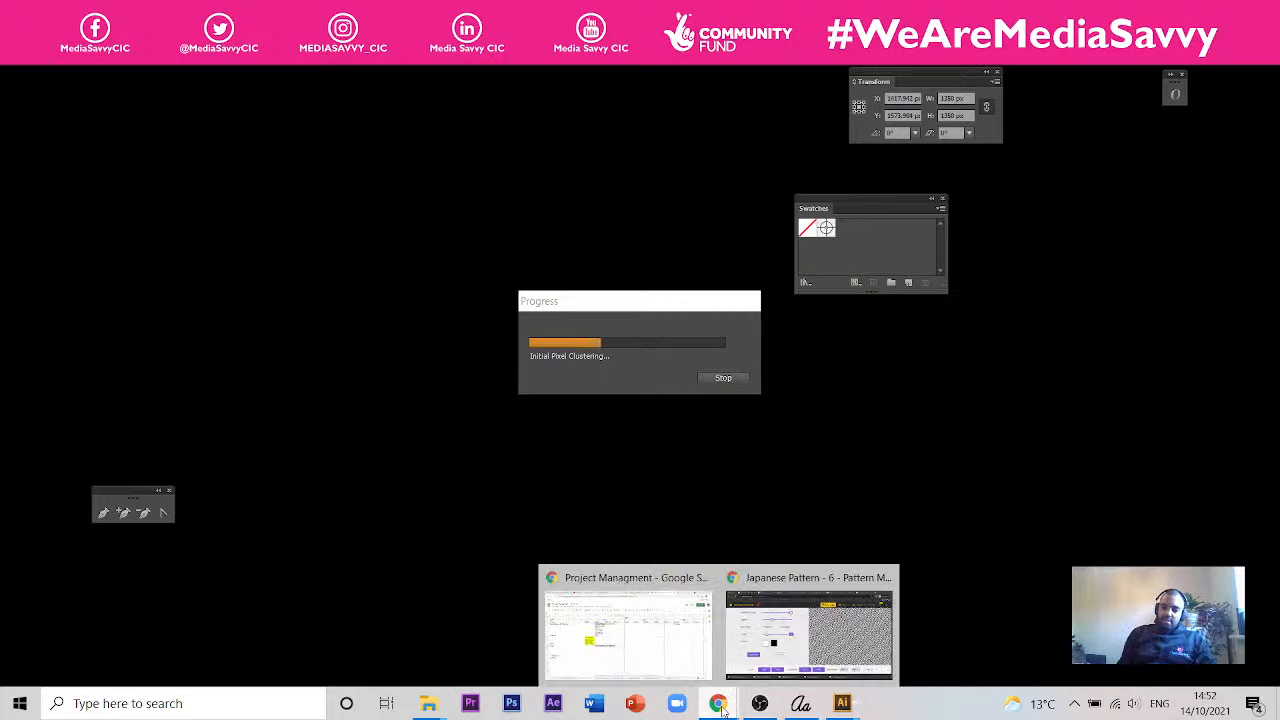
click(800, 630)
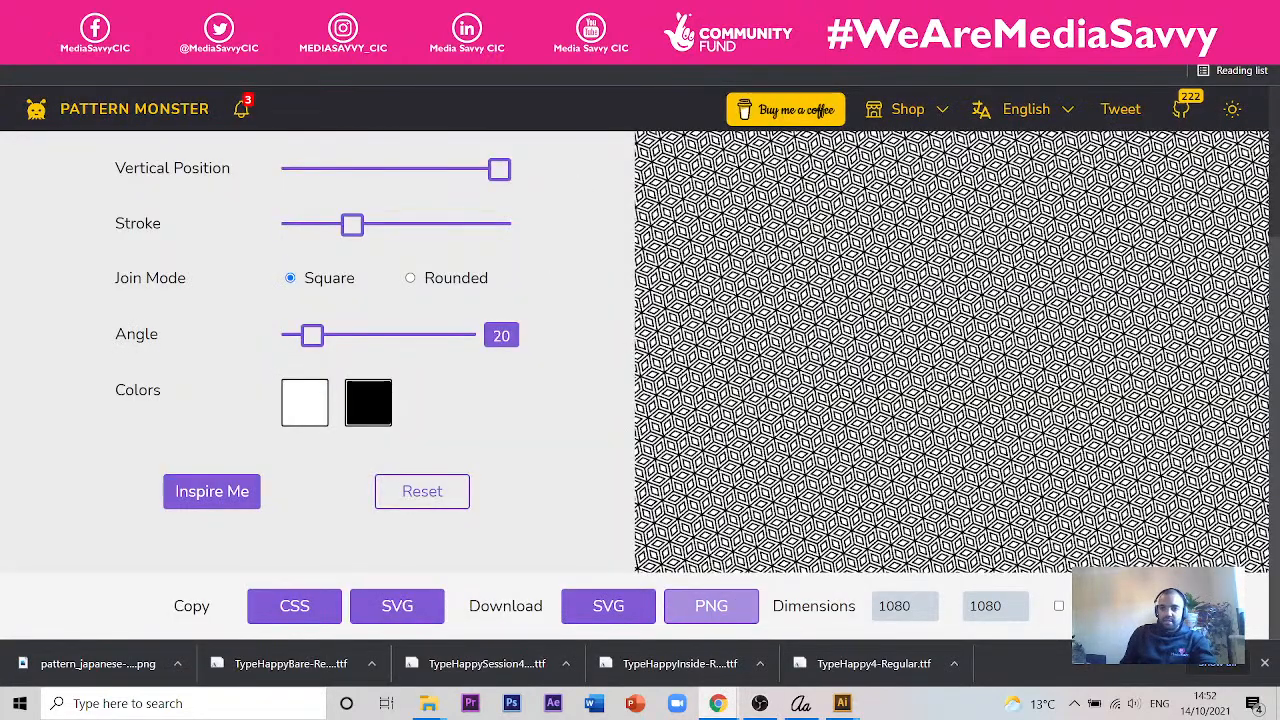
click(480, 14)
click(388, 103)
text(ill)
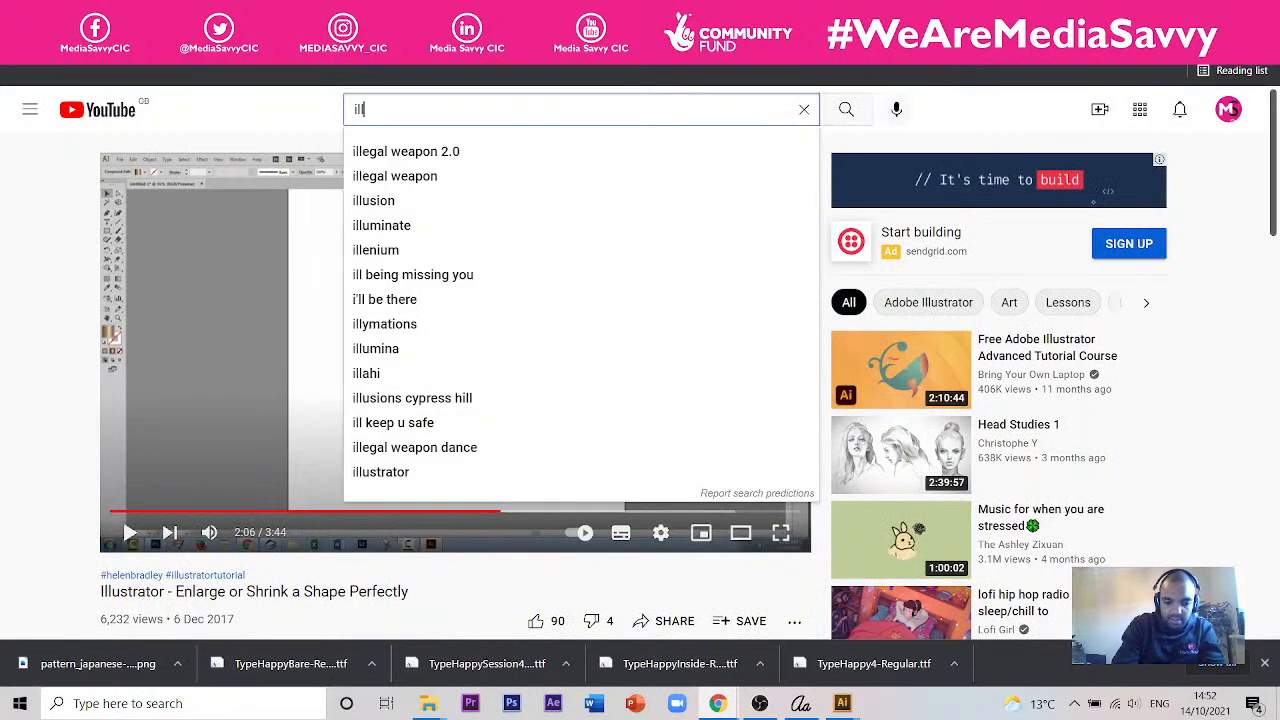
text(ustrator )
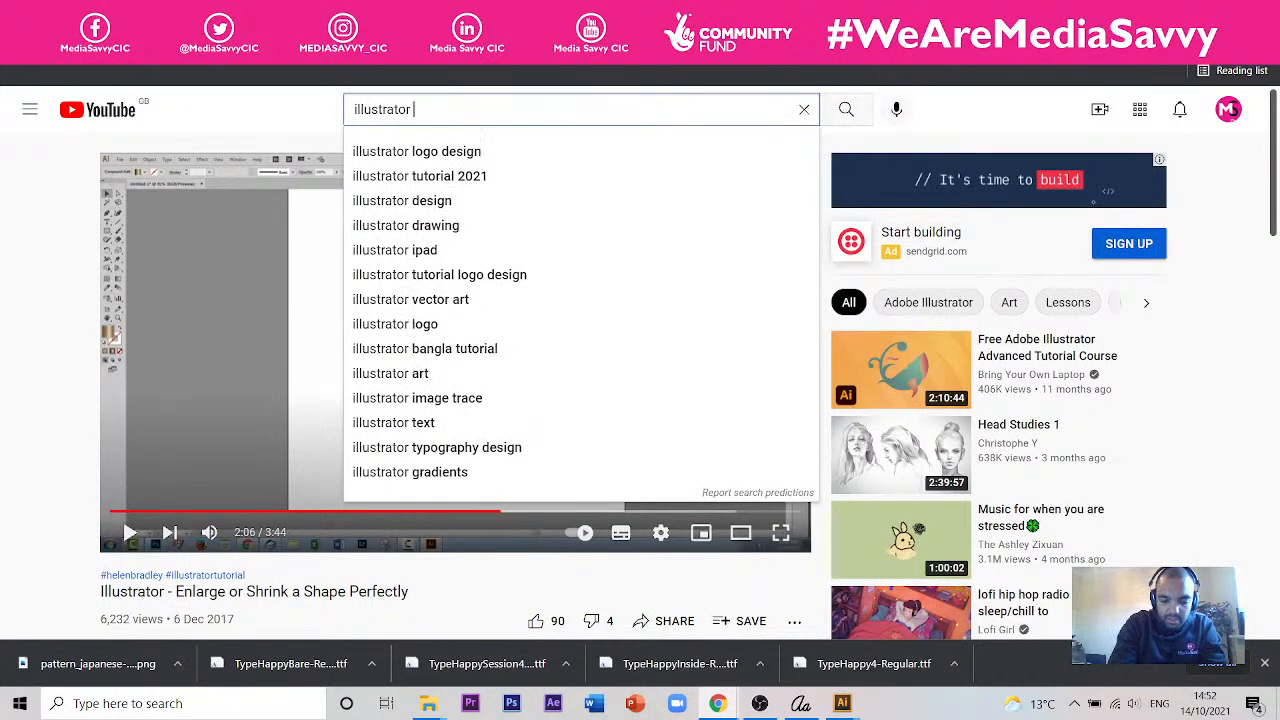
text(clipp)
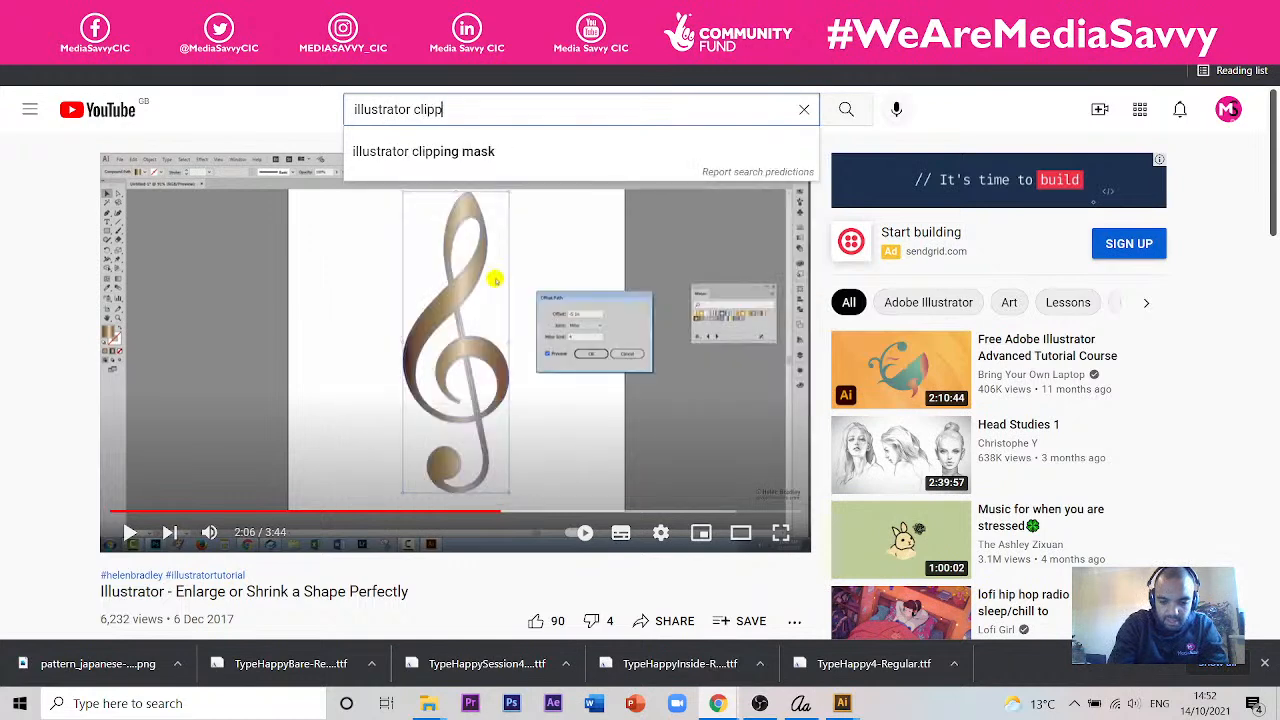
text(ing mask)
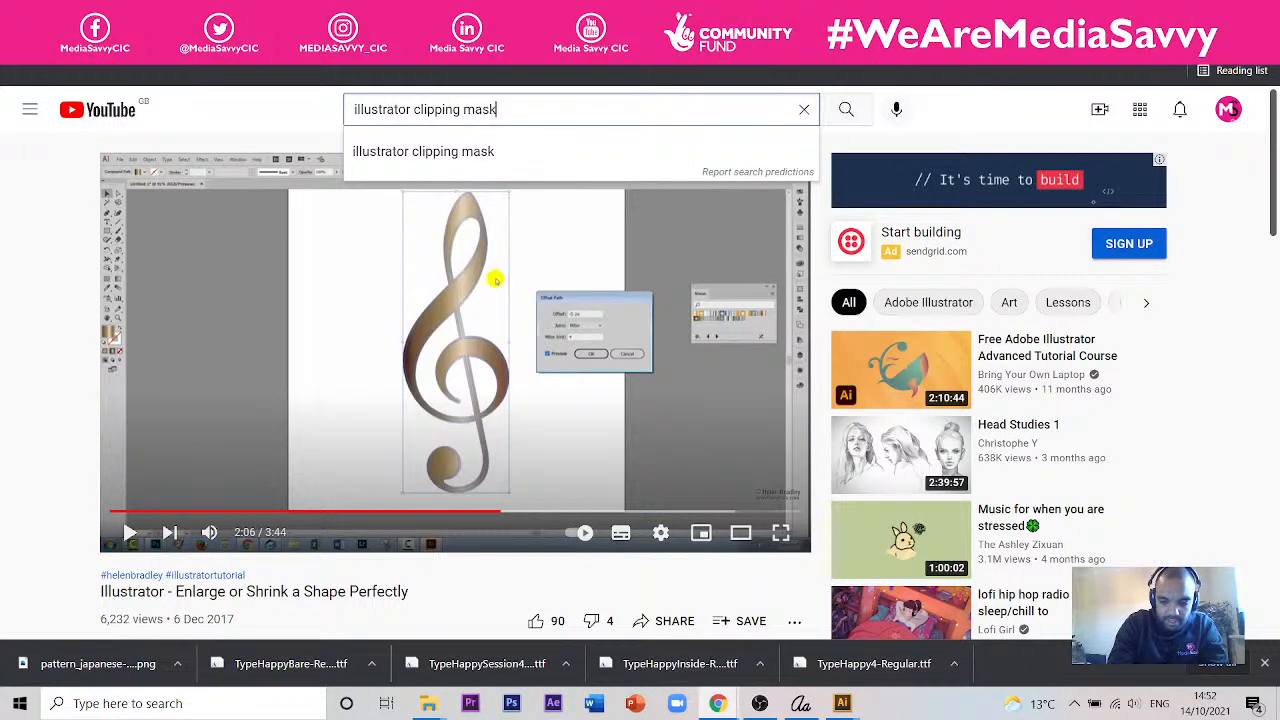
key(Return)
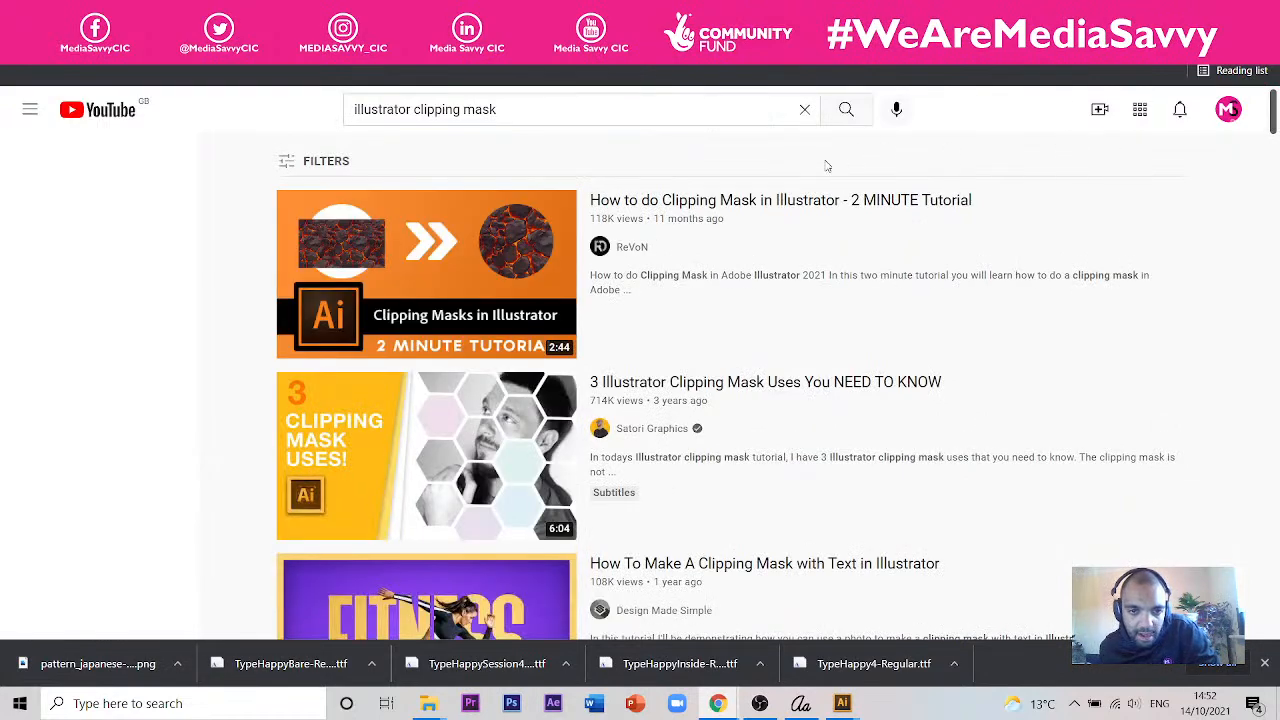
- Open the video "How to do Clipping Mask in Illustrator - 2 MINUTE Tutorial", skip the ad and jump forward through the demonstration
mouse_move(810, 205)
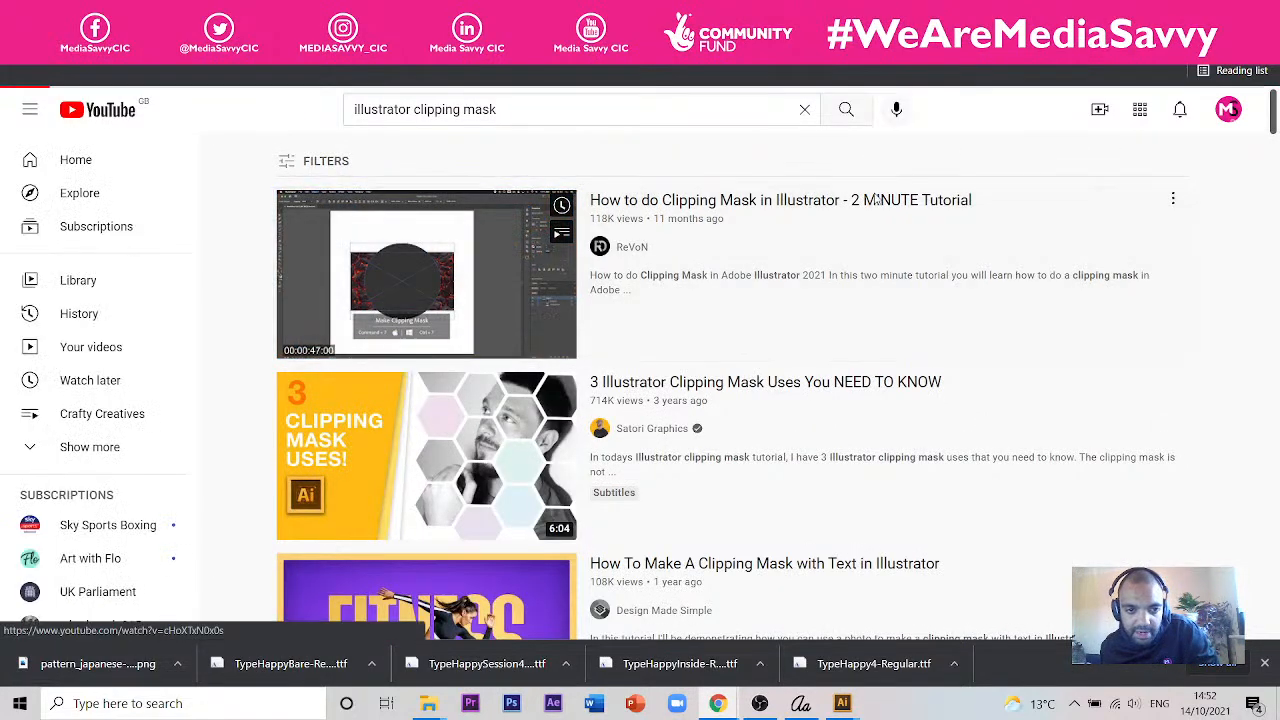
click(880, 199)
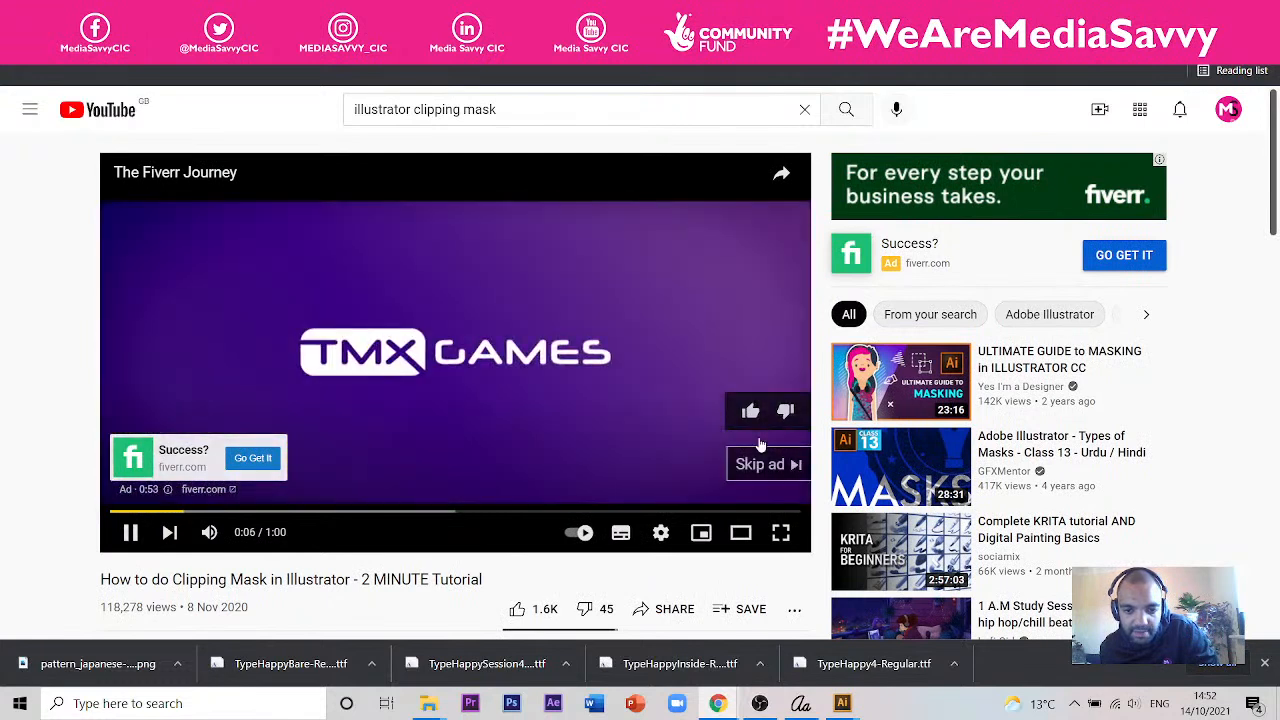
click(762, 458)
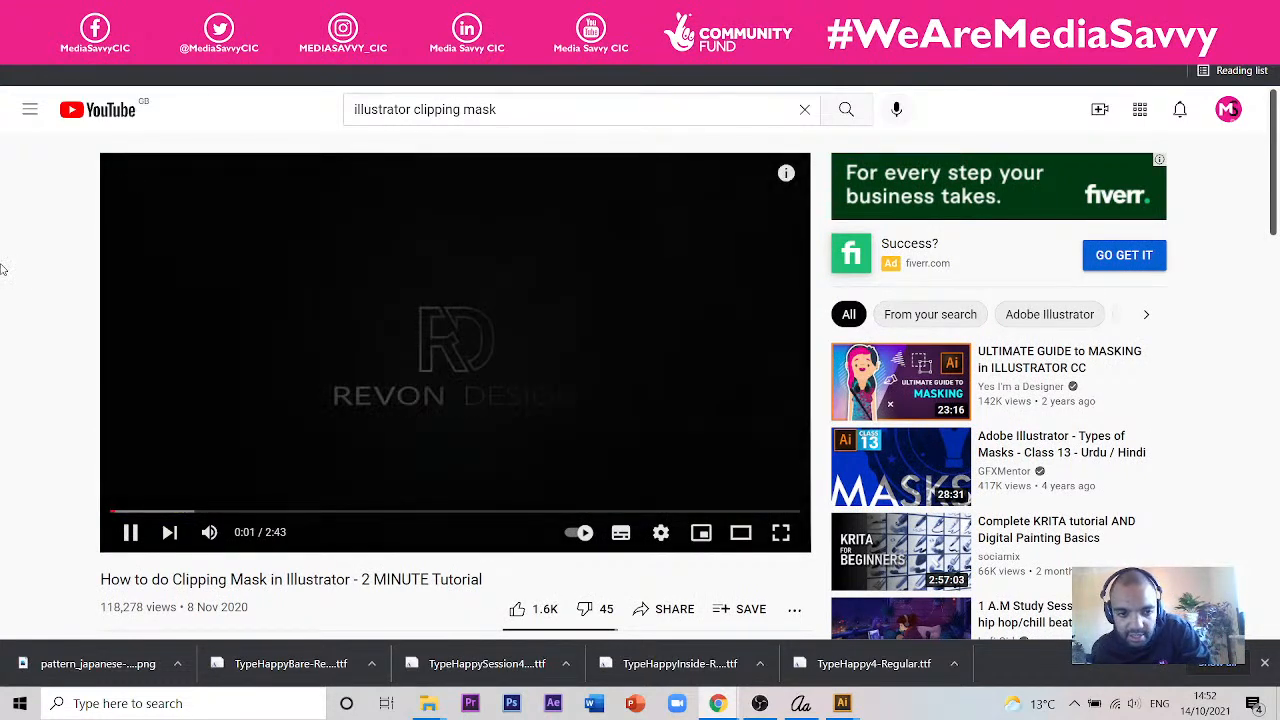
key(Right)
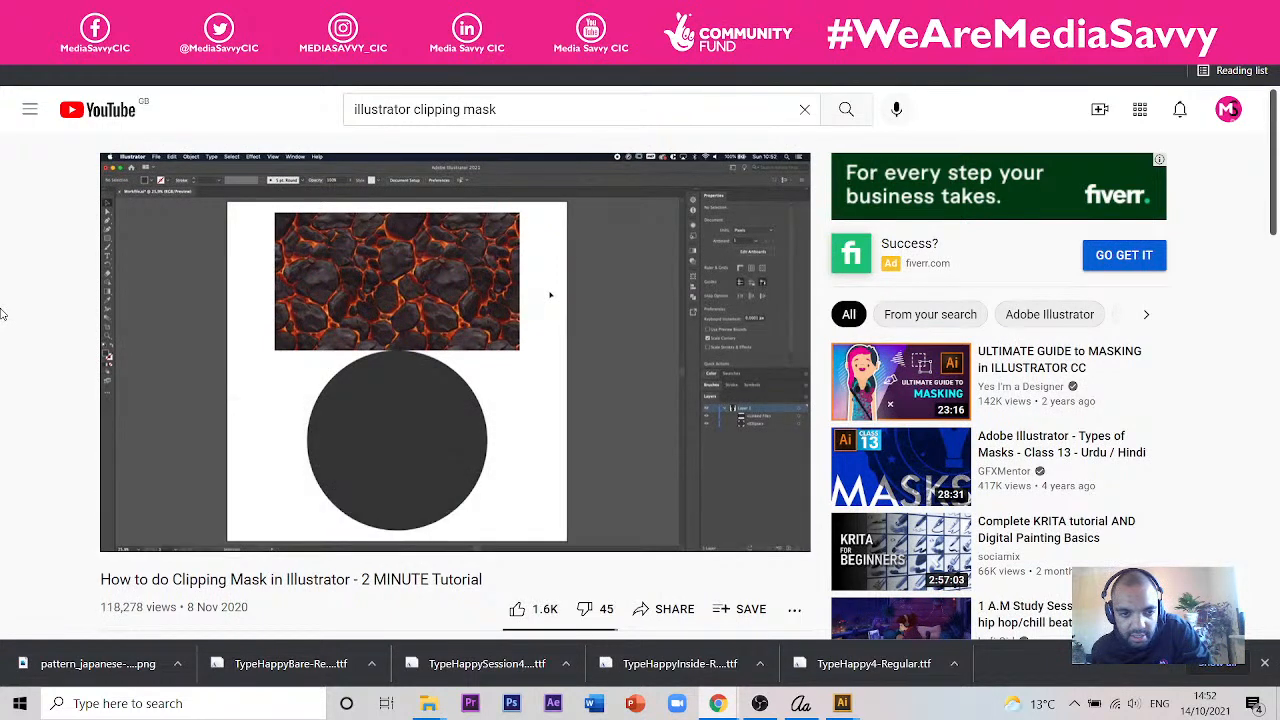
key(Right)
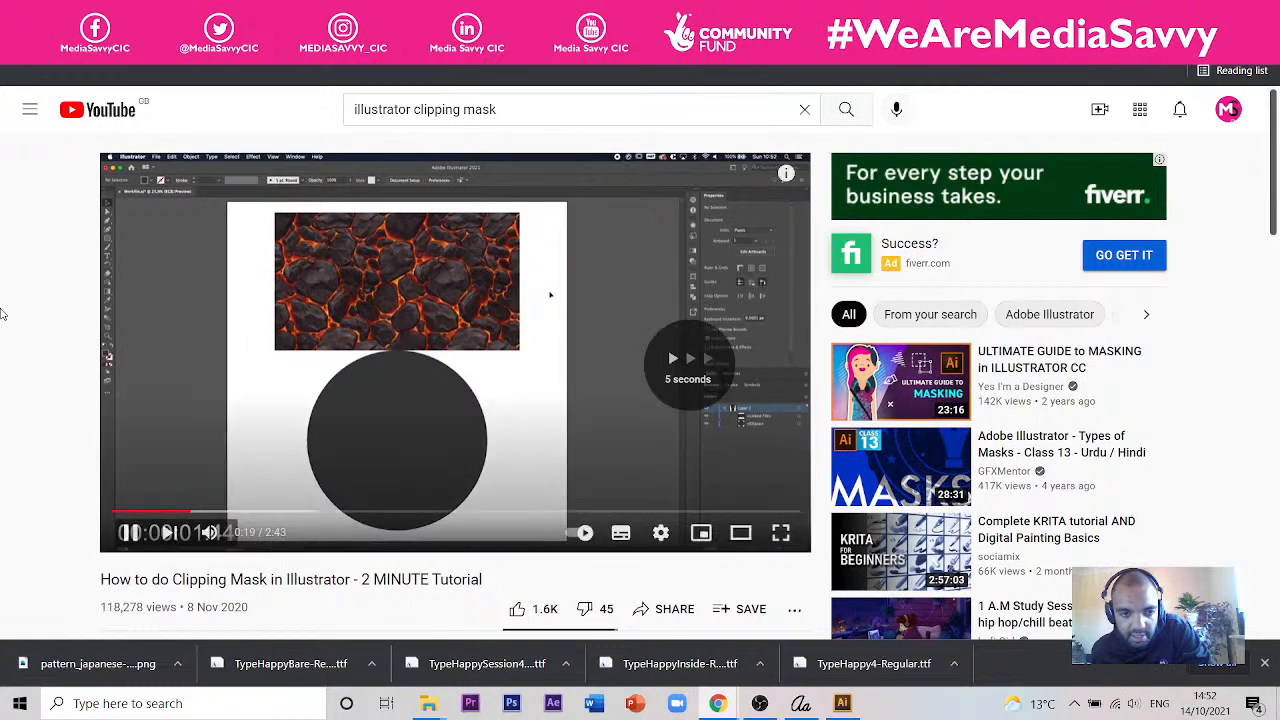
key(Right)
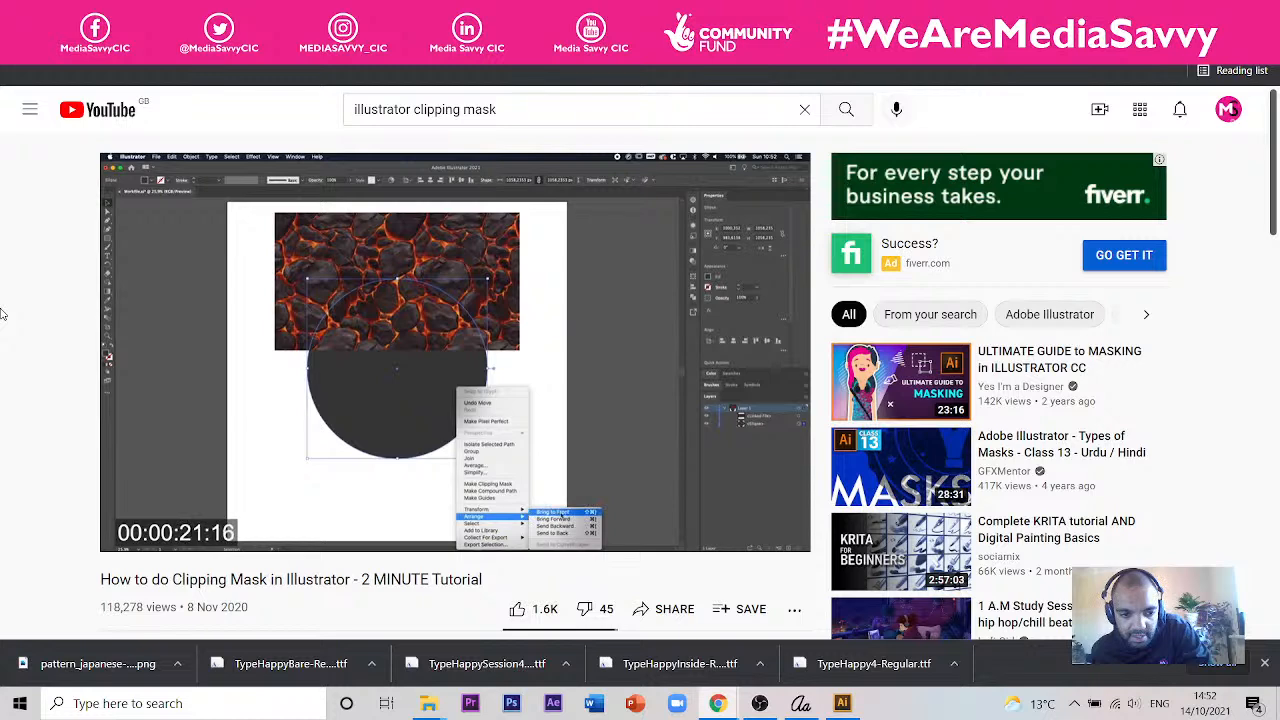
key(Right)
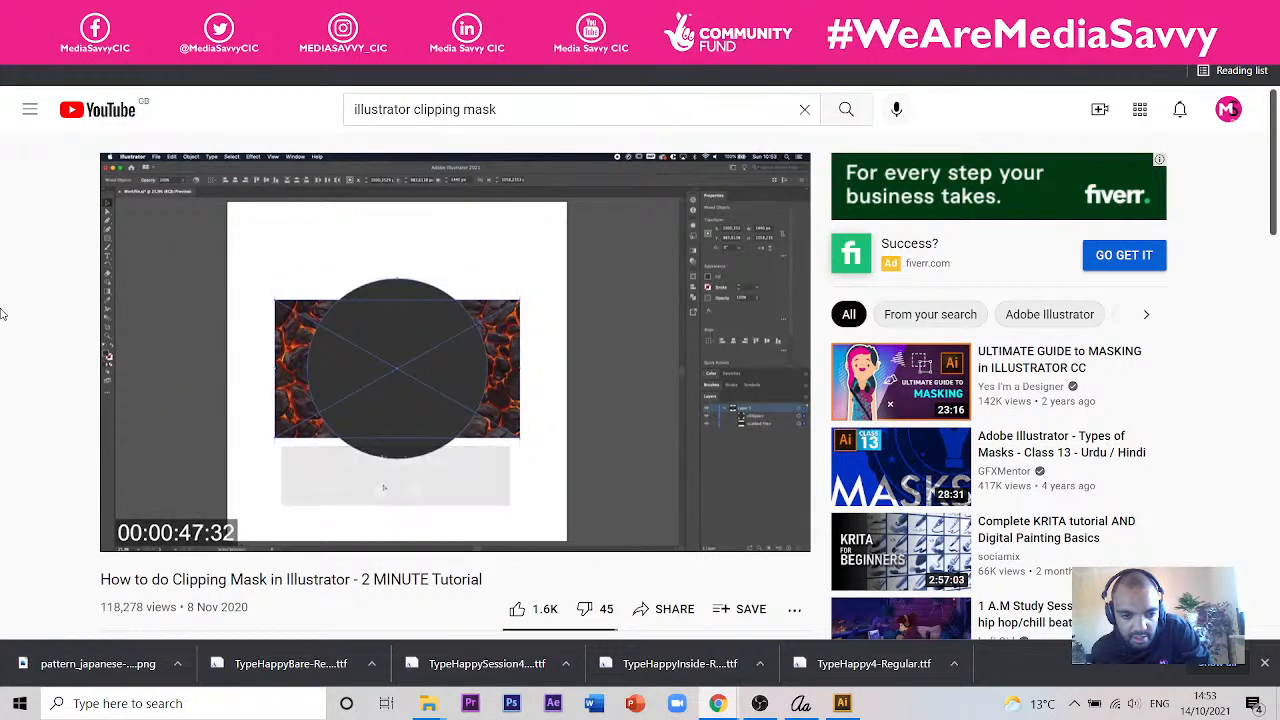
key(Right)
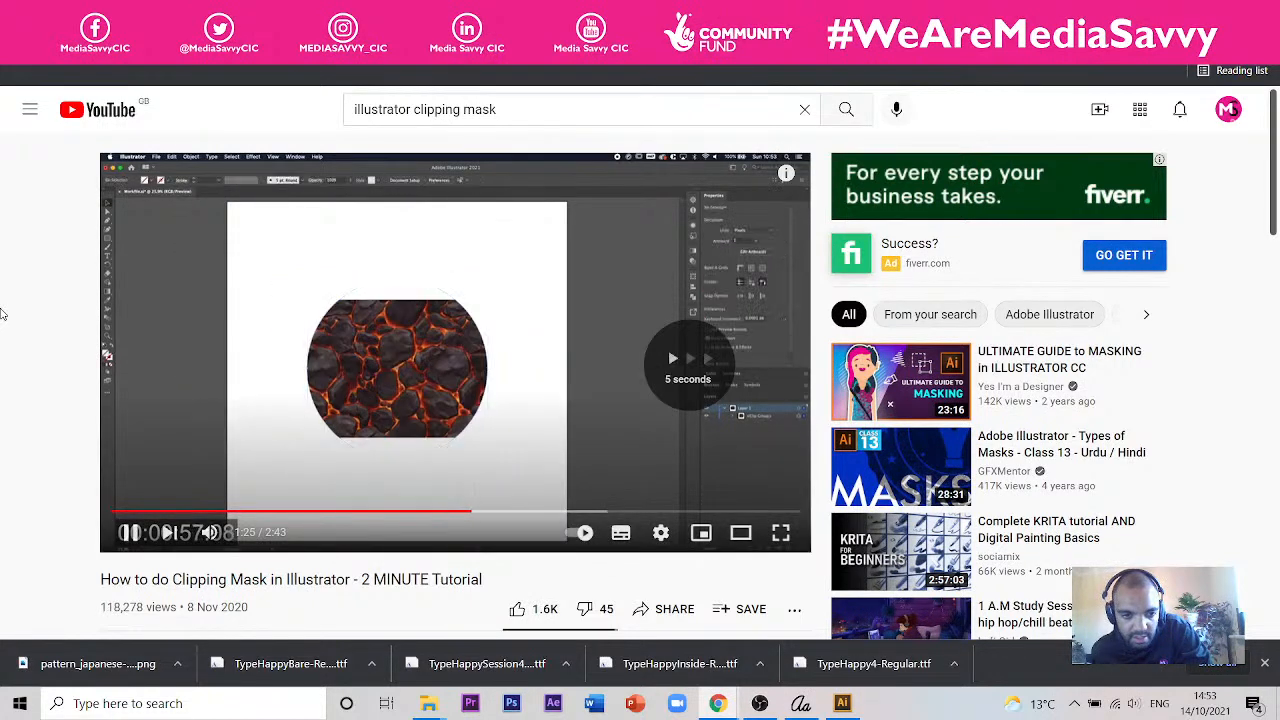
key(Right)
key(Right)
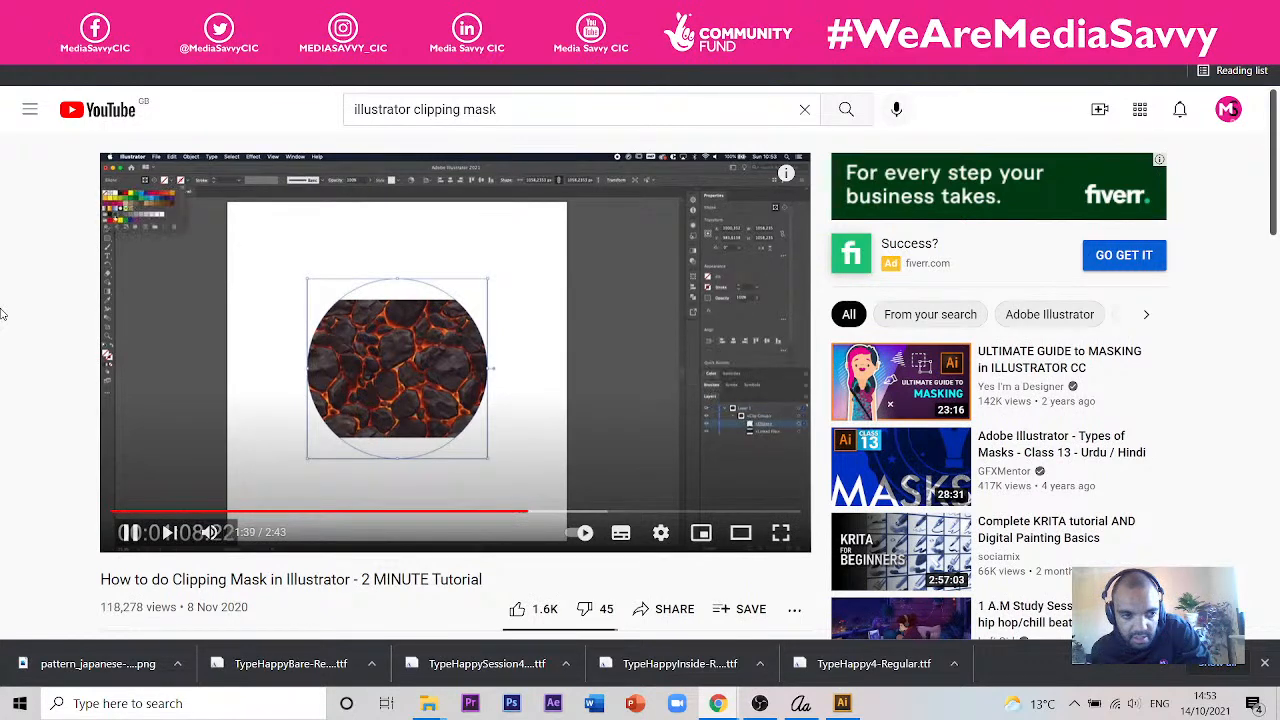
key(Right)
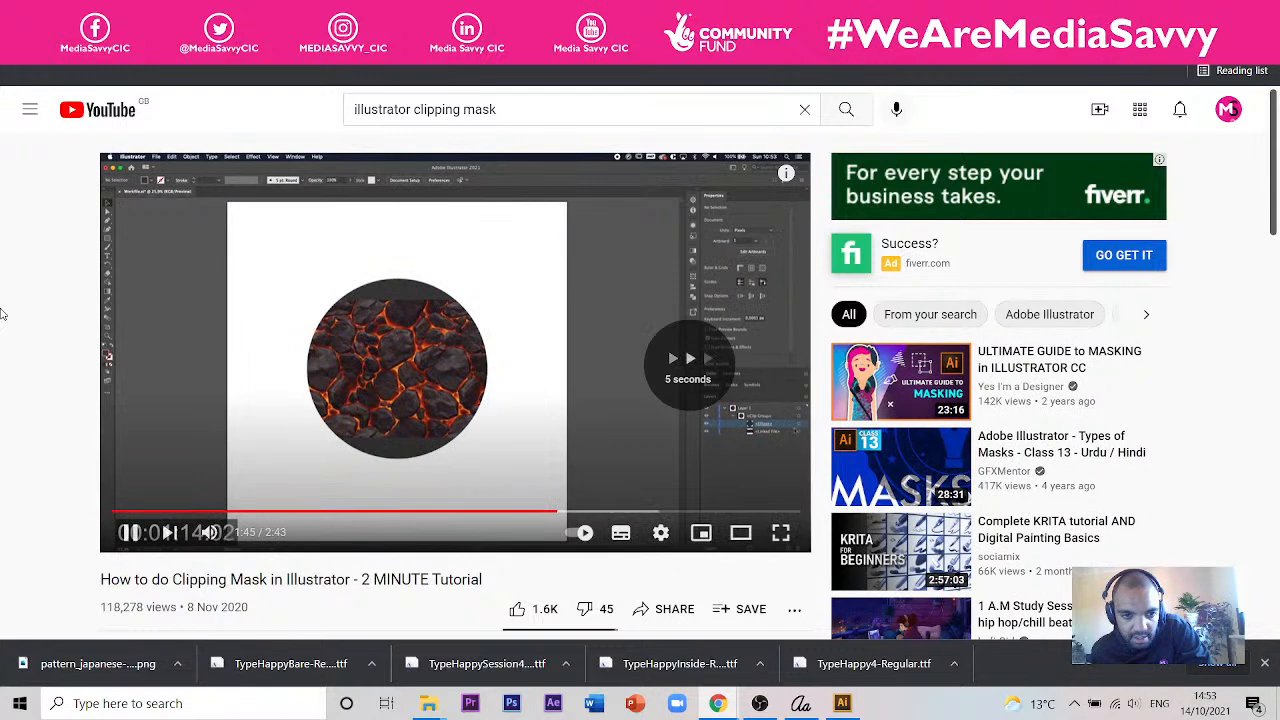
key(Right)
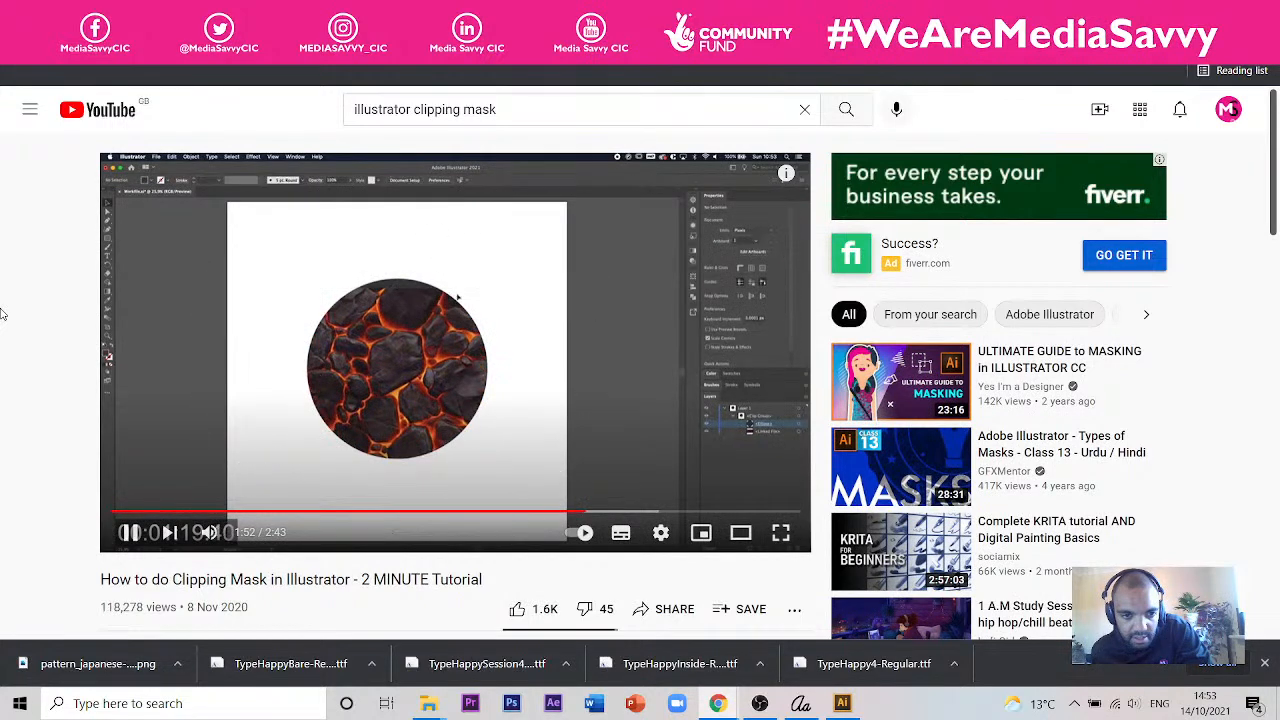
key(Right)
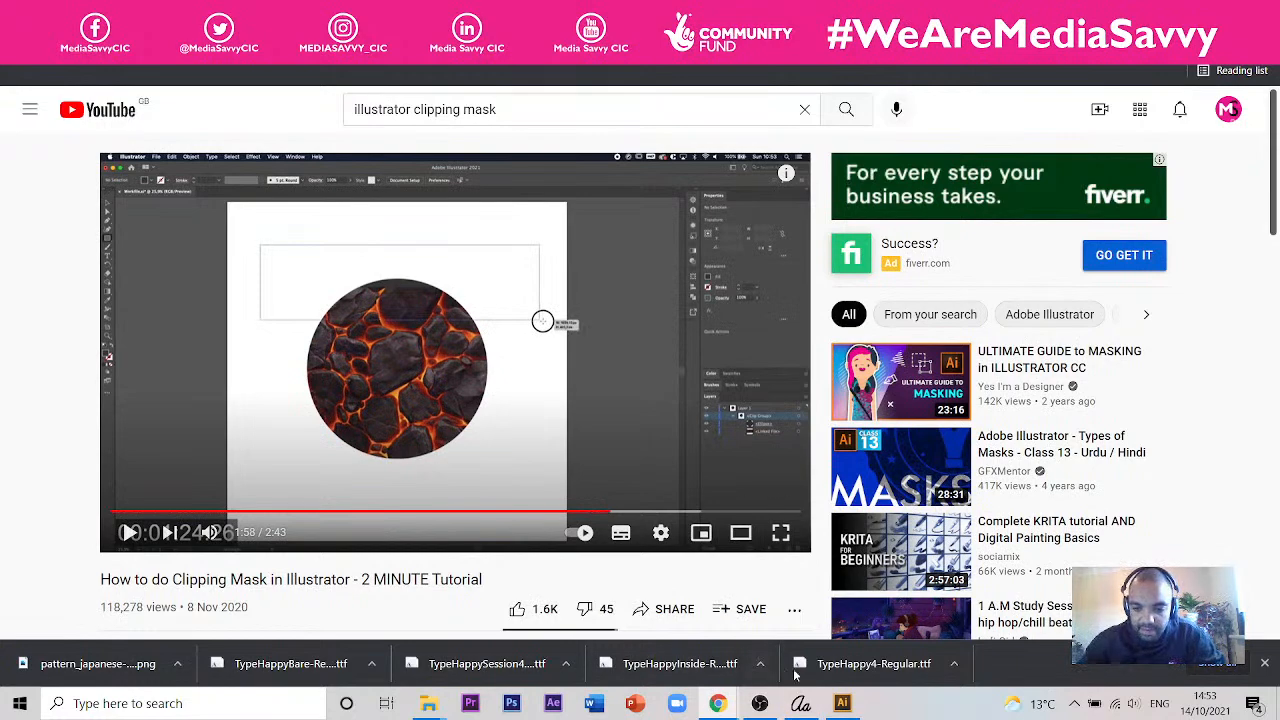
- Switch back to Illustrator, inspect the traced pattern's paths up close and deselect the pattern
click(842, 703)
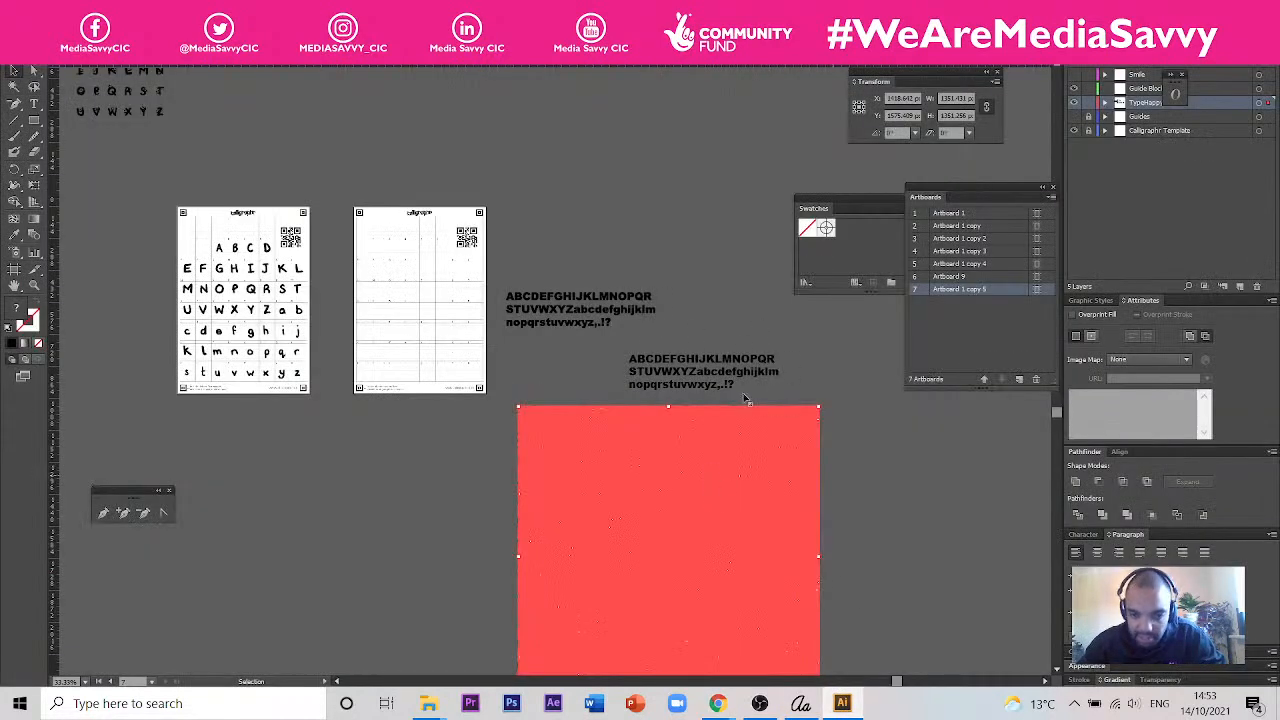
scroll(735, 485, up, 6)
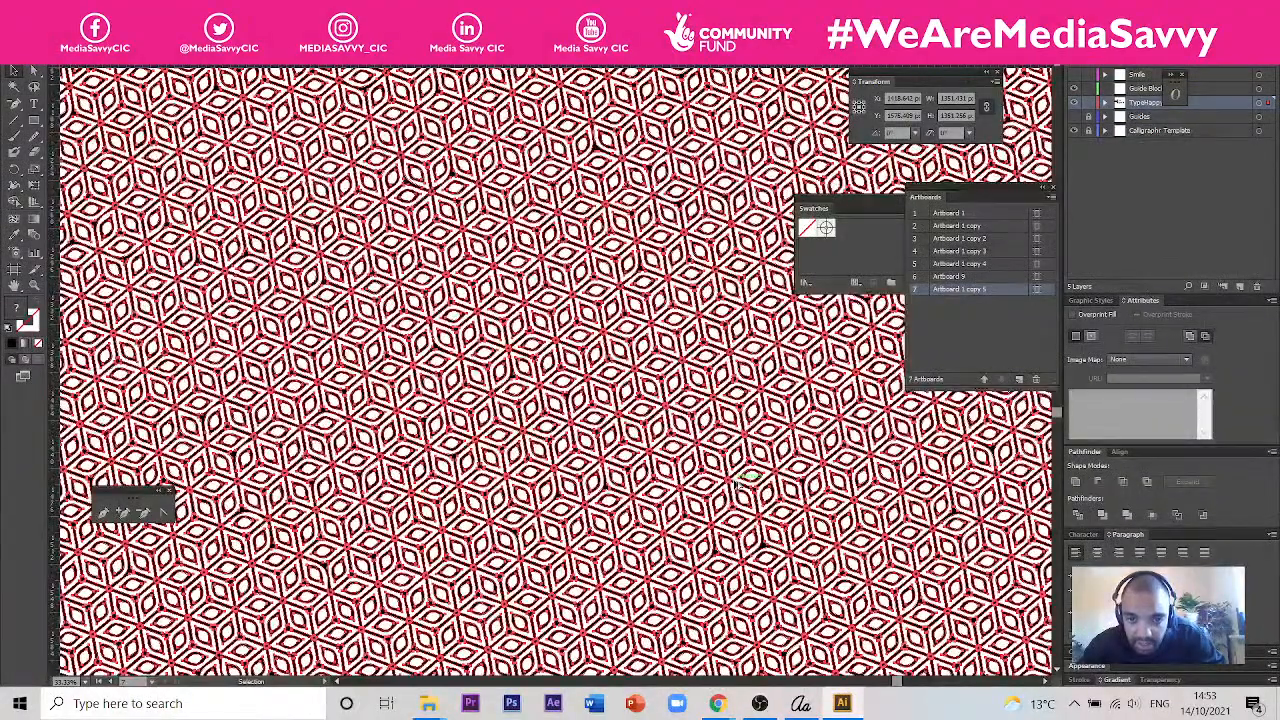
scroll(735, 485, down, 4)
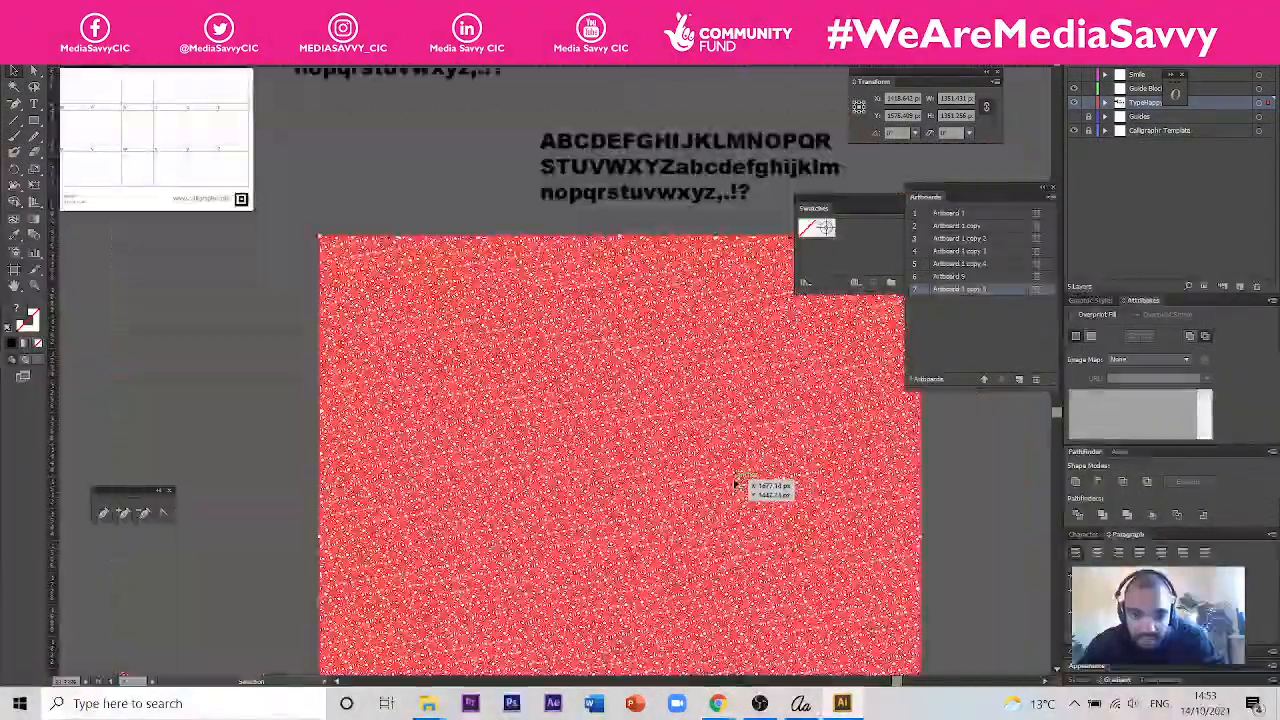
scroll(737, 487, down, 1)
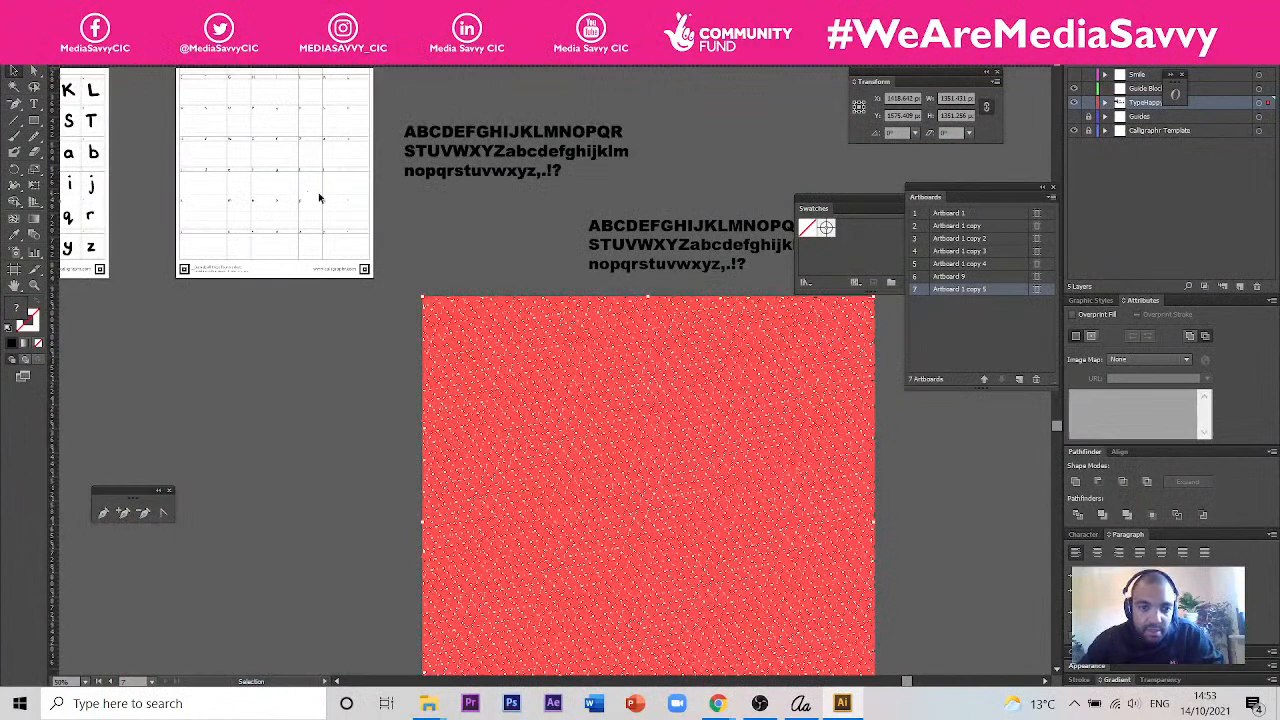
click(417, 242)
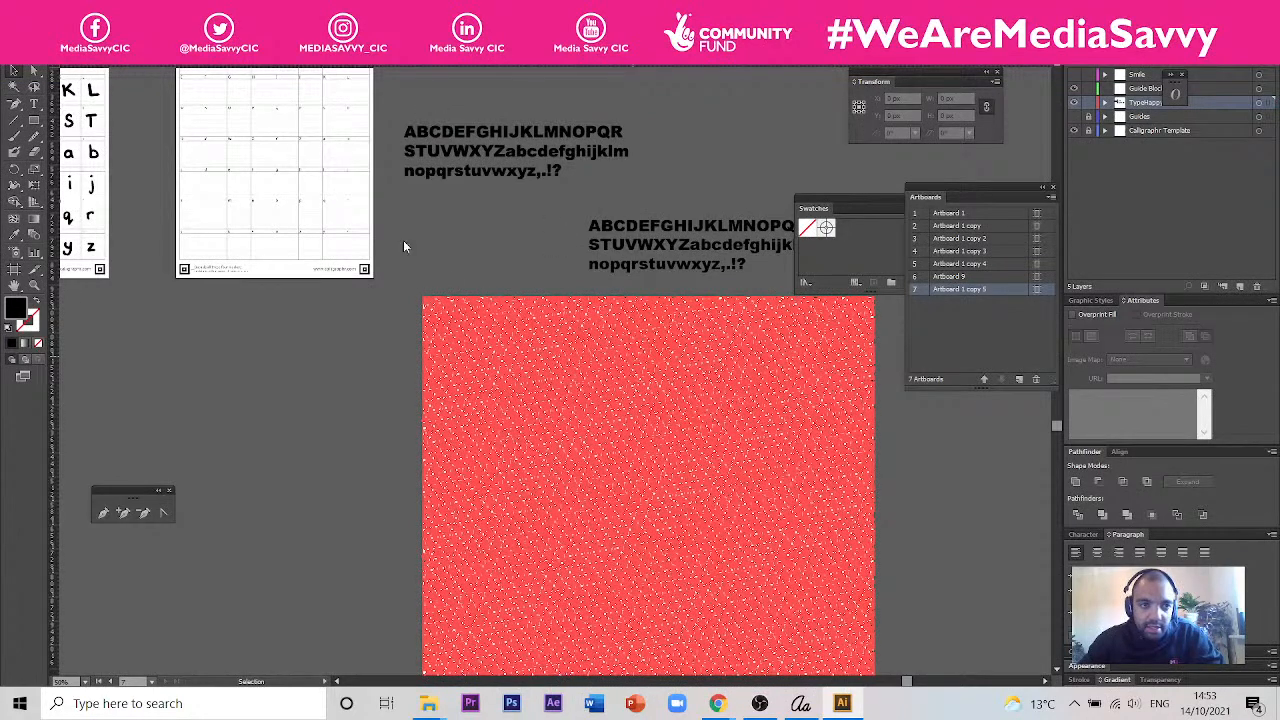
- Paste a copy of the pattern into the open Be Happy design document and return to the font document with the pattern as an untraced image
key(ctrl+Tab)
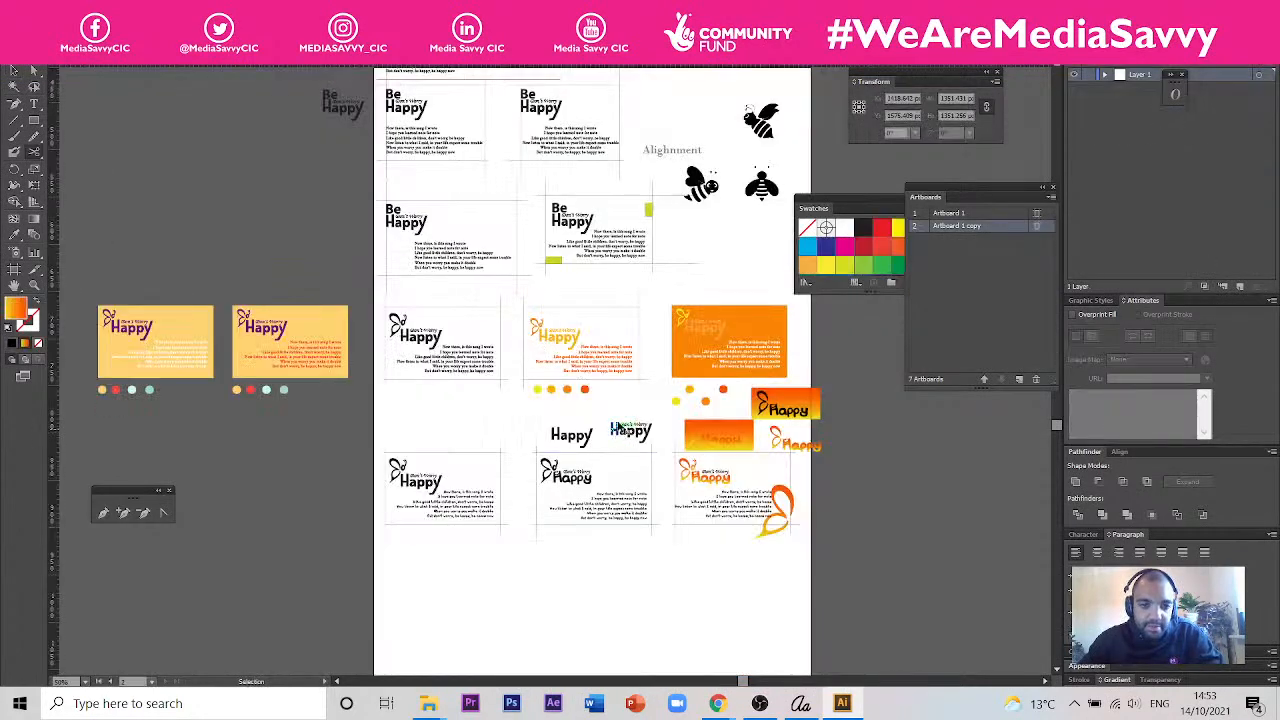
key(ctrl+v)
key(ctrl+Tab)
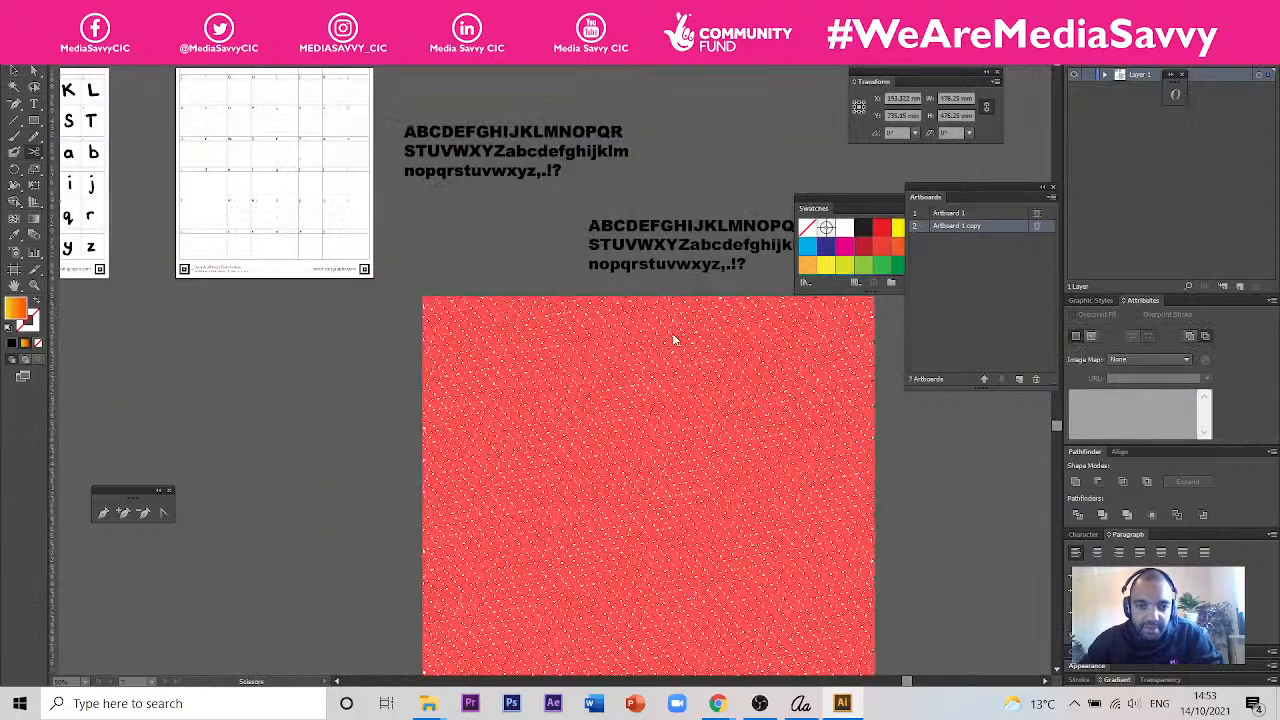
key(ctrl+Tab)
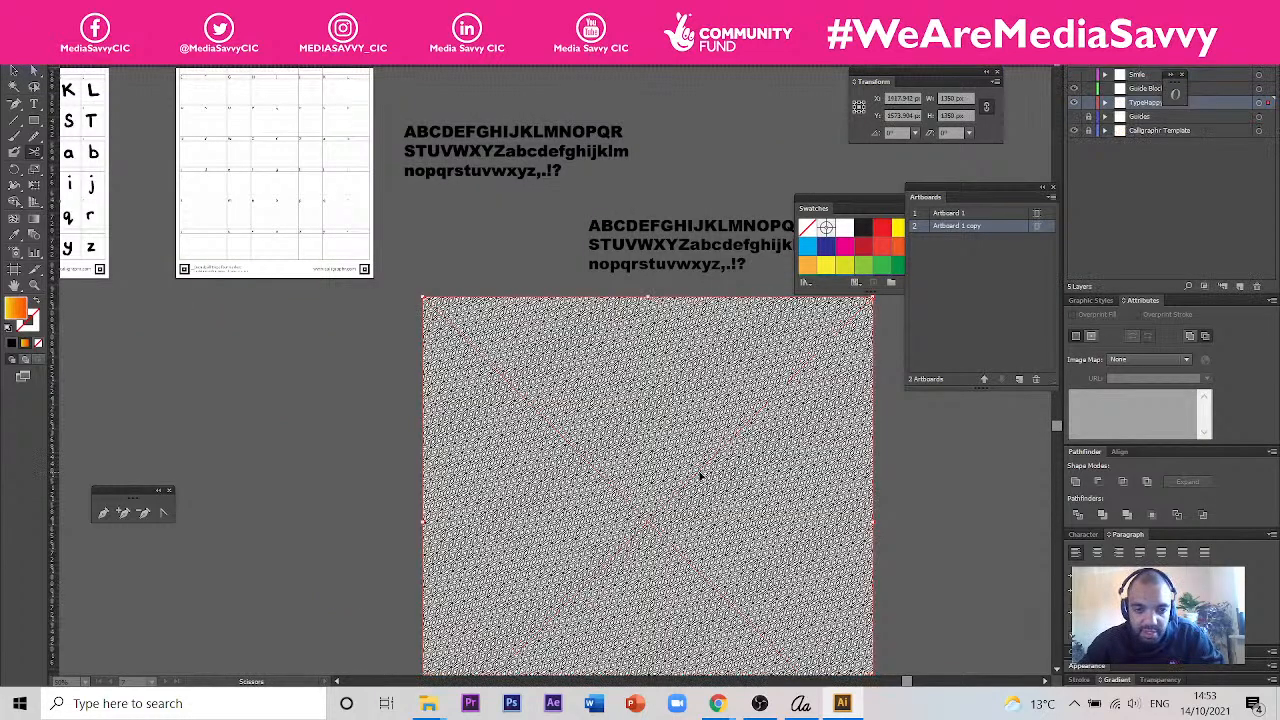
- Move one block of outlined Arial Black characters onto the pattern's upper-left area, bring it in front of the pattern and nudge it closer to the corner
scroll(563, 416, up, 3)
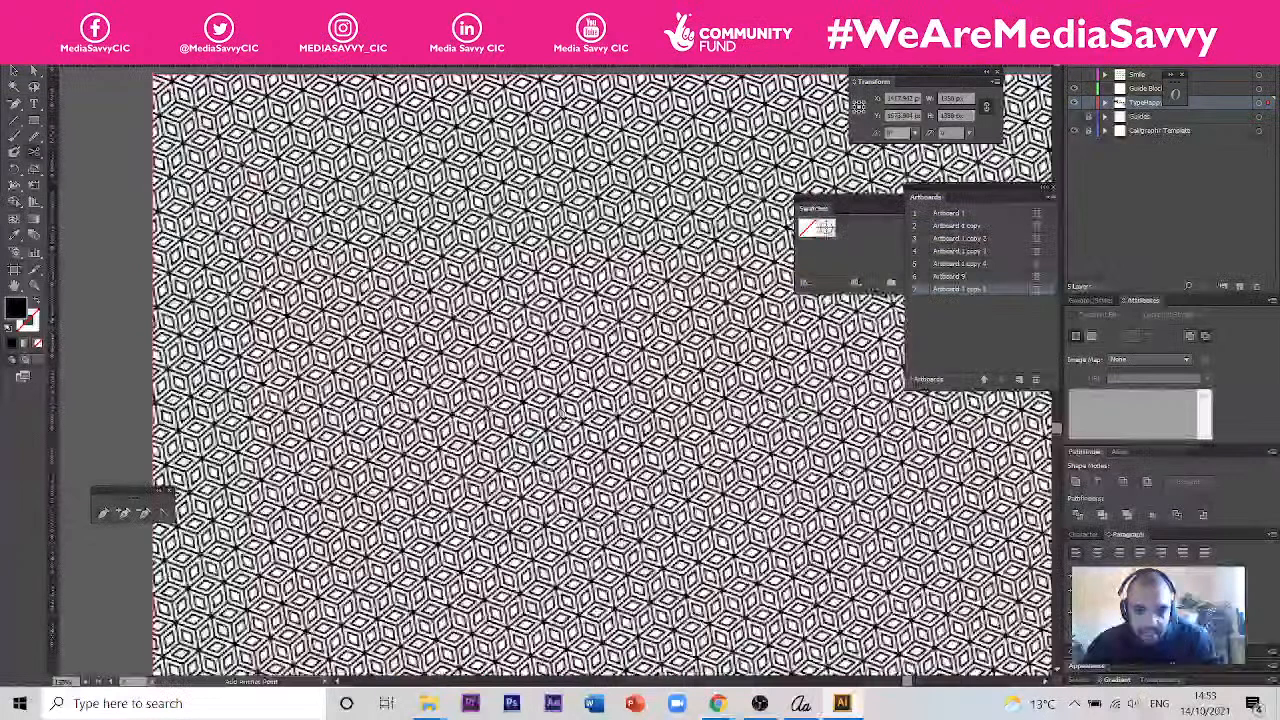
scroll(563, 416, down, 2)
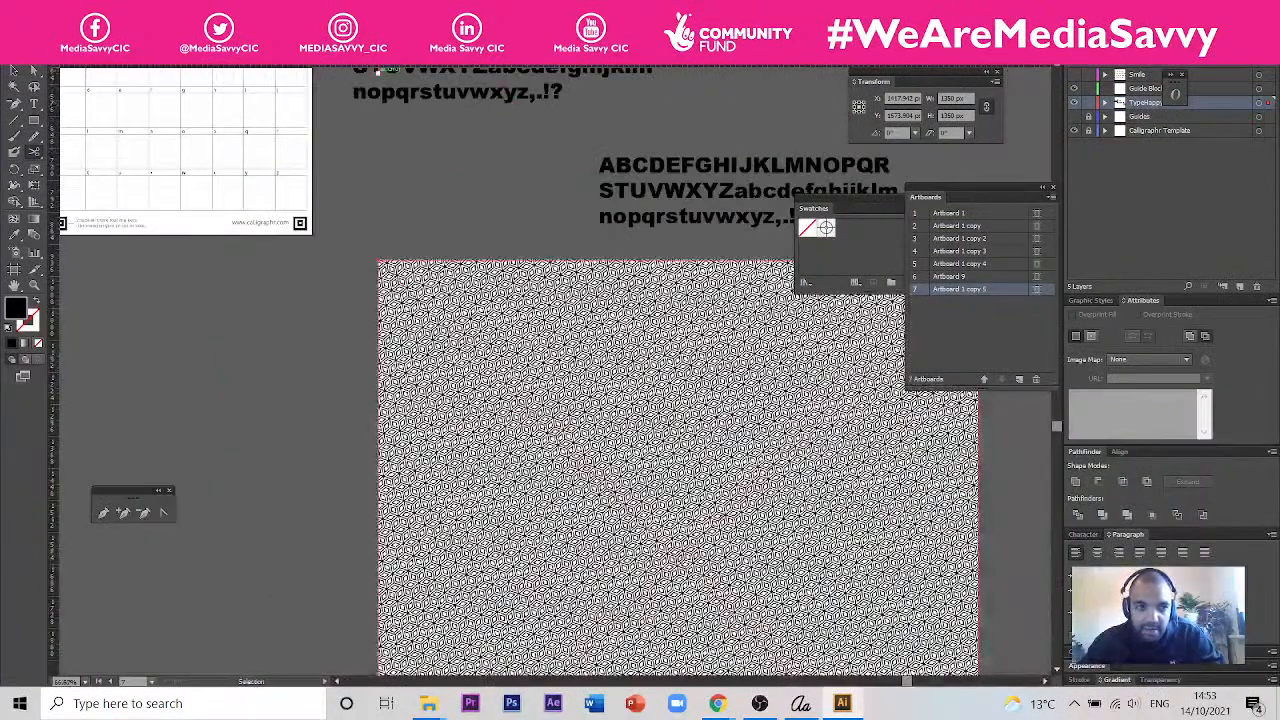
drag(413, 105, 466, 340)
right_click(465, 323)
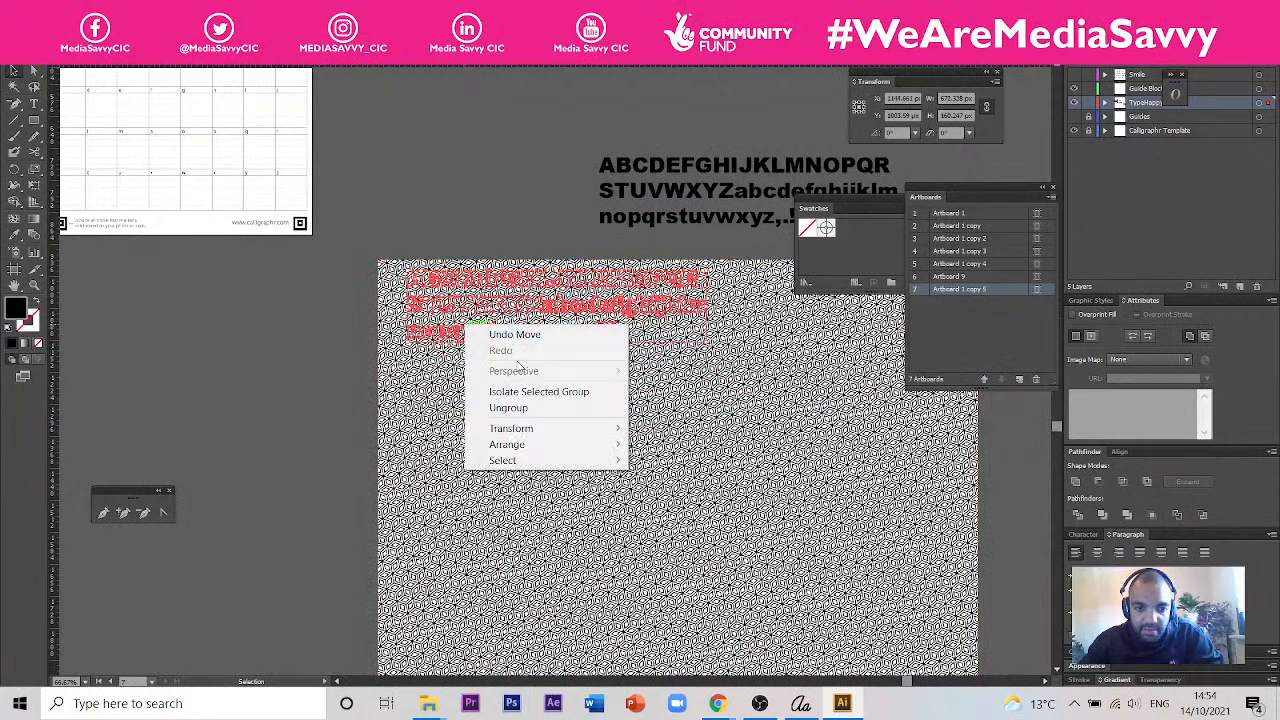
mouse_move(556, 447)
click(648, 450)
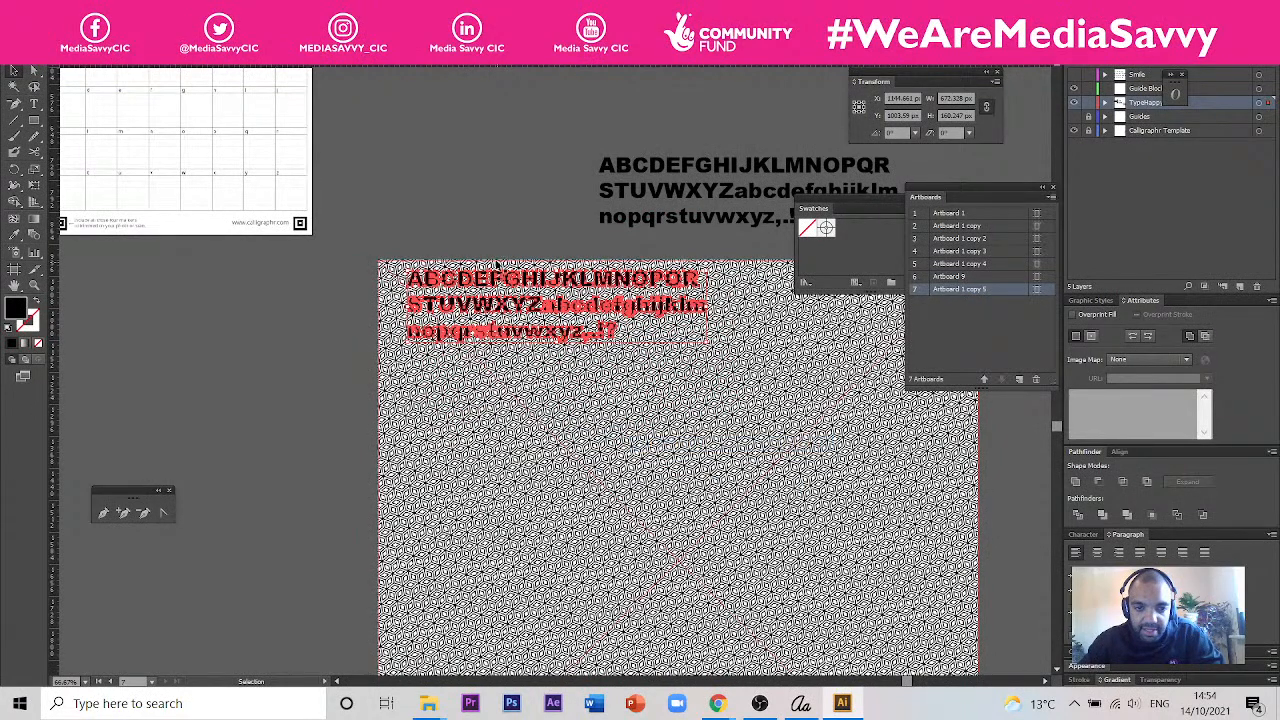
scroll(424, 277, up, 2)
drag(424, 277, 401, 281)
scroll(340, 295, down, 2)
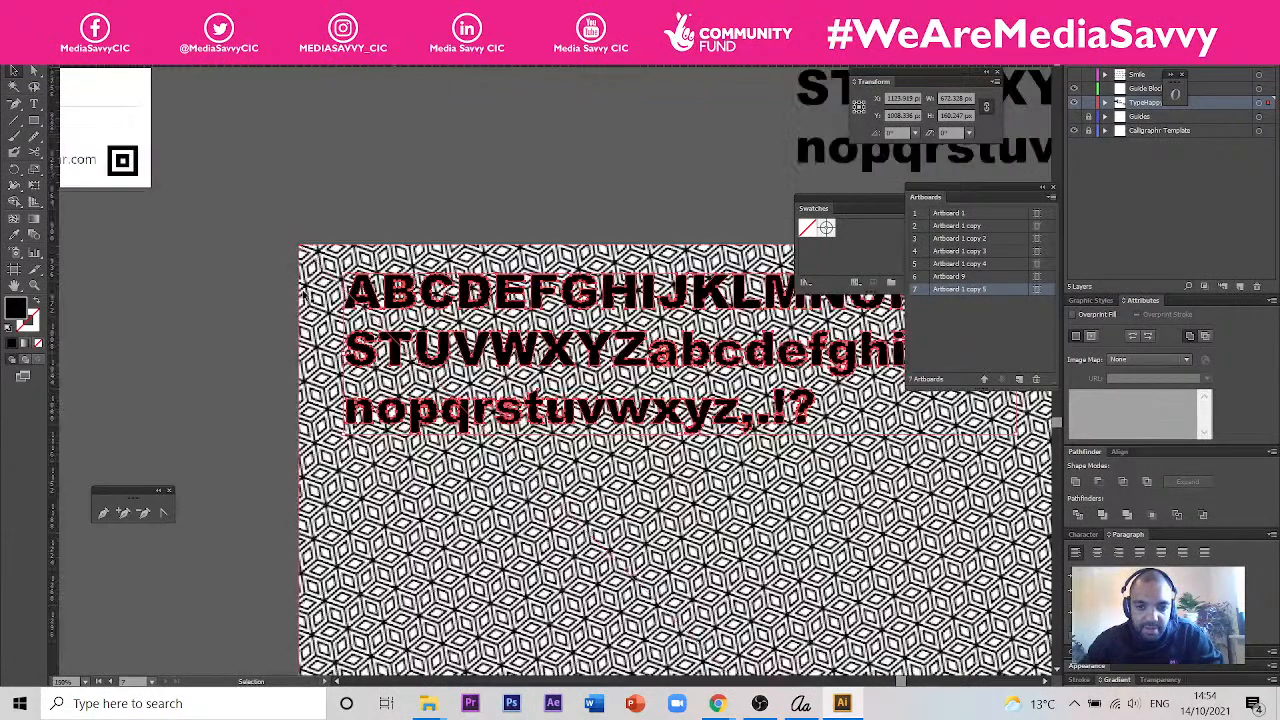
double_click(340, 292)
click(340, 291)
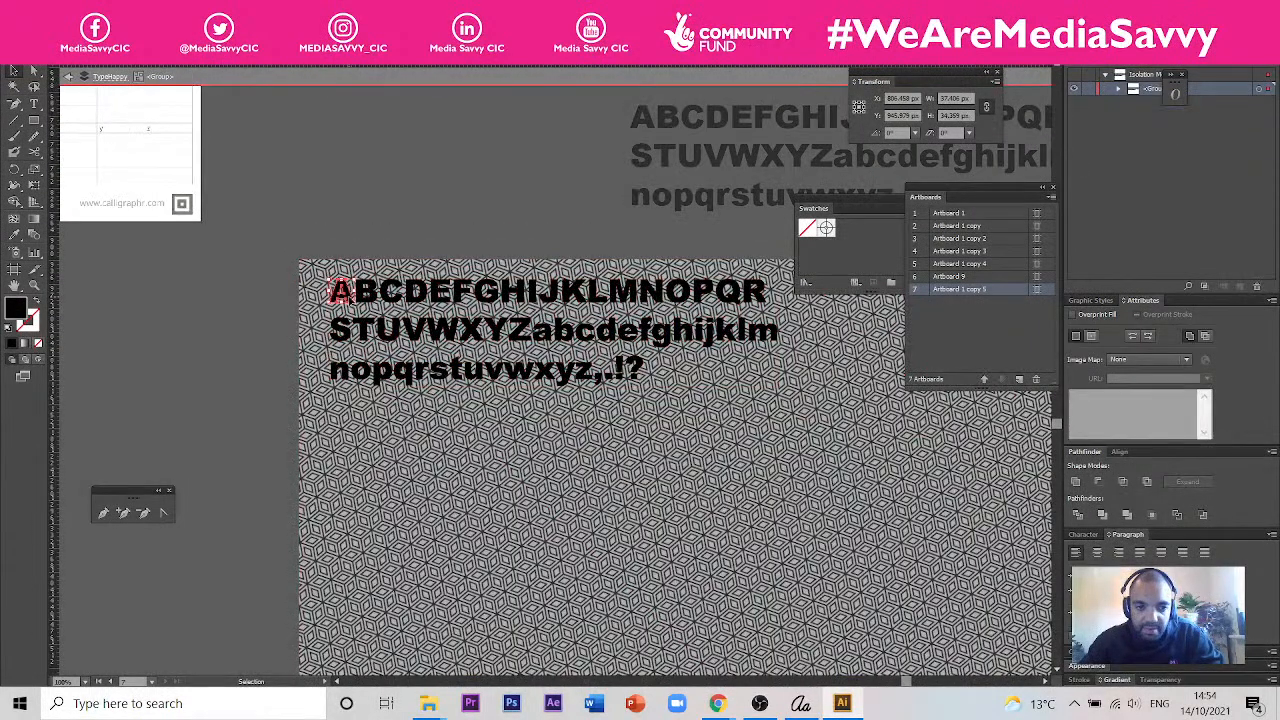
double_click(329, 222)
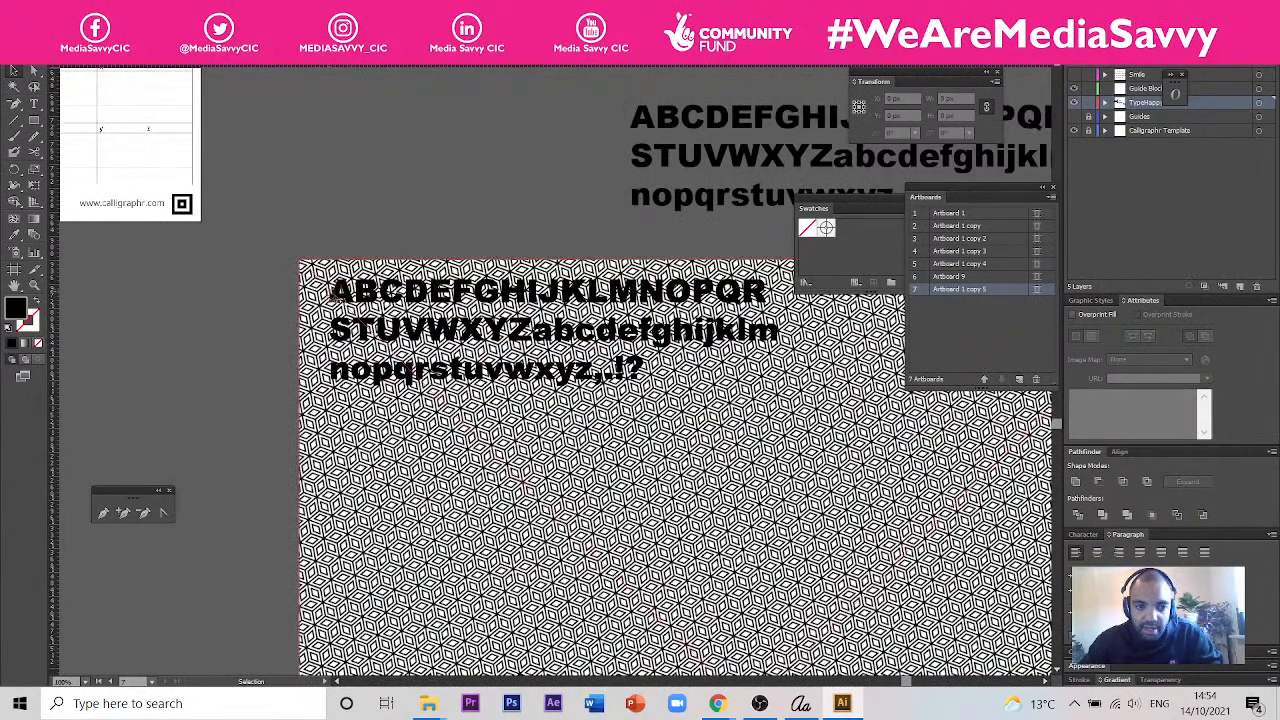
- Enlarge the outlined character block over the pattern to about 1162 px wide by 277 px high
click(338, 292)
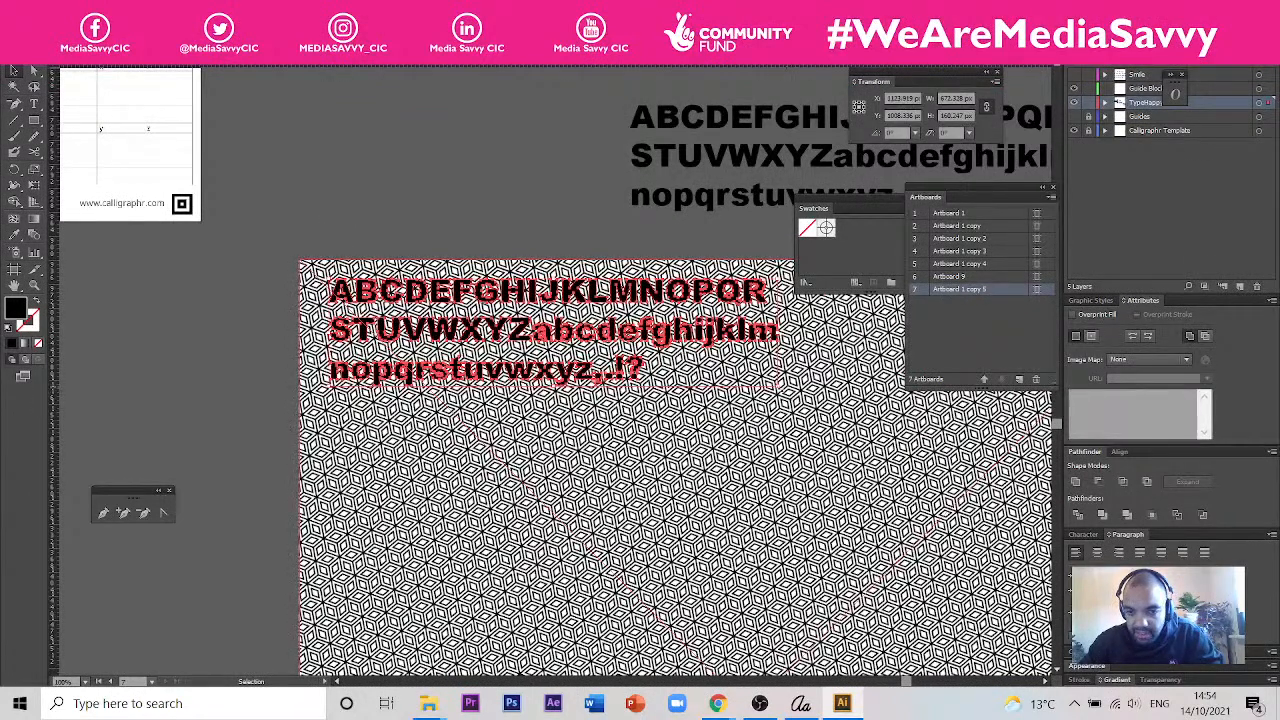
key(ctrl+minus)
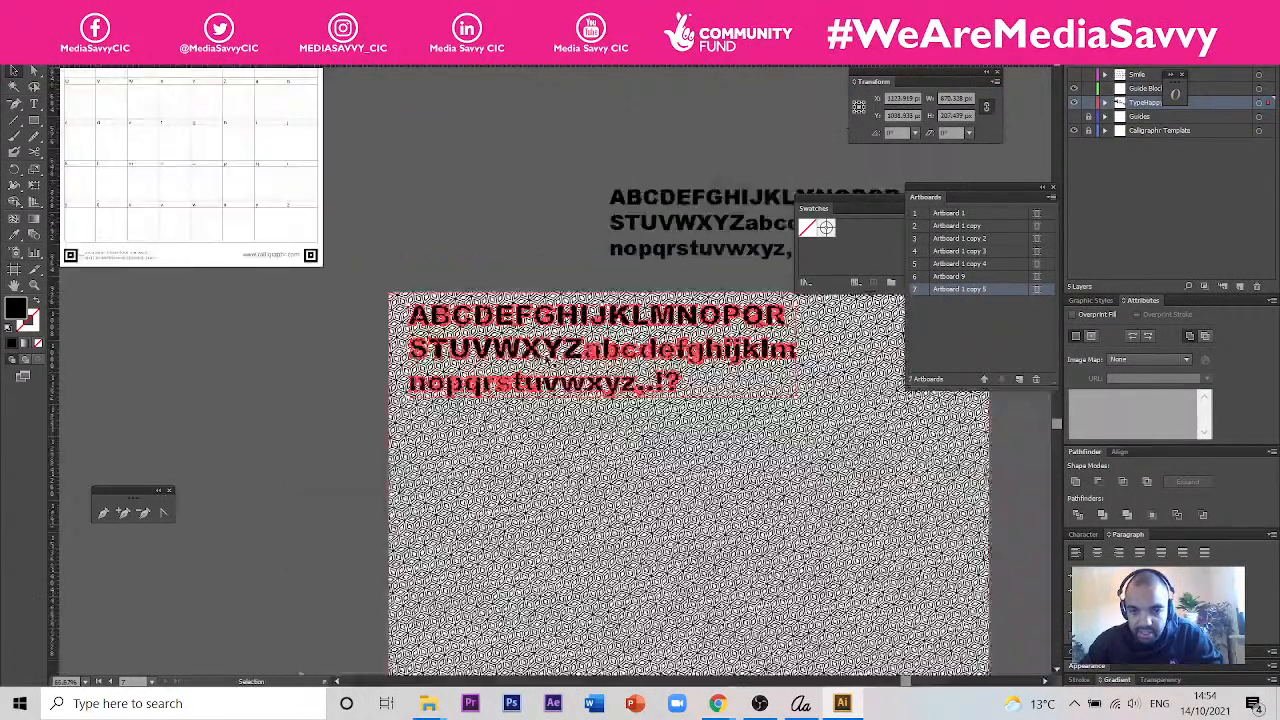
key(ctrl+minus)
drag(734, 387, 834, 483)
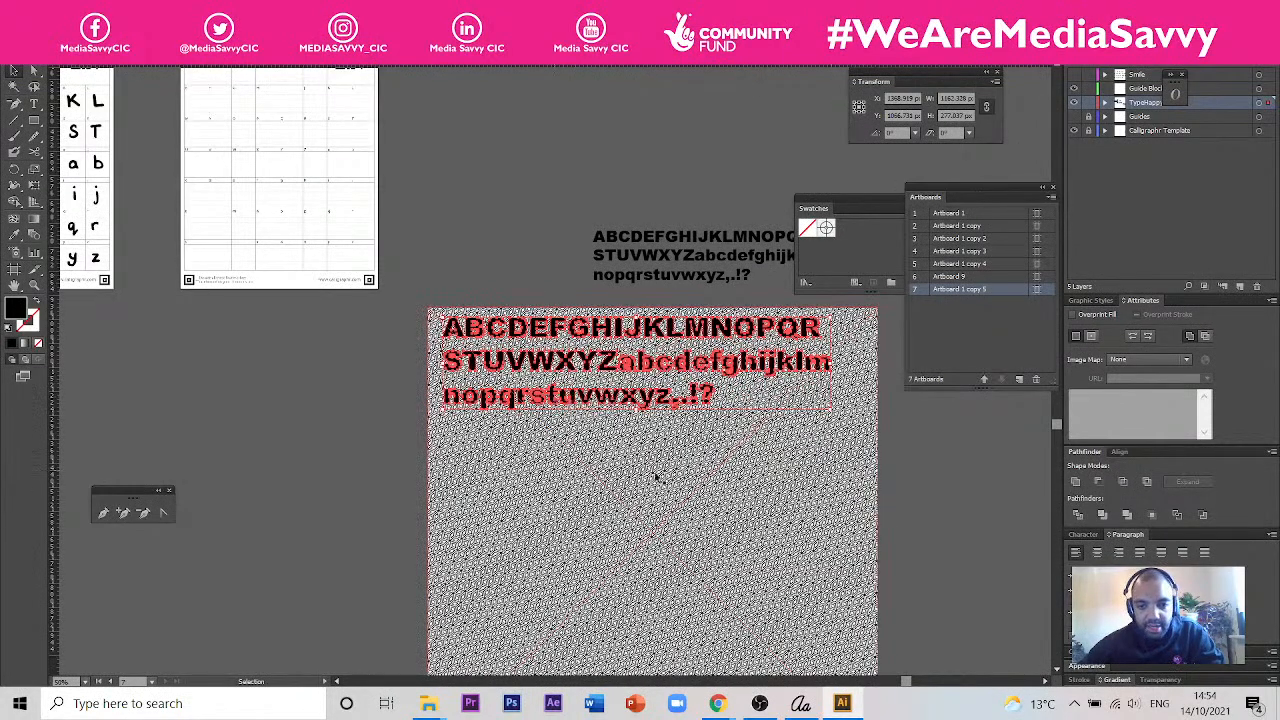
- Try to make a clipping mask from the outlined character group and the pattern, accepting the complex mask object
click(518, 285)
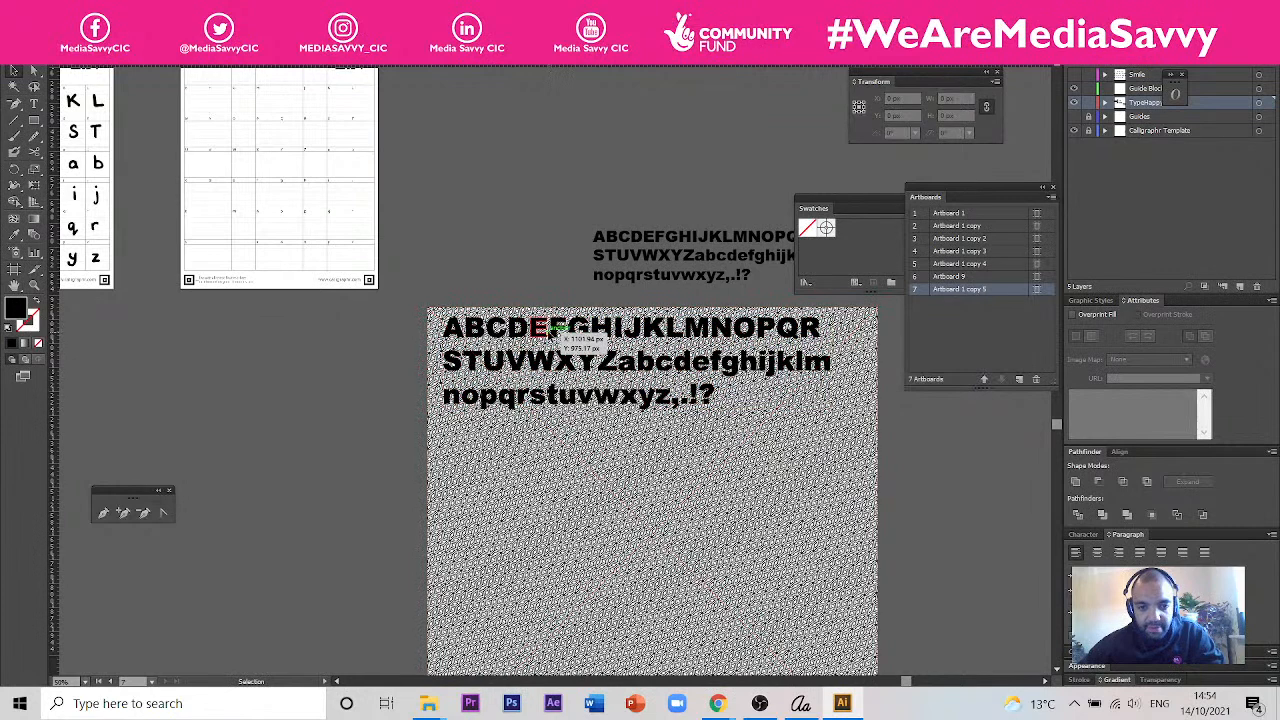
click(575, 345)
shift+click(597, 487)
right_click(596, 485)
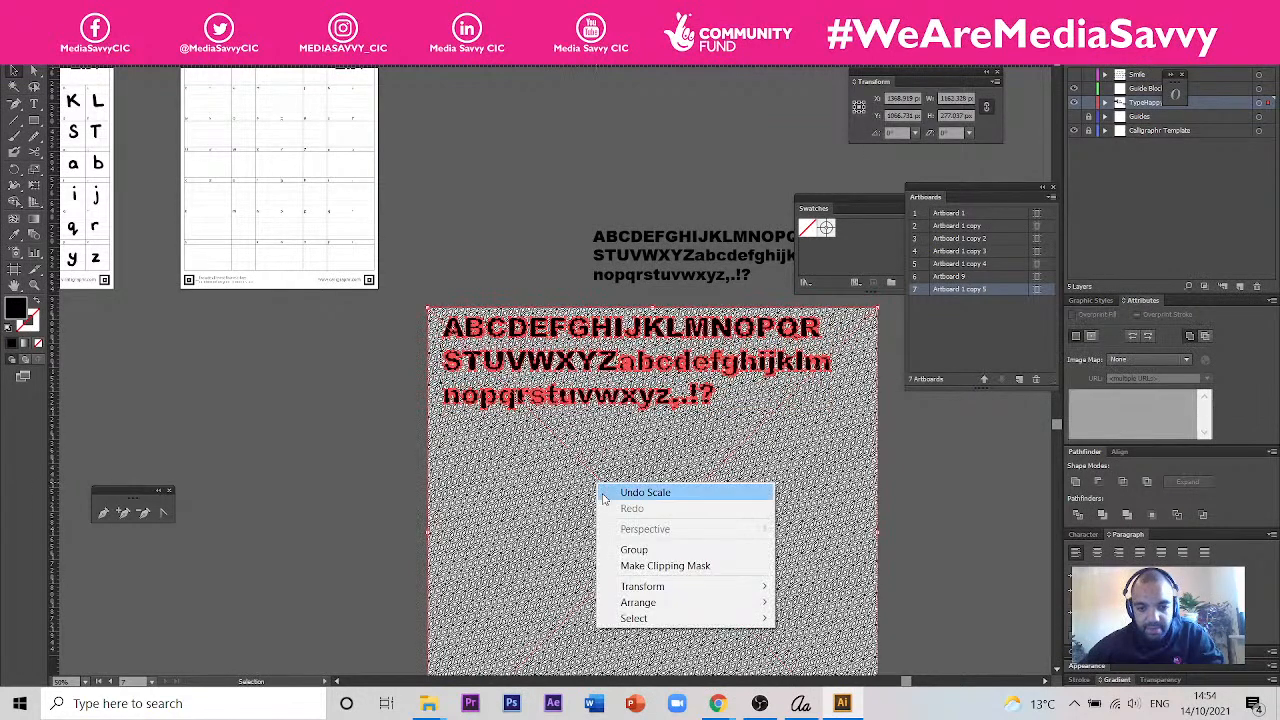
click(648, 566)
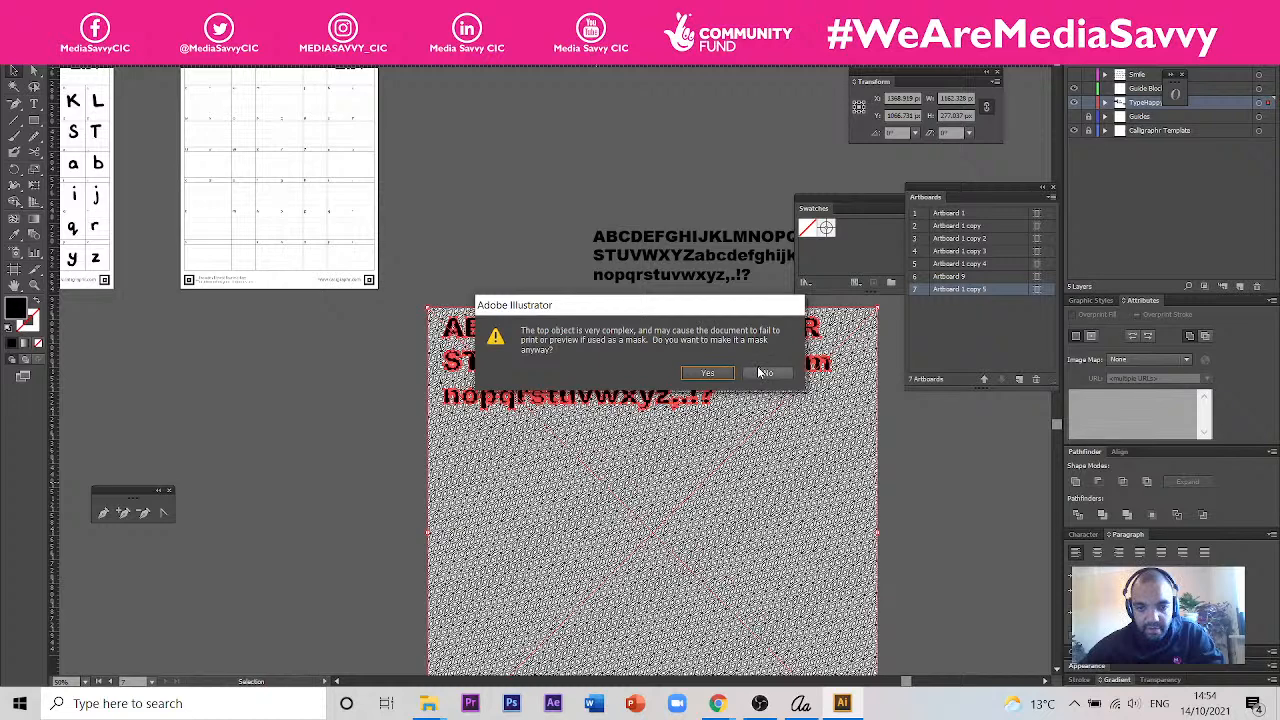
click(707, 373)
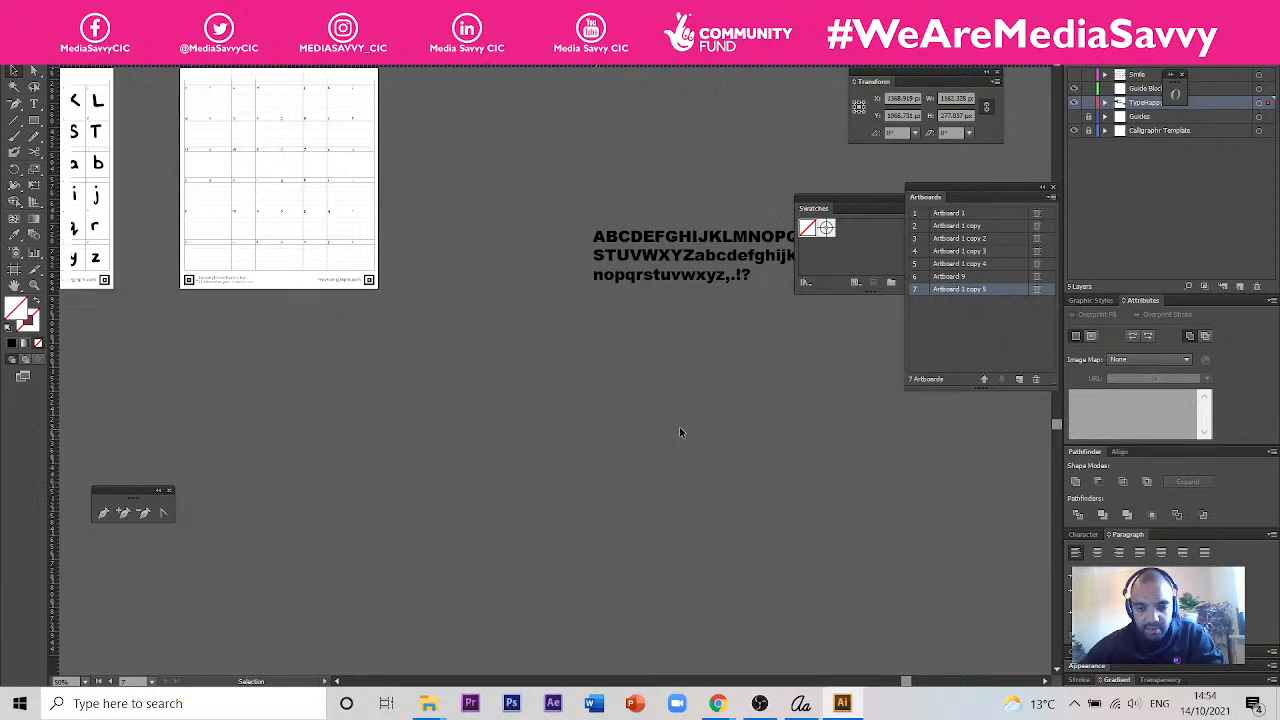
- Undo the clipping mask and select only the outlined character group on the pattern
click(620, 461)
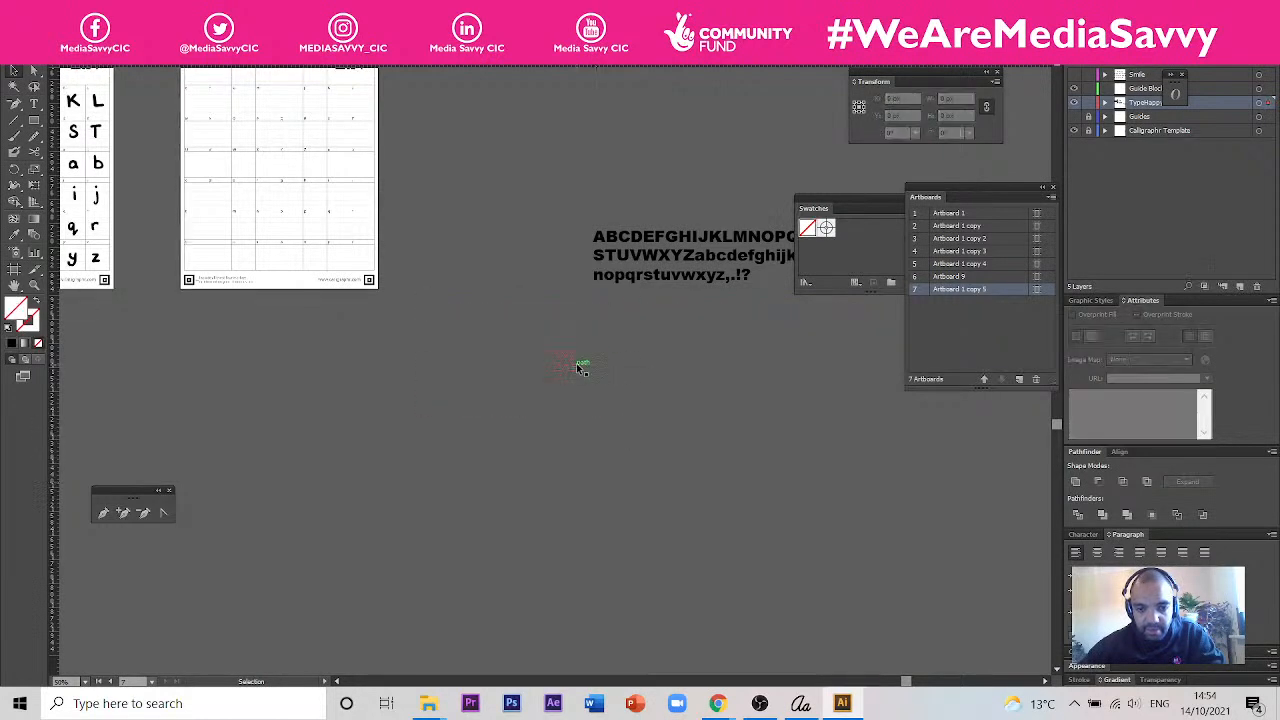
key(ctrl+v)
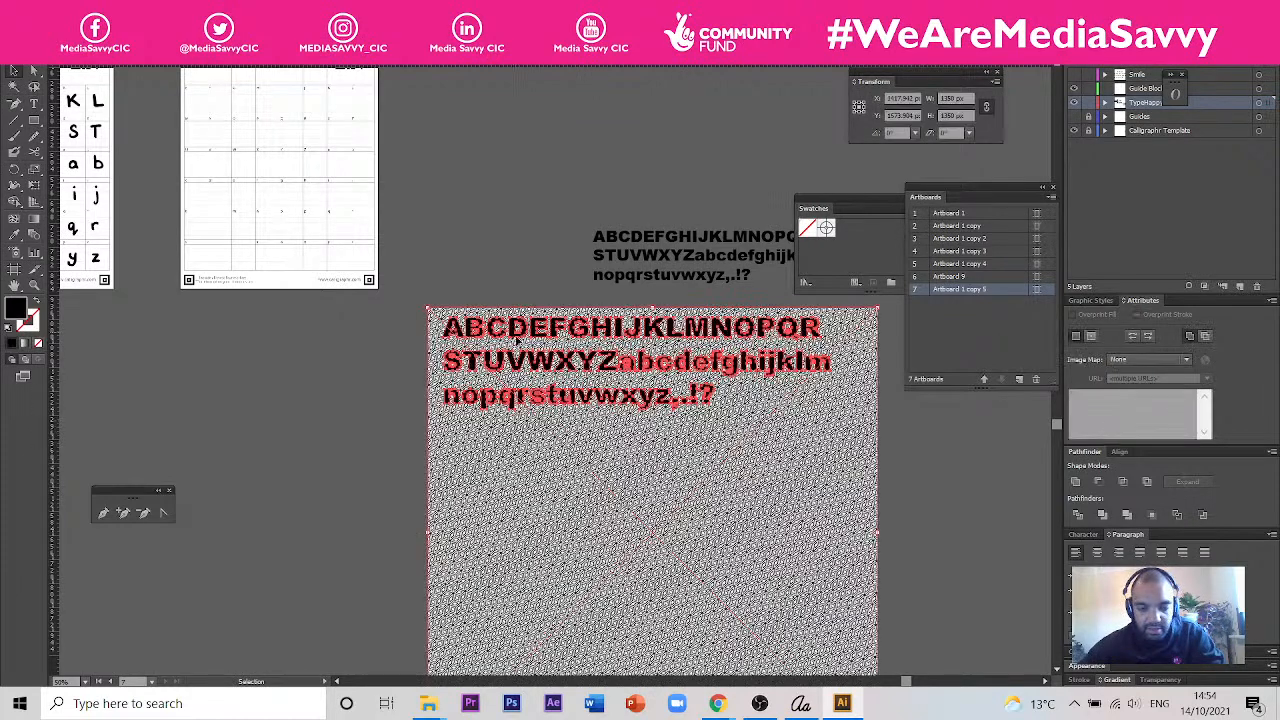
click(489, 298)
click(508, 325)
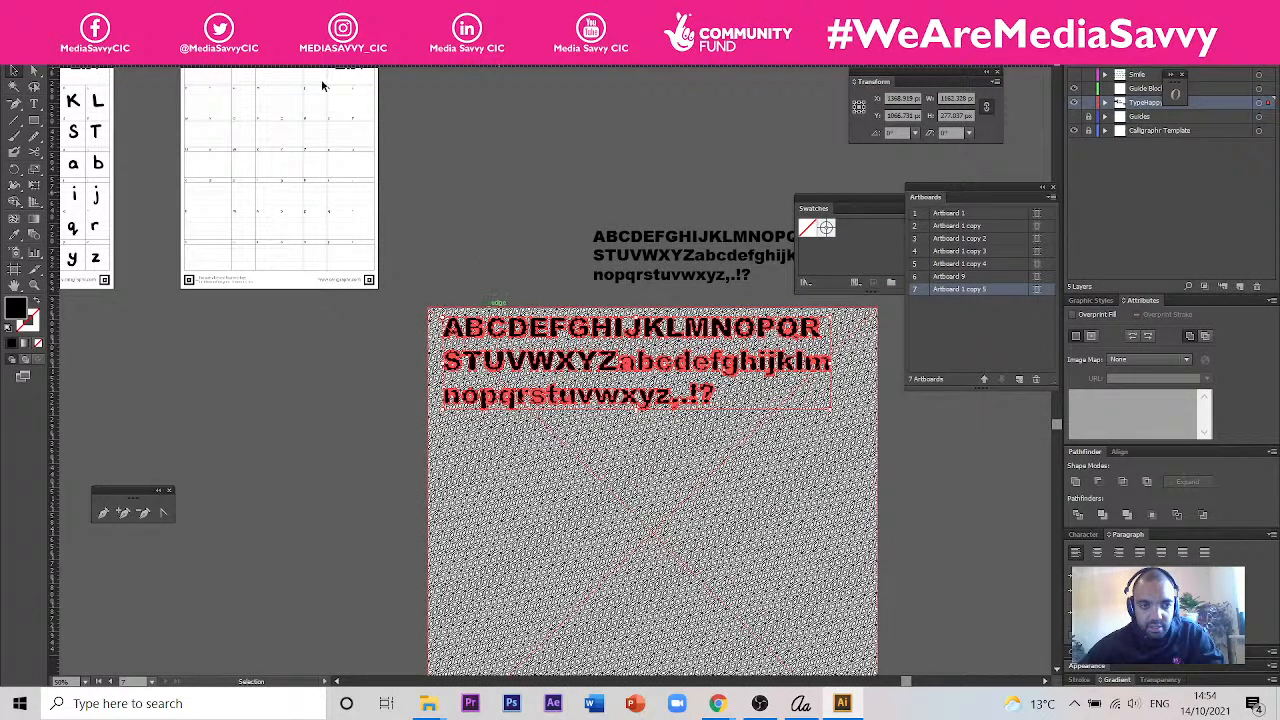
- Switch to the Be Happy design document, examine the pasted pattern's detail and return to the font document
click(165, 58)
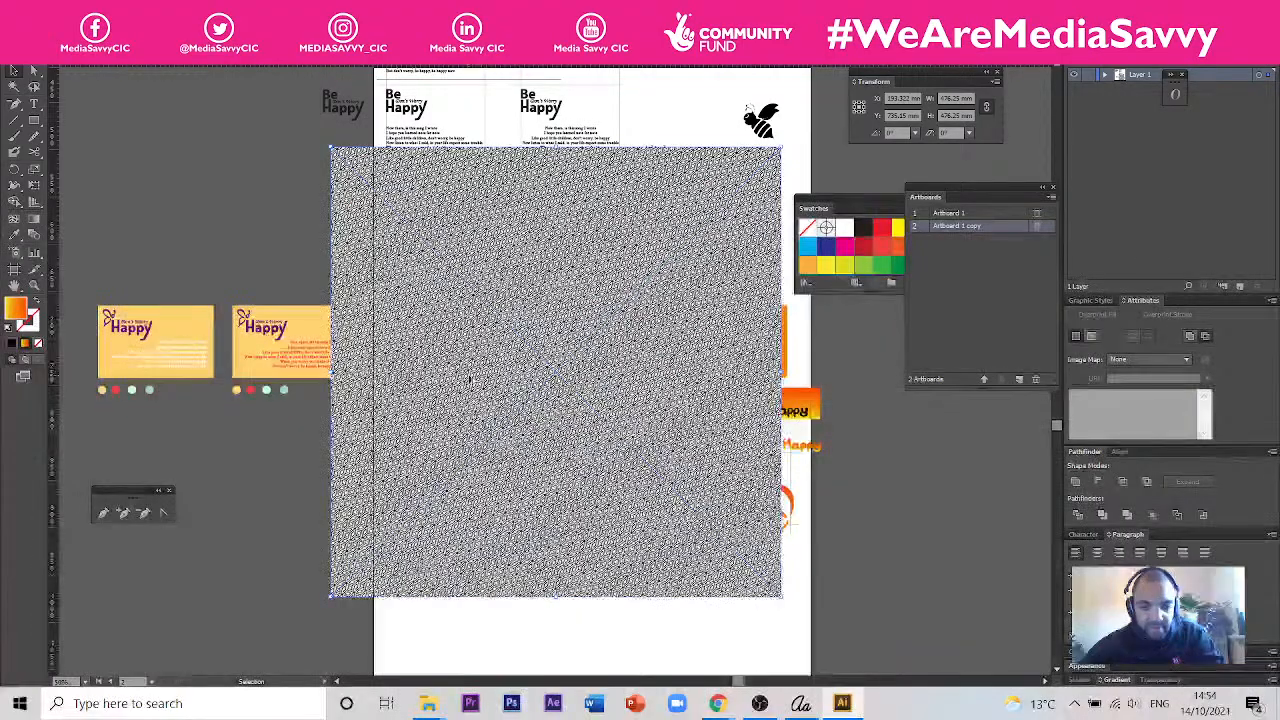
scroll(482, 393, up, 4)
scroll(467, 376, down, 6)
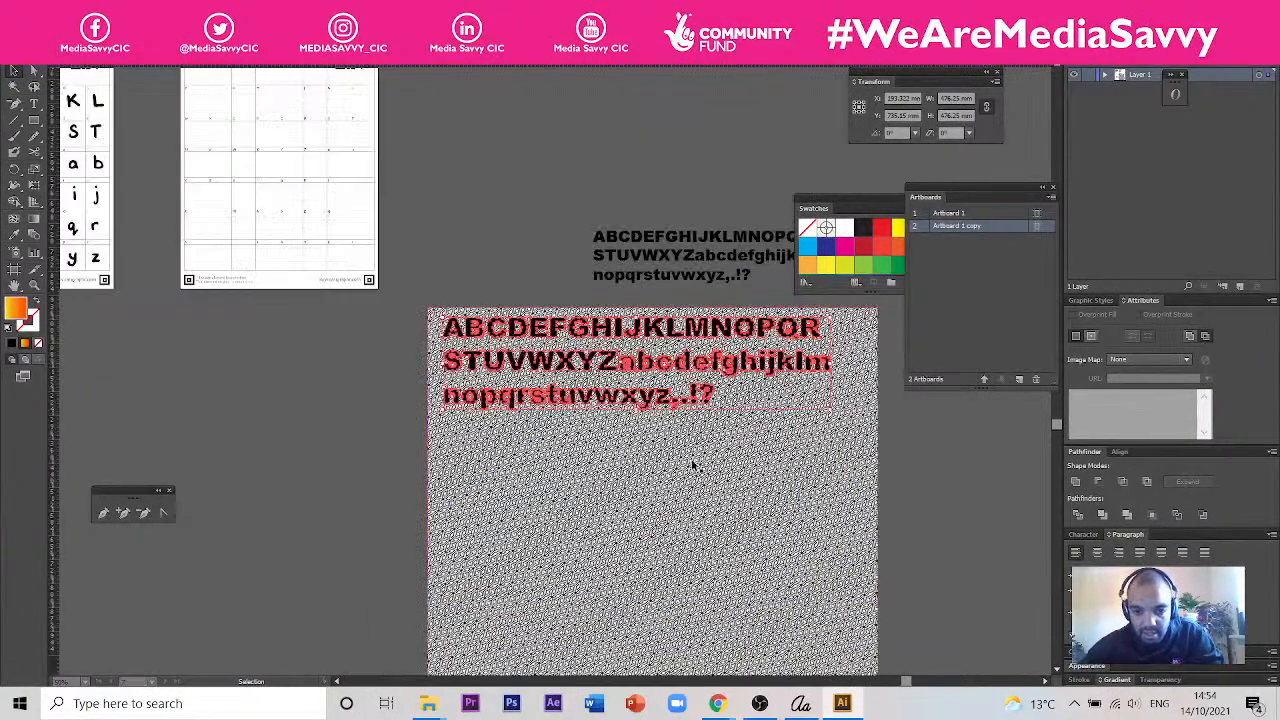
scroll(694, 464, up, 5)
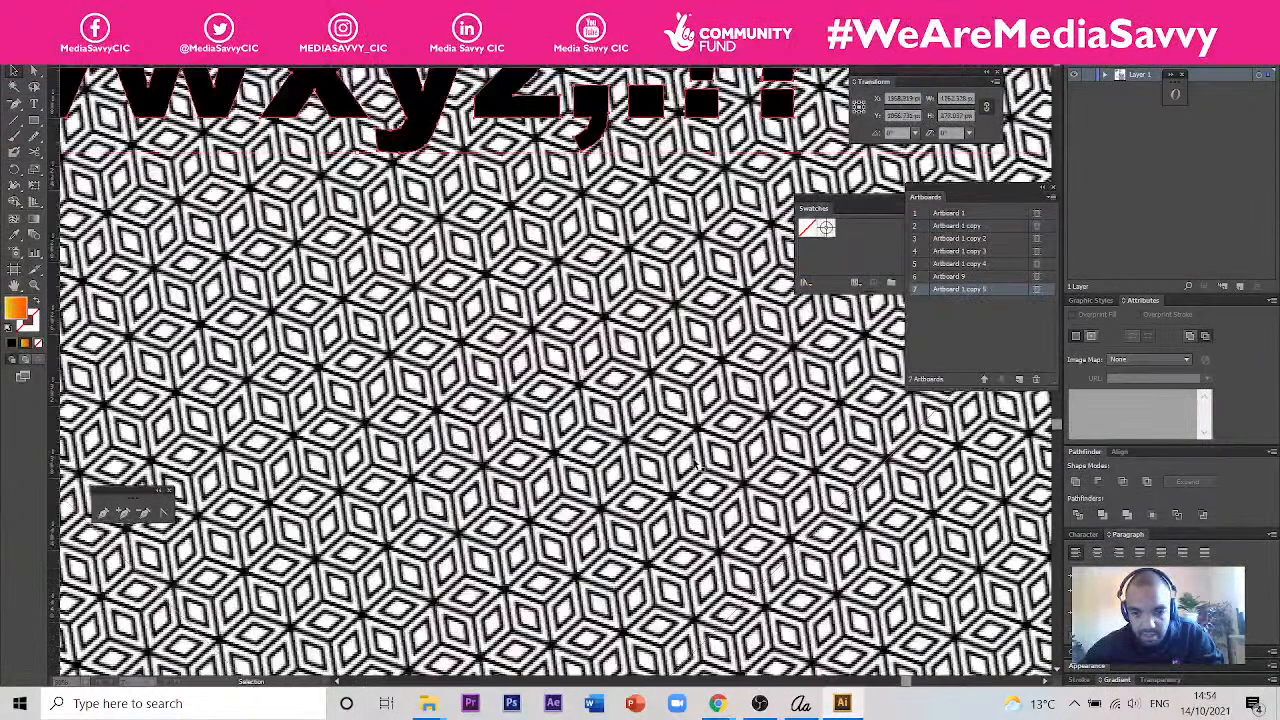
scroll(695, 466, down, 5)
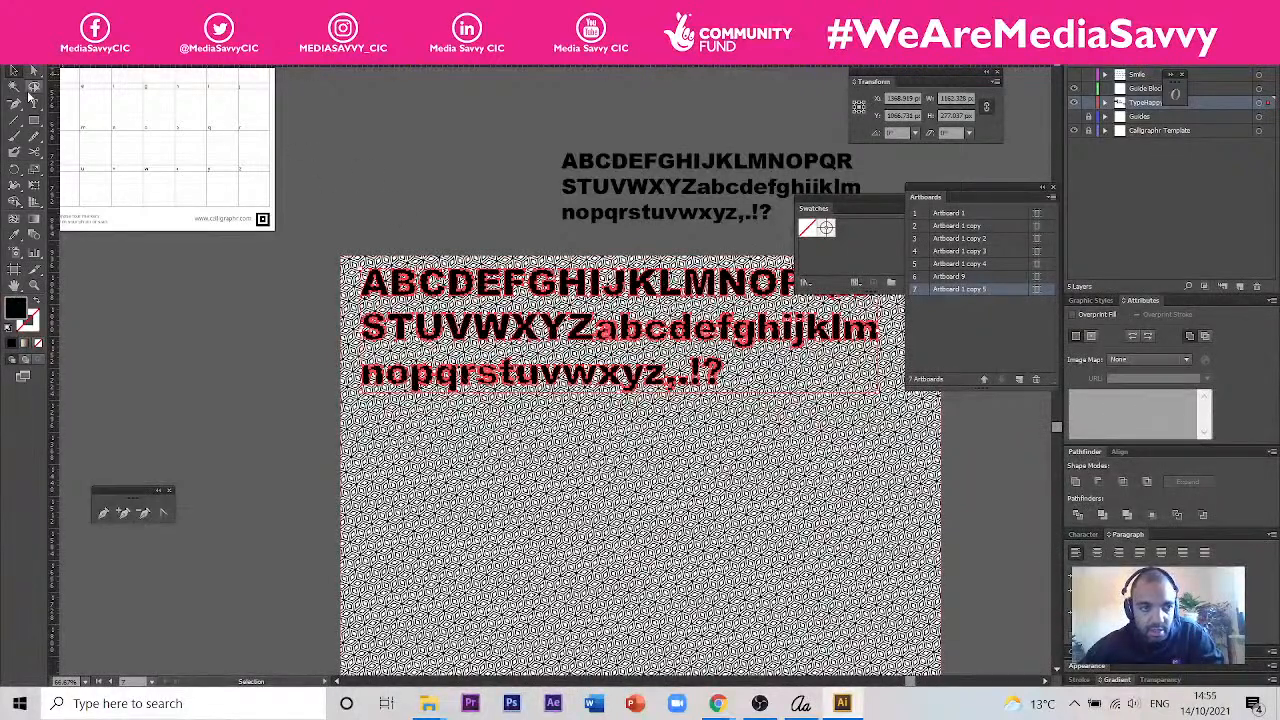
- Draw a black rectangle about 1760 px wide over the pattern's lower part and shorten it from its upper edge to clear the lettering
scroll(408, 252, down, 3)
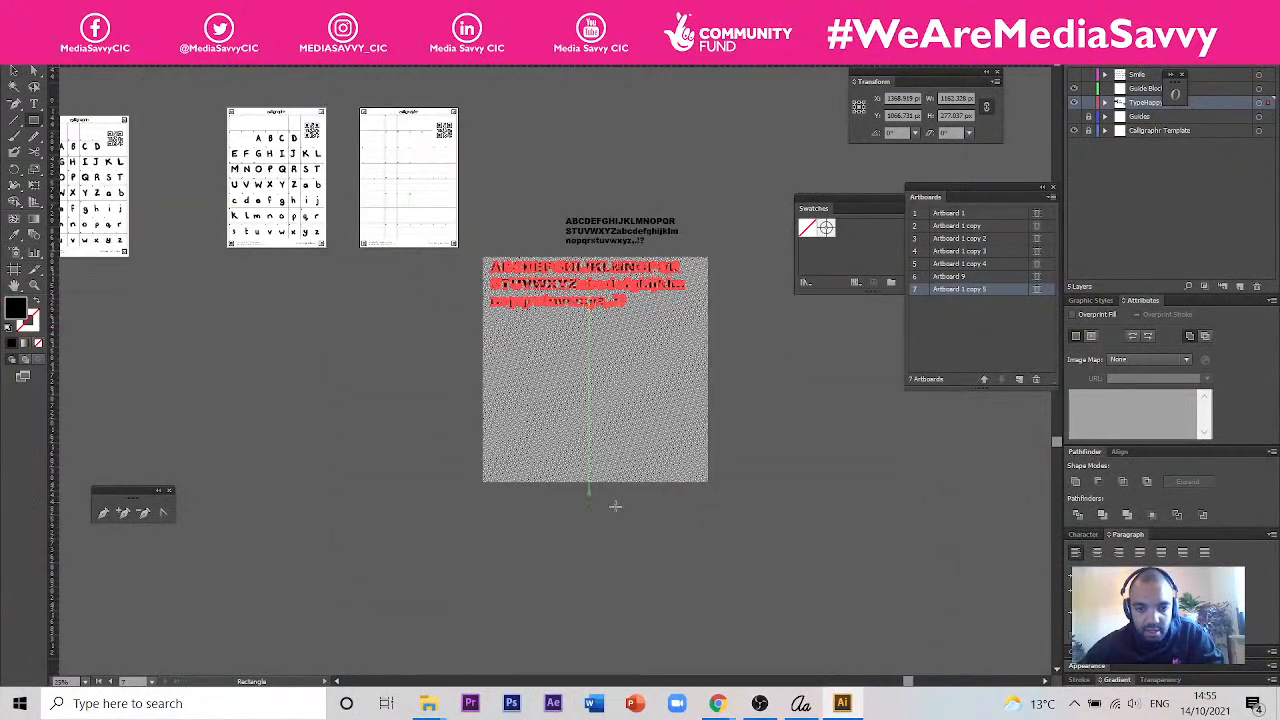
drag(729, 533, 437, 309)
click(687, 245)
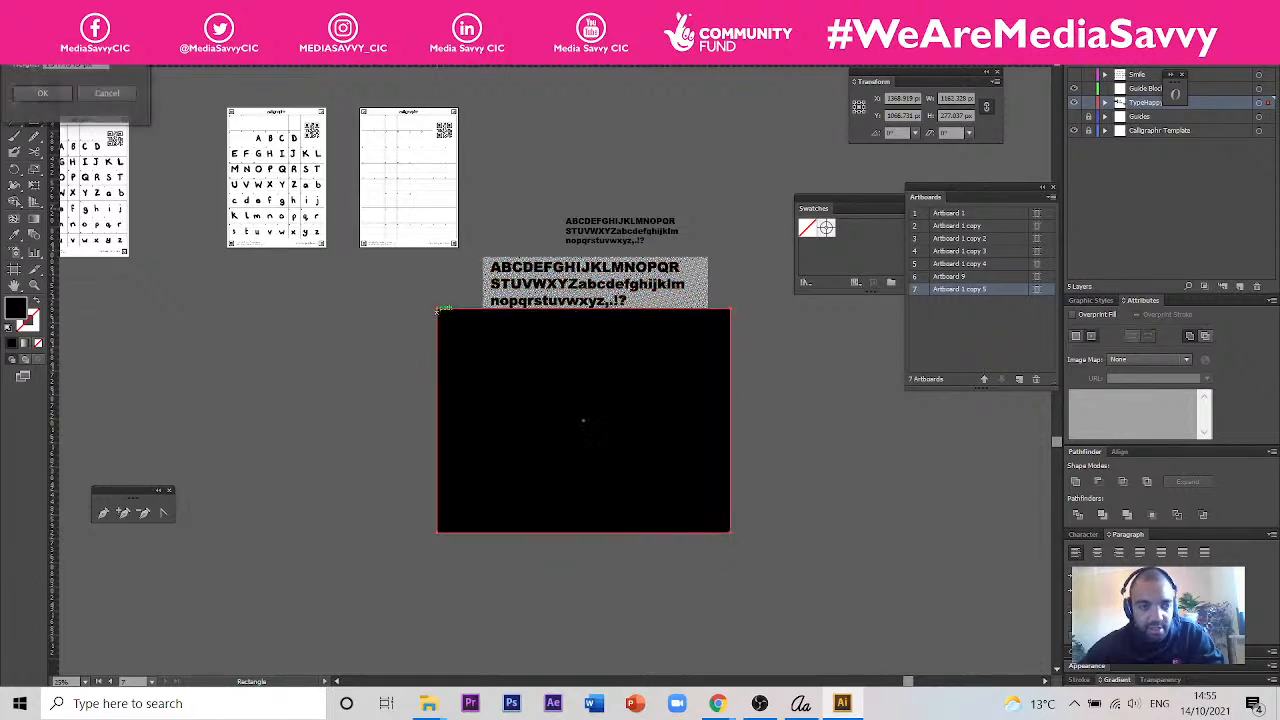
click(130, 97)
scroll(644, 429, up, 2)
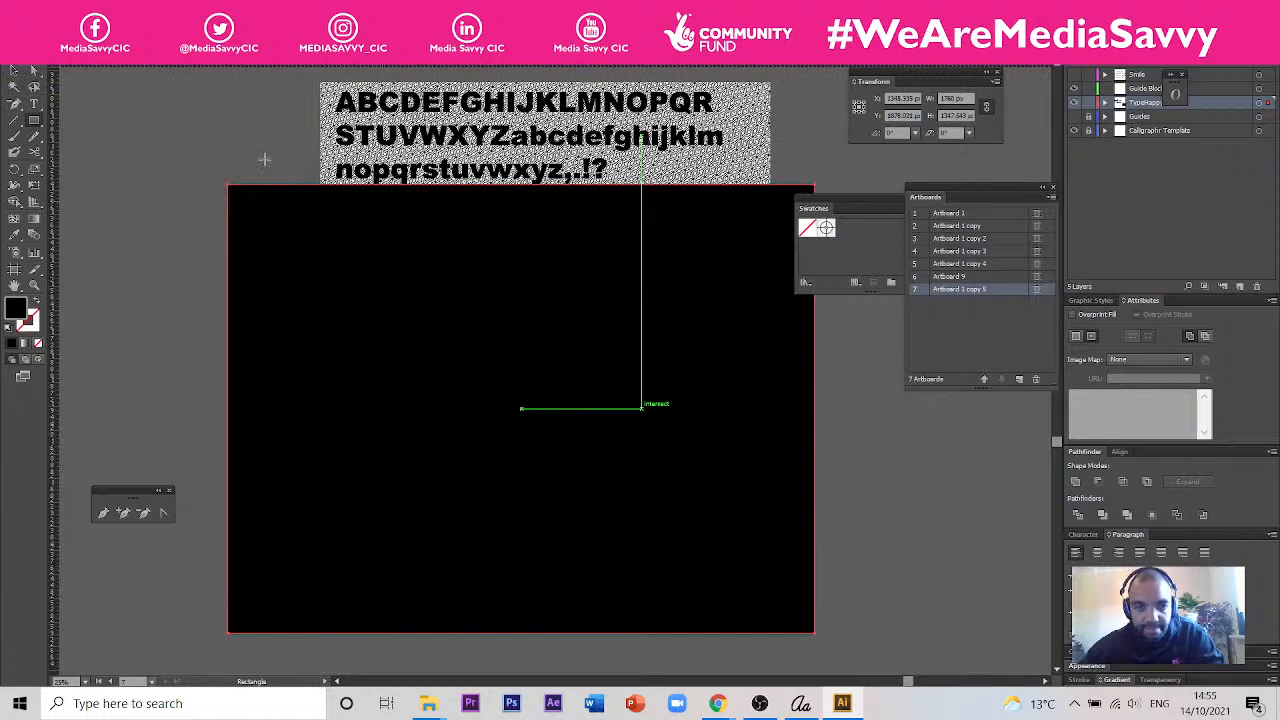
key(v)
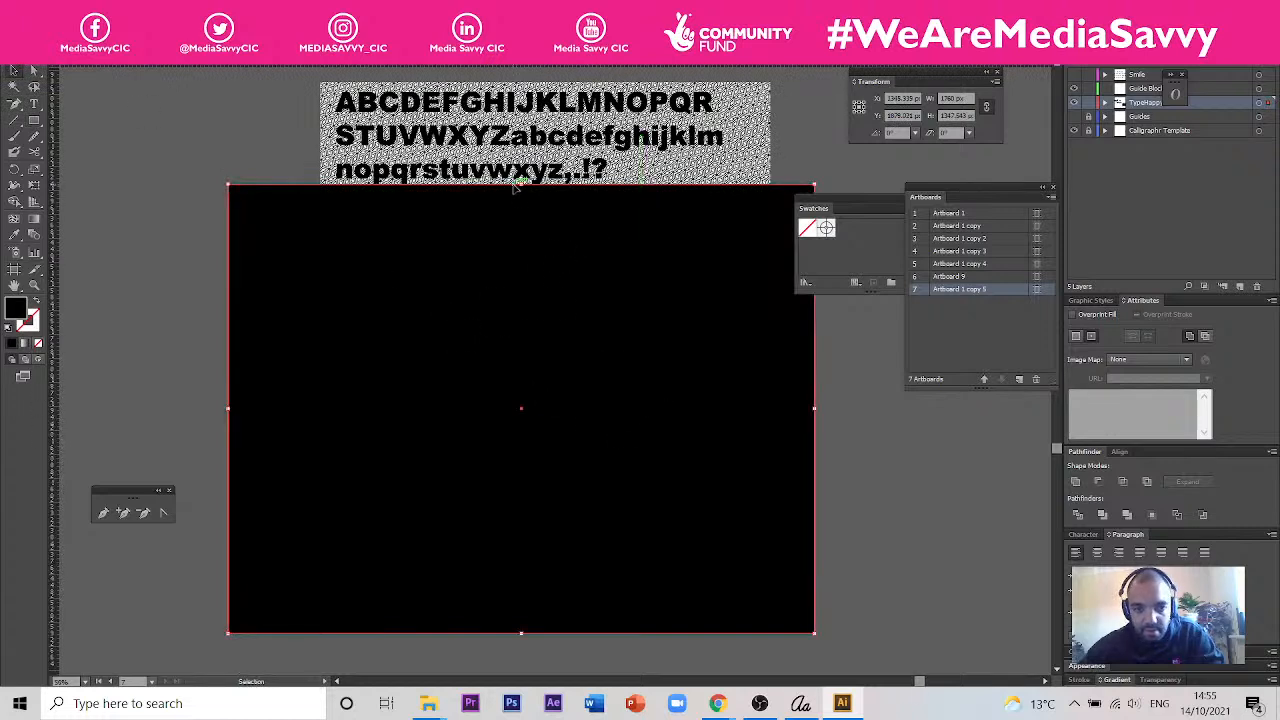
drag(521, 183, 521, 216)
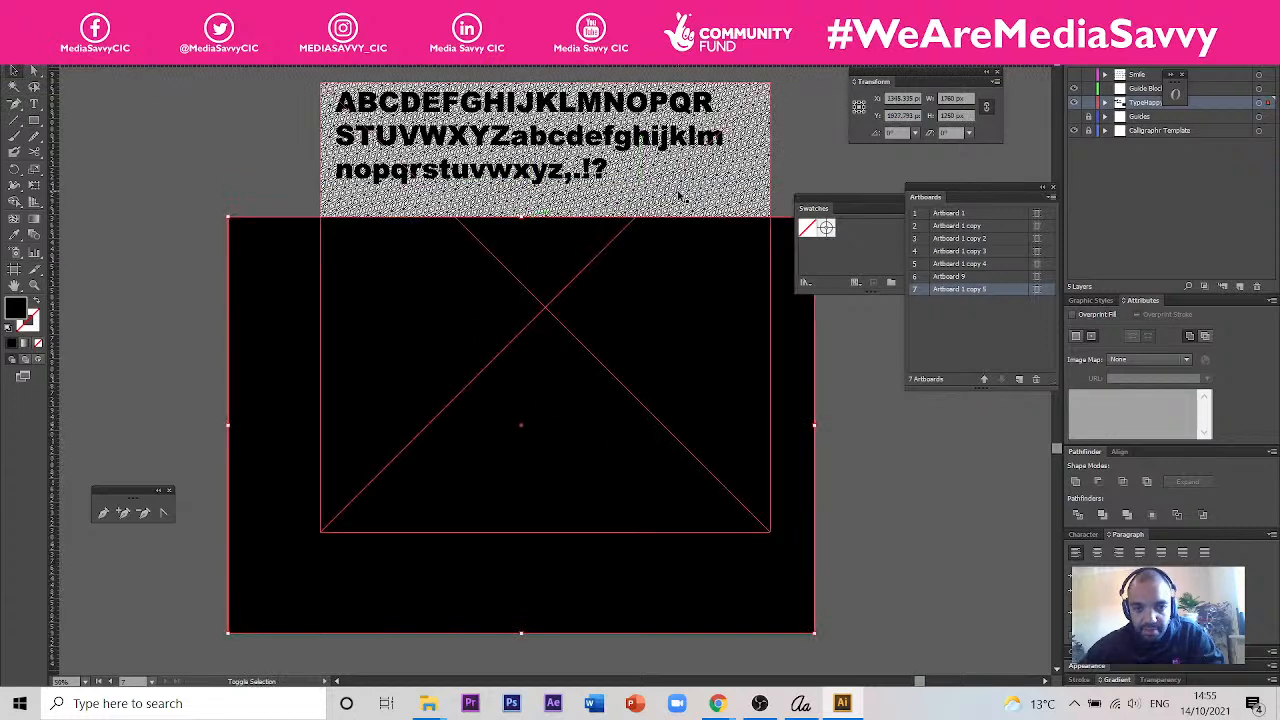
- Test a clipping mask by masking the pattern with the black rectangle, and inspect the clipped group
click(745, 338)
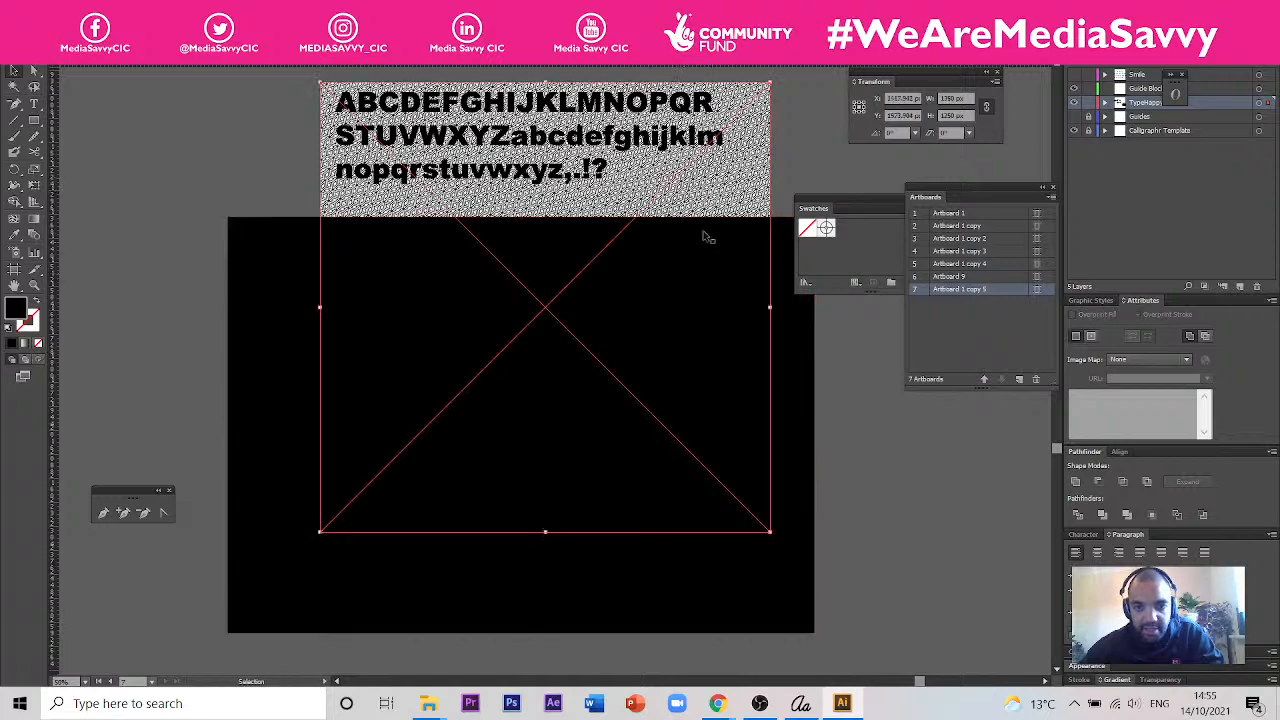
right_click(743, 337)
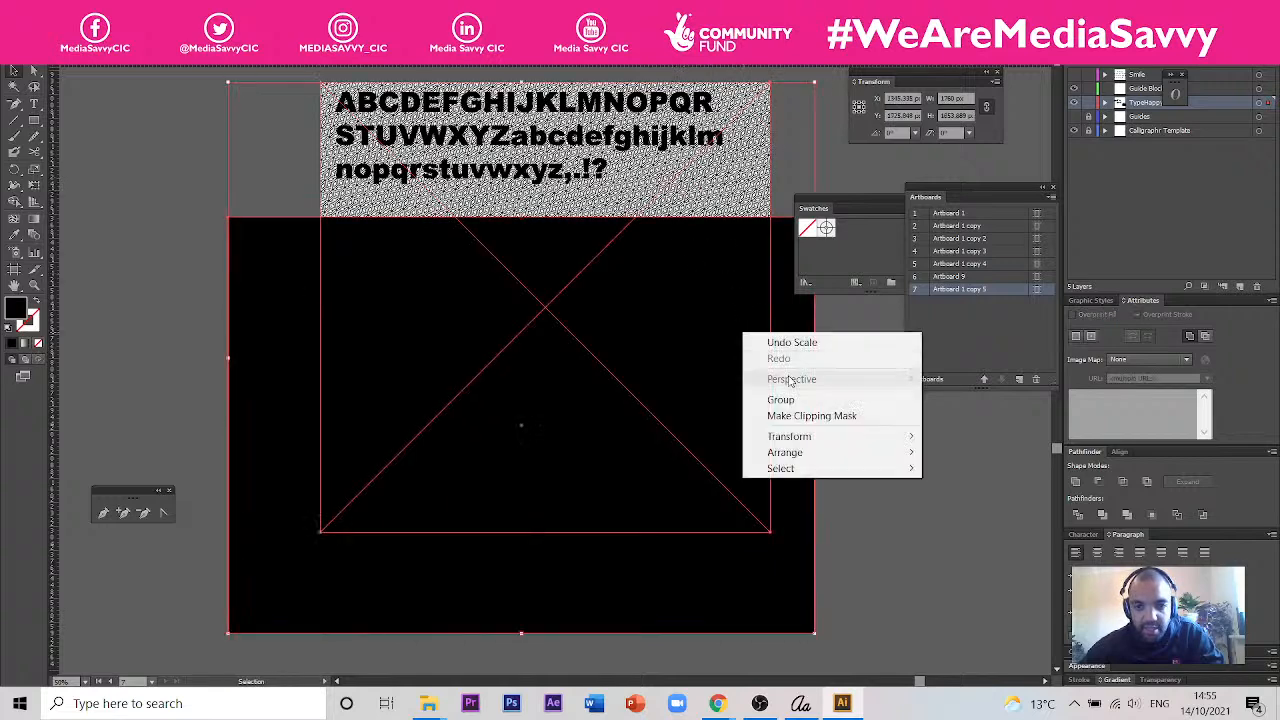
click(800, 414)
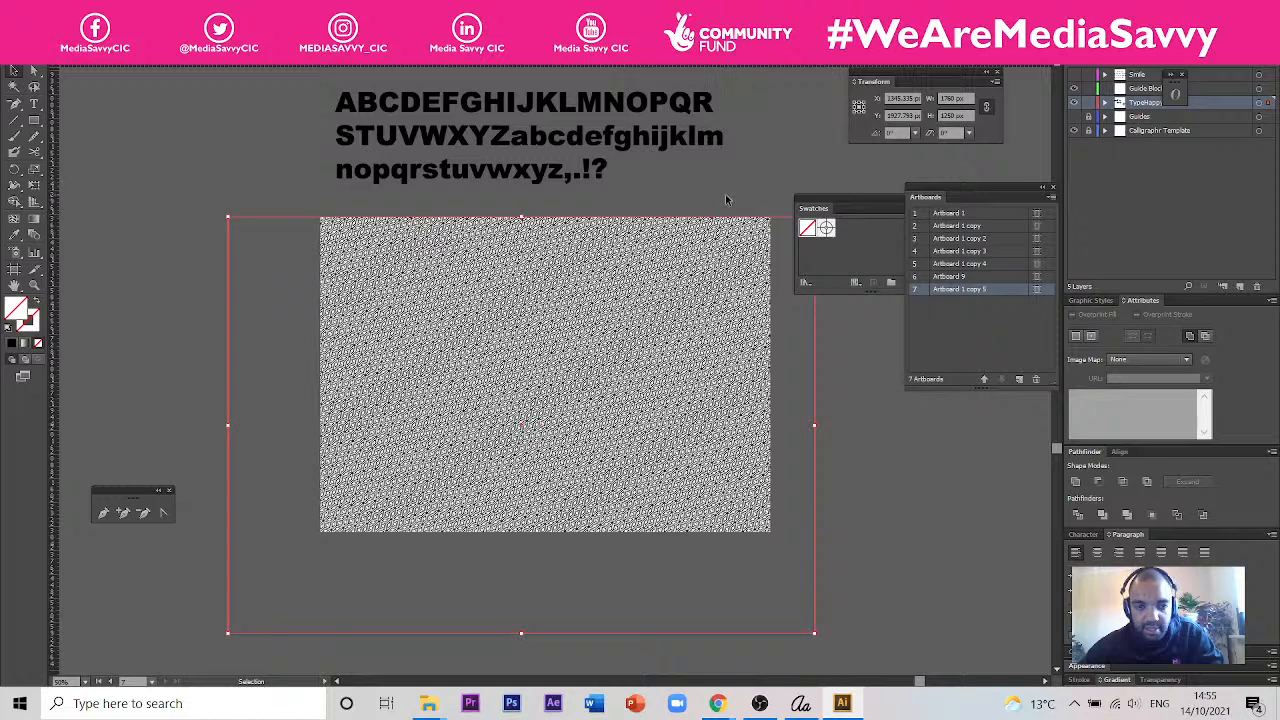
double_click(541, 361)
double_click(541, 361)
- Undo the rectangle mask and the rectangle, and move the outlined character group partly off the pattern's left edge
key(ctrl+z)
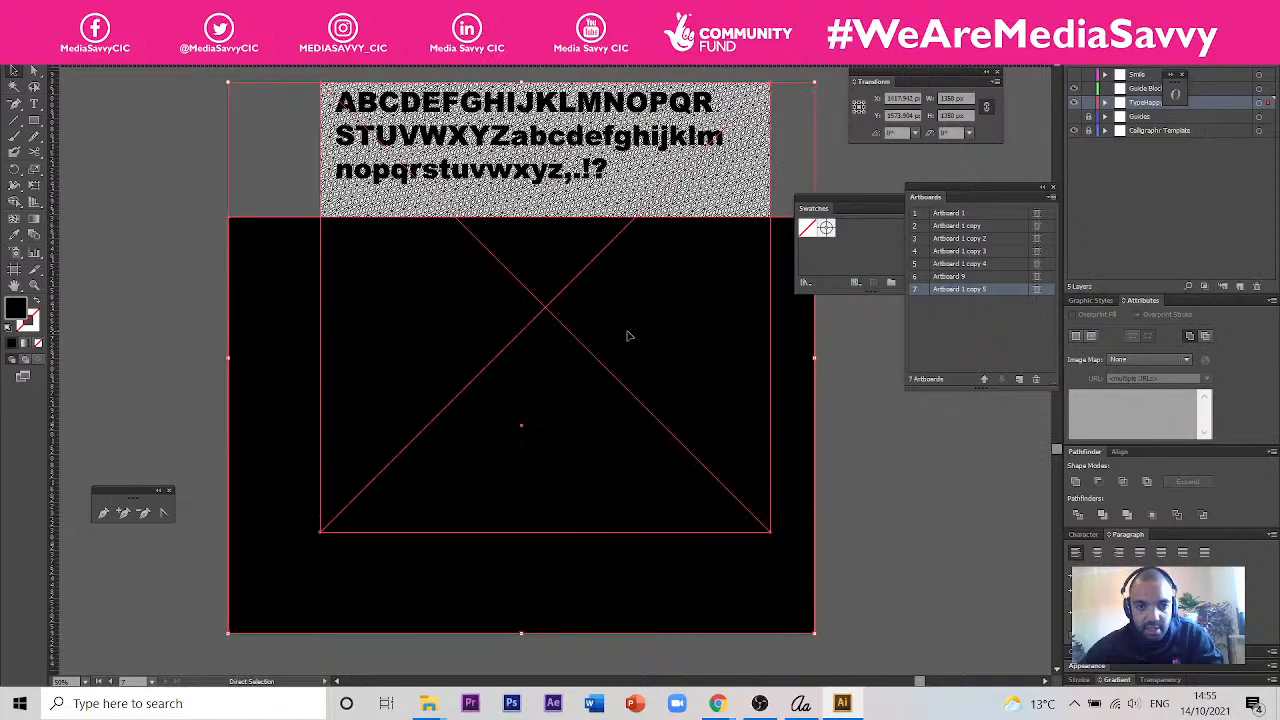
key(ctrl+z)
key(ctrl+z)
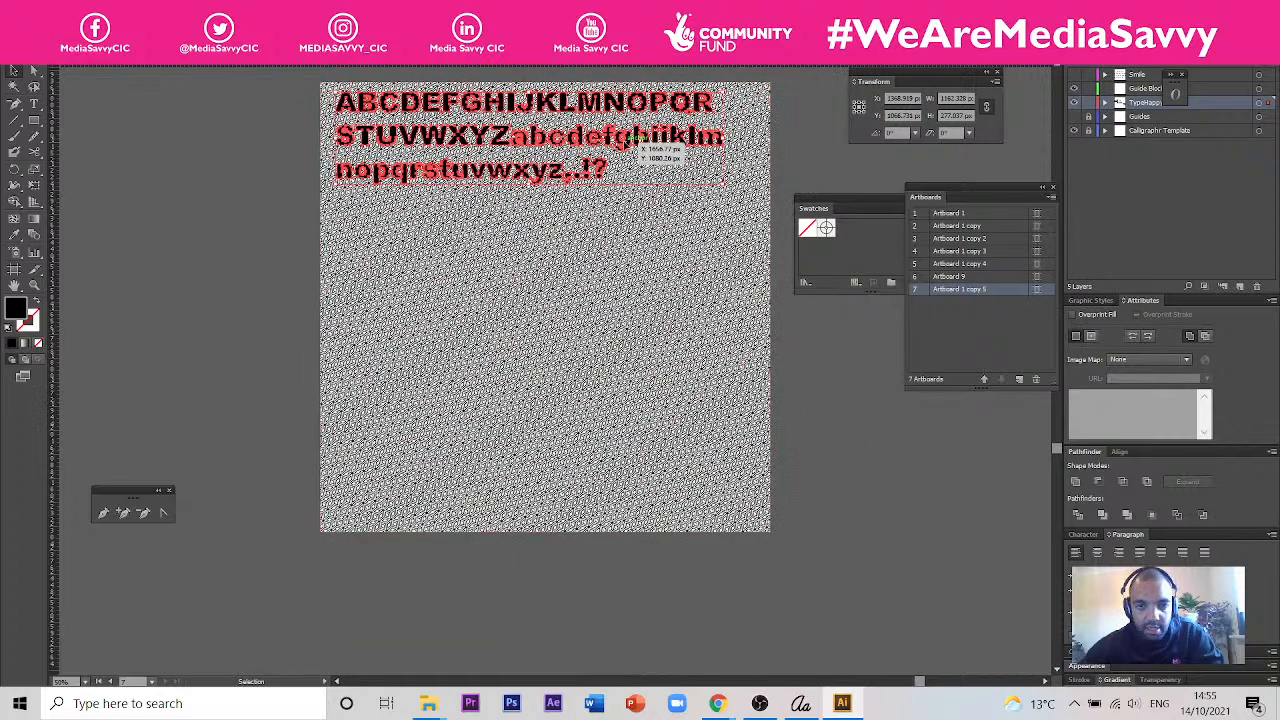
drag(630, 140, 391, 334)
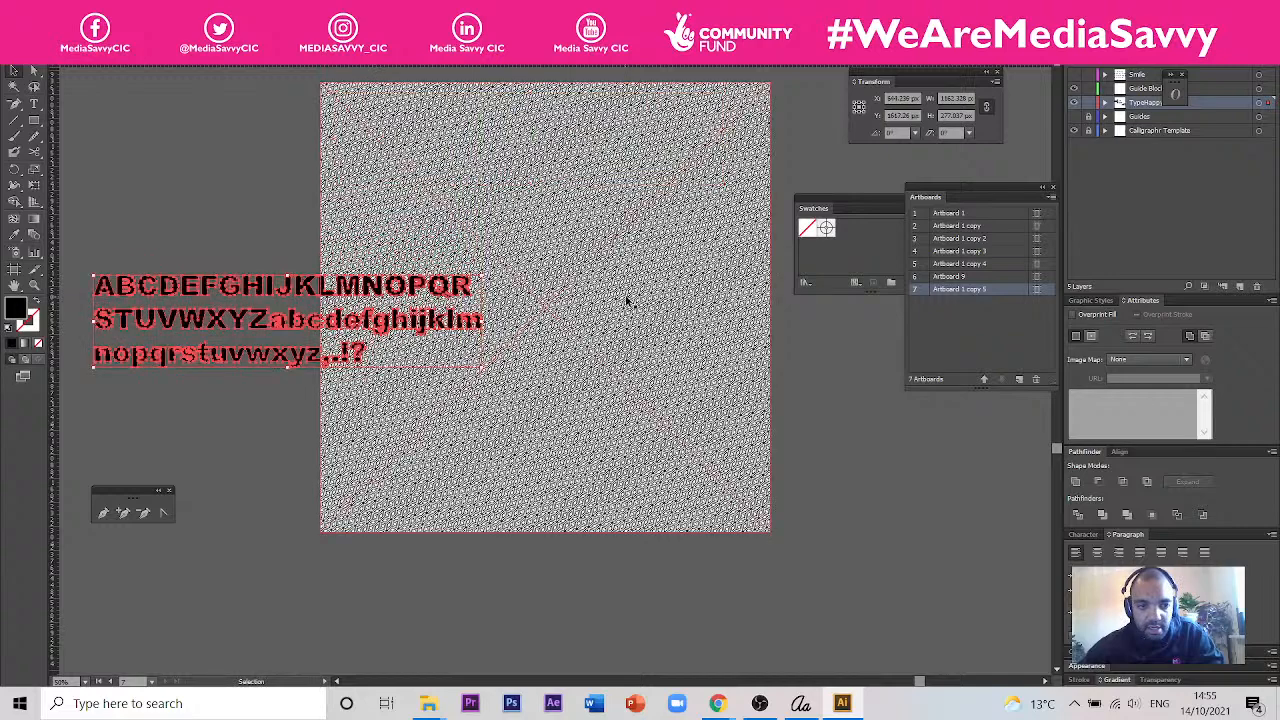
- Move the outlined character group clear of the pattern and draw a black rectangle about 1490 by 444 px below the group
scroll(623, 297, down, 1)
scroll(447, 288, up, 1)
drag(474, 296, 306, 287)
click(344, 219)
click(34, 121)
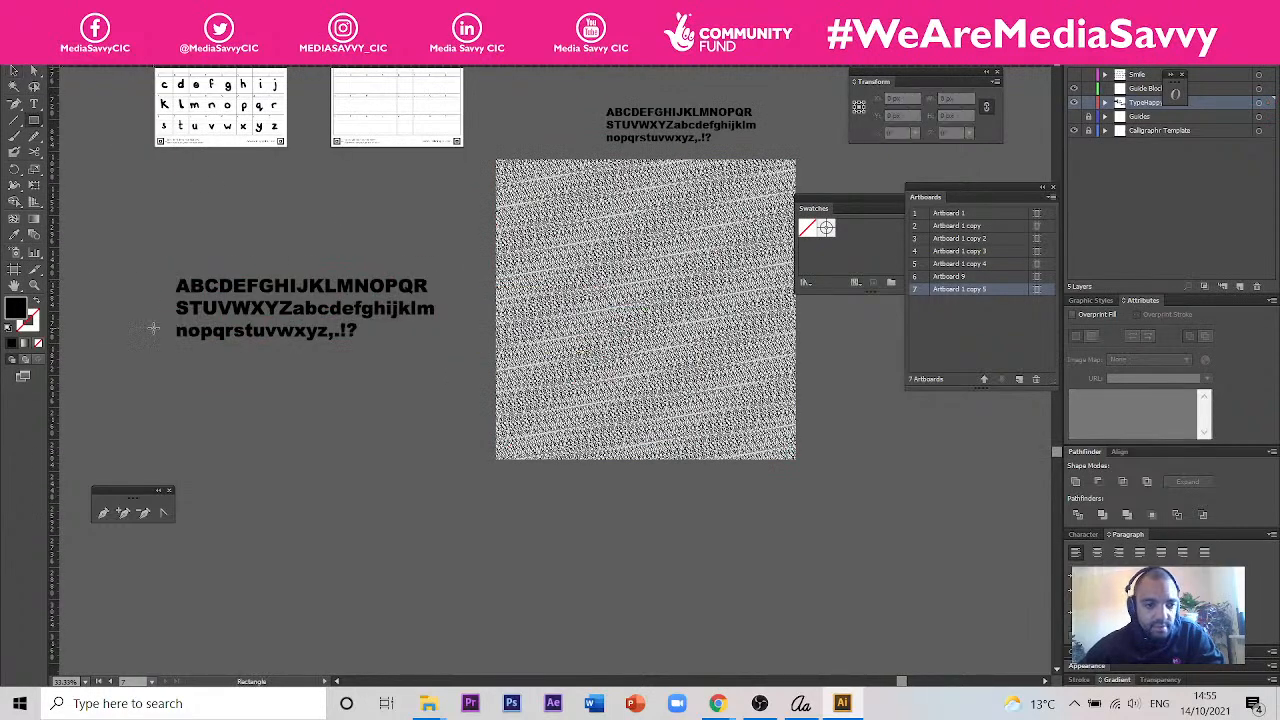
- Give the outlined characters a white fill with no stroke and move them over the black rectangle
key(x)
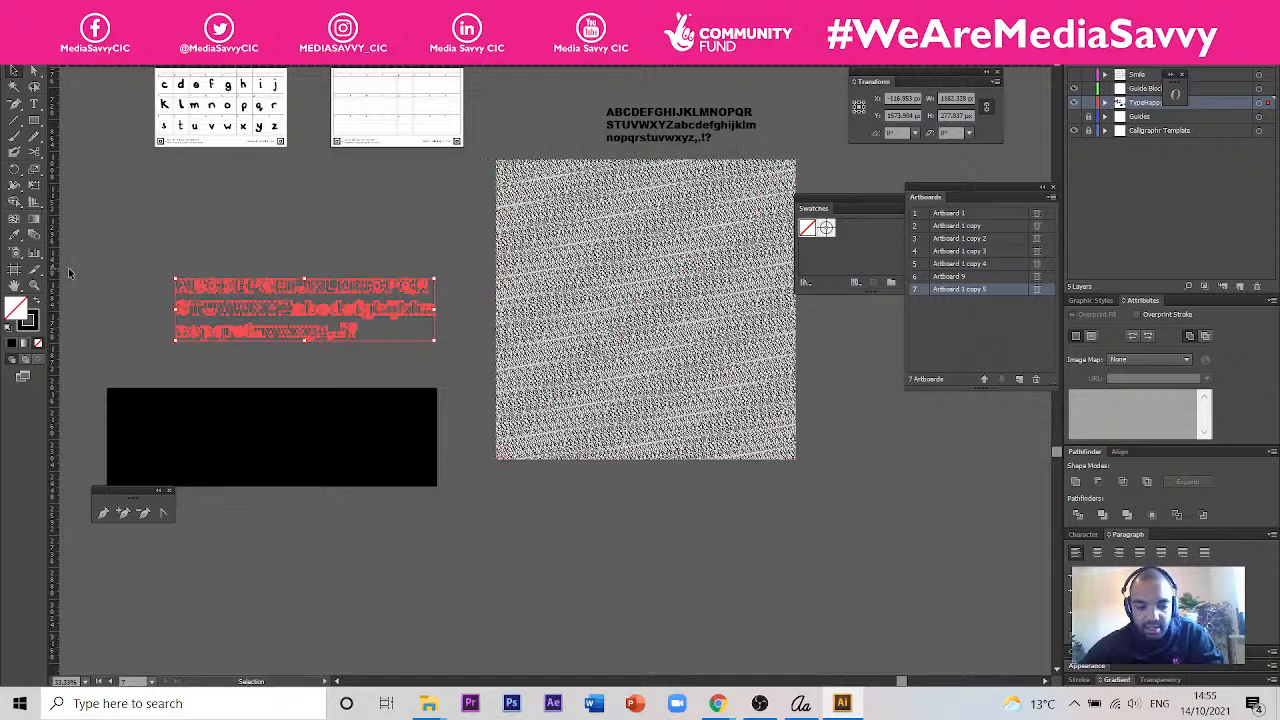
key(d)
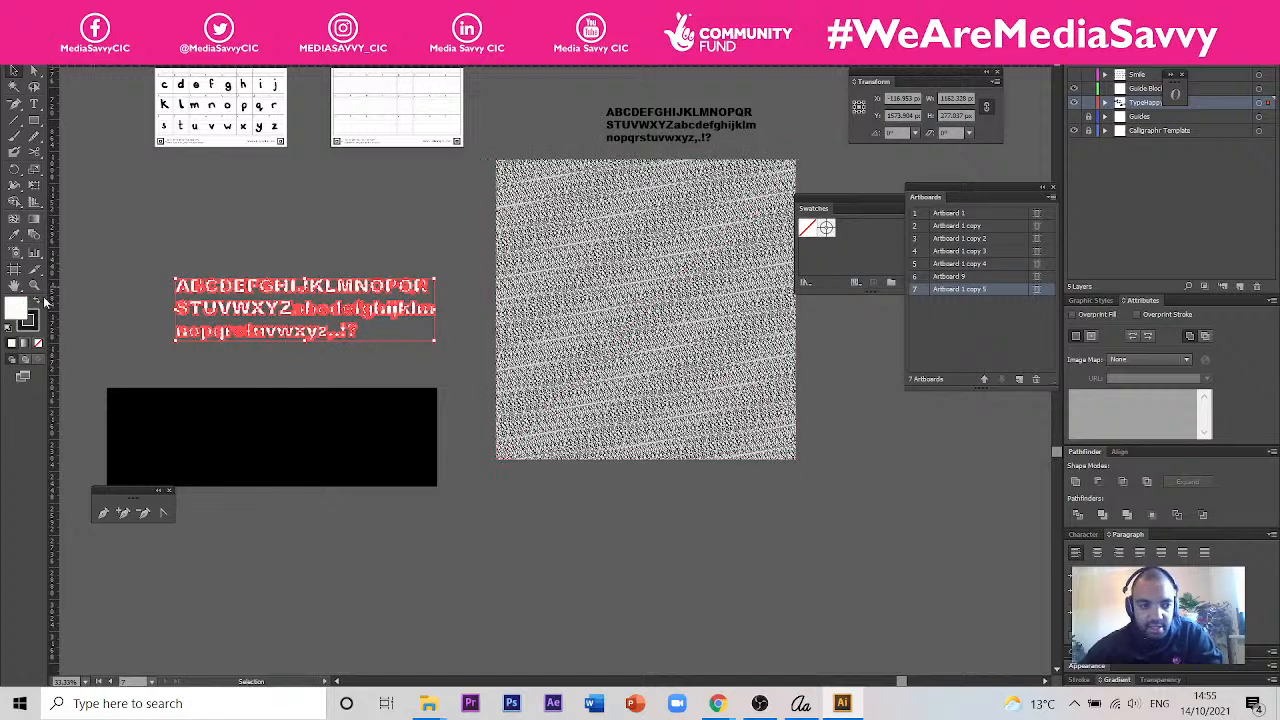
click(34, 328)
click(38, 343)
mouse_move(283, 329)
mouse_down()
mouse_move(232, 466)
mouse_move(233, 452)
mouse_up()
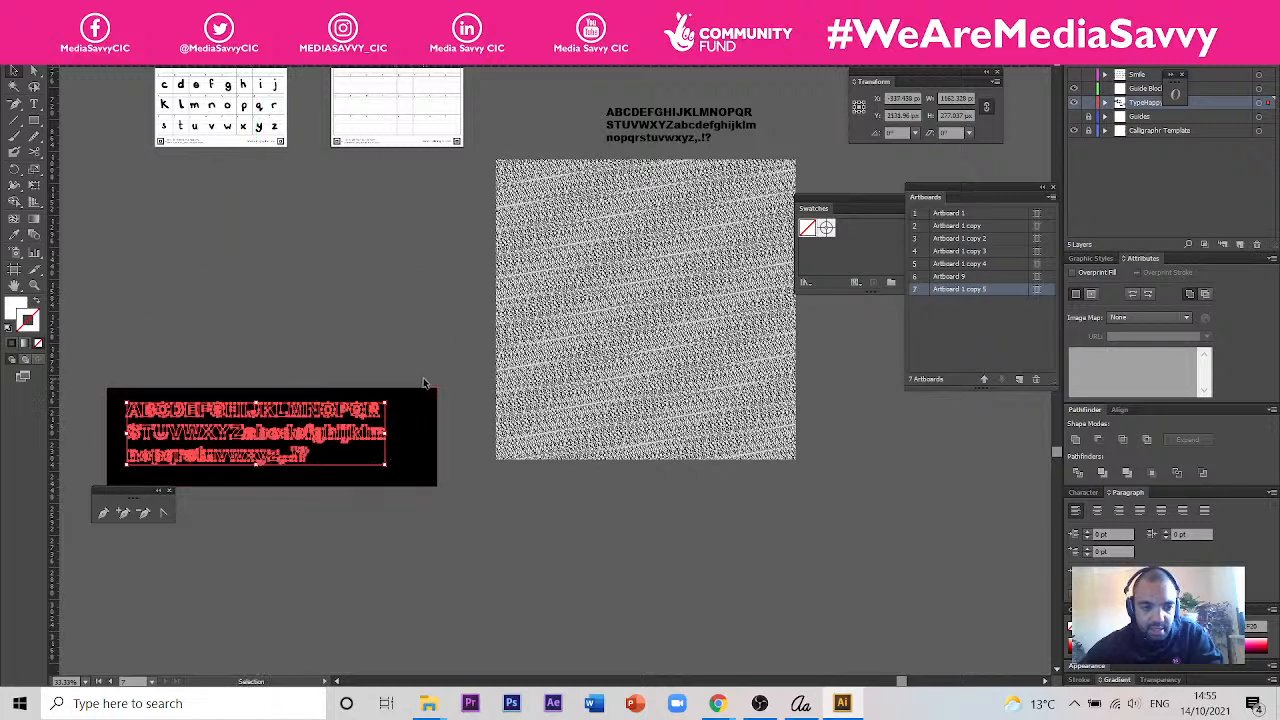
- Send the black rectangle to the back, behind the outlined characters
key(Delete)
right_click(365, 428)
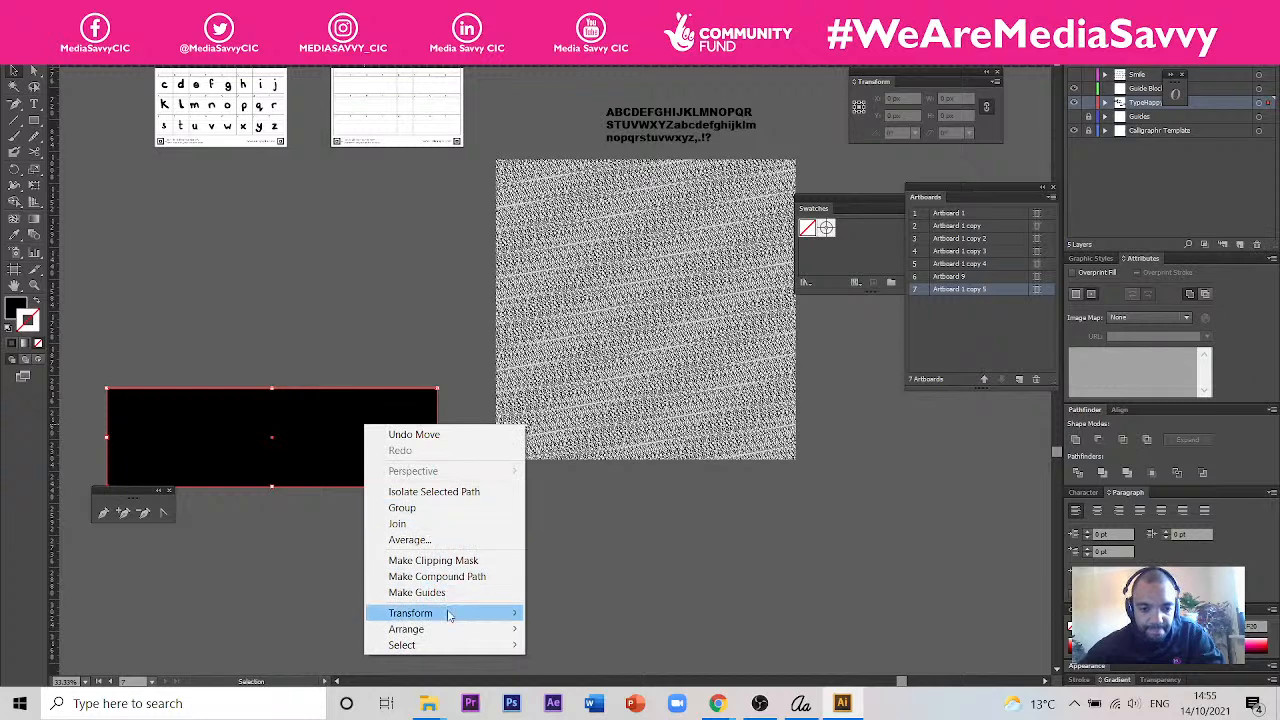
mouse_move(455, 630)
click(574, 677)
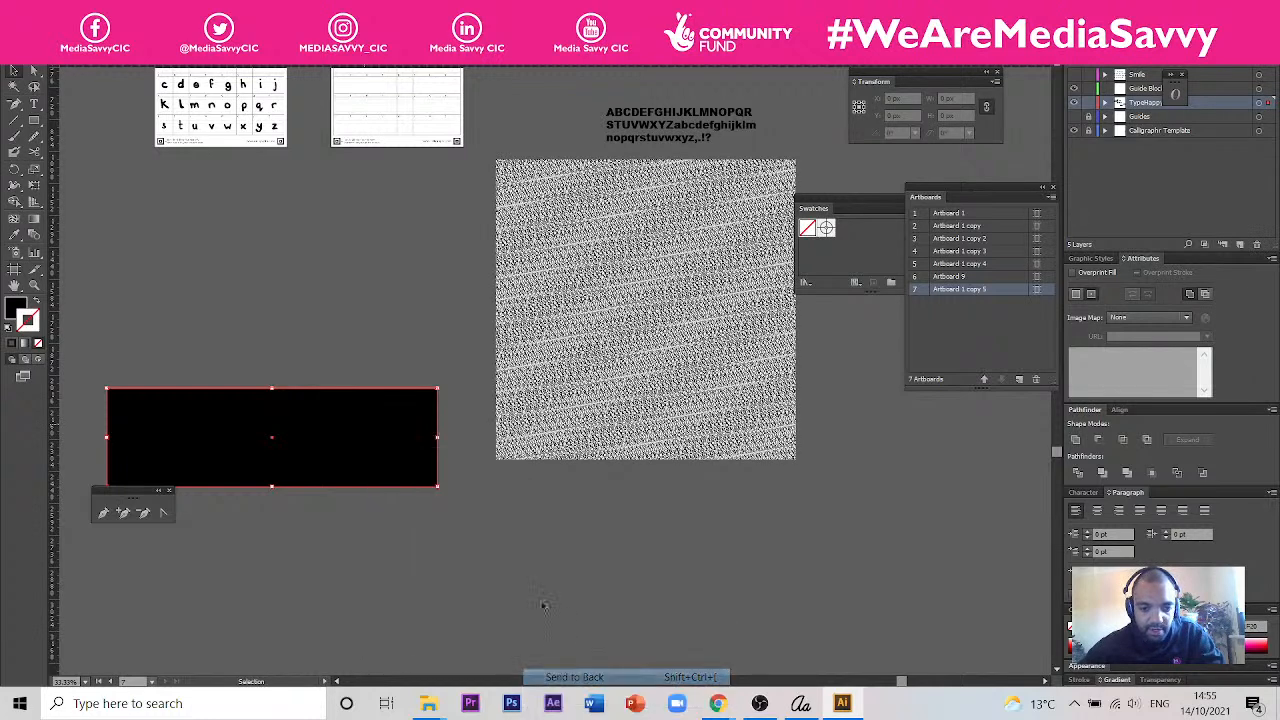
- Subtract the outlined characters from the black rectangle with Minus Front
click(383, 412)
shift+click(417, 426)
click(1096, 440)
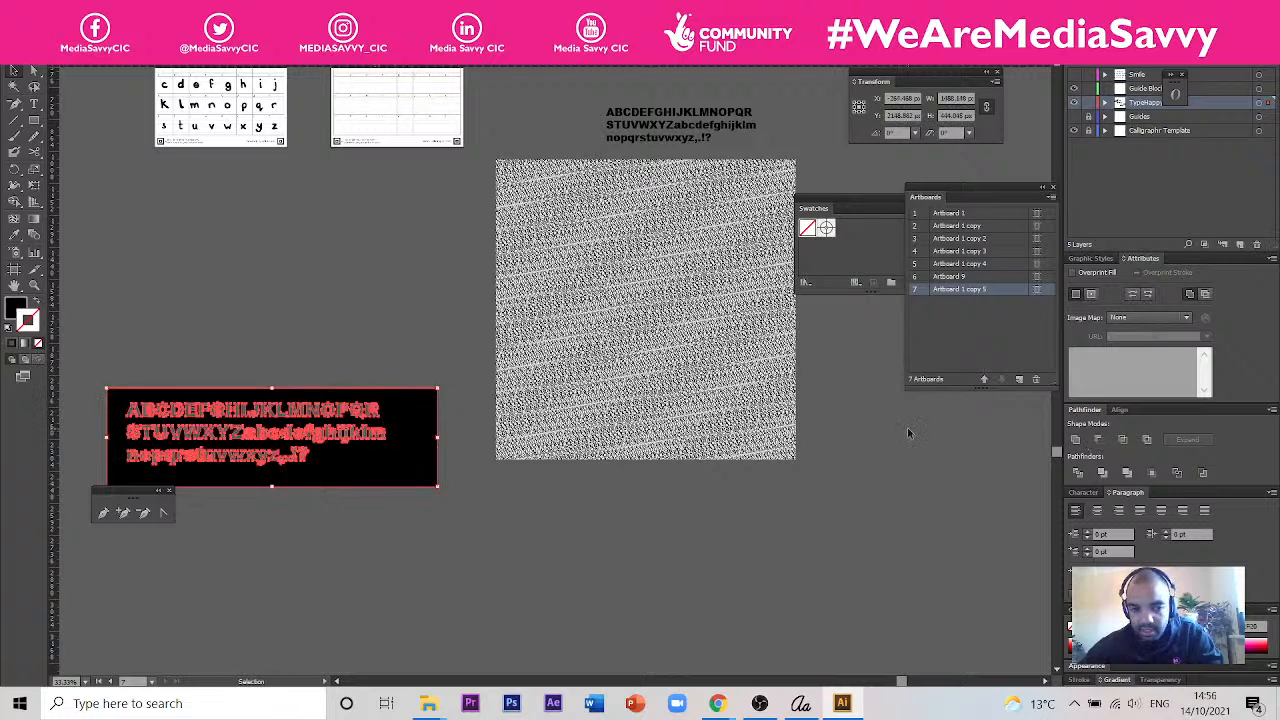
- Place the letter-cut rectangle over the upper part of the pattern and nudge it slightly left
click(466, 412)
drag(405, 415, 790, 202)
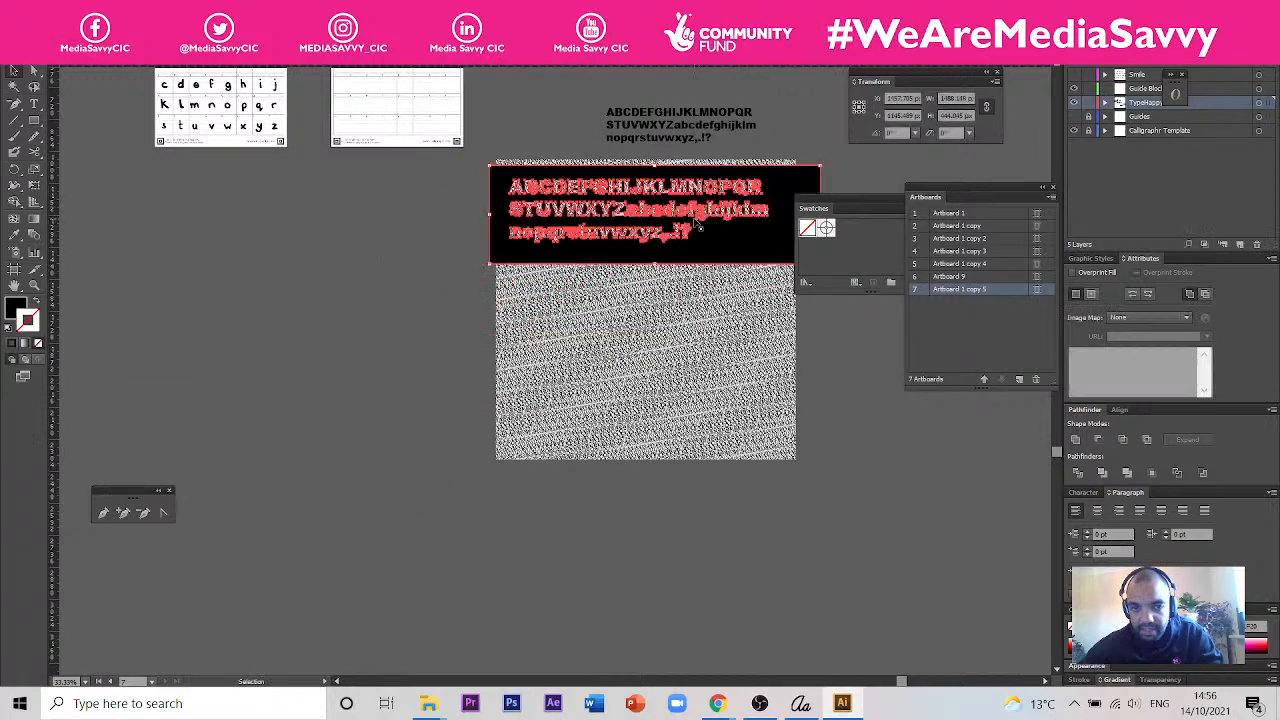
scroll(688, 195, up, 3)
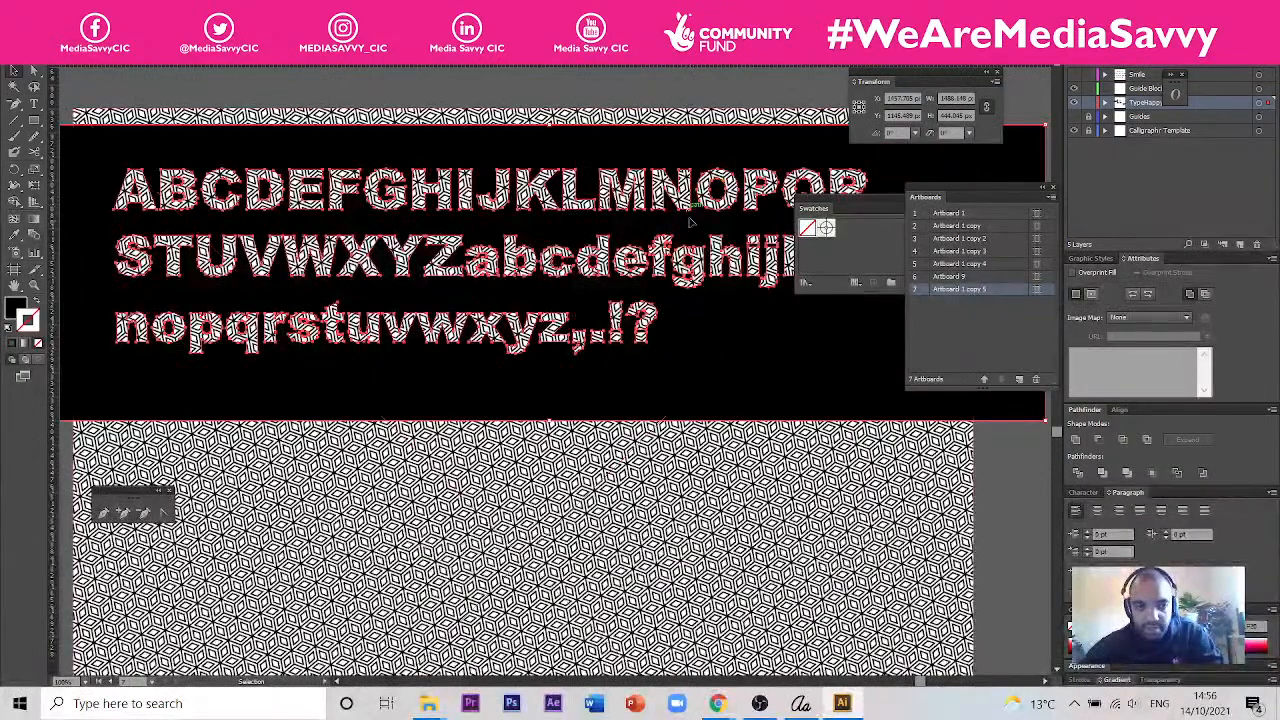
drag(731, 377, 723, 377)
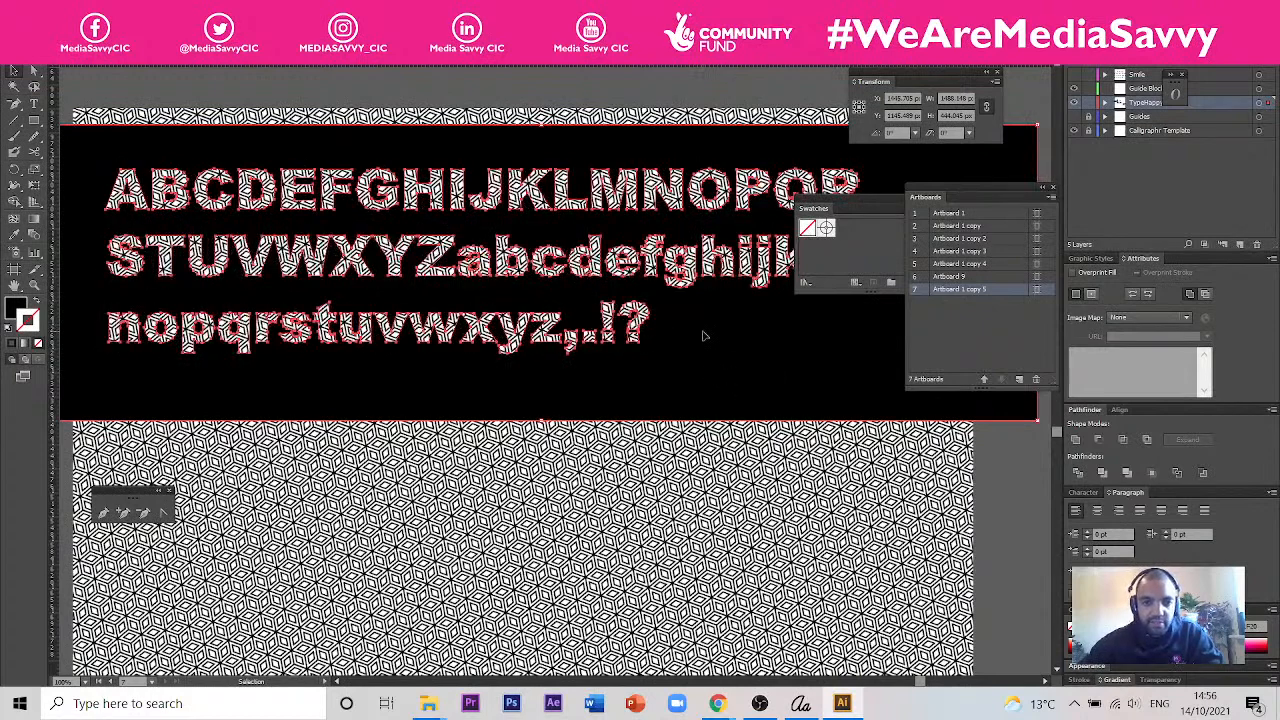
- Try to make a clipping mask from the letter-cut rectangle and the pattern, and undo the attempt
right_click(560, 484)
click(640, 563)
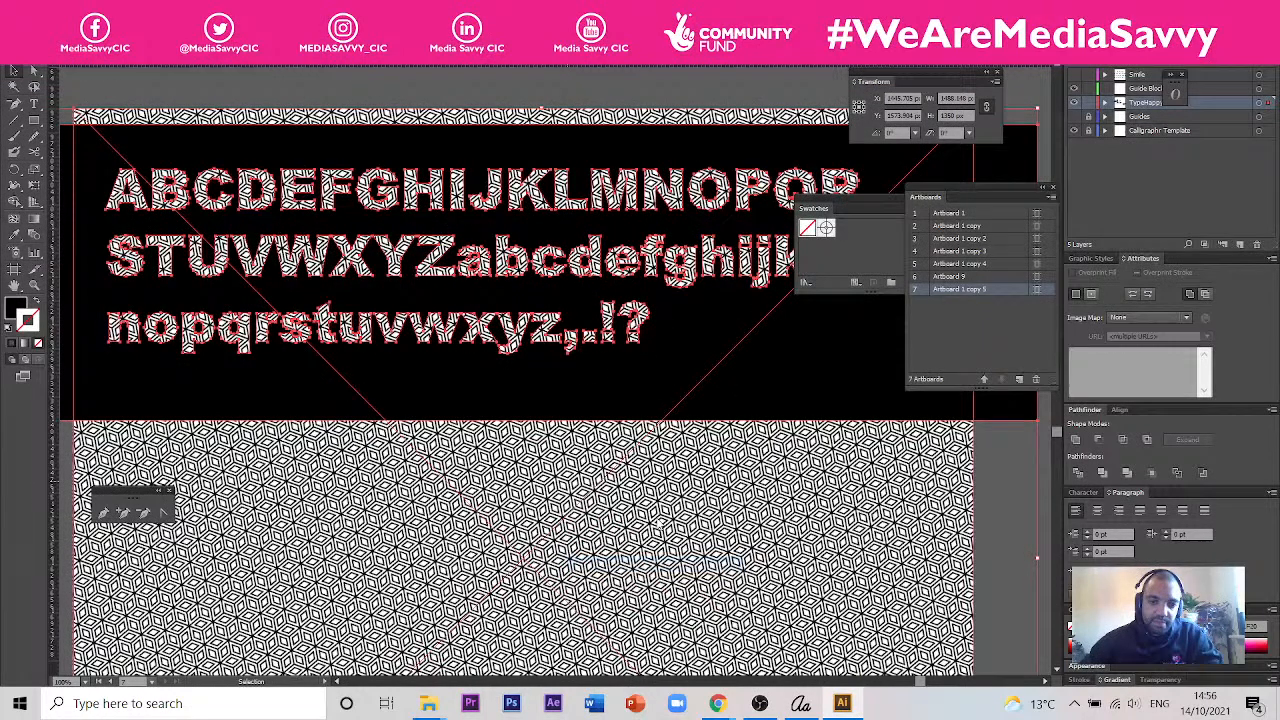
click(700, 374)
key(ctrl+z)
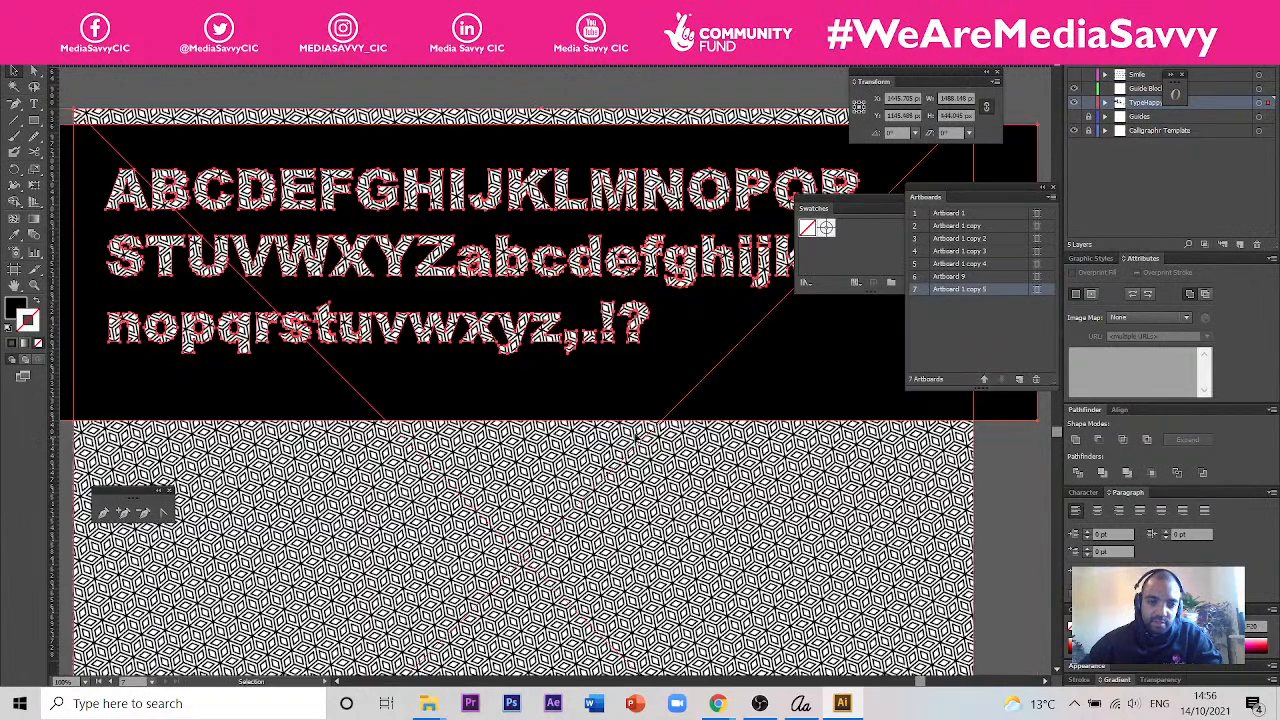
- Select only the pattern image and vectorise it with Image Trace's Make and Expand
scroll(698, 489, down, 2)
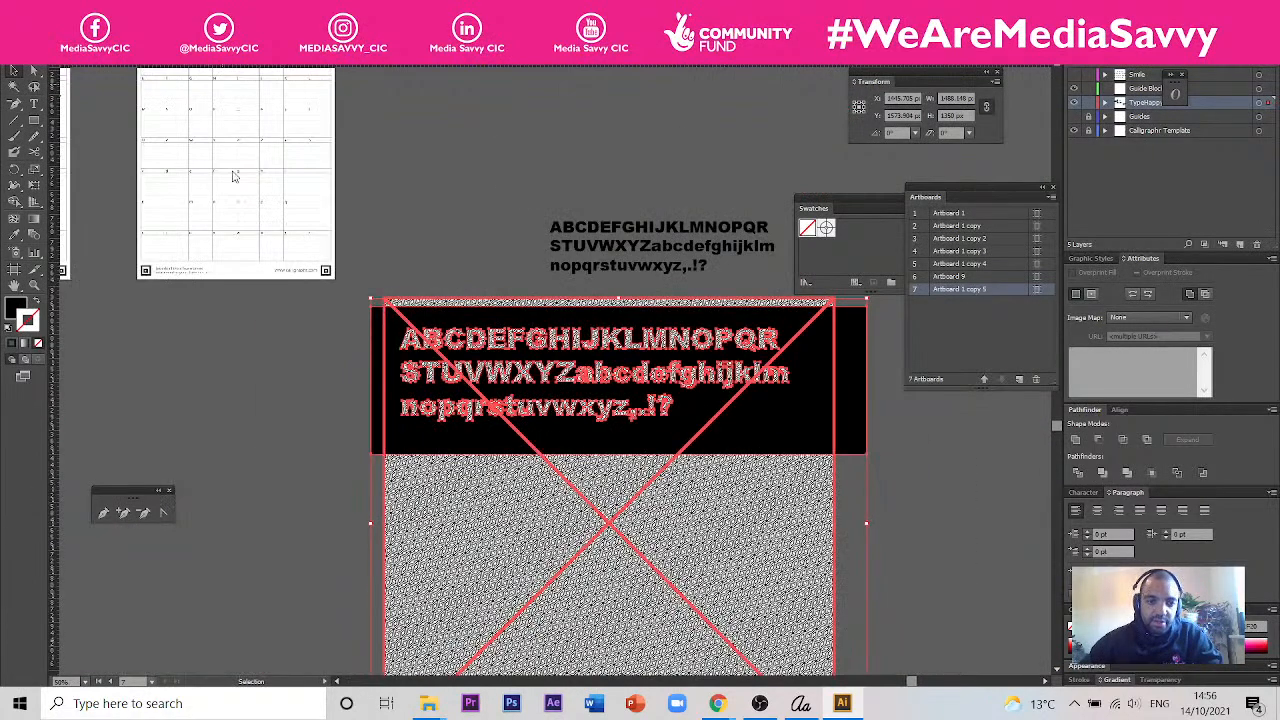
click(475, 220)
click(455, 480)
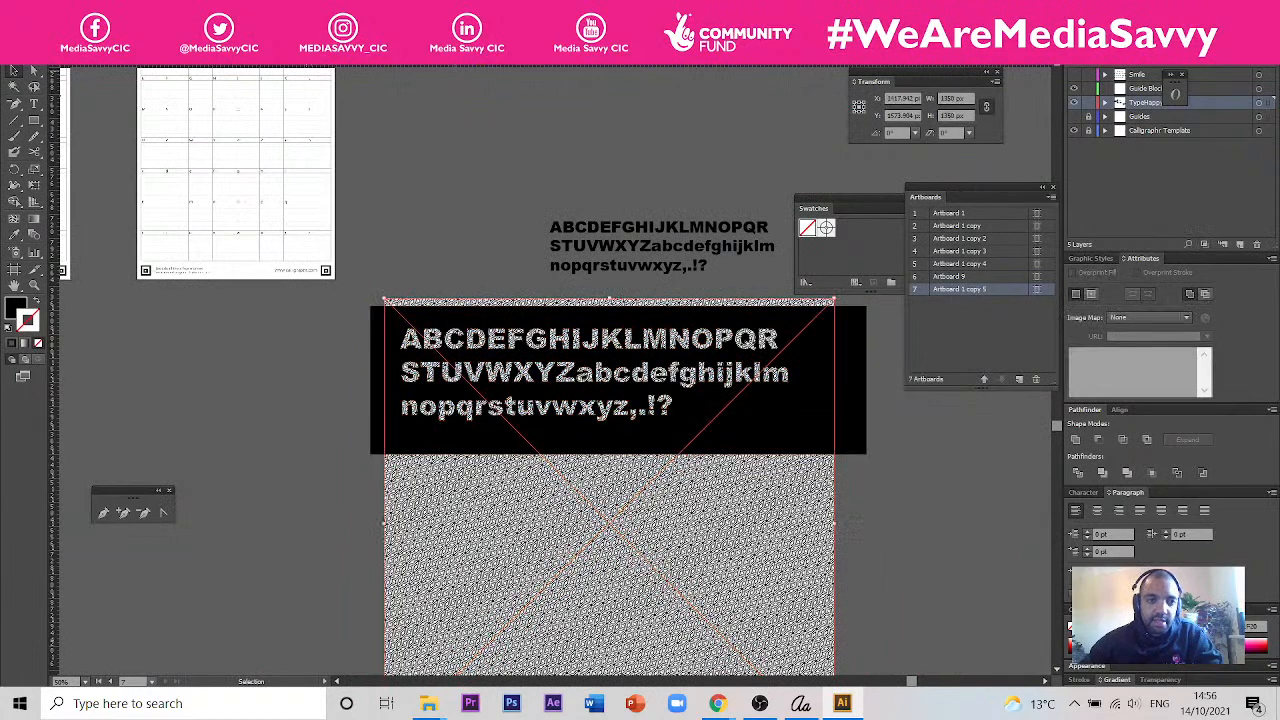
click(92, 11)
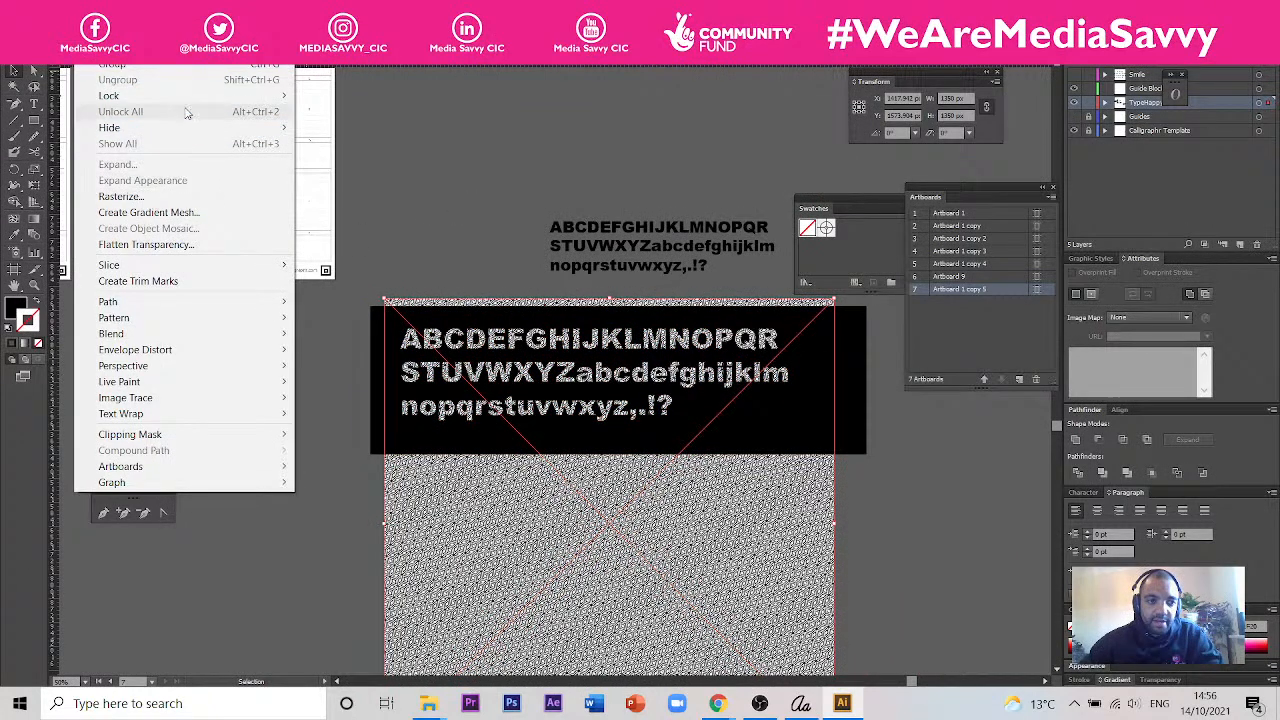
mouse_move(213, 400)
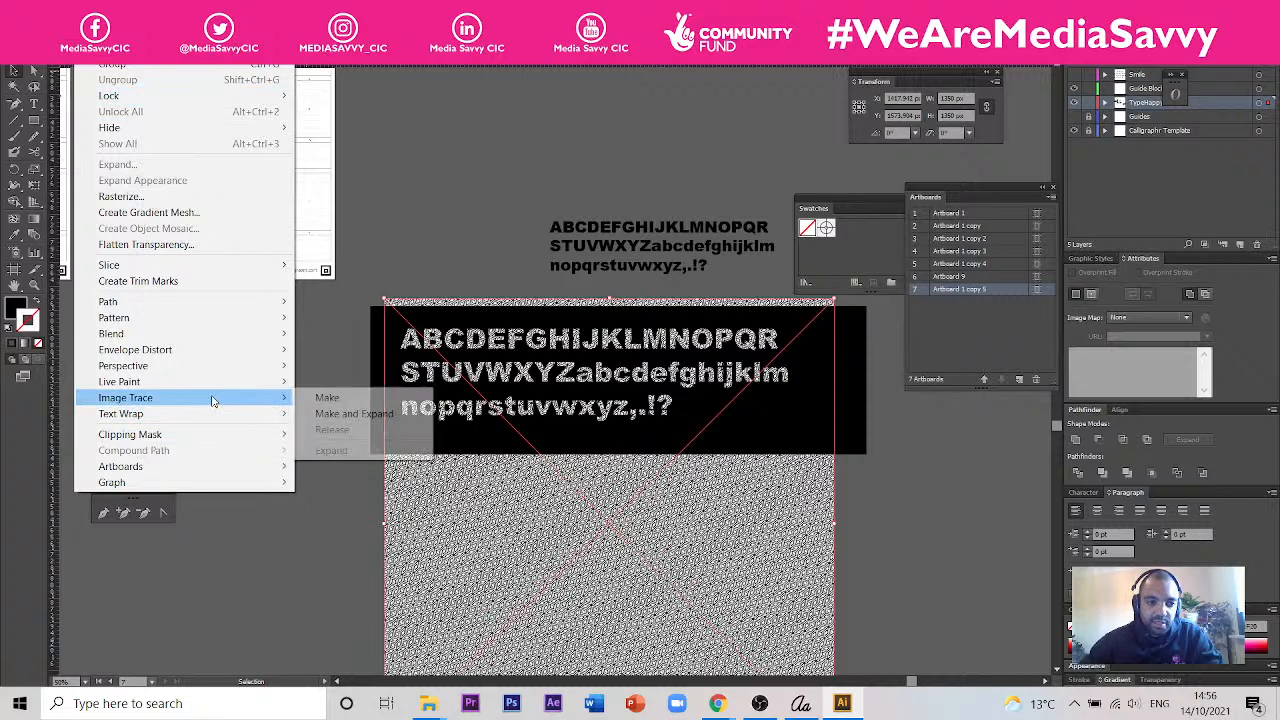
click(387, 418)
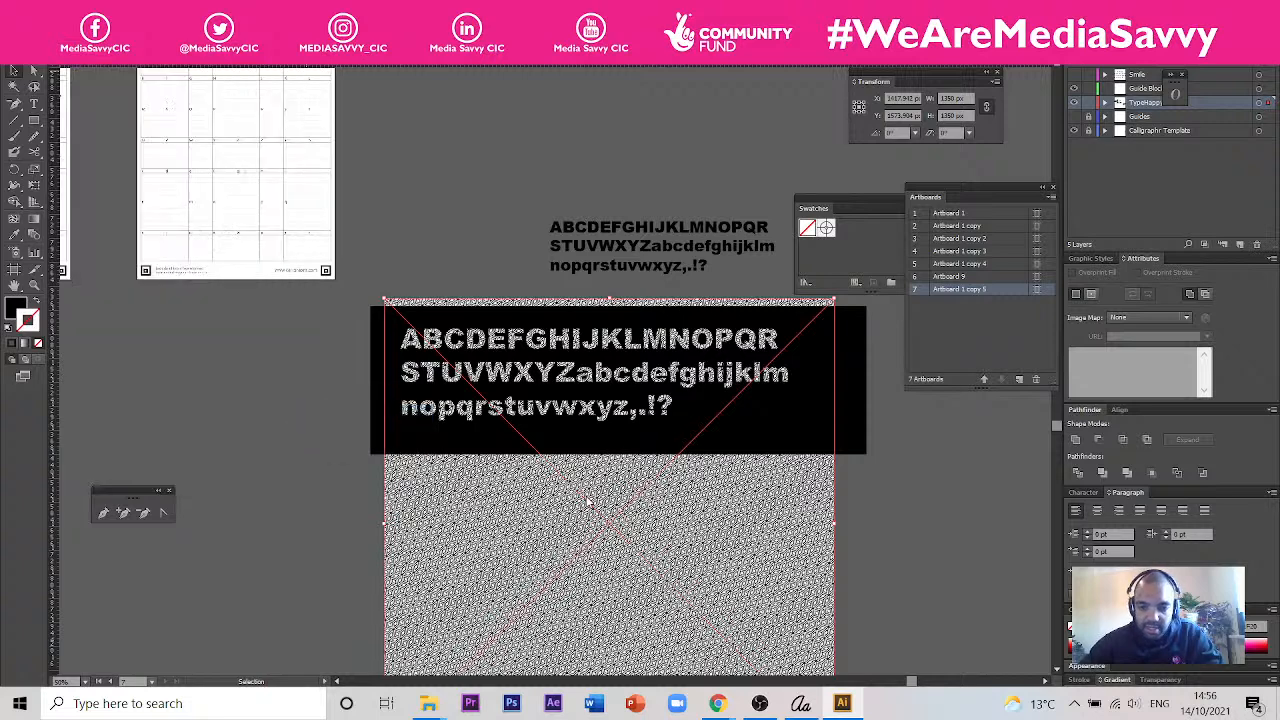
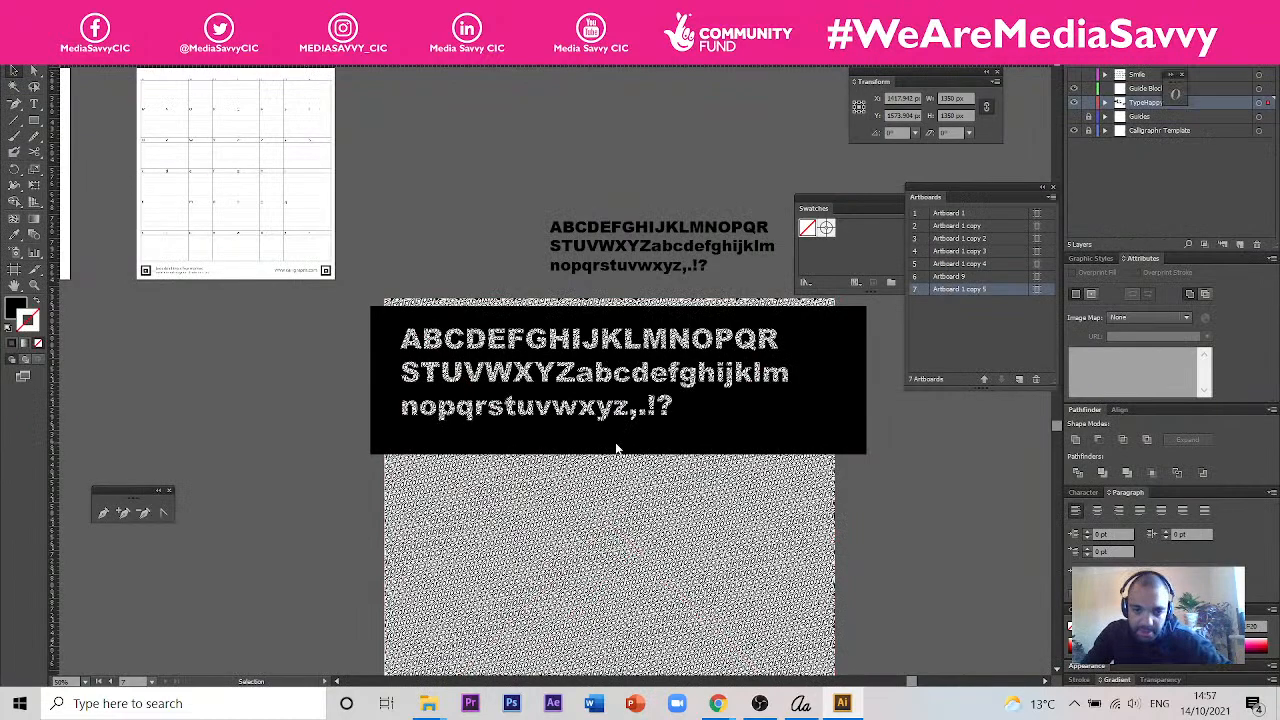
click(624, 504)
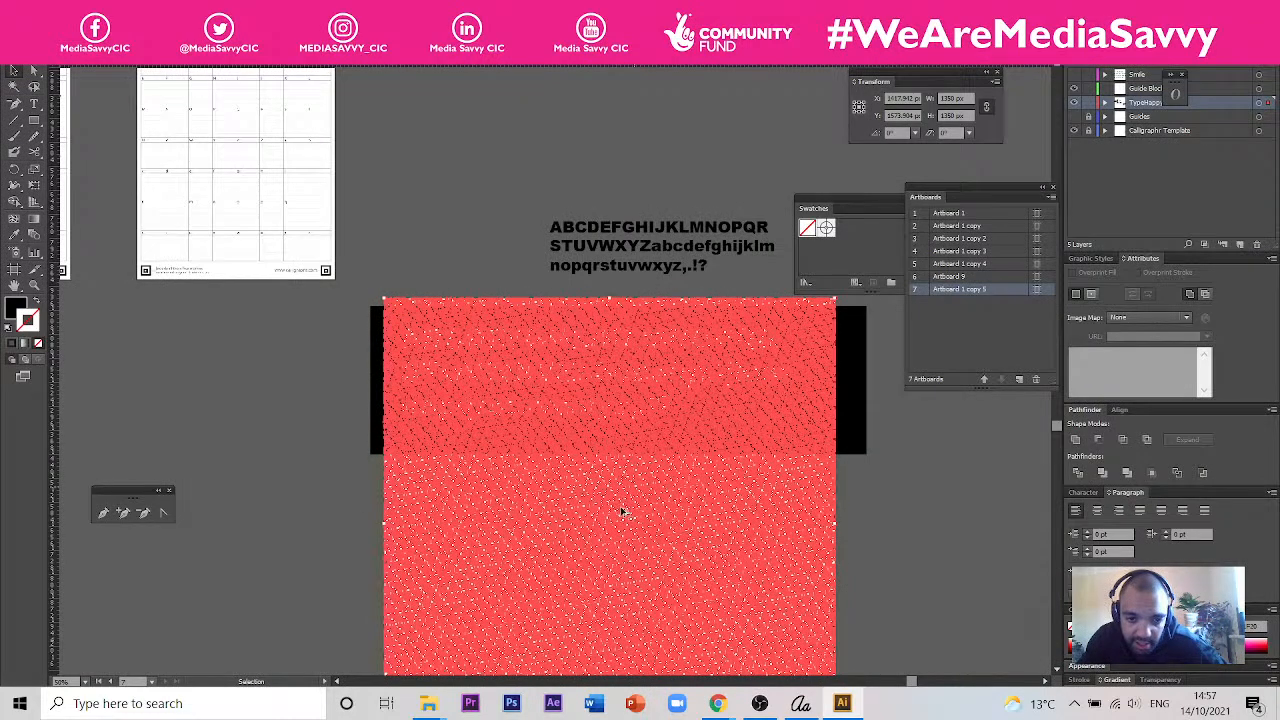
scroll(622, 512, up, 3)
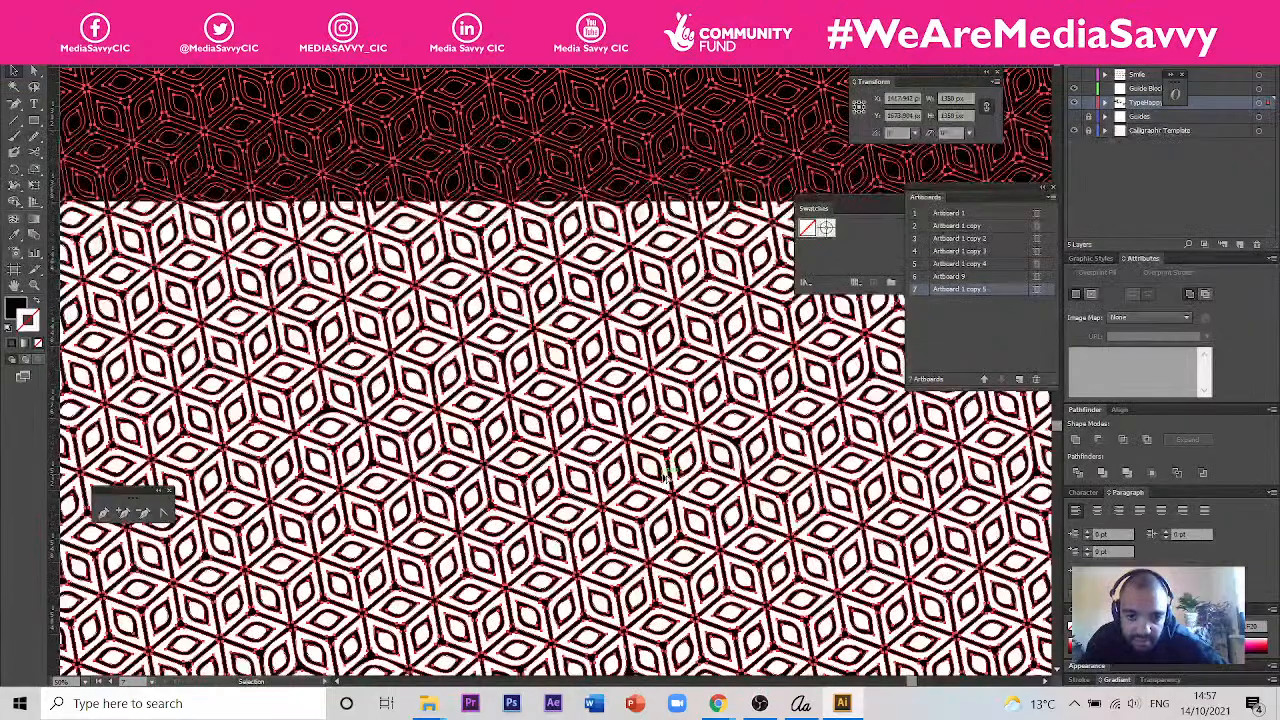
scroll(668, 474, down, 2)
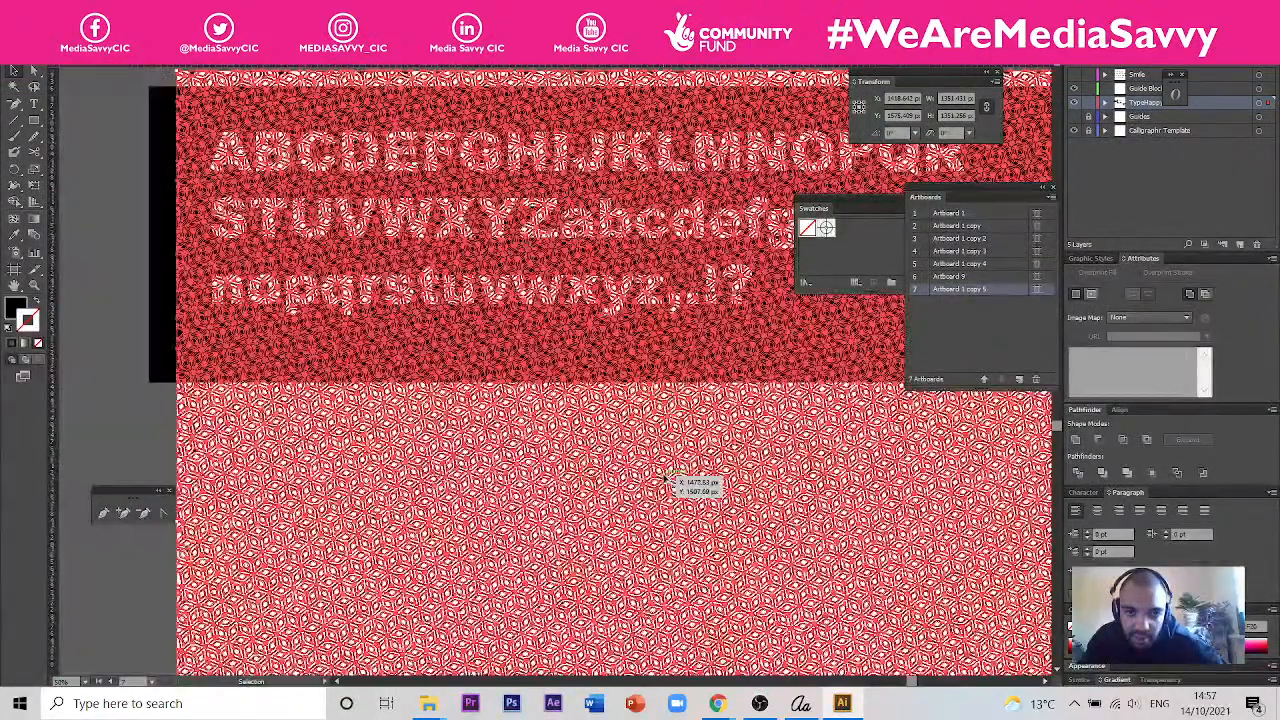
click(137, 337)
click(185, 320)
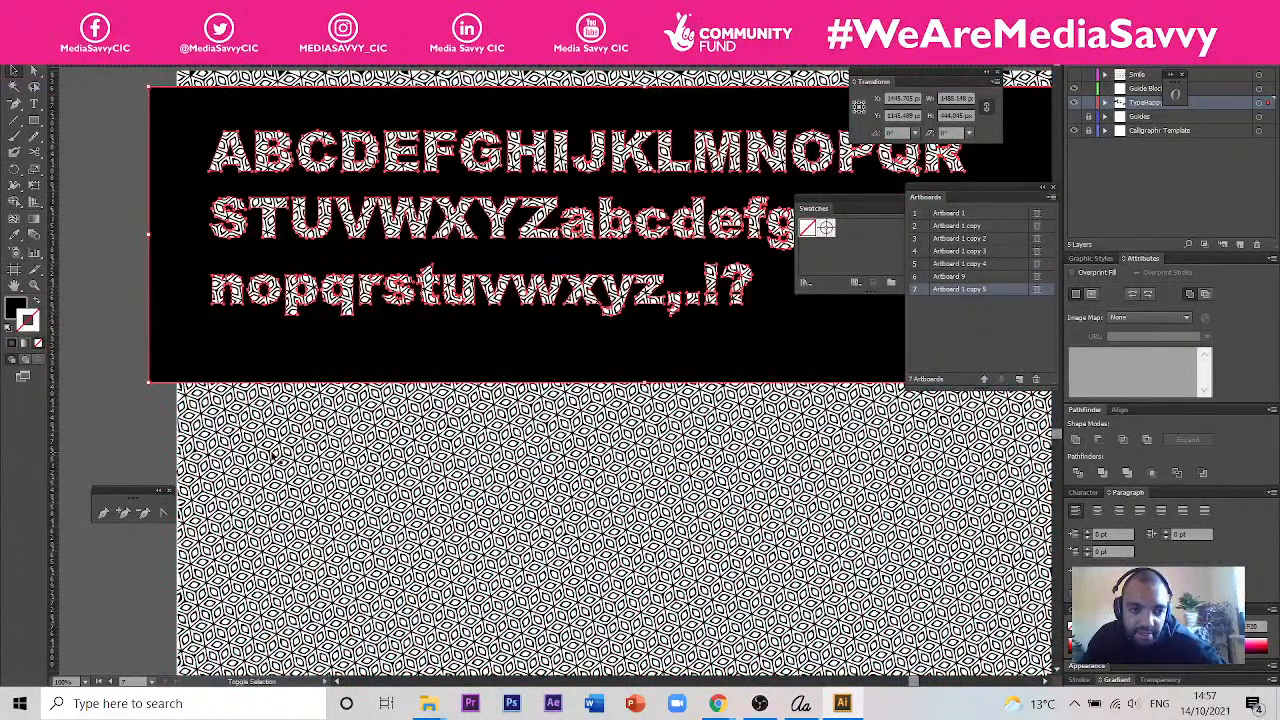
key(ctrl+a)
right_click(272, 455)
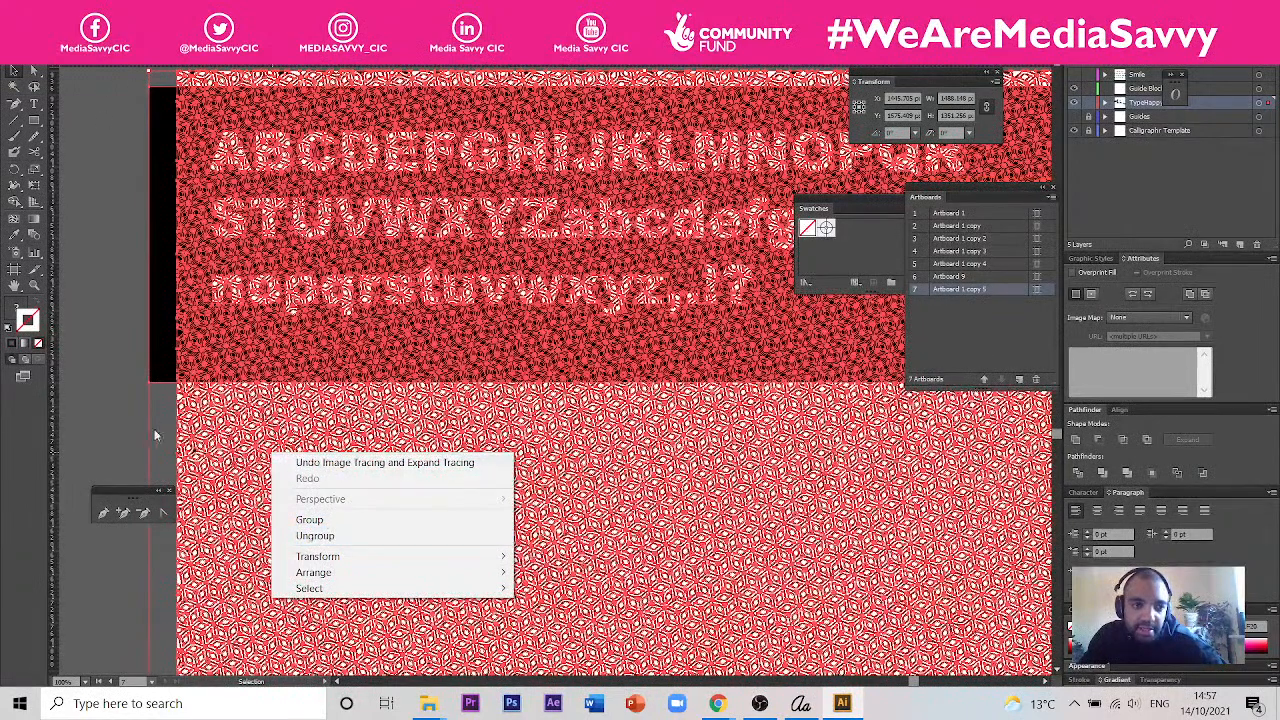
click(126, 401)
click(267, 413)
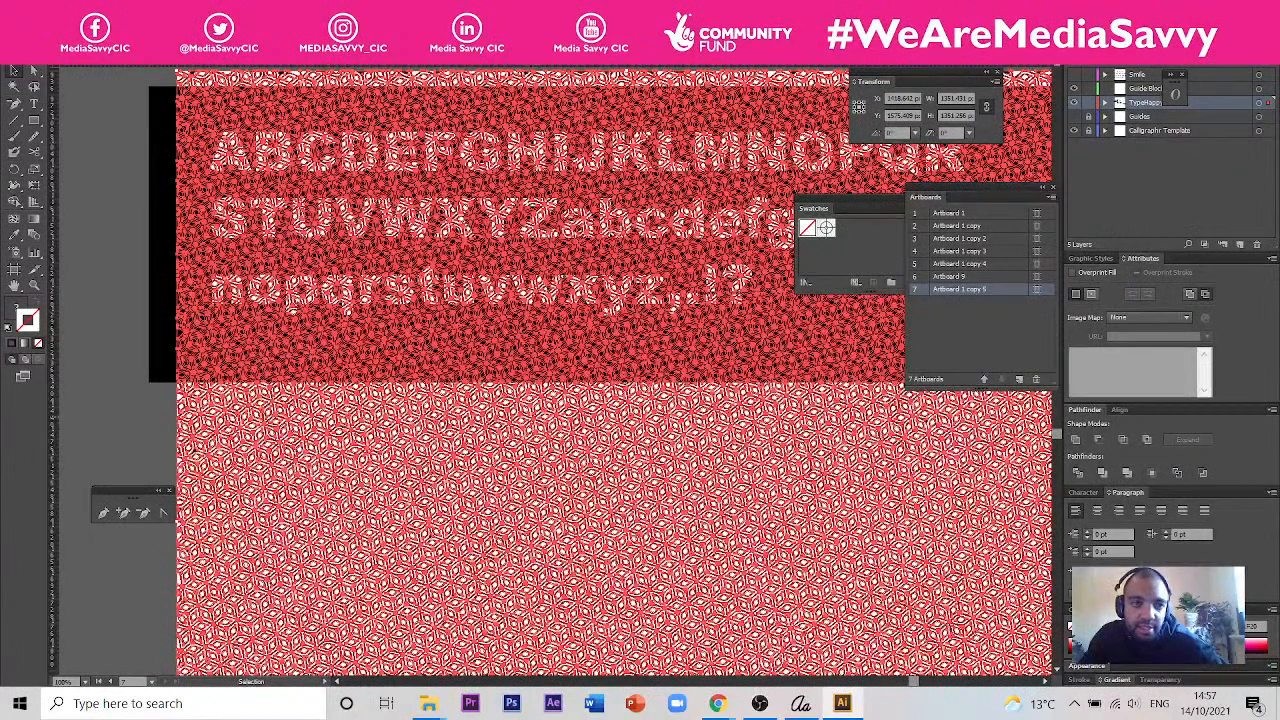
right_click(813, 485)
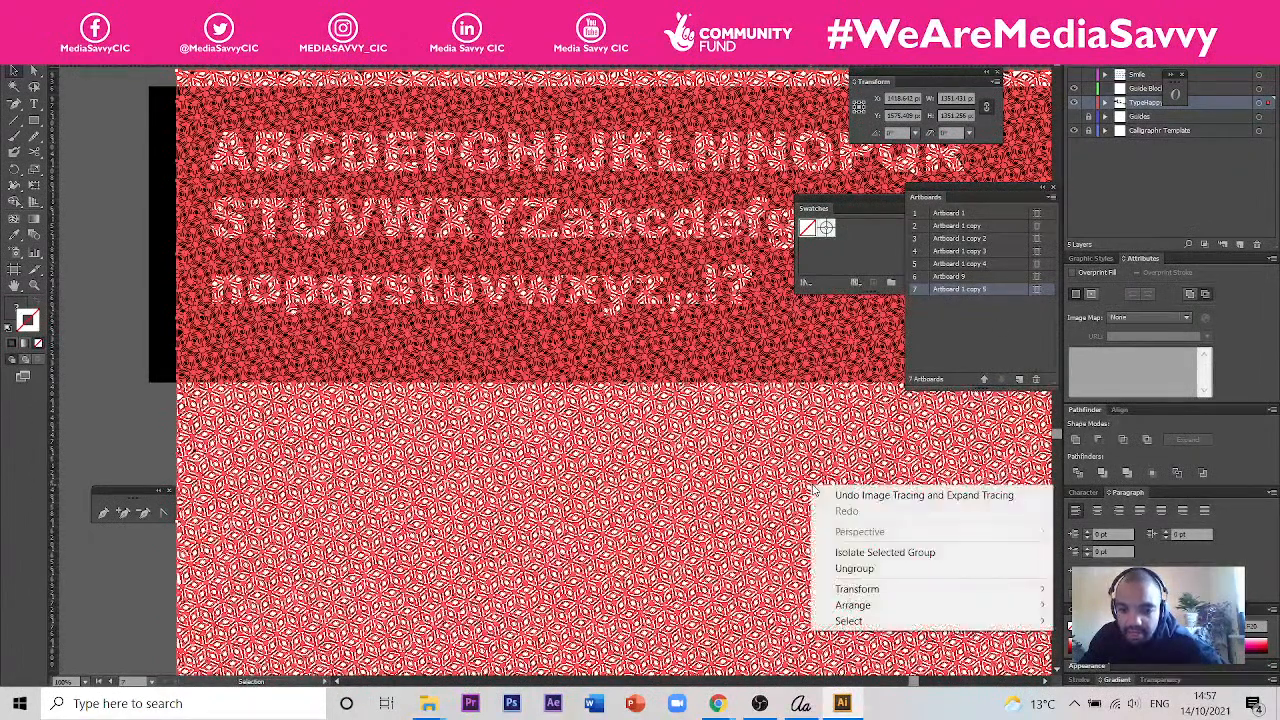
click(120, 12)
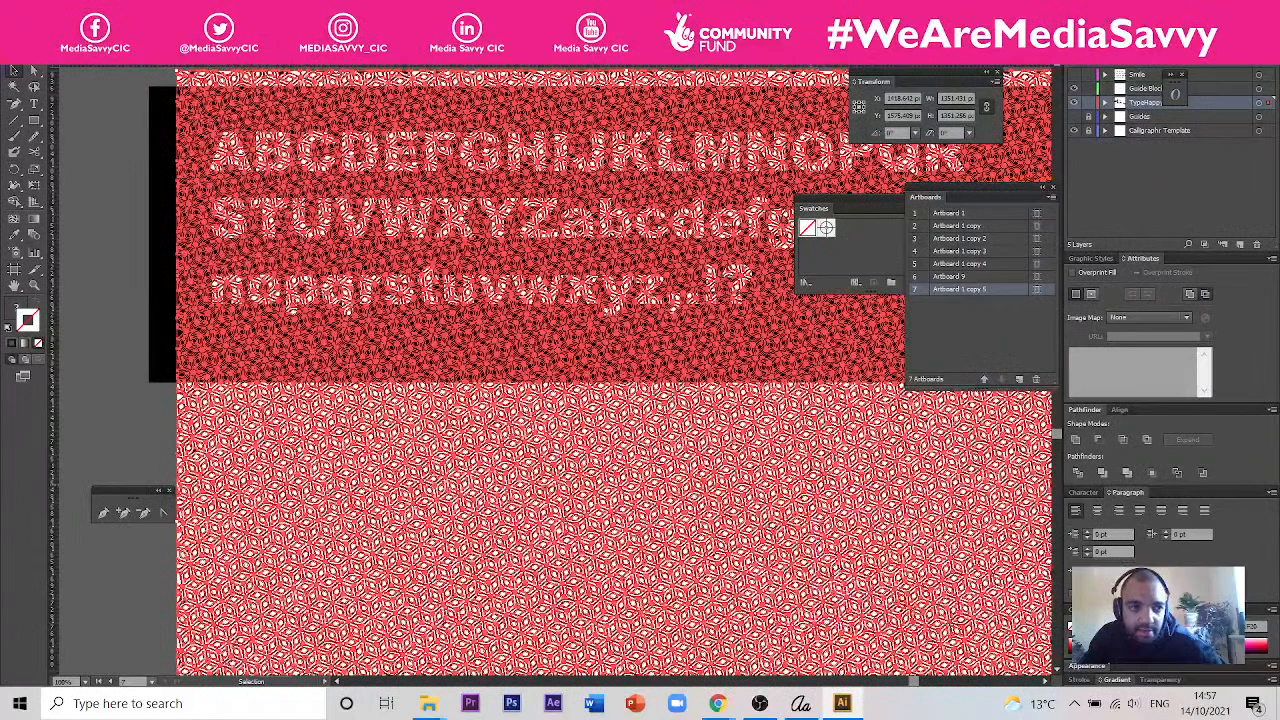
mouse_move(95, 12)
click(135, 164)
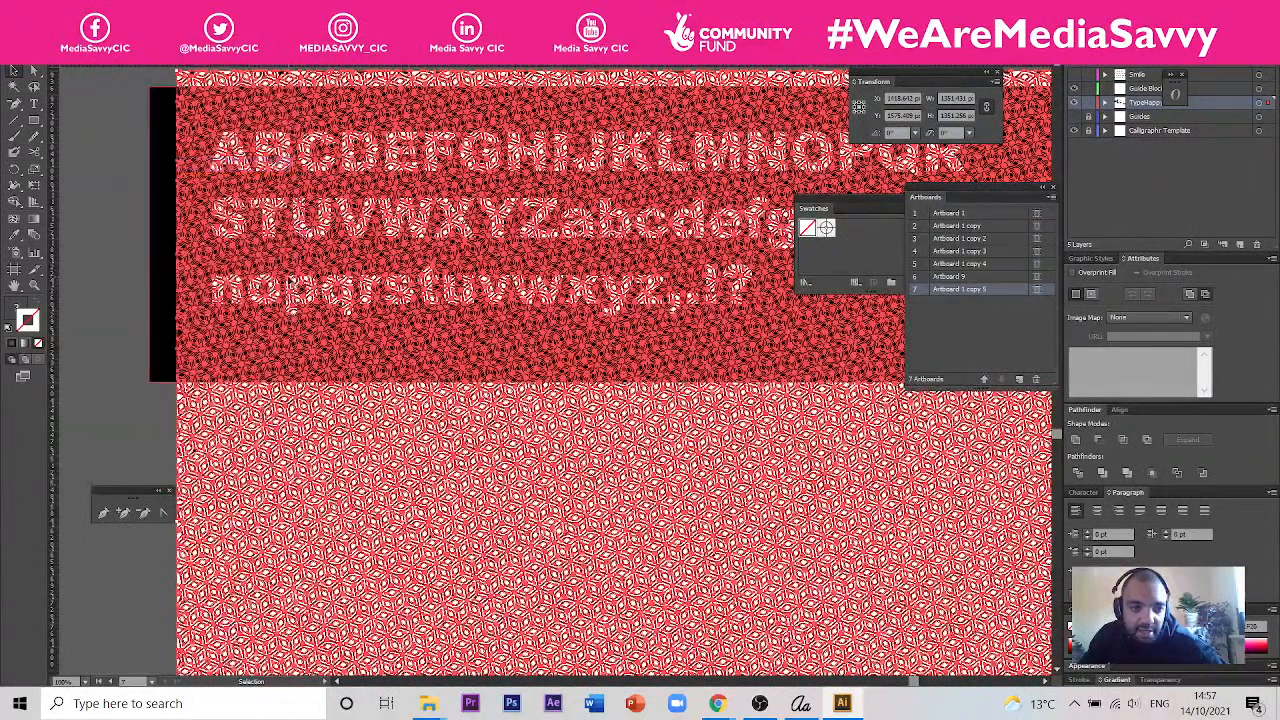
- Try to make a clipping mask from the letter-cut rectangle and the traced pattern, and undo the attempt
click(130, 162)
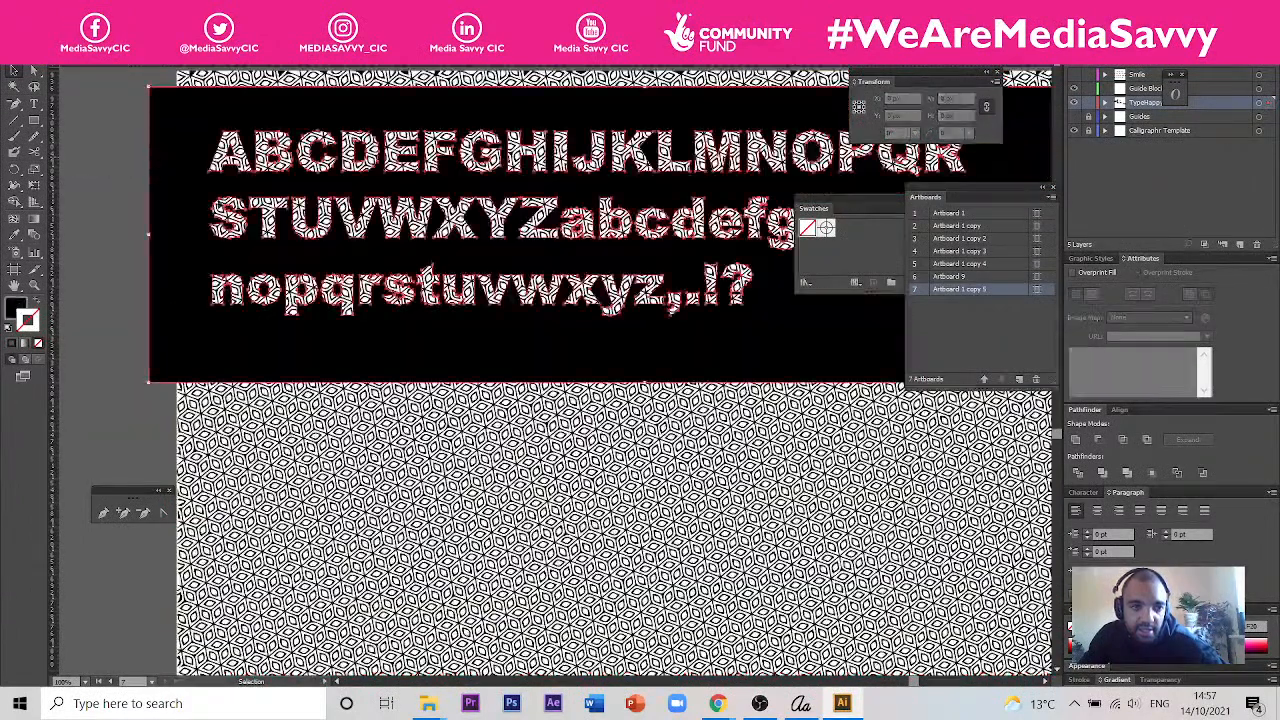
click(398, 453)
right_click(398, 455)
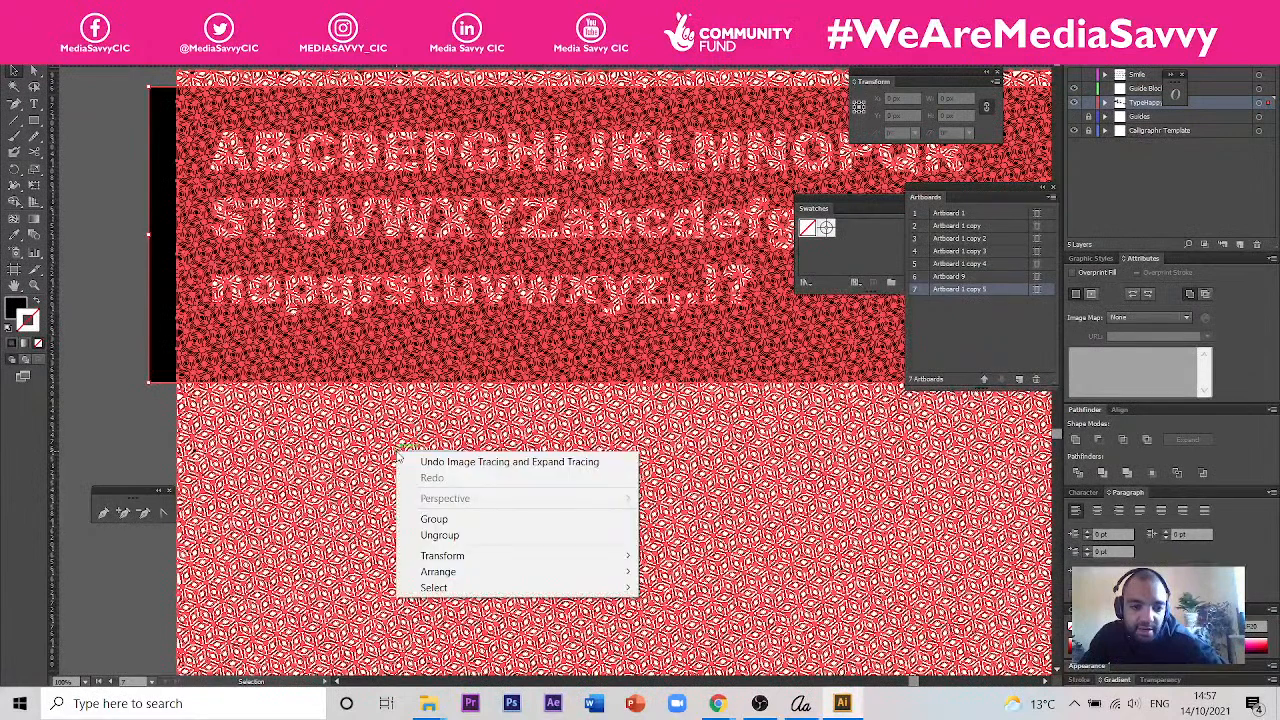
click(91, 10)
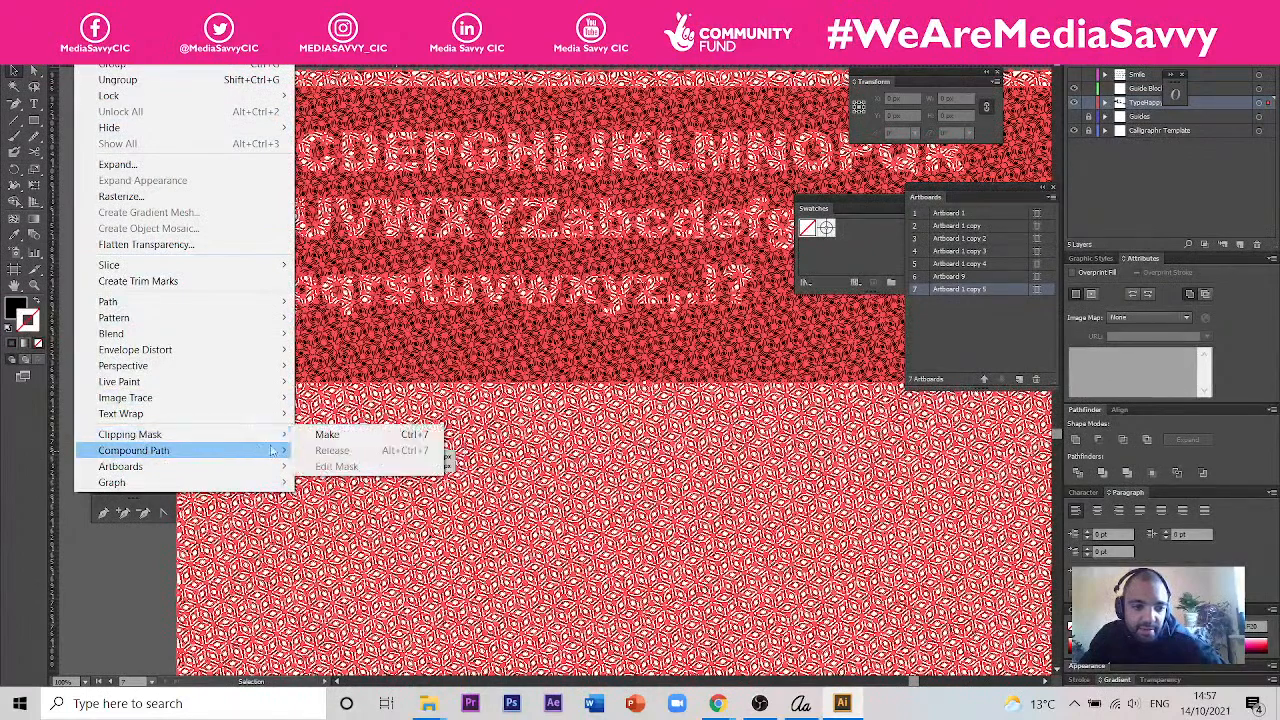
click(328, 434)
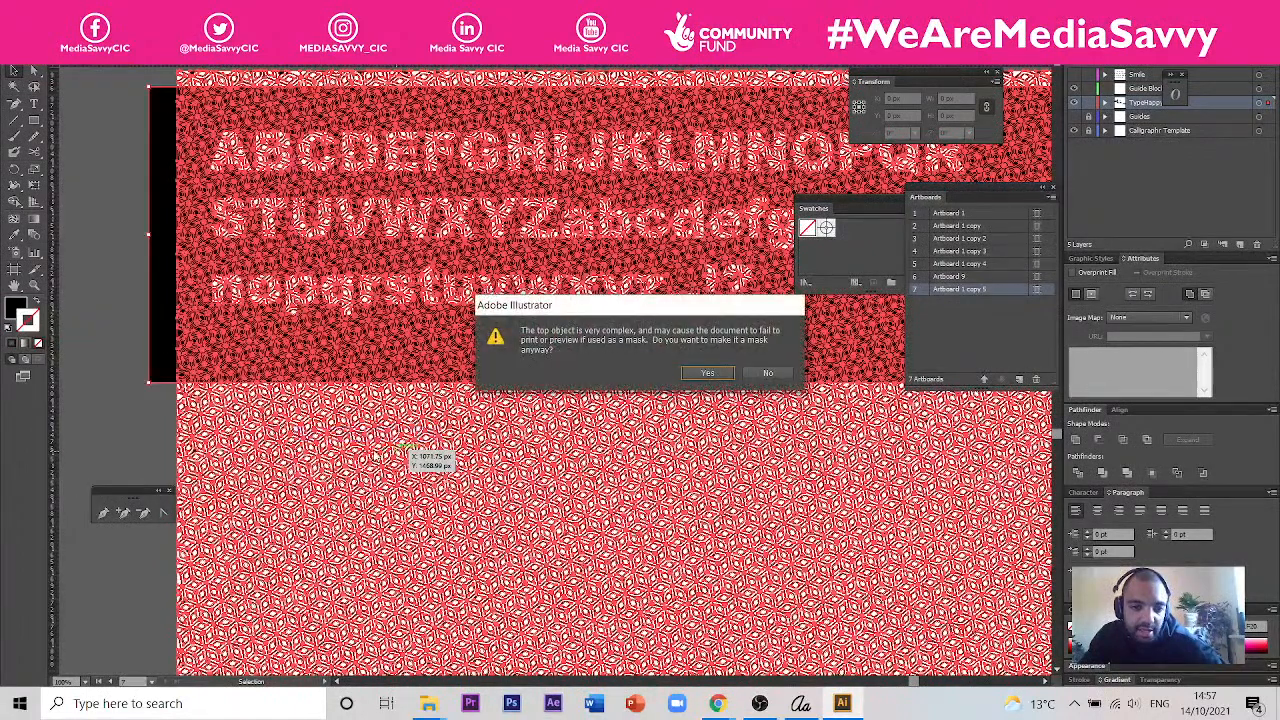
click(707, 373)
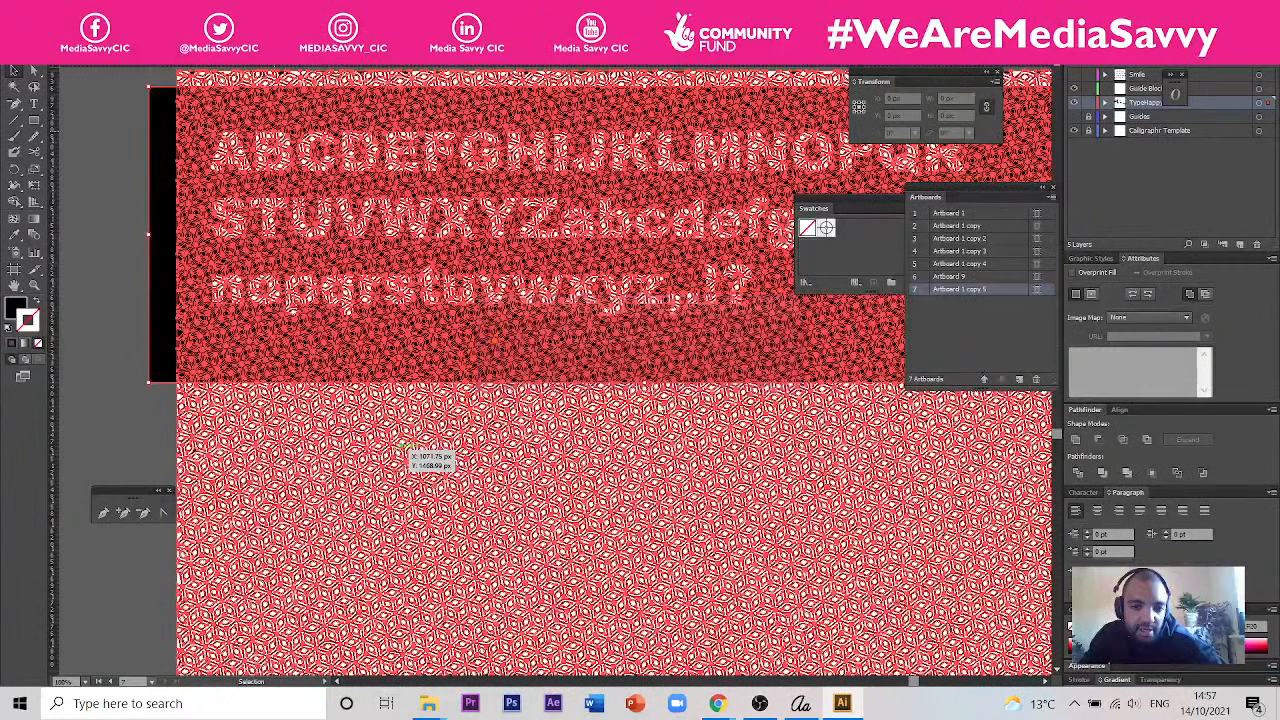
key(ctrl+y)
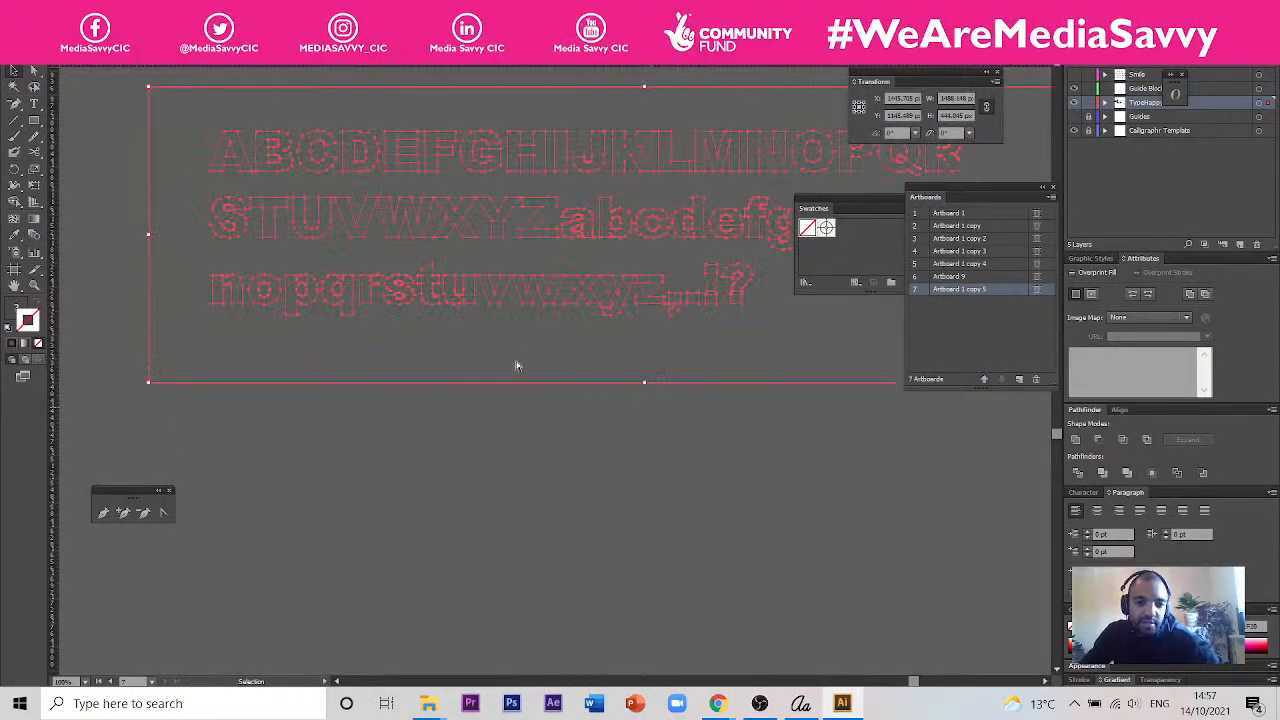
key(ctrl+y)
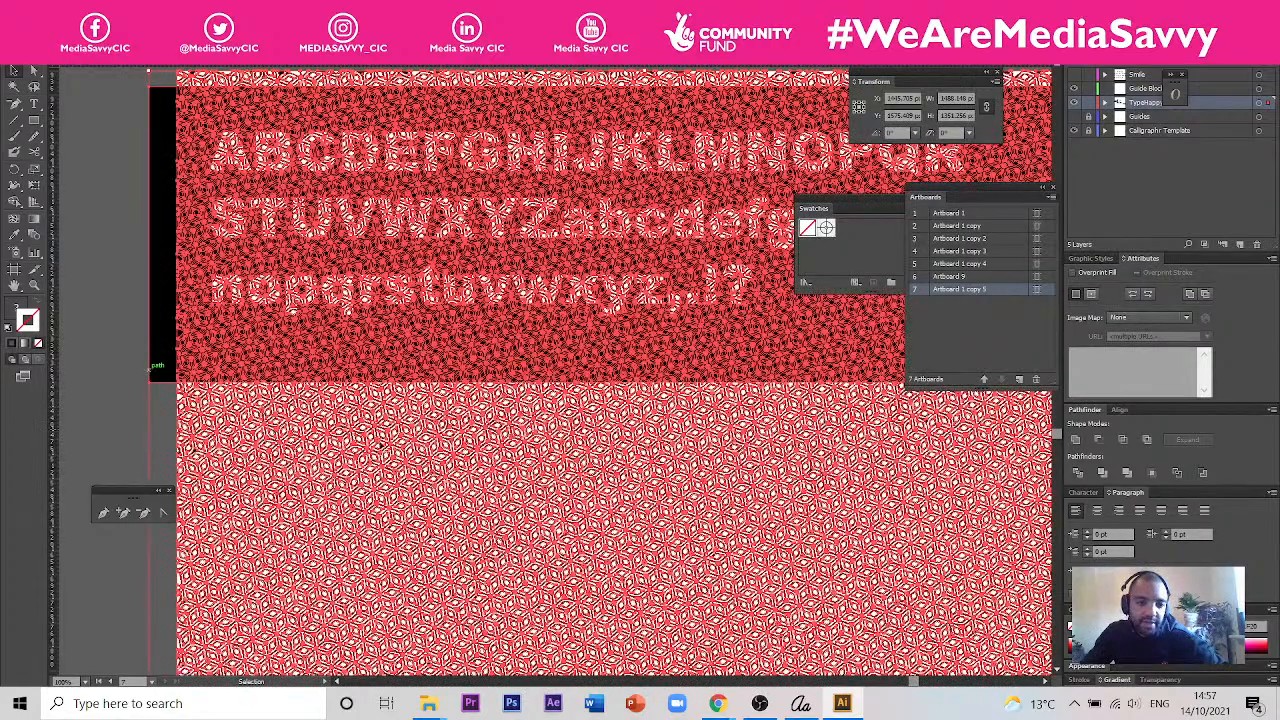
- Move the letter-cut rectangle up off the pattern into the empty area above the live text
scroll(525, 492, down, 5)
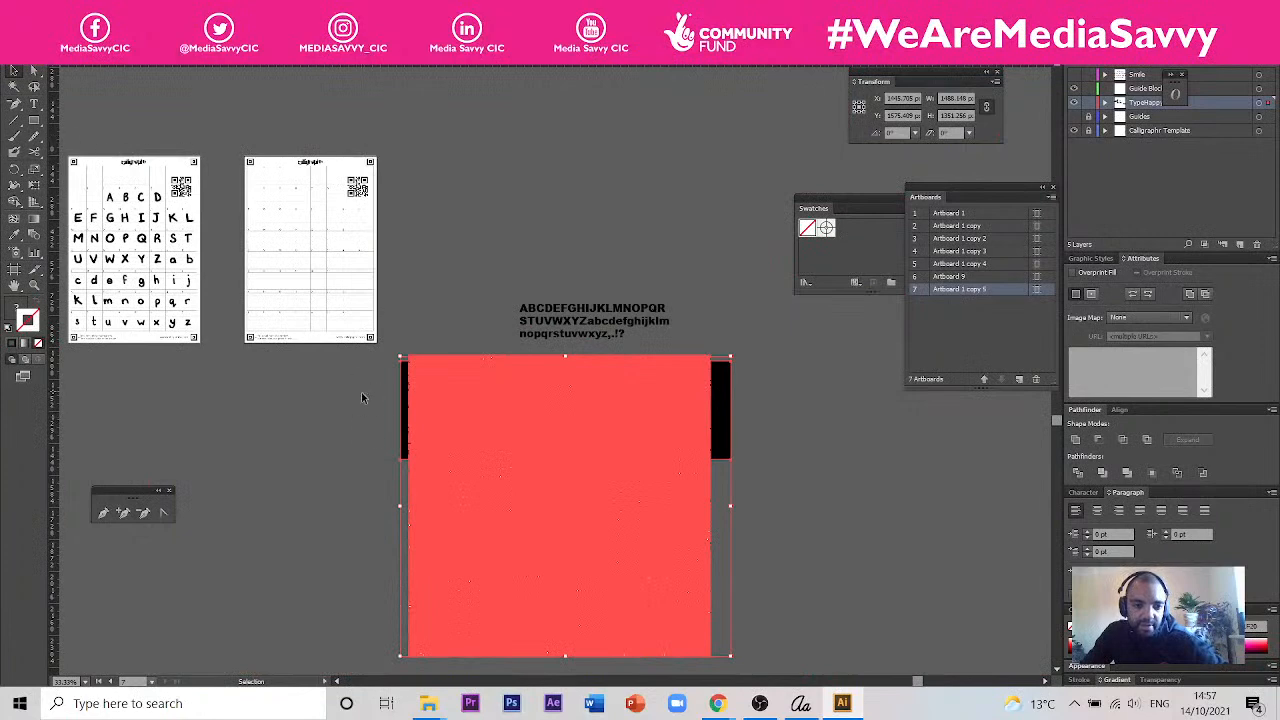
key(Delete)
drag(698, 404, 721, 232)
- Move the live alphabet text to the empty area beside the pattern and convert it to outlines
click(648, 318)
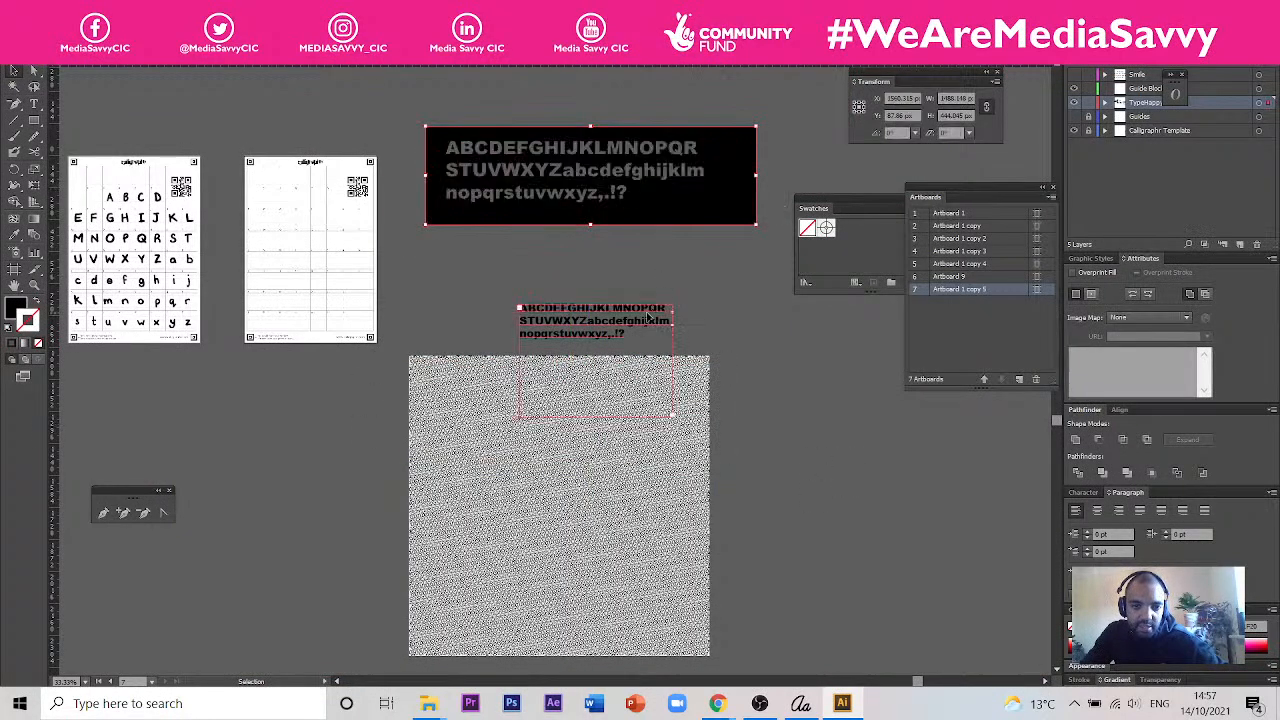
drag(646, 315, 915, 487)
right_click(915, 488)
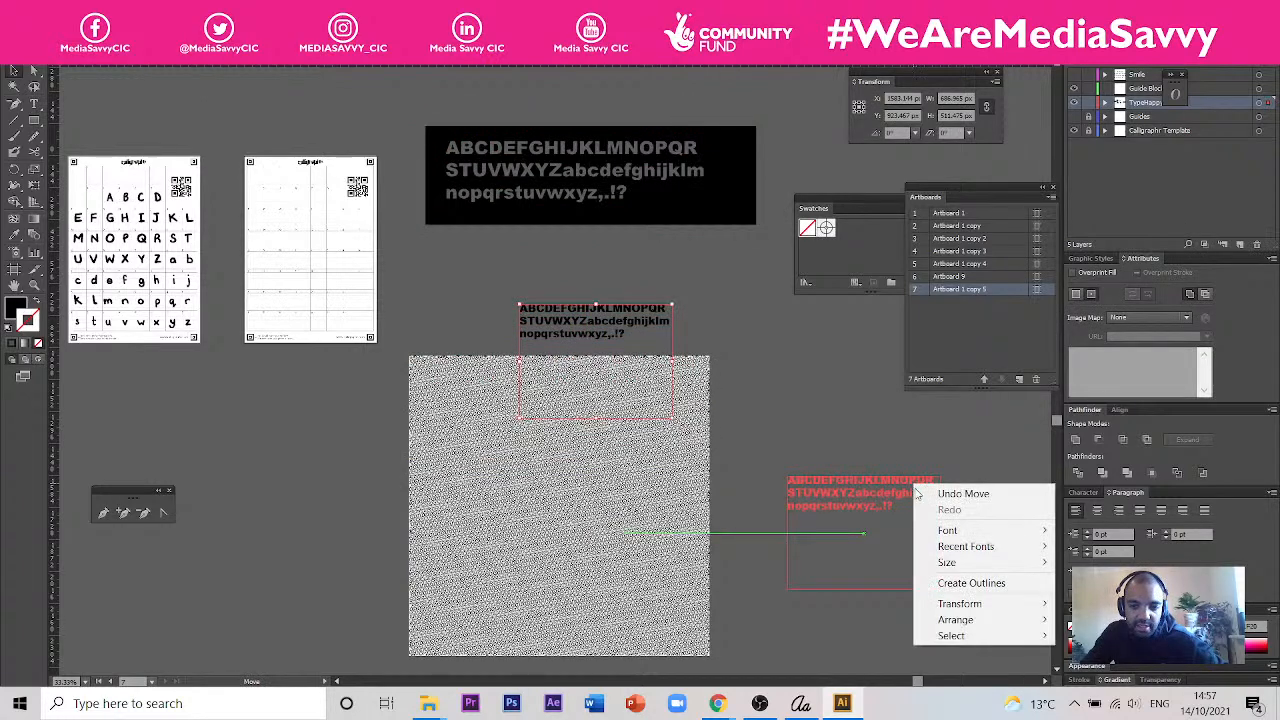
click(972, 582)
- Place the outlined characters over the upper part of the pattern and enlarge them to about 1272 by 303 px
drag(892, 486, 505, 388)
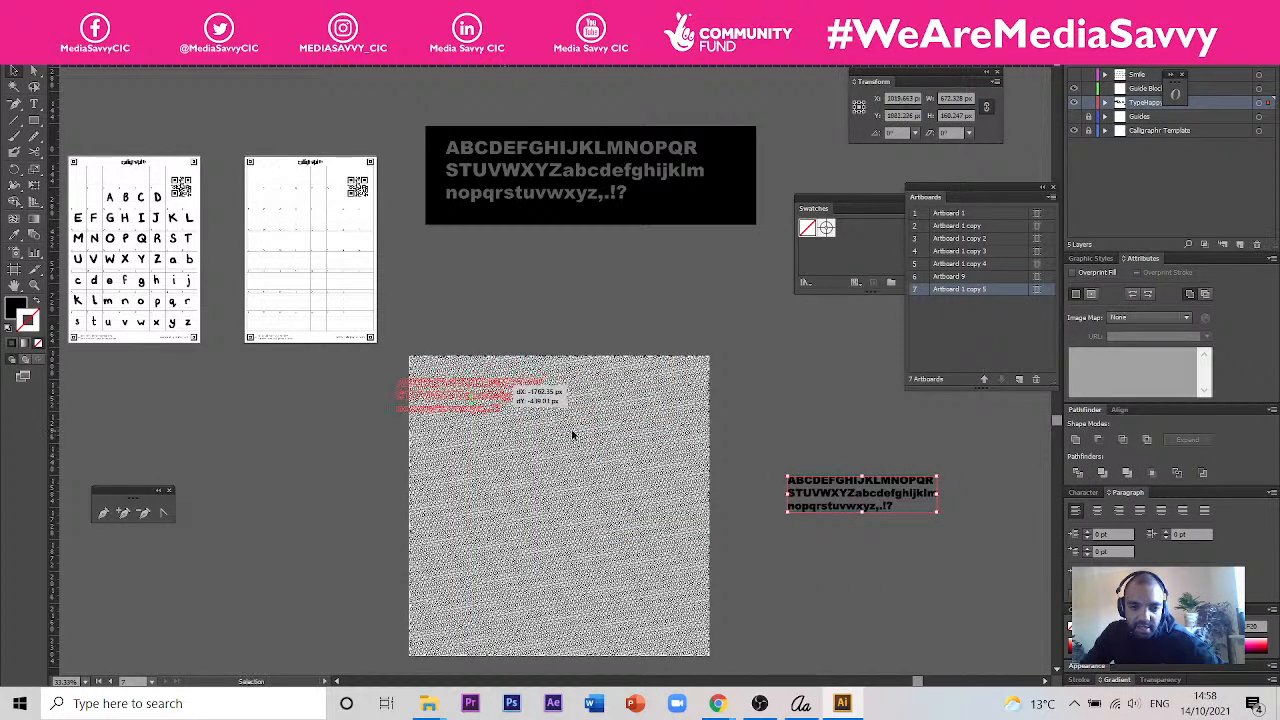
drag(523, 401, 700, 642)
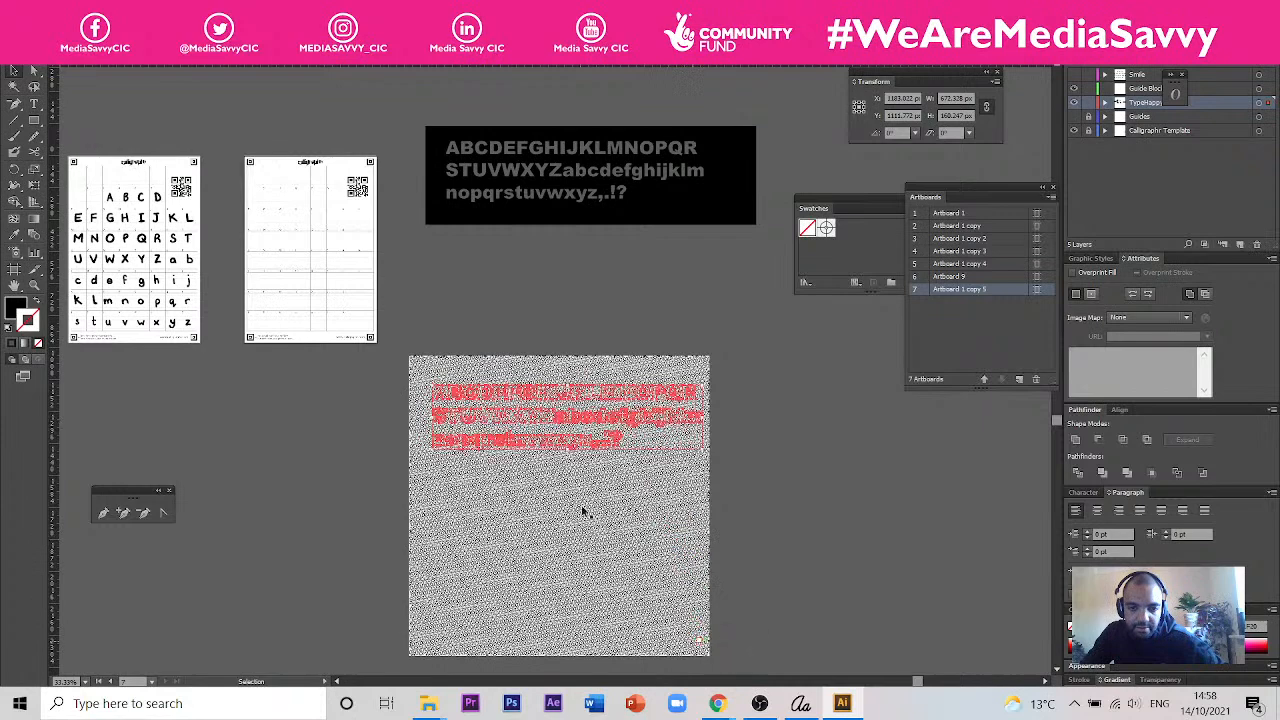
drag(433, 452, 419, 456)
- Bring the outlined characters to the front and subtract them from the traced pattern with Minus Front
right_click(535, 424)
mouse_move(700, 539)
click(795, 539)
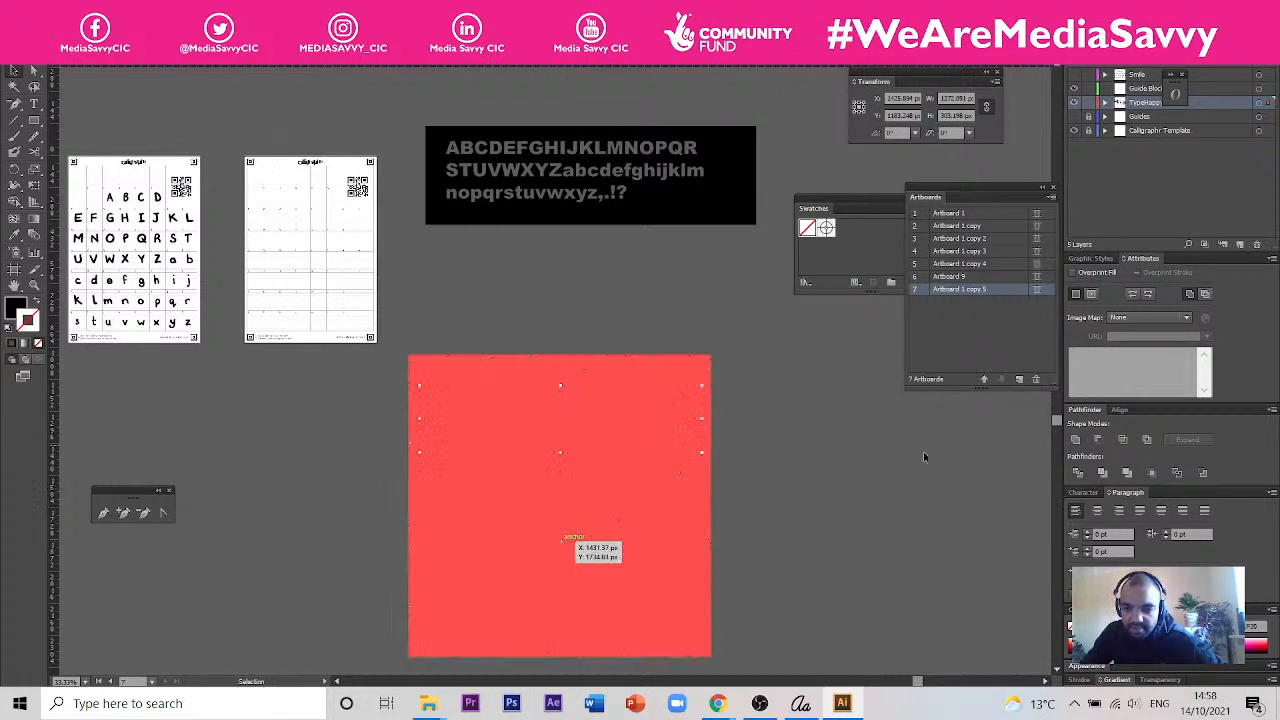
click(1094, 440)
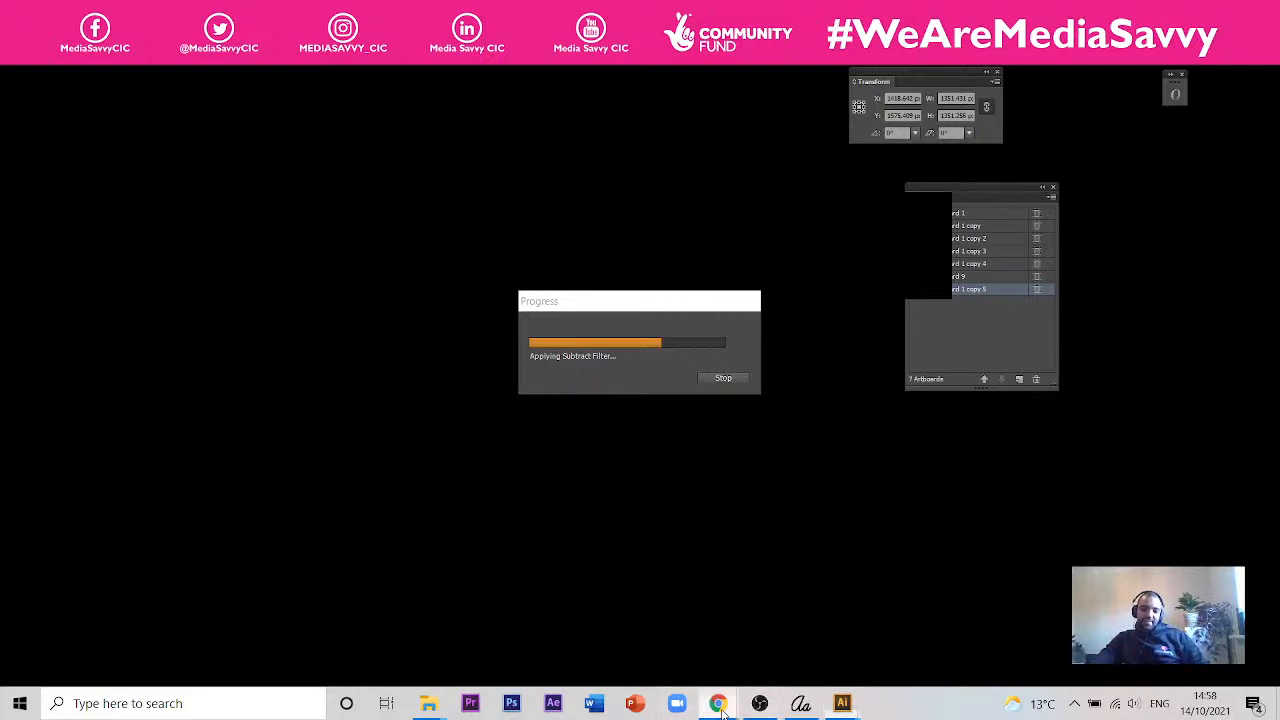
- Switch to Chrome and bring up the Pattern Monster page
mouse_move(720, 705)
click(805, 640)
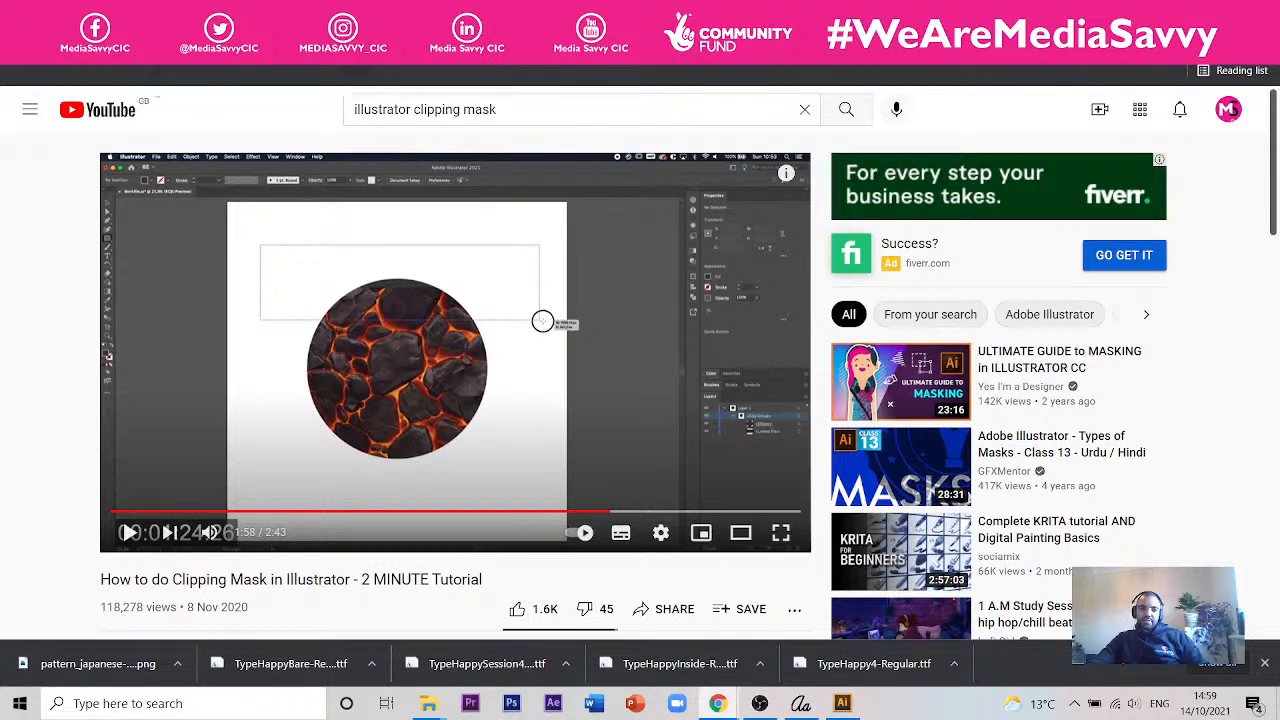
click(240, 16)
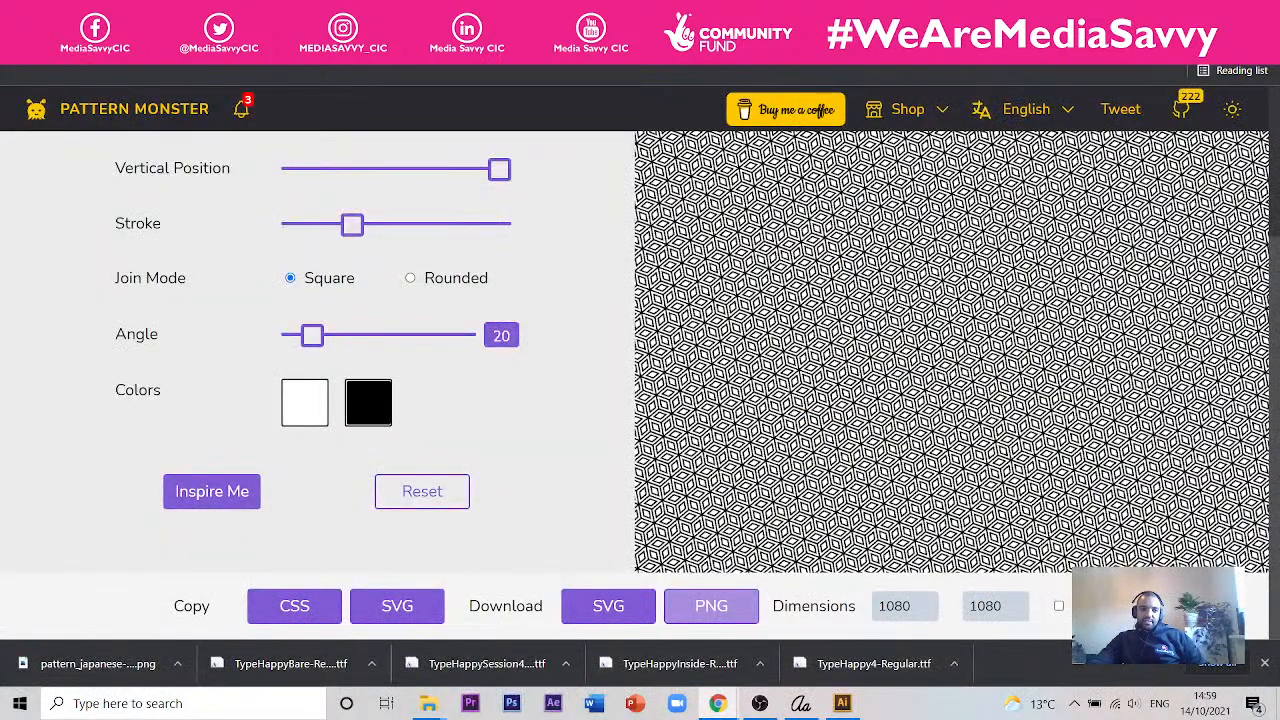
- Browse the Pattern Monster gallery and open the Circles - 2 pattern
scroll(577, 363, down, 15)
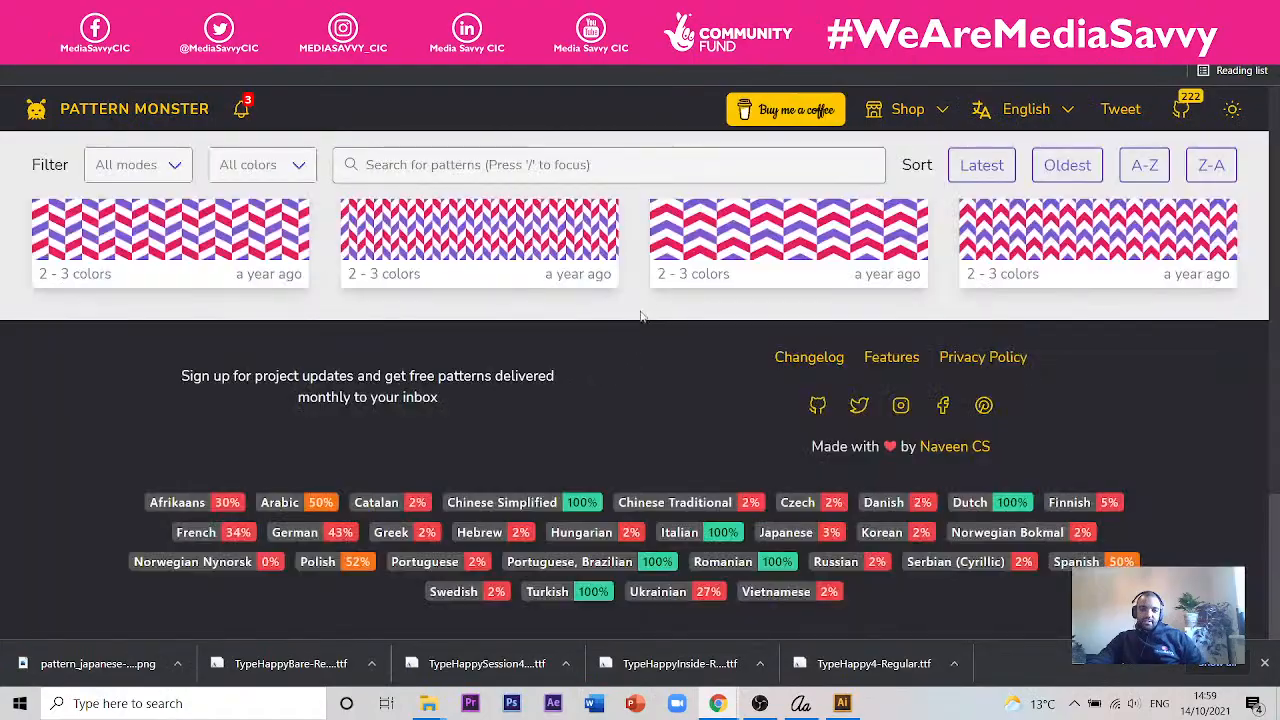
scroll(641, 322, up, 10)
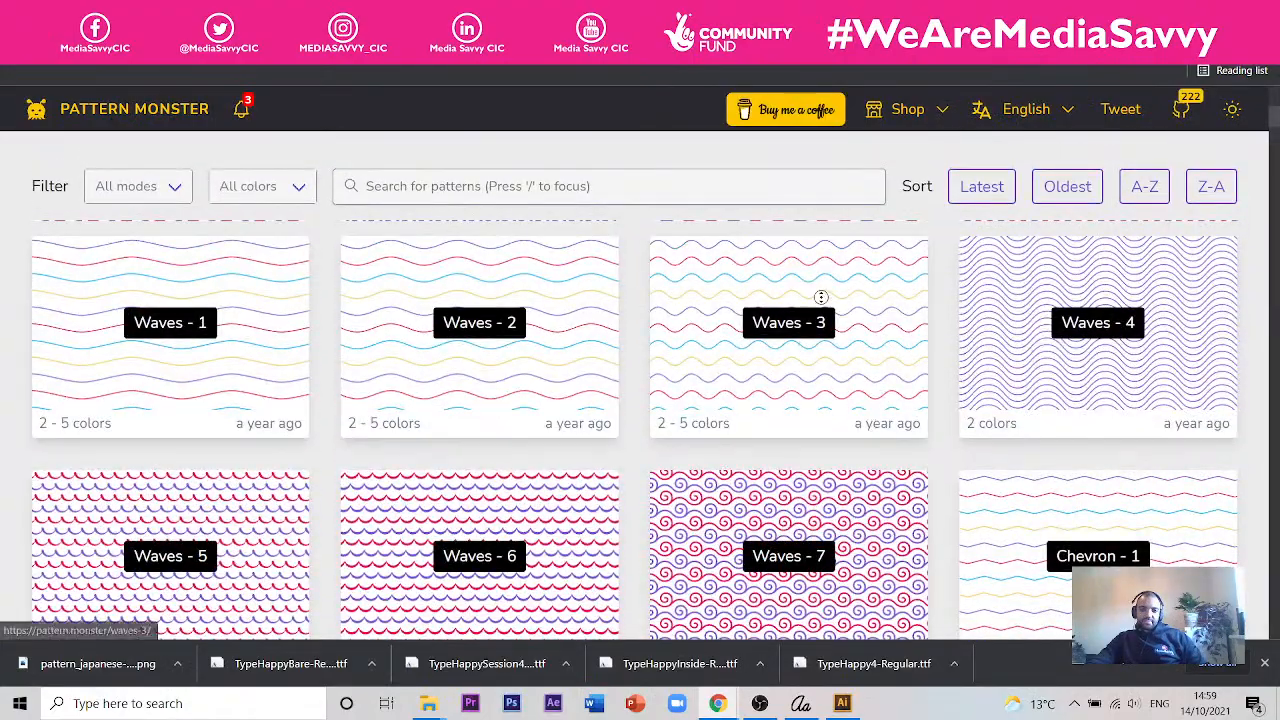
scroll(960, 327, down, 1)
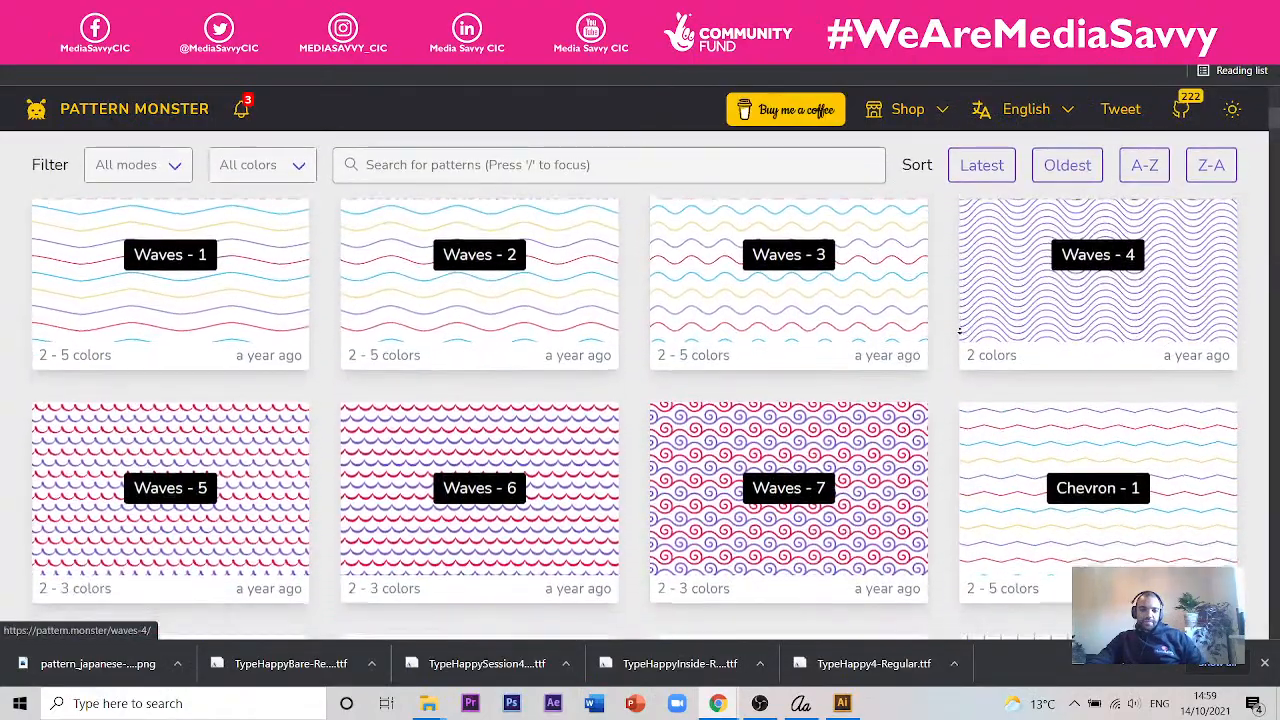
scroll(960, 331, down, 2)
scroll(969, 300, down, 15)
scroll(880, 283, up, 8)
scroll(851, 451, down, 2)
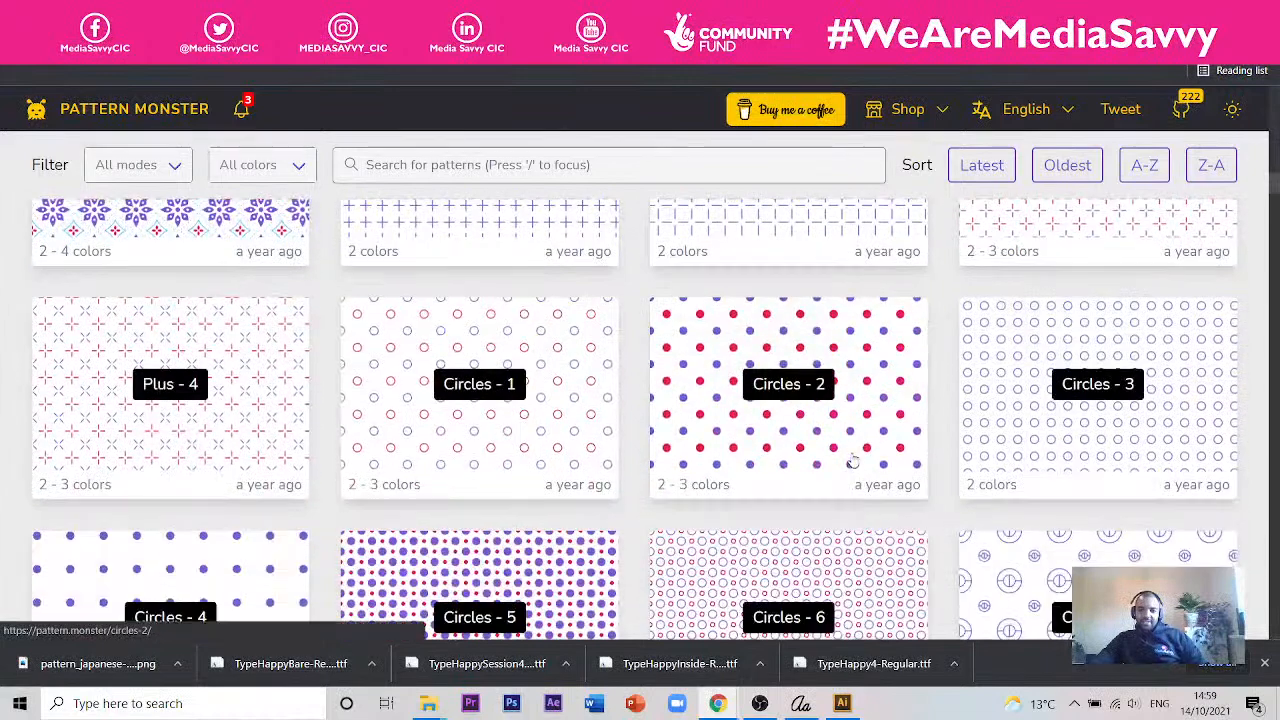
click(851, 463)
- Recolour the pink and purple dots of the Circles - 2 pattern black and reduce its zoom to the minimum
click(421, 566)
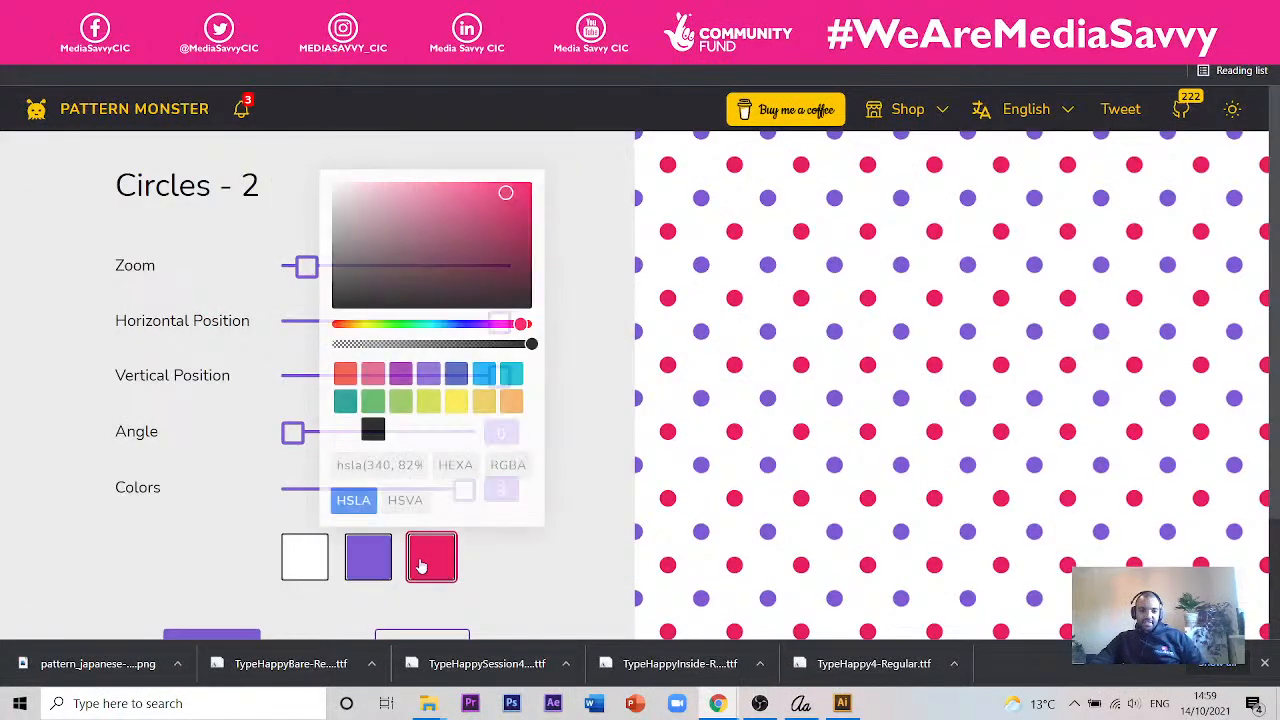
click(380, 277)
click(373, 429)
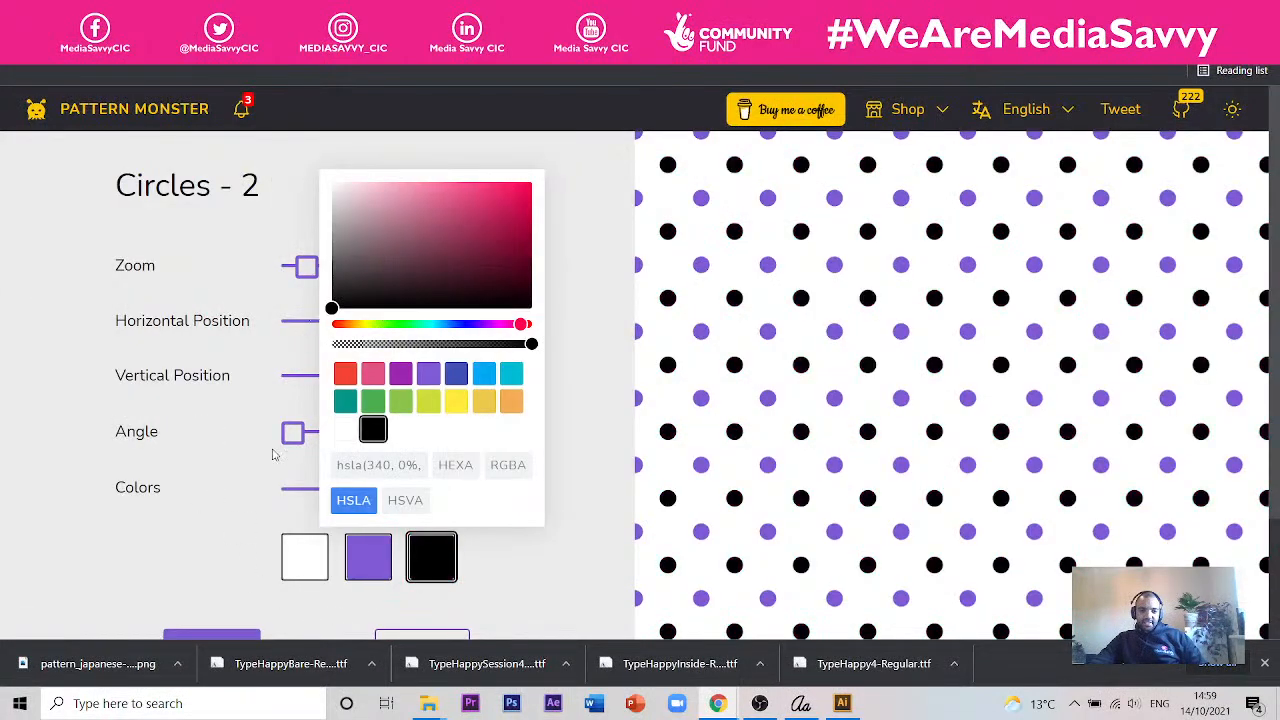
click(366, 563)
click(282, 429)
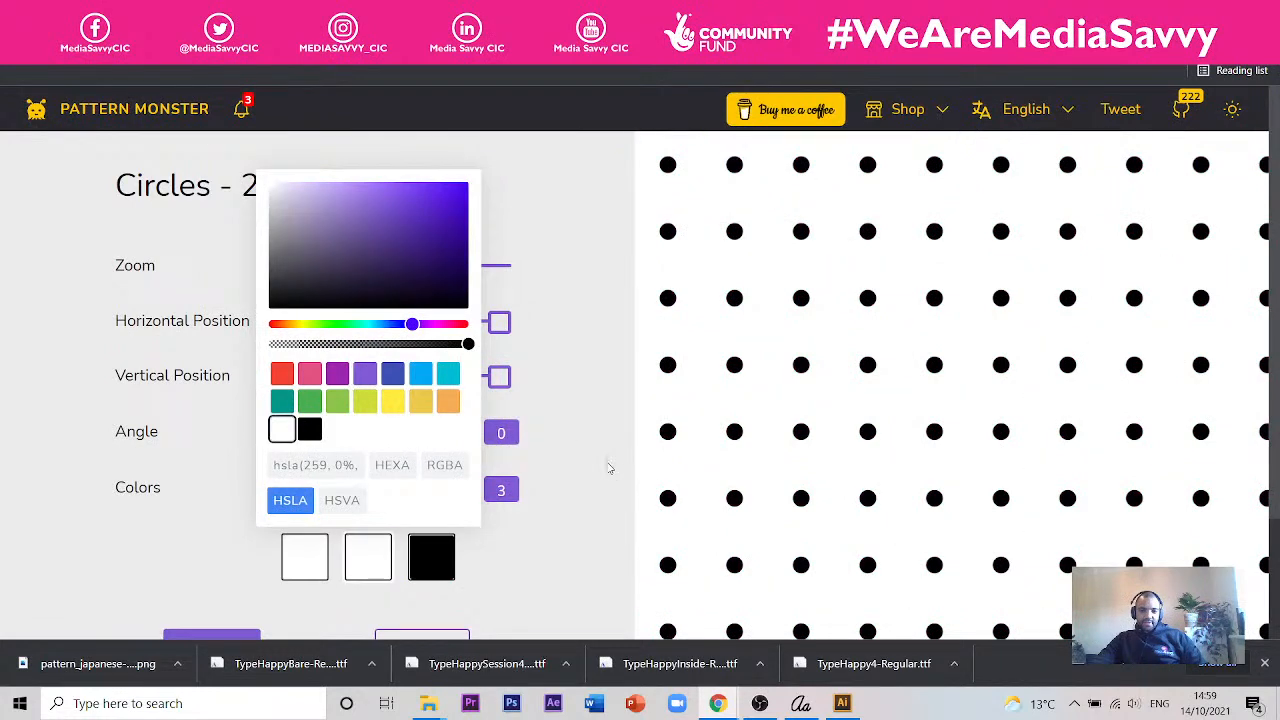
mouse_move(335, 248)
mouse_down()
mouse_move(278, 318)
mouse_move(178, 368)
mouse_up()
click(566, 559)
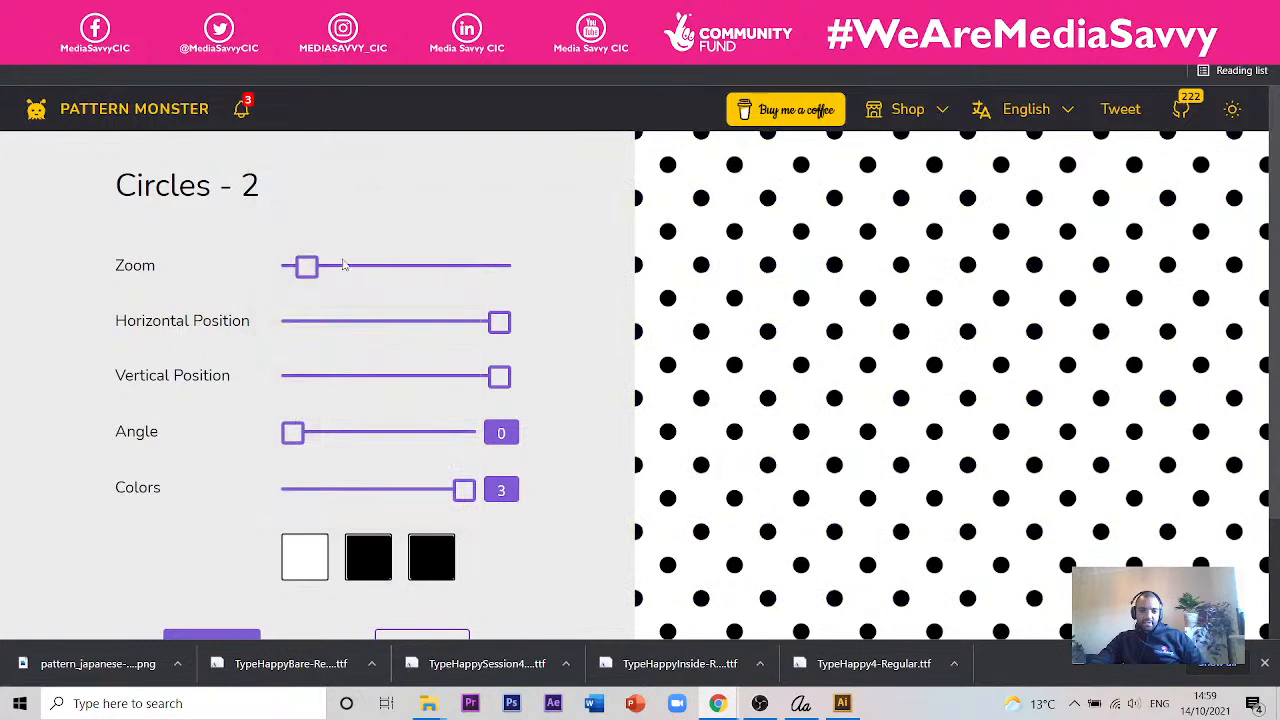
drag(309, 264, 252, 270)
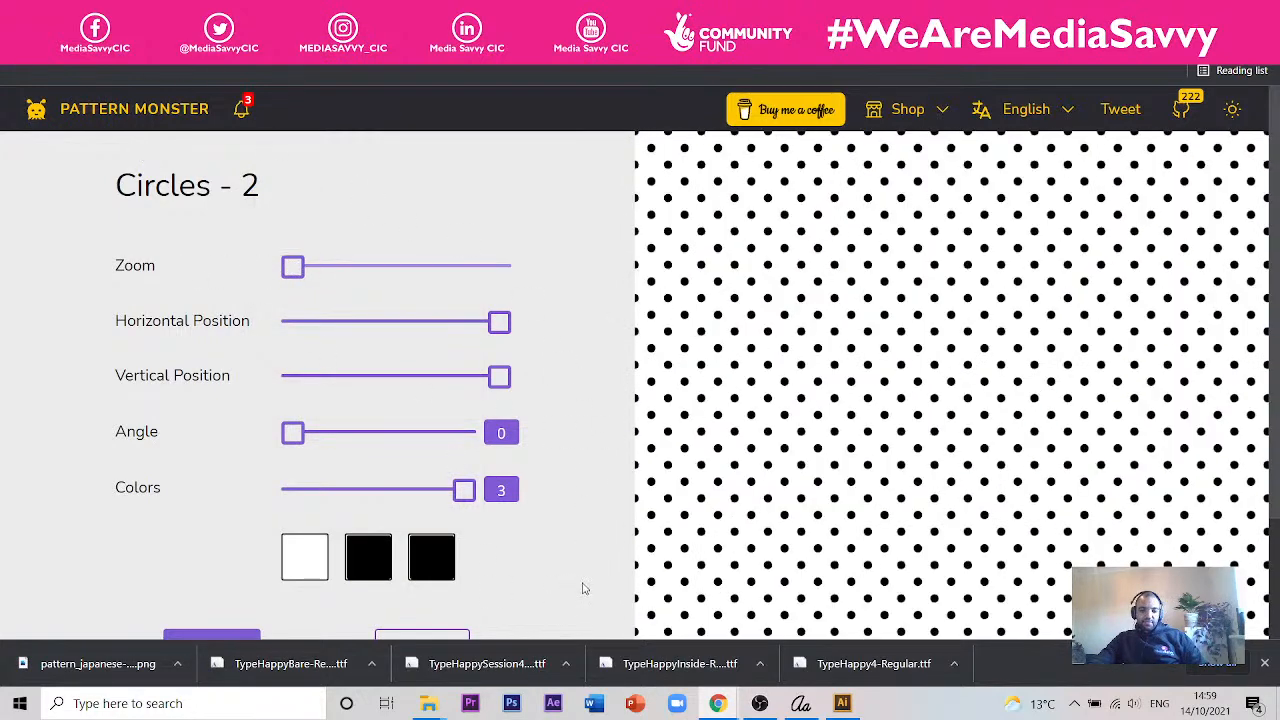
scroll(540, 550, down, 3)
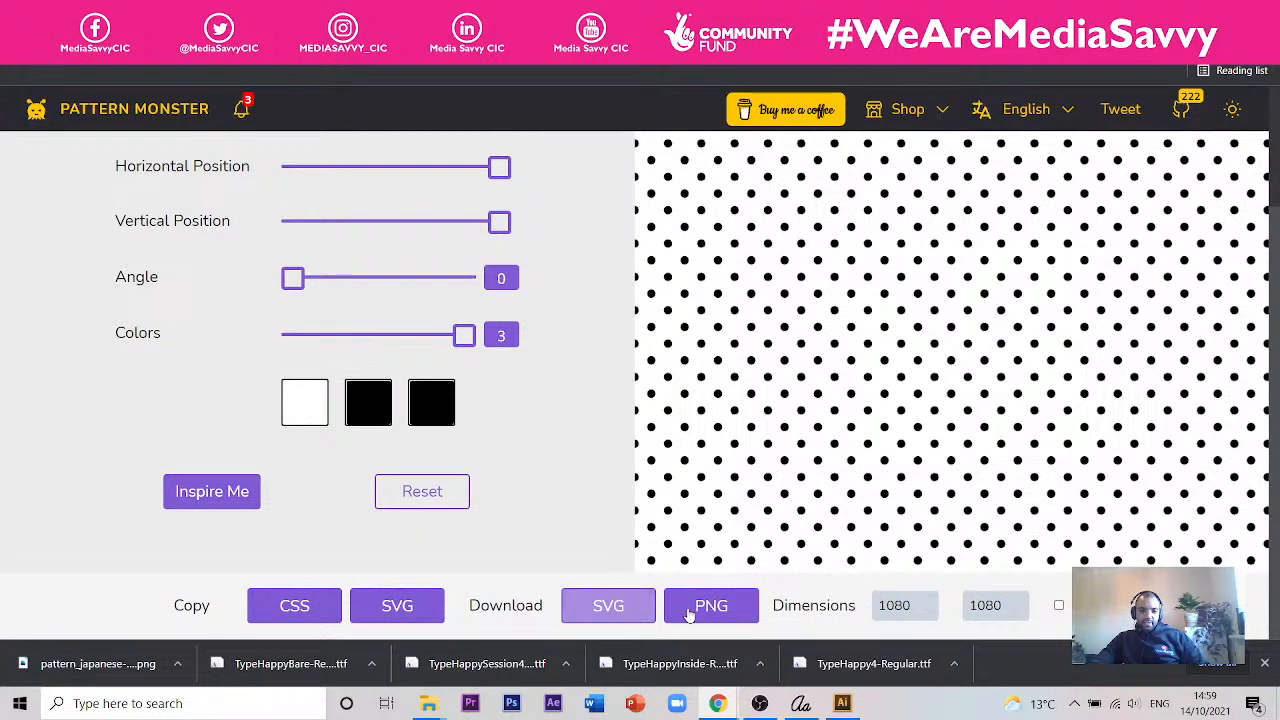
- Download the recoloured Circles - 2 pattern as a PNG and switch to Illustrator
click(679, 614)
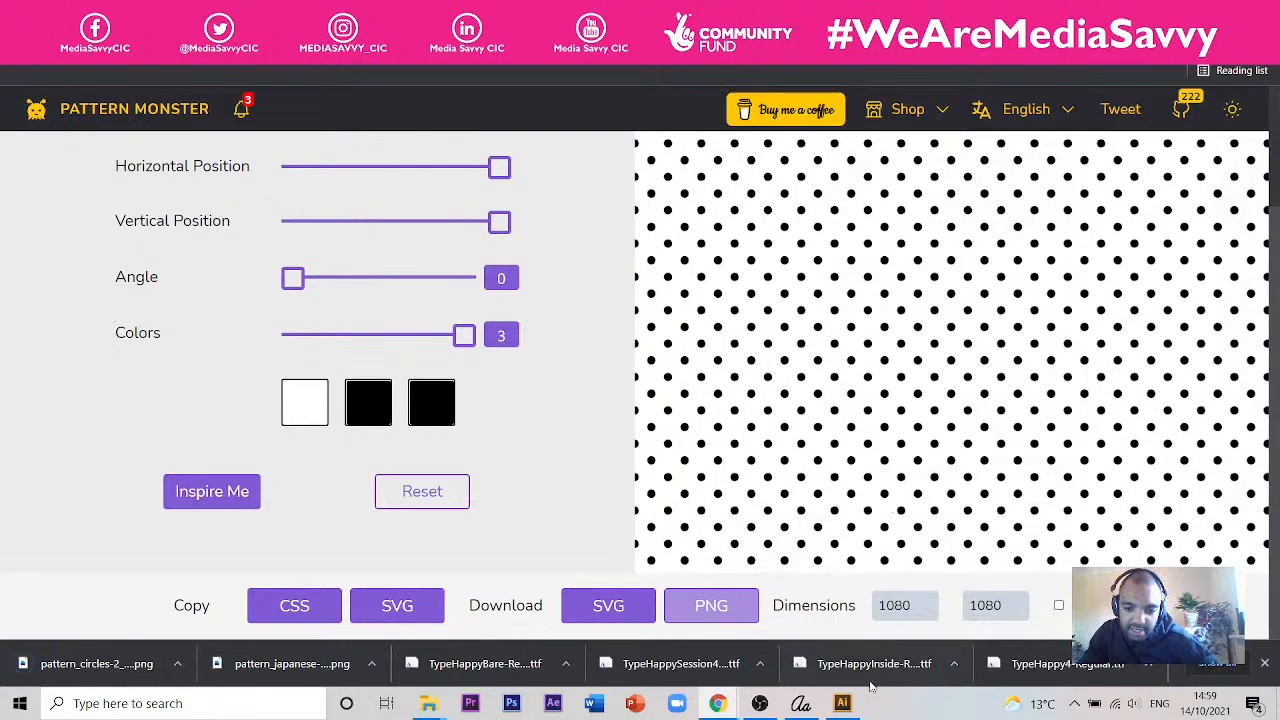
click(842, 703)
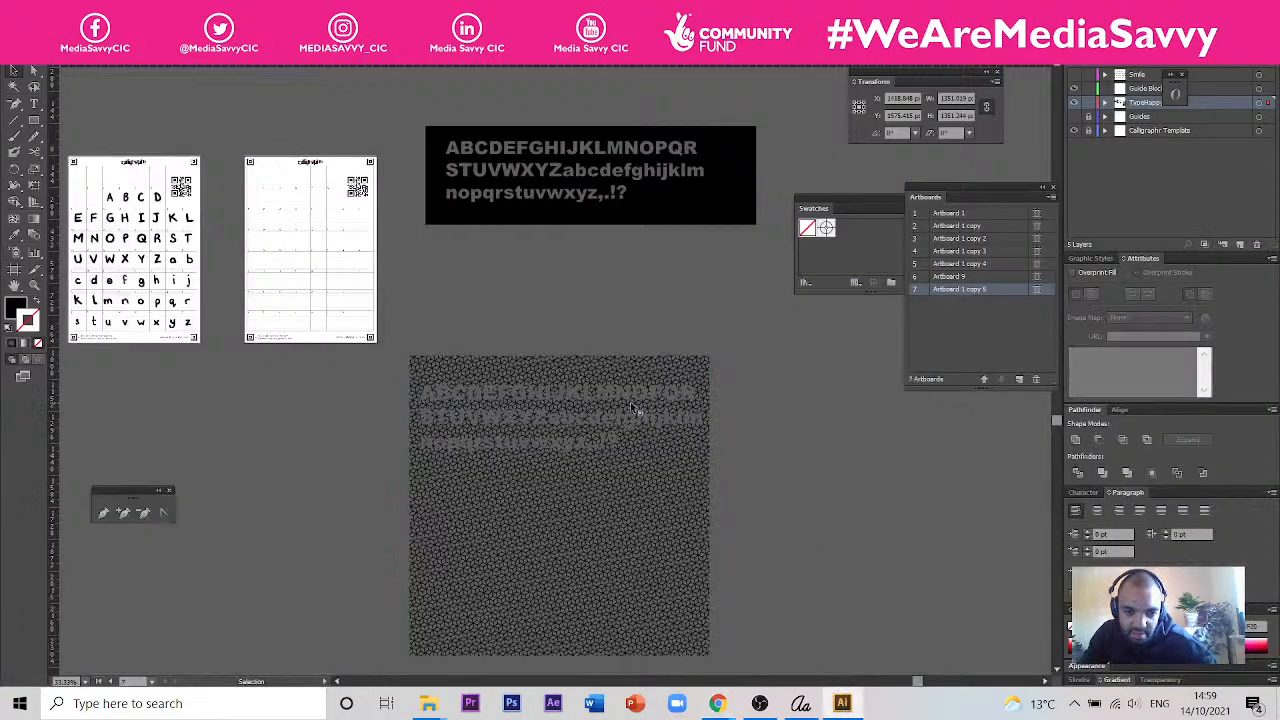
- Undo the subtraction of the characters from the traced Japanese pattern and clear the selection
scroll(560, 412, up, 3)
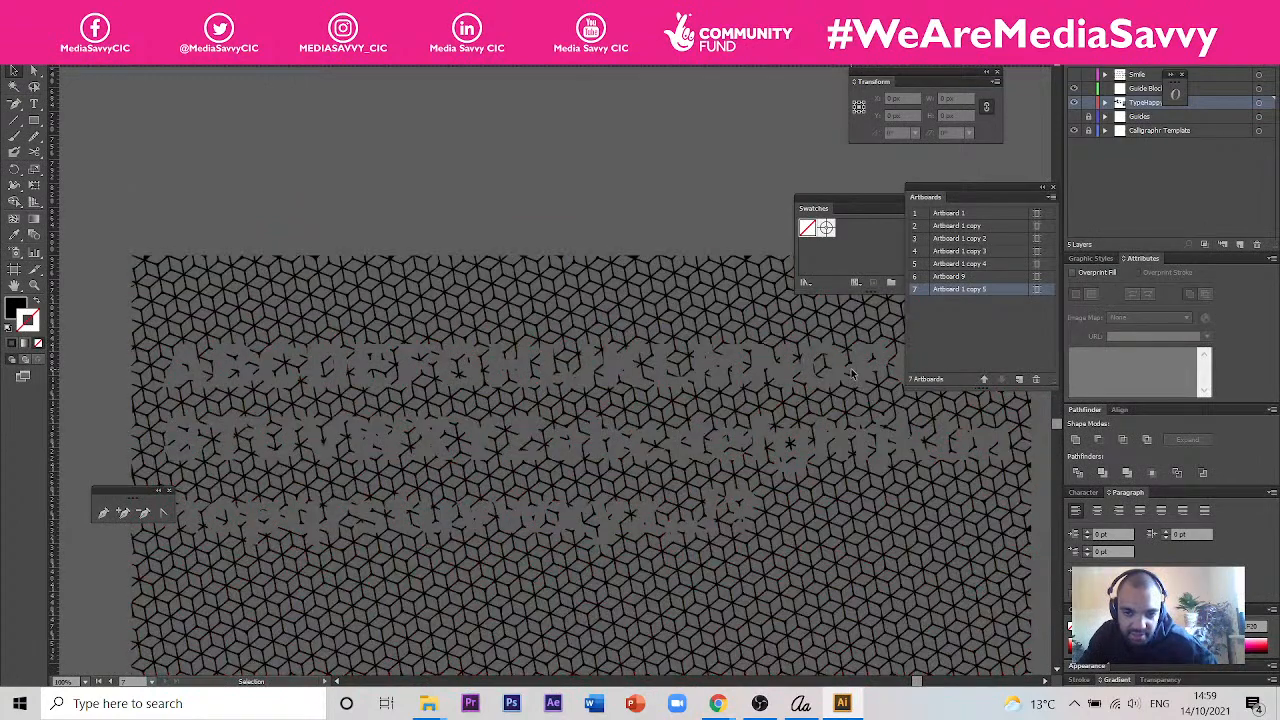
key(a)
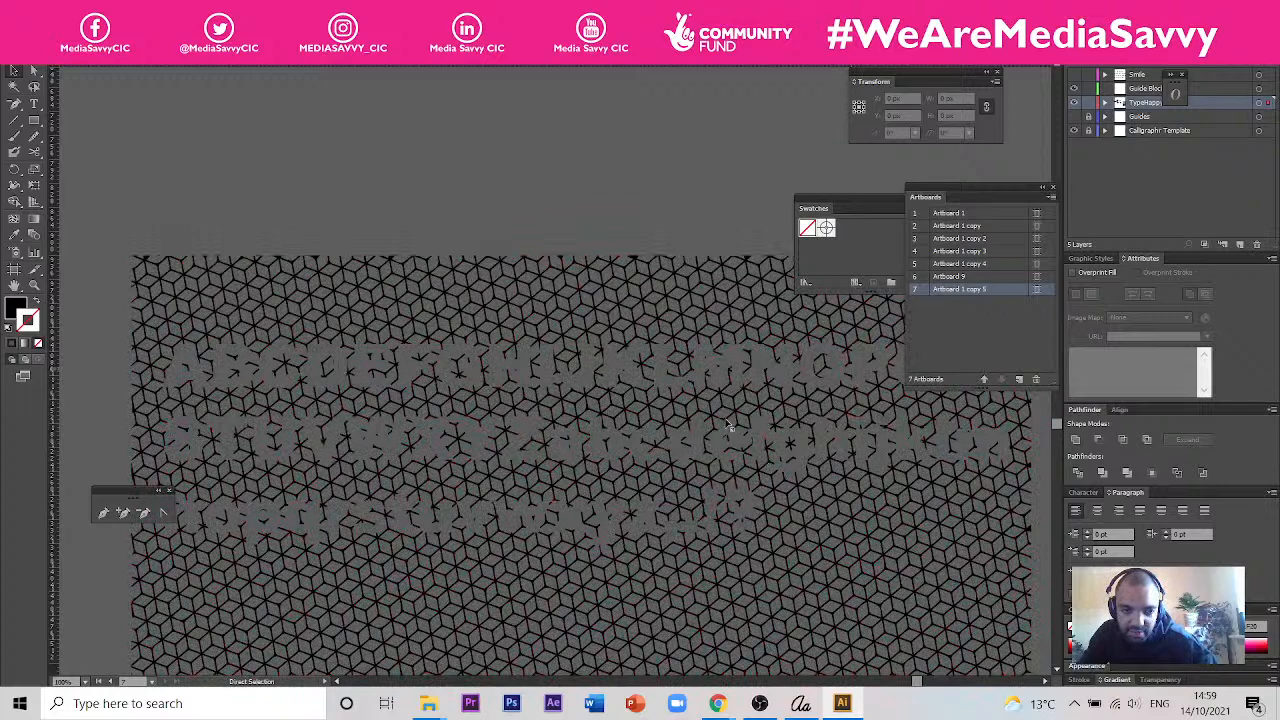
key(ctrl+a)
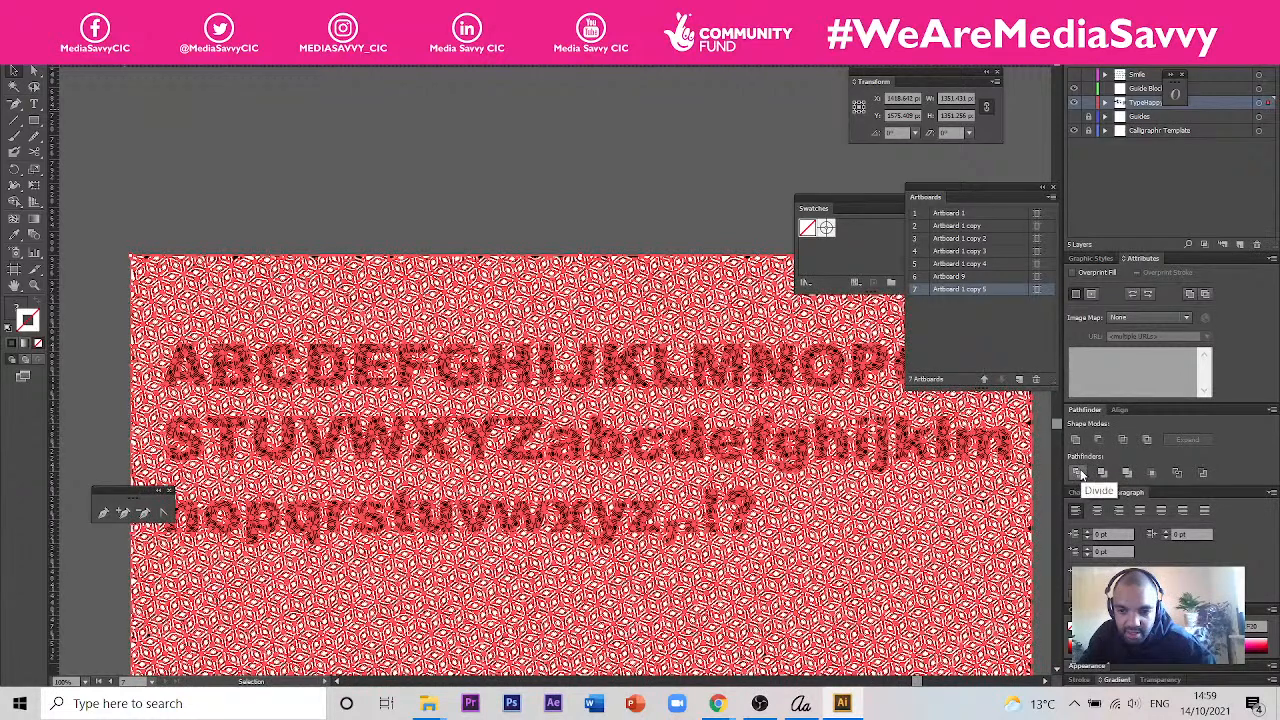
click(388, 165)
scroll(365, 268, down, 3)
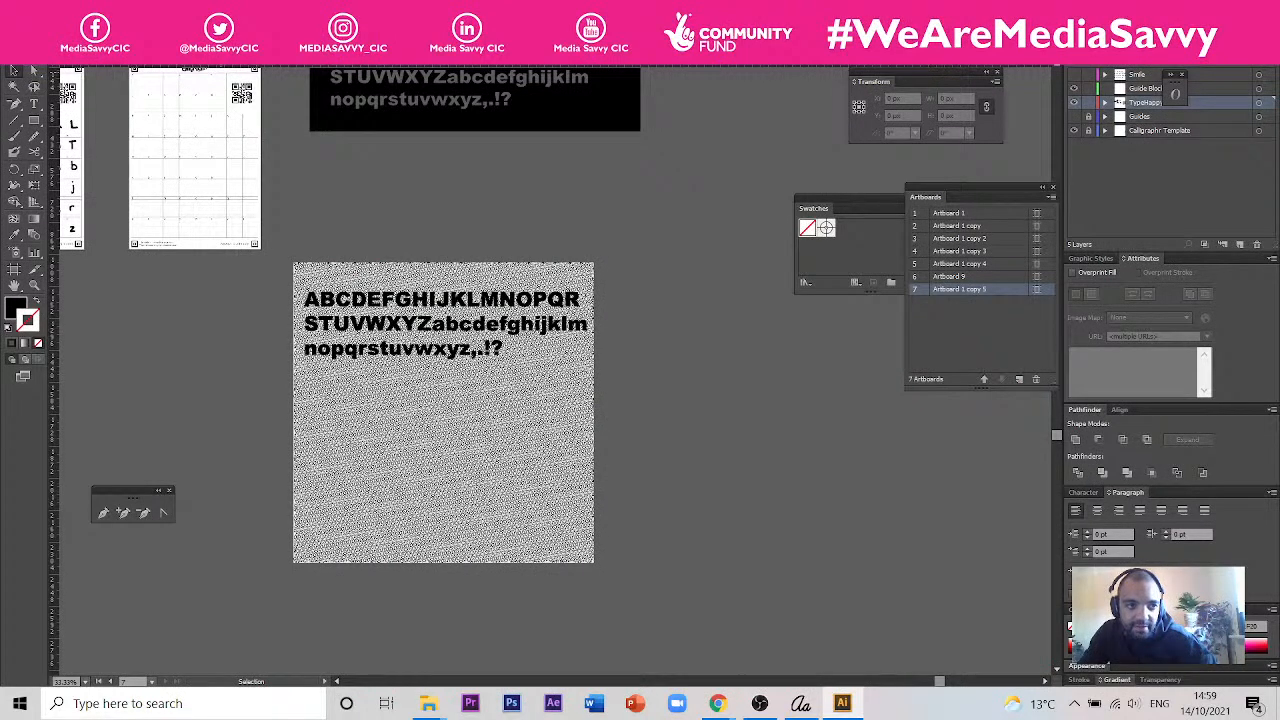
- Open the Place dialog and look for the downloaded dot pattern in the Desktop folder in File Explorer
click(37, 10)
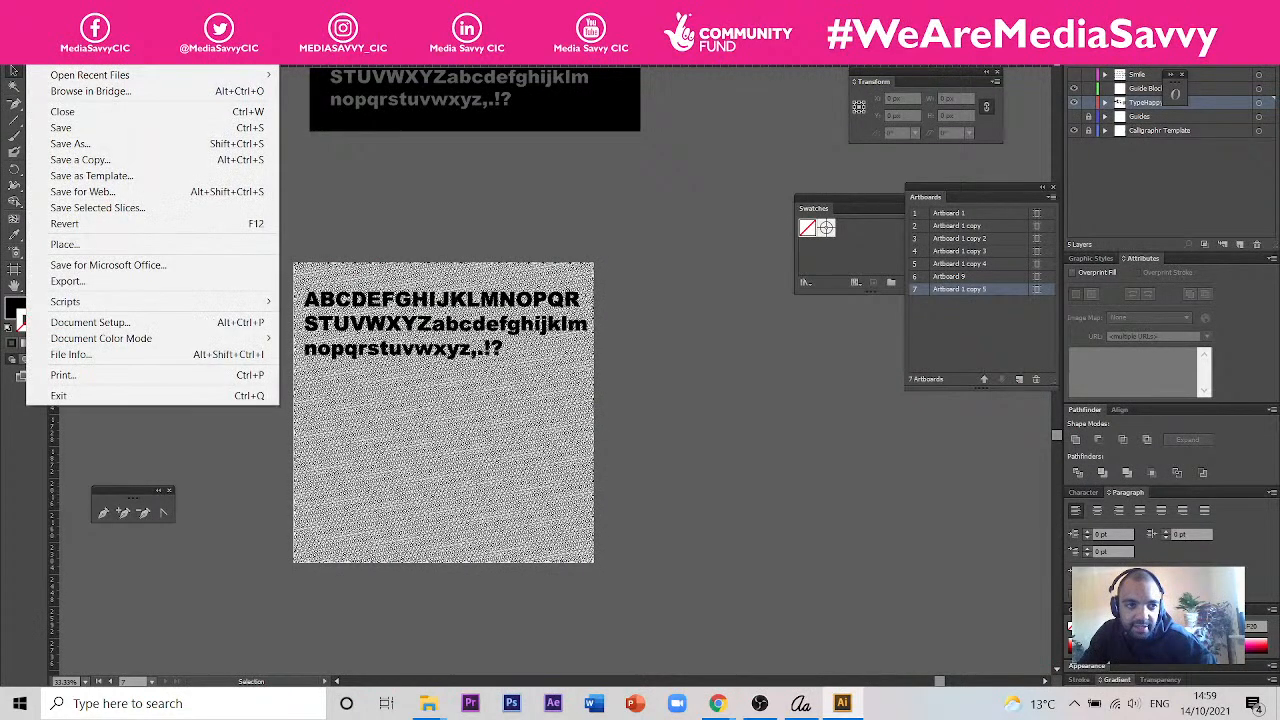
click(121, 246)
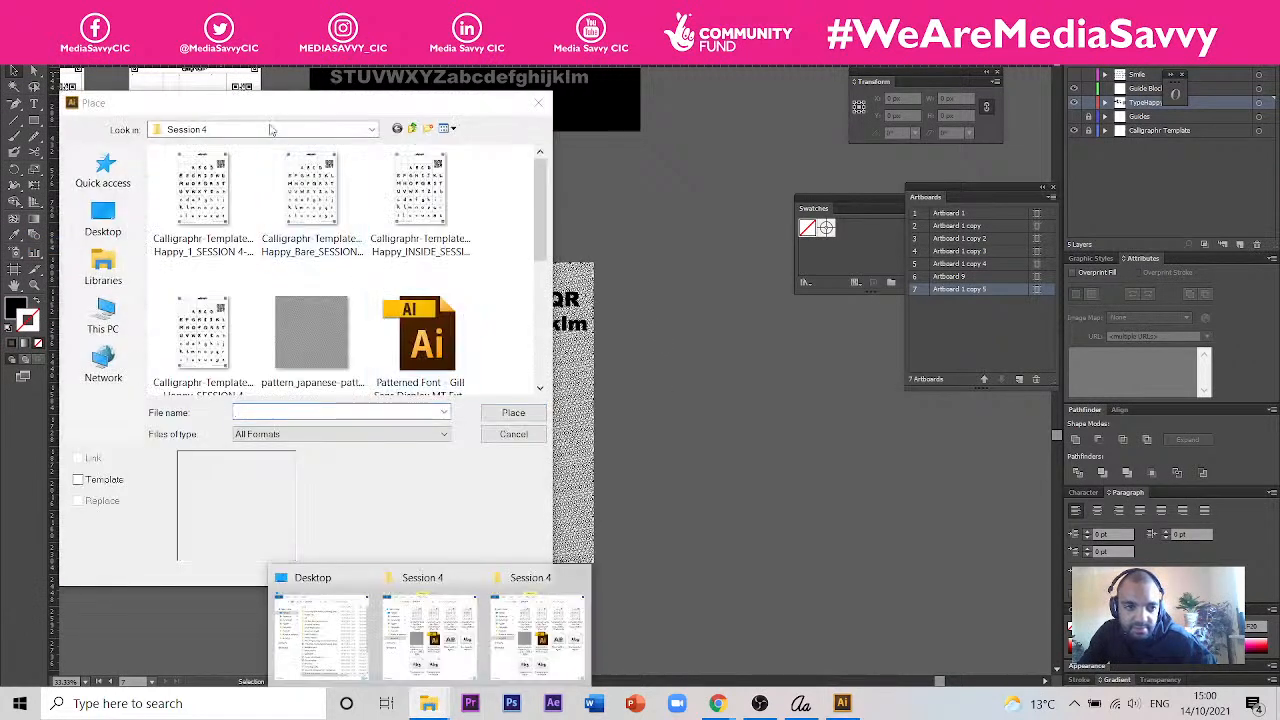
click(428, 706)
click(428, 706)
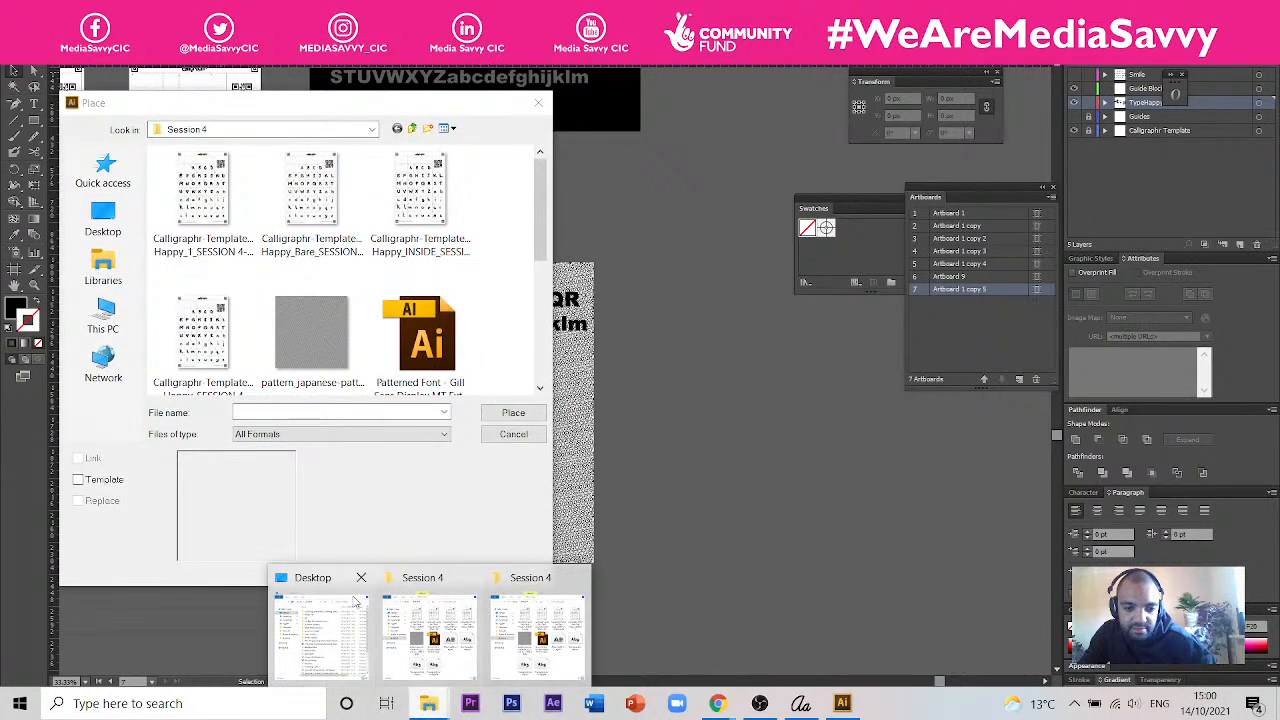
click(316, 628)
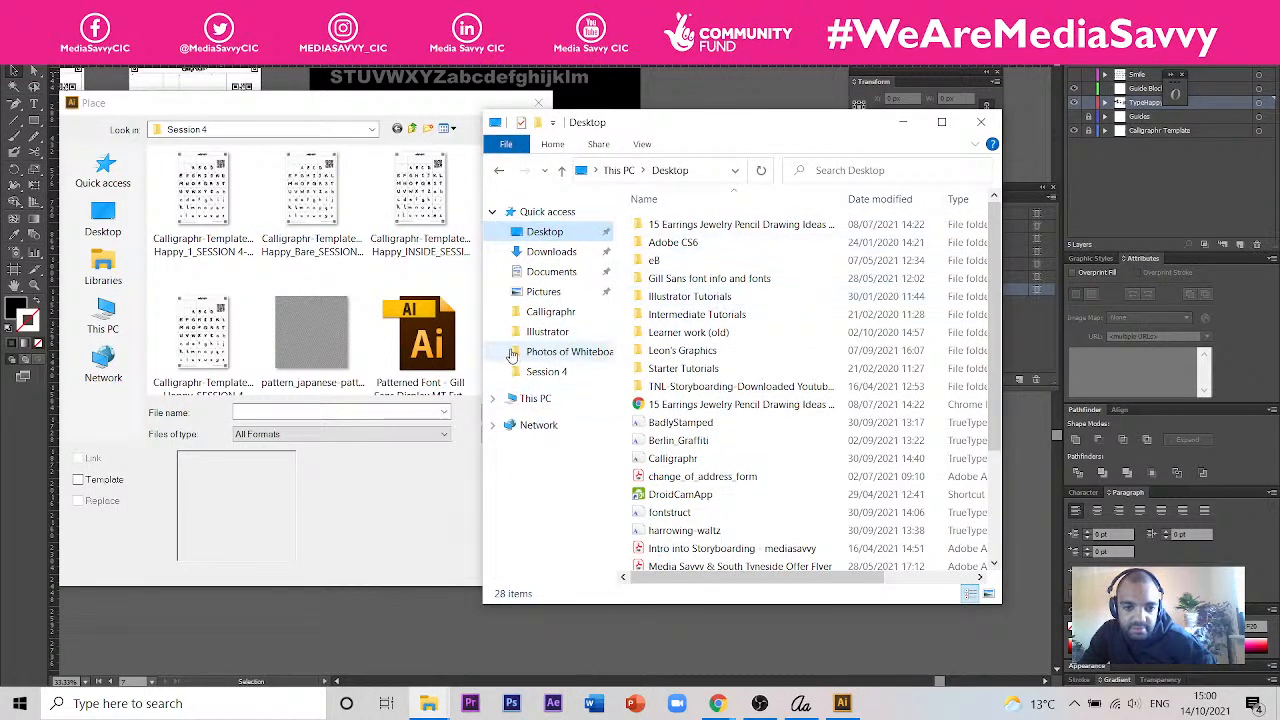
- Switch to Chrome, download the Circles - 2 PNG again and copy it from Downloads into the Session 4 folder
click(727, 706)
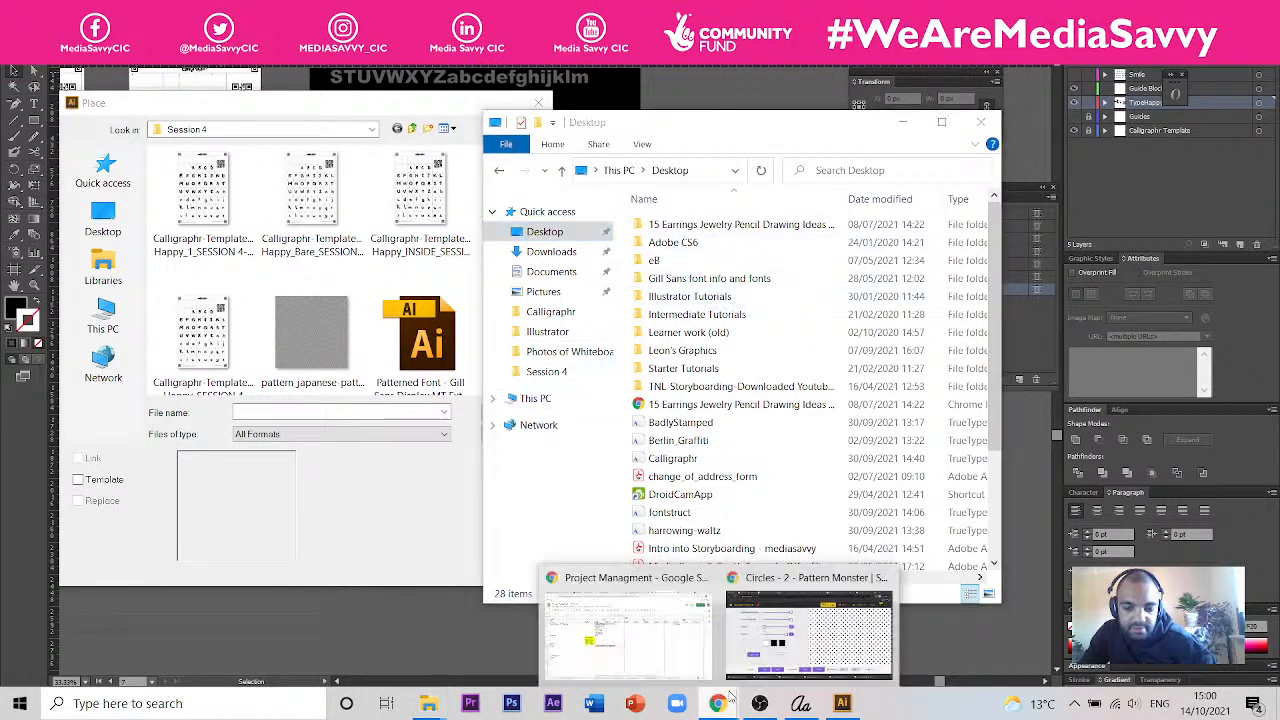
click(760, 640)
click(708, 617)
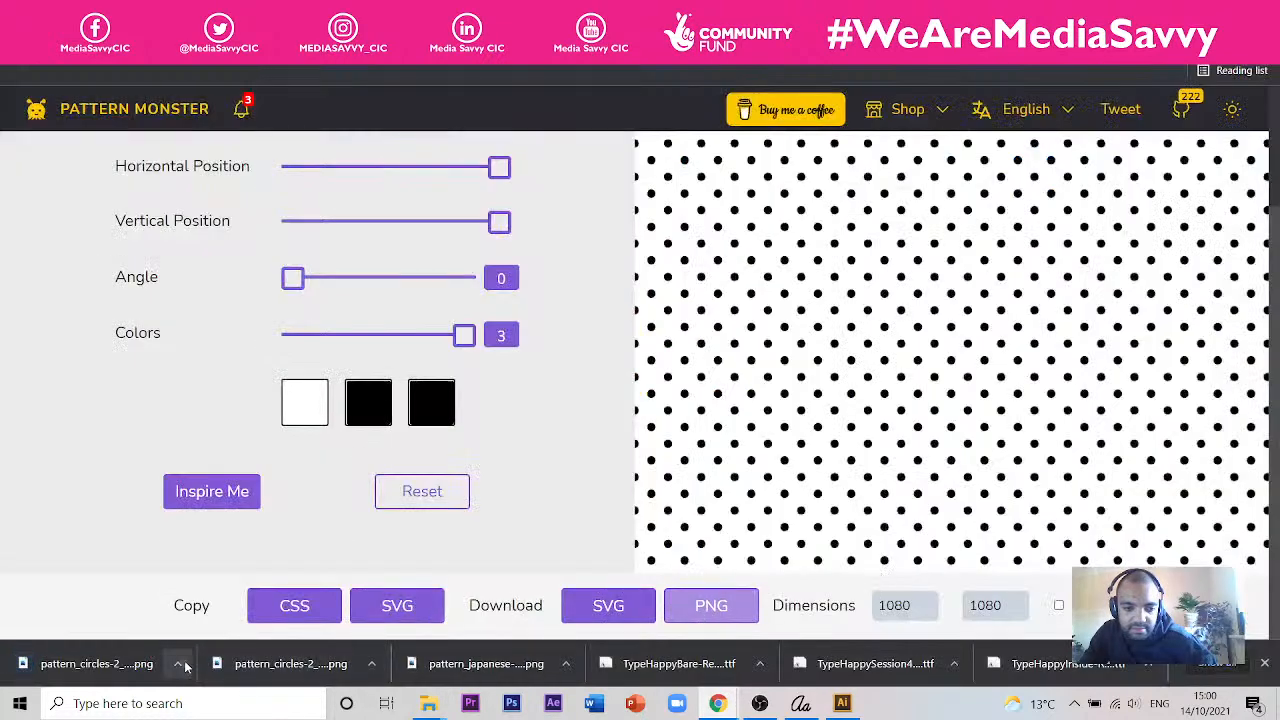
click(178, 664)
click(222, 610)
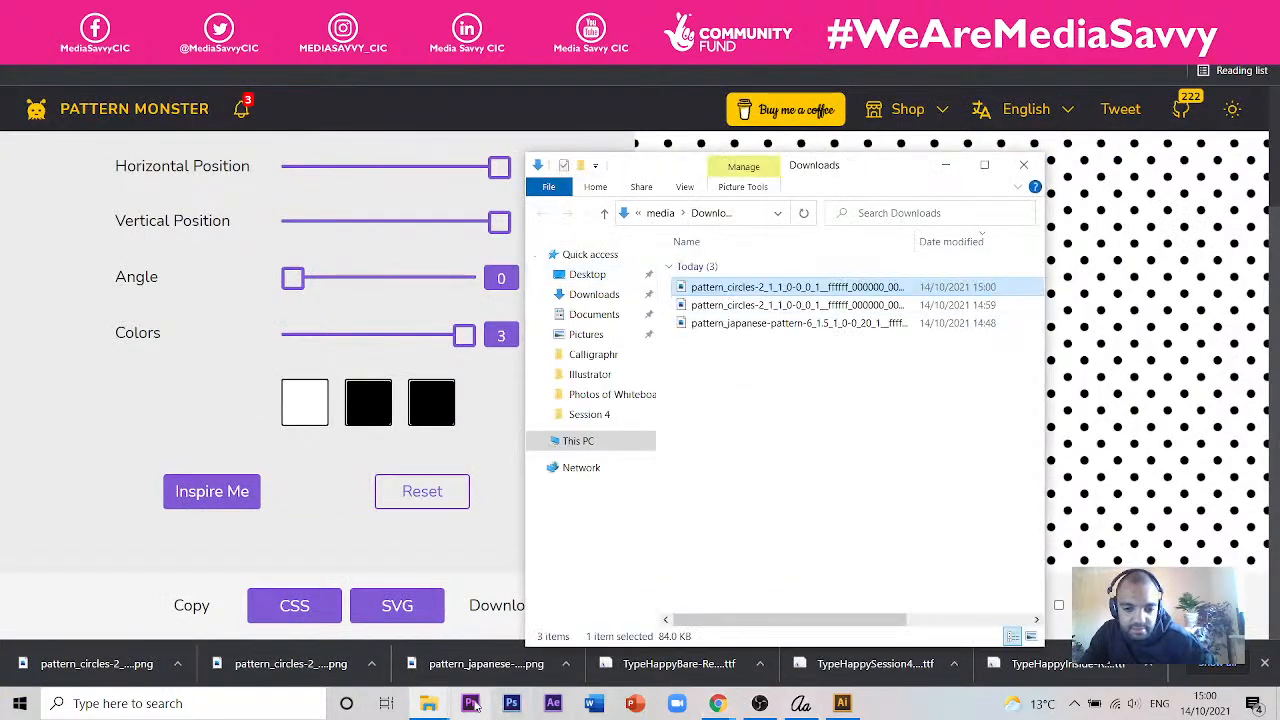
click(432, 704)
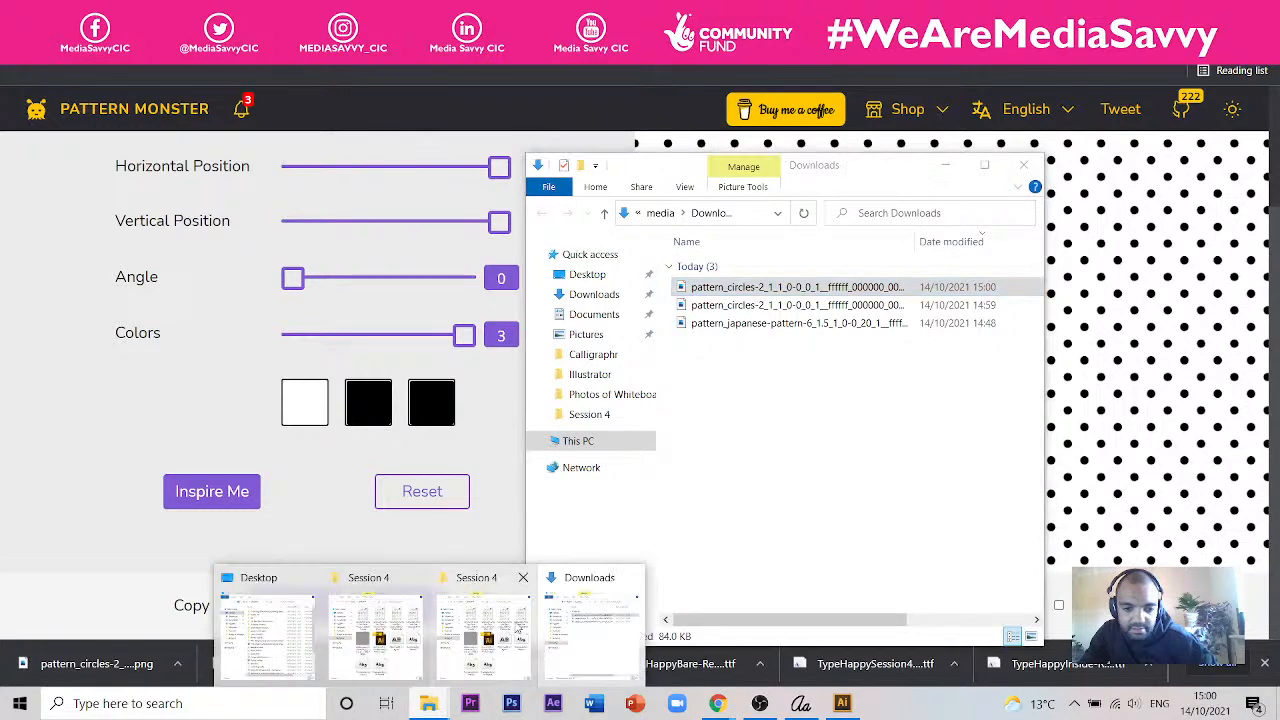
click(490, 622)
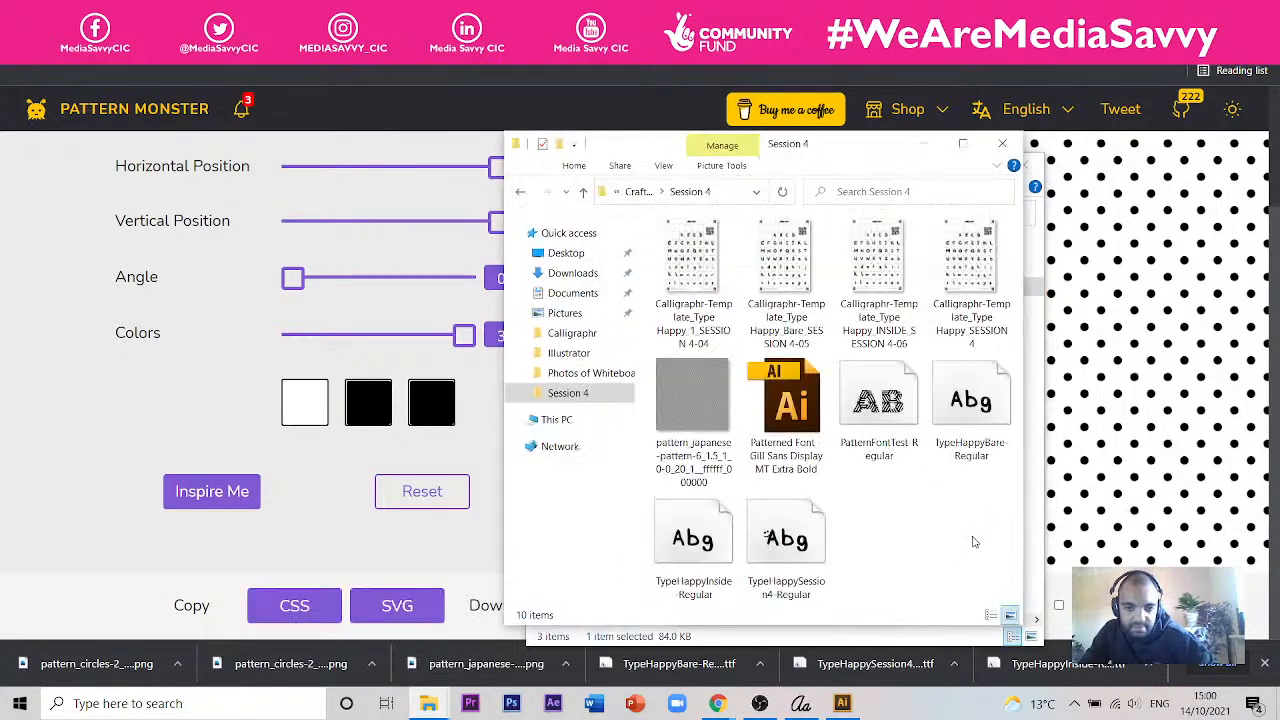
- Switch to Illustrator and place the pattern_circles-2 PNG beside the Japanese pattern with the characters
click(842, 703)
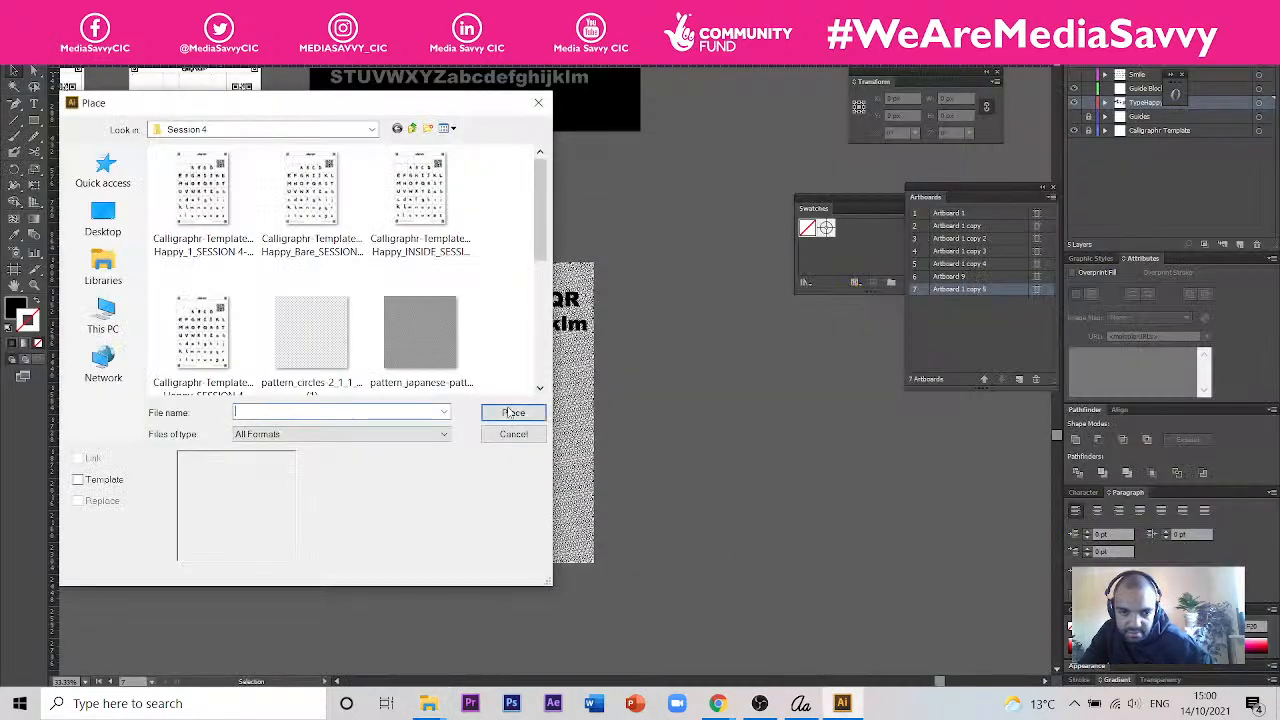
click(288, 307)
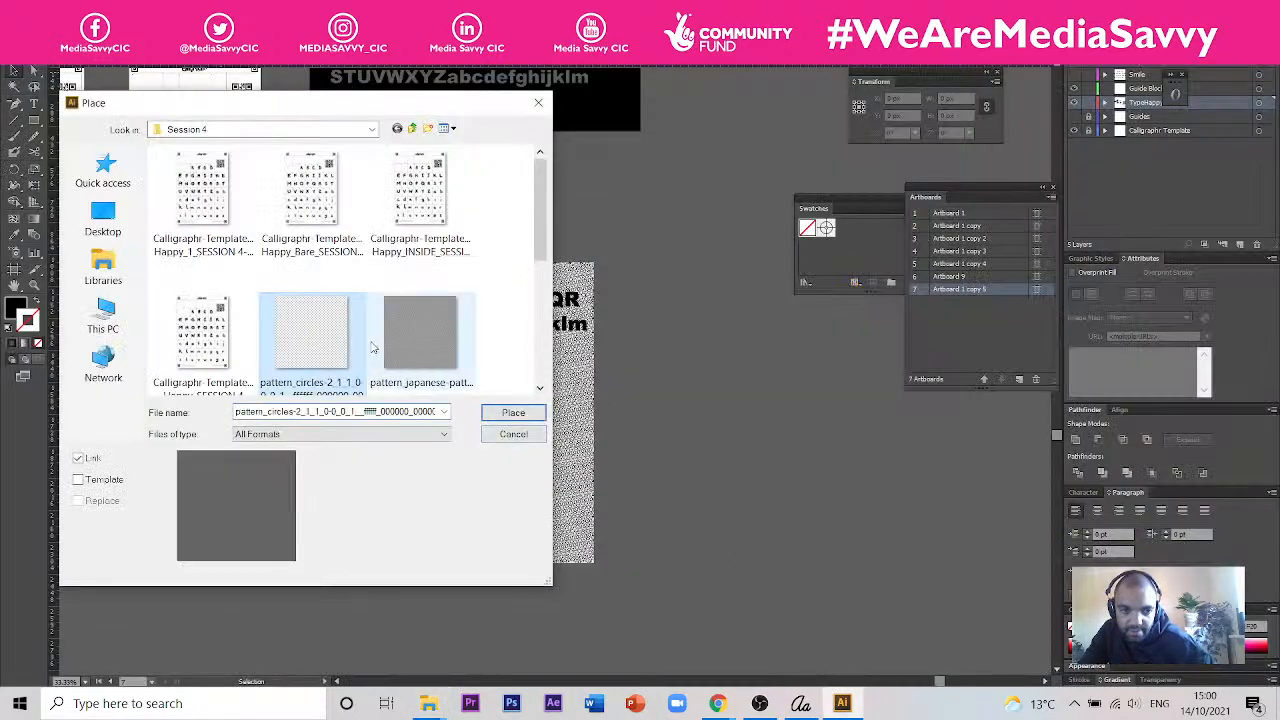
click(513, 412)
drag(616, 386, 822, 458)
drag(879, 509, 879, 509)
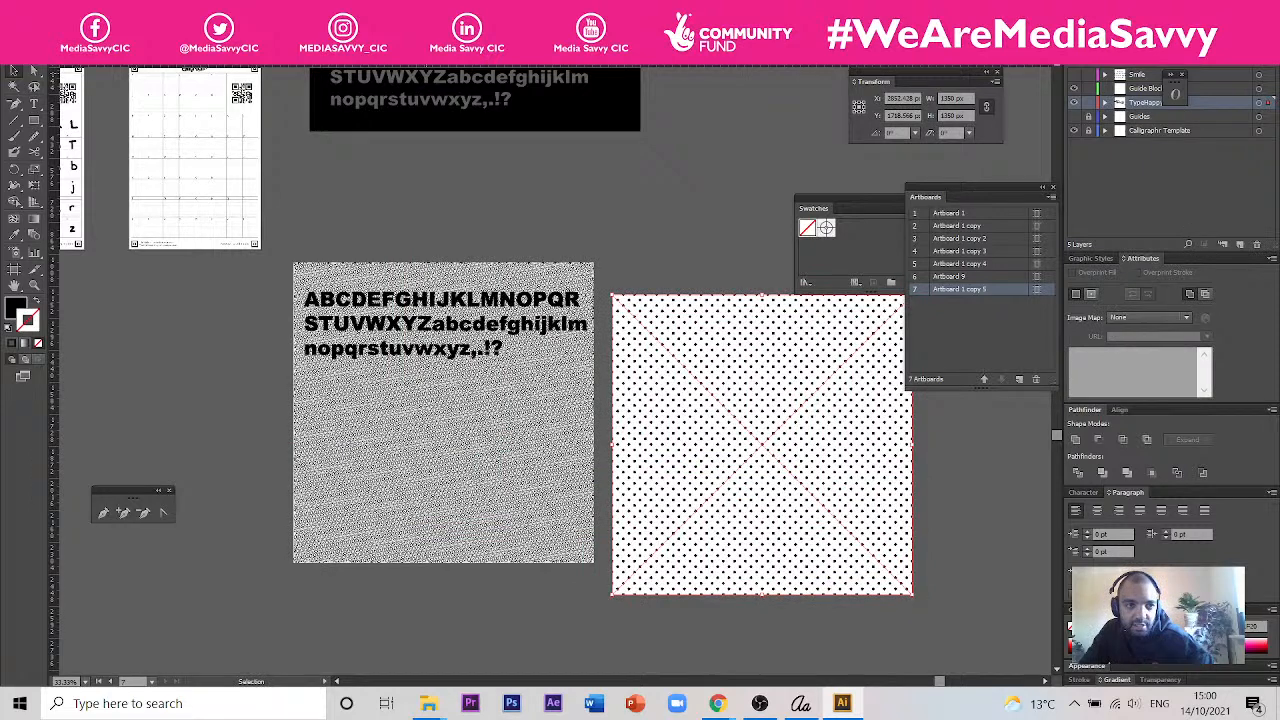
- Image Trace the placed dot pattern and expand it into vector shapes
click(112, 66)
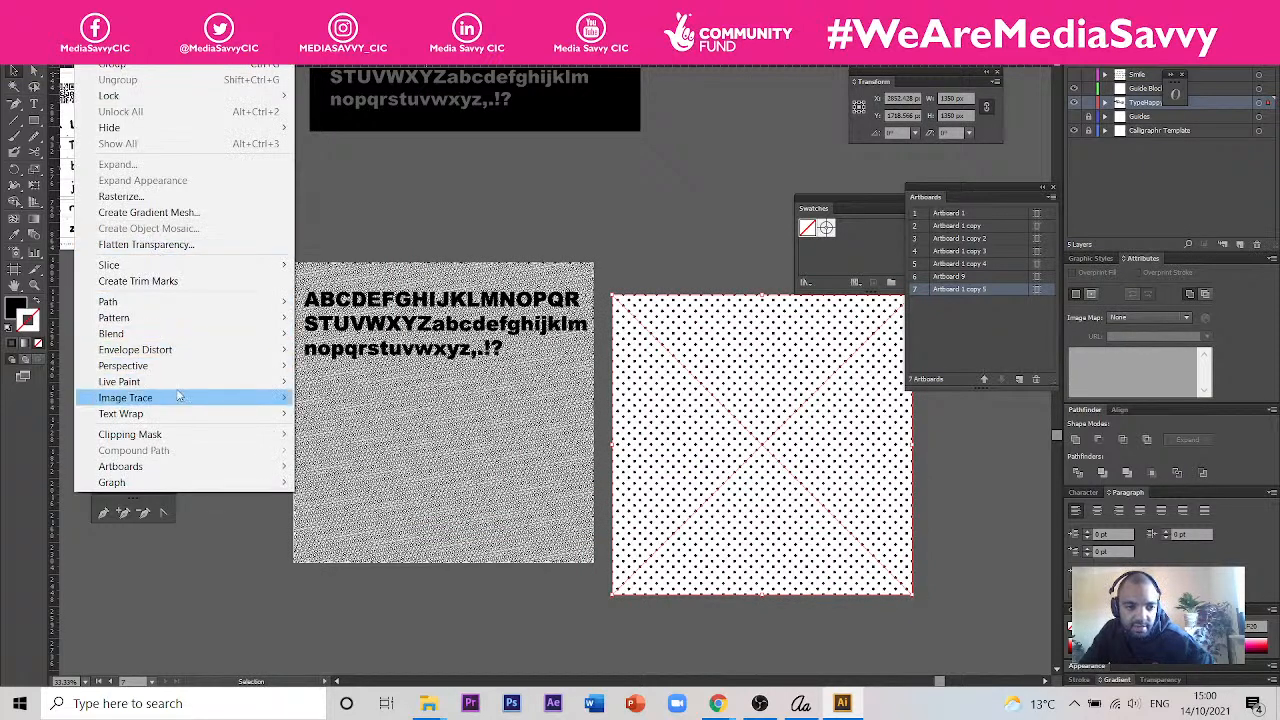
mouse_move(179, 398)
click(340, 412)
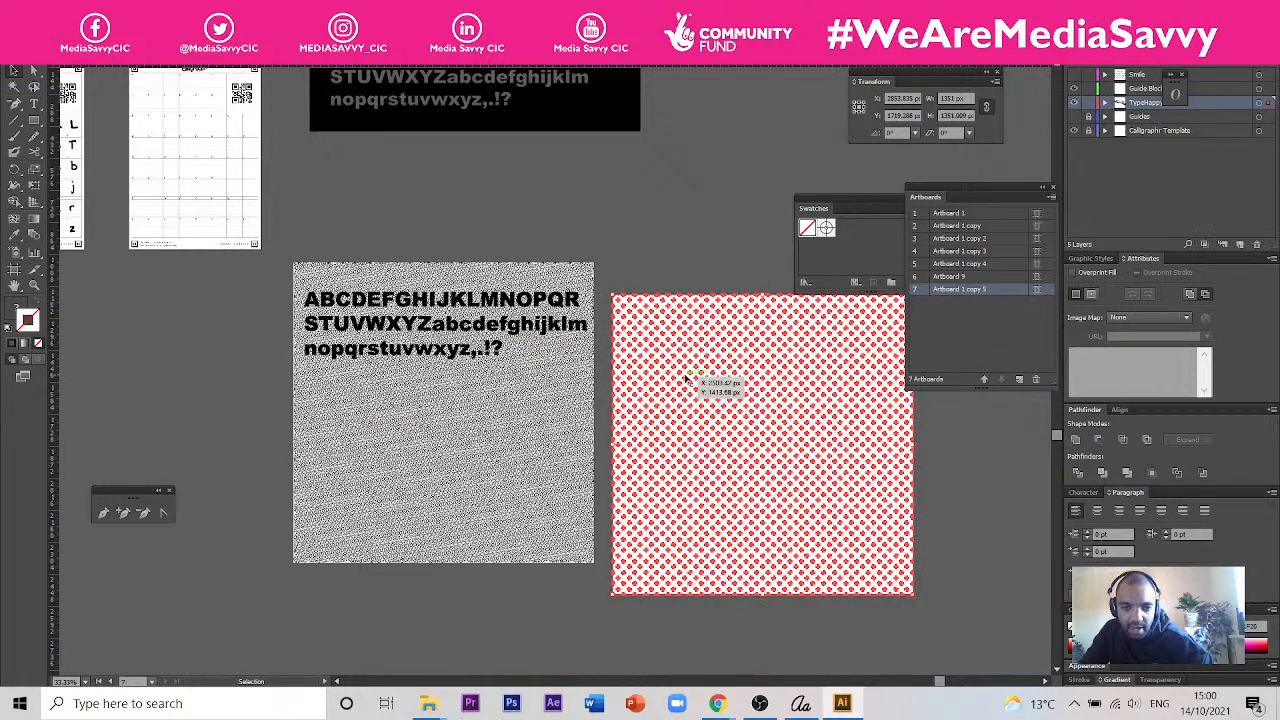
- Try to delete the white background of the traced dot pattern using the Magic Wand
click(34, 104)
scroll(705, 440, up, 5)
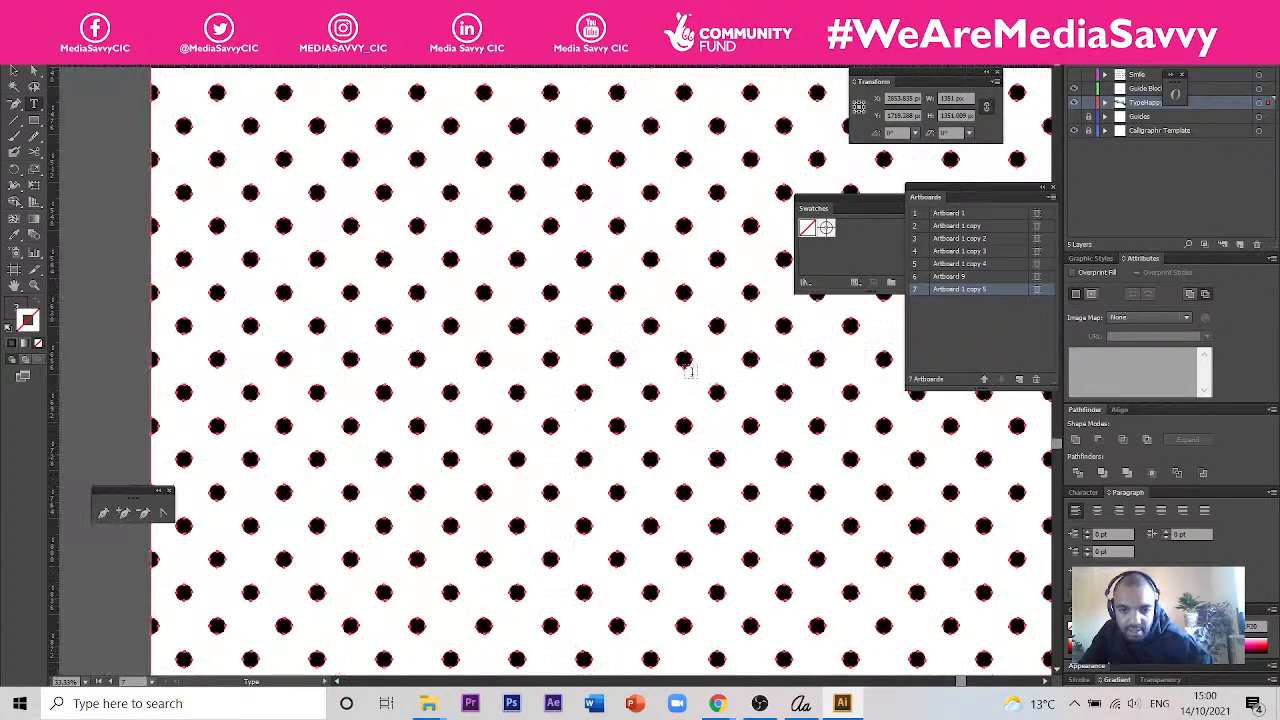
click(660, 325)
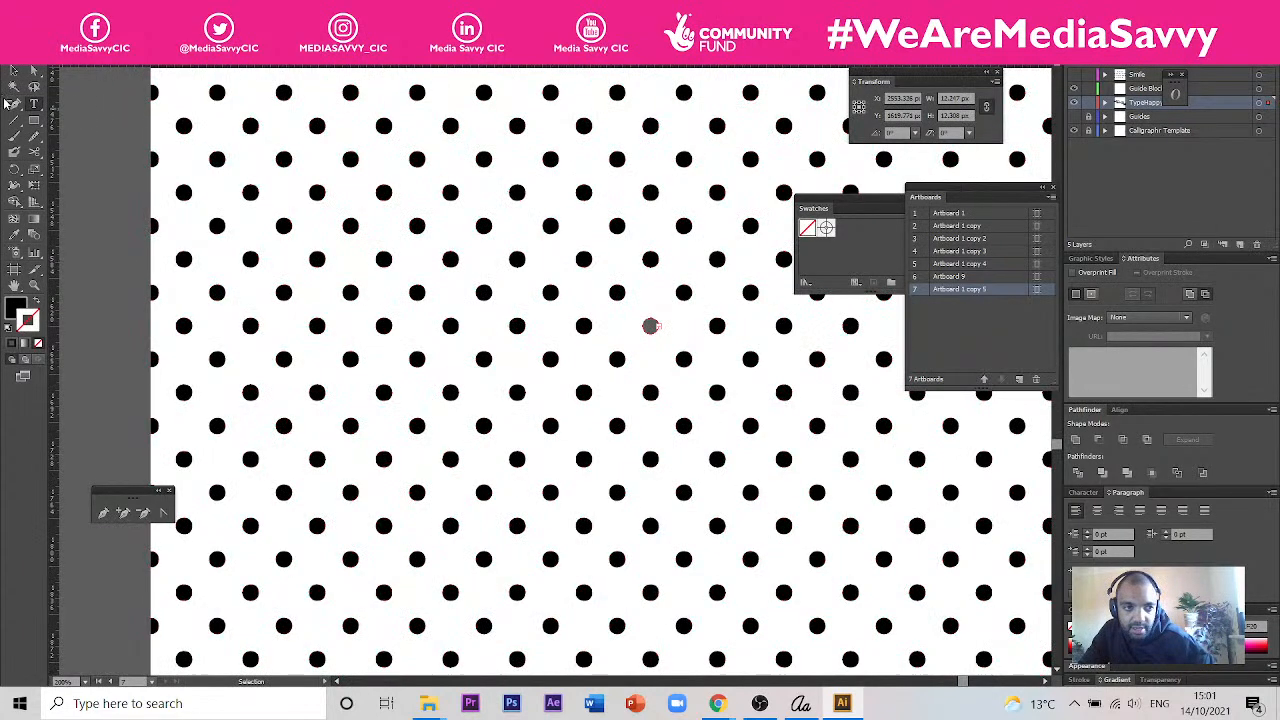
click(14, 74)
click(14, 88)
click(252, 192)
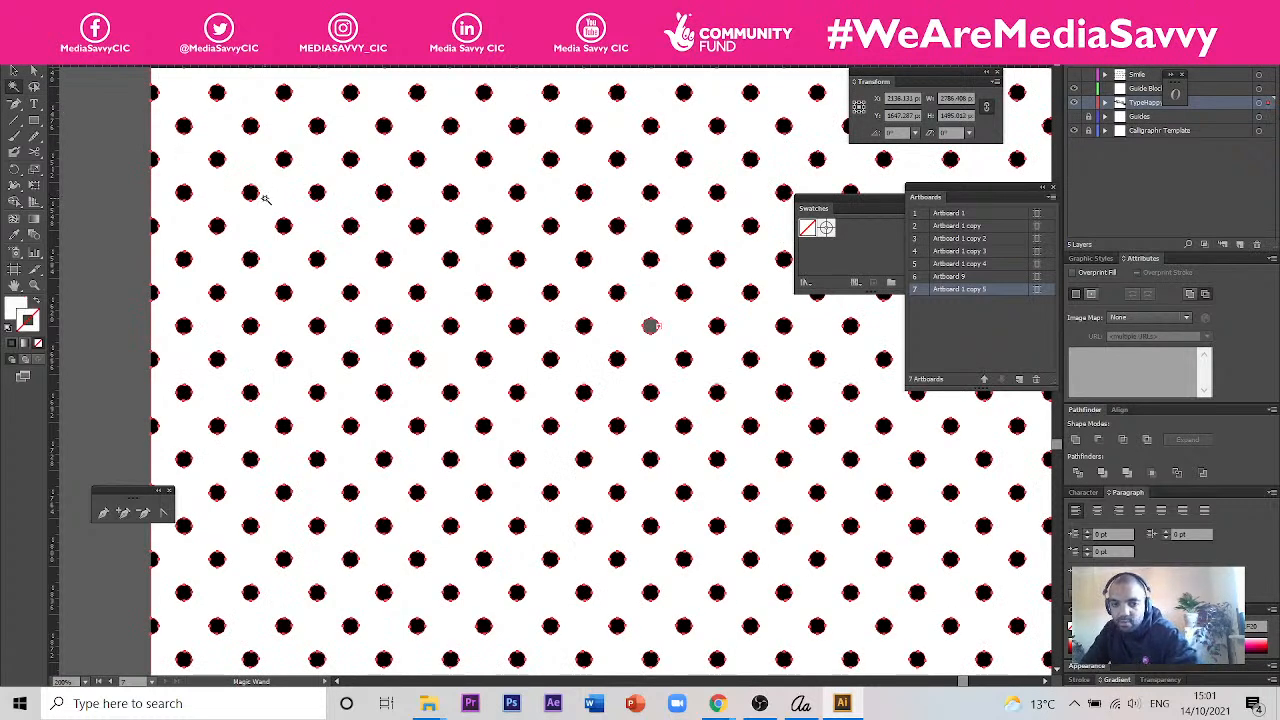
key(Delete)
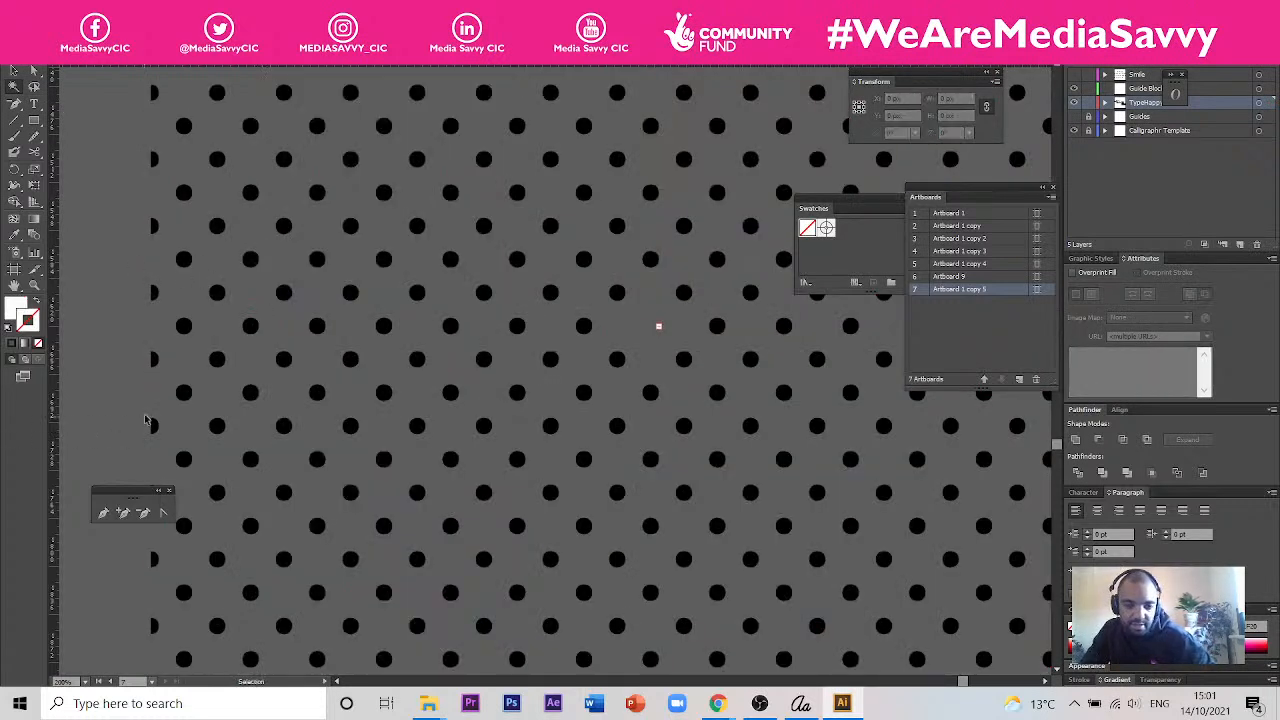
- Undo the deletion of the white shapes and the accidental Type tool change to one dot
key(ctrl+z)
key(z)
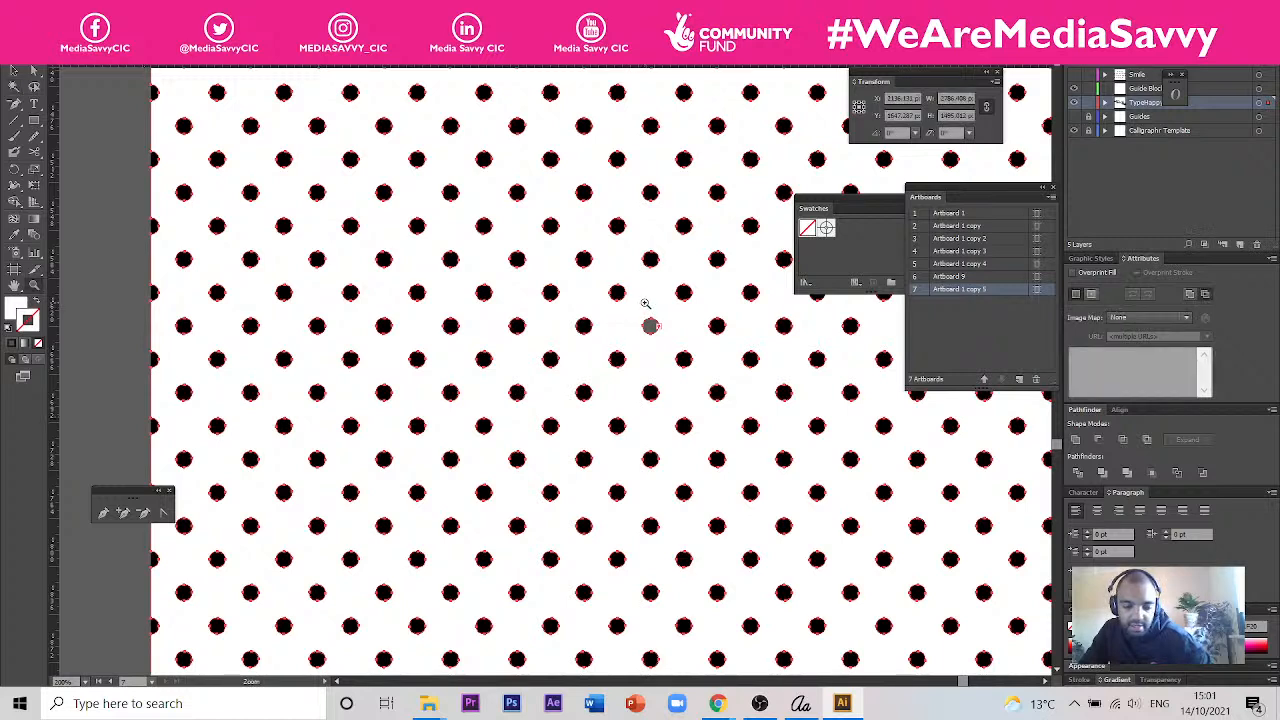
key(ctrl+z)
key(ctrl+z)
- Select all white areas around the traced dots with the Magic Wand and delete them
click(387, 213)
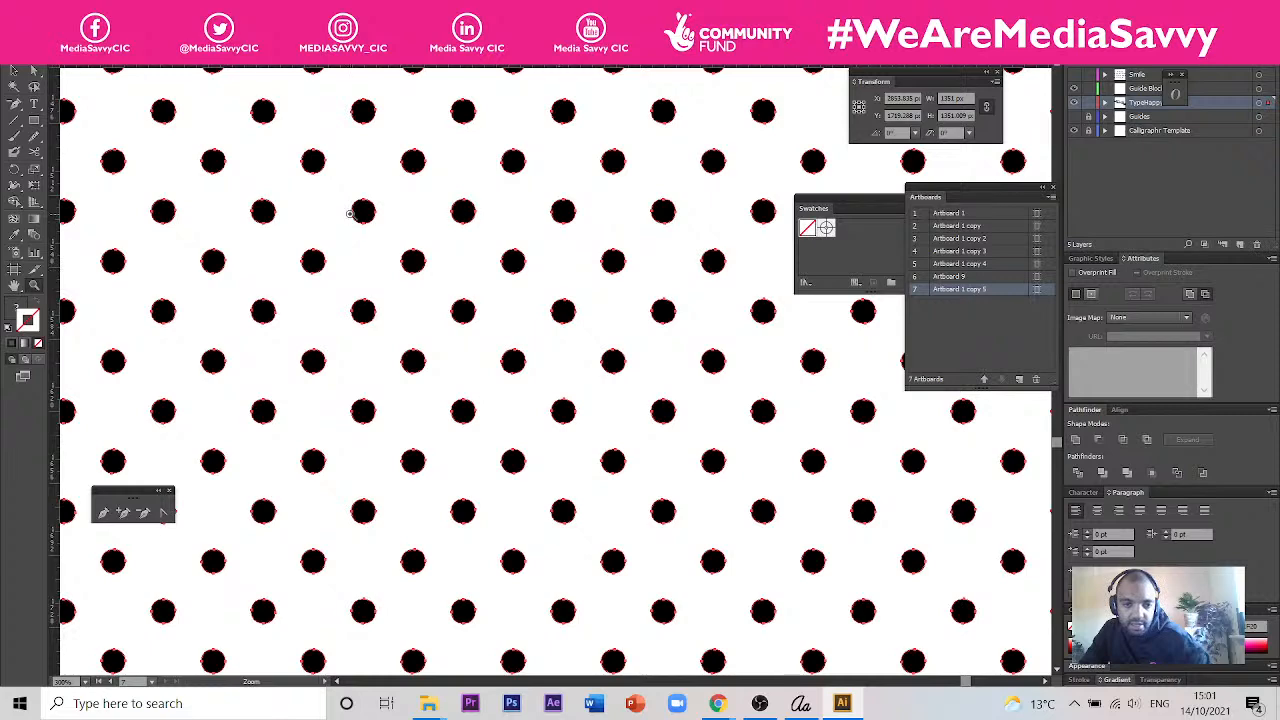
click(14, 87)
click(290, 184)
key(Delete)
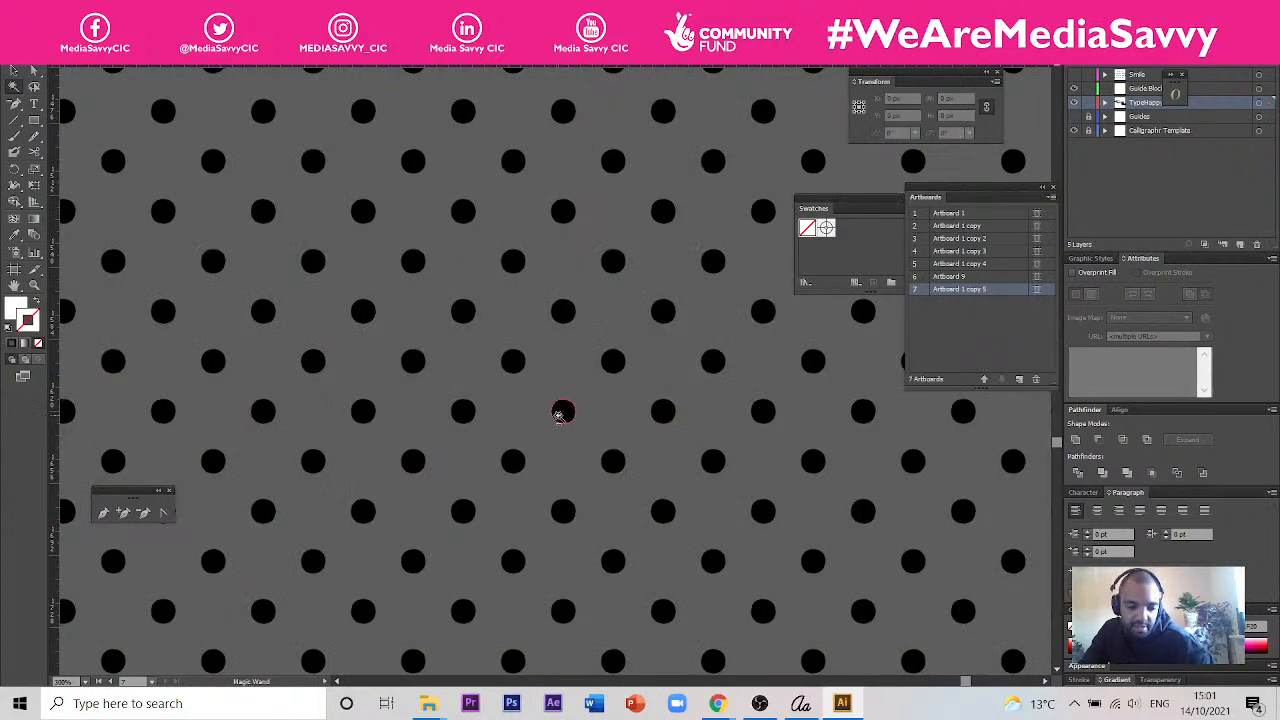
scroll(558, 416, down, 4)
scroll(502, 312, down, 2)
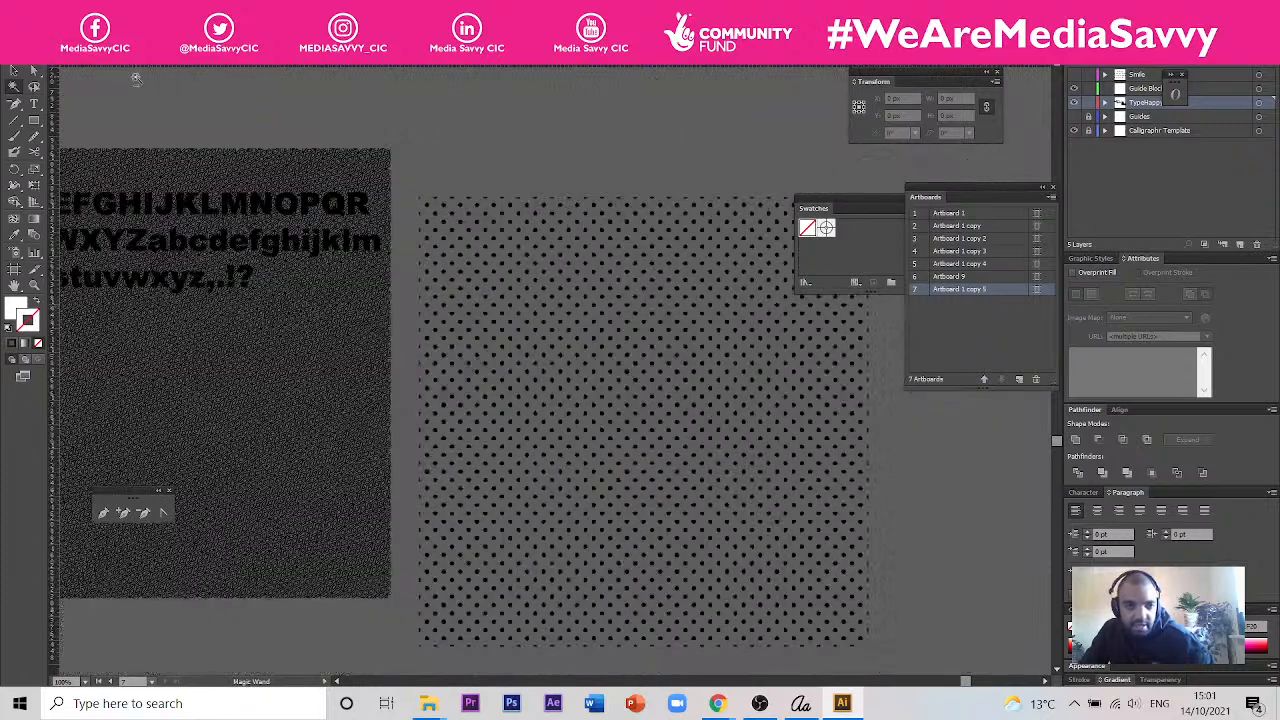
- Move the outlined characters off the Japanese pattern and position them over the upper part of the dot pattern
click(14, 70)
click(270, 212)
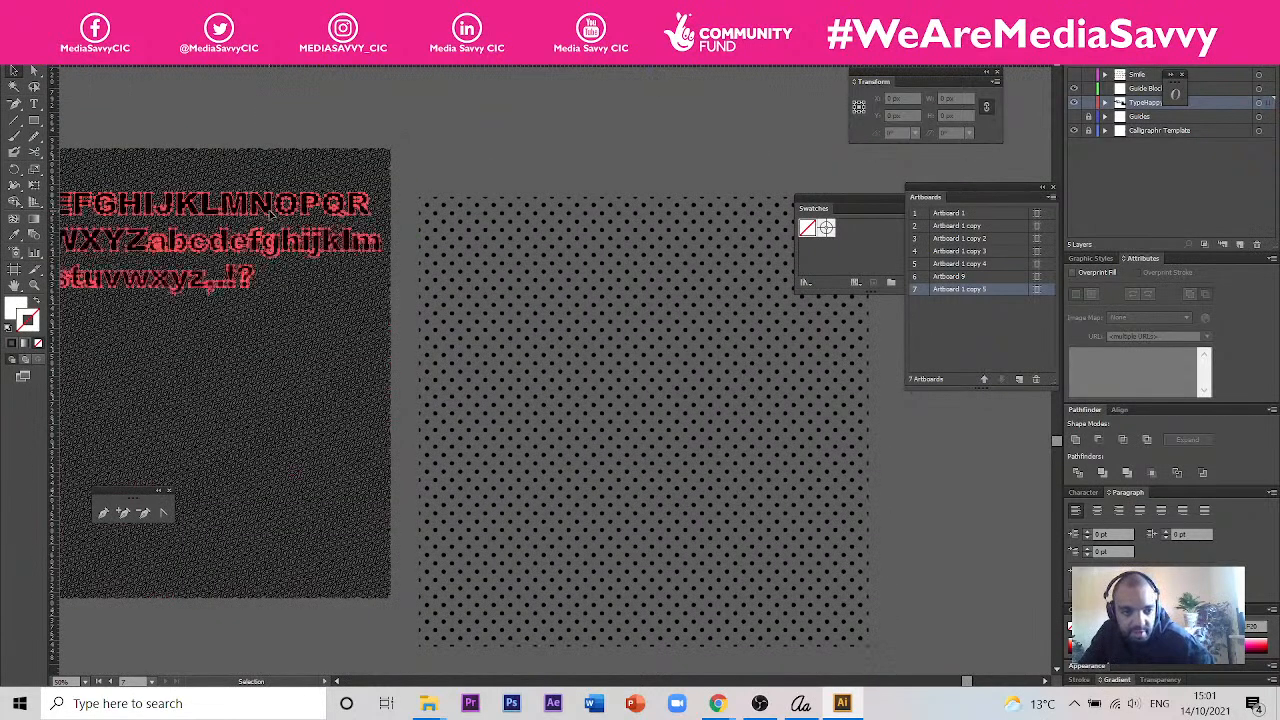
drag(270, 212, 716, 240)
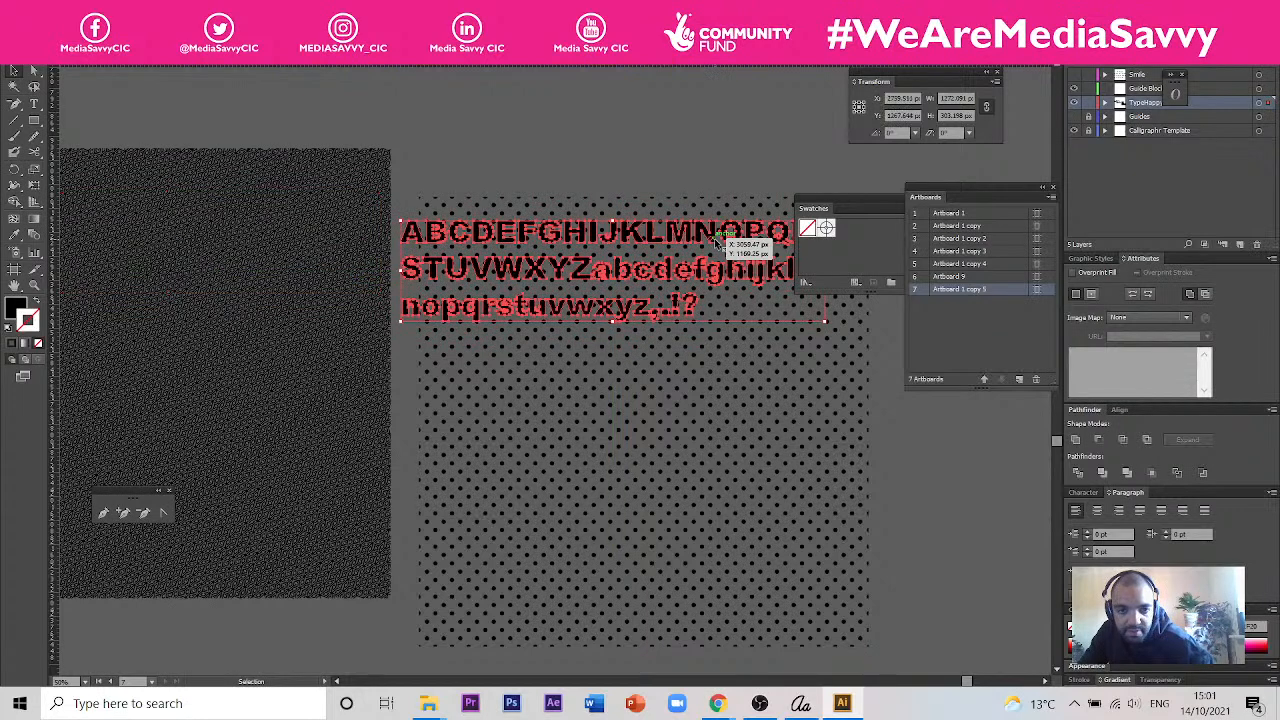
scroll(643, 413, down, 1)
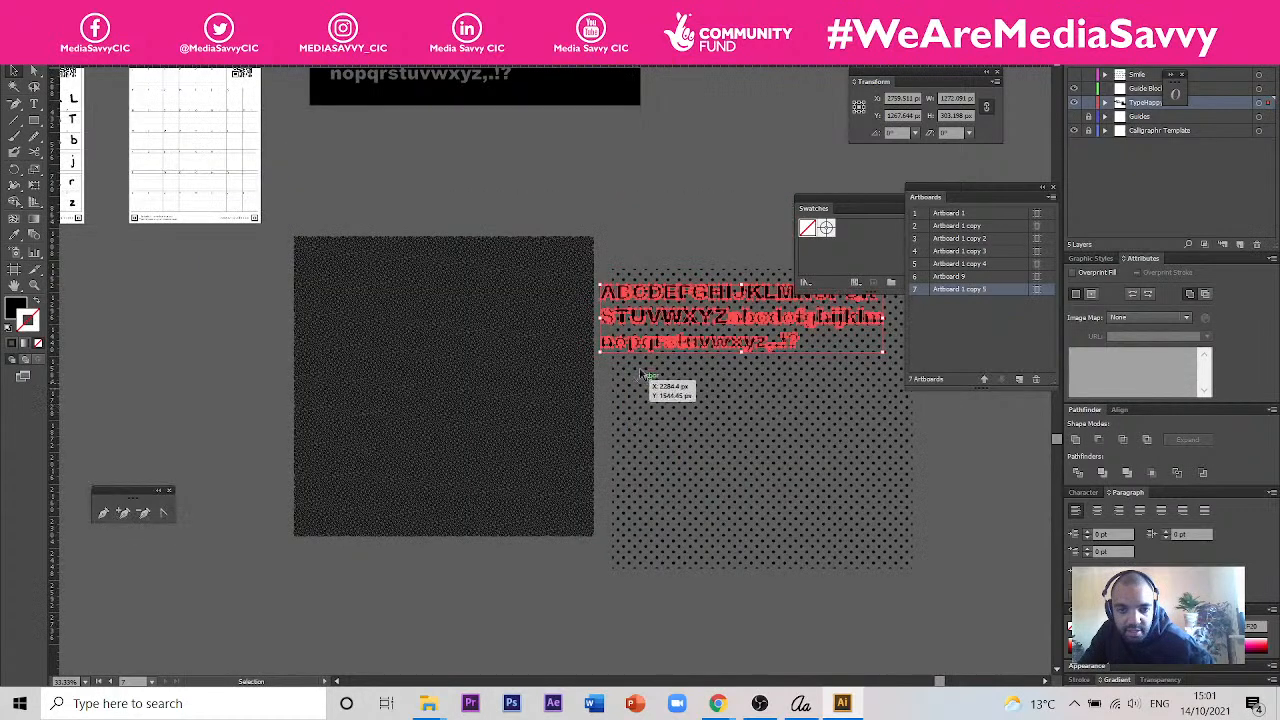
drag(804, 417, 549, 423)
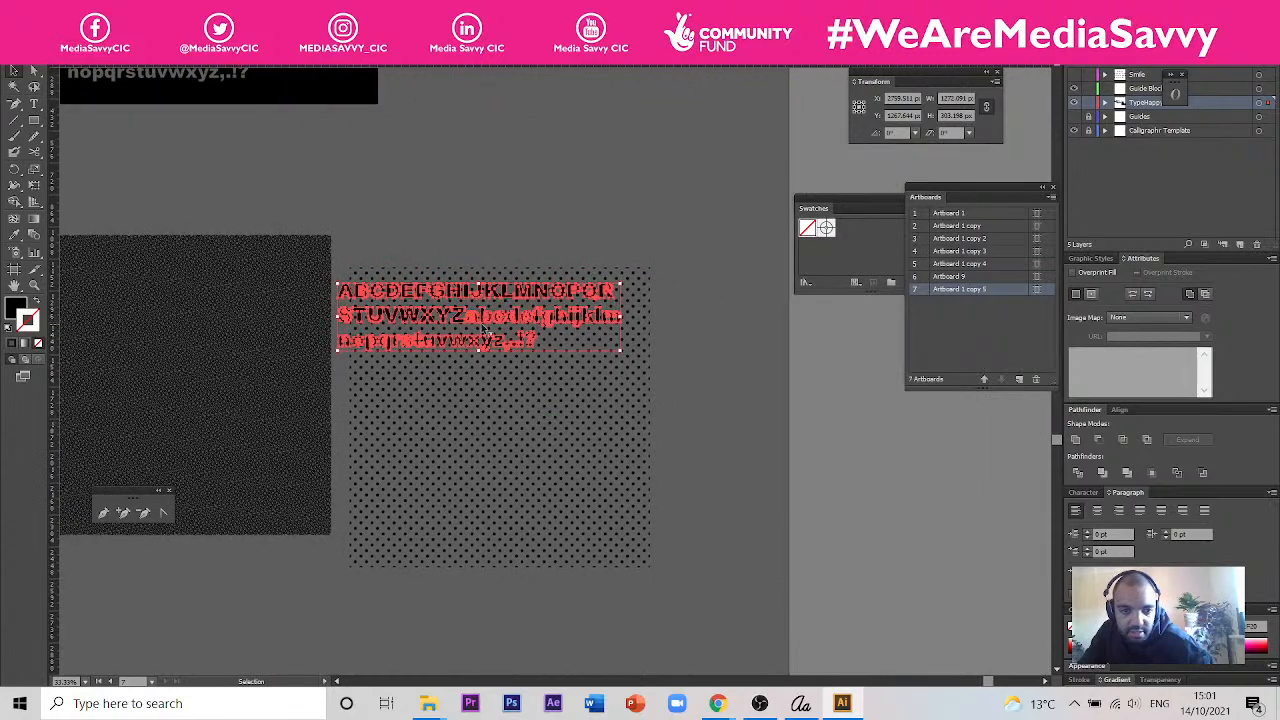
scroll(518, 315, up, 2)
drag(518, 280, 548, 298)
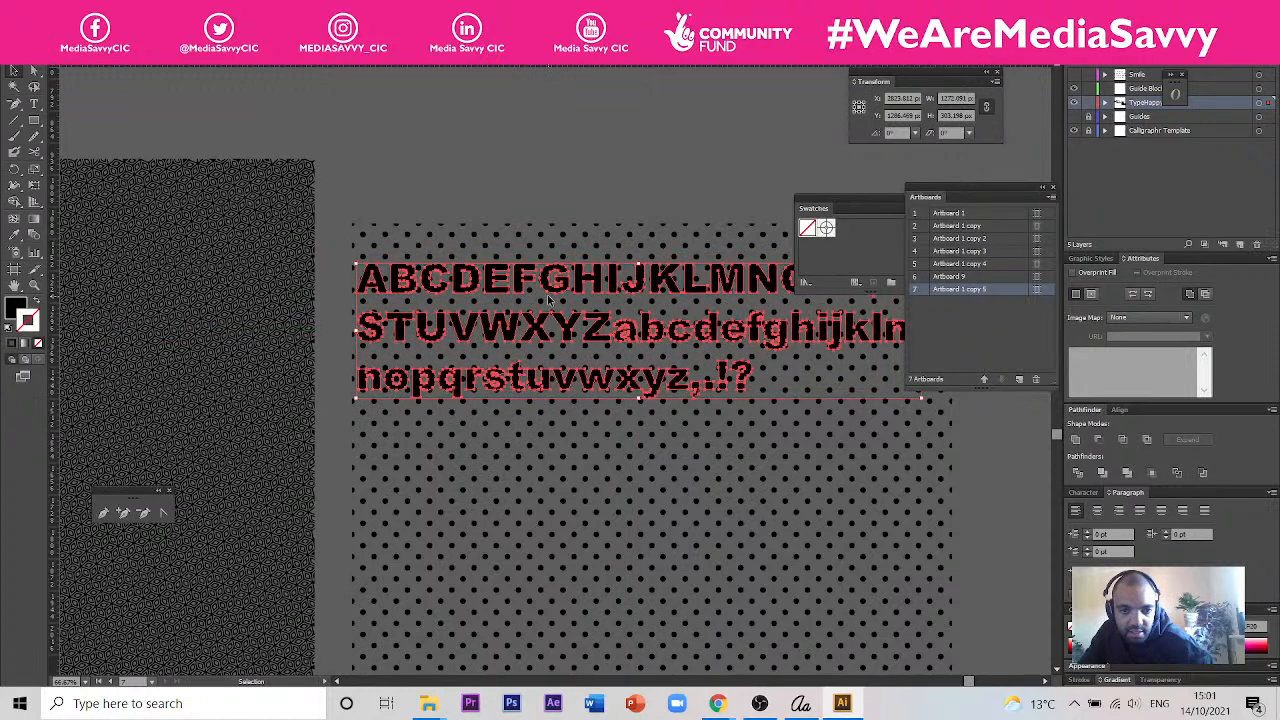
- Try to subtract the dot pattern from the outlined characters and undo the operation
click(698, 438)
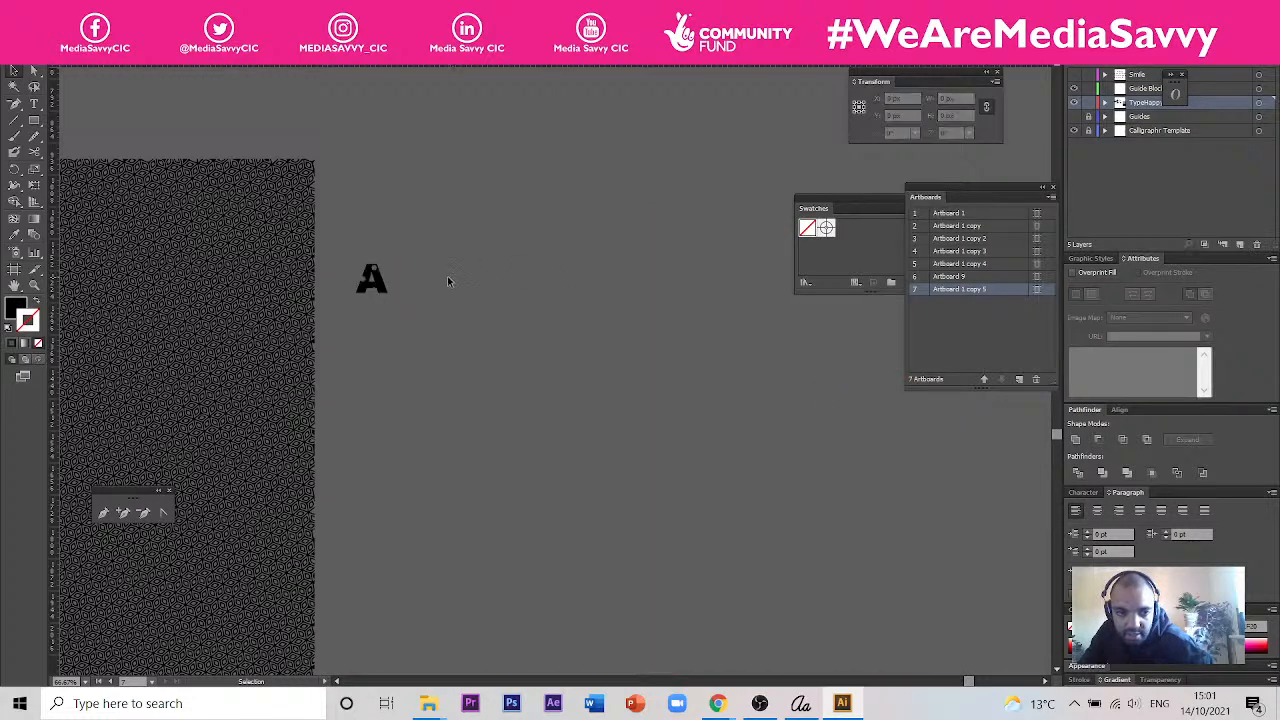
key(ctrl+z)
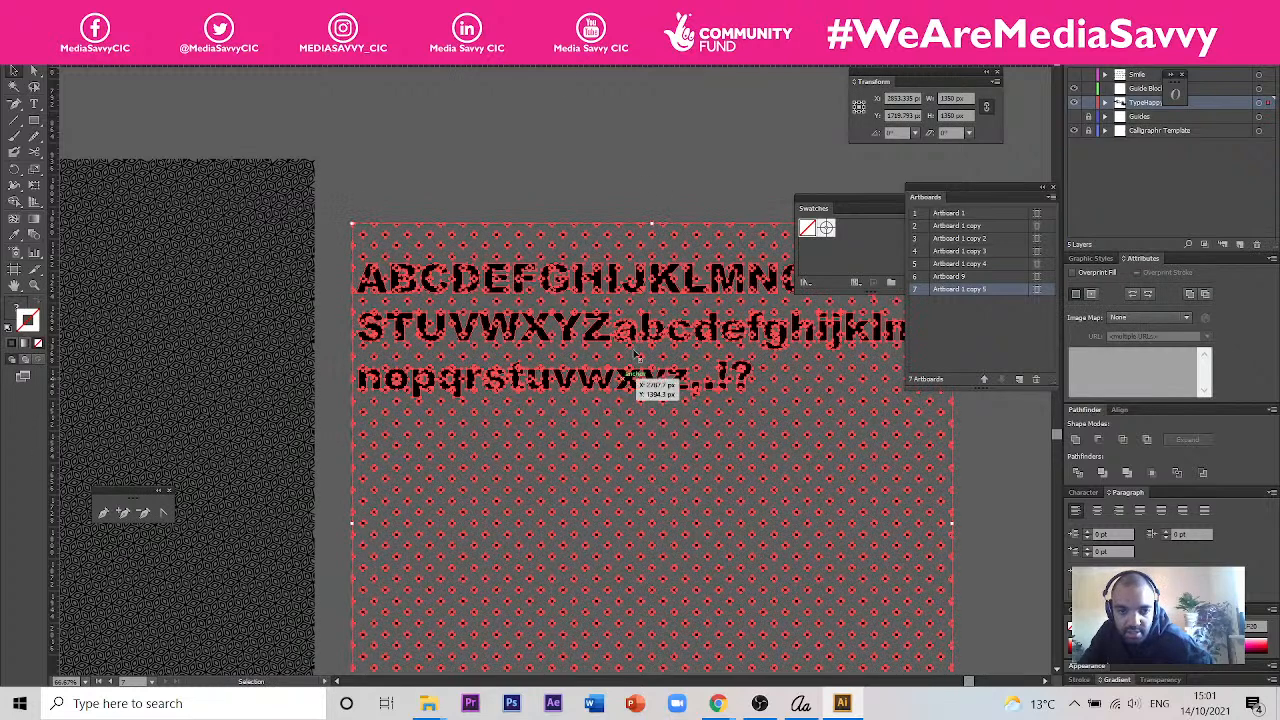
- Bring the dot pattern to the front of the outlined characters
click(661, 194)
click(652, 378)
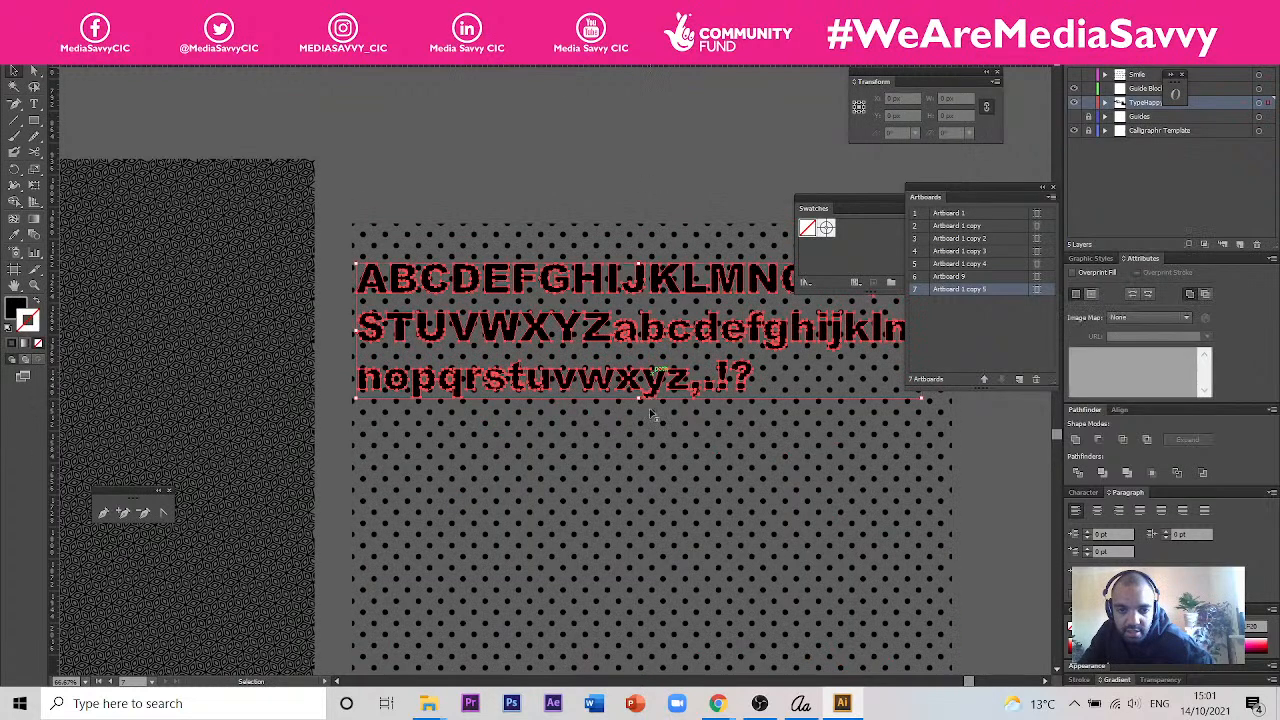
shift+click(680, 440)
right_click(625, 365)
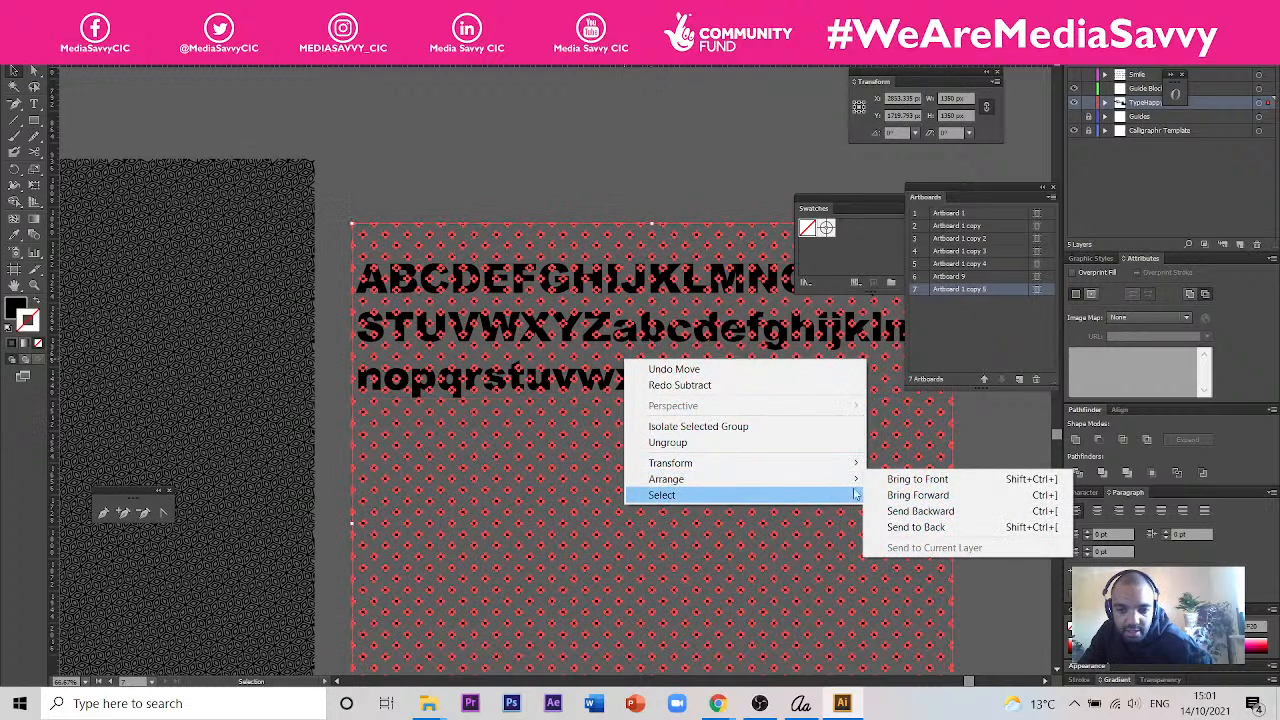
click(905, 479)
- Try to subtract the front dot pattern from the outlined characters, inspect the letter A up close, and undo the subtraction
click(595, 171)
click(608, 330)
shift+click(619, 281)
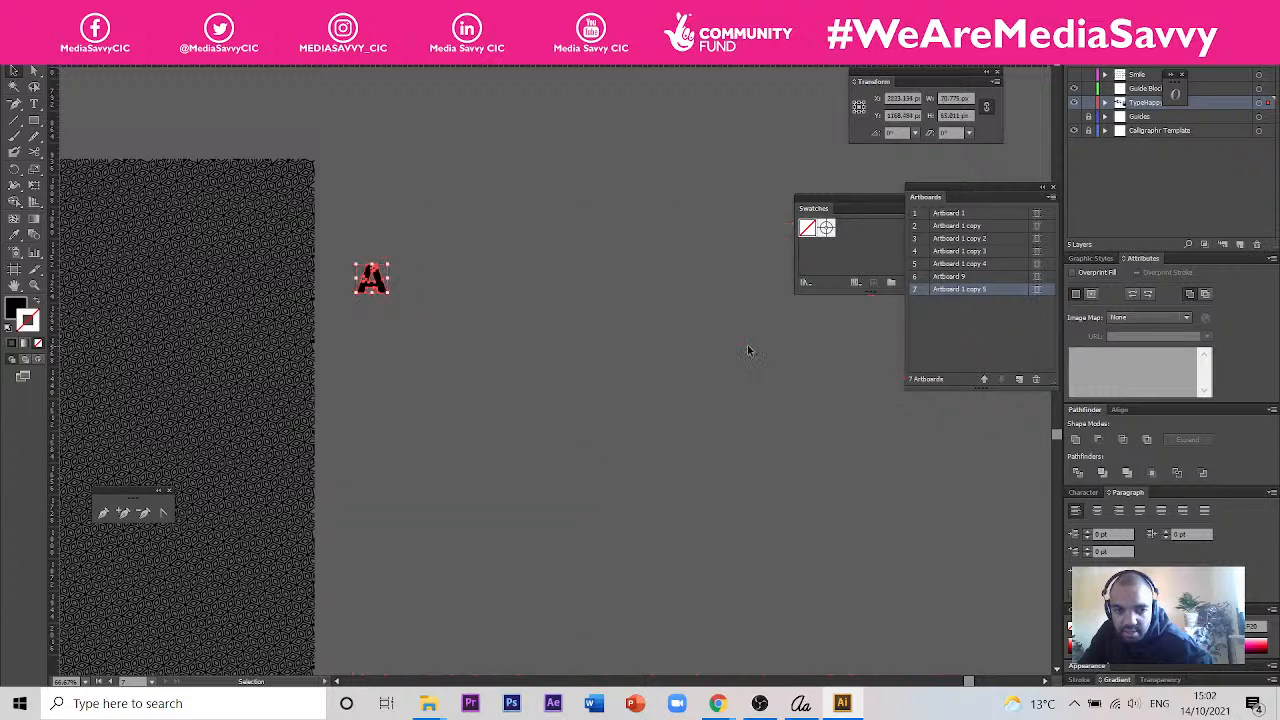
click(401, 248)
scroll(370, 290, up, 3)
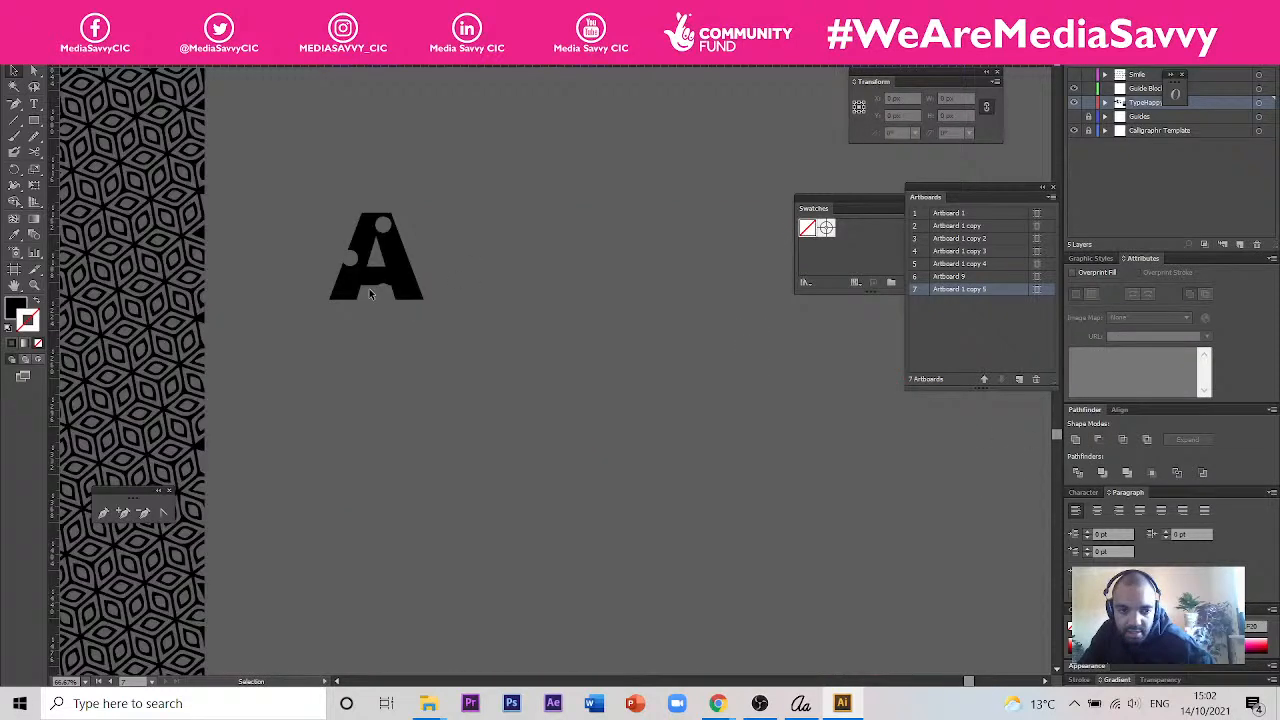
scroll(370, 294, up, 1)
key(ctrl+z)
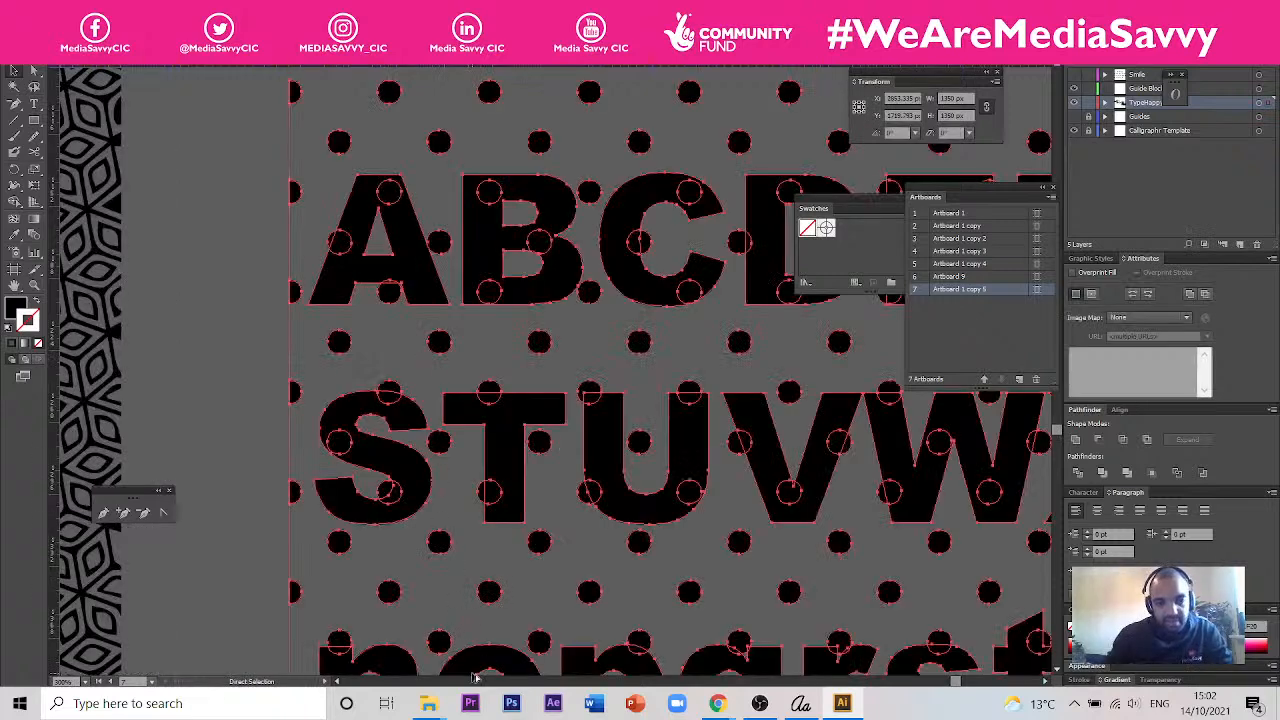
- Try to make a clipping mask from the outlined characters and the dot pattern in front of them, and undo it
scroll(492, 640, down, 2)
drag(540, 534, 439, 225)
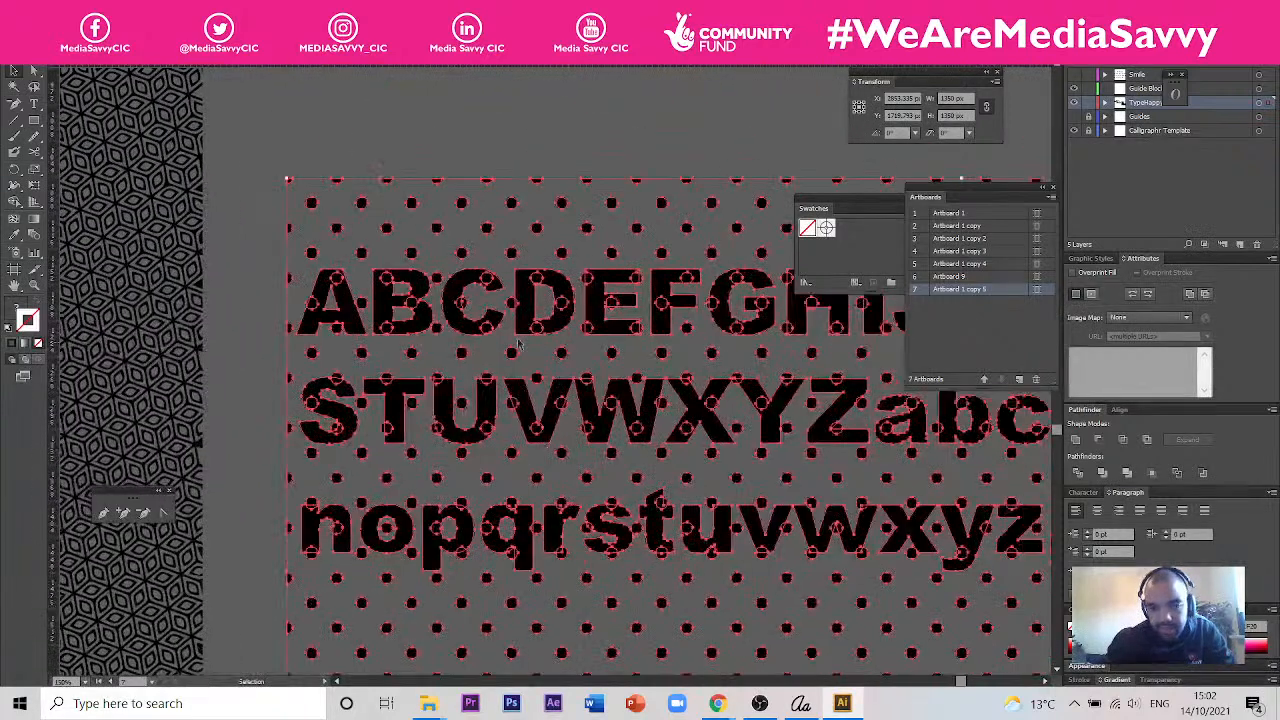
click(429, 101)
key(ctrl+a)
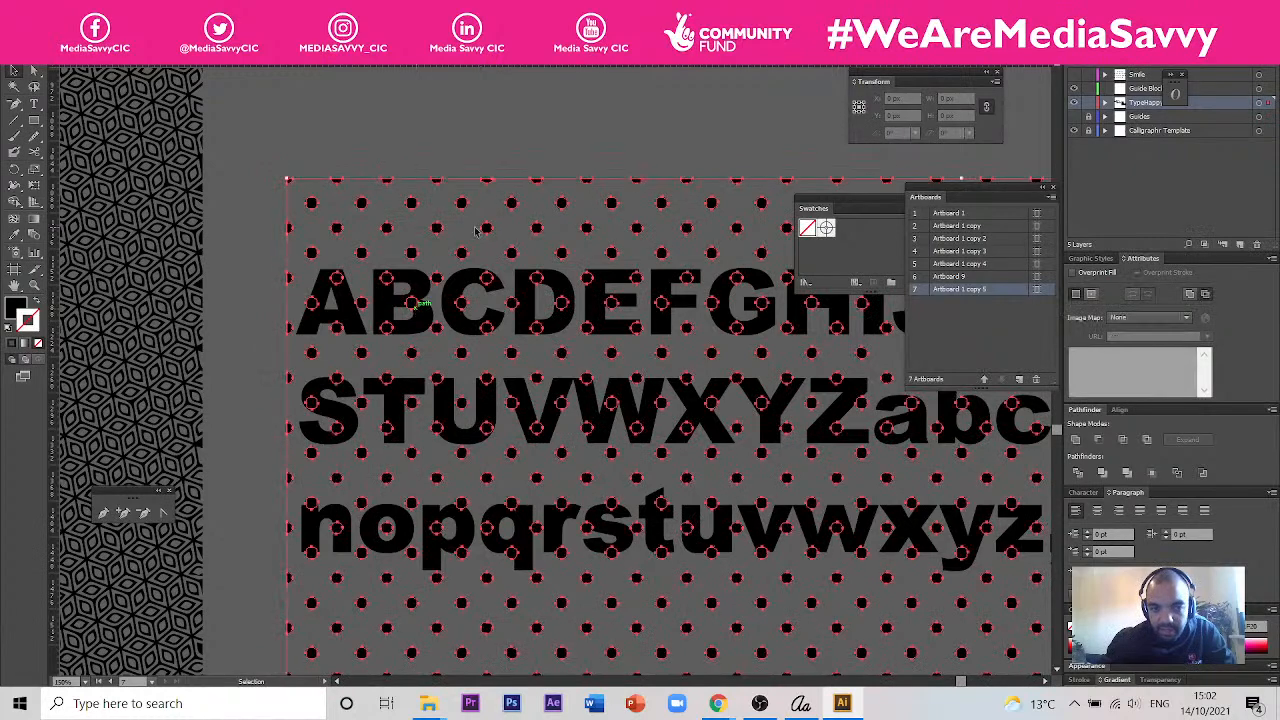
shift+click(486, 231)
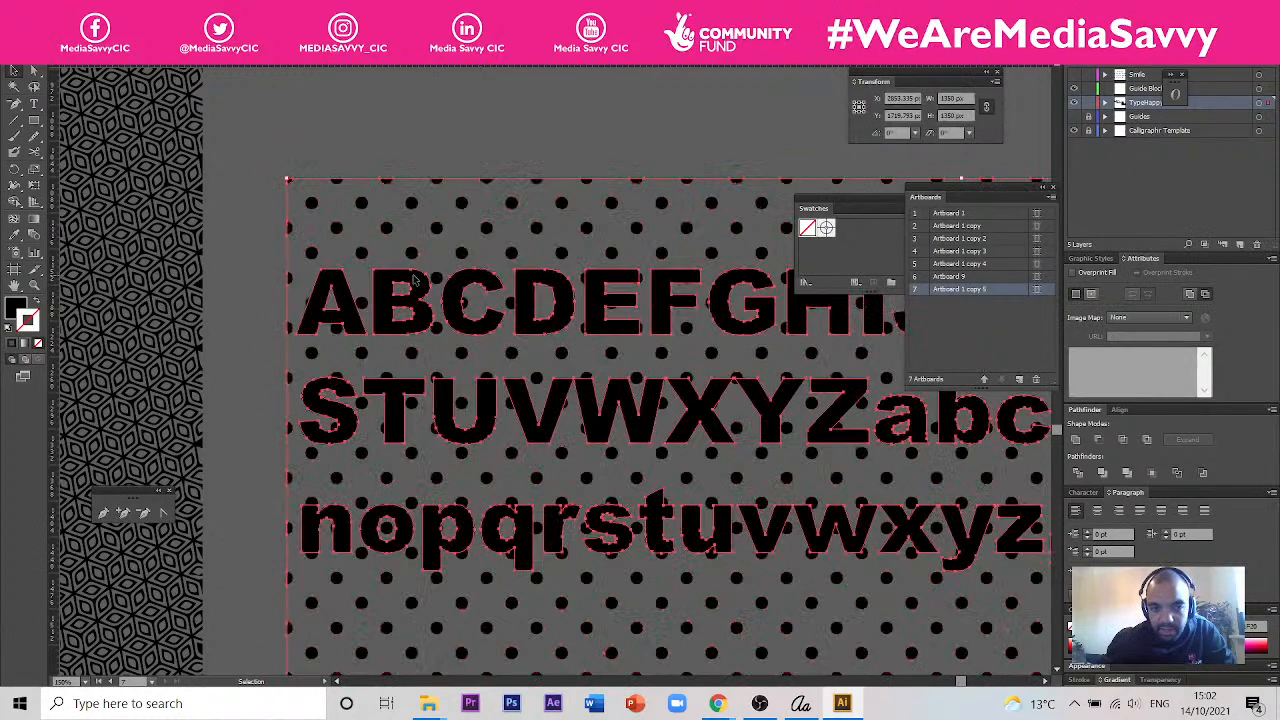
shift+click(486, 232)
right_click(486, 232)
click(92, 9)
mouse_move(240, 434)
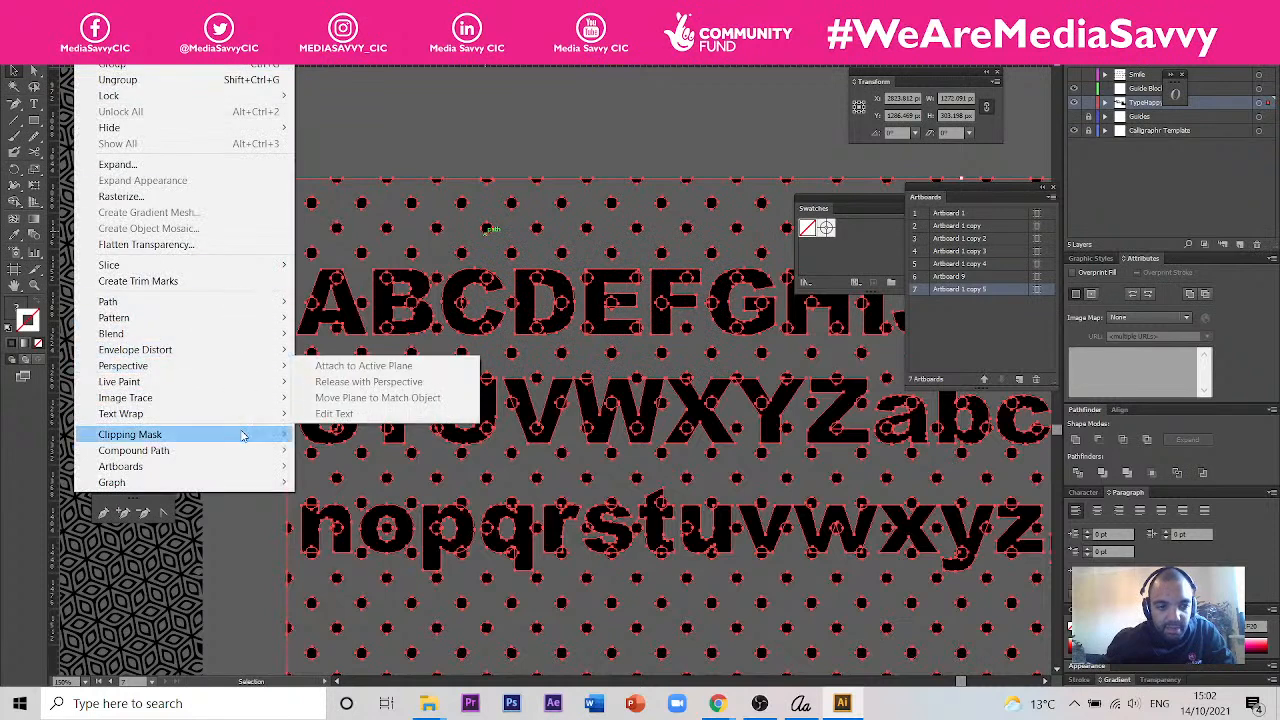
click(348, 435)
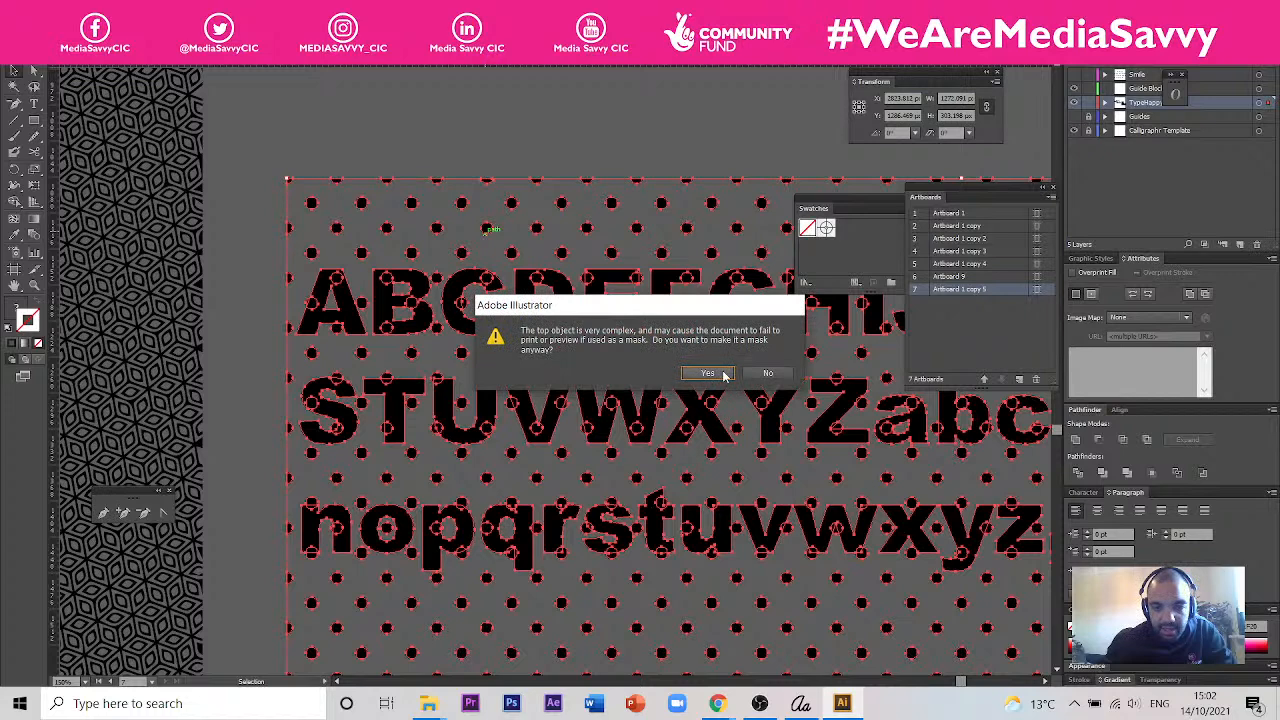
click(707, 373)
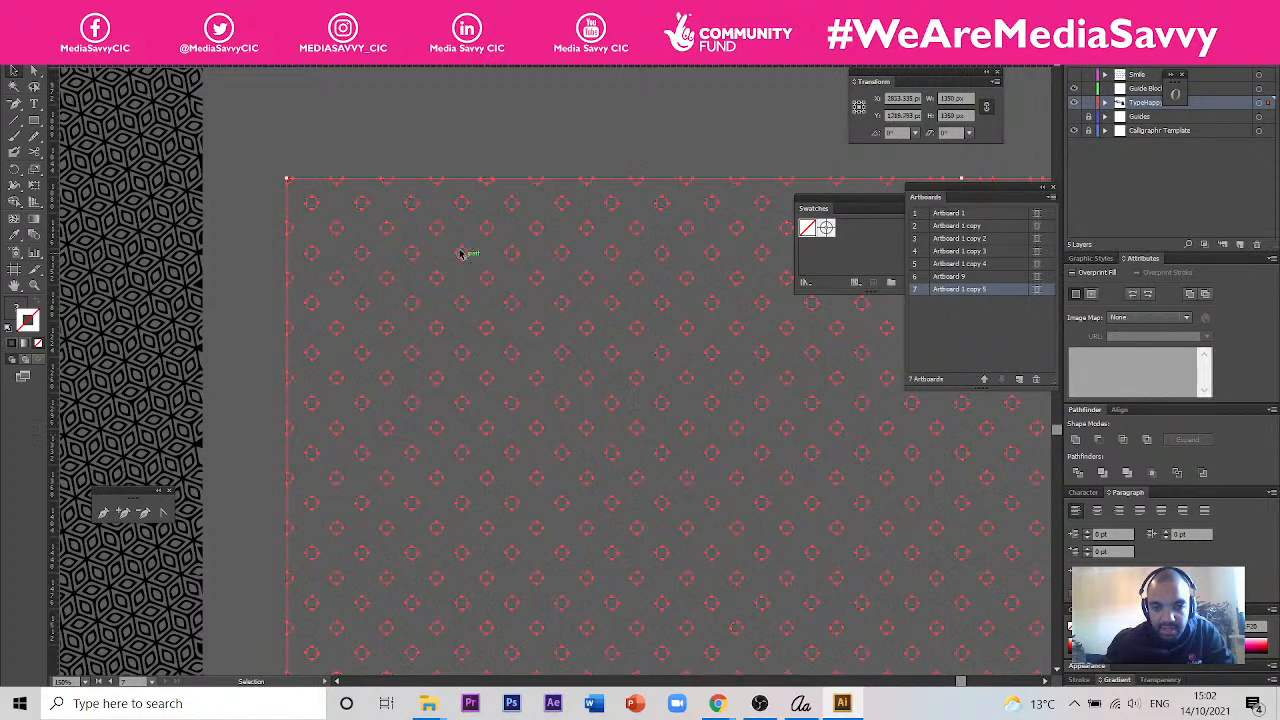
key(a)
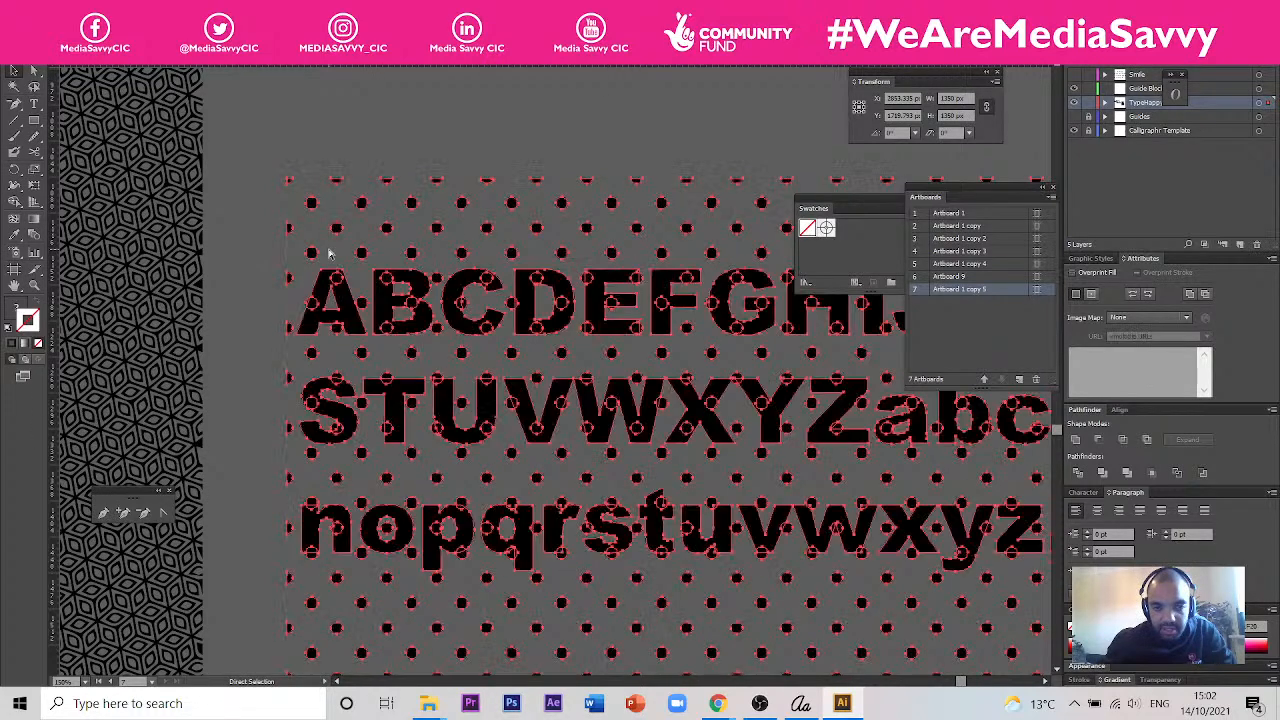
- Paste a copy of the untraced Japanese pattern image into the empty canvas area above the dot pattern
key(v)
key(ctrl+minus)
key(ctrl+minus)
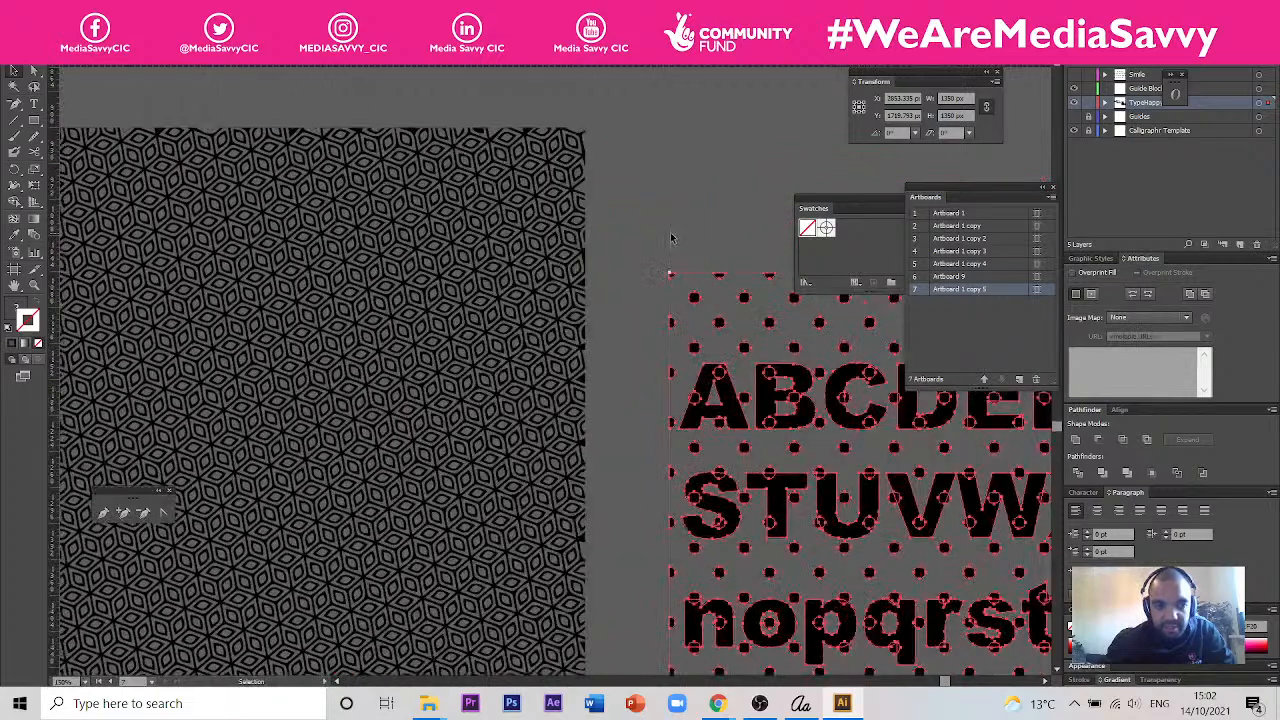
key(ctrl+minus)
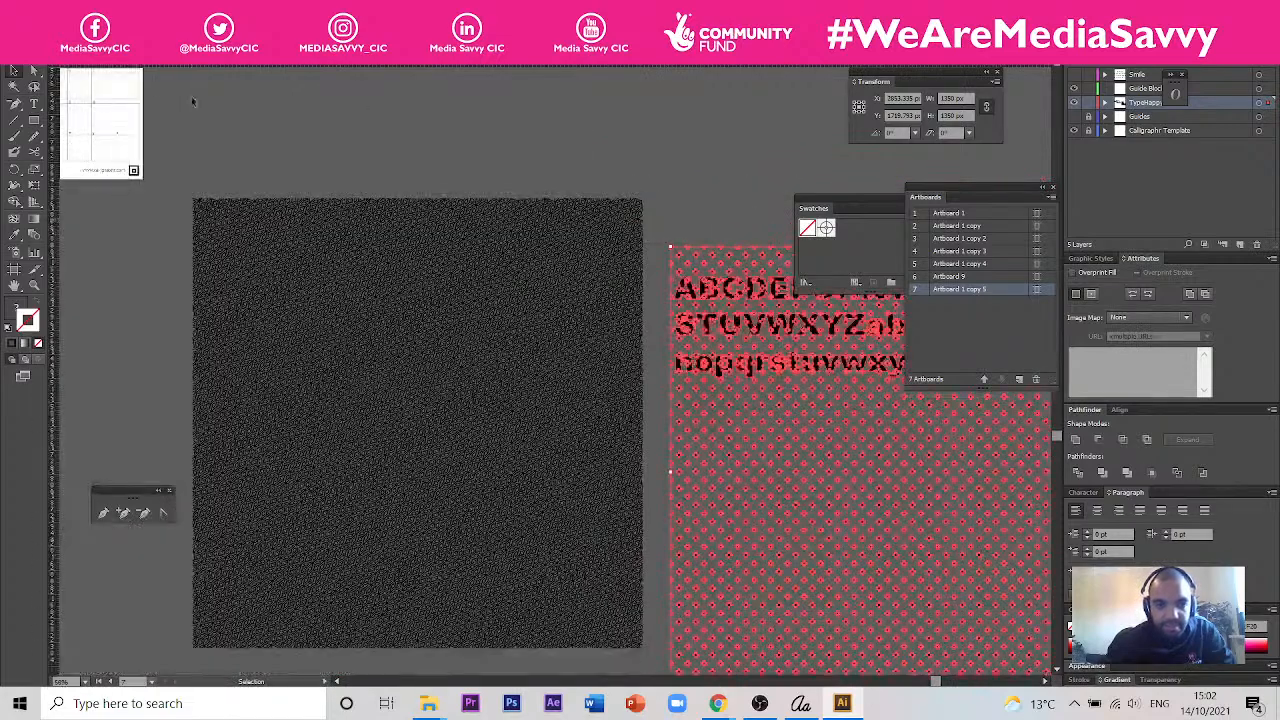
click(506, 57)
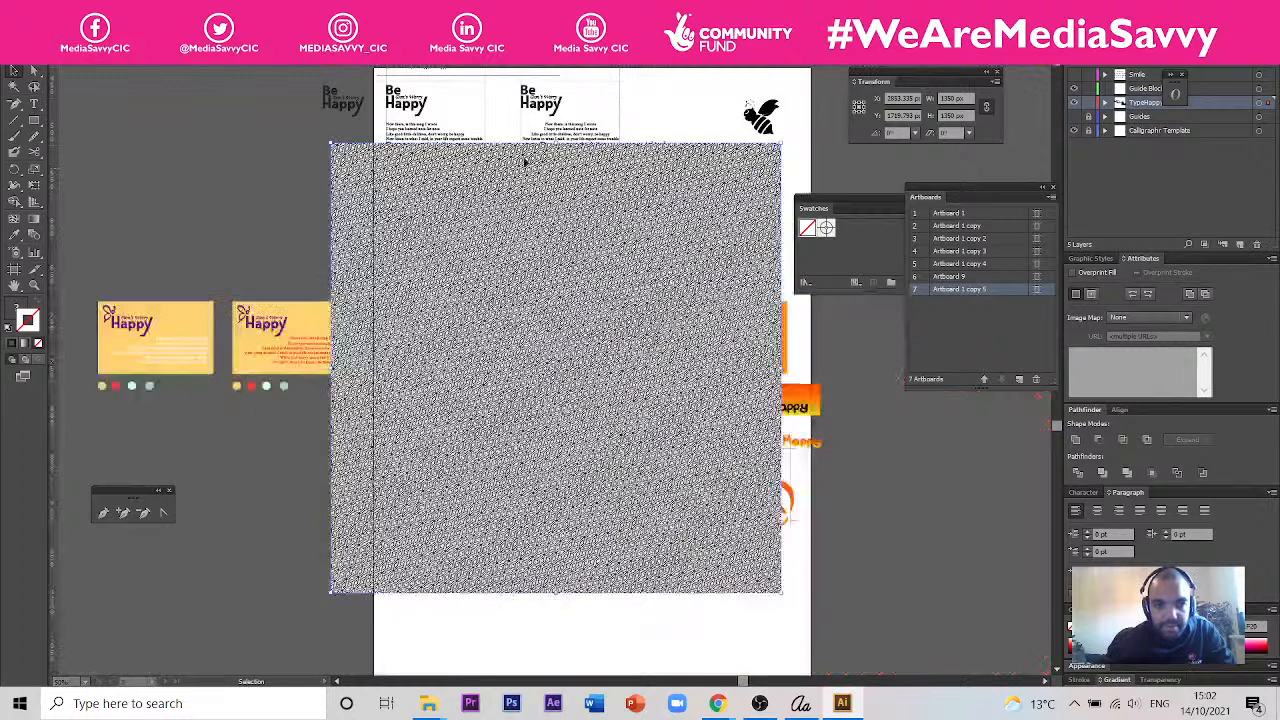
key(a)
key(v)
click(535, 58)
drag(692, 234, 387, 468)
drag(341, 285, 334, 349)
scroll(335, 346, right, 3)
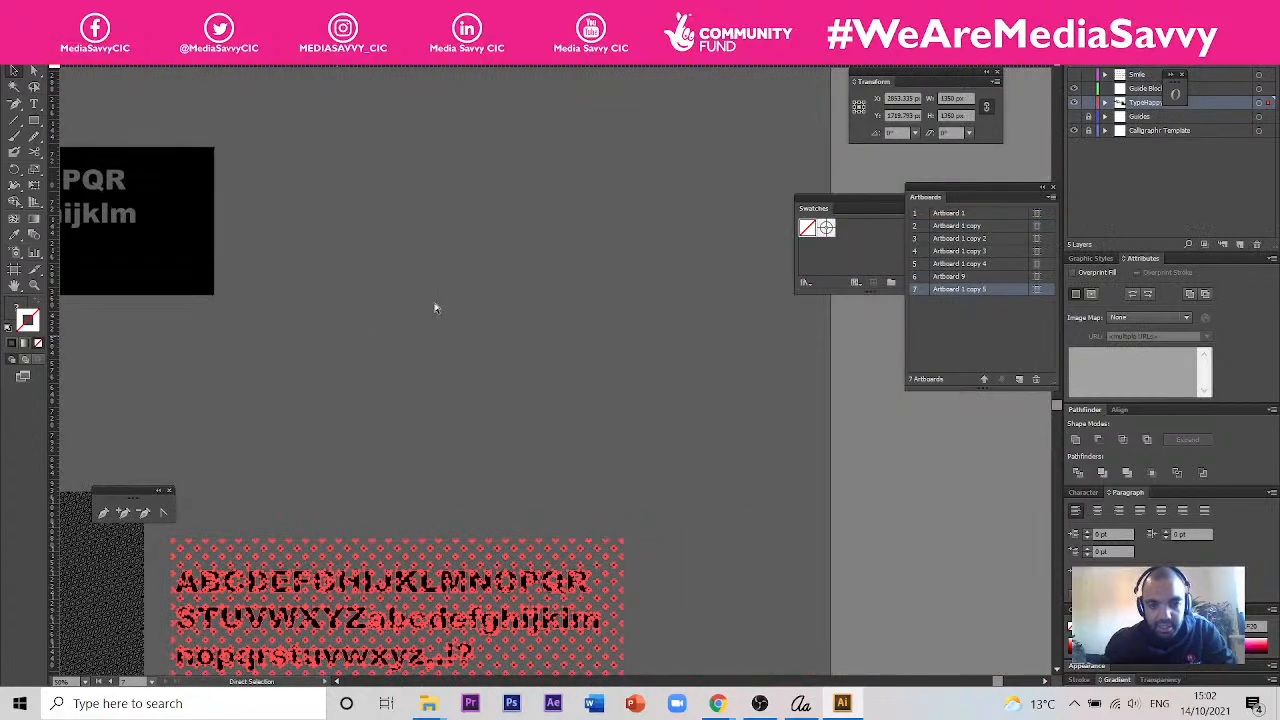
key(ctrl+v)
drag(612, 337, 583, 222)
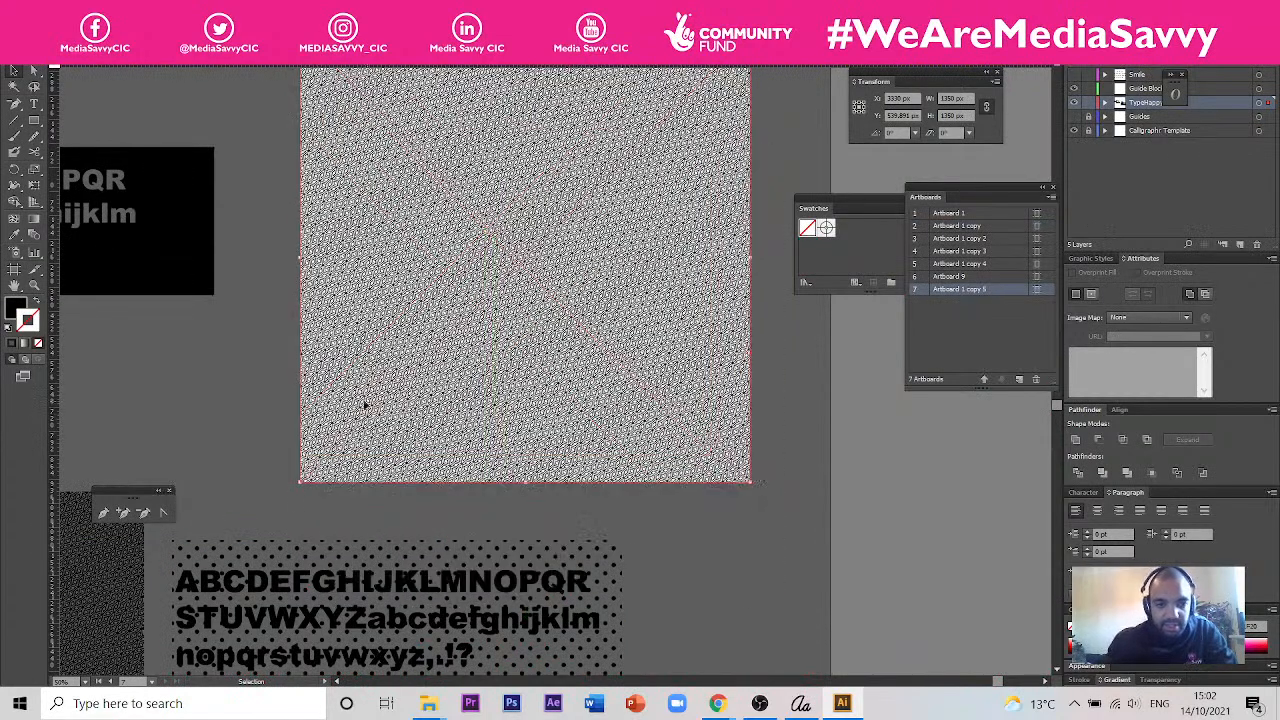
- Move the outlined characters from the dot pattern onto the Japanese pattern image and rasterize the image
drag(373, 577, 534, 172)
right_click(536, 178)
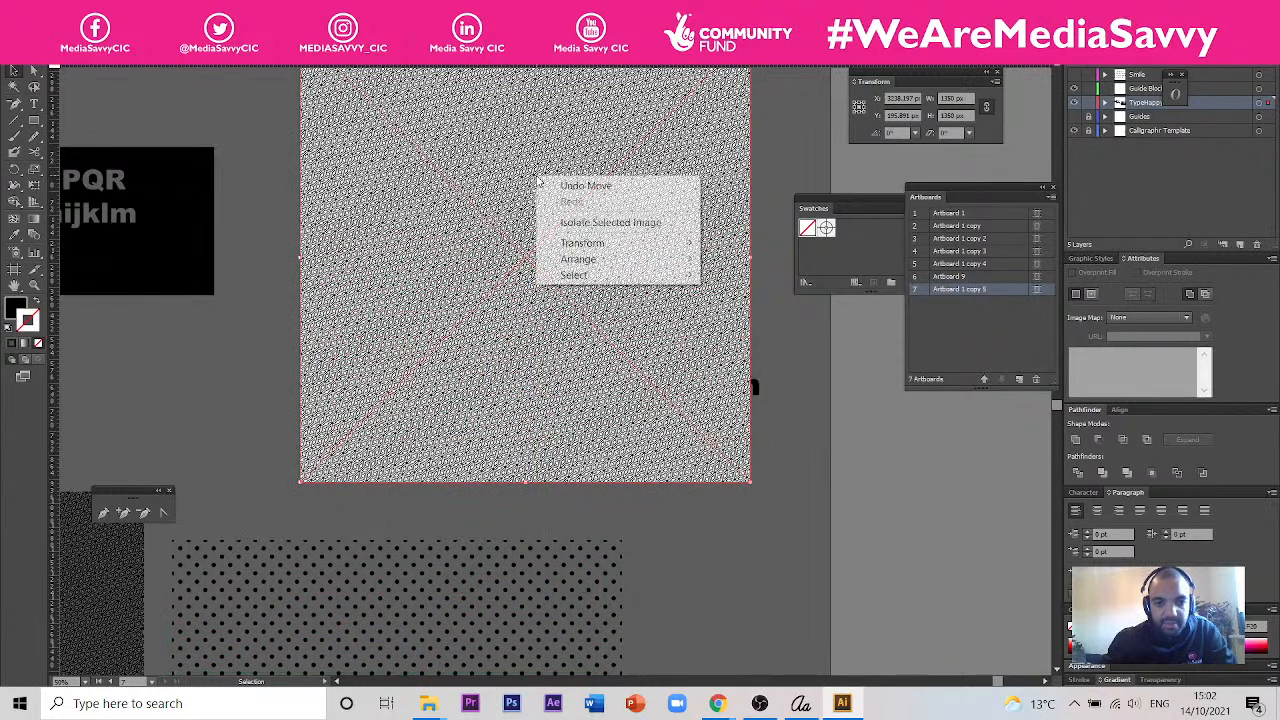
click(92, 11)
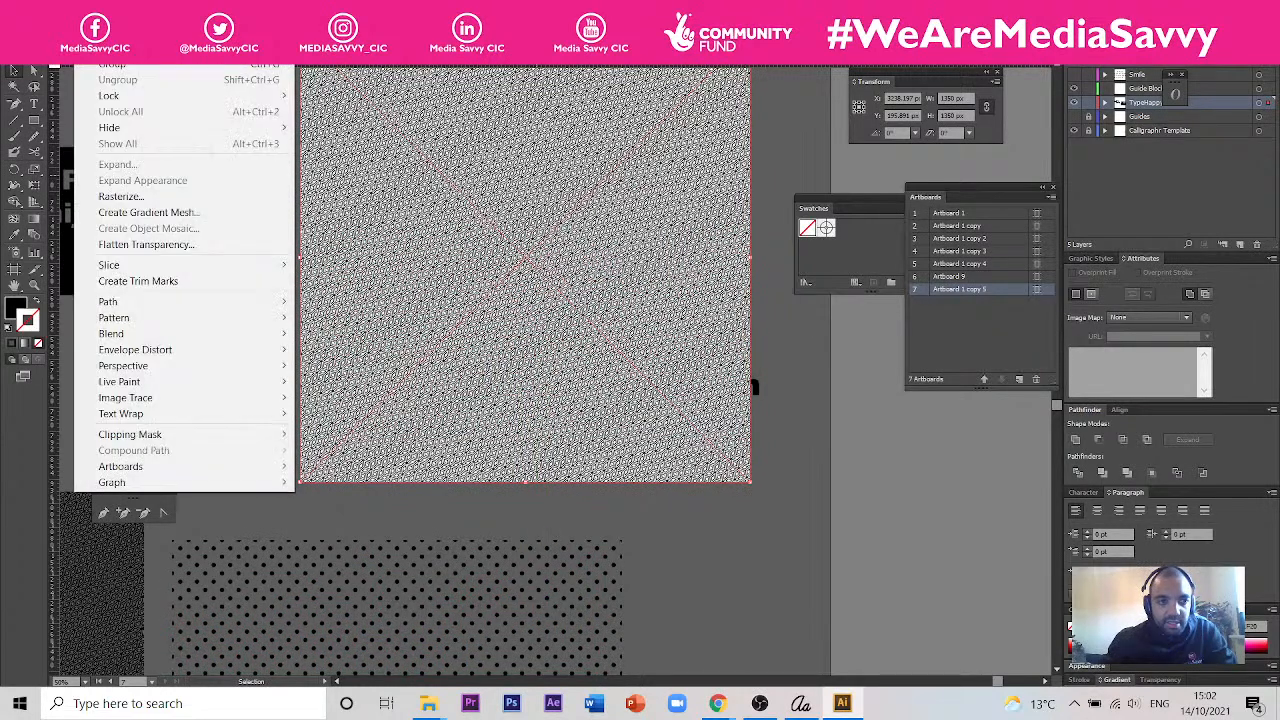
click(159, 196)
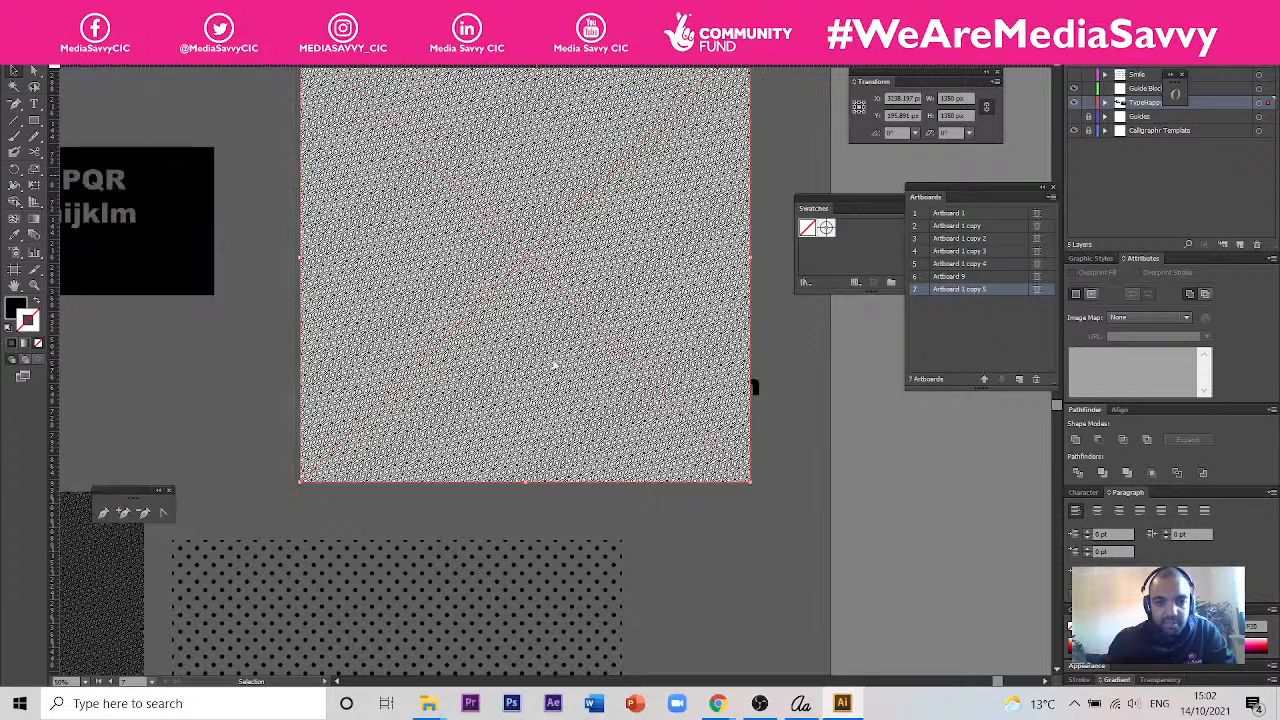
click(212, 257)
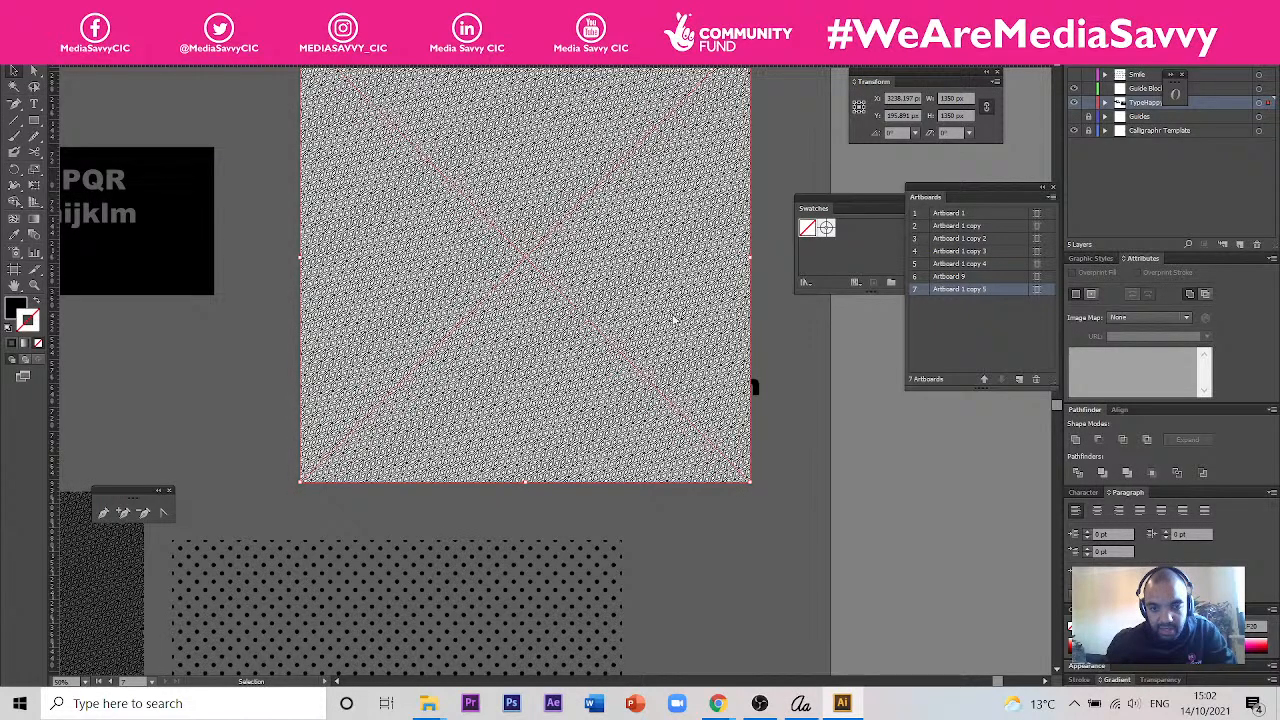
- Bring the outlined characters to the front and position them fully inside the lower part of the Japanese pattern image
click(763, 382)
right_click(758, 386)
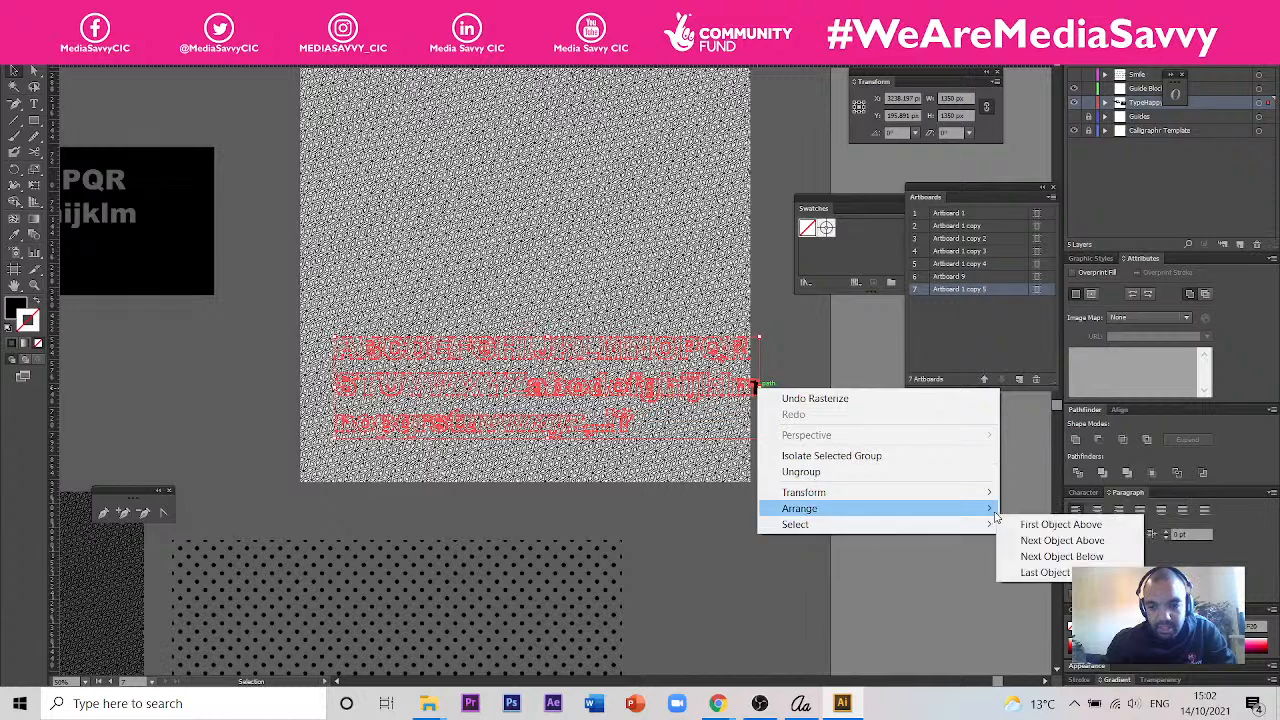
mouse_move(985, 508)
click(1027, 510)
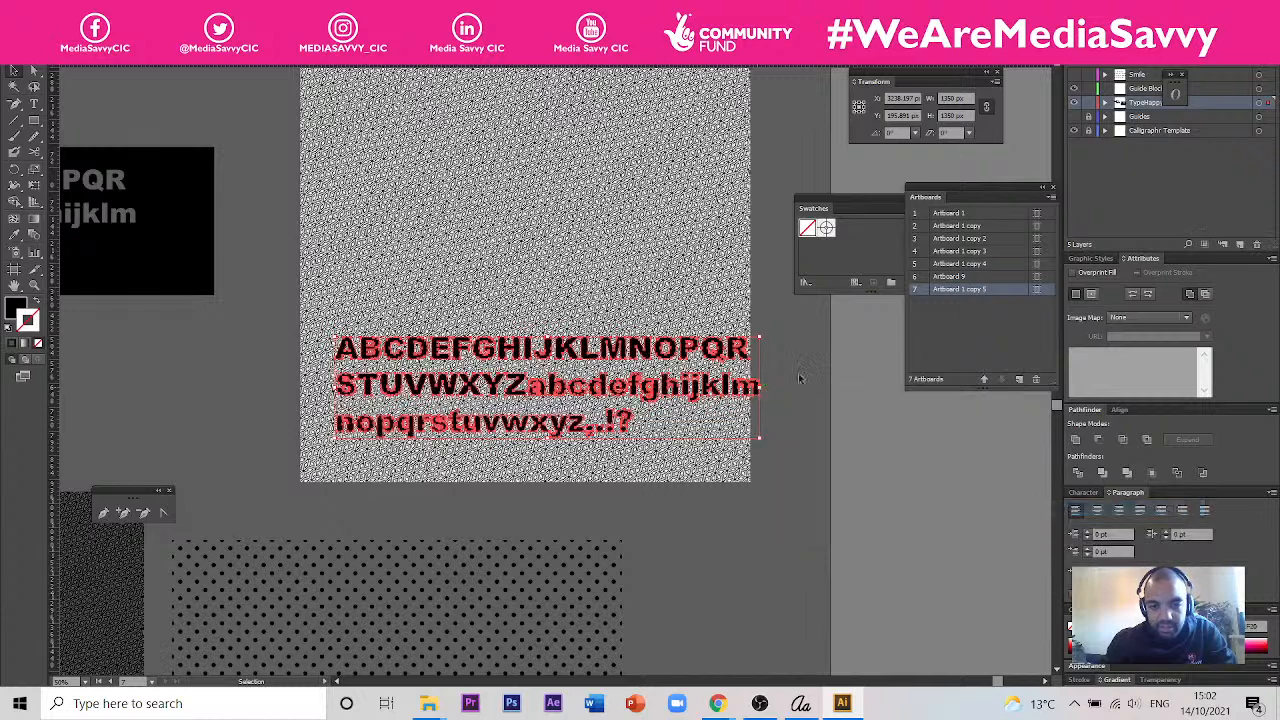
drag(738, 352, 700, 378)
- Try to clip the Japanese pattern image with the outlined characters using a clipping mask, inspect the masked group, and undo the mask
shift+click(700, 378)
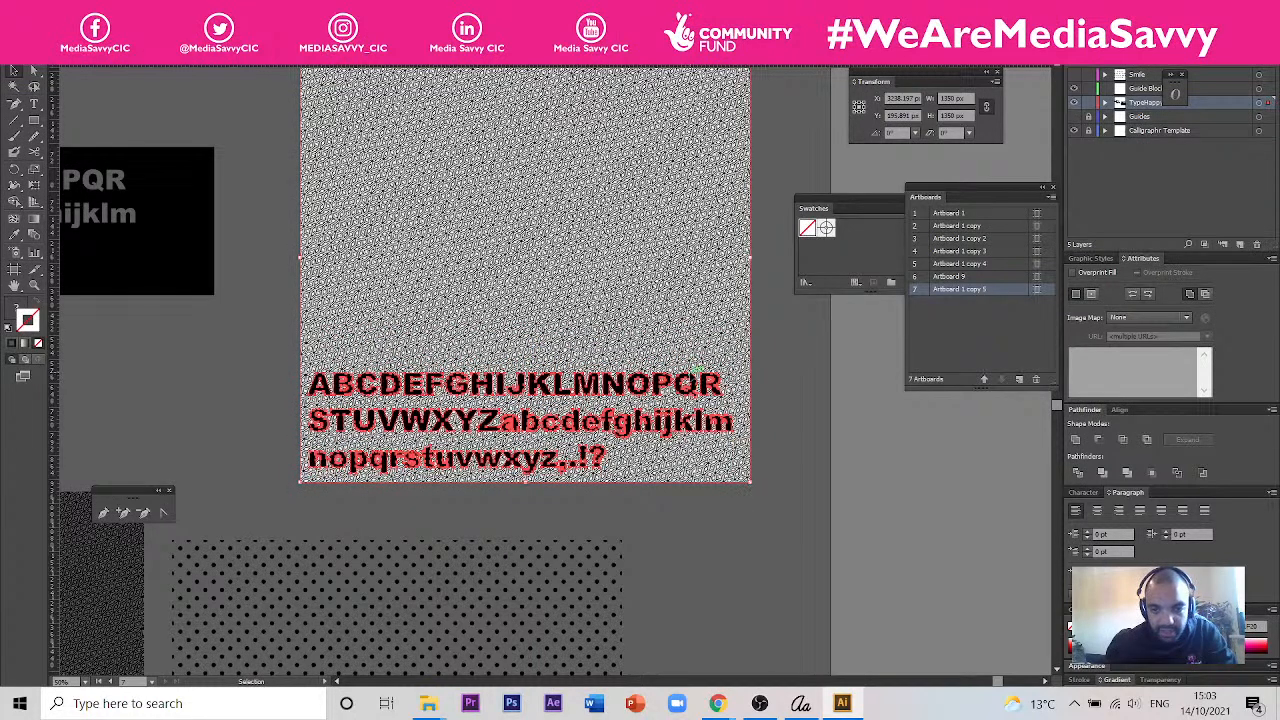
right_click(690, 371)
click(758, 455)
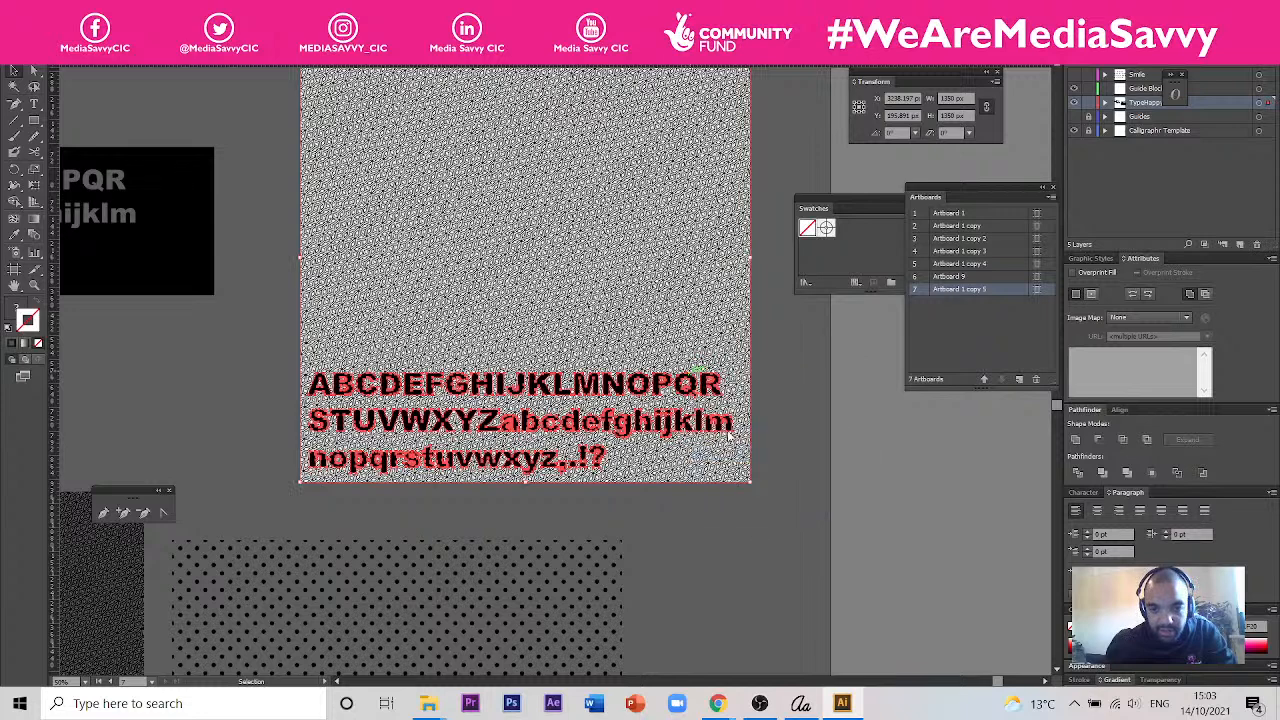
click(708, 374)
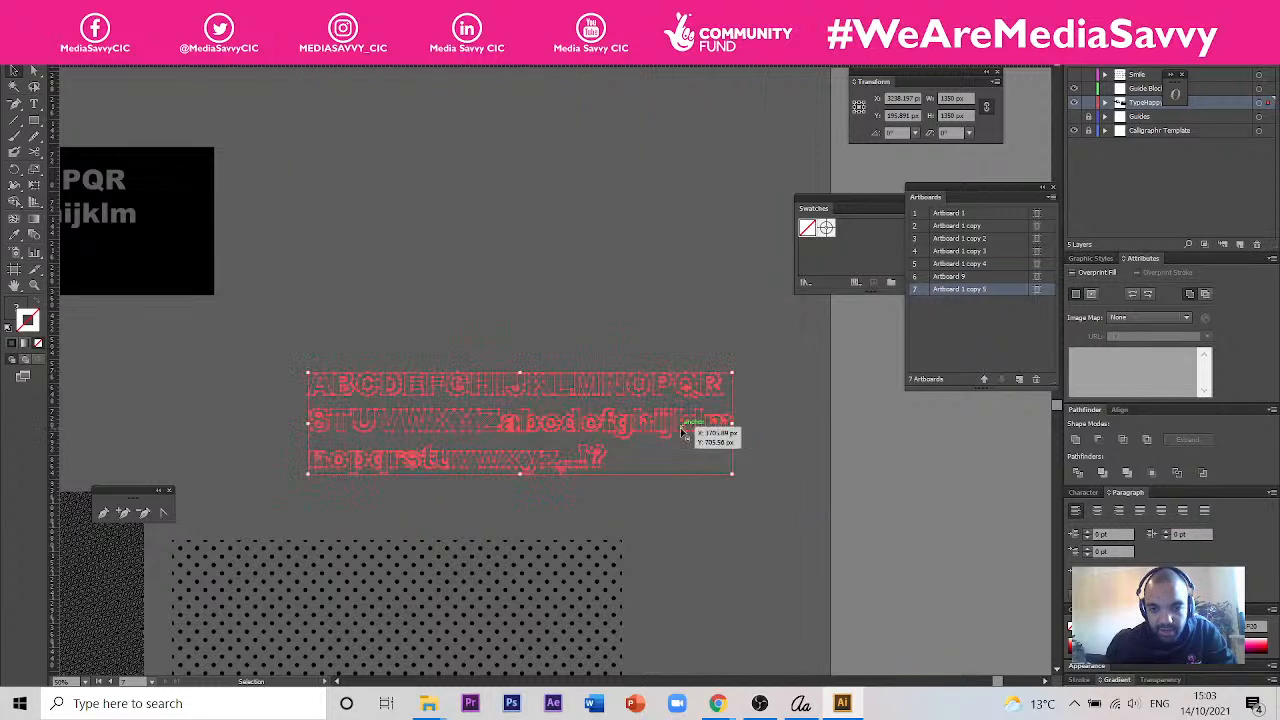
click(703, 401)
click(695, 387)
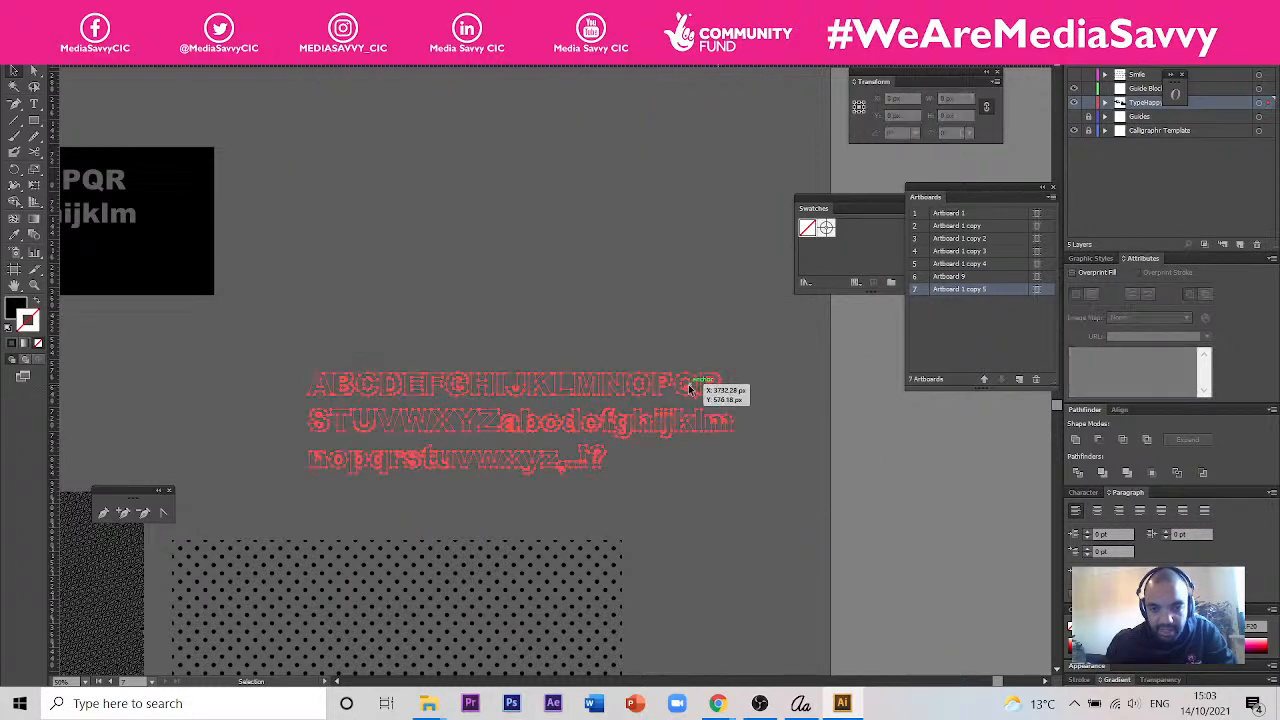
right_click(691, 394)
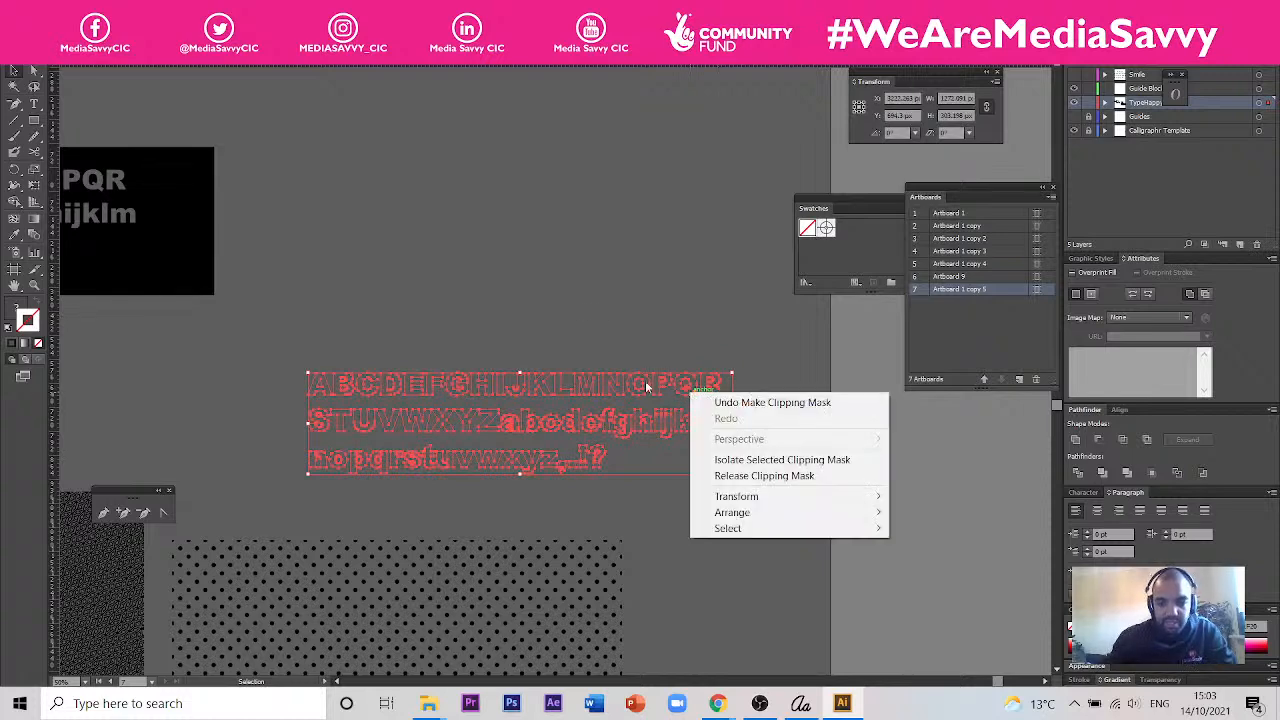
click(626, 264)
key(a)
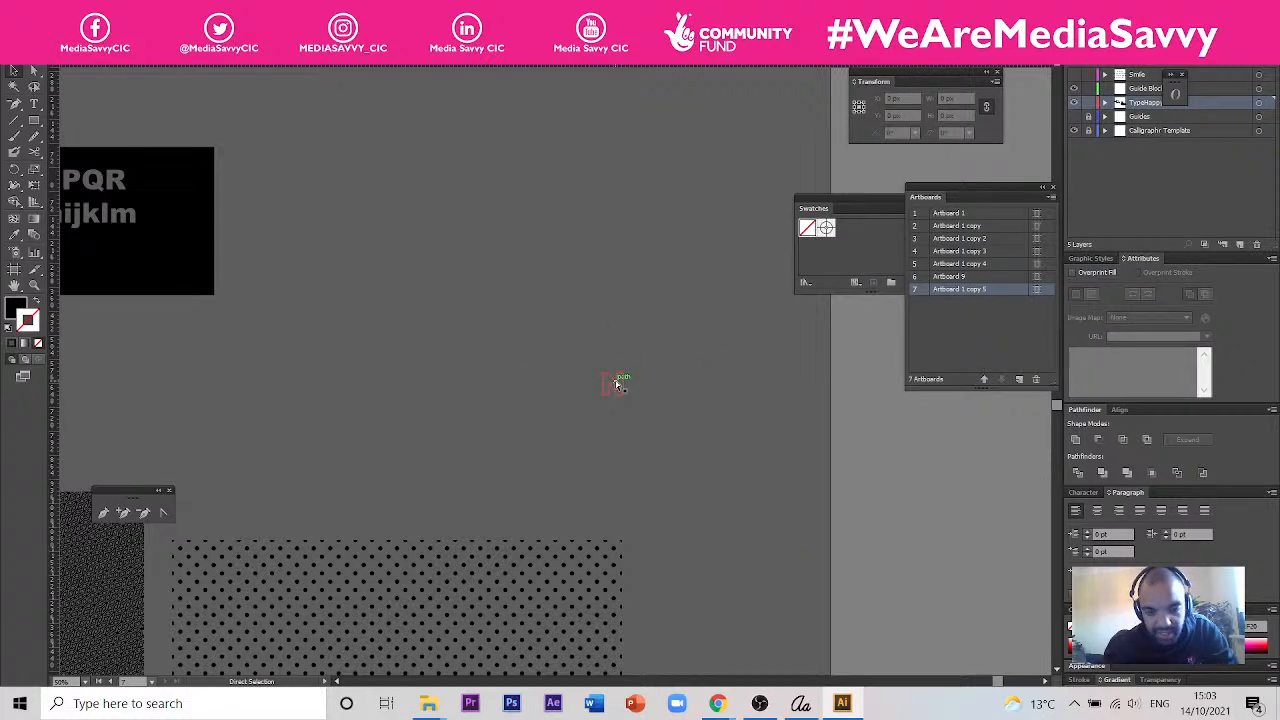
key(ctrl+z)
key(v)
click(812, 418)
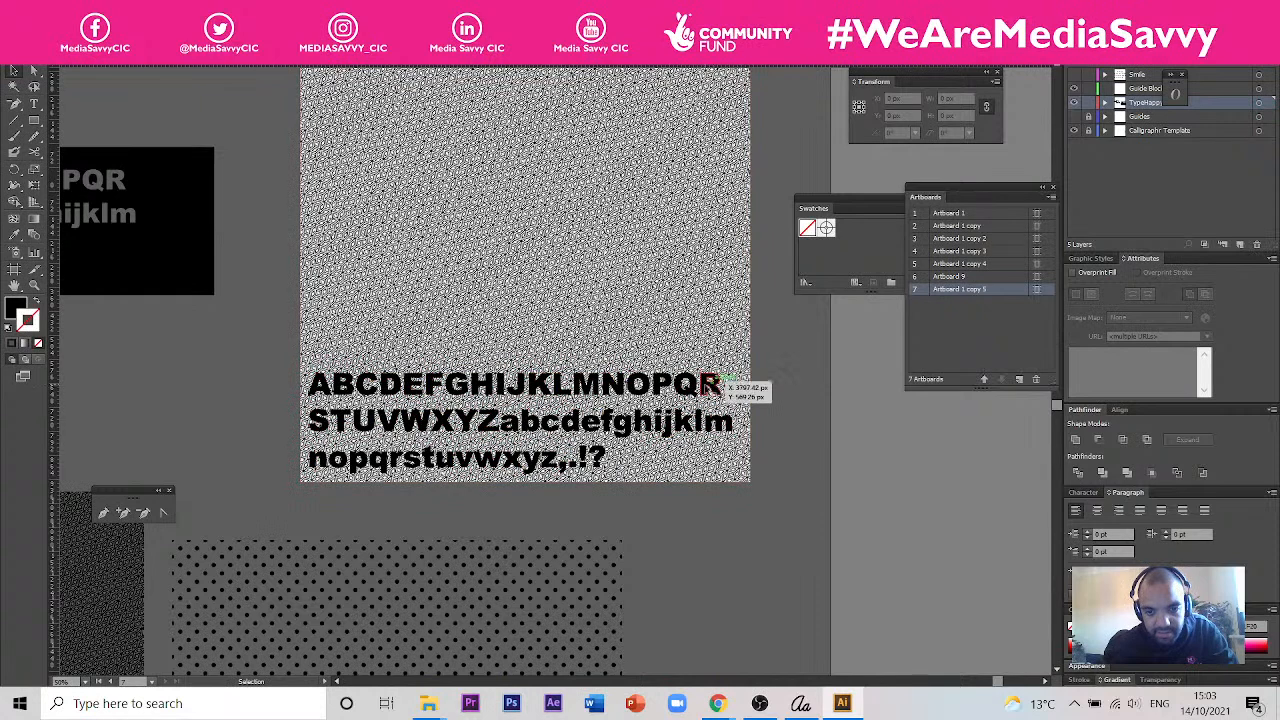
- Switch to Chrome and rewind the YouTube video "How to do Clipping Mask in Illustrator - 2 MINUTE Tutorial" to review the masking steps
click(720, 702)
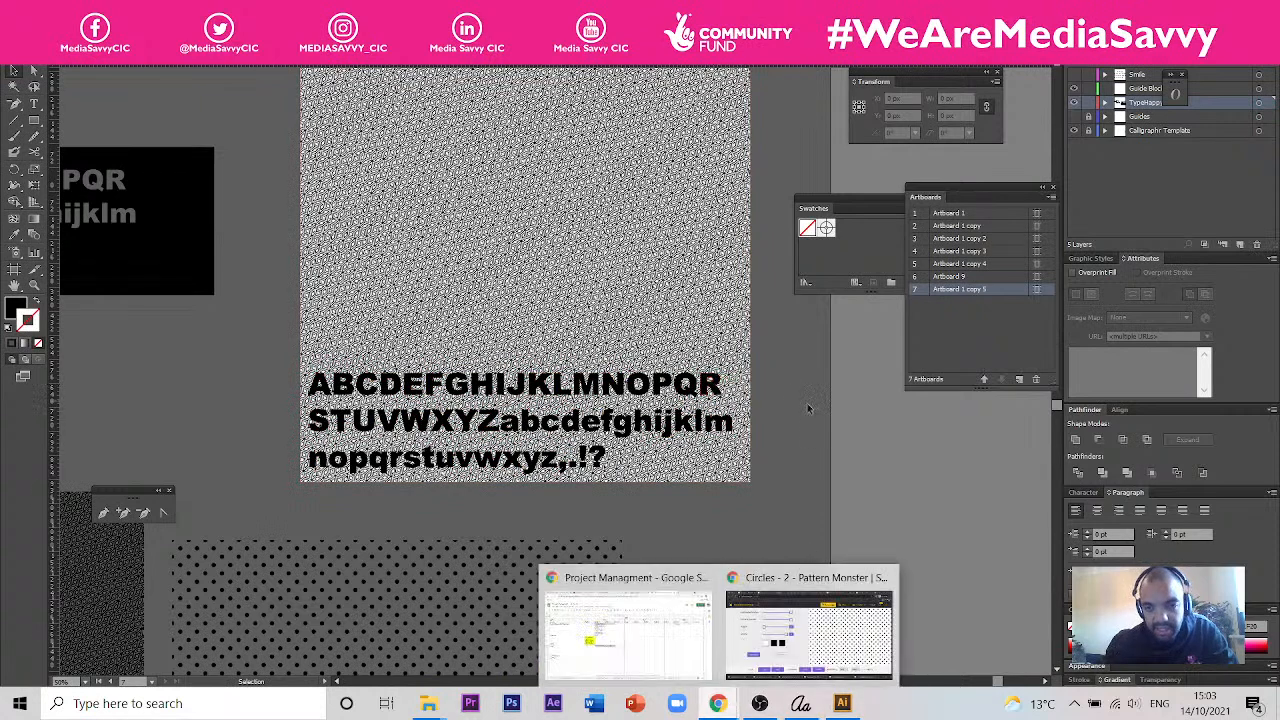
click(805, 625)
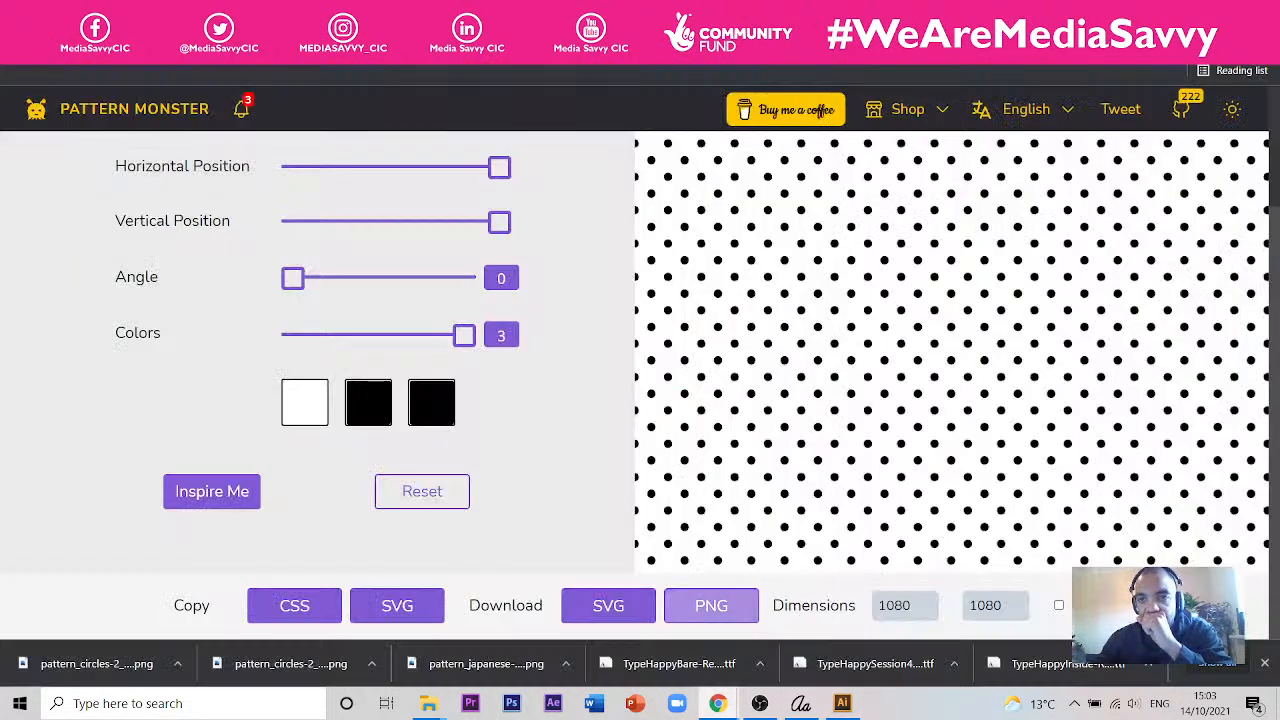
click(540, 14)
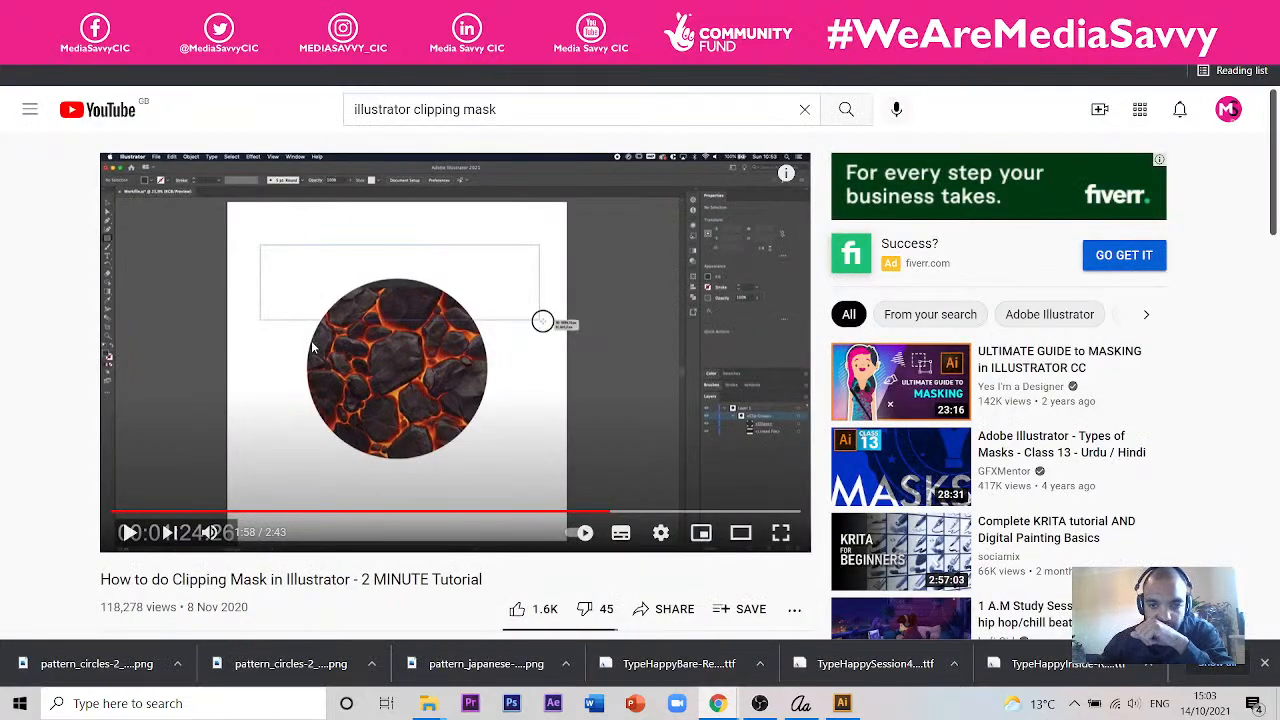
key(Left)
key(Left)
key(Left)
key(Left)
key(Left)
key(Left)
key(Left)
key(Left)
key(Left)
key(Left)
key(Left)
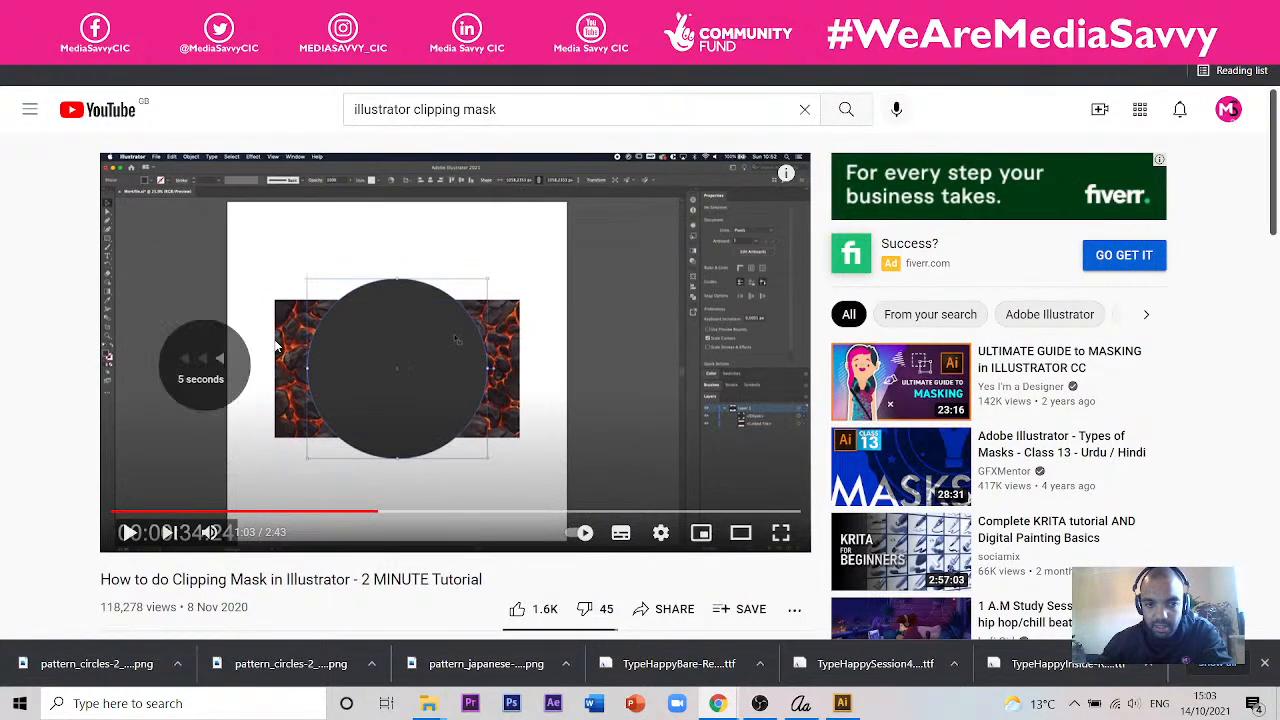
key(Left)
key(Left)
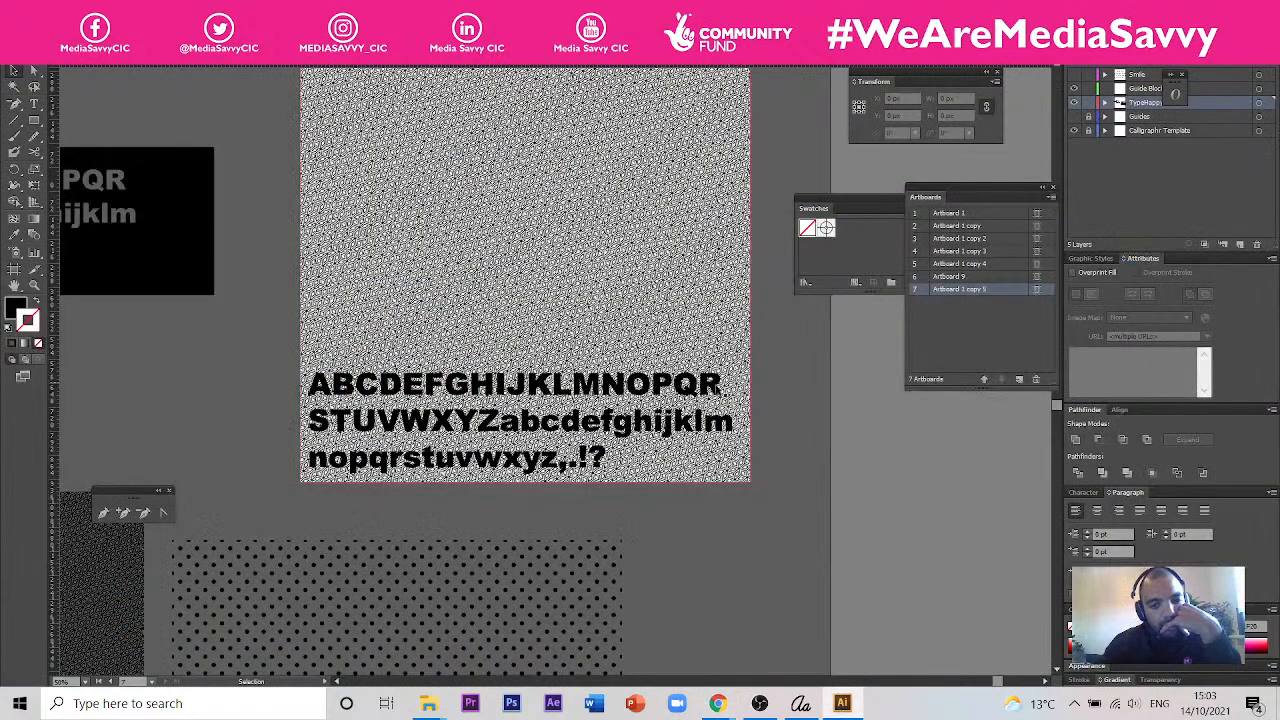
click(716, 393)
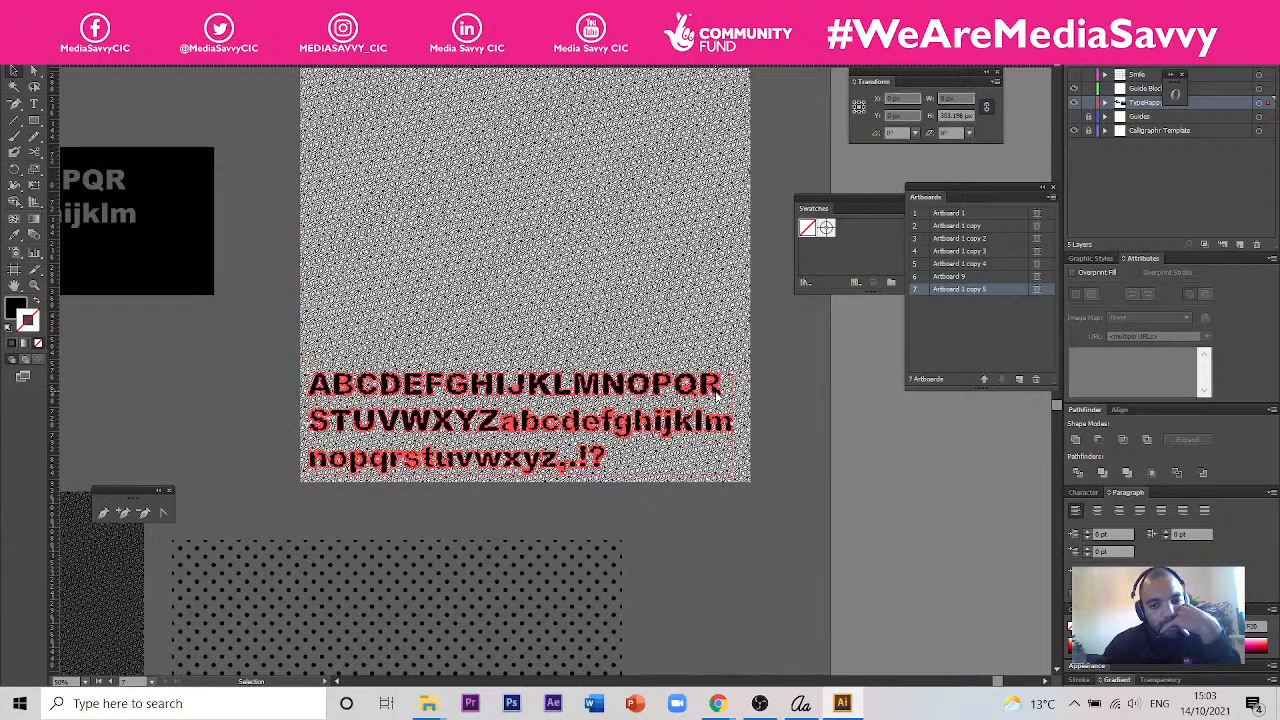
right_click(717, 393)
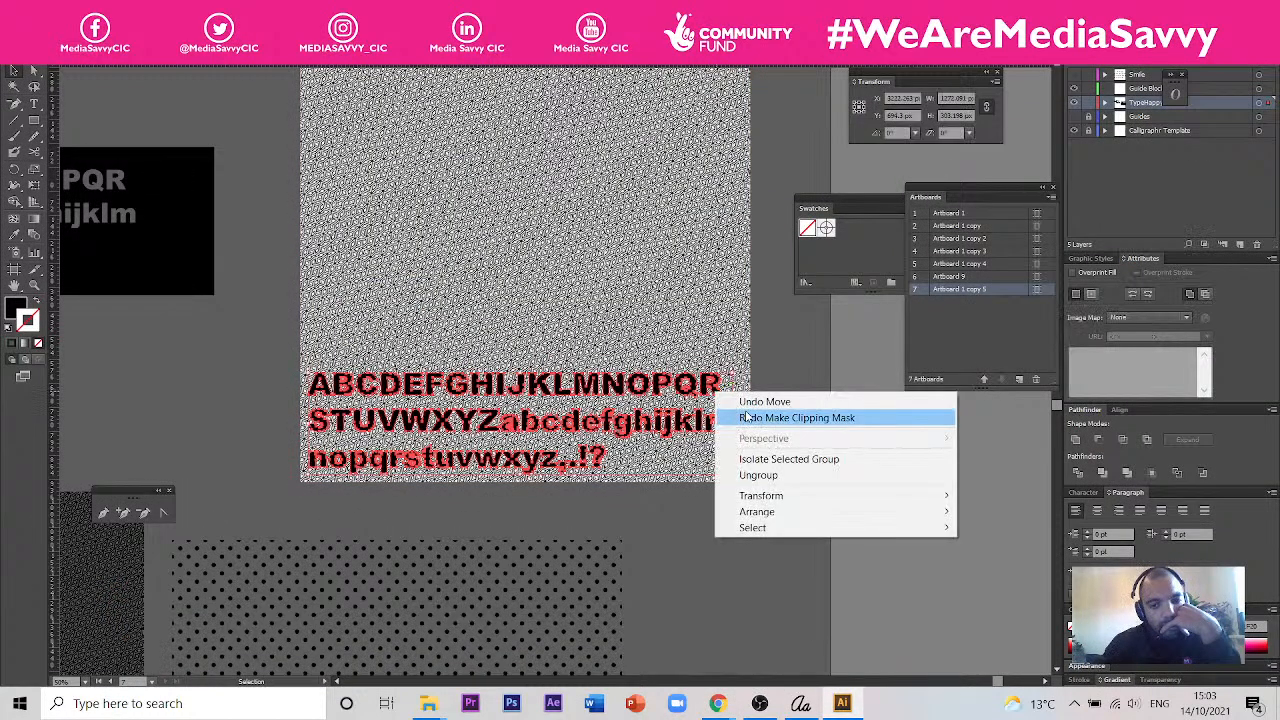
click(714, 305)
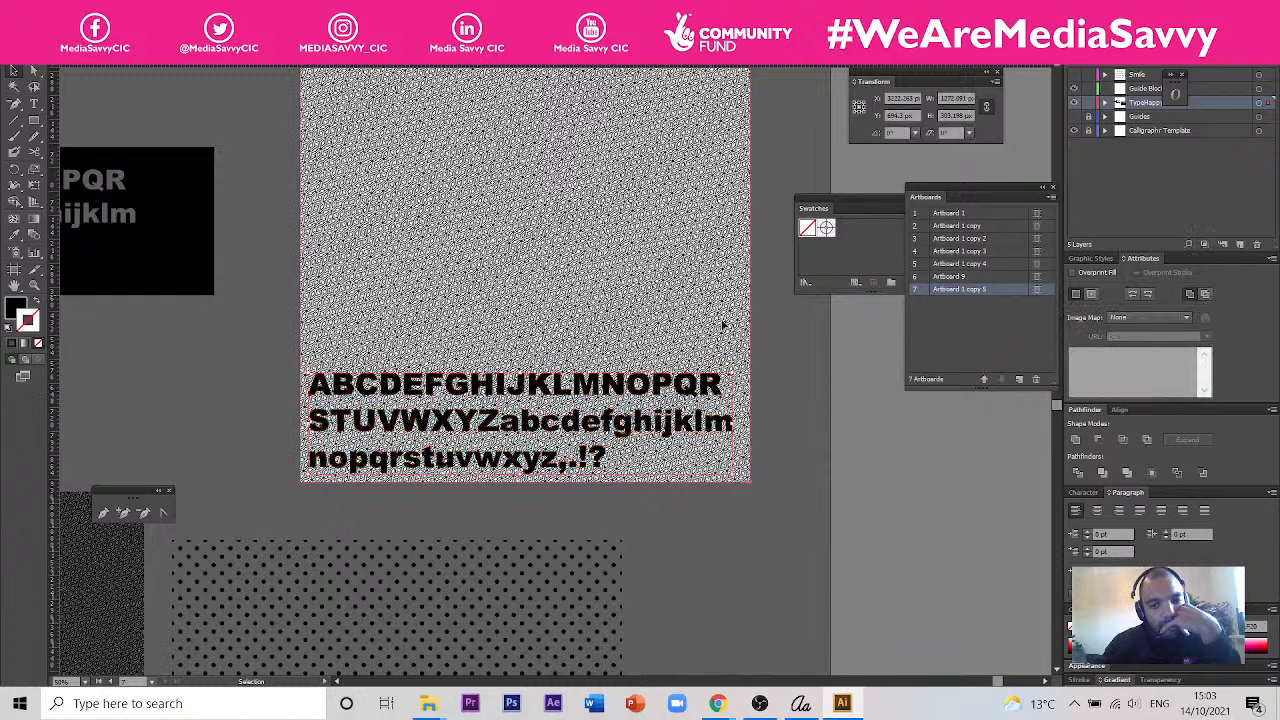
click(718, 424)
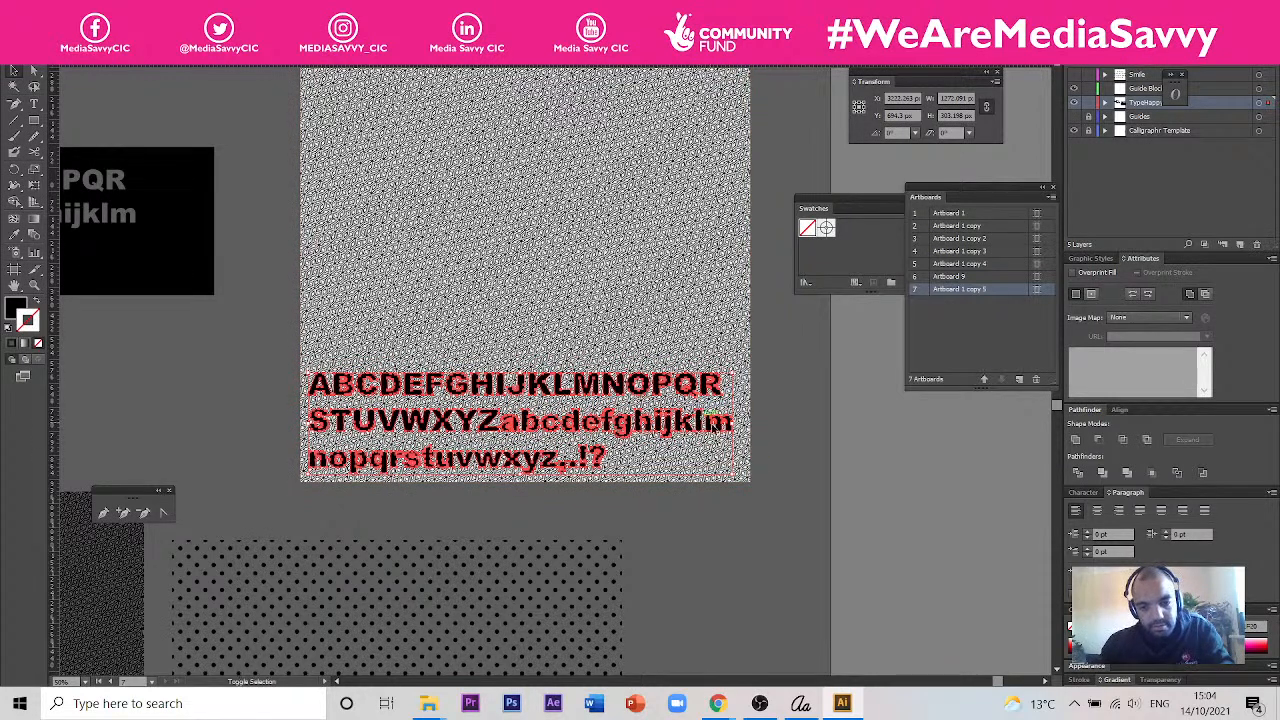
- Move the black panel with the cut-out characters over the Japanese pattern image and bring it to the front
drag(180, 246, 712, 262)
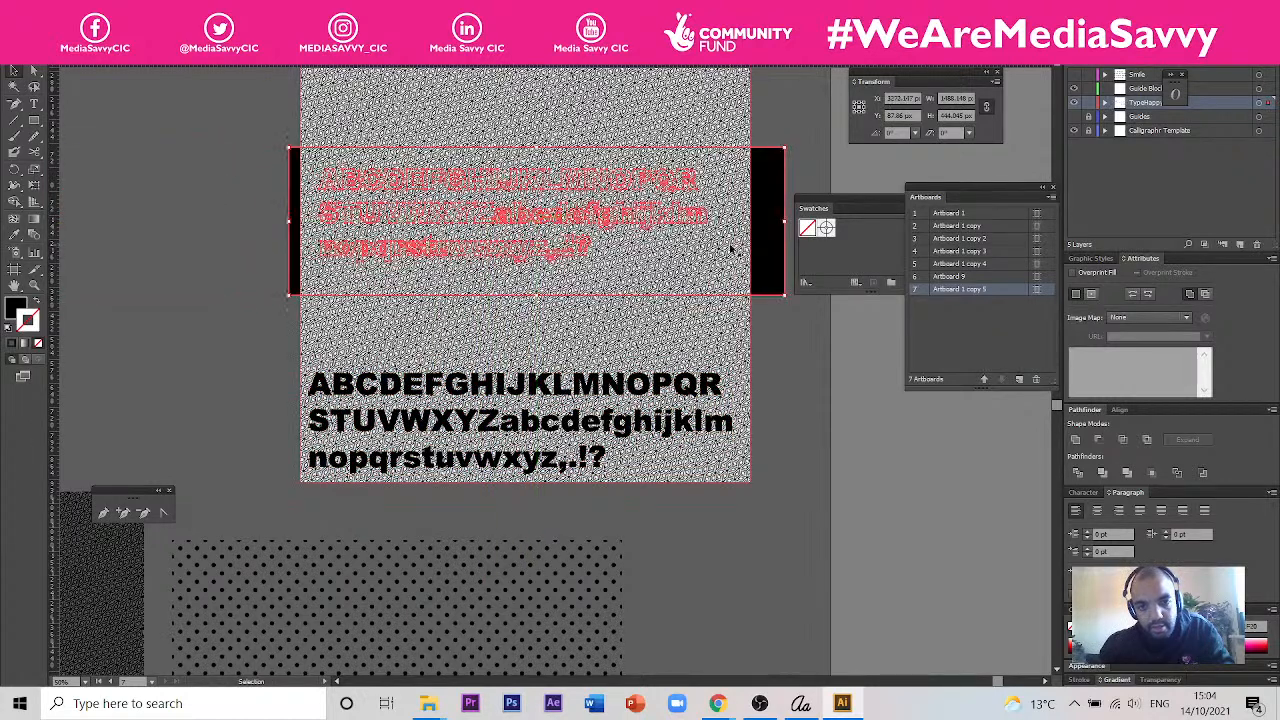
right_click(763, 240)
mouse_move(820, 358)
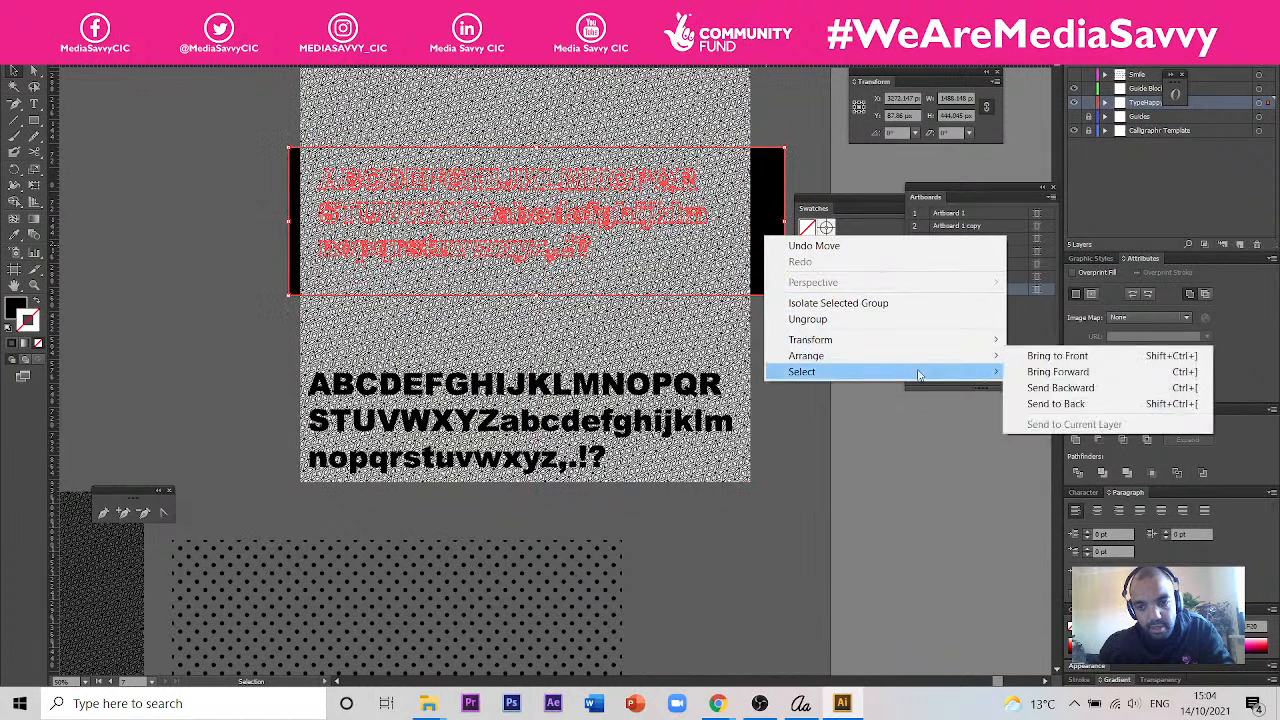
click(1057, 356)
- Make a clipping mask from the black cut-out panel and the Japanese pattern image, accepting the complex mask, and deselect the result
right_click(708, 338)
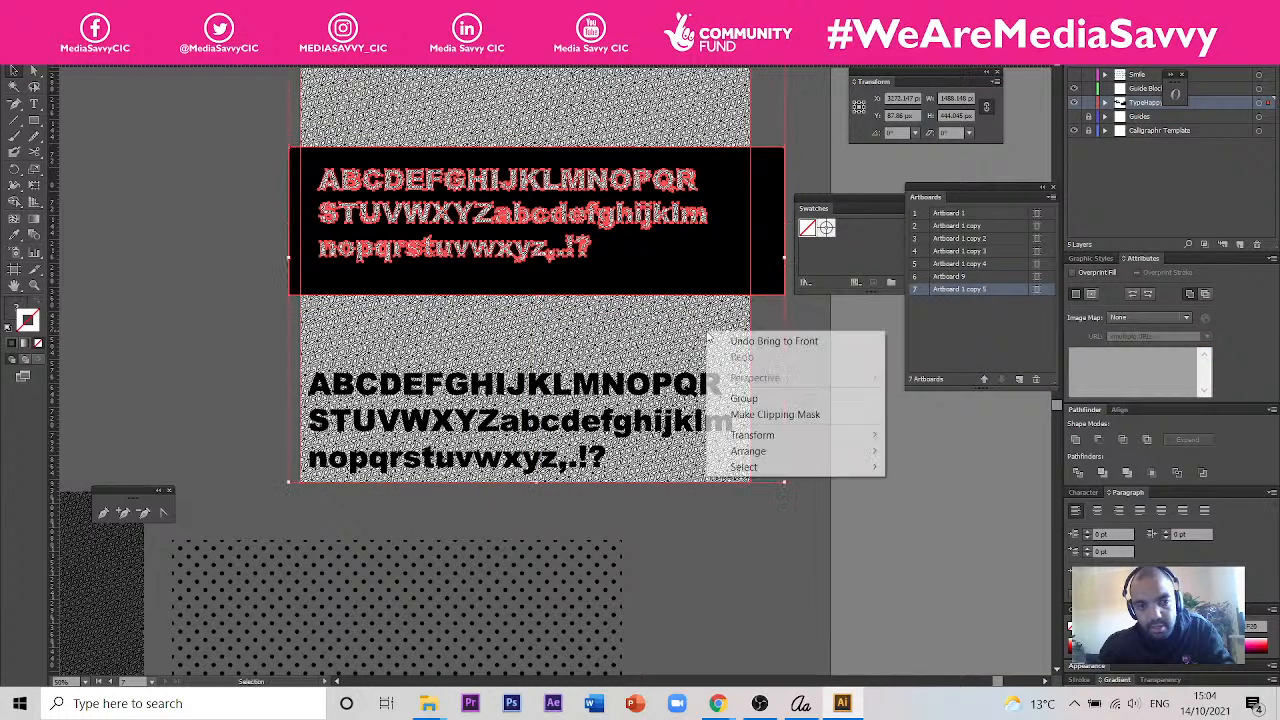
click(798, 414)
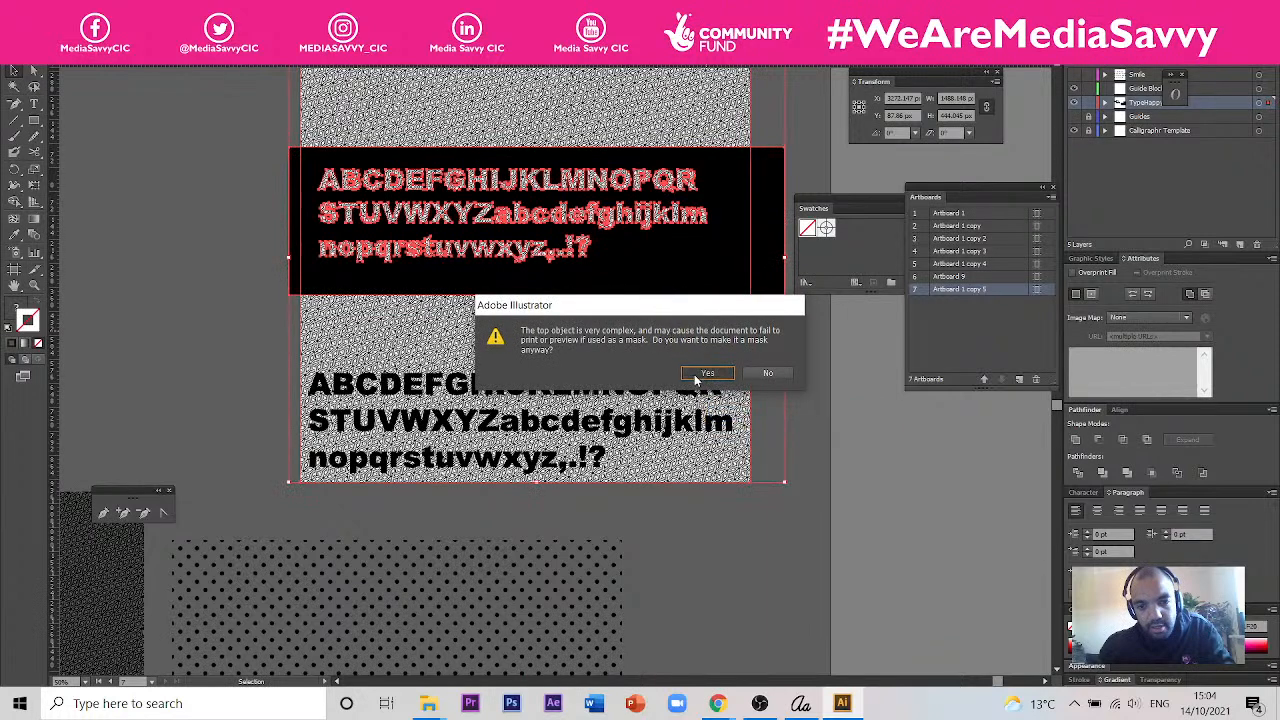
click(705, 373)
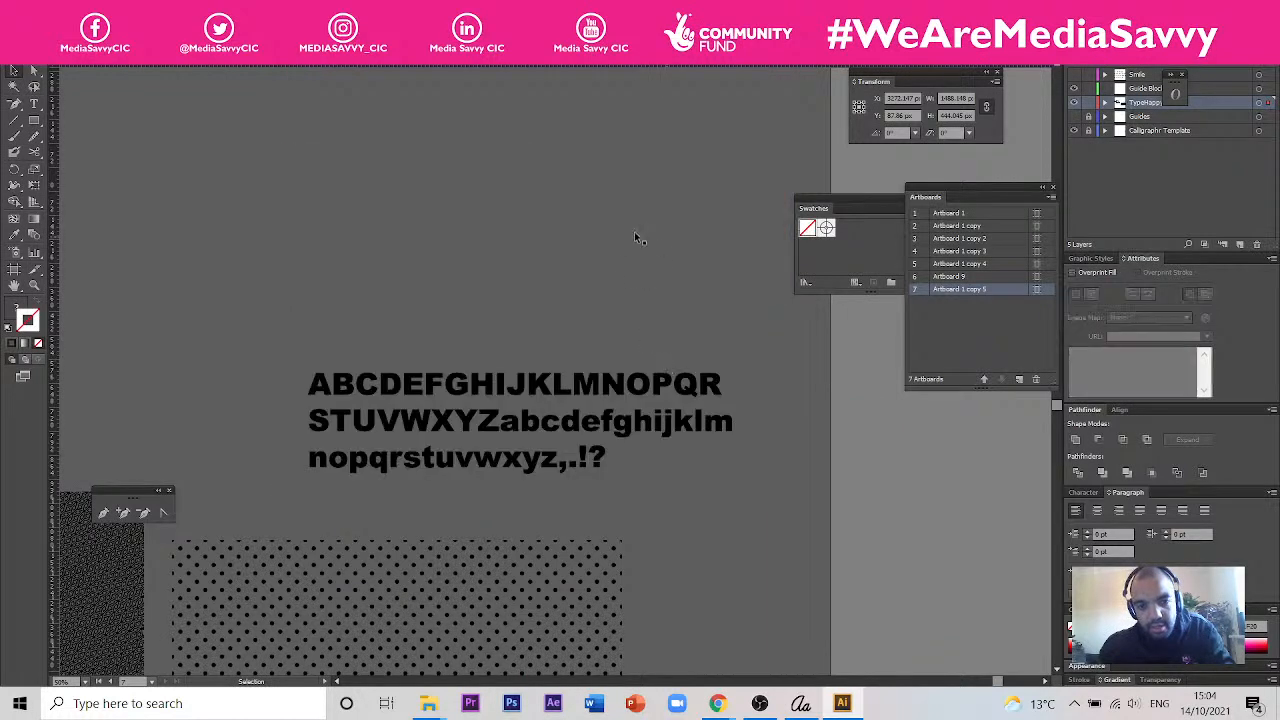
click(635, 243)
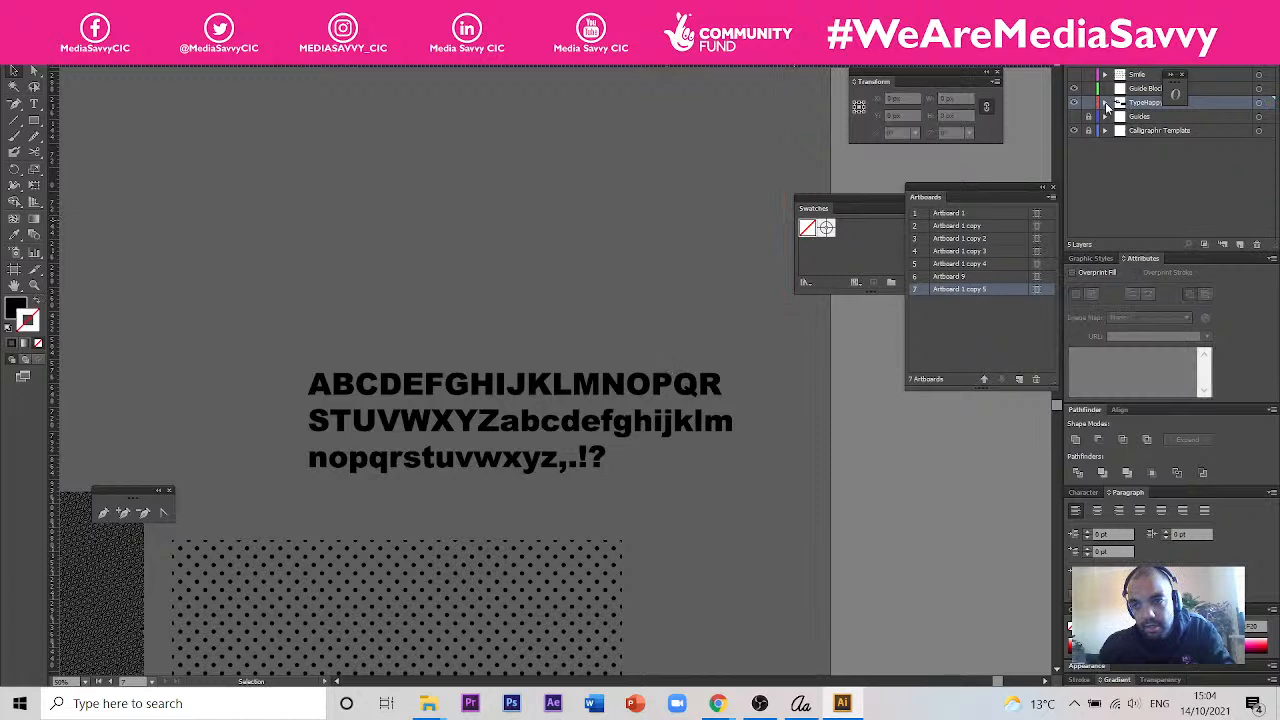
- Expand the active layer, its clip group and neighbouring groups to examine how the masked objects are stacked
click(1106, 104)
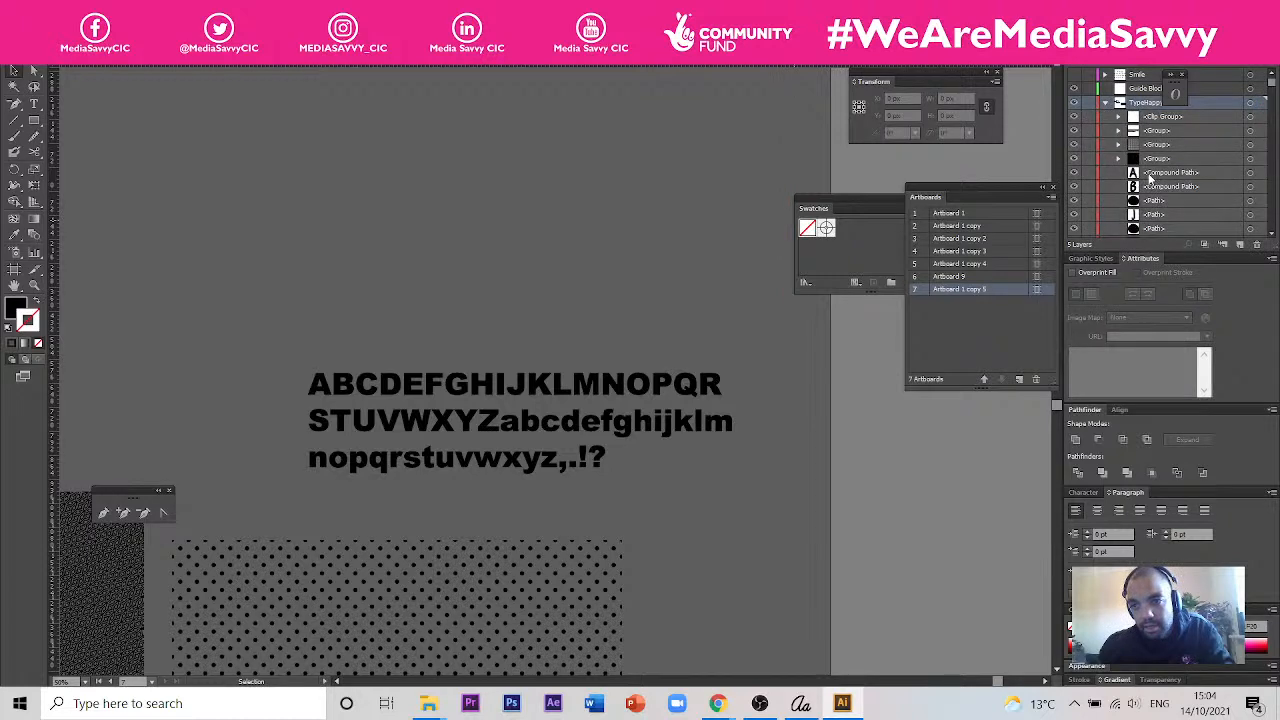
click(1119, 145)
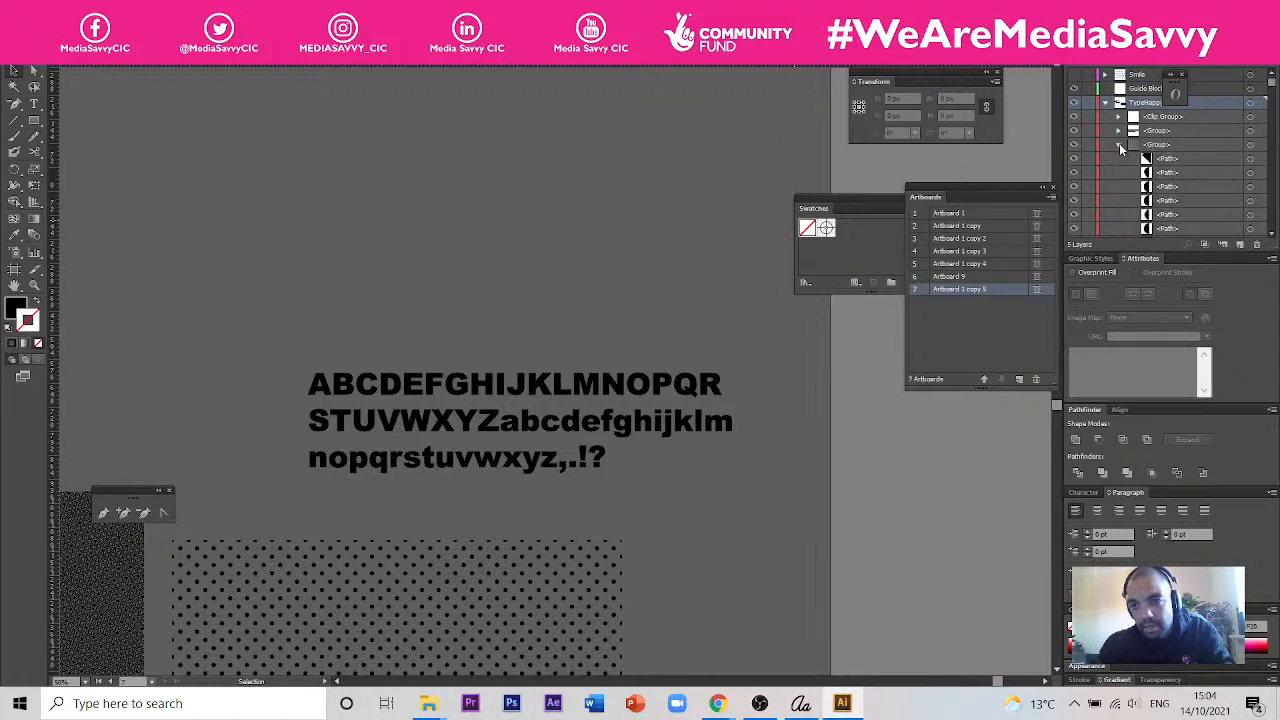
click(1118, 130)
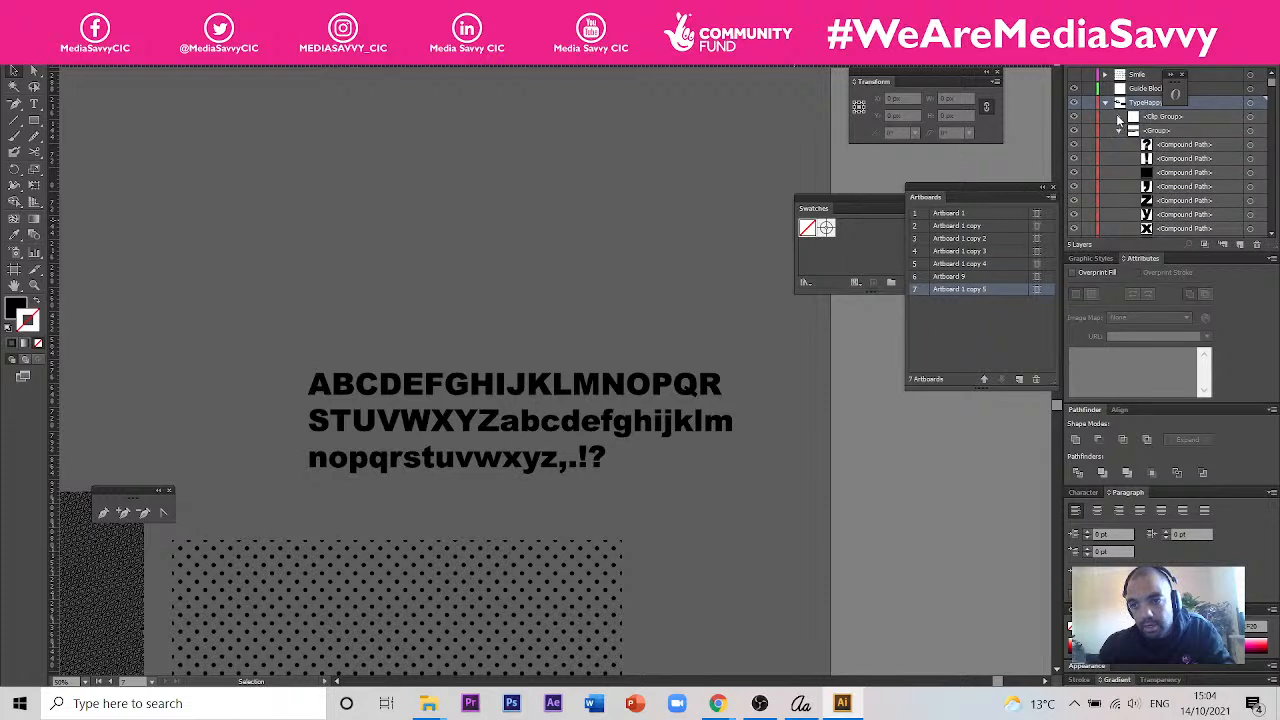
click(1118, 117)
- Try placing the pattern image above the clipping group inside the clip group, and restore the original stacking order
drag(1166, 147, 1163, 125)
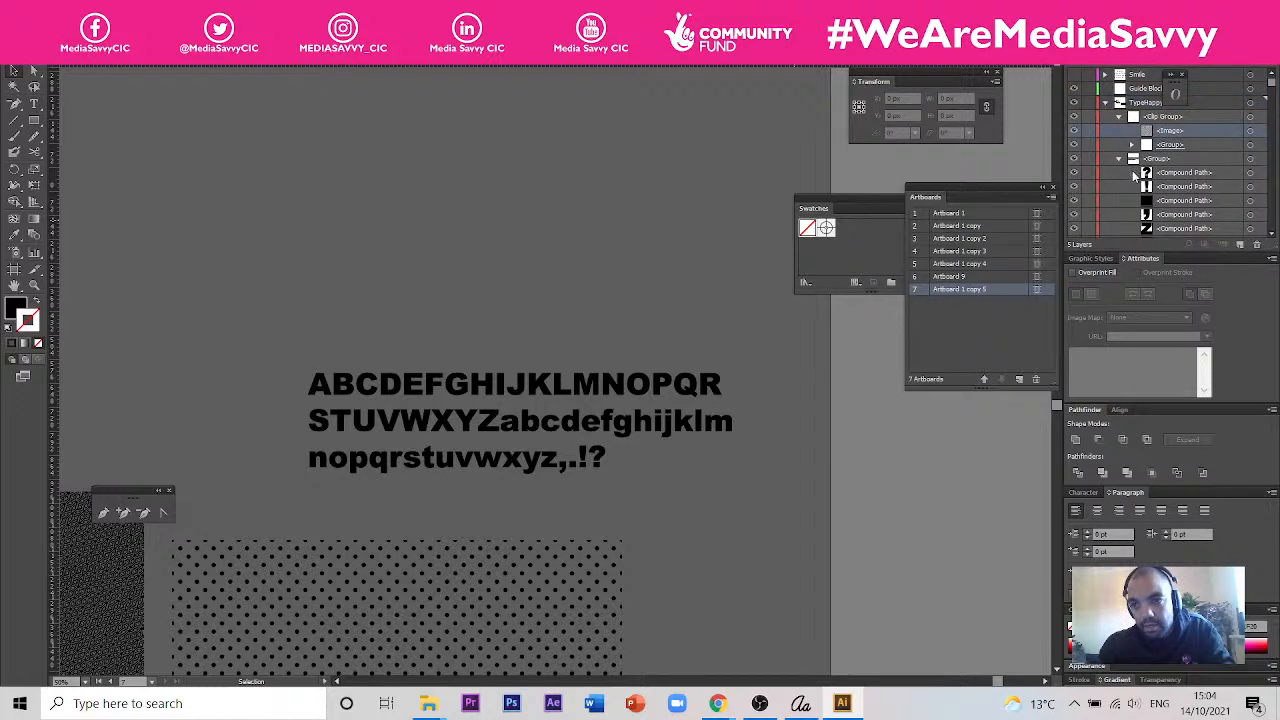
click(1166, 146)
double_click(1166, 146)
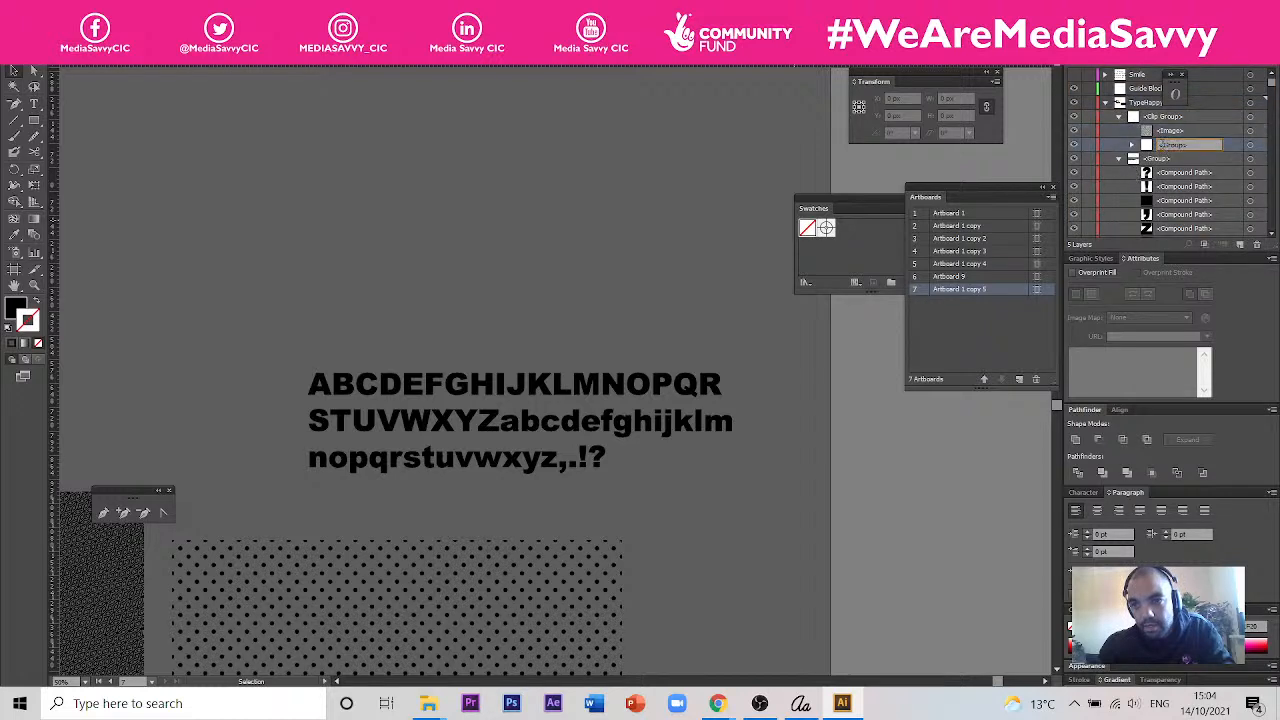
double_click(1165, 131)
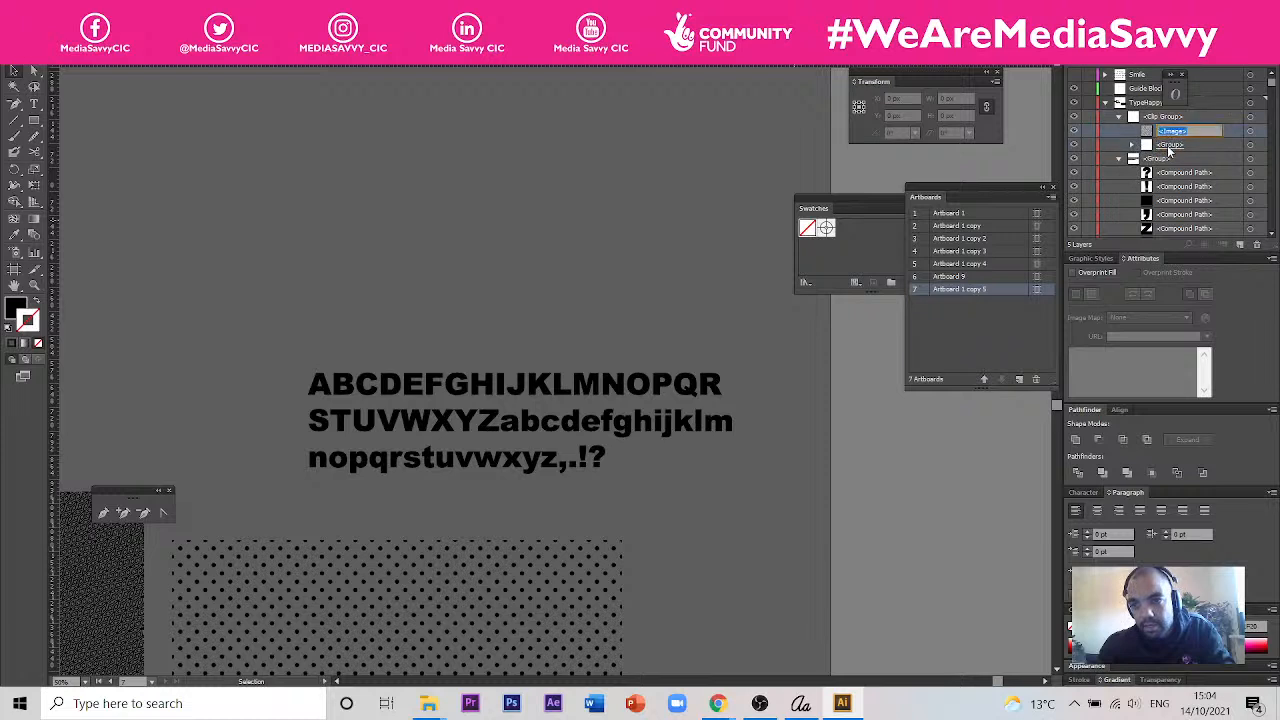
drag(1152, 135, 1147, 151)
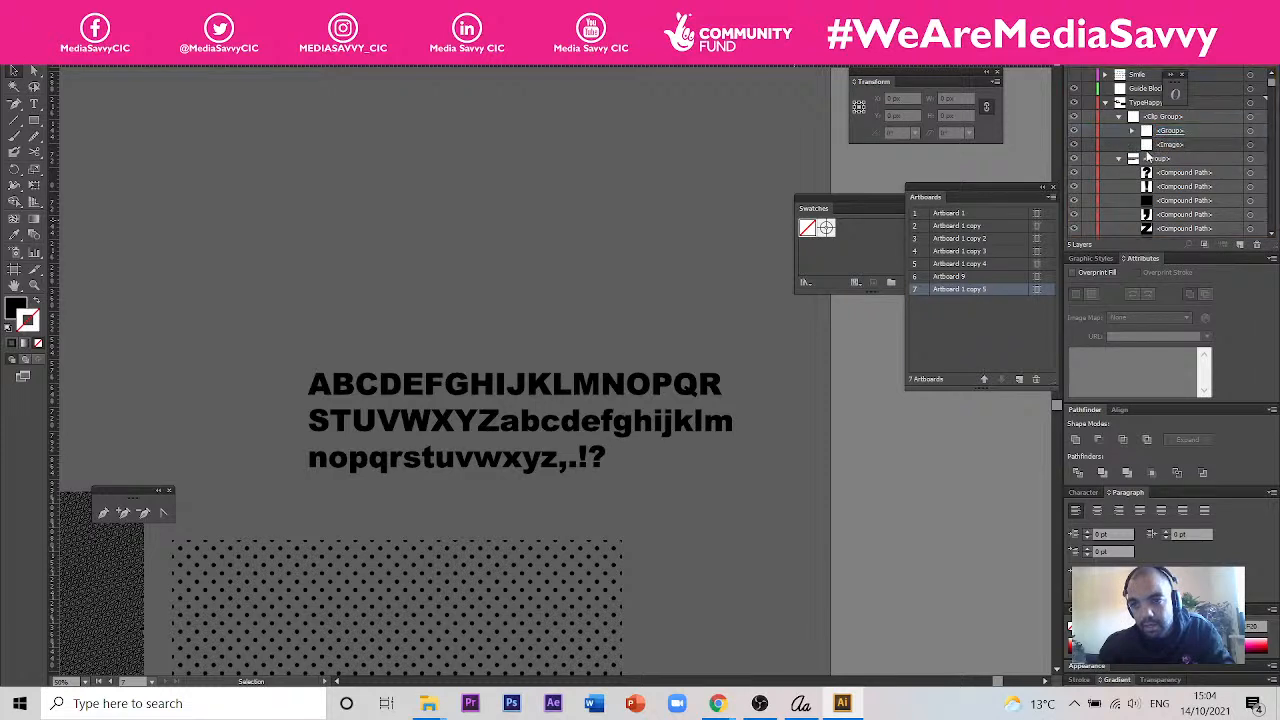
- Examine the clipping paths inside the clip group and the remaining objects in the layer list
click(1133, 131)
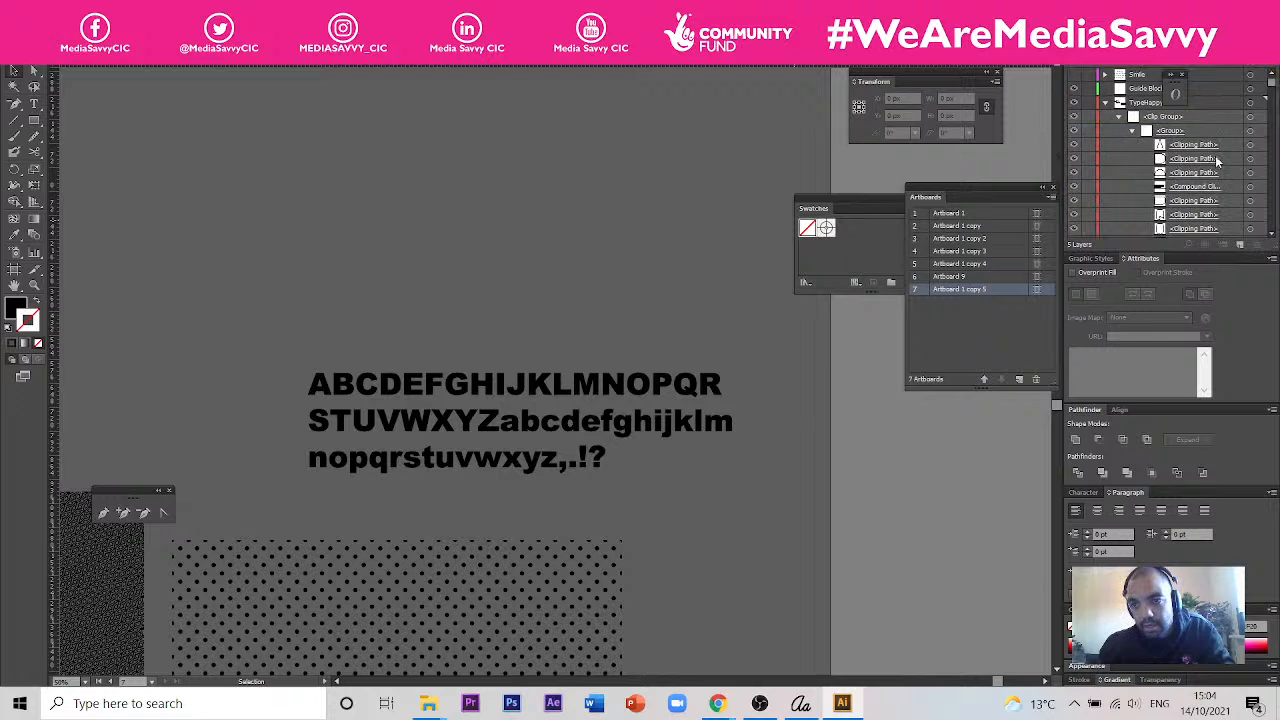
scroll(1200, 150, down, 10)
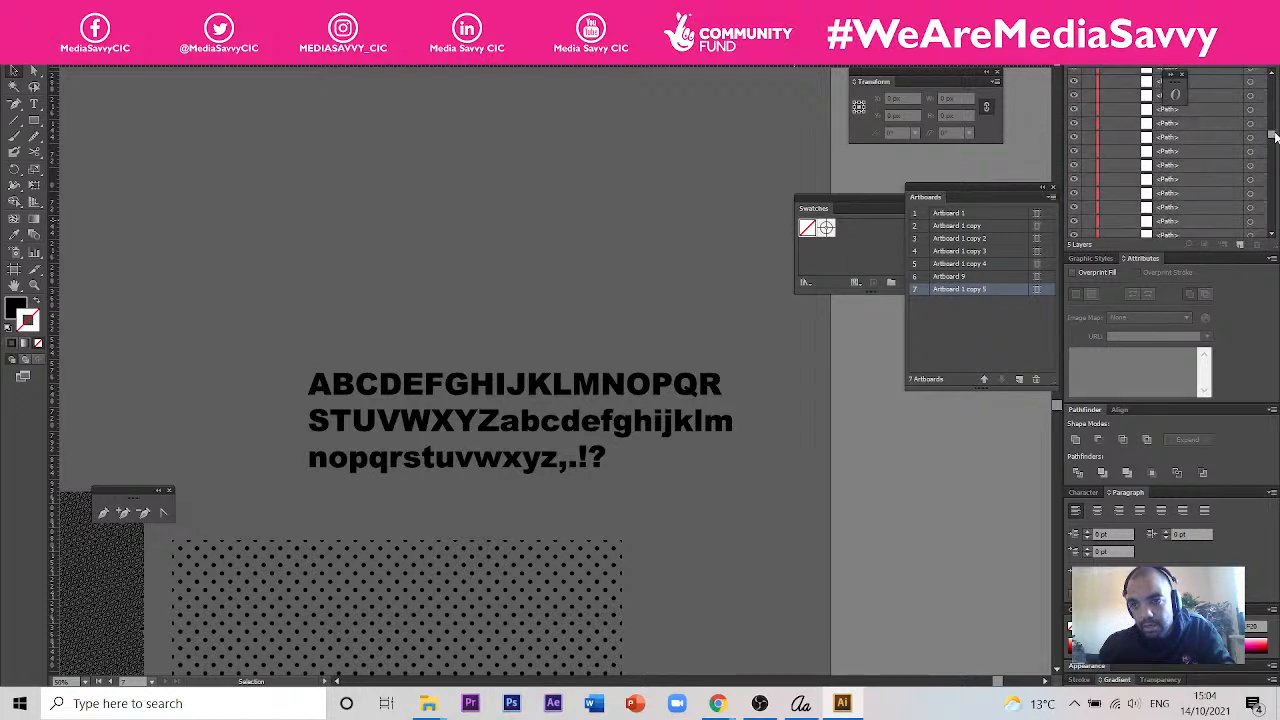
scroll(1208, 224, down, 5)
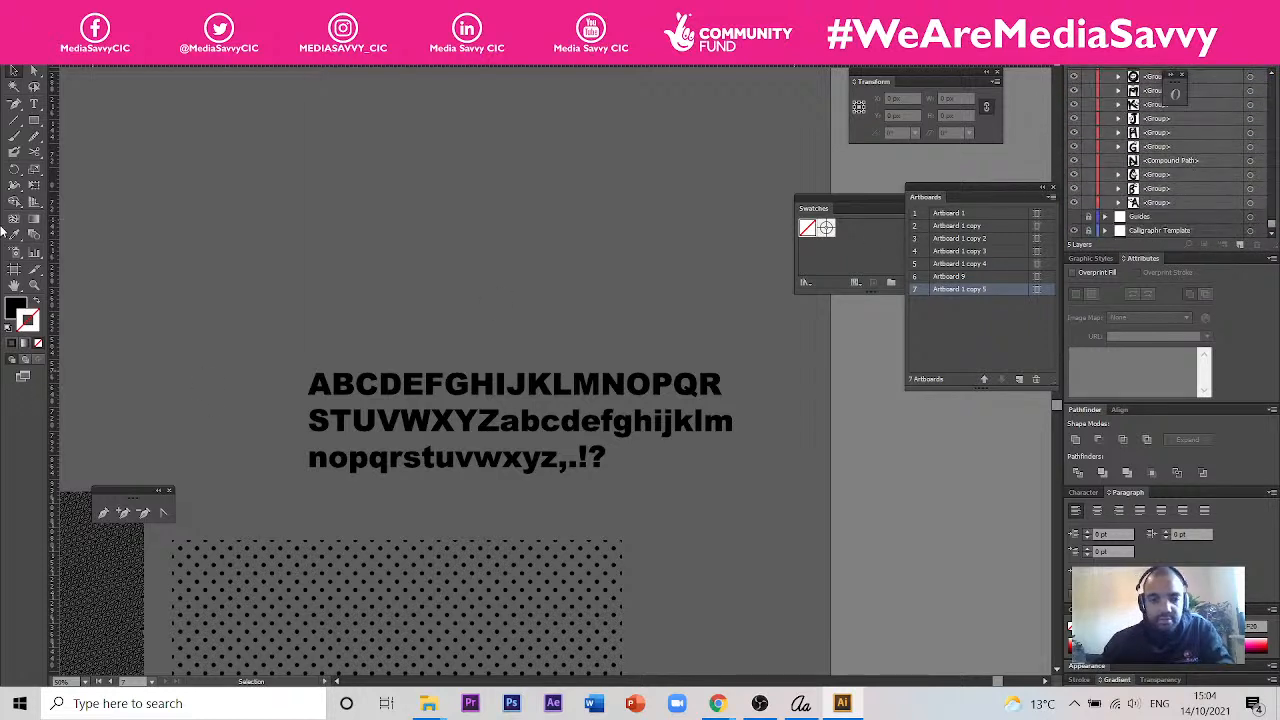
- Switch to Chrome and replay the final part of the YouTube clipping mask tutorial
mouse_move(726, 708)
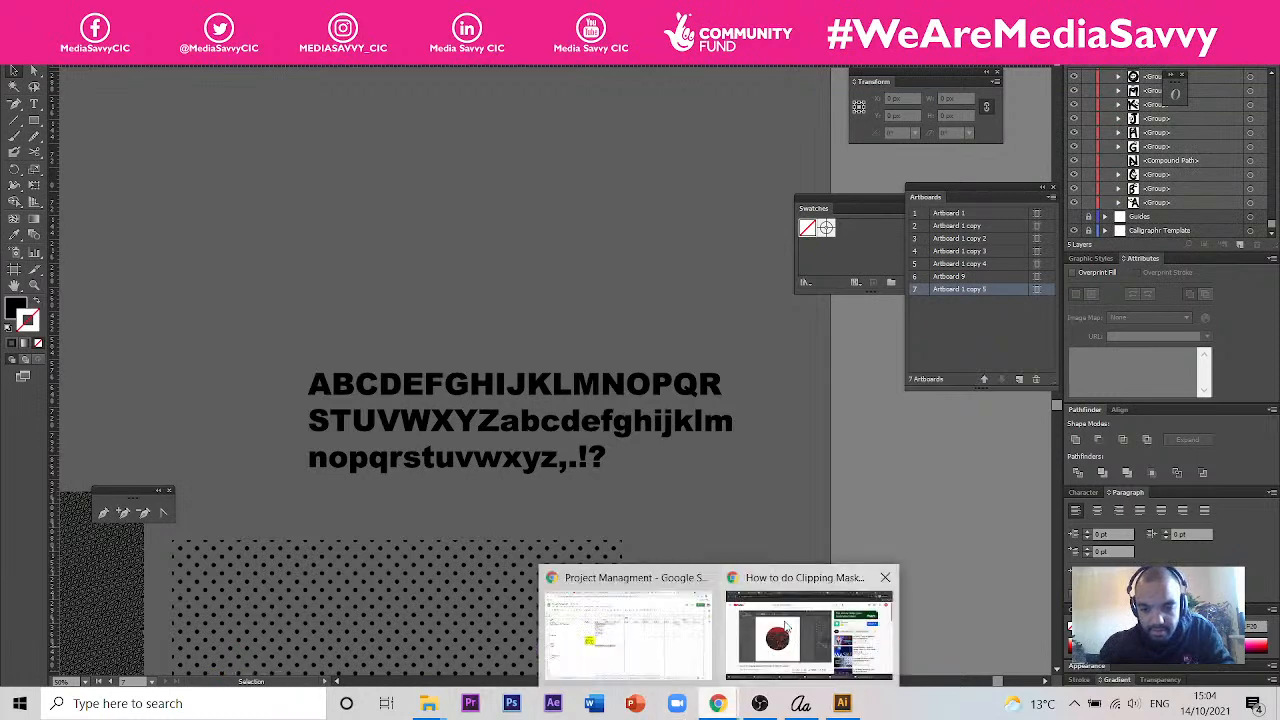
click(800, 615)
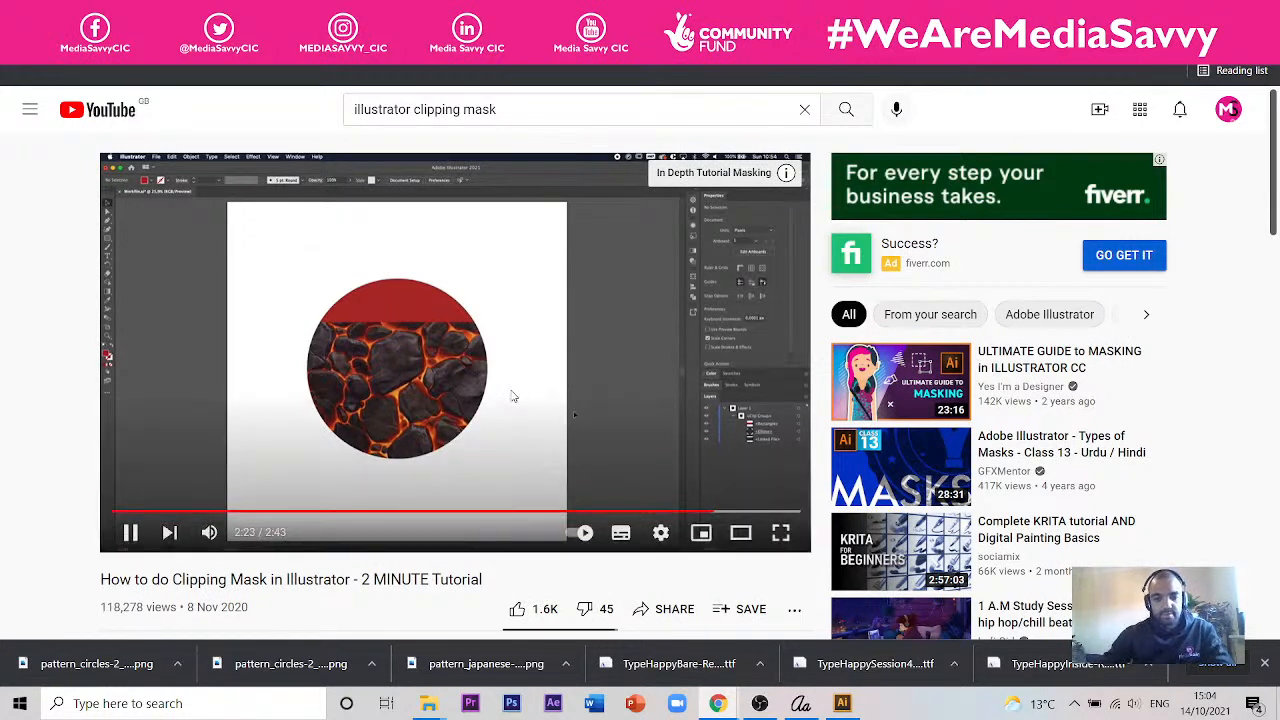
key(Left)
key(Left)
key(Left)
key(Left)
key(Left)
key(Left)
key(Left)
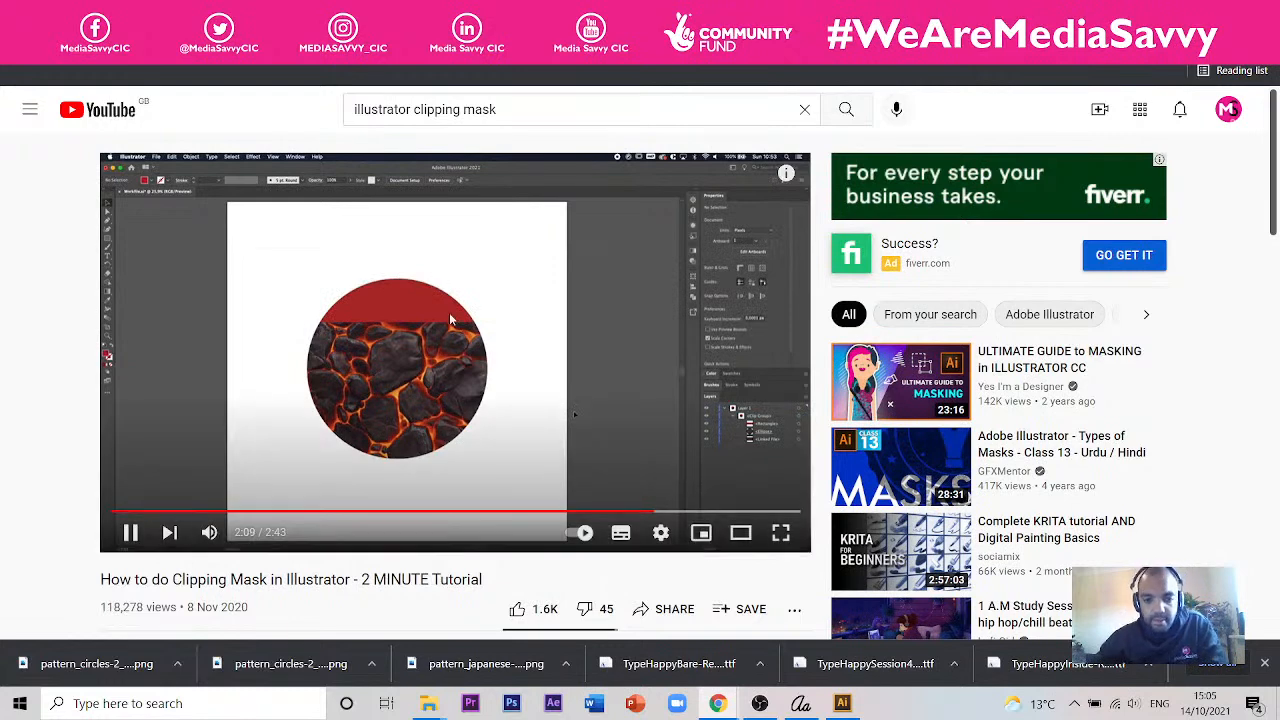
- Switch back to Illustrator and move the outlined Arial Black characters onto the dark pattern square beside the dot pattern
click(842, 703)
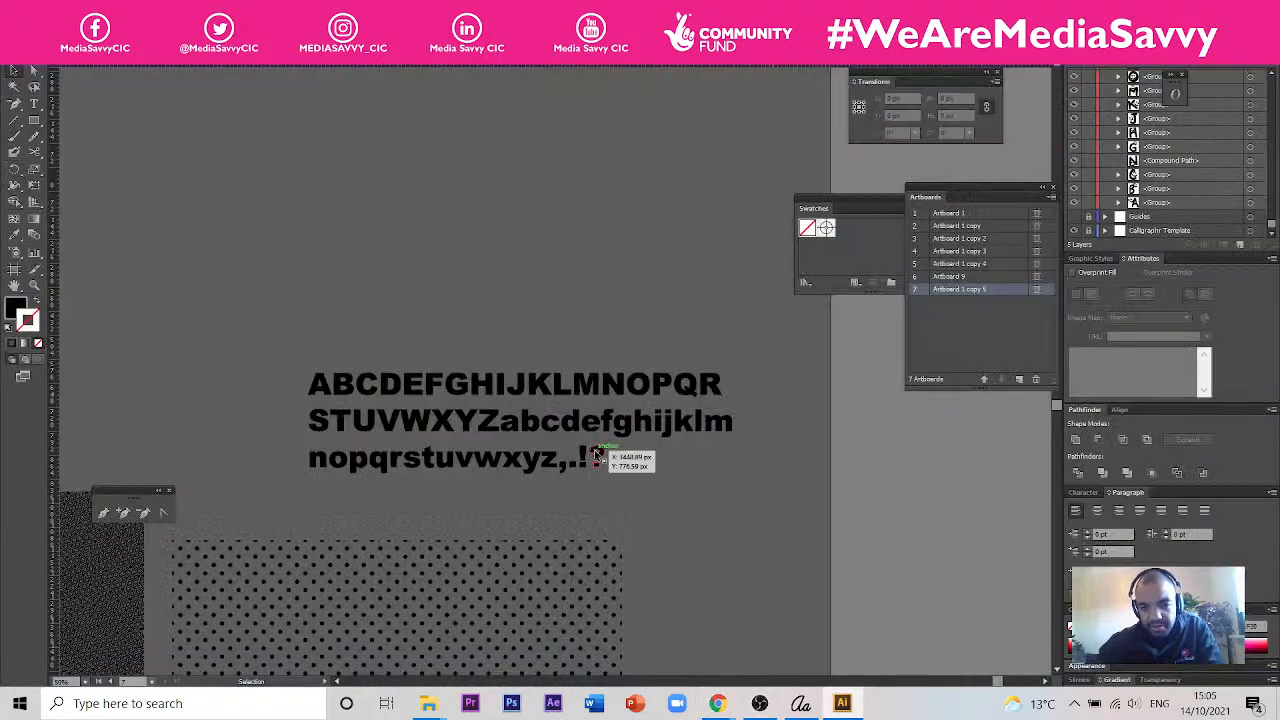
click(596, 430)
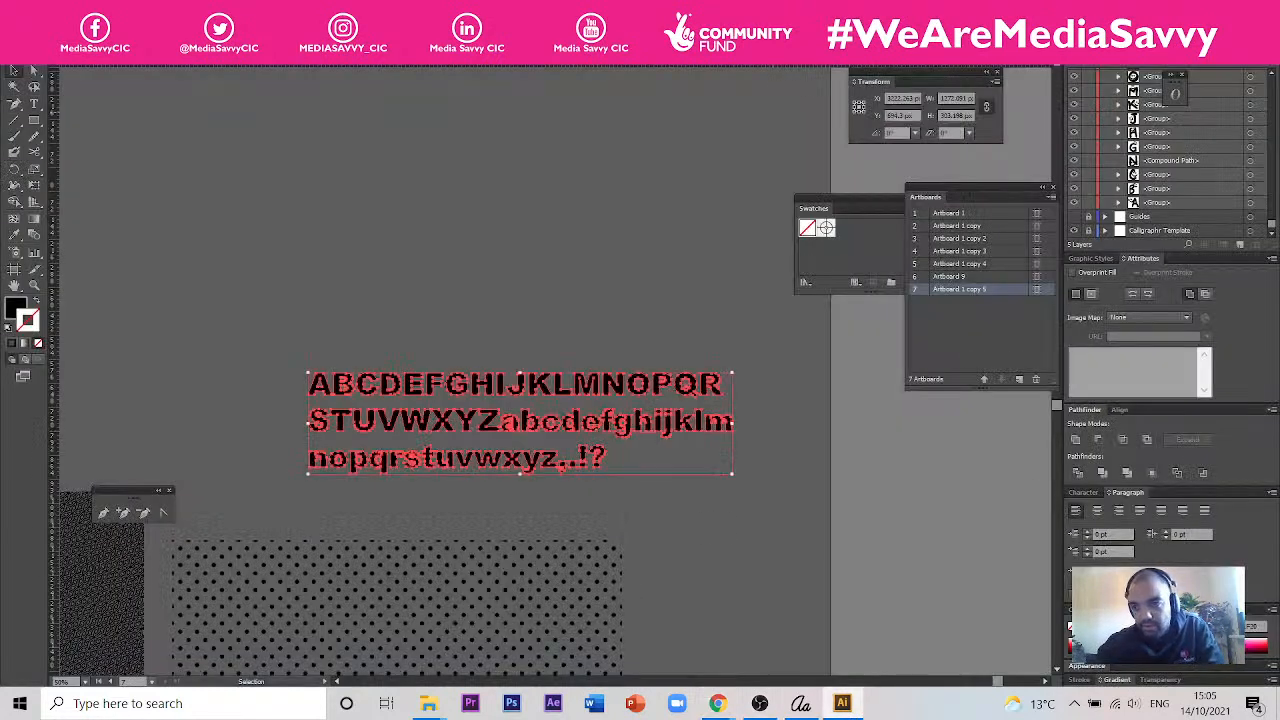
scroll(760, 486, down, 2)
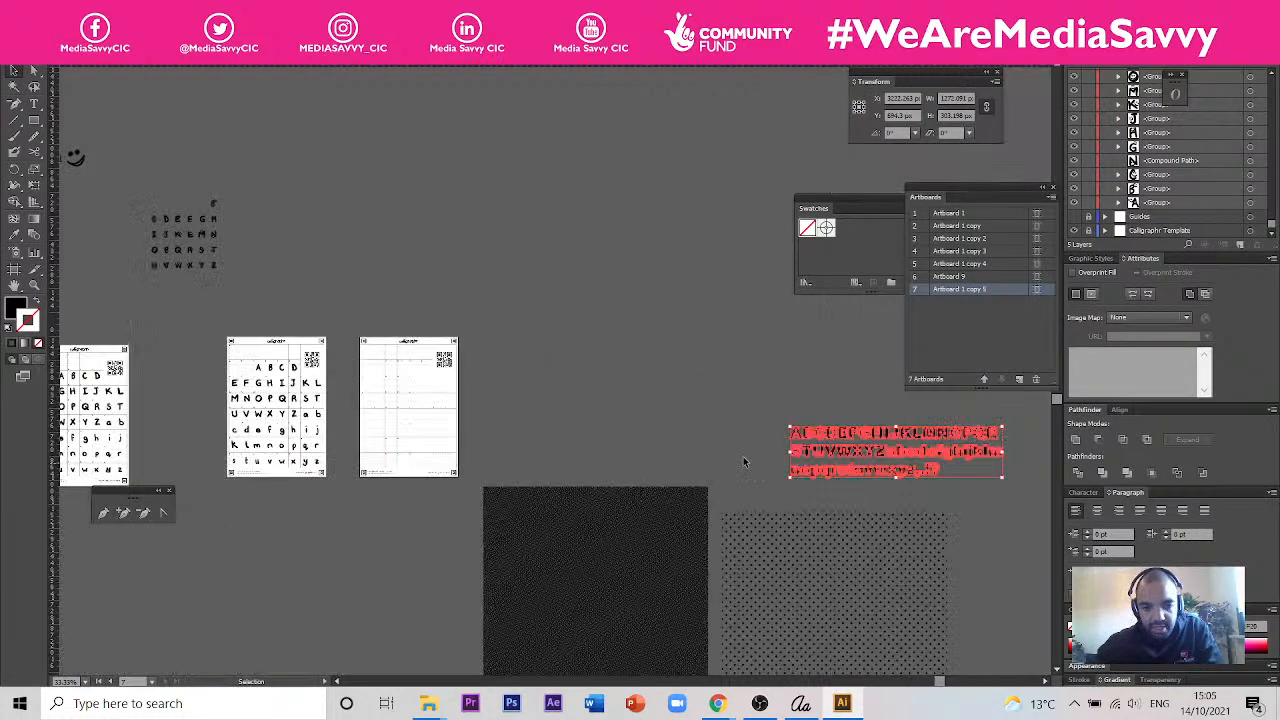
click(664, 570)
drag(915, 427, 652, 530)
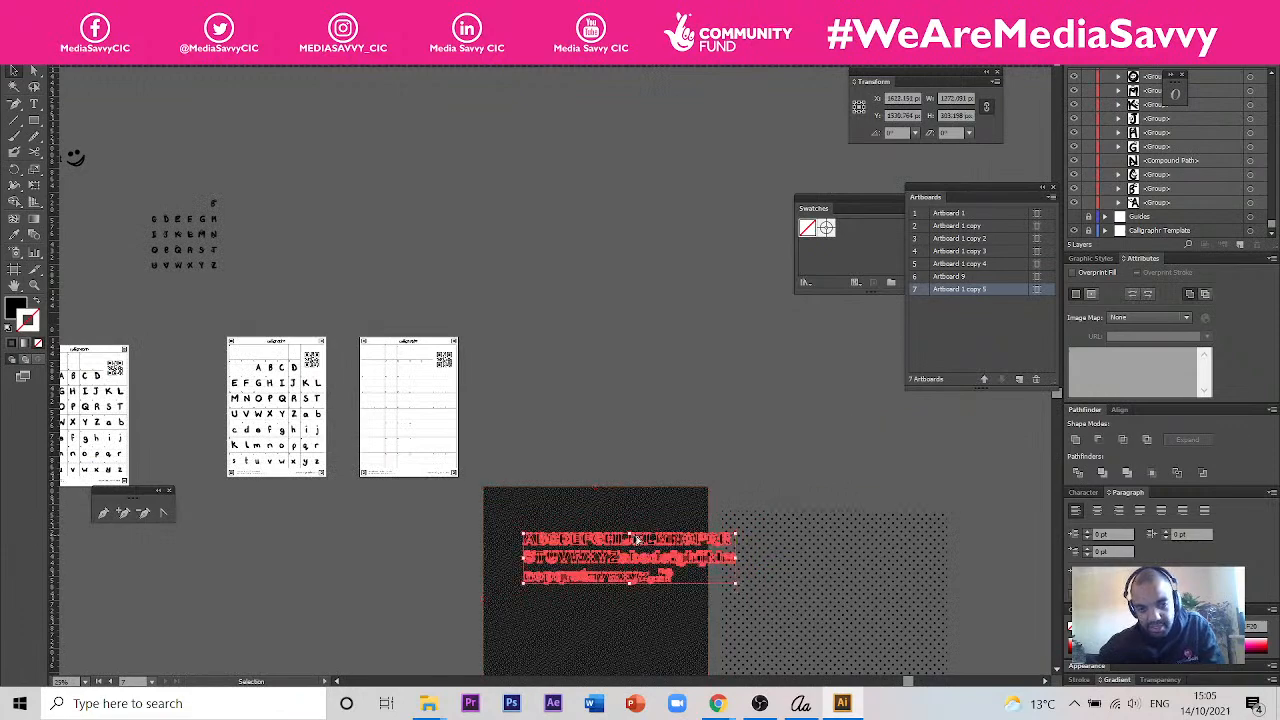
scroll(633, 536, up, 2)
scroll(625, 569, up, 1)
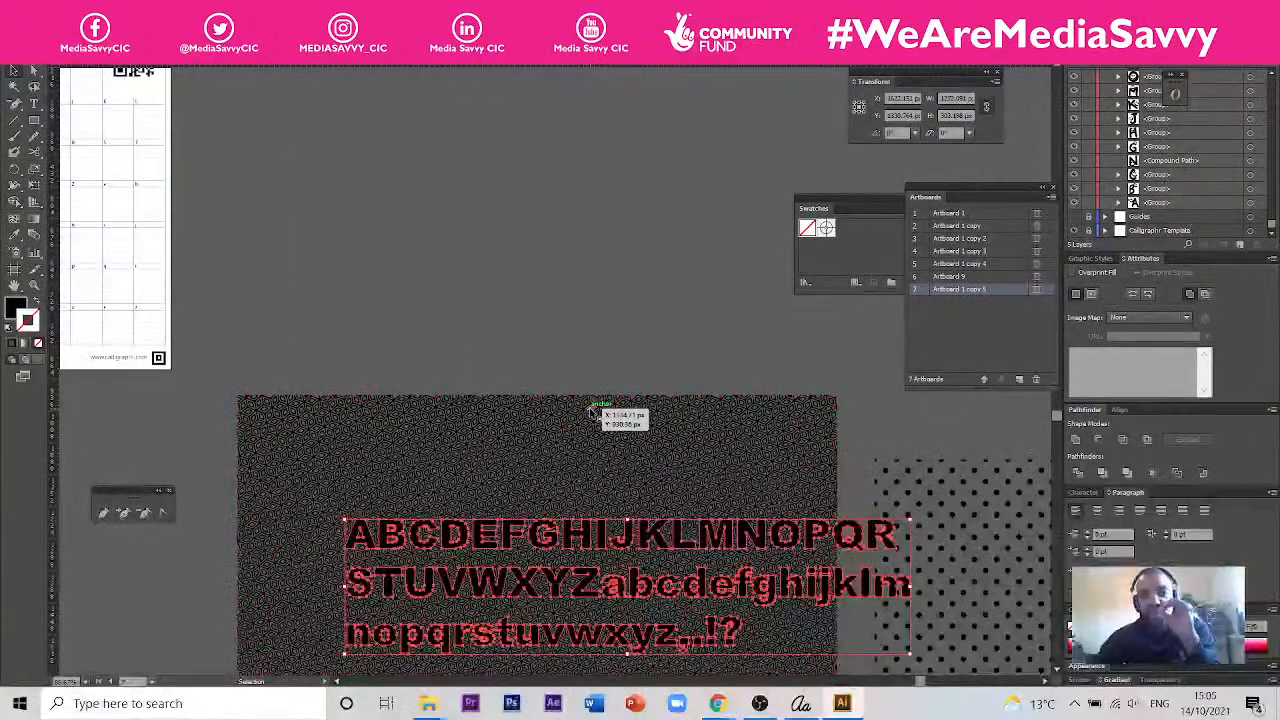
- Browse the Session 3, Illustrator and Calligraphr folders in the Open dialog for an earlier font document
click(62, 64)
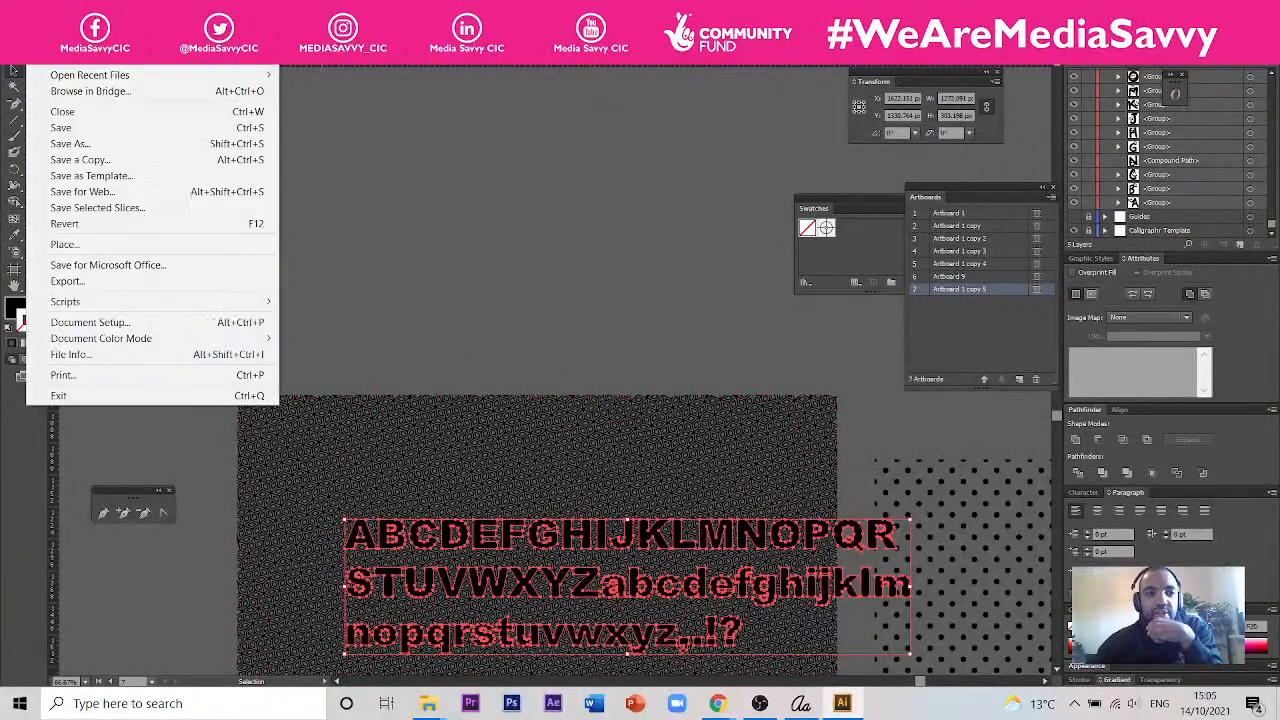
click(62, 63)
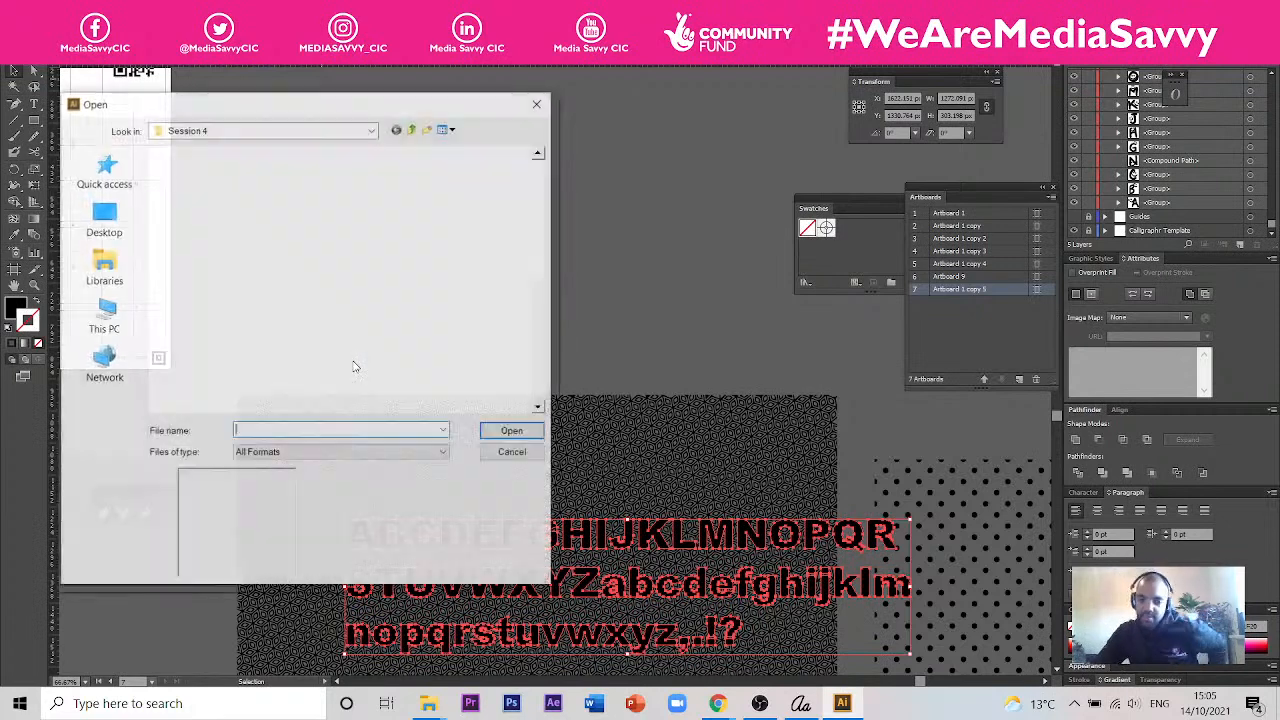
click(411, 129)
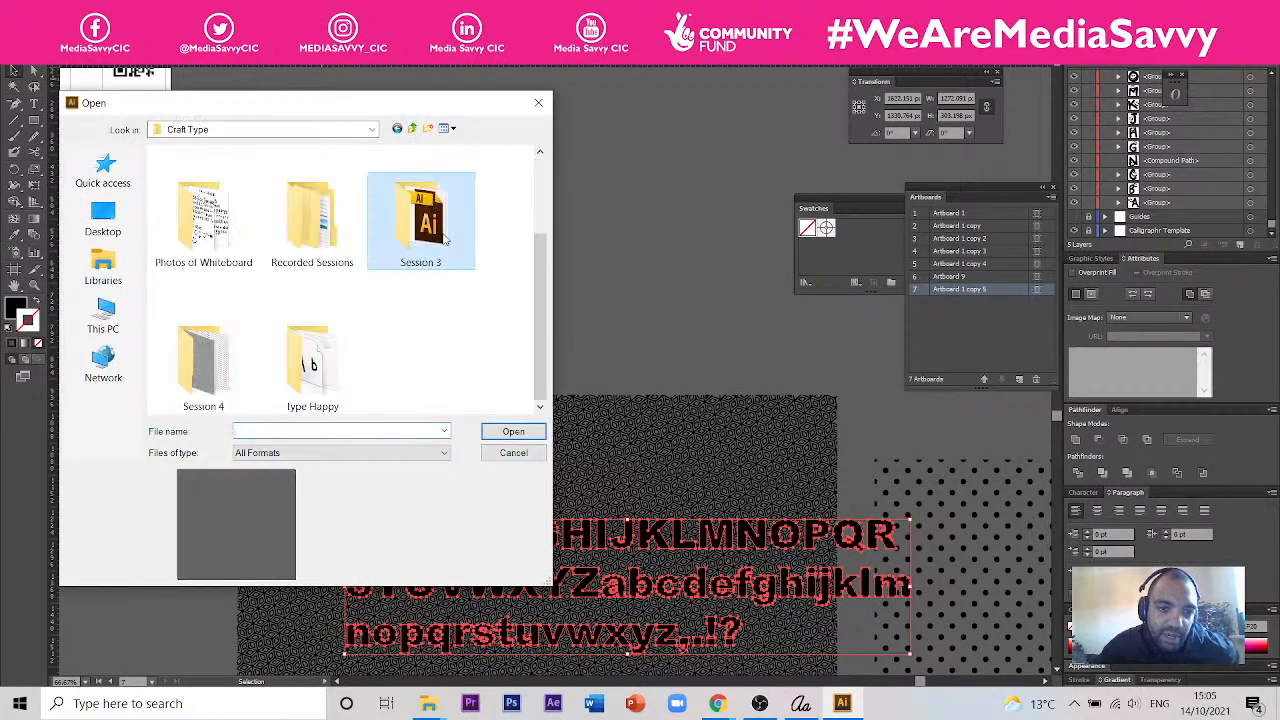
double_click(441, 233)
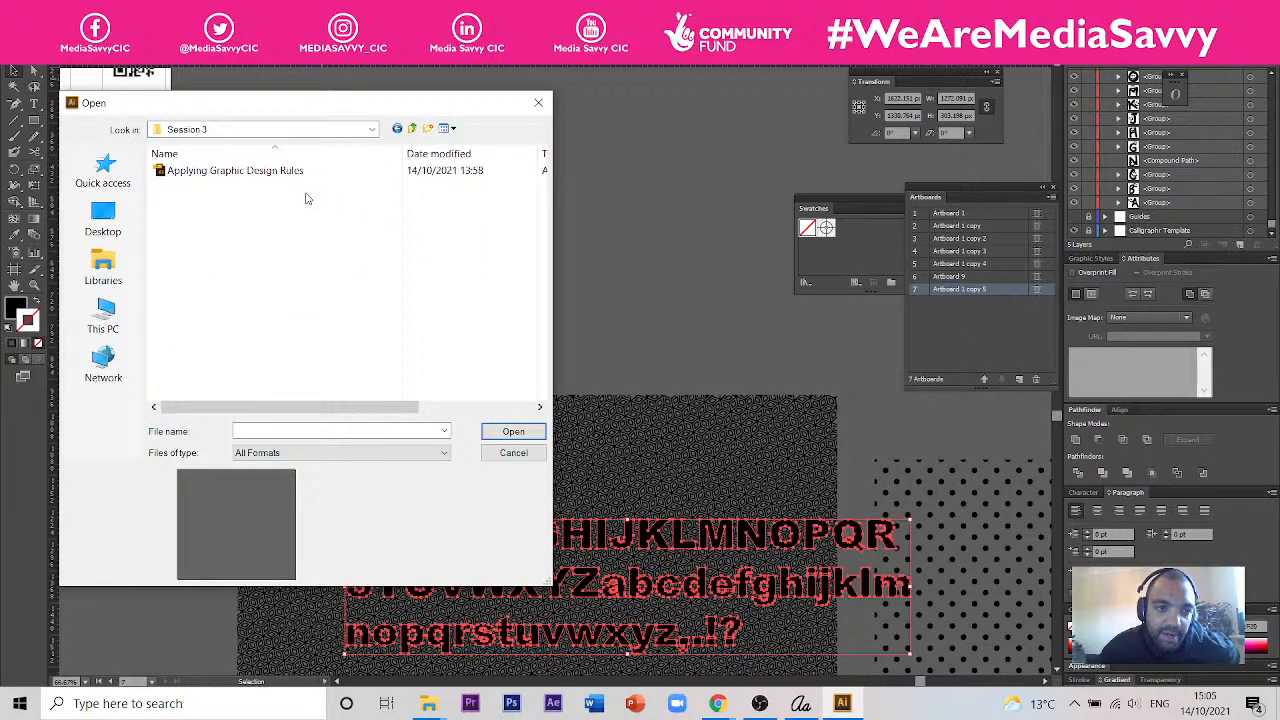
click(411, 129)
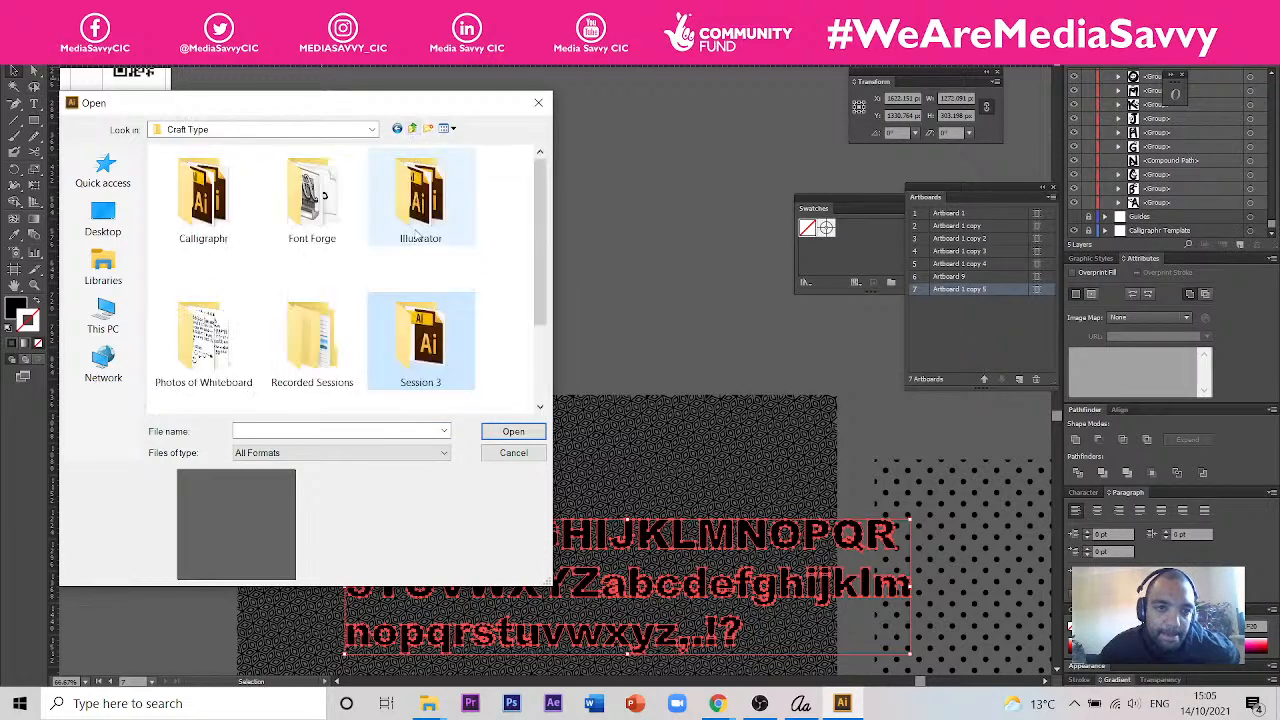
scroll(420, 230, down, 1)
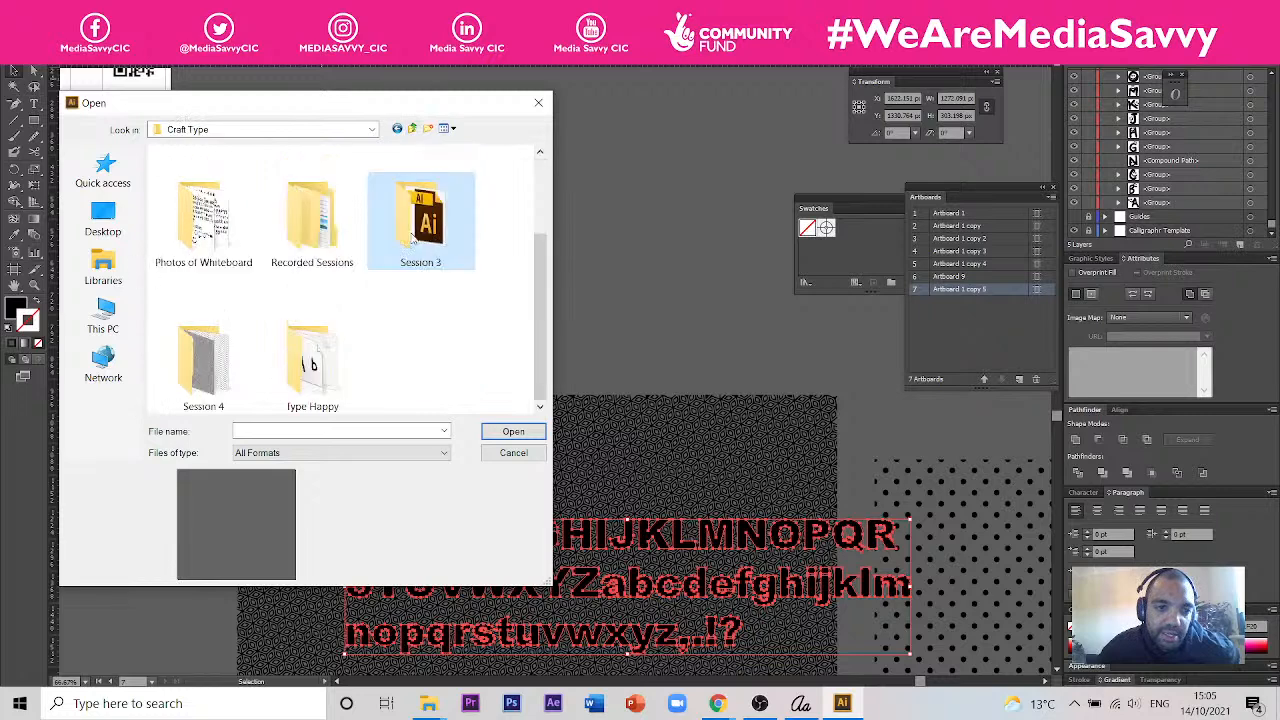
scroll(366, 285, up, 1)
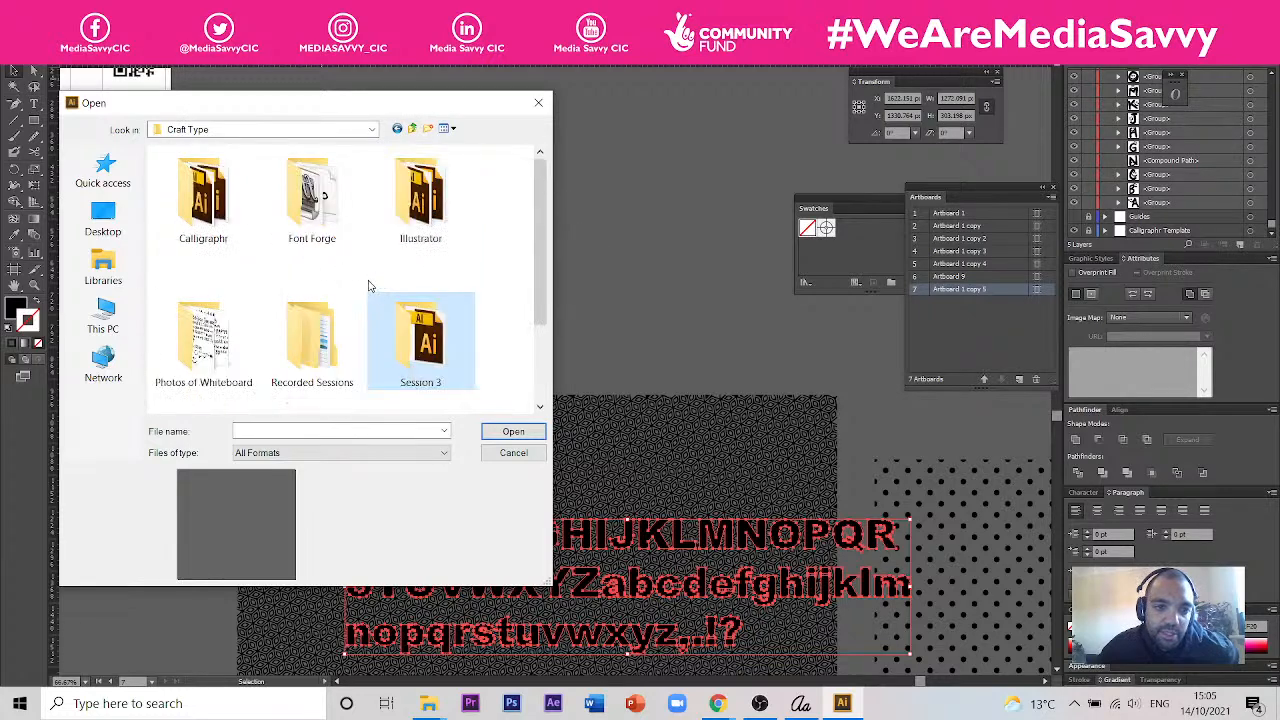
click(402, 228)
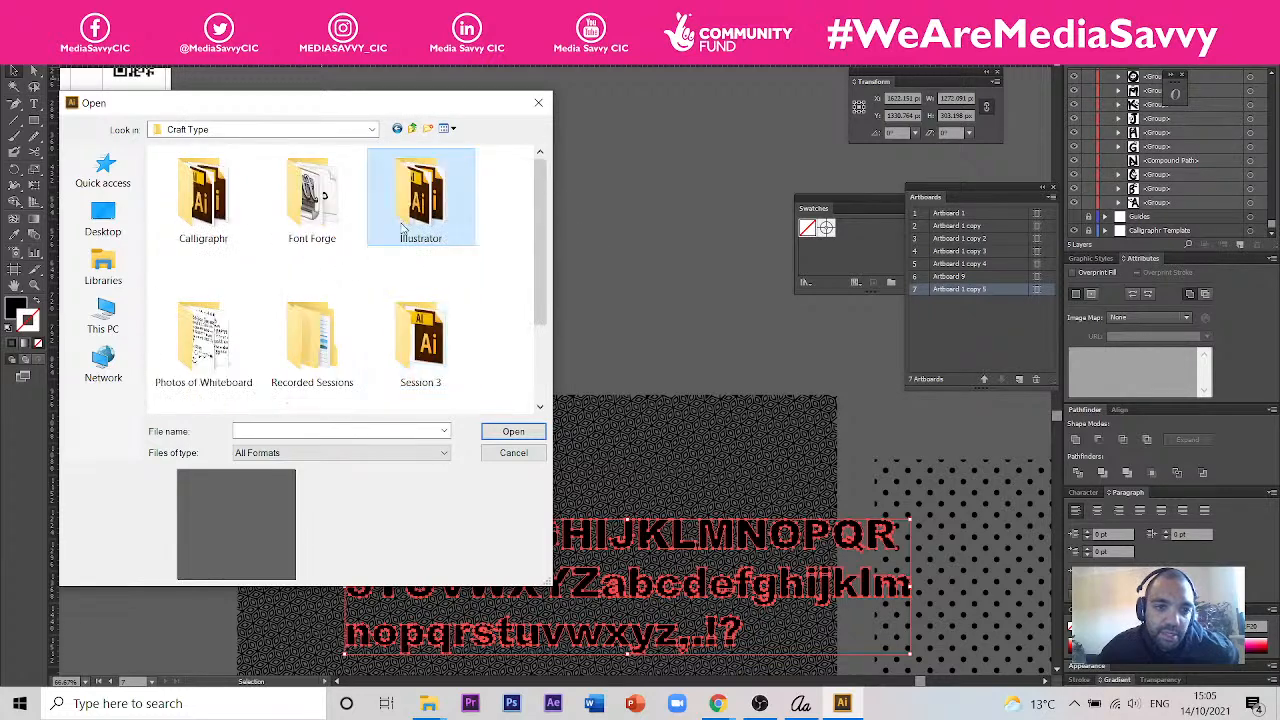
double_click(402, 228)
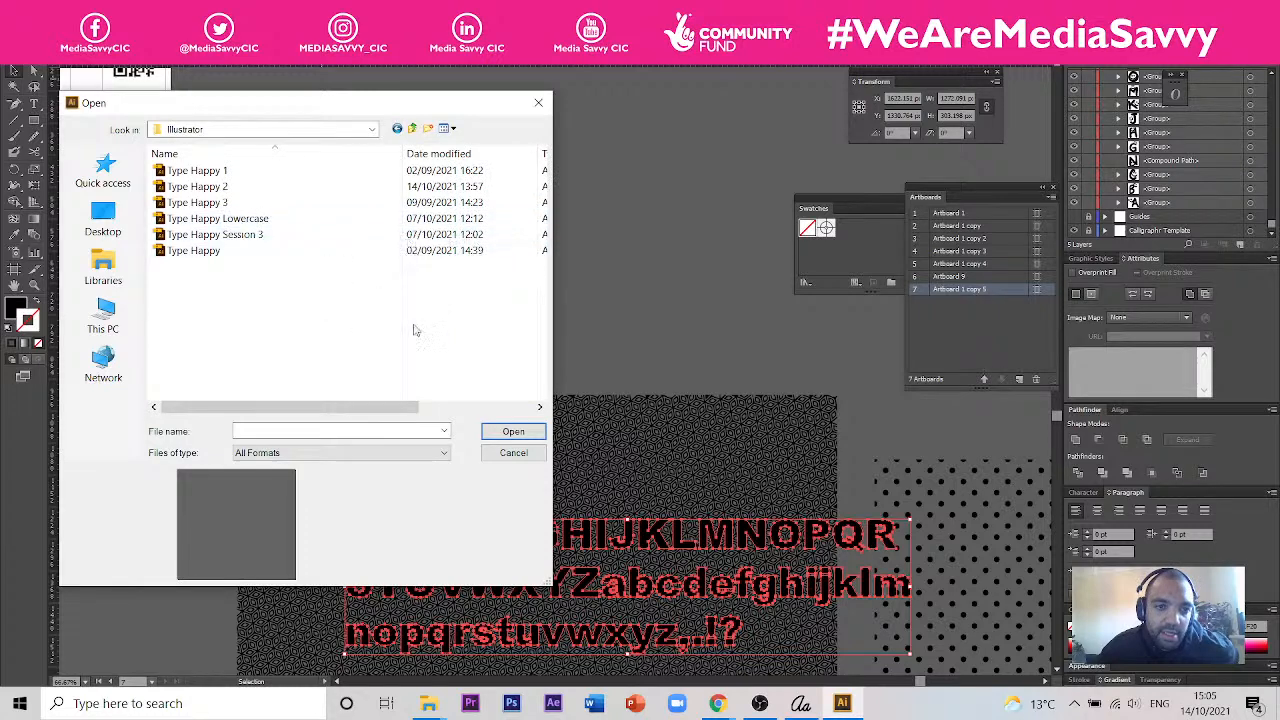
click(415, 130)
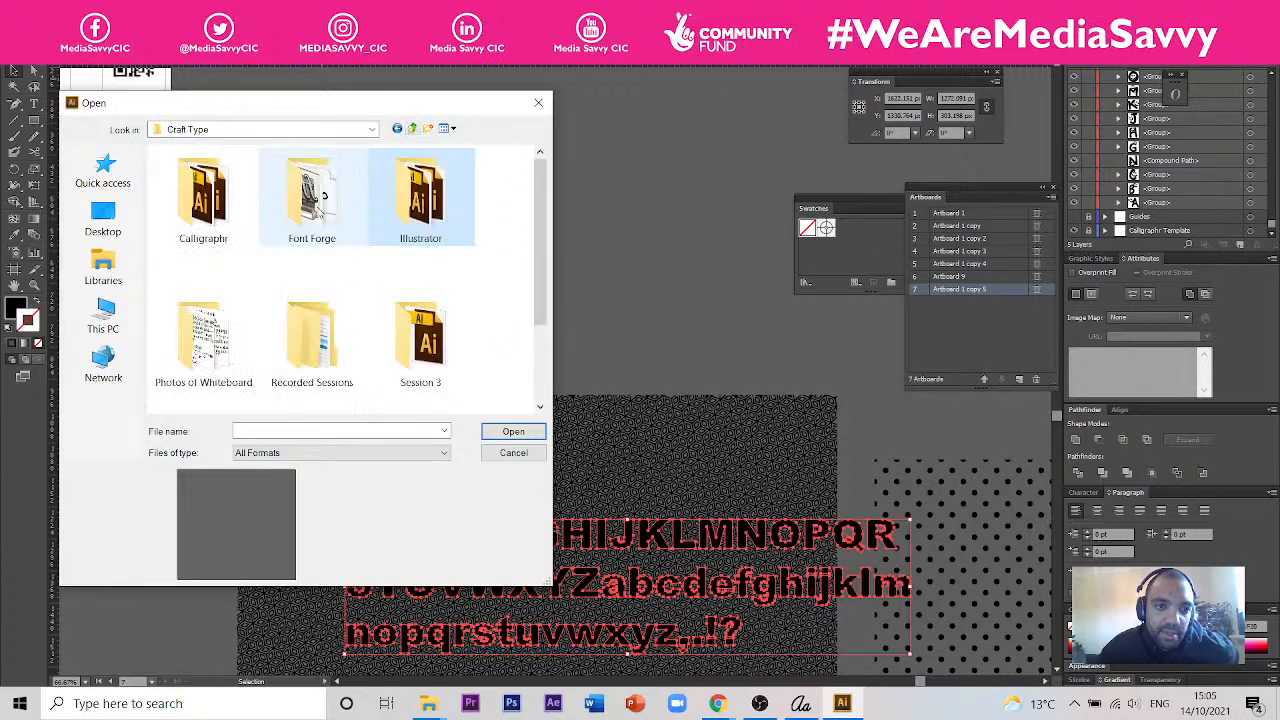
double_click(205, 198)
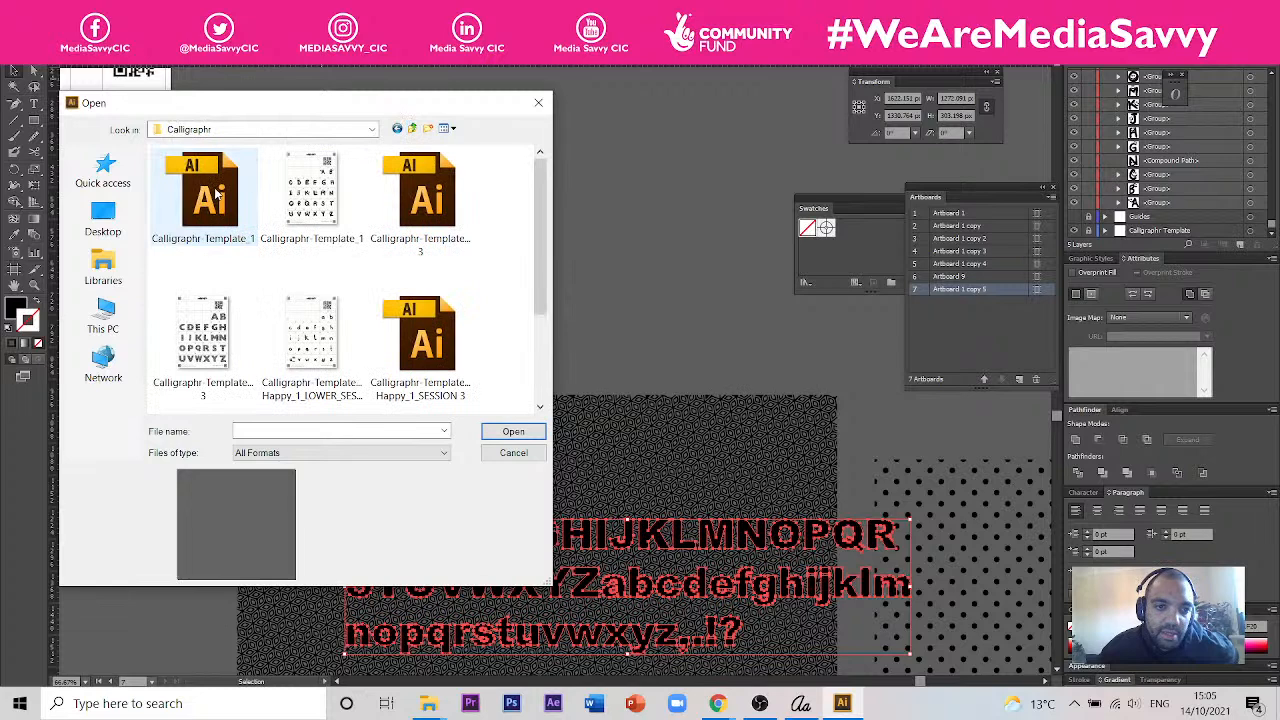
scroll(214, 195, down, 2)
scroll(218, 196, up, 2)
double_click(440, 345)
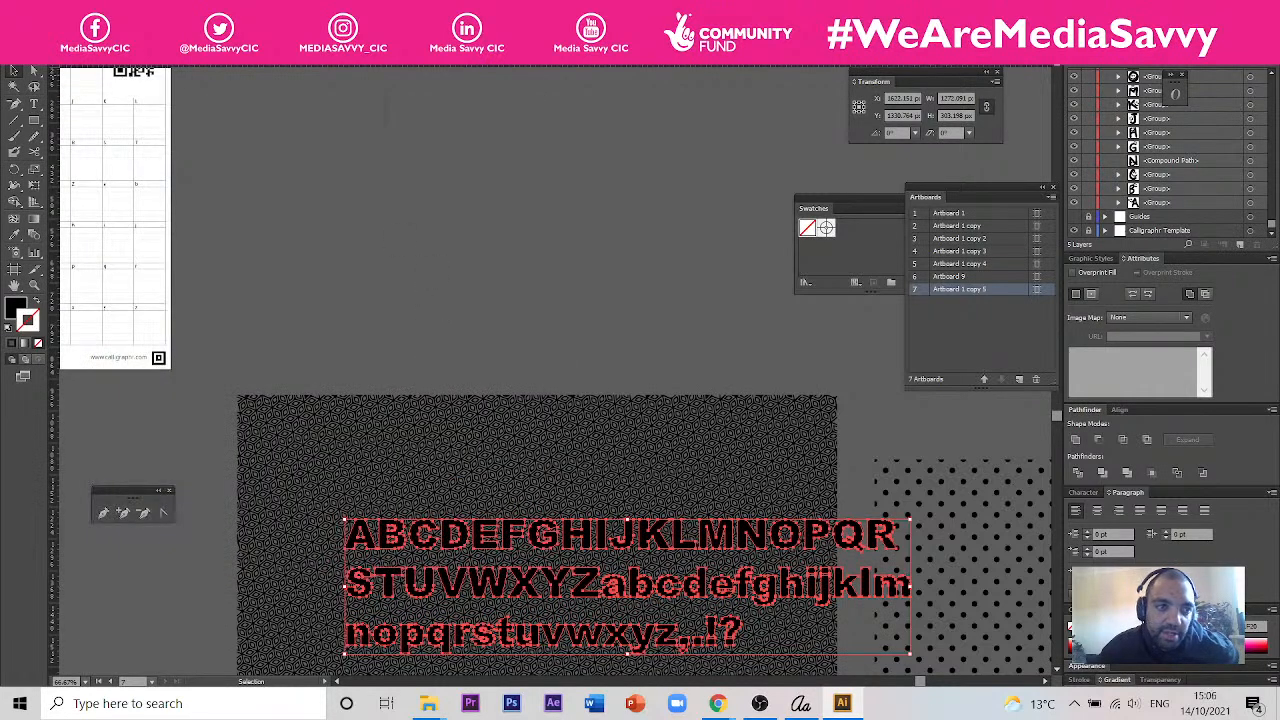
- Open "Patterned Font - Gill Sans Display MT Extra Bold" from the Session 4 folder, ignoring the missing linked hexagon pattern
click(37, 12)
click(75, 58)
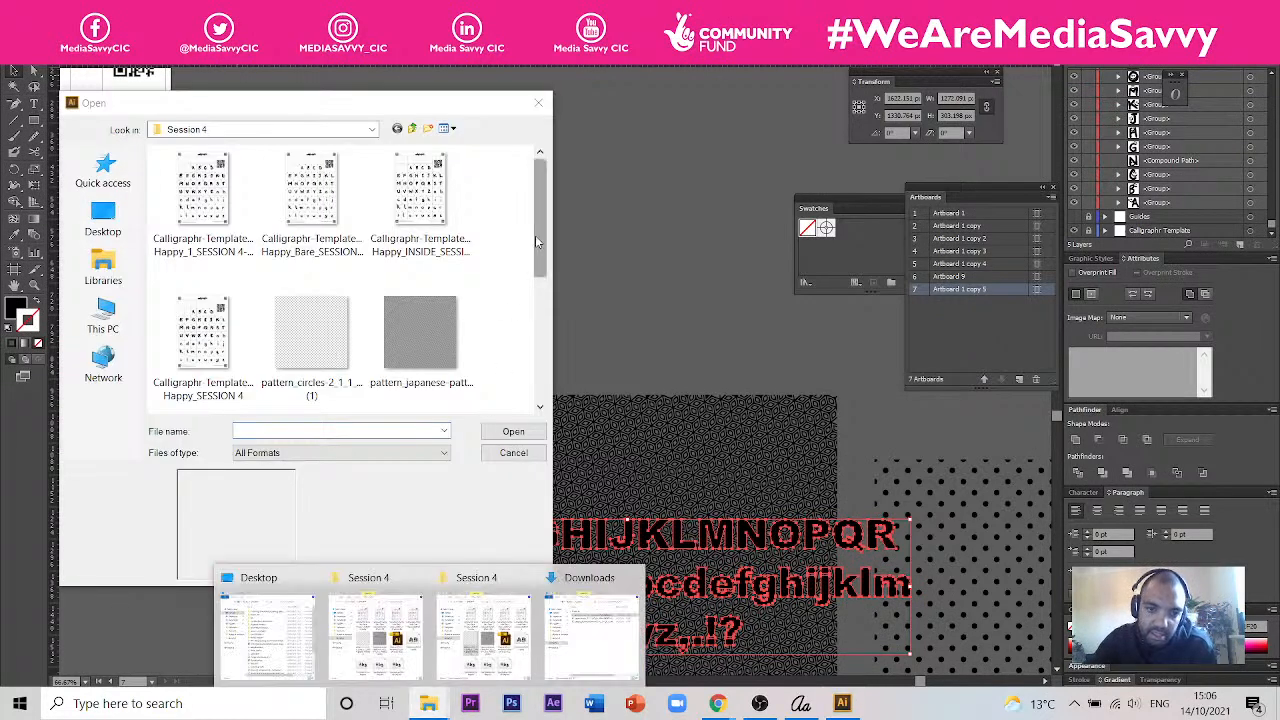
scroll(537, 240, down, 3)
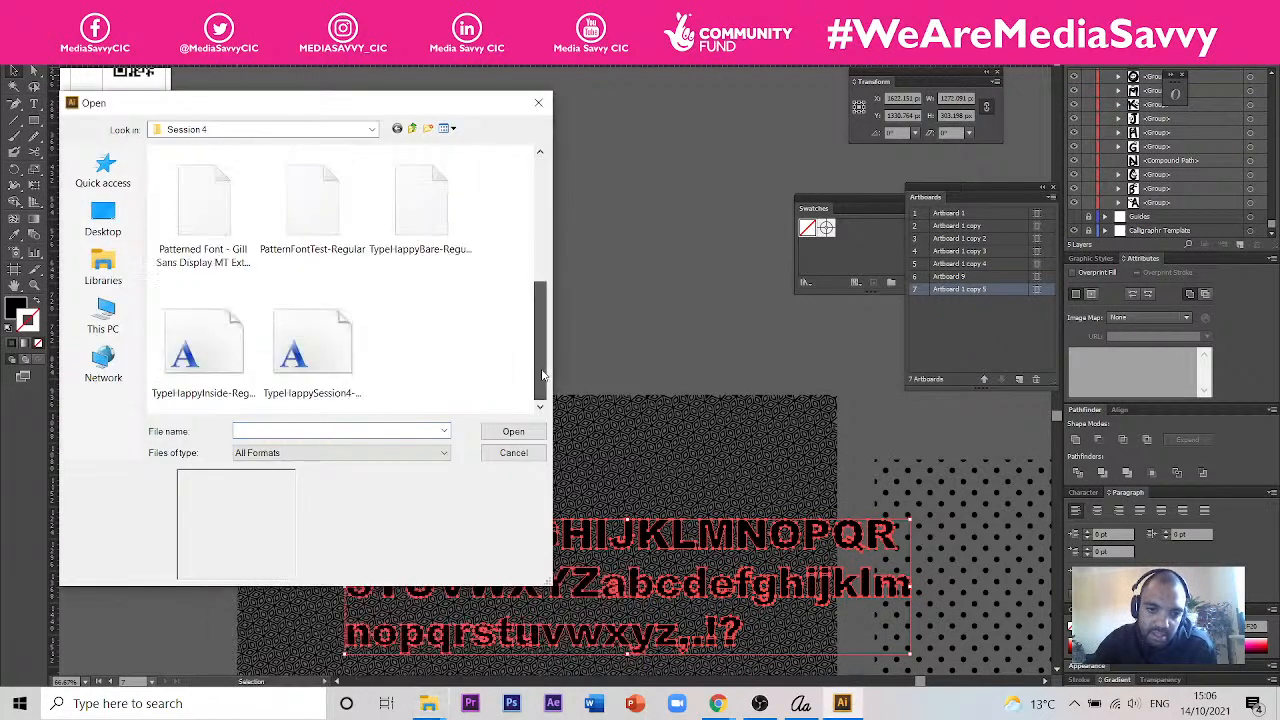
click(334, 222)
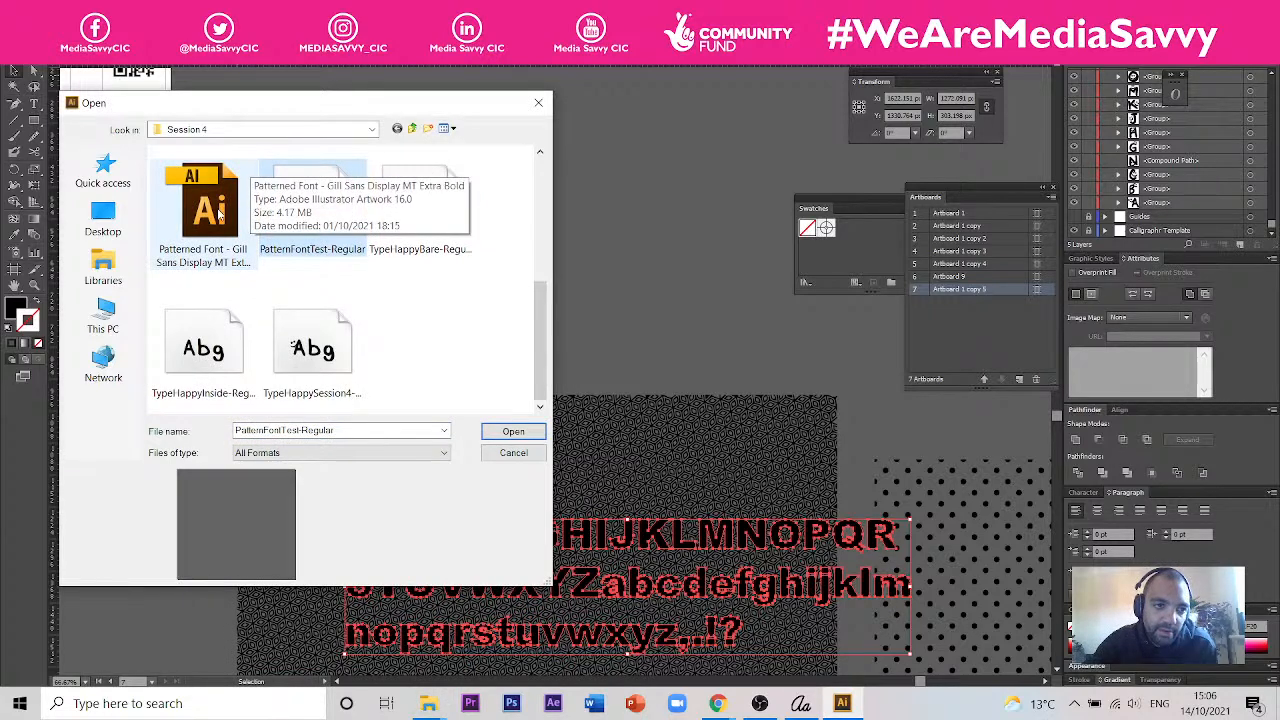
click(220, 212)
click(515, 432)
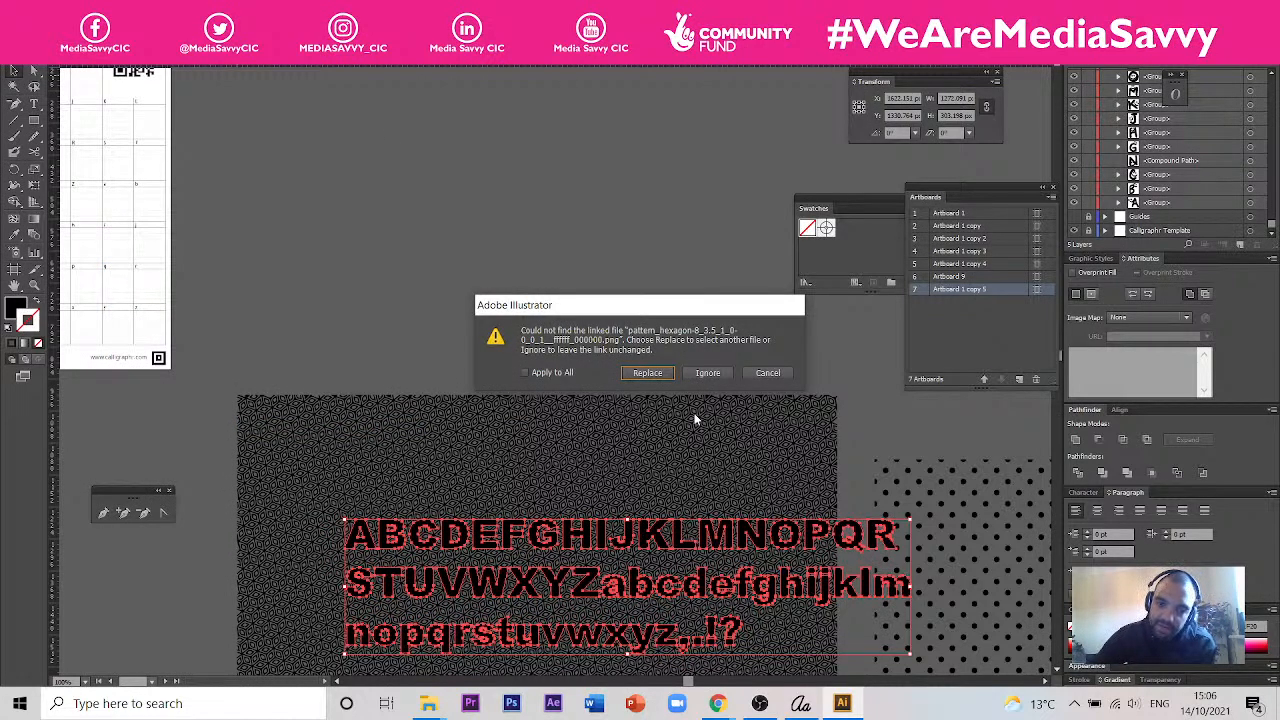
click(707, 373)
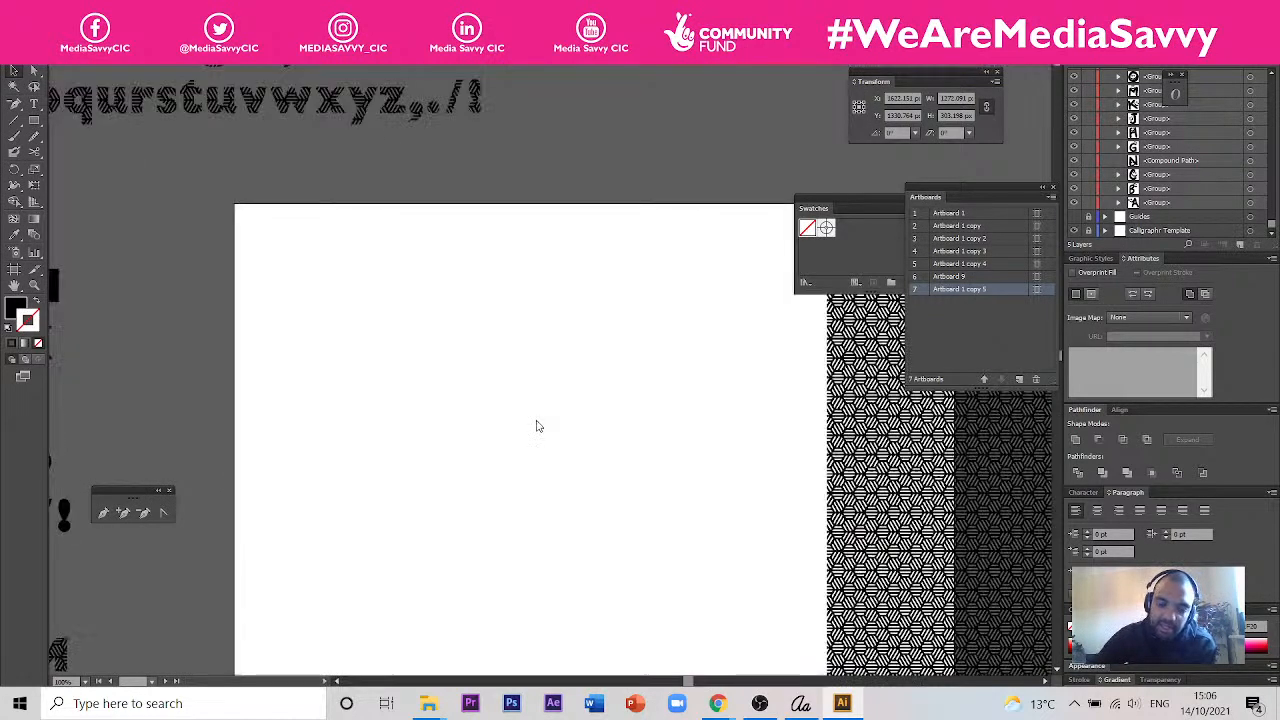
- Examine the hexagon-patterned alphabet, the plain black alphabets and the pattern square beside the artboard
scroll(390, 262, up, 2)
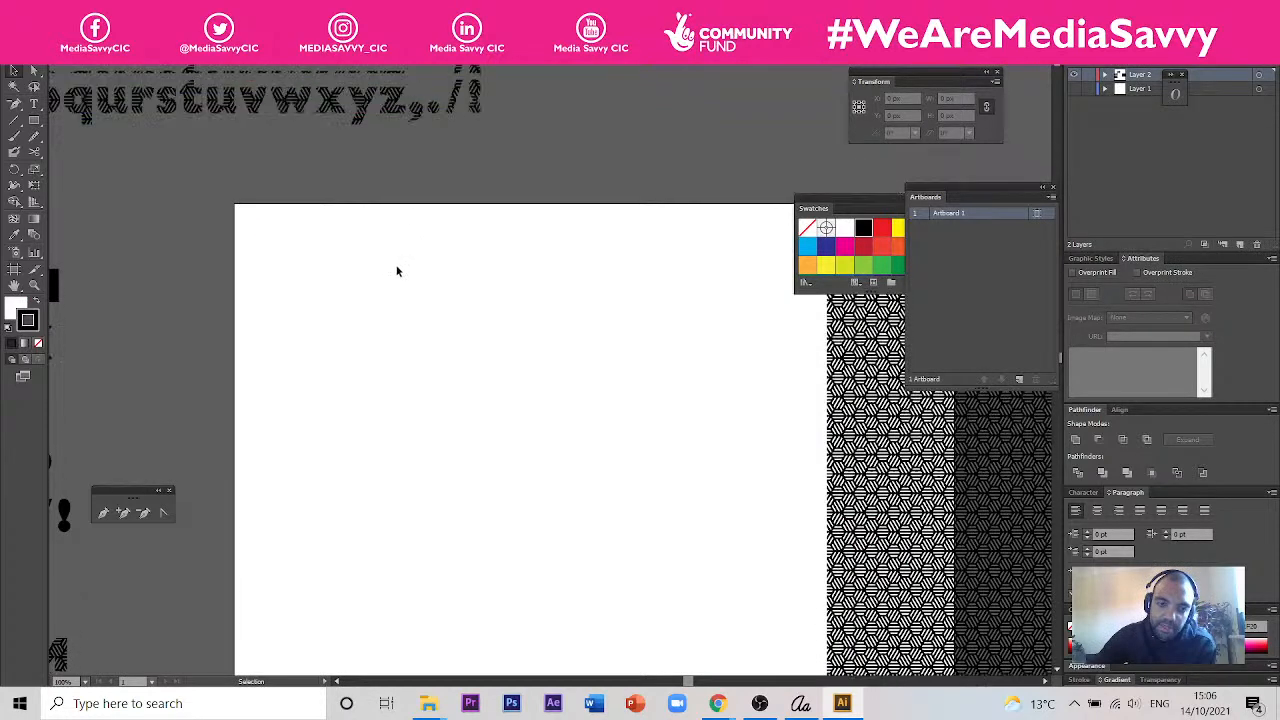
drag(55, 389, 358, 563)
drag(381, 173, 490, 431)
drag(571, 531, 552, 327)
drag(425, 489, 234, 467)
click(394, 304)
click(631, 457)
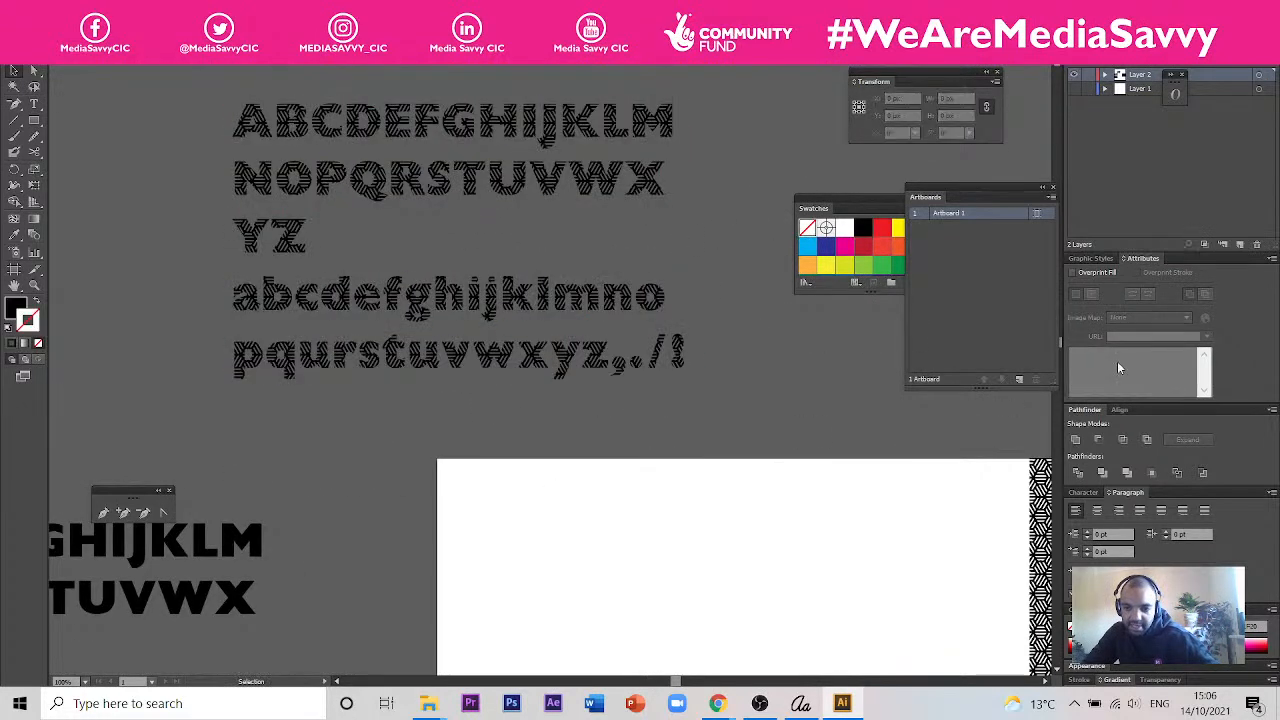
scroll(735, 430, down, 3)
scroll(707, 394, up, 4)
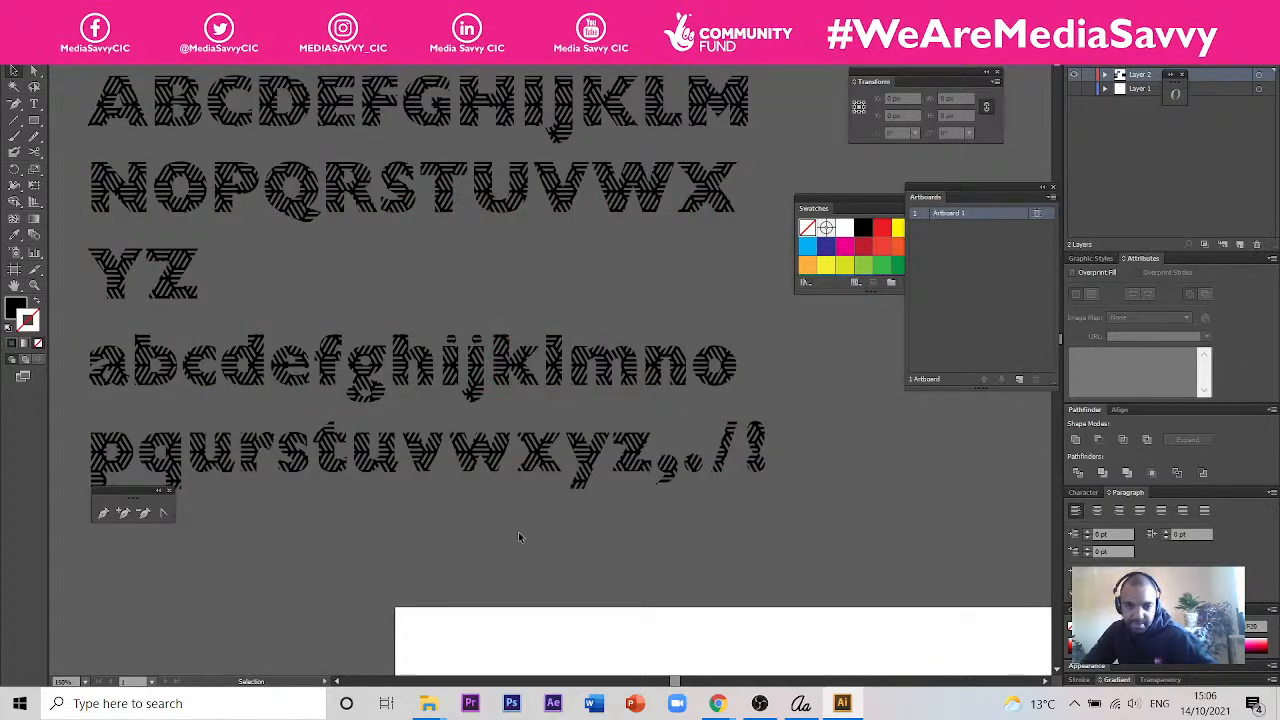
scroll(628, 467, down, 6)
scroll(783, 528, up, 3)
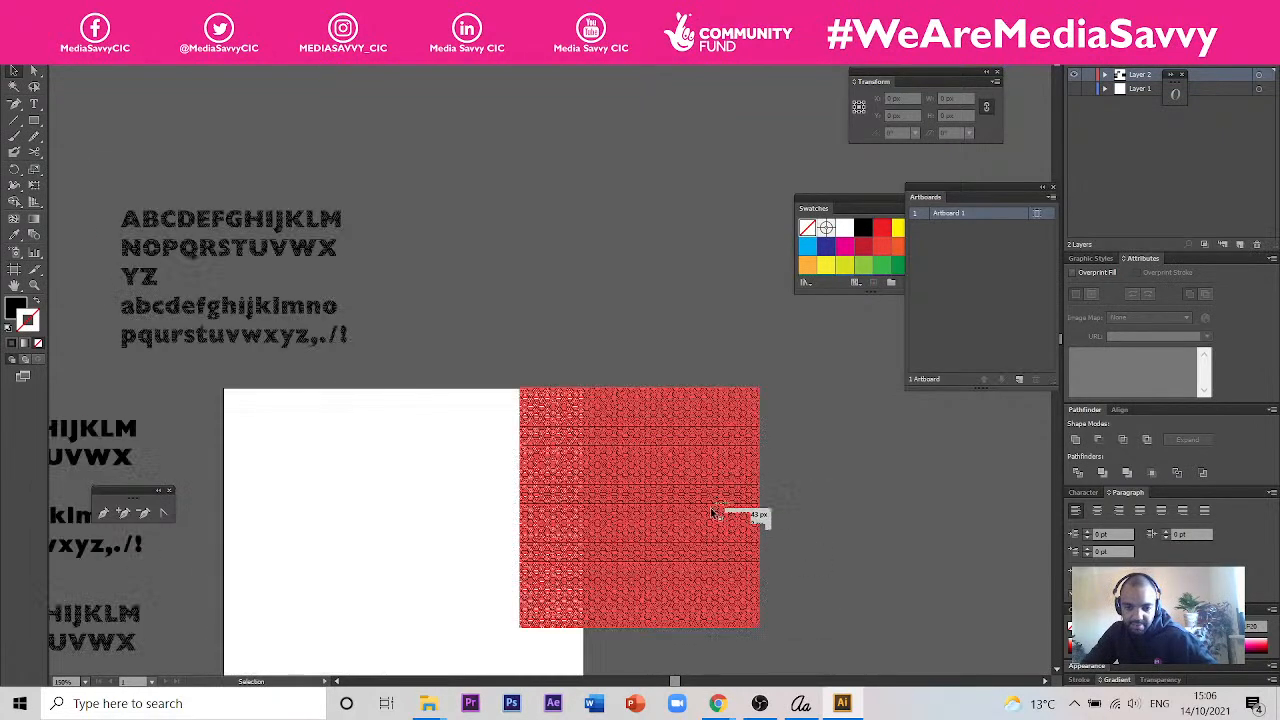
scroll(720, 514, down, 1)
scroll(378, 338, up, 1)
scroll(378, 338, up, 1)
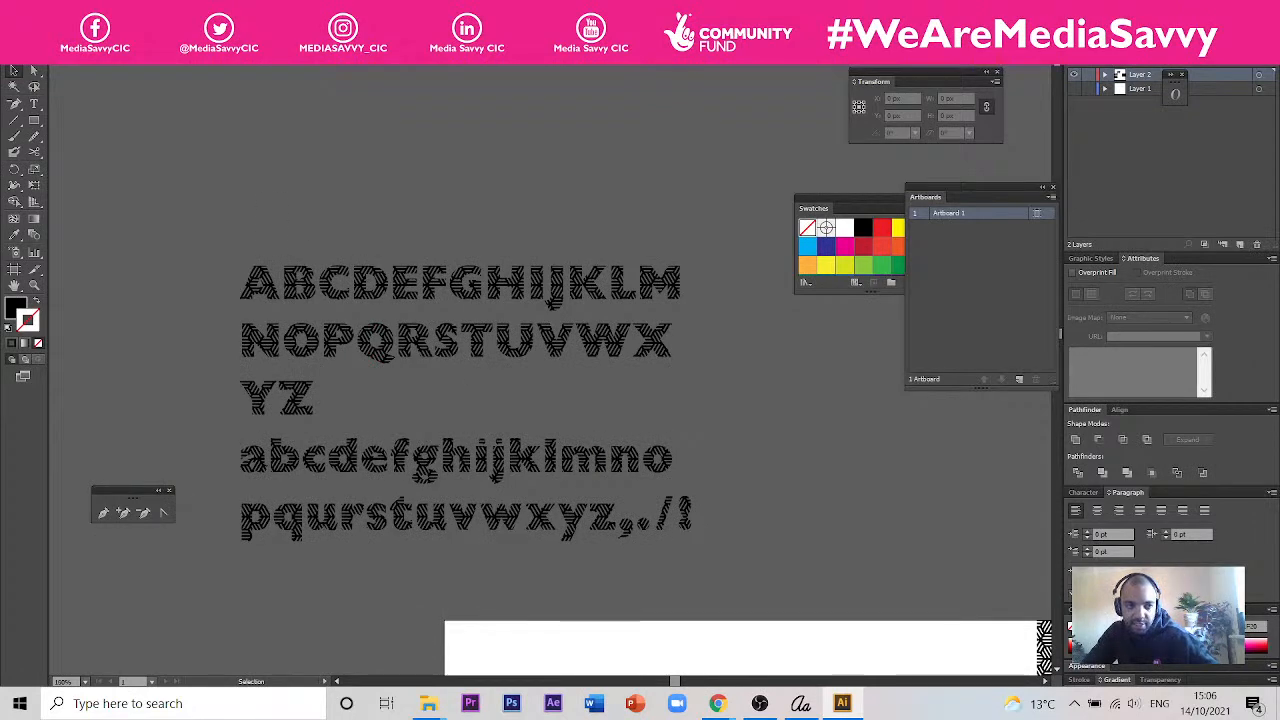
scroll(585, 220, down, 2)
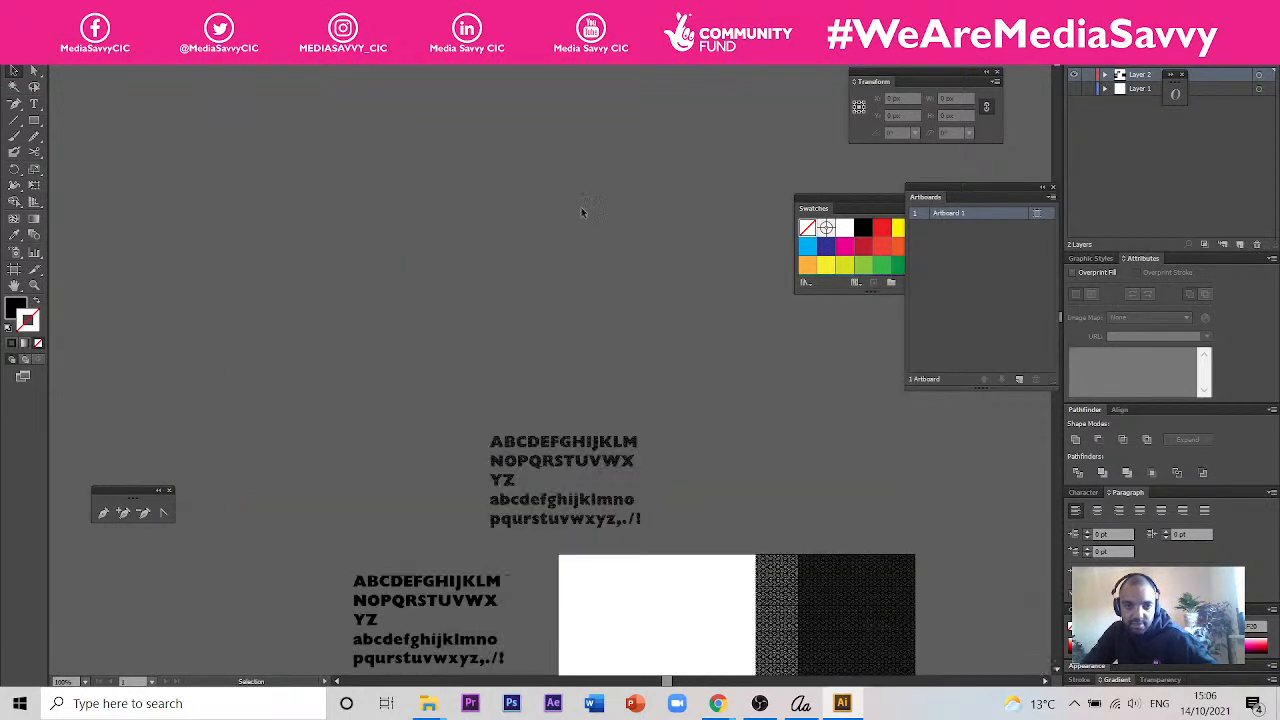
- View the Calligraphr template artboards in the other open document, and return to the patterned font document
key(ctrl+Tab)
drag(506, 252, 974, 363)
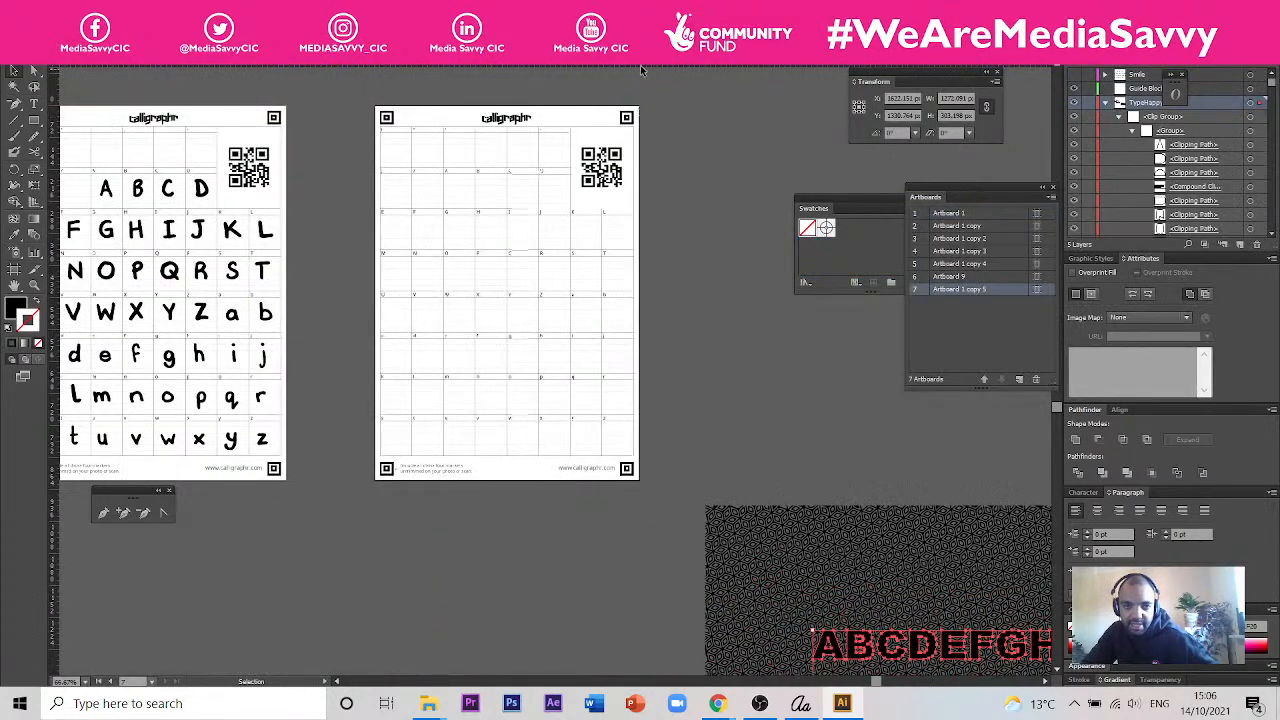
key(ctrl+Tab)
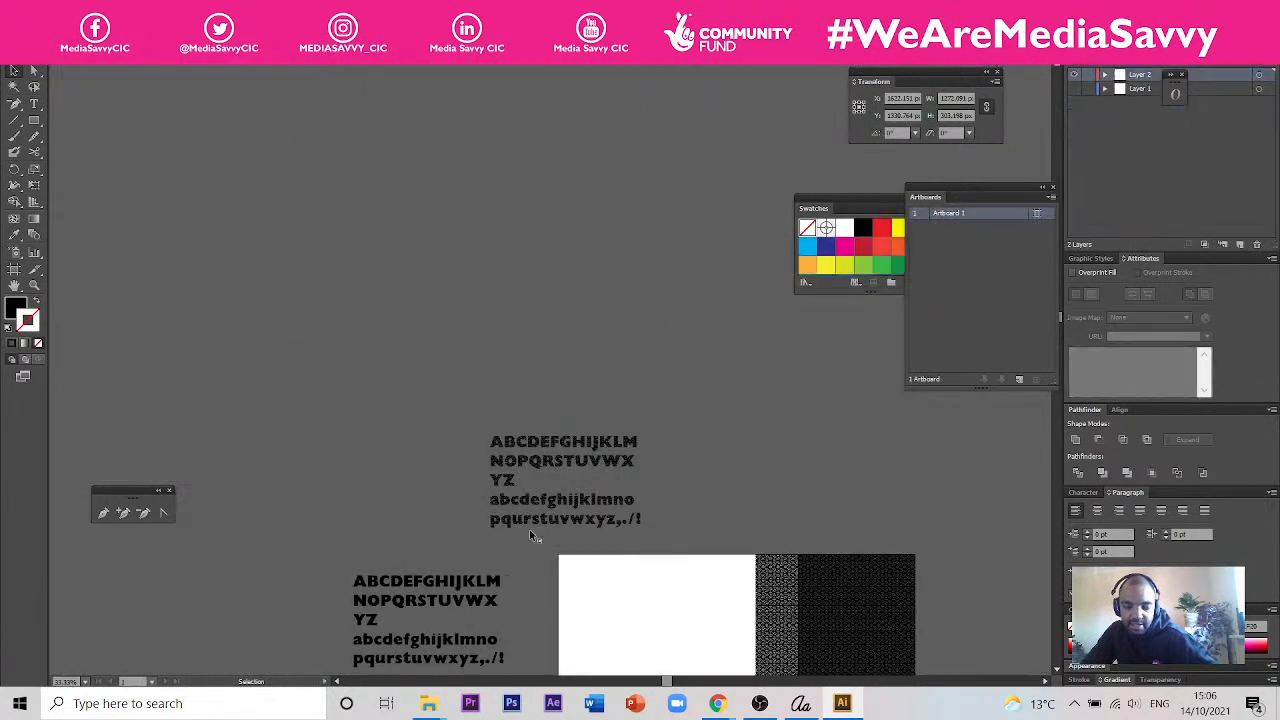
- Switch to File Explorer, try to install the PatternFontTest-Regular font from the Session 4 folder, and return to Illustrator
mouse_move(430, 703)
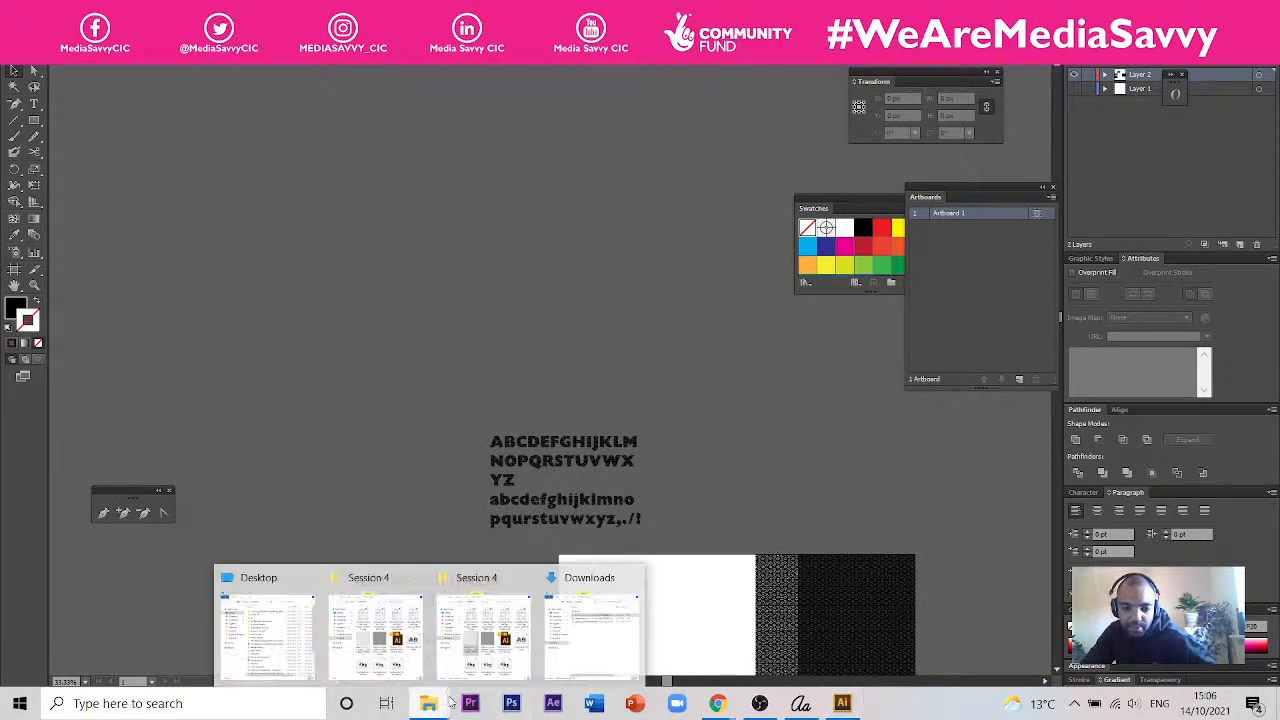
click(488, 677)
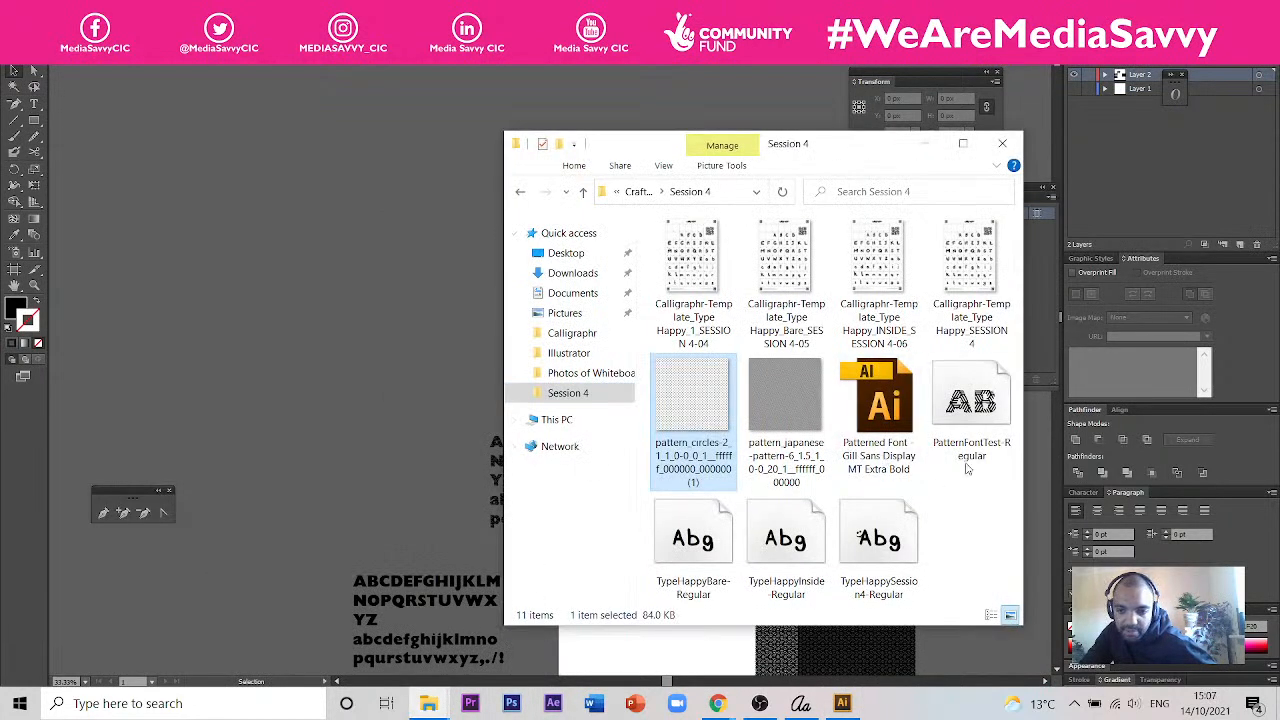
click(985, 402)
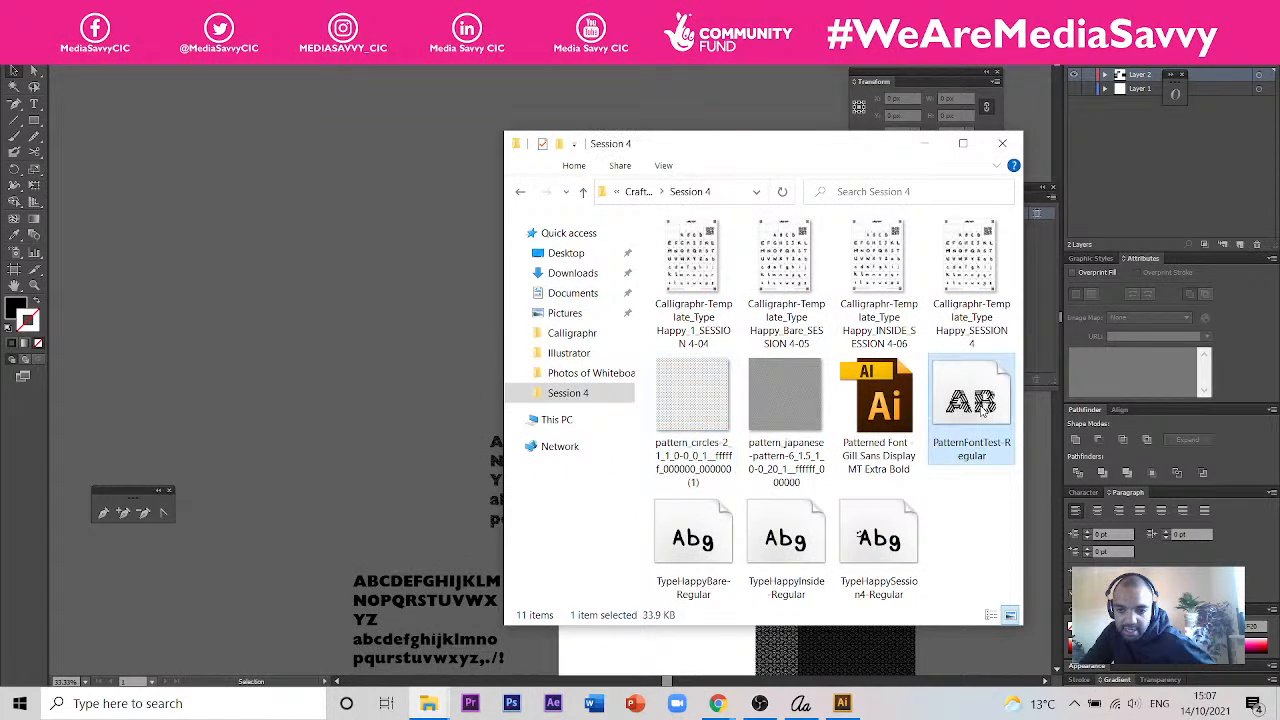
right_click(985, 402)
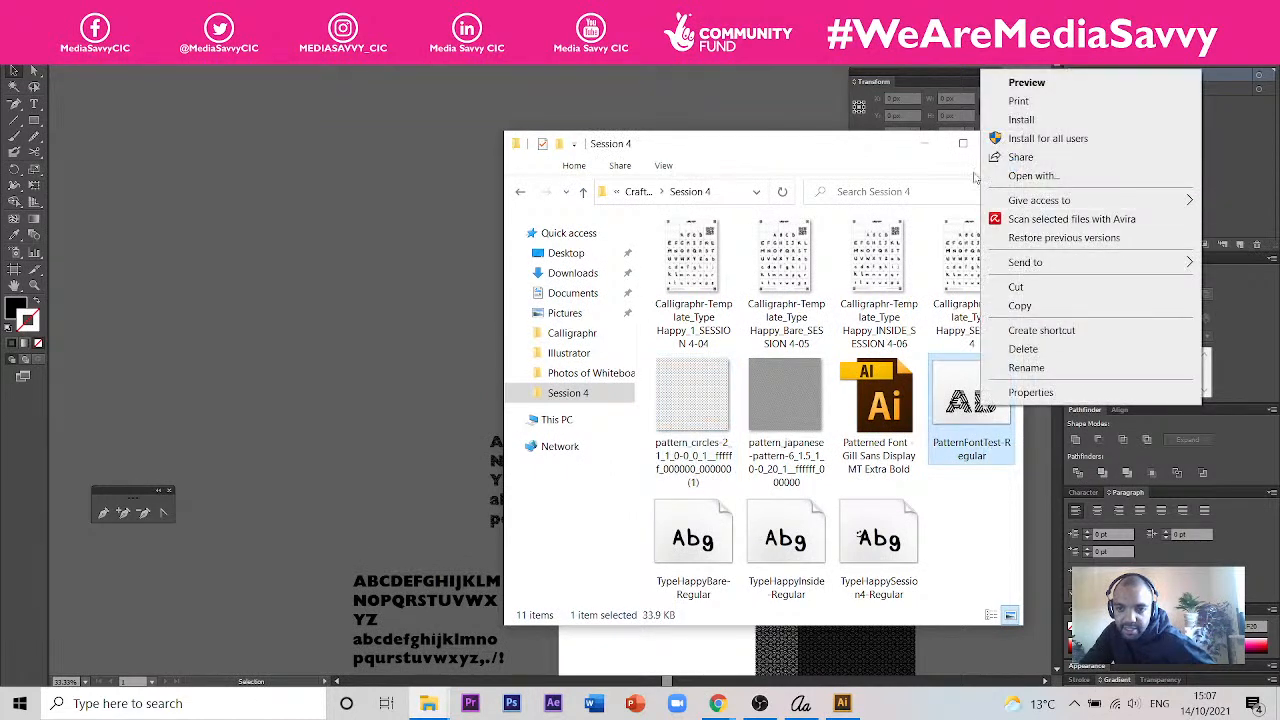
click(1014, 121)
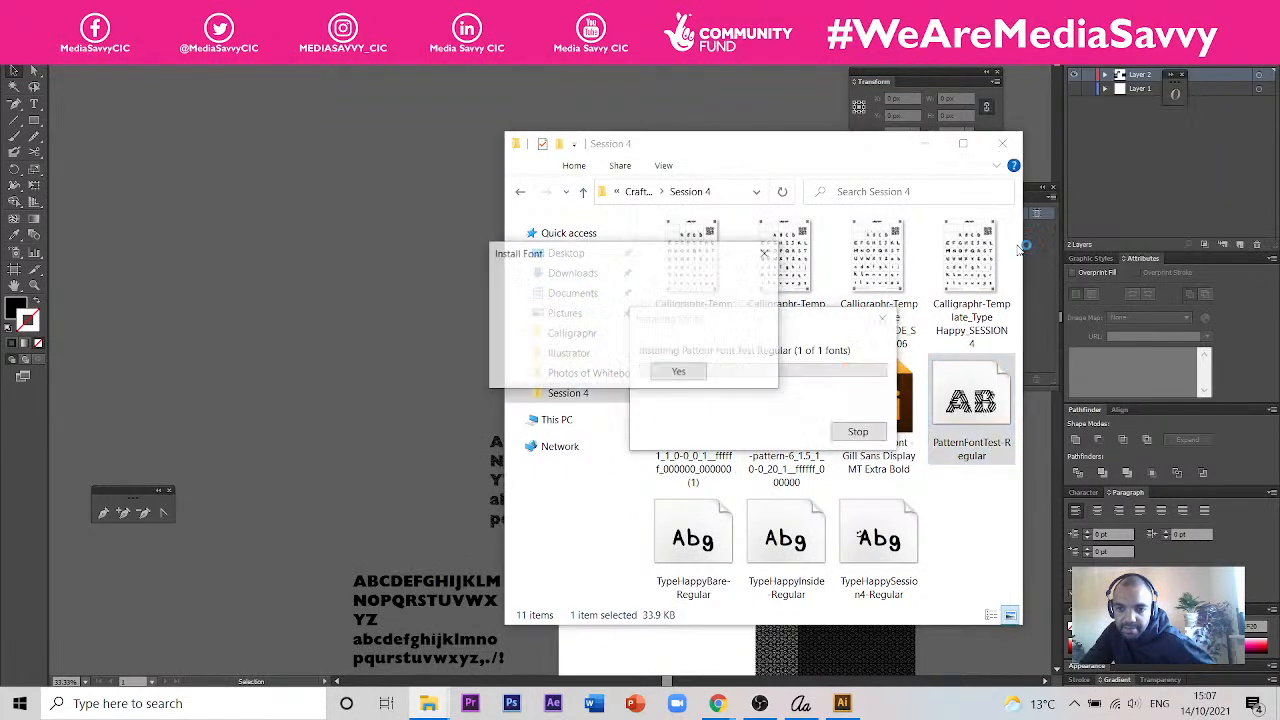
click(744, 372)
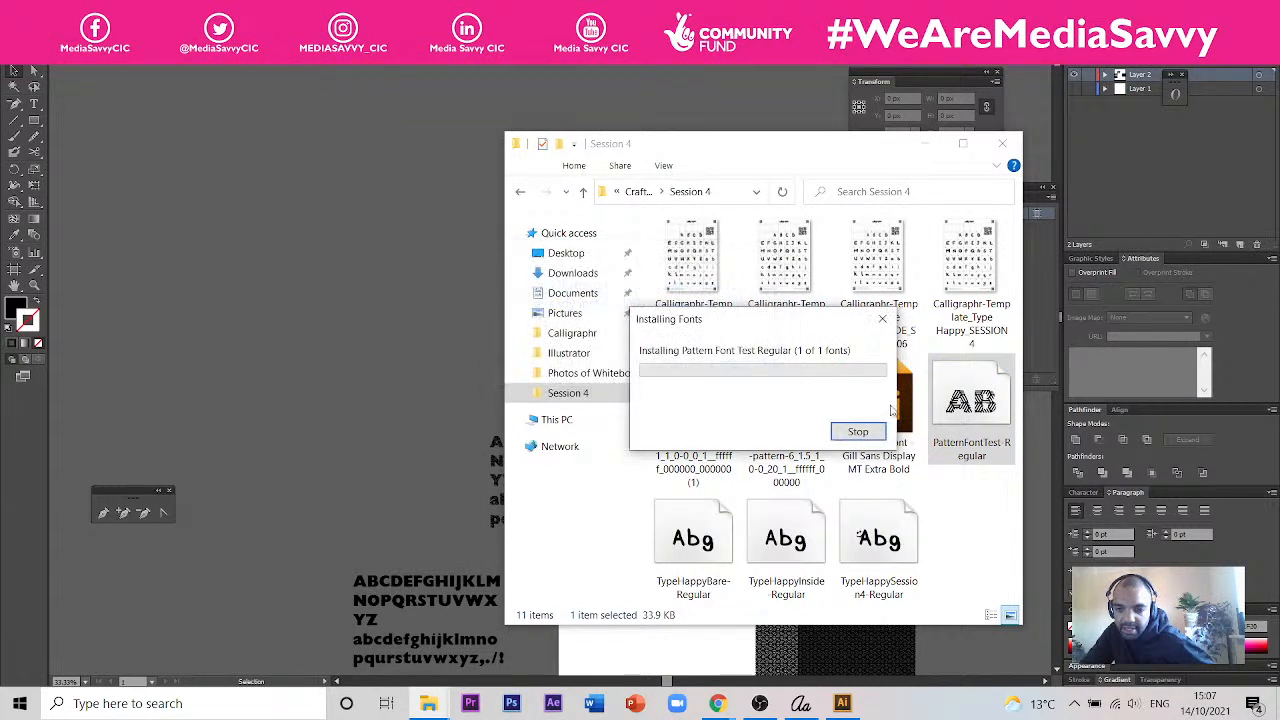
click(924, 143)
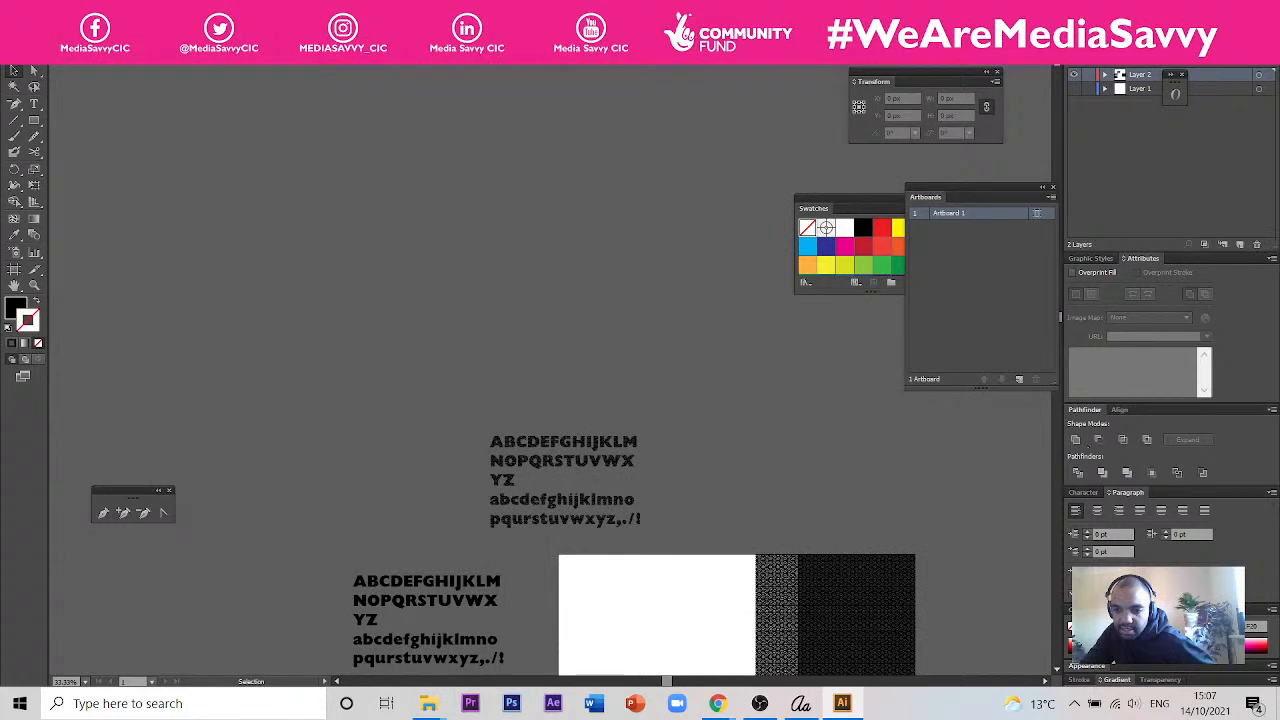
- Check the character settings of the lower black alphabet text block beside the artboard
click(1084, 492)
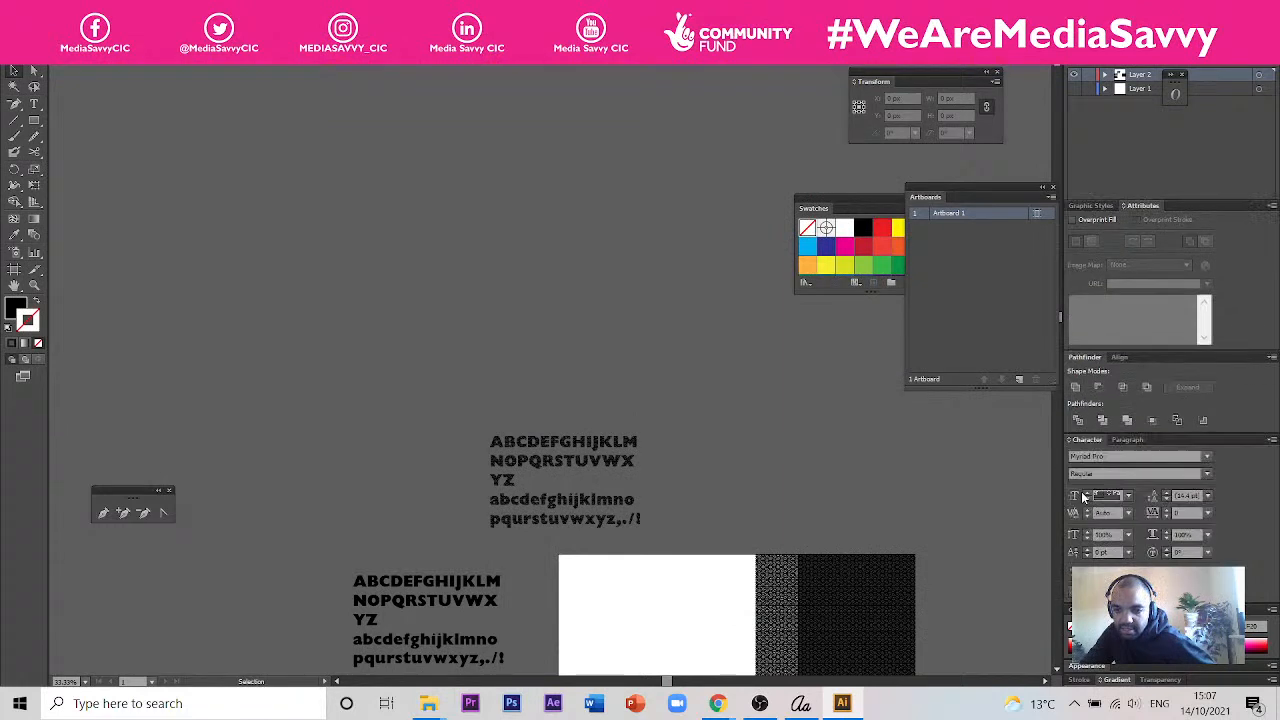
click(385, 595)
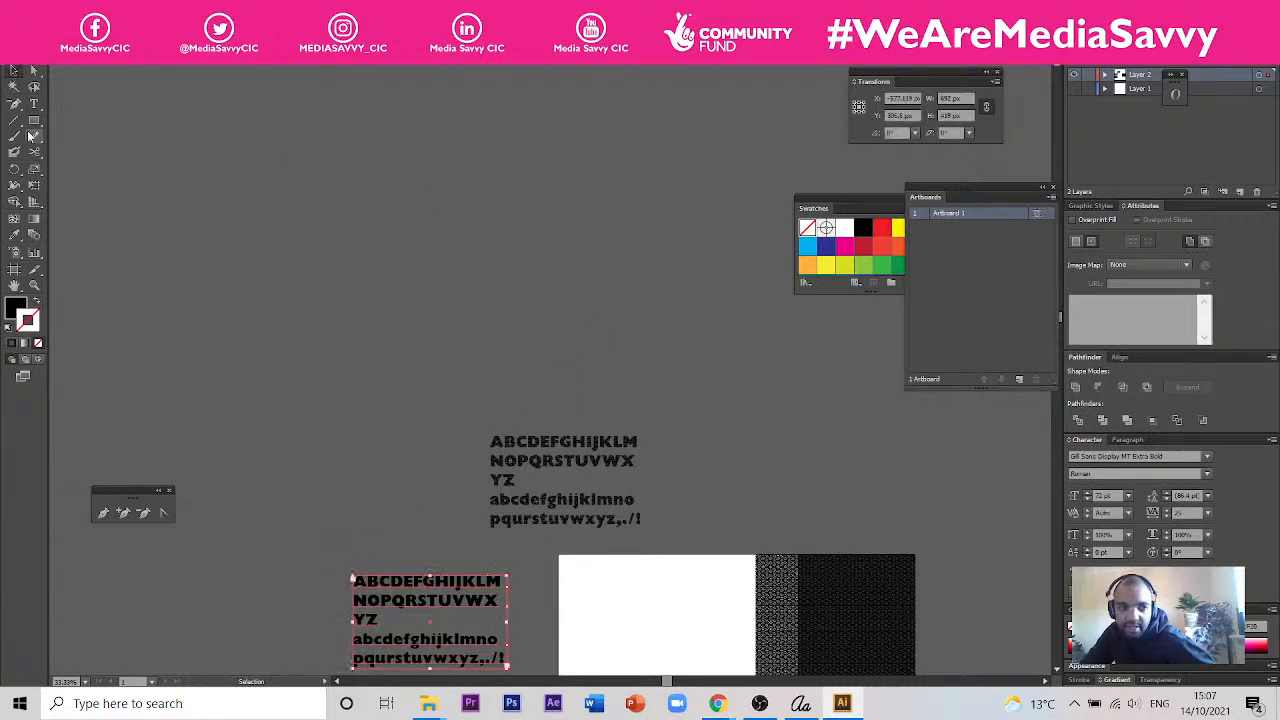
click(34, 104)
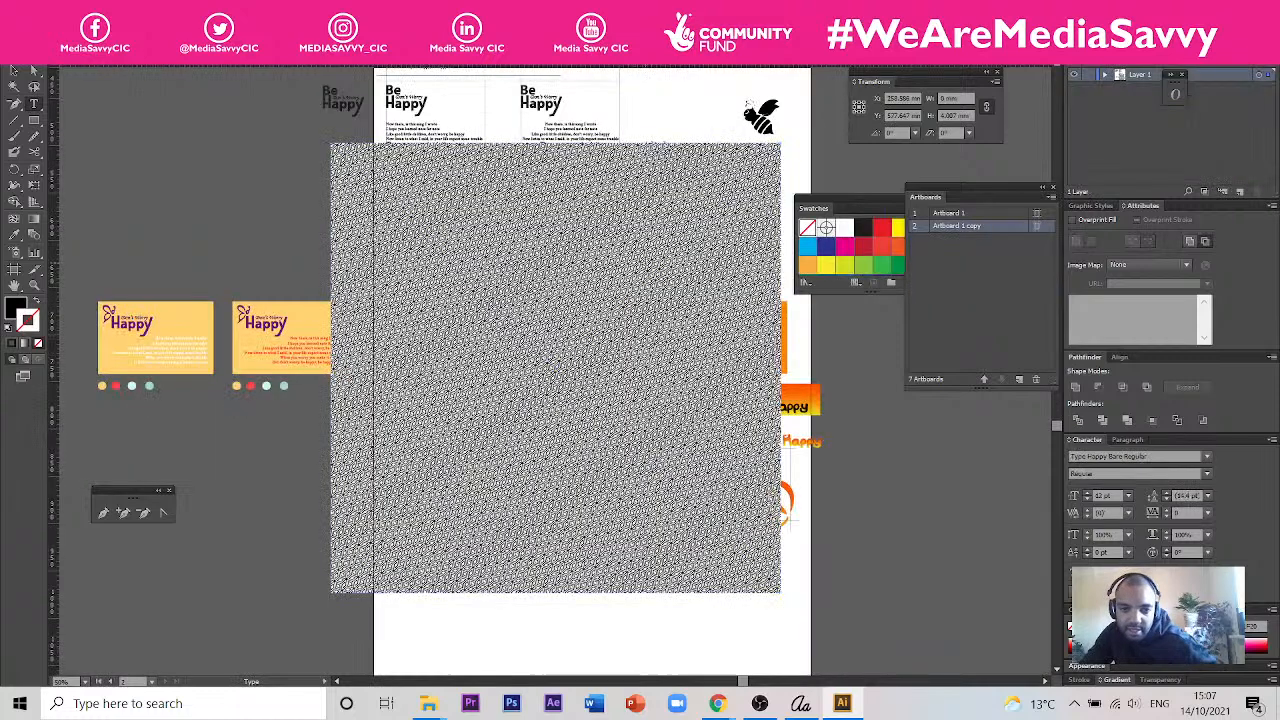
- Switch to the document with the Happy card designs and delete the large pattern square covering its artboard
key(Escape)
click(615, 219)
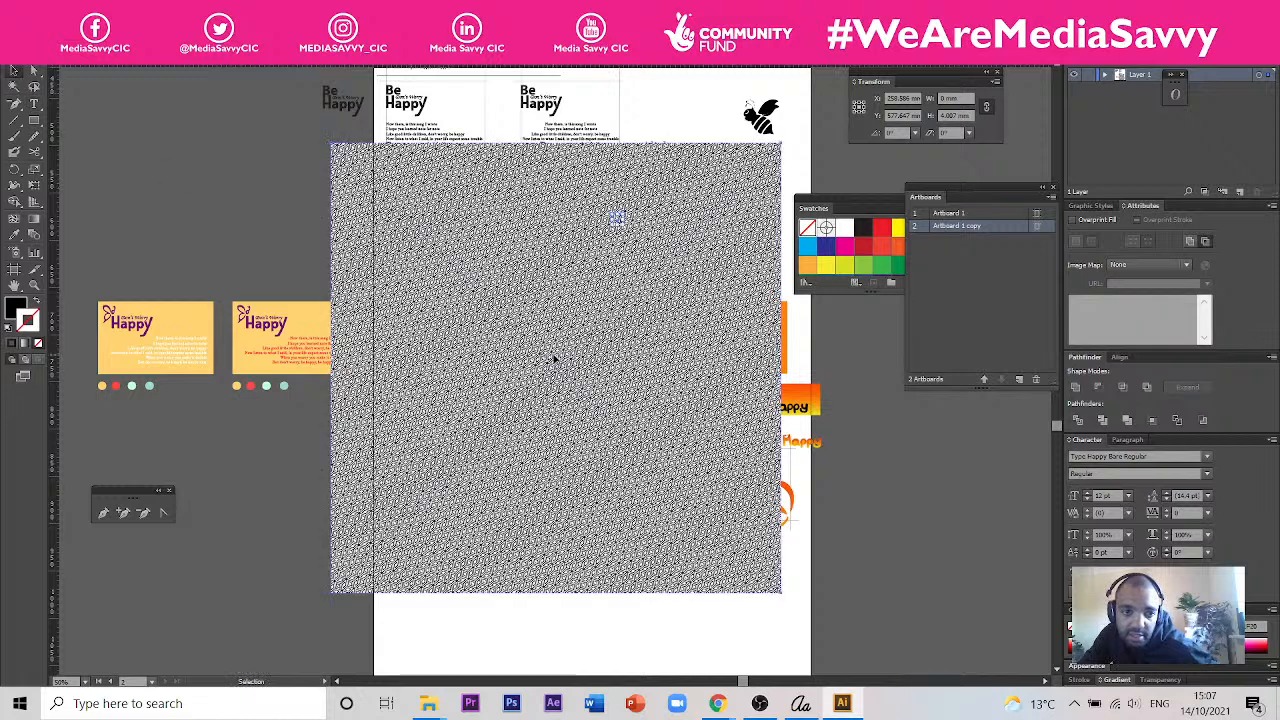
key(Delete)
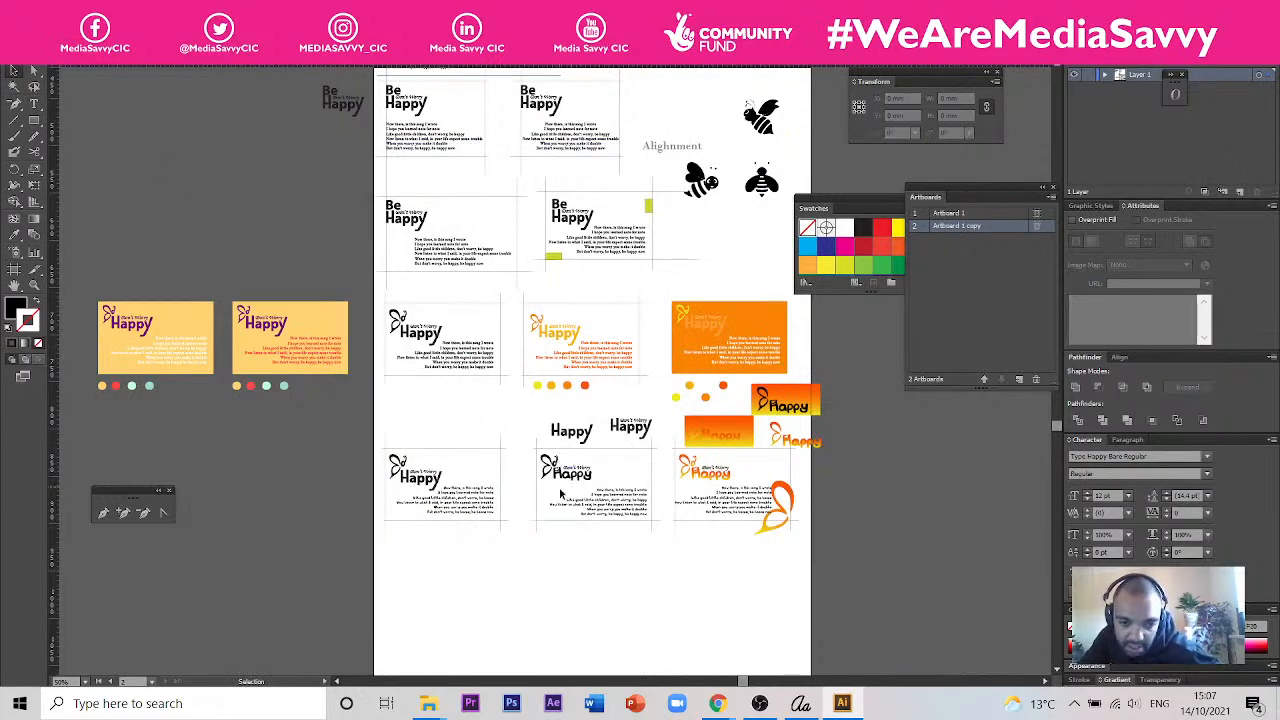
- Duplicate the black "Happy" heading below its card layout and set the copy's font to Pattern Font Test Regular
scroll(622, 525, up, 2)
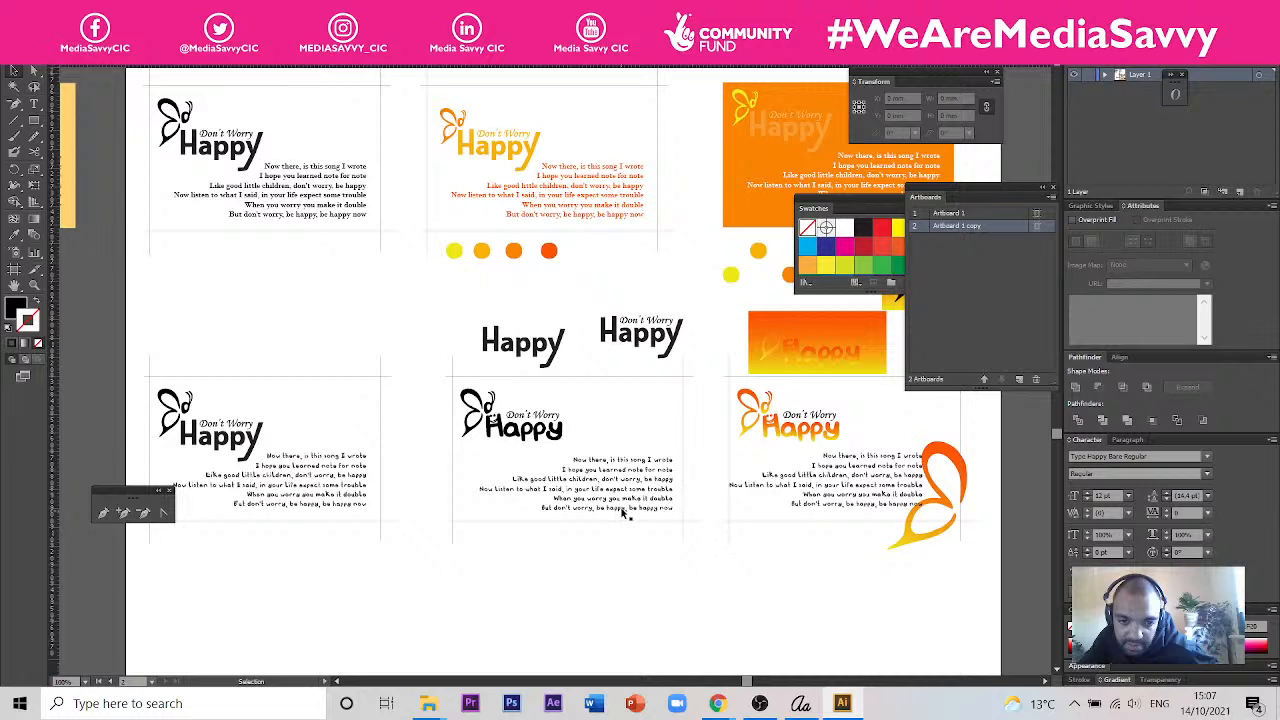
drag(520, 428, 525, 605)
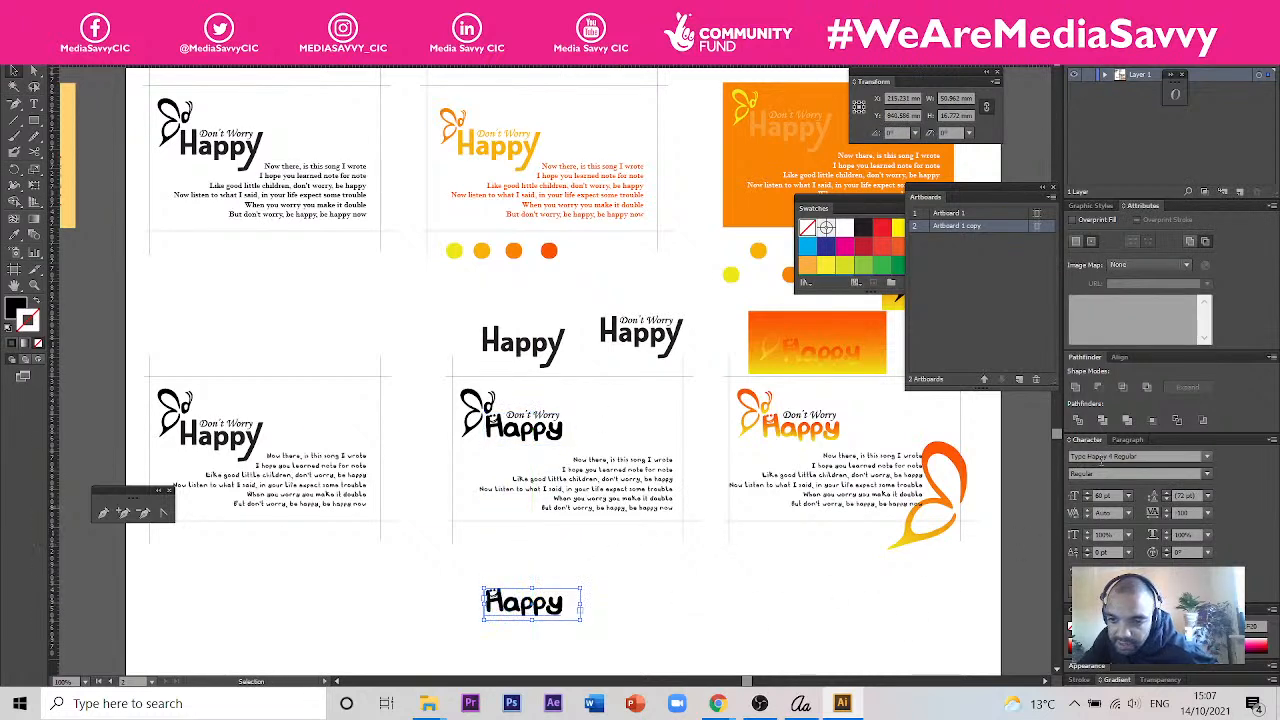
click(1098, 458)
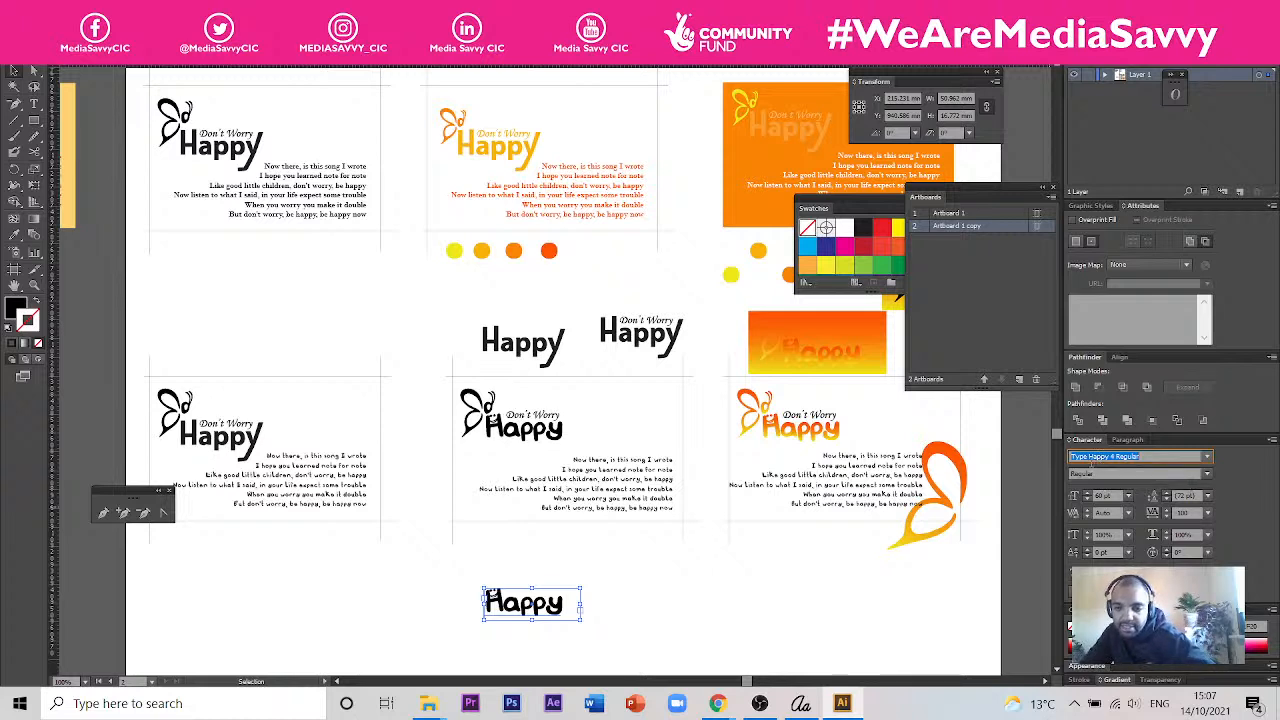
text(Pattern Font Test)
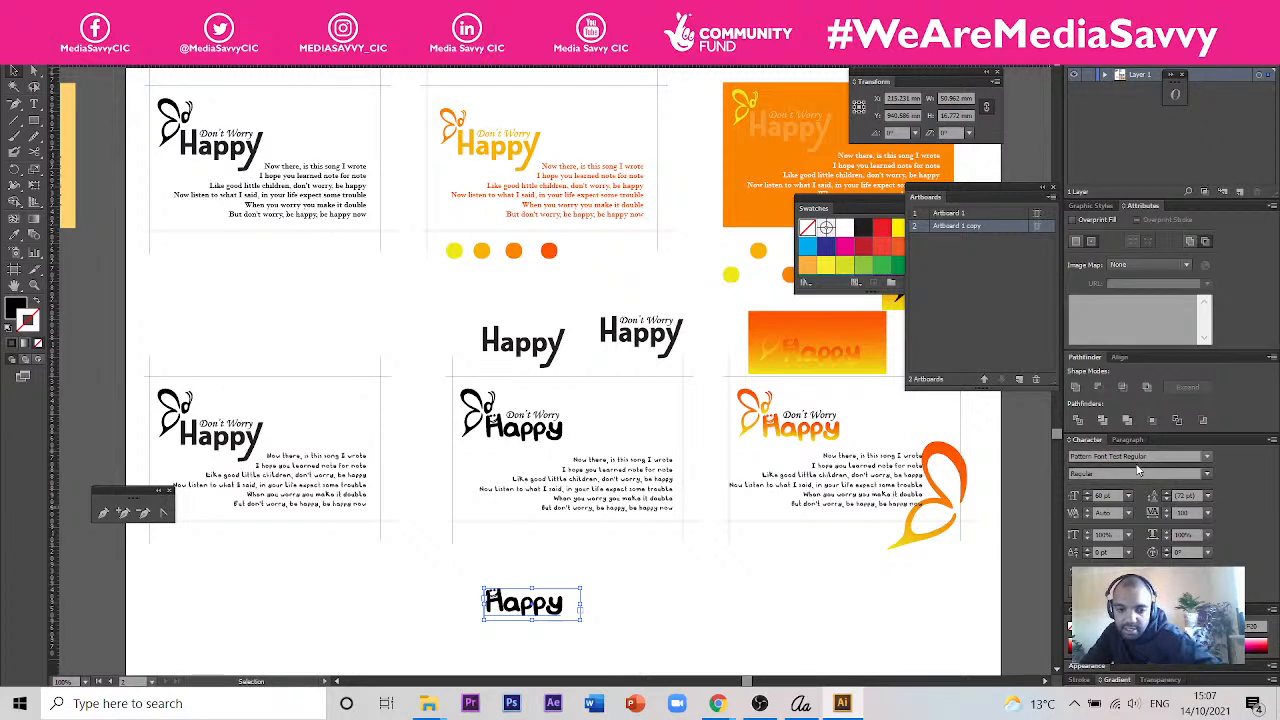
key(Return)
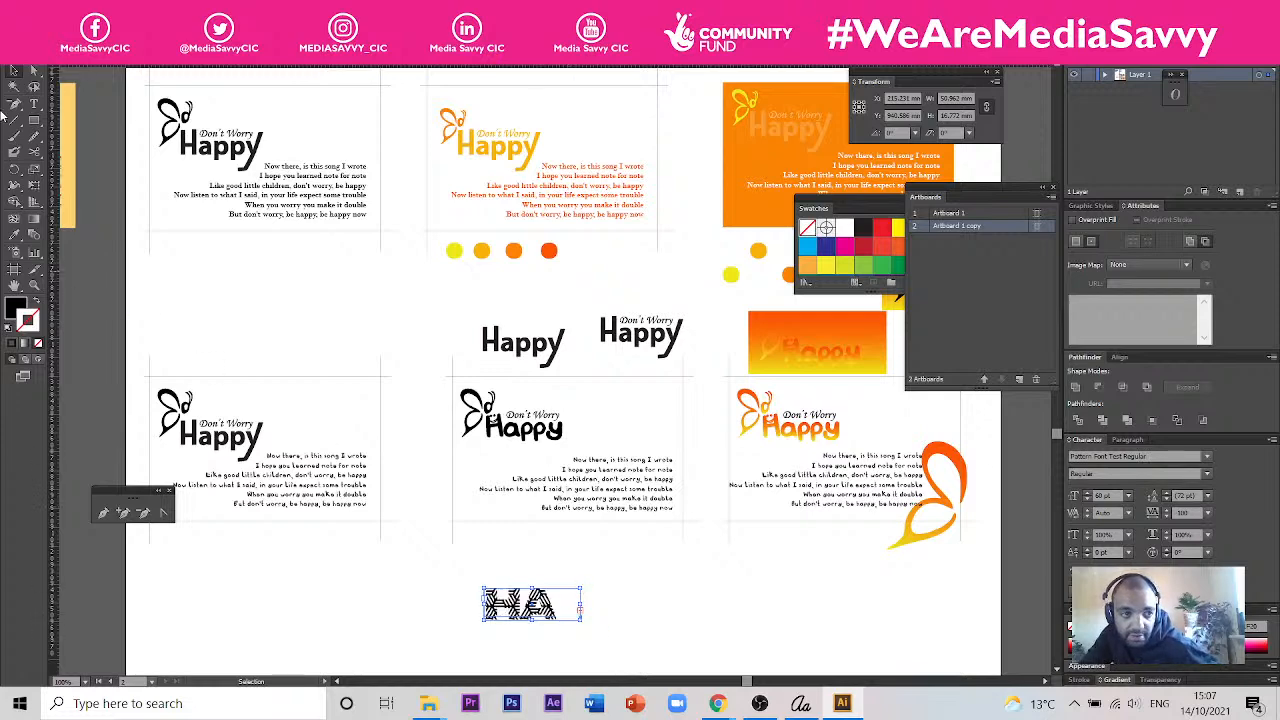
- Widen the patterned HAPPY text frame to fit the whole word and set its tracking to 50
drag(580, 620, 675, 598)
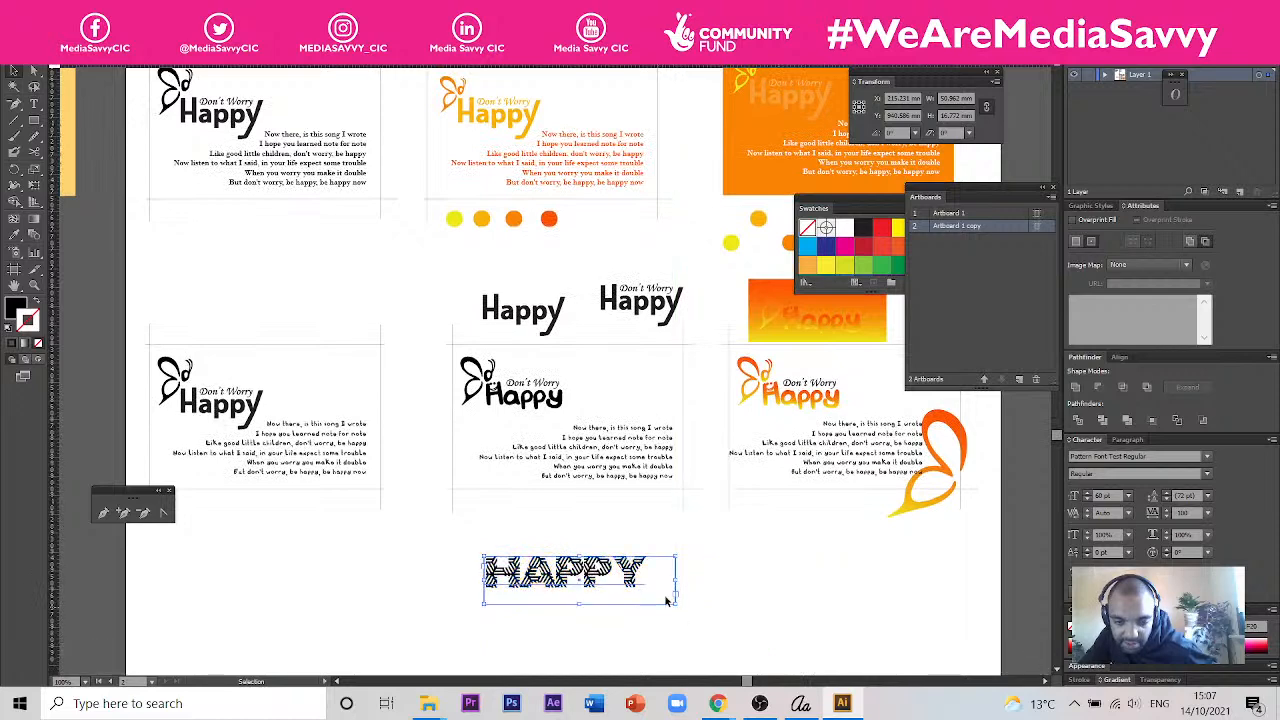
scroll(622, 588, up, 4)
scroll(700, 590, down, 1)
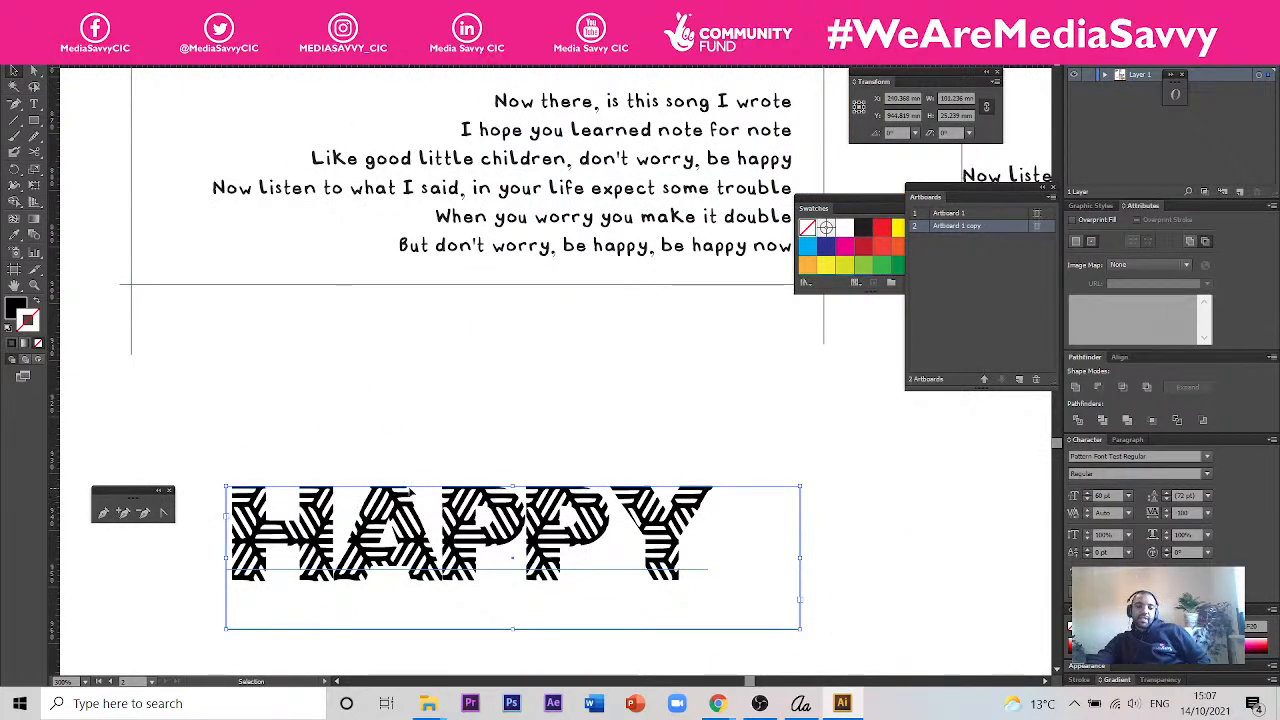
key(t)
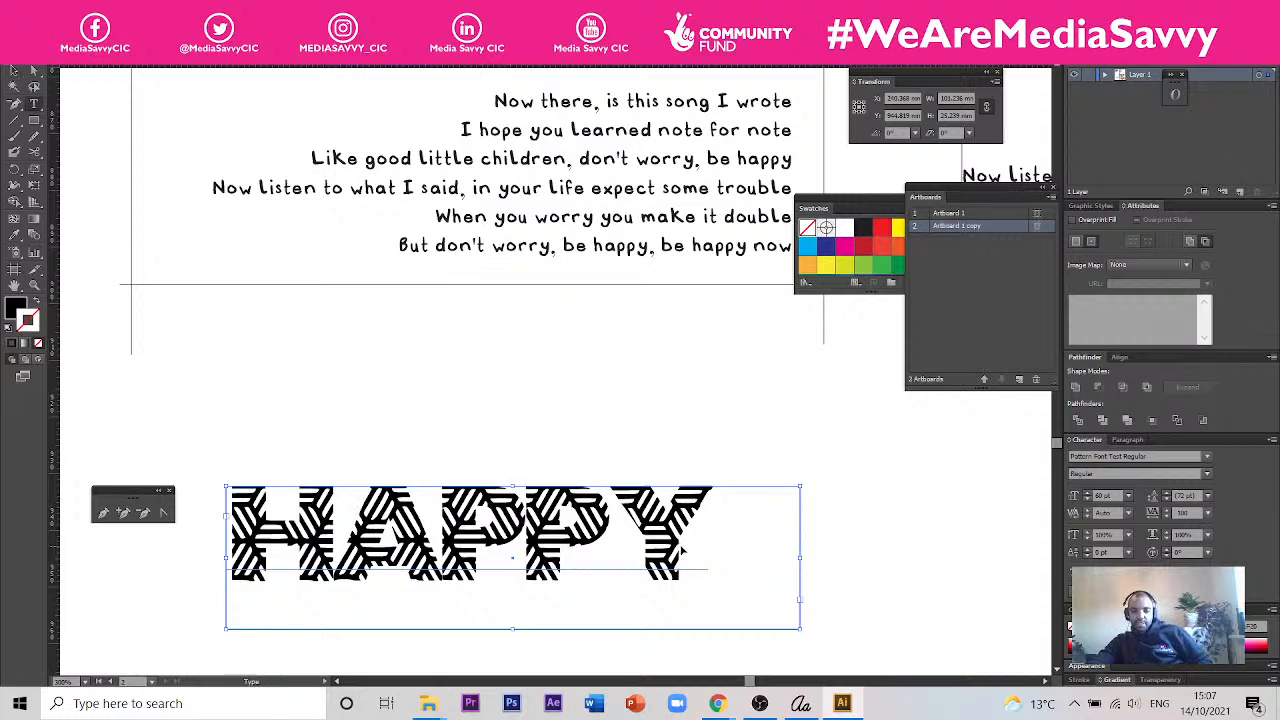
drag(710, 543, 236, 506)
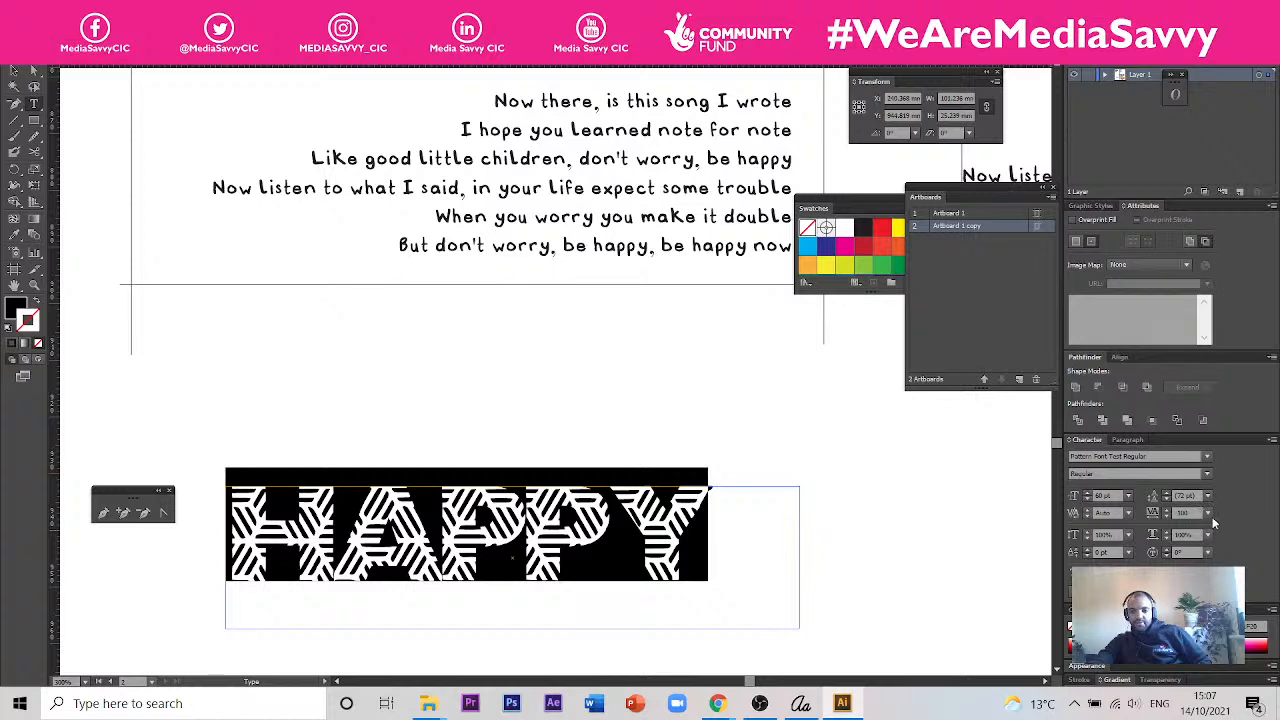
click(1208, 512)
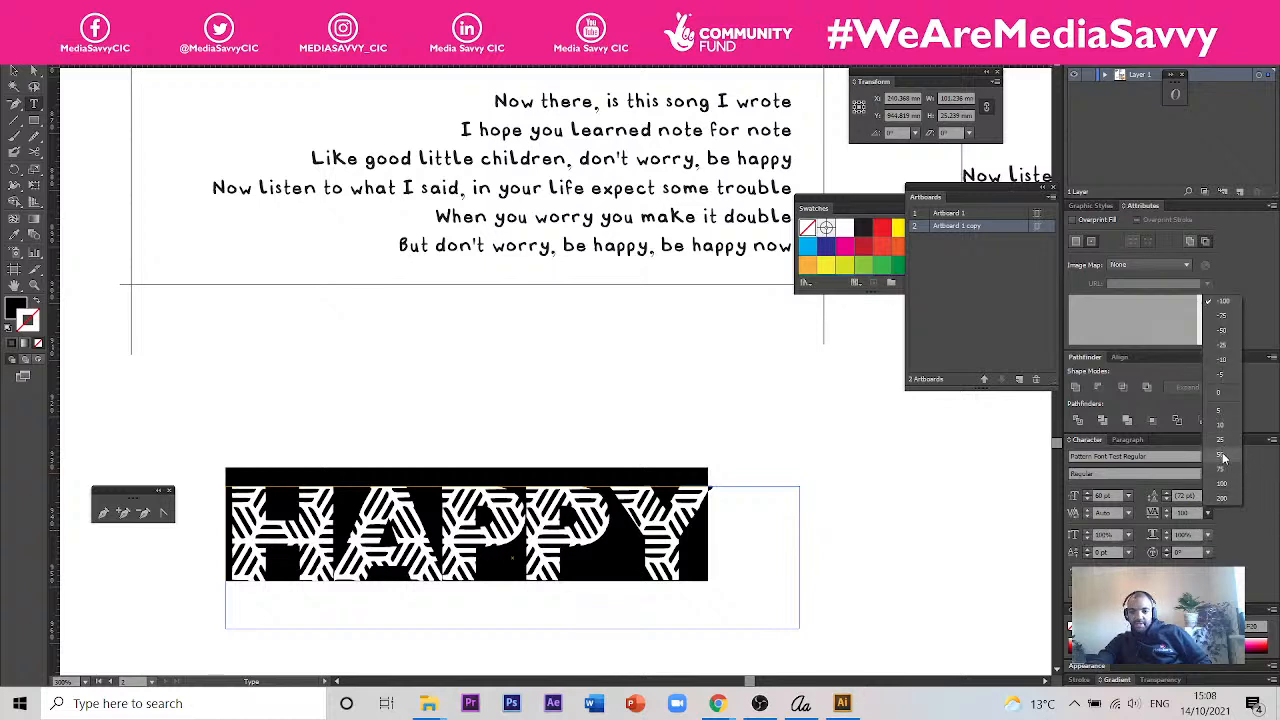
click(1222, 466)
click(566, 565)
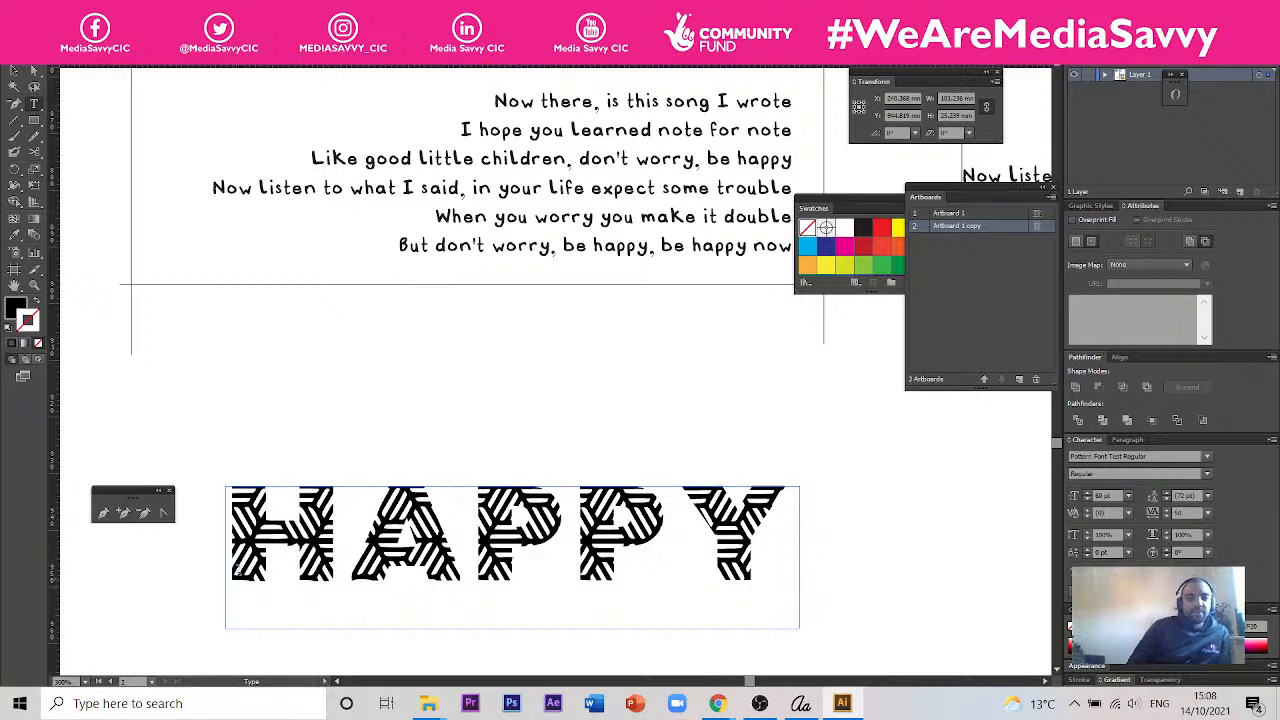
key(Escape)
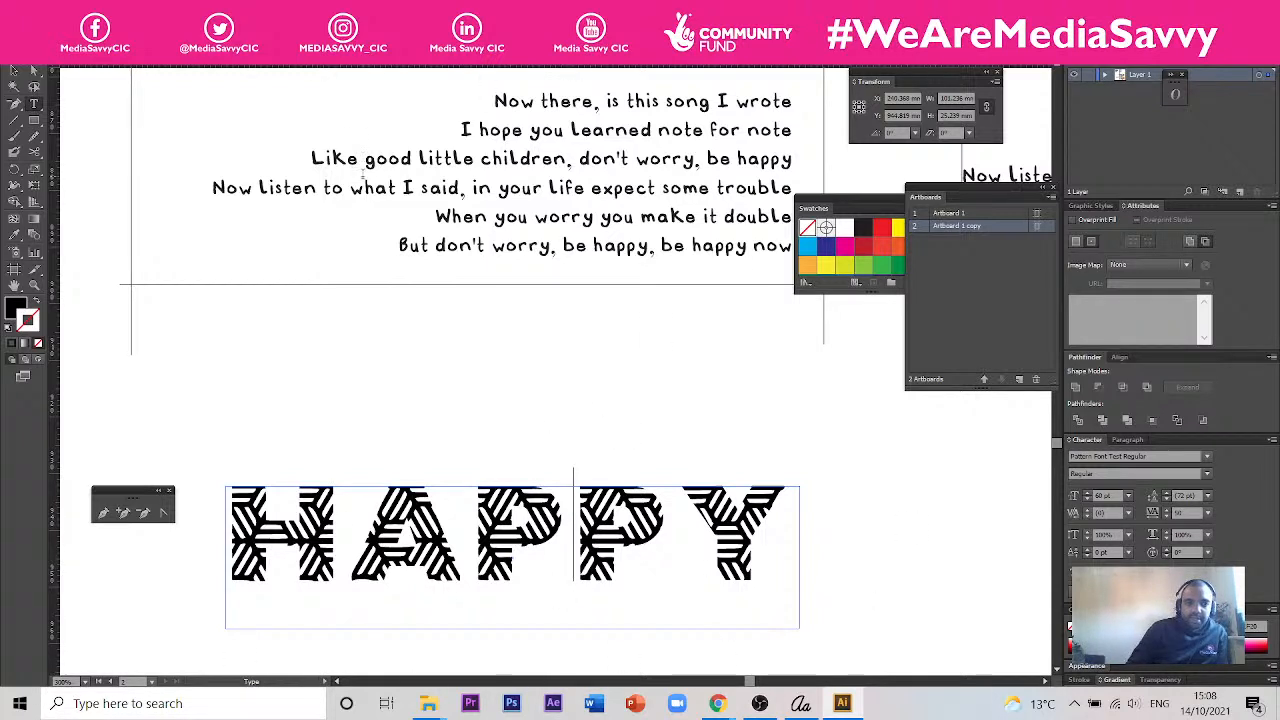
- Make a new empty pattern swatch and enter pattern editing mode
click(91, 10)
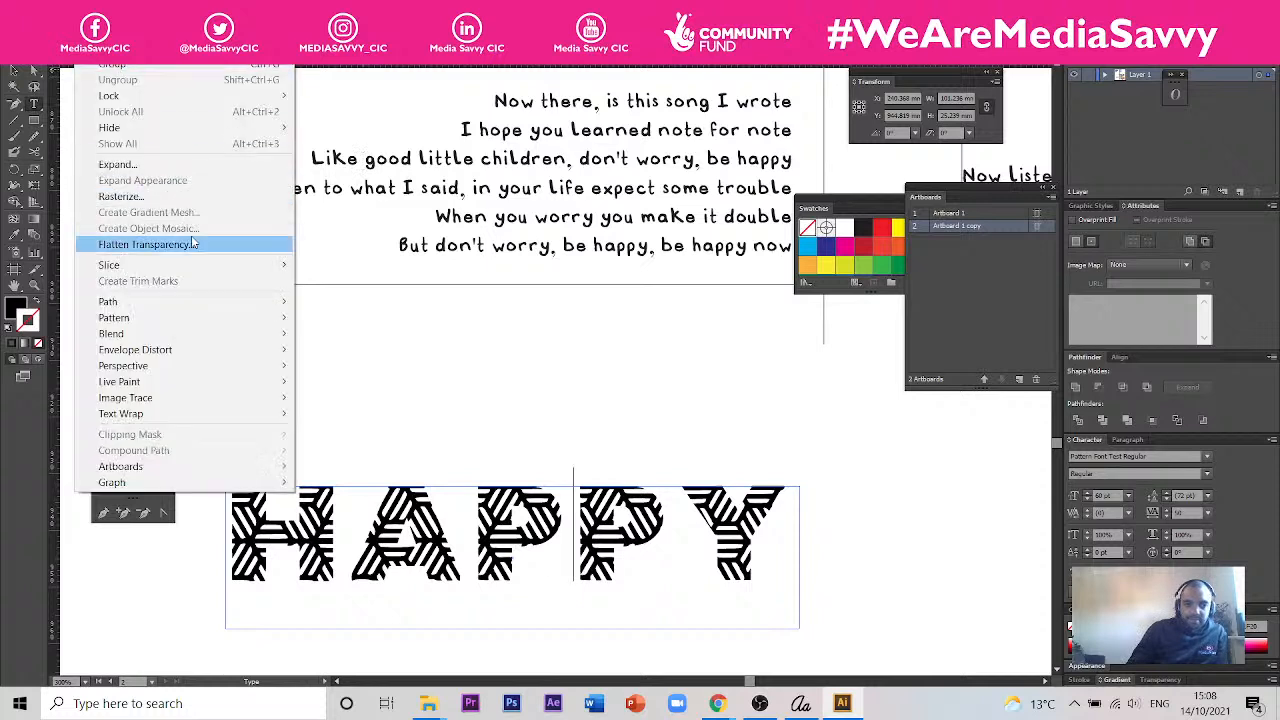
mouse_move(226, 323)
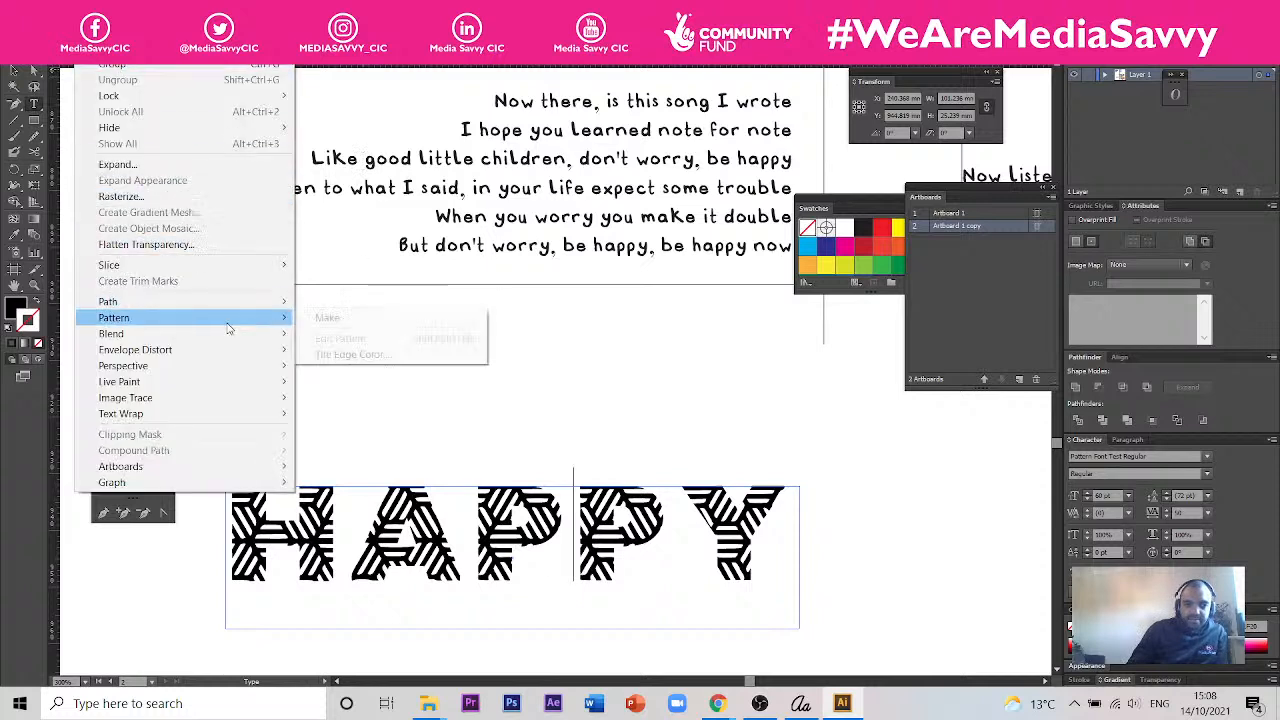
click(363, 320)
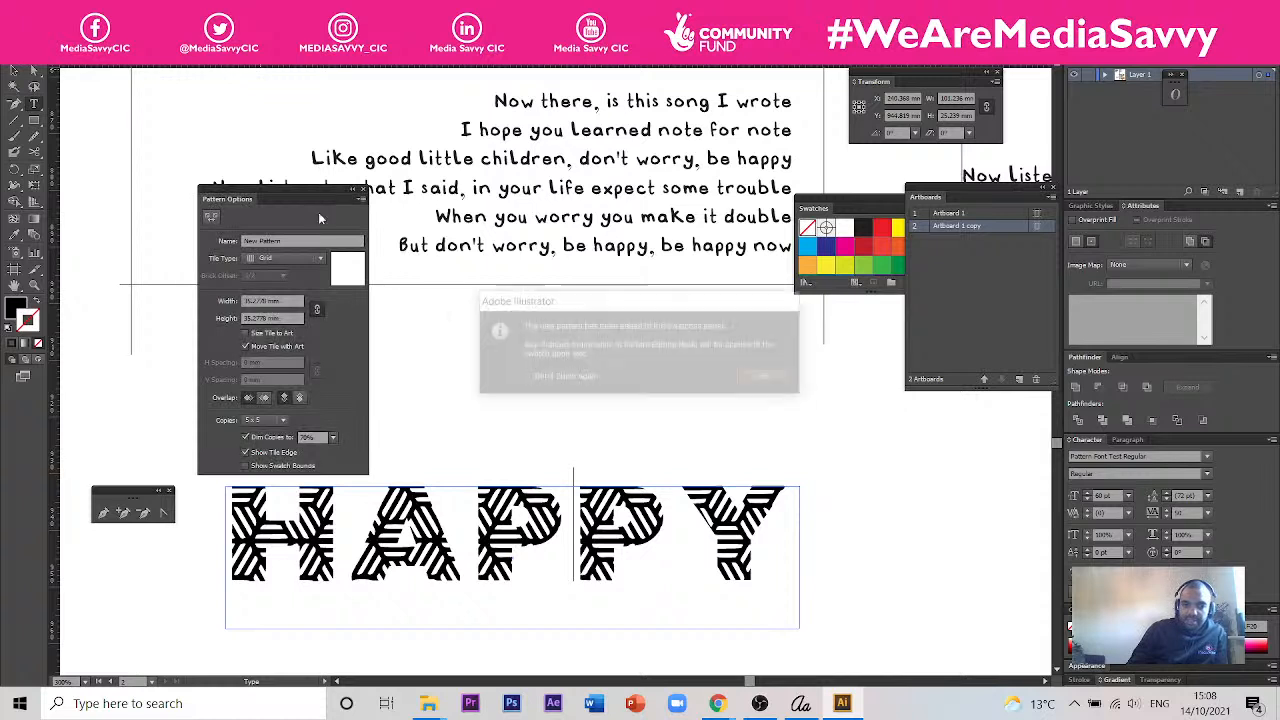
click(767, 378)
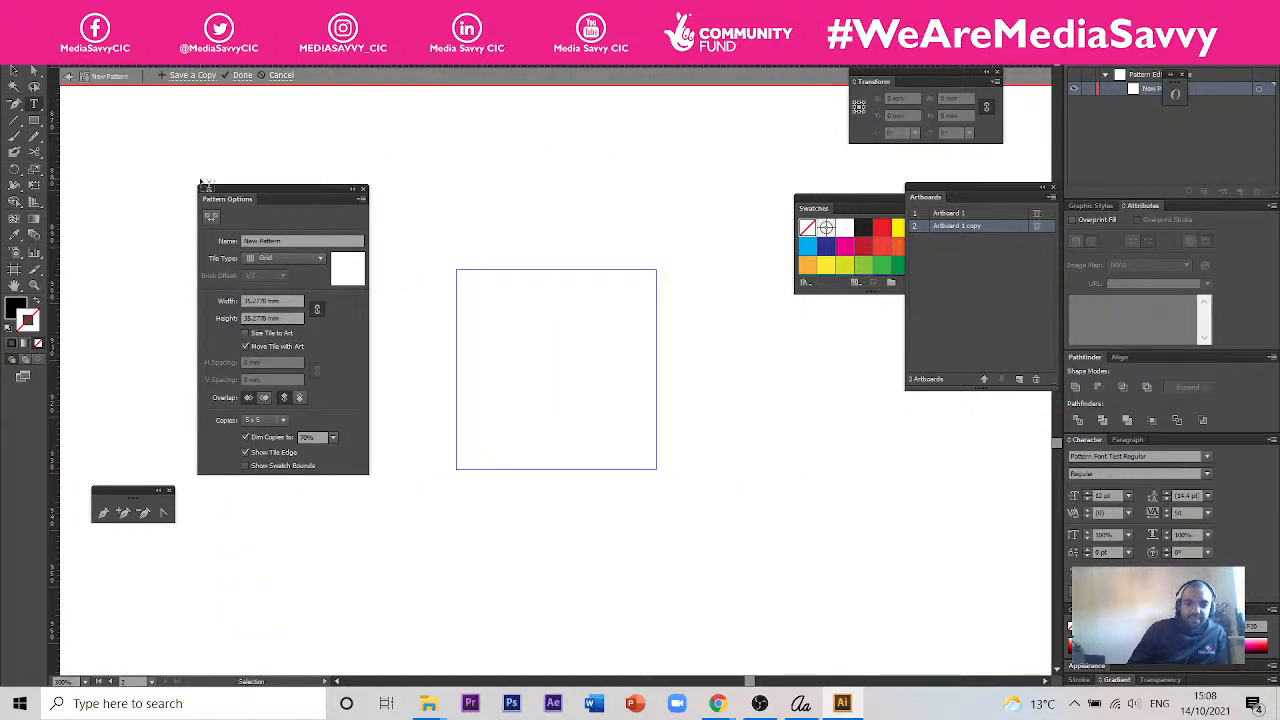
- Draw eleven black rectangles of varied sizes scattered across the pattern tile, including a tall thin one and a wide one near its lower edge
click(34, 119)
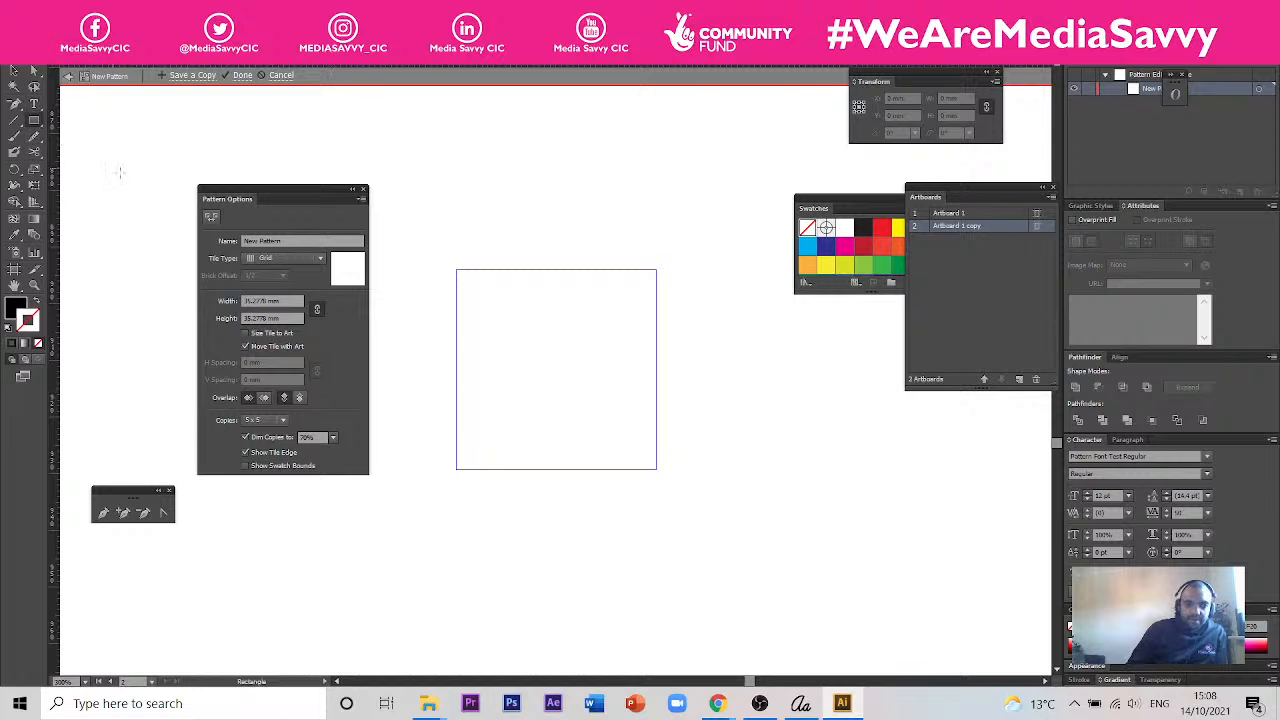
mouse_move(500, 296)
mouse_down()
mouse_move(578, 356)
mouse_move(552, 362)
mouse_up()
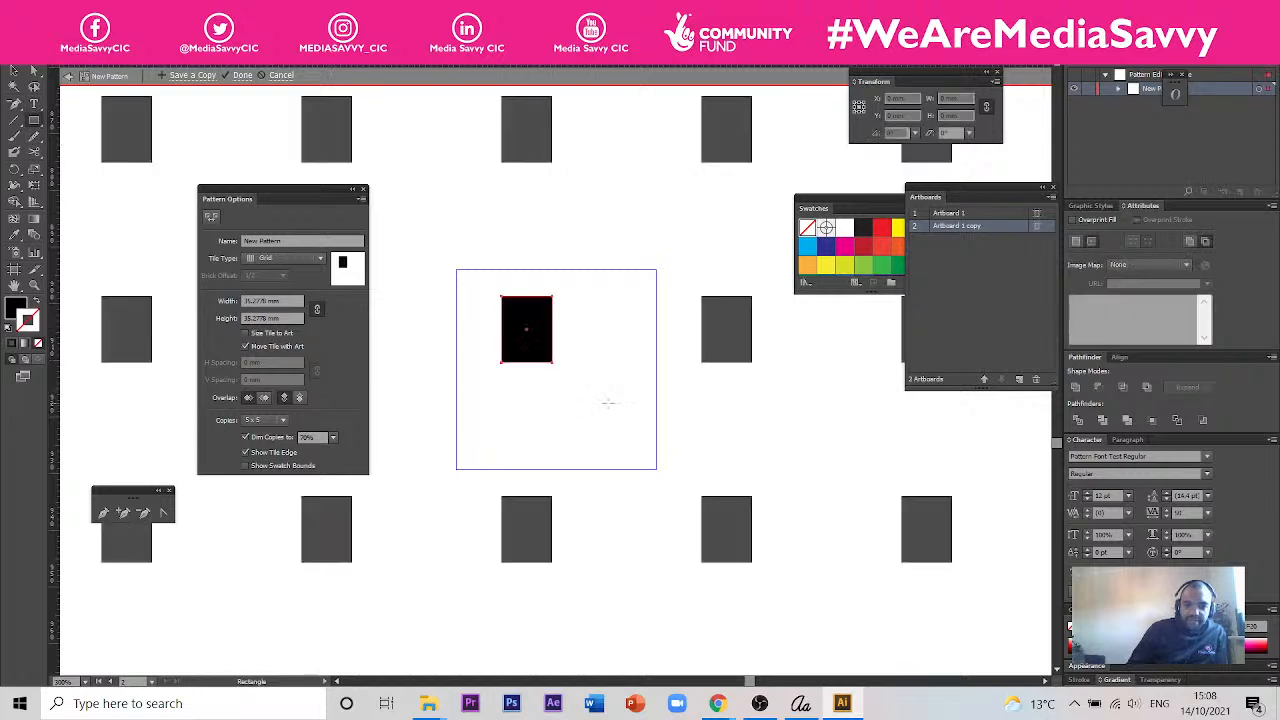
drag(615, 392, 581, 418)
drag(616, 346, 588, 328)
drag(534, 401, 493, 417)
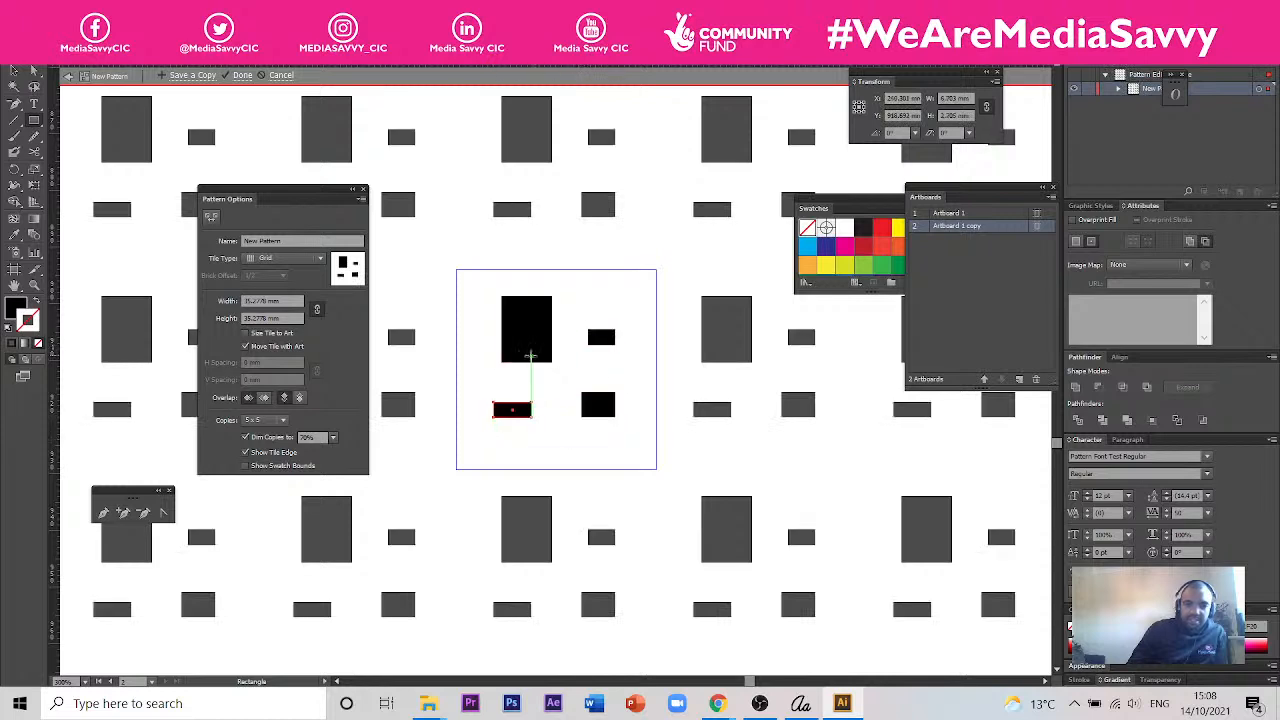
drag(574, 274, 616, 298)
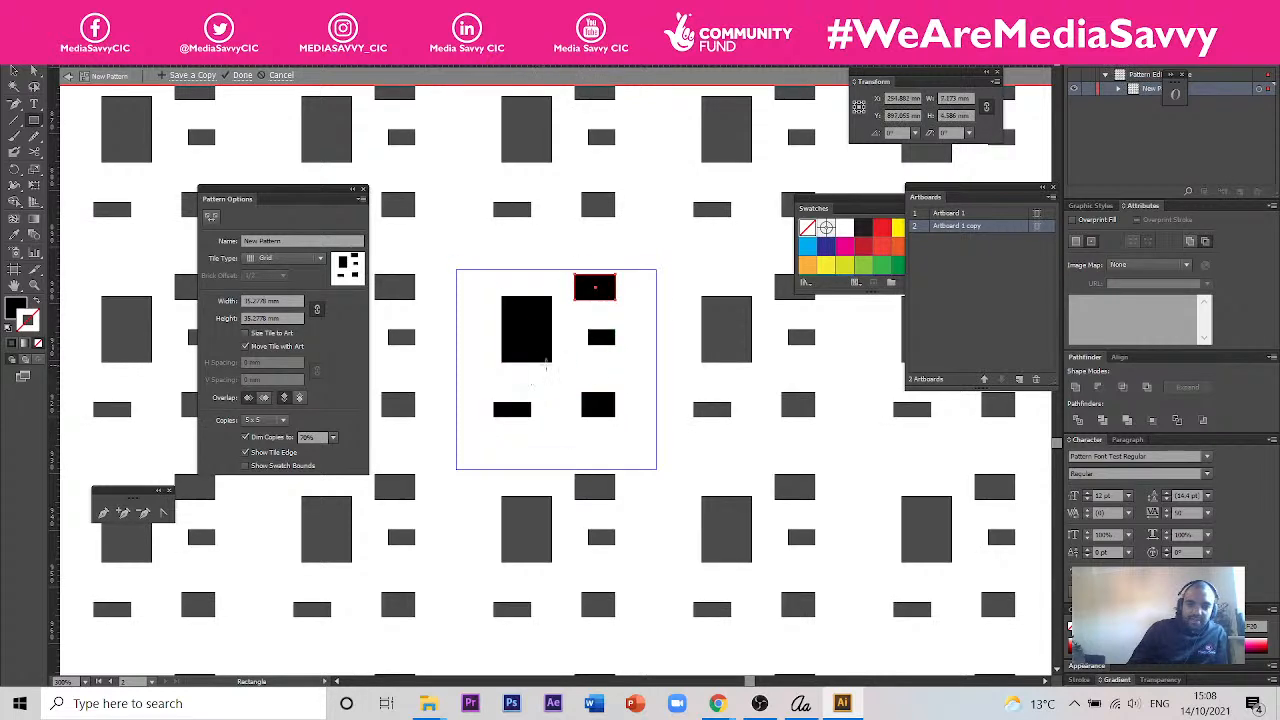
mouse_move(644, 381)
mouse_down()
mouse_move(655, 440)
mouse_move(631, 468)
mouse_up()
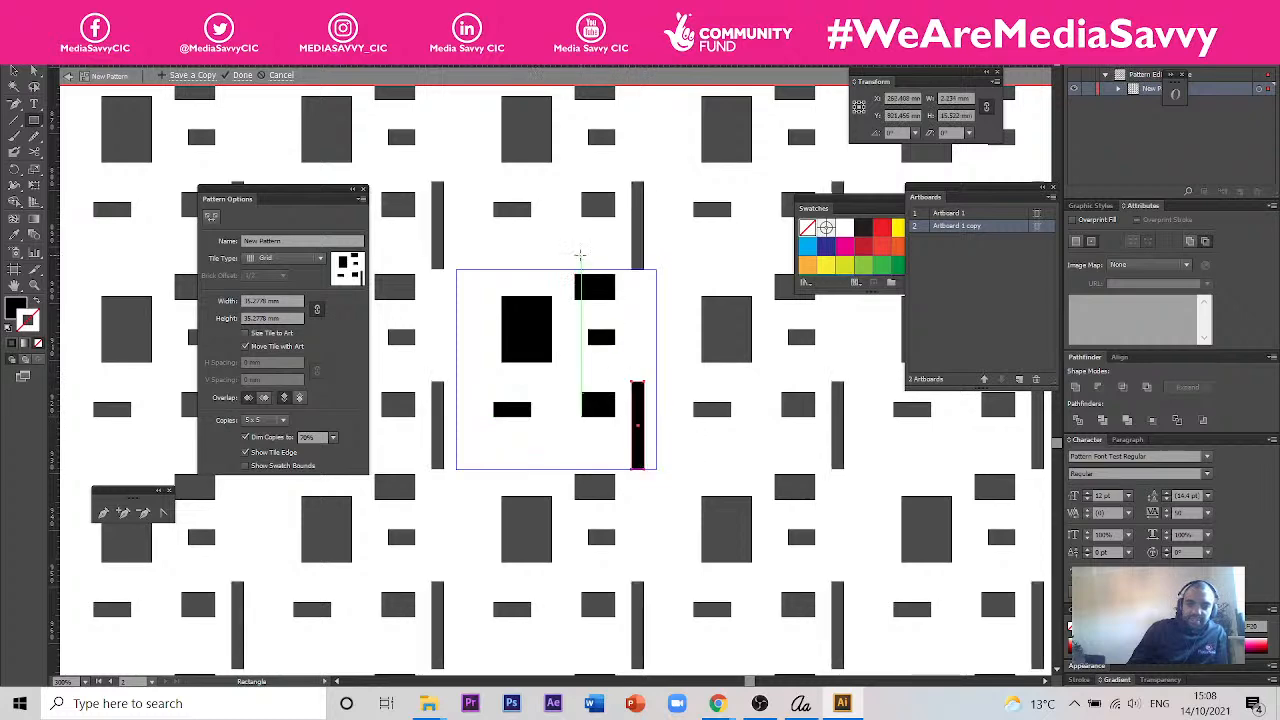
drag(490, 289, 518, 302)
drag(482, 396, 490, 405)
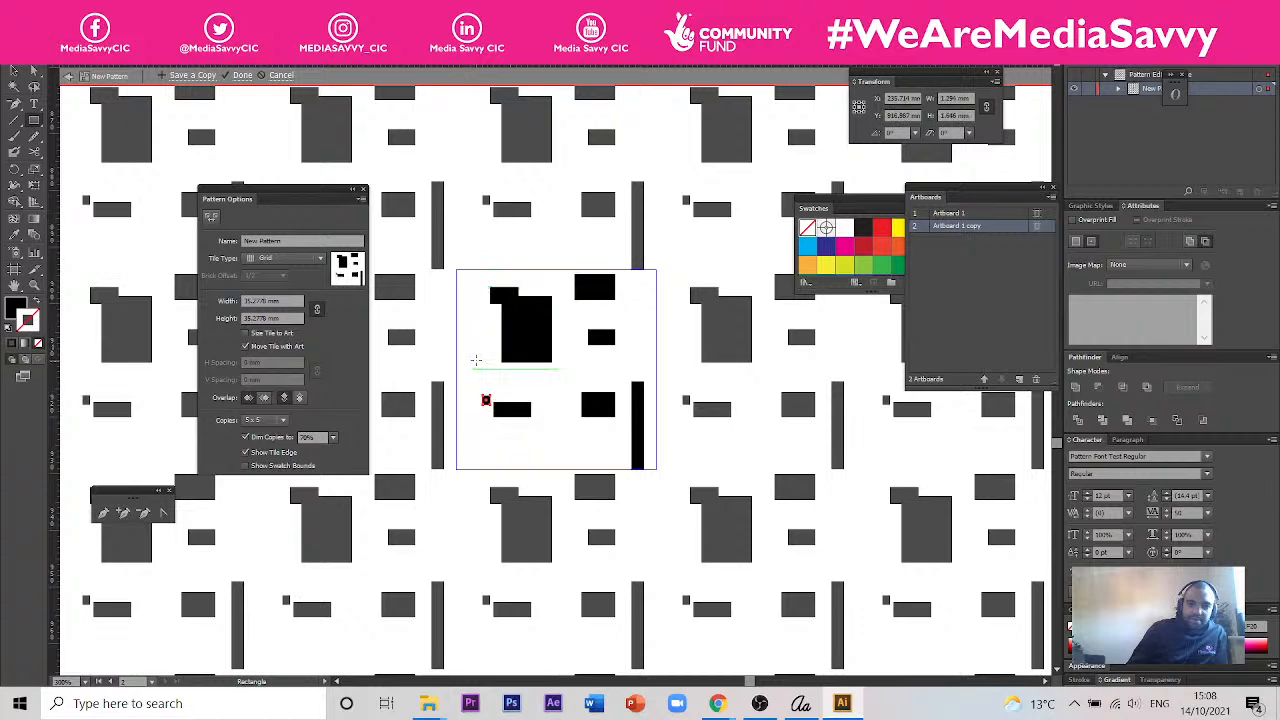
drag(467, 321, 476, 337)
drag(563, 372, 584, 376)
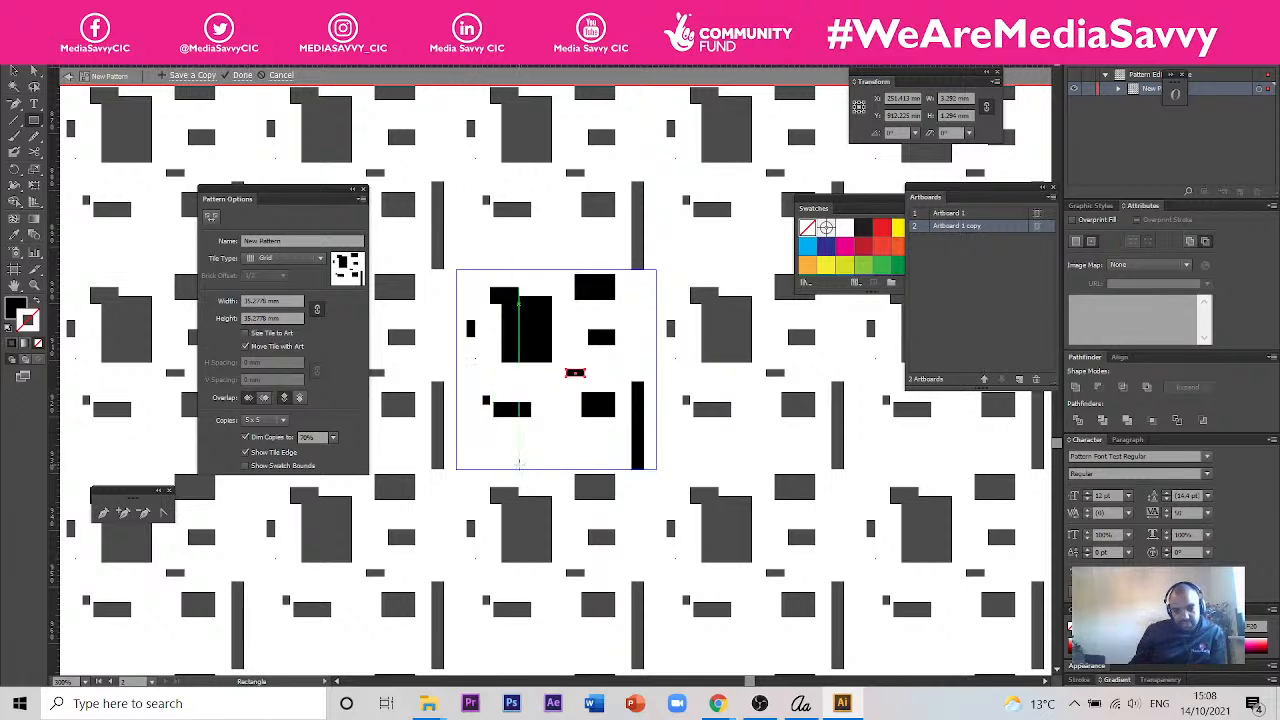
drag(519, 462, 459, 449)
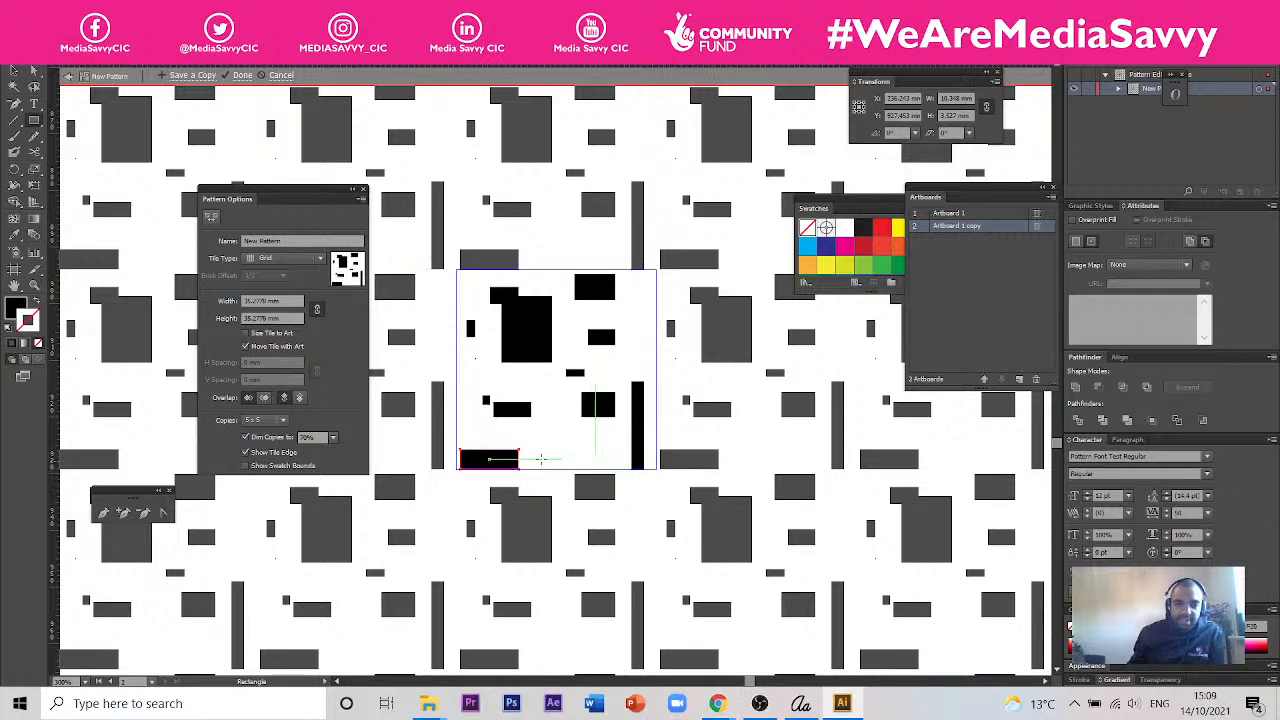
click(14, 72)
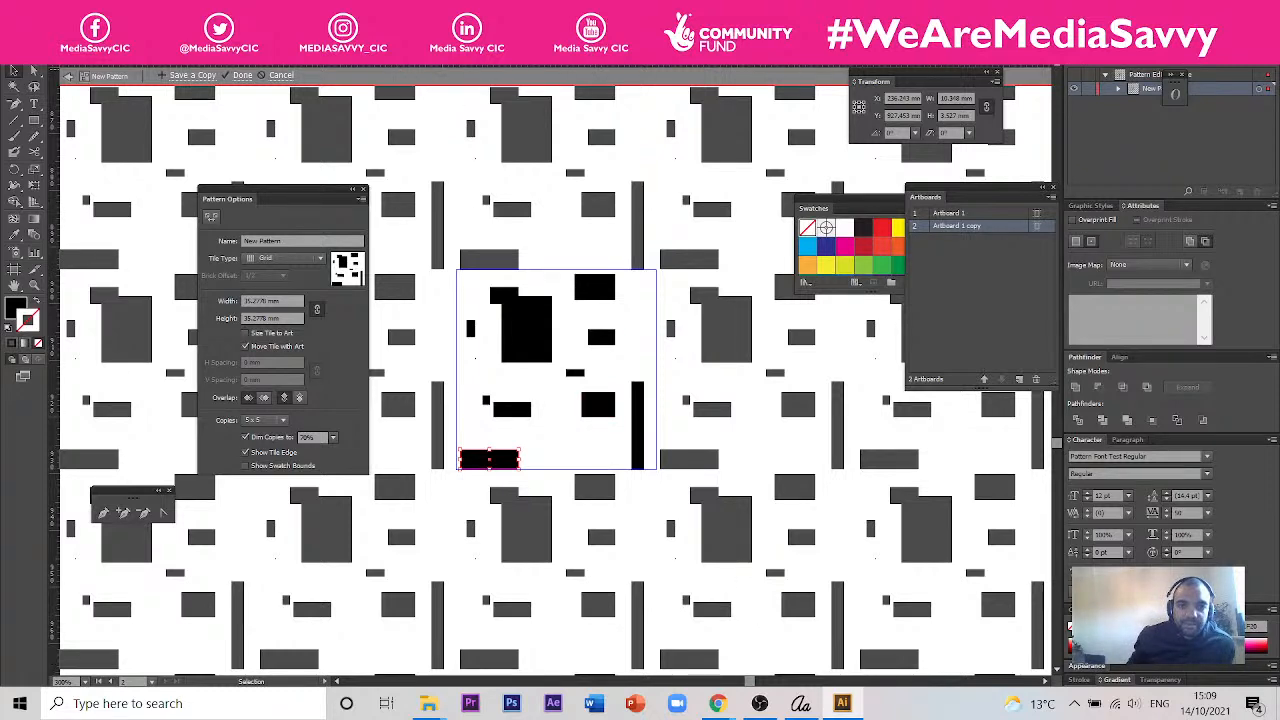
- Return to the Calligraphr template document and view the filled and blank template artboards
click(460, 58)
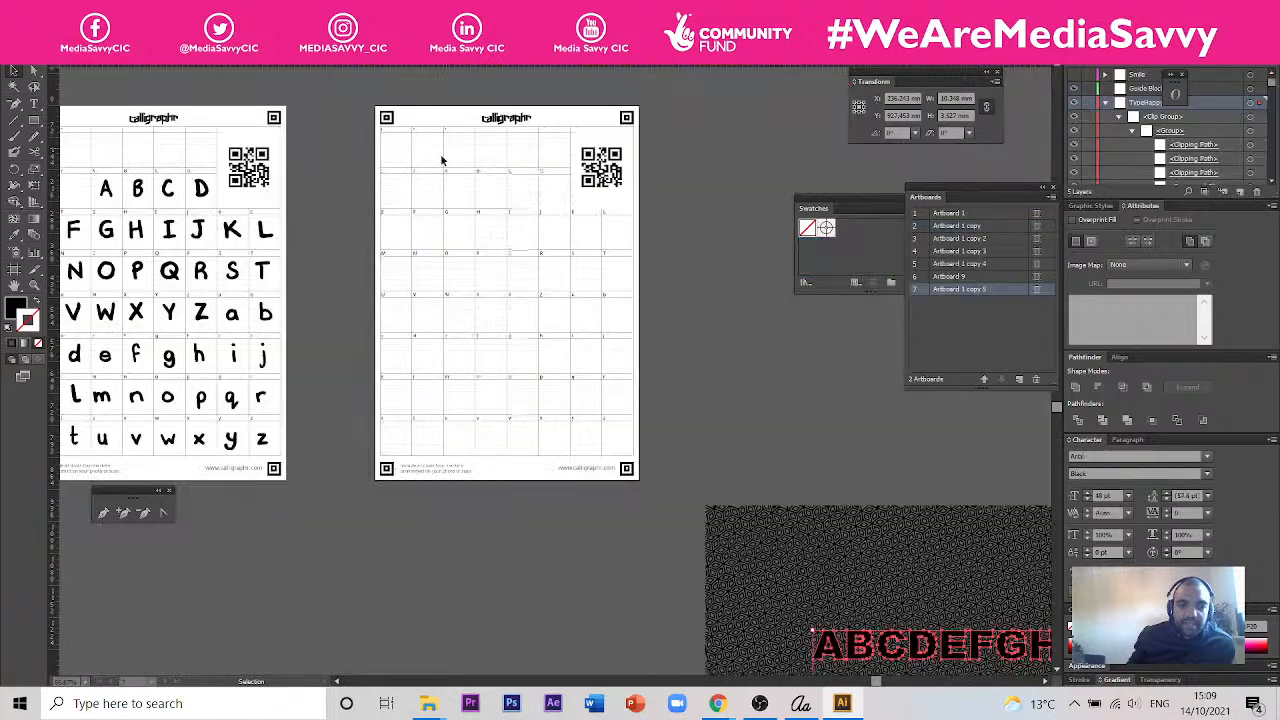
scroll(733, 311, down, 1)
scroll(608, 289, up, 2)
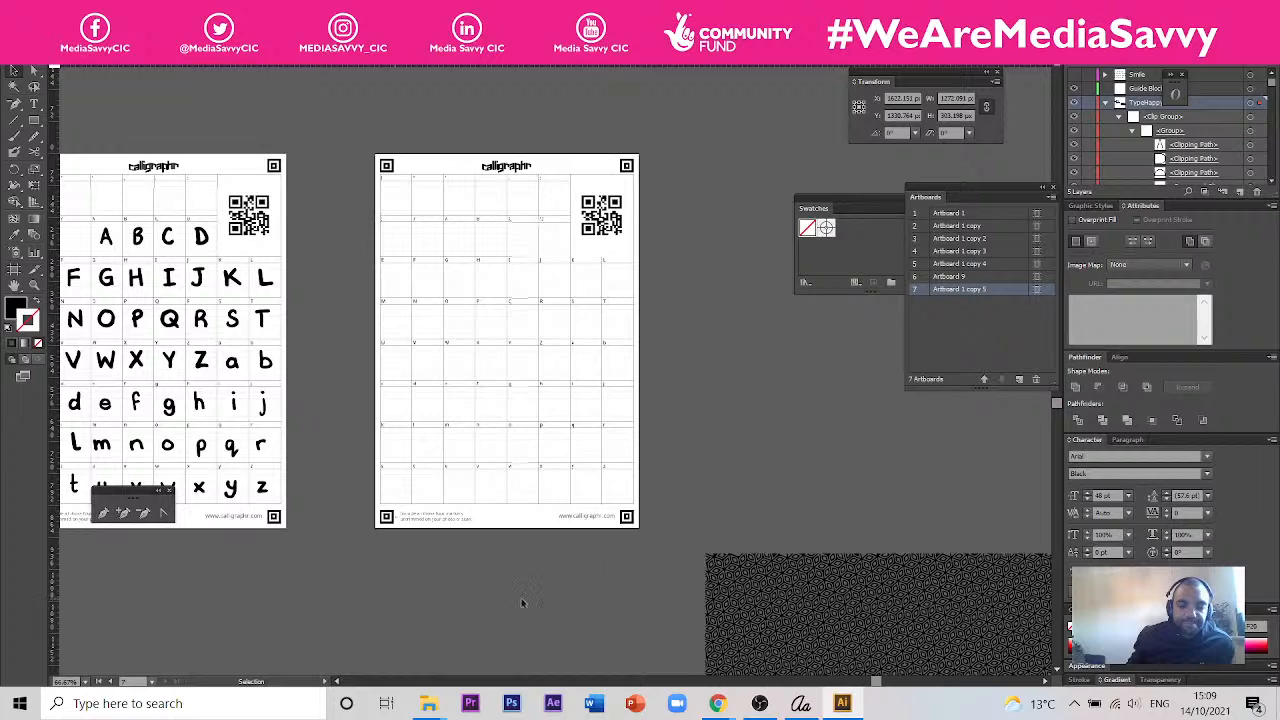
scroll(403, 320, up, 4)
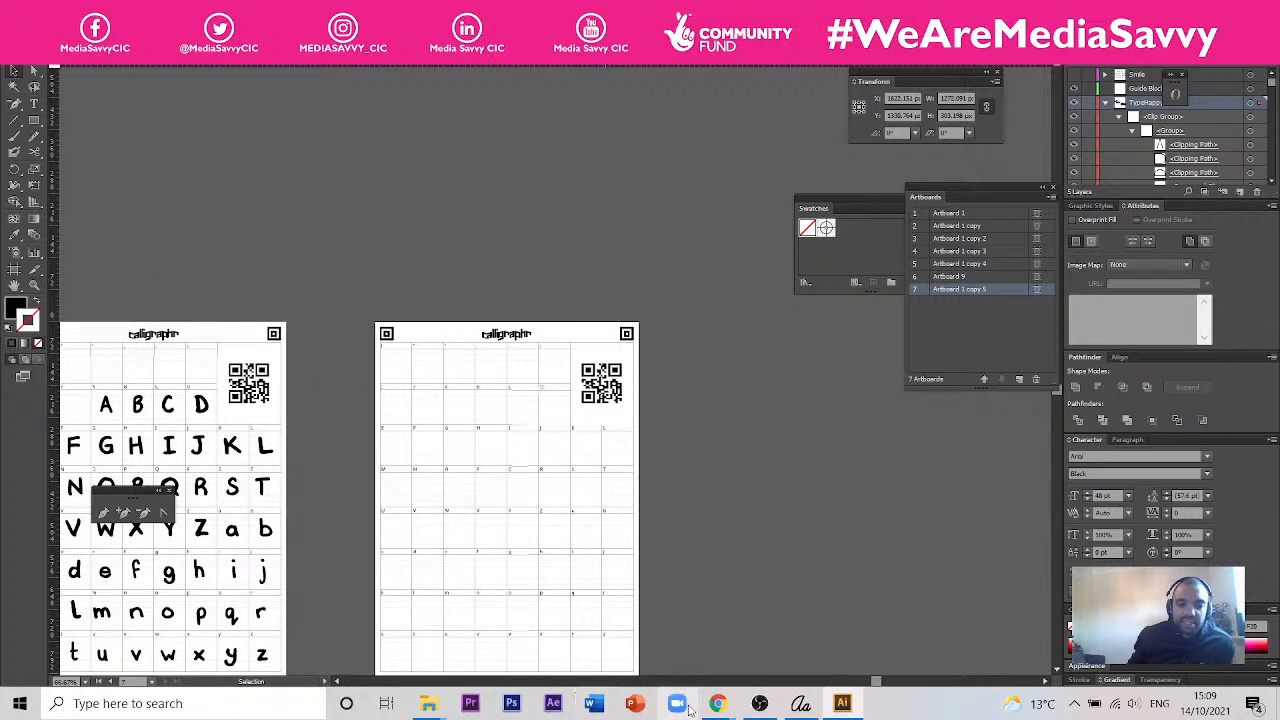
- Switch to Chrome and bring up the "Using Patterns Illustrator" slide of the Crafty Type Session 4 presentation
mouse_move(714, 708)
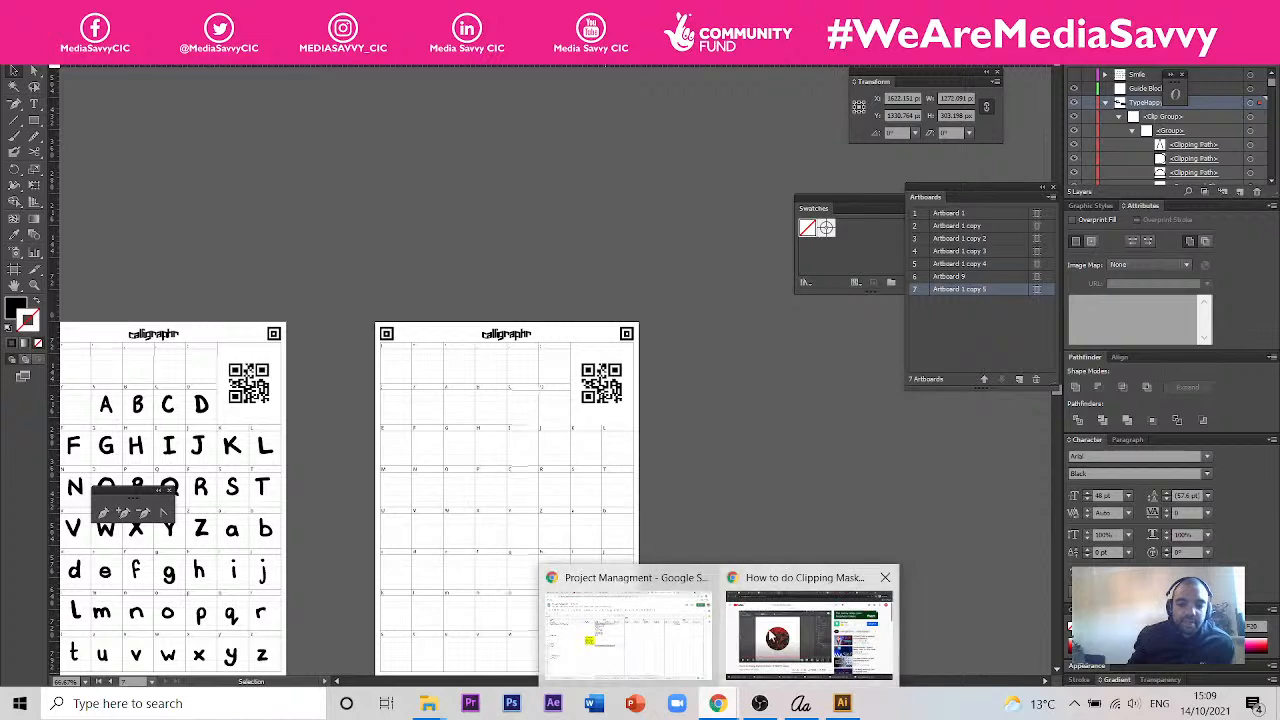
click(808, 632)
key(alt+Tab)
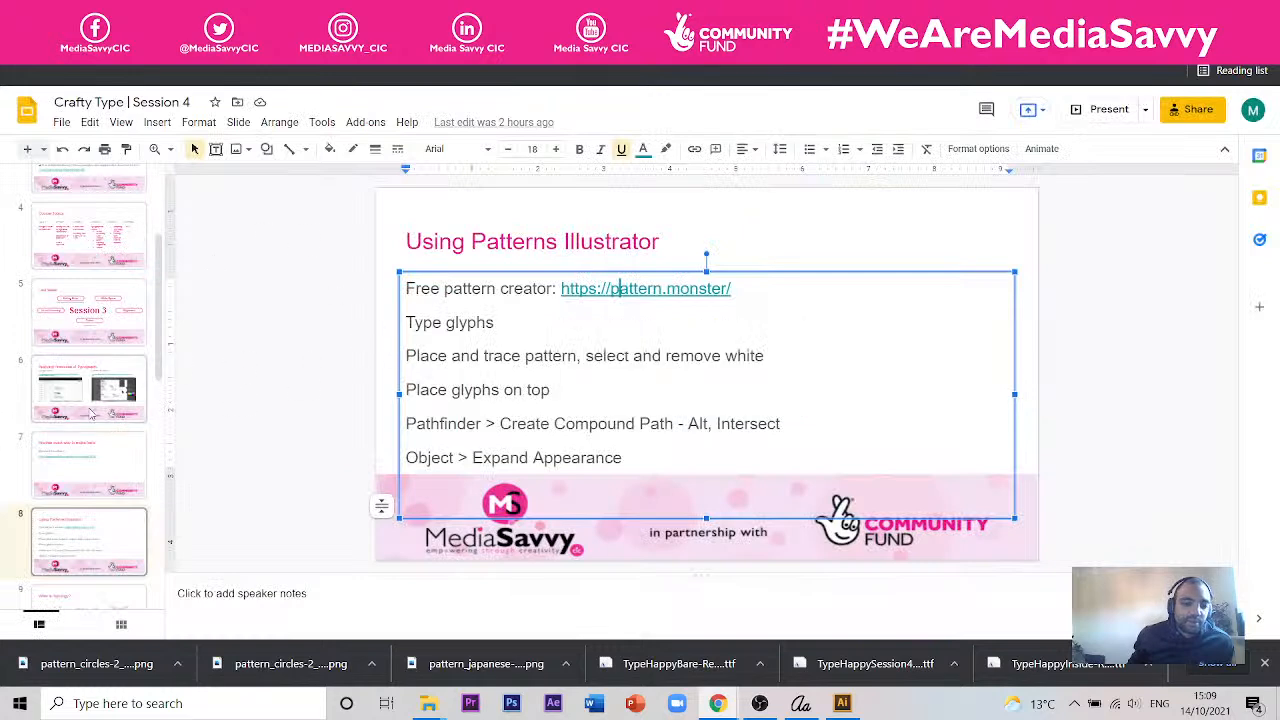
- Append "/LETTERS" to the "Type glyphs" line on the "Using Patterns Illustrator" slide
scroll(90, 405, up, 3)
scroll(110, 345, down, 2)
scroll(110, 341, up, 3)
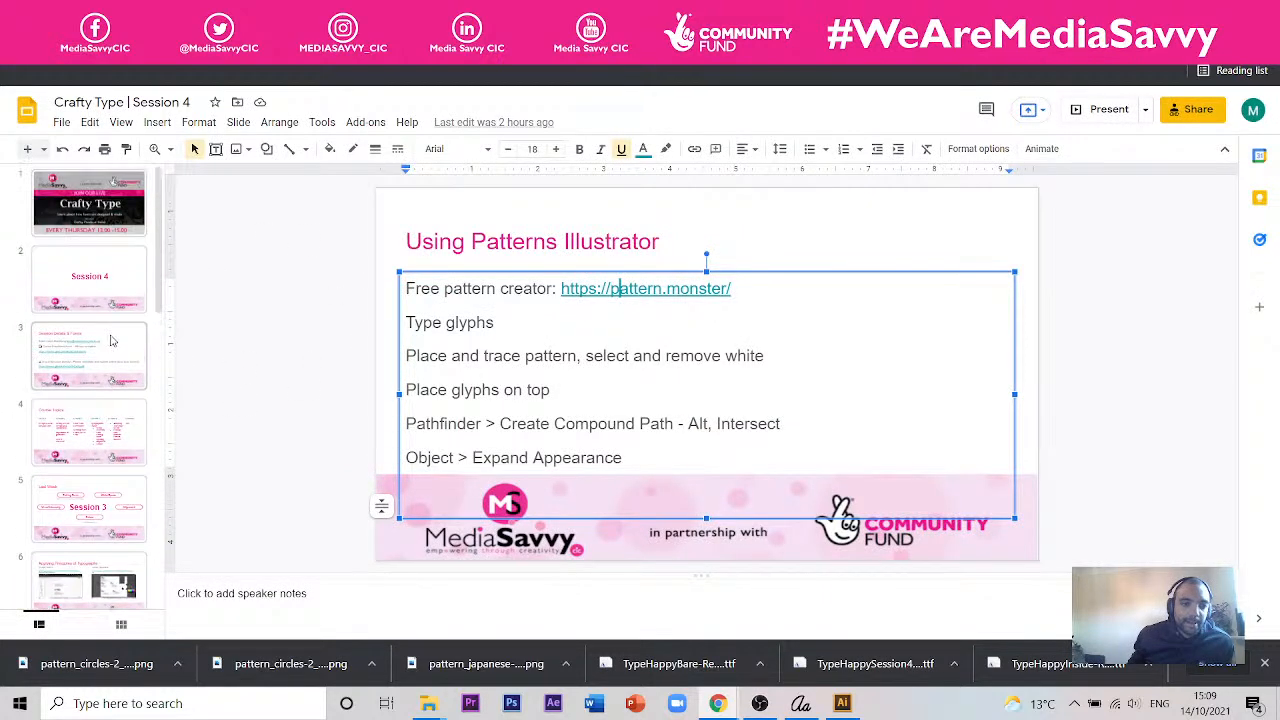
scroll(112, 341, down, 5)
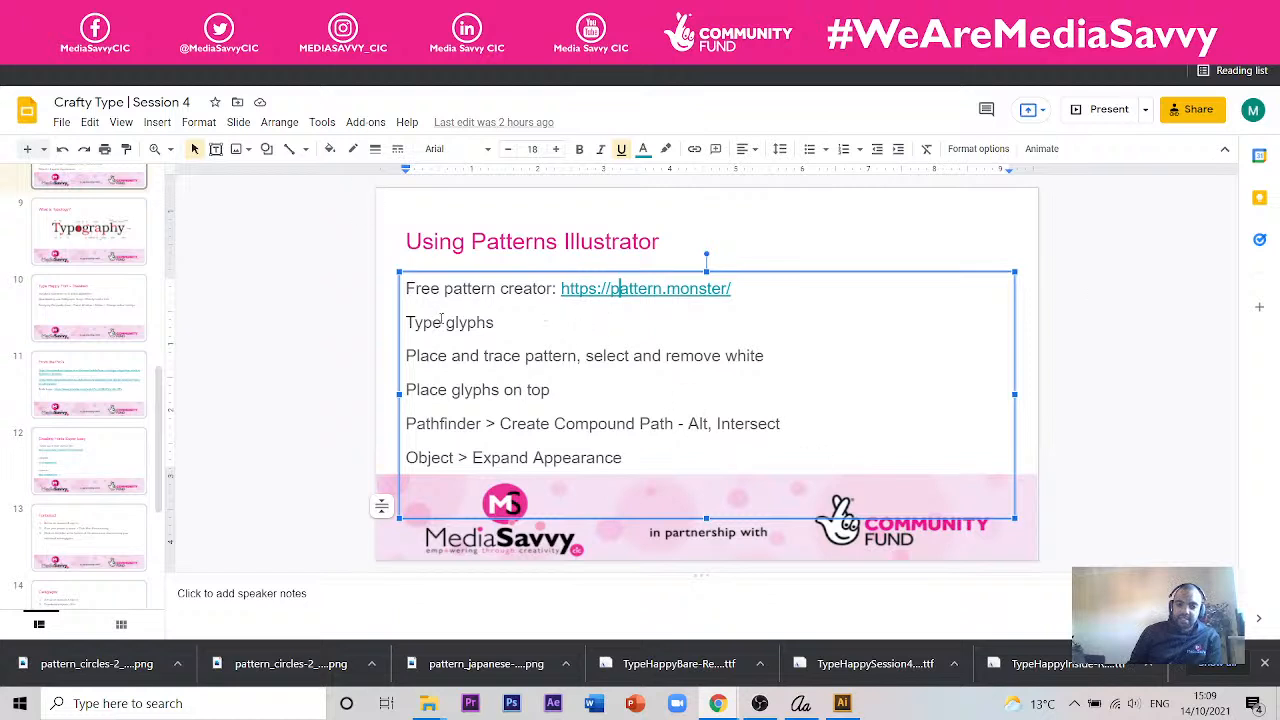
click(498, 322)
text(/)
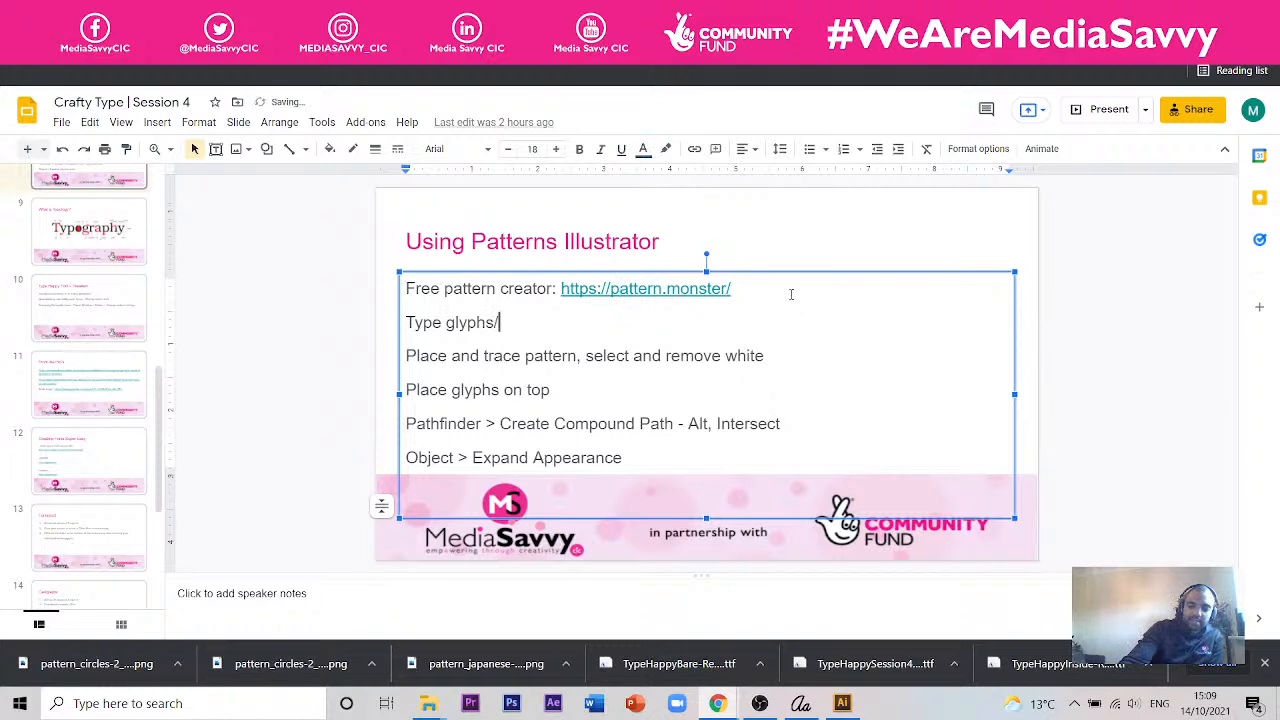
text(LETTERS)
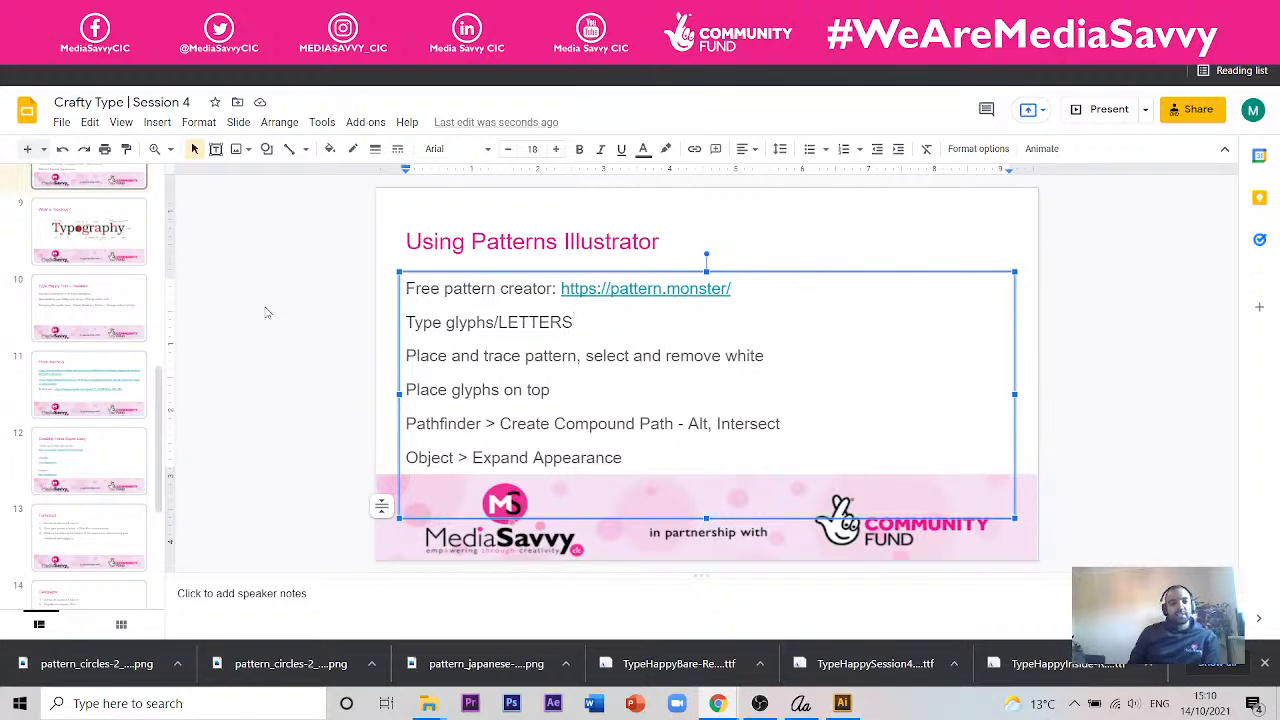
- Look through the slide deck, showing the "Session Details & Forms" slide and the closing "Thanks" slide
scroll(157, 457, down, 3)
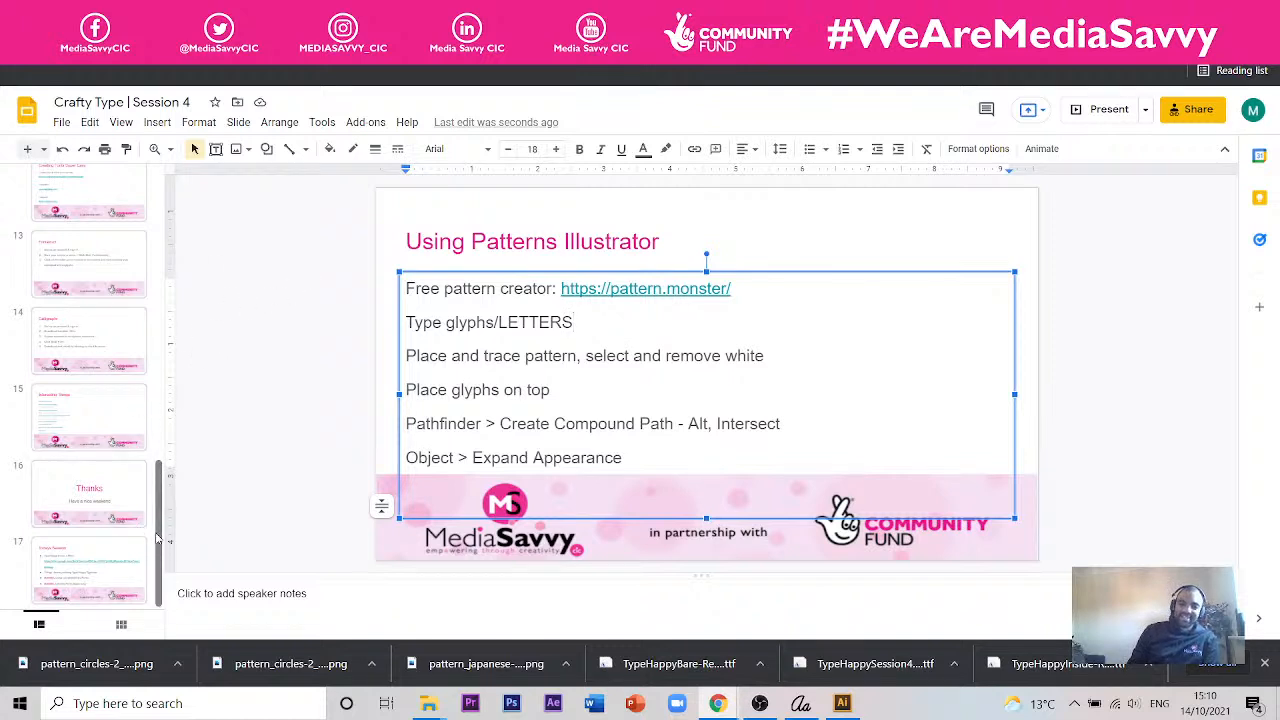
drag(157, 538, 161, 516)
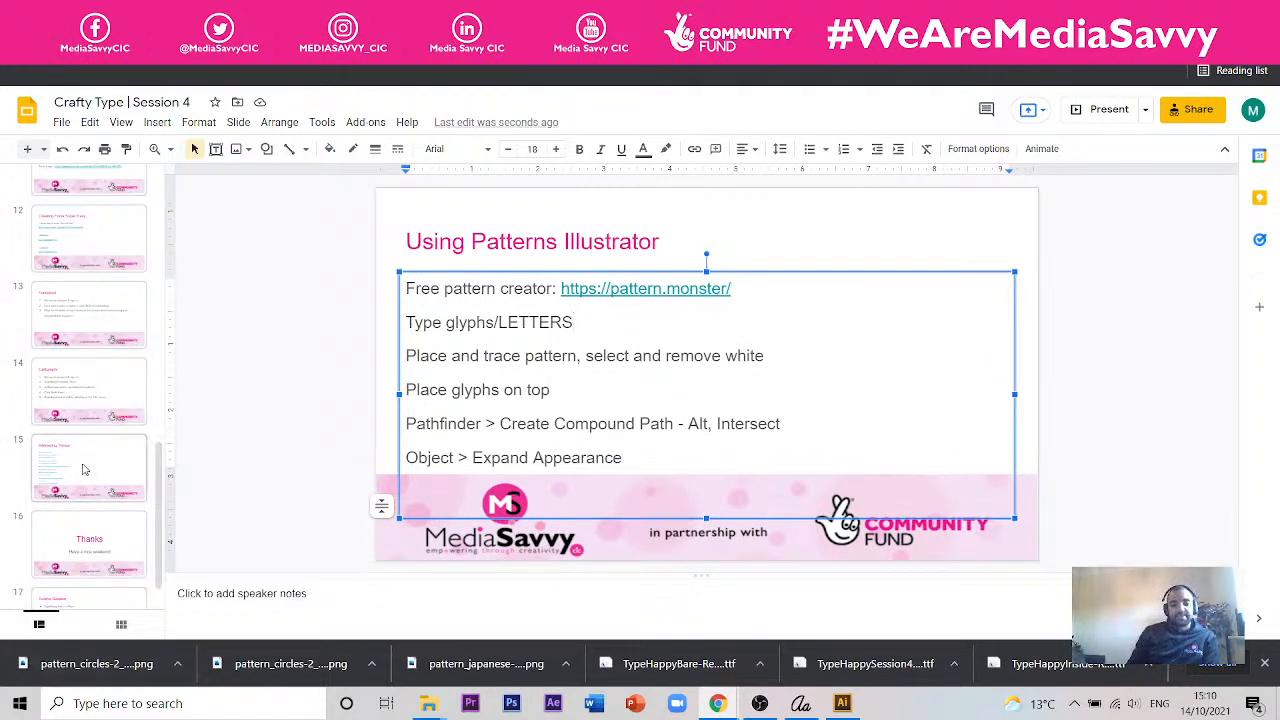
drag(157, 520, 170, 330)
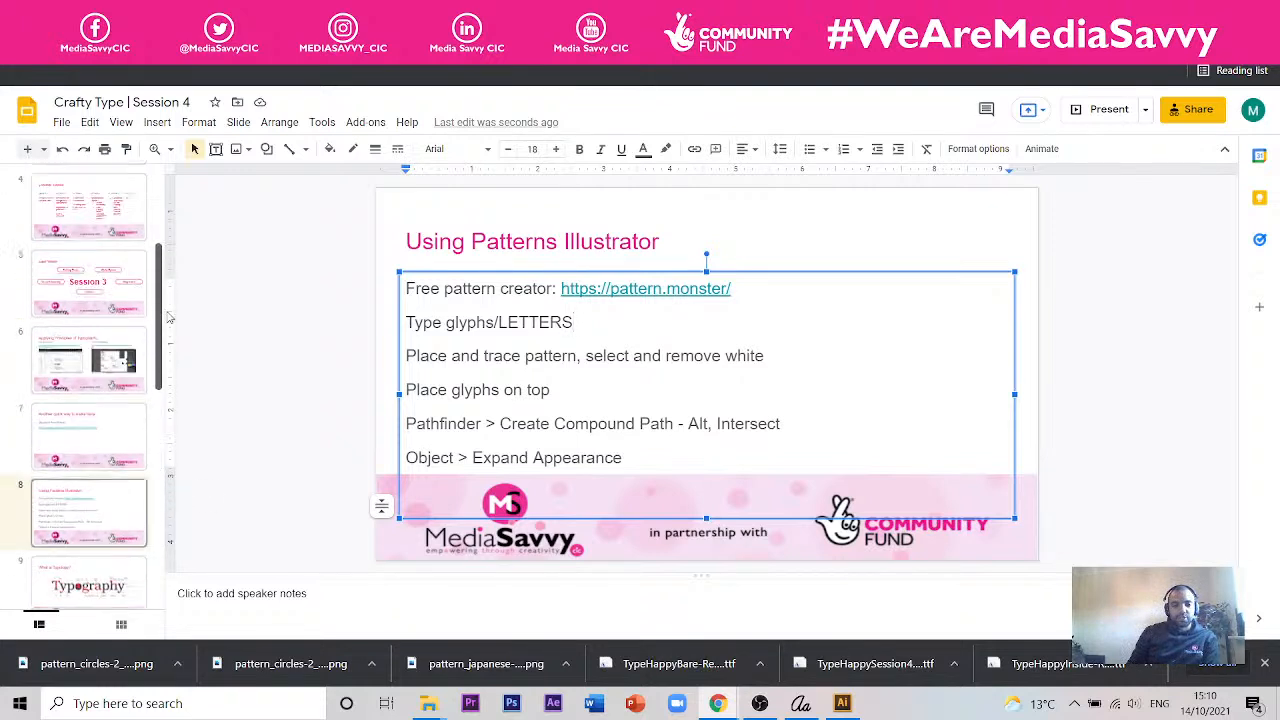
scroll(110, 344, up, 5)
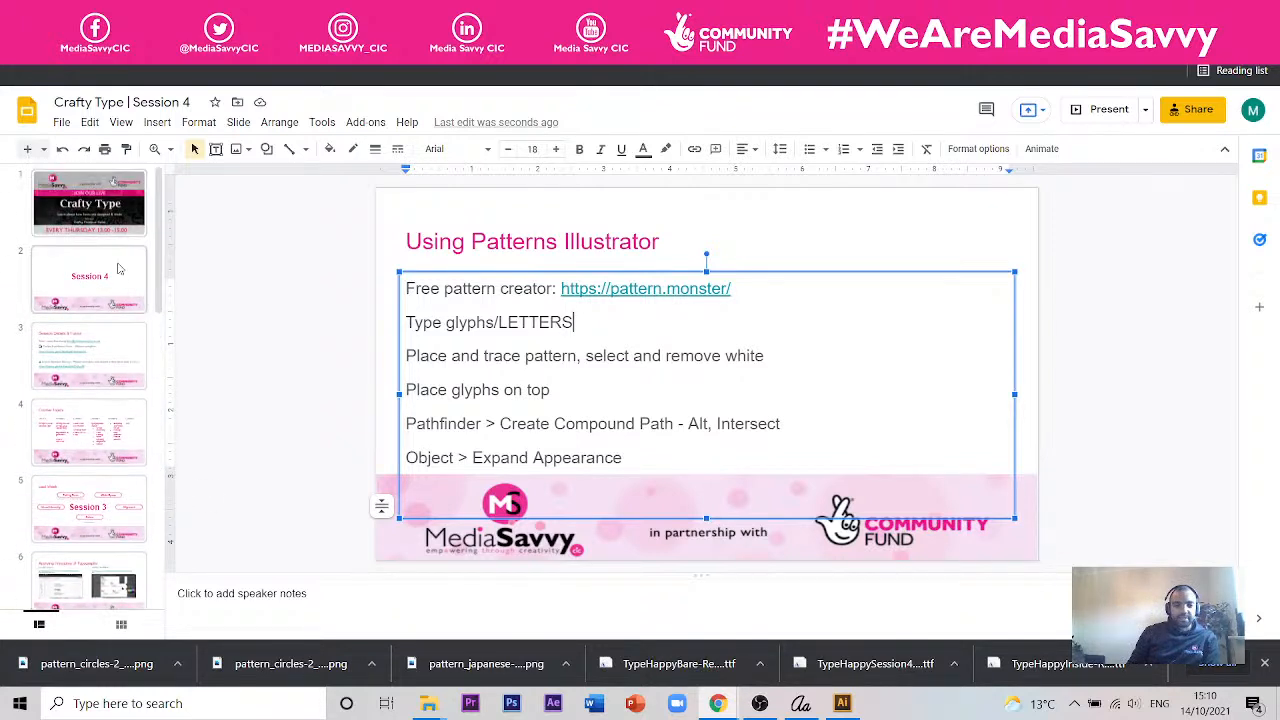
click(110, 344)
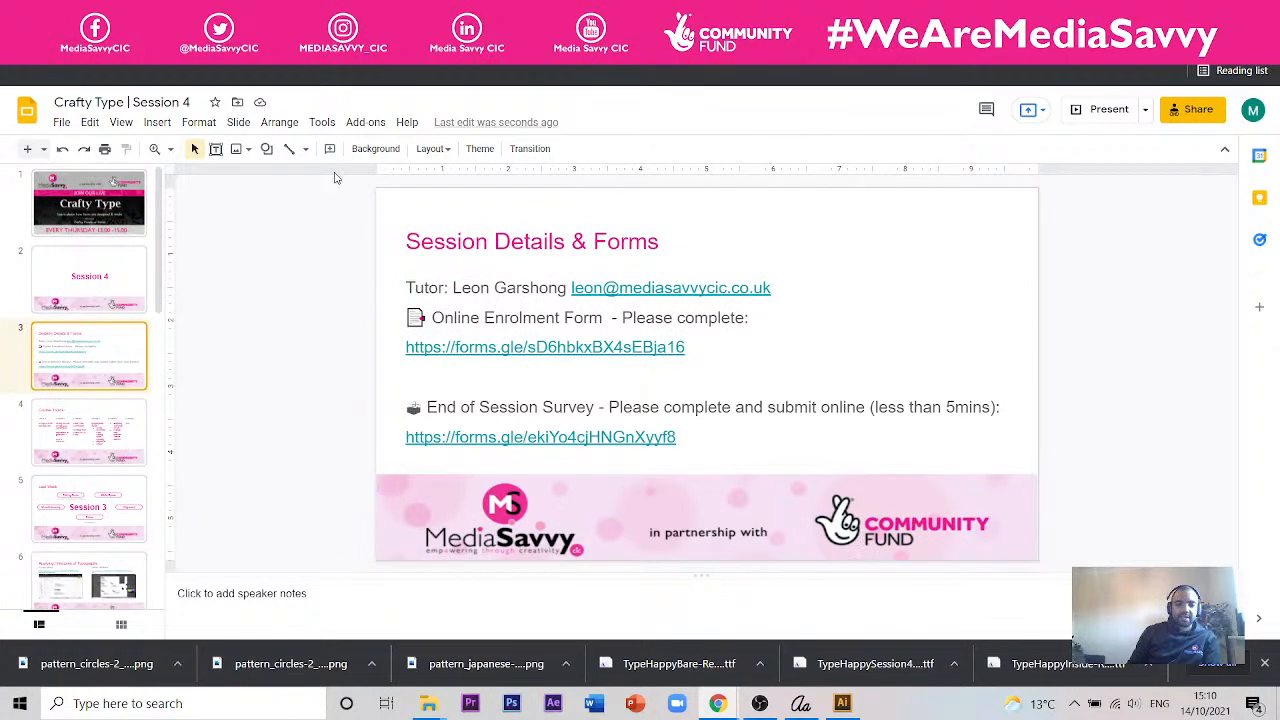
drag(160, 228, 150, 521)
click(140, 515)
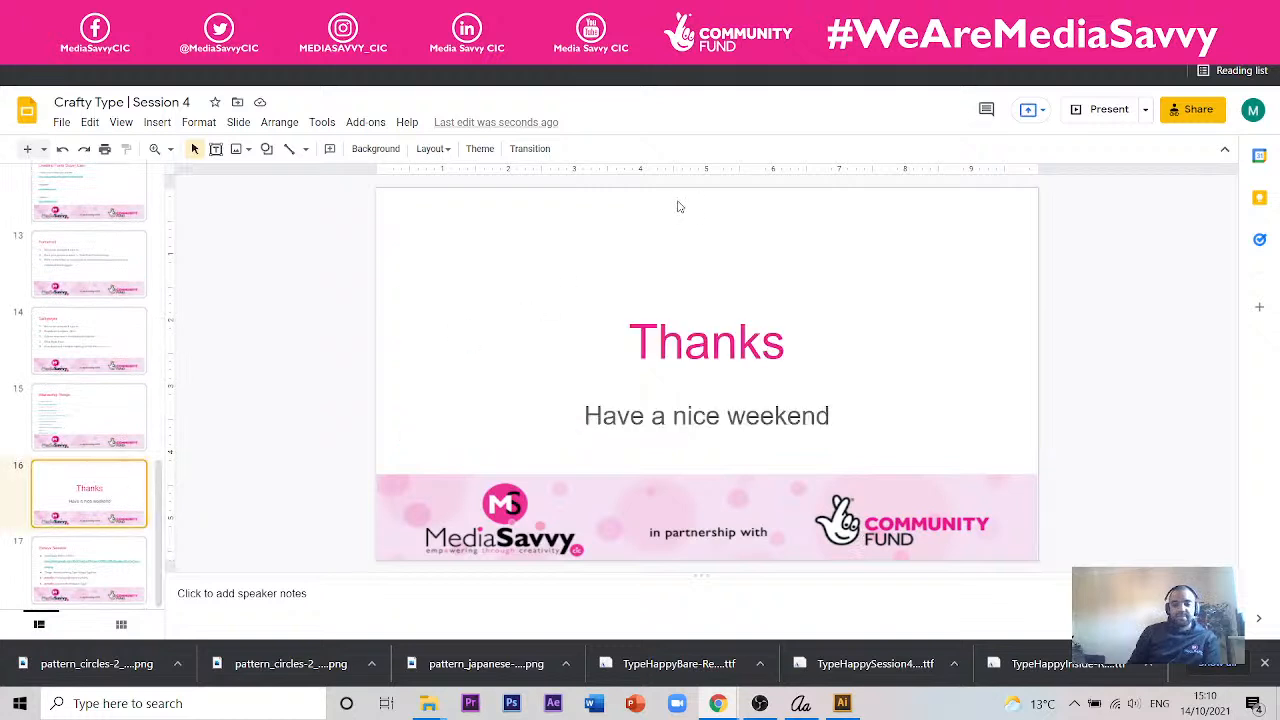